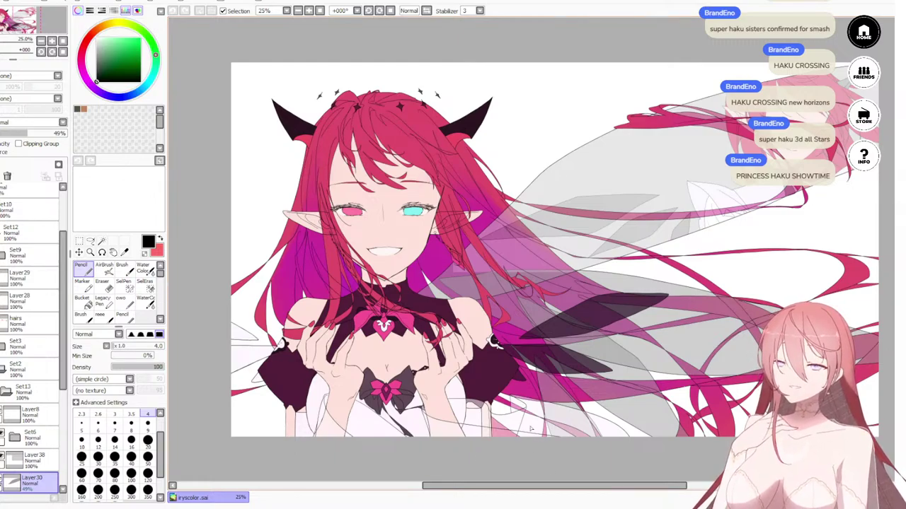
# Step: Examine the overall illustration and the flat colours and line work around the torso, sleeves and transparent wings
pyautogui.scroll(4, 572, 454)
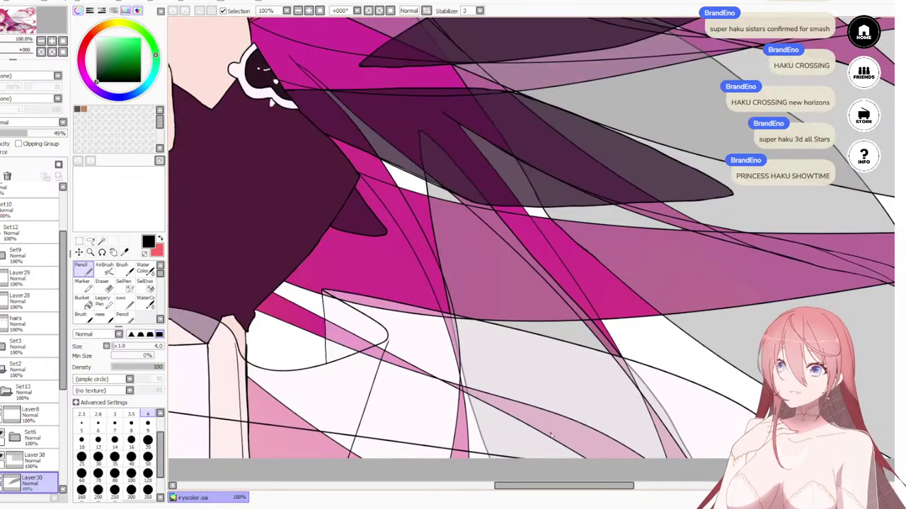
pyautogui.scroll(2, 551, 435)
pyautogui.scroll(-8, 507, 368)
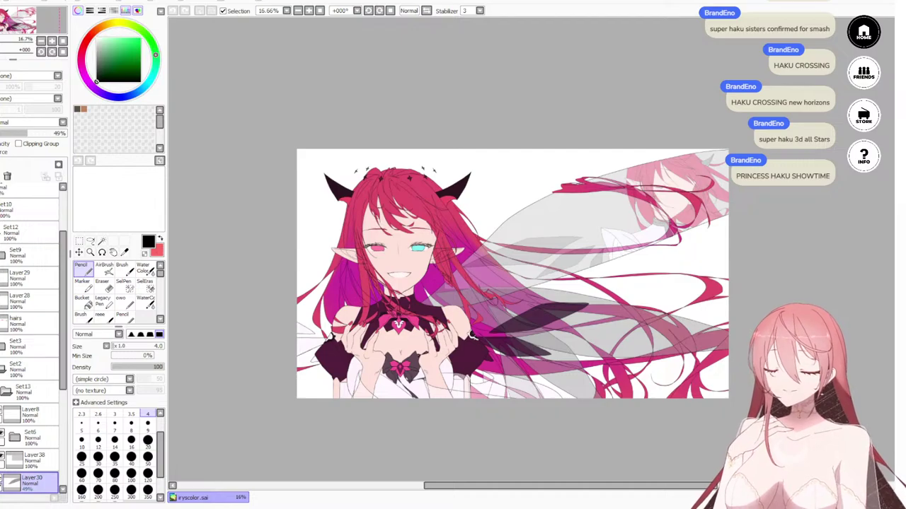
pyautogui.scroll(3, 570, 244)
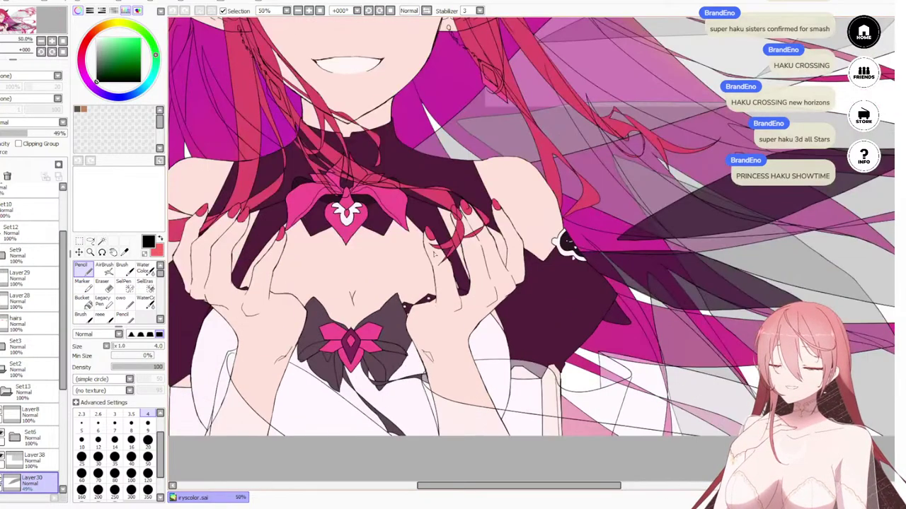
pyautogui.scroll(-2, 474, 307)
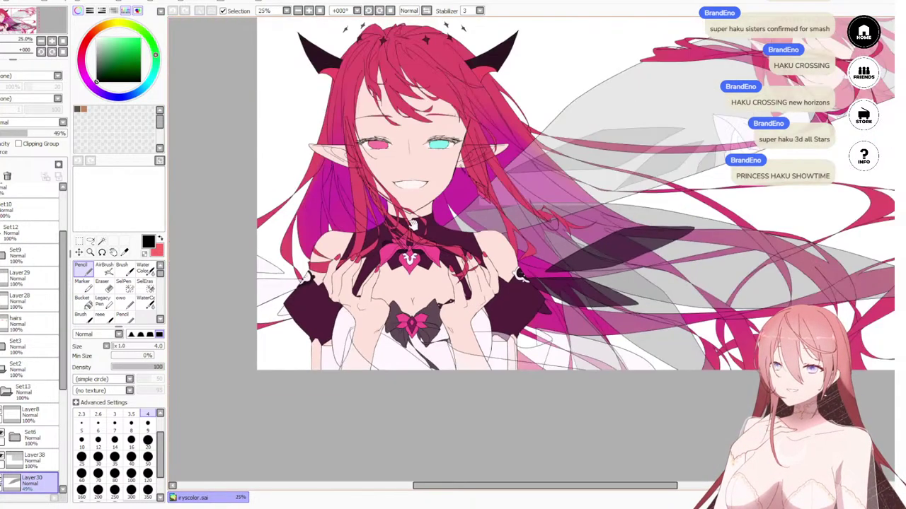
pyautogui.moveTo(413, 225); pyautogui.dragTo(414, 350)
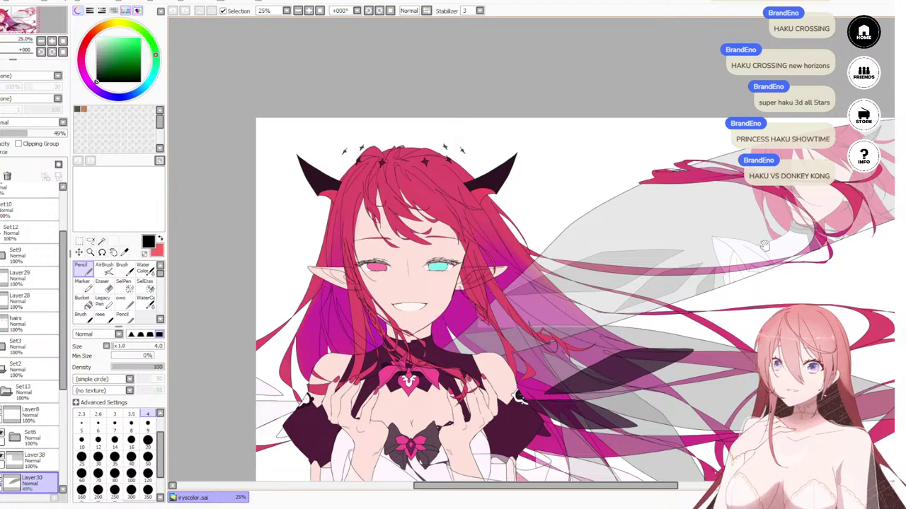
pyautogui.moveTo(764, 246); pyautogui.dragTo(685, 188)
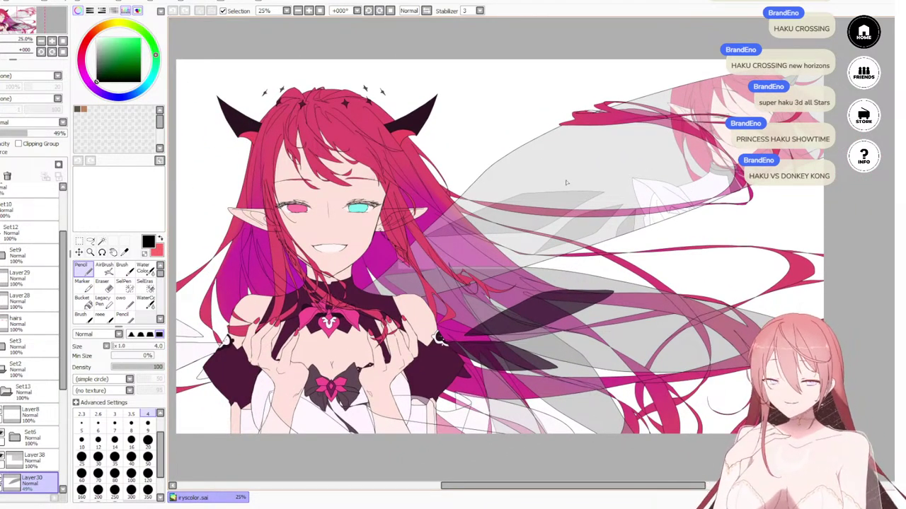
pyautogui.scroll(2, 354, 219)
pyautogui.scroll(-2, 353, 366)
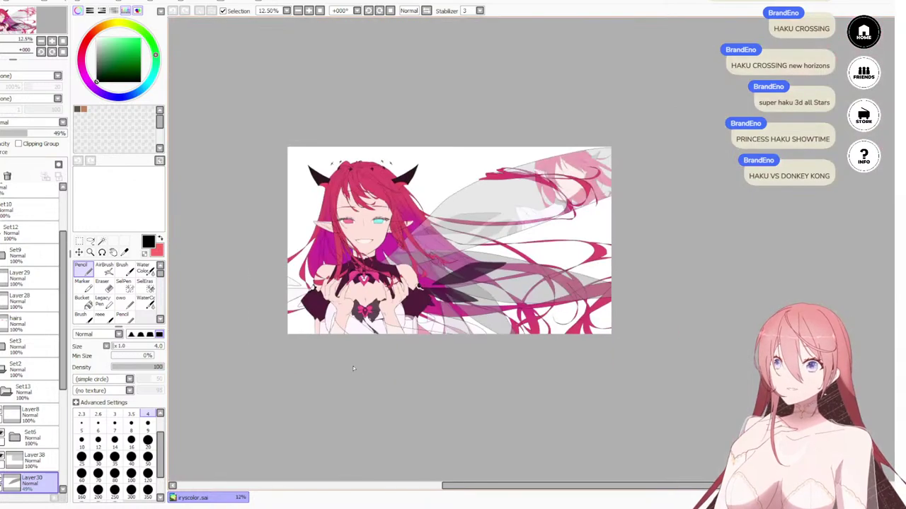
pyautogui.scroll(4, 318, 347)
pyautogui.scroll(3, 309, 250)
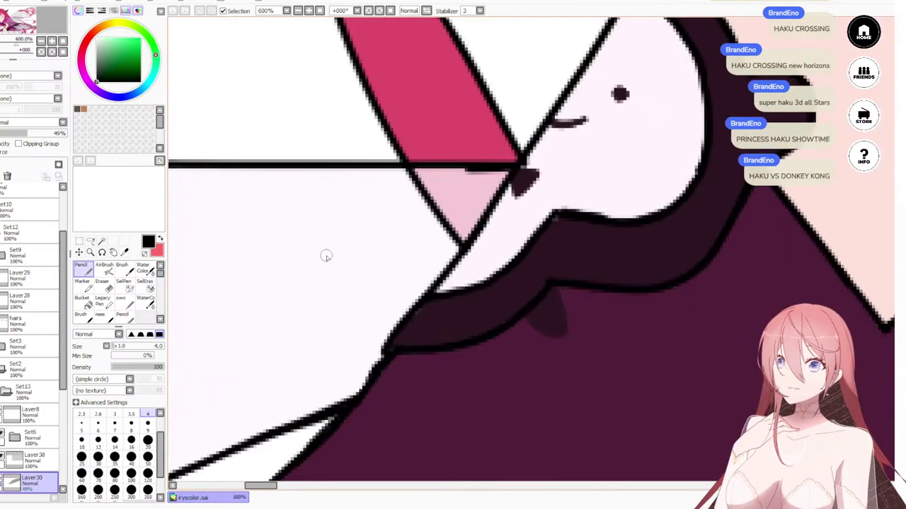
pyautogui.scroll(-5, 264, 269)
pyautogui.scroll(-3, 266, 266)
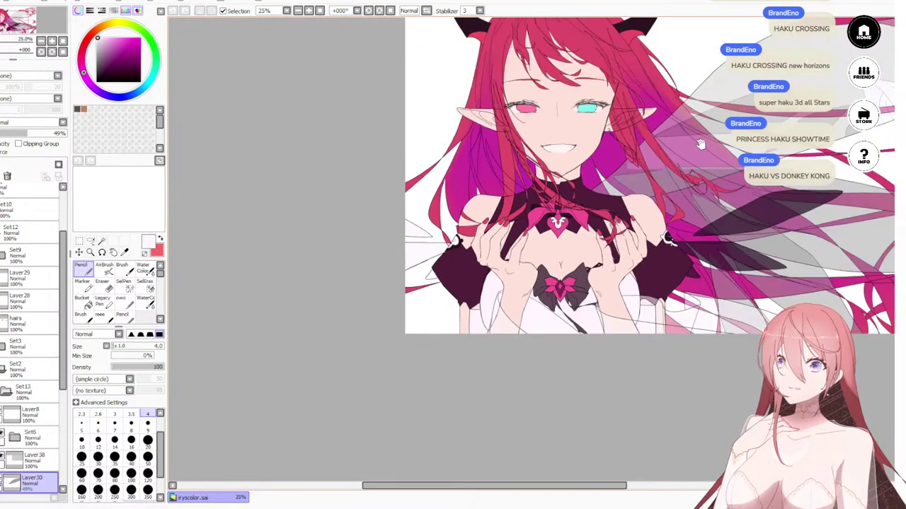
pyautogui.moveTo(699, 144); pyautogui.dragTo(522, 242)
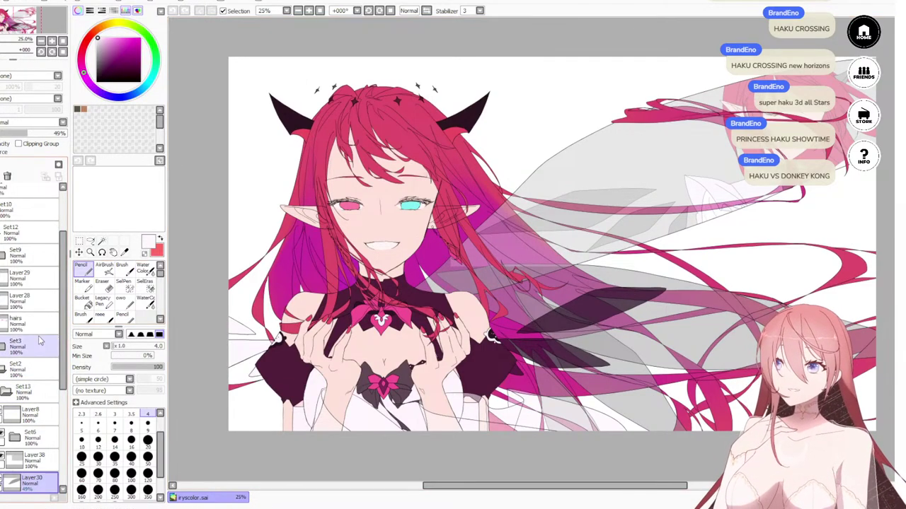
# Step: Collapse Set12 and toggle the visibility of the main artwork folder to check what it contains
pyautogui.click(3, 237)
pyautogui.scroll(2, 3, 236)
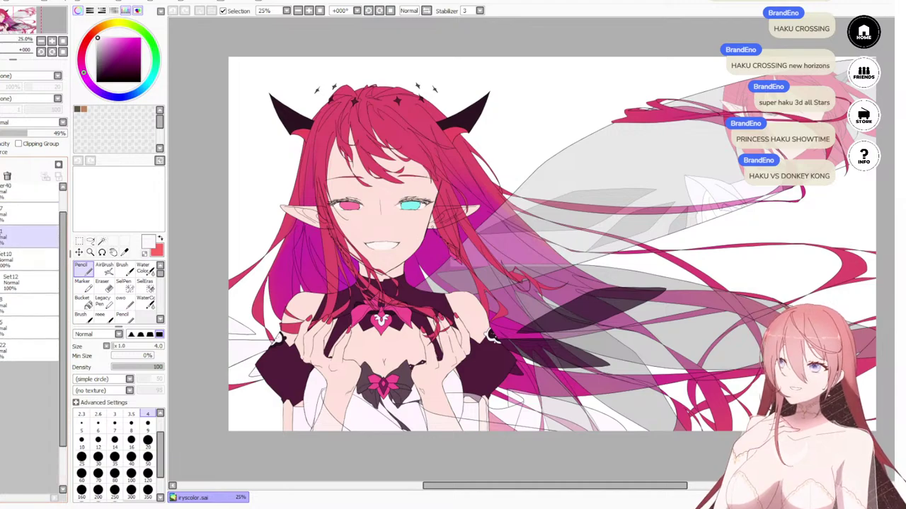
pyautogui.click(3, 236)
pyautogui.click(2, 236)
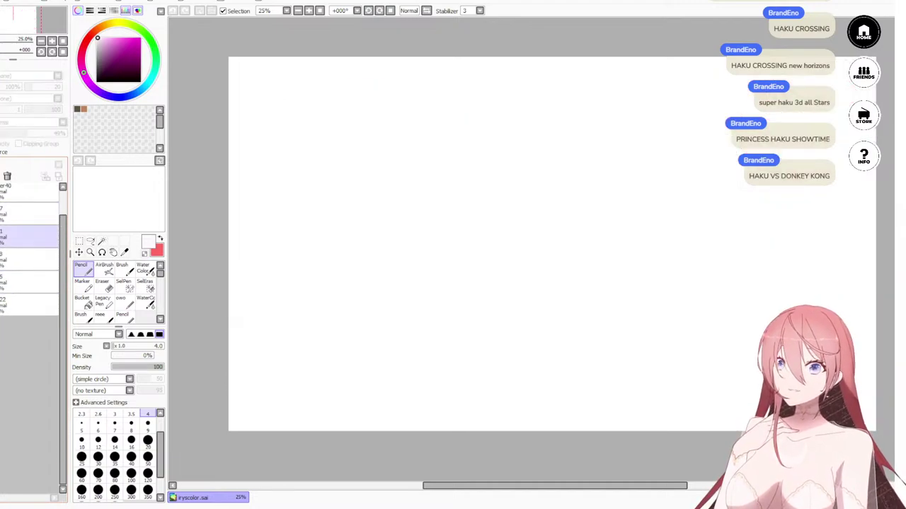
pyautogui.click(1, 237)
pyautogui.click(2, 236)
pyautogui.click(4, 259)
pyautogui.click(4, 281)
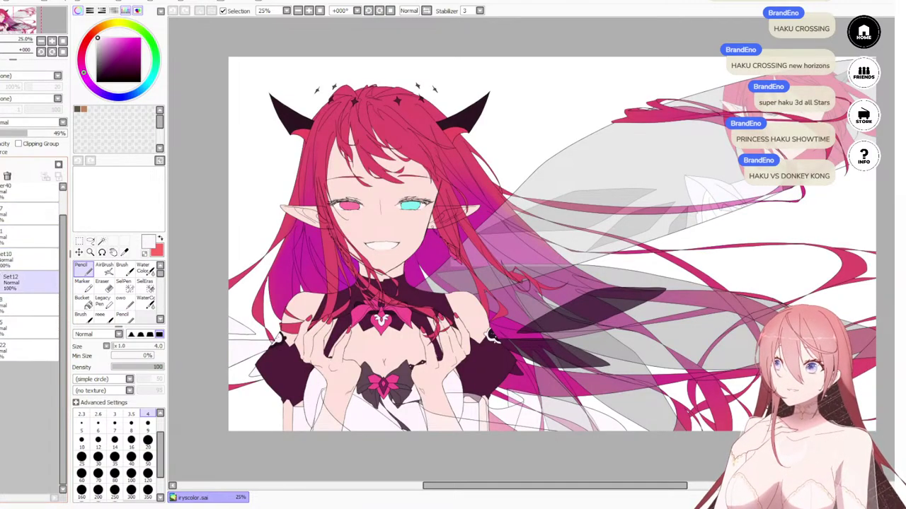
pyautogui.click(2, 282)
pyautogui.click(2, 281)
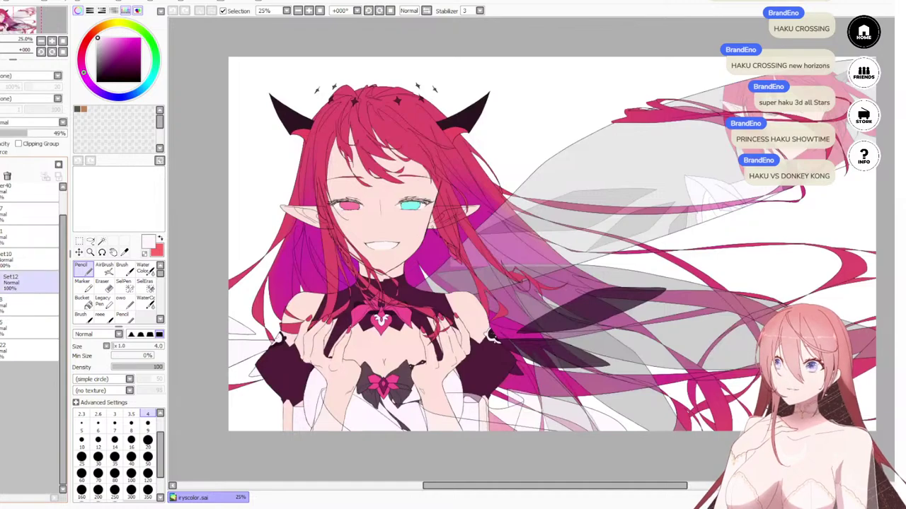
# Step: Expand Set12 and toggle the visibility of Set2 to check which part of the drawing it holds
pyautogui.click(3, 283)
pyautogui.click(6, 304)
pyautogui.click(15, 373)
pyautogui.click(15, 419)
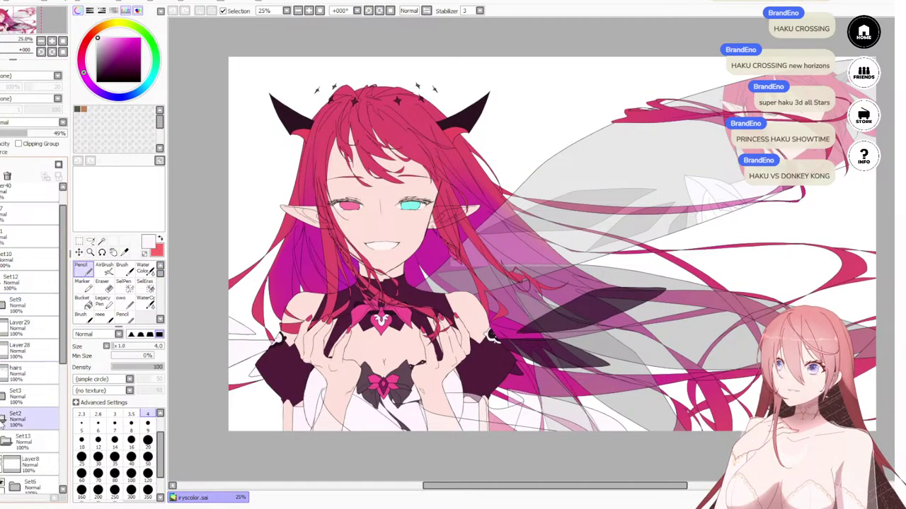
pyautogui.click(2, 418)
pyautogui.click(1, 419)
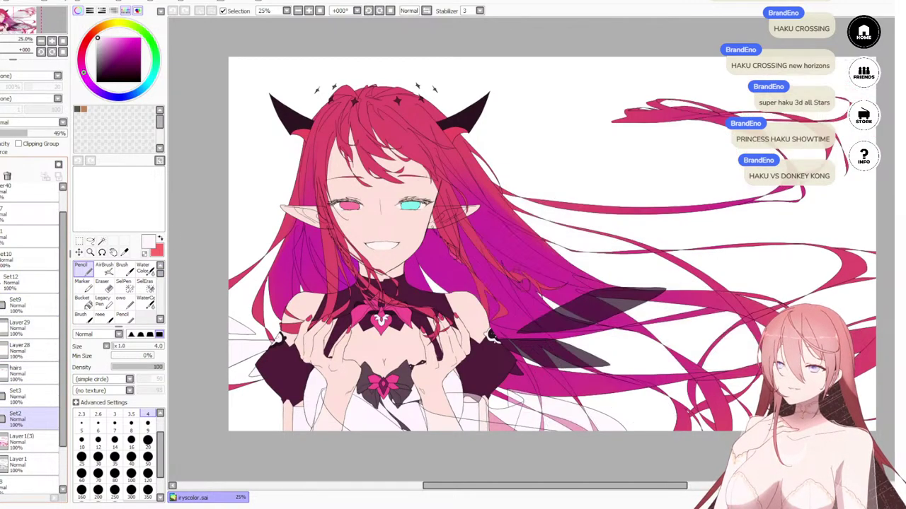
pyautogui.click(2, 419)
pyautogui.click(3, 419)
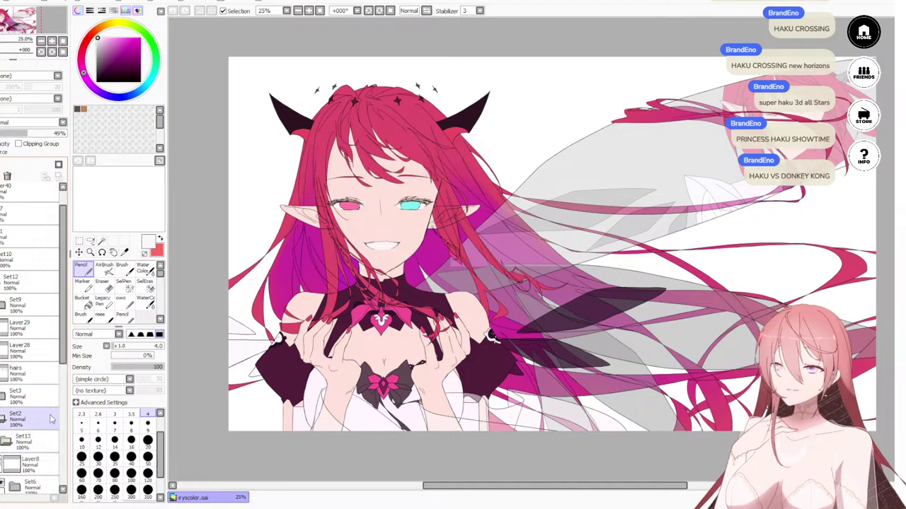
# Step: Hide the character's line art, the star ornaments and the dark feathers in the layers above Set2
pyautogui.click(15, 328)
pyautogui.click(15, 305)
pyautogui.click(1, 305)
pyautogui.click(16, 350)
pyautogui.click(16, 328)
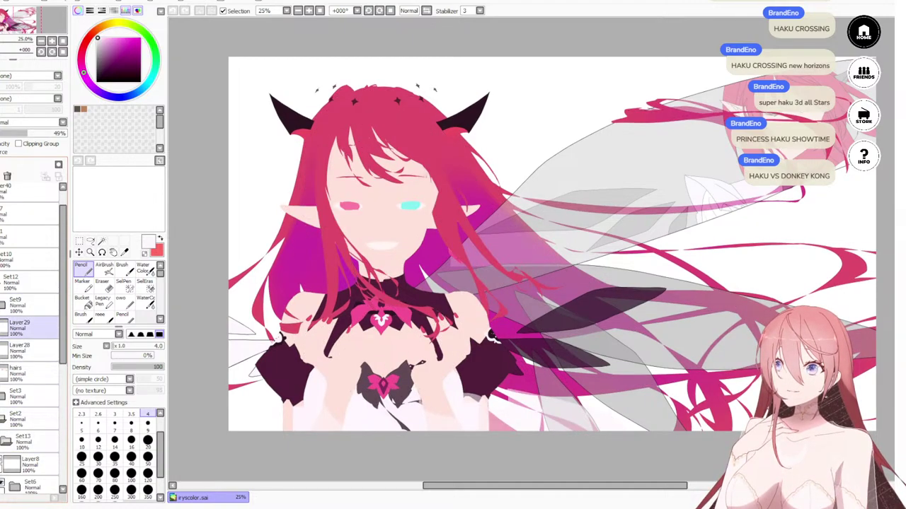
pyautogui.click(16, 305)
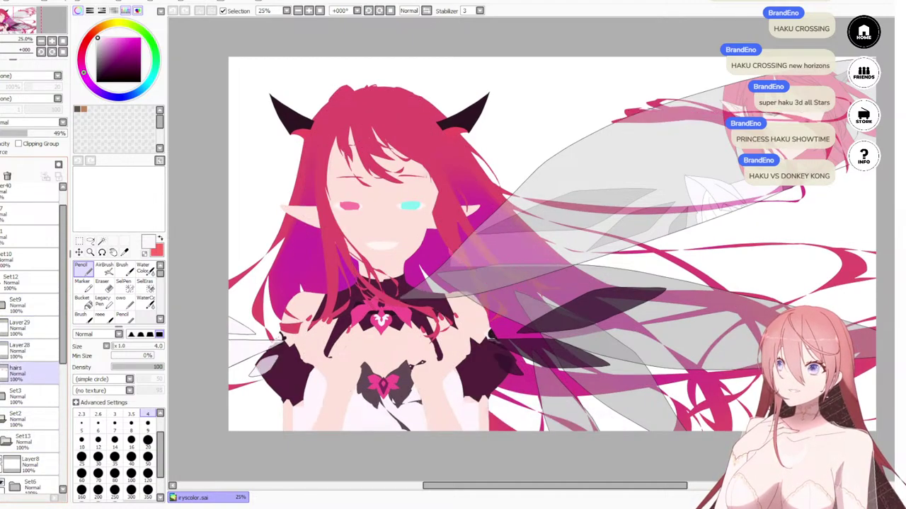
# Step: Hide the character's base colours and the lower wing folders Set16, Set15 and Set14, isolating the large upper wing
pyautogui.scroll(-3, 11, 388)
pyautogui.scroll(-1, 11, 387)
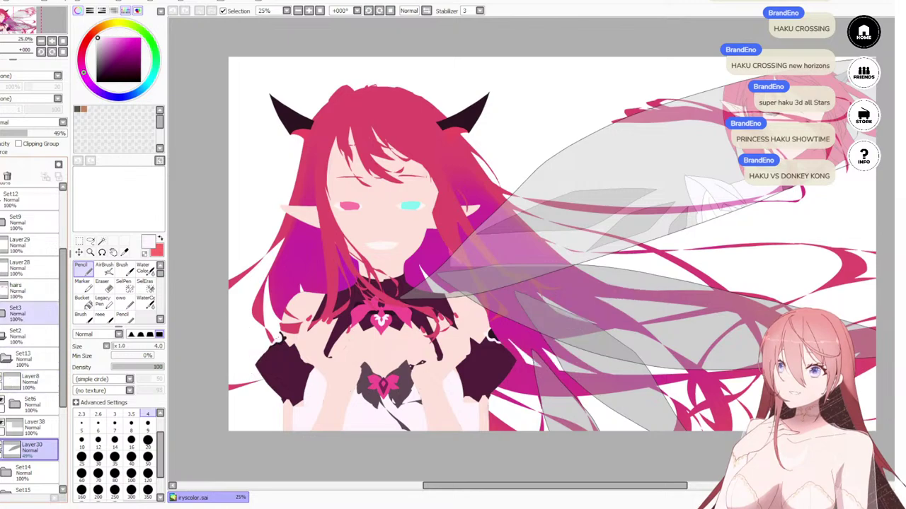
pyautogui.scroll(-4, 21, 397)
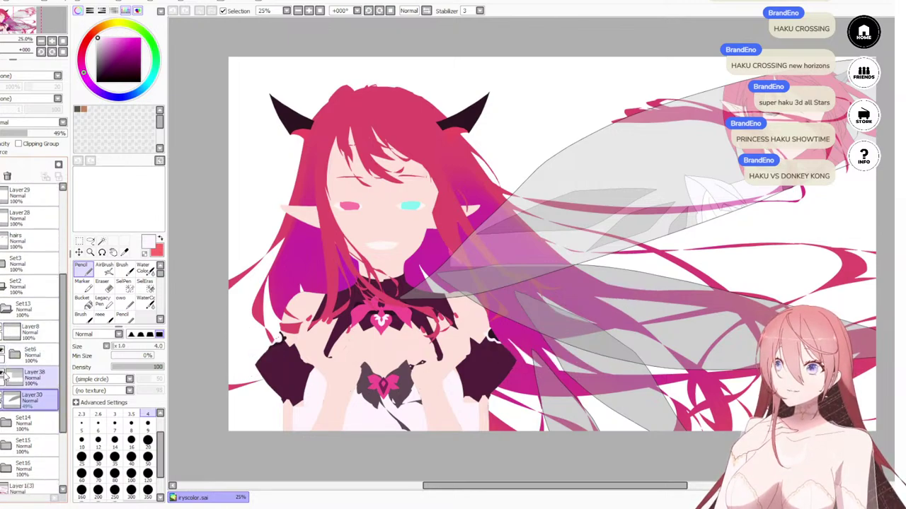
pyautogui.scroll(-2, 21, 400)
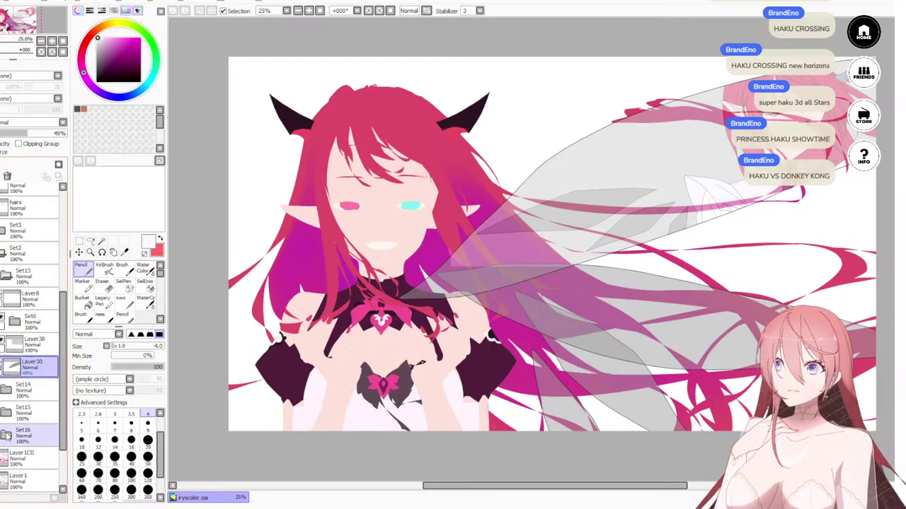
pyautogui.click(1, 443)
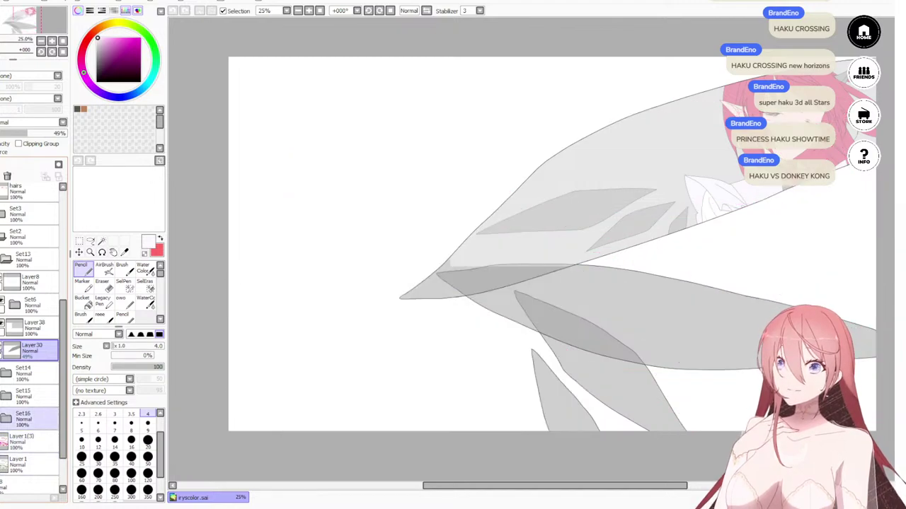
pyautogui.click(1, 418)
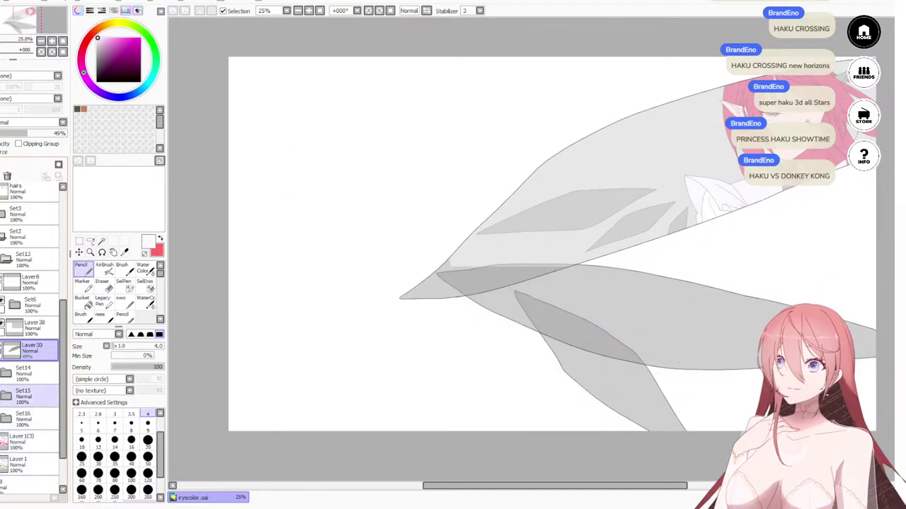
pyautogui.click(1, 396)
pyautogui.click(1, 371)
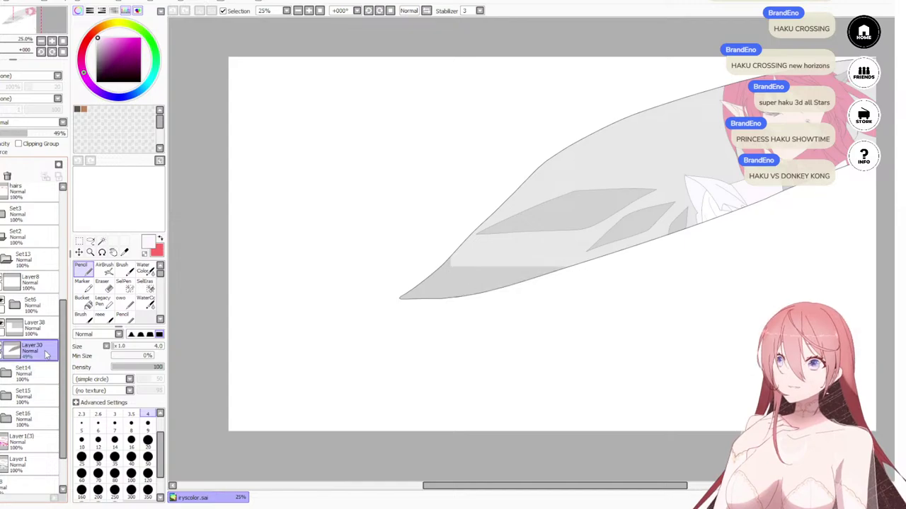
# Step: Check the contents of Set6, collapse it again and turn off Clipping Group for Layer38
pyautogui.click(41, 329)
pyautogui.click(15, 305)
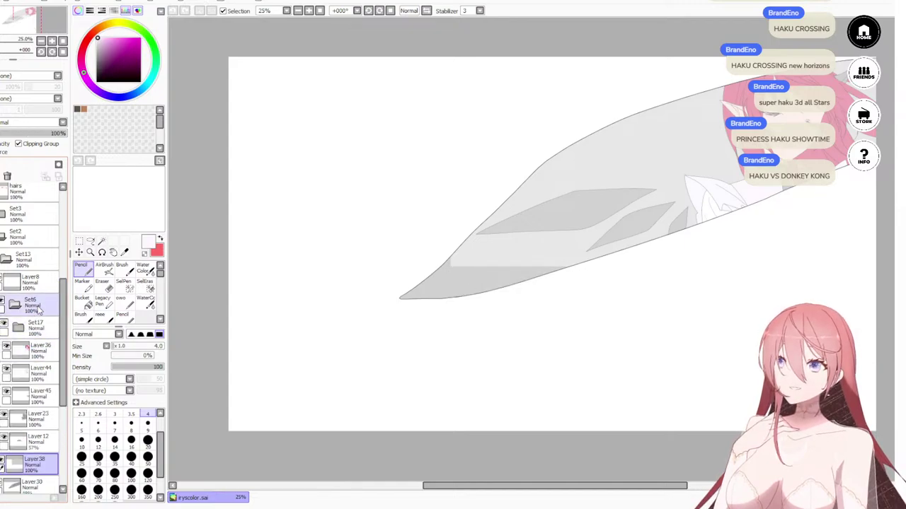
pyautogui.click(31, 307)
pyautogui.click(14, 305)
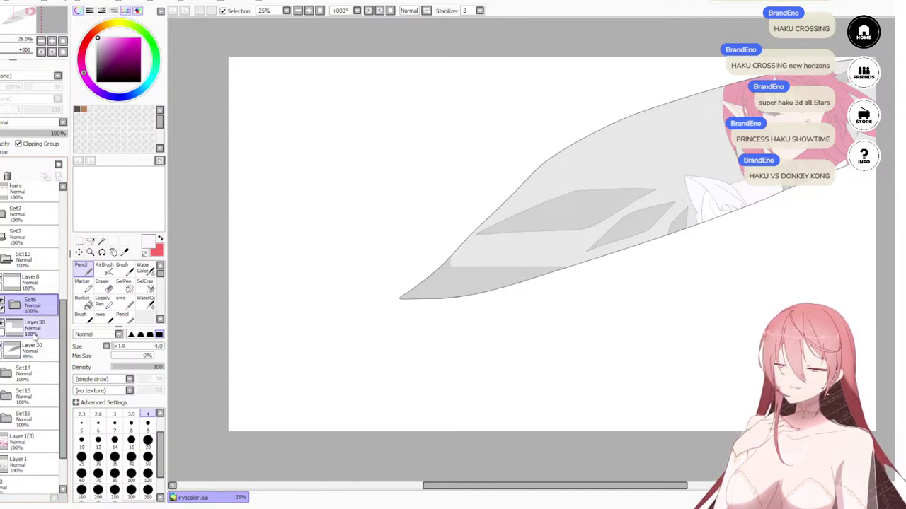
pyautogui.click(29, 327)
pyautogui.click(19, 144)
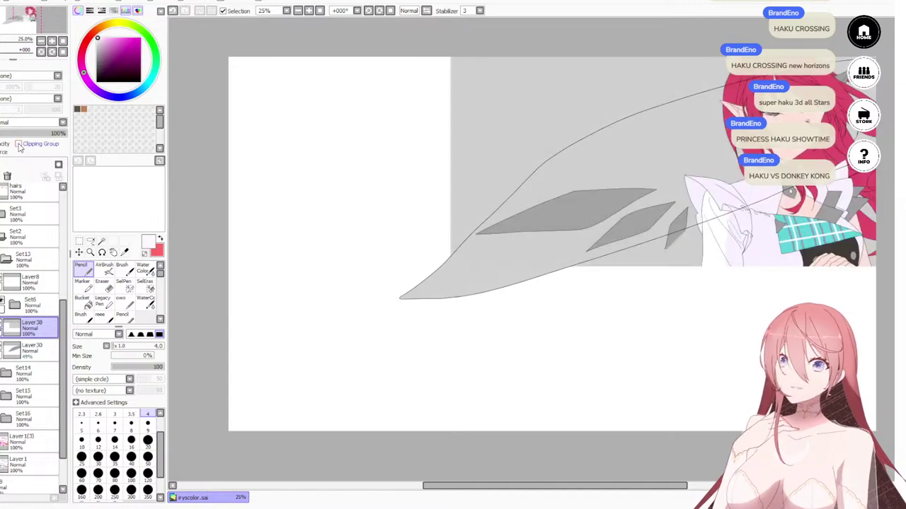
# Step: Hide the wing's grey fill on Layer30 and its outline on Layer8, leaving only the drawing inside the wing
pyautogui.click(1, 346)
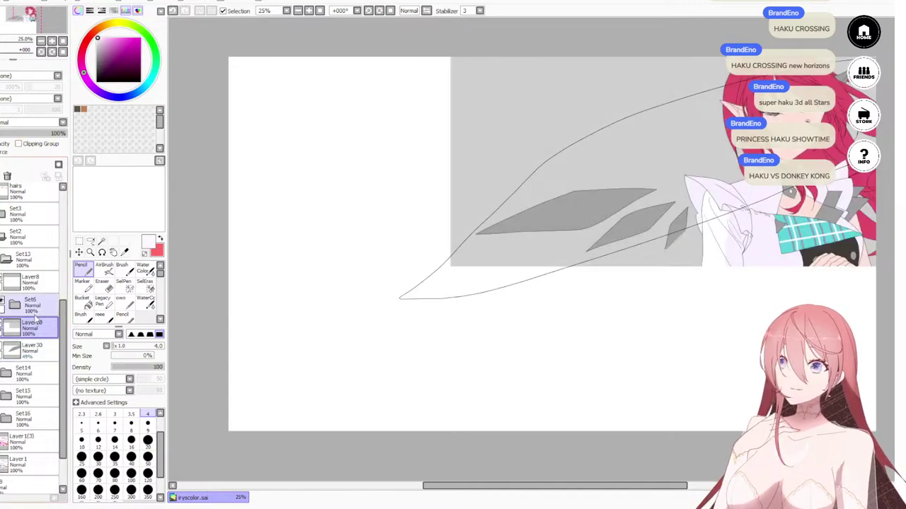
pyautogui.click(1, 278)
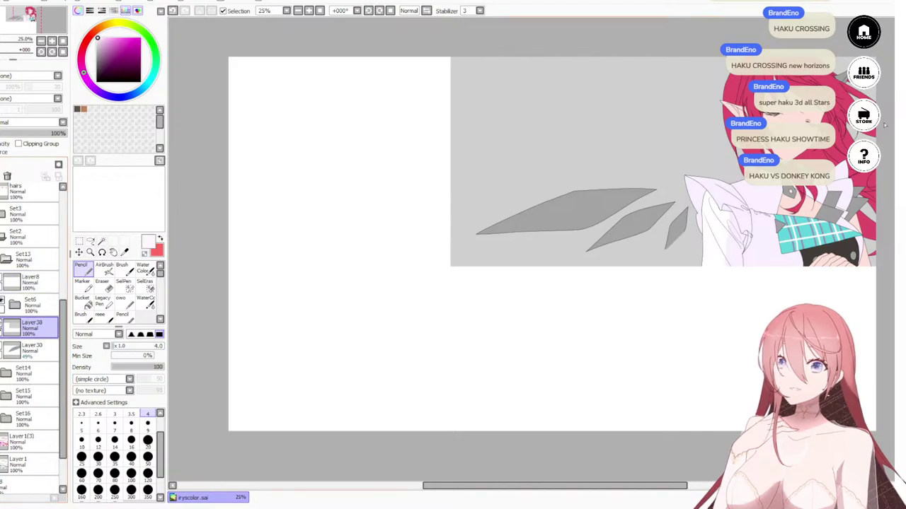
pyautogui.scroll(-1, 787, 211)
pyautogui.scroll(4, 787, 210)
pyautogui.scroll(-3, 785, 211)
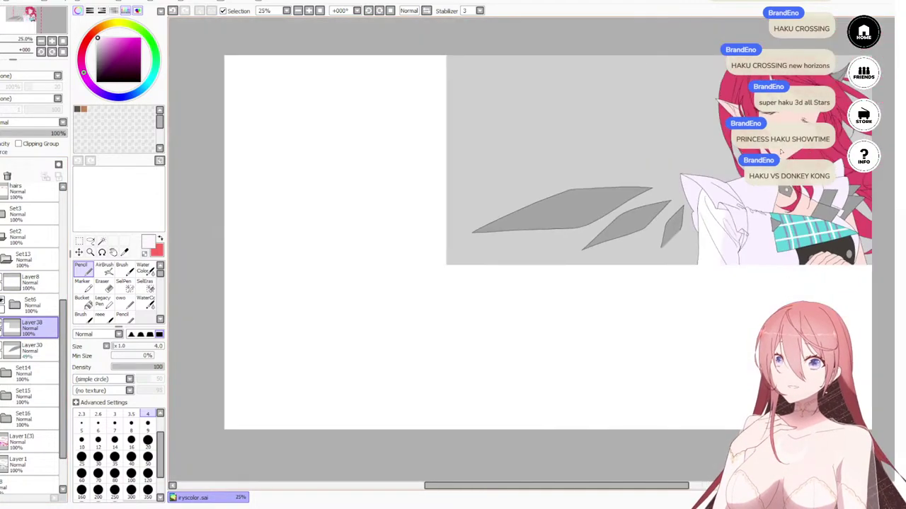
pyautogui.moveTo(618, 217); pyautogui.dragTo(528, 290)
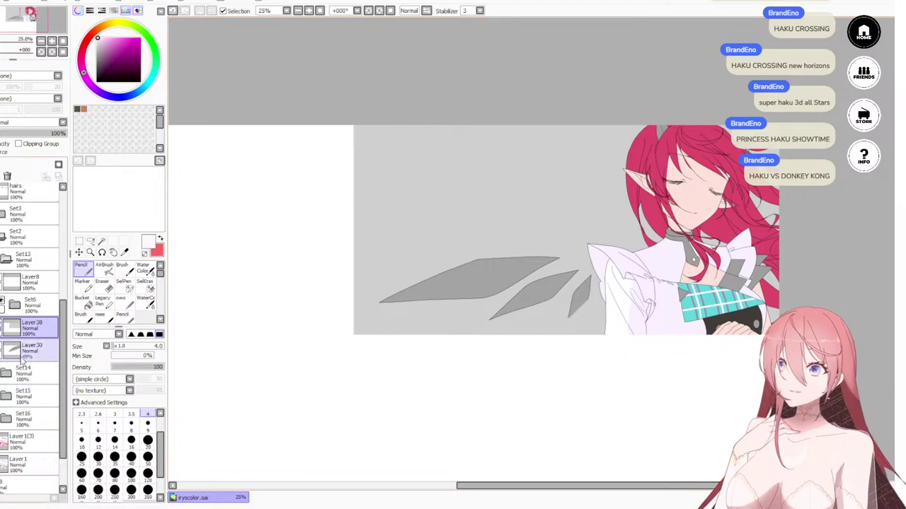
# Step: Expand Set6 and toggle the visibility of Layer45 to check what it contains
pyautogui.click(14, 305)
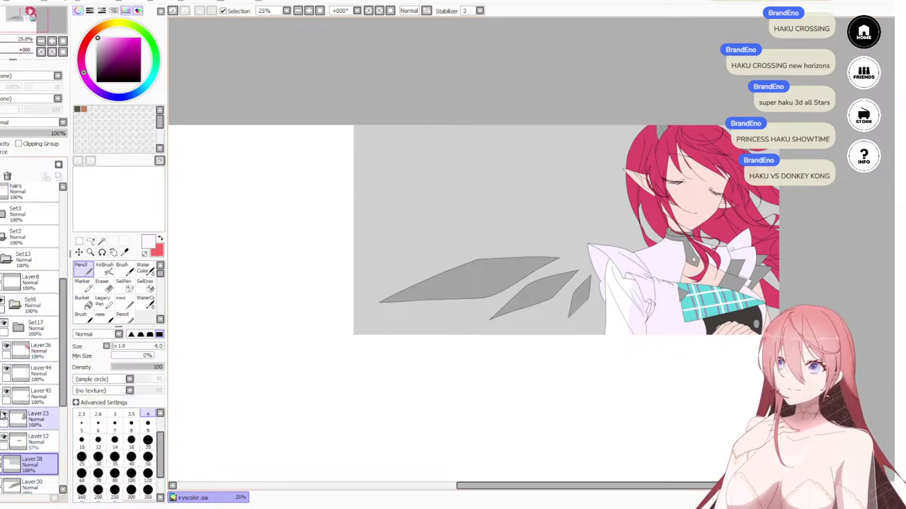
pyautogui.click(7, 393)
pyautogui.click(7, 393)
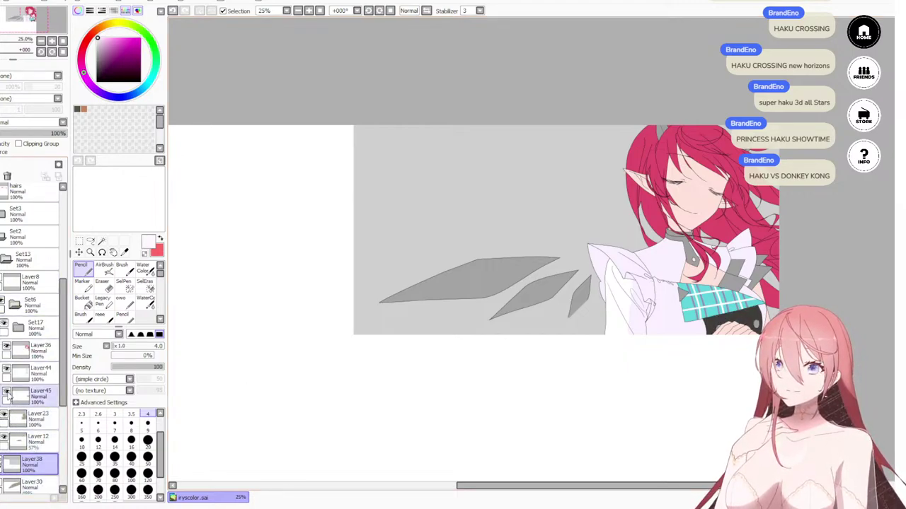
pyautogui.click(7, 393)
pyautogui.click(7, 393)
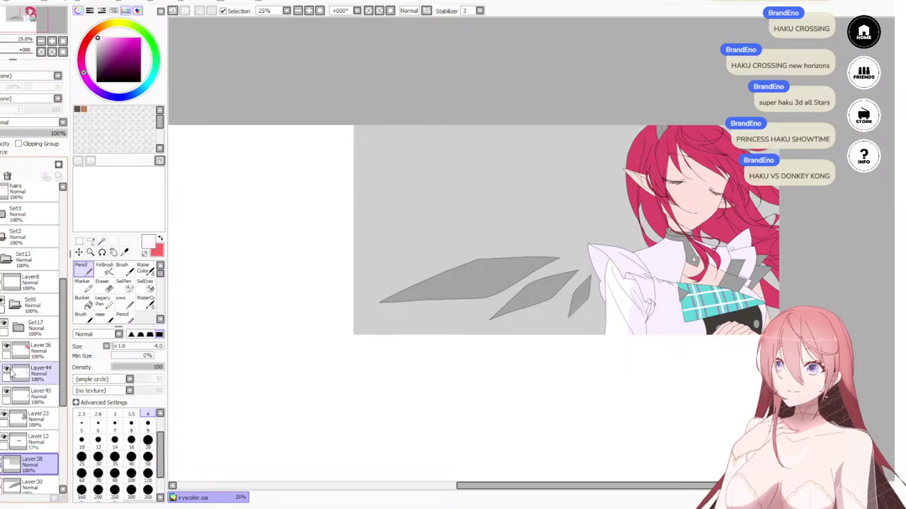
# Step: Toggle the visibility of Layer44 in Set6 to check its contents, and delete that layer
pyautogui.click(7, 370)
pyautogui.click(7, 370)
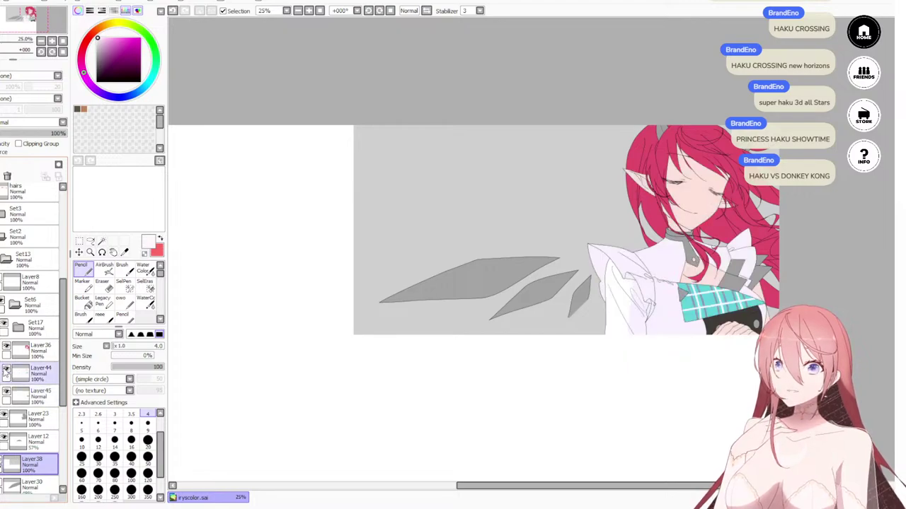
pyautogui.click(44, 380)
pyautogui.click(1, 177)
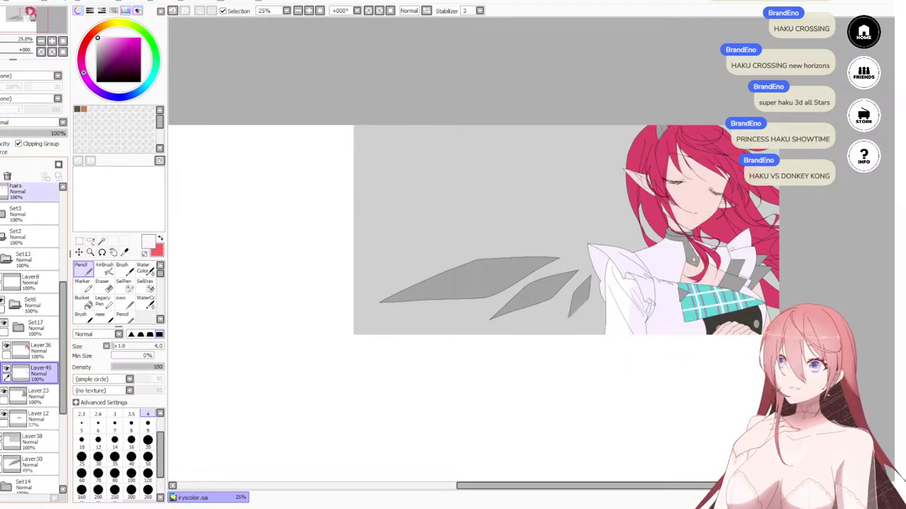
# Step: Add a new layer directly below Layer23 and paint the three wing shapes in the current near-white colour with the Pencil at size 120
pyautogui.click(41, 397)
pyautogui.hotkey('ctrl', 'shift', 'n')
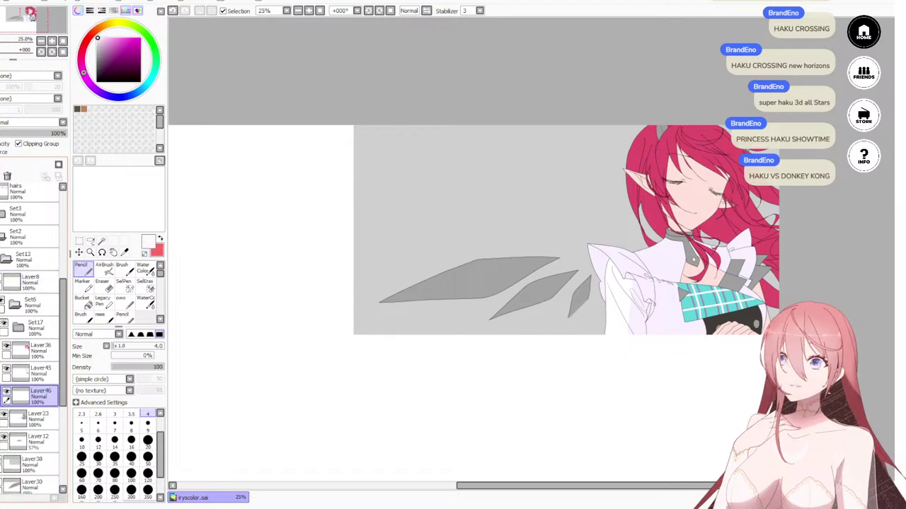
pyautogui.scroll(-1, 505, 295)
pyautogui.scroll(3, 534, 289)
pyautogui.scroll(-1, 373, 332)
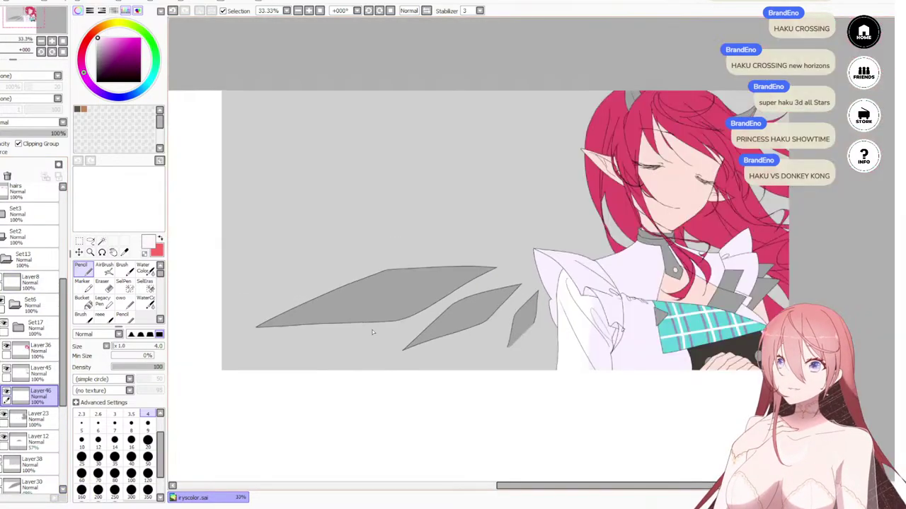
pyautogui.scroll(1, 263, 307)
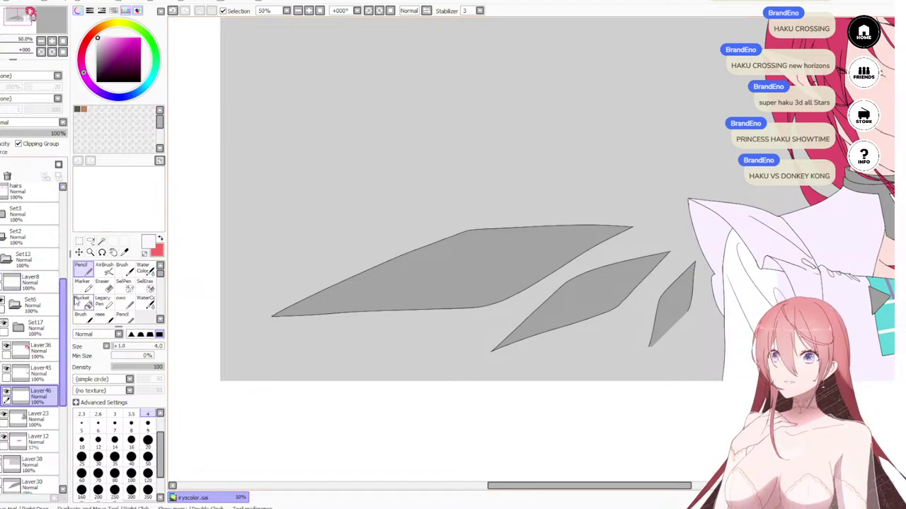
pyautogui.click(147, 473)
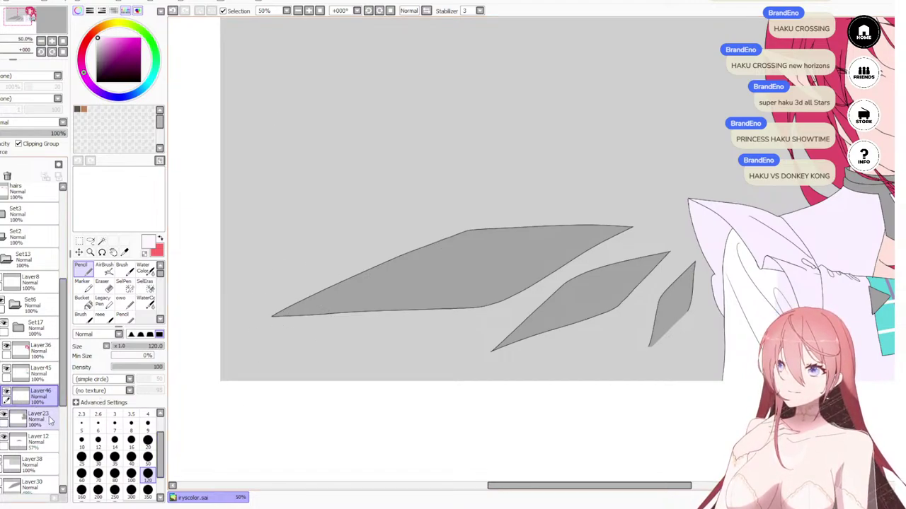
pyautogui.moveTo(41, 397)
pyautogui.mouseDown()
pyautogui.moveTo(55, 439)
pyautogui.moveTo(54, 428)
pyautogui.mouseUp()
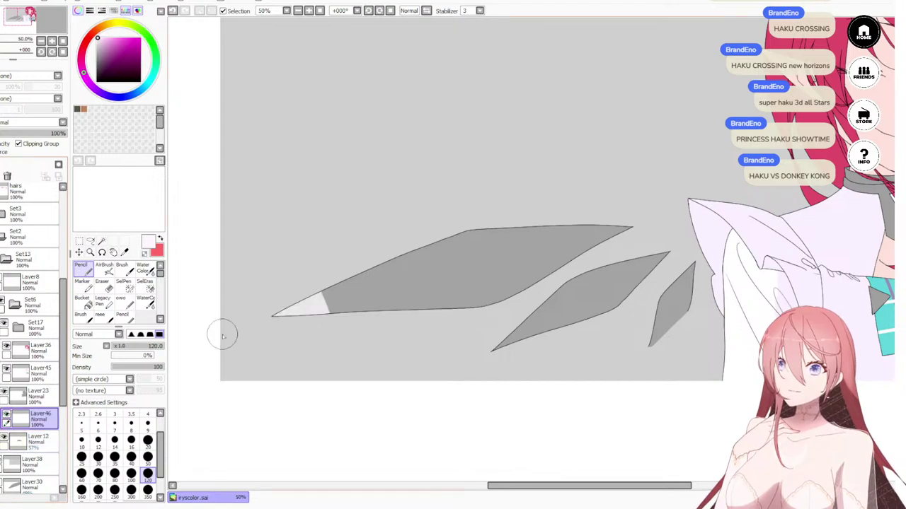
pyautogui.moveTo(344, 296)
pyautogui.mouseDown()
pyautogui.moveTo(331, 315)
pyautogui.moveTo(355, 284)
pyautogui.moveTo(397, 330)
pyautogui.moveTo(415, 314)
pyautogui.moveTo(405, 241)
pyautogui.moveTo(408, 331)
pyautogui.moveTo(443, 309)
pyautogui.moveTo(433, 221)
pyautogui.moveTo(522, 365)
pyautogui.moveTo(535, 359)
pyautogui.moveTo(517, 287)
pyautogui.moveTo(477, 228)
pyautogui.moveTo(481, 220)
pyautogui.moveTo(499, 312)
pyautogui.moveTo(545, 320)
pyautogui.moveTo(506, 261)
pyautogui.moveTo(543, 191)
pyautogui.moveTo(575, 217)
pyautogui.moveTo(606, 297)
pyautogui.moveTo(634, 318)
pyautogui.moveTo(634, 296)
pyautogui.moveTo(650, 290)
pyautogui.moveTo(689, 313)
pyautogui.moveTo(695, 276)
pyautogui.moveTo(646, 332)
pyautogui.mouseUp()
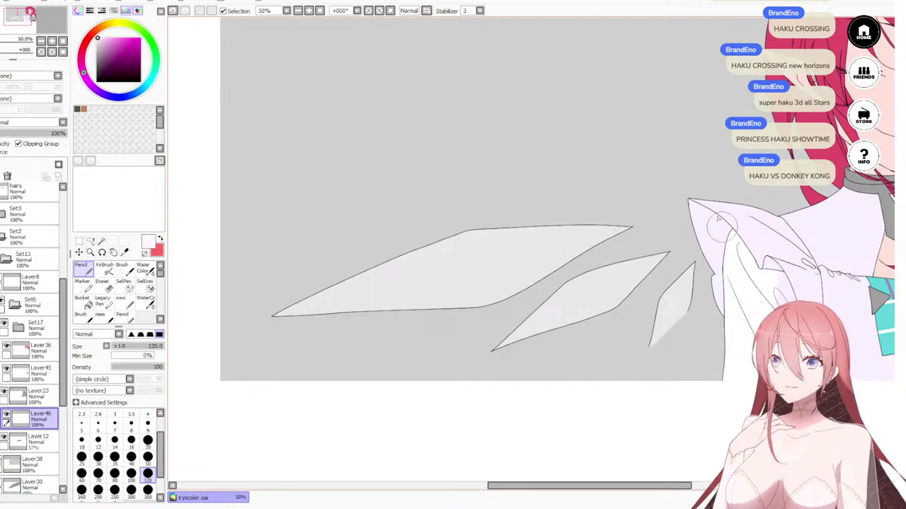
# Step: Examine the filled wing shapes and the outline edges around the character's face, neck and hair up close
pyautogui.scroll(3, 490, 282)
pyautogui.scroll(-4, 505, 309)
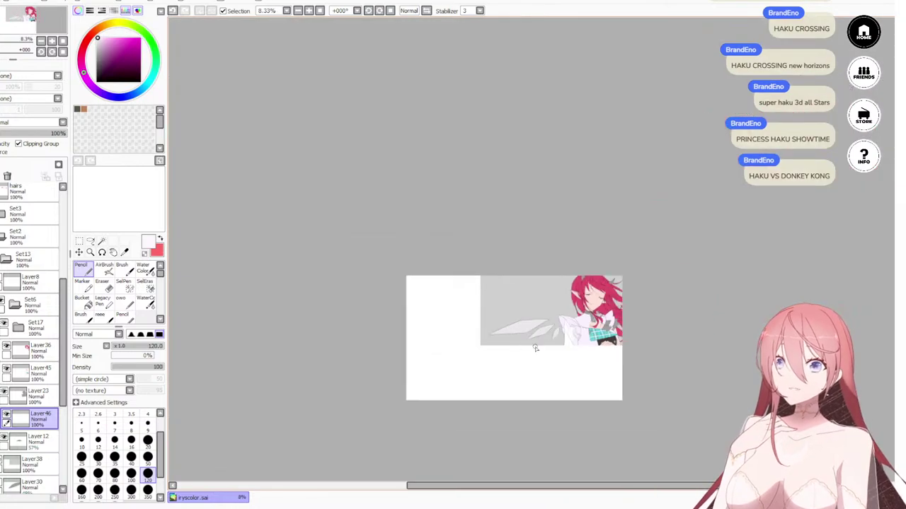
pyautogui.scroll(4, 552, 337)
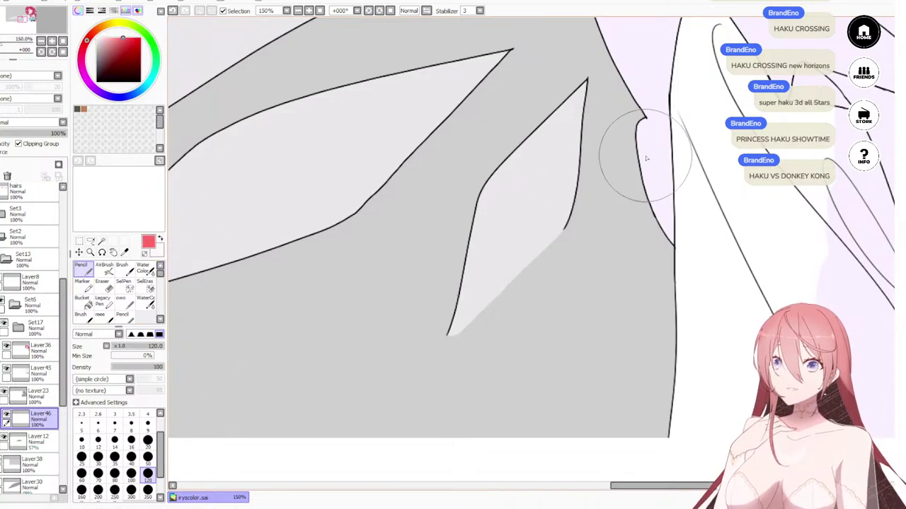
pyautogui.moveTo(323, 184); pyautogui.dragTo(321, 216)
pyautogui.scroll(-6, 555, 119)
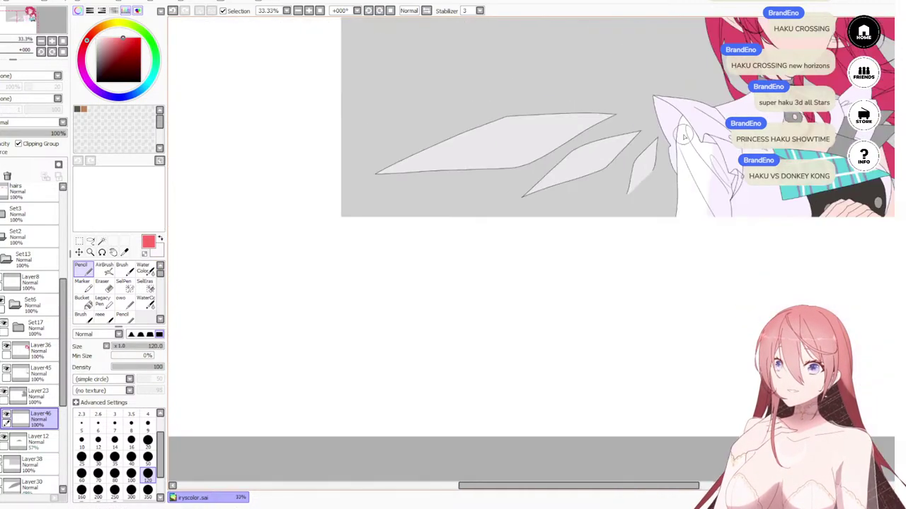
pyautogui.scroll(6, 699, 150)
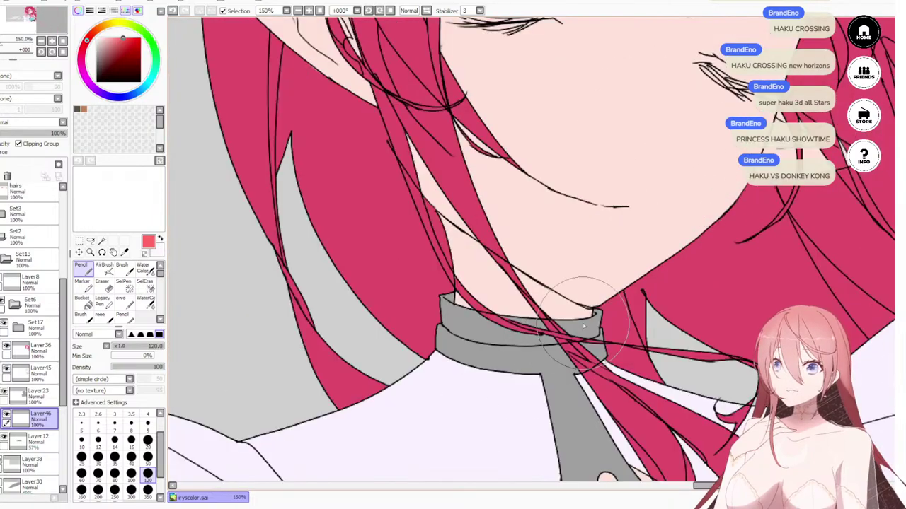
pyautogui.scroll(3, 726, 212)
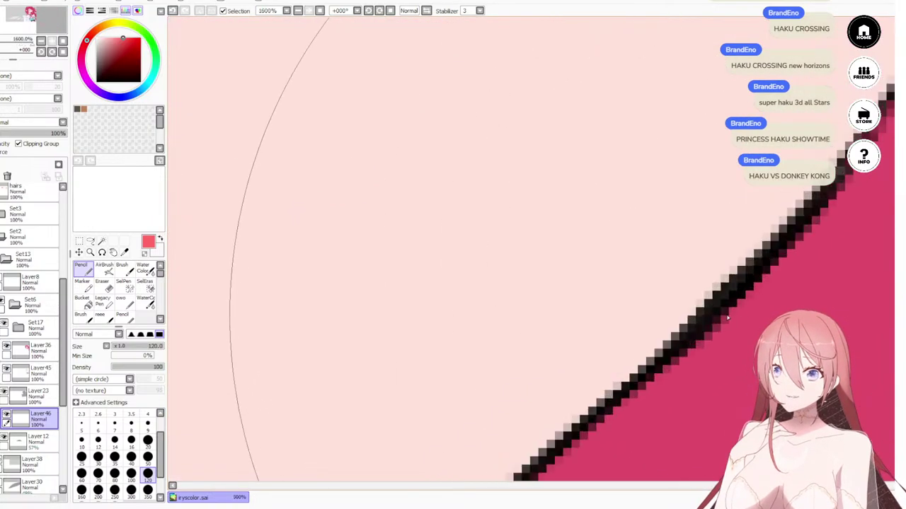
pyautogui.scroll(-5, 701, 297)
pyautogui.scroll(5, 709, 291)
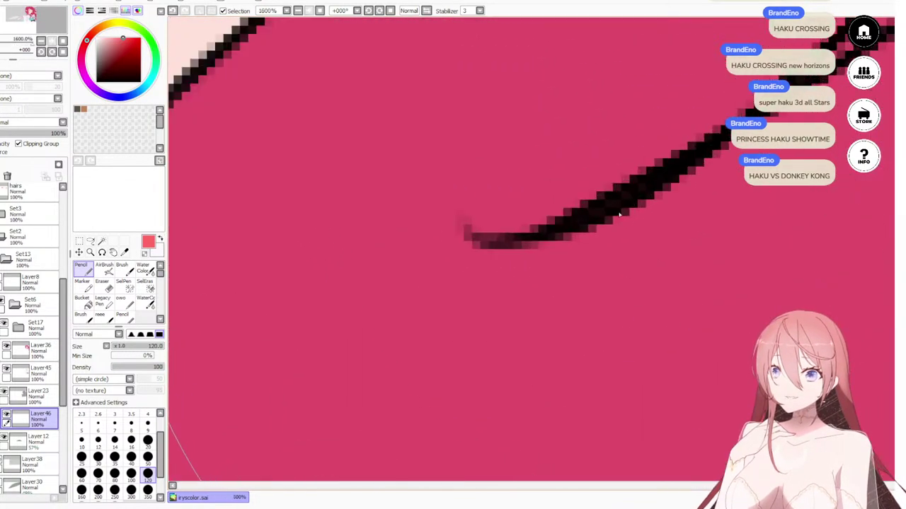
pyautogui.scroll(-3, 646, 216)
pyautogui.scroll(-4, 647, 217)
pyautogui.scroll(3, 658, 304)
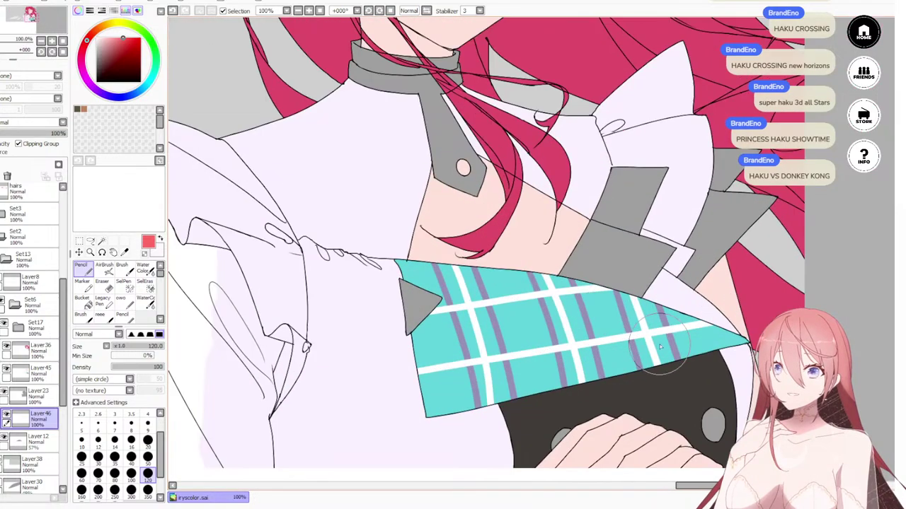
# Step: Sample the black line-art colour from the outline above the plaid cloth and switch to the custom owo brush
pyautogui.scroll(2, 625, 276)
pyautogui.scroll(4, 624, 276)
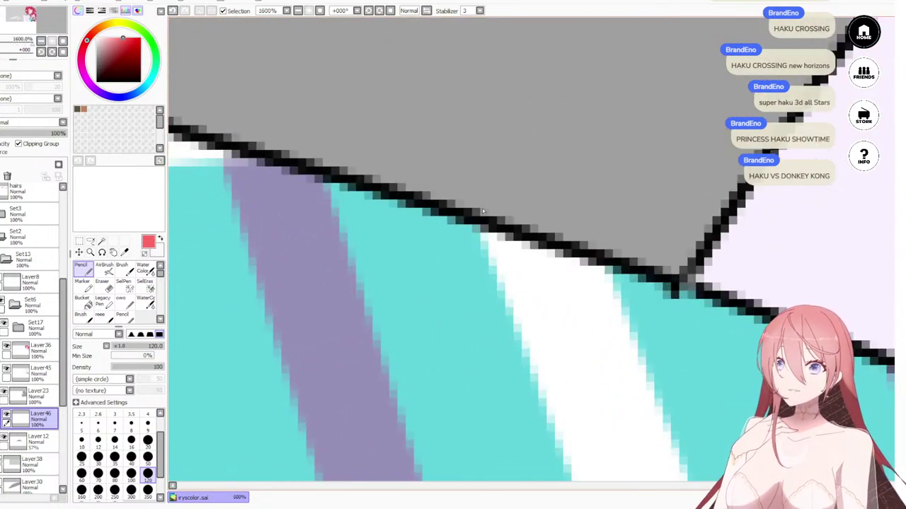
pyautogui.scroll(-6, 483, 211)
pyautogui.scroll(3, 424, 276)
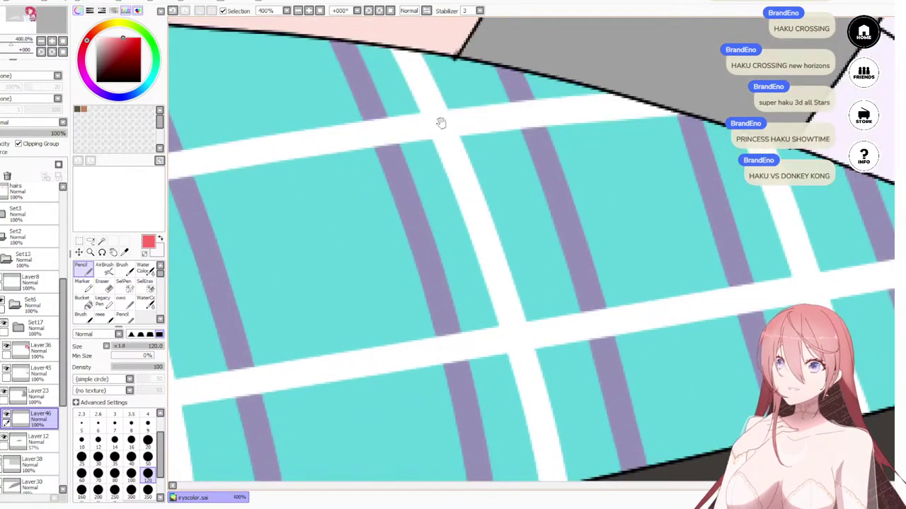
pyautogui.scroll(3, 440, 123)
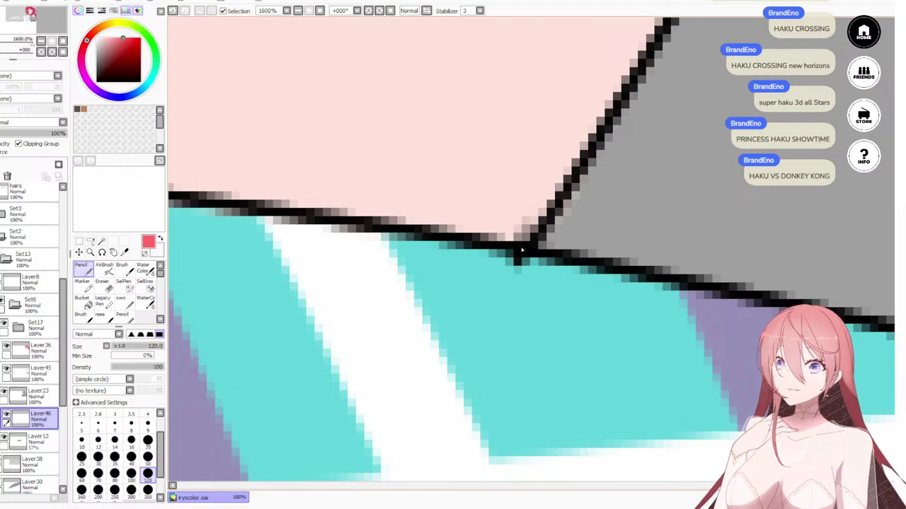
pyautogui.keyDown('alt'); pyautogui.click(520, 251); pyautogui.keyUp('alt')
pyautogui.scroll(-14, 520, 251)
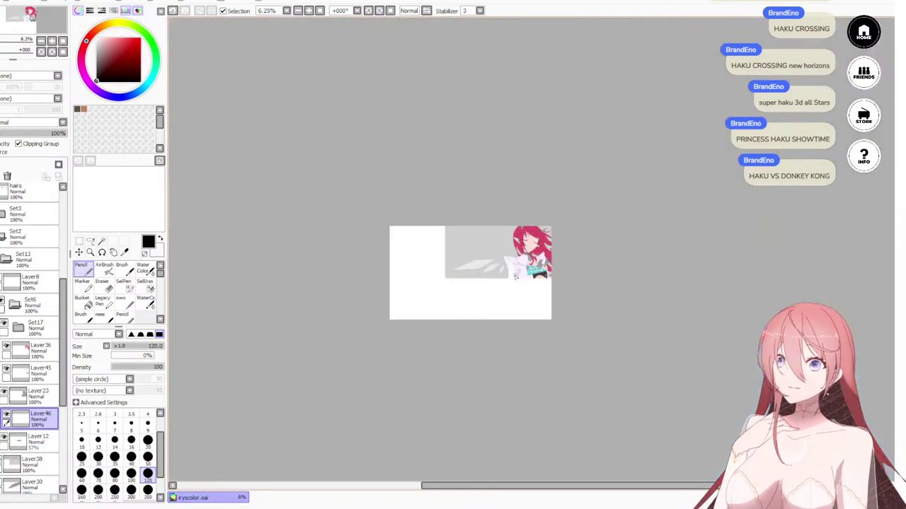
pyautogui.press('n')
pyautogui.scroll(5, 477, 262)
pyautogui.moveTo(621, 283); pyautogui.dragTo(535, 249)
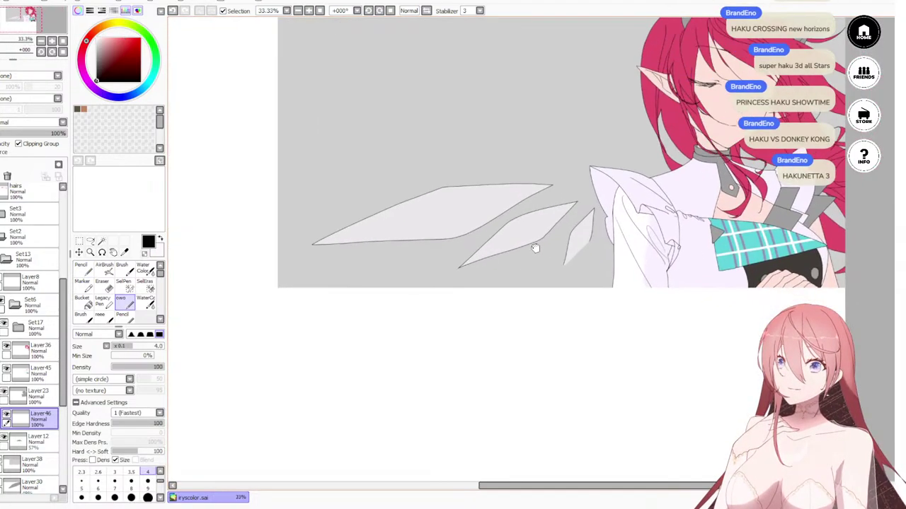
pyautogui.scroll(2, 588, 261)
pyautogui.scroll(2, 595, 264)
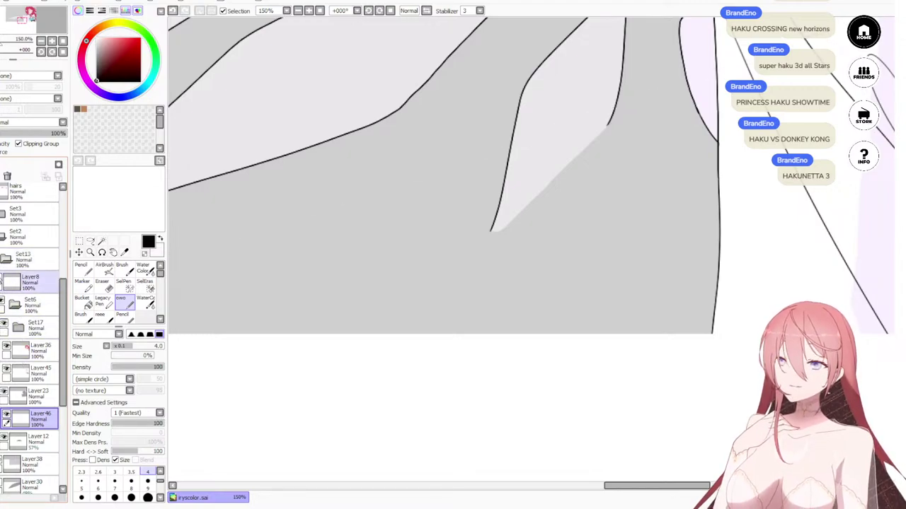
# Step: Expand Set17, toggle its layers' visibility to find the wing outlines, and select Layer24
pyautogui.click(18, 328)
pyautogui.click(19, 327)
pyautogui.click(18, 328)
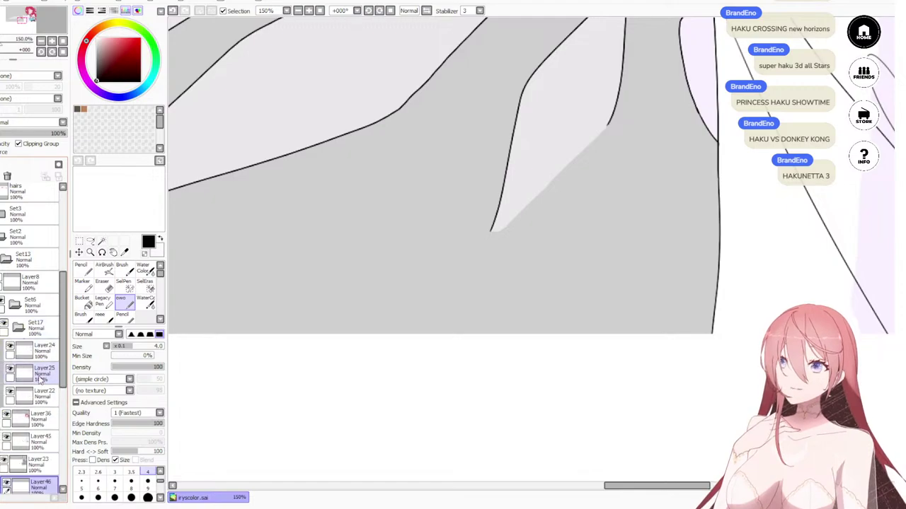
pyautogui.click(10, 392)
pyautogui.click(10, 392)
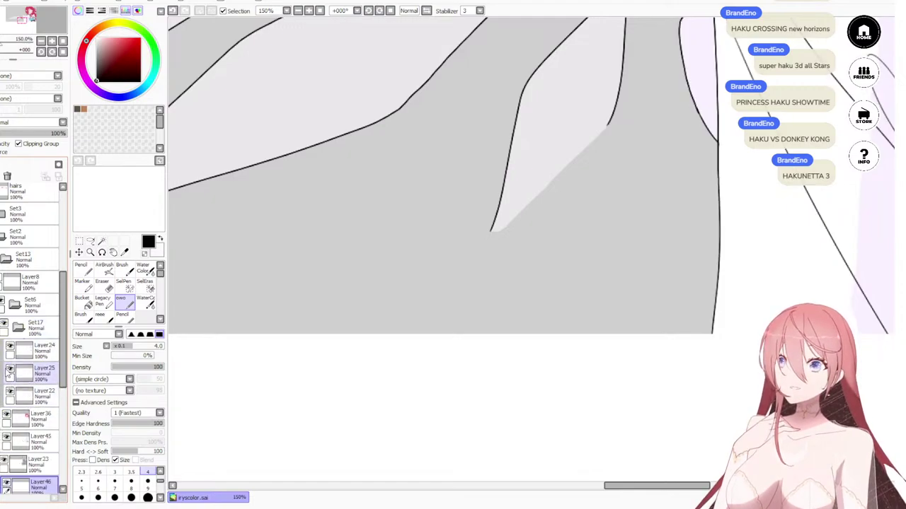
pyautogui.click(10, 347)
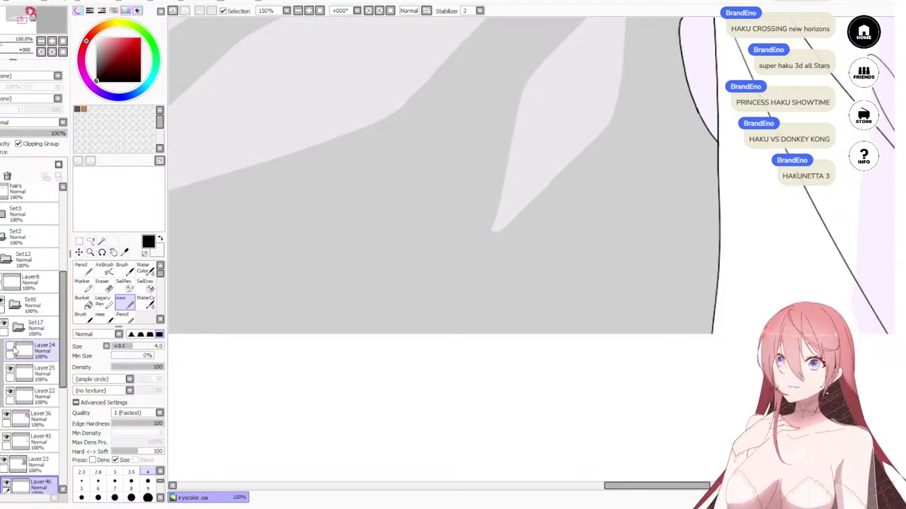
pyautogui.click(10, 347)
pyautogui.click(44, 350)
pyautogui.scroll(3, 511, 177)
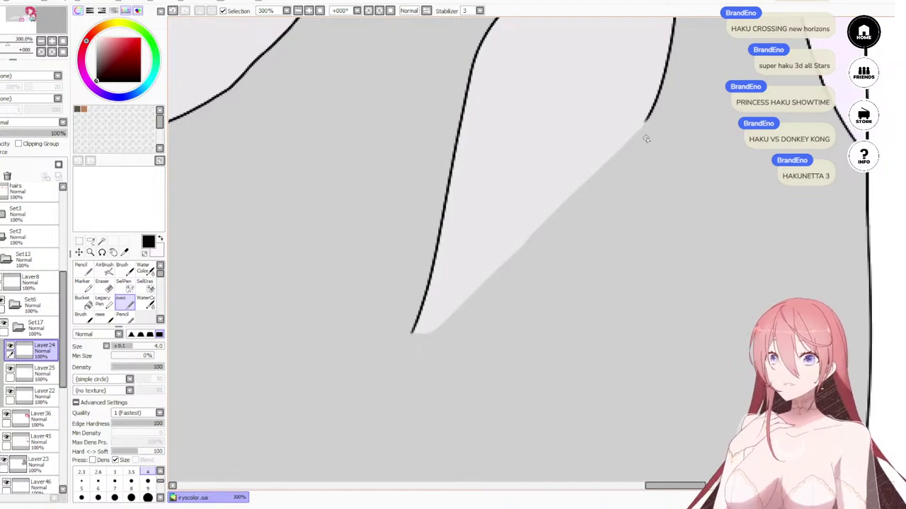
pyautogui.moveTo(652, 110); pyautogui.dragTo(467, 318)
pyautogui.hotkey('ctrl', 'z')
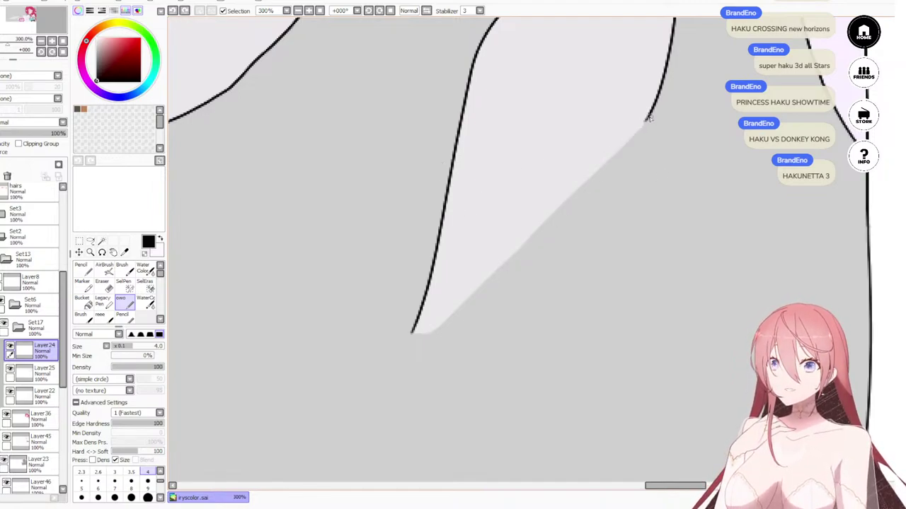
pyautogui.moveTo(648, 116); pyautogui.dragTo(435, 372)
pyautogui.hotkey('ctrl', 'z')
pyautogui.moveTo(646, 119); pyautogui.dragTo(402, 409)
pyautogui.hotkey('ctrl', 'z')
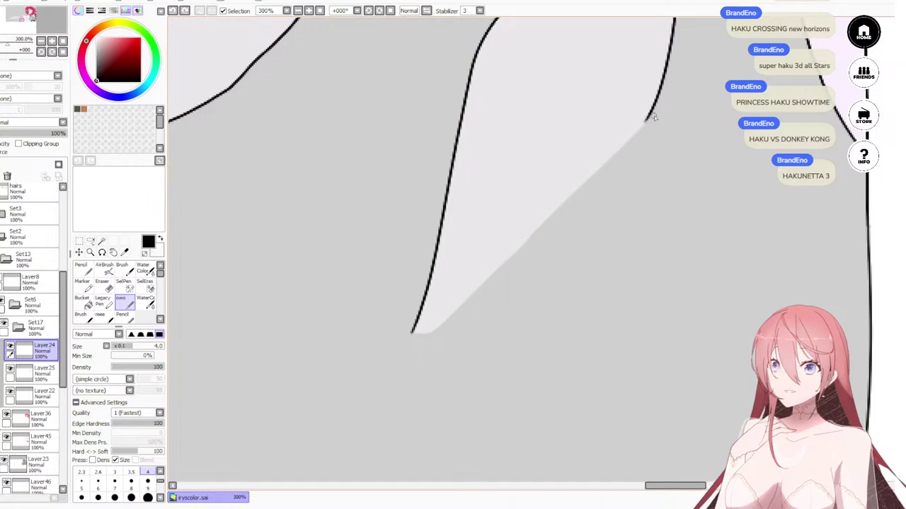
# Step: Draw the missing lower right edge of the smallest wing, continuing its existing outline past the tip of the fill
pyautogui.moveTo(652, 117); pyautogui.dragTo(409, 416)
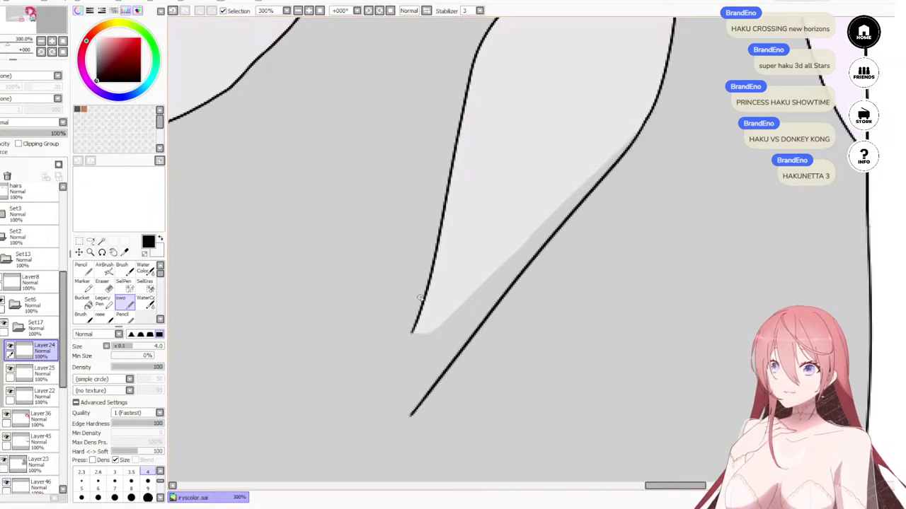
pyautogui.moveTo(419, 297); pyautogui.dragTo(407, 412)
pyautogui.hotkey('ctrl', 'z')
pyautogui.moveTo(420, 304)
pyautogui.mouseDown()
pyautogui.moveTo(408, 400)
pyautogui.moveTo(429, 396)
pyautogui.mouseUp()
pyautogui.hotkey('ctrl', 'z')
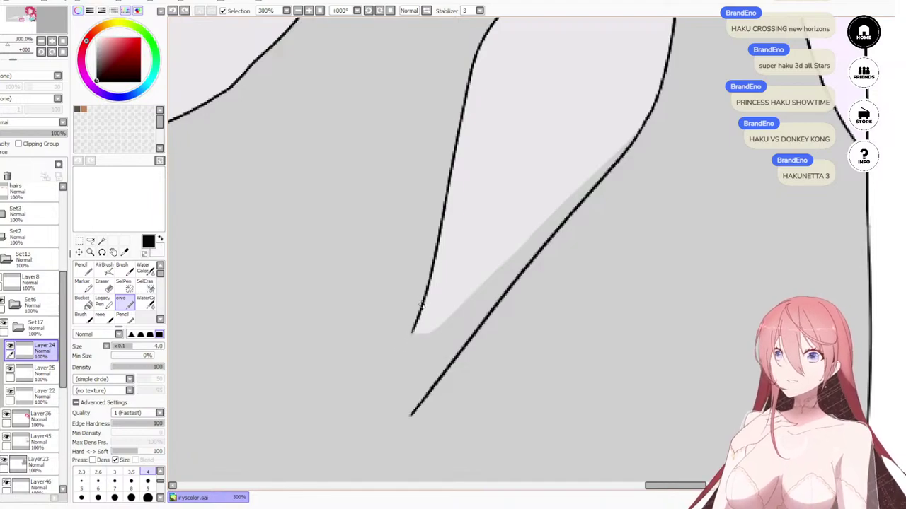
pyautogui.moveTo(419, 302); pyautogui.dragTo(395, 413)
pyautogui.hotkey('ctrl', 'z')
pyautogui.moveTo(418, 314); pyautogui.dragTo(397, 409)
pyautogui.hotkey('ctrl', 'z')
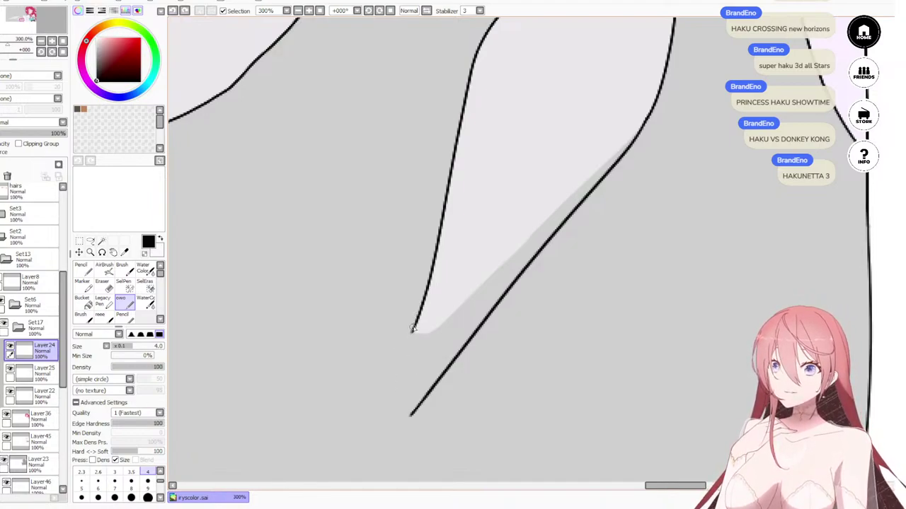
pyautogui.moveTo(415, 327)
pyautogui.mouseDown()
pyautogui.moveTo(401, 379)
pyautogui.moveTo(428, 385)
pyautogui.mouseUp()
pyautogui.hotkey('ctrl', 'z')
pyautogui.moveTo(414, 327)
pyautogui.mouseDown()
pyautogui.moveTo(401, 381)
pyautogui.moveTo(445, 367)
pyautogui.mouseUp()
pyautogui.hotkey('ctrl', 'z')
pyautogui.hotkey('ctrl', 'z')
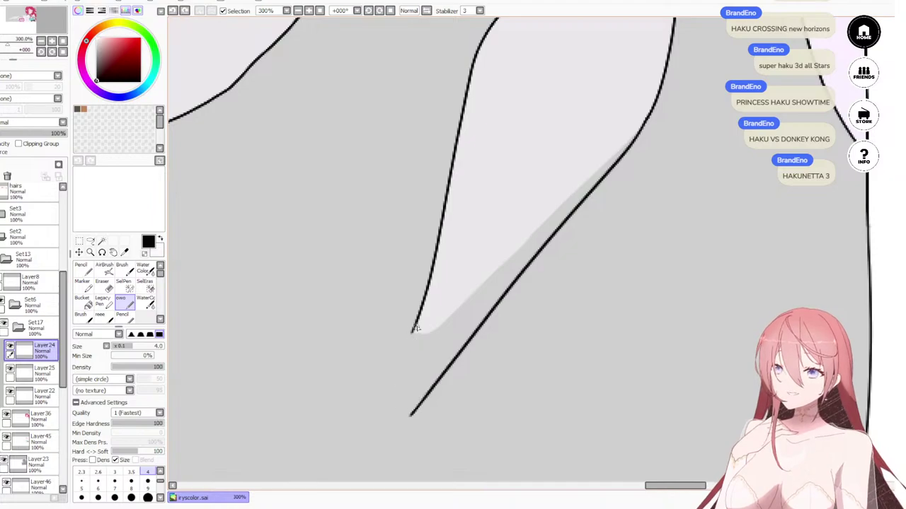
pyautogui.moveTo(418, 315); pyautogui.dragTo(414, 395)
pyautogui.hotkey('ctrl', 'z')
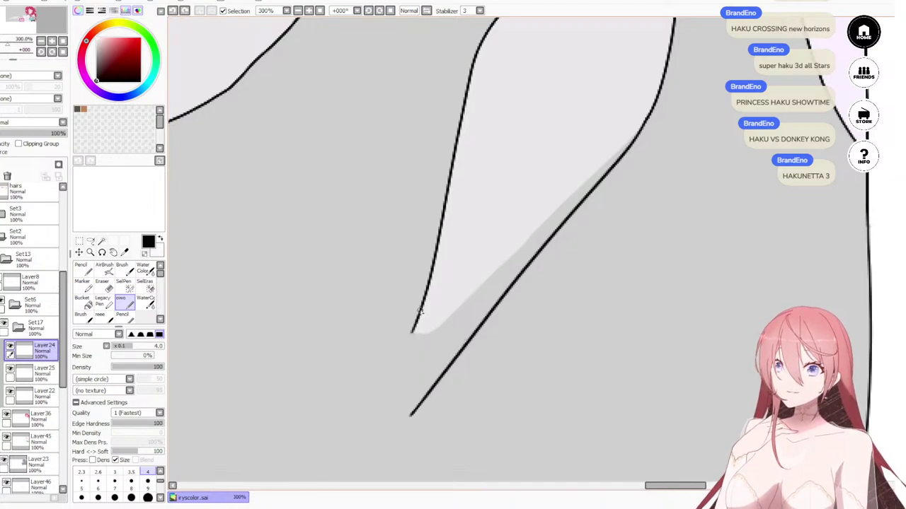
# Step: Draw a rounded tip extending the smallest wing's left edge and curving up to meet its right edge
pyautogui.moveTo(420, 310)
pyautogui.mouseDown()
pyautogui.moveTo(403, 389)
pyautogui.moveTo(466, 338)
pyautogui.mouseUp()
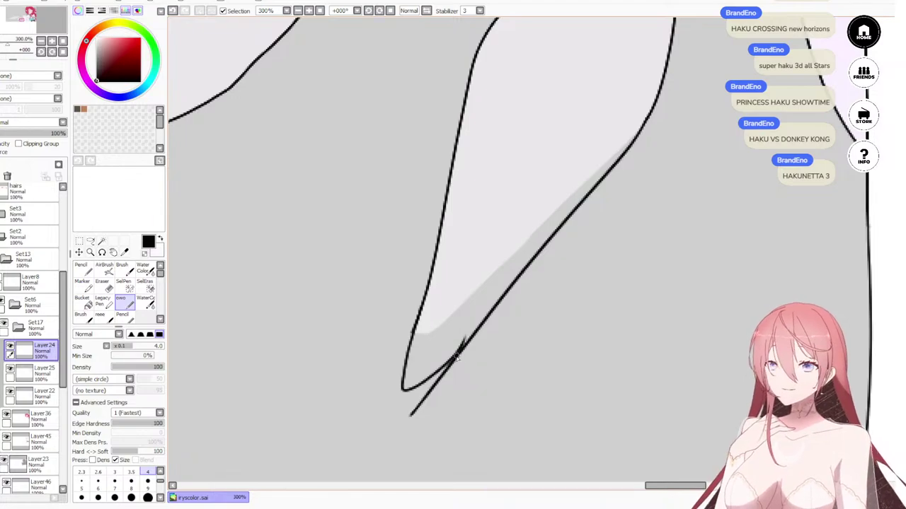
# Step: Erase the surplus line end outside the smallest wing's rounded tip on Layer24, using the Eraser at size 14
pyautogui.press('e')
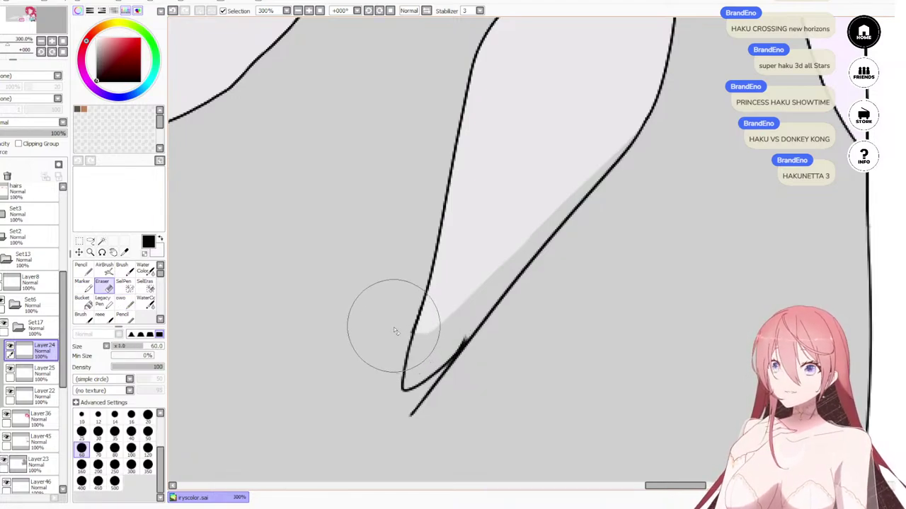
pyautogui.press('[')
pyautogui.press('[')
pyautogui.press('[')
pyautogui.press('[')
pyautogui.press('[')
pyautogui.press('[')
pyautogui.press('[')
pyautogui.press('[')
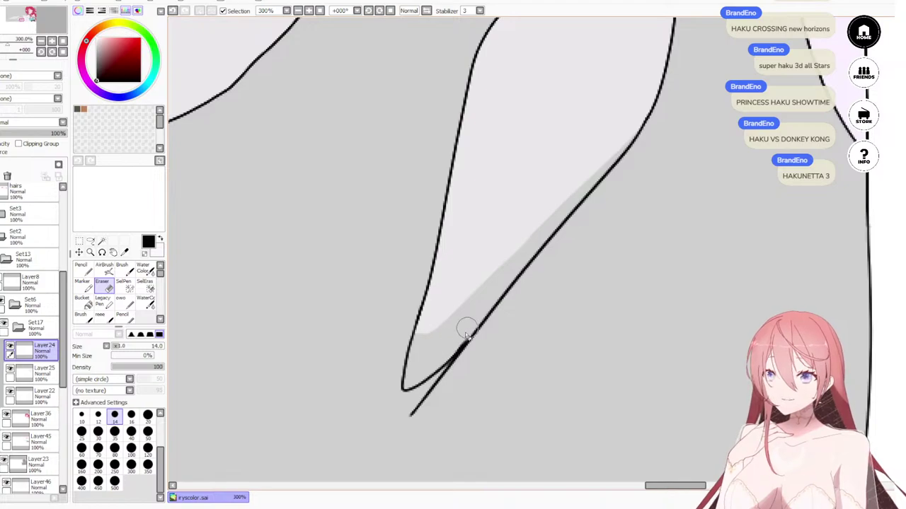
pyautogui.moveTo(459, 375); pyautogui.dragTo(418, 414)
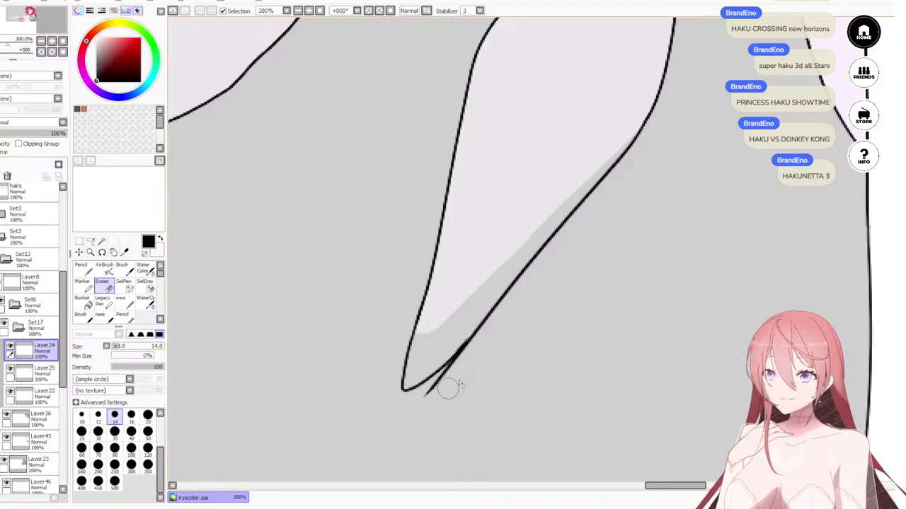
pyautogui.moveTo(447, 388)
pyautogui.mouseDown()
pyautogui.moveTo(420, 398)
pyautogui.moveTo(467, 360)
pyautogui.moveTo(457, 370)
pyautogui.mouseUp()
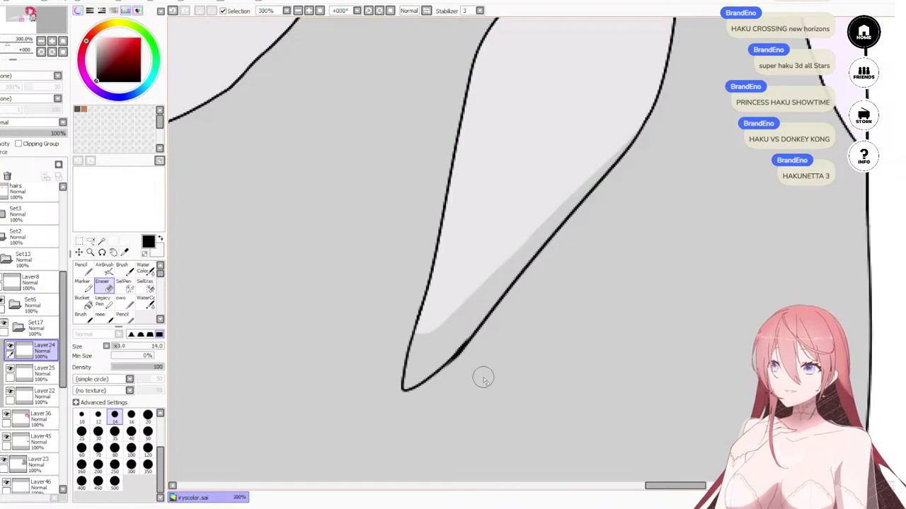
# Step: Hide the near-white Layer46, select Layer12 and raise its opacity to 100%
pyautogui.scroll(-3, 17, 437)
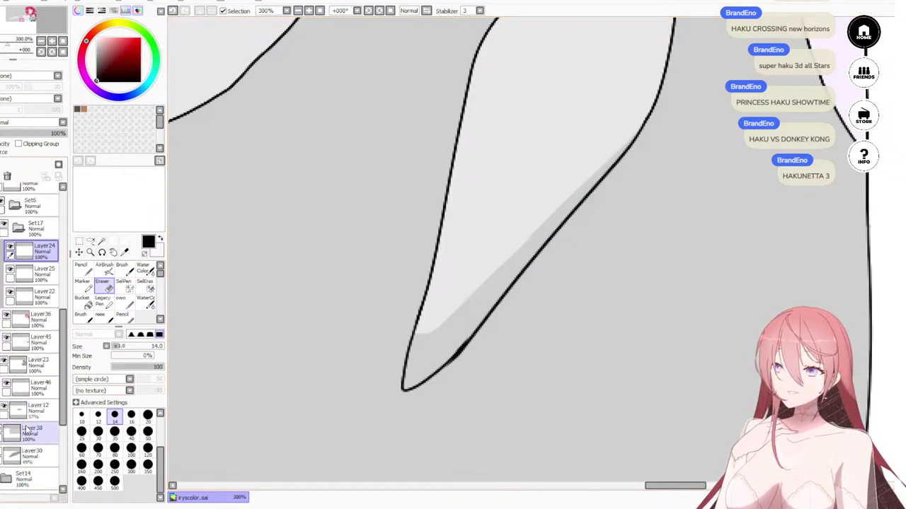
pyautogui.click(6, 388)
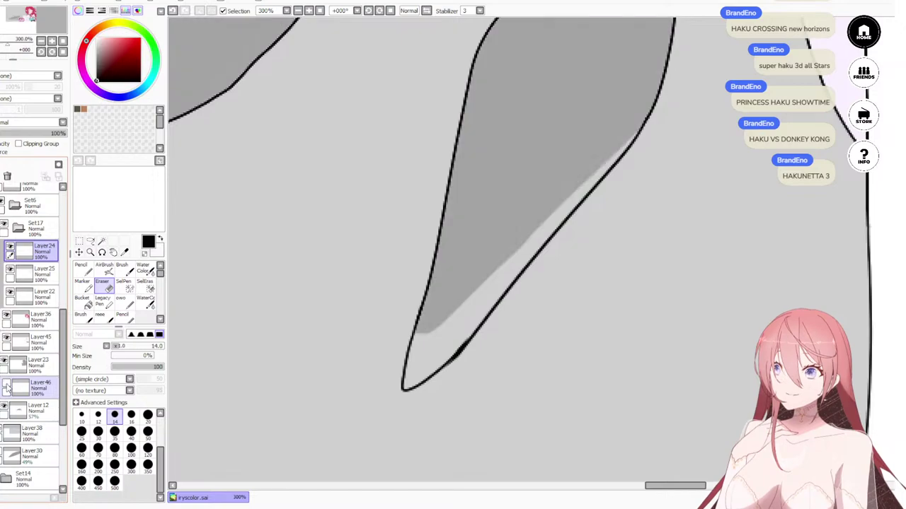
pyautogui.click(38, 409)
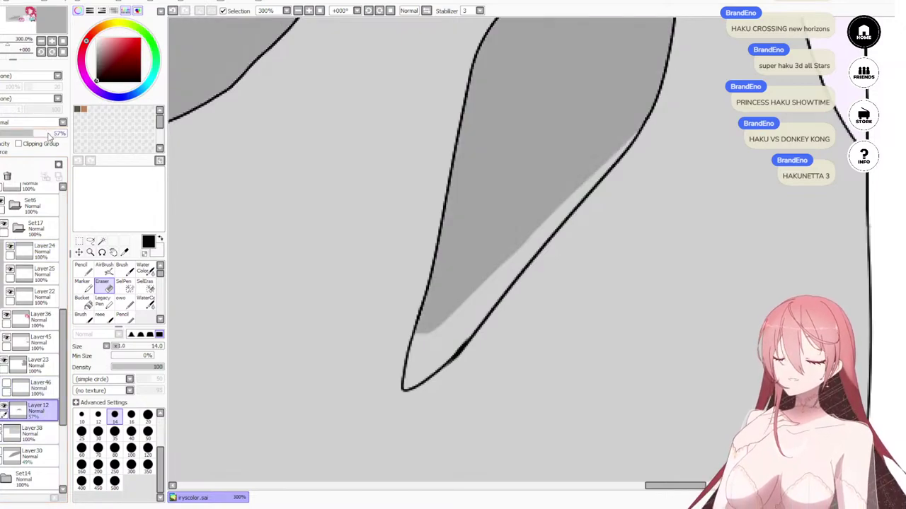
pyautogui.moveTo(49, 136); pyautogui.dragTo(191, 140)
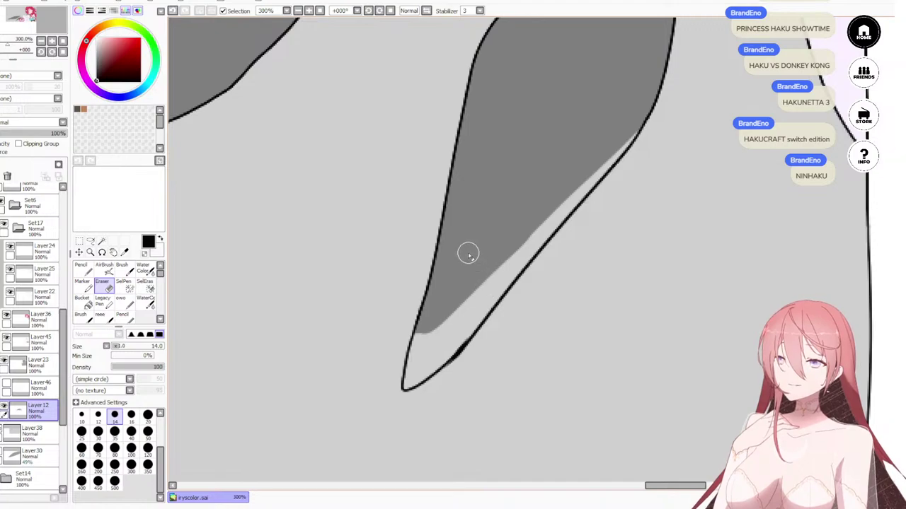
# Step: Sample the wing's grey fill and paint it into the gaps along the smallest wing's tip and right edge with a size 14 Pencil
pyautogui.press('n')
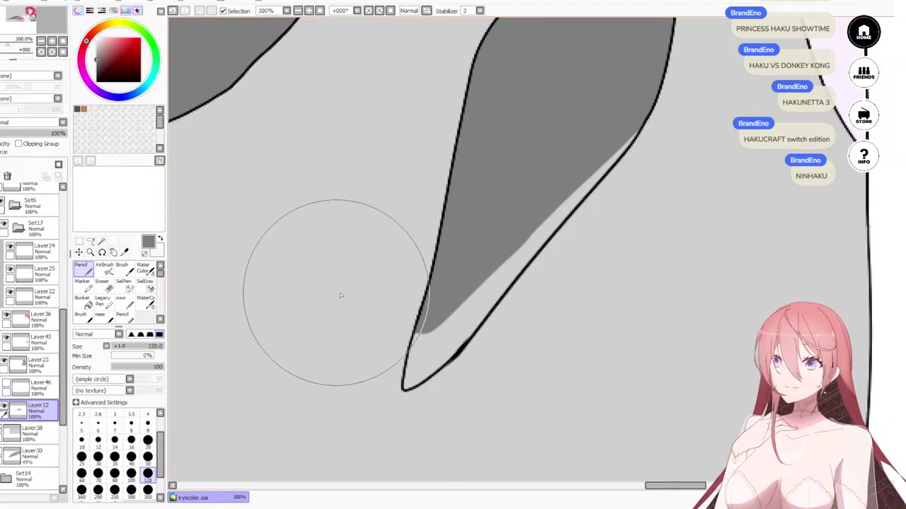
pyautogui.press('[')
pyautogui.press('[')
pyautogui.press('[')
pyautogui.press('[')
pyautogui.press('[')
pyautogui.press('[')
pyautogui.press('[')
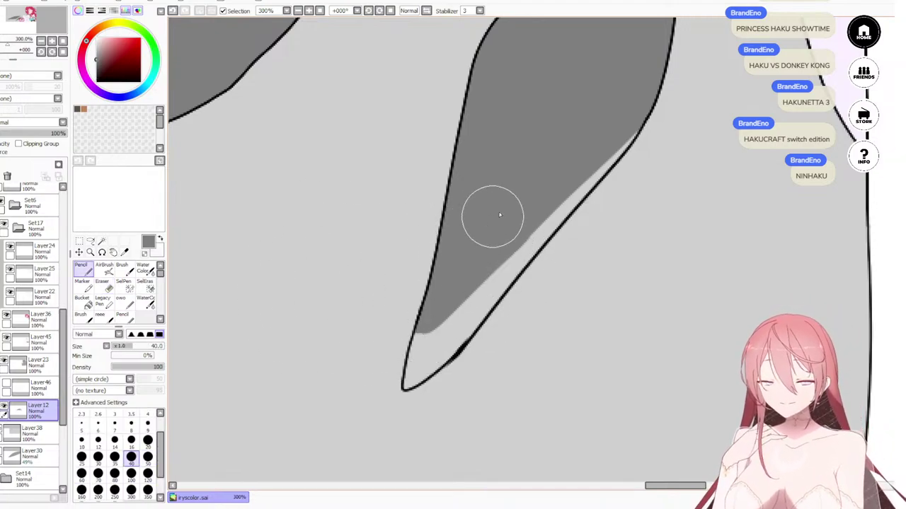
pyautogui.press('[')
pyautogui.press('[')
pyautogui.press('[')
pyautogui.press('[')
pyautogui.press('[')
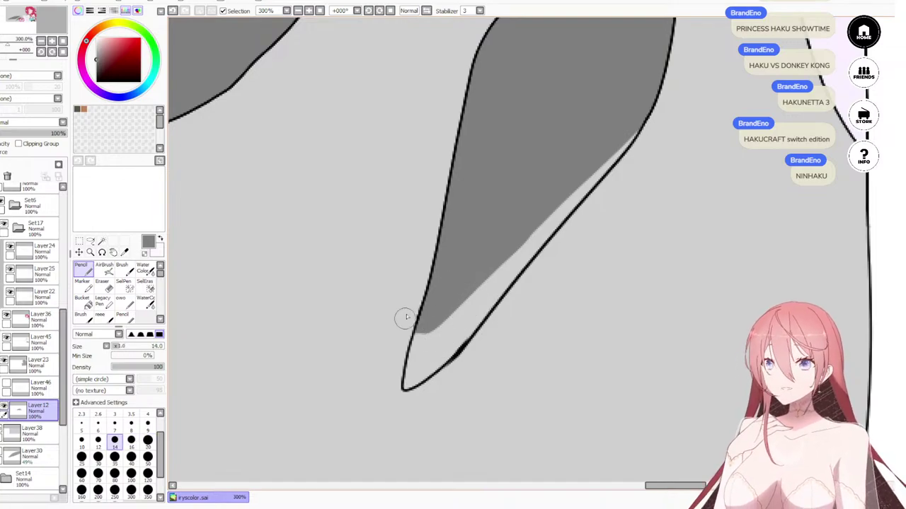
pyautogui.moveTo(434, 332); pyautogui.dragTo(409, 373)
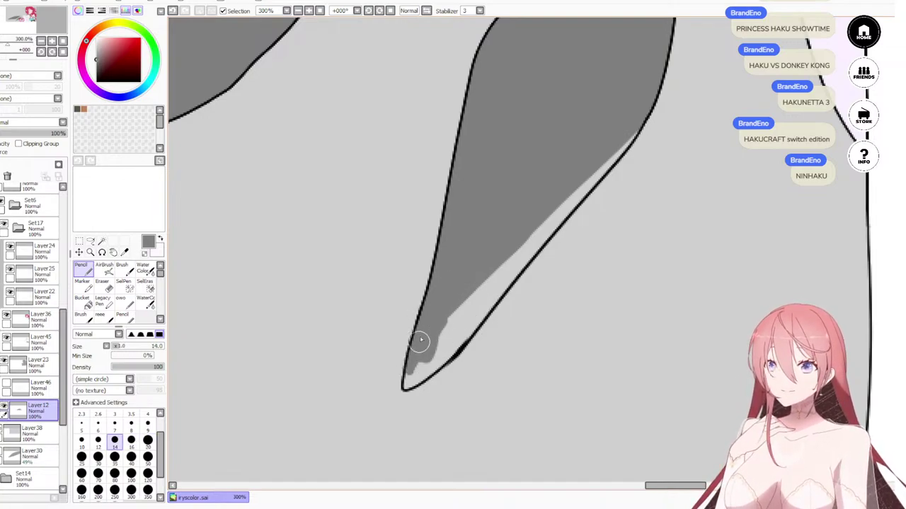
pyautogui.moveTo(420, 341)
pyautogui.mouseDown()
pyautogui.moveTo(406, 382)
pyautogui.moveTo(434, 362)
pyautogui.moveTo(414, 379)
pyautogui.mouseUp()
pyautogui.moveTo(452, 341)
pyautogui.mouseDown()
pyautogui.moveTo(409, 381)
pyautogui.moveTo(453, 343)
pyautogui.moveTo(418, 378)
pyautogui.moveTo(465, 313)
pyautogui.moveTo(450, 297)
pyautogui.mouseUp()
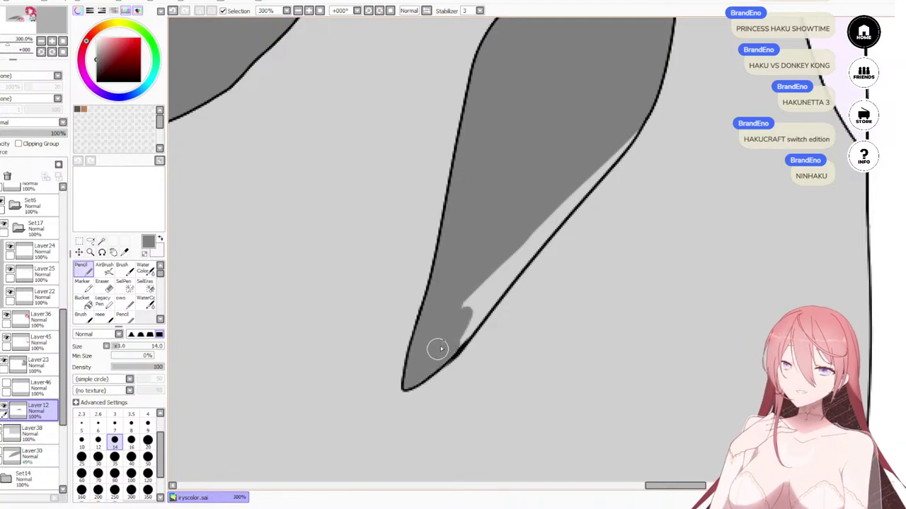
pyautogui.moveTo(627, 135)
pyautogui.mouseDown()
pyautogui.moveTo(630, 127)
pyautogui.moveTo(505, 283)
pyautogui.moveTo(517, 244)
pyautogui.moveTo(491, 285)
pyautogui.moveTo(527, 245)
pyautogui.mouseUp()
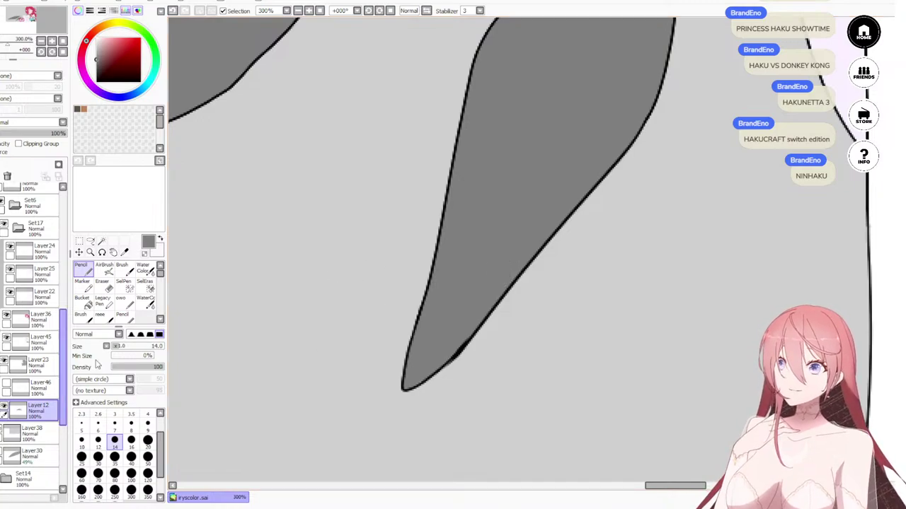
# Step: Make Layer46 visible again, select it and swap to the near-white painting colour
pyautogui.click(7, 383)
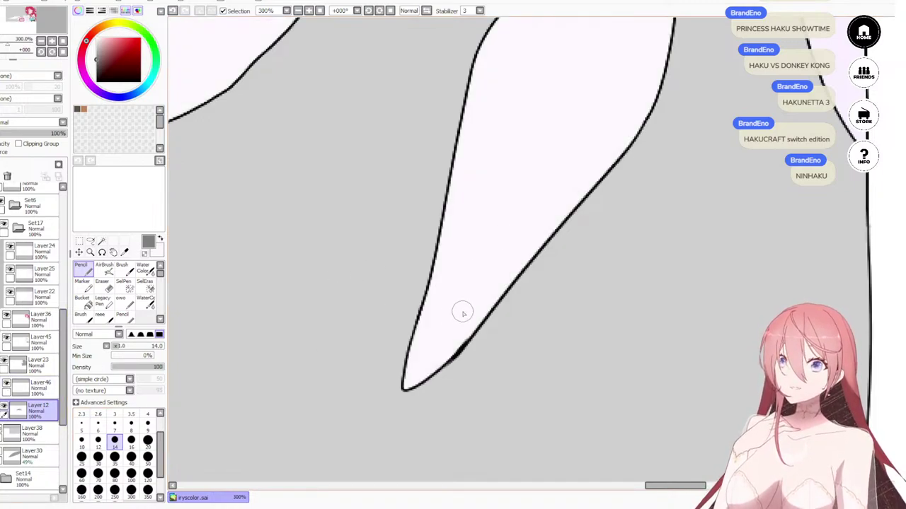
pyautogui.scroll(2, 463, 313)
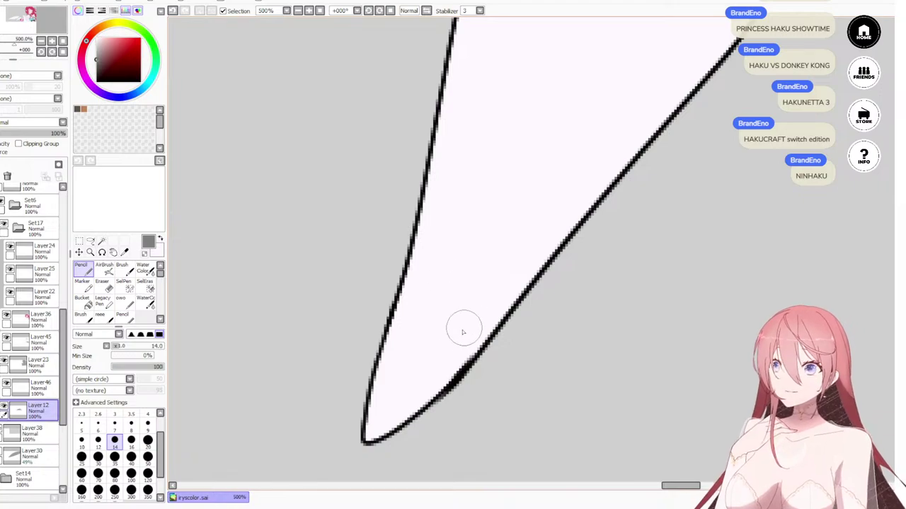
pyautogui.click(41, 388)
pyautogui.press('x')
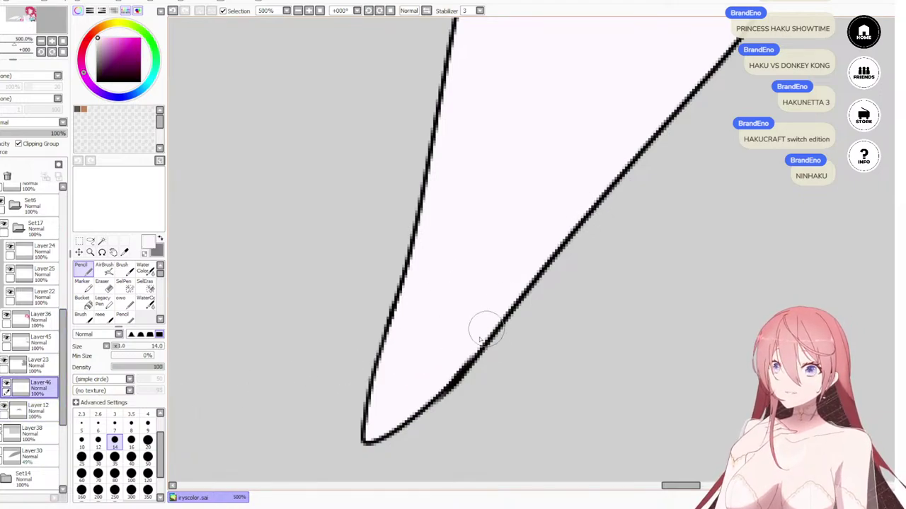
pyautogui.scroll(-7, 407, 292)
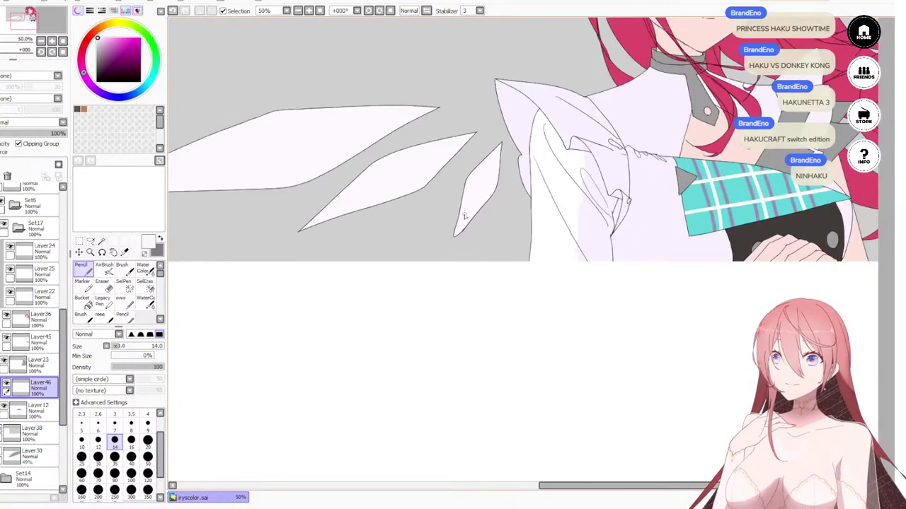
# Step: Set Layer12's opacity to 57% so the wings are semi-transparent
pyautogui.click(39, 409)
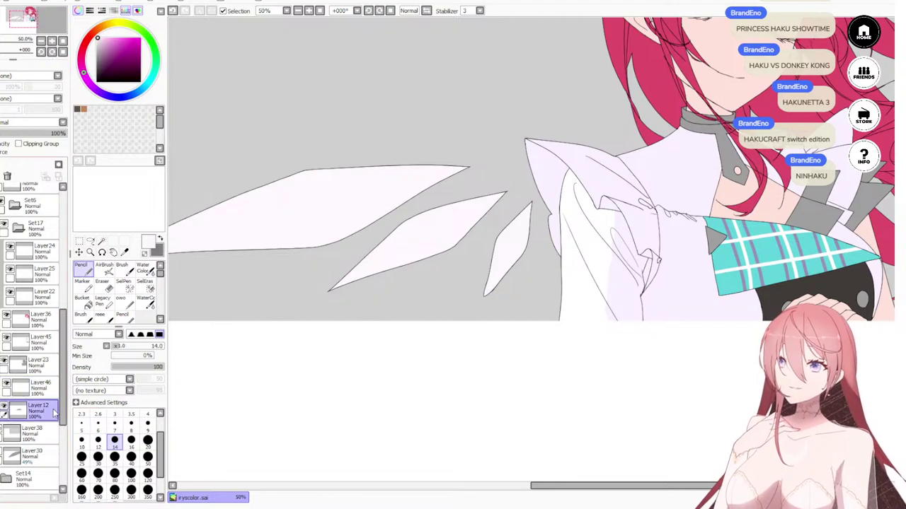
pyautogui.click(34, 133)
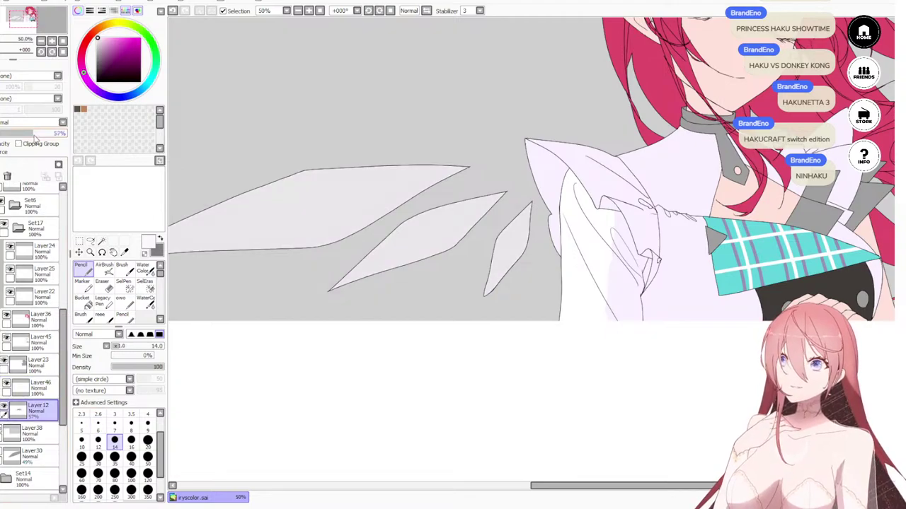
pyautogui.scroll(-3, 511, 257)
pyautogui.scroll(1, 511, 257)
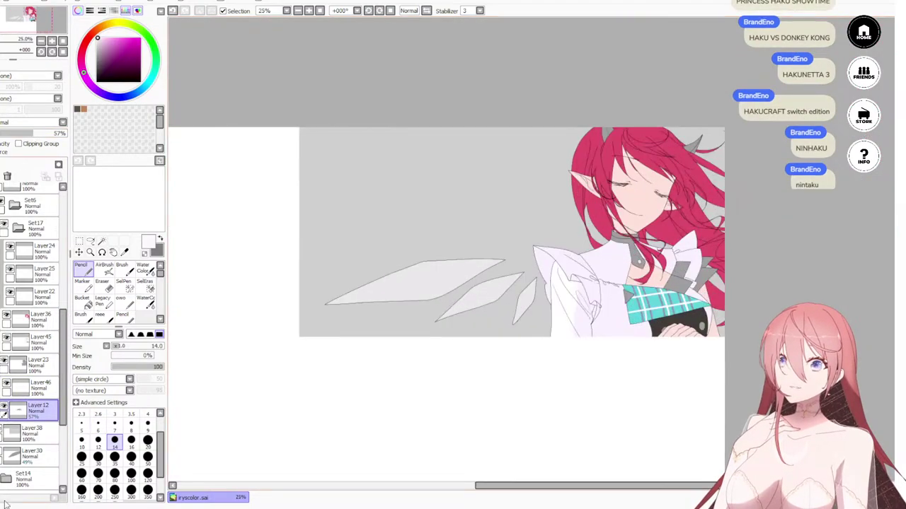
# Step: Select Layer46, temporarily show the coloured reference on Layer1(3), and sample the dark purple-black from its left horn
pyautogui.click(53, 389)
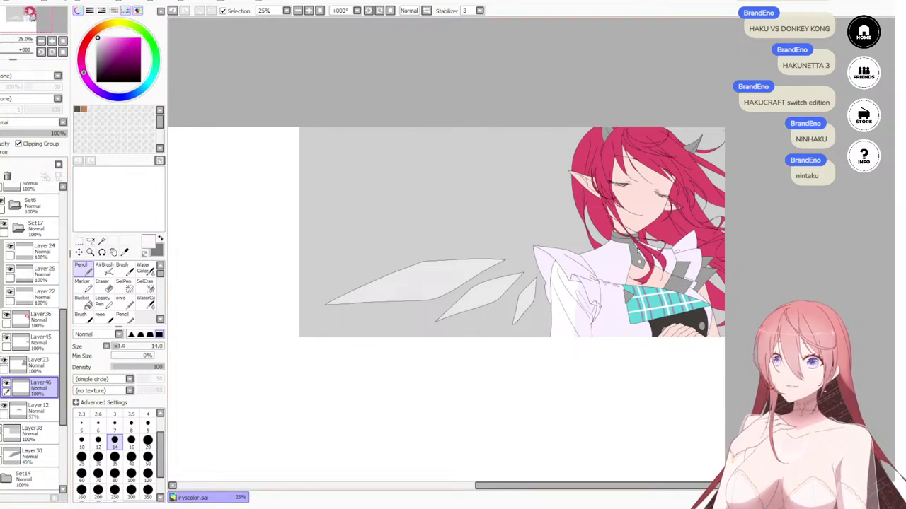
pyautogui.scroll(-2, 702, 102)
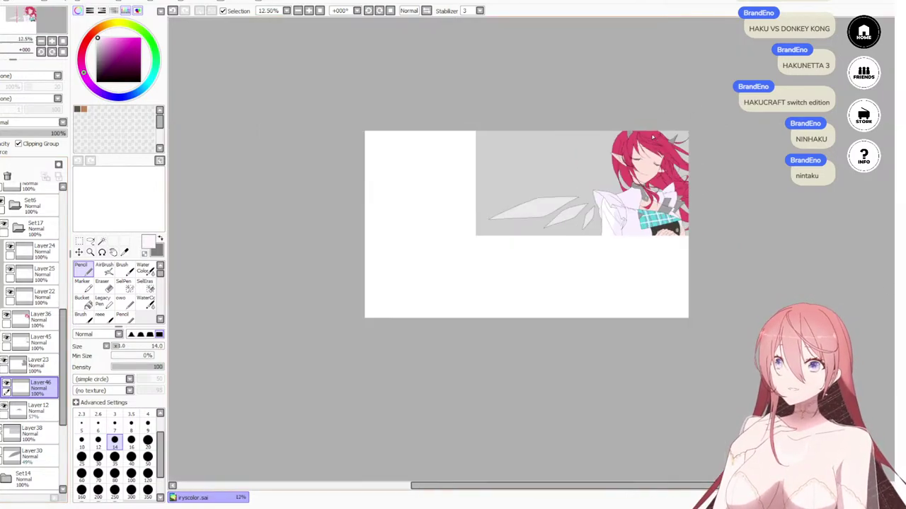
pyautogui.scroll(2, 648, 146)
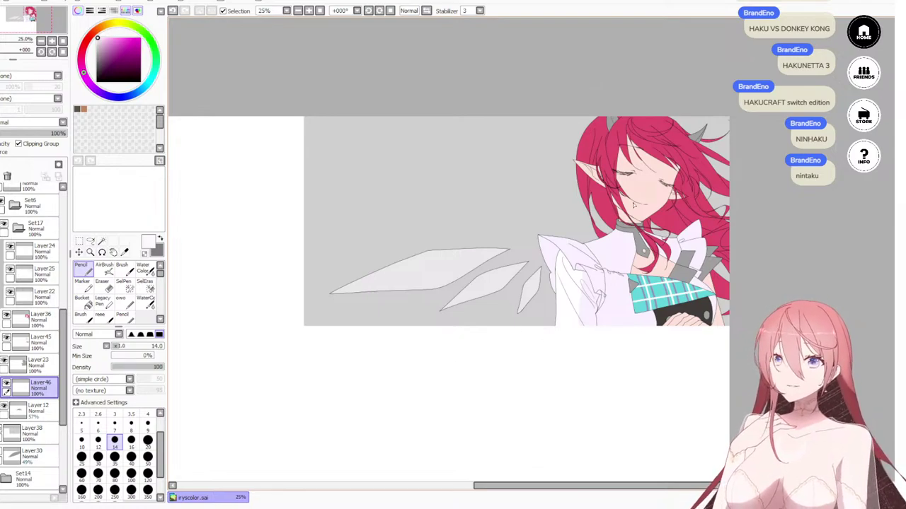
pyautogui.scroll(-1, 404, 322)
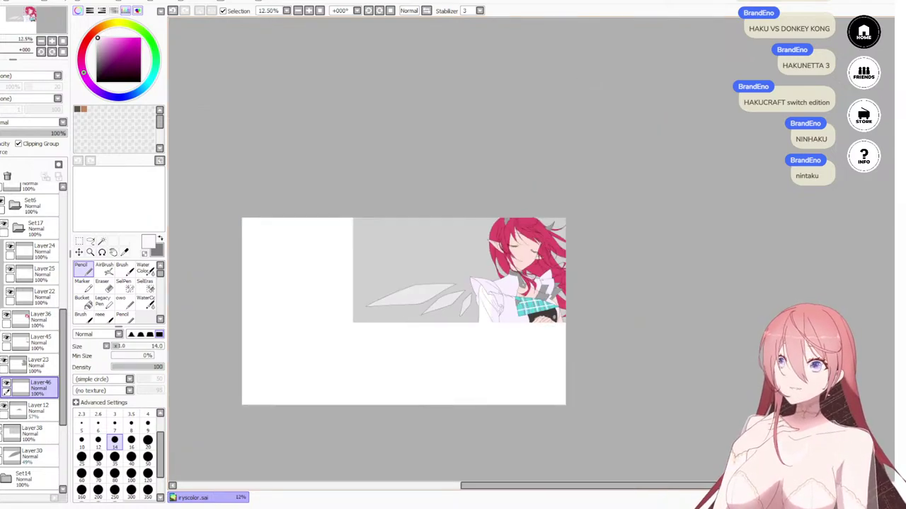
pyautogui.scroll(-5, 31, 339)
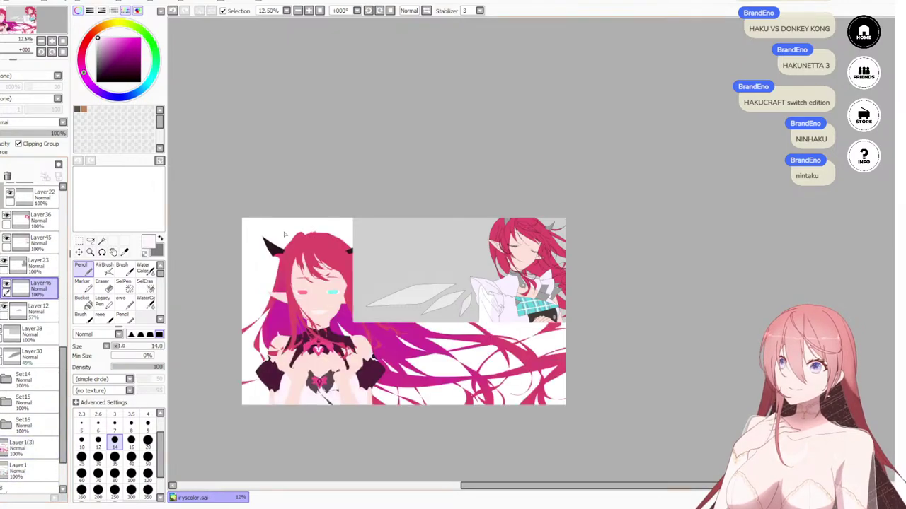
pyautogui.scroll(5, 294, 200)
pyautogui.keyDown('alt'); pyautogui.click(300, 189); pyautogui.keyUp('alt')
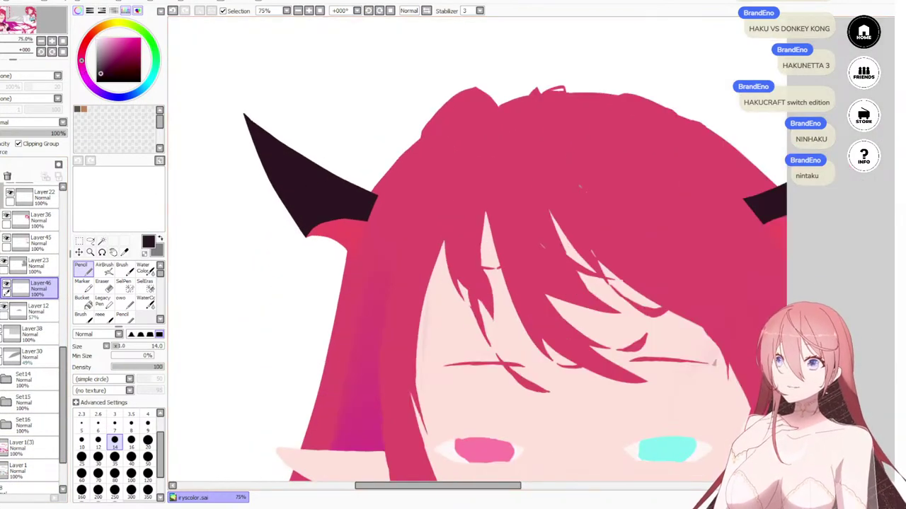
pyautogui.click(2, 444)
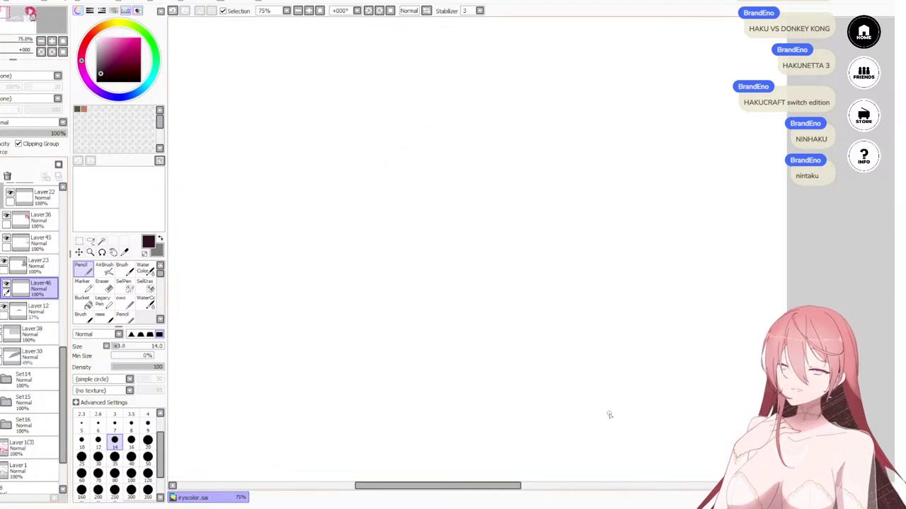
# Step: Add a new clipping layer directly above Layer23, which holds the grey horn fill
pyautogui.scroll(-2, 609, 415)
pyautogui.moveTo(687, 316); pyautogui.dragTo(234, 206)
pyautogui.moveTo(668, 131); pyautogui.dragTo(610, 203)
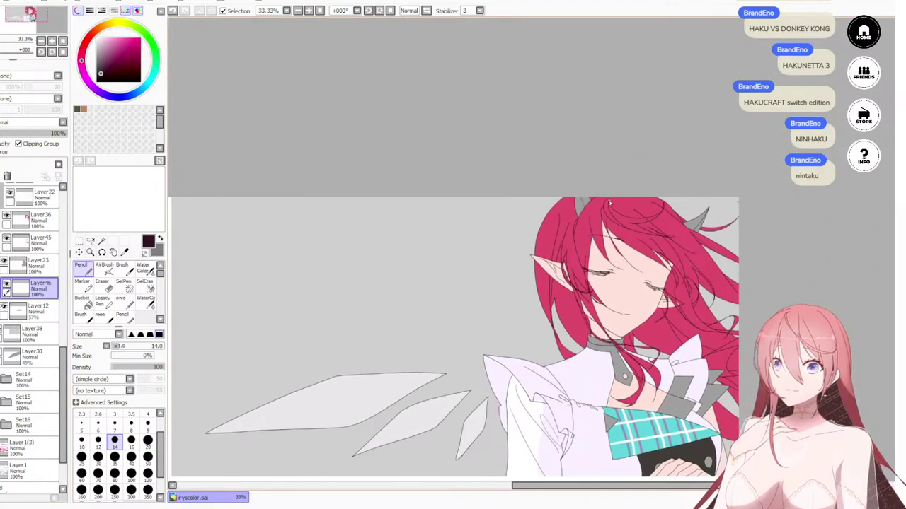
pyautogui.scroll(7, 609, 203)
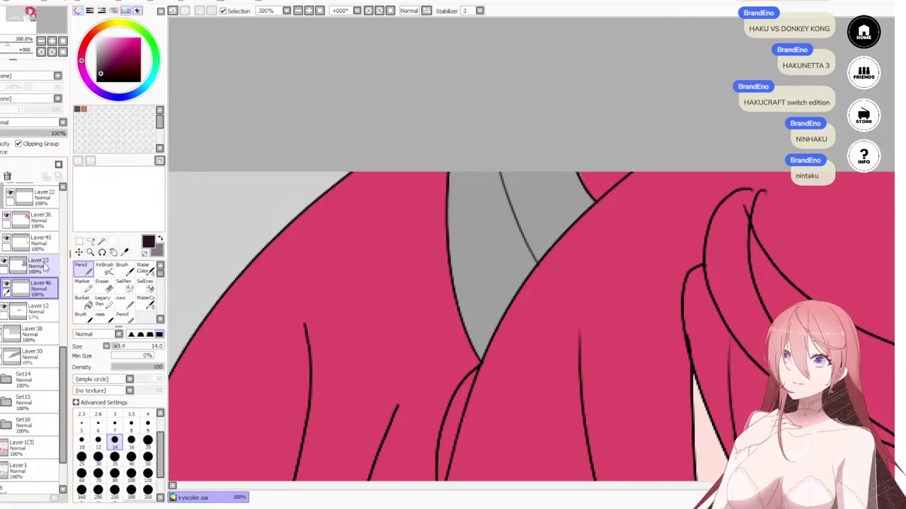
pyautogui.click(46, 266)
pyautogui.click(0, 165)
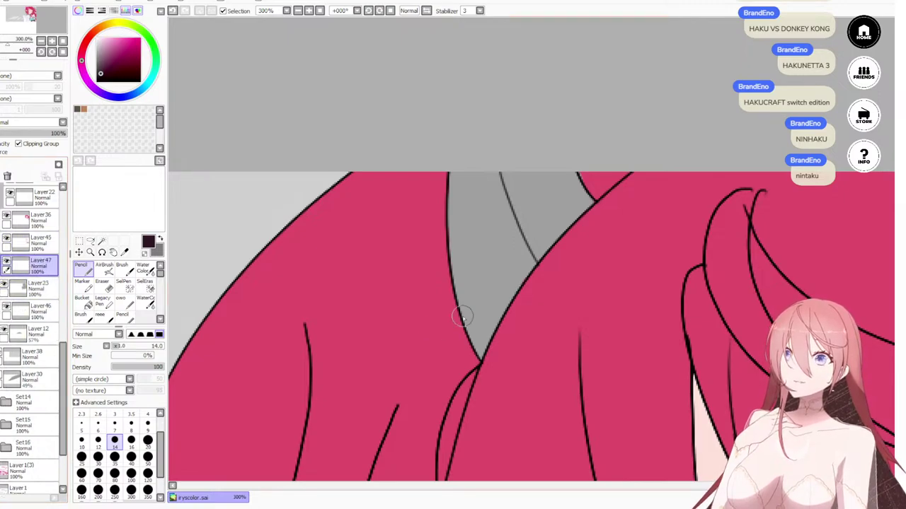
# Step: Paint the right section of the horn at the canvas's upper edge in the sampled dark purple-black with the size 14 Pencil
pyautogui.scroll(-9, 463, 316)
pyautogui.moveTo(502, 357); pyautogui.dragTo(510, 307)
pyautogui.scroll(6, 509, 307)
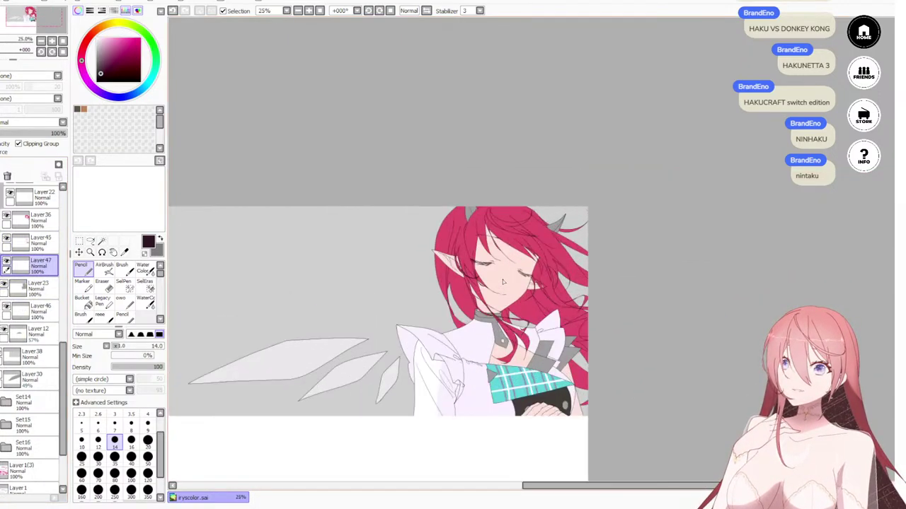
pyautogui.scroll(4, 374, 184)
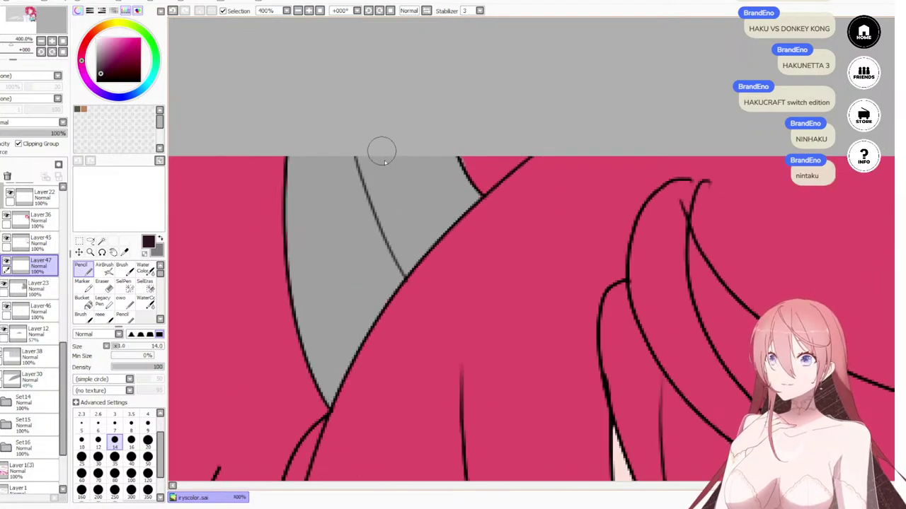
pyautogui.moveTo(380, 152)
pyautogui.mouseDown()
pyautogui.moveTo(399, 225)
pyautogui.moveTo(361, 150)
pyautogui.moveTo(405, 261)
pyautogui.moveTo(368, 184)
pyautogui.moveTo(406, 260)
pyautogui.moveTo(440, 283)
pyautogui.moveTo(419, 266)
pyautogui.moveTo(393, 193)
pyautogui.moveTo(449, 225)
pyautogui.moveTo(443, 249)
pyautogui.moveTo(422, 144)
pyautogui.moveTo(476, 195)
pyautogui.moveTo(503, 244)
pyautogui.mouseUp()
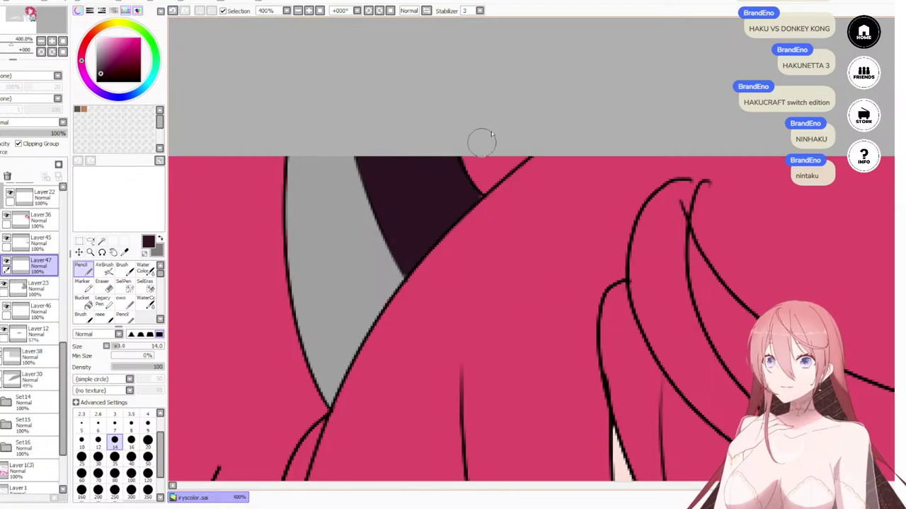
pyautogui.moveTo(834, 272); pyautogui.dragTo(469, 231)
pyautogui.moveTo(813, 202); pyautogui.dragTo(428, 208)
pyautogui.moveTo(746, 306); pyautogui.dragTo(425, 169)
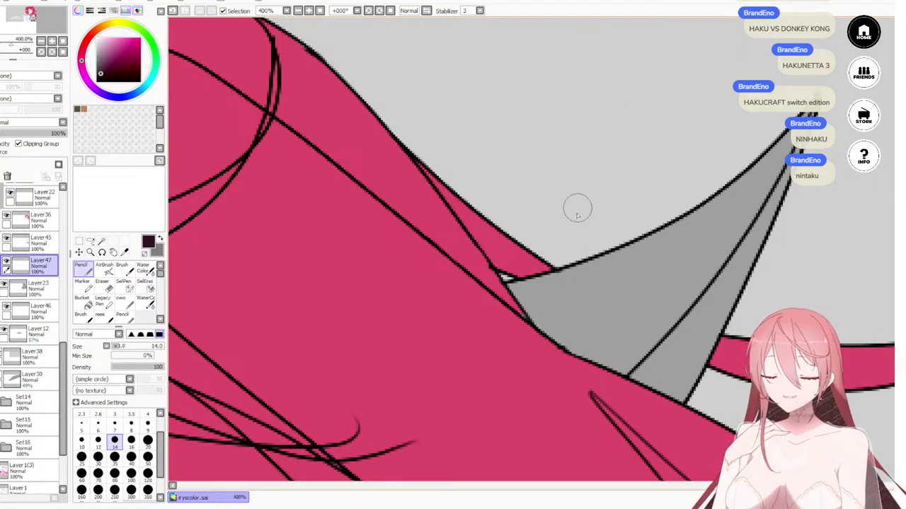
# Step: Fill the larger section of the fully visible horn with dark purple-black on Layer47, using the Pencil at sizes 120 and 25
pyautogui.moveTo(560, 245)
pyautogui.mouseDown()
pyautogui.moveTo(539, 280)
pyautogui.moveTo(528, 335)
pyautogui.moveTo(611, 228)
pyautogui.moveTo(584, 259)
pyautogui.moveTo(587, 287)
pyautogui.mouseUp()
pyautogui.click(147, 473)
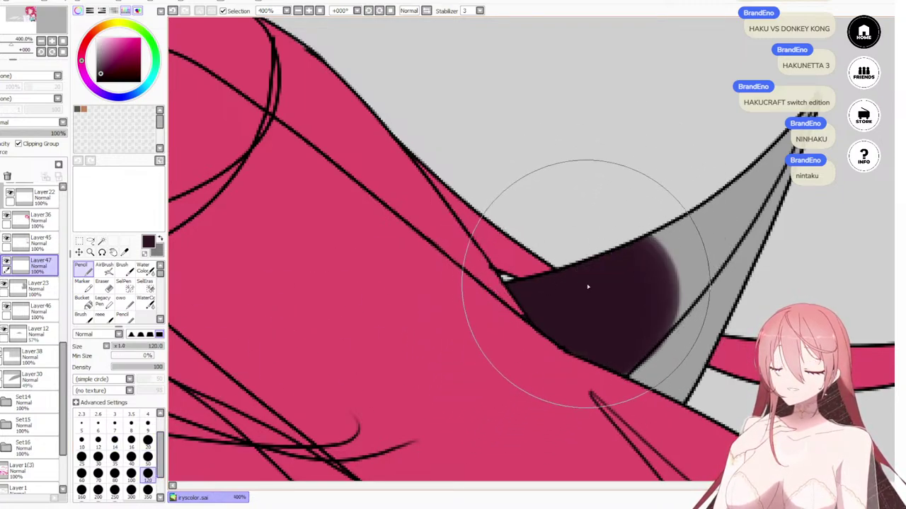
pyautogui.press('[')
pyautogui.press('[')
pyautogui.press('[')
pyautogui.press('[')
pyautogui.press('[')
pyautogui.press('[')
pyautogui.press('[')
pyautogui.press('[')
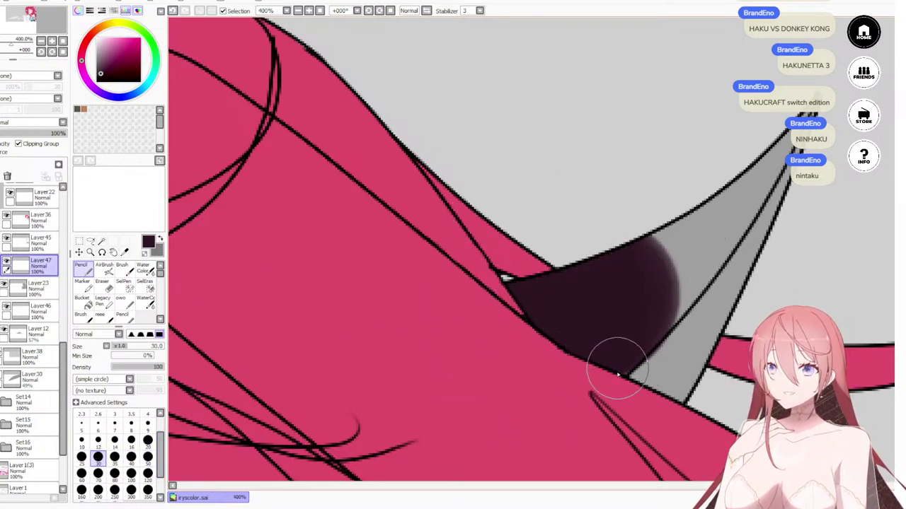
pyautogui.press('[')
pyautogui.moveTo(641, 328)
pyautogui.mouseDown()
pyautogui.moveTo(651, 257)
pyautogui.moveTo(640, 242)
pyautogui.moveTo(754, 150)
pyautogui.moveTo(701, 231)
pyautogui.moveTo(748, 187)
pyautogui.moveTo(797, 117)
pyautogui.moveTo(759, 161)
pyautogui.moveTo(778, 159)
pyautogui.moveTo(752, 203)
pyautogui.moveTo(678, 297)
pyautogui.moveTo(676, 316)
pyautogui.moveTo(644, 342)
pyautogui.mouseUp()
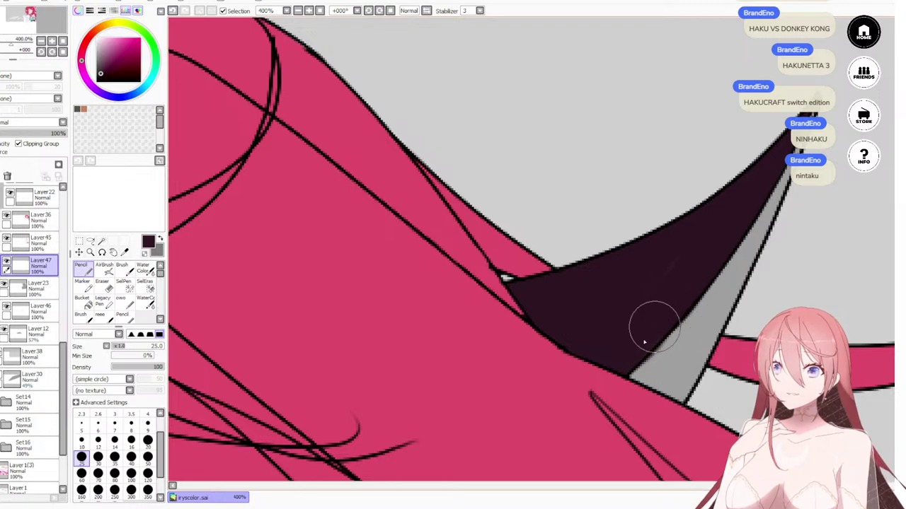
# Step: Move Layer47 above Layer45 in the layer stack
pyautogui.press('e')
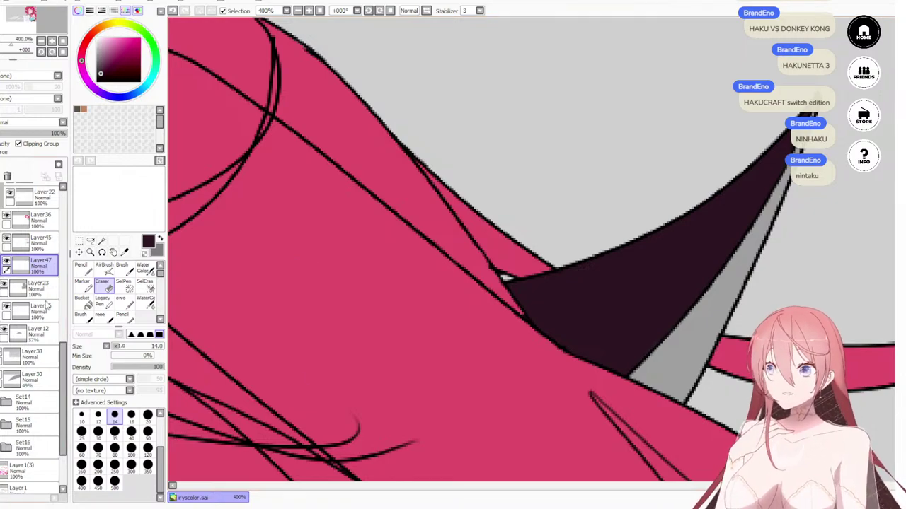
pyautogui.click(39, 242)
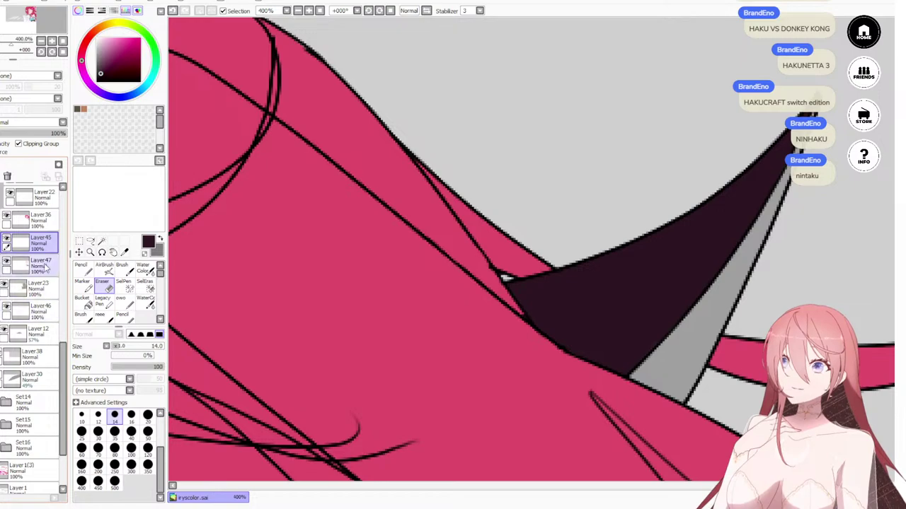
pyautogui.moveTo(49, 270); pyautogui.dragTo(53, 244)
# Step: Sample the red from the underside of the horn in the coloured reference, then hide Layer1(3)
pyautogui.scroll(-10, 337, 226)
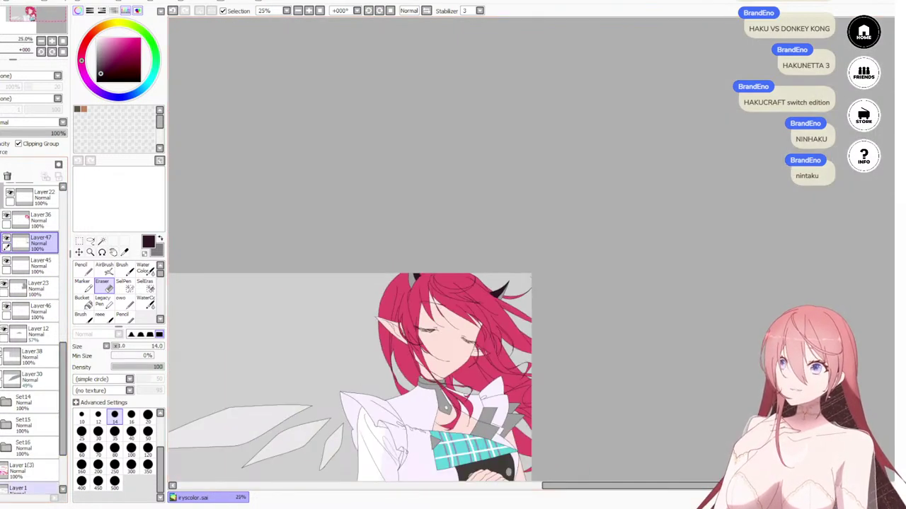
pyautogui.scroll(2, 426, 356)
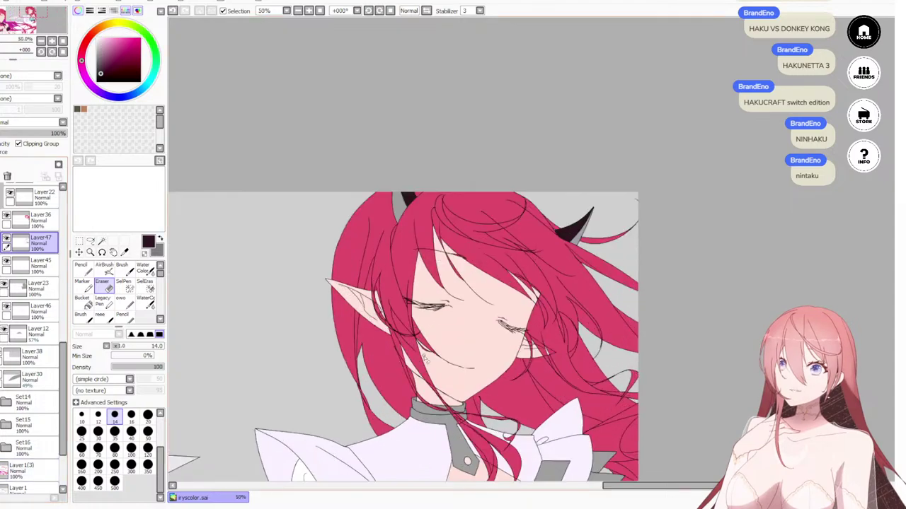
pyautogui.scroll(-5, 378, 375)
pyautogui.moveTo(343, 399); pyautogui.dragTo(409, 335)
pyautogui.scroll(3, 375, 311)
pyautogui.moveTo(230, 317); pyautogui.dragTo(481, 269)
pyautogui.scroll(4, 453, 268)
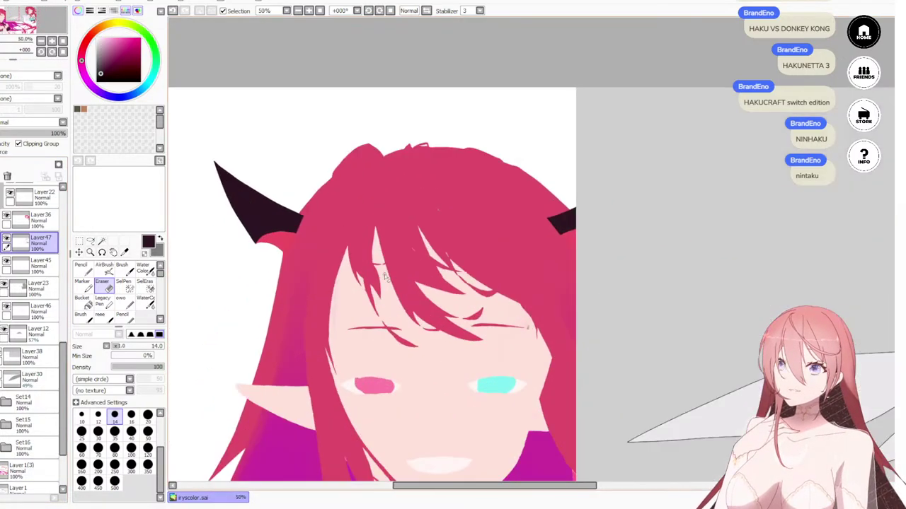
pyautogui.rightClick(184, 200)
pyautogui.click(1, 469)
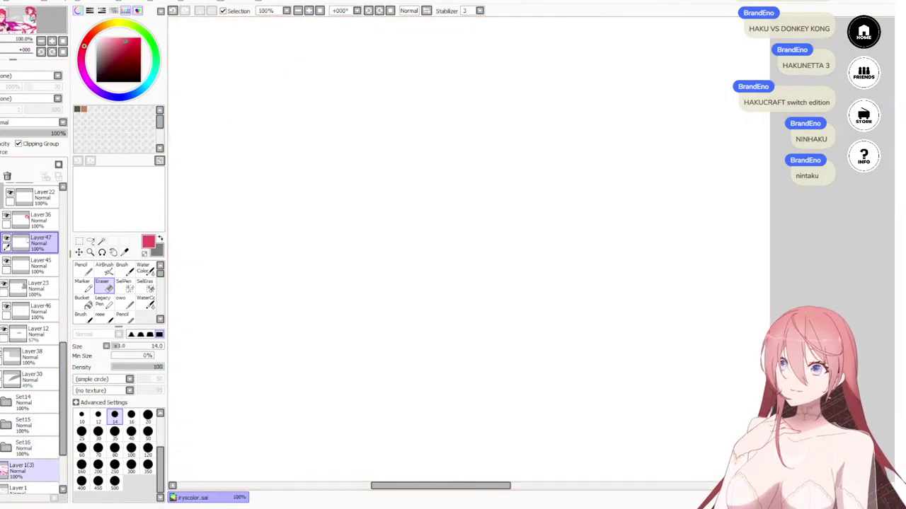
pyautogui.scroll(-4, 442, 325)
pyautogui.scroll(5, 801, 281)
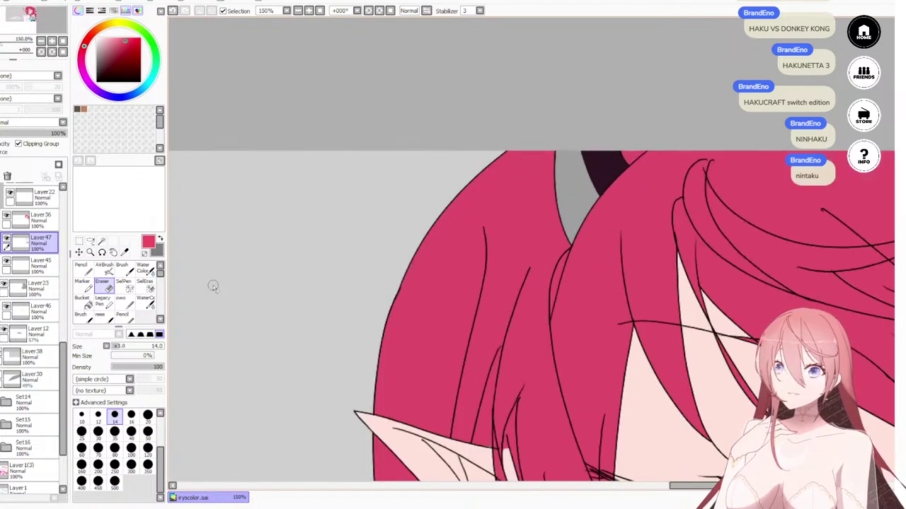
# Step: Paint the remaining grey sections of both horns in the sampled red on Layer45 with the size 50 Pencil
pyautogui.click(43, 267)
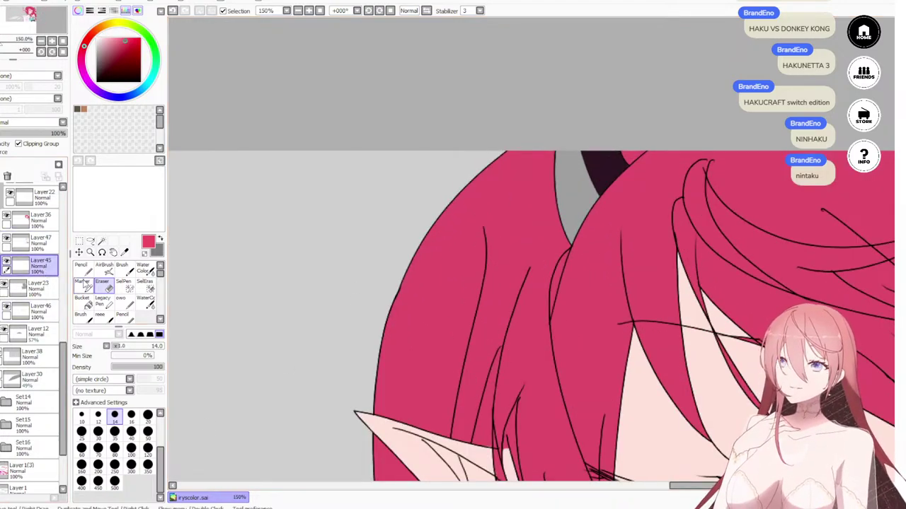
pyautogui.click(82, 269)
pyautogui.press(']')
pyautogui.press(']')
pyautogui.press(']')
pyautogui.press(']')
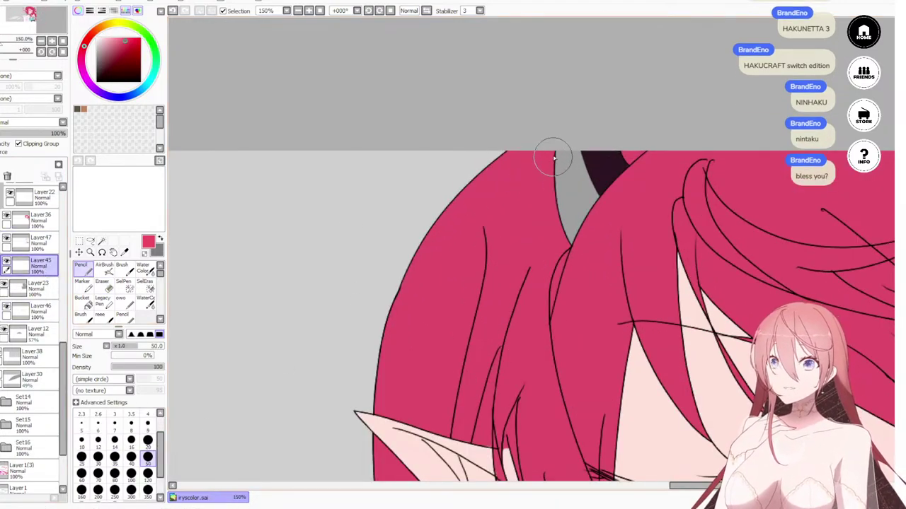
pyautogui.moveTo(550, 158)
pyautogui.mouseDown()
pyautogui.moveTo(584, 120)
pyautogui.moveTo(603, 161)
pyautogui.moveTo(566, 246)
pyautogui.mouseUp()
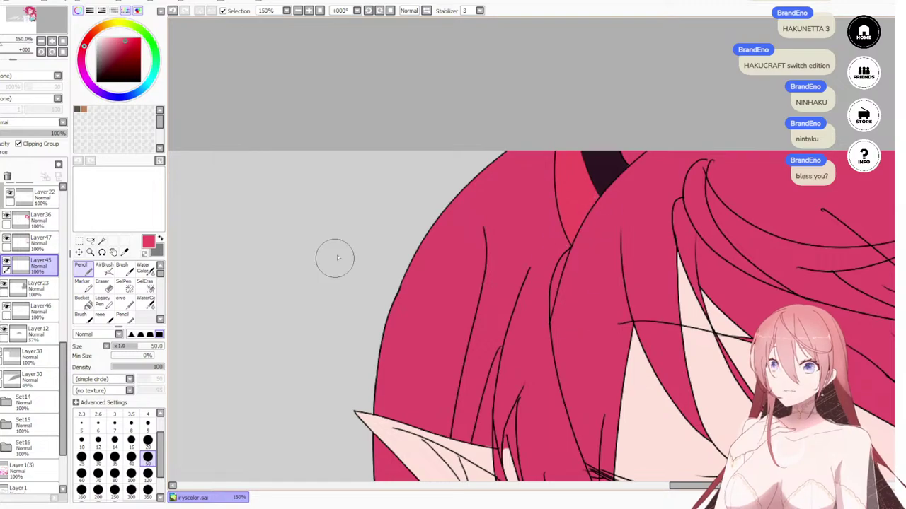
pyautogui.moveTo(705, 248)
pyautogui.mouseDown()
pyautogui.moveTo(348, 244)
pyautogui.moveTo(268, 266)
pyautogui.mouseUp()
pyautogui.moveTo(664, 314); pyautogui.dragTo(738, 201)
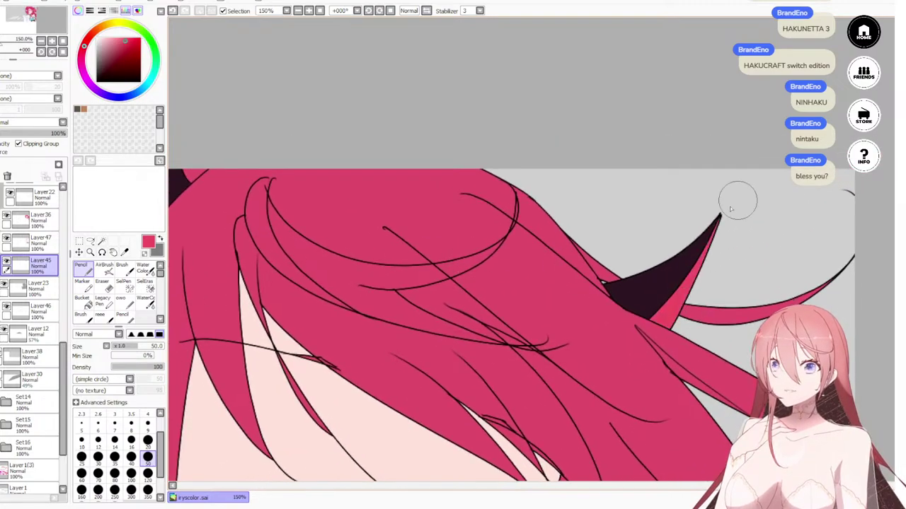
# Step: Move Layer45 back above Layer47 in the layer stack
pyautogui.scroll(-3, 643, 359)
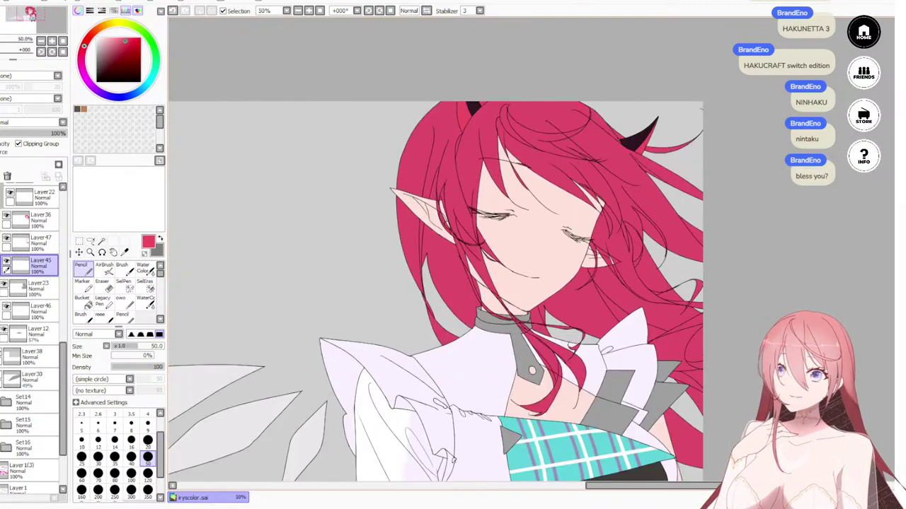
pyautogui.click(40, 243)
pyautogui.moveTo(53, 270); pyautogui.dragTo(49, 244)
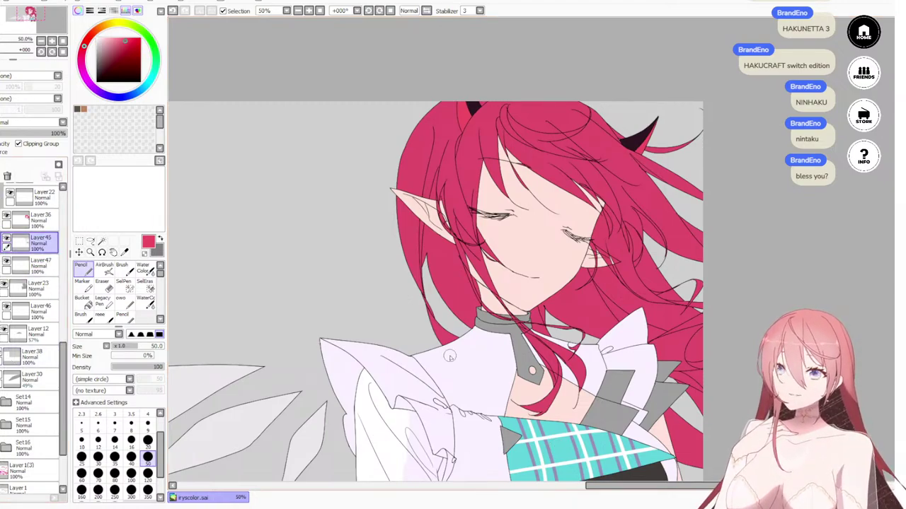
# Step: Sample the dark brown-grey from the bodice beneath the plaid sash and make Layer47 the active layer
pyautogui.scroll(3, 538, 342)
pyautogui.scroll(-4, 534, 352)
pyautogui.moveTo(546, 416); pyautogui.dragTo(601, 327)
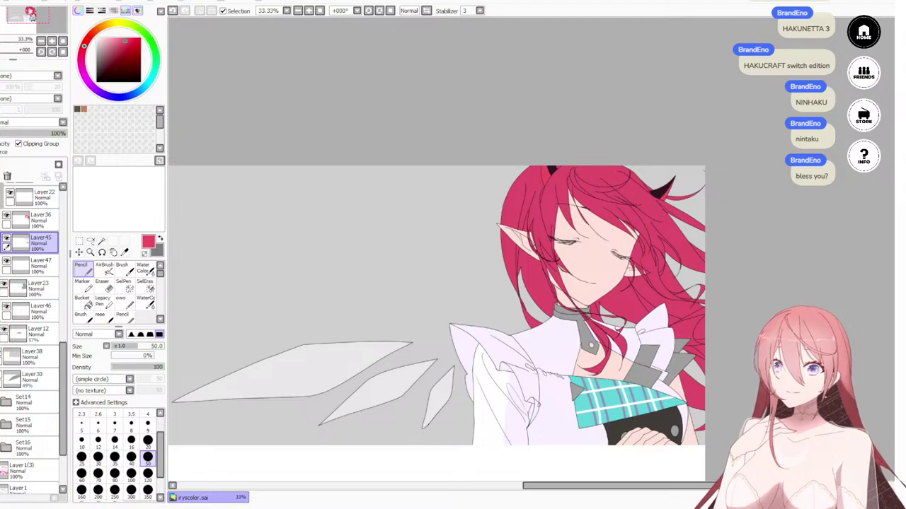
pyautogui.moveTo(581, 403); pyautogui.dragTo(568, 334)
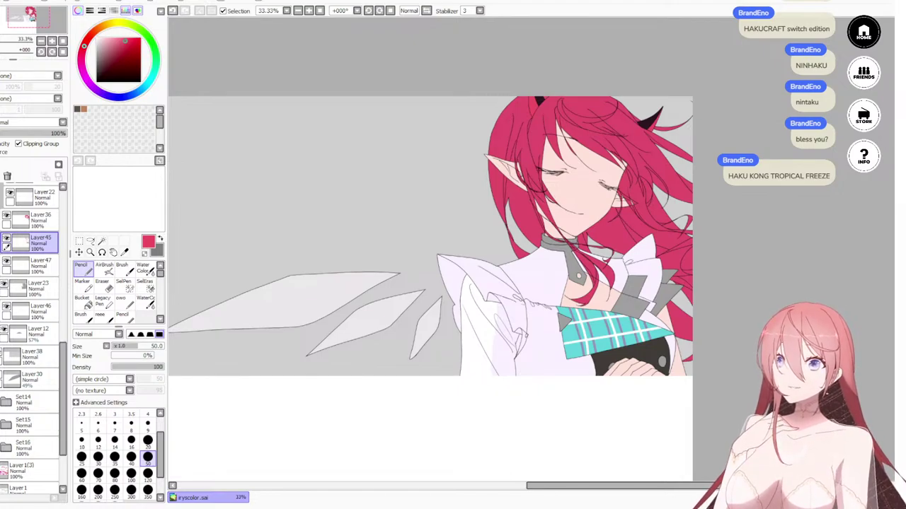
pyautogui.scroll(3, 611, 380)
pyautogui.rightClick(615, 371)
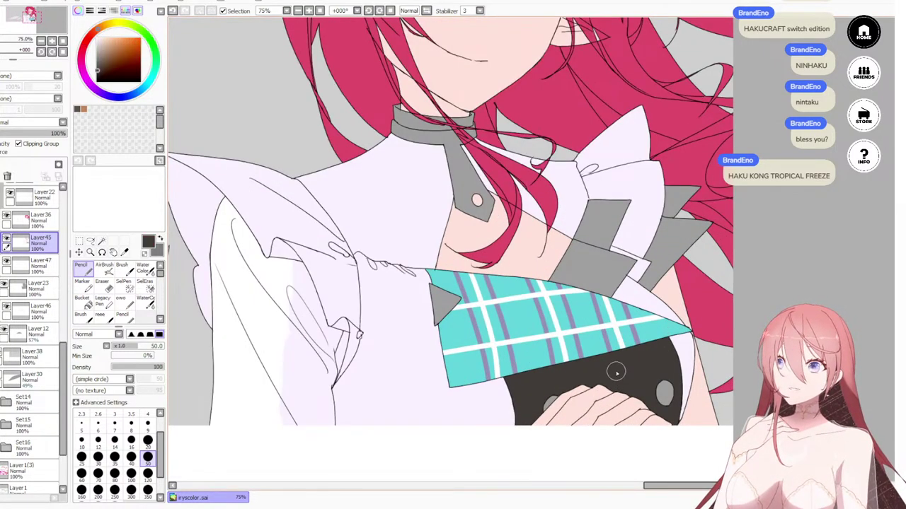
pyautogui.click(55, 267)
# Step: Paint the collar's hanging tab and the start of its lower band dark brown-grey with the size 50 Pencil
pyautogui.moveTo(455, 189); pyautogui.dragTo(445, 269)
pyautogui.scroll(-2, 475, 244)
pyautogui.scroll(5, 446, 230)
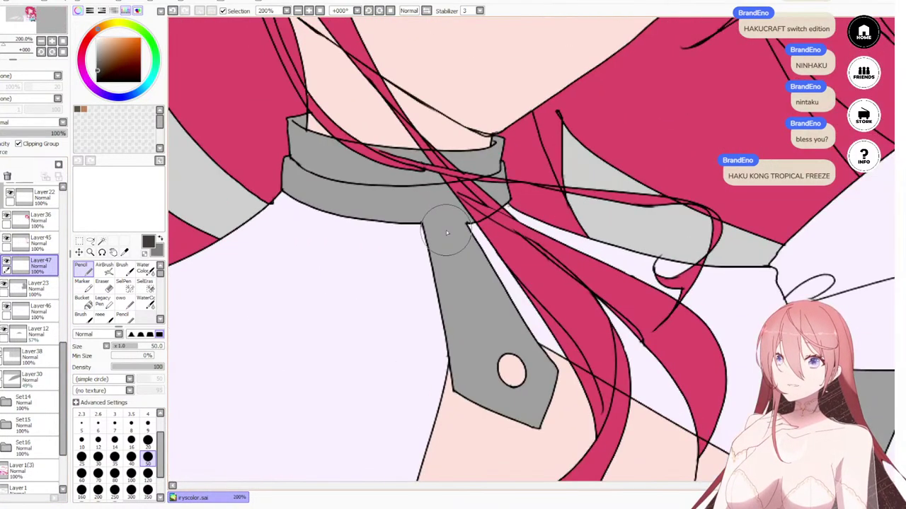
pyautogui.moveTo(489, 368)
pyautogui.mouseDown()
pyautogui.moveTo(528, 442)
pyautogui.moveTo(517, 370)
pyautogui.moveTo(433, 322)
pyautogui.mouseUp()
pyautogui.moveTo(279, 178)
pyautogui.mouseDown()
pyautogui.moveTo(279, 162)
pyautogui.moveTo(288, 188)
pyautogui.moveTo(469, 252)
pyautogui.moveTo(438, 318)
pyautogui.mouseUp()
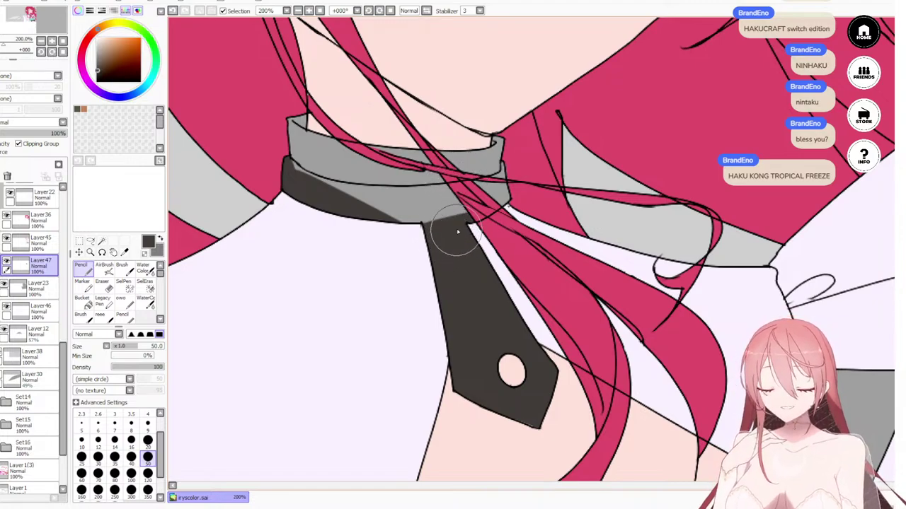
# Step: Fill the rest of the collar's lower band dark brown-grey, using Pencil size 25 and size 12 around the hair strands
pyautogui.press('[')
pyautogui.press('[')
pyautogui.press('[')
pyautogui.press('[')
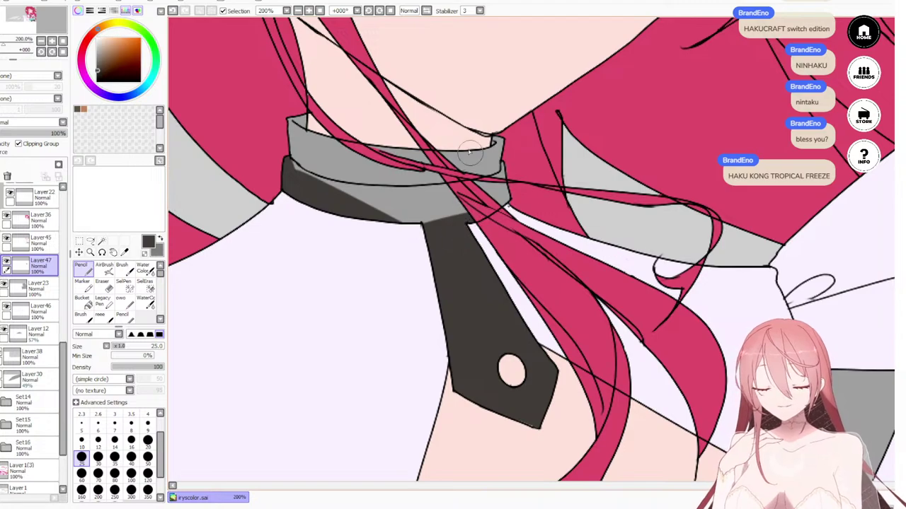
pyautogui.moveTo(461, 202)
pyautogui.mouseDown()
pyautogui.moveTo(461, 218)
pyautogui.moveTo(430, 210)
pyautogui.moveTo(496, 194)
pyautogui.mouseUp()
pyautogui.moveTo(376, 211); pyautogui.dragTo(433, 210)
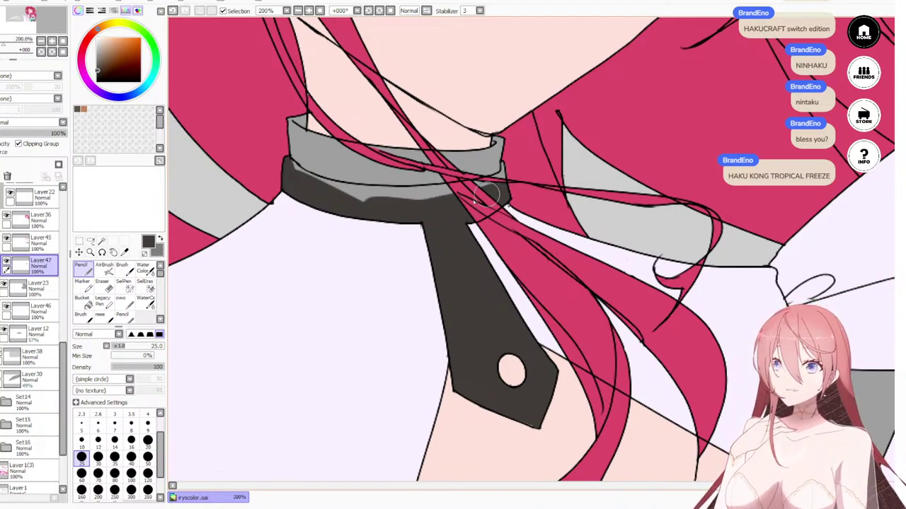
pyautogui.scroll(4, 422, 205)
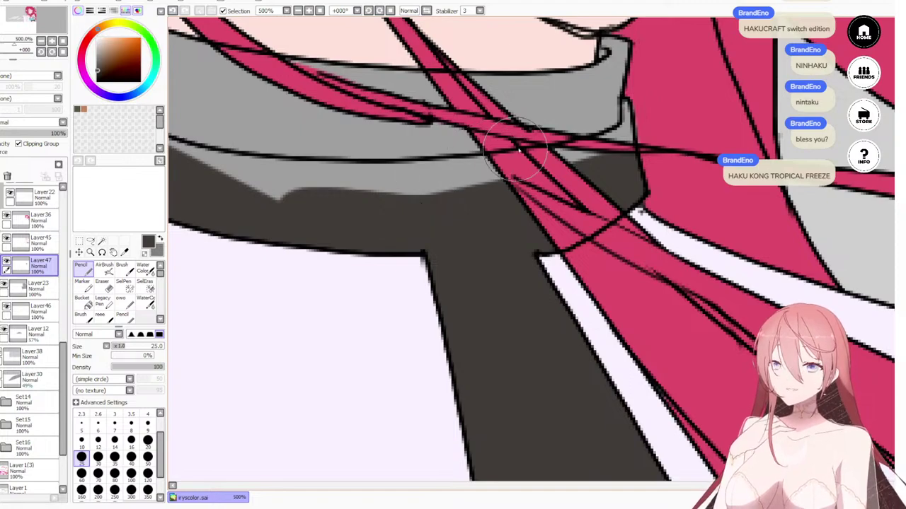
pyautogui.press('[')
pyautogui.press('[')
pyautogui.press('[')
pyautogui.press('[')
pyautogui.moveTo(626, 132)
pyautogui.mouseDown()
pyautogui.moveTo(627, 92)
pyautogui.moveTo(622, 145)
pyautogui.moveTo(598, 150)
pyautogui.moveTo(610, 136)
pyautogui.moveTo(541, 161)
pyautogui.moveTo(384, 176)
pyautogui.moveTo(455, 168)
pyautogui.moveTo(443, 186)
pyautogui.moveTo(459, 195)
pyautogui.mouseUp()
pyautogui.moveTo(277, 226); pyautogui.dragTo(460, 311)
pyautogui.moveTo(350, 221)
pyautogui.mouseDown()
pyautogui.moveTo(412, 273)
pyautogui.moveTo(404, 250)
pyautogui.moveTo(424, 270)
pyautogui.moveTo(496, 285)
pyautogui.moveTo(597, 326)
pyautogui.moveTo(507, 305)
pyautogui.moveTo(560, 297)
pyautogui.moveTo(501, 293)
pyautogui.moveTo(655, 302)
pyautogui.moveTo(657, 330)
pyautogui.mouseUp()
pyautogui.scroll(-10, 590, 299)
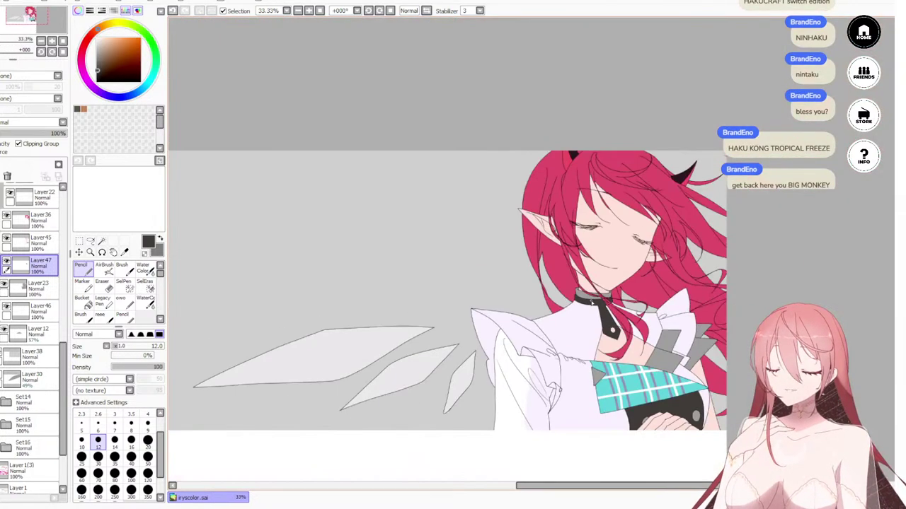
# Step: Paint the grey triangle at the plaid sash's wide end dark brown-grey with the size 30 Pencil
pyautogui.scroll(8, 494, 344)
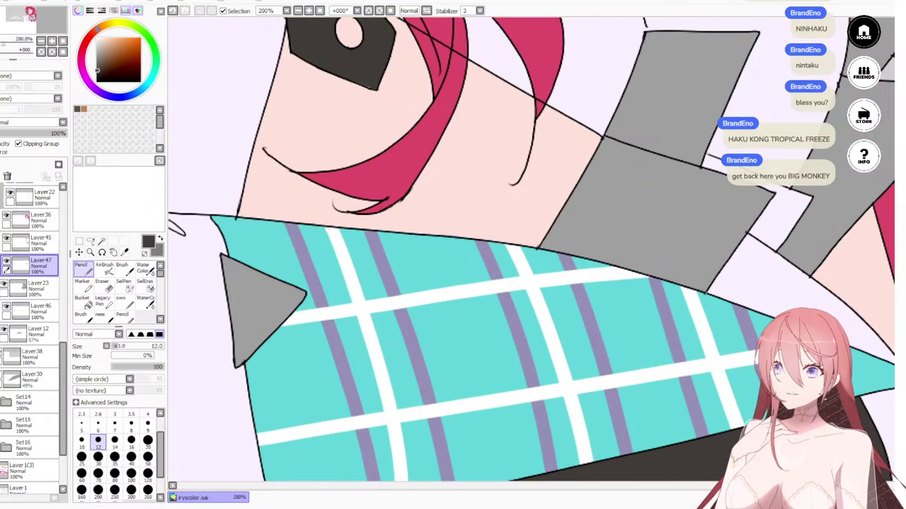
pyautogui.moveTo(292, 281); pyautogui.dragTo(409, 273)
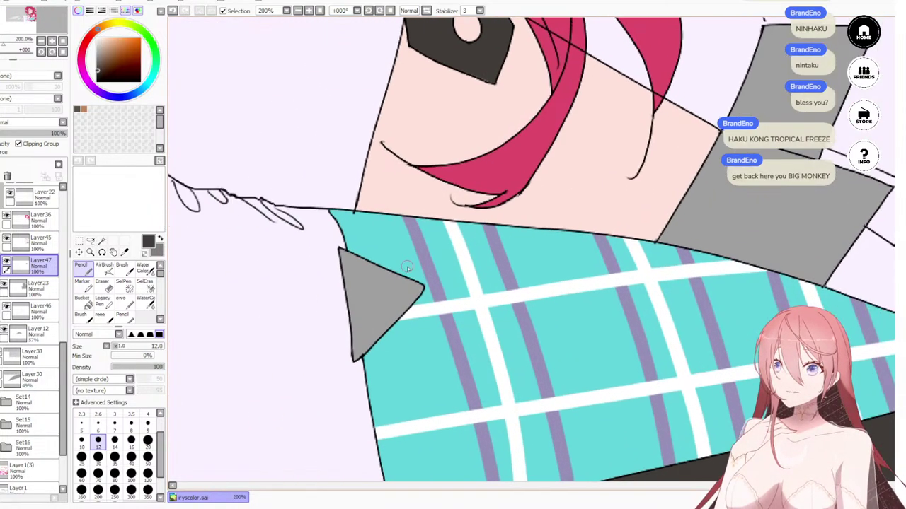
pyautogui.press(']')
pyautogui.press(']')
pyautogui.press(']')
pyautogui.press(']')
pyautogui.press(']')
pyautogui.moveTo(350, 248)
pyautogui.mouseDown()
pyautogui.moveTo(317, 266)
pyautogui.moveTo(402, 260)
pyautogui.moveTo(315, 338)
pyautogui.moveTo(334, 369)
pyautogui.moveTo(368, 346)
pyautogui.mouseUp()
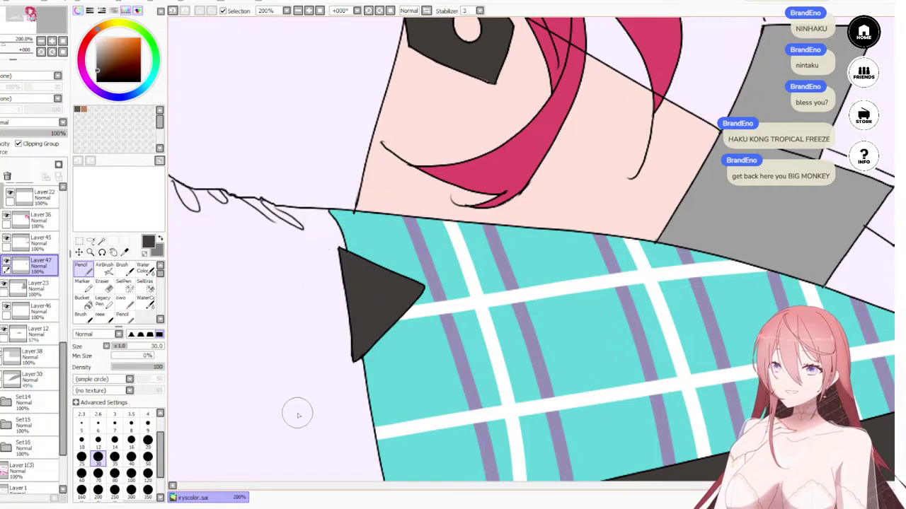
# Step: Paint the lower grey panel directly above the plaid sash white, using the Pencil at sizes 30 and 25
pyautogui.scroll(-3, 473, 249)
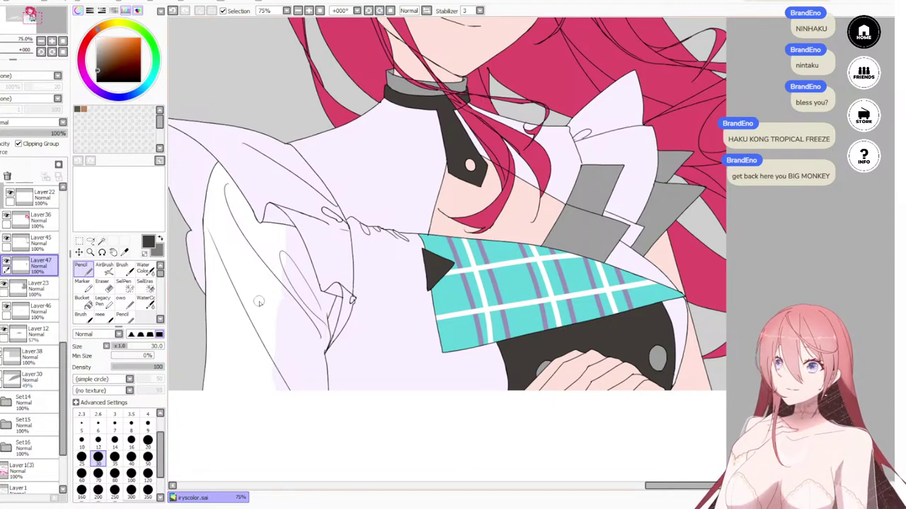
pyautogui.scroll(2, 625, 162)
pyautogui.moveTo(624, 161); pyautogui.dragTo(568, 275)
pyautogui.scroll(2, 568, 275)
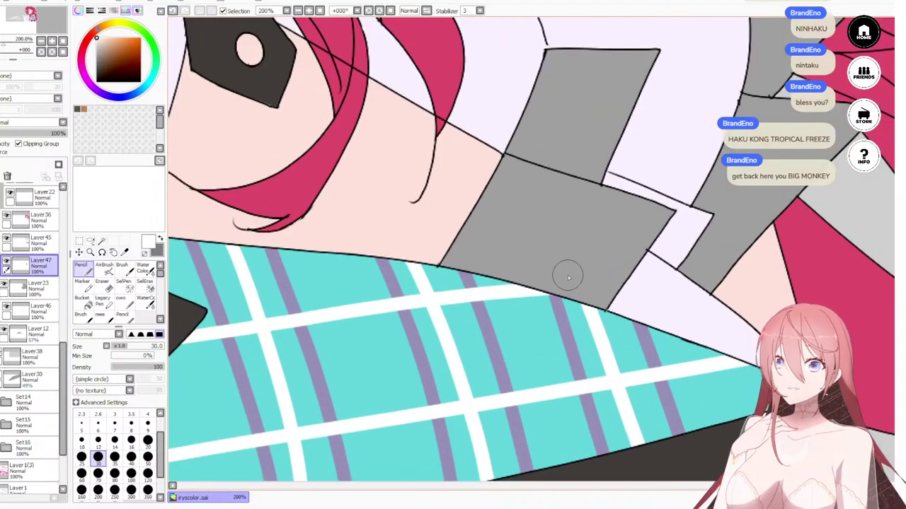
pyautogui.moveTo(473, 262)
pyautogui.mouseDown()
pyautogui.moveTo(458, 238)
pyautogui.moveTo(428, 253)
pyautogui.moveTo(476, 280)
pyautogui.moveTo(595, 302)
pyautogui.moveTo(704, 238)
pyautogui.moveTo(694, 261)
pyautogui.moveTo(656, 258)
pyautogui.moveTo(716, 183)
pyautogui.moveTo(646, 267)
pyautogui.moveTo(580, 261)
pyautogui.moveTo(450, 213)
pyautogui.moveTo(426, 190)
pyautogui.moveTo(477, 241)
pyautogui.moveTo(466, 197)
pyautogui.moveTo(422, 163)
pyautogui.moveTo(446, 131)
pyautogui.moveTo(478, 129)
pyautogui.moveTo(464, 116)
pyautogui.moveTo(471, 108)
pyautogui.moveTo(592, 190)
pyautogui.moveTo(629, 194)
pyautogui.moveTo(621, 199)
pyautogui.moveTo(682, 184)
pyautogui.moveTo(671, 174)
pyautogui.moveTo(566, 160)
pyautogui.moveTo(480, 126)
pyautogui.moveTo(513, 104)
pyautogui.moveTo(554, 164)
pyautogui.moveTo(515, 124)
pyautogui.moveTo(538, 128)
pyautogui.moveTo(500, 115)
pyautogui.moveTo(569, 145)
pyautogui.moveTo(530, 134)
pyautogui.moveTo(571, 145)
pyautogui.moveTo(528, 133)
pyautogui.moveTo(568, 137)
pyautogui.moveTo(544, 127)
pyautogui.moveTo(627, 162)
pyautogui.mouseUp()
pyautogui.press('[')
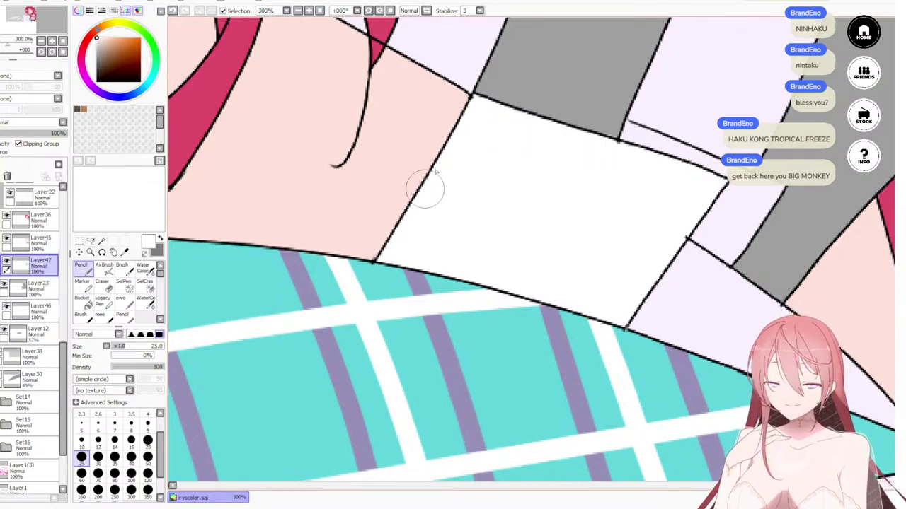
pyautogui.scroll(-5, 425, 188)
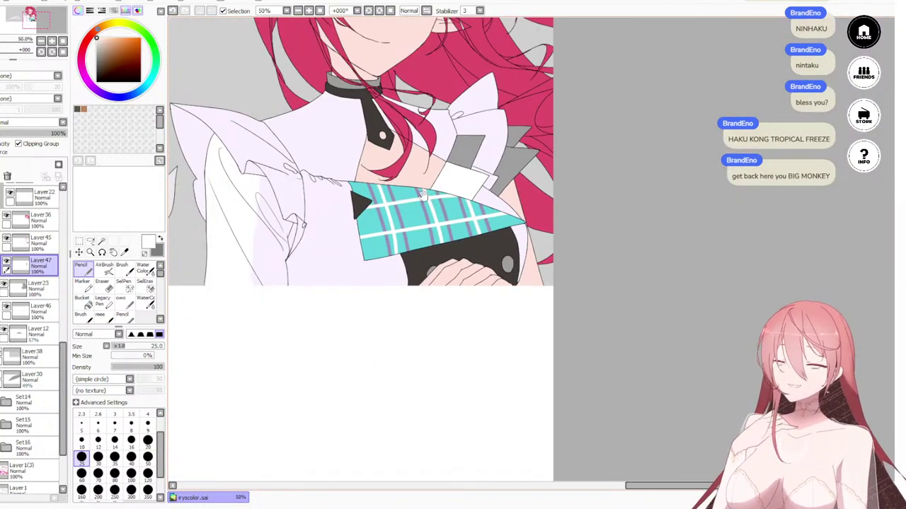
# Step: Toggle Layer47's visibility off and on to check its paint around the collar
pyautogui.moveTo(422, 195); pyautogui.dragTo(454, 308)
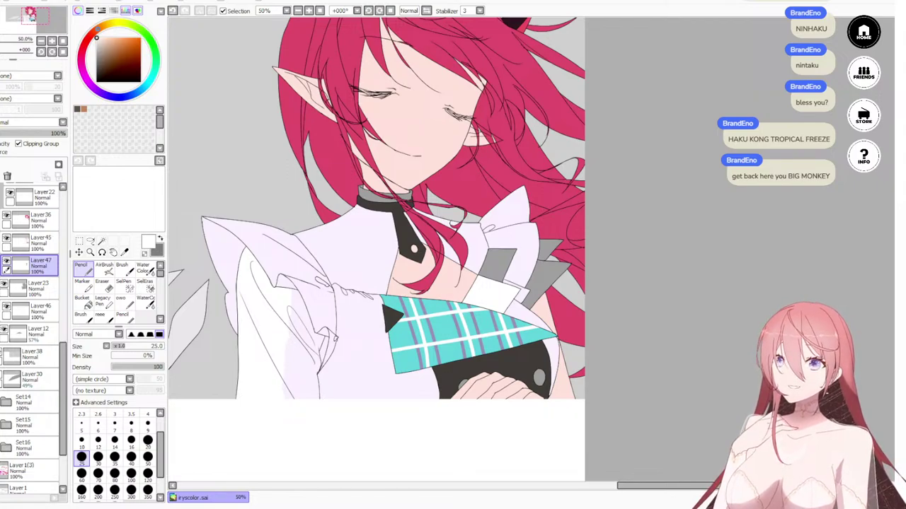
pyautogui.scroll(4, 402, 163)
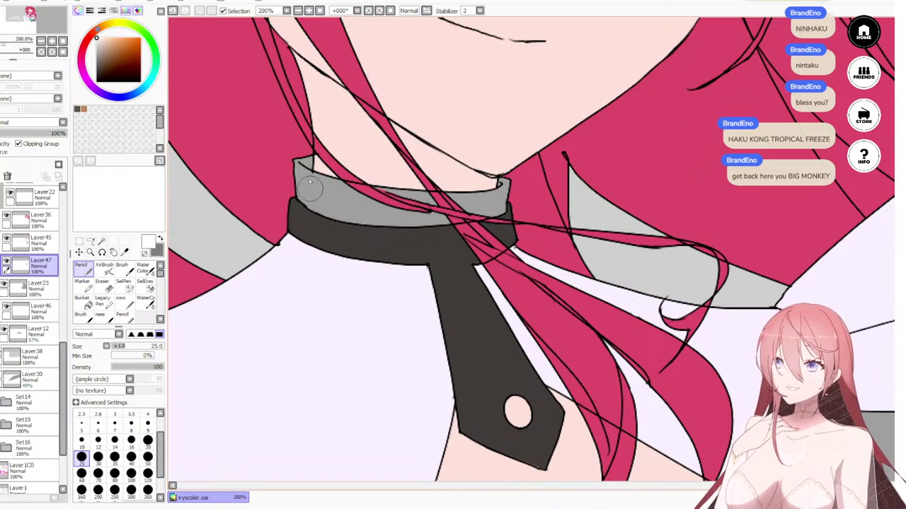
pyautogui.click(5, 263)
pyautogui.click(5, 262)
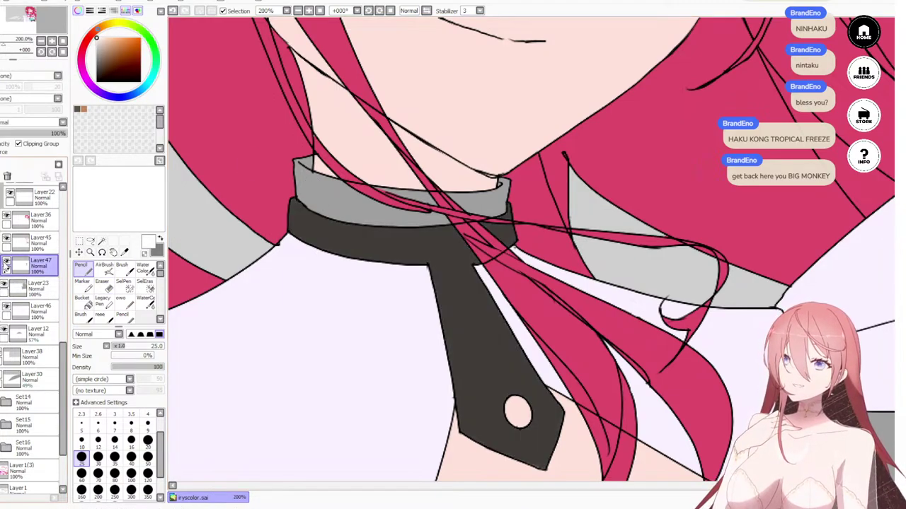
# Step: Move Layer45 directly below Layer47 in the layer stack and make Layer45 the active layer
pyautogui.click(53, 247)
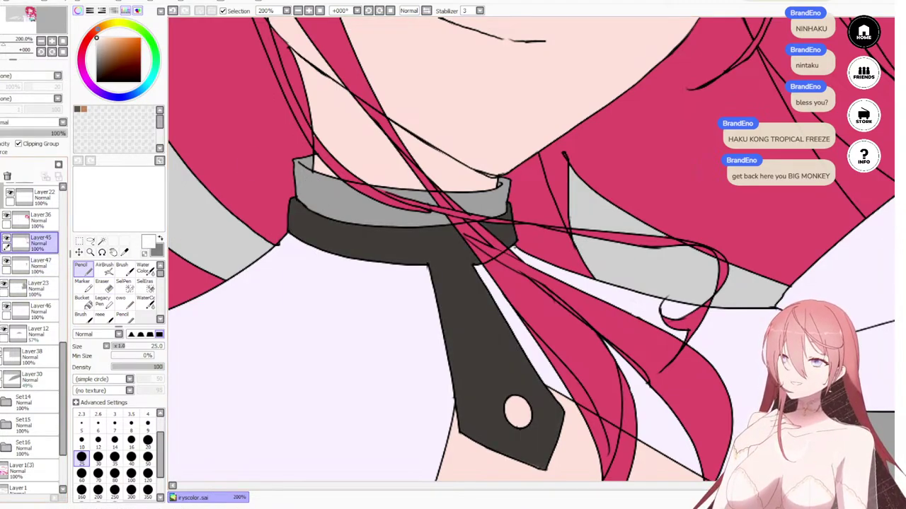
pyautogui.click(52, 266)
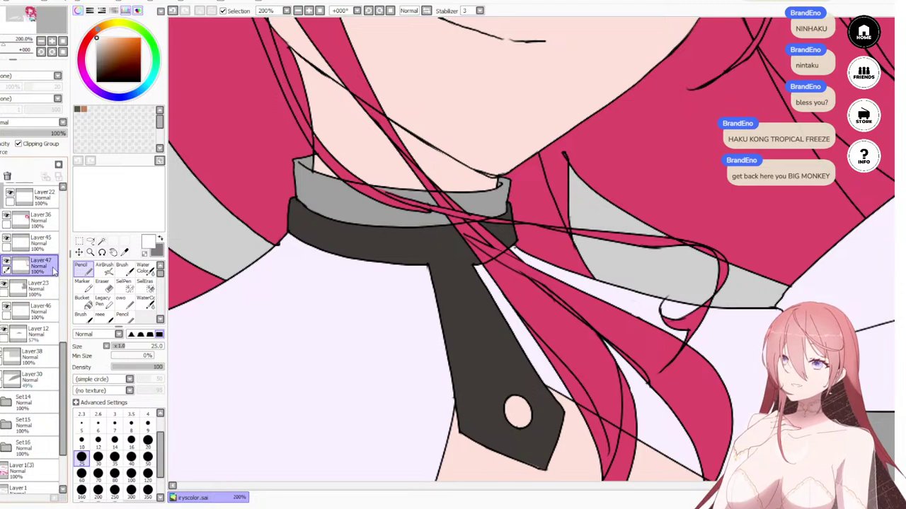
pyautogui.moveTo(49, 269)
pyautogui.mouseDown()
pyautogui.moveTo(48, 242)
pyautogui.moveTo(35, 267)
pyautogui.mouseUp()
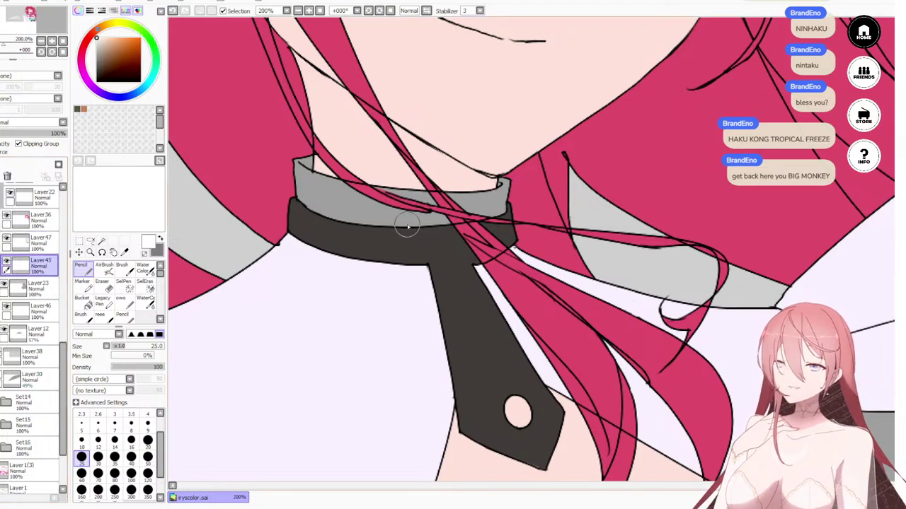
# Step: Paint the collar's upper grey band white on Layer45 with the Pencil at size 40
pyautogui.press(']')
pyautogui.press(']')
pyautogui.press(']')
pyautogui.moveTo(309, 219)
pyautogui.mouseDown()
pyautogui.moveTo(320, 185)
pyautogui.moveTo(388, 228)
pyautogui.moveTo(392, 247)
pyautogui.moveTo(393, 223)
pyautogui.moveTo(428, 185)
pyautogui.moveTo(464, 174)
pyautogui.moveTo(480, 228)
pyautogui.moveTo(498, 244)
pyautogui.mouseUp()
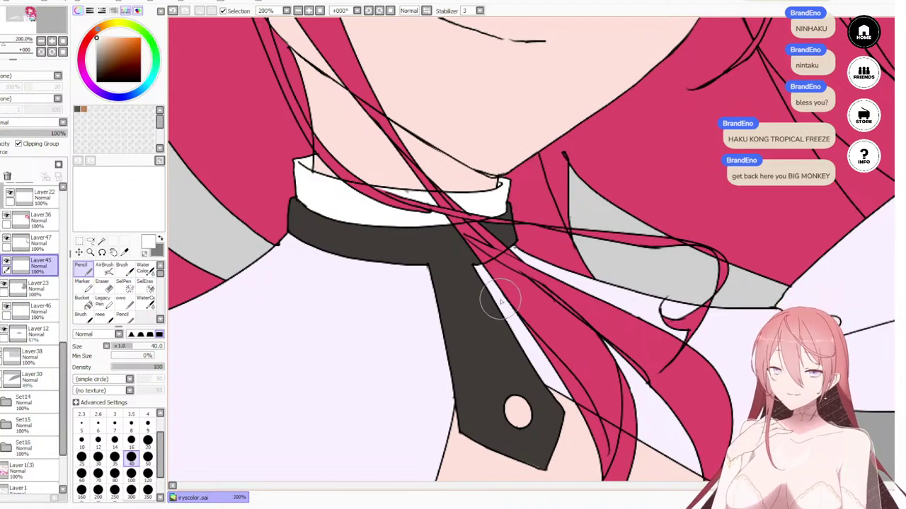
pyautogui.scroll(1, 627, 374)
pyautogui.scroll(-5, 619, 375)
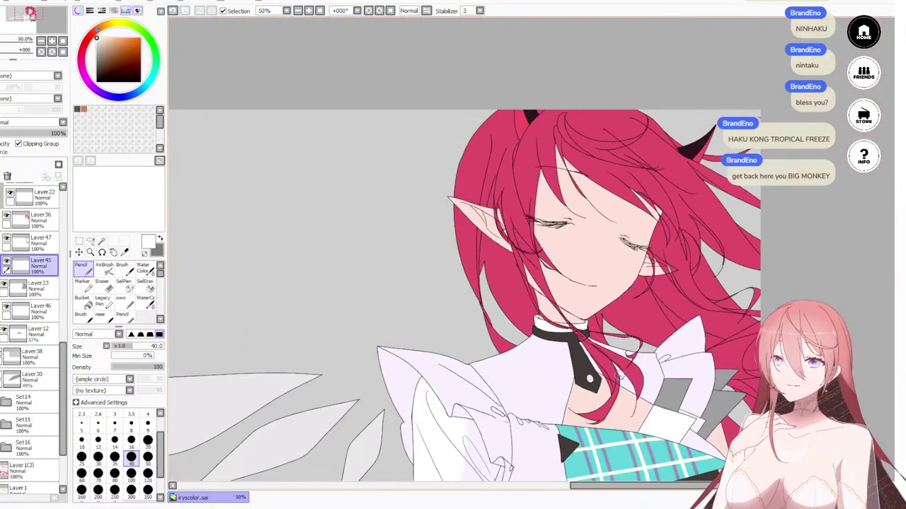
# Step: Sample the red at the base of the horn and fill the grey four-sided panel on the shoulder ruffle with the size 40 Pencil
pyautogui.moveTo(620, 440); pyautogui.dragTo(579, 376)
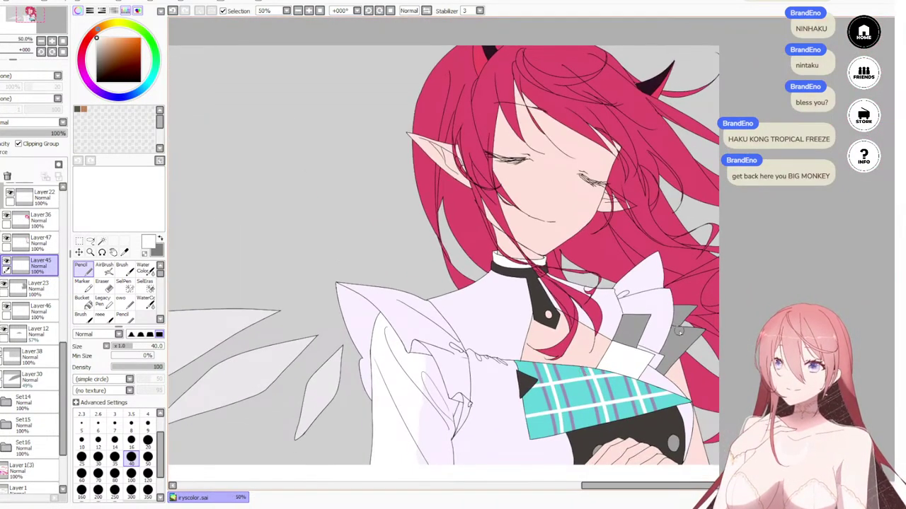
pyautogui.scroll(4, 683, 324)
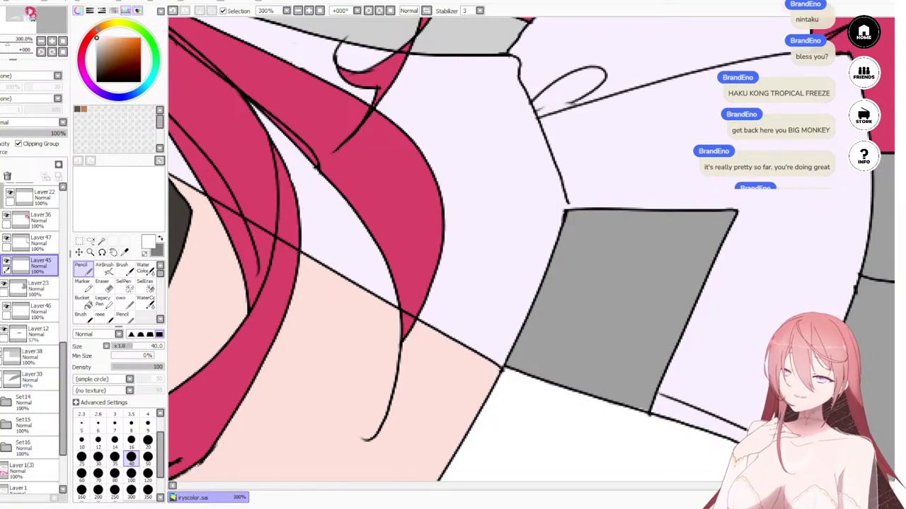
pyautogui.scroll(3, 357, 46)
pyautogui.scroll(-7, 405, 152)
pyautogui.moveTo(379, 102); pyautogui.dragTo(450, 353)
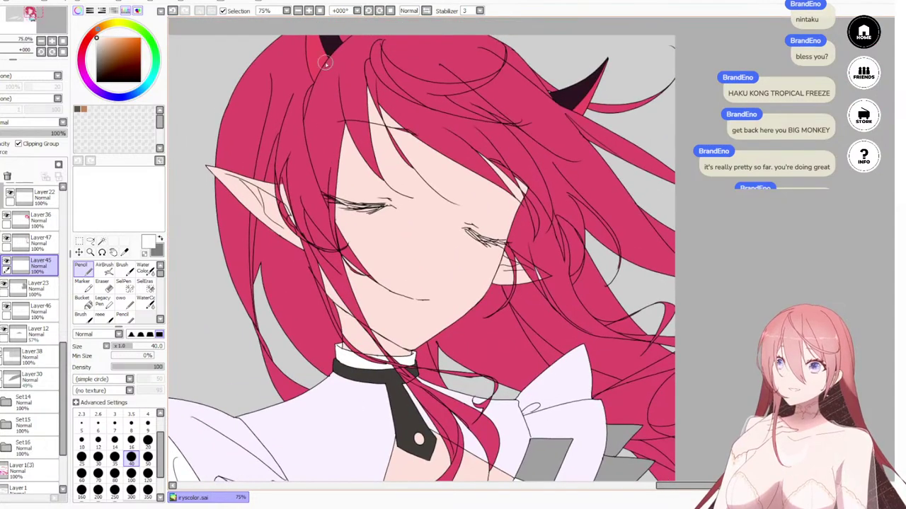
pyautogui.rightClick(316, 62)
pyautogui.scroll(4, 479, 368)
pyautogui.moveTo(497, 421); pyautogui.dragTo(365, 135)
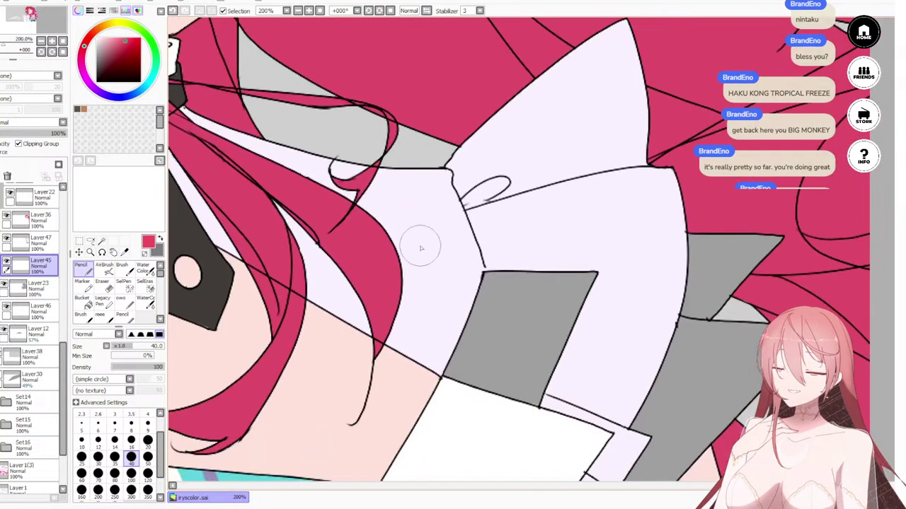
pyautogui.moveTo(481, 383)
pyautogui.mouseDown()
pyautogui.moveTo(479, 291)
pyautogui.moveTo(498, 281)
pyautogui.moveTo(531, 298)
pyautogui.moveTo(583, 263)
pyautogui.mouseUp()
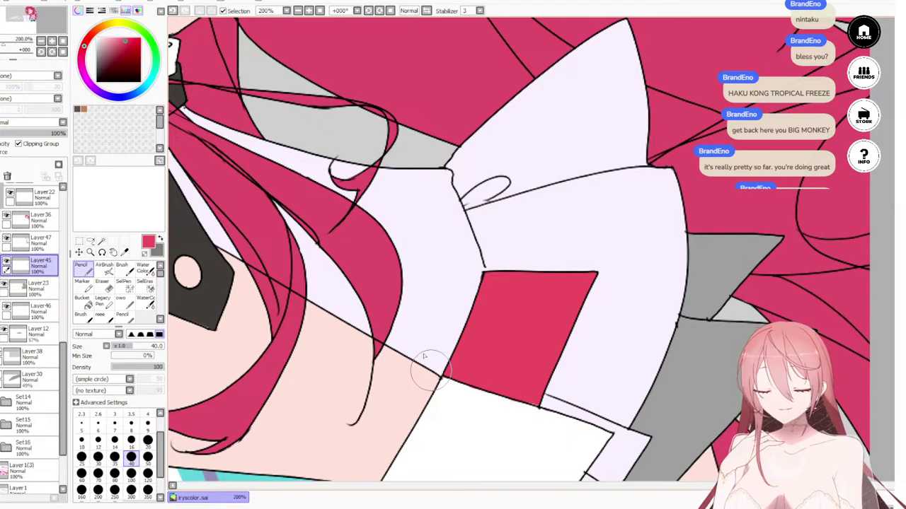
pyautogui.scroll(3, 479, 314)
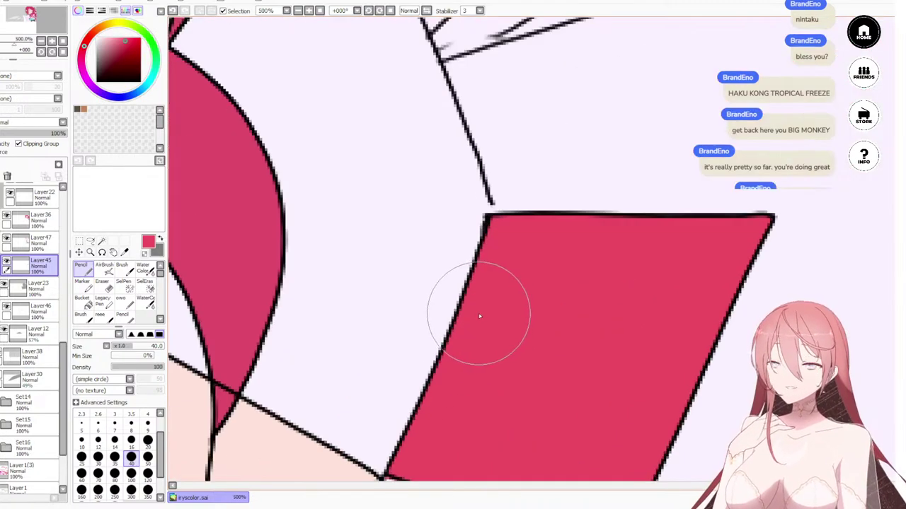
pyautogui.scroll(-6, 479, 314)
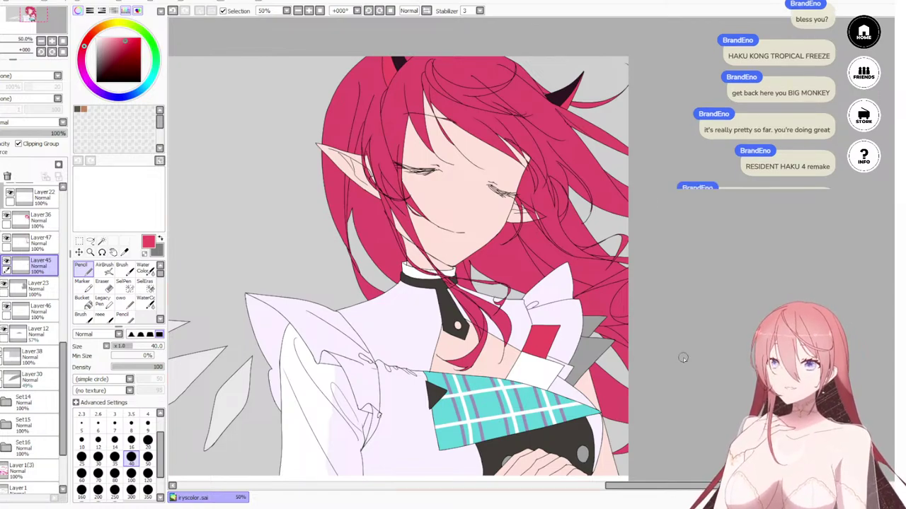
pyautogui.scroll(2, 453, 318)
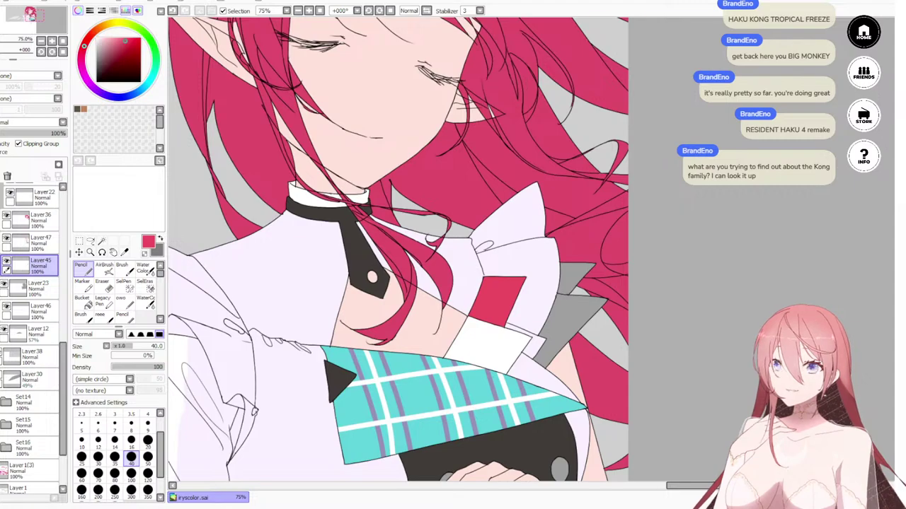
pyautogui.scroll(-3, 397, 253)
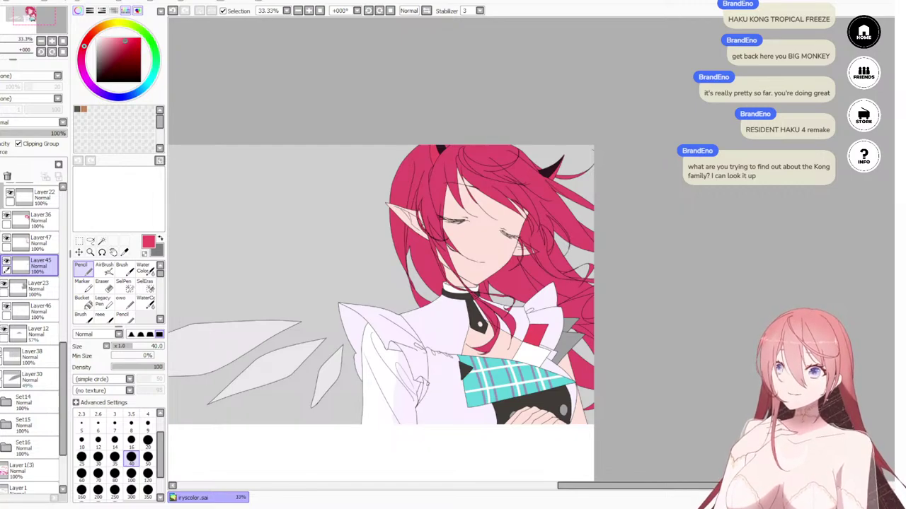
pyautogui.scroll(-3, 538, 399)
pyautogui.scroll(3, 539, 400)
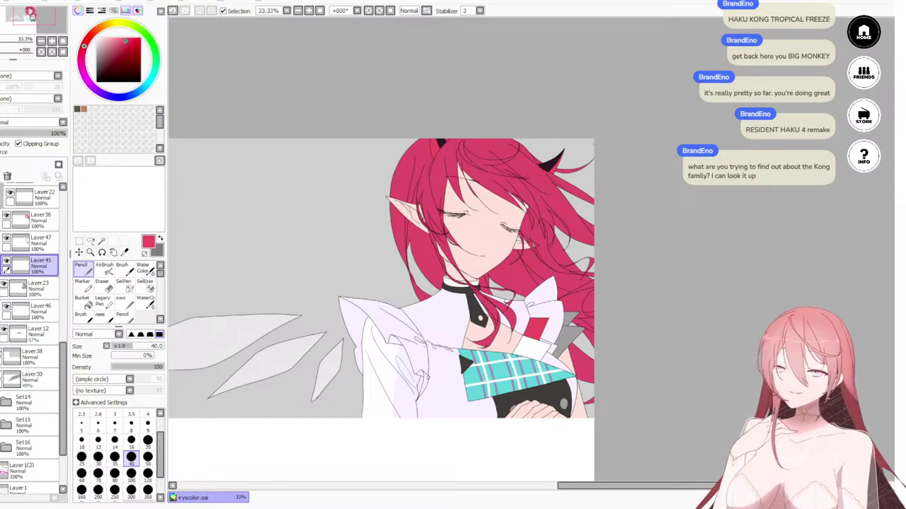
# Step: Sample the dark brown-grey of the sash's triangle and paint the lower grey spike behind the shoulder ruffle, using Pencil sizes 40 and 30
pyautogui.scroll(6, 474, 370)
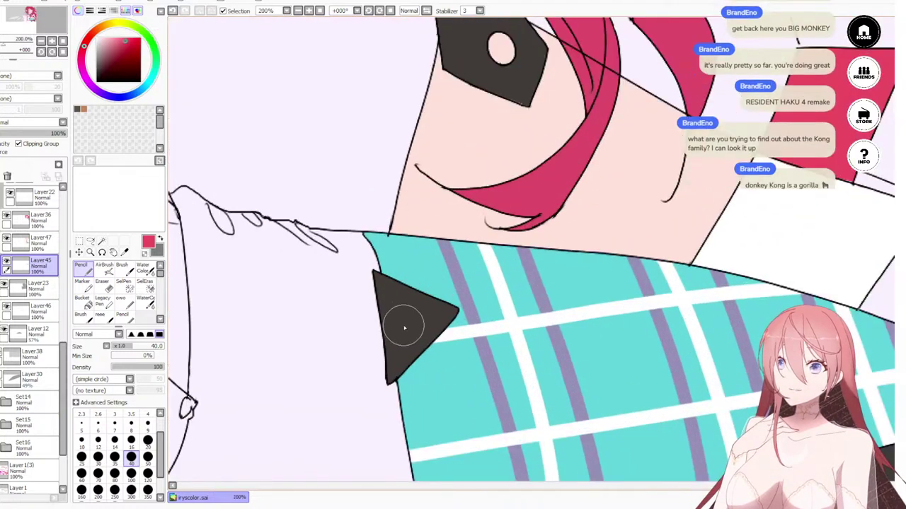
pyautogui.rightClick(405, 328)
pyautogui.scroll(-3, 669, 271)
pyautogui.scroll(2, 712, 269)
pyautogui.moveTo(855, 247); pyautogui.dragTo(518, 320)
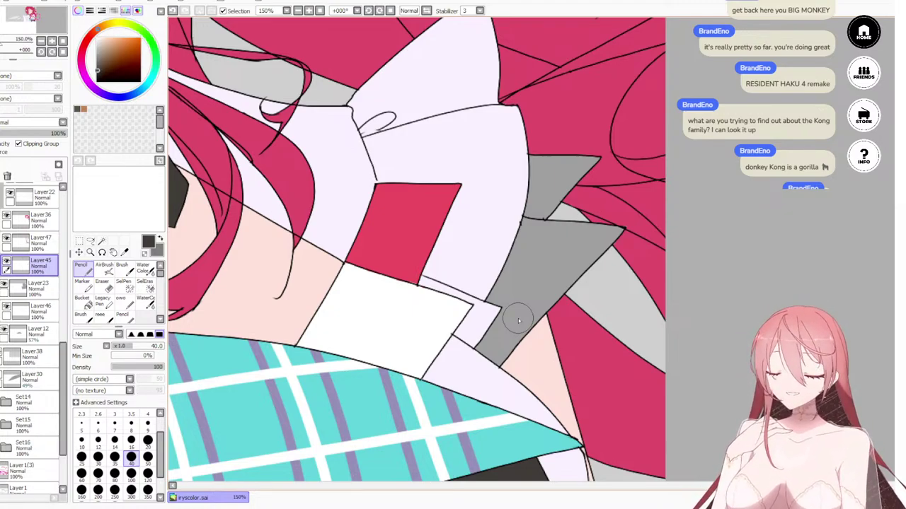
pyautogui.moveTo(468, 328)
pyautogui.mouseDown()
pyautogui.moveTo(481, 355)
pyautogui.moveTo(510, 358)
pyautogui.moveTo(542, 321)
pyautogui.moveTo(588, 293)
pyautogui.mouseUp()
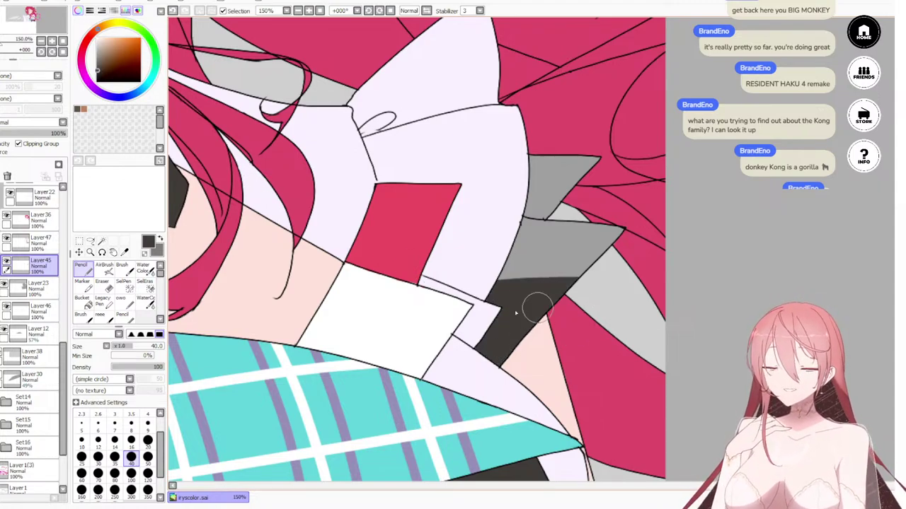
pyautogui.scroll(4, 555, 262)
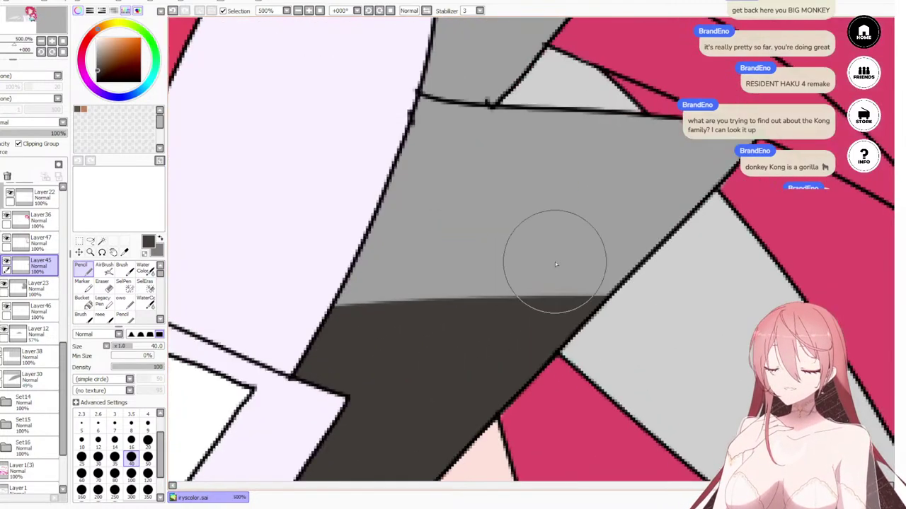
pyautogui.moveTo(335, 335)
pyautogui.mouseDown()
pyautogui.moveTo(259, 273)
pyautogui.moveTo(299, 239)
pyautogui.moveTo(429, 198)
pyautogui.mouseUp()
pyautogui.press('[')
pyautogui.press('[')
pyautogui.moveTo(446, 139)
pyautogui.mouseDown()
pyautogui.moveTo(409, 120)
pyautogui.moveTo(414, 113)
pyautogui.moveTo(491, 138)
pyautogui.moveTo(465, 126)
pyautogui.moveTo(509, 130)
pyautogui.moveTo(454, 137)
pyautogui.moveTo(436, 177)
pyautogui.moveTo(419, 168)
pyautogui.moveTo(521, 145)
pyautogui.moveTo(547, 133)
pyautogui.moveTo(530, 127)
pyautogui.moveTo(585, 114)
pyautogui.moveTo(559, 182)
pyautogui.moveTo(611, 197)
pyautogui.moveTo(650, 239)
pyautogui.moveTo(613, 272)
pyautogui.mouseUp()
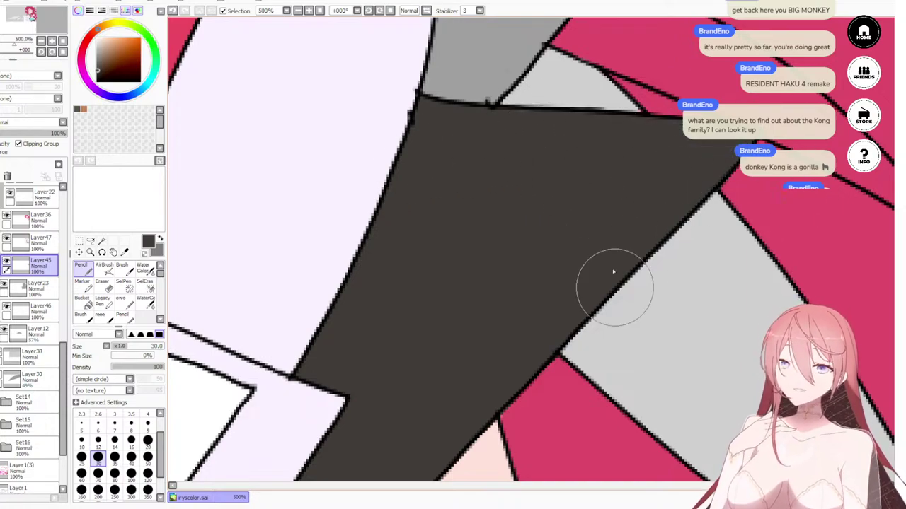
pyautogui.scroll(-8, 613, 272)
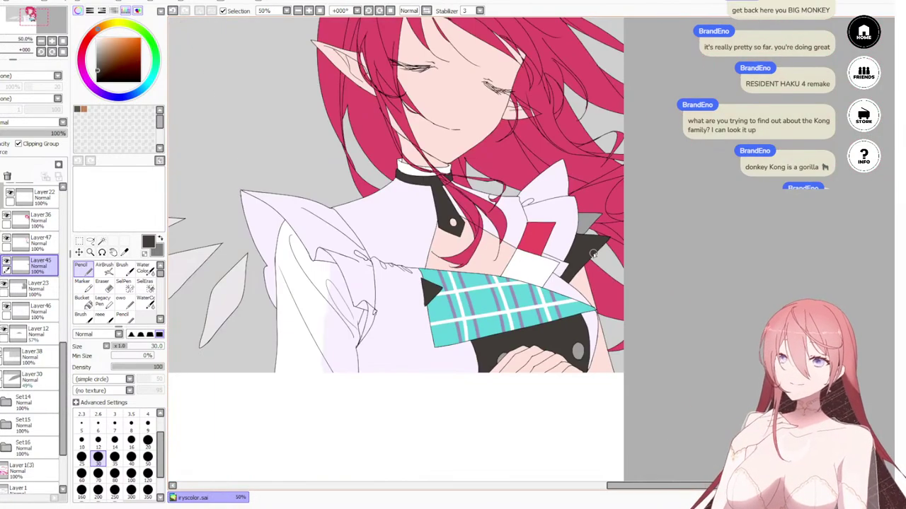
pyautogui.moveTo(440, 265); pyautogui.dragTo(446, 317)
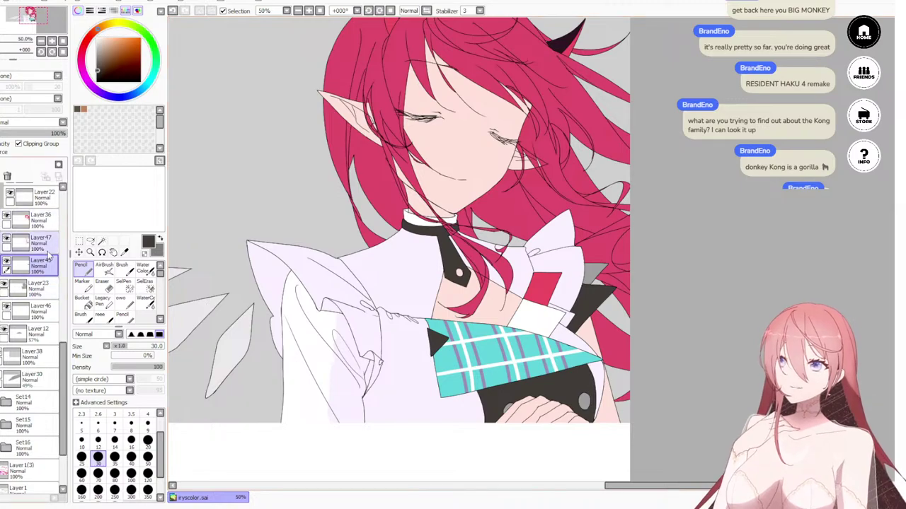
# Step: Move Layer45 back above Layer47 in the layer stack and make Layer47 the active layer
pyautogui.click(54, 244)
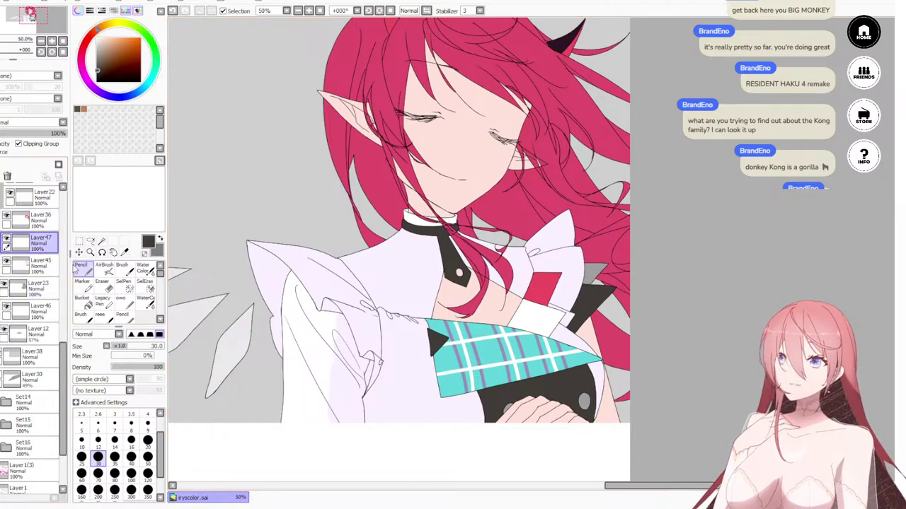
pyautogui.click(51, 266)
pyautogui.moveTo(50, 264); pyautogui.dragTo(48, 235)
pyautogui.click(43, 265)
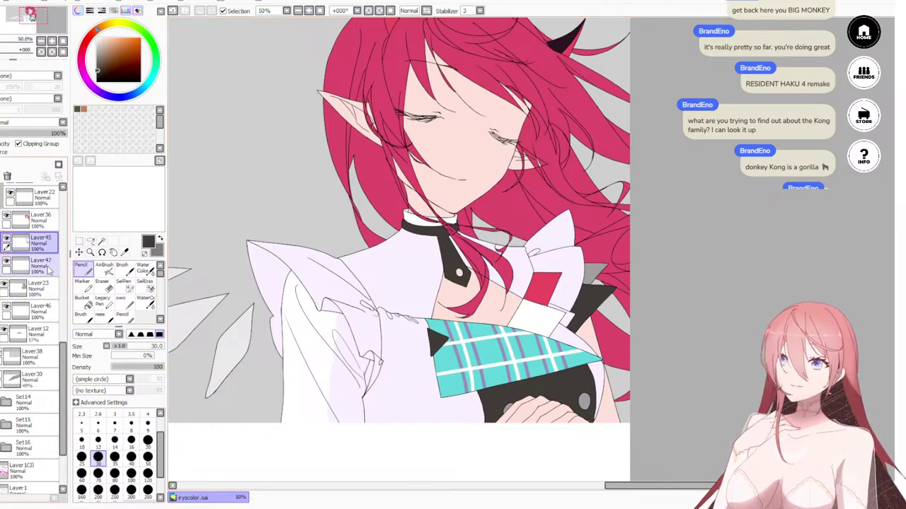
# Step: Sample the sash's turquoise and fill the upper grey spike behind the shoulder ruffle on Layer47 with the size 30 Pencil
pyautogui.scroll(3, 485, 382)
pyautogui.rightClick(488, 320)
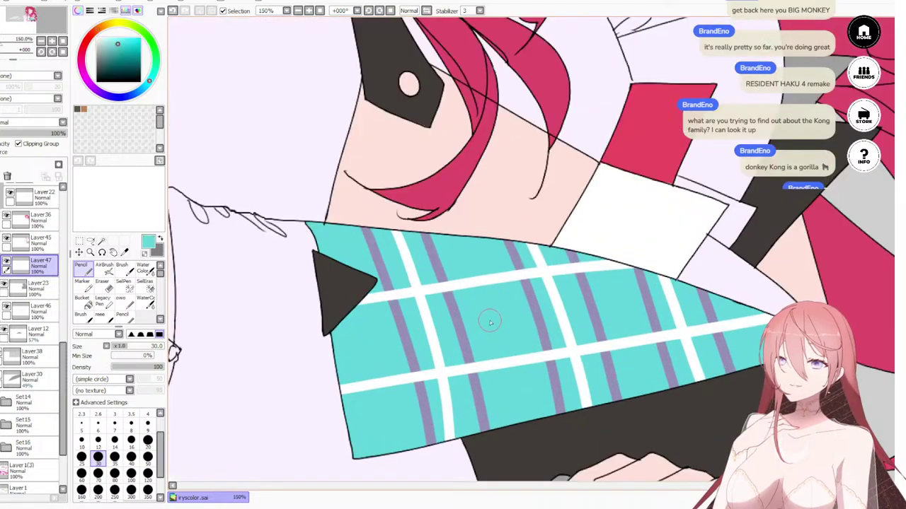
pyautogui.scroll(-3, 650, 294)
pyautogui.scroll(5, 720, 203)
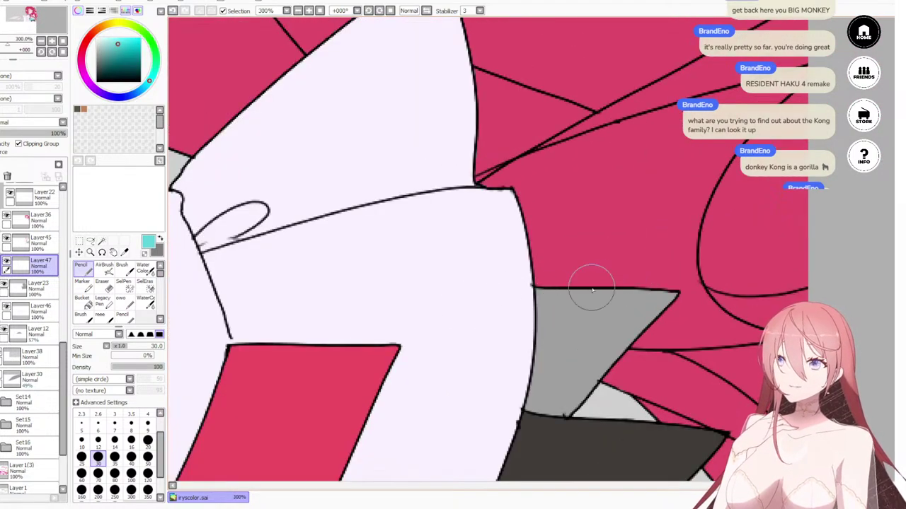
pyautogui.moveTo(413, 182); pyautogui.dragTo(393, 52)
pyautogui.moveTo(522, 167); pyautogui.dragTo(504, 280)
pyautogui.moveTo(517, 148)
pyautogui.mouseDown()
pyautogui.moveTo(563, 134)
pyautogui.moveTo(564, 154)
pyautogui.moveTo(609, 143)
pyautogui.moveTo(590, 143)
pyautogui.moveTo(593, 221)
pyautogui.mouseUp()
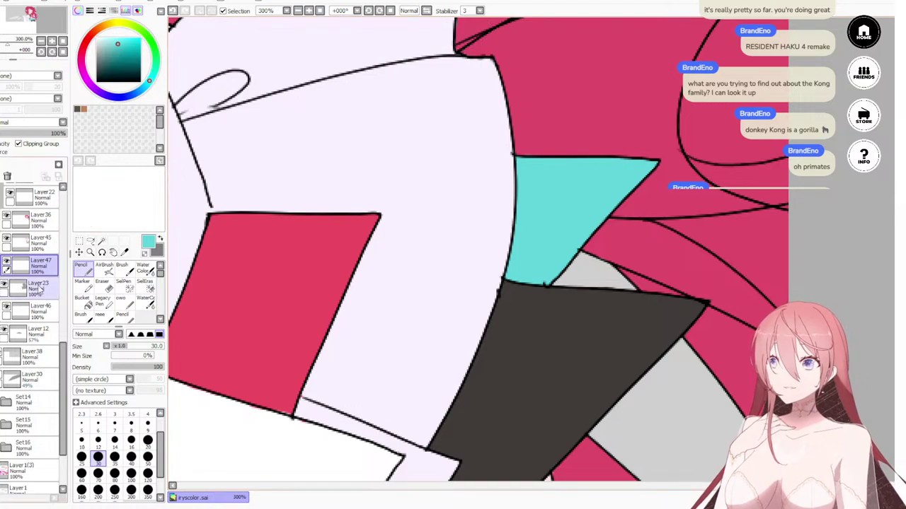
# Step: Toggle Layer47's visibility off and on to check the turquoise fill, and add a new clipped layer directly above it
pyautogui.click(7, 263)
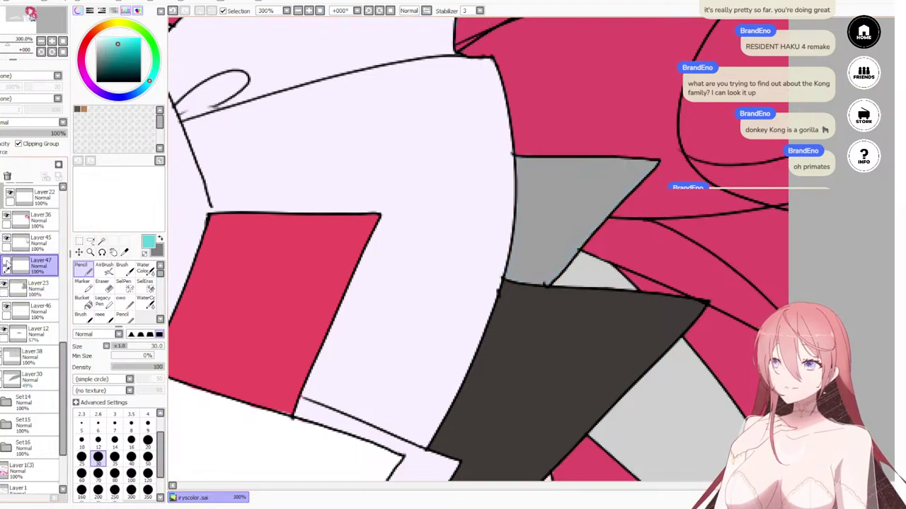
pyautogui.click(6, 262)
pyautogui.click(1, 165)
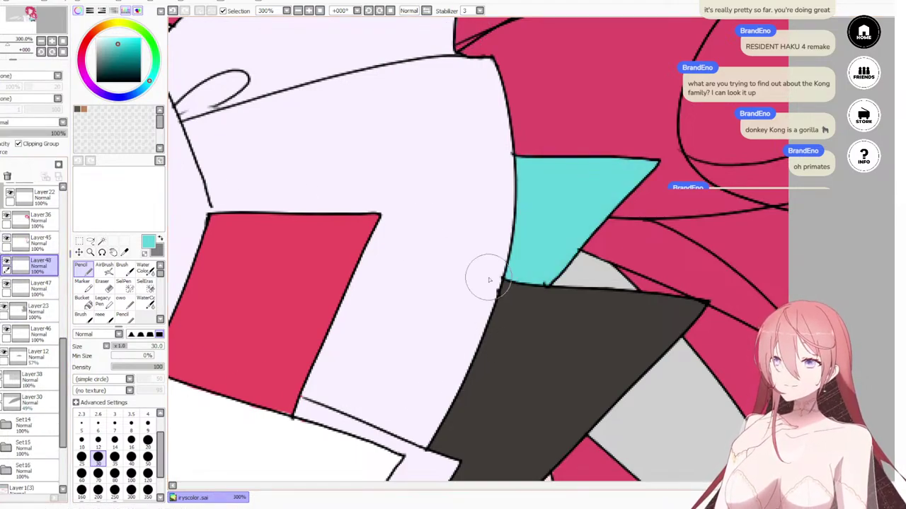
# Step: Sample the white of the sash's plaid stripes and draw two crossing white stripes over the turquoise spike with the size 10 Pencil
pyautogui.scroll(2, 563, 309)
pyautogui.scroll(-4, 532, 319)
pyautogui.moveTo(375, 421); pyautogui.dragTo(476, 202)
pyautogui.scroll(2, 398, 255)
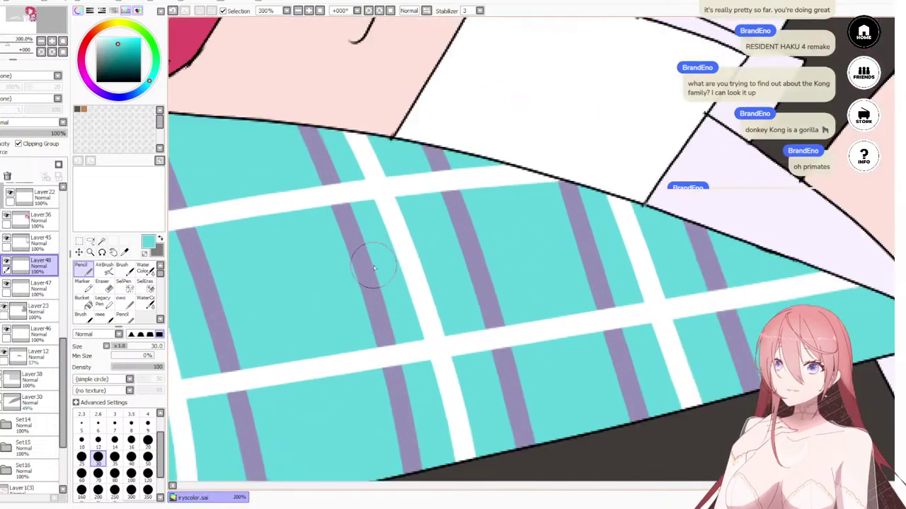
pyautogui.scroll(-3, 374, 191)
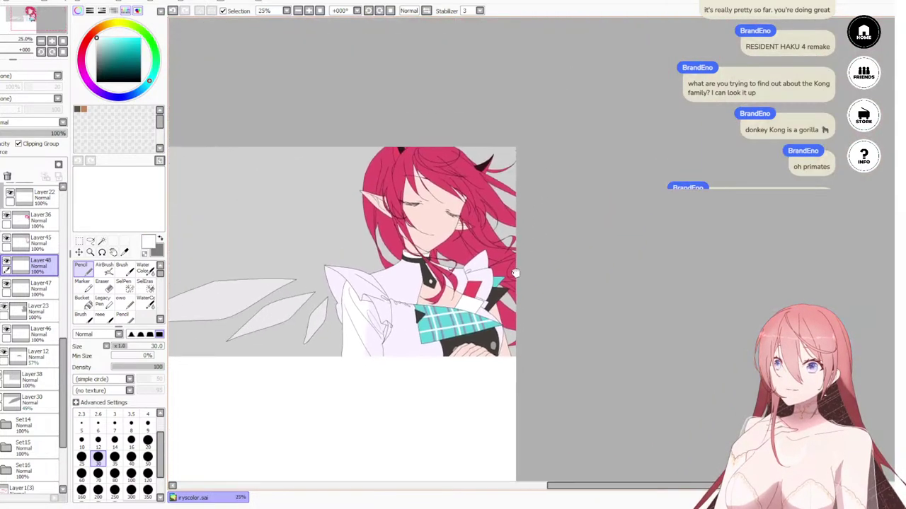
pyautogui.scroll(3, 416, 327)
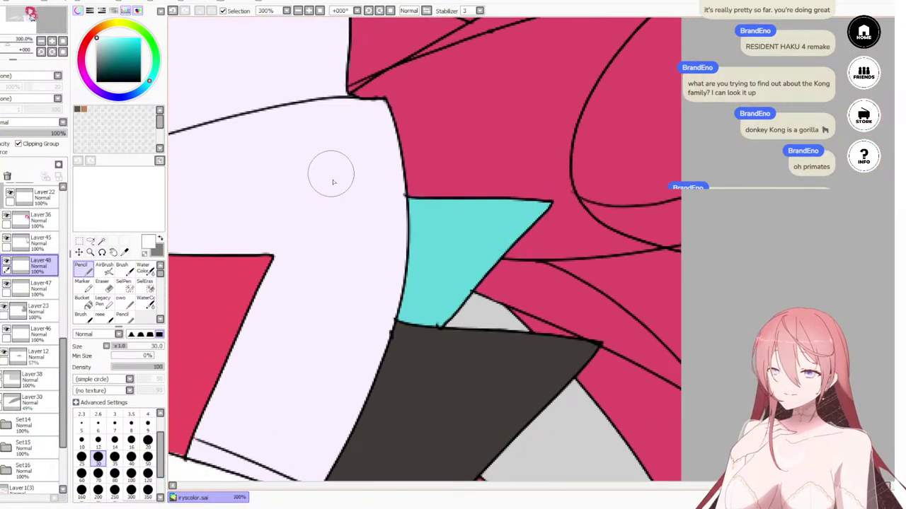
pyautogui.press('[')
pyautogui.press('[')
pyautogui.press('[')
pyautogui.press('[')
pyautogui.press('[')
pyautogui.press('[')
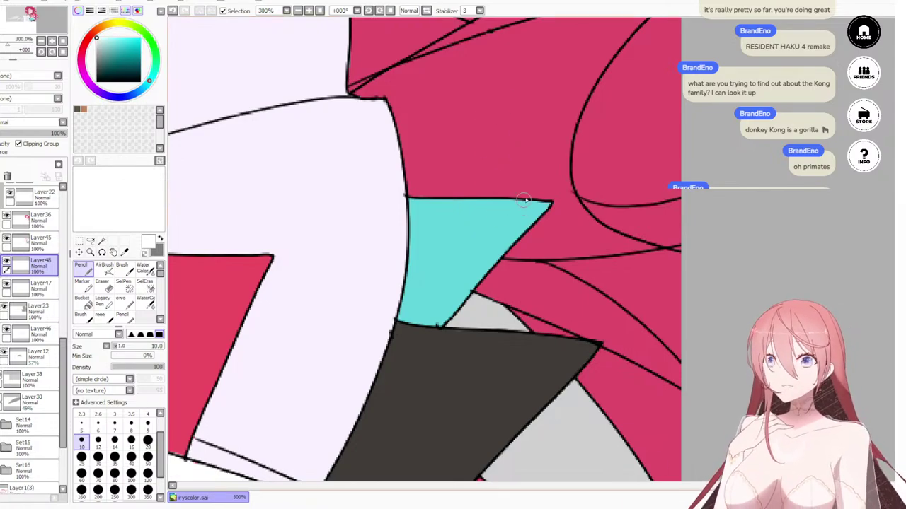
pyautogui.moveTo(524, 201); pyautogui.dragTo(383, 290)
pyautogui.hotkey('ctrl', 'z')
pyautogui.moveTo(515, 188); pyautogui.dragTo(386, 293)
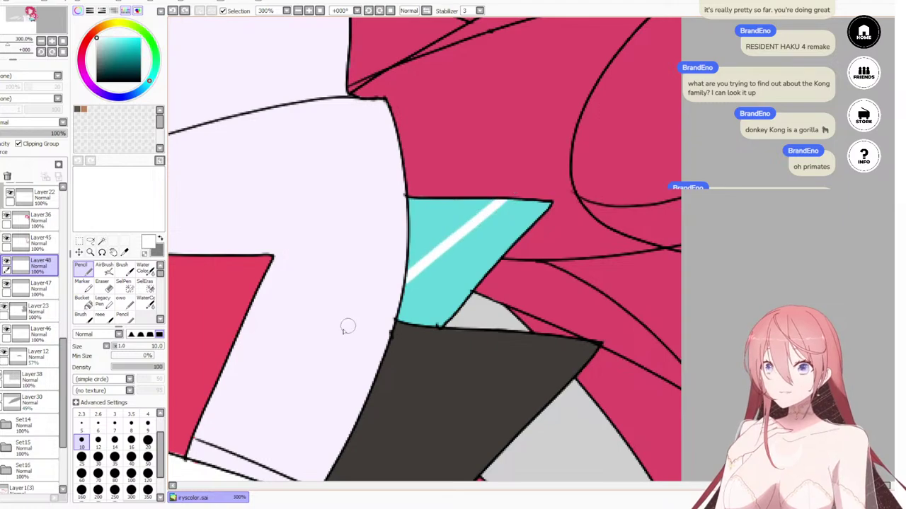
pyautogui.moveTo(423, 197); pyautogui.dragTo(487, 273)
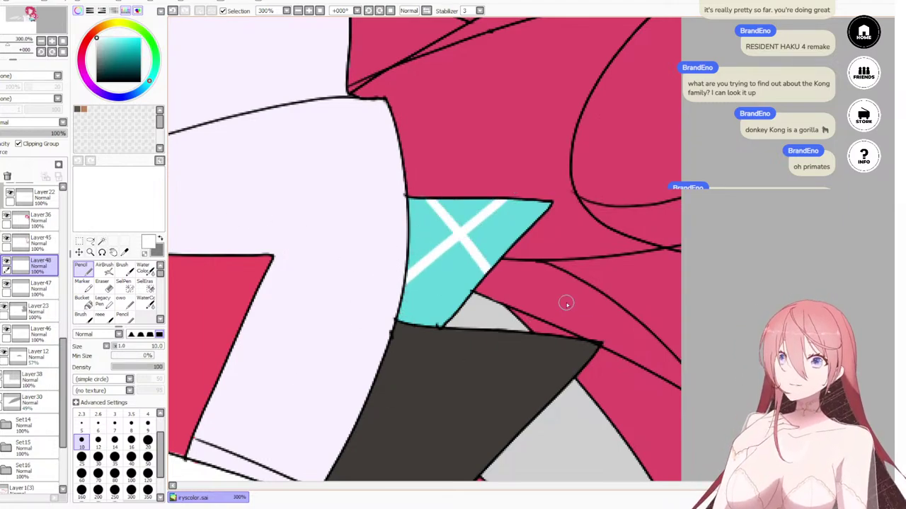
# Step: Add a new clipped layer directly above Layer47 and sample the muted purple of the sash's plaid stripes
pyautogui.click(40, 295)
pyautogui.hotkey('ctrl', 'shift', 'n')
pyautogui.scroll(-4, 585, 283)
pyautogui.moveTo(566, 387); pyautogui.dragTo(585, 263)
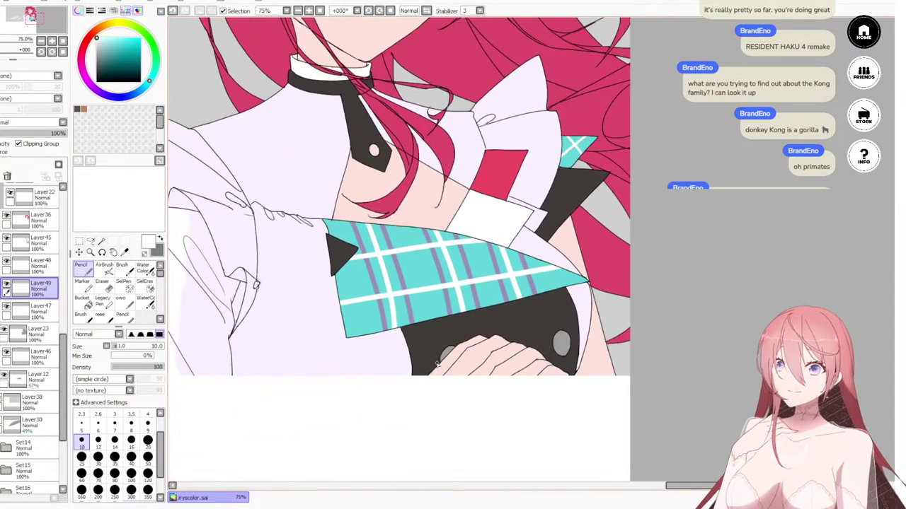
pyautogui.scroll(3, 354, 323)
pyautogui.scroll(-5, 491, 218)
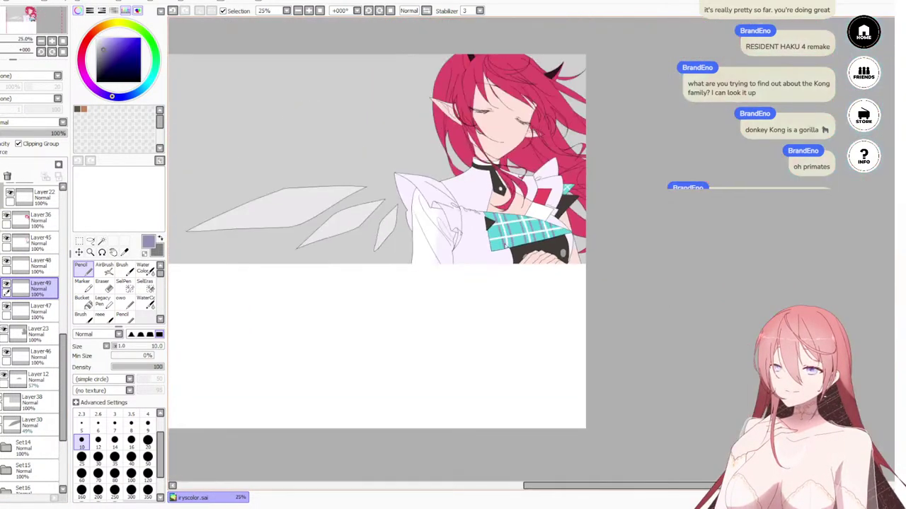
# Step: Draw two parallel muted purple diagonal stripes across the turquoise spike with the size 10 Pencil, one on each side of a white stripe
pyautogui.scroll(3, 505, 244)
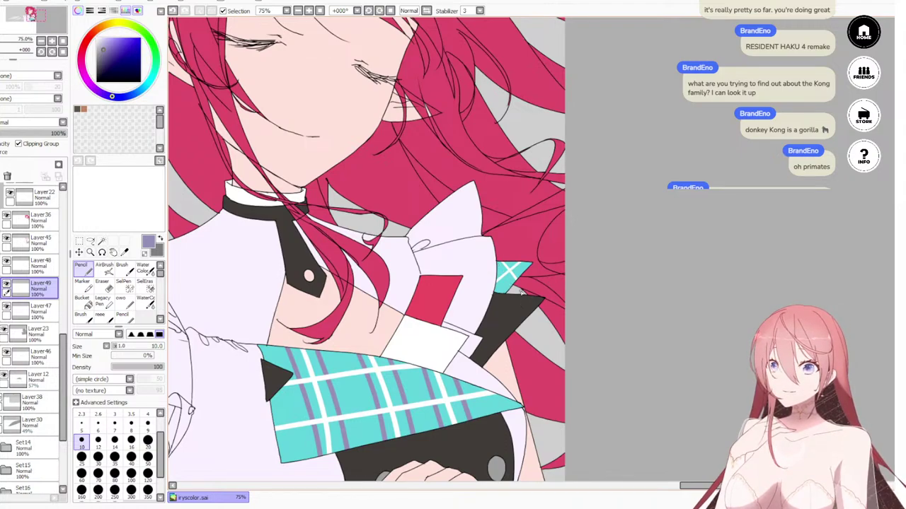
pyautogui.scroll(6, 520, 290)
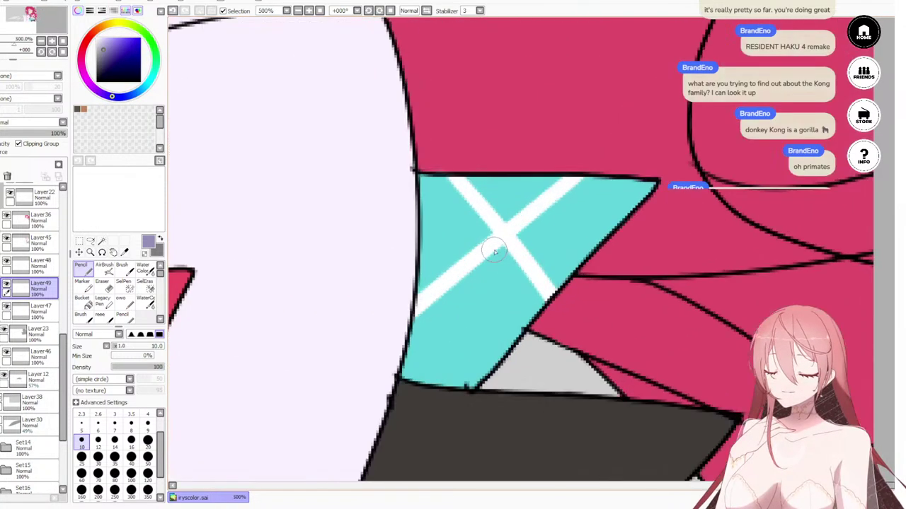
pyautogui.moveTo(396, 162); pyautogui.dragTo(548, 368)
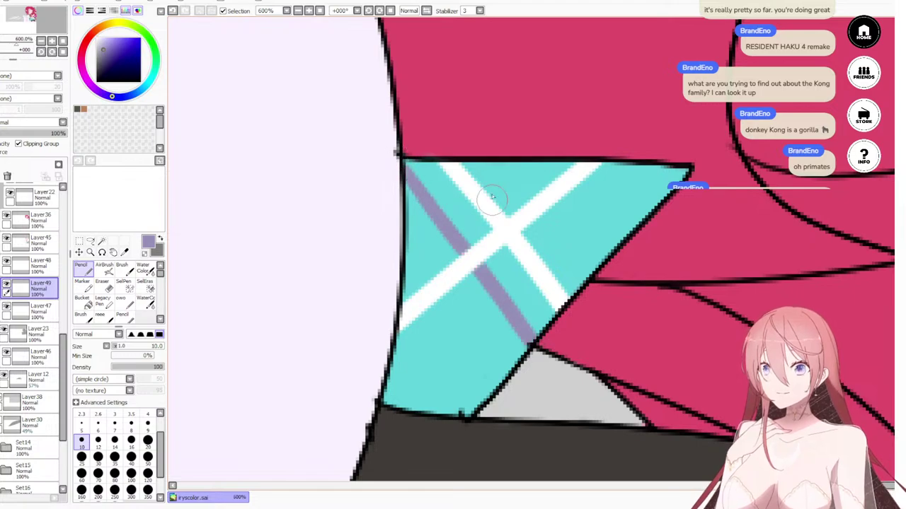
pyautogui.moveTo(488, 143); pyautogui.dragTo(609, 285)
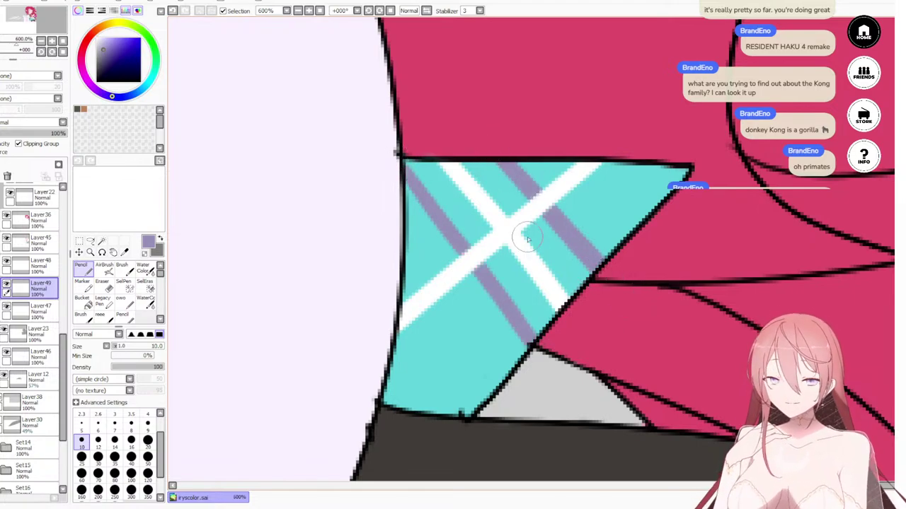
# Step: Merge the white and purple stripe layers, Layer48 and Layer49, down into the turquoise Layer47
pyautogui.scroll(-8, 521, 233)
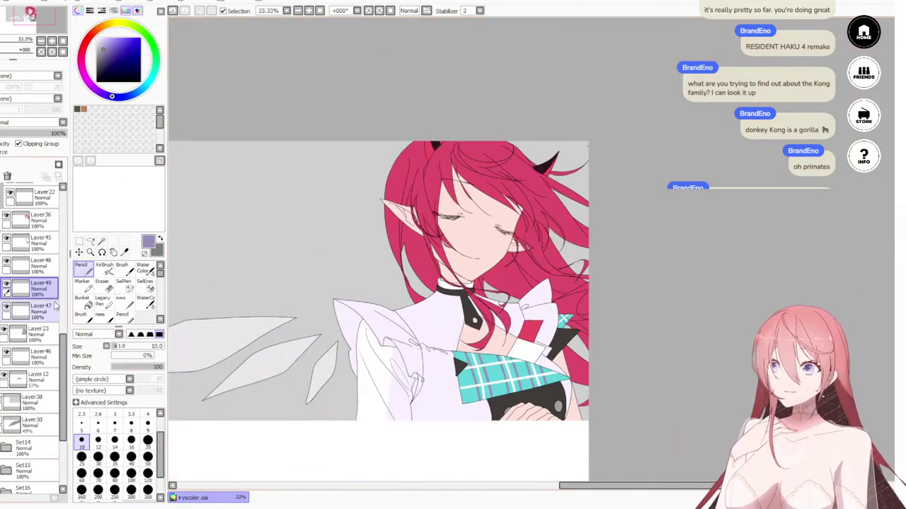
pyautogui.click(42, 262)
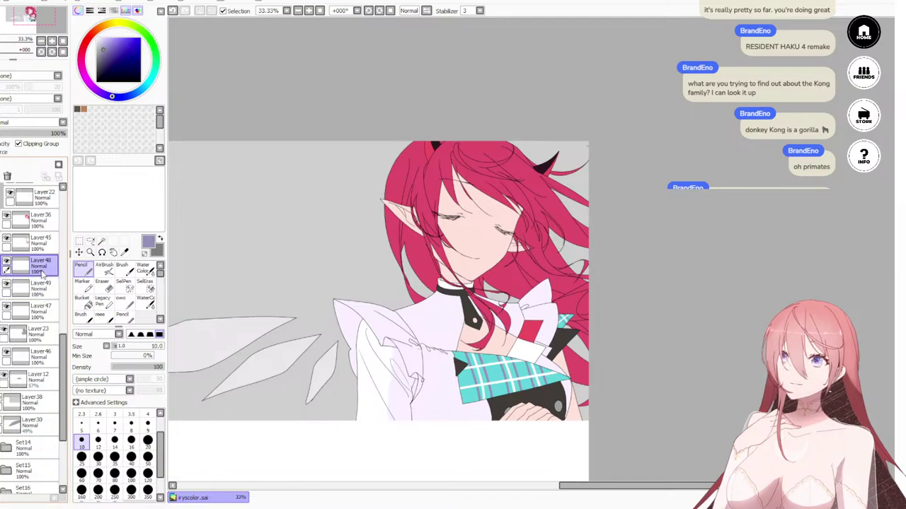
pyautogui.click(7, 176)
pyautogui.click(7, 176)
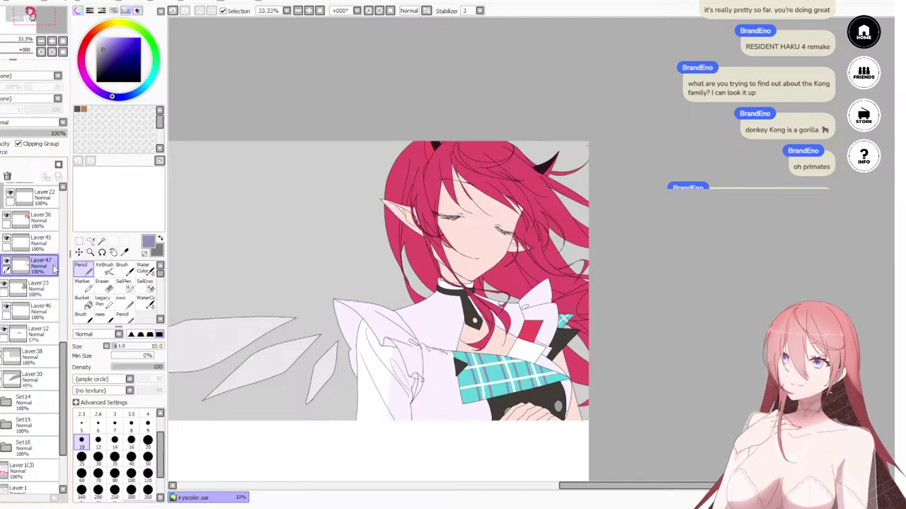
# Step: Try Layer47 above Layer45 in the stack, put Layer45 back on top and keep Layer45 active
pyautogui.moveTo(53, 267); pyautogui.dragTo(55, 243)
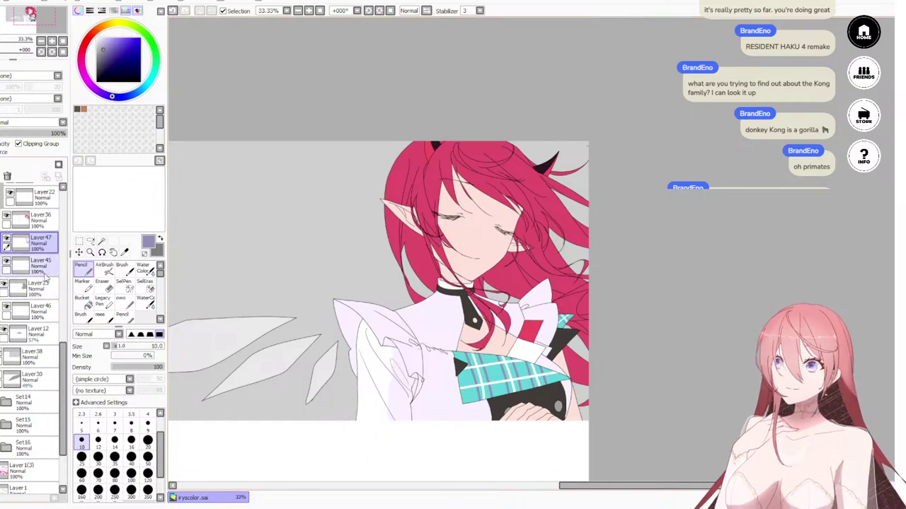
pyautogui.click(14, 266)
pyautogui.moveTo(49, 276); pyautogui.dragTo(44, 246)
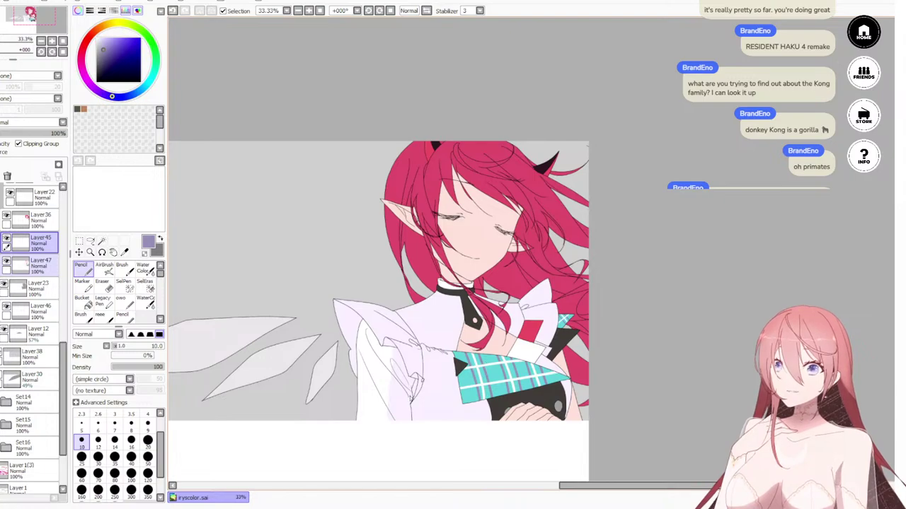
# Step: Pick a dark blue-grey for the white sleeve's trim and set the Pencil size to 50
pyautogui.scroll(3, 410, 400)
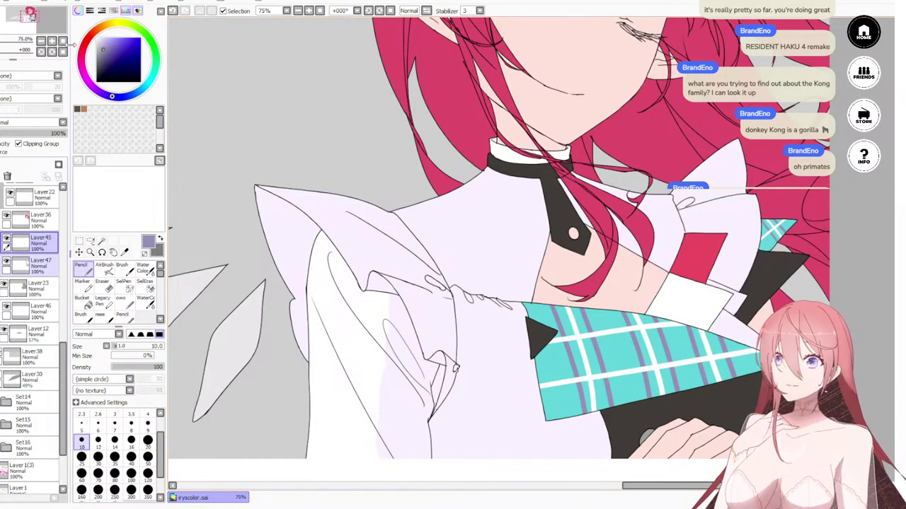
pyautogui.click(104, 54)
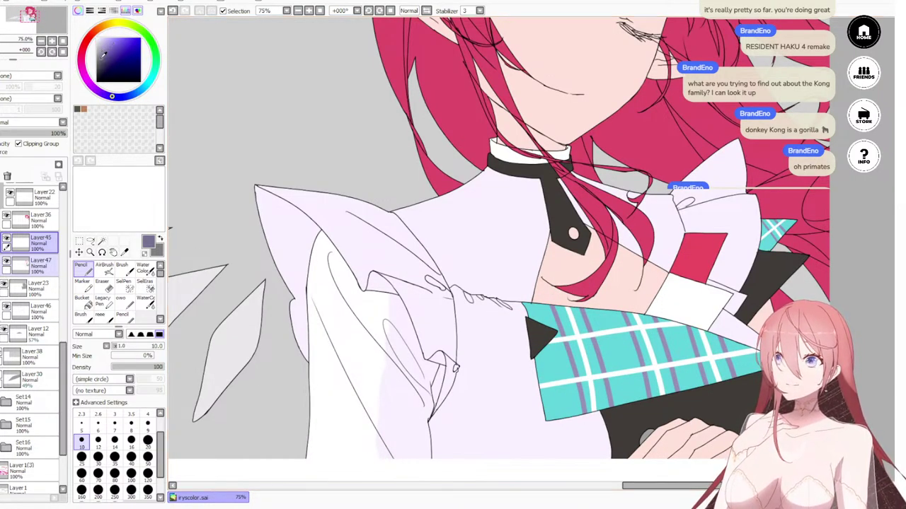
pyautogui.click(103, 58)
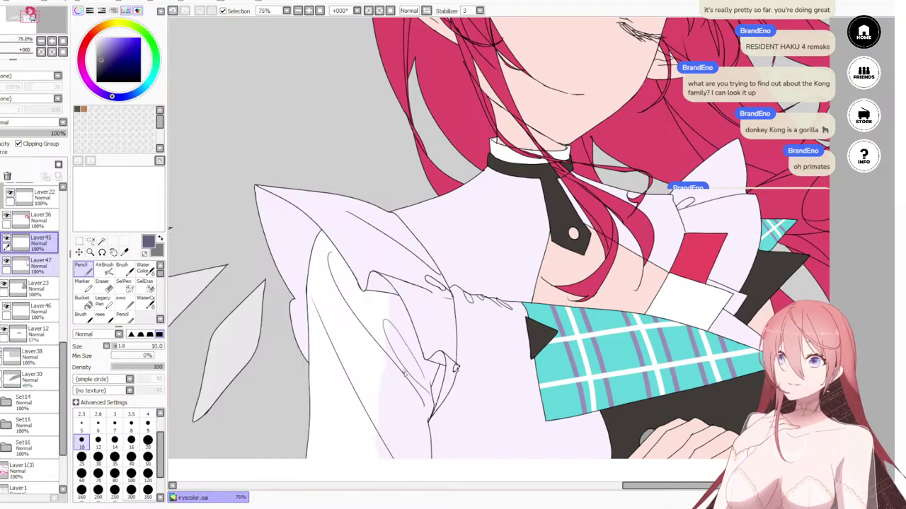
pyautogui.moveTo(471, 395); pyautogui.dragTo(452, 242)
pyautogui.scroll(-2, 566, 293)
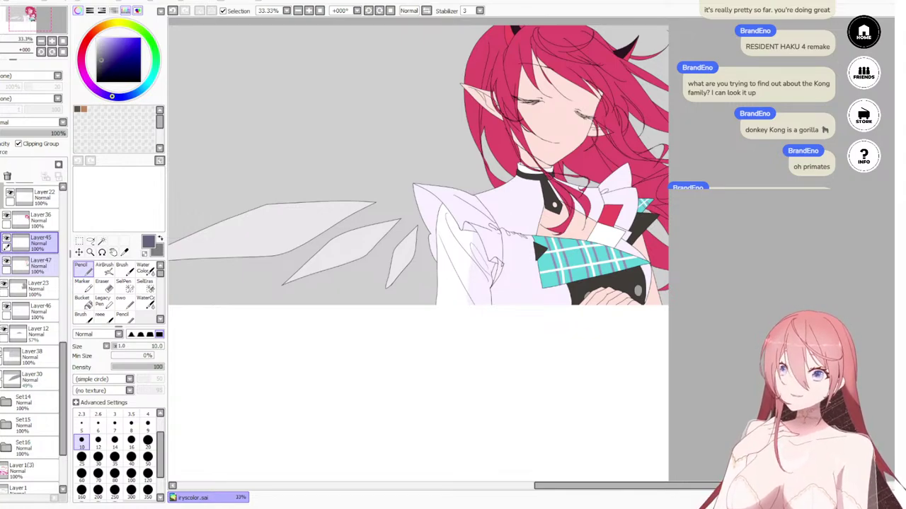
pyautogui.scroll(3, 495, 267)
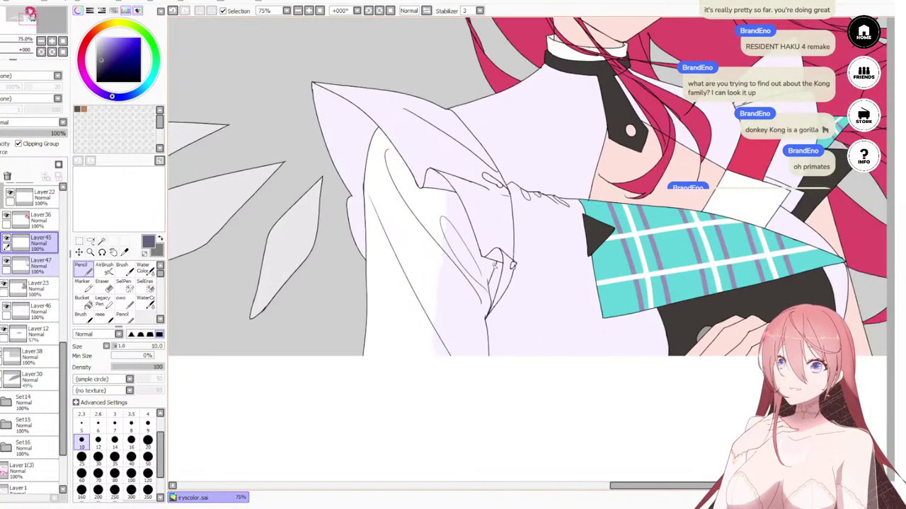
pyautogui.moveTo(470, 232)
pyautogui.mouseDown()
pyautogui.moveTo(422, 261)
pyautogui.moveTo(428, 254)
pyautogui.mouseUp()
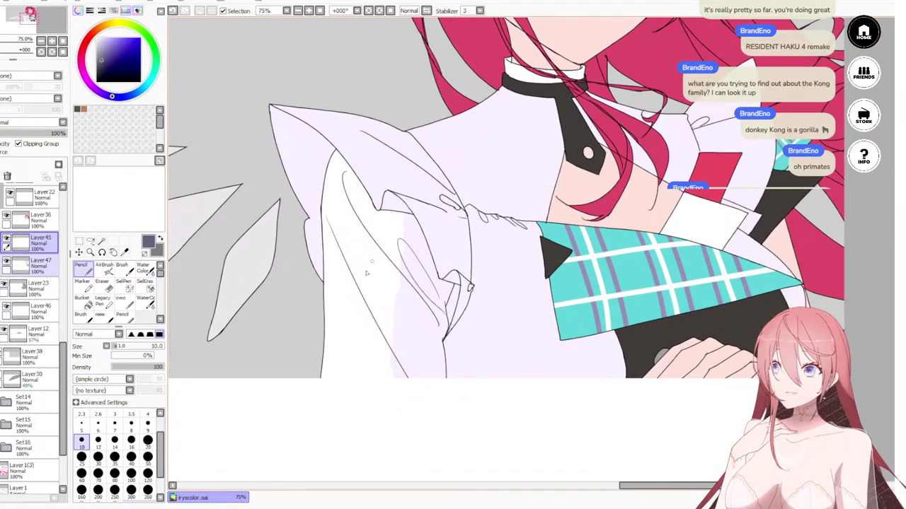
pyautogui.click(148, 456)
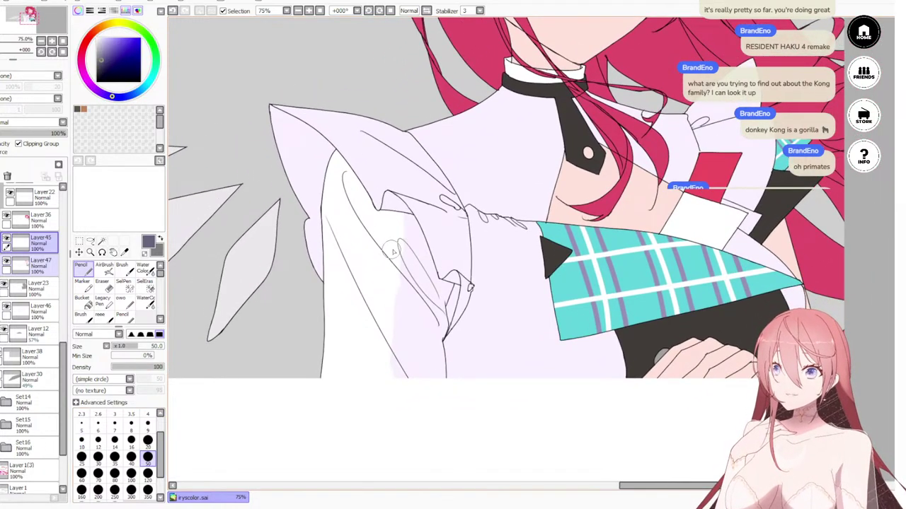
pyautogui.moveTo(400, 217); pyautogui.dragTo(389, 396)
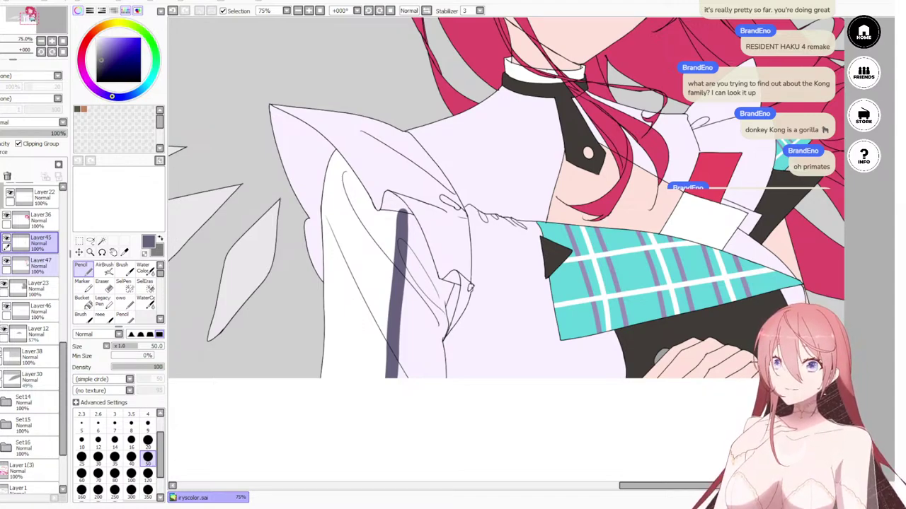
pyautogui.hotkey('ctrl', 'z')
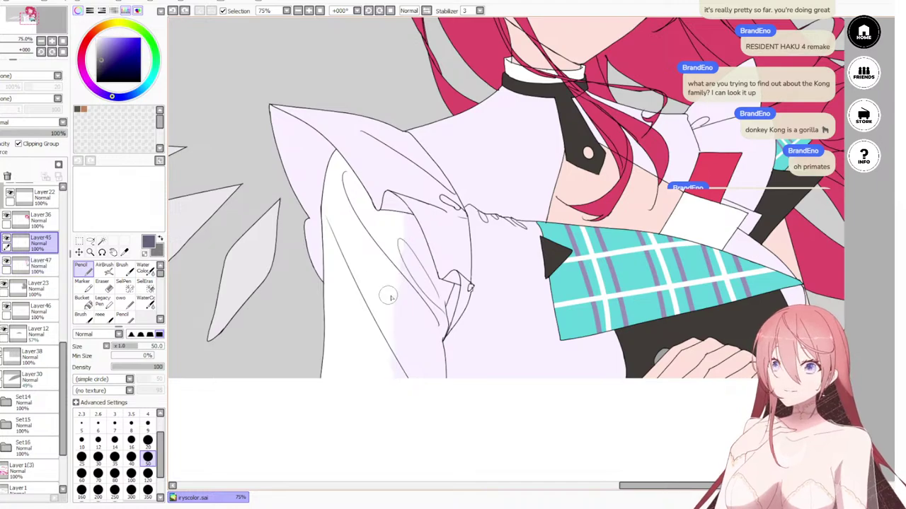
pyautogui.moveTo(400, 205); pyautogui.dragTo(397, 383)
pyautogui.hotkey('ctrl', 'z')
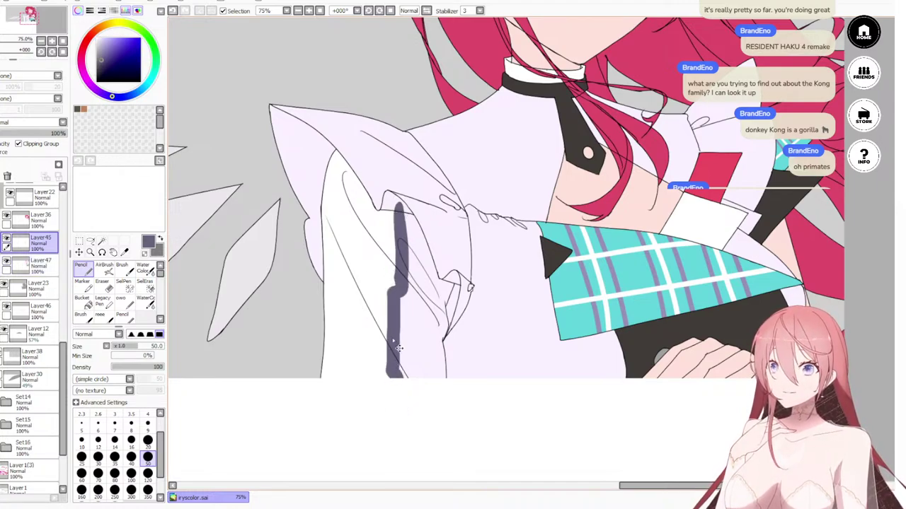
pyautogui.hotkey('ctrl', 'z')
pyautogui.moveTo(401, 203); pyautogui.dragTo(397, 304)
pyautogui.hotkey('ctrl', 'z')
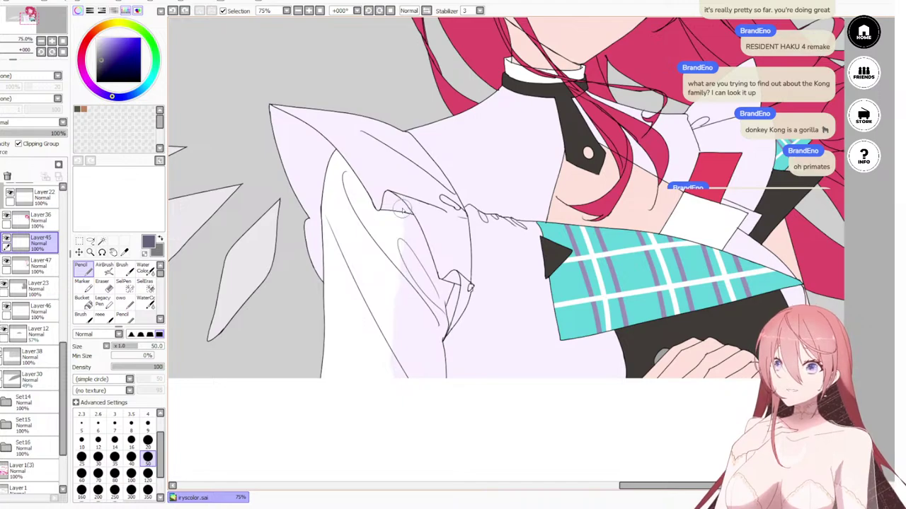
# Step: Draw a dark blue-grey vertical stripe down the sleeve on Layer45 and erase its upper end above the cuff fold with the size 14 Eraser
pyautogui.moveTo(402, 195)
pyautogui.mouseDown()
pyautogui.moveTo(401, 283)
pyautogui.moveTo(385, 378)
pyautogui.mouseUp()
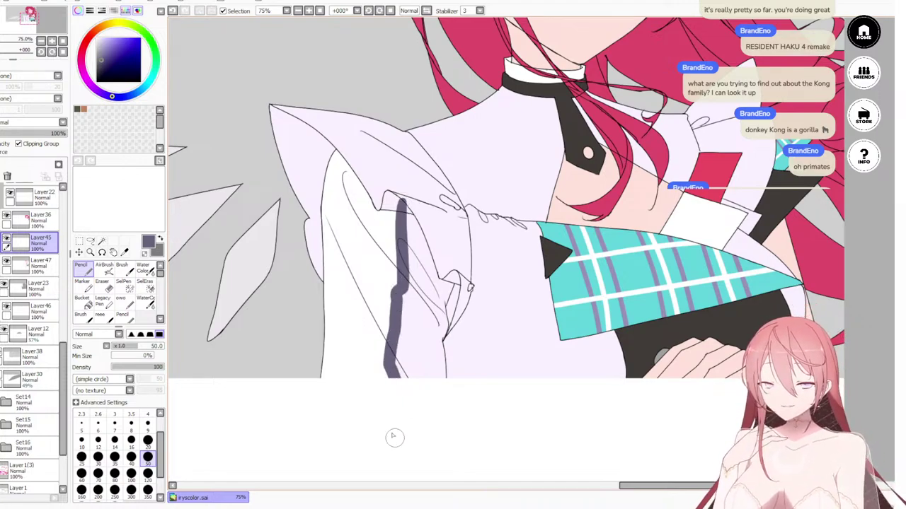
pyautogui.scroll(2, 376, 202)
pyautogui.scroll(3, 376, 202)
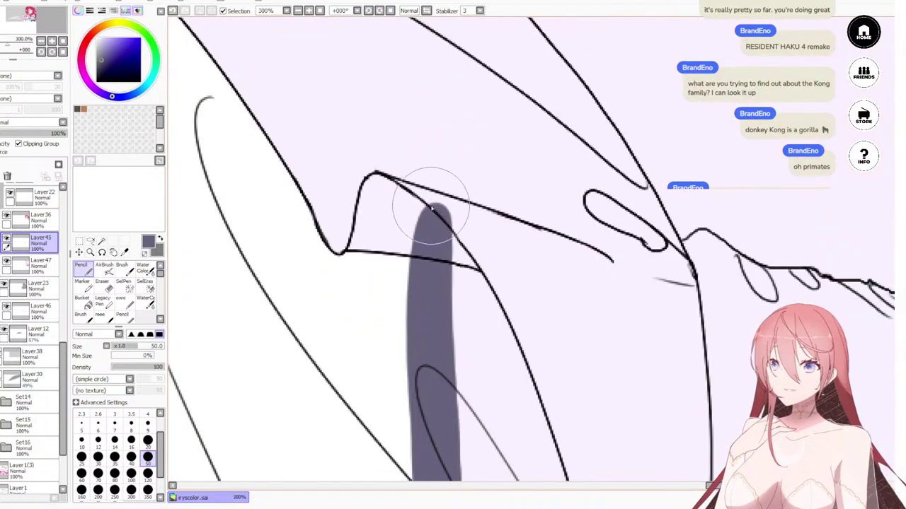
pyautogui.press('e')
pyautogui.moveTo(421, 235)
pyautogui.mouseDown()
pyautogui.moveTo(370, 235)
pyautogui.moveTo(472, 254)
pyautogui.moveTo(395, 256)
pyautogui.moveTo(445, 267)
pyautogui.moveTo(390, 265)
pyautogui.moveTo(474, 278)
pyautogui.moveTo(398, 241)
pyautogui.moveTo(396, 232)
pyautogui.moveTo(422, 220)
pyautogui.moveTo(362, 216)
pyautogui.mouseUp()
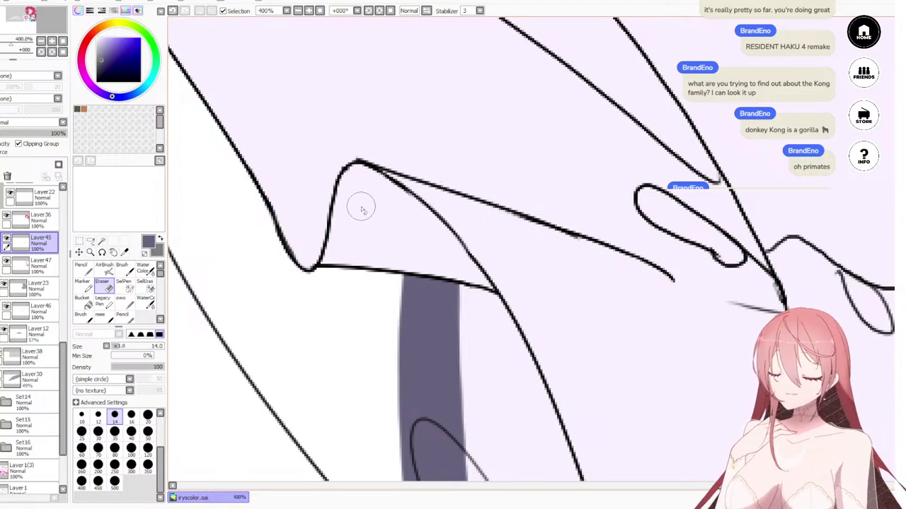
pyautogui.scroll(-8, 361, 205)
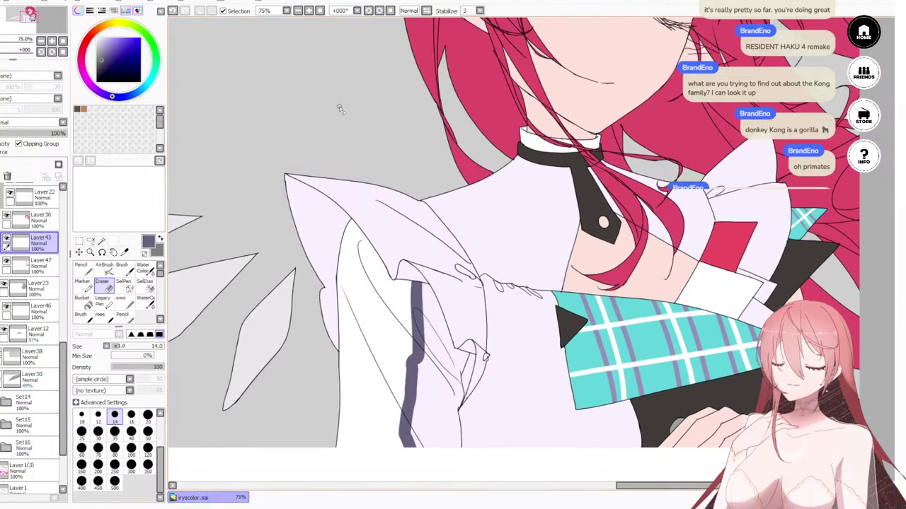
# Step: Lighten the sleeve stripe on Layer45 with a colour adjustment and sample its new blue-grey
pyautogui.click(160, 11)
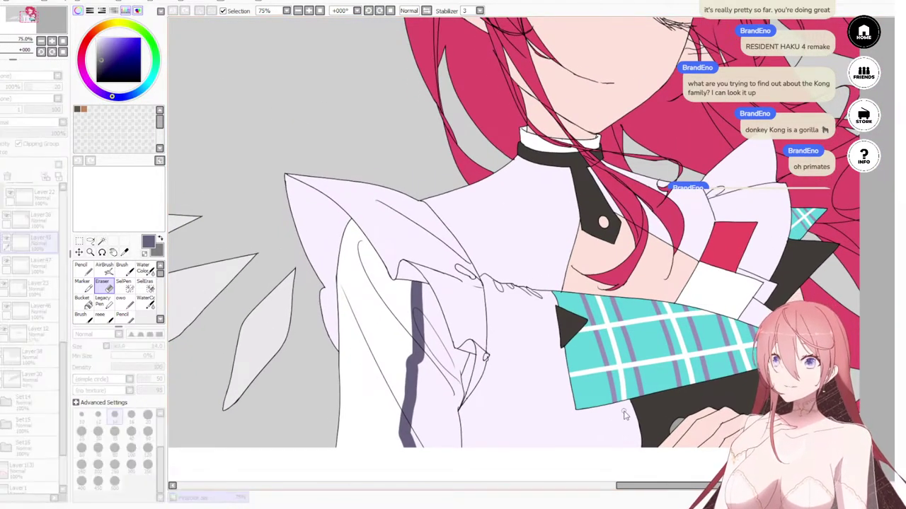
pyautogui.moveTo(685, 368); pyautogui.dragTo(701, 364)
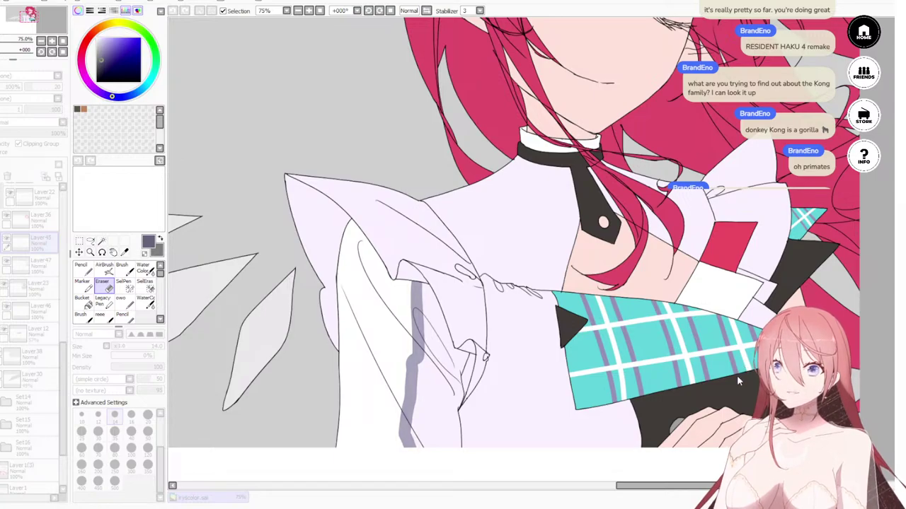
pyautogui.scroll(-5, 413, 329)
pyautogui.scroll(10, 413, 329)
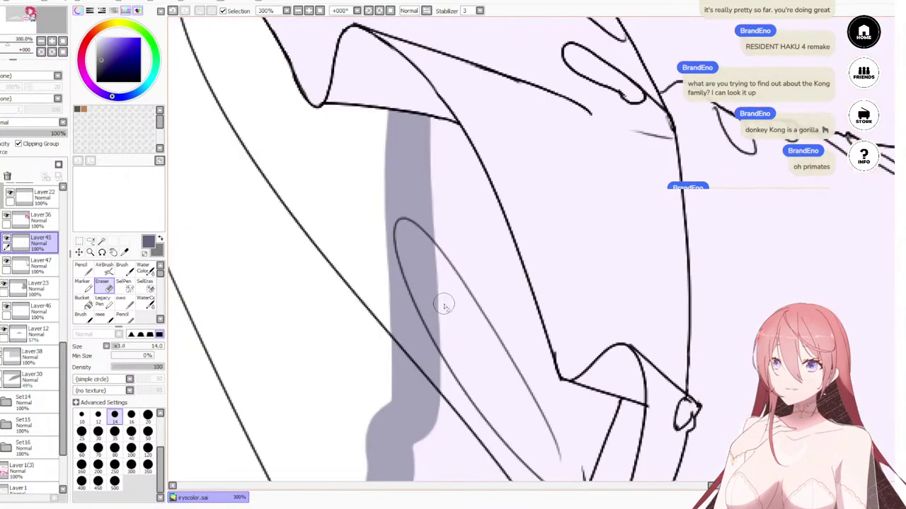
pyautogui.rightClick(414, 259)
# Step: Apply the Fringe layer effect to Layer45 and inspect the edges of the sleeve stripe
pyautogui.scroll(-10, 413, 259)
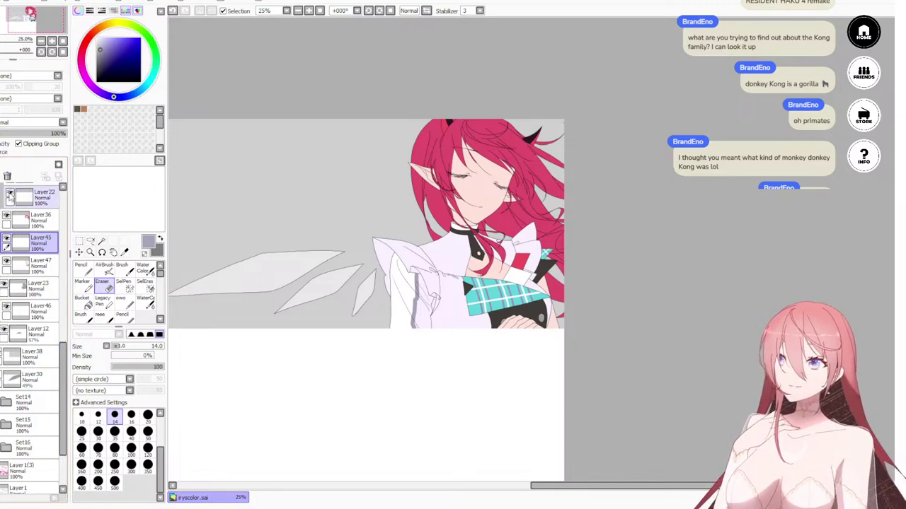
pyautogui.click(19, 101)
pyautogui.click(21, 117)
pyautogui.scroll(4, 420, 314)
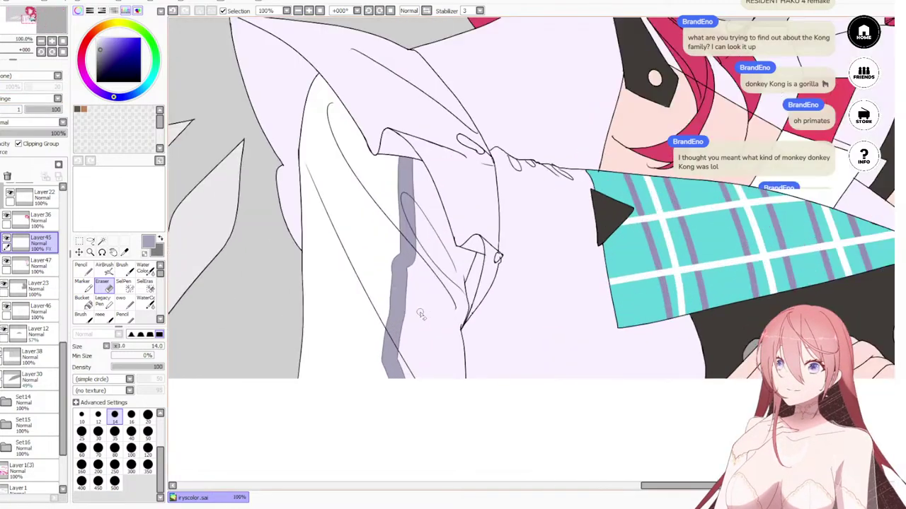
pyautogui.scroll(-4, 418, 312)
pyautogui.scroll(5, 414, 337)
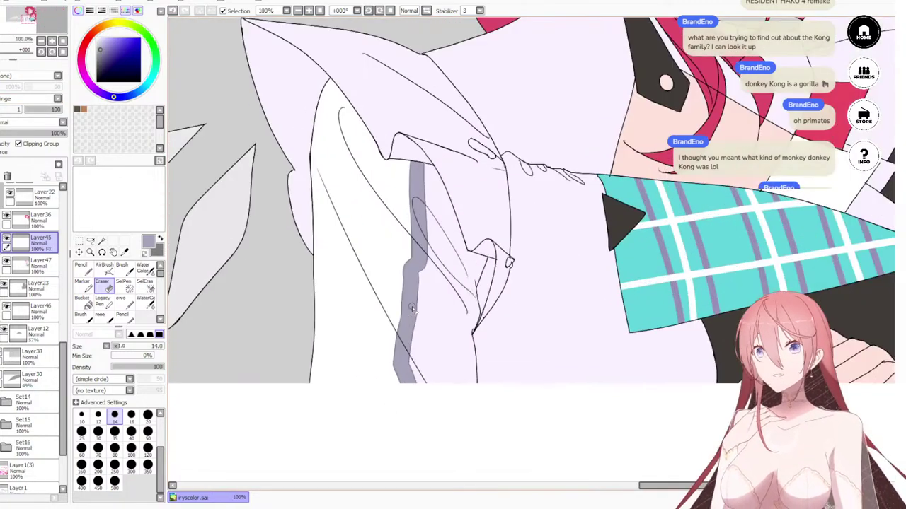
pyautogui.scroll(-1, 389, 298)
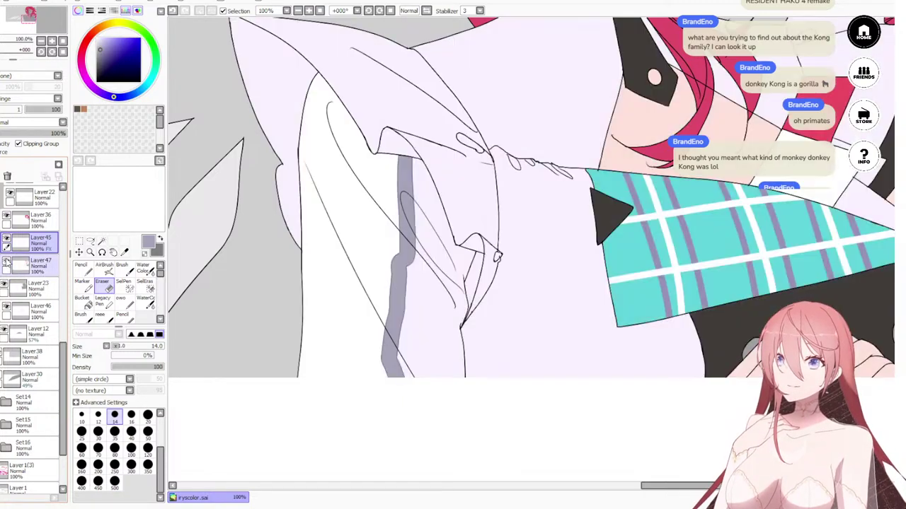
# Step: Move Layer47 above Layer45 in the layer stack and make Layer45 the active layer
pyautogui.click(39, 272)
pyautogui.moveTo(52, 273); pyautogui.dragTo(47, 243)
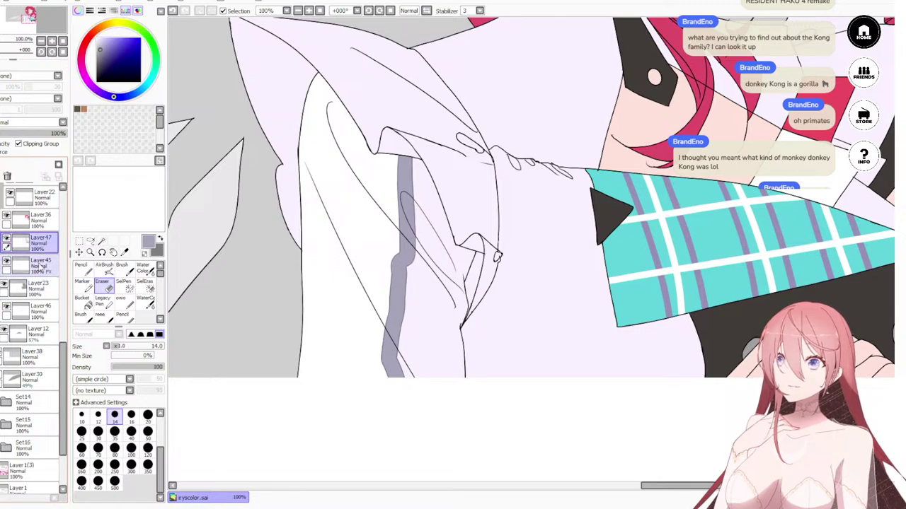
pyautogui.click(44, 266)
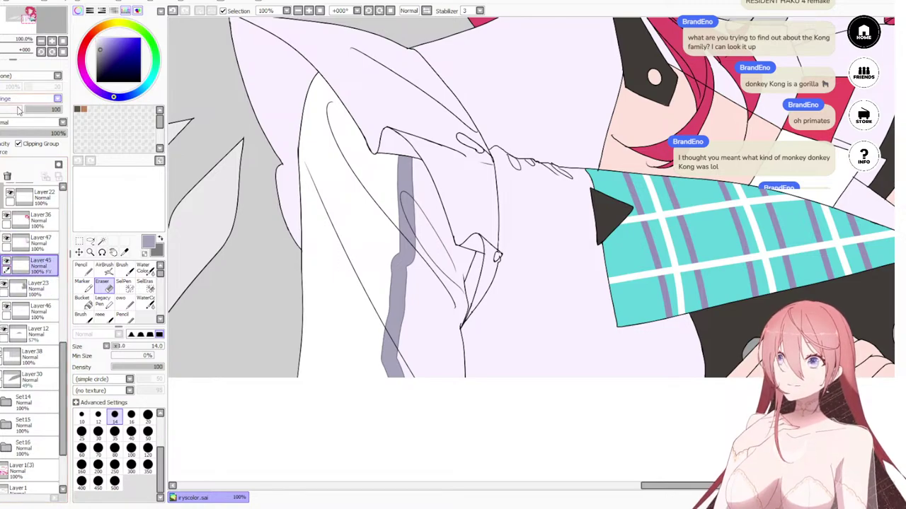
# Step: Remove the Fringe layer effect from Layer45
pyautogui.click(19, 111)
pyautogui.scroll(1, 409, 143)
pyautogui.scroll(-3, 408, 143)
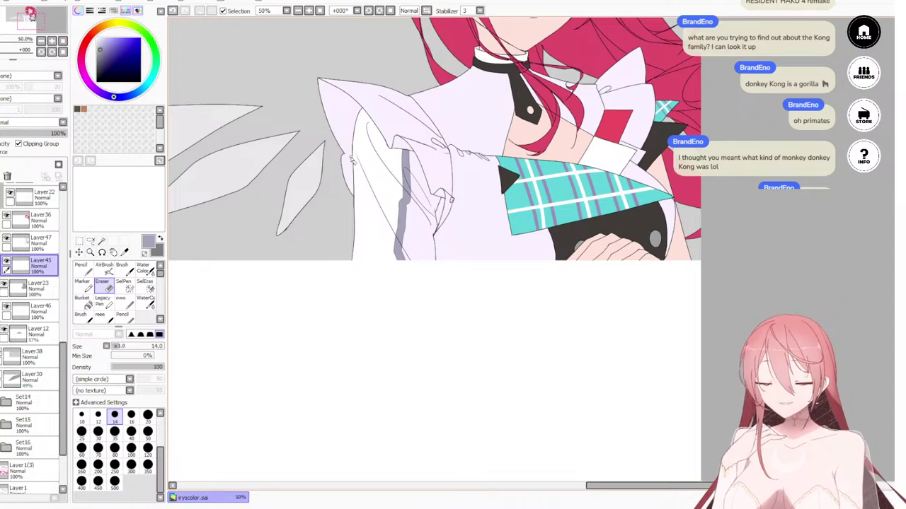
pyautogui.moveTo(328, 168); pyautogui.dragTo(337, 222)
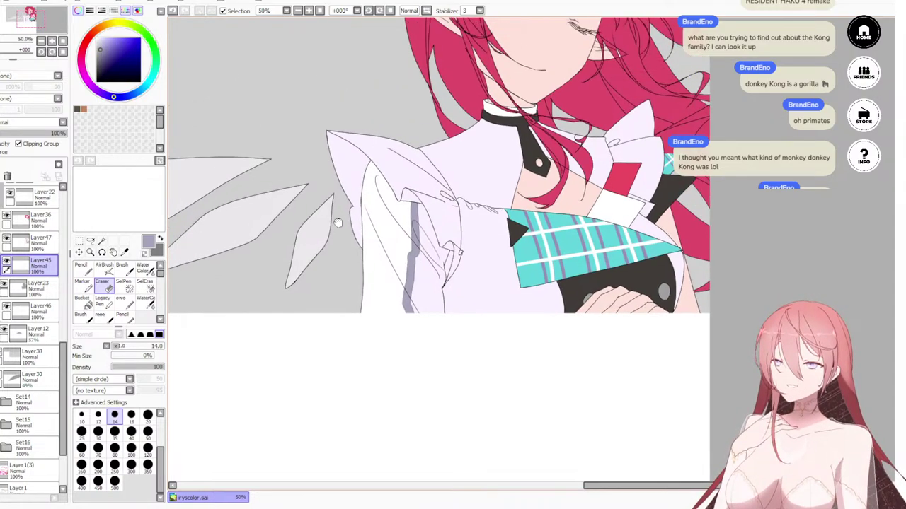
pyautogui.scroll(3, 364, 187)
pyautogui.moveTo(396, 150); pyautogui.dragTo(431, 230)
pyautogui.scroll(1, 447, 233)
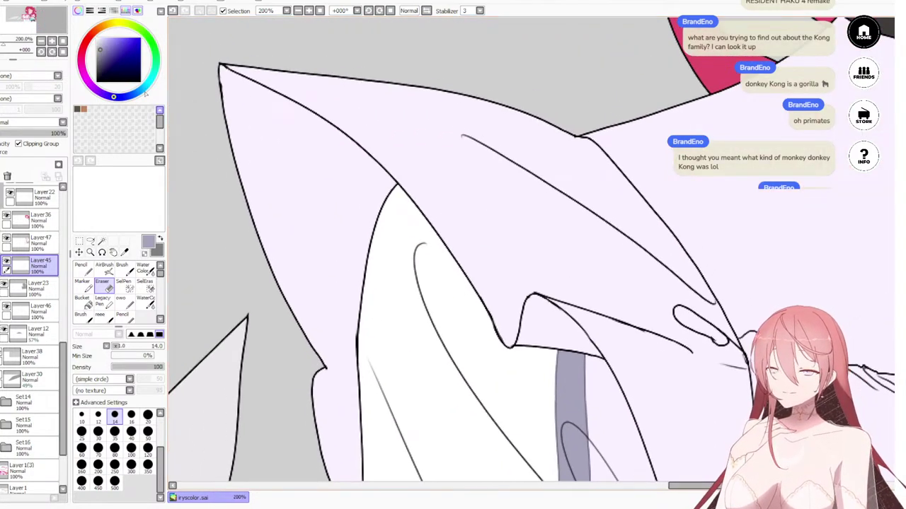
# Step: Set the Pencil to size 25 and move Layer45 above Layer47 in the layer stack
pyautogui.press('n')
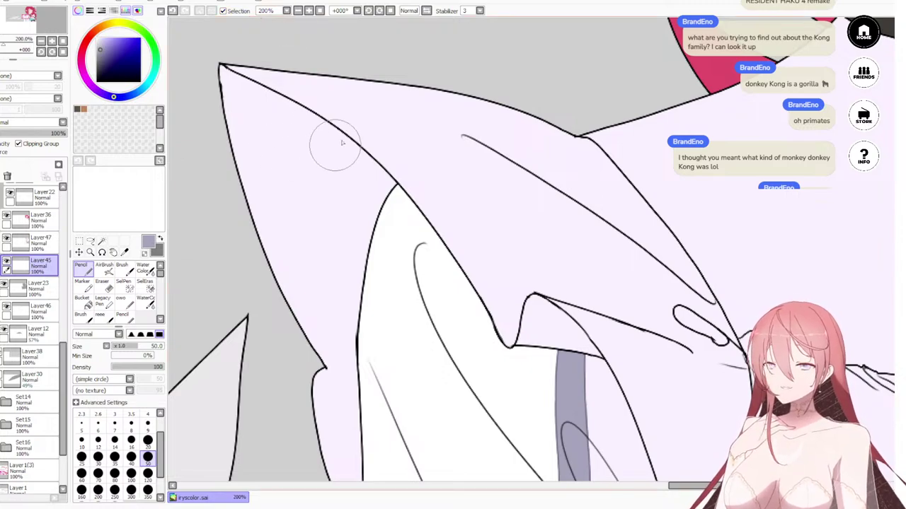
pyautogui.press('[')
pyautogui.press('[')
pyautogui.press('[')
pyautogui.press('[')
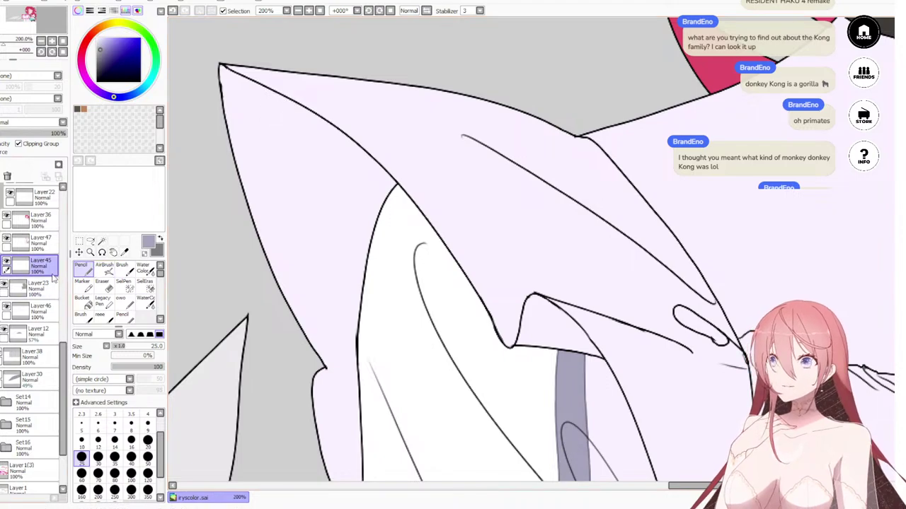
pyautogui.moveTo(49, 267); pyautogui.dragTo(49, 241)
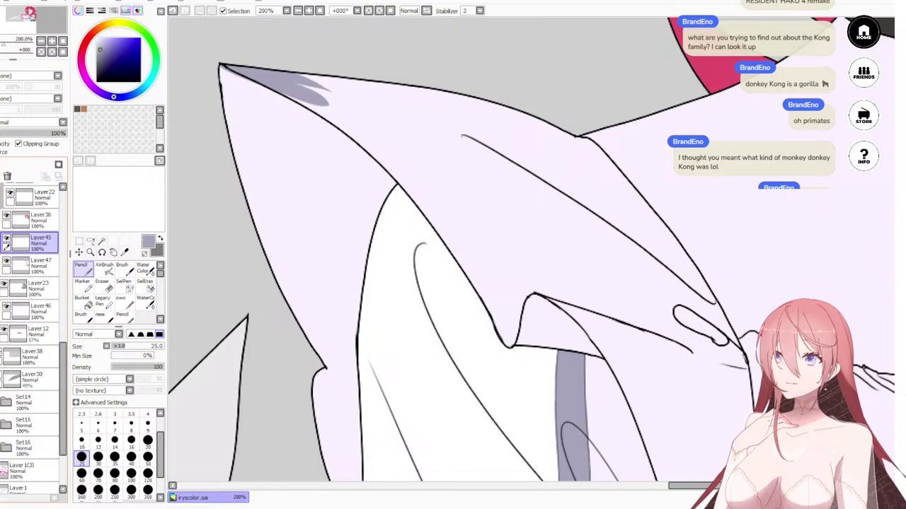
pyautogui.hotkey('ctrl', 'z')
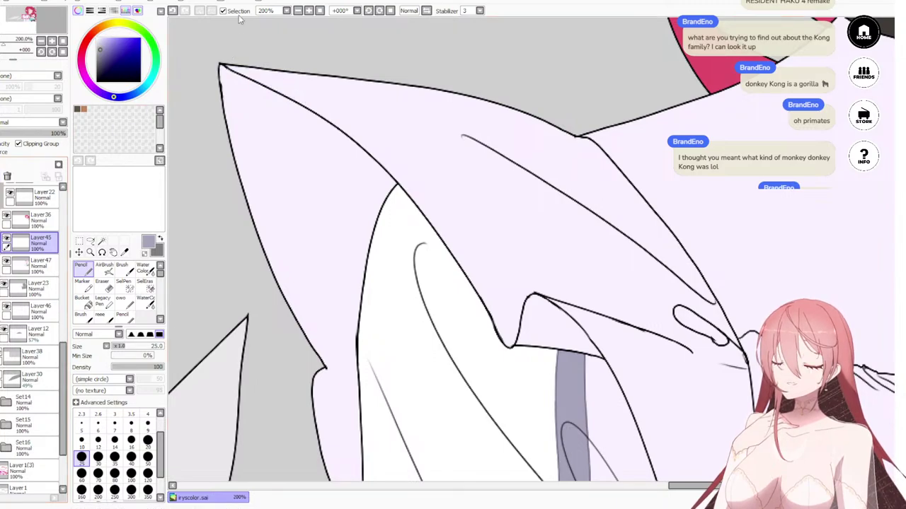
pyautogui.moveTo(229, 59); pyautogui.dragTo(268, 88)
pyautogui.hotkey('ctrl', 'z')
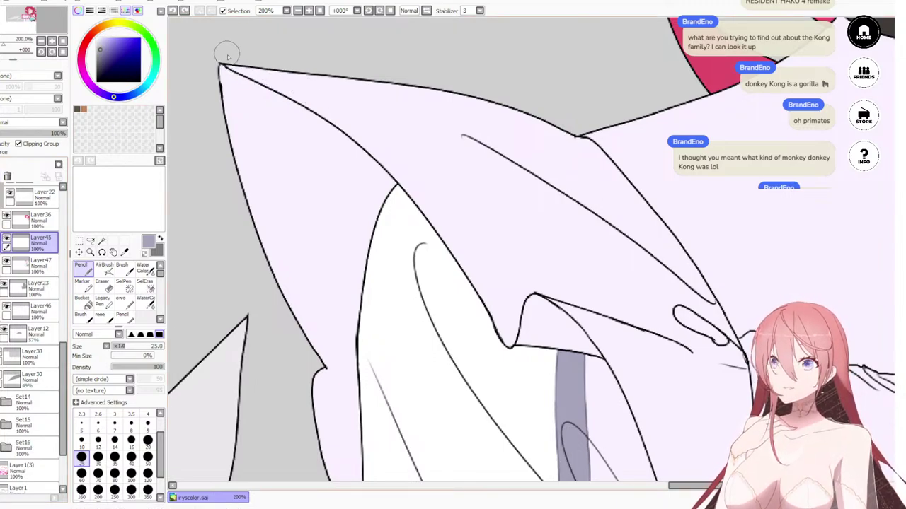
pyautogui.moveTo(226, 57); pyautogui.dragTo(304, 96)
pyautogui.hotkey('ctrl', 'z')
pyautogui.moveTo(217, 57); pyautogui.dragTo(398, 160)
pyautogui.hotkey('ctrl', 'z')
# Step: Paint a blue-grey band on Layer45 along the shoulder spike's inner edge, from its tip to just past the top of the white opening
pyautogui.moveTo(313, 106); pyautogui.dragTo(410, 183)
pyautogui.moveTo(343, 126); pyautogui.dragTo(423, 214)
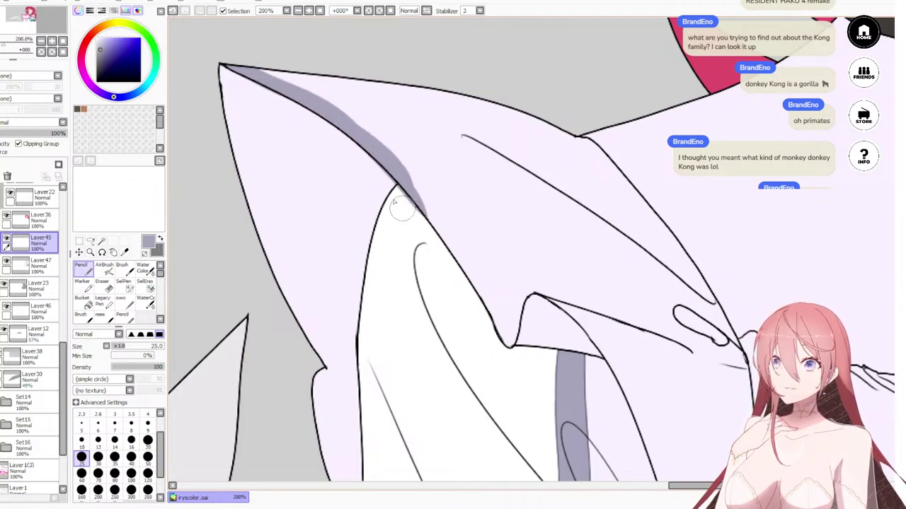
pyautogui.hotkey('ctrl', 'z')
pyautogui.hotkey('ctrl', 'z')
pyautogui.moveTo(327, 114); pyautogui.dragTo(397, 185)
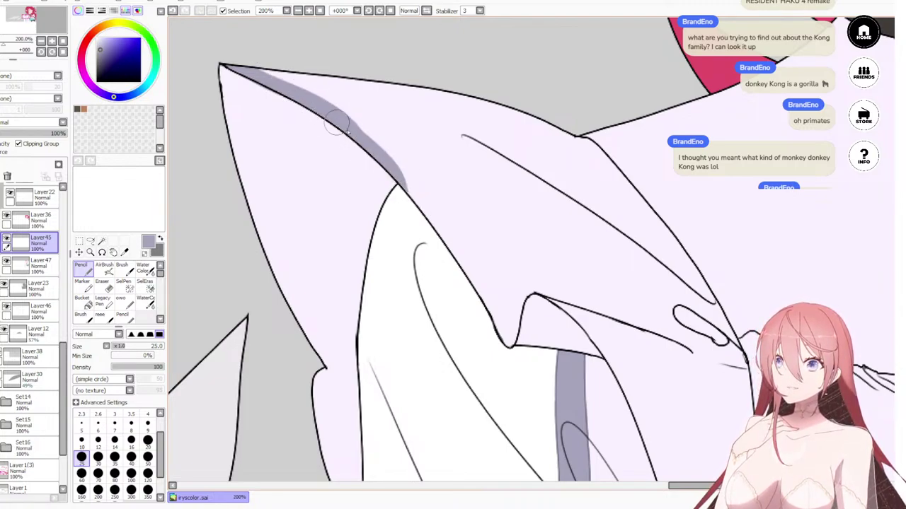
pyautogui.moveTo(339, 124); pyautogui.dragTo(395, 166)
pyautogui.moveTo(361, 136); pyautogui.dragTo(425, 204)
pyautogui.moveTo(339, 120); pyautogui.dragTo(436, 217)
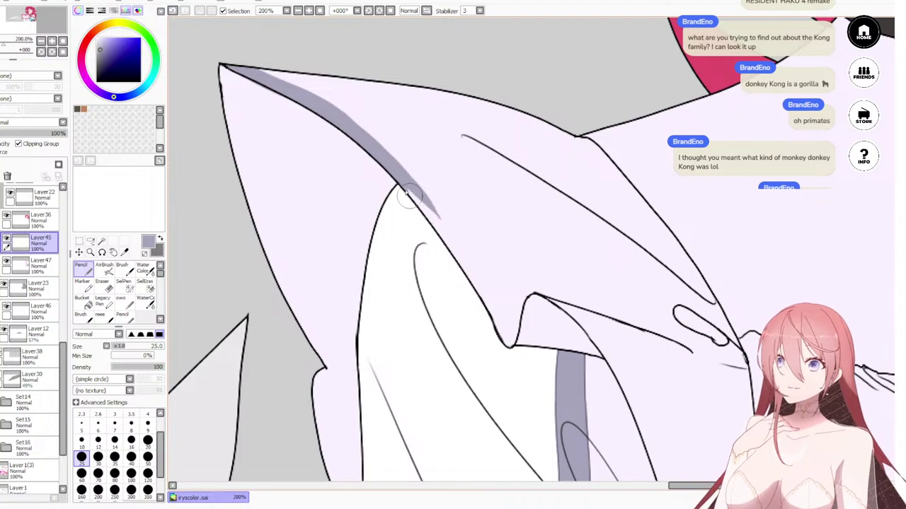
pyautogui.moveTo(389, 165)
pyautogui.mouseDown()
pyautogui.moveTo(425, 201)
pyautogui.moveTo(413, 203)
pyautogui.moveTo(453, 251)
pyautogui.mouseUp()
pyautogui.hotkey('ctrl', 'z')
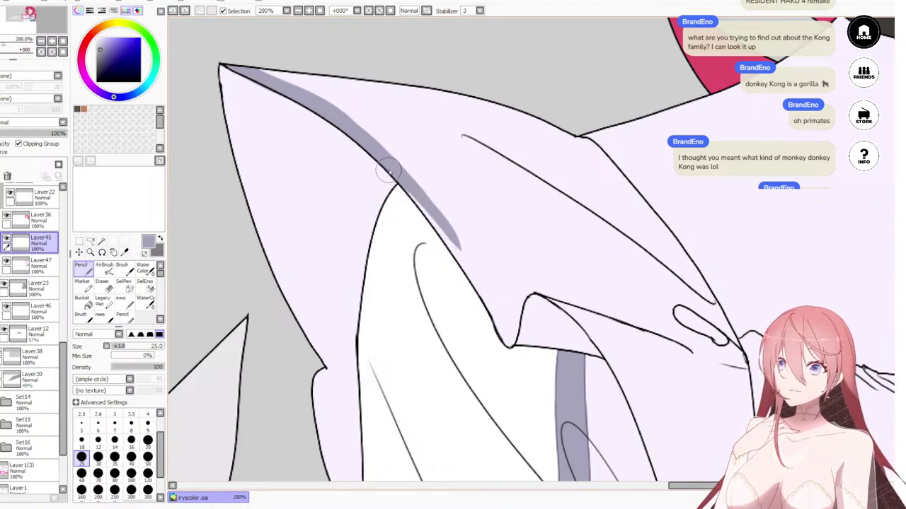
# Step: Extend the blue-grey band down the edge beside the white opening to the corner where the cuff fold begins
pyautogui.moveTo(389, 171); pyautogui.dragTo(459, 260)
pyautogui.moveTo(404, 187); pyautogui.dragTo(482, 282)
pyautogui.moveTo(425, 213); pyautogui.dragTo(502, 318)
pyautogui.hotkey('ctrl', 'z')
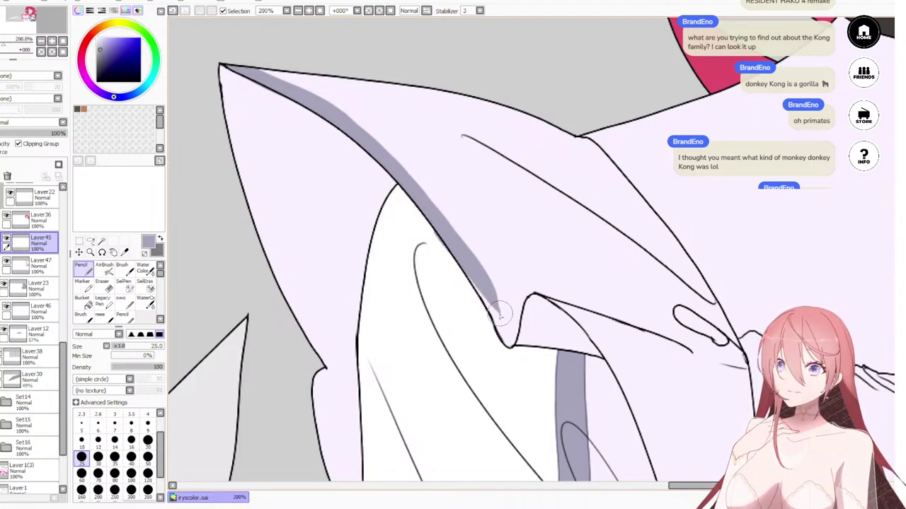
pyautogui.hotkey('ctrl', 'z')
pyautogui.moveTo(446, 247); pyautogui.dragTo(506, 326)
pyautogui.hotkey('ctrl', 'z')
pyautogui.hotkey('ctrl', 'z')
pyautogui.moveTo(440, 244)
pyautogui.mouseDown()
pyautogui.moveTo(476, 277)
pyautogui.moveTo(443, 244)
pyautogui.moveTo(481, 295)
pyautogui.mouseUp()
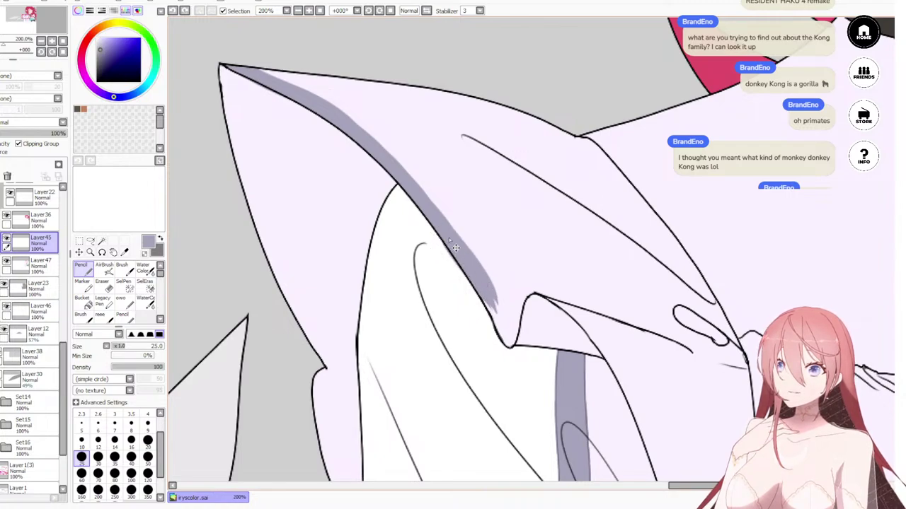
pyautogui.hotkey('ctrl', 'z')
pyautogui.moveTo(439, 238); pyautogui.dragTo(489, 308)
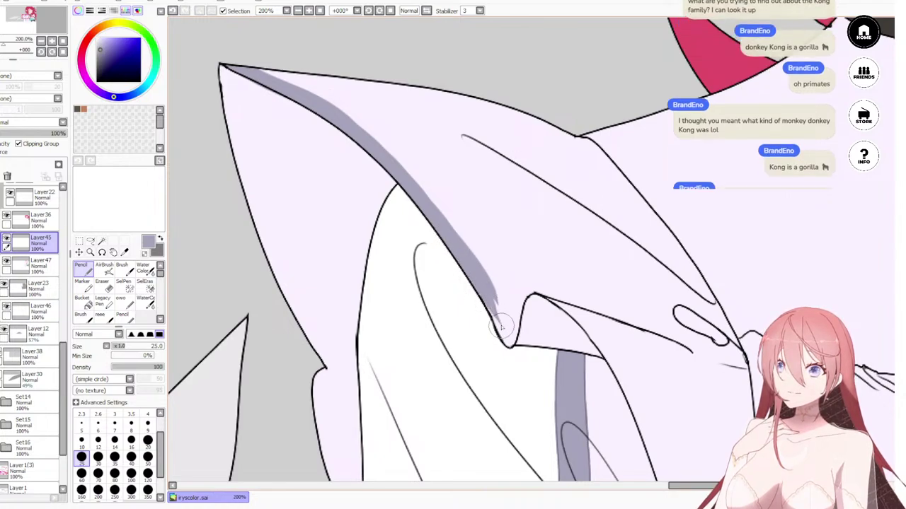
pyautogui.moveTo(470, 273); pyautogui.dragTo(504, 331)
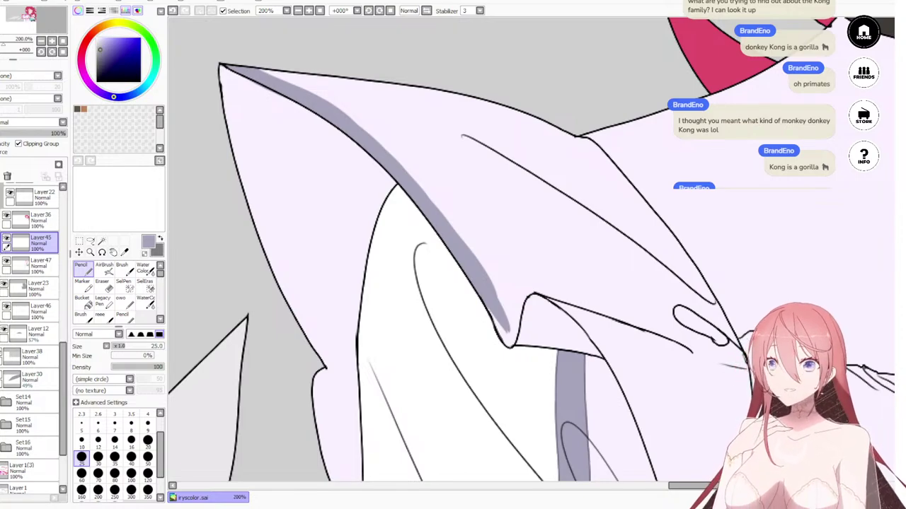
# Step: Fill the band's lower end with the size 14 Pencil and carry it up around the curled start of the cuff fold
pyautogui.scroll(2, 504, 300)
pyautogui.scroll(1, 427, 295)
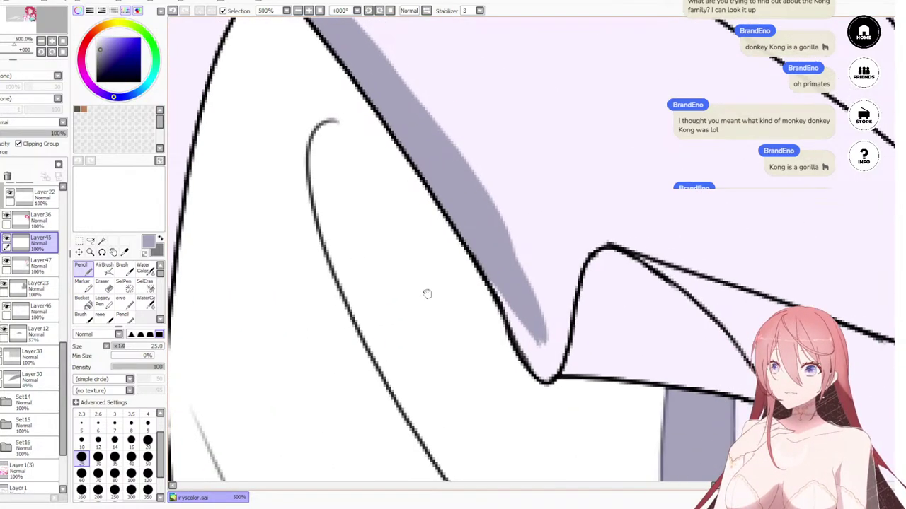
pyautogui.press('[')
pyautogui.press('[')
pyautogui.press('[')
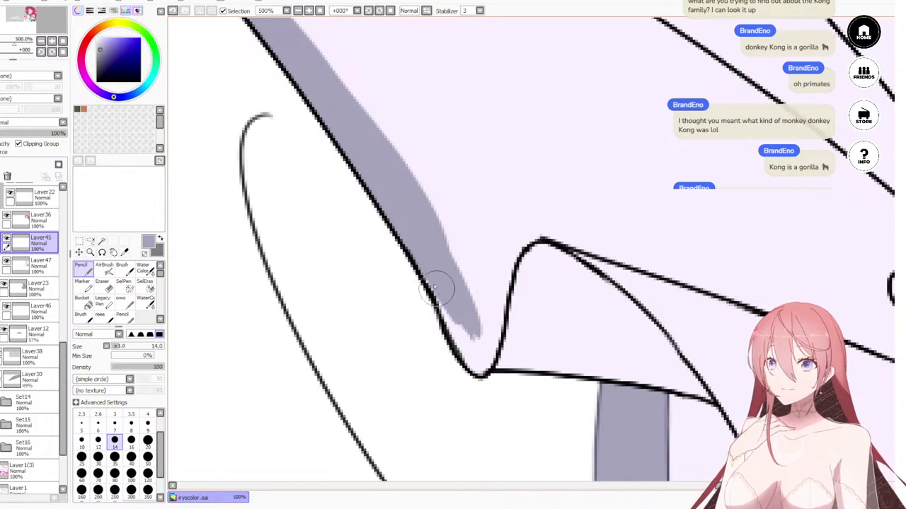
pyautogui.moveTo(447, 314)
pyautogui.mouseDown()
pyautogui.moveTo(467, 356)
pyautogui.moveTo(471, 347)
pyautogui.mouseUp()
pyautogui.moveTo(426, 232)
pyautogui.mouseDown()
pyautogui.moveTo(465, 297)
pyautogui.moveTo(431, 244)
pyautogui.moveTo(438, 240)
pyautogui.moveTo(454, 286)
pyautogui.moveTo(462, 280)
pyautogui.moveTo(487, 343)
pyautogui.moveTo(477, 322)
pyautogui.moveTo(489, 357)
pyautogui.mouseUp()
pyautogui.moveTo(559, 263)
pyautogui.mouseDown()
pyautogui.moveTo(534, 315)
pyautogui.moveTo(552, 272)
pyautogui.moveTo(537, 280)
pyautogui.moveTo(538, 262)
pyautogui.moveTo(521, 310)
pyautogui.moveTo(539, 254)
pyautogui.moveTo(569, 260)
pyautogui.moveTo(515, 329)
pyautogui.moveTo(523, 281)
pyautogui.moveTo(521, 348)
pyautogui.moveTo(542, 282)
pyautogui.moveTo(532, 362)
pyautogui.moveTo(525, 343)
pyautogui.moveTo(501, 350)
pyautogui.moveTo(515, 356)
pyautogui.moveTo(496, 363)
pyautogui.moveTo(526, 356)
pyautogui.moveTo(493, 363)
pyautogui.moveTo(530, 361)
pyautogui.moveTo(510, 366)
pyautogui.moveTo(580, 288)
pyautogui.mouseUp()
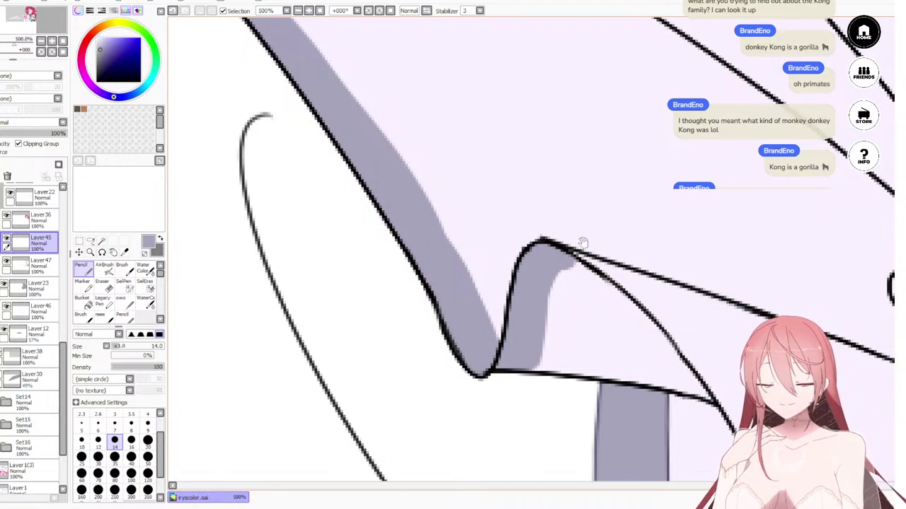
# Step: Continue the blue-grey band from the top of the cuff fold along its curved line to below the hem corner
pyautogui.moveTo(582, 242)
pyautogui.mouseDown()
pyautogui.moveTo(467, 226)
pyautogui.moveTo(416, 239)
pyautogui.moveTo(417, 262)
pyautogui.moveTo(412, 230)
pyautogui.moveTo(462, 235)
pyautogui.moveTo(414, 217)
pyautogui.moveTo(454, 237)
pyautogui.moveTo(410, 234)
pyautogui.moveTo(460, 241)
pyautogui.moveTo(411, 221)
pyautogui.mouseUp()
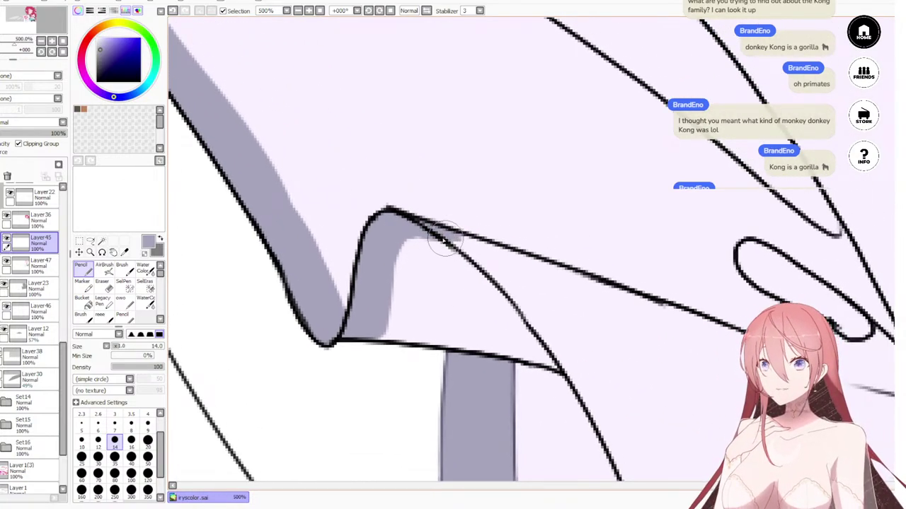
pyautogui.moveTo(505, 262)
pyautogui.mouseDown()
pyautogui.moveTo(453, 233)
pyautogui.moveTo(361, 138)
pyautogui.mouseUp()
pyautogui.moveTo(351, 100); pyautogui.dragTo(445, 181)
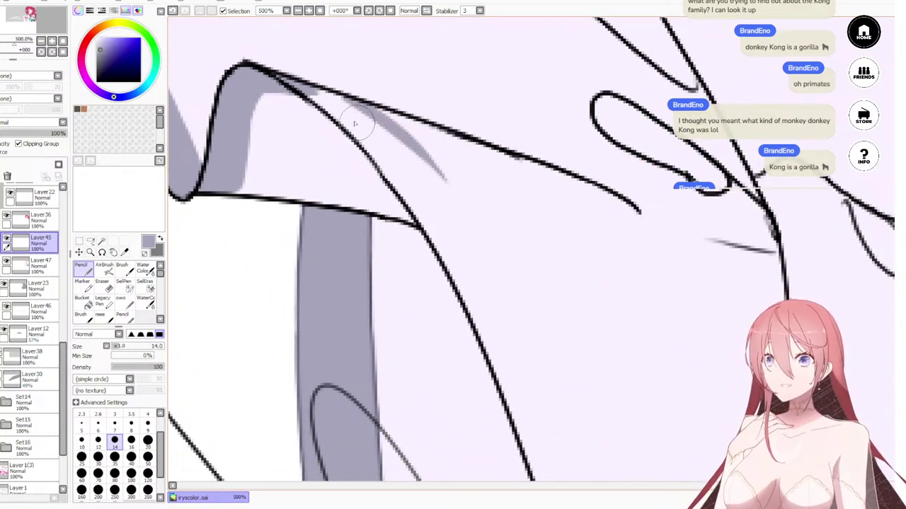
pyautogui.moveTo(316, 104)
pyautogui.mouseDown()
pyautogui.moveTo(365, 127)
pyautogui.moveTo(310, 92)
pyautogui.moveTo(351, 107)
pyautogui.moveTo(373, 129)
pyautogui.moveTo(322, 106)
pyautogui.moveTo(398, 164)
pyautogui.mouseUp()
pyautogui.moveTo(324, 104)
pyautogui.mouseDown()
pyautogui.moveTo(385, 158)
pyautogui.moveTo(375, 153)
pyautogui.moveTo(422, 215)
pyautogui.mouseUp()
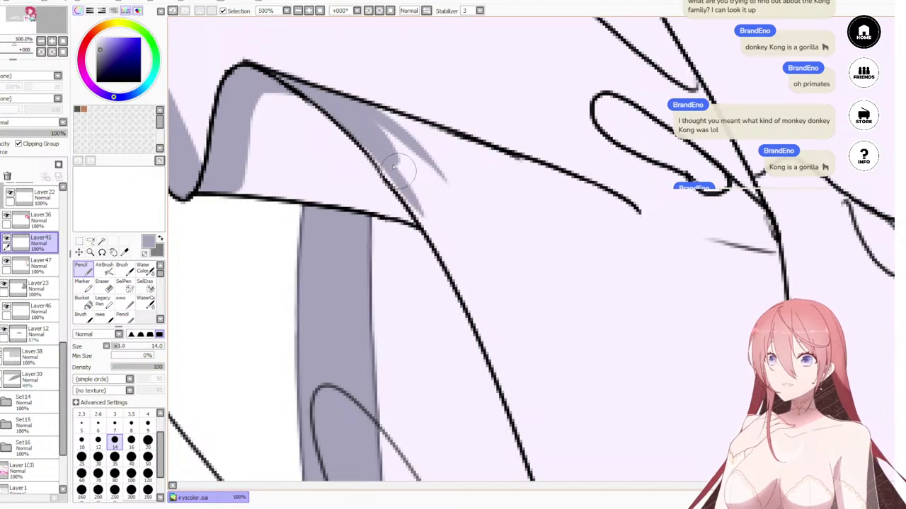
pyautogui.moveTo(359, 130); pyautogui.dragTo(426, 222)
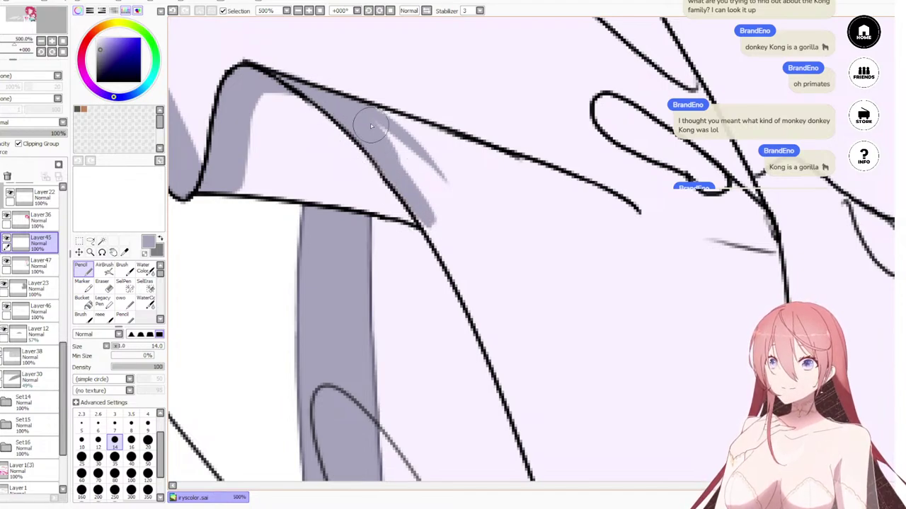
pyautogui.moveTo(370, 126); pyautogui.dragTo(457, 254)
pyautogui.moveTo(376, 125)
pyautogui.mouseDown()
pyautogui.moveTo(465, 281)
pyautogui.moveTo(392, 167)
pyautogui.moveTo(480, 296)
pyautogui.mouseUp()
pyautogui.moveTo(390, 166); pyautogui.dragTo(482, 300)
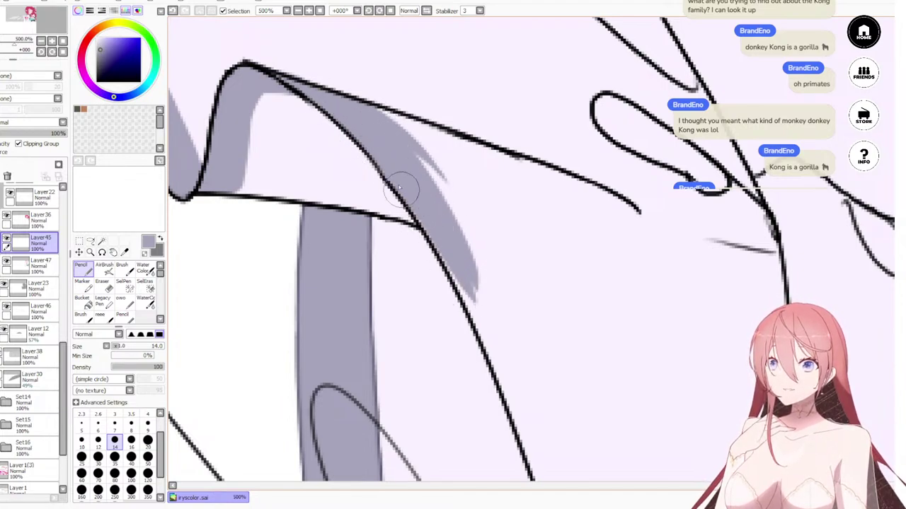
# Step: Widen the band and extend it farther down beside the sleeve line, filling the gaps against the line art
pyautogui.moveTo(401, 188); pyautogui.dragTo(456, 262)
pyautogui.moveTo(419, 157); pyautogui.dragTo(470, 247)
pyautogui.moveTo(439, 212); pyautogui.dragTo(508, 352)
pyautogui.moveTo(443, 259); pyautogui.dragTo(517, 392)
pyautogui.moveTo(452, 234); pyautogui.dragTo(512, 370)
pyautogui.moveTo(453, 255); pyautogui.dragTo(527, 400)
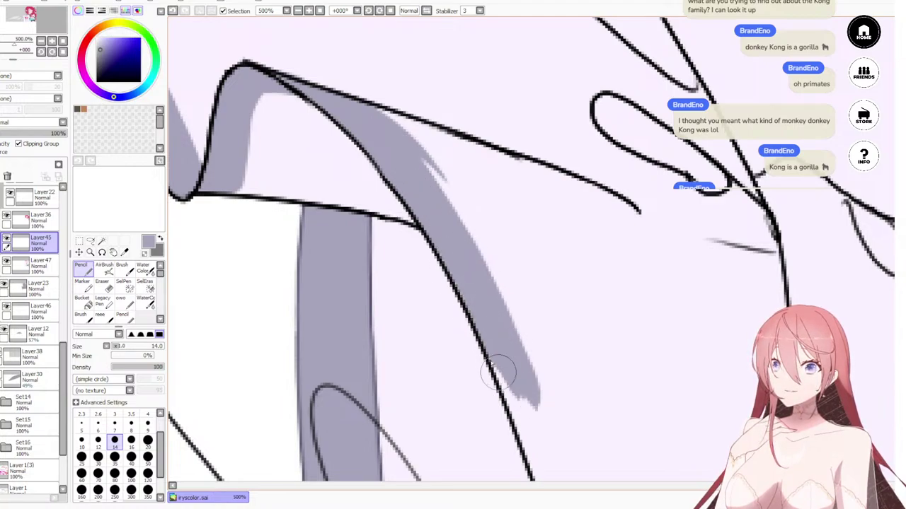
pyautogui.moveTo(478, 317); pyautogui.dragTo(510, 390)
pyautogui.moveTo(458, 276); pyautogui.dragTo(520, 410)
pyautogui.moveTo(484, 331); pyautogui.dragTo(531, 419)
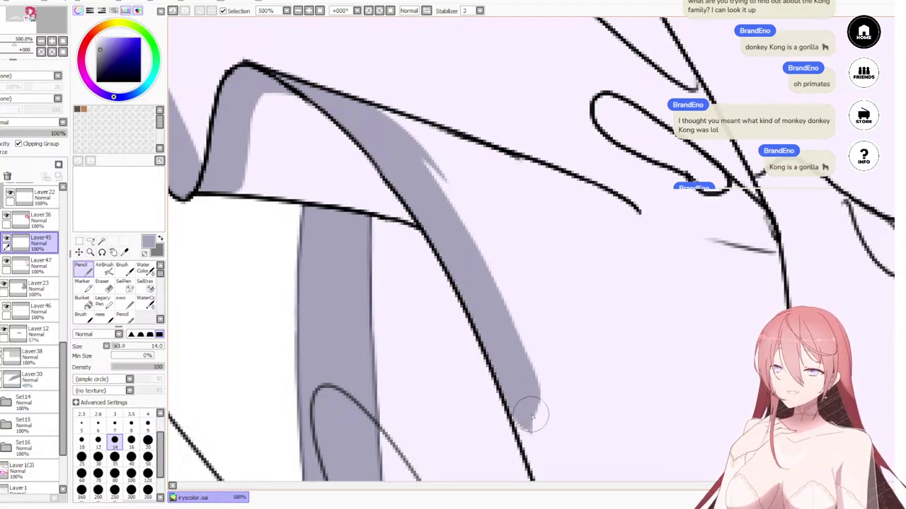
# Step: Erase the stray strokes on the band's outer edge near the top of the cuff fold with the size 14 Eraser
pyautogui.press('e')
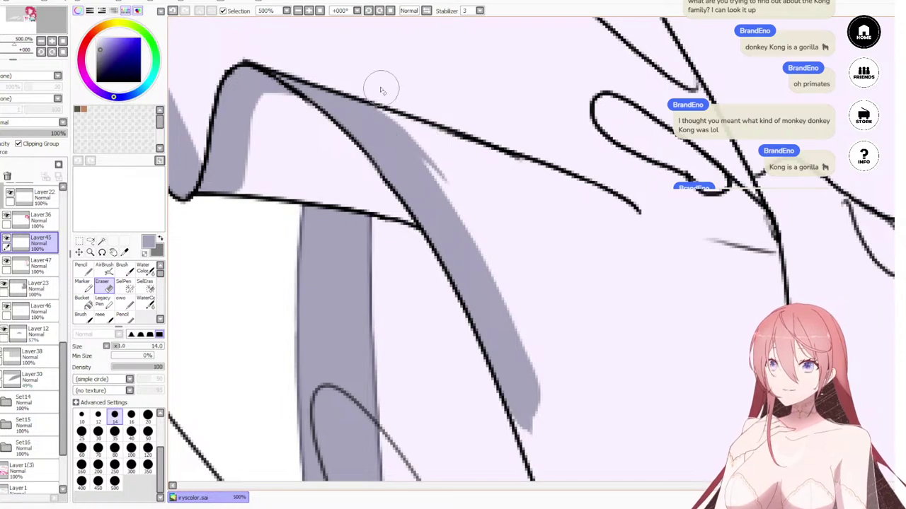
pyautogui.moveTo(381, 89); pyautogui.dragTo(461, 190)
pyautogui.moveTo(393, 104)
pyautogui.mouseDown()
pyautogui.moveTo(448, 182)
pyautogui.moveTo(435, 156)
pyautogui.mouseUp()
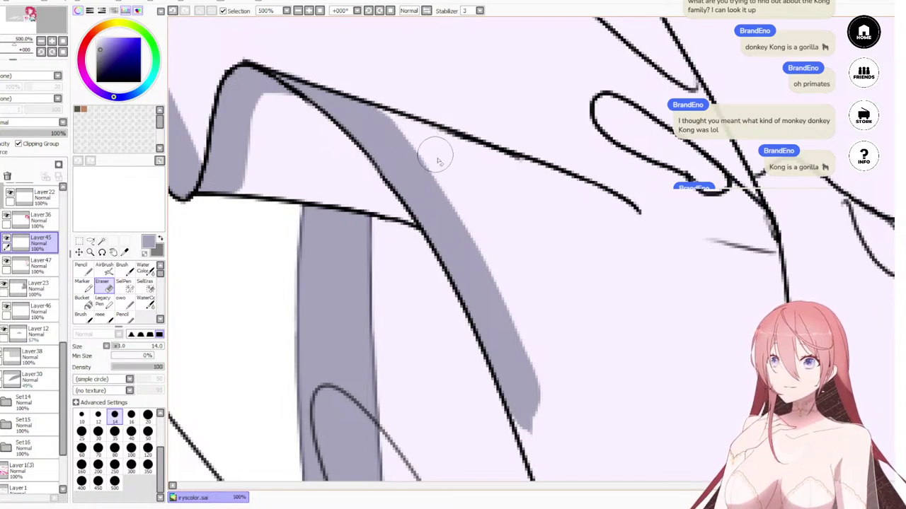
# Step: Extend the blue-grey band farther down beside the sleeve line below the cuff fold with the size 14 Pencil
pyautogui.moveTo(558, 301); pyautogui.dragTo(481, 164)
pyautogui.moveTo(516, 287); pyautogui.dragTo(500, 191)
pyautogui.press('n')
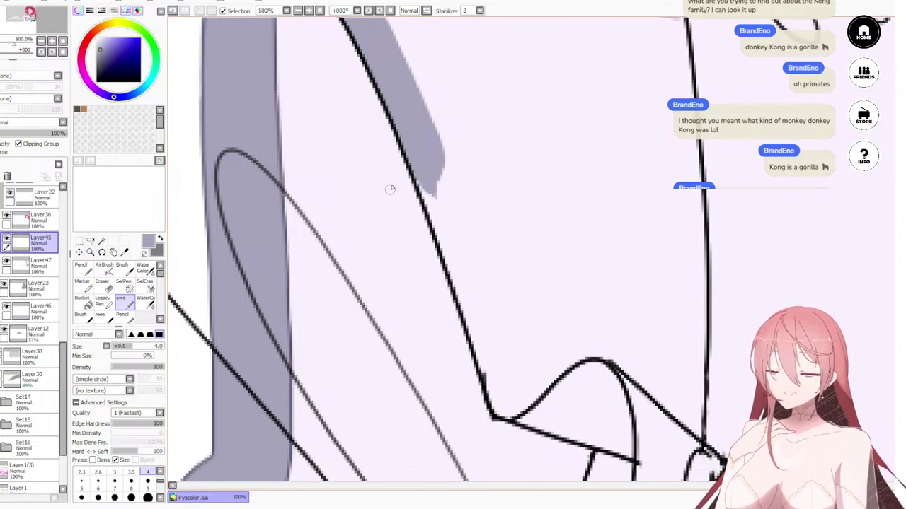
pyautogui.press('n')
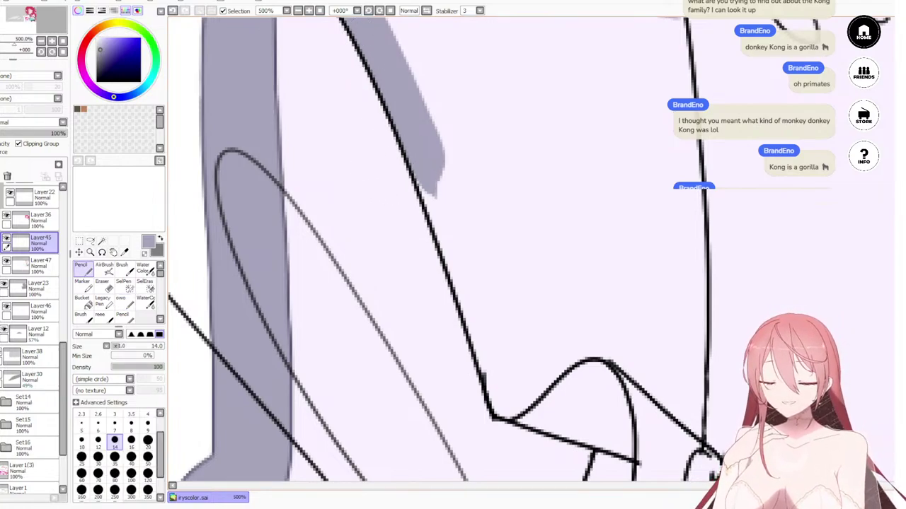
pyautogui.moveTo(419, 133); pyautogui.dragTo(476, 262)
pyautogui.moveTo(447, 192); pyautogui.dragTo(489, 316)
pyautogui.moveTo(412, 149); pyautogui.dragTo(465, 278)
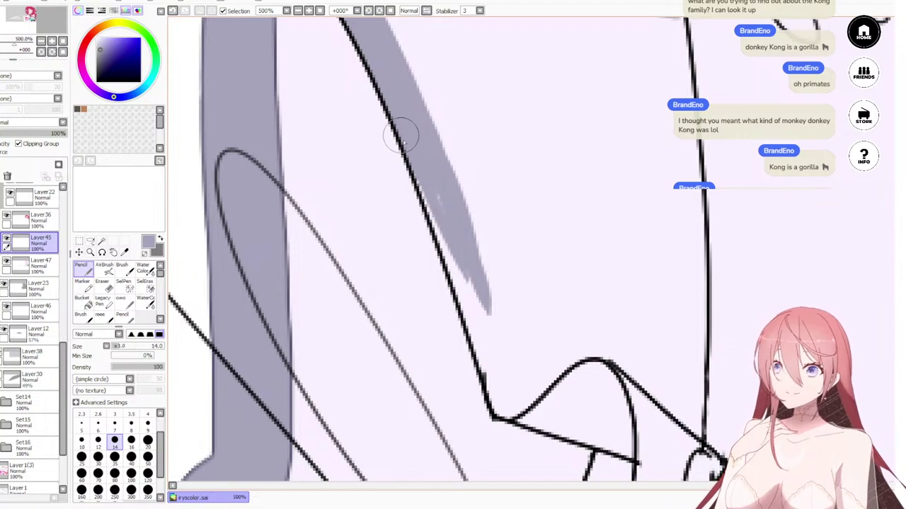
pyautogui.moveTo(401, 135); pyautogui.dragTo(455, 264)
pyautogui.moveTo(418, 181); pyautogui.dragTo(486, 333)
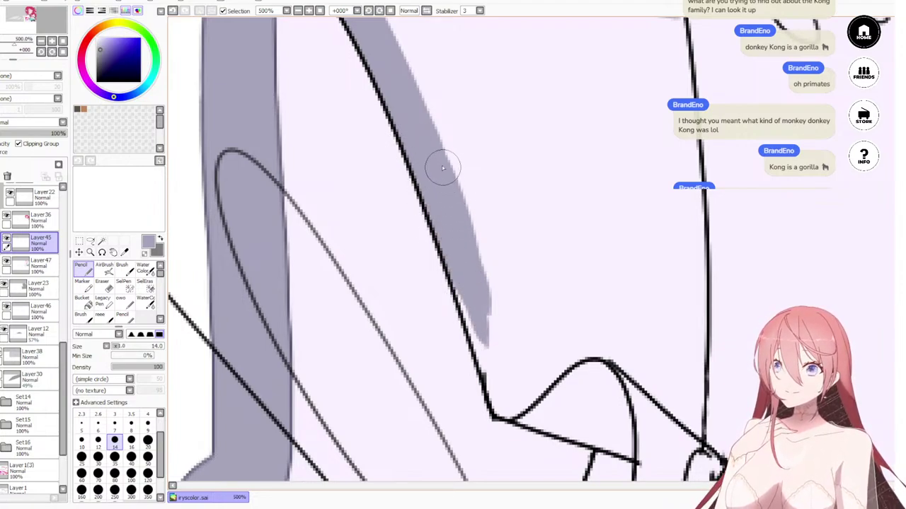
# Step: Carry the band down to the corner where the small lower fold begins, filling gaps against the line art and evening its outer edge
pyautogui.moveTo(453, 235); pyautogui.dragTo(495, 370)
pyautogui.moveTo(471, 269); pyautogui.dragTo(499, 375)
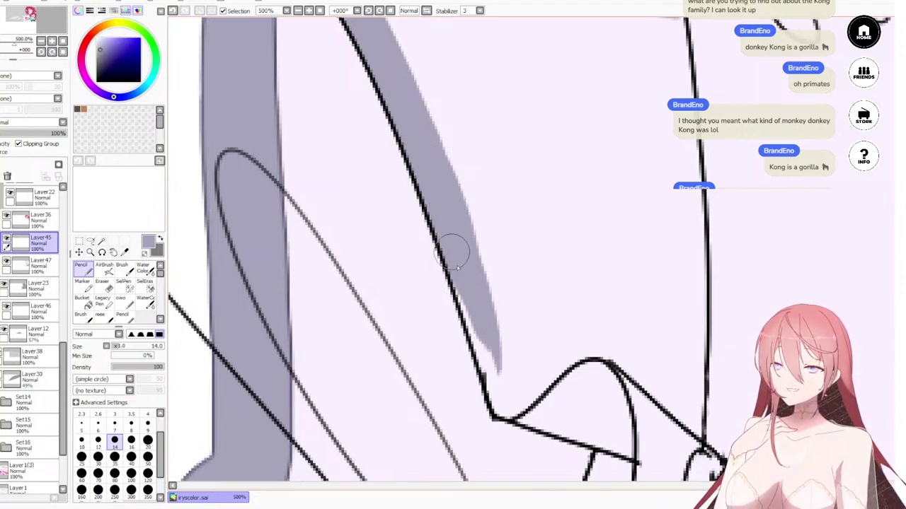
pyautogui.moveTo(449, 247)
pyautogui.mouseDown()
pyautogui.moveTo(496, 392)
pyautogui.moveTo(483, 373)
pyautogui.mouseUp()
pyautogui.moveTo(438, 232); pyautogui.dragTo(481, 381)
pyautogui.moveTo(460, 277); pyautogui.dragTo(491, 374)
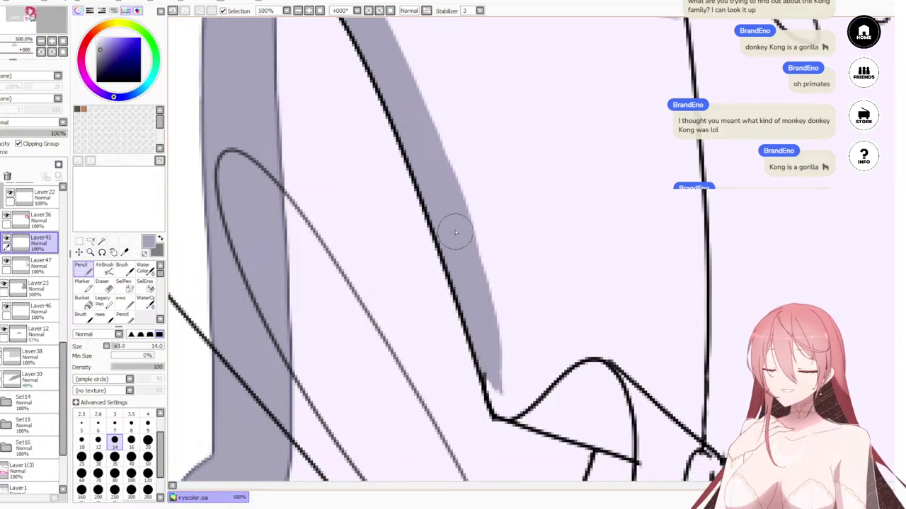
pyautogui.moveTo(451, 201); pyautogui.dragTo(502, 375)
pyautogui.moveTo(448, 211); pyautogui.dragTo(499, 388)
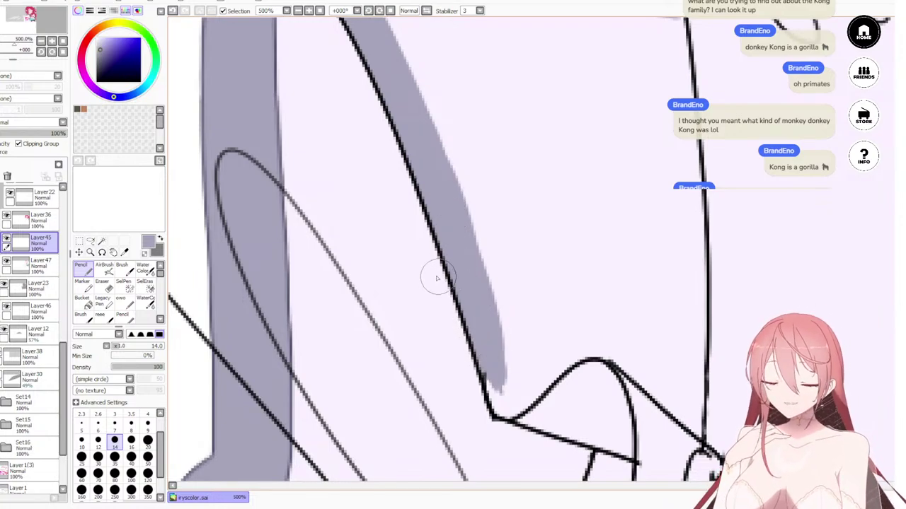
pyautogui.moveTo(436, 271); pyautogui.dragTo(409, 203)
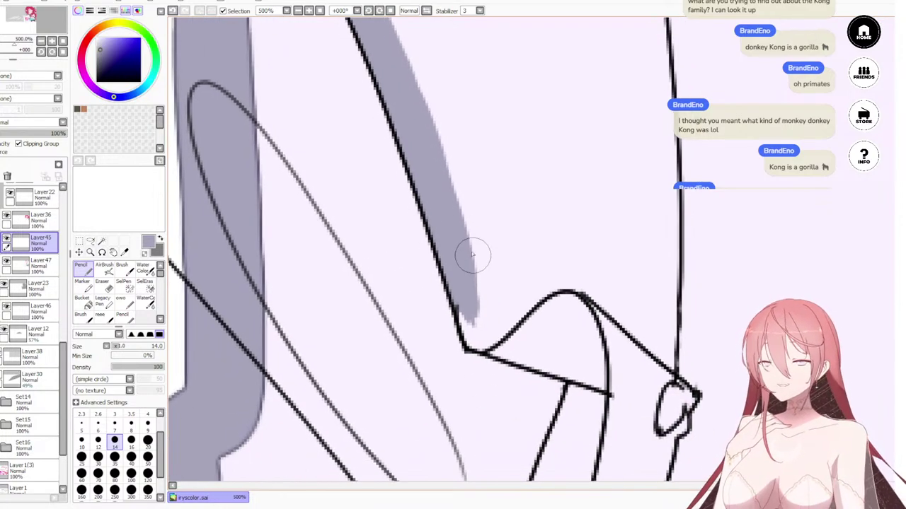
pyautogui.moveTo(429, 157); pyautogui.dragTo(490, 332)
pyautogui.moveTo(468, 293)
pyautogui.mouseDown()
pyautogui.moveTo(486, 346)
pyautogui.moveTo(473, 318)
pyautogui.mouseUp()
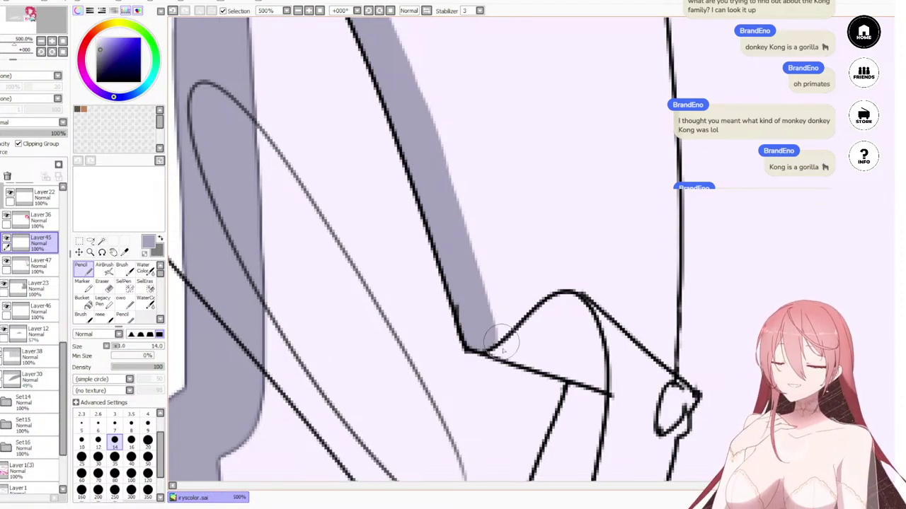
# Step: Paint the blue-grey band under the small fold's curved crest and over its peak onto the hanging edge
pyautogui.moveTo(535, 307); pyautogui.dragTo(479, 187)
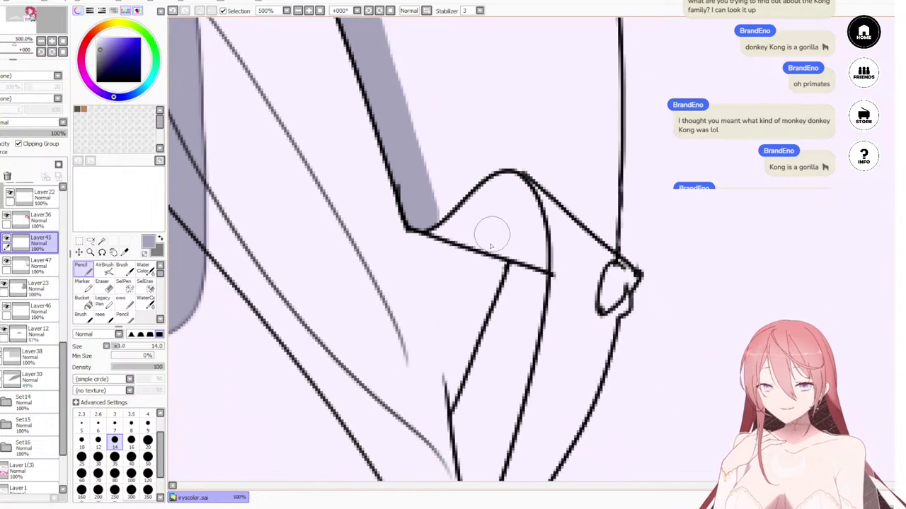
pyautogui.moveTo(470, 229)
pyautogui.mouseDown()
pyautogui.moveTo(459, 222)
pyautogui.moveTo(471, 208)
pyautogui.moveTo(435, 229)
pyautogui.moveTo(495, 196)
pyautogui.moveTo(453, 237)
pyautogui.moveTo(524, 179)
pyautogui.moveTo(484, 202)
pyautogui.moveTo(504, 185)
pyautogui.mouseUp()
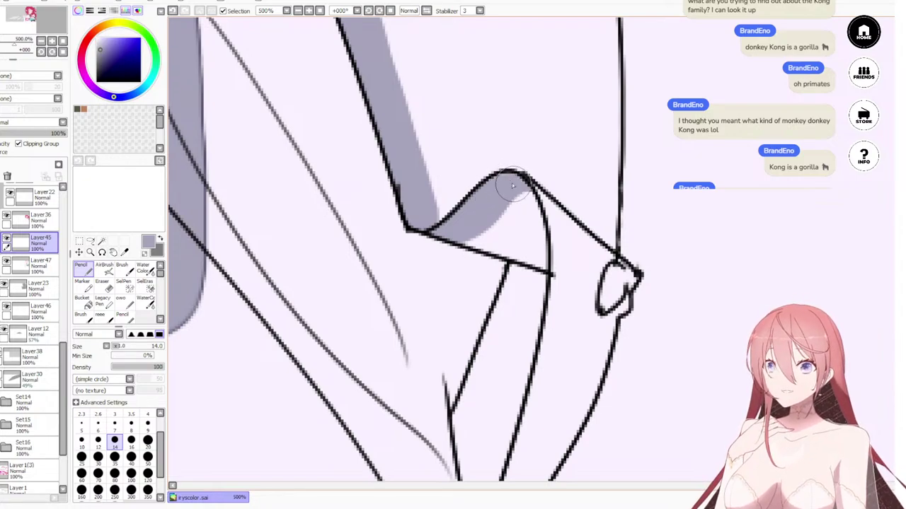
pyautogui.moveTo(507, 281); pyautogui.dragTo(430, 247)
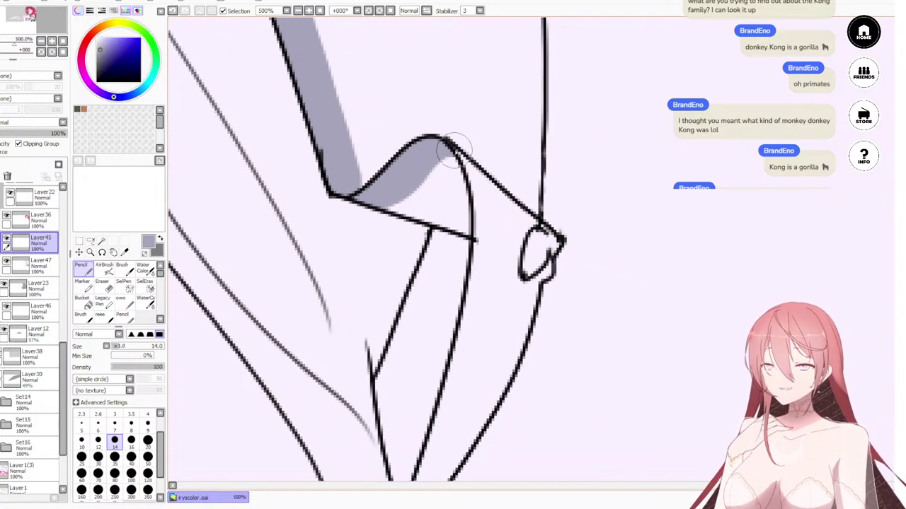
pyautogui.moveTo(457, 151); pyautogui.dragTo(482, 209)
pyautogui.moveTo(464, 169)
pyautogui.mouseDown()
pyautogui.moveTo(489, 253)
pyautogui.moveTo(495, 219)
pyautogui.moveTo(496, 297)
pyautogui.moveTo(499, 216)
pyautogui.moveTo(481, 326)
pyautogui.mouseUp()
pyautogui.moveTo(474, 192); pyautogui.dragTo(473, 339)
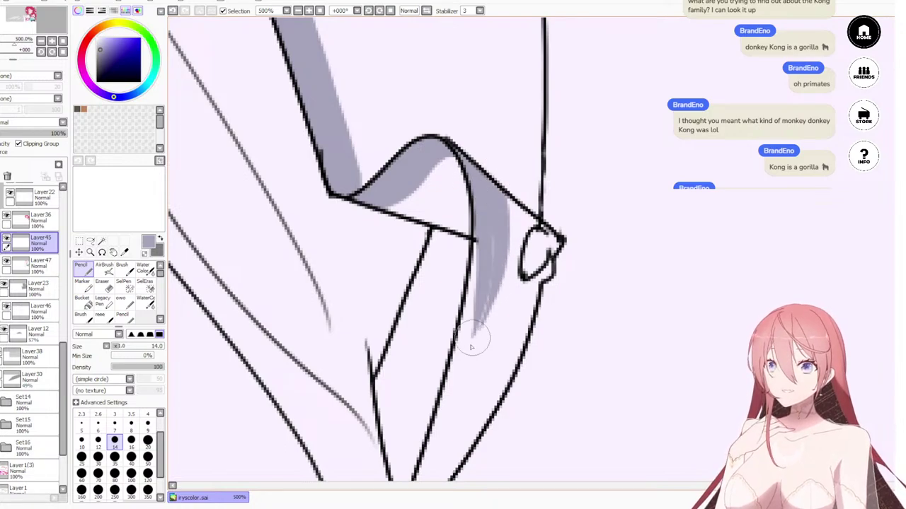
# Step: Continue the band down the hanging edge to the ruffle's narrow lower tip, filling the gaps beside the line art
pyautogui.moveTo(485, 227)
pyautogui.mouseDown()
pyautogui.moveTo(462, 365)
pyautogui.moveTo(486, 219)
pyautogui.moveTo(459, 349)
pyautogui.mouseUp()
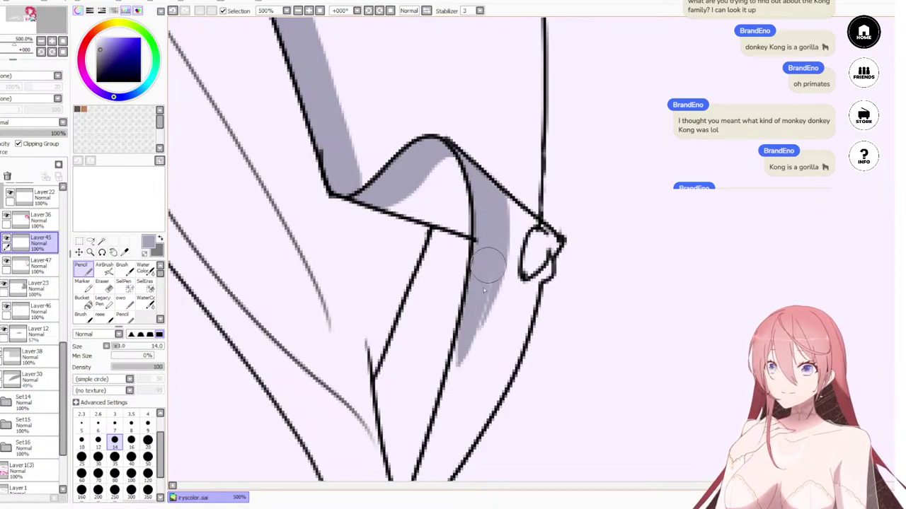
pyautogui.moveTo(487, 265); pyautogui.dragTo(463, 366)
pyautogui.moveTo(487, 230)
pyautogui.mouseDown()
pyautogui.moveTo(483, 159)
pyautogui.moveTo(483, 253)
pyautogui.moveTo(417, 421)
pyautogui.mouseUp()
pyautogui.moveTo(453, 336)
pyautogui.mouseDown()
pyautogui.moveTo(409, 428)
pyautogui.moveTo(423, 428)
pyautogui.mouseUp()
pyautogui.moveTo(421, 361)
pyautogui.mouseDown()
pyautogui.moveTo(441, 259)
pyautogui.moveTo(399, 396)
pyautogui.moveTo(404, 387)
pyautogui.mouseUp()
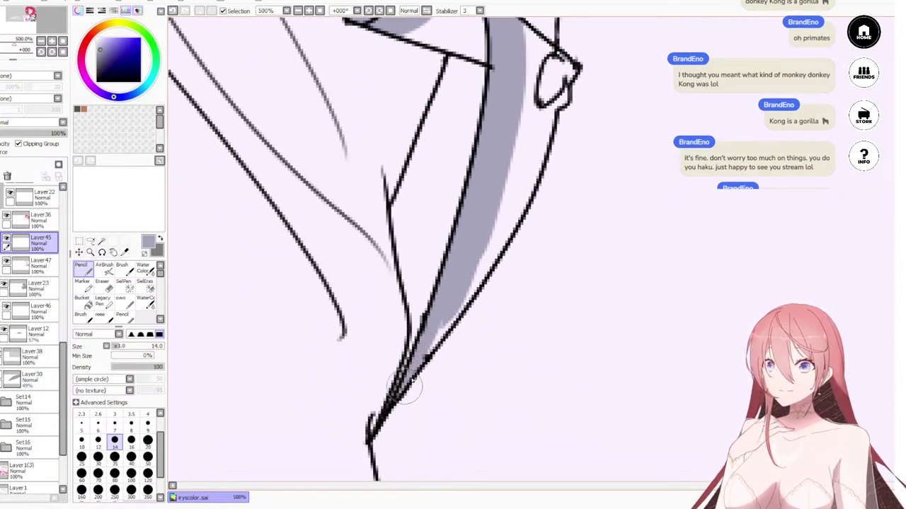
pyautogui.moveTo(433, 357)
pyautogui.mouseDown()
pyautogui.moveTo(478, 242)
pyautogui.moveTo(465, 257)
pyautogui.moveTo(477, 262)
pyautogui.mouseUp()
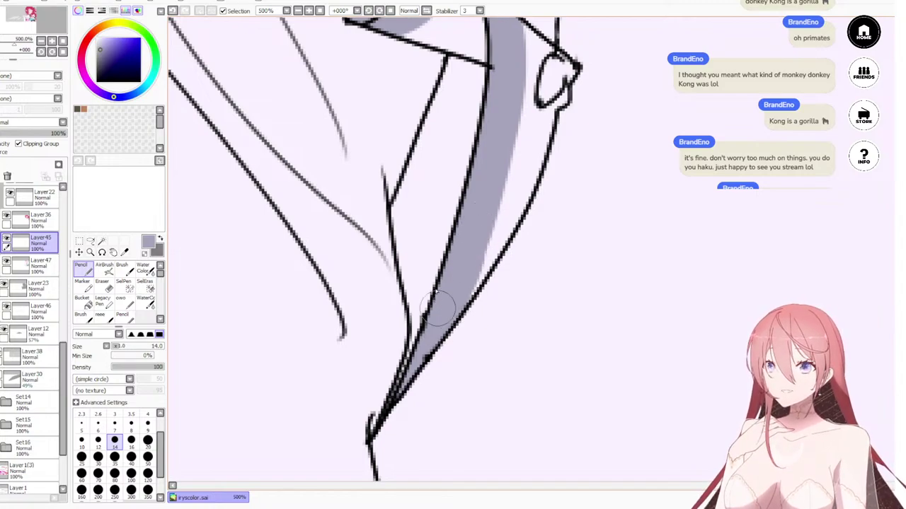
# Step: Paint a matching blue-grey band from the shoulder spike's tip down the inside of its outer edge with the size 14 Pencil
pyautogui.scroll(-8, 437, 306)
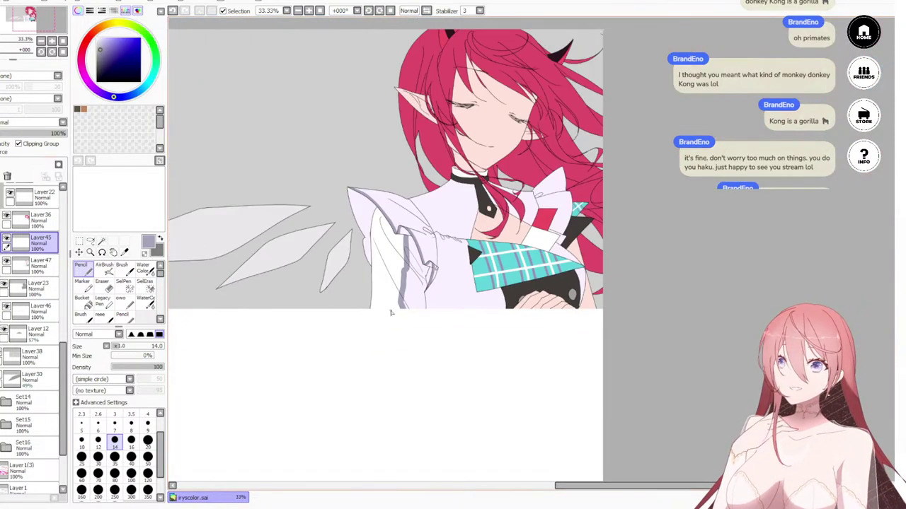
pyautogui.scroll(6, 390, 313)
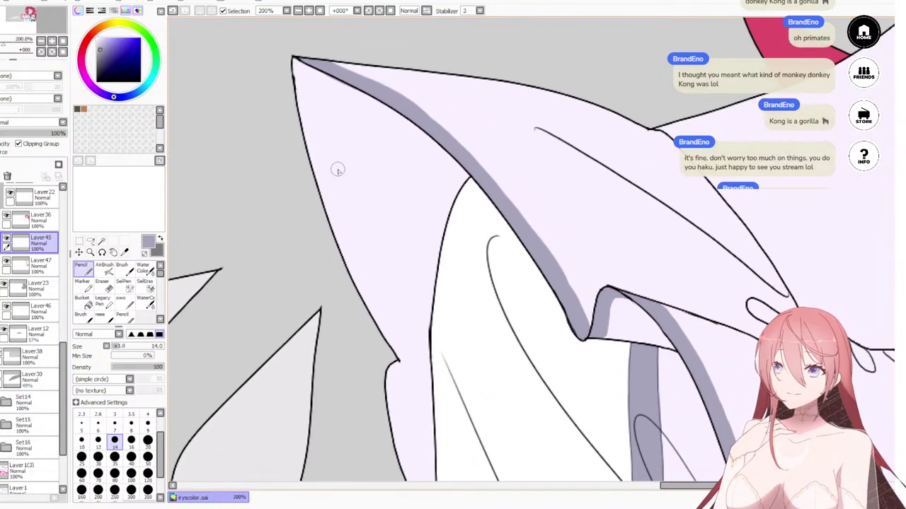
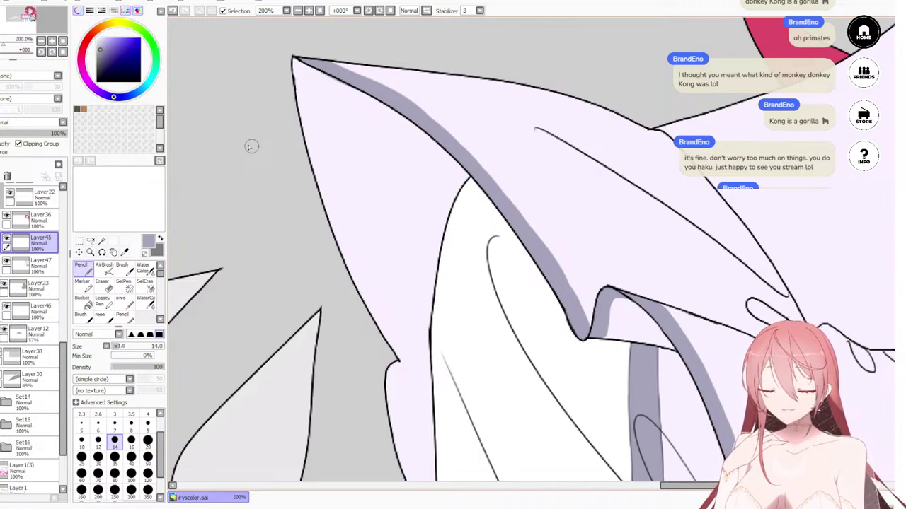
pyautogui.moveTo(288, 220); pyautogui.dragTo(297, 230)
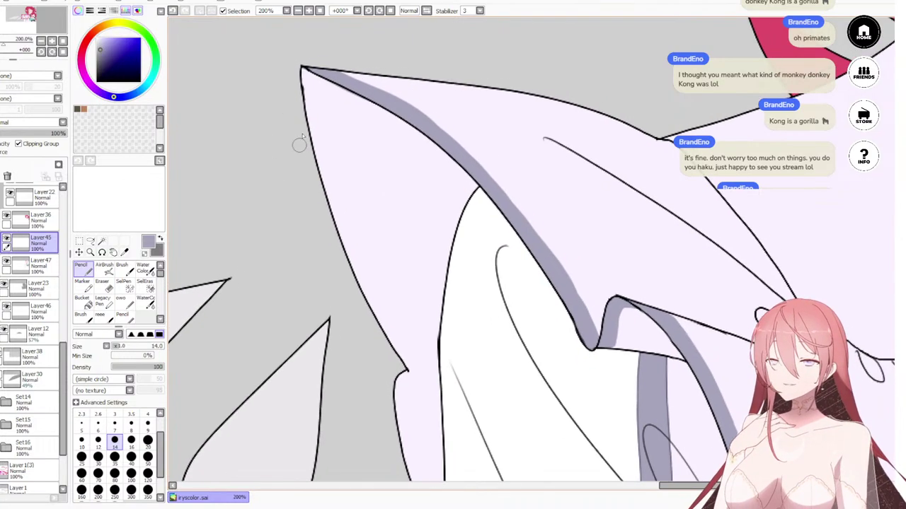
pyautogui.moveTo(303, 69); pyautogui.dragTo(327, 163)
pyautogui.hotkey('ctrl', 'z')
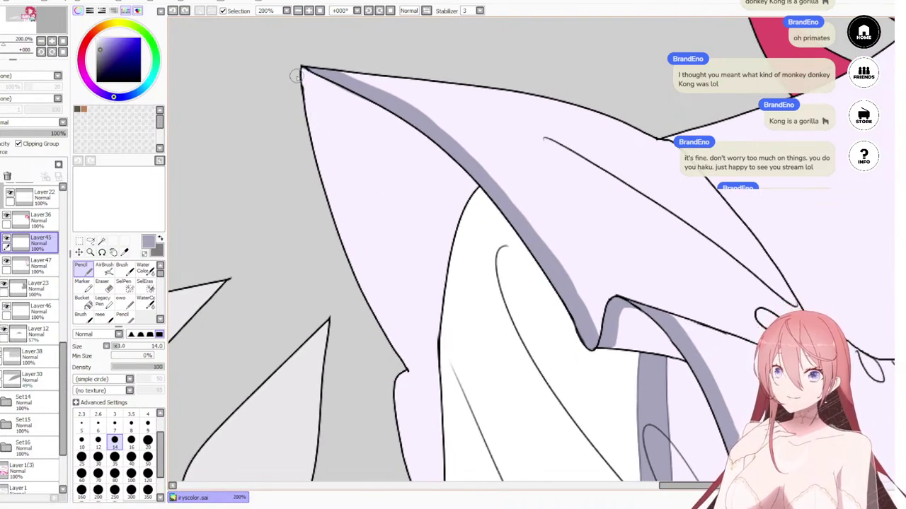
pyautogui.scroll(2, 296, 76)
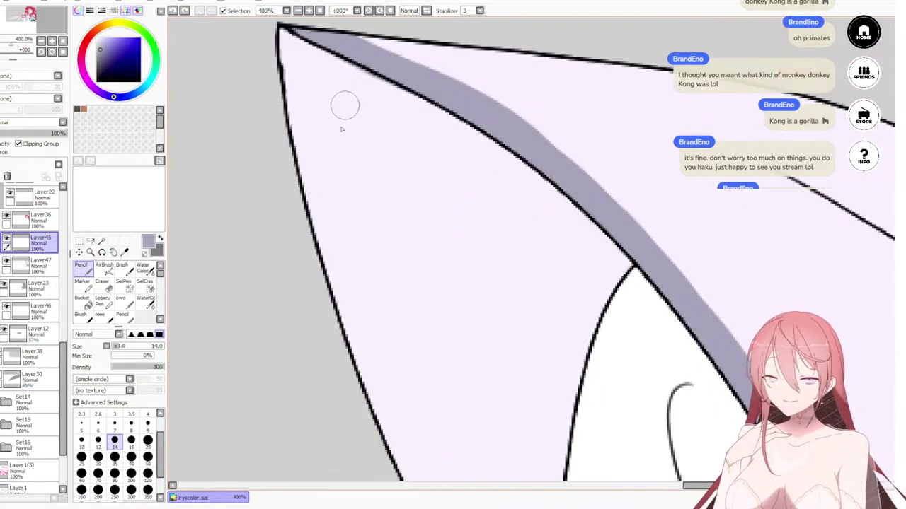
pyautogui.moveTo(326, 138); pyautogui.dragTo(355, 182)
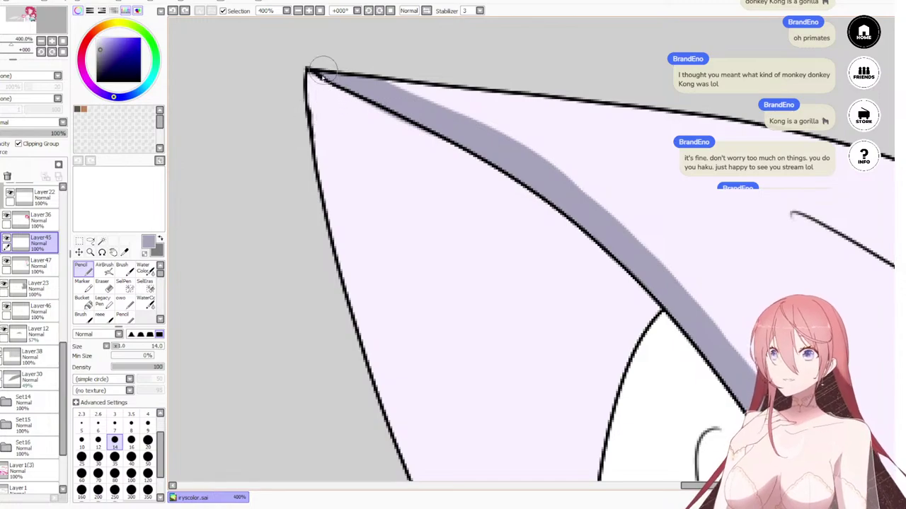
pyautogui.moveTo(322, 71); pyautogui.dragTo(333, 226)
pyautogui.moveTo(307, 57); pyautogui.dragTo(343, 255)
pyautogui.moveTo(320, 71); pyautogui.dragTo(354, 262)
pyautogui.moveTo(337, 85)
pyautogui.mouseDown()
pyautogui.moveTo(372, 319)
pyautogui.moveTo(390, 360)
pyautogui.mouseUp()
pyautogui.moveTo(327, 168); pyautogui.dragTo(375, 393)
pyautogui.moveTo(354, 311); pyautogui.dragTo(393, 428)
pyautogui.moveTo(334, 235); pyautogui.dragTo(403, 424)
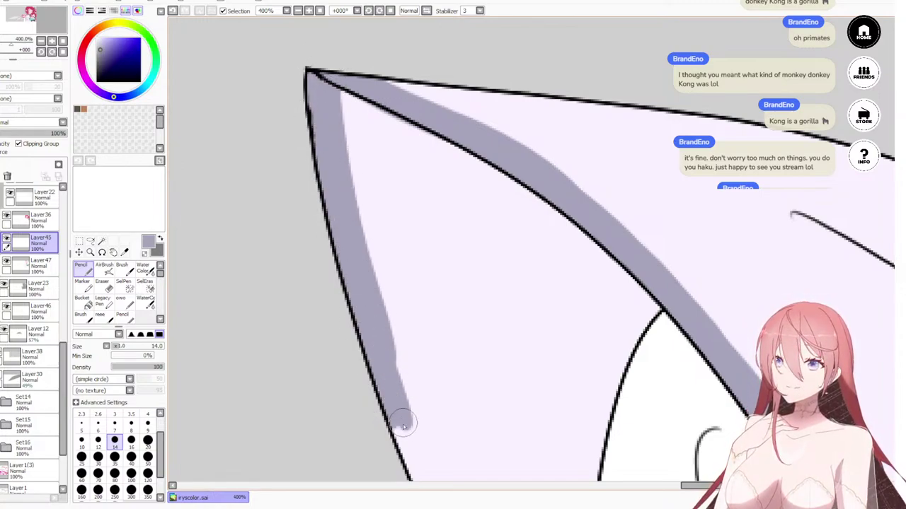
# Step: Continue the outer-edge band down to the notch in the ruffle, widening it and filling the gaps against the line art
pyautogui.moveTo(327, 289); pyautogui.dragTo(261, 128)
pyautogui.moveTo(276, 64); pyautogui.dragTo(385, 329)
pyautogui.moveTo(293, 145); pyautogui.dragTo(396, 382)
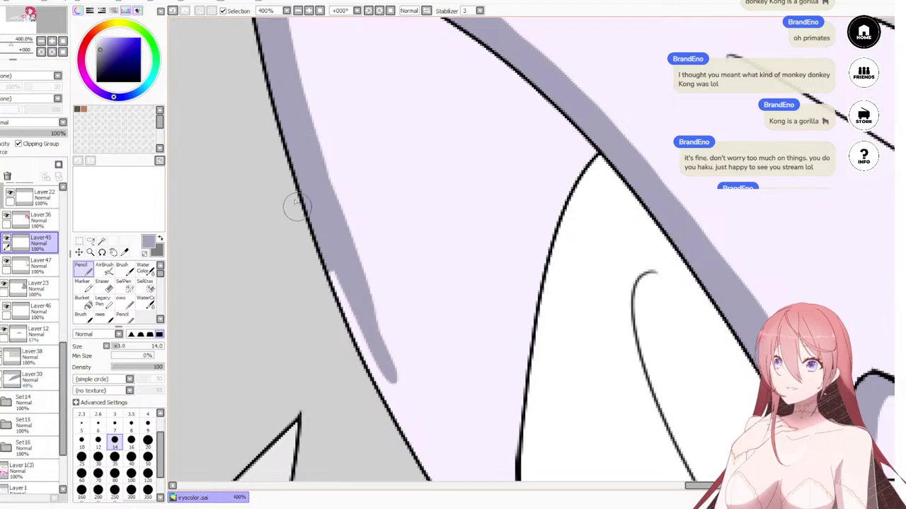
pyautogui.moveTo(300, 202)
pyautogui.mouseDown()
pyautogui.moveTo(409, 432)
pyautogui.moveTo(428, 446)
pyautogui.mouseUp()
pyautogui.moveTo(304, 186); pyautogui.dragTo(400, 404)
pyautogui.moveTo(311, 209)
pyautogui.mouseDown()
pyautogui.moveTo(396, 398)
pyautogui.moveTo(283, 186)
pyautogui.moveTo(342, 305)
pyautogui.mouseUp()
pyautogui.moveTo(272, 160)
pyautogui.mouseDown()
pyautogui.moveTo(345, 272)
pyautogui.moveTo(354, 269)
pyautogui.mouseUp()
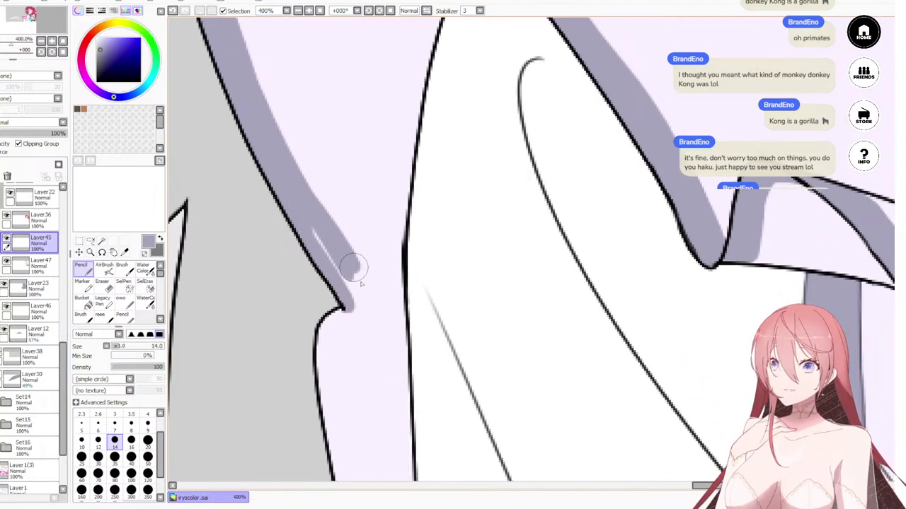
pyautogui.moveTo(311, 230); pyautogui.dragTo(344, 284)
pyautogui.moveTo(315, 248)
pyautogui.mouseDown()
pyautogui.moveTo(360, 303)
pyautogui.moveTo(354, 319)
pyautogui.mouseUp()
# Step: Carry the band around the notch and down the ruffle's lower outer edge to the sleeve line
pyautogui.press('e')
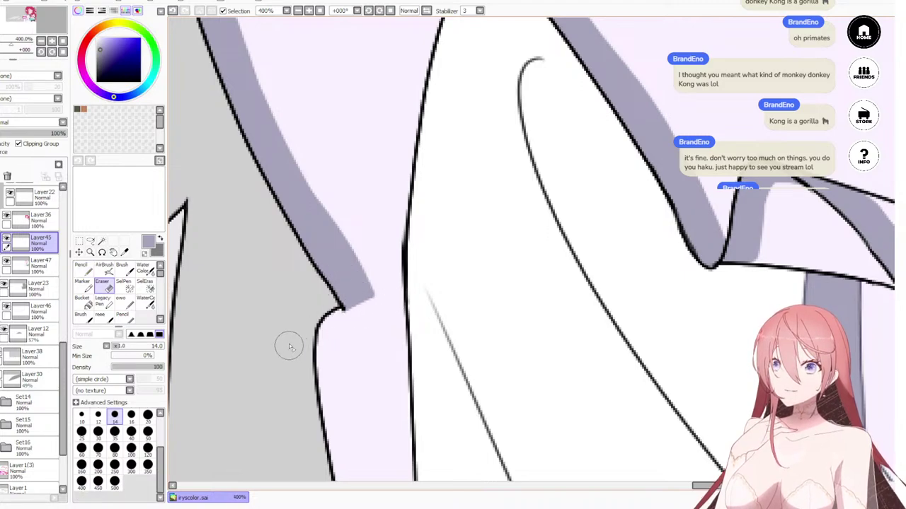
pyautogui.moveTo(409, 328); pyautogui.dragTo(454, 209)
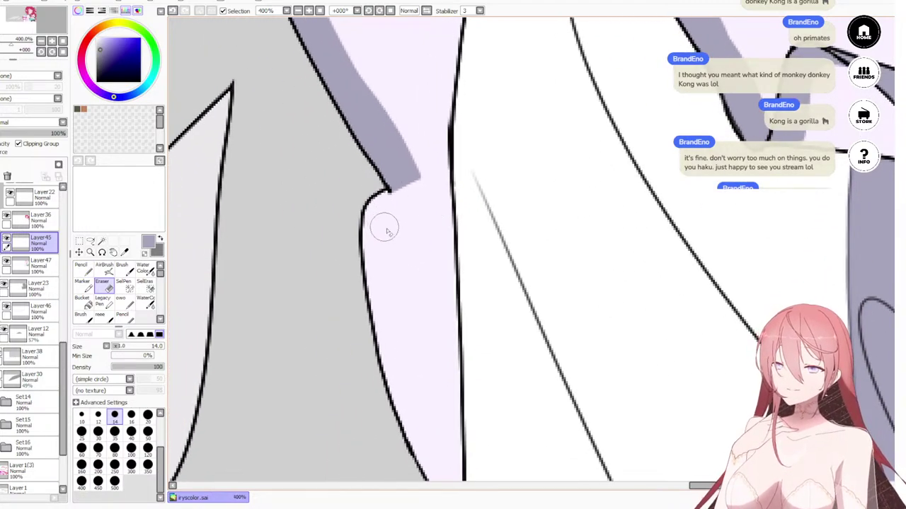
pyautogui.press('n')
pyautogui.moveTo(386, 232)
pyautogui.mouseDown()
pyautogui.moveTo(384, 196)
pyautogui.moveTo(362, 230)
pyautogui.mouseUp()
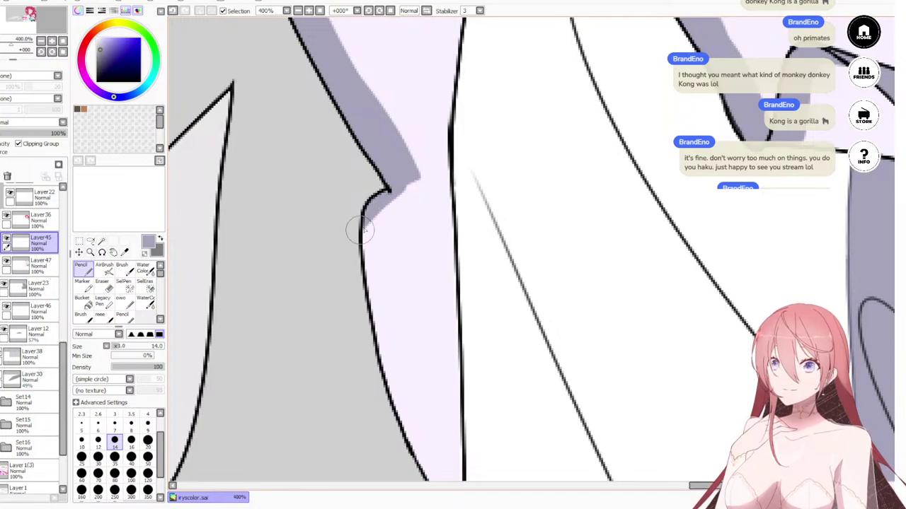
pyautogui.moveTo(407, 179)
pyautogui.mouseDown()
pyautogui.moveTo(370, 229)
pyautogui.moveTo(399, 358)
pyautogui.mouseUp()
pyautogui.moveTo(379, 208); pyautogui.dragTo(389, 368)
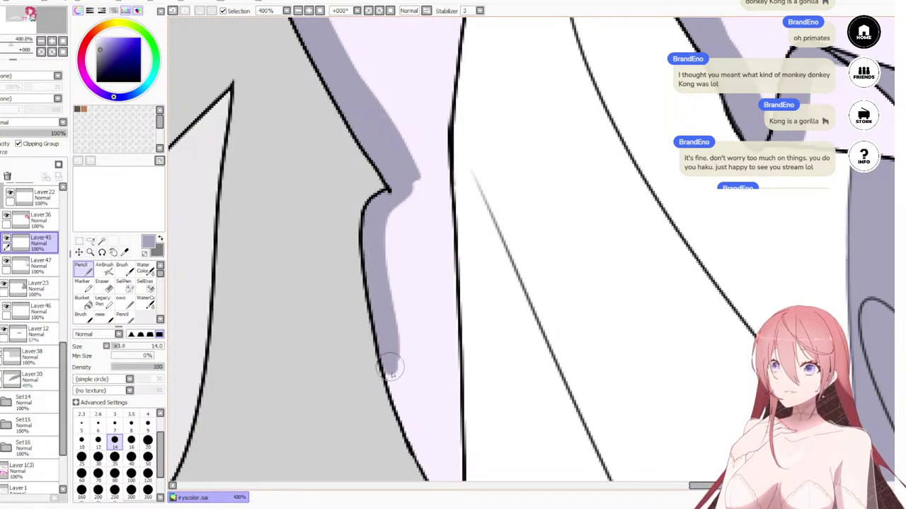
pyautogui.moveTo(389, 200); pyautogui.dragTo(435, 442)
pyautogui.moveTo(356, 209)
pyautogui.mouseDown()
pyautogui.moveTo(440, 424)
pyautogui.moveTo(346, 239)
pyautogui.moveTo(431, 443)
pyautogui.moveTo(359, 280)
pyautogui.moveTo(437, 414)
pyautogui.moveTo(383, 302)
pyautogui.moveTo(435, 412)
pyautogui.mouseUp()
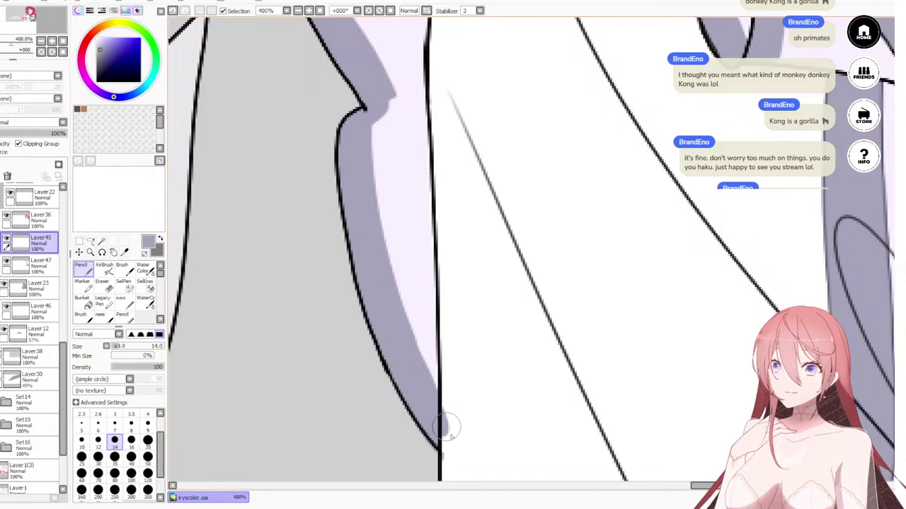
# Step: Fill the band's pointed lower end and erase the paint spilling past the sleeve line with the size 14 Eraser
pyautogui.moveTo(354, 413); pyautogui.dragTo(337, 311)
pyautogui.moveTo(403, 344)
pyautogui.mouseDown()
pyautogui.moveTo(413, 322)
pyautogui.moveTo(442, 368)
pyautogui.mouseUp()
pyautogui.press('e')
pyautogui.moveTo(431, 313); pyautogui.dragTo(431, 372)
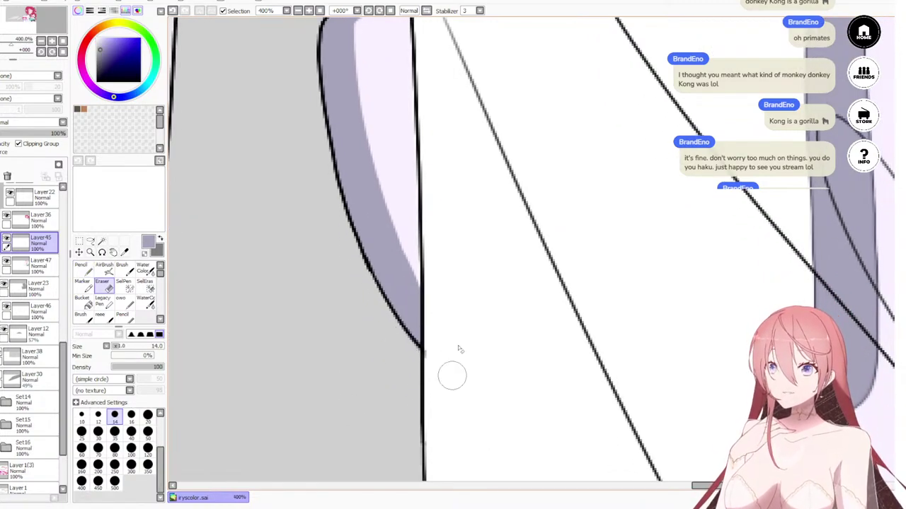
# Step: Paint a blue-grey band from the tip of the far shoulder's ruffle spike down inside its outer edge with the size 14 Pencil
pyautogui.scroll(-10, 460, 350)
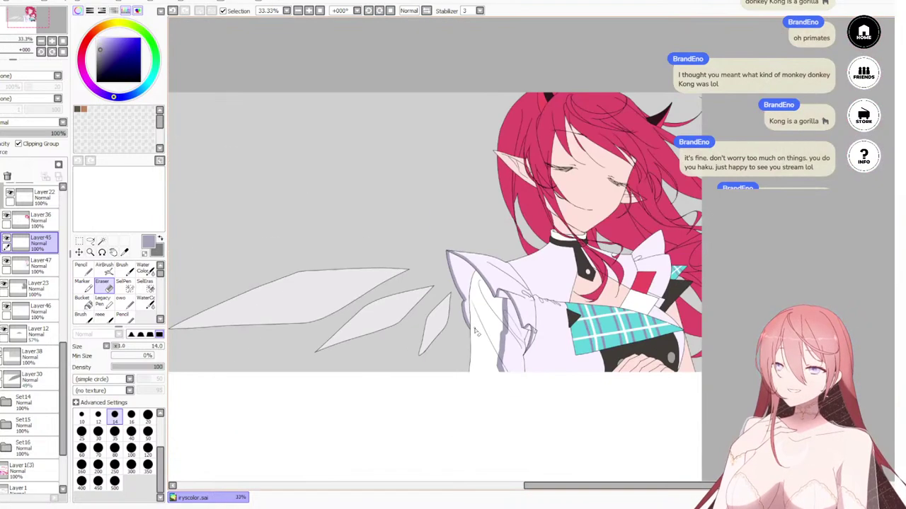
pyautogui.scroll(10, 676, 290)
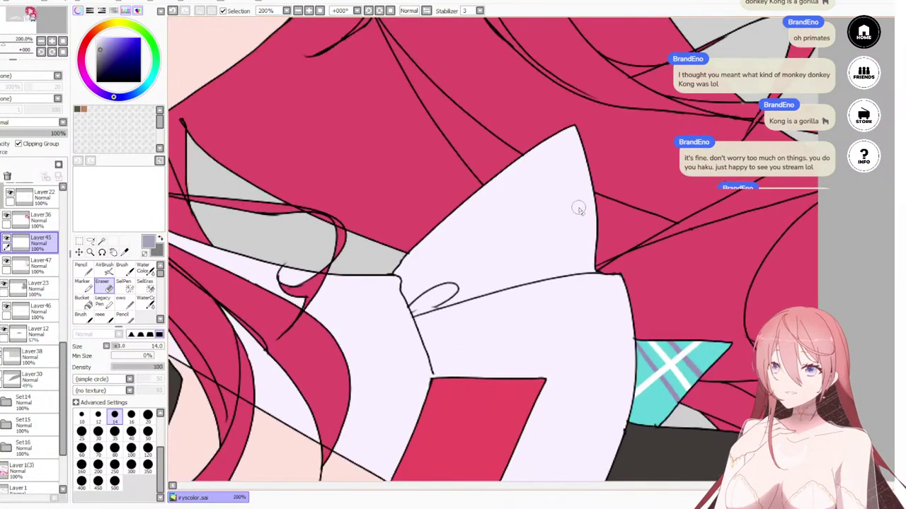
pyautogui.press('n')
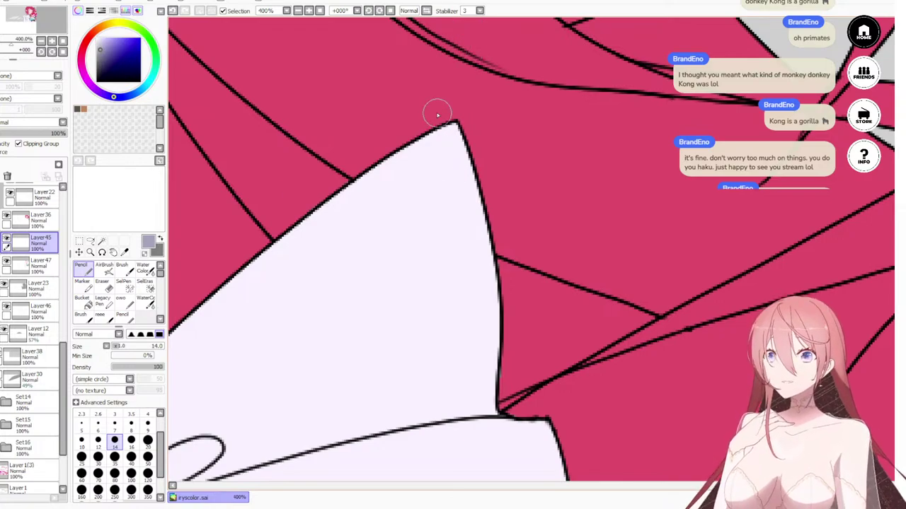
pyautogui.moveTo(451, 126); pyautogui.dragTo(482, 232)
pyautogui.moveTo(452, 145); pyautogui.dragTo(488, 266)
pyautogui.moveTo(433, 122); pyautogui.dragTo(494, 290)
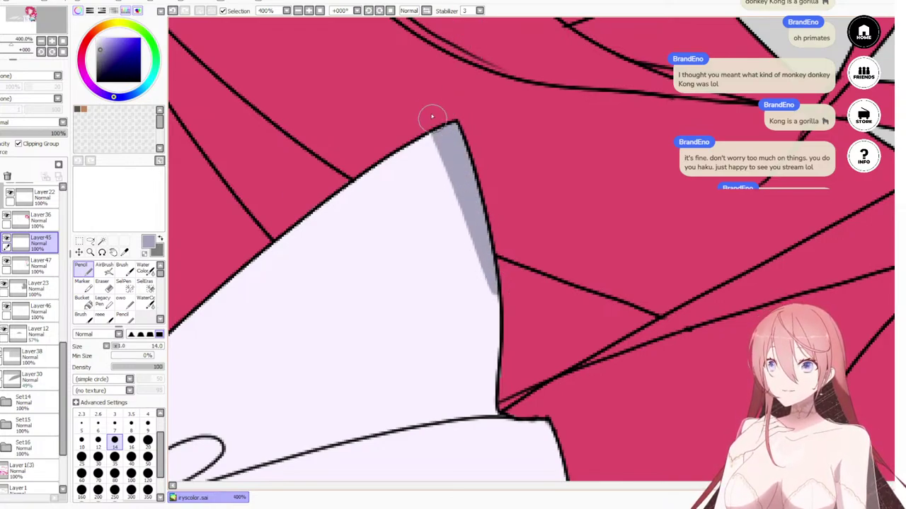
pyautogui.moveTo(473, 219); pyautogui.dragTo(493, 305)
pyautogui.moveTo(430, 113)
pyautogui.mouseDown()
pyautogui.moveTo(490, 304)
pyautogui.moveTo(477, 259)
pyautogui.moveTo(490, 347)
pyautogui.mouseUp()
pyautogui.moveTo(451, 147); pyautogui.dragTo(482, 385)
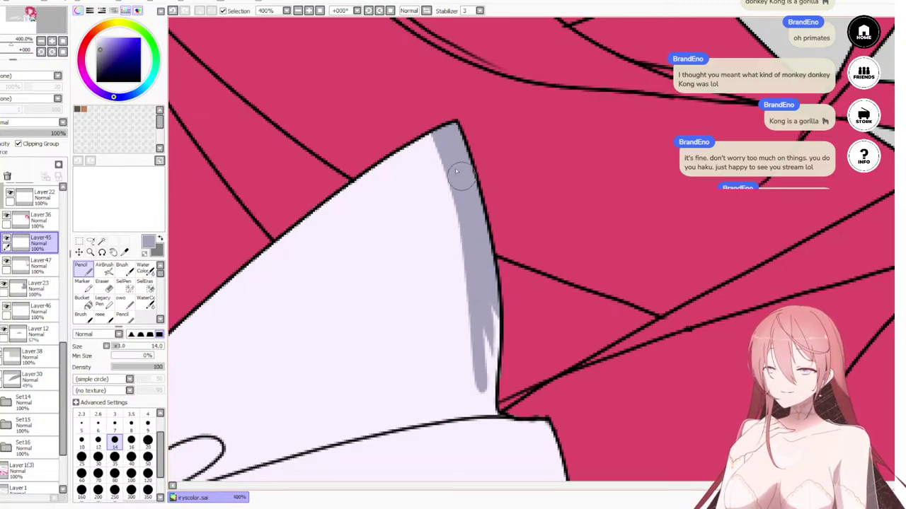
# Step: Redo the band's uneven lower strokes and carry it down to the spike's base line, filling the gaps against the outline
pyautogui.hotkey('ctrl', 'z')
pyautogui.moveTo(457, 166); pyautogui.dragTo(509, 385)
pyautogui.moveTo(456, 171); pyautogui.dragTo(488, 395)
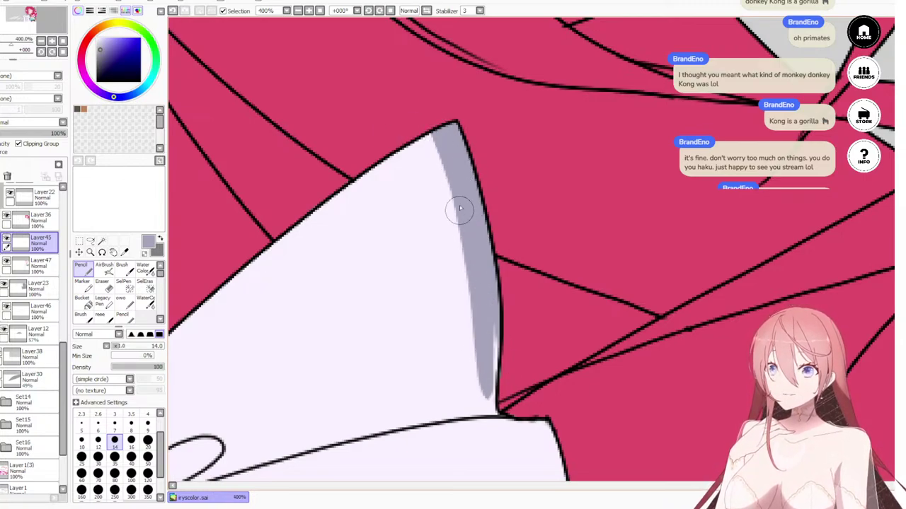
pyautogui.moveTo(460, 208); pyautogui.dragTo(485, 396)
pyautogui.hotkey('ctrl', 'z')
pyautogui.moveTo(461, 203); pyautogui.dragTo(485, 423)
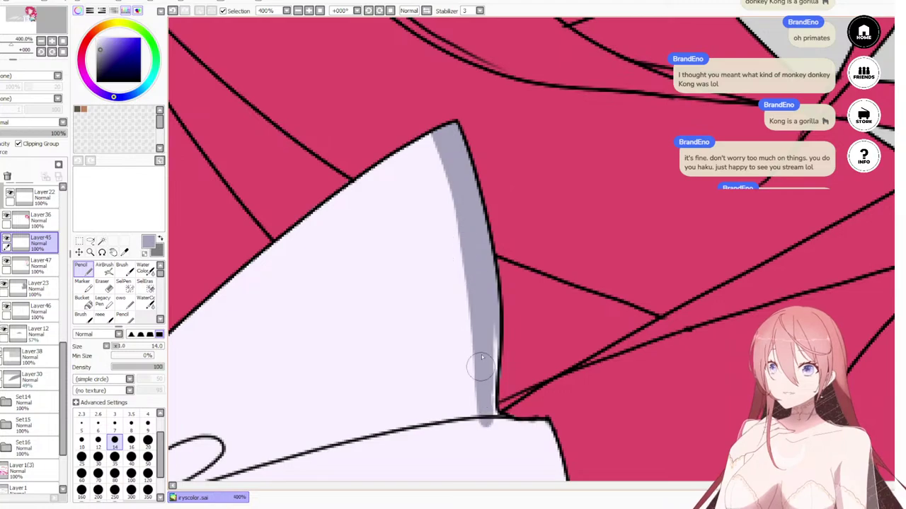
pyautogui.moveTo(490, 319); pyautogui.dragTo(503, 431)
pyautogui.moveTo(474, 314); pyautogui.dragTo(473, 431)
pyautogui.moveTo(479, 294); pyautogui.dragTo(485, 429)
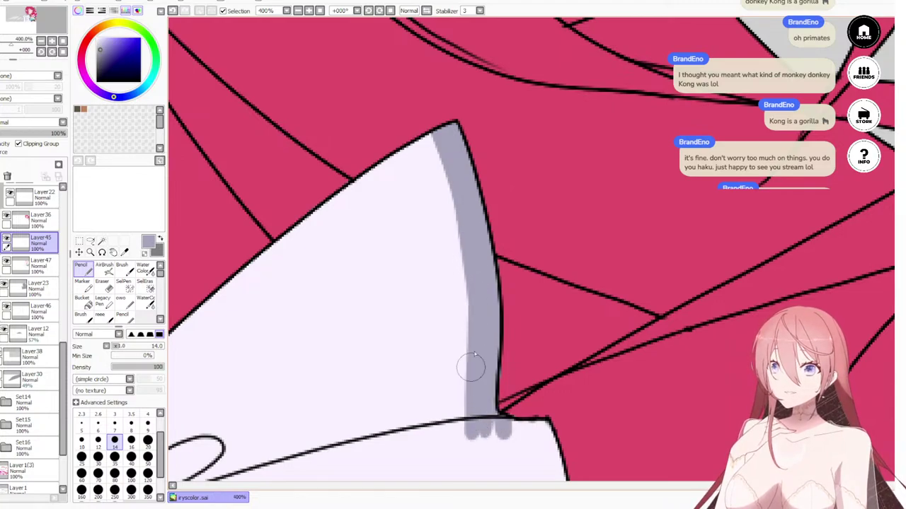
pyautogui.moveTo(541, 328); pyautogui.dragTo(501, 208)
pyautogui.moveTo(549, 279); pyautogui.dragTo(493, 168)
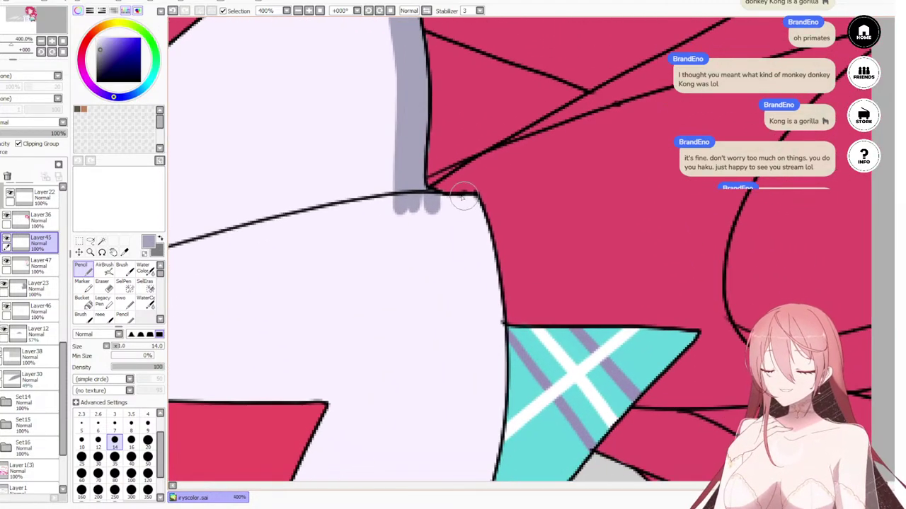
pyautogui.moveTo(427, 191); pyautogui.dragTo(479, 301)
pyautogui.hotkey('ctrl', 'z')
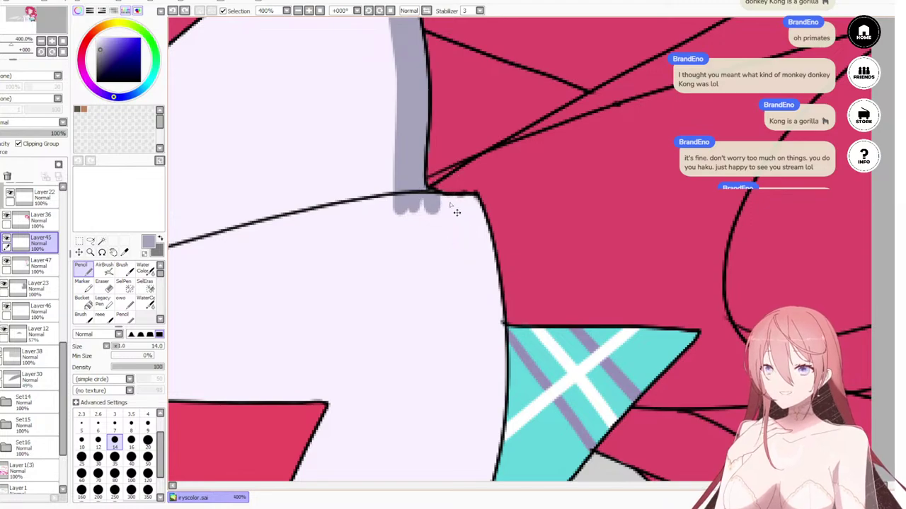
pyautogui.moveTo(427, 191); pyautogui.dragTo(478, 287)
pyautogui.moveTo(456, 189); pyautogui.dragTo(490, 297)
pyautogui.hotkey('ctrl', 'z')
pyautogui.hotkey('ctrl', 'z')
pyautogui.hotkey('ctrl', 'z')
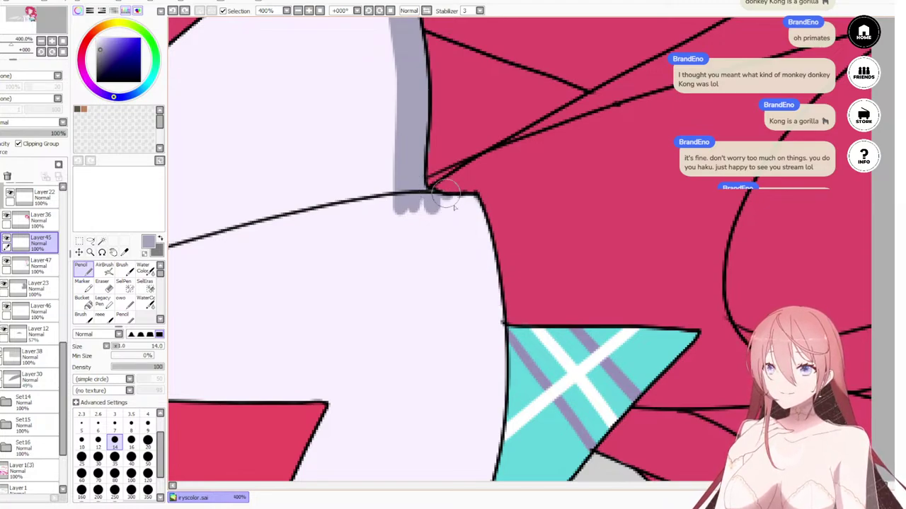
# Step: Paint the blue-grey band down the outer edge of the ruffle below the spike, past the small plaid piece
pyautogui.moveTo(446, 195); pyautogui.dragTo(486, 316)
pyautogui.moveTo(468, 199); pyautogui.dragTo(494, 313)
pyautogui.moveTo(458, 192); pyautogui.dragTo(493, 312)
pyautogui.moveTo(453, 195)
pyautogui.mouseDown()
pyautogui.moveTo(491, 401)
pyautogui.moveTo(475, 442)
pyautogui.mouseUp()
pyautogui.moveTo(499, 278)
pyautogui.mouseDown()
pyautogui.moveTo(493, 204)
pyautogui.moveTo(484, 378)
pyautogui.mouseUp()
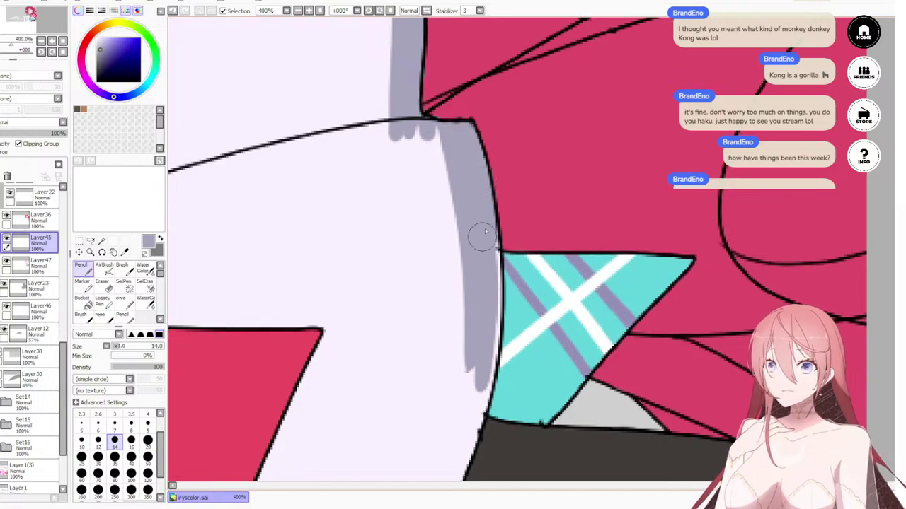
pyautogui.moveTo(483, 237); pyautogui.dragTo(489, 378)
pyautogui.hotkey('ctrl', 'z')
pyautogui.moveTo(486, 235); pyautogui.dragTo(489, 351)
pyautogui.moveTo(494, 264); pyautogui.dragTo(484, 398)
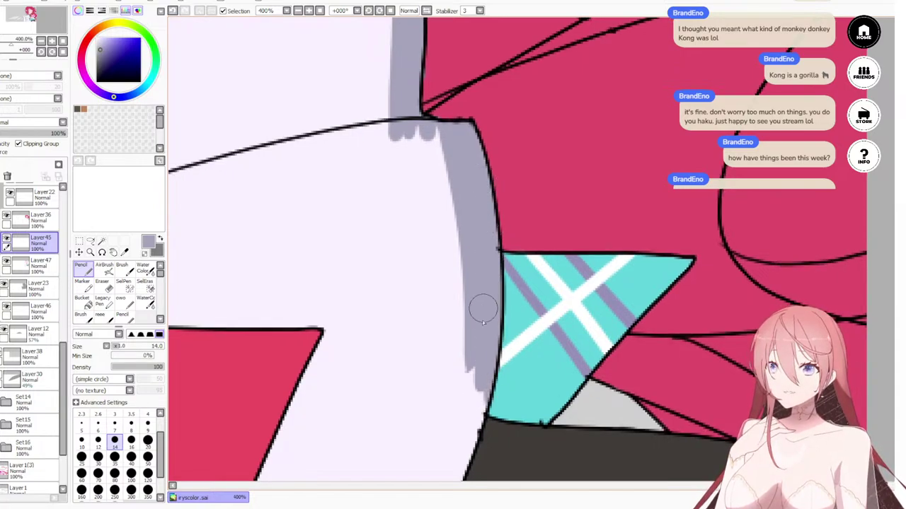
# Step: Extend the band to the top of the black panel and erase the paint spilling below the spike's base line
pyautogui.moveTo(483, 315); pyautogui.dragTo(468, 424)
pyautogui.moveTo(471, 348); pyautogui.dragTo(462, 464)
pyautogui.moveTo(458, 291); pyautogui.dragTo(439, 476)
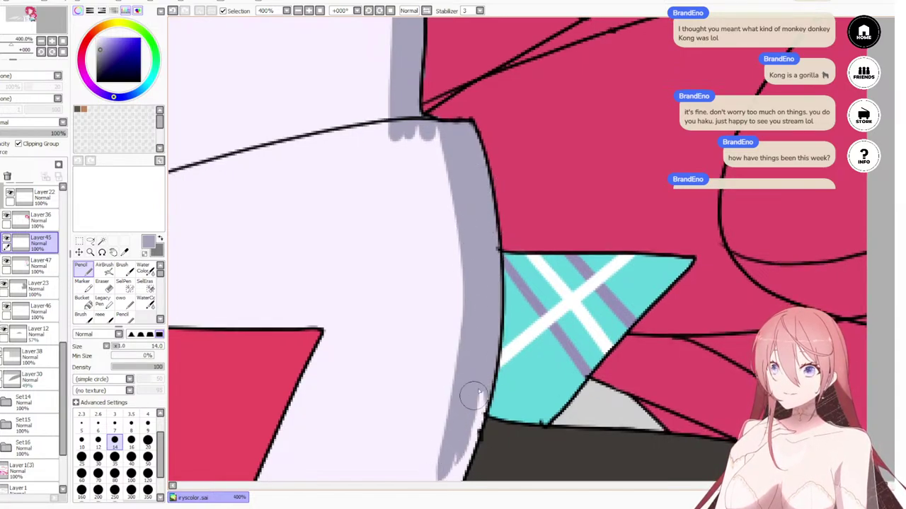
pyautogui.moveTo(484, 364); pyautogui.dragTo(467, 438)
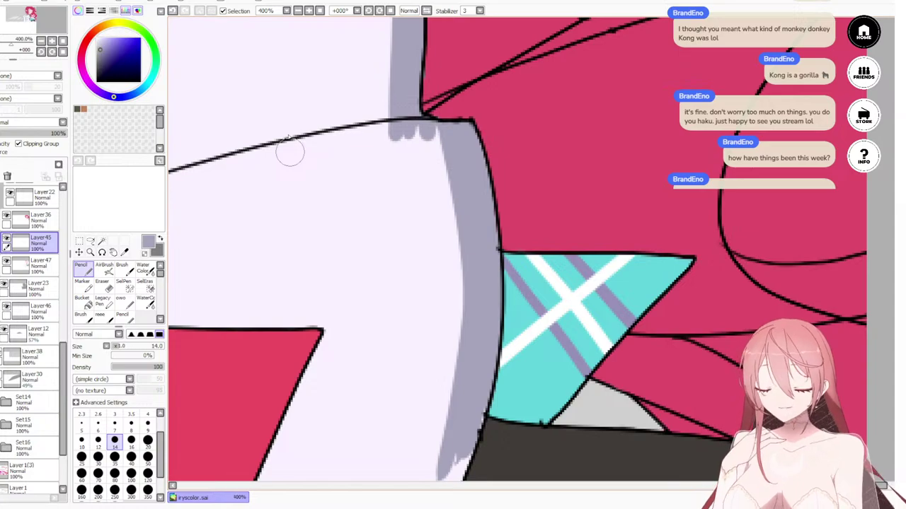
pyautogui.press('e')
pyautogui.moveTo(399, 135)
pyautogui.mouseDown()
pyautogui.moveTo(431, 136)
pyautogui.moveTo(411, 134)
pyautogui.mouseUp()
# Step: Continue the band with the Pencil along the ruffle's edge beside the black panel, tapering towards the hem line
pyautogui.scroll(-5, 443, 283)
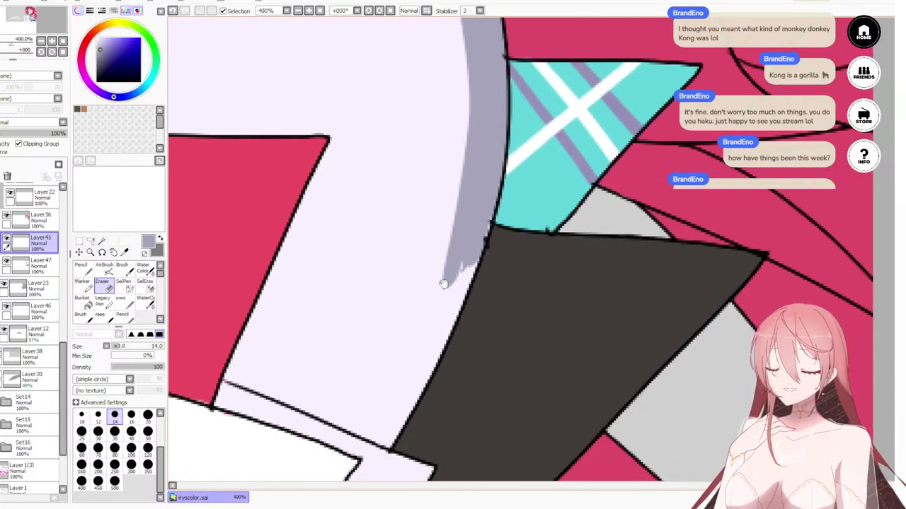
pyautogui.press('n')
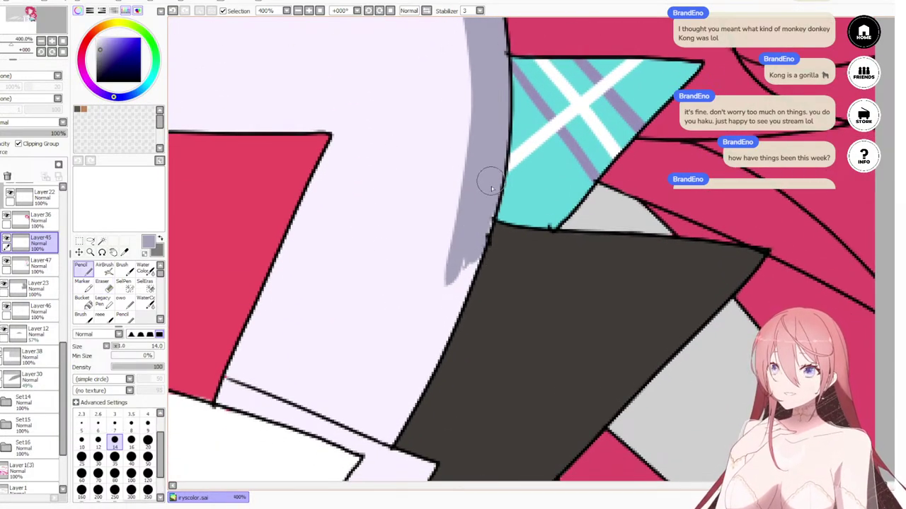
pyautogui.moveTo(491, 187)
pyautogui.mouseDown()
pyautogui.moveTo(475, 282)
pyautogui.moveTo(442, 327)
pyautogui.mouseUp()
pyautogui.moveTo(469, 222); pyautogui.dragTo(430, 357)
pyautogui.moveTo(478, 186); pyautogui.dragTo(403, 405)
pyautogui.moveTo(460, 246); pyautogui.dragTo(423, 392)
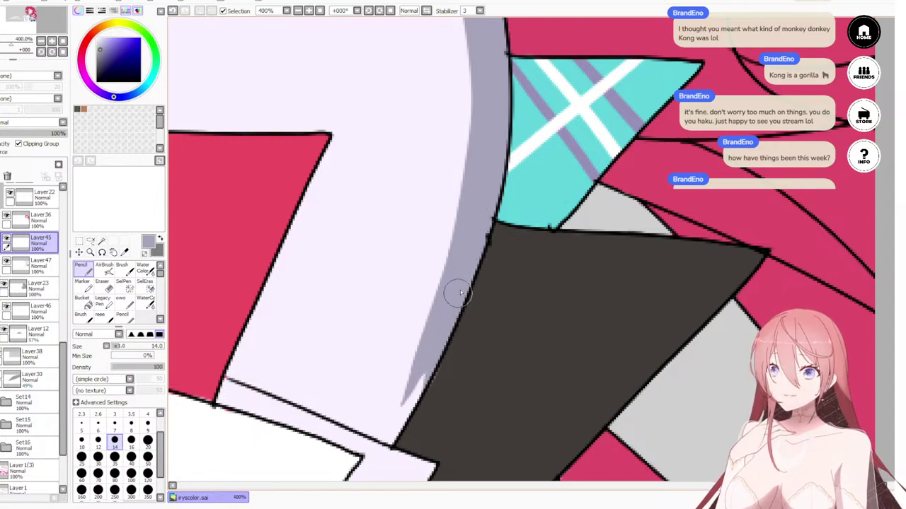
pyautogui.moveTo(464, 286); pyautogui.dragTo(413, 389)
pyautogui.moveTo(435, 282); pyautogui.dragTo(450, 234)
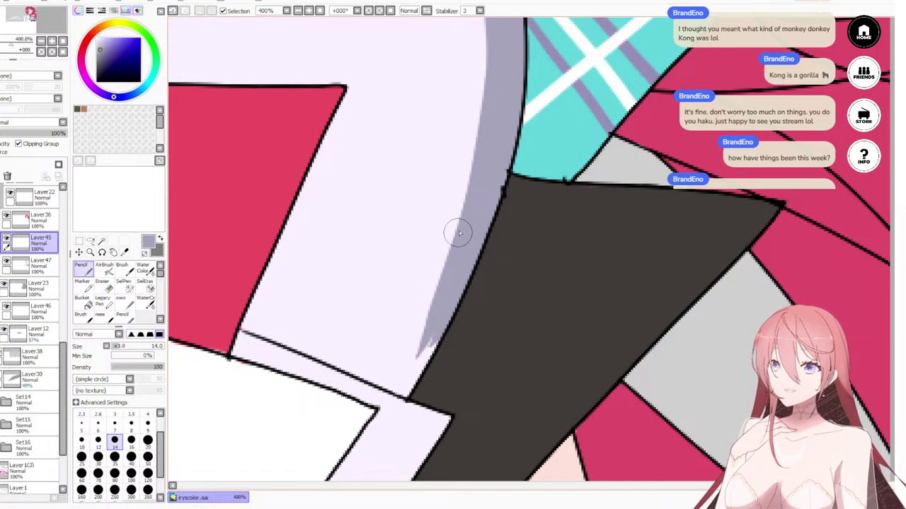
# Step: Fill the band's lower end down to the hem line at an even width
pyautogui.moveTo(458, 233); pyautogui.dragTo(404, 370)
pyautogui.moveTo(472, 201); pyautogui.dragTo(404, 370)
pyautogui.moveTo(434, 325)
pyautogui.mouseDown()
pyautogui.moveTo(401, 394)
pyautogui.moveTo(444, 320)
pyautogui.moveTo(407, 391)
pyautogui.moveTo(390, 388)
pyautogui.mouseUp()
pyautogui.moveTo(435, 304); pyautogui.dragTo(390, 385)
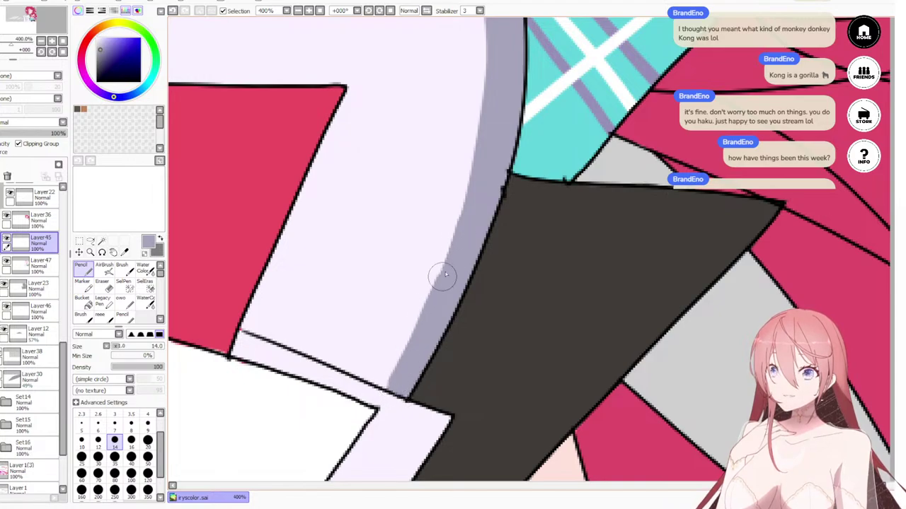
pyautogui.moveTo(451, 263); pyautogui.dragTo(393, 387)
pyautogui.moveTo(429, 323); pyautogui.dragTo(387, 385)
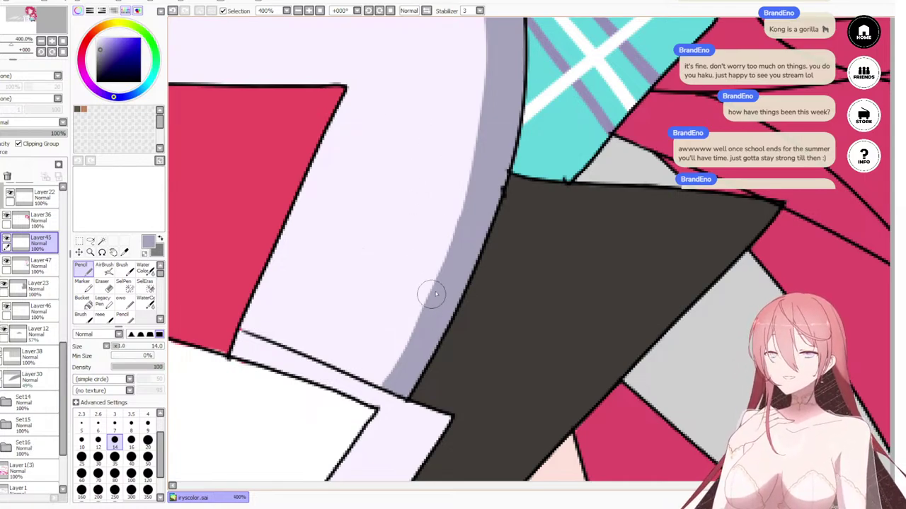
# Step: Smooth the inner edge of the band's lower stretch and erase the paint spilling past the hem line with the size 14 Eraser
pyautogui.moveTo(480, 150); pyautogui.dragTo(407, 354)
pyautogui.hotkey('ctrl', 'z')
pyautogui.moveTo(488, 131); pyautogui.dragTo(415, 334)
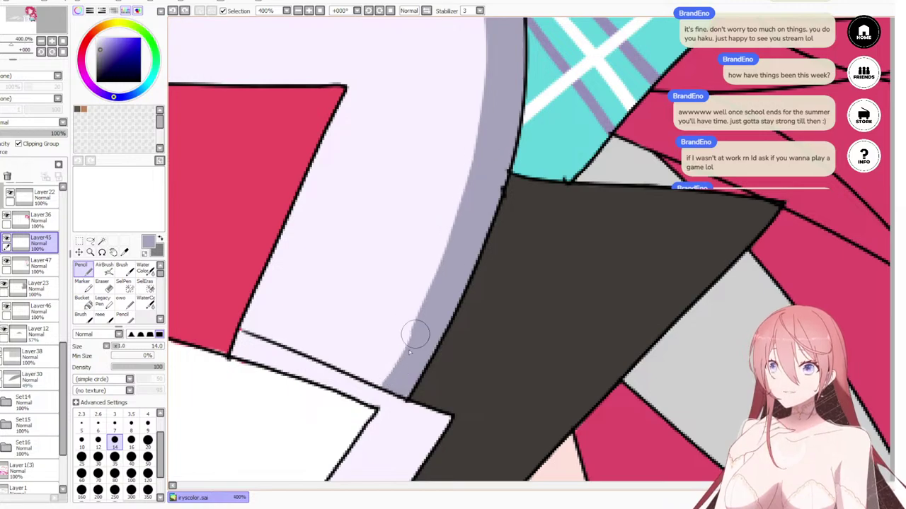
pyautogui.moveTo(481, 173); pyautogui.dragTo(390, 371)
pyautogui.moveTo(451, 249)
pyautogui.mouseDown()
pyautogui.moveTo(364, 414)
pyautogui.moveTo(339, 333)
pyautogui.moveTo(374, 364)
pyautogui.moveTo(367, 334)
pyautogui.moveTo(375, 342)
pyautogui.mouseUp()
pyautogui.press('space')
pyautogui.press('e')
pyautogui.press('space')
pyautogui.moveTo(401, 368)
pyautogui.mouseDown()
pyautogui.moveTo(461, 201)
pyautogui.moveTo(471, 283)
pyautogui.mouseUp()
pyautogui.scroll(-5, 447, 238)
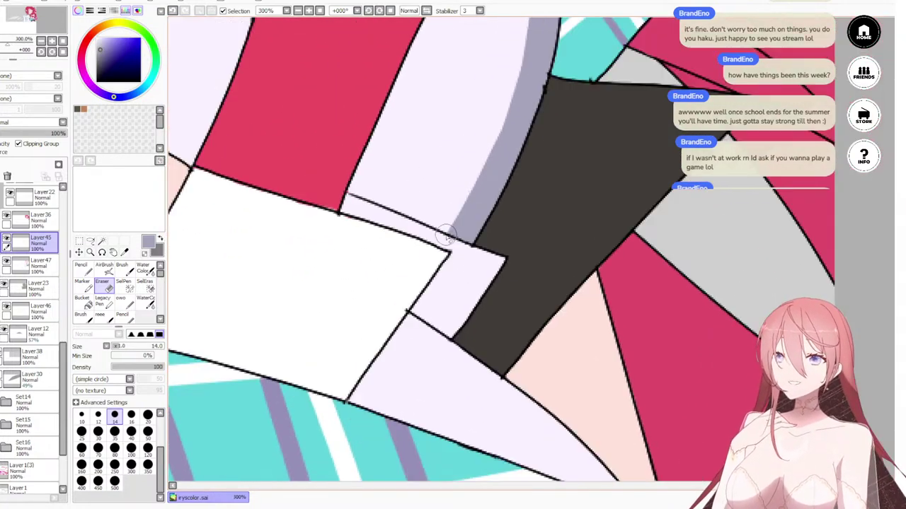
# Step: Paint the inner edge of a matching blue-grey band in the small fold below the hem line with the size 14 Pencil
pyautogui.scroll(6, 456, 256)
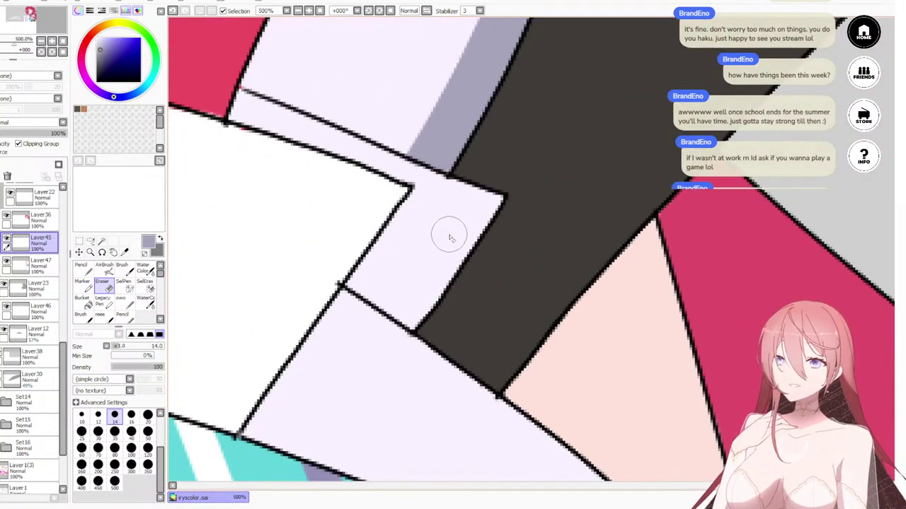
pyautogui.press('n')
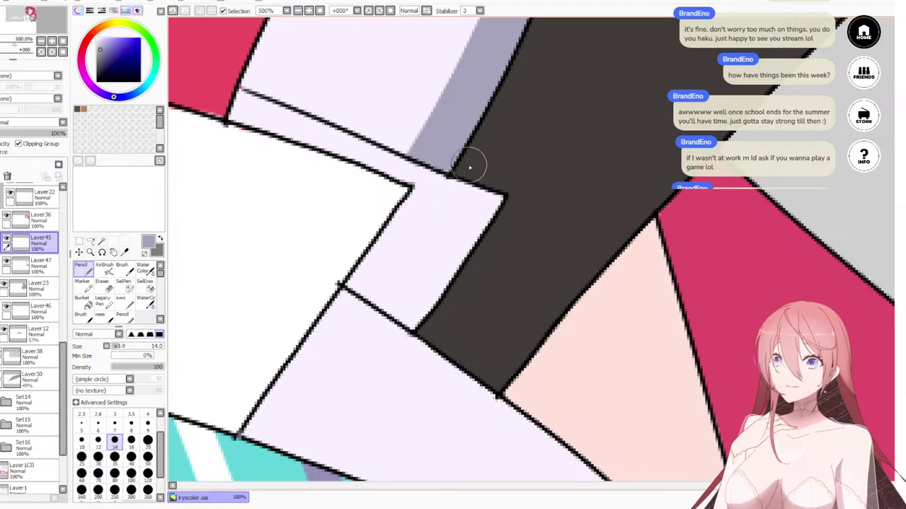
pyautogui.scroll(-7, 469, 167)
pyautogui.scroll(-1, 460, 234)
pyautogui.scroll(8, 452, 226)
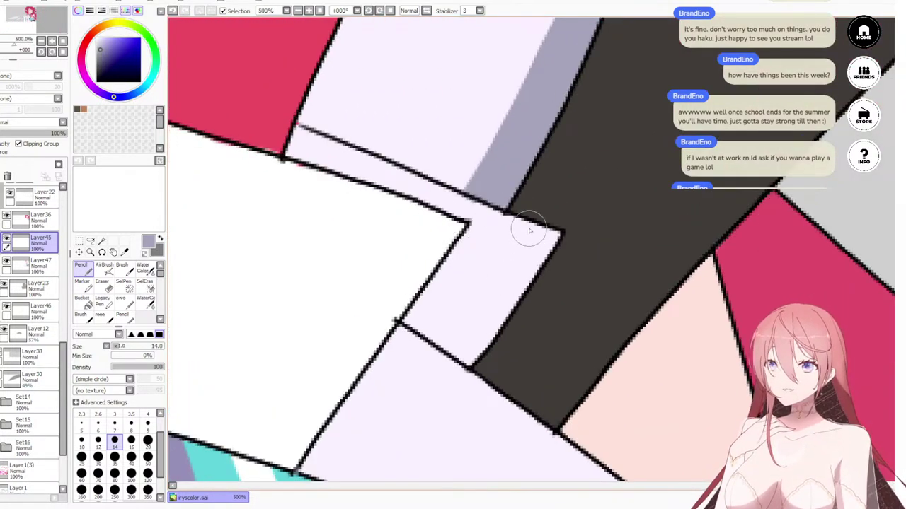
pyautogui.moveTo(529, 228); pyautogui.dragTo(490, 303)
pyautogui.moveTo(530, 229); pyautogui.dragTo(485, 303)
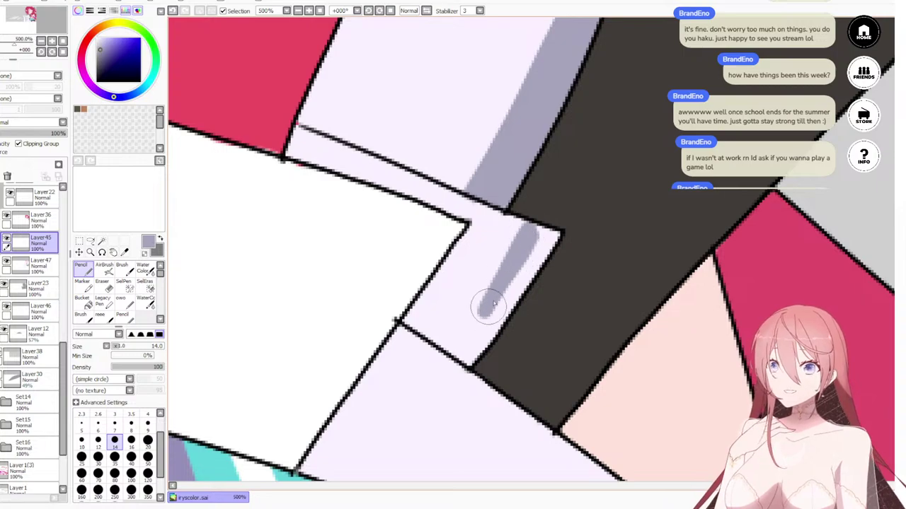
pyautogui.moveTo(521, 239)
pyautogui.mouseDown()
pyautogui.moveTo(456, 341)
pyautogui.moveTo(460, 333)
pyautogui.mouseUp()
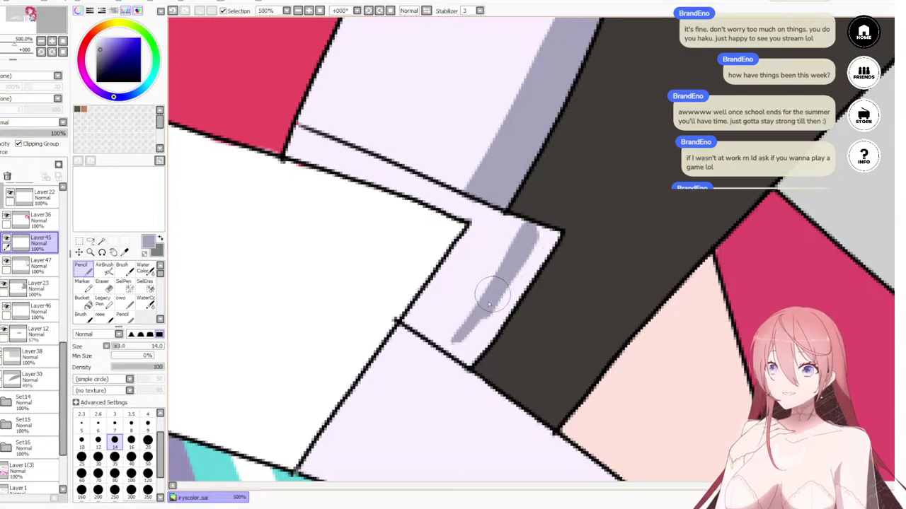
# Step: Widen the small fold's band out to the black panel, filling its upper corner and lower end against the line art
pyautogui.moveTo(492, 295)
pyautogui.mouseDown()
pyautogui.moveTo(452, 350)
pyautogui.moveTo(468, 352)
pyautogui.mouseUp()
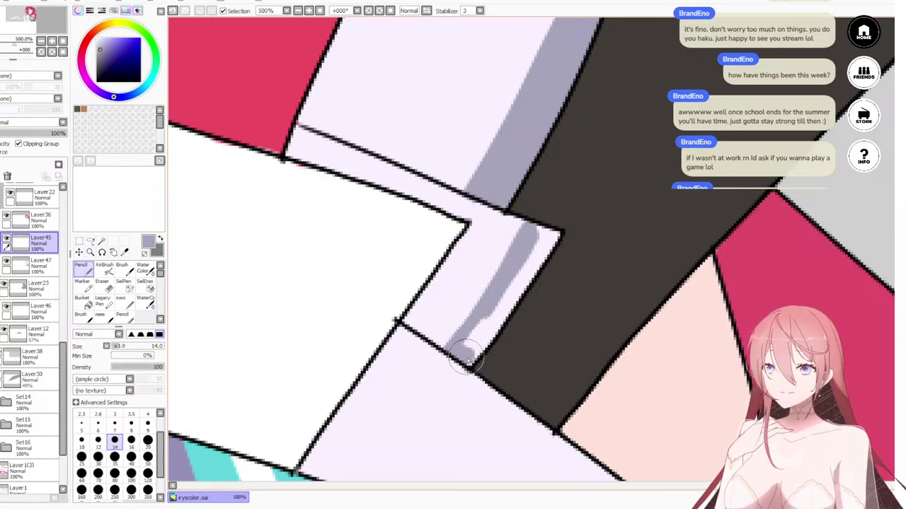
pyautogui.moveTo(495, 305)
pyautogui.mouseDown()
pyautogui.moveTo(464, 348)
pyautogui.moveTo(469, 360)
pyautogui.mouseUp()
pyautogui.moveTo(515, 278); pyautogui.dragTo(483, 332)
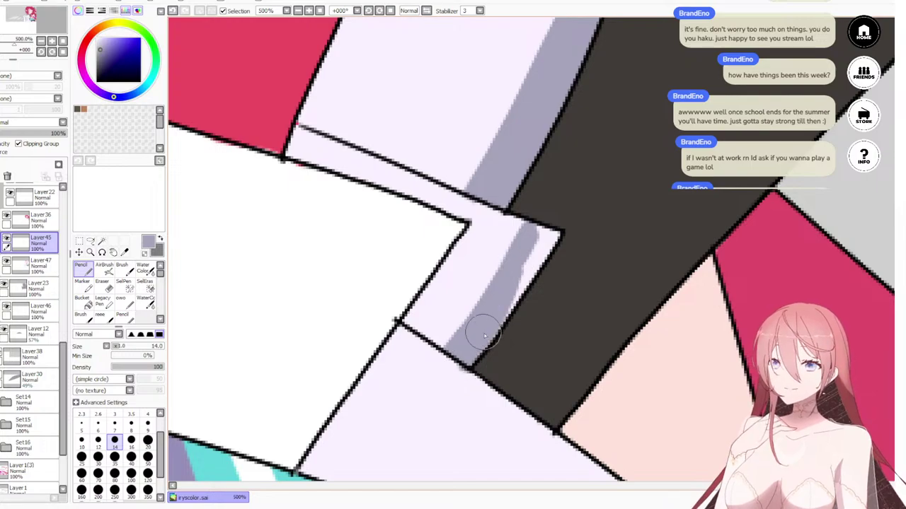
pyautogui.moveTo(539, 242)
pyautogui.mouseDown()
pyautogui.moveTo(535, 233)
pyautogui.moveTo(556, 236)
pyautogui.moveTo(536, 253)
pyautogui.moveTo(549, 243)
pyautogui.moveTo(542, 232)
pyautogui.moveTo(491, 283)
pyautogui.moveTo(539, 272)
pyautogui.mouseUp()
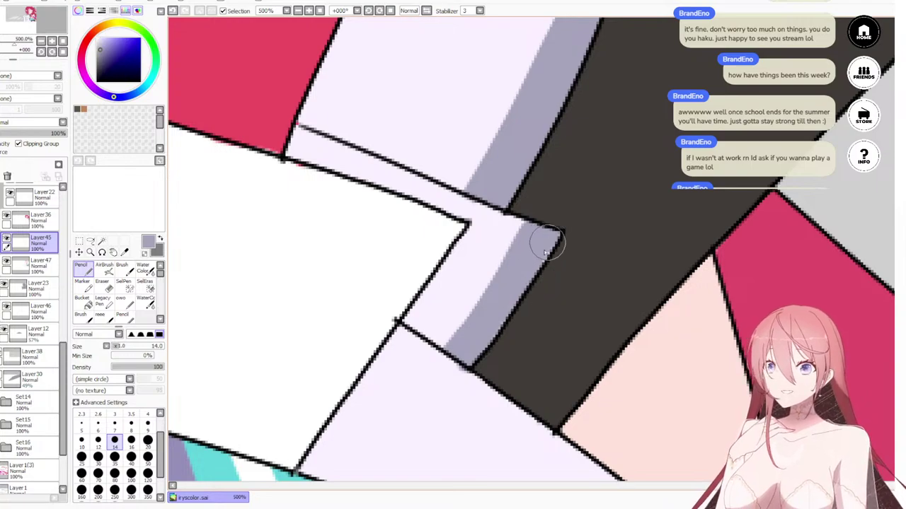
pyautogui.moveTo(476, 333)
pyautogui.mouseDown()
pyautogui.moveTo(552, 237)
pyautogui.moveTo(459, 370)
pyautogui.moveTo(469, 361)
pyautogui.mouseUp()
pyautogui.press('e')
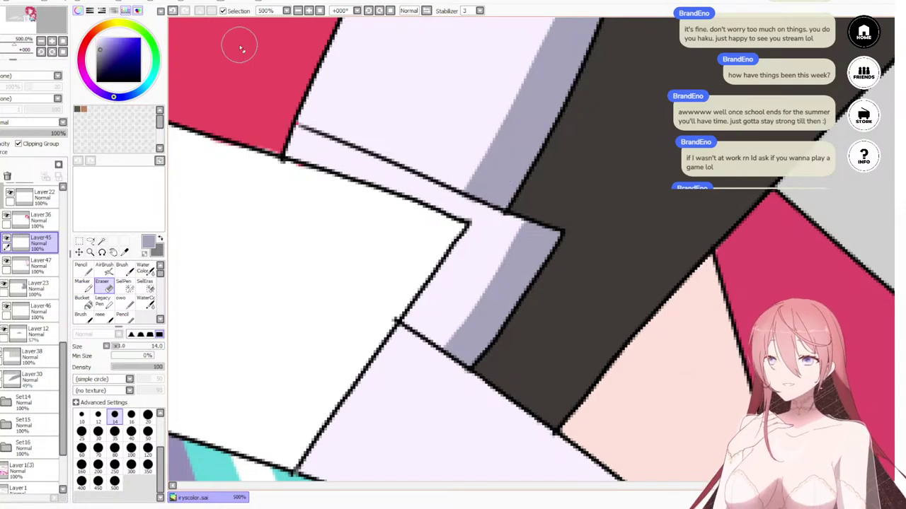
# Step: Check Layer47 by toggling its visibility, and move Layer45 directly below it in the layer stack
pyautogui.scroll(-7, 251, 266)
pyautogui.moveTo(324, 239); pyautogui.dragTo(510, 237)
pyautogui.moveTo(290, 294); pyautogui.dragTo(380, 317)
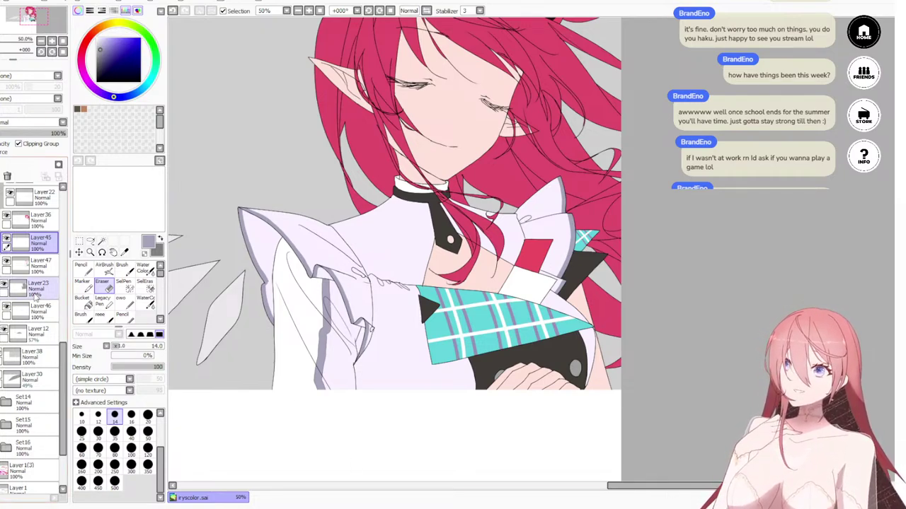
pyautogui.click(7, 262)
pyautogui.click(7, 261)
pyautogui.moveTo(39, 242); pyautogui.dragTo(51, 275)
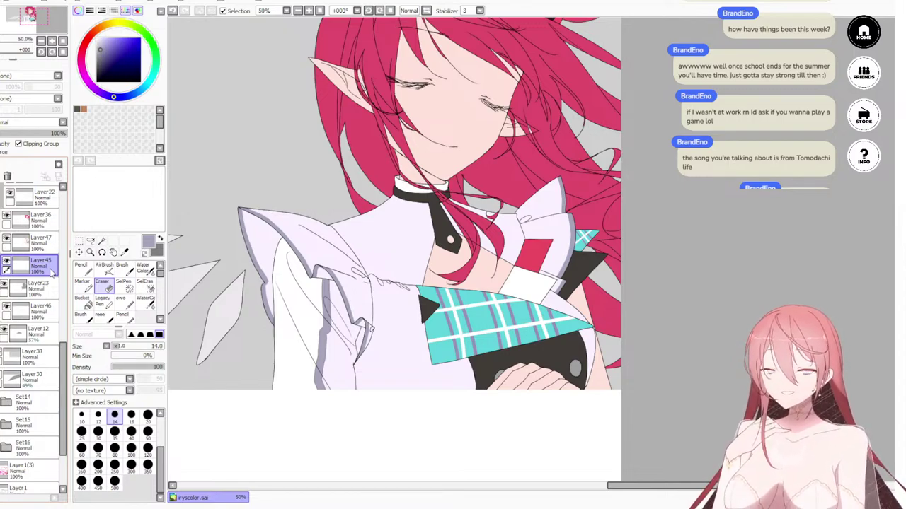
pyautogui.click(43, 266)
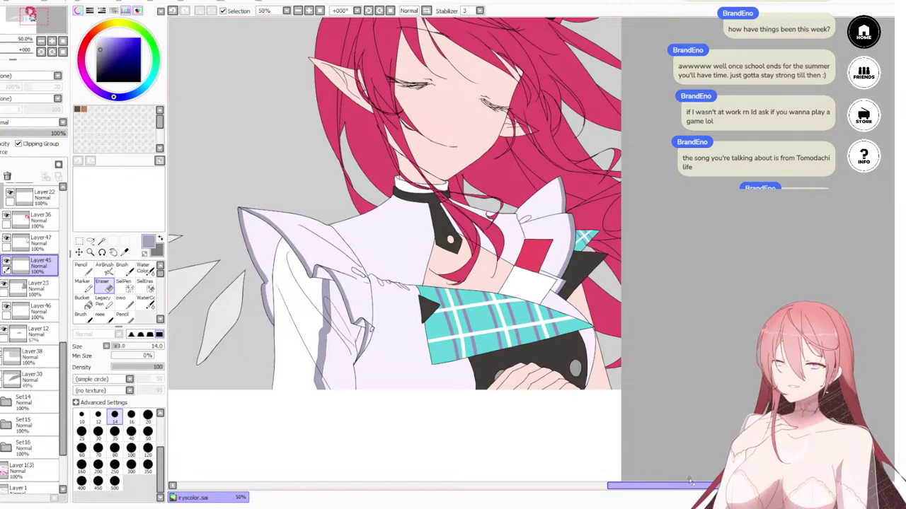
# Step: Recolour the two round buttons on the black panel below the plaid band blue-grey with the size 40 Pencil
pyautogui.scroll(5, 386, 338)
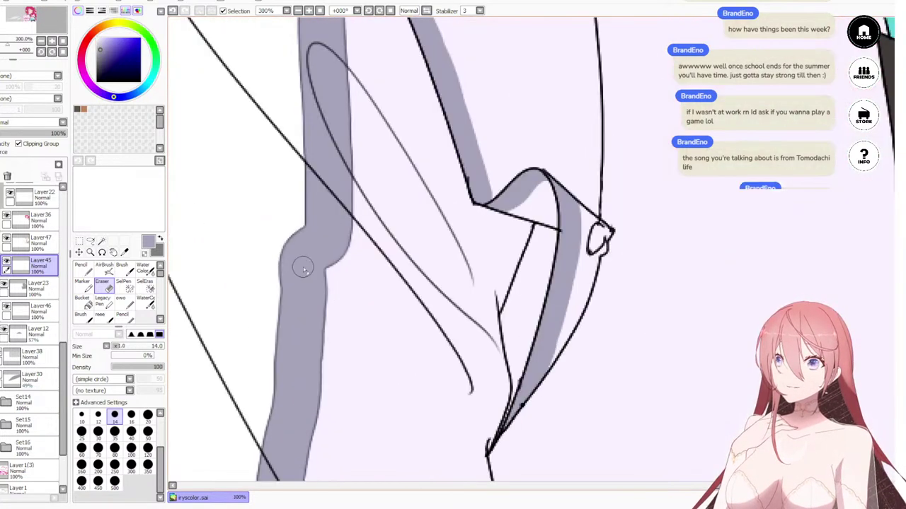
pyautogui.scroll(-6, 303, 267)
pyautogui.scroll(3, 521, 365)
pyautogui.moveTo(290, 227); pyautogui.dragTo(363, 306)
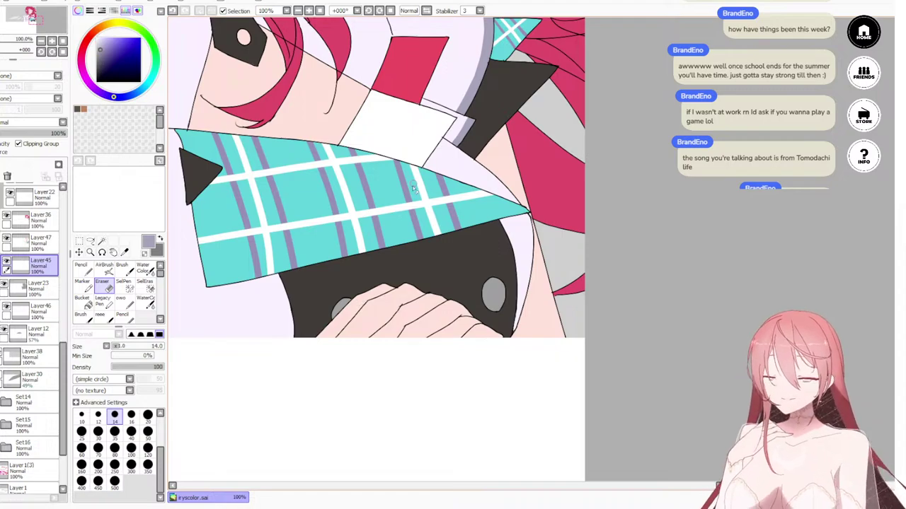
pyautogui.press('n')
pyautogui.press(']')
pyautogui.press(']')
pyautogui.press(']')
pyautogui.press(']')
pyautogui.press(']')
pyautogui.press(']')
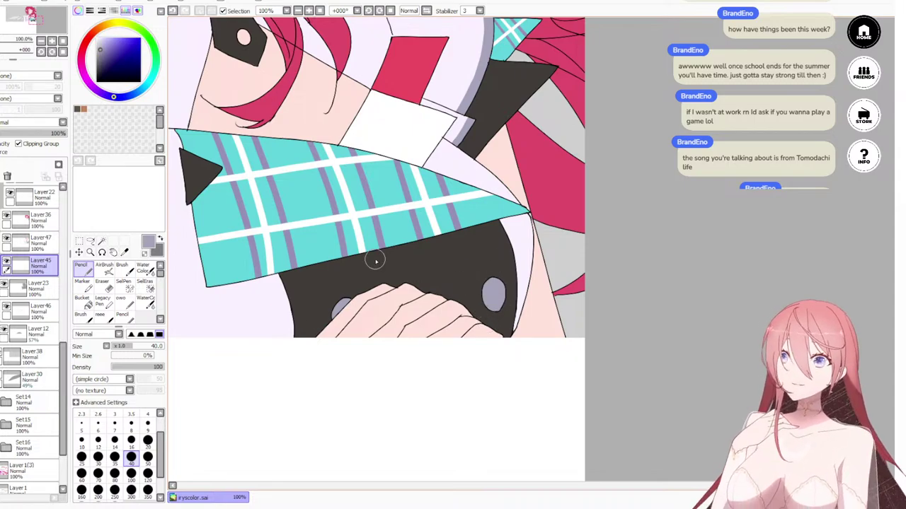
pyautogui.scroll(-4, 375, 261)
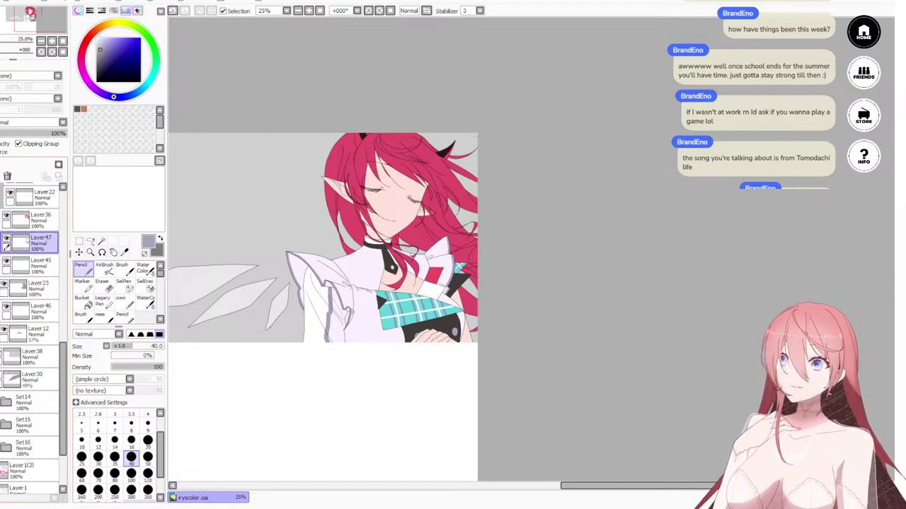
# Step: Merge Layer47 down into Layer45 and add a new layer above Layer36, clipped to the layer group
pyautogui.hotkey('ctrl', 'e')
pyautogui.click(40, 220)
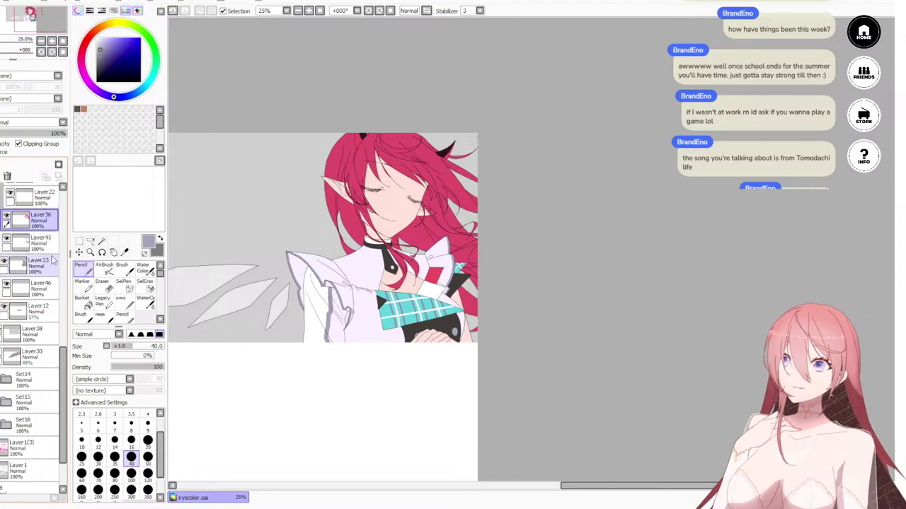
pyautogui.hotkey('ctrl', 'z')
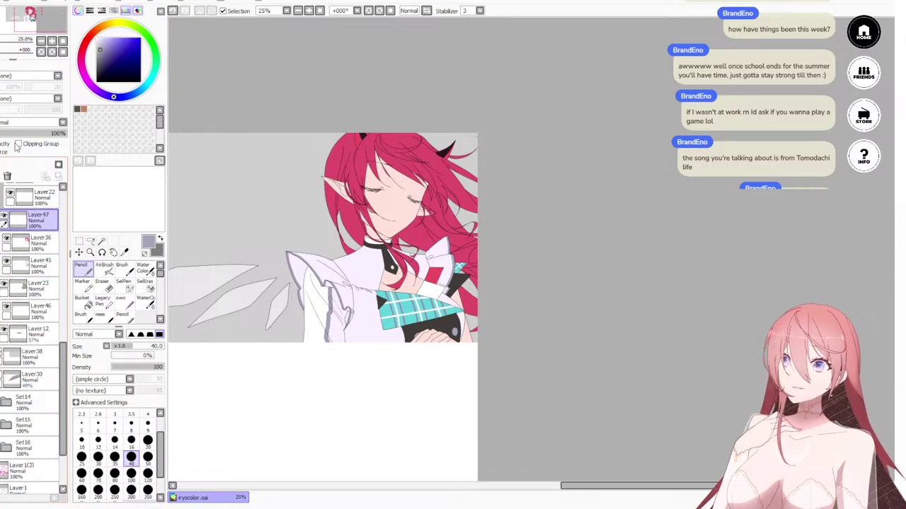
pyautogui.click(30, 147)
pyautogui.scroll(2, 372, 347)
pyautogui.scroll(-4, 373, 311)
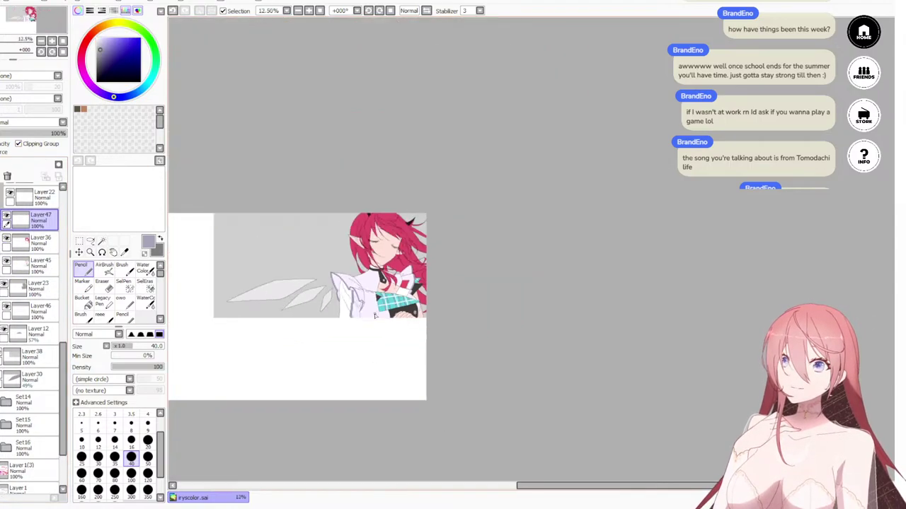
# Step: Pick the hair's crimson, lighten it to pink, and paint most of the oval gem on the collar's black tie with the size 16 Pencil
pyautogui.moveTo(353, 307); pyautogui.dragTo(519, 354)
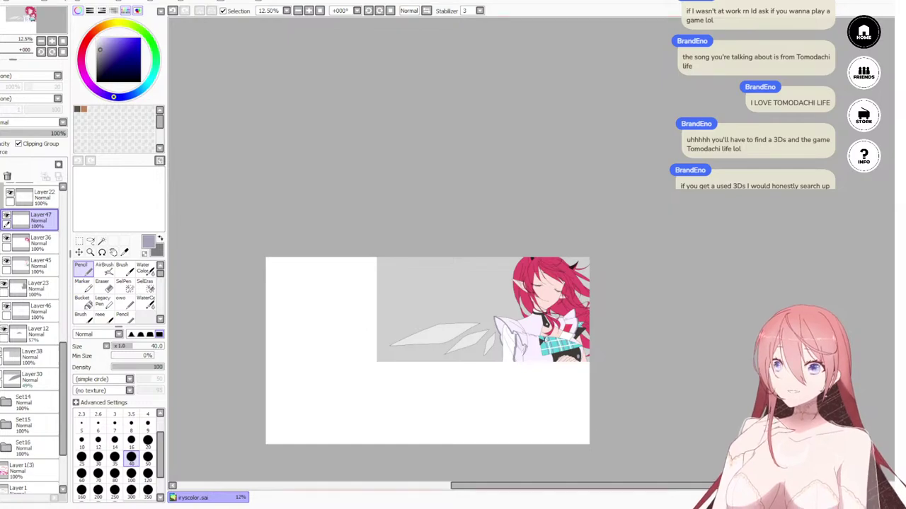
pyautogui.scroll(7, 547, 340)
pyautogui.keyDown('alt'); pyautogui.click(624, 248); pyautogui.keyUp('alt')
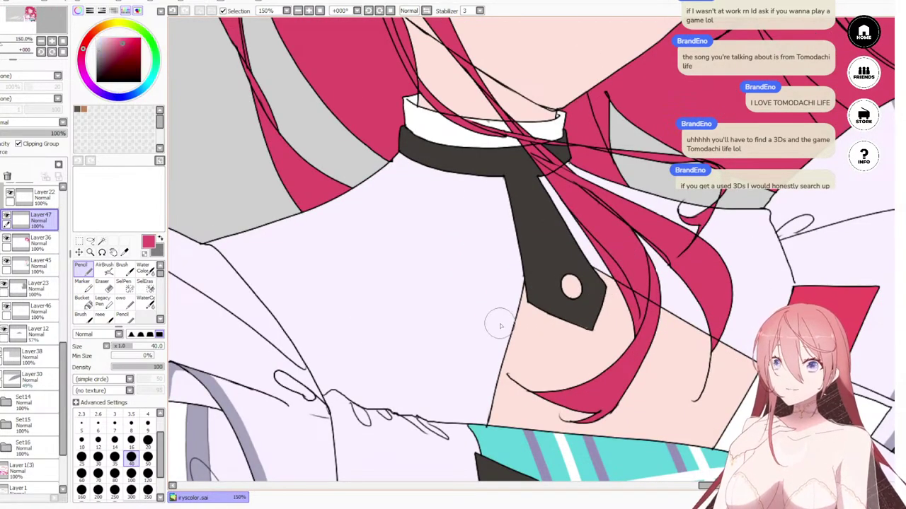
pyautogui.scroll(2, 570, 299)
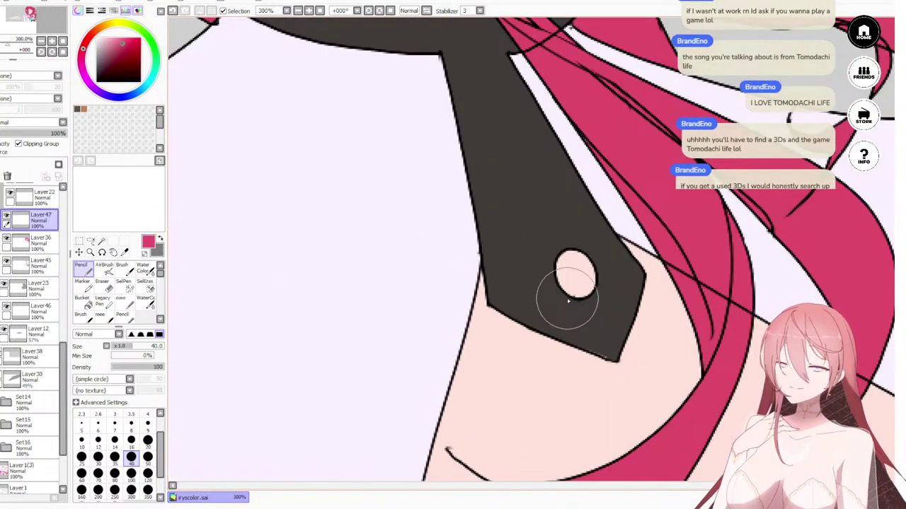
pyautogui.moveTo(116, 44); pyautogui.dragTo(111, 39)
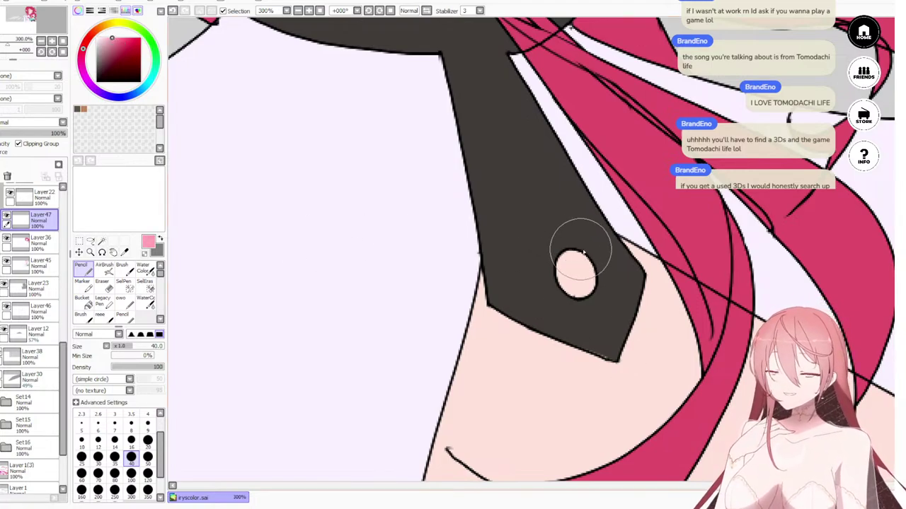
pyautogui.press('[')
pyautogui.press('[')
pyautogui.press('[')
pyautogui.press('[')
pyautogui.moveTo(575, 254)
pyautogui.mouseDown()
pyautogui.moveTo(579, 278)
pyautogui.moveTo(569, 270)
pyautogui.mouseUp()
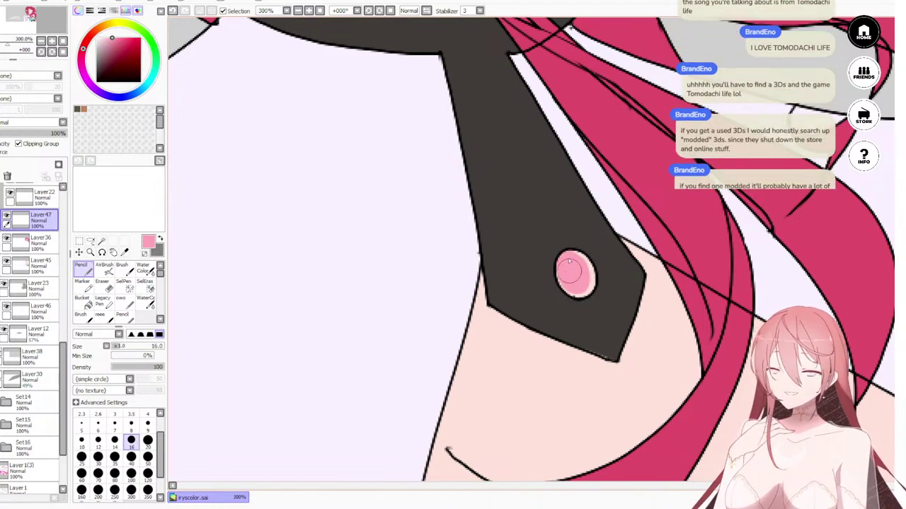
# Step: Fill the gem's remaining pale rim out to the line art in pink with the size 12 Pencil
pyautogui.scroll(2, 570, 262)
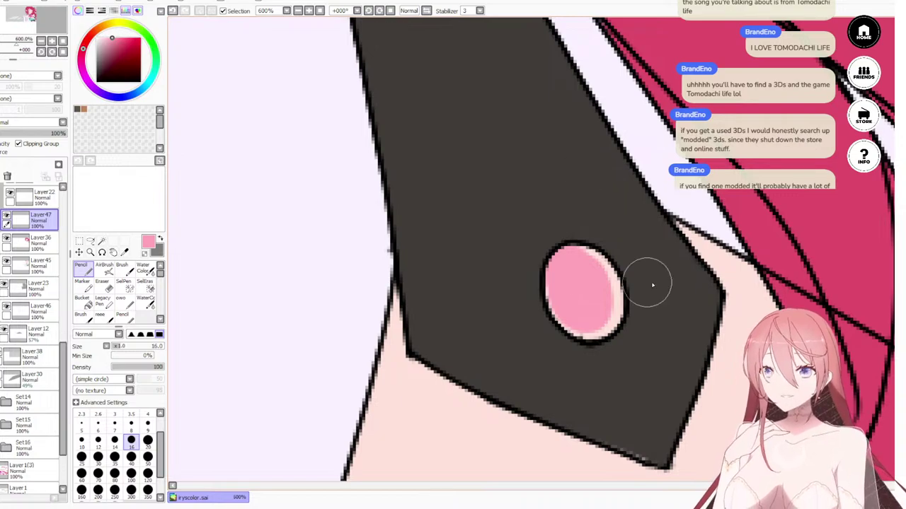
pyautogui.press('[')
pyautogui.press('[')
pyautogui.moveTo(555, 297)
pyautogui.mouseDown()
pyautogui.moveTo(567, 325)
pyautogui.moveTo(558, 306)
pyautogui.moveTo(594, 336)
pyautogui.moveTo(611, 313)
pyautogui.moveTo(600, 327)
pyautogui.moveTo(607, 297)
pyautogui.moveTo(572, 268)
pyautogui.moveTo(589, 262)
pyautogui.moveTo(575, 257)
pyautogui.moveTo(601, 266)
pyautogui.moveTo(604, 278)
pyautogui.moveTo(592, 261)
pyautogui.moveTo(612, 290)
pyautogui.moveTo(591, 260)
pyautogui.moveTo(611, 280)
pyautogui.moveTo(595, 268)
pyautogui.moveTo(615, 305)
pyautogui.moveTo(611, 324)
pyautogui.mouseUp()
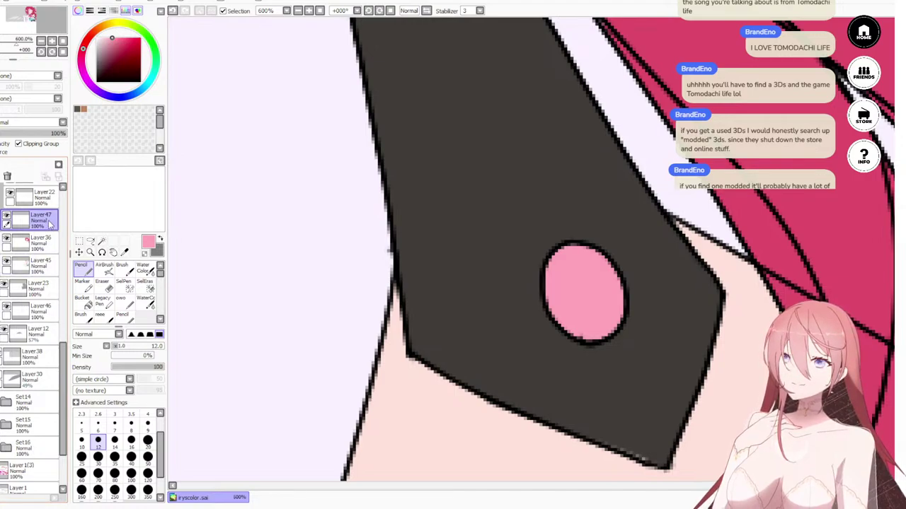
# Step: Move Layer47 below Layer36, merge it into Layer45 and check its visibility, and add a new clipped layer above Layer36
pyautogui.moveTo(48, 222); pyautogui.dragTo(60, 249)
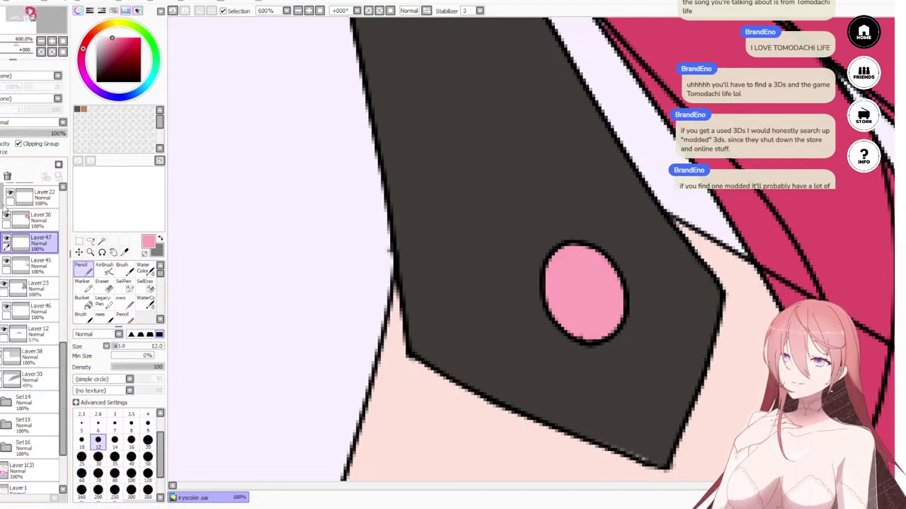
pyautogui.hotkey('ctrl', 'e')
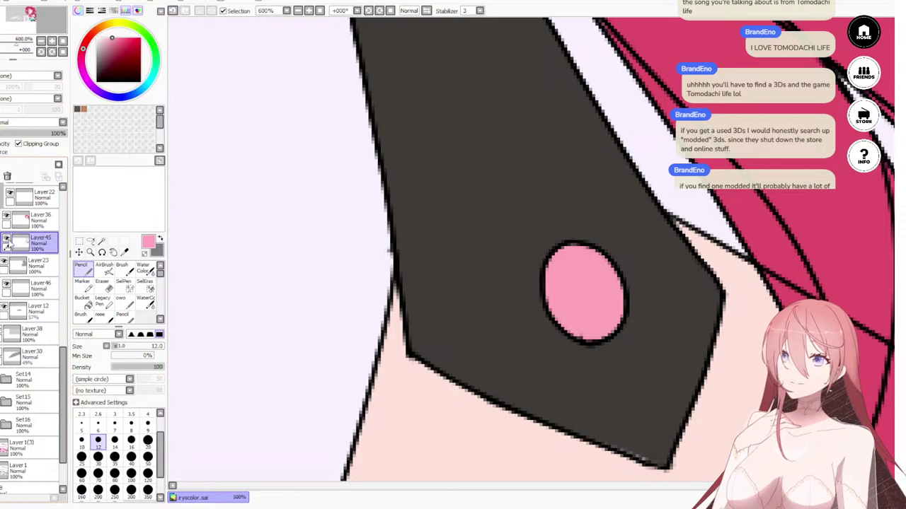
pyautogui.click(6, 239)
pyautogui.click(7, 240)
pyautogui.hotkey('ctrl', 'z')
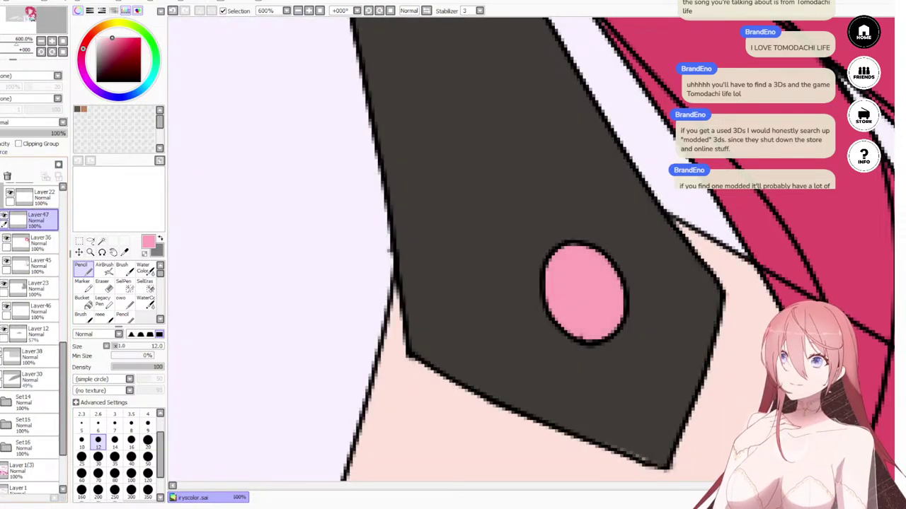
pyautogui.hotkey('ctrl', 'z')
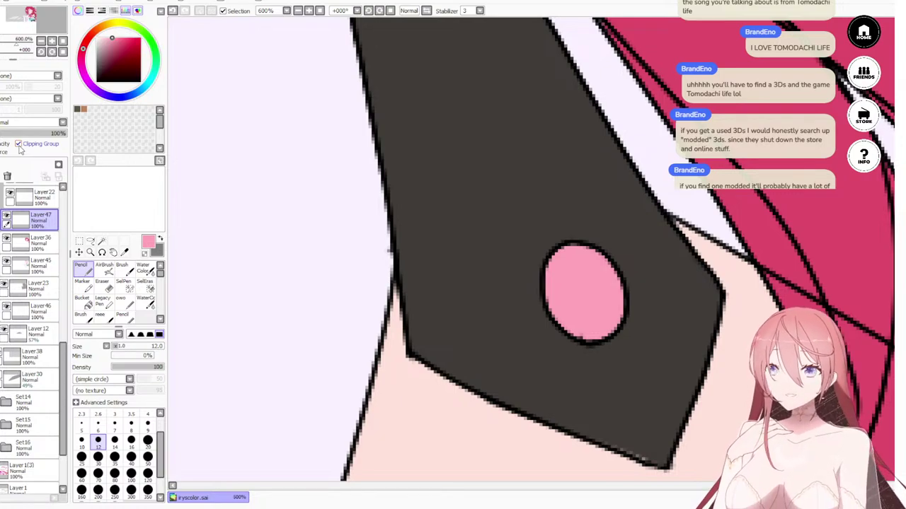
# Step: Examine the flat colours of the whole character, comparing the hair, tie gem, clothing and crystal wings
pyautogui.scroll(1, 602, 270)
pyautogui.scroll(-4, 566, 262)
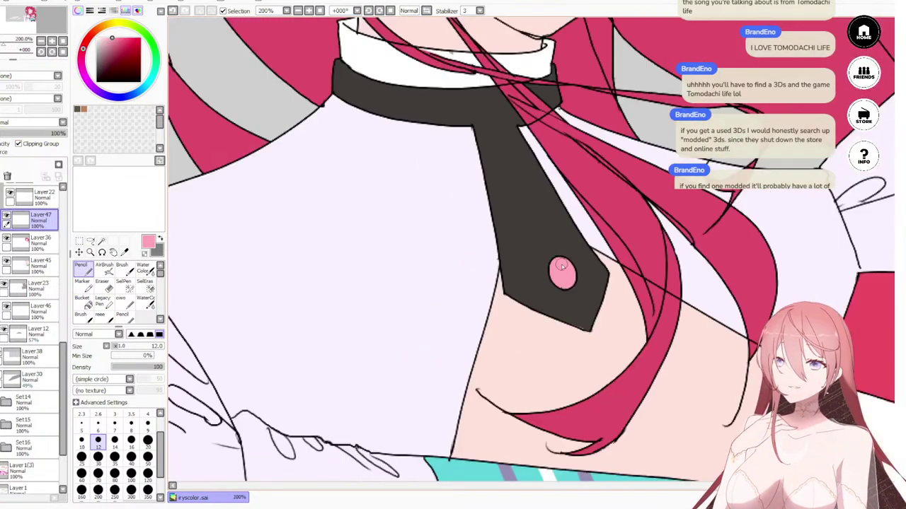
pyautogui.scroll(-5, 561, 266)
pyautogui.scroll(3, 568, 161)
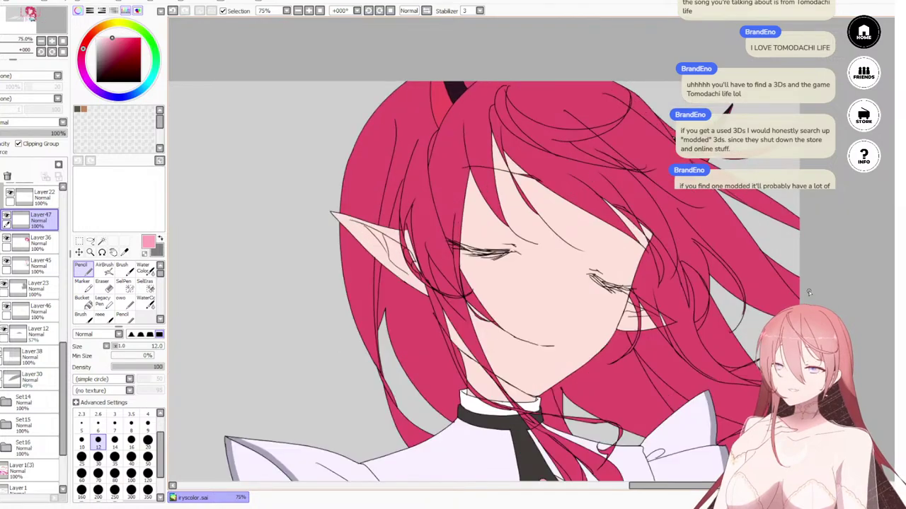
pyautogui.scroll(-3, 653, 295)
pyautogui.scroll(2, 652, 296)
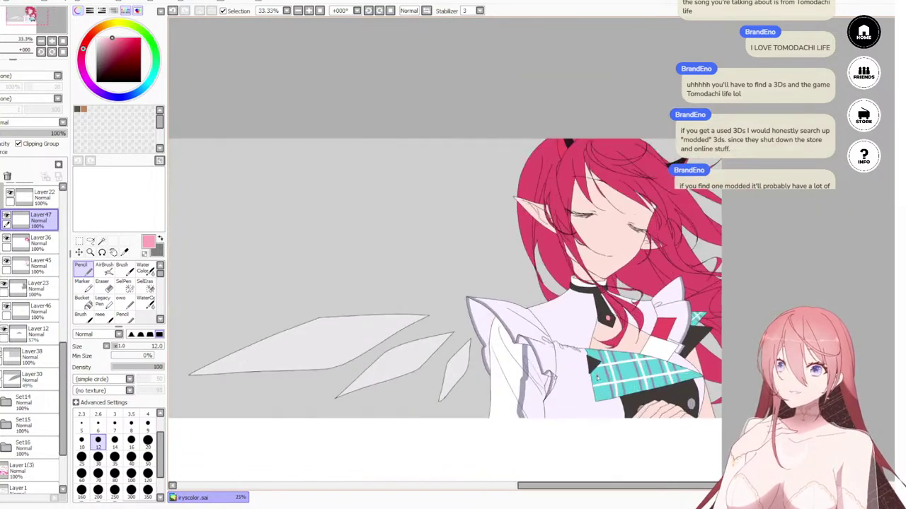
pyautogui.moveTo(703, 274); pyautogui.dragTo(659, 363)
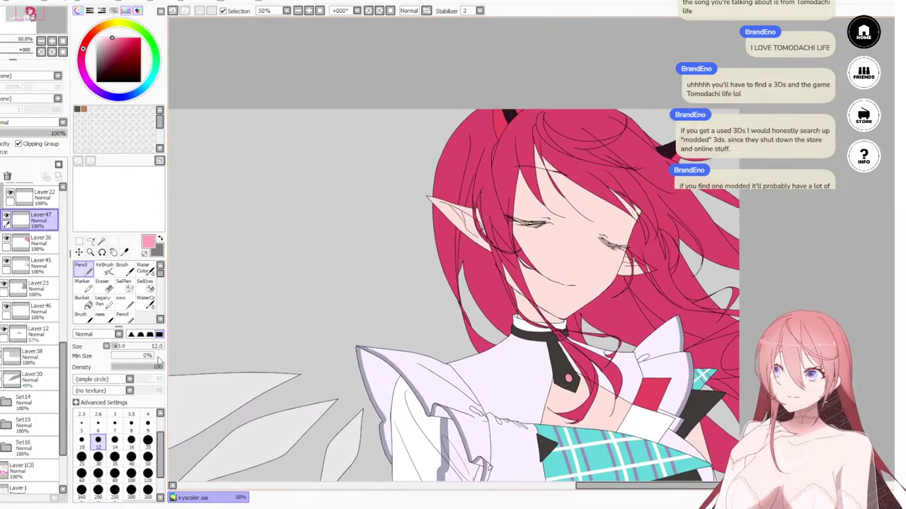
pyautogui.scroll(2, 335, 330)
pyautogui.scroll(-6, 339, 331)
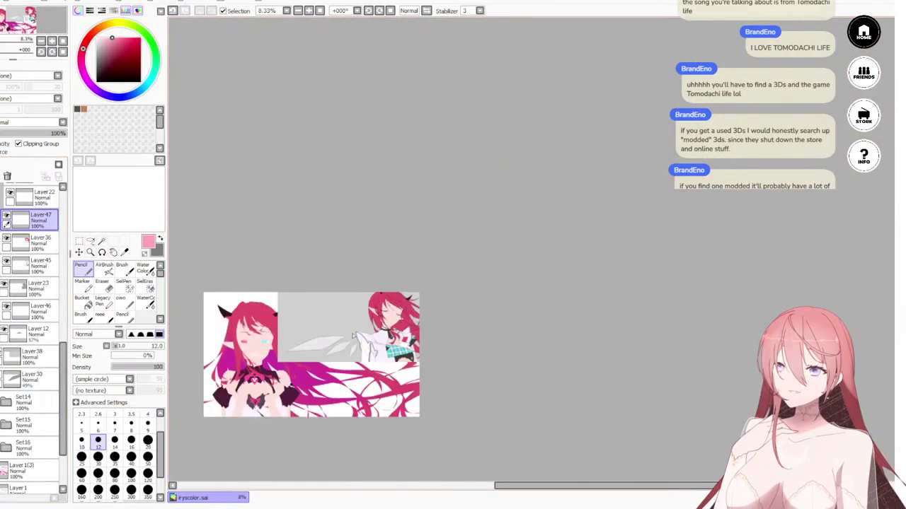
# Step: Sample the magenta from the inner hair beside the face of the reference character
pyautogui.scroll(6, 357, 332)
pyautogui.scroll(-4, 357, 333)
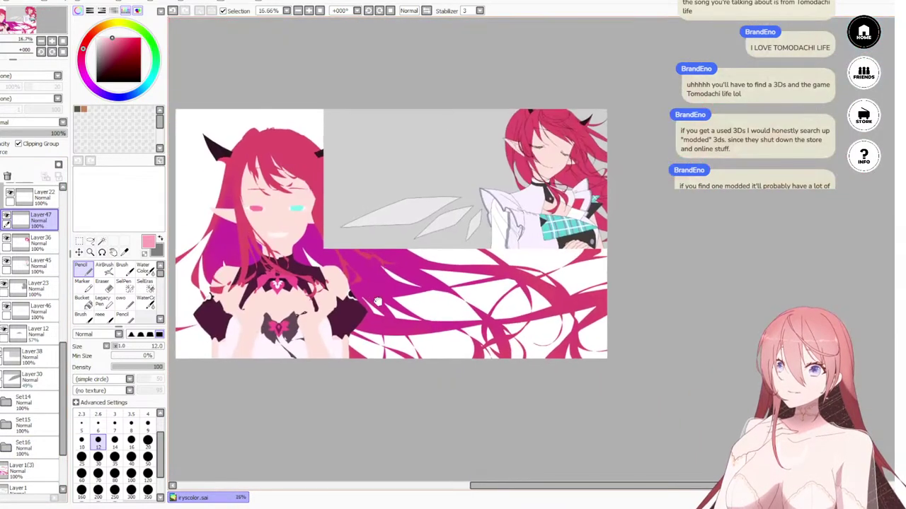
pyautogui.scroll(6, 261, 262)
pyautogui.scroll(1, 254, 251)
pyautogui.scroll(-2, 233, 136)
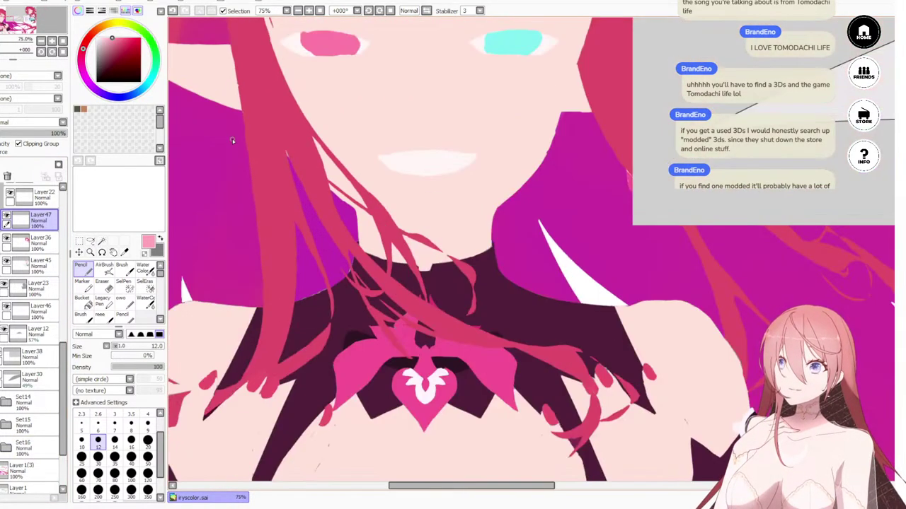
pyautogui.moveTo(235, 137); pyautogui.dragTo(303, 199)
pyautogui.scroll(2, 310, 197)
pyautogui.keyDown('alt'); pyautogui.click(252, 220); pyautogui.keyUp('alt')
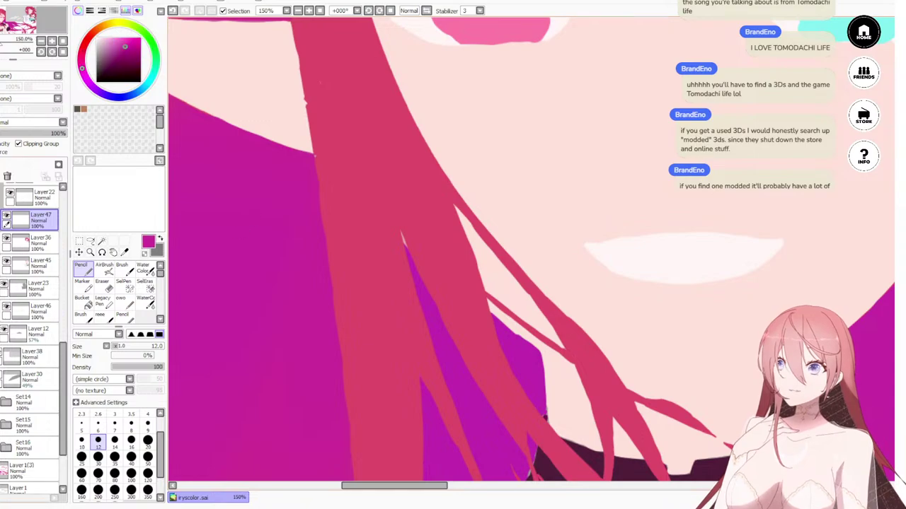
# Step: Paint soft magenta over the hair behind the larger pointed ear and down to the collar with the size 160 Water Color brush
pyautogui.scroll(-8, 370, 263)
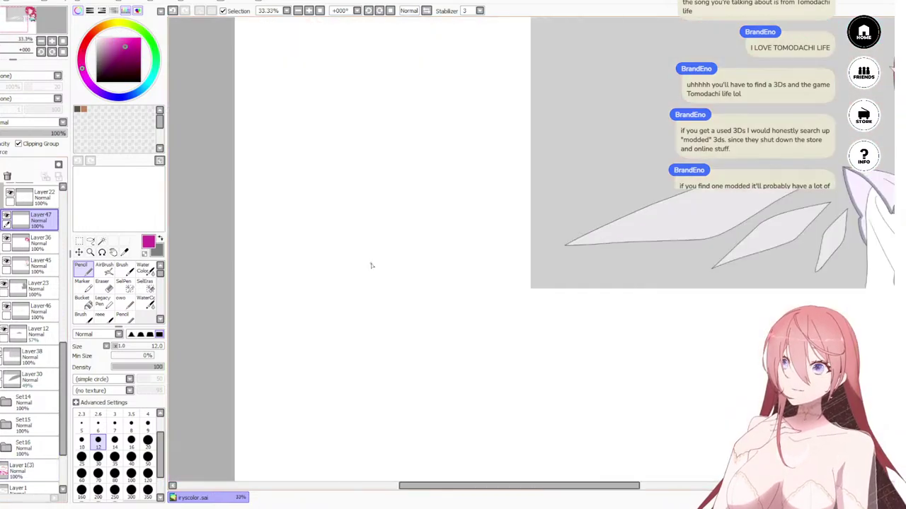
pyautogui.scroll(-1, 61, 242)
pyautogui.scroll(8, 525, 261)
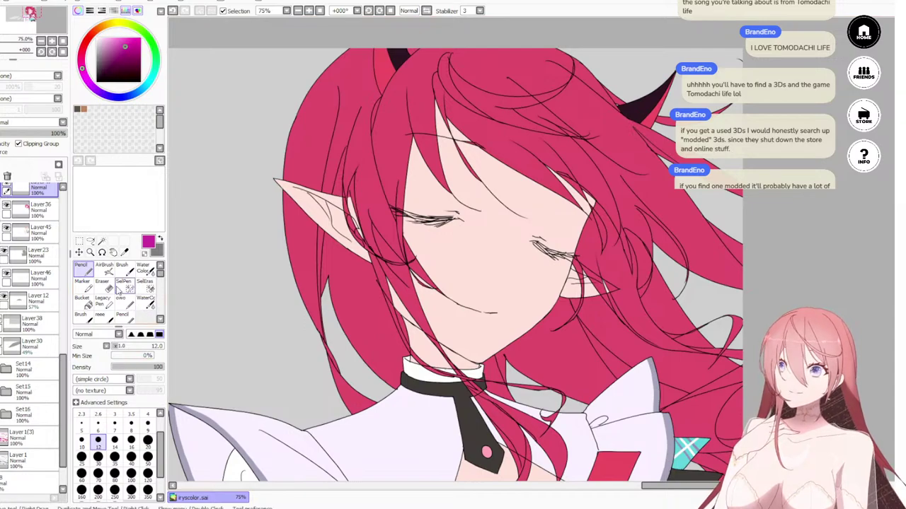
pyautogui.click(143, 269)
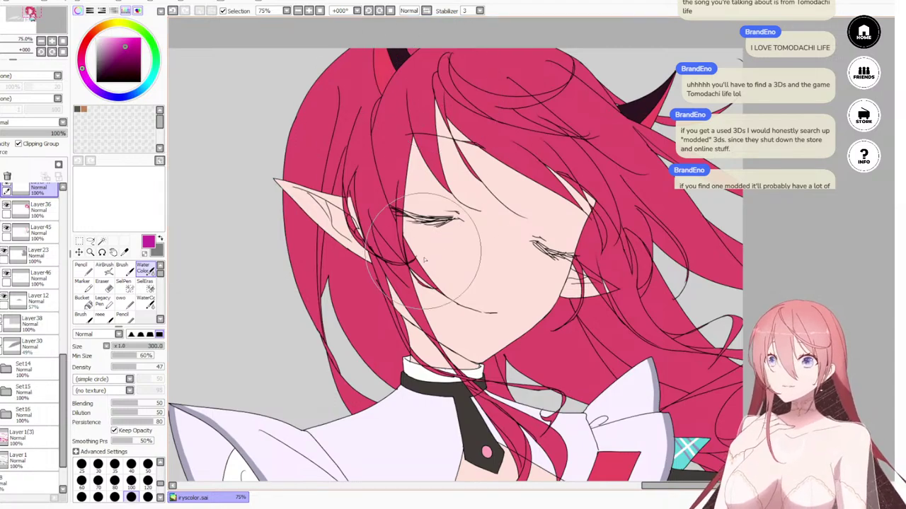
pyautogui.moveTo(407, 266)
pyautogui.mouseDown()
pyautogui.moveTo(414, 303)
pyautogui.moveTo(394, 272)
pyautogui.moveTo(355, 265)
pyautogui.moveTo(352, 307)
pyautogui.moveTo(407, 425)
pyautogui.mouseUp()
pyautogui.hotkey('ctrl', 'z')
pyautogui.press('[')
pyautogui.press('[')
pyautogui.press('[')
pyautogui.moveTo(345, 174)
pyautogui.mouseDown()
pyautogui.moveTo(337, 163)
pyautogui.moveTo(339, 180)
pyautogui.mouseUp()
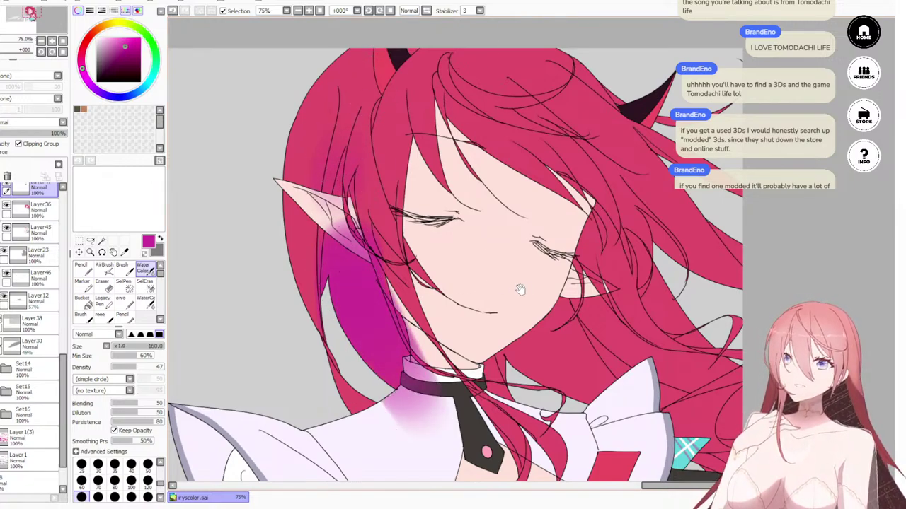
# Step: Brush magenta over the long hair beside the smaller ear, behind the neck and down past the ruffled shoulder
pyautogui.moveTo(520, 290); pyautogui.dragTo(475, 271)
pyautogui.moveTo(475, 353)
pyautogui.mouseDown()
pyautogui.moveTo(446, 367)
pyautogui.moveTo(512, 385)
pyautogui.moveTo(496, 362)
pyautogui.moveTo(504, 343)
pyautogui.moveTo(542, 364)
pyautogui.moveTo(534, 305)
pyautogui.moveTo(602, 334)
pyautogui.moveTo(588, 315)
pyautogui.moveTo(598, 314)
pyautogui.moveTo(593, 297)
pyautogui.moveTo(559, 247)
pyautogui.moveTo(605, 295)
pyautogui.moveTo(550, 205)
pyautogui.moveTo(645, 332)
pyautogui.moveTo(612, 286)
pyautogui.moveTo(595, 332)
pyautogui.moveTo(619, 390)
pyautogui.mouseUp()
pyautogui.moveTo(664, 335); pyautogui.dragTo(598, 213)
pyautogui.moveTo(633, 281)
pyautogui.mouseDown()
pyautogui.moveTo(673, 370)
pyautogui.moveTo(609, 319)
pyautogui.moveTo(654, 424)
pyautogui.moveTo(586, 391)
pyautogui.moveTo(609, 474)
pyautogui.mouseUp()
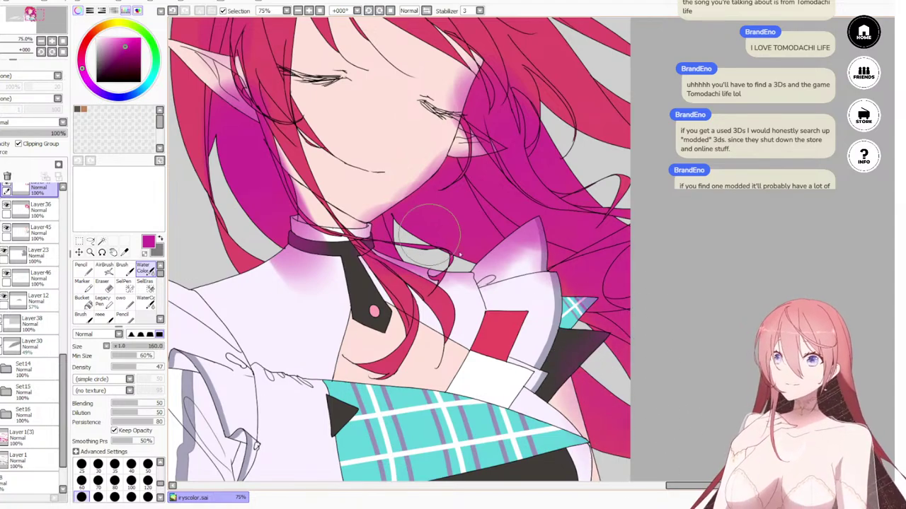
pyautogui.moveTo(380, 154); pyautogui.dragTo(511, 300)
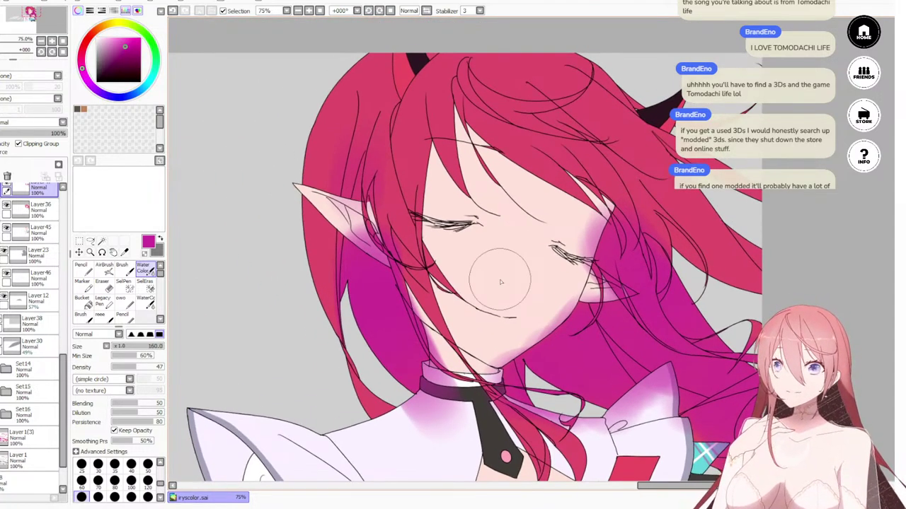
# Step: Erase the magenta spill from the skin of the larger pointed ear with the Eraser at size 40
pyautogui.scroll(4, 325, 223)
pyautogui.press('e')
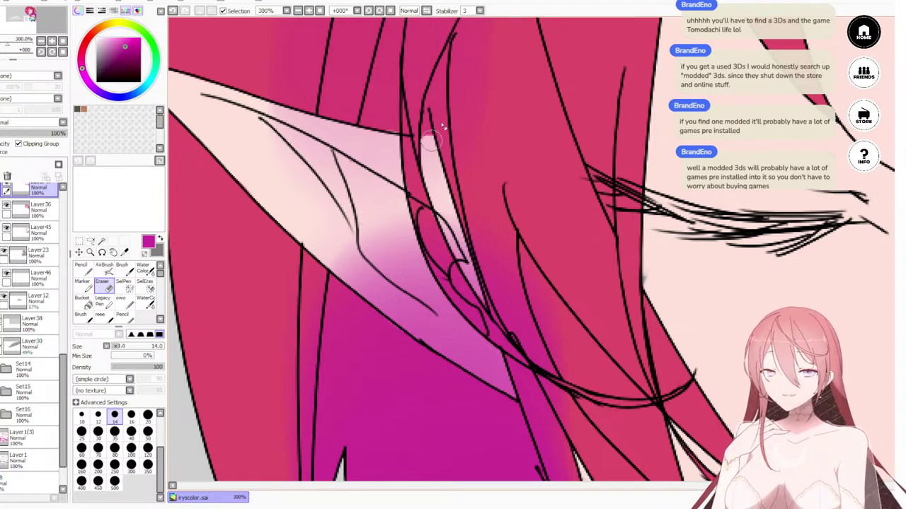
pyautogui.press(']')
pyautogui.press(']')
pyautogui.press(']')
pyautogui.press(']')
pyautogui.press(']')
pyautogui.press(']')
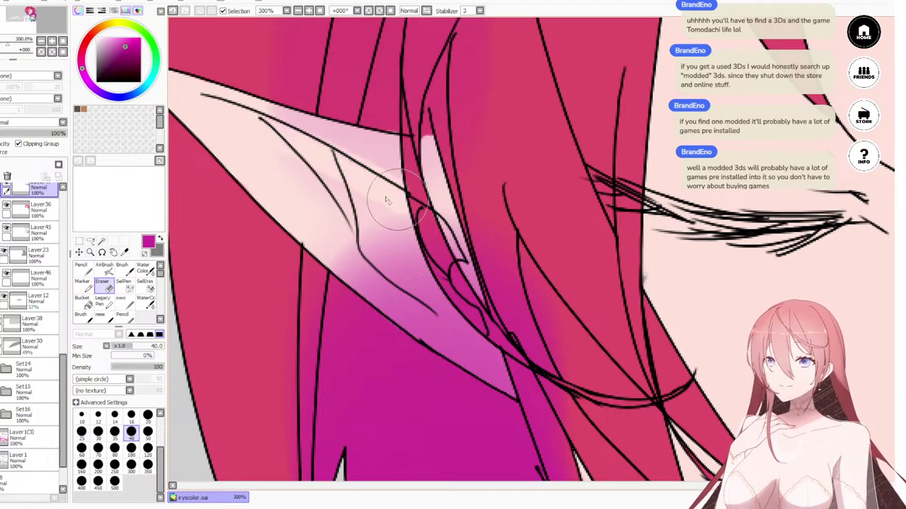
pyautogui.moveTo(303, 186)
pyautogui.mouseDown()
pyautogui.moveTo(377, 182)
pyautogui.moveTo(374, 174)
pyautogui.moveTo(550, 251)
pyautogui.mouseUp()
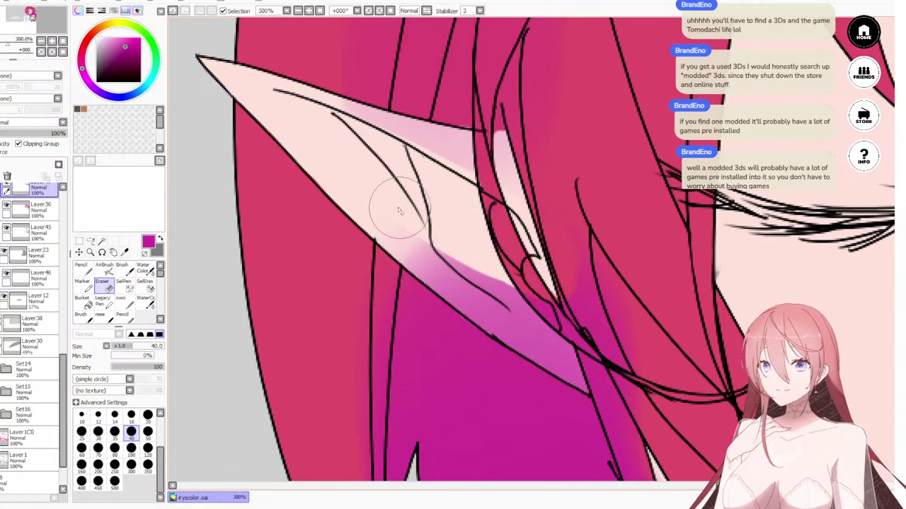
pyautogui.moveTo(429, 249)
pyautogui.mouseDown()
pyautogui.moveTo(411, 219)
pyautogui.moveTo(355, 177)
pyautogui.moveTo(276, 138)
pyautogui.moveTo(429, 258)
pyautogui.mouseUp()
pyautogui.moveTo(337, 190)
pyautogui.mouseDown()
pyautogui.moveTo(532, 323)
pyautogui.moveTo(512, 314)
pyautogui.moveTo(500, 286)
pyautogui.moveTo(428, 207)
pyautogui.moveTo(469, 207)
pyautogui.moveTo(523, 177)
pyautogui.mouseUp()
pyautogui.moveTo(546, 273)
pyautogui.mouseDown()
pyautogui.moveTo(487, 154)
pyautogui.moveTo(547, 289)
pyautogui.mouseUp()
pyautogui.moveTo(460, 135); pyautogui.dragTo(556, 338)
pyautogui.moveTo(517, 262)
pyautogui.mouseDown()
pyautogui.moveTo(485, 263)
pyautogui.moveTo(455, 151)
pyautogui.moveTo(469, 212)
pyautogui.moveTo(522, 329)
pyautogui.moveTo(511, 320)
pyautogui.moveTo(565, 397)
pyautogui.moveTo(508, 246)
pyautogui.moveTo(545, 306)
pyautogui.mouseUp()
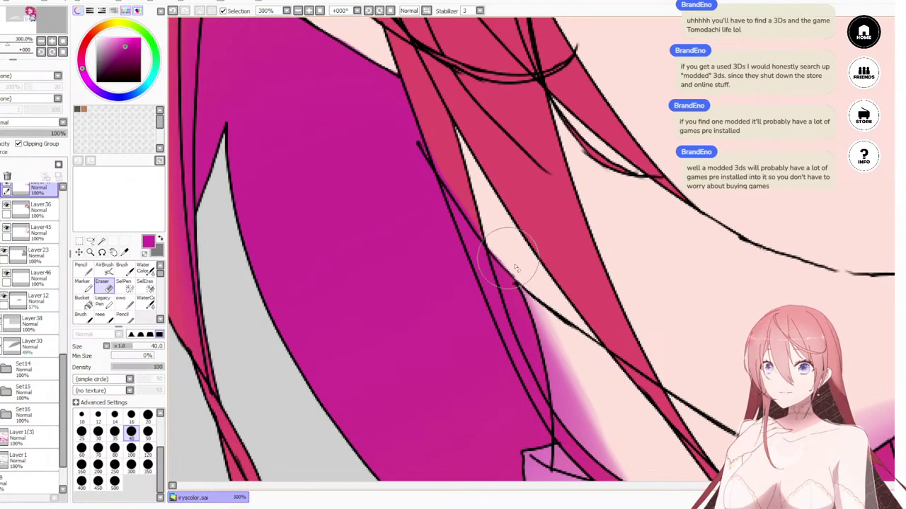
# Step: Erase the magenta from the thin red hair strands and the cheek and neck skin below the larger ear
pyautogui.moveTo(506, 265); pyautogui.dragTo(444, 164)
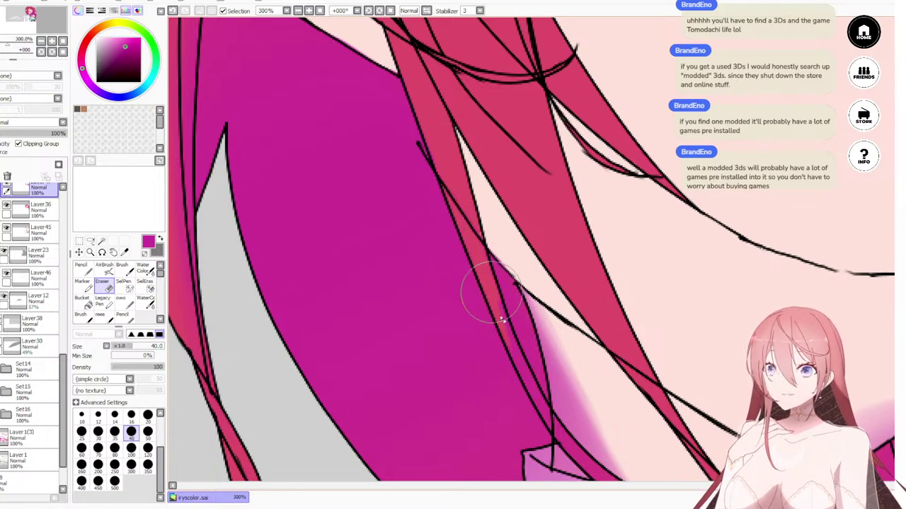
pyautogui.moveTo(502, 320)
pyautogui.mouseDown()
pyautogui.moveTo(528, 384)
pyautogui.moveTo(445, 199)
pyautogui.mouseUp()
pyautogui.moveTo(473, 265); pyautogui.dragTo(532, 349)
pyautogui.moveTo(488, 290)
pyautogui.mouseDown()
pyautogui.moveTo(480, 264)
pyautogui.moveTo(546, 366)
pyautogui.moveTo(525, 212)
pyautogui.mouseUp()
pyautogui.moveTo(493, 156)
pyautogui.mouseDown()
pyautogui.moveTo(522, 271)
pyautogui.moveTo(478, 143)
pyautogui.moveTo(503, 235)
pyautogui.mouseUp()
pyautogui.moveTo(467, 140)
pyautogui.mouseDown()
pyautogui.moveTo(504, 233)
pyautogui.moveTo(471, 157)
pyautogui.moveTo(489, 189)
pyautogui.moveTo(472, 168)
pyautogui.moveTo(516, 293)
pyautogui.mouseUp()
pyautogui.moveTo(511, 248); pyautogui.dragTo(517, 351)
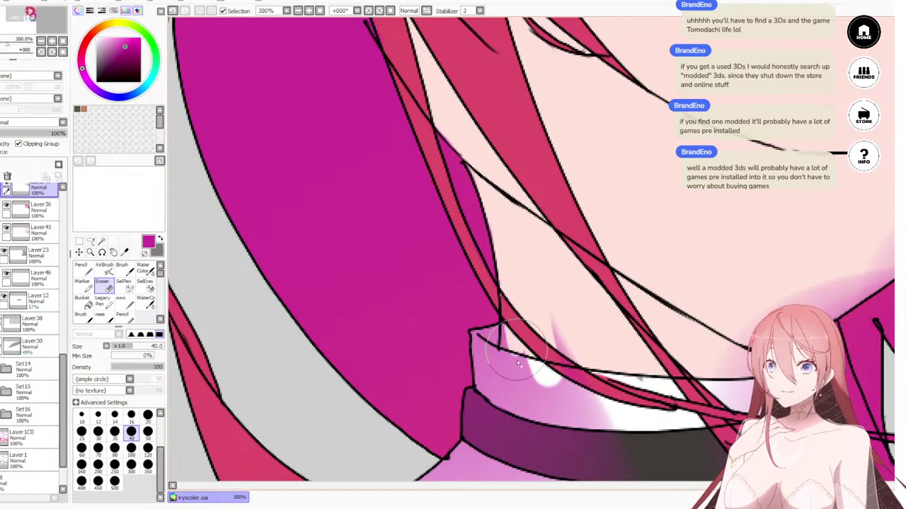
# Step: Erase patches of the magenta spill from the white collar beside the thin hair strands
pyautogui.moveTo(516, 302); pyautogui.dragTo(512, 375)
pyautogui.moveTo(508, 340); pyautogui.dragTo(501, 369)
pyautogui.moveTo(548, 357); pyautogui.dragTo(553, 393)
pyautogui.moveTo(561, 333); pyautogui.dragTo(562, 397)
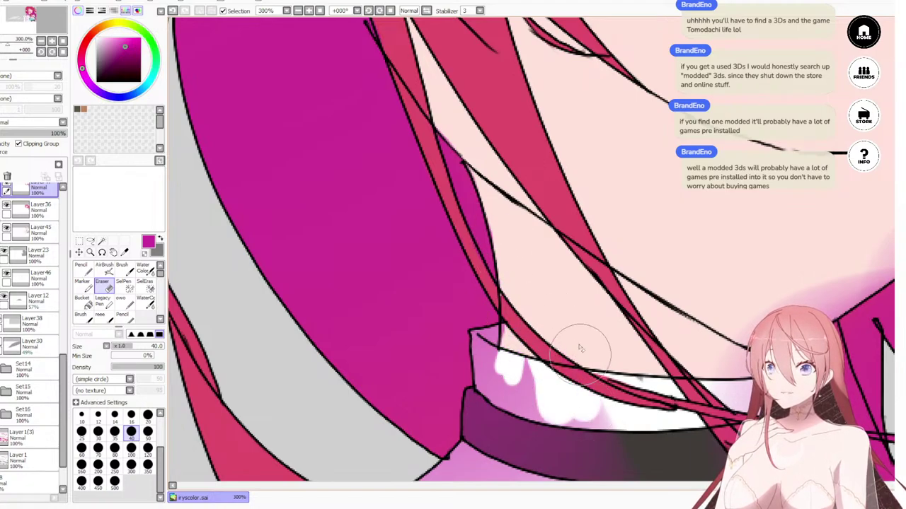
# Step: Erase the magenta spill from the pale top below the neck and along the front of the dark choker
pyautogui.moveTo(525, 315); pyautogui.dragTo(541, 185)
pyautogui.moveTo(646, 339); pyautogui.dragTo(629, 112)
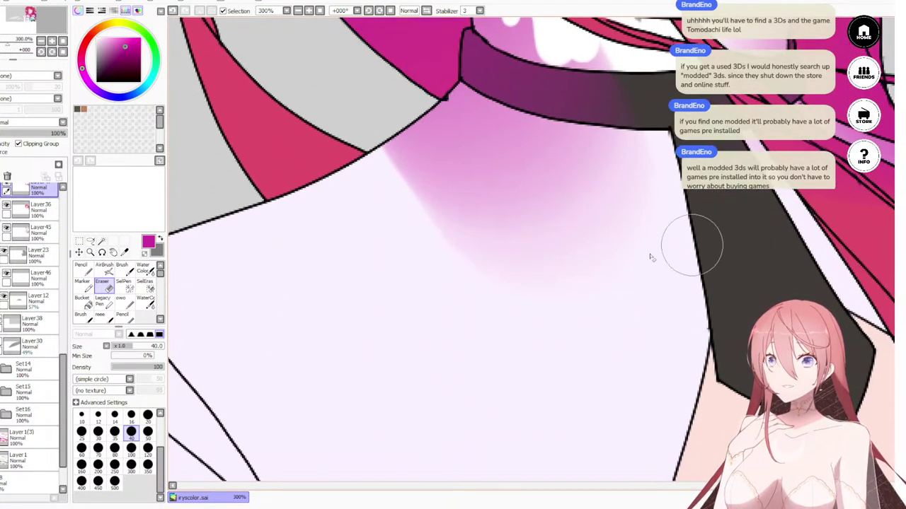
pyautogui.moveTo(477, 292)
pyautogui.mouseDown()
pyautogui.moveTo(694, 200)
pyautogui.moveTo(661, 206)
pyautogui.mouseUp()
pyautogui.moveTo(595, 212)
pyautogui.mouseDown()
pyautogui.moveTo(474, 225)
pyautogui.moveTo(424, 167)
pyautogui.moveTo(440, 209)
pyautogui.moveTo(407, 142)
pyautogui.moveTo(430, 166)
pyautogui.moveTo(392, 140)
pyautogui.moveTo(404, 155)
pyautogui.moveTo(581, 166)
pyautogui.moveTo(623, 146)
pyautogui.mouseUp()
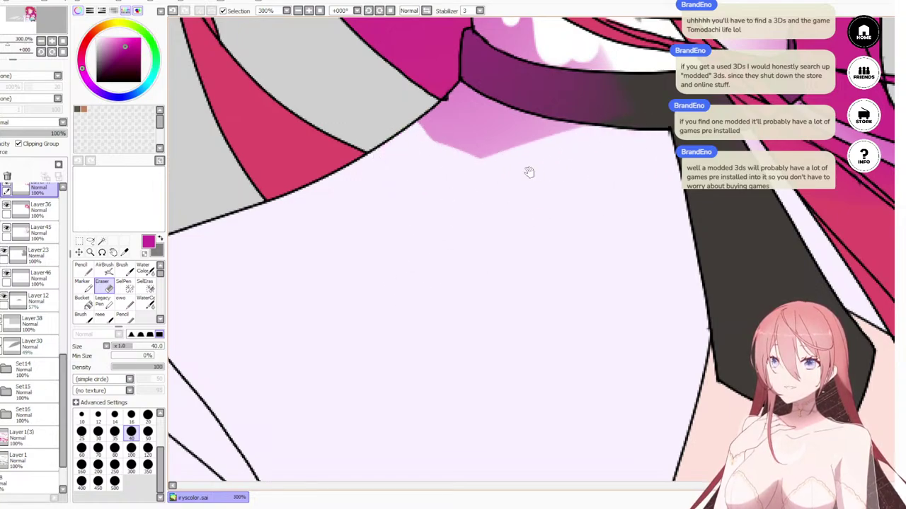
pyautogui.moveTo(525, 172); pyautogui.dragTo(521, 328)
pyautogui.moveTo(607, 228)
pyautogui.mouseDown()
pyautogui.moveTo(606, 283)
pyautogui.moveTo(556, 247)
pyautogui.moveTo(475, 299)
pyautogui.moveTo(560, 252)
pyautogui.moveTo(532, 325)
pyautogui.moveTo(433, 301)
pyautogui.moveTo(455, 284)
pyautogui.moveTo(427, 311)
pyautogui.moveTo(427, 290)
pyautogui.mouseUp()
# Step: Clean the remaining magenta off the choker and white collar on the larger ear's side with the Eraser at size 25
pyautogui.press('[')
pyautogui.press('[')
pyautogui.press('[')
pyautogui.moveTo(480, 251); pyautogui.dragTo(463, 260)
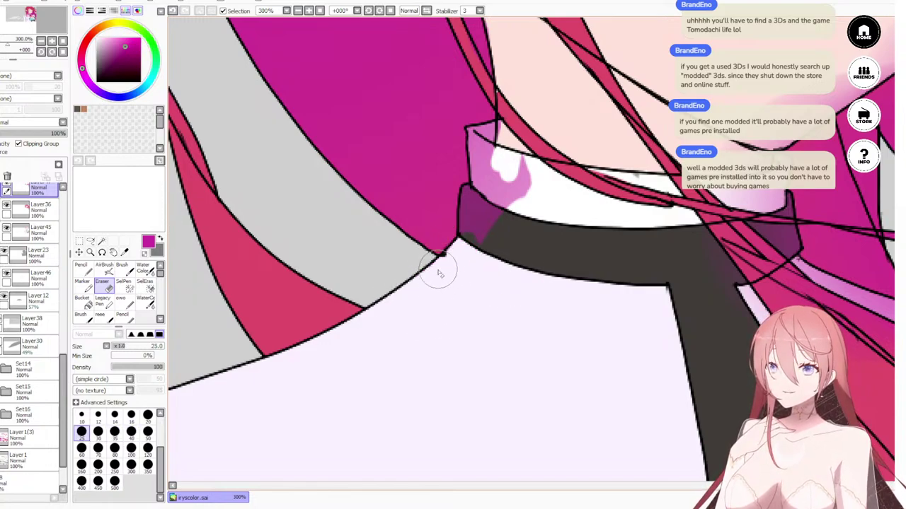
pyautogui.moveTo(476, 199); pyautogui.dragTo(472, 192)
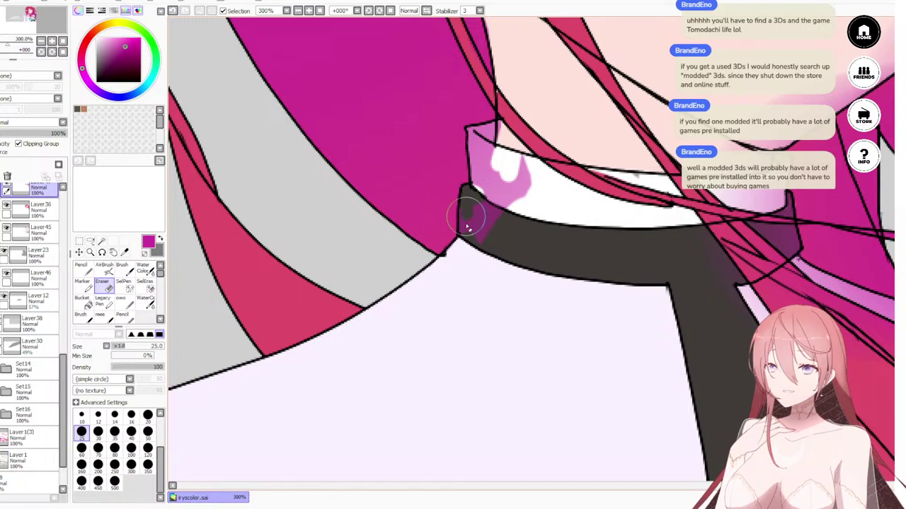
pyautogui.moveTo(465, 249)
pyautogui.mouseDown()
pyautogui.moveTo(495, 212)
pyautogui.moveTo(524, 228)
pyautogui.mouseUp()
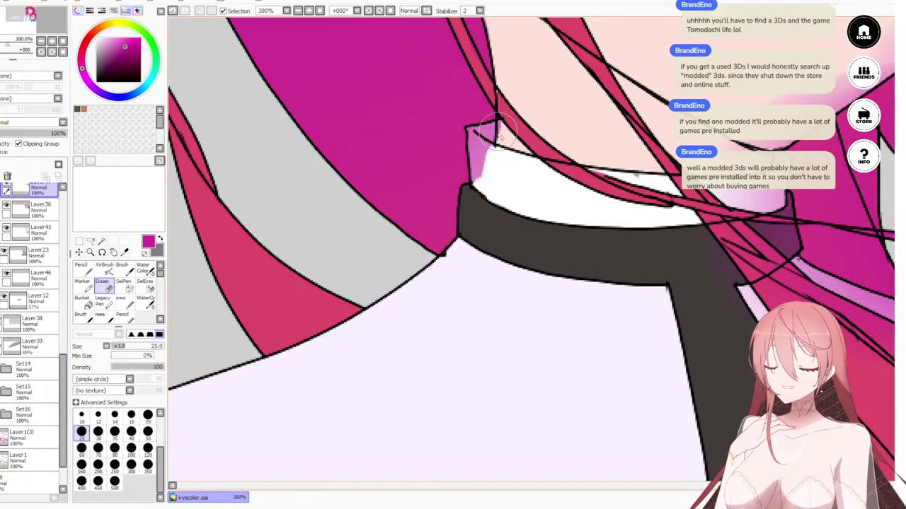
pyautogui.moveTo(495, 132); pyautogui.dragTo(481, 186)
pyautogui.moveTo(468, 134)
pyautogui.mouseDown()
pyautogui.moveTo(473, 170)
pyautogui.moveTo(500, 127)
pyautogui.mouseUp()
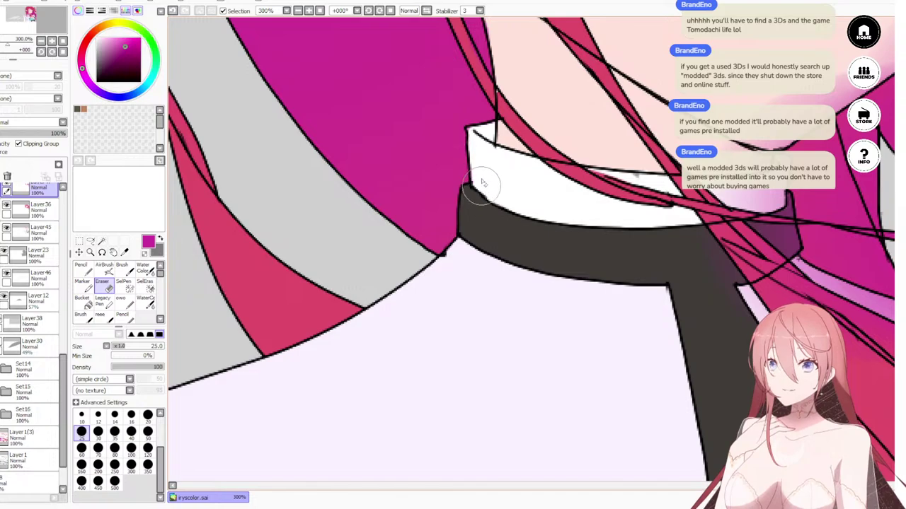
# Step: Erase the magenta from the neck, white collar and choker at their opposite end, below the chin
pyautogui.moveTo(730, 103); pyautogui.dragTo(572, 180)
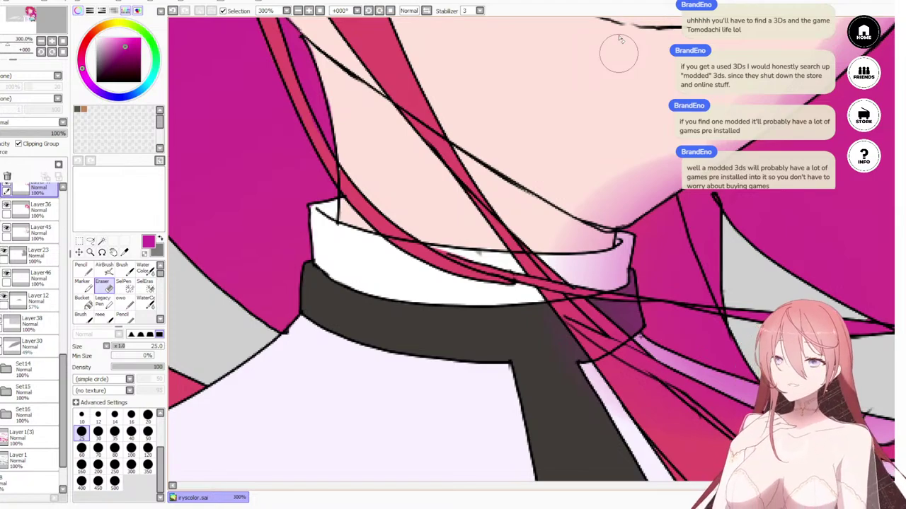
pyautogui.moveTo(555, 230); pyautogui.dragTo(557, 343)
pyautogui.moveTo(589, 202)
pyautogui.mouseDown()
pyautogui.moveTo(579, 304)
pyautogui.moveTo(593, 269)
pyautogui.moveTo(587, 364)
pyautogui.mouseUp()
pyautogui.moveTo(660, 148)
pyautogui.mouseDown()
pyautogui.moveTo(681, 159)
pyautogui.moveTo(610, 213)
pyautogui.mouseUp()
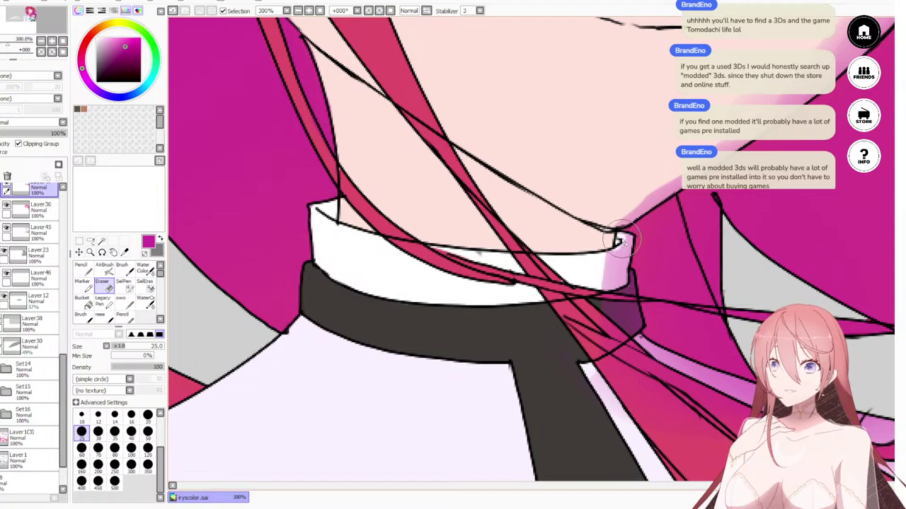
pyautogui.moveTo(621, 242)
pyautogui.mouseDown()
pyautogui.moveTo(617, 289)
pyautogui.moveTo(608, 262)
pyautogui.moveTo(631, 253)
pyautogui.moveTo(620, 304)
pyautogui.mouseUp()
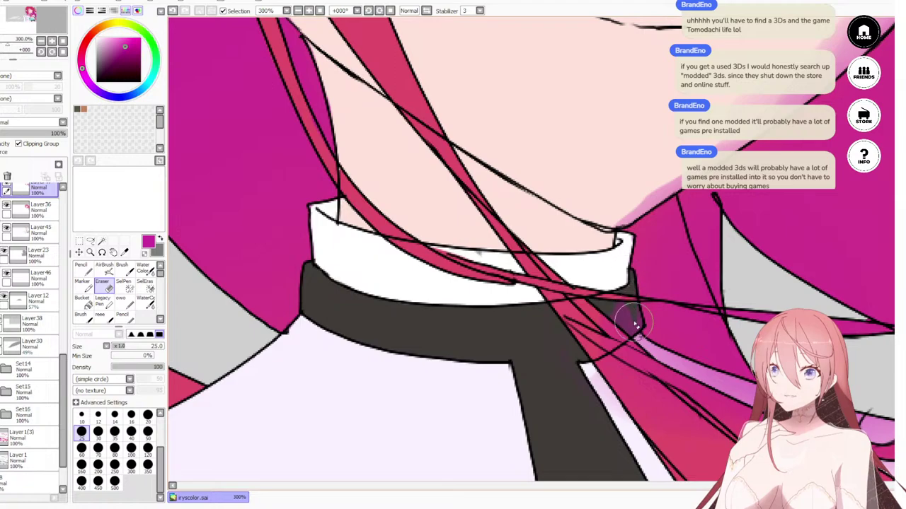
pyautogui.moveTo(633, 325)
pyautogui.mouseDown()
pyautogui.moveTo(617, 289)
pyautogui.moveTo(601, 284)
pyautogui.moveTo(614, 370)
pyautogui.mouseUp()
# Step: Erase the magenta spill from the skin along the jawline, from the collar up toward the smaller ear
pyautogui.moveTo(582, 215)
pyautogui.mouseDown()
pyautogui.moveTo(496, 307)
pyautogui.moveTo(435, 335)
pyautogui.mouseUp()
pyautogui.moveTo(630, 197); pyautogui.dragTo(602, 223)
pyautogui.moveTo(498, 316)
pyautogui.mouseDown()
pyautogui.moveTo(479, 334)
pyautogui.moveTo(602, 252)
pyautogui.moveTo(548, 288)
pyautogui.moveTo(574, 267)
pyautogui.mouseUp()
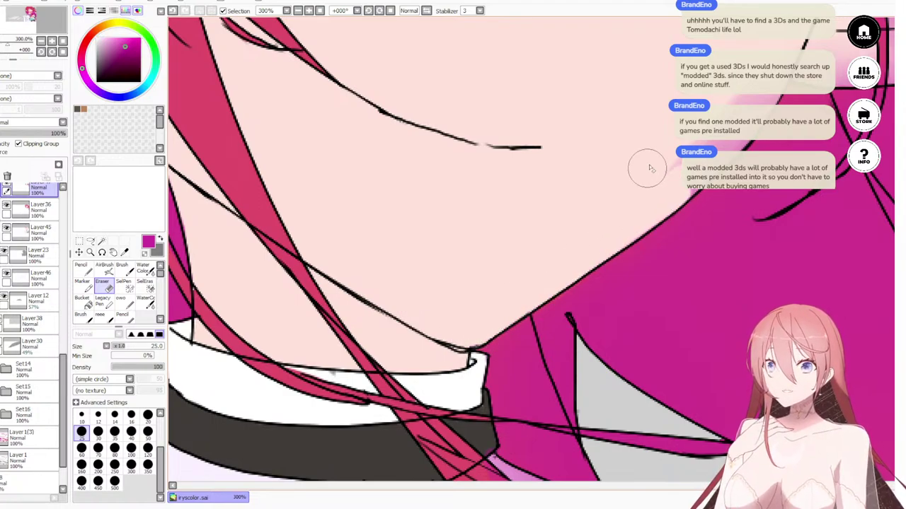
pyautogui.moveTo(638, 148); pyautogui.dragTo(515, 228)
pyautogui.moveTo(629, 166); pyautogui.dragTo(535, 265)
pyautogui.moveTo(649, 128)
pyautogui.mouseDown()
pyautogui.moveTo(540, 274)
pyautogui.moveTo(558, 261)
pyautogui.moveTo(565, 269)
pyautogui.mouseUp()
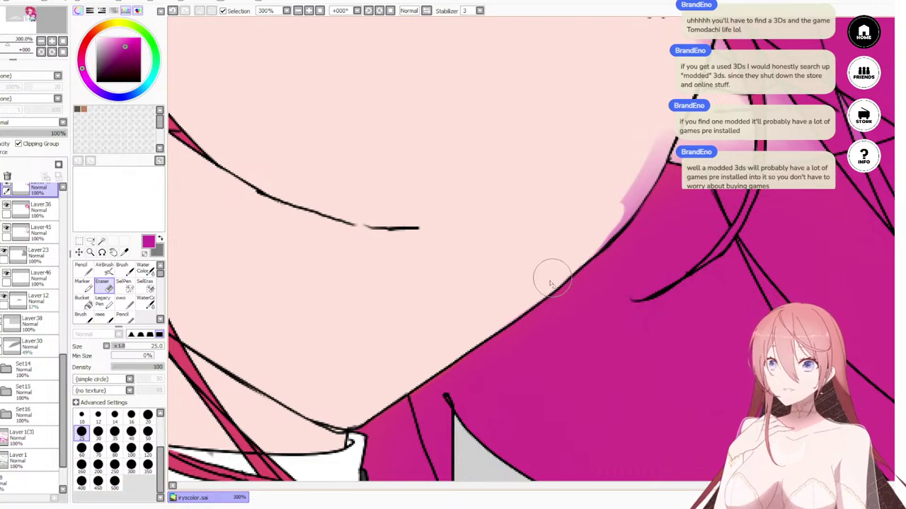
pyautogui.moveTo(602, 228); pyautogui.dragTo(647, 167)
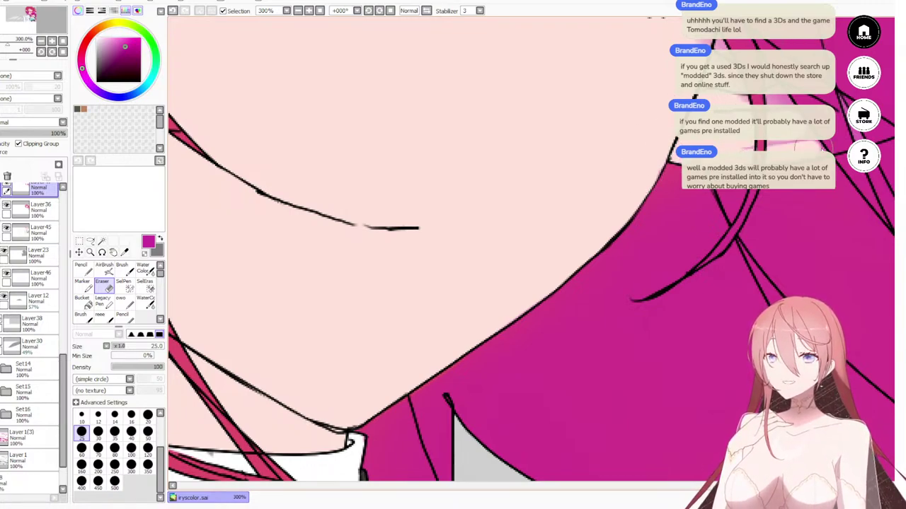
# Step: Erase the magenta from the edge of the face beside the closed eye and from the smaller pointed ear
pyautogui.moveTo(739, 116)
pyautogui.mouseDown()
pyautogui.moveTo(587, 247)
pyautogui.moveTo(612, 370)
pyautogui.mouseUp()
pyautogui.moveTo(599, 97); pyautogui.dragTo(532, 245)
pyautogui.moveTo(574, 130)
pyautogui.mouseDown()
pyautogui.moveTo(597, 107)
pyautogui.moveTo(515, 293)
pyautogui.moveTo(551, 271)
pyautogui.moveTo(612, 176)
pyautogui.moveTo(556, 273)
pyautogui.moveTo(571, 247)
pyautogui.moveTo(541, 324)
pyautogui.moveTo(520, 291)
pyautogui.moveTo(433, 419)
pyautogui.mouseUp()
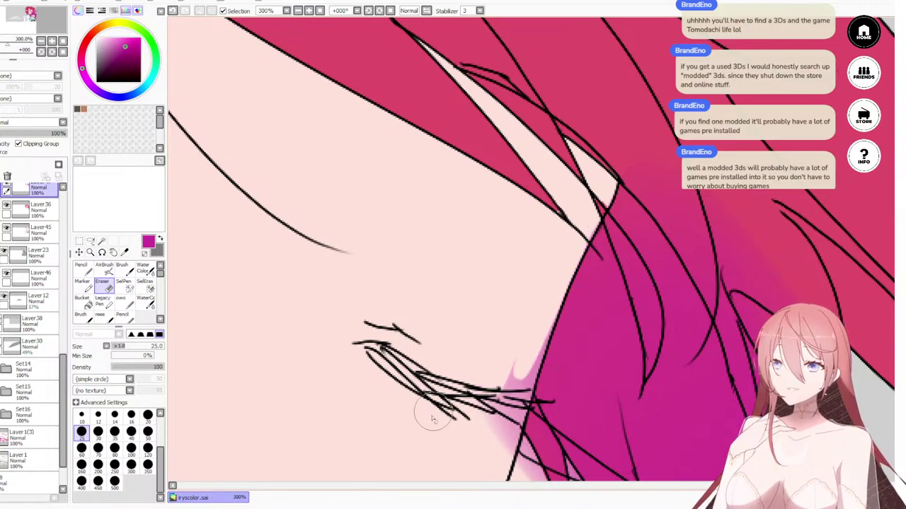
pyautogui.moveTo(403, 288); pyautogui.dragTo(463, 190)
pyautogui.moveTo(540, 344)
pyautogui.mouseDown()
pyautogui.moveTo(592, 229)
pyautogui.moveTo(588, 273)
pyautogui.mouseUp()
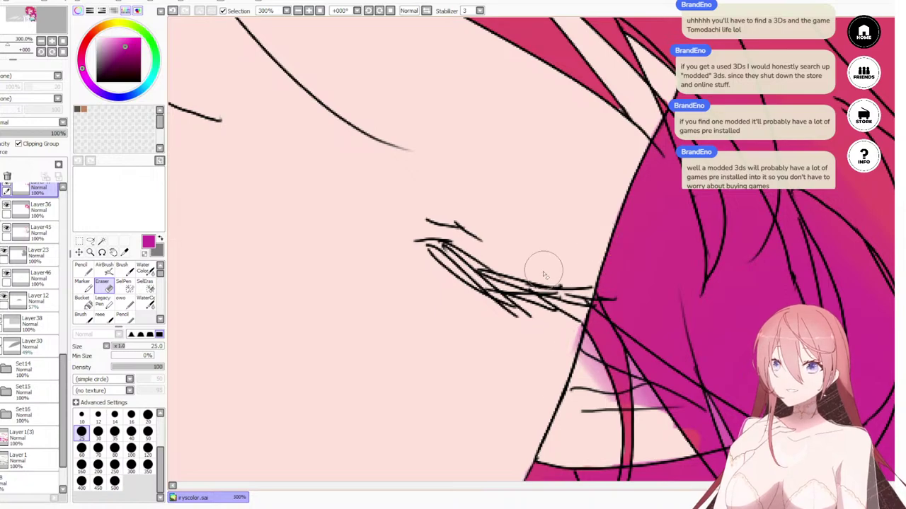
pyautogui.moveTo(527, 324)
pyautogui.mouseDown()
pyautogui.moveTo(469, 237)
pyautogui.moveTo(448, 226)
pyautogui.mouseUp()
pyautogui.moveTo(493, 276)
pyautogui.mouseDown()
pyautogui.moveTo(555, 317)
pyautogui.moveTo(532, 264)
pyautogui.mouseUp()
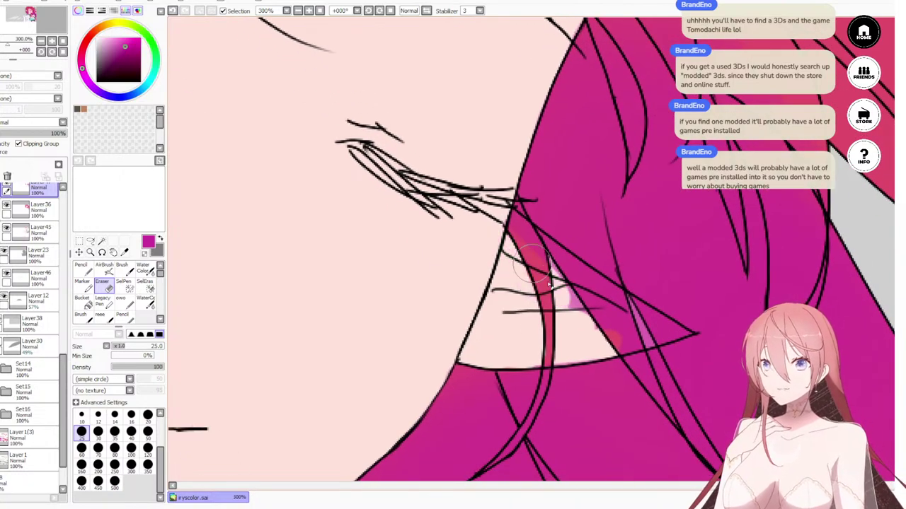
# Step: Erase the magenta shading around the ear tip, then set the eraser size to 50 and trim the upper edge of the magenta hair patch
pyautogui.moveTo(478, 178)
pyautogui.mouseDown()
pyautogui.moveTo(566, 299)
pyautogui.moveTo(586, 259)
pyautogui.moveTo(605, 291)
pyautogui.moveTo(585, 320)
pyautogui.moveTo(654, 304)
pyautogui.mouseUp()
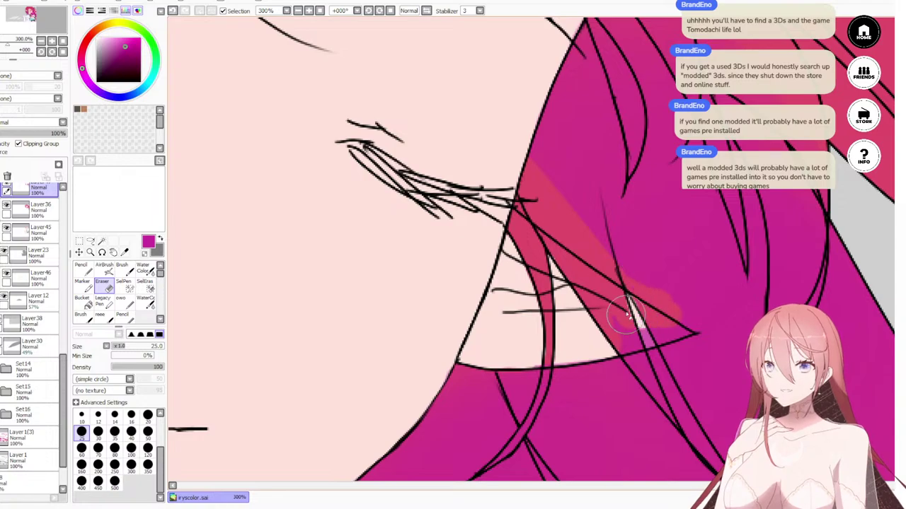
pyautogui.moveTo(558, 119)
pyautogui.mouseDown()
pyautogui.moveTo(506, 177)
pyautogui.moveTo(542, 294)
pyautogui.mouseUp()
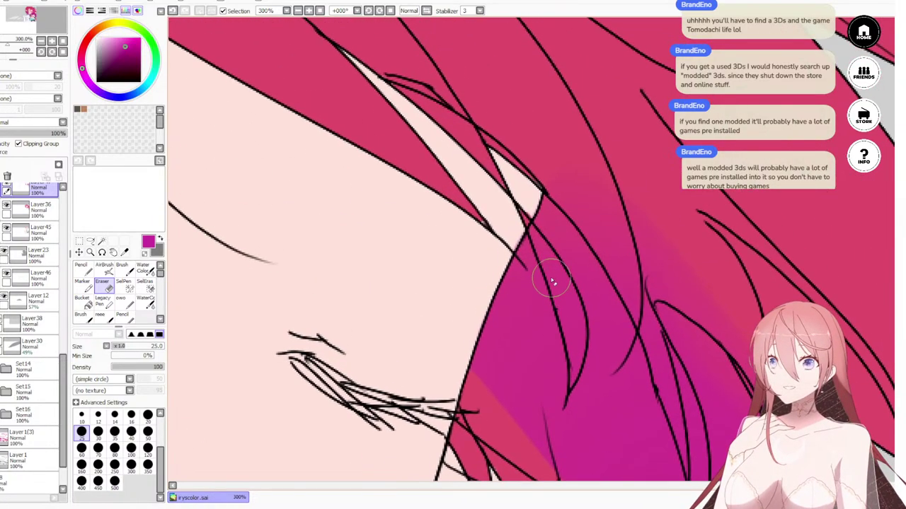
pyautogui.press(']')
pyautogui.press(']')
pyautogui.press(']')
pyautogui.press(']')
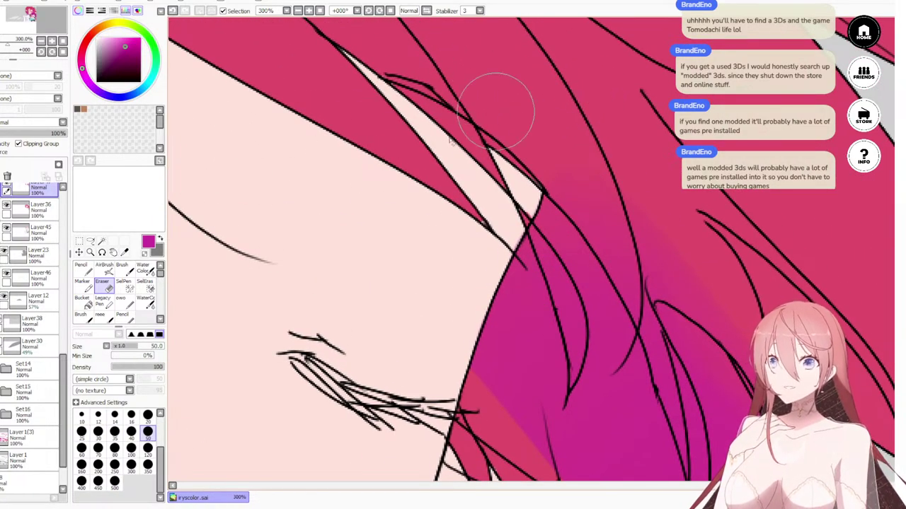
pyautogui.moveTo(673, 213); pyautogui.dragTo(515, 281)
pyautogui.moveTo(421, 228); pyautogui.dragTo(404, 132)
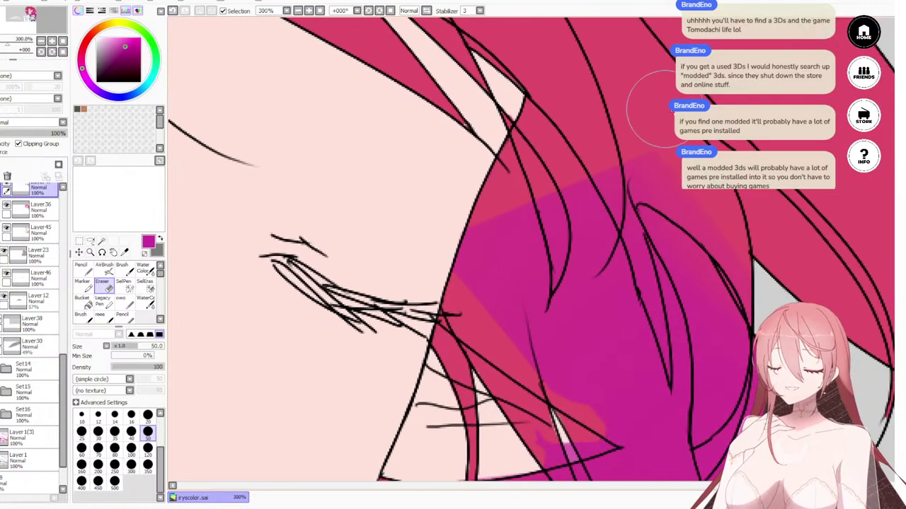
# Step: Try to erase the upper half of the magenta patch beside the face with the size 50 eraser
pyautogui.moveTo(629, 170)
pyautogui.mouseDown()
pyautogui.moveTo(509, 211)
pyautogui.moveTo(726, 189)
pyautogui.moveTo(470, 333)
pyautogui.mouseUp()
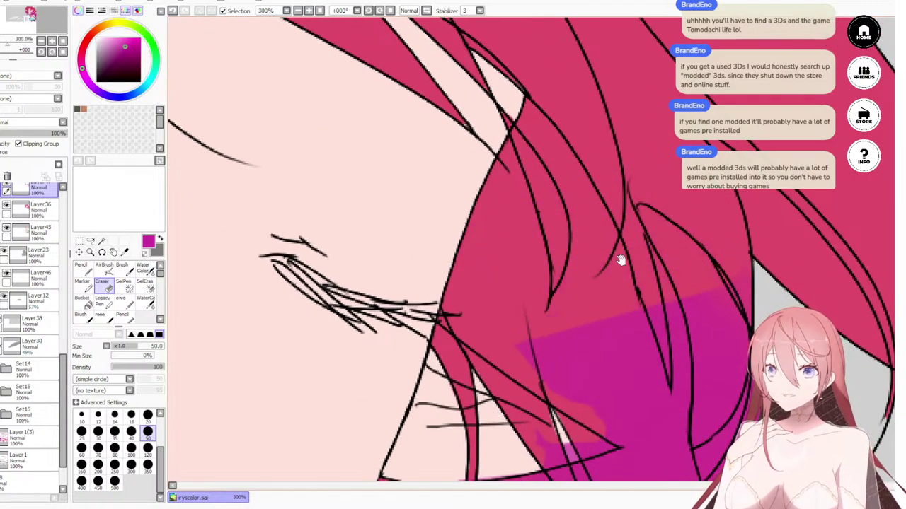
pyautogui.moveTo(591, 315); pyautogui.dragTo(501, 276)
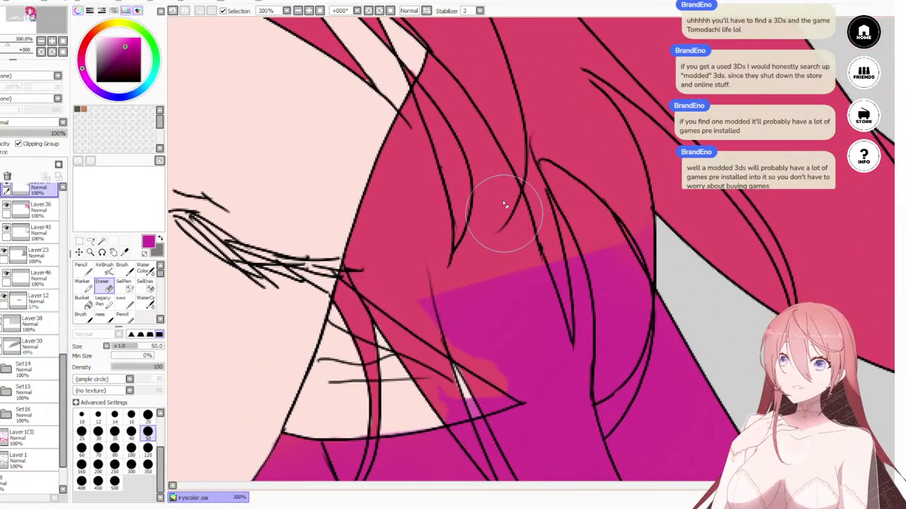
pyautogui.scroll(-6, 504, 205)
pyautogui.scroll(3, 489, 177)
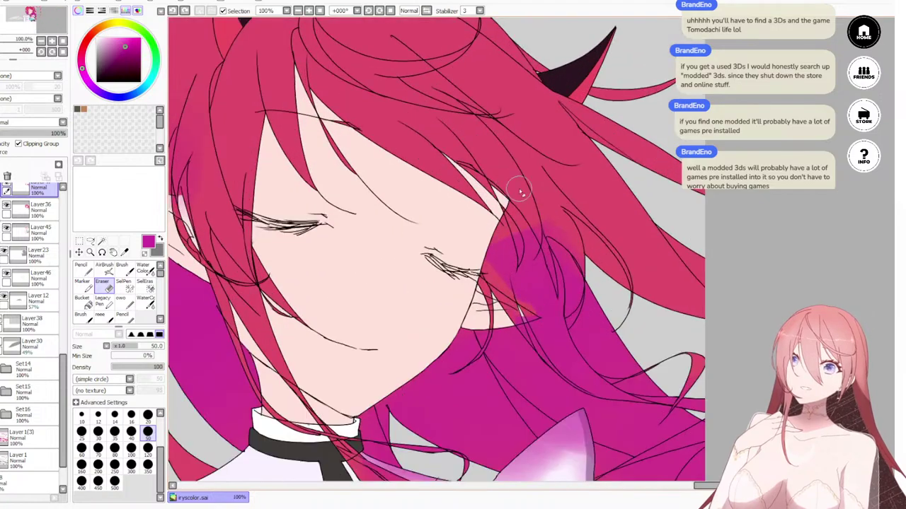
# Step: Set the eraser size to 30 and erase the magenta outside the curled hair strand, along the patch's outer edge
pyautogui.scroll(4, 549, 208)
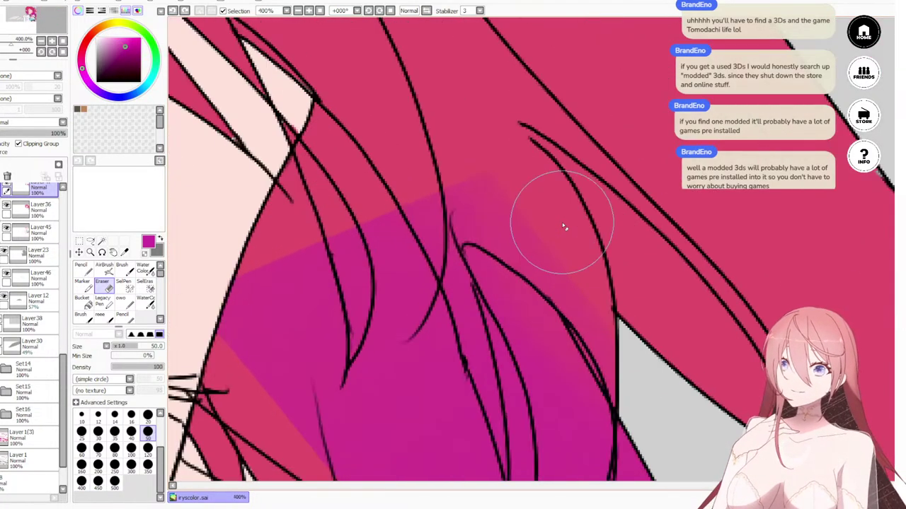
pyautogui.press('[')
pyautogui.press('[')
pyautogui.press('[')
pyautogui.moveTo(439, 168); pyautogui.dragTo(541, 230)
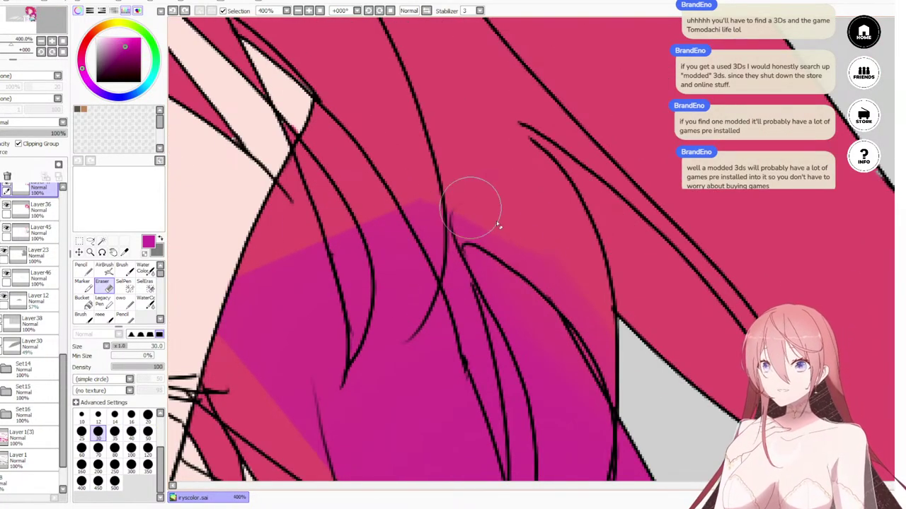
pyautogui.moveTo(481, 230)
pyautogui.mouseDown()
pyautogui.moveTo(467, 233)
pyautogui.moveTo(553, 280)
pyautogui.mouseUp()
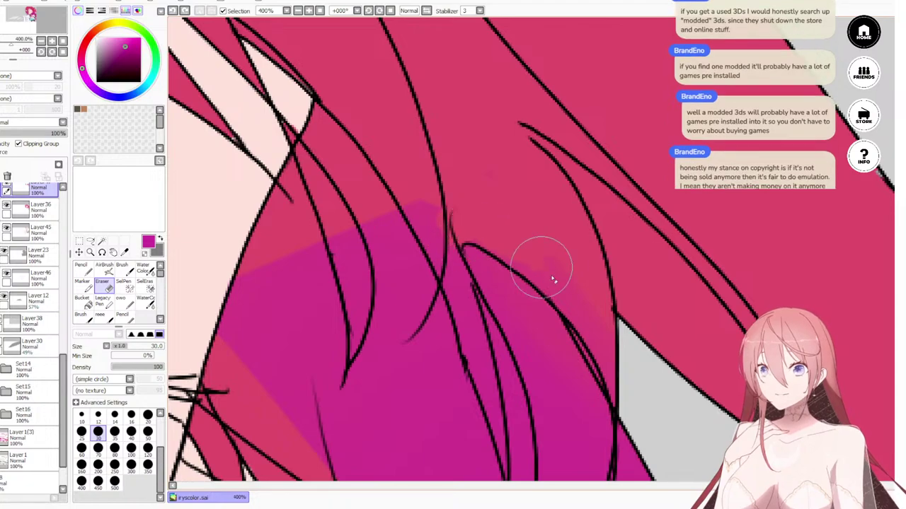
pyautogui.moveTo(516, 251)
pyautogui.mouseDown()
pyautogui.moveTo(565, 293)
pyautogui.moveTo(552, 161)
pyautogui.mouseUp()
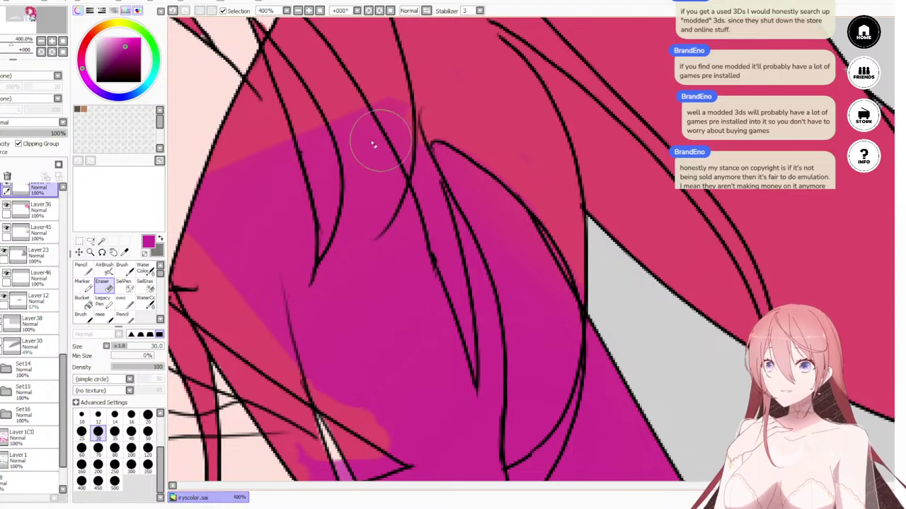
# Step: Try to erase the magenta between the face edge and the curled strand, and review the whole head
pyautogui.moveTo(374, 146)
pyautogui.mouseDown()
pyautogui.moveTo(387, 99)
pyautogui.moveTo(344, 141)
pyautogui.moveTo(323, 111)
pyautogui.moveTo(228, 167)
pyautogui.mouseUp()
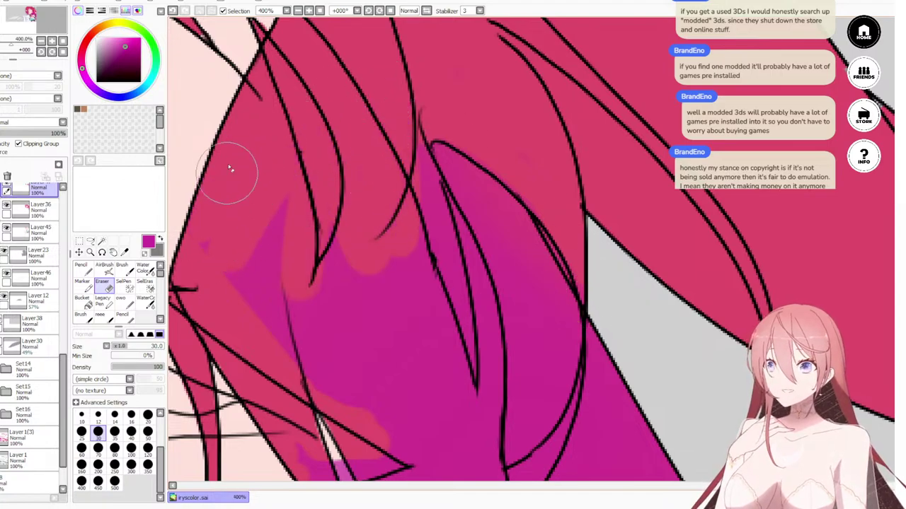
pyautogui.moveTo(278, 193)
pyautogui.mouseDown()
pyautogui.moveTo(297, 101)
pyautogui.moveTo(354, 283)
pyautogui.moveTo(364, 91)
pyautogui.moveTo(405, 302)
pyautogui.mouseUp()
pyautogui.moveTo(386, 198)
pyautogui.mouseDown()
pyautogui.moveTo(411, 192)
pyautogui.moveTo(425, 294)
pyautogui.mouseUp()
pyautogui.moveTo(407, 142)
pyautogui.mouseDown()
pyautogui.moveTo(403, 257)
pyautogui.moveTo(397, 165)
pyautogui.moveTo(432, 242)
pyautogui.moveTo(432, 160)
pyautogui.moveTo(439, 217)
pyautogui.mouseUp()
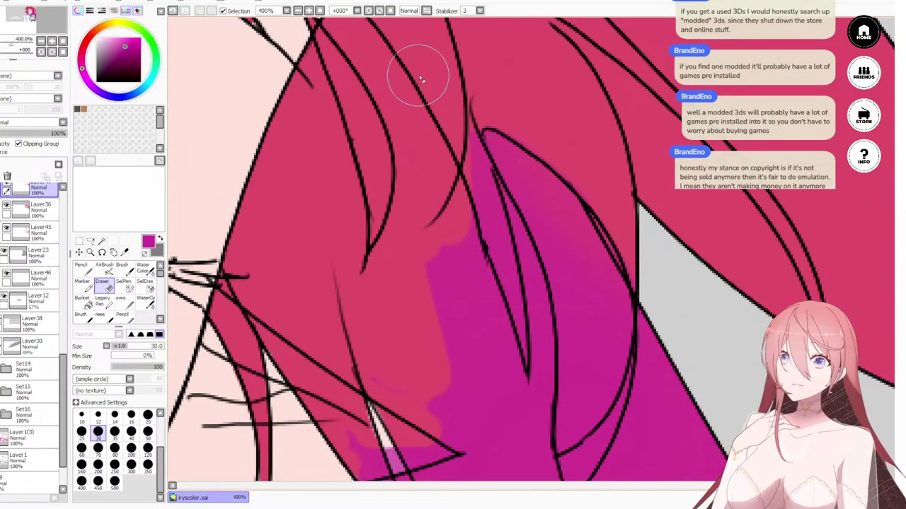
pyautogui.scroll(-8, 361, 45)
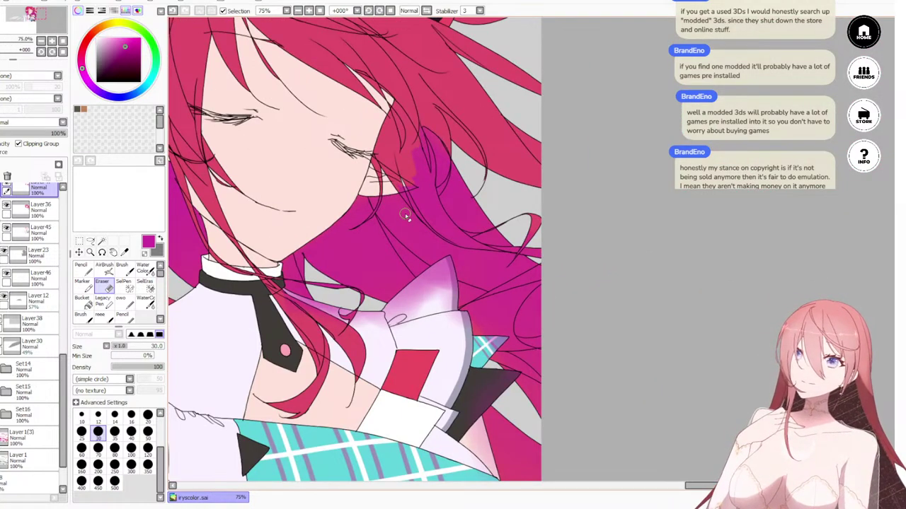
pyautogui.scroll(-3, 423, 154)
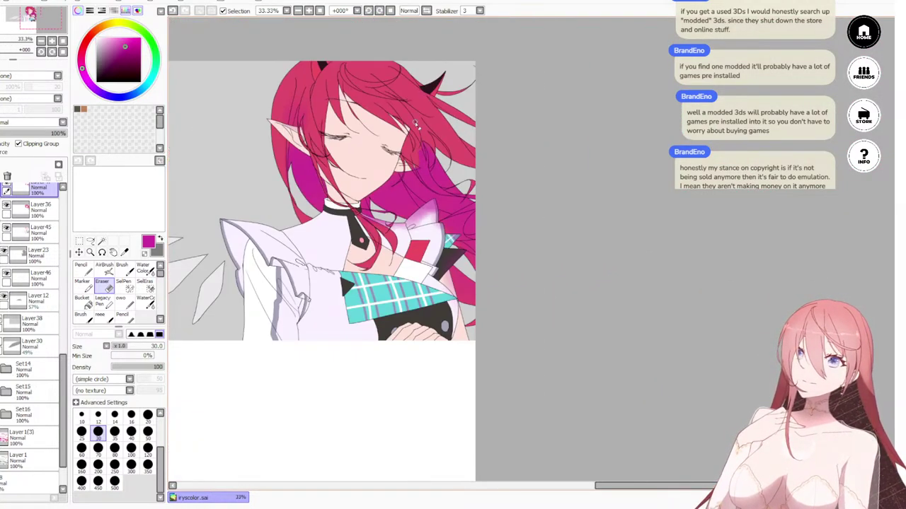
pyautogui.scroll(3, 416, 124)
pyautogui.moveTo(422, 238); pyautogui.dragTo(399, 209)
pyautogui.scroll(-3, 414, 180)
pyautogui.scroll(4, 414, 181)
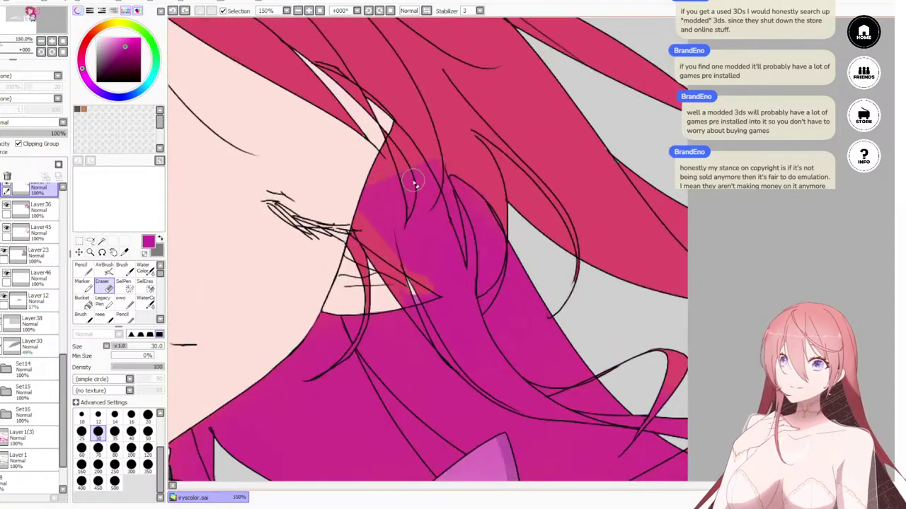
# Step: Erase the magenta beside the face above the ear, reducing the eraser size to 16 along the pointed strand's outline
pyautogui.scroll(3, 415, 183)
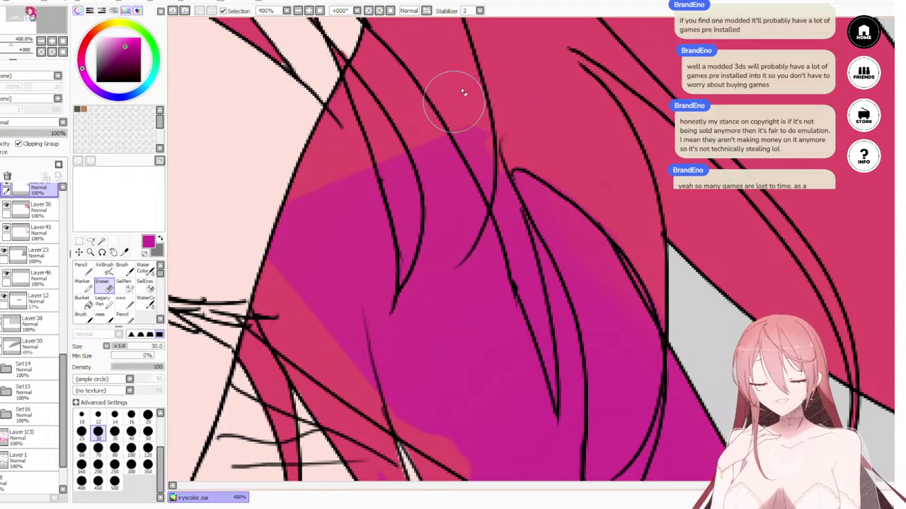
pyautogui.moveTo(290, 182)
pyautogui.mouseDown()
pyautogui.moveTo(287, 228)
pyautogui.moveTo(308, 177)
pyautogui.moveTo(337, 167)
pyautogui.moveTo(378, 241)
pyautogui.moveTo(423, 228)
pyautogui.moveTo(432, 117)
pyautogui.moveTo(443, 175)
pyautogui.moveTo(466, 115)
pyautogui.moveTo(433, 188)
pyautogui.moveTo(446, 139)
pyautogui.mouseUp()
pyautogui.press('[')
pyautogui.press('[')
pyautogui.press('[')
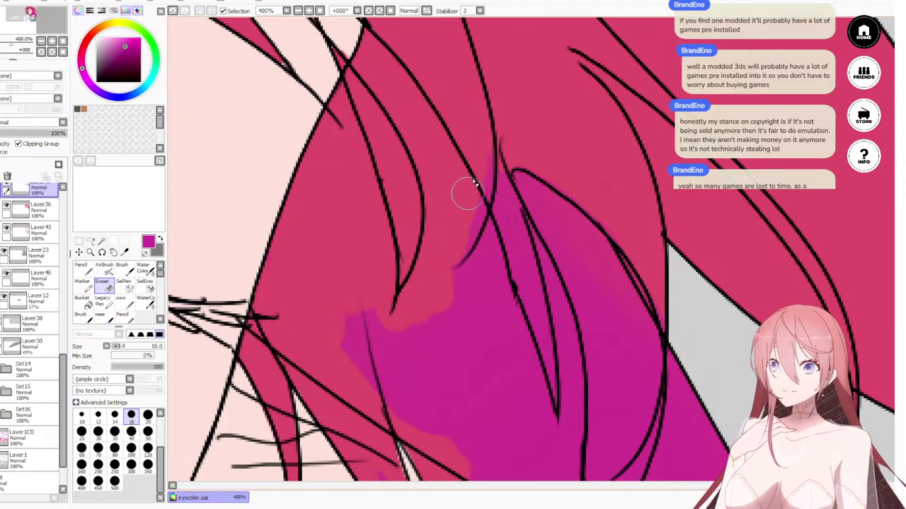
pyautogui.moveTo(479, 181)
pyautogui.mouseDown()
pyautogui.moveTo(481, 198)
pyautogui.moveTo(472, 110)
pyautogui.moveTo(469, 137)
pyautogui.moveTo(513, 309)
pyautogui.mouseUp()
pyautogui.moveTo(502, 238)
pyautogui.mouseDown()
pyautogui.moveTo(513, 313)
pyautogui.moveTo(531, 332)
pyautogui.mouseUp()
pyautogui.moveTo(507, 256); pyautogui.dragTo(540, 354)
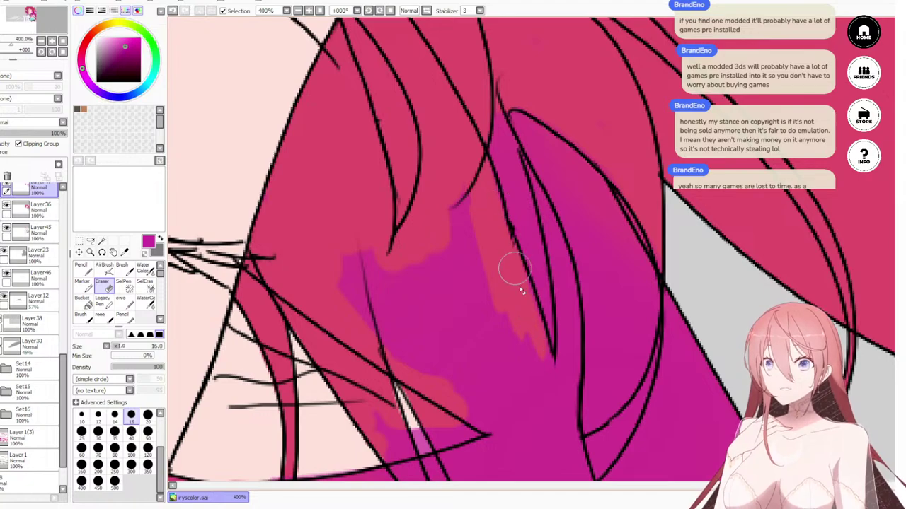
pyautogui.moveTo(513, 272); pyautogui.dragTo(528, 356)
pyautogui.moveTo(460, 239); pyautogui.dragTo(501, 335)
pyautogui.moveTo(447, 211); pyautogui.dragTo(444, 191)
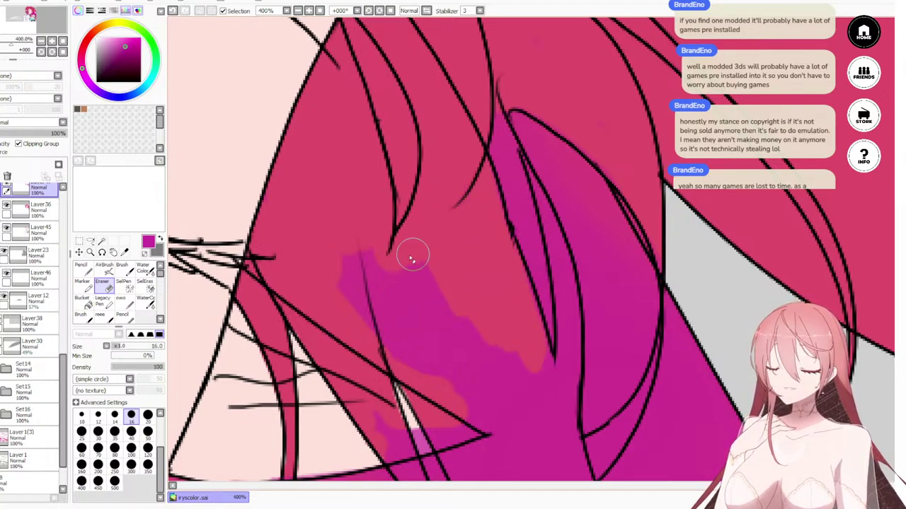
# Step: Set the eraser size to 35 and erase the remaining magenta patch just above the ear
pyautogui.press(']')
pyautogui.press(']')
pyautogui.press(']')
pyautogui.press(']')
pyautogui.moveTo(385, 253)
pyautogui.mouseDown()
pyautogui.moveTo(362, 310)
pyautogui.moveTo(420, 343)
pyautogui.moveTo(453, 331)
pyautogui.moveTo(457, 378)
pyautogui.mouseUp()
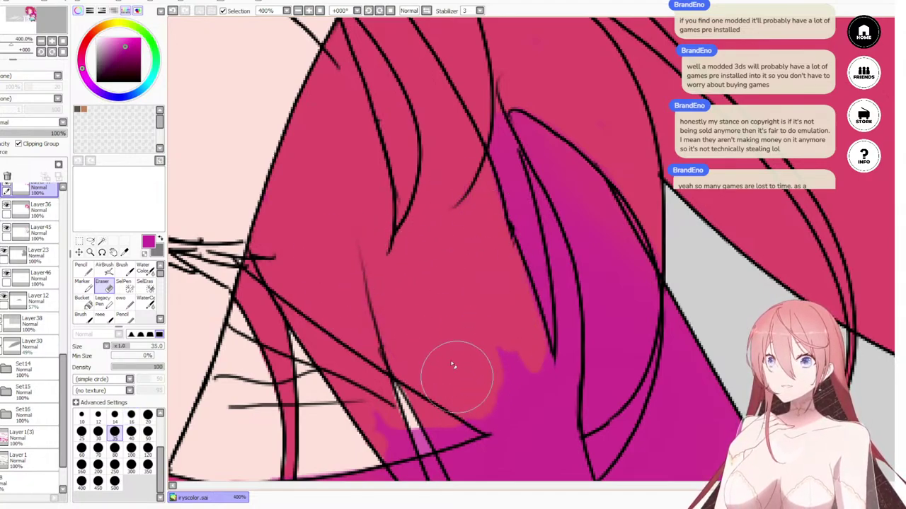
# Step: Set the eraser size to 20 and erase the magenta around the ear tip and inside the narrow strand below the ear
pyautogui.moveTo(403, 300); pyautogui.dragTo(427, 179)
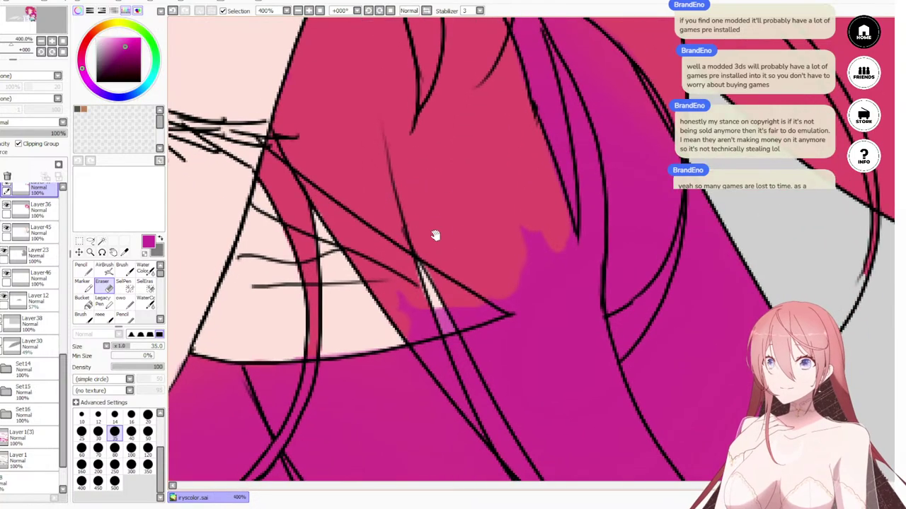
pyautogui.moveTo(434, 236); pyautogui.dragTo(425, 157)
pyautogui.press('[')
pyautogui.press('[')
pyautogui.press('[')
pyautogui.moveTo(421, 205)
pyautogui.mouseDown()
pyautogui.moveTo(446, 180)
pyautogui.moveTo(497, 184)
pyautogui.moveTo(380, 219)
pyautogui.moveTo(452, 201)
pyautogui.moveTo(369, 229)
pyautogui.moveTo(474, 191)
pyautogui.moveTo(354, 240)
pyautogui.moveTo(447, 212)
pyautogui.moveTo(388, 230)
pyautogui.mouseUp()
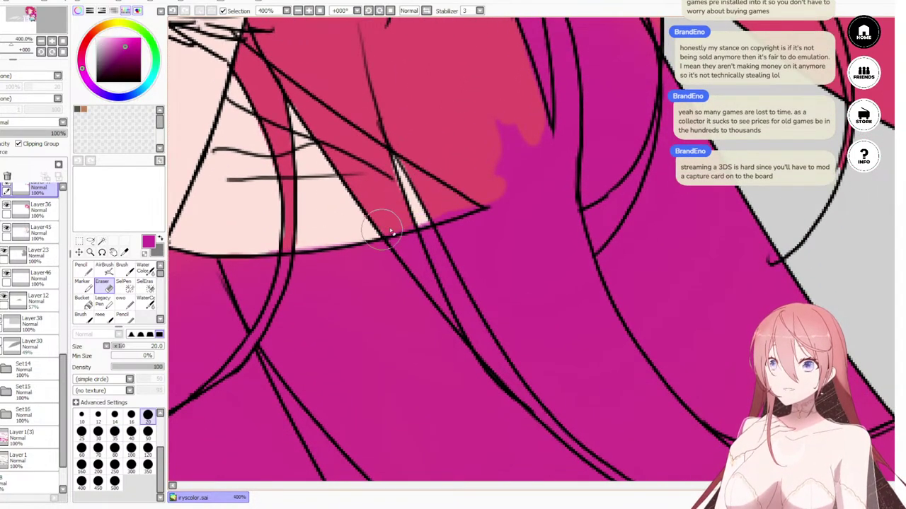
pyautogui.moveTo(497, 187)
pyautogui.mouseDown()
pyautogui.moveTo(503, 140)
pyautogui.moveTo(539, 179)
pyautogui.moveTo(540, 162)
pyautogui.moveTo(494, 204)
pyautogui.mouseUp()
pyautogui.moveTo(397, 230); pyautogui.dragTo(372, 213)
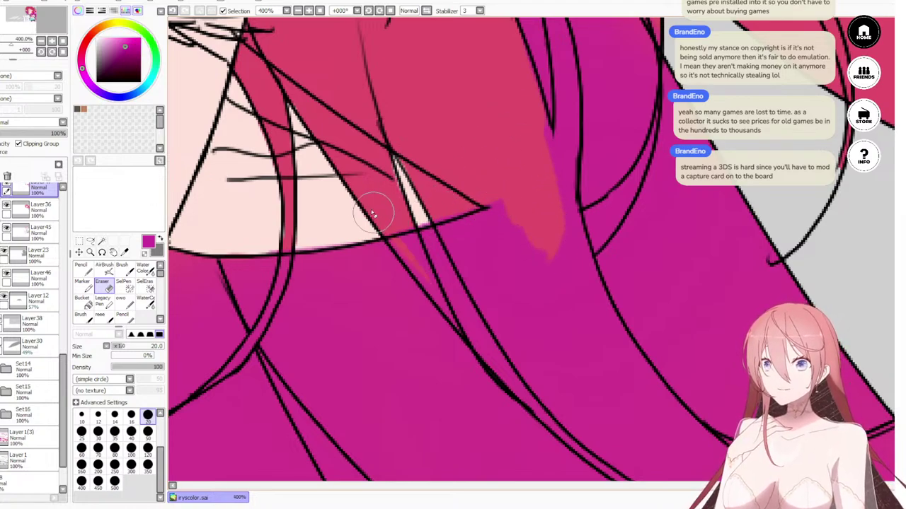
pyautogui.moveTo(421, 266); pyautogui.dragTo(435, 290)
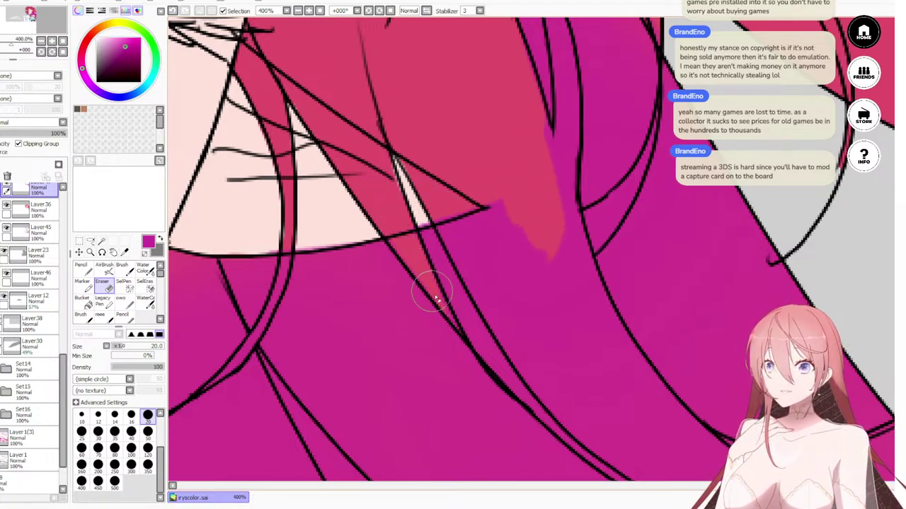
# Step: Erase the magenta inside the wide hair strand sweeping down from the ear tip, following its outlines past the collar point
pyautogui.moveTo(456, 225)
pyautogui.mouseDown()
pyautogui.moveTo(434, 205)
pyautogui.moveTo(477, 291)
pyautogui.moveTo(417, 211)
pyautogui.mouseUp()
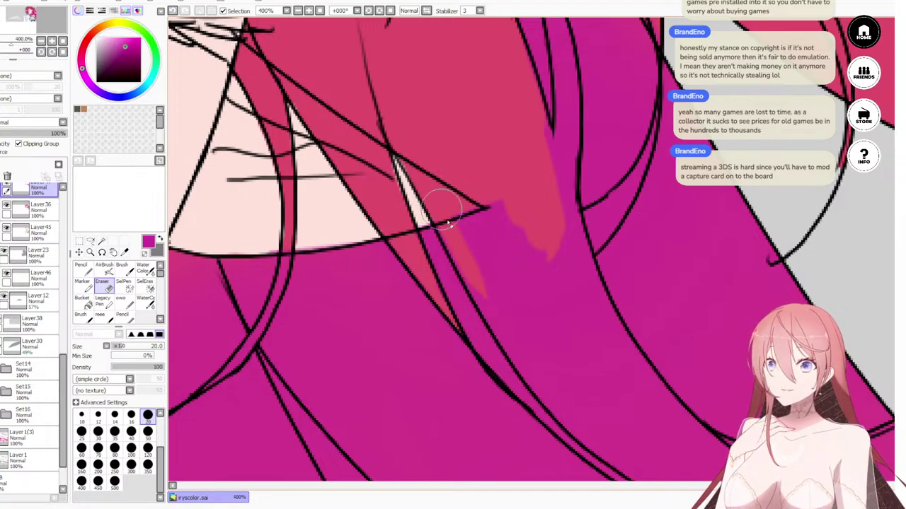
pyautogui.moveTo(476, 274)
pyautogui.mouseDown()
pyautogui.moveTo(452, 240)
pyautogui.moveTo(508, 350)
pyautogui.moveTo(459, 259)
pyautogui.moveTo(461, 222)
pyautogui.moveTo(481, 170)
pyautogui.moveTo(557, 237)
pyautogui.moveTo(549, 189)
pyautogui.moveTo(583, 303)
pyautogui.moveTo(578, 246)
pyautogui.moveTo(563, 206)
pyautogui.moveTo(616, 385)
pyautogui.moveTo(582, 353)
pyautogui.moveTo(605, 417)
pyautogui.mouseUp()
pyautogui.moveTo(542, 286); pyautogui.dragTo(479, 131)
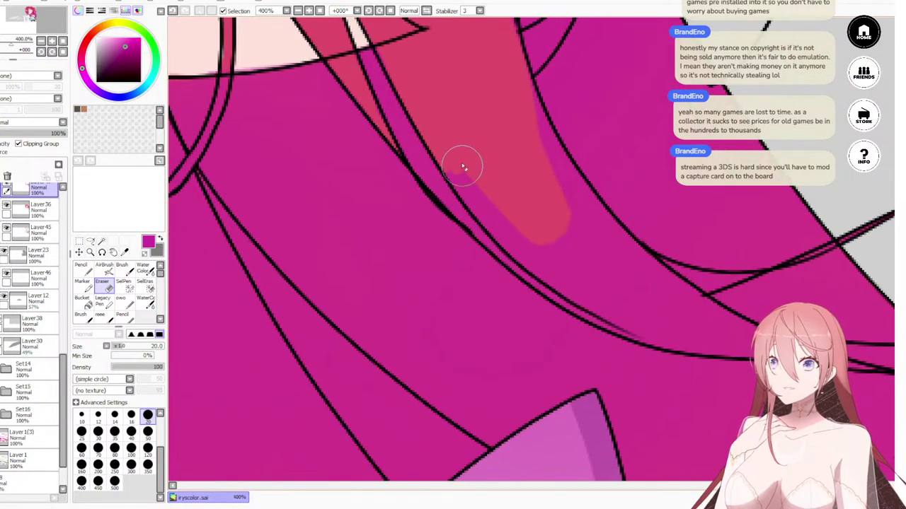
pyautogui.moveTo(541, 247)
pyautogui.mouseDown()
pyautogui.moveTo(612, 323)
pyautogui.moveTo(505, 205)
pyautogui.moveTo(517, 137)
pyautogui.moveTo(542, 152)
pyautogui.moveTo(623, 279)
pyautogui.moveTo(651, 307)
pyautogui.mouseUp()
pyautogui.moveTo(481, 99)
pyautogui.mouseDown()
pyautogui.moveTo(563, 282)
pyautogui.moveTo(493, 207)
pyautogui.mouseUp()
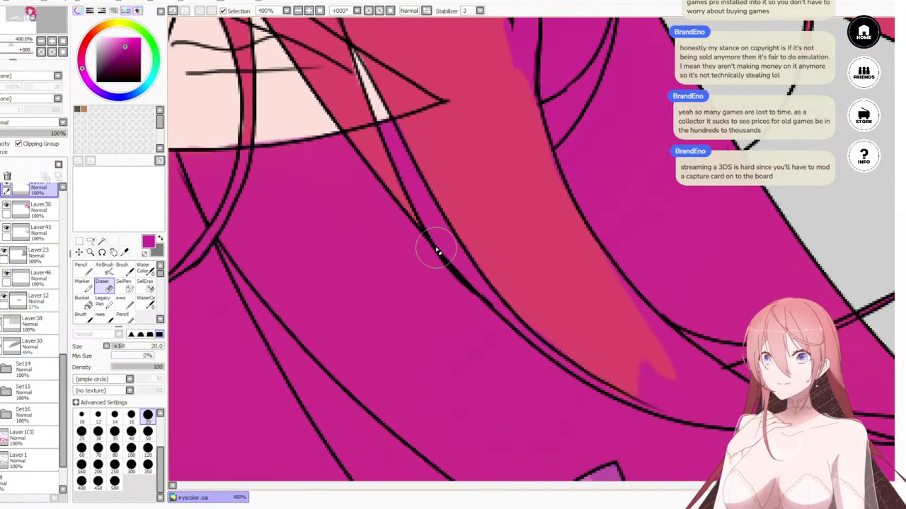
pyautogui.moveTo(437, 251)
pyautogui.mouseDown()
pyautogui.moveTo(565, 333)
pyautogui.moveTo(460, 269)
pyautogui.moveTo(623, 395)
pyautogui.moveTo(581, 368)
pyautogui.moveTo(576, 349)
pyautogui.moveTo(636, 373)
pyautogui.moveTo(606, 288)
pyautogui.moveTo(651, 318)
pyautogui.moveTo(629, 315)
pyautogui.moveTo(704, 380)
pyautogui.moveTo(479, 240)
pyautogui.mouseUp()
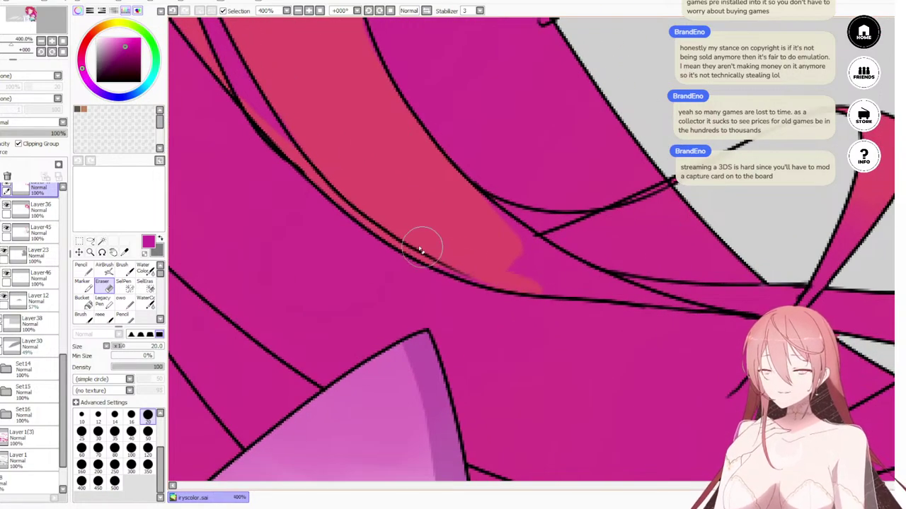
pyautogui.moveTo(410, 247)
pyautogui.mouseDown()
pyautogui.moveTo(477, 275)
pyautogui.moveTo(425, 256)
pyautogui.moveTo(493, 268)
pyautogui.moveTo(491, 242)
pyautogui.moveTo(535, 248)
pyautogui.moveTo(462, 198)
pyautogui.moveTo(517, 227)
pyautogui.mouseUp()
pyautogui.moveTo(441, 201)
pyautogui.mouseDown()
pyautogui.moveTo(497, 214)
pyautogui.moveTo(491, 201)
pyautogui.moveTo(506, 220)
pyautogui.moveTo(481, 206)
pyautogui.moveTo(554, 221)
pyautogui.moveTo(519, 230)
pyautogui.moveTo(571, 221)
pyautogui.mouseUp()
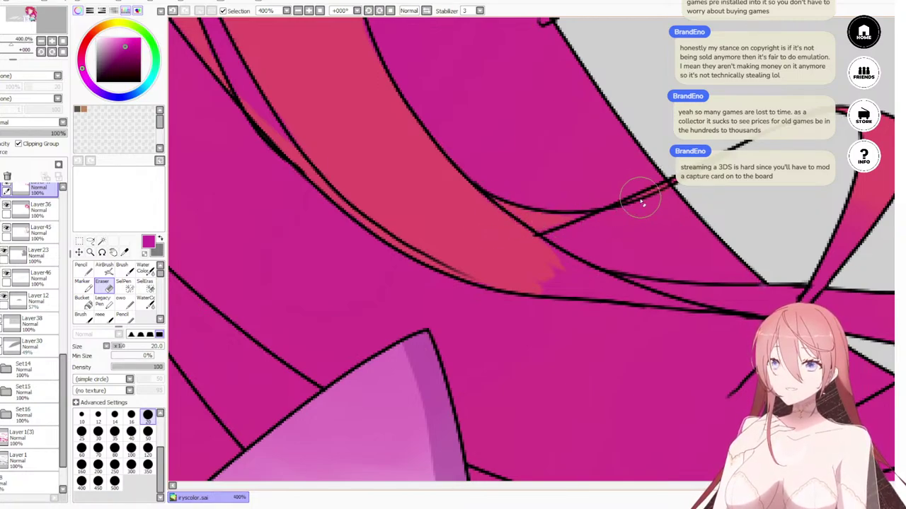
# Step: Erase the magenta from the looping strand's end and from the wide strand's tail out to the canvas edge, undoing stray strokes
pyautogui.moveTo(708, 269); pyautogui.dragTo(534, 190)
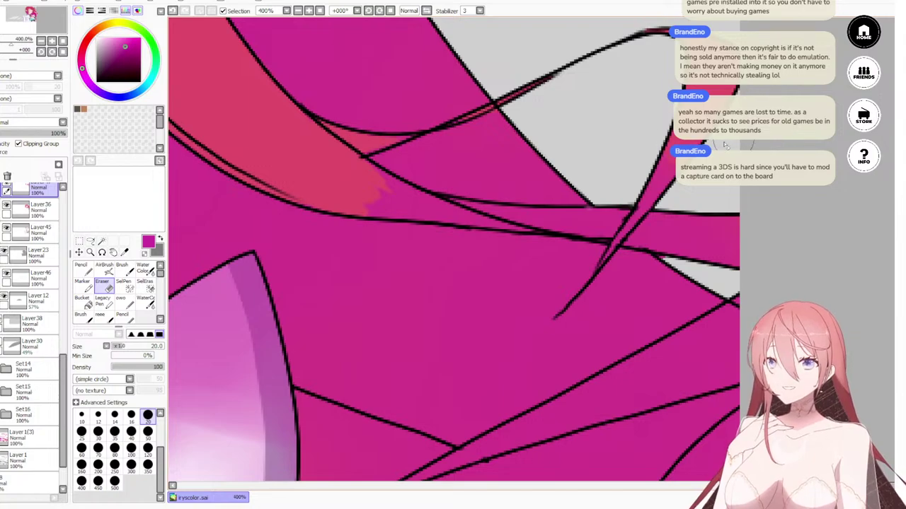
pyautogui.moveTo(724, 145); pyautogui.dragTo(735, 90)
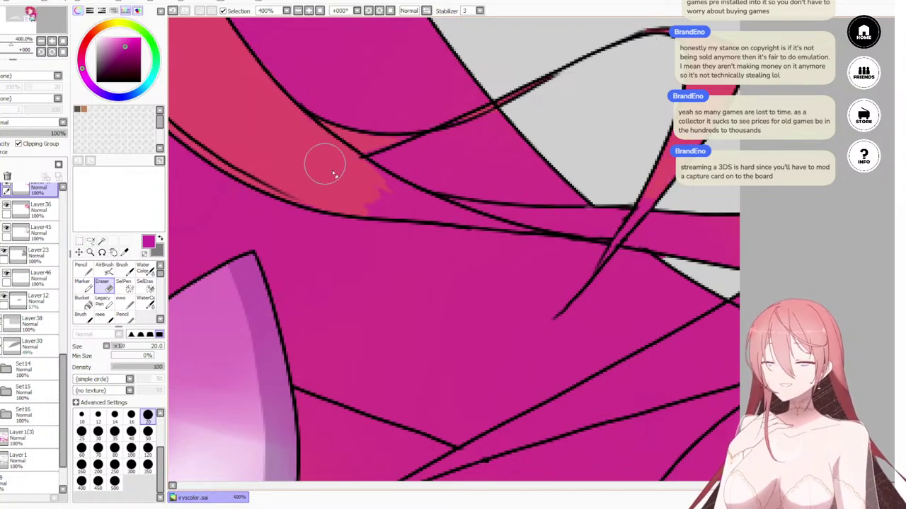
pyautogui.moveTo(340, 172)
pyautogui.mouseDown()
pyautogui.moveTo(386, 182)
pyautogui.moveTo(350, 167)
pyautogui.moveTo(443, 208)
pyautogui.mouseUp()
pyautogui.moveTo(331, 149)
pyautogui.mouseDown()
pyautogui.moveTo(370, 181)
pyautogui.moveTo(434, 206)
pyautogui.mouseUp()
pyautogui.moveTo(339, 204); pyautogui.dragTo(414, 210)
pyautogui.moveTo(358, 203)
pyautogui.mouseDown()
pyautogui.moveTo(482, 222)
pyautogui.moveTo(409, 207)
pyautogui.moveTo(495, 212)
pyautogui.moveTo(415, 197)
pyautogui.moveTo(543, 220)
pyautogui.moveTo(488, 219)
pyautogui.moveTo(550, 222)
pyautogui.moveTo(413, 212)
pyautogui.moveTo(595, 237)
pyautogui.moveTo(394, 210)
pyautogui.moveTo(693, 235)
pyautogui.moveTo(588, 227)
pyautogui.moveTo(702, 249)
pyautogui.moveTo(527, 210)
pyautogui.moveTo(612, 225)
pyautogui.moveTo(589, 219)
pyautogui.moveTo(706, 220)
pyautogui.moveTo(752, 240)
pyautogui.moveTo(758, 265)
pyautogui.mouseUp()
pyautogui.hotkey('ctrl', 'z')
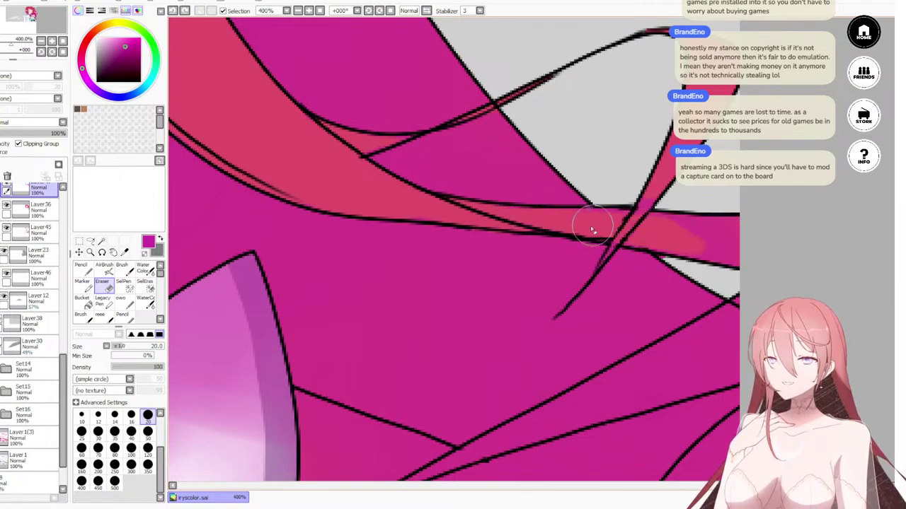
pyautogui.hotkey('ctrl', 'z')
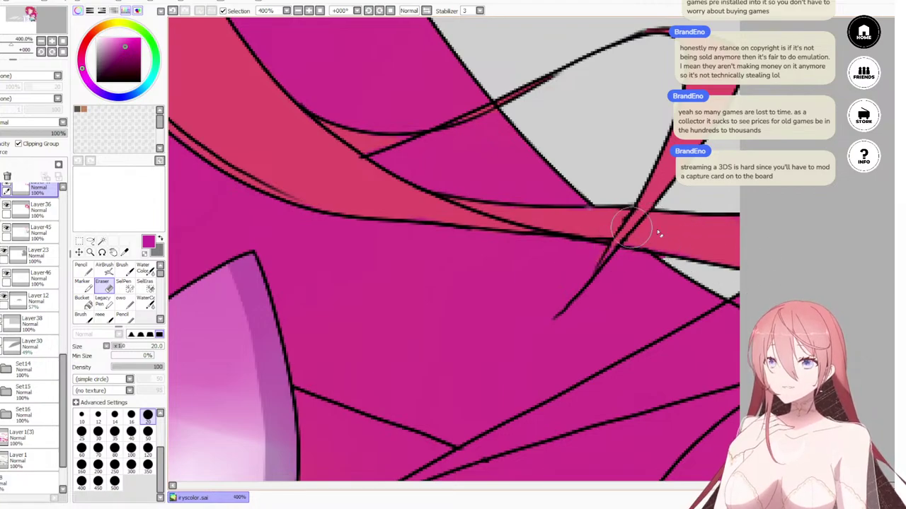
# Step: Erase the magenta from the narrow strand and the thin crescent sliver in the hair below the ear, undoing a stray stroke
pyautogui.moveTo(378, 128); pyautogui.dragTo(418, 184)
pyautogui.moveTo(403, 79); pyautogui.dragTo(399, 141)
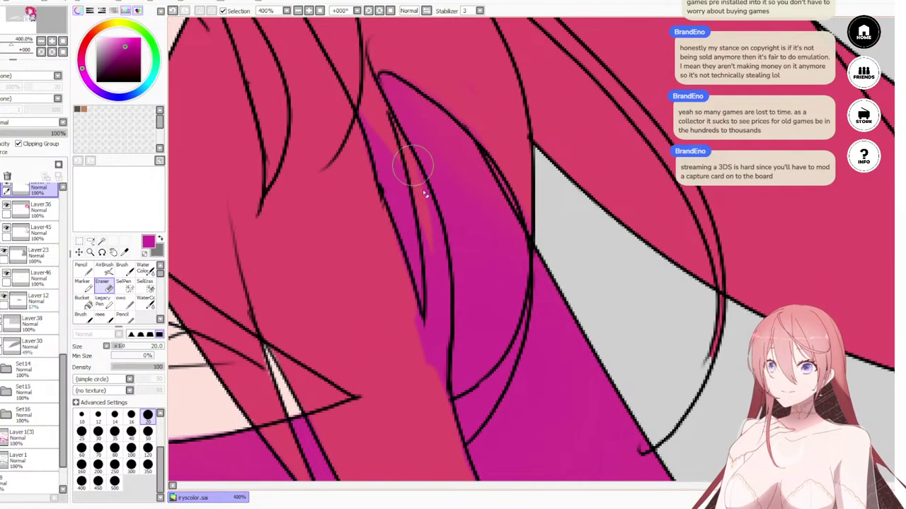
pyautogui.moveTo(436, 317)
pyautogui.mouseDown()
pyautogui.moveTo(428, 225)
pyautogui.moveTo(434, 335)
pyautogui.moveTo(434, 252)
pyautogui.moveTo(441, 329)
pyautogui.moveTo(435, 301)
pyautogui.moveTo(431, 391)
pyautogui.moveTo(437, 322)
pyautogui.moveTo(435, 361)
pyautogui.moveTo(439, 332)
pyautogui.moveTo(405, 301)
pyautogui.moveTo(416, 337)
pyautogui.mouseUp()
pyautogui.moveTo(555, 252); pyautogui.dragTo(548, 149)
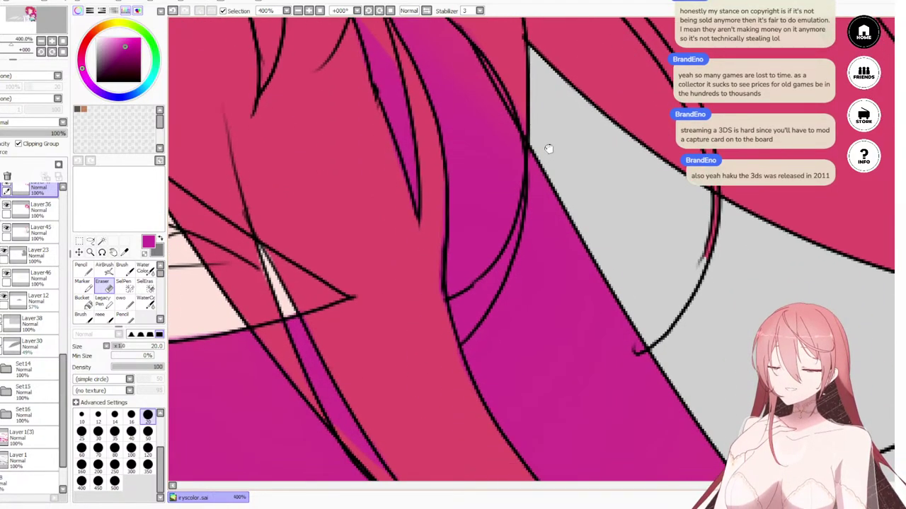
pyautogui.moveTo(523, 203)
pyautogui.mouseDown()
pyautogui.moveTo(483, 284)
pyautogui.moveTo(512, 240)
pyautogui.moveTo(431, 326)
pyautogui.moveTo(497, 288)
pyautogui.mouseUp()
pyautogui.hotkey('ctrl', 'z')
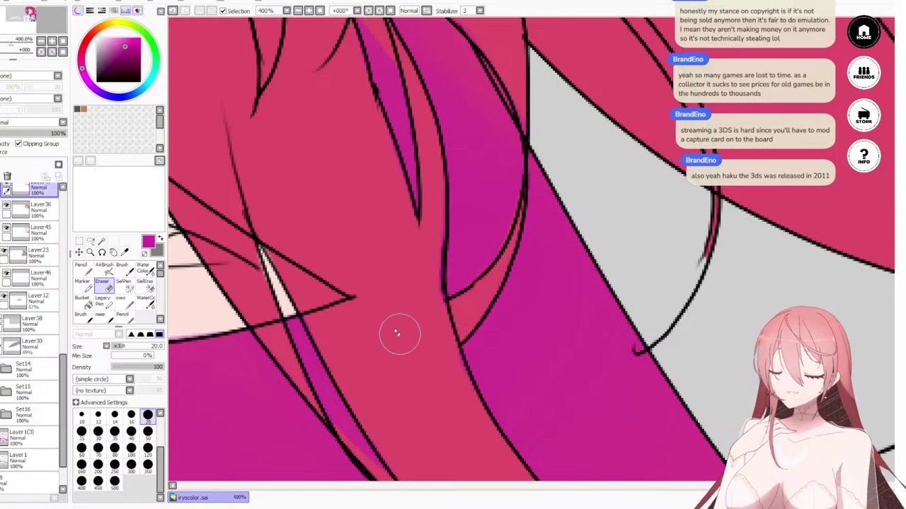
# Step: Erase the magenta tint from the red strands crossing the collar and tie and from the white shirt strip beside them
pyautogui.scroll(-10, 397, 332)
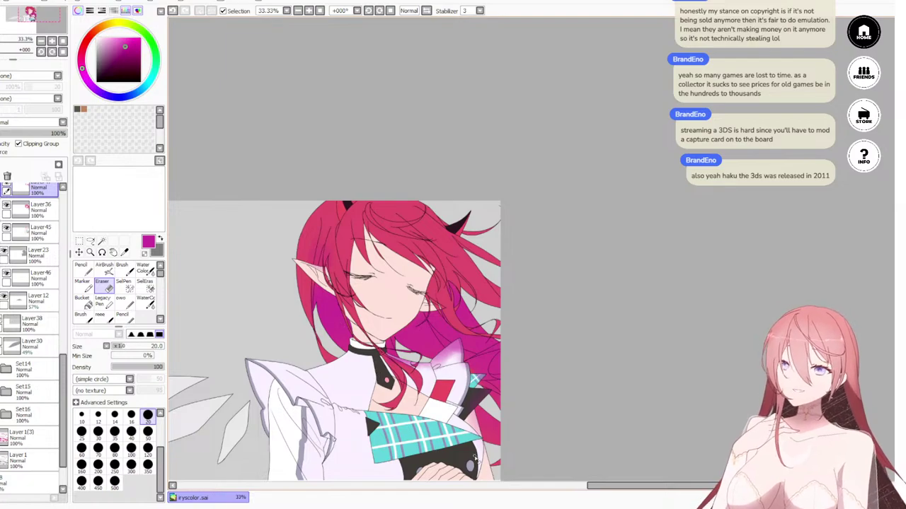
pyautogui.scroll(6, 456, 399)
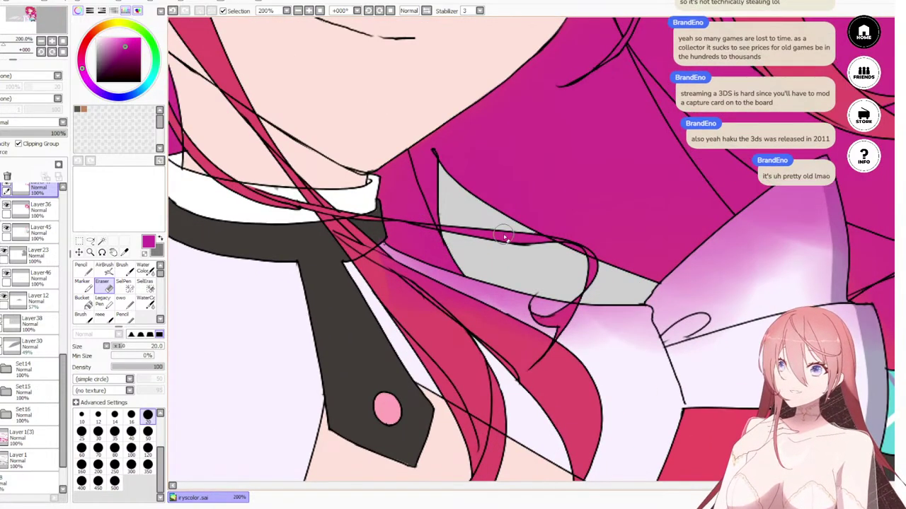
pyautogui.scroll(2, 505, 238)
pyautogui.moveTo(256, 266); pyautogui.dragTo(532, 341)
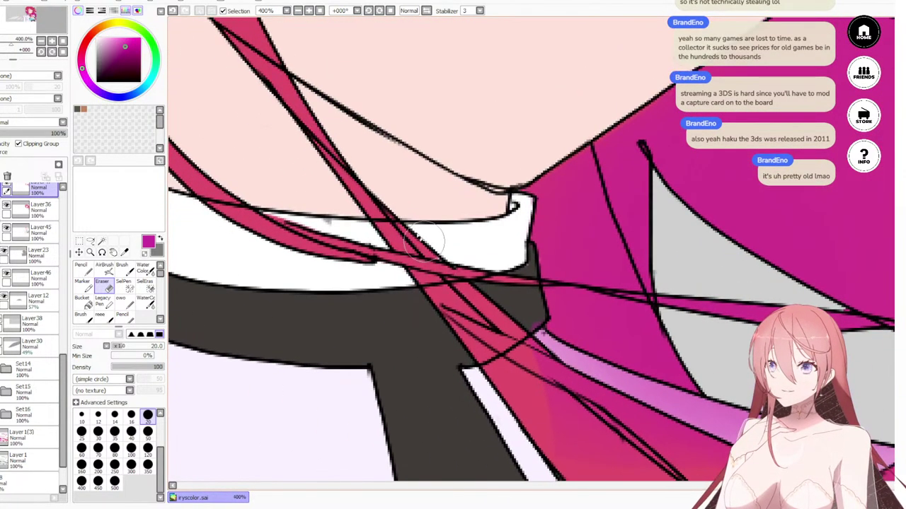
pyautogui.moveTo(473, 315); pyautogui.dragTo(348, 252)
pyautogui.moveTo(336, 154)
pyautogui.mouseDown()
pyautogui.moveTo(372, 211)
pyautogui.moveTo(339, 157)
pyautogui.moveTo(392, 213)
pyautogui.moveTo(368, 218)
pyautogui.moveTo(341, 184)
pyautogui.moveTo(374, 198)
pyautogui.moveTo(343, 172)
pyautogui.moveTo(375, 195)
pyautogui.moveTo(529, 257)
pyautogui.moveTo(597, 276)
pyautogui.moveTo(665, 301)
pyautogui.mouseUp()
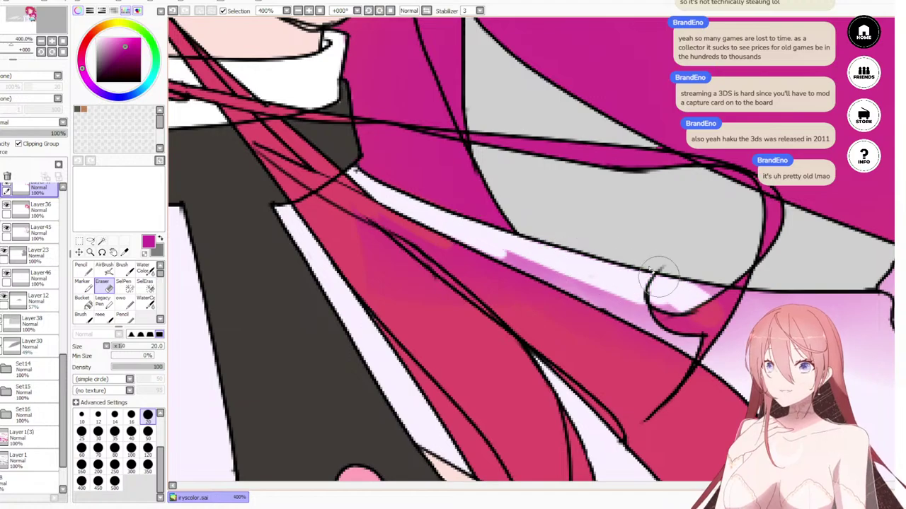
pyautogui.moveTo(678, 333)
pyautogui.mouseDown()
pyautogui.moveTo(469, 252)
pyautogui.moveTo(459, 272)
pyautogui.mouseUp()
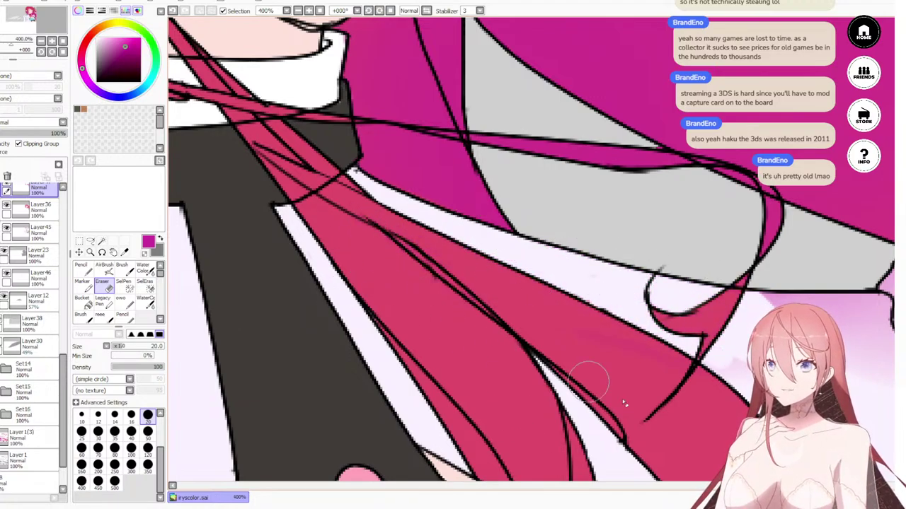
# Step: Erase the purple tint from the white shirt below the looping strand, enlarging the eraser to size 35
pyautogui.moveTo(535, 372); pyautogui.dragTo(454, 207)
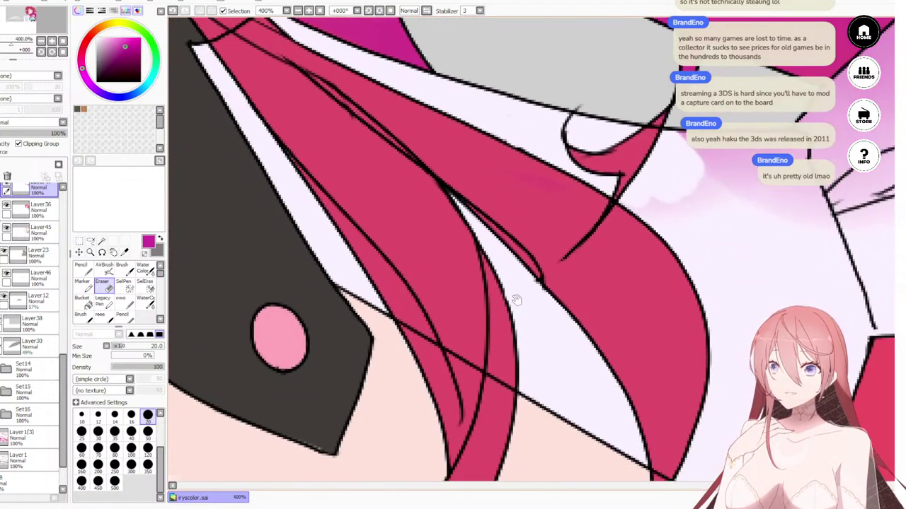
pyautogui.moveTo(514, 299); pyautogui.dragTo(514, 344)
pyautogui.moveTo(619, 333); pyautogui.dragTo(438, 440)
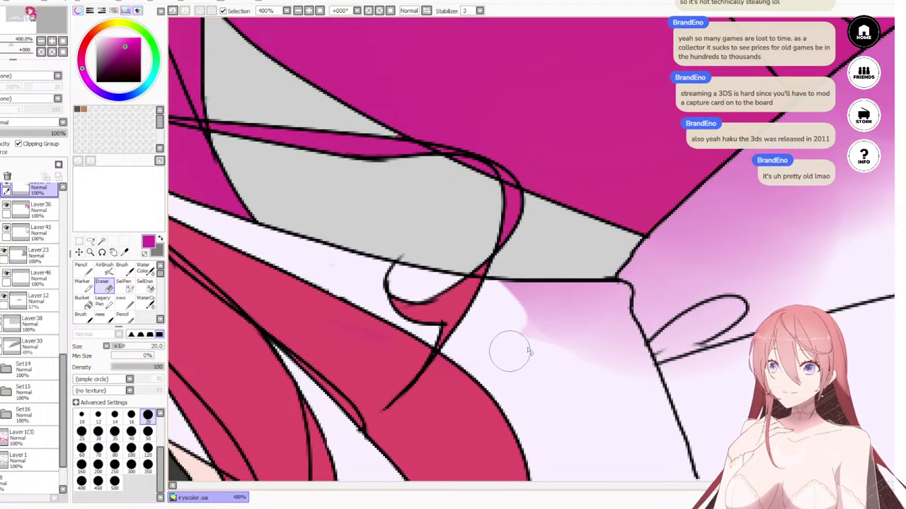
pyautogui.moveTo(516, 351); pyautogui.dragTo(577, 352)
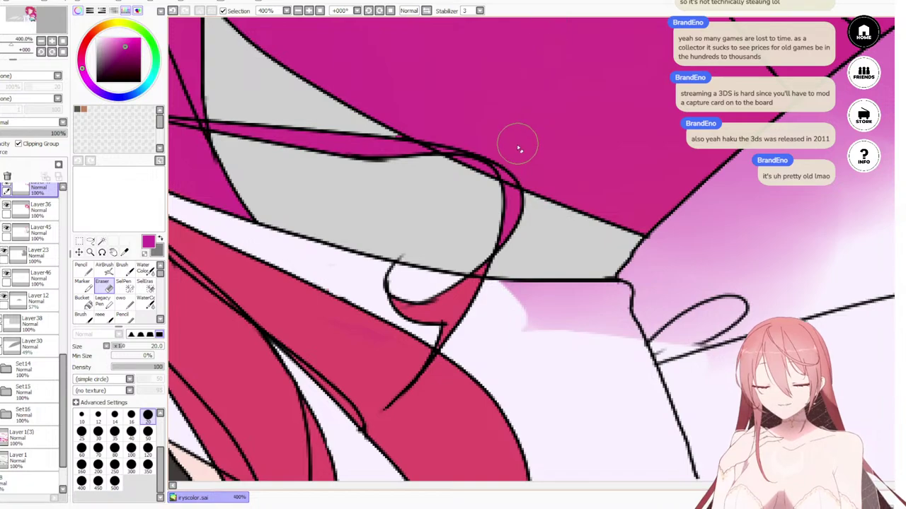
pyautogui.press(']')
pyautogui.press(']')
pyautogui.press(']')
pyautogui.moveTo(543, 330)
pyautogui.mouseDown()
pyautogui.moveTo(467, 287)
pyautogui.moveTo(668, 320)
pyautogui.moveTo(587, 332)
pyautogui.mouseUp()
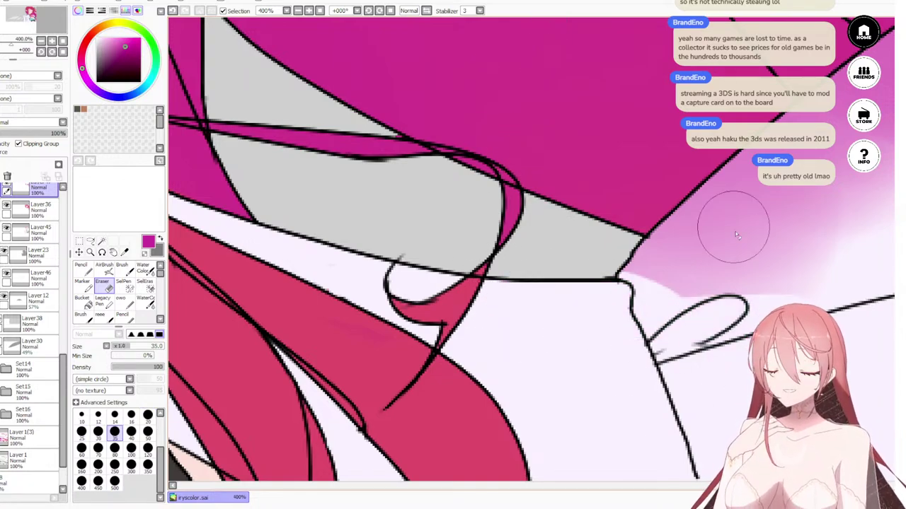
# Step: Set the eraser size to 14 and erase the magenta inside the thin looping strand from the collar around to its curl
pyautogui.moveTo(708, 315); pyautogui.dragTo(445, 193)
pyautogui.moveTo(623, 102)
pyautogui.mouseDown()
pyautogui.moveTo(619, 90)
pyautogui.moveTo(546, 135)
pyautogui.mouseUp()
pyautogui.moveTo(258, 145); pyautogui.dragTo(656, 373)
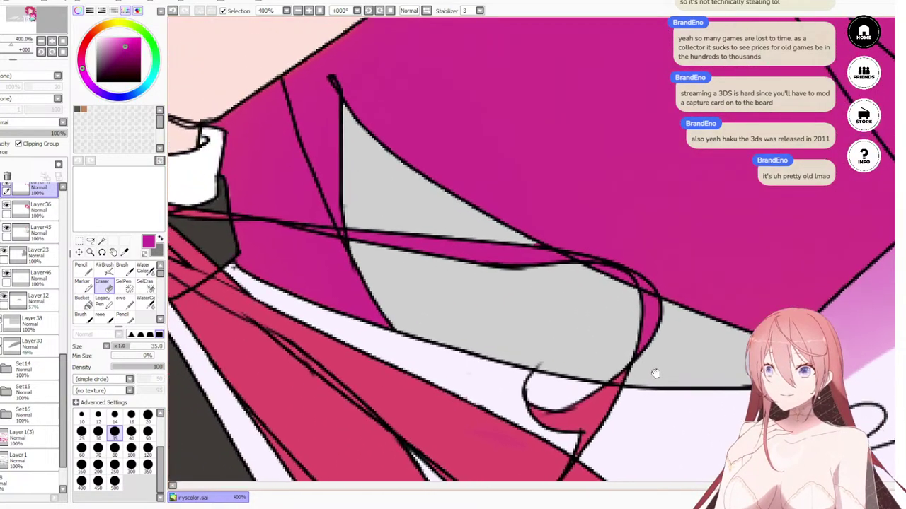
pyautogui.moveTo(478, 273)
pyautogui.mouseDown()
pyautogui.moveTo(611, 321)
pyautogui.moveTo(575, 352)
pyautogui.mouseUp()
pyautogui.press('[')
pyautogui.press('[')
pyautogui.press('[')
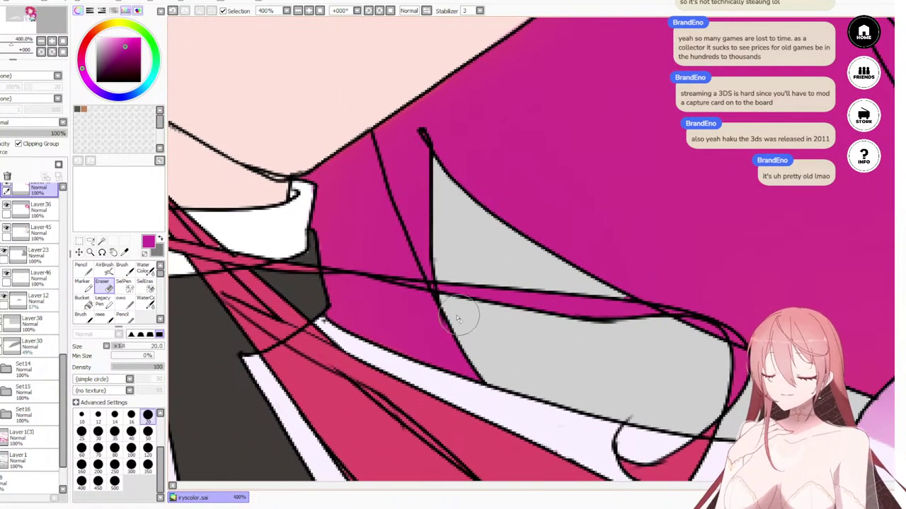
pyautogui.press('[')
pyautogui.press('[')
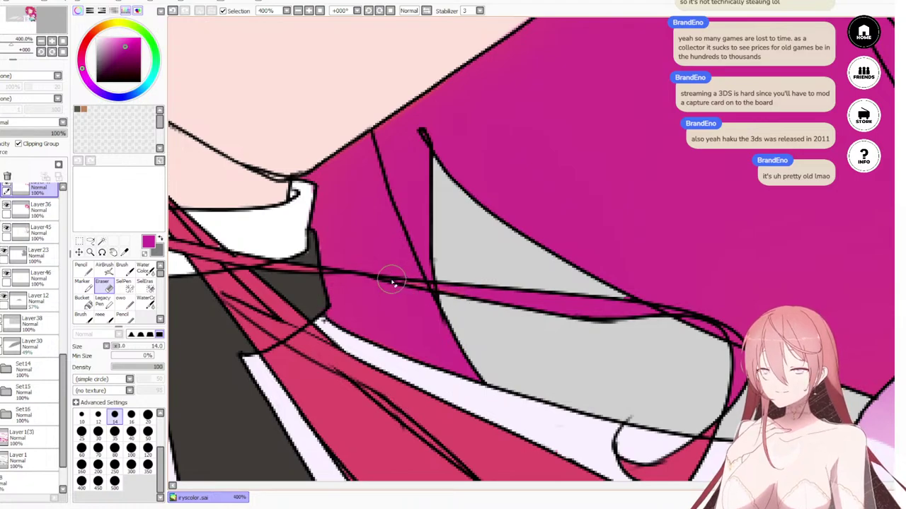
pyautogui.moveTo(392, 282); pyautogui.dragTo(600, 319)
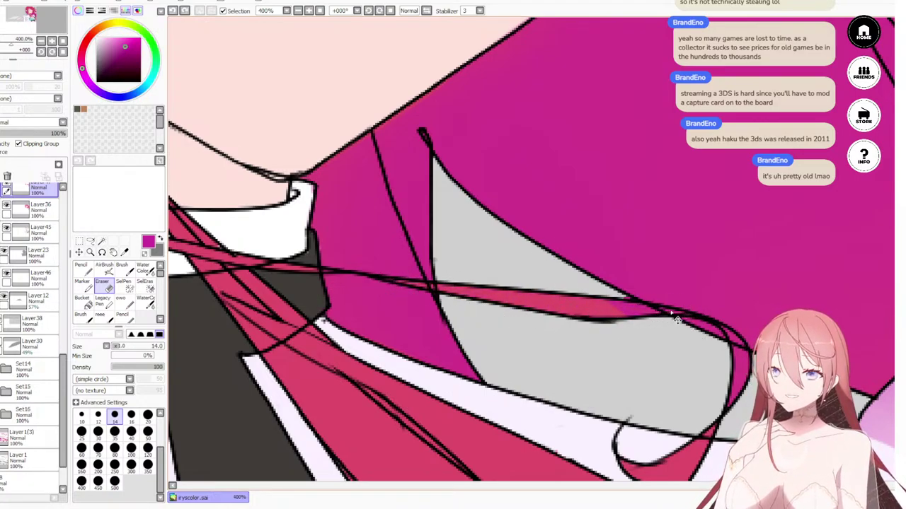
pyautogui.moveTo(677, 319); pyautogui.dragTo(596, 308)
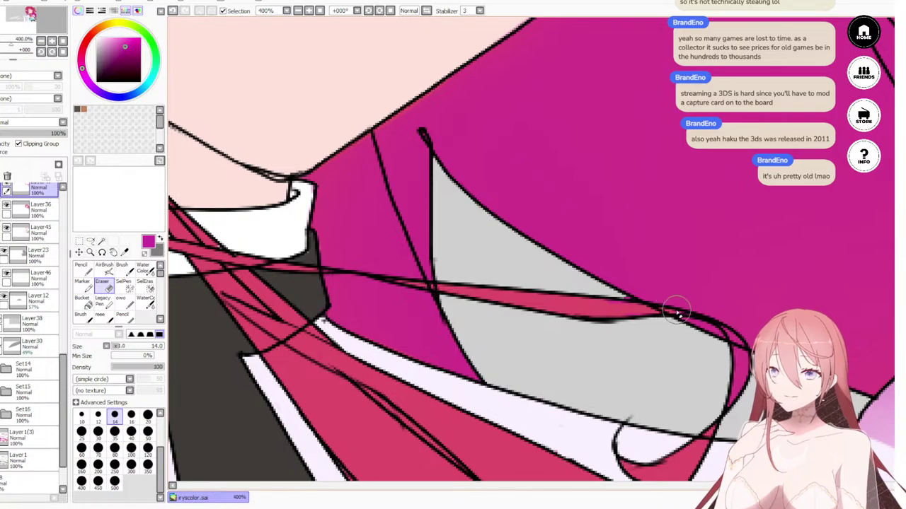
pyautogui.moveTo(665, 330); pyautogui.dragTo(474, 241)
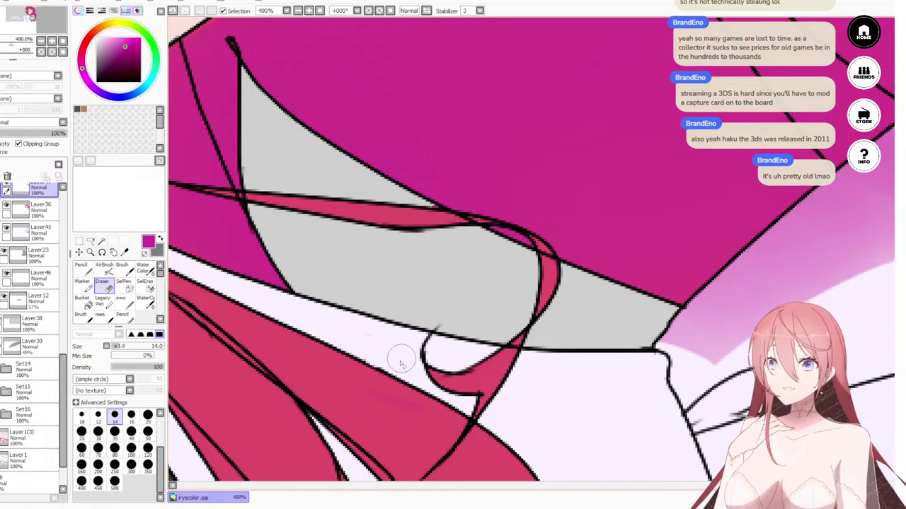
# Step: Set the eraser size to 30 and erase the magenta tint from the white ruffle up to its pointed tip
pyautogui.moveTo(615, 380)
pyautogui.mouseDown()
pyautogui.moveTo(430, 380)
pyautogui.moveTo(402, 391)
pyautogui.mouseUp()
pyautogui.moveTo(574, 339); pyautogui.dragTo(548, 305)
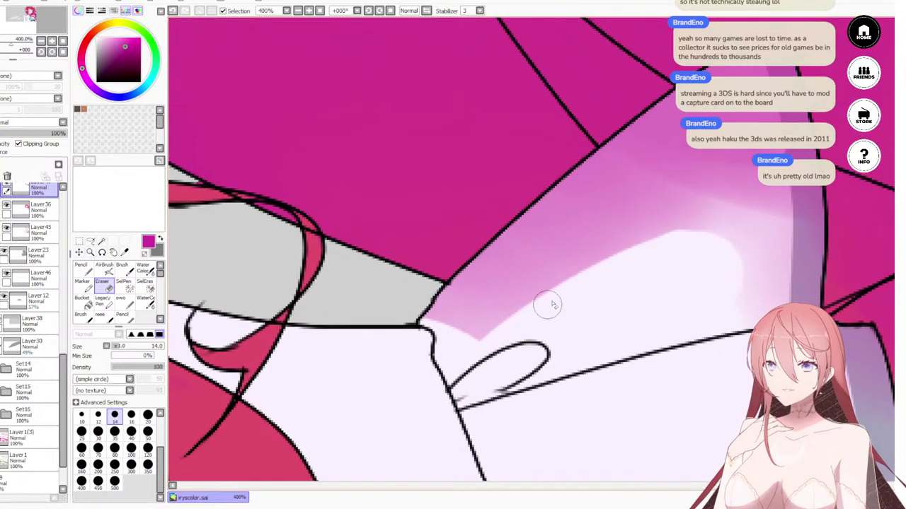
pyautogui.press(']')
pyautogui.press(']')
pyautogui.press(']')
pyautogui.press(']')
pyautogui.moveTo(639, 237)
pyautogui.mouseDown()
pyautogui.moveTo(716, 203)
pyautogui.moveTo(684, 301)
pyautogui.moveTo(657, 211)
pyautogui.moveTo(479, 319)
pyautogui.moveTo(603, 217)
pyautogui.moveTo(436, 328)
pyautogui.moveTo(487, 294)
pyautogui.moveTo(503, 276)
pyautogui.moveTo(447, 312)
pyautogui.moveTo(525, 238)
pyautogui.moveTo(465, 274)
pyautogui.moveTo(698, 176)
pyautogui.moveTo(584, 209)
pyautogui.moveTo(500, 251)
pyautogui.moveTo(612, 157)
pyautogui.moveTo(592, 194)
pyautogui.moveTo(587, 179)
pyautogui.mouseUp()
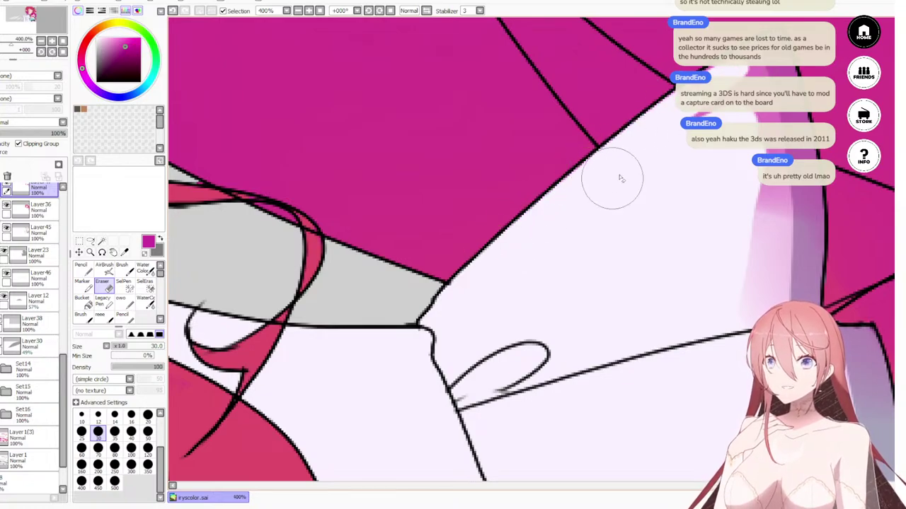
pyautogui.moveTo(707, 125)
pyautogui.mouseDown()
pyautogui.moveTo(538, 326)
pyautogui.moveTo(538, 293)
pyautogui.mouseUp()
pyautogui.moveTo(592, 227)
pyautogui.mouseDown()
pyautogui.moveTo(576, 334)
pyautogui.moveTo(610, 249)
pyautogui.mouseUp()
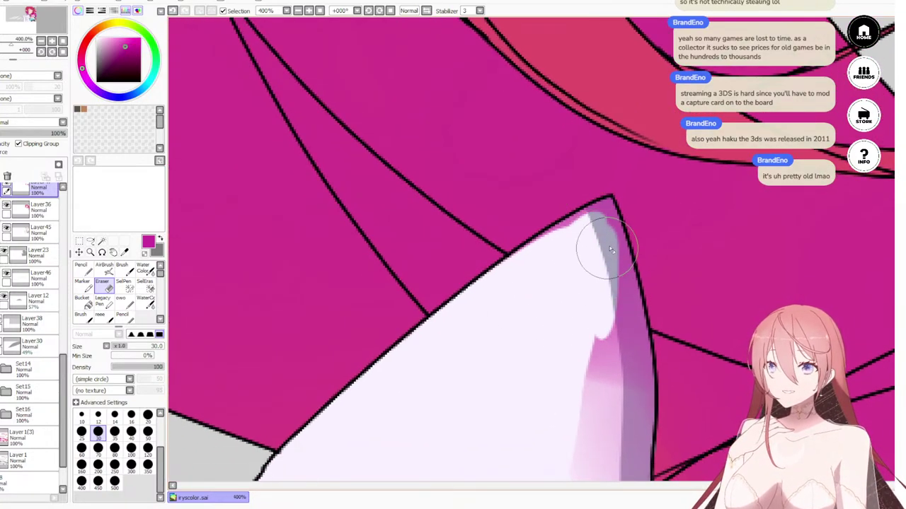
# Step: Set the eraser size to 20 and erase the remaining magenta along the ruffle's grey shaded edge and the panel below it
pyautogui.press('[')
pyautogui.press('[')
pyautogui.moveTo(530, 260)
pyautogui.mouseDown()
pyautogui.moveTo(551, 238)
pyautogui.moveTo(505, 269)
pyautogui.moveTo(563, 224)
pyautogui.moveTo(617, 201)
pyautogui.moveTo(603, 213)
pyautogui.moveTo(616, 234)
pyautogui.moveTo(603, 207)
pyautogui.moveTo(607, 240)
pyautogui.moveTo(615, 259)
pyautogui.moveTo(620, 244)
pyautogui.moveTo(613, 237)
pyautogui.moveTo(636, 329)
pyautogui.moveTo(621, 269)
pyautogui.moveTo(580, 340)
pyautogui.mouseUp()
pyautogui.moveTo(530, 358); pyautogui.dragTo(530, 167)
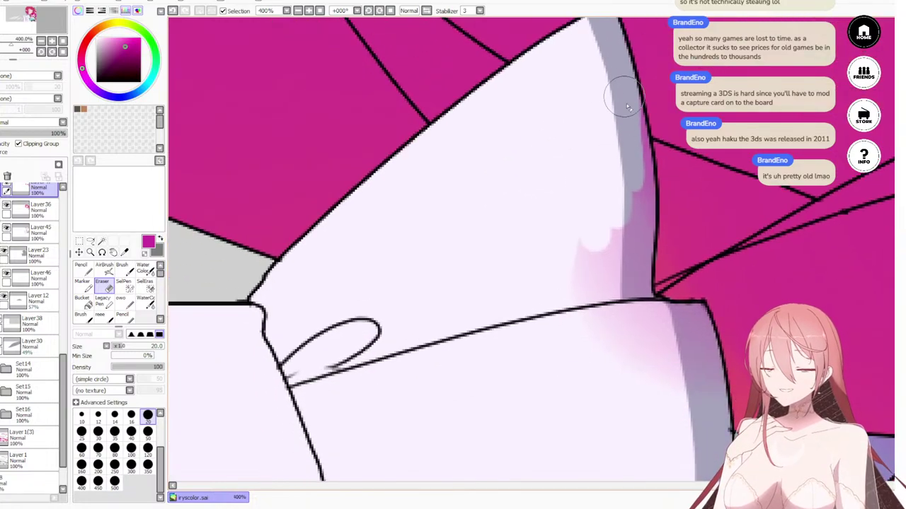
pyautogui.moveTo(643, 169)
pyautogui.mouseDown()
pyautogui.moveTo(638, 265)
pyautogui.moveTo(634, 229)
pyautogui.moveTo(643, 326)
pyautogui.moveTo(630, 210)
pyautogui.moveTo(641, 363)
pyautogui.moveTo(596, 374)
pyautogui.moveTo(584, 347)
pyautogui.moveTo(603, 327)
pyautogui.moveTo(640, 359)
pyautogui.moveTo(646, 314)
pyautogui.moveTo(669, 322)
pyautogui.moveTo(683, 323)
pyautogui.moveTo(669, 315)
pyautogui.moveTo(696, 315)
pyautogui.moveTo(710, 379)
pyautogui.moveTo(694, 314)
pyautogui.moveTo(661, 352)
pyautogui.mouseUp()
pyautogui.moveTo(633, 319); pyautogui.dragTo(580, 231)
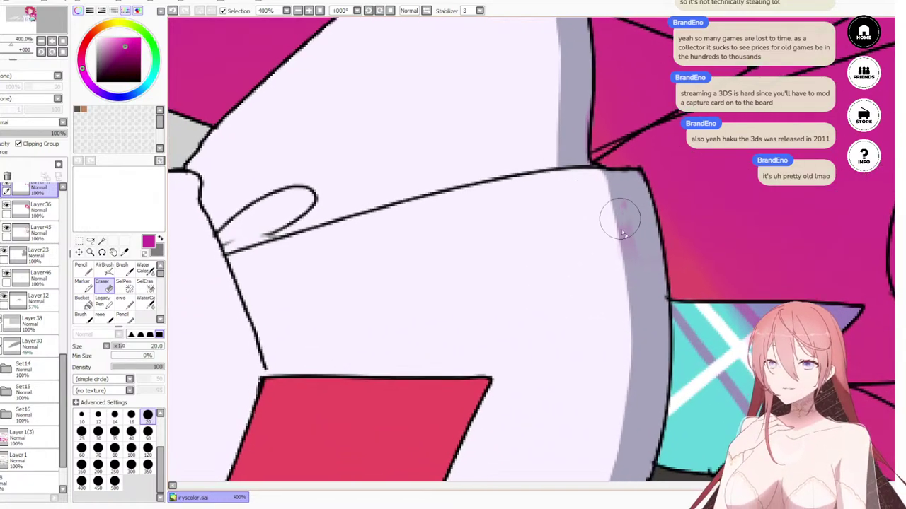
pyautogui.moveTo(643, 356); pyautogui.dragTo(671, 182)
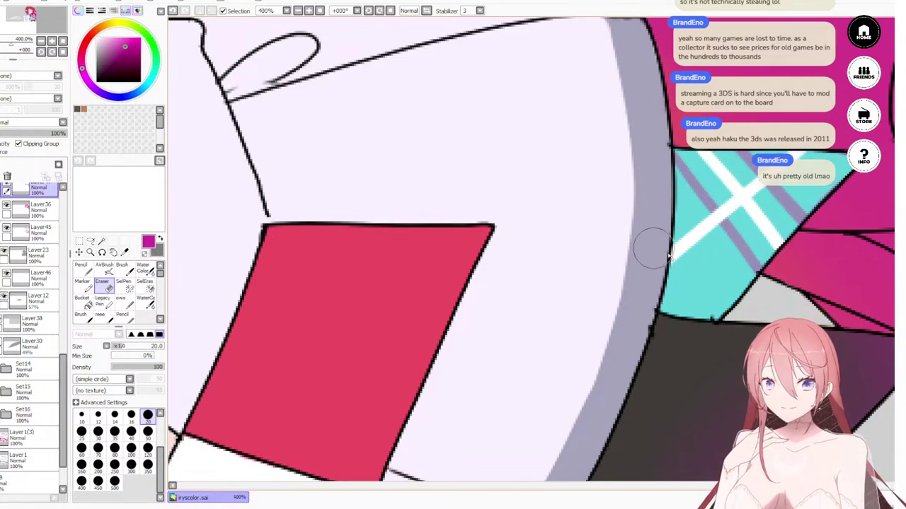
# Step: Erase the purple tint from the dark triangular piece beside the white ruffle, down to its lower point
pyautogui.moveTo(695, 342); pyautogui.dragTo(535, 106)
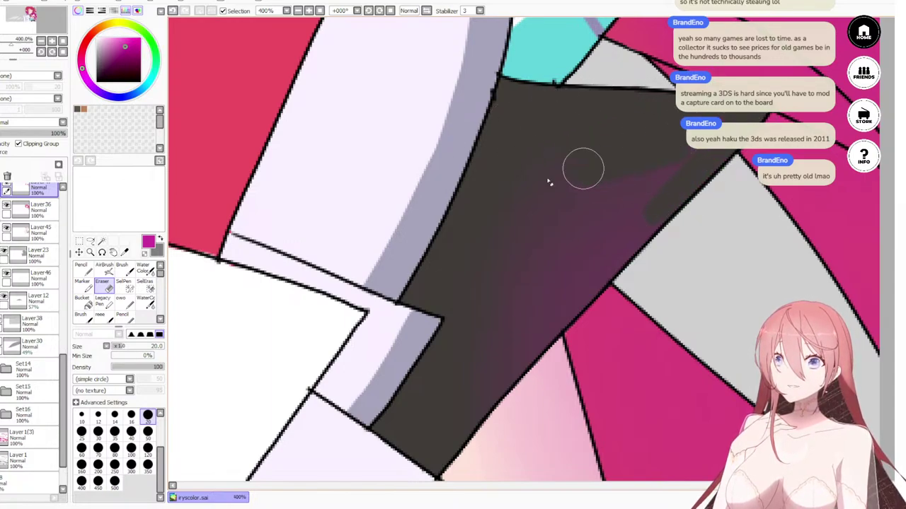
pyautogui.moveTo(653, 214)
pyautogui.mouseDown()
pyautogui.moveTo(532, 243)
pyautogui.moveTo(499, 239)
pyautogui.mouseUp()
pyautogui.moveTo(450, 411); pyautogui.dragTo(528, 265)
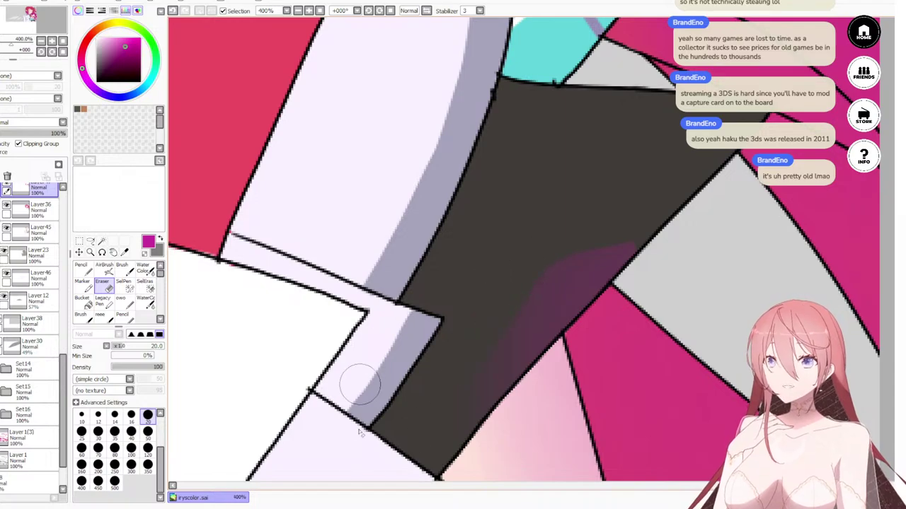
pyautogui.moveTo(469, 432)
pyautogui.mouseDown()
pyautogui.moveTo(562, 251)
pyautogui.moveTo(585, 272)
pyautogui.moveTo(632, 221)
pyautogui.mouseUp()
pyautogui.moveTo(539, 329); pyautogui.dragTo(638, 239)
pyautogui.moveTo(584, 276); pyautogui.dragTo(568, 185)
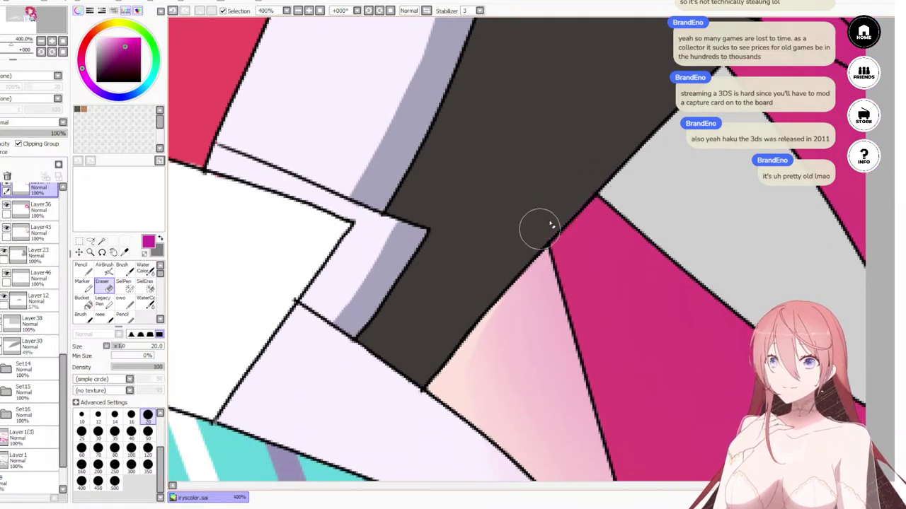
# Step: Erase the magenta tint from the arm's skin and the white trim between it and the dark chest piece
pyautogui.moveTo(514, 236)
pyautogui.mouseDown()
pyautogui.moveTo(538, 351)
pyautogui.moveTo(562, 380)
pyautogui.moveTo(541, 275)
pyautogui.moveTo(573, 389)
pyautogui.mouseUp()
pyautogui.moveTo(503, 311); pyautogui.dragTo(492, 223)
pyautogui.moveTo(372, 196)
pyautogui.mouseDown()
pyautogui.moveTo(430, 202)
pyautogui.moveTo(461, 189)
pyautogui.moveTo(481, 156)
pyautogui.moveTo(495, 153)
pyautogui.moveTo(550, 354)
pyautogui.moveTo(535, 195)
pyautogui.moveTo(575, 370)
pyautogui.moveTo(538, 183)
pyautogui.moveTo(571, 338)
pyautogui.moveTo(541, 199)
pyautogui.moveTo(558, 267)
pyautogui.mouseUp()
pyautogui.moveTo(572, 334); pyautogui.dragTo(591, 404)
pyautogui.moveTo(531, 355); pyautogui.dragTo(500, 228)
pyautogui.moveTo(464, 246); pyautogui.dragTo(428, 170)
pyautogui.moveTo(494, 267)
pyautogui.mouseDown()
pyautogui.moveTo(514, 467)
pyautogui.moveTo(487, 456)
pyautogui.moveTo(545, 405)
pyautogui.moveTo(568, 362)
pyautogui.moveTo(525, 197)
pyautogui.moveTo(573, 348)
pyautogui.moveTo(527, 157)
pyautogui.moveTo(571, 290)
pyautogui.moveTo(540, 191)
pyautogui.moveTo(540, 315)
pyautogui.moveTo(477, 149)
pyautogui.mouseUp()
pyautogui.moveTo(545, 237); pyautogui.dragTo(529, 197)
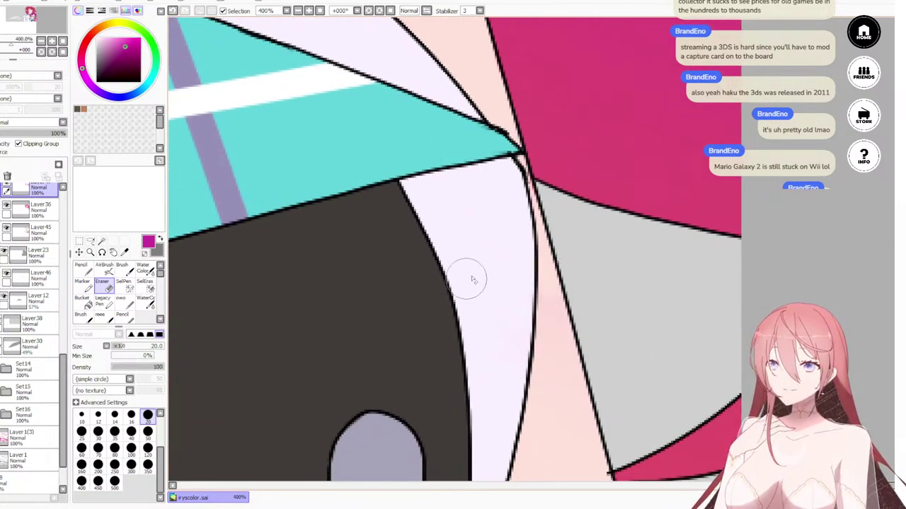
pyautogui.moveTo(519, 323); pyautogui.dragTo(519, 210)
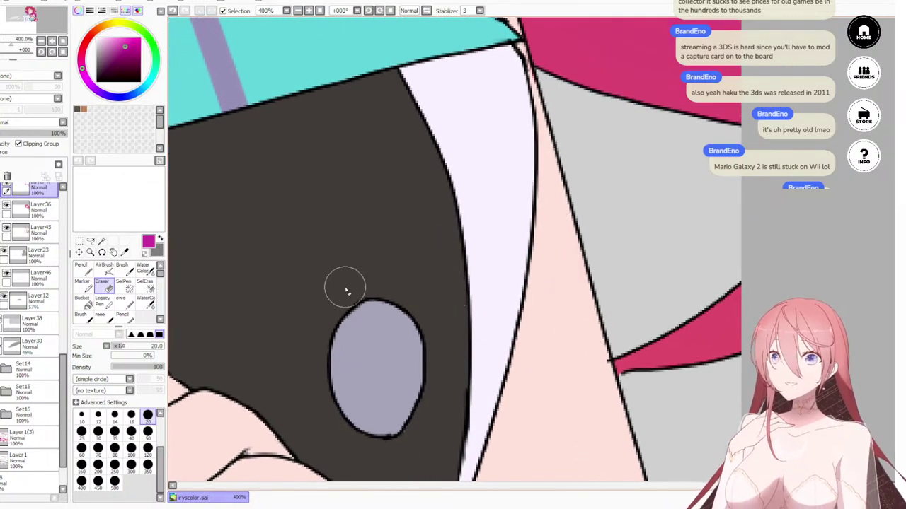
# Step: Paint white over the grey smudge on the collar's upper edge on Layer45 using the Pencil at size 12
pyautogui.scroll(-5, 347, 290)
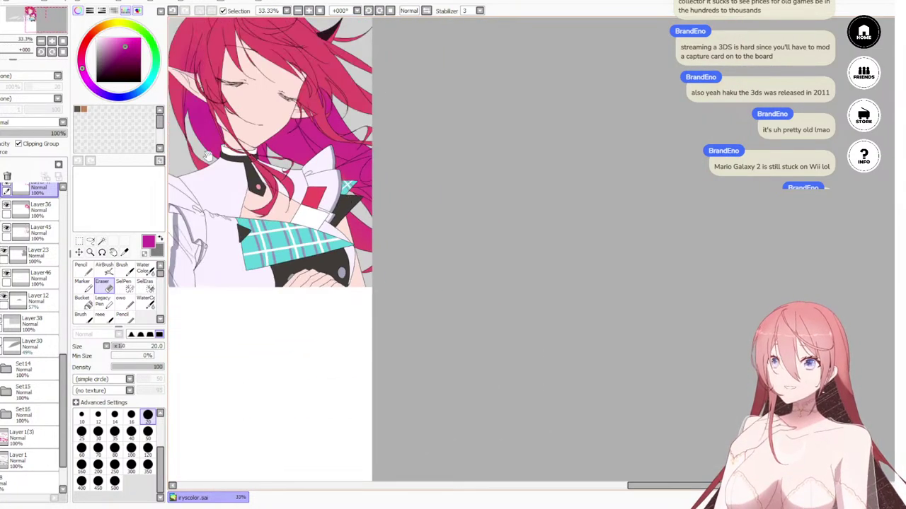
pyautogui.moveTo(207, 155); pyautogui.dragTo(418, 269)
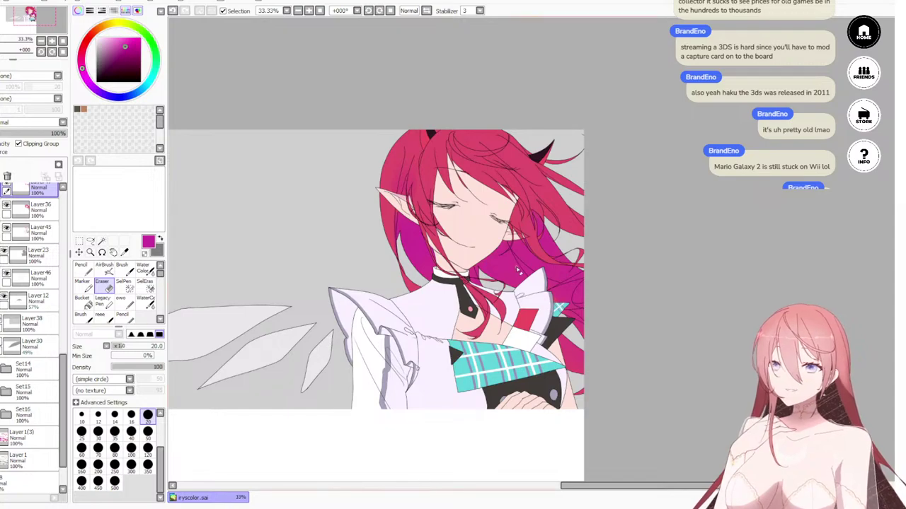
pyautogui.scroll(3, 395, 228)
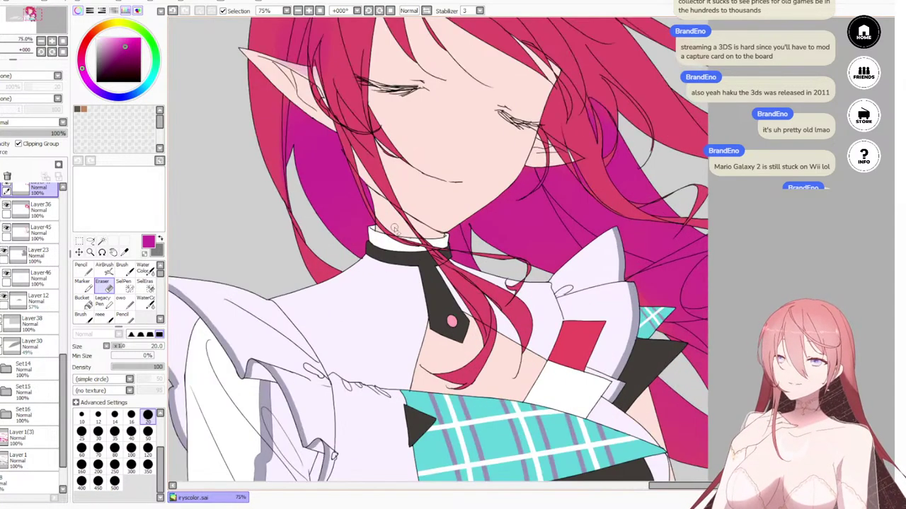
pyautogui.scroll(7, 394, 228)
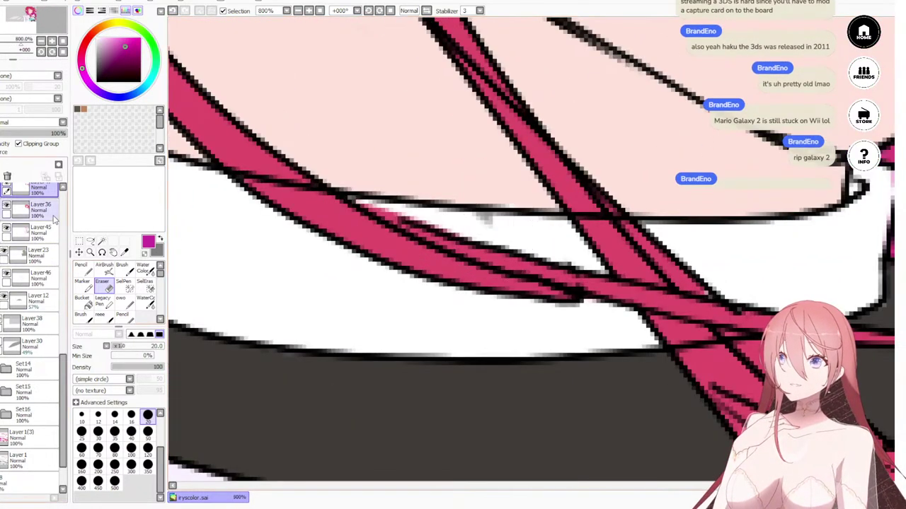
pyautogui.click(43, 230)
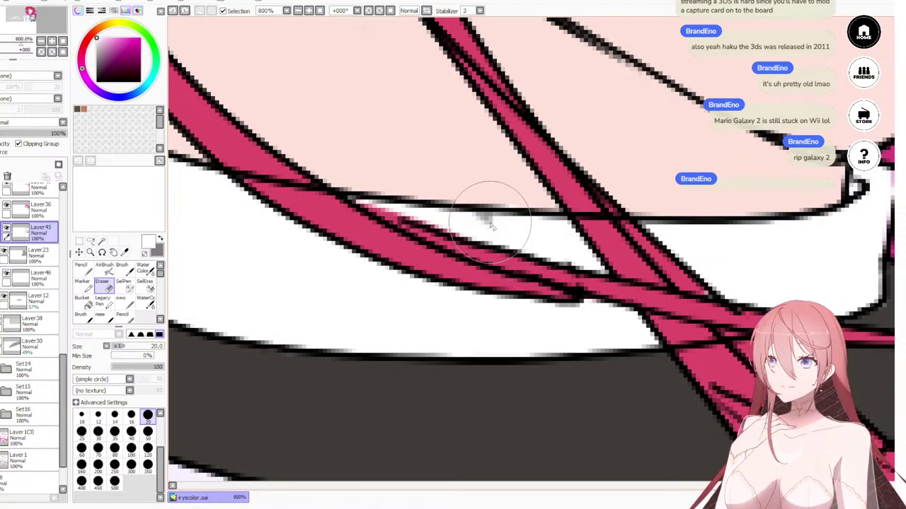
pyautogui.press('n')
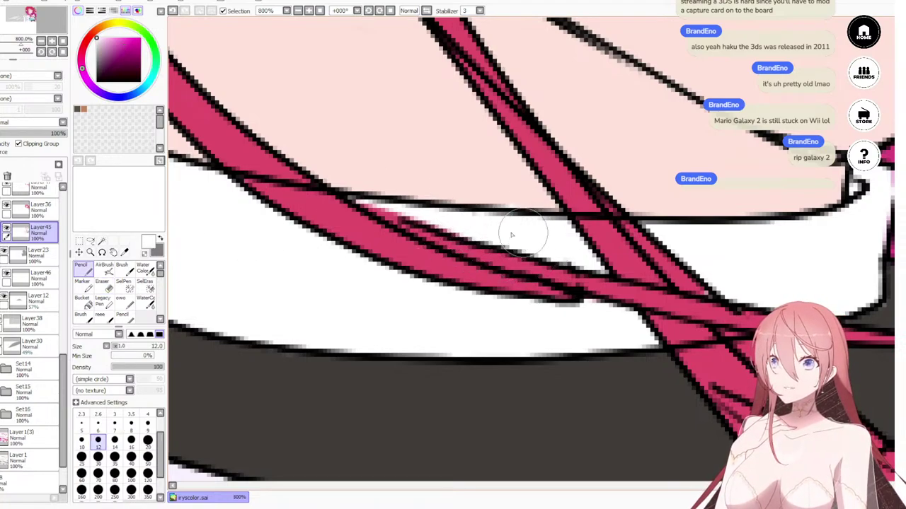
# Step: Try to paint over the line ends beneath the small loop on the white shoulder frill, sampling the cloth's pale lavender
pyautogui.scroll(-2, 555, 235)
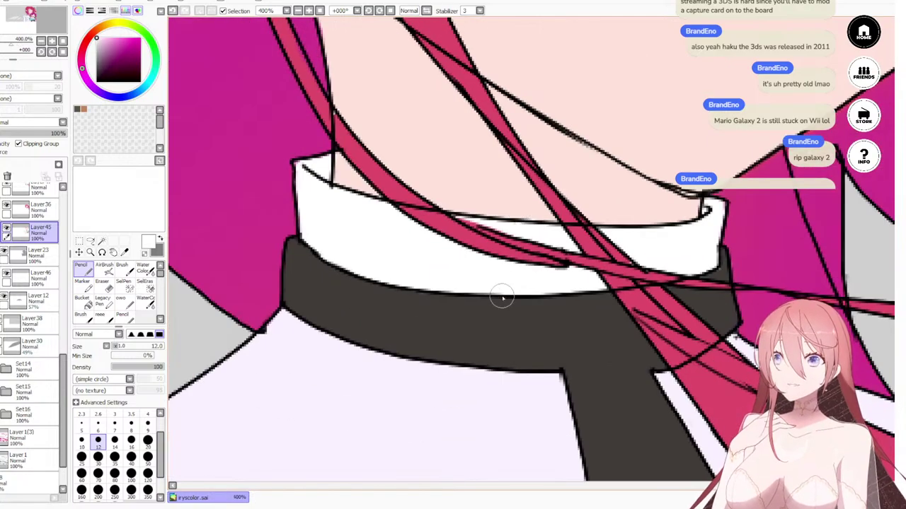
pyautogui.scroll(-5, 545, 286)
pyautogui.scroll(5, 616, 308)
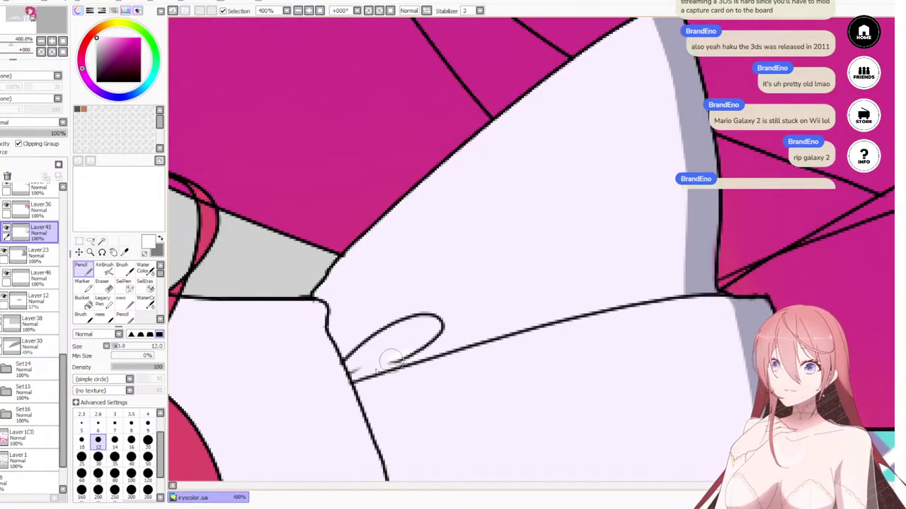
pyautogui.moveTo(393, 363); pyautogui.dragTo(367, 393)
pyautogui.hotkey('ctrl', 'z')
pyautogui.rightClick(405, 408)
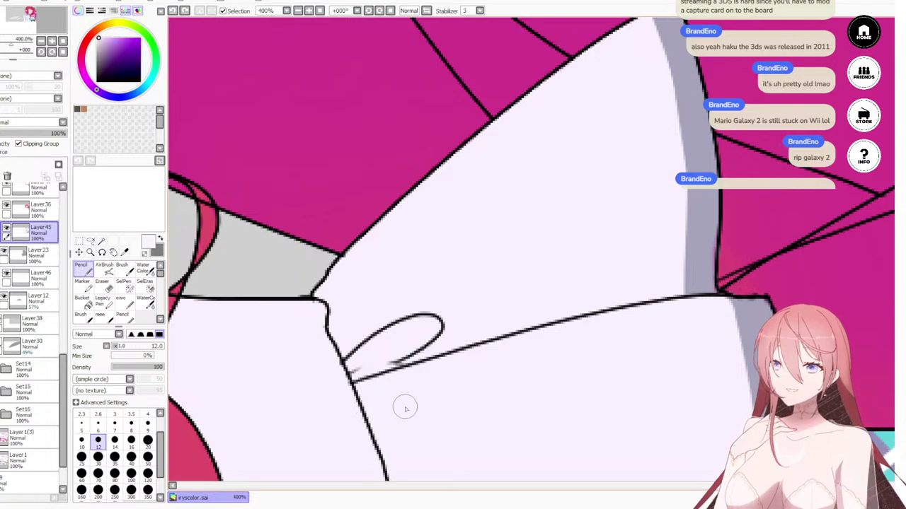
pyautogui.moveTo(425, 360)
pyautogui.mouseDown()
pyautogui.moveTo(395, 364)
pyautogui.moveTo(368, 390)
pyautogui.mouseUp()
pyautogui.hotkey('ctrl', 'z')
# Step: Inspect the frills, shoulder seam, collar and face at different zoom levels for leftover colouring flaws, with Layer47 selected
pyautogui.moveTo(481, 431)
pyautogui.mouseDown()
pyautogui.moveTo(418, 243)
pyautogui.moveTo(394, 121)
pyautogui.mouseUp()
pyautogui.moveTo(438, 401); pyautogui.dragTo(509, 191)
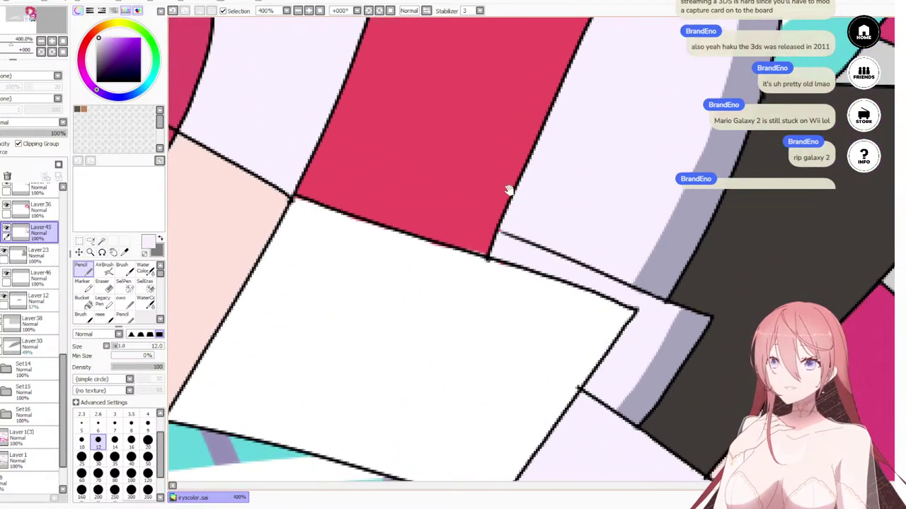
pyautogui.scroll(-6, 521, 227)
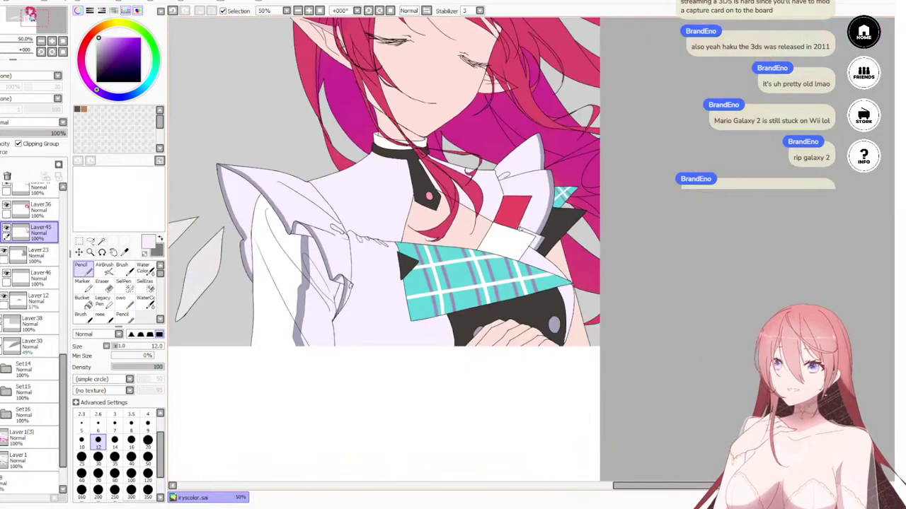
pyautogui.scroll(7, 505, 237)
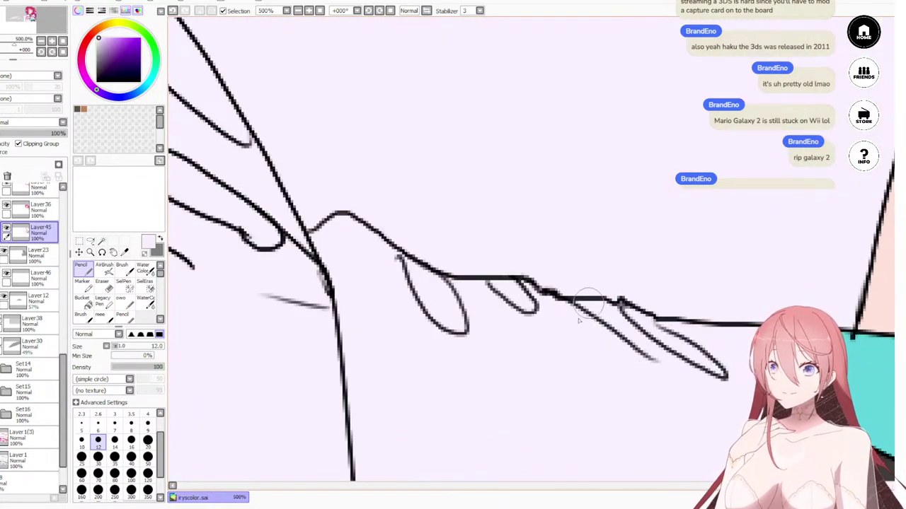
pyautogui.scroll(-6, 455, 244)
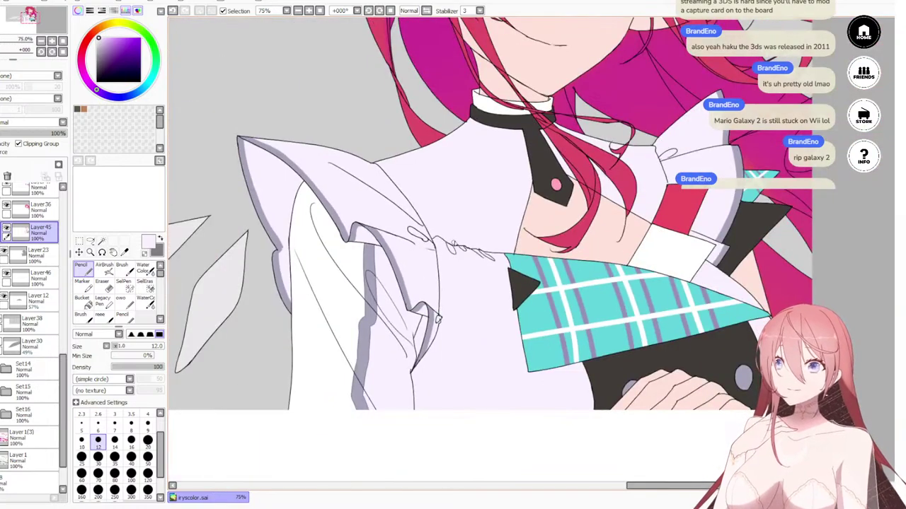
pyautogui.scroll(-4, 464, 253)
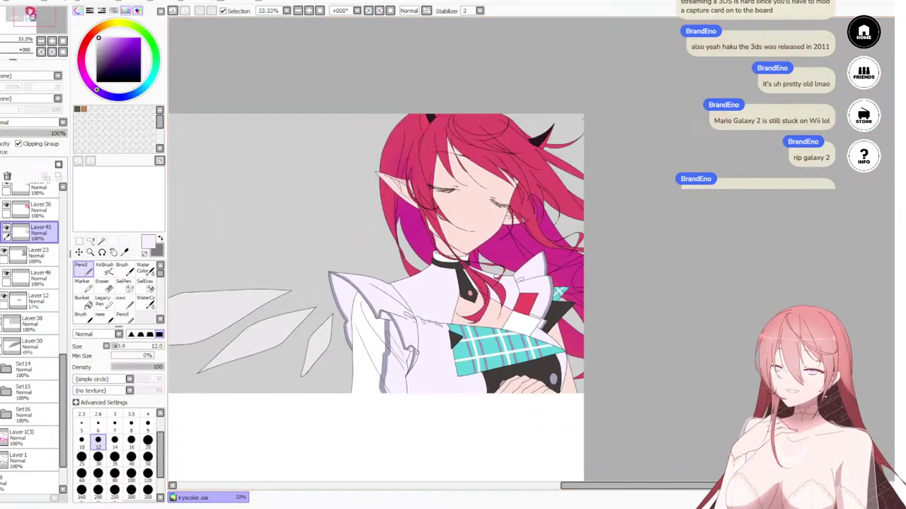
pyautogui.scroll(-1, 30, 262)
pyautogui.scroll(2, 30, 263)
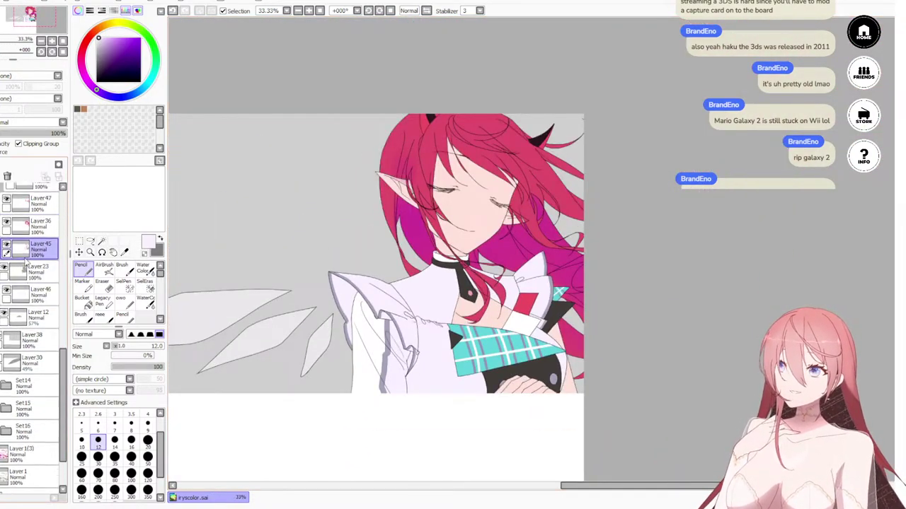
pyautogui.scroll(2, 33, 278)
pyautogui.click(37, 237)
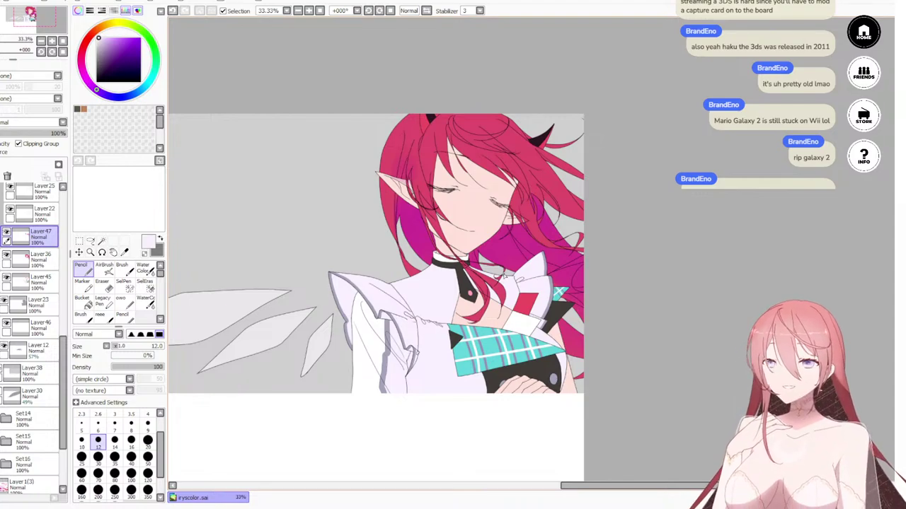
pyautogui.scroll(3, 453, 241)
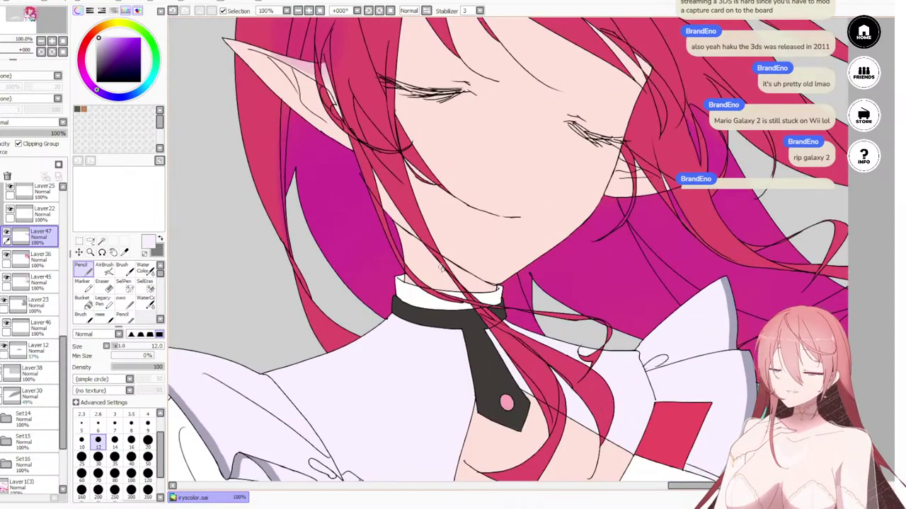
pyautogui.scroll(-5, 441, 269)
pyautogui.moveTo(429, 295); pyautogui.dragTo(554, 256)
pyautogui.scroll(2, 564, 249)
pyautogui.scroll(-2, 586, 366)
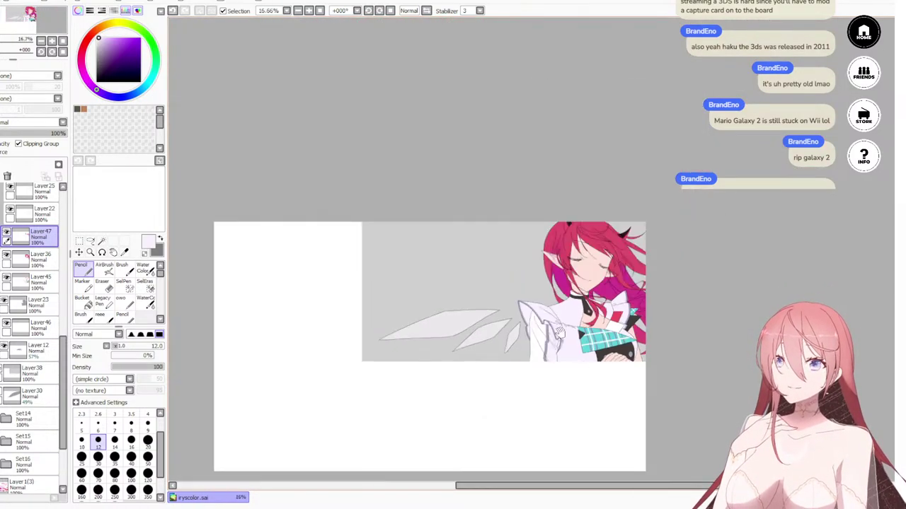
pyautogui.moveTo(558, 331); pyautogui.dragTo(606, 305)
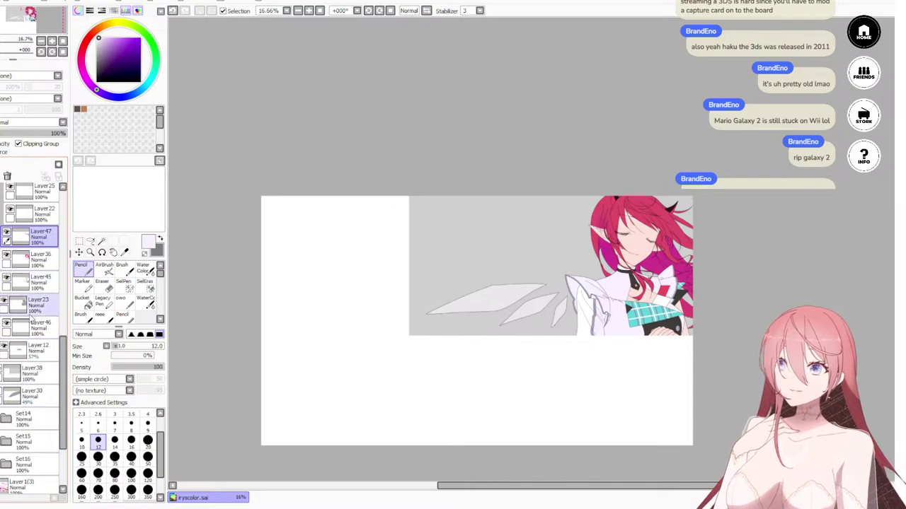
# Step: Look through the whole layer stack for the layer that holds the grey background
pyautogui.scroll(5, 35, 290)
pyautogui.scroll(8, 32, 297)
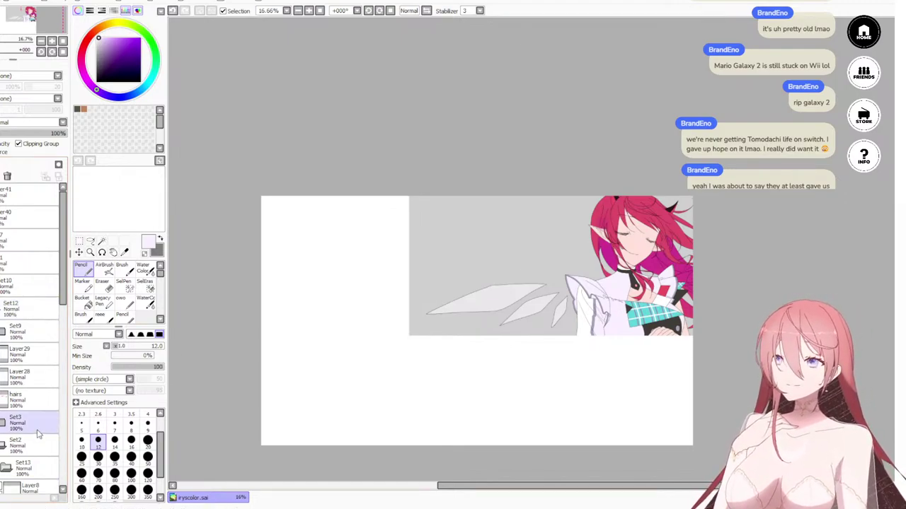
pyautogui.scroll(-1, 38, 424)
pyautogui.scroll(-6, 29, 407)
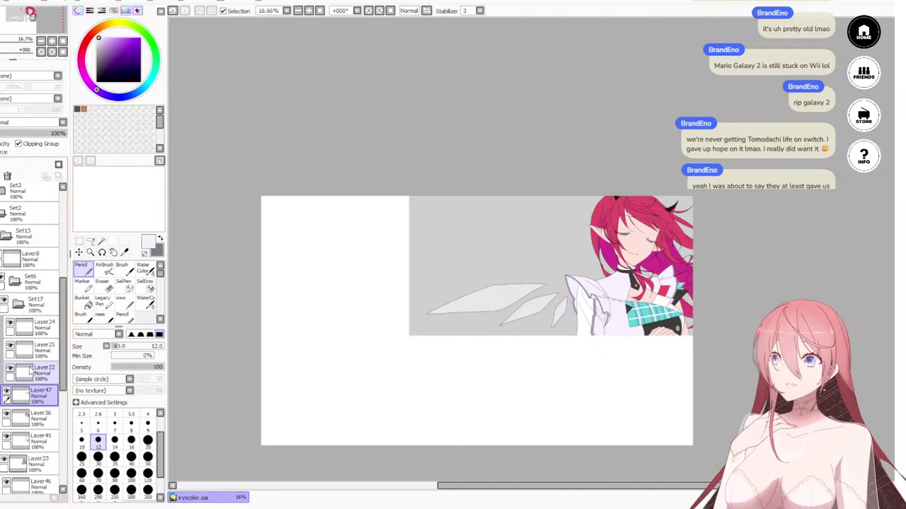
pyautogui.scroll(-8, 32, 375)
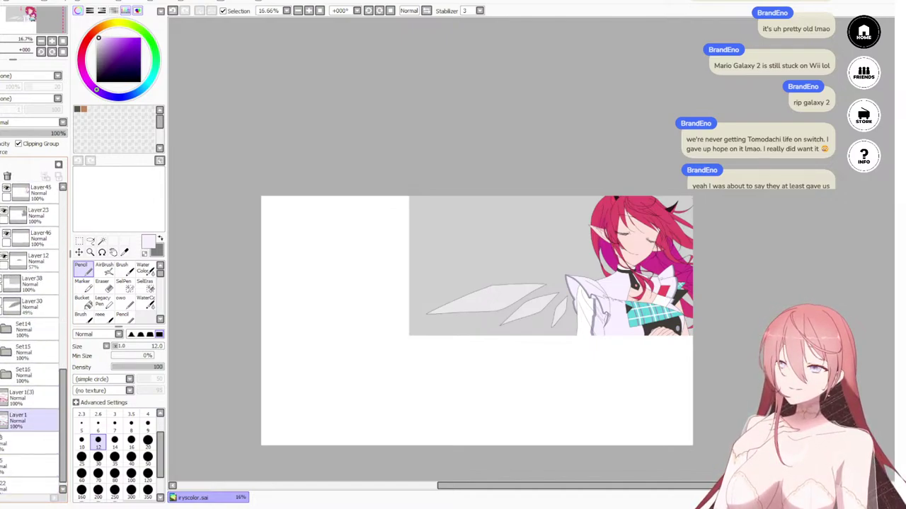
pyautogui.scroll(3, 17, 417)
pyautogui.scroll(10, 17, 417)
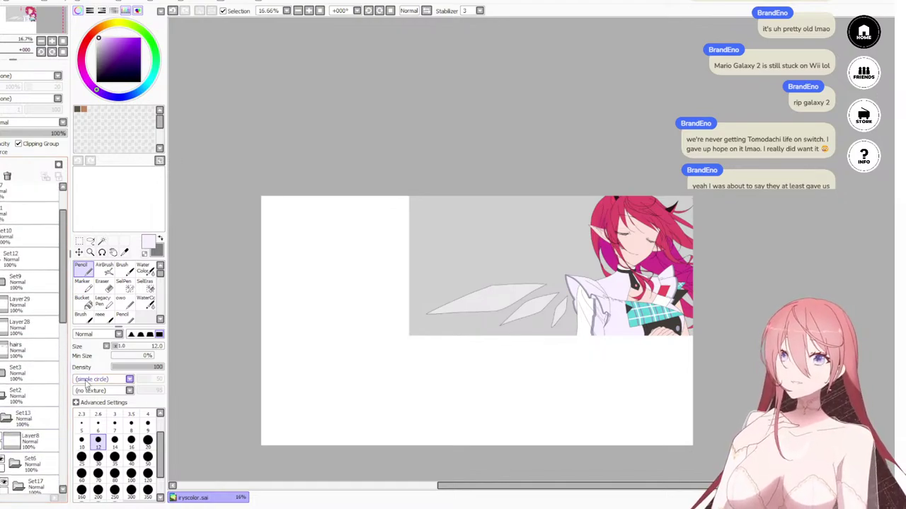
pyautogui.scroll(-10, 14, 410)
pyautogui.scroll(-3, 11, 399)
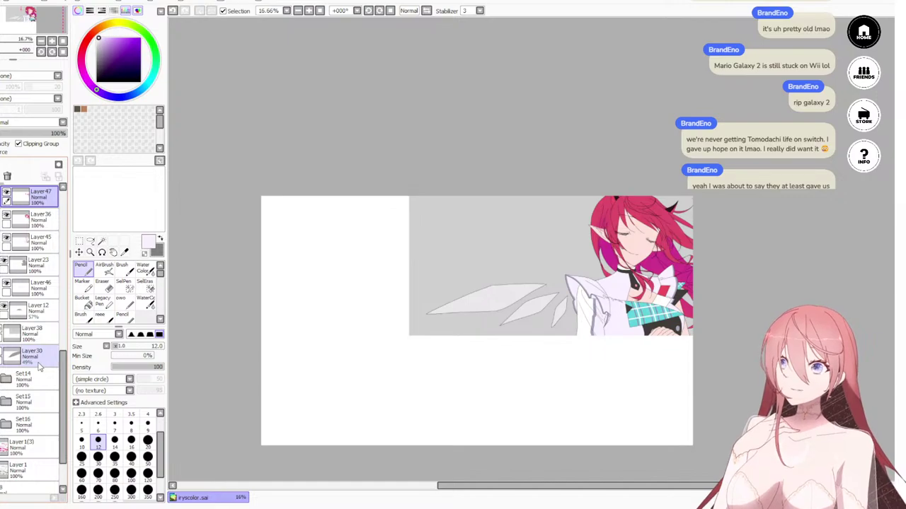
# Step: Add a new layer above the background's Layer38 and clip it to that layer
pyautogui.click(32, 333)
pyautogui.scroll(4, 673, 279)
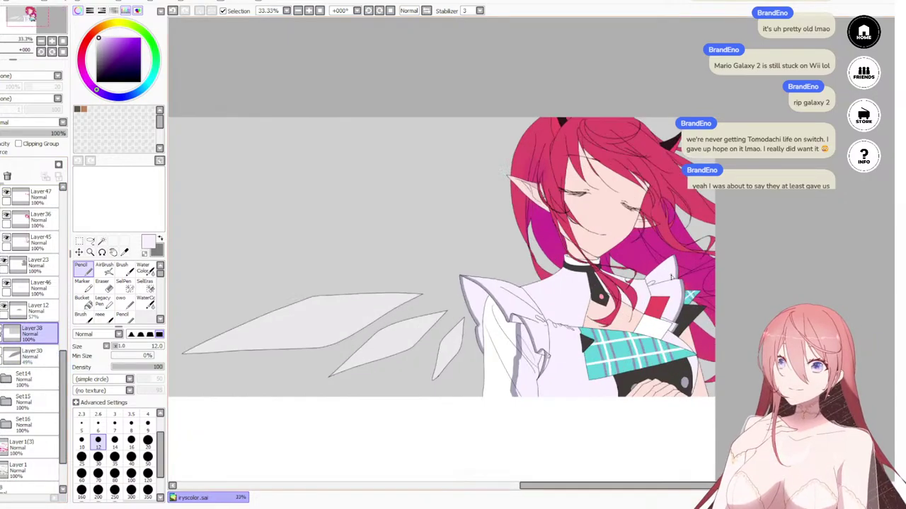
pyautogui.scroll(-6, 593, 310)
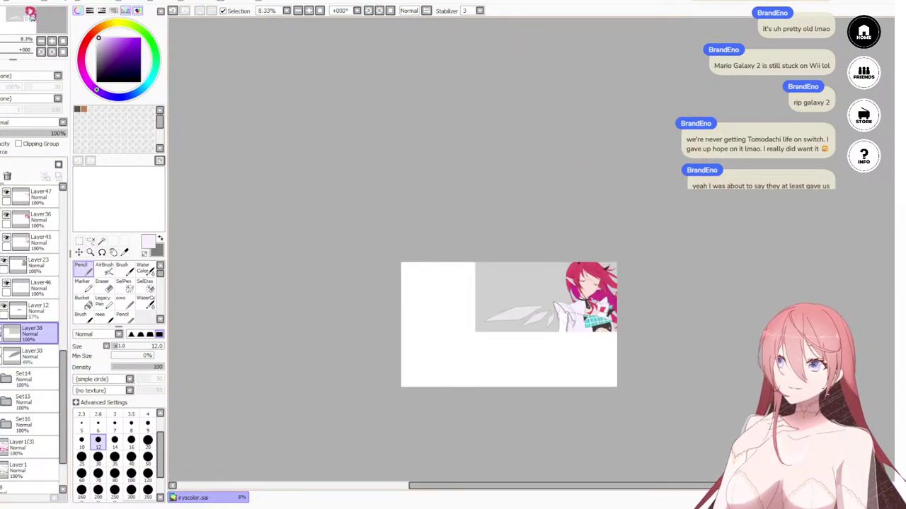
pyautogui.click(0, 165)
pyautogui.click(47, 144)
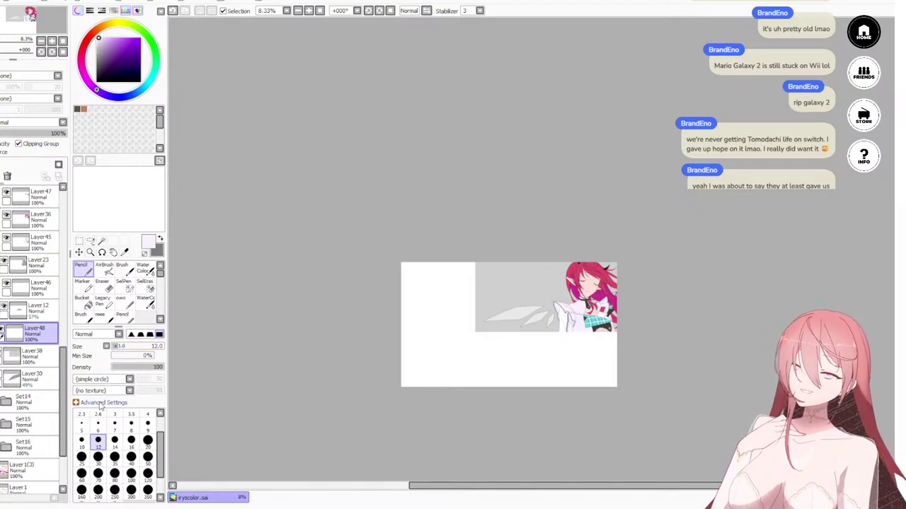
# Step: Paint the whole background behind the character dark maroon on the clipped layer using the Pencil at size 500
pyautogui.scroll(2, 589, 359)
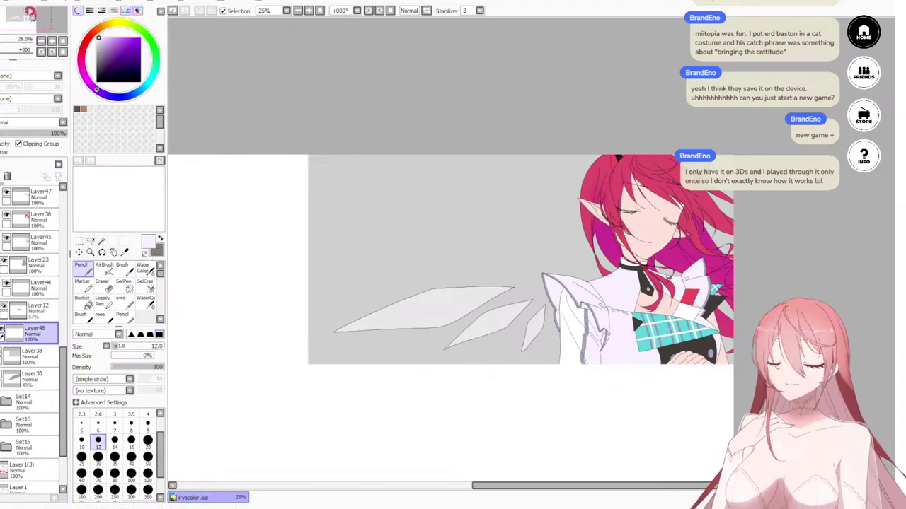
pyautogui.click(82, 54)
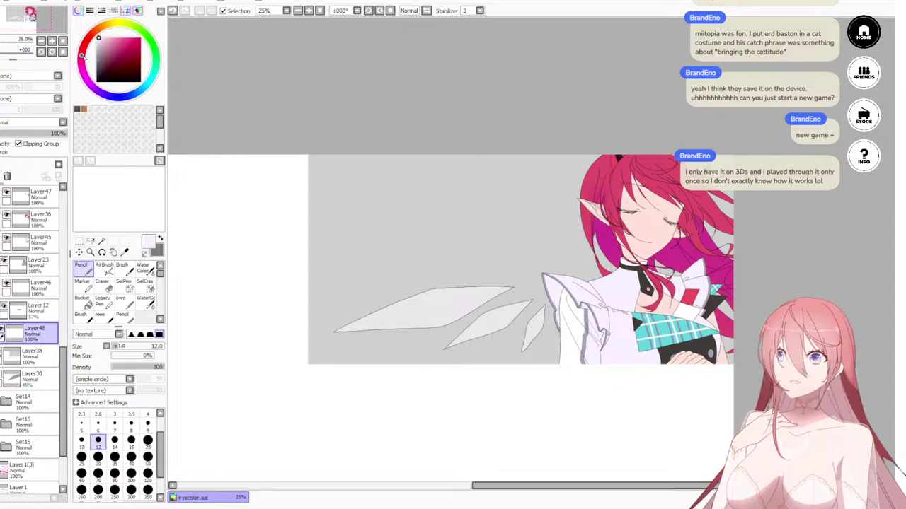
pyautogui.moveTo(113, 55); pyautogui.dragTo(106, 71)
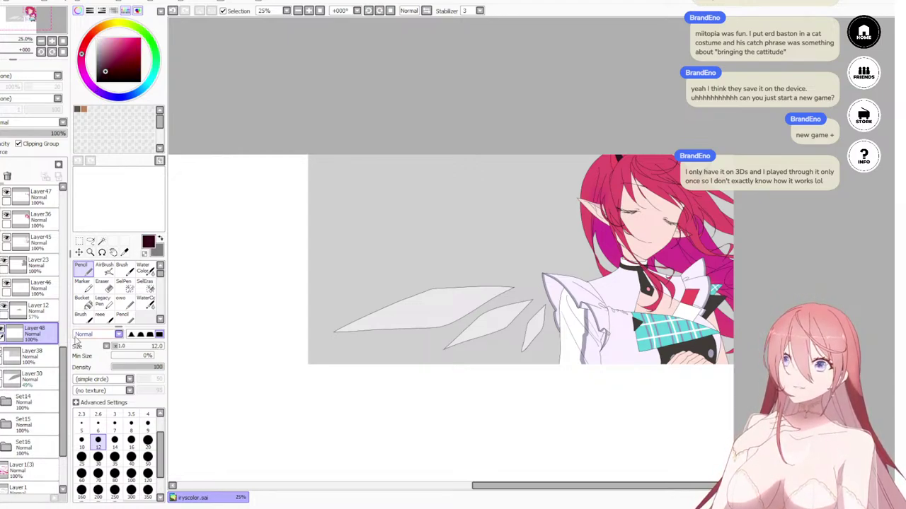
pyautogui.click(82, 301)
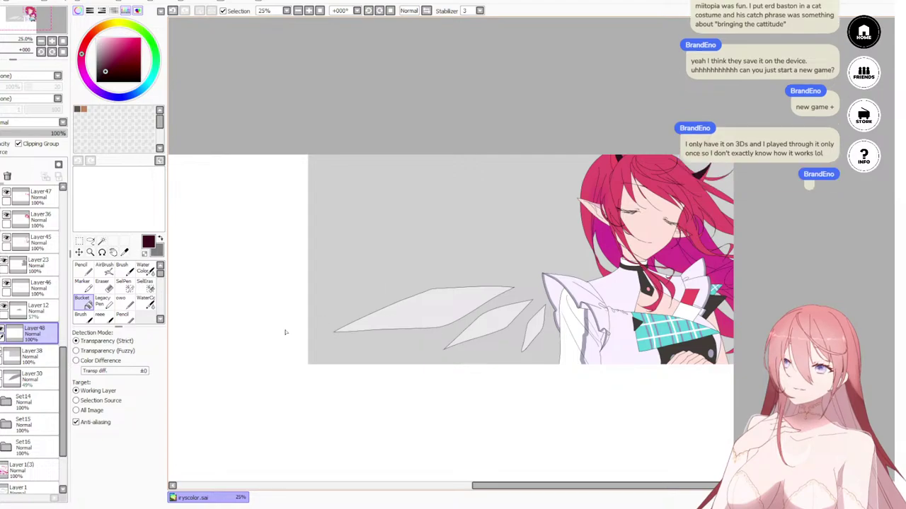
pyautogui.click(82, 267)
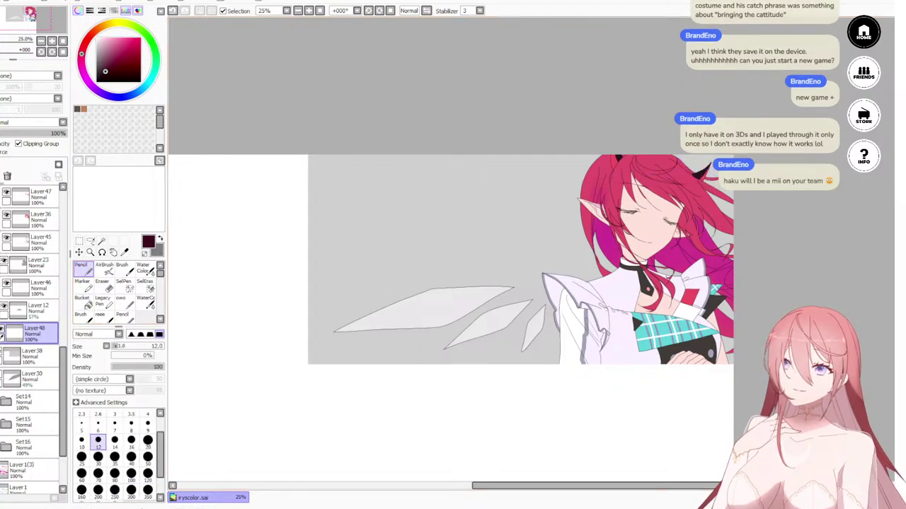
pyautogui.click(147, 489)
pyautogui.scroll(-2, 131, 474)
pyautogui.click(115, 482)
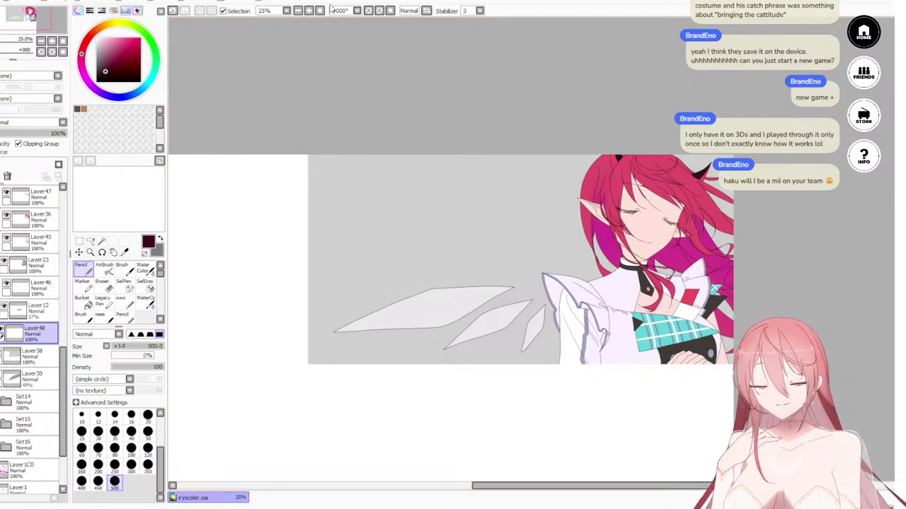
pyautogui.moveTo(354, 128)
pyautogui.mouseDown()
pyautogui.moveTo(324, 258)
pyautogui.moveTo(368, 130)
pyautogui.moveTo(352, 401)
pyautogui.moveTo(315, 310)
pyautogui.moveTo(349, 111)
pyautogui.moveTo(382, 213)
pyautogui.moveTo(380, 430)
pyautogui.moveTo(472, 106)
pyautogui.moveTo(438, 362)
pyautogui.moveTo(348, 369)
pyautogui.moveTo(368, 135)
pyautogui.moveTo(358, 126)
pyautogui.moveTo(401, 233)
pyautogui.moveTo(464, 334)
pyautogui.moveTo(475, 398)
pyautogui.moveTo(535, 151)
pyautogui.moveTo(579, 163)
pyautogui.moveTo(578, 369)
pyautogui.moveTo(606, 404)
pyautogui.moveTo(553, 387)
pyautogui.moveTo(615, 291)
pyautogui.moveTo(675, 149)
pyautogui.moveTo(729, 195)
pyautogui.mouseUp()
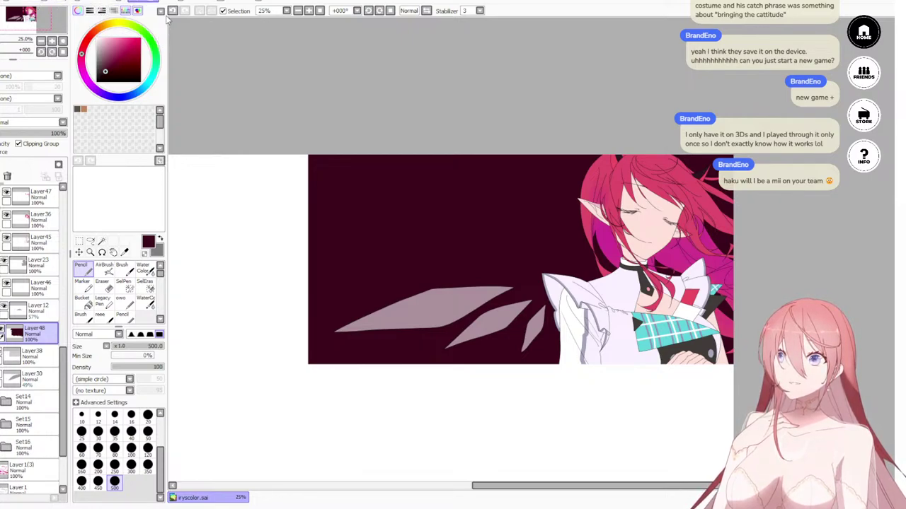
# Step: Shift the maroon background's colour to a very dark navy with a colour adjustment and merge the clipped layer into Layer38
pyautogui.hotkey('ctrl', 's')
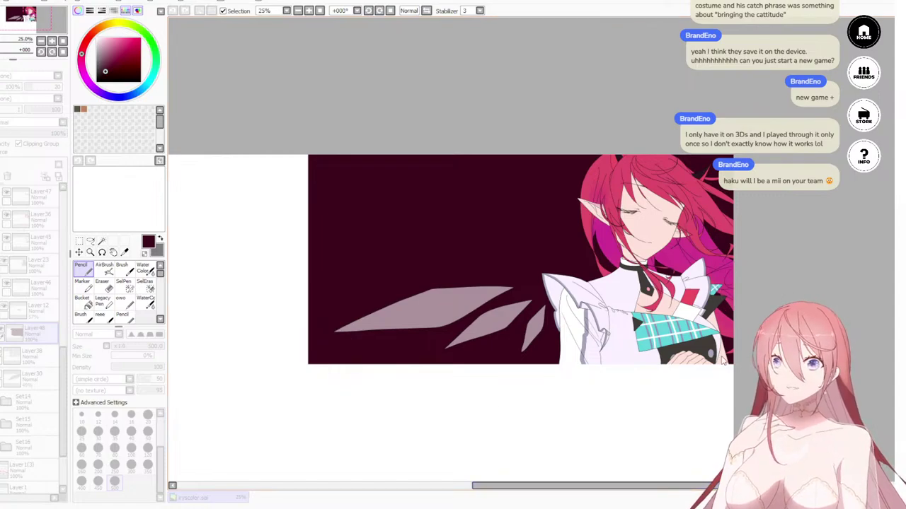
pyautogui.moveTo(723, 341); pyautogui.dragTo(659, 342)
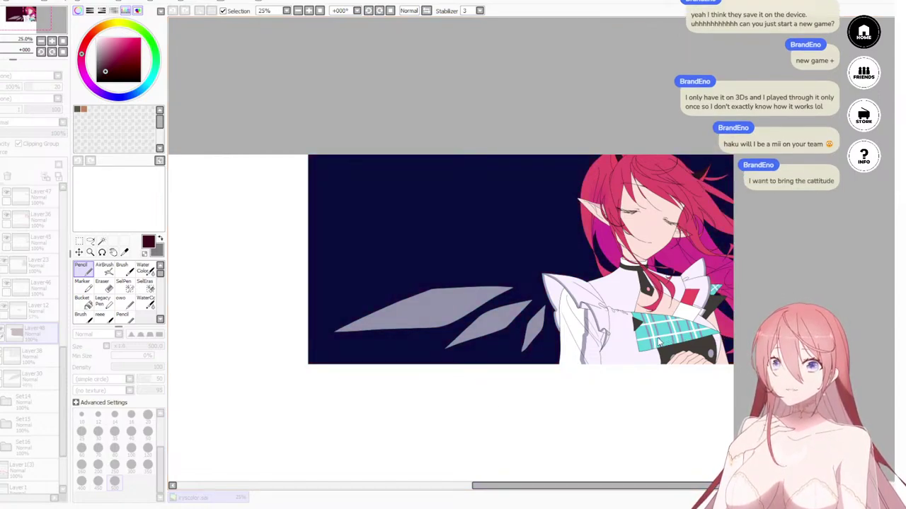
pyautogui.moveTo(653, 341); pyautogui.dragTo(661, 341)
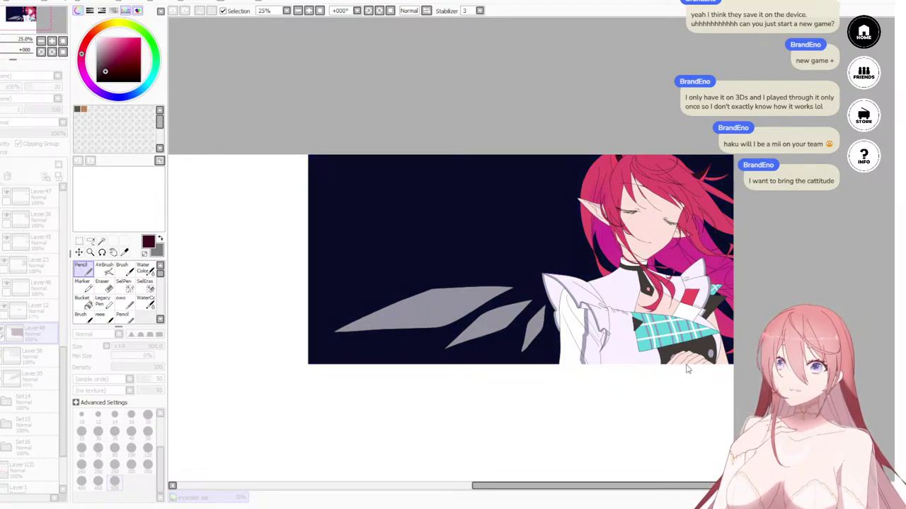
pyautogui.moveTo(664, 340)
pyautogui.mouseDown()
pyautogui.moveTo(677, 339)
pyautogui.moveTo(657, 340)
pyautogui.mouseUp()
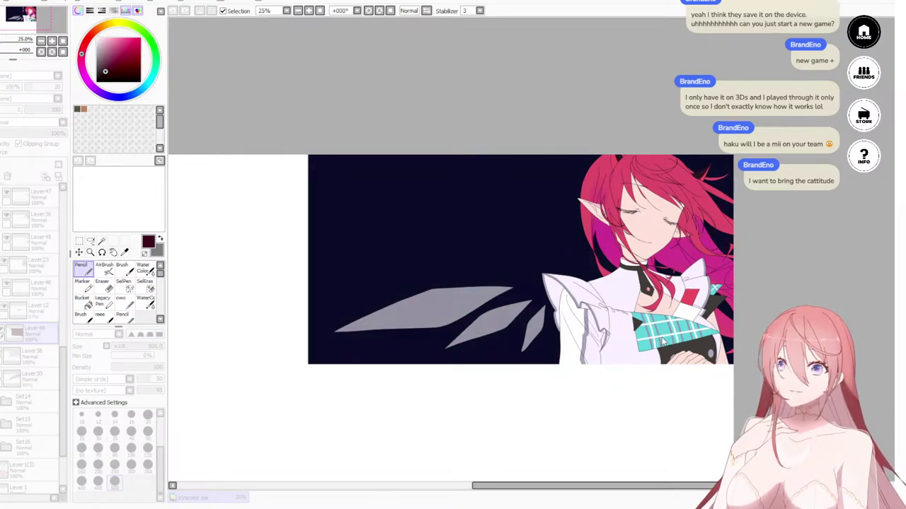
pyautogui.click(729, 383)
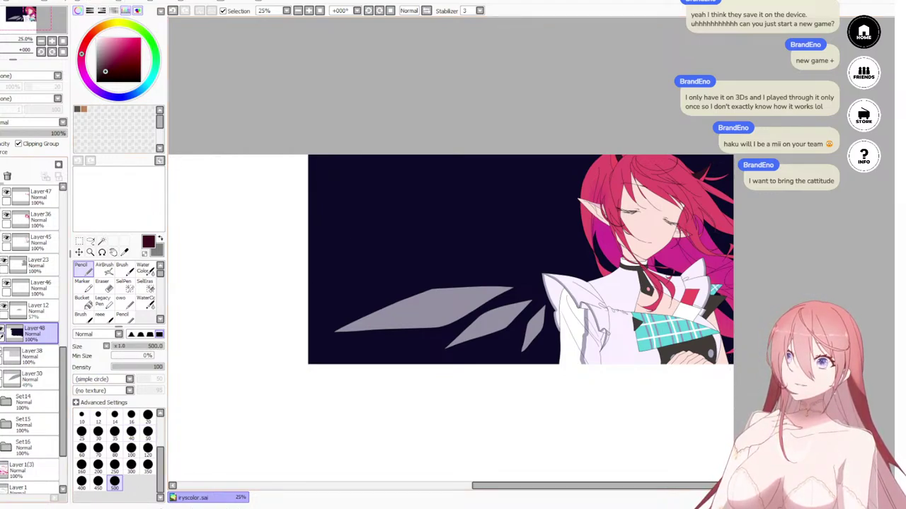
pyautogui.hotkey('ctrl', 'e')
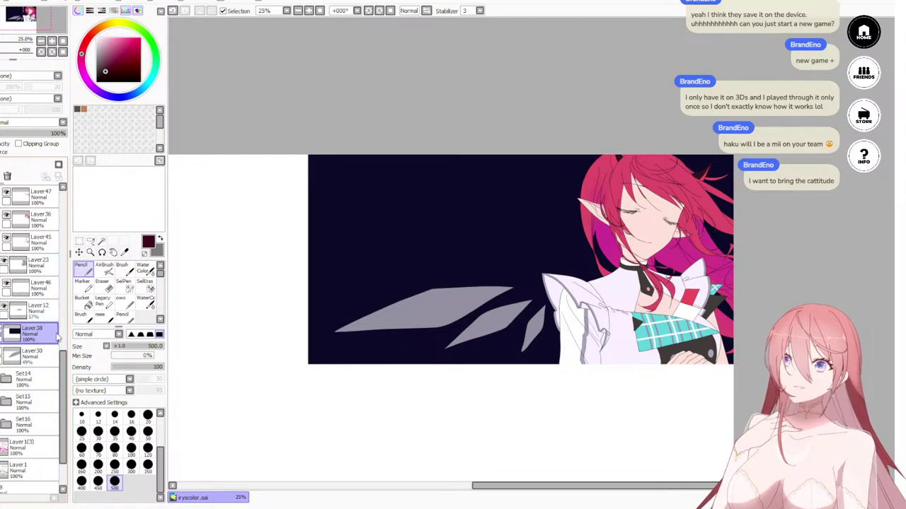
pyautogui.scroll(2, 36, 338)
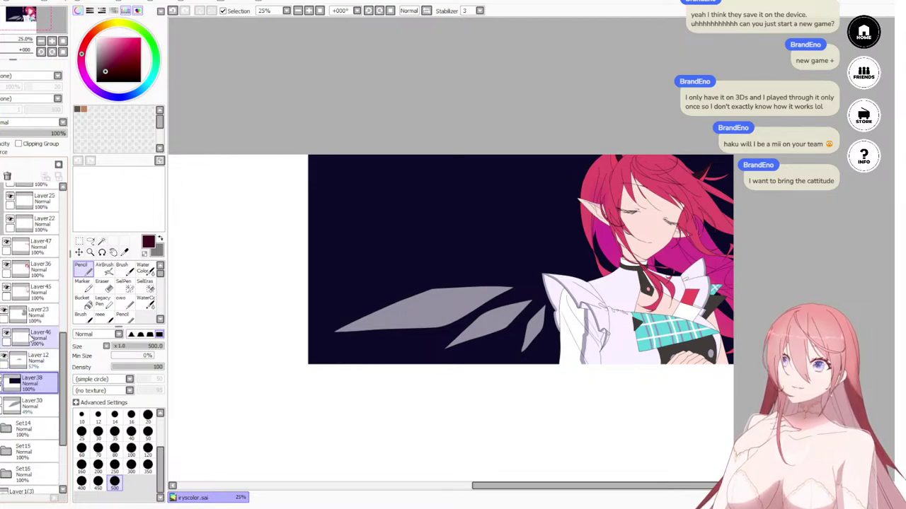
# Step: Merge the clipped layers Layer45, Layer36 and Layer47 down into Layer23, and the clipped Layer46 into Layer12
pyautogui.scroll(3, 29, 338)
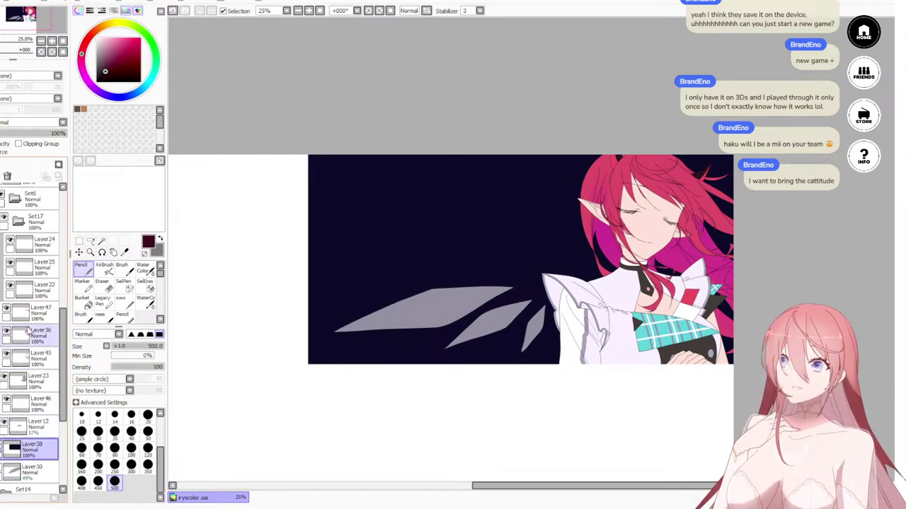
pyautogui.click(7, 359)
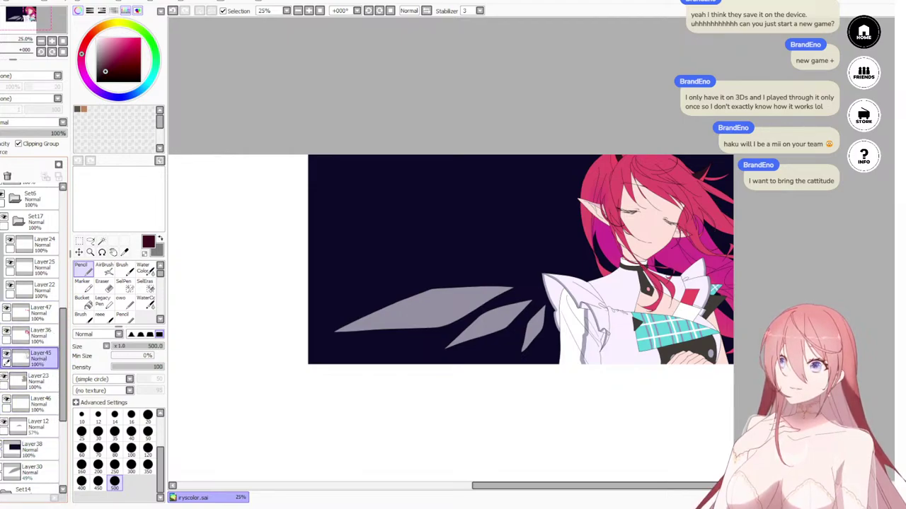
pyautogui.hotkey('ctrl', 'e')
pyautogui.click(30, 336)
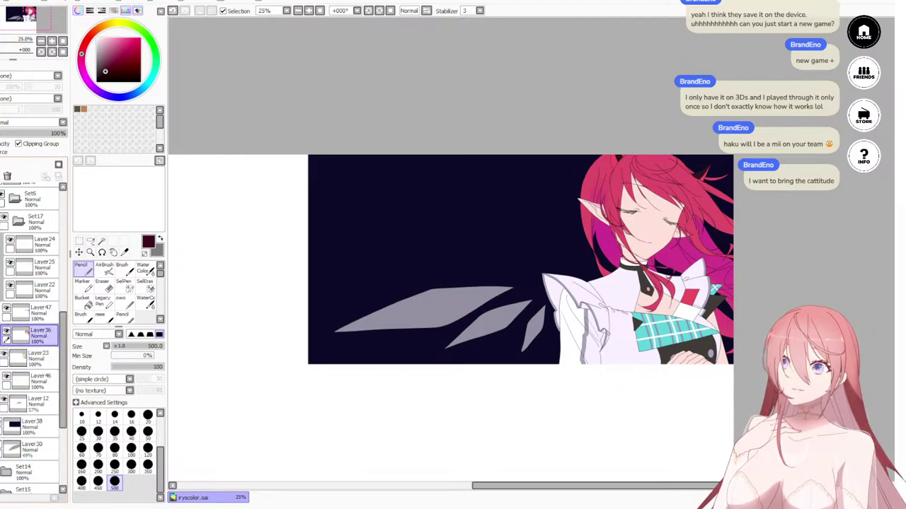
pyautogui.hotkey('ctrl', 'e')
pyautogui.click(40, 313)
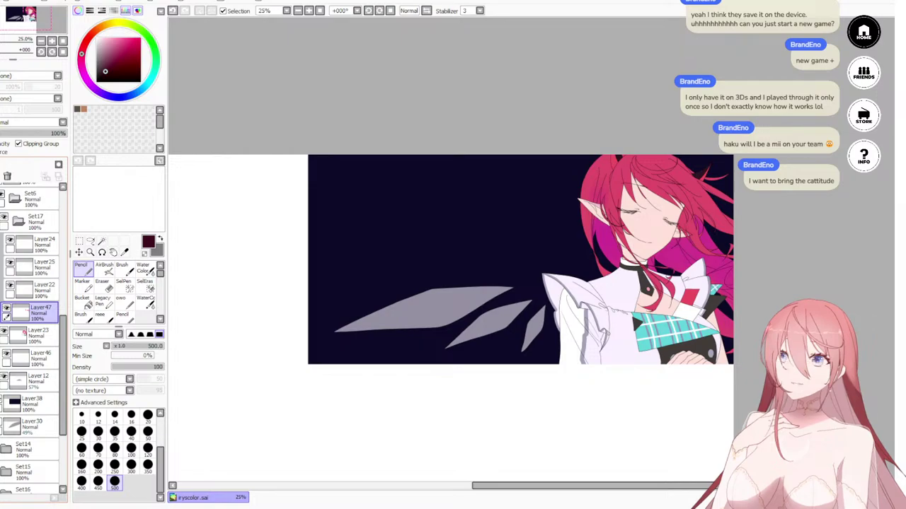
pyautogui.hotkey('ctrl', 'e')
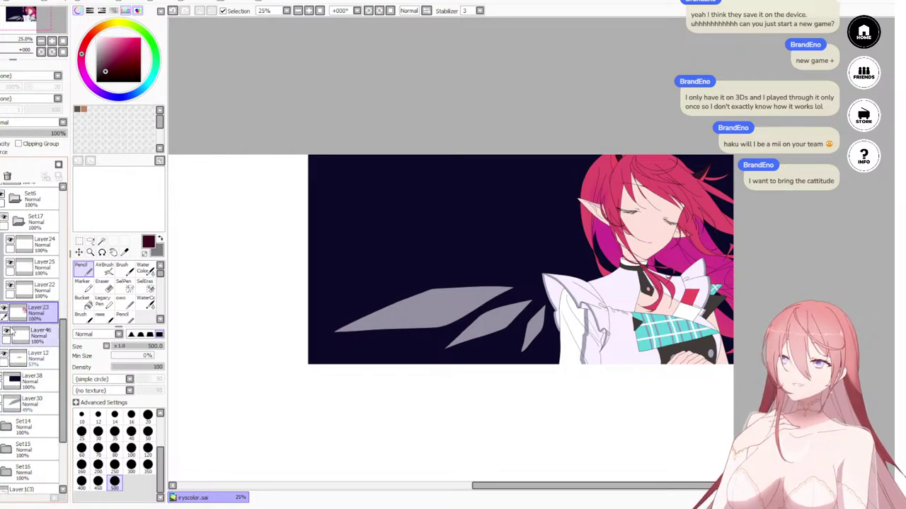
pyautogui.click(49, 338)
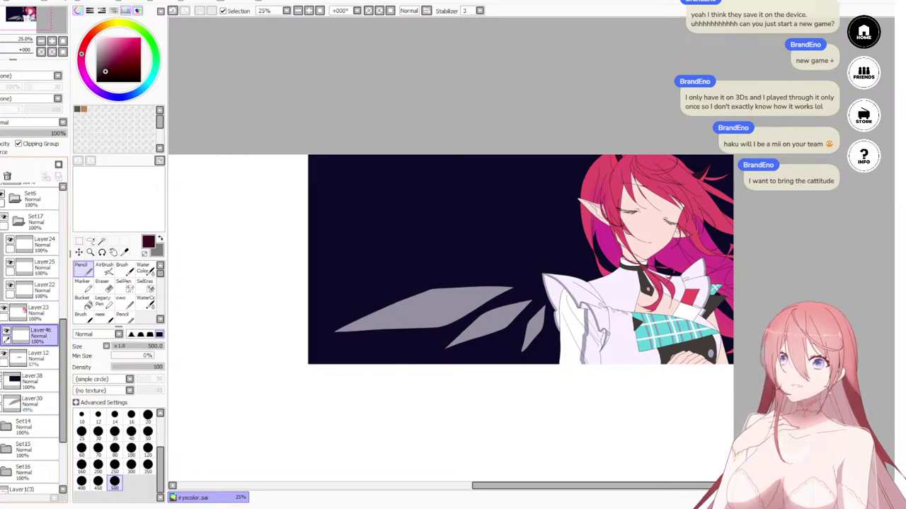
pyautogui.hotkey('ctrl', 'e')
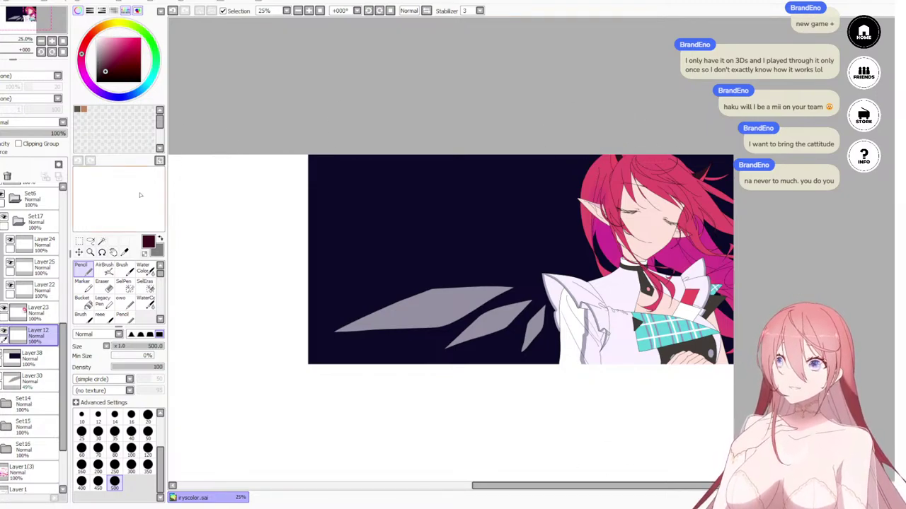
# Step: Collapse the Set17 folder and switch its visibility off and on to check what it contains
pyautogui.scroll(1, 28, 283)
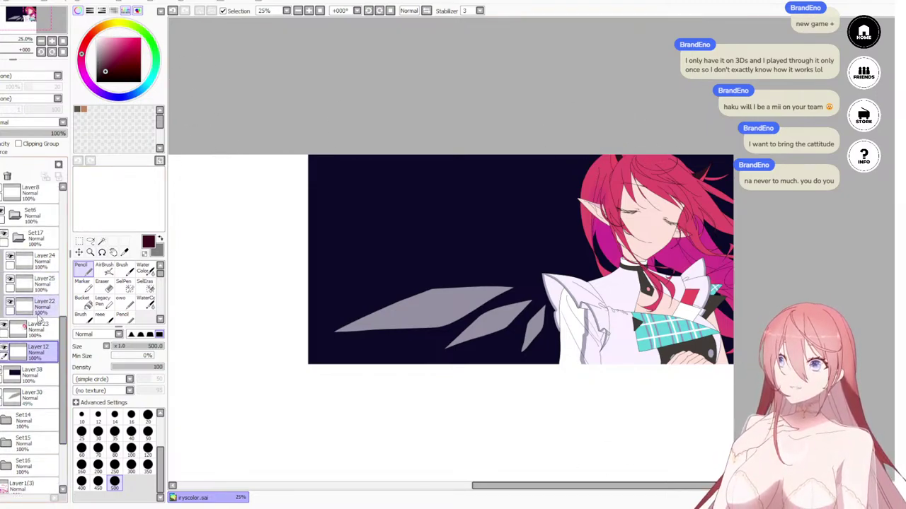
pyautogui.click(16, 241)
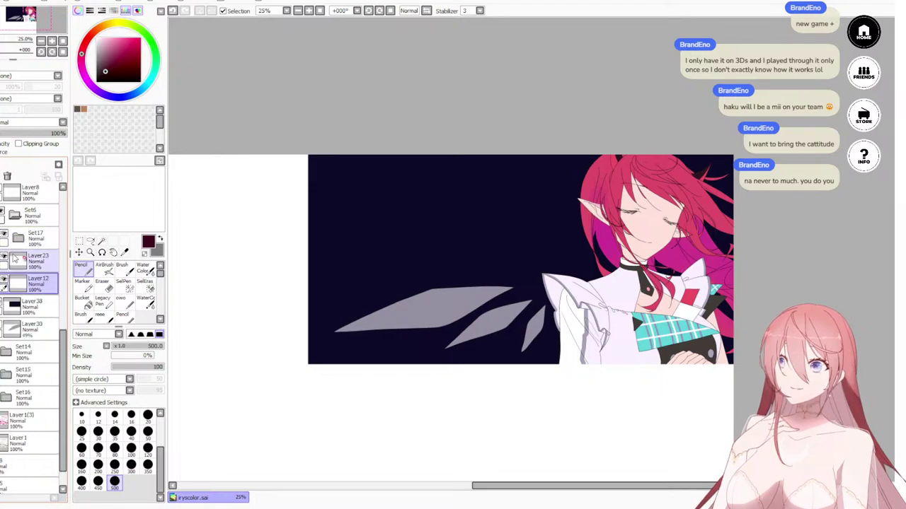
pyautogui.click(4, 238)
pyautogui.click(4, 238)
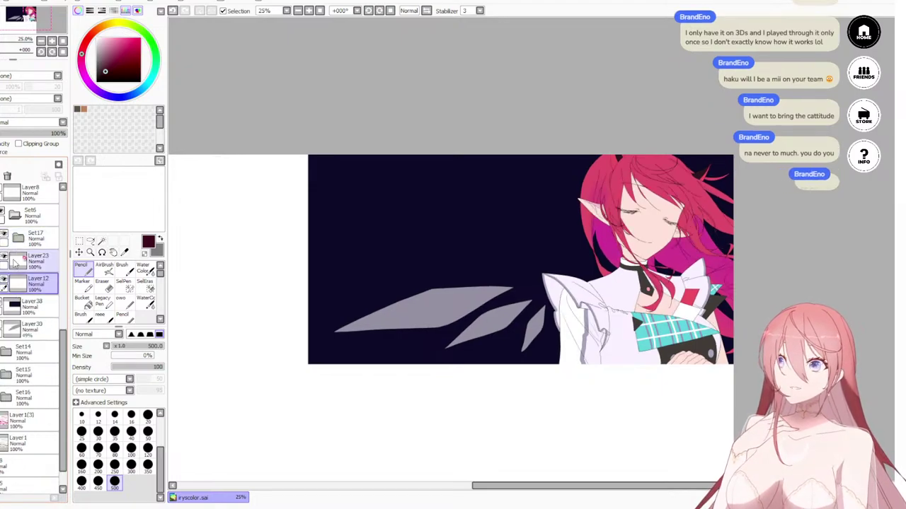
pyautogui.click(18, 239)
pyautogui.click(19, 241)
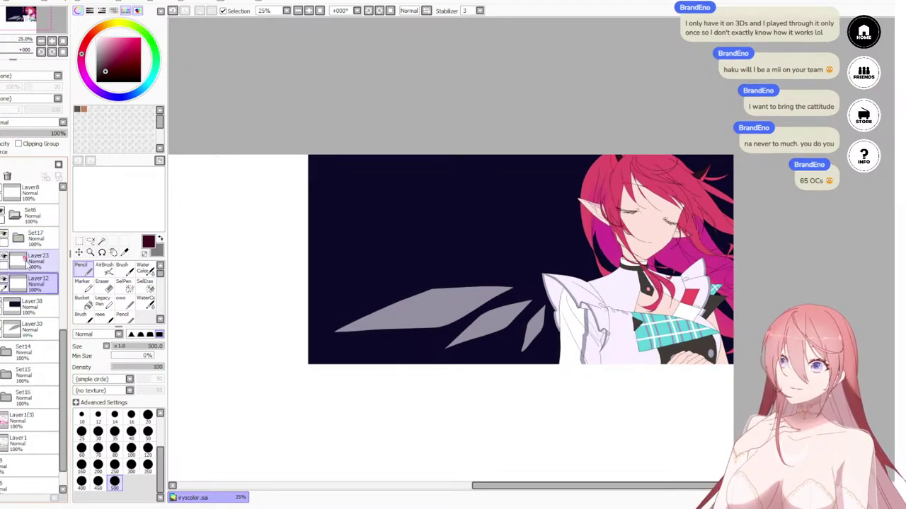
# Step: Group Layer23 and Layer12 in a new folder above Layer38, collapse it and check its contents by toggling its visibility
pyautogui.click(21, 260)
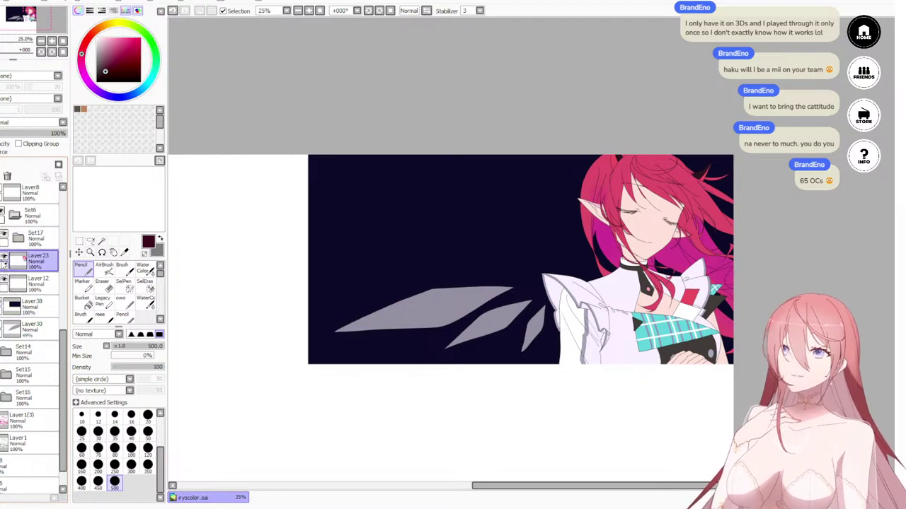
pyautogui.click(1, 165)
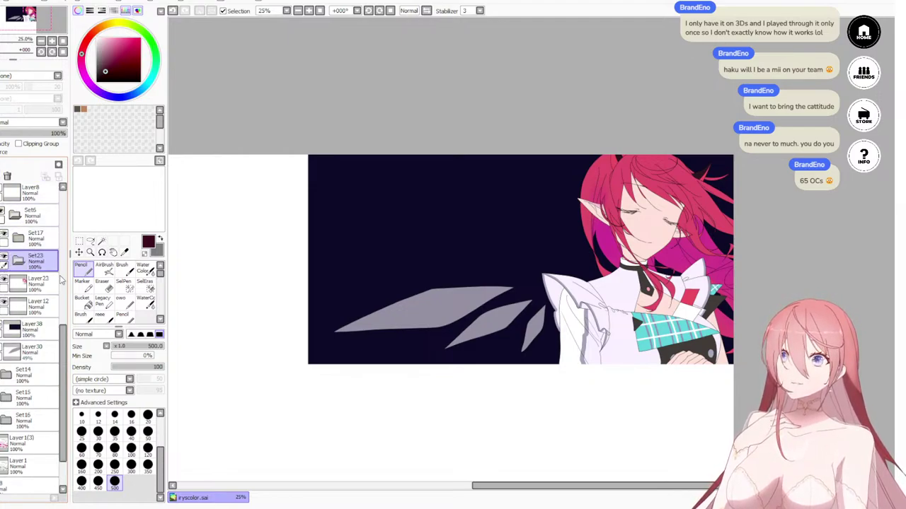
pyautogui.moveTo(42, 283); pyautogui.dragTo(47, 264)
pyautogui.moveTo(43, 312); pyautogui.dragTo(52, 290)
pyautogui.click(18, 260)
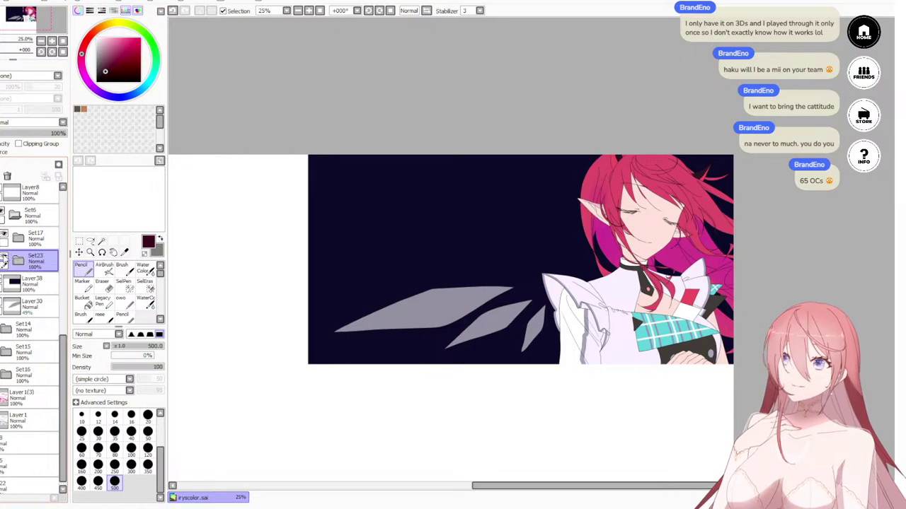
pyautogui.click(5, 258)
pyautogui.click(4, 259)
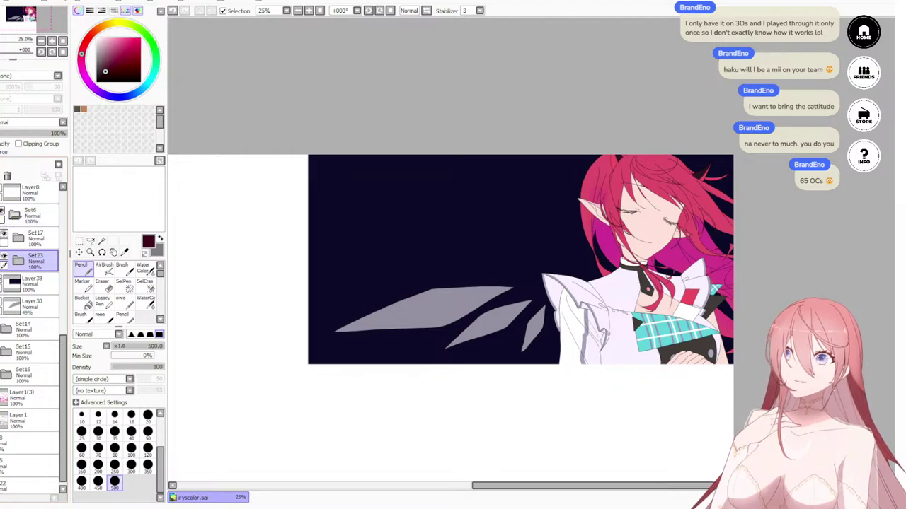
# Step: Add a new layer above the Set23 folder, clip it to the folder and set its blending mode to Multiply
pyautogui.click(0, 165)
pyautogui.click(19, 143)
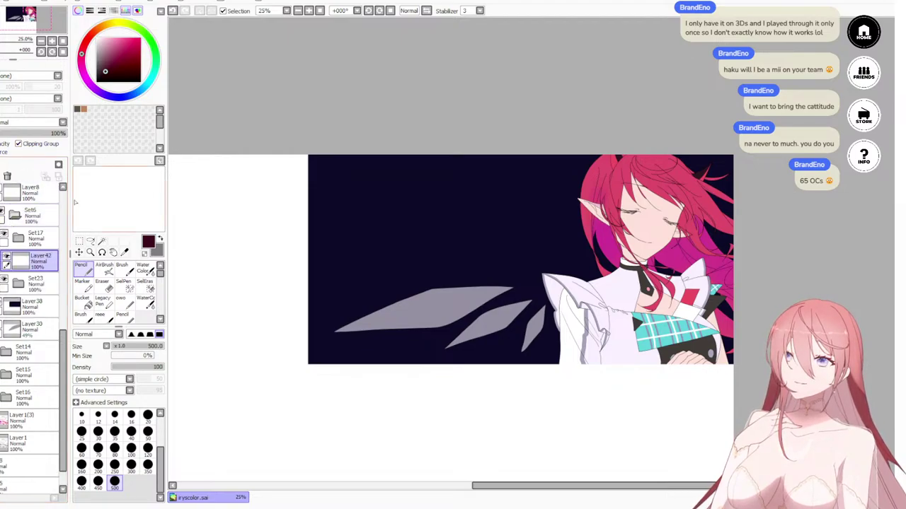
pyautogui.click(61, 125)
pyautogui.click(25, 141)
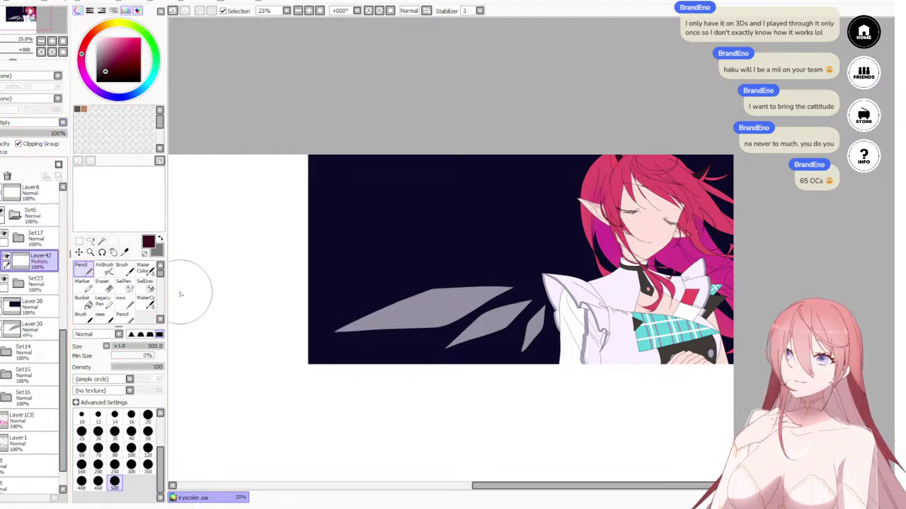
# Step: Cover the character on the Multiply layer with the background's dark navy and lighten that shade with a colour adjustment
pyautogui.keyDown('alt'); pyautogui.click(461, 232); pyautogui.keyUp('alt')
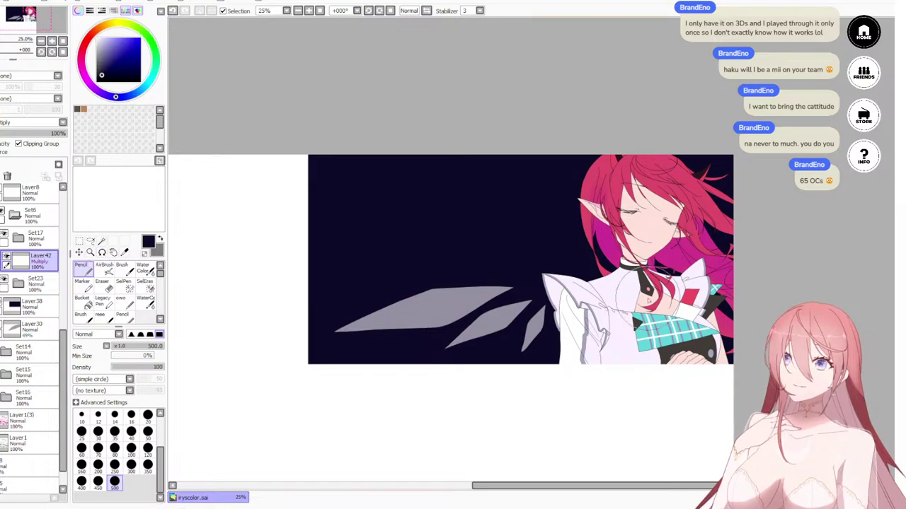
pyautogui.moveTo(385, 309)
pyautogui.mouseDown()
pyautogui.moveTo(337, 304)
pyautogui.moveTo(669, 350)
pyautogui.moveTo(593, 342)
pyautogui.moveTo(574, 283)
pyautogui.moveTo(610, 202)
pyautogui.moveTo(565, 176)
pyautogui.mouseUp()
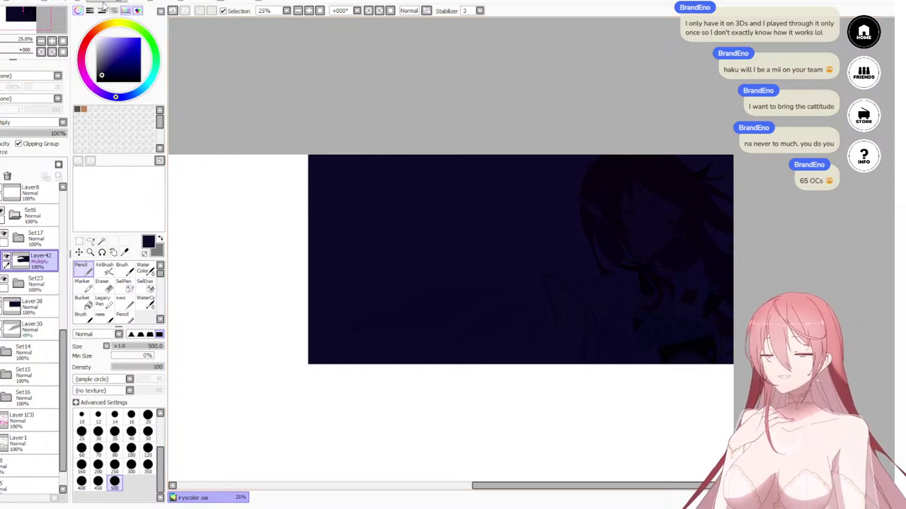
pyautogui.click(172, 11)
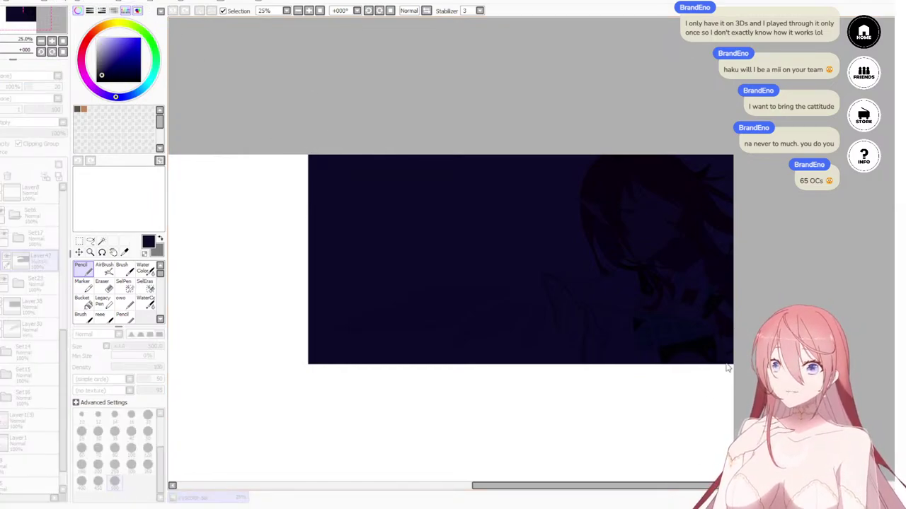
pyautogui.moveTo(726, 364); pyautogui.dragTo(723, 368)
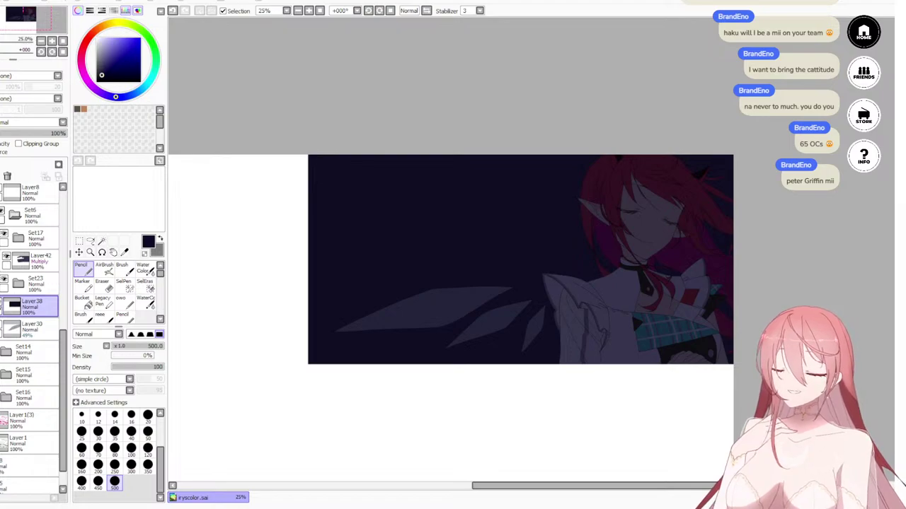
# Step: Add the Mii character picture on new layers above the whole stack, move it onto the navy background and inspect it up close
pyautogui.scroll(5, 13, 282)
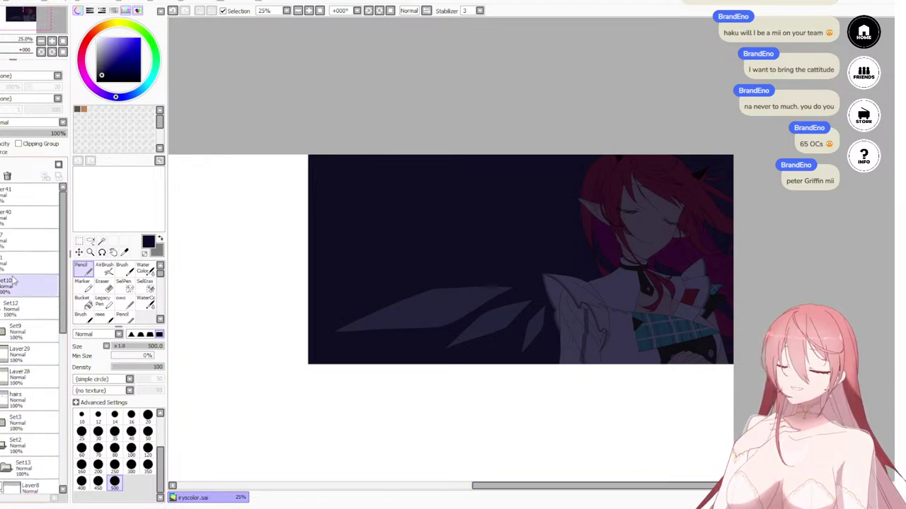
pyautogui.click(41, 196)
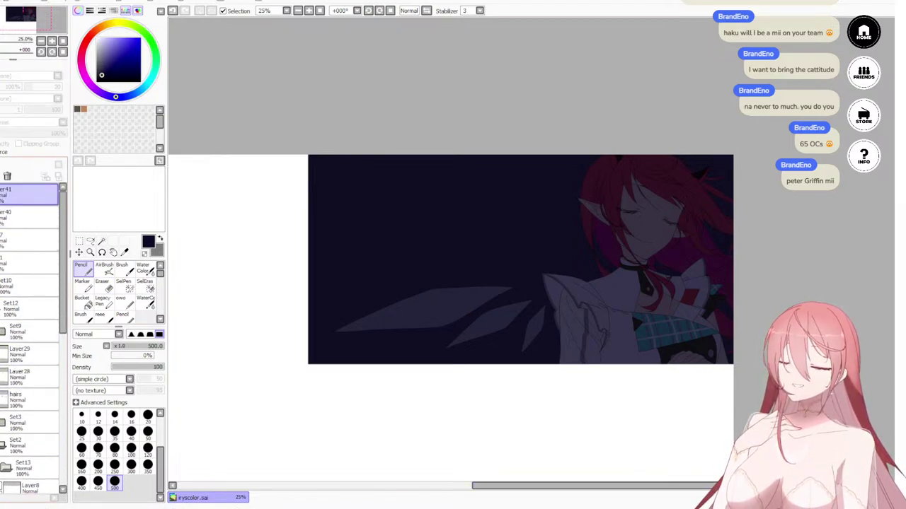
pyautogui.hotkey('ctrl', 'shift', 'n')
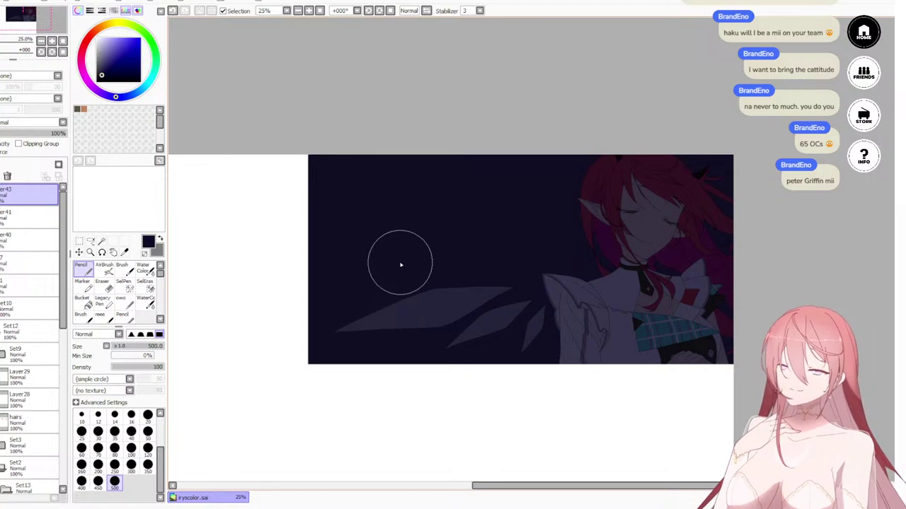
pyautogui.hotkey('ctrl', 'shift', 'n')
pyautogui.scroll(1, 400, 264)
pyautogui.scroll(-2, 400, 263)
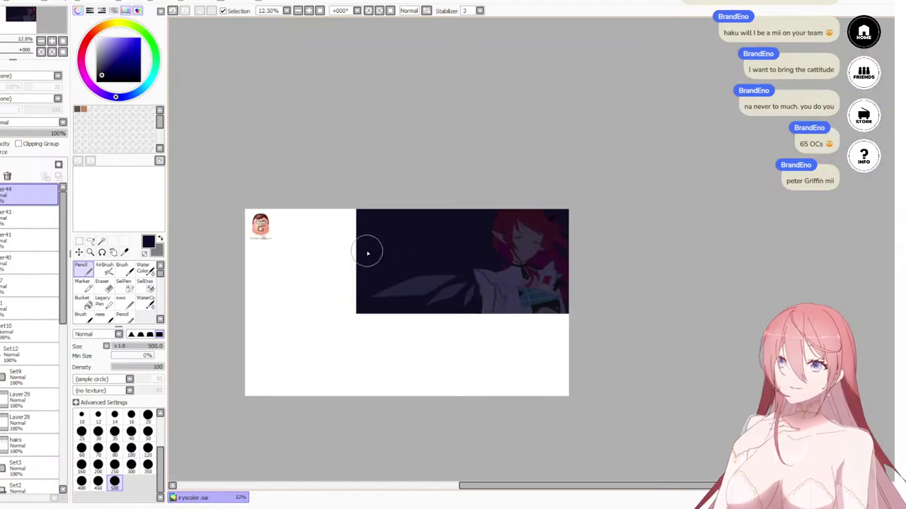
pyautogui.click(79, 251)
pyautogui.moveTo(269, 239); pyautogui.dragTo(439, 256)
pyautogui.scroll(5, 432, 244)
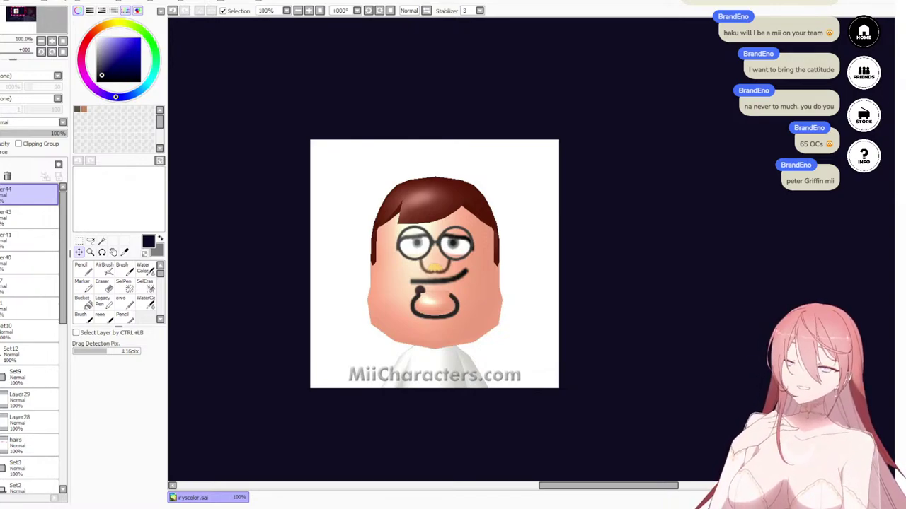
pyautogui.scroll(4, 441, 274)
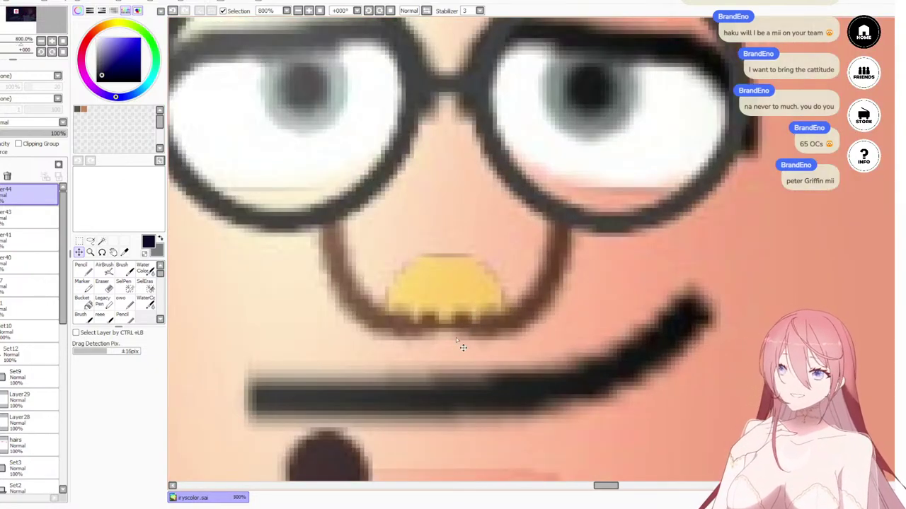
pyautogui.scroll(-4, 462, 347)
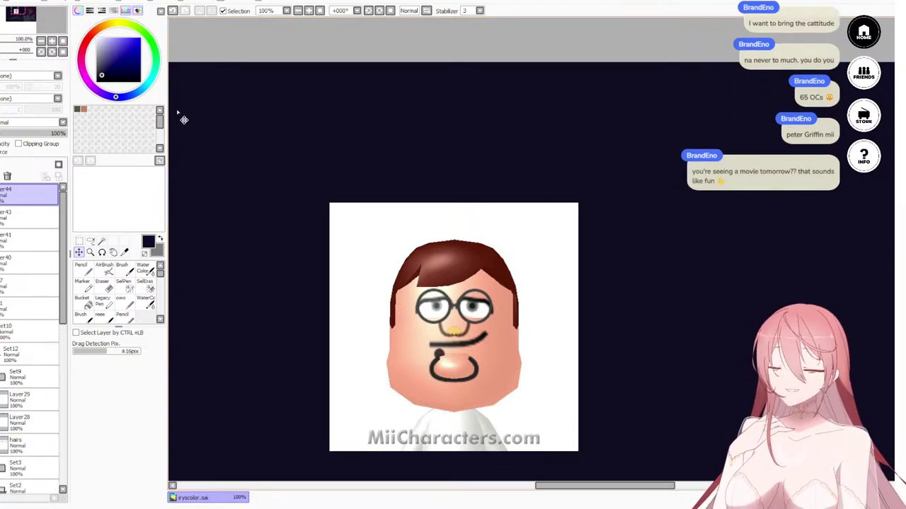
# Step: Hide the Mii picture, then delete its layer and the empty layer below it
pyautogui.click(2, 195)
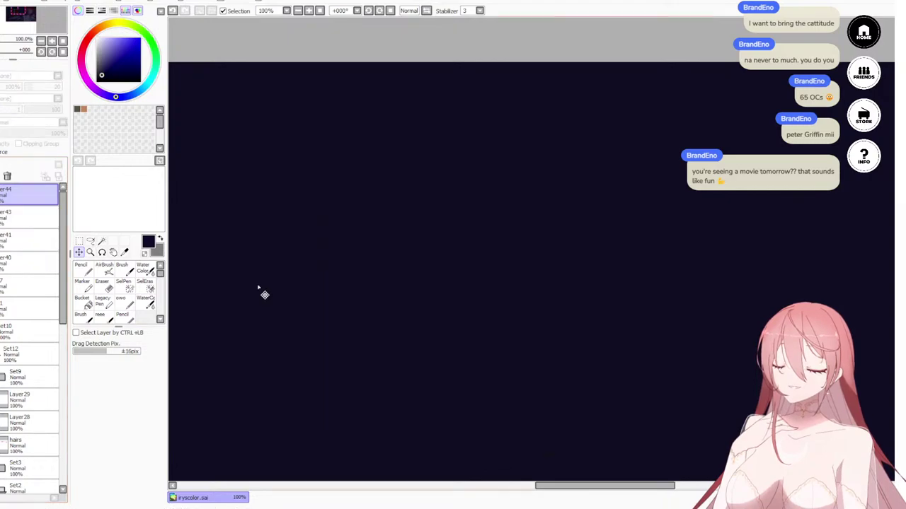
pyautogui.click(7, 176)
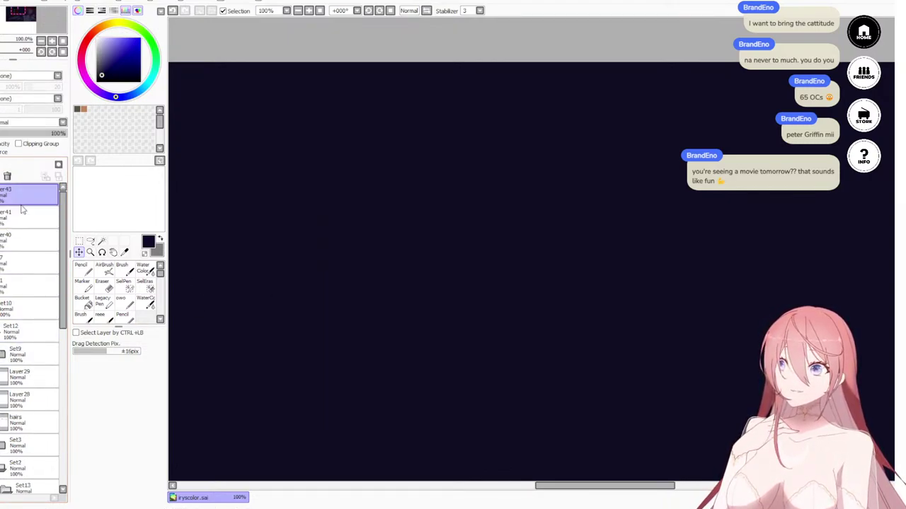
pyautogui.click(7, 176)
# Step: Add a new layer directly above the Multiply layer Layer42
pyautogui.scroll(2, 559, 193)
pyautogui.scroll(-5, 575, 200)
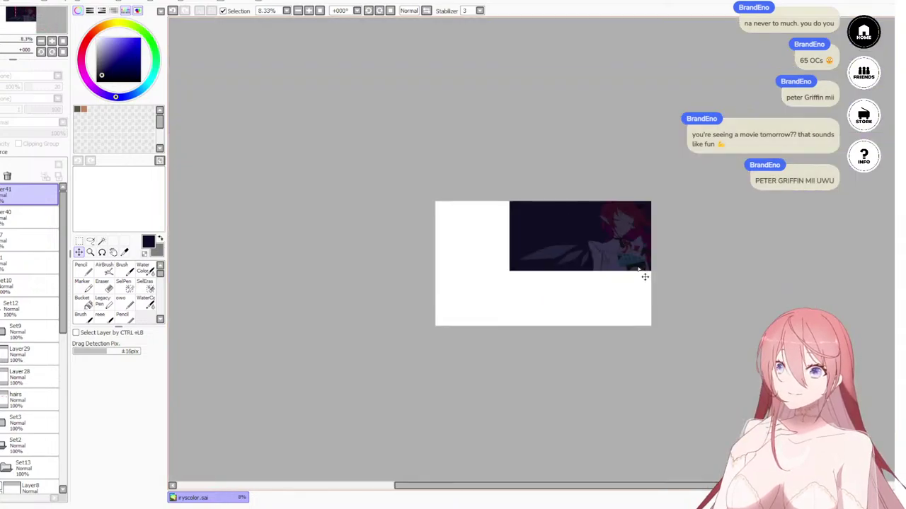
pyautogui.scroll(2, 643, 273)
pyautogui.scroll(-2, 22, 402)
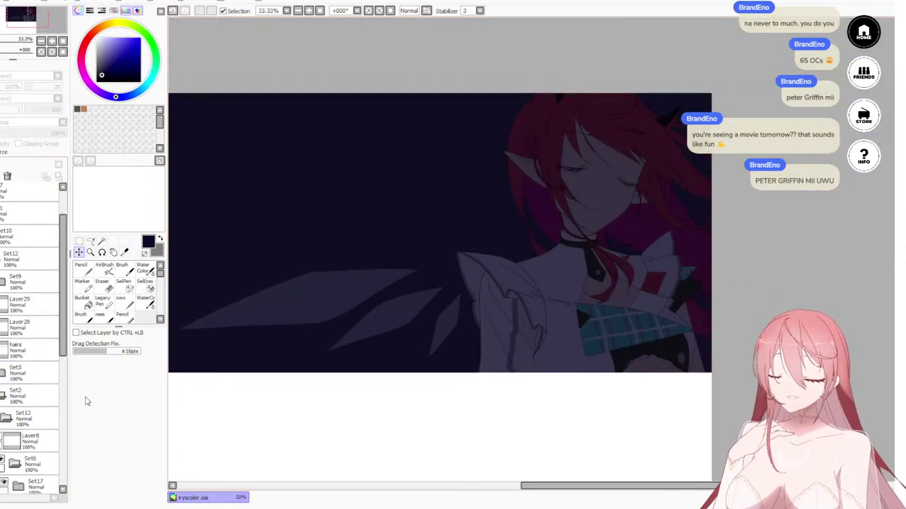
pyautogui.scroll(-5, 32, 332)
pyautogui.scroll(3, 481, 272)
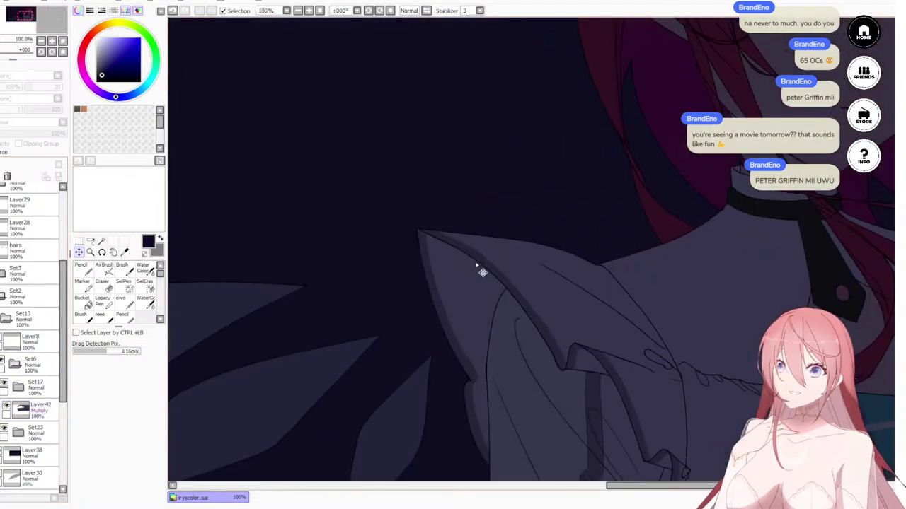
pyautogui.scroll(-4, 482, 273)
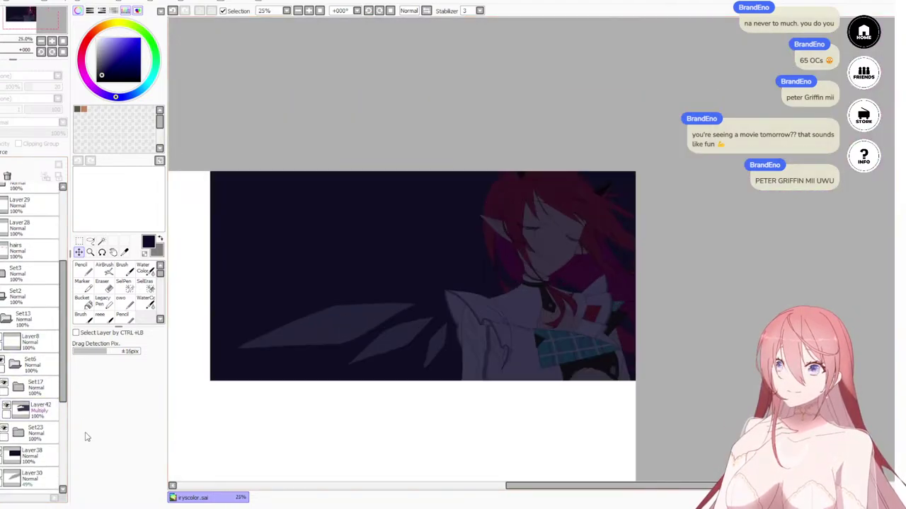
pyautogui.click(43, 414)
pyautogui.hotkey('ctrl', 'shift', 'n')
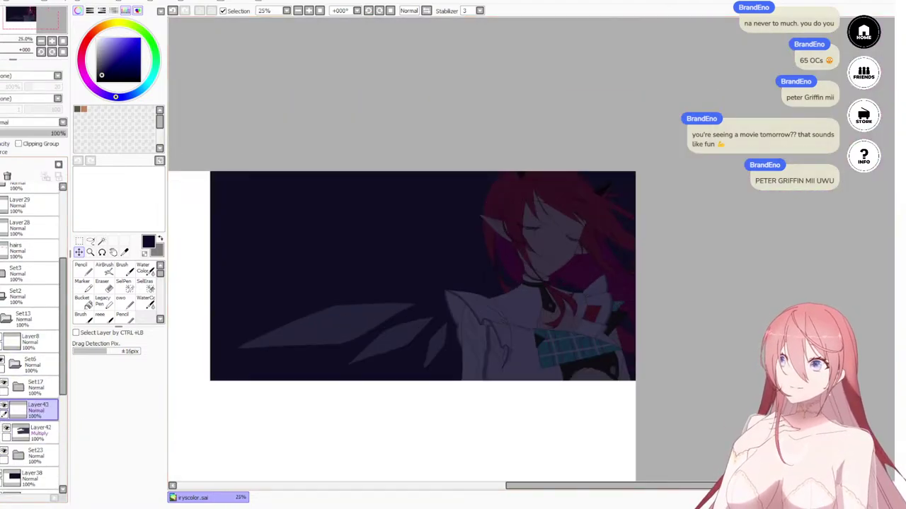
# Step: Clip Layer43 to the character group and set up a light lavender Pencil at size 120
pyautogui.click(46, 146)
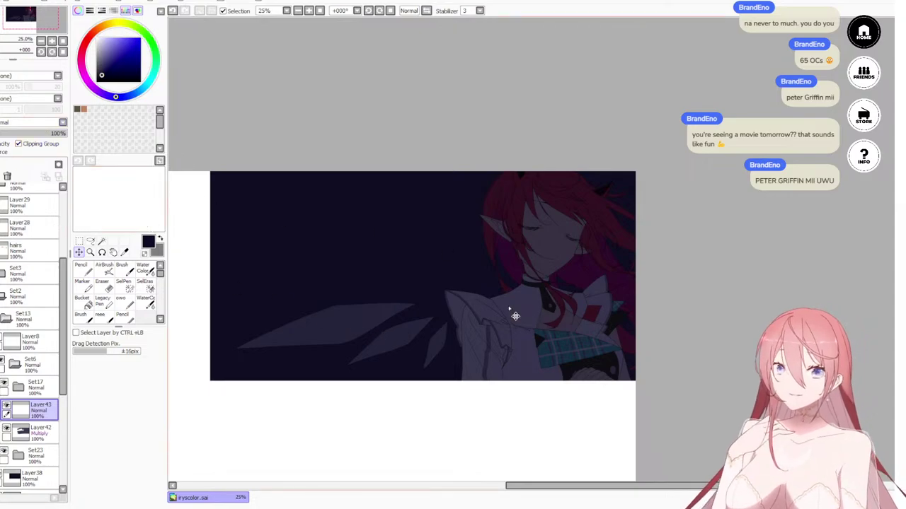
pyautogui.click(117, 49)
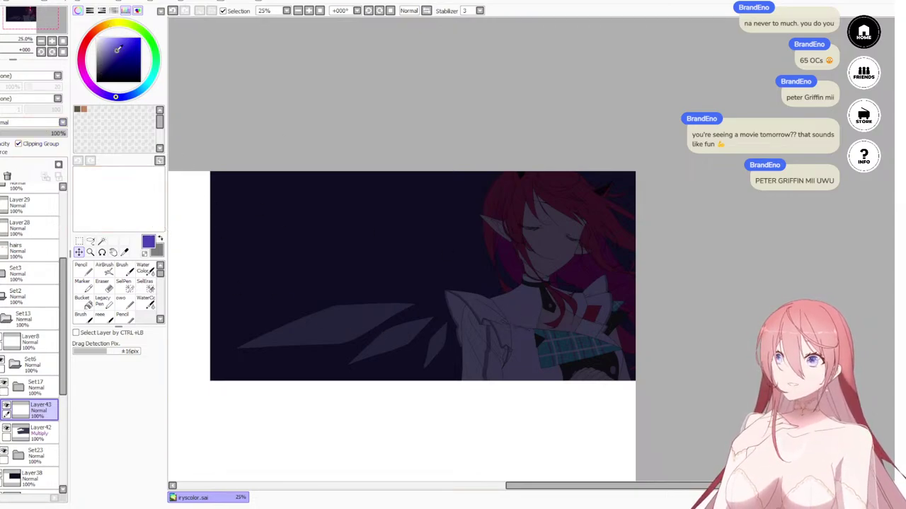
pyautogui.click(107, 41)
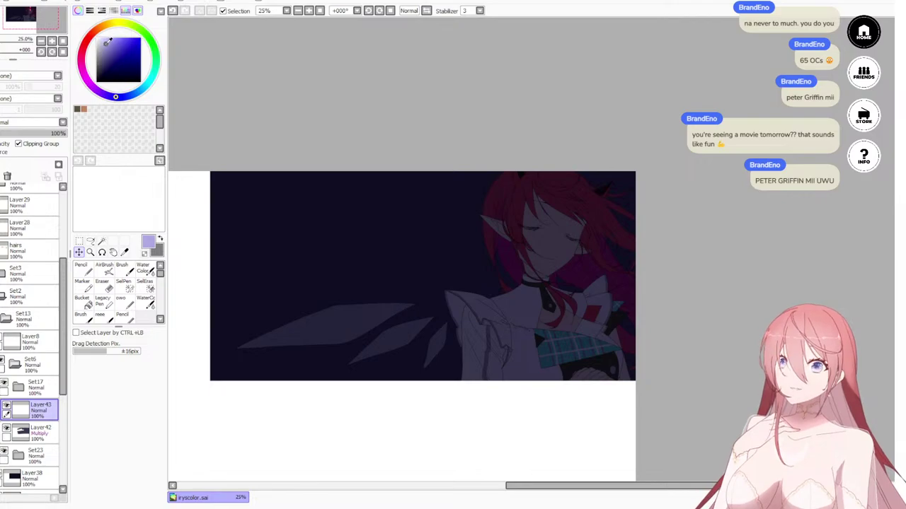
pyautogui.click(81, 267)
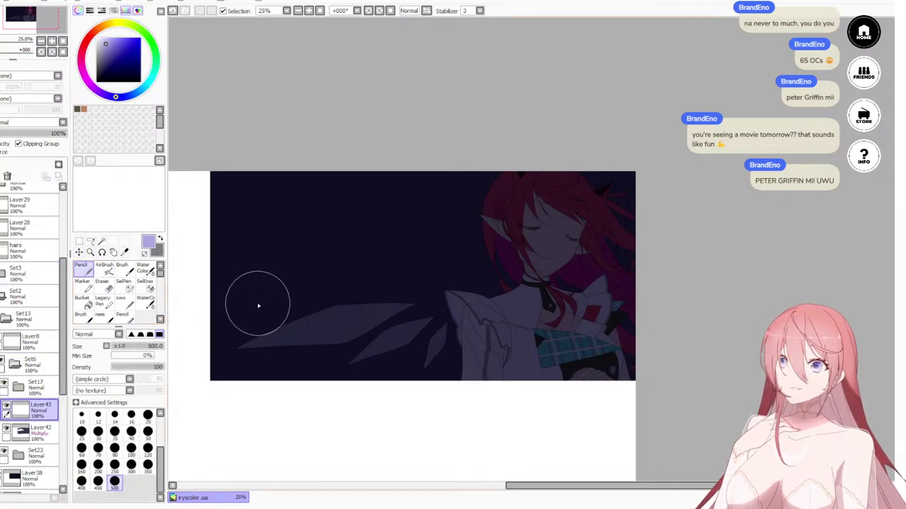
pyautogui.click(147, 448)
pyautogui.scroll(1, 498, 207)
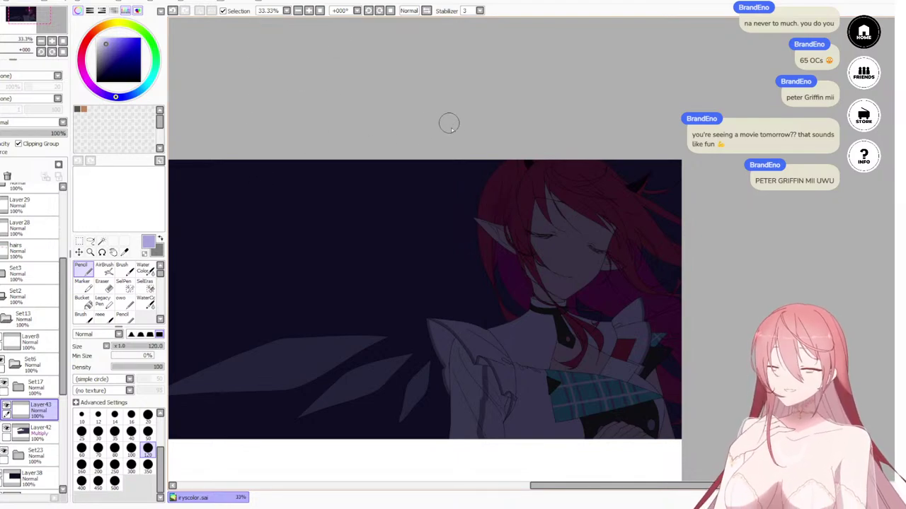
pyautogui.moveTo(507, 159)
pyautogui.mouseDown()
pyautogui.moveTo(476, 219)
pyautogui.moveTo(481, 265)
pyautogui.mouseUp()
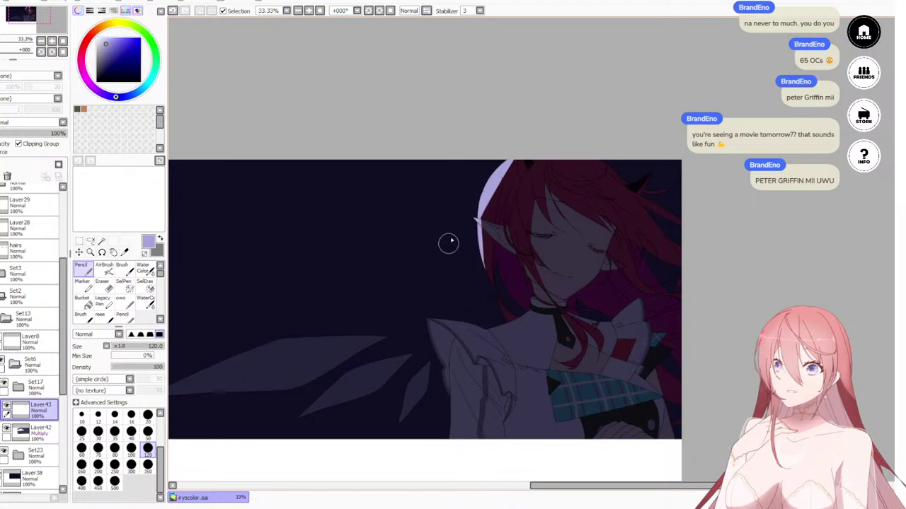
pyautogui.hotkey('ctrl', 'z')
pyautogui.hotkey('ctrl', 'z')
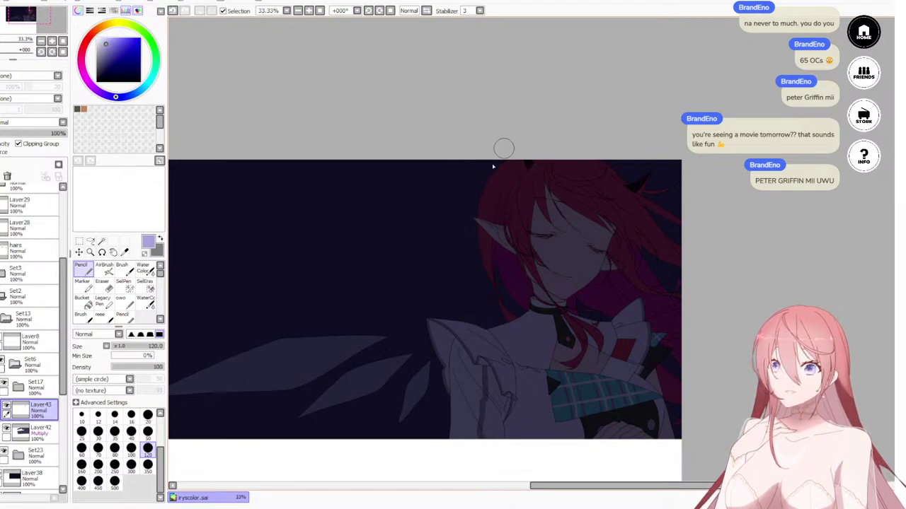
pyautogui.moveTo(506, 162)
pyautogui.mouseDown()
pyautogui.moveTo(475, 190)
pyautogui.moveTo(474, 217)
pyautogui.mouseUp()
pyautogui.hotkey('ctrl', 'z')
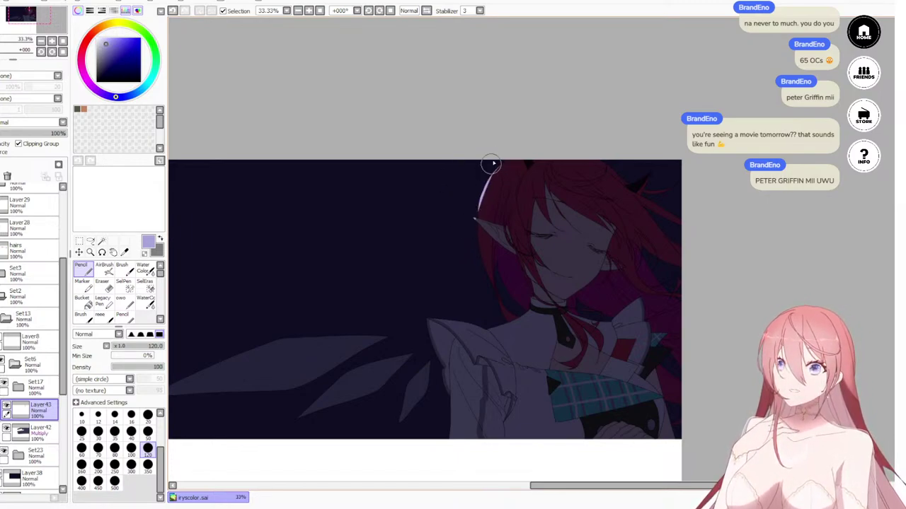
# Step: Paint a lavender rim light along the outer hair edge, neck, both shoulders and the sleeve's outer edge on Layer43
pyautogui.moveTo(488, 162)
pyautogui.mouseDown()
pyautogui.moveTo(478, 230)
pyautogui.moveTo(507, 330)
pyautogui.moveTo(529, 311)
pyautogui.moveTo(533, 290)
pyautogui.moveTo(530, 310)
pyautogui.mouseUp()
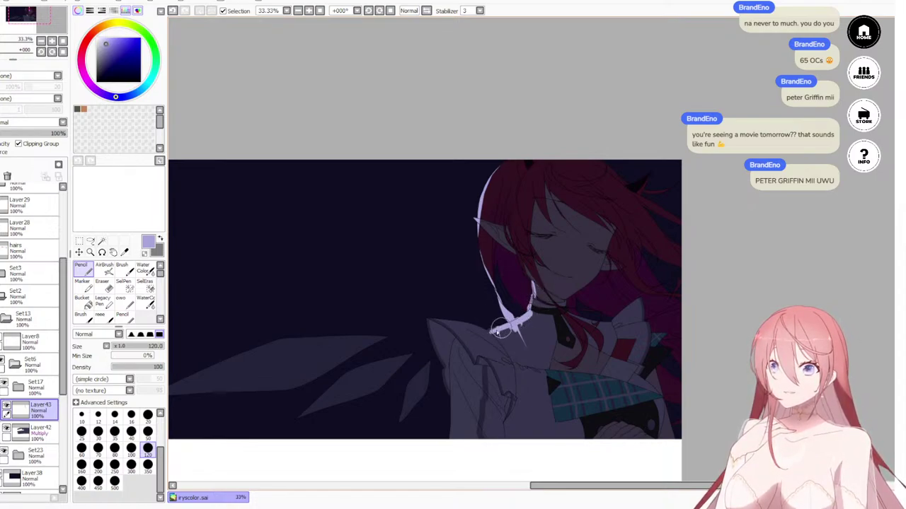
pyautogui.moveTo(432, 318)
pyautogui.mouseDown()
pyautogui.moveTo(489, 346)
pyautogui.moveTo(440, 325)
pyautogui.moveTo(518, 362)
pyautogui.mouseUp()
pyautogui.moveTo(440, 317); pyautogui.dragTo(427, 320)
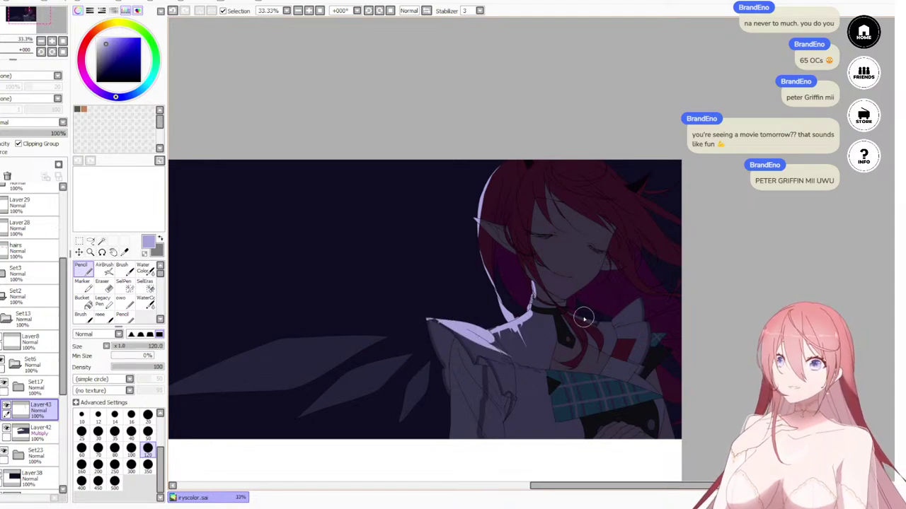
pyautogui.moveTo(591, 320)
pyautogui.mouseDown()
pyautogui.moveTo(601, 323)
pyautogui.moveTo(641, 293)
pyautogui.moveTo(612, 320)
pyautogui.mouseUp()
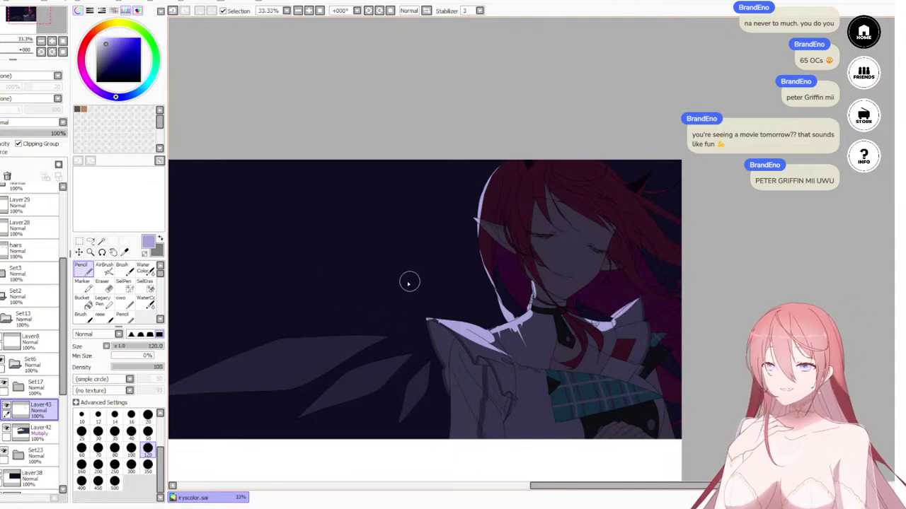
pyautogui.scroll(-2, 393, 310)
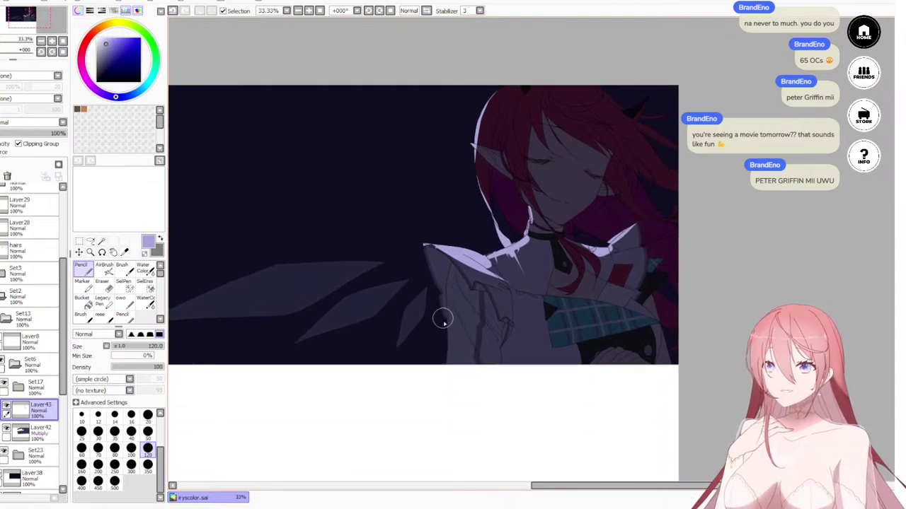
pyautogui.moveTo(448, 318); pyautogui.dragTo(453, 379)
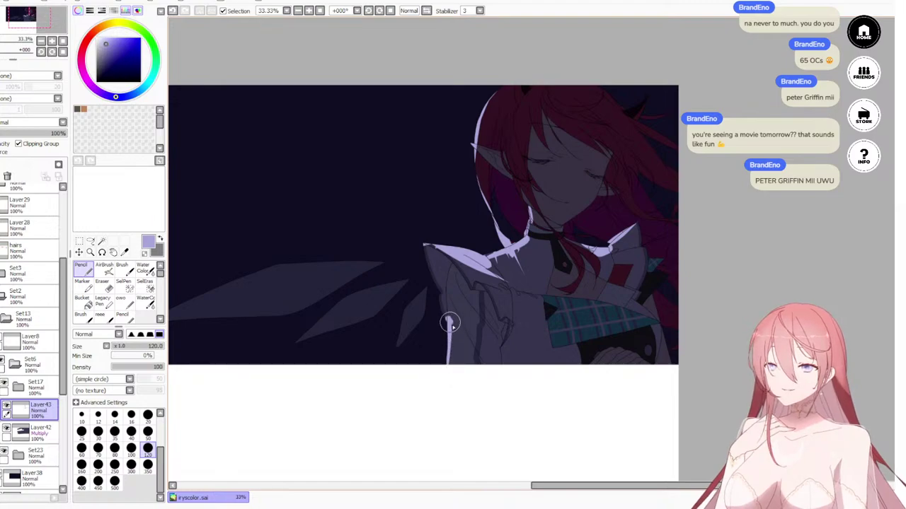
pyautogui.moveTo(449, 324); pyautogui.dragTo(454, 377)
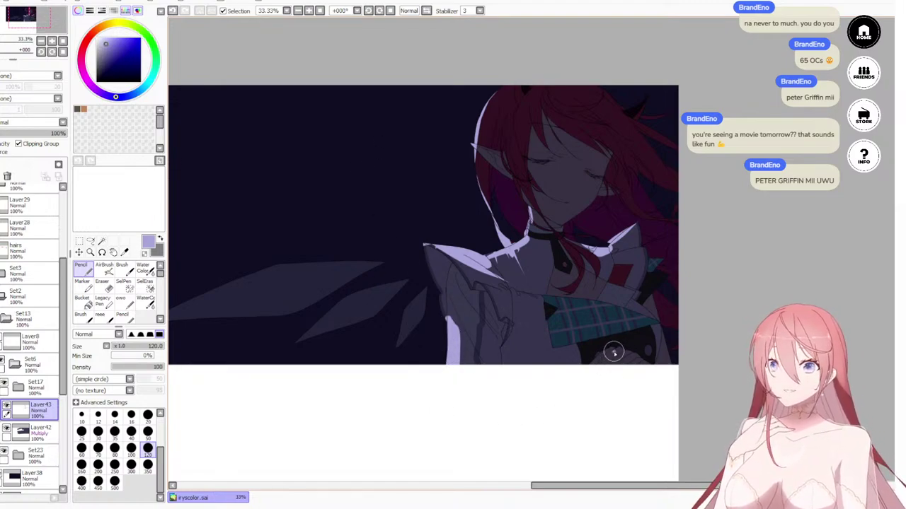
pyautogui.moveTo(607, 353); pyautogui.dragTo(639, 369)
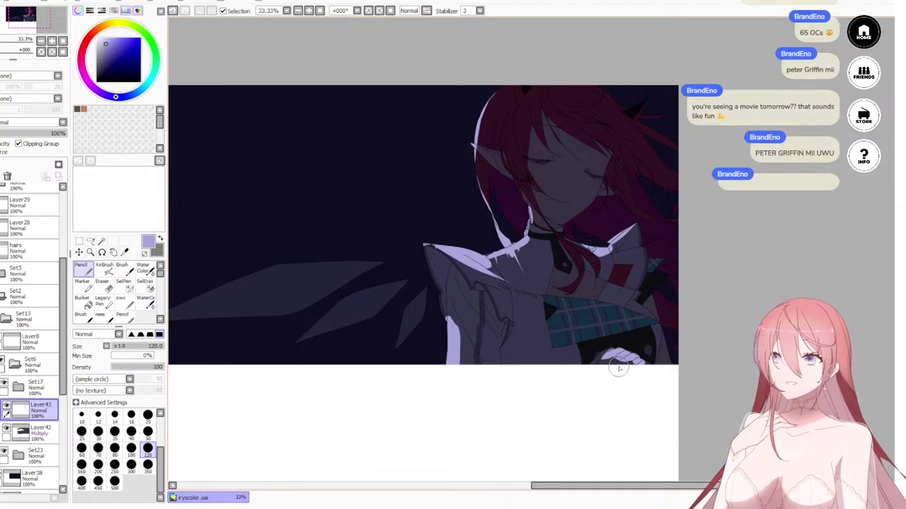
pyautogui.hotkey('ctrl', 'z')
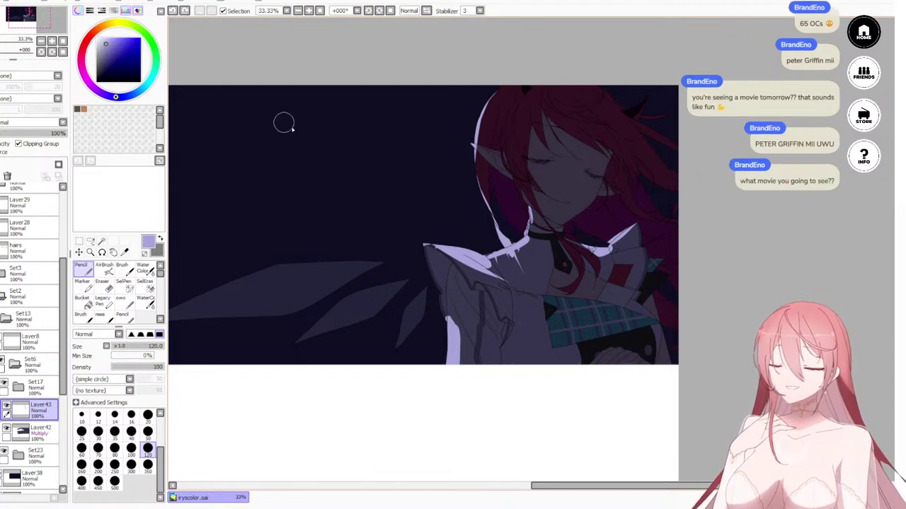
# Step: Erase the stray streaks below the shoulder highlight with the Eraser at size 80 for a clean lower edge
pyautogui.scroll(3, 524, 339)
pyautogui.moveTo(544, 166); pyautogui.dragTo(570, 305)
pyautogui.press('e')
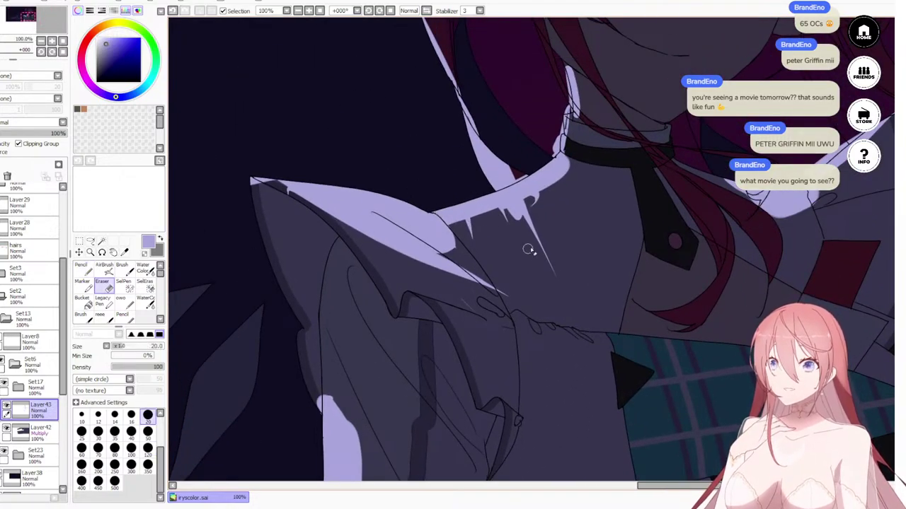
pyautogui.press(']')
pyautogui.press(']')
pyautogui.press(']')
pyautogui.press(']')
pyautogui.press(']')
pyautogui.press(']')
pyautogui.press(']')
pyautogui.press(']')
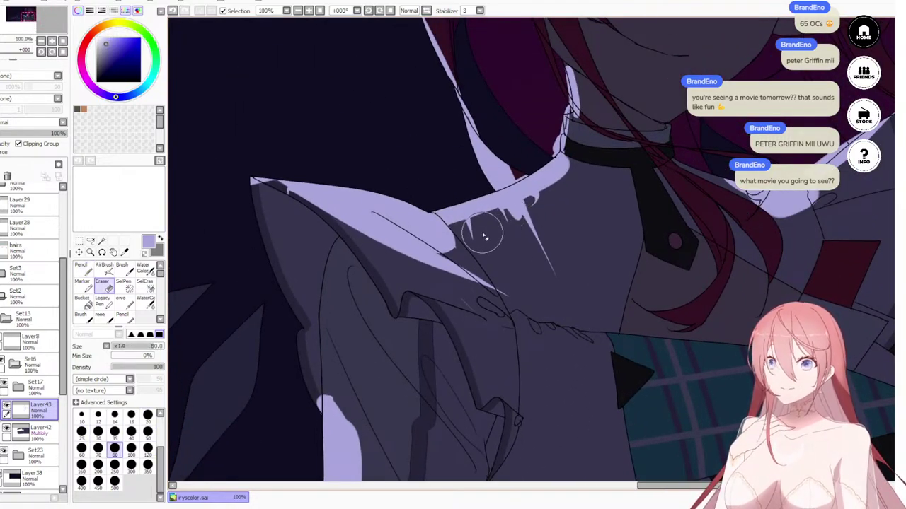
pyautogui.moveTo(479, 234)
pyautogui.mouseDown()
pyautogui.moveTo(512, 226)
pyautogui.moveTo(503, 221)
pyautogui.moveTo(580, 196)
pyautogui.moveTo(497, 218)
pyautogui.moveTo(584, 191)
pyautogui.moveTo(467, 228)
pyautogui.moveTo(486, 226)
pyautogui.moveTo(563, 280)
pyautogui.moveTo(508, 300)
pyautogui.mouseUp()
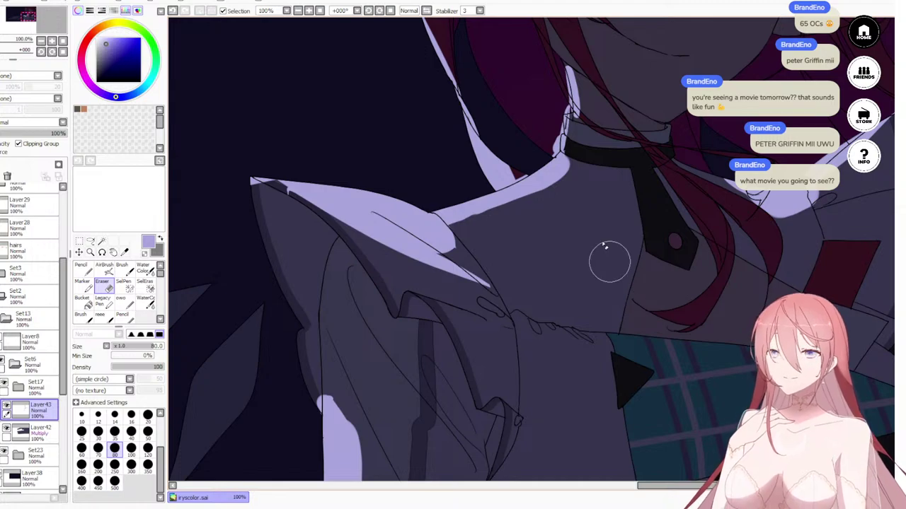
# Step: Cover the three wing shards on Layer43 with lavender, using the Pencil at size 350
pyautogui.moveTo(689, 181); pyautogui.dragTo(467, 308)
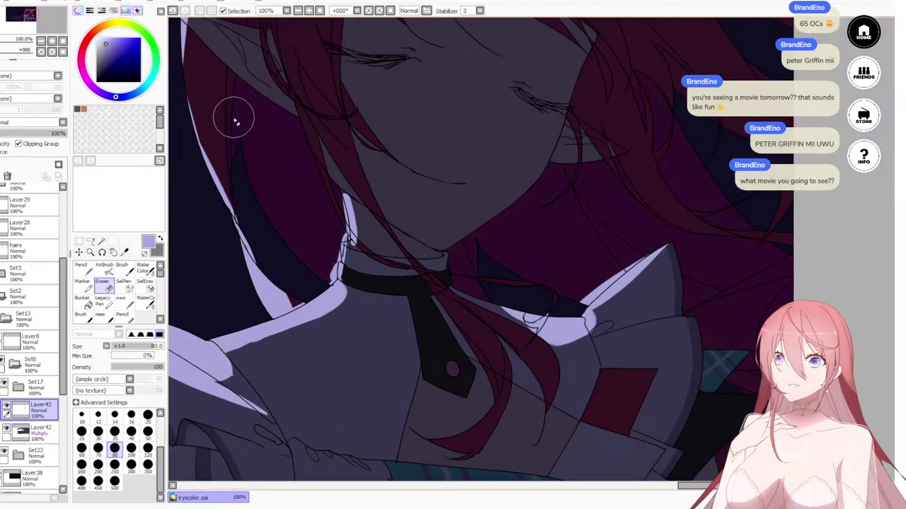
pyautogui.scroll(-5, 318, 186)
pyautogui.moveTo(338, 234); pyautogui.dragTo(554, 280)
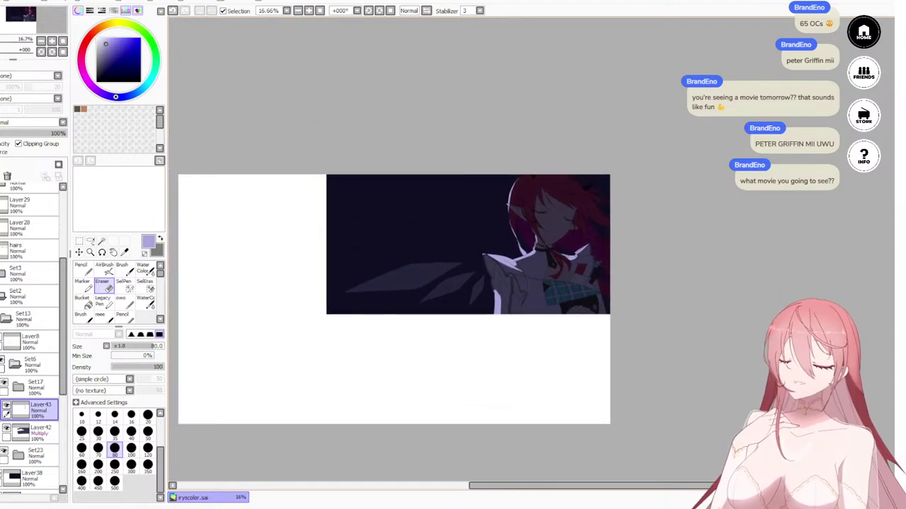
pyautogui.scroll(1, 360, 297)
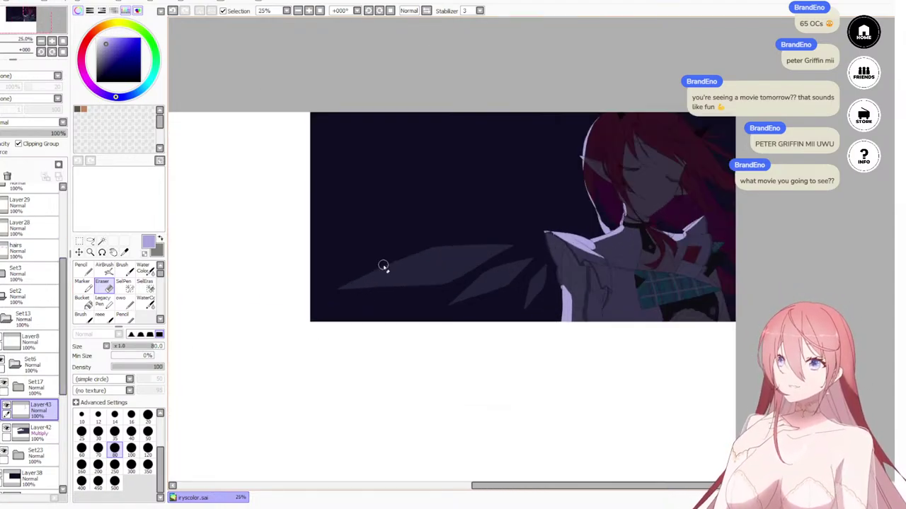
pyautogui.moveTo(398, 307); pyautogui.dragTo(377, 299)
pyautogui.press('n')
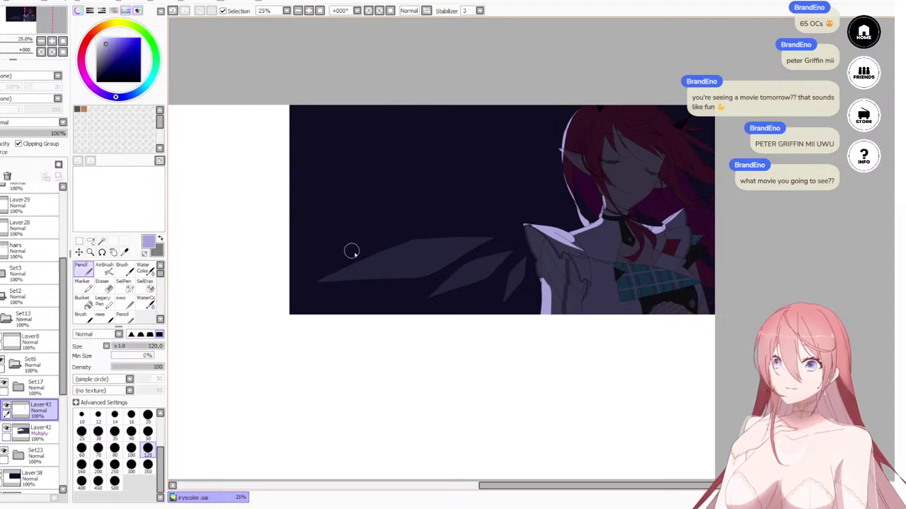
pyautogui.press(']')
pyautogui.press(']')
pyautogui.press(']')
pyautogui.press(']')
pyautogui.press(']')
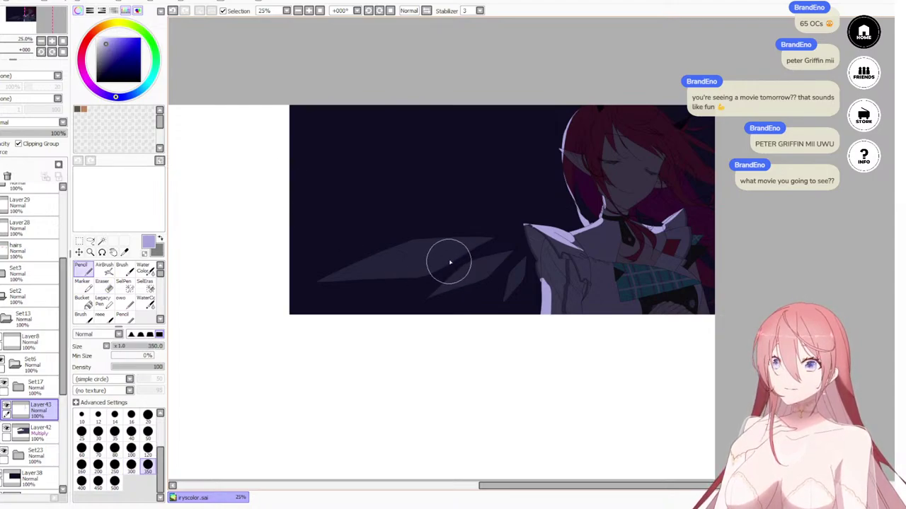
pyautogui.moveTo(329, 263)
pyautogui.mouseDown()
pyautogui.moveTo(312, 284)
pyautogui.moveTo(370, 240)
pyautogui.moveTo(449, 236)
pyautogui.moveTo(415, 222)
pyautogui.moveTo(466, 224)
pyautogui.moveTo(477, 245)
pyautogui.moveTo(497, 241)
pyautogui.moveTo(503, 285)
pyautogui.moveTo(509, 259)
pyautogui.mouseUp()
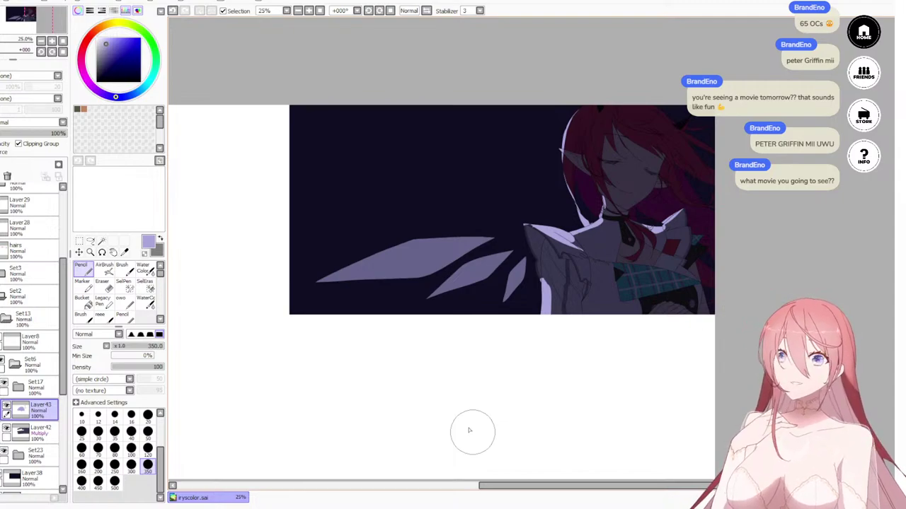
# Step: Add a new layer folder directly above the navy background layer Layer38
pyautogui.click(31, 477)
pyautogui.scroll(-3, 38, 467)
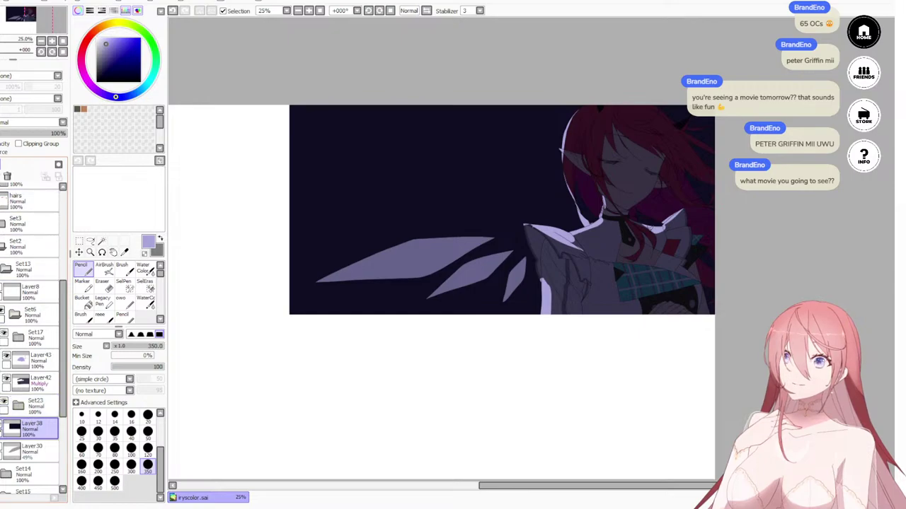
pyautogui.click(1, 165)
pyautogui.click(39, 452)
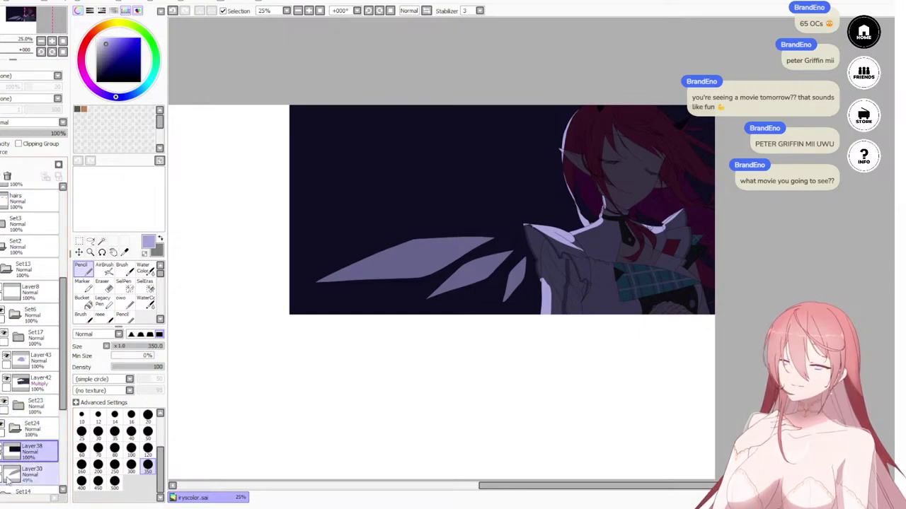
pyautogui.scroll(-1, 26, 424)
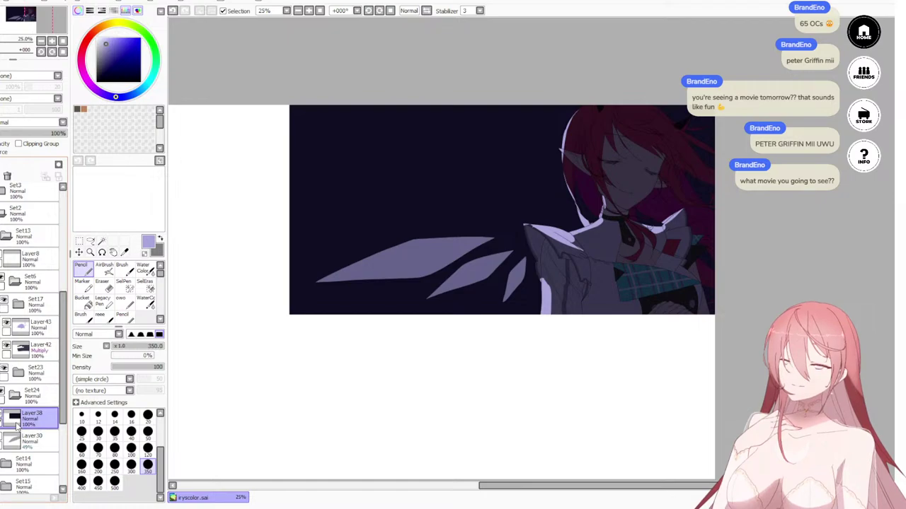
pyautogui.moveTo(17, 425); pyautogui.dragTo(32, 403)
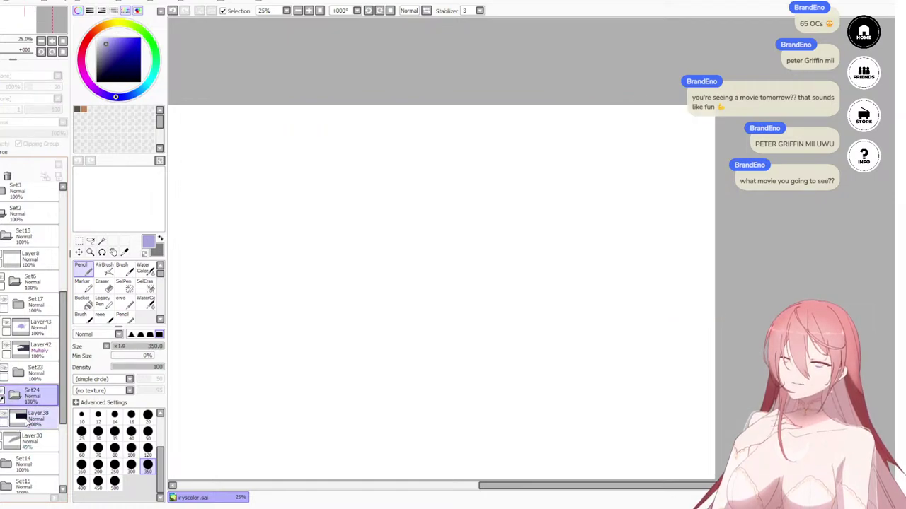
pyautogui.hotkey('ctrl', 'z')
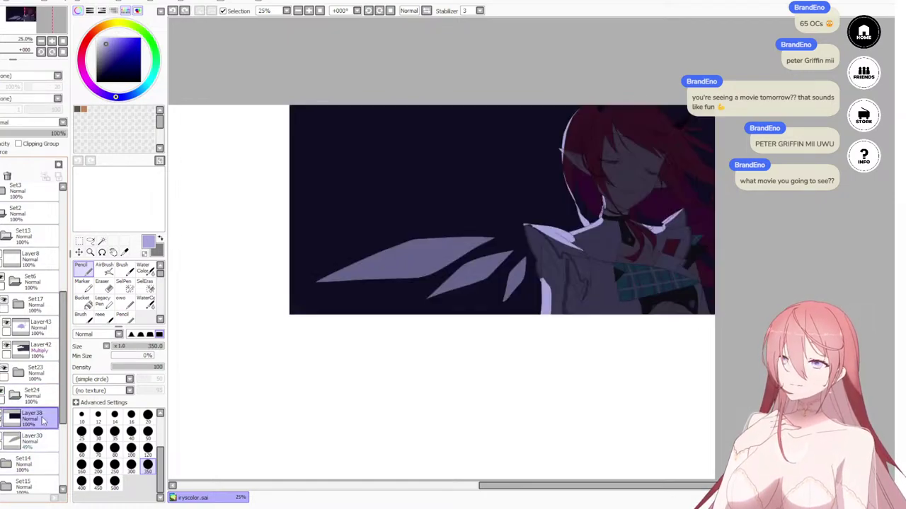
pyautogui.click(32, 397)
pyautogui.click(22, 146)
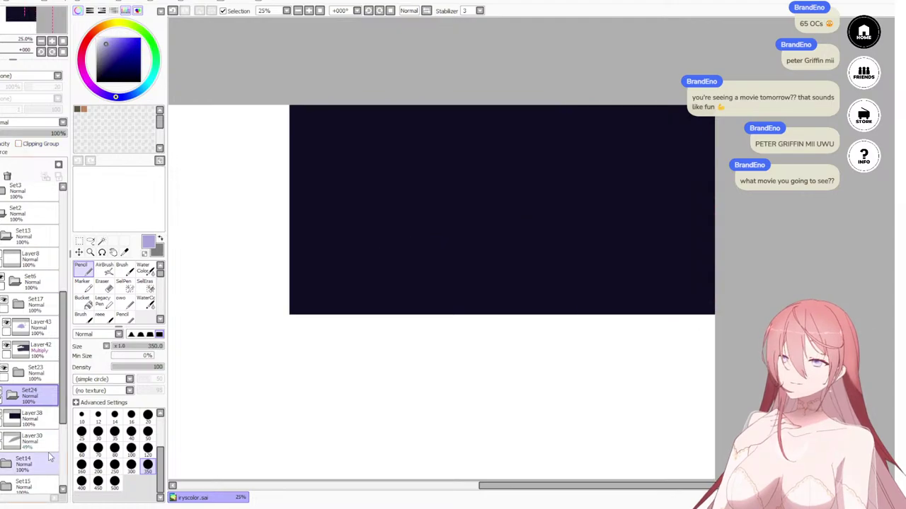
pyautogui.hotkey('ctrl', 'z')
# Step: Add another layer folder between Set24 and the background layer Layer38
pyautogui.click(45, 421)
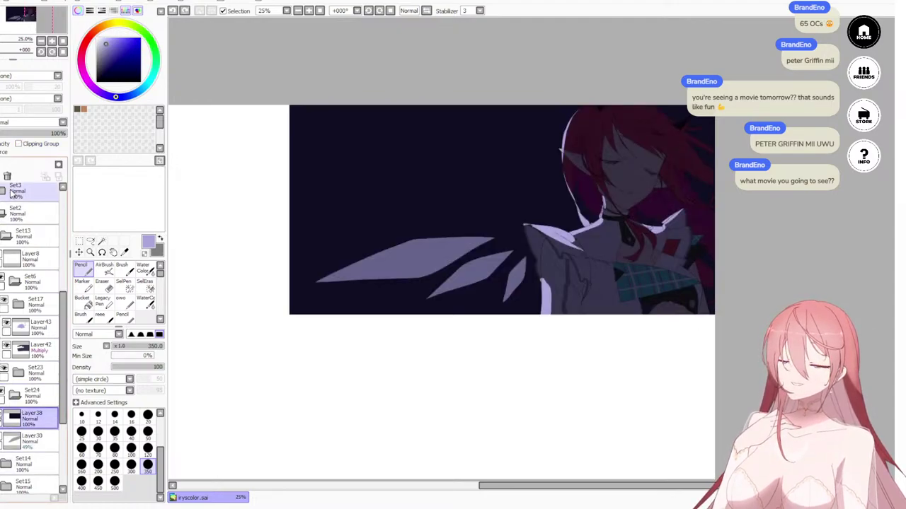
pyautogui.click(1, 165)
pyautogui.hotkey('ctrl', 'z')
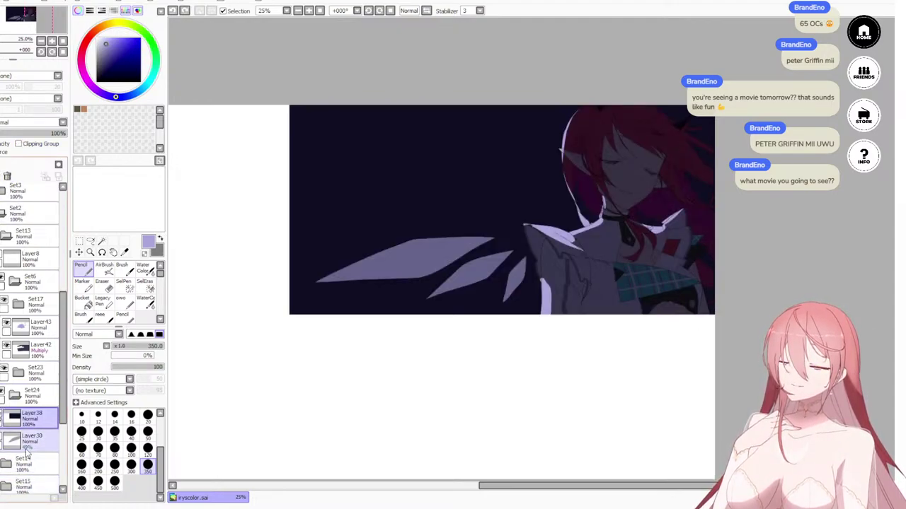
pyautogui.click(44, 421)
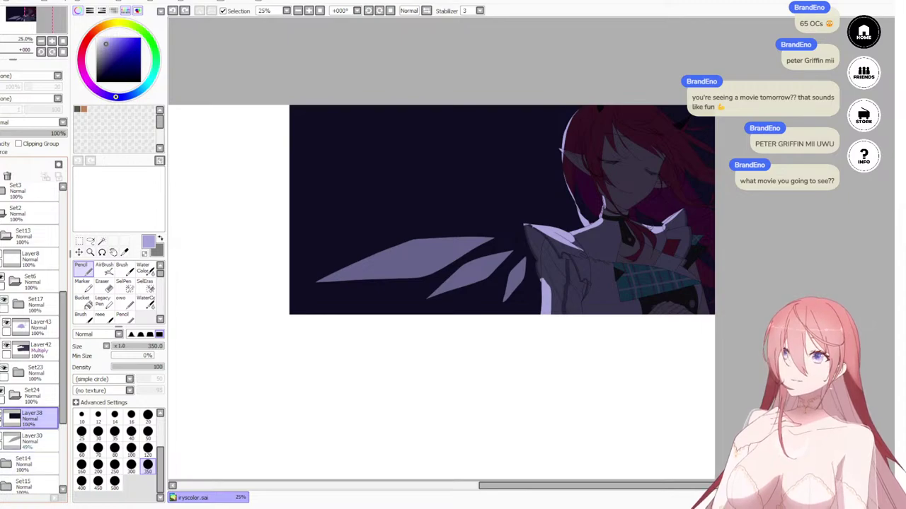
pyautogui.click(1, 166)
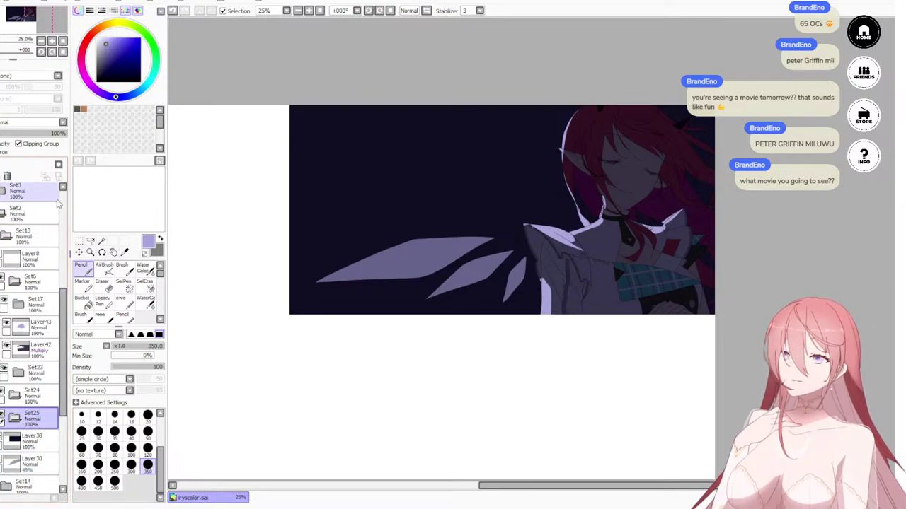
# Step: Undo the clipping and the addition of the folder directly above the navy background layer Layer38
pyautogui.click(19, 145)
pyautogui.hotkey('ctrl', 'z')
pyautogui.hotkey('ctrl', 'z')
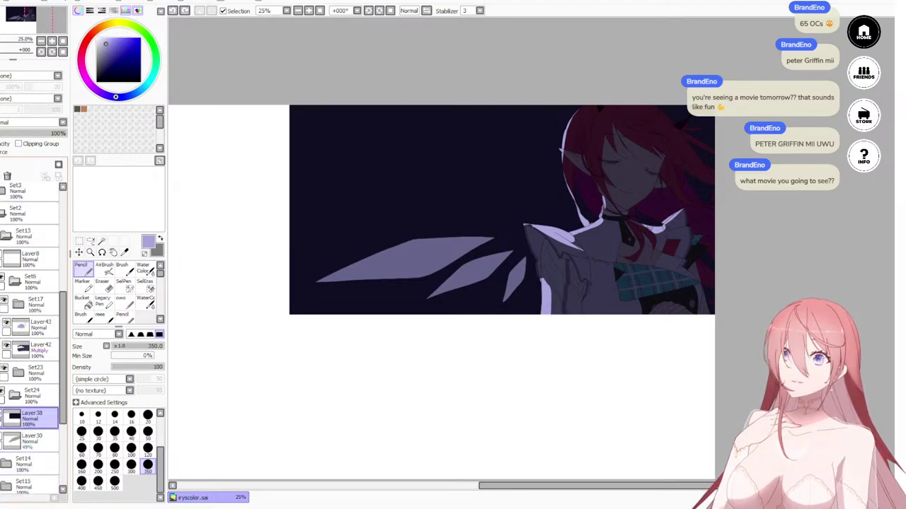
# Step: Add a clipped layer in Screen mode above Layer38 and set the WaterColor brush to size 500
pyautogui.click(1, 164)
pyautogui.click(19, 144)
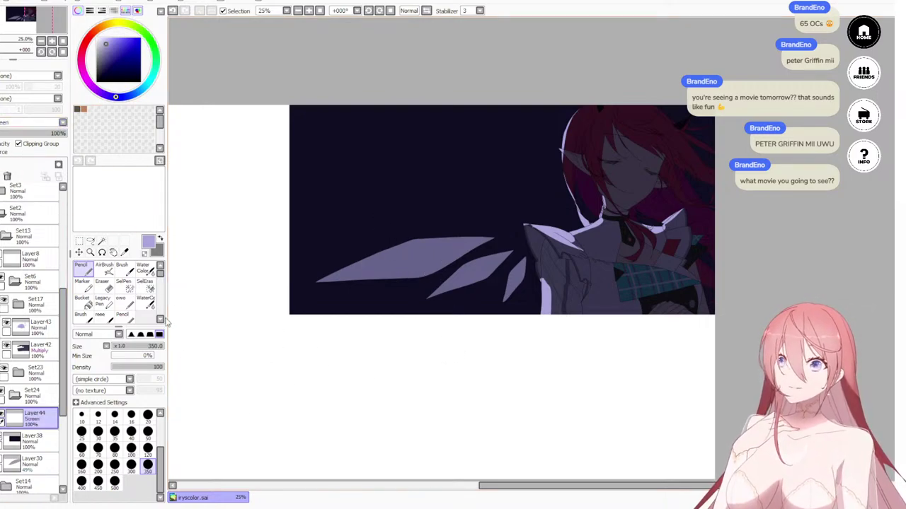
pyautogui.click(143, 269)
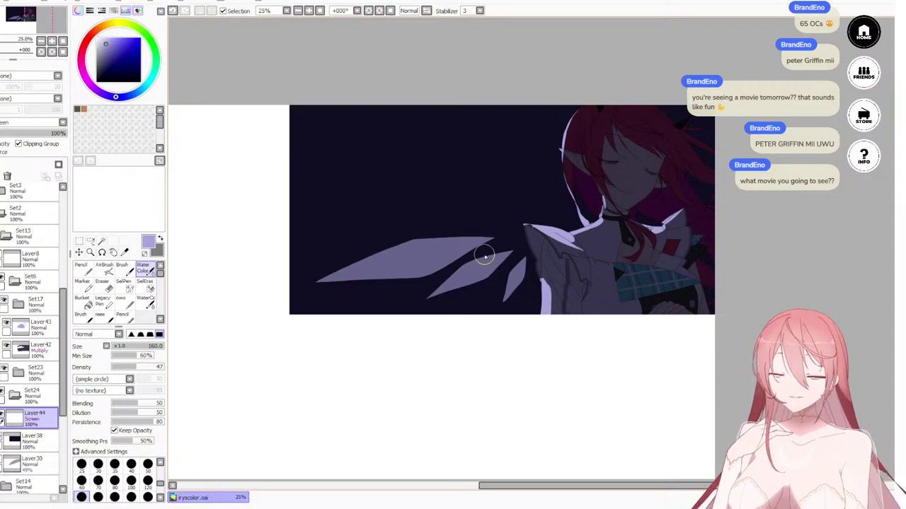
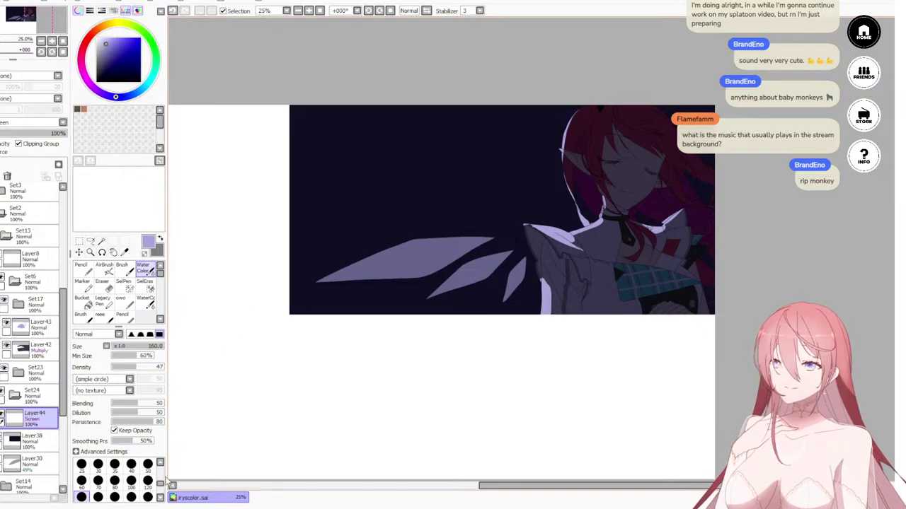
pyautogui.moveTo(160, 485); pyautogui.dragTo(160, 481)
pyautogui.click(160, 499)
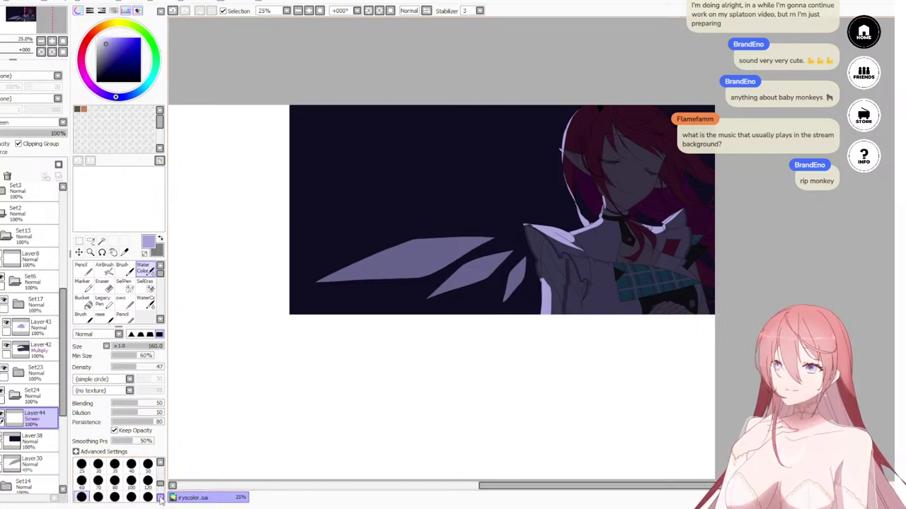
pyautogui.click(159, 499)
pyautogui.click(159, 498)
pyautogui.click(115, 481)
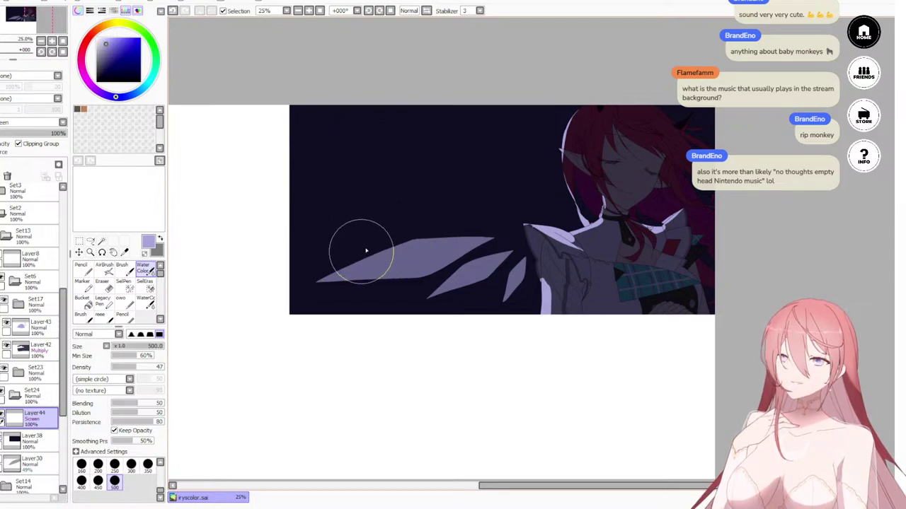
# Step: Paint a soft lavender light beam across the background, from its upper-left corner diagonally down towards the character's shoulder, undoing a first round glow
pyautogui.moveTo(398, 239)
pyautogui.mouseDown()
pyautogui.moveTo(400, 247)
pyautogui.moveTo(395, 235)
pyautogui.moveTo(412, 224)
pyautogui.moveTo(452, 239)
pyautogui.moveTo(416, 274)
pyautogui.moveTo(391, 257)
pyautogui.moveTo(386, 268)
pyautogui.moveTo(406, 269)
pyautogui.moveTo(423, 220)
pyautogui.moveTo(448, 223)
pyautogui.moveTo(428, 254)
pyautogui.moveTo(415, 256)
pyautogui.moveTo(395, 205)
pyautogui.moveTo(411, 272)
pyautogui.moveTo(462, 282)
pyautogui.moveTo(521, 233)
pyautogui.moveTo(524, 220)
pyautogui.moveTo(506, 204)
pyautogui.moveTo(453, 235)
pyautogui.moveTo(408, 202)
pyautogui.moveTo(527, 109)
pyautogui.moveTo(474, 119)
pyautogui.moveTo(404, 174)
pyautogui.moveTo(372, 238)
pyautogui.moveTo(433, 199)
pyautogui.moveTo(403, 220)
pyautogui.moveTo(465, 254)
pyautogui.moveTo(476, 318)
pyautogui.moveTo(495, 309)
pyautogui.moveTo(489, 230)
pyautogui.moveTo(500, 200)
pyautogui.moveTo(534, 183)
pyautogui.moveTo(513, 155)
pyautogui.moveTo(364, 244)
pyautogui.moveTo(413, 180)
pyautogui.moveTo(513, 99)
pyautogui.moveTo(492, 82)
pyautogui.moveTo(379, 262)
pyautogui.mouseUp()
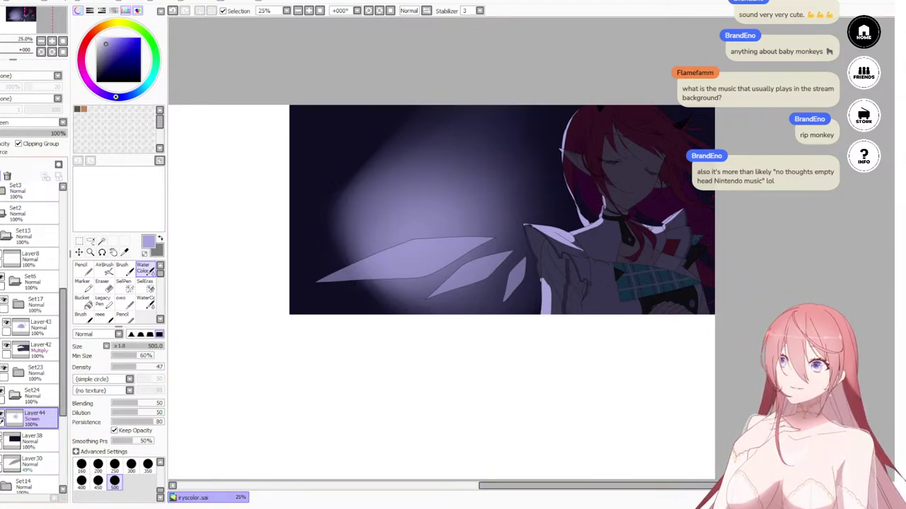
pyautogui.hotkey('ctrl', 'z')
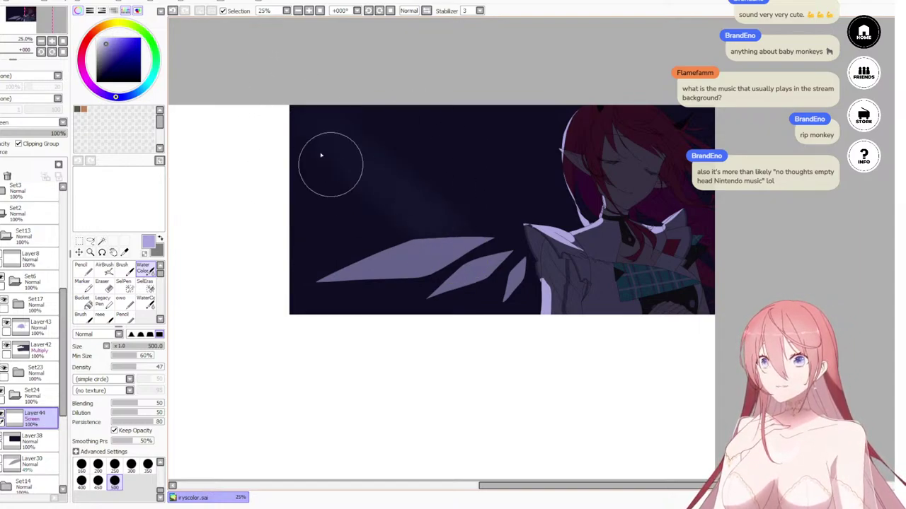
pyautogui.moveTo(319, 152); pyautogui.dragTo(462, 264)
pyautogui.moveTo(281, 103); pyautogui.dragTo(460, 241)
pyautogui.moveTo(316, 116)
pyautogui.mouseDown()
pyautogui.moveTo(477, 209)
pyautogui.moveTo(306, 110)
pyautogui.moveTo(513, 236)
pyautogui.mouseUp()
pyautogui.moveTo(305, 109)
pyautogui.mouseDown()
pyautogui.moveTo(495, 234)
pyautogui.moveTo(492, 201)
pyautogui.moveTo(301, 105)
pyautogui.moveTo(505, 203)
pyautogui.moveTo(542, 189)
pyautogui.moveTo(343, 103)
pyautogui.moveTo(321, 106)
pyautogui.moveTo(490, 259)
pyautogui.moveTo(479, 275)
pyautogui.moveTo(352, 197)
pyautogui.moveTo(277, 131)
pyautogui.moveTo(301, 174)
pyautogui.moveTo(278, 108)
pyautogui.moveTo(508, 271)
pyautogui.moveTo(295, 99)
pyautogui.moveTo(363, 163)
pyautogui.moveTo(513, 242)
pyautogui.moveTo(307, 117)
pyautogui.moveTo(551, 249)
pyautogui.moveTo(297, 94)
pyautogui.moveTo(544, 237)
pyautogui.moveTo(302, 86)
pyautogui.moveTo(485, 191)
pyautogui.moveTo(382, 104)
pyautogui.moveTo(597, 199)
pyautogui.moveTo(268, 97)
pyautogui.moveTo(481, 246)
pyautogui.moveTo(248, 66)
pyautogui.moveTo(473, 261)
pyautogui.moveTo(305, 145)
pyautogui.moveTo(496, 314)
pyautogui.mouseUp()
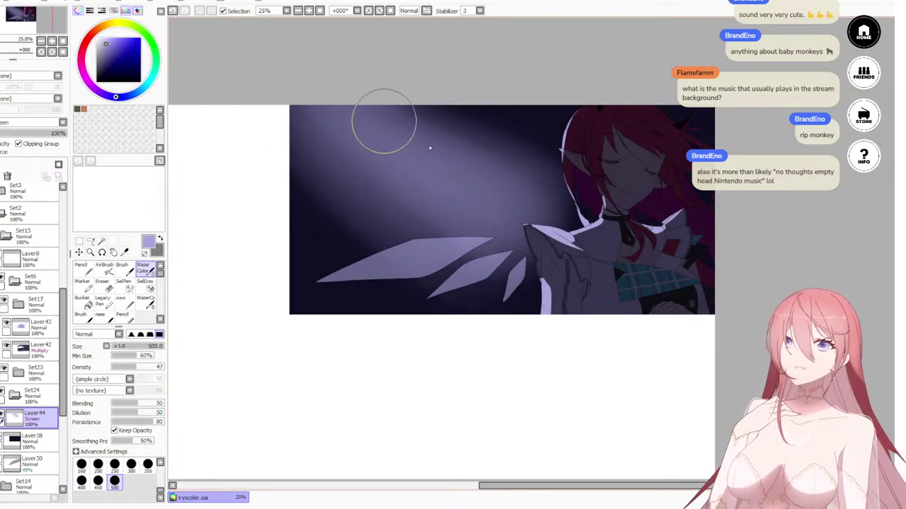
pyautogui.moveTo(577, 186)
pyautogui.mouseDown()
pyautogui.moveTo(632, 259)
pyautogui.moveTo(449, 160)
pyautogui.moveTo(582, 257)
pyautogui.moveTo(610, 306)
pyautogui.mouseUp()
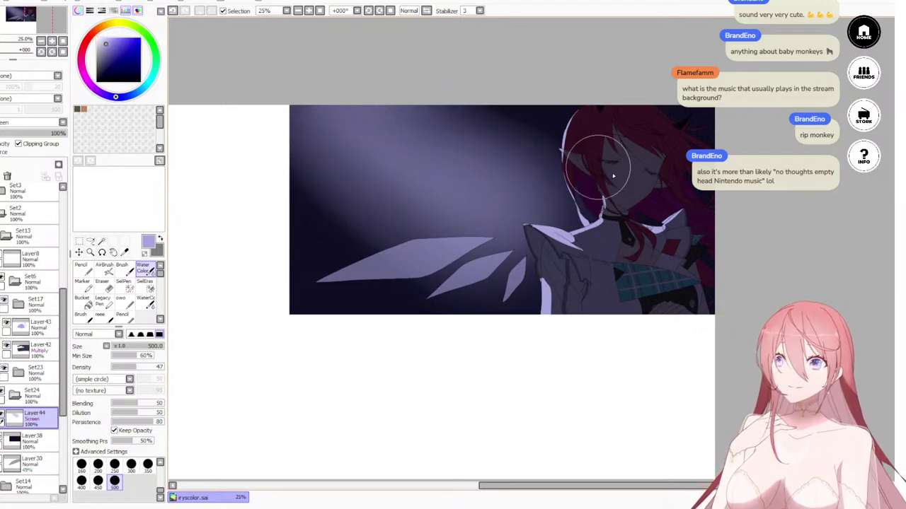
pyautogui.moveTo(425, 178); pyautogui.dragTo(245, 77)
pyautogui.moveTo(402, 145)
pyautogui.mouseDown()
pyautogui.moveTo(263, 92)
pyautogui.moveTo(252, 69)
pyautogui.mouseUp()
pyautogui.moveTo(366, 126); pyautogui.dragTo(297, 55)
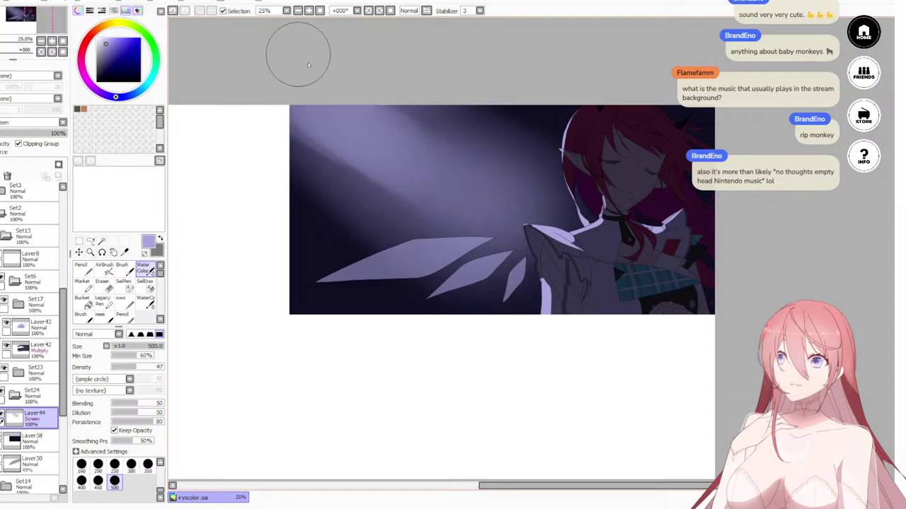
pyautogui.moveTo(364, 145); pyautogui.dragTo(268, 89)
pyautogui.moveTo(310, 123)
pyautogui.mouseDown()
pyautogui.moveTo(234, 68)
pyautogui.moveTo(401, 198)
pyautogui.moveTo(250, 96)
pyautogui.moveTo(431, 264)
pyautogui.moveTo(252, 106)
pyautogui.moveTo(299, 94)
pyautogui.moveTo(516, 193)
pyautogui.moveTo(324, 65)
pyautogui.mouseUp()
pyautogui.moveTo(538, 199); pyautogui.dragTo(347, 62)
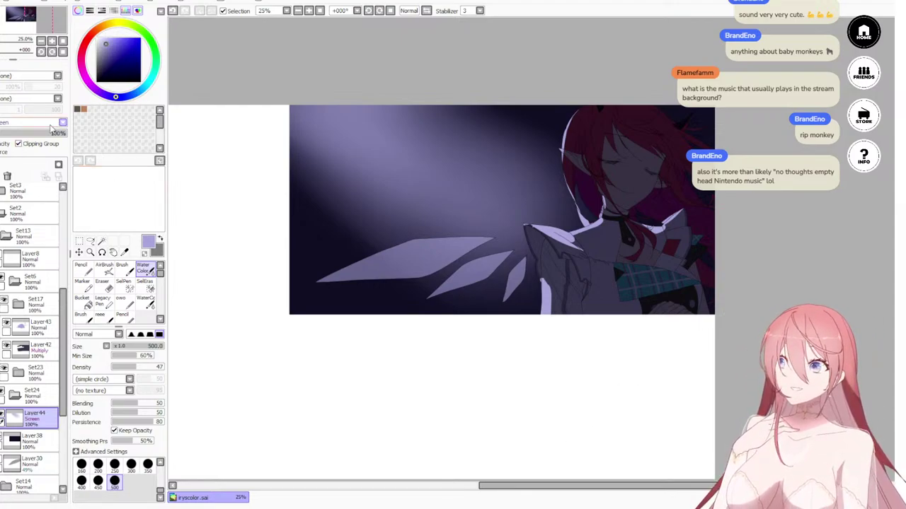
# Step: Change the light beam layer Layer44 to Luminosity mode and set its opacity to 51%
pyautogui.click(27, 168)
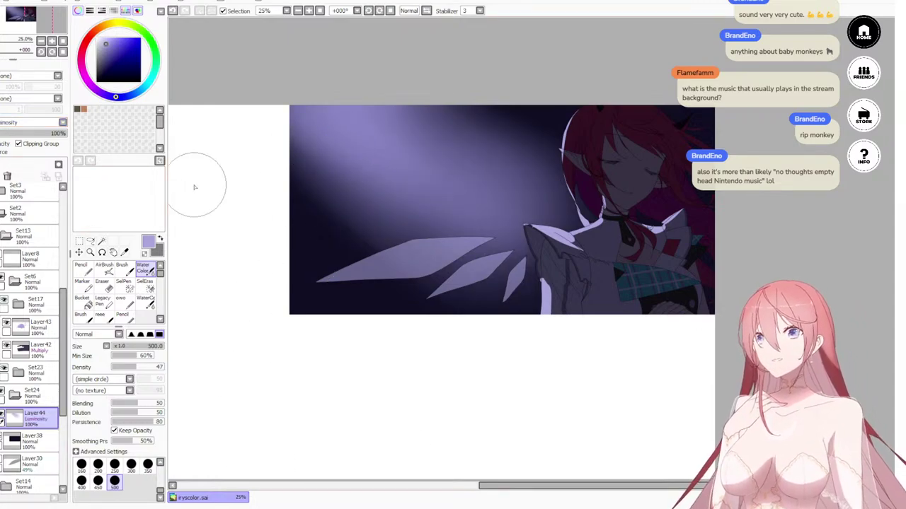
pyautogui.click(9, 134)
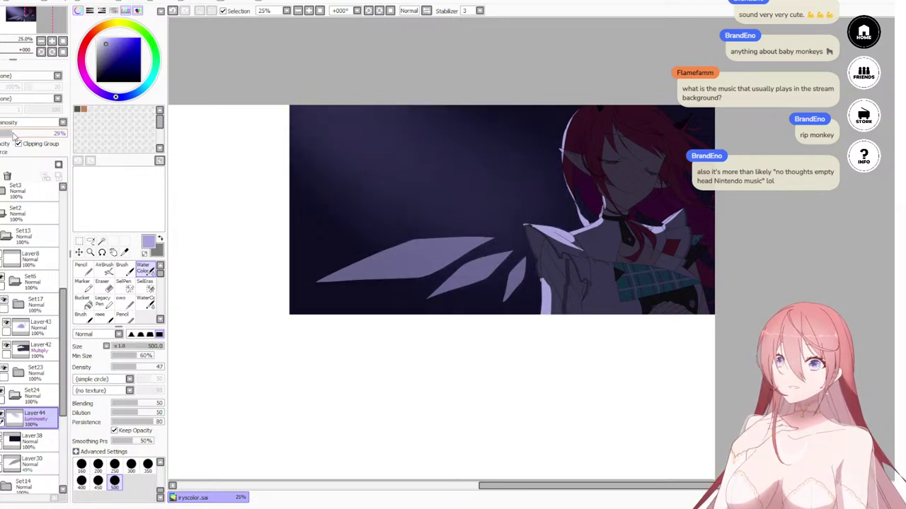
pyautogui.moveTo(13, 136); pyautogui.dragTo(25, 136)
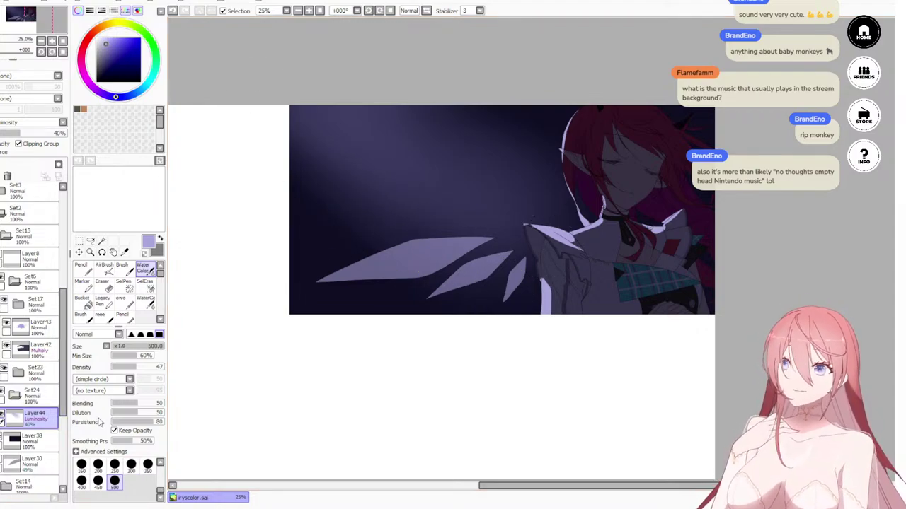
pyautogui.click(30, 135)
pyautogui.click(30, 135)
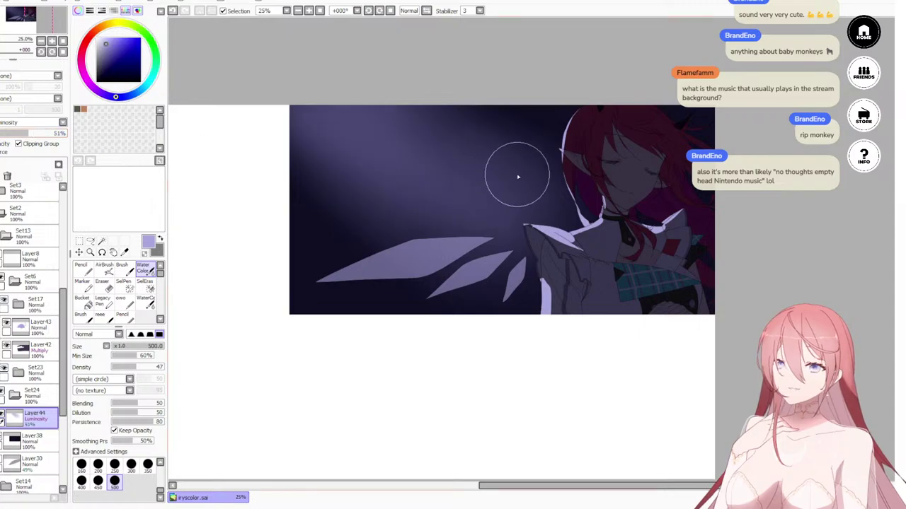
pyautogui.scroll(-7, 518, 176)
pyautogui.scroll(7, 532, 195)
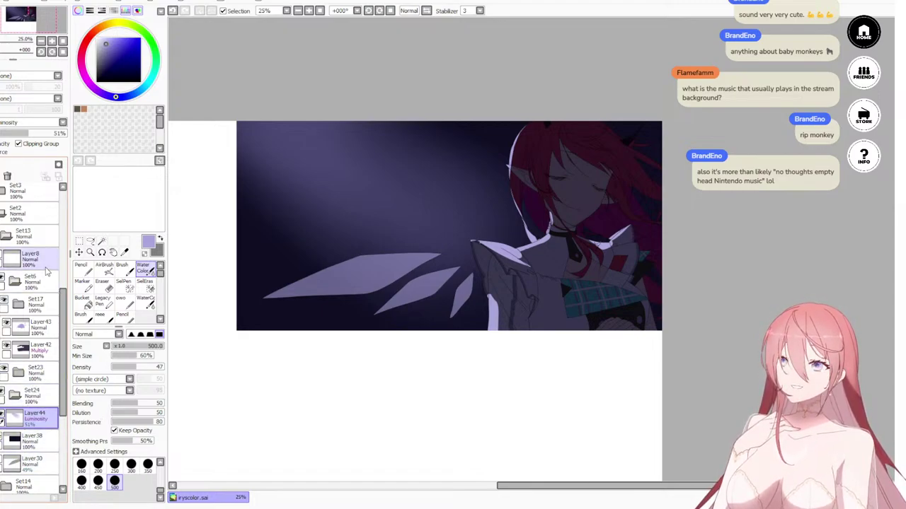
# Step: Add an Overlay layer above Layer8 in Set13 and cover the whole artwork with dark red, using the Pencil at size 500
pyautogui.click(34, 237)
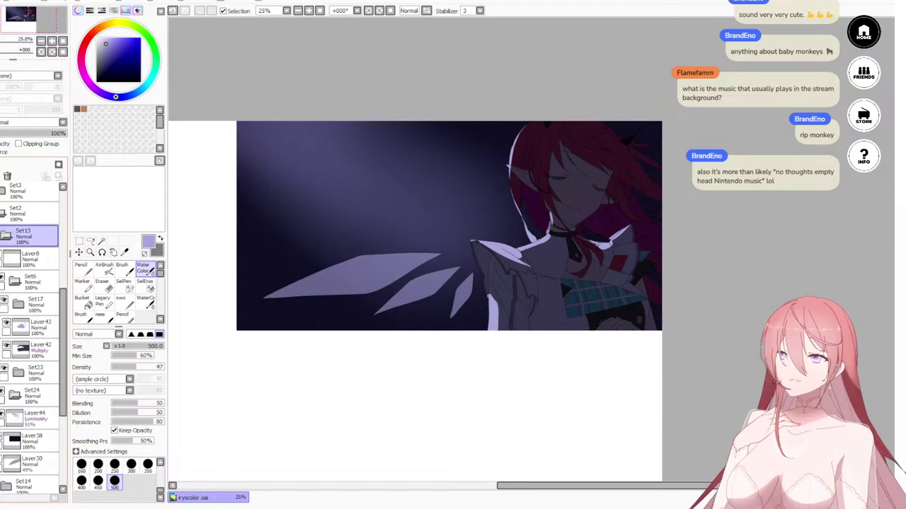
pyautogui.click(2, 165)
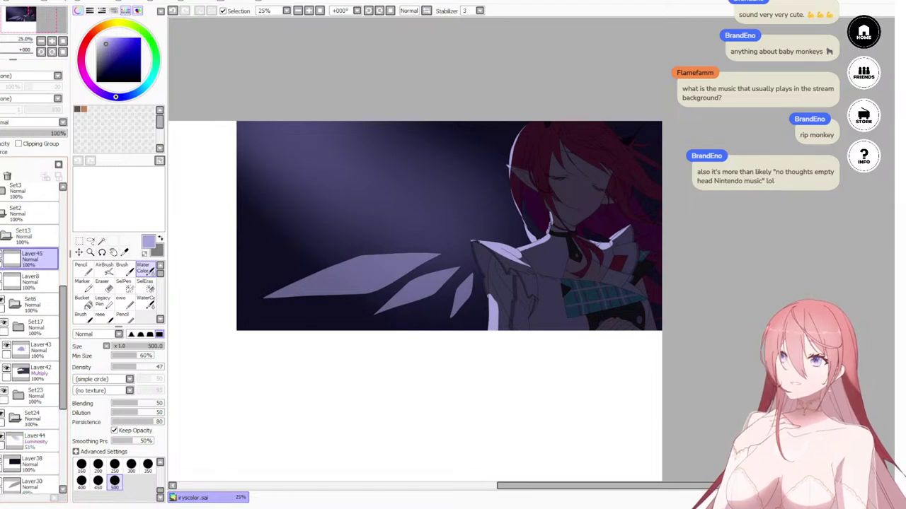
pyautogui.click(25, 159)
pyautogui.click(160, 239)
pyautogui.click(120, 62)
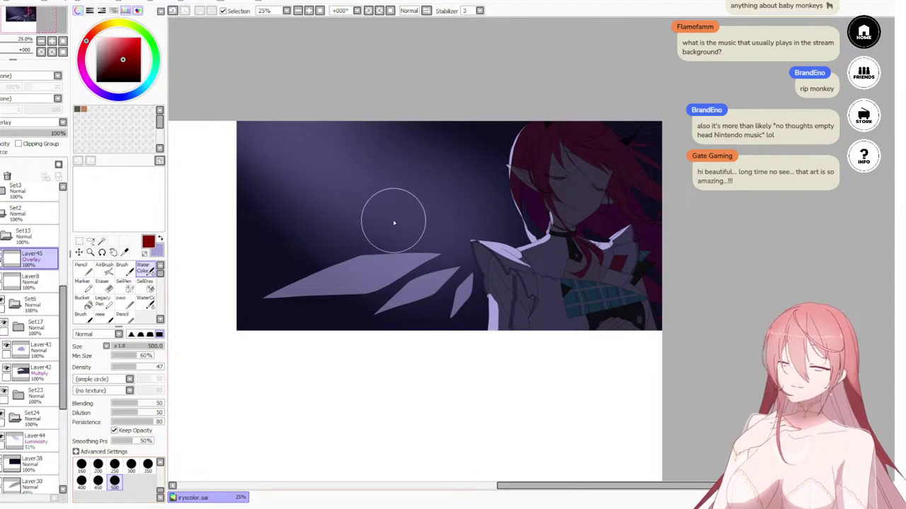
pyautogui.moveTo(234, 126)
pyautogui.mouseDown()
pyautogui.moveTo(238, 359)
pyautogui.moveTo(273, 353)
pyautogui.mouseUp()
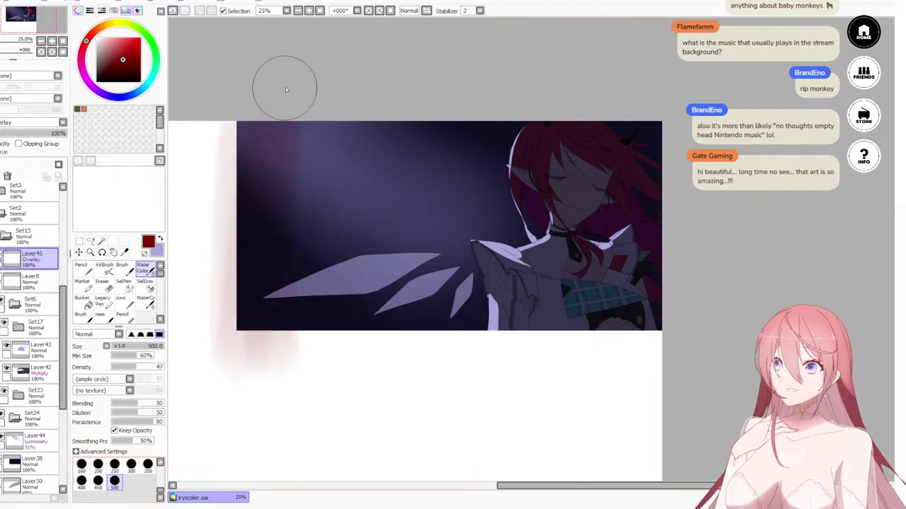
pyautogui.hotkey('ctrl', 'z')
pyautogui.click(81, 267)
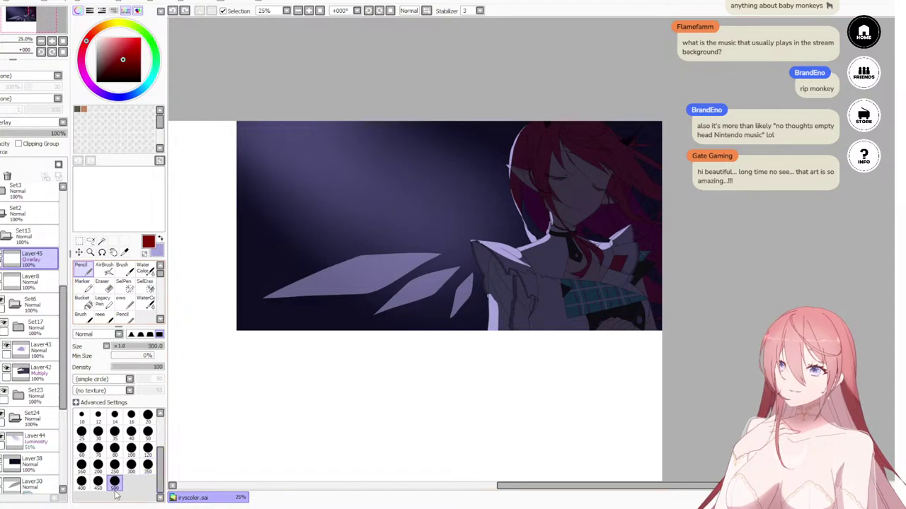
pyautogui.moveTo(227, 176)
pyautogui.mouseDown()
pyautogui.moveTo(280, 81)
pyautogui.moveTo(249, 121)
pyautogui.moveTo(337, 269)
pyautogui.moveTo(401, 243)
pyautogui.moveTo(477, 283)
pyautogui.moveTo(558, 356)
pyautogui.moveTo(618, 313)
pyautogui.moveTo(678, 291)
pyautogui.moveTo(566, 283)
pyautogui.moveTo(252, 313)
pyautogui.moveTo(314, 327)
pyautogui.mouseUp()
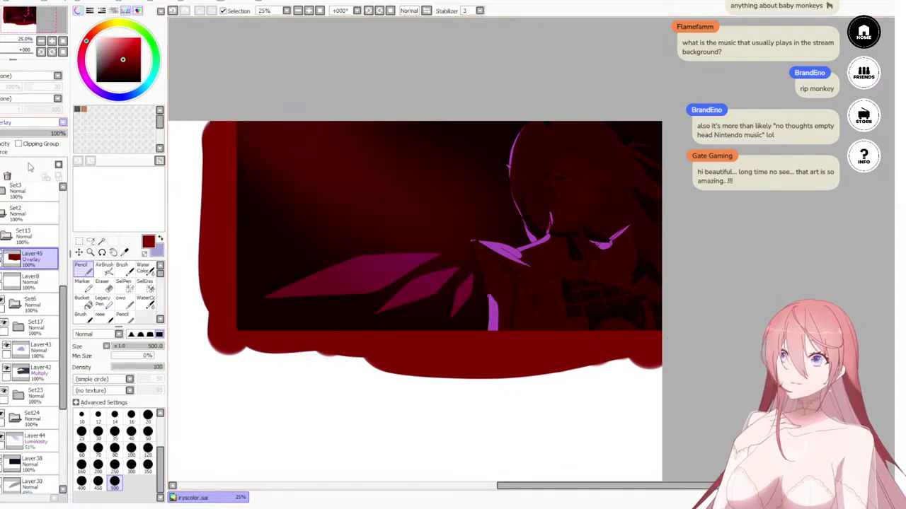
# Step: Try the Luminosity, Shade, Lumi & Shade and Binary Color modes on the red layer, and return it to Overlay
pyautogui.scroll(-1, 35, 125)
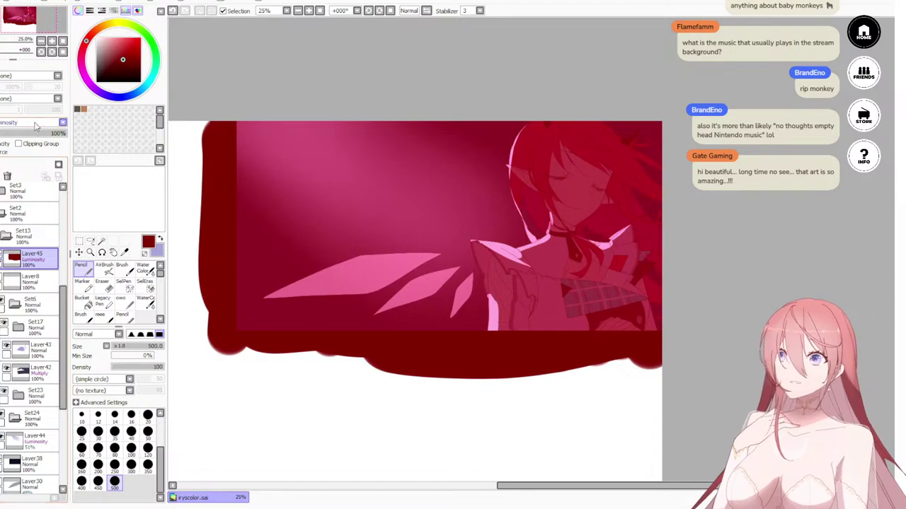
pyautogui.scroll(-1, 23, 128)
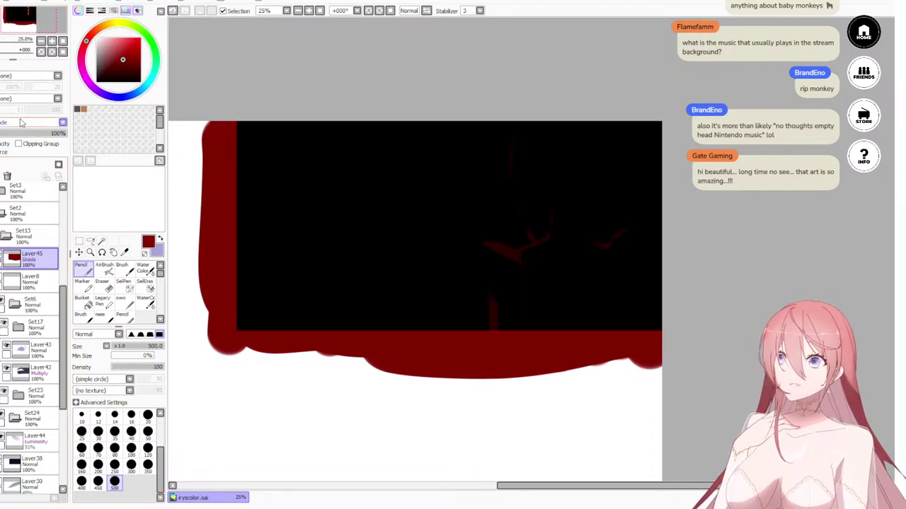
pyautogui.scroll(-1, 25, 126)
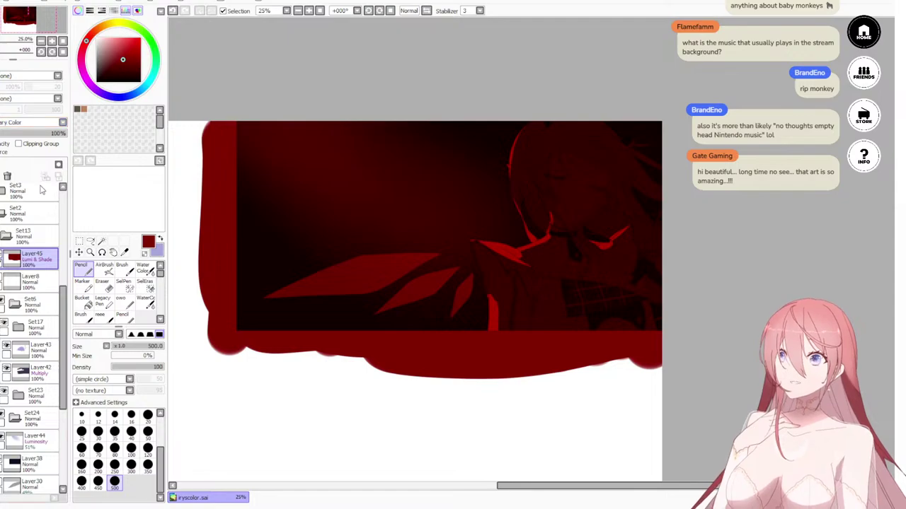
pyautogui.scroll(-1, 34, 127)
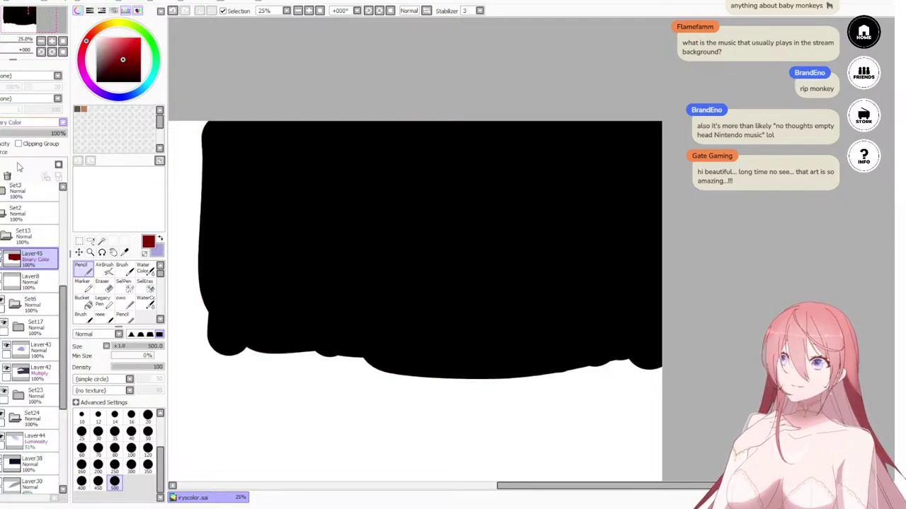
pyautogui.click(23, 174)
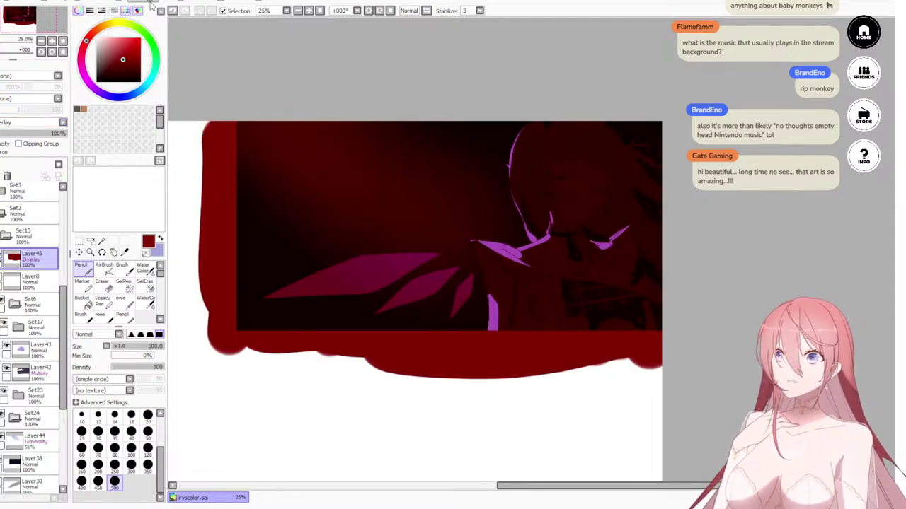
# Step: Try shifting the overlay's colour to orange, teal and violet with a hue adjustment, and delete the overlay layer
pyautogui.click(148, 17)
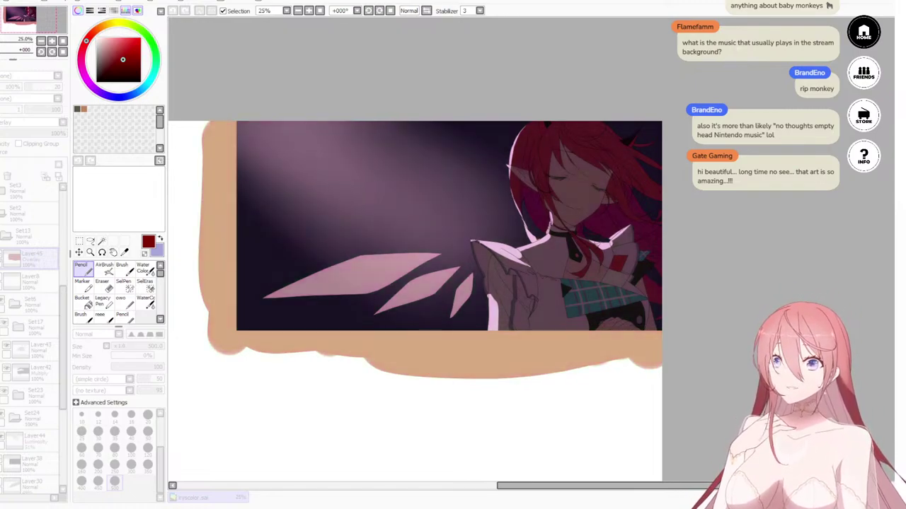
pyautogui.moveTo(779, 58); pyautogui.dragTo(824, 59)
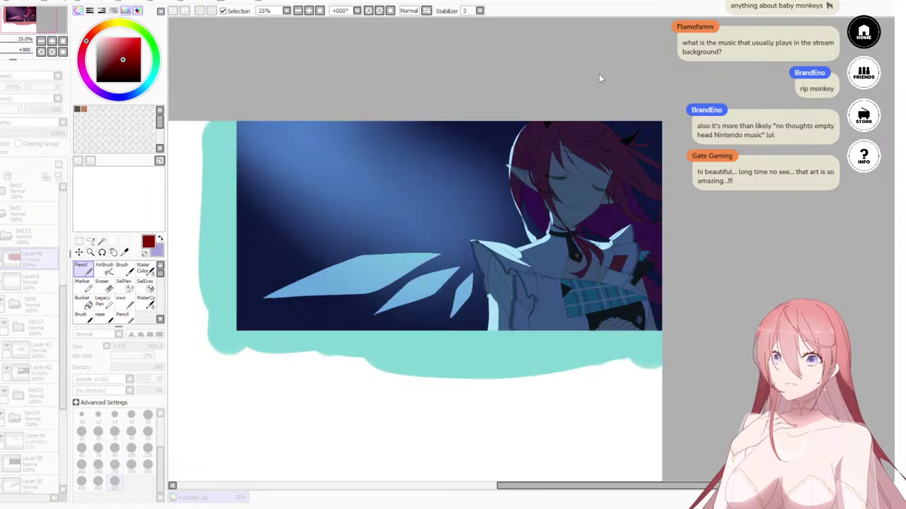
pyautogui.moveTo(649, 74); pyautogui.dragTo(671, 69)
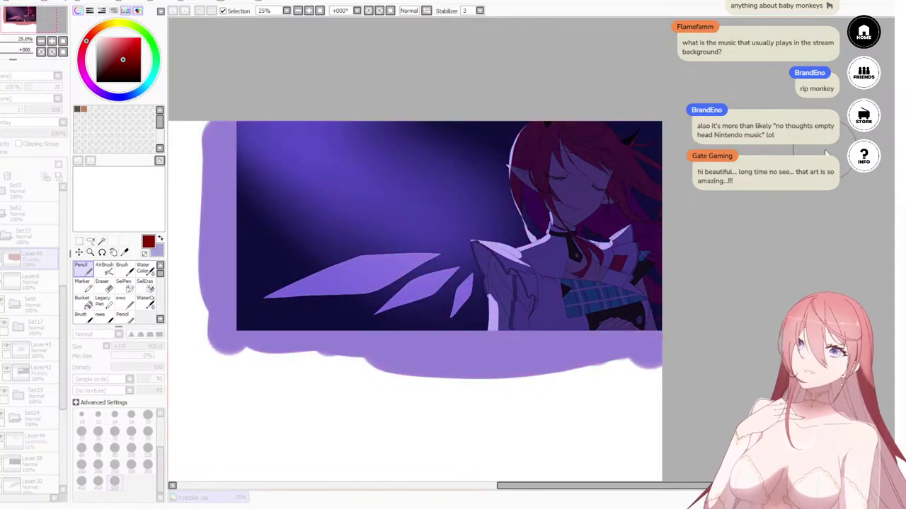
pyautogui.click(779, 94)
pyautogui.click(7, 175)
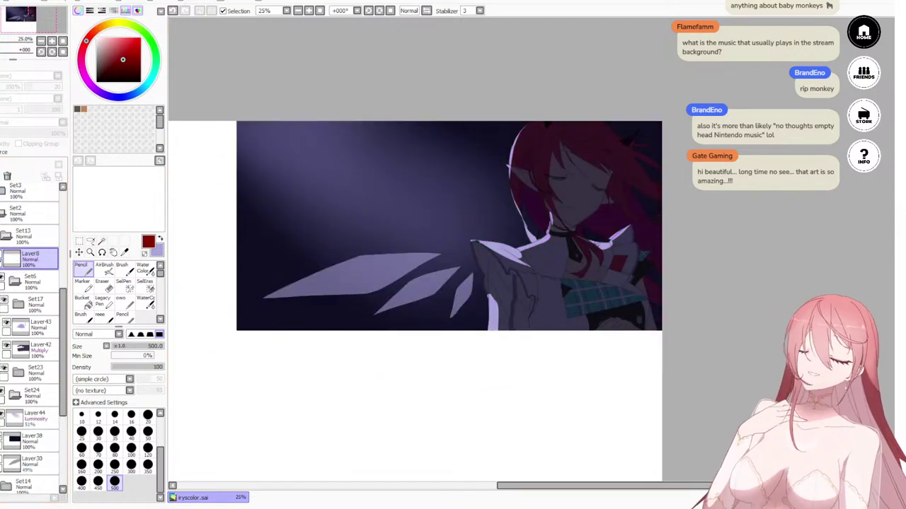
pyautogui.scroll(-1, 542, 257)
pyautogui.scroll(-2, 542, 257)
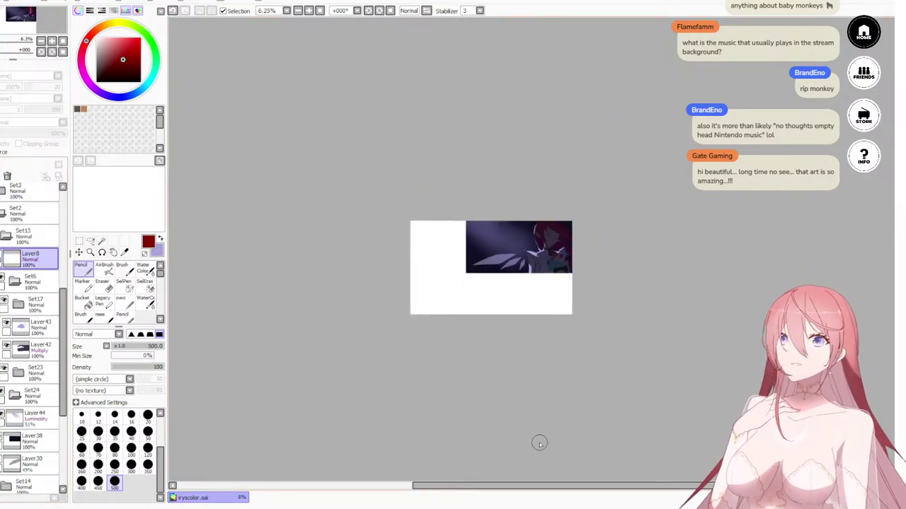
pyautogui.scroll(3, 497, 243)
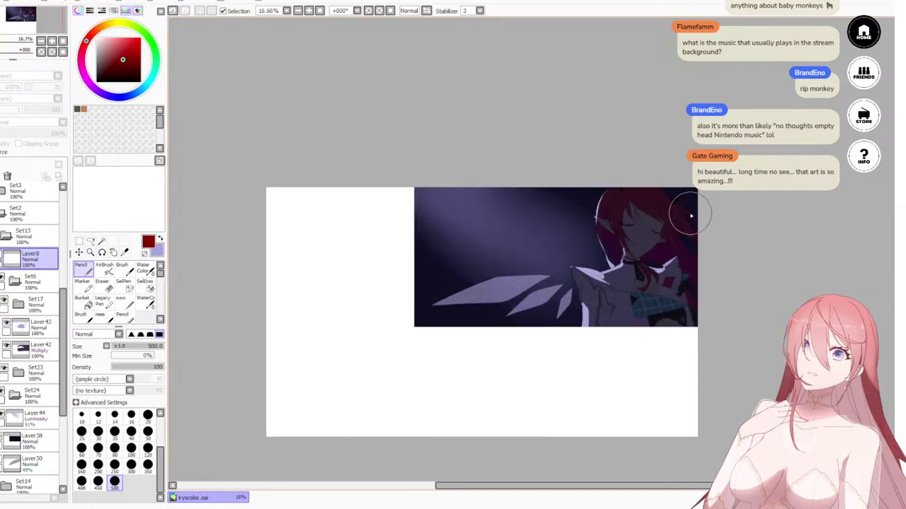
pyautogui.scroll(2, 616, 262)
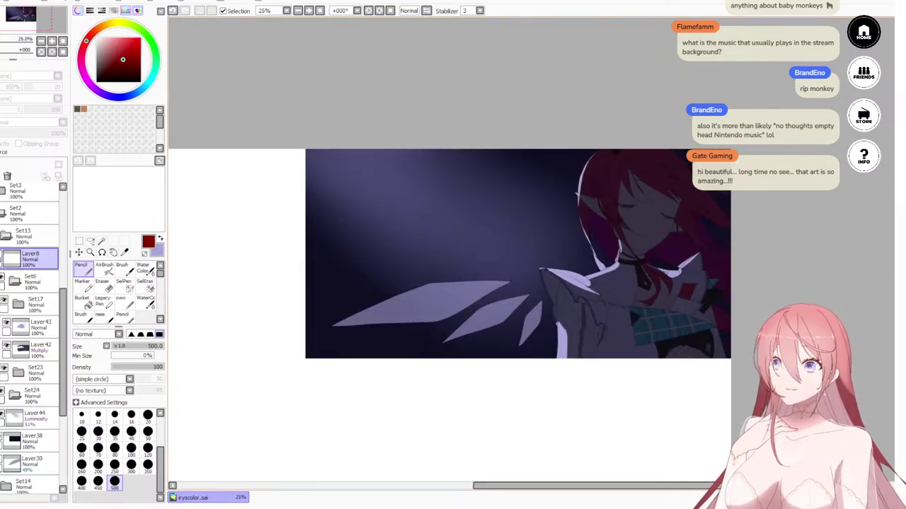
pyautogui.click(32, 440)
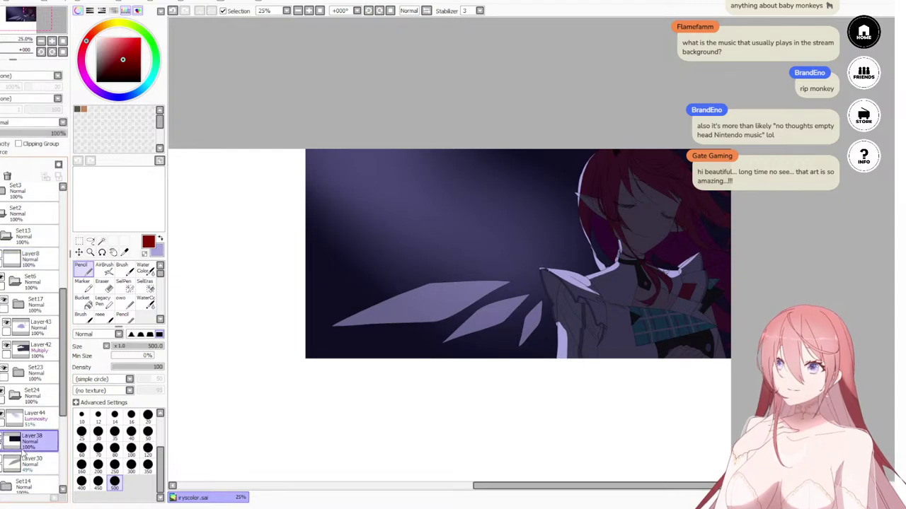
pyautogui.click(157, 14)
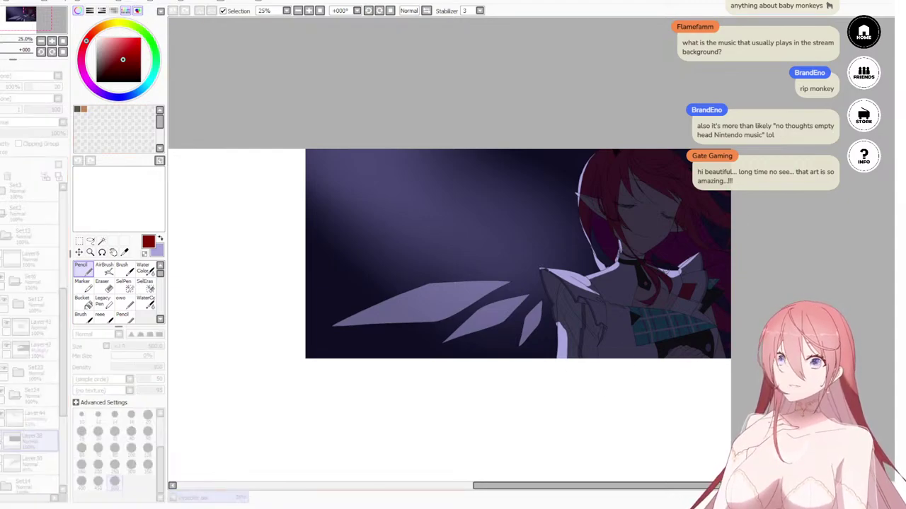
pyautogui.click(799, 98)
pyautogui.click(34, 417)
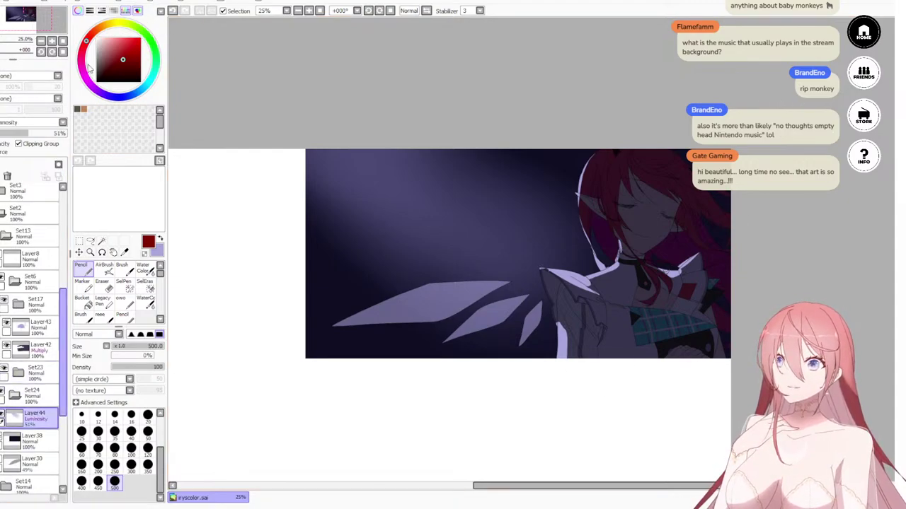
pyautogui.hotkey('ctrl', 't')
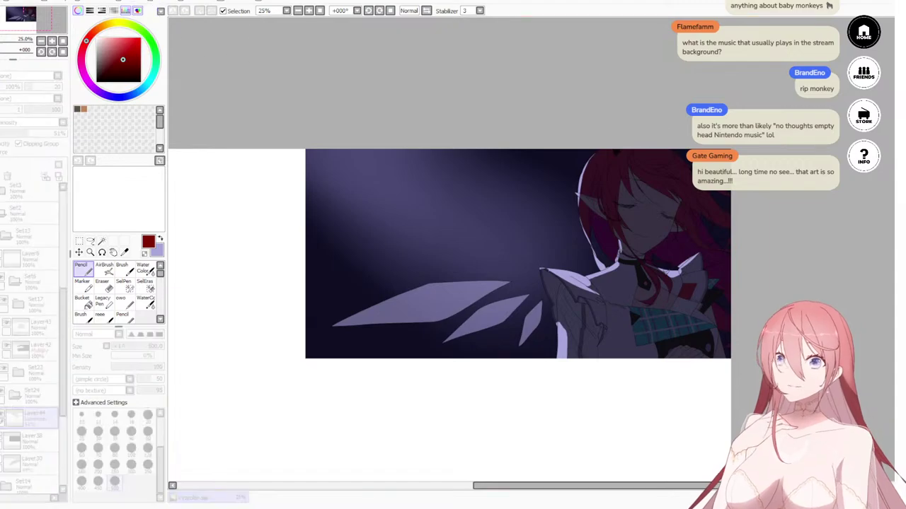
pyautogui.press('Return')
# Step: Hide the light beam layer Layer44 and shift the lavender highlights on Layer43 to pink with a hue adjustment
pyautogui.click(5, 415)
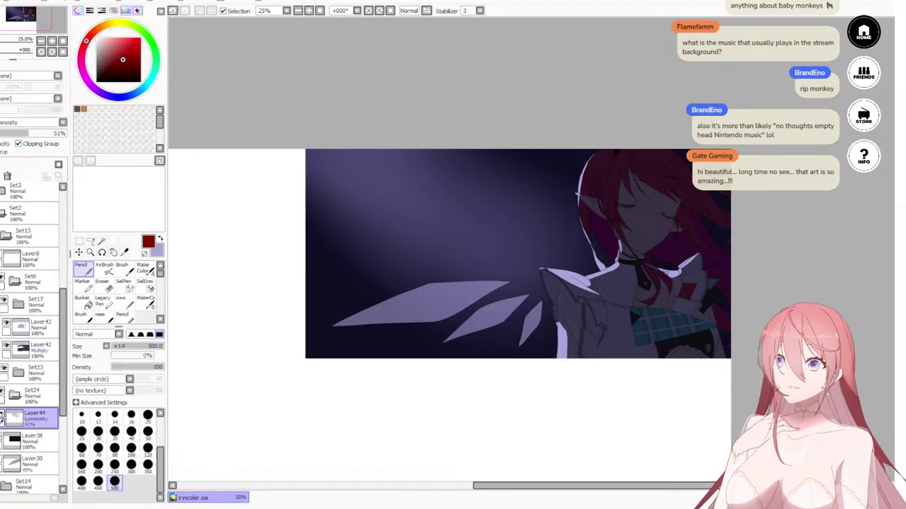
pyautogui.click(40, 326)
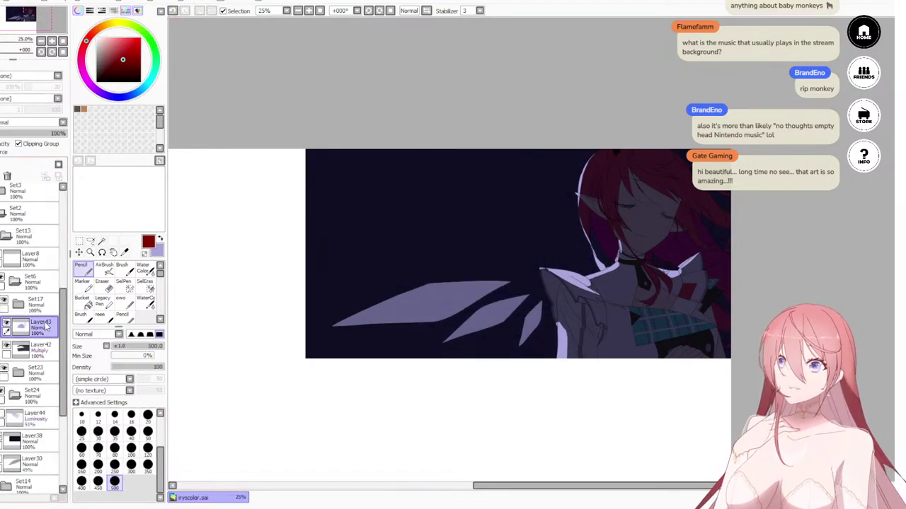
pyautogui.click(161, 10)
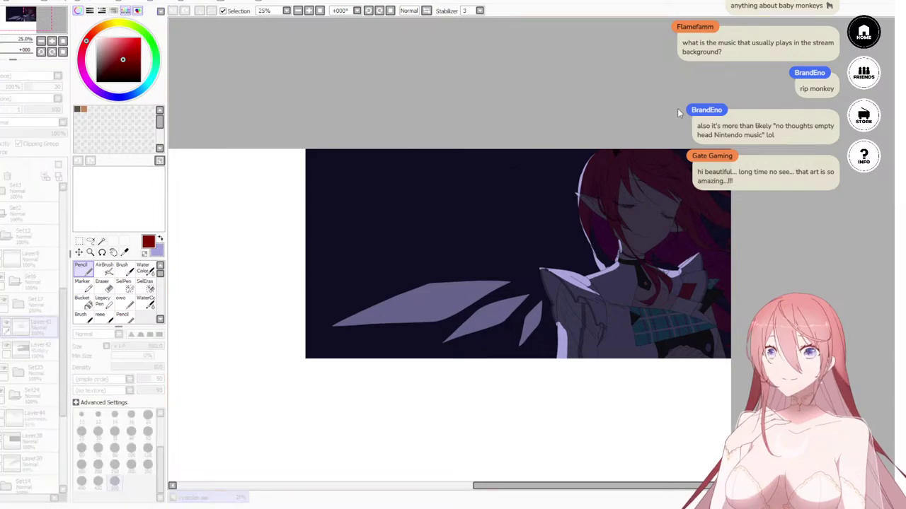
pyautogui.click(773, 103)
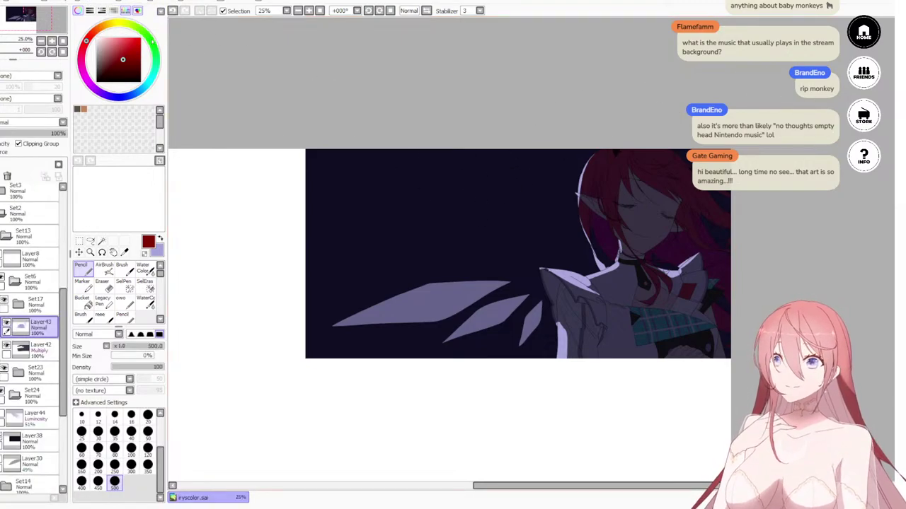
pyautogui.click(152, 10)
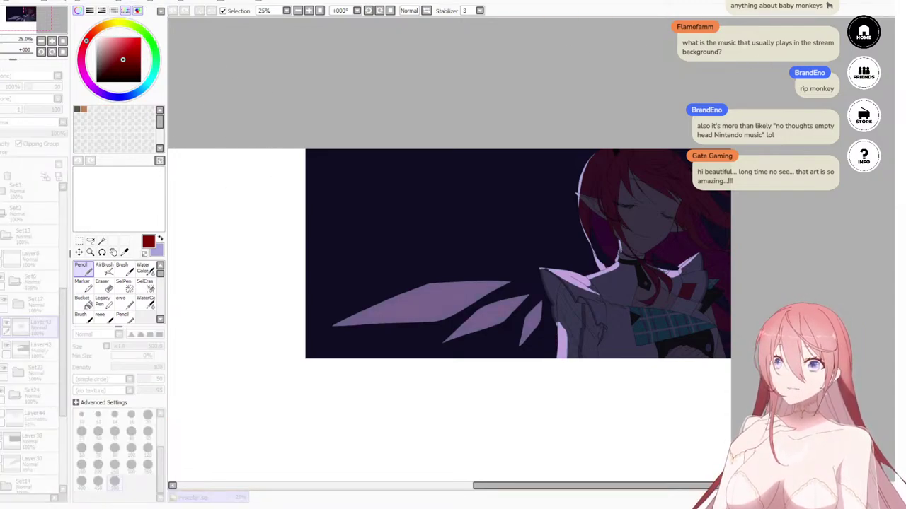
pyautogui.click(675, 48)
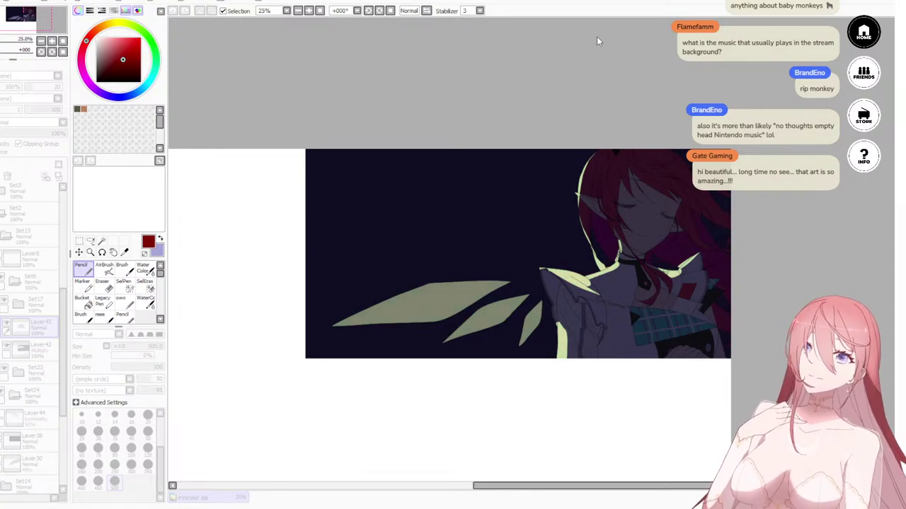
pyautogui.moveTo(668, 47); pyautogui.dragTo(751, 62)
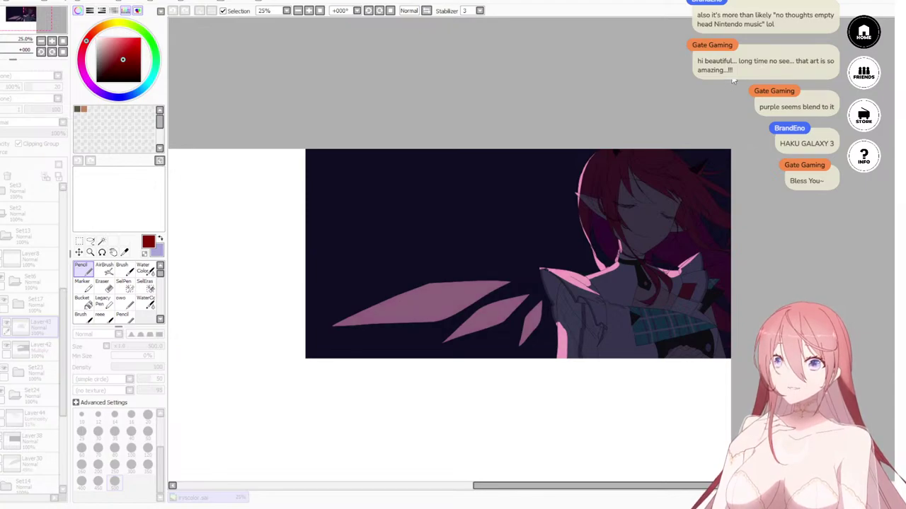
pyautogui.moveTo(732, 77); pyautogui.dragTo(709, 80)
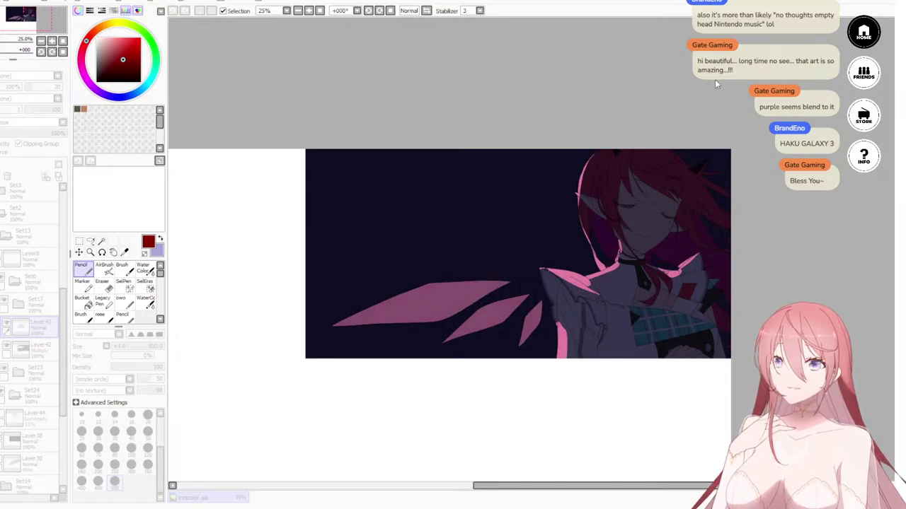
pyautogui.scroll(1, 601, 259)
pyautogui.scroll(-10, 615, 245)
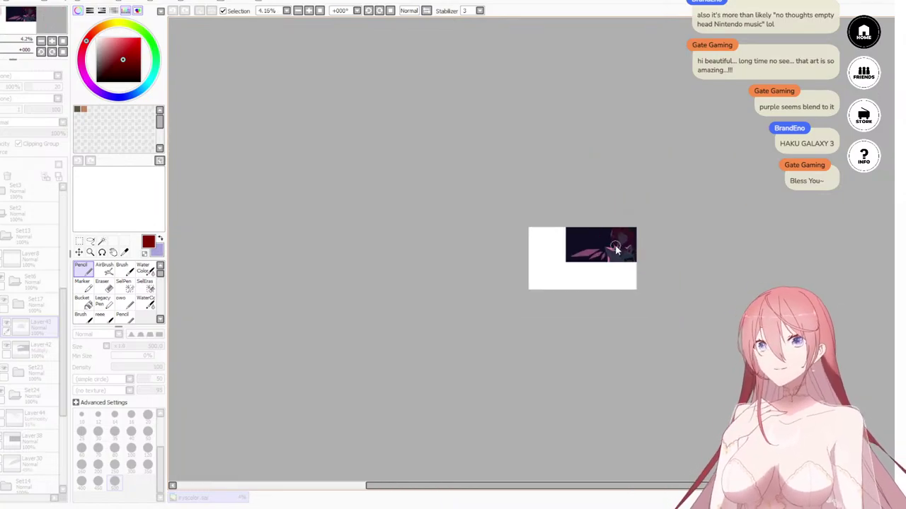
pyautogui.scroll(12, 622, 255)
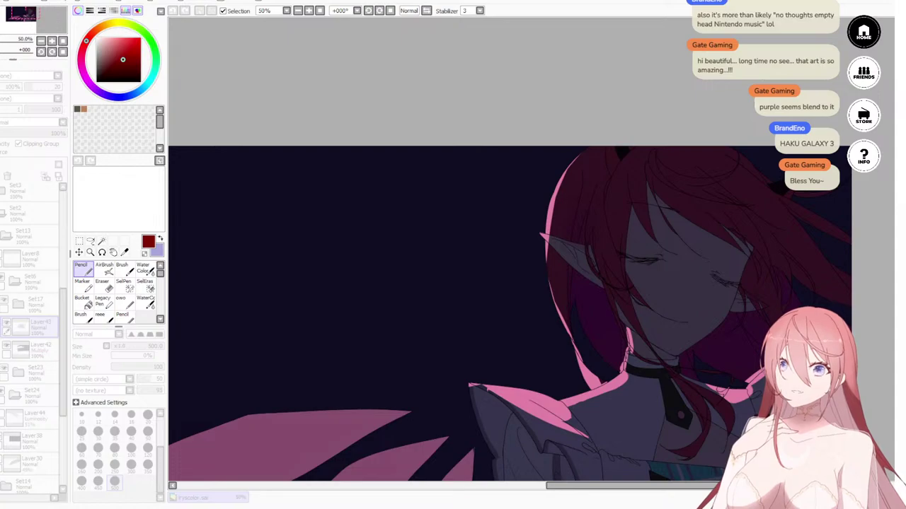
pyautogui.scroll(4, 651, 320)
pyautogui.scroll(-6, 651, 320)
pyautogui.scroll(1, 637, 313)
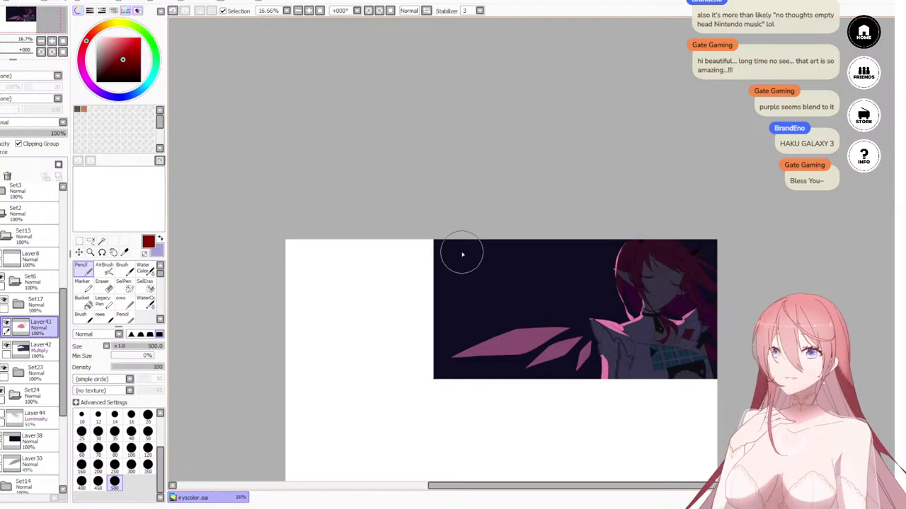
# Step: Adjust the hue of the Multiply shading layer Layer42 to go with the pink highlights
pyautogui.click(35, 348)
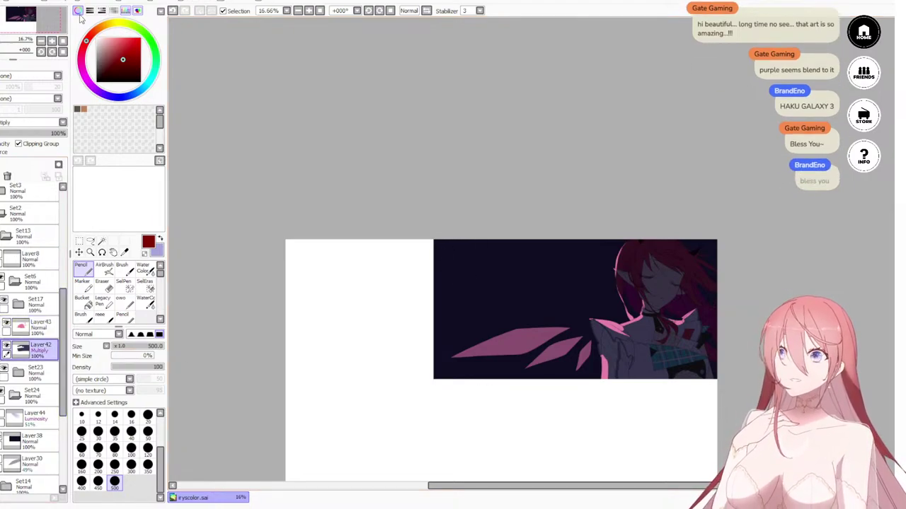
pyautogui.click(146, 1)
pyautogui.click(153, 9)
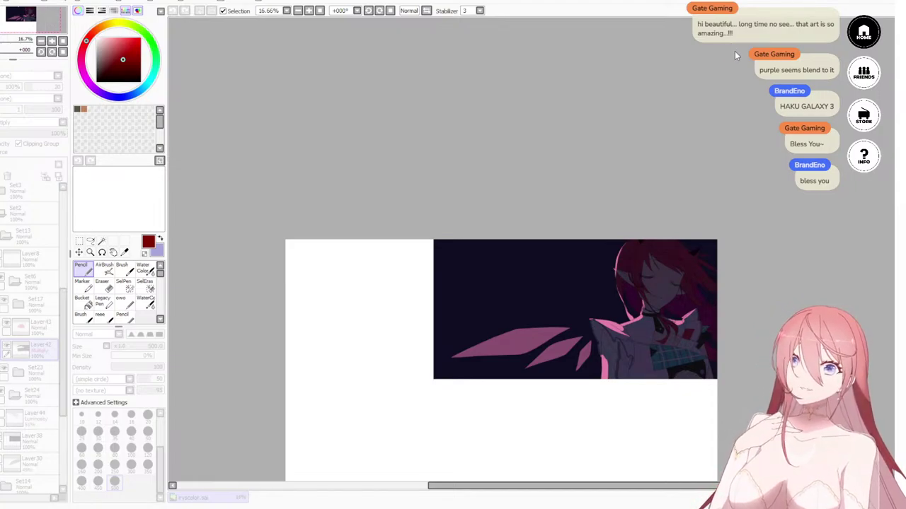
pyautogui.click(739, 95)
pyautogui.scroll(-1, 572, 373)
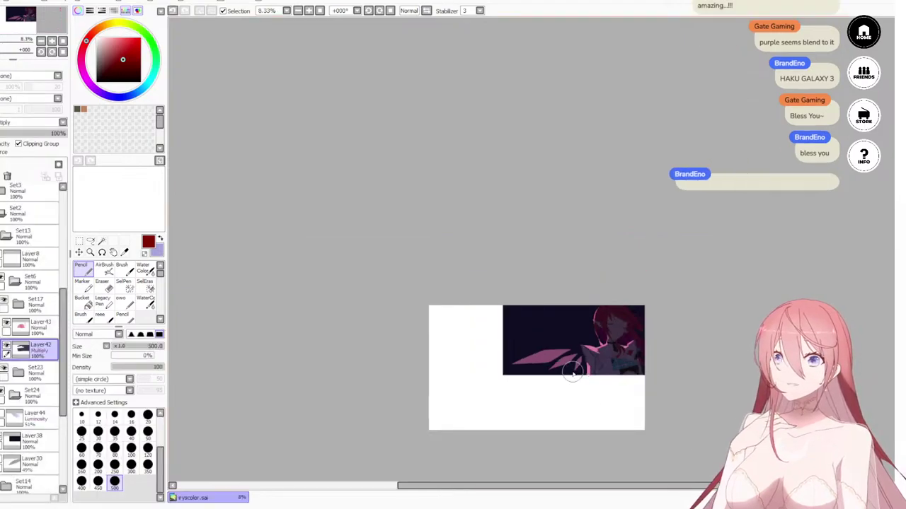
pyautogui.scroll(1, 572, 373)
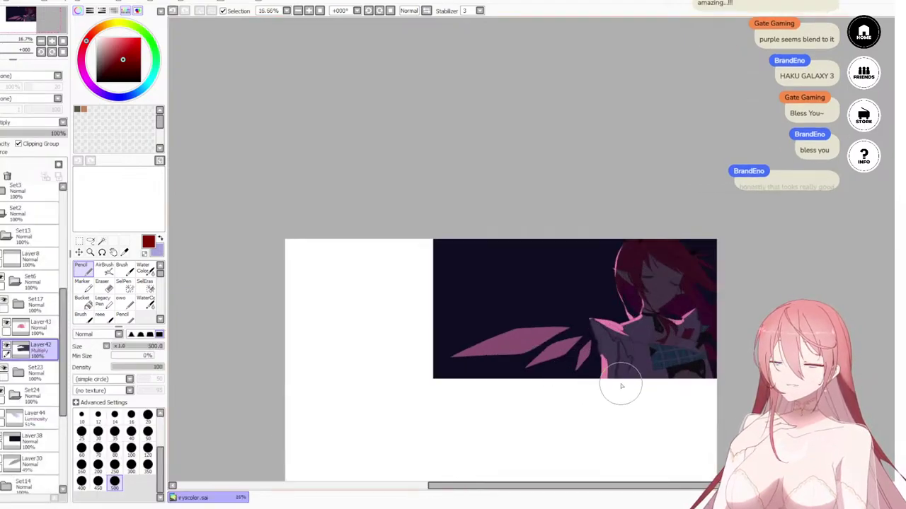
# Step: Shift the navy background on Layer38 to dark purple with a hue adjustment
pyautogui.click(41, 443)
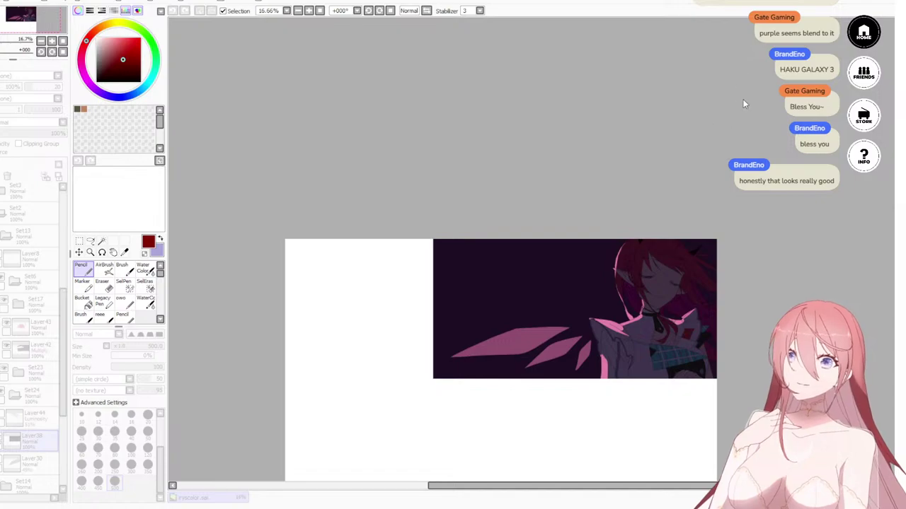
pyautogui.scroll(3, 607, 309)
pyautogui.scroll(-7, 610, 319)
pyautogui.scroll(2, 601, 331)
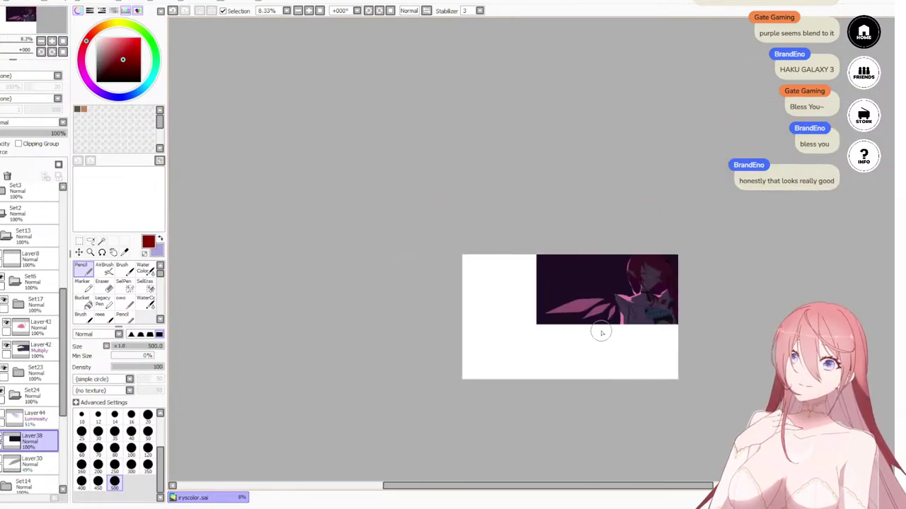
pyautogui.scroll(3, 602, 333)
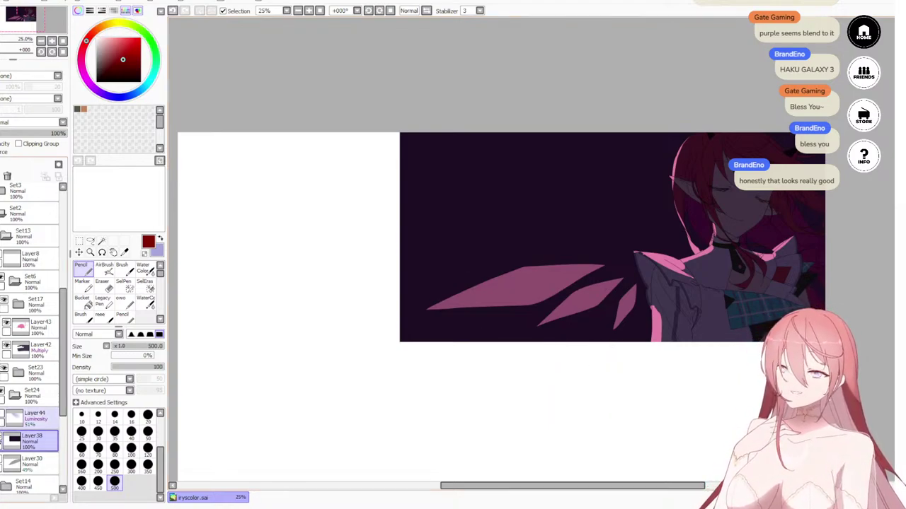
# Step: Show the light beam layer Layer44 again and shift its colour to magenta-purple with a hue adjustment
pyautogui.click(4, 416)
pyautogui.click(28, 422)
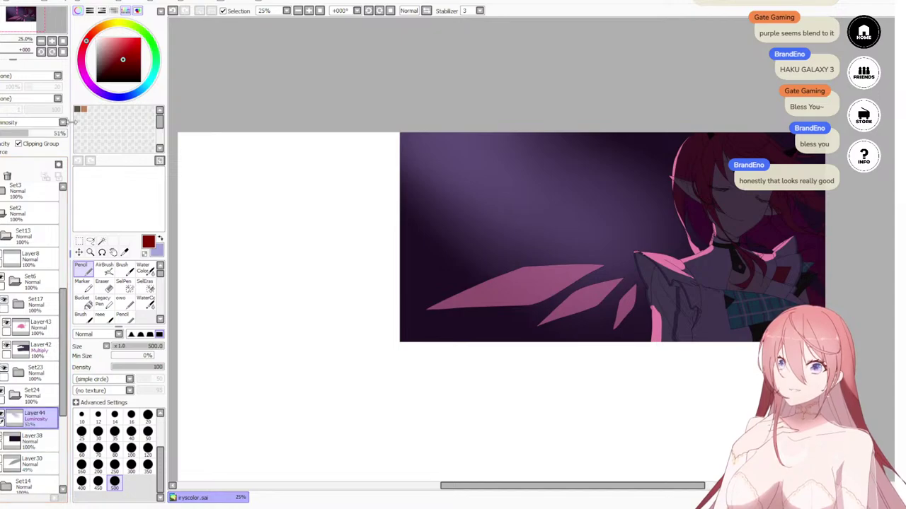
pyautogui.click(161, 10)
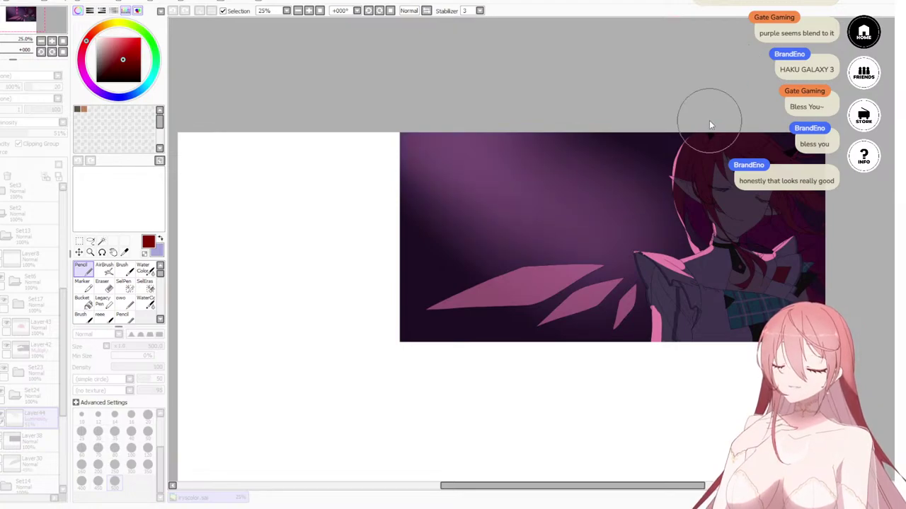
pyautogui.click(672, 283)
# Step: Examine the recoloured beam, background and highlights both up close and across the whole artwork
pyautogui.scroll(-1, 676, 244)
pyautogui.scroll(2, 675, 242)
pyautogui.scroll(-6, 674, 242)
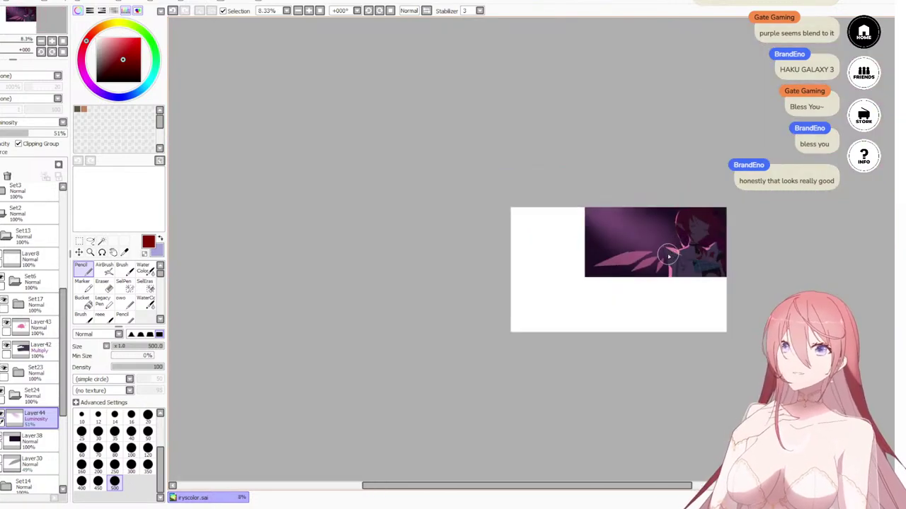
pyautogui.scroll(5, 655, 240)
pyautogui.scroll(4, 758, 270)
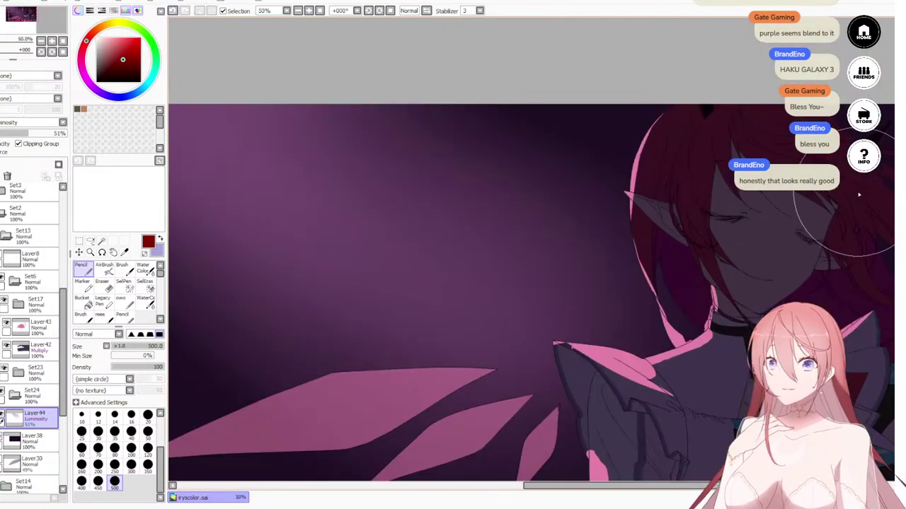
pyautogui.scroll(-5, 756, 259)
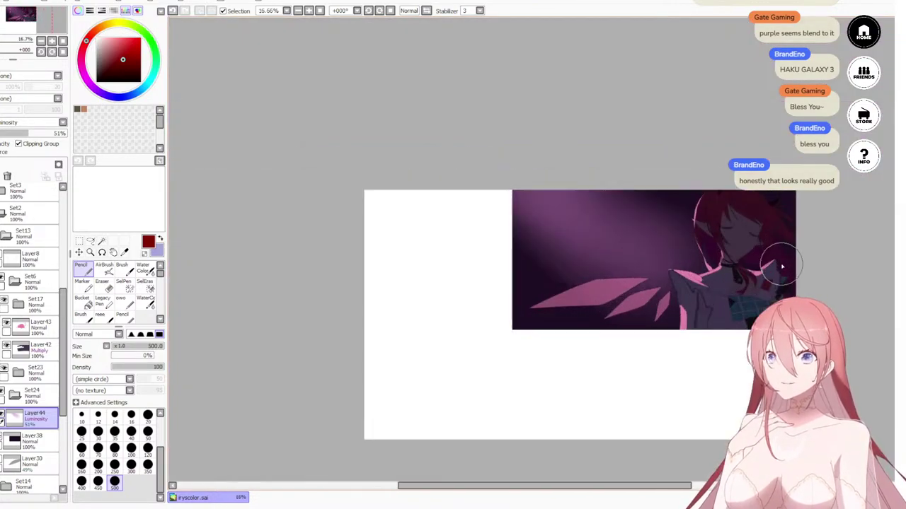
pyautogui.scroll(1, 772, 254)
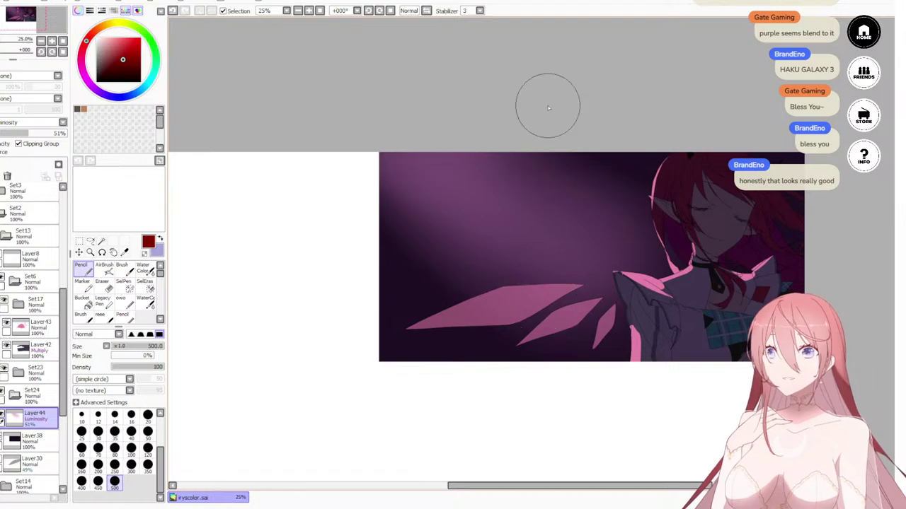
pyautogui.scroll(1, 732, 157)
pyautogui.scroll(-3, 753, 208)
pyautogui.scroll(3, 759, 246)
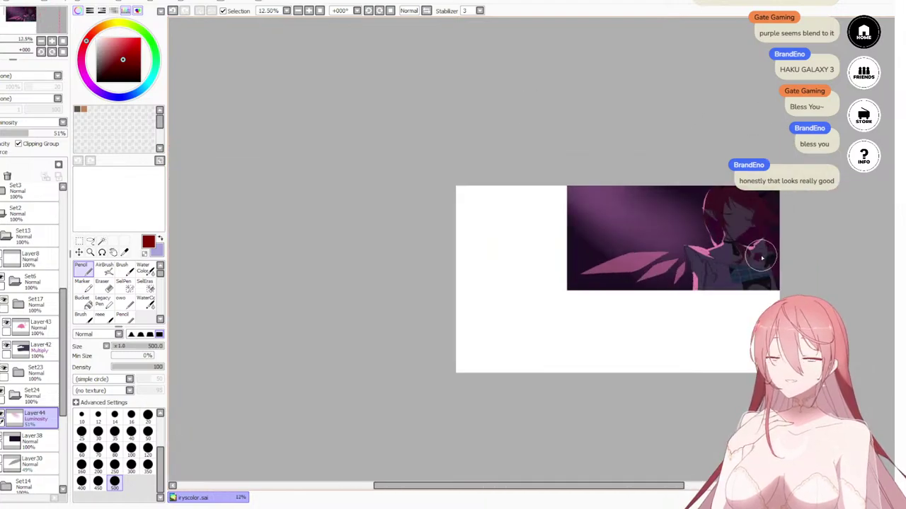
pyautogui.scroll(1, 736, 169)
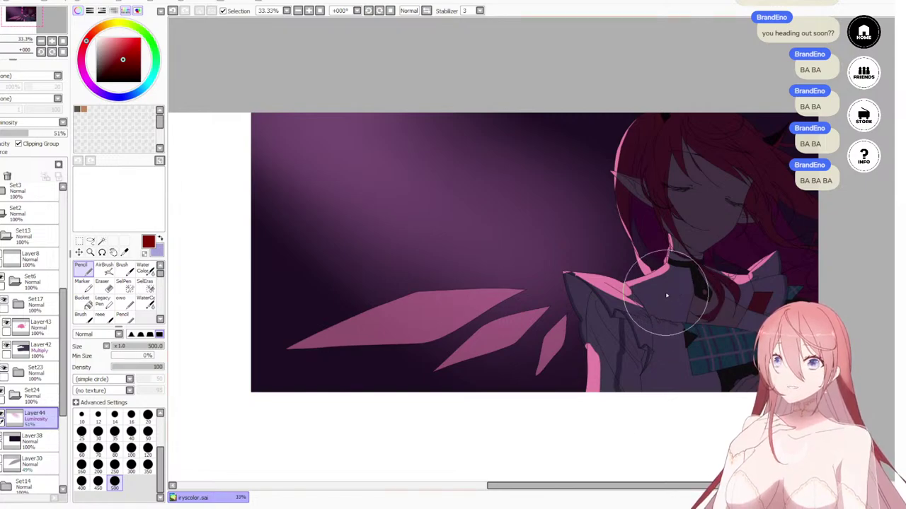
# Step: Add a new layer above Layer42, and sample the highlight pink from Layer43 by temporarily turning off its clipping
pyautogui.click(47, 354)
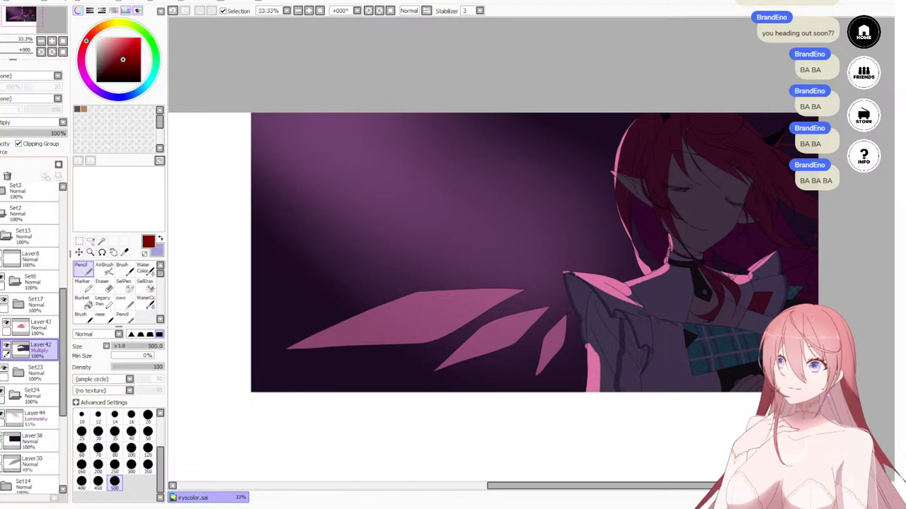
pyautogui.click(0, 175)
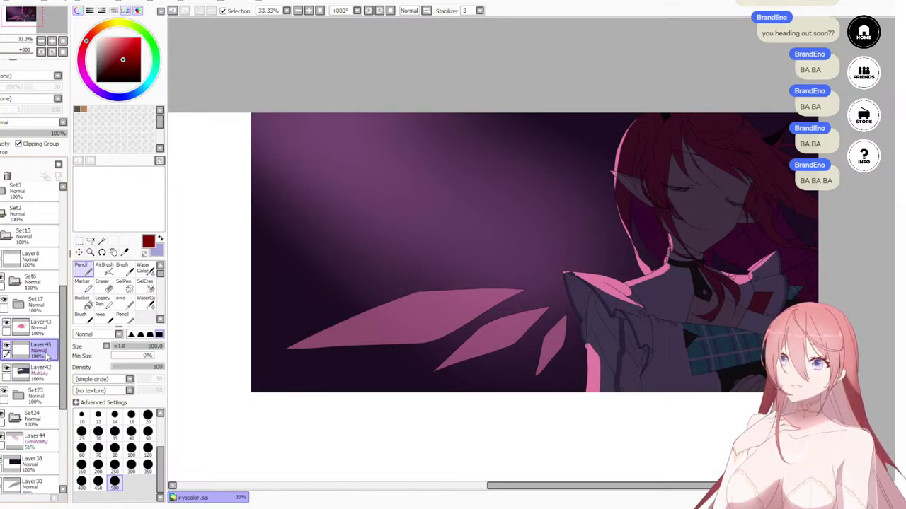
pyautogui.click(39, 326)
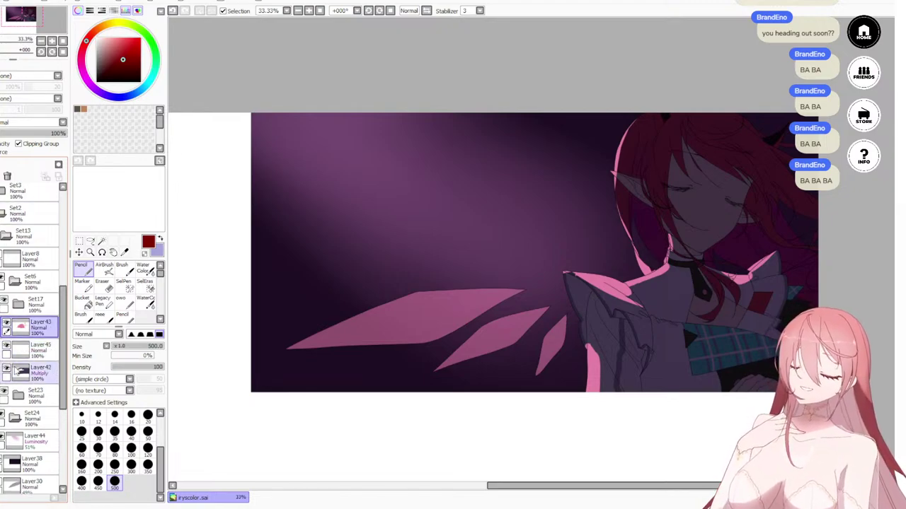
pyautogui.click(39, 145)
pyautogui.keyDown('alt'); pyautogui.click(394, 263); pyautogui.keyUp('alt')
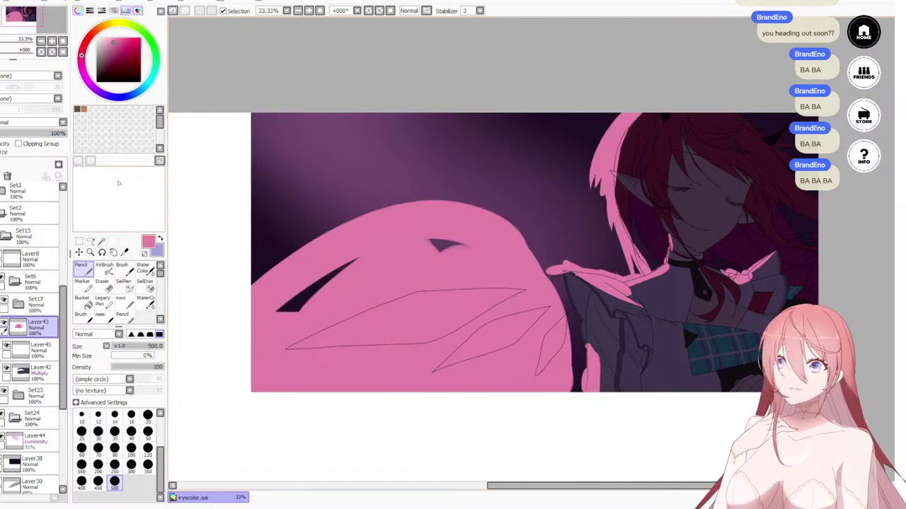
pyautogui.click(53, 144)
pyautogui.scroll(1, 597, 222)
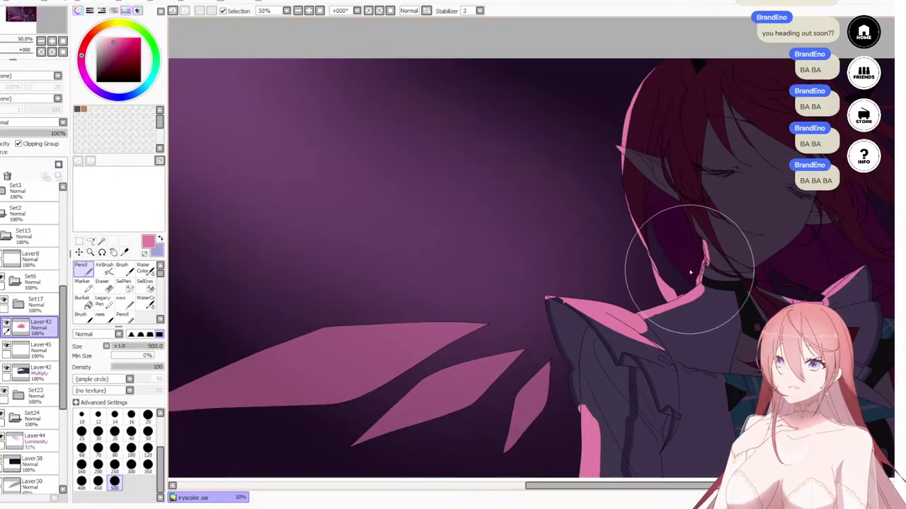
# Step: Make Layer45, the new layer beneath the pink highlights, the active painting layer
pyautogui.click(35, 348)
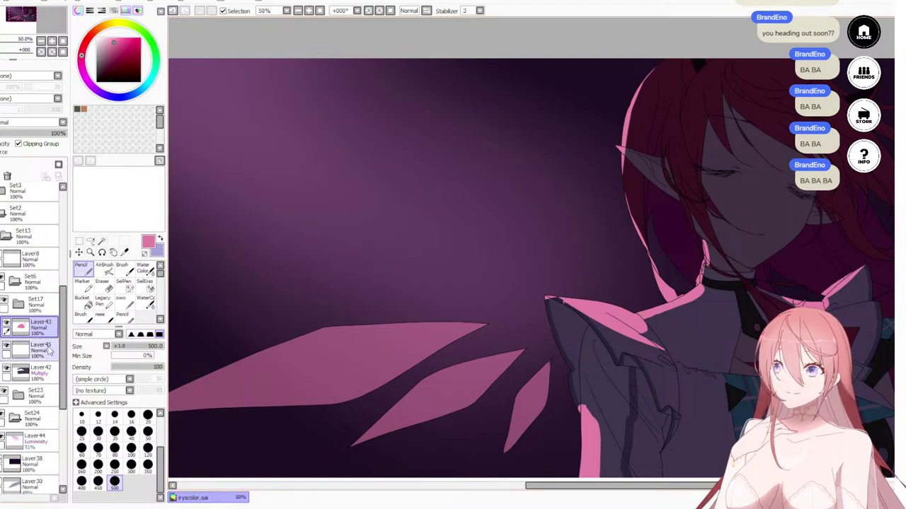
pyautogui.scroll(-4, 679, 311)
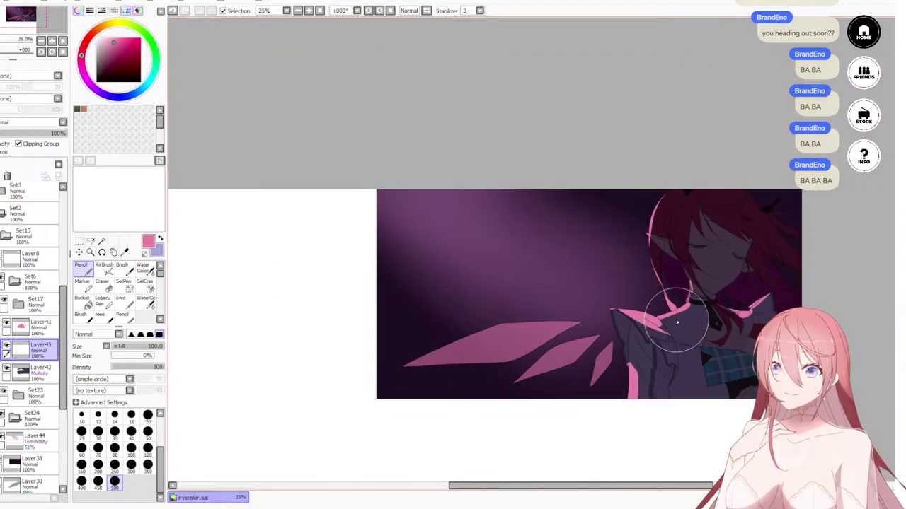
pyautogui.scroll(3, 650, 317)
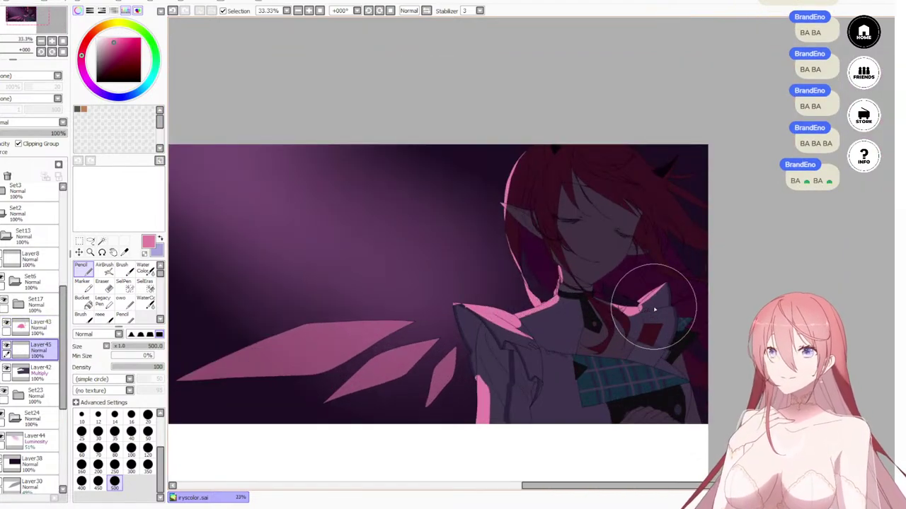
pyautogui.moveTo(546, 263)
pyautogui.mouseDown()
pyautogui.moveTo(541, 297)
pyautogui.moveTo(529, 293)
pyautogui.moveTo(535, 309)
pyautogui.moveTo(510, 283)
pyautogui.mouseUp()
pyautogui.hotkey('ctrl', 'z')
pyautogui.press('[')
pyautogui.press('[')
pyautogui.press('[')
pyautogui.press('[')
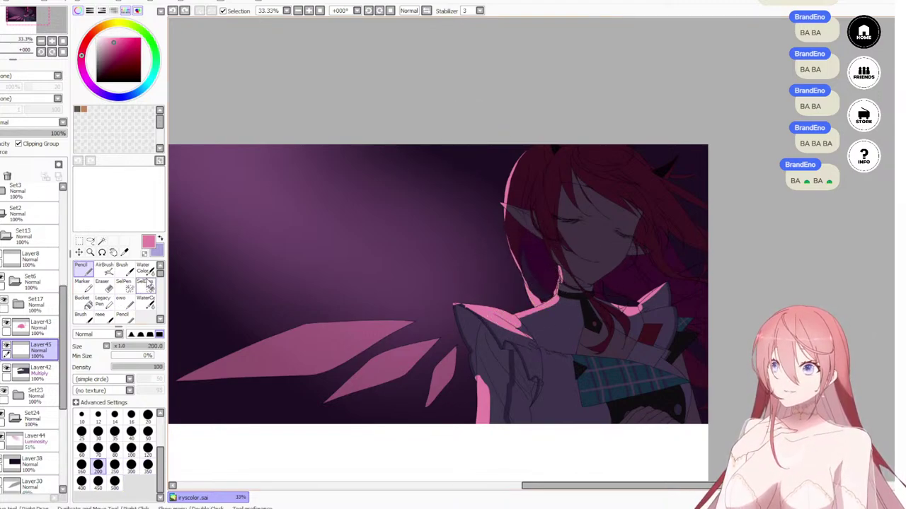
# Step: Paint a soft pink glow over the near shoulder, neck and hair edge on Layer45 with the Water Color brush at size 350
pyautogui.click(146, 271)
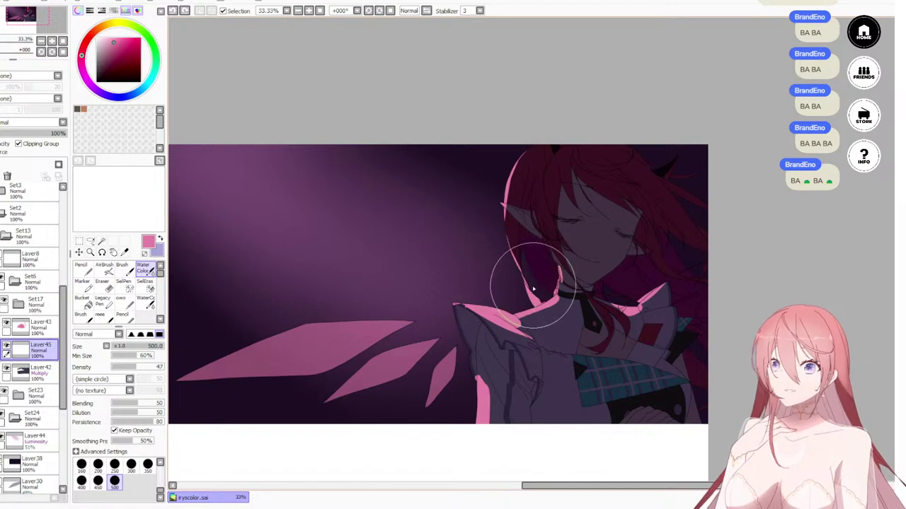
pyautogui.press('[')
pyautogui.press('[')
pyautogui.moveTo(543, 293)
pyautogui.mouseDown()
pyautogui.moveTo(558, 304)
pyautogui.moveTo(509, 239)
pyautogui.mouseUp()
pyautogui.moveTo(585, 341)
pyautogui.mouseDown()
pyautogui.moveTo(535, 302)
pyautogui.moveTo(493, 241)
pyautogui.mouseUp()
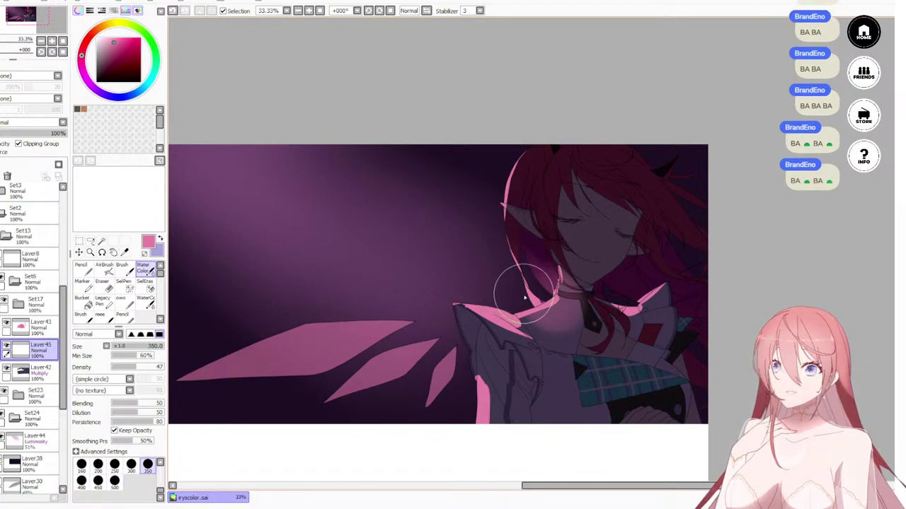
pyautogui.moveTo(528, 299)
pyautogui.mouseDown()
pyautogui.moveTo(480, 210)
pyautogui.moveTo(534, 299)
pyautogui.moveTo(482, 177)
pyautogui.mouseUp()
pyautogui.moveTo(562, 304); pyautogui.dragTo(474, 148)
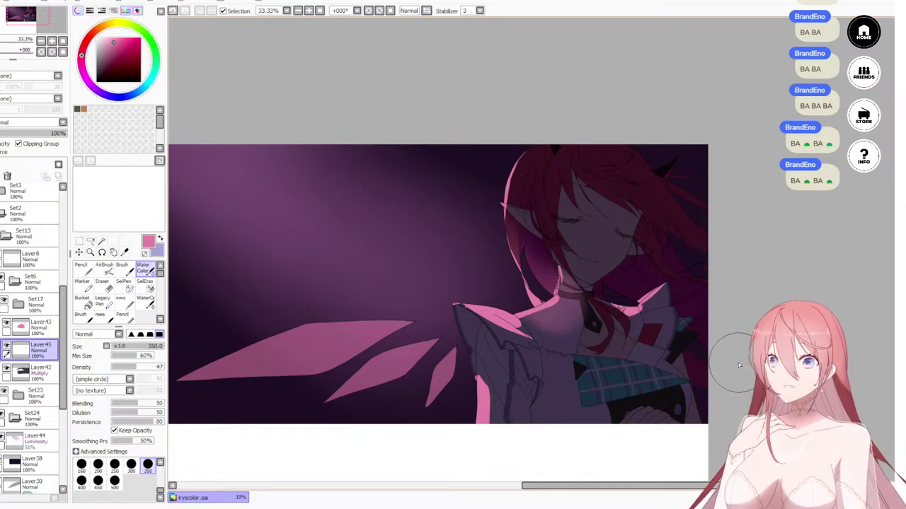
# Step: Extend the soft pink glow over the flowing hair and far shoulder, reducing the Water Color brush size to 100
pyautogui.moveTo(717, 369); pyautogui.dragTo(686, 359)
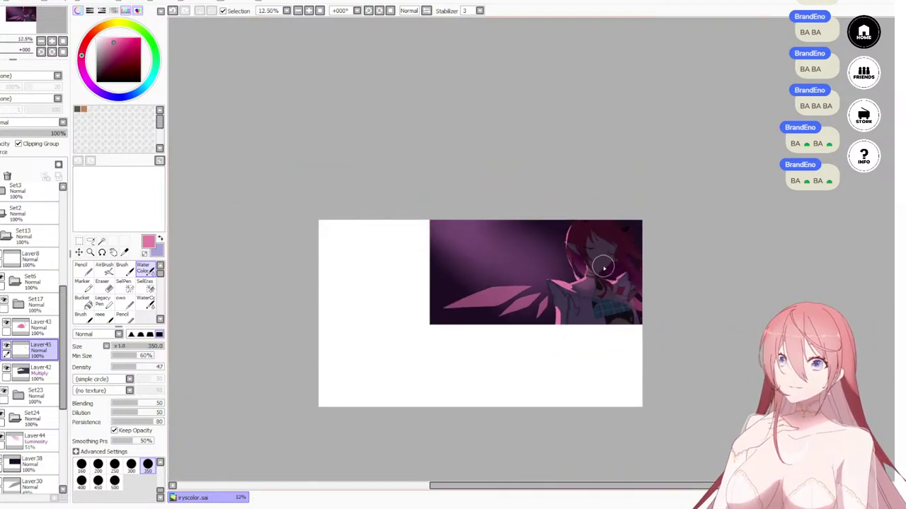
pyautogui.scroll(-3, 604, 283)
pyautogui.scroll(5, 566, 262)
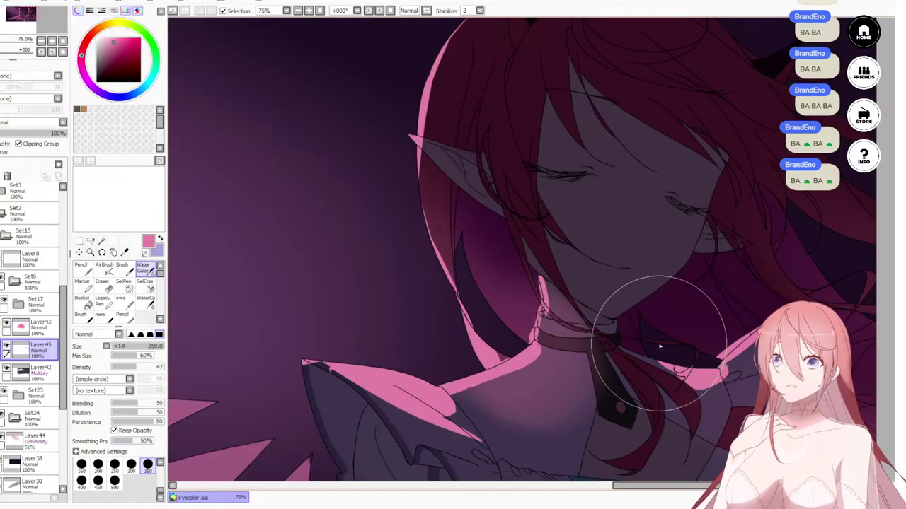
pyautogui.moveTo(593, 334); pyautogui.dragTo(404, 252)
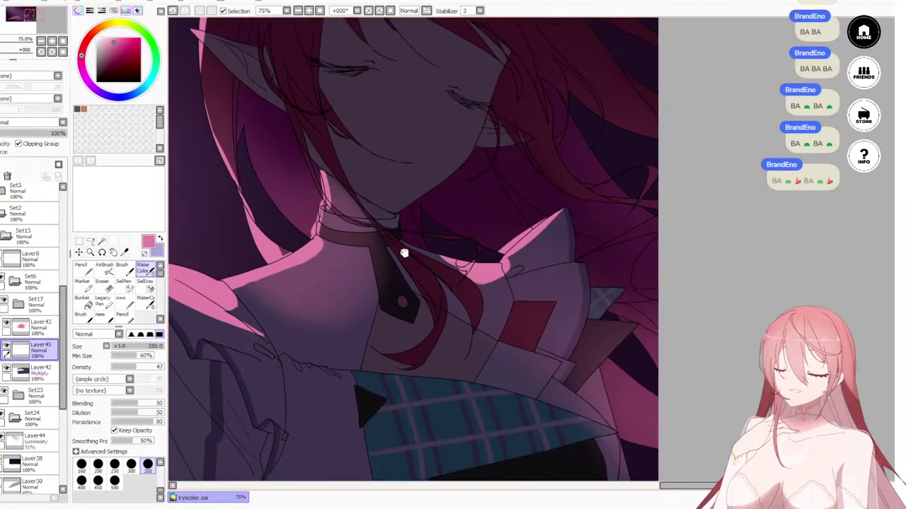
pyautogui.moveTo(348, 308); pyautogui.dragTo(463, 394)
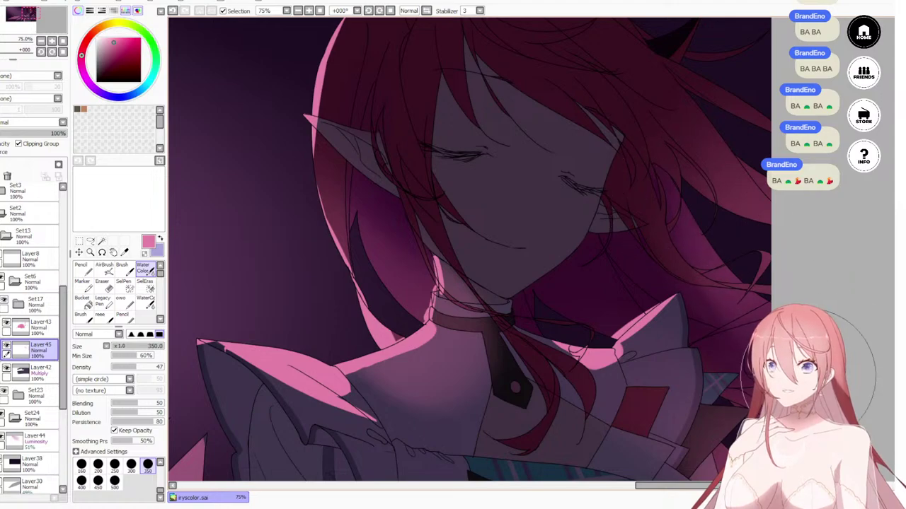
pyautogui.press('[')
pyautogui.press('[')
pyautogui.press('[')
pyautogui.press('[')
pyautogui.press('[')
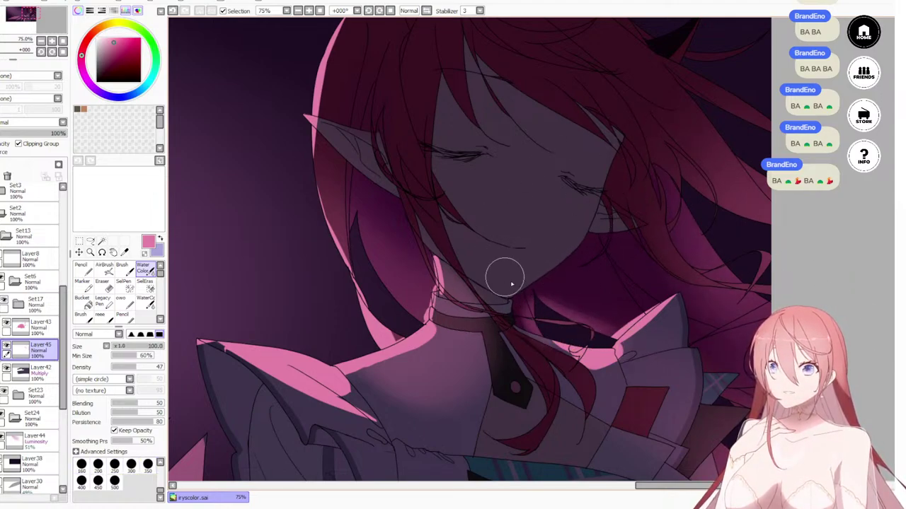
pyautogui.scroll(-5, 461, 219)
pyautogui.scroll(-1, 464, 222)
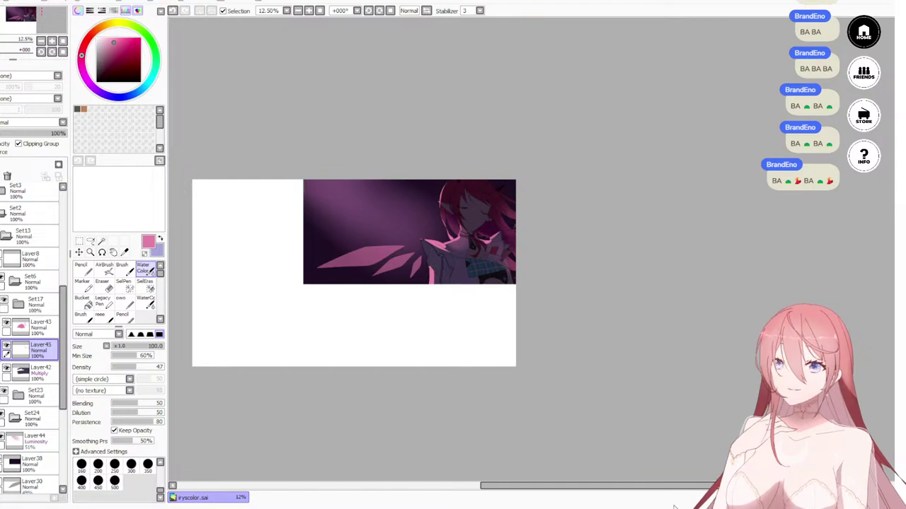
pyautogui.scroll(6, 461, 240)
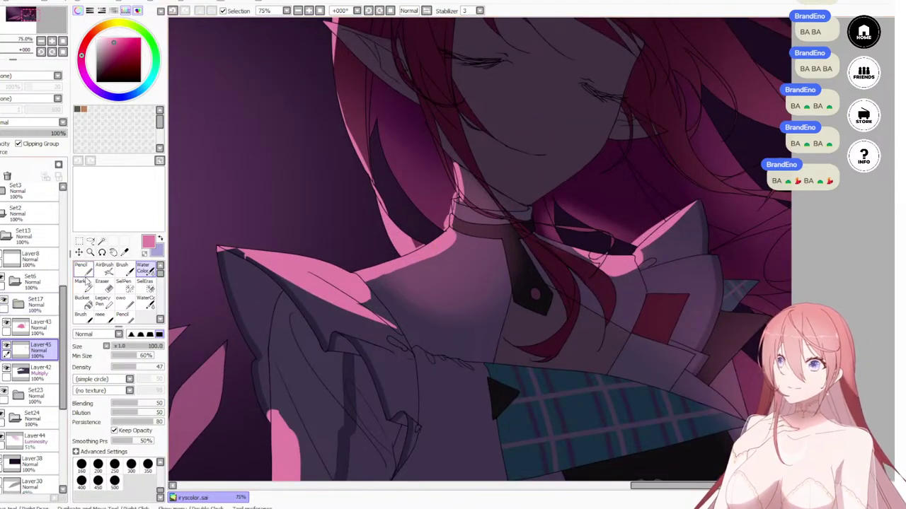
# Step: Draw a pink rim highlight on Layer43 along the outer hair edge below the pointed ear with the Pencil at size 35
pyautogui.click(84, 270)
pyautogui.click(43, 326)
pyautogui.moveTo(637, 208); pyautogui.dragTo(535, 340)
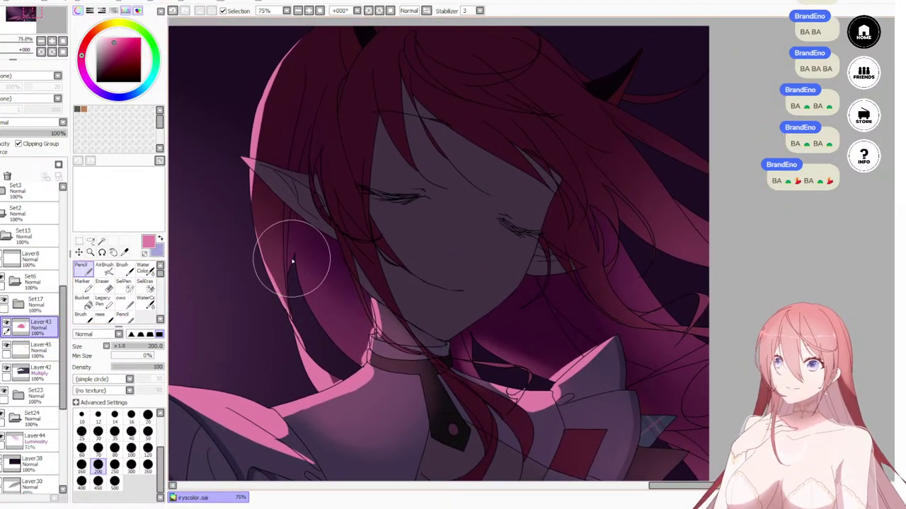
pyautogui.press('[')
pyautogui.press('[')
pyautogui.press('[')
pyautogui.press('[')
pyautogui.press('[')
pyautogui.press('[')
pyautogui.press('[')
pyautogui.press('[')
pyautogui.press('[')
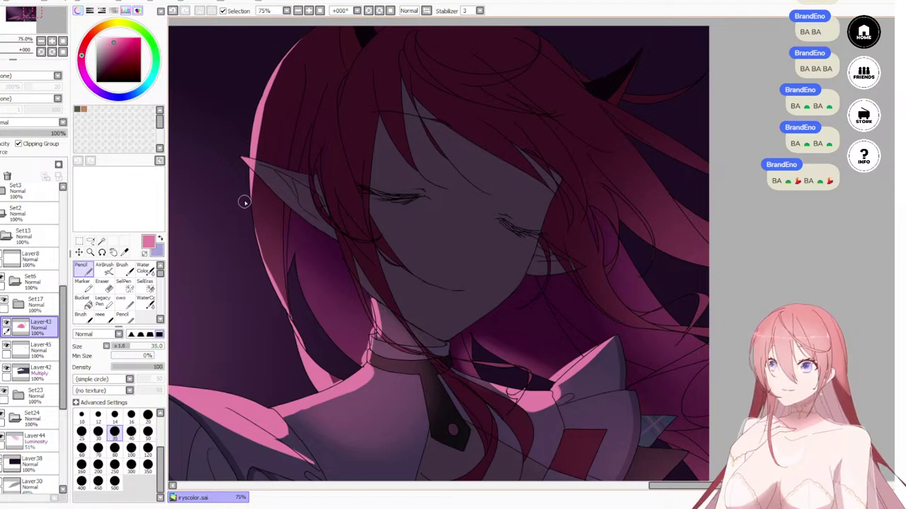
pyautogui.moveTo(245, 200); pyautogui.dragTo(261, 231)
pyautogui.hotkey('ctrl', 'z')
pyautogui.moveTo(247, 176)
pyautogui.mouseDown()
pyautogui.moveTo(276, 309)
pyautogui.moveTo(299, 338)
pyautogui.mouseUp()
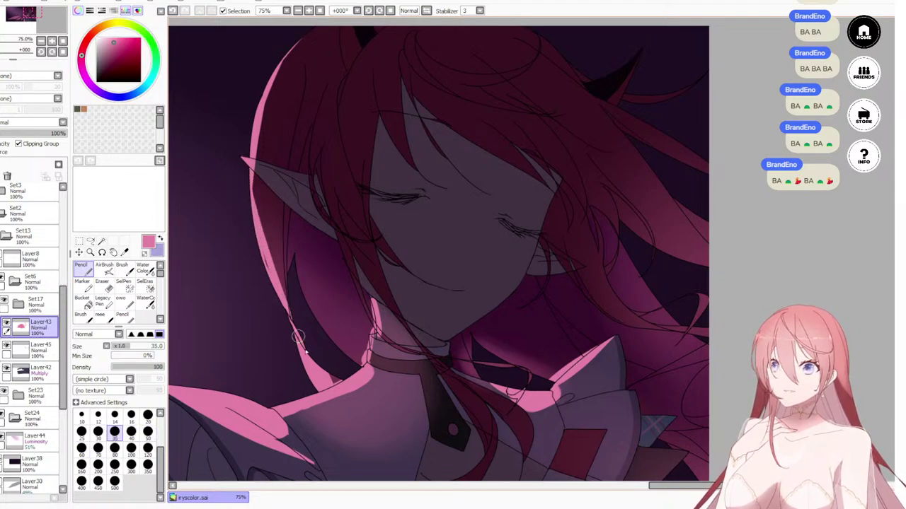
pyautogui.moveTo(277, 280); pyautogui.dragTo(312, 353)
pyautogui.moveTo(289, 311); pyautogui.dragTo(260, 202)
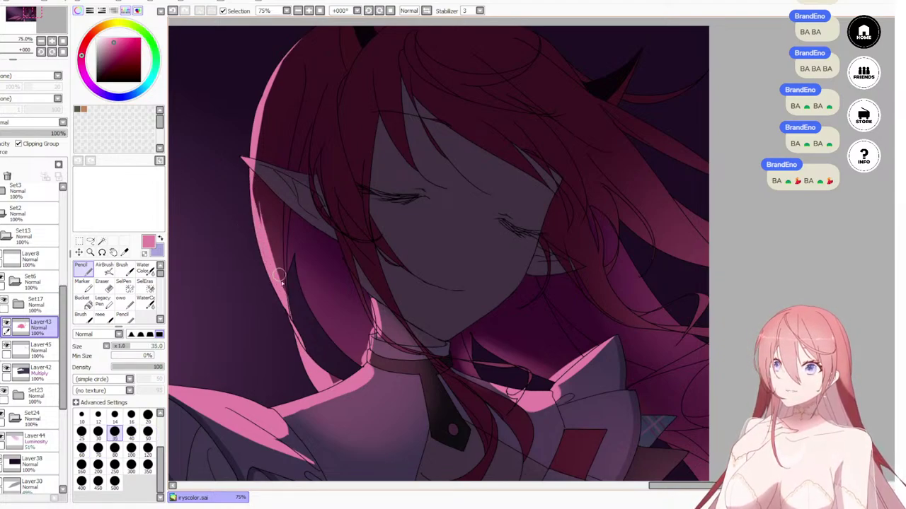
pyautogui.hotkey('ctrl', 'z')
pyautogui.moveTo(292, 319); pyautogui.dragTo(267, 214)
# Step: Draw a pink highlight along the inner hair strand between the ear and the near shoulder
pyautogui.moveTo(288, 295)
pyautogui.mouseDown()
pyautogui.moveTo(295, 234)
pyautogui.moveTo(309, 314)
pyautogui.mouseUp()
pyautogui.hotkey('ctrl', 'z')
pyautogui.moveTo(293, 248); pyautogui.dragTo(319, 324)
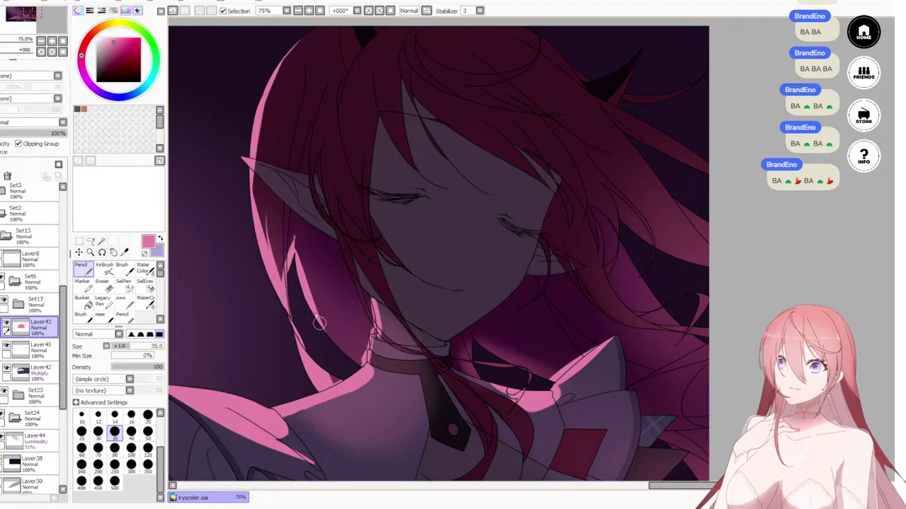
pyautogui.hotkey('ctrl', 'z')
pyautogui.moveTo(296, 247)
pyautogui.mouseDown()
pyautogui.moveTo(333, 356)
pyautogui.moveTo(298, 288)
pyautogui.moveTo(354, 360)
pyautogui.mouseUp()
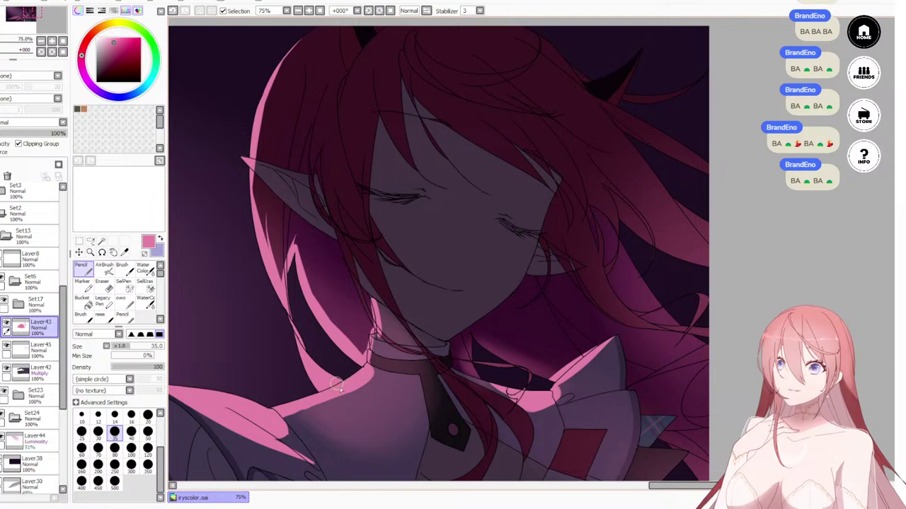
# Step: Thicken and shape the highlight on the inner hair strand with the Pencil at size 50
pyautogui.press('[')
pyautogui.press('[')
pyautogui.press(']')
pyautogui.press(']')
pyautogui.press(']')
pyautogui.press(']')
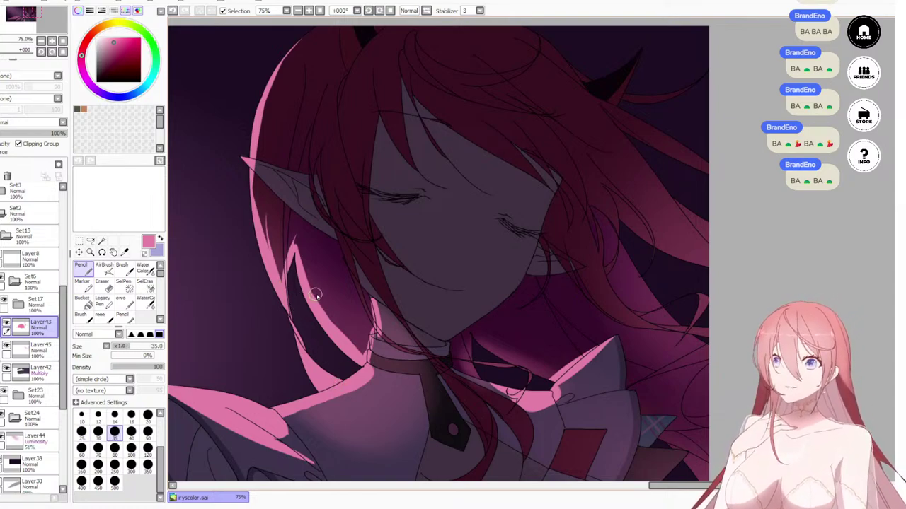
pyautogui.moveTo(296, 272); pyautogui.dragTo(353, 346)
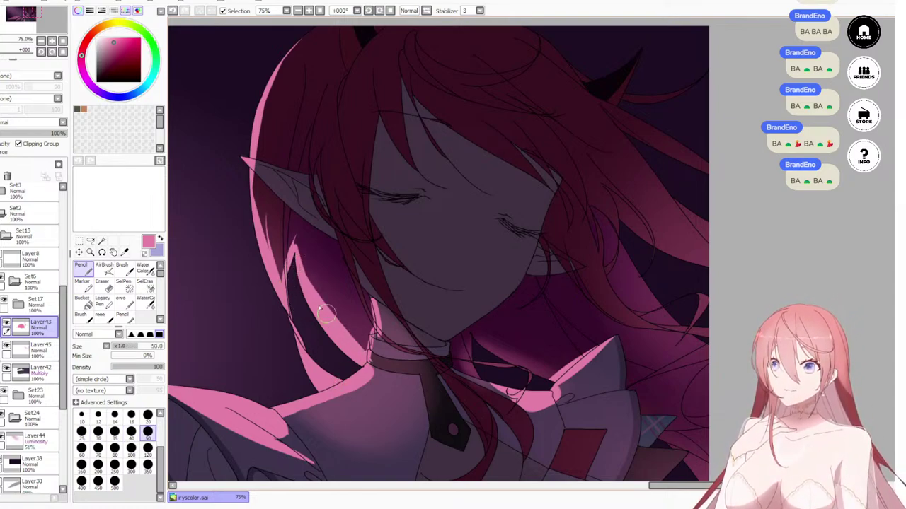
pyautogui.hotkey('ctrl', 'z')
pyautogui.moveTo(336, 332); pyautogui.dragTo(315, 263)
# Step: Paint tapered pink highlights on the hair behind the neck, down to the far shoulder's collar
pyautogui.moveTo(481, 361)
pyautogui.mouseDown()
pyautogui.moveTo(425, 344)
pyautogui.moveTo(412, 325)
pyautogui.moveTo(415, 343)
pyautogui.moveTo(414, 330)
pyautogui.moveTo(406, 336)
pyautogui.moveTo(420, 359)
pyautogui.mouseUp()
pyautogui.hotkey('ctrl', 'z')
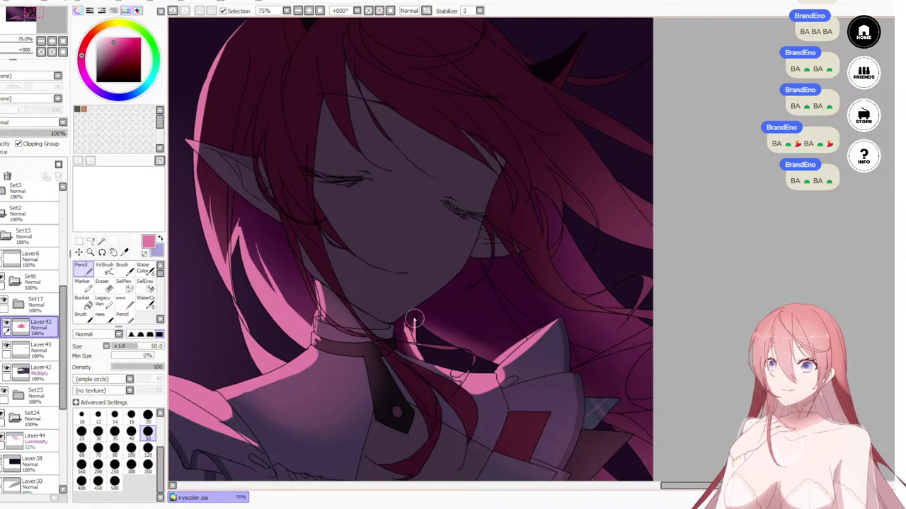
pyautogui.moveTo(415, 320)
pyautogui.mouseDown()
pyautogui.moveTo(464, 355)
pyautogui.moveTo(417, 322)
pyautogui.moveTo(489, 351)
pyautogui.mouseUp()
pyautogui.moveTo(438, 339)
pyautogui.mouseDown()
pyautogui.moveTo(490, 367)
pyautogui.moveTo(491, 377)
pyautogui.mouseUp()
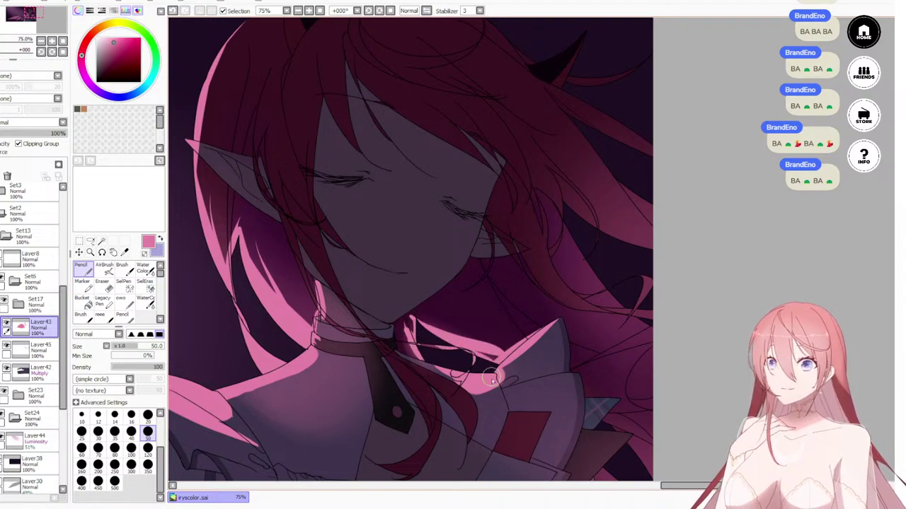
pyautogui.moveTo(472, 347)
pyautogui.mouseDown()
pyautogui.moveTo(505, 358)
pyautogui.moveTo(449, 328)
pyautogui.mouseUp()
pyautogui.hotkey('ctrl', 'z')
pyautogui.hotkey('ctrl', 'z')
pyautogui.moveTo(498, 353); pyautogui.dragTo(419, 306)
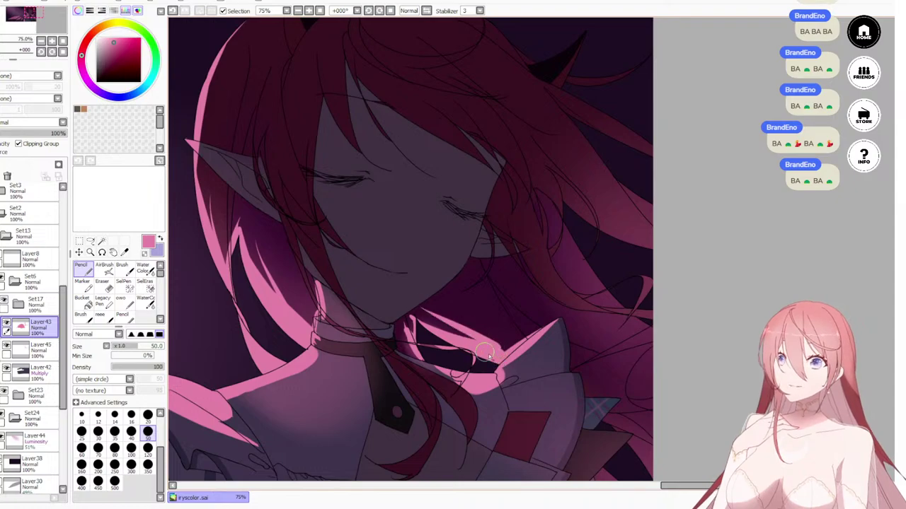
pyautogui.hotkey('ctrl', 'z')
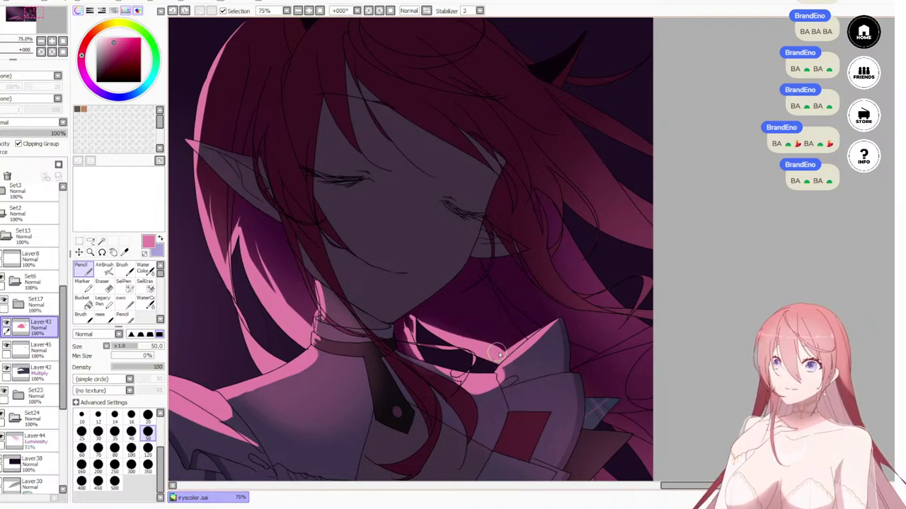
pyautogui.moveTo(499, 351); pyautogui.dragTo(444, 327)
pyautogui.hotkey('ctrl', 'z')
pyautogui.moveTo(489, 345); pyautogui.dragTo(447, 325)
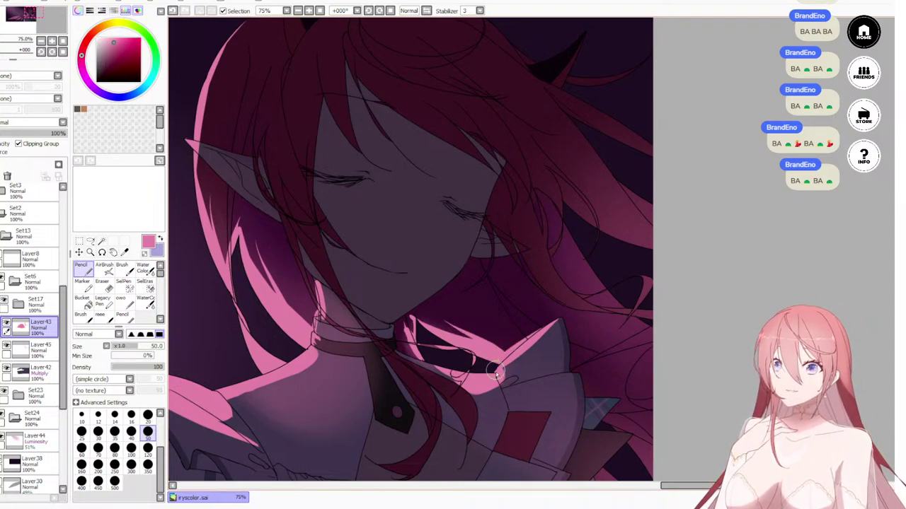
# Step: Add pink rim highlights along the windblown hair strands reaching the canvas edge beside the face
pyautogui.moveTo(556, 300); pyautogui.dragTo(536, 302)
pyautogui.moveTo(610, 290); pyautogui.dragTo(624, 312)
pyautogui.hotkey('ctrl', 'z')
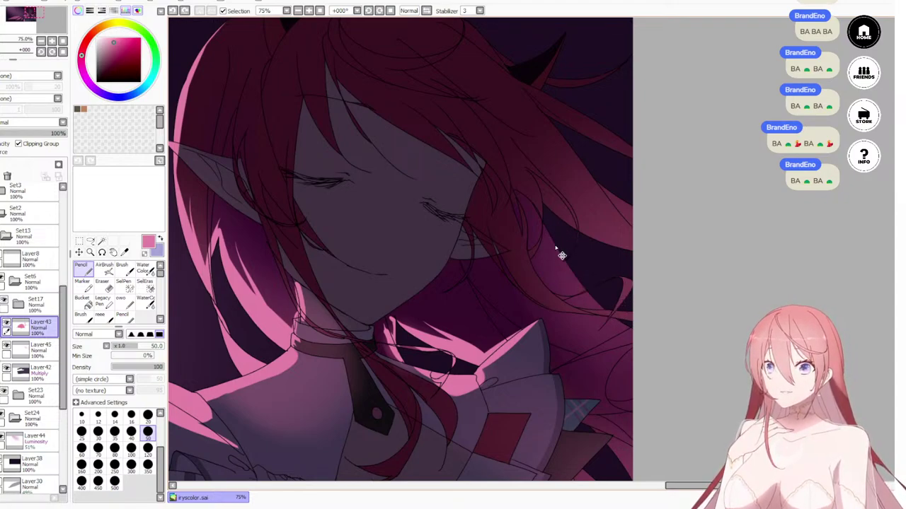
pyautogui.moveTo(571, 233); pyautogui.dragTo(633, 250)
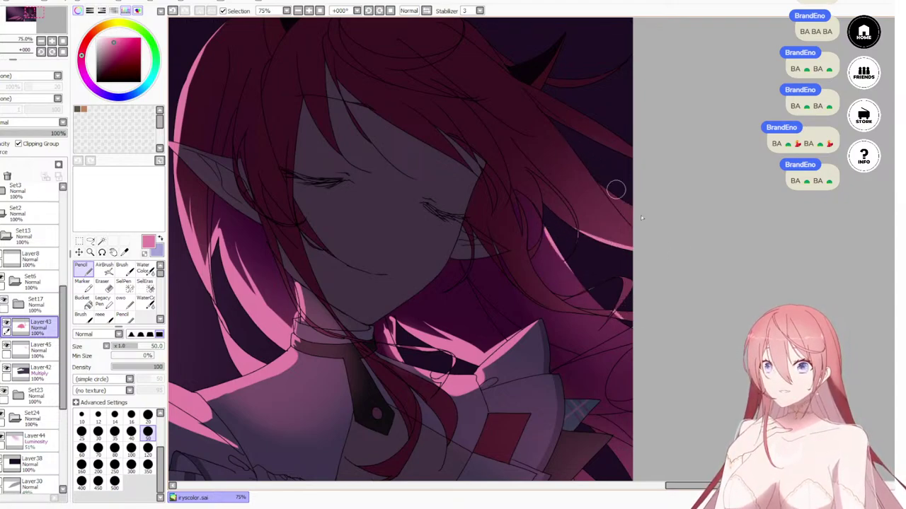
pyautogui.moveTo(617, 190); pyautogui.dragTo(675, 244)
pyautogui.moveTo(559, 137); pyautogui.dragTo(626, 222)
pyautogui.hotkey('ctrl', 'z')
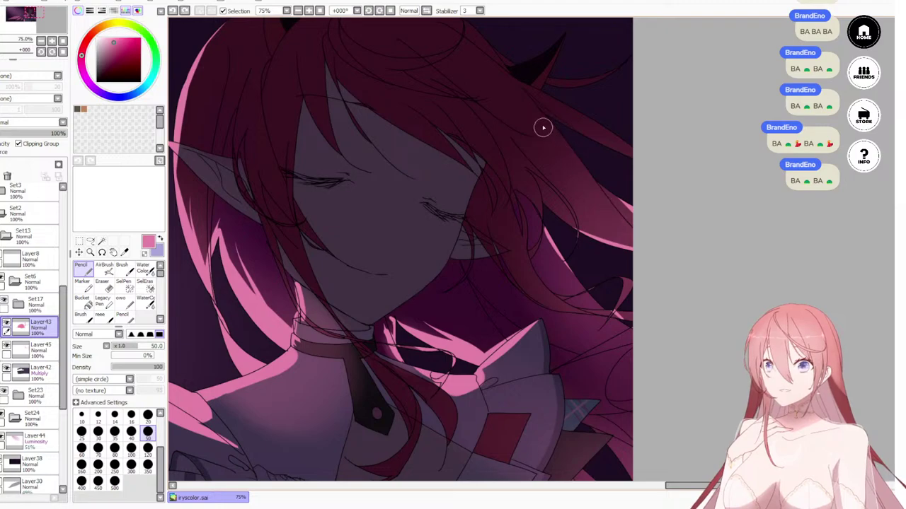
pyautogui.moveTo(543, 127); pyautogui.dragTo(620, 199)
pyautogui.moveTo(548, 126); pyautogui.dragTo(640, 152)
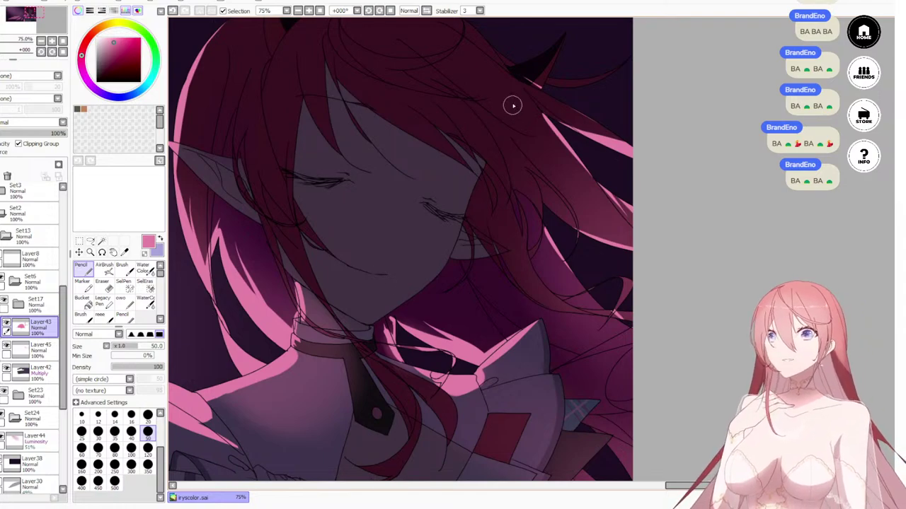
# Step: Paint pink highlights on the curled hair tip at the canvas edge above the far shoulder
pyautogui.press('e')
pyautogui.moveTo(588, 376); pyautogui.dragTo(573, 305)
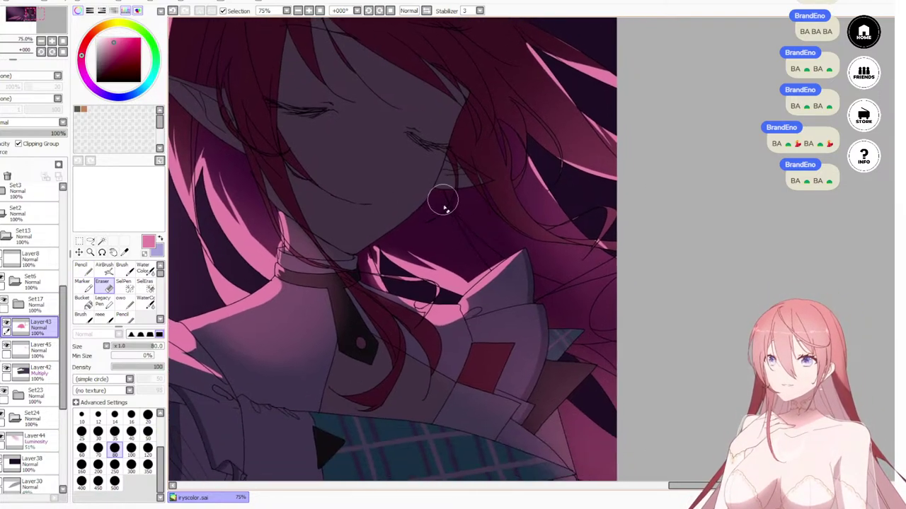
pyautogui.press('n')
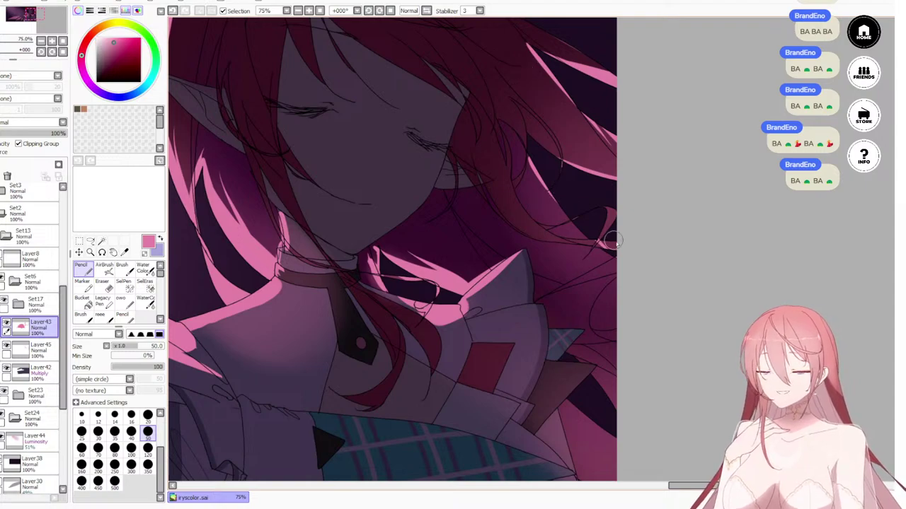
pyautogui.moveTo(542, 182); pyautogui.dragTo(624, 253)
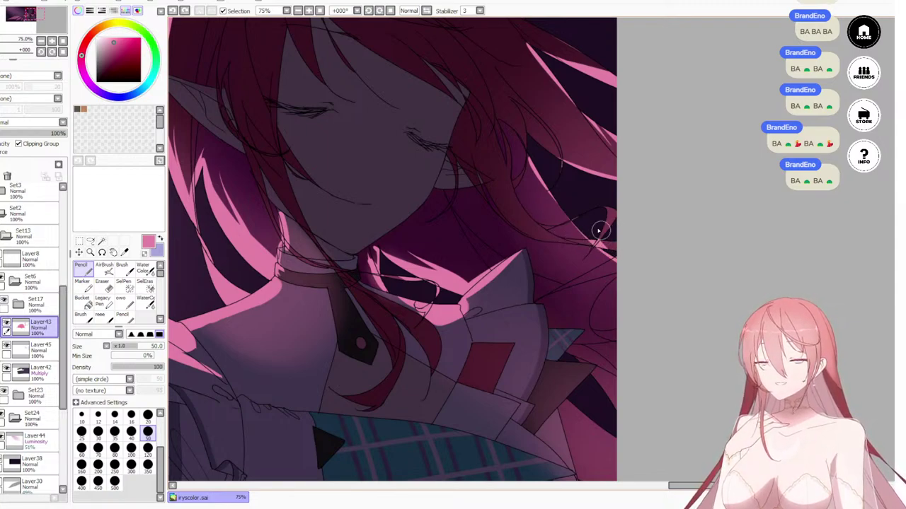
pyautogui.moveTo(600, 203); pyautogui.dragTo(624, 249)
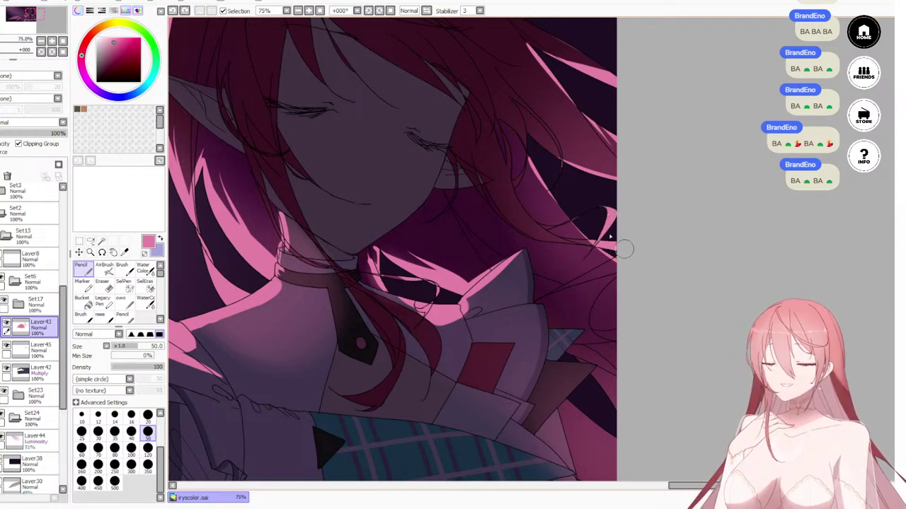
# Step: Paint pink rim highlights on the hair beneath the far shoulder's collar, along the canvas edge
pyautogui.scroll(-5, 694, 272)
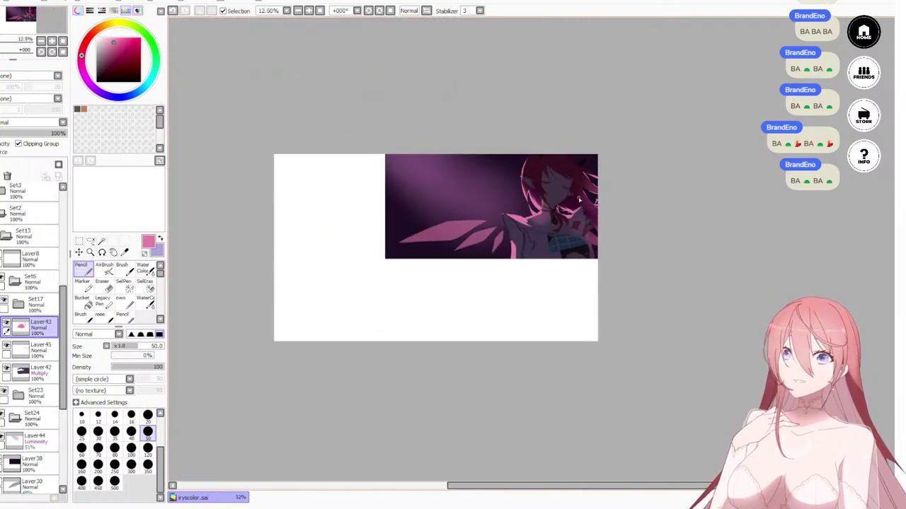
pyautogui.scroll(1, 582, 199)
pyautogui.scroll(3, 582, 200)
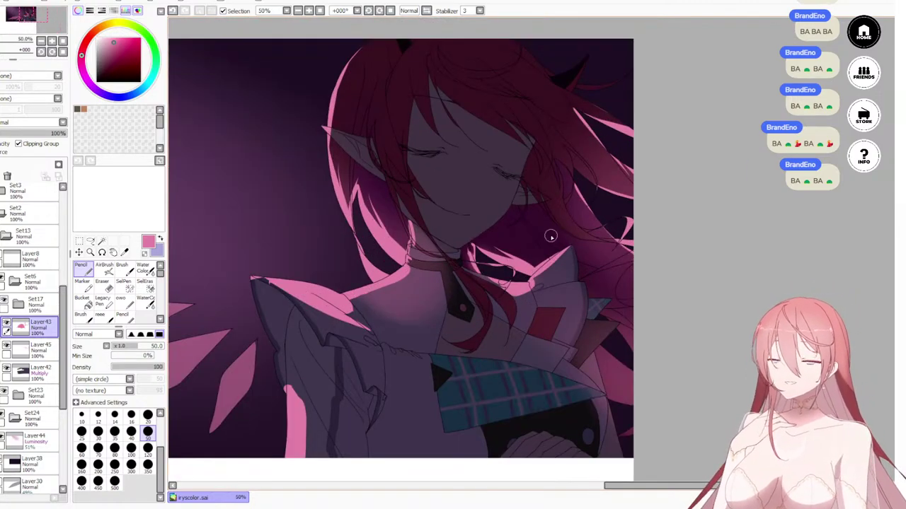
pyautogui.moveTo(464, 205); pyautogui.dragTo(364, 141)
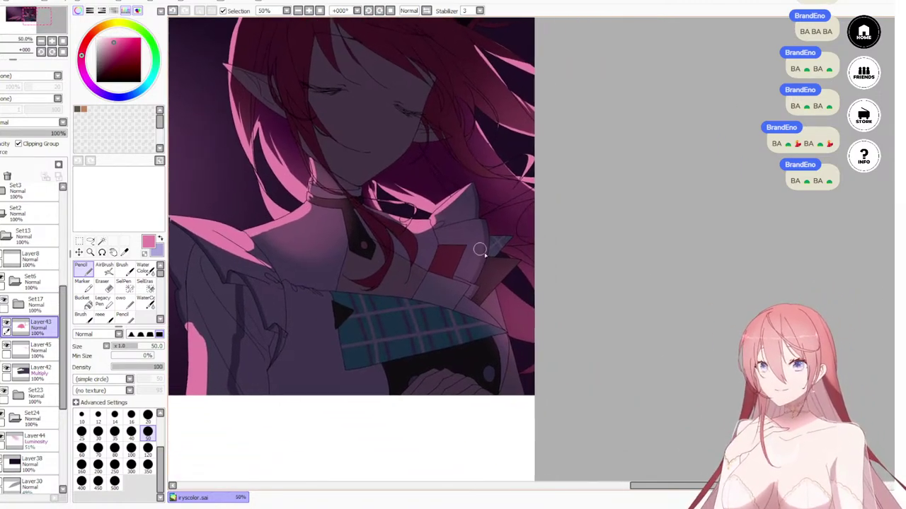
pyautogui.moveTo(501, 286); pyautogui.dragTo(501, 287)
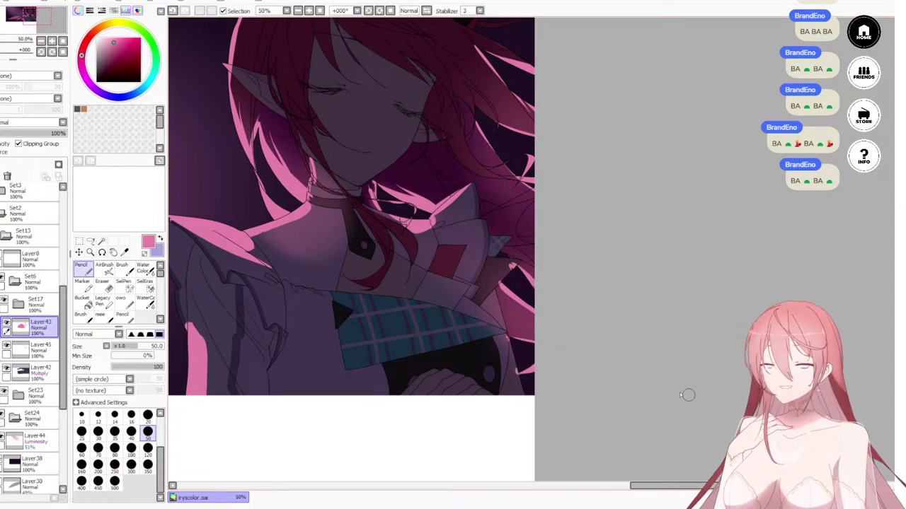
pyautogui.scroll(-3, 644, 158)
pyautogui.scroll(3, 541, 243)
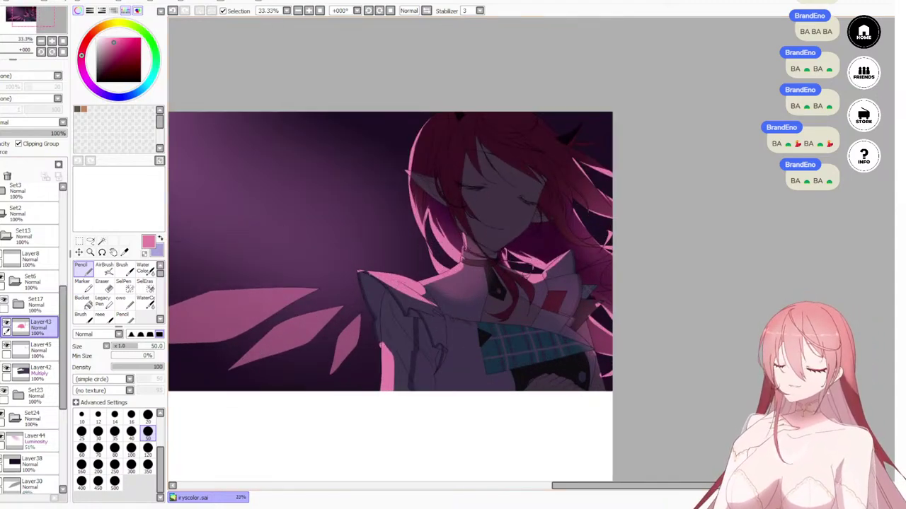
# Step: Toggle the visibility of Layer45 repeatedly to compare the character with and without its pink glow
pyautogui.click(6, 347)
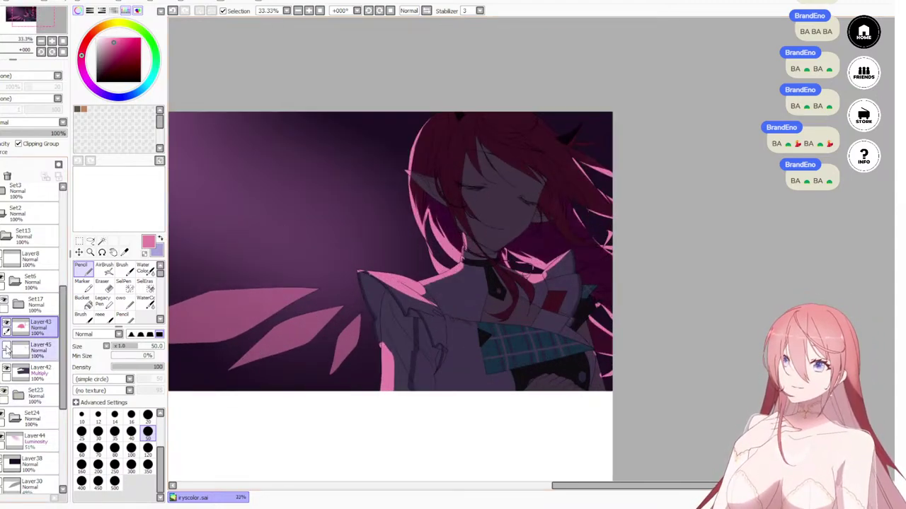
pyautogui.click(5, 348)
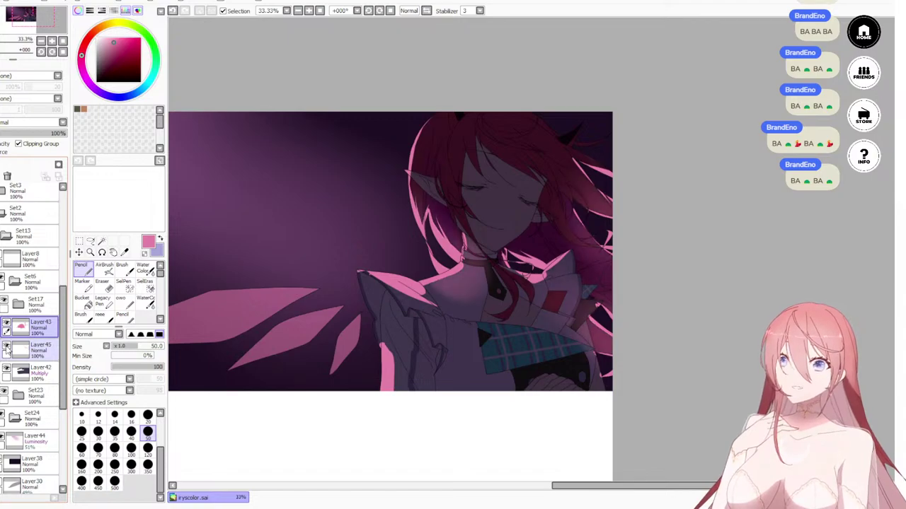
pyautogui.click(6, 347)
pyautogui.click(6, 347)
pyautogui.click(6, 347)
pyautogui.click(6, 347)
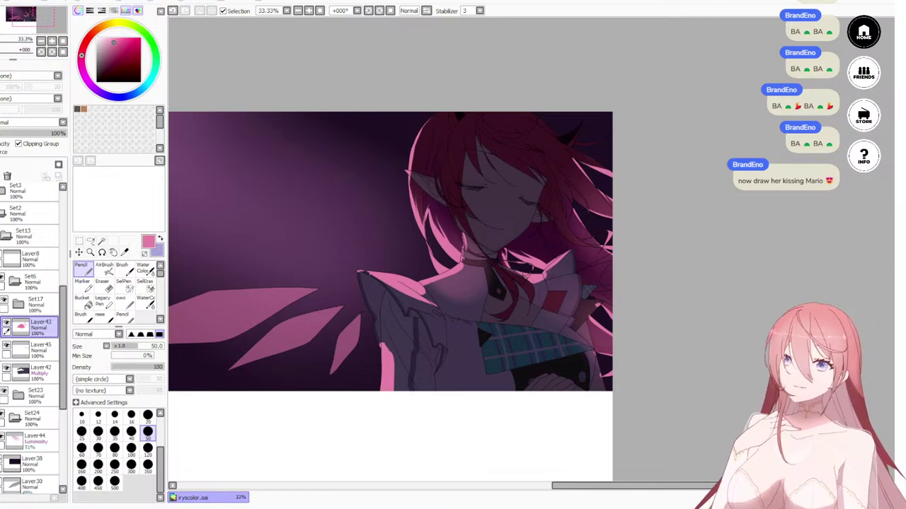
# Step: Place the reference illustration of the backlit singer on a new layer at the top of the layer stack
pyautogui.scroll(4, 52, 302)
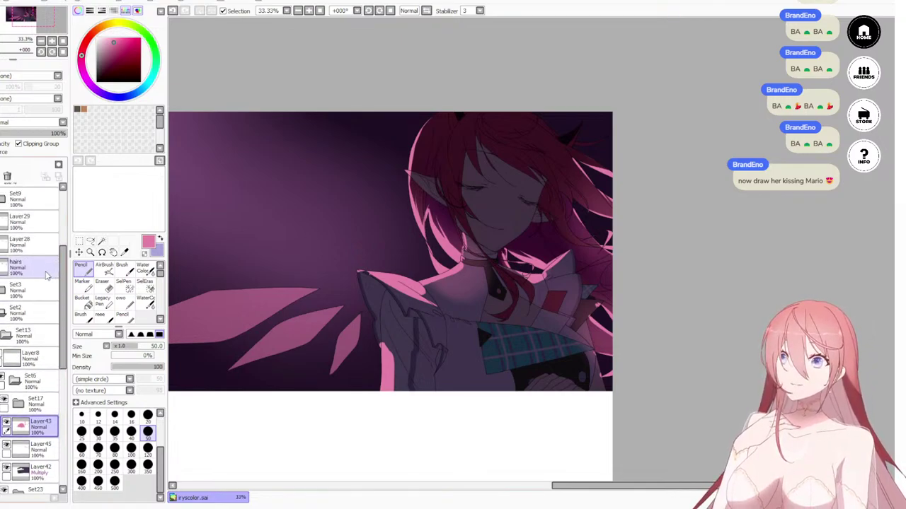
pyautogui.click(32, 202)
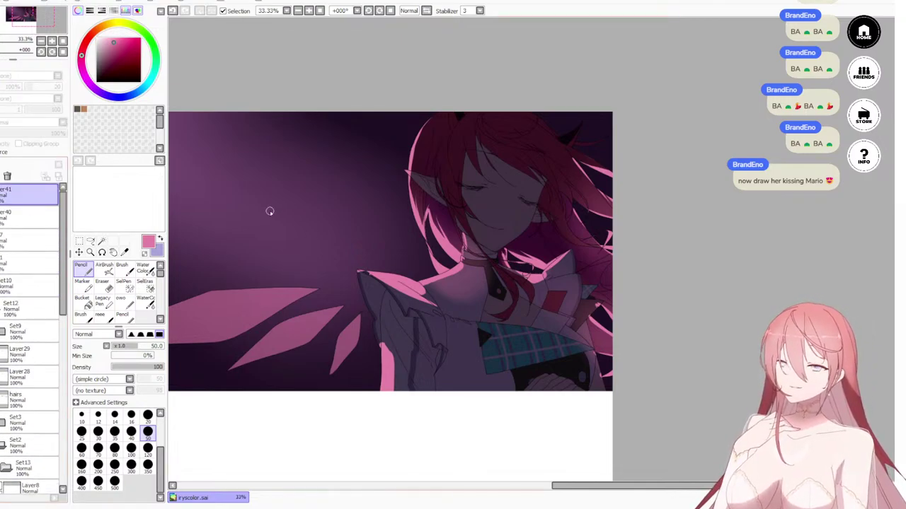
pyautogui.hotkey('ctrl', 'shift', 'n')
pyautogui.scroll(1, 407, 222)
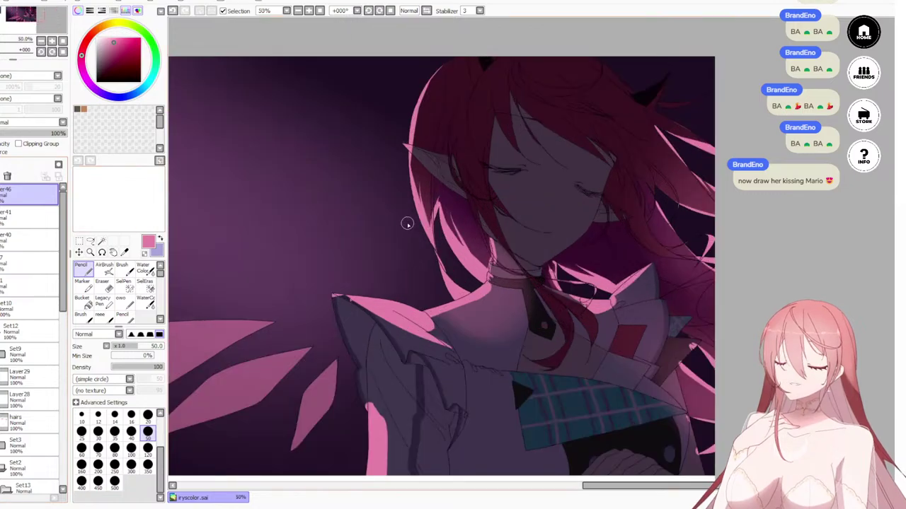
pyautogui.scroll(-4, 409, 235)
pyautogui.scroll(3, 350, 237)
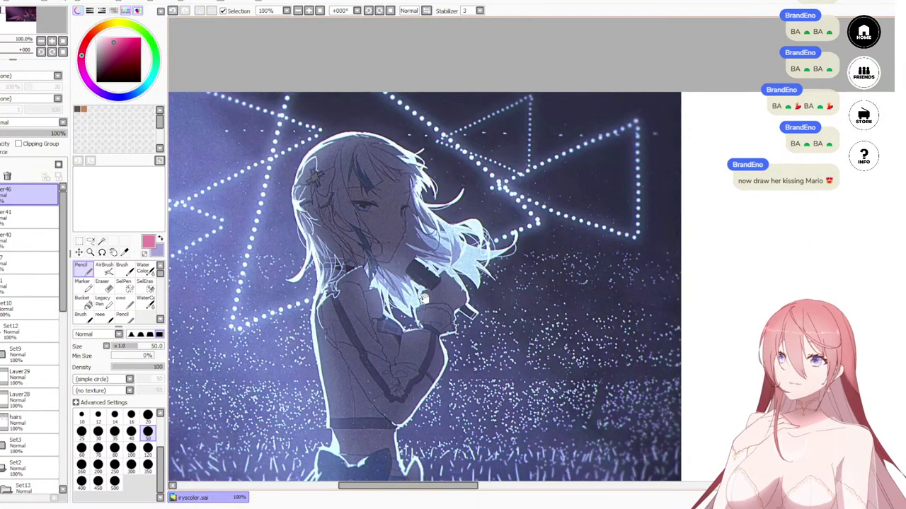
# Step: Move the reference illustration onto the purple background, above the pink wing shapes
pyautogui.scroll(2, 561, 290)
pyautogui.scroll(-3, 579, 301)
pyautogui.moveTo(607, 296)
pyautogui.mouseDown()
pyautogui.moveTo(426, 271)
pyautogui.moveTo(732, 283)
pyautogui.moveTo(484, 211)
pyautogui.moveTo(517, 238)
pyautogui.moveTo(591, 239)
pyautogui.mouseUp()
pyautogui.click(79, 252)
pyautogui.scroll(3, 602, 241)
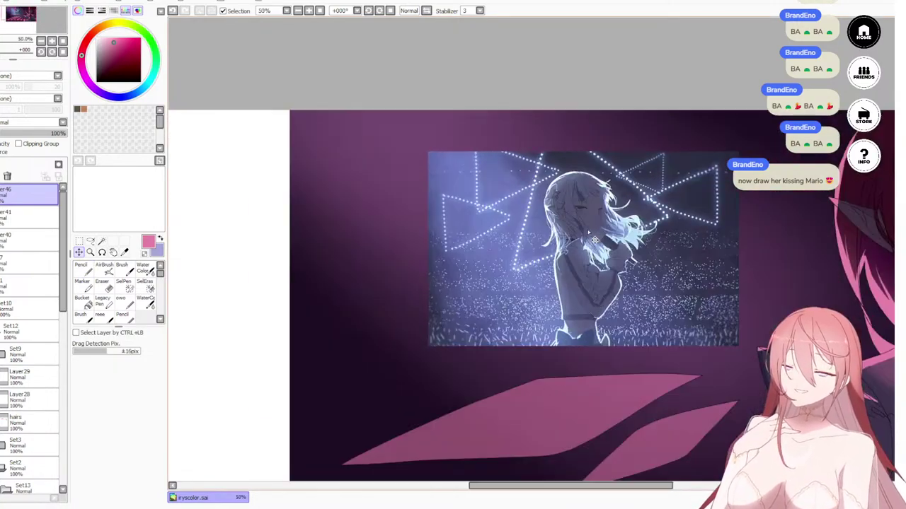
# Step: Examine the rim light, hair highlights and soft glow on the reference singer, both close up and as a whole
pyautogui.scroll(2, 672, 269)
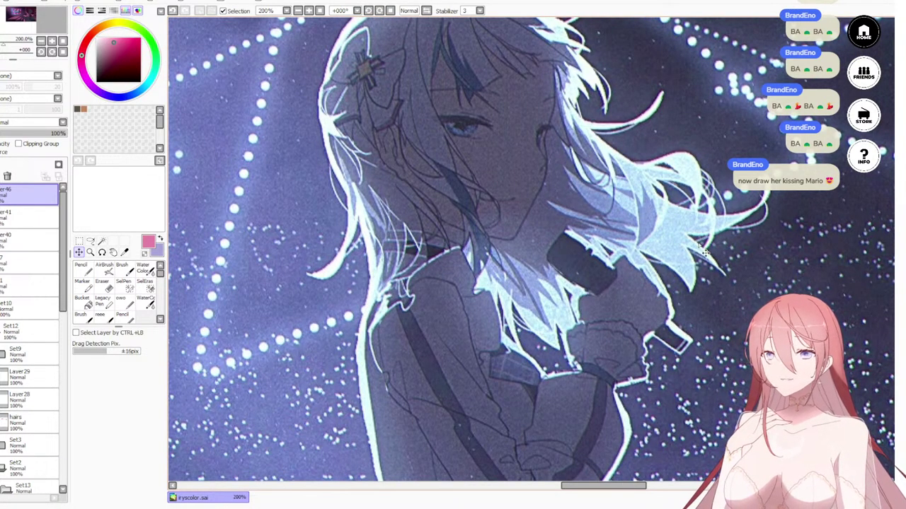
pyautogui.scroll(2, 547, 240)
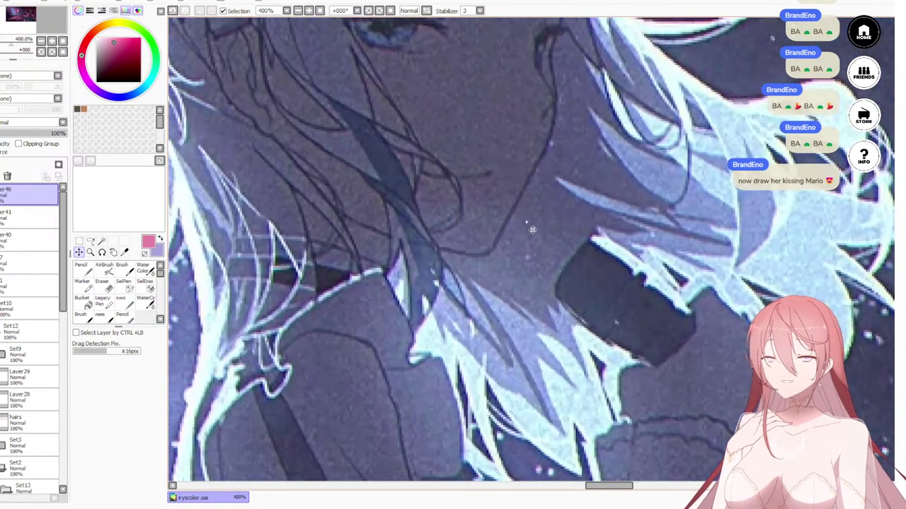
pyautogui.scroll(-2, 688, 241)
pyautogui.scroll(-2, 673, 198)
pyautogui.scroll(3, 646, 109)
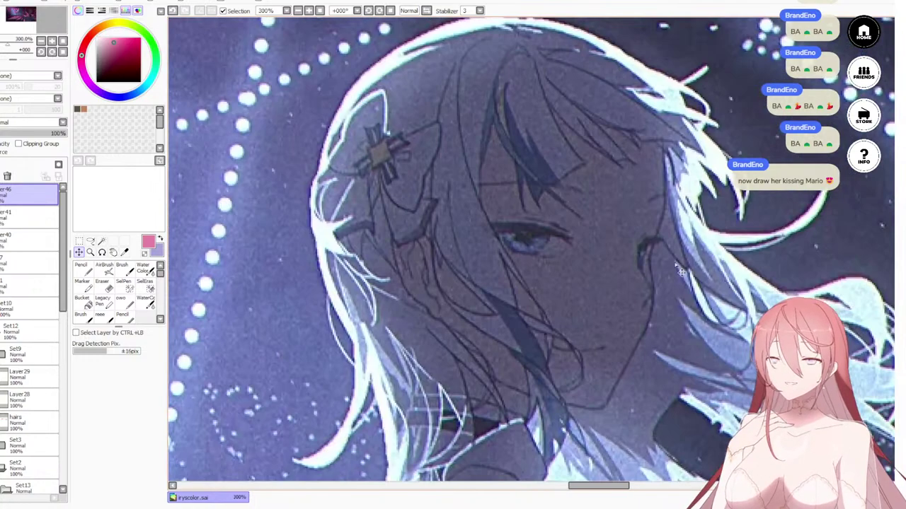
pyautogui.scroll(-3, 718, 319)
pyautogui.scroll(3, 729, 375)
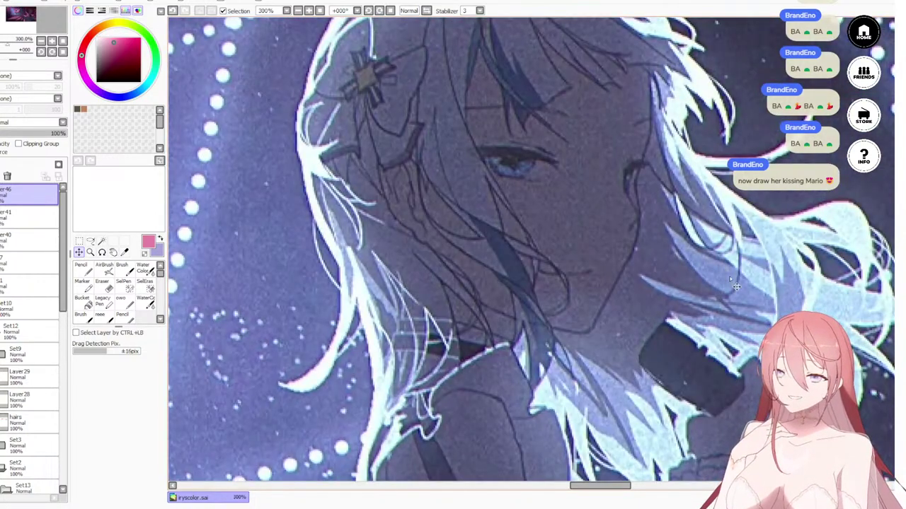
pyautogui.scroll(-3, 736, 287)
pyautogui.scroll(3, 697, 292)
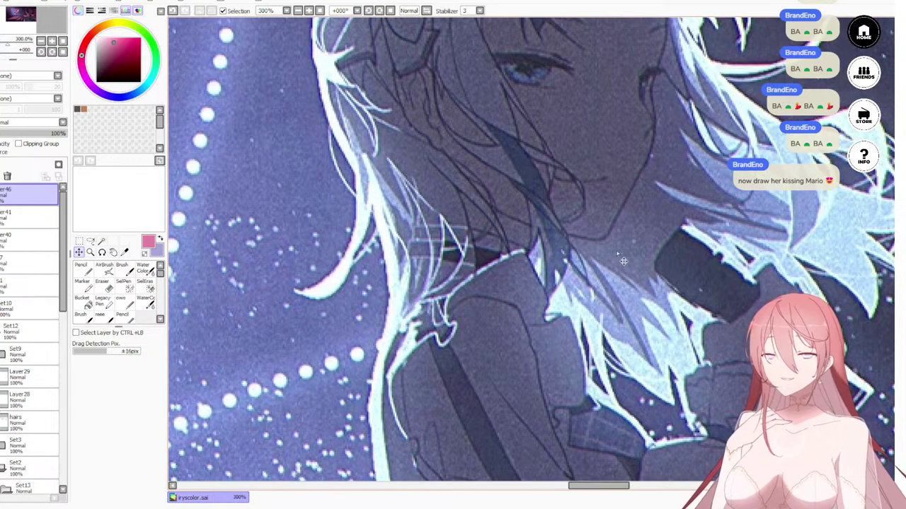
pyautogui.scroll(-3, 636, 262)
pyautogui.scroll(2, 690, 264)
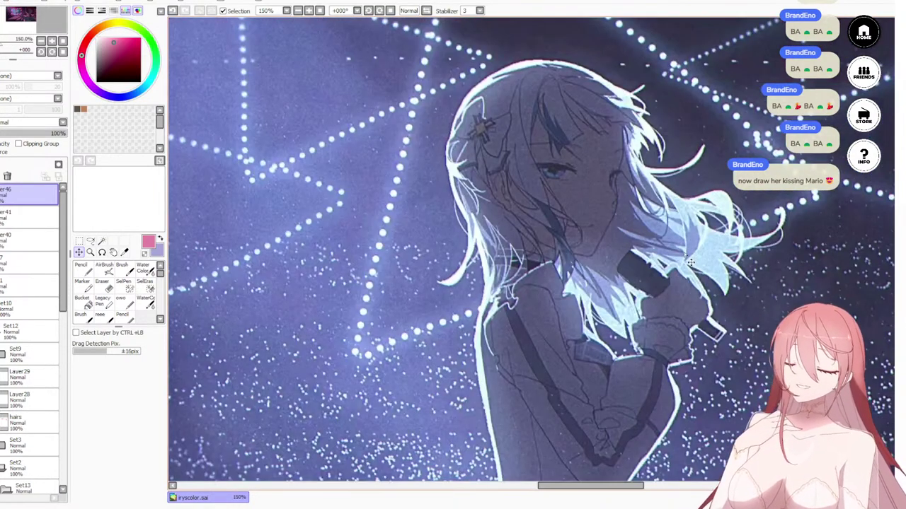
pyautogui.scroll(-2, 517, 269)
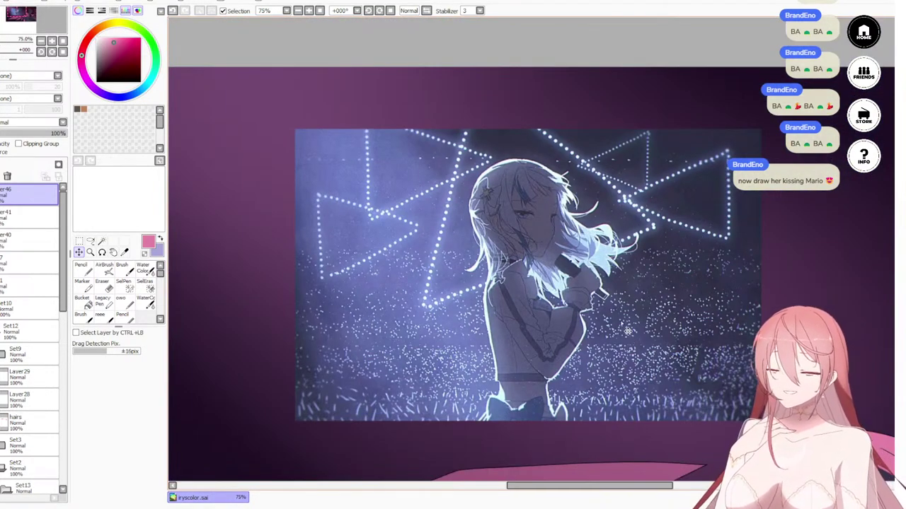
pyautogui.scroll(3, 556, 207)
pyautogui.scroll(-2, 422, 251)
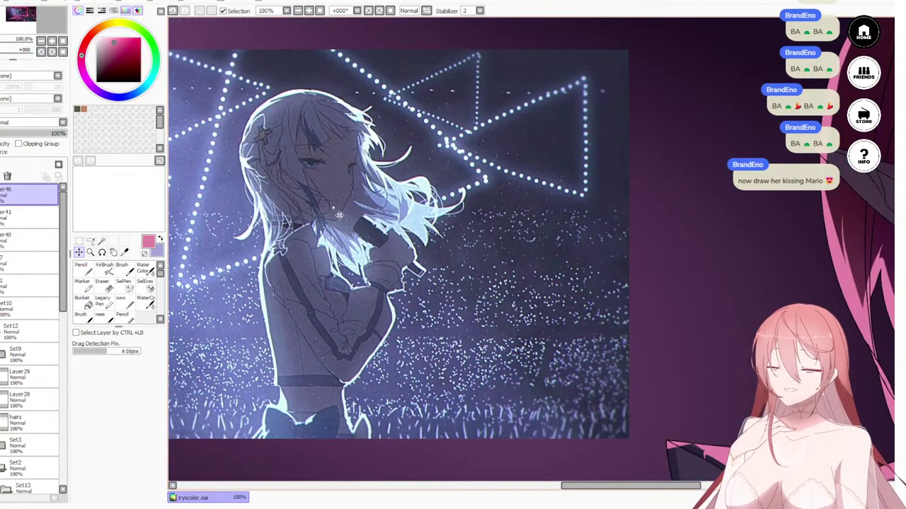
pyautogui.scroll(-2, 401, 291)
pyautogui.scroll(3, 364, 267)
pyautogui.scroll(-3, 332, 225)
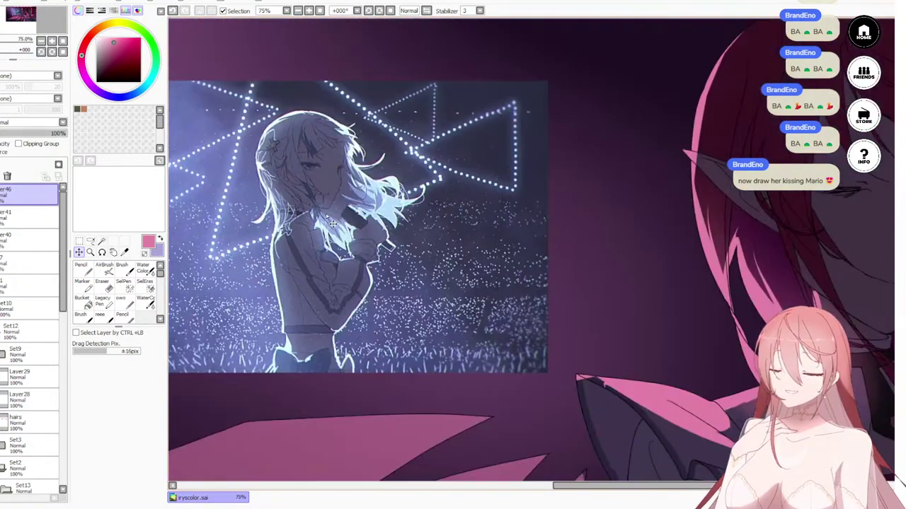
pyautogui.scroll(2, 319, 204)
pyautogui.scroll(2, 320, 204)
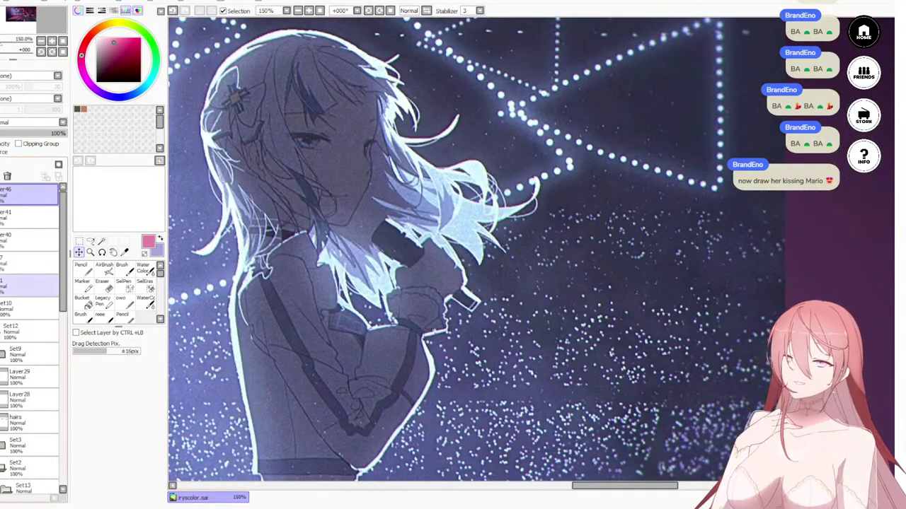
pyautogui.scroll(-2, 319, 204)
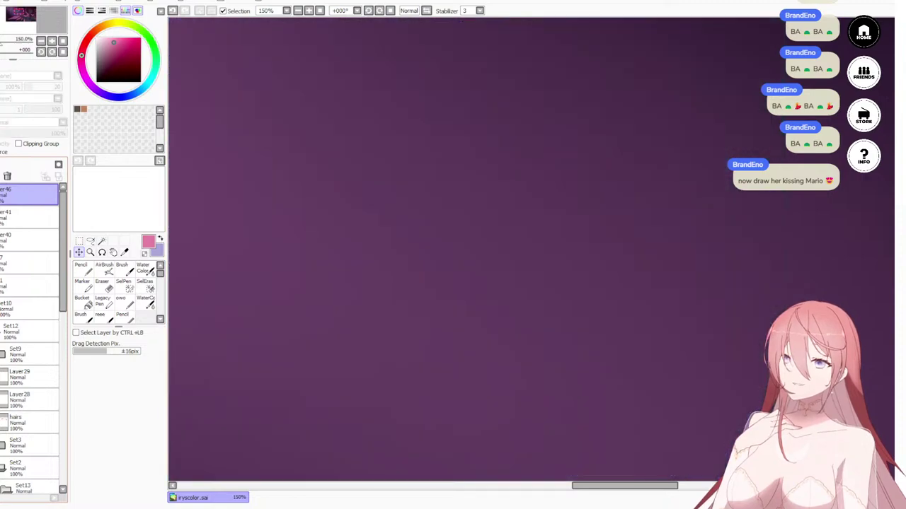
# Step: Set Layer45 to Luminosity blending and clear its painted glow, keeping it directly beneath Layer43
pyautogui.scroll(-5, 720, 192)
pyautogui.moveTo(849, 250); pyautogui.dragTo(454, 255)
pyautogui.scroll(-5, 34, 375)
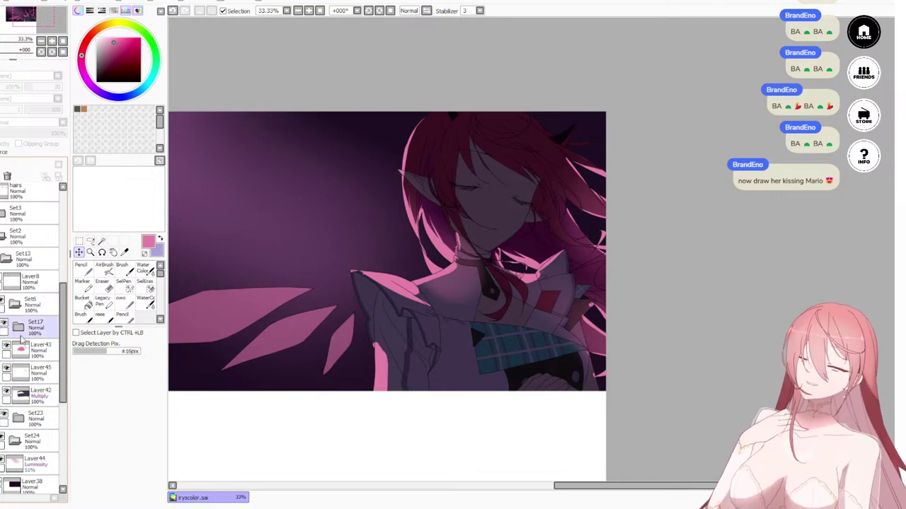
pyautogui.click(45, 375)
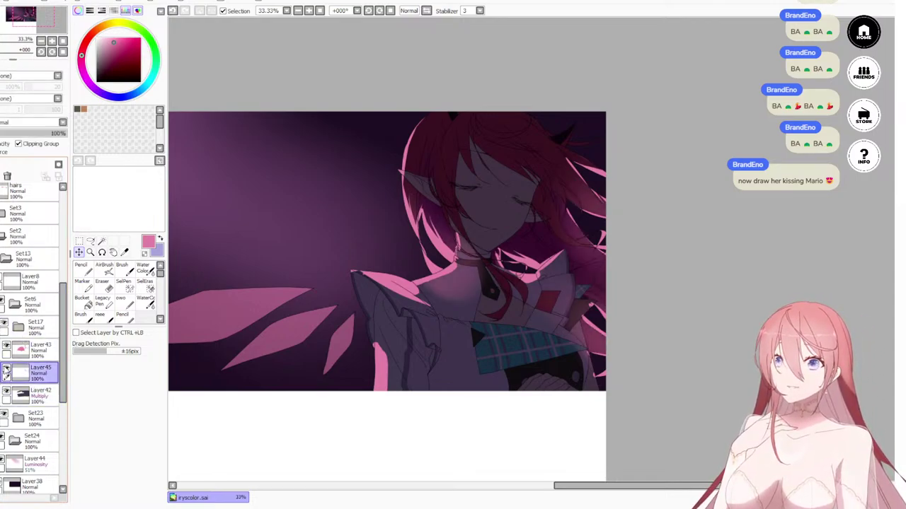
pyautogui.moveTo(47, 371); pyautogui.dragTo(42, 347)
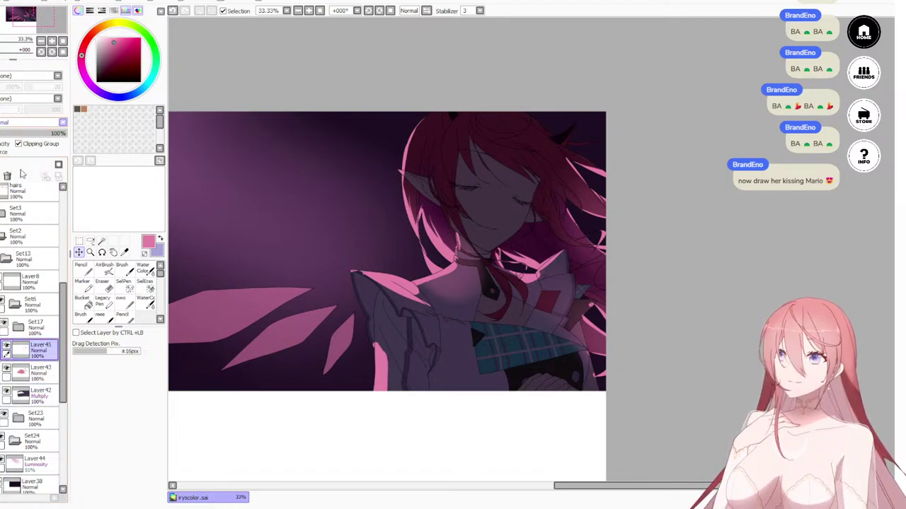
pyautogui.click(19, 166)
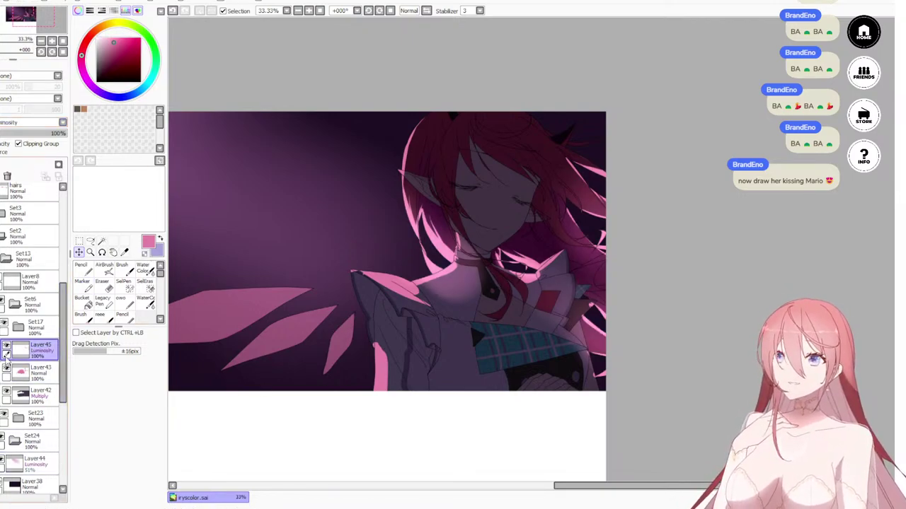
pyautogui.click(2, 177)
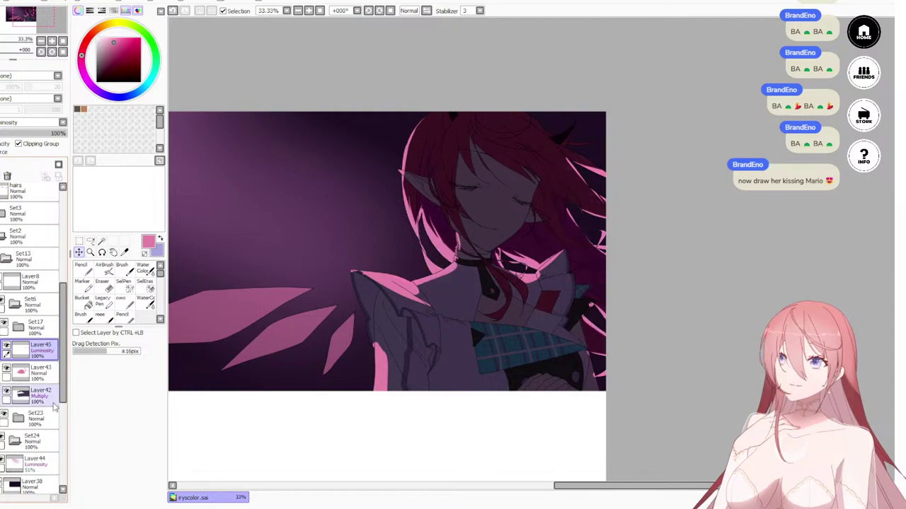
pyautogui.moveTo(50, 352); pyautogui.dragTo(52, 386)
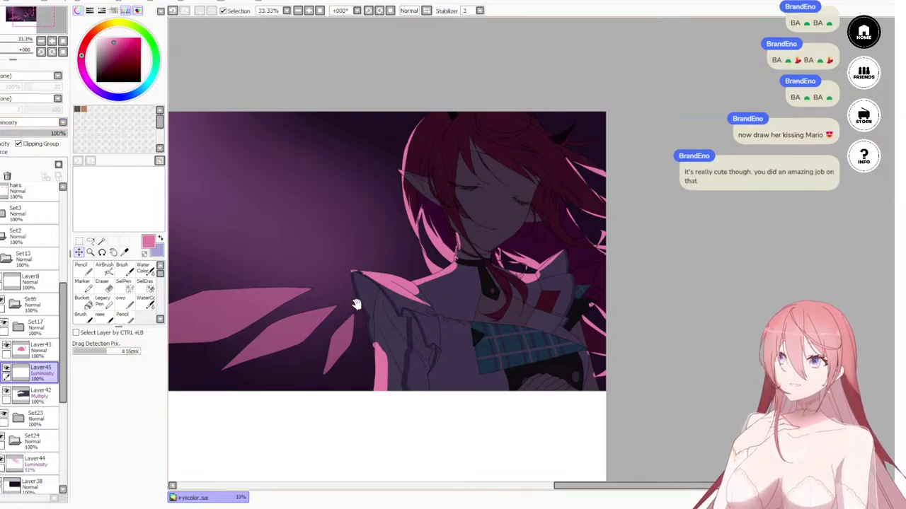
# Step: Examine how light shines through the windblown hair and around the collar in the reference illustration
pyautogui.moveTo(356, 303)
pyautogui.mouseDown()
pyautogui.moveTo(635, 325)
pyautogui.moveTo(805, 274)
pyautogui.mouseUp()
pyautogui.scroll(-1, 665, 261)
pyautogui.scroll(10, 32, 318)
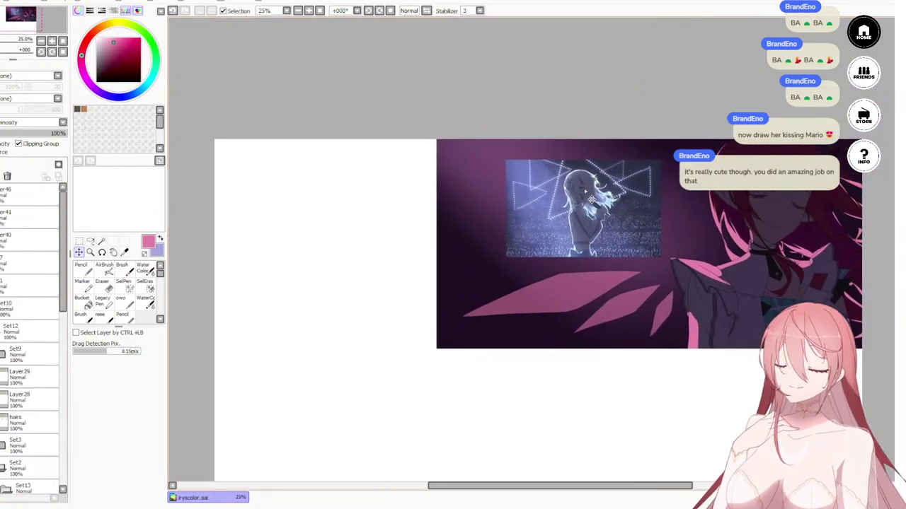
pyautogui.scroll(6, 661, 204)
pyautogui.moveTo(754, 286); pyautogui.dragTo(676, 245)
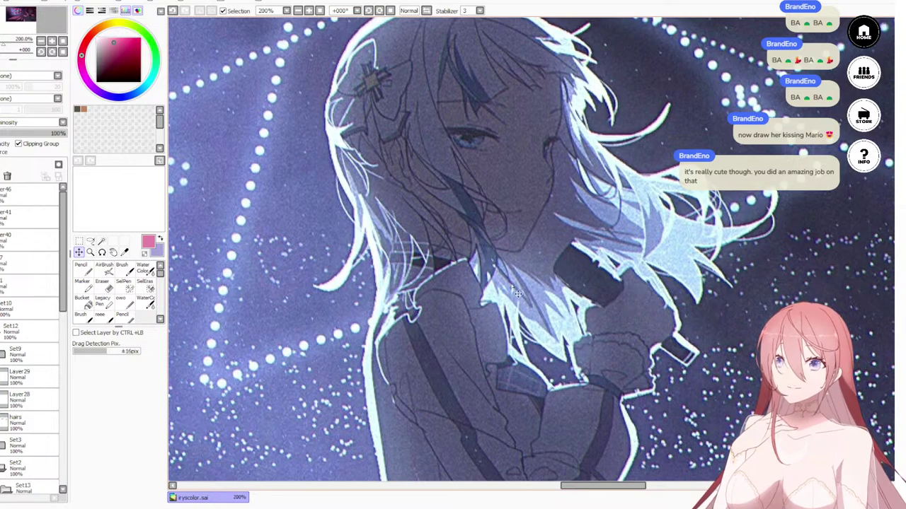
pyautogui.moveTo(469, 214); pyautogui.dragTo(418, 260)
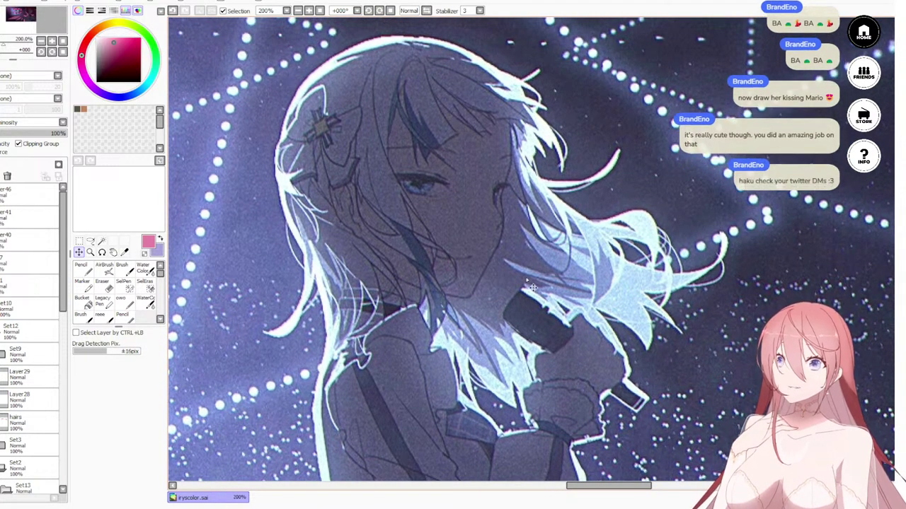
pyautogui.scroll(-4, 554, 291)
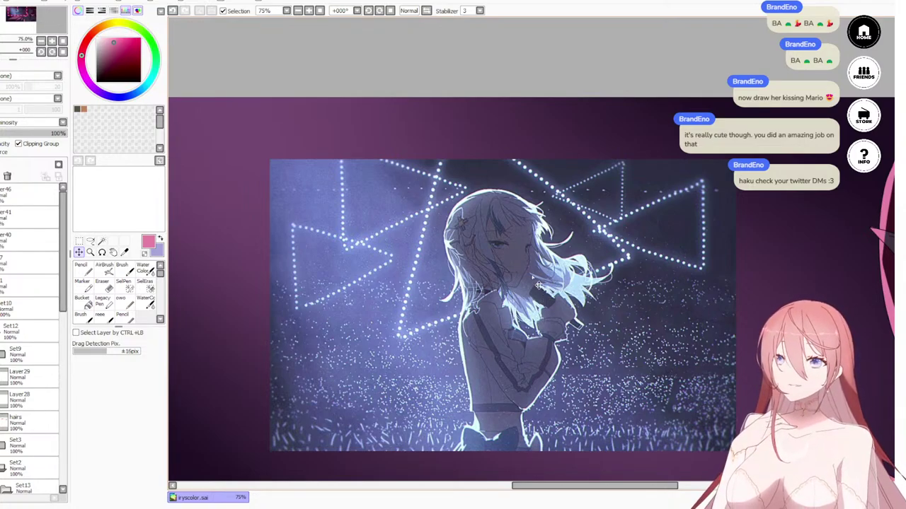
pyautogui.scroll(4, 565, 297)
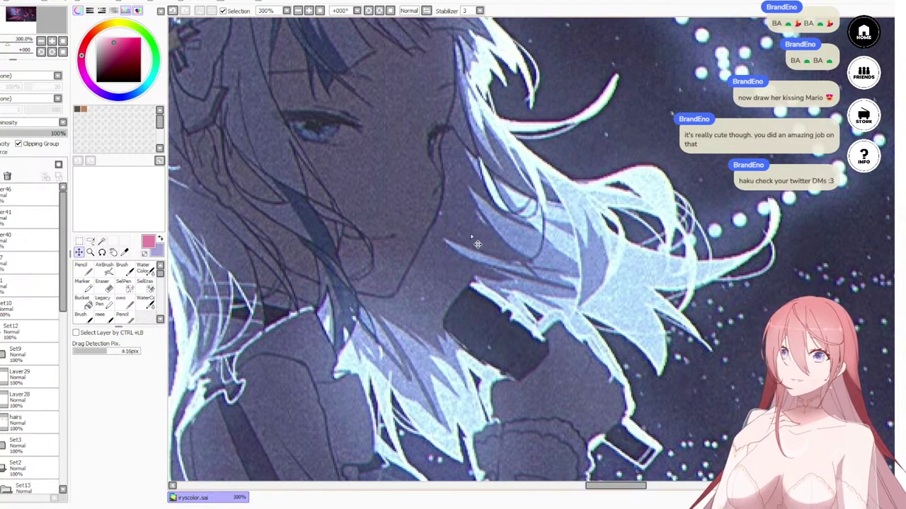
# Step: Hide the backlit reference illustration to bring the shaded character and purple background back into view
pyautogui.scroll(-2, 477, 245)
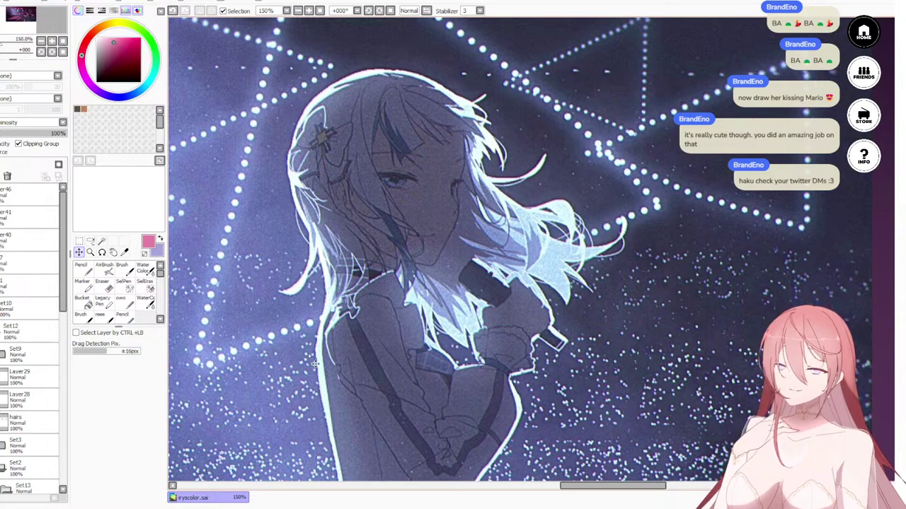
pyautogui.click(44, 193)
pyautogui.click(2, 194)
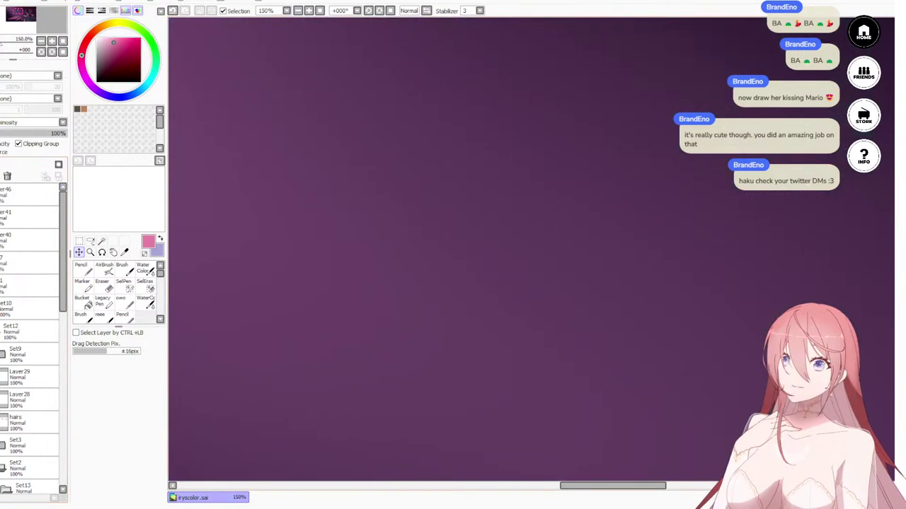
pyautogui.scroll(-4, 795, 211)
pyautogui.scroll(1, 603, 345)
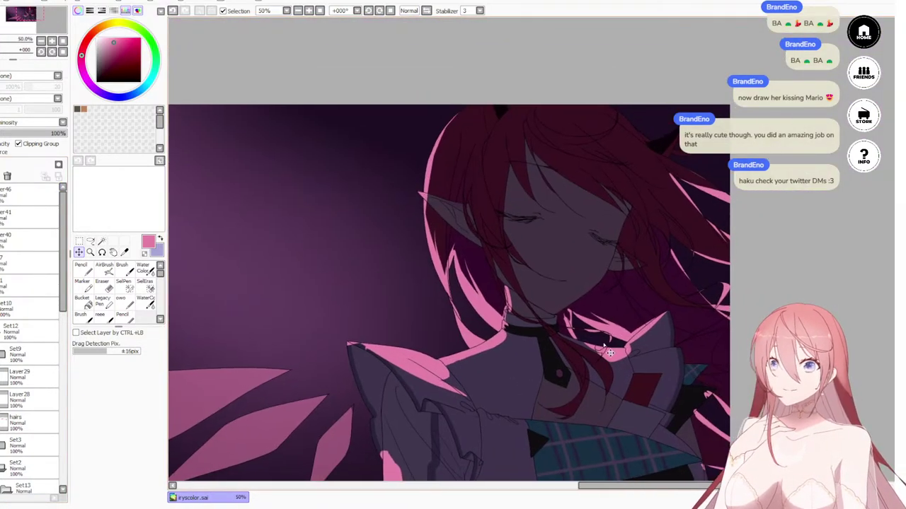
# Step: Set Layer43's blending mode to Screen and Layer45's blending mode to Normal
pyautogui.scroll(-10, 43, 397)
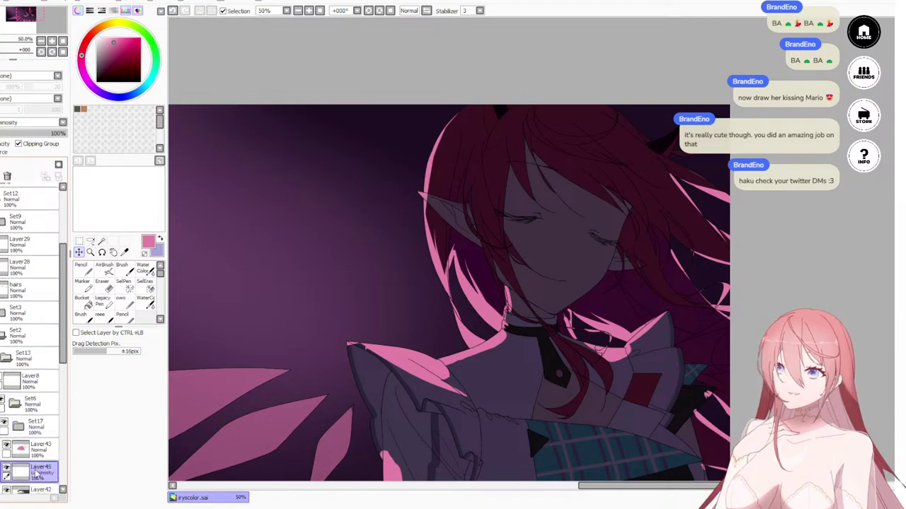
pyautogui.click(32, 439)
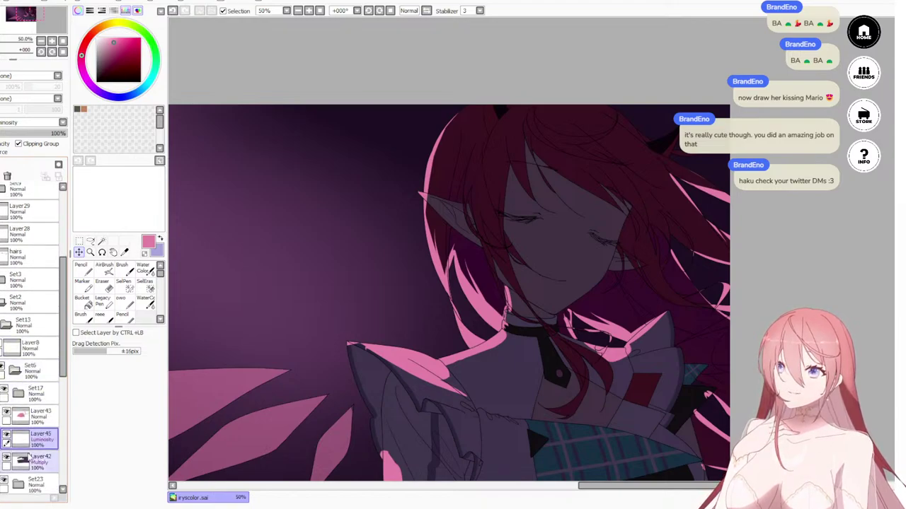
pyautogui.click(54, 416)
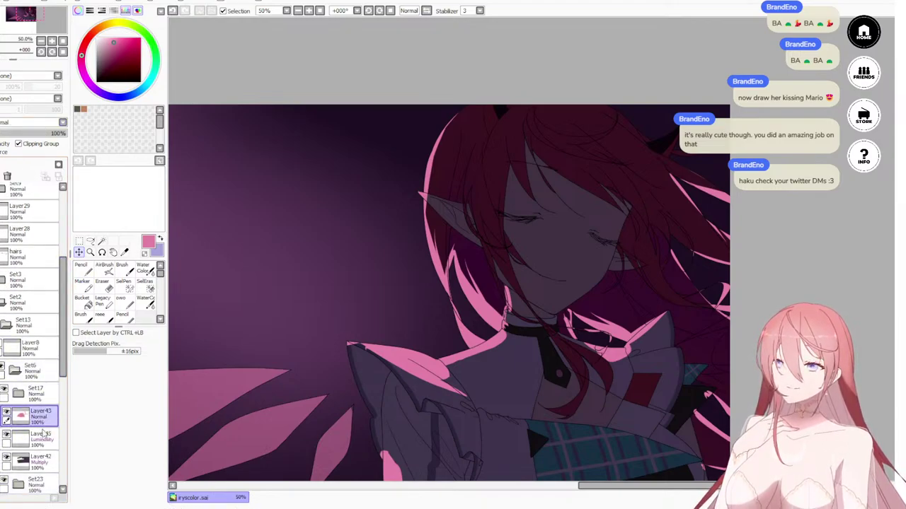
pyautogui.click(25, 150)
pyautogui.click(41, 439)
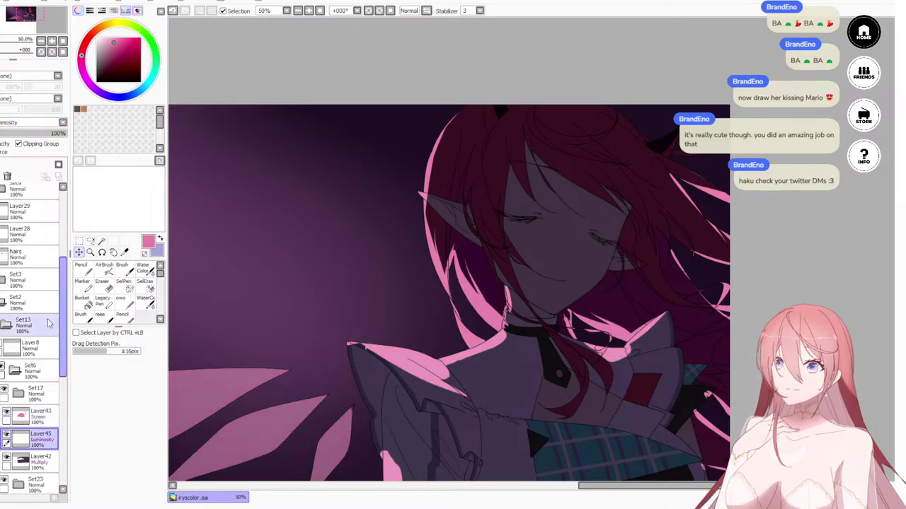
pyautogui.click(19, 135)
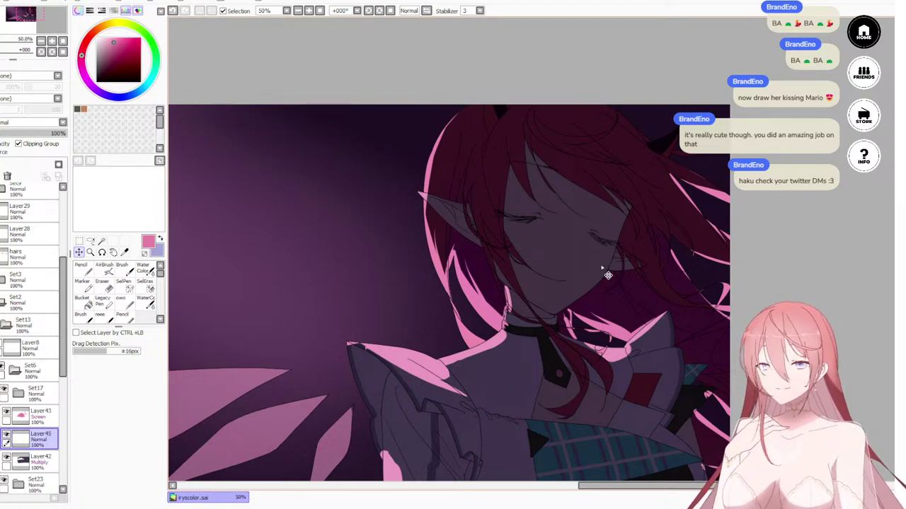
# Step: Paint pink light on Layer45 over the outer hair edge and locks beside the pointed ear with the Pencil at size 160
pyautogui.press('n')
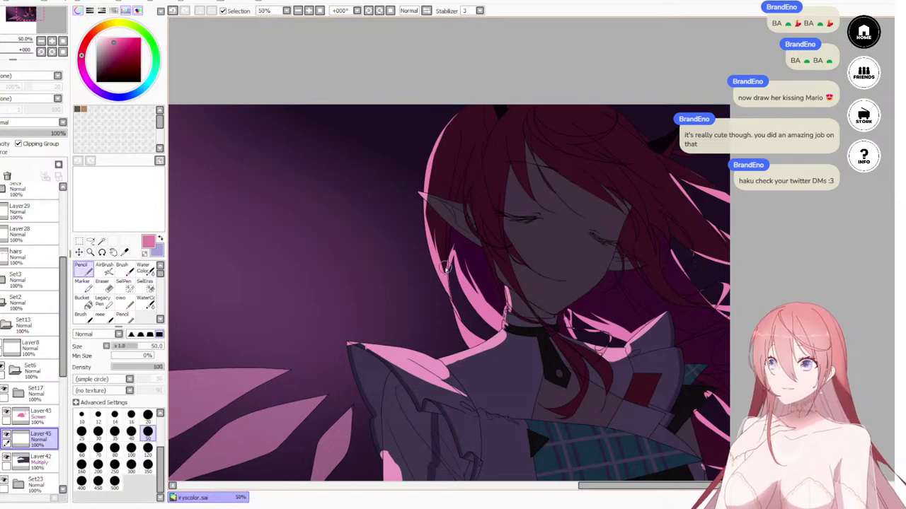
pyautogui.scroll(-2, 657, 349)
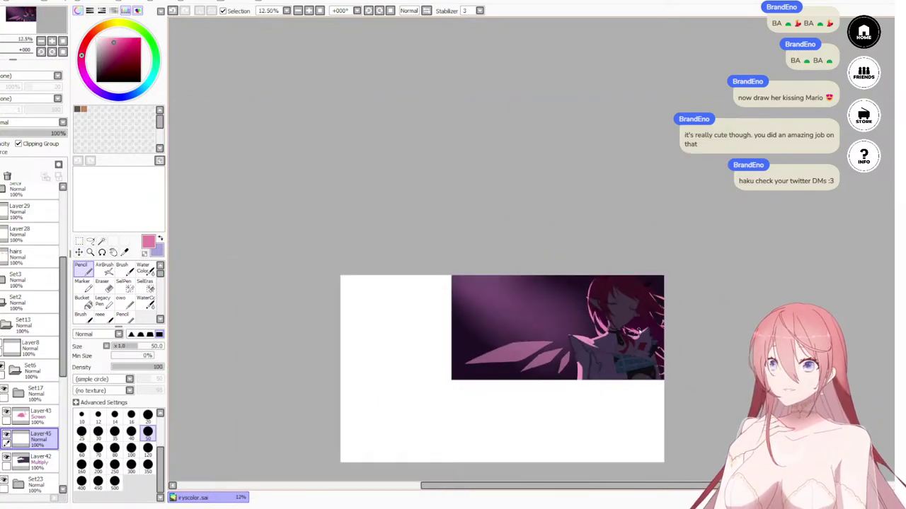
pyautogui.scroll(1, 646, 346)
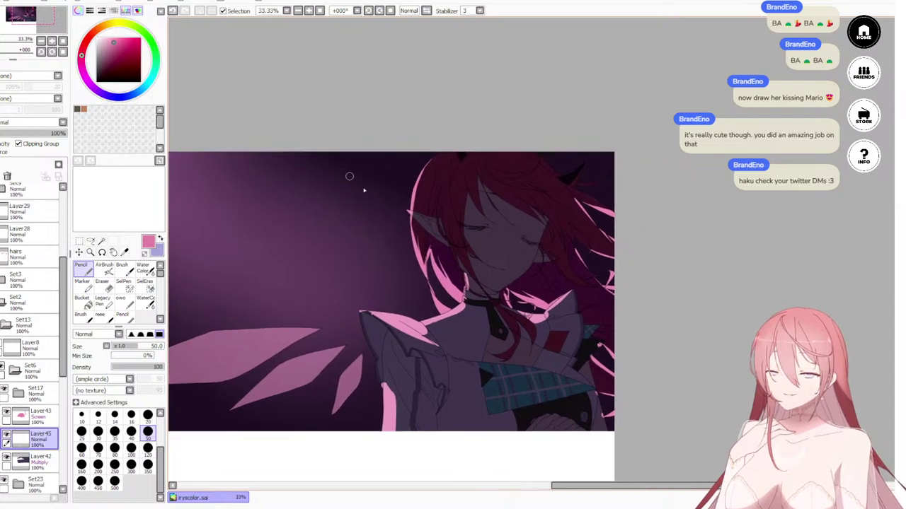
pyautogui.press(']')
pyautogui.press(']')
pyautogui.press(']')
pyautogui.press(']')
pyautogui.press(']')
pyautogui.press(']')
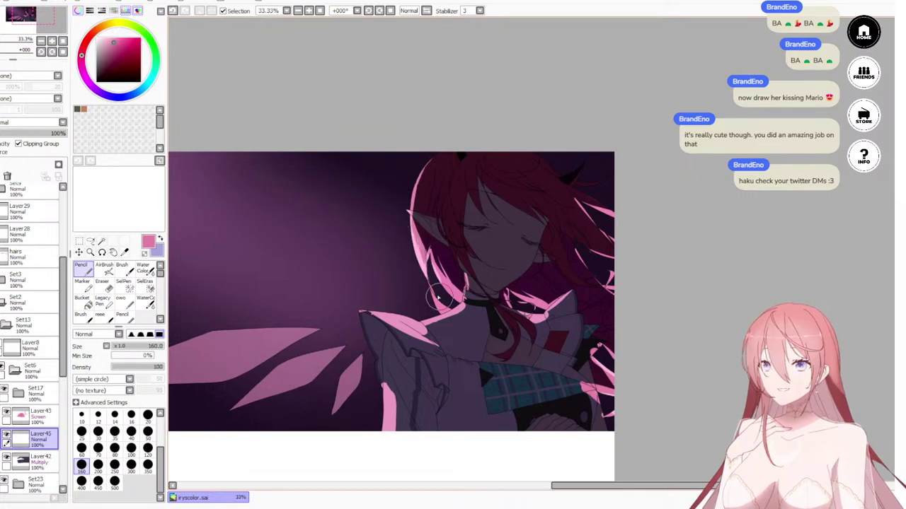
pyautogui.moveTo(408, 181); pyautogui.dragTo(419, 237)
pyautogui.moveTo(415, 147); pyautogui.dragTo(448, 295)
pyautogui.moveTo(417, 232); pyautogui.dragTo(466, 306)
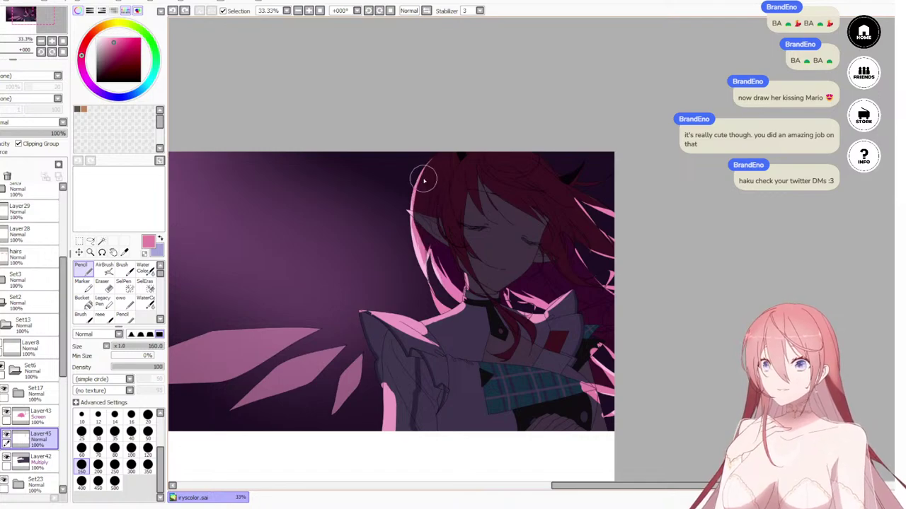
pyautogui.moveTo(434, 146); pyautogui.dragTo(431, 329)
pyautogui.moveTo(419, 211); pyautogui.dragTo(473, 325)
pyautogui.hotkey('ctrl', 'z')
# Step: Paint pink light across the far collar and the windblown hair strands reaching the canvas edge, redoing strokes that miss
pyautogui.moveTo(441, 265)
pyautogui.mouseDown()
pyautogui.moveTo(460, 285)
pyautogui.moveTo(580, 330)
pyautogui.moveTo(505, 293)
pyautogui.moveTo(573, 312)
pyautogui.moveTo(637, 376)
pyautogui.mouseUp()
pyautogui.moveTo(582, 250); pyautogui.dragTo(652, 344)
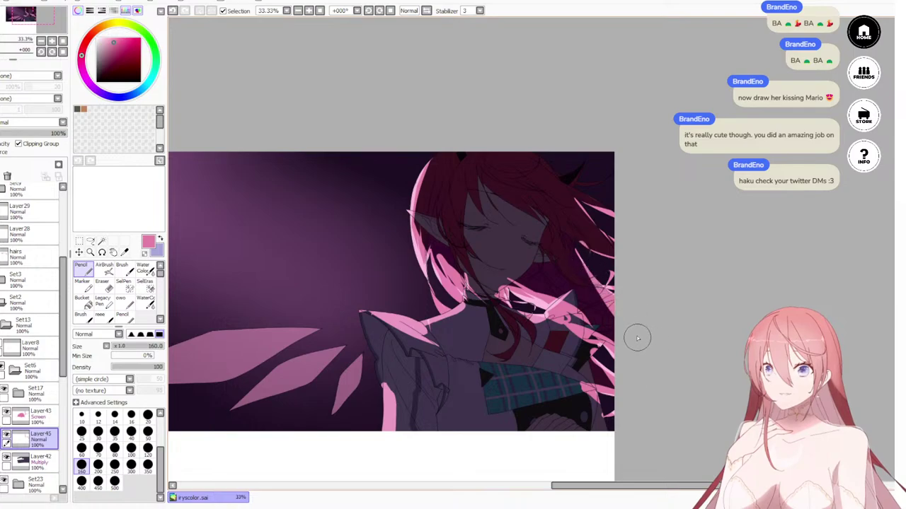
pyautogui.hotkey('ctrl', 'z')
pyautogui.moveTo(584, 259)
pyautogui.mouseDown()
pyautogui.moveTo(639, 320)
pyautogui.moveTo(632, 327)
pyautogui.mouseUp()
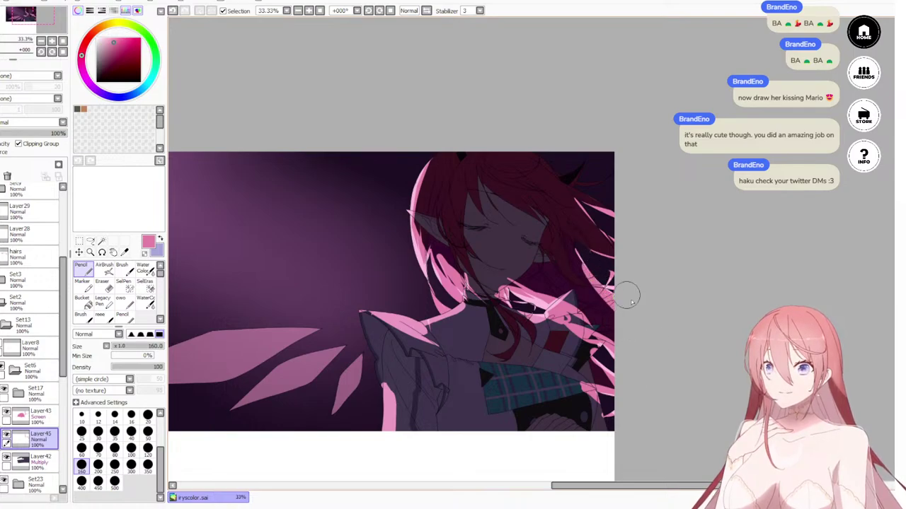
pyautogui.moveTo(551, 250); pyautogui.dragTo(606, 289)
pyautogui.moveTo(555, 220); pyautogui.dragTo(653, 281)
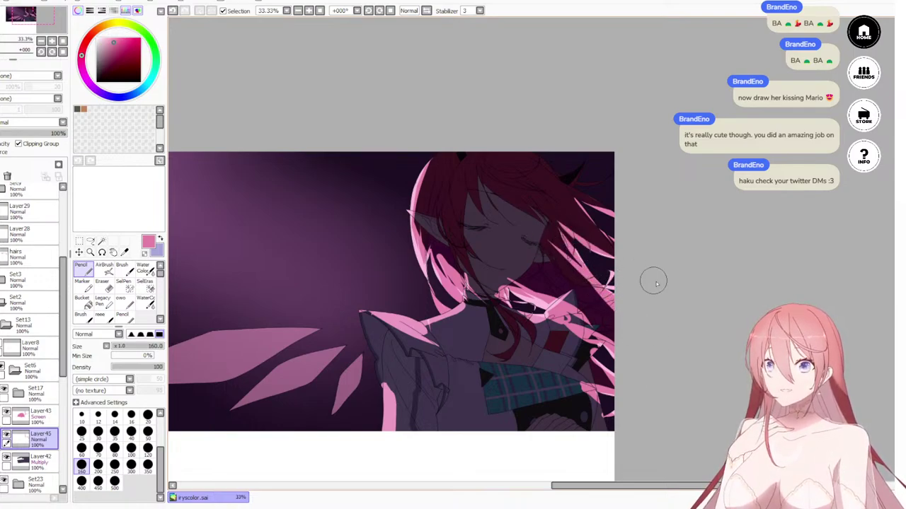
pyautogui.moveTo(567, 184)
pyautogui.mouseDown()
pyautogui.moveTo(637, 269)
pyautogui.moveTo(668, 252)
pyautogui.mouseUp()
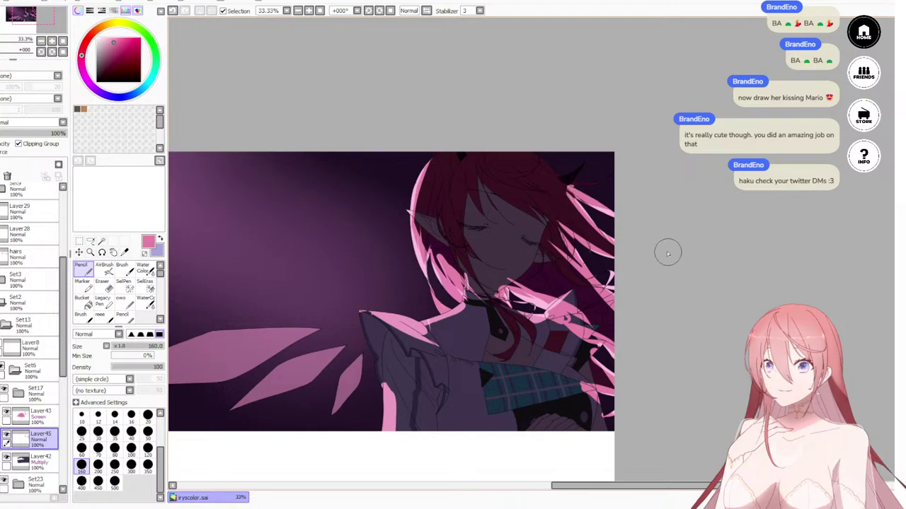
pyautogui.hotkey('ctrl', 'z')
pyautogui.moveTo(572, 192); pyautogui.dragTo(628, 222)
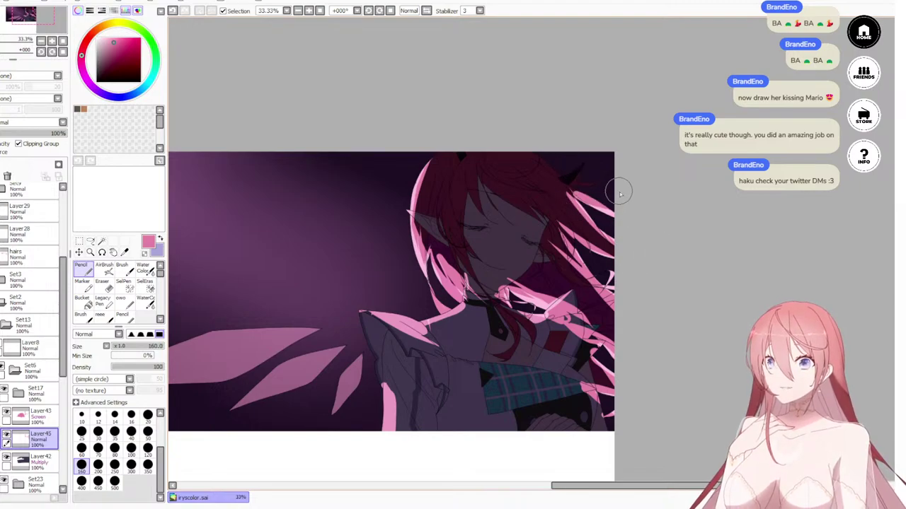
pyautogui.moveTo(572, 177)
pyautogui.mouseDown()
pyautogui.moveTo(631, 170)
pyautogui.moveTo(584, 184)
pyautogui.moveTo(594, 186)
pyautogui.moveTo(571, 177)
pyautogui.mouseUp()
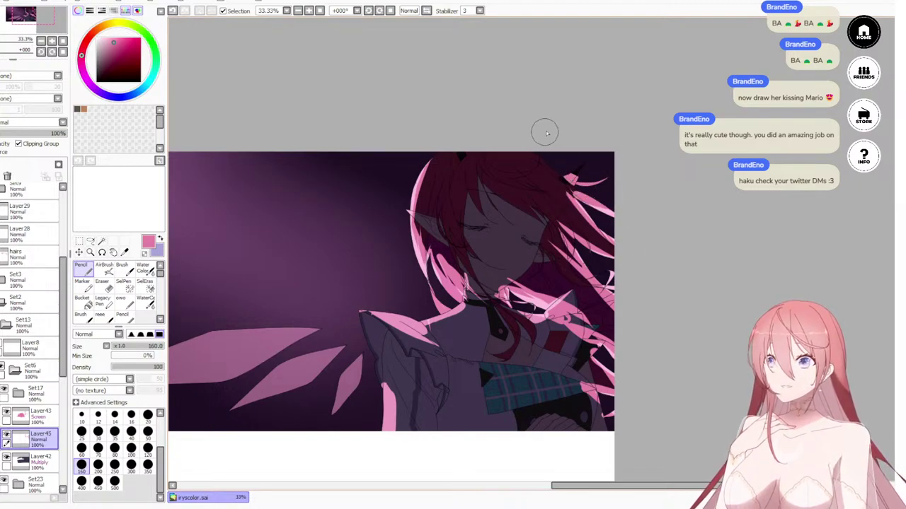
# Step: Compare the windblown hair with and without its latest pink strokes
pyautogui.hotkey('ctrl', 'y')
pyautogui.hotkey('ctrl', 'z')
pyautogui.hotkey('ctrl', 'y')
pyautogui.hotkey('ctrl', 'z')
pyautogui.hotkey('ctrl', 'y')
pyautogui.hotkey('ctrl', 'z')
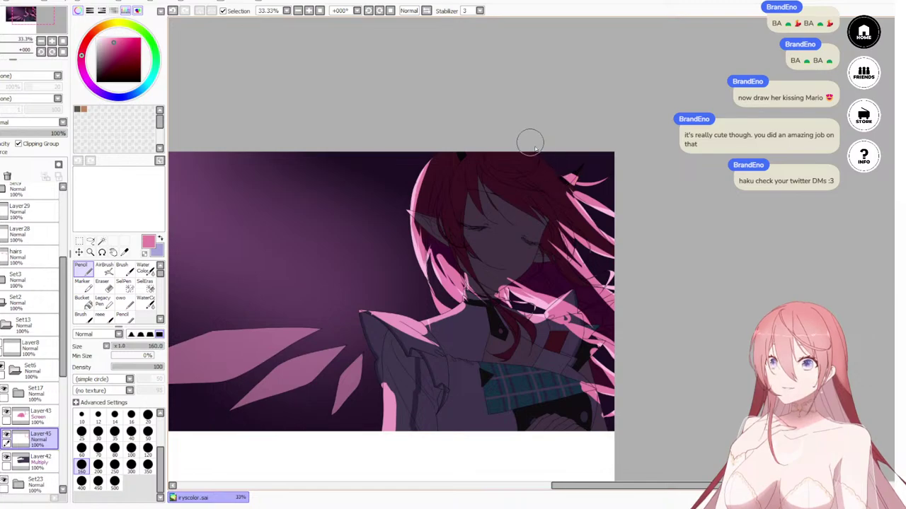
pyautogui.moveTo(530, 142)
pyautogui.mouseDown()
pyautogui.moveTo(559, 161)
pyautogui.moveTo(529, 147)
pyautogui.moveTo(560, 173)
pyautogui.moveTo(499, 142)
pyautogui.mouseUp()
pyautogui.hotkey('ctrl', 'z')
pyautogui.hotkey('ctrl', 'z')
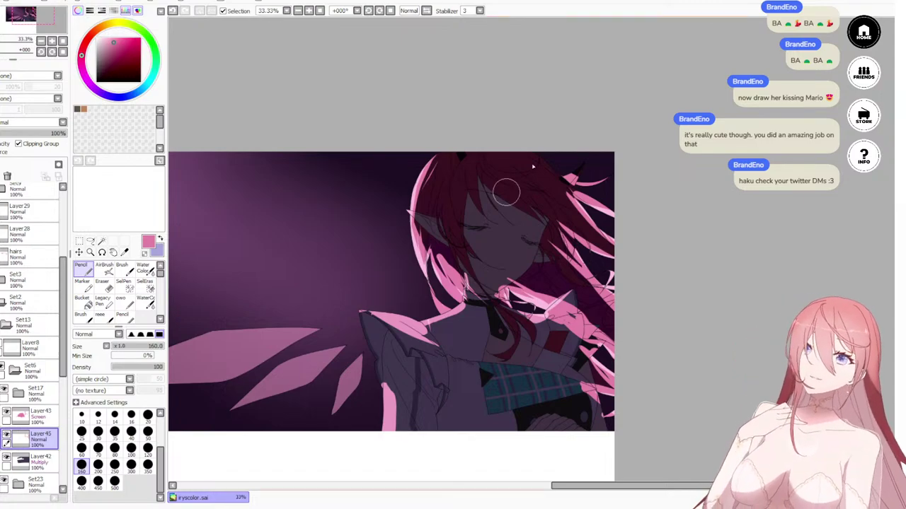
# Step: Trim the pink paint on the hair locks beside the neck with the Eraser at size 60
pyautogui.press('e')
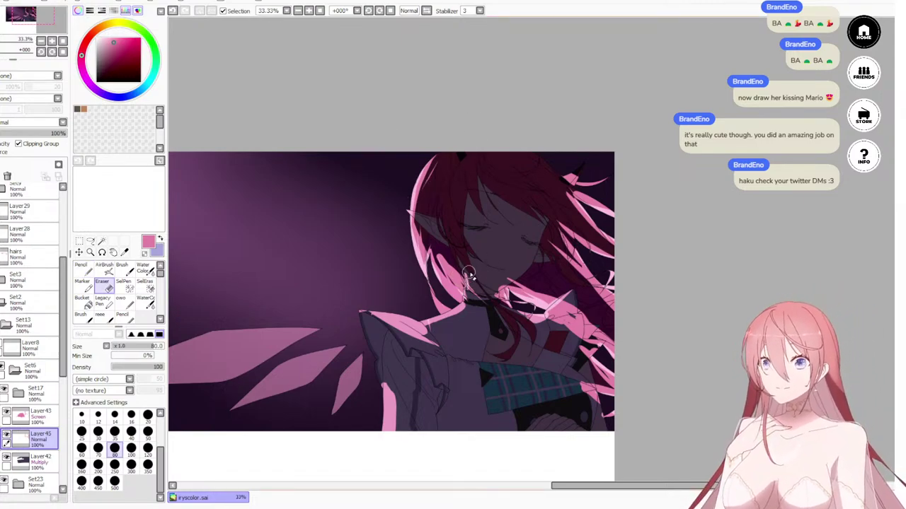
pyautogui.press('[')
pyautogui.press('[')
pyautogui.press('[')
pyautogui.press(']')
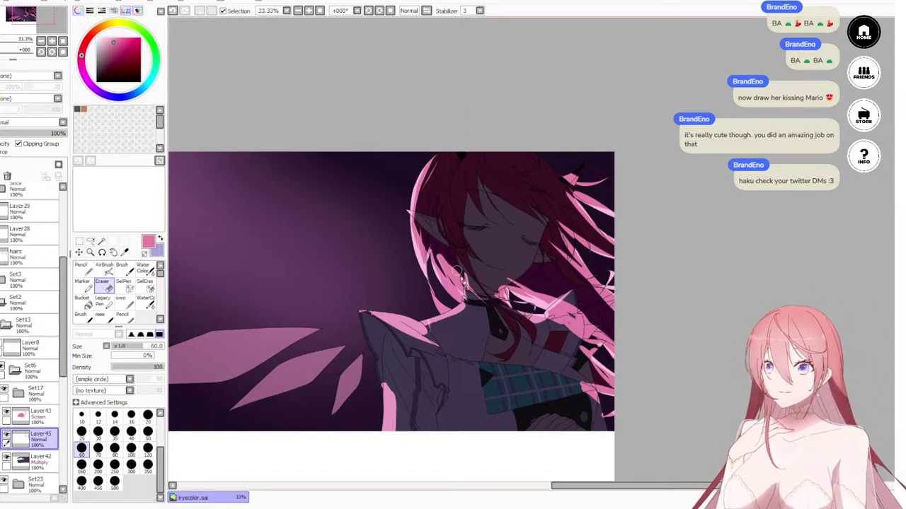
pyautogui.moveTo(449, 260); pyautogui.dragTo(472, 286)
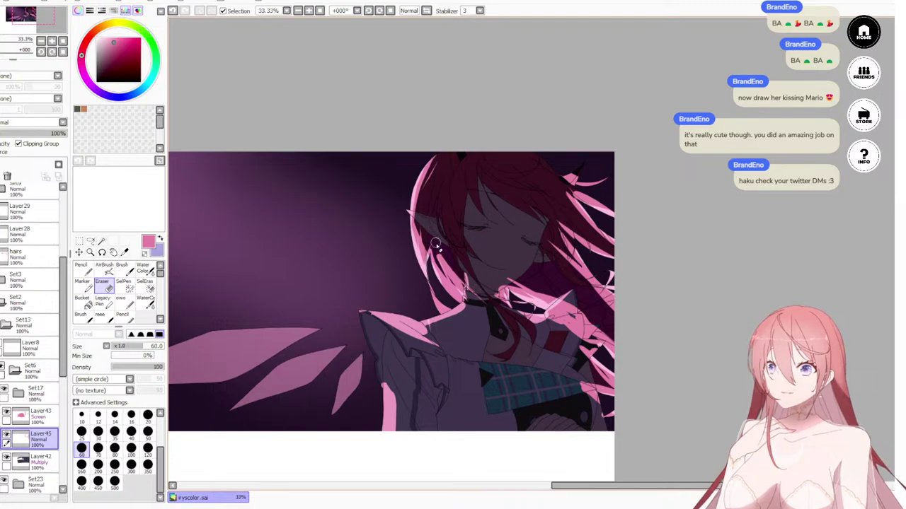
pyautogui.moveTo(436, 245); pyautogui.dragTo(458, 288)
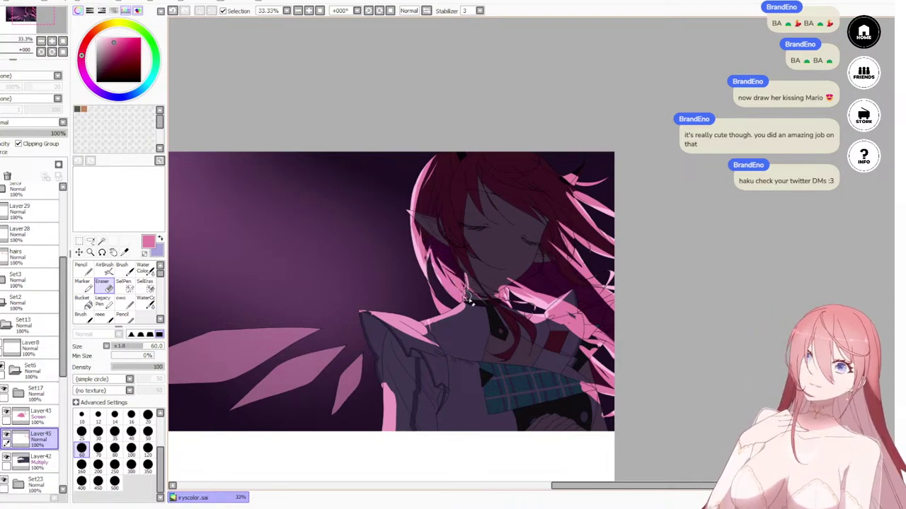
pyautogui.hotkey('ctrl', 'z')
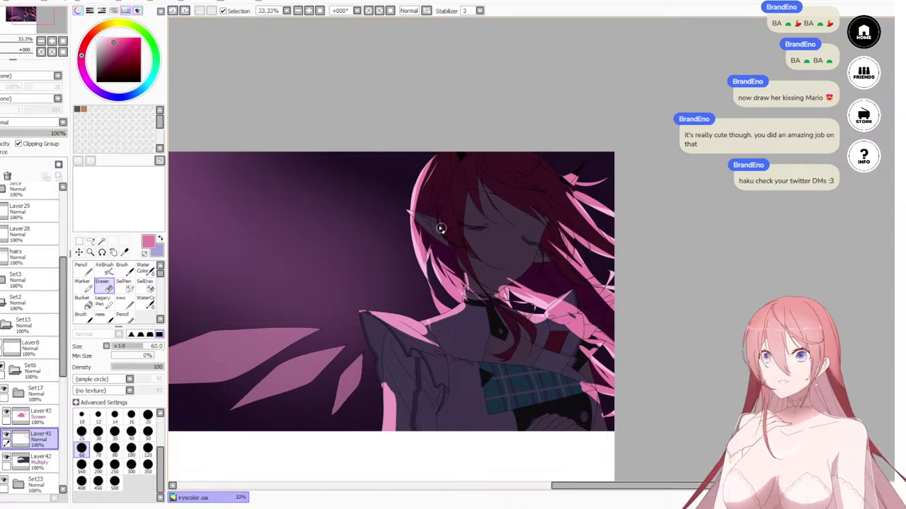
# Step: Erase excess pink around the far collar and try thinning the windblown strands above it
pyautogui.moveTo(544, 300); pyautogui.dragTo(566, 311)
pyautogui.hotkey('ctrl', 'z')
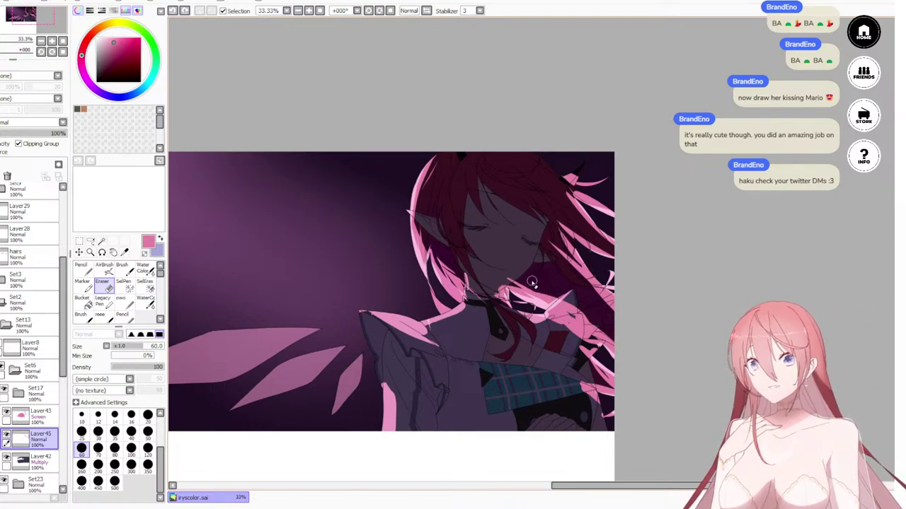
pyautogui.moveTo(534, 282)
pyautogui.mouseDown()
pyautogui.moveTo(609, 339)
pyautogui.moveTo(597, 329)
pyautogui.mouseUp()
pyautogui.moveTo(554, 248); pyautogui.dragTo(612, 320)
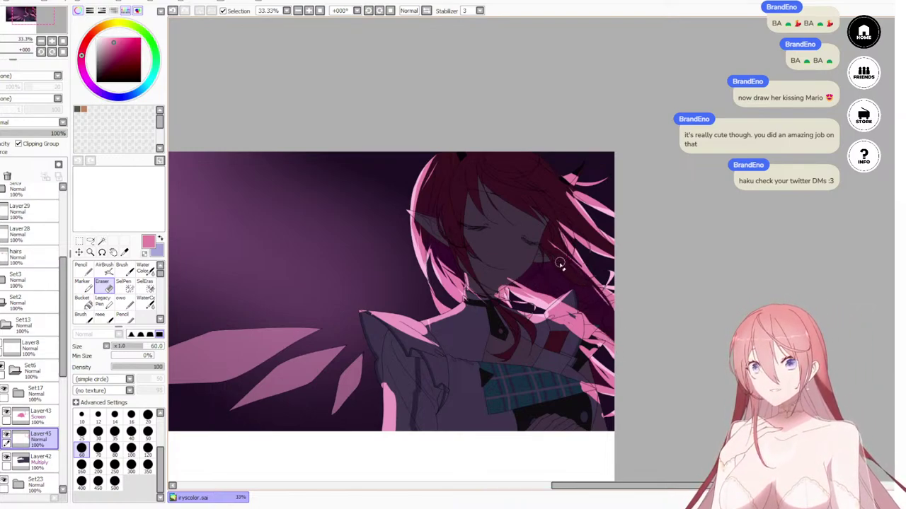
pyautogui.hotkey('ctrl', 'z')
pyautogui.moveTo(570, 273); pyautogui.dragTo(621, 315)
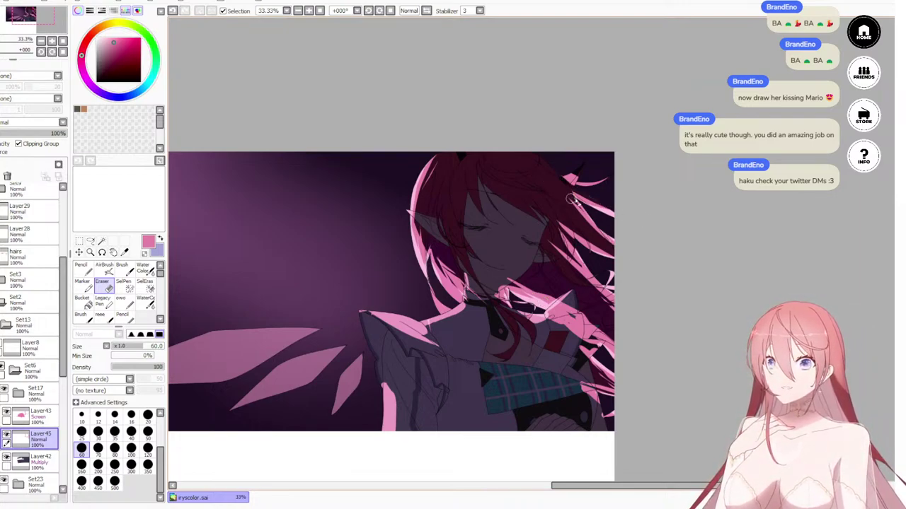
pyautogui.hotkey('ctrl', 'z')
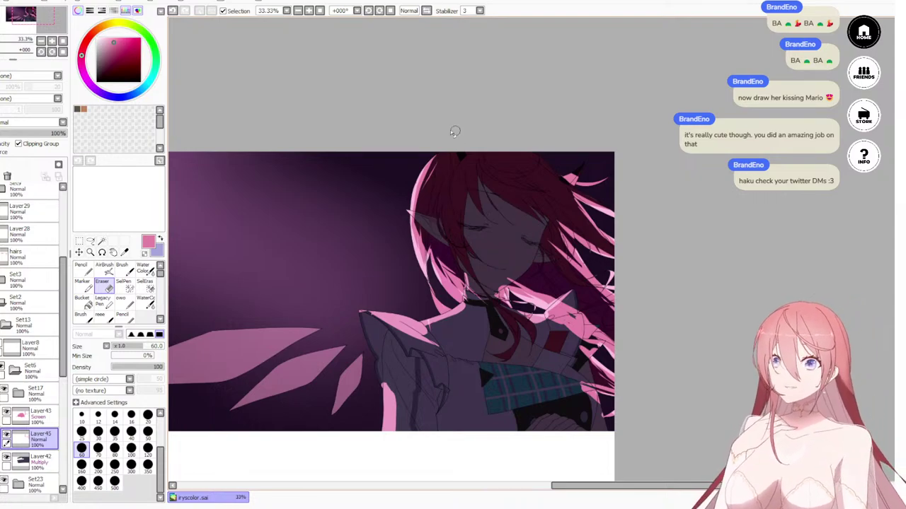
# Step: Try erasing part of the pink rim along the hair's outer edge above the pointed ear
pyautogui.moveTo(434, 157); pyautogui.dragTo(412, 233)
pyautogui.hotkey('ctrl', 'z')
pyautogui.moveTo(434, 167)
pyautogui.mouseDown()
pyautogui.moveTo(416, 219)
pyautogui.moveTo(417, 186)
pyautogui.mouseUp()
pyautogui.hotkey('ctrl', 'z')
pyautogui.hotkey('ctrl', 'z')
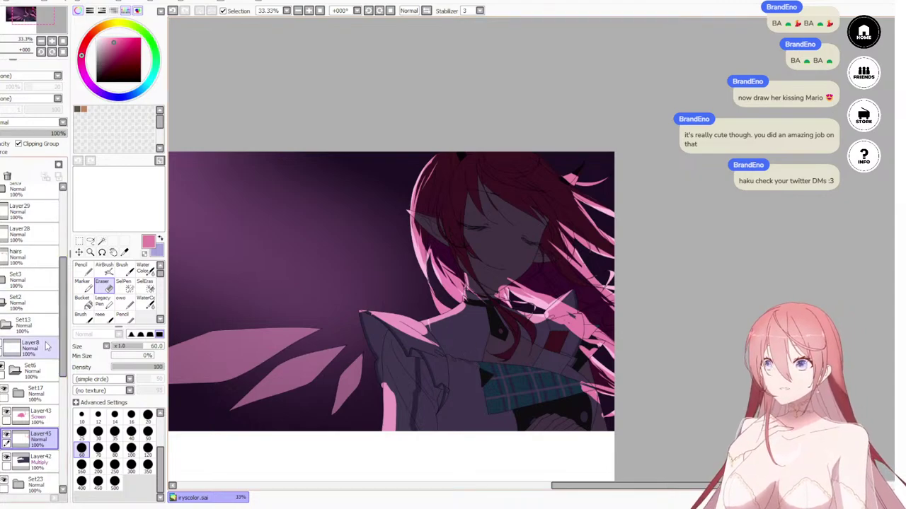
# Step: Add pink strokes on Layer45 to the hair locks between the ear and near shoulder with the Pencil at size 70
pyautogui.click(43, 419)
pyautogui.press('n')
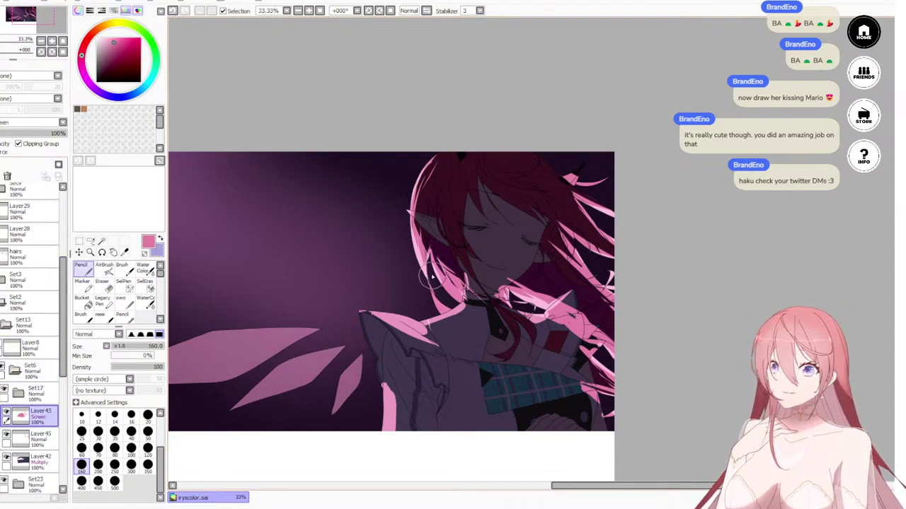
pyautogui.press('[')
pyautogui.press('[')
pyautogui.press('[')
pyautogui.press('[')
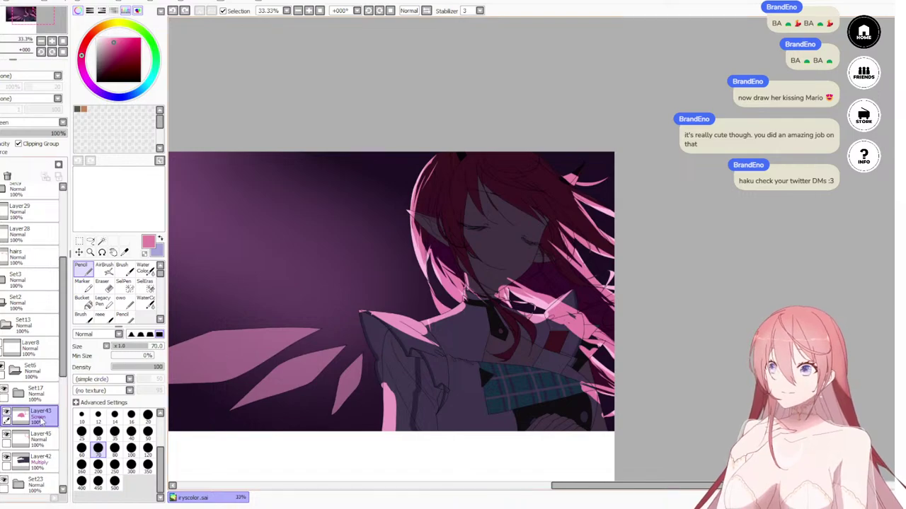
pyautogui.click(32, 436)
pyautogui.moveTo(436, 271); pyautogui.dragTo(450, 306)
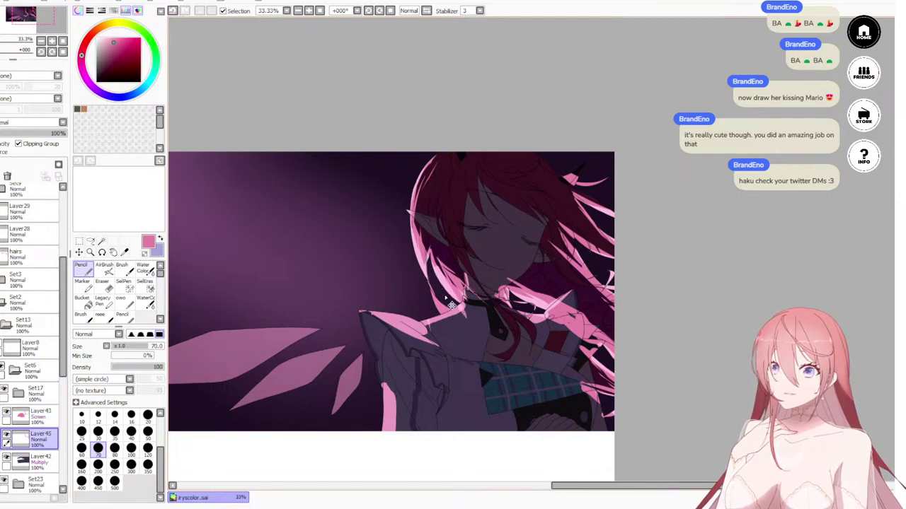
pyautogui.hotkey('ctrl', 'z')
pyautogui.moveTo(432, 271); pyautogui.dragTo(441, 313)
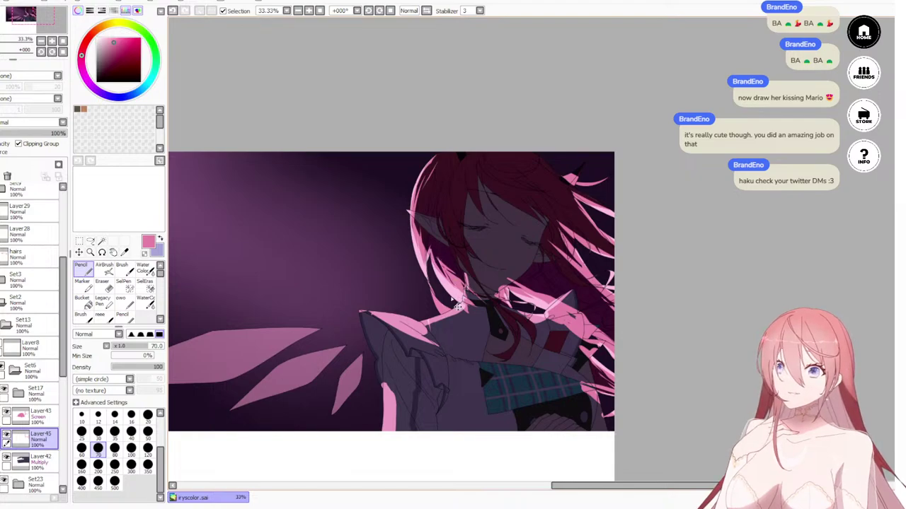
# Step: Undo the last pink stroke on Layer45 and activate the Screen layer Layer43 with the Eraser at size 60
pyautogui.hotkey('ctrl', 'z')
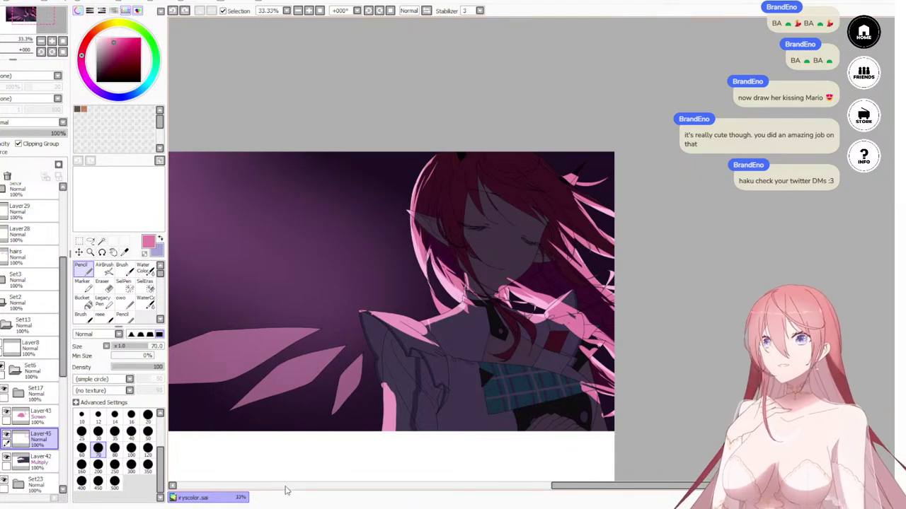
pyautogui.click(32, 416)
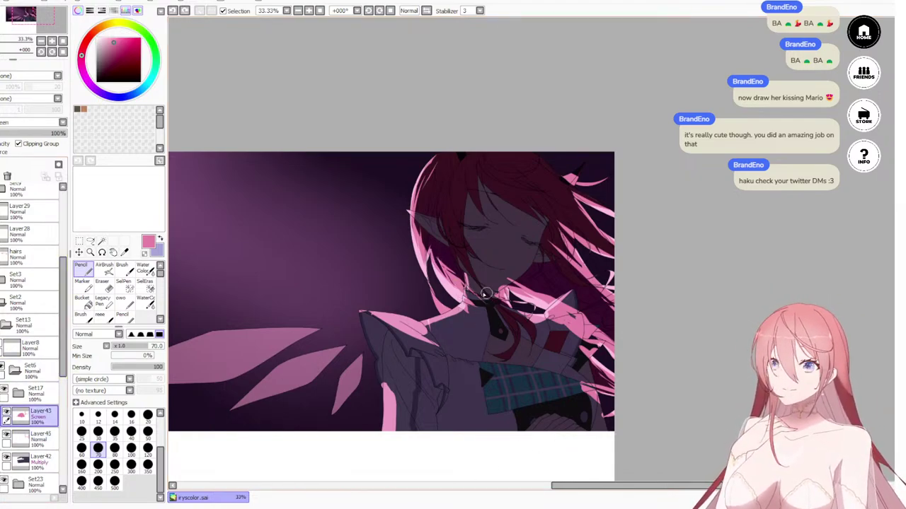
pyautogui.press('e')
# Step: Try erasing the pink light on Layer43 along the hair locks between the pointed ear and the neck
pyautogui.moveTo(448, 279); pyautogui.dragTo(471, 306)
pyautogui.hotkey('ctrl', 'z')
pyautogui.hotkey('ctrl', 'z')
pyautogui.hotkey('ctrl', 'z')
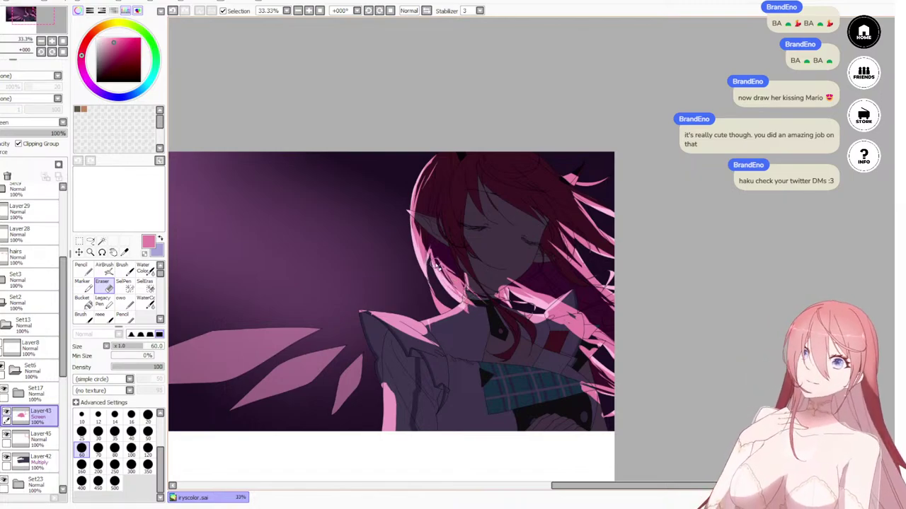
pyautogui.moveTo(435, 264); pyautogui.dragTo(469, 310)
pyautogui.hotkey('ctrl', 'z')
pyautogui.moveTo(433, 265); pyautogui.dragTo(467, 311)
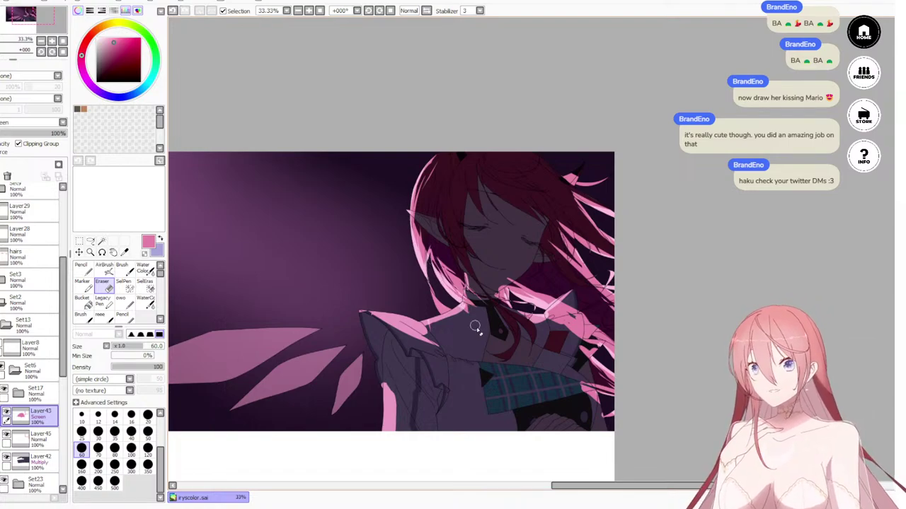
pyautogui.hotkey('ctrl', 'z')
pyautogui.moveTo(433, 265)
pyautogui.mouseDown()
pyautogui.moveTo(474, 305)
pyautogui.moveTo(385, 290)
pyautogui.moveTo(495, 307)
pyautogui.mouseUp()
pyautogui.hotkey('ctrl', 'z')
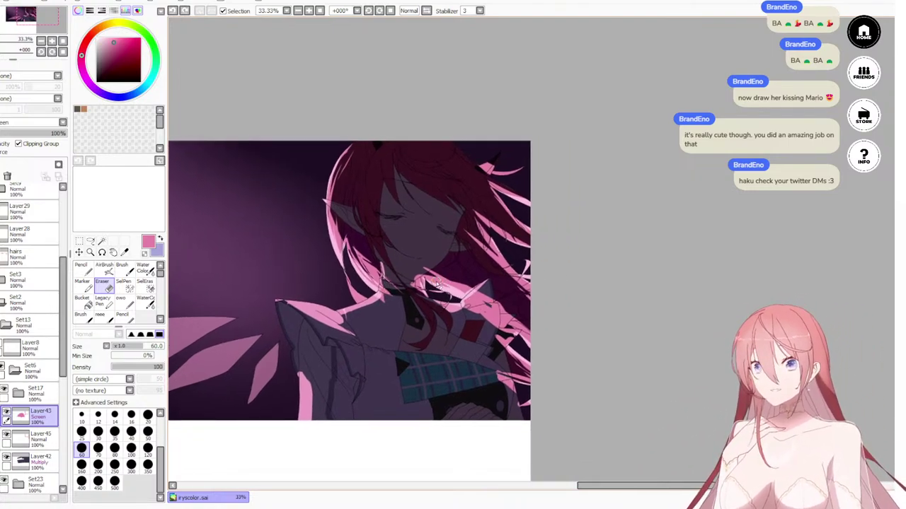
# Step: Erase excess pink on Layer43 from the strands below the chin toward the far collar and check the result
pyautogui.moveTo(435, 283); pyautogui.dragTo(483, 311)
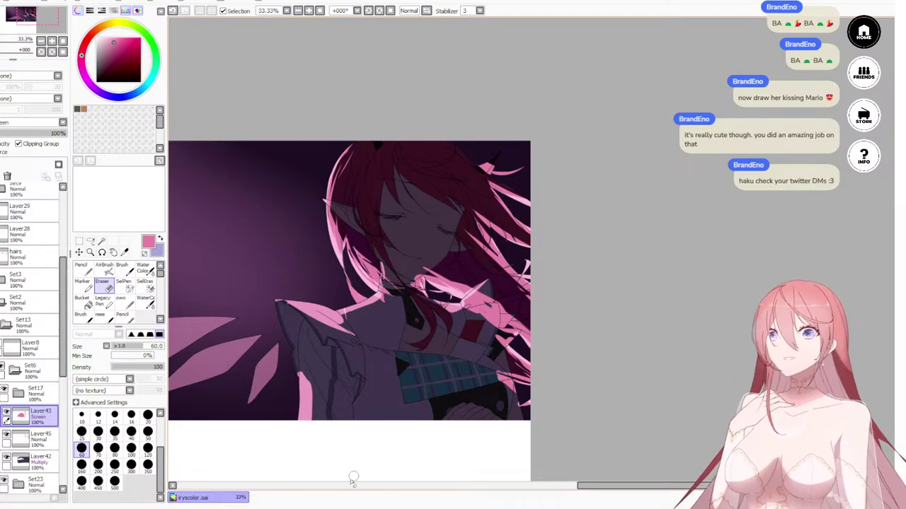
pyautogui.scroll(-2, 391, 340)
pyautogui.scroll(4, 438, 316)
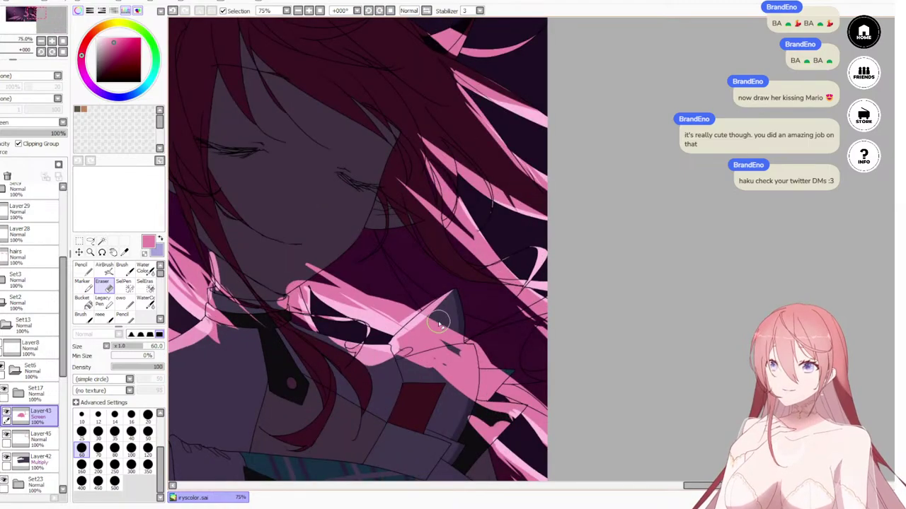
pyautogui.scroll(-3, 439, 324)
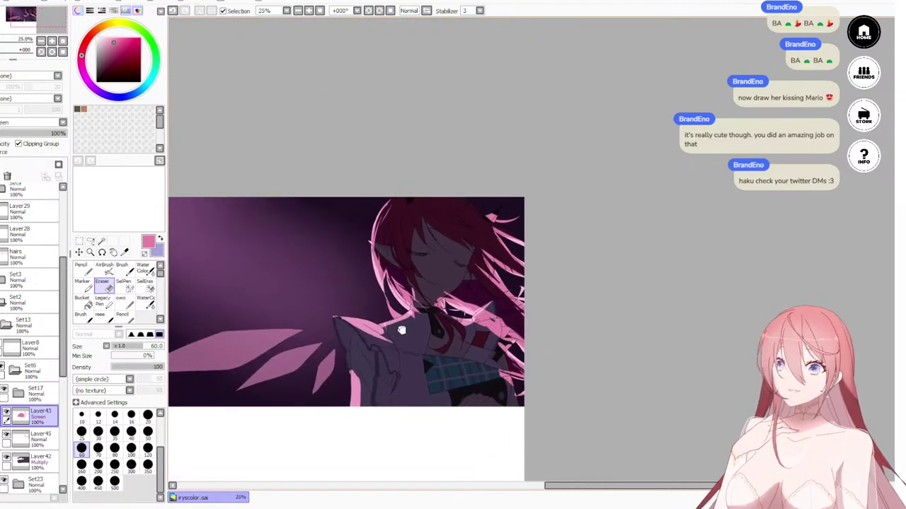
# Step: Reduce the eraser to size 30 and erase the light highlight covering the pointed ear's tip on Layer43
pyautogui.scroll(4, 391, 205)
pyautogui.scroll(3, 313, 206)
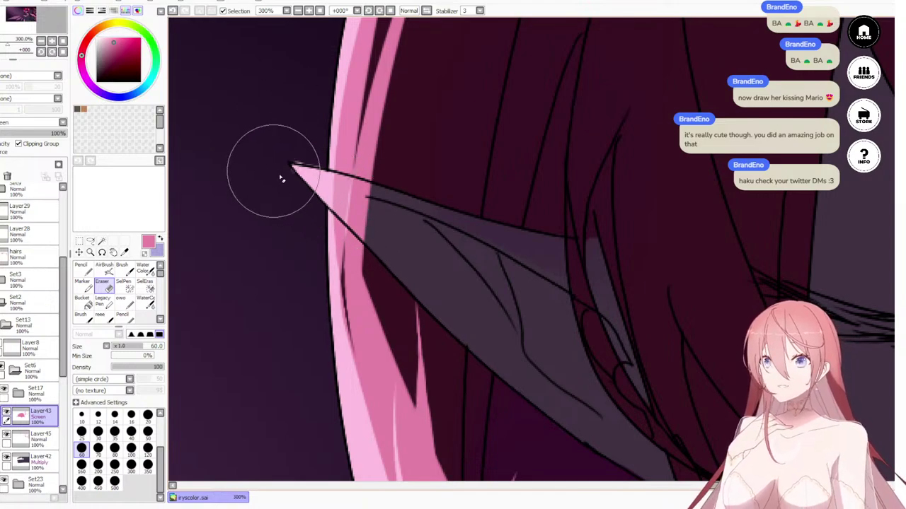
pyautogui.press('[')
pyautogui.press('[')
pyautogui.press('[')
pyautogui.press('[')
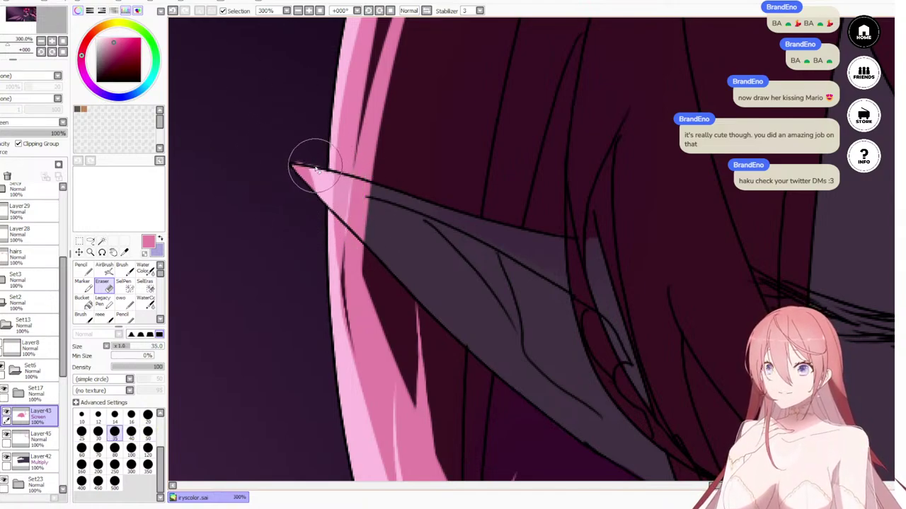
pyautogui.moveTo(306, 167); pyautogui.dragTo(384, 202)
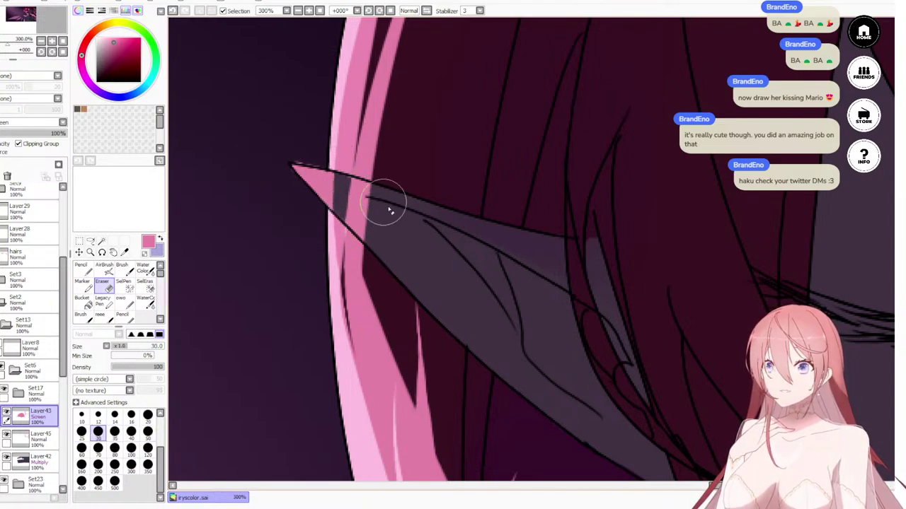
# Step: Erase the pink areas remaining over the pointed ear on Layer45
pyautogui.click(35, 434)
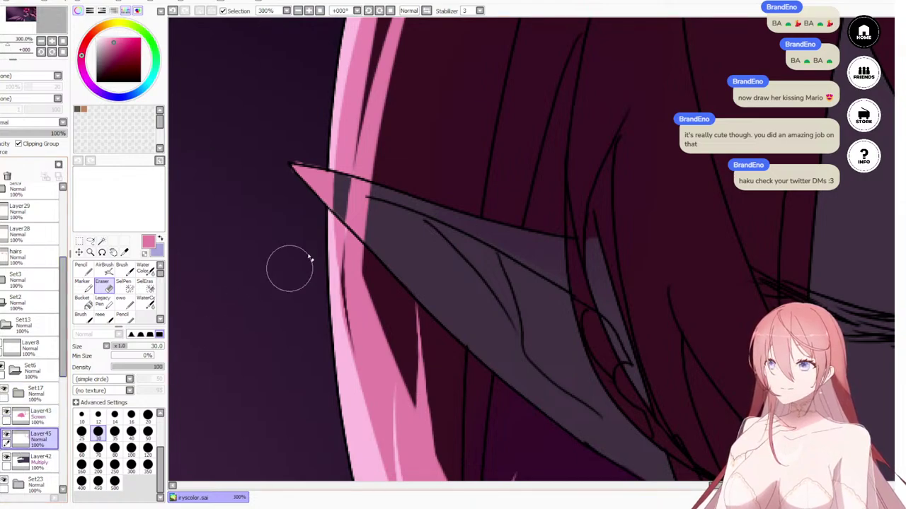
pyautogui.moveTo(289, 152)
pyautogui.mouseDown()
pyautogui.moveTo(370, 241)
pyautogui.moveTo(323, 196)
pyautogui.moveTo(330, 200)
pyautogui.moveTo(328, 182)
pyautogui.moveTo(370, 196)
pyautogui.moveTo(318, 182)
pyautogui.moveTo(457, 272)
pyautogui.mouseUp()
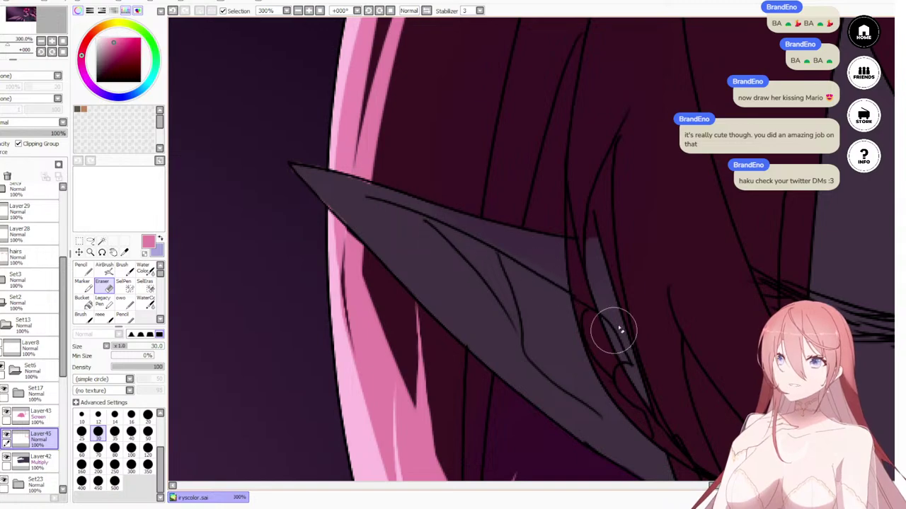
pyautogui.scroll(-10, 619, 329)
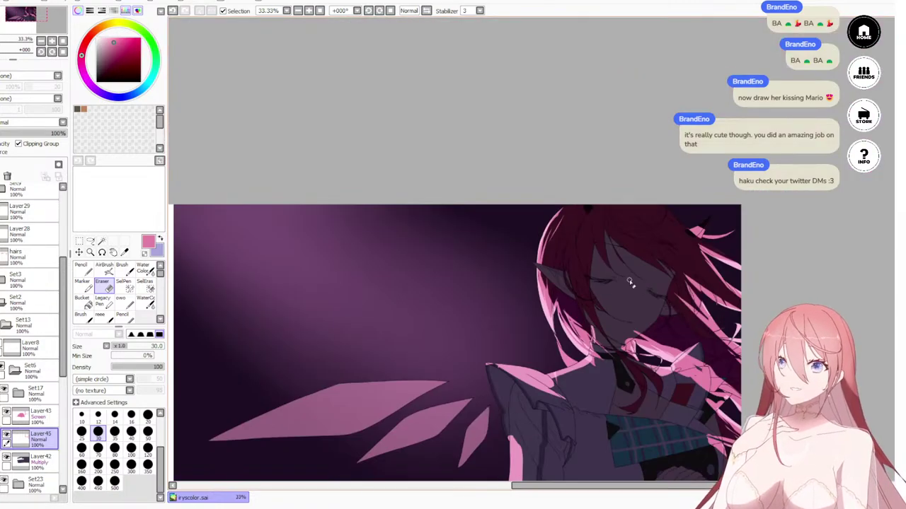
# Step: Hide the Multiply shading layer Layer42, expand the Set23 folder and make its Layer23 active
pyautogui.scroll(7, 566, 264)
pyautogui.scroll(-2, 569, 326)
pyautogui.moveTo(570, 354); pyautogui.dragTo(492, 252)
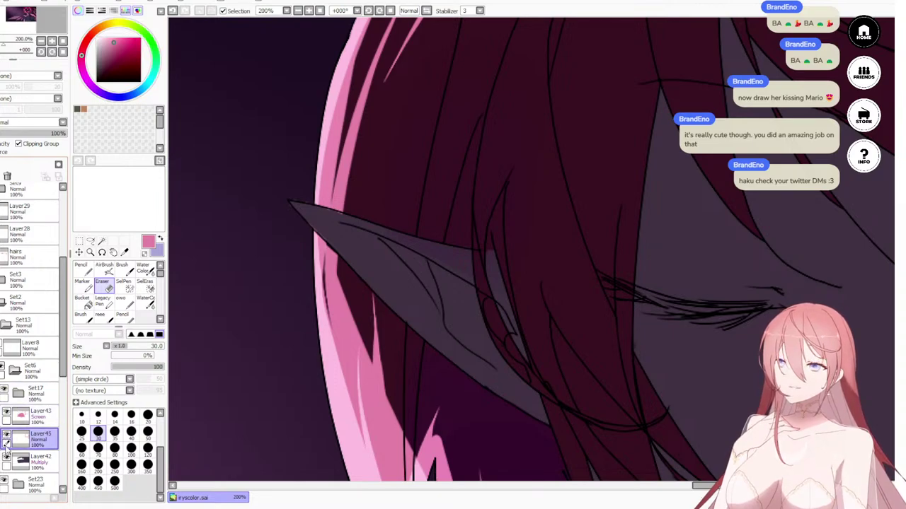
pyautogui.scroll(-1, 15, 444)
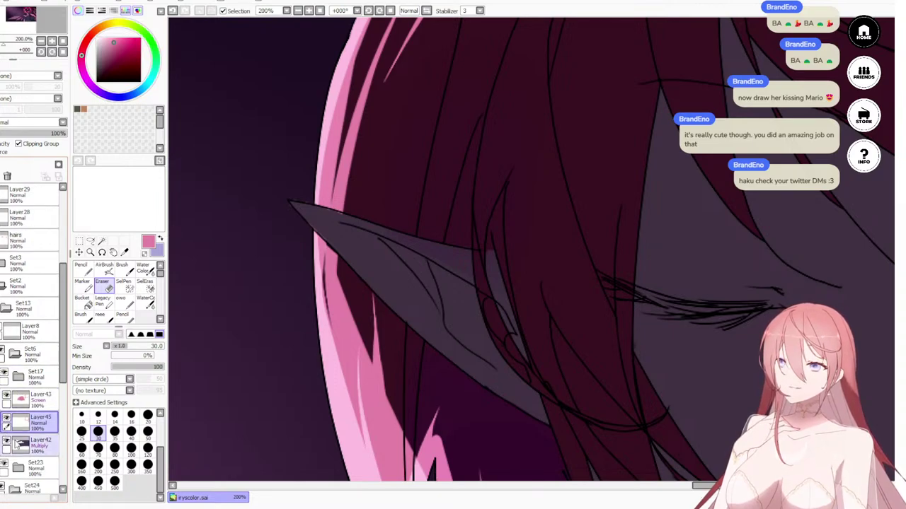
pyautogui.click(7, 443)
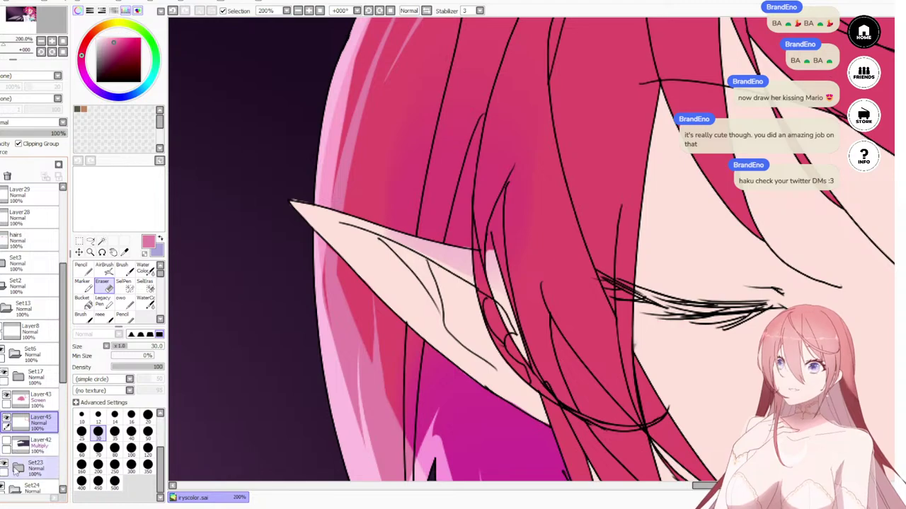
pyautogui.click(16, 471)
pyautogui.press('x')
pyautogui.scroll(-2, 42, 456)
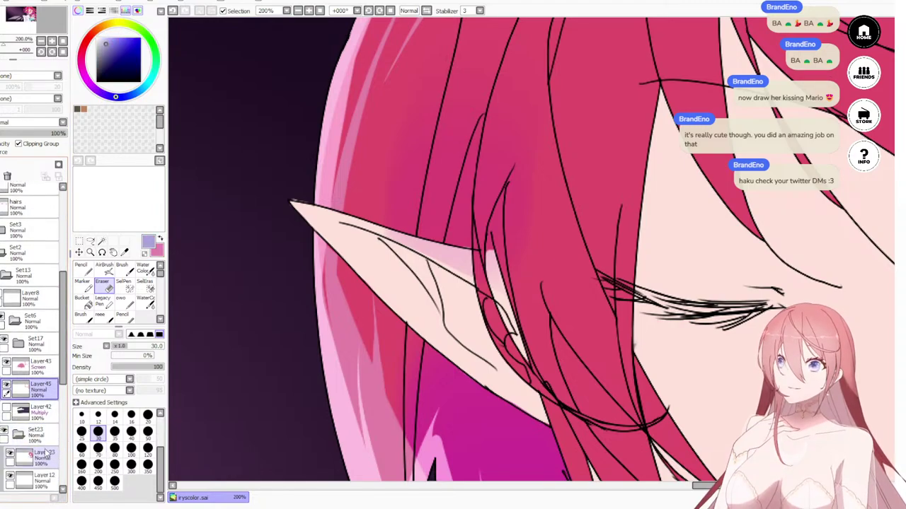
pyautogui.scroll(-4, 44, 453)
pyautogui.click(39, 389)
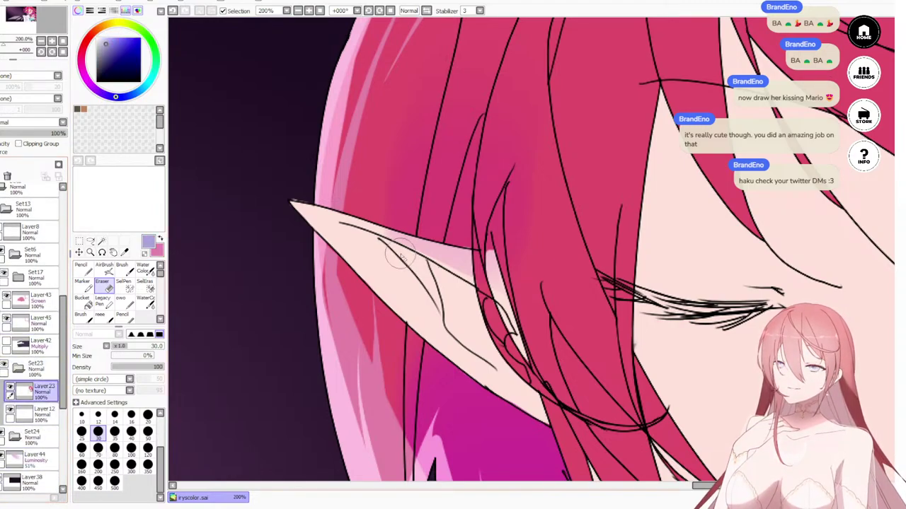
# Step: Pick up the ear's light skin tone as the drawing colour
pyautogui.scroll(-1, 400, 253)
pyautogui.scroll(4, 395, 267)
pyautogui.rightClick(287, 225)
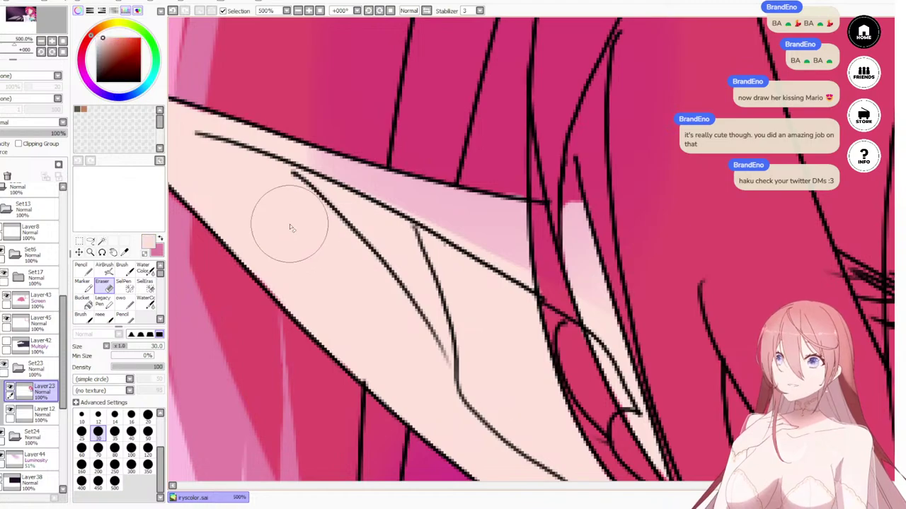
pyautogui.moveTo(326, 269); pyautogui.dragTo(352, 288)
pyautogui.moveTo(289, 170); pyautogui.dragTo(402, 222)
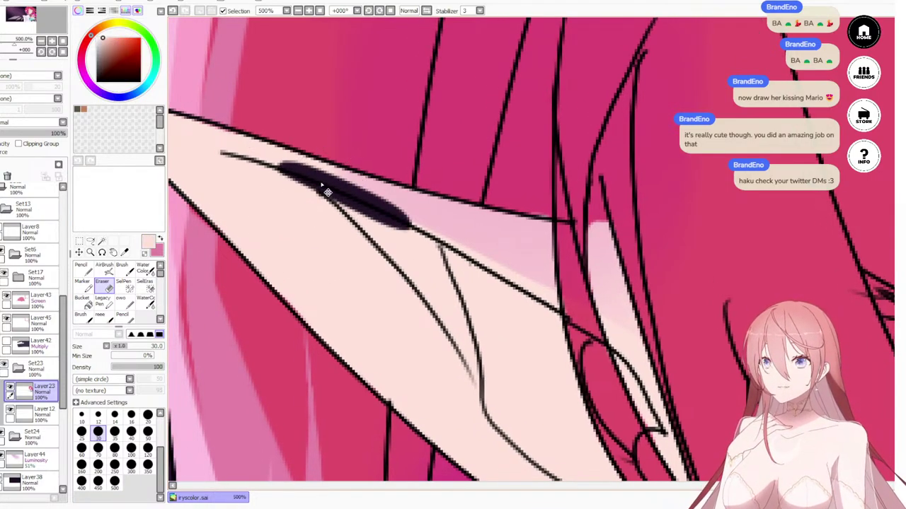
pyautogui.hotkey('ctrl', 'z')
# Step: Paint over the lavender tint on the ear's upper rim and inner sliver with the skin tone, using the Pencil at size 14
pyautogui.press('n')
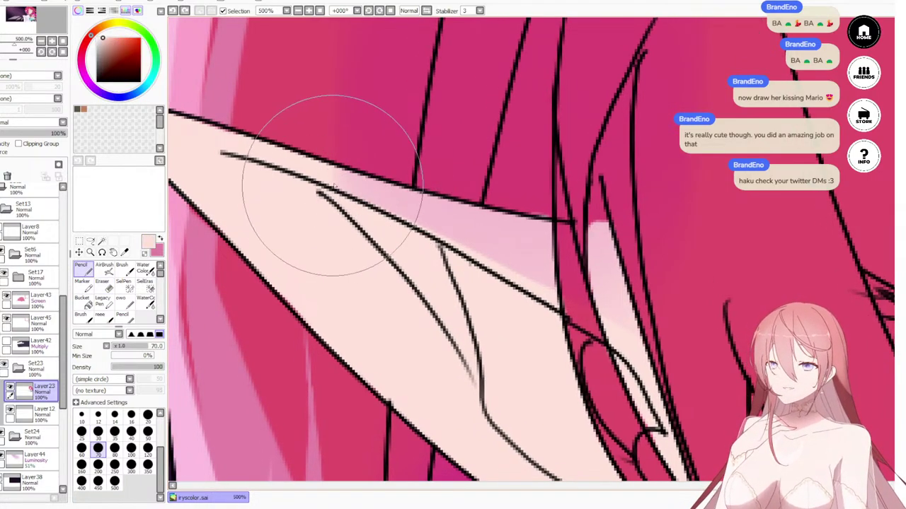
pyautogui.press('[')
pyautogui.press('[')
pyautogui.press('[')
pyautogui.press('[')
pyautogui.press('[')
pyautogui.press('[')
pyautogui.press('[')
pyautogui.press('[')
pyautogui.press('[')
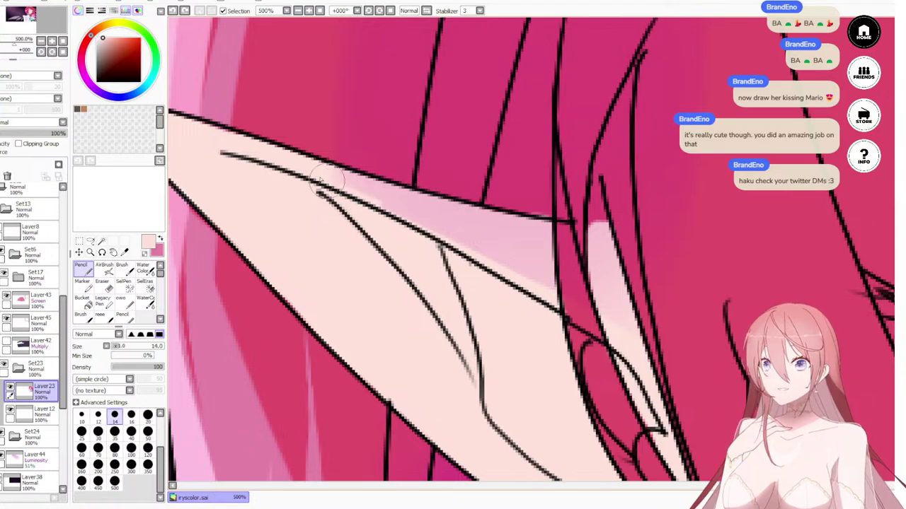
pyautogui.moveTo(327, 178)
pyautogui.mouseDown()
pyautogui.moveTo(391, 196)
pyautogui.moveTo(349, 176)
pyautogui.moveTo(456, 214)
pyautogui.moveTo(382, 194)
pyautogui.moveTo(494, 232)
pyautogui.moveTo(481, 242)
pyautogui.moveTo(511, 258)
pyautogui.moveTo(527, 261)
pyautogui.moveTo(497, 233)
pyautogui.moveTo(529, 234)
pyautogui.moveTo(489, 219)
pyautogui.moveTo(542, 228)
pyautogui.moveTo(545, 244)
pyautogui.moveTo(543, 224)
pyautogui.moveTo(549, 281)
pyautogui.moveTo(526, 244)
pyautogui.moveTo(526, 315)
pyautogui.mouseUp()
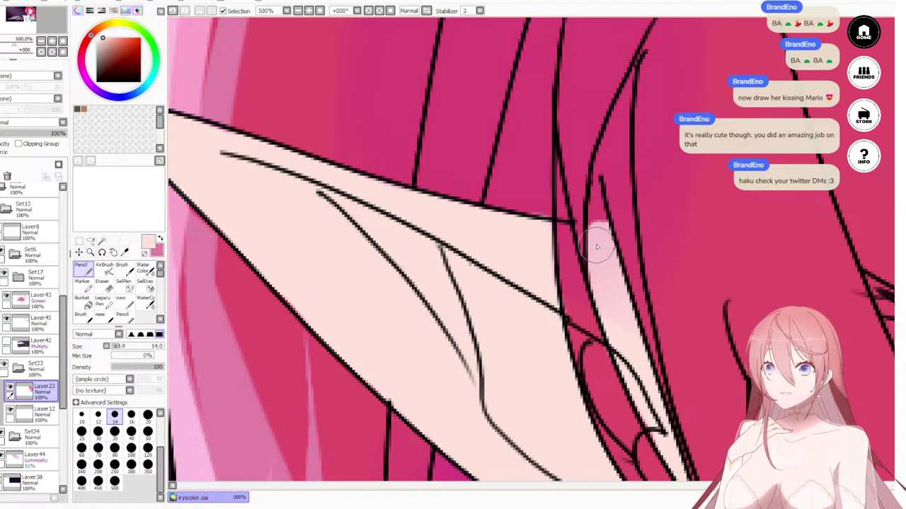
pyautogui.moveTo(596, 247)
pyautogui.mouseDown()
pyautogui.moveTo(609, 326)
pyautogui.moveTo(636, 354)
pyautogui.moveTo(600, 232)
pyautogui.moveTo(610, 239)
pyautogui.moveTo(596, 245)
pyautogui.mouseUp()
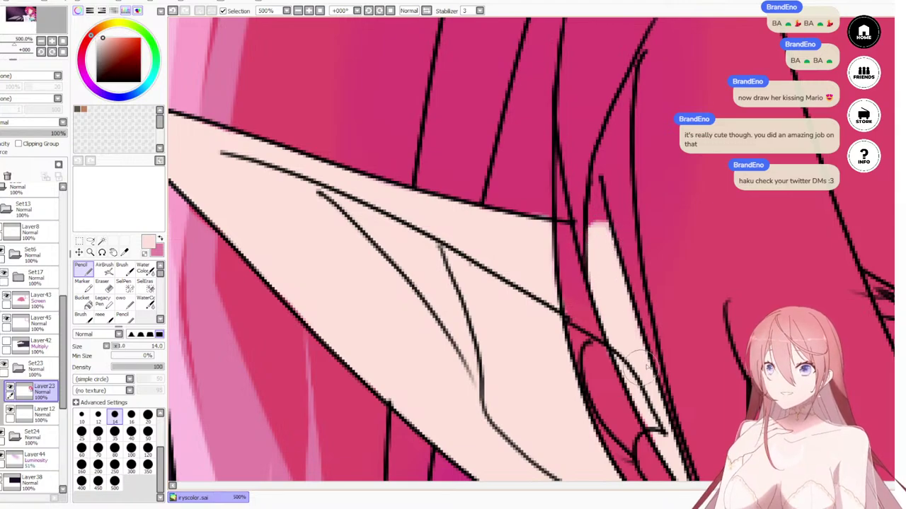
pyautogui.scroll(-5, 644, 367)
pyautogui.scroll(5, 555, 343)
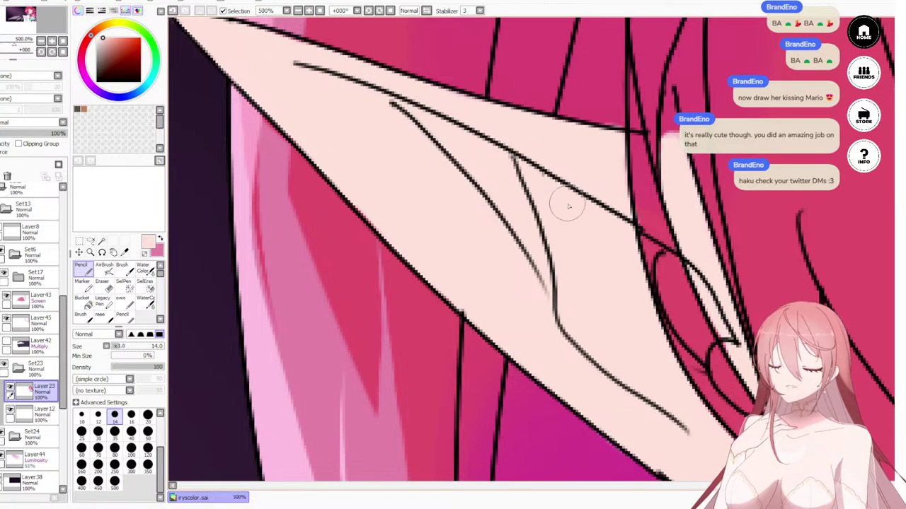
# Step: Collapse the Set23 folder and make the Multiply shading layer Layer42 visible again
pyautogui.scroll(-5, 571, 202)
pyautogui.scroll(-2, 569, 205)
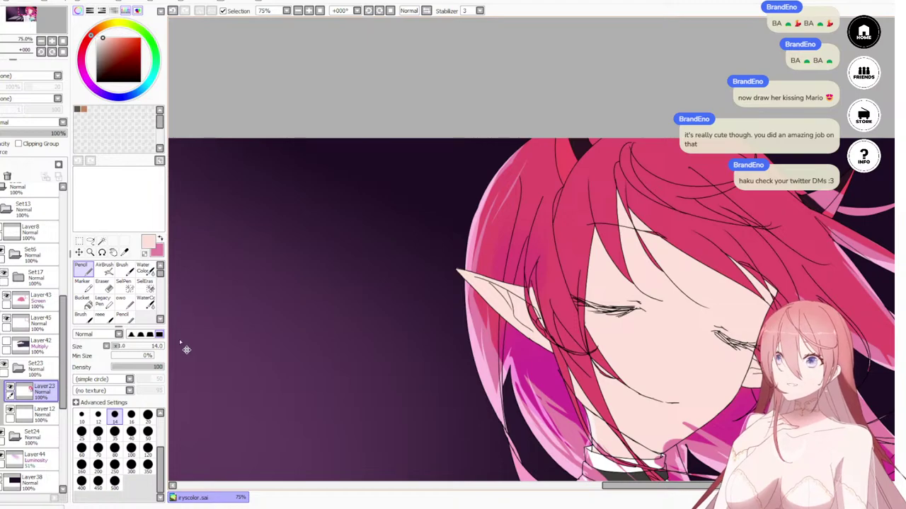
pyautogui.click(28, 369)
pyautogui.click(20, 370)
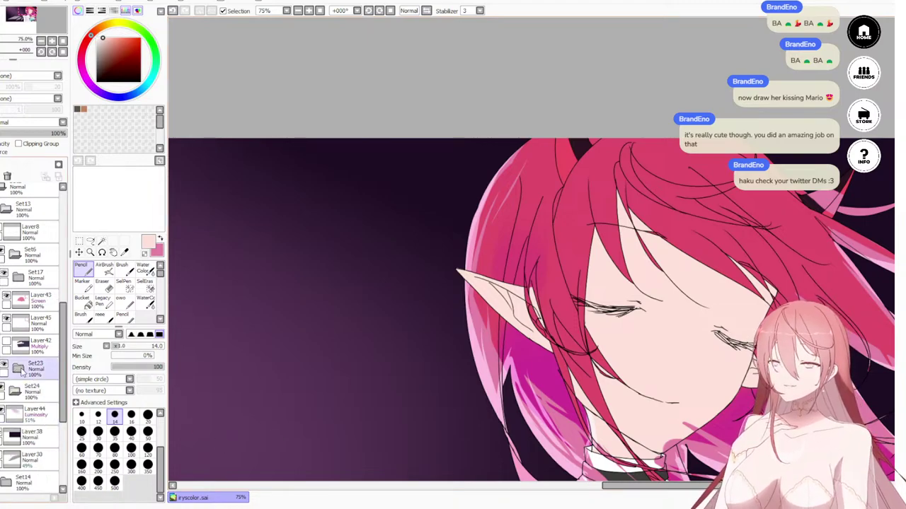
pyautogui.click(12, 348)
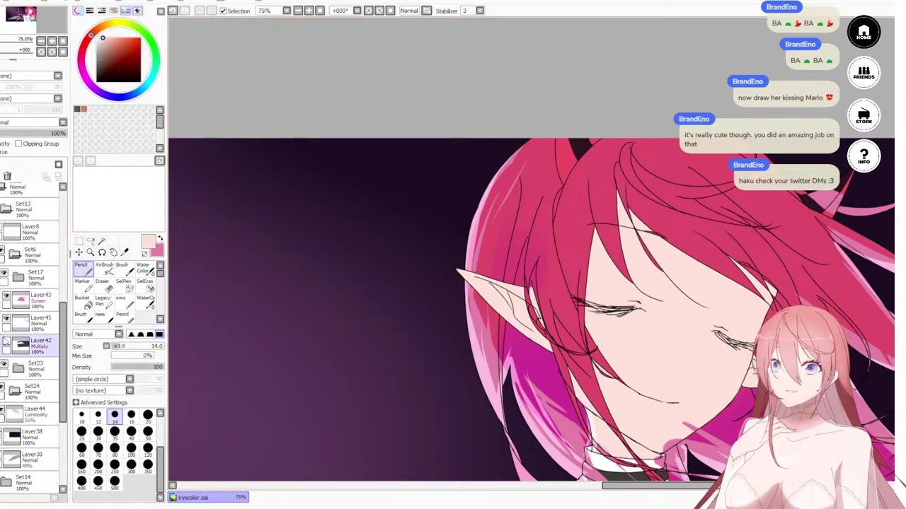
pyautogui.click(5, 342)
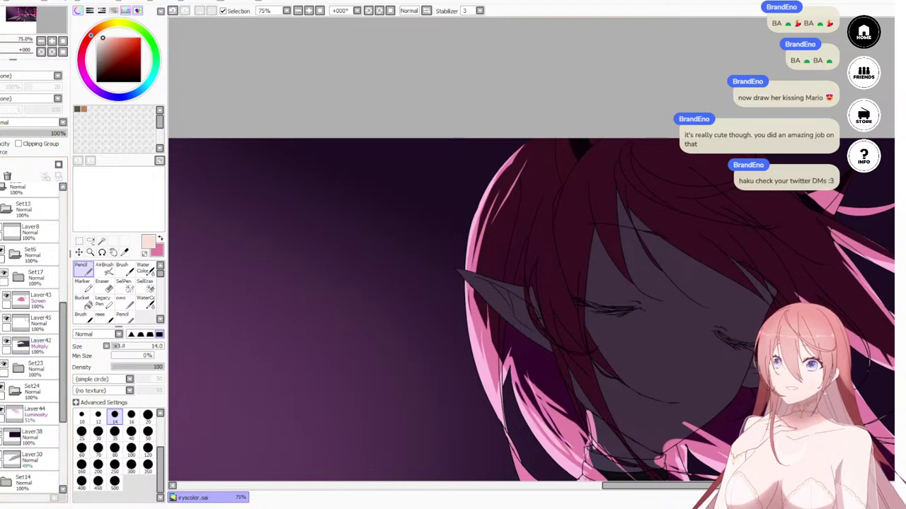
# Step: Check what Layer45 contributes by hiding and showing it, and keep it as the active layer
pyautogui.click(48, 319)
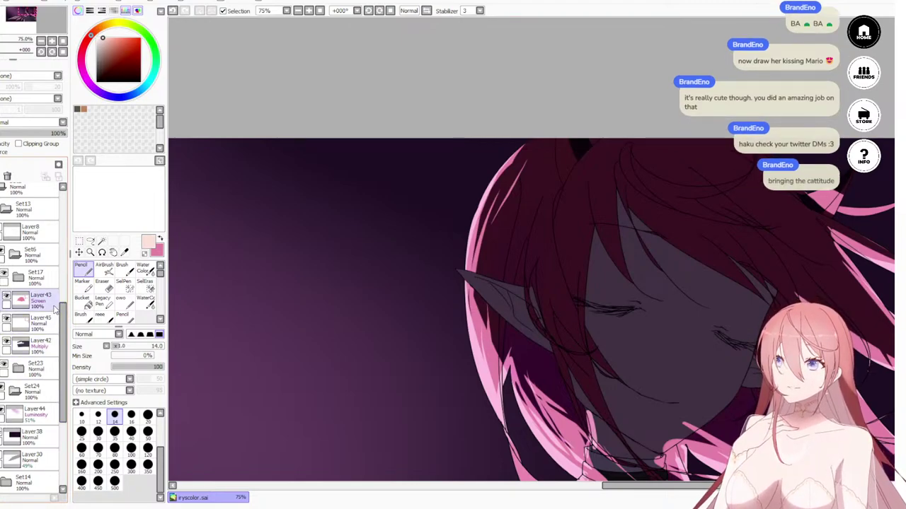
pyautogui.moveTo(624, 451); pyautogui.dragTo(512, 316)
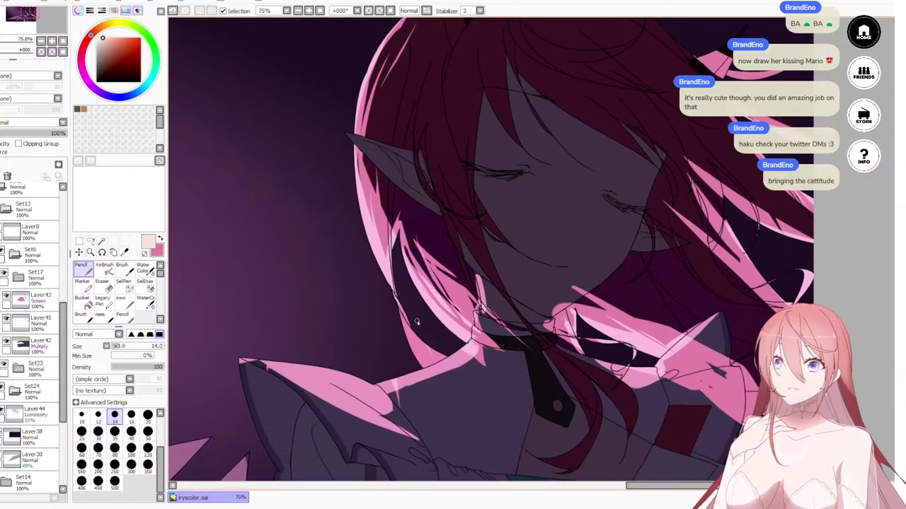
pyautogui.click(7, 320)
pyautogui.click(6, 321)
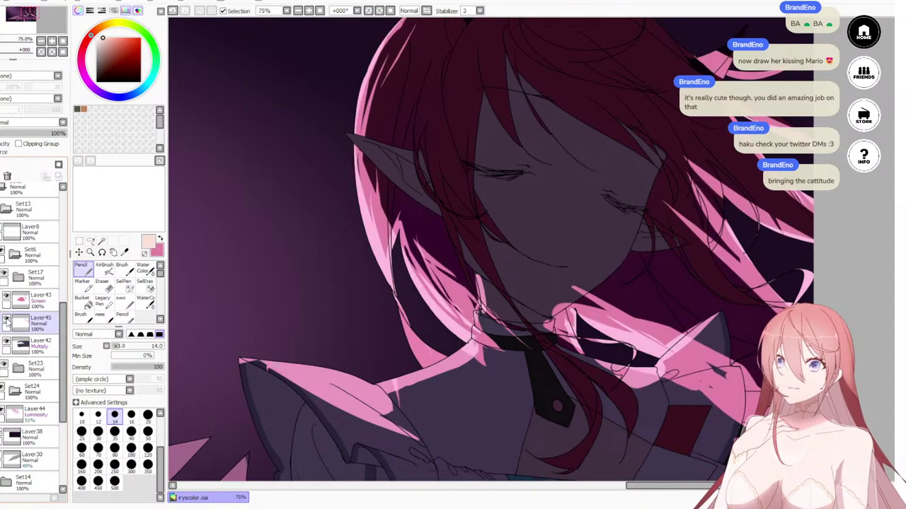
pyautogui.click(54, 329)
# Step: Erase the pink spilling over the jaw, chin and shirt collar on Layer45 with the size 30 Eraser
pyautogui.scroll(5, 562, 288)
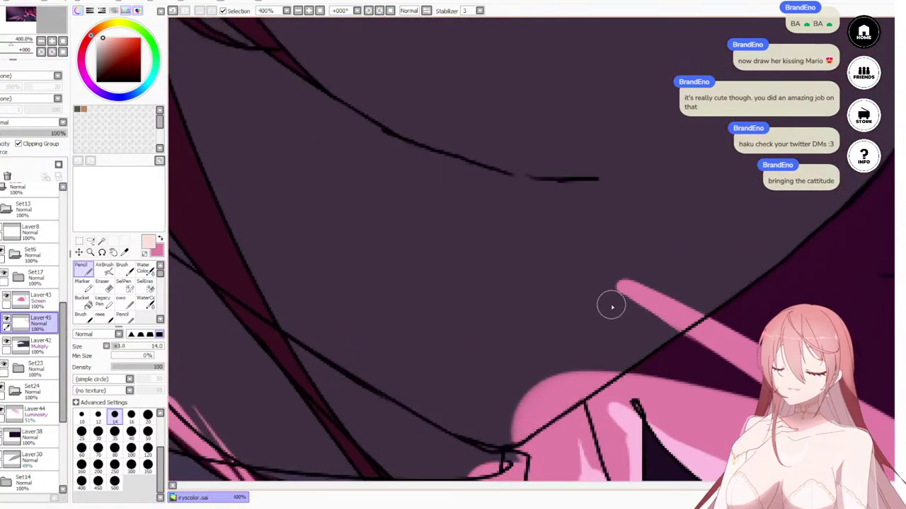
pyautogui.moveTo(622, 277)
pyautogui.mouseDown()
pyautogui.moveTo(678, 259)
pyautogui.moveTo(603, 273)
pyautogui.moveTo(608, 312)
pyautogui.moveTo(703, 290)
pyautogui.moveTo(667, 323)
pyautogui.mouseUp()
pyautogui.hotkey('ctrl', 'z')
pyautogui.press('e')
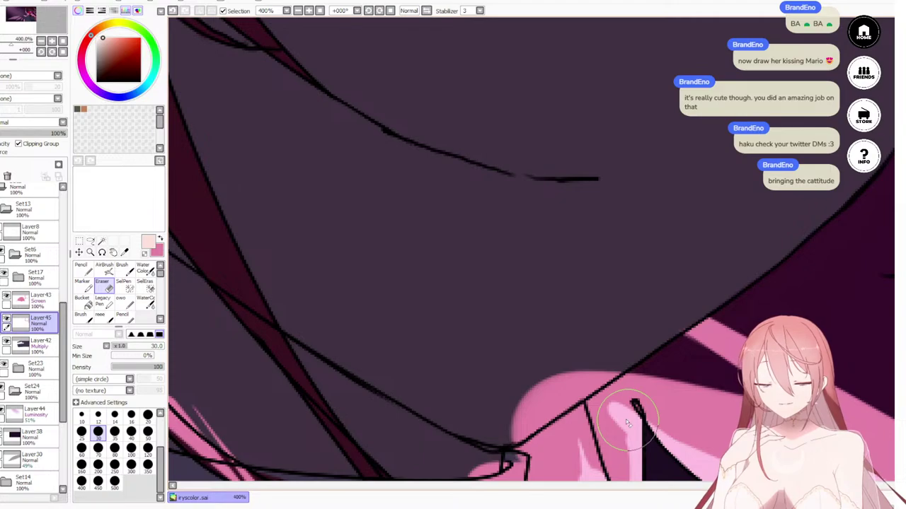
pyautogui.moveTo(520, 361); pyautogui.dragTo(546, 274)
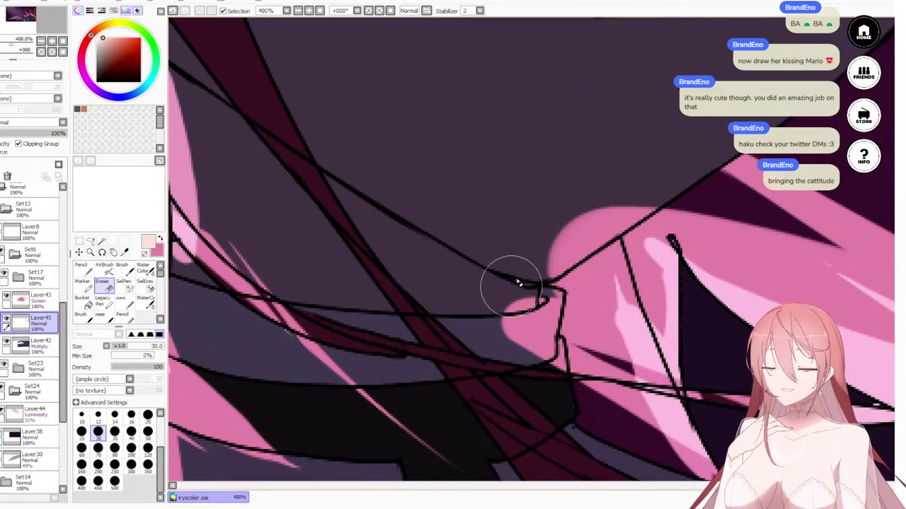
pyautogui.moveTo(519, 354)
pyautogui.mouseDown()
pyautogui.moveTo(555, 299)
pyautogui.moveTo(546, 352)
pyautogui.moveTo(556, 346)
pyautogui.moveTo(560, 376)
pyautogui.moveTo(555, 338)
pyautogui.moveTo(541, 369)
pyautogui.mouseUp()
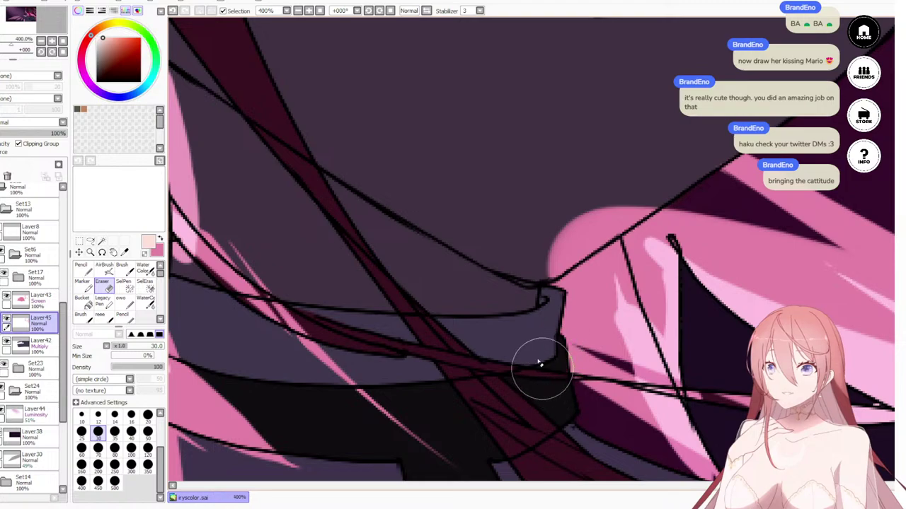
pyautogui.moveTo(603, 189)
pyautogui.mouseDown()
pyautogui.moveTo(528, 267)
pyautogui.moveTo(666, 177)
pyautogui.moveTo(536, 273)
pyautogui.moveTo(658, 193)
pyautogui.moveTo(543, 270)
pyautogui.moveTo(646, 204)
pyautogui.mouseUp()
# Step: Paint pink over the dark gap in the hair beside the collar with the size 14 Pencil, and trim it into strands with the Eraser
pyautogui.moveTo(496, 299); pyautogui.dragTo(389, 196)
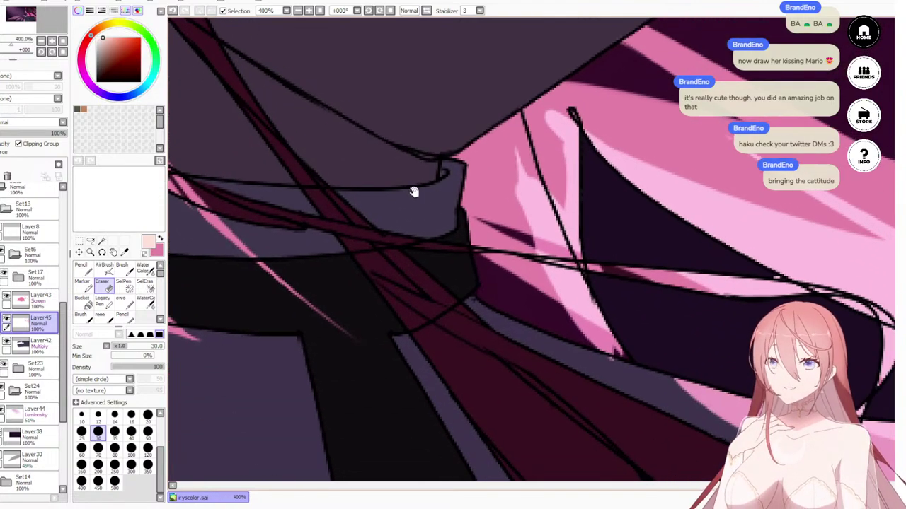
pyautogui.moveTo(524, 294); pyautogui.dragTo(486, 321)
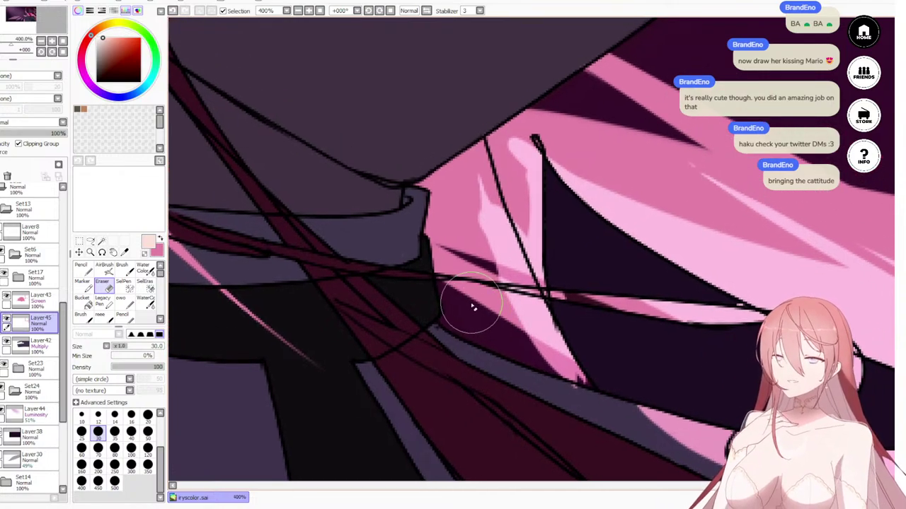
pyautogui.press('x')
pyautogui.press('n')
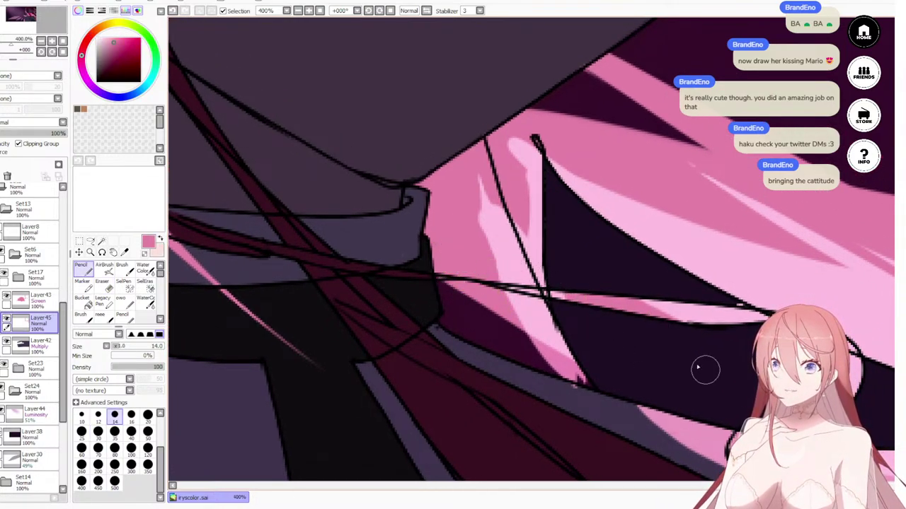
pyautogui.moveTo(488, 316); pyautogui.dragTo(557, 356)
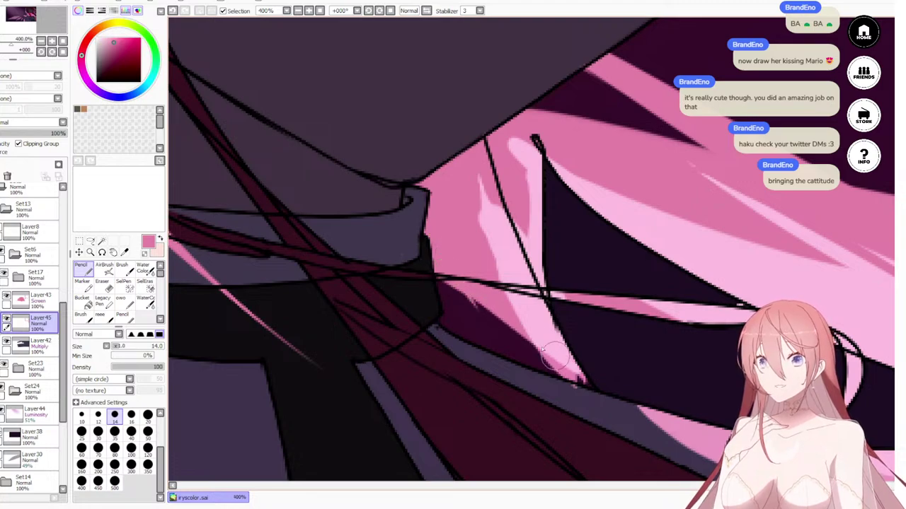
pyautogui.moveTo(458, 294); pyautogui.dragTo(549, 369)
pyautogui.moveTo(440, 278); pyautogui.dragTo(483, 319)
pyautogui.moveTo(479, 306)
pyautogui.mouseDown()
pyautogui.moveTo(597, 396)
pyautogui.moveTo(520, 372)
pyautogui.moveTo(602, 405)
pyautogui.mouseUp()
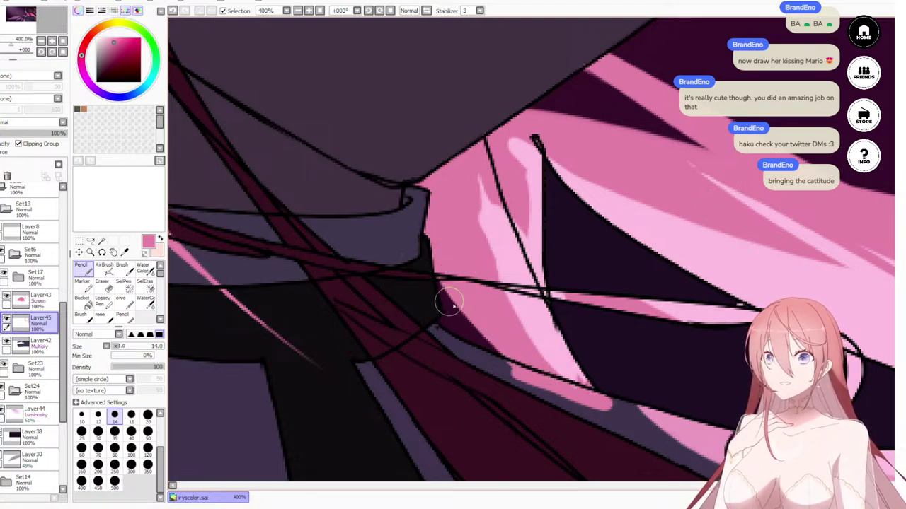
pyautogui.press('e')
pyautogui.moveTo(445, 304)
pyautogui.mouseDown()
pyautogui.moveTo(487, 355)
pyautogui.moveTo(429, 186)
pyautogui.moveTo(442, 247)
pyautogui.moveTo(441, 217)
pyautogui.moveTo(556, 423)
pyautogui.moveTo(492, 376)
pyautogui.moveTo(580, 407)
pyautogui.moveTo(492, 365)
pyautogui.moveTo(611, 413)
pyautogui.mouseUp()
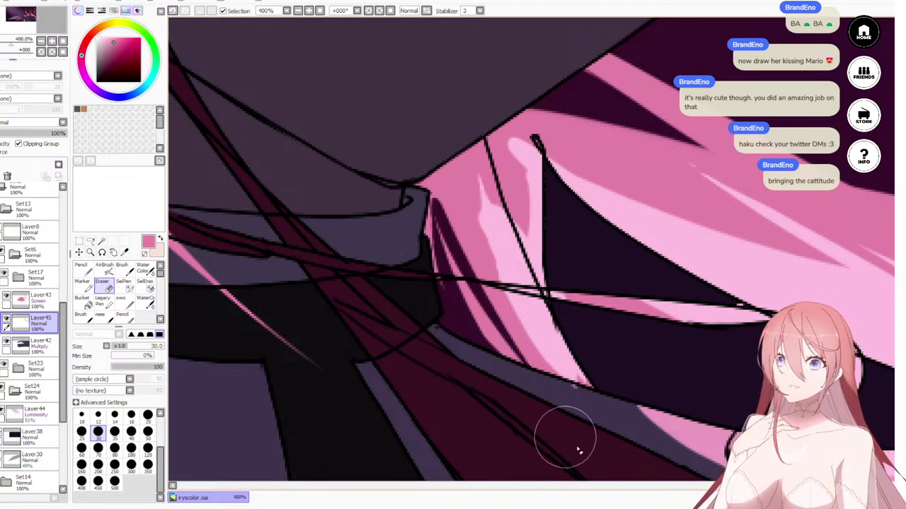
# Step: Extend the light pink highlights up the hair strands beside the collar on Layer43 with the size 14 Pencil, trimming with the Eraser
pyautogui.click(53, 303)
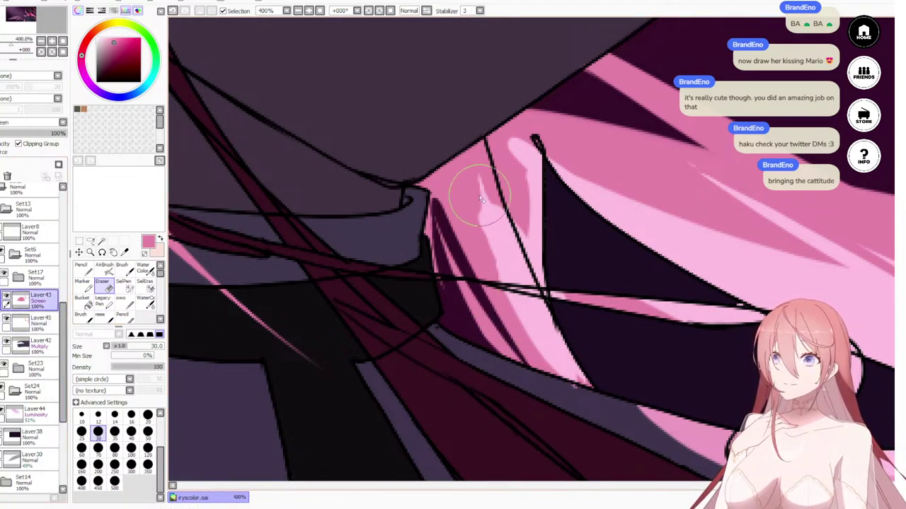
pyautogui.press('n')
pyautogui.moveTo(514, 271)
pyautogui.mouseDown()
pyautogui.moveTo(545, 296)
pyautogui.moveTo(483, 150)
pyautogui.moveTo(461, 151)
pyautogui.moveTo(498, 297)
pyautogui.mouseUp()
pyautogui.hotkey('ctrl', 'z')
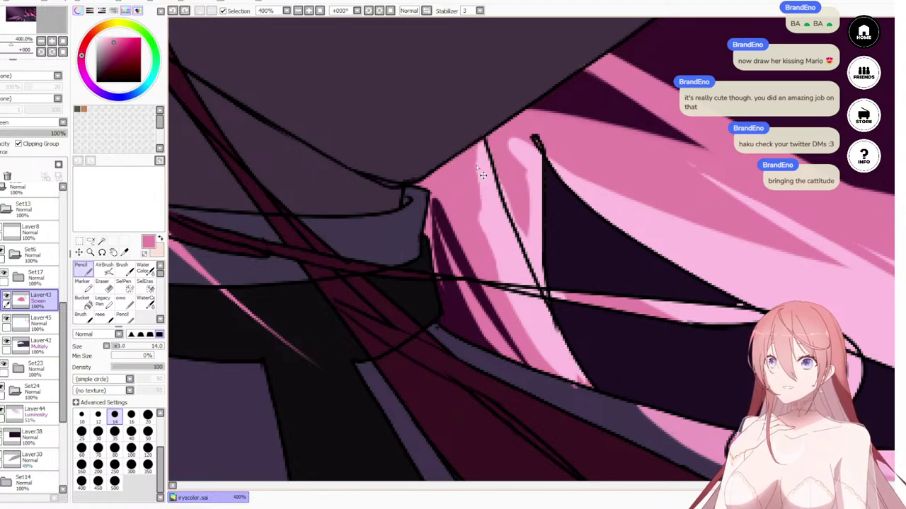
pyautogui.moveTo(473, 154)
pyautogui.mouseDown()
pyautogui.moveTo(501, 248)
pyautogui.moveTo(468, 161)
pyautogui.moveTo(550, 348)
pyautogui.moveTo(438, 177)
pyautogui.mouseUp()
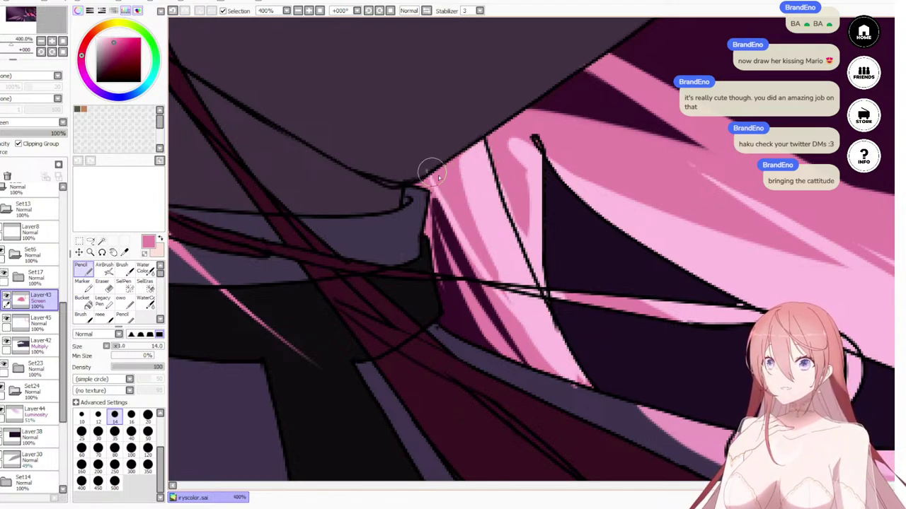
pyautogui.moveTo(518, 139)
pyautogui.mouseDown()
pyautogui.moveTo(545, 179)
pyautogui.moveTo(523, 128)
pyautogui.moveTo(565, 203)
pyautogui.moveTo(514, 132)
pyautogui.moveTo(571, 286)
pyautogui.mouseUp()
pyautogui.press('e')
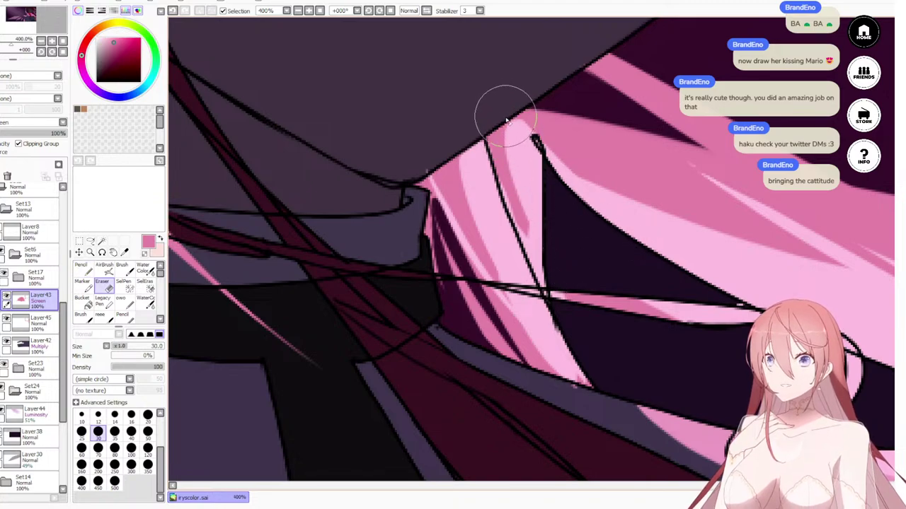
pyautogui.hotkey('ctrl', 'z')
pyautogui.moveTo(508, 115)
pyautogui.mouseDown()
pyautogui.moveTo(523, 202)
pyautogui.moveTo(506, 101)
pyautogui.moveTo(524, 230)
pyautogui.mouseUp()
pyautogui.hotkey('ctrl', 'z')
pyautogui.moveTo(559, 285); pyautogui.dragTo(502, 217)
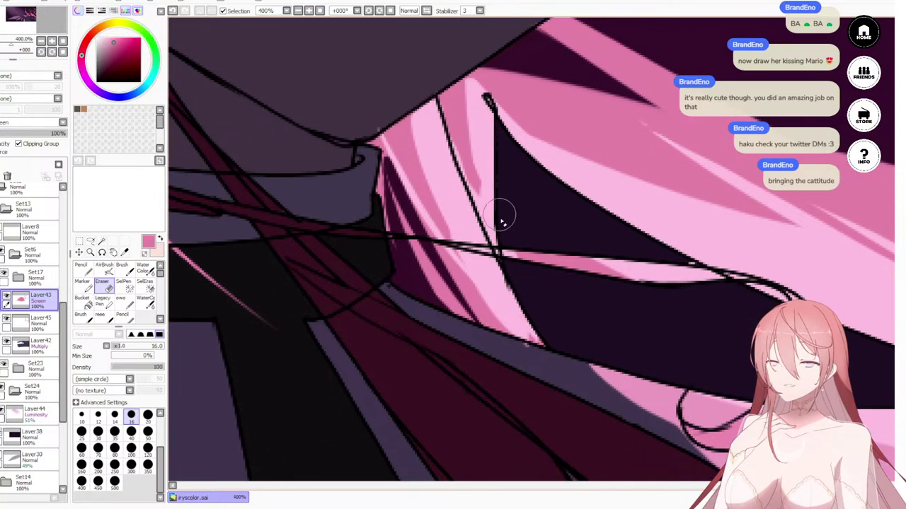
# Step: Lighten the thin strand crossing the dark hair gap on Layer43, and erase the stray pink at the strand tip above the shirt
pyautogui.press('n')
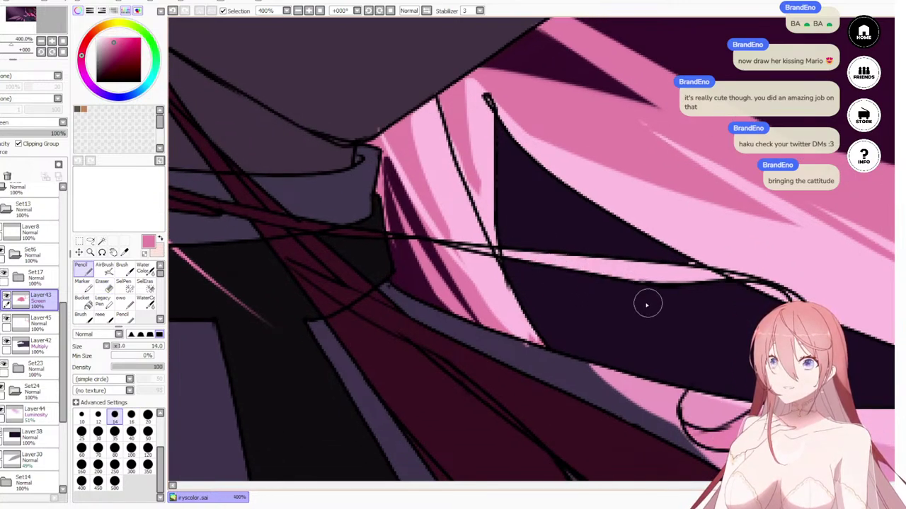
pyautogui.press('e')
pyautogui.moveTo(518, 351); pyautogui.dragTo(526, 351)
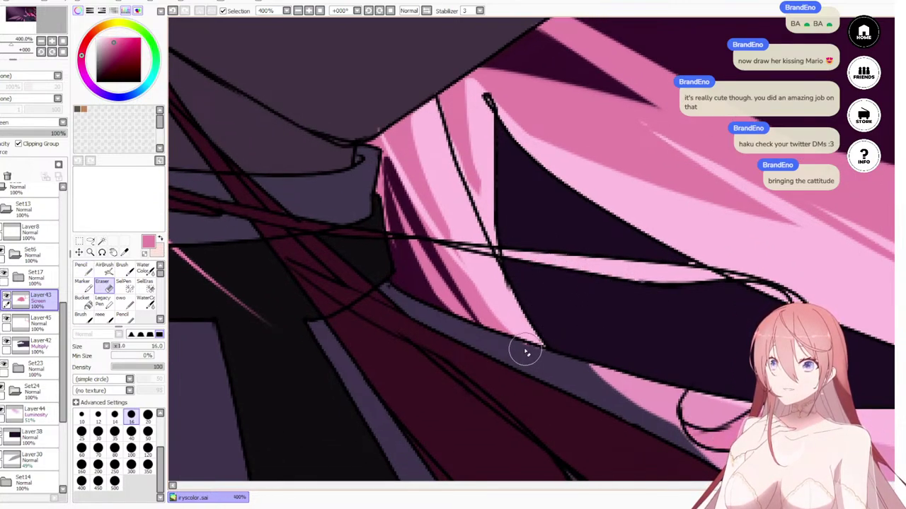
pyautogui.moveTo(601, 318); pyautogui.dragTo(398, 197)
pyautogui.moveTo(504, 279); pyautogui.dragTo(457, 242)
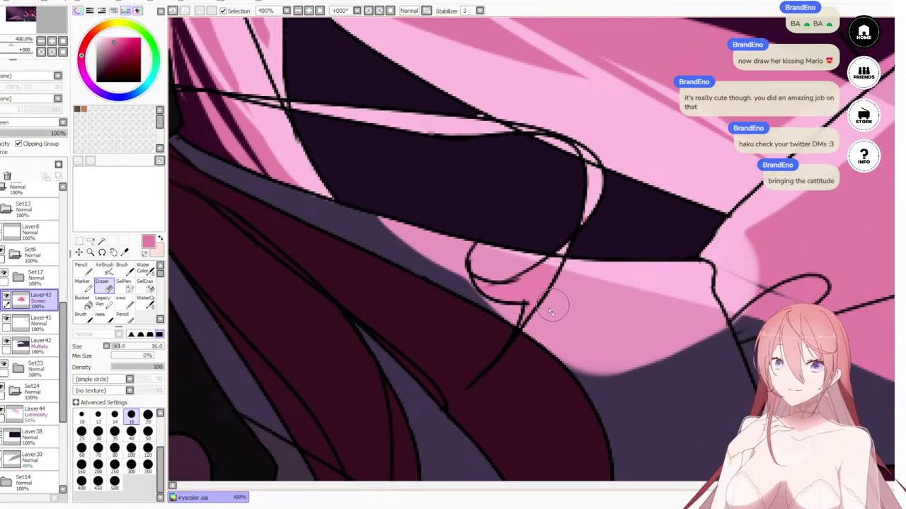
# Step: Shorten the pink strand tip under the jaw on Layer45 and add thin pink wisps along the hair's upper edge with the size 14 Pencil
pyautogui.scroll(-5, 553, 311)
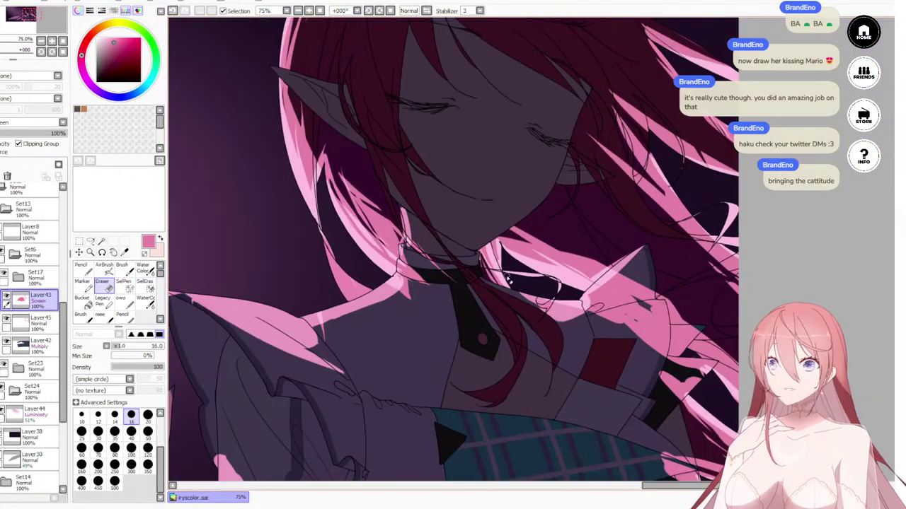
pyautogui.scroll(-2, 508, 278)
pyautogui.scroll(6, 507, 278)
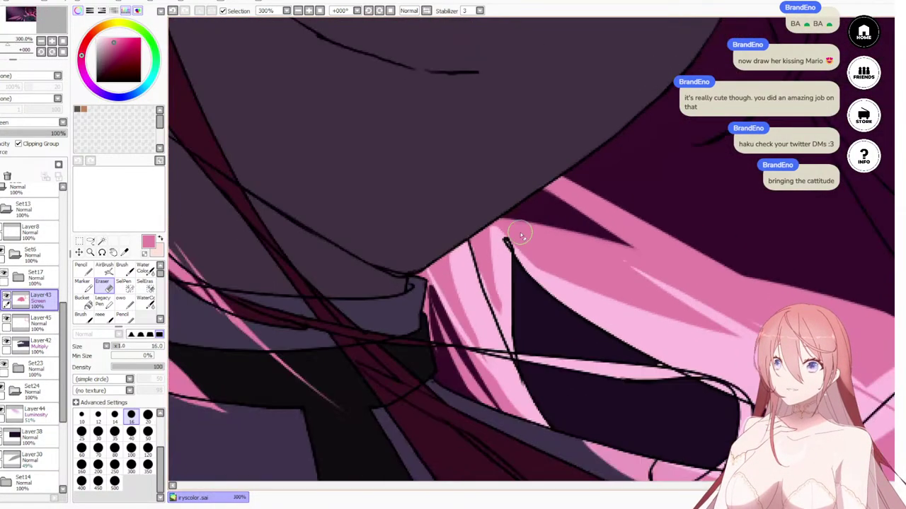
pyautogui.scroll(-3, 520, 232)
pyautogui.scroll(4, 538, 264)
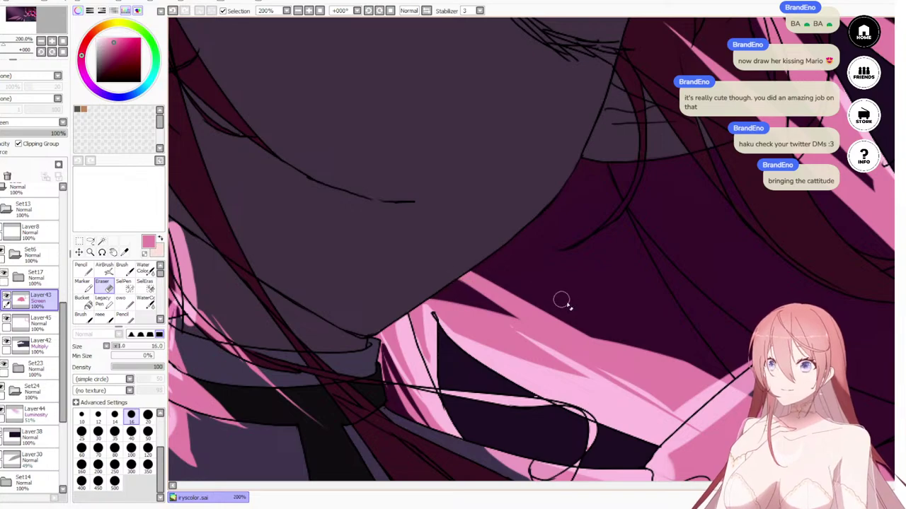
pyautogui.click(42, 322)
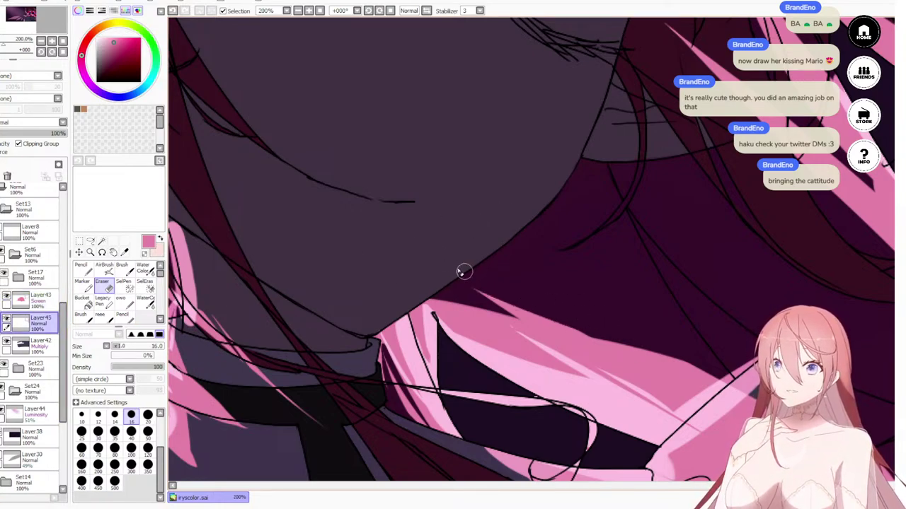
pyautogui.press('n')
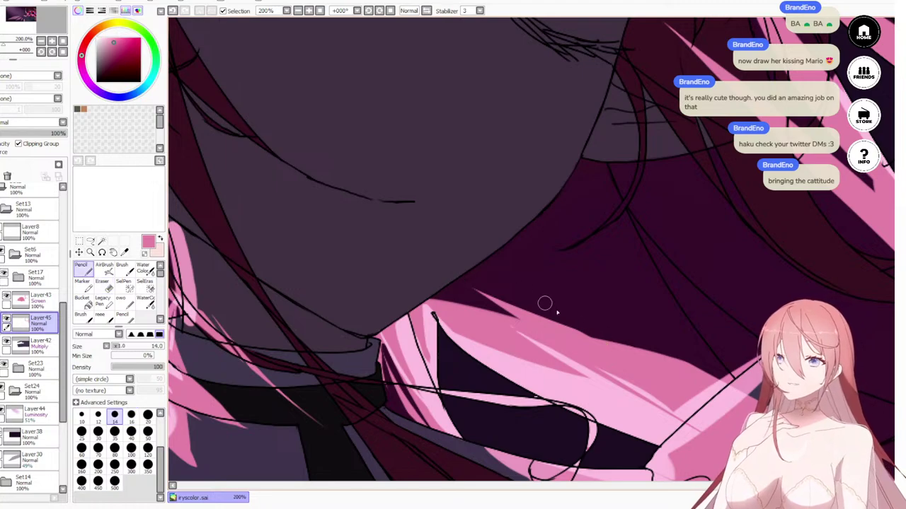
pyautogui.moveTo(566, 329)
pyautogui.mouseDown()
pyautogui.moveTo(479, 279)
pyautogui.moveTo(658, 363)
pyautogui.mouseUp()
pyautogui.hotkey('ctrl', 'z')
pyautogui.moveTo(573, 339); pyautogui.dragTo(496, 288)
pyautogui.moveTo(496, 288)
pyautogui.mouseDown()
pyautogui.moveTo(679, 368)
pyautogui.moveTo(489, 255)
pyautogui.mouseUp()
pyautogui.hotkey('ctrl', 'z')
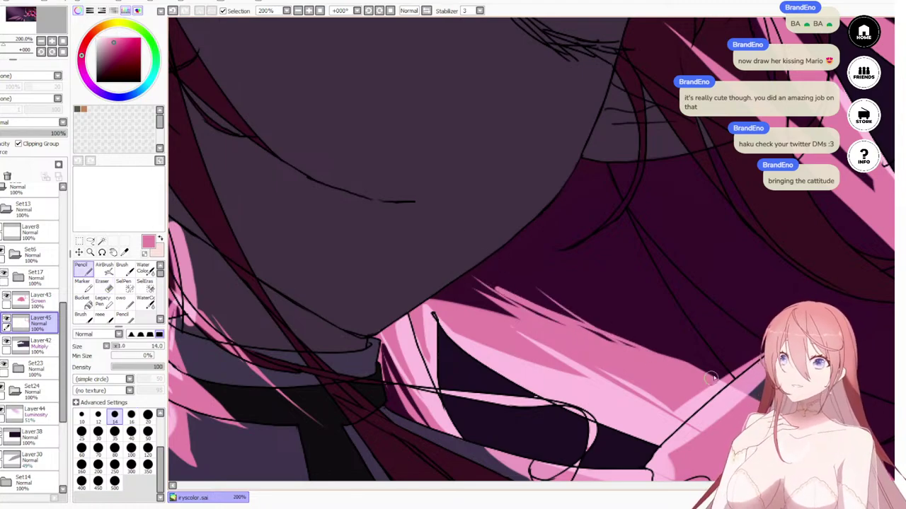
# Step: Try to cut dark gaps into the pink hair strand beside the ear on Layer45 with the size 16 Eraser
pyautogui.scroll(-3, 665, 340)
pyautogui.scroll(-1, 603, 198)
pyautogui.moveTo(622, 243); pyautogui.dragTo(605, 193)
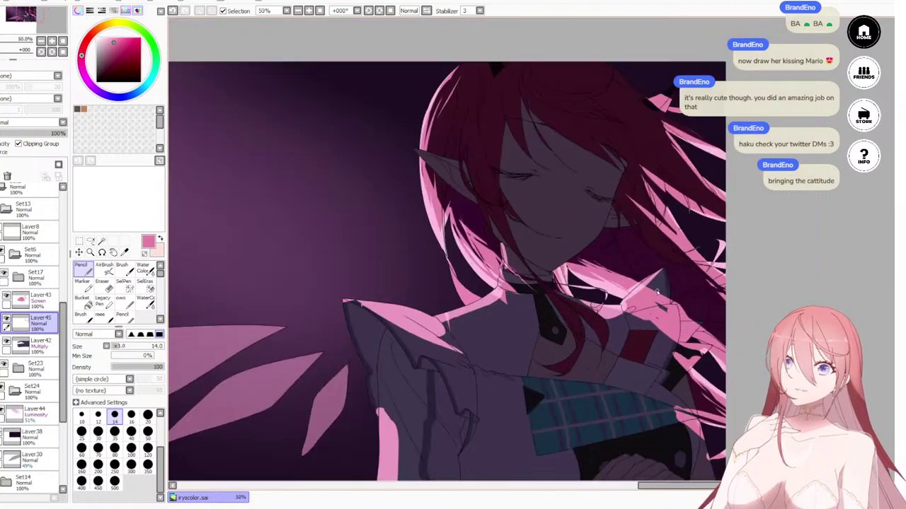
pyautogui.scroll(1, 658, 195)
pyautogui.scroll(1, 721, 219)
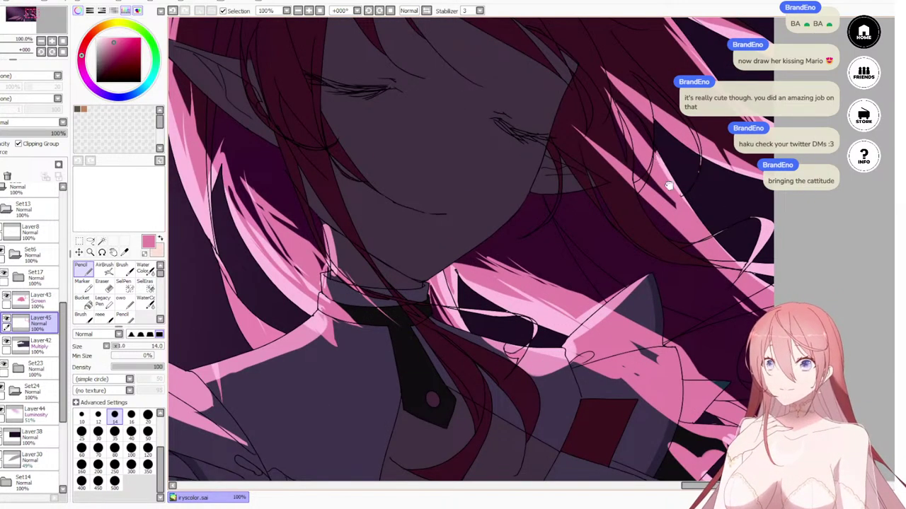
pyautogui.moveTo(668, 185)
pyautogui.mouseDown()
pyautogui.moveTo(614, 239)
pyautogui.moveTo(647, 282)
pyautogui.mouseUp()
pyautogui.press('e')
pyautogui.hotkey('ctrl', 'z')
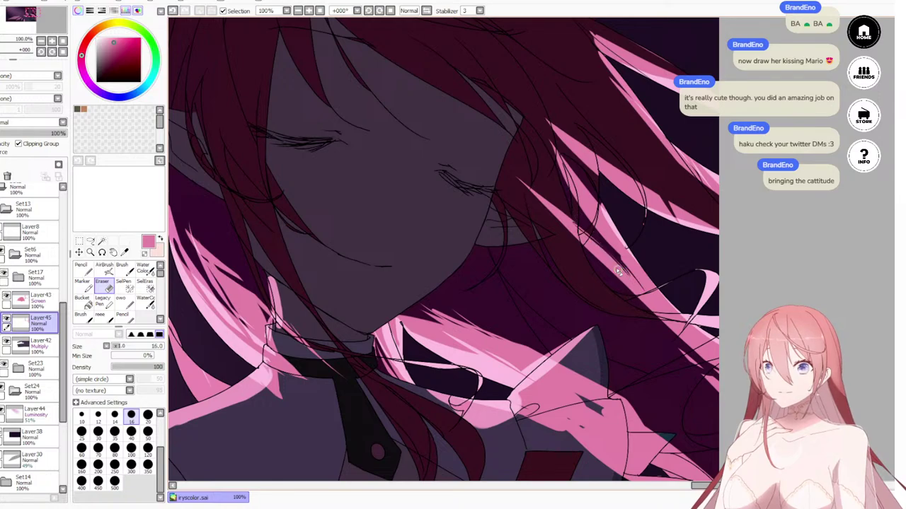
pyautogui.hotkey('ctrl', 'z')
pyautogui.moveTo(576, 208); pyautogui.dragTo(641, 291)
pyautogui.moveTo(570, 226); pyautogui.dragTo(636, 284)
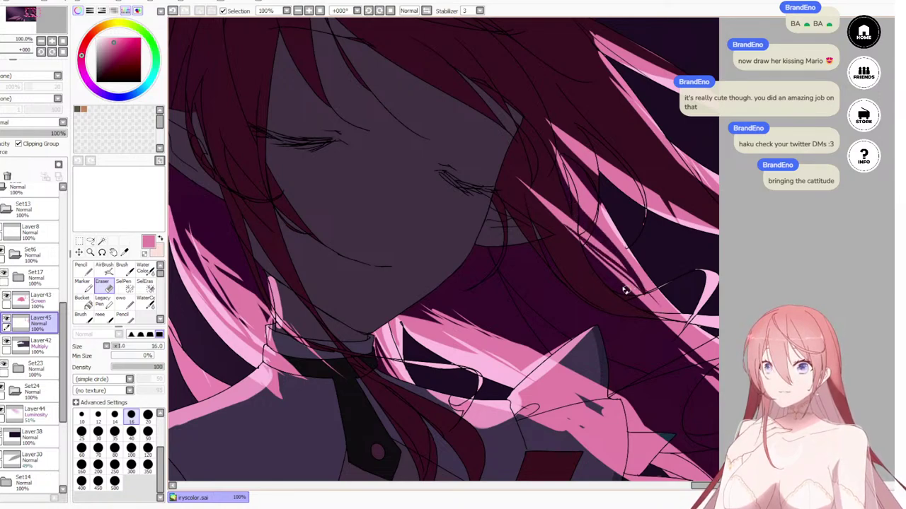
pyautogui.hotkey('ctrl', 'z')
pyautogui.moveTo(580, 241)
pyautogui.mouseDown()
pyautogui.moveTo(631, 278)
pyautogui.moveTo(687, 335)
pyautogui.mouseUp()
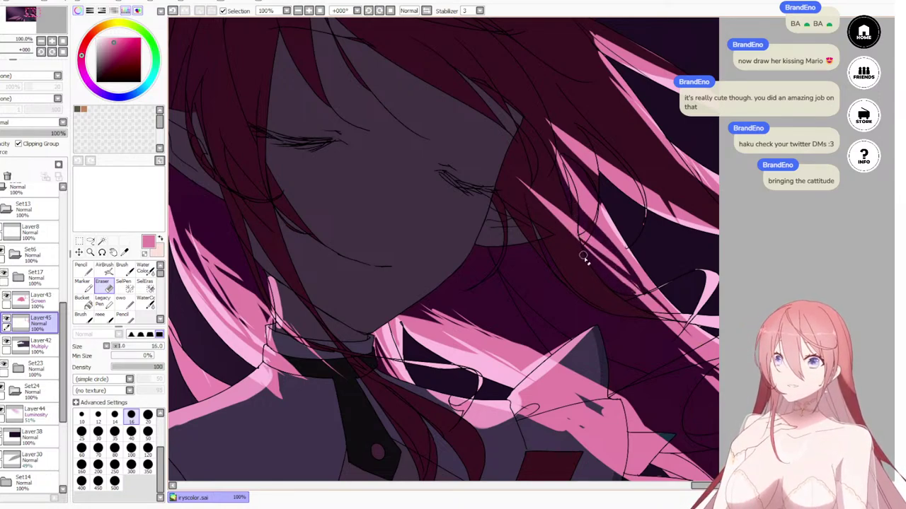
pyautogui.moveTo(584, 259); pyautogui.dragTo(656, 331)
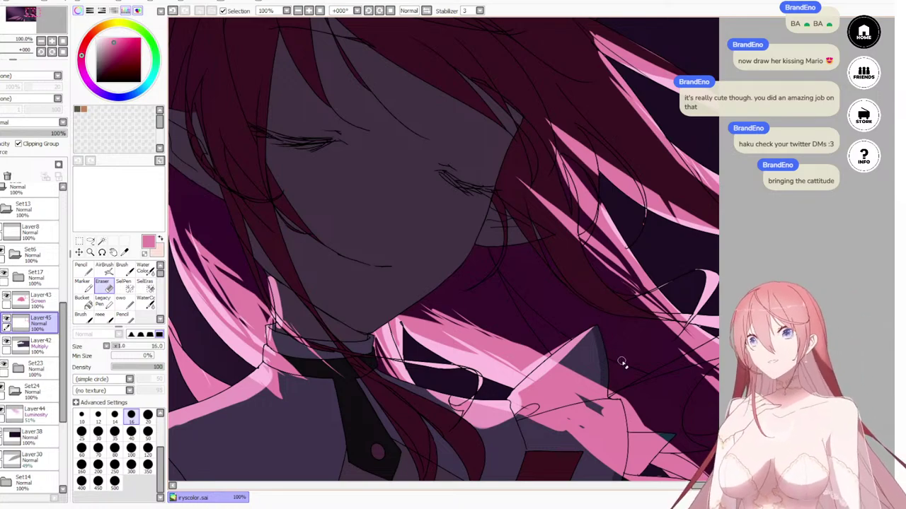
pyautogui.hotkey('ctrl', 'z')
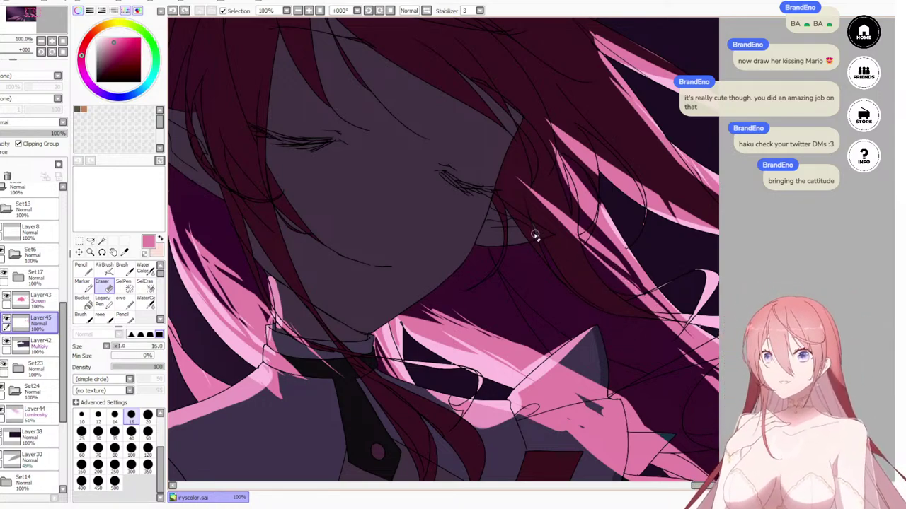
pyautogui.hotkey('ctrl', 'z')
pyautogui.hotkey('ctrl', 'z')
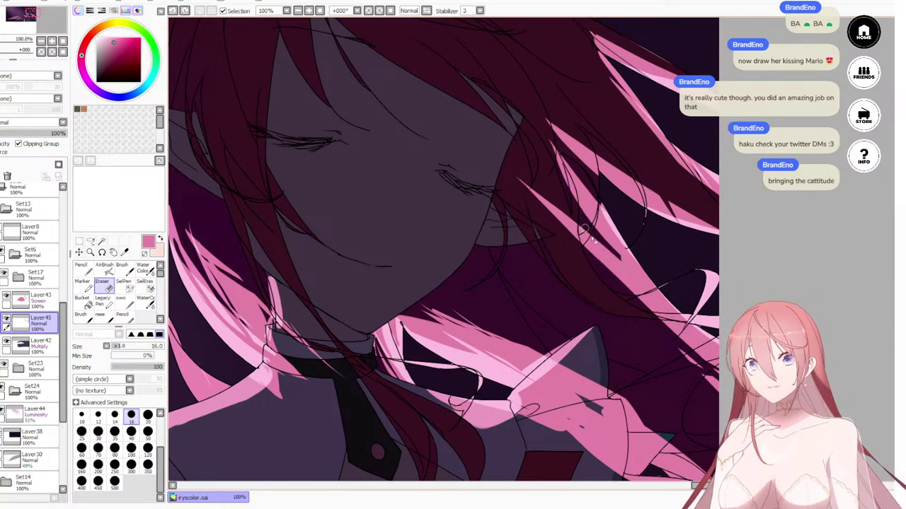
# Step: Erase the lower edge of the pink hair strand beside the ear on Layer45 to narrow it with the size 16 Eraser
pyautogui.moveTo(578, 217); pyautogui.dragTo(659, 297)
pyautogui.moveTo(581, 241); pyautogui.dragTo(644, 283)
pyautogui.moveTo(569, 234); pyautogui.dragTo(683, 330)
pyautogui.hotkey('ctrl', 'z')
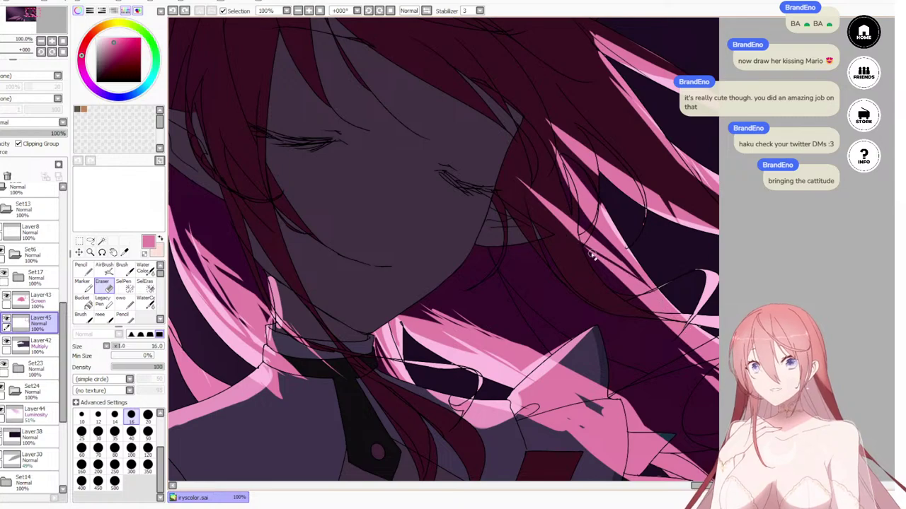
pyautogui.moveTo(578, 240); pyautogui.dragTo(662, 326)
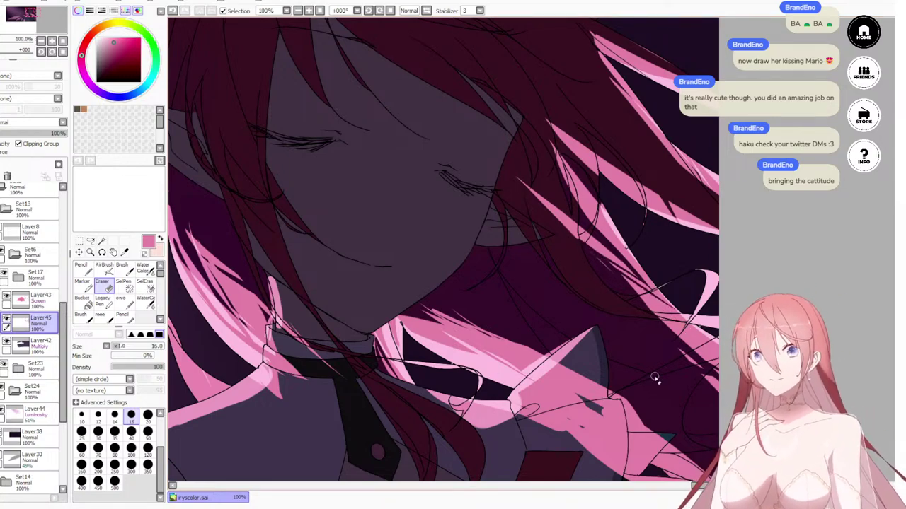
# Step: Erase the thin pink sliver running over the dark red hair beside the ear on Layer45
pyautogui.scroll(-2, 545, 171)
pyautogui.scroll(5, 544, 170)
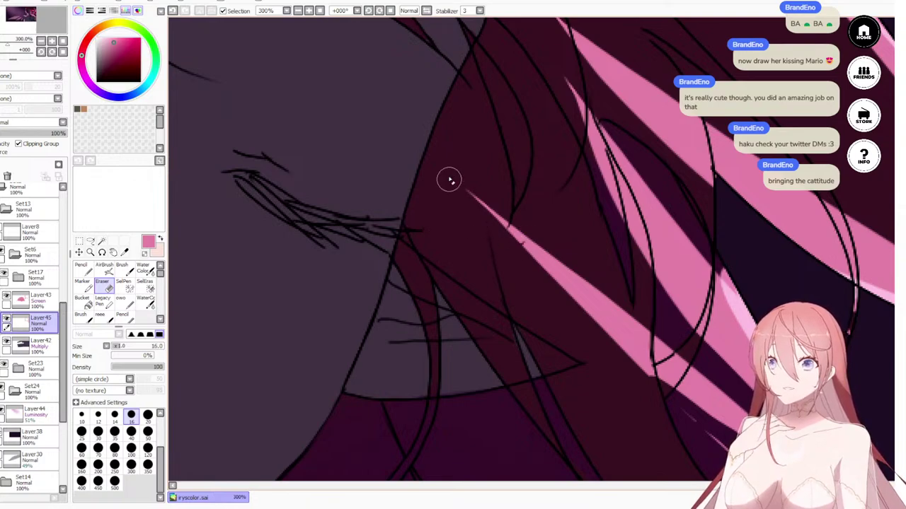
pyautogui.moveTo(449, 180)
pyautogui.mouseDown()
pyautogui.moveTo(473, 184)
pyautogui.moveTo(568, 289)
pyautogui.moveTo(620, 373)
pyautogui.moveTo(617, 310)
pyautogui.moveTo(642, 400)
pyautogui.moveTo(636, 292)
pyautogui.moveTo(645, 381)
pyautogui.moveTo(641, 333)
pyautogui.moveTo(638, 366)
pyautogui.mouseUp()
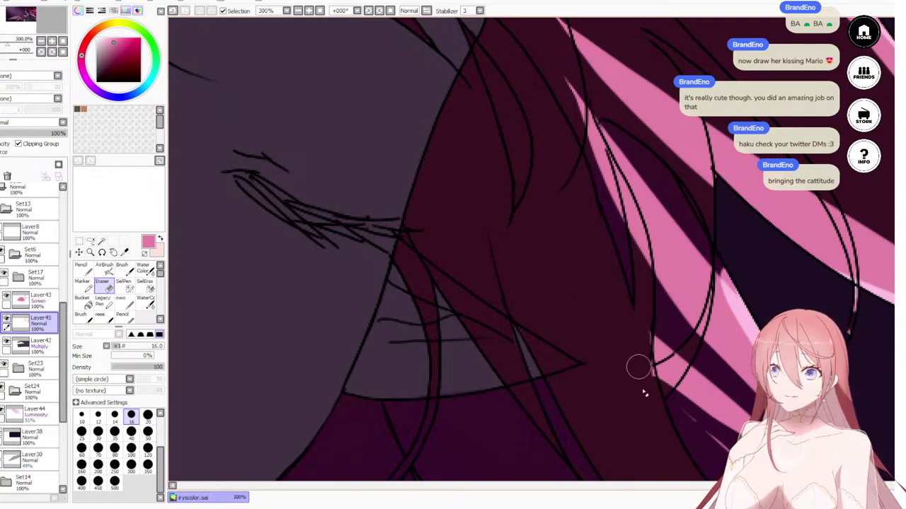
pyautogui.moveTo(645, 406); pyautogui.dragTo(644, 366)
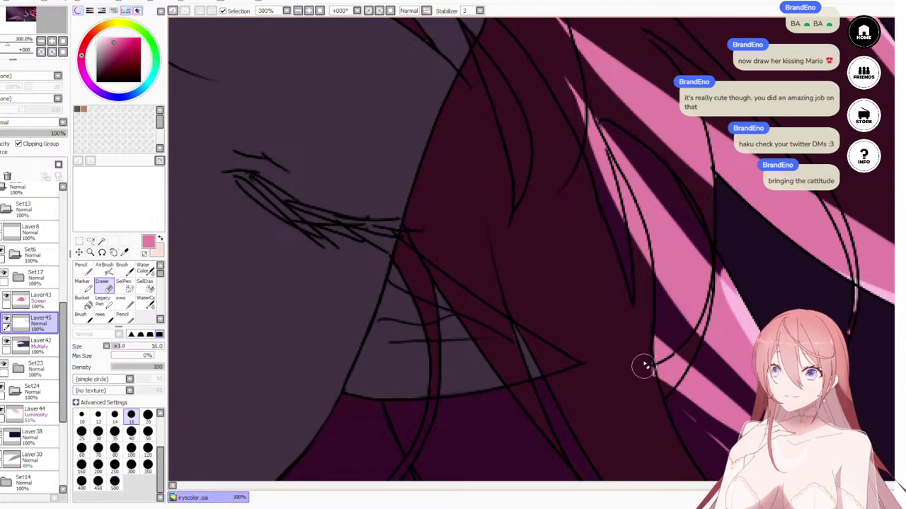
# Step: Erase the upper tips of the pink strands above the ear so they end at the hair line art
pyautogui.moveTo(601, 236); pyautogui.dragTo(567, 327)
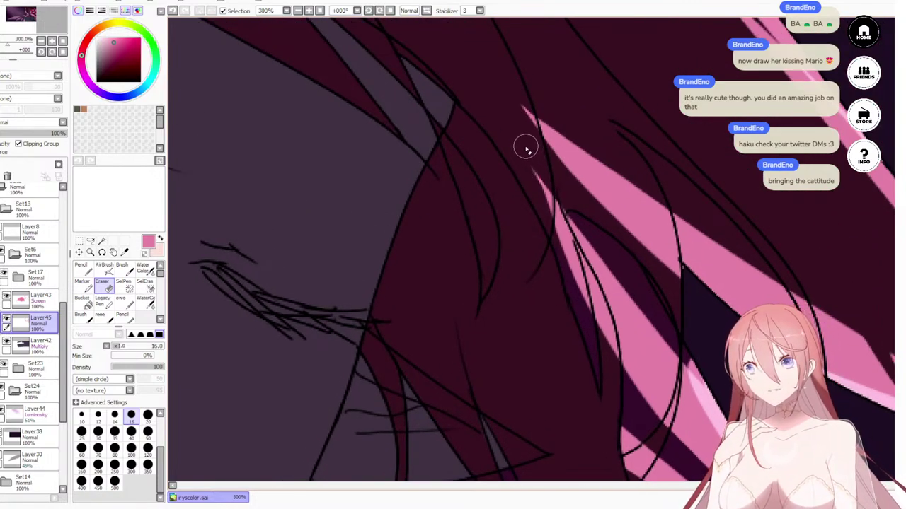
pyautogui.moveTo(527, 148)
pyautogui.mouseDown()
pyautogui.moveTo(539, 215)
pyautogui.moveTo(521, 149)
pyautogui.moveTo(527, 274)
pyautogui.moveTo(532, 131)
pyautogui.moveTo(556, 182)
pyautogui.moveTo(525, 112)
pyautogui.moveTo(530, 122)
pyautogui.moveTo(510, 101)
pyautogui.moveTo(558, 164)
pyautogui.moveTo(592, 186)
pyautogui.moveTo(666, 264)
pyautogui.moveTo(658, 213)
pyautogui.moveTo(673, 264)
pyautogui.moveTo(658, 202)
pyautogui.moveTo(671, 265)
pyautogui.moveTo(657, 198)
pyautogui.moveTo(652, 245)
pyautogui.mouseUp()
pyautogui.moveTo(550, 179); pyautogui.dragTo(510, 137)
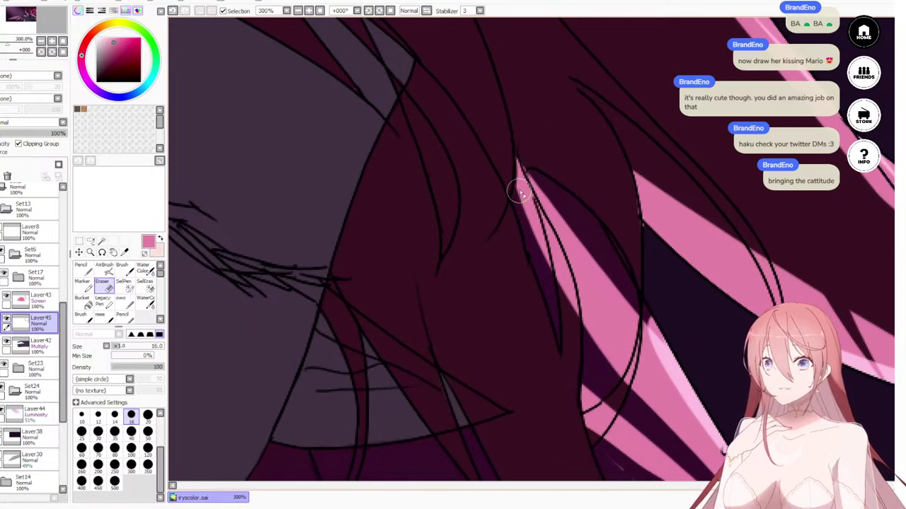
pyautogui.moveTo(536, 190)
pyautogui.mouseDown()
pyautogui.moveTo(553, 249)
pyautogui.moveTo(513, 152)
pyautogui.moveTo(565, 301)
pyautogui.moveTo(550, 237)
pyautogui.moveTo(562, 293)
pyautogui.moveTo(553, 242)
pyautogui.moveTo(562, 284)
pyautogui.moveTo(489, 239)
pyautogui.moveTo(533, 271)
pyautogui.mouseUp()
# Step: Fill the dark gap inside the curved hair lock beside the ear with pink on Layer45 using the size 14 Pencil
pyautogui.press('n')
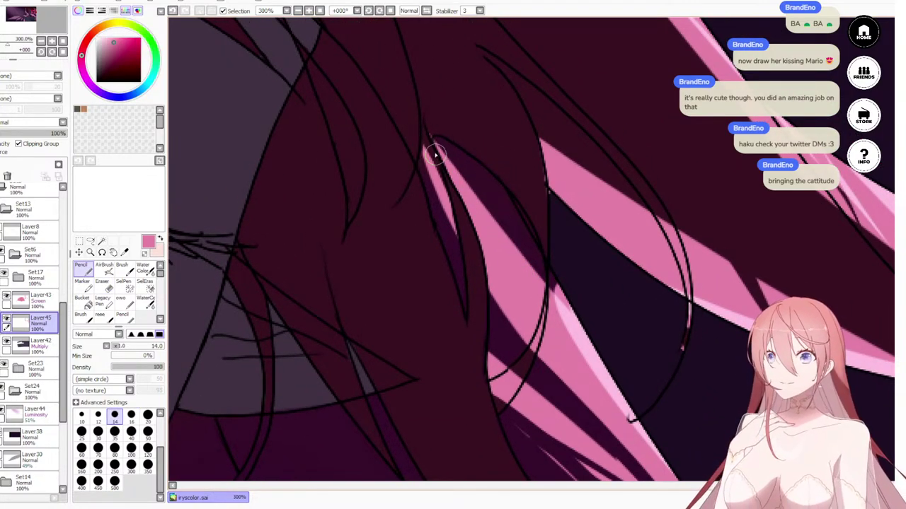
pyautogui.moveTo(435, 154)
pyautogui.mouseDown()
pyautogui.moveTo(465, 158)
pyautogui.moveTo(439, 141)
pyautogui.moveTo(516, 226)
pyautogui.moveTo(470, 171)
pyautogui.moveTo(517, 221)
pyautogui.moveTo(477, 190)
pyautogui.mouseUp()
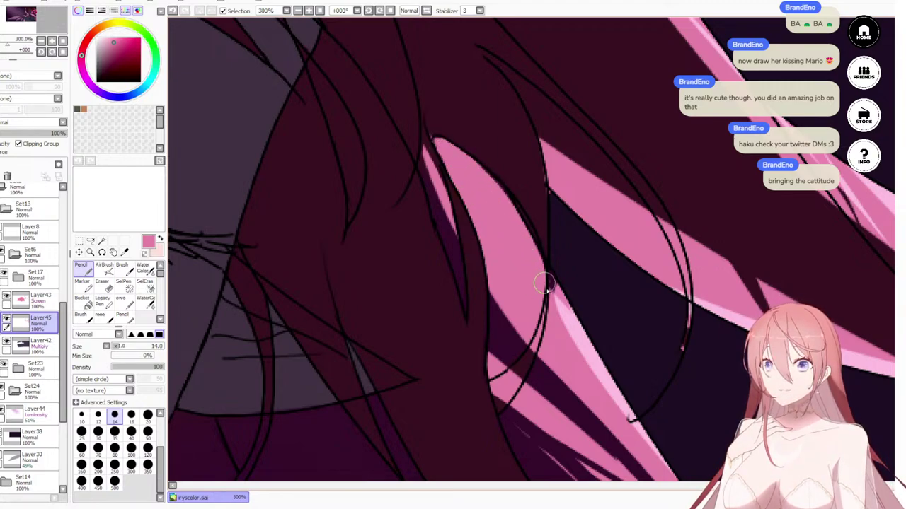
pyautogui.moveTo(545, 287); pyautogui.dragTo(559, 300)
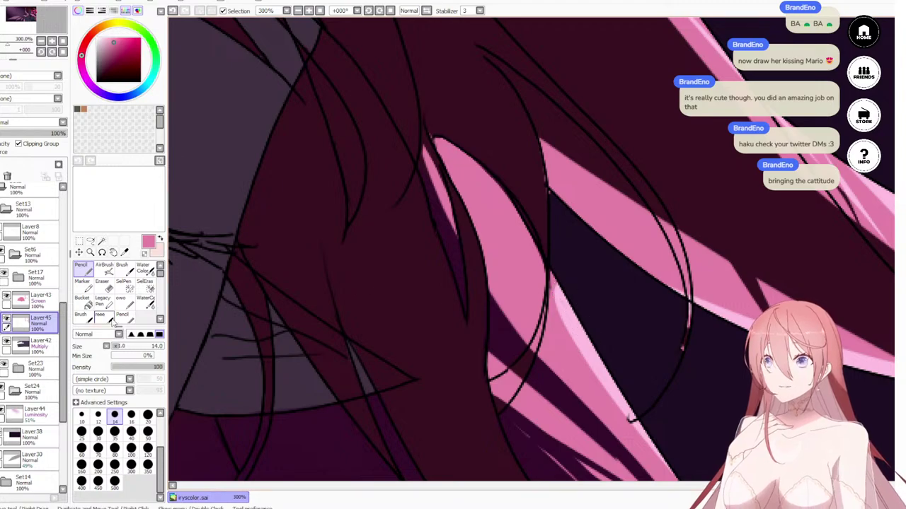
# Step: Extend the light highlight up the edge of the curved lock on Layer43, and make Layer45 active again for the outer strands
pyautogui.click(36, 300)
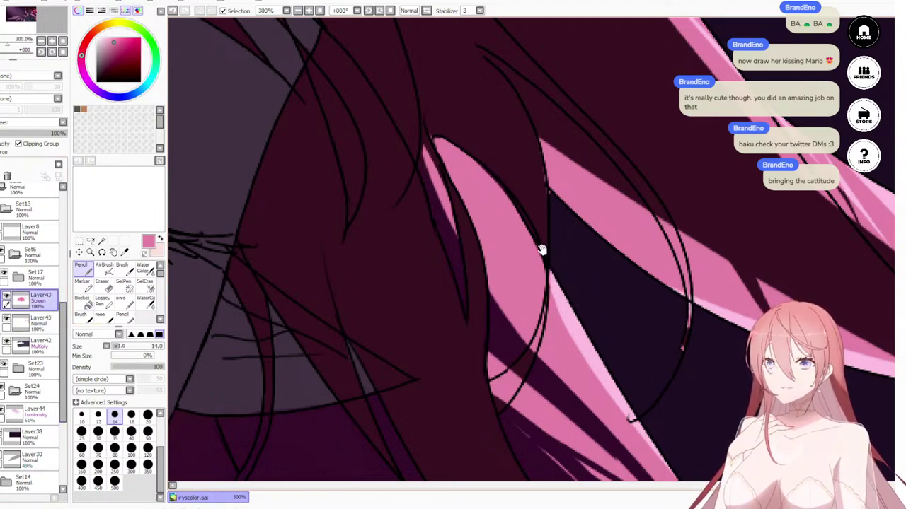
pyautogui.moveTo(541, 249); pyautogui.dragTo(392, 205)
pyautogui.moveTo(424, 178); pyautogui.dragTo(369, 309)
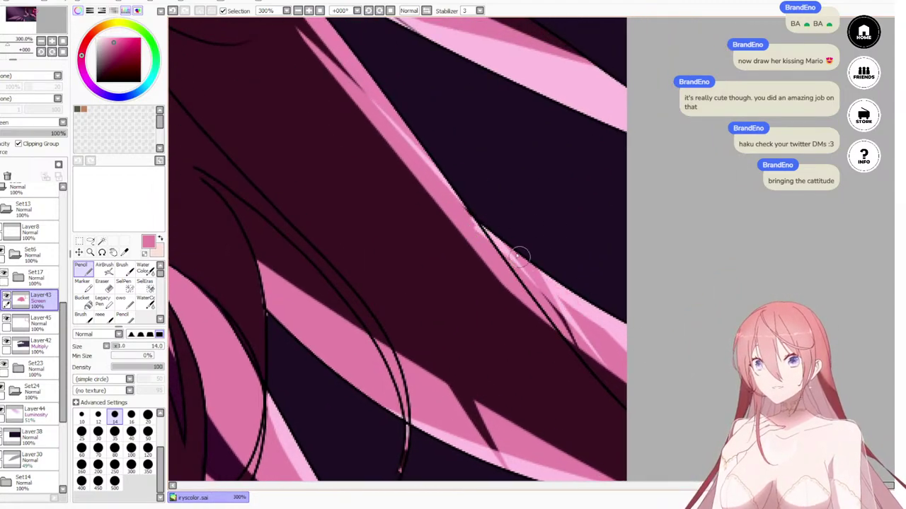
pyautogui.click(31, 322)
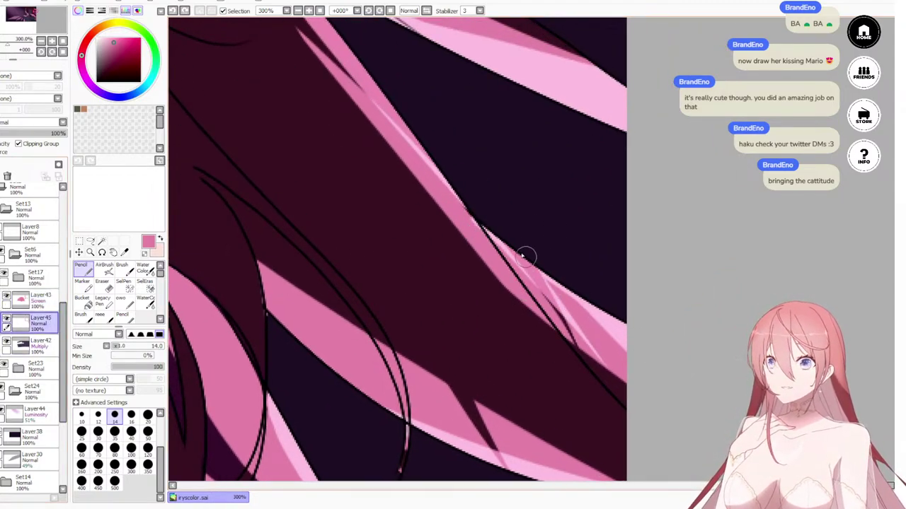
# Step: Touch up the pink over the light highlights of the long outer hair strands with the size 14 Pencil on Layer45
pyautogui.moveTo(487, 225); pyautogui.dragTo(596, 305)
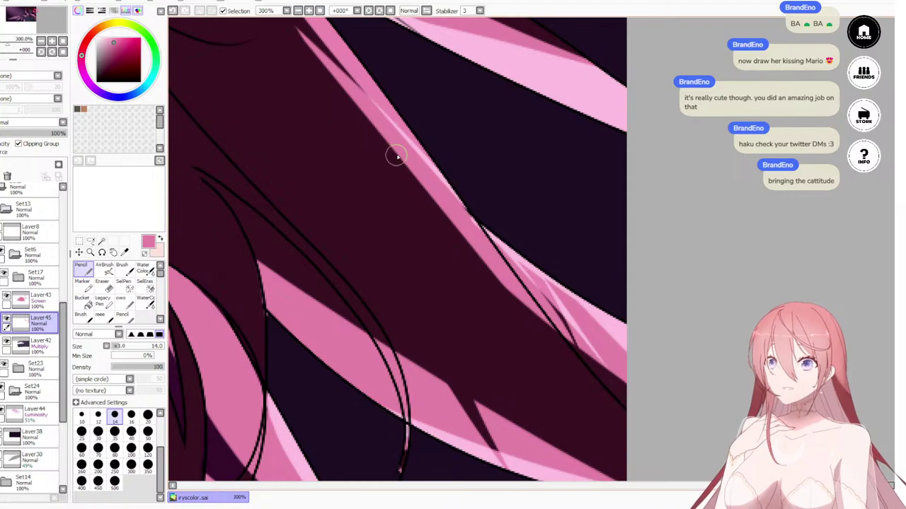
pyautogui.moveTo(407, 128); pyautogui.dragTo(440, 178)
pyautogui.scroll(-4, 558, 344)
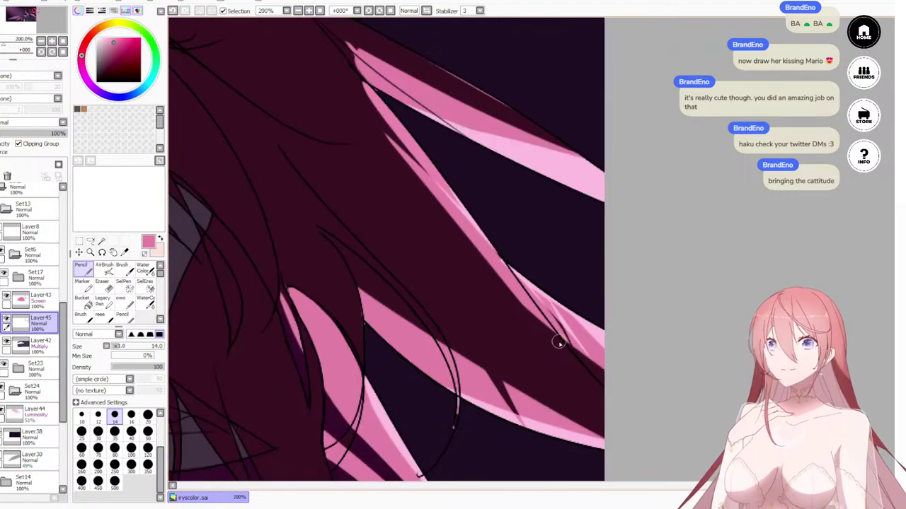
pyautogui.scroll(-1, 557, 324)
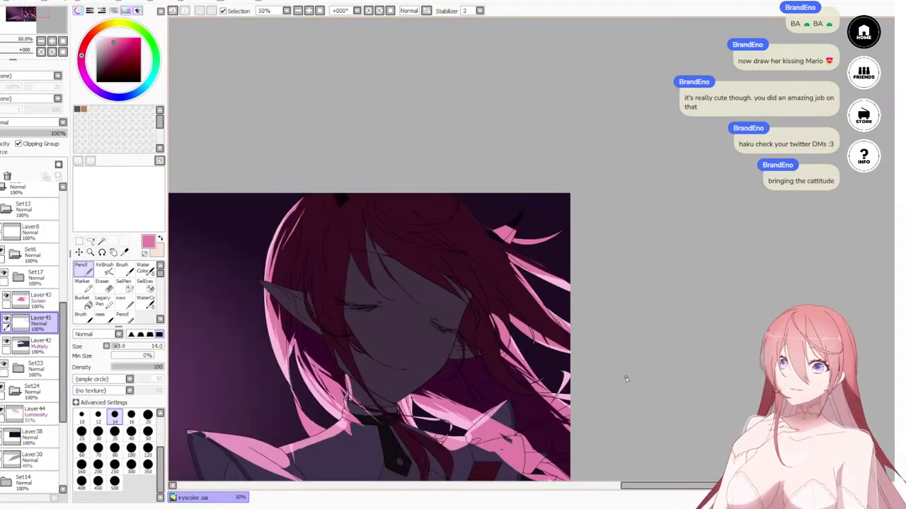
# Step: Fill the dark lower tip of the curved hair lock beside the ear with pink on Layer45
pyautogui.moveTo(532, 408); pyautogui.dragTo(601, 276)
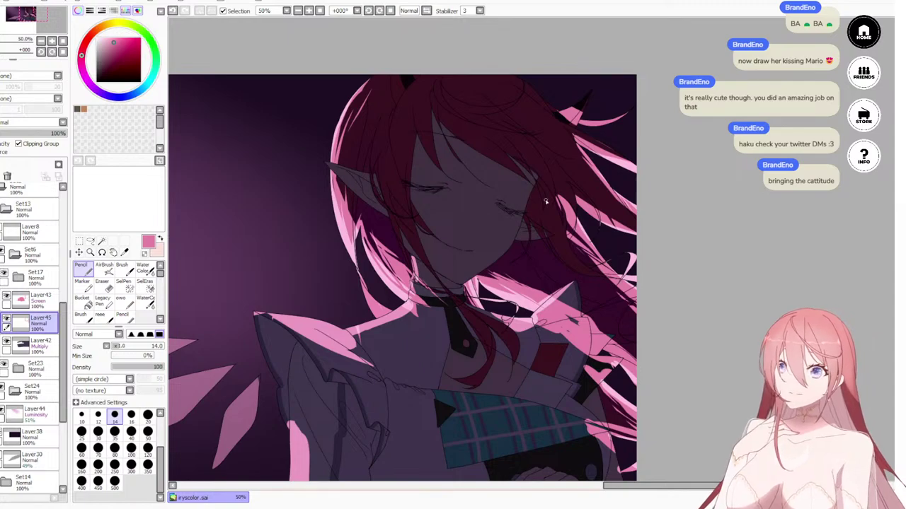
pyautogui.scroll(4, 546, 202)
pyautogui.scroll(1, 596, 308)
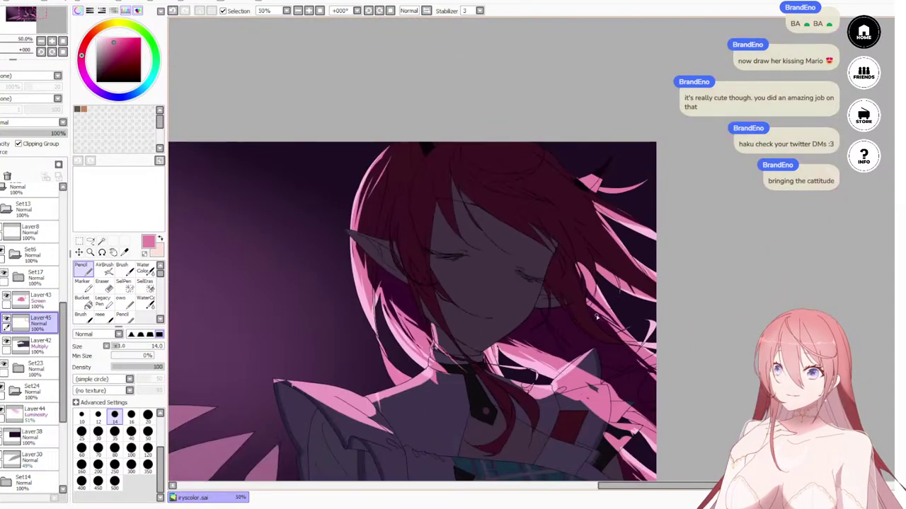
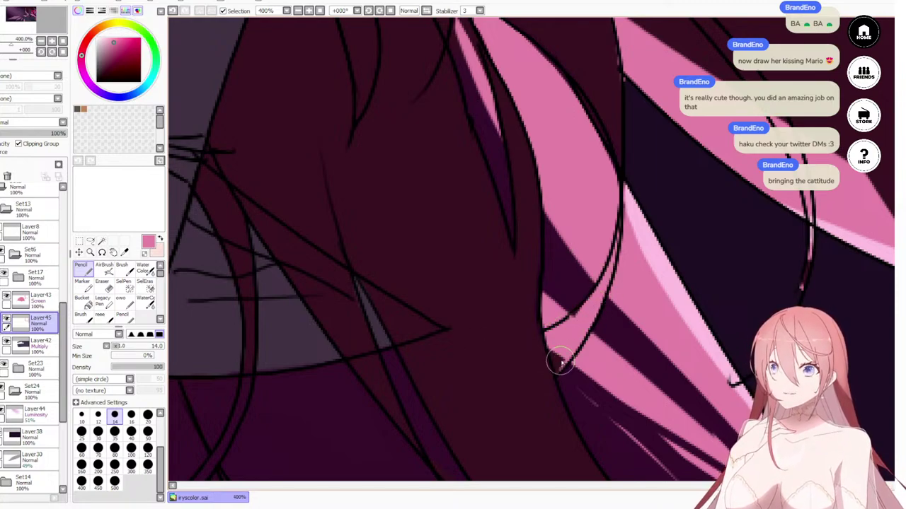
pyautogui.moveTo(560, 361)
pyautogui.mouseDown()
pyautogui.moveTo(549, 346)
pyautogui.moveTo(564, 357)
pyautogui.mouseUp()
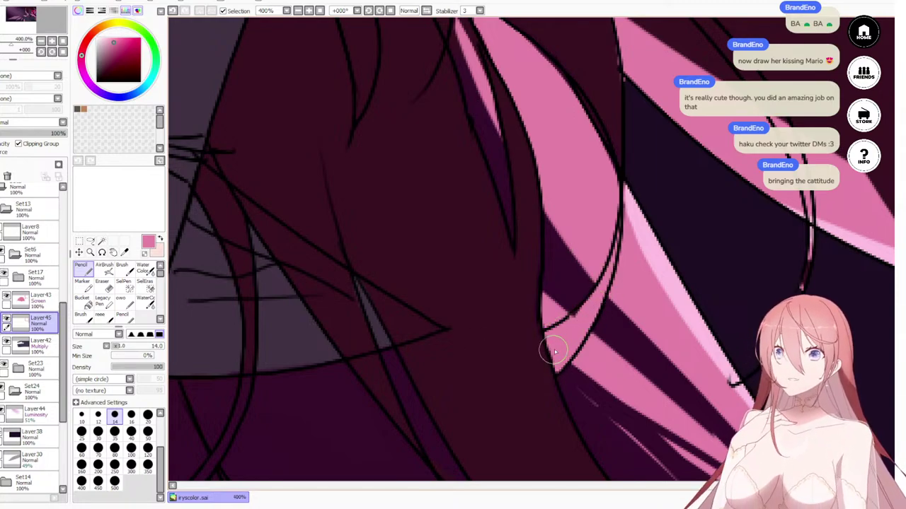
pyautogui.scroll(-8, 556, 352)
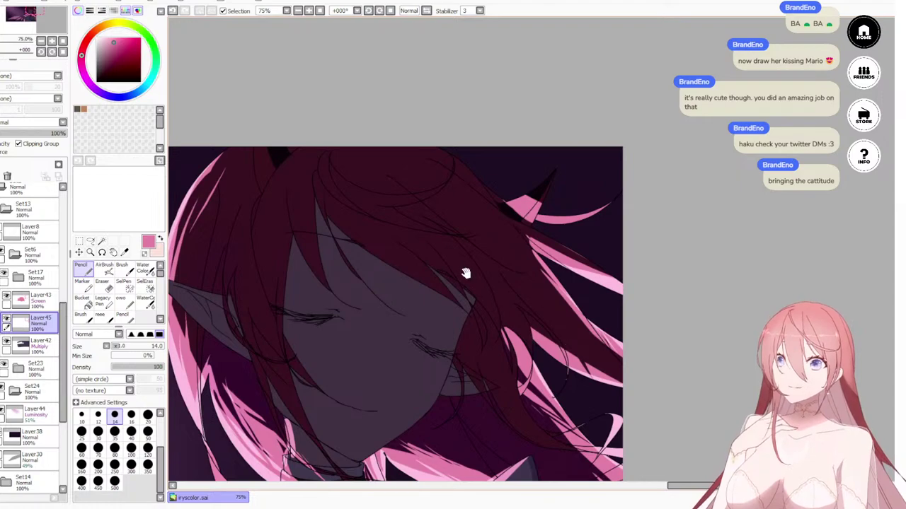
# Step: Erase the light highlight on Layer43 that spills over the raised collar's slanted edge onto the hair behind it
pyautogui.moveTo(465, 273); pyautogui.dragTo(653, 193)
pyautogui.scroll(6, 778, 223)
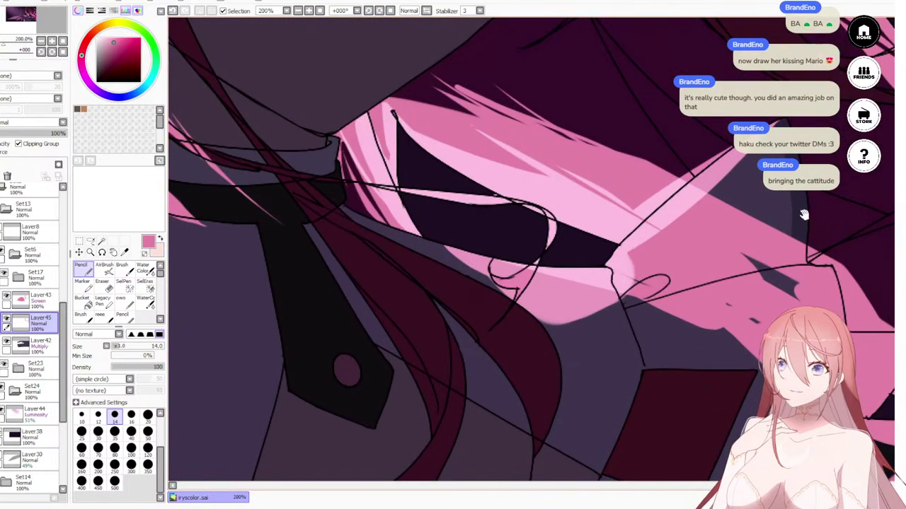
pyautogui.press('e')
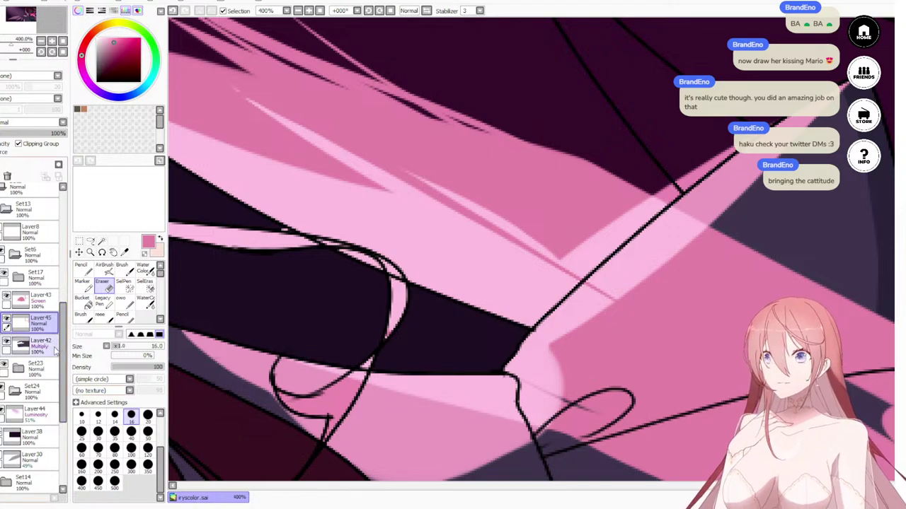
pyautogui.click(36, 298)
pyautogui.moveTo(564, 232)
pyautogui.mouseDown()
pyautogui.moveTo(595, 263)
pyautogui.moveTo(576, 258)
pyautogui.moveTo(587, 262)
pyautogui.moveTo(588, 243)
pyautogui.moveTo(607, 248)
pyautogui.moveTo(592, 259)
pyautogui.moveTo(704, 153)
pyautogui.moveTo(729, 145)
pyautogui.mouseUp()
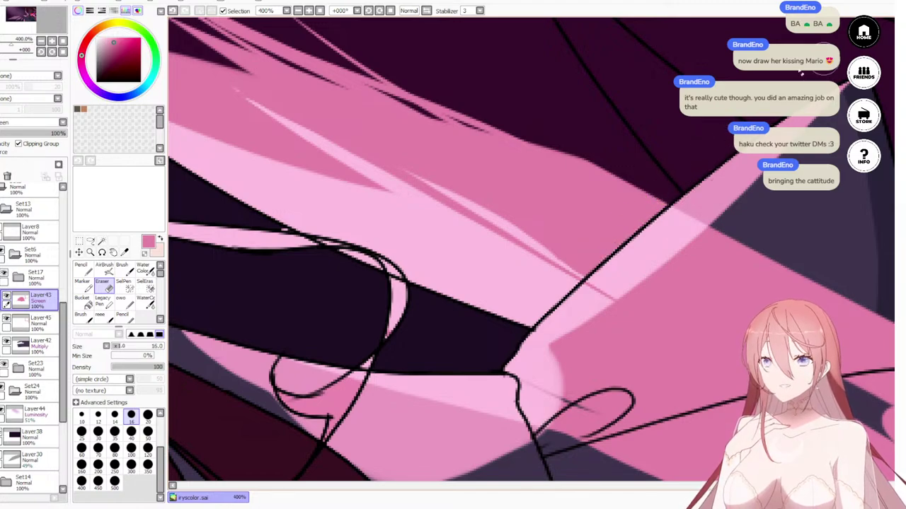
pyautogui.scroll(-5, 658, 244)
pyautogui.scroll(5, 648, 256)
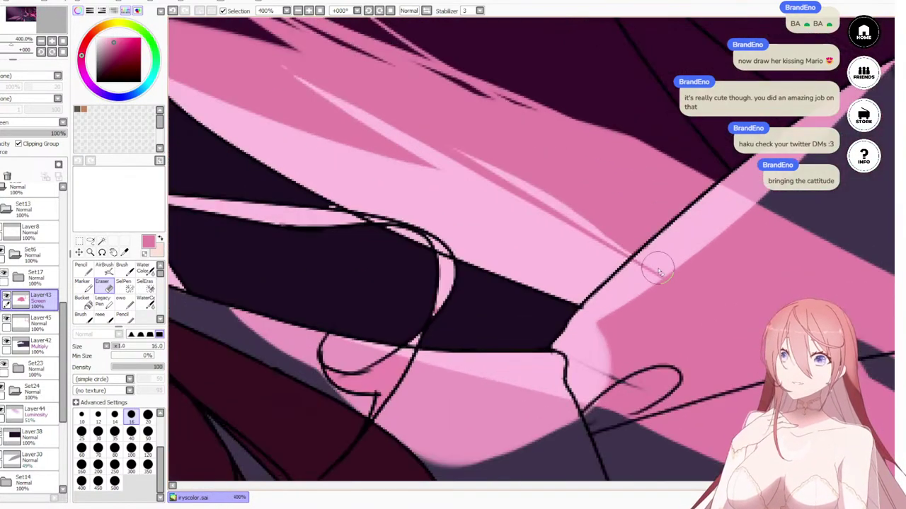
# Step: Paint out the thin dark streak crossing the collar's edge highlight on Layer43 with the size 14 Pencil
pyautogui.press('n')
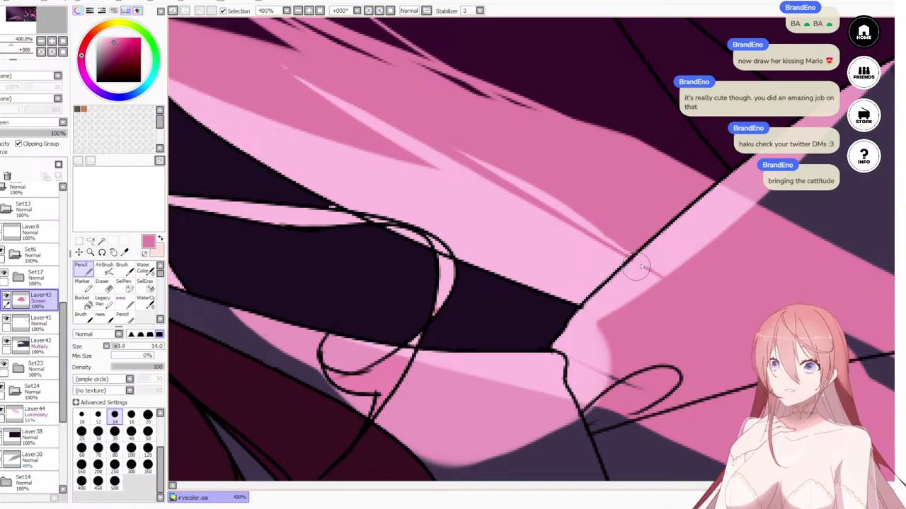
pyautogui.moveTo(697, 243); pyautogui.dragTo(539, 299)
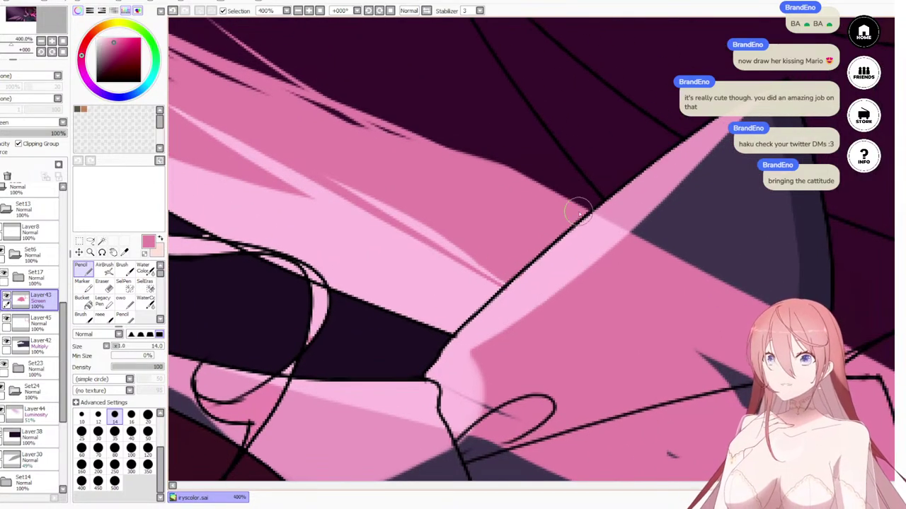
pyautogui.scroll(-6, 580, 315)
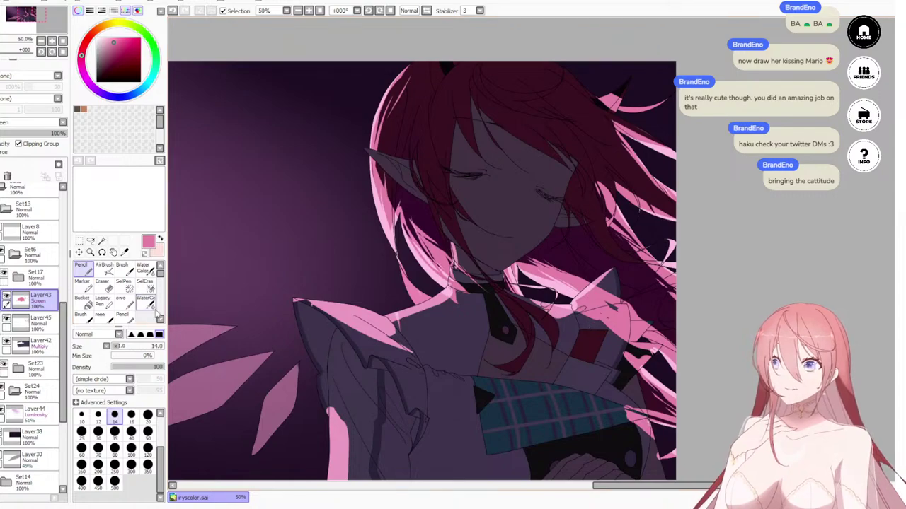
# Step: Erase the pink on Layer45 along the inner side of the raised collar and around the small loop with the size 16 Eraser
pyautogui.click(35, 322)
pyautogui.scroll(7, 607, 260)
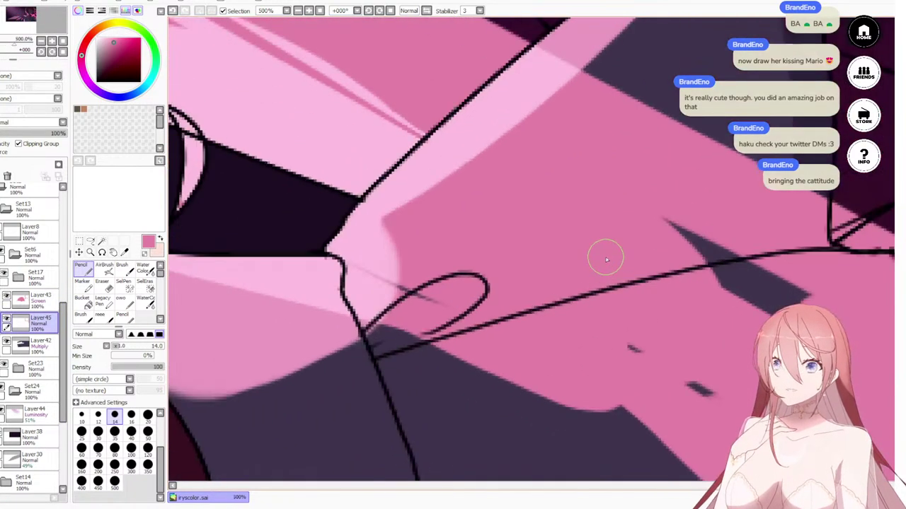
pyautogui.moveTo(479, 196); pyautogui.dragTo(475, 242)
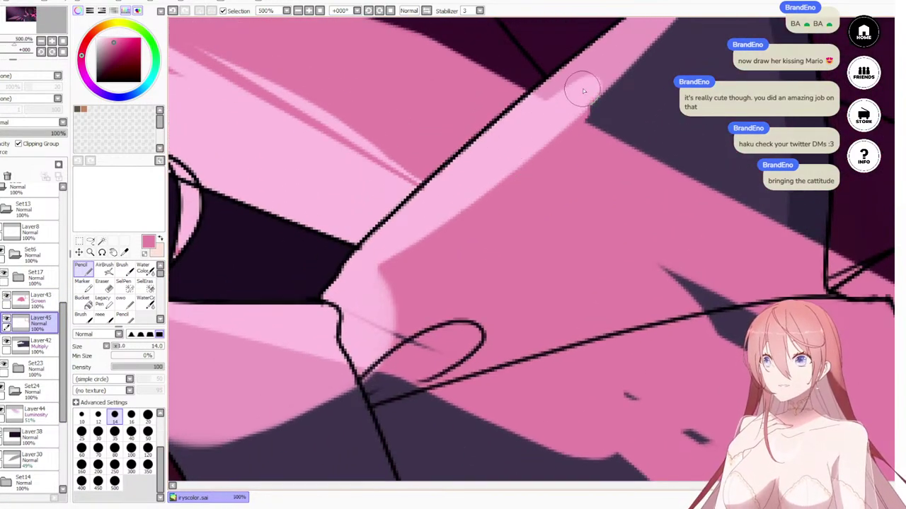
pyautogui.press('e')
pyautogui.moveTo(558, 101)
pyautogui.mouseDown()
pyautogui.moveTo(522, 151)
pyautogui.moveTo(481, 166)
pyautogui.moveTo(560, 98)
pyautogui.moveTo(476, 160)
pyautogui.moveTo(545, 103)
pyautogui.moveTo(385, 271)
pyautogui.moveTo(463, 173)
pyautogui.moveTo(412, 227)
pyautogui.moveTo(400, 226)
pyautogui.moveTo(328, 311)
pyautogui.moveTo(336, 296)
pyautogui.moveTo(330, 303)
pyautogui.moveTo(461, 189)
pyautogui.moveTo(489, 150)
pyautogui.moveTo(476, 154)
pyautogui.moveTo(453, 202)
pyautogui.moveTo(634, 88)
pyautogui.moveTo(446, 243)
pyautogui.moveTo(362, 352)
pyautogui.moveTo(434, 282)
pyautogui.moveTo(652, 147)
pyautogui.moveTo(664, 158)
pyautogui.moveTo(388, 411)
pyautogui.mouseUp()
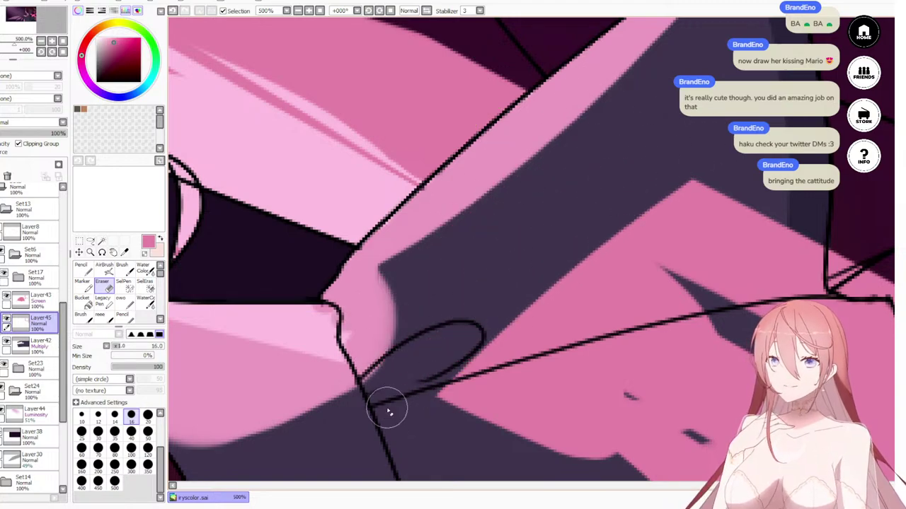
pyautogui.scroll(-5, 460, 416)
# Step: Enlarge the Eraser to size 70 and clear the pink from the middle of the raised collar above the red patch on Layer45
pyautogui.moveTo(504, 472); pyautogui.dragTo(454, 244)
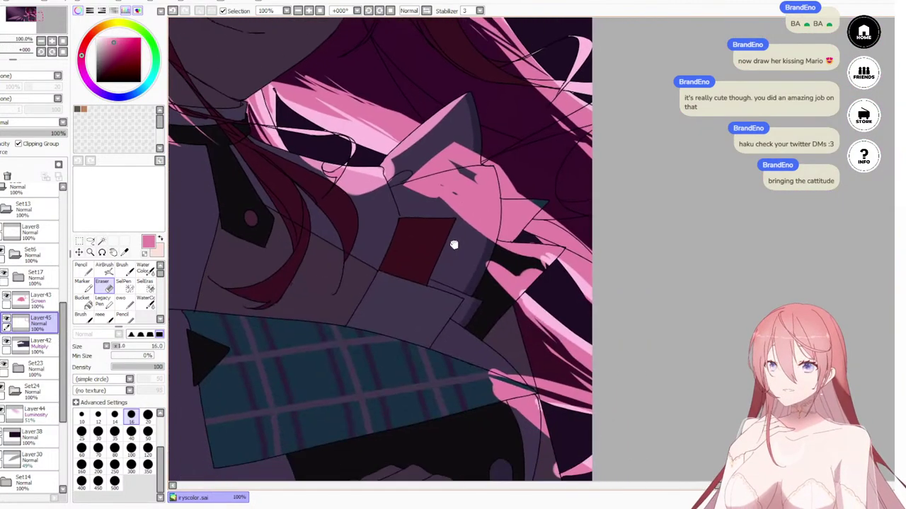
pyautogui.scroll(1, 497, 218)
pyautogui.scroll(1, 496, 217)
pyautogui.moveTo(496, 216); pyautogui.dragTo(445, 257)
pyautogui.scroll(-2, 458, 234)
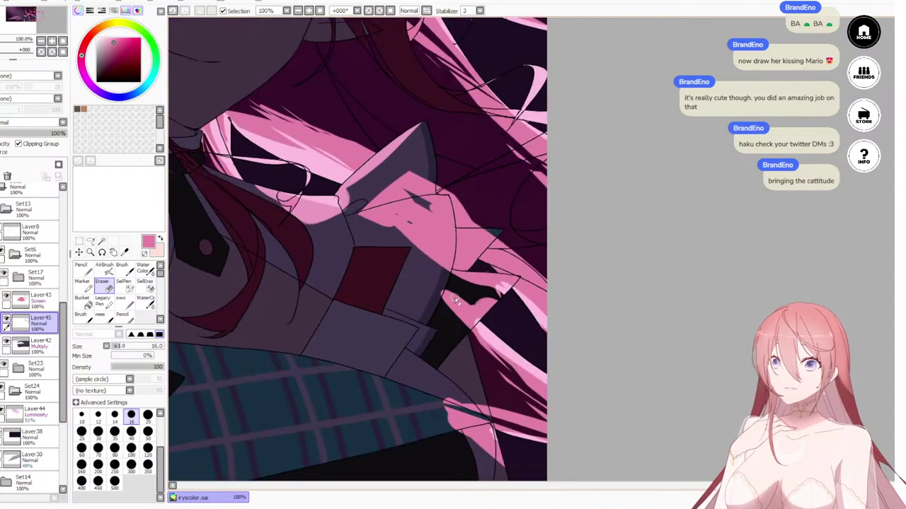
pyautogui.scroll(2, 366, 188)
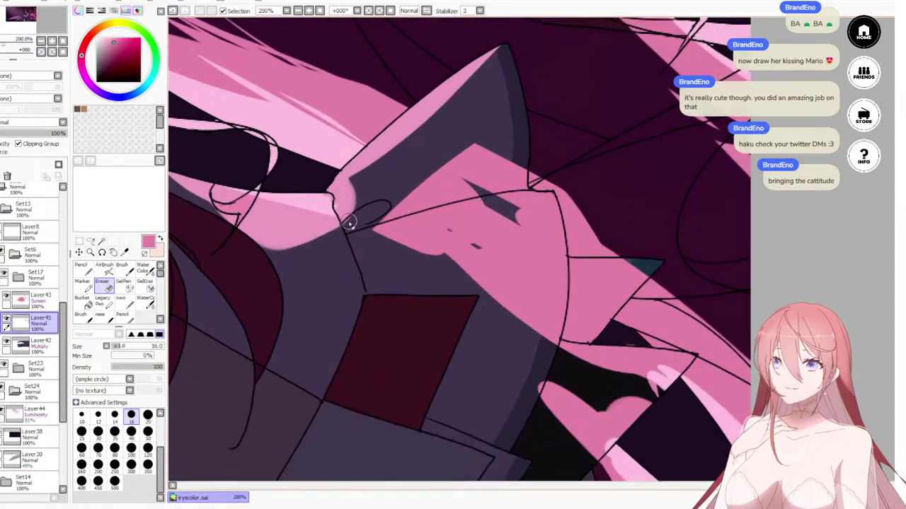
pyautogui.press(']')
pyautogui.press(']')
pyautogui.press(']')
pyautogui.press(']')
pyautogui.press(']')
pyautogui.press(']')
pyautogui.press(']')
pyautogui.press(']')
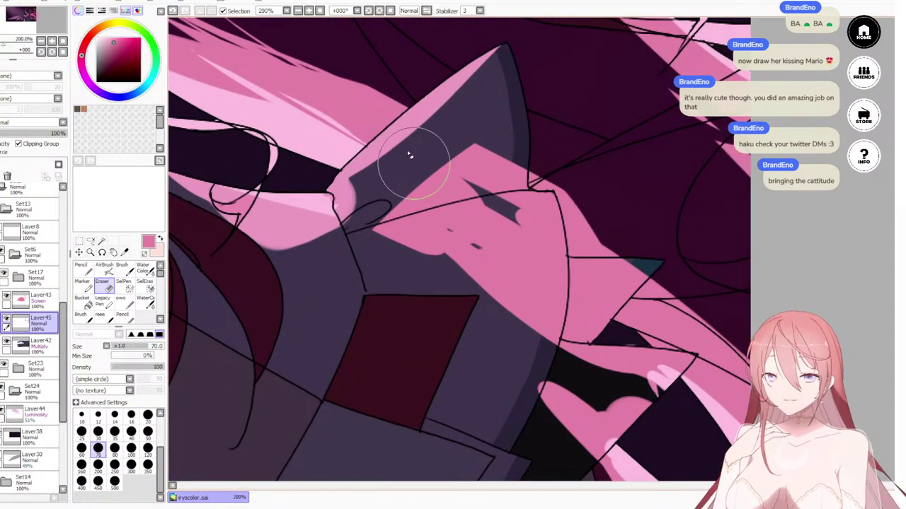
pyautogui.moveTo(455, 202)
pyautogui.mouseDown()
pyautogui.moveTo(448, 186)
pyautogui.moveTo(472, 185)
pyautogui.moveTo(490, 325)
pyautogui.mouseUp()
pyautogui.moveTo(471, 171); pyautogui.dragTo(485, 325)
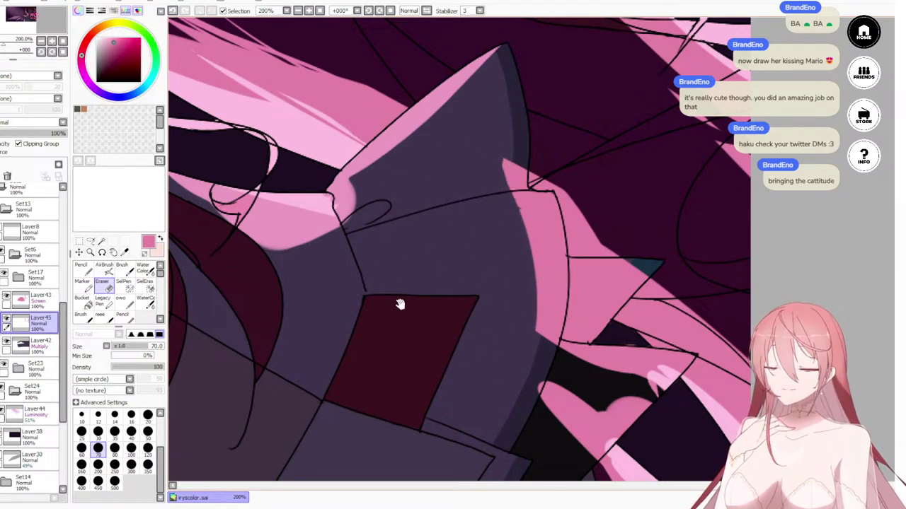
# Step: Erase the Layer45 pink from the shoulder edge just below the dark gap between the neck and the raised collar
pyautogui.moveTo(388, 309)
pyautogui.mouseDown()
pyautogui.moveTo(583, 356)
pyautogui.moveTo(573, 354)
pyautogui.mouseUp()
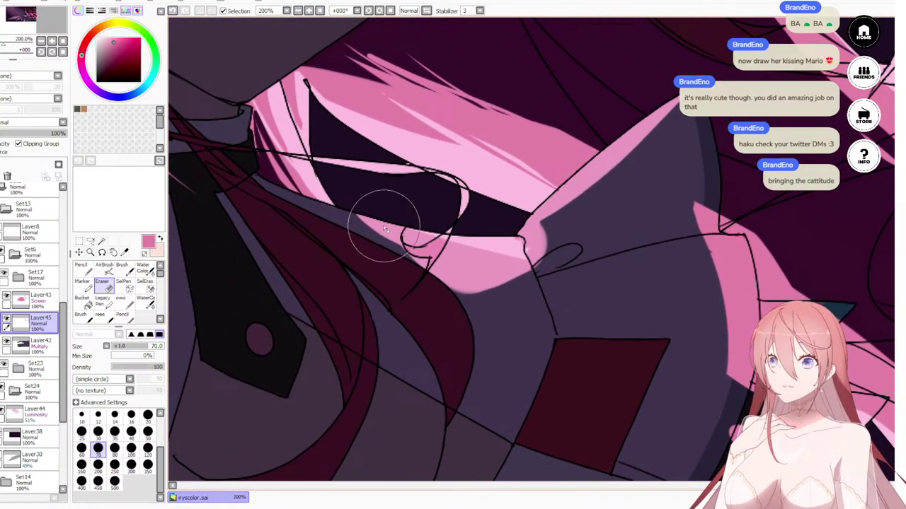
pyautogui.moveTo(406, 244)
pyautogui.mouseDown()
pyautogui.moveTo(467, 287)
pyautogui.moveTo(522, 260)
pyautogui.mouseUp()
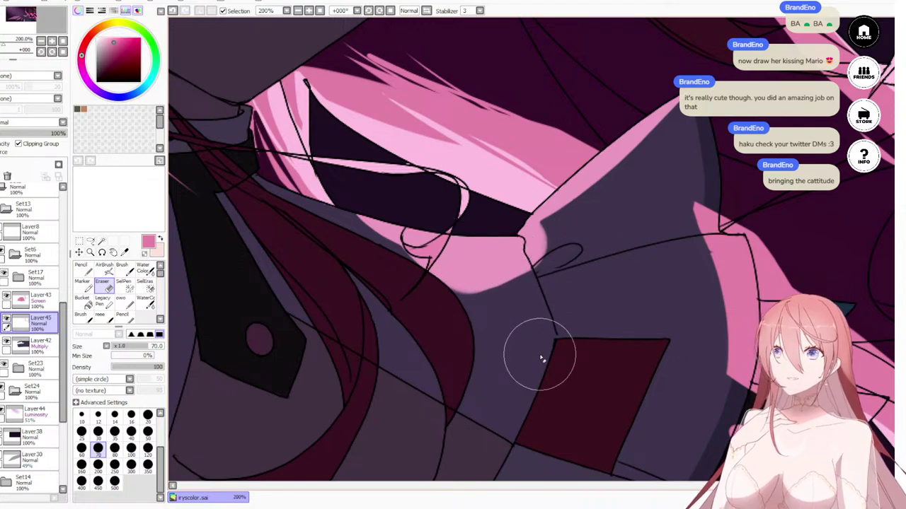
pyautogui.scroll(-7, 542, 353)
pyautogui.scroll(2, 556, 391)
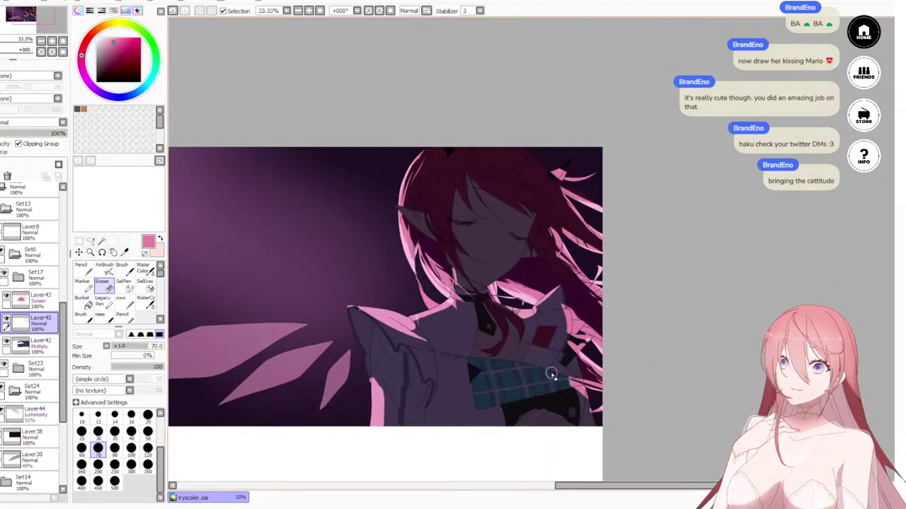
pyautogui.scroll(-2, 541, 308)
pyautogui.scroll(3, 556, 325)
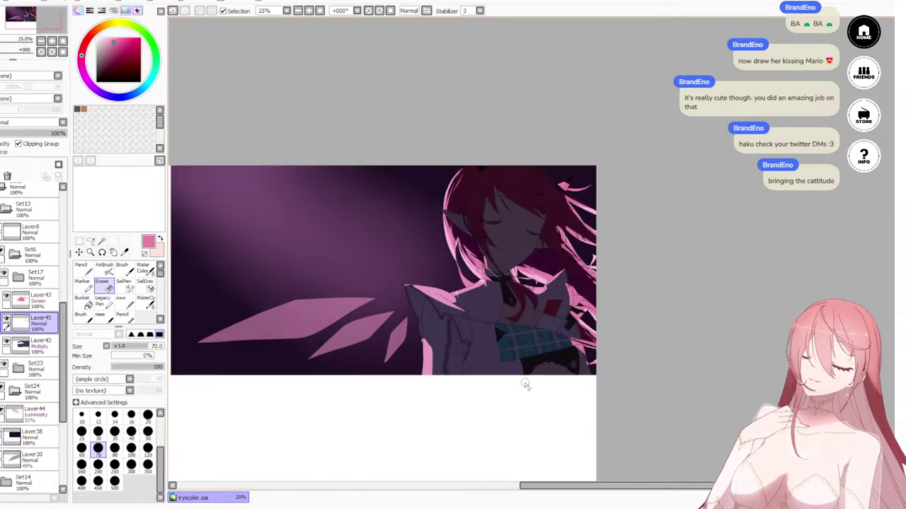
# Step: Reduce the Eraser to size 30 and erase the remaining pink from the collar up to its outer line art
pyautogui.scroll(6, 584, 271)
pyautogui.press('[')
pyautogui.press('[')
pyautogui.press('[')
pyautogui.press('[')
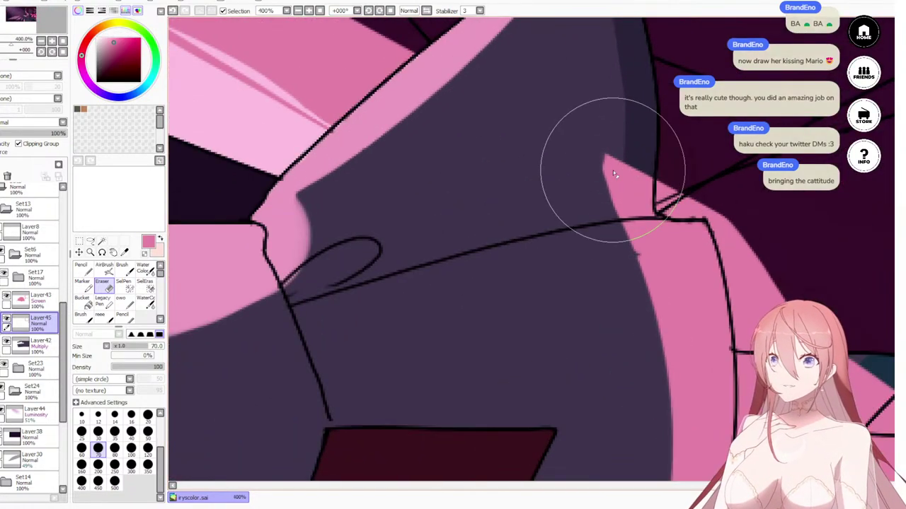
pyautogui.press('[')
pyautogui.moveTo(536, 188)
pyautogui.mouseDown()
pyautogui.moveTo(591, 182)
pyautogui.moveTo(606, 205)
pyautogui.moveTo(624, 151)
pyautogui.moveTo(632, 177)
pyautogui.moveTo(636, 157)
pyautogui.moveTo(634, 256)
pyautogui.moveTo(643, 154)
pyautogui.moveTo(641, 259)
pyautogui.moveTo(640, 219)
pyautogui.moveTo(666, 255)
pyautogui.moveTo(676, 241)
pyautogui.moveTo(663, 234)
pyautogui.moveTo(696, 234)
pyautogui.moveTo(704, 258)
pyautogui.moveTo(676, 253)
pyautogui.moveTo(645, 283)
pyautogui.moveTo(687, 377)
pyautogui.mouseUp()
pyautogui.moveTo(637, 277); pyautogui.dragTo(559, 186)
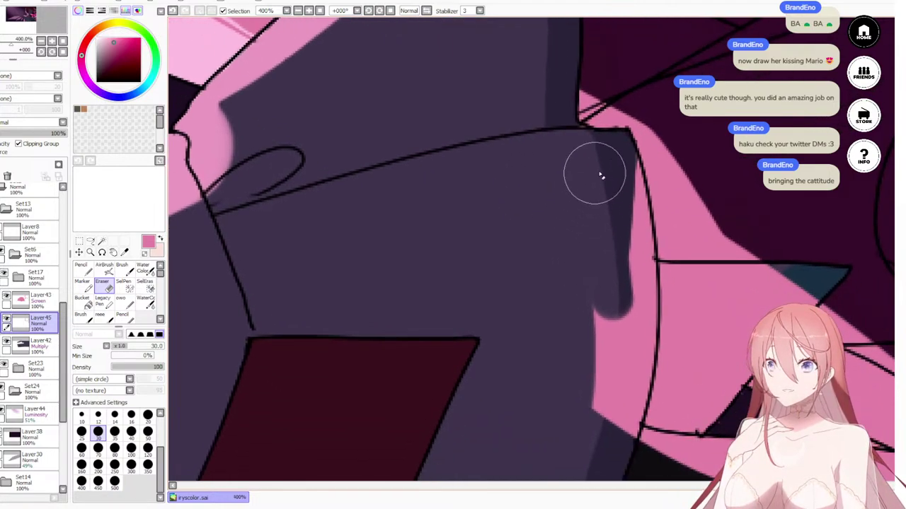
pyautogui.moveTo(634, 167); pyautogui.dragTo(642, 263)
pyautogui.moveTo(636, 182)
pyautogui.mouseDown()
pyautogui.moveTo(644, 295)
pyautogui.moveTo(635, 160)
pyautogui.moveTo(641, 336)
pyautogui.moveTo(640, 228)
pyautogui.moveTo(643, 330)
pyautogui.moveTo(628, 239)
pyautogui.moveTo(603, 250)
pyautogui.moveTo(596, 316)
pyautogui.moveTo(638, 333)
pyautogui.moveTo(626, 340)
pyautogui.moveTo(642, 317)
pyautogui.moveTo(630, 340)
pyautogui.moveTo(623, 445)
pyautogui.moveTo(632, 360)
pyautogui.moveTo(626, 414)
pyautogui.moveTo(639, 370)
pyautogui.moveTo(640, 399)
pyautogui.mouseUp()
# Step: Erase the pink covering the pointed teal plaid piece beside the collar on Layer45
pyautogui.moveTo(610, 287); pyautogui.dragTo(540, 244)
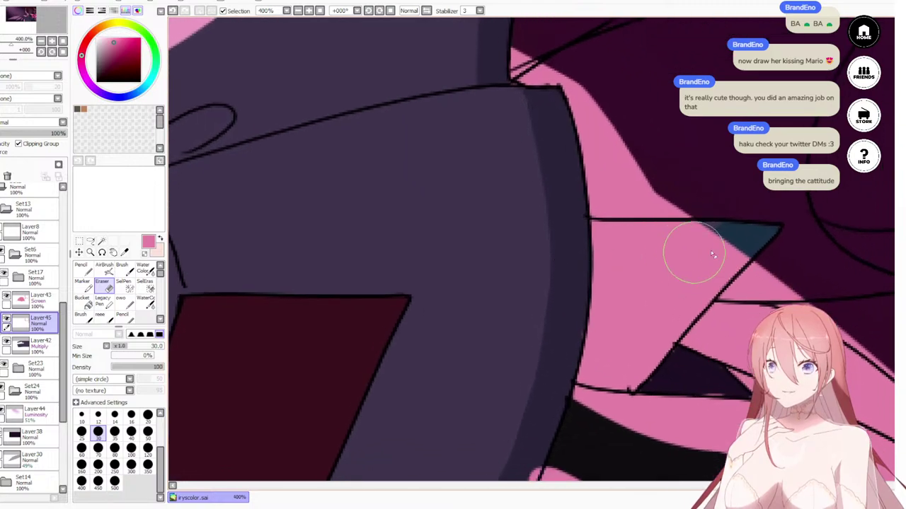
pyautogui.moveTo(747, 237)
pyautogui.mouseDown()
pyautogui.moveTo(584, 254)
pyautogui.moveTo(698, 241)
pyautogui.moveTo(606, 234)
pyautogui.moveTo(724, 231)
pyautogui.moveTo(591, 230)
pyautogui.moveTo(708, 257)
pyautogui.moveTo(617, 337)
pyautogui.moveTo(735, 264)
pyautogui.moveTo(612, 348)
pyautogui.moveTo(627, 293)
pyautogui.moveTo(541, 383)
pyautogui.mouseUp()
pyautogui.moveTo(580, 354); pyautogui.dragTo(542, 203)
# Step: Erase the Layer45 pink from the black clothing panel below the plaid piece, following its line art
pyautogui.moveTo(602, 314)
pyautogui.mouseDown()
pyautogui.moveTo(556, 276)
pyautogui.moveTo(584, 213)
pyautogui.moveTo(562, 288)
pyautogui.moveTo(664, 280)
pyautogui.moveTo(578, 267)
pyautogui.moveTo(672, 277)
pyautogui.moveTo(590, 263)
pyautogui.moveTo(668, 277)
pyautogui.moveTo(699, 266)
pyautogui.moveTo(670, 272)
pyautogui.moveTo(737, 297)
pyautogui.moveTo(776, 275)
pyautogui.moveTo(745, 267)
pyautogui.moveTo(782, 267)
pyautogui.mouseUp()
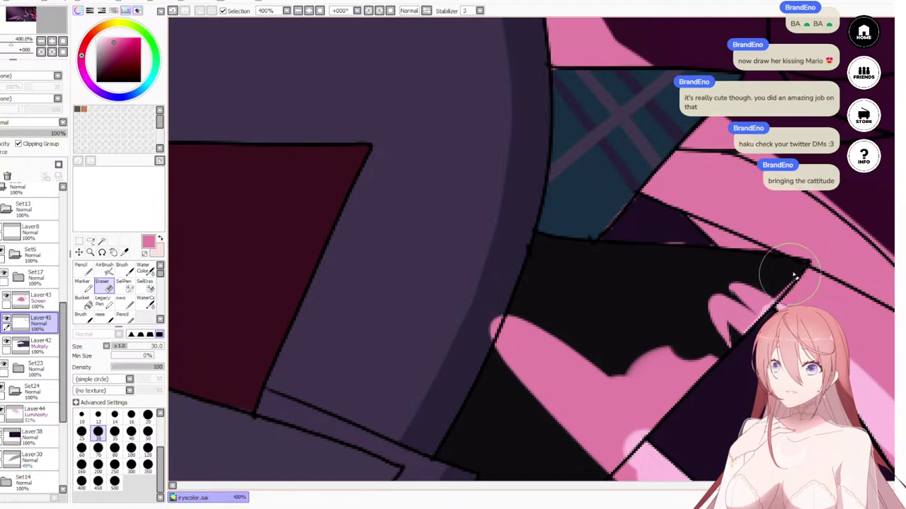
pyautogui.moveTo(643, 375)
pyautogui.mouseDown()
pyautogui.moveTo(549, 394)
pyautogui.moveTo(530, 376)
pyautogui.moveTo(555, 405)
pyautogui.mouseUp()
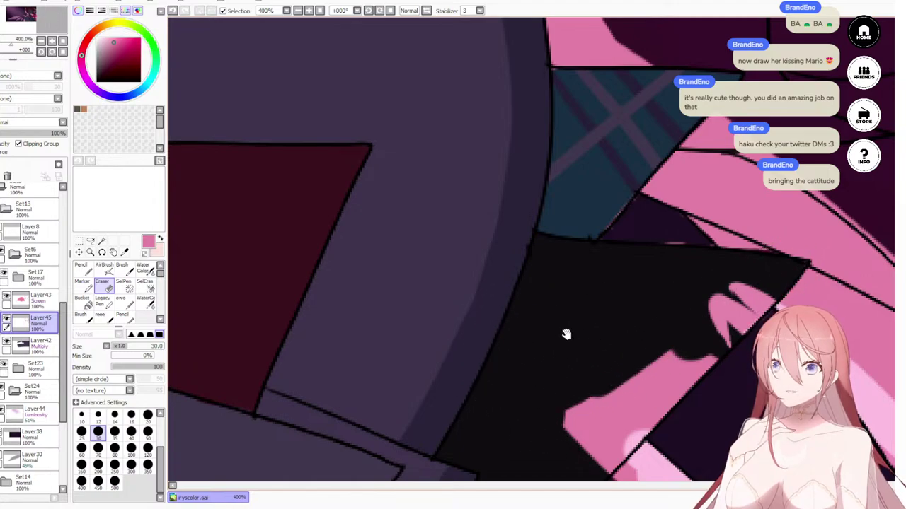
pyautogui.moveTo(566, 333); pyautogui.dragTo(556, 250)
pyautogui.moveTo(634, 263)
pyautogui.mouseDown()
pyautogui.moveTo(576, 373)
pyautogui.moveTo(706, 261)
pyautogui.moveTo(577, 381)
pyautogui.moveTo(645, 323)
pyautogui.mouseUp()
pyautogui.moveTo(566, 340)
pyautogui.mouseDown()
pyautogui.moveTo(489, 227)
pyautogui.moveTo(483, 312)
pyautogui.mouseUp()
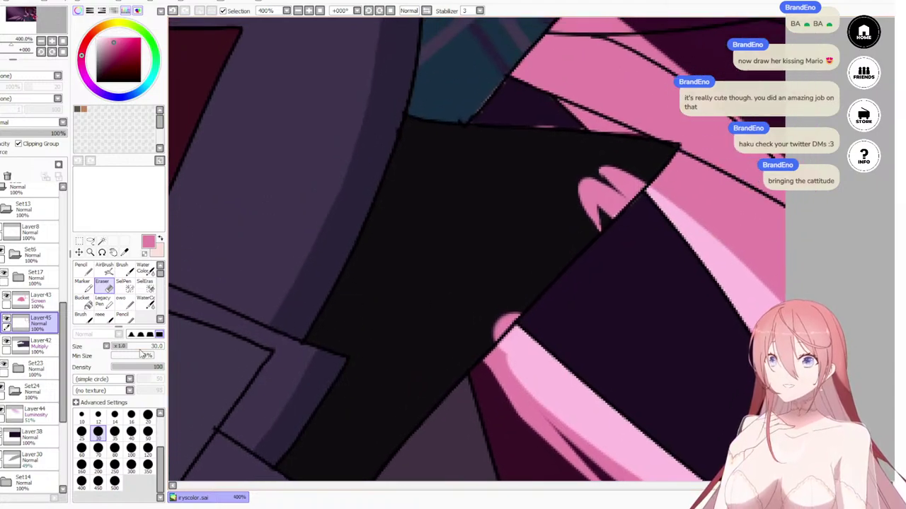
# Step: Erase the leftover pink highlight spots along the black panel's outer edge on Layer43
pyautogui.click(59, 297)
pyautogui.moveTo(552, 289)
pyautogui.mouseDown()
pyautogui.moveTo(527, 287)
pyautogui.moveTo(492, 322)
pyautogui.moveTo(519, 304)
pyautogui.mouseUp()
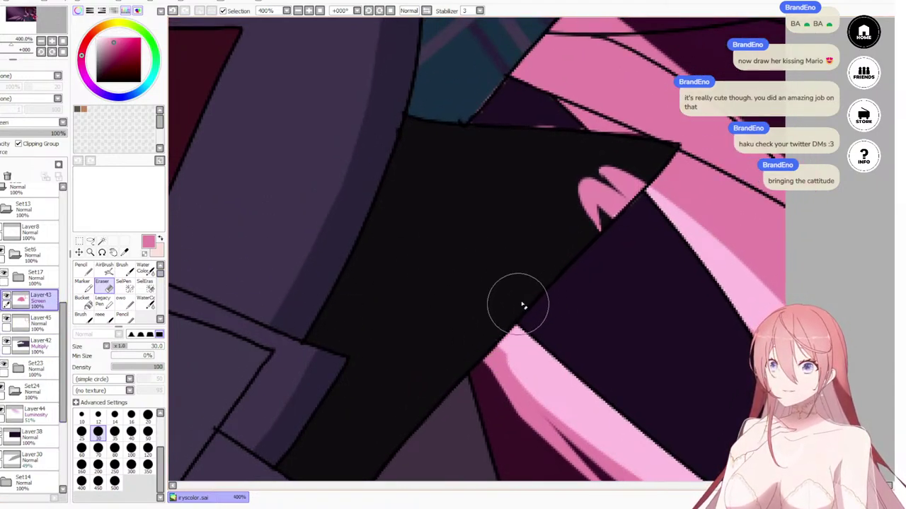
pyautogui.moveTo(624, 164)
pyautogui.mouseDown()
pyautogui.moveTo(568, 187)
pyautogui.moveTo(576, 165)
pyautogui.moveTo(614, 177)
pyautogui.moveTo(633, 169)
pyautogui.moveTo(581, 237)
pyautogui.moveTo(636, 171)
pyautogui.moveTo(609, 213)
pyautogui.mouseUp()
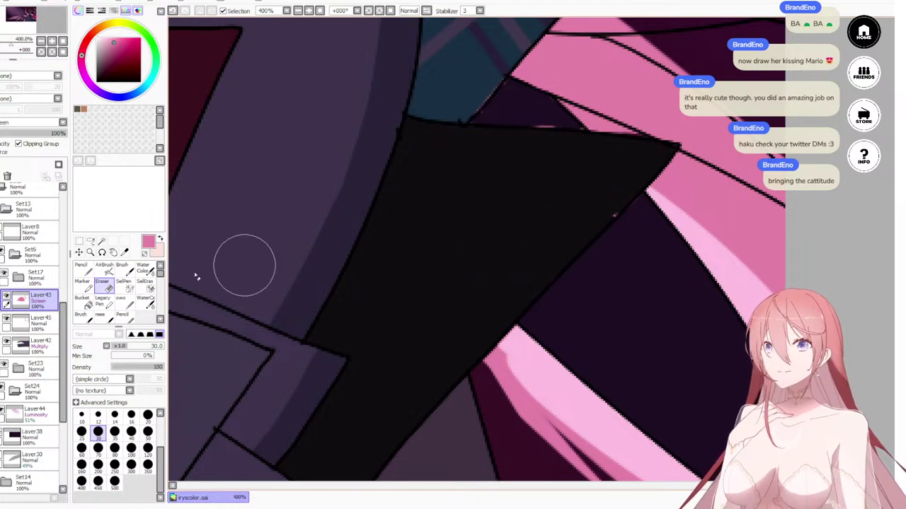
# Step: Erase the Layer45 pink from the plaid sash's pointed end and the purple cloth directly above and below it
pyautogui.scroll(-5, 515, 269)
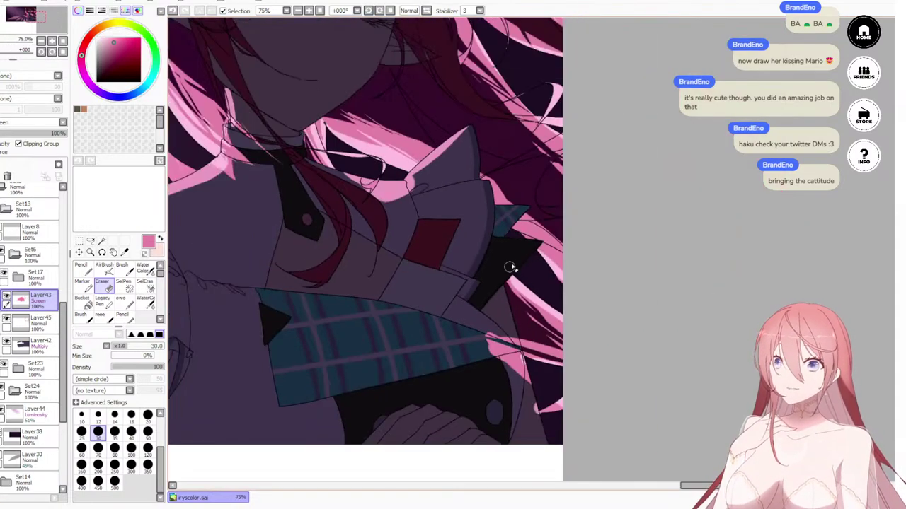
pyautogui.scroll(5, 508, 412)
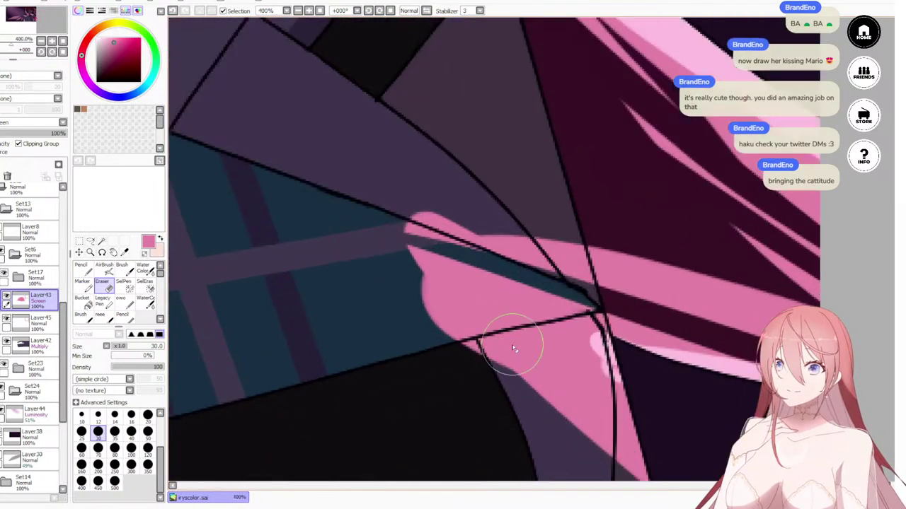
pyautogui.click(45, 322)
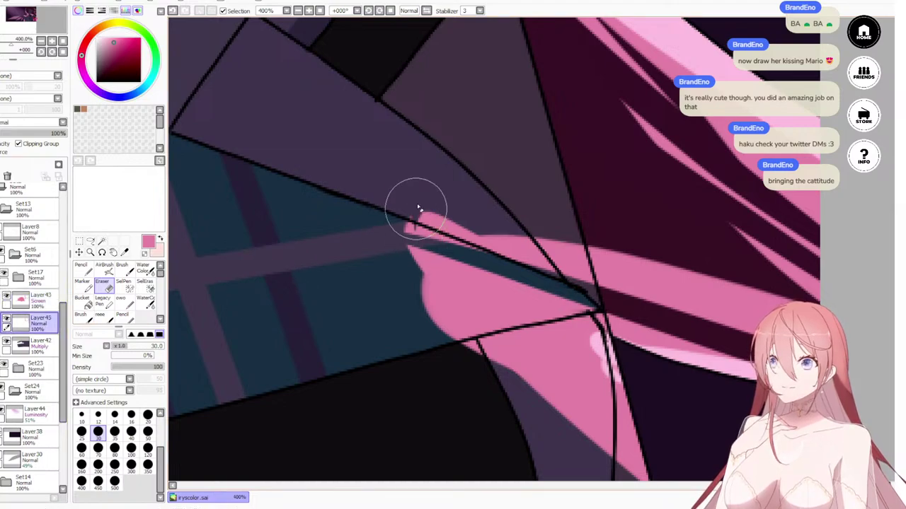
pyautogui.moveTo(415, 208)
pyautogui.mouseDown()
pyautogui.moveTo(449, 218)
pyautogui.moveTo(564, 321)
pyautogui.moveTo(558, 236)
pyautogui.moveTo(585, 342)
pyautogui.moveTo(563, 231)
pyautogui.moveTo(590, 327)
pyautogui.moveTo(572, 252)
pyautogui.moveTo(579, 272)
pyautogui.mouseUp()
pyautogui.moveTo(610, 378); pyautogui.dragTo(612, 427)
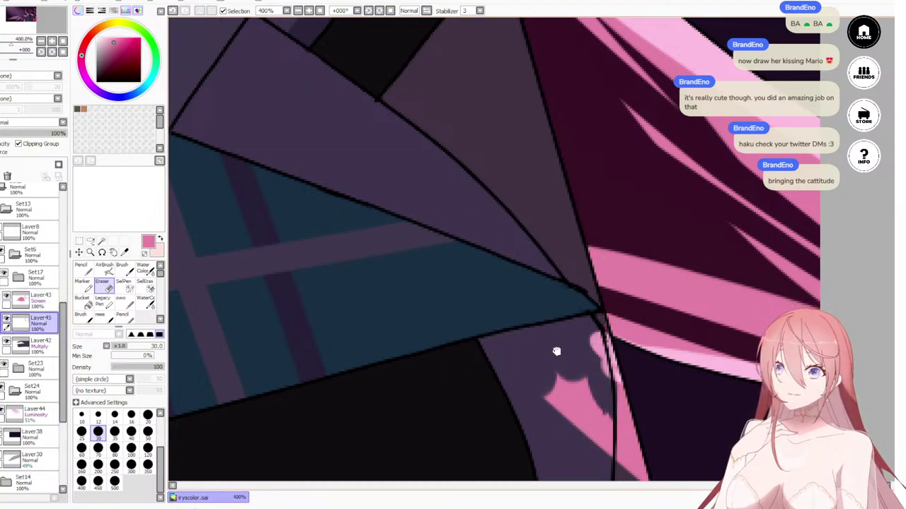
pyautogui.moveTo(556, 352); pyautogui.dragTo(497, 234)
pyautogui.moveTo(516, 285)
pyautogui.mouseDown()
pyautogui.moveTo(541, 342)
pyautogui.moveTo(555, 334)
pyautogui.mouseUp()
pyautogui.moveTo(556, 286); pyautogui.dragTo(586, 362)
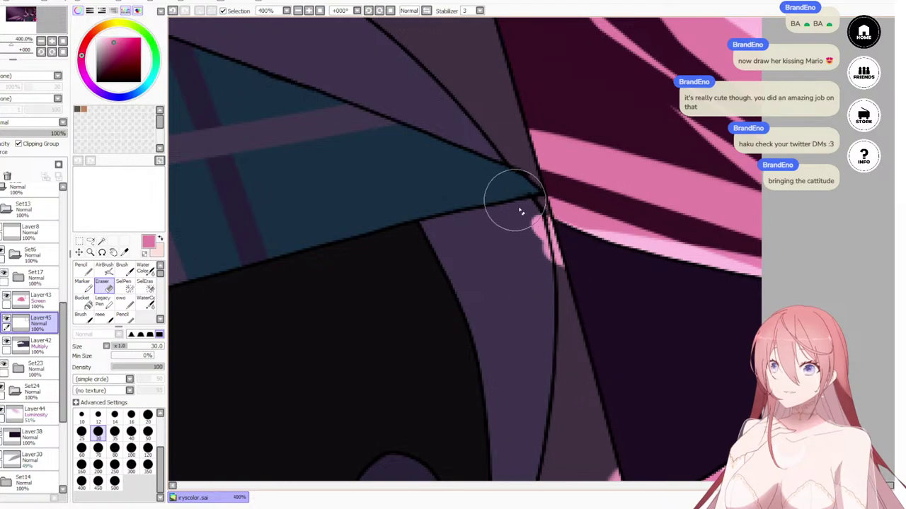
# Step: Erase the leftover Layer43 pink along the sleeve edge from the sash tip down to the canvas bottom
pyautogui.click(36, 300)
pyautogui.moveTo(542, 213)
pyautogui.mouseDown()
pyautogui.moveTo(551, 279)
pyautogui.moveTo(531, 199)
pyautogui.moveTo(561, 304)
pyautogui.moveTo(570, 291)
pyautogui.moveTo(542, 202)
pyautogui.moveTo(563, 325)
pyautogui.mouseUp()
pyautogui.moveTo(568, 424); pyautogui.dragTo(498, 180)
pyautogui.moveTo(528, 242); pyautogui.dragTo(554, 293)
pyautogui.moveTo(533, 206); pyautogui.dragTo(537, 300)
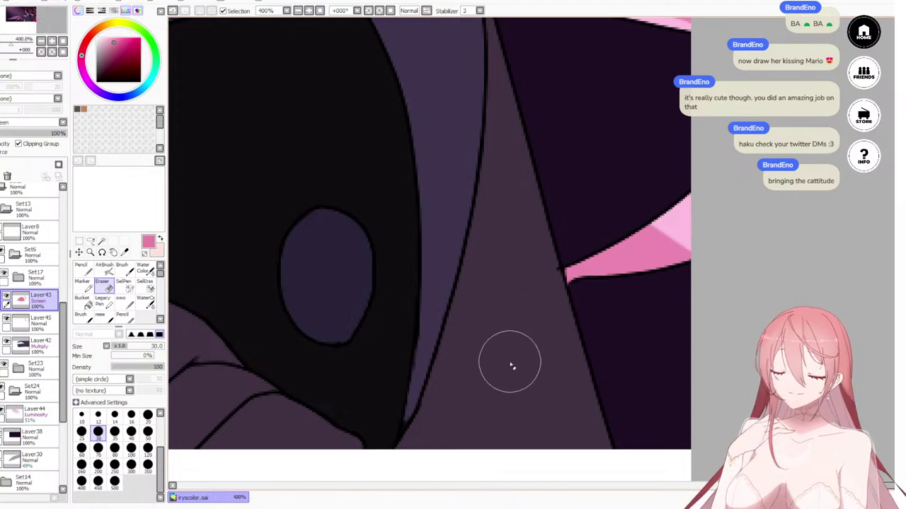
# Step: Fill the hair strand tip beside the sleeve with light pink on Layer45, using the Pencil at size 14
pyautogui.press('n')
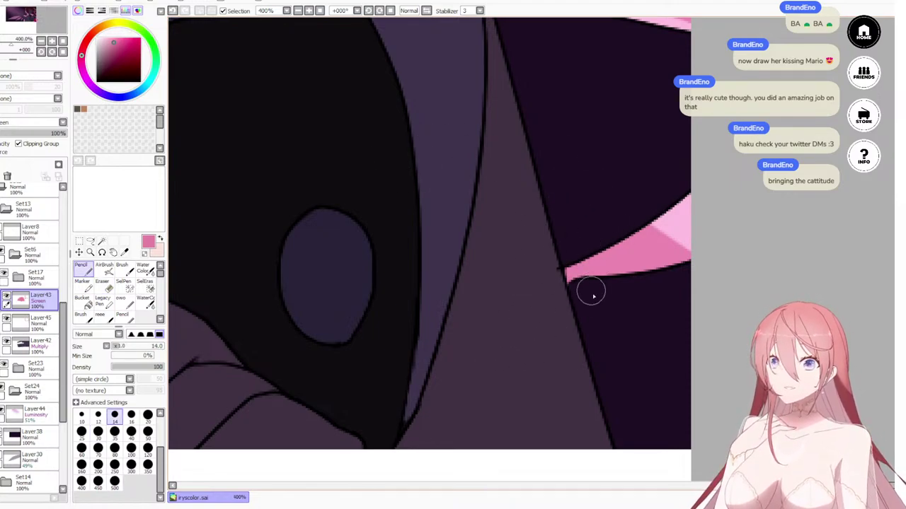
pyautogui.click(40, 319)
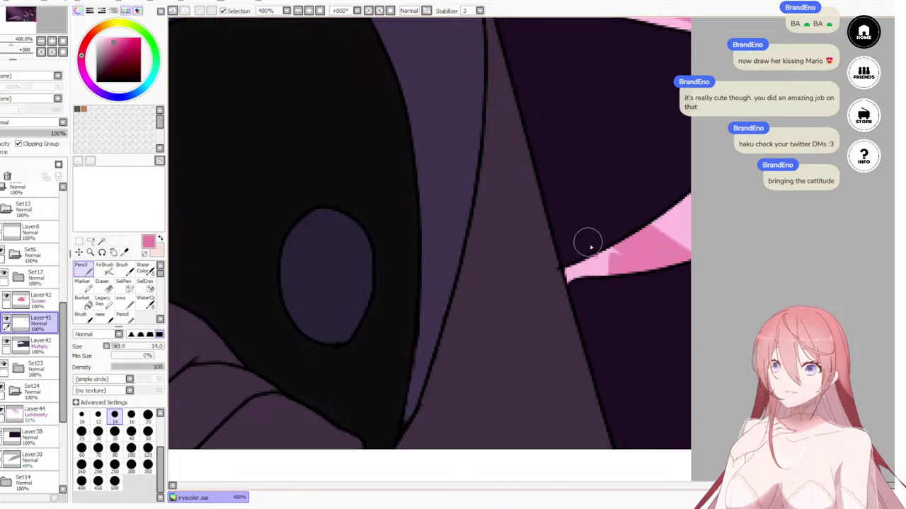
pyautogui.moveTo(590, 247)
pyautogui.mouseDown()
pyautogui.moveTo(632, 294)
pyautogui.moveTo(651, 265)
pyautogui.moveTo(672, 258)
pyautogui.mouseUp()
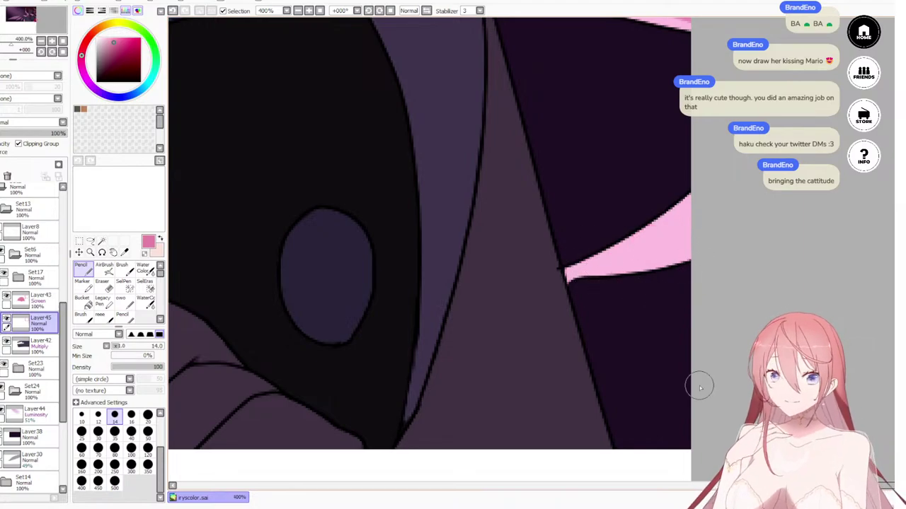
pyautogui.scroll(4, 578, 233)
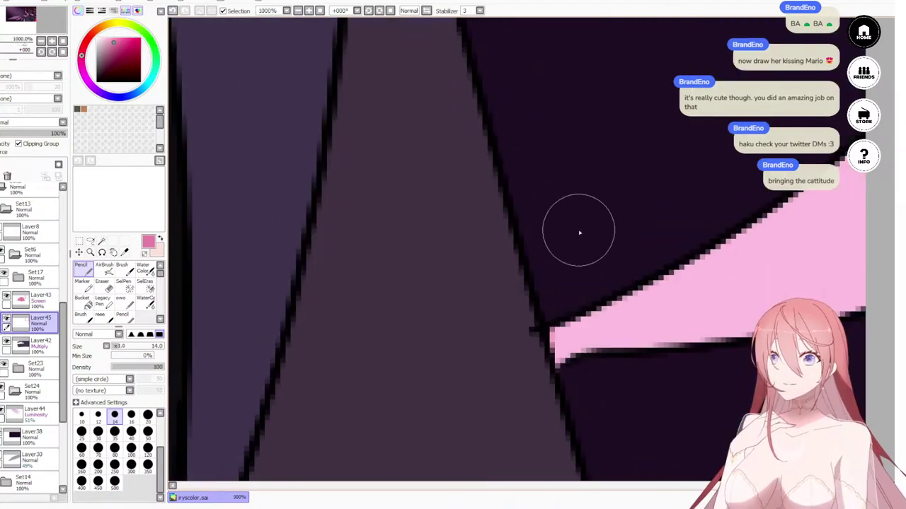
pyautogui.scroll(-10, 578, 233)
pyautogui.moveTo(551, 231); pyautogui.dragTo(598, 341)
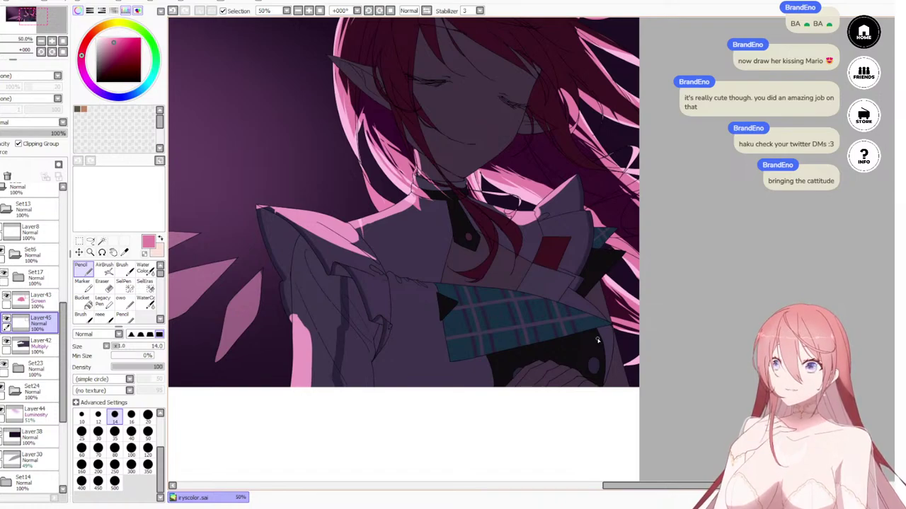
# Step: Extend the pink rim light on Layer43 along the hair's outer edge above the pointed ear, up to the canvas top
pyautogui.scroll(-1, 548, 243)
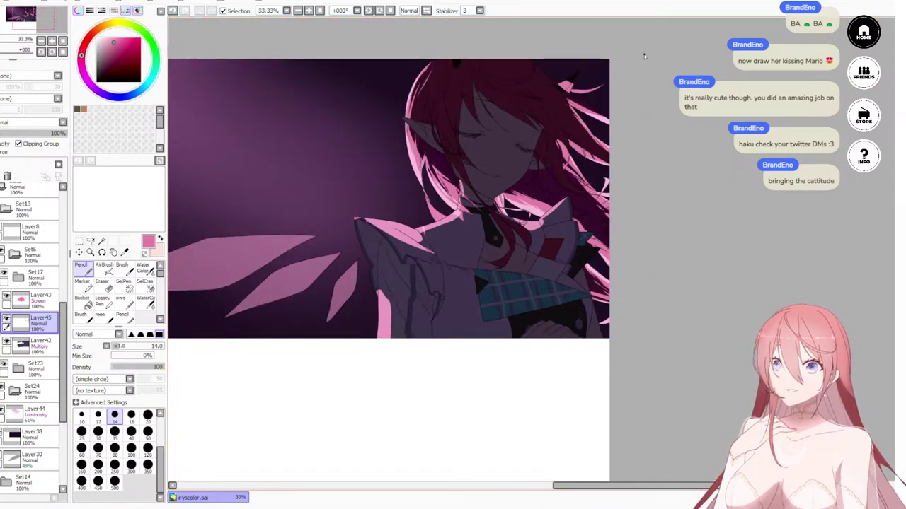
pyautogui.scroll(4, 640, 60)
pyautogui.moveTo(637, 65); pyautogui.dragTo(516, 212)
pyautogui.scroll(-4, 469, 342)
pyautogui.scroll(1, 544, 126)
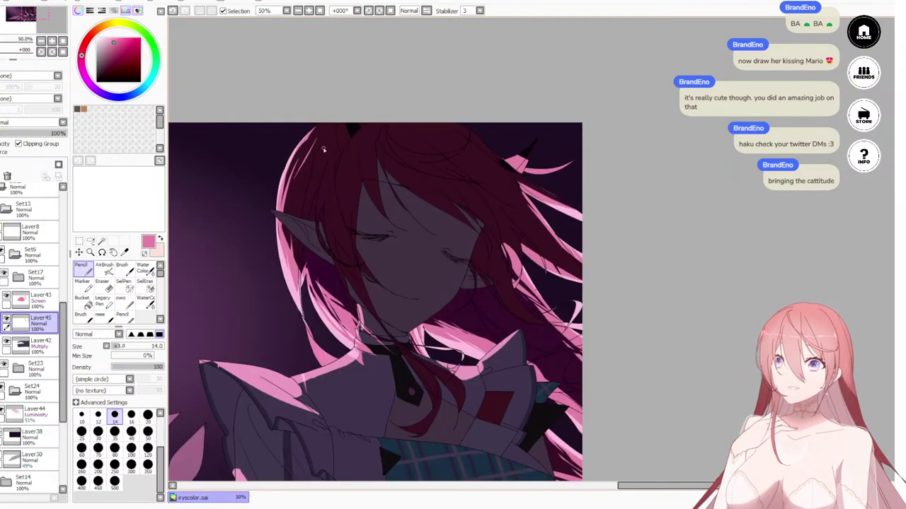
pyautogui.scroll(3, 323, 149)
pyautogui.moveTo(270, 153); pyautogui.dragTo(382, 191)
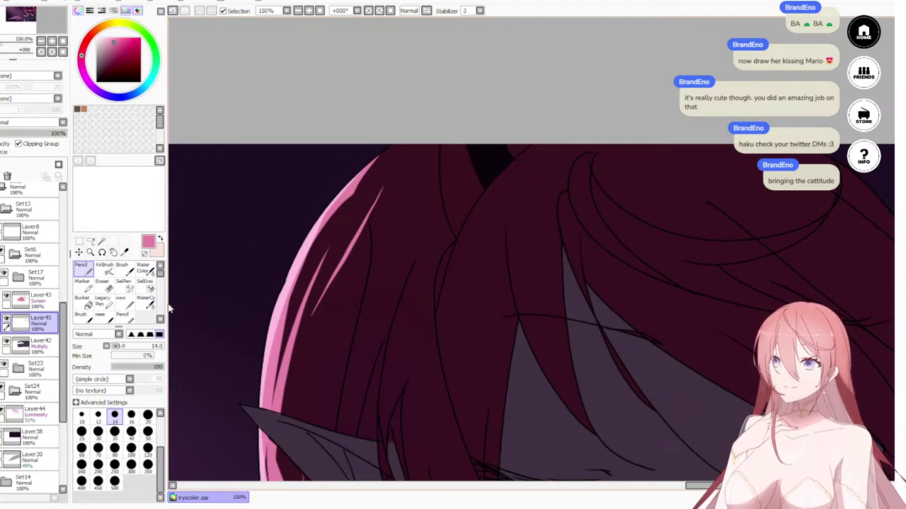
pyautogui.click(42, 300)
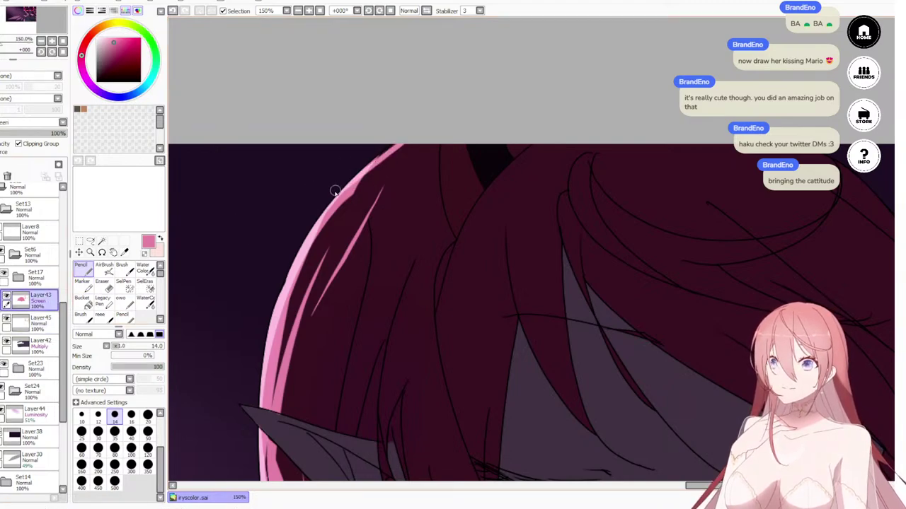
pyautogui.moveTo(410, 142); pyautogui.dragTo(319, 230)
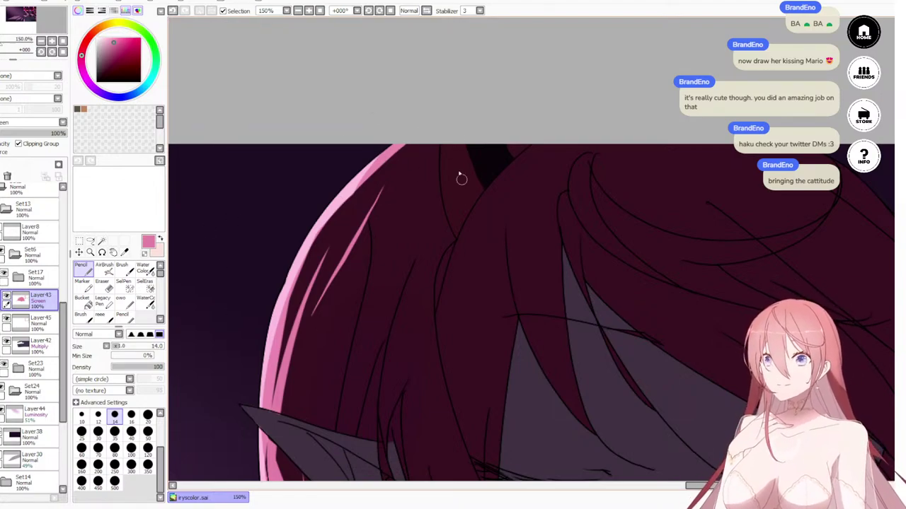
# Step: Erase the Layer45 pink spikes from the neck collar, its black band and the cloth below with the Eraser at size 30
pyautogui.moveTo(572, 351); pyautogui.dragTo(527, 219)
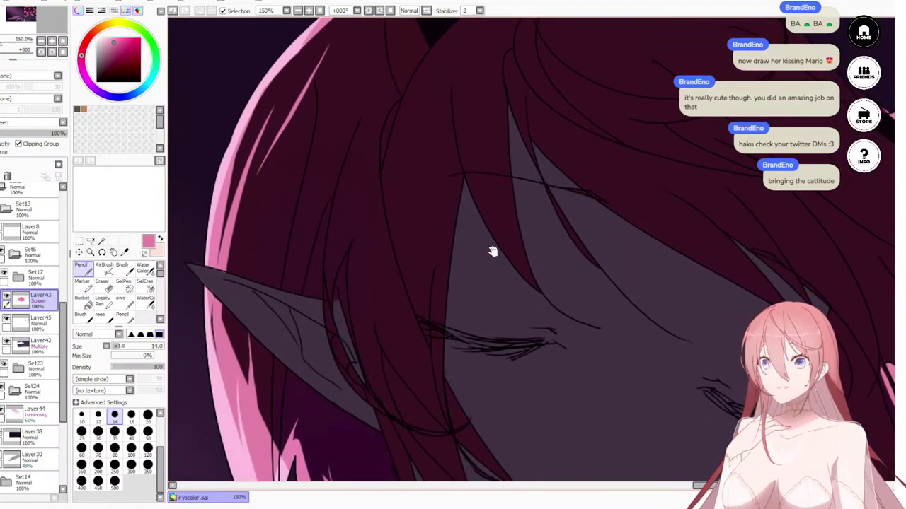
pyautogui.moveTo(509, 311); pyautogui.dragTo(546, 206)
pyautogui.moveTo(569, 332); pyautogui.dragTo(515, 197)
pyautogui.moveTo(587, 384)
pyautogui.mouseDown()
pyautogui.moveTo(548, 265)
pyautogui.moveTo(538, 156)
pyautogui.mouseUp()
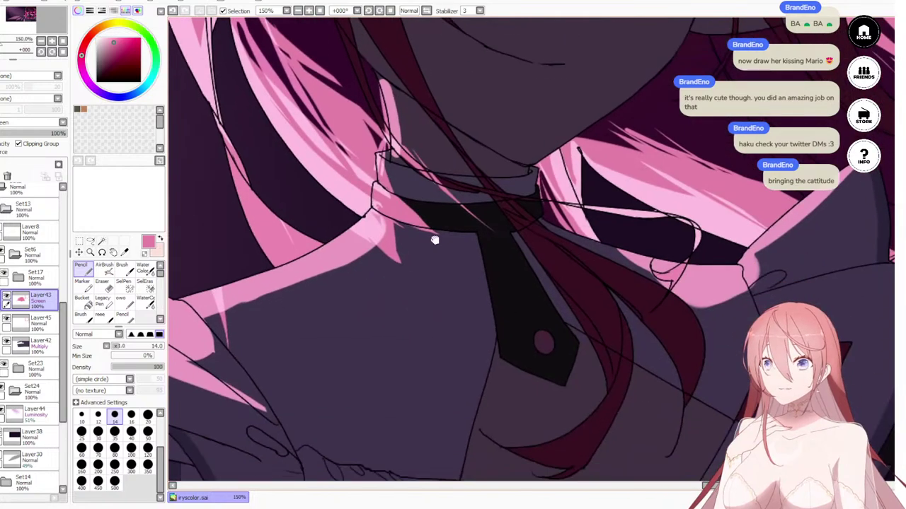
pyautogui.moveTo(434, 240); pyautogui.dragTo(527, 322)
pyautogui.scroll(2, 536, 219)
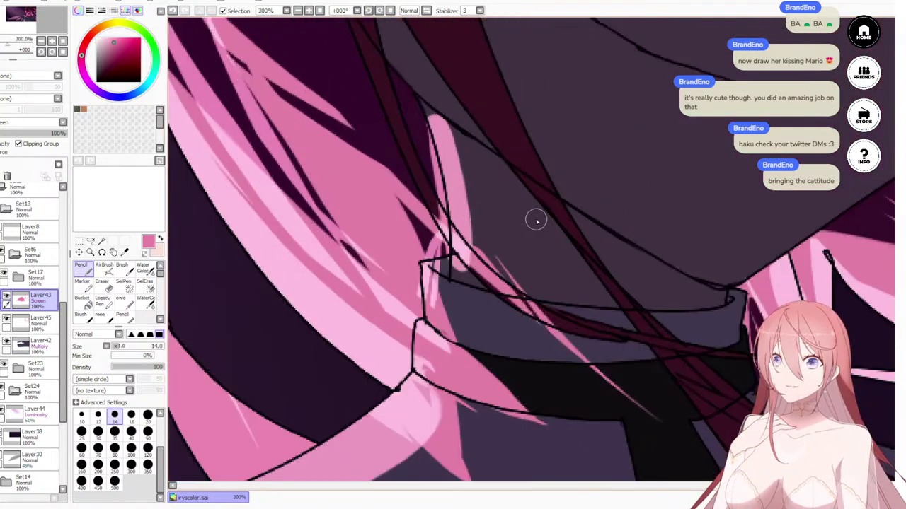
pyautogui.press('e')
pyautogui.click(32, 322)
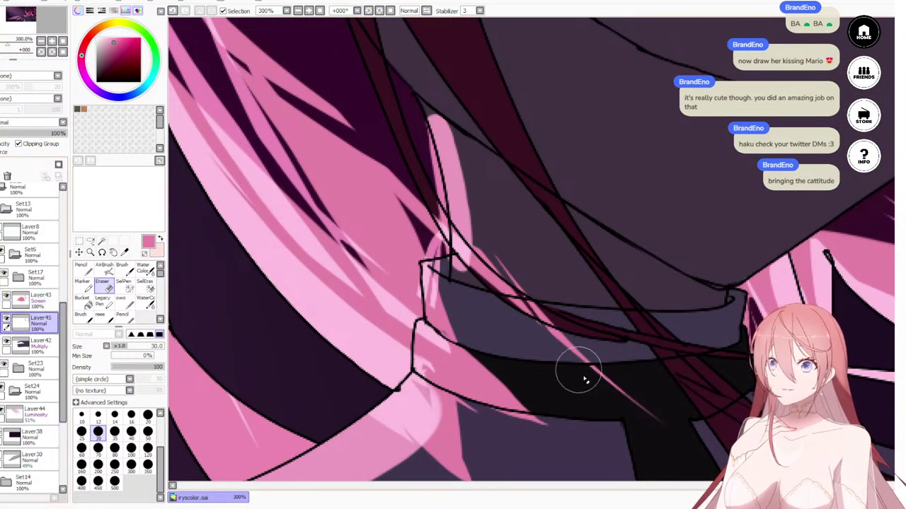
pyautogui.scroll(-2, 601, 368)
pyautogui.moveTo(517, 263); pyautogui.dragTo(434, 150)
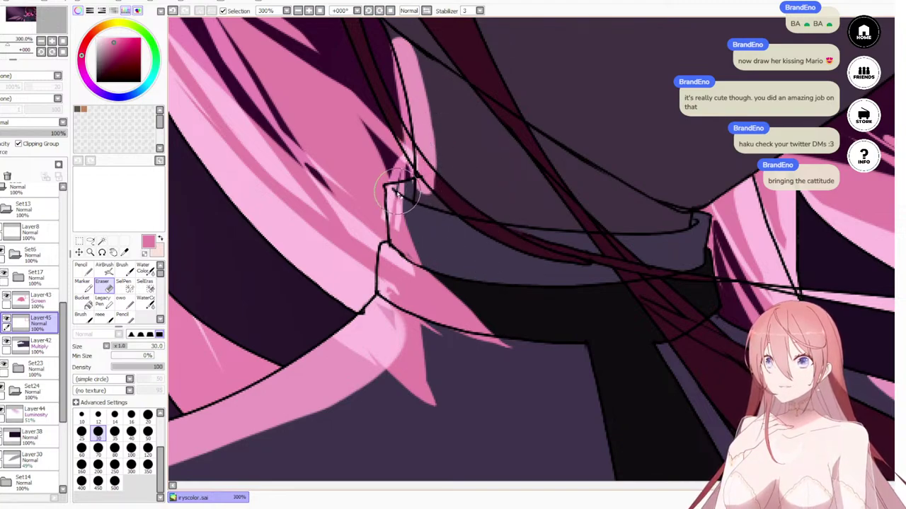
pyautogui.moveTo(394, 190)
pyautogui.mouseDown()
pyautogui.moveTo(397, 229)
pyautogui.moveTo(390, 213)
pyautogui.moveTo(397, 208)
pyautogui.moveTo(420, 286)
pyautogui.mouseUp()
pyautogui.hotkey('ctrl', 'z')
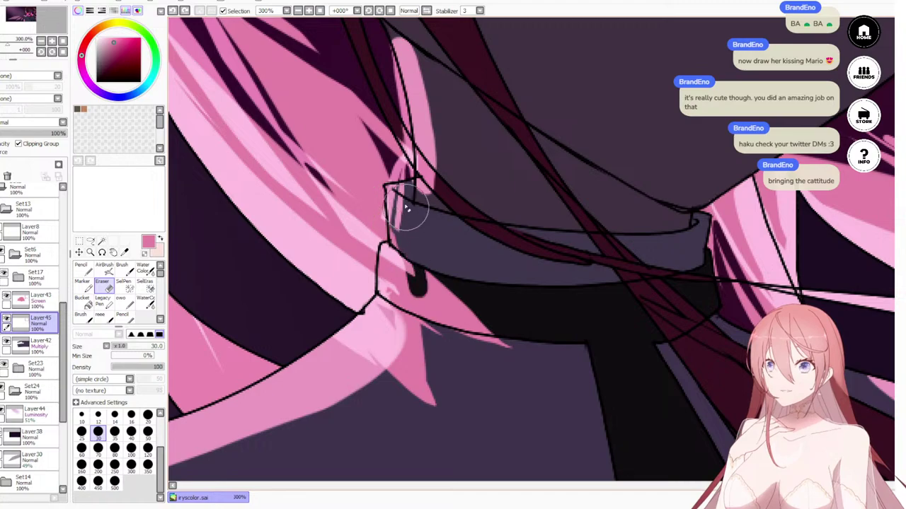
pyautogui.moveTo(407, 209)
pyautogui.mouseDown()
pyautogui.moveTo(399, 246)
pyautogui.moveTo(426, 197)
pyautogui.moveTo(409, 335)
pyautogui.moveTo(414, 381)
pyautogui.moveTo(437, 375)
pyautogui.moveTo(466, 401)
pyautogui.moveTo(559, 220)
pyautogui.moveTo(530, 182)
pyautogui.mouseUp()
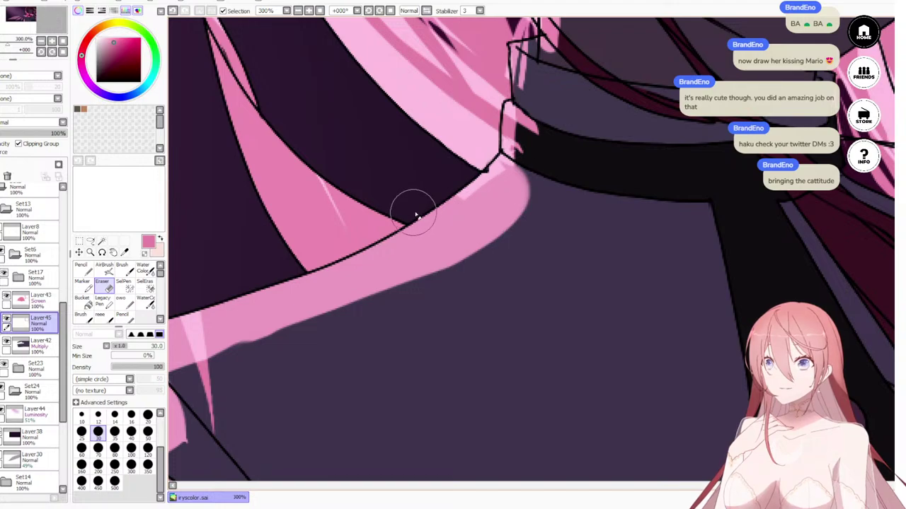
# Step: Erase the stray light-pink Layer45 streaks from the lower hair lock and the shoulder highlight
pyautogui.moveTo(416, 214); pyautogui.dragTo(355, 243)
pyautogui.moveTo(456, 212)
pyautogui.mouseDown()
pyautogui.moveTo(528, 161)
pyautogui.moveTo(518, 159)
pyautogui.moveTo(497, 181)
pyautogui.moveTo(524, 142)
pyautogui.moveTo(511, 109)
pyautogui.moveTo(510, 167)
pyautogui.moveTo(514, 142)
pyautogui.mouseUp()
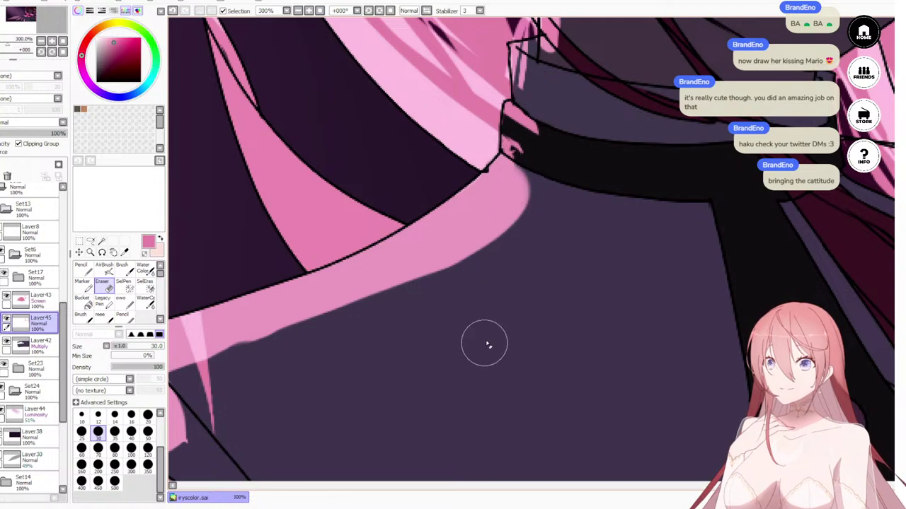
pyautogui.moveTo(384, 282)
pyautogui.mouseDown()
pyautogui.moveTo(576, 201)
pyautogui.moveTo(639, 189)
pyautogui.mouseUp()
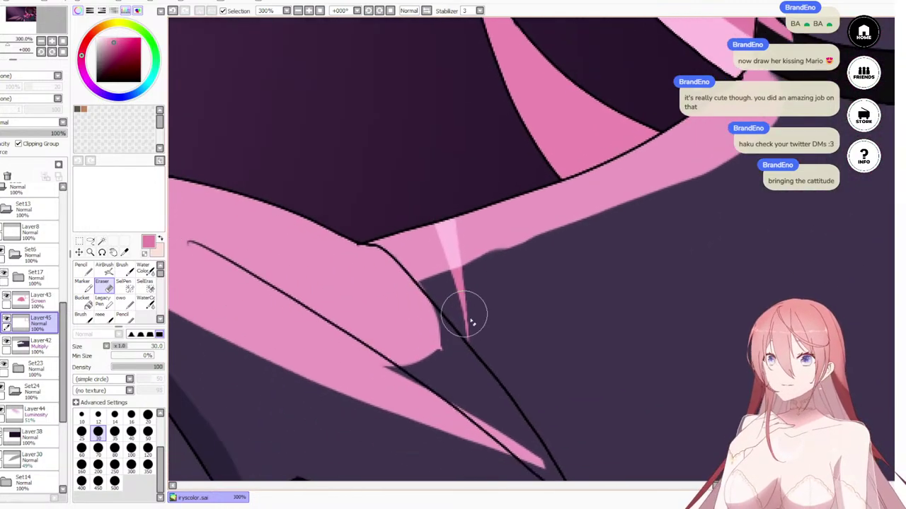
pyautogui.moveTo(465, 315); pyautogui.dragTo(453, 241)
pyautogui.moveTo(438, 298); pyautogui.dragTo(481, 190)
pyautogui.moveTo(404, 109); pyautogui.dragTo(574, 239)
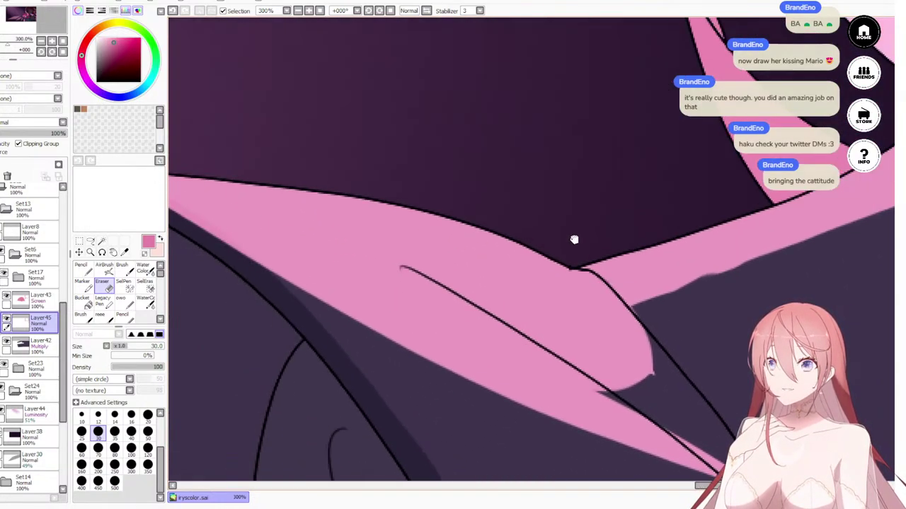
pyautogui.moveTo(346, 213); pyautogui.dragTo(209, 199)
# Step: Erase the remaining pink spots on Layer43 from the neck collar and its black band
pyautogui.moveTo(764, 170); pyautogui.dragTo(509, 273)
pyautogui.moveTo(626, 161); pyautogui.dragTo(516, 273)
pyautogui.click(44, 300)
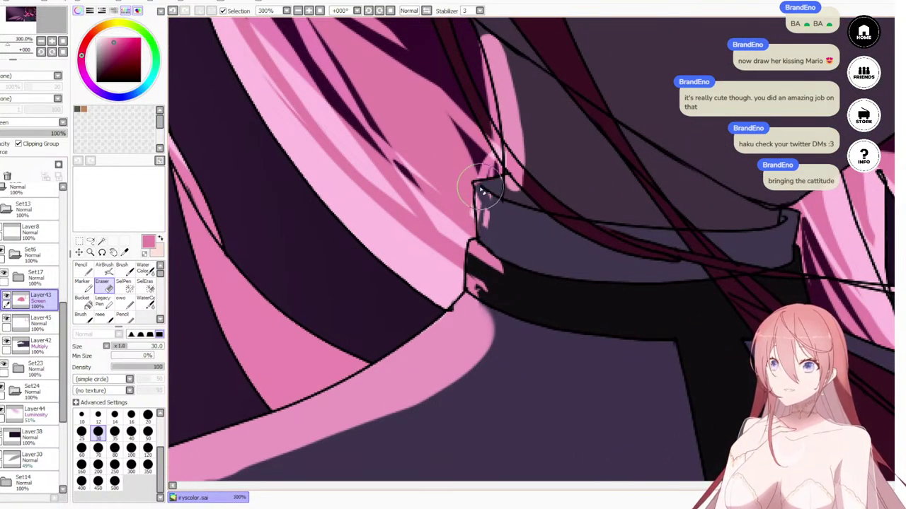
pyautogui.moveTo(481, 188); pyautogui.dragTo(486, 242)
pyautogui.moveTo(501, 198)
pyautogui.mouseDown()
pyautogui.moveTo(479, 253)
pyautogui.moveTo(485, 289)
pyautogui.mouseUp()
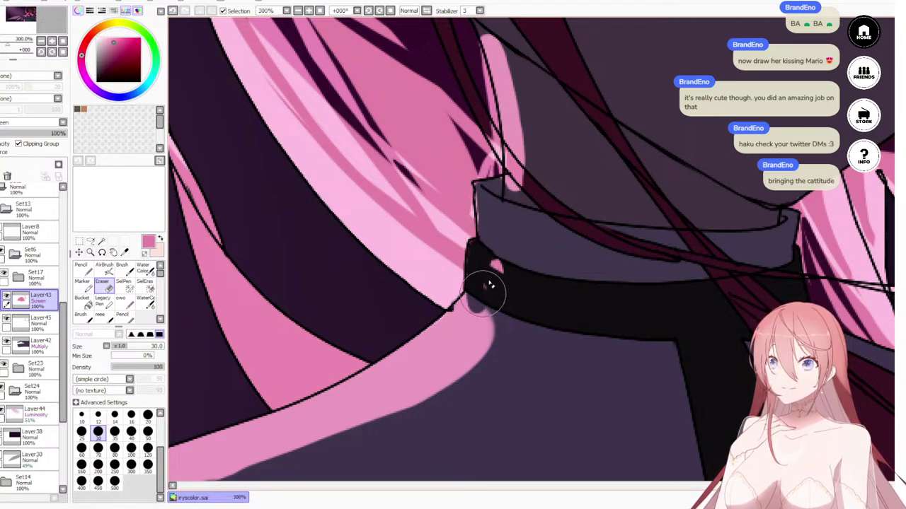
pyautogui.moveTo(508, 231); pyautogui.dragTo(526, 189)
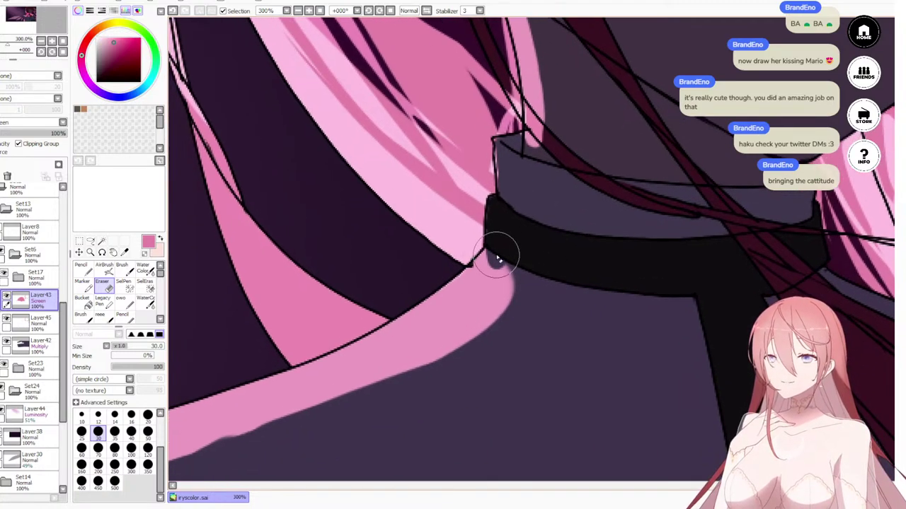
# Step: Trim the rounded end of the Layer43 shoulder highlight where it meets the collar
pyautogui.moveTo(497, 255); pyautogui.dragTo(492, 360)
pyautogui.moveTo(528, 283); pyautogui.dragTo(488, 457)
pyautogui.moveTo(500, 318); pyautogui.dragTo(424, 411)
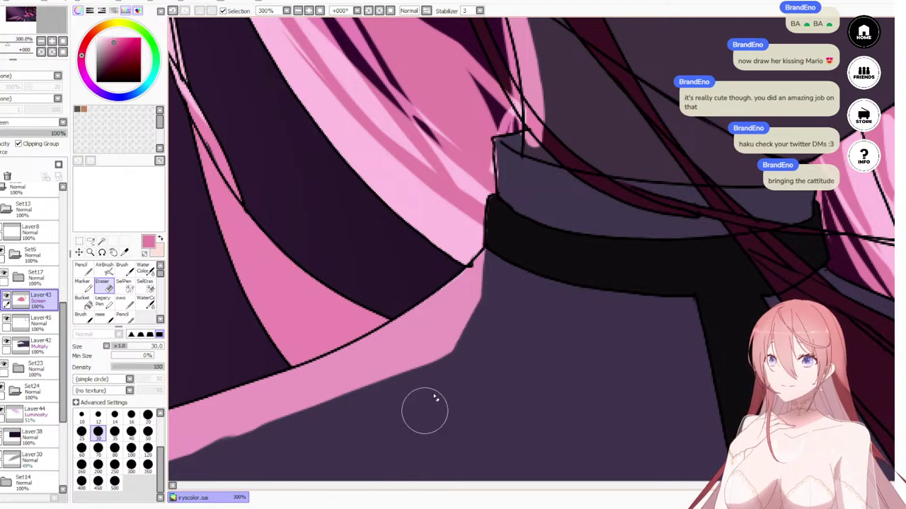
# Step: Paint a thin pink rim on Layer43 down the collar and black band edge into the shoulder highlight, using the Pencil
pyautogui.press('n')
pyautogui.moveTo(490, 202); pyautogui.dragTo(440, 349)
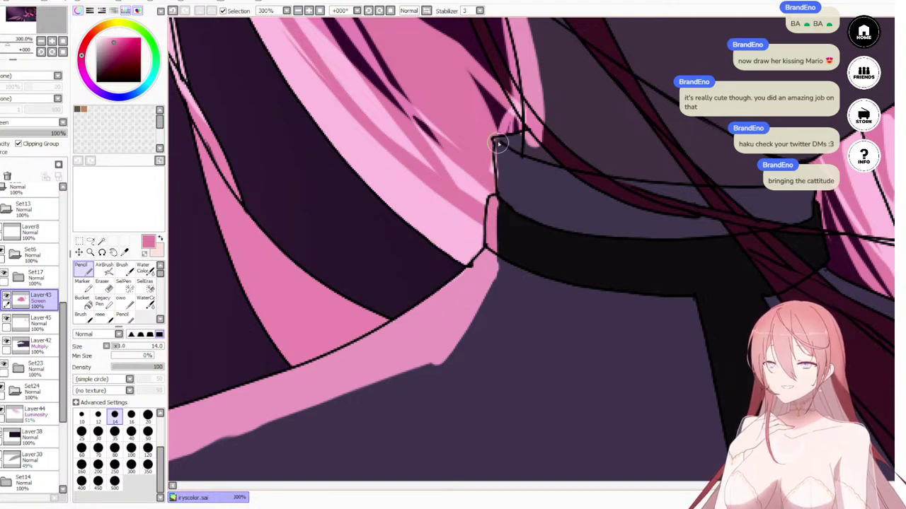
pyautogui.hotkey('ctrl', 'z')
pyautogui.moveTo(497, 144); pyautogui.dragTo(499, 190)
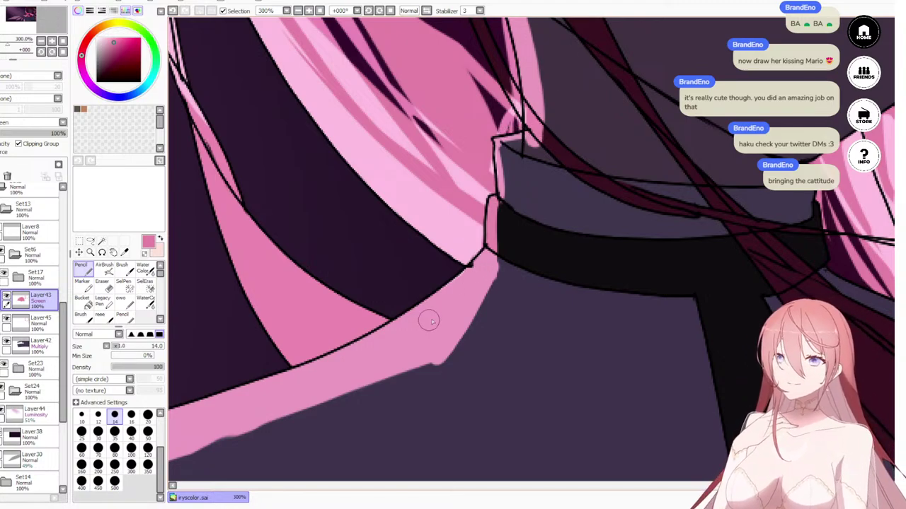
# Step: Enlarge the Pencil to size 35 and smooth the lower edge of the pink shoulder highlight on Layer43
pyautogui.moveTo(429, 322); pyautogui.dragTo(581, 323)
pyautogui.scroll(-5, 576, 174)
pyautogui.scroll(3, 564, 321)
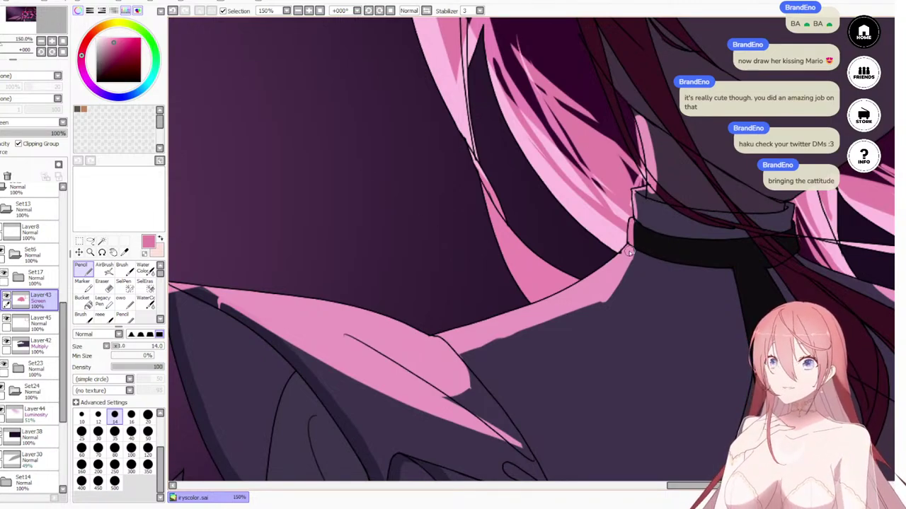
pyautogui.press(']')
pyautogui.press(']')
pyautogui.press(']')
pyautogui.press(']')
pyautogui.press(']')
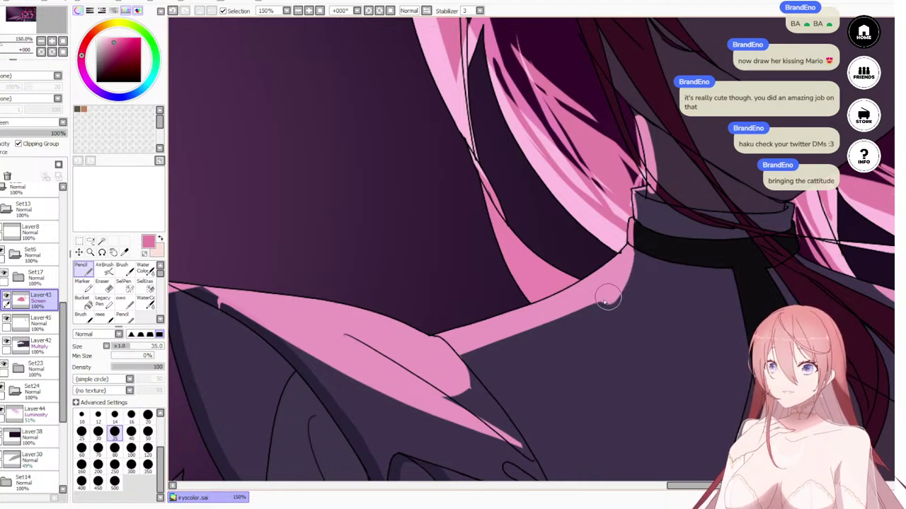
pyautogui.moveTo(605, 301); pyautogui.dragTo(424, 381)
pyautogui.moveTo(557, 259); pyautogui.dragTo(499, 322)
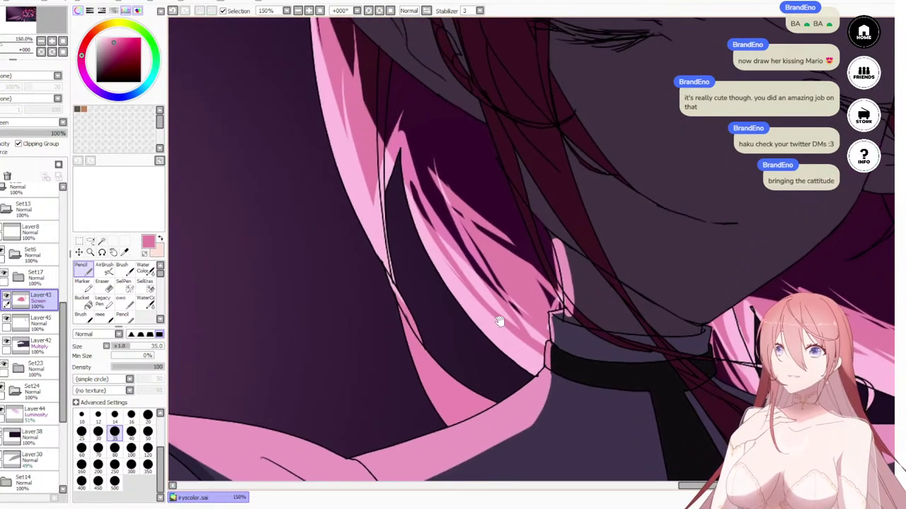
# Step: Erase the pink overspill on Layer43 from the neck and collar edge with the Eraser, leaving only a thin rim along the line art
pyautogui.scroll(3, 581, 227)
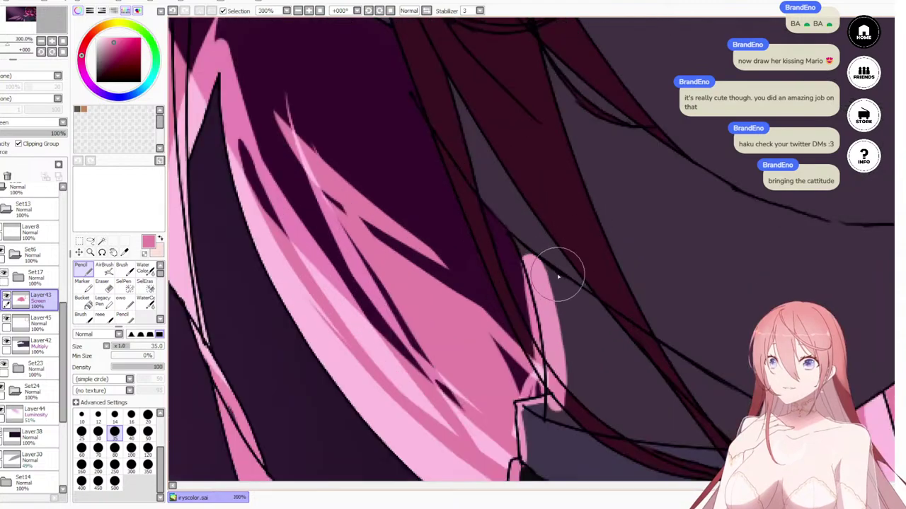
pyautogui.press('[')
pyautogui.press('[')
pyautogui.press('[')
pyautogui.press('[')
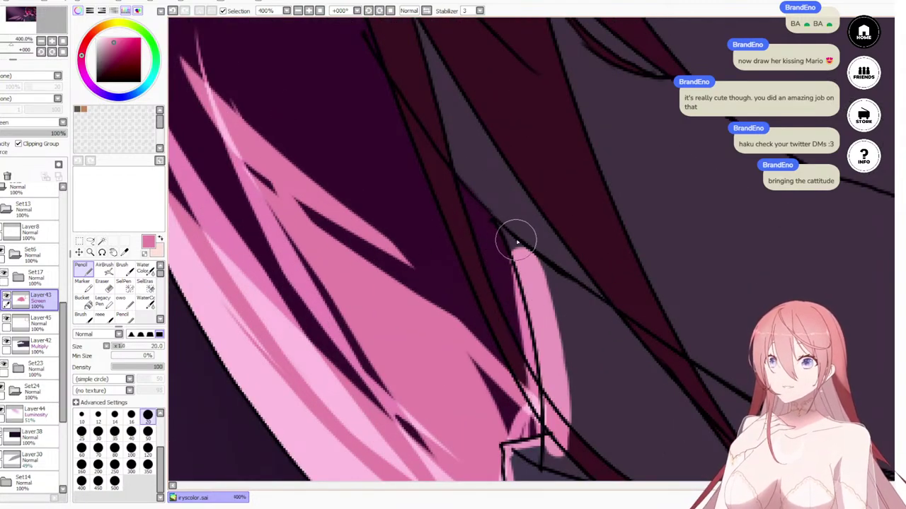
pyautogui.press('e')
pyautogui.moveTo(516, 226)
pyautogui.mouseDown()
pyautogui.moveTo(558, 333)
pyautogui.moveTo(570, 453)
pyautogui.mouseUp()
pyautogui.moveTo(543, 281); pyautogui.dragTo(541, 176)
pyautogui.moveTo(539, 217); pyautogui.dragTo(554, 346)
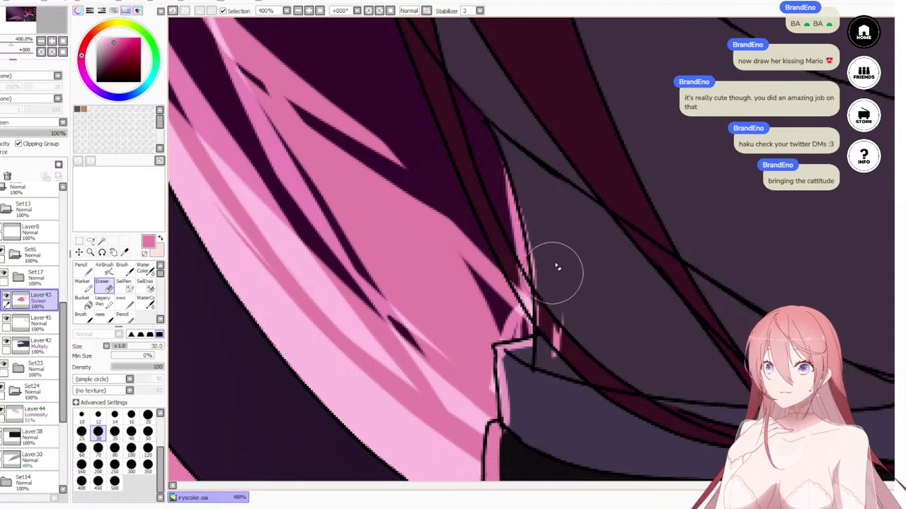
pyautogui.moveTo(553, 274); pyautogui.dragTo(551, 415)
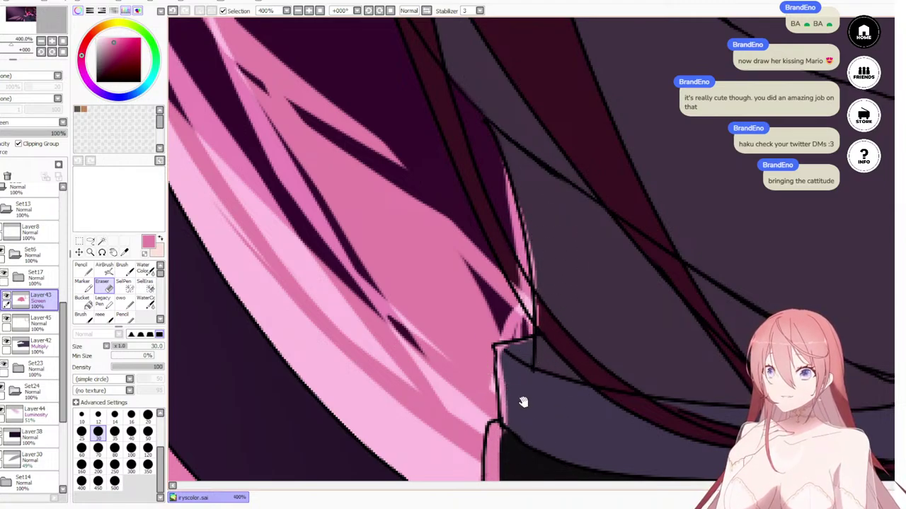
pyautogui.moveTo(521, 401); pyautogui.dragTo(542, 289)
pyautogui.moveTo(529, 331); pyautogui.dragTo(585, 406)
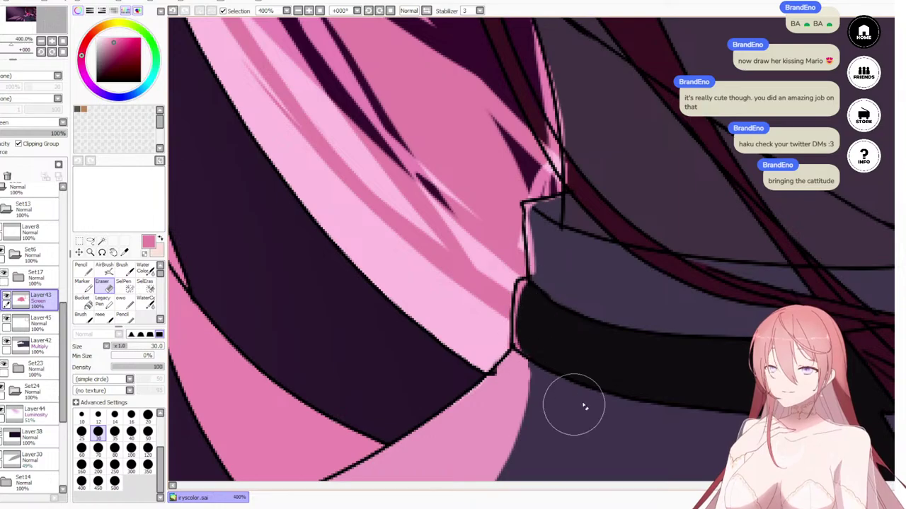
# Step: Examine the pink rim light on the hair, neck, collar and shoulder from a distance and up close
pyautogui.scroll(-5, 584, 406)
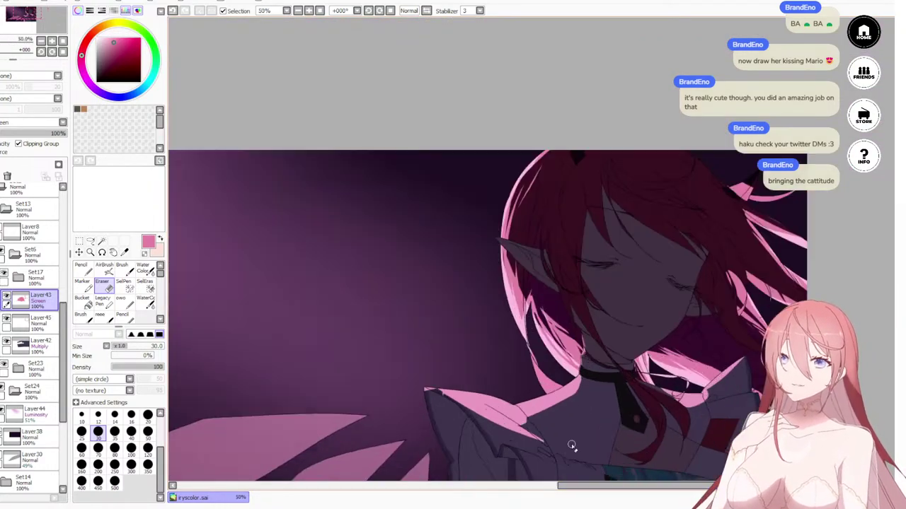
pyautogui.scroll(-3, 592, 379)
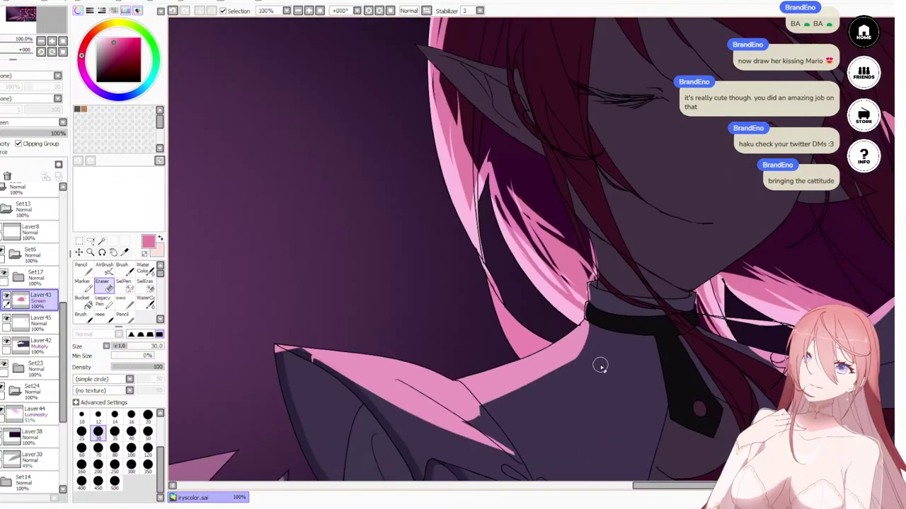
pyautogui.scroll(3, 601, 384)
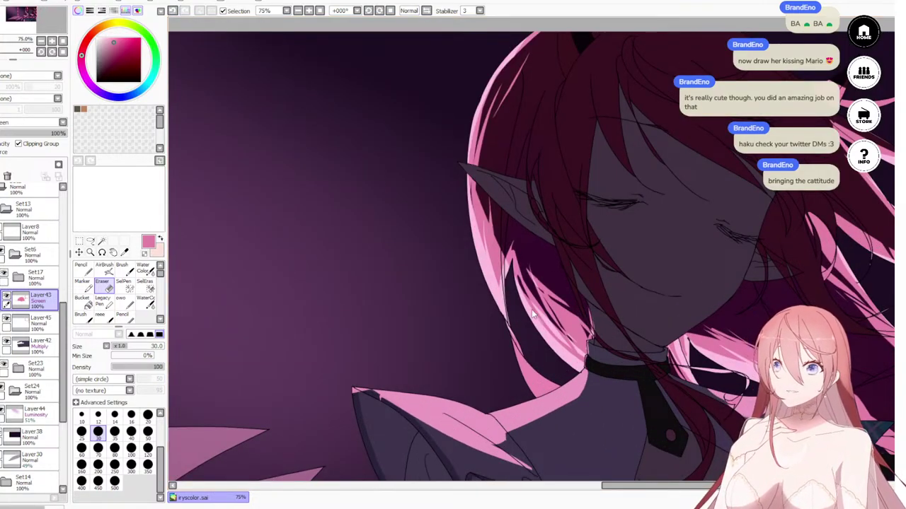
pyautogui.scroll(-2, 382, 450)
pyautogui.scroll(5, 479, 316)
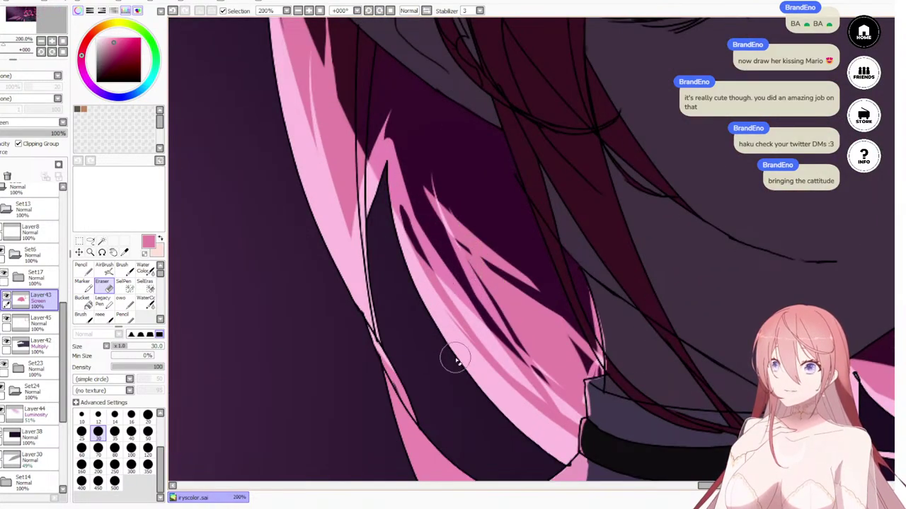
pyautogui.scroll(-3, 484, 262)
pyautogui.scroll(4, 482, 296)
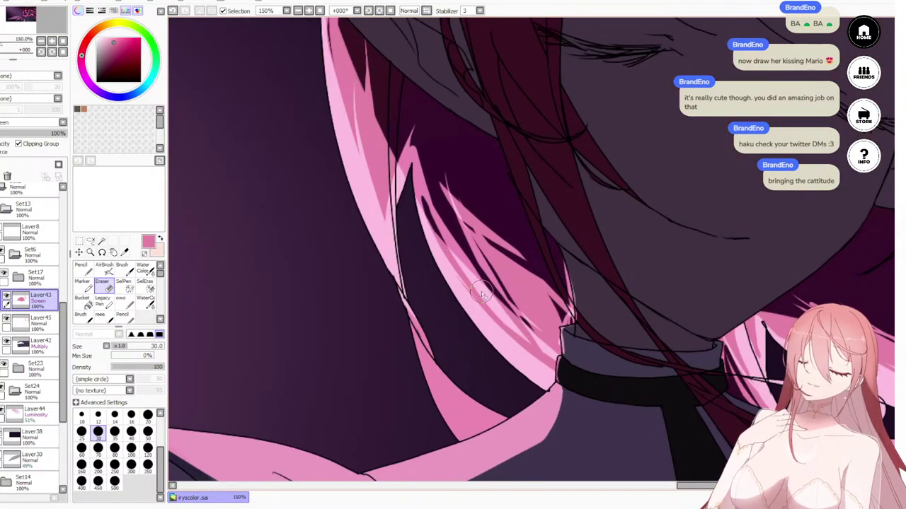
pyautogui.moveTo(440, 316); pyautogui.dragTo(394, 295)
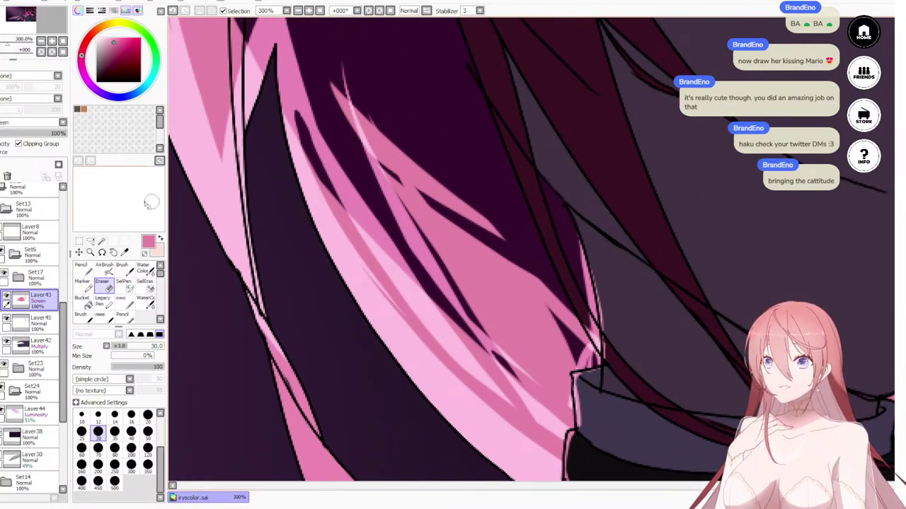
pyautogui.moveTo(406, 239); pyautogui.dragTo(456, 278)
# Step: Switch to the size 16 Pencil and paint a pointed pink hair strand on Layer45 above the dark gap beside the neck
pyautogui.press('n')
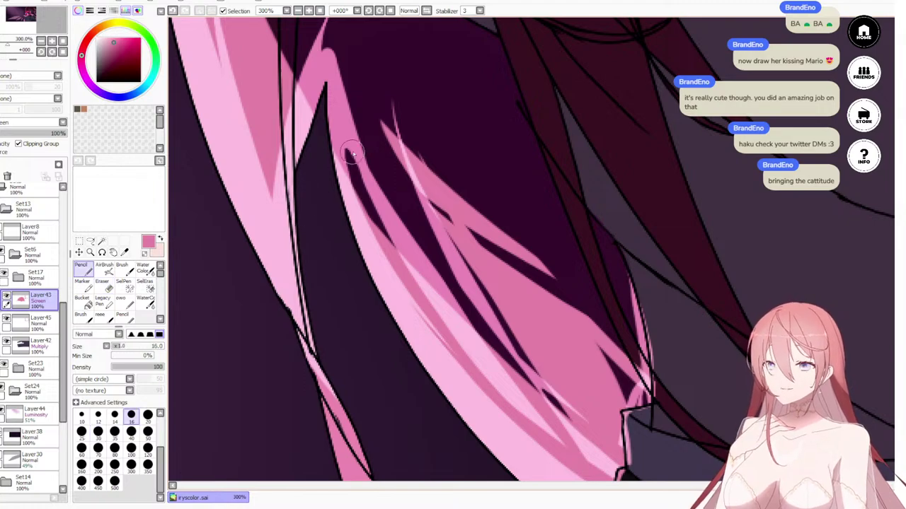
pyautogui.moveTo(330, 95); pyautogui.dragTo(346, 103)
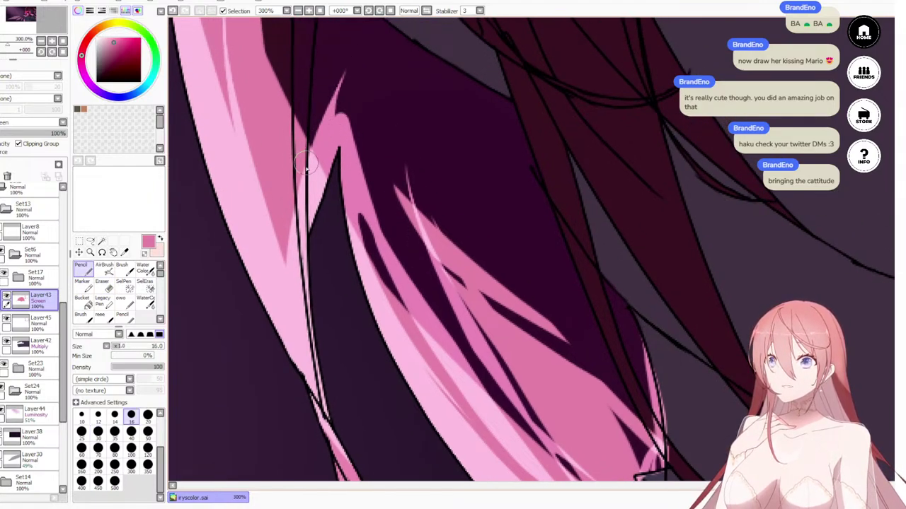
pyautogui.click(35, 322)
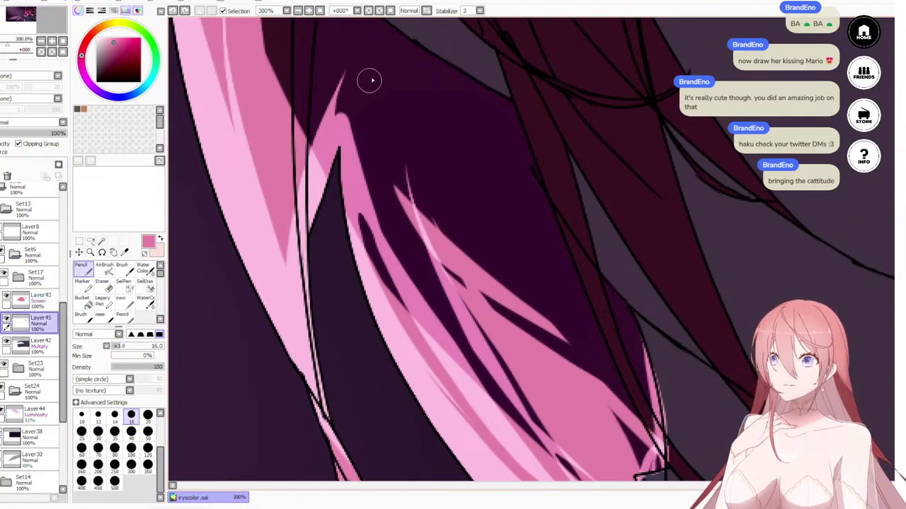
pyautogui.moveTo(302, 144); pyautogui.dragTo(370, 33)
pyautogui.hotkey('ctrl', 'z')
pyautogui.moveTo(309, 162); pyautogui.dragTo(366, 38)
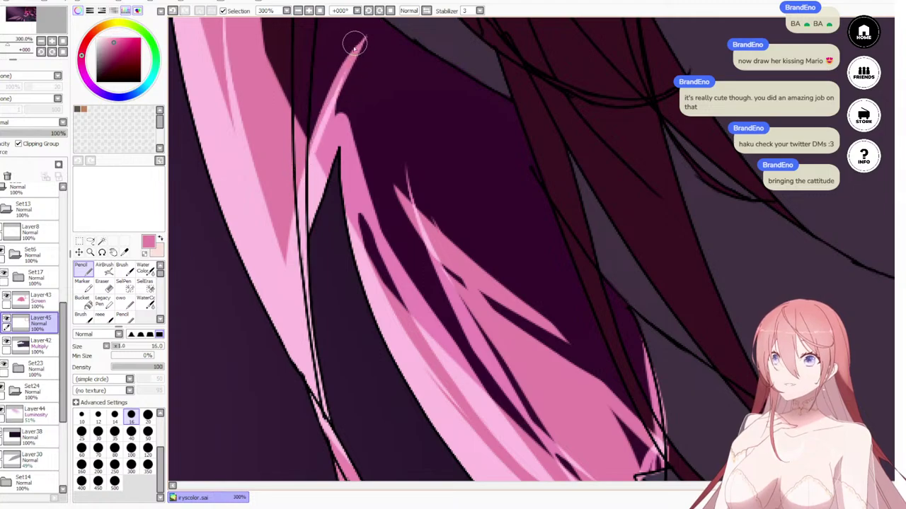
pyautogui.moveTo(352, 67); pyautogui.dragTo(323, 178)
pyautogui.moveTo(341, 104); pyautogui.dragTo(425, 364)
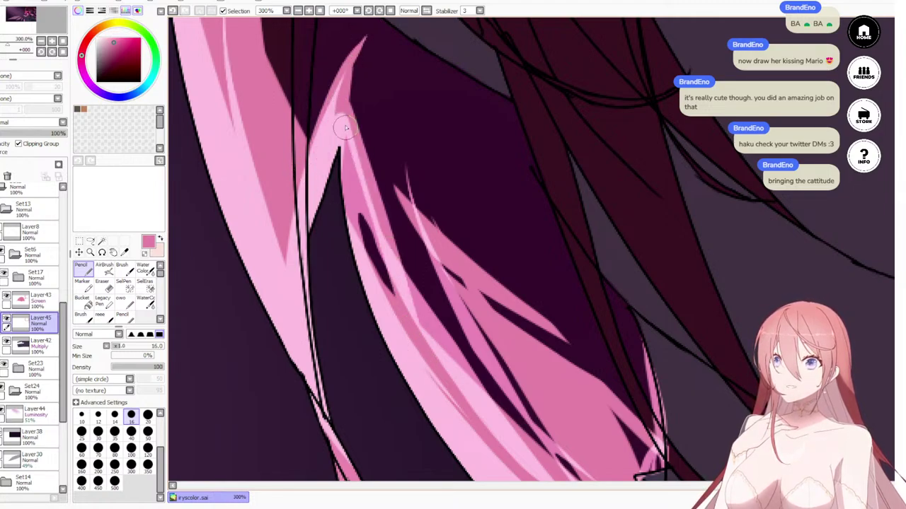
# Step: Fill the dark slits along the outer part of the hair highlight on Layer45 with long pink Pencil strokes
pyautogui.moveTo(344, 128); pyautogui.dragTo(373, 293)
pyautogui.moveTo(347, 153); pyautogui.dragTo(388, 313)
pyautogui.moveTo(355, 206)
pyautogui.mouseDown()
pyautogui.moveTo(488, 357)
pyautogui.moveTo(516, 414)
pyautogui.mouseUp()
pyautogui.moveTo(394, 267); pyautogui.dragTo(488, 406)
pyautogui.moveTo(407, 297)
pyautogui.mouseDown()
pyautogui.moveTo(484, 398)
pyautogui.moveTo(477, 382)
pyautogui.mouseUp()
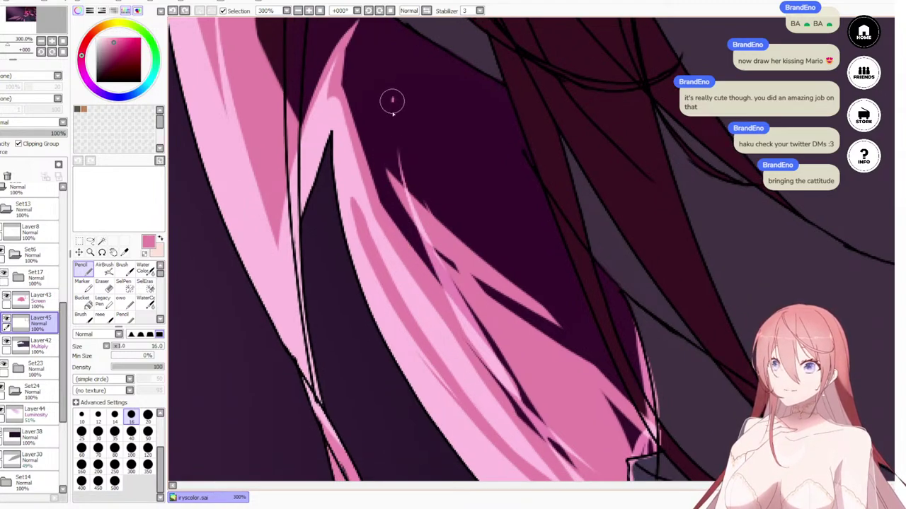
# Step: Paint a long tapering pink strand on Layer45 through the middle of the hair highlight down towards the collar, covering the dark slits
pyautogui.moveTo(391, 99)
pyautogui.mouseDown()
pyautogui.moveTo(423, 243)
pyautogui.moveTo(515, 426)
pyautogui.mouseUp()
pyautogui.moveTo(412, 203); pyautogui.dragTo(454, 333)
pyautogui.moveTo(431, 260); pyautogui.dragTo(543, 456)
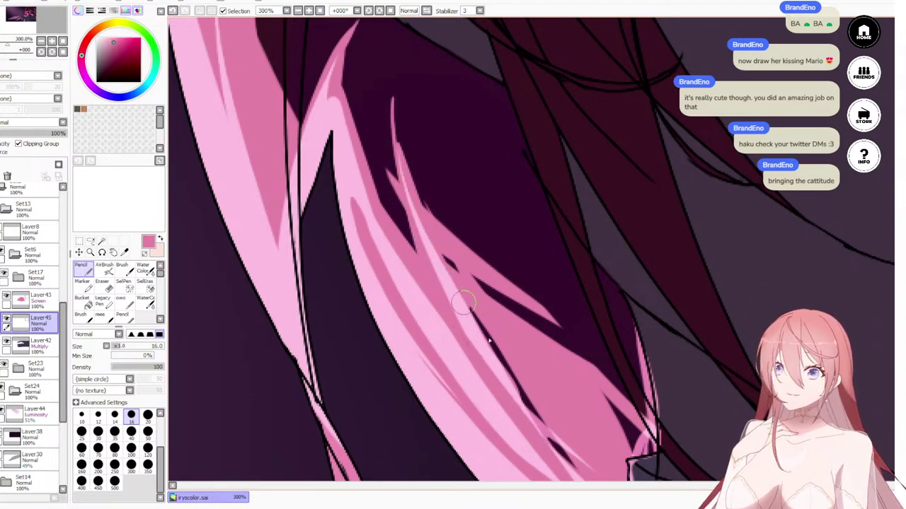
pyautogui.moveTo(463, 301); pyautogui.dragTo(561, 449)
pyautogui.moveTo(504, 397); pyautogui.dragTo(425, 267)
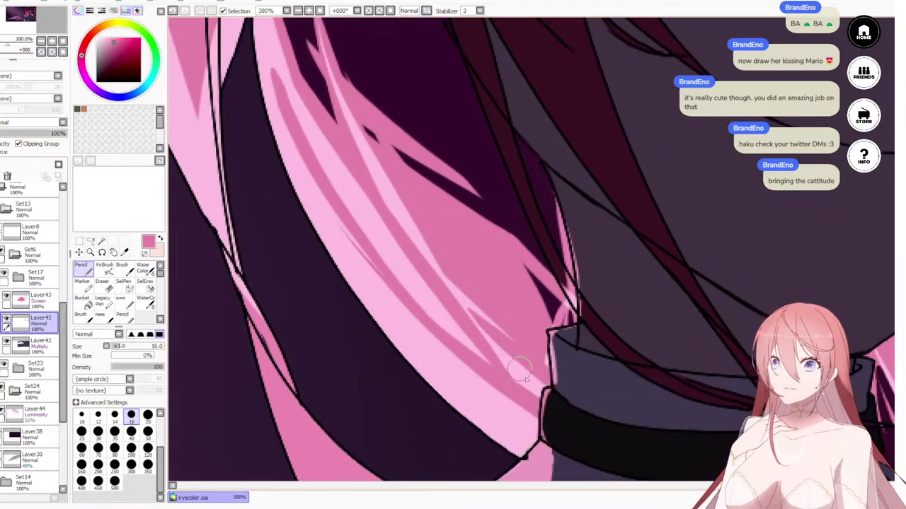
# Step: Carve dark slits and pointed strands into the inner edge of the Layer45 hair highlight with the size 30 Eraser
pyautogui.press('e')
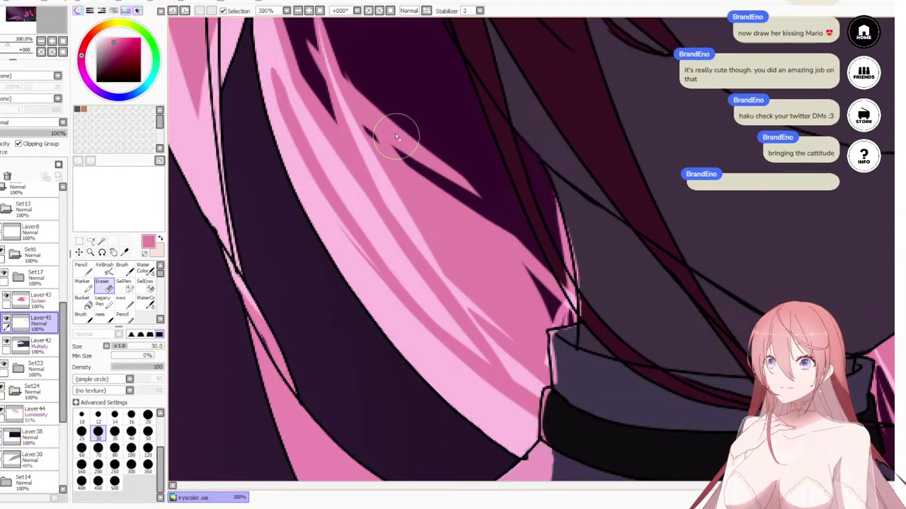
pyautogui.moveTo(389, 109); pyautogui.dragTo(513, 245)
pyautogui.moveTo(412, 156); pyautogui.dragTo(532, 300)
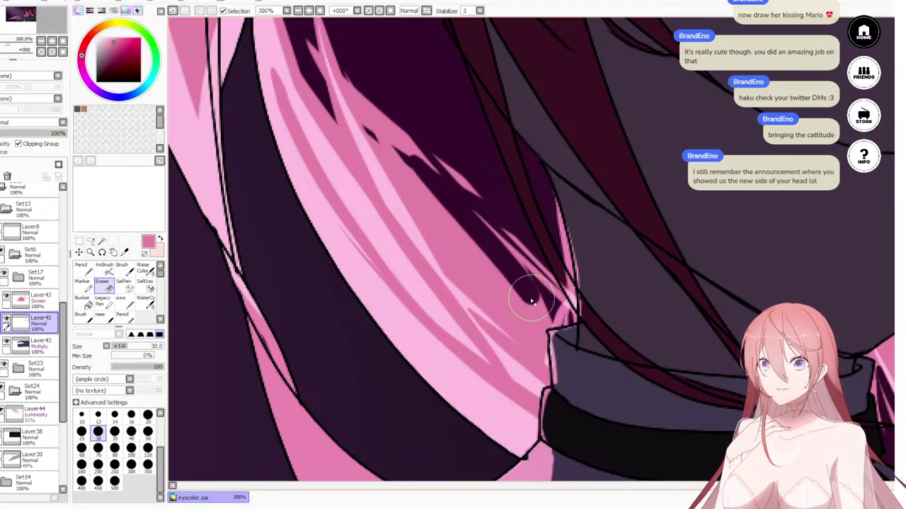
pyautogui.moveTo(416, 176)
pyautogui.mouseDown()
pyautogui.moveTo(457, 248)
pyautogui.moveTo(547, 361)
pyautogui.mouseUp()
pyautogui.moveTo(547, 361); pyautogui.dragTo(391, 179)
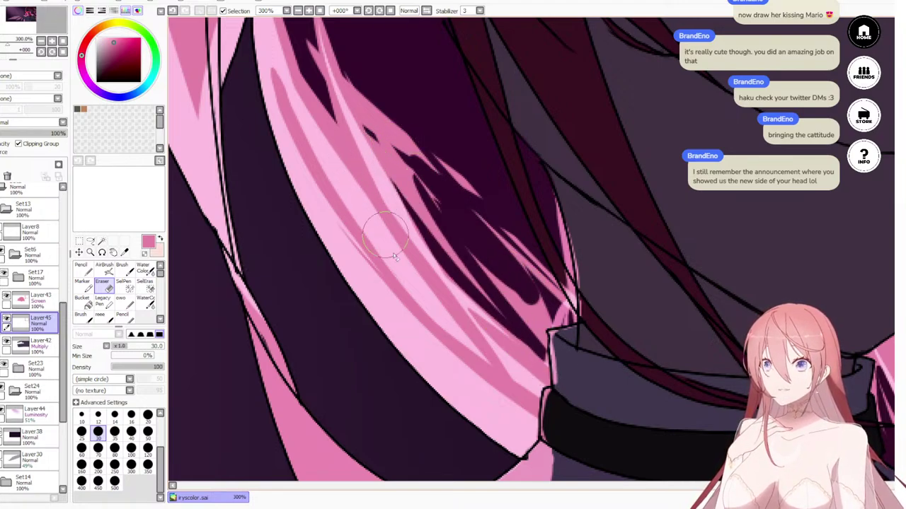
# Step: Add thin light pink streaks on Layer43 inside the hair highlight beside the collar with the Pencil, undoing the last stroke
pyautogui.press('n')
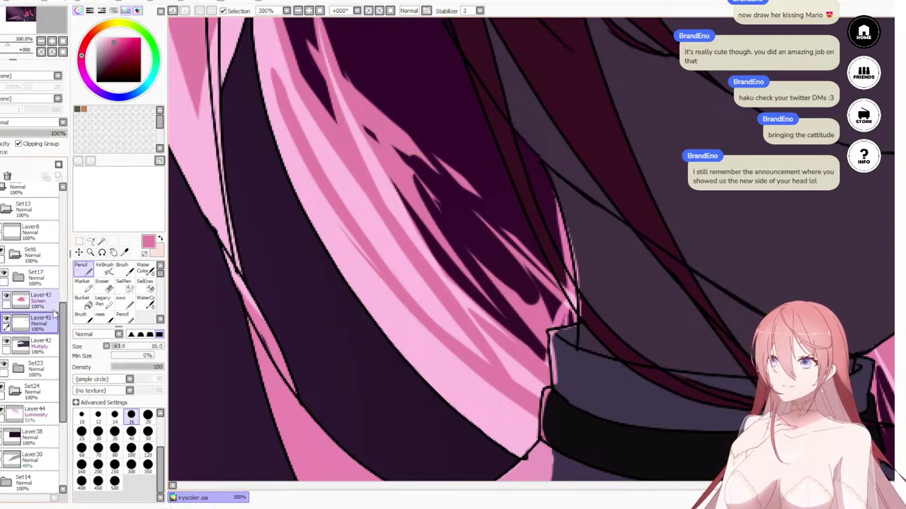
pyautogui.click(47, 303)
pyautogui.moveTo(388, 228); pyautogui.dragTo(438, 306)
pyautogui.moveTo(403, 227); pyautogui.dragTo(504, 382)
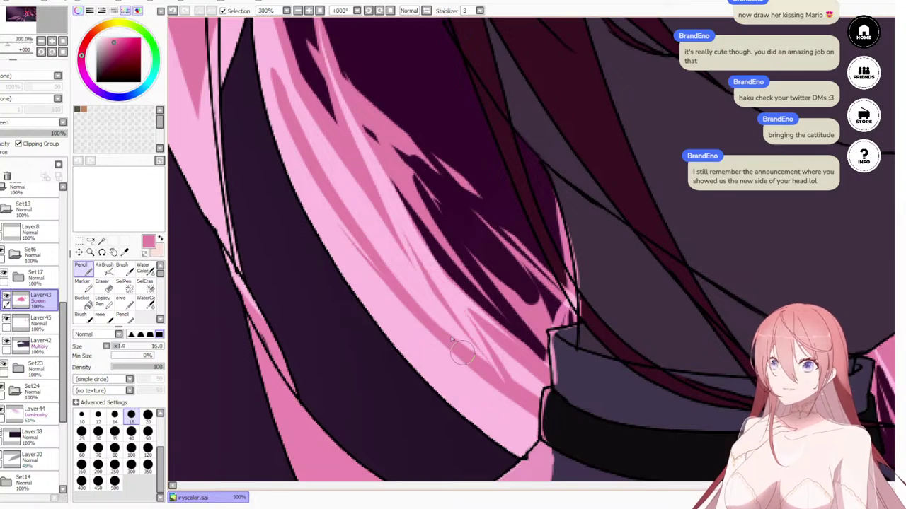
pyautogui.scroll(-5, 453, 339)
pyautogui.scroll(4, 414, 281)
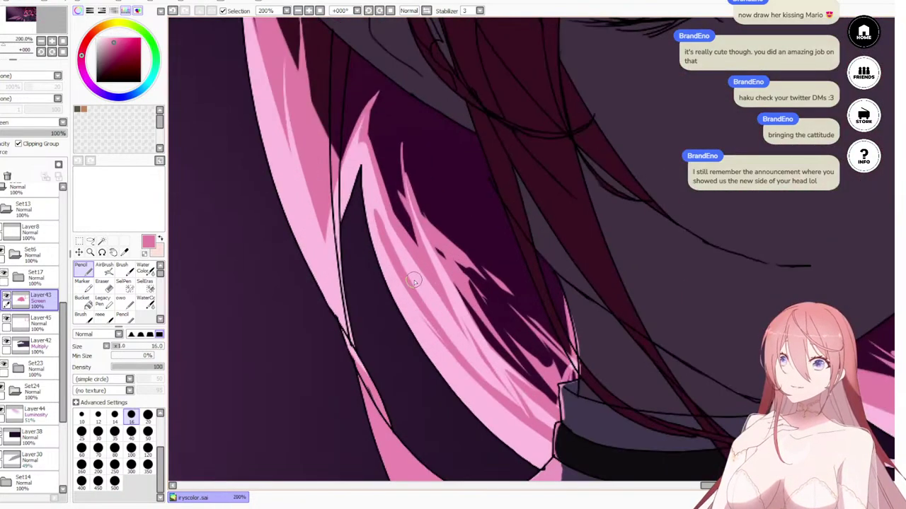
pyautogui.hotkey('ctrl', 'z')
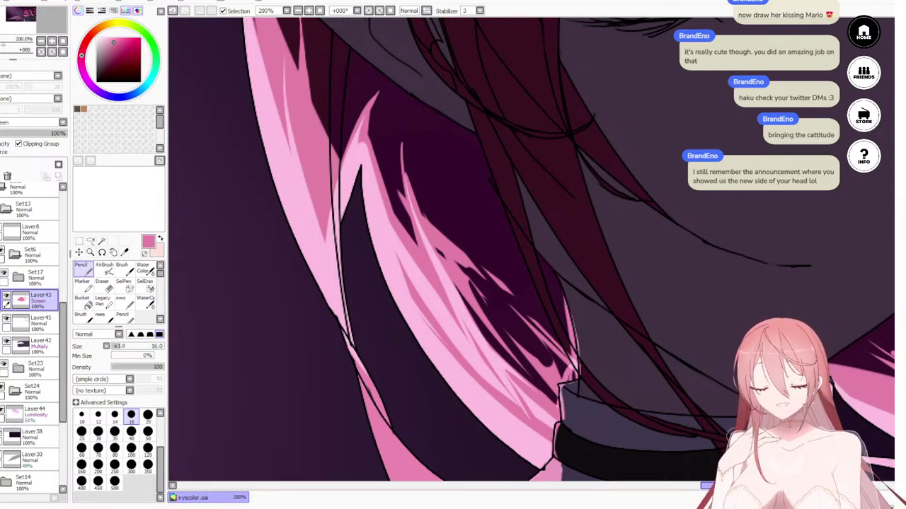
# Step: Paint a small loose pink strand on Layer45 in the dark hair area beside the neck, undoing the last stroke
pyautogui.scroll(-5, 247, 239)
pyautogui.scroll(3, 455, 223)
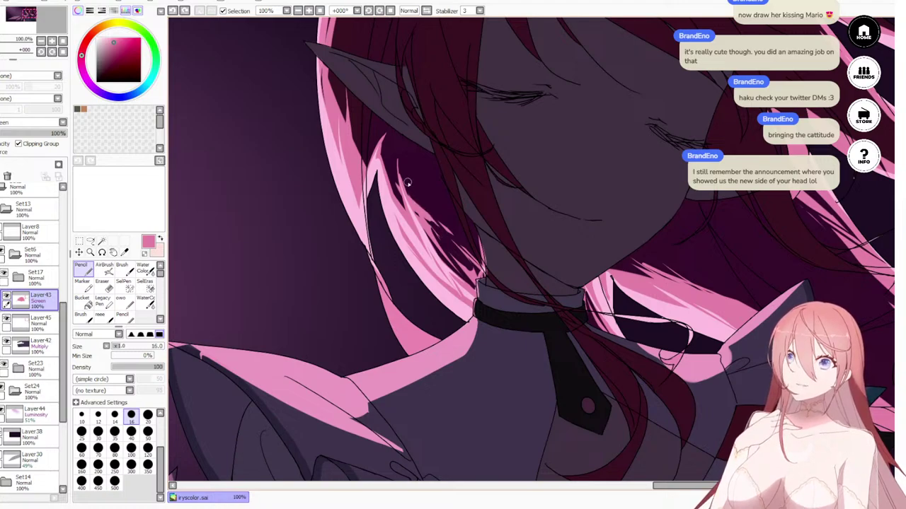
pyautogui.click(37, 323)
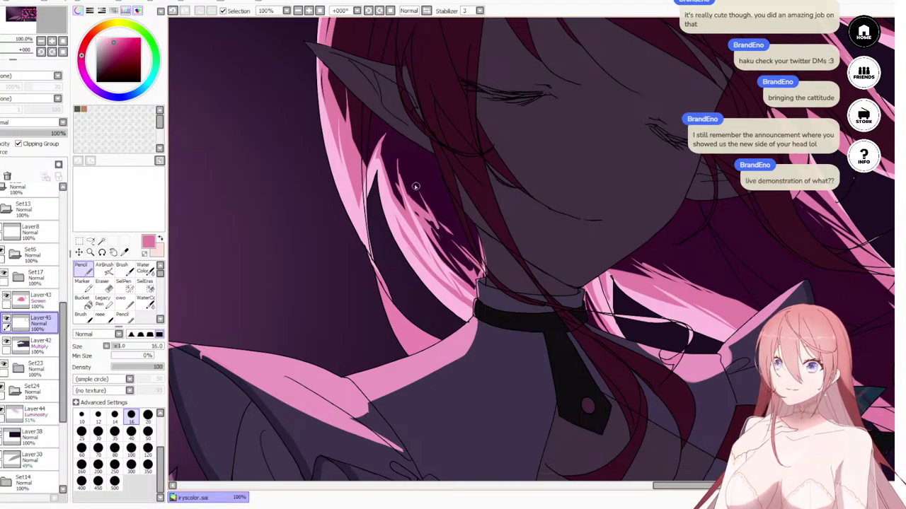
pyautogui.moveTo(429, 216); pyautogui.dragTo(440, 243)
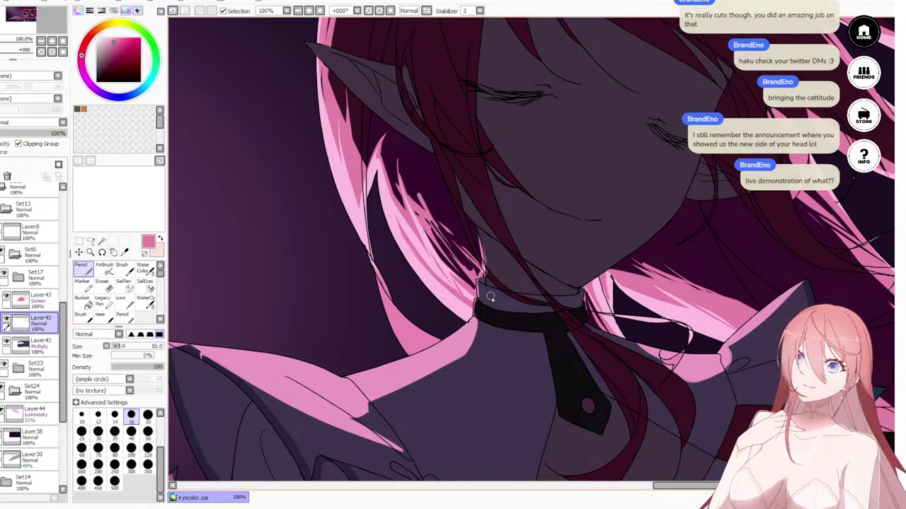
pyautogui.hotkey('ctrl', 'z')
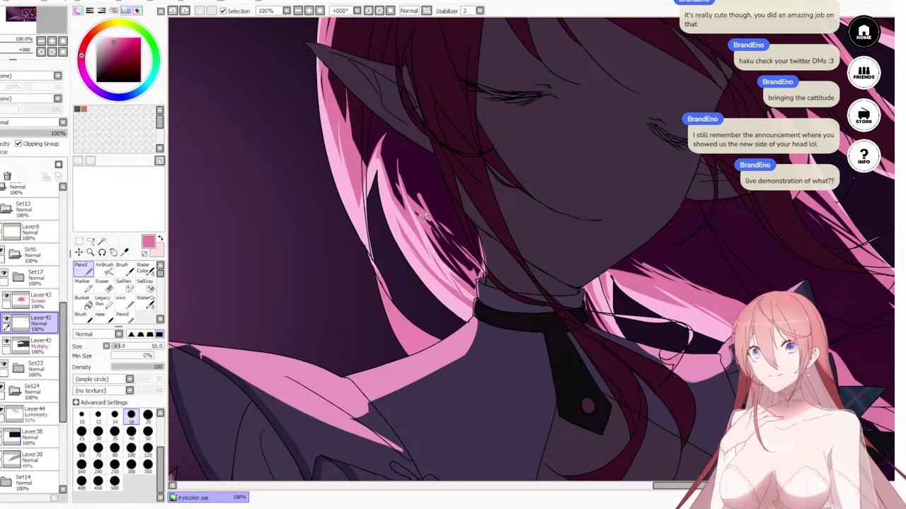
# Step: Paint pink Pencil strokes on Layer45 across the dark slits of the hair highlight down to the collar
pyautogui.scroll(-8, 423, 217)
pyautogui.scroll(5, 412, 197)
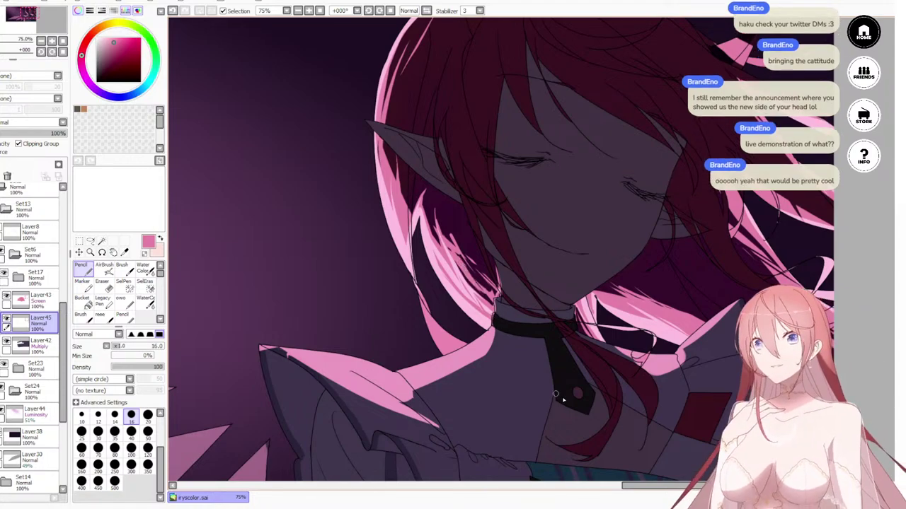
pyautogui.scroll(-7, 563, 400)
pyautogui.scroll(4, 552, 348)
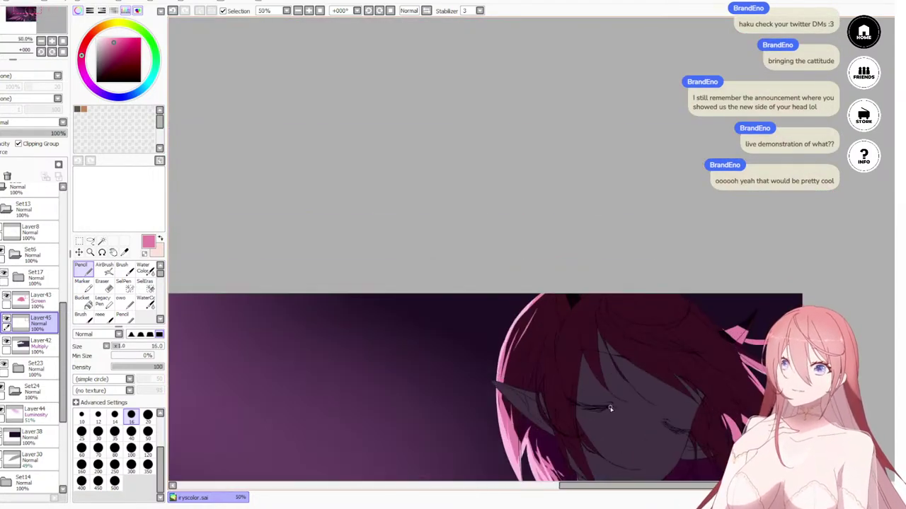
pyautogui.moveTo(610, 408); pyautogui.dragTo(475, 257)
pyautogui.scroll(4, 452, 283)
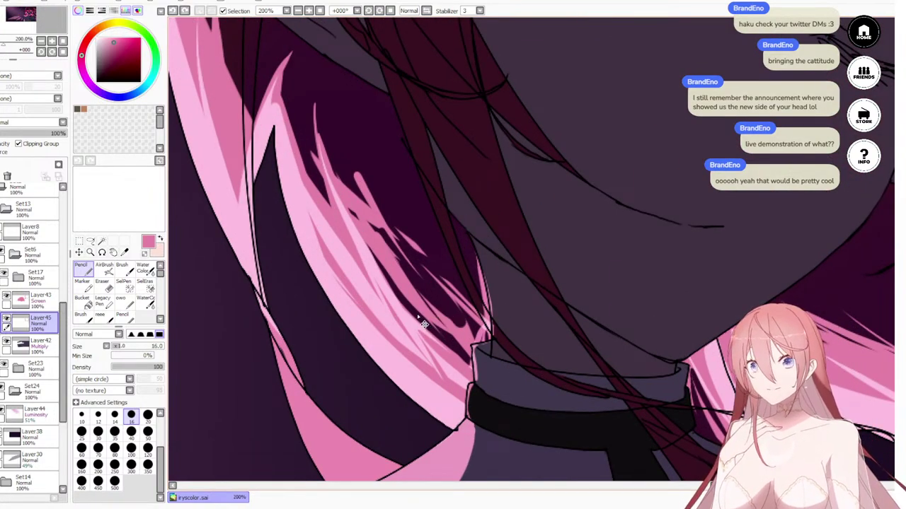
pyautogui.moveTo(385, 283)
pyautogui.mouseDown()
pyautogui.moveTo(370, 295)
pyautogui.moveTo(432, 329)
pyautogui.moveTo(463, 365)
pyautogui.mouseUp()
pyautogui.moveTo(380, 238)
pyautogui.mouseDown()
pyautogui.moveTo(420, 308)
pyautogui.moveTo(382, 254)
pyautogui.moveTo(435, 317)
pyautogui.mouseUp()
# Step: Try to erase a dark slit through the Layer45 hair highlight towards the collar, and undo it
pyautogui.press('e')
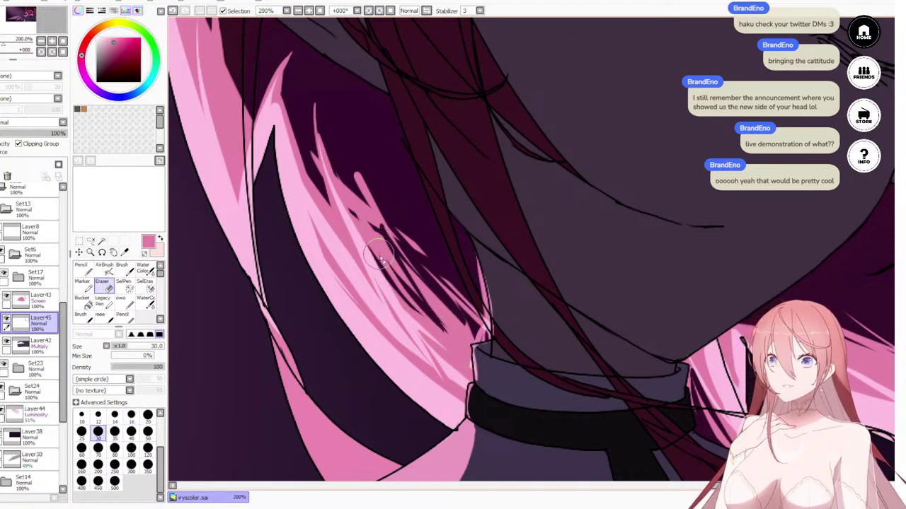
pyautogui.moveTo(382, 256); pyautogui.dragTo(460, 354)
pyautogui.hotkey('ctrl', 'z')
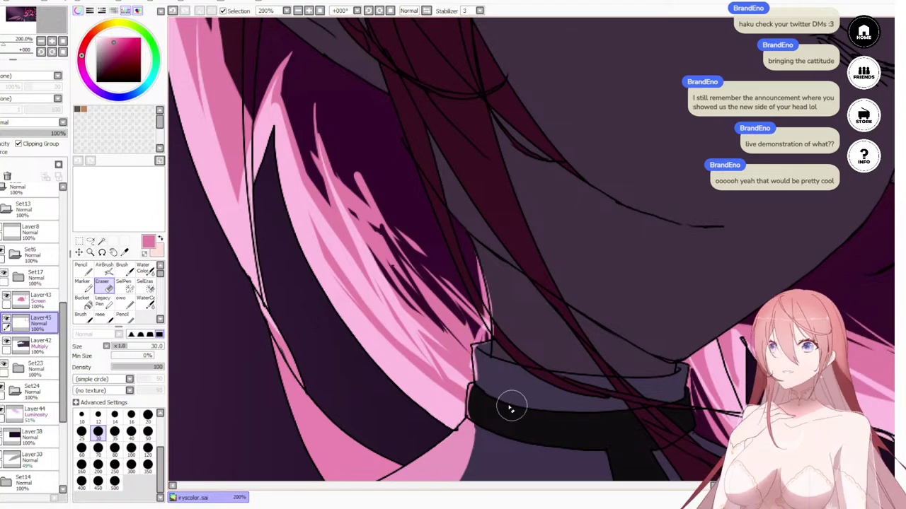
# Step: Erase the pink from the dark horn on Layer45 and carve a dark slit into the thin strand beside it
pyautogui.scroll(-4, 510, 408)
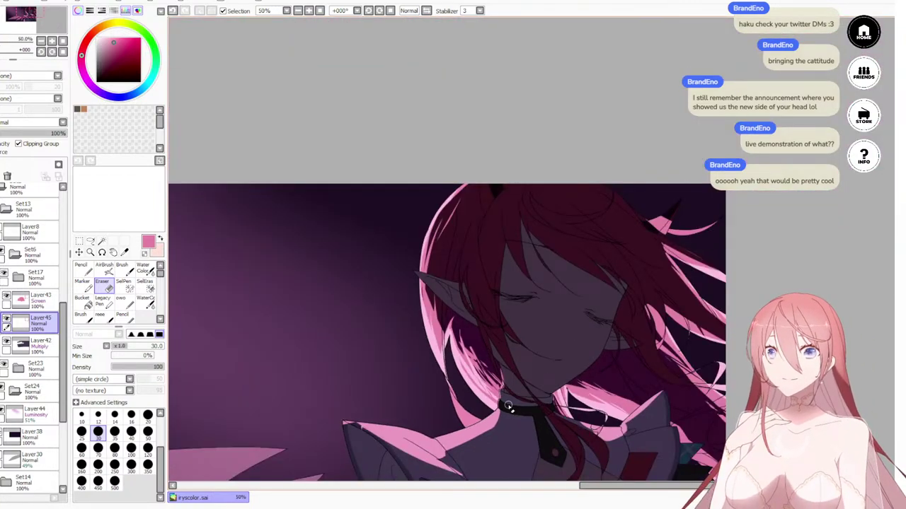
pyautogui.scroll(-1, 608, 270)
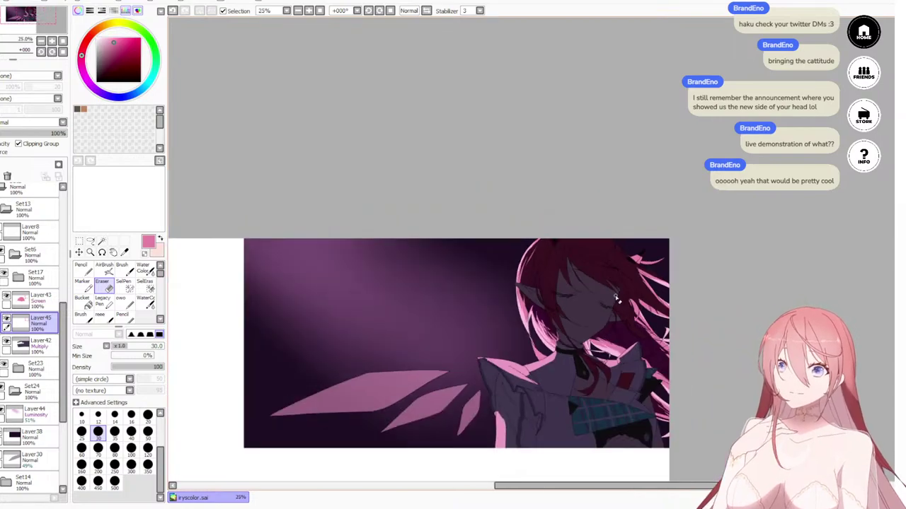
pyautogui.scroll(5, 600, 192)
pyautogui.scroll(3, 603, 207)
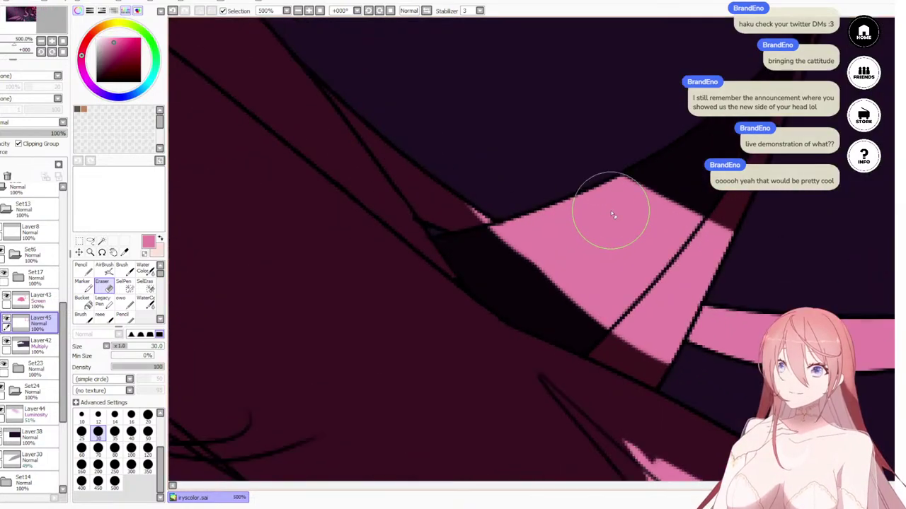
pyautogui.moveTo(566, 182)
pyautogui.mouseDown()
pyautogui.moveTo(456, 248)
pyautogui.moveTo(588, 315)
pyautogui.moveTo(675, 217)
pyautogui.moveTo(596, 343)
pyautogui.moveTo(669, 231)
pyautogui.moveTo(608, 352)
pyautogui.moveTo(657, 255)
pyautogui.moveTo(611, 351)
pyautogui.moveTo(627, 333)
pyautogui.moveTo(648, 278)
pyautogui.moveTo(586, 322)
pyautogui.mouseUp()
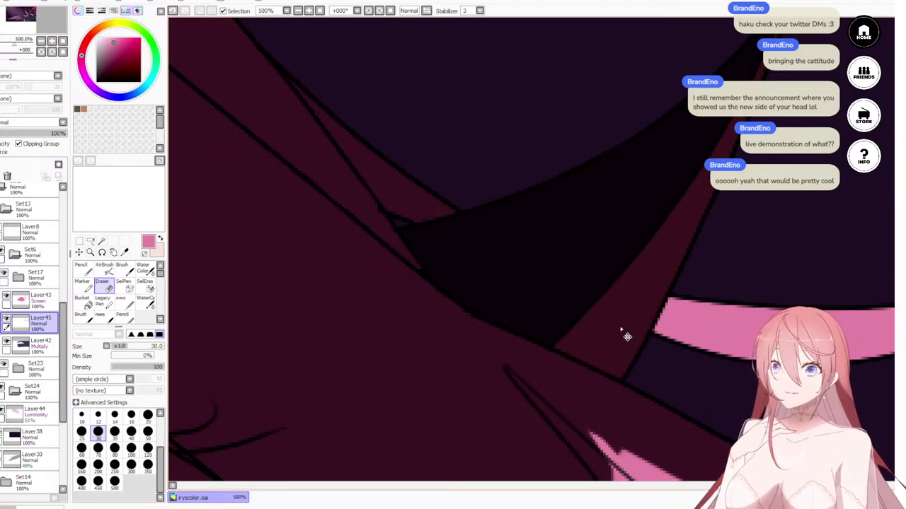
pyautogui.scroll(-7, 626, 300)
pyautogui.scroll(4, 633, 331)
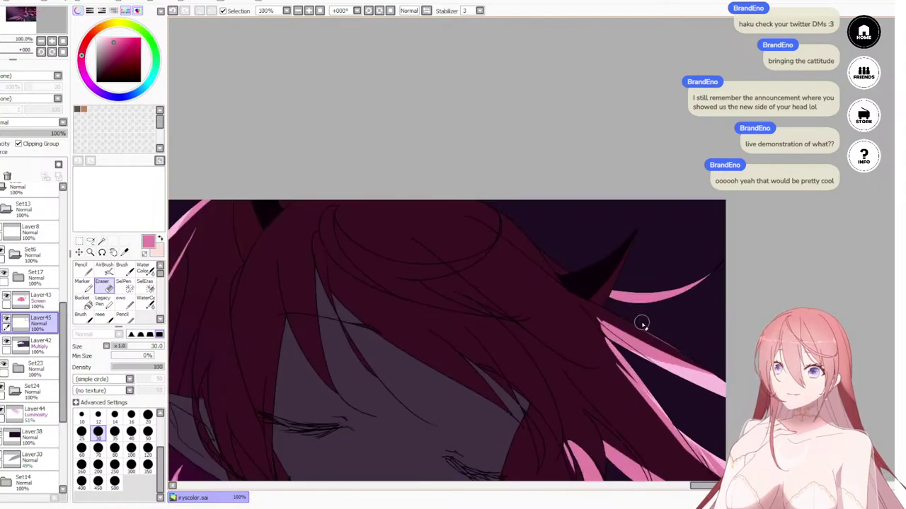
pyautogui.scroll(-3, 641, 304)
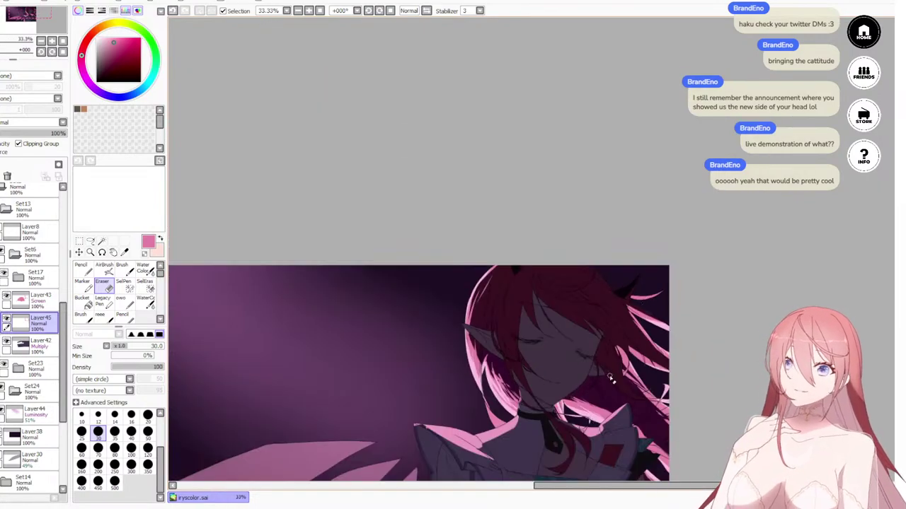
pyautogui.scroll(3, 641, 265)
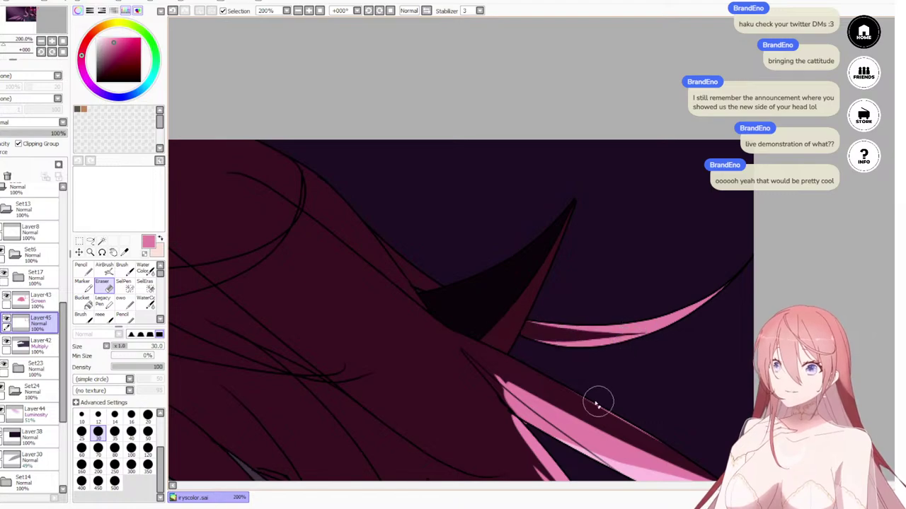
# Step: Examine the pink hair highlights from the horn down to the collar, close up and across the whole picture
pyautogui.scroll(-5, 598, 403)
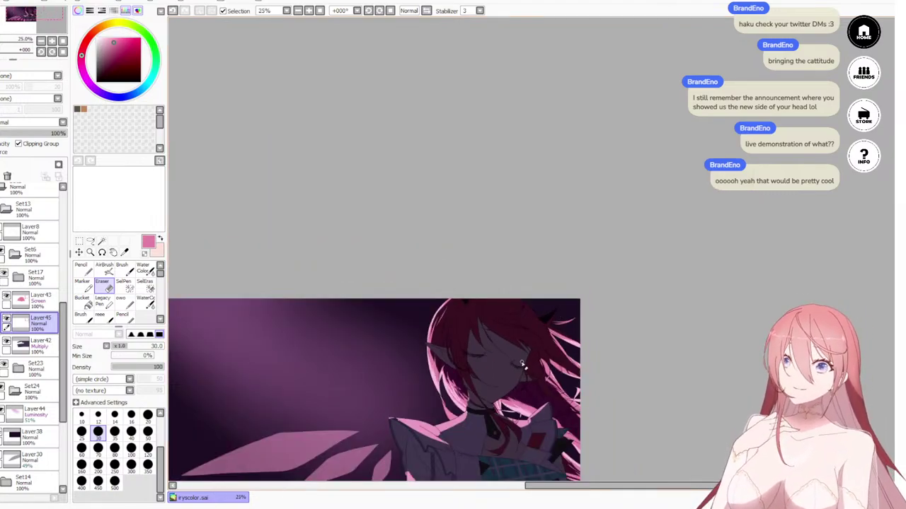
pyautogui.scroll(-1, 545, 399)
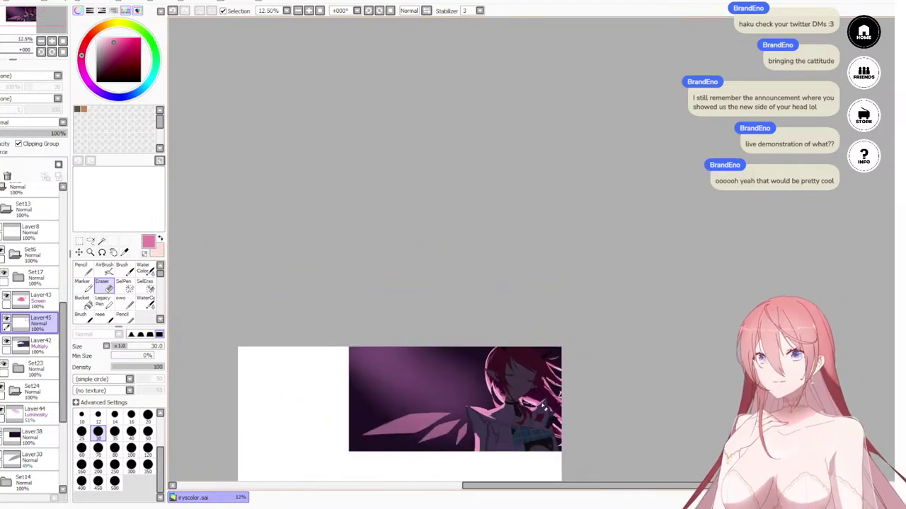
pyautogui.scroll(4, 544, 407)
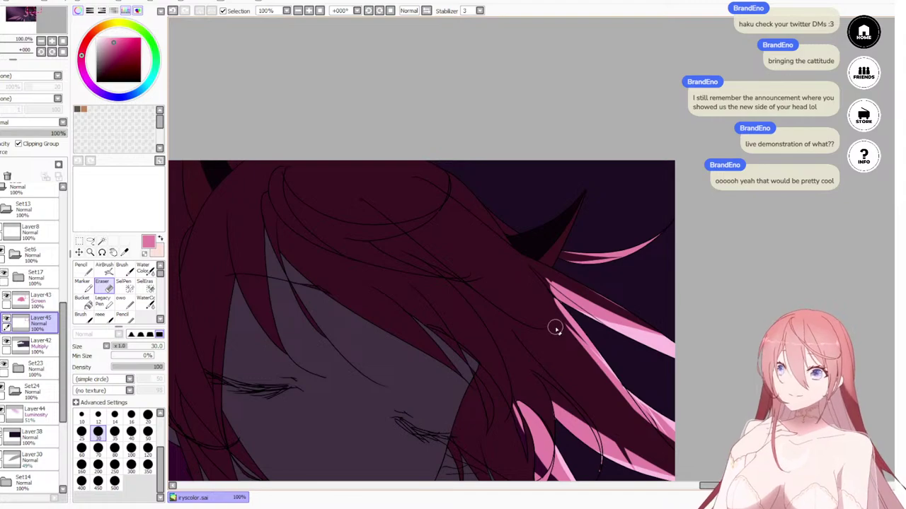
pyautogui.scroll(2, 555, 329)
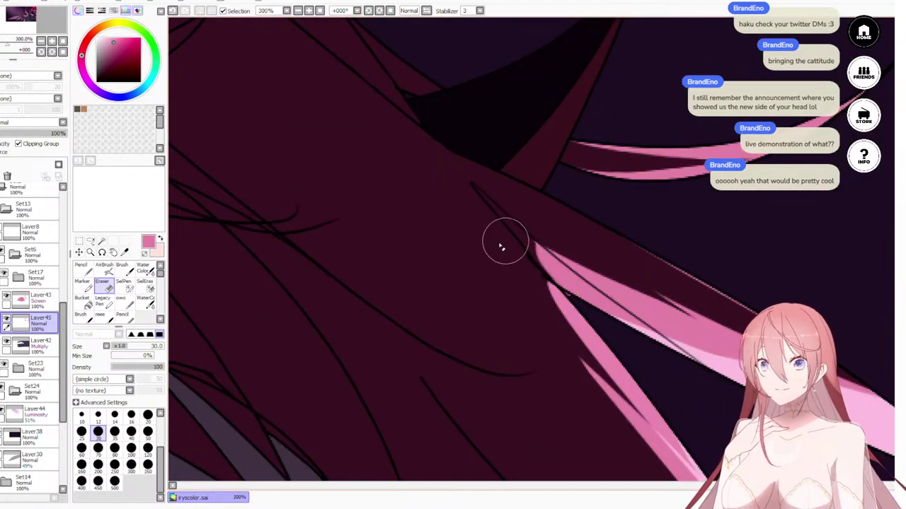
pyautogui.scroll(-4, 500, 246)
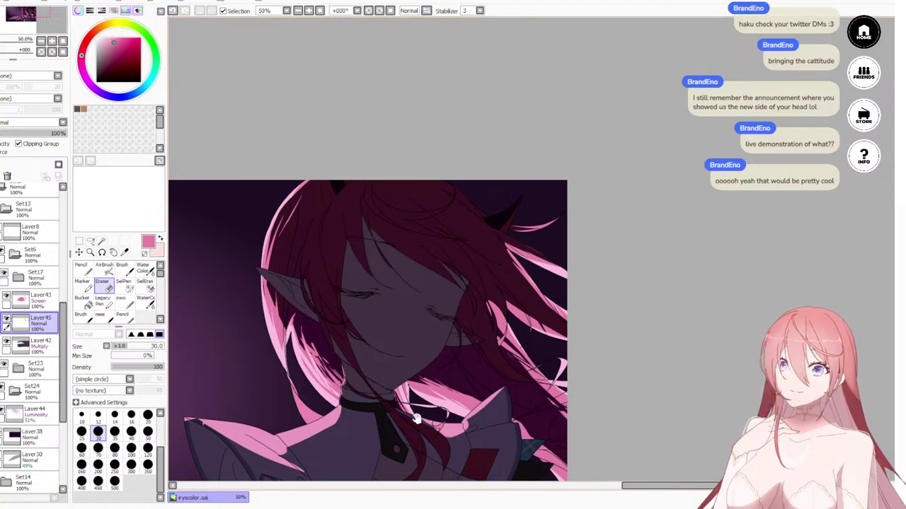
pyautogui.scroll(3, 416, 419)
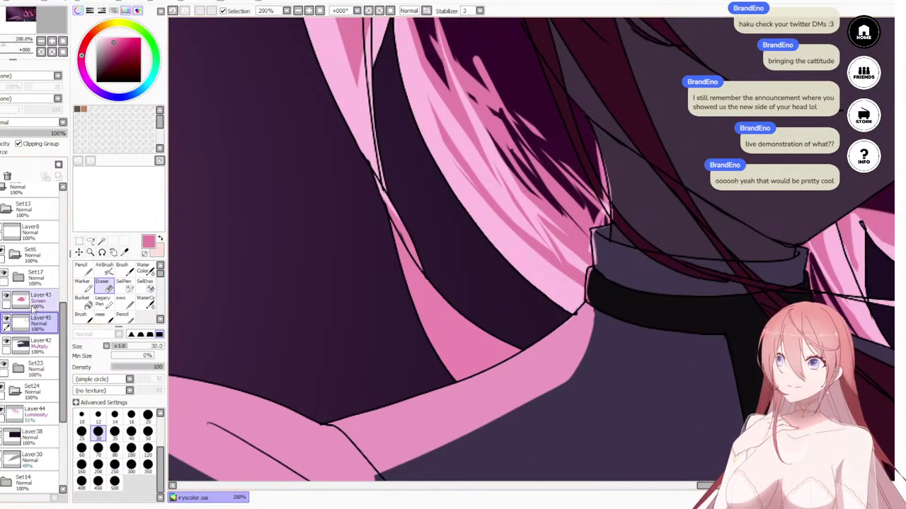
# Step: Paint lighter pink Pencil streaks on Layer45 along the edges of the narrow hair lock behind the shoulder, undoing unwanted strokes
pyautogui.click(32, 305)
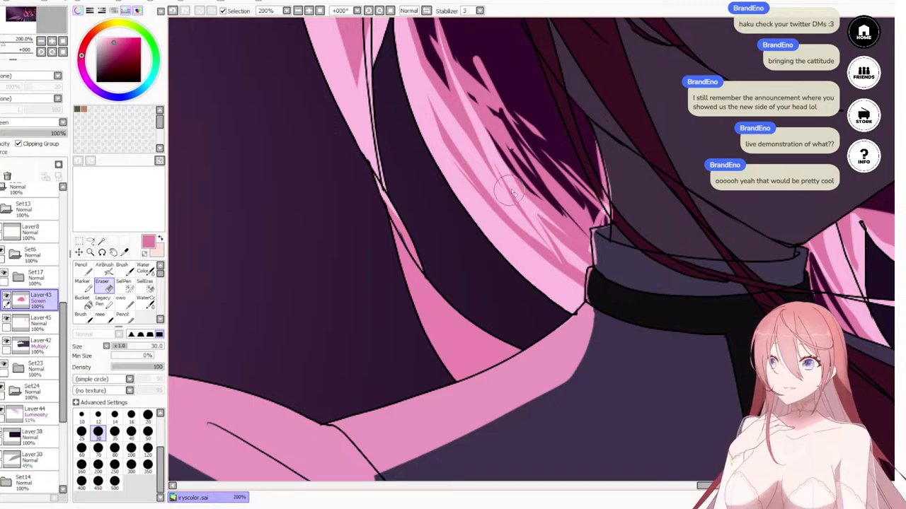
pyautogui.press('n')
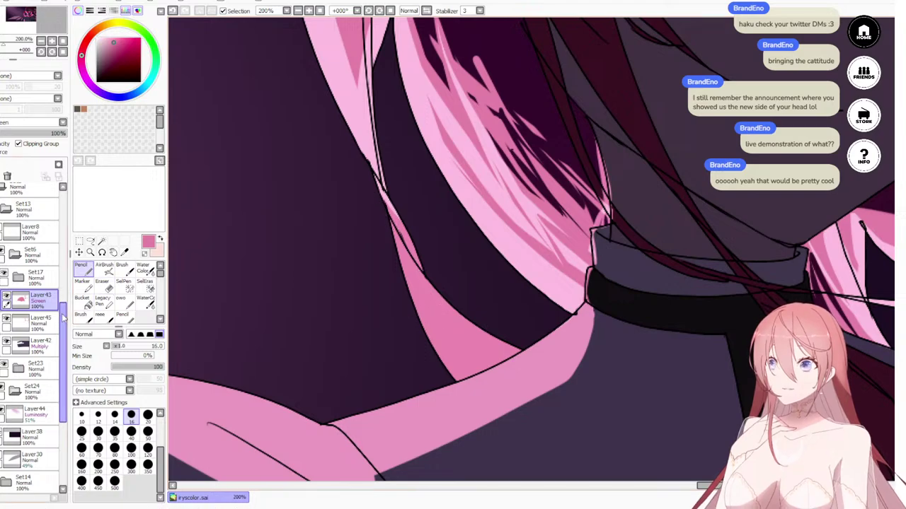
pyautogui.click(36, 323)
pyautogui.moveTo(417, 261)
pyautogui.mouseDown()
pyautogui.moveTo(399, 221)
pyautogui.moveTo(446, 315)
pyautogui.mouseUp()
pyautogui.hotkey('ctrl', 'z')
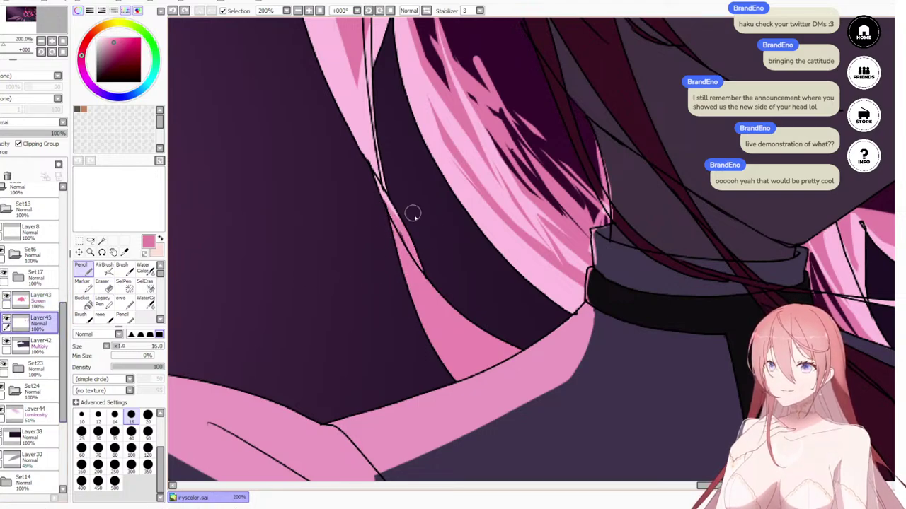
pyautogui.moveTo(388, 206); pyautogui.dragTo(448, 316)
pyautogui.moveTo(391, 218); pyautogui.dragTo(419, 318)
pyautogui.moveTo(401, 237); pyautogui.dragTo(440, 358)
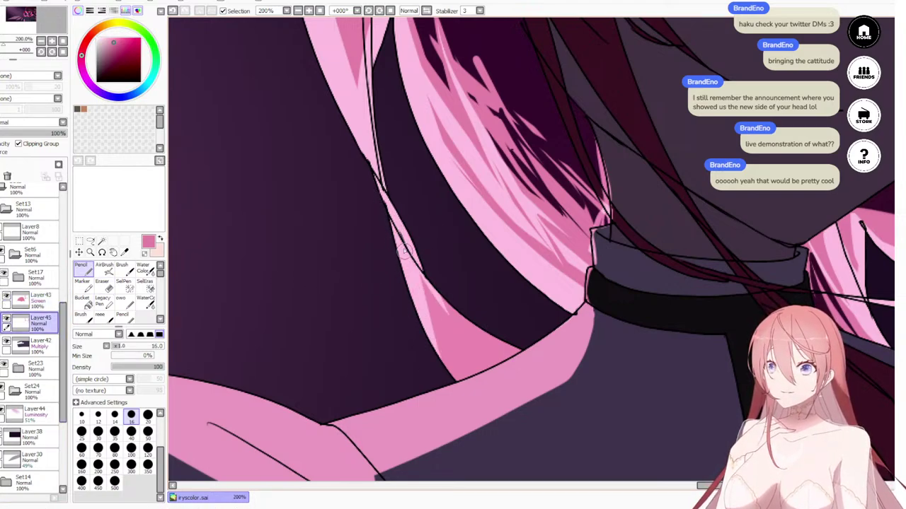
pyautogui.moveTo(425, 285)
pyautogui.mouseDown()
pyautogui.moveTo(508, 351)
pyautogui.moveTo(484, 332)
pyautogui.mouseUp()
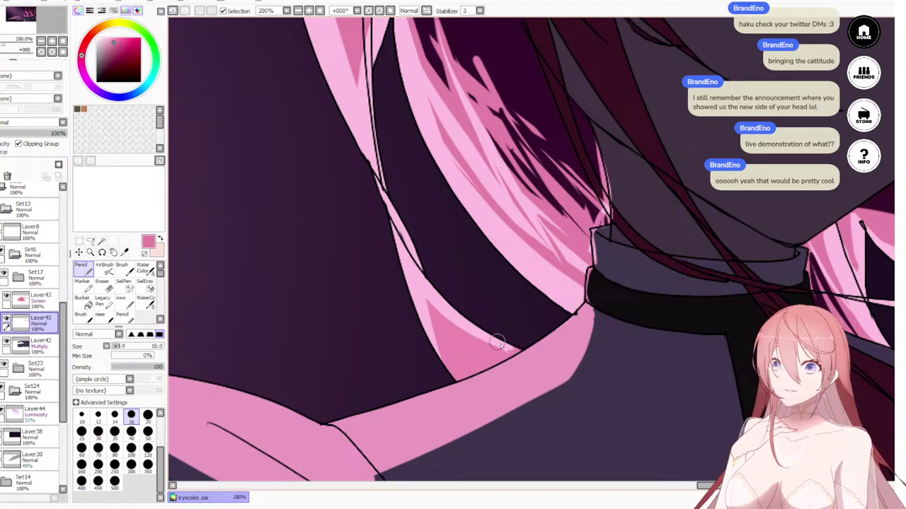
pyautogui.hotkey('ctrl', 'z')
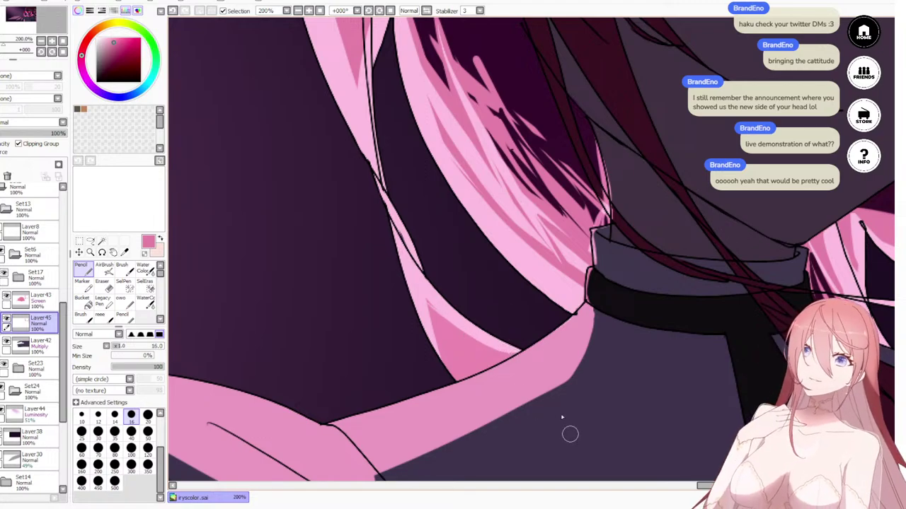
# Step: Fill the dark gap along the shoulder piece's pointed tip with pink on Layer43, using the Pencil at size 25
pyautogui.scroll(-5, 570, 434)
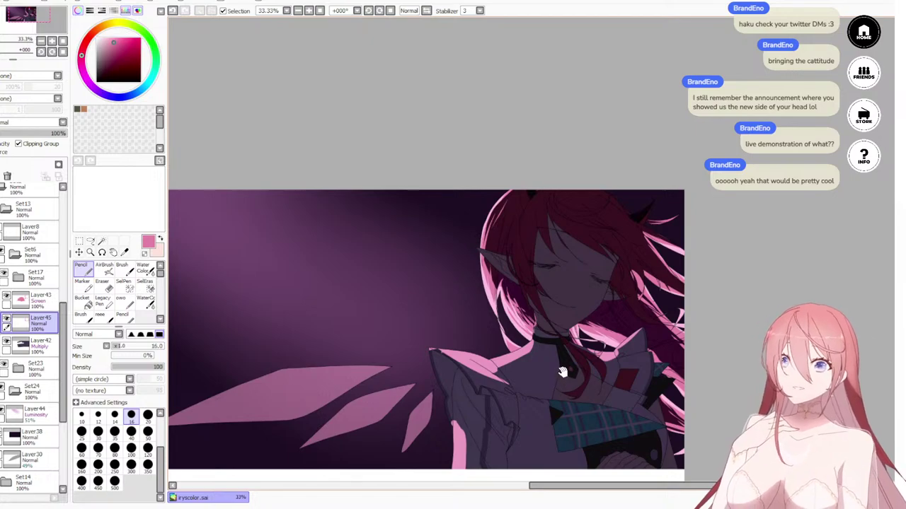
pyautogui.moveTo(561, 371); pyautogui.dragTo(554, 380)
pyautogui.scroll(4, 512, 372)
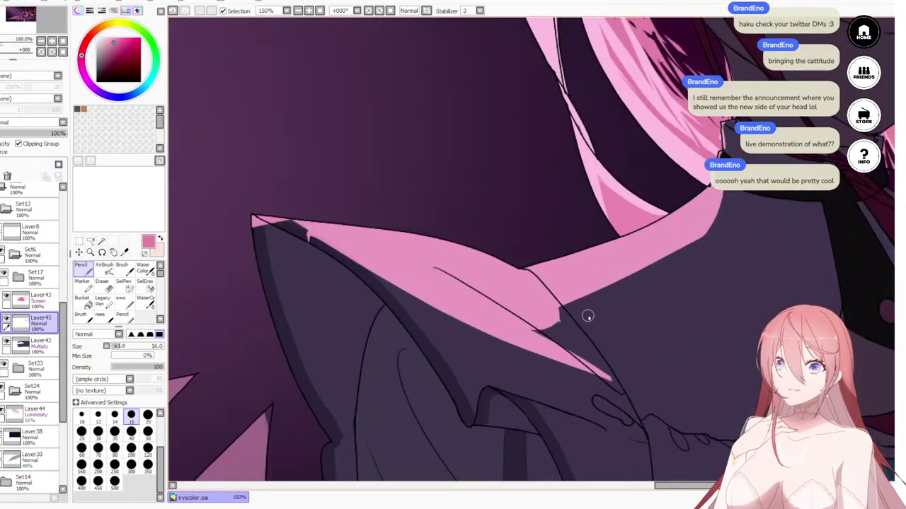
pyautogui.click(38, 298)
pyautogui.scroll(4, 309, 243)
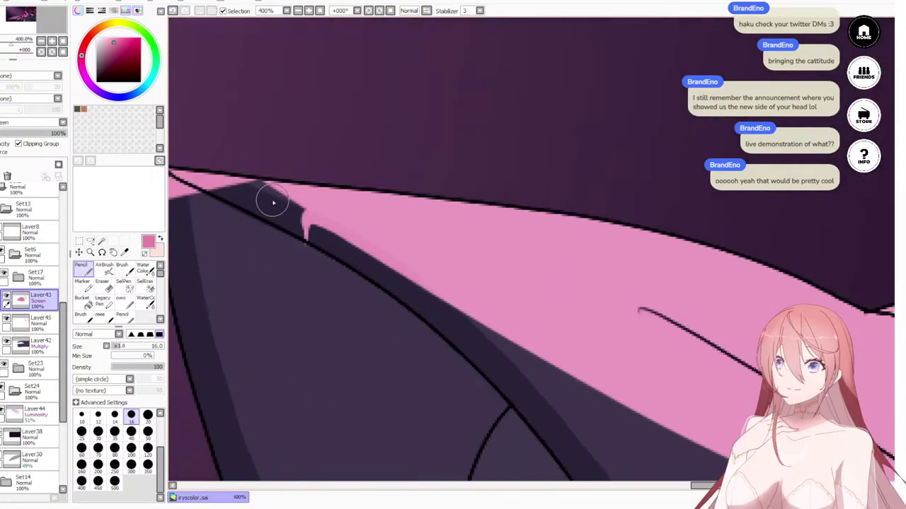
pyautogui.moveTo(430, 262); pyautogui.dragTo(441, 267)
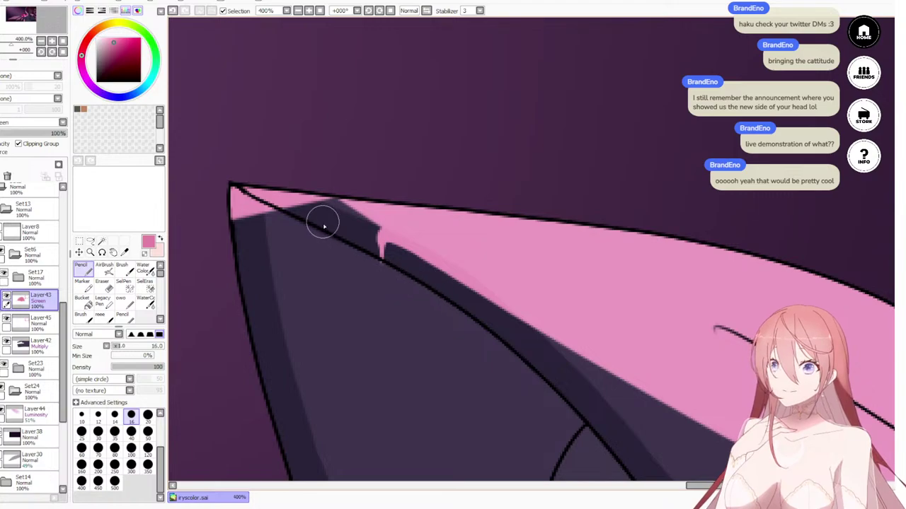
pyautogui.press(']')
pyautogui.press(']')
pyautogui.press(']')
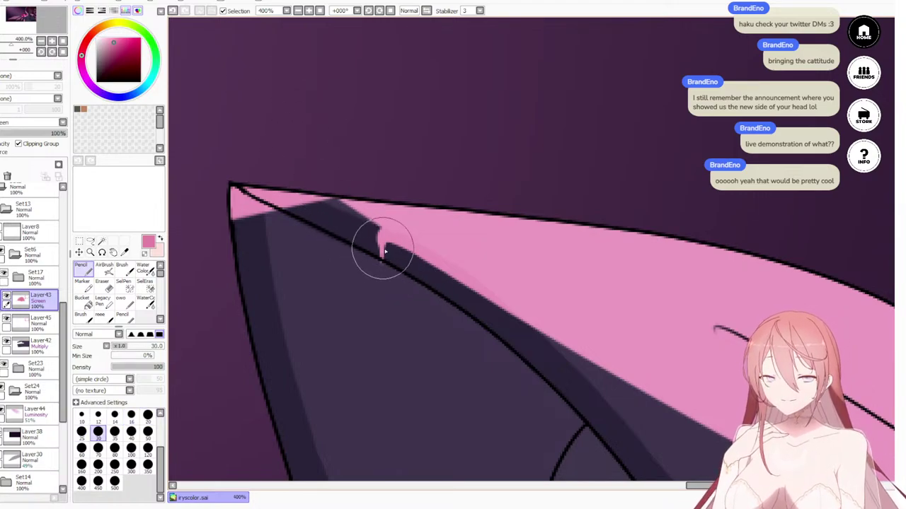
pyautogui.press('[')
pyautogui.moveTo(300, 206)
pyautogui.mouseDown()
pyautogui.moveTo(433, 262)
pyautogui.moveTo(274, 191)
pyautogui.moveTo(419, 249)
pyautogui.mouseUp()
pyautogui.moveTo(247, 178)
pyautogui.mouseDown()
pyautogui.moveTo(517, 324)
pyautogui.moveTo(538, 353)
pyautogui.moveTo(556, 359)
pyautogui.moveTo(438, 263)
pyautogui.mouseUp()
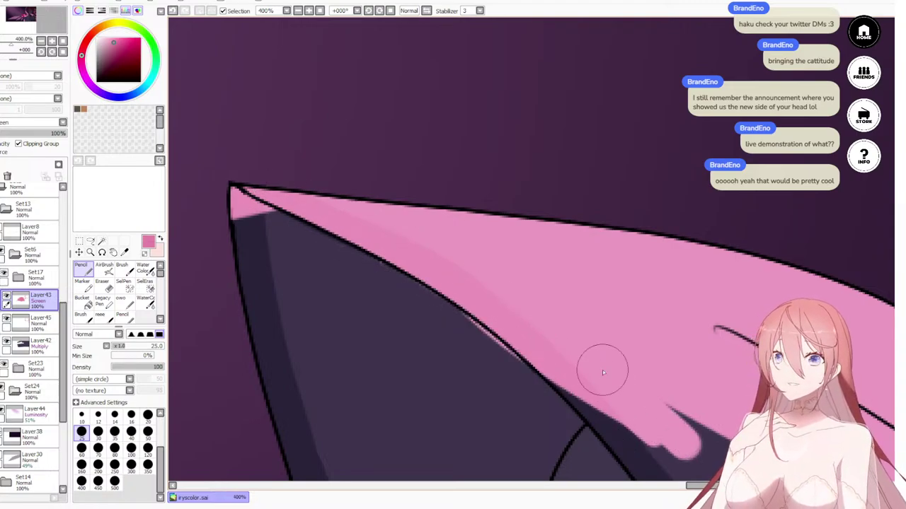
# Step: Extend the pink on Layer43 down the shoulder piece's inner edge towards the sleeve folds
pyautogui.scroll(-8, 574, 282)
pyautogui.scroll(-3, 574, 282)
pyautogui.scroll(4, 673, 349)
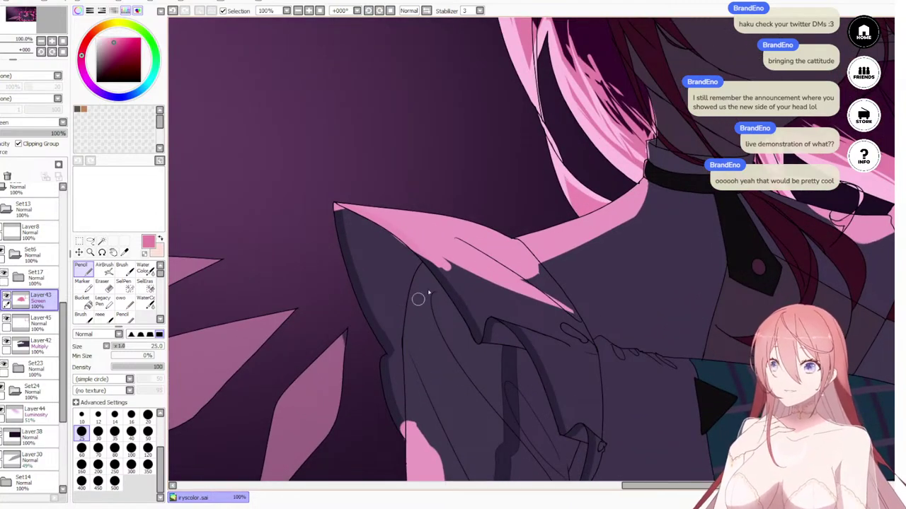
pyautogui.moveTo(419, 247); pyautogui.dragTo(466, 302)
pyautogui.moveTo(411, 232); pyautogui.dragTo(470, 297)
pyautogui.moveTo(440, 259)
pyautogui.mouseDown()
pyautogui.moveTo(473, 292)
pyautogui.moveTo(488, 280)
pyautogui.moveTo(503, 290)
pyautogui.moveTo(461, 298)
pyautogui.moveTo(407, 268)
pyautogui.mouseUp()
# Step: Enlarge the Pencil to size 70 and fill the remaining dark area beside the shoulder fold with pink on Layer43
pyautogui.press(']')
pyautogui.press(']')
pyautogui.press(']')
pyautogui.press(']')
pyautogui.press(']')
pyautogui.press(']')
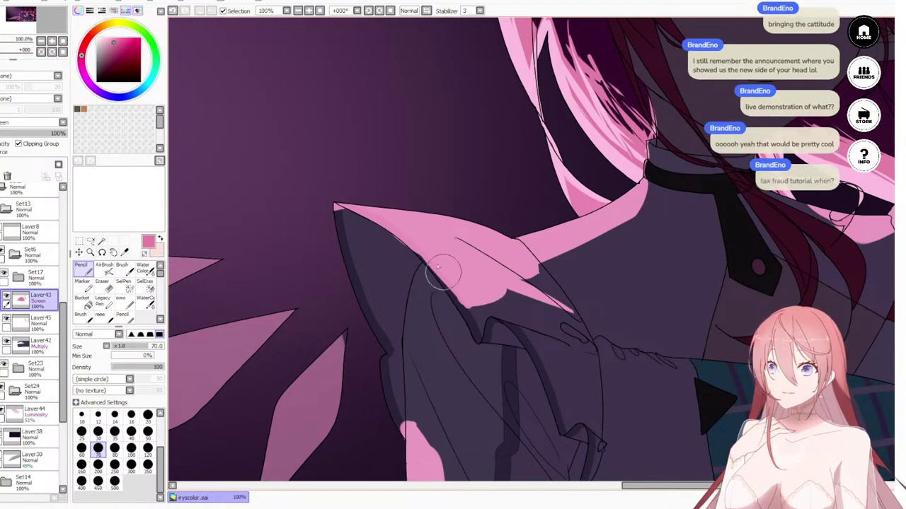
pyautogui.moveTo(491, 292)
pyautogui.mouseDown()
pyautogui.moveTo(527, 288)
pyautogui.moveTo(472, 304)
pyautogui.moveTo(548, 297)
pyautogui.moveTo(525, 313)
pyautogui.moveTo(501, 266)
pyautogui.moveTo(465, 279)
pyautogui.moveTo(521, 313)
pyautogui.moveTo(502, 278)
pyautogui.moveTo(526, 266)
pyautogui.moveTo(516, 237)
pyautogui.moveTo(546, 269)
pyautogui.mouseUp()
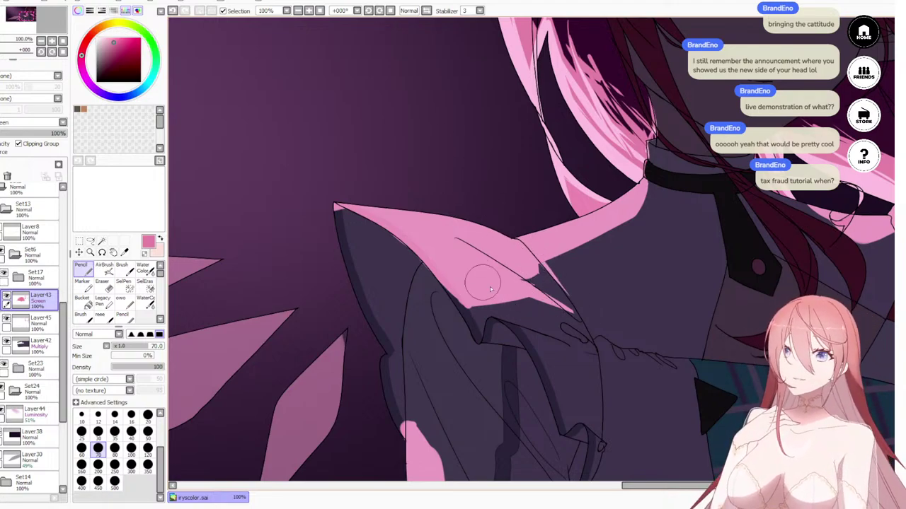
# Step: Trim the pointed lower end of the pink shoulder highlight on Layer43 with the size 30 Eraser, undoing the last stroke
pyautogui.press('e')
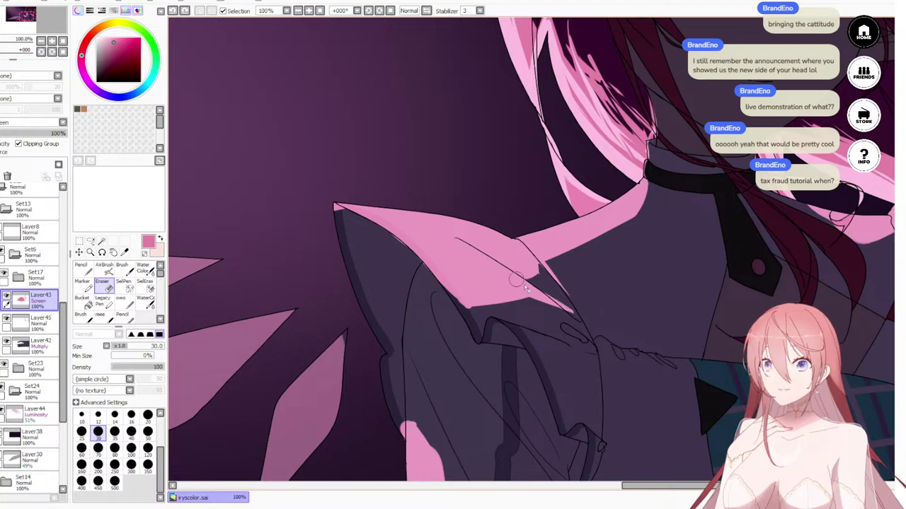
pyautogui.moveTo(556, 314)
pyautogui.mouseDown()
pyautogui.moveTo(519, 301)
pyautogui.moveTo(580, 315)
pyautogui.mouseUp()
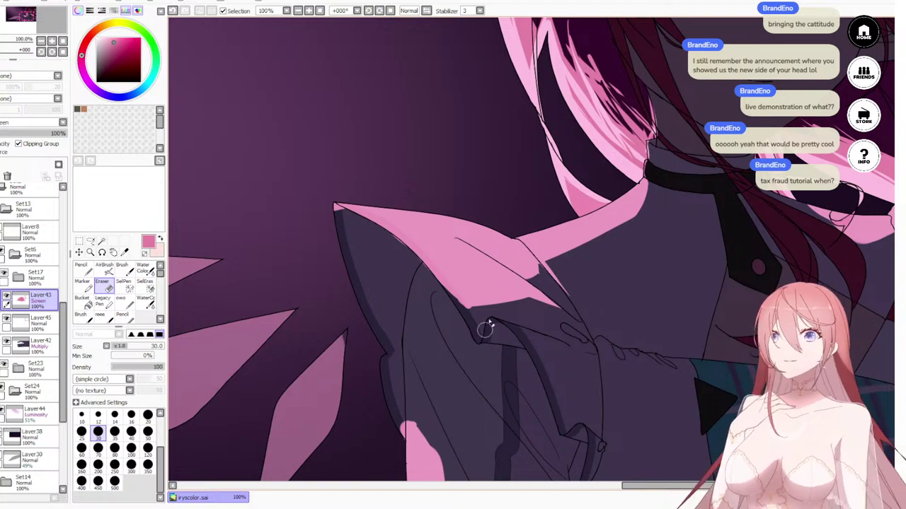
pyautogui.hotkey('ctrl', 'z')
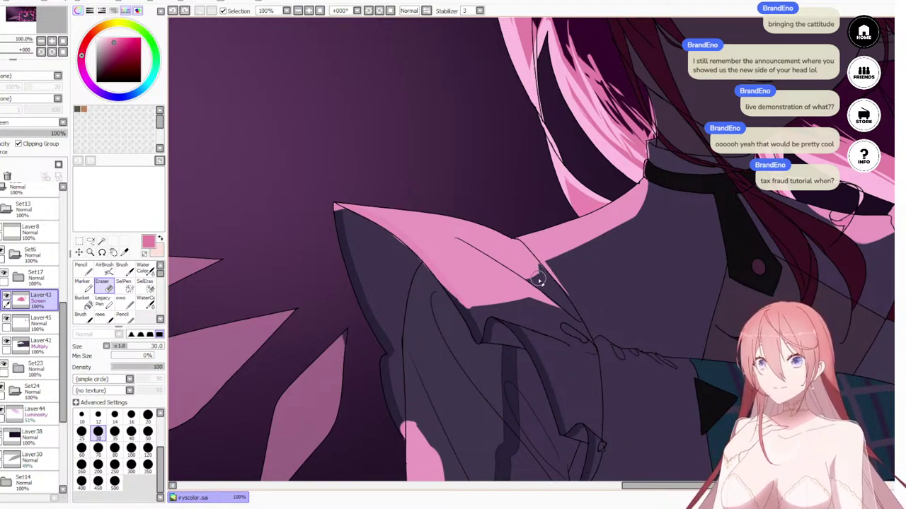
# Step: Try to erase a dark shadow into the pink highlight along the shoulder fold line, undoing each attempt
pyautogui.moveTo(536, 276); pyautogui.dragTo(483, 242)
pyautogui.hotkey('ctrl', 'z')
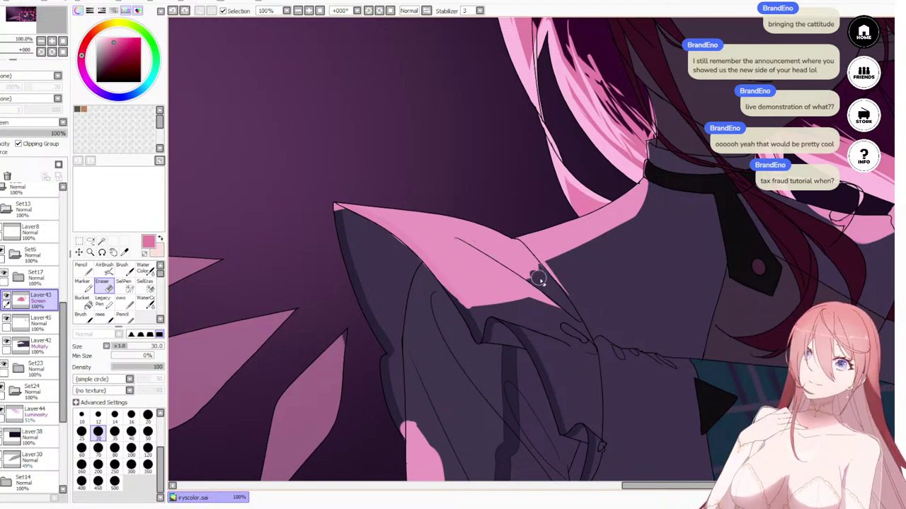
pyautogui.moveTo(540, 280)
pyautogui.mouseDown()
pyautogui.moveTo(506, 263)
pyautogui.moveTo(480, 273)
pyautogui.moveTo(486, 285)
pyautogui.mouseUp()
pyautogui.hotkey('ctrl', 'z')
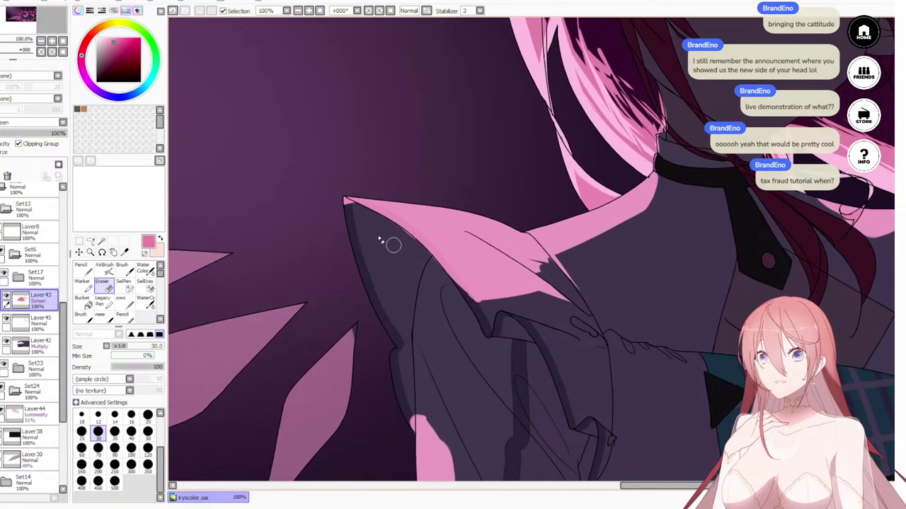
# Step: Erase the pink spilling past the shoulder piece's inner outline and around its pointed tip on Layer43 with the size 30 Eraser
pyautogui.scroll(4, 399, 252)
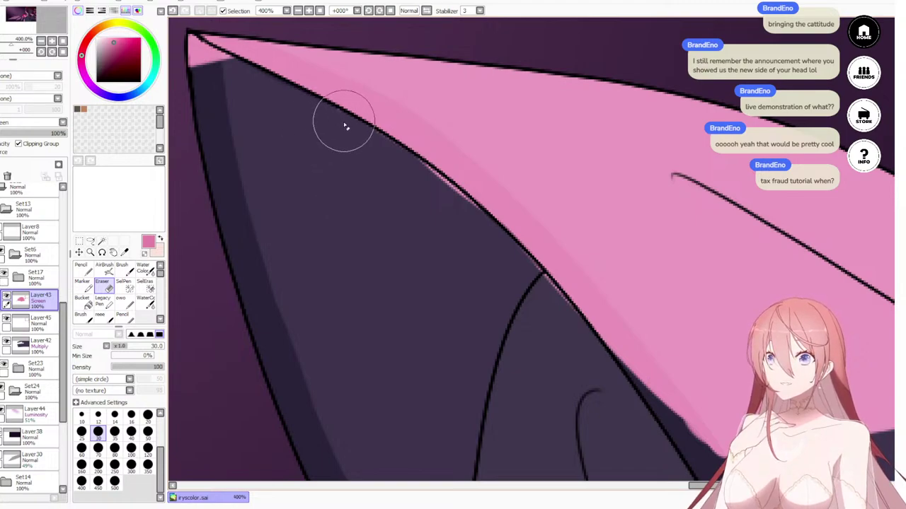
pyautogui.moveTo(442, 192); pyautogui.dragTo(509, 271)
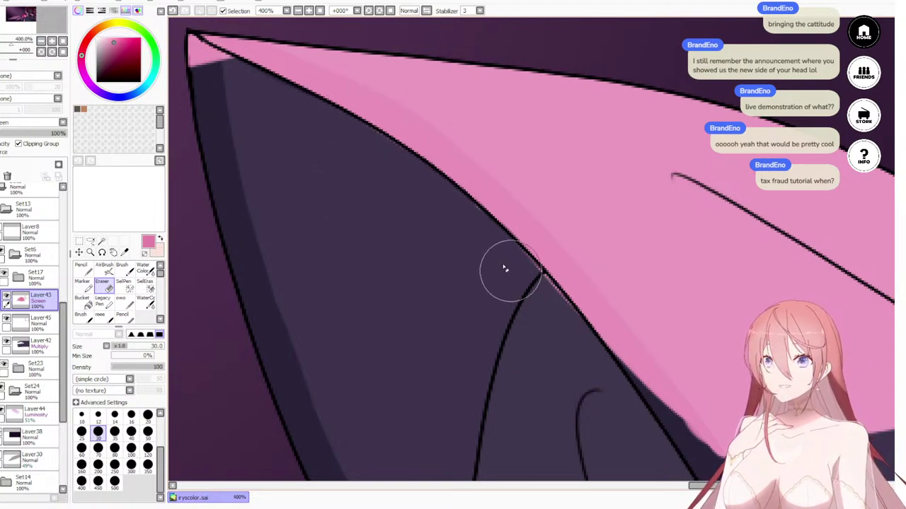
pyautogui.moveTo(487, 228); pyautogui.dragTo(559, 314)
pyautogui.moveTo(522, 273); pyautogui.dragTo(569, 322)
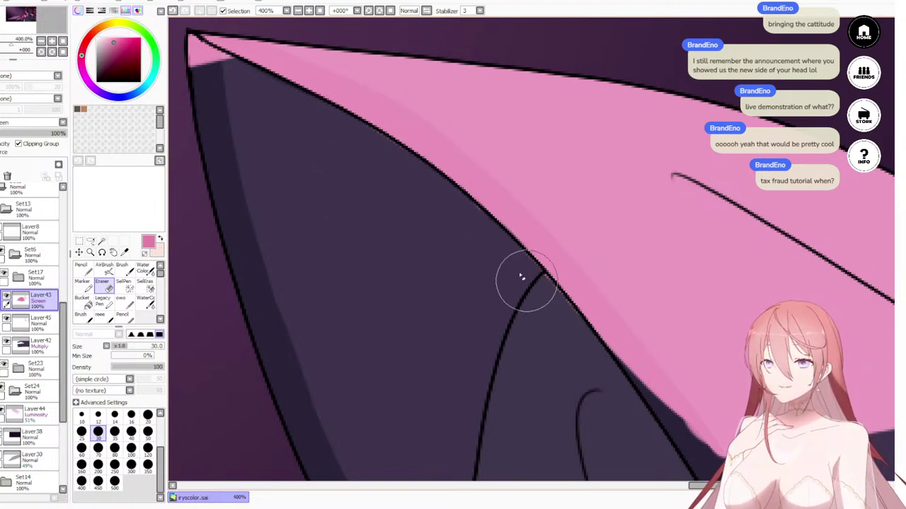
pyautogui.moveTo(521, 275); pyautogui.dragTo(573, 330)
pyautogui.moveTo(189, 96); pyautogui.dragTo(342, 162)
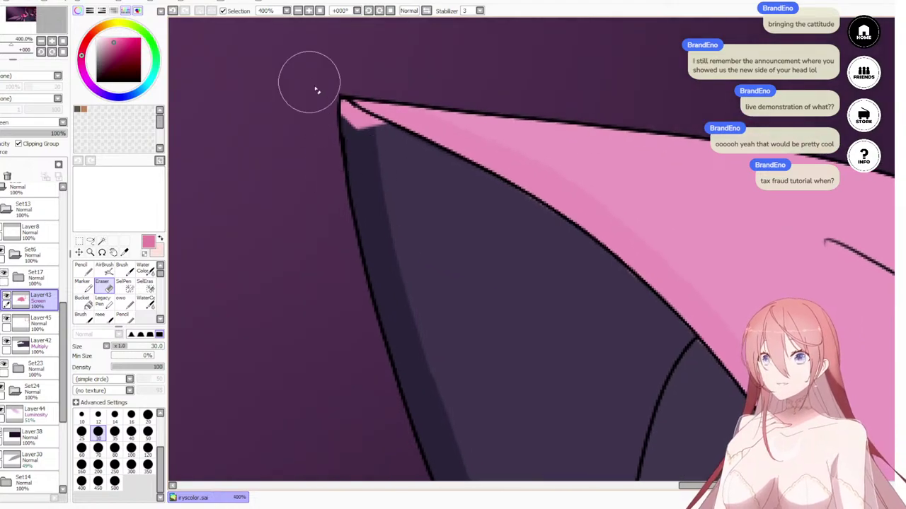
pyautogui.moveTo(316, 89)
pyautogui.mouseDown()
pyautogui.moveTo(382, 151)
pyautogui.moveTo(396, 155)
pyautogui.moveTo(349, 114)
pyautogui.moveTo(395, 152)
pyautogui.mouseUp()
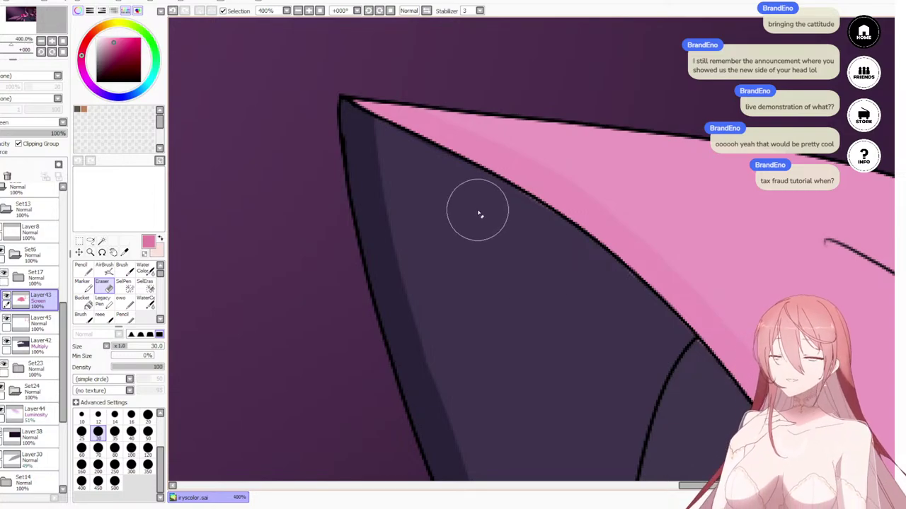
# Step: Reduce the Pencil to size 50 and paint tapered pink highlights across the sleeve ruffle below the shoulder piece on Layer43
pyautogui.scroll(-8, 479, 212)
pyautogui.scroll(4, 570, 292)
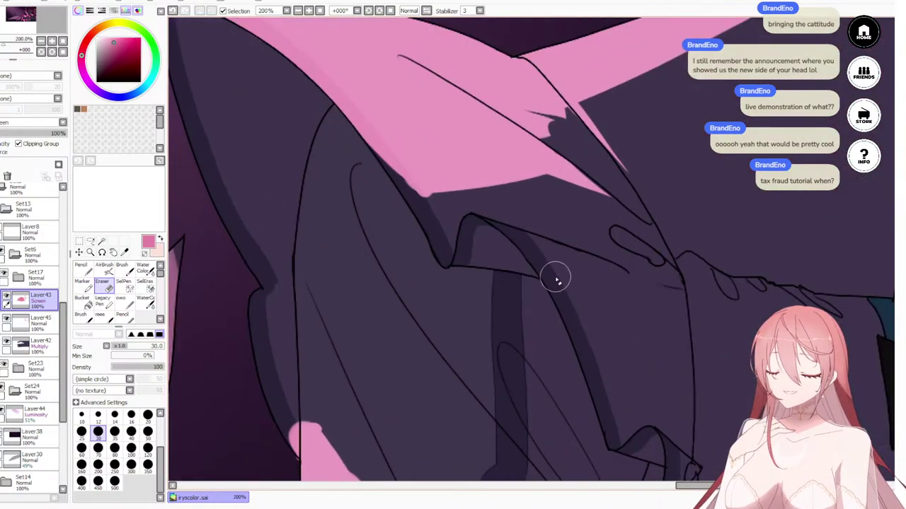
pyautogui.press('n')
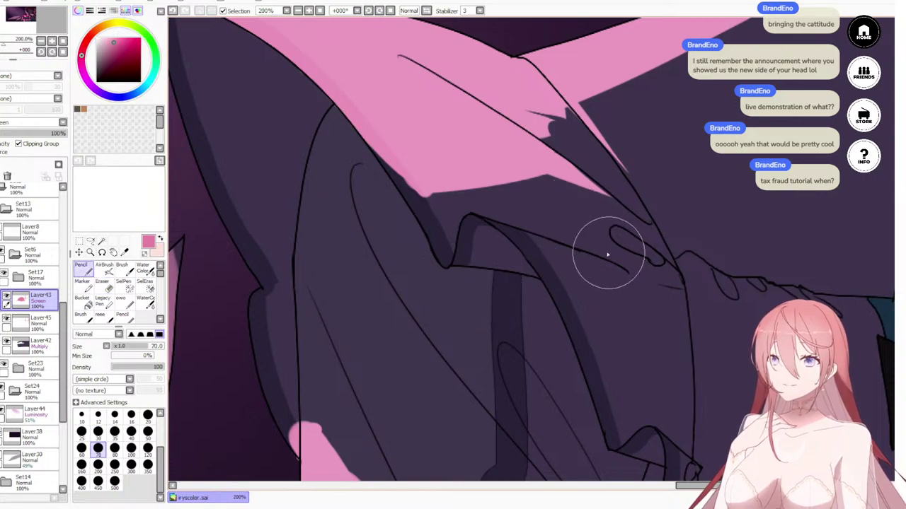
pyautogui.scroll(-5, 557, 228)
pyautogui.scroll(3, 563, 273)
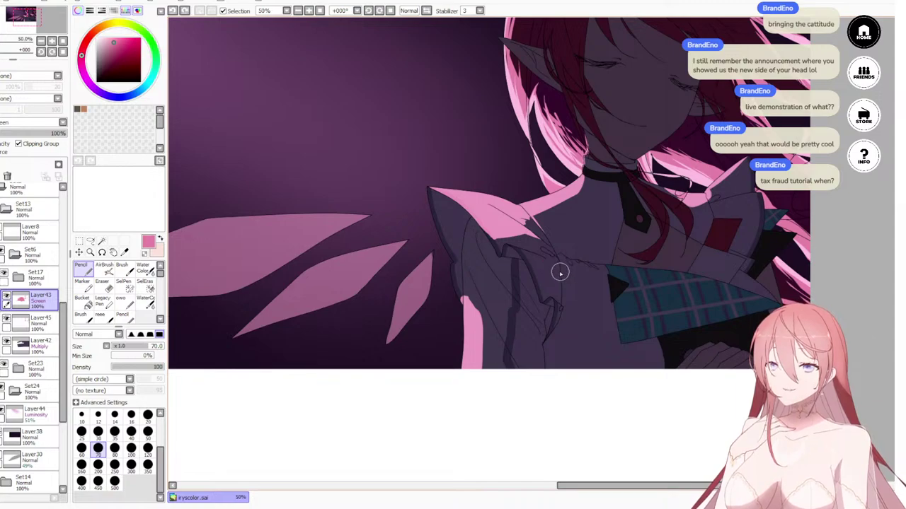
pyautogui.press('[')
pyautogui.press('[')
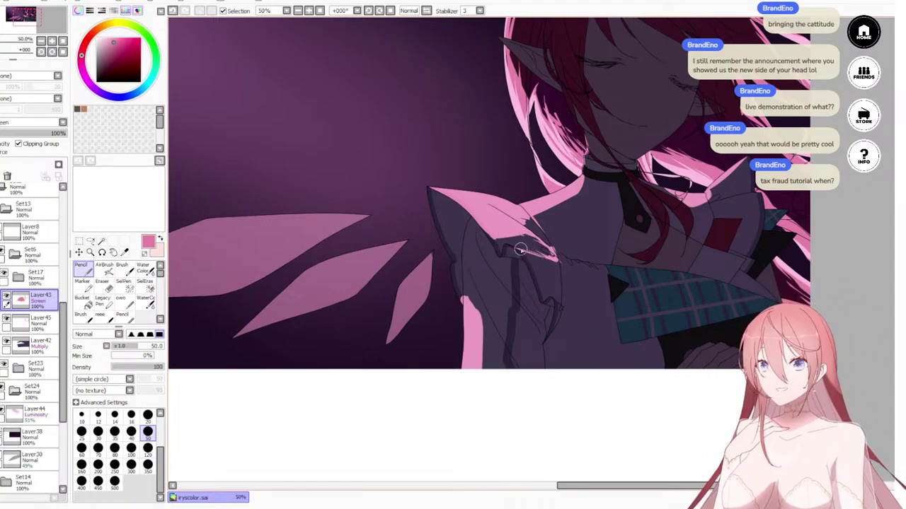
pyautogui.moveTo(527, 259); pyautogui.dragTo(520, 253)
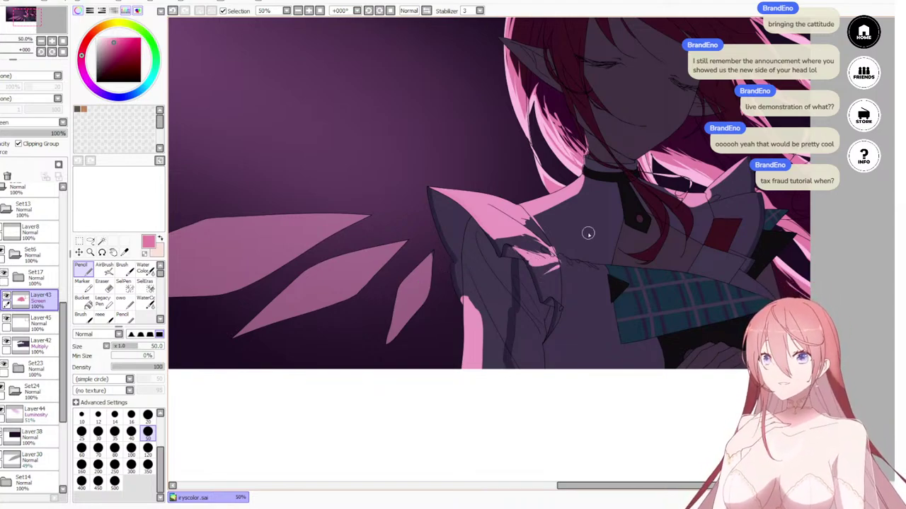
pyautogui.scroll(4, 587, 234)
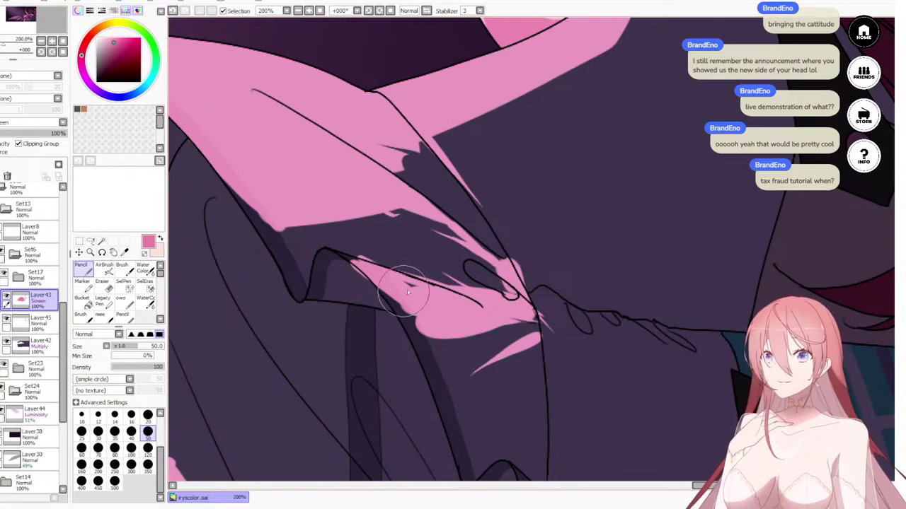
pyautogui.moveTo(407, 290)
pyautogui.mouseDown()
pyautogui.moveTo(344, 253)
pyautogui.moveTo(400, 300)
pyautogui.moveTo(382, 283)
pyautogui.moveTo(416, 338)
pyautogui.moveTo(396, 306)
pyautogui.moveTo(414, 331)
pyautogui.mouseUp()
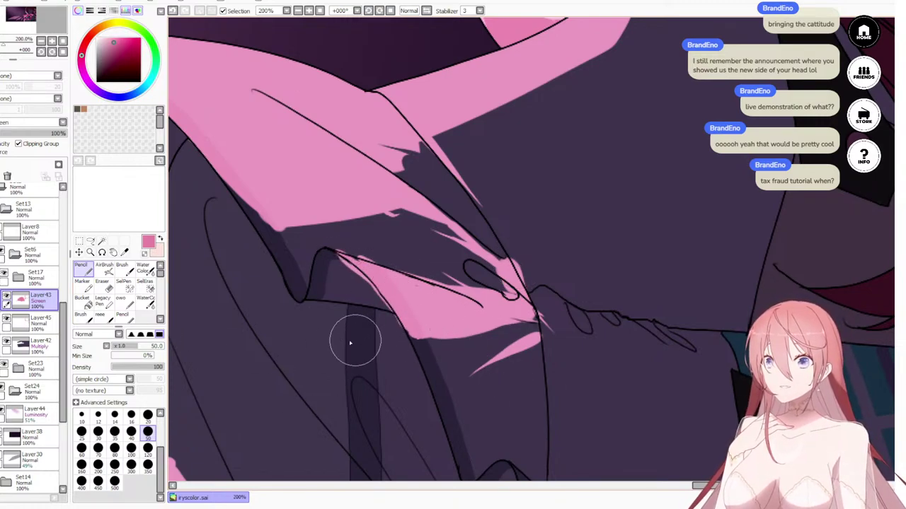
# Step: Trim the shoulder highlight's lower edge into a clean line and cut into the pink where the folds meet, using the size 30 Eraser
pyautogui.moveTo(234, 157)
pyautogui.mouseDown()
pyautogui.moveTo(252, 217)
pyautogui.moveTo(269, 234)
pyautogui.moveTo(552, 240)
pyautogui.mouseUp()
pyautogui.press('e')
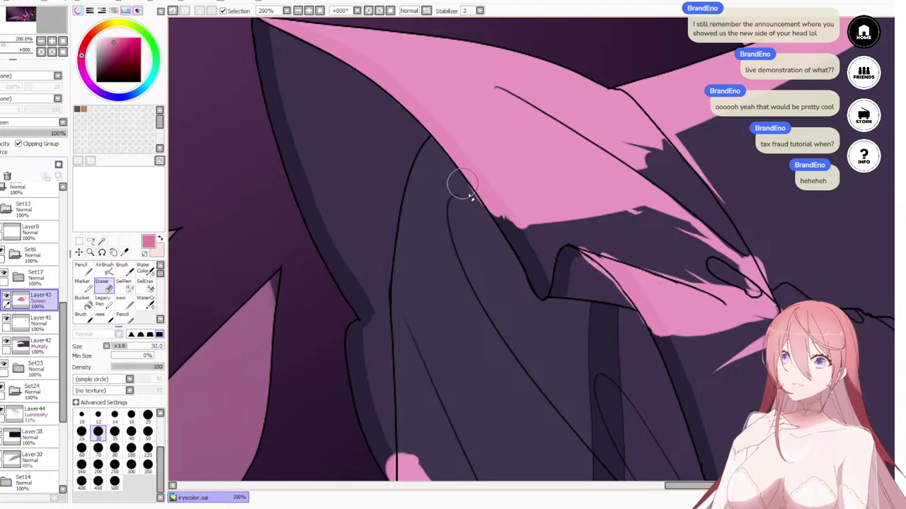
pyautogui.moveTo(639, 214); pyautogui.dragTo(495, 218)
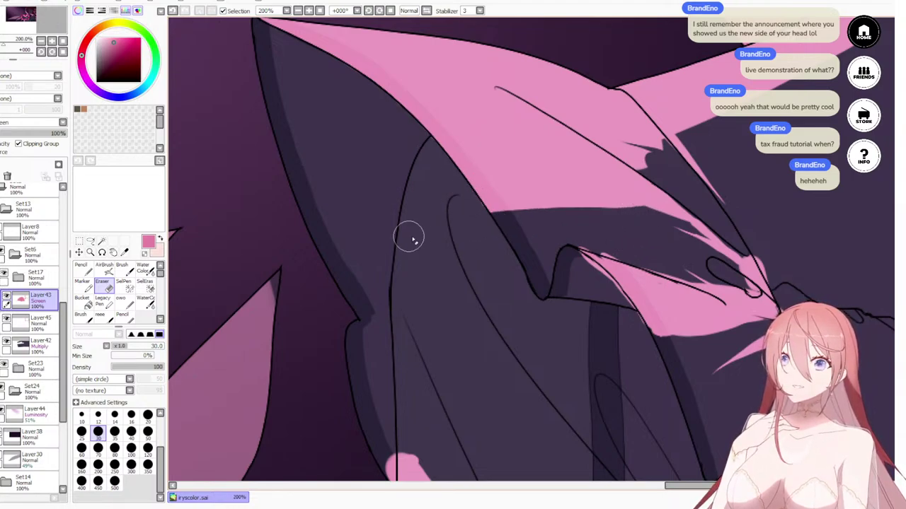
pyautogui.moveTo(559, 213); pyautogui.dragTo(464, 210)
pyautogui.moveTo(496, 267); pyautogui.dragTo(358, 253)
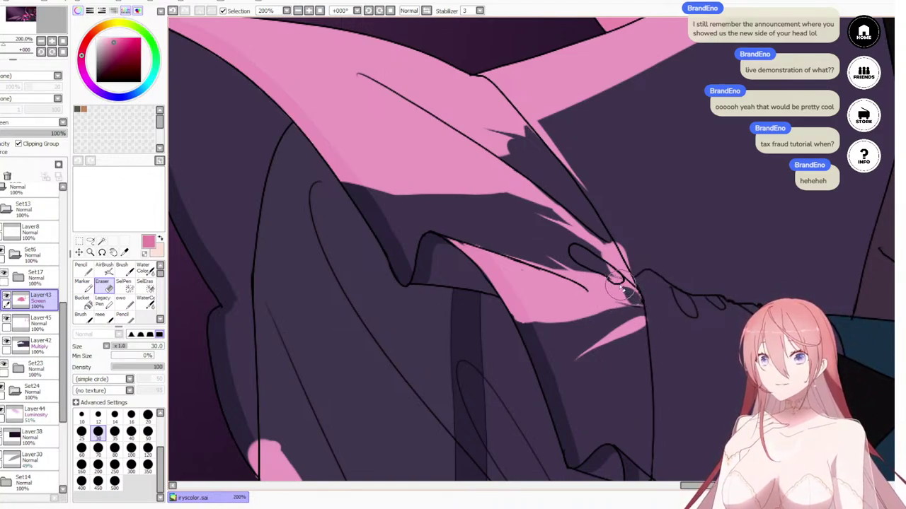
pyautogui.scroll(-5, 533, 242)
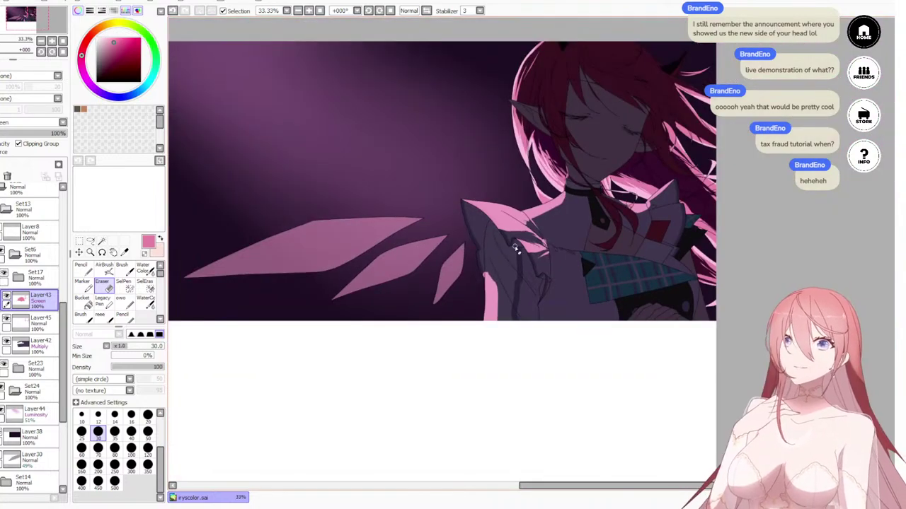
pyautogui.scroll(-2, 548, 252)
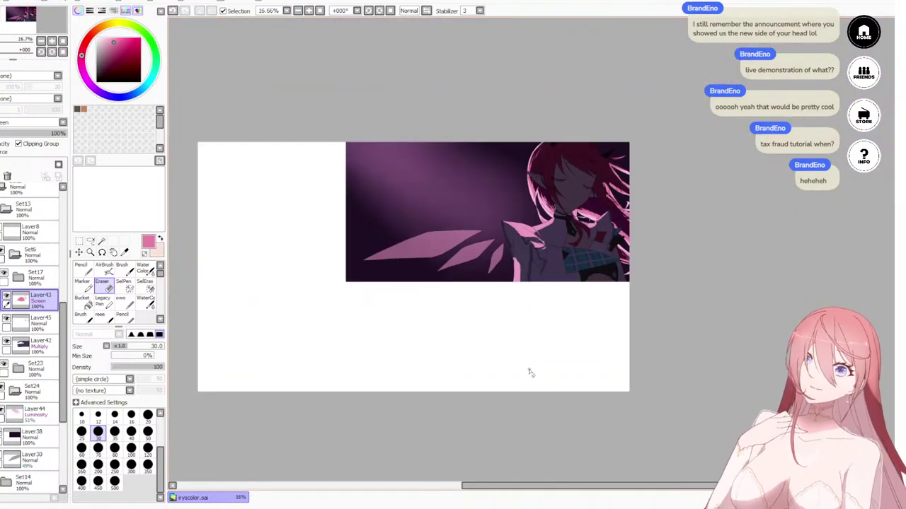
# Step: Thin the pink band beside the collar and along the far shoulder ruffle's edge on Layer43 with the size 30 Eraser
pyautogui.scroll(4, 588, 232)
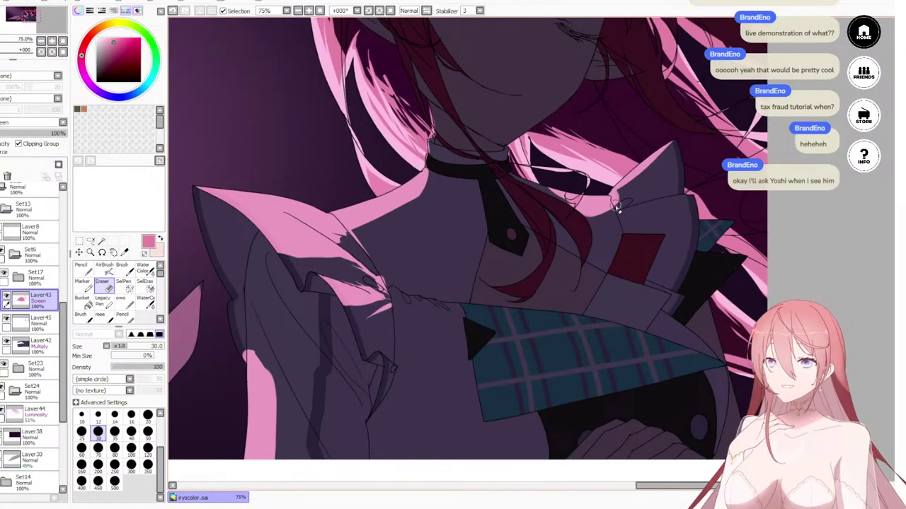
pyautogui.scroll(4, 538, 200)
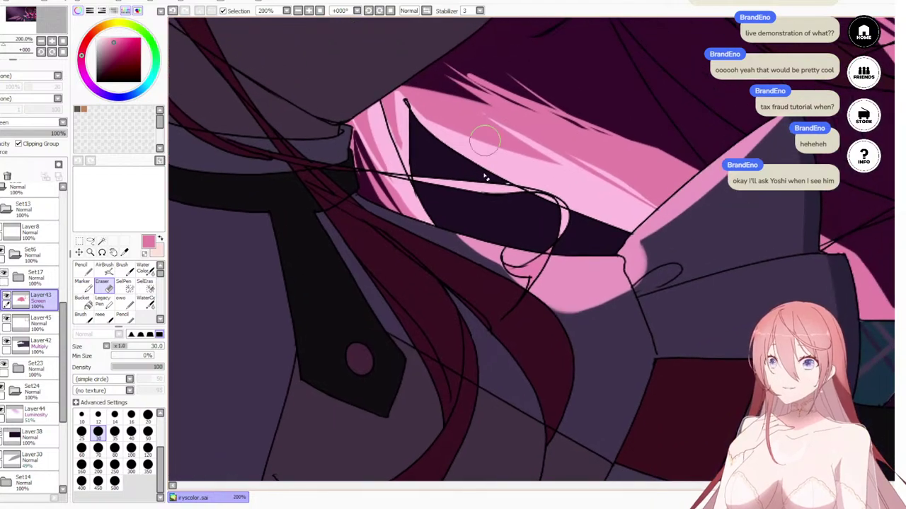
pyautogui.moveTo(456, 259)
pyautogui.mouseDown()
pyautogui.moveTo(641, 301)
pyautogui.moveTo(625, 323)
pyautogui.mouseUp()
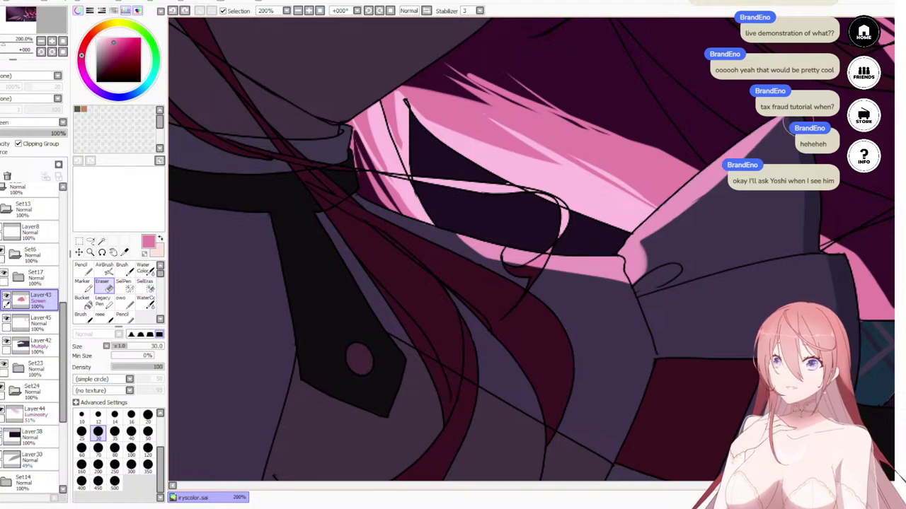
pyautogui.moveTo(667, 218); pyautogui.dragTo(640, 259)
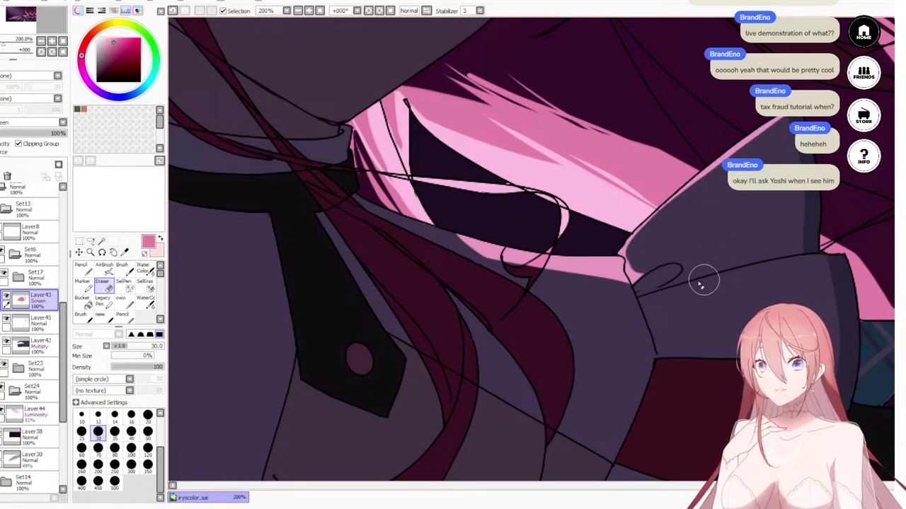
# Step: Reduce the Pencil to size 30 and paint pink at the far shoulder ruffle's base and edge, undoing the first stroke
pyautogui.press('n')
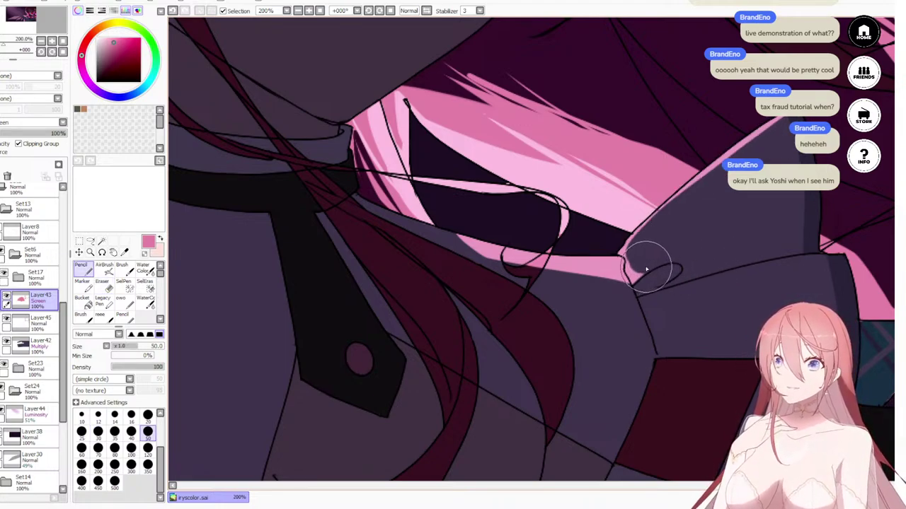
pyautogui.press('[')
pyautogui.press('[')
pyautogui.press('[')
pyautogui.moveTo(634, 274); pyautogui.dragTo(685, 258)
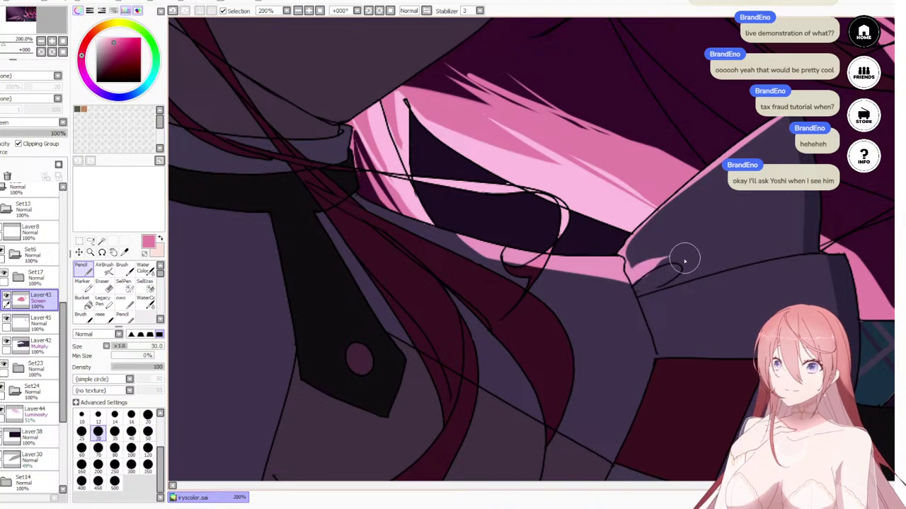
pyautogui.hotkey('ctrl', 'z')
pyautogui.moveTo(635, 273)
pyautogui.mouseDown()
pyautogui.moveTo(680, 260)
pyautogui.moveTo(623, 264)
pyautogui.moveTo(646, 225)
pyautogui.moveTo(624, 264)
pyautogui.moveTo(635, 240)
pyautogui.mouseUp()
pyautogui.scroll(-5, 632, 244)
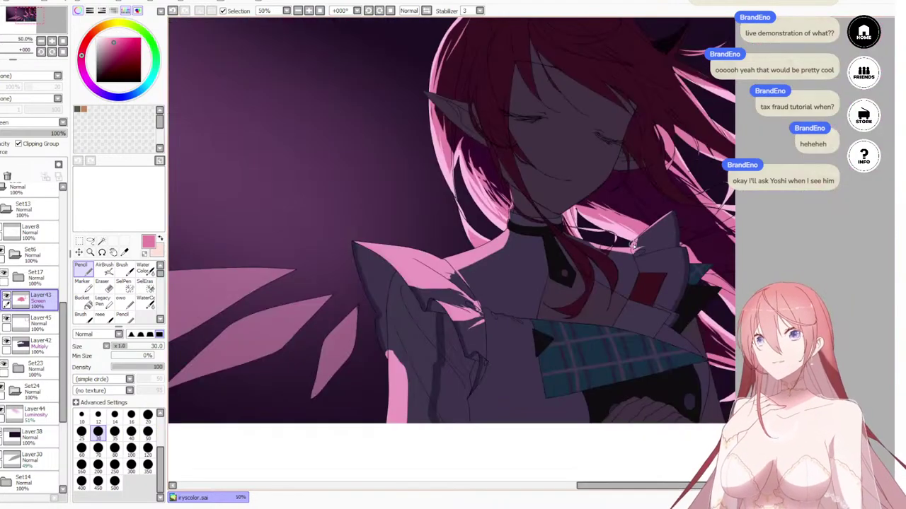
pyautogui.scroll(-1, 632, 244)
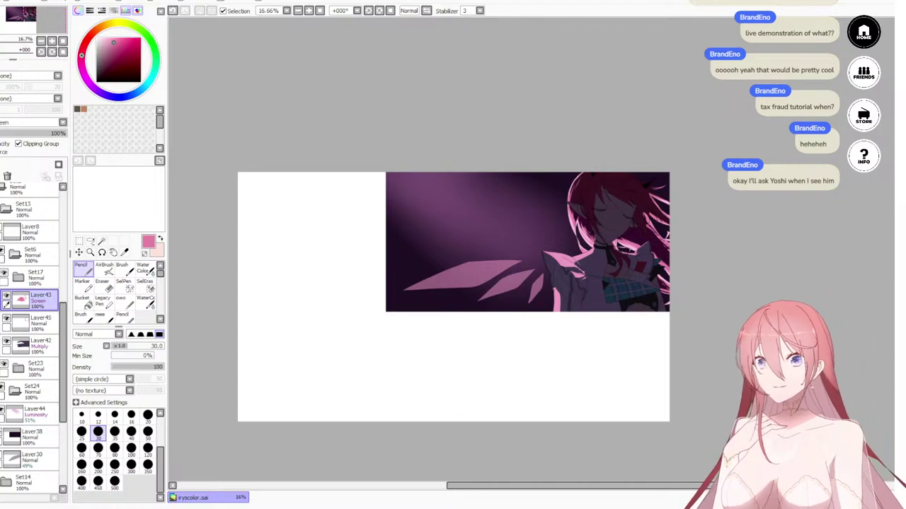
# Step: Reduce the Pencil to size 16 and fill the far shoulder ruffle's upper corner with pink on Layer43, down to a clean diagonal edge
pyautogui.scroll(6, 605, 233)
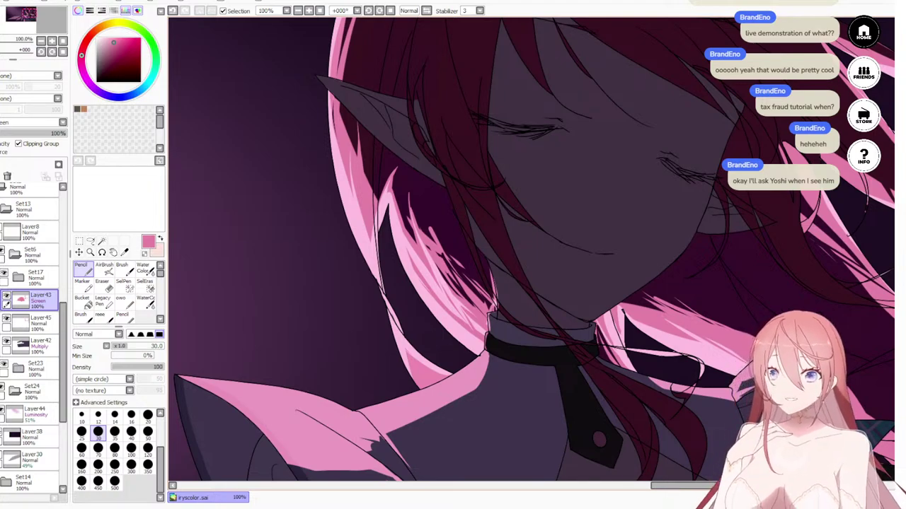
pyautogui.scroll(4, 774, 353)
pyautogui.press('[')
pyautogui.press('[')
pyautogui.press('[')
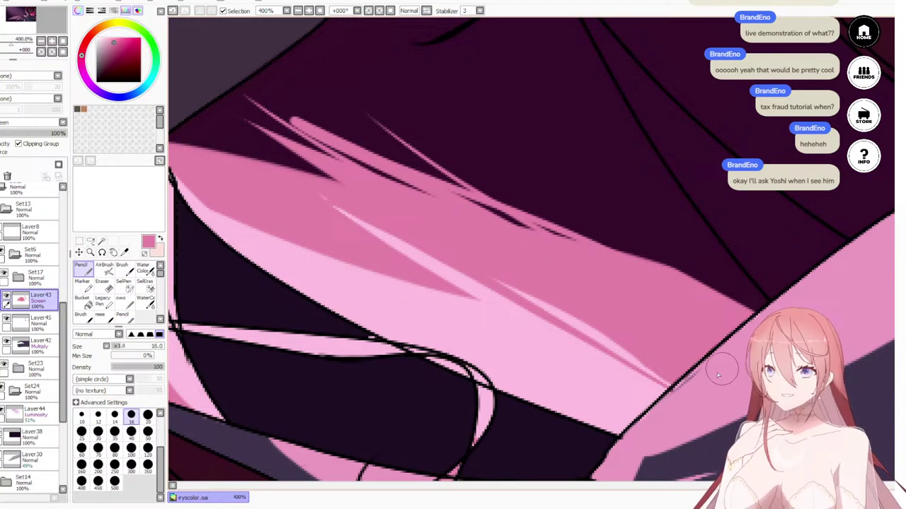
pyautogui.moveTo(763, 298); pyautogui.dragTo(490, 327)
pyautogui.hotkey('ctrl', 'z')
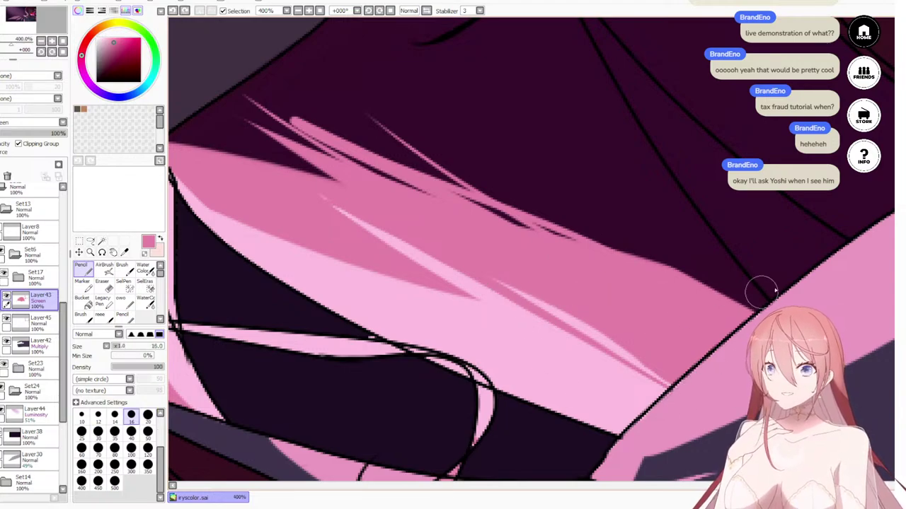
pyautogui.moveTo(811, 267); pyautogui.dragTo(547, 209)
pyautogui.moveTo(645, 168)
pyautogui.mouseDown()
pyautogui.moveTo(682, 131)
pyautogui.moveTo(674, 139)
pyautogui.moveTo(696, 131)
pyautogui.moveTo(675, 156)
pyautogui.moveTo(679, 136)
pyautogui.moveTo(688, 155)
pyautogui.moveTo(685, 135)
pyautogui.moveTo(701, 177)
pyautogui.moveTo(688, 131)
pyautogui.moveTo(704, 212)
pyautogui.mouseUp()
pyautogui.moveTo(690, 159)
pyautogui.mouseDown()
pyautogui.moveTo(708, 241)
pyautogui.moveTo(712, 230)
pyautogui.mouseUp()
pyautogui.moveTo(704, 198)
pyautogui.mouseDown()
pyautogui.moveTo(710, 225)
pyautogui.moveTo(697, 214)
pyautogui.moveTo(706, 211)
pyautogui.moveTo(678, 234)
pyautogui.moveTo(704, 232)
pyautogui.moveTo(681, 242)
pyautogui.mouseUp()
pyautogui.moveTo(639, 263); pyautogui.dragTo(708, 240)
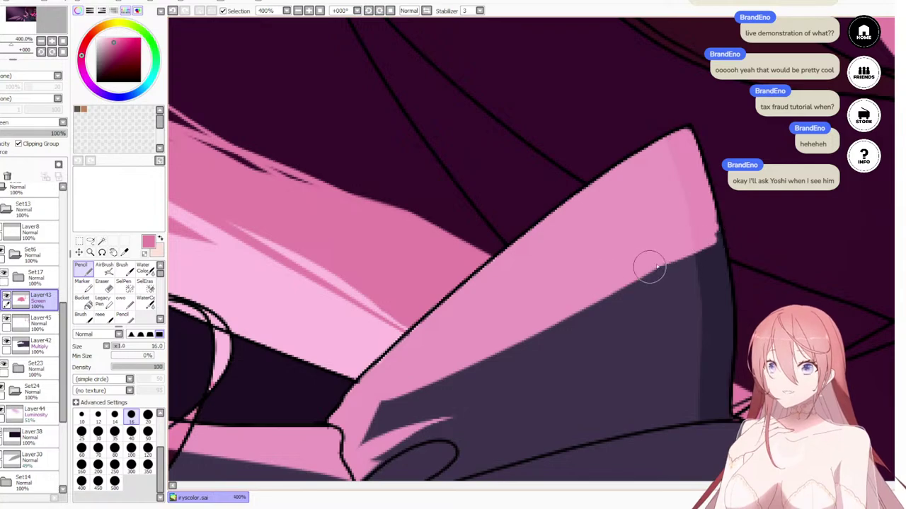
pyautogui.moveTo(605, 283)
pyautogui.mouseDown()
pyautogui.moveTo(712, 239)
pyautogui.moveTo(712, 229)
pyautogui.mouseUp()
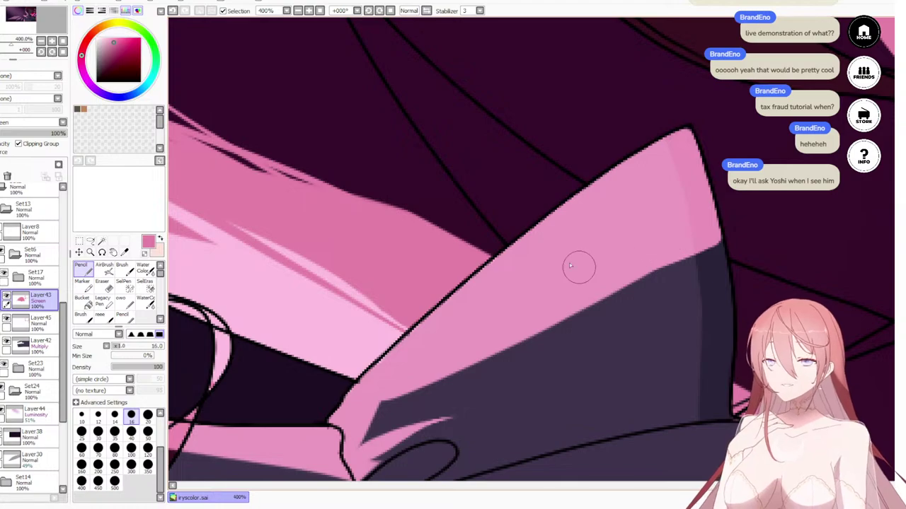
# Step: Examine the pink rim lighting on the shoulders, collar and hair across the whole illustration
pyautogui.scroll(-10, 578, 267)
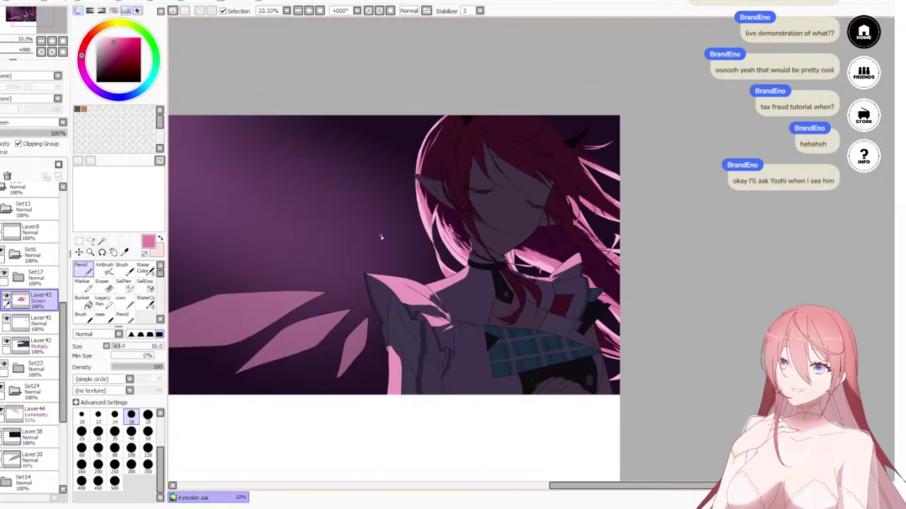
pyautogui.scroll(3, 552, 309)
pyautogui.scroll(-3, 587, 331)
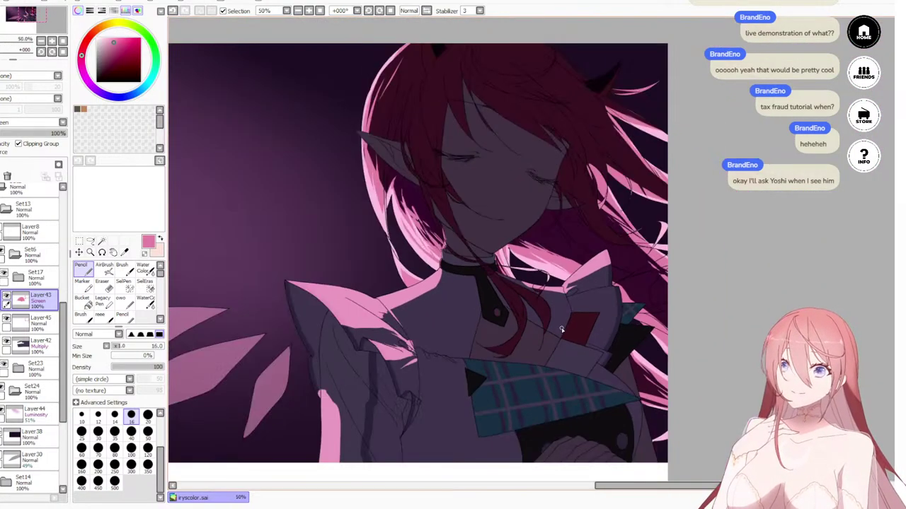
pyautogui.scroll(3, 505, 298)
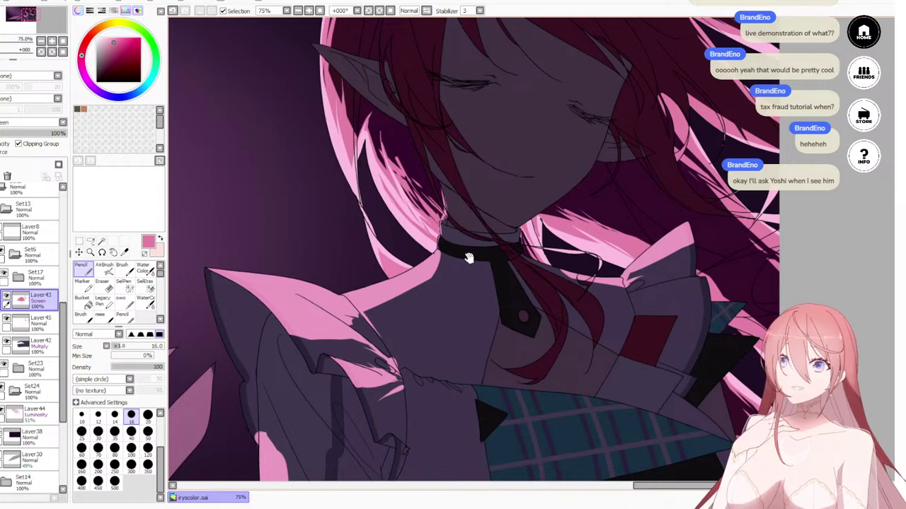
pyautogui.scroll(-2, 468, 258)
pyautogui.scroll(-2, 523, 331)
pyautogui.scroll(-1, 520, 335)
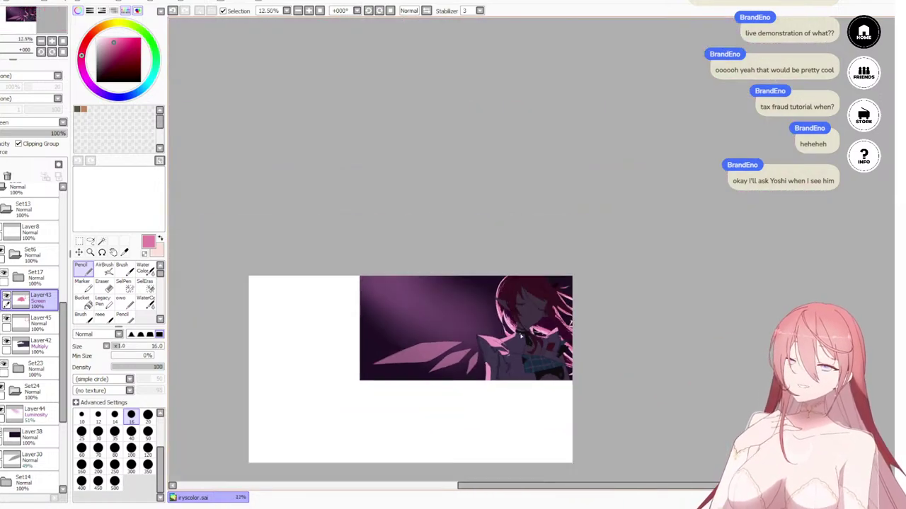
pyautogui.scroll(3, 520, 338)
pyautogui.scroll(-2, 517, 382)
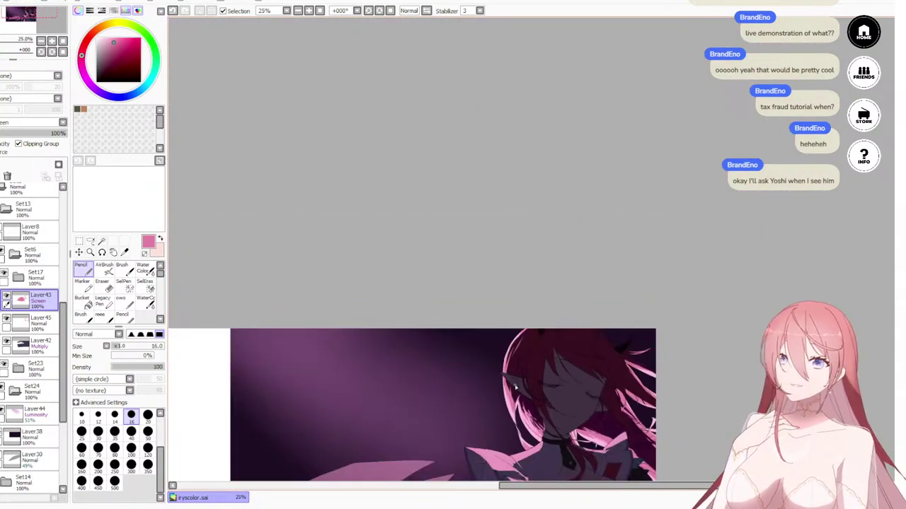
# Step: Trim the top and inner edge of the pink band along the near sleeve on Layer43 with the size 30 Eraser
pyautogui.moveTo(544, 401); pyautogui.dragTo(515, 327)
pyautogui.moveTo(510, 421); pyautogui.dragTo(493, 331)
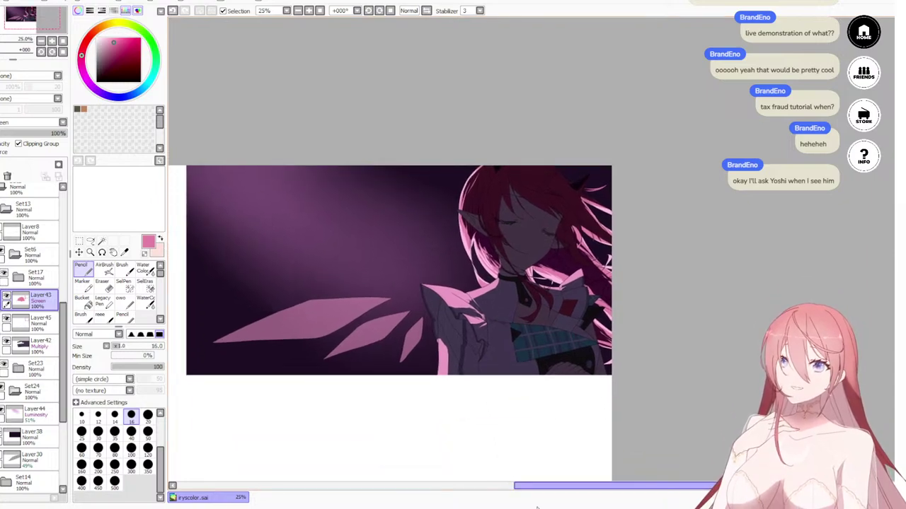
pyautogui.scroll(3, 464, 316)
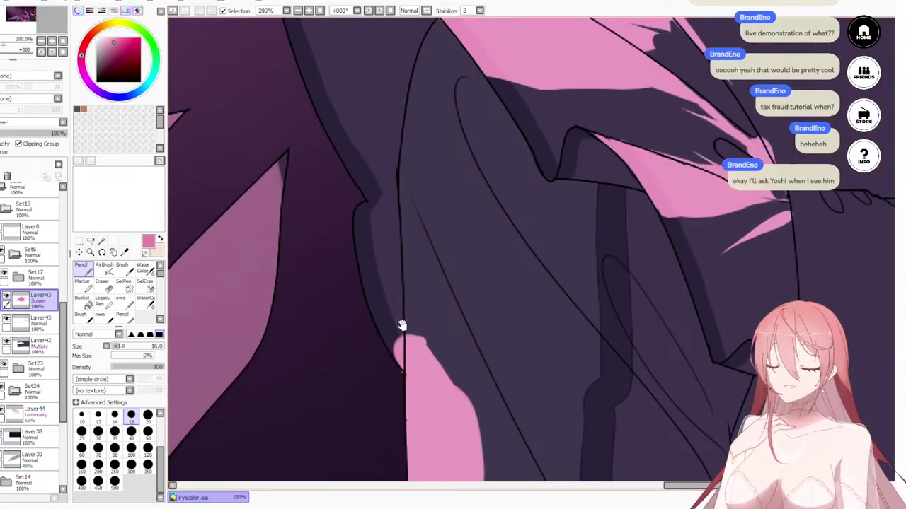
pyautogui.moveTo(401, 325)
pyautogui.mouseDown()
pyautogui.moveTo(316, 243)
pyautogui.moveTo(354, 288)
pyautogui.mouseUp()
pyautogui.press('e')
pyautogui.moveTo(378, 211); pyautogui.dragTo(458, 325)
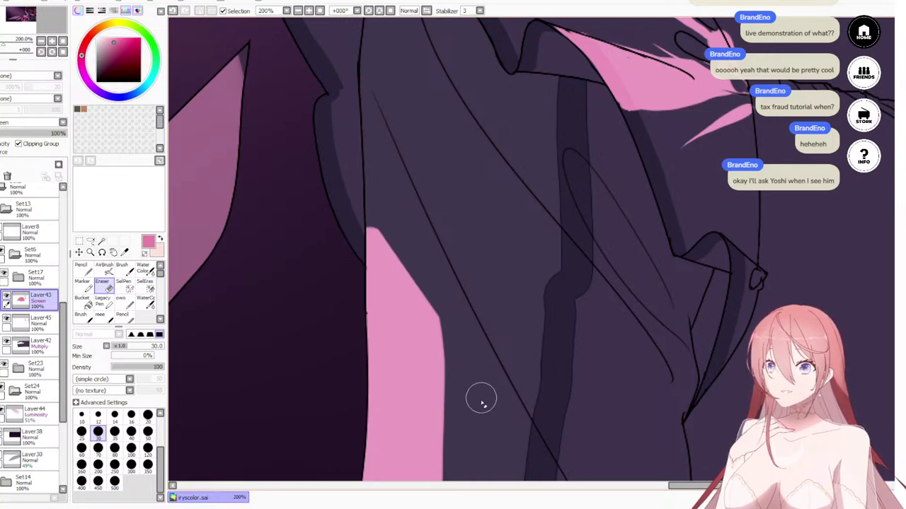
pyautogui.scroll(-5, 481, 402)
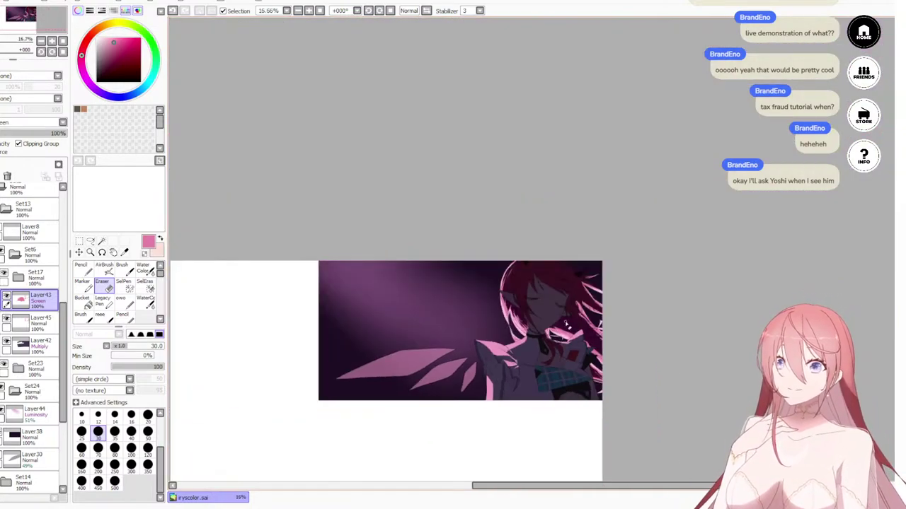
# Step: Add a new clipped layer directly above Layer45 and choose the Water Color brush for the near shoulder
pyautogui.click(39, 322)
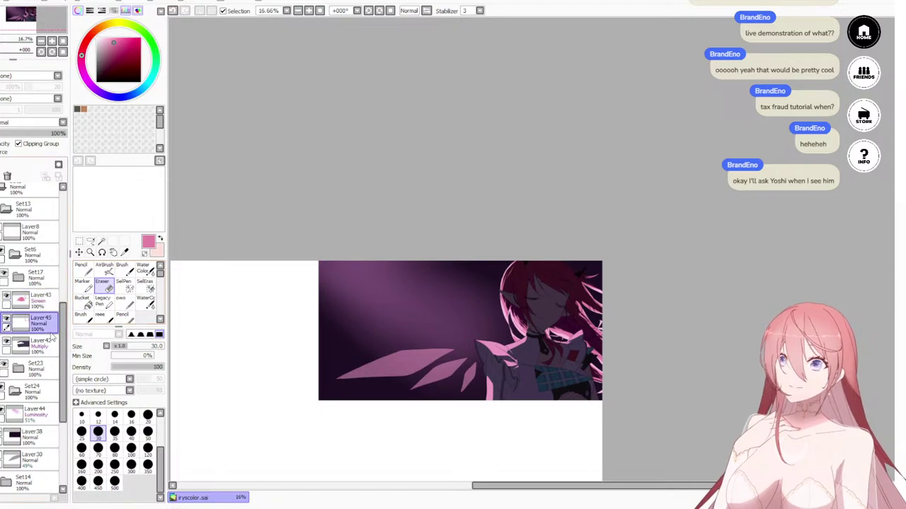
pyautogui.hotkey('ctrl', 'shift', 'n')
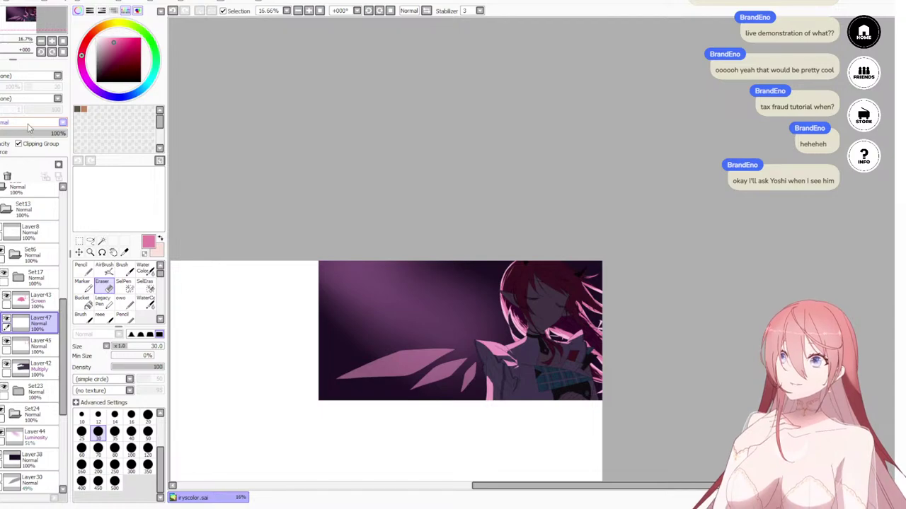
pyautogui.click(143, 269)
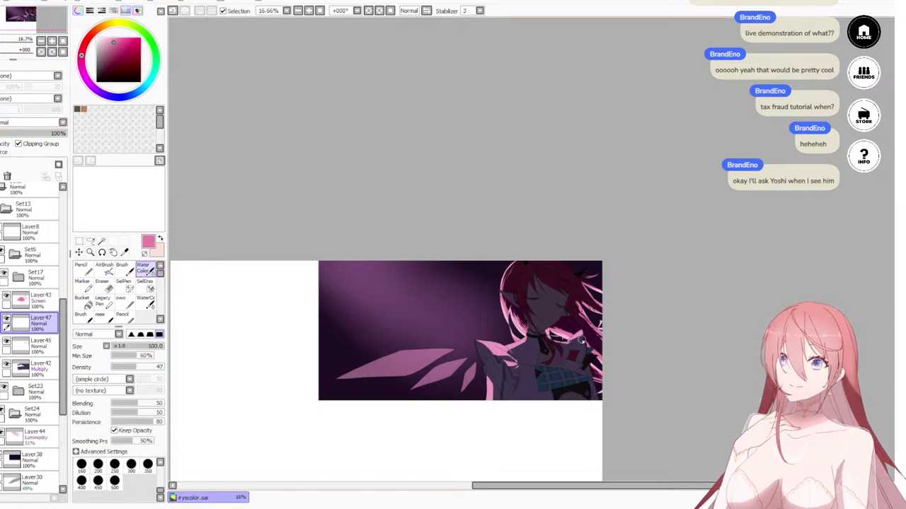
pyautogui.scroll(2, 492, 366)
pyautogui.moveTo(429, 372); pyautogui.dragTo(329, 293)
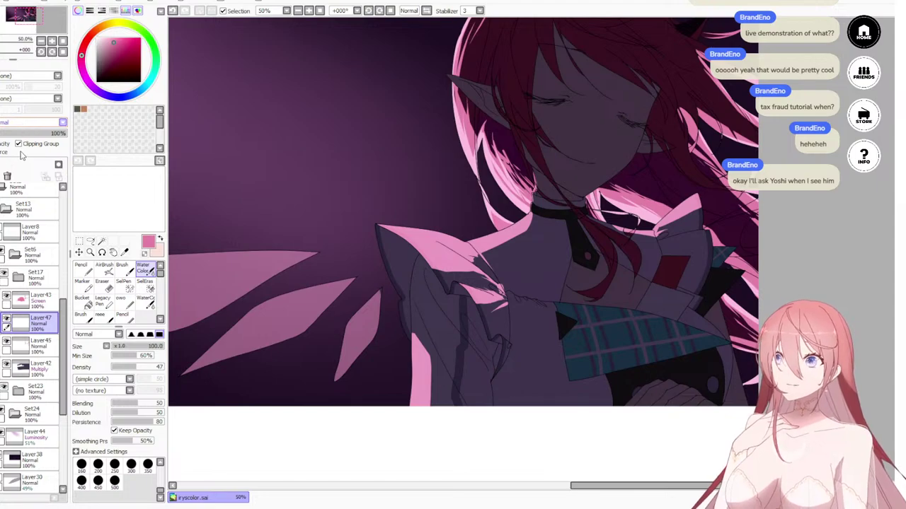
# Step: Brush a soft pink glow over the near shoulder and sleeve at size 500 on Layer47 and set its blending to Luminosity
pyautogui.click(114, 482)
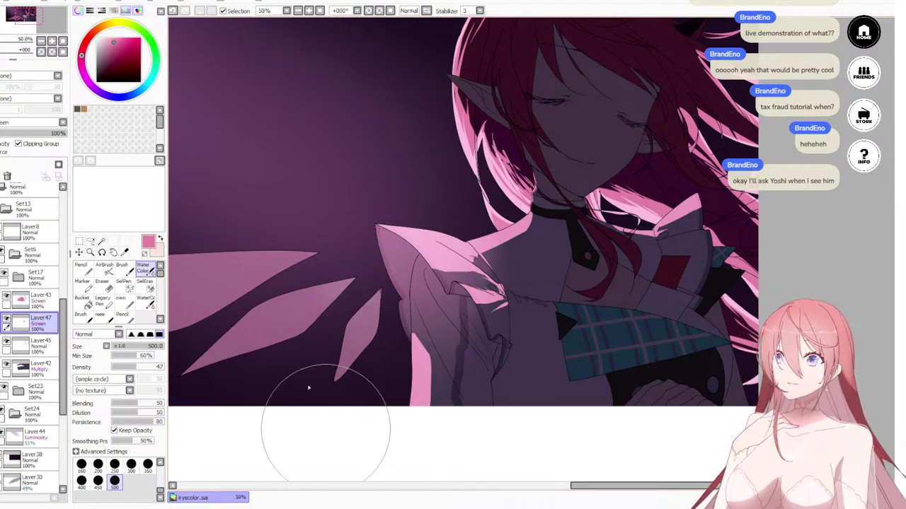
pyautogui.click(26, 167)
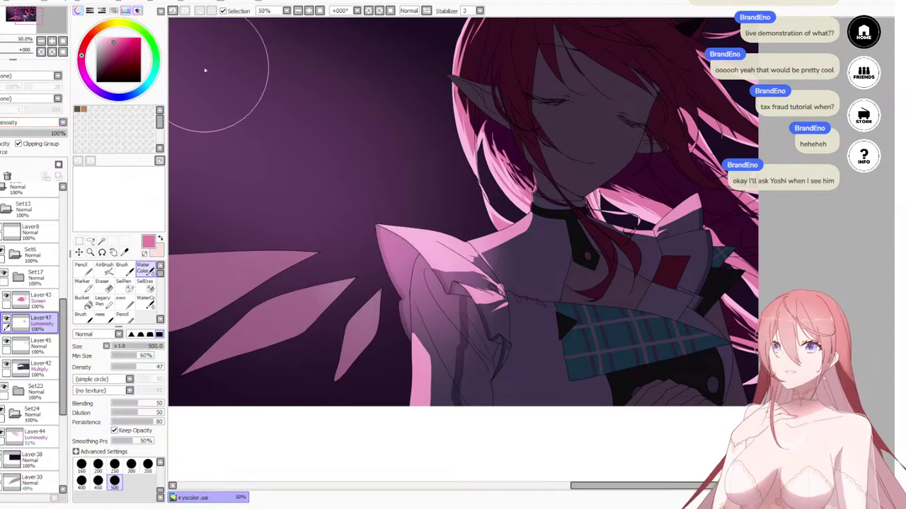
pyautogui.scroll(1, 438, 342)
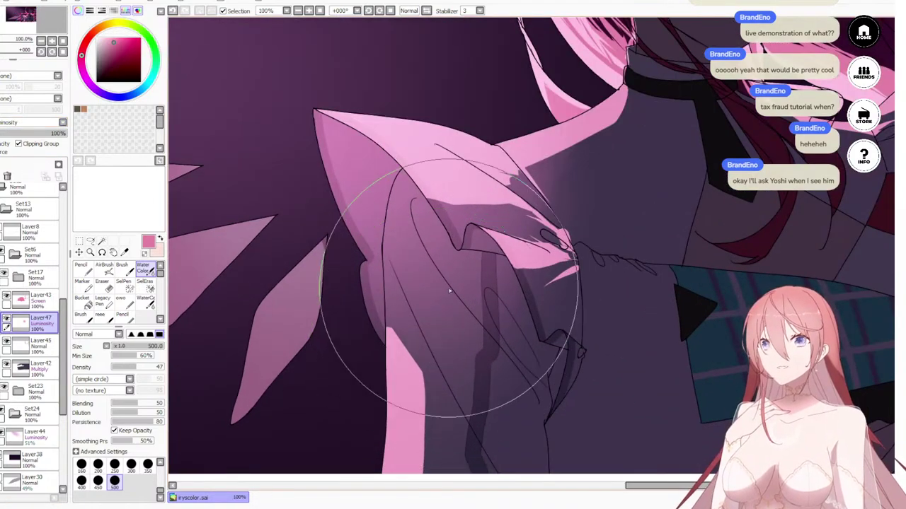
# Step: Try Luminosity blending on Layer43 and return it to Screen
pyautogui.click(35, 299)
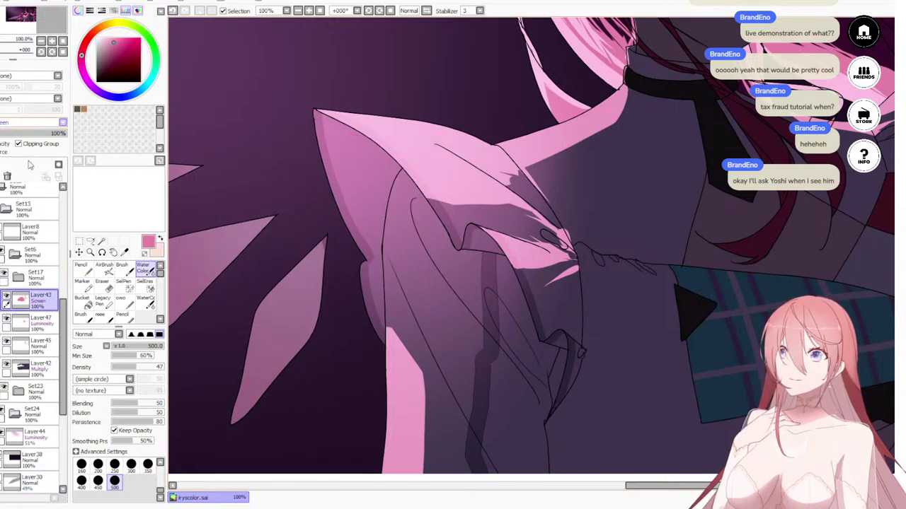
pyautogui.hotkey('ctrl', 'z')
pyautogui.scroll(-4, 527, 199)
pyautogui.moveTo(526, 201); pyautogui.dragTo(517, 263)
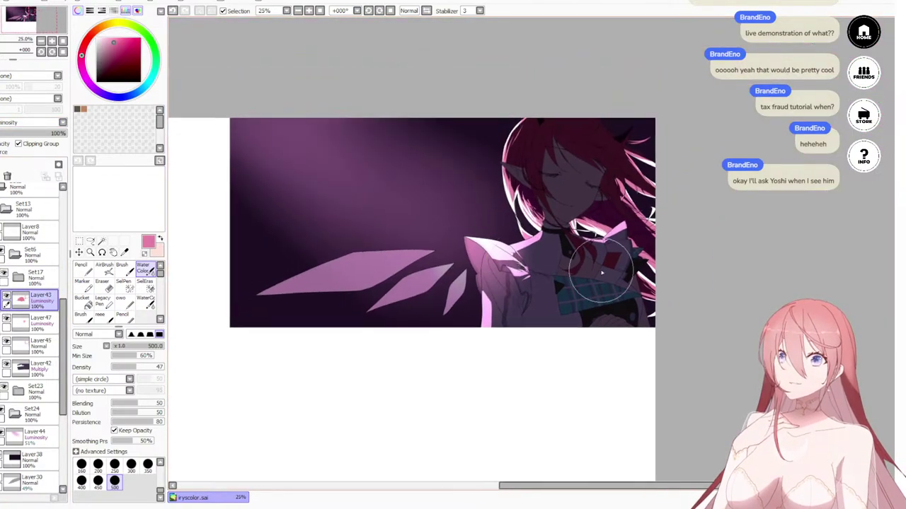
pyautogui.hotkey('ctrl', 'y')
pyautogui.scroll(2, 510, 324)
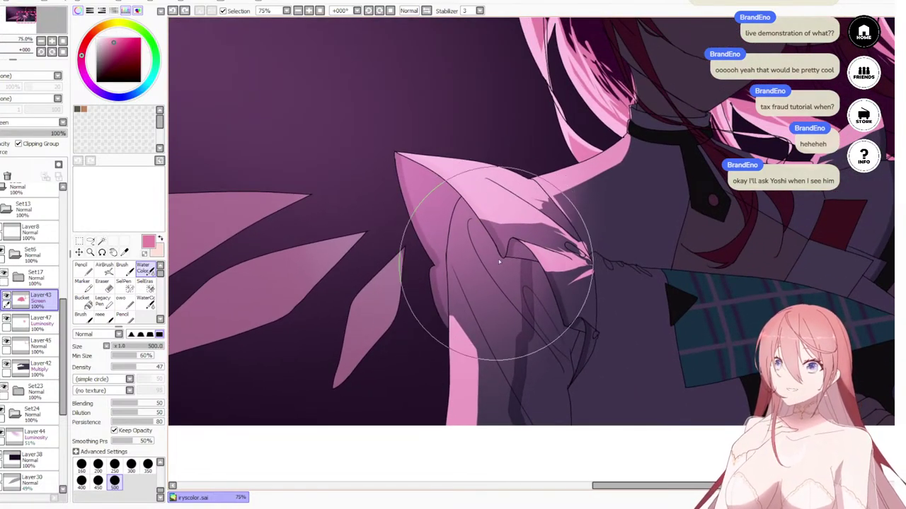
# Step: Try a size 250 Eraser stroke over the near sleeve on Layer43 and undo it
pyautogui.press('e')
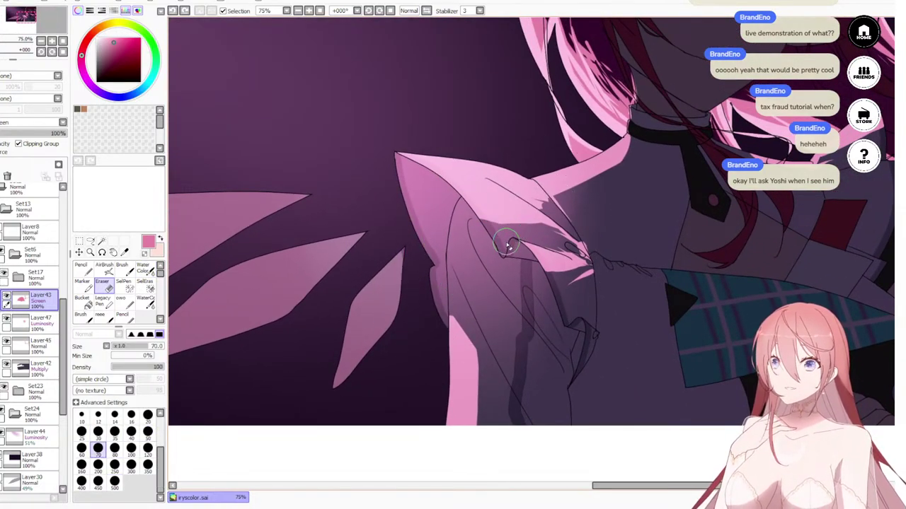
pyautogui.press(']')
pyautogui.press(']')
pyautogui.press(']')
pyautogui.moveTo(490, 296)
pyautogui.mouseDown()
pyautogui.moveTo(488, 318)
pyautogui.moveTo(510, 244)
pyautogui.moveTo(540, 258)
pyautogui.moveTo(517, 311)
pyautogui.mouseUp()
pyautogui.hotkey('ctrl', 'z')
# Step: Try erasing the soft glow from the near shoulder and sleeve on Layer47 and undo both strokes
pyautogui.click(31, 322)
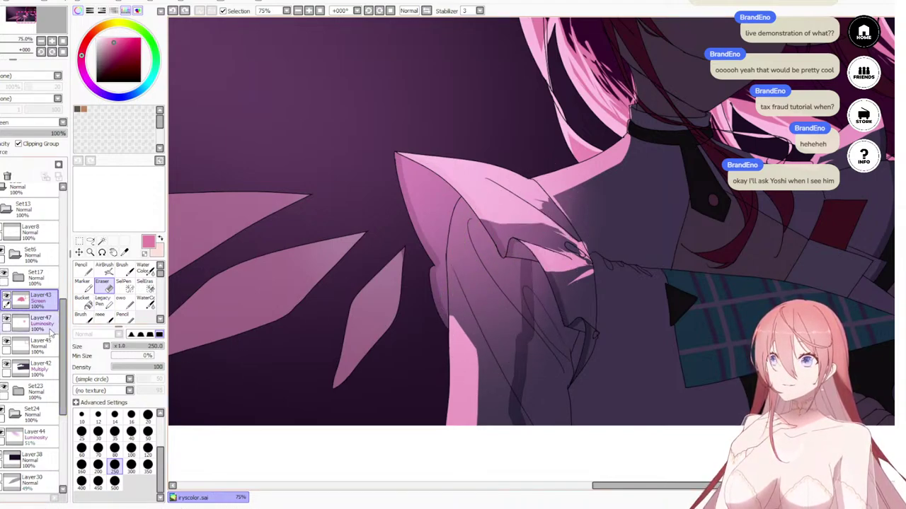
pyautogui.moveTo(486, 245)
pyautogui.mouseDown()
pyautogui.moveTo(487, 299)
pyautogui.moveTo(497, 244)
pyautogui.moveTo(509, 388)
pyautogui.moveTo(563, 257)
pyautogui.moveTo(593, 303)
pyautogui.moveTo(514, 289)
pyautogui.moveTo(506, 225)
pyautogui.moveTo(485, 314)
pyautogui.moveTo(488, 211)
pyautogui.moveTo(473, 308)
pyautogui.moveTo(475, 212)
pyautogui.moveTo(476, 248)
pyautogui.mouseUp()
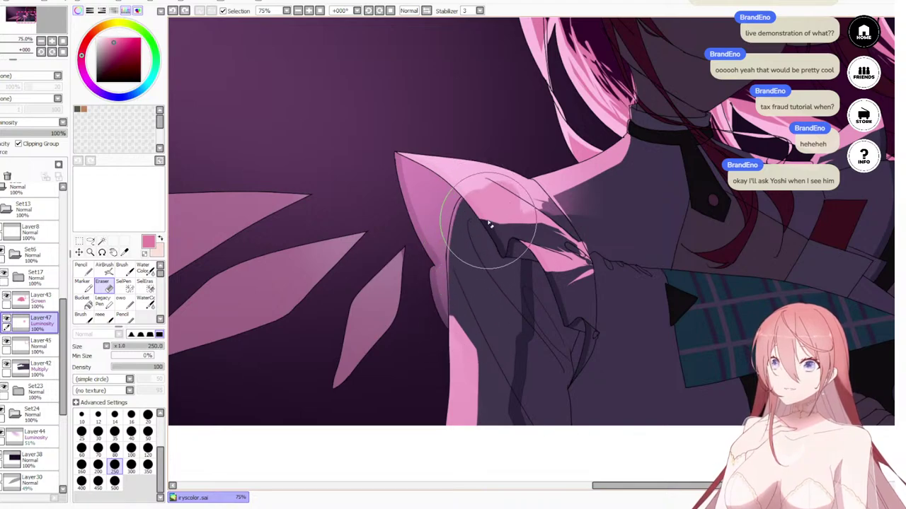
pyautogui.moveTo(481, 297); pyautogui.dragTo(498, 382)
pyautogui.hotkey('ctrl', 'z')
pyautogui.hotkey('ctrl', 'z')
pyautogui.scroll(-5, 498, 378)
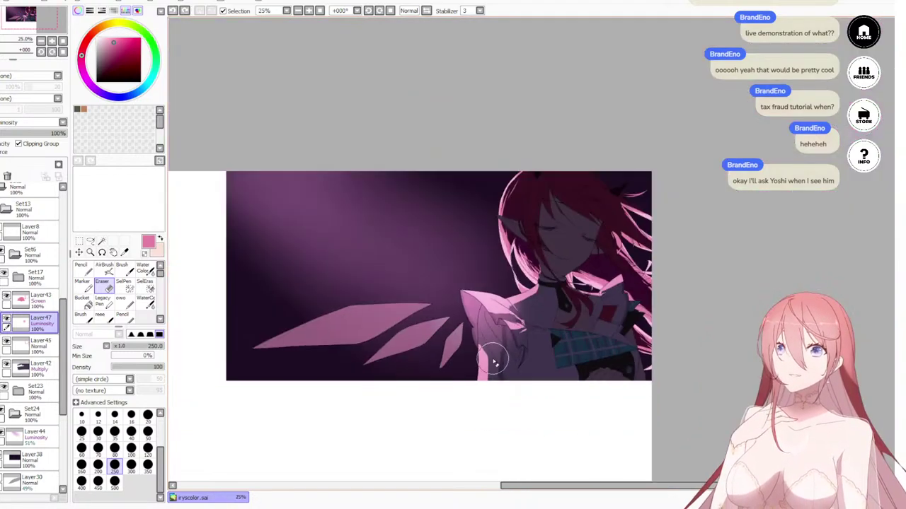
# Step: Apply a color adjustment filter to the soft pink glow on Layer47, judging it against the whole illustration
pyautogui.scroll(4, 511, 248)
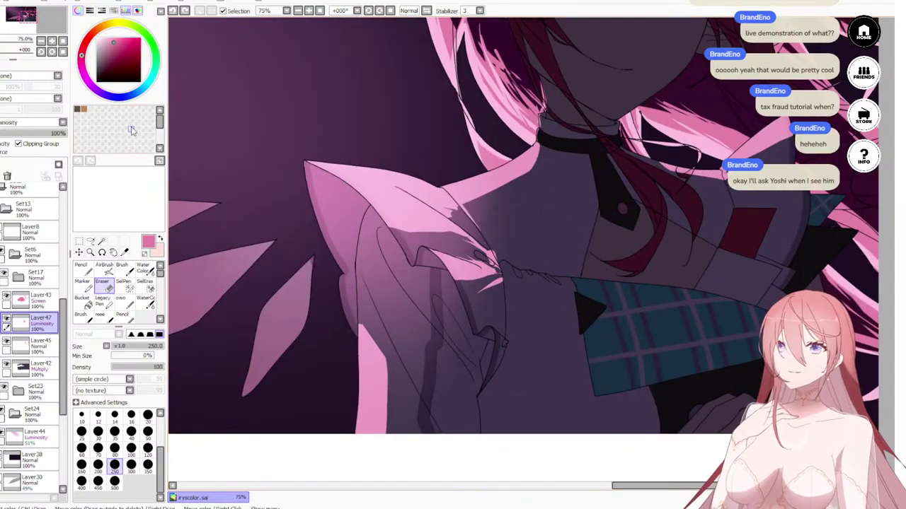
pyautogui.click(157, 1)
pyautogui.click(262, 13)
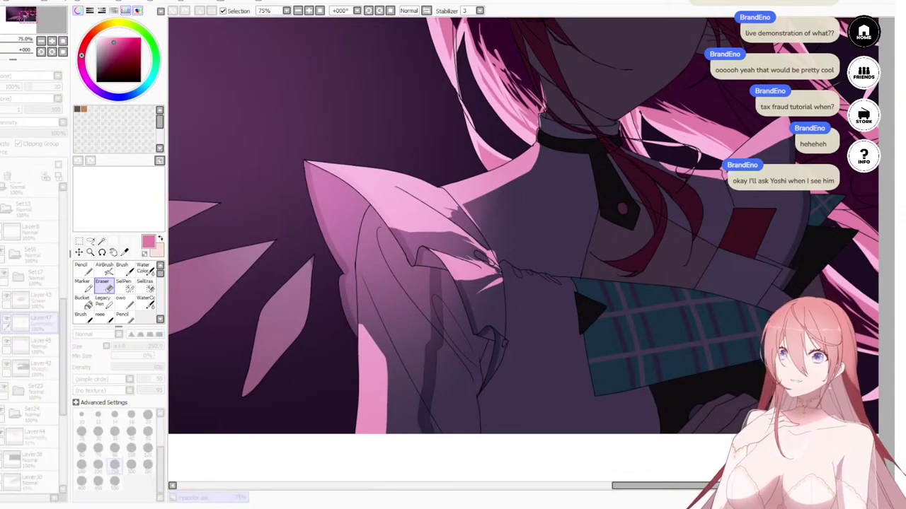
pyautogui.scroll(-3, 623, 112)
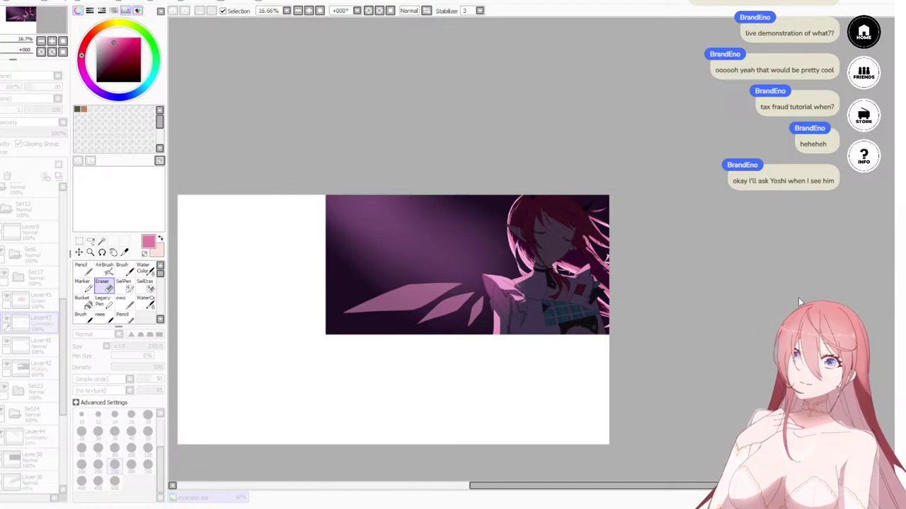
pyautogui.scroll(-1, 472, 275)
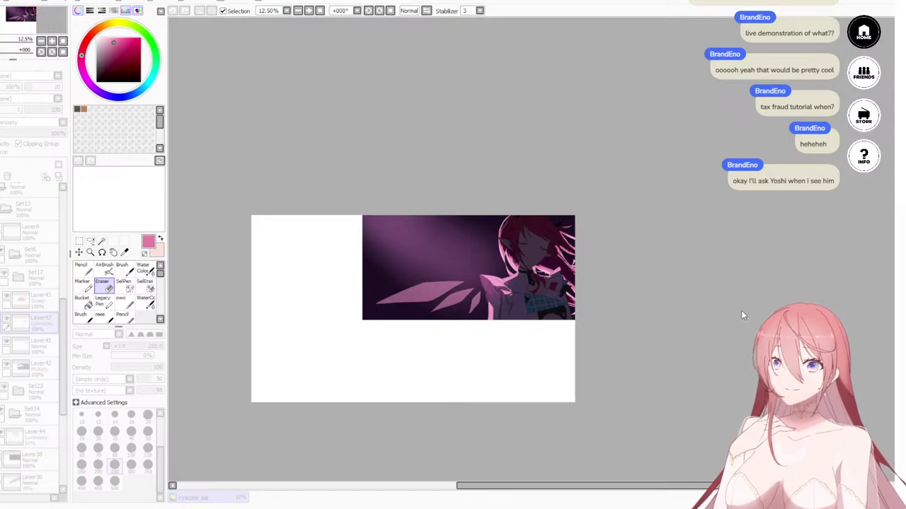
pyautogui.hotkey('alt', 'Tab')
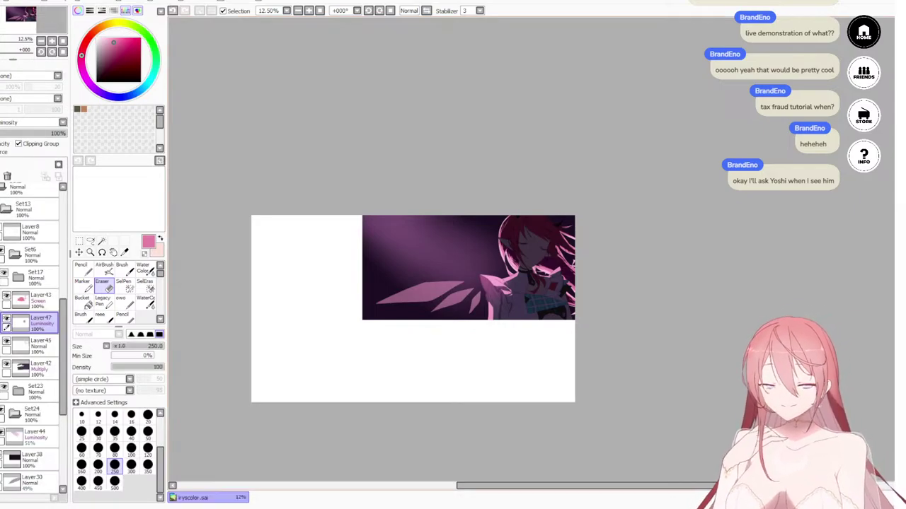
# Step: Examine the adjusted shoulder glow up close and against the whole illustration
pyautogui.scroll(1, 453, 258)
pyautogui.scroll(4, 452, 257)
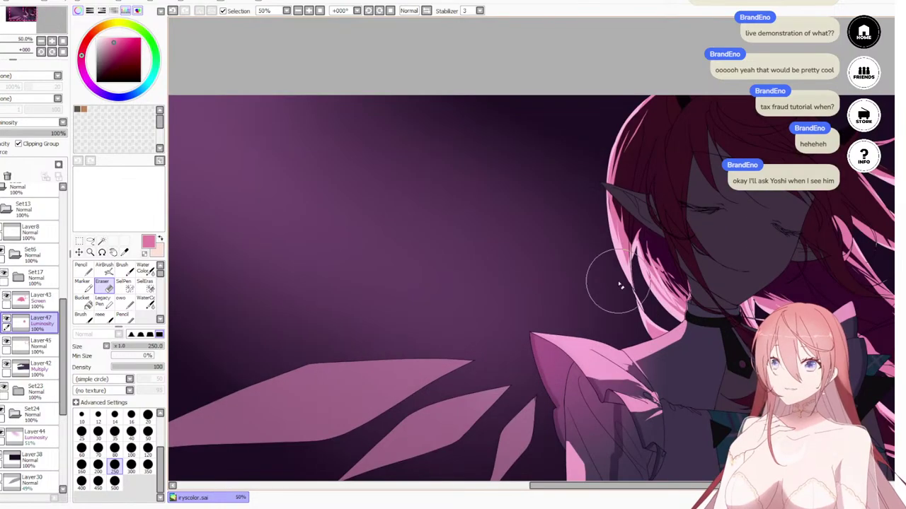
pyautogui.scroll(2, 708, 304)
pyautogui.scroll(-6, 709, 297)
pyautogui.scroll(-1, 709, 297)
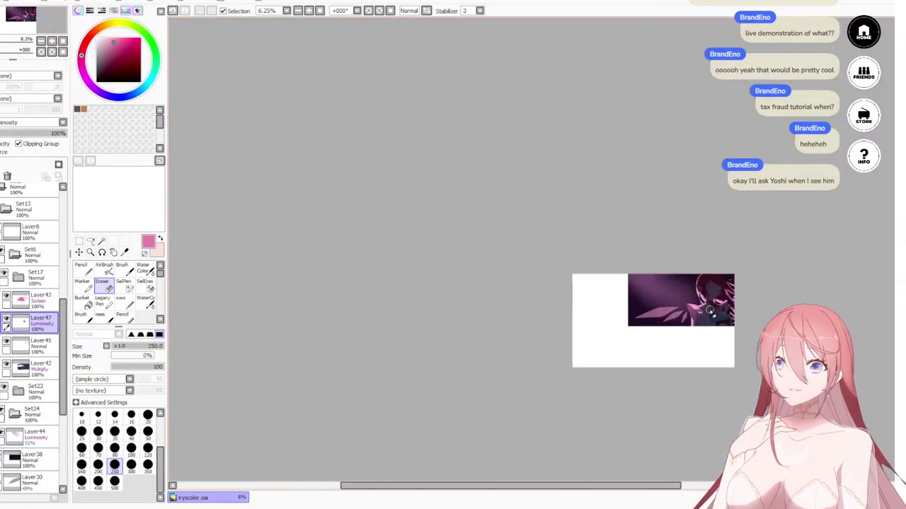
pyautogui.scroll(6, 708, 333)
pyautogui.scroll(-2, 658, 338)
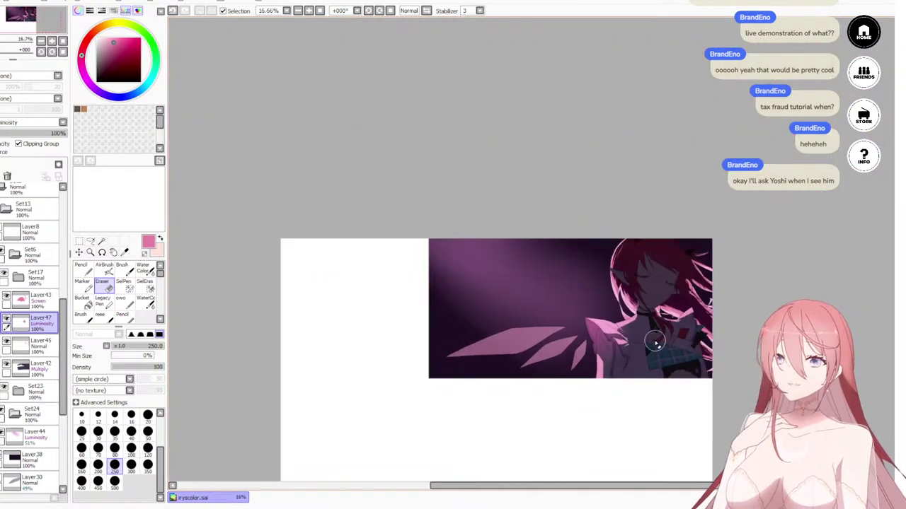
pyautogui.scroll(1, 637, 324)
# Step: Try Overlay blending on Layer43's pink rim lighting, compare the look, and restore Screen
pyautogui.click(32, 299)
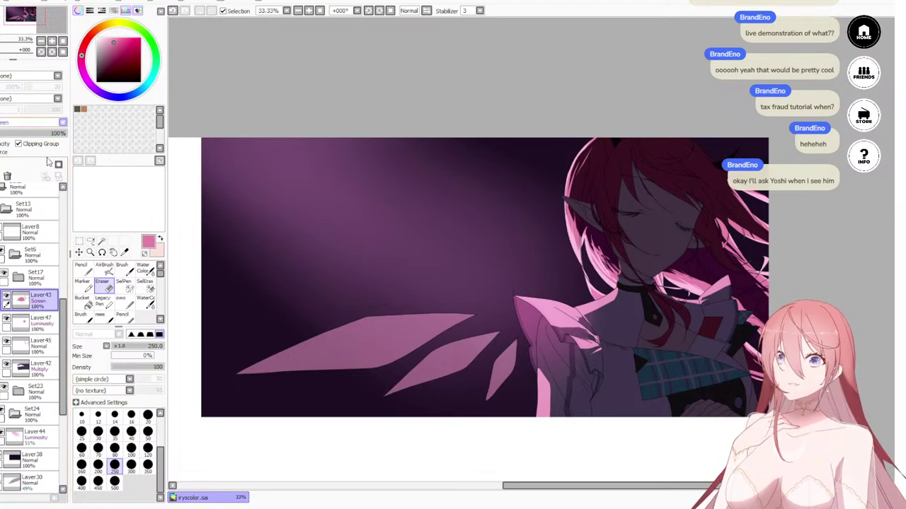
pyautogui.click(47, 158)
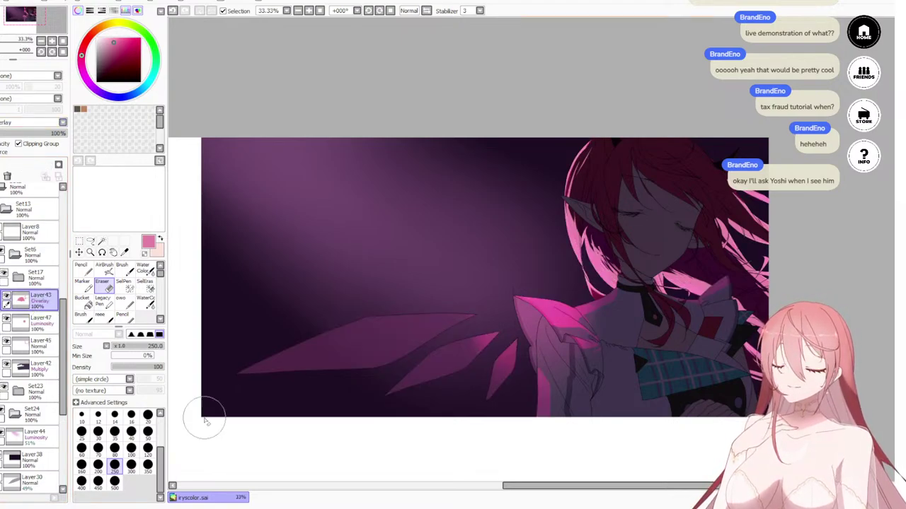
pyautogui.moveTo(535, 283); pyautogui.dragTo(424, 271)
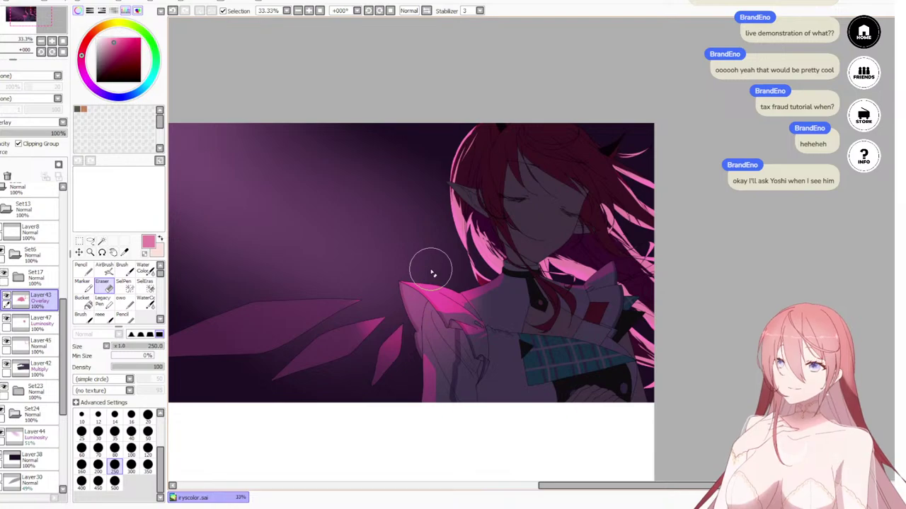
pyautogui.scroll(-3, 433, 271)
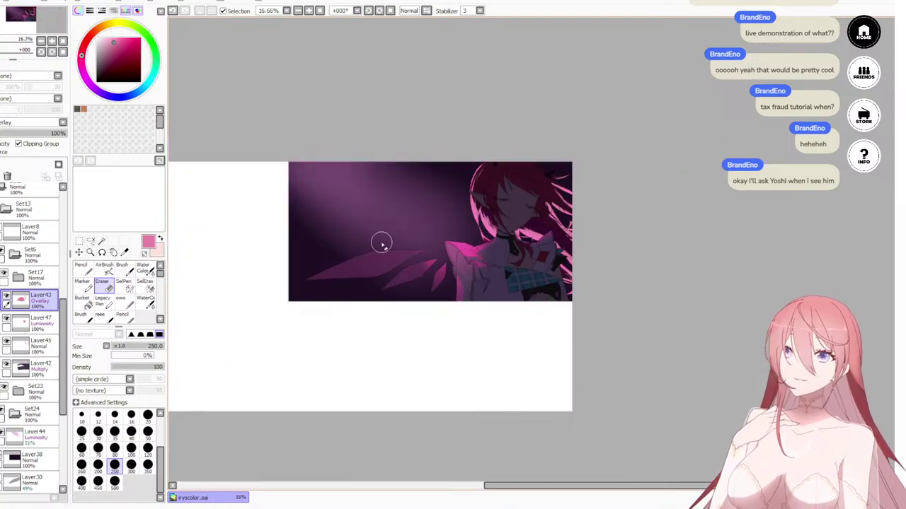
pyautogui.scroll(2, 457, 195)
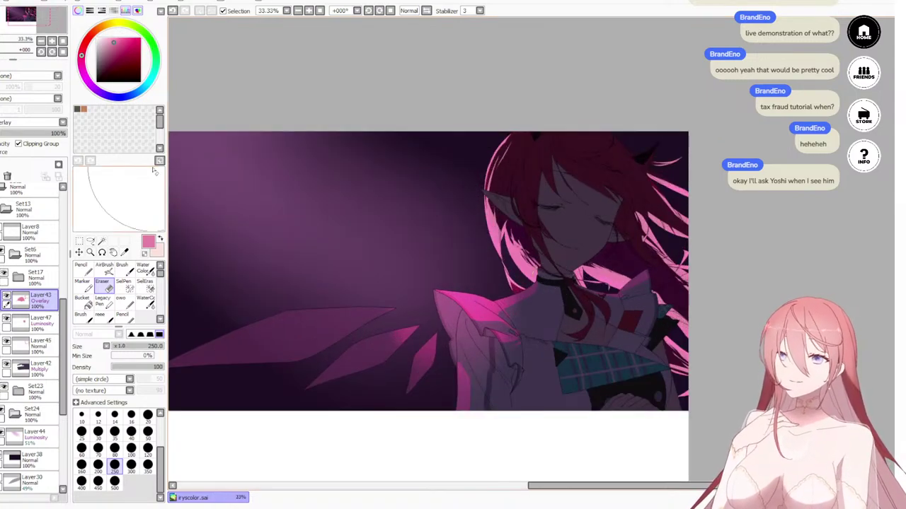
pyautogui.press('Up')
# Step: Review the balance of the pink rim lighting on the hair, shoulders and wing shards with Layer43 in Screen mode
pyautogui.scroll(-3, 326, 210)
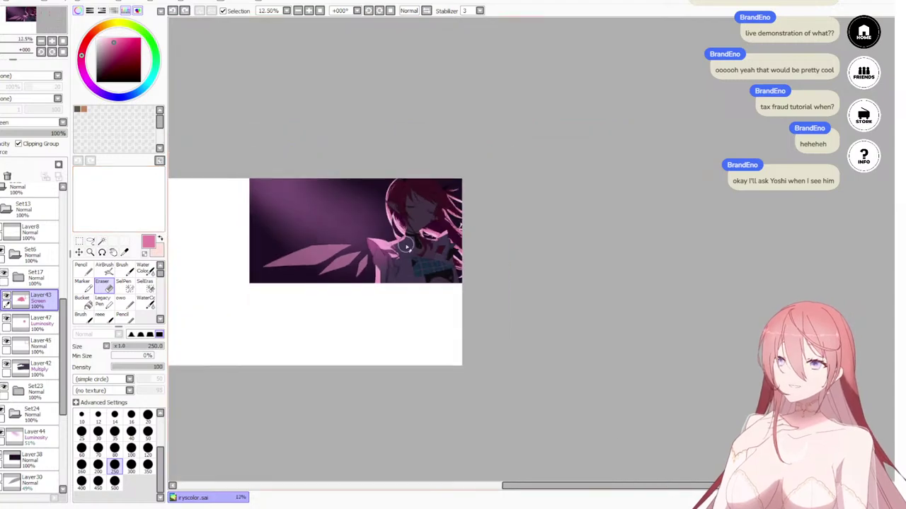
pyautogui.moveTo(287, 261); pyautogui.dragTo(386, 290)
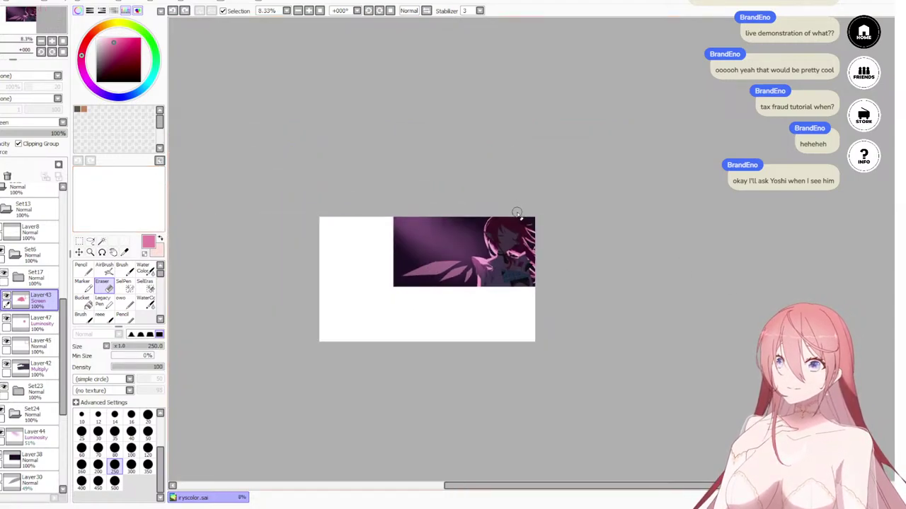
pyautogui.scroll(2, 500, 281)
pyautogui.scroll(3, 507, 304)
pyautogui.scroll(-4, 472, 259)
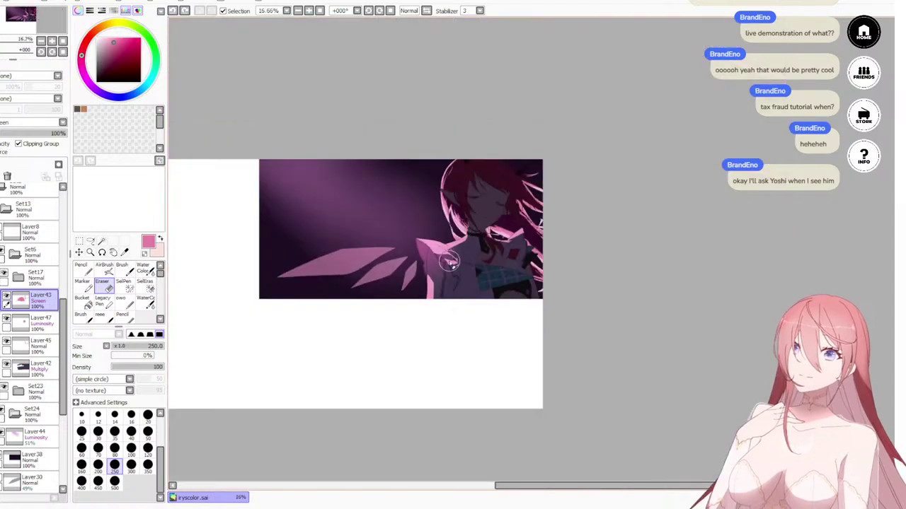
pyautogui.scroll(1, 449, 262)
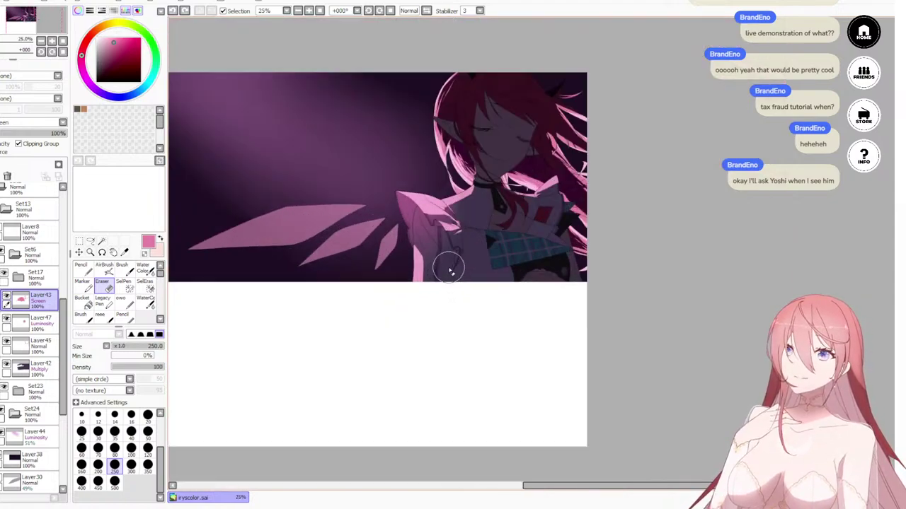
# Step: Apply a color adjustment filter to the Multiply shadows on Layer42, judging it against the whole illustration
pyautogui.click(39, 368)
pyautogui.scroll(1, 517, 146)
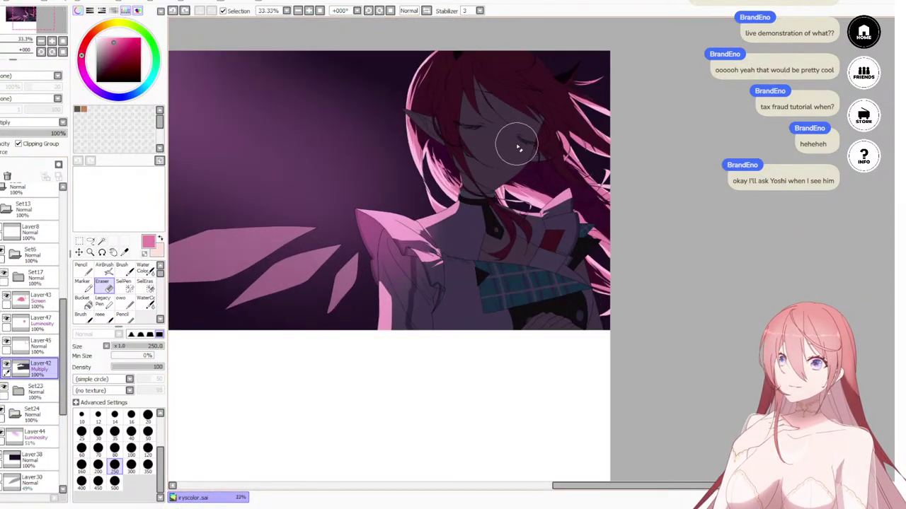
pyautogui.scroll(-5, 460, 111)
pyautogui.scroll(3, 488, 145)
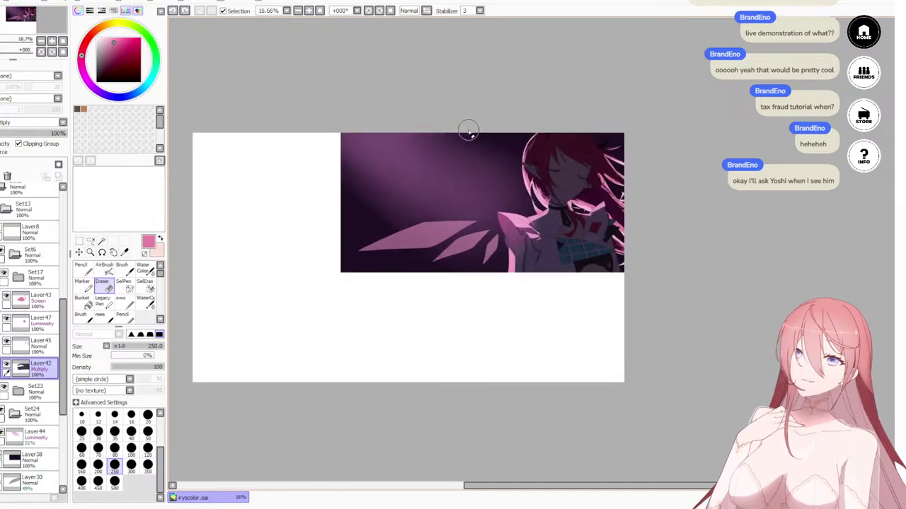
pyautogui.scroll(2, 503, 184)
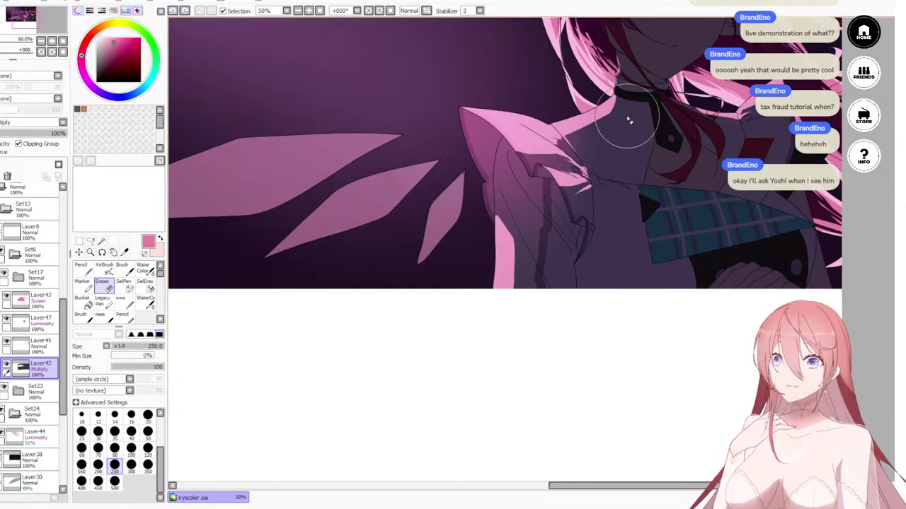
pyautogui.scroll(-1, 622, 127)
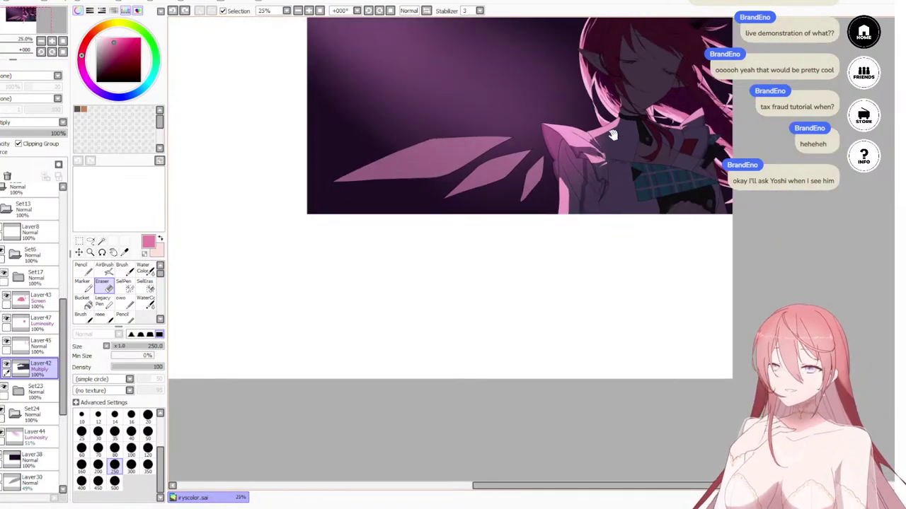
pyautogui.scroll(2, 616, 226)
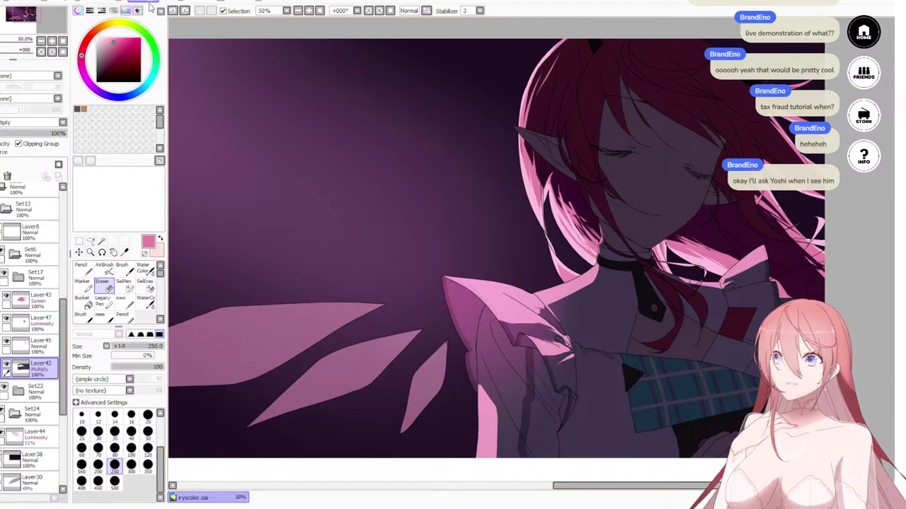
pyautogui.moveTo(612, 397); pyautogui.dragTo(613, 399)
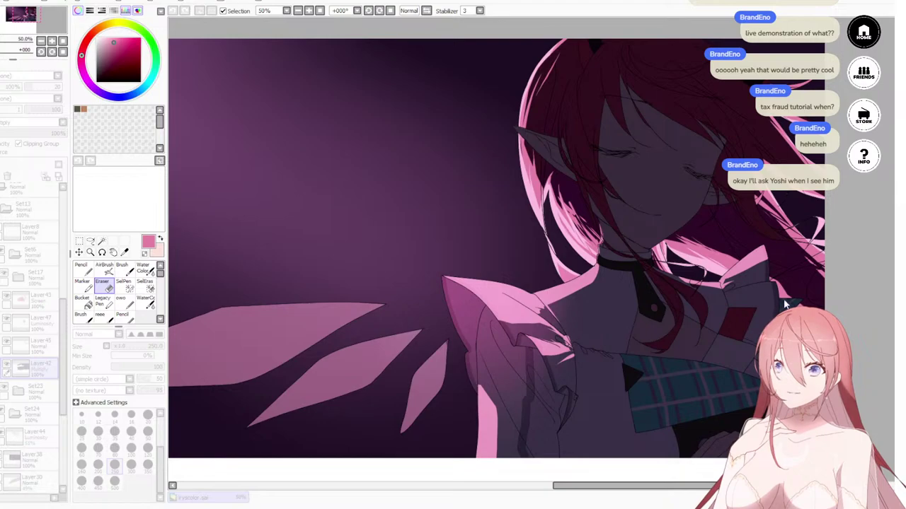
pyautogui.scroll(-4, 781, 301)
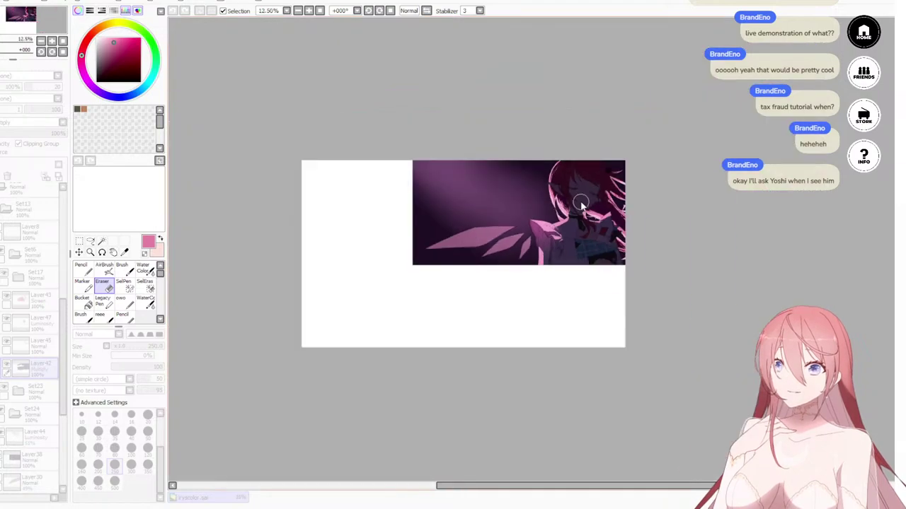
pyautogui.scroll(1, 603, 186)
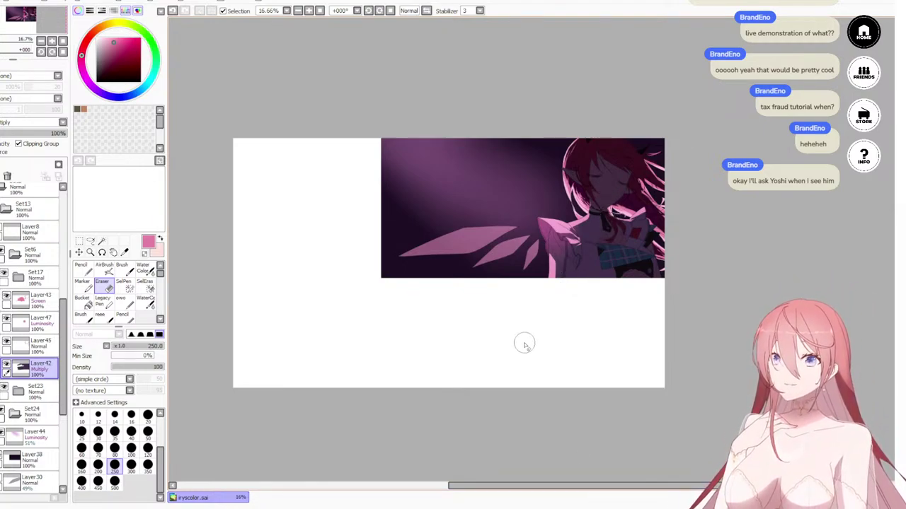
# Step: Examine the adjusted shadows against the pink rim lighting, up close on the hair and across the whole illustration
pyautogui.scroll(-1, 661, 167)
pyautogui.scroll(-1, 659, 155)
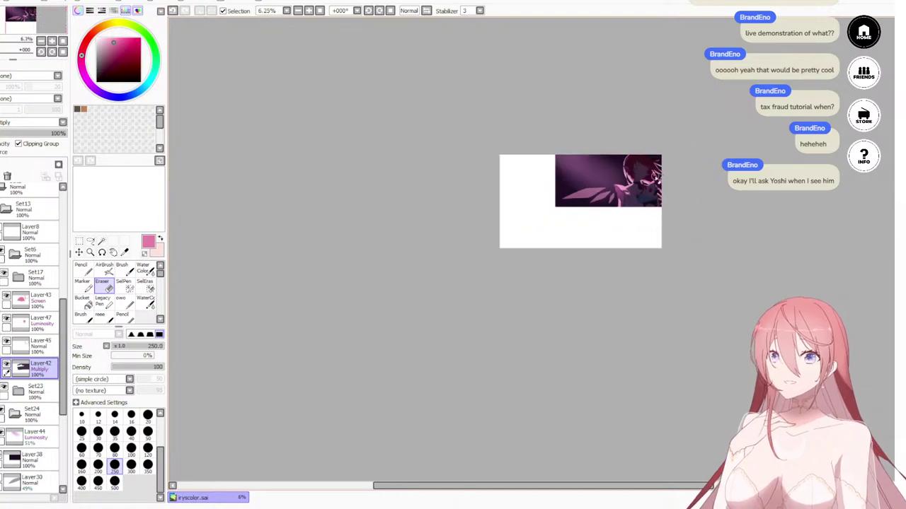
pyautogui.scroll(5, 658, 137)
pyautogui.scroll(4, 623, 184)
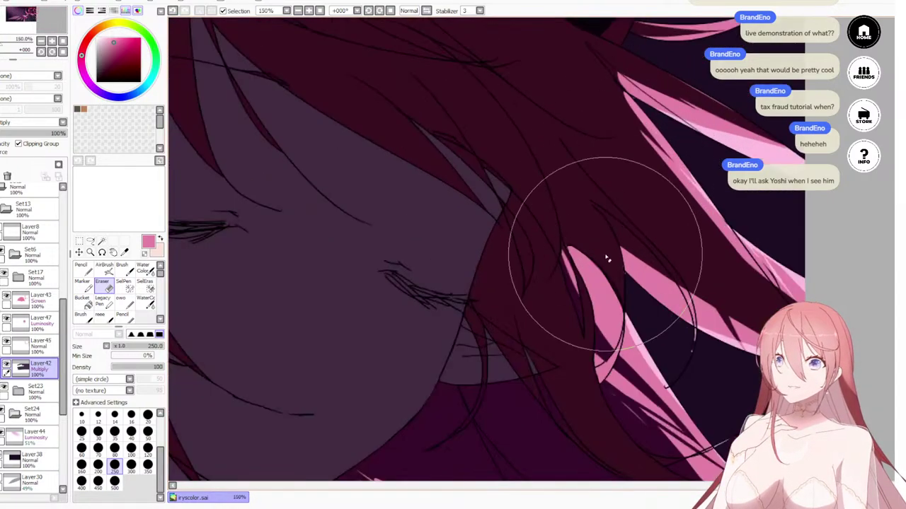
pyautogui.scroll(-1, 587, 297)
pyautogui.scroll(-5, 613, 402)
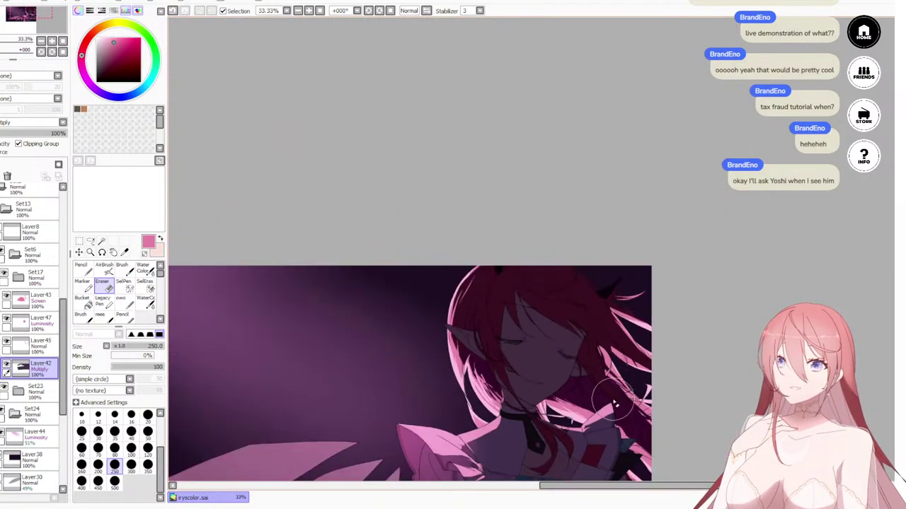
pyautogui.scroll(-1, 545, 375)
pyautogui.scroll(-1, 545, 376)
pyautogui.scroll(1, 545, 355)
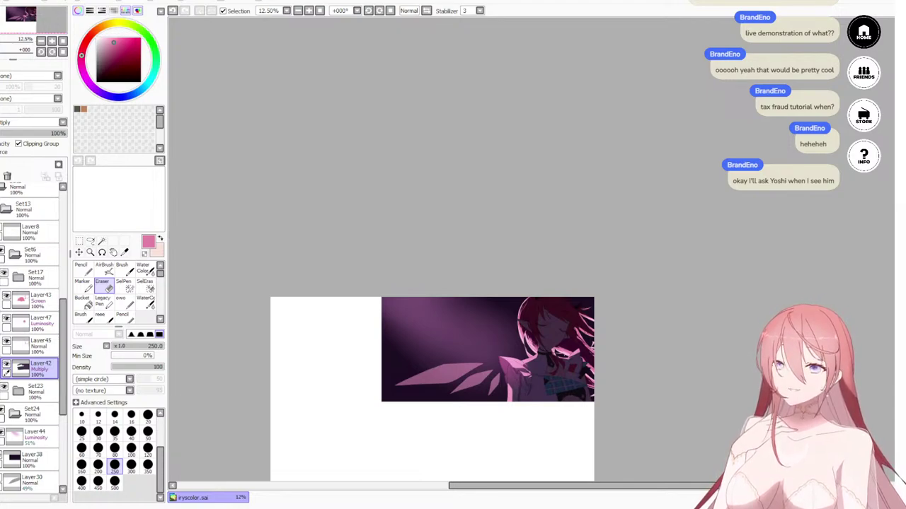
pyautogui.scroll(-3, 524, 378)
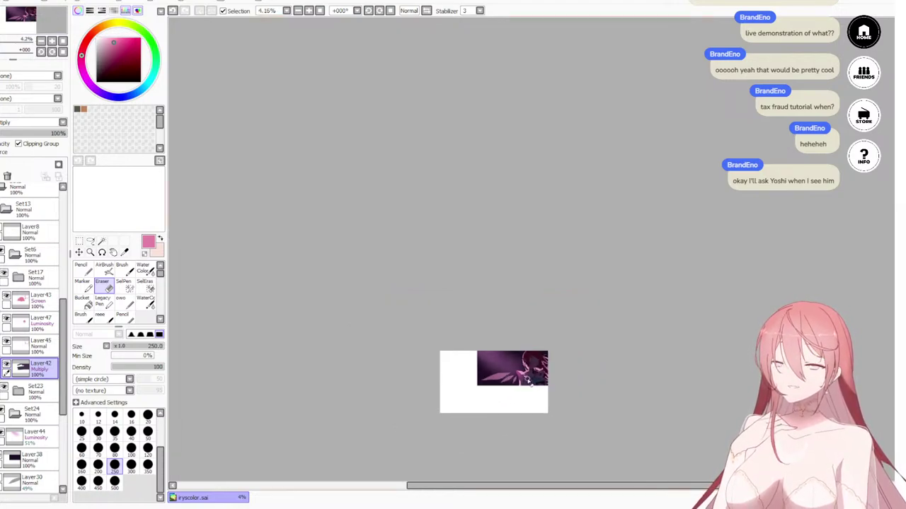
pyautogui.scroll(4, 527, 380)
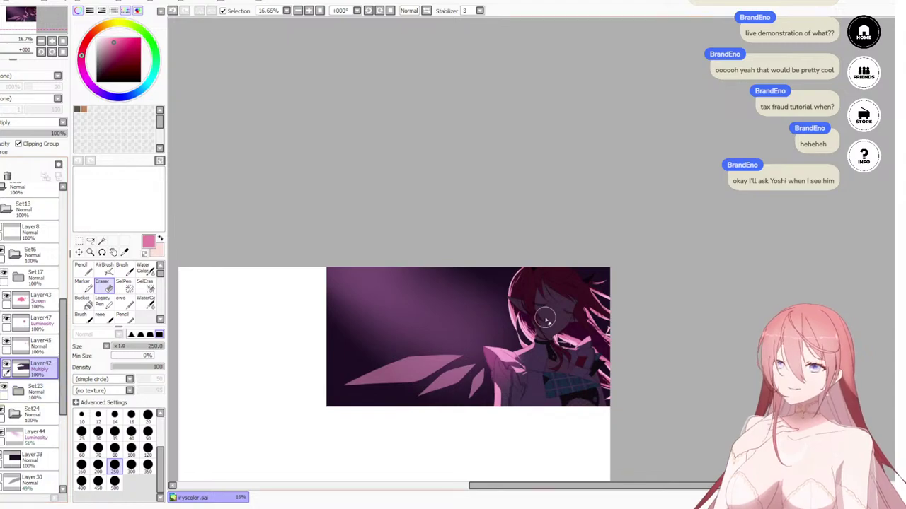
pyautogui.scroll(-3, 546, 319)
pyautogui.scroll(5, 384, 347)
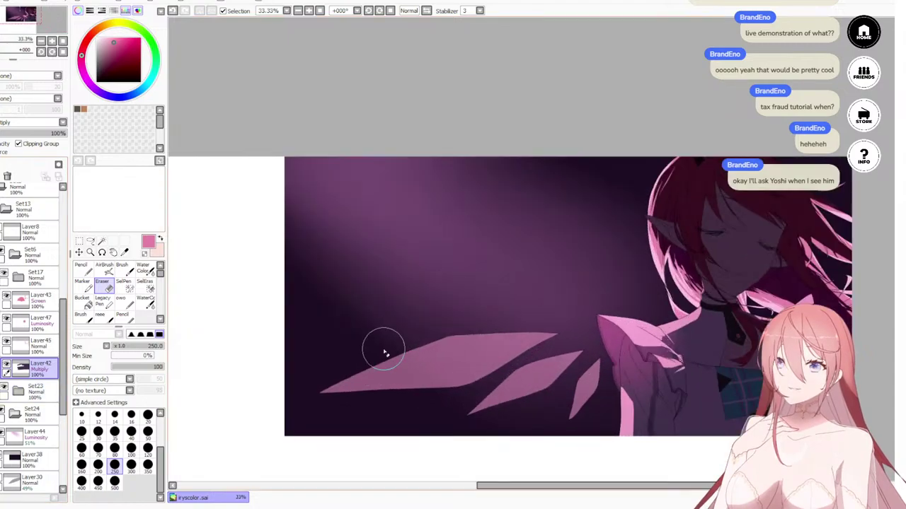
# Step: Add a clipped Luminosity layer above Layer44 and paint a soft pink light beam across the background's upper left with the size 500 Water Color brush
pyautogui.click(34, 442)
pyautogui.click(1, 165)
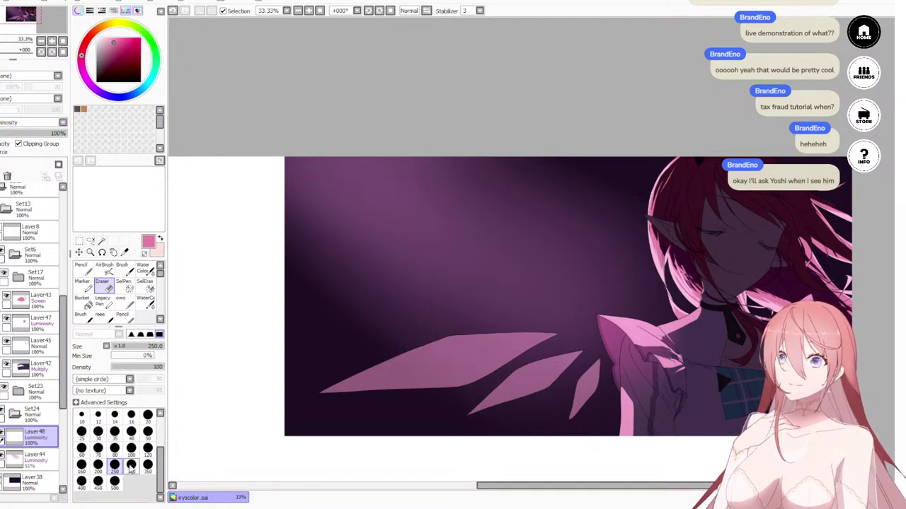
pyautogui.click(143, 272)
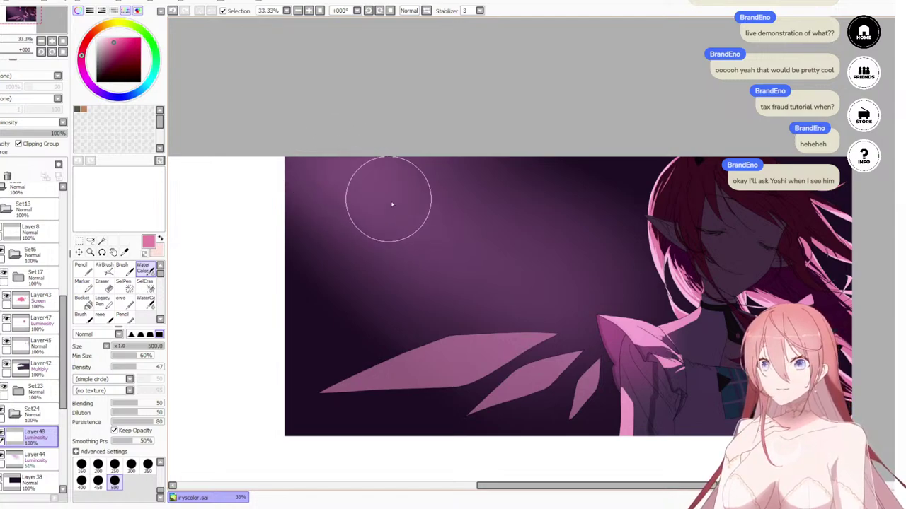
pyautogui.moveTo(396, 202)
pyautogui.mouseDown()
pyautogui.moveTo(340, 152)
pyautogui.moveTo(381, 198)
pyautogui.moveTo(461, 238)
pyautogui.moveTo(323, 138)
pyautogui.moveTo(524, 269)
pyautogui.moveTo(318, 141)
pyautogui.moveTo(380, 232)
pyautogui.moveTo(485, 317)
pyautogui.mouseUp()
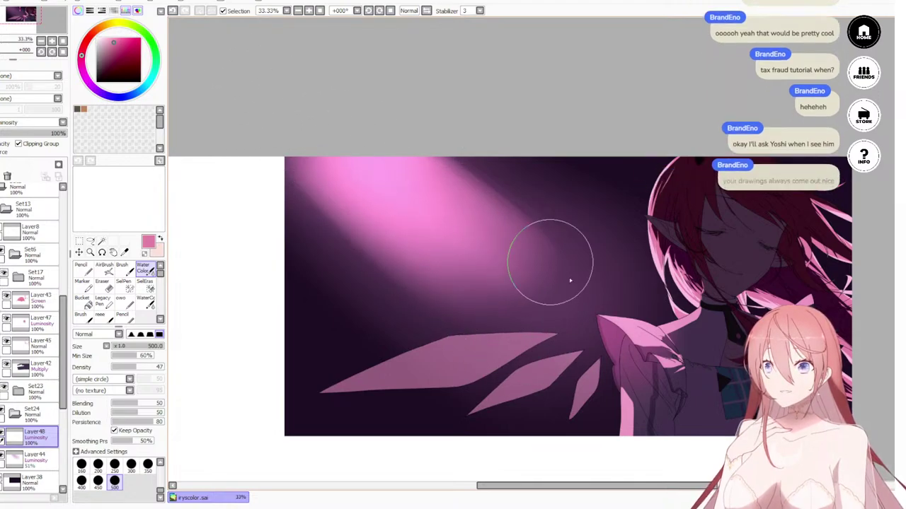
pyautogui.moveTo(422, 216)
pyautogui.mouseDown()
pyautogui.moveTo(477, 285)
pyautogui.moveTo(380, 229)
pyautogui.moveTo(296, 136)
pyautogui.mouseUp()
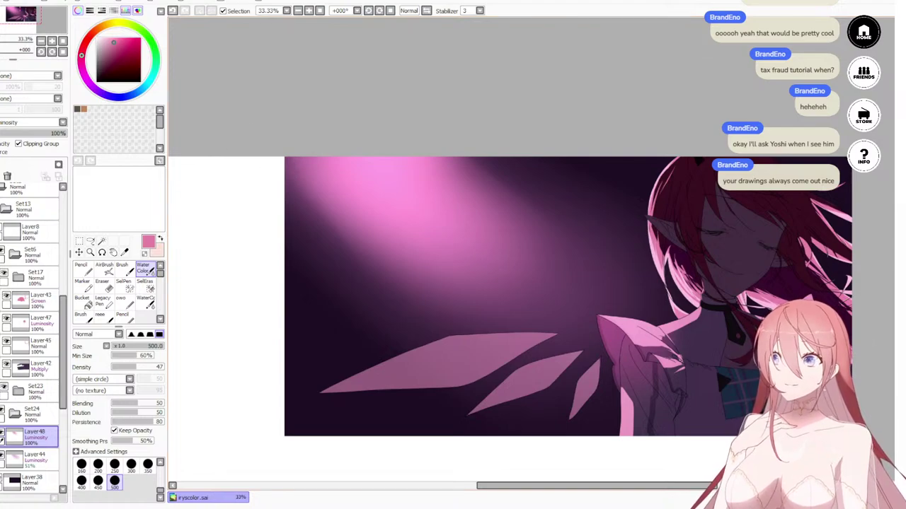
# Step: Lower Layer48's opacity to 28%, judging the light beam against the whole illustration
pyautogui.moveTo(12, 135); pyautogui.dragTo(21, 134)
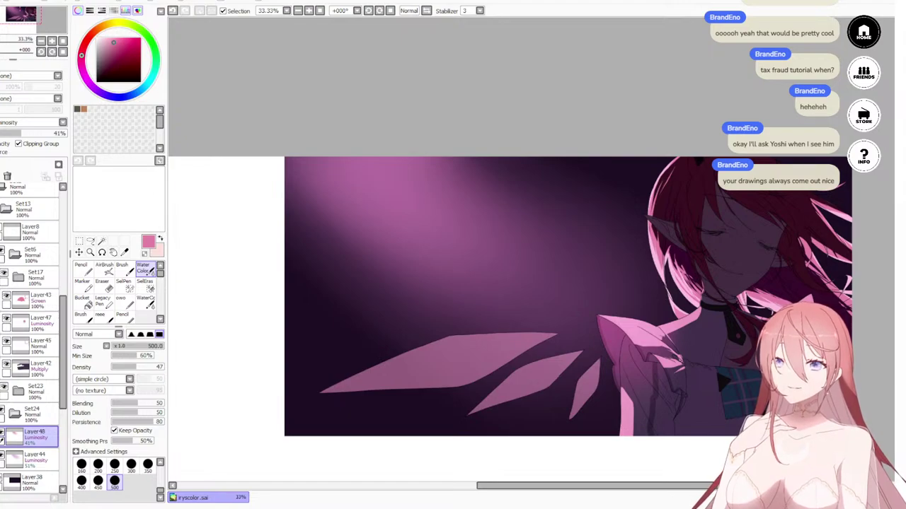
pyautogui.scroll(-5, 534, 143)
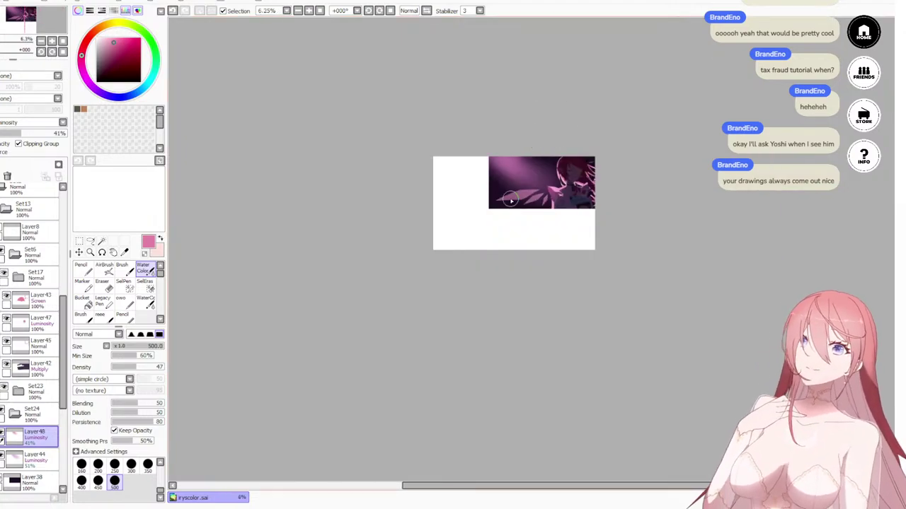
pyautogui.scroll(3, 505, 179)
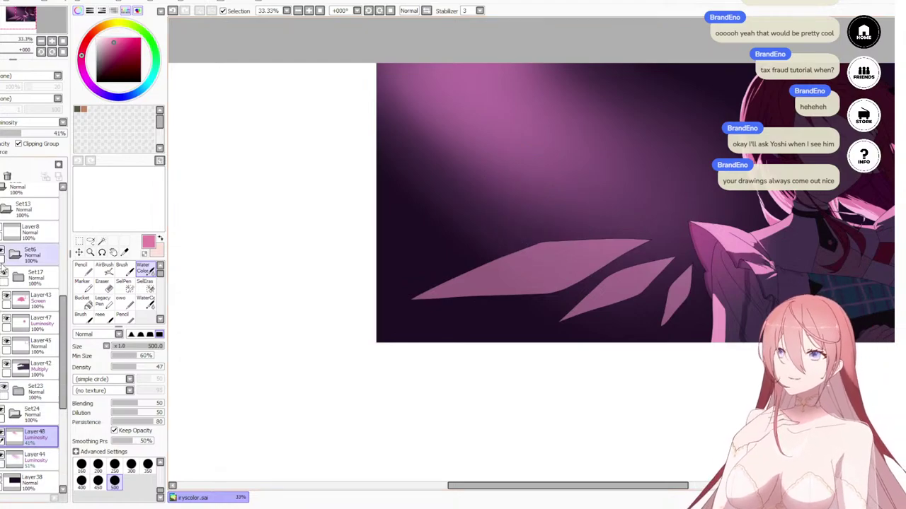
pyautogui.moveTo(9, 135); pyautogui.dragTo(9, 136)
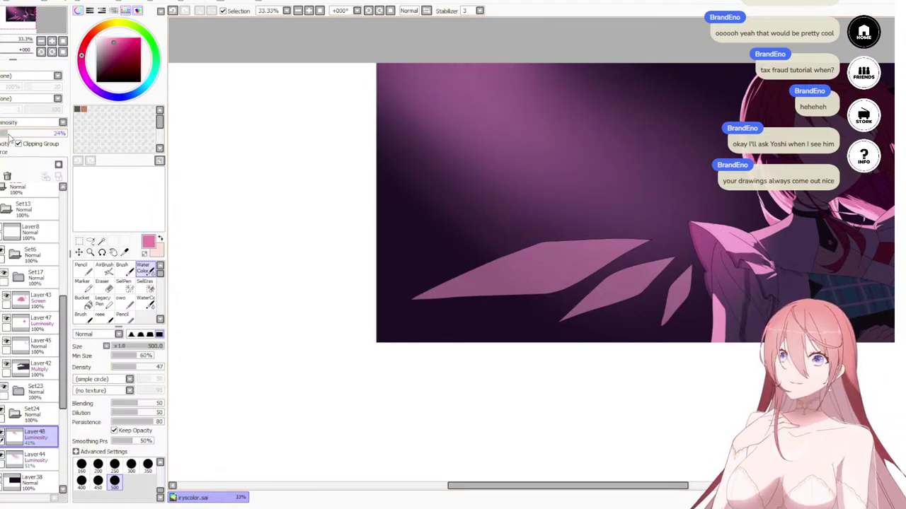
pyautogui.scroll(2, 593, 106)
pyautogui.scroll(-7, 588, 115)
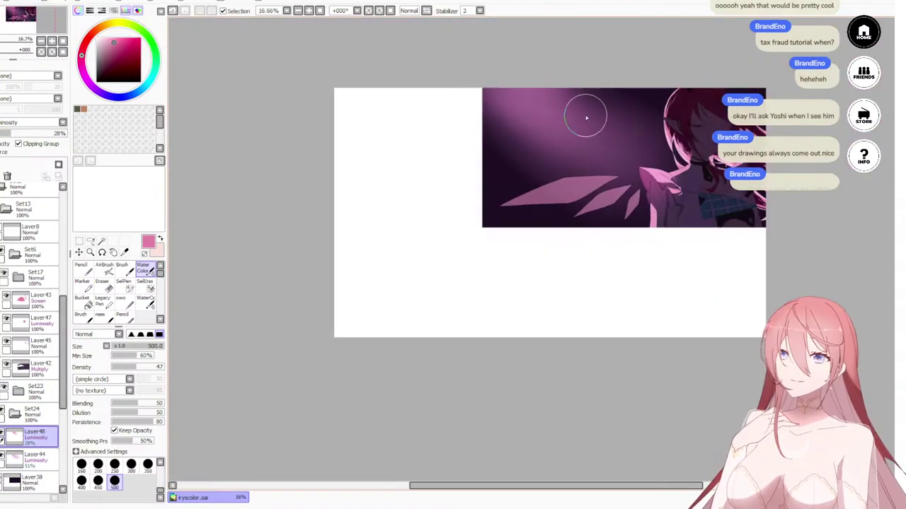
pyautogui.scroll(3, 590, 143)
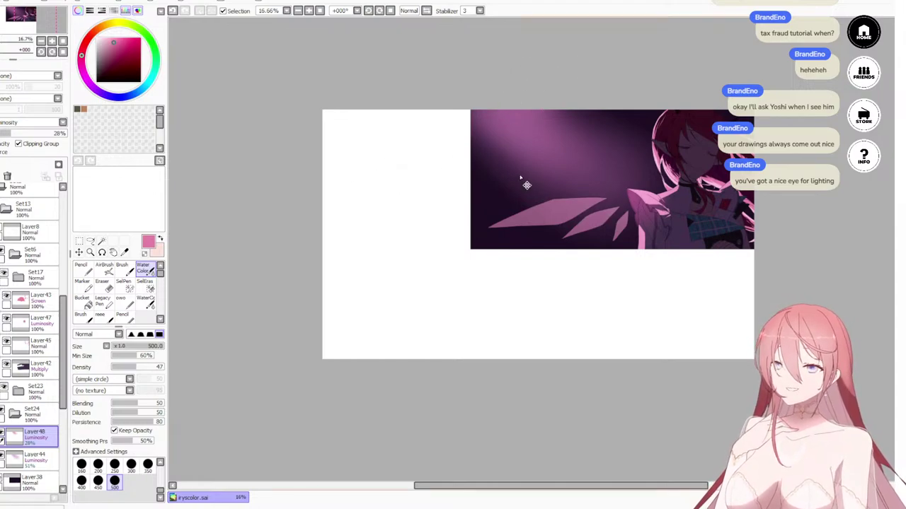
pyautogui.scroll(-2, 706, 129)
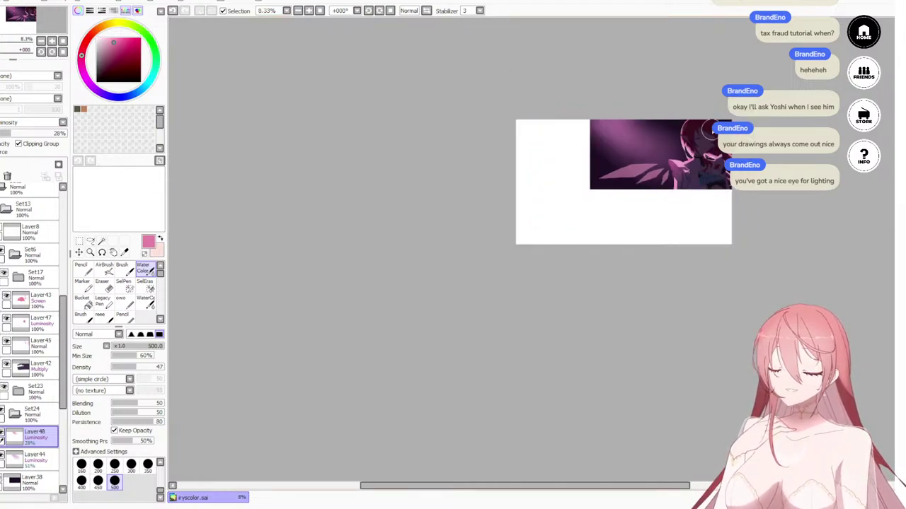
pyautogui.scroll(4, 706, 129)
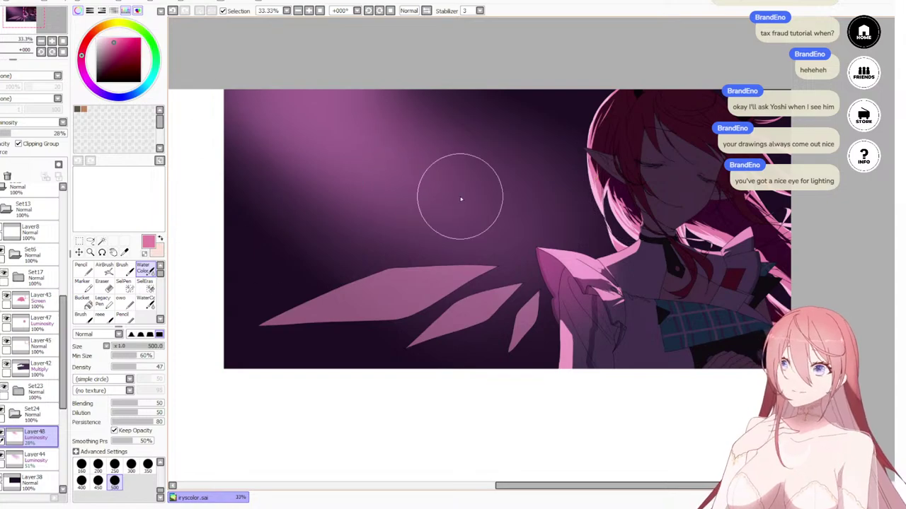
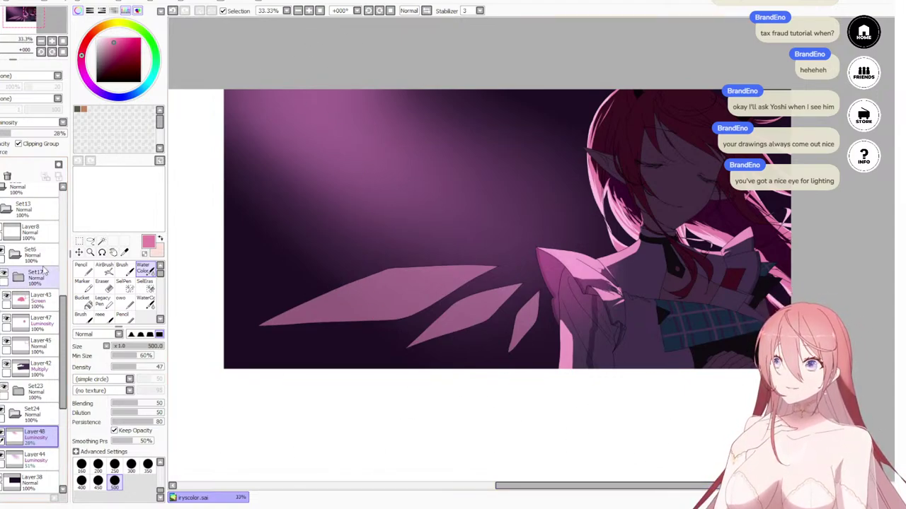
# Step: Hide and show Layer43's pink rim lighting to compare the wing shards and shoulder with and without it
pyautogui.click(9, 301)
pyautogui.click(7, 300)
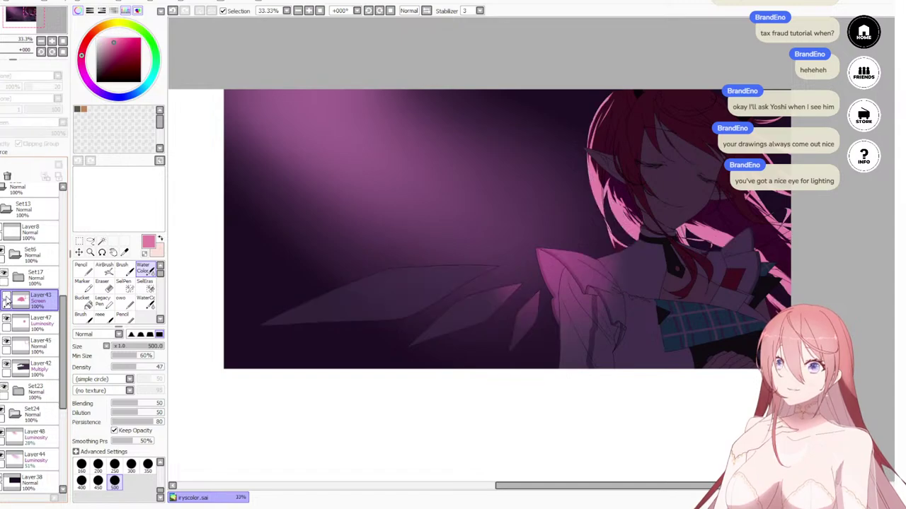
pyautogui.click(6, 300)
pyautogui.click(45, 331)
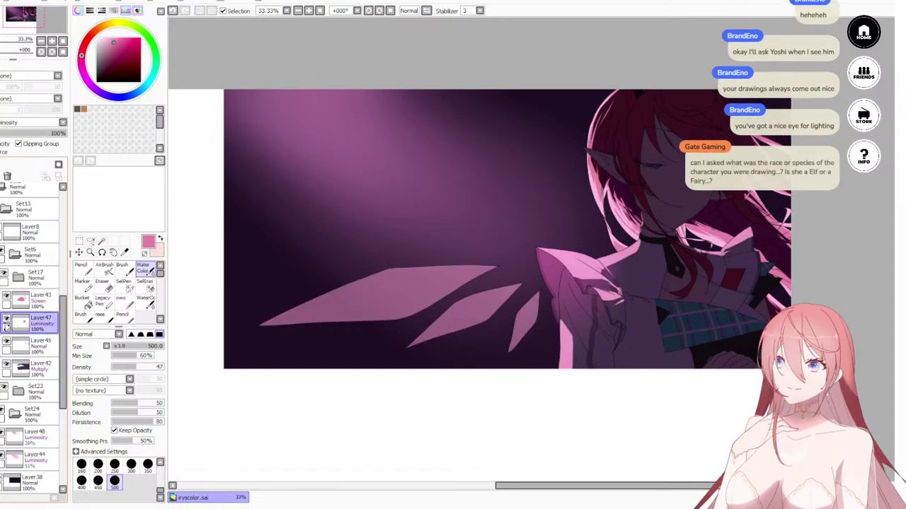
# Step: Add a clipped layer above Layer45 with a pink tint over the wing shards, trying Luminosity blending before settling on Overlay
pyautogui.click(44, 349)
pyautogui.hotkey('ctrl', 'shift', 'n')
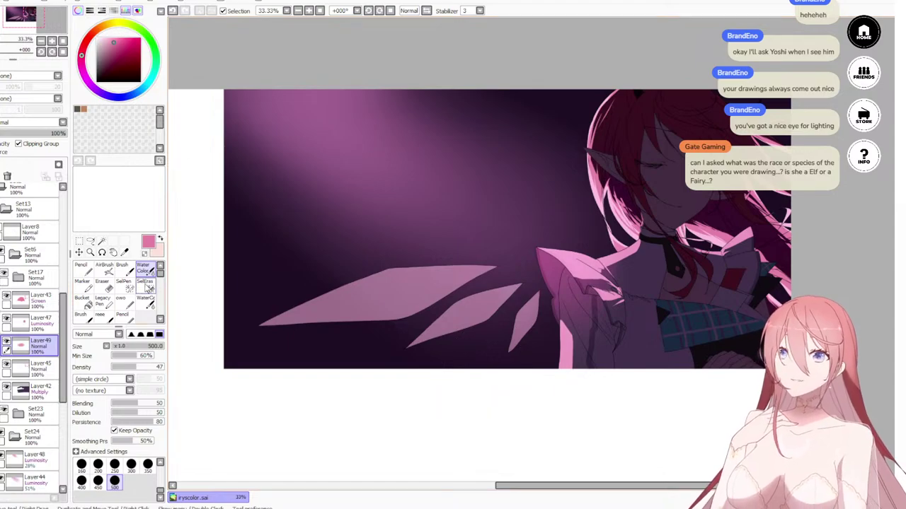
pyautogui.click(30, 169)
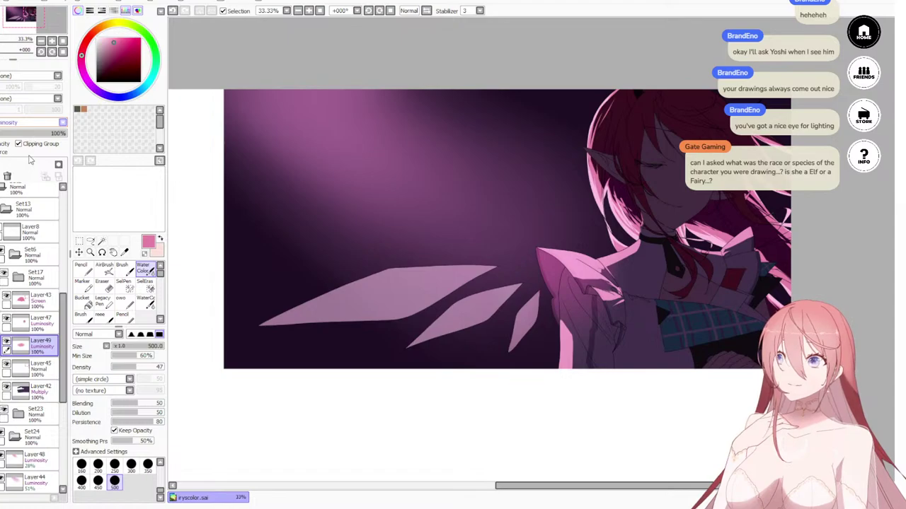
pyautogui.scroll(1, 42, 123)
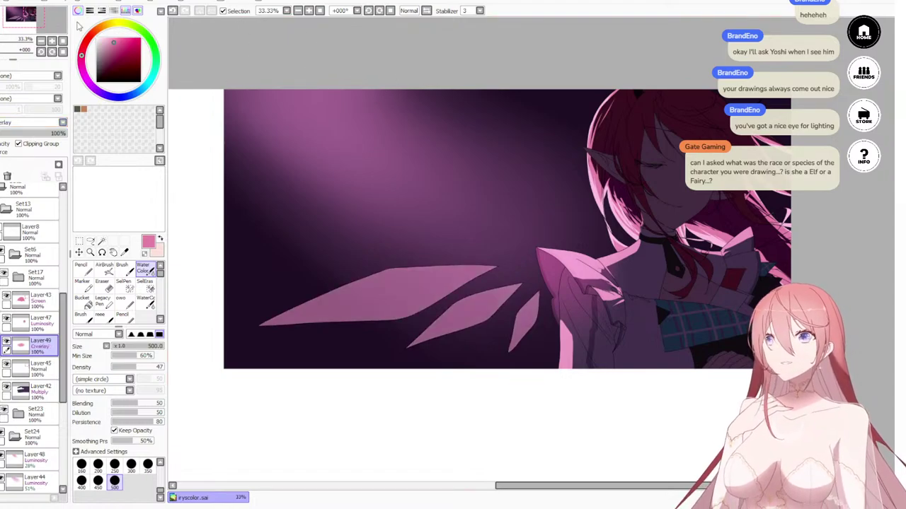
# Step: Examine the tinted wing shards against the whole illustration from several viewing distances
pyautogui.moveTo(545, 382); pyautogui.dragTo(543, 379)
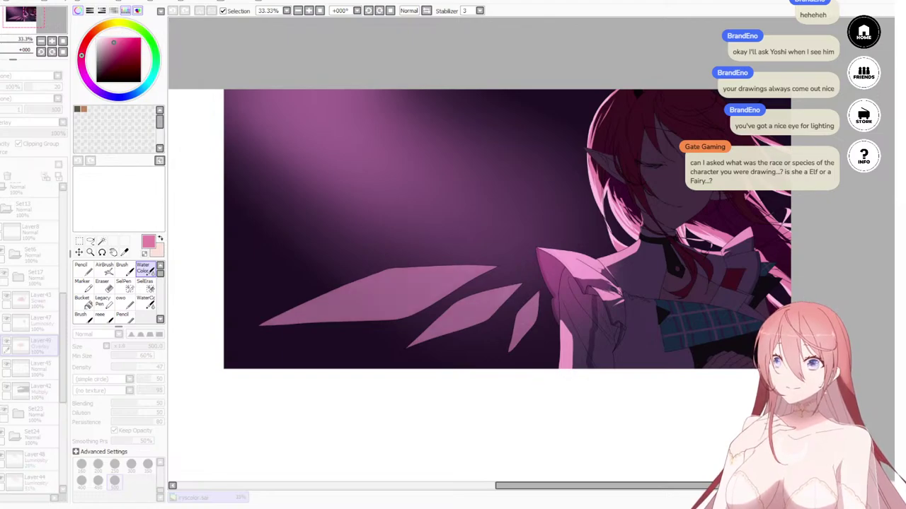
pyautogui.scroll(-5, 496, 240)
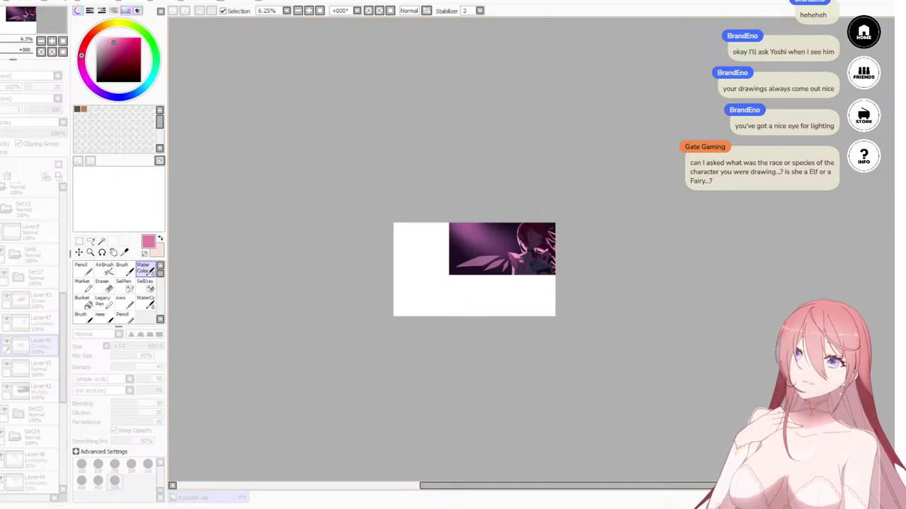
pyautogui.click(394, 306)
pyautogui.scroll(2, 467, 276)
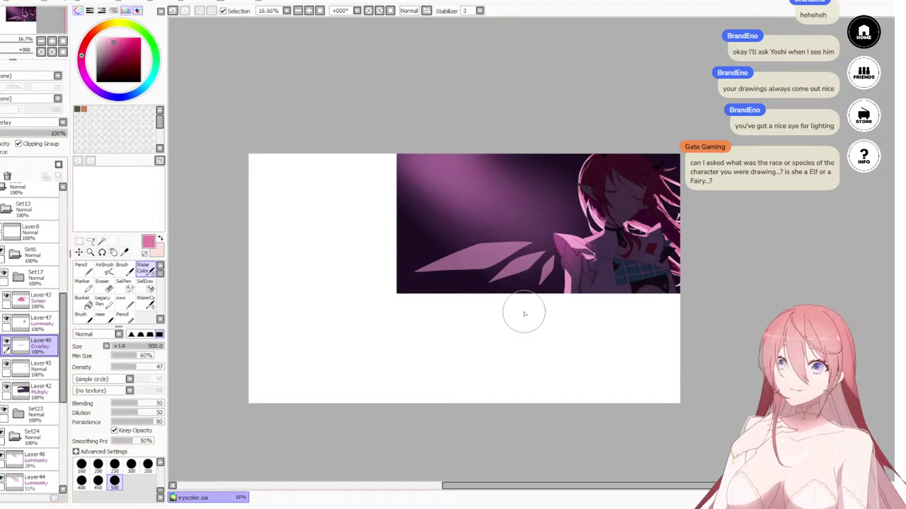
pyautogui.scroll(-2, 534, 261)
pyautogui.scroll(5, 536, 261)
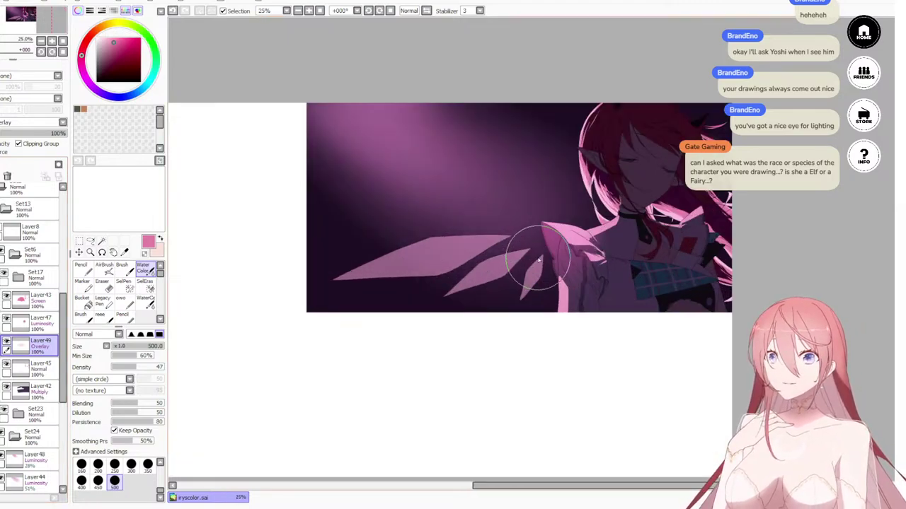
pyautogui.scroll(-5, 506, 267)
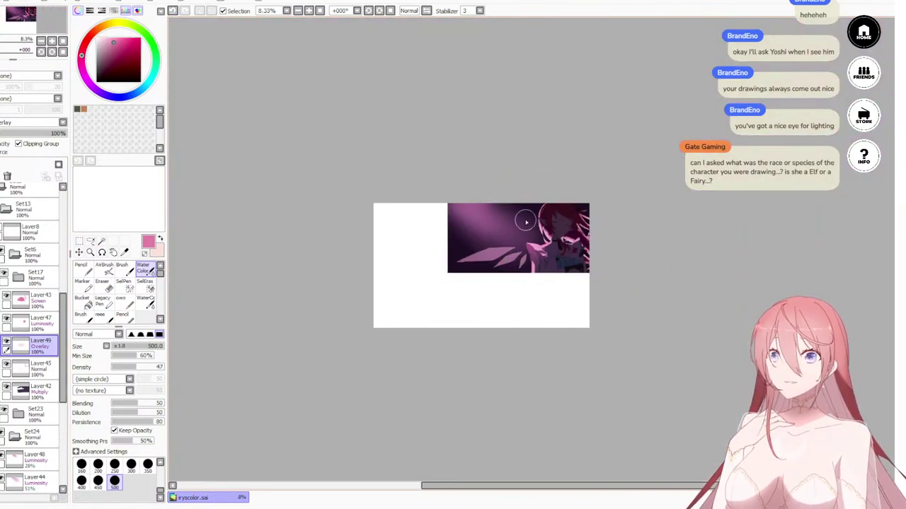
pyautogui.scroll(3, 521, 214)
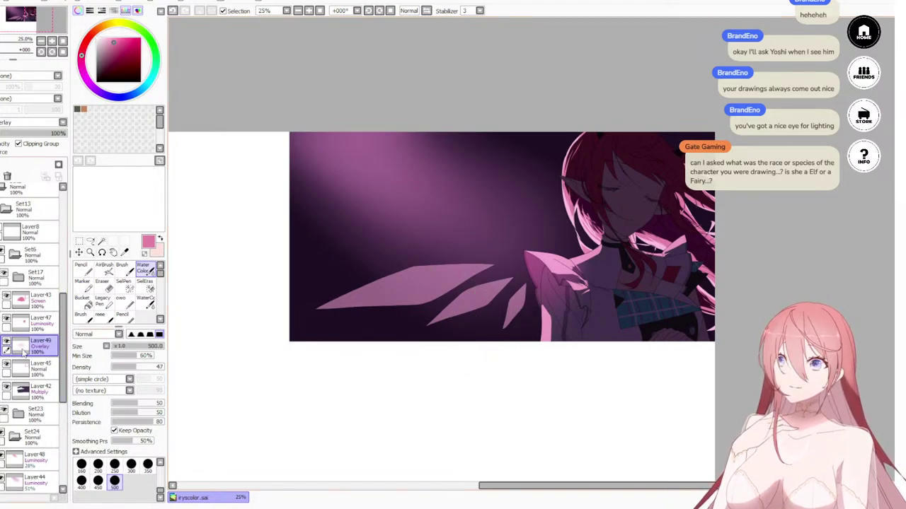
# Step: Collapse and reopen Set6, toggling the visibility of Layer8's sketch and Set6 to identify what they contain
pyautogui.click(28, 278)
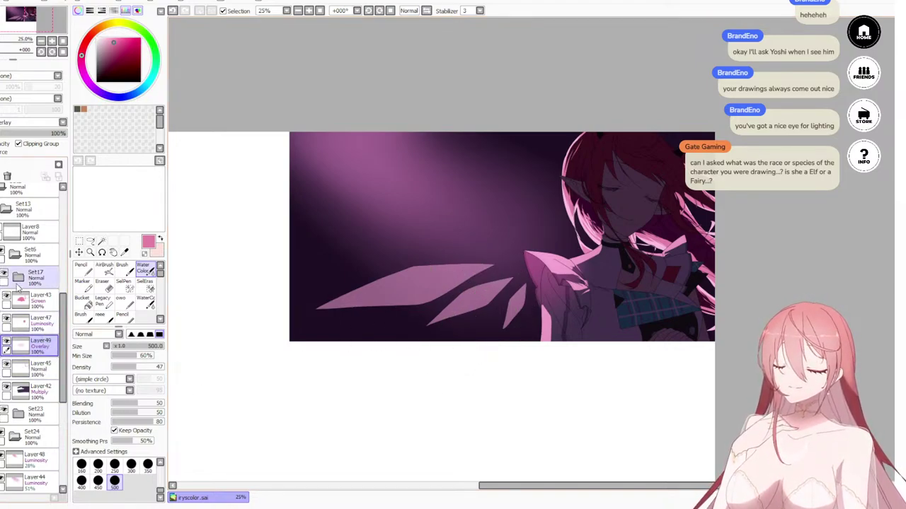
pyautogui.click(28, 255)
pyautogui.click(15, 256)
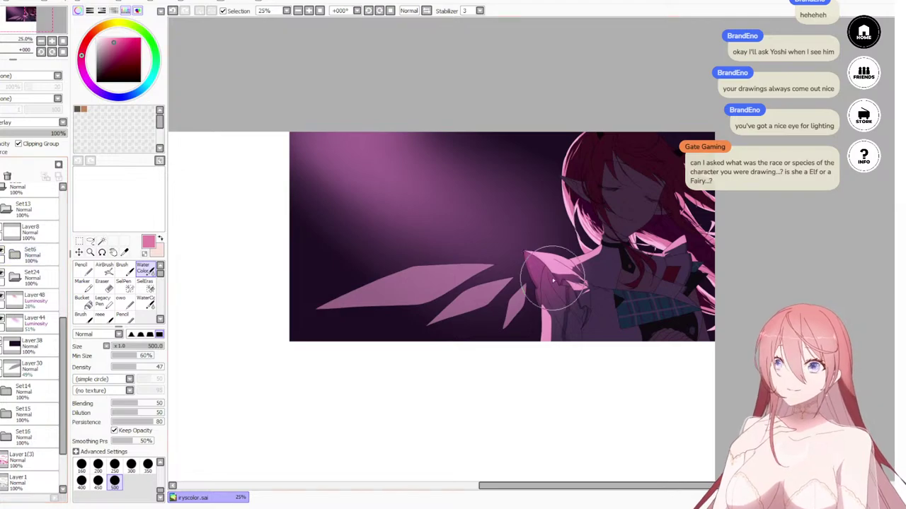
pyautogui.scroll(-1, 637, 233)
pyautogui.scroll(3, 662, 204)
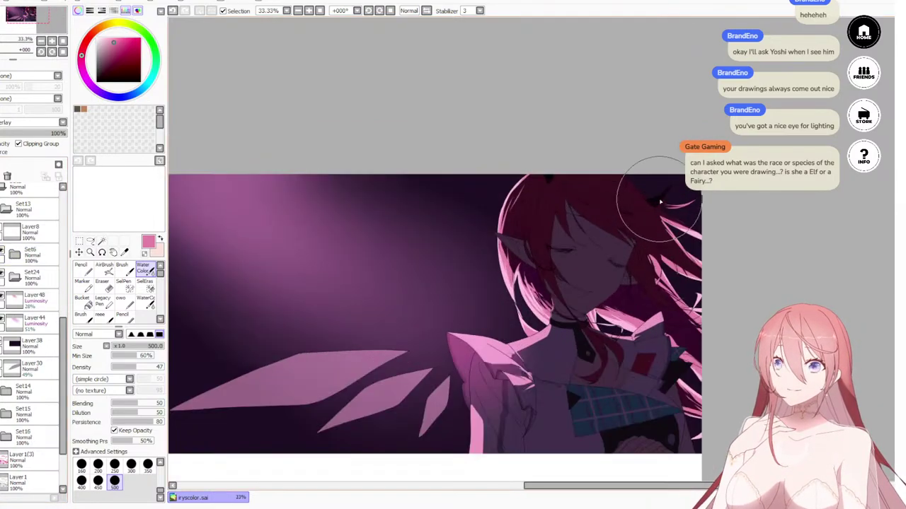
pyautogui.click(16, 254)
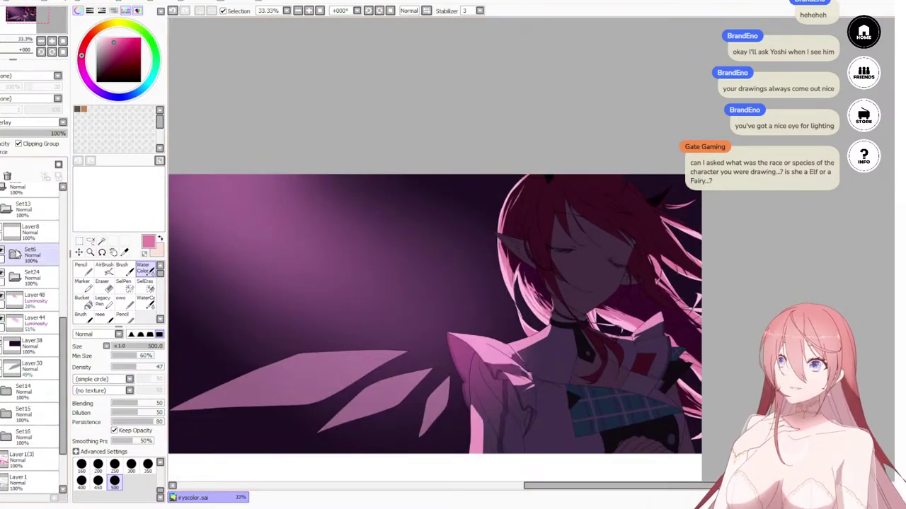
pyautogui.click(29, 232)
pyautogui.click(2, 228)
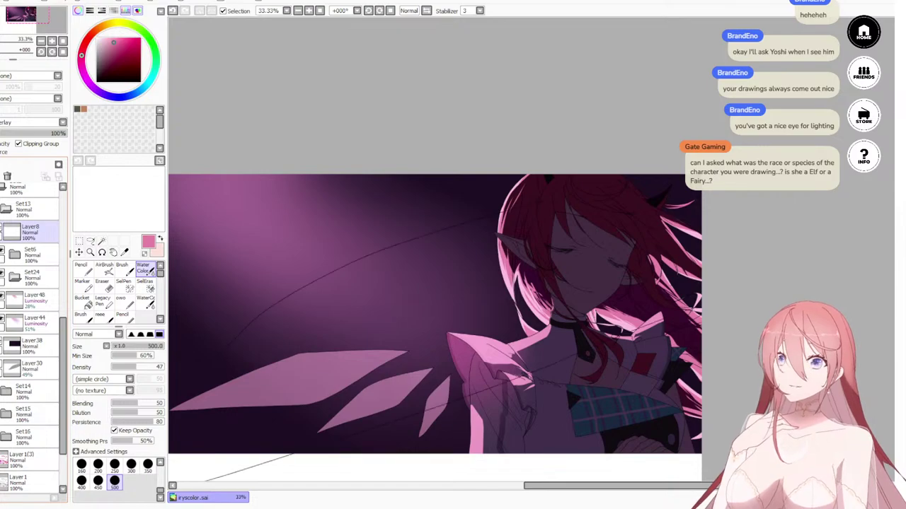
pyautogui.click(20, 256)
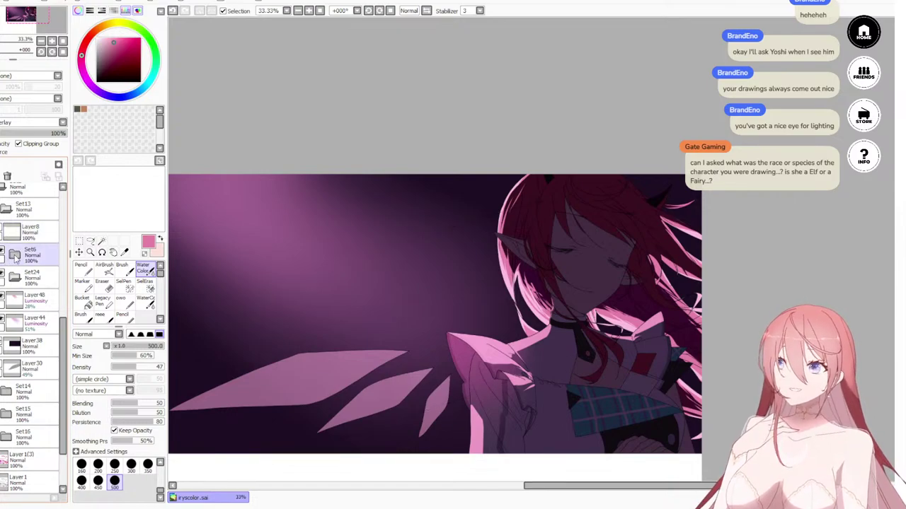
pyautogui.click(3, 252)
pyautogui.click(2, 252)
pyautogui.click(13, 256)
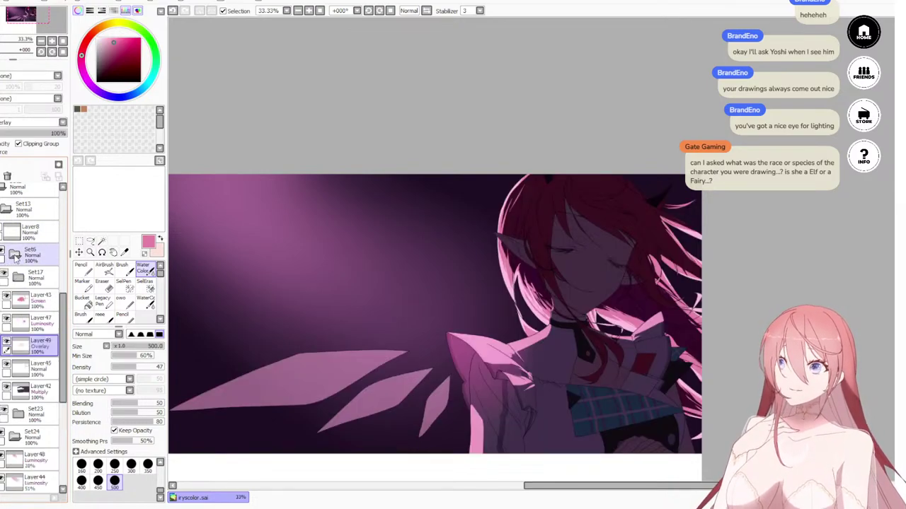
# Step: Expand Set17 and toggle Layer22 and Layer25 to identify which one holds the hair line art
pyautogui.click(16, 279)
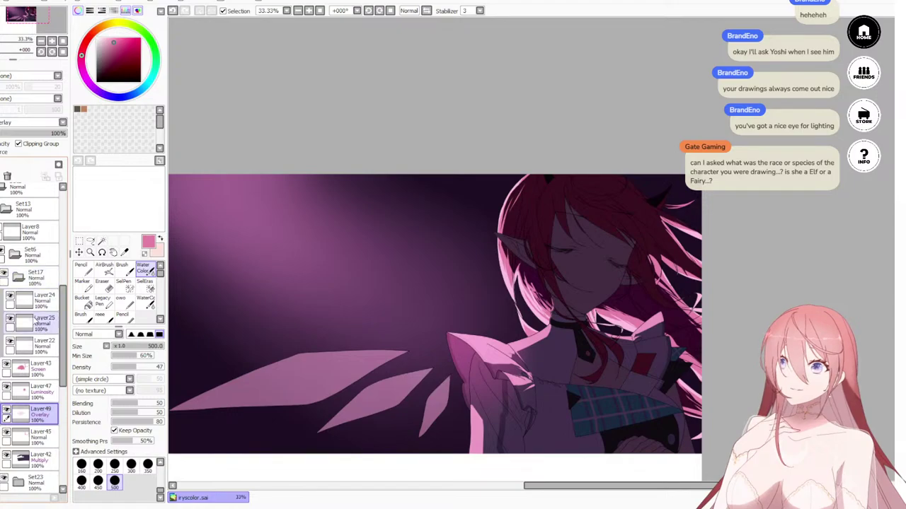
pyautogui.click(11, 346)
pyautogui.click(11, 346)
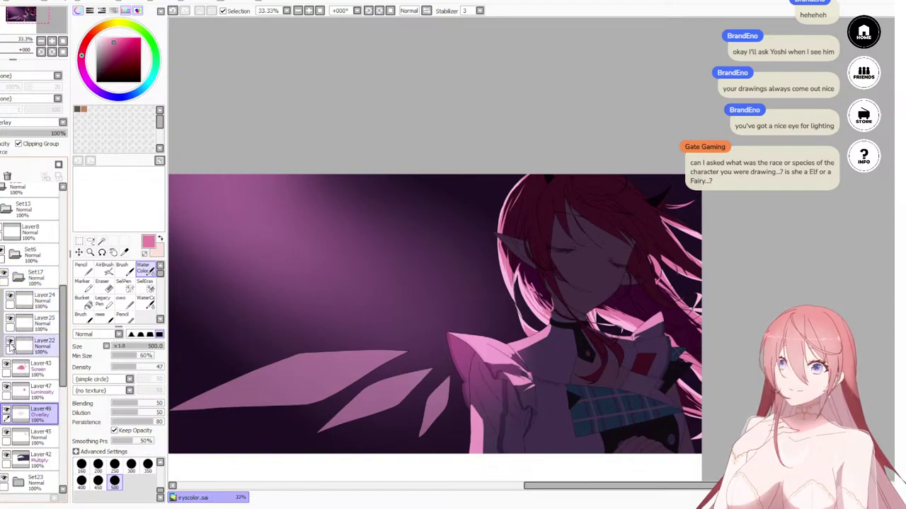
pyautogui.click(44, 350)
pyautogui.click(10, 319)
pyautogui.click(10, 319)
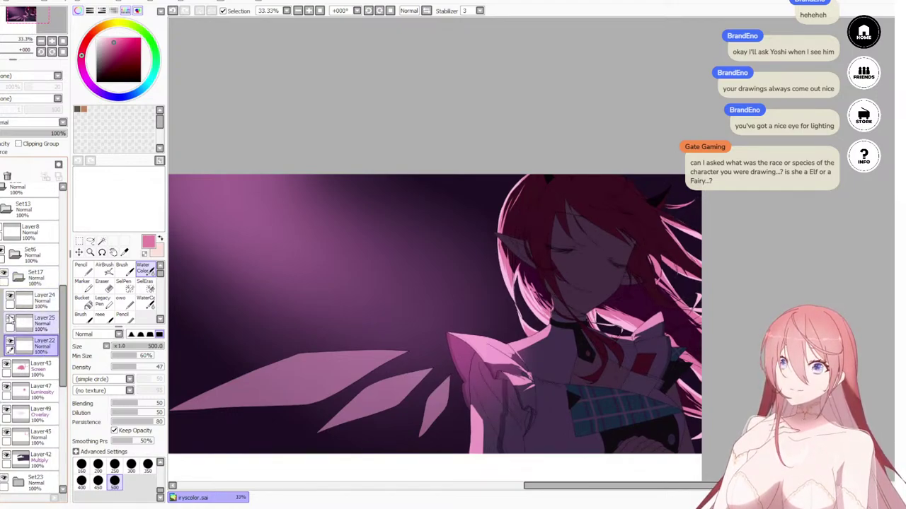
# Step: Add a new layer above Layer25 in Set17 and clip it to that line art
pyautogui.click(45, 326)
pyautogui.hotkey('ctrl', 'shift', 'n')
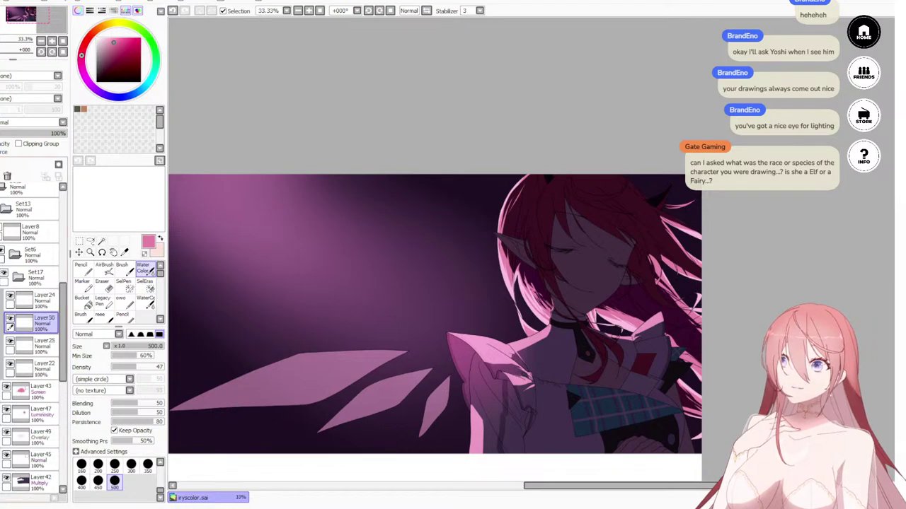
pyautogui.click(10, 342)
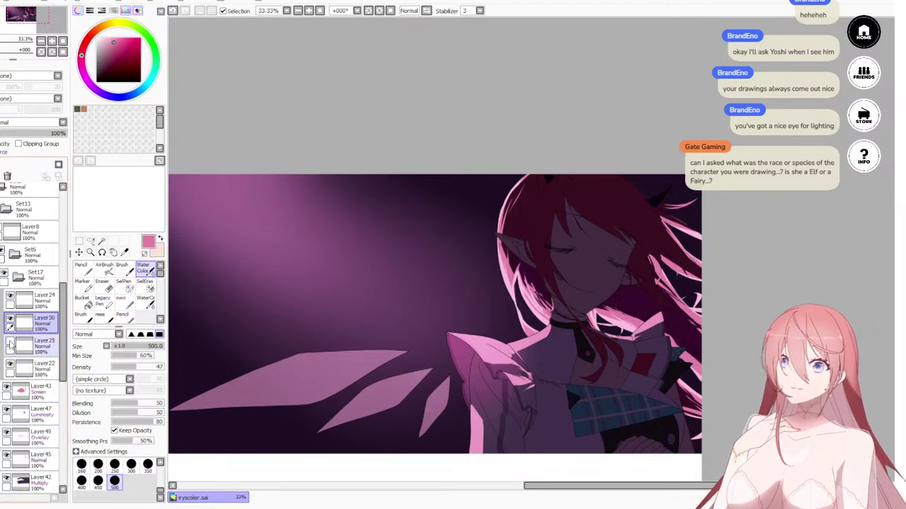
pyautogui.click(10, 343)
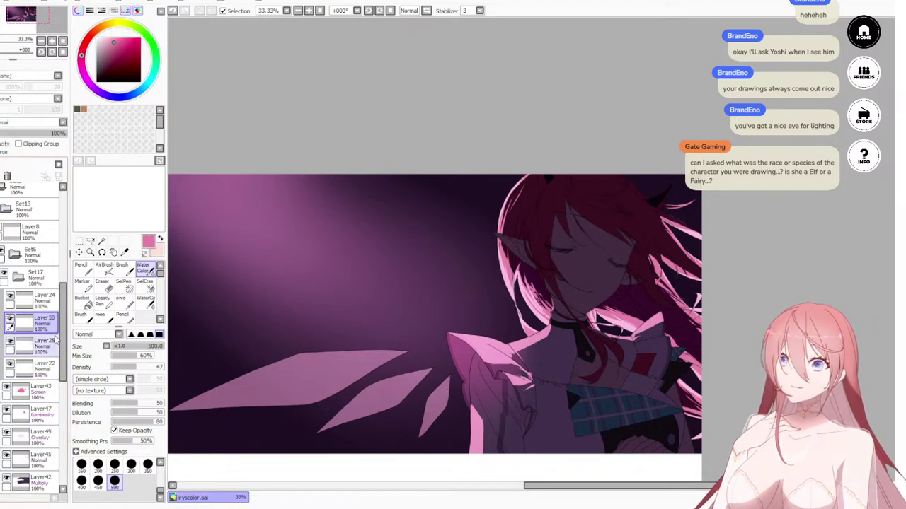
pyautogui.click(19, 144)
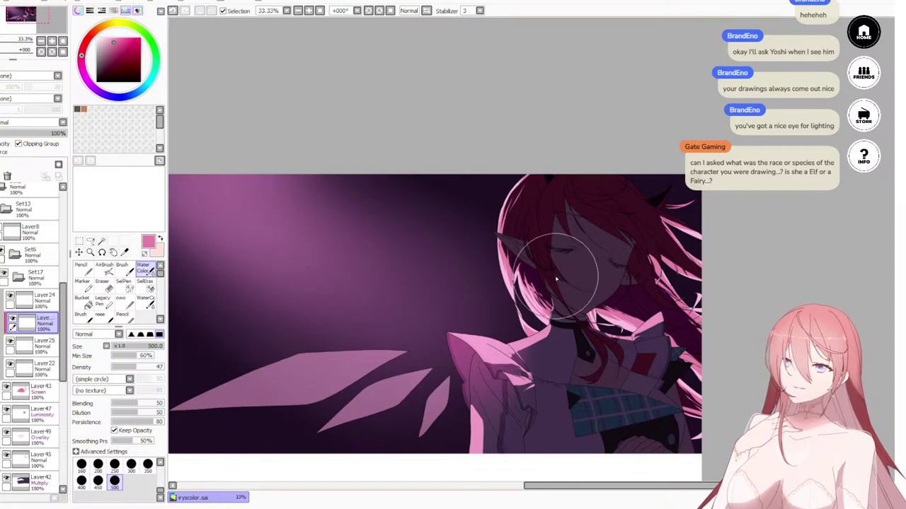
pyautogui.scroll(5, 524, 261)
pyautogui.scroll(-4, 445, 271)
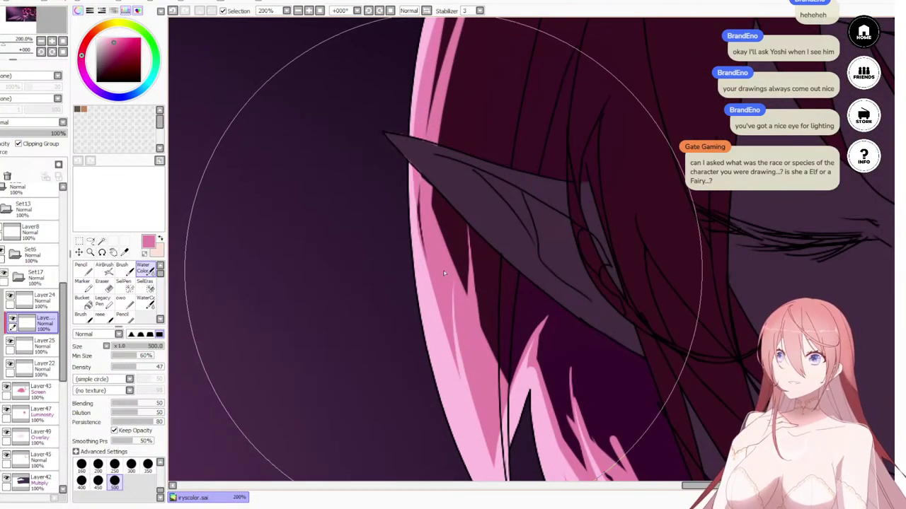
pyautogui.scroll(1, 448, 225)
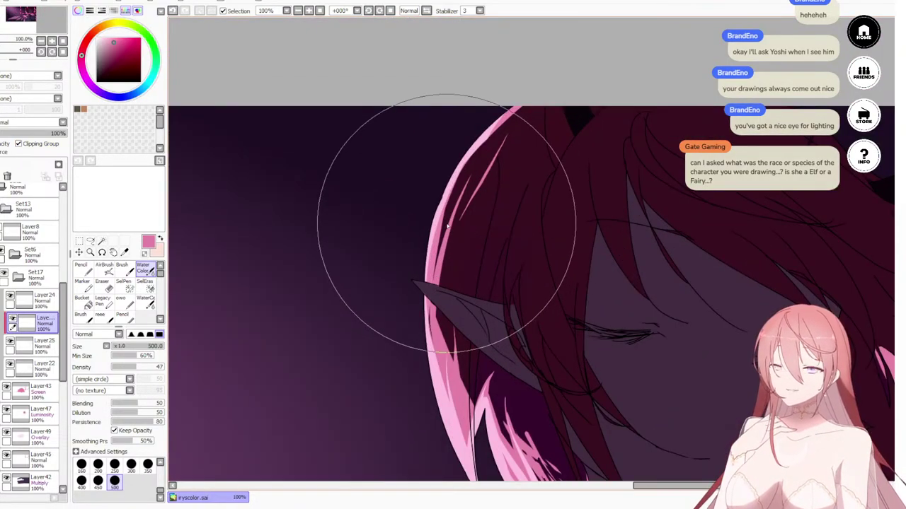
pyautogui.press('[')
pyautogui.press('[')
pyautogui.press('[')
pyautogui.press('[')
pyautogui.press('[')
pyautogui.press('[')
pyautogui.press('[')
pyautogui.press('[')
pyautogui.press('[')
pyautogui.press('[')
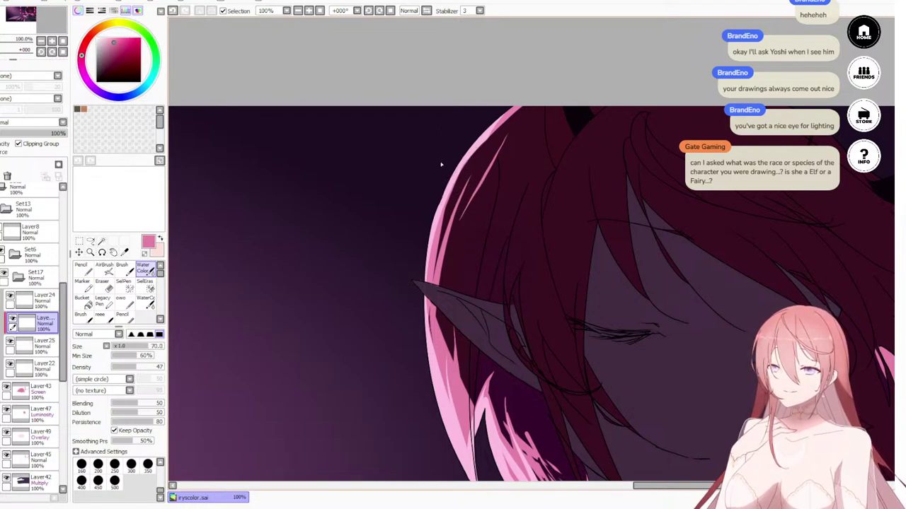
# Step: Recolour the line art pink along the hair's outer edge beside the ear with the size 60 Pencil
pyautogui.press('n')
pyautogui.press(']')
pyautogui.press(']')
pyautogui.press(']')
pyautogui.press(']')
pyautogui.press(']')
pyautogui.press(']')
pyautogui.press(']')
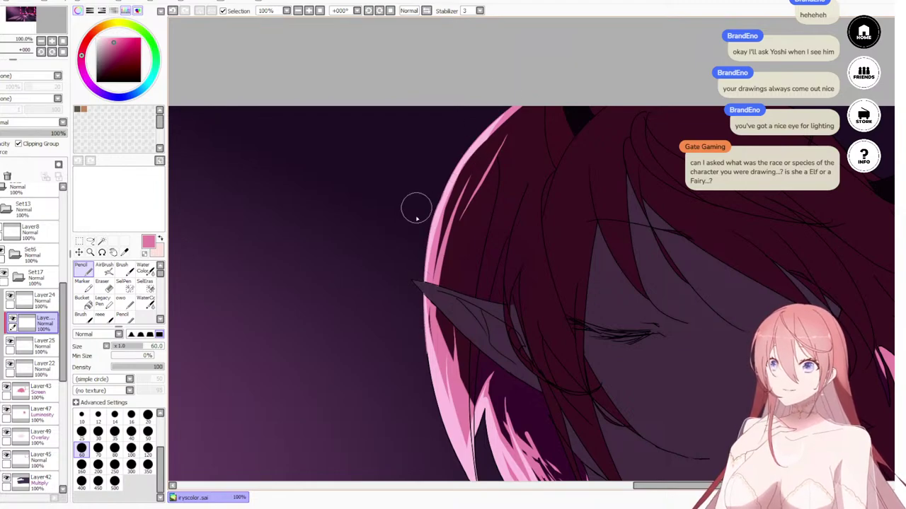
pyautogui.moveTo(420, 353); pyautogui.dragTo(393, 193)
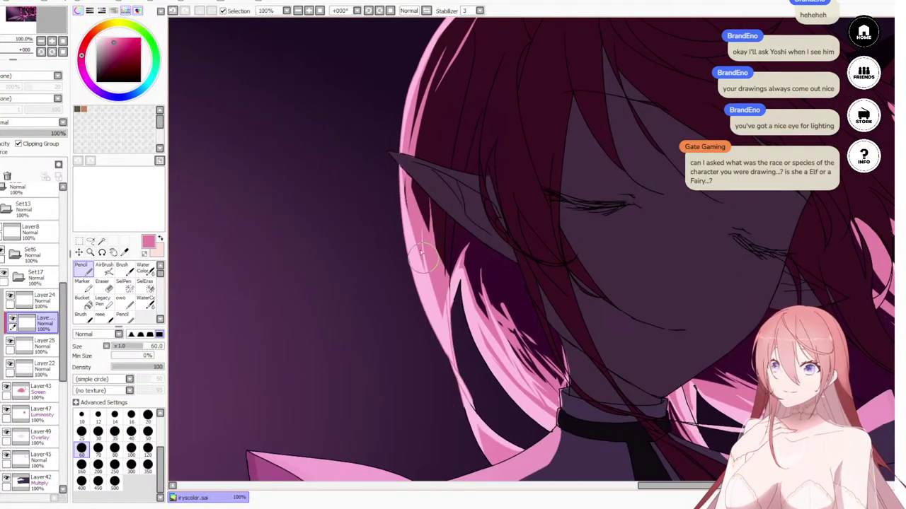
pyautogui.moveTo(440, 358); pyautogui.dragTo(424, 282)
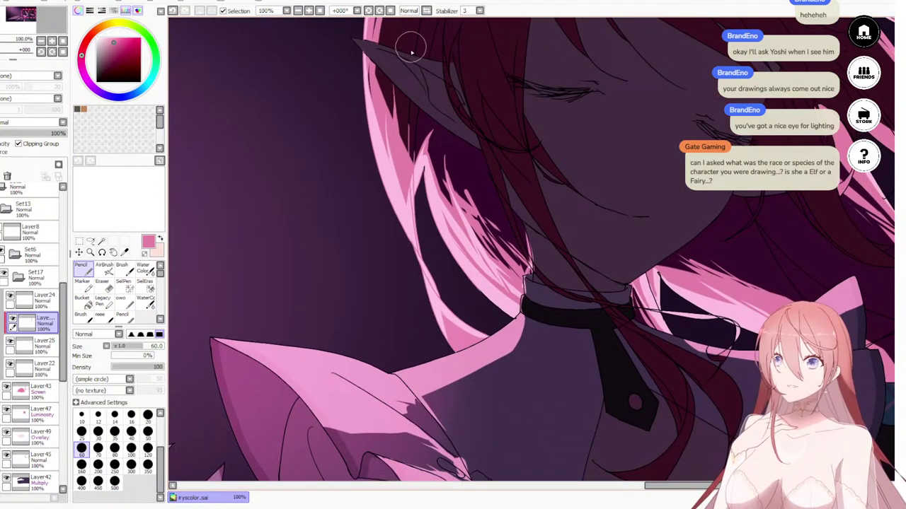
# Step: Recolour the inner hair strand lines pink from above the ear down past the collar to the chest
pyautogui.moveTo(404, 87)
pyautogui.mouseDown()
pyautogui.moveTo(415, 269)
pyautogui.moveTo(418, 210)
pyautogui.mouseUp()
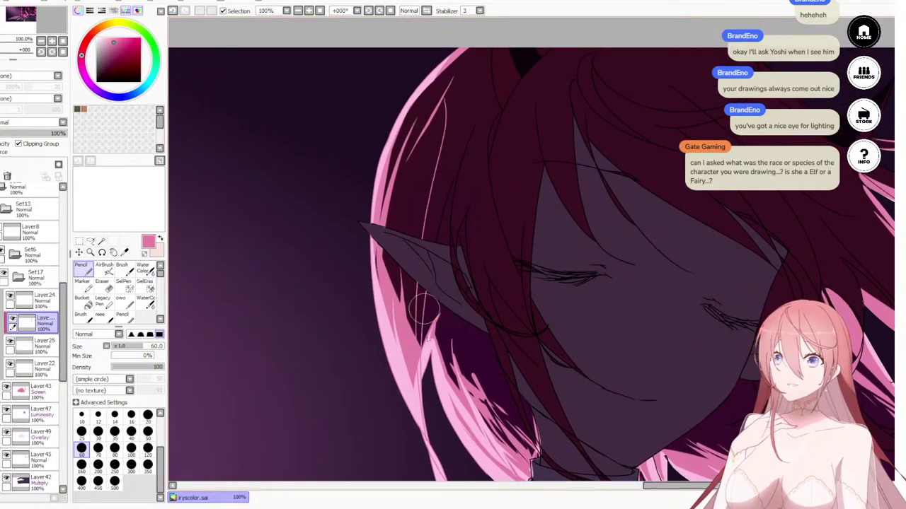
pyautogui.moveTo(475, 126)
pyautogui.mouseDown()
pyautogui.moveTo(455, 154)
pyautogui.moveTo(436, 244)
pyautogui.mouseUp()
pyautogui.moveTo(454, 191); pyautogui.dragTo(473, 309)
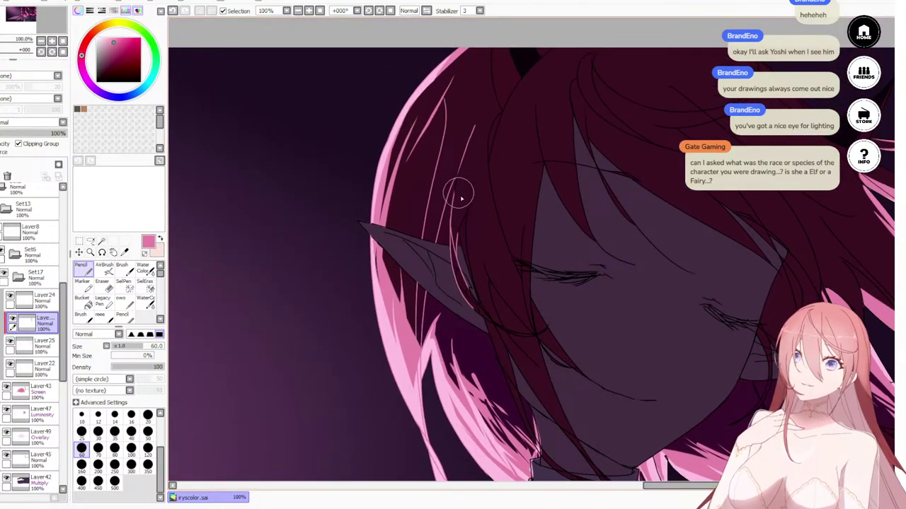
pyautogui.moveTo(461, 196)
pyautogui.mouseDown()
pyautogui.moveTo(481, 354)
pyautogui.moveTo(460, 185)
pyautogui.moveTo(478, 307)
pyautogui.moveTo(520, 421)
pyautogui.mouseUp()
pyautogui.moveTo(470, 310)
pyautogui.mouseDown()
pyautogui.moveTo(444, 238)
pyautogui.moveTo(509, 406)
pyautogui.mouseUp()
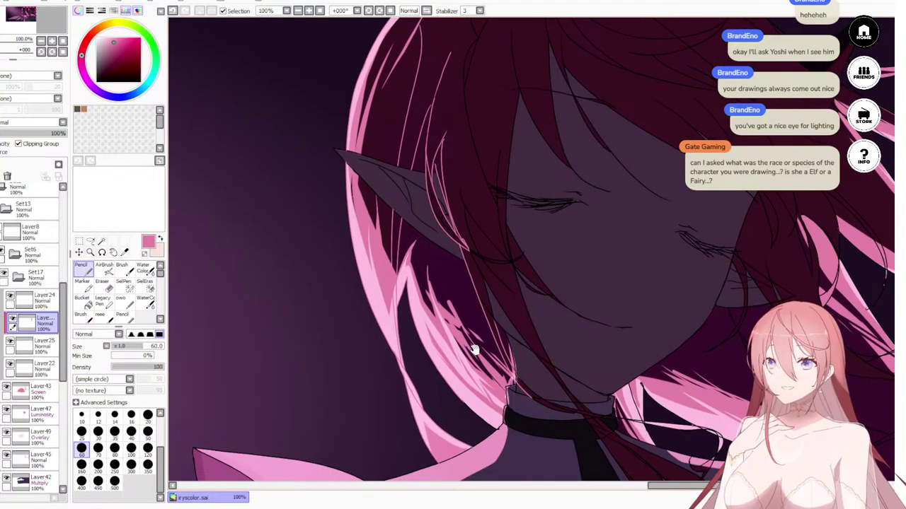
pyautogui.moveTo(475, 349); pyautogui.dragTo(400, 267)
pyautogui.moveTo(394, 180); pyautogui.dragTo(446, 290)
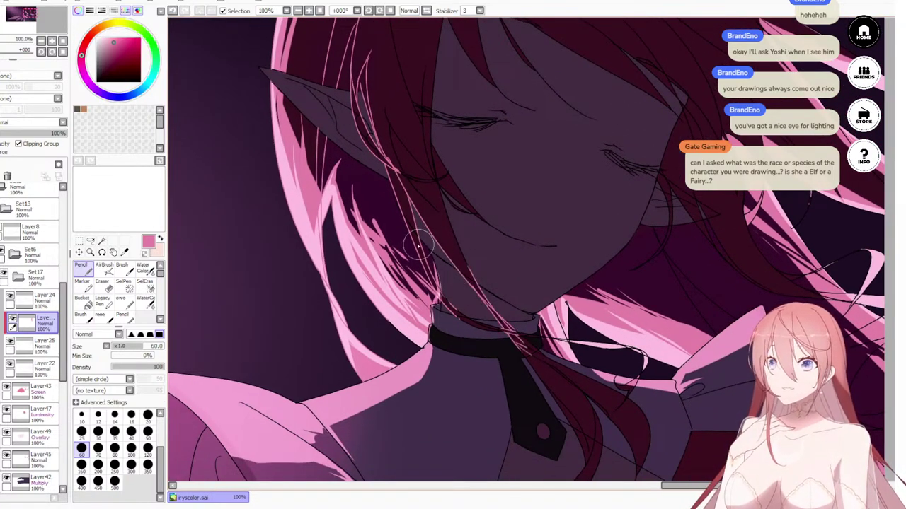
pyautogui.moveTo(549, 439); pyautogui.dragTo(533, 255)
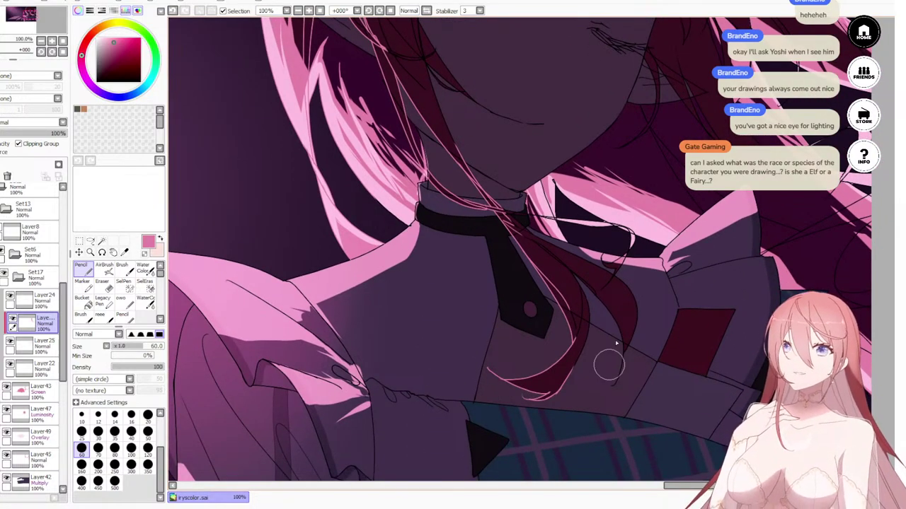
# Step: Erase the pink line colour from the hair strands over the collar and chest with the size 250 Eraser
pyautogui.scroll(-6, 530, 250)
pyautogui.scroll(5, 528, 330)
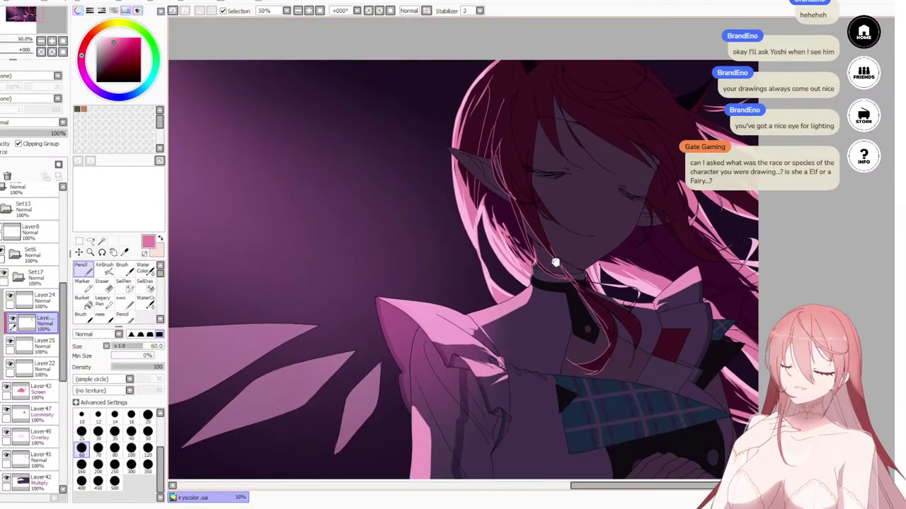
pyautogui.scroll(-4, 556, 263)
pyautogui.scroll(3, 574, 333)
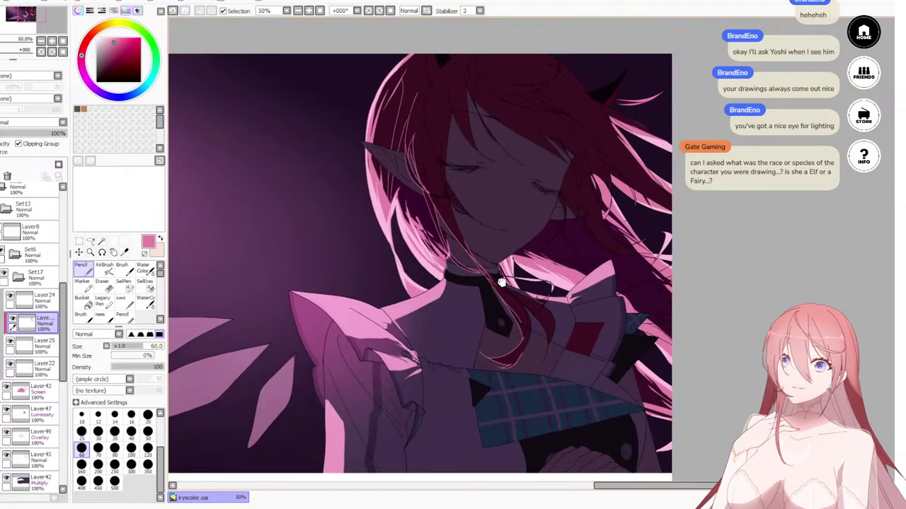
pyautogui.press('e')
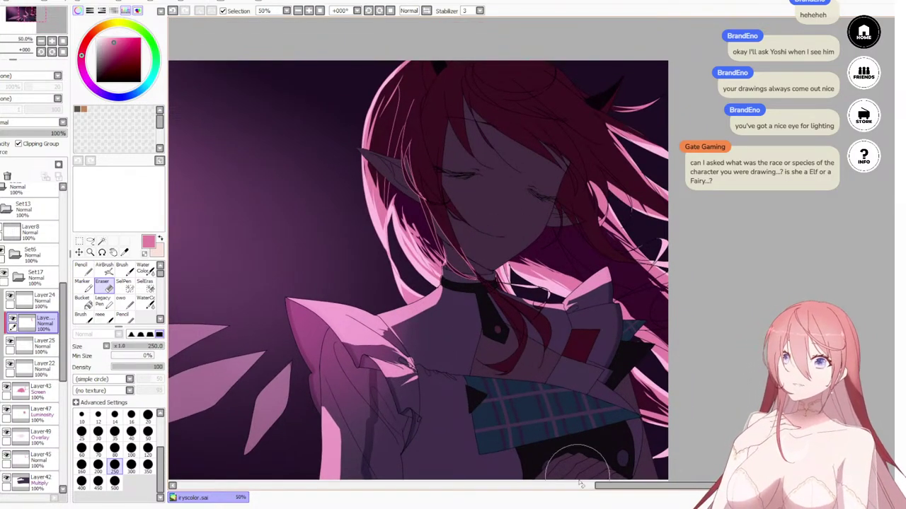
pyautogui.scroll(2, 390, 198)
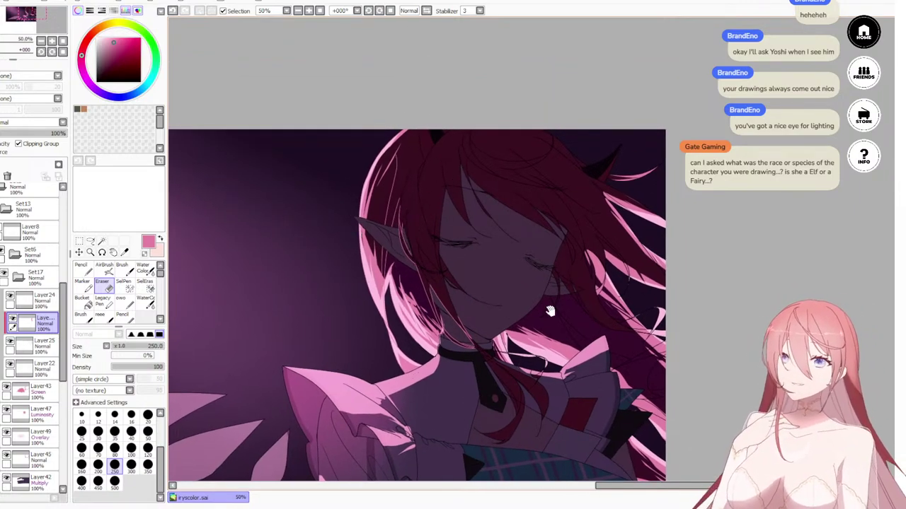
# Step: Recolour the hair line art pink with the size 60 Pencil, from above the ear across the crown to the strands behind the far horn
pyautogui.moveTo(549, 305); pyautogui.dragTo(489, 311)
pyautogui.press('n')
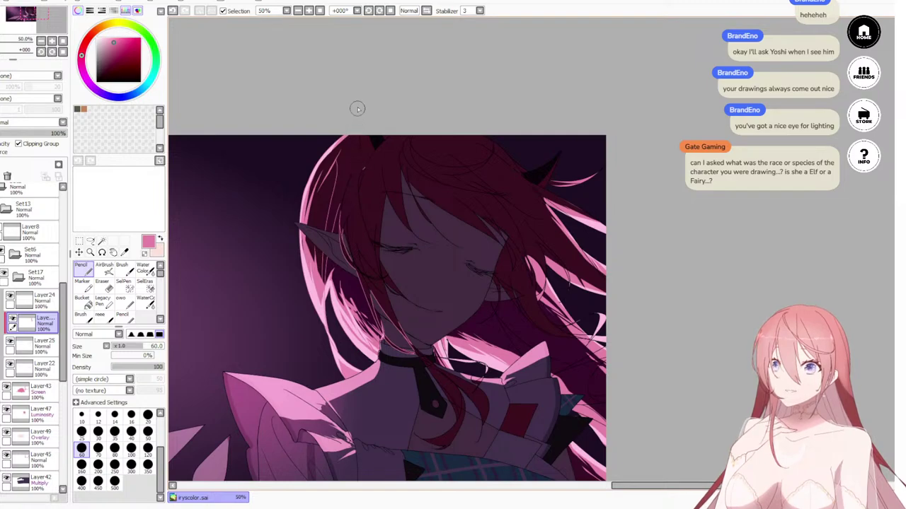
pyautogui.hotkey('ctrl', 'z')
pyautogui.moveTo(359, 174); pyautogui.dragTo(358, 183)
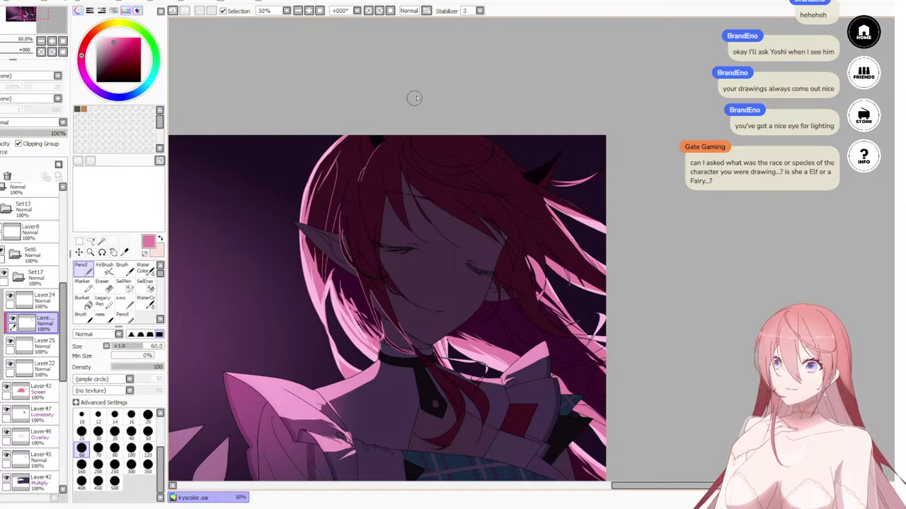
pyautogui.hotkey('ctrl', 'z')
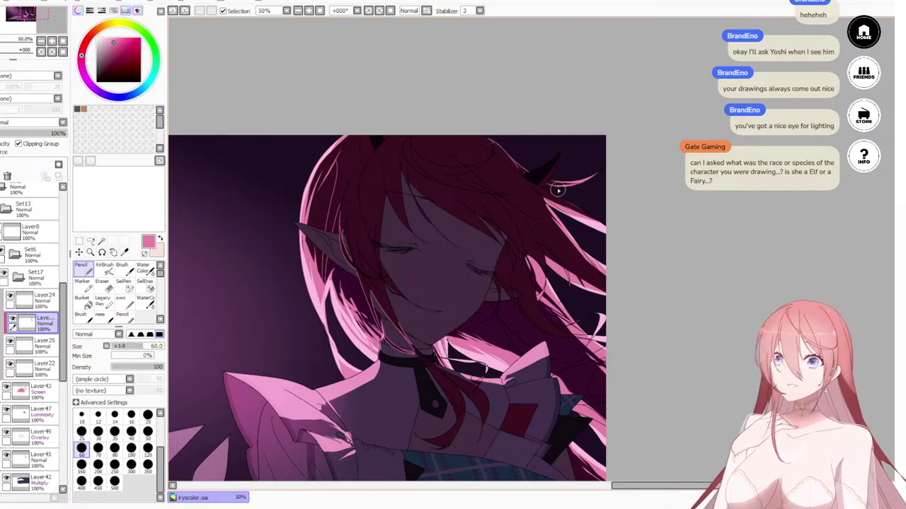
pyautogui.hotkey('ctrl', 'y')
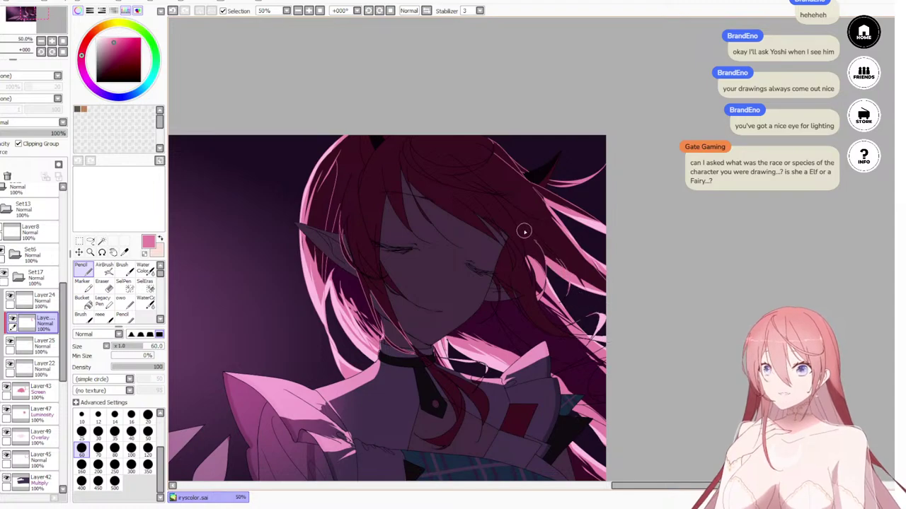
# Step: Try to recolour the lines of the windblown hair strands beside the far cheek pink
pyautogui.moveTo(536, 265); pyautogui.dragTo(533, 258)
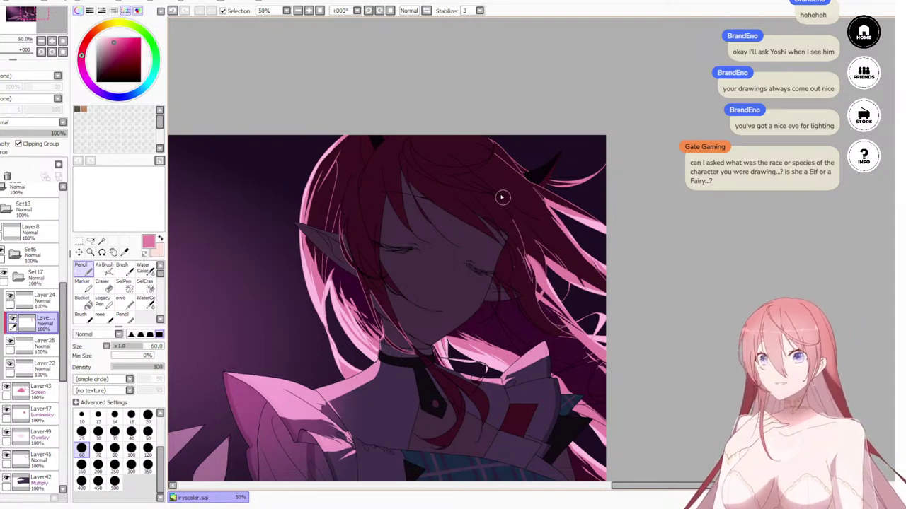
pyautogui.hotkey('ctrl', 'z')
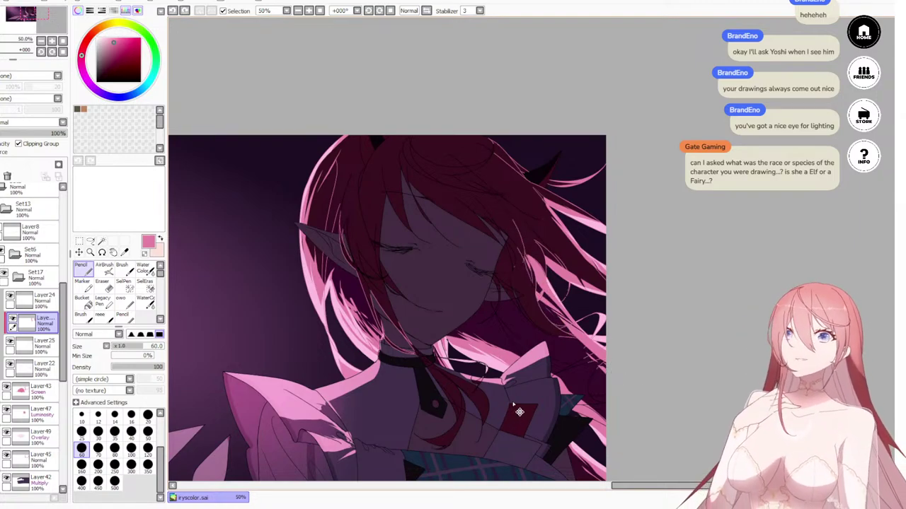
pyautogui.hotkey('ctrl', 'z')
pyautogui.hotkey('ctrl', 'z')
pyautogui.hotkey('ctrl', 'z')
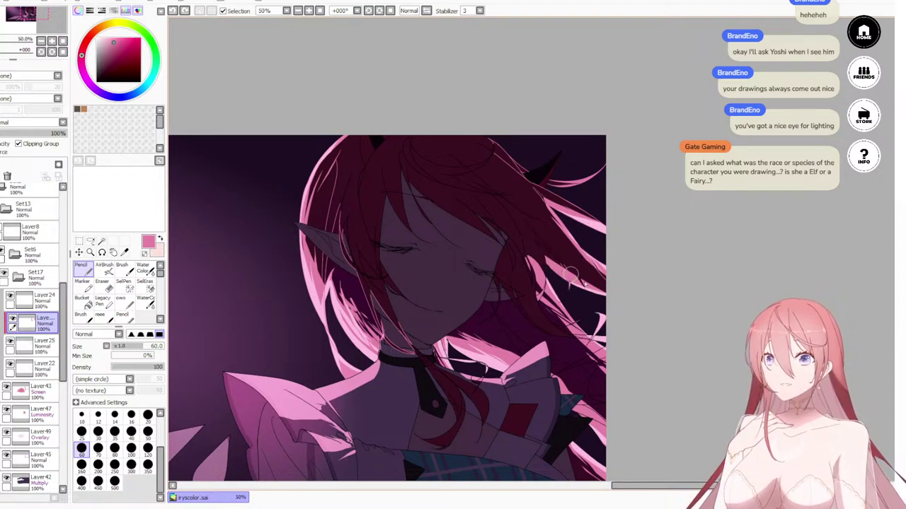
# Step: Recolour the outer lines of the windblown strands pink from beside the far cheek down toward the shoulder
pyautogui.moveTo(577, 293); pyautogui.dragTo(553, 267)
pyautogui.hotkey('ctrl', 'z')
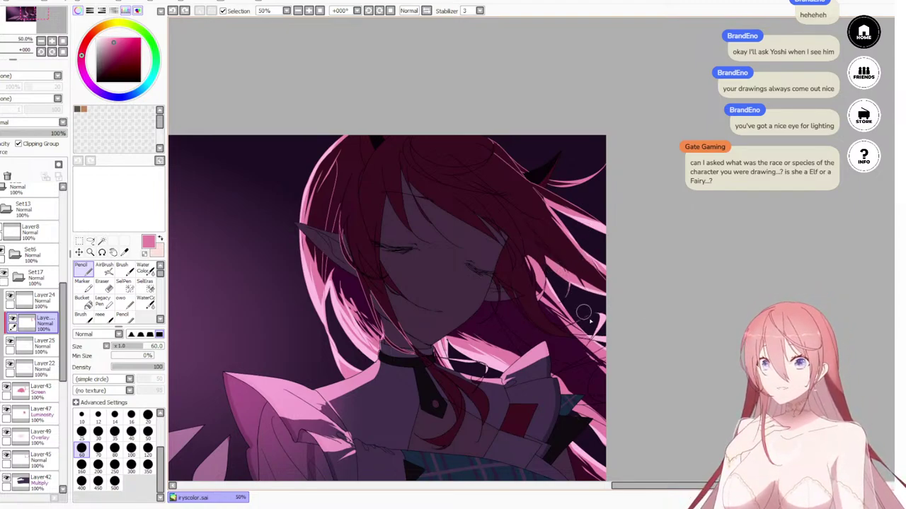
pyautogui.moveTo(583, 312); pyautogui.dragTo(559, 297)
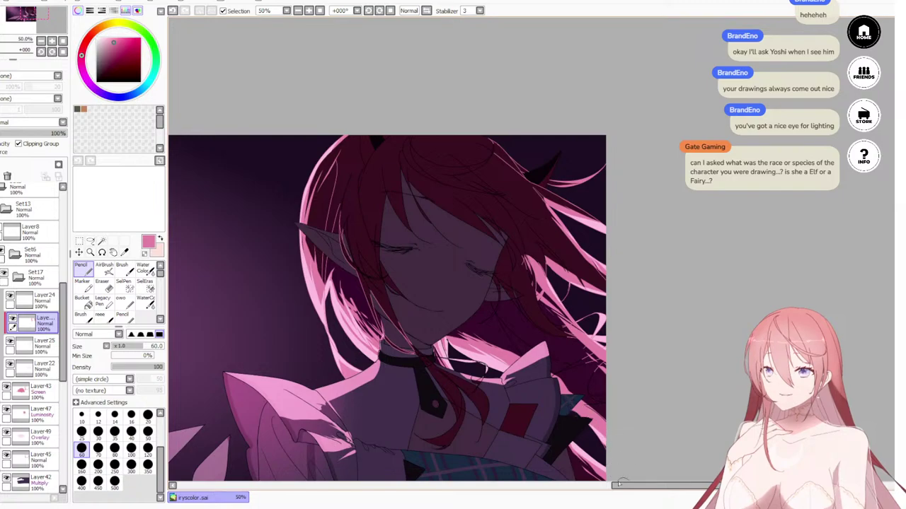
pyautogui.moveTo(592, 406); pyautogui.dragTo(567, 297)
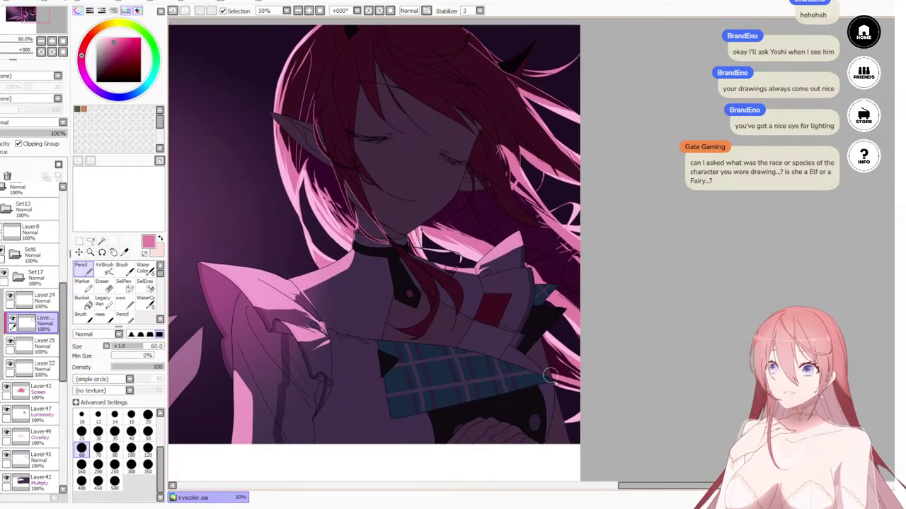
pyautogui.scroll(3, 566, 381)
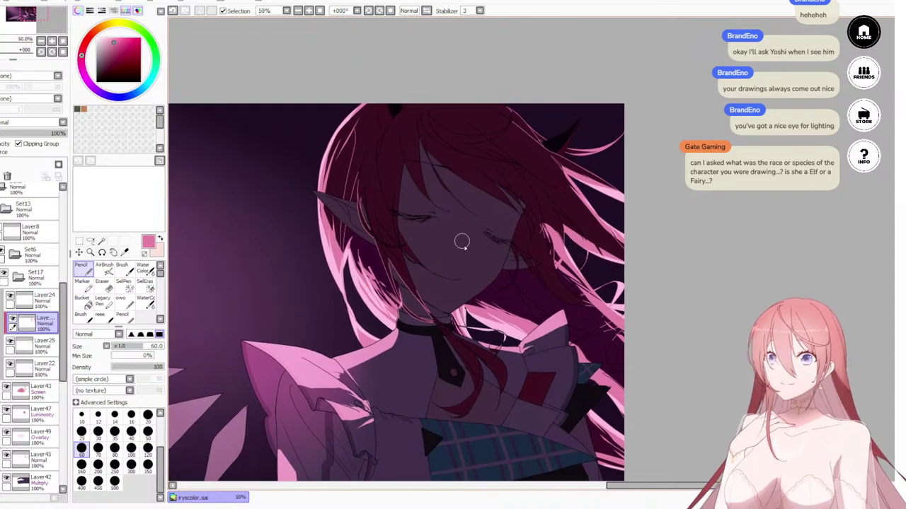
# Step: Examine the character's hair highlights, face and shoulder at several magnifications against the whole painting
pyautogui.scroll(-2, 612, 376)
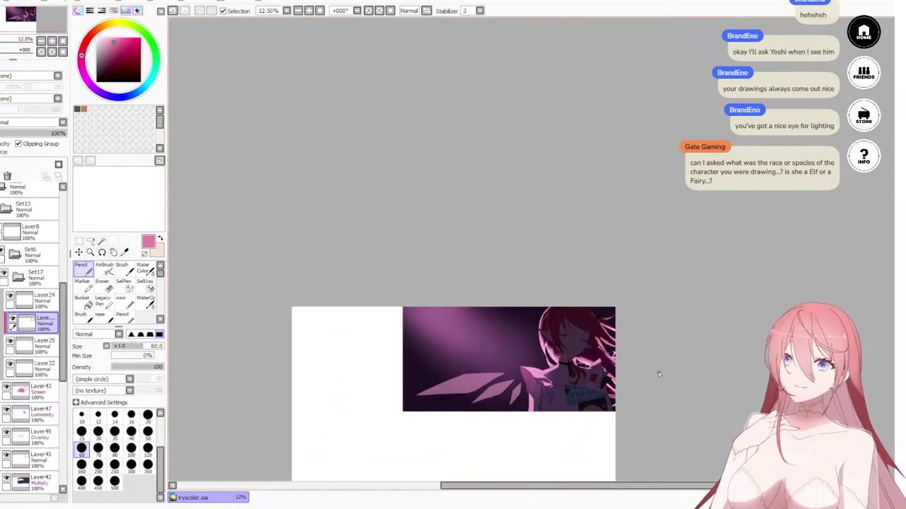
pyautogui.scroll(3, 548, 343)
pyautogui.scroll(-2, 610, 314)
pyautogui.moveTo(644, 356); pyautogui.dragTo(509, 276)
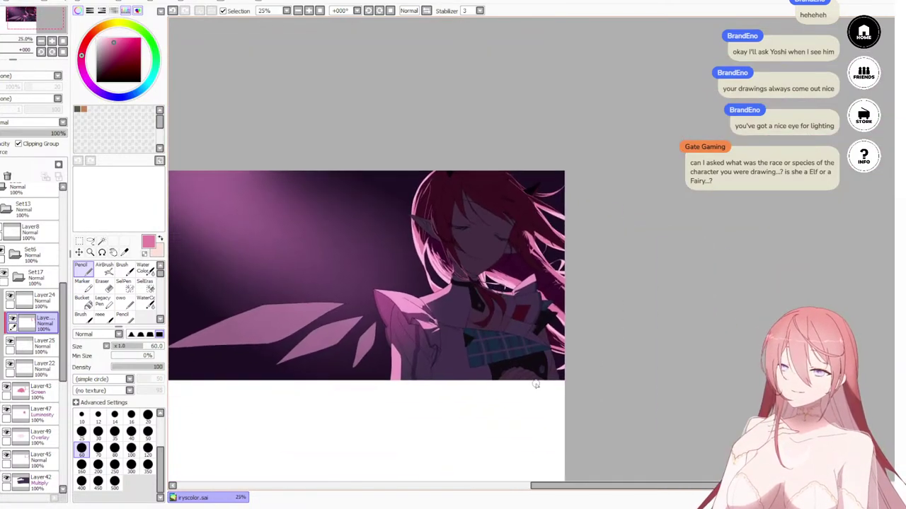
pyautogui.scroll(2, 515, 229)
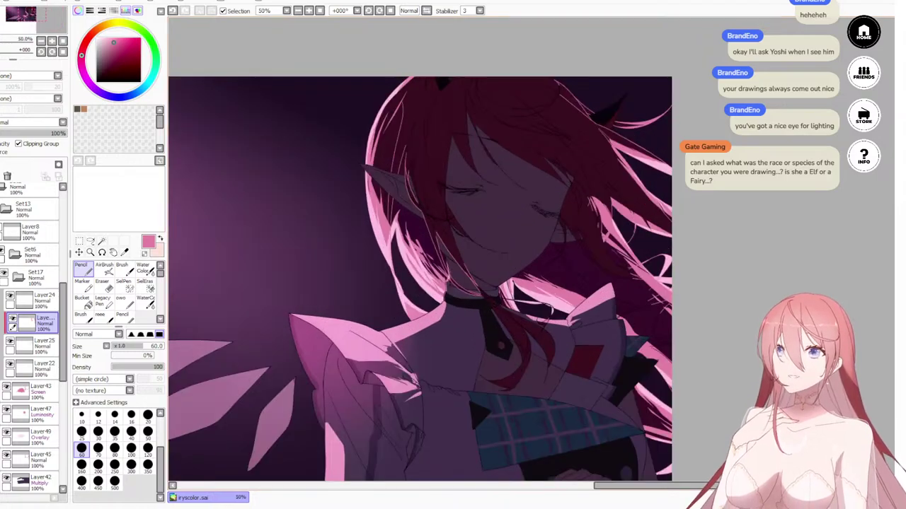
pyautogui.click(163, 12)
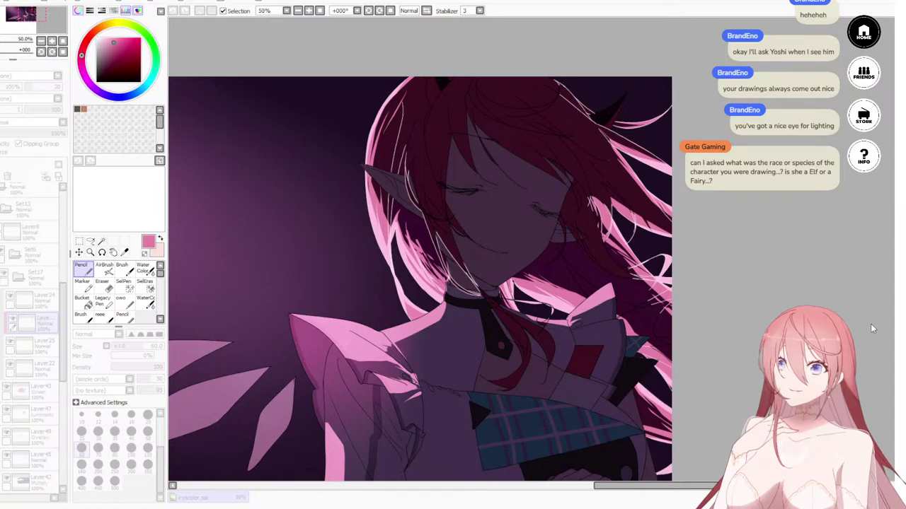
pyautogui.scroll(-3, 314, 212)
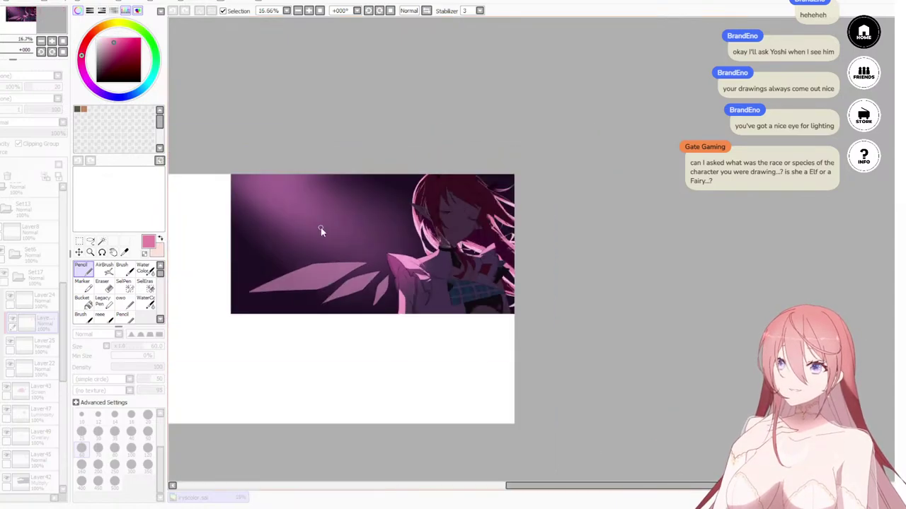
pyautogui.scroll(6, 320, 227)
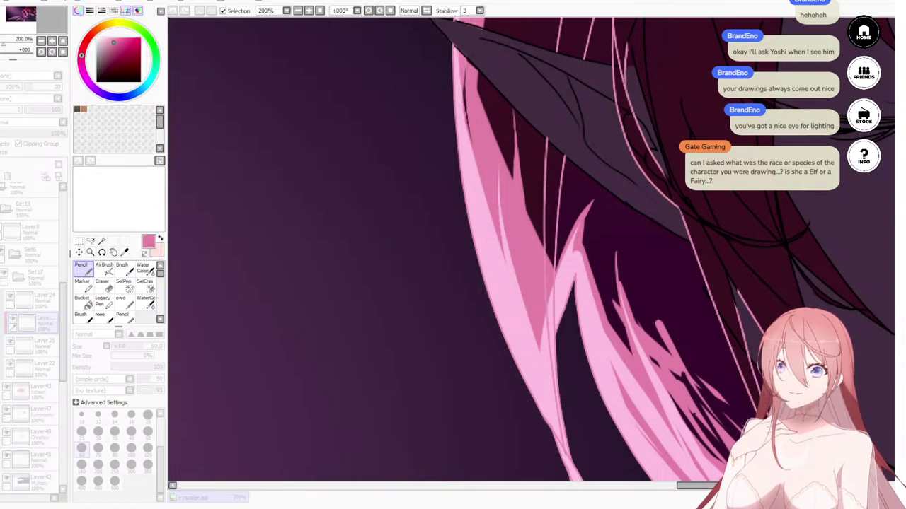
pyautogui.scroll(-7, 623, 268)
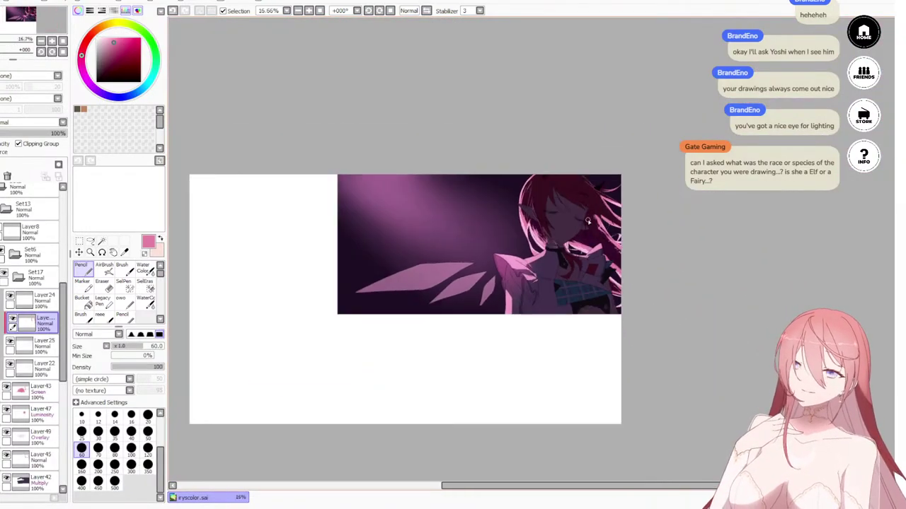
pyautogui.scroll(-1, 587, 220)
pyautogui.scroll(1, 574, 235)
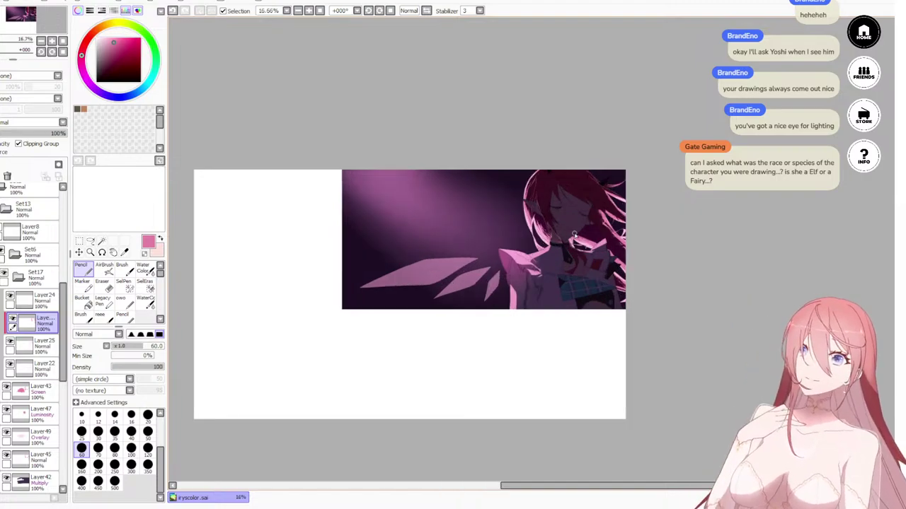
pyautogui.scroll(4, 574, 234)
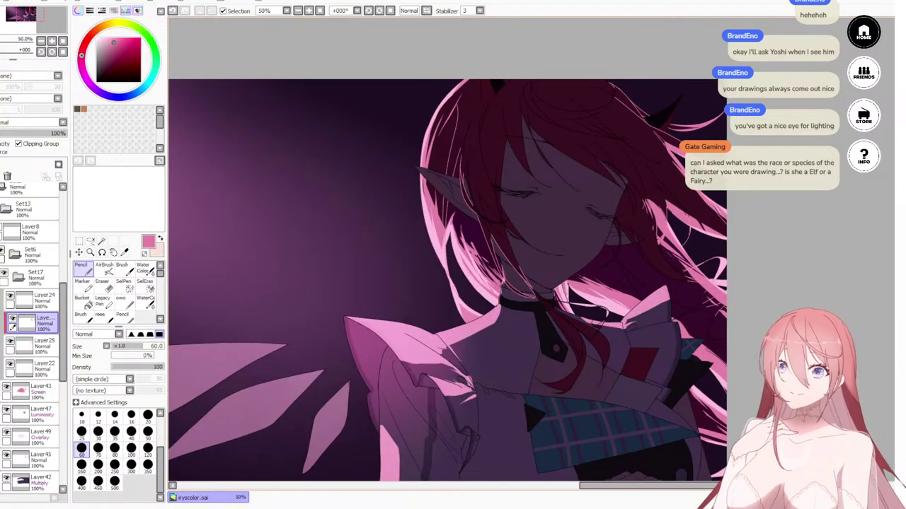
pyautogui.scroll(3, 702, 254)
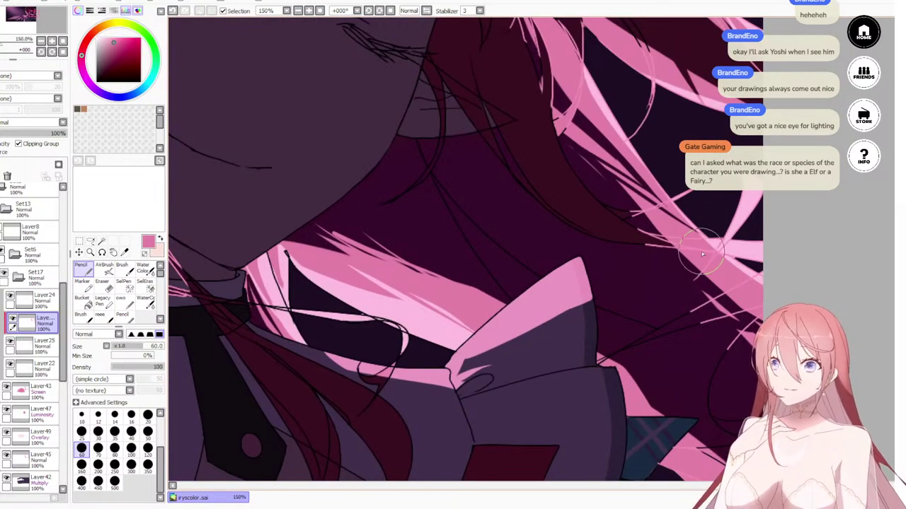
pyautogui.scroll(-2, 703, 255)
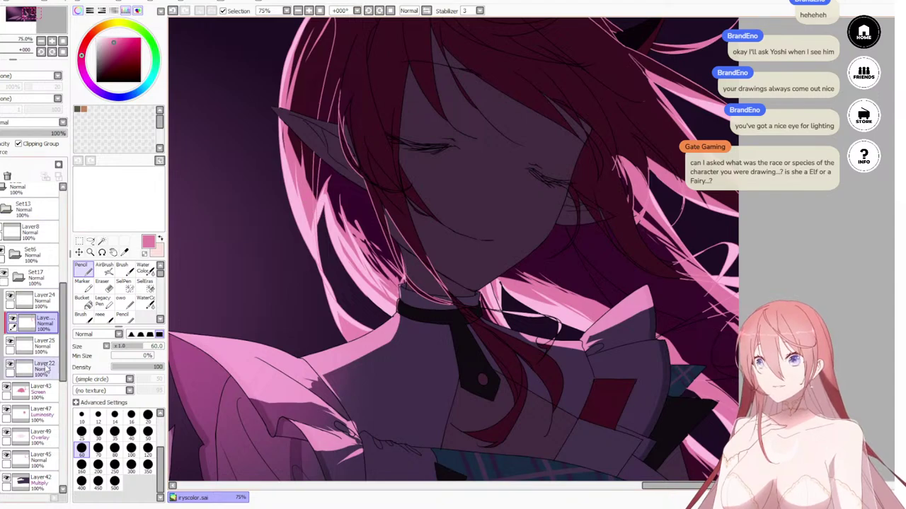
# Step: Add a new layer directly above Layer25 as part of its clipping group and choose a crimson drawing colour
pyautogui.click(43, 344)
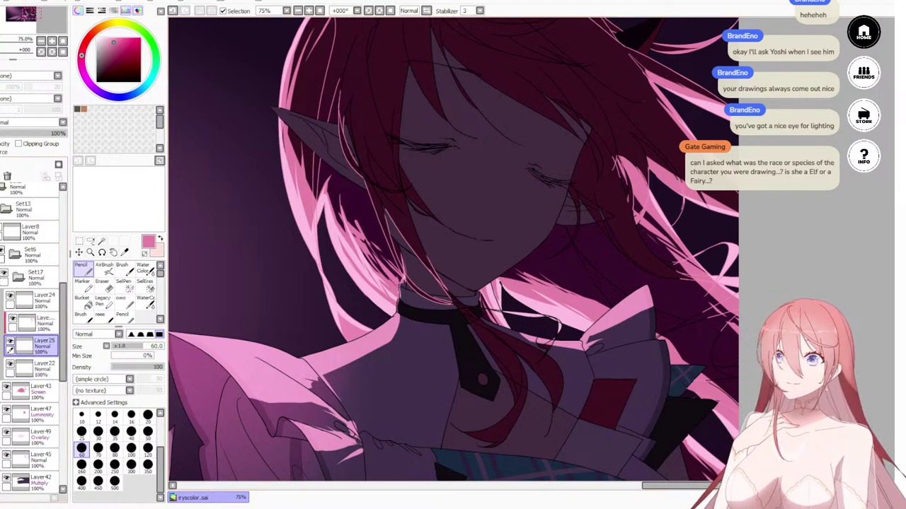
pyautogui.hotkey('ctrl', 'shift', 'n')
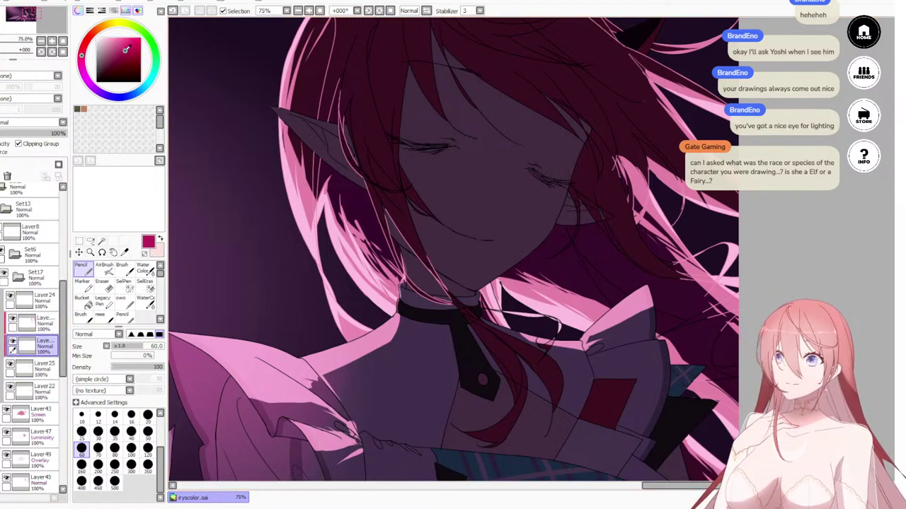
pyautogui.moveTo(349, 131); pyautogui.dragTo(343, 213)
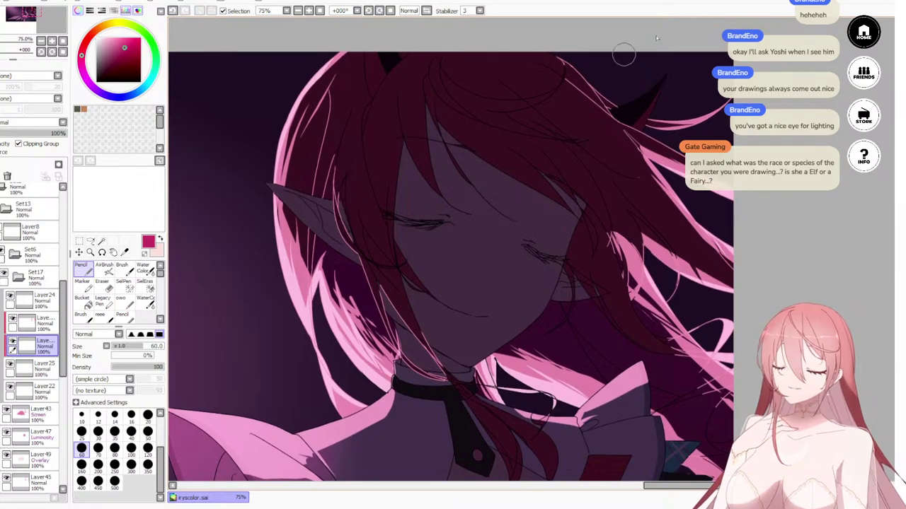
pyautogui.moveTo(566, 121); pyautogui.dragTo(382, 50)
# Step: Recolour the hair lines beside and below the far ear in crimson with the size 60 Pencil
pyautogui.moveTo(432, 222); pyautogui.dragTo(474, 280)
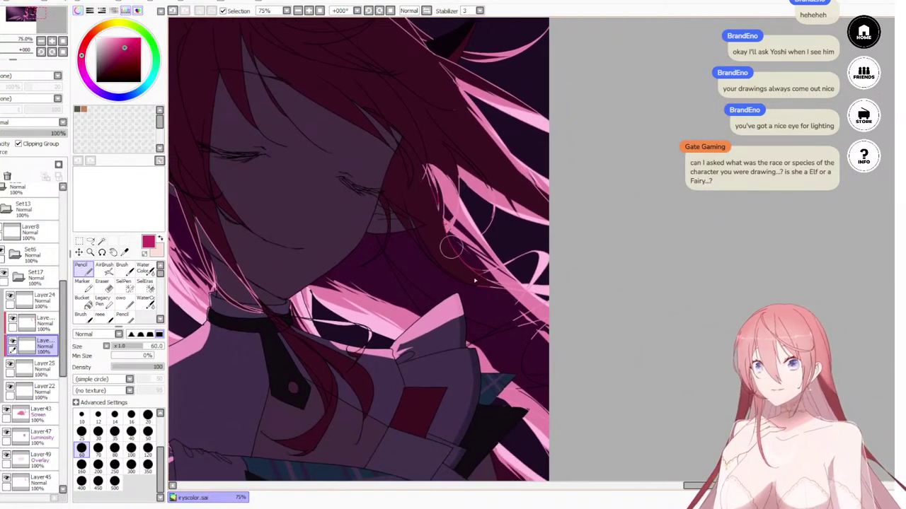
pyautogui.moveTo(424, 230); pyautogui.dragTo(453, 278)
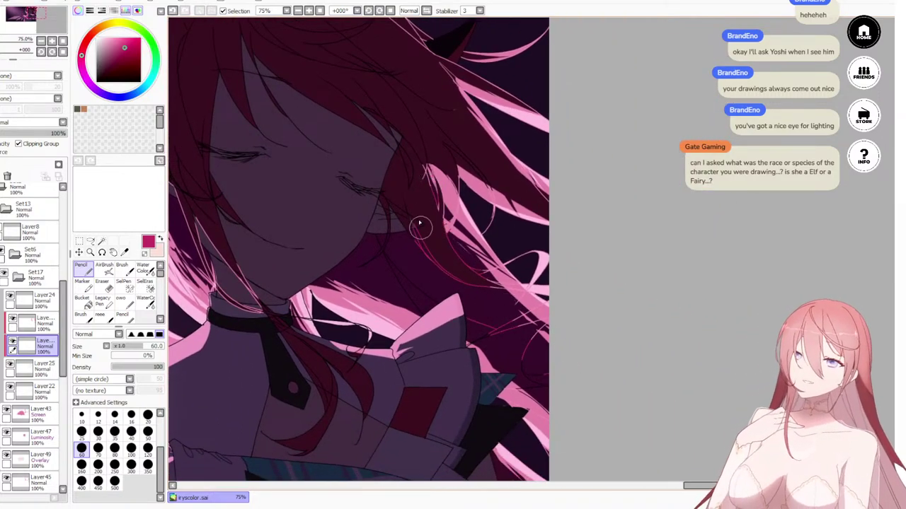
pyautogui.moveTo(394, 191); pyautogui.dragTo(401, 248)
pyautogui.moveTo(387, 214)
pyautogui.mouseDown()
pyautogui.moveTo(394, 235)
pyautogui.moveTo(360, 282)
pyautogui.moveTo(369, 268)
pyautogui.moveTo(446, 304)
pyautogui.moveTo(463, 338)
pyautogui.moveTo(488, 349)
pyautogui.mouseUp()
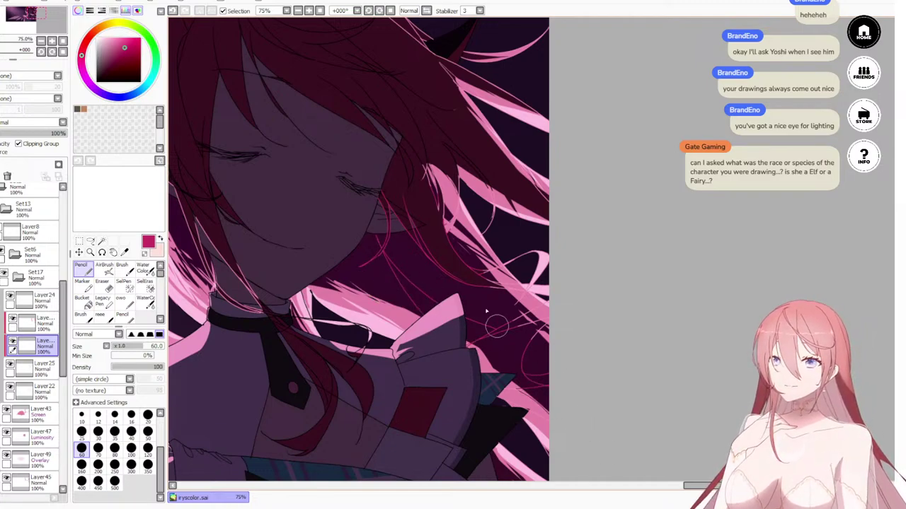
pyautogui.moveTo(405, 131); pyautogui.dragTo(382, 182)
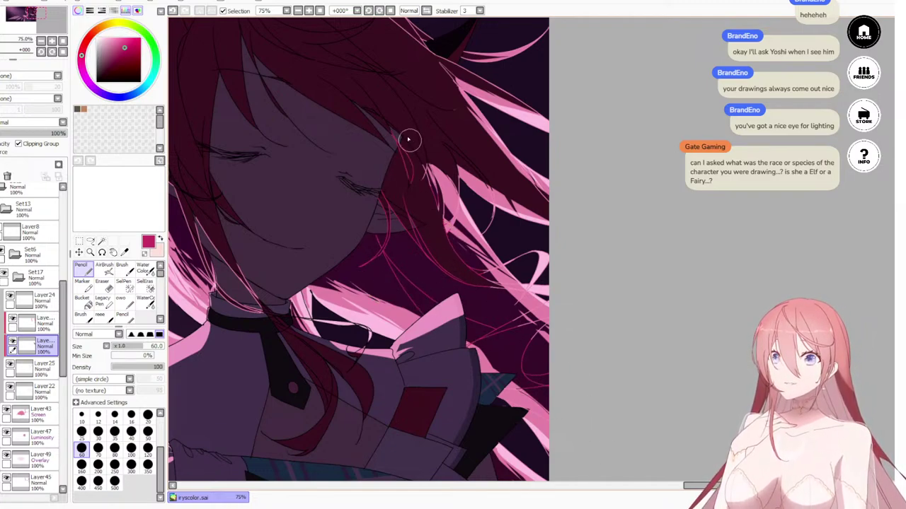
# Step: Recolour more hair lines crimson across the upper hair, the strands near the pointed ear and the locks at the collar
pyautogui.moveTo(398, 95)
pyautogui.mouseDown()
pyautogui.moveTo(414, 122)
pyautogui.moveTo(490, 185)
pyautogui.mouseUp()
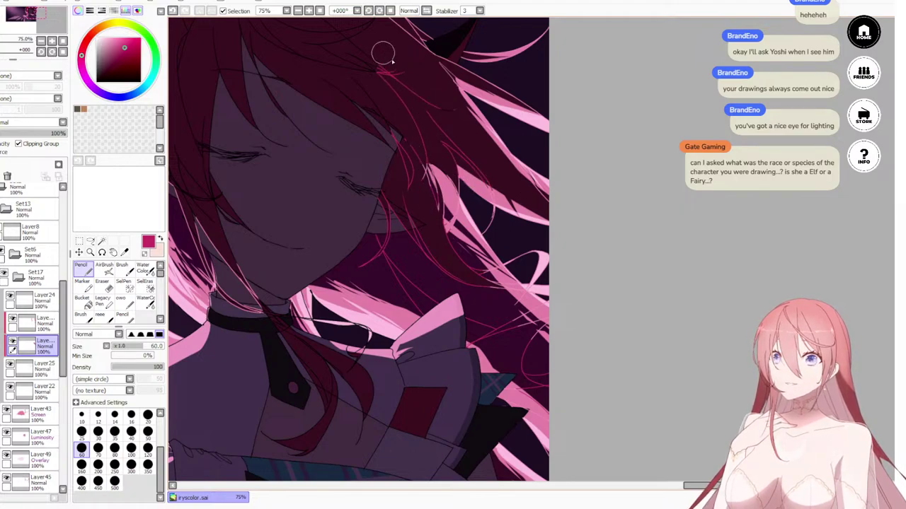
pyautogui.moveTo(468, 192)
pyautogui.mouseDown()
pyautogui.moveTo(481, 54)
pyautogui.moveTo(477, 152)
pyautogui.moveTo(503, 269)
pyautogui.moveTo(400, 110)
pyautogui.mouseUp()
pyautogui.moveTo(375, 203)
pyautogui.mouseDown()
pyautogui.moveTo(559, 344)
pyautogui.moveTo(571, 394)
pyautogui.mouseUp()
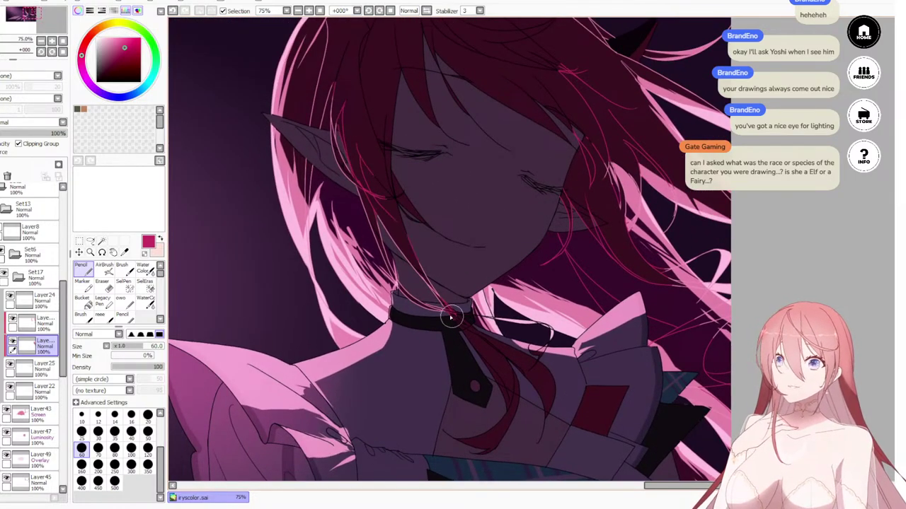
pyautogui.moveTo(364, 148); pyautogui.dragTo(385, 241)
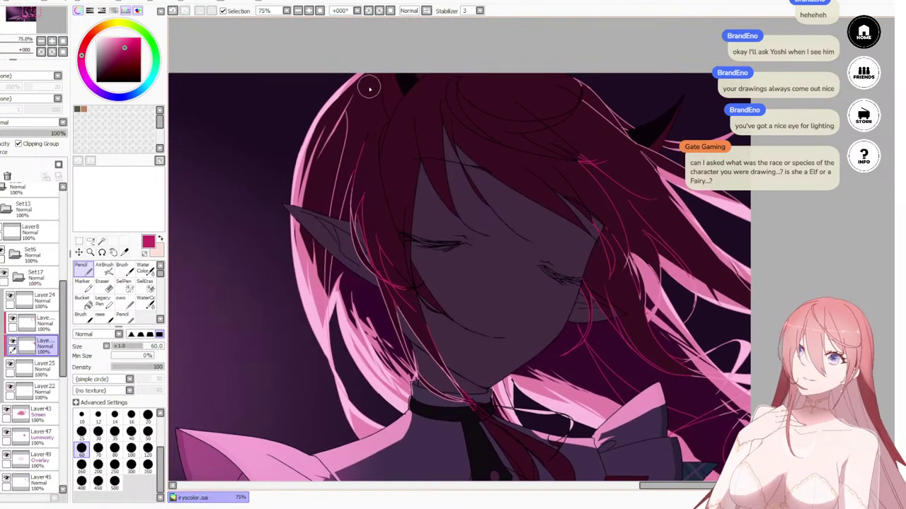
# Step: Erase the crimson strokes in the upper hair above the far ear with the size 250 Eraser
pyautogui.scroll(-6, 425, 345)
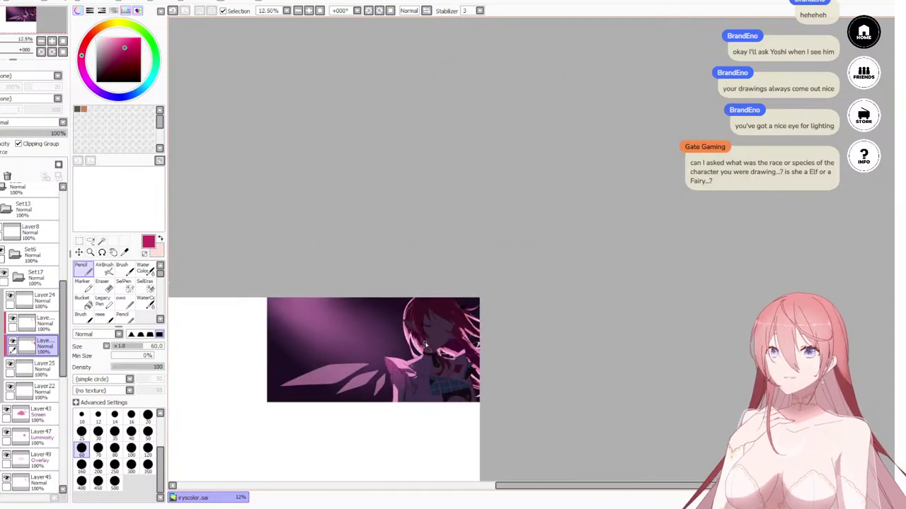
pyautogui.scroll(6, 425, 344)
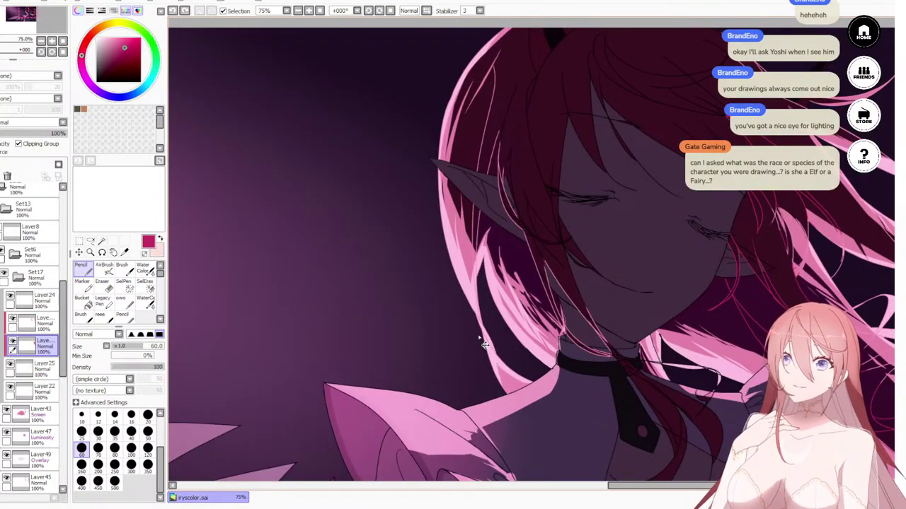
pyautogui.scroll(-3, 612, 199)
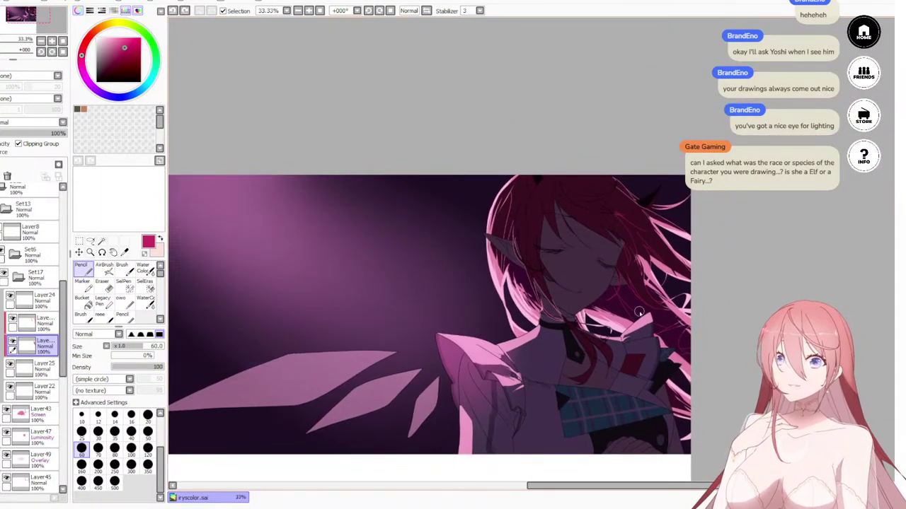
pyautogui.scroll(-2, 639, 312)
pyautogui.scroll(2, 639, 312)
pyautogui.moveTo(593, 284); pyautogui.dragTo(380, 285)
pyautogui.press('e')
pyautogui.moveTo(431, 190); pyautogui.dragTo(394, 210)
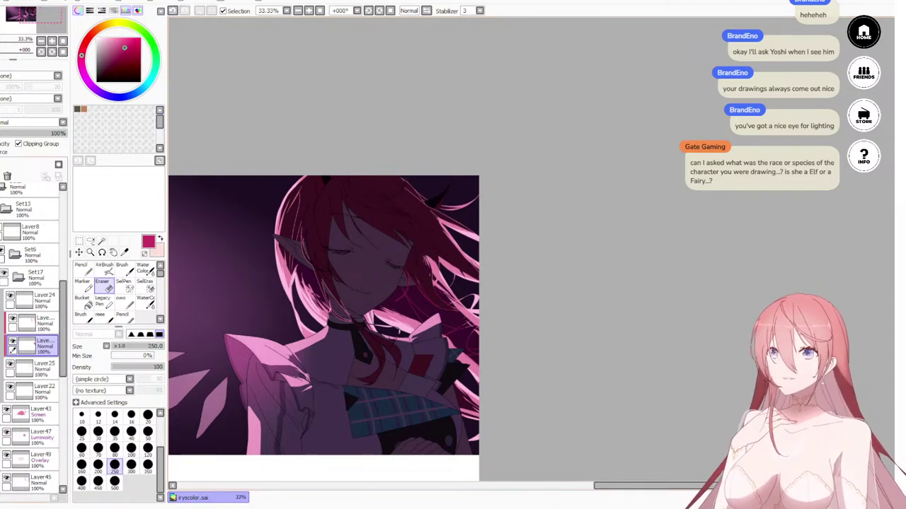
# Step: Switch back to the Pencil on the lower clipped layer and set its size to 100
pyautogui.click(41, 328)
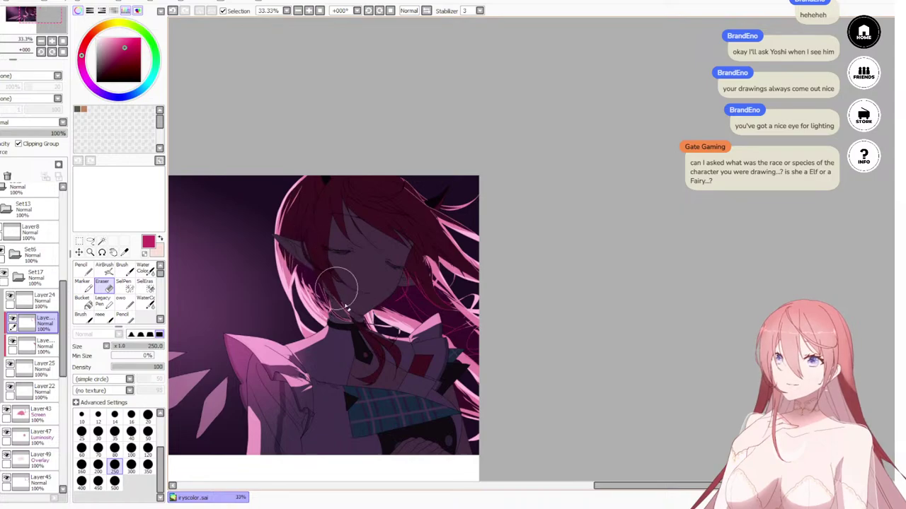
pyautogui.click(28, 345)
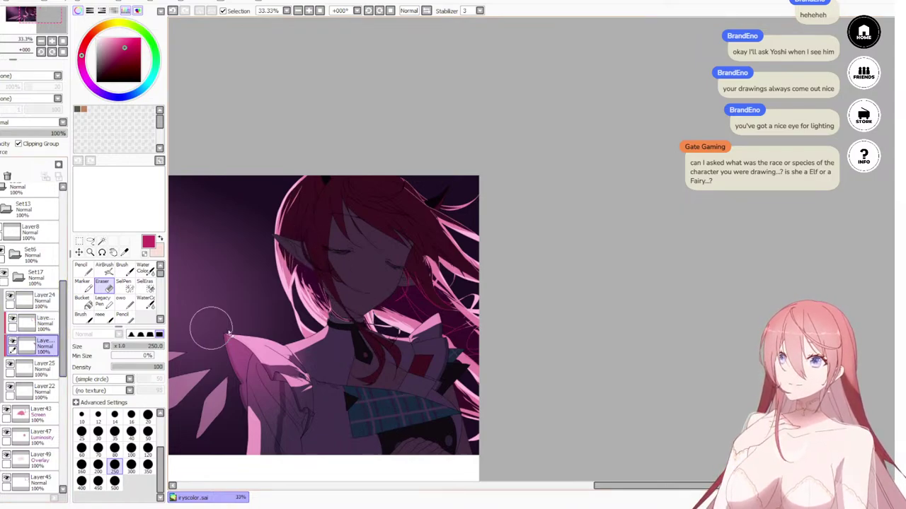
pyautogui.press('n')
pyautogui.press(']')
pyautogui.press(']')
pyautogui.press(']')
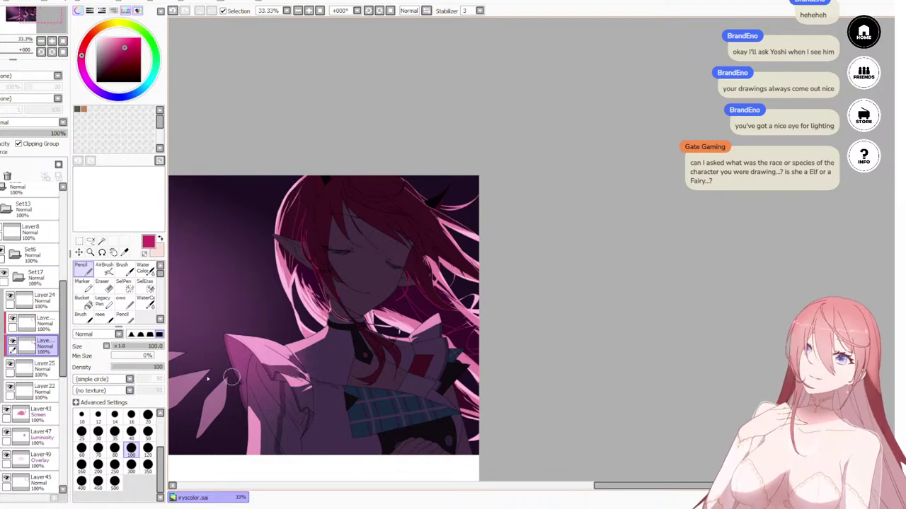
# Step: Select the upper clipped layer and sample the pink of the thin hair lines below the pointed ear
pyautogui.scroll(-3, 292, 288)
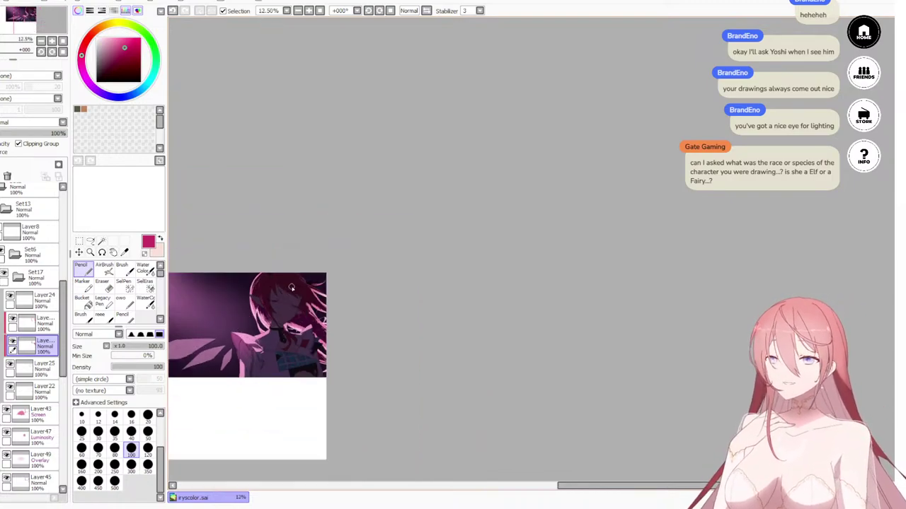
pyautogui.scroll(4, 255, 302)
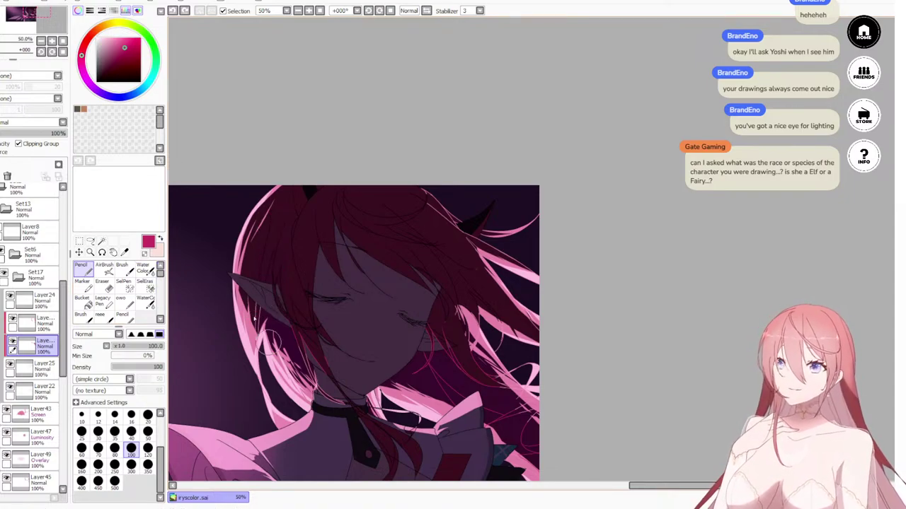
pyautogui.moveTo(215, 422); pyautogui.dragTo(373, 346)
pyautogui.click(44, 324)
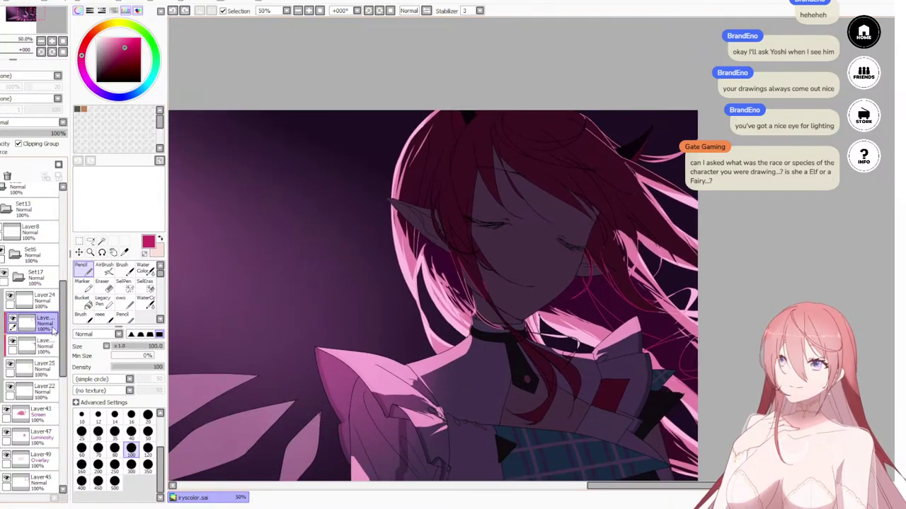
pyautogui.scroll(2, 442, 269)
pyautogui.scroll(6, 443, 271)
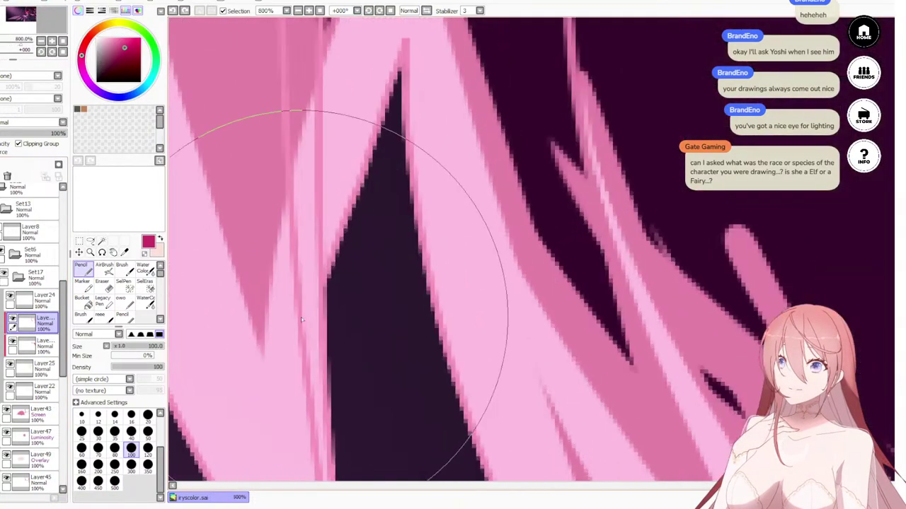
pyautogui.scroll(2, 301, 319)
pyautogui.rightClick(300, 268)
pyautogui.scroll(-7, 300, 269)
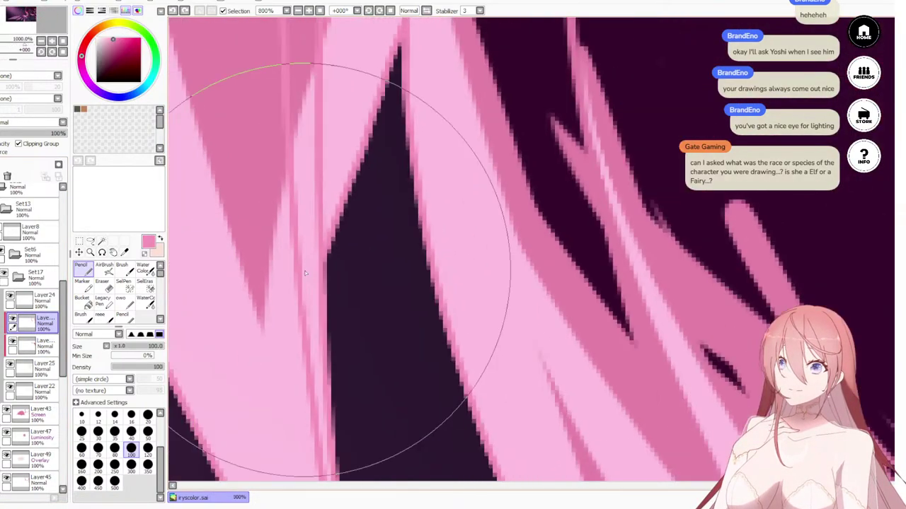
# Step: Merge the two clipped line-colour layers down into Layer25, starting with the lower one
pyautogui.scroll(-3, 359, 228)
pyautogui.scroll(3, 363, 205)
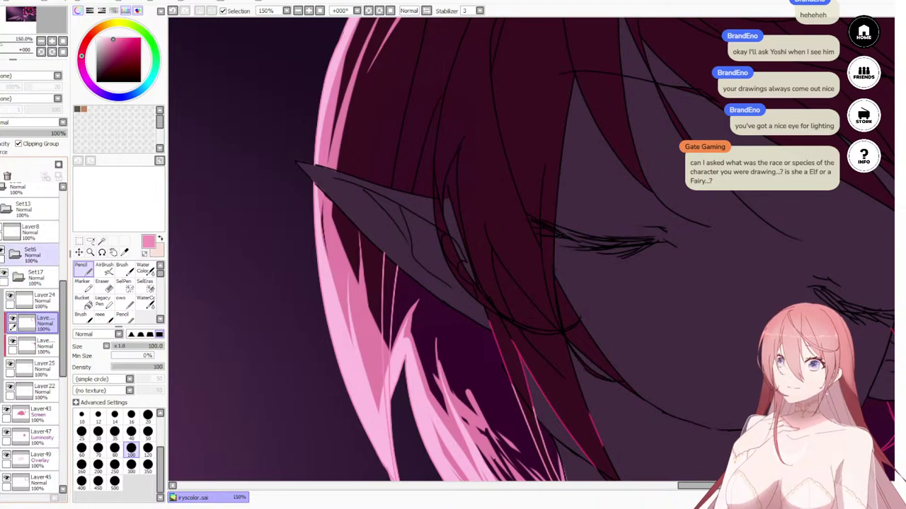
pyautogui.moveTo(29, 255); pyautogui.dragTo(43, 345)
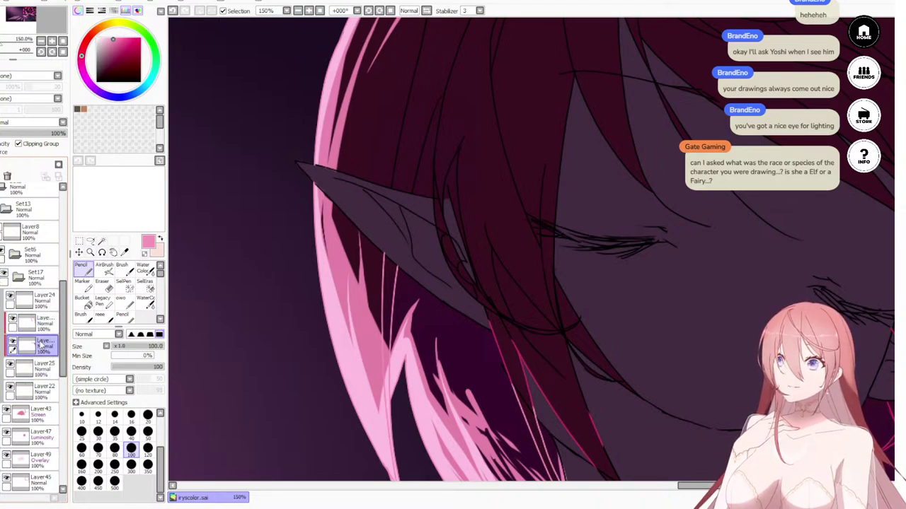
pyautogui.click(7, 176)
pyautogui.click(42, 323)
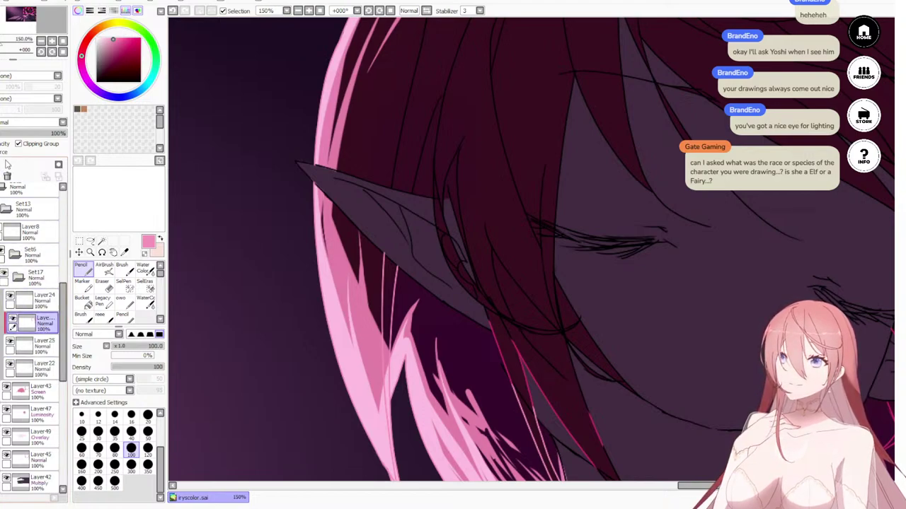
pyautogui.click(7, 176)
# Step: Select Layer22, add a new layer above it and turn on its Clipping Group option
pyautogui.click(31, 346)
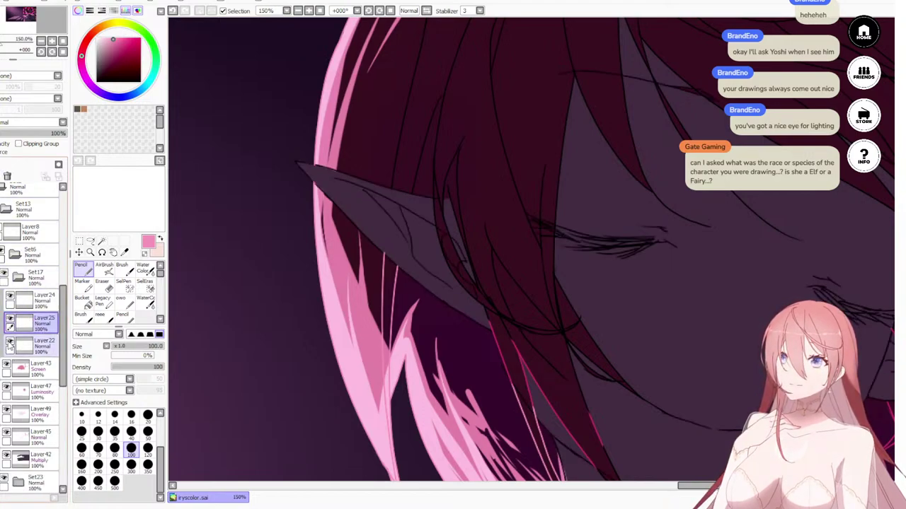
pyautogui.click(1, 165)
pyautogui.click(26, 144)
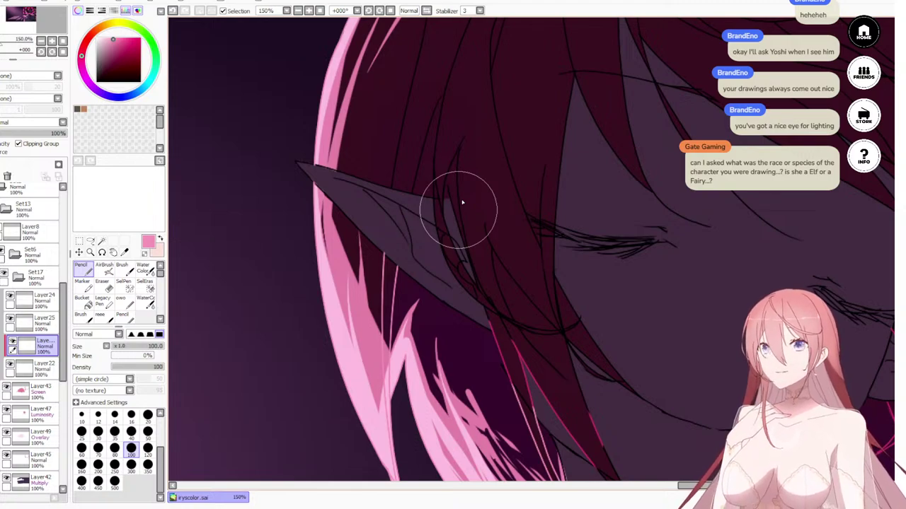
# Step: Recolour the lower and upper outlines of the pointed ear pink, reducing the Pencil size to 70 for the upper edge
pyautogui.moveTo(299, 162)
pyautogui.mouseDown()
pyautogui.moveTo(344, 205)
pyautogui.moveTo(364, 186)
pyautogui.mouseUp()
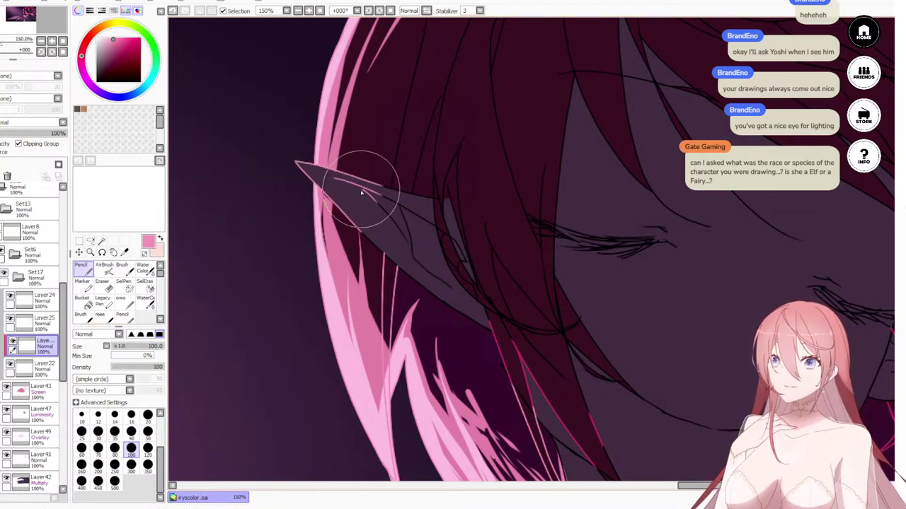
pyautogui.moveTo(402, 237); pyautogui.dragTo(442, 285)
pyautogui.hotkey('ctrl', 'z')
pyautogui.moveTo(283, 170)
pyautogui.mouseDown()
pyautogui.moveTo(361, 264)
pyautogui.moveTo(457, 330)
pyautogui.moveTo(377, 273)
pyautogui.moveTo(492, 330)
pyautogui.mouseUp()
pyautogui.press('[')
pyautogui.press('[')
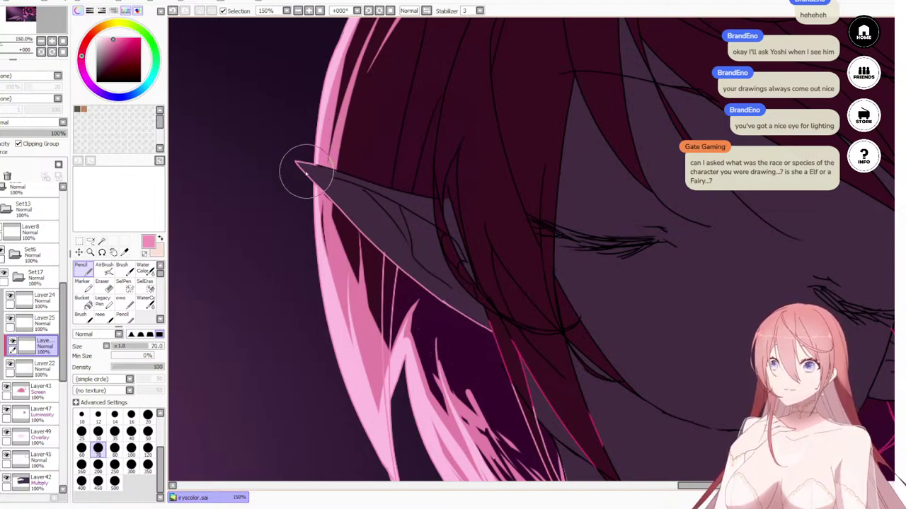
pyautogui.moveTo(311, 165)
pyautogui.mouseDown()
pyautogui.moveTo(409, 191)
pyautogui.moveTo(330, 161)
pyautogui.moveTo(321, 129)
pyautogui.moveTo(429, 205)
pyautogui.moveTo(401, 186)
pyautogui.moveTo(439, 200)
pyautogui.mouseUp()
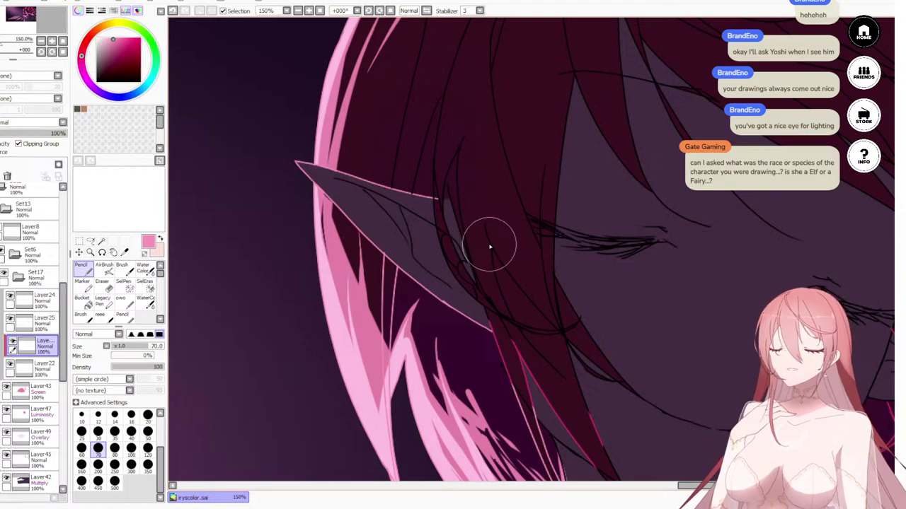
# Step: Trim the pink outline along the upper edge of the pointed ear with the Eraser at size 70
pyautogui.scroll(-4, 439, 181)
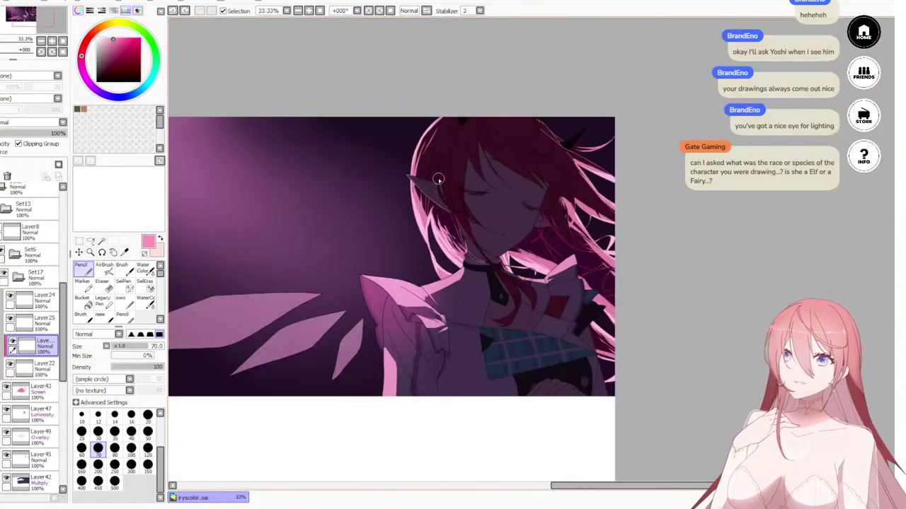
pyautogui.scroll(3, 437, 175)
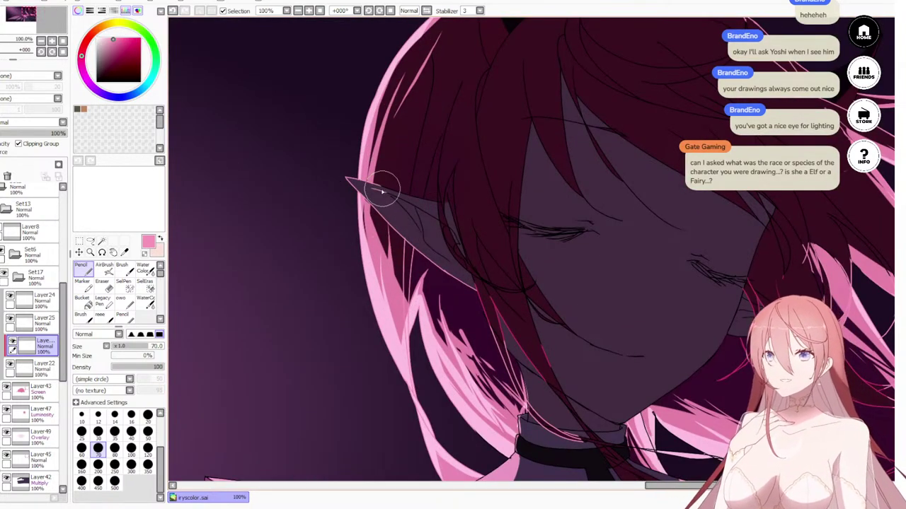
pyautogui.press('e')
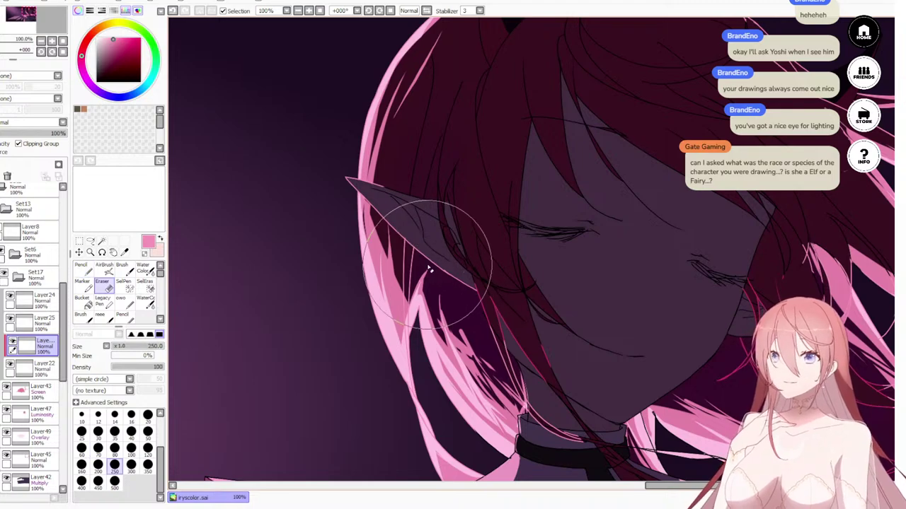
pyautogui.press('[')
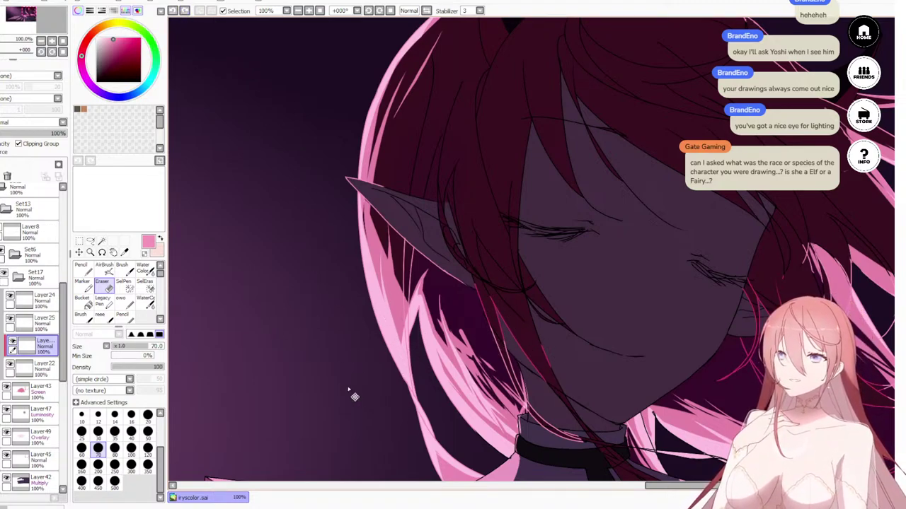
# Step: Select Layer49 and add a clipped layer in Overlay mode above it
pyautogui.click(50, 440)
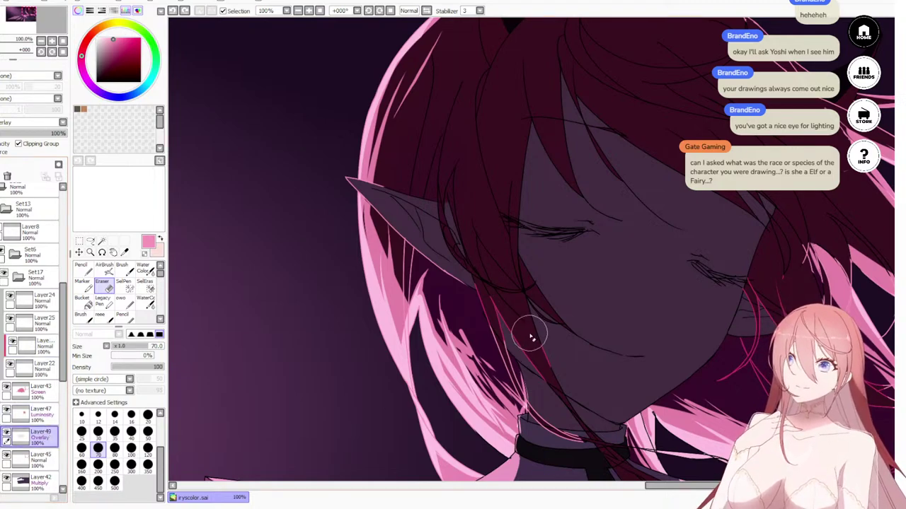
pyautogui.scroll(-5, 527, 331)
pyautogui.scroll(8, 518, 323)
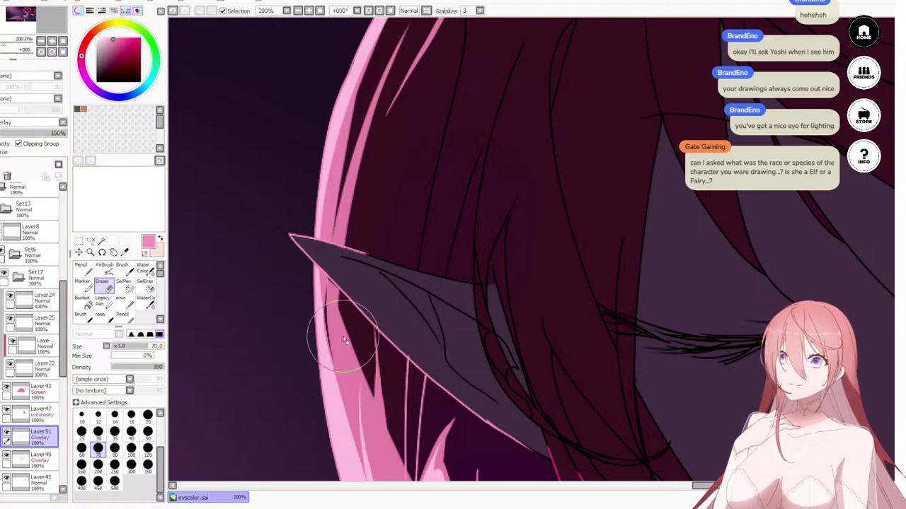
pyautogui.moveTo(463, 278); pyautogui.dragTo(423, 184)
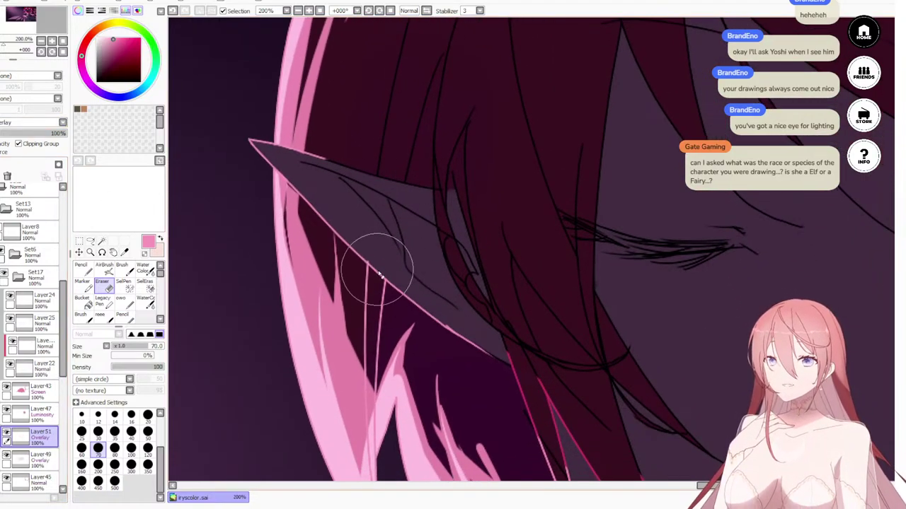
# Step: Brush a soft pink glow across the pointed ear on the clipped Overlay layer with an enlarged Water Color brush
pyautogui.press(']')
pyautogui.press(']')
pyautogui.press(']')
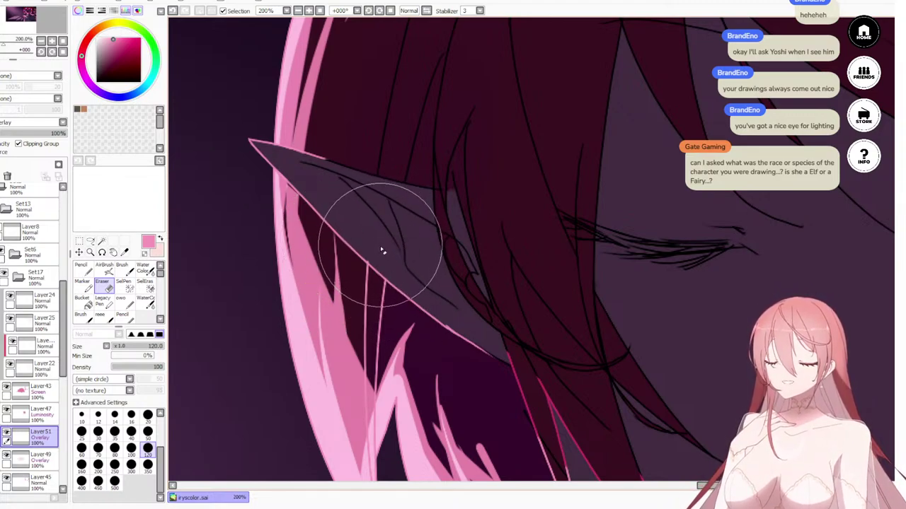
pyautogui.click(145, 270)
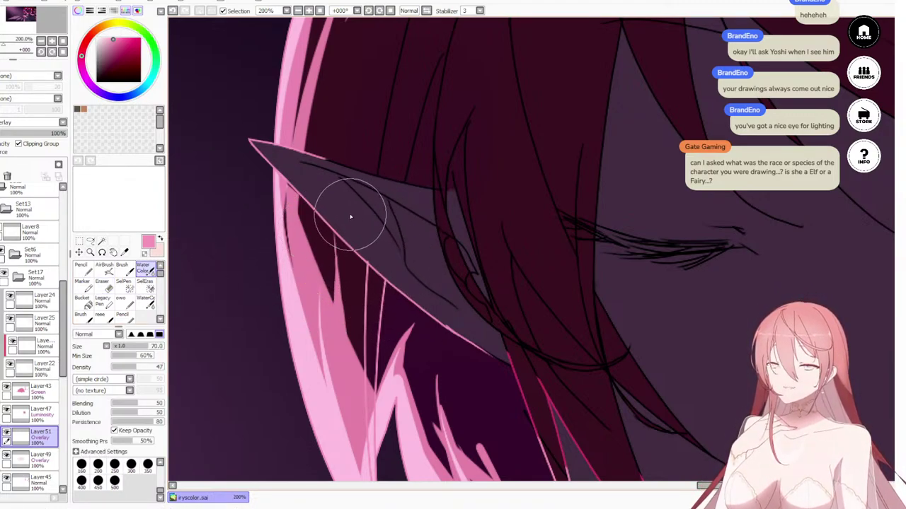
pyautogui.press(']')
pyautogui.press(']')
pyautogui.press(']')
pyautogui.moveTo(441, 296)
pyautogui.mouseDown()
pyautogui.moveTo(375, 264)
pyautogui.moveTo(480, 332)
pyautogui.moveTo(328, 254)
pyautogui.moveTo(501, 353)
pyautogui.moveTo(288, 230)
pyautogui.moveTo(389, 270)
pyautogui.moveTo(454, 309)
pyautogui.moveTo(296, 229)
pyautogui.moveTo(507, 357)
pyautogui.moveTo(302, 243)
pyautogui.moveTo(262, 205)
pyautogui.moveTo(375, 278)
pyautogui.moveTo(242, 173)
pyautogui.moveTo(445, 314)
pyautogui.moveTo(332, 252)
pyautogui.moveTo(483, 369)
pyautogui.moveTo(263, 271)
pyautogui.mouseUp()
# Step: Erase the glow that spills past the ear's lower edge and onto the hair beside it with the size 120 Eraser
pyautogui.press('e')
pyautogui.moveTo(243, 229)
pyautogui.mouseDown()
pyautogui.moveTo(367, 360)
pyautogui.moveTo(212, 196)
pyautogui.moveTo(293, 286)
pyautogui.moveTo(230, 201)
pyautogui.moveTo(259, 242)
pyautogui.moveTo(272, 235)
pyautogui.moveTo(227, 173)
pyautogui.moveTo(358, 317)
pyautogui.moveTo(222, 157)
pyautogui.moveTo(374, 334)
pyautogui.moveTo(227, 170)
pyautogui.moveTo(547, 423)
pyautogui.mouseUp()
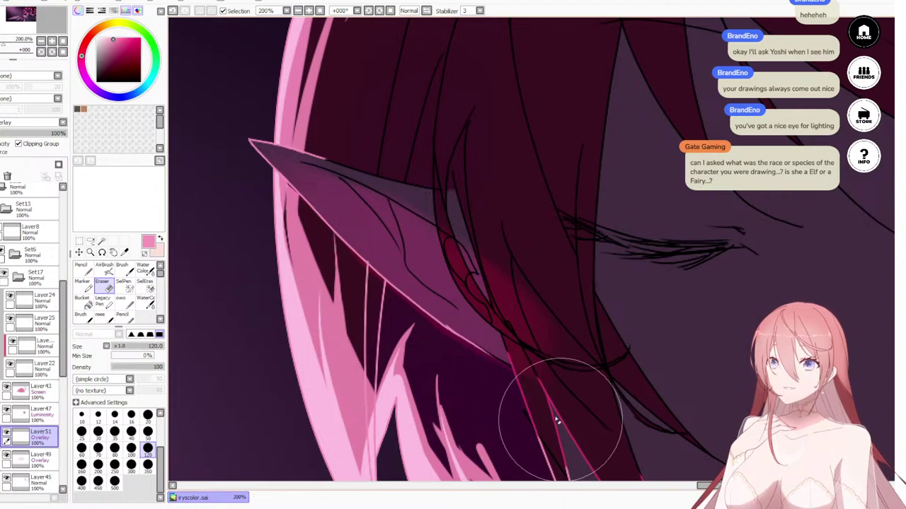
pyautogui.moveTo(488, 222); pyautogui.dragTo(555, 352)
pyautogui.moveTo(532, 307); pyautogui.dragTo(580, 426)
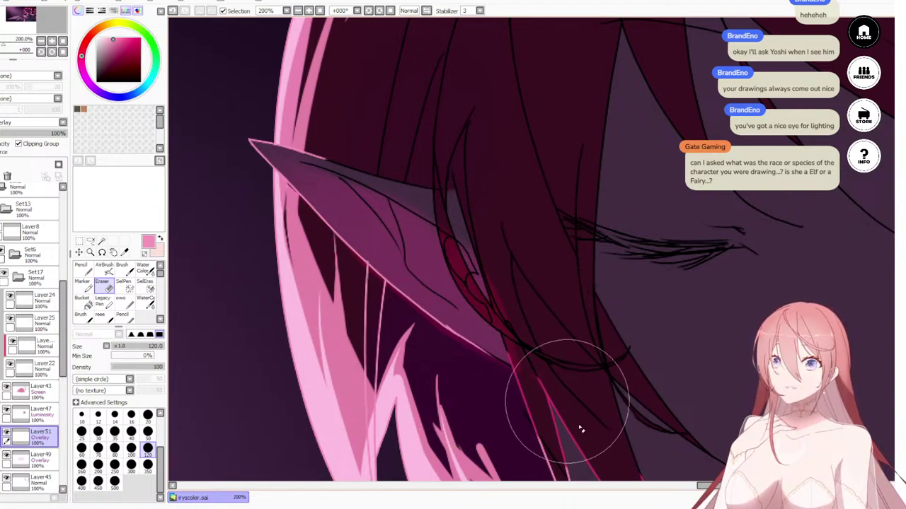
pyautogui.moveTo(520, 262); pyautogui.dragTo(566, 394)
pyautogui.moveTo(529, 237); pyautogui.dragTo(580, 386)
# Step: Erase the glow along the upper edge of the pointed ear, keeping it on the lower part
pyautogui.moveTo(295, 134); pyautogui.dragTo(455, 204)
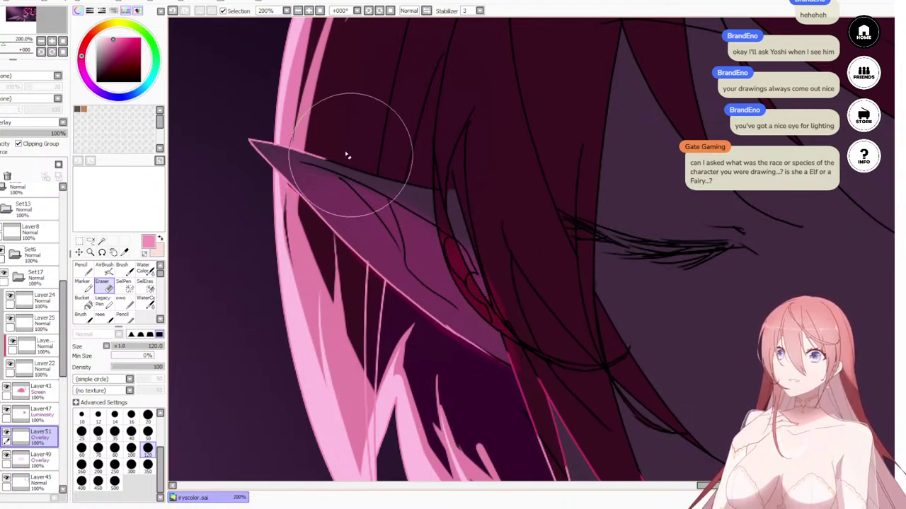
pyautogui.moveTo(349, 155); pyautogui.dragTo(508, 260)
pyautogui.moveTo(239, 119); pyautogui.dragTo(378, 167)
pyautogui.moveTo(292, 124)
pyautogui.mouseDown()
pyautogui.moveTo(505, 259)
pyautogui.moveTo(552, 396)
pyautogui.moveTo(477, 239)
pyautogui.mouseUp()
# Step: Adjust the colour of the pointed ear's glow on the clipped Overlay layer with a filter
pyautogui.scroll(-4, 477, 238)
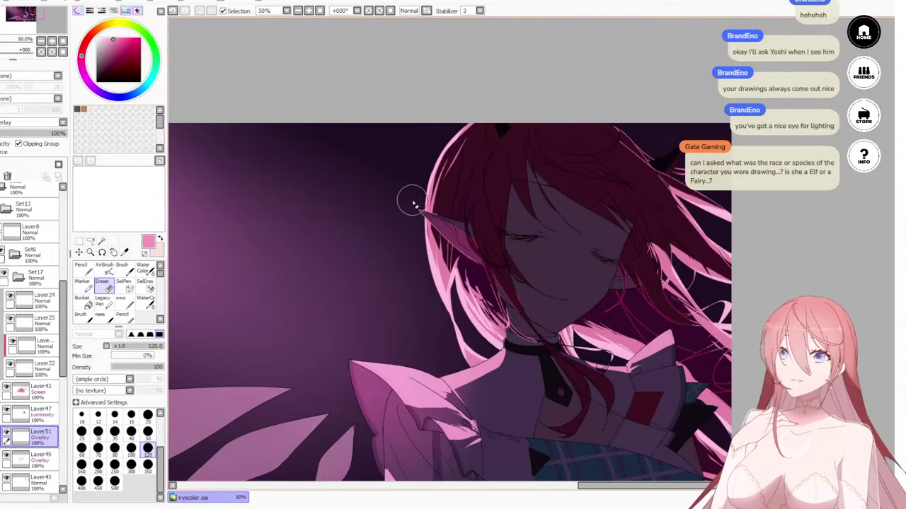
pyautogui.scroll(-2, 462, 195)
pyautogui.scroll(2, 464, 204)
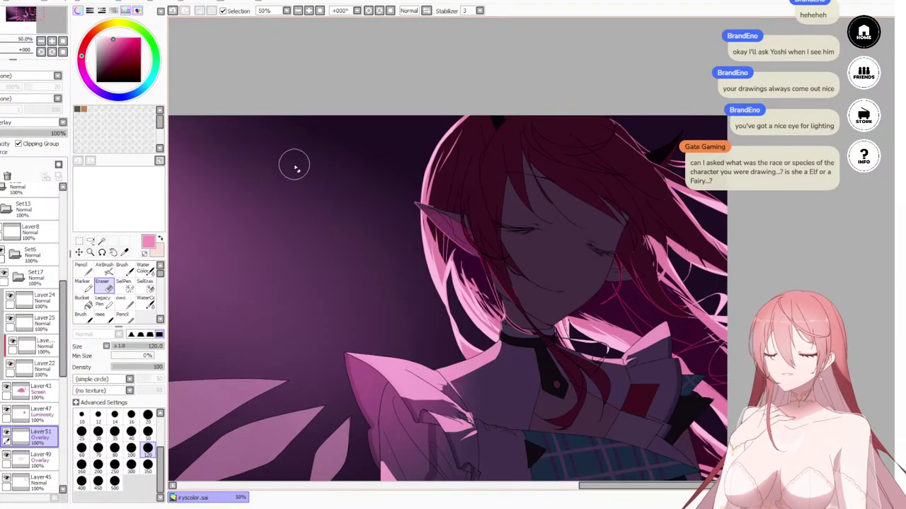
pyautogui.click(143, 2)
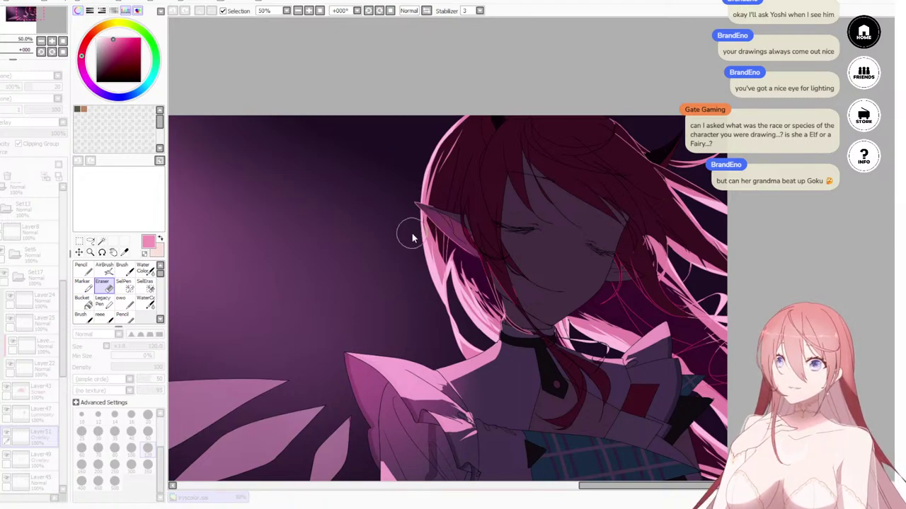
pyautogui.scroll(3, 442, 237)
pyautogui.scroll(-6, 449, 236)
pyautogui.scroll(2, 450, 240)
pyautogui.scroll(3, 451, 240)
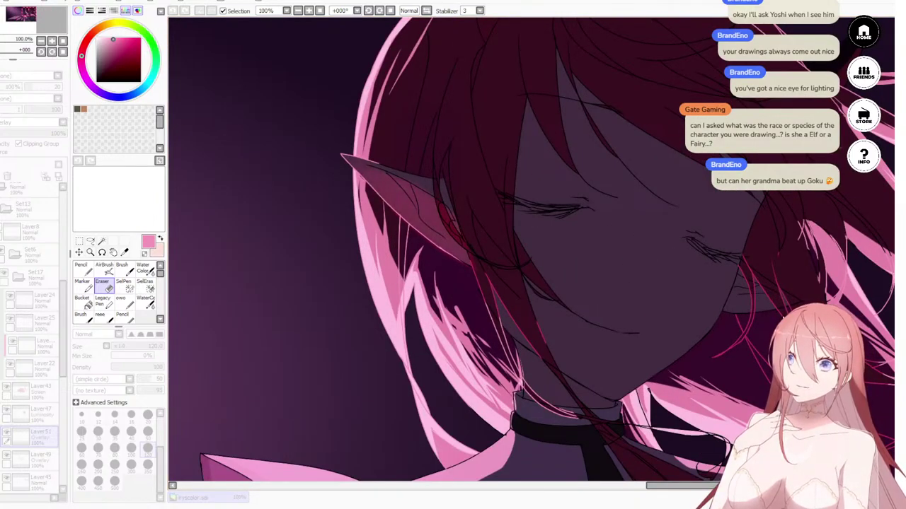
pyautogui.scroll(-2, 556, 247)
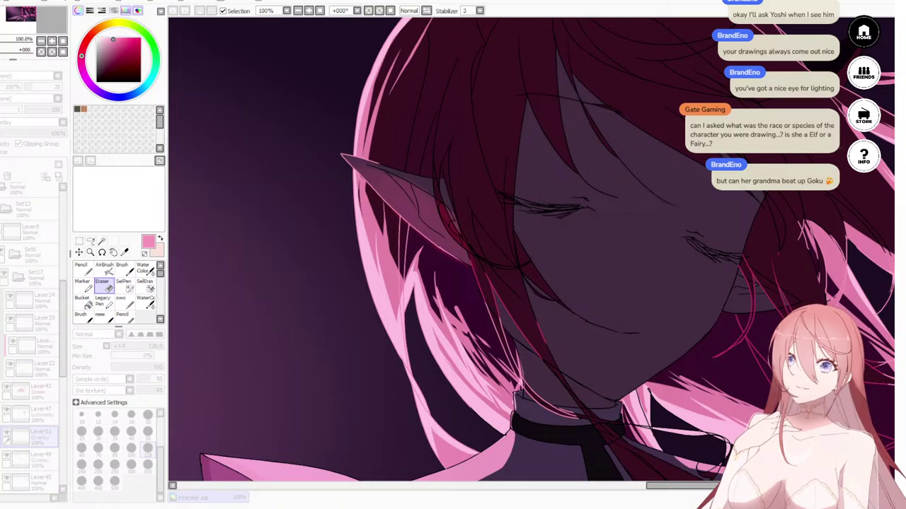
pyautogui.scroll(2, 556, 247)
pyautogui.scroll(-4, 504, 260)
pyautogui.scroll(-2, 505, 261)
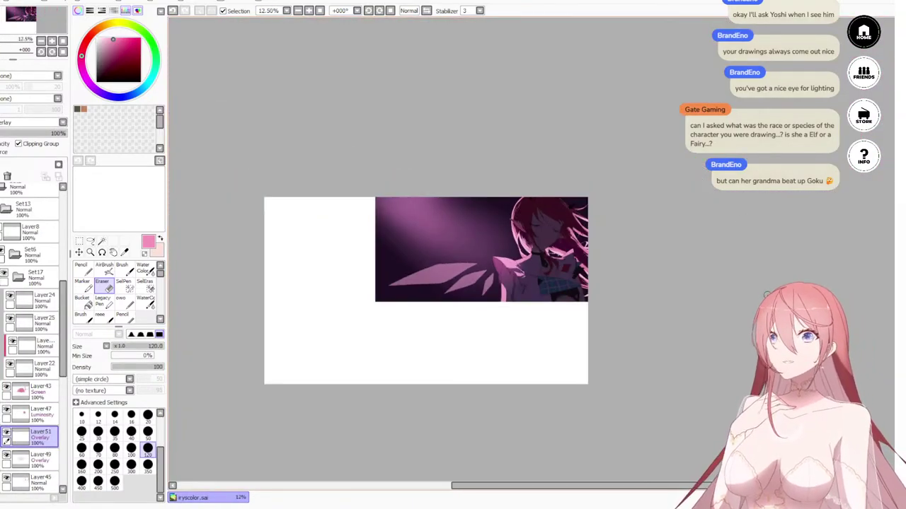
# Step: Examine the pointed ear's glow and the recoloured lines against the whole illustration
pyautogui.scroll(6, 486, 262)
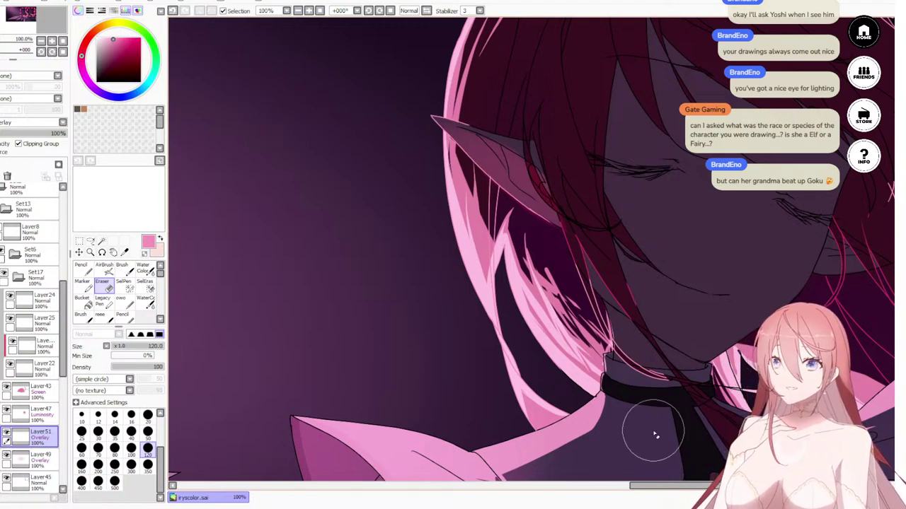
pyautogui.scroll(-3, 581, 293)
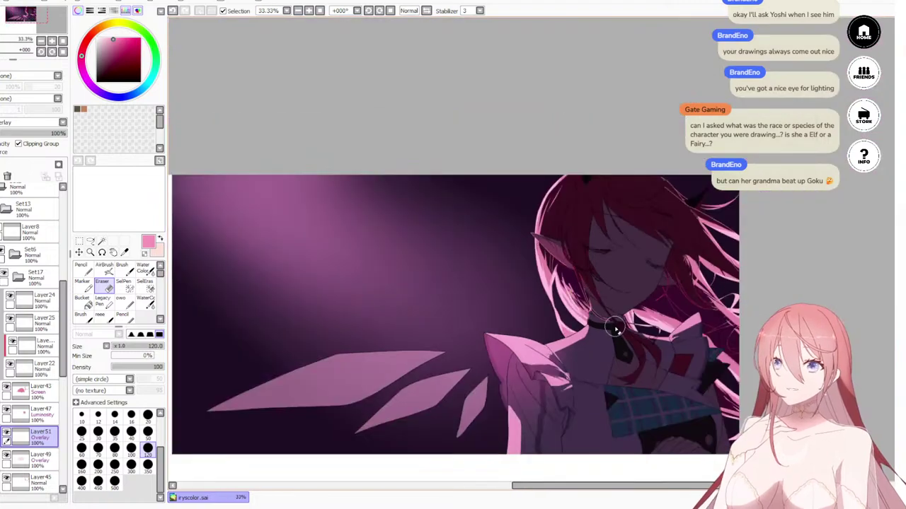
pyautogui.moveTo(716, 356); pyautogui.dragTo(680, 351)
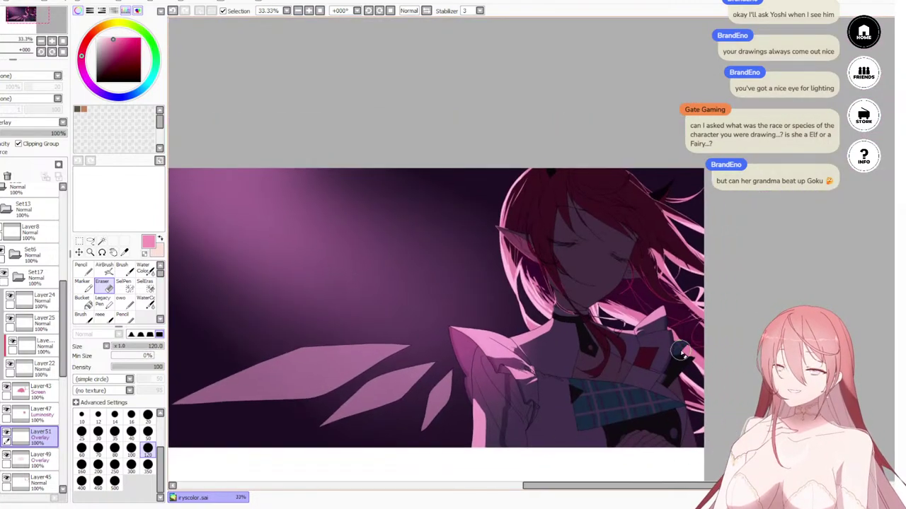
pyautogui.scroll(2, 530, 232)
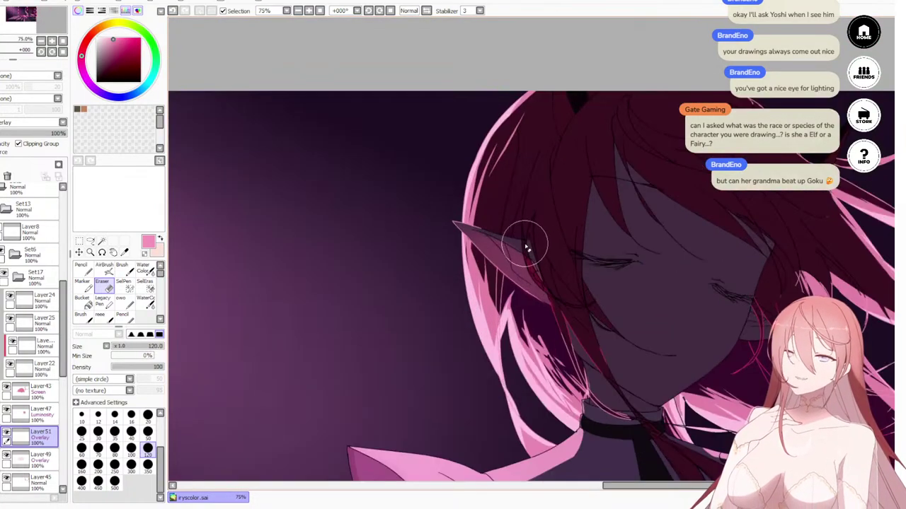
pyautogui.scroll(-2, 626, 361)
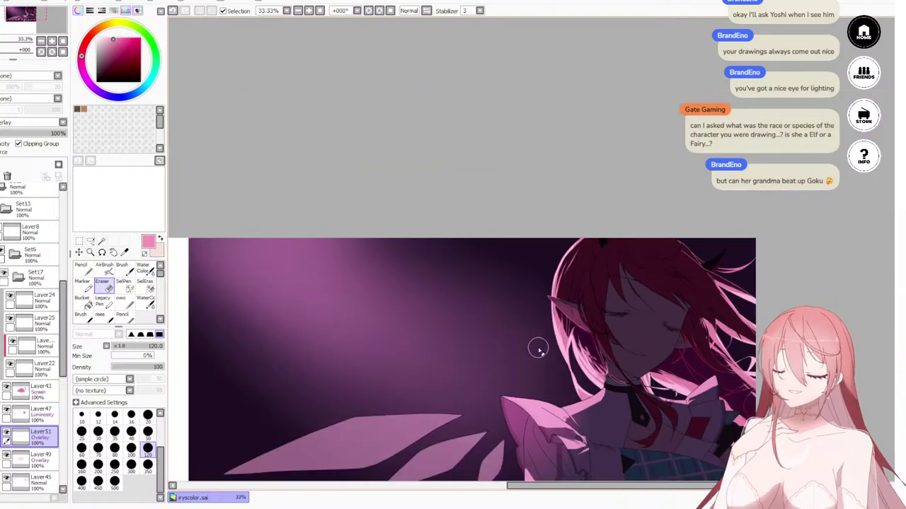
pyautogui.scroll(1, 538, 349)
pyautogui.moveTo(740, 361); pyautogui.dragTo(661, 281)
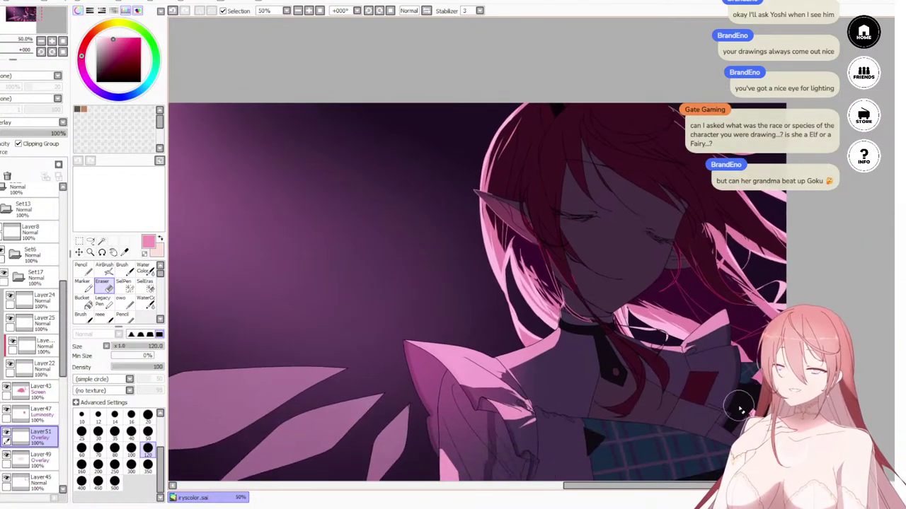
pyautogui.scroll(-1, 620, 278)
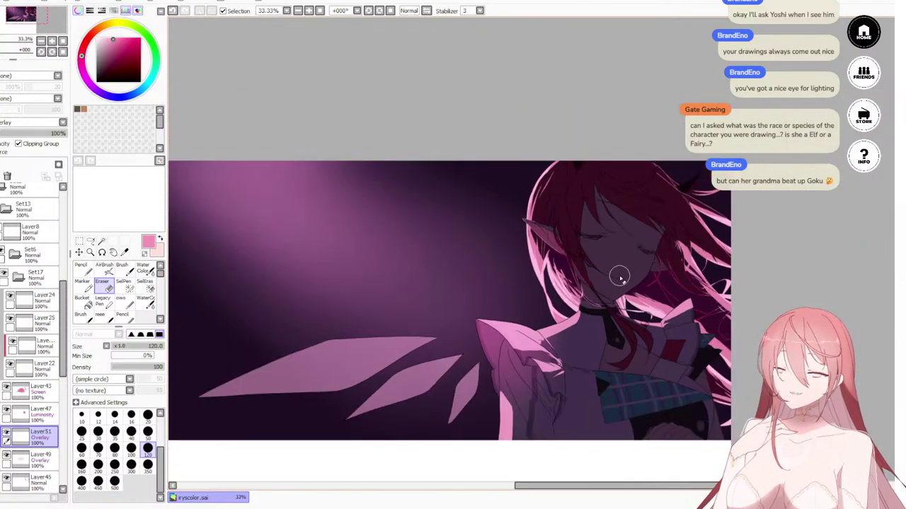
pyautogui.scroll(2, 643, 196)
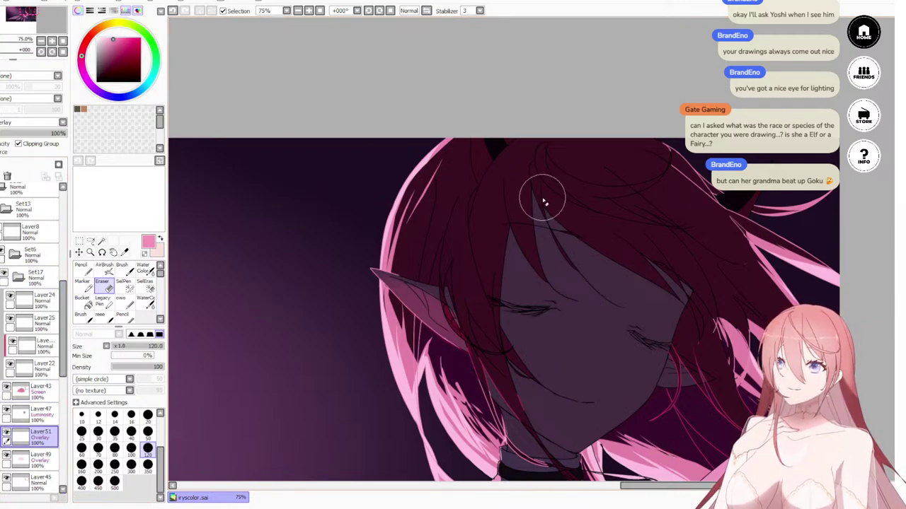
# Step: Examine the backlit hair strands and the line art along the head and below the pointed ear up close
pyautogui.press('n')
pyautogui.scroll(6, 412, 214)
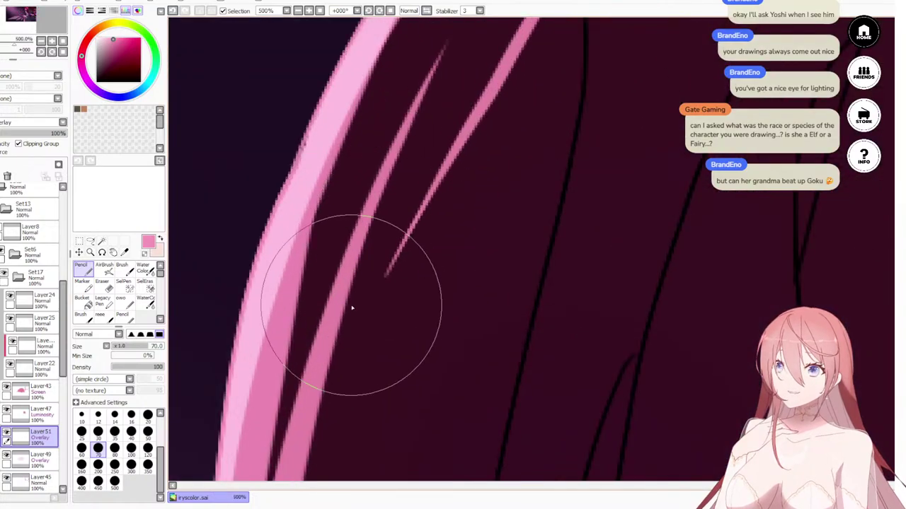
pyautogui.scroll(-2, 352, 307)
pyautogui.moveTo(408, 348); pyautogui.dragTo(498, 113)
pyautogui.moveTo(414, 304); pyautogui.dragTo(375, 117)
pyautogui.scroll(1, 445, 364)
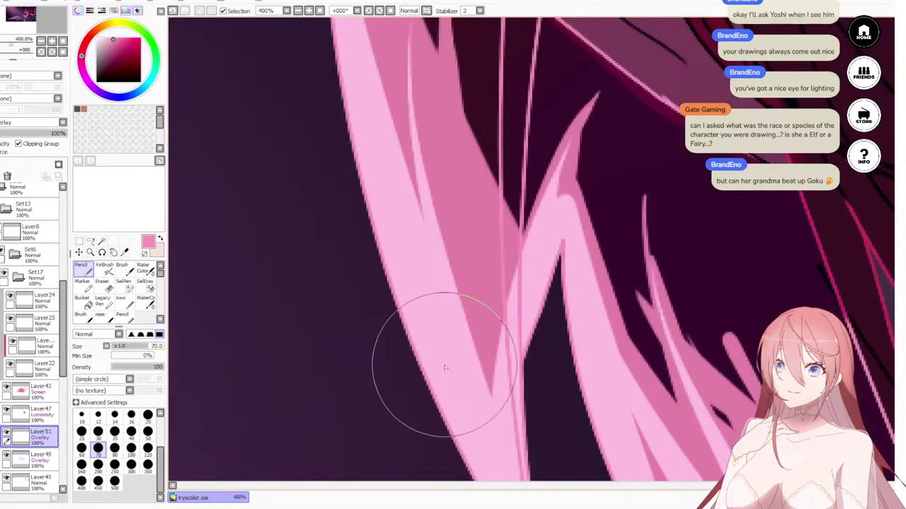
pyautogui.scroll(2, 540, 338)
pyautogui.scroll(1, 539, 338)
pyautogui.scroll(-6, 491, 229)
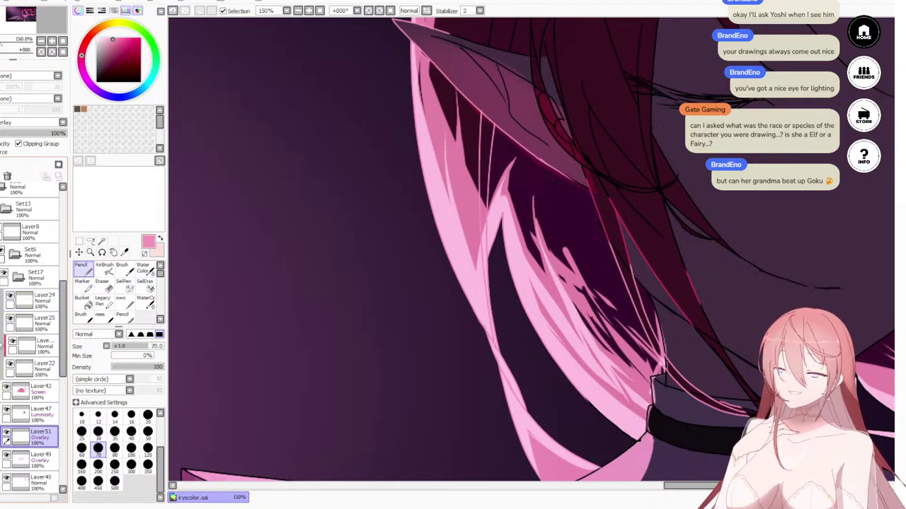
# Step: Recolour the hair line beside the left horn in light pink on the layer clipped to the line art with the size 70 Pencil
pyautogui.click(37, 353)
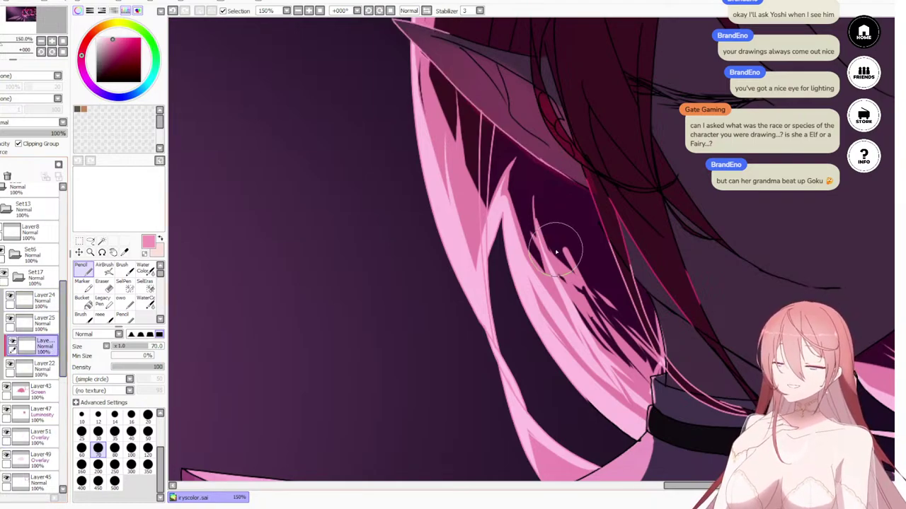
pyautogui.scroll(-2, 566, 239)
pyautogui.moveTo(535, 187); pyautogui.dragTo(479, 377)
pyautogui.scroll(2, 527, 216)
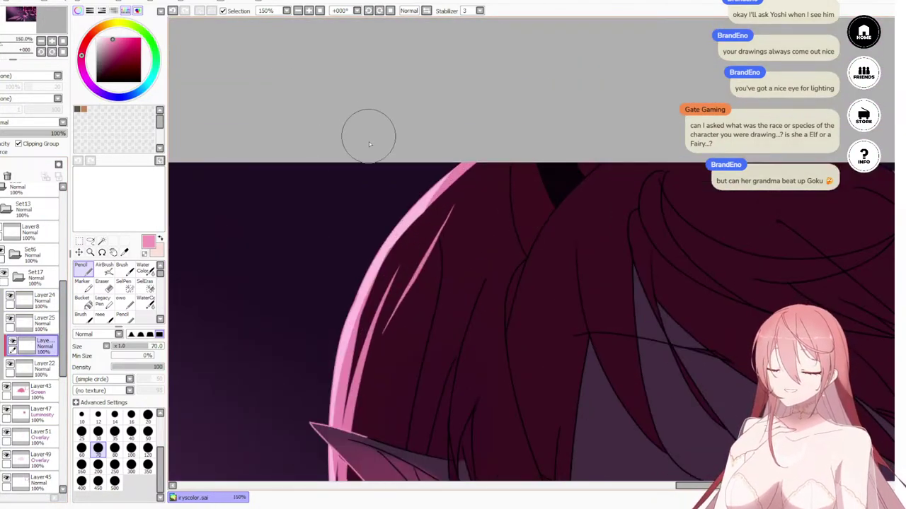
pyautogui.moveTo(507, 152); pyautogui.dragTo(526, 256)
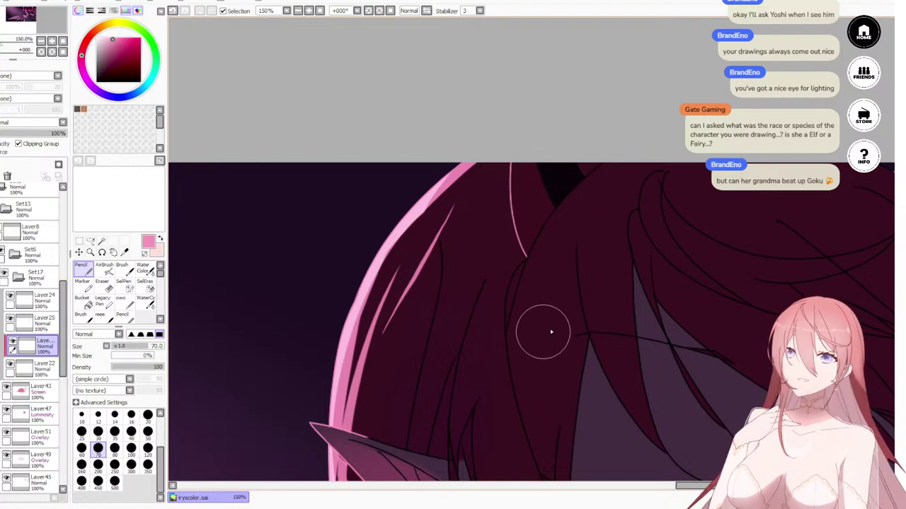
pyautogui.scroll(-5, 549, 229)
pyautogui.scroll(5, 599, 200)
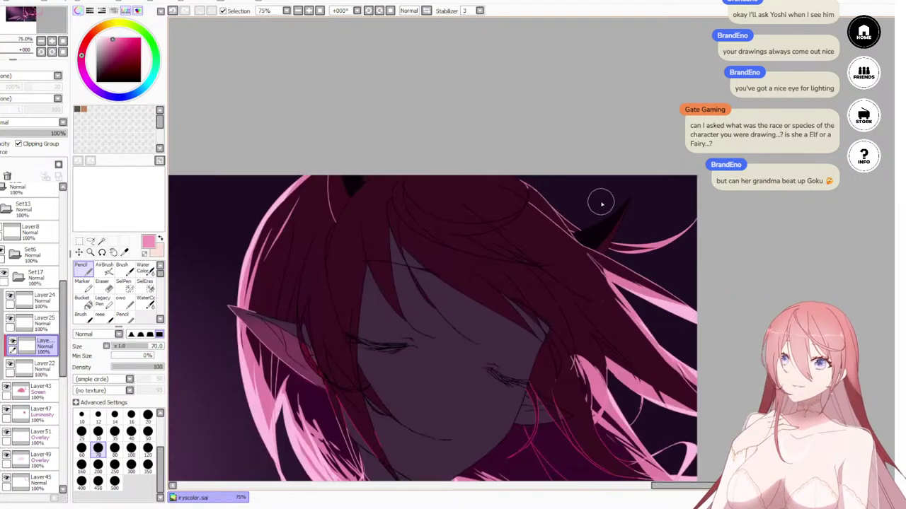
# Step: Recolour the upper edge of the right horn in light pink up to its tip, redoing the first stroke
pyautogui.moveTo(542, 261)
pyautogui.mouseDown()
pyautogui.moveTo(636, 228)
pyautogui.moveTo(661, 191)
pyautogui.mouseUp()
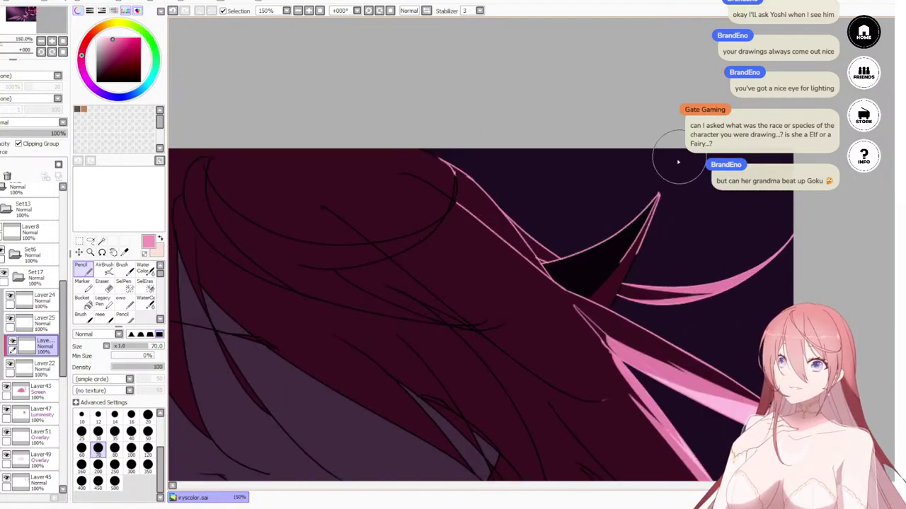
pyautogui.hotkey('ctrl', 'z')
pyautogui.moveTo(542, 263); pyautogui.dragTo(658, 191)
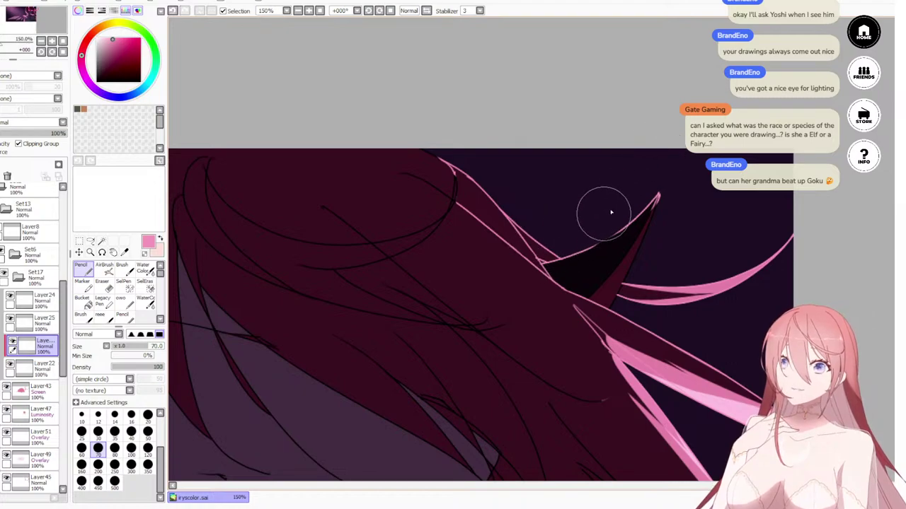
pyautogui.scroll(-2, 483, 272)
pyautogui.scroll(-2, 483, 272)
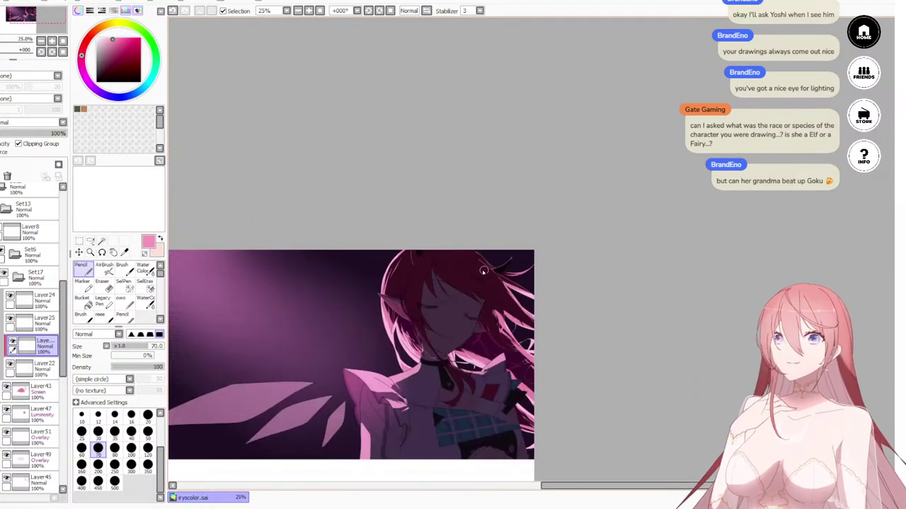
pyautogui.scroll(3, 409, 274)
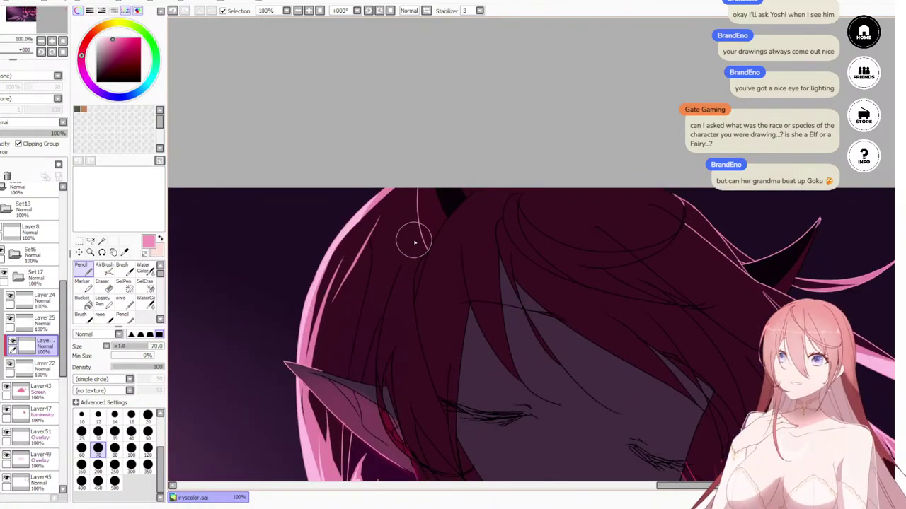
# Step: Erase the pink colouring from the hair line beside the left horn with the size 120 Eraser
pyautogui.press('e')
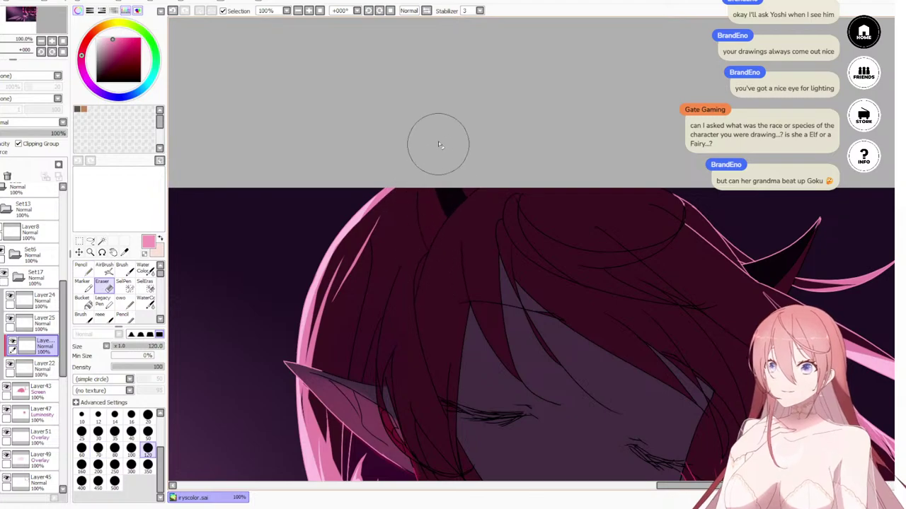
pyautogui.scroll(-3, 444, 142)
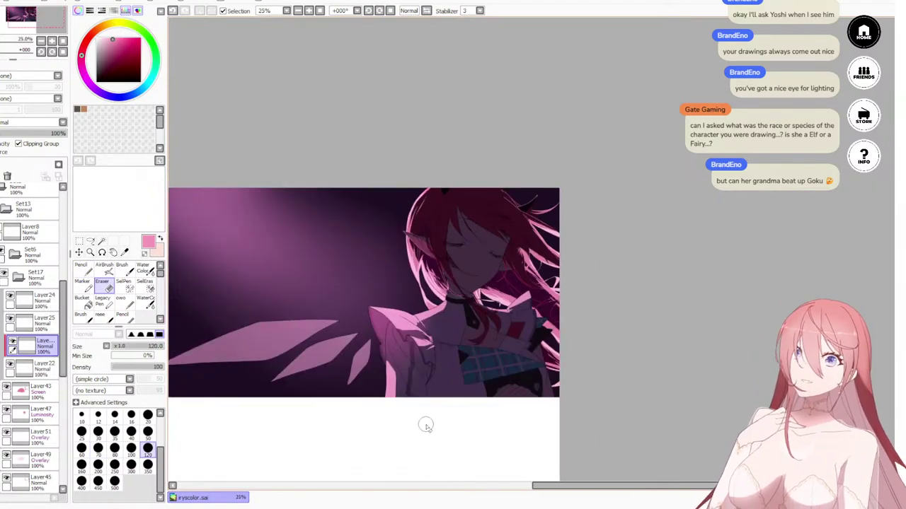
pyautogui.scroll(3, 345, 304)
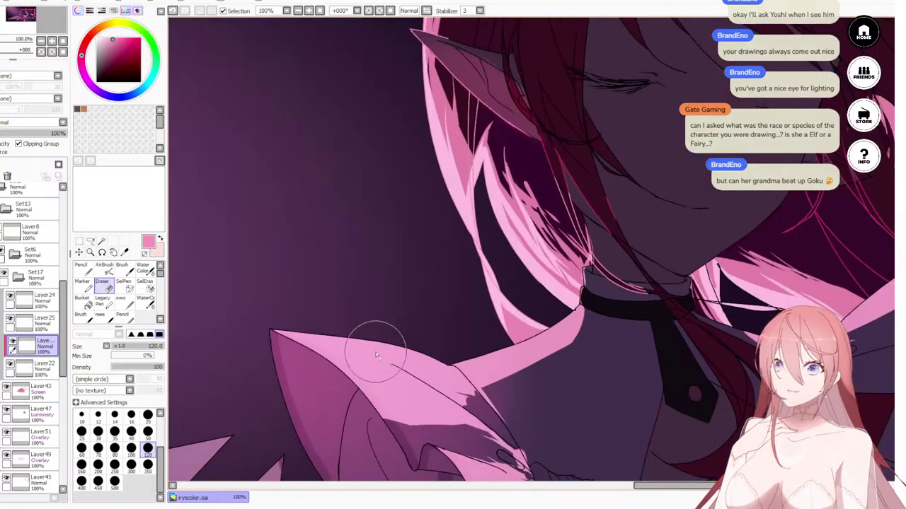
# Step: Try recolouring the upper outline of the puffed shoulder in light pink with the Pencil and compare it against the whole illustration
pyautogui.moveTo(420, 324); pyautogui.dragTo(449, 298)
pyautogui.press('n')
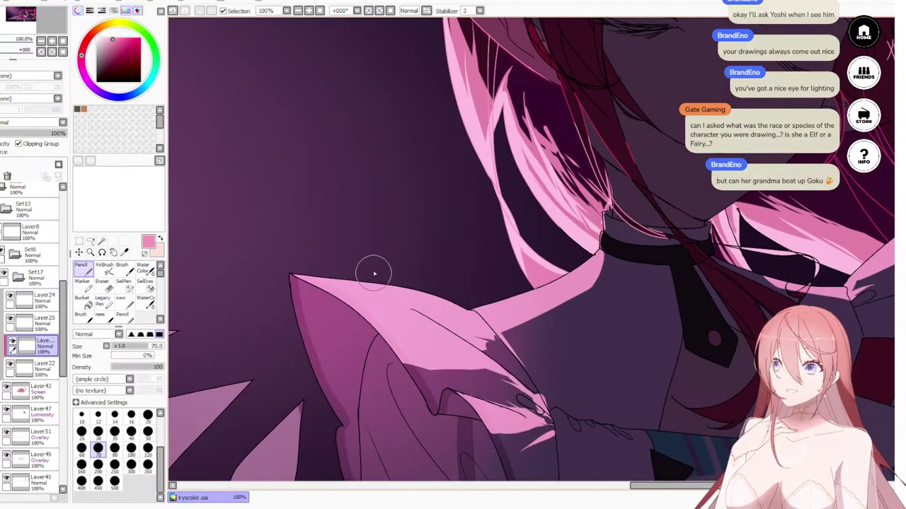
pyautogui.hotkey('ctrl', 'z')
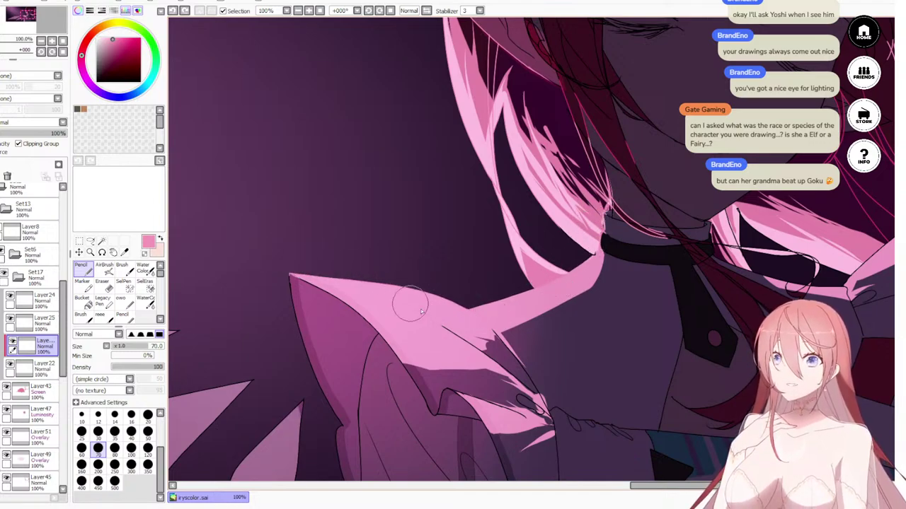
pyautogui.scroll(-5, 472, 332)
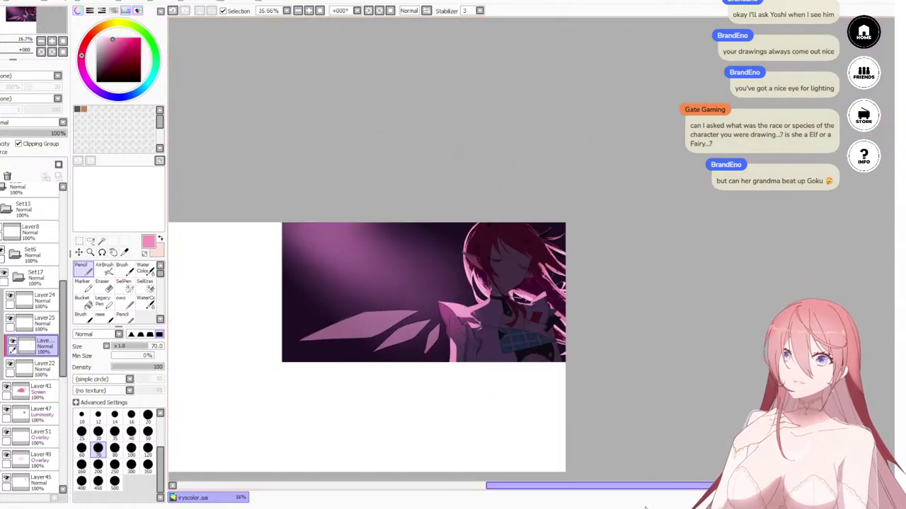
pyautogui.scroll(3, 454, 308)
pyautogui.scroll(2, 454, 307)
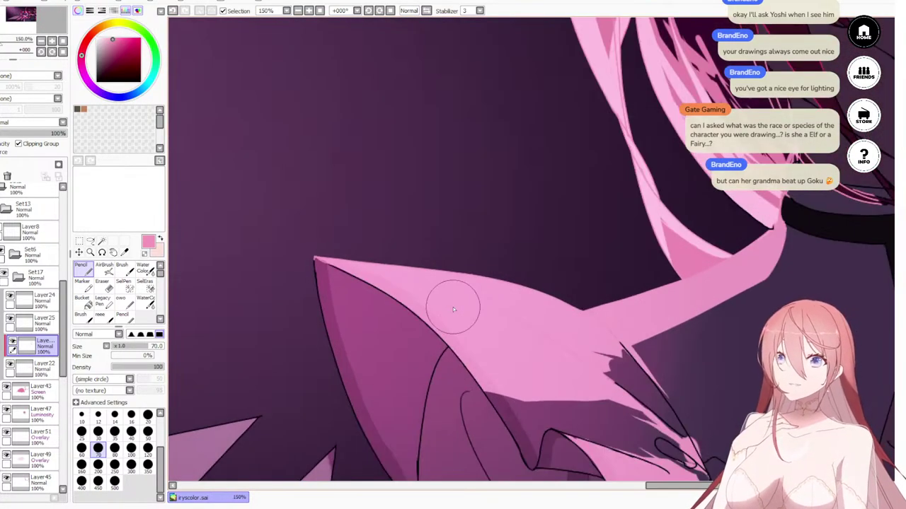
pyautogui.scroll(-3, 455, 308)
pyautogui.scroll(3, 590, 310)
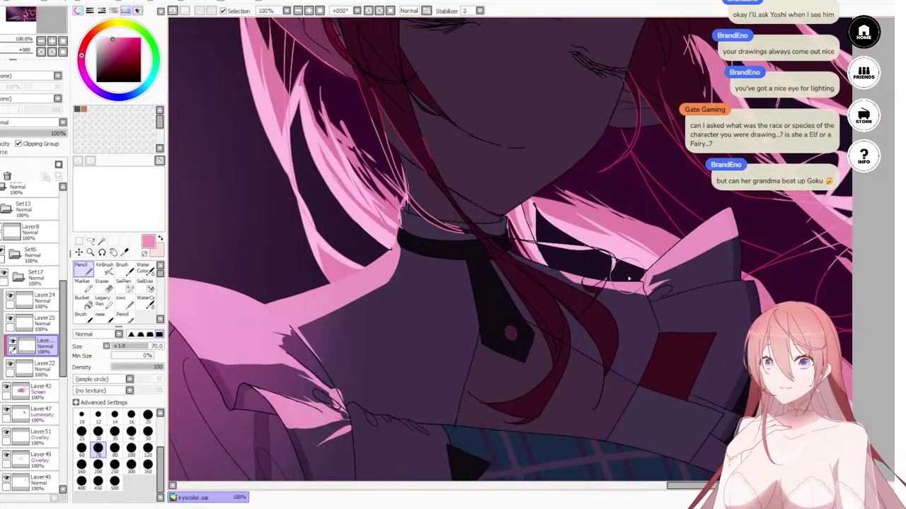
pyautogui.scroll(-5, 538, 276)
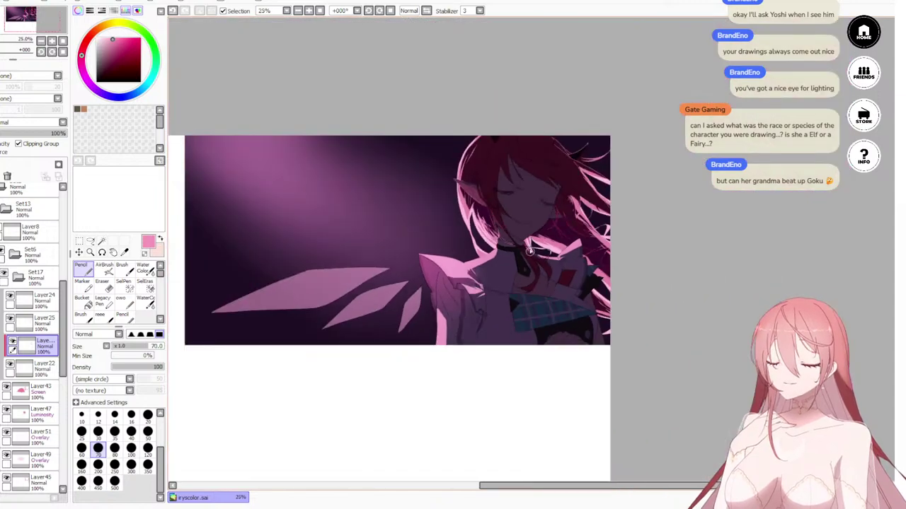
pyautogui.scroll(5, 505, 337)
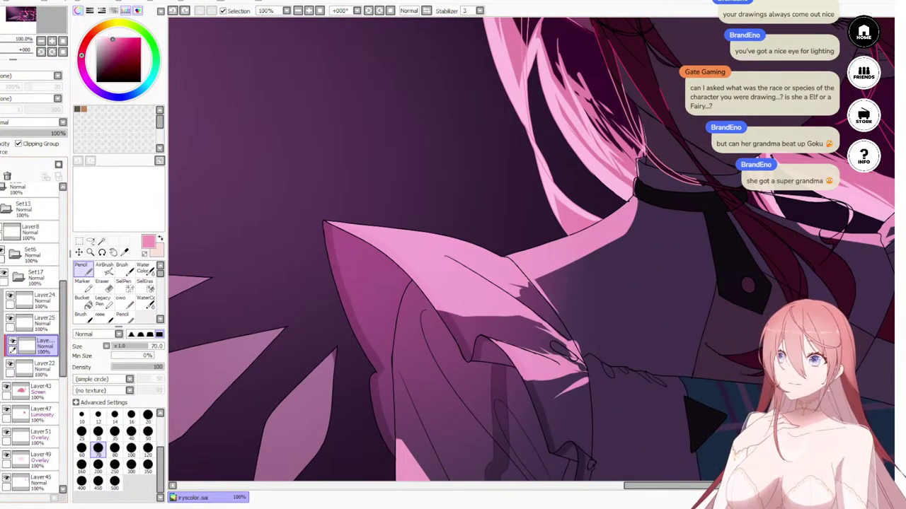
# Step: Add a new layer clipped to the line art and recolour the puffed shoulder's outline in a more saturated pink
pyautogui.click(1, 165)
pyautogui.click(19, 144)
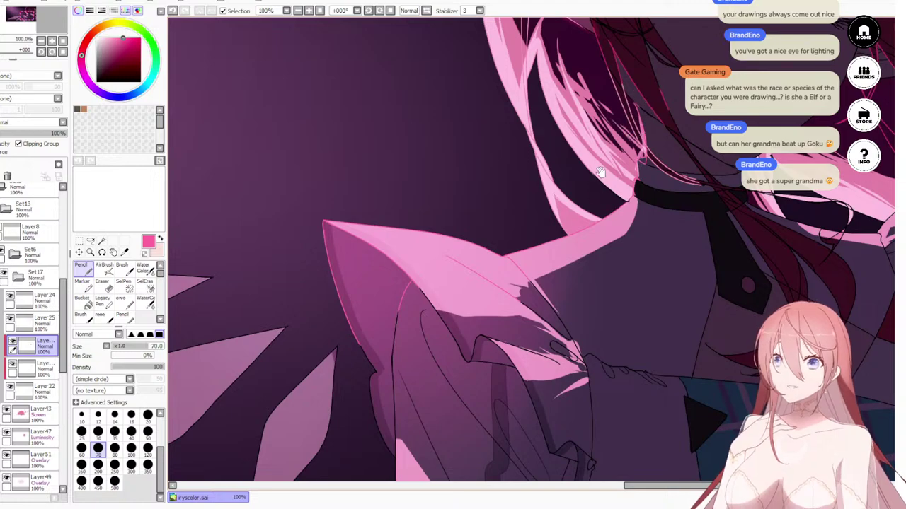
pyautogui.moveTo(600, 173); pyautogui.dragTo(494, 289)
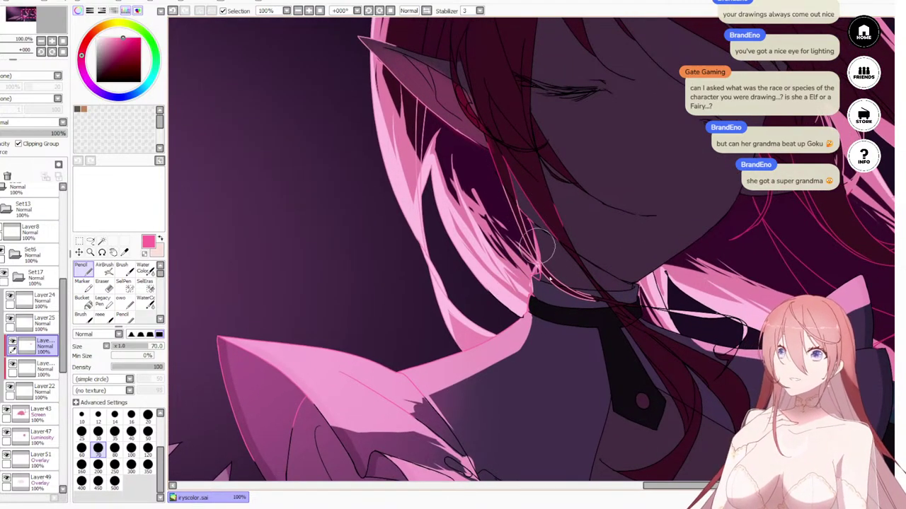
pyautogui.scroll(-2, 520, 237)
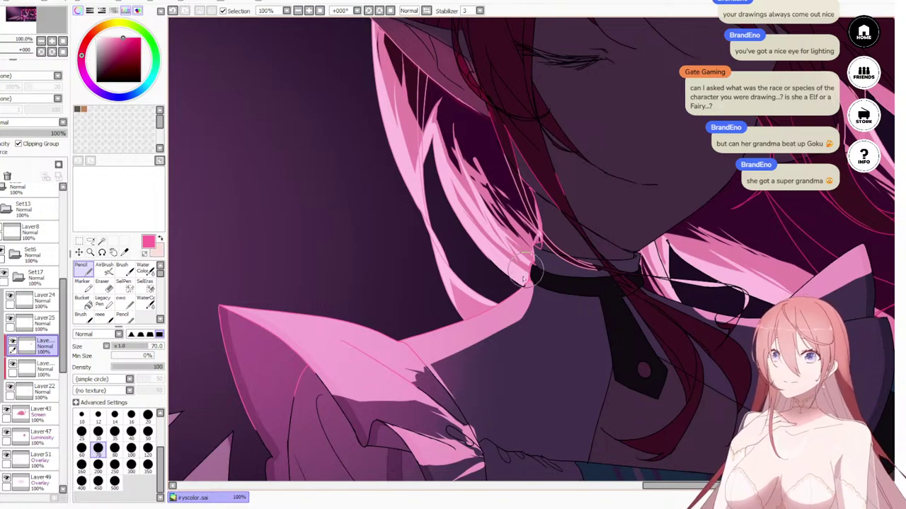
pyautogui.scroll(8, 463, 145)
# Step: Recolour the inner contour line of the pointed ear in saturated pink, redoing the stroke until it follows the line
pyautogui.moveTo(408, 138); pyautogui.dragTo(462, 202)
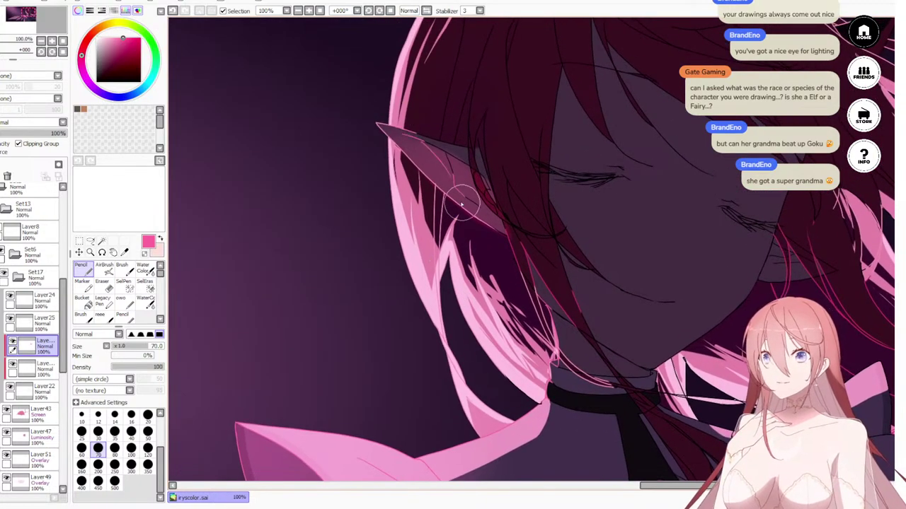
pyautogui.hotkey('ctrl', 'z')
pyautogui.moveTo(408, 135); pyautogui.dragTo(481, 211)
pyautogui.hotkey('ctrl', 'z')
pyautogui.hotkey('ctrl', 'z')
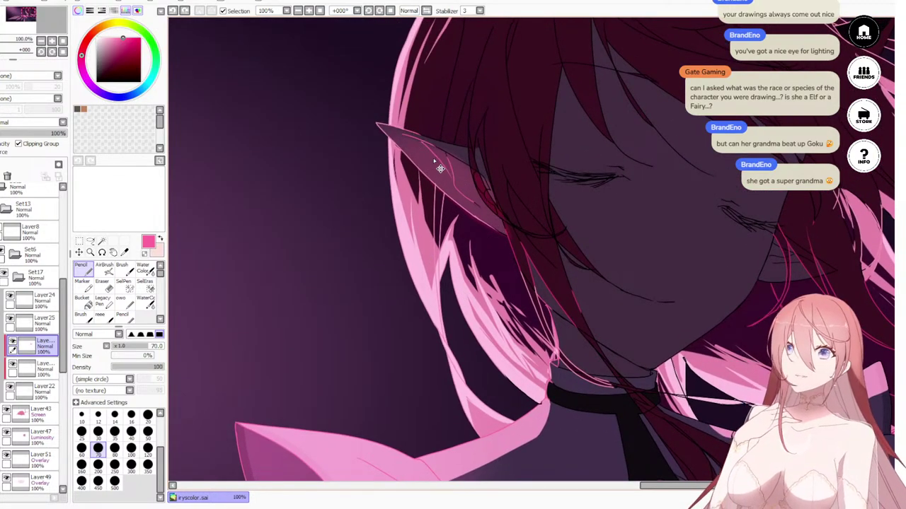
pyautogui.moveTo(421, 150); pyautogui.dragTo(468, 203)
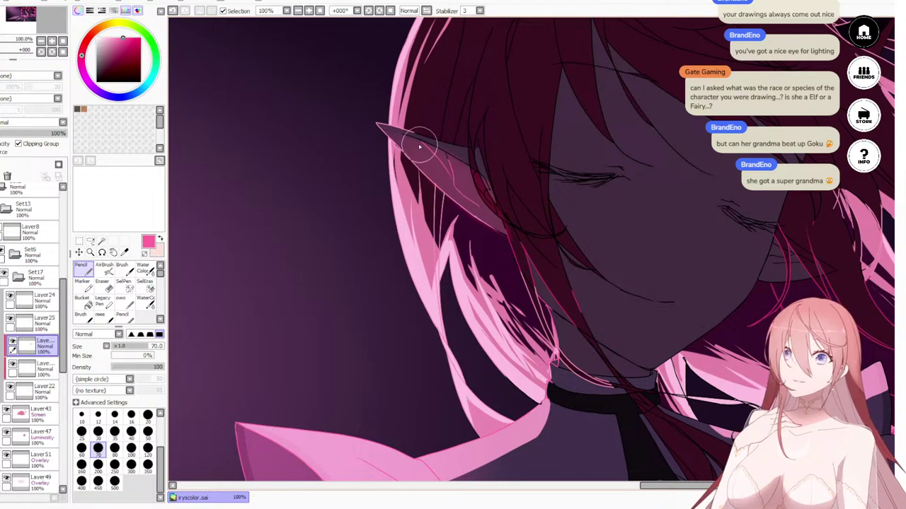
pyautogui.moveTo(422, 151)
pyautogui.mouseDown()
pyautogui.moveTo(456, 171)
pyautogui.moveTo(477, 207)
pyautogui.moveTo(537, 238)
pyautogui.mouseUp()
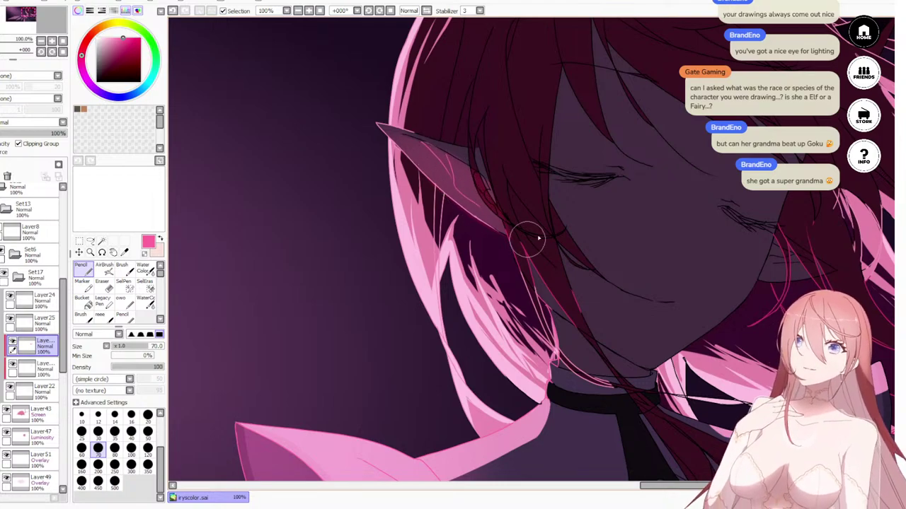
pyautogui.scroll(-5, 537, 238)
pyautogui.scroll(5, 566, 240)
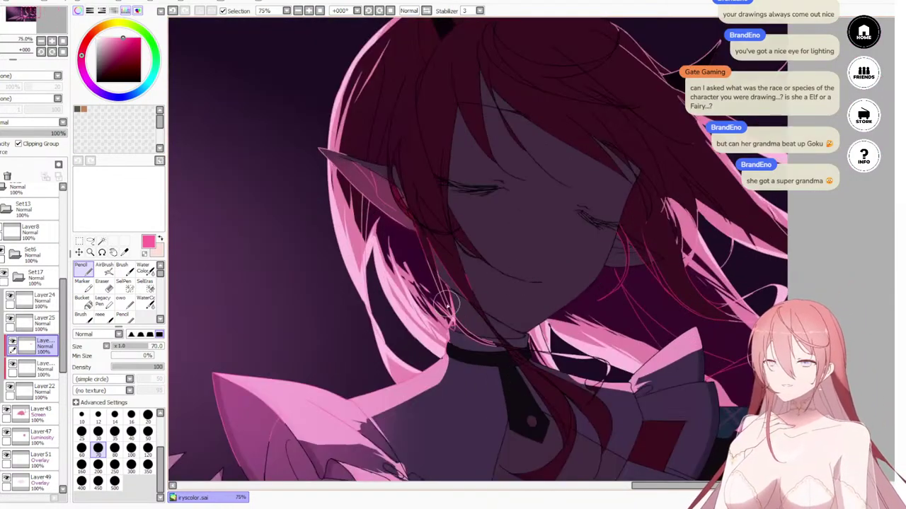
# Step: Recolour the lower edge and fold of the shoulder flap in saturated pink
pyautogui.moveTo(412, 400); pyautogui.dragTo(557, 297)
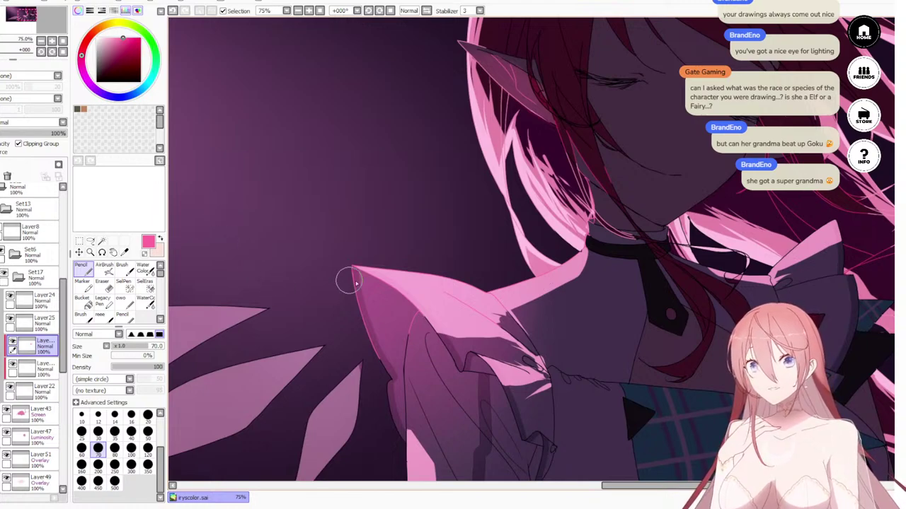
pyautogui.moveTo(388, 287); pyautogui.dragTo(356, 272)
pyautogui.moveTo(440, 282); pyautogui.dragTo(423, 252)
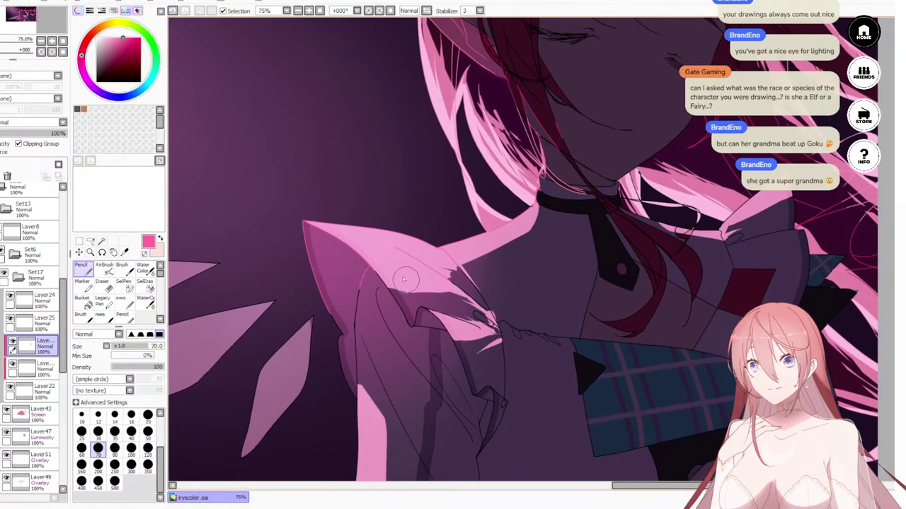
pyautogui.moveTo(373, 269); pyautogui.dragTo(363, 252)
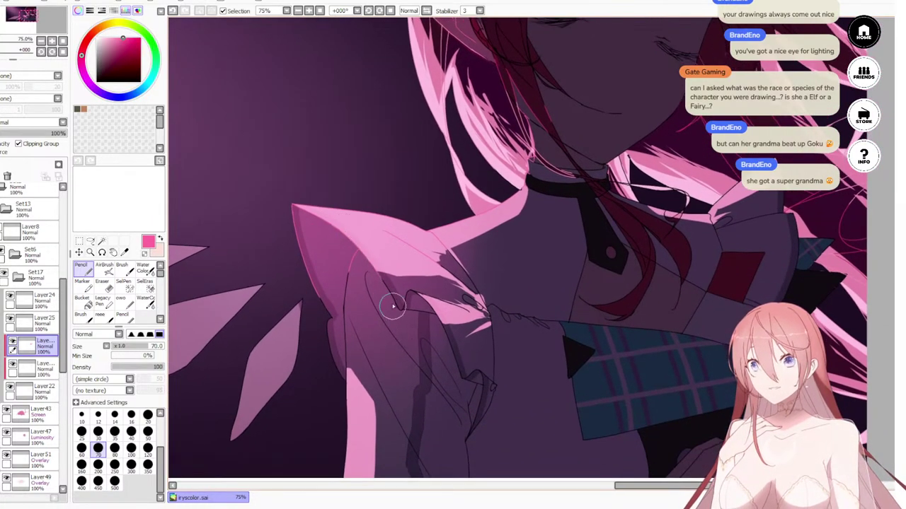
pyautogui.moveTo(403, 309)
pyautogui.mouseDown()
pyautogui.moveTo(403, 279)
pyautogui.moveTo(421, 290)
pyautogui.moveTo(414, 248)
pyautogui.moveTo(471, 303)
pyautogui.moveTo(452, 270)
pyautogui.mouseUp()
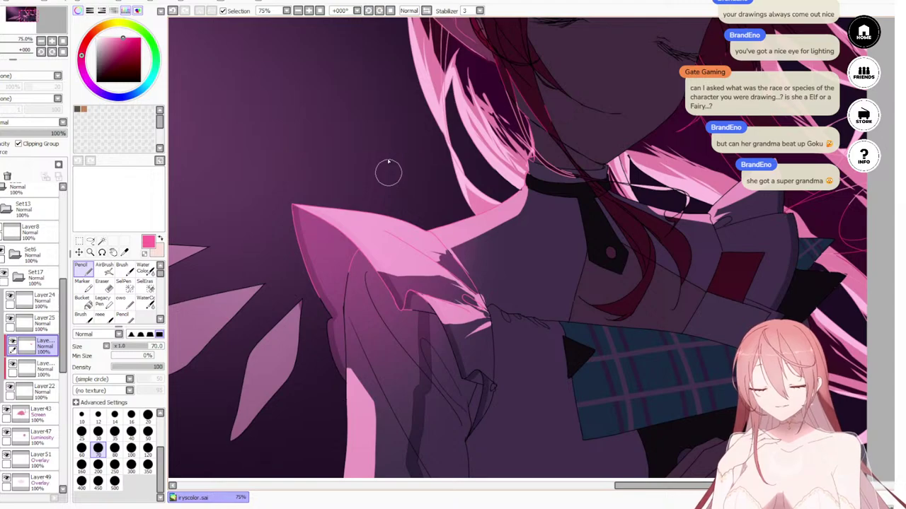
# Step: Recolour the sleeve's outer edge and the seam line below the shoulder flap in saturated pink
pyautogui.moveTo(366, 339); pyautogui.dragTo(392, 248)
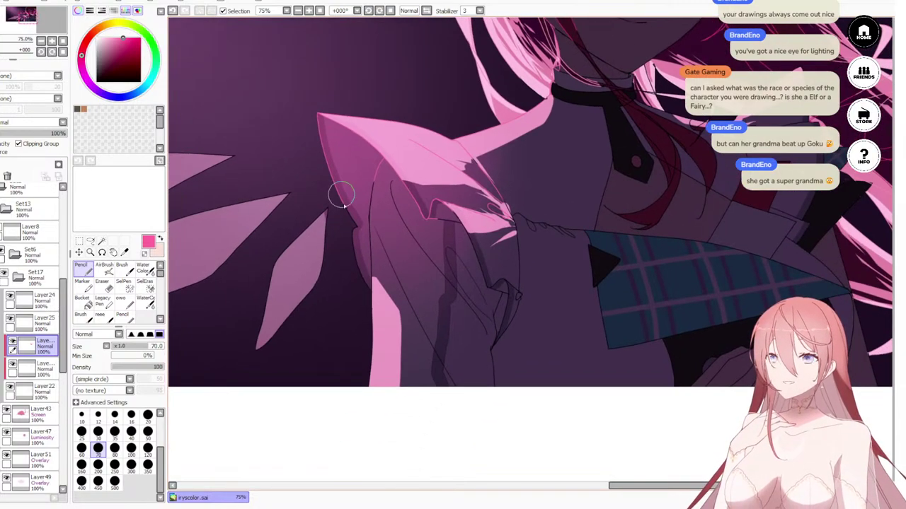
pyautogui.moveTo(343, 200); pyautogui.dragTo(346, 244)
pyautogui.moveTo(356, 280); pyautogui.dragTo(369, 170)
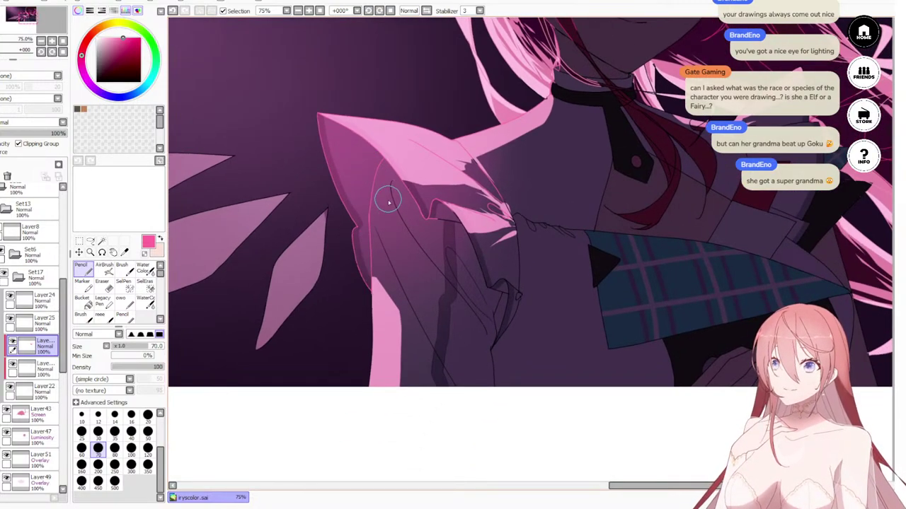
# Step: Touch up the sleeve seam with the Eraser and continue the saturated pink along the shoulder flap's folded lower edge
pyautogui.press('e')
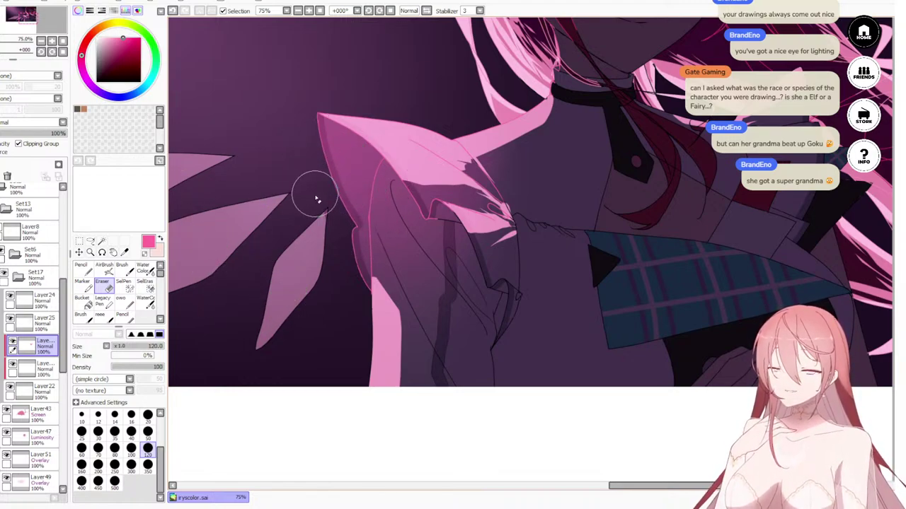
pyautogui.press('n')
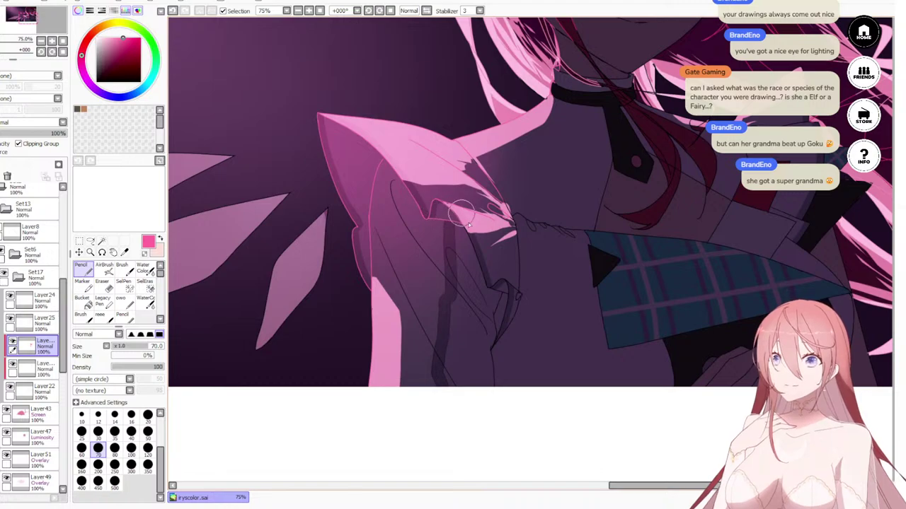
pyautogui.moveTo(610, 149); pyautogui.dragTo(533, 237)
pyautogui.moveTo(651, 224); pyautogui.dragTo(618, 266)
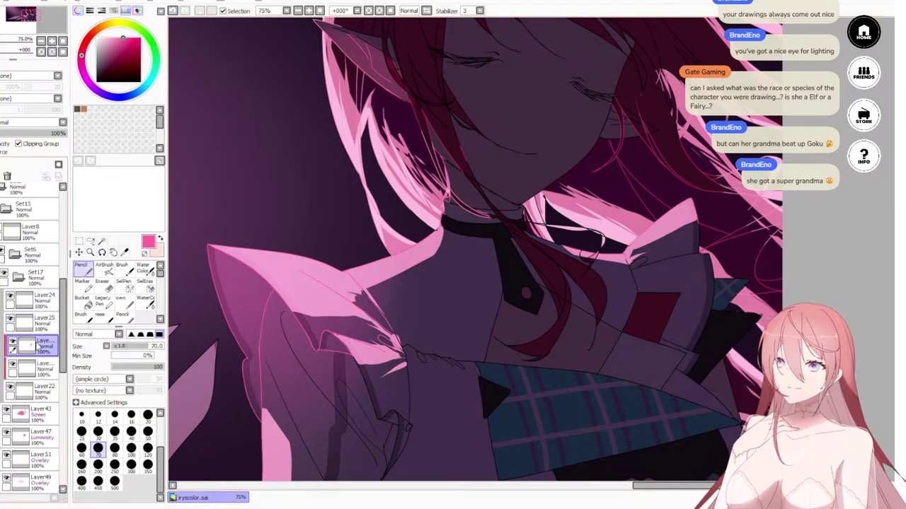
# Step: Add a new layer above Layer25 and clip it to that line layer
pyautogui.click(10, 320)
pyautogui.click(10, 319)
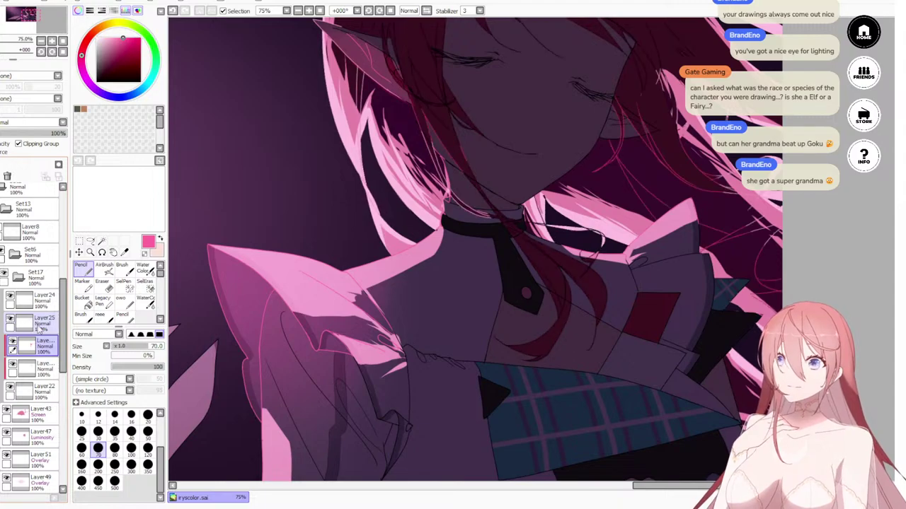
pyautogui.click(39, 329)
pyautogui.click(1, 165)
pyautogui.click(26, 148)
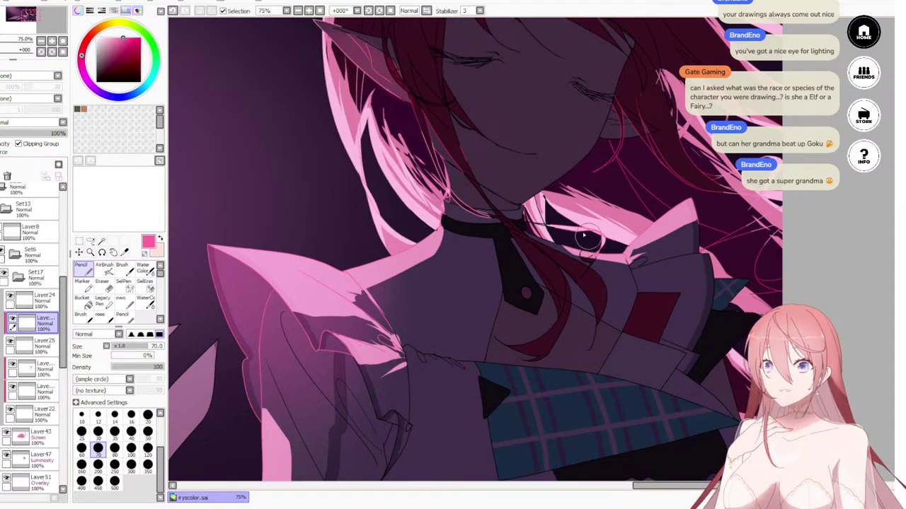
# Step: Recolour the loose hair strands beside the neck and across the collar in saturated pink, undoing the last correction
pyautogui.moveTo(544, 200)
pyautogui.mouseDown()
pyautogui.moveTo(557, 238)
pyautogui.moveTo(540, 200)
pyautogui.moveTo(569, 241)
pyautogui.moveTo(584, 239)
pyautogui.moveTo(566, 203)
pyautogui.moveTo(559, 221)
pyautogui.moveTo(556, 206)
pyautogui.moveTo(560, 236)
pyautogui.moveTo(542, 208)
pyautogui.moveTo(560, 234)
pyautogui.moveTo(554, 210)
pyautogui.moveTo(602, 242)
pyautogui.mouseUp()
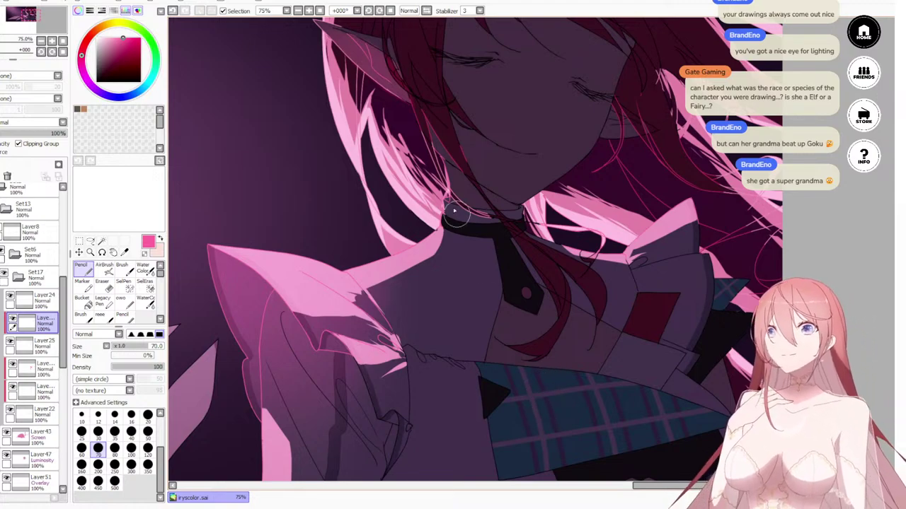
pyautogui.moveTo(407, 170); pyautogui.dragTo(394, 246)
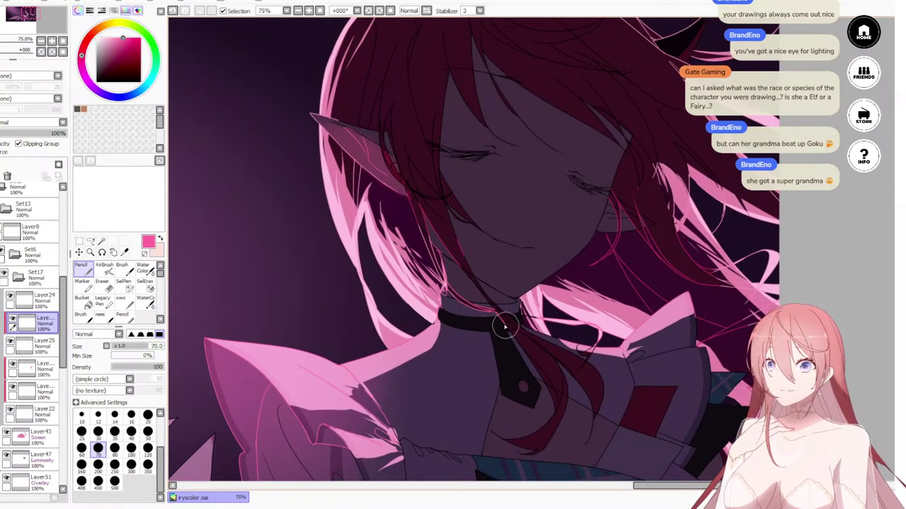
pyautogui.press('e')
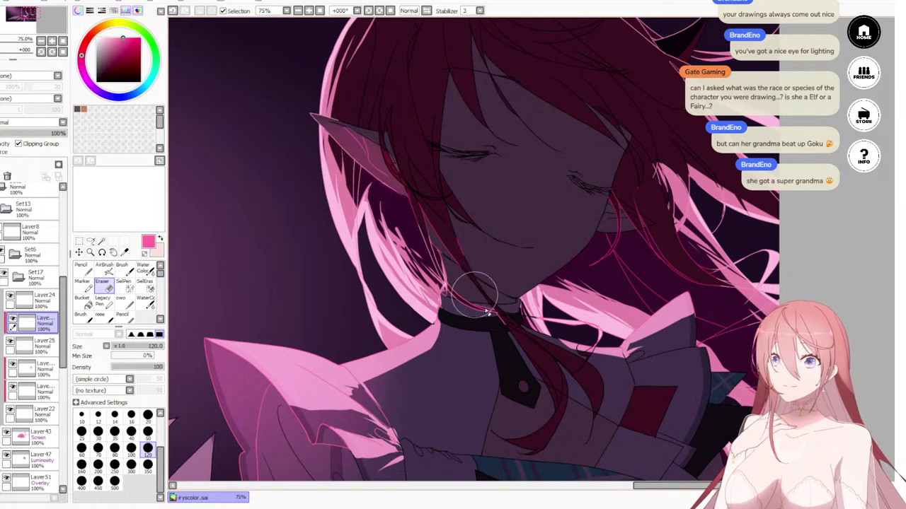
pyautogui.hotkey('ctrl', 'z')
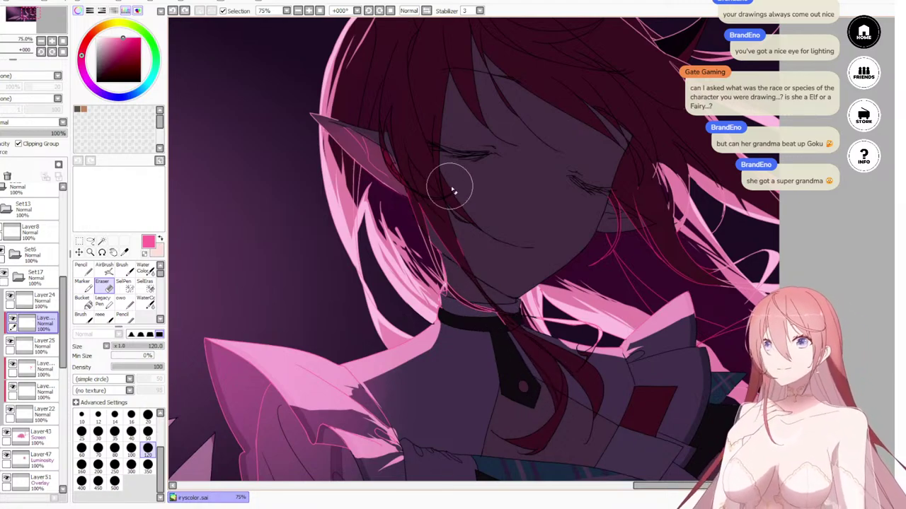
# Step: Pick up the black line colour, reduce the Eraser to size 40 and try trimming the pink on the hair strand beside the cheek
pyautogui.scroll(6, 460, 290)
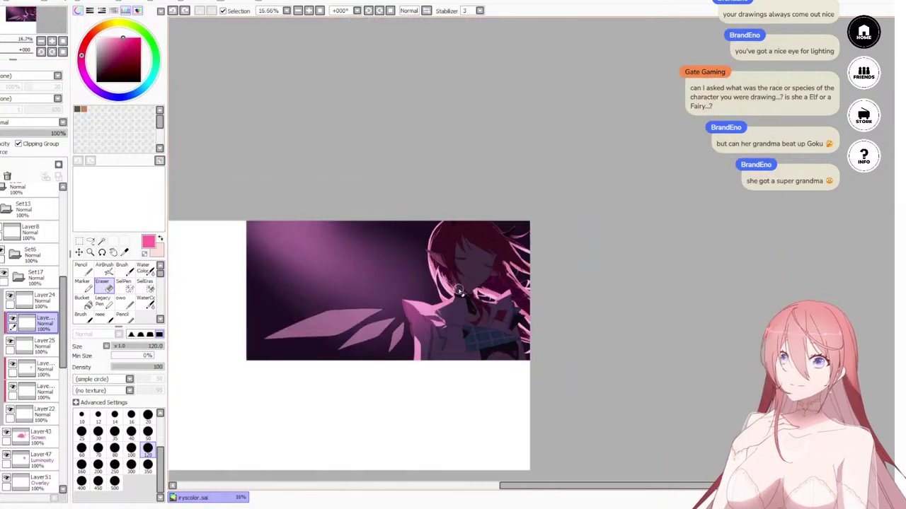
pyautogui.scroll(-6, 476, 187)
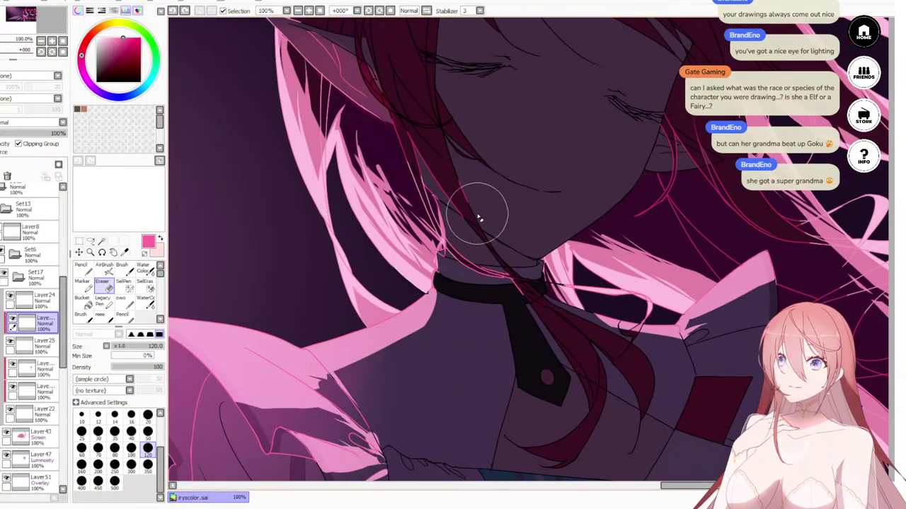
pyautogui.moveTo(480, 210); pyautogui.dragTo(424, 273)
pyautogui.scroll(4, 423, 269)
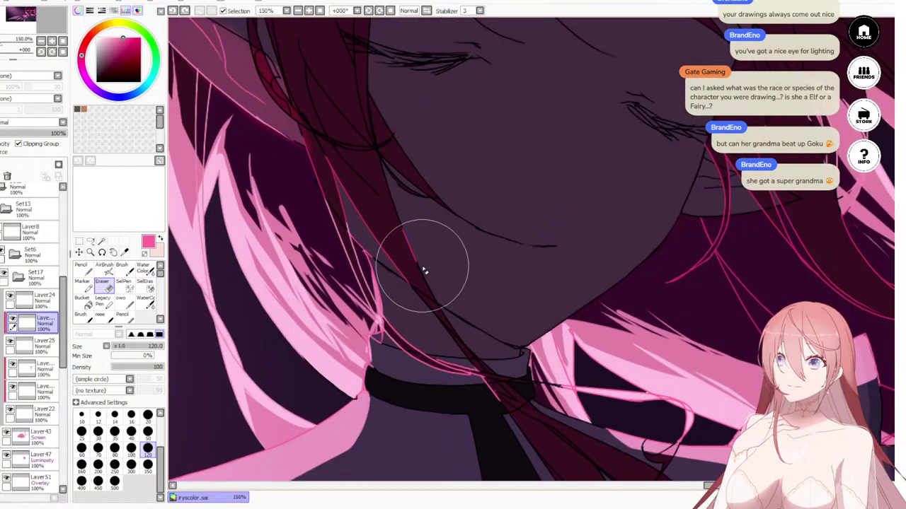
pyautogui.scroll(-7, 407, 240)
pyautogui.scroll(10, 417, 264)
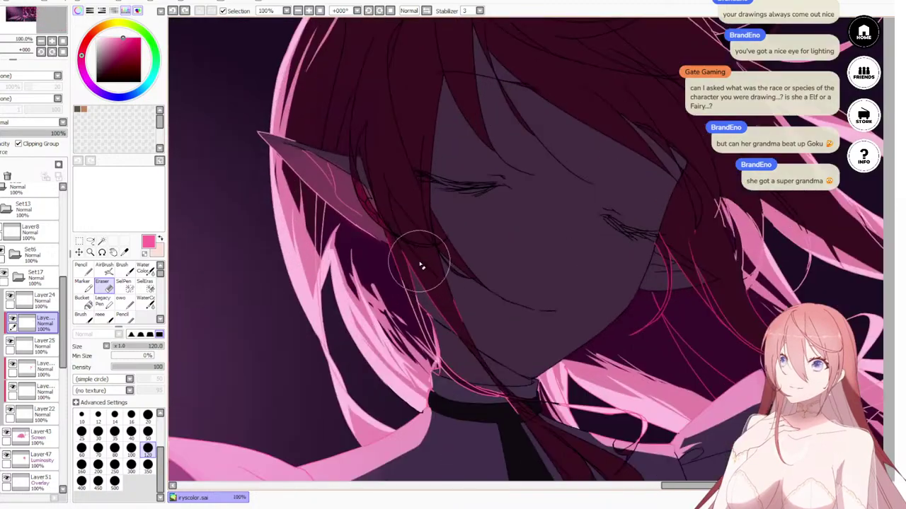
pyautogui.rightClick(473, 260)
pyautogui.scroll(-6, 480, 266)
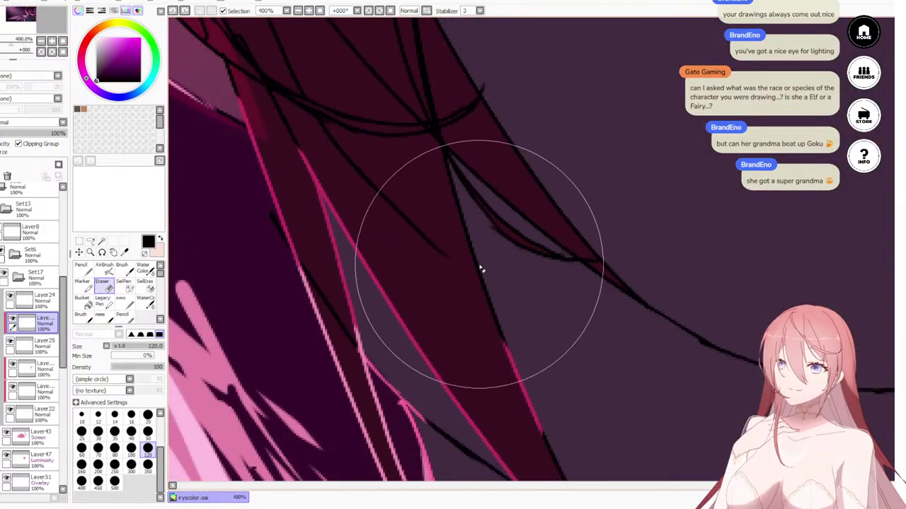
pyautogui.press('[')
pyautogui.press('[')
pyautogui.press('[')
pyautogui.press('[')
pyautogui.press('[')
pyautogui.press('[')
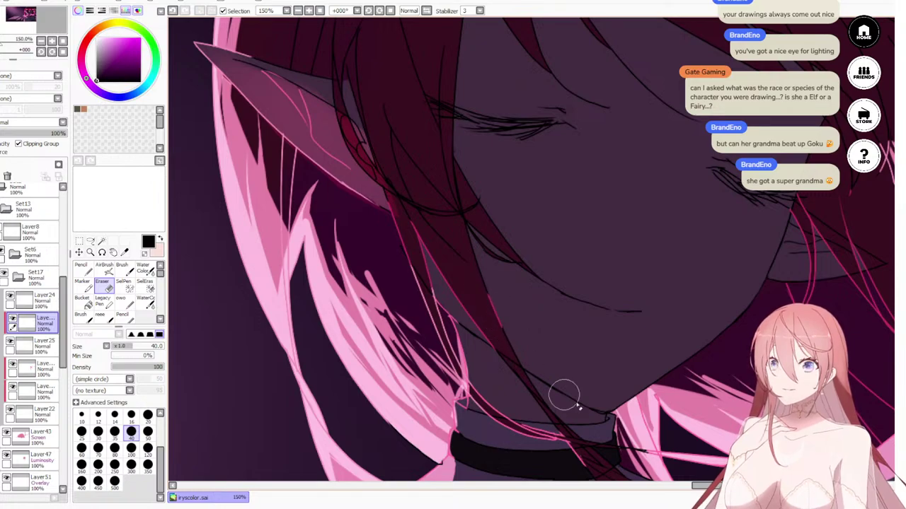
pyautogui.hotkey('ctrl', 'z')
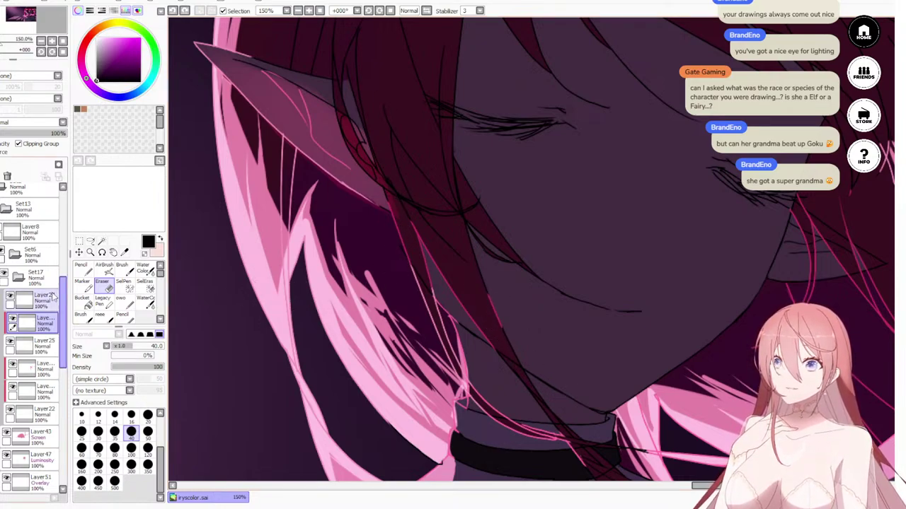
# Step: Toggle the visibility of Layer24 and Layer25 to check which hair lines each holds, and reselect the layer clipped to Layer25
pyautogui.click(12, 303)
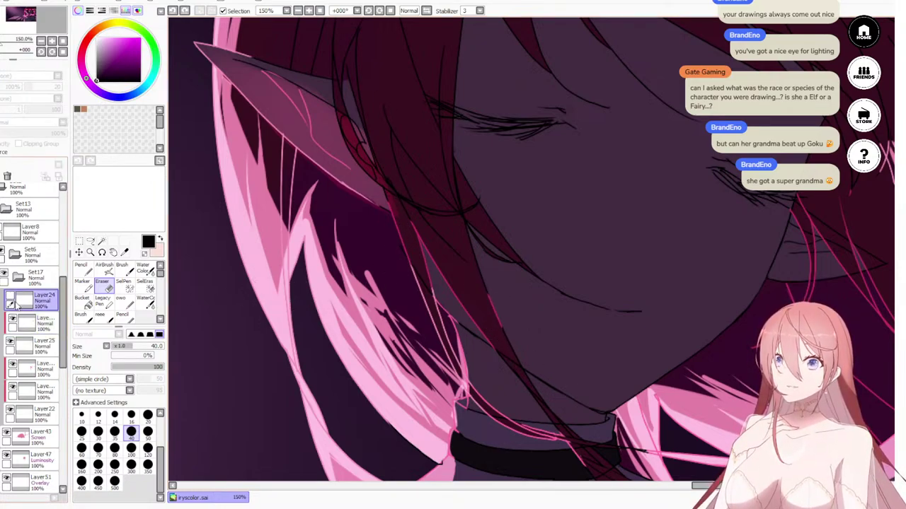
pyautogui.click(10, 298)
pyautogui.click(10, 342)
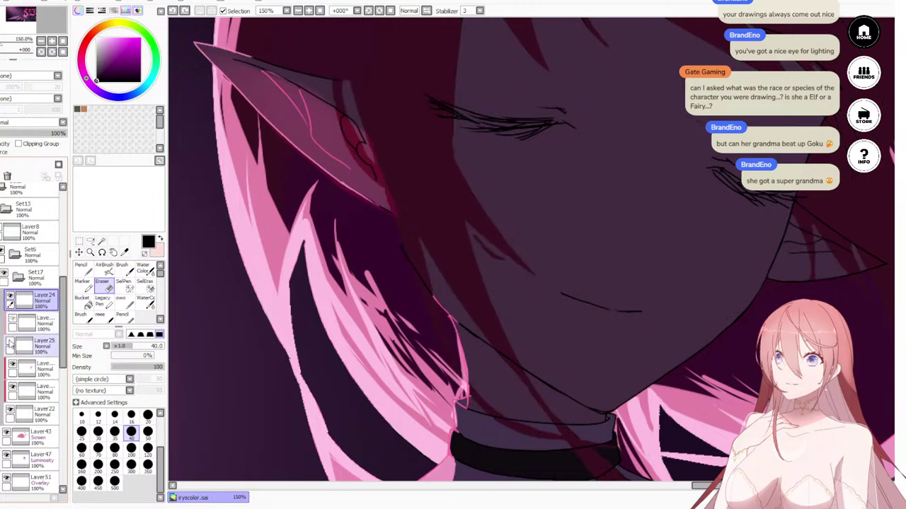
pyautogui.click(11, 341)
pyautogui.click(47, 326)
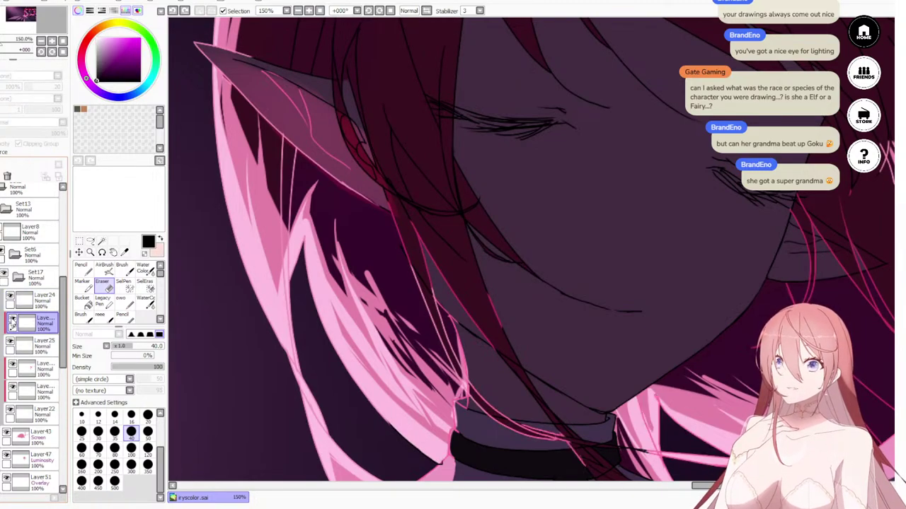
pyautogui.moveTo(256, 358); pyautogui.dragTo(207, 340)
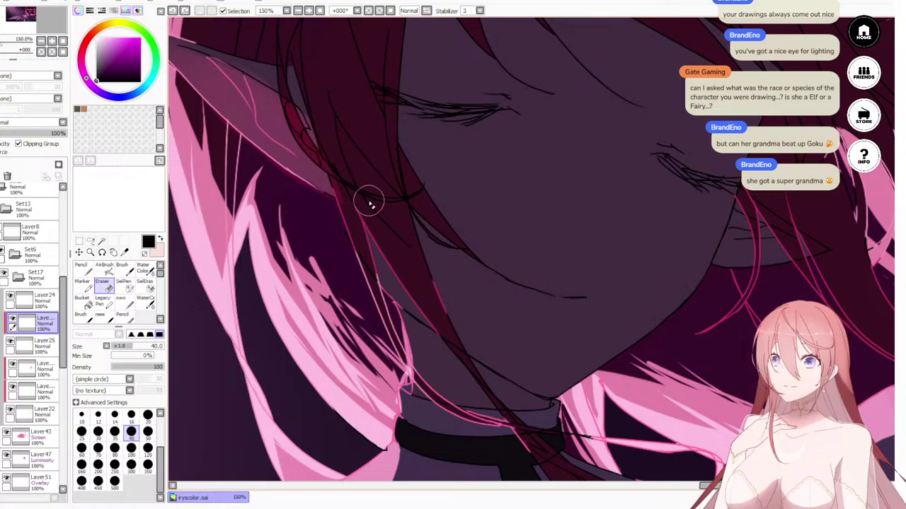
# Step: Sample the dark hair tone and touch up the line of the hair strand beside the cheek with the Pencil at size 30
pyautogui.scroll(-5, 370, 200)
pyautogui.scroll(2, 389, 216)
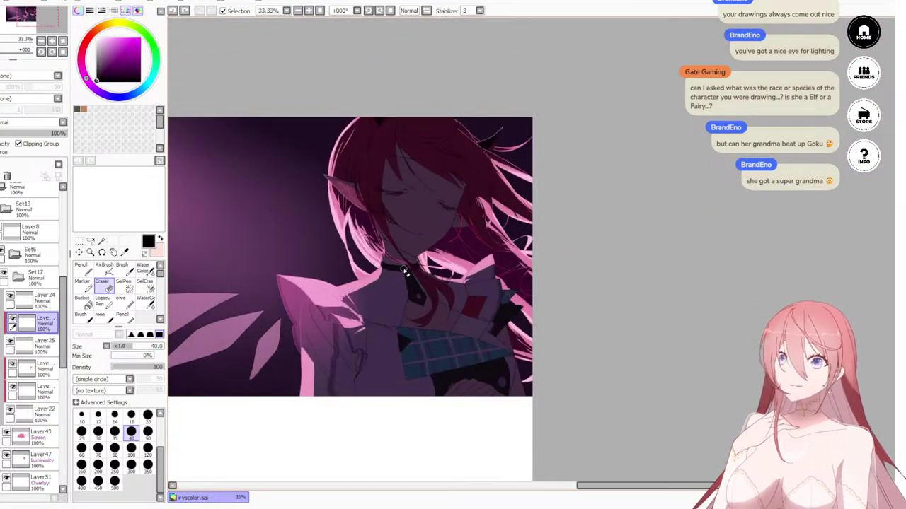
pyautogui.scroll(7, 380, 213)
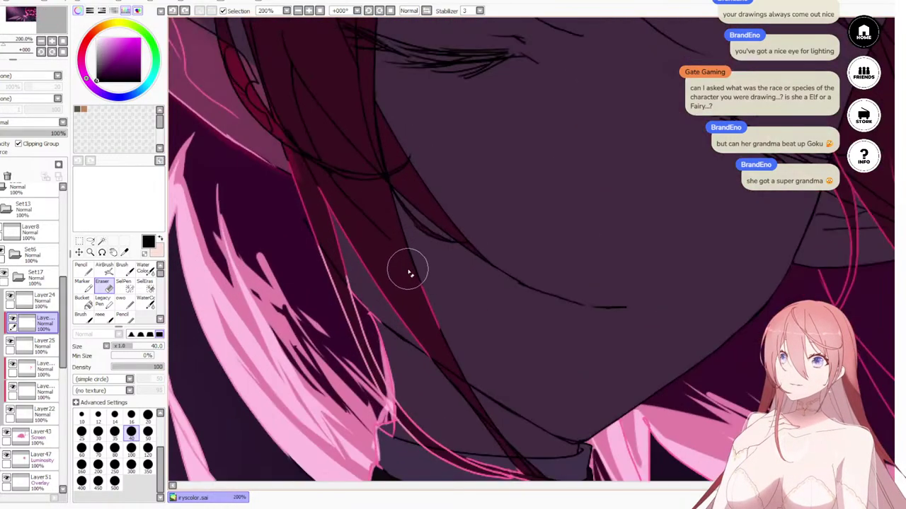
pyautogui.scroll(3, 443, 296)
pyautogui.scroll(-10, 417, 304)
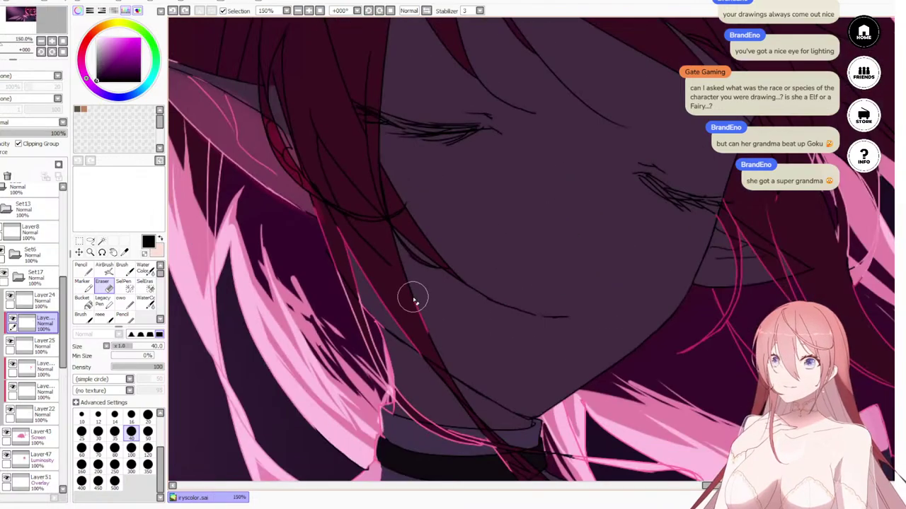
pyautogui.scroll(3, 411, 310)
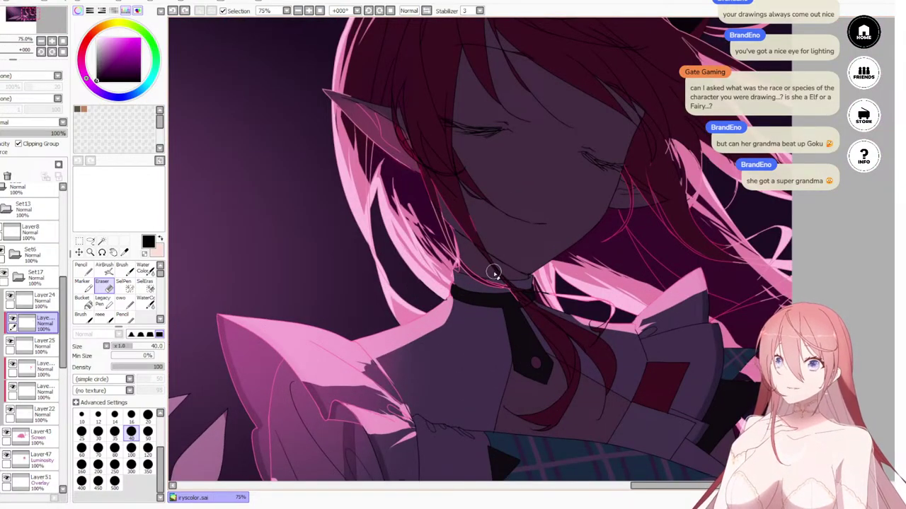
pyautogui.scroll(8, 483, 215)
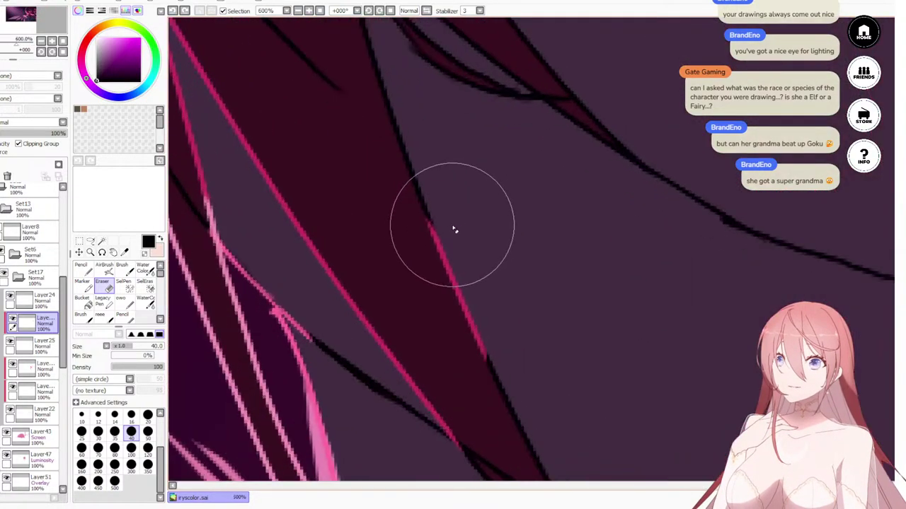
pyautogui.scroll(-1, 417, 202)
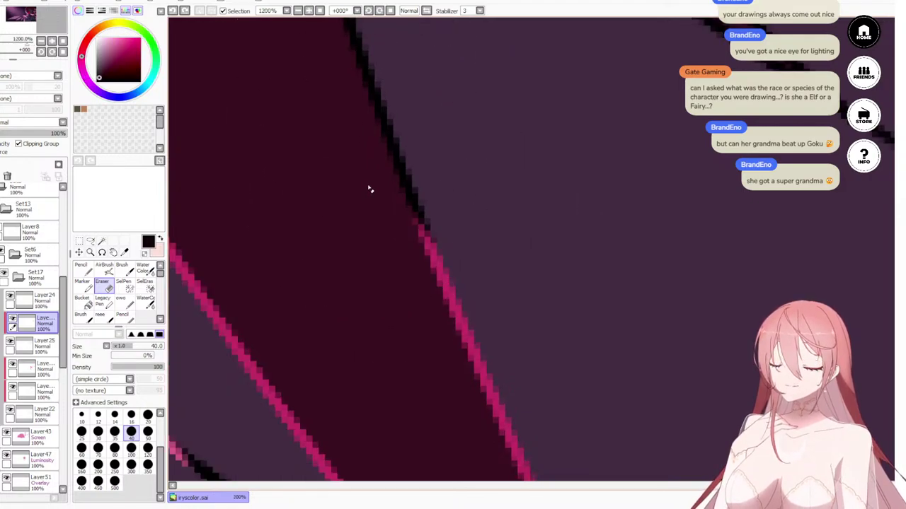
pyautogui.press('n')
pyautogui.press('[')
pyautogui.press('[')
pyautogui.press('[')
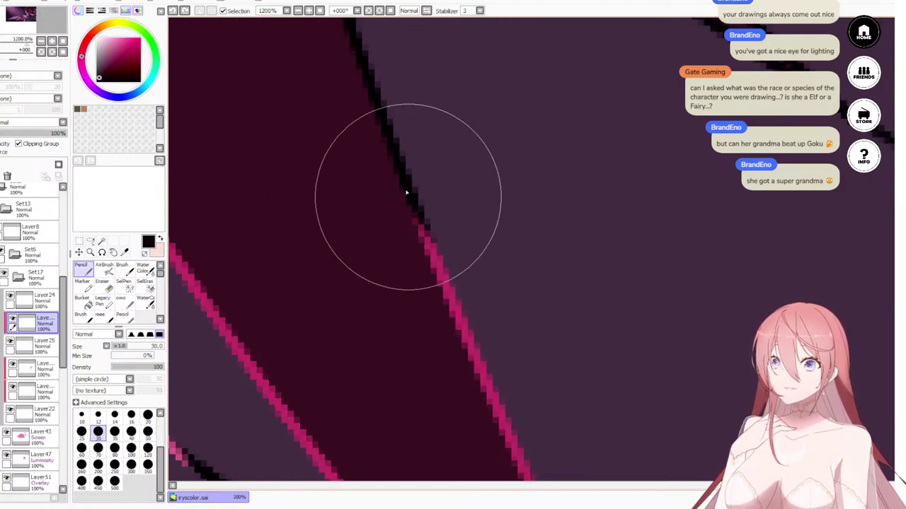
pyautogui.scroll(-6, 406, 192)
pyautogui.scroll(3, 432, 172)
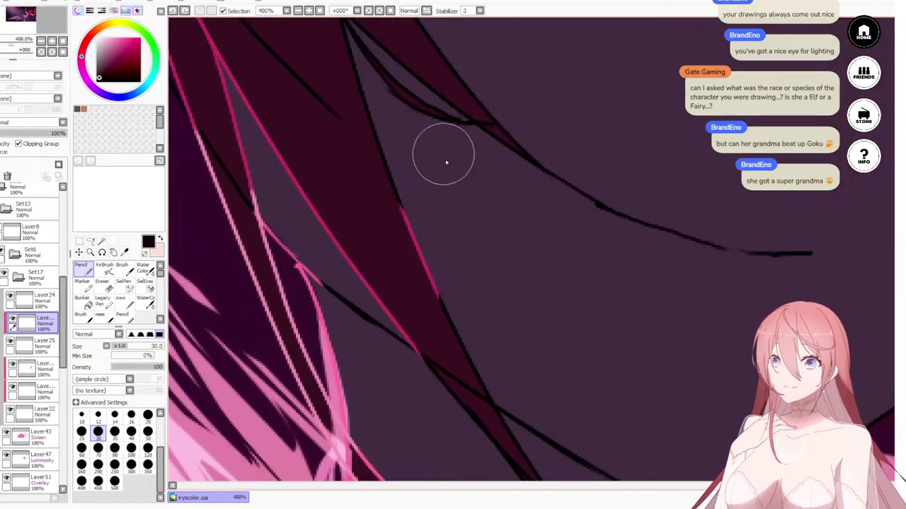
pyautogui.scroll(-5, 485, 365)
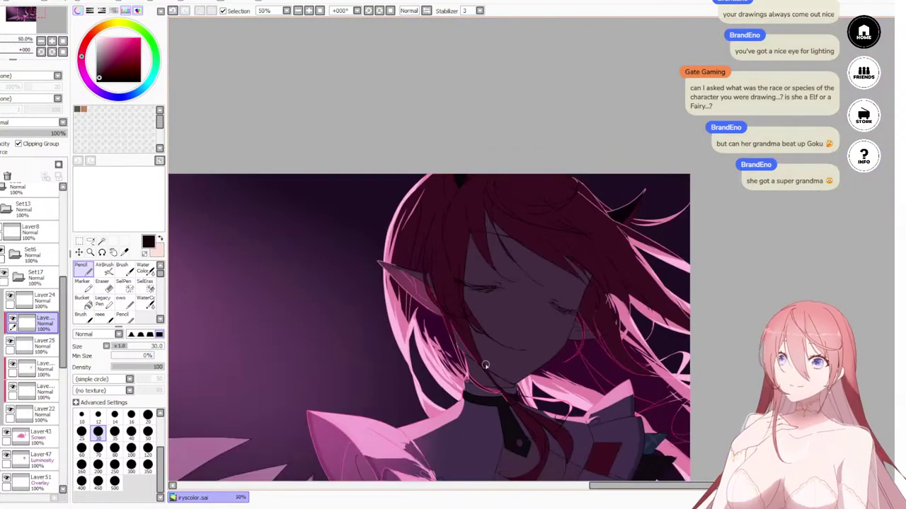
pyautogui.scroll(4, 531, 431)
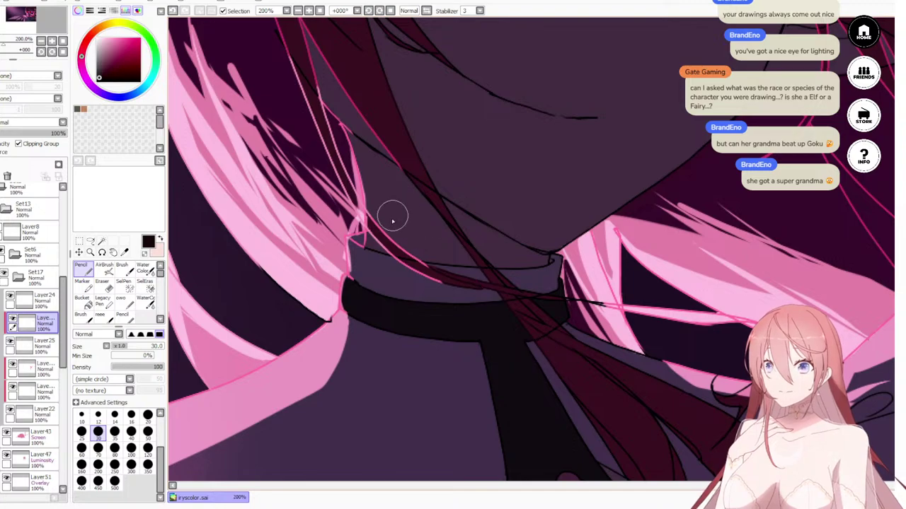
pyautogui.scroll(-5, 598, 384)
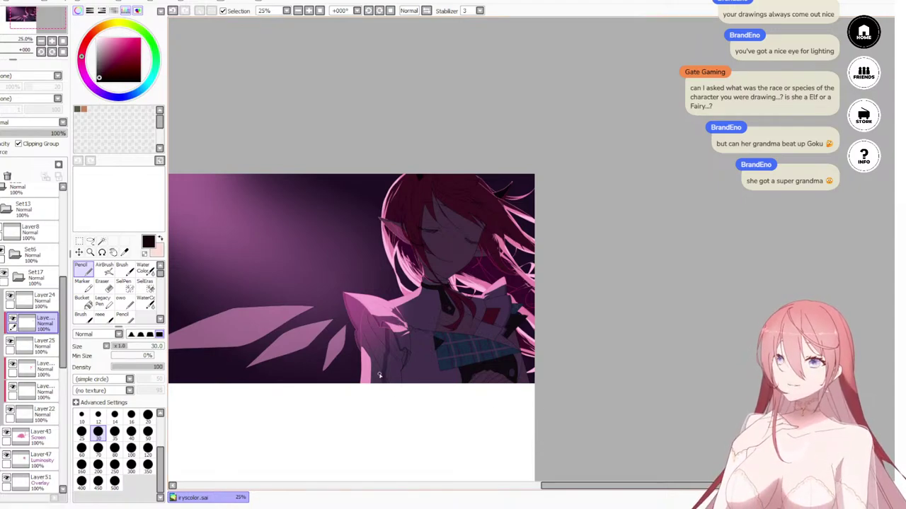
# Step: Merge the clipped colour layer down into Layer25 and add a new layer clipped to Layer24
pyautogui.moveTo(426, 319); pyautogui.dragTo(613, 335)
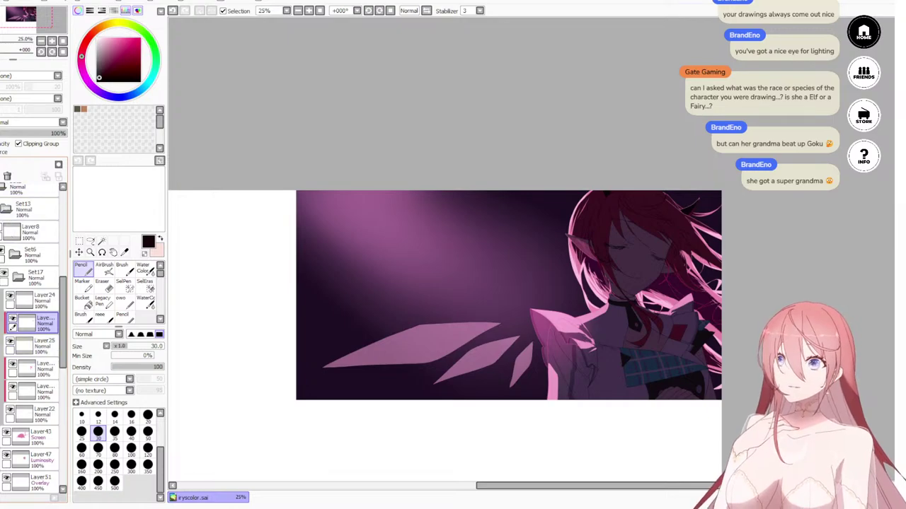
pyautogui.hotkey('ctrl', 'e')
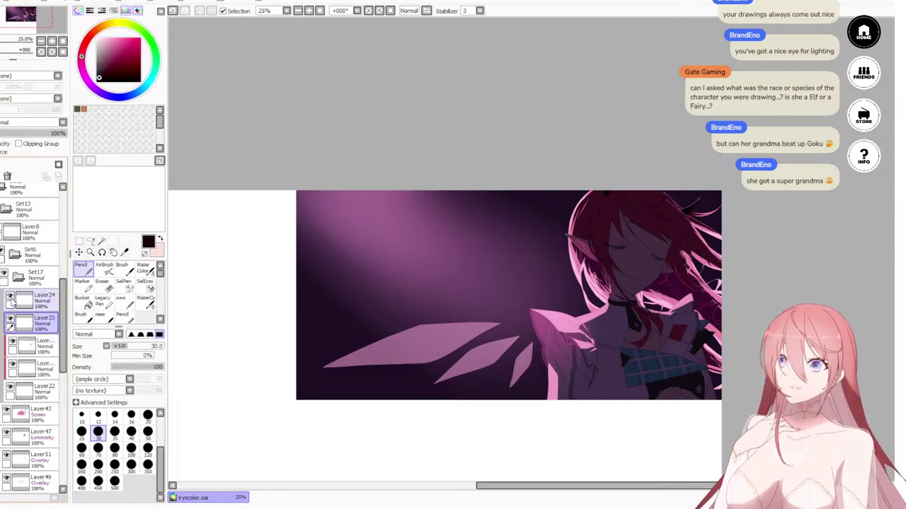
pyautogui.click(43, 301)
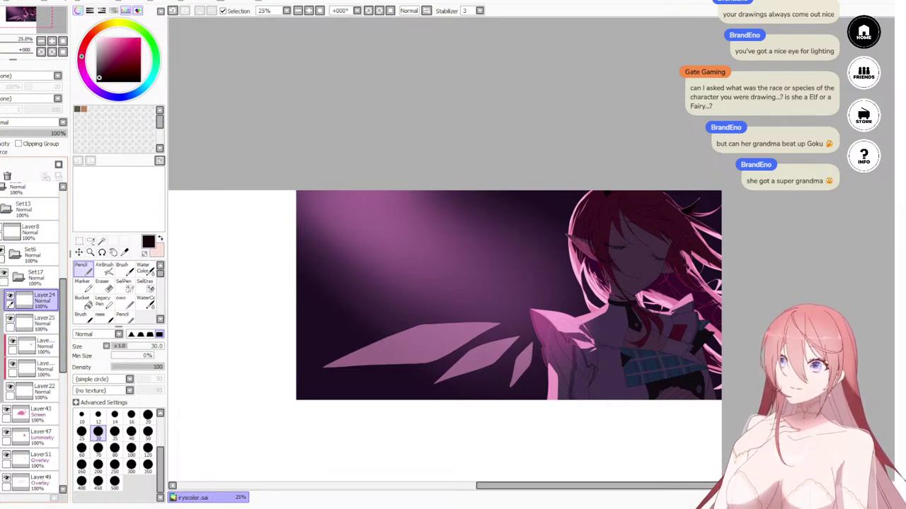
pyautogui.click(1, 165)
pyautogui.click(18, 143)
pyautogui.scroll(8, 526, 347)
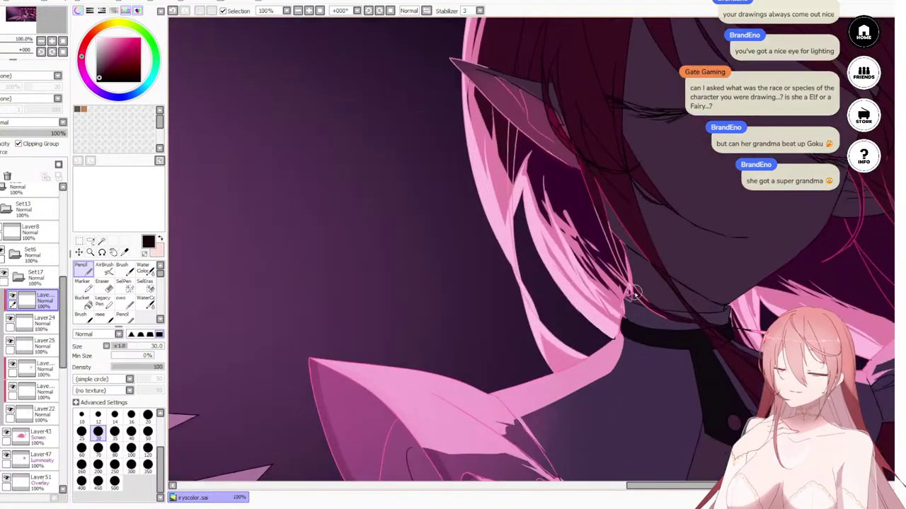
# Step: Sample the pink tone, recolour the crystal wings' line art with the Pencil at size 350 and merge the clipped layer down into Layer24
pyautogui.scroll(4, 704, 257)
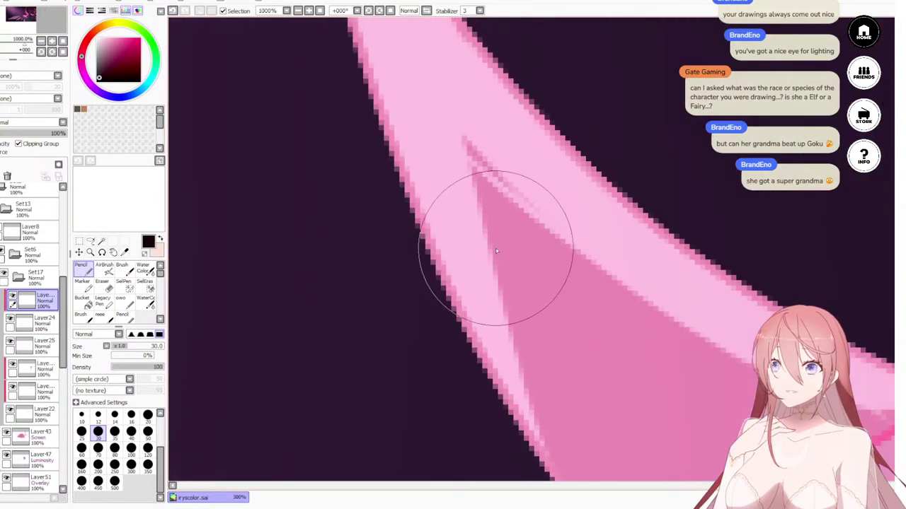
pyautogui.keyDown('alt'); pyautogui.click(630, 158); pyautogui.keyUp('alt')
pyautogui.scroll(-5, 631, 157)
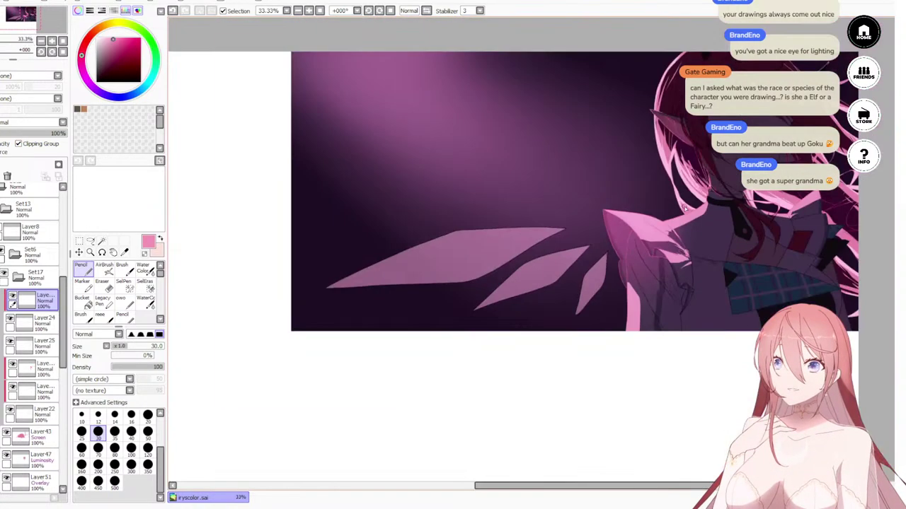
pyautogui.moveTo(388, 264); pyautogui.dragTo(429, 281)
pyautogui.click(148, 466)
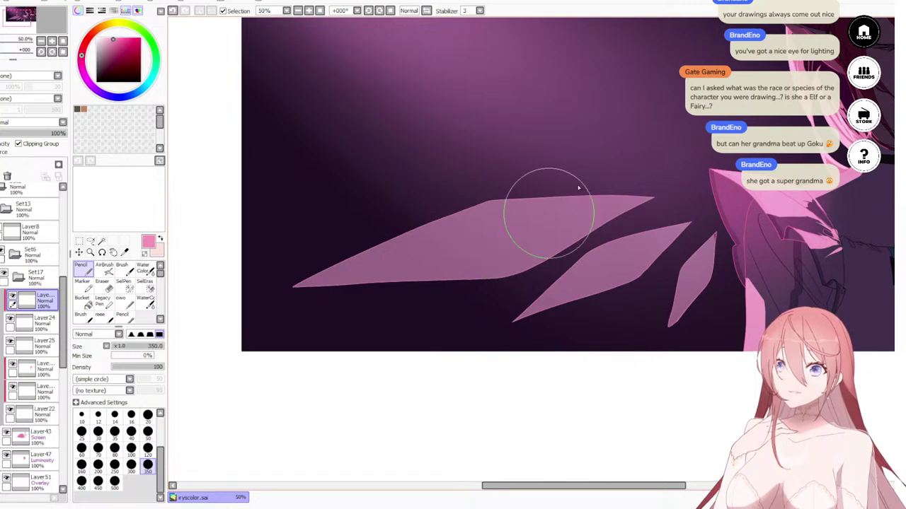
pyautogui.scroll(-5, 504, 172)
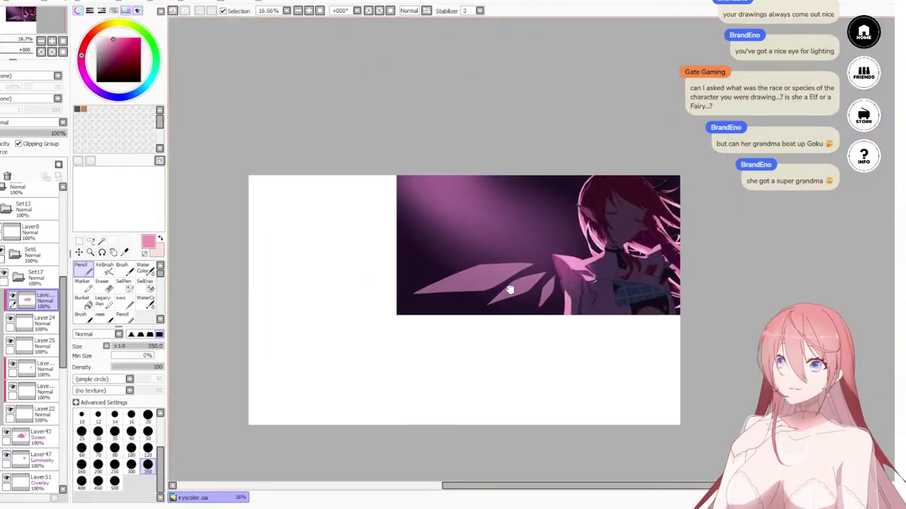
pyautogui.scroll(4, 504, 172)
pyautogui.scroll(-3, 514, 264)
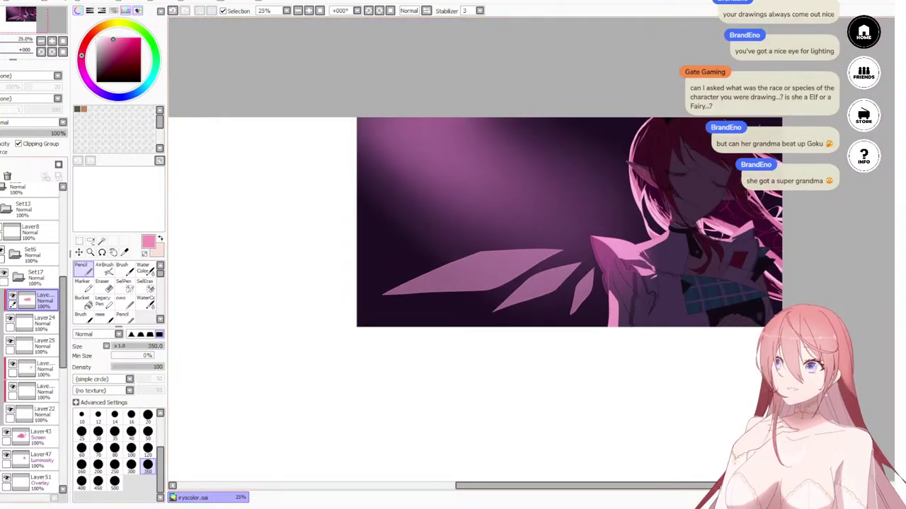
pyautogui.click(7, 176)
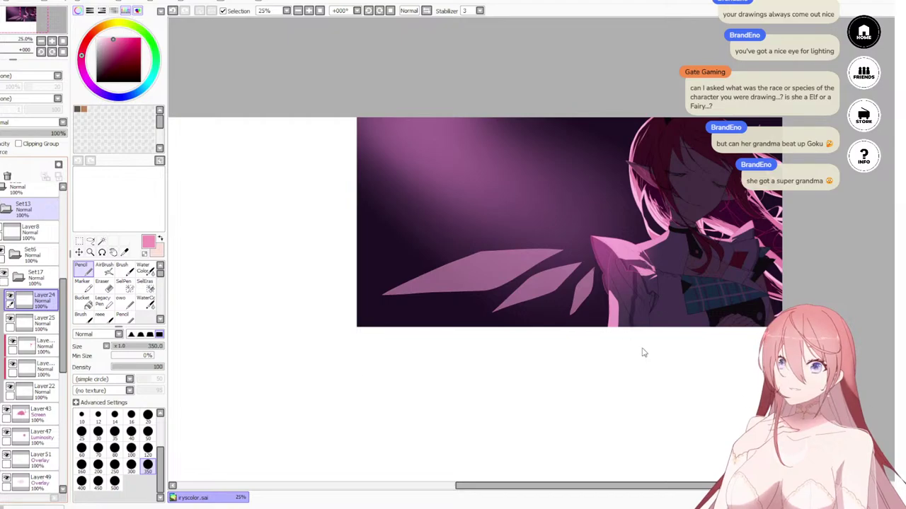
# Step: Review the whole illustration, show the Layer46 reference image over the background for comparison and hide it again
pyautogui.scroll(-1, 700, 247)
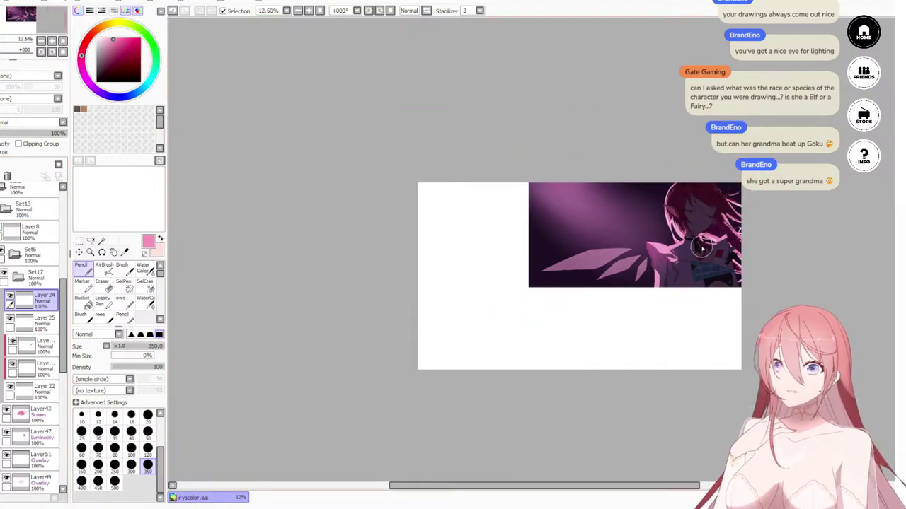
pyautogui.scroll(3, 700, 247)
pyautogui.scroll(-3, 699, 244)
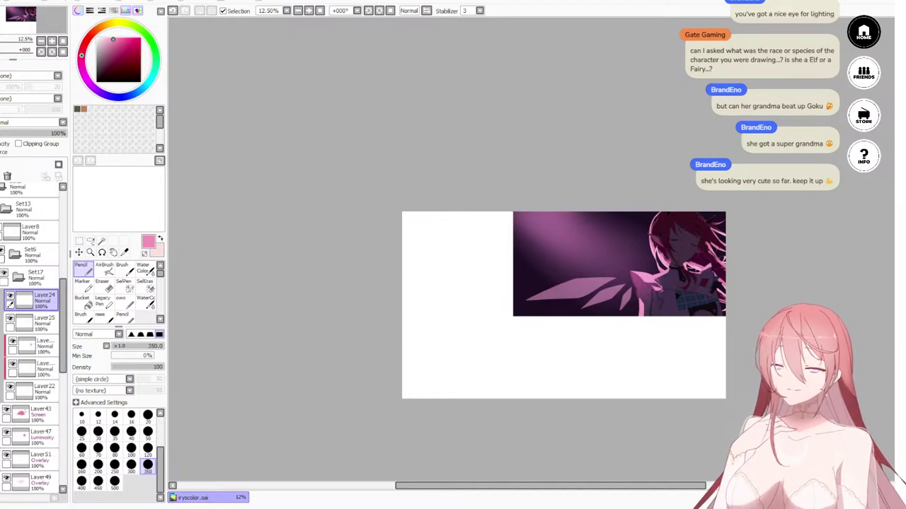
pyautogui.scroll(3, 697, 305)
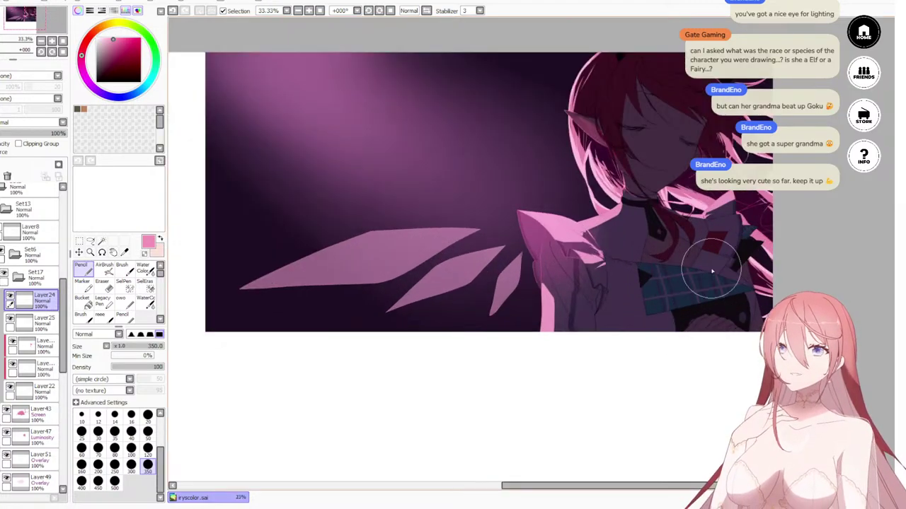
pyautogui.scroll(-3, 711, 271)
pyautogui.scroll(3, 716, 255)
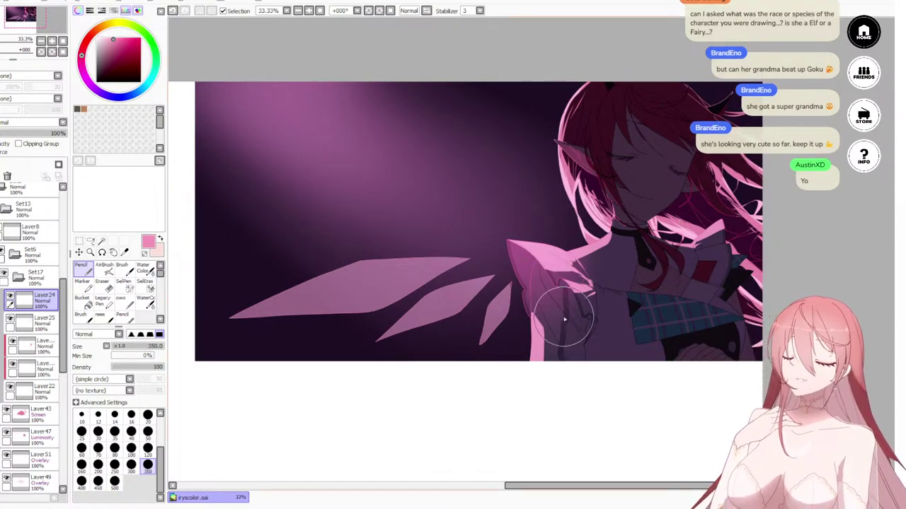
pyautogui.scroll(5, 4, 246)
pyautogui.click(4, 195)
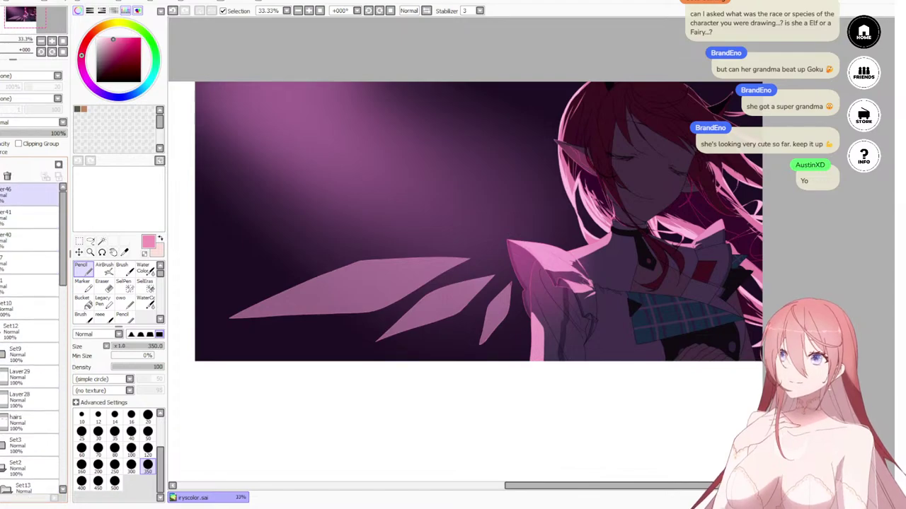
pyautogui.click(1, 195)
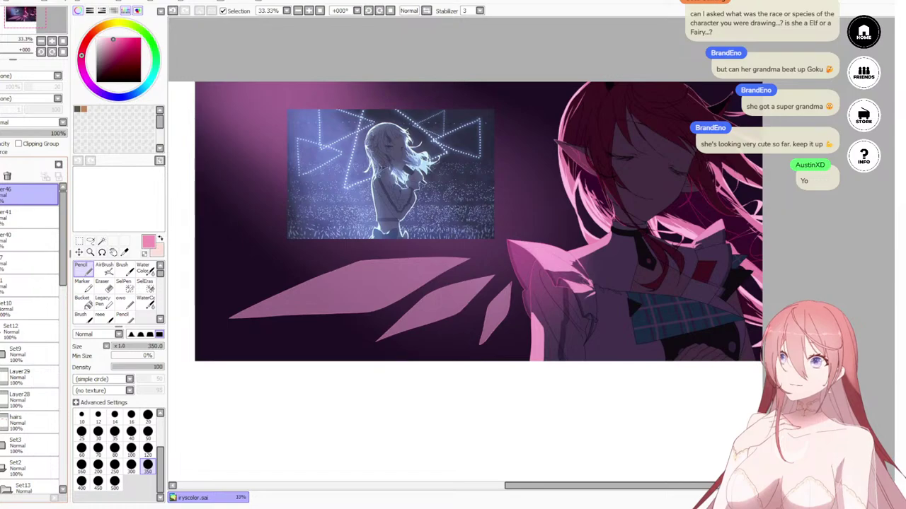
pyautogui.click(1, 196)
# Step: Collapse the Set17 and Set6 folders and toggle Set6's visibility to check that it holds the character
pyautogui.scroll(-3, 14, 403)
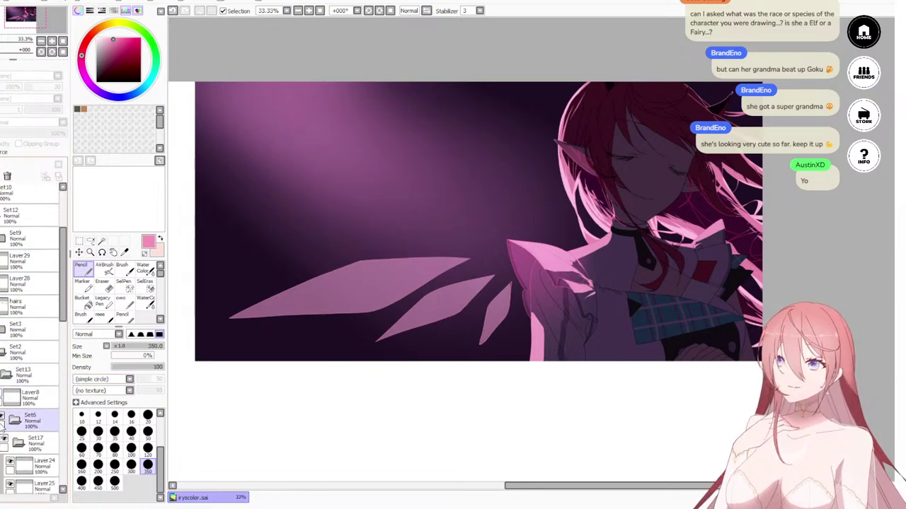
pyautogui.scroll(-5, 2, 426)
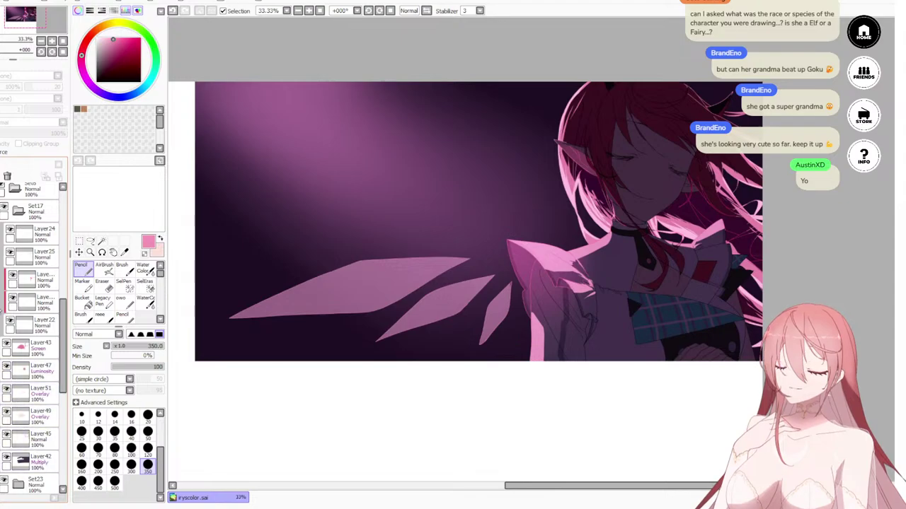
pyautogui.scroll(3, 31, 326)
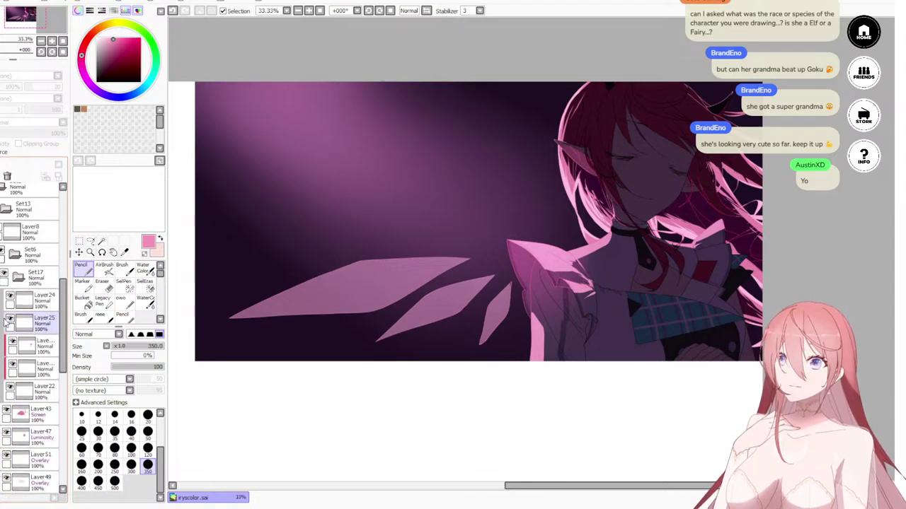
pyautogui.click(23, 282)
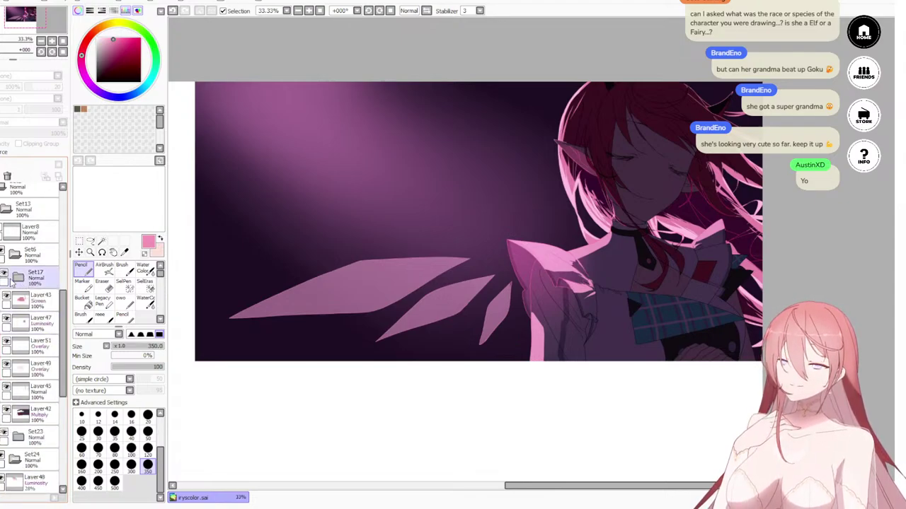
pyautogui.click(15, 258)
pyautogui.click(14, 255)
pyautogui.click(3, 252)
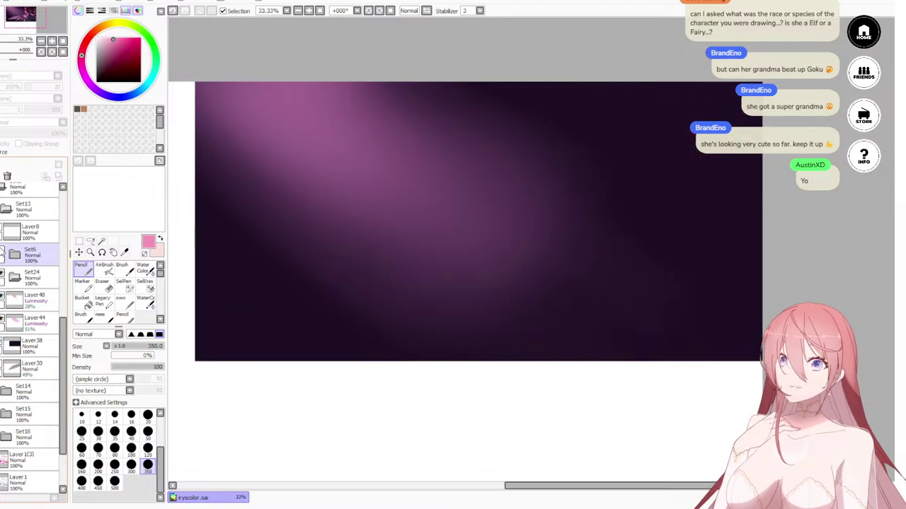
pyautogui.click(4, 252)
# Step: Toggle the visibility of Set24, Layer44 and Layer38 to check which background parts each holds
pyautogui.click(6, 276)
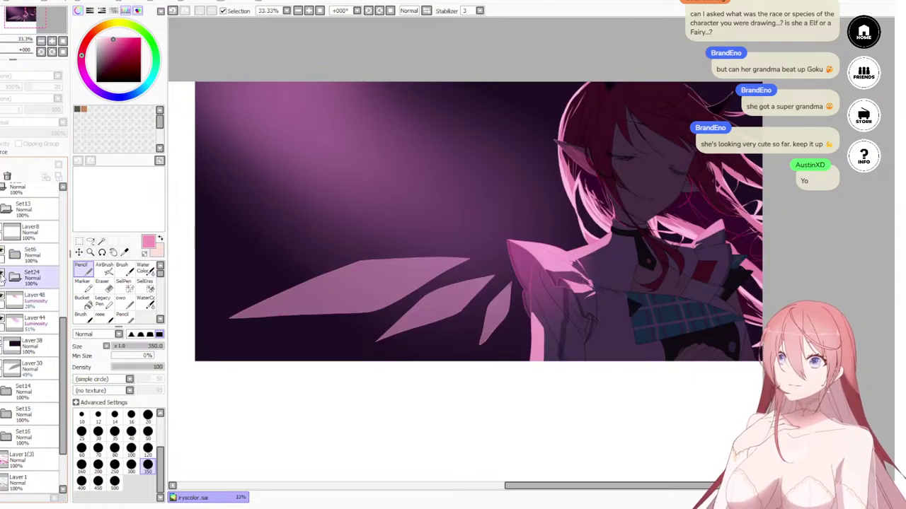
pyautogui.click(7, 320)
pyautogui.click(5, 343)
pyautogui.click(3, 324)
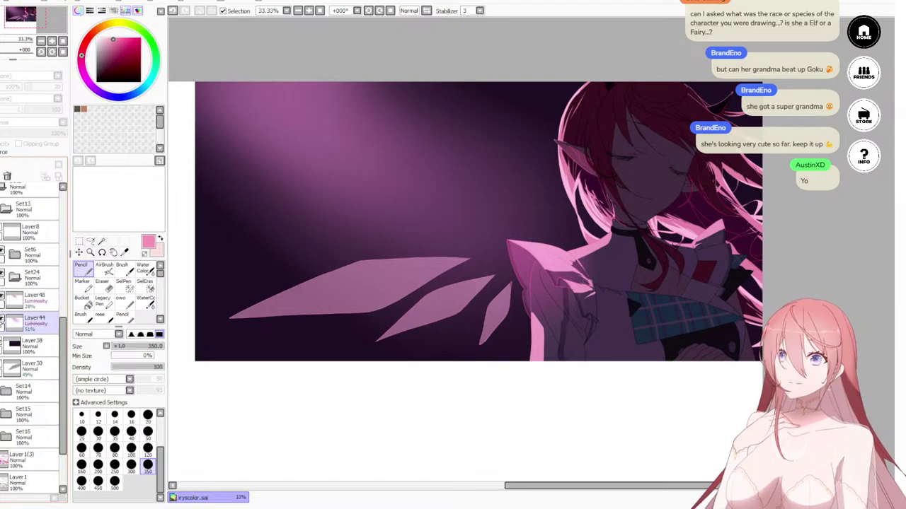
pyautogui.click(7, 279)
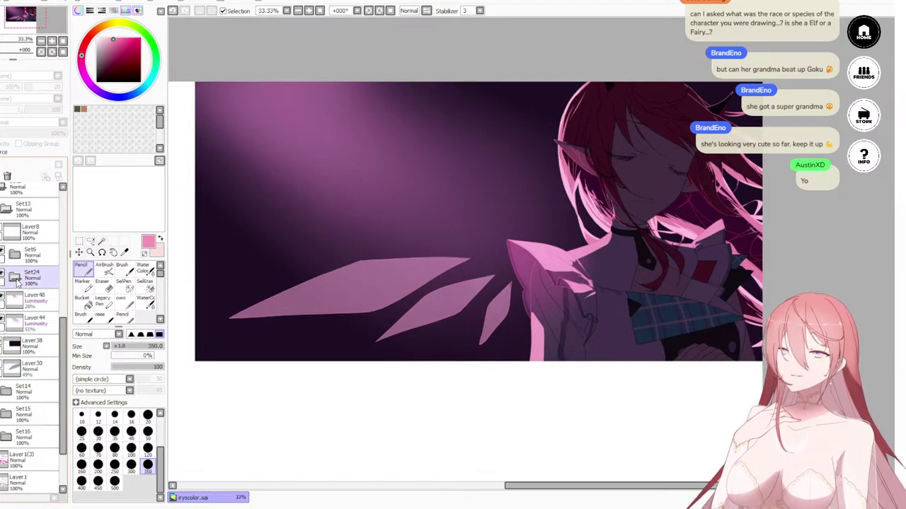
# Step: Unclip the Set24 folder, move Layer48, Layer44 and Layer38 into it and collapse the folder
pyautogui.click(39, 283)
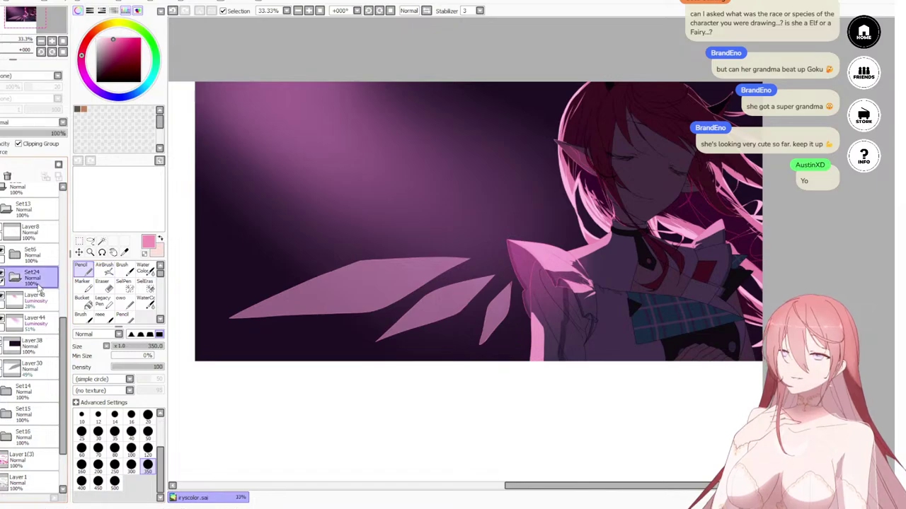
pyautogui.click(18, 143)
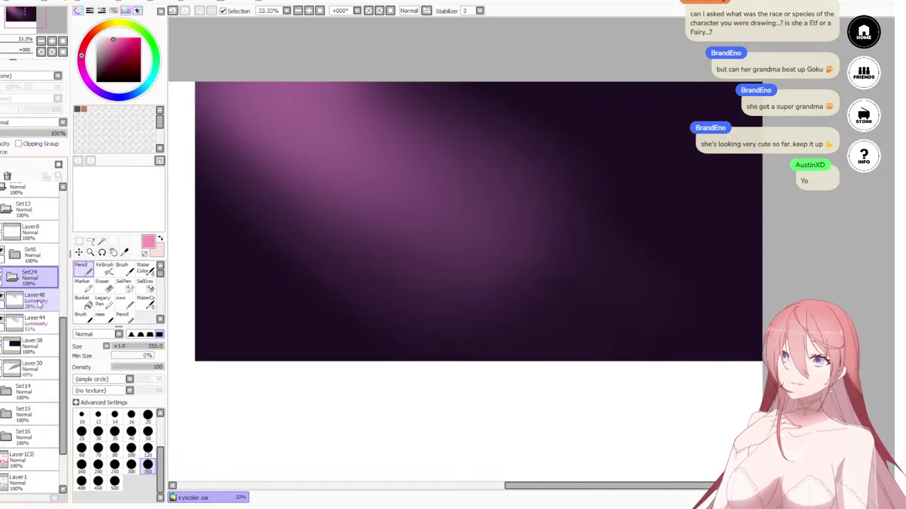
pyautogui.moveTo(38, 303); pyautogui.dragTo(35, 286)
pyautogui.moveTo(45, 322); pyautogui.dragTo(43, 309)
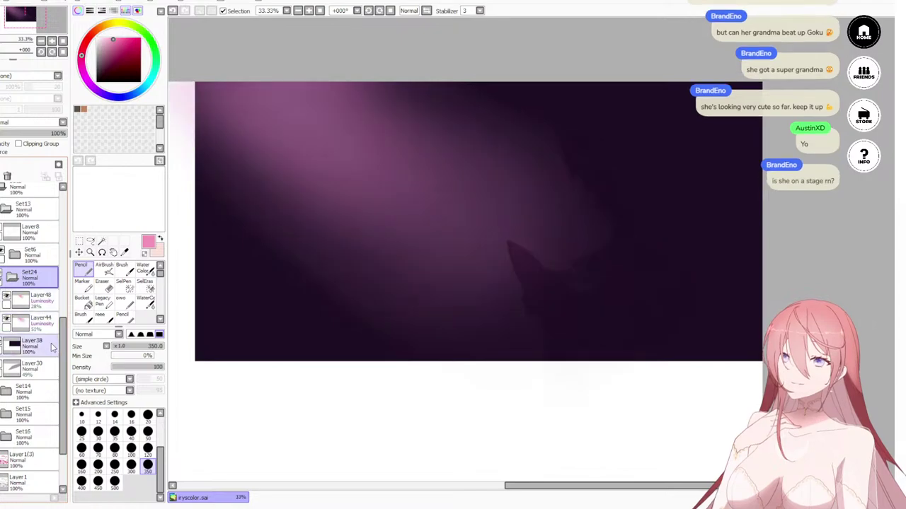
pyautogui.moveTo(47, 347); pyautogui.dragTo(47, 333)
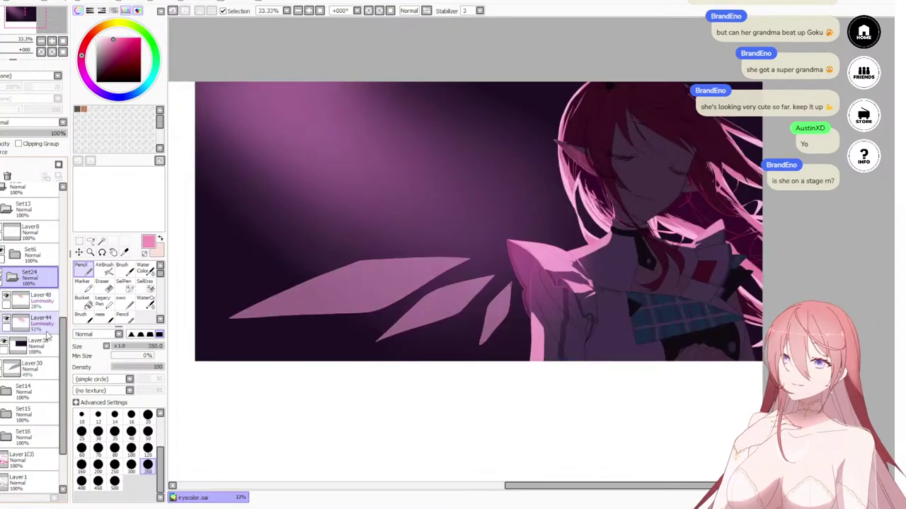
pyautogui.click(12, 278)
# Step: Add a new layer directly above the Set6 folder with Clipping Group on and its blending mode set to Luminosity
pyautogui.click(51, 262)
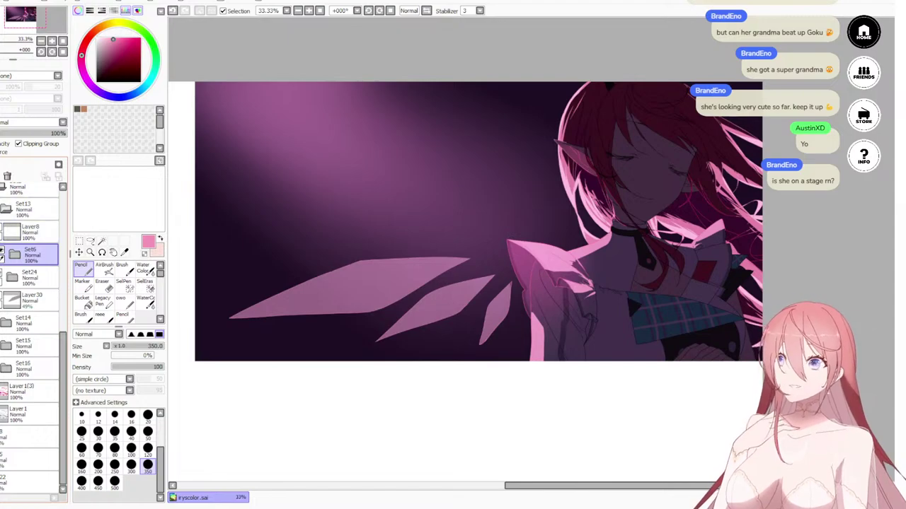
pyautogui.click(1, 164)
pyautogui.click(31, 144)
pyautogui.click(25, 124)
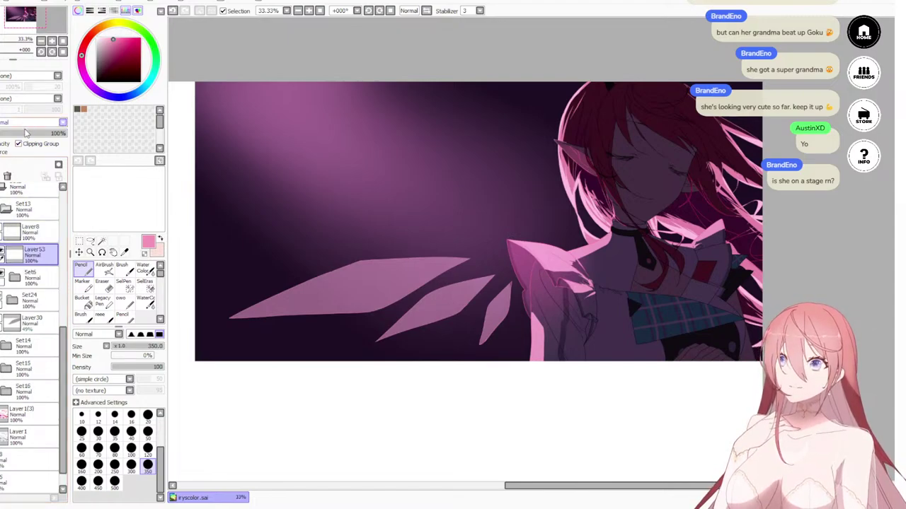
pyautogui.click(30, 167)
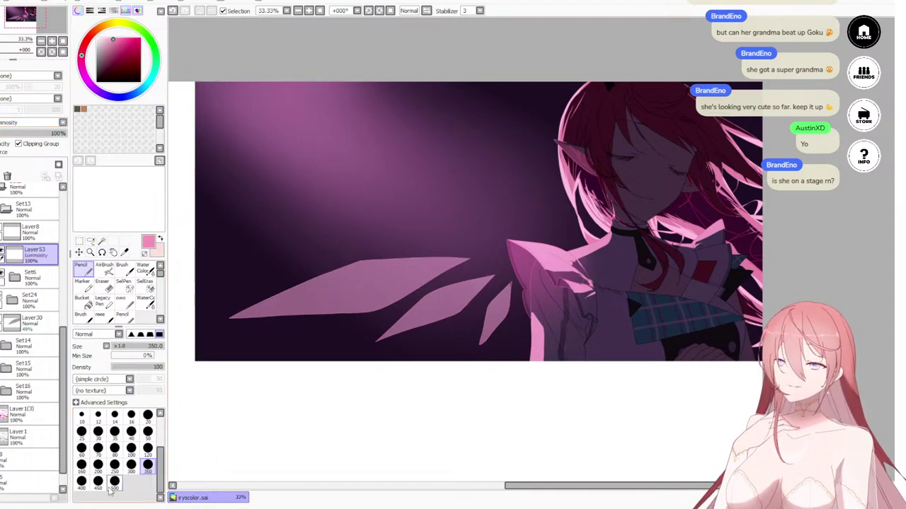
# Step: Switch to the Brush at size 500, try a pink glow stroke beside the character's head and undo it
pyautogui.click(122, 267)
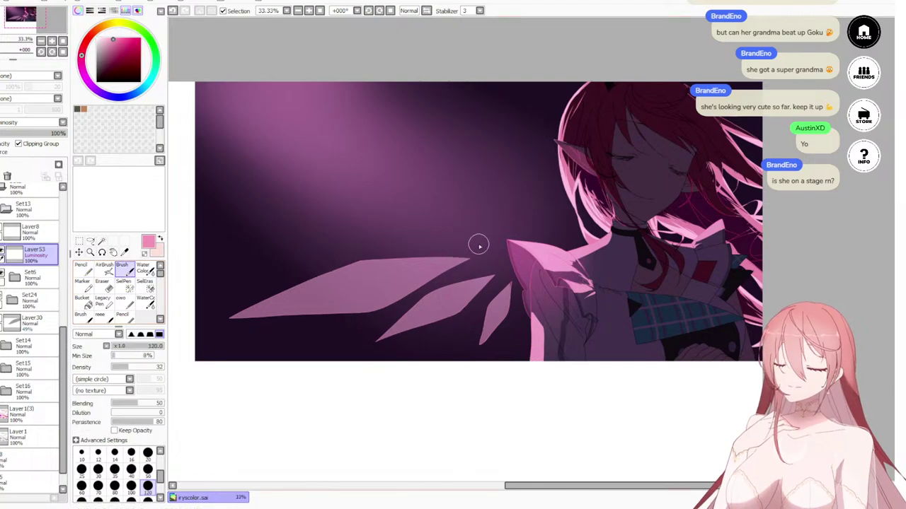
pyautogui.scroll(-2, 141, 467)
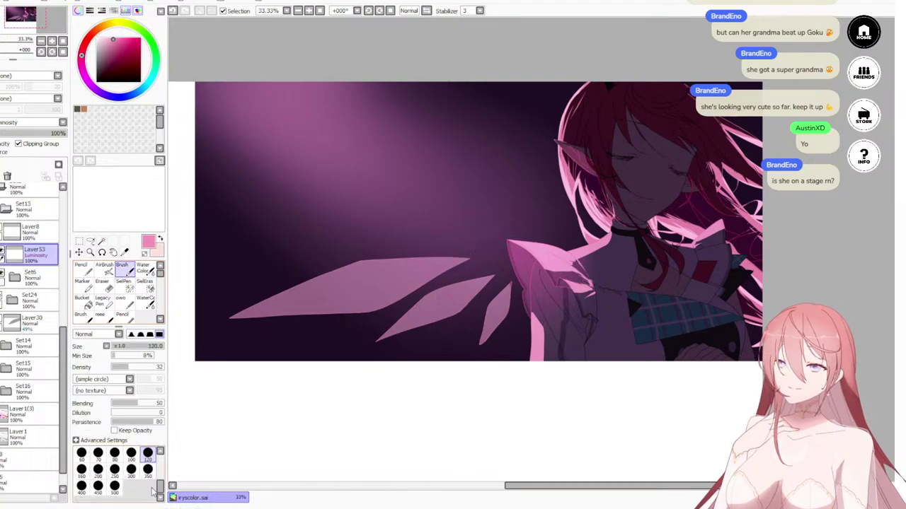
pyautogui.click(114, 486)
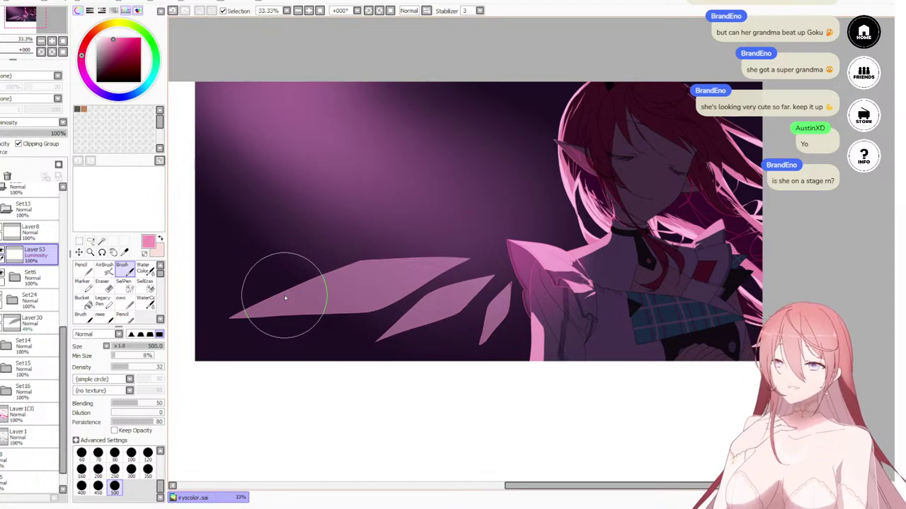
pyautogui.moveTo(537, 80)
pyautogui.mouseDown()
pyautogui.moveTo(583, 69)
pyautogui.moveTo(546, 148)
pyautogui.moveTo(546, 17)
pyautogui.mouseUp()
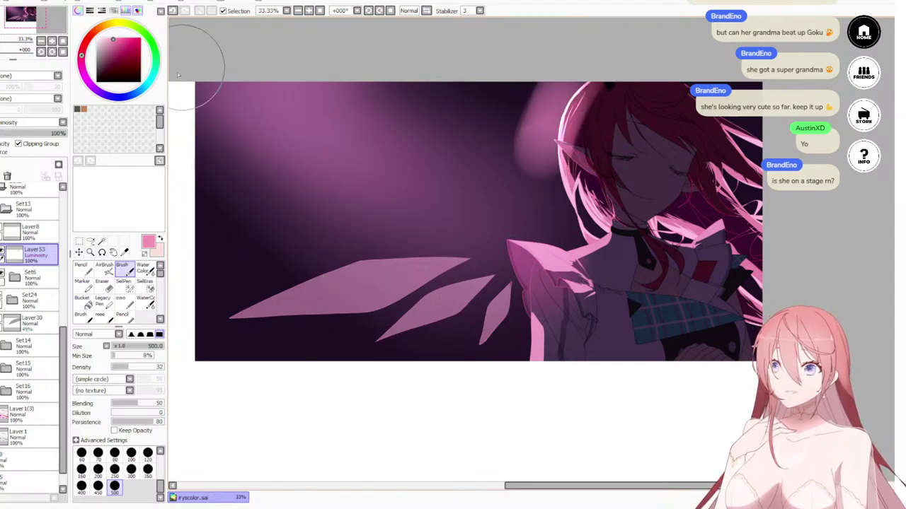
pyautogui.hotkey('ctrl', 'z')
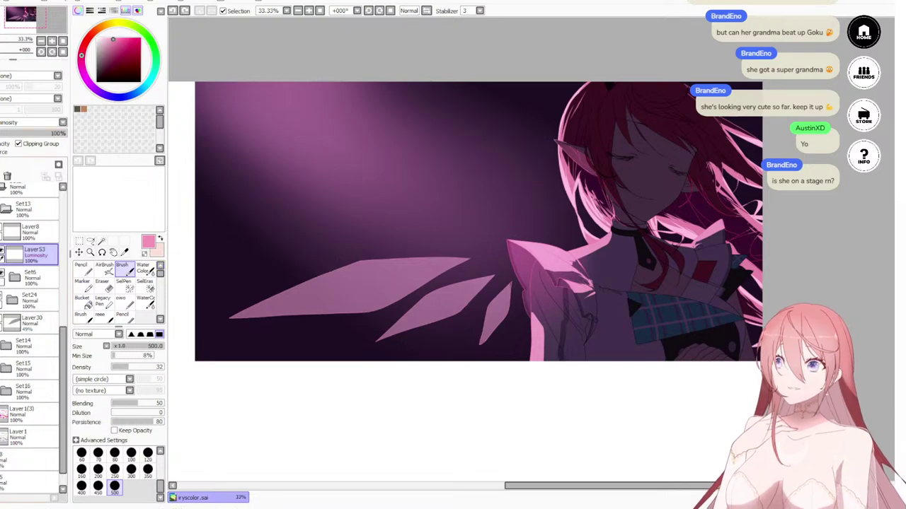
# Step: Expand the Set6 folder to check the layers inside it
pyautogui.click(15, 277)
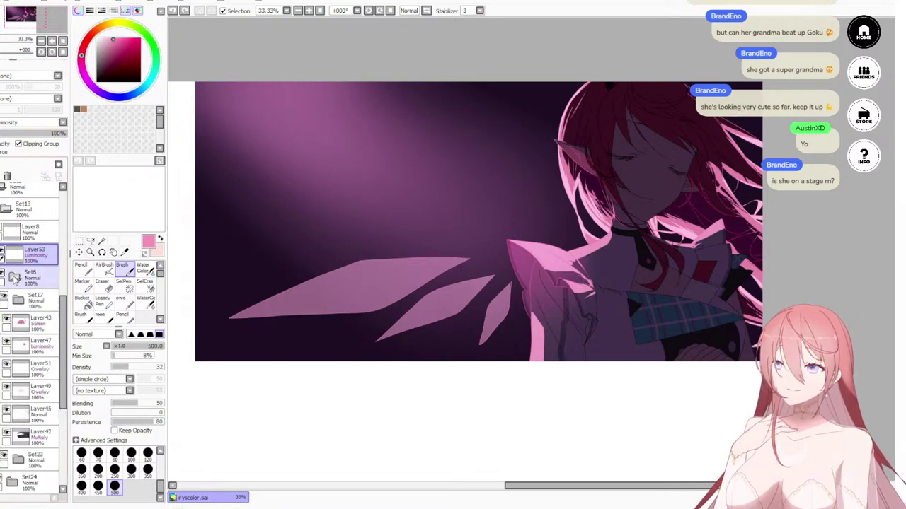
pyautogui.click(14, 277)
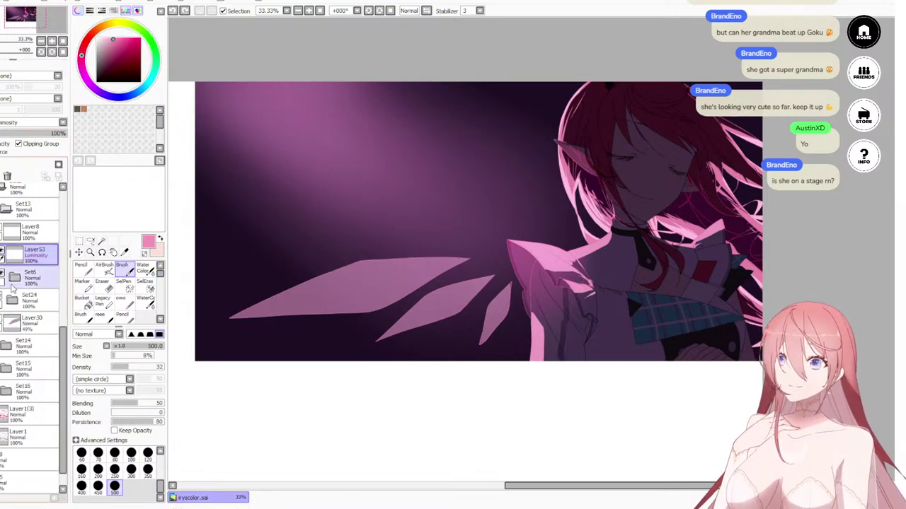
pyautogui.click(14, 278)
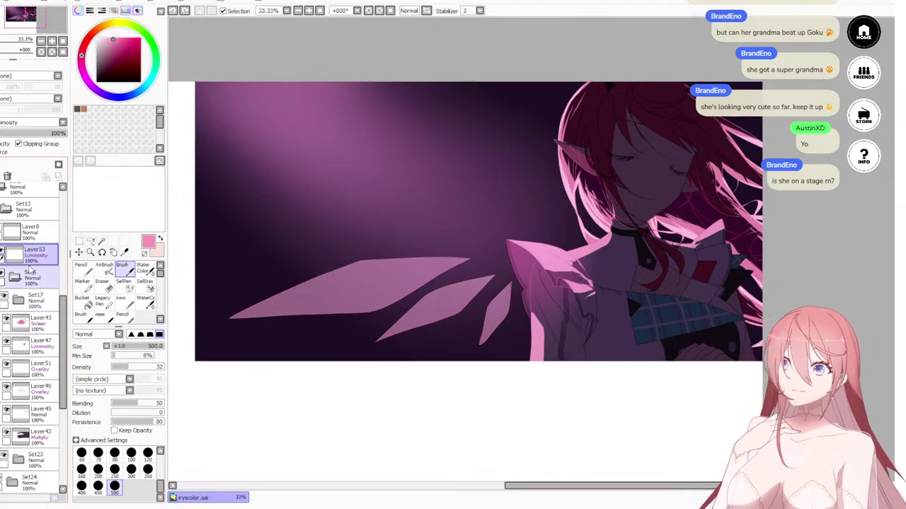
# Step: Move Layer53 into the Set6 folder, directly above the Set17 folder
pyautogui.click(20, 301)
pyautogui.click(22, 301)
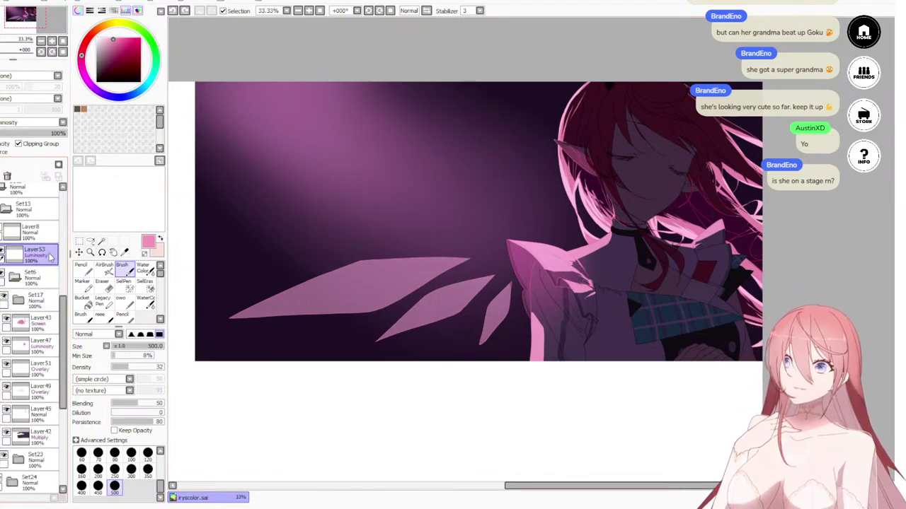
pyautogui.moveTo(49, 256); pyautogui.dragTo(56, 295)
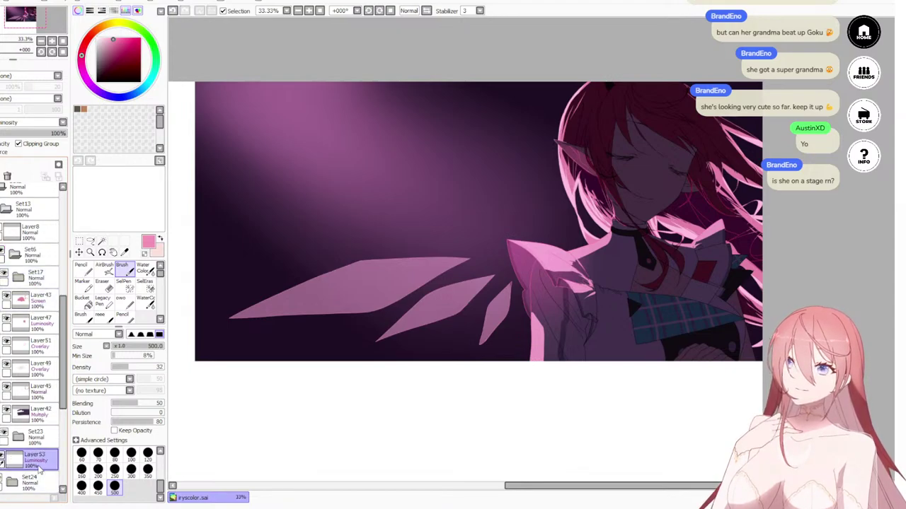
pyautogui.moveTo(13, 465); pyautogui.dragTo(51, 277)
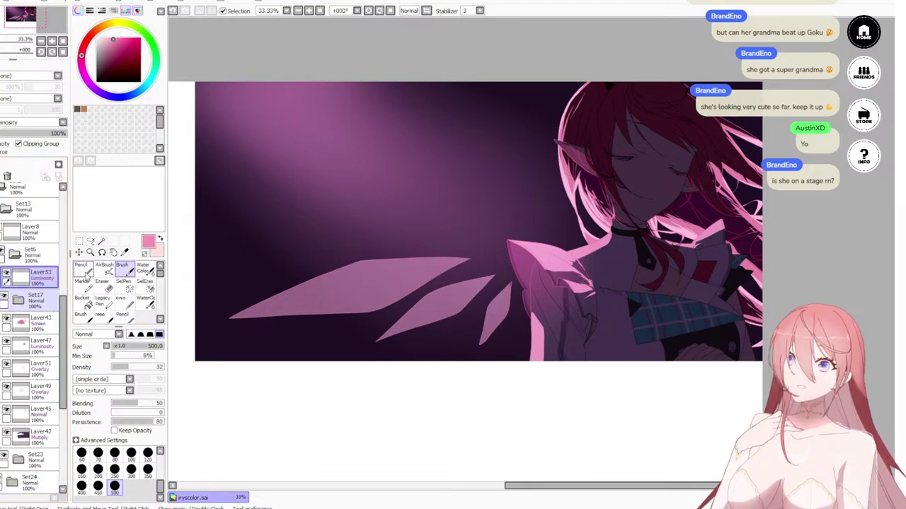
# Step: Add an unclipped folder below Layer53, move Set17 with its clipped layers and Set23 into it, and collapse the folder
pyautogui.click(31, 309)
pyautogui.click(2, 164)
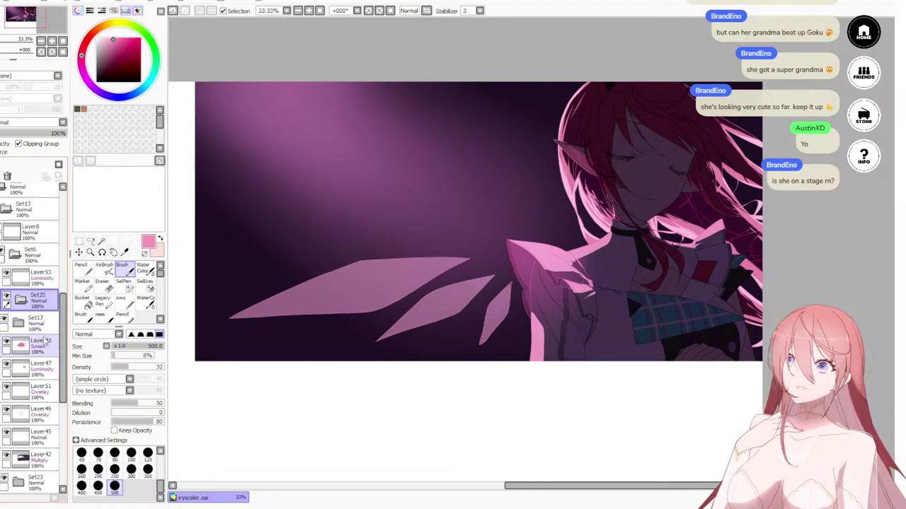
pyautogui.click(19, 144)
pyautogui.moveTo(39, 326); pyautogui.dragTo(40, 306)
pyautogui.moveTo(53, 337)
pyautogui.mouseDown()
pyautogui.moveTo(47, 363)
pyautogui.moveTo(54, 355)
pyautogui.mouseUp()
pyautogui.moveTo(50, 392); pyautogui.dragTo(53, 420)
pyautogui.moveTo(51, 460); pyautogui.dragTo(55, 440)
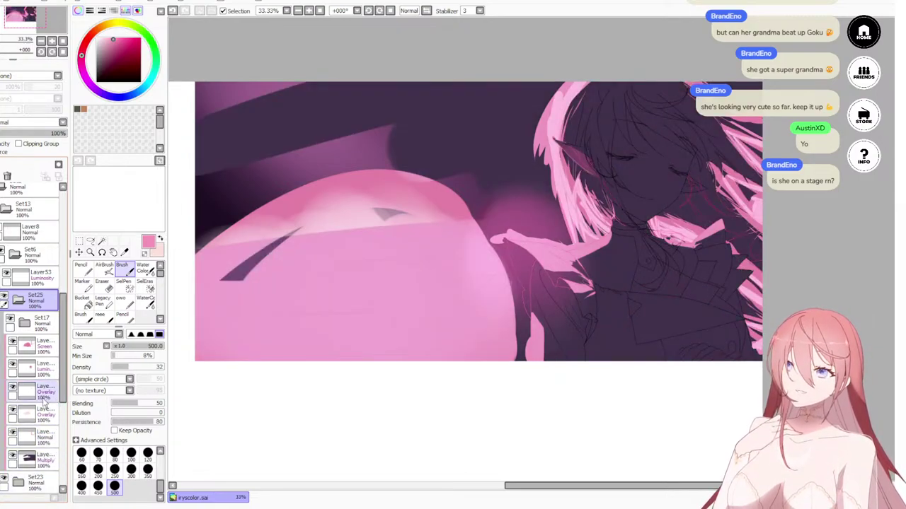
pyautogui.scroll(-2, 34, 418)
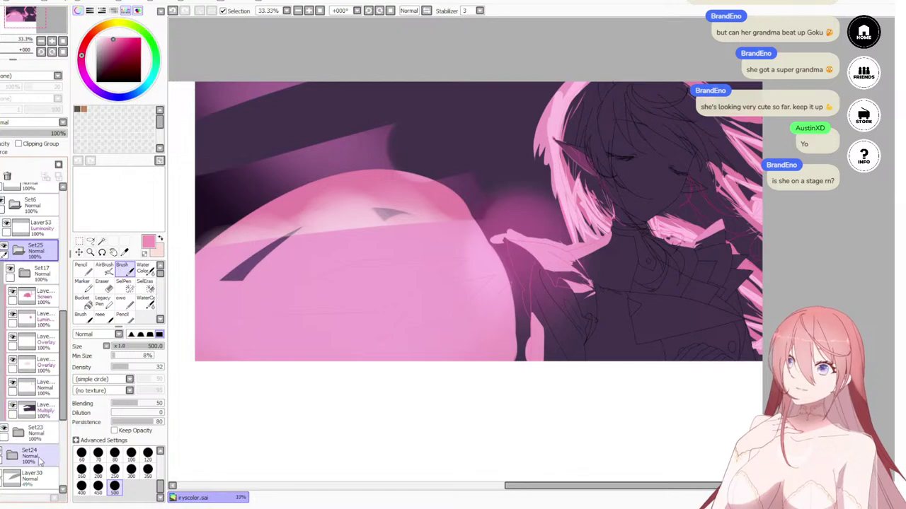
pyautogui.moveTo(48, 435); pyautogui.dragTo(54, 420)
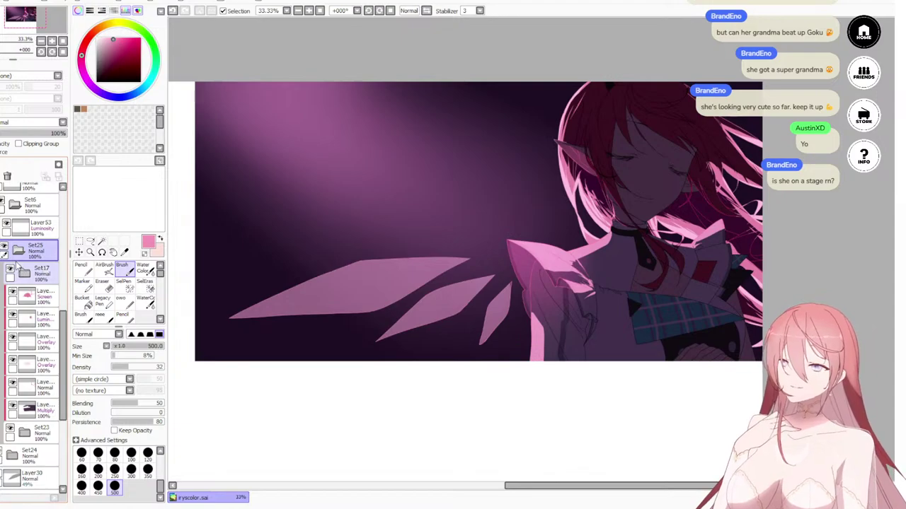
pyautogui.click(17, 269)
# Step: Paint pink Brush glow strokes on Layer53 along the hair and ear on the backlit side of the character's head
pyautogui.click(36, 225)
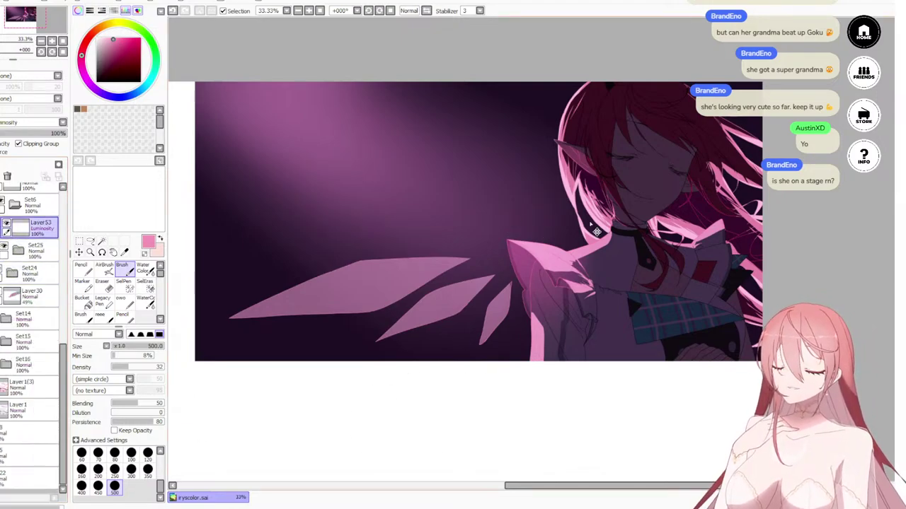
pyautogui.moveTo(595, 124); pyautogui.dragTo(565, 191)
pyautogui.scroll(1, 556, 201)
pyautogui.moveTo(576, 237); pyautogui.dragTo(552, 218)
pyautogui.scroll(-2, 542, 206)
pyautogui.scroll(2, 541, 205)
pyautogui.scroll(-2, 541, 205)
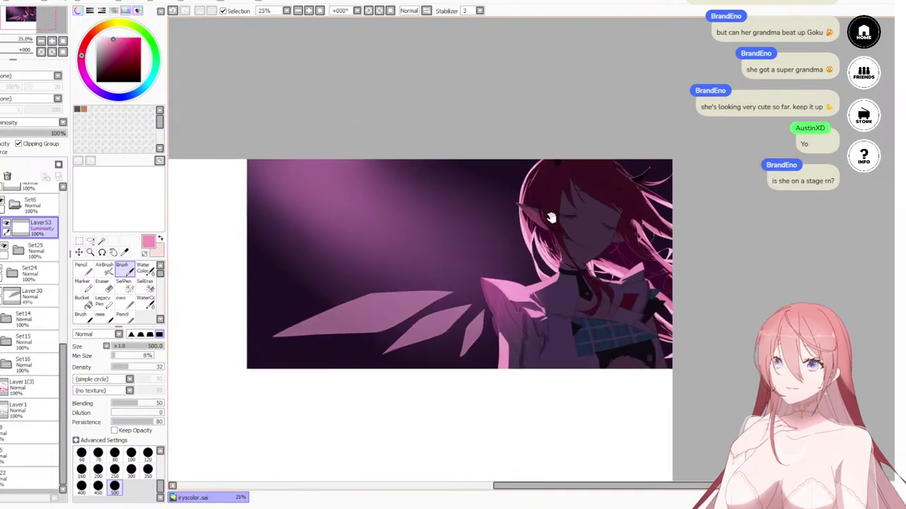
pyautogui.scroll(1, 551, 217)
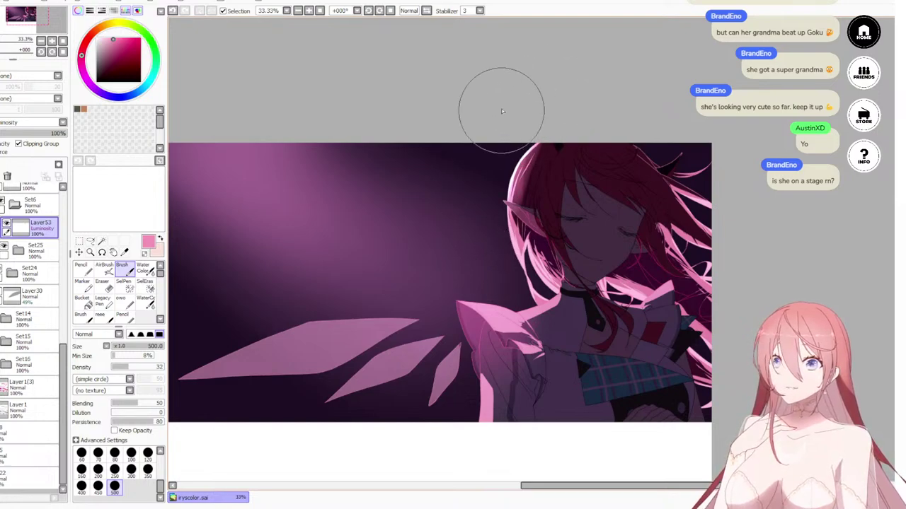
pyautogui.moveTo(502, 128)
pyautogui.mouseDown()
pyautogui.moveTo(511, 303)
pyautogui.moveTo(501, 250)
pyautogui.mouseUp()
pyautogui.moveTo(520, 114)
pyautogui.mouseDown()
pyautogui.moveTo(494, 232)
pyautogui.moveTo(530, 307)
pyautogui.moveTo(560, 66)
pyautogui.mouseUp()
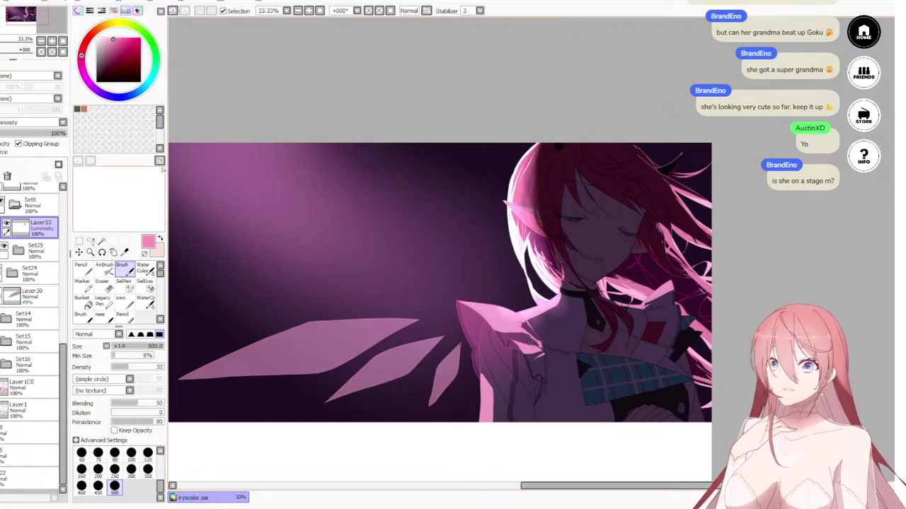
# Step: Change Layer53's blending mode to Screen and undo the glow strokes painted beside the head
pyautogui.click(24, 149)
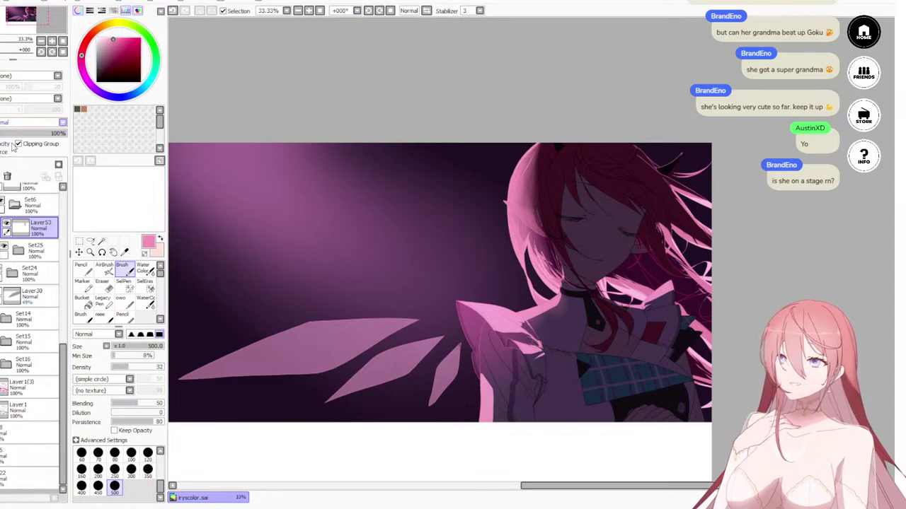
pyautogui.click(26, 150)
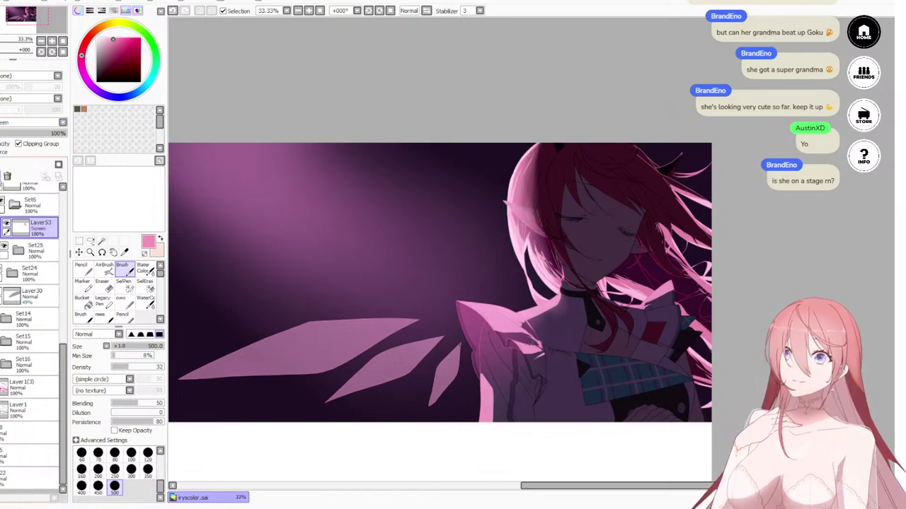
pyautogui.hotkey('ctrl', 'z')
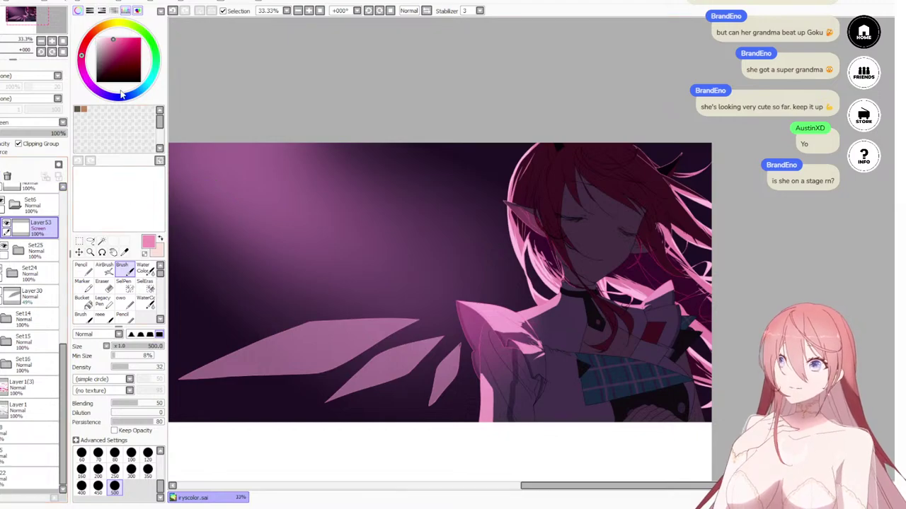
# Step: Pick a deeper, more saturated pink, try Brush glow strokes over the backlit hair and ear, and undo them
pyautogui.click(124, 41)
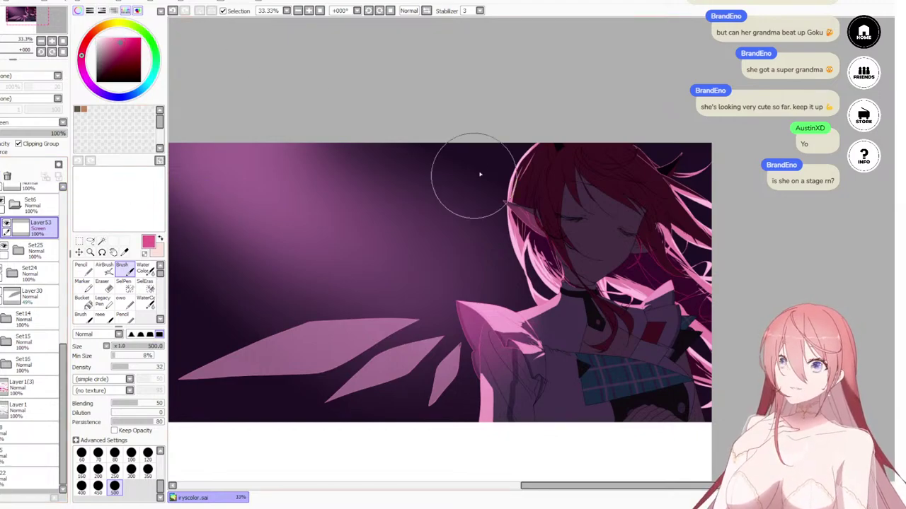
pyautogui.moveTo(533, 111); pyautogui.dragTo(495, 246)
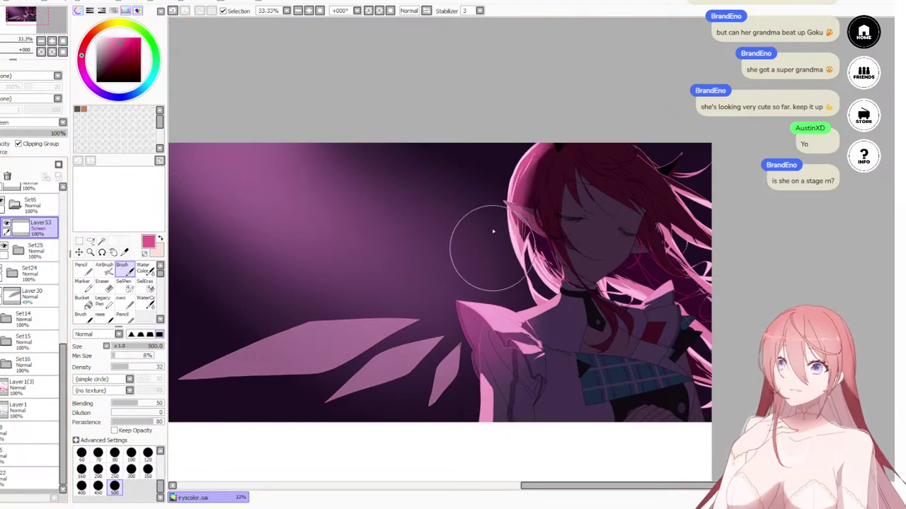
pyautogui.moveTo(510, 284)
pyautogui.mouseDown()
pyautogui.moveTo(499, 211)
pyautogui.moveTo(503, 234)
pyautogui.mouseUp()
pyautogui.moveTo(544, 273); pyautogui.dragTo(558, 88)
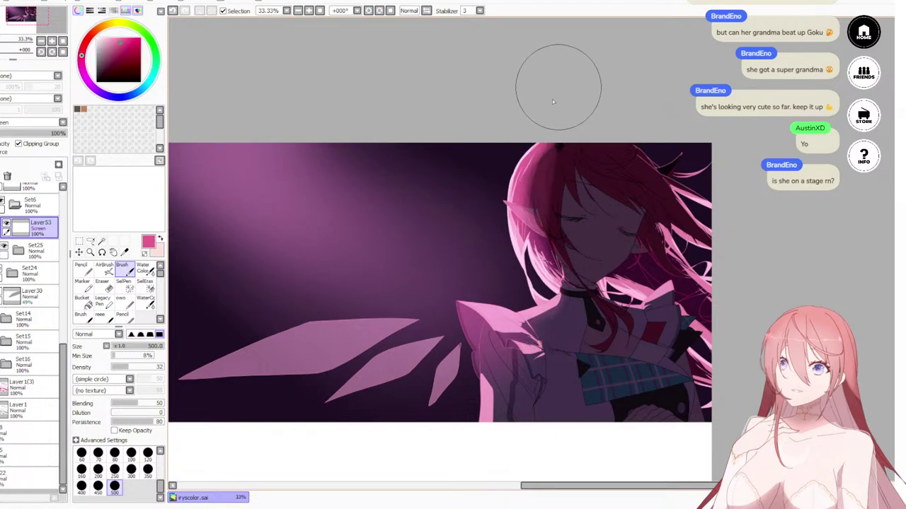
pyautogui.moveTo(567, 237); pyautogui.dragTo(592, 68)
pyautogui.hotkey('ctrl', 'z')
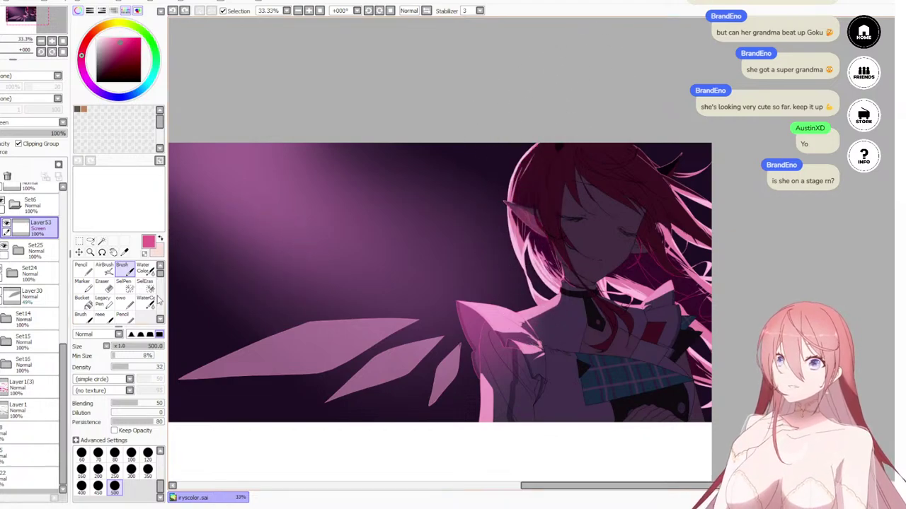
# Step: Switch to the Water Color brush at size 500 and paint a soft deep-pink glow over the character's hair and clothes
pyautogui.click(145, 268)
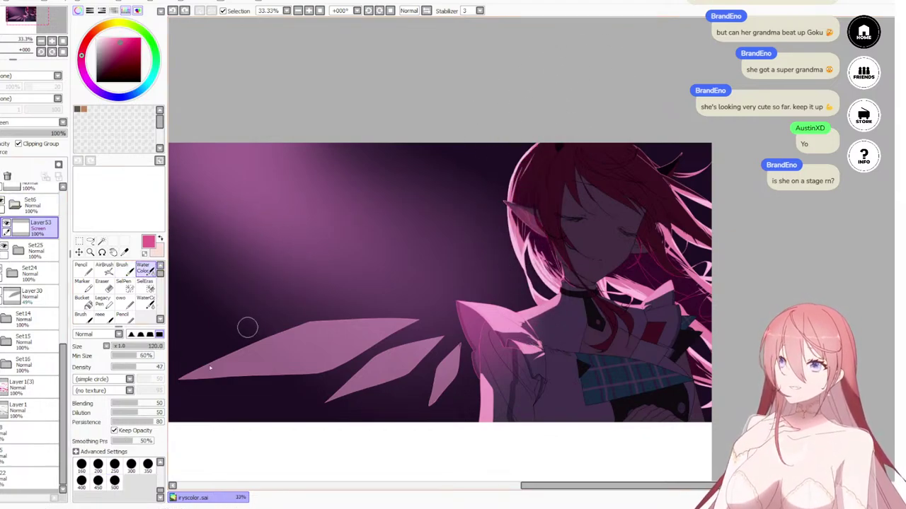
pyautogui.click(114, 481)
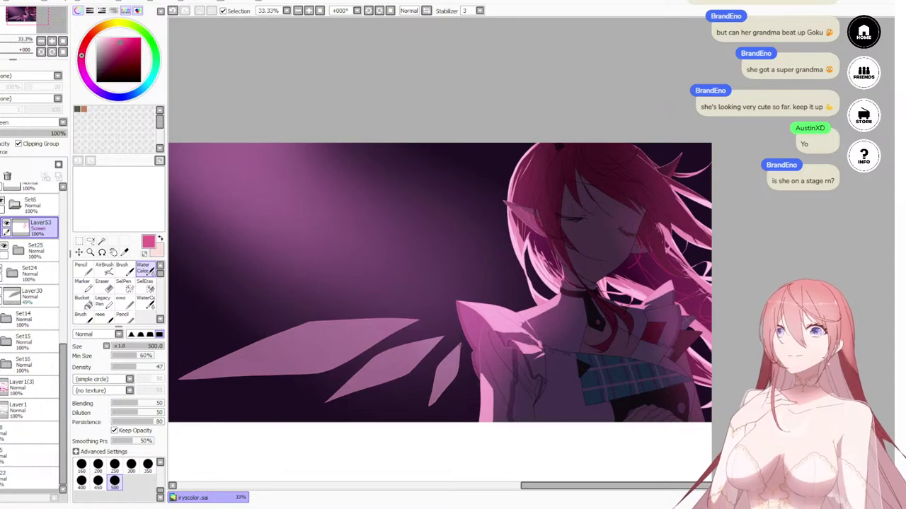
pyautogui.scroll(-4, 527, 375)
pyautogui.scroll(-2, 574, 337)
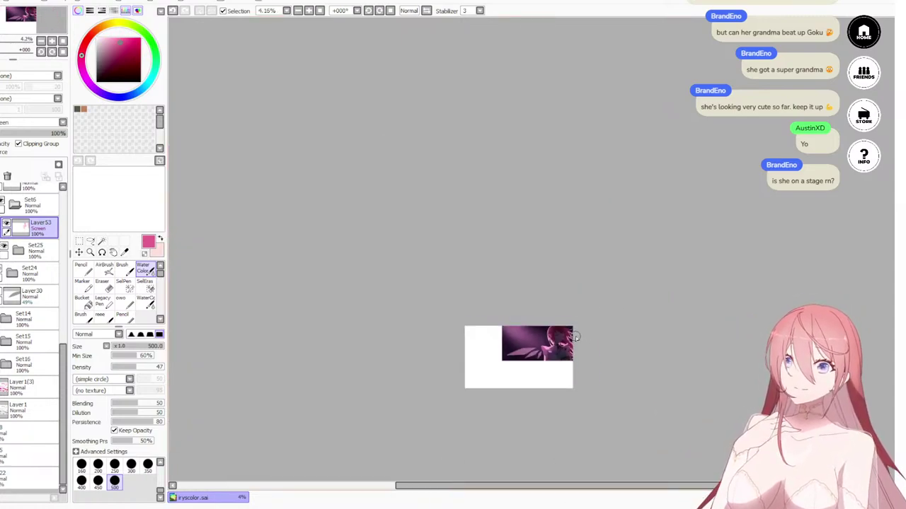
pyautogui.scroll(-2, 548, 361)
# Step: Lower the opacity of the Screen glow layer, Layer53, to 59%
pyautogui.scroll(7, 555, 367)
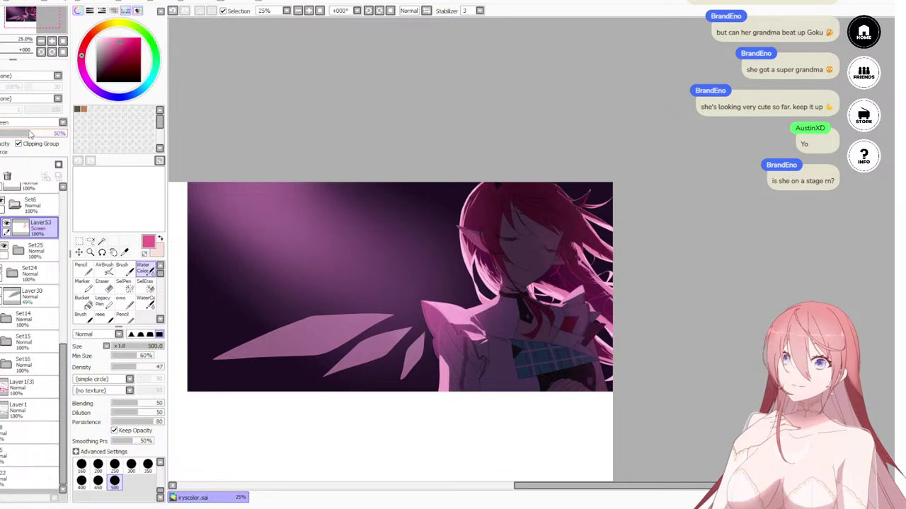
pyautogui.scroll(-2, 540, 196)
pyautogui.scroll(5, 530, 202)
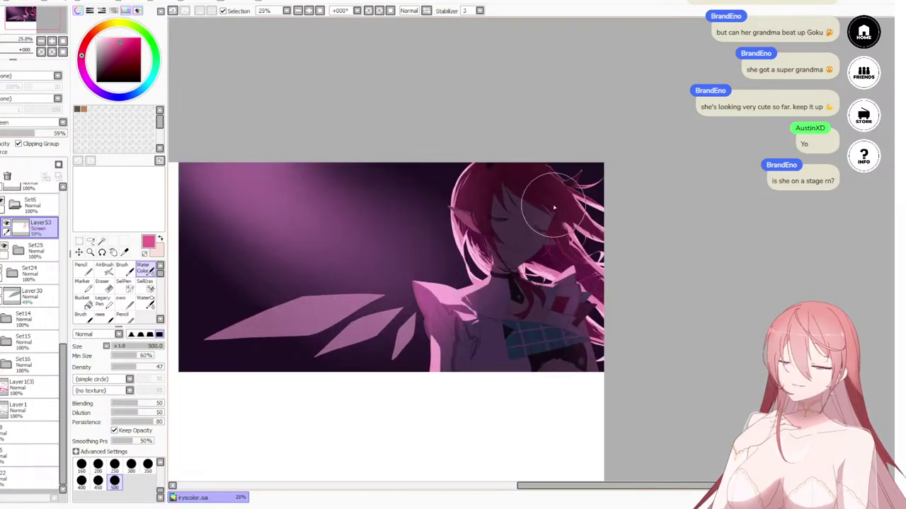
# Step: Examine the glow on the character's face, hair and clothes in close-up and against the whole illustration
pyautogui.scroll(3, 587, 262)
pyautogui.scroll(-3, 592, 277)
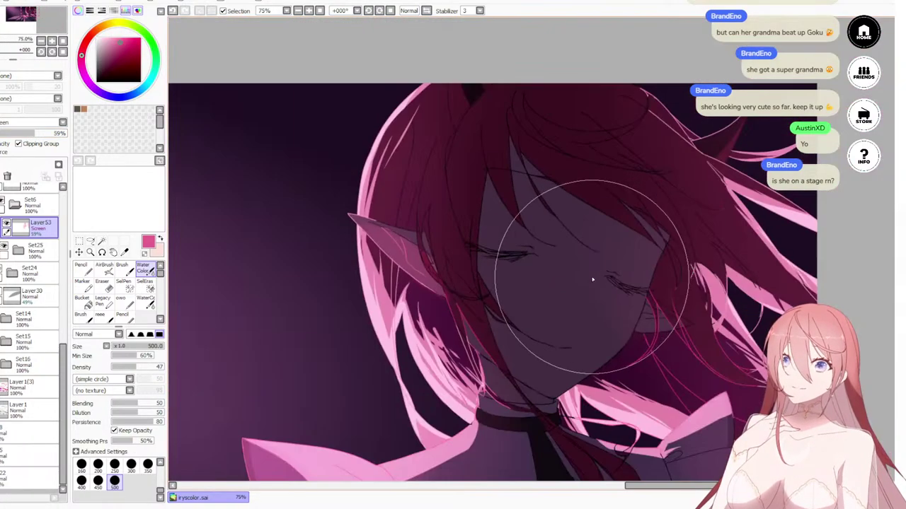
pyautogui.scroll(3, 584, 217)
pyautogui.scroll(-8, 585, 217)
pyautogui.scroll(1, 582, 384)
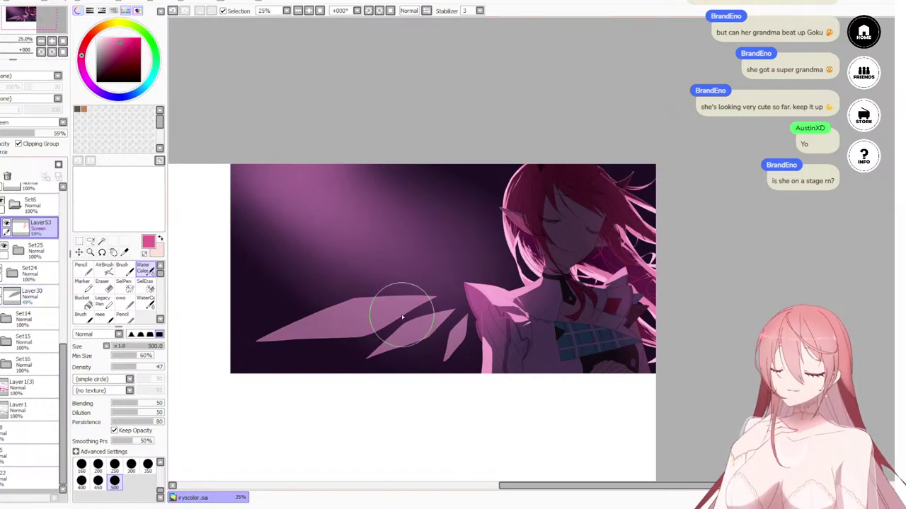
pyautogui.scroll(2, 575, 151)
pyautogui.scroll(-4, 586, 213)
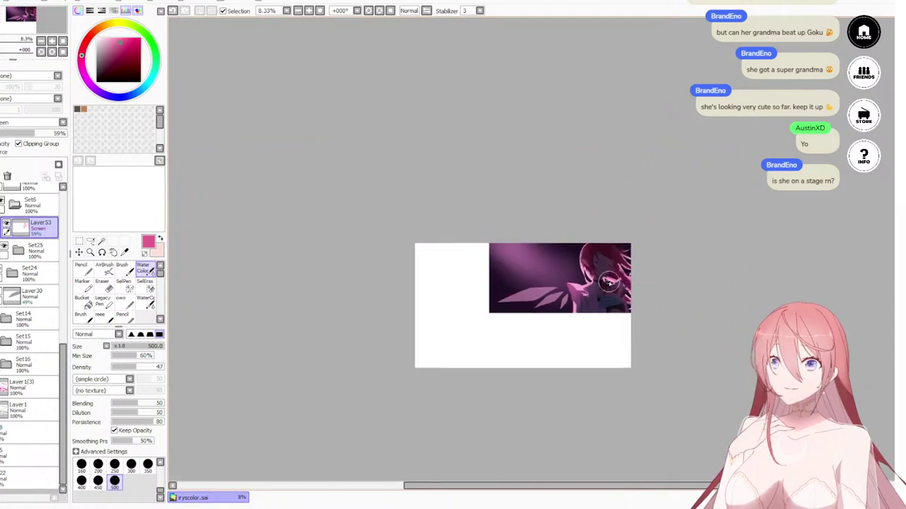
pyautogui.scroll(2, 608, 283)
pyautogui.scroll(3, 594, 240)
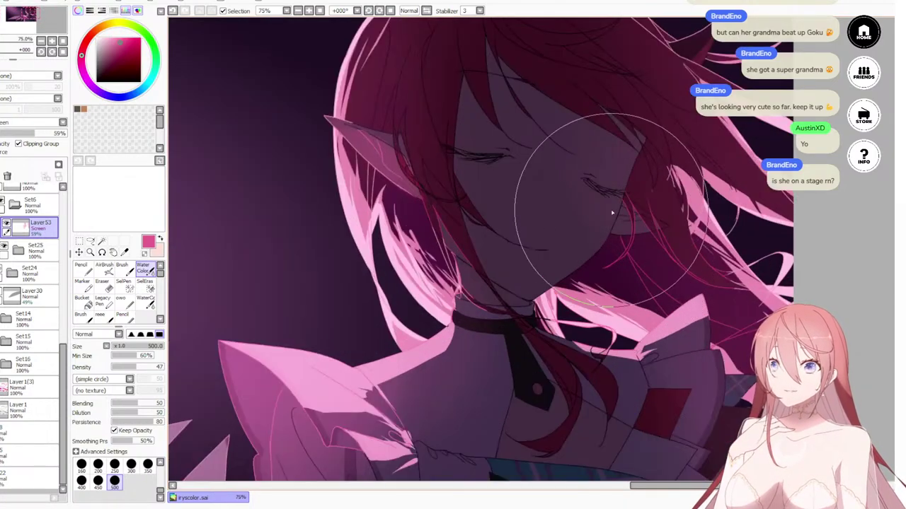
pyautogui.scroll(-6, 612, 213)
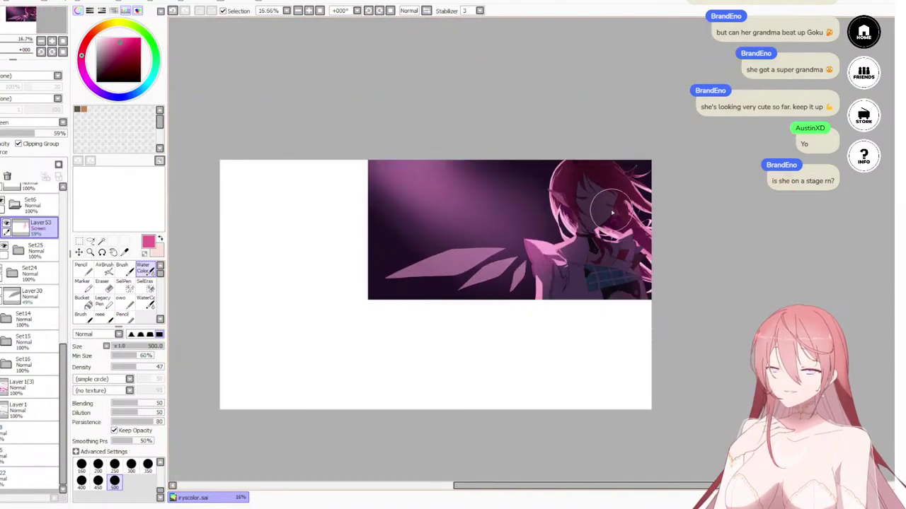
pyautogui.scroll(-1, 606, 227)
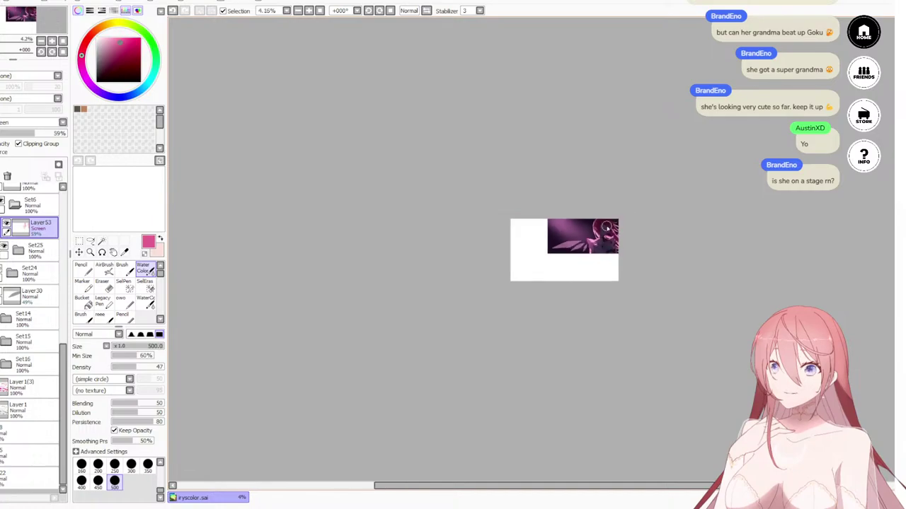
pyautogui.scroll(7, 617, 246)
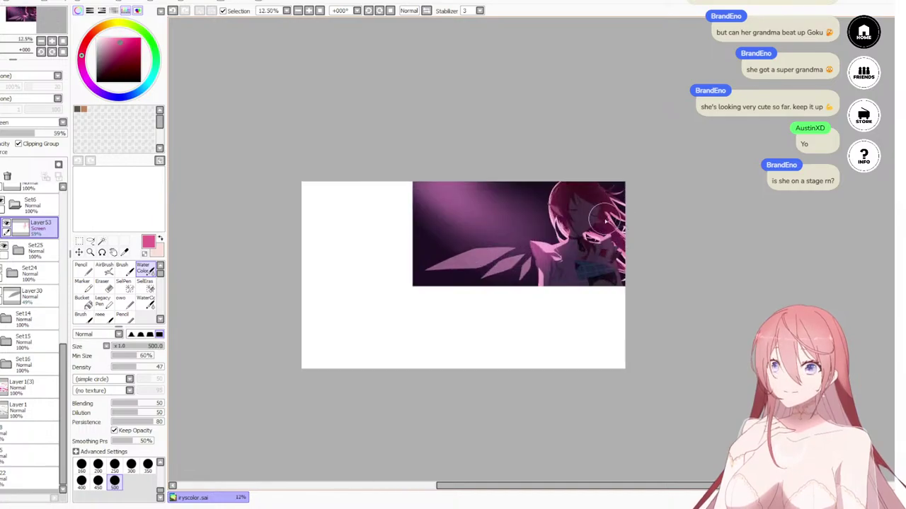
pyautogui.scroll(-5, 550, 247)
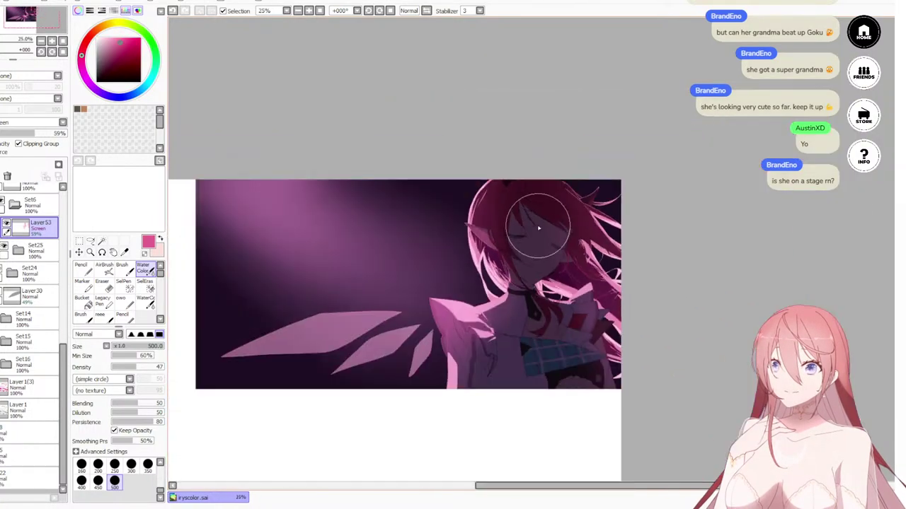
pyautogui.scroll(1, 538, 230)
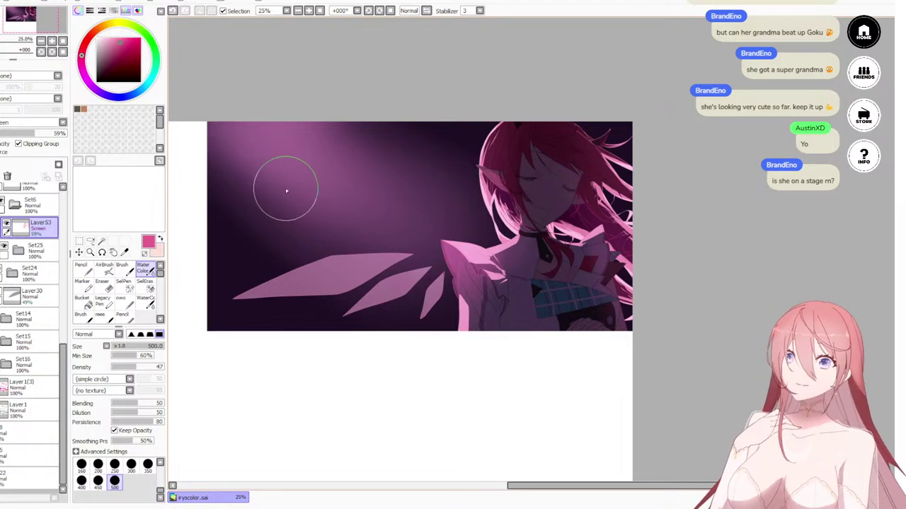
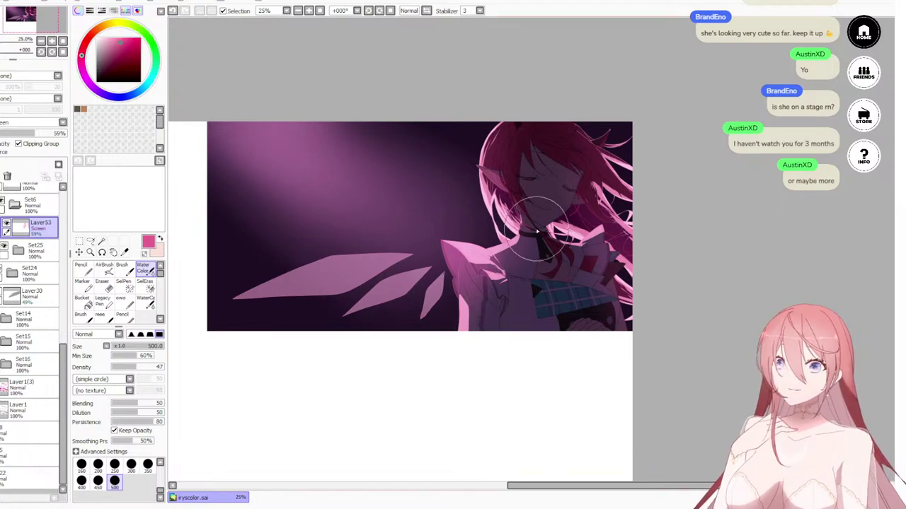
# Step: Add a new layer directly above the Set25 folder, clip it and set its blending mode to Screen
pyautogui.scroll(6, 541, 225)
pyautogui.scroll(-4, 500, 205)
pyautogui.scroll(2, 474, 211)
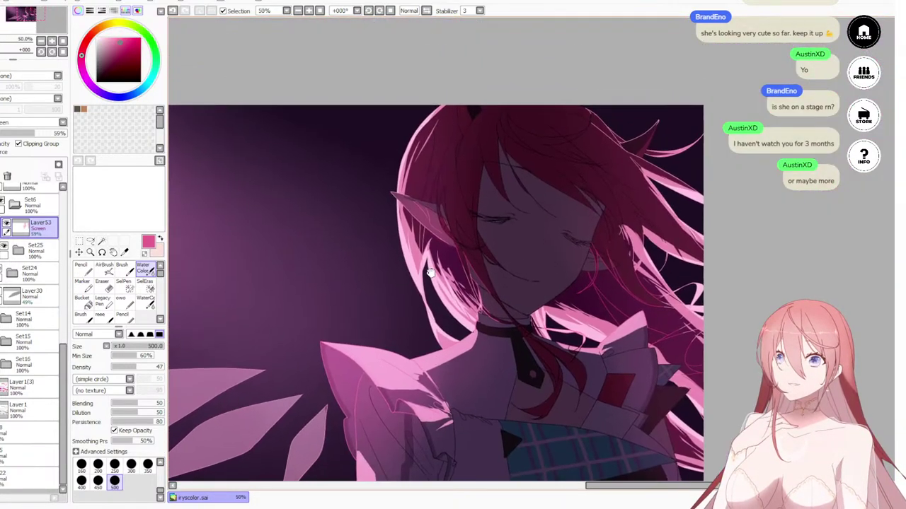
pyautogui.click(39, 247)
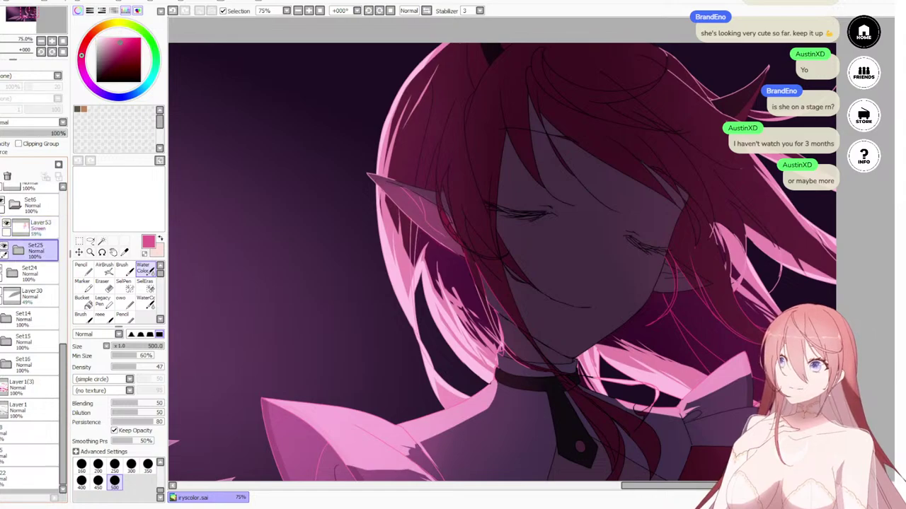
pyautogui.click(1, 164)
pyautogui.click(30, 144)
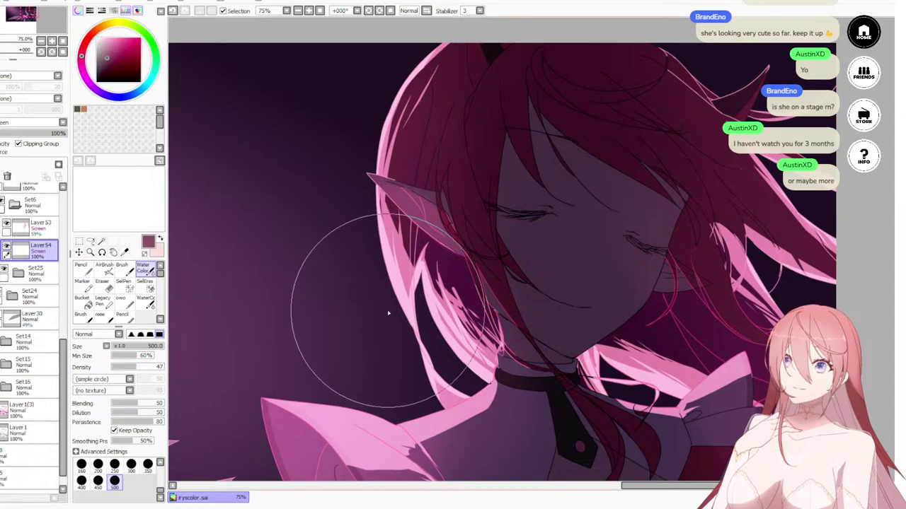
# Step: Reduce the Water Color brush to size 160 and paint a soft muted-pink glow around the character's chin and neck, undoing the last stroke
pyautogui.press('[')
pyautogui.press('[')
pyautogui.press('[')
pyautogui.press('[')
pyautogui.press('[')
pyautogui.press('[')
pyautogui.press('[')
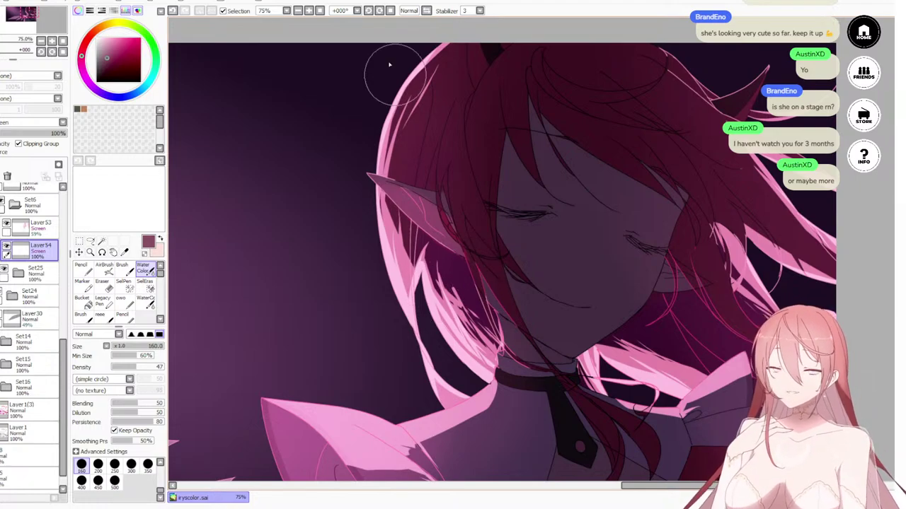
pyautogui.moveTo(411, 256); pyautogui.dragTo(386, 235)
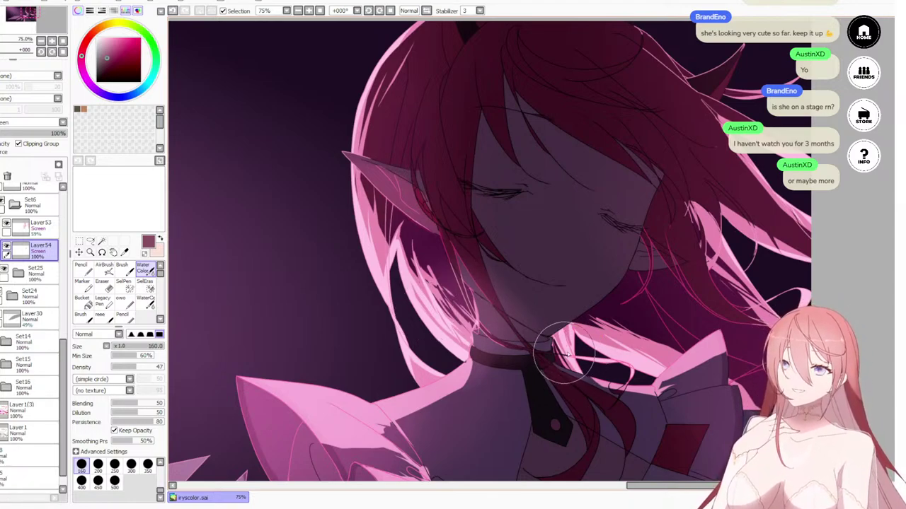
pyautogui.moveTo(580, 337); pyautogui.dragTo(567, 350)
pyautogui.hotkey('ctrl', 'z')
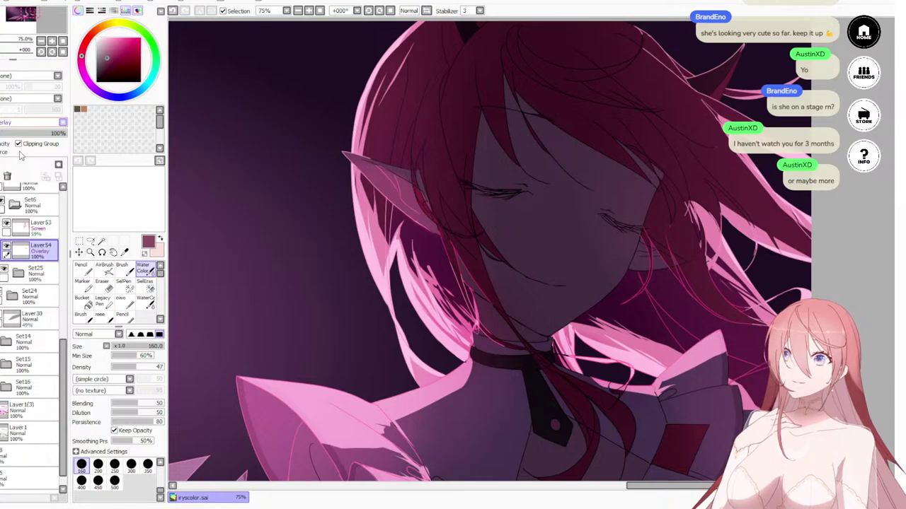
# Step: Change Layer54's blending mode to Luminosity and lower its opacity to 66%
pyautogui.click(22, 167)
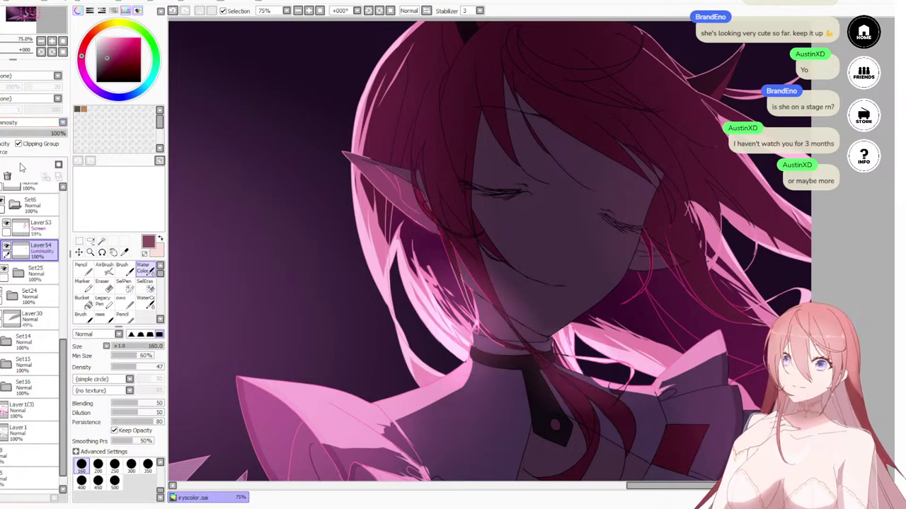
pyautogui.scroll(-6, 542, 218)
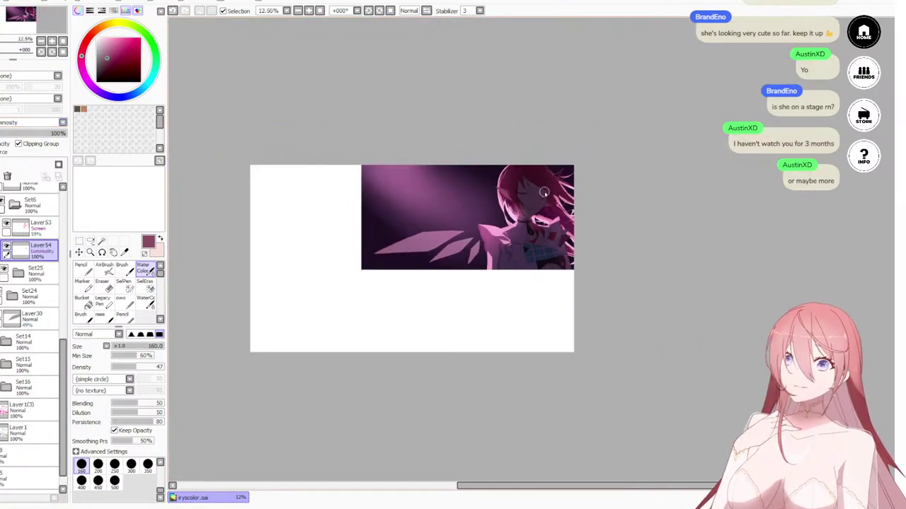
pyautogui.scroll(4, 543, 192)
pyautogui.click(30, 136)
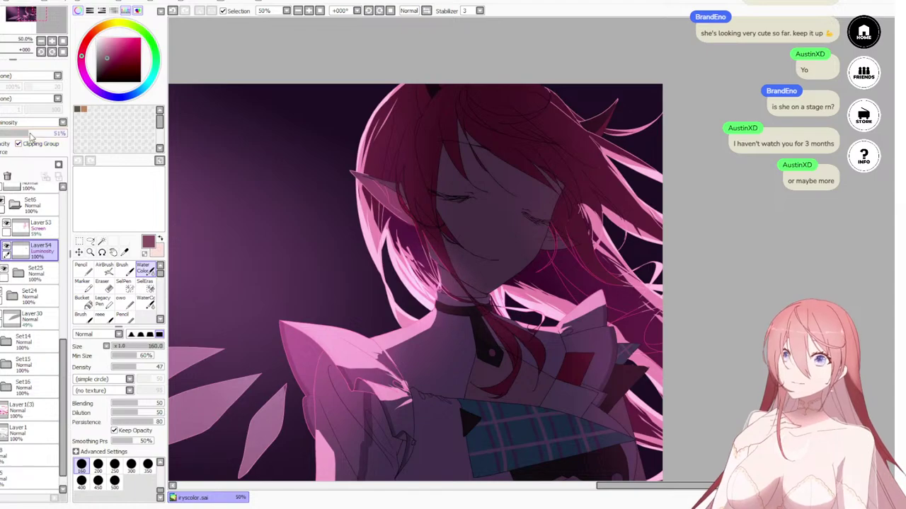
pyautogui.scroll(-3, 402, 247)
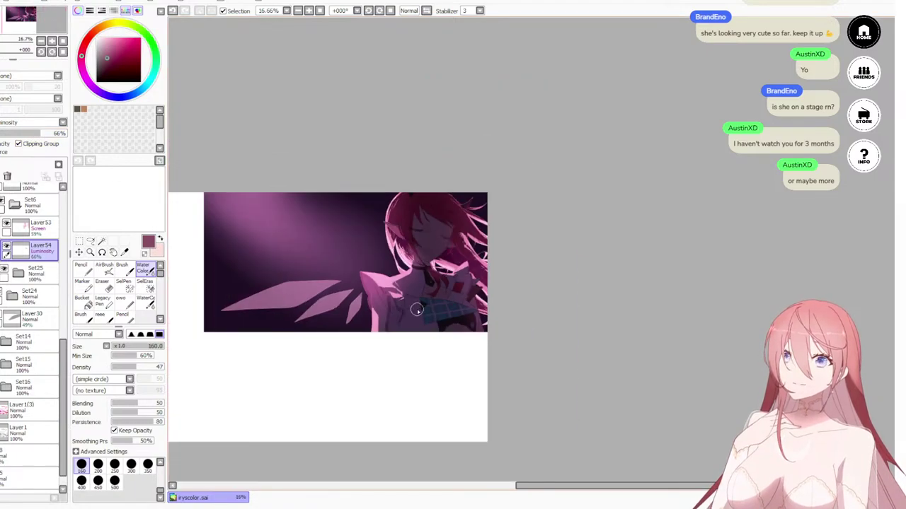
# Step: Paint a soft glow over the puffed shoulder and collar ruffles on Layer54, reducing the brush to size 70 for finer areas
pyautogui.scroll(4, 417, 310)
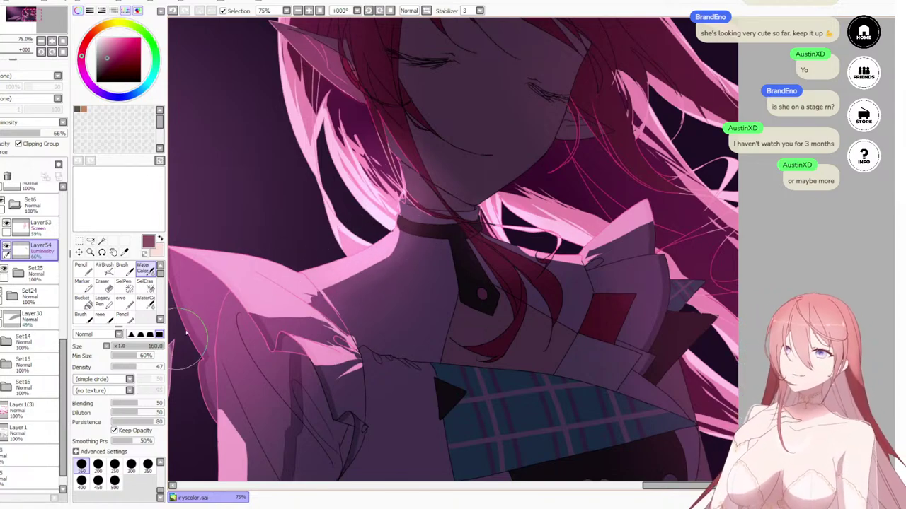
pyautogui.moveTo(259, 283); pyautogui.dragTo(316, 275)
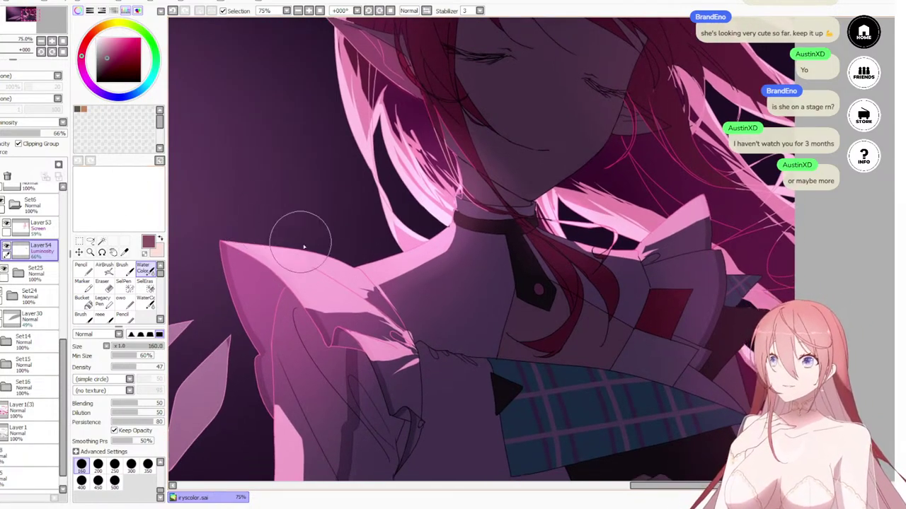
pyautogui.moveTo(270, 242)
pyautogui.mouseDown()
pyautogui.moveTo(309, 254)
pyautogui.moveTo(235, 208)
pyautogui.moveTo(345, 285)
pyautogui.mouseUp()
pyautogui.hotkey('ctrl', 'z')
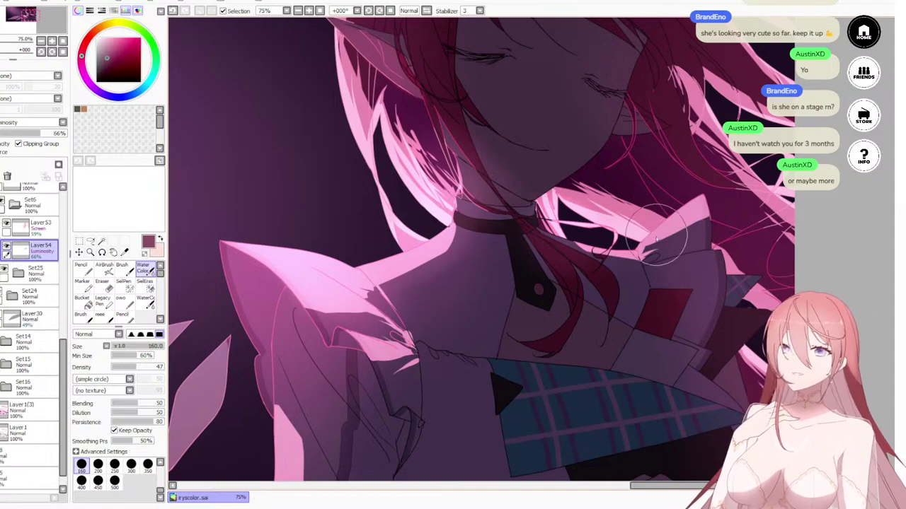
pyautogui.press('[')
pyautogui.press('[')
pyautogui.press('[')
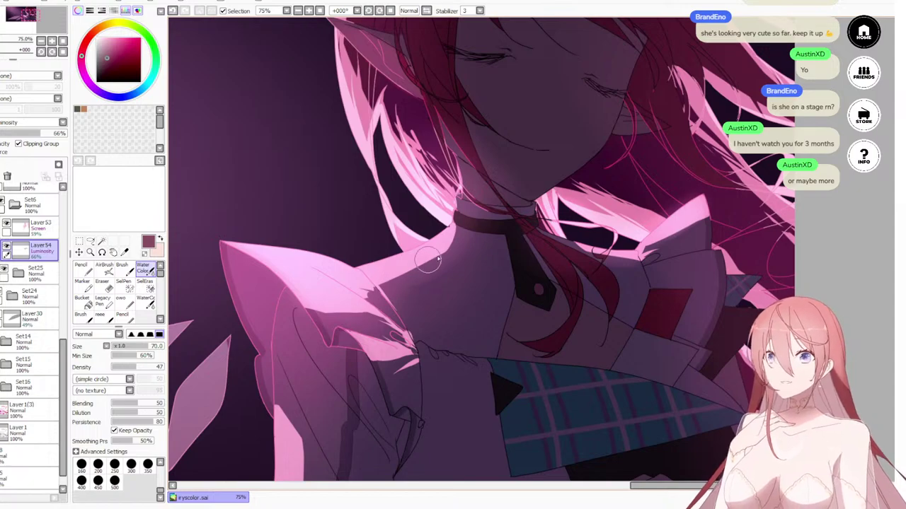
# Step: Examine the Luminosity glow on the face, hair and shoulders in close-up and against the whole illustration
pyautogui.scroll(-7, 230, 246)
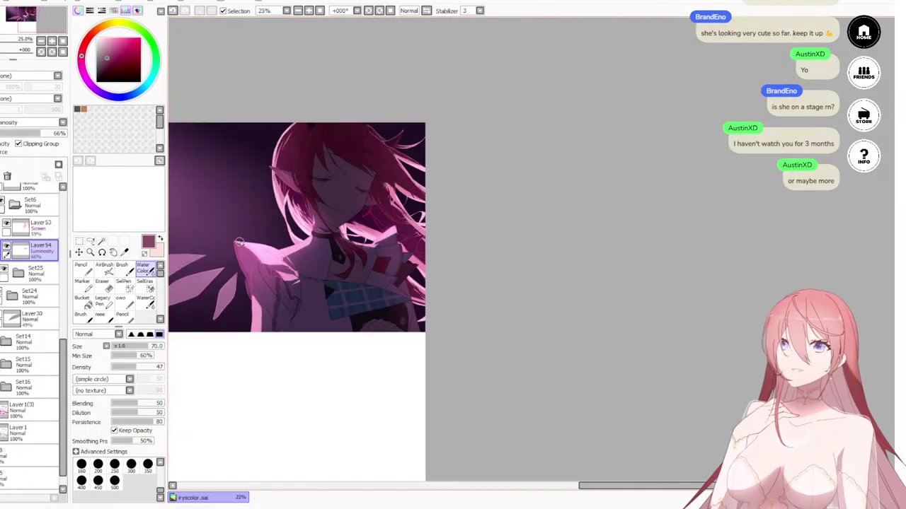
pyautogui.scroll(3, 252, 257)
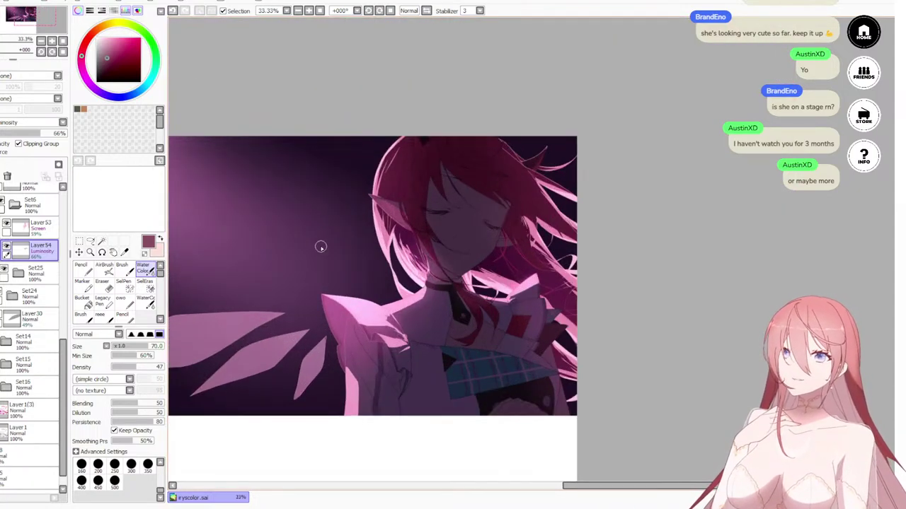
pyautogui.scroll(-1, 434, 271)
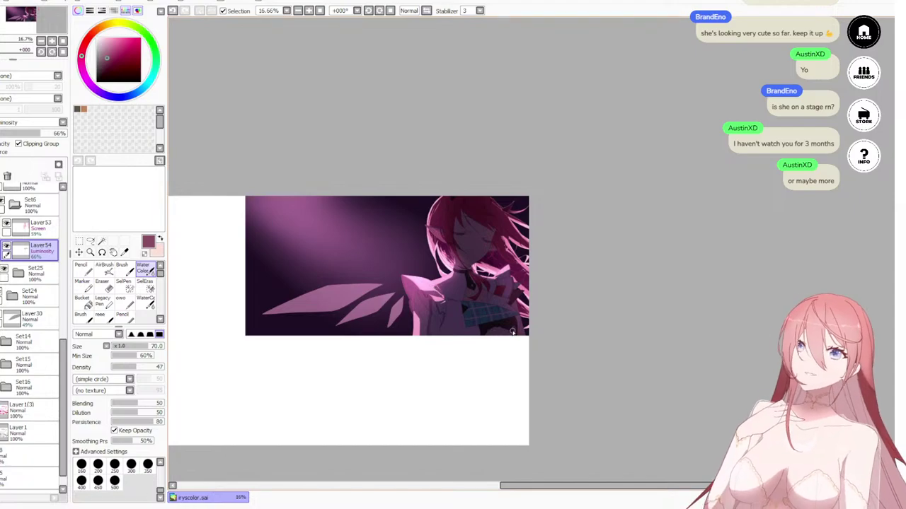
pyautogui.scroll(3, 397, 300)
pyautogui.scroll(-2, 396, 300)
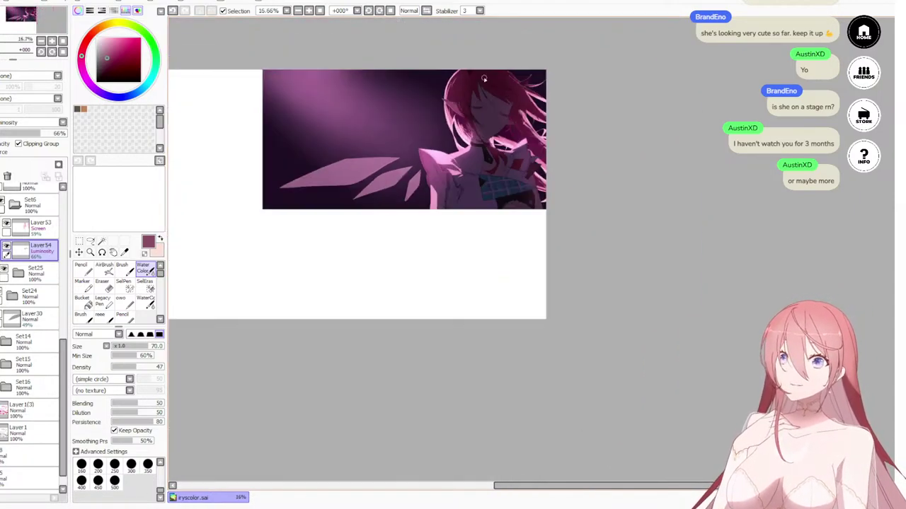
pyautogui.scroll(2, 488, 112)
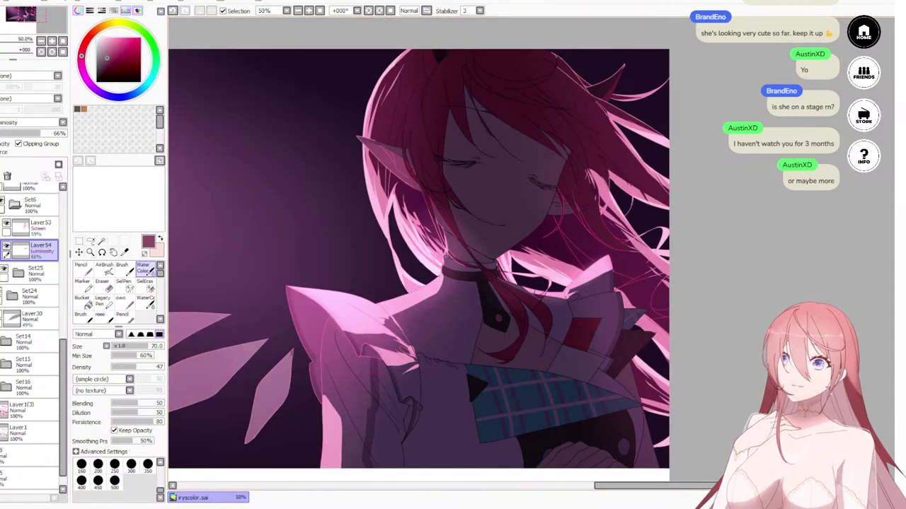
pyautogui.click(145, 2)
pyautogui.click(149, 14)
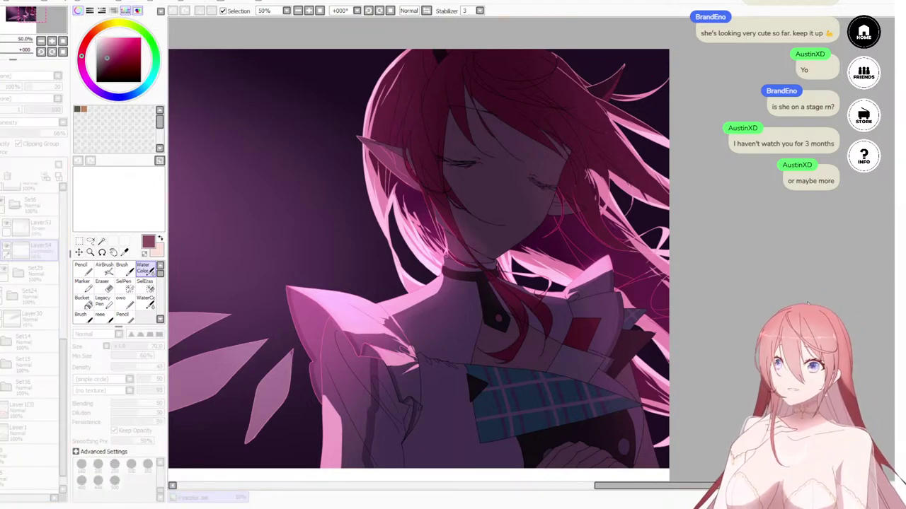
pyautogui.scroll(-3, 373, 225)
pyautogui.scroll(3, 373, 195)
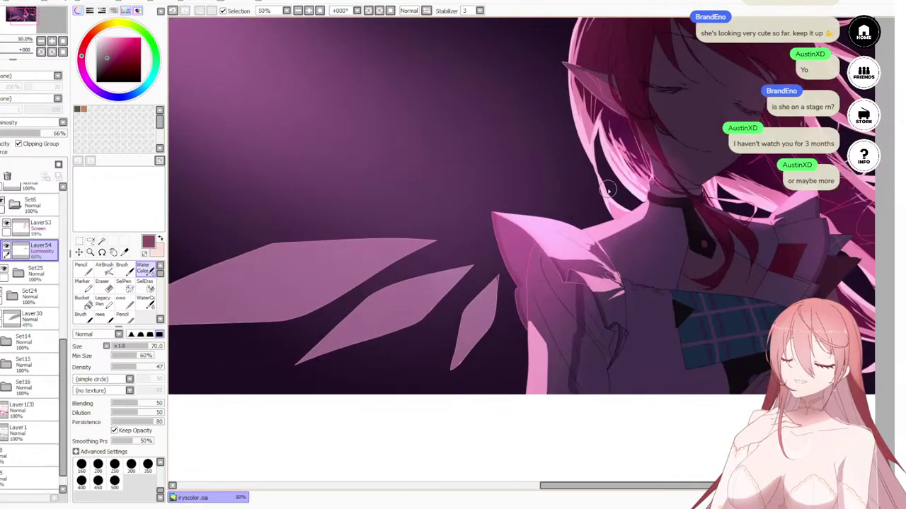
pyautogui.scroll(-2, 704, 141)
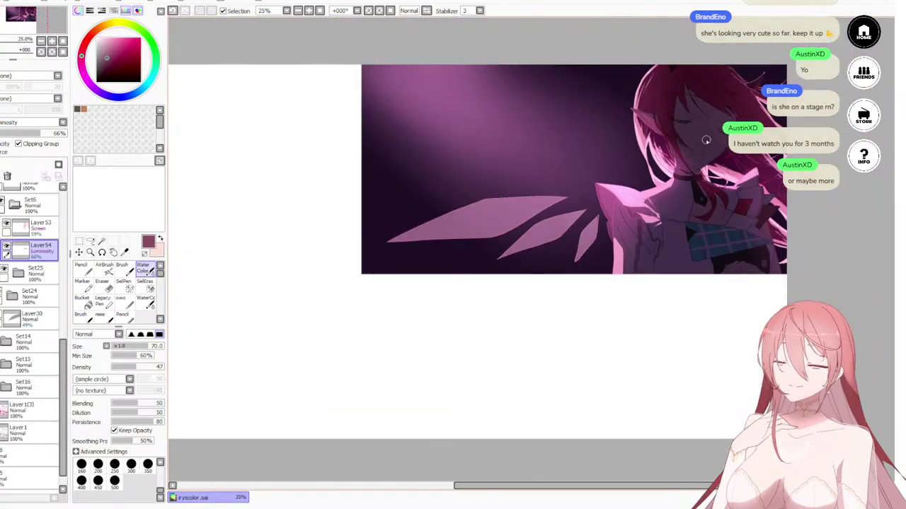
pyautogui.scroll(3, 749, 68)
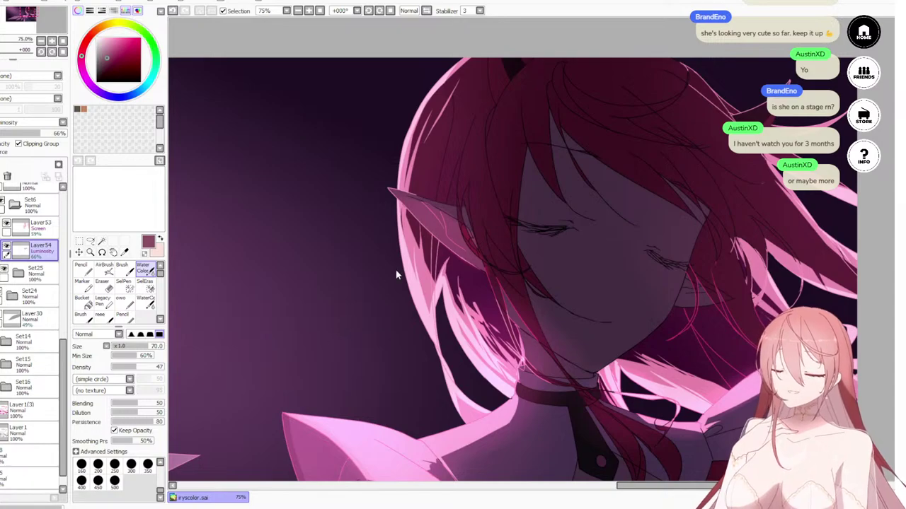
pyautogui.moveTo(594, 149); pyautogui.dragTo(554, 202)
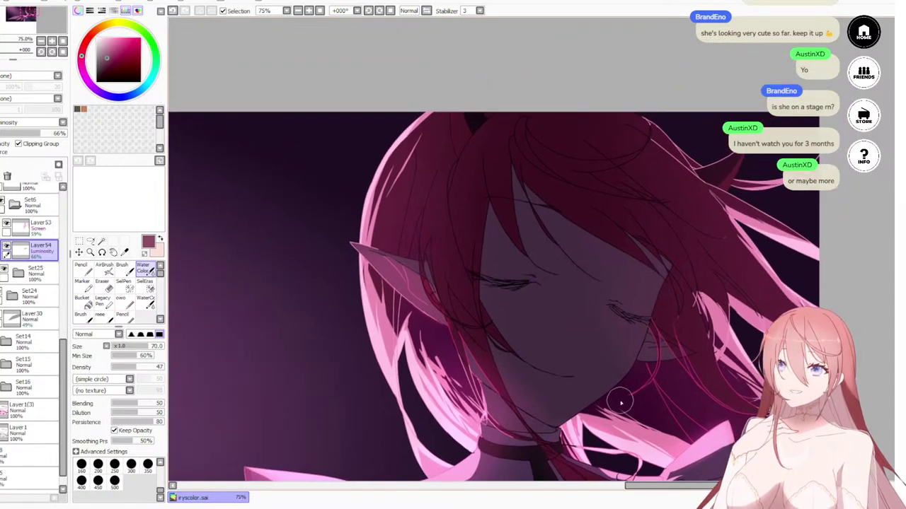
pyautogui.scroll(2, 649, 322)
pyautogui.scroll(-2, 648, 324)
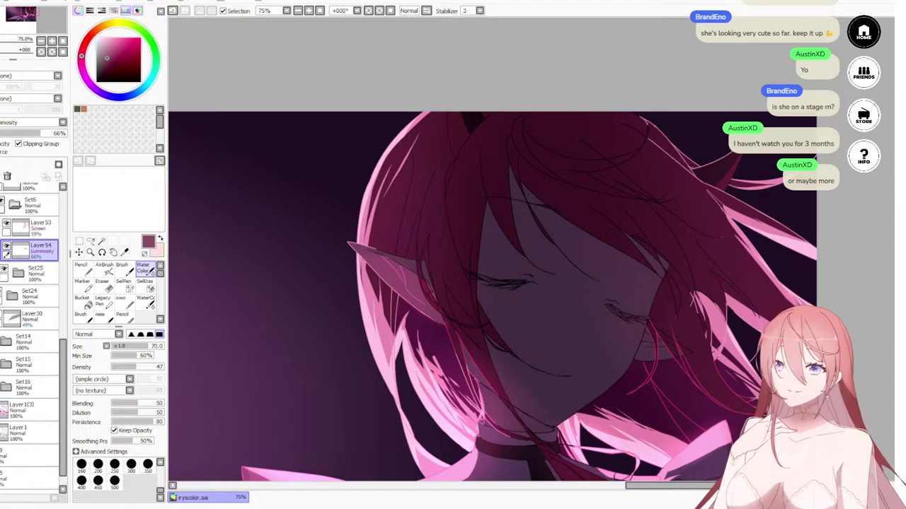
pyautogui.scroll(4, 556, 351)
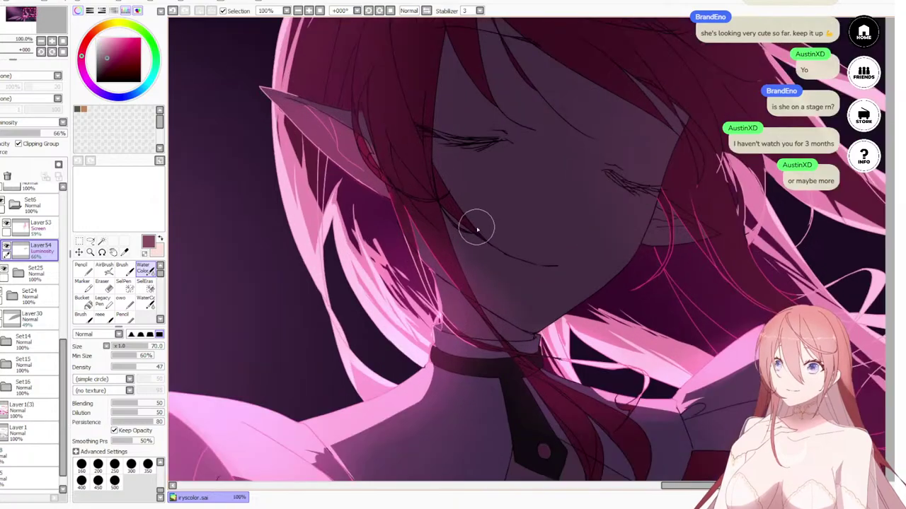
pyautogui.scroll(-5, 495, 333)
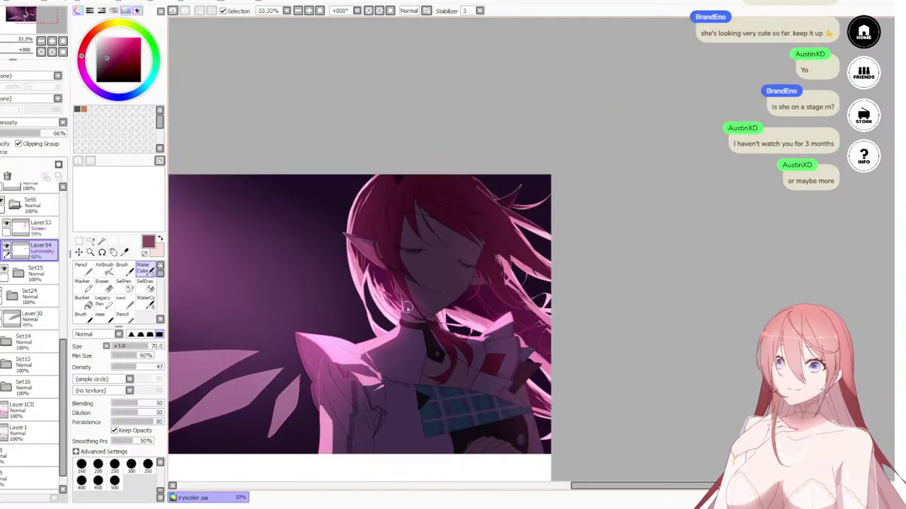
pyautogui.scroll(5, 405, 198)
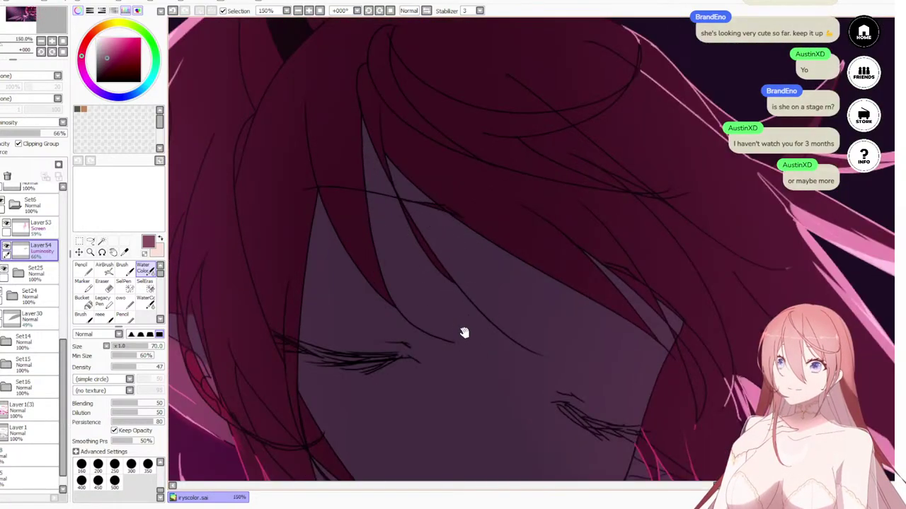
pyautogui.scroll(-9, 463, 332)
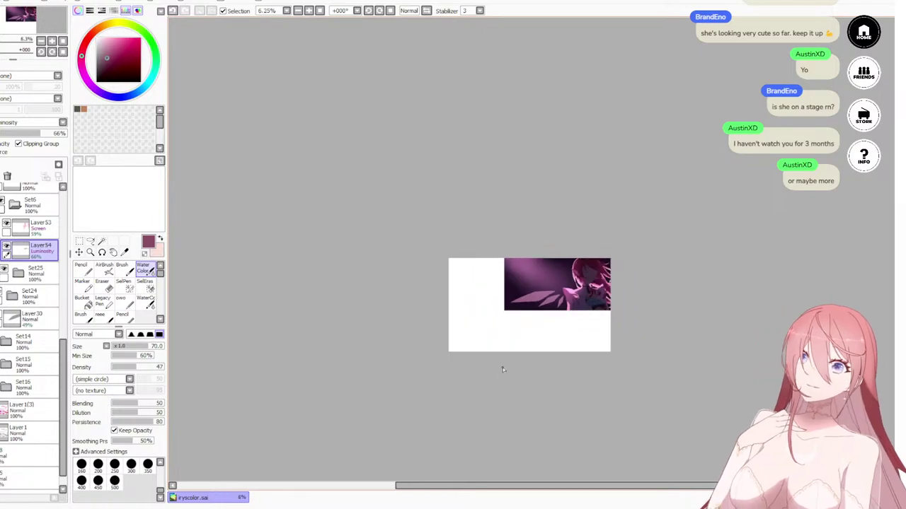
pyautogui.scroll(4, 502, 368)
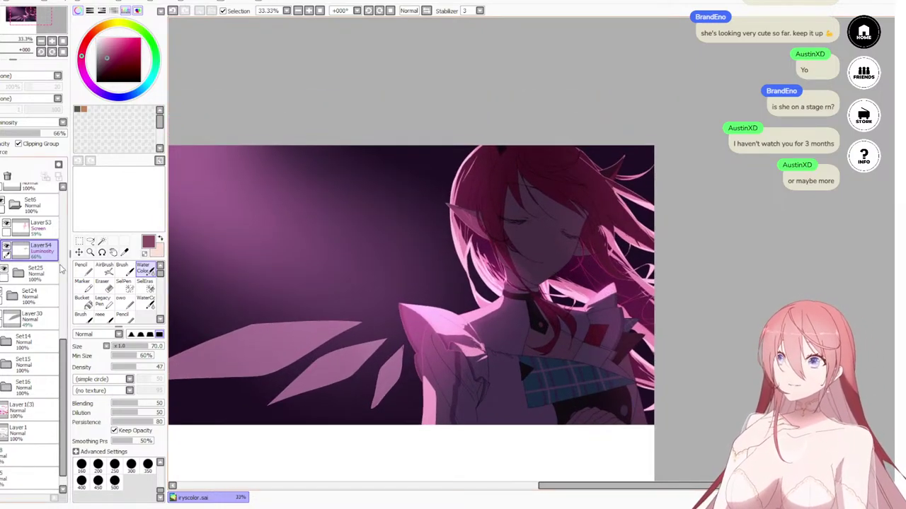
# Step: Add another clipped Screen layer above the Set25 folder and ready the Water Color brush at size 500 with a brighter pink
pyautogui.click(50, 273)
pyautogui.click(1, 165)
pyautogui.click(48, 144)
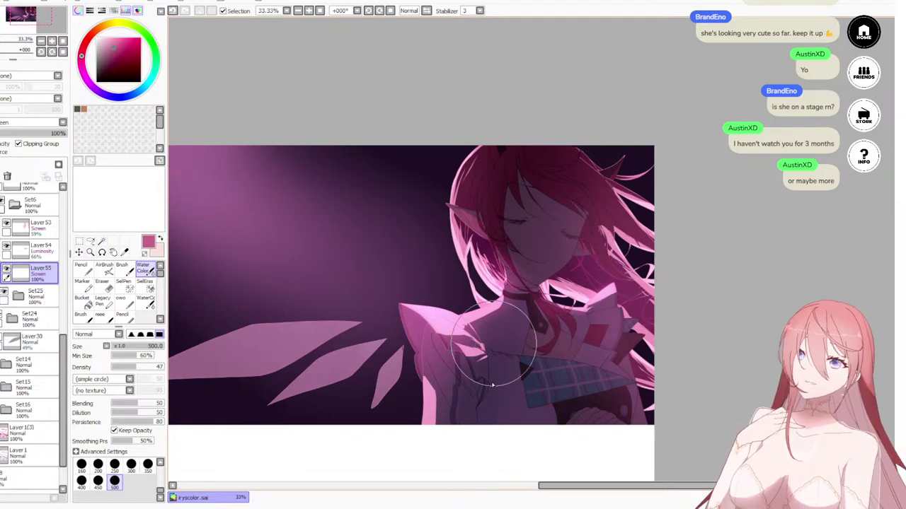
# Step: Try the Overlay blending mode on Layer55, settle on Luminosity, and lower the layer's opacity to 61%
pyautogui.scroll(-4, 621, 181)
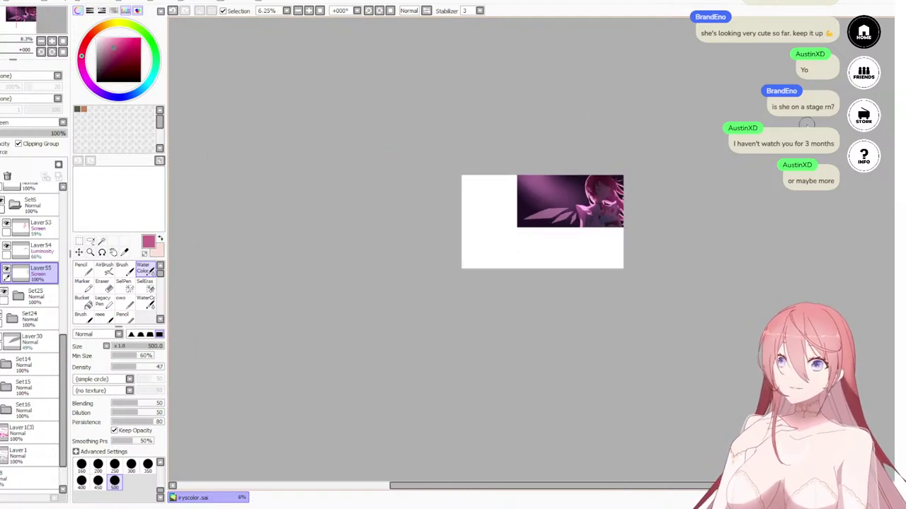
pyautogui.scroll(4, 620, 203)
pyautogui.scroll(3, 791, 159)
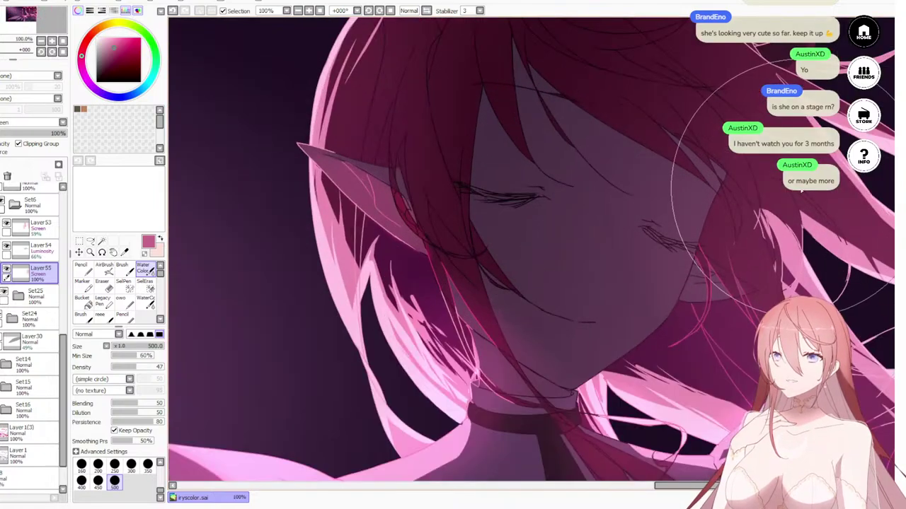
pyautogui.scroll(-6, 791, 160)
pyautogui.scroll(4, 864, 232)
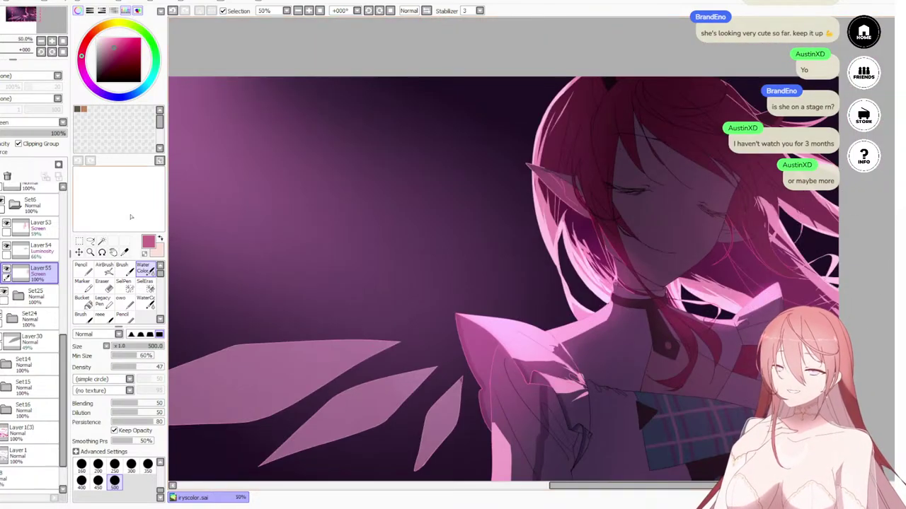
pyautogui.click(41, 125)
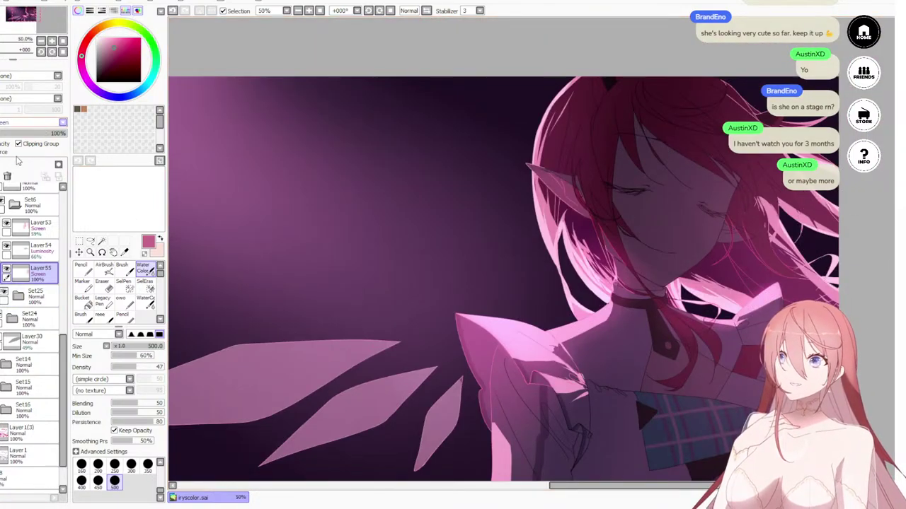
pyautogui.click(25, 159)
pyautogui.scroll(-3, 541, 177)
pyautogui.scroll(2, 542, 177)
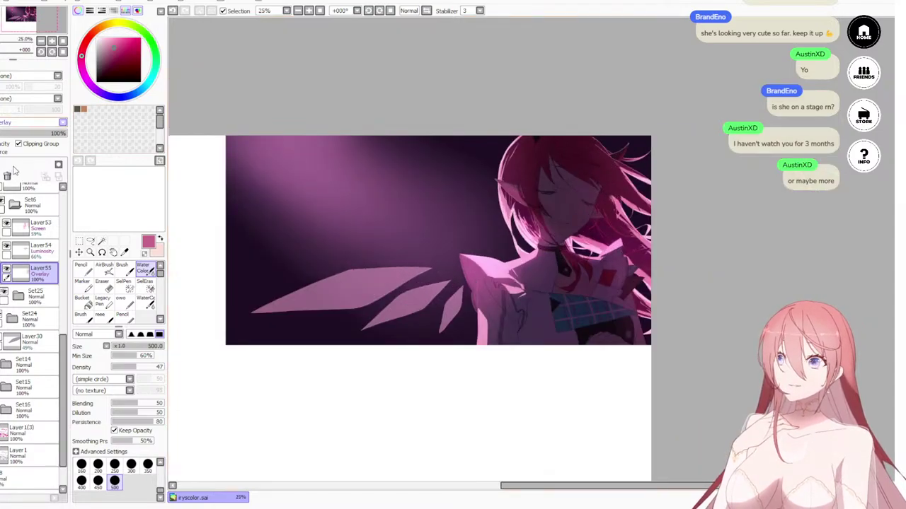
pyautogui.scroll(-1, 36, 122)
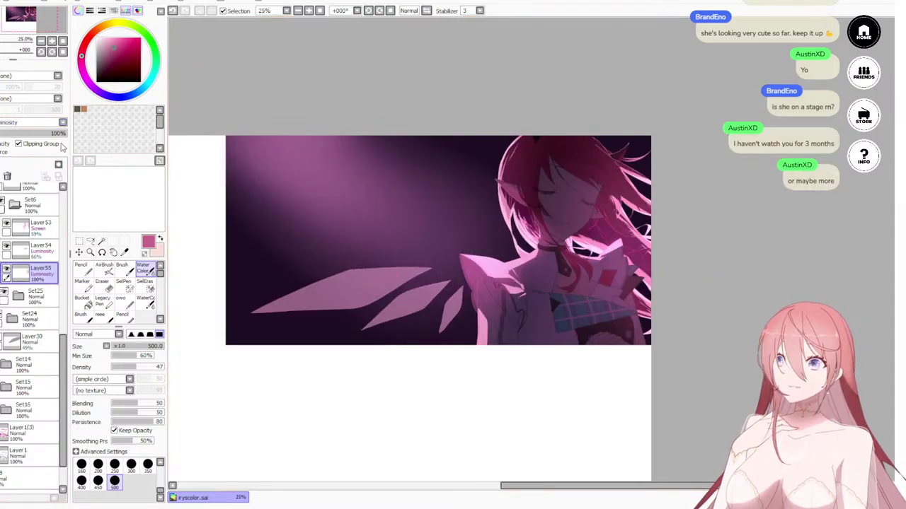
pyautogui.moveTo(53, 133)
pyautogui.mouseDown()
pyautogui.moveTo(33, 137)
pyautogui.moveTo(103, 158)
pyautogui.moveTo(39, 159)
pyautogui.mouseUp()
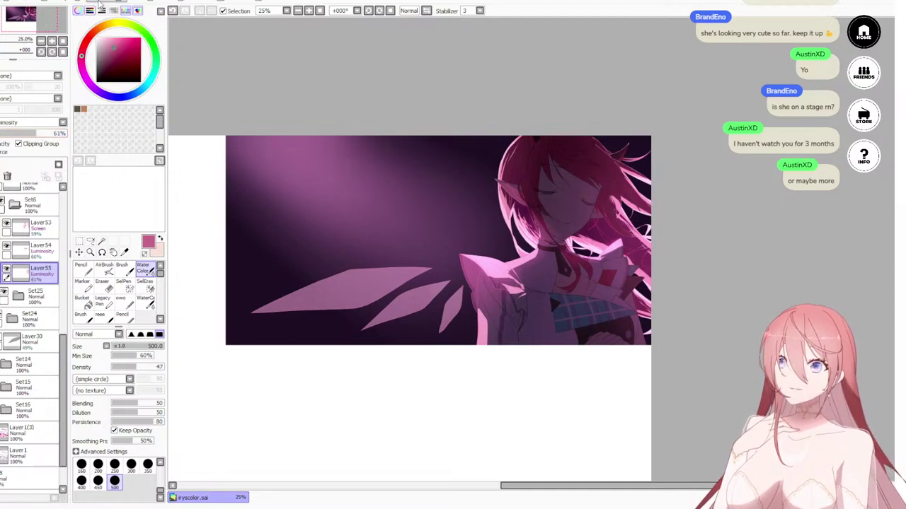
# Step: Adjust the colour of Layer55's painted glow with a colour adjustment filter
pyautogui.click(144, 1)
pyautogui.click(237, 19)
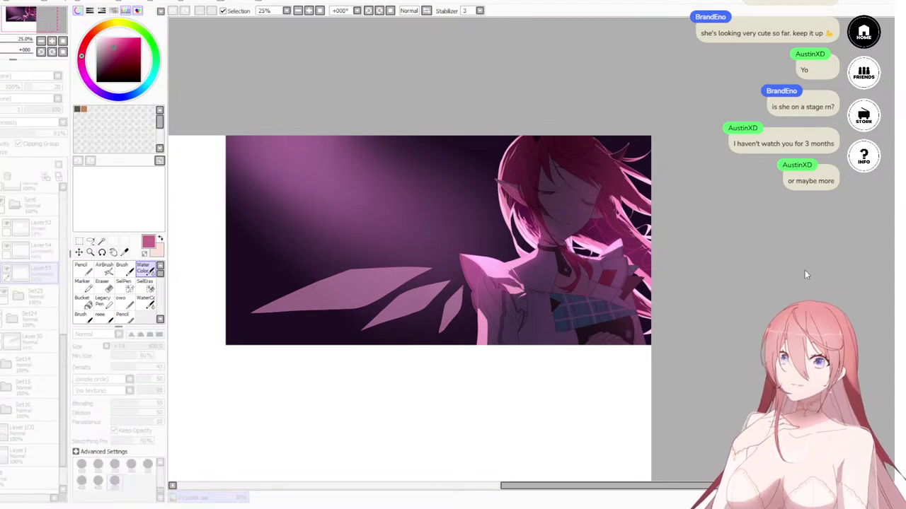
pyautogui.moveTo(837, 289); pyautogui.dragTo(861, 291)
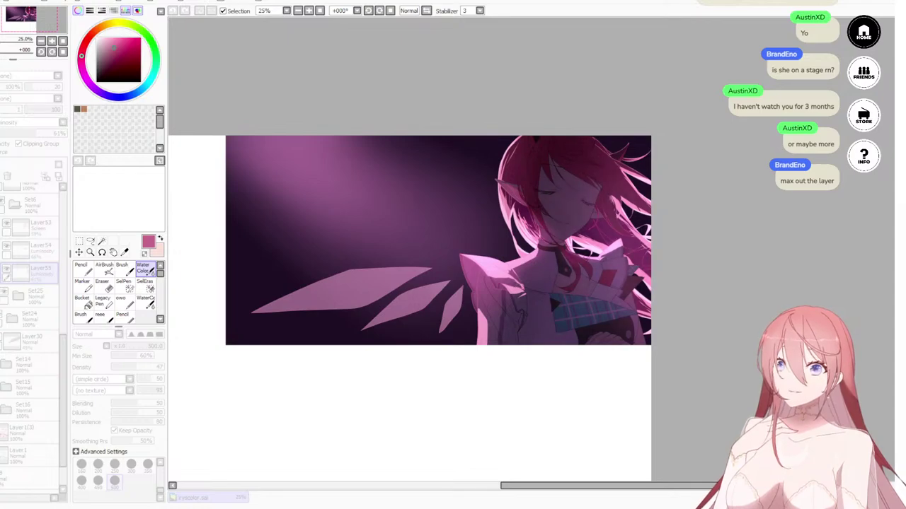
pyautogui.click(679, 283)
# Step: Examine Layer55's Luminosity glow on the hair, face and shoulders against the whole illustration
pyautogui.scroll(-3, 612, 133)
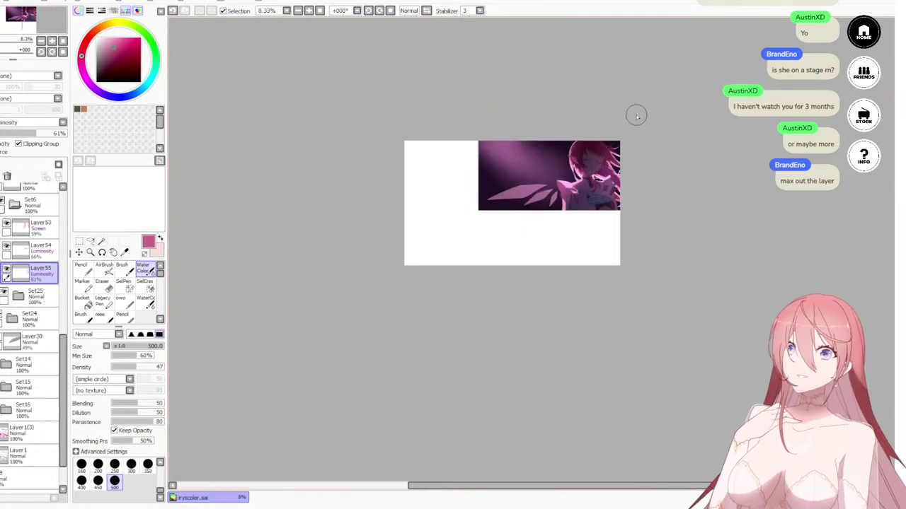
pyautogui.scroll(4, 619, 128)
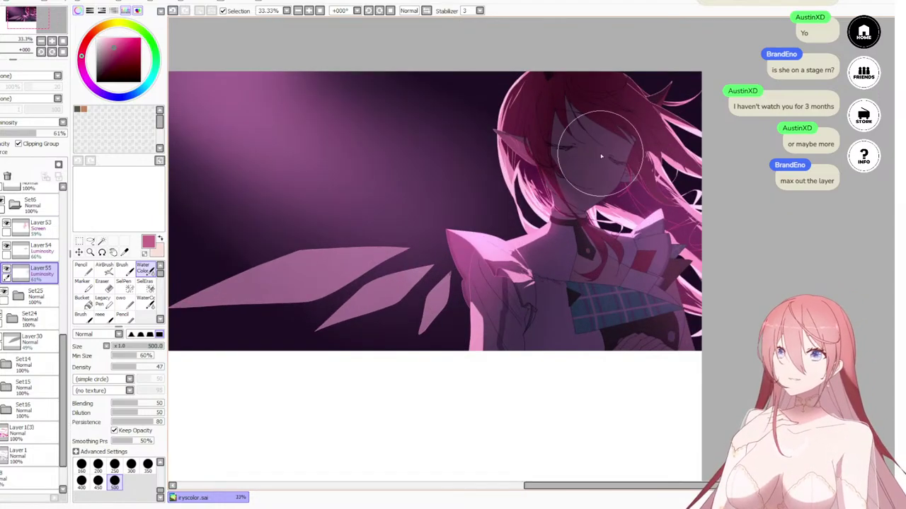
pyautogui.scroll(2, 600, 155)
pyautogui.scroll(-7, 623, 155)
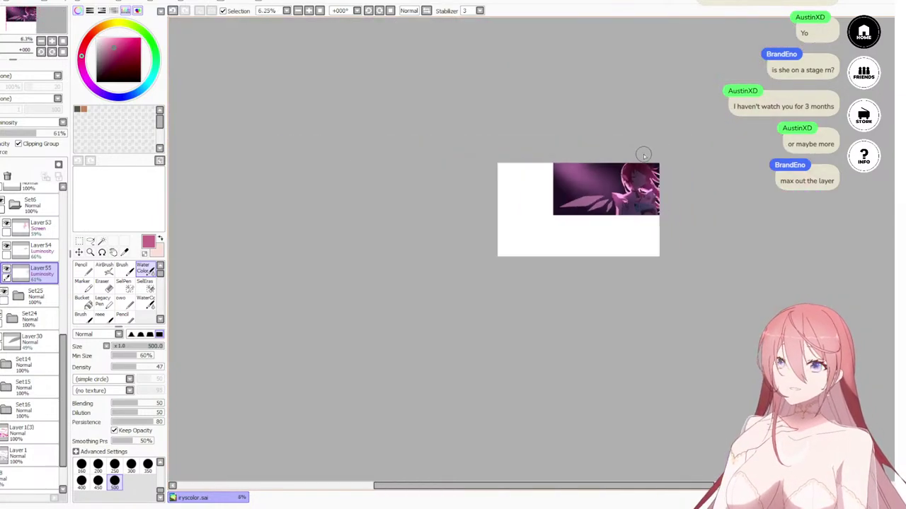
pyautogui.scroll(4, 643, 155)
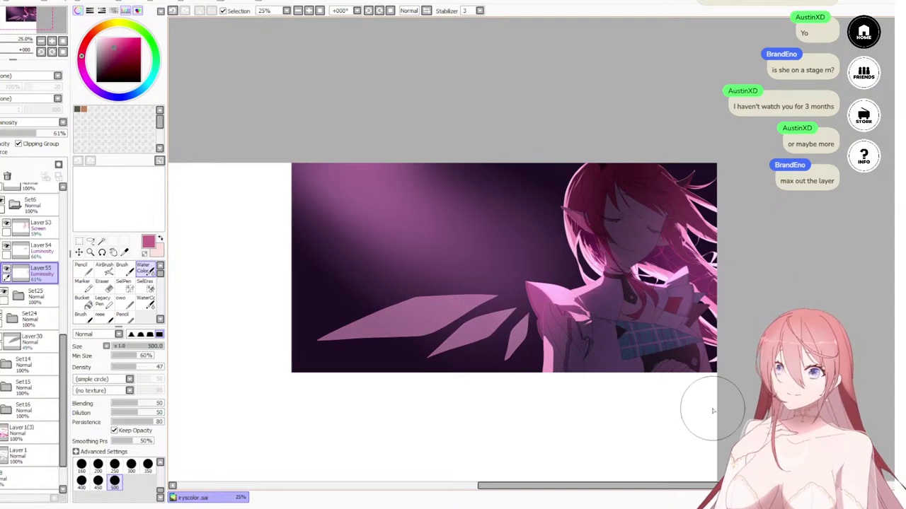
pyautogui.scroll(1, 675, 329)
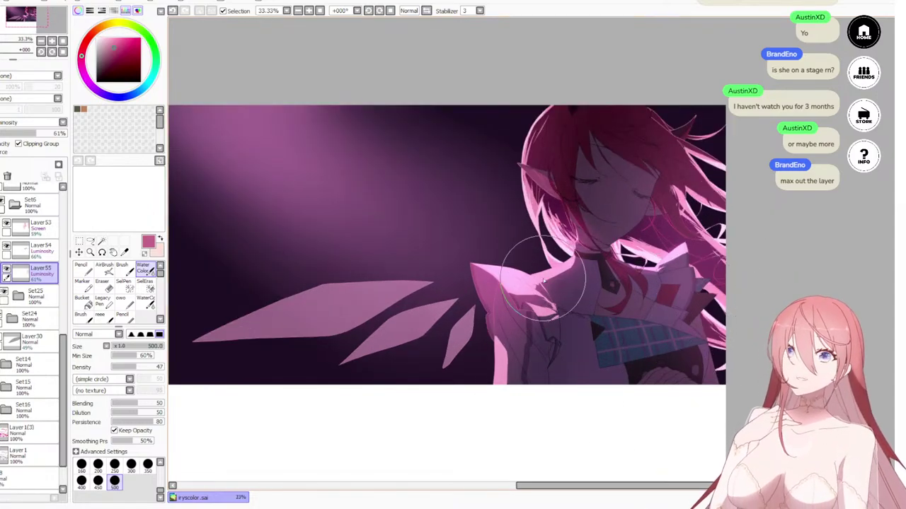
pyautogui.scroll(-4, 542, 282)
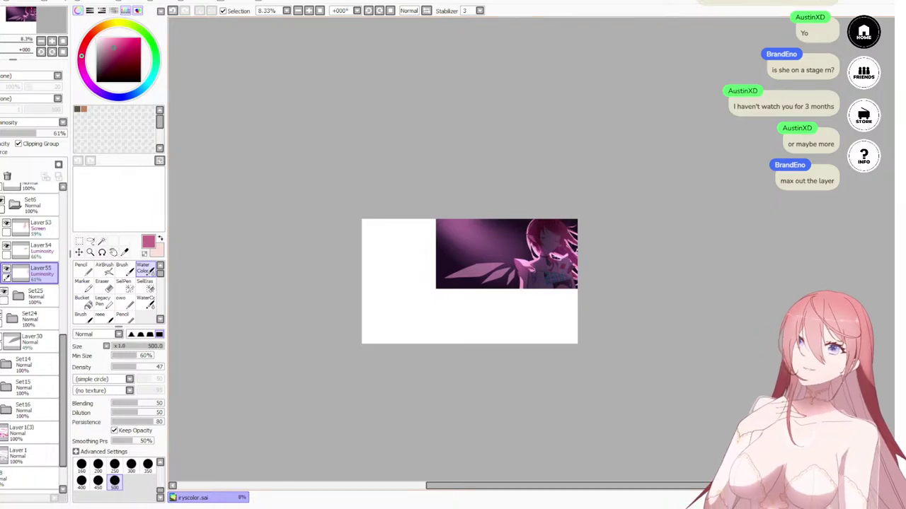
pyautogui.scroll(4, 555, 225)
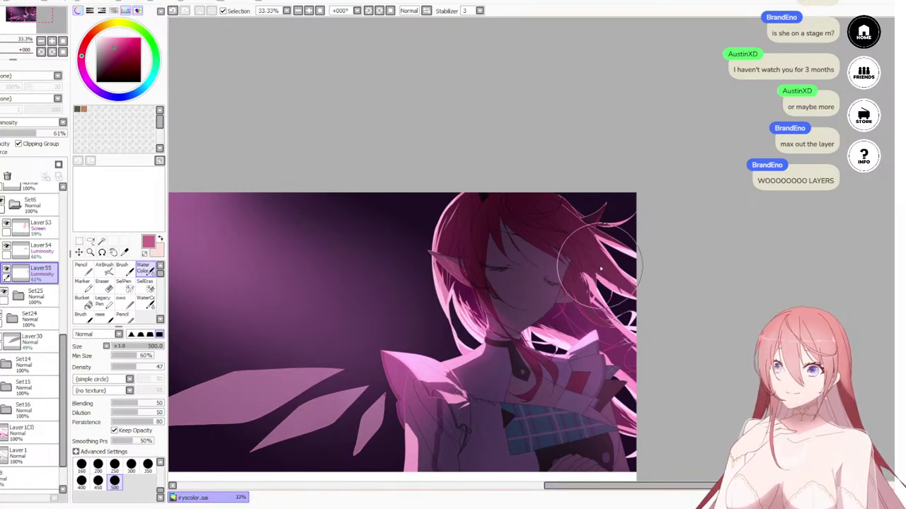
pyautogui.scroll(3, 469, 193)
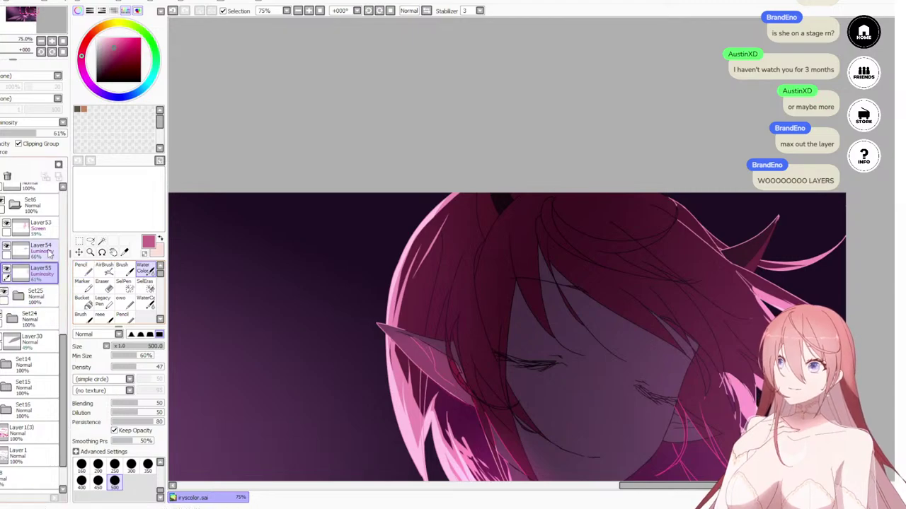
pyautogui.scroll(-3, 647, 292)
pyautogui.scroll(-2, 646, 292)
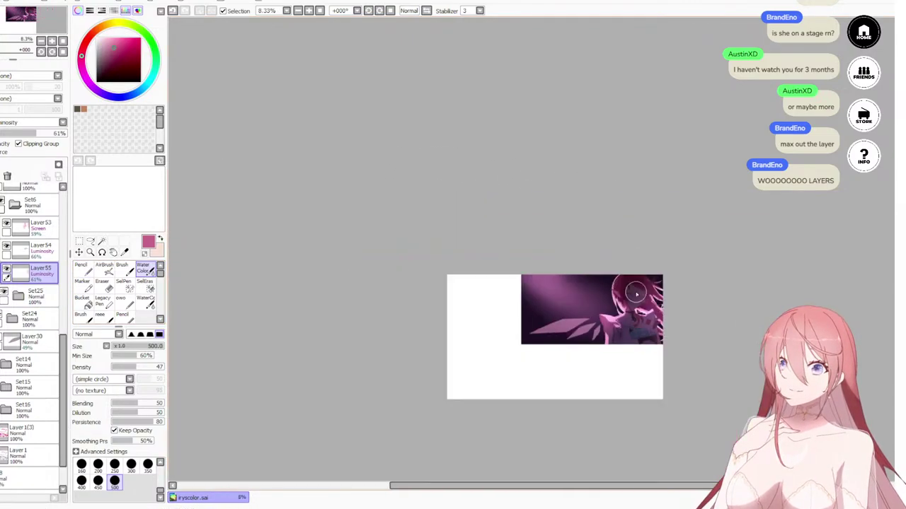
pyautogui.scroll(4, 637, 296)
pyautogui.scroll(-4, 636, 297)
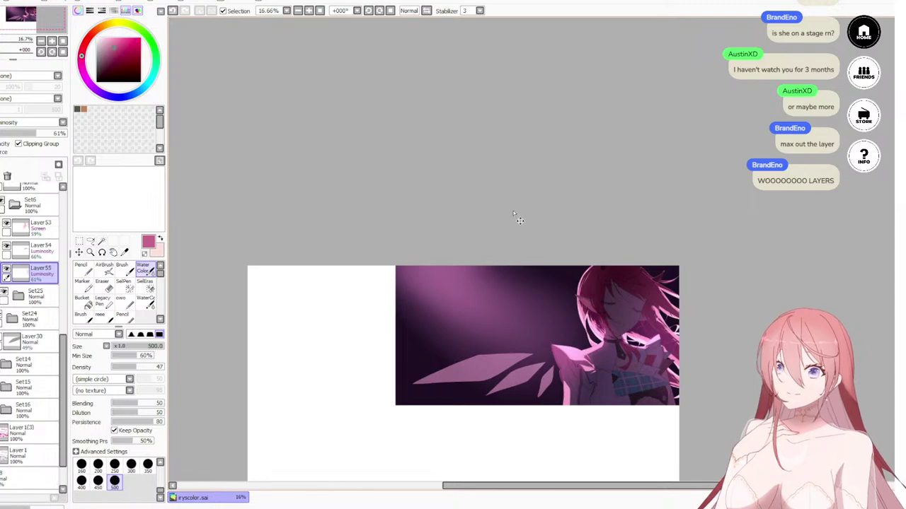
pyautogui.moveTo(664, 389); pyautogui.dragTo(627, 339)
pyautogui.scroll(-5, 612, 375)
pyautogui.scroll(8, 612, 375)
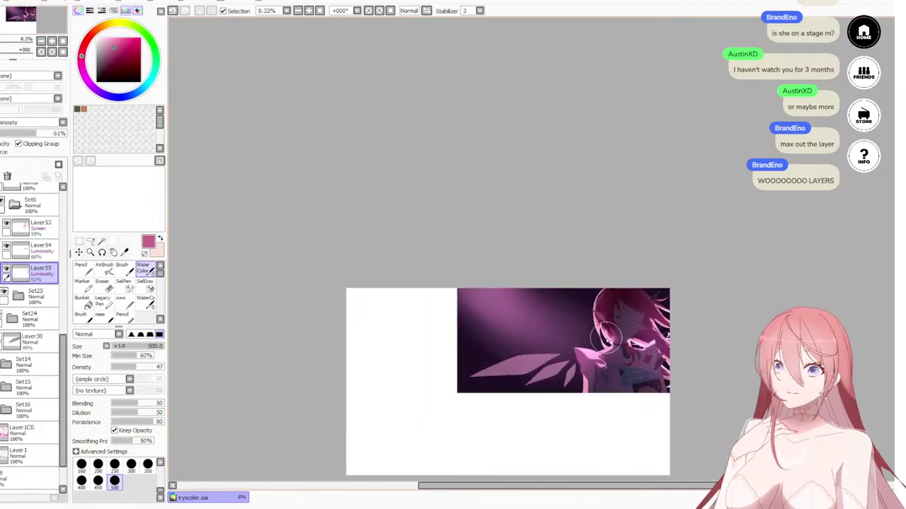
# Step: Compare the character's shoulders and bodice with Layer55 hidden and shown
pyautogui.moveTo(658, 377); pyautogui.dragTo(547, 296)
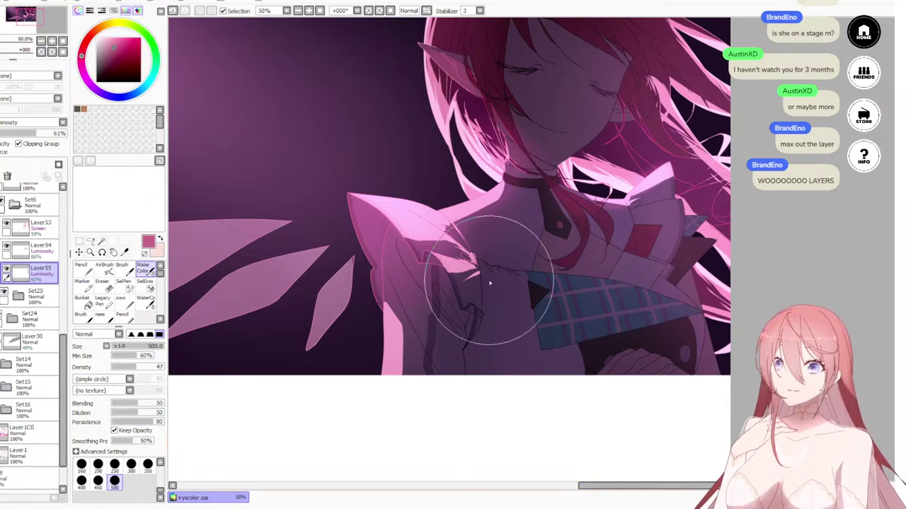
pyautogui.moveTo(622, 243); pyautogui.dragTo(590, 305)
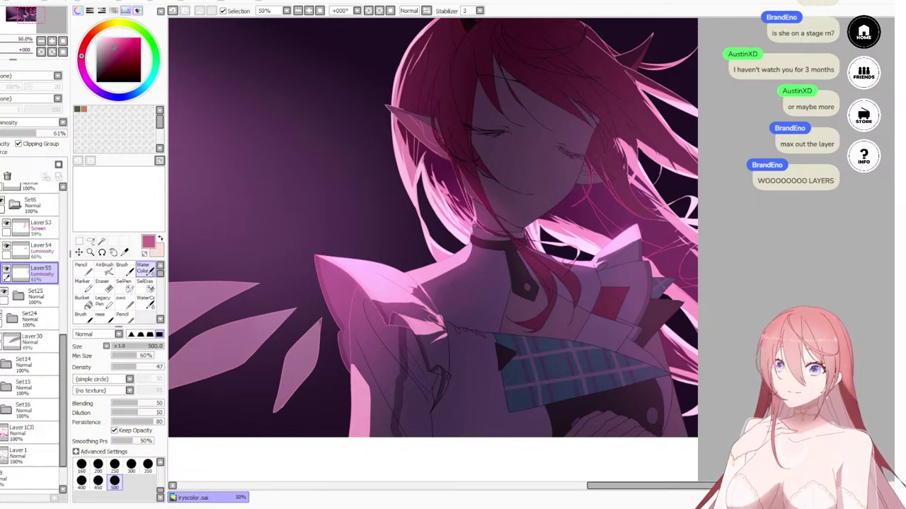
pyautogui.moveTo(456, 378); pyautogui.dragTo(440, 362)
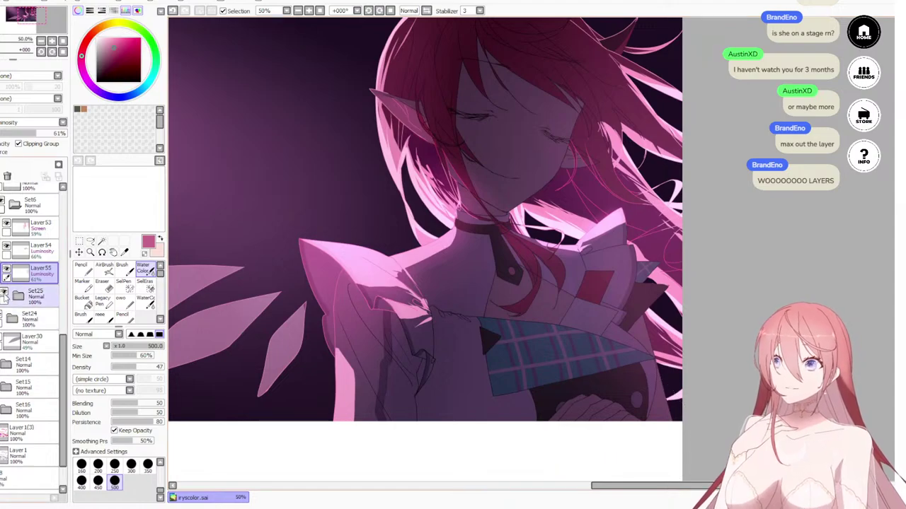
pyautogui.click(7, 270)
pyautogui.click(7, 270)
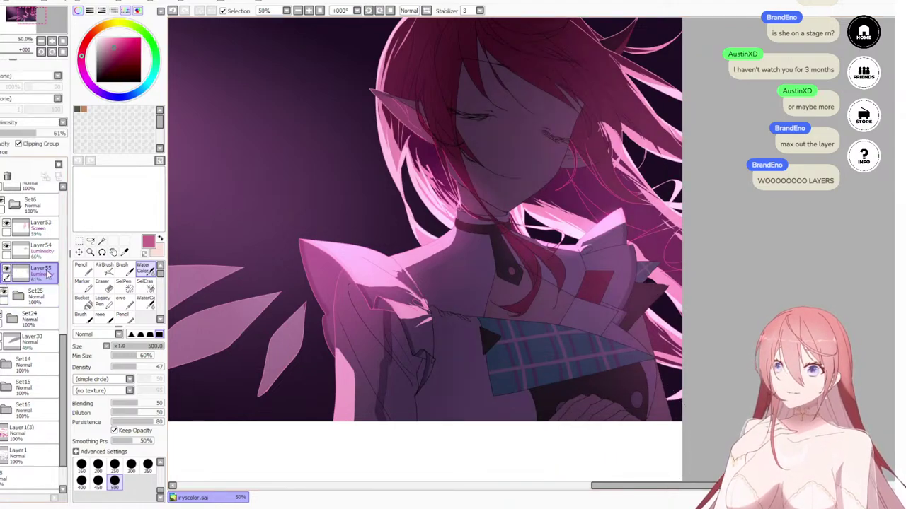
pyautogui.moveTo(458, 380); pyautogui.dragTo(406, 358)
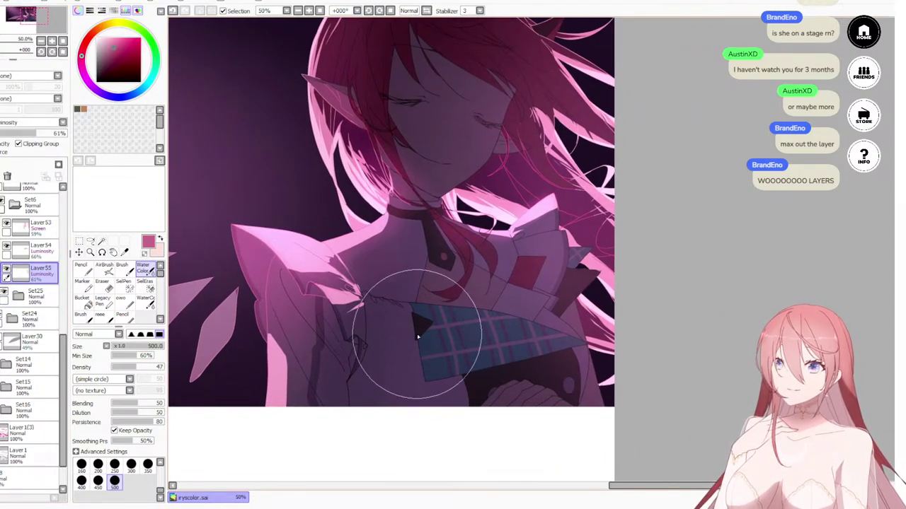
# Step: Soften Layer55 over the shoulders, bodice and plaid cloth with the Water Color brush in transparent colour at size 350
pyautogui.press('e')
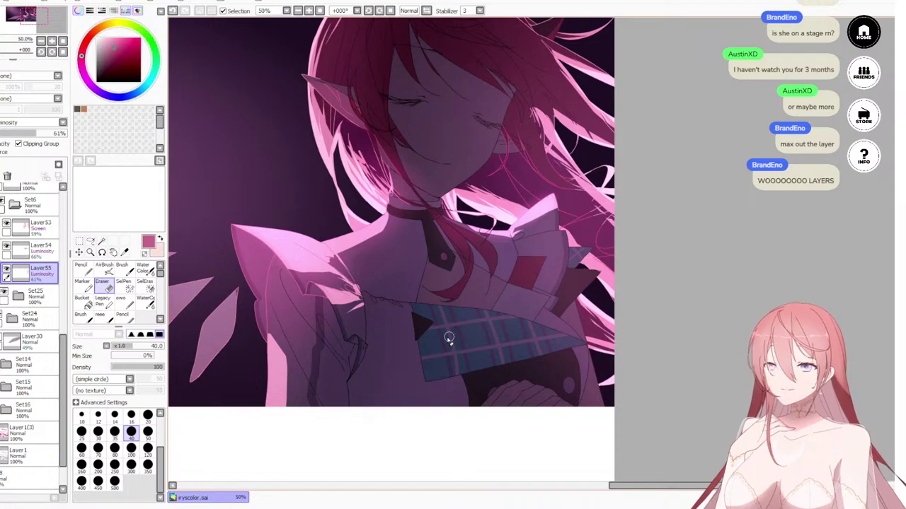
pyautogui.click(145, 268)
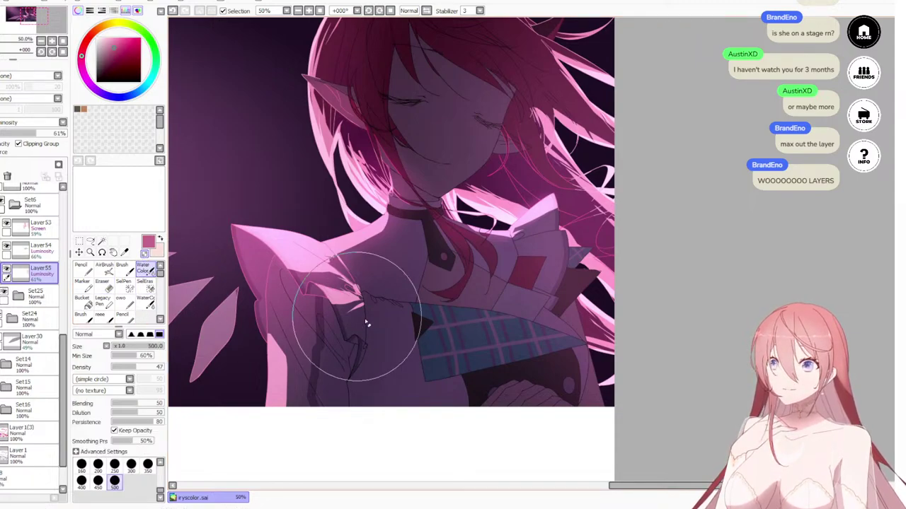
pyautogui.press('[')
pyautogui.press('[')
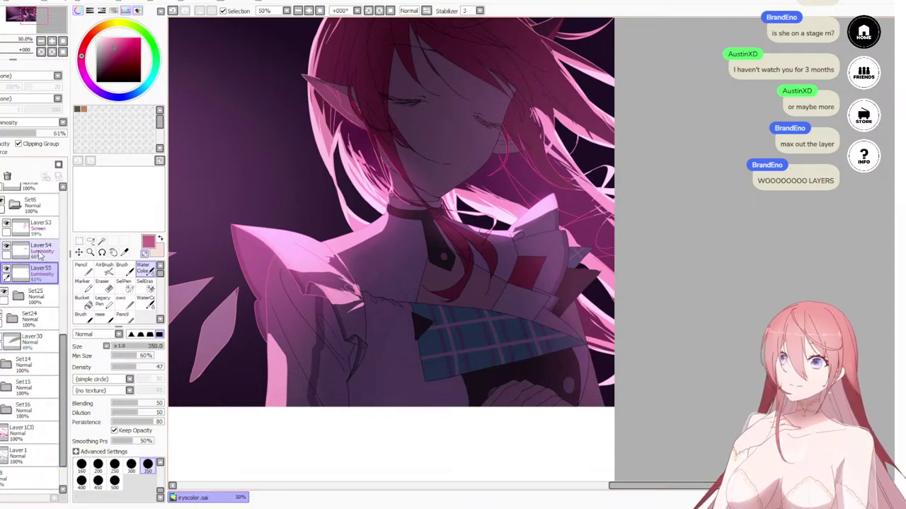
# Step: Compare the character's lighting with Layer54 and Layer53 each hidden and shown
pyautogui.click(6, 247)
pyautogui.click(6, 248)
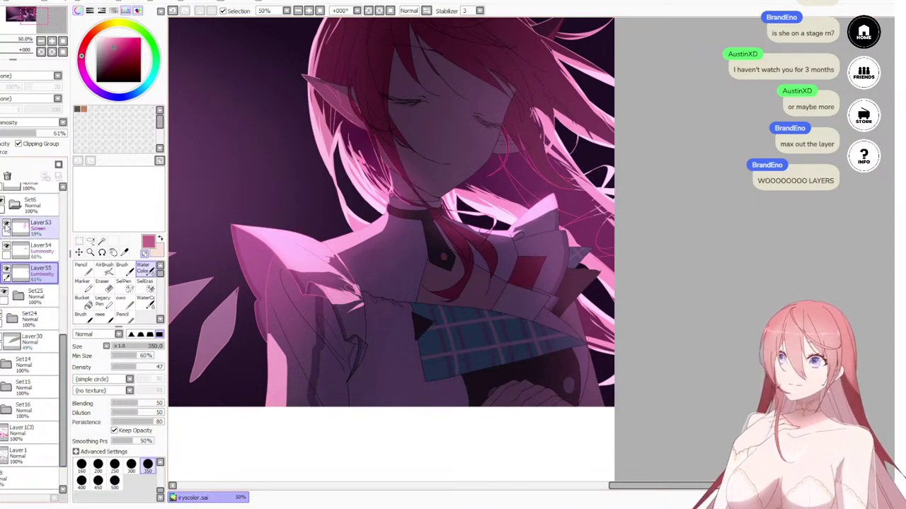
pyautogui.click(5, 225)
pyautogui.click(6, 225)
pyautogui.click(6, 225)
pyautogui.click(6, 225)
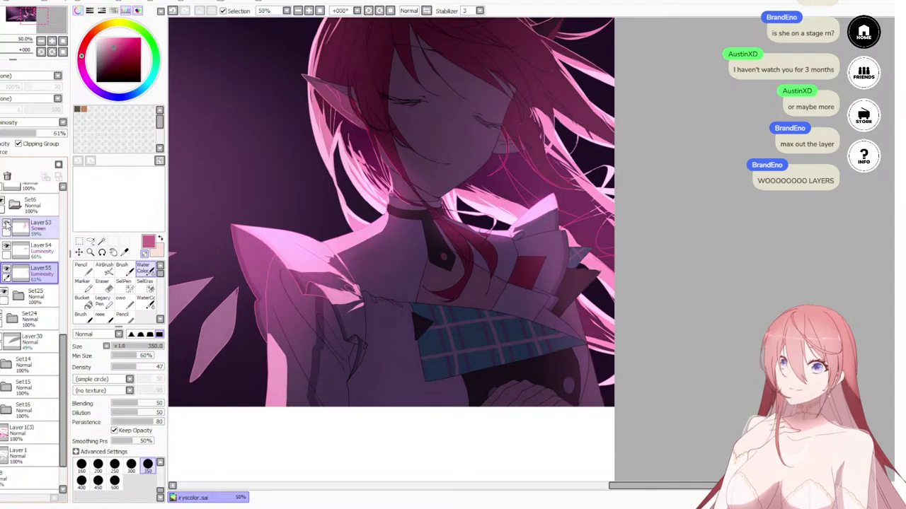
# Step: Select Layer53 and review the combined glow on the character in close-up and across the whole illustration
pyautogui.click(41, 226)
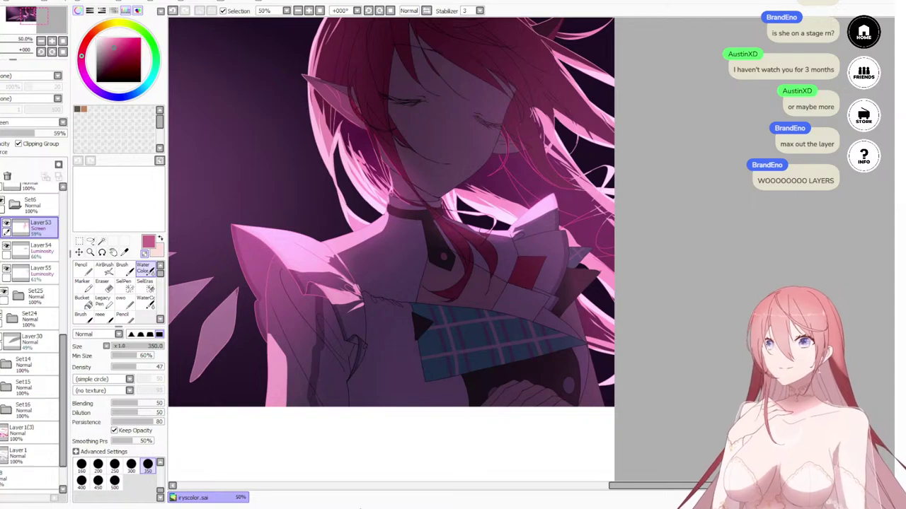
pyautogui.scroll(-3, 491, 142)
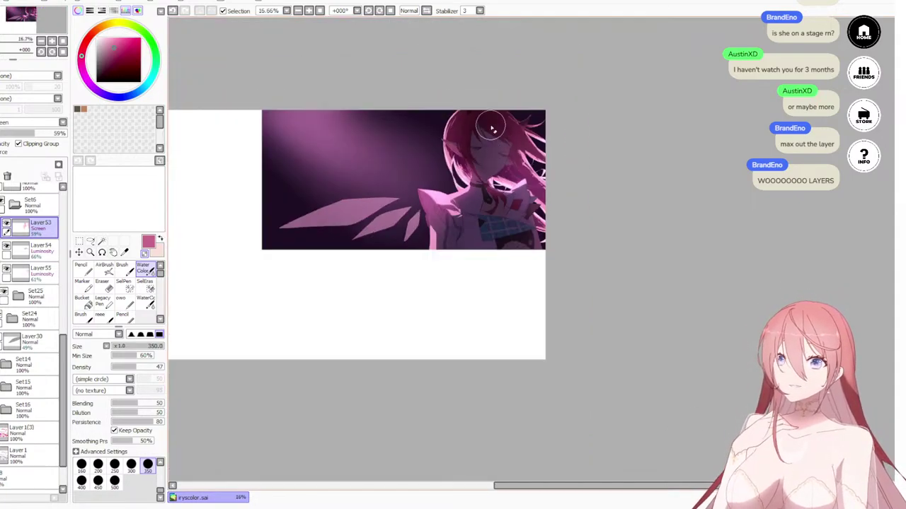
pyautogui.scroll(3, 491, 110)
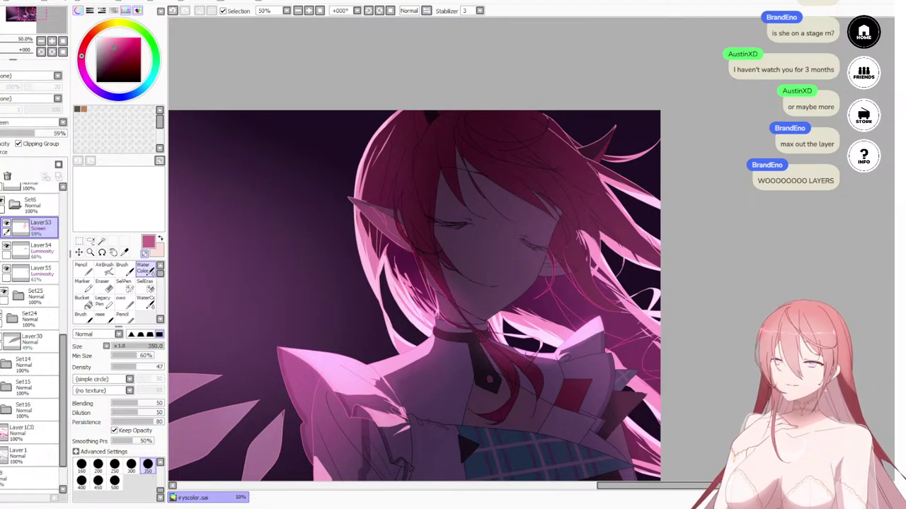
pyautogui.scroll(-4, 393, 258)
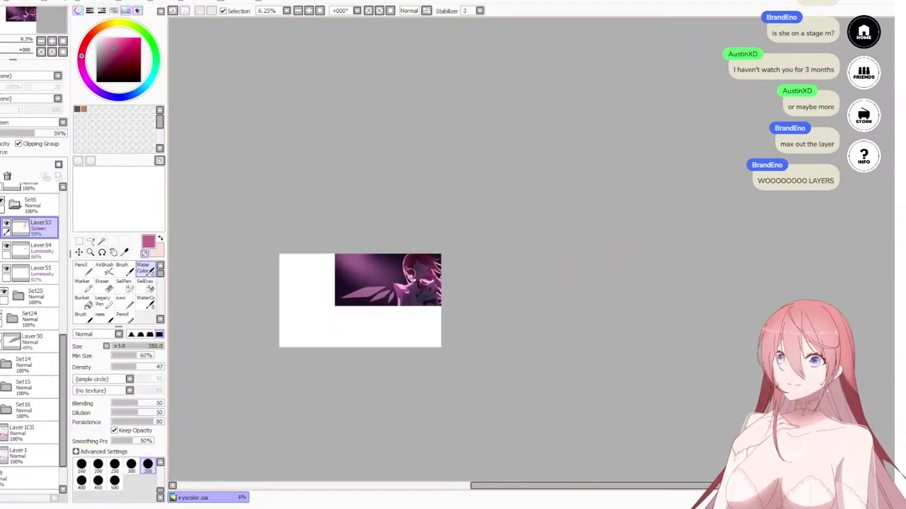
pyautogui.scroll(3, 392, 259)
pyautogui.scroll(-2, 263, 259)
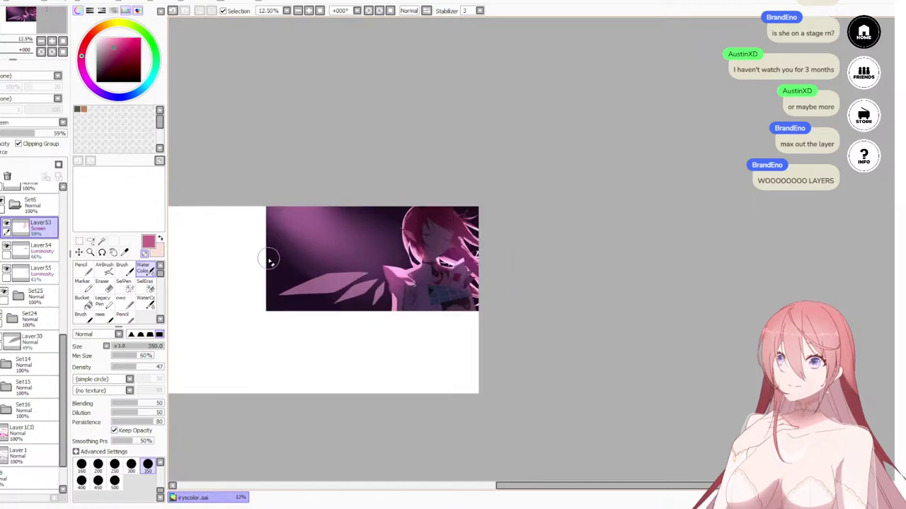
# Step: Compare the character's hair and face with Layer53 hidden and shown, and reduce the Water Color brush size to 250
pyautogui.scroll(1, 273, 260)
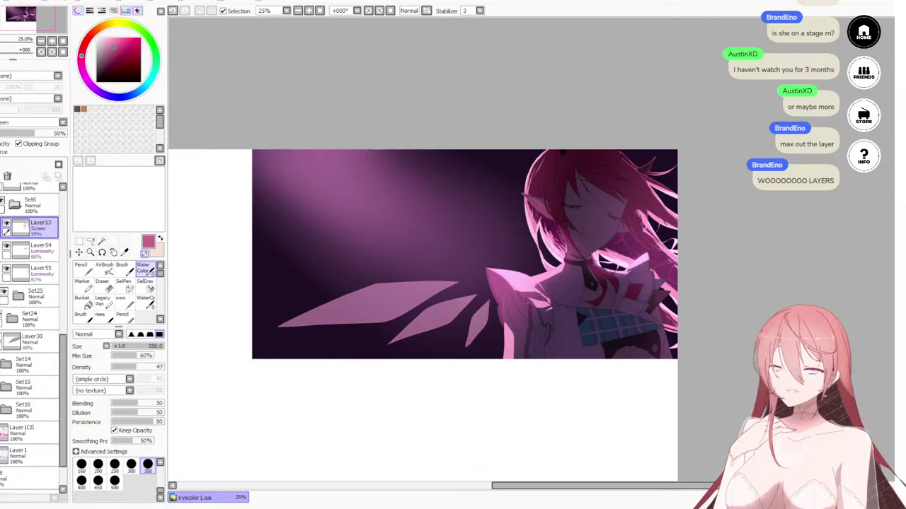
pyautogui.scroll(2, 596, 227)
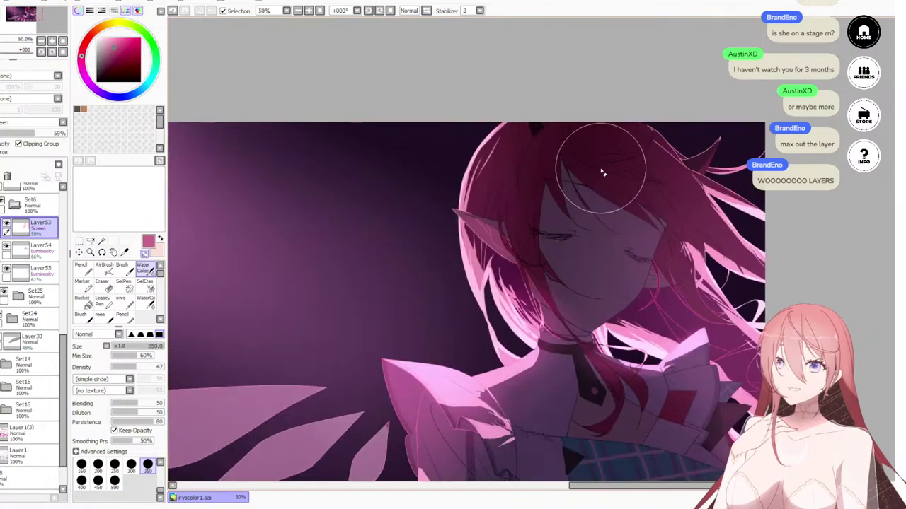
pyautogui.click(6, 225)
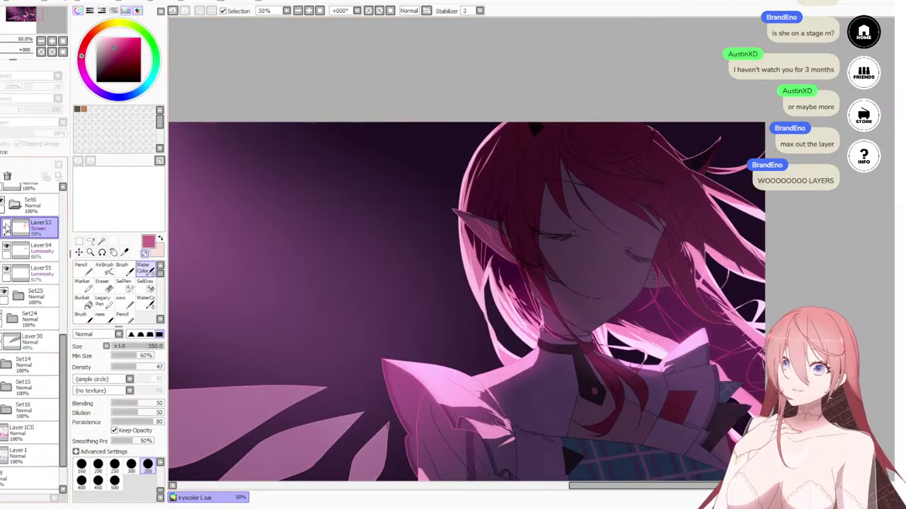
pyautogui.click(5, 225)
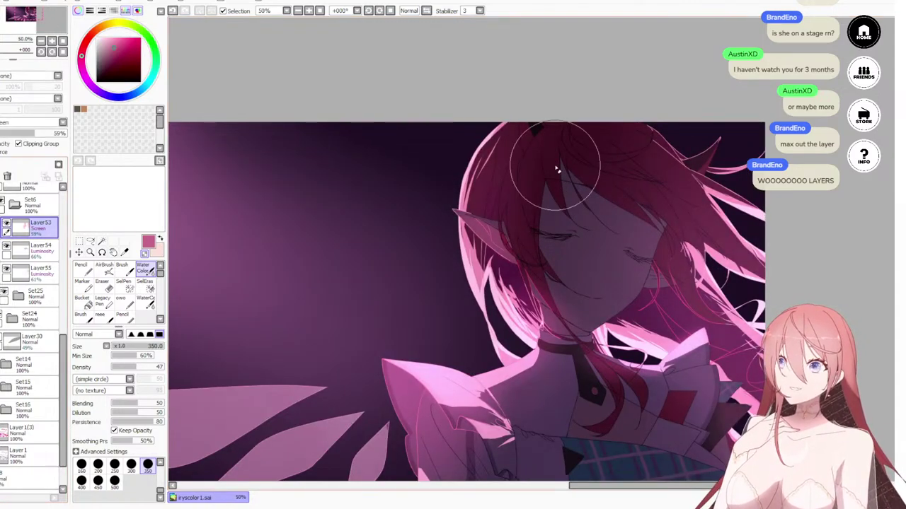
pyautogui.press('[')
pyautogui.press('[')
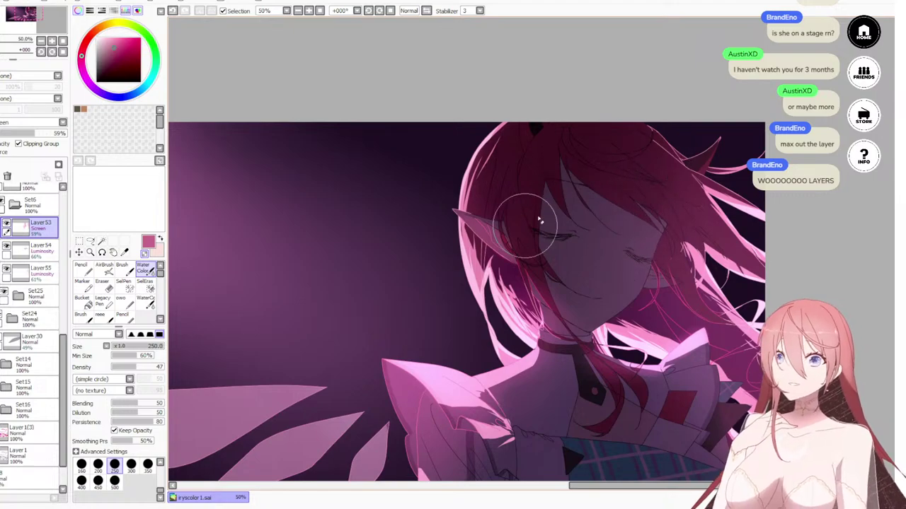
# Step: Compare the glow on the character with Layer55, Layer53 and Layer54 each hidden and shown
pyautogui.click(6, 269)
pyautogui.click(6, 269)
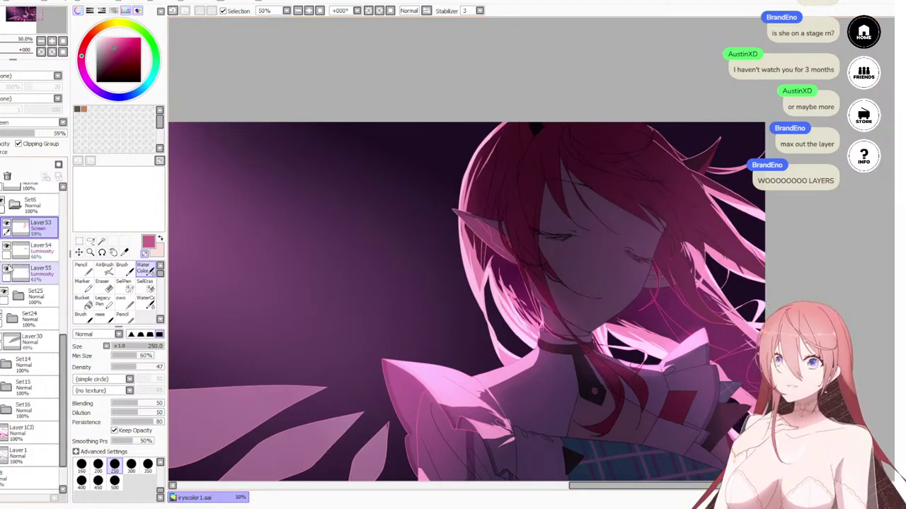
pyautogui.click(6, 269)
pyautogui.click(7, 269)
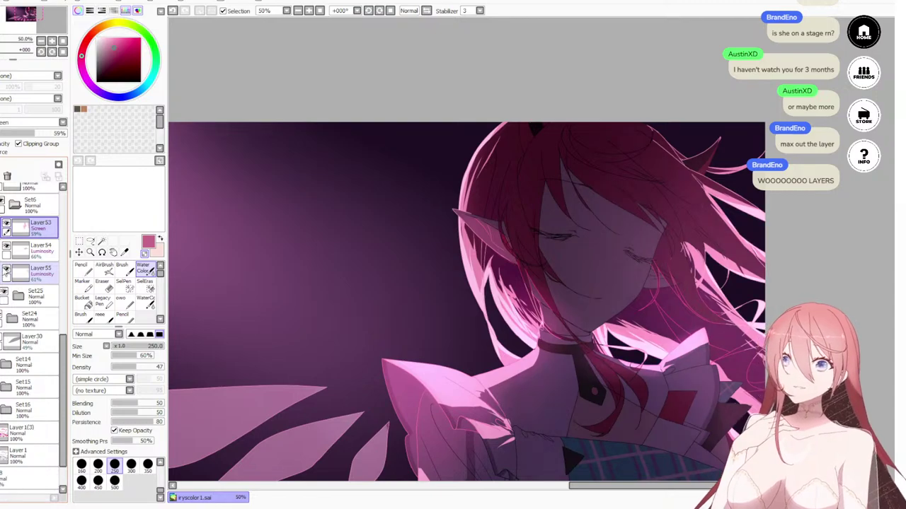
pyautogui.click(5, 223)
pyautogui.click(7, 224)
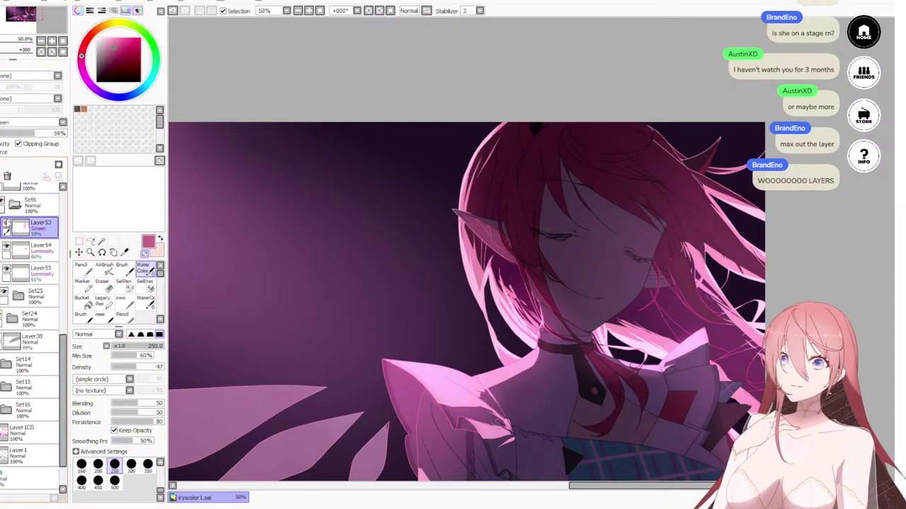
pyautogui.click(6, 248)
pyautogui.click(6, 248)
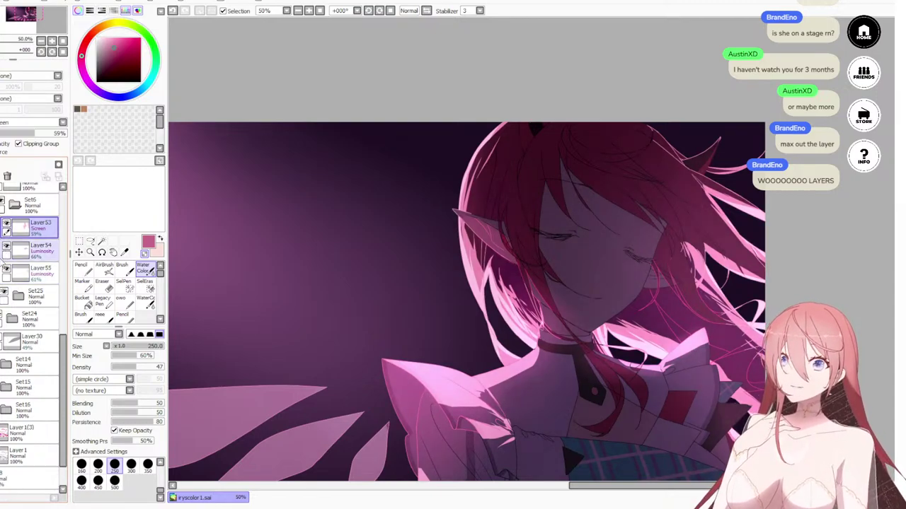
# Step: Examine the lighting across the whole illustration at small scale and on the character up close
pyautogui.scroll(-5, 293, 344)
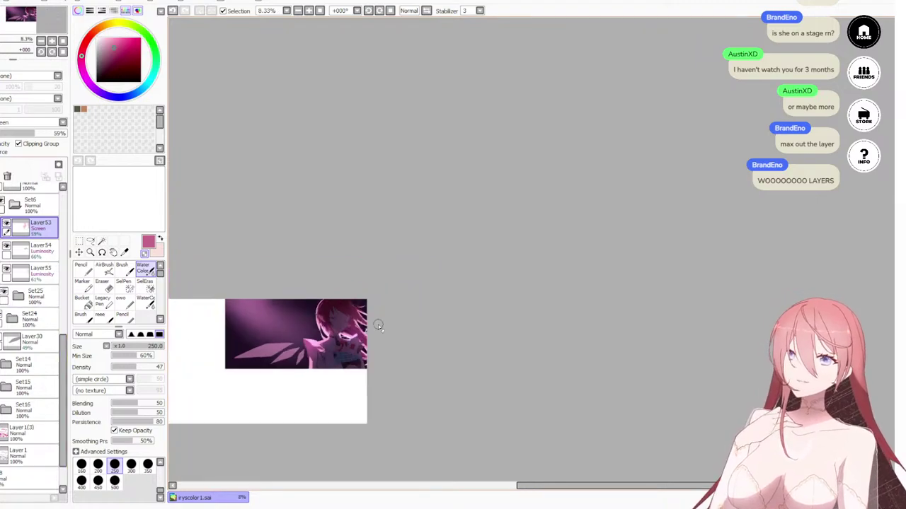
pyautogui.moveTo(375, 319); pyautogui.dragTo(458, 41)
pyautogui.moveTo(399, 71); pyautogui.dragTo(474, 217)
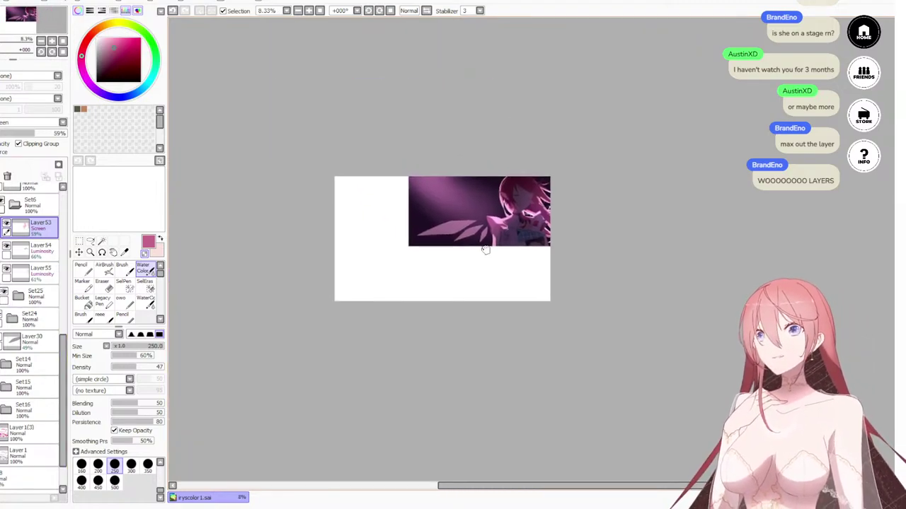
pyautogui.scroll(-3, 521, 250)
pyautogui.scroll(5, 503, 250)
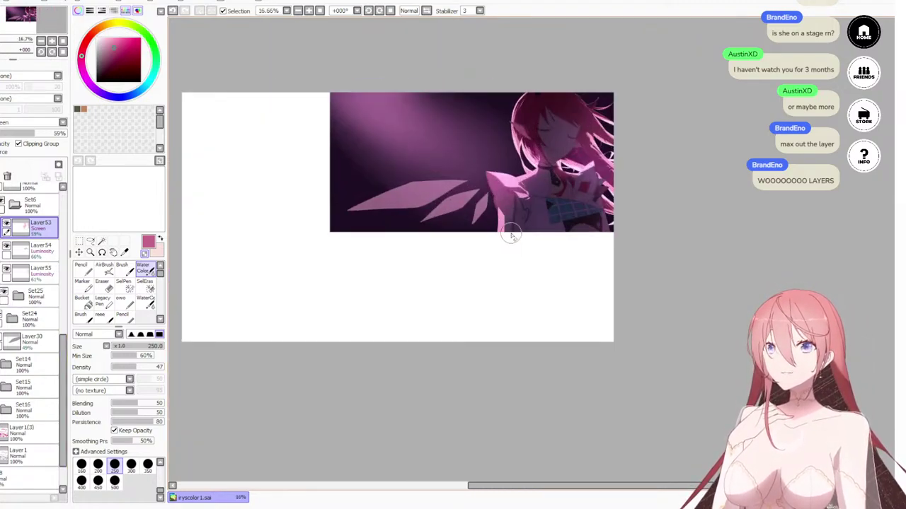
pyautogui.moveTo(544, 136); pyautogui.dragTo(550, 233)
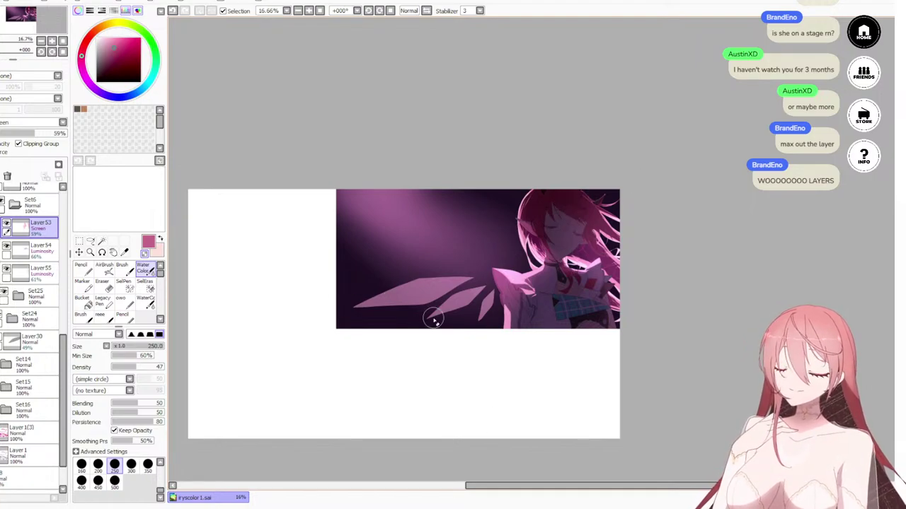
pyautogui.scroll(2, 405, 309)
pyautogui.scroll(-2, 731, 92)
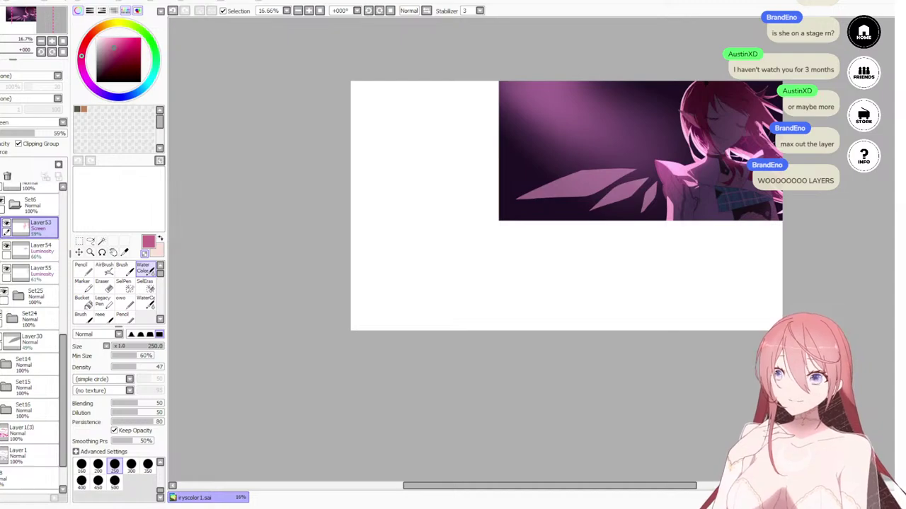
pyautogui.scroll(3, 764, 117)
pyautogui.moveTo(633, 116); pyautogui.dragTo(577, 201)
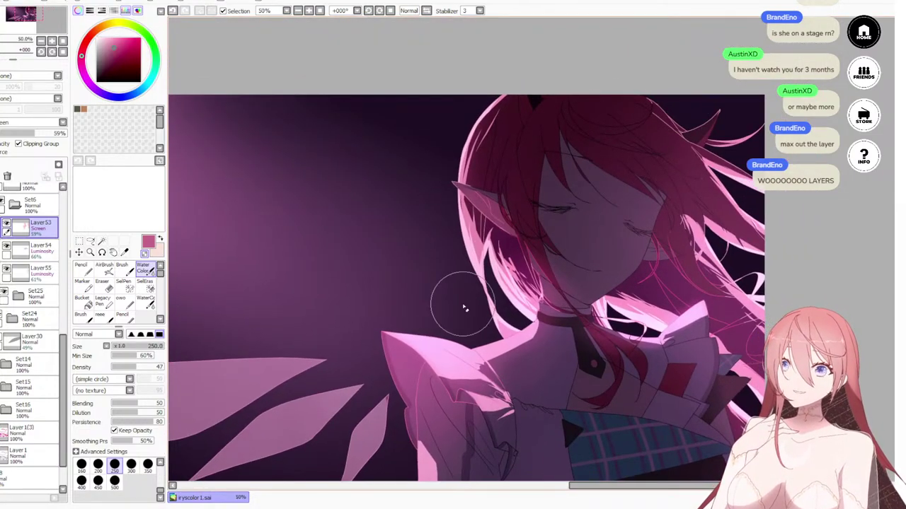
# Step: Hide the glow layers Layer53, Layer54 and Layer55 to expose the plain face colours and line art
pyautogui.scroll(2, 620, 262)
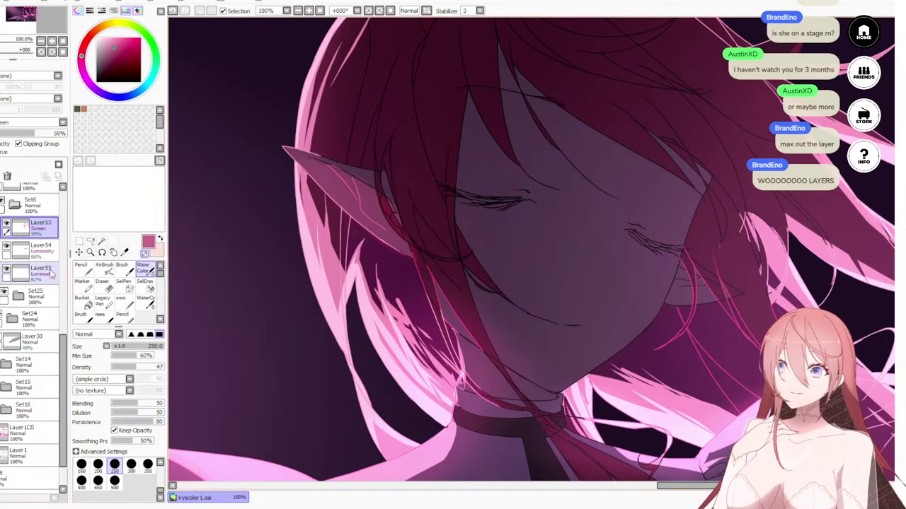
pyautogui.click(6, 226)
pyautogui.click(6, 249)
pyautogui.click(6, 272)
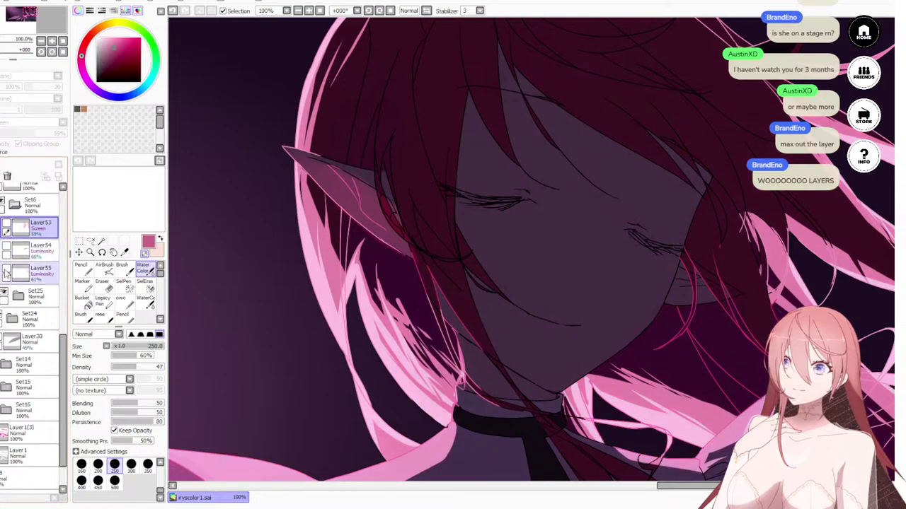
# Step: Expand the Set25 folder and add a new layer inside it directly above Set17
pyautogui.click(19, 296)
pyautogui.click(24, 319)
pyautogui.click(43, 317)
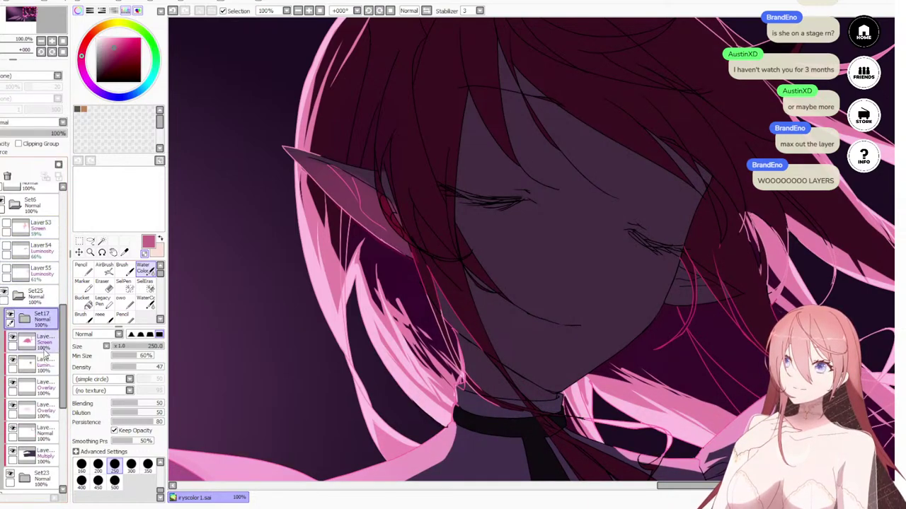
pyautogui.click(1, 165)
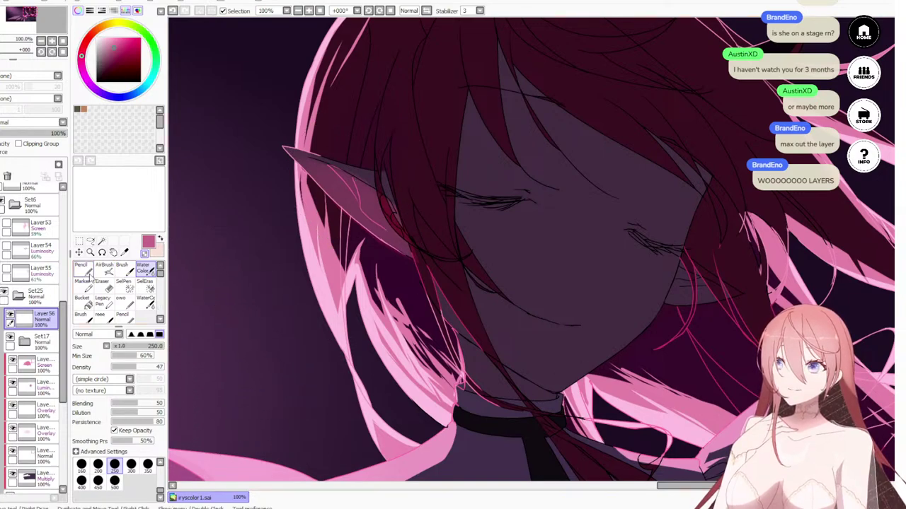
pyautogui.click(82, 269)
pyautogui.scroll(2, 500, 204)
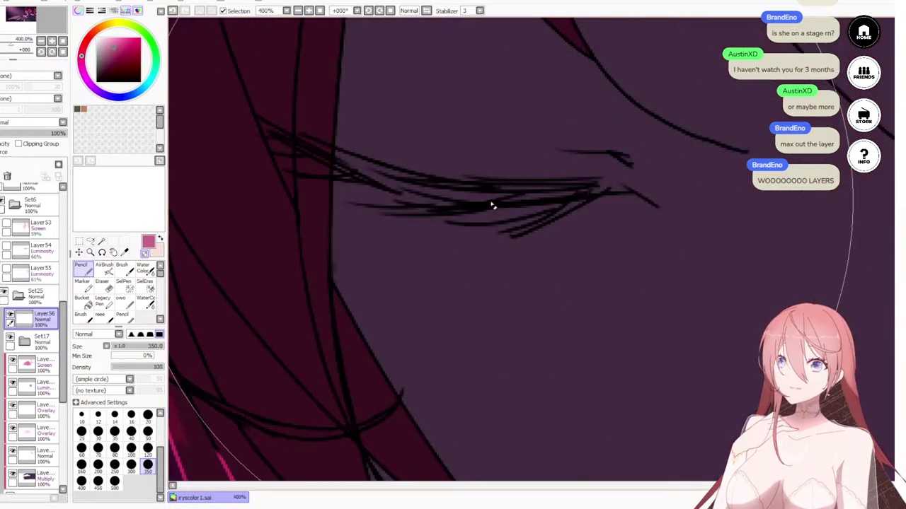
pyautogui.scroll(1, 465, 228)
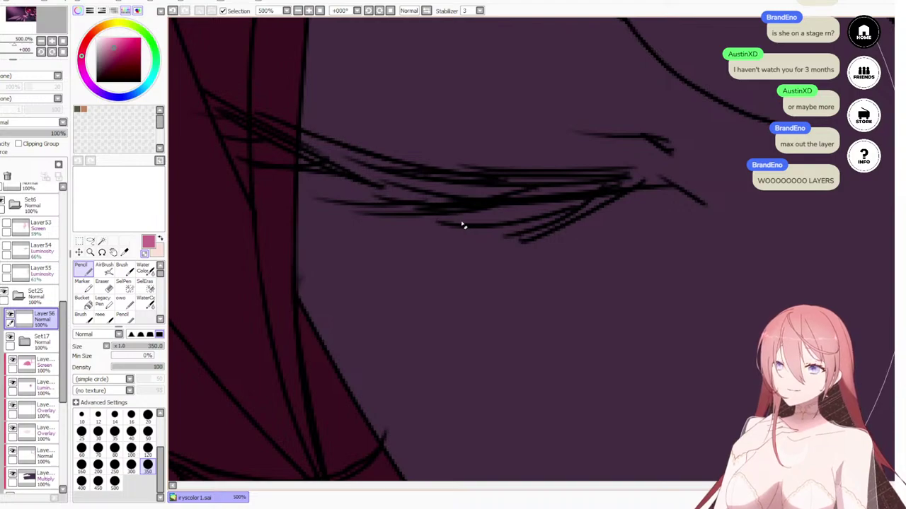
pyautogui.press('[')
pyautogui.press('[')
pyautogui.press('[')
pyautogui.press('[')
pyautogui.press('[')
pyautogui.press('[')
pyautogui.press('[')
pyautogui.press('[')
pyautogui.press('[')
pyautogui.press('[')
pyautogui.press('[')
pyautogui.press('[')
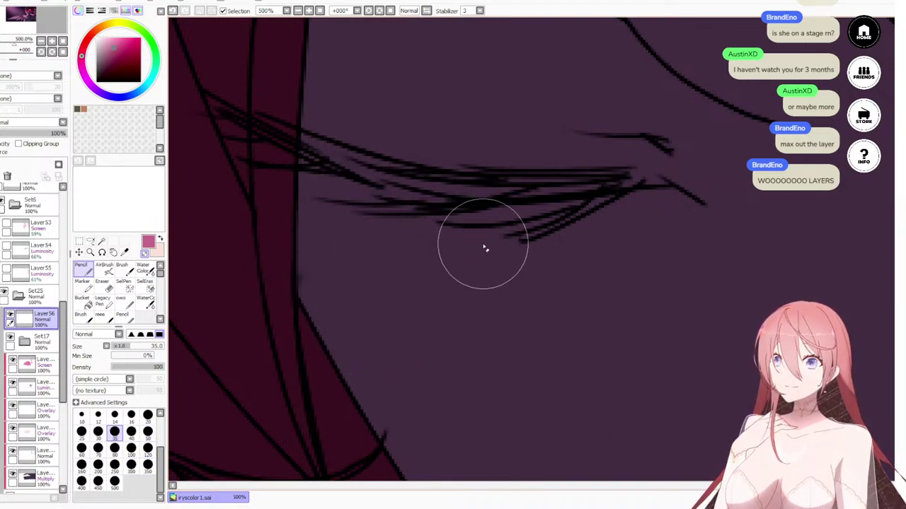
pyautogui.press('[')
pyautogui.press('[')
pyautogui.press('[')
pyautogui.press('[')
pyautogui.press('[')
pyautogui.press('[')
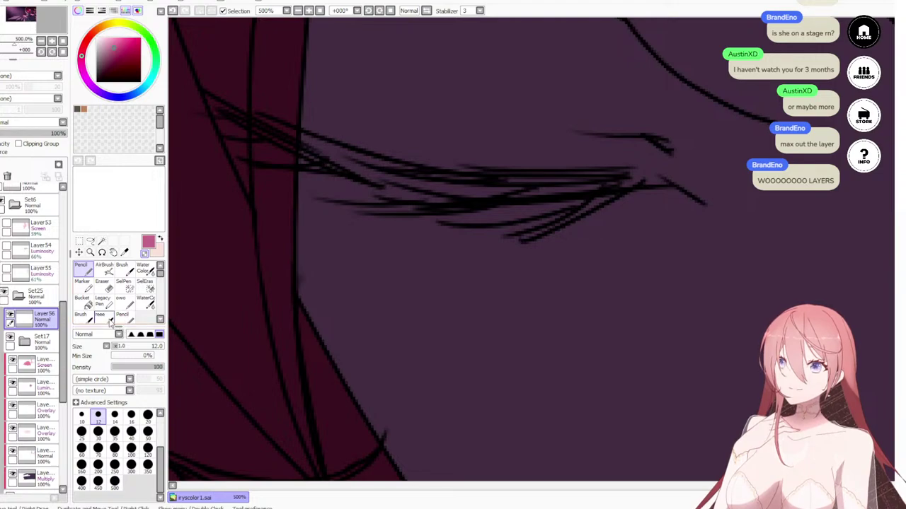
# Step: Fill in the upper lash line of the closed eye nearest the large pointed ear, using the reee brush at size 16 in black sampled from the lineart
pyautogui.click(101, 316)
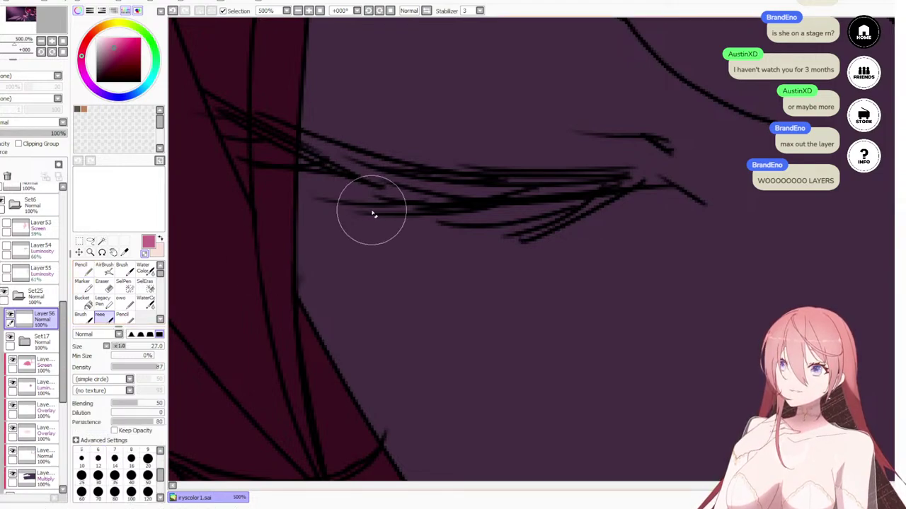
pyautogui.keyDown('alt'); pyautogui.click(463, 204); pyautogui.keyUp('alt')
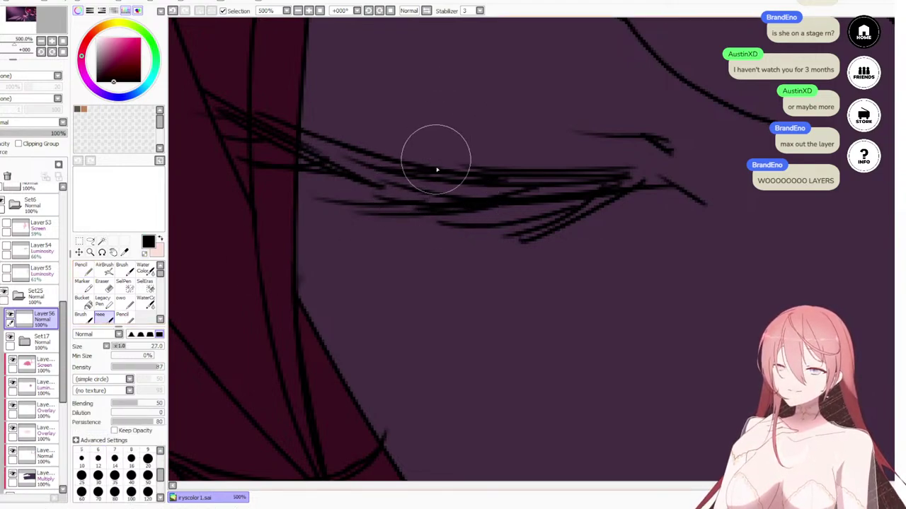
pyautogui.press('[')
pyautogui.press('[')
pyautogui.press('[')
pyautogui.moveTo(478, 189); pyautogui.dragTo(425, 194)
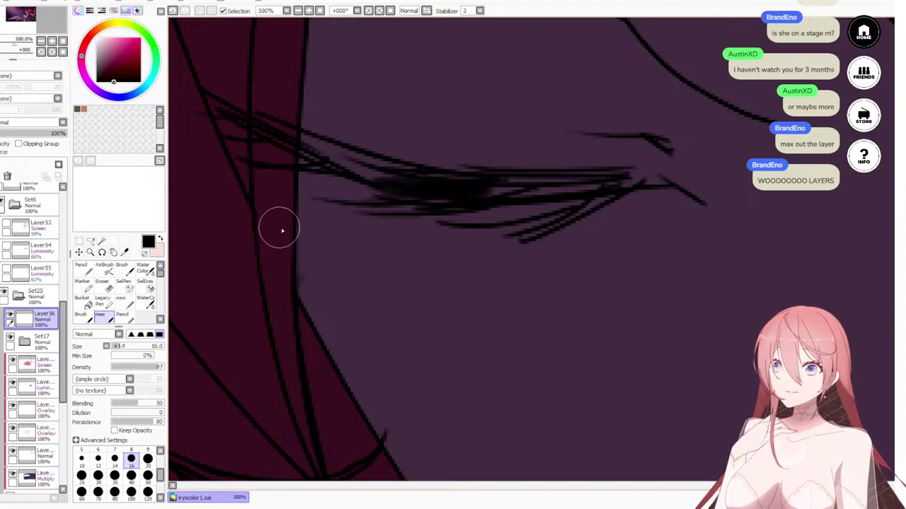
pyautogui.hotkey('ctrl', 'z')
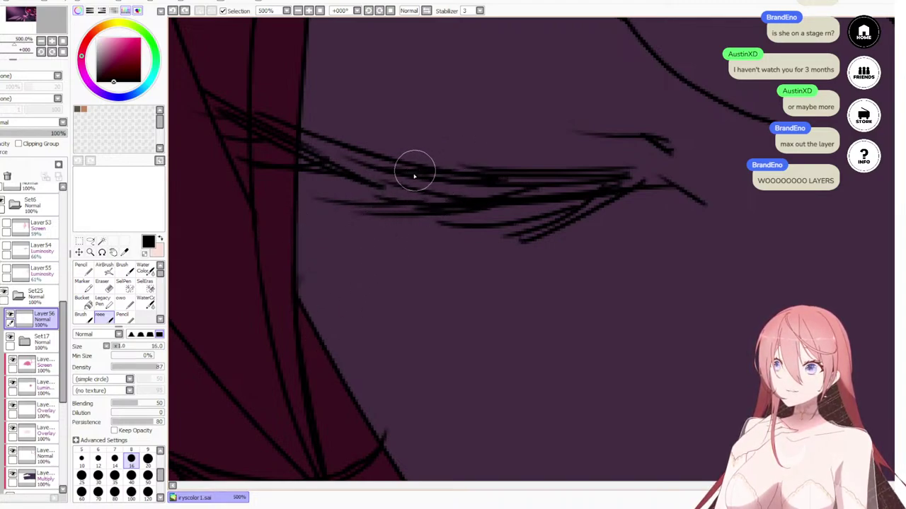
pyautogui.moveTo(476, 185); pyautogui.dragTo(342, 220)
pyautogui.hotkey('ctrl', 'z')
pyautogui.moveTo(493, 192); pyautogui.dragTo(333, 211)
pyautogui.moveTo(447, 199)
pyautogui.mouseDown()
pyautogui.moveTo(407, 206)
pyautogui.moveTo(460, 186)
pyautogui.moveTo(369, 182)
pyautogui.mouseUp()
pyautogui.moveTo(471, 183)
pyautogui.mouseDown()
pyautogui.moveTo(314, 146)
pyautogui.moveTo(420, 184)
pyautogui.moveTo(640, 187)
pyautogui.moveTo(524, 239)
pyautogui.mouseUp()
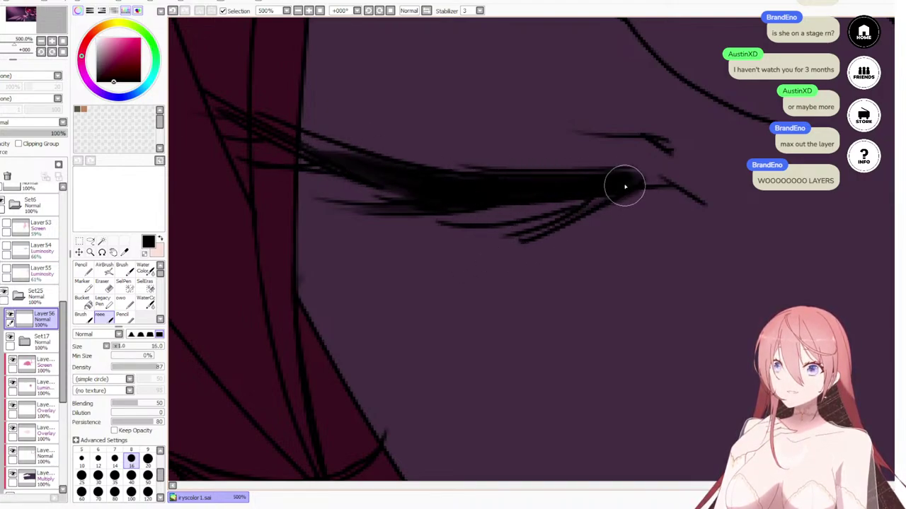
# Step: Thicken the lashes below the inner end of the same closed eye with black strokes, redoing the first attempt
pyautogui.moveTo(625, 187)
pyautogui.mouseDown()
pyautogui.moveTo(517, 237)
pyautogui.moveTo(506, 232)
pyautogui.moveTo(553, 230)
pyautogui.moveTo(532, 227)
pyautogui.moveTo(583, 205)
pyautogui.moveTo(541, 223)
pyautogui.mouseUp()
pyautogui.hotkey('ctrl', 'z')
pyautogui.hotkey('ctrl', 'z')
pyautogui.moveTo(561, 195); pyautogui.dragTo(435, 242)
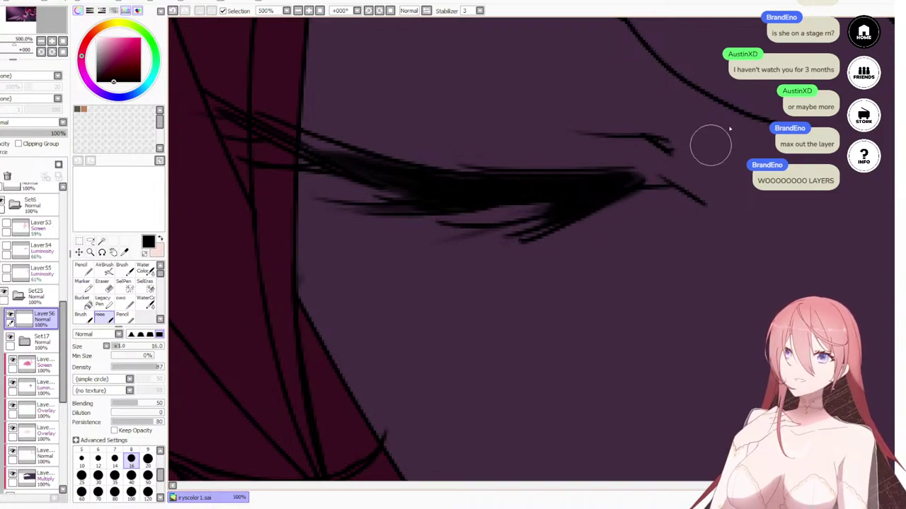
# Step: Undo the recent lash strokes on the closed eye to compare it with the earlier sketch, and restore them
pyautogui.scroll(-5, 708, 138)
pyautogui.scroll(1, 680, 182)
pyautogui.moveTo(708, 191); pyautogui.dragTo(651, 253)
pyautogui.scroll(3, 519, 146)
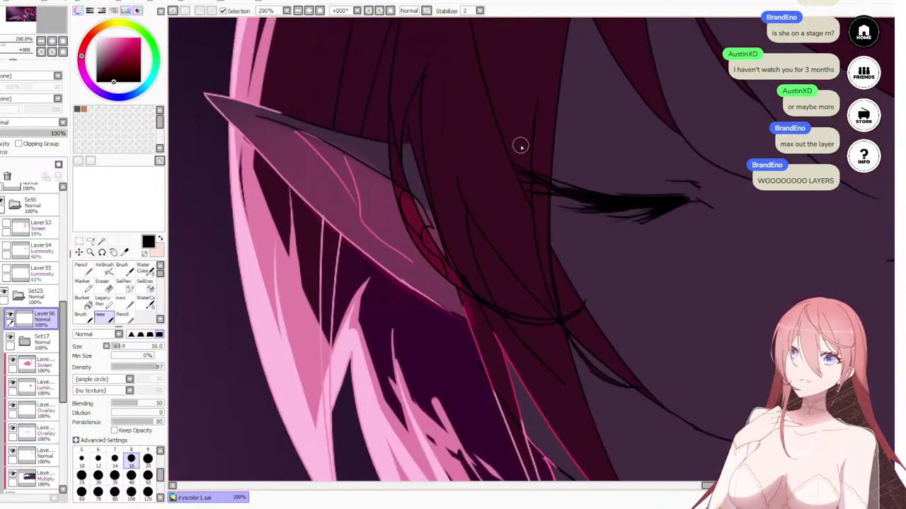
pyautogui.moveTo(750, 262); pyautogui.dragTo(641, 278)
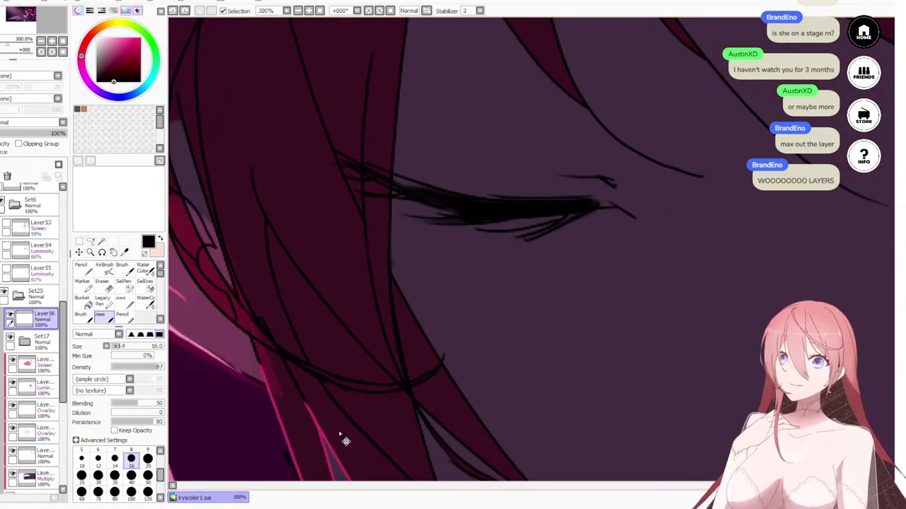
pyautogui.hotkey('ctrl', 'z')
pyautogui.hotkey('ctrl', 'z')
pyautogui.hotkey('ctrl', 'z')
pyautogui.hotkey('ctrl', 'z')
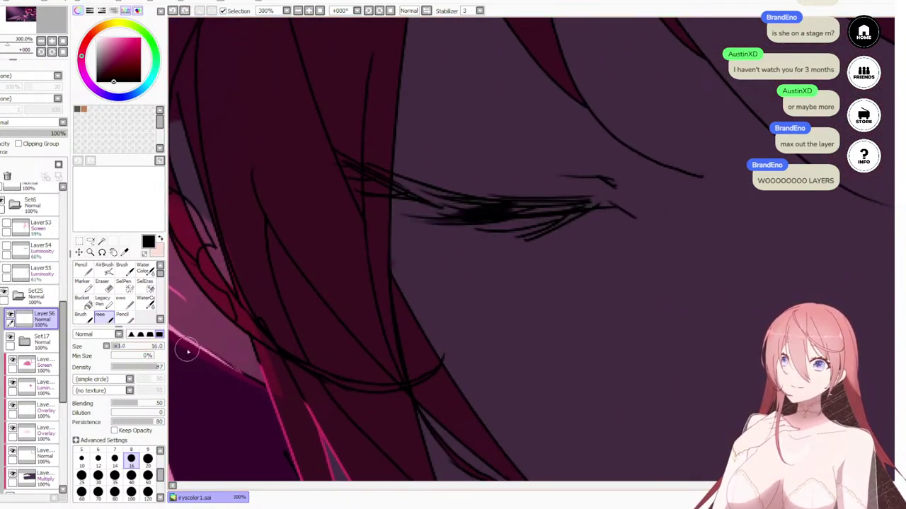
pyautogui.scroll(1, 405, 227)
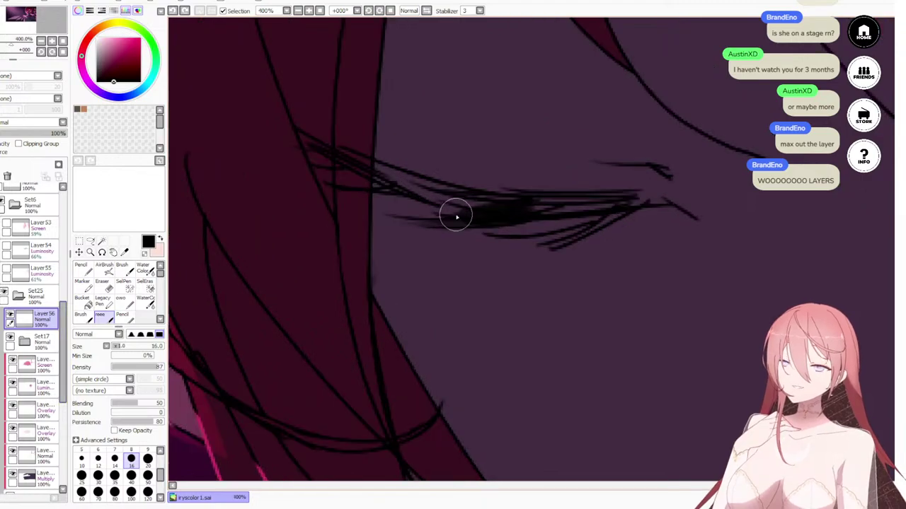
pyautogui.click(187, 11)
pyautogui.click(188, 12)
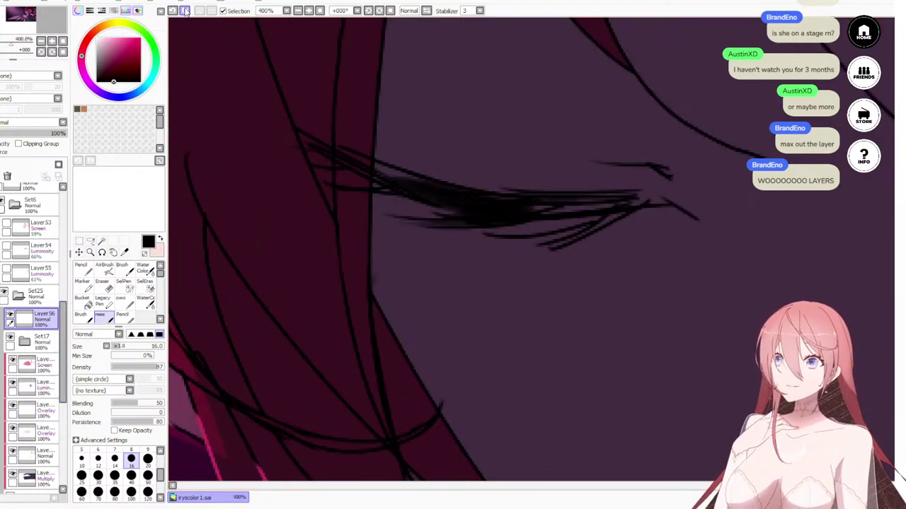
pyautogui.click(188, 12)
pyautogui.click(188, 11)
pyautogui.click(188, 12)
pyautogui.click(188, 12)
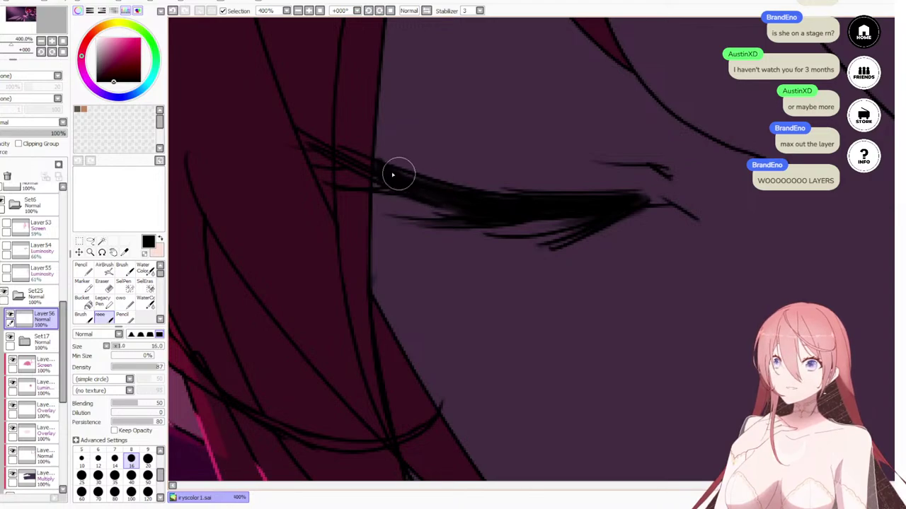
# Step: Darken the upper lash line of the closed eye nearest the large pointed ear and extend it to the inner corner in black
pyautogui.moveTo(399, 183)
pyautogui.mouseDown()
pyautogui.moveTo(461, 198)
pyautogui.moveTo(404, 174)
pyautogui.moveTo(495, 197)
pyautogui.moveTo(454, 190)
pyautogui.moveTo(560, 193)
pyautogui.moveTo(471, 193)
pyautogui.moveTo(612, 209)
pyautogui.mouseUp()
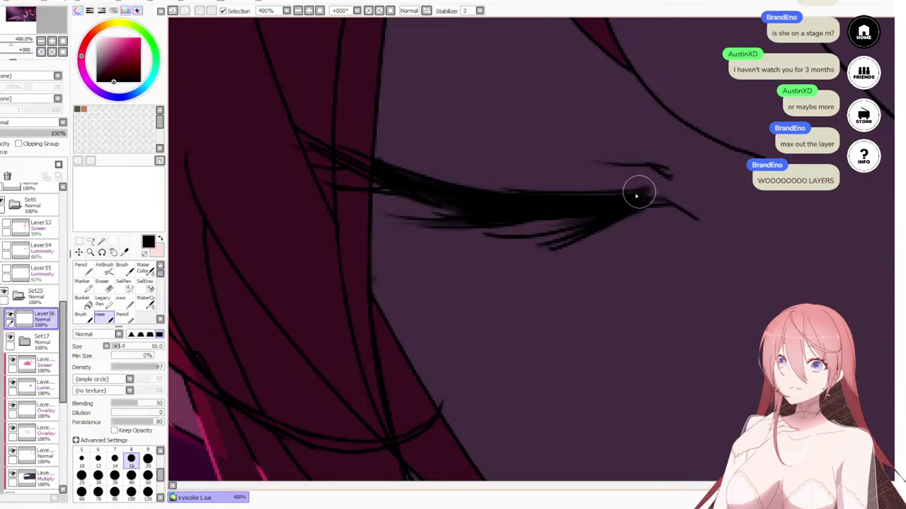
pyautogui.hotkey('ctrl', 'z')
pyautogui.moveTo(637, 196); pyautogui.dragTo(667, 208)
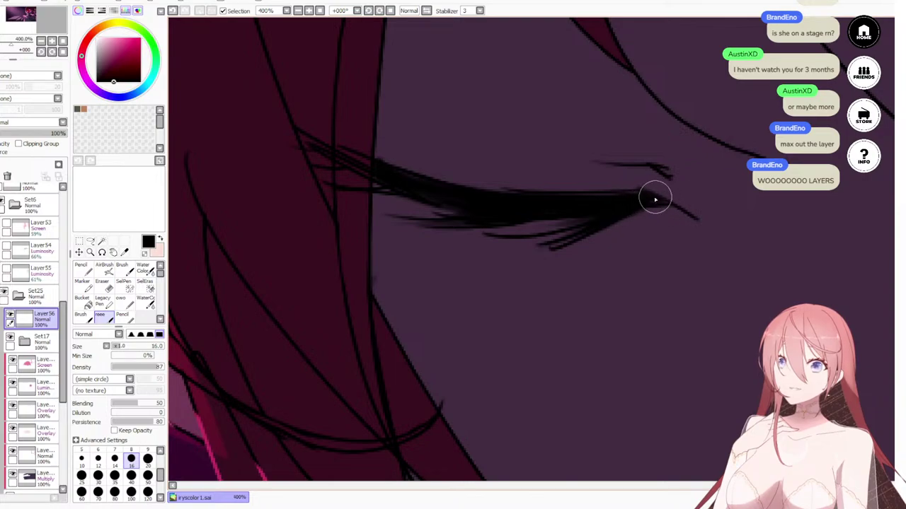
# Step: Fill in the lashes of the other closed eye with black reee brush strokes, adding a tapered tip at the inner corner
pyautogui.moveTo(634, 247)
pyautogui.mouseDown()
pyautogui.moveTo(247, 249)
pyautogui.moveTo(392, 165)
pyautogui.mouseUp()
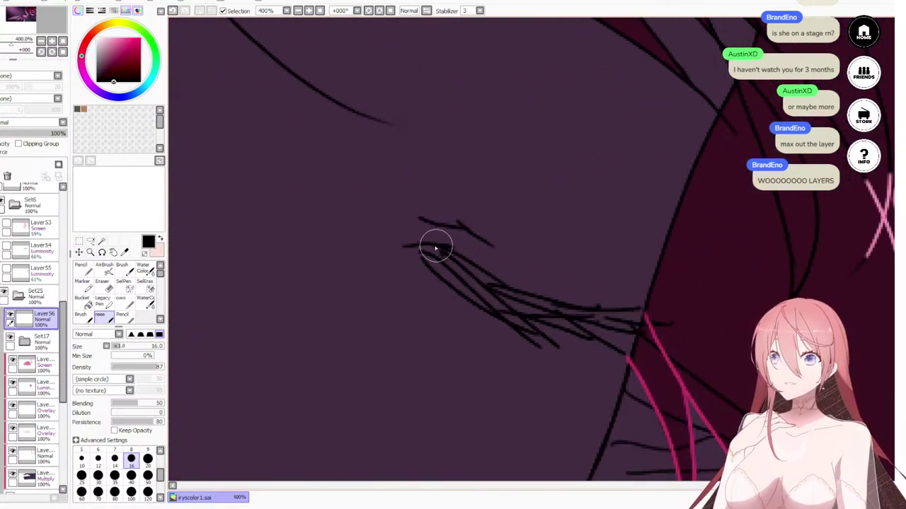
pyautogui.moveTo(436, 246)
pyautogui.mouseDown()
pyautogui.moveTo(416, 256)
pyautogui.moveTo(481, 285)
pyautogui.moveTo(434, 253)
pyautogui.moveTo(496, 285)
pyautogui.moveTo(435, 250)
pyautogui.moveTo(484, 295)
pyautogui.moveTo(437, 263)
pyautogui.moveTo(509, 301)
pyautogui.moveTo(417, 252)
pyautogui.moveTo(498, 304)
pyautogui.moveTo(485, 288)
pyautogui.moveTo(539, 336)
pyautogui.moveTo(475, 277)
pyautogui.moveTo(578, 329)
pyautogui.moveTo(458, 274)
pyautogui.moveTo(575, 313)
pyautogui.moveTo(449, 260)
pyautogui.moveTo(574, 304)
pyautogui.moveTo(501, 301)
pyautogui.moveTo(635, 317)
pyautogui.moveTo(552, 306)
pyautogui.moveTo(630, 326)
pyautogui.moveTo(650, 312)
pyautogui.moveTo(518, 309)
pyautogui.moveTo(615, 340)
pyautogui.moveTo(467, 292)
pyautogui.moveTo(522, 339)
pyautogui.mouseUp()
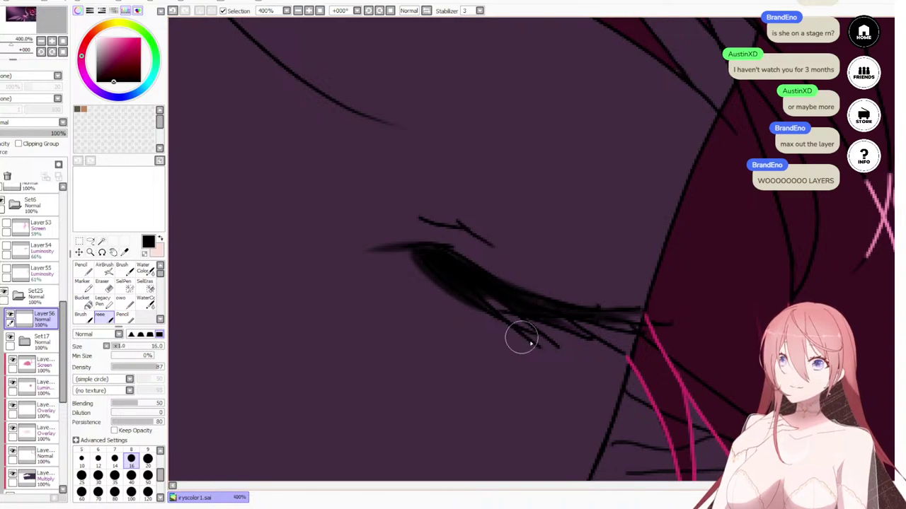
pyautogui.moveTo(258, 221); pyautogui.dragTo(367, 224)
# Step: Paint over the lower lashes of the eye nearest the large ear with the size 12 Pencil in a sampled dark purple
pyautogui.click(124, 301)
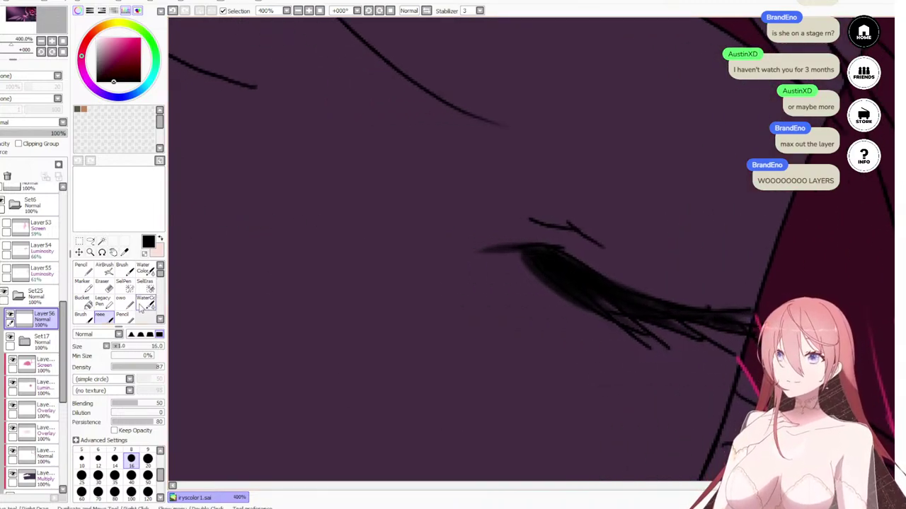
pyautogui.click(82, 269)
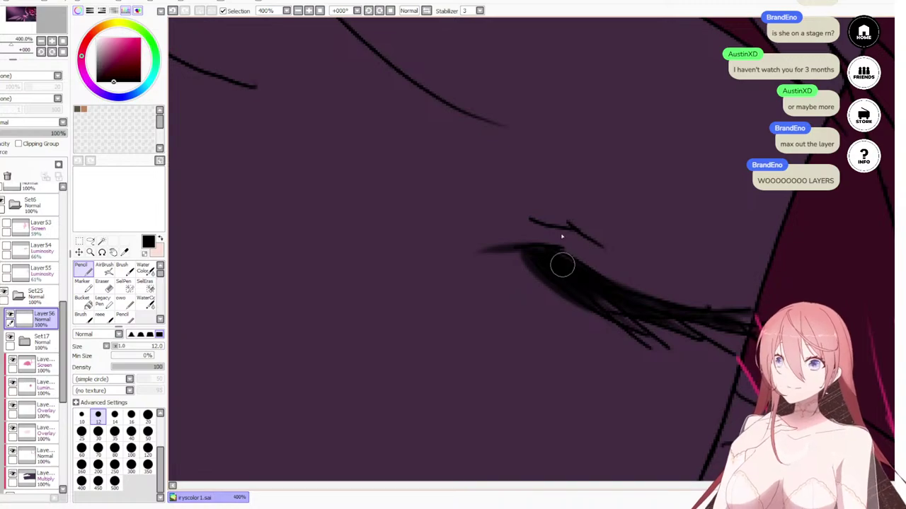
pyautogui.scroll(-10, 562, 265)
pyautogui.scroll(8, 580, 242)
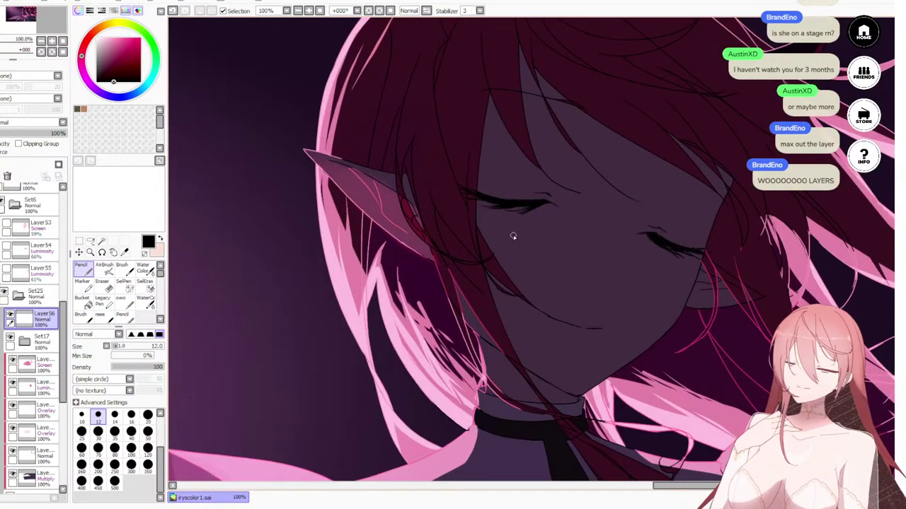
pyautogui.keyDown('alt'); pyautogui.click(474, 172); pyautogui.keyUp('alt')
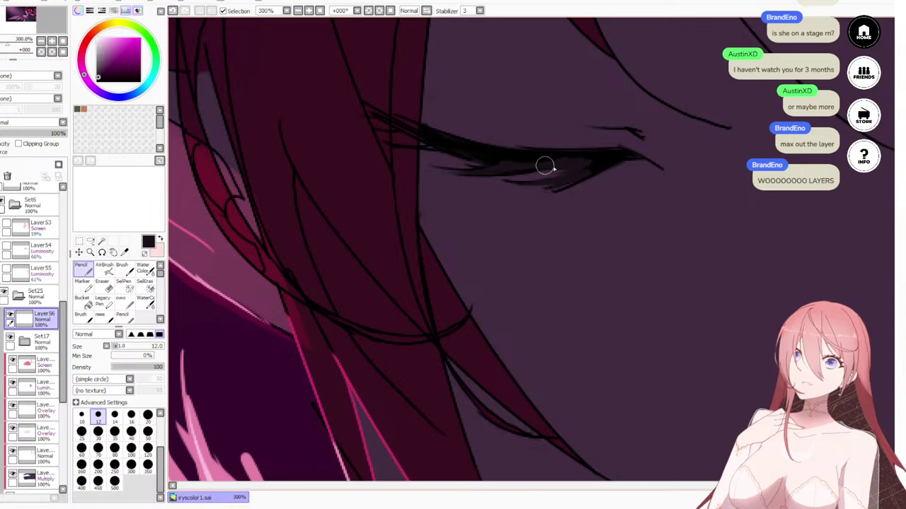
pyautogui.moveTo(575, 170)
pyautogui.mouseDown()
pyautogui.moveTo(503, 169)
pyautogui.moveTo(426, 150)
pyautogui.mouseUp()
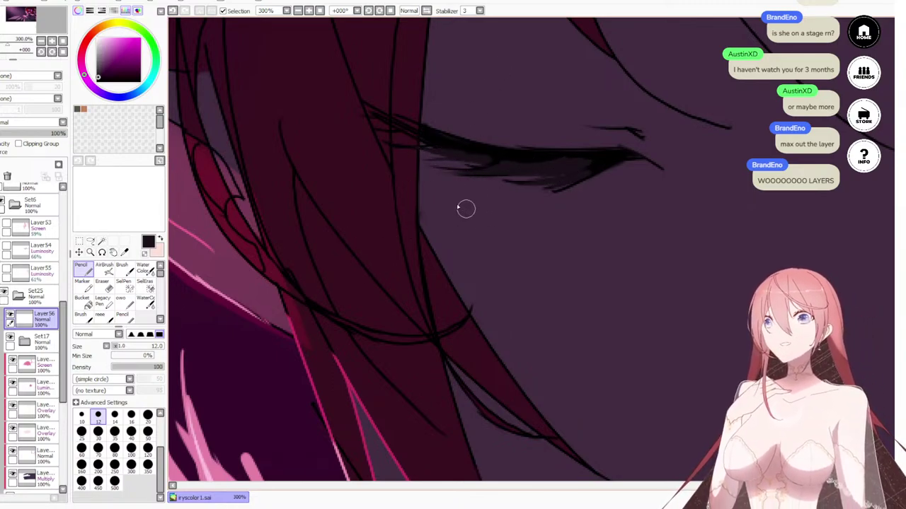
# Step: Lighten the lower lashes of the far eye with the same dark purple, redoing the strokes toward the outer corner
pyautogui.moveTo(884, 225)
pyautogui.mouseDown()
pyautogui.moveTo(564, 228)
pyautogui.moveTo(393, 174)
pyautogui.mouseUp()
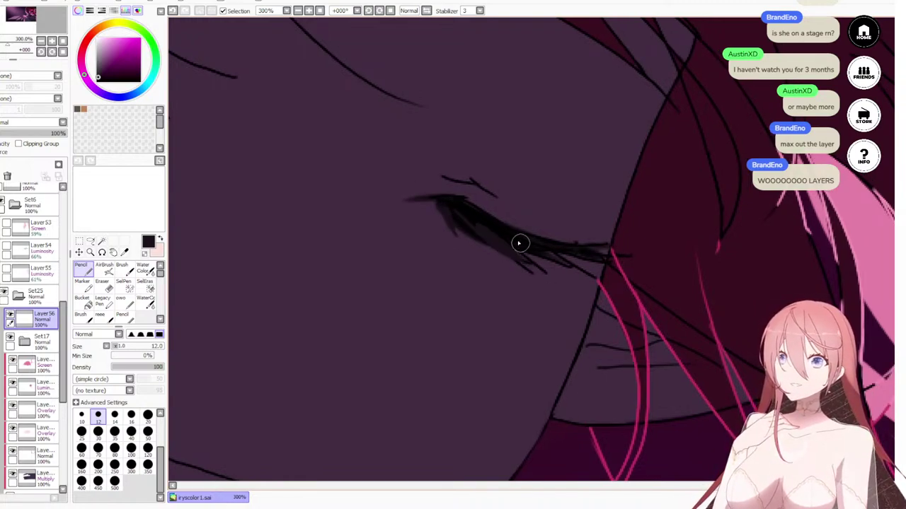
pyautogui.moveTo(519, 243)
pyautogui.mouseDown()
pyautogui.moveTo(594, 282)
pyautogui.moveTo(566, 257)
pyautogui.moveTo(602, 259)
pyautogui.mouseUp()
pyautogui.hotkey('ctrl', 'z')
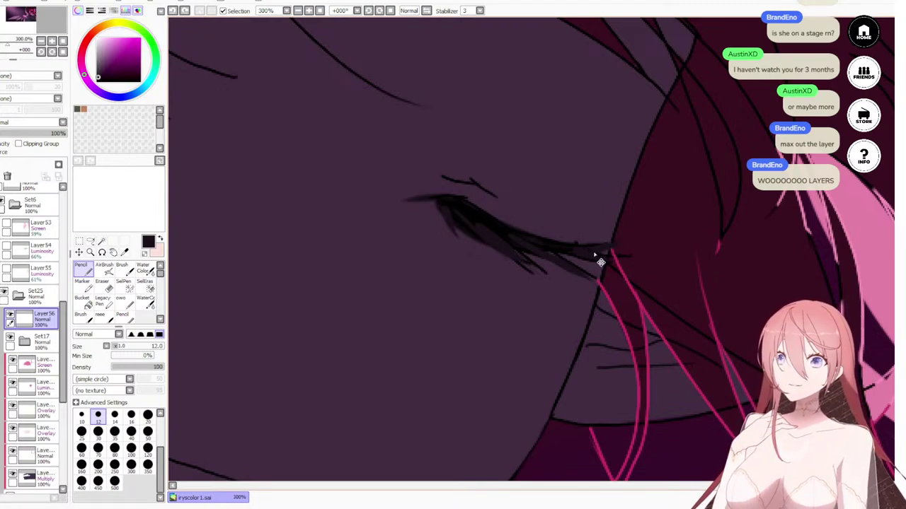
pyautogui.moveTo(385, 269); pyautogui.dragTo(594, 306)
pyautogui.moveTo(405, 295); pyautogui.dragTo(529, 324)
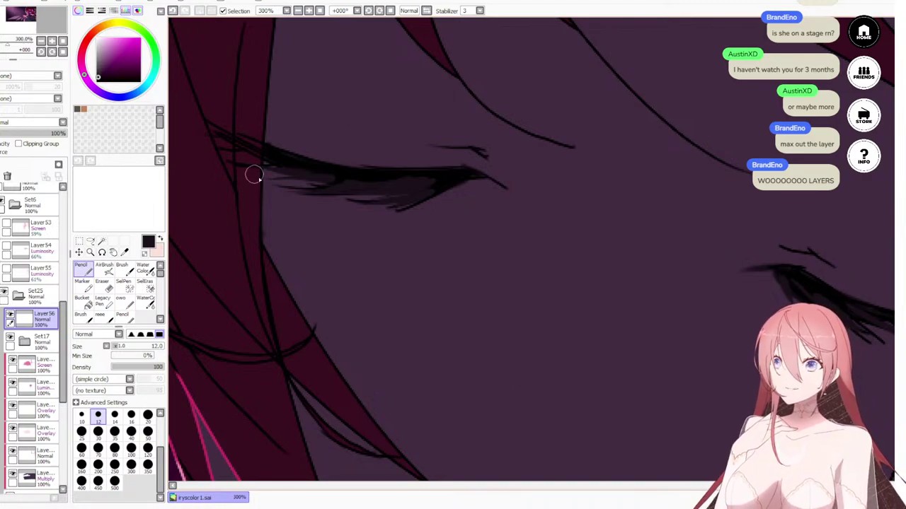
# Step: Recolour the lash lines crossing the hair strands in sampled dark hair red, on the lower clipped layer above the lineart in Set17
pyautogui.moveTo(254, 176); pyautogui.dragTo(338, 235)
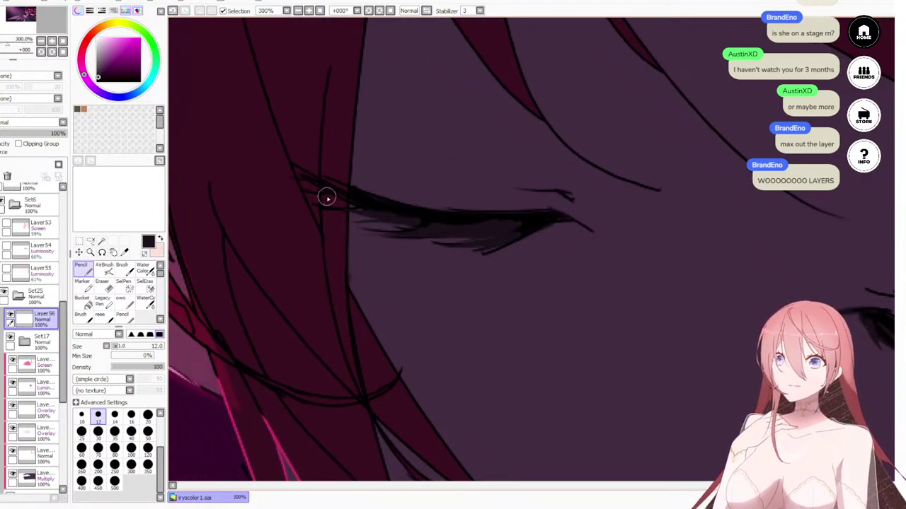
pyautogui.scroll(7, 327, 198)
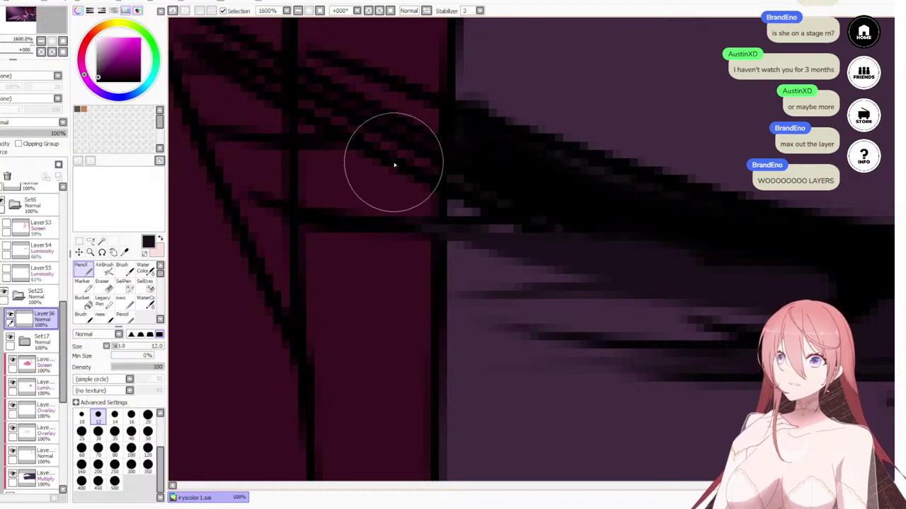
pyautogui.rightClick(362, 157)
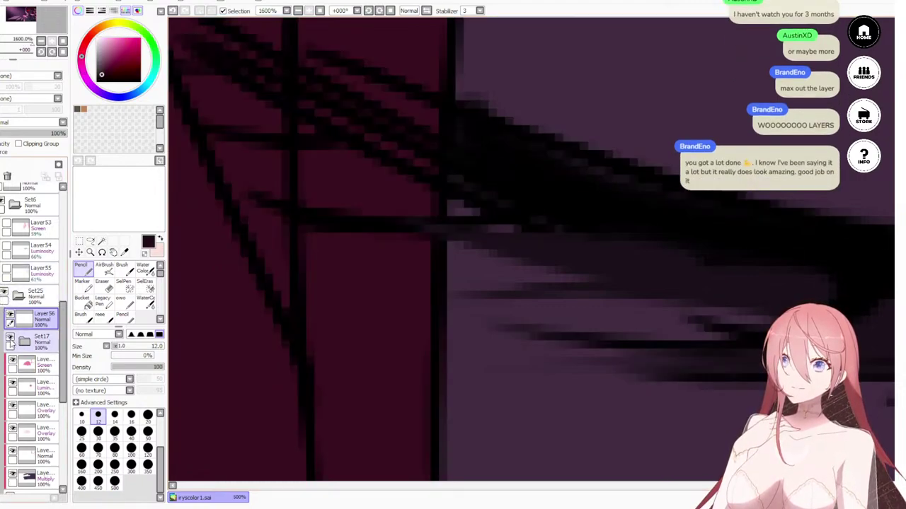
pyautogui.click(42, 345)
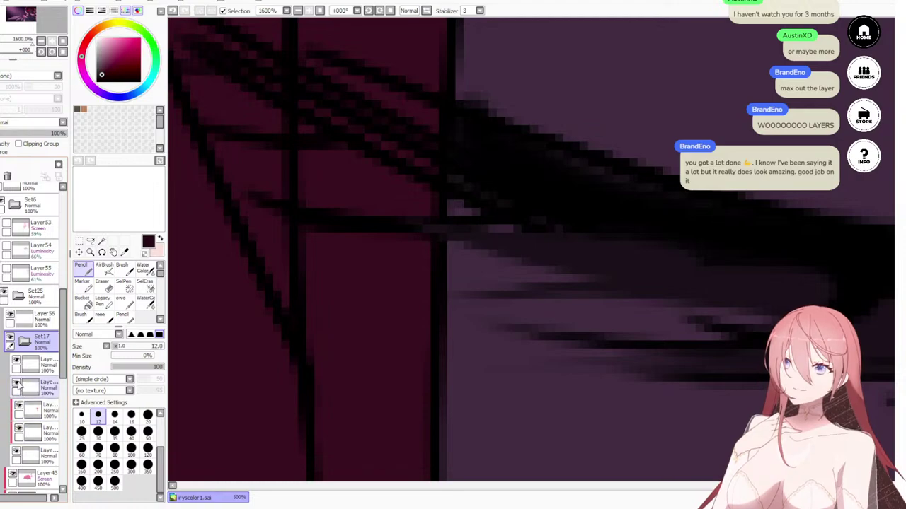
pyautogui.click(16, 383)
pyautogui.click(16, 382)
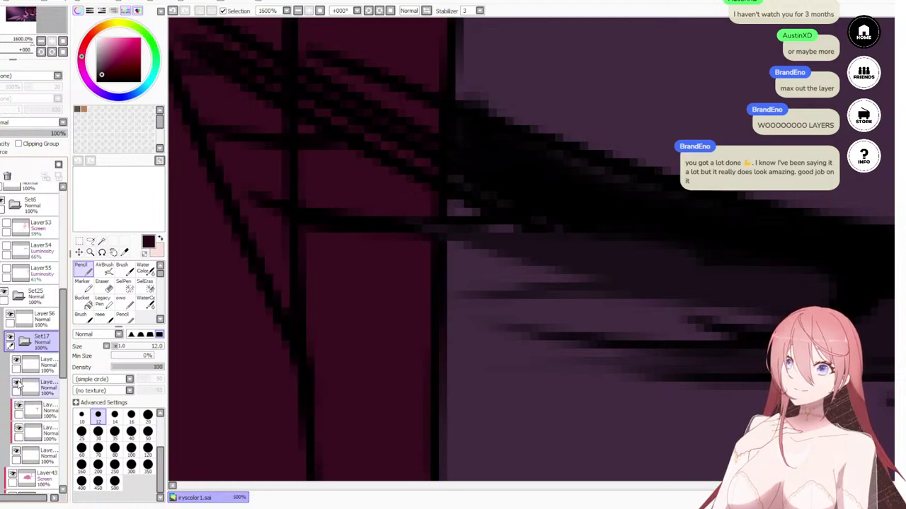
pyautogui.click(30, 430)
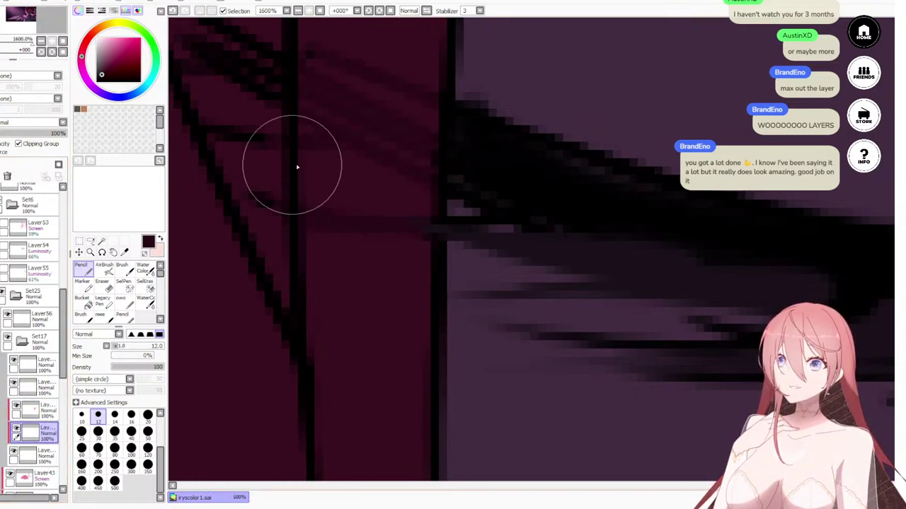
pyautogui.moveTo(297, 167); pyautogui.dragTo(392, 234)
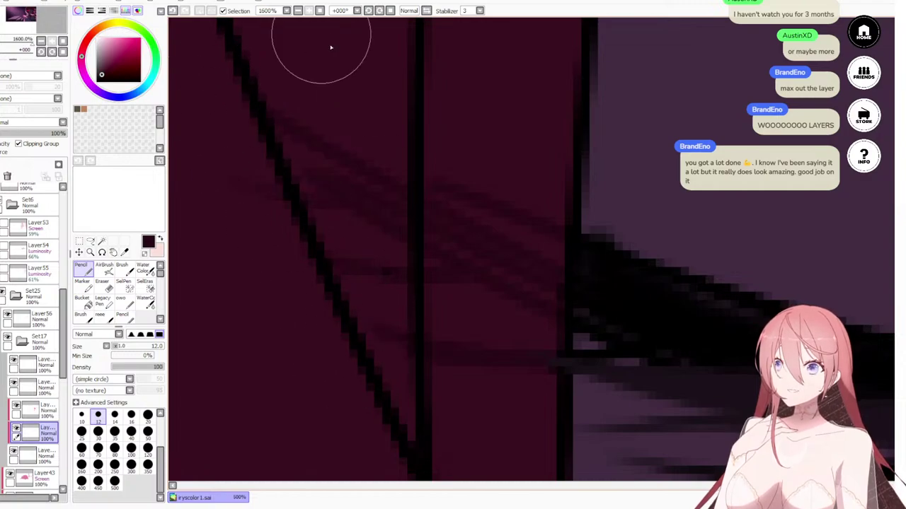
# Step: Paint the jaw and neck lines dark red where they pass behind the hair strands below the large pointed ear
pyautogui.scroll(-9, 395, 380)
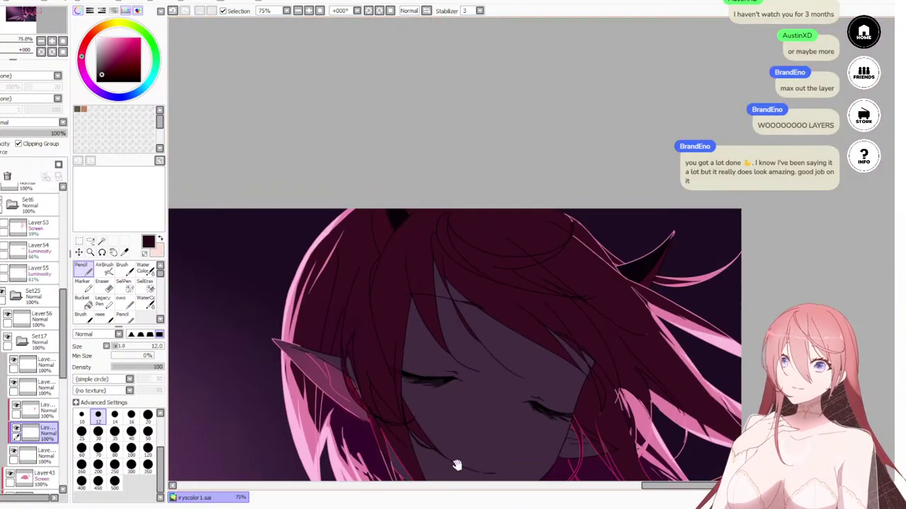
pyautogui.moveTo(457, 465); pyautogui.dragTo(446, 314)
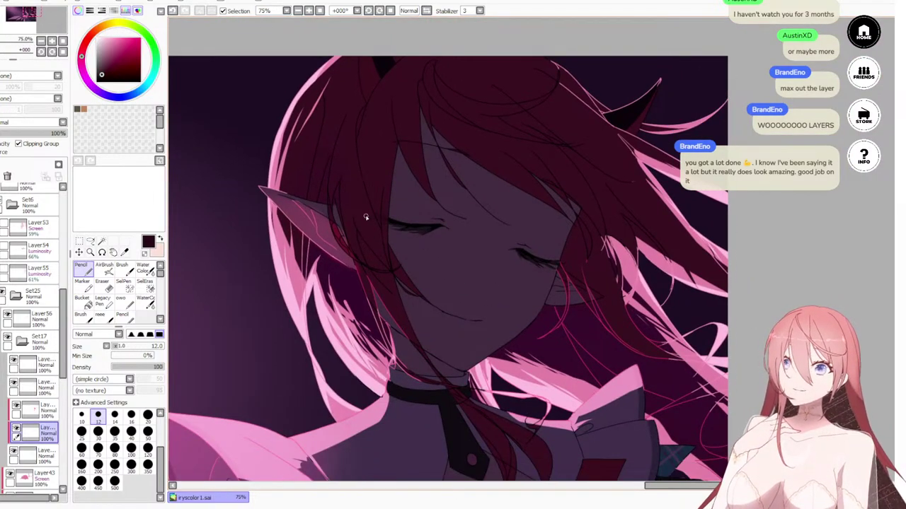
pyautogui.scroll(4, 365, 217)
pyautogui.scroll(-3, 446, 188)
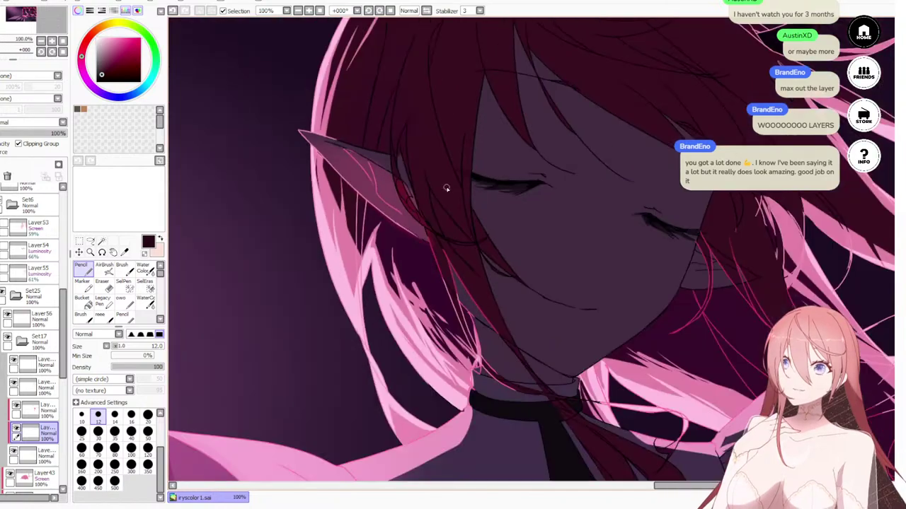
pyautogui.moveTo(525, 383); pyautogui.dragTo(467, 212)
pyautogui.scroll(5, 457, 188)
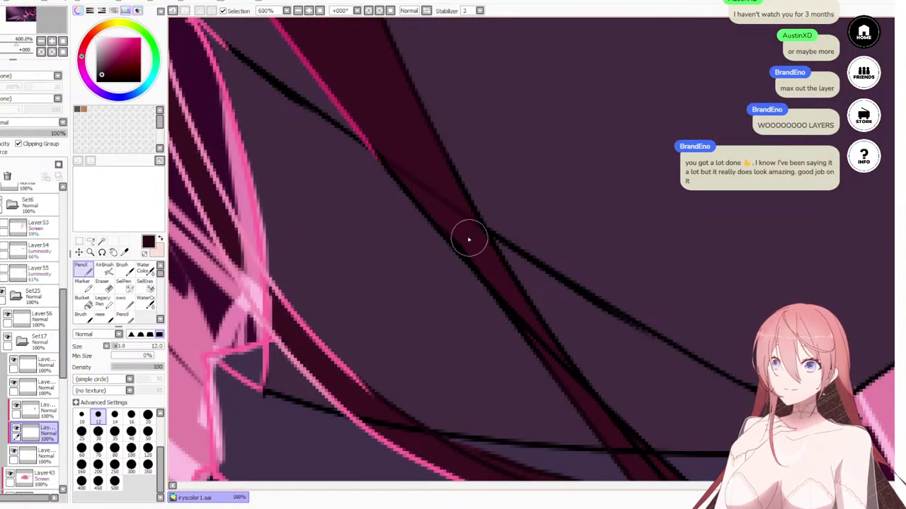
pyautogui.moveTo(310, 166)
pyautogui.mouseDown()
pyautogui.moveTo(487, 271)
pyautogui.moveTo(499, 294)
pyautogui.mouseUp()
pyautogui.moveTo(312, 124)
pyautogui.mouseDown()
pyautogui.moveTo(446, 315)
pyautogui.moveTo(469, 369)
pyautogui.mouseUp()
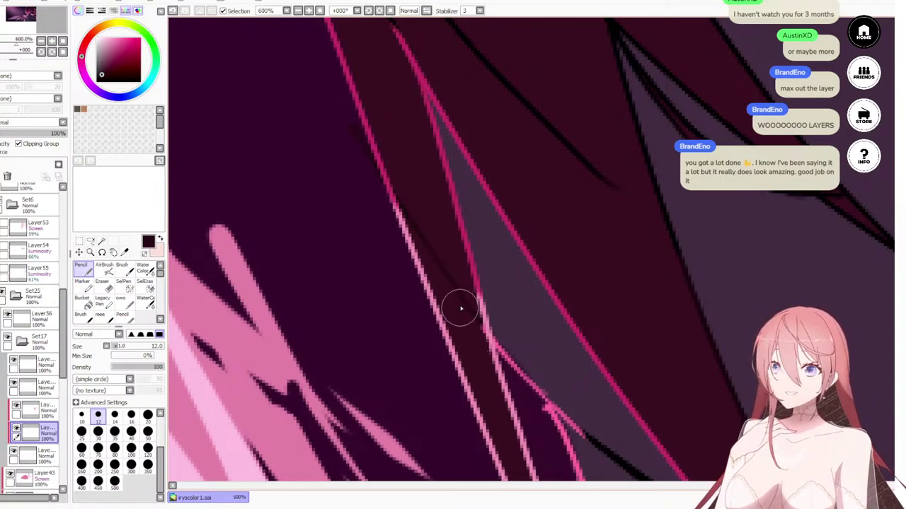
pyautogui.moveTo(461, 307)
pyautogui.mouseDown()
pyautogui.moveTo(342, 192)
pyautogui.moveTo(340, 172)
pyautogui.moveTo(289, 180)
pyautogui.mouseUp()
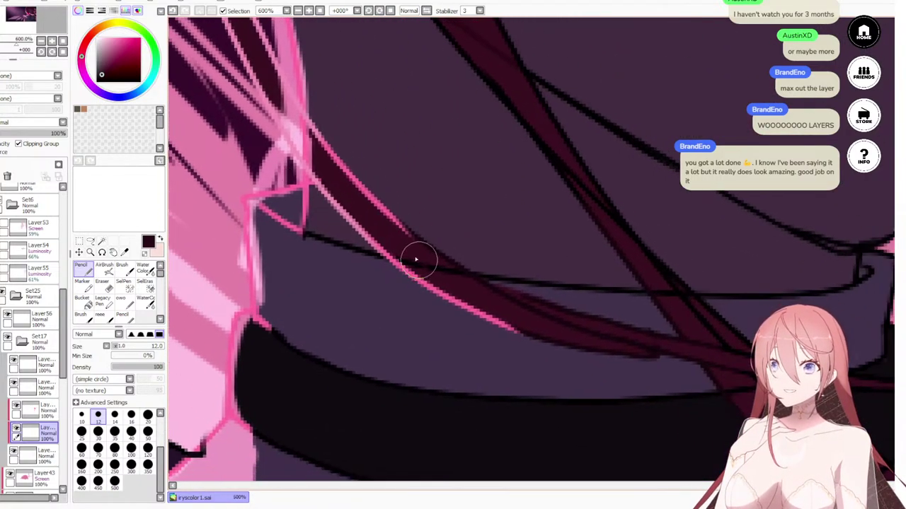
# Step: Paint the collar, choker and chest lines dark red where they run through the hair locks falling over the neck and chest
pyautogui.moveTo(500, 292); pyautogui.dragTo(284, 204)
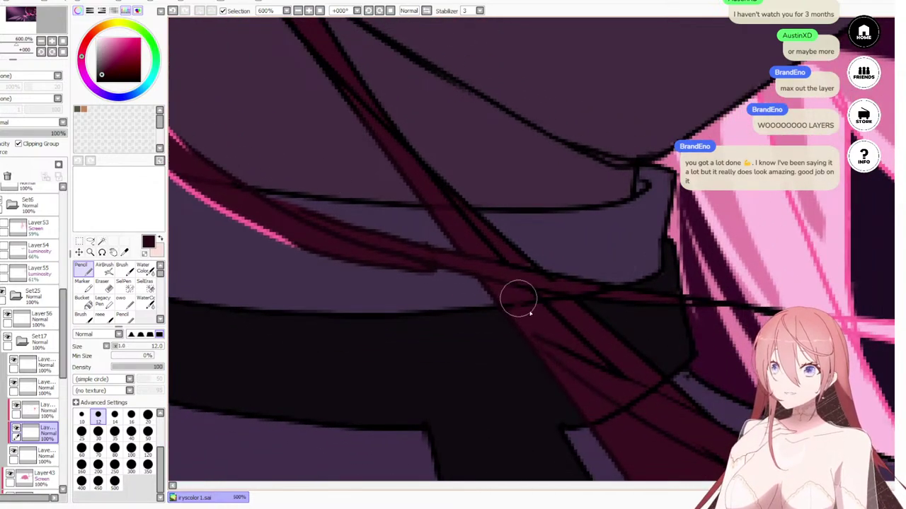
pyautogui.moveTo(592, 355); pyautogui.dragTo(540, 330)
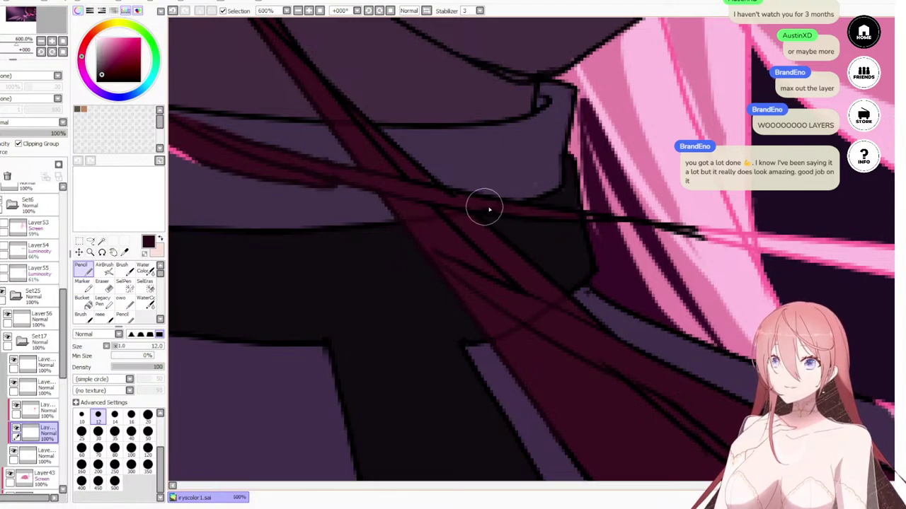
pyautogui.moveTo(447, 283)
pyautogui.mouseDown()
pyautogui.moveTo(288, 116)
pyautogui.moveTo(519, 89)
pyautogui.moveTo(460, 172)
pyautogui.mouseUp()
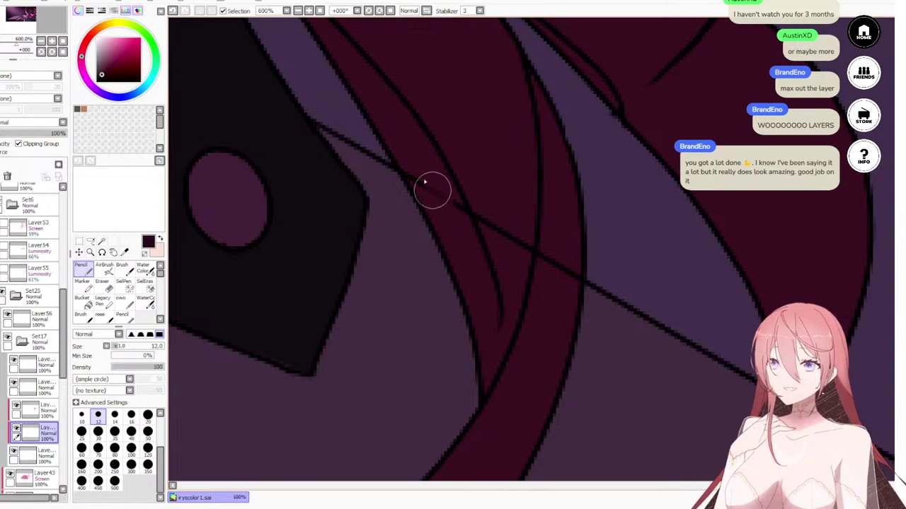
pyautogui.moveTo(474, 236)
pyautogui.mouseDown()
pyautogui.moveTo(505, 251)
pyautogui.moveTo(544, 299)
pyautogui.moveTo(567, 269)
pyautogui.mouseUp()
pyautogui.moveTo(512, 297); pyautogui.dragTo(404, 119)
pyautogui.moveTo(679, 217)
pyautogui.mouseDown()
pyautogui.moveTo(694, 221)
pyautogui.moveTo(546, 243)
pyautogui.moveTo(551, 372)
pyautogui.moveTo(489, 393)
pyautogui.mouseUp()
pyautogui.scroll(-8, 489, 392)
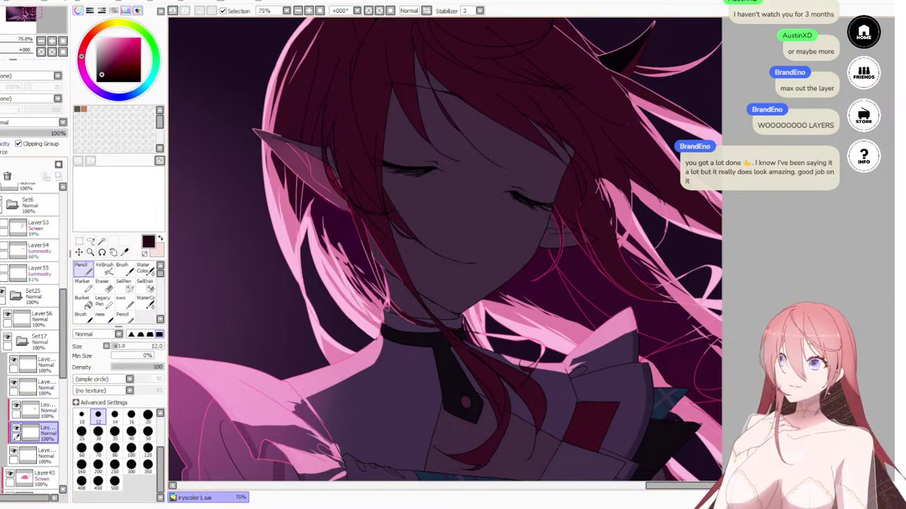
# Step: Merge both clipped colour layers in Set17 down into the lineart layer beneath them
pyautogui.hotkey('ctrl', 'e')
pyautogui.click(50, 412)
pyautogui.hotkey('ctrl', 'e')
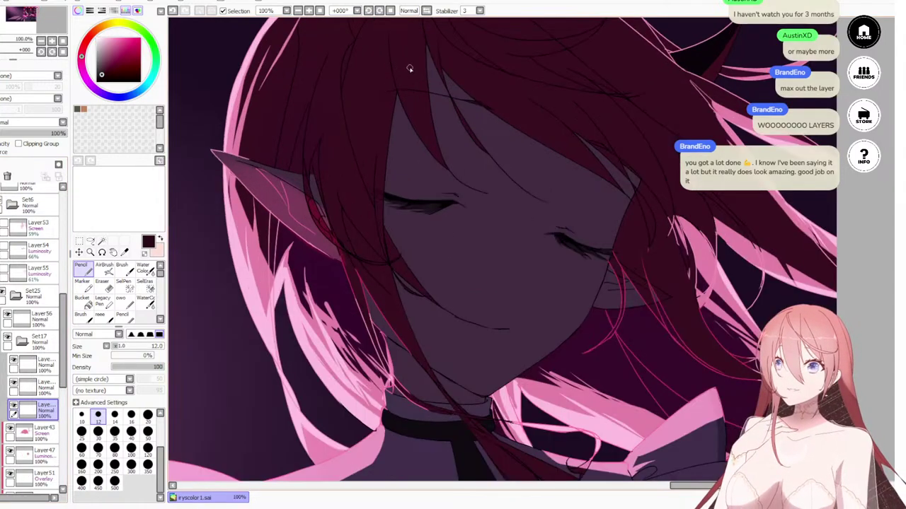
# Step: Add a new layer directly above the merged lineart layer, check that lineart by toggling its visibility, and clip the new layer to it
pyautogui.scroll(5, 381, 68)
pyautogui.hotkey('ctrl', 'shift', 'n')
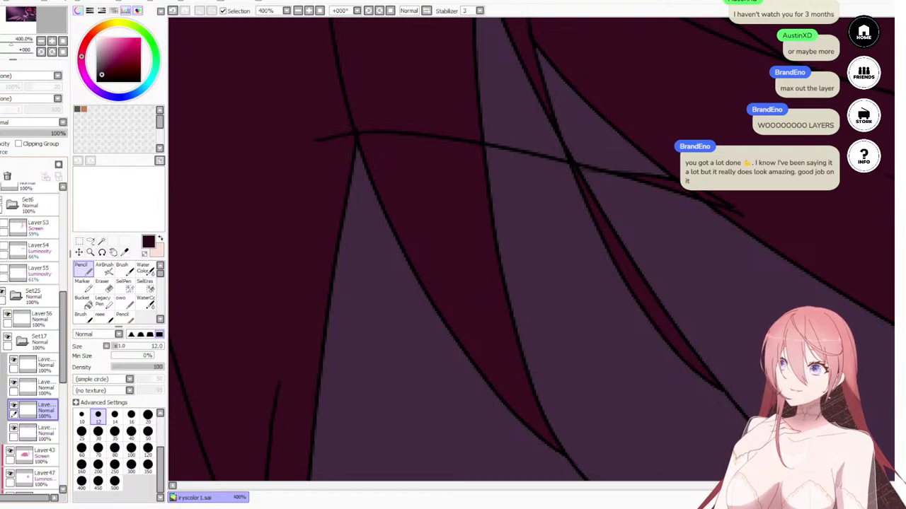
pyautogui.scroll(1, 460, 115)
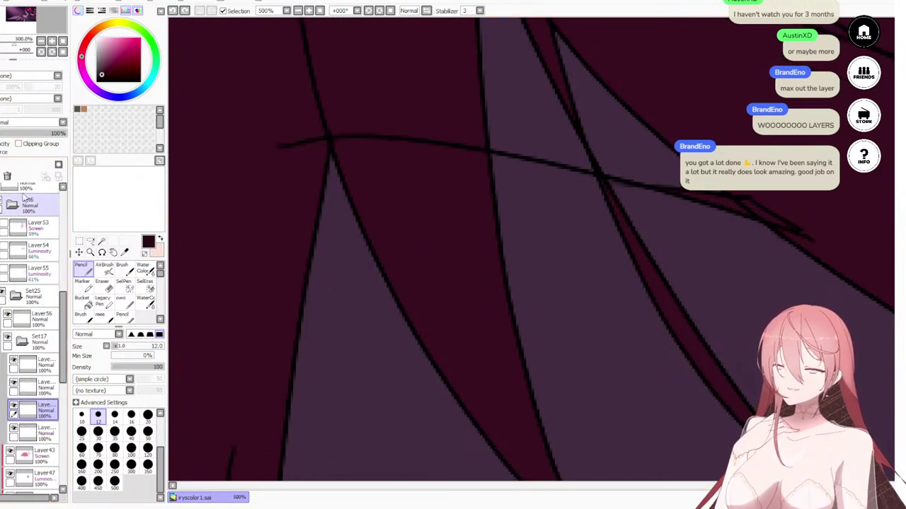
pyautogui.click(14, 429)
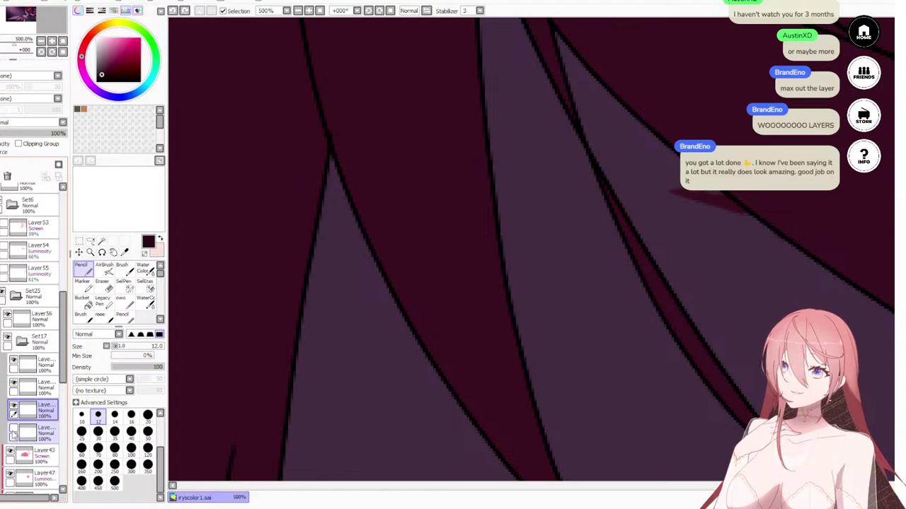
pyautogui.click(13, 429)
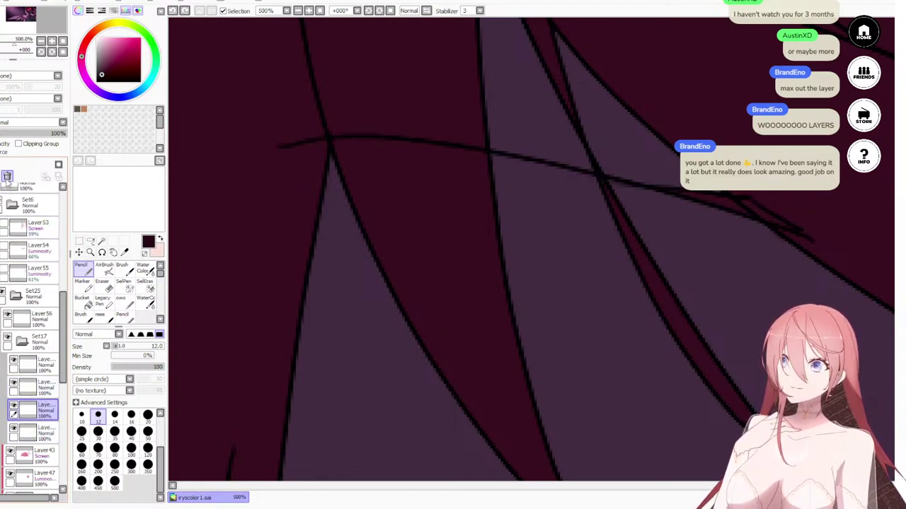
pyautogui.click(20, 149)
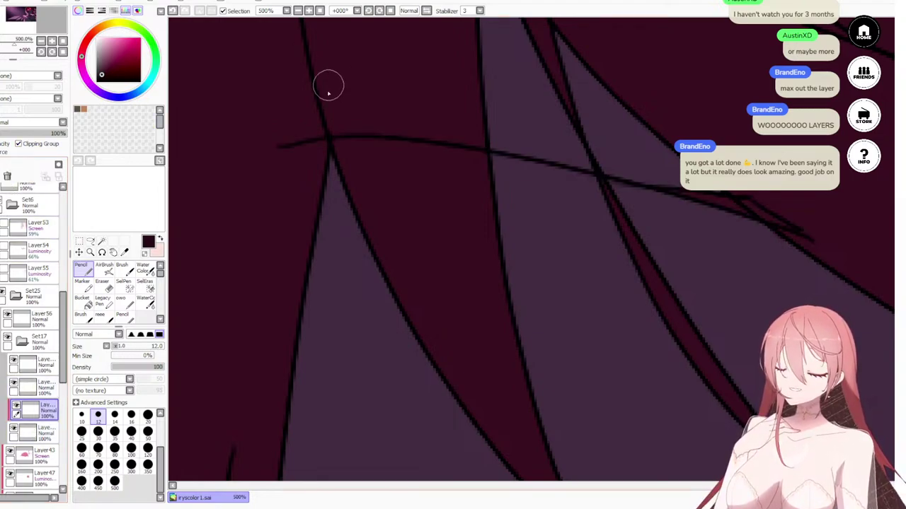
# Step: Paint the forehead and temple lines dark red where they pass behind the fringe strands
pyautogui.moveTo(285, 146)
pyautogui.mouseDown()
pyautogui.moveTo(348, 135)
pyautogui.moveTo(460, 156)
pyautogui.mouseUp()
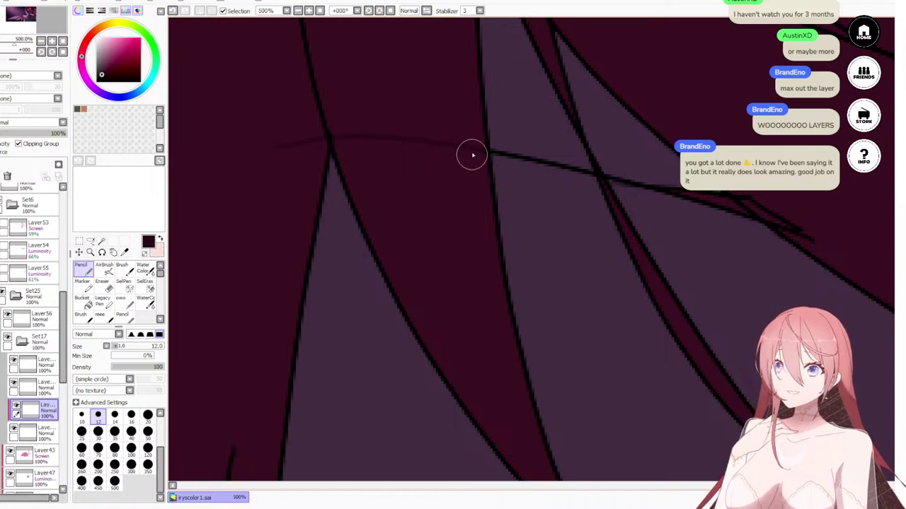
pyautogui.moveTo(468, 205); pyautogui.dragTo(247, 185)
pyautogui.moveTo(535, 181); pyautogui.dragTo(583, 209)
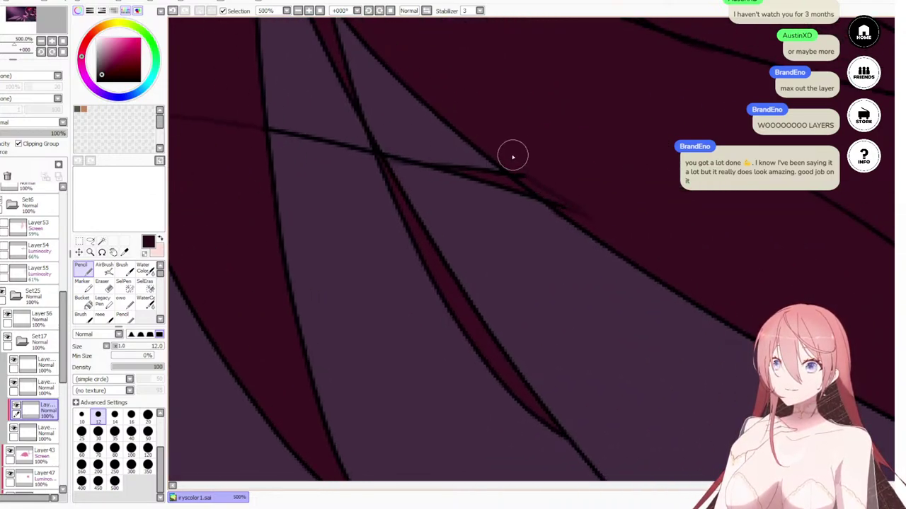
pyautogui.moveTo(528, 196); pyautogui.dragTo(468, 204)
pyautogui.moveTo(363, 212)
pyautogui.mouseDown()
pyautogui.moveTo(515, 306)
pyautogui.moveTo(439, 184)
pyautogui.mouseUp()
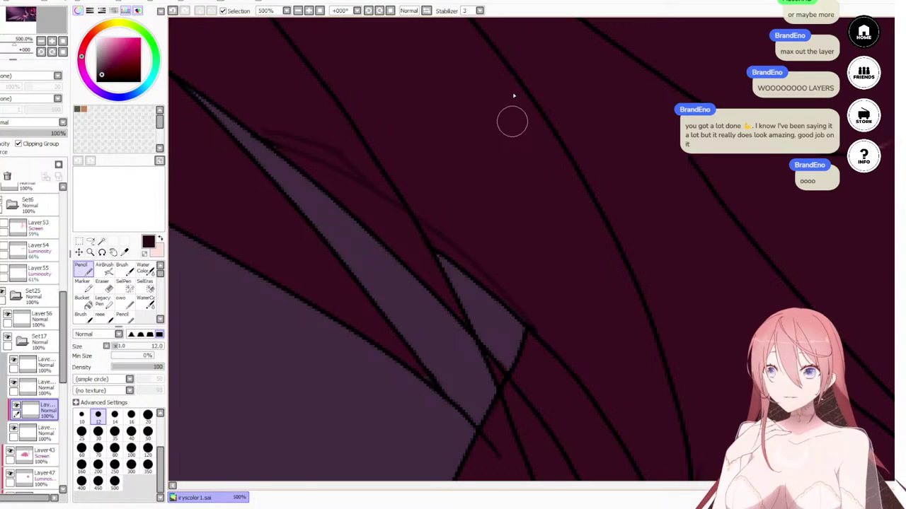
# Step: Paint the outline of the smaller far-side ear dark red where it runs through the hair strands beside the eye
pyautogui.scroll(-6, 431, 279)
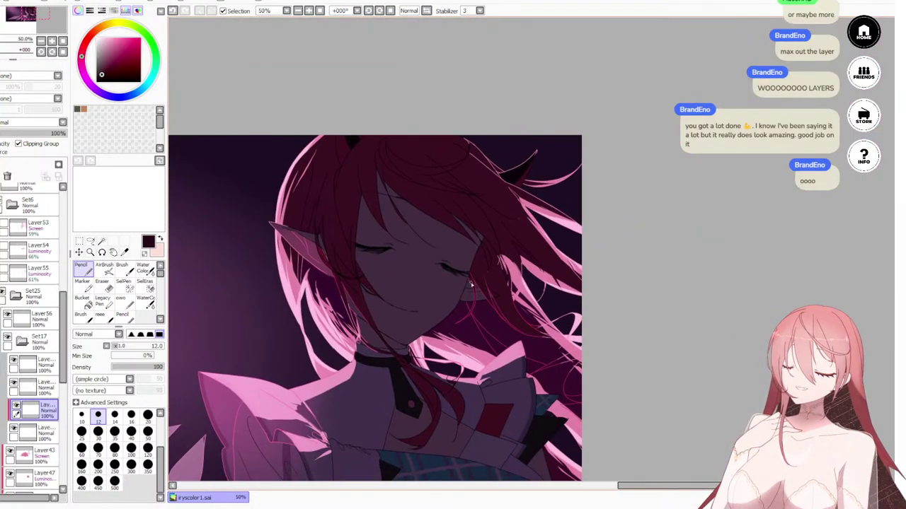
pyautogui.scroll(6, 522, 275)
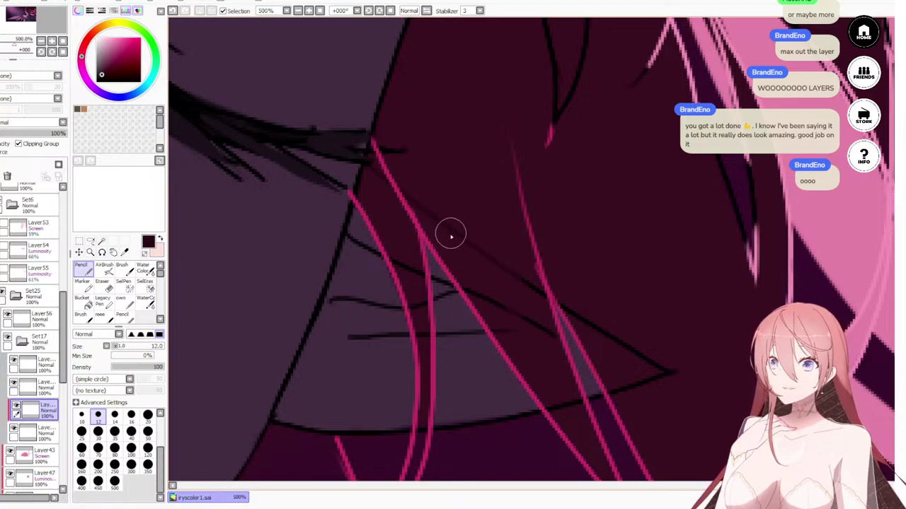
pyautogui.moveTo(608, 332)
pyautogui.mouseDown()
pyautogui.moveTo(568, 293)
pyautogui.moveTo(623, 368)
pyautogui.moveTo(659, 402)
pyautogui.moveTo(674, 392)
pyautogui.moveTo(622, 387)
pyautogui.mouseUp()
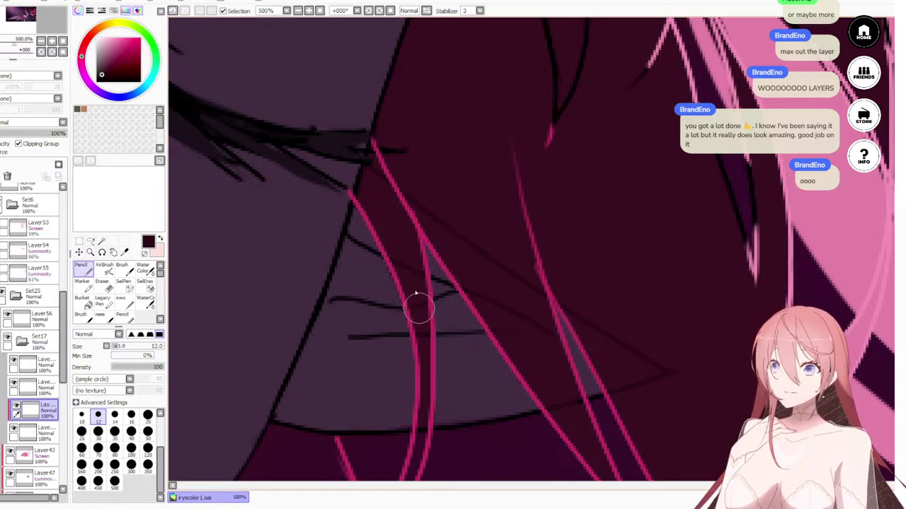
# Step: On Layer56, sample the dark lash colour and paint the outer lash tip of the eye beside the far ear into a solid, tapered shape
pyautogui.scroll(-5, 410, 223)
pyautogui.scroll(6, 398, 196)
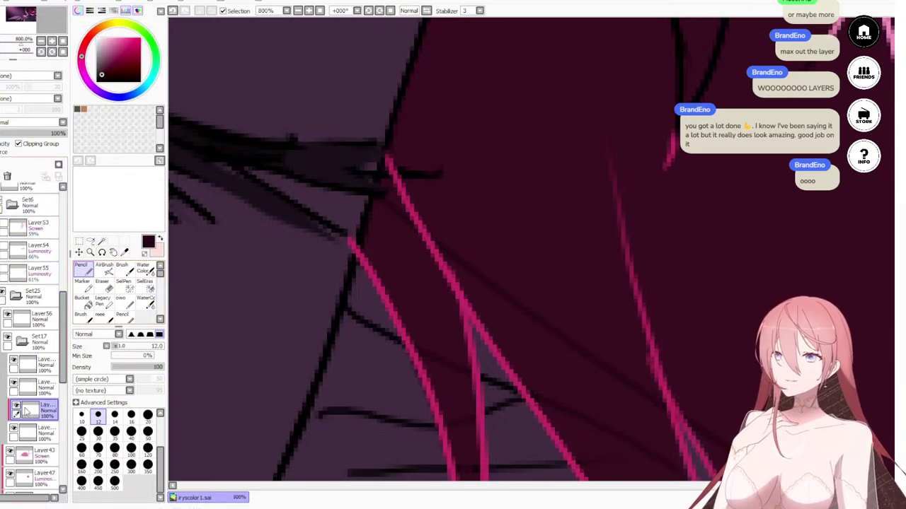
pyautogui.click(40, 317)
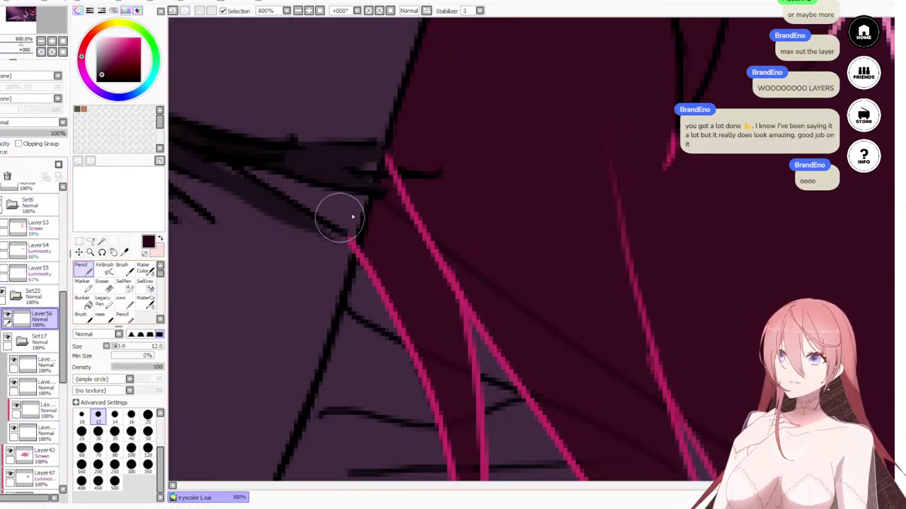
pyautogui.moveTo(307, 166)
pyautogui.mouseDown()
pyautogui.moveTo(377, 198)
pyautogui.moveTo(354, 164)
pyautogui.moveTo(336, 182)
pyautogui.moveTo(329, 165)
pyautogui.moveTo(320, 170)
pyautogui.moveTo(383, 183)
pyautogui.moveTo(358, 162)
pyautogui.moveTo(414, 186)
pyautogui.mouseUp()
pyautogui.rightClick(328, 170)
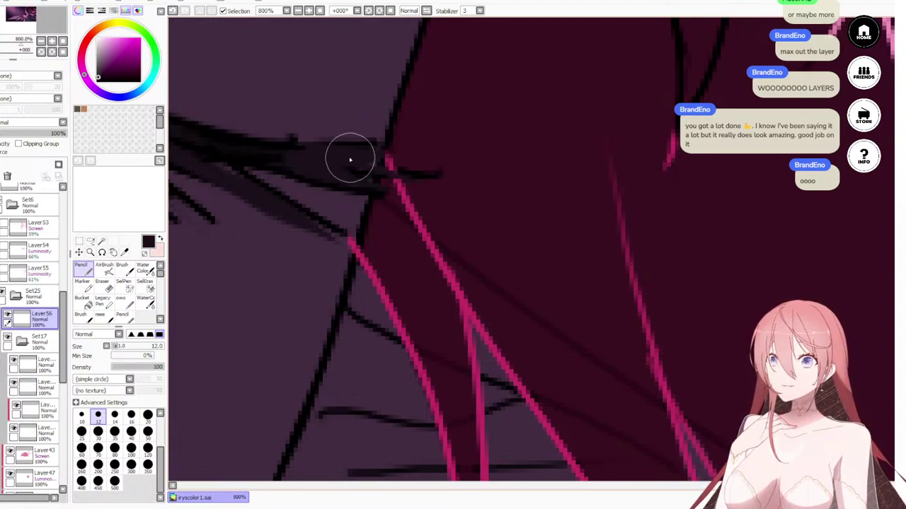
pyautogui.moveTo(350, 158)
pyautogui.mouseDown()
pyautogui.moveTo(412, 181)
pyautogui.moveTo(355, 147)
pyautogui.moveTo(389, 165)
pyautogui.moveTo(377, 151)
pyautogui.moveTo(381, 168)
pyautogui.moveTo(427, 172)
pyautogui.moveTo(375, 153)
pyautogui.moveTo(428, 177)
pyautogui.mouseUp()
pyautogui.moveTo(307, 211); pyautogui.dragTo(348, 235)
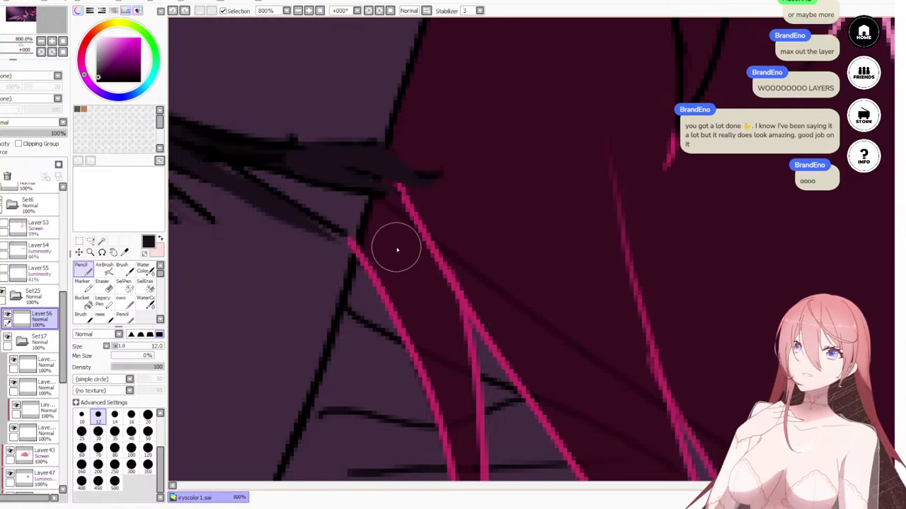
pyautogui.scroll(-8, 397, 250)
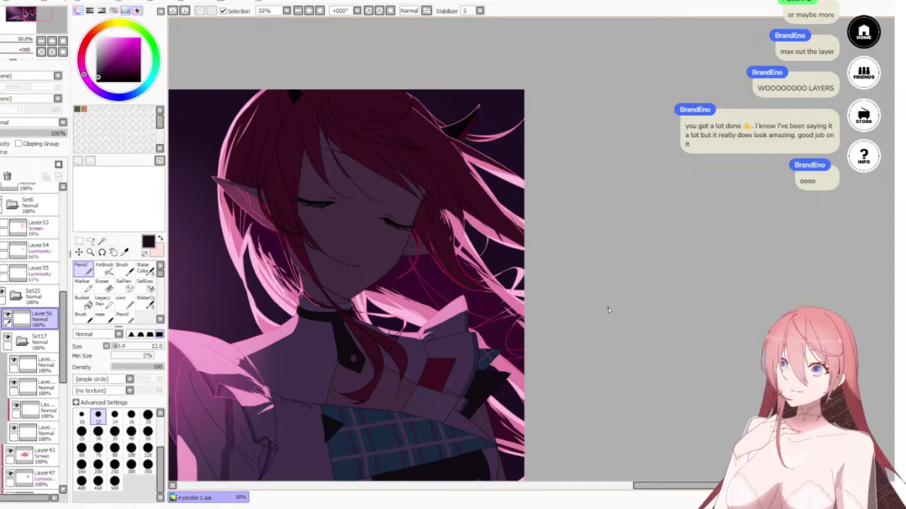
# Step: Add a new clipped Normal layer directly above the Multiply layer Layer42 and set its opacity to 50%
pyautogui.click(35, 410)
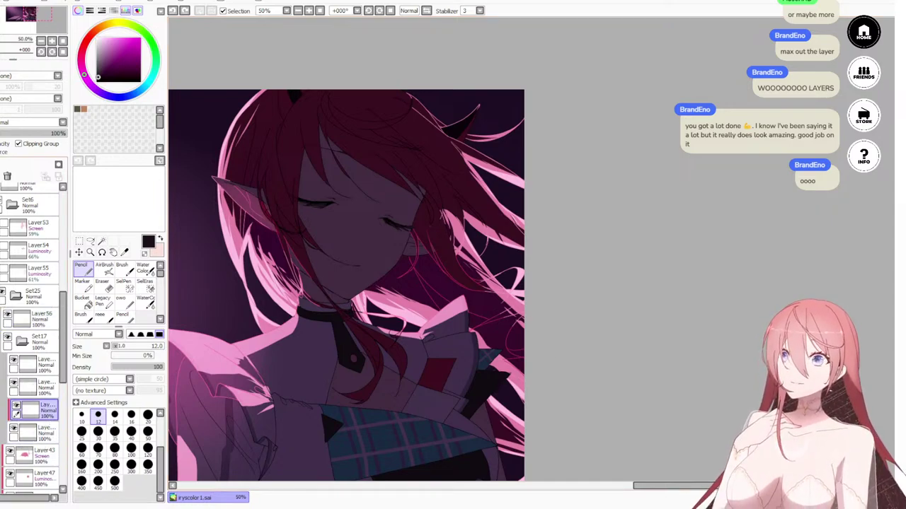
pyautogui.scroll(-3, 27, 453)
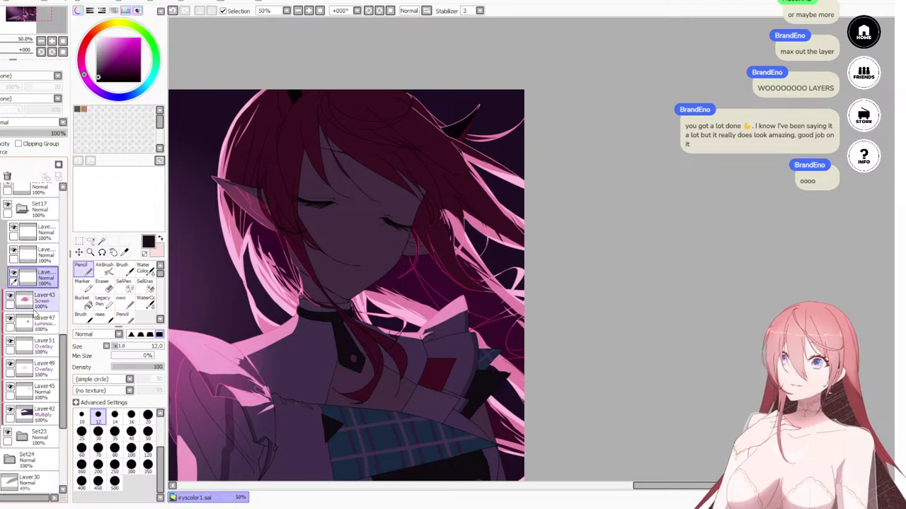
pyautogui.click(42, 414)
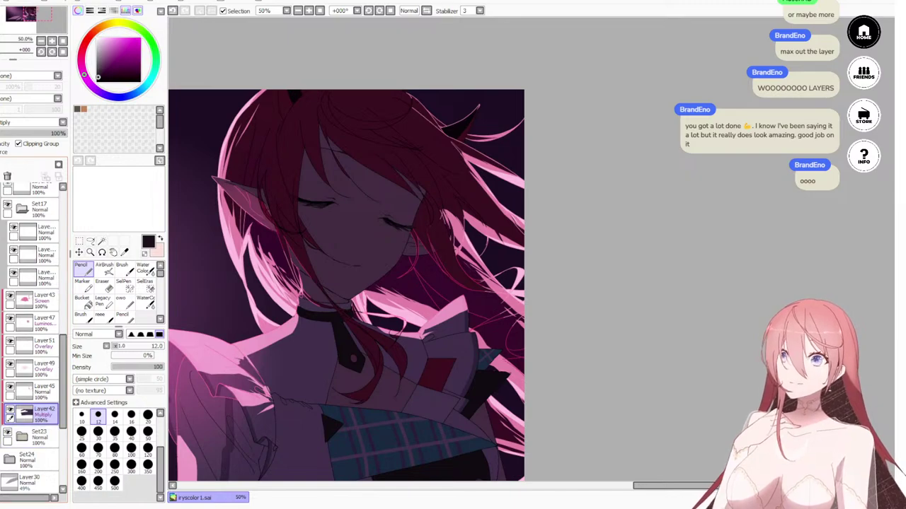
pyautogui.hotkey('ctrl', 'shift', 'n')
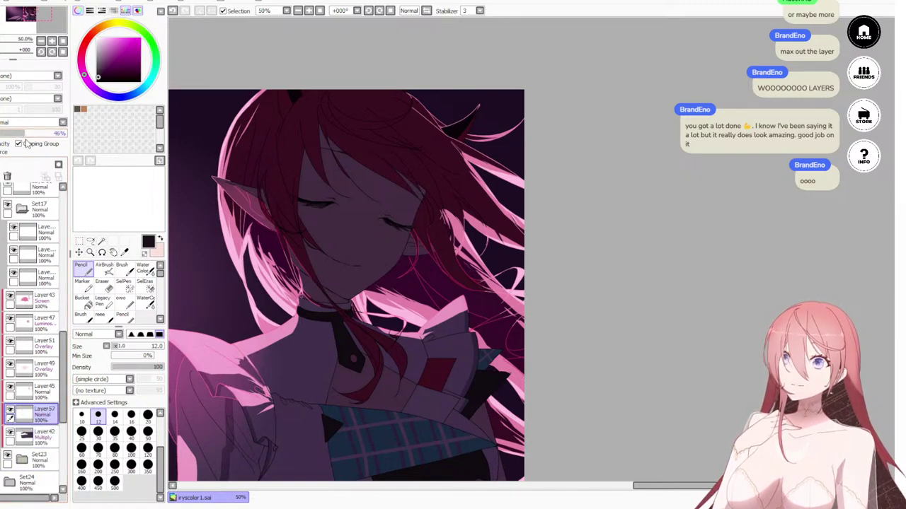
pyautogui.scroll(5, 311, 329)
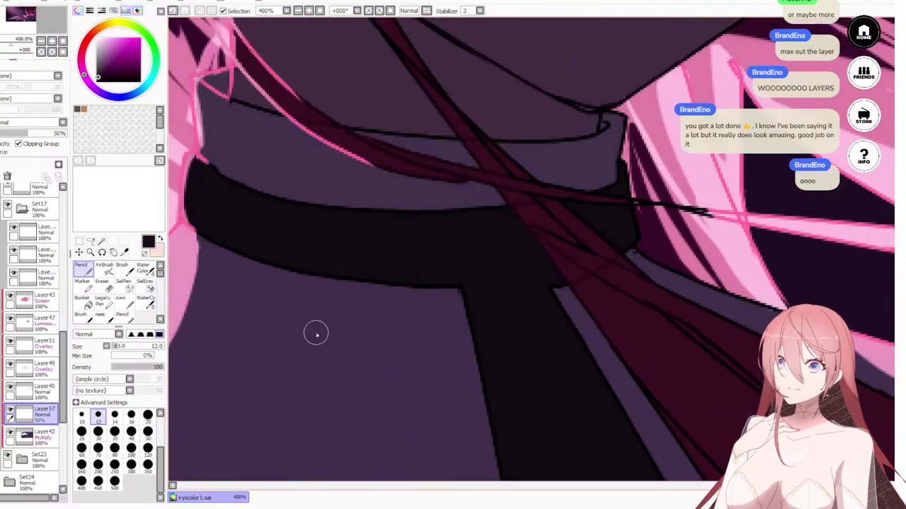
# Step: Paint the sampled dark purple of the collar over the hair strands crossing it on Layer57, using the size 12 Pencil
pyautogui.keyDown('alt'); pyautogui.click(281, 166); pyautogui.keyUp('alt')
pyautogui.scroll(4, 466, 229)
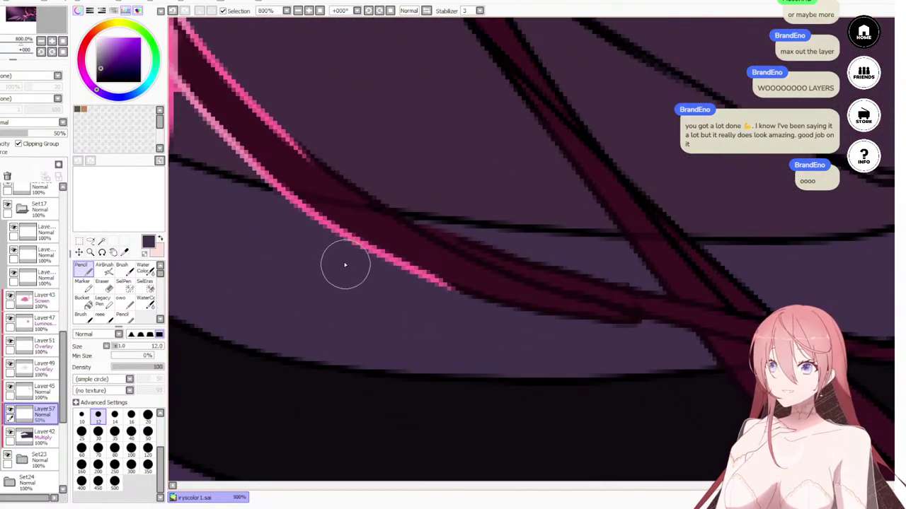
pyautogui.moveTo(408, 248)
pyautogui.mouseDown()
pyautogui.moveTo(298, 206)
pyautogui.moveTo(411, 232)
pyautogui.moveTo(580, 292)
pyautogui.mouseUp()
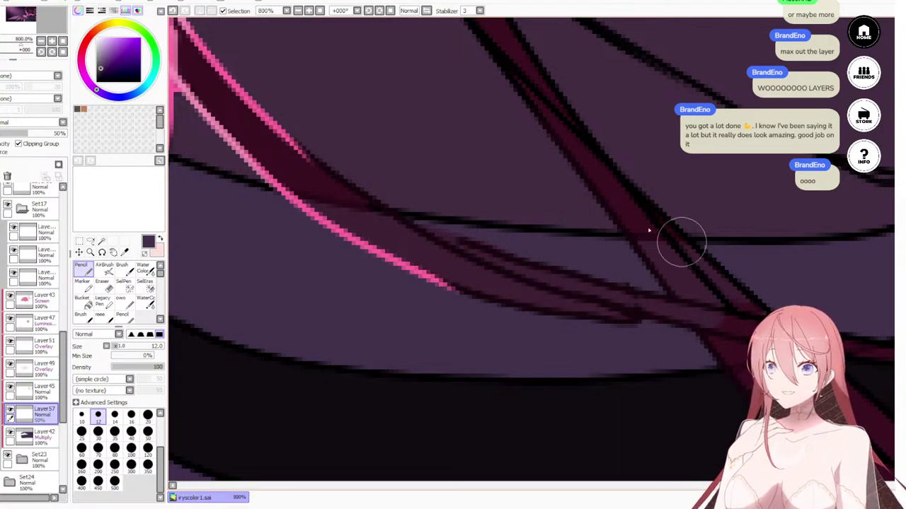
pyautogui.moveTo(633, 226); pyautogui.dragTo(678, 288)
pyautogui.hotkey('ctrl', 'z')
pyautogui.moveTo(729, 264); pyautogui.dragTo(623, 178)
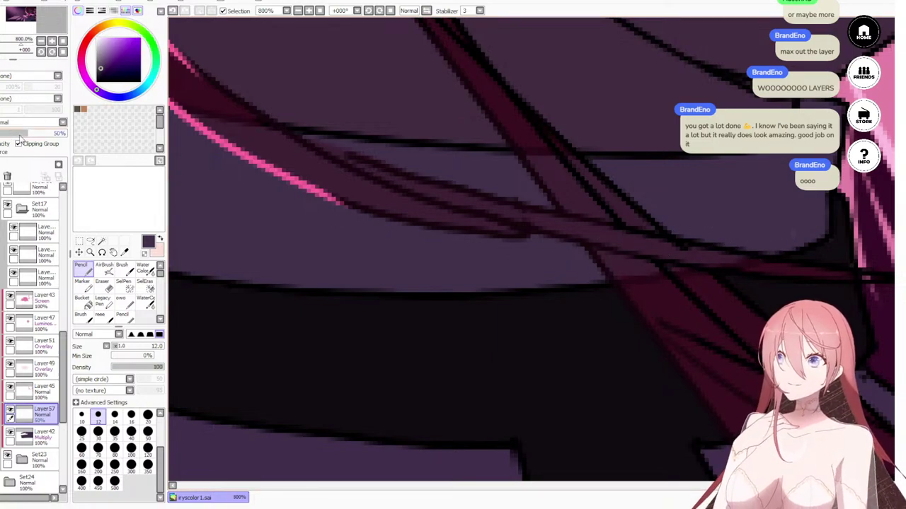
pyautogui.moveTo(663, 269); pyautogui.dragTo(557, 154)
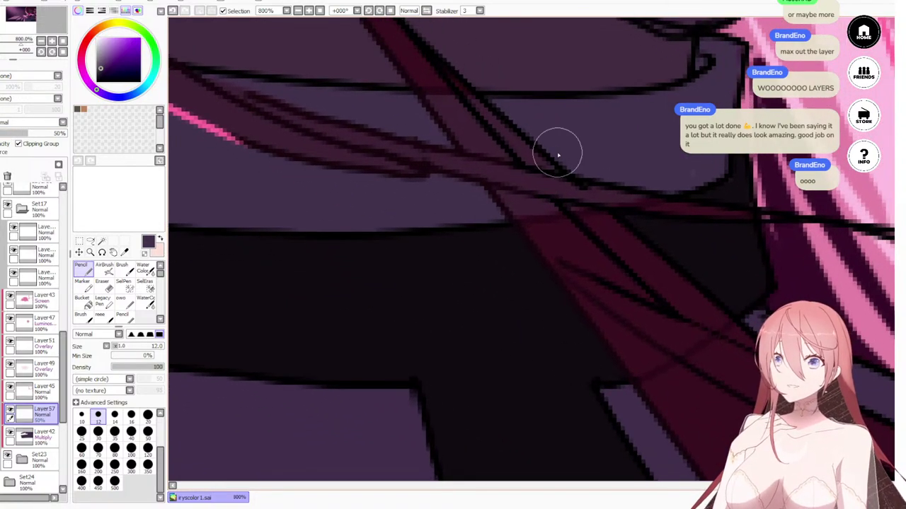
# Step: Sample the black of the neckband and paint it over the hair strands where they cross the band
pyautogui.keyDown('alt'); pyautogui.click(486, 283); pyautogui.keyUp('alt')
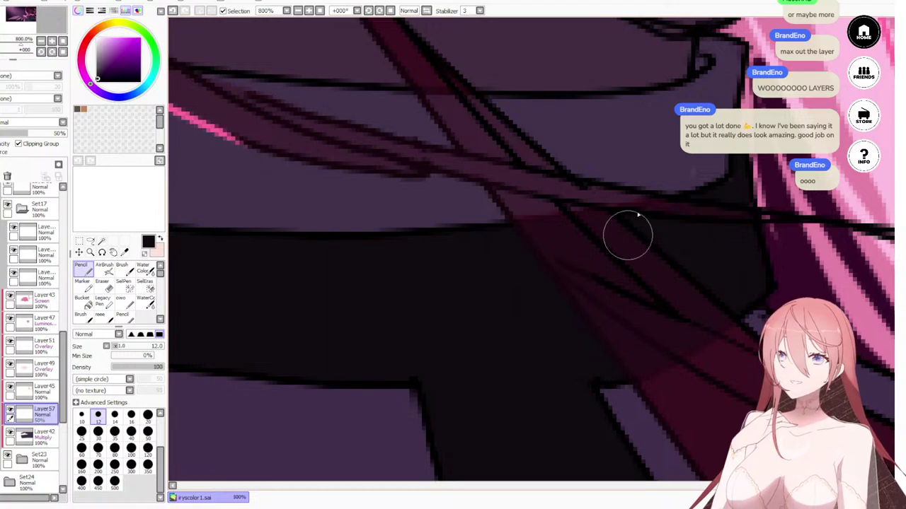
pyautogui.scroll(-3, 636, 216)
pyautogui.scroll(1, 591, 262)
pyautogui.moveTo(682, 366)
pyautogui.mouseDown()
pyautogui.moveTo(565, 288)
pyautogui.moveTo(430, 234)
pyautogui.mouseUp()
pyautogui.scroll(1, 580, 273)
# Step: Sample the dark purple of the clothing and paint it over the hair strands just below the neckband
pyautogui.rightClick(580, 271)
pyautogui.scroll(-1, 580, 273)
pyautogui.scroll(1, 429, 234)
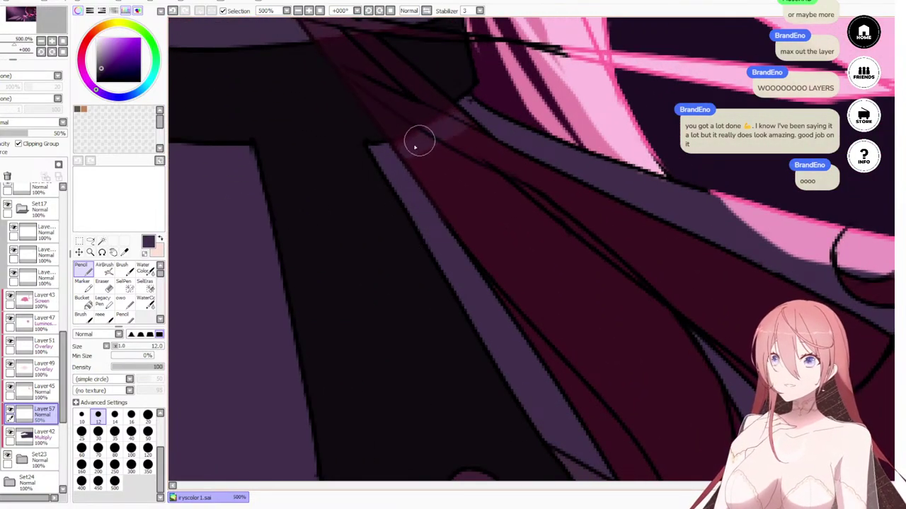
pyautogui.moveTo(457, 114)
pyautogui.mouseDown()
pyautogui.moveTo(416, 146)
pyautogui.moveTo(479, 125)
pyautogui.moveTo(467, 148)
pyautogui.moveTo(445, 151)
pyautogui.moveTo(452, 143)
pyautogui.moveTo(416, 189)
pyautogui.moveTo(440, 231)
pyautogui.mouseUp()
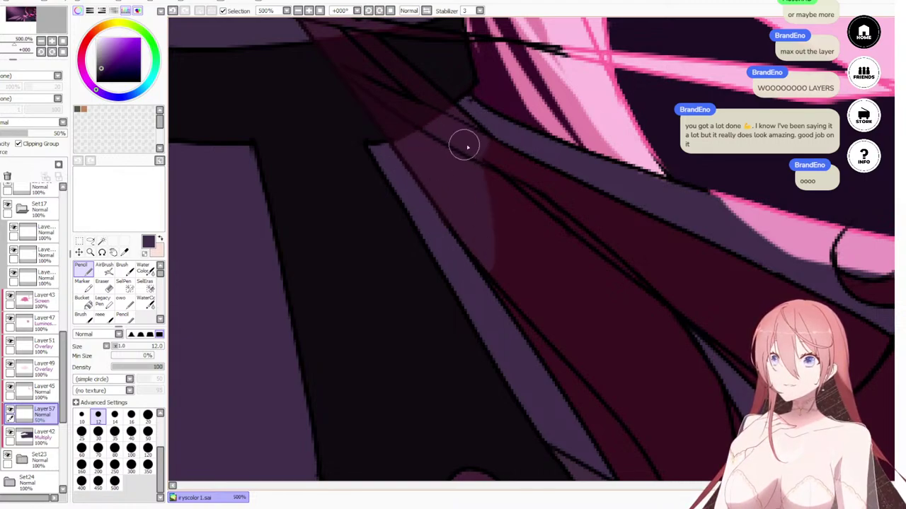
pyautogui.moveTo(546, 216); pyautogui.dragTo(465, 206)
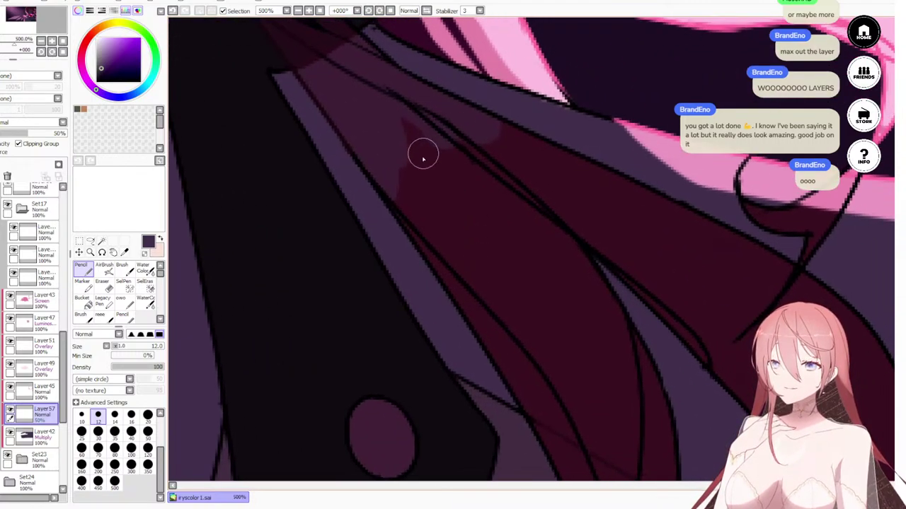
# Step: Increase the Pencil size to 25 and extend the purple tint down the wide hair locks lying over the chest
pyautogui.press(']')
pyautogui.press(']')
pyautogui.press(']')
pyautogui.press(']')
pyautogui.moveTo(477, 269)
pyautogui.mouseDown()
pyautogui.moveTo(476, 190)
pyautogui.moveTo(506, 208)
pyautogui.moveTo(489, 158)
pyautogui.moveTo(563, 167)
pyautogui.moveTo(547, 169)
pyautogui.moveTo(602, 233)
pyautogui.moveTo(625, 284)
pyautogui.moveTo(746, 361)
pyautogui.mouseUp()
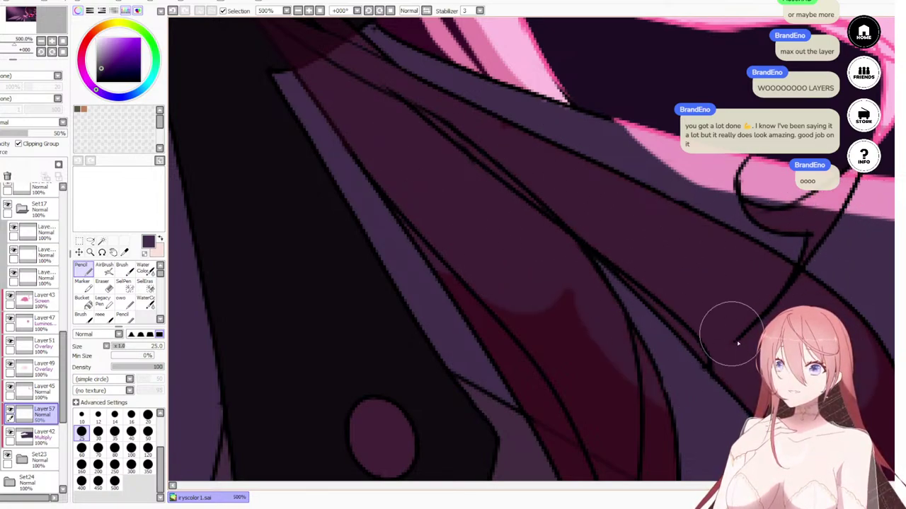
pyautogui.moveTo(548, 300); pyautogui.dragTo(494, 231)
pyautogui.moveTo(426, 202); pyautogui.dragTo(476, 286)
pyautogui.moveTo(523, 252); pyautogui.dragTo(603, 319)
pyautogui.moveTo(525, 282); pyautogui.dragTo(596, 348)
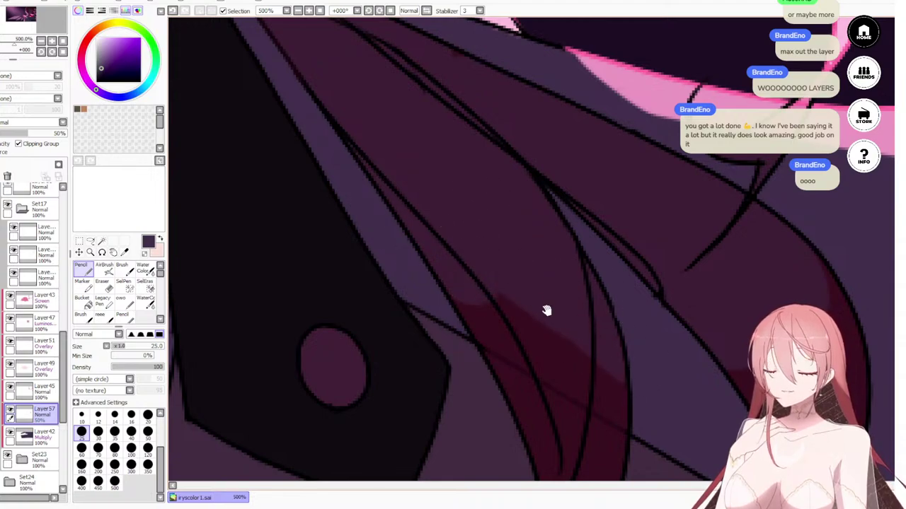
pyautogui.moveTo(547, 310); pyautogui.dragTo(479, 246)
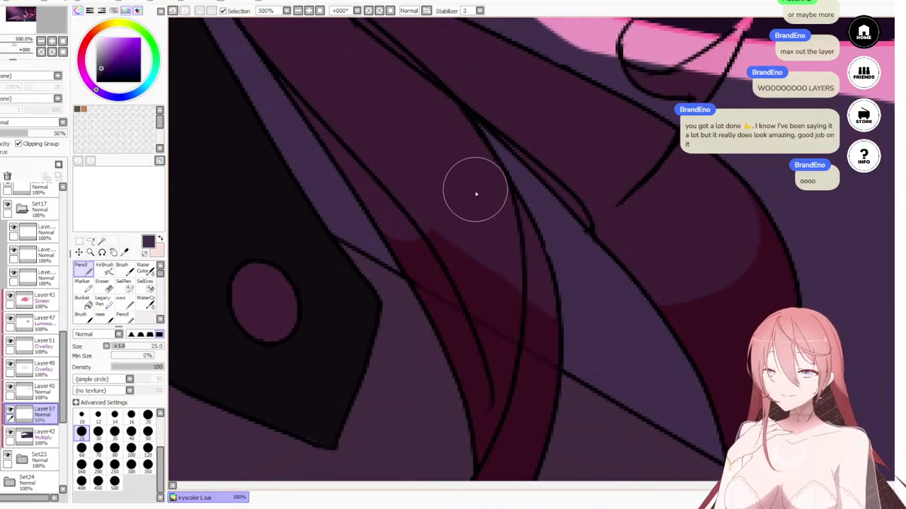
# Step: Reduce the Pencil size to 14 and fill the purple tint on the hair locks up to the diagonal neckline edge
pyautogui.press('[')
pyautogui.press('[')
pyautogui.press('[')
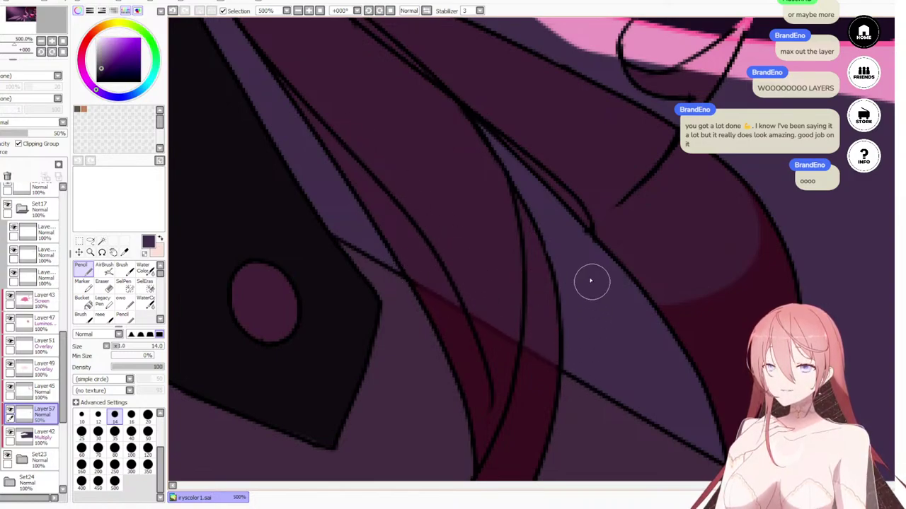
pyautogui.moveTo(572, 224)
pyautogui.mouseDown()
pyautogui.moveTo(525, 262)
pyautogui.moveTo(507, 195)
pyautogui.moveTo(521, 110)
pyautogui.moveTo(614, 174)
pyautogui.moveTo(615, 249)
pyautogui.moveTo(631, 326)
pyautogui.moveTo(624, 311)
pyautogui.moveTo(621, 339)
pyautogui.moveTo(587, 359)
pyautogui.mouseUp()
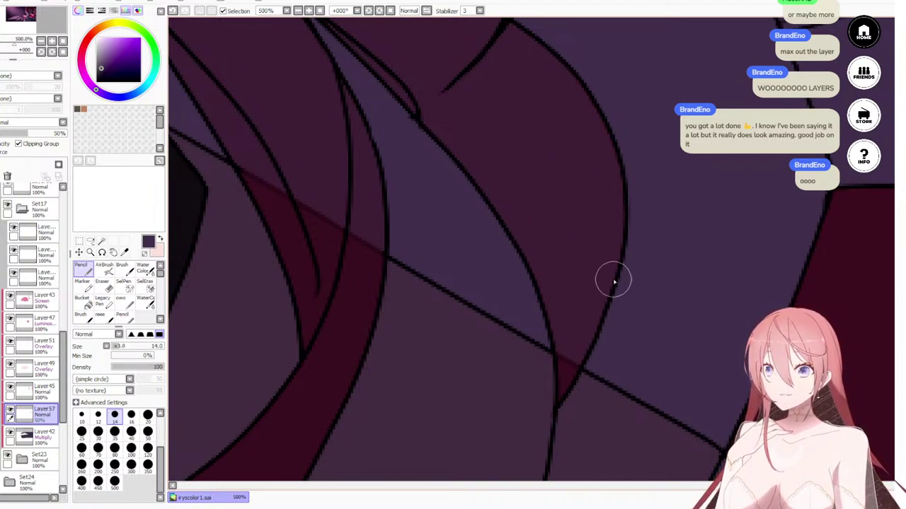
# Step: Check the tinted hair against the whole illustration and lower Layer57's opacity to 29%
pyautogui.scroll(-8, 613, 280)
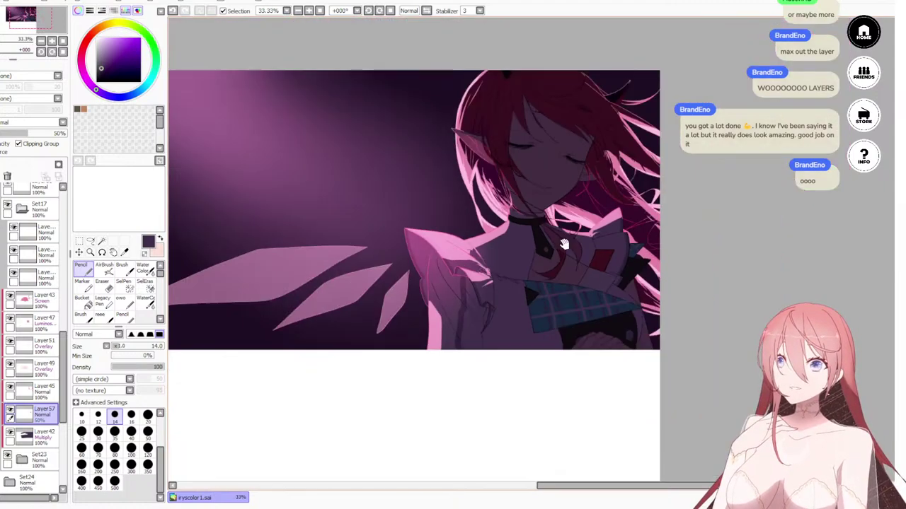
pyautogui.moveTo(554, 222); pyautogui.dragTo(565, 259)
pyautogui.scroll(3, 555, 186)
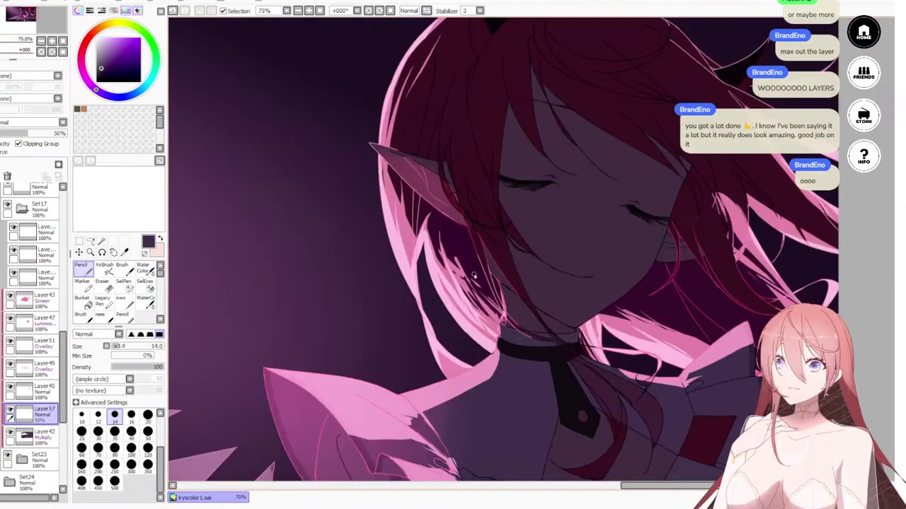
pyautogui.moveTo(716, 445); pyautogui.dragTo(635, 355)
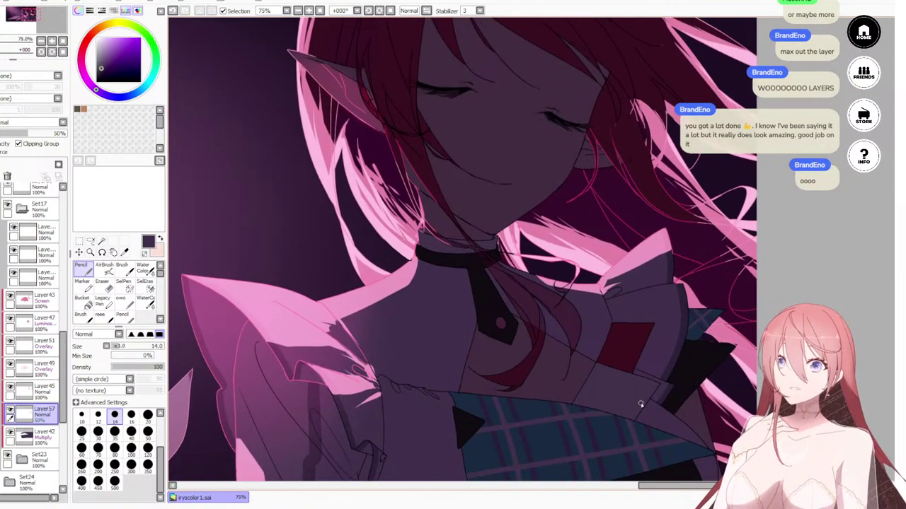
pyautogui.scroll(-4, 477, 304)
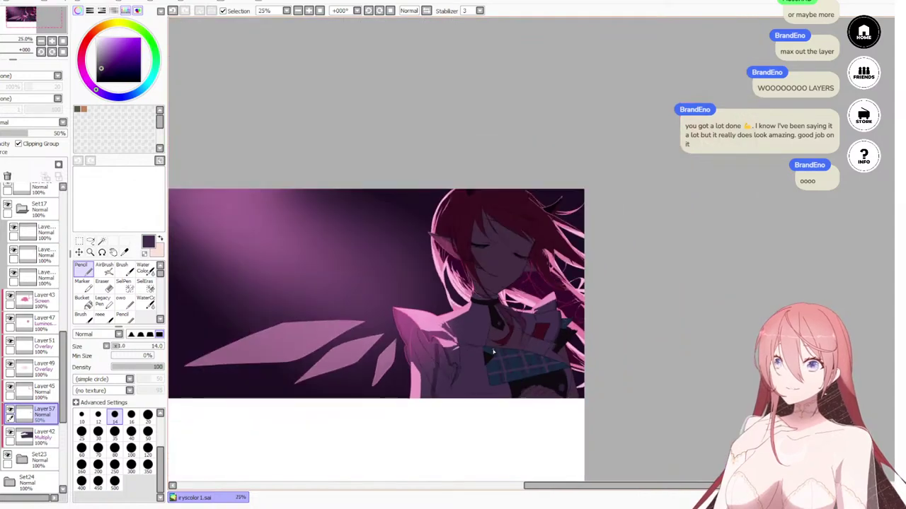
pyautogui.scroll(4, 492, 344)
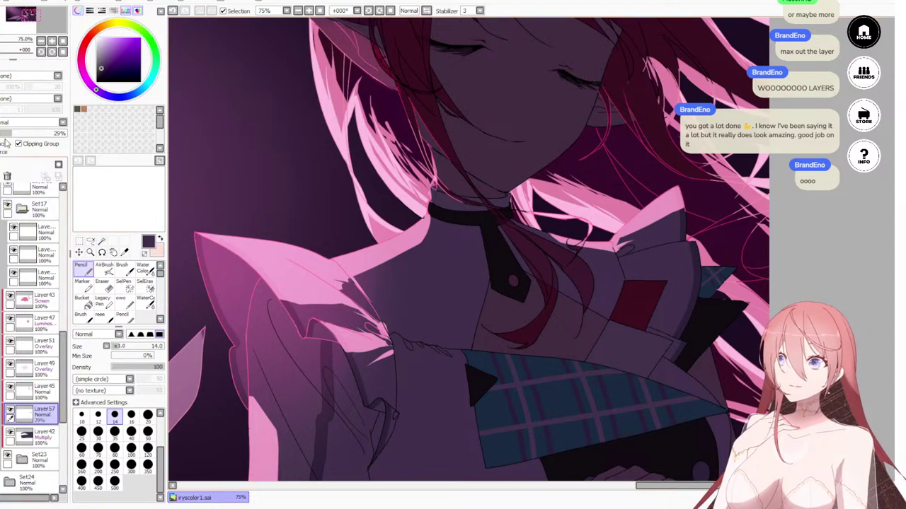
pyautogui.scroll(-3, 539, 243)
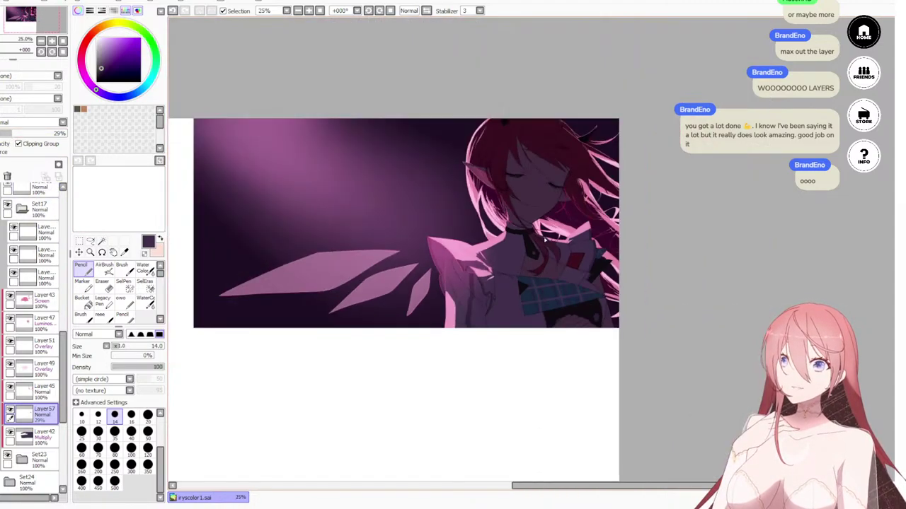
pyautogui.moveTo(537, 259); pyautogui.dragTo(523, 348)
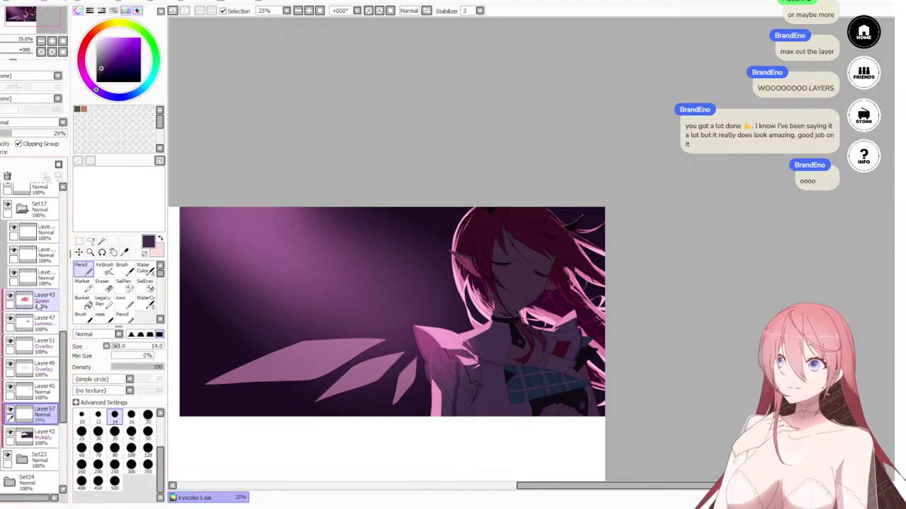
# Step: Collapse the Set17 and Set25 layer folders and turn on the visibility of Layer55, Layer54 and Layer53
pyautogui.scroll(2, 29, 283)
pyautogui.click(19, 261)
pyautogui.scroll(1, 19, 260)
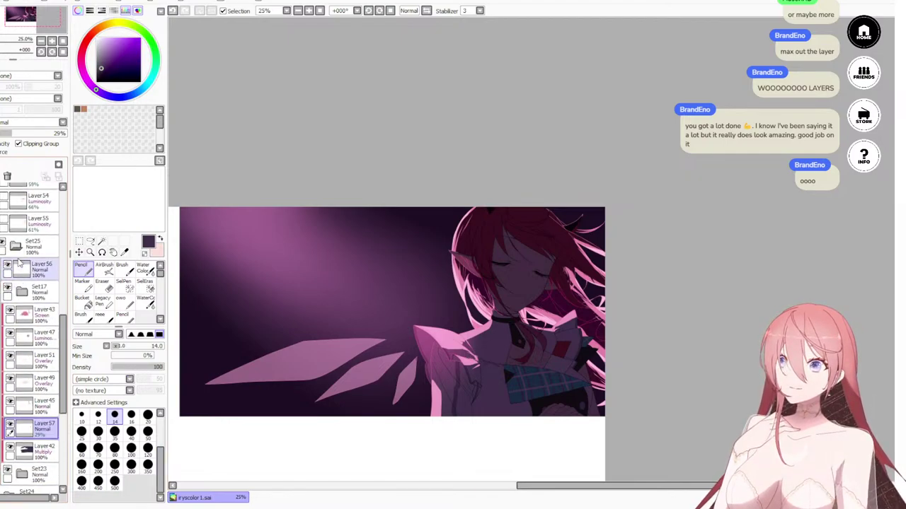
pyautogui.click(16, 248)
pyautogui.scroll(2, 14, 250)
pyautogui.click(3, 269)
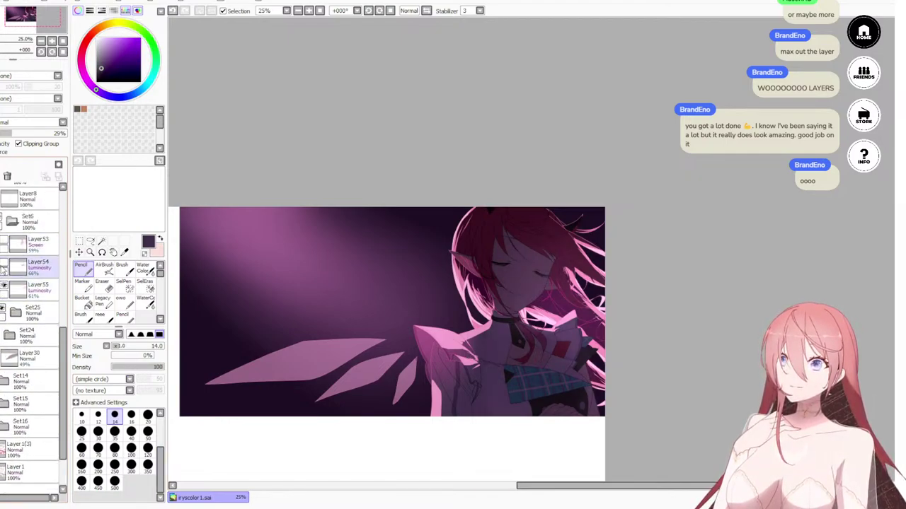
pyautogui.click(5, 266)
pyautogui.click(5, 242)
pyautogui.scroll(-3, 536, 180)
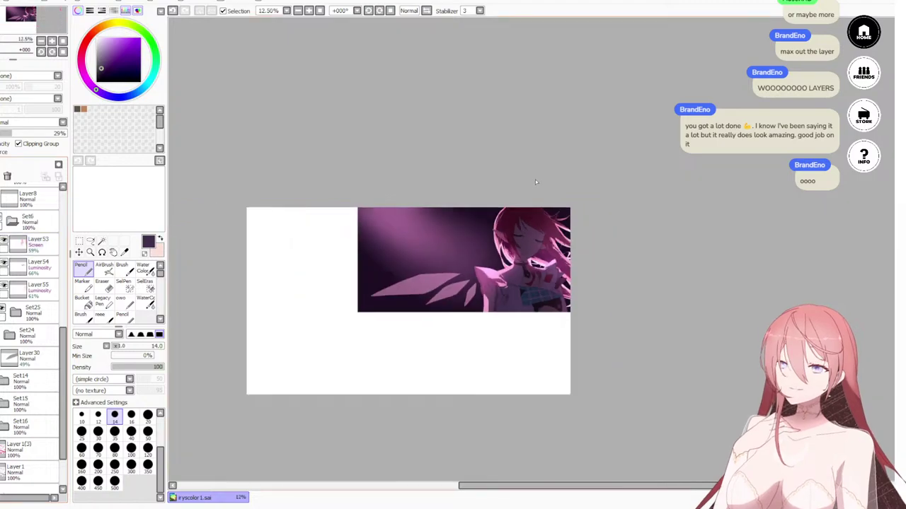
pyautogui.scroll(6, 322, 225)
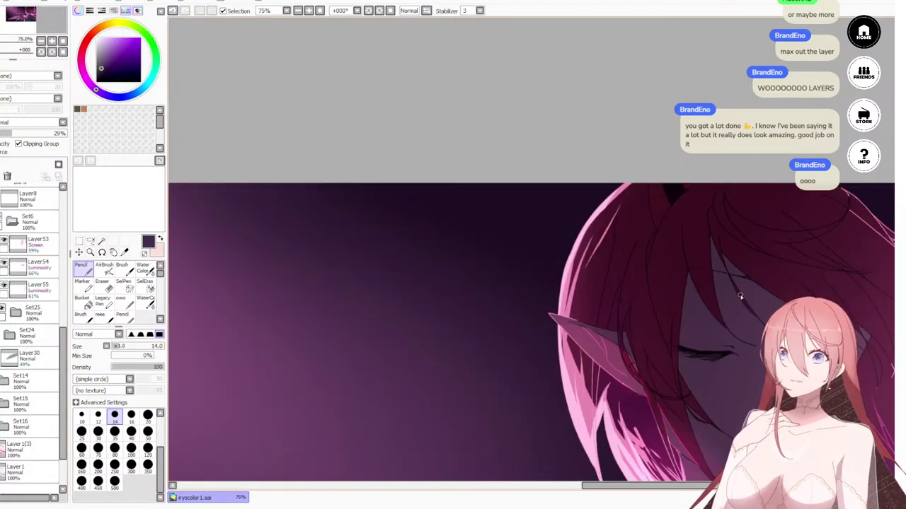
pyautogui.moveTo(735, 288); pyautogui.dragTo(606, 242)
# Step: Add a new layer above Layer53 in Screen mode and sample a dark pink from the hair as the drawing color
pyautogui.click(43, 246)
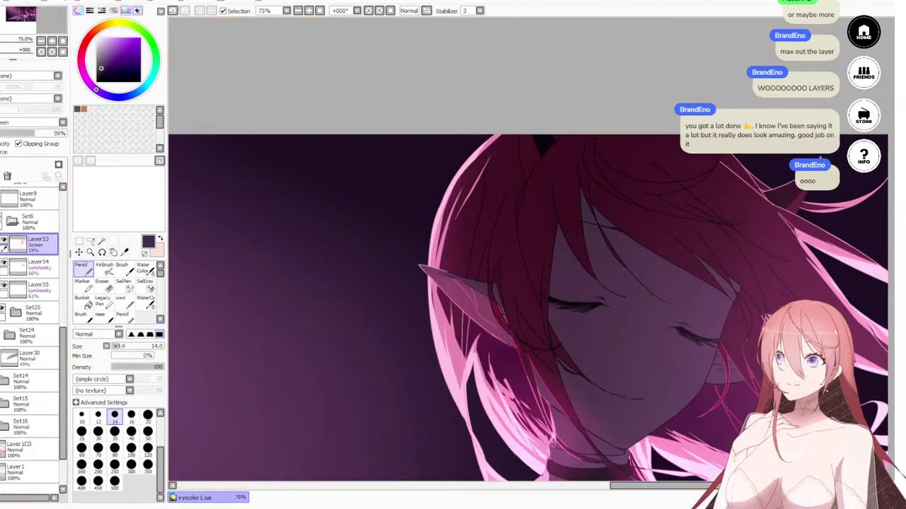
pyautogui.click(1, 165)
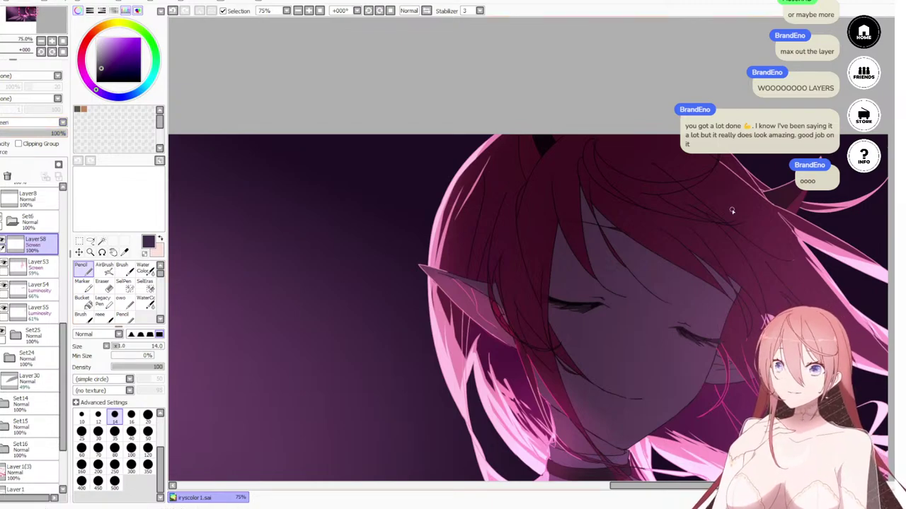
pyautogui.moveTo(755, 231); pyautogui.dragTo(629, 228)
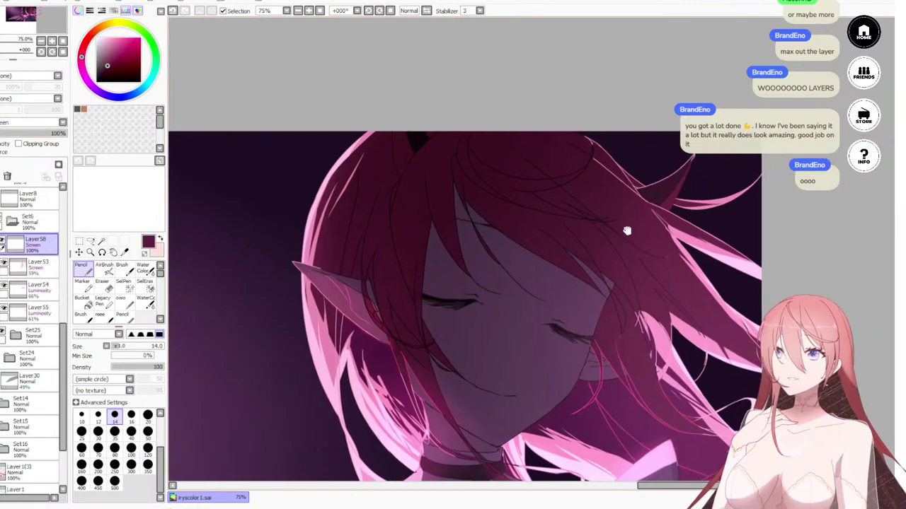
pyautogui.scroll(-4, 627, 176)
pyautogui.scroll(4, 618, 196)
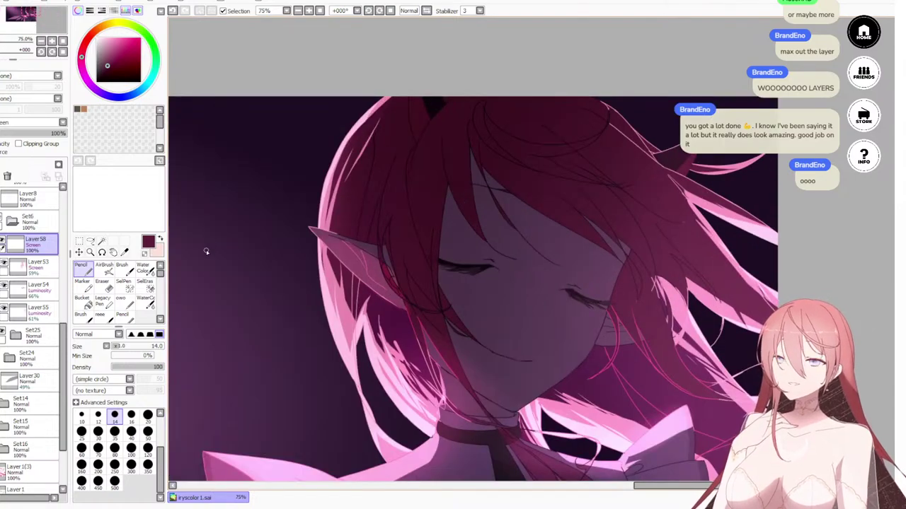
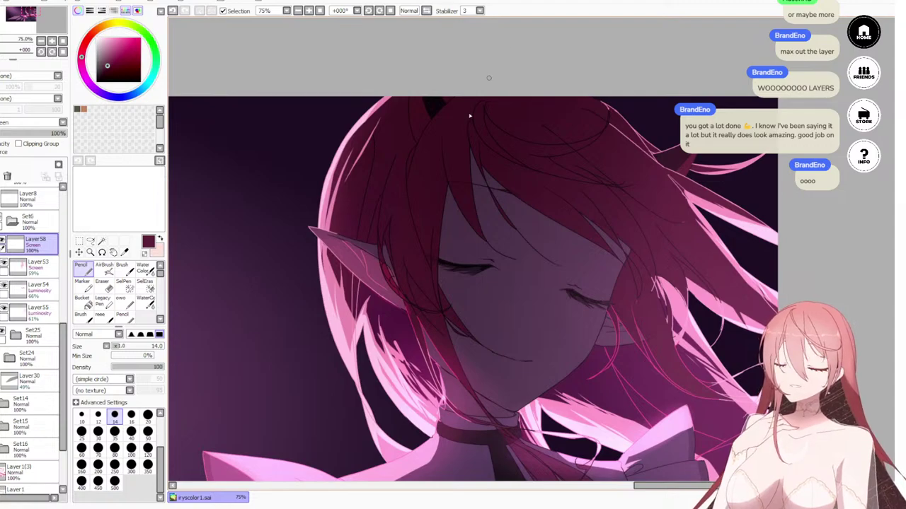
# Step: Set the Pencil size to 50 and paint dark pink highlights on the hair above the pointed ear and beside the forehead
pyautogui.click(147, 447)
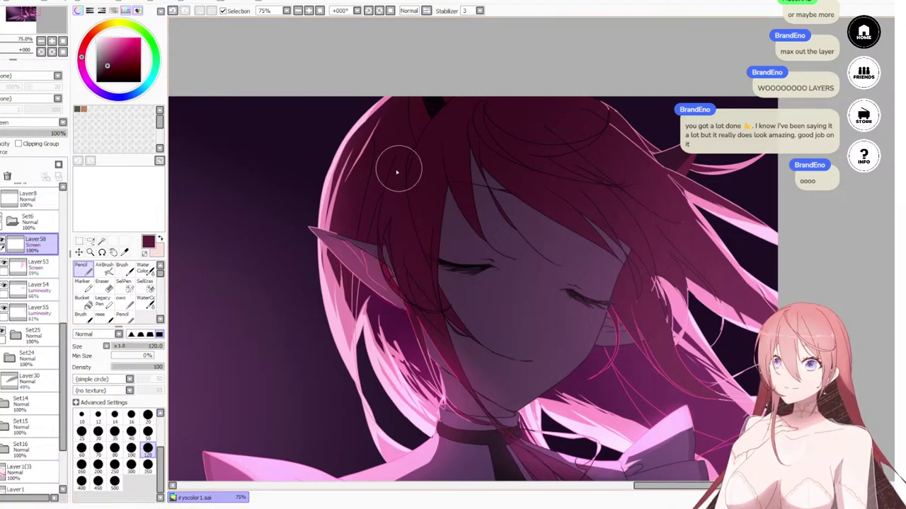
pyautogui.click(147, 432)
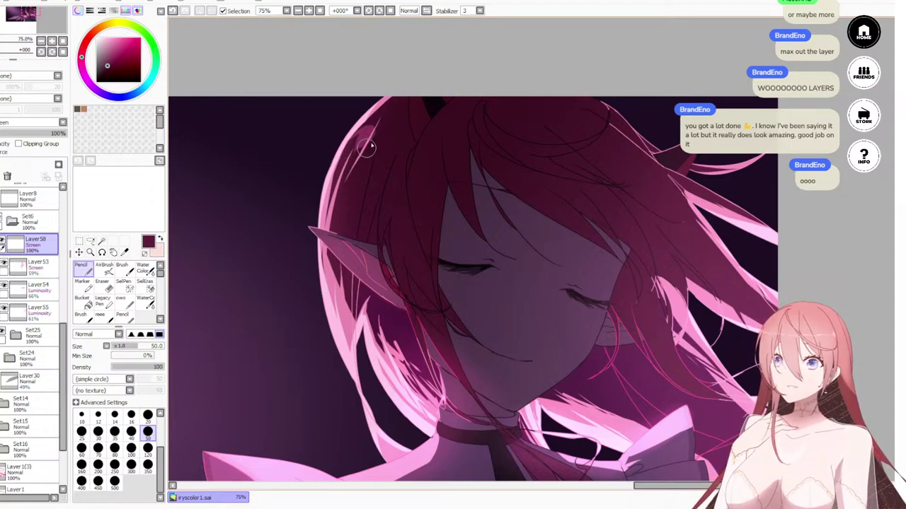
pyautogui.moveTo(378, 127)
pyautogui.mouseDown()
pyautogui.moveTo(365, 155)
pyautogui.moveTo(385, 128)
pyautogui.moveTo(375, 152)
pyautogui.moveTo(377, 161)
pyautogui.moveTo(386, 136)
pyautogui.moveTo(385, 195)
pyautogui.moveTo(401, 143)
pyautogui.moveTo(398, 200)
pyautogui.moveTo(408, 162)
pyautogui.moveTo(424, 190)
pyautogui.moveTo(427, 168)
pyautogui.moveTo(433, 189)
pyautogui.mouseUp()
pyautogui.moveTo(437, 166)
pyautogui.mouseDown()
pyautogui.moveTo(441, 193)
pyautogui.moveTo(460, 182)
pyautogui.mouseUp()
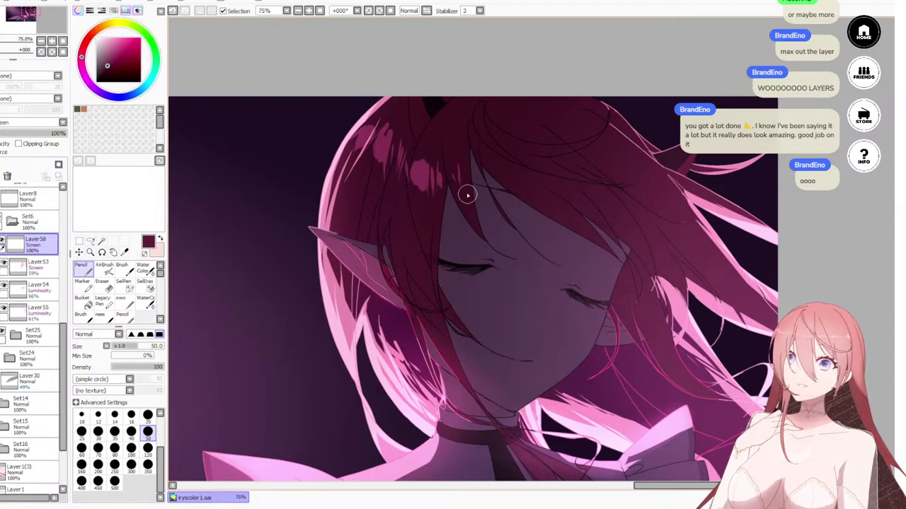
# Step: Paint a band of jagged pink highlights across the swept bangs toward the back of the head
pyautogui.moveTo(468, 236); pyautogui.dragTo(381, 247)
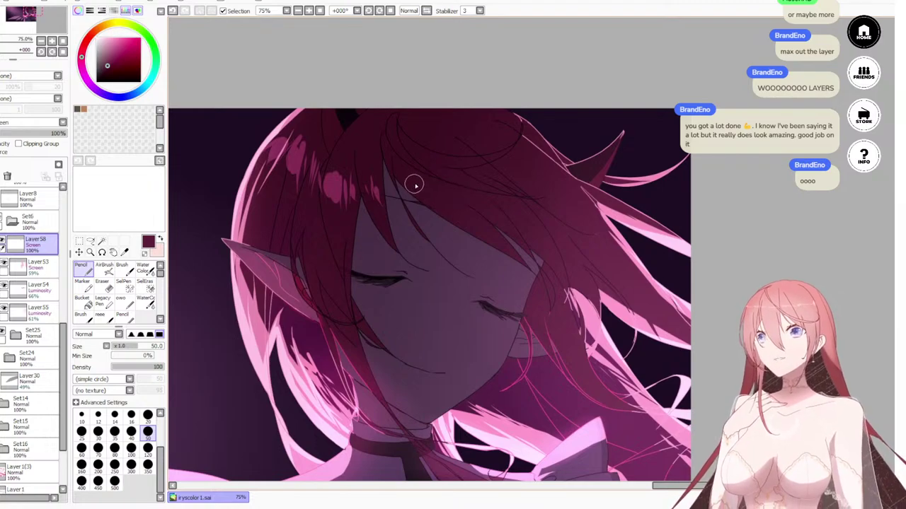
pyautogui.moveTo(414, 186)
pyautogui.mouseDown()
pyautogui.moveTo(451, 207)
pyautogui.moveTo(436, 187)
pyautogui.moveTo(453, 204)
pyautogui.moveTo(461, 192)
pyautogui.moveTo(445, 192)
pyautogui.moveTo(467, 203)
pyautogui.moveTo(460, 192)
pyautogui.moveTo(482, 188)
pyautogui.moveTo(511, 201)
pyautogui.moveTo(487, 181)
pyautogui.moveTo(520, 194)
pyautogui.moveTo(494, 178)
pyautogui.moveTo(532, 195)
pyautogui.mouseUp()
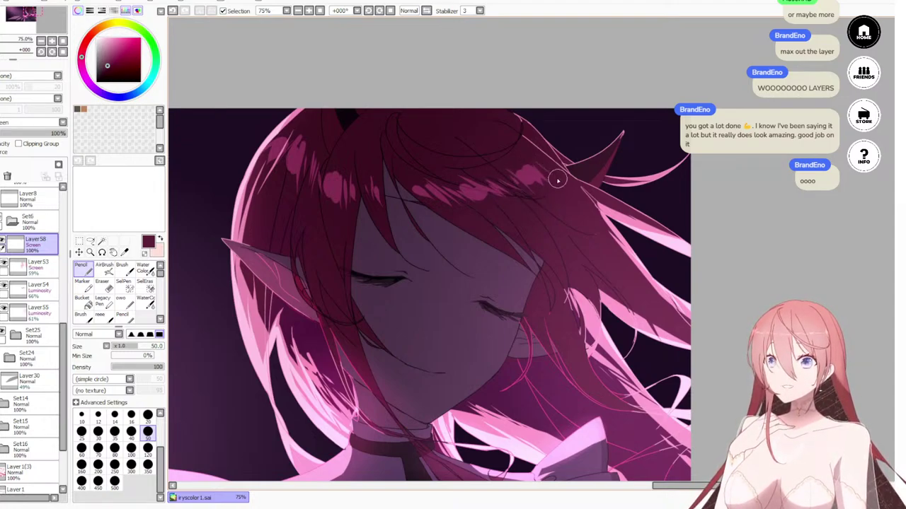
pyautogui.moveTo(544, 163); pyautogui.dragTo(557, 177)
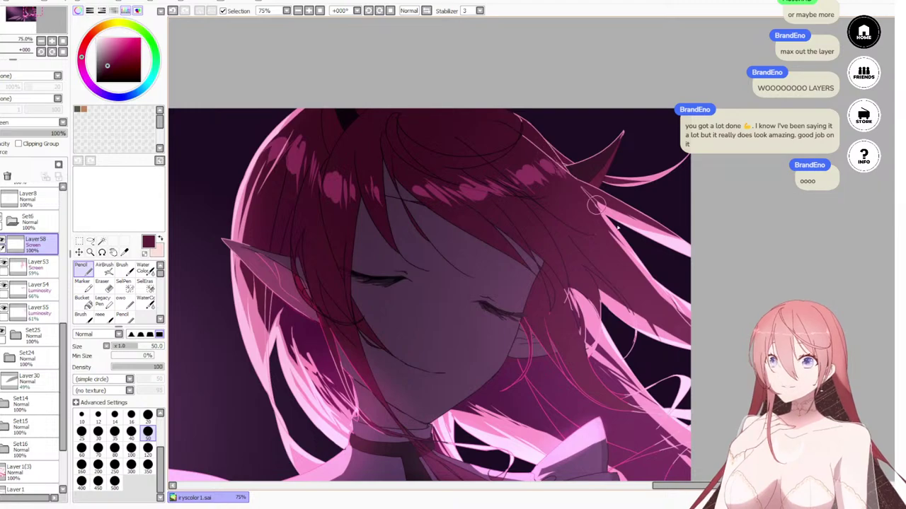
# Step: Switch Layer58 to Luminosity mode and lower its opacity to 24% to soften the painted hair highlights
pyautogui.scroll(-5, 623, 80)
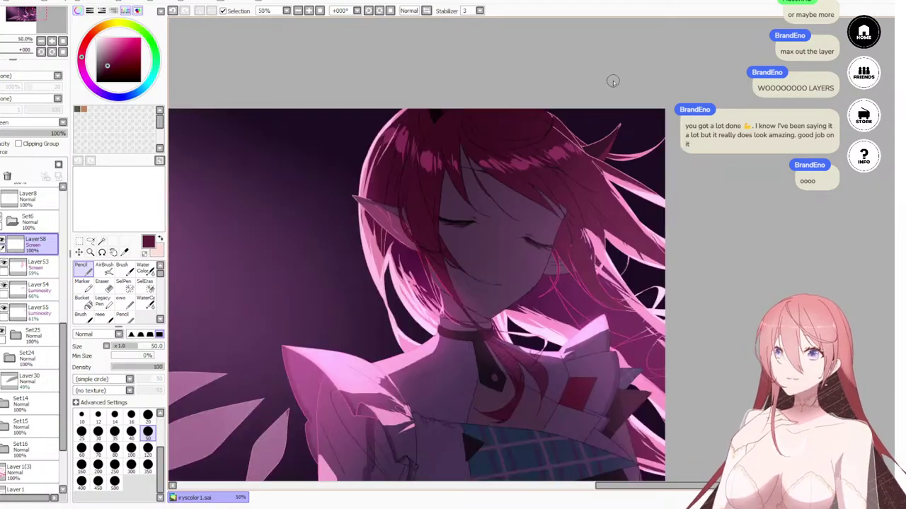
pyautogui.scroll(4, 491, 119)
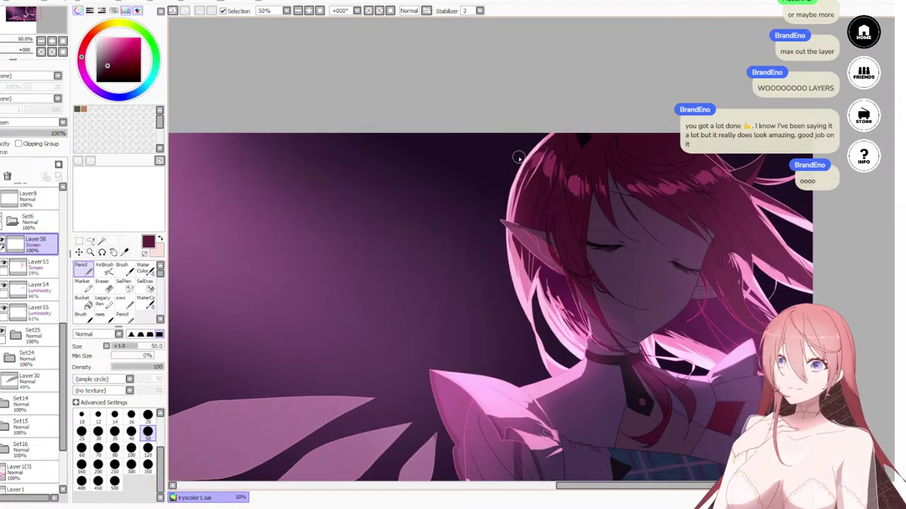
pyautogui.moveTo(519, 157); pyautogui.dragTo(428, 247)
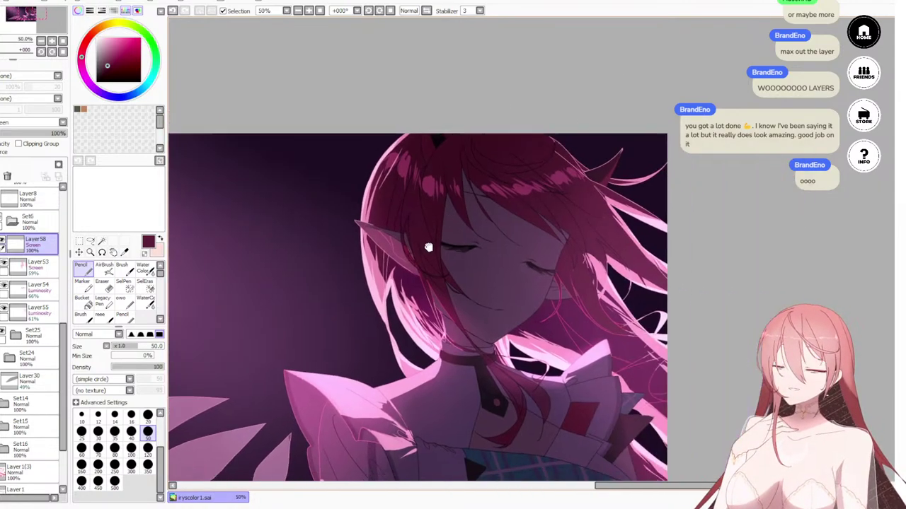
pyautogui.click(20, 135)
pyautogui.moveTo(34, 145)
pyautogui.mouseDown()
pyautogui.moveTo(65, 143)
pyautogui.moveTo(32, 157)
pyautogui.mouseUp()
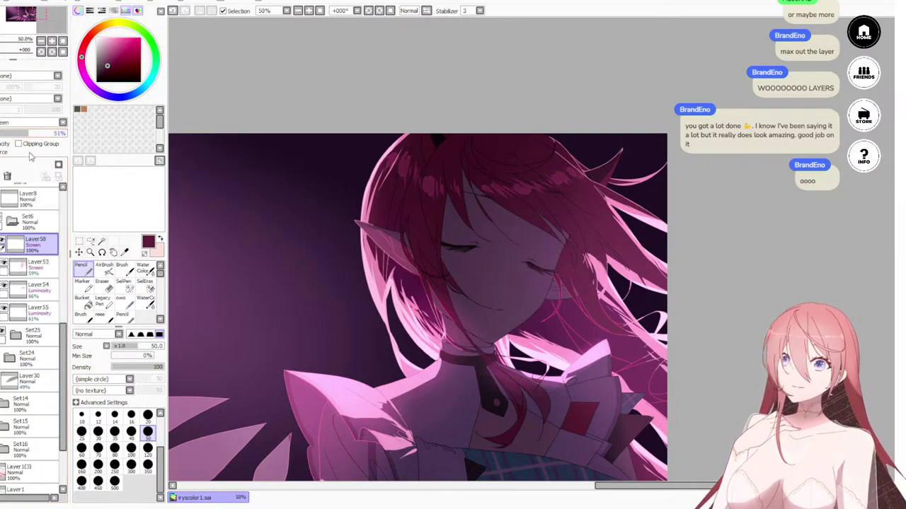
pyautogui.scroll(-3, 305, 149)
pyautogui.scroll(3, 288, 193)
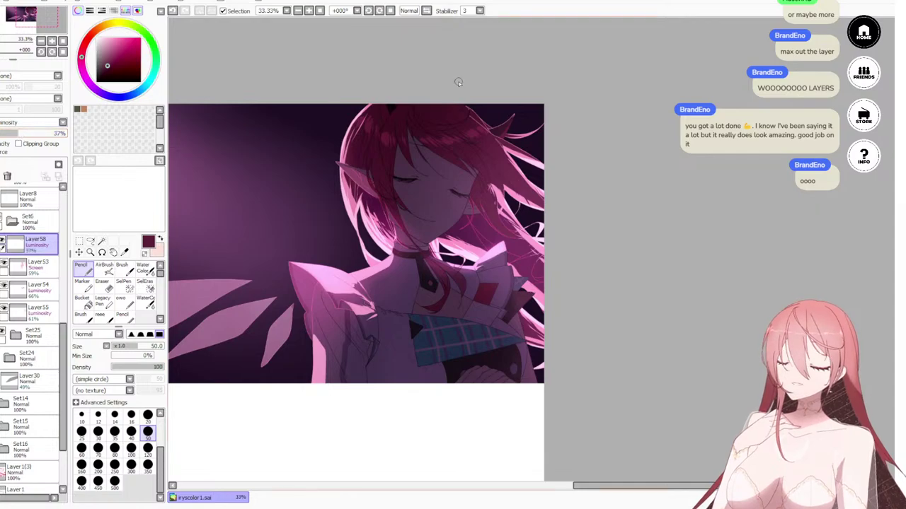
pyautogui.scroll(-2, 458, 82)
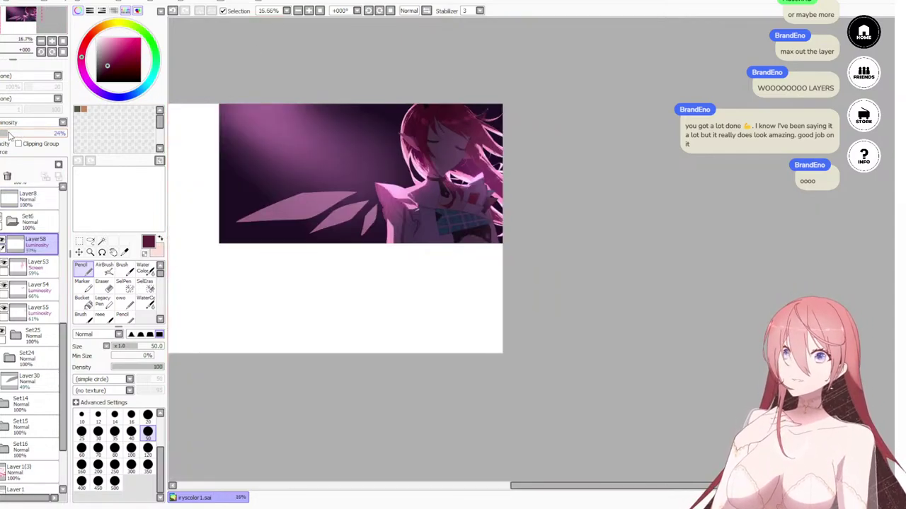
pyautogui.scroll(-1, 363, 92)
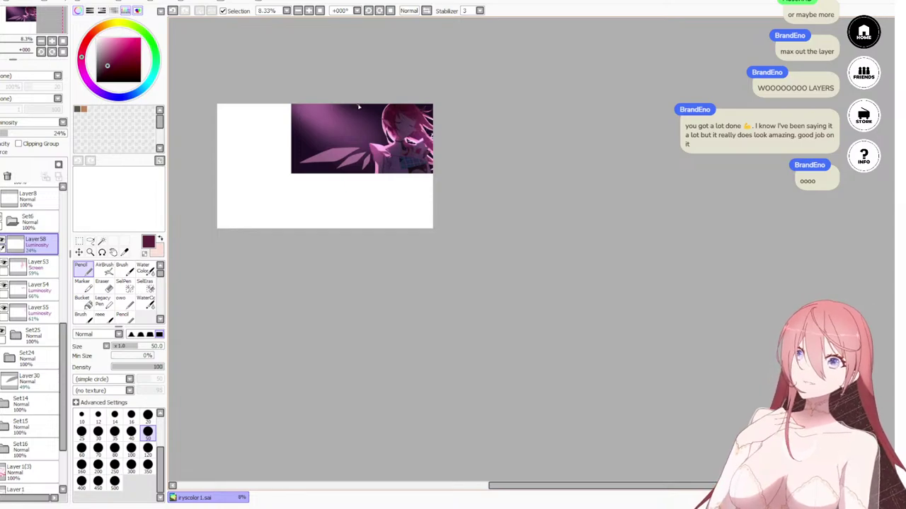
# Step: Examine the softened hair highlights and the overall lighting of the figure, both close up and from afar
pyautogui.scroll(5, 358, 106)
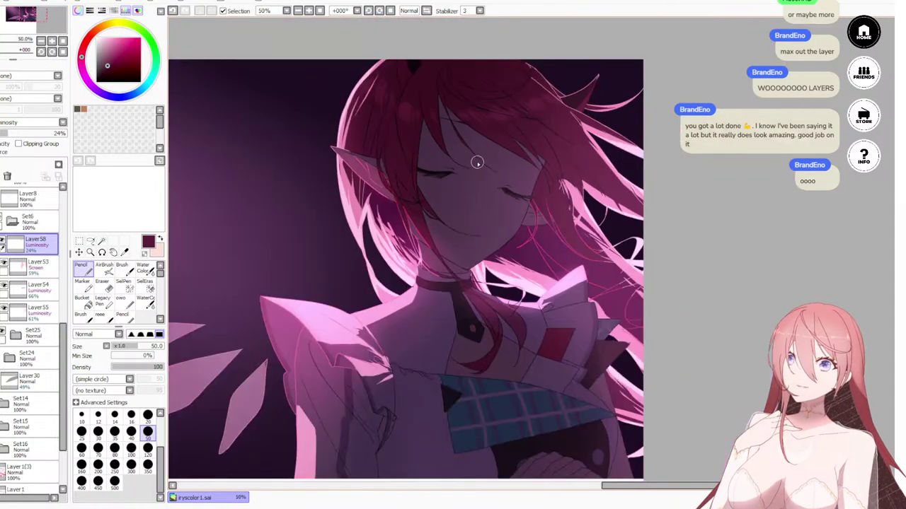
pyautogui.scroll(-1, 477, 162)
pyautogui.scroll(2, 477, 163)
pyautogui.scroll(1, 521, 215)
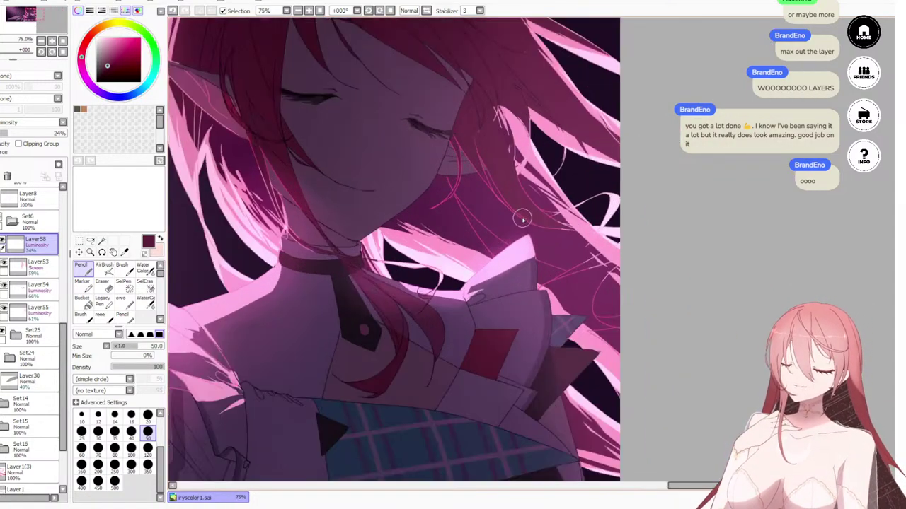
pyautogui.moveTo(538, 239); pyautogui.dragTo(563, 284)
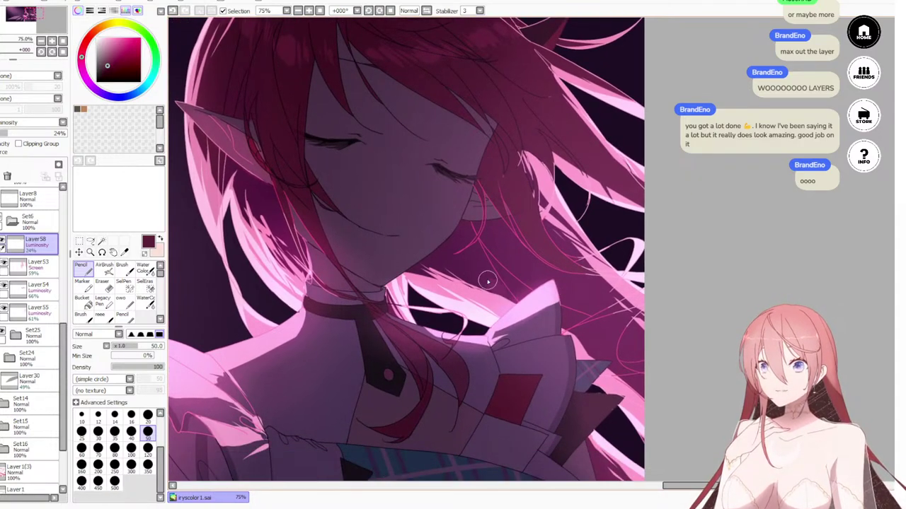
pyautogui.scroll(-3, 563, 321)
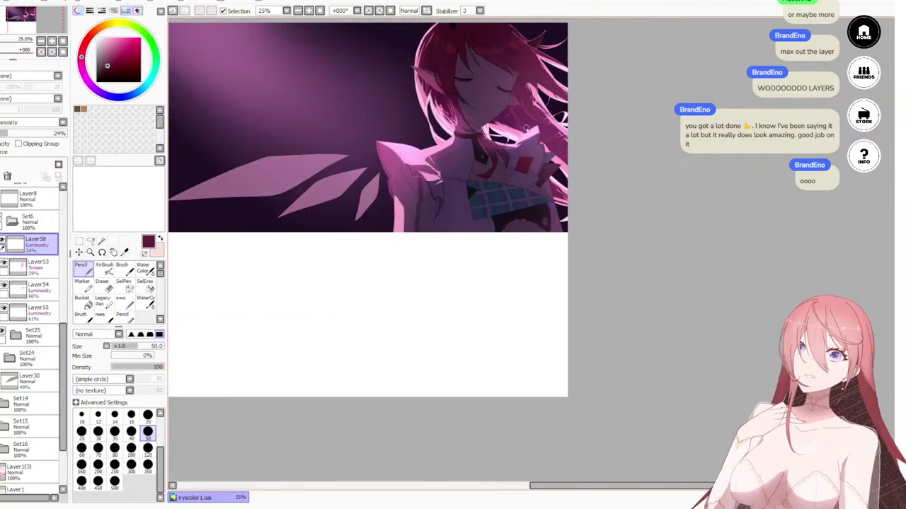
pyautogui.scroll(1, 576, 244)
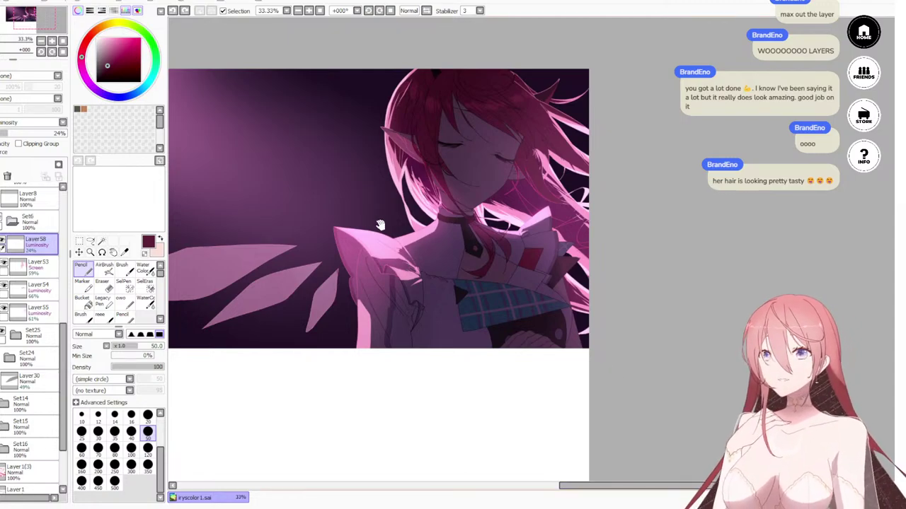
pyautogui.moveTo(380, 225); pyautogui.dragTo(277, 273)
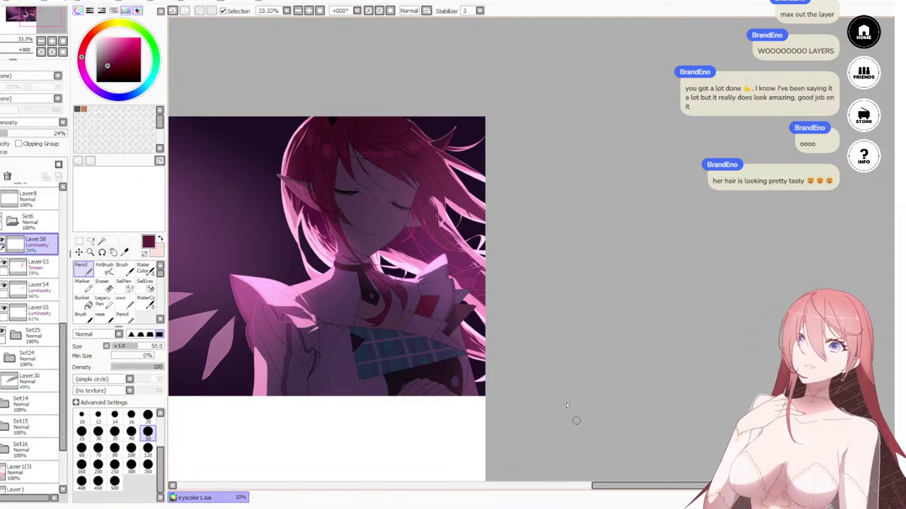
pyautogui.scroll(5, 566, 403)
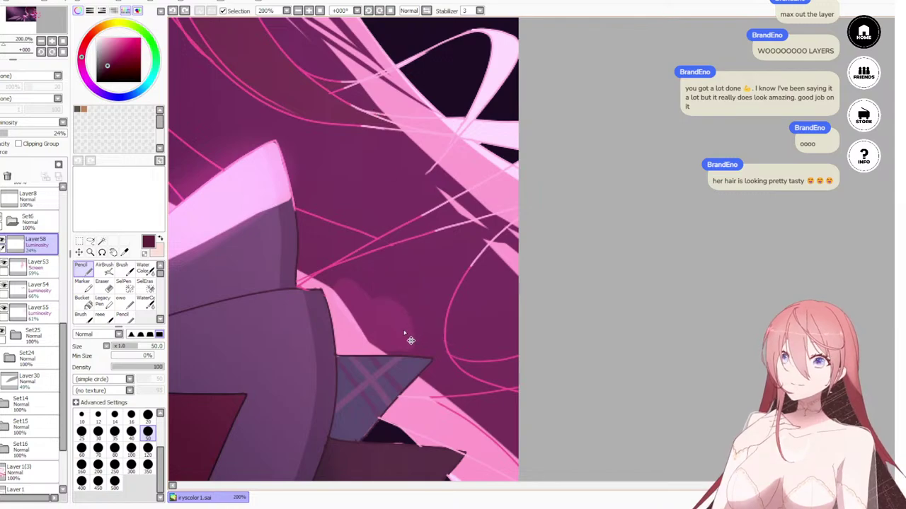
pyautogui.hotkey('ctrl', 'z')
pyautogui.hotkey('ctrl', 'z')
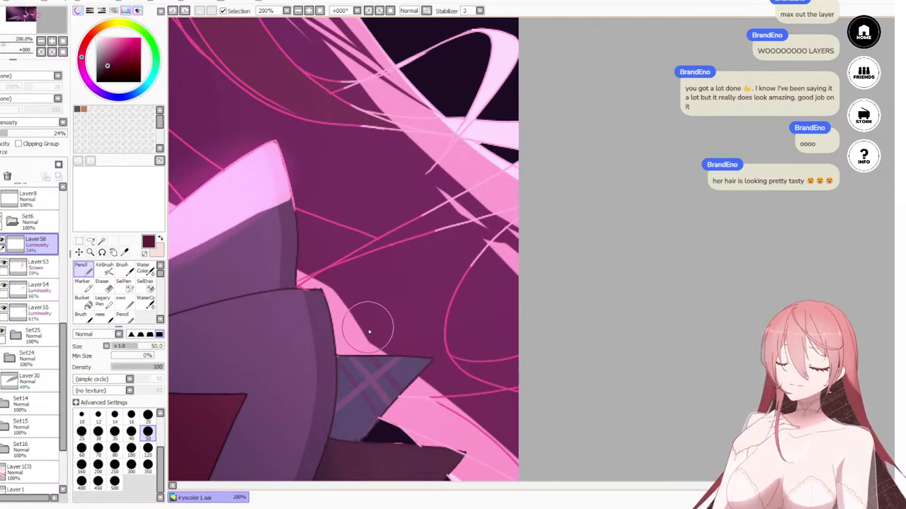
pyautogui.moveTo(359, 326); pyautogui.dragTo(378, 289)
pyautogui.hotkey('ctrl', 'z')
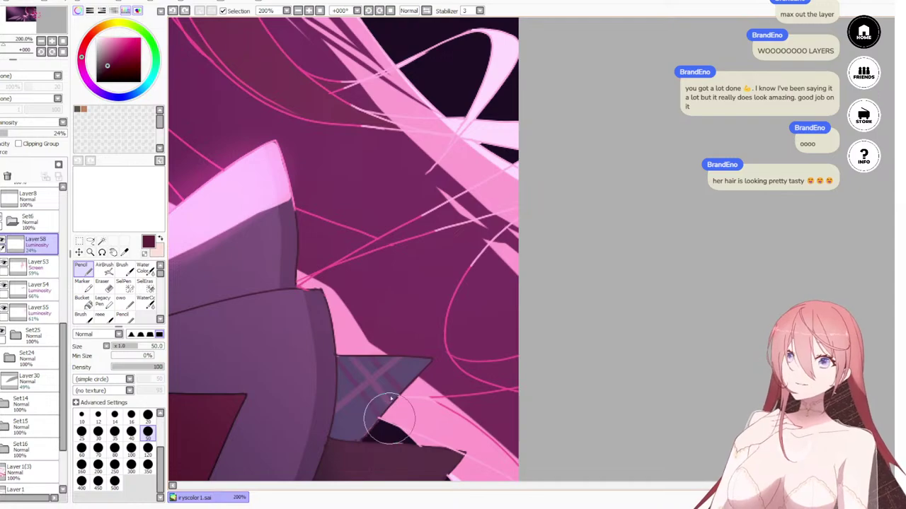
pyautogui.scroll(-5, 396, 304)
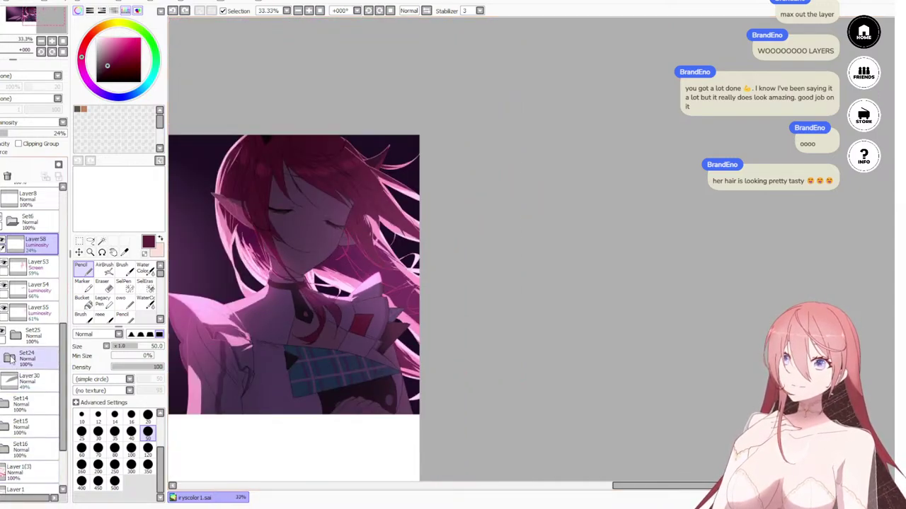
# Step: Expand the Set25 layer folder, select Layer47 and try the Eraser on the area beside the collar ruffle
pyautogui.click(14, 337)
pyautogui.click(32, 432)
pyautogui.scroll(1, 393, 313)
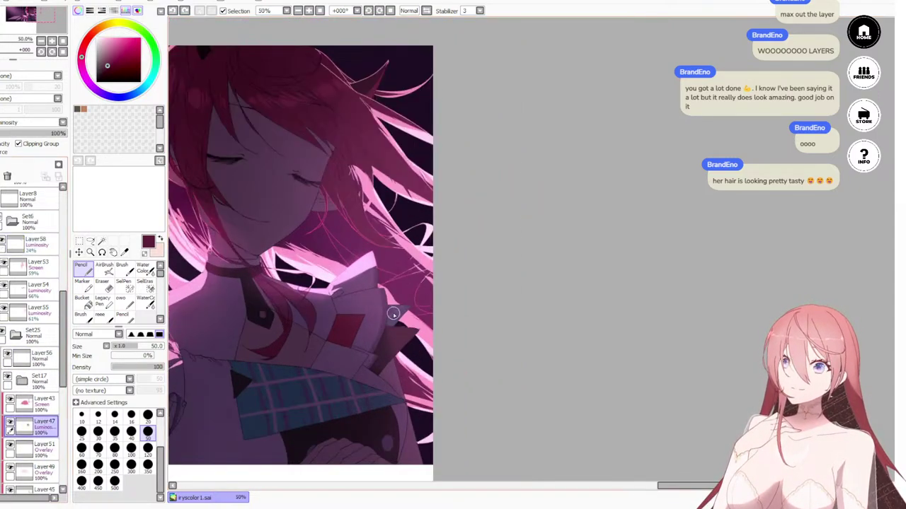
pyautogui.scroll(2, 393, 313)
pyautogui.press('e')
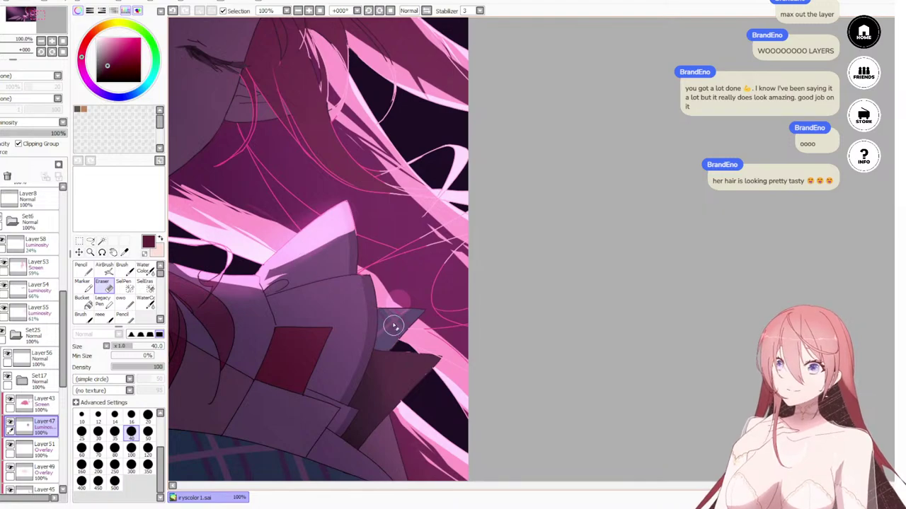
pyautogui.scroll(4, 380, 269)
pyautogui.moveTo(427, 237); pyautogui.dragTo(437, 126)
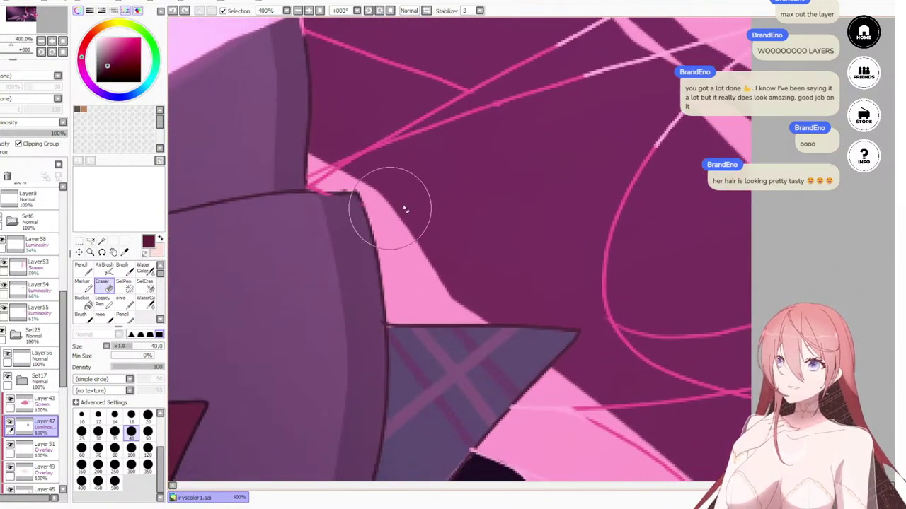
# Step: Try Layer43 and Layer51 as the layer for erasing the light pink patch, undoing and redoing the recent changes
pyautogui.click(39, 404)
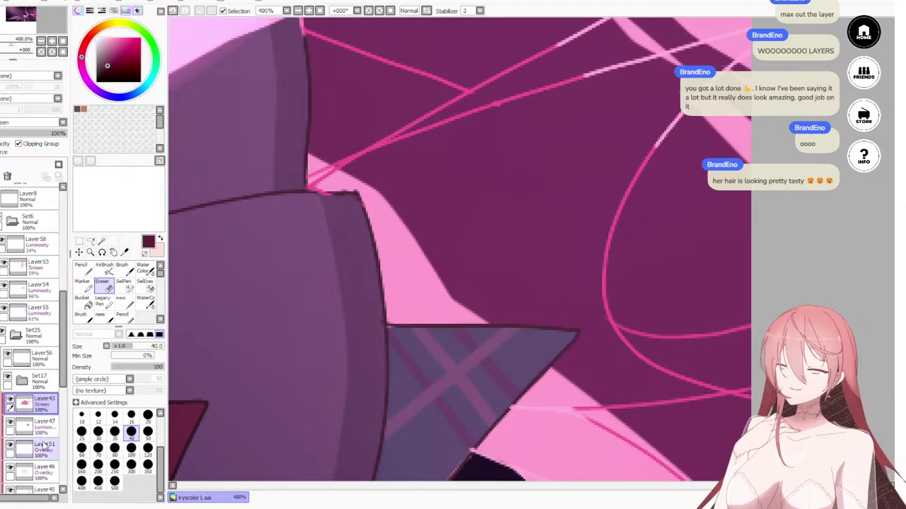
pyautogui.click(32, 424)
pyautogui.click(48, 459)
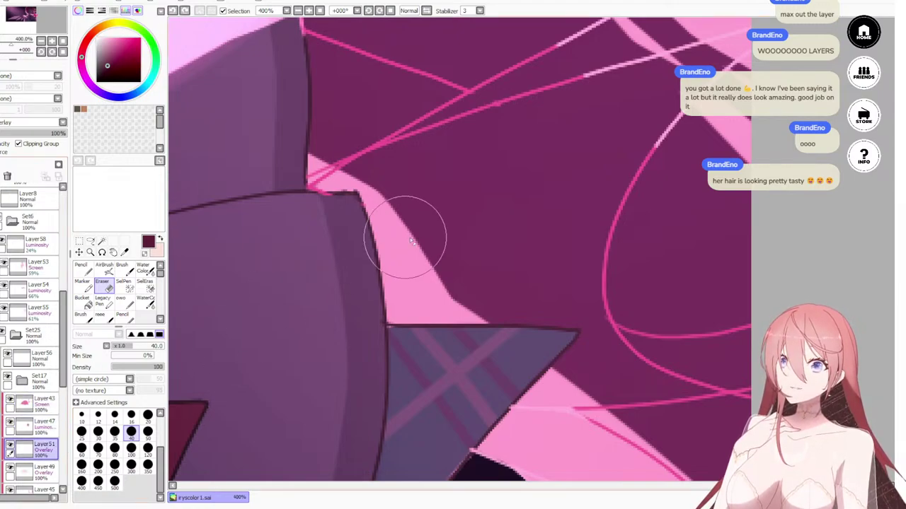
pyautogui.hotkey('ctrl', 'z')
pyautogui.hotkey('ctrl', 'z')
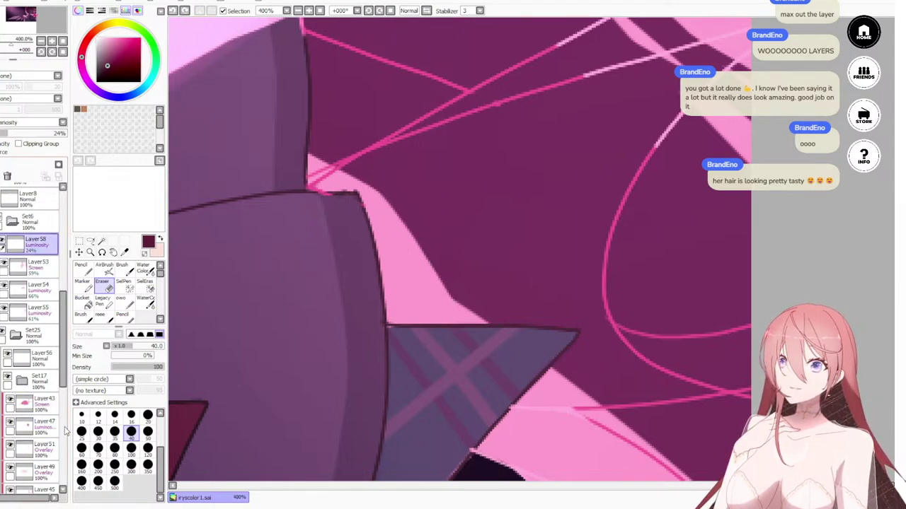
pyautogui.click(185, 11)
pyautogui.click(185, 10)
pyautogui.click(185, 11)
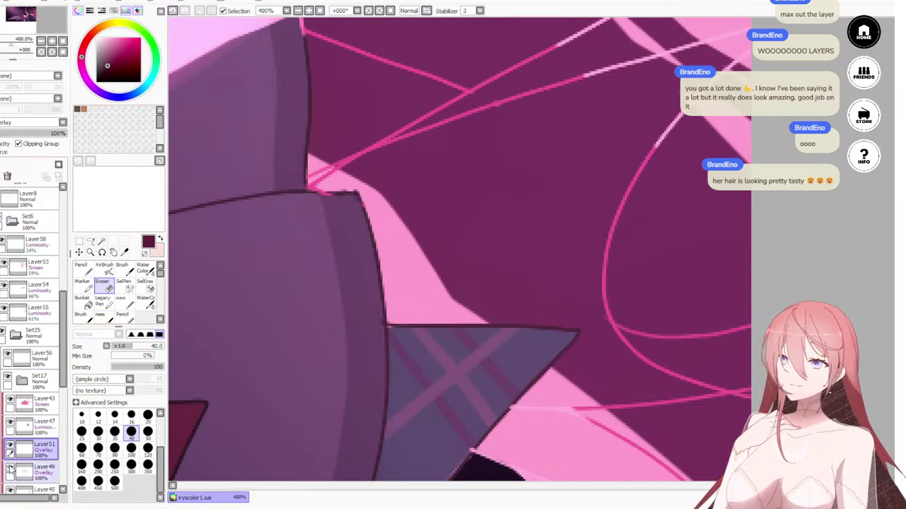
# Step: Expand the Set17 folder and look through the layers down to Set23 for the one holding the light pink patch
pyautogui.scroll(-3, 21, 425)
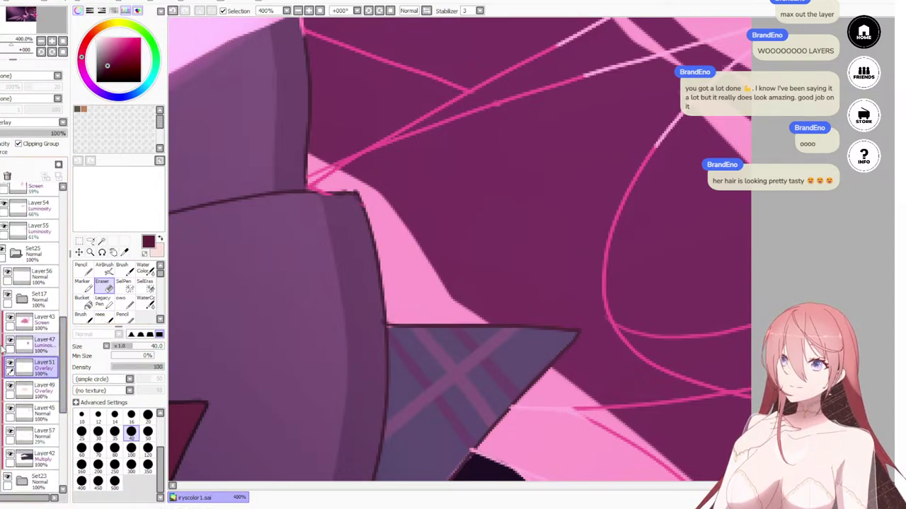
pyautogui.click(10, 320)
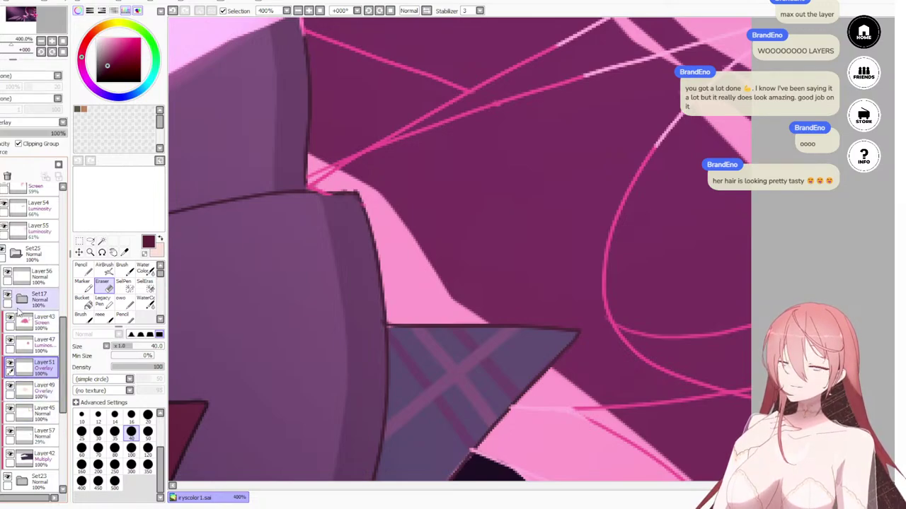
pyautogui.click(20, 304)
pyautogui.scroll(-3, 66, 368)
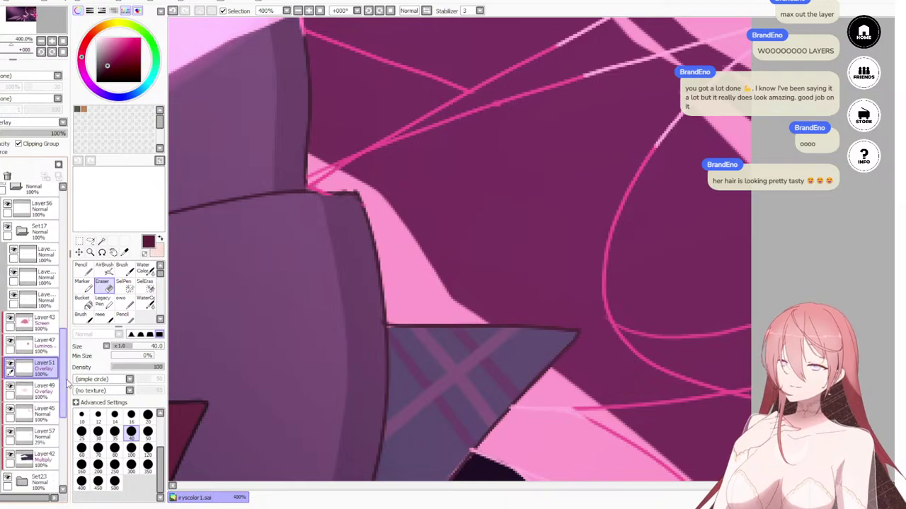
pyautogui.scroll(2, 69, 375)
pyautogui.scroll(-5, 67, 375)
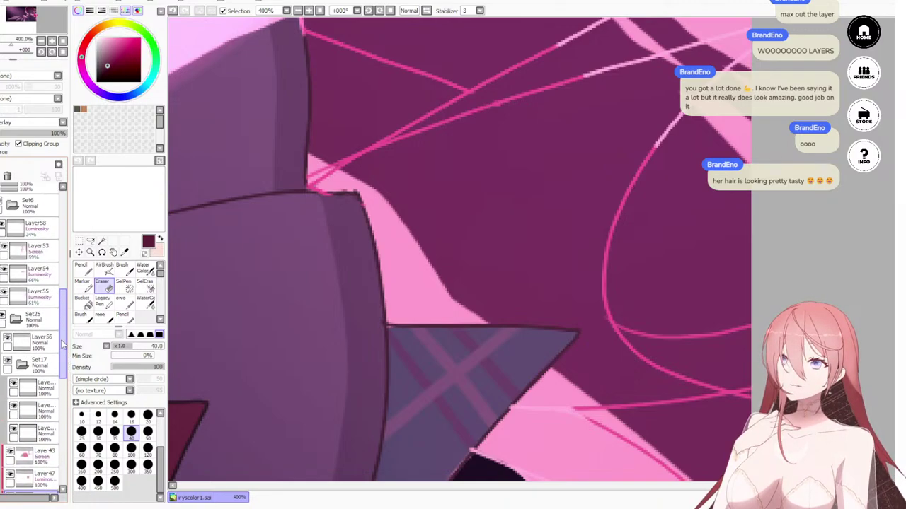
pyautogui.scroll(2, 62, 401)
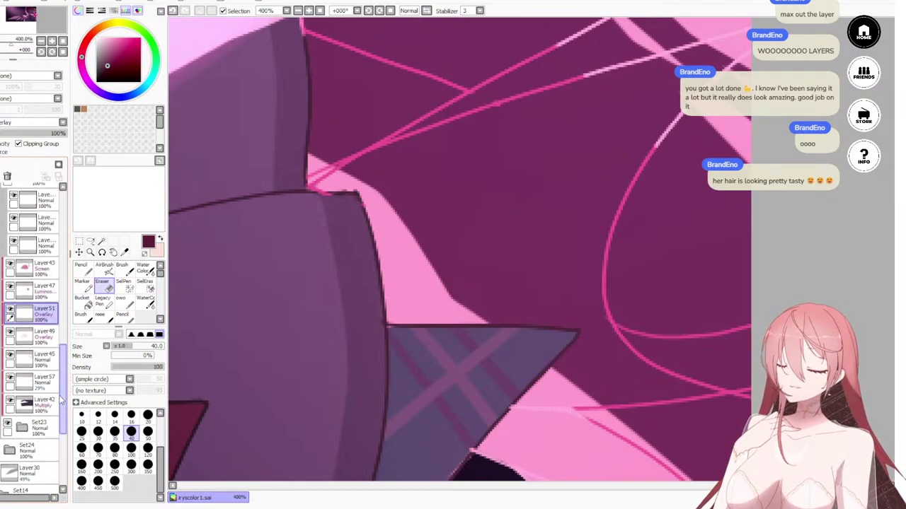
pyautogui.scroll(-1, 62, 392)
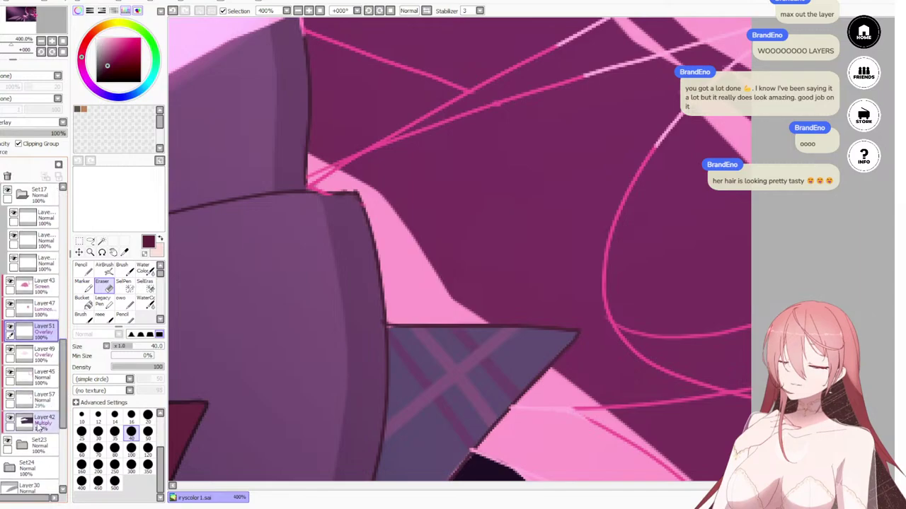
pyautogui.scroll(-4, 64, 391)
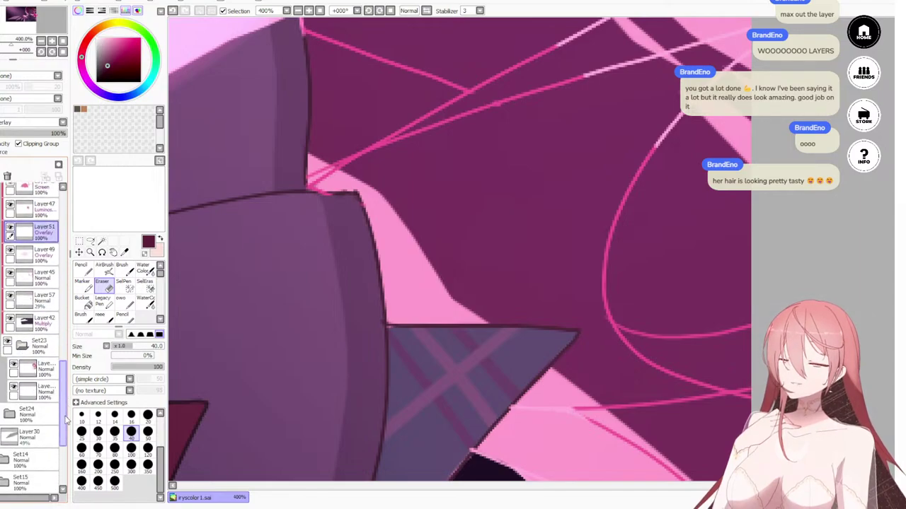
pyautogui.scroll(4, 64, 381)
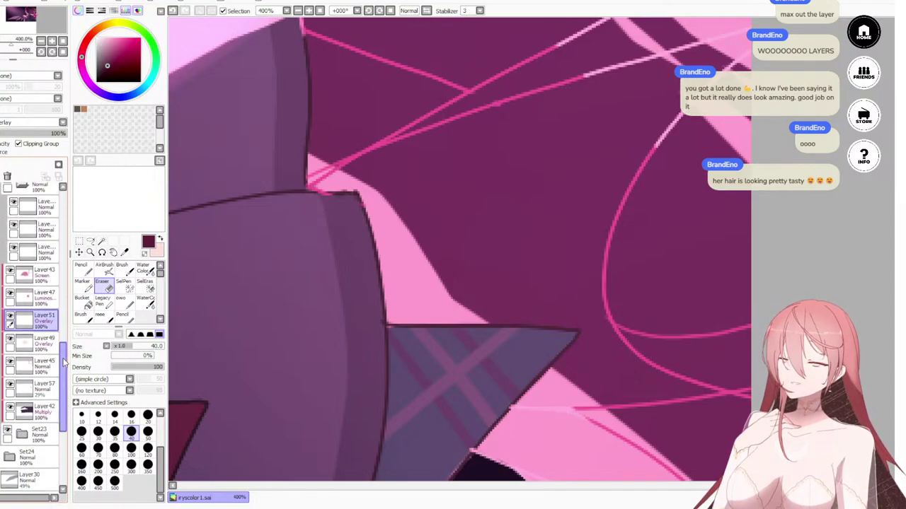
# Step: Select Layer45 and erase the light pink patch beside the collar ruffle and around the plaid ribbon tip
pyautogui.click(33, 392)
pyautogui.click(33, 366)
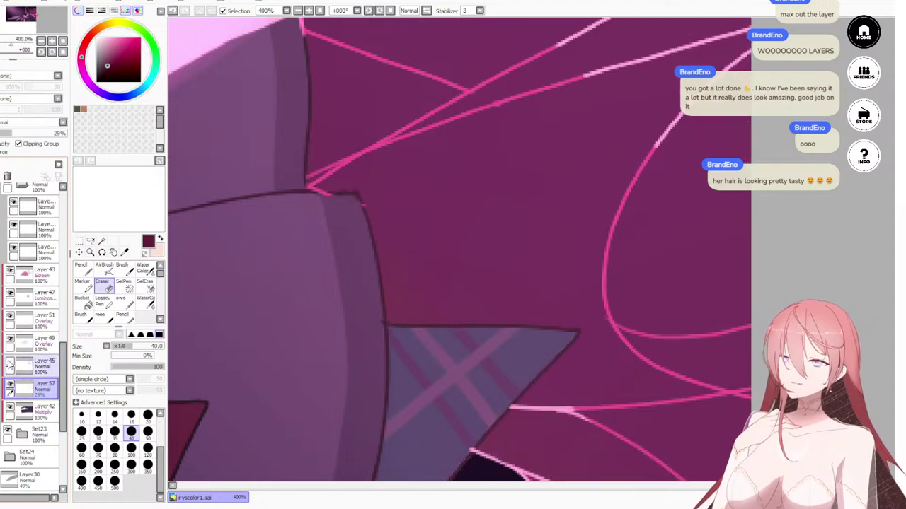
pyautogui.moveTo(440, 315)
pyautogui.mouseDown()
pyautogui.moveTo(426, 238)
pyautogui.moveTo(397, 208)
pyautogui.moveTo(399, 263)
pyautogui.moveTo(381, 220)
pyautogui.moveTo(387, 206)
pyautogui.moveTo(389, 249)
pyautogui.moveTo(374, 193)
pyautogui.moveTo(334, 185)
pyautogui.mouseUp()
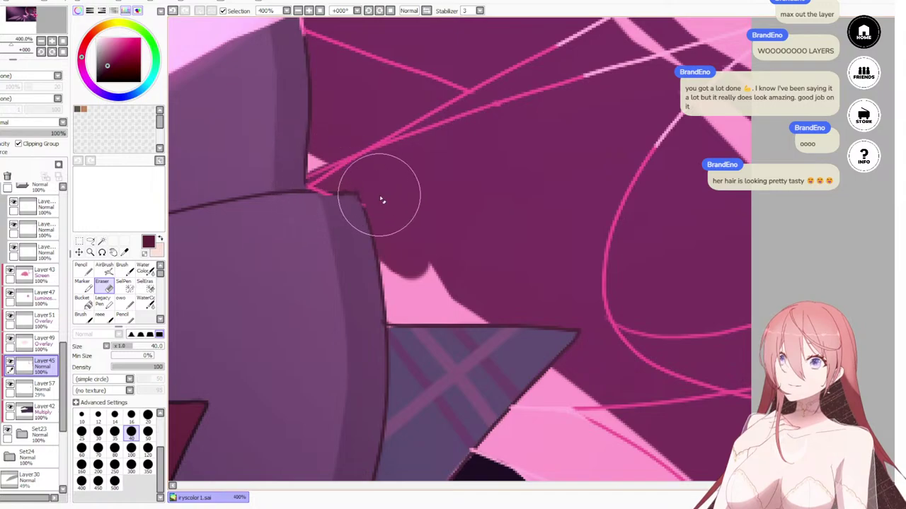
pyautogui.hotkey('ctrl', 'z')
pyautogui.moveTo(382, 200)
pyautogui.mouseDown()
pyautogui.moveTo(404, 313)
pyautogui.moveTo(389, 266)
pyautogui.moveTo(393, 311)
pyautogui.moveTo(440, 304)
pyautogui.moveTo(448, 286)
pyautogui.moveTo(482, 295)
pyautogui.moveTo(387, 317)
pyautogui.moveTo(495, 324)
pyautogui.mouseUp()
pyautogui.moveTo(563, 391)
pyautogui.mouseDown()
pyautogui.moveTo(520, 390)
pyautogui.moveTo(610, 399)
pyautogui.moveTo(616, 390)
pyautogui.mouseUp()
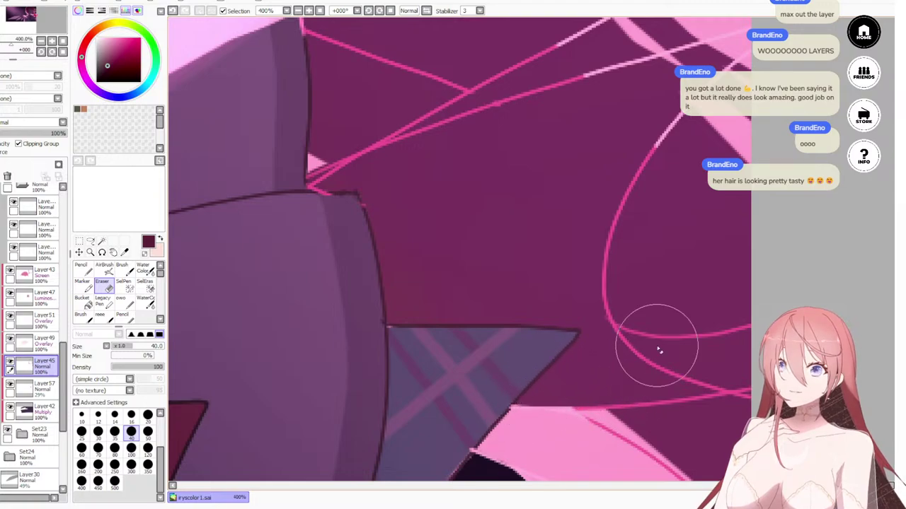
# Step: Erase the stray light pink slivers crossing the dark hair above the plaid ribbon tip on Layer45
pyautogui.scroll(-4, 658, 350)
pyautogui.scroll(4, 653, 344)
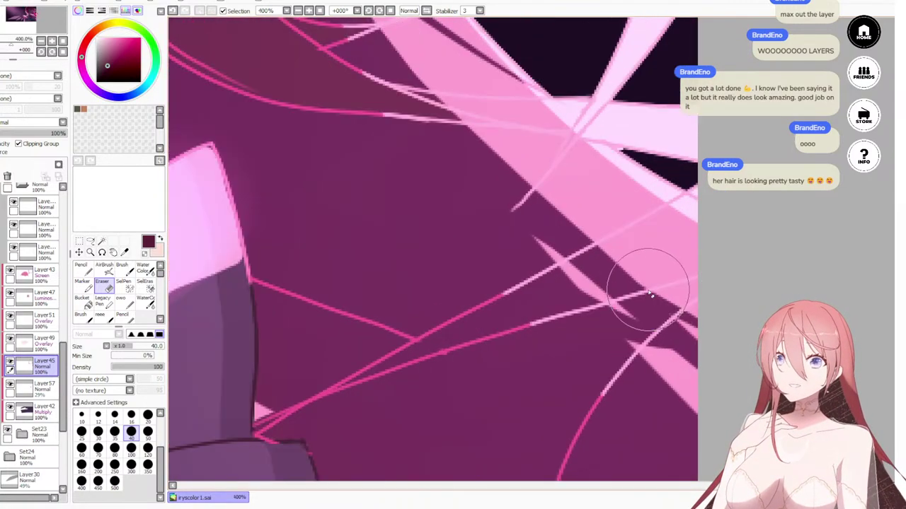
pyautogui.moveTo(653, 263)
pyautogui.mouseDown()
pyautogui.moveTo(571, 302)
pyautogui.moveTo(574, 286)
pyautogui.moveTo(564, 282)
pyautogui.moveTo(615, 323)
pyautogui.moveTo(605, 303)
pyautogui.mouseUp()
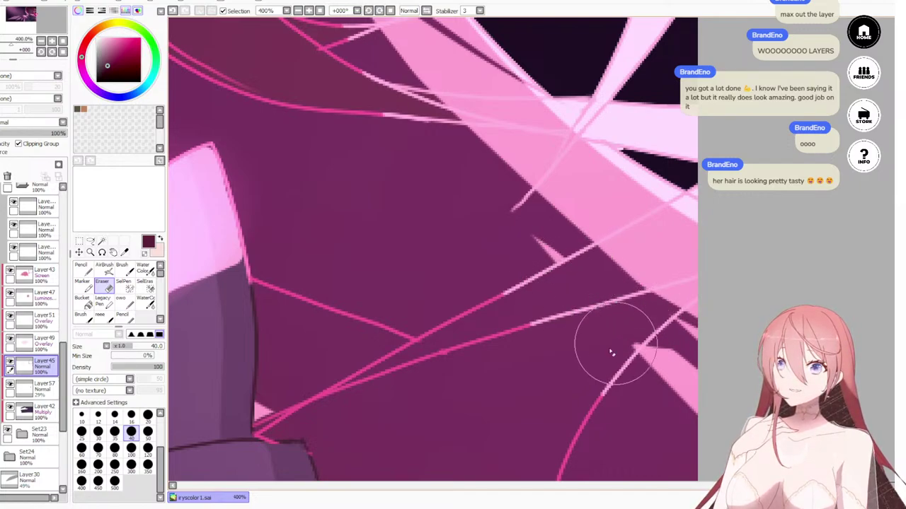
pyautogui.moveTo(681, 255)
pyautogui.mouseDown()
pyautogui.moveTo(600, 272)
pyautogui.moveTo(706, 225)
pyautogui.moveTo(593, 277)
pyautogui.moveTo(710, 214)
pyautogui.moveTo(575, 274)
pyautogui.moveTo(677, 220)
pyautogui.moveTo(706, 231)
pyautogui.moveTo(685, 263)
pyautogui.moveTo(693, 261)
pyautogui.moveTo(647, 304)
pyautogui.moveTo(681, 295)
pyautogui.mouseUp()
pyautogui.scroll(-6, 517, 377)
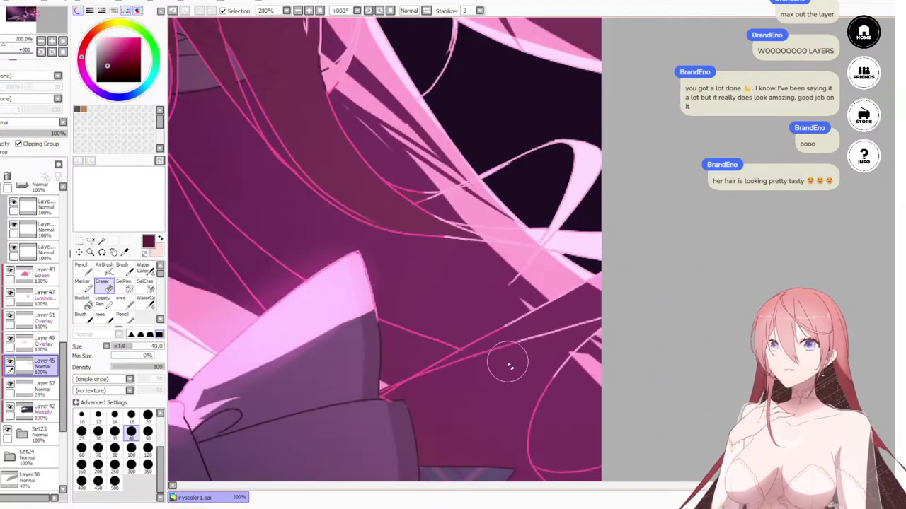
pyautogui.scroll(-2, 439, 337)
pyautogui.moveTo(452, 388); pyautogui.dragTo(532, 328)
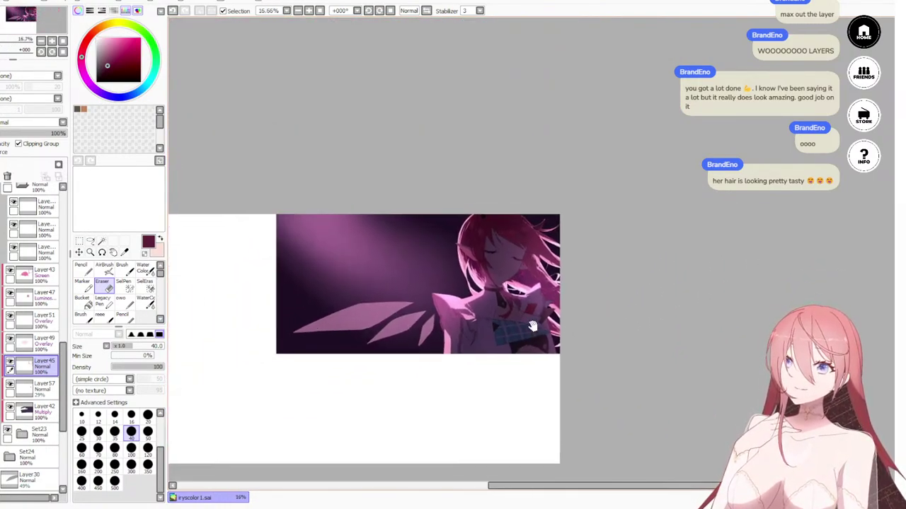
pyautogui.scroll(3, 534, 305)
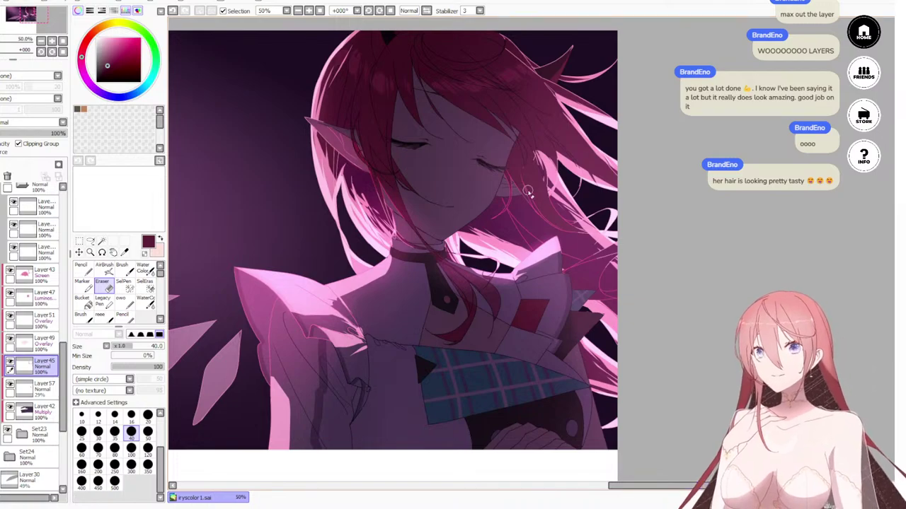
pyautogui.scroll(-2, 527, 193)
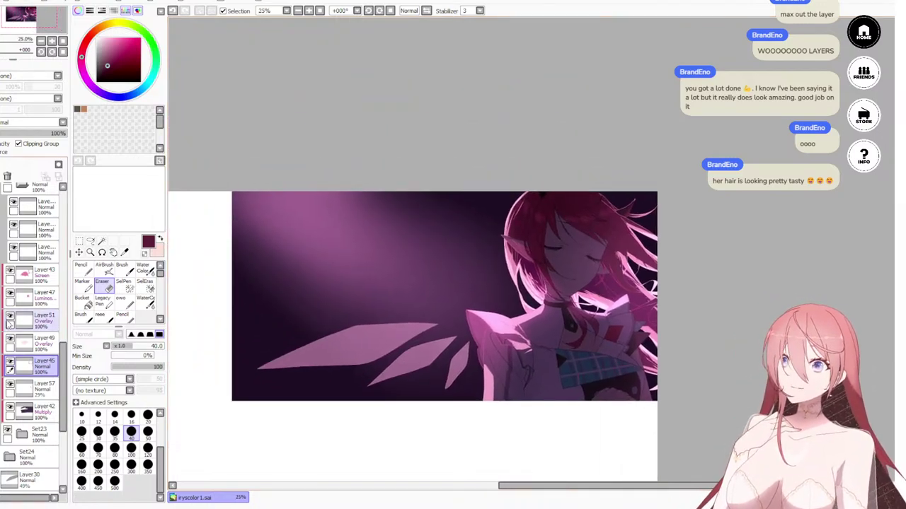
# Step: Collapse the Set17 and Set25 layer folders and select Layer58
pyautogui.scroll(4, 10, 325)
pyautogui.click(23, 252)
pyautogui.scroll(2, 25, 259)
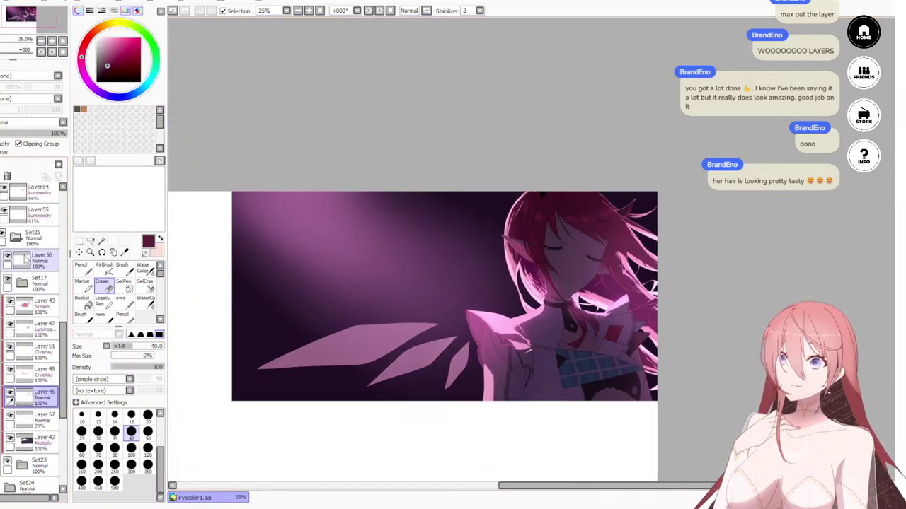
pyautogui.scroll(3, 28, 248)
pyautogui.click(51, 223)
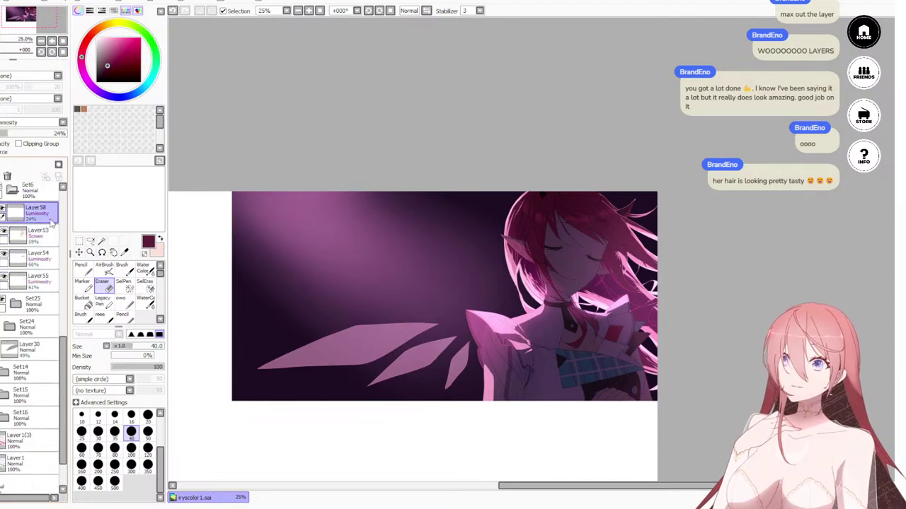
# Step: Try a size 50 Pencil stroke on Layer58 over the hair beside the collar ruffle and undo it
pyautogui.scroll(3, 580, 297)
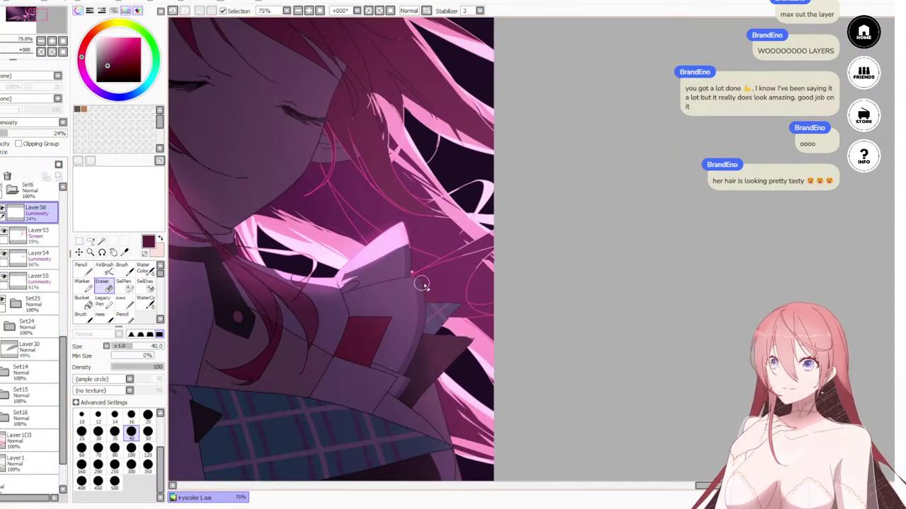
pyautogui.press('n')
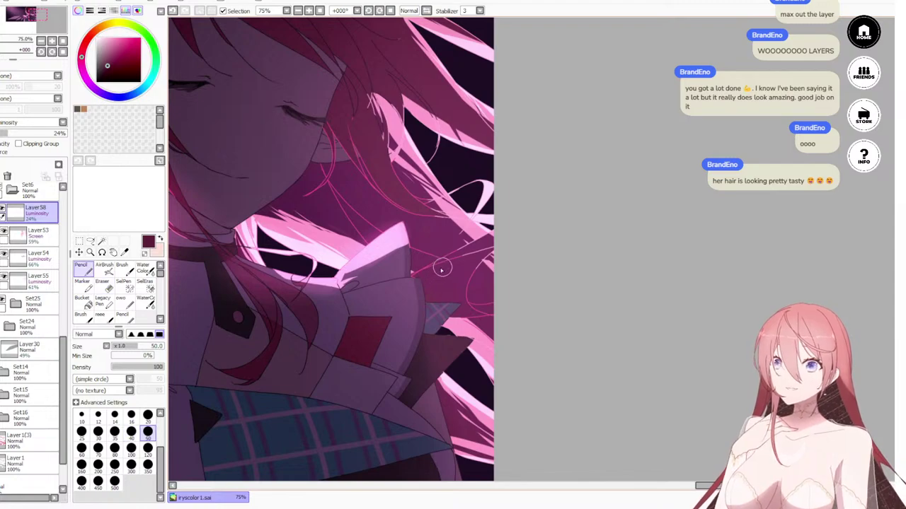
pyautogui.moveTo(462, 265)
pyautogui.mouseDown()
pyautogui.moveTo(431, 293)
pyautogui.moveTo(463, 269)
pyautogui.mouseUp()
pyautogui.hotkey('ctrl', 'z')
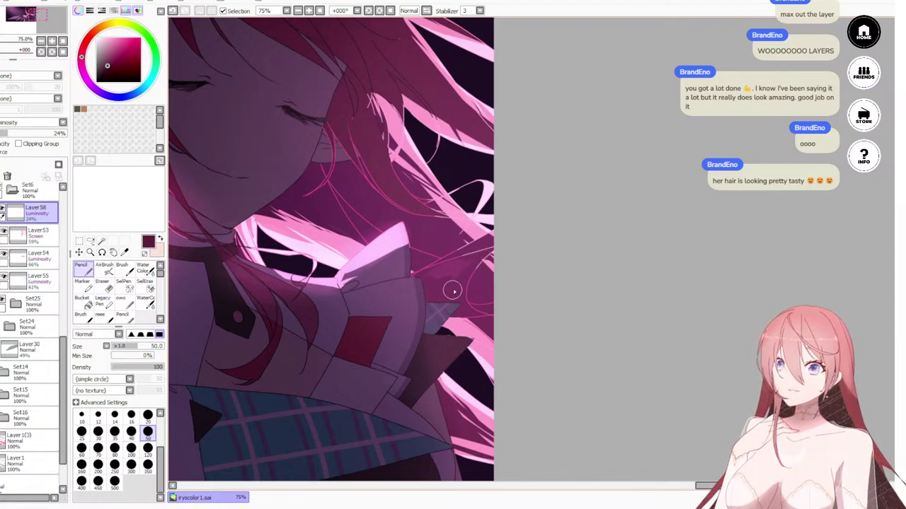
# Step: Try a Pencil stroke on Layer58 over the dark hair below the pointed ear and undo it
pyautogui.scroll(-3, 476, 315)
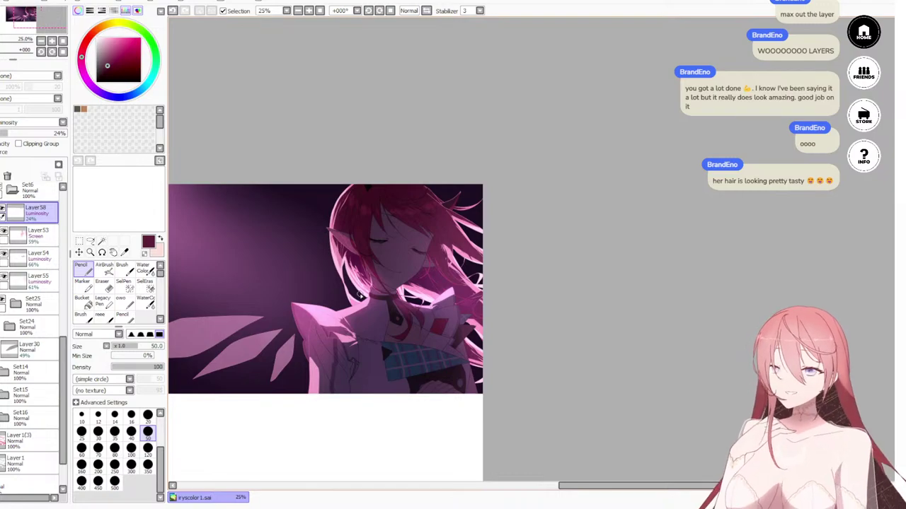
pyautogui.scroll(3, 338, 234)
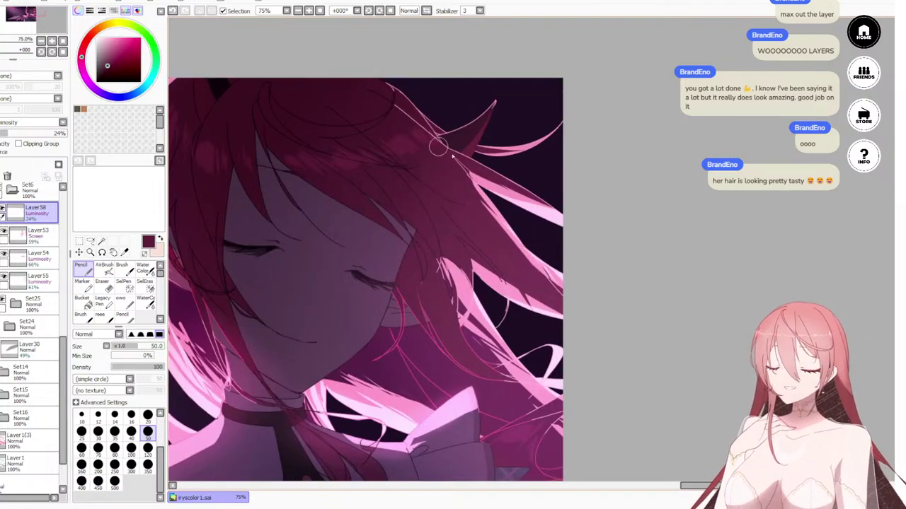
pyautogui.moveTo(460, 340); pyautogui.dragTo(575, 310)
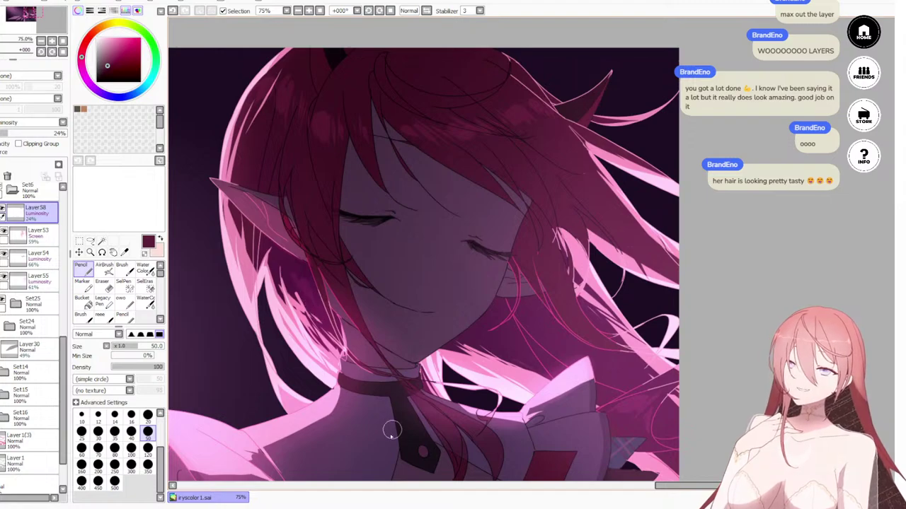
pyautogui.hotkey('ctrl', 'z')
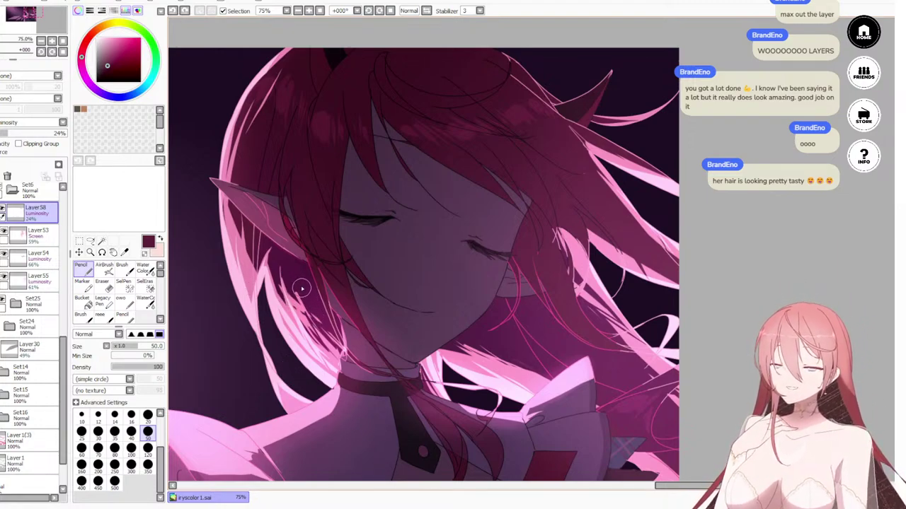
pyautogui.moveTo(300, 287); pyautogui.dragTo(304, 304)
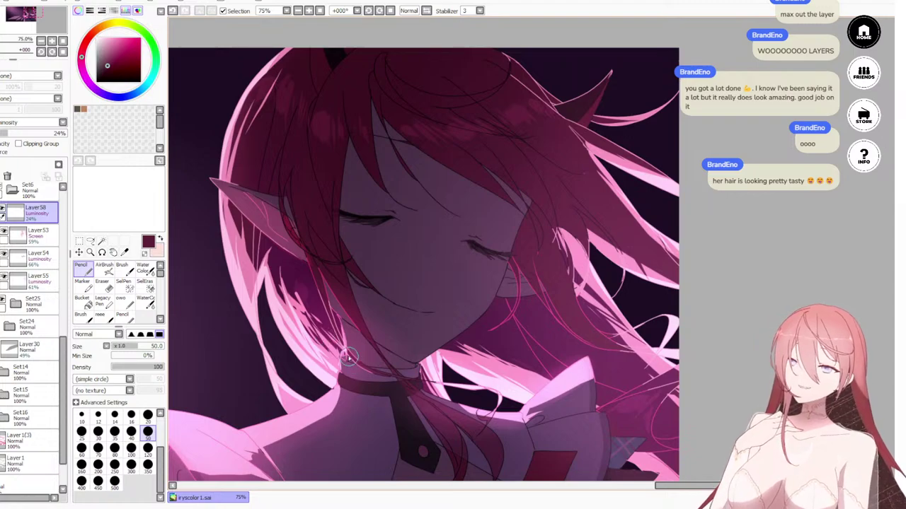
pyautogui.hotkey('ctrl', 'z')
# Step: Try Pencil strokes on Layer58 along the flowing hair lock near the canvas edge, undoing each one
pyautogui.moveTo(567, 298); pyautogui.dragTo(486, 270)
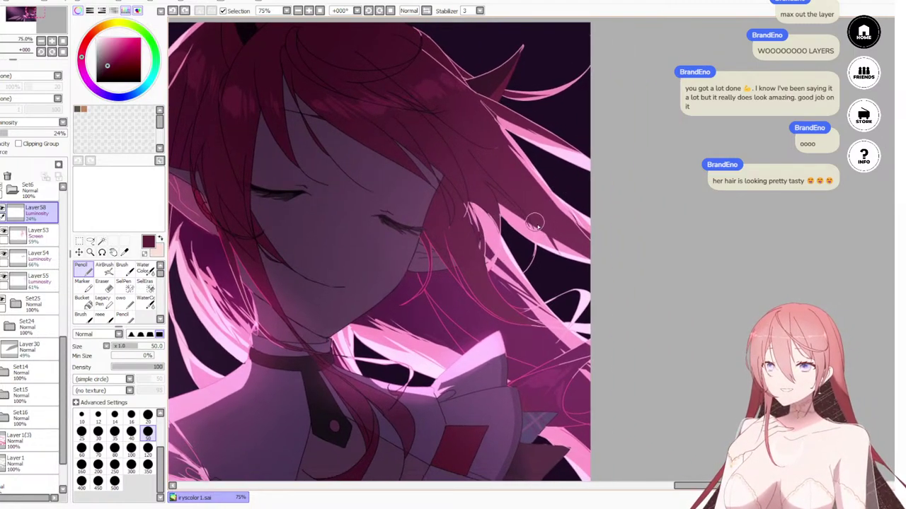
pyautogui.moveTo(516, 189); pyautogui.dragTo(557, 232)
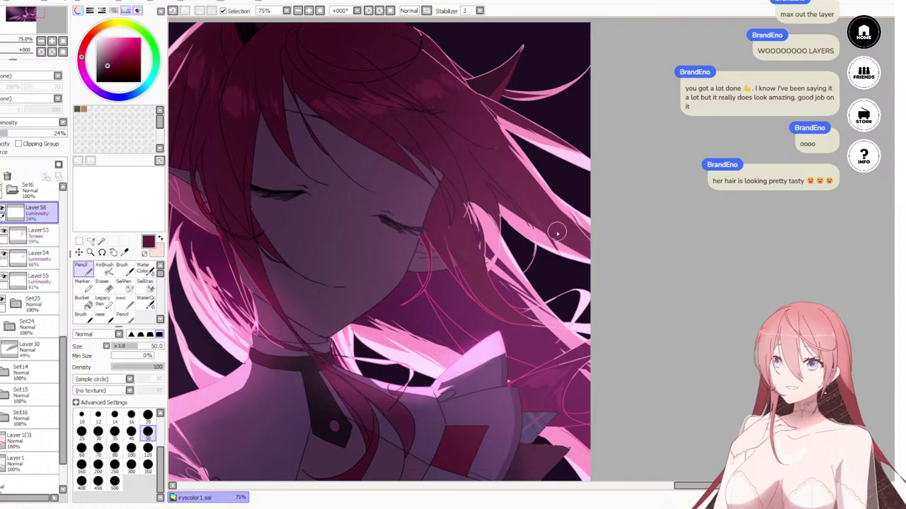
pyautogui.hotkey('ctrl', 'z')
pyautogui.moveTo(523, 198); pyautogui.dragTo(564, 247)
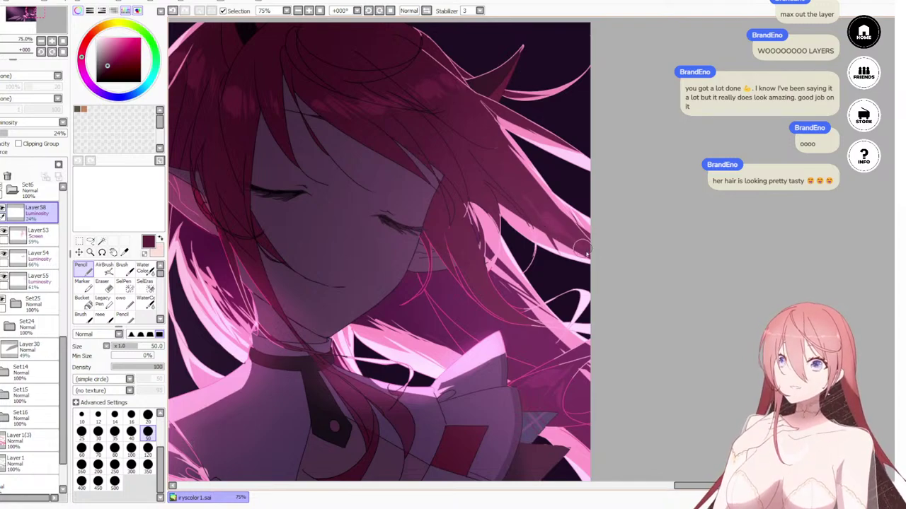
pyautogui.scroll(-3, 496, 157)
pyautogui.hotkey('ctrl', 'z')
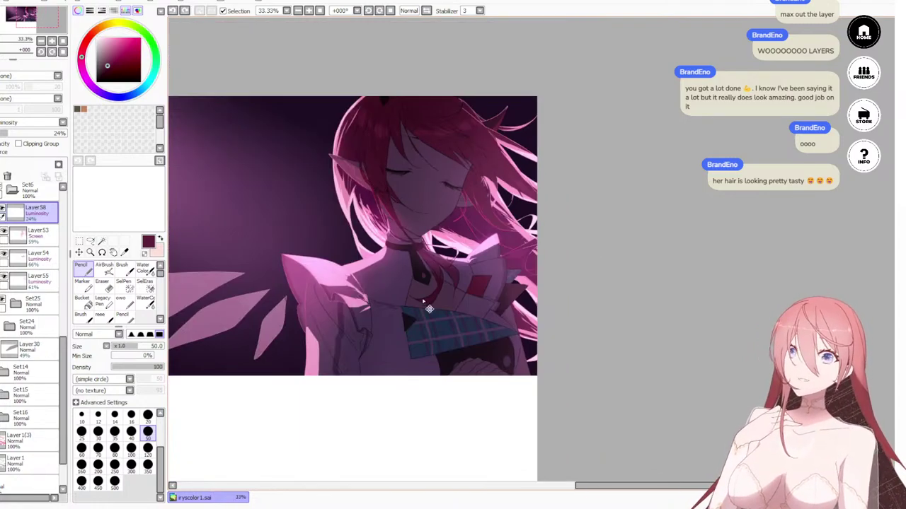
# Step: Examine the lighting on the hair, face and collar, both close up and across the whole illustration
pyautogui.scroll(2, 464, 251)
pyautogui.moveTo(500, 202); pyautogui.dragTo(502, 279)
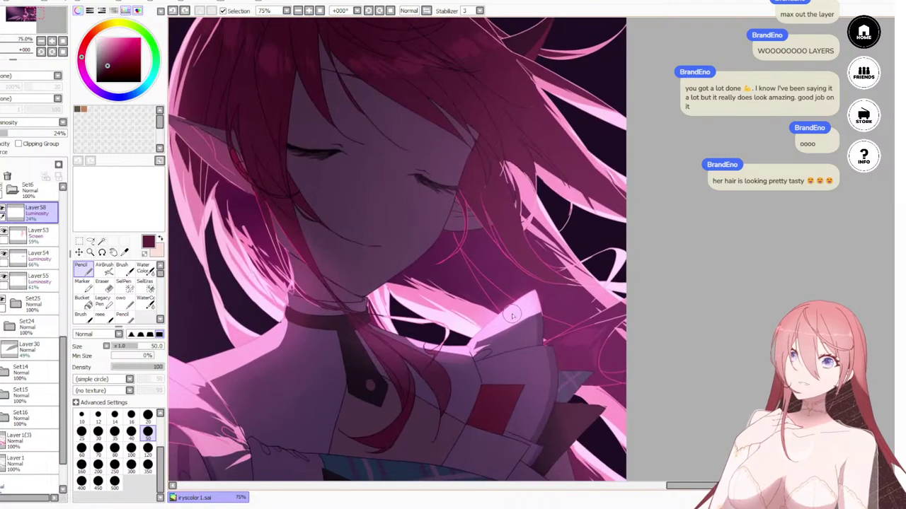
pyautogui.scroll(-2, 521, 313)
pyautogui.scroll(1, 566, 256)
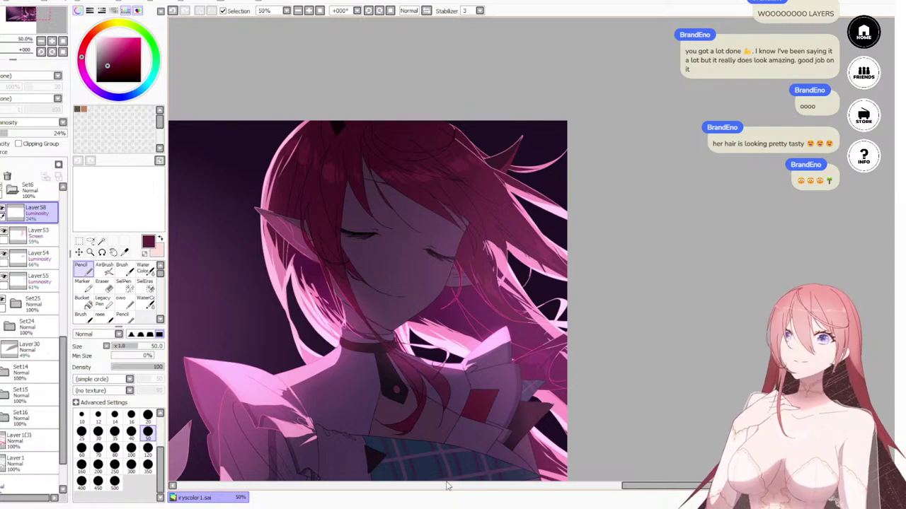
pyautogui.scroll(-5, 502, 383)
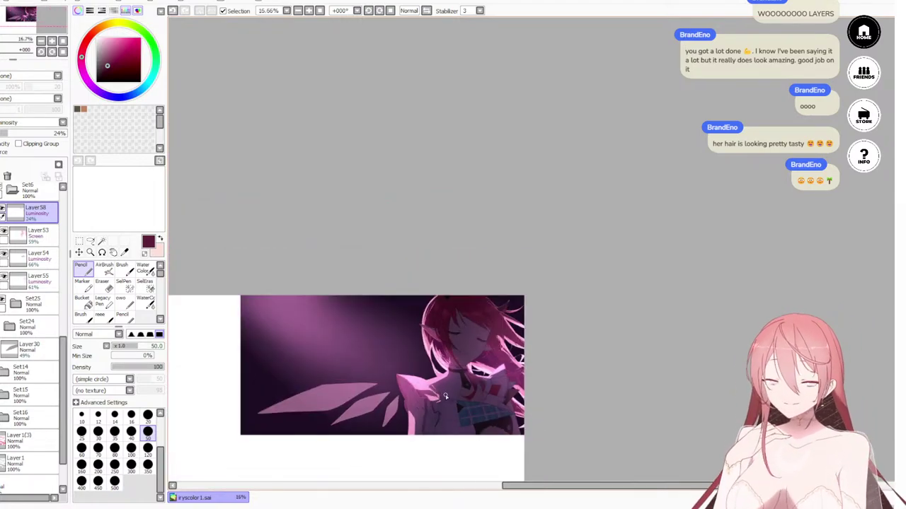
pyautogui.scroll(5, 445, 397)
pyautogui.scroll(-2, 396, 347)
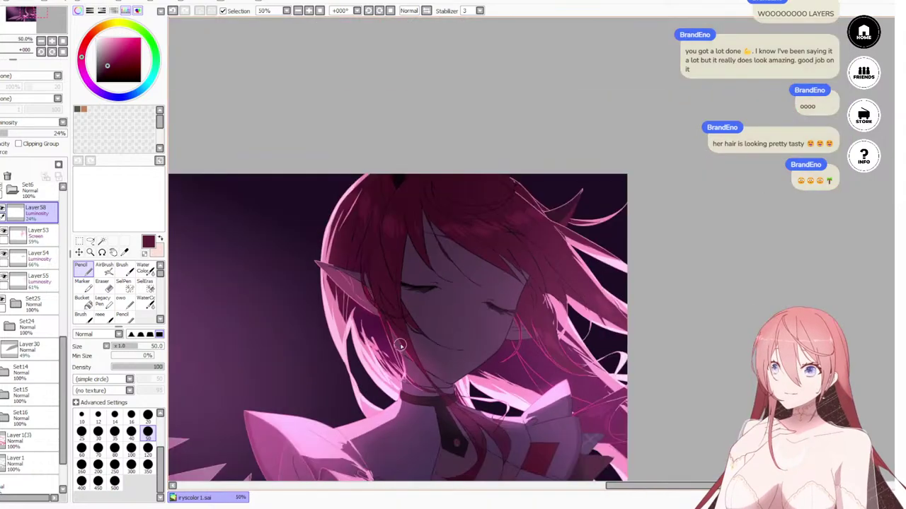
pyautogui.scroll(4, 400, 345)
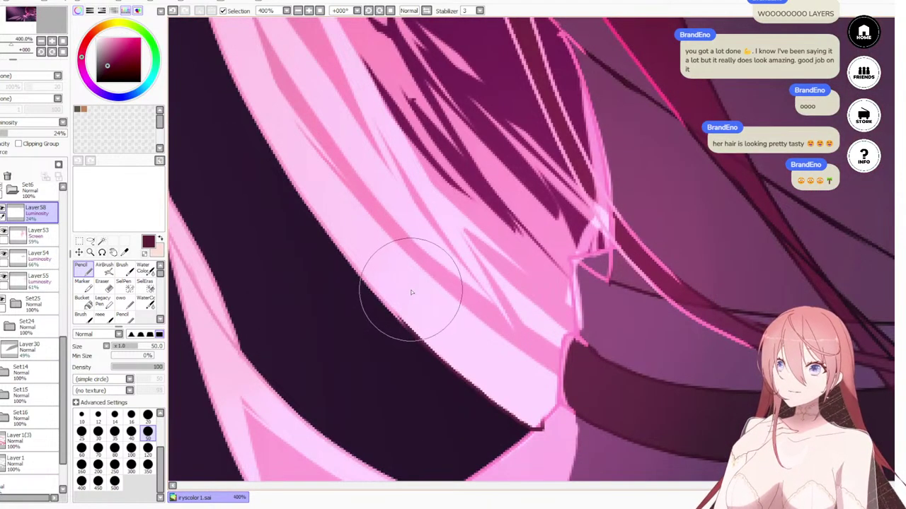
pyautogui.scroll(-5, 411, 298)
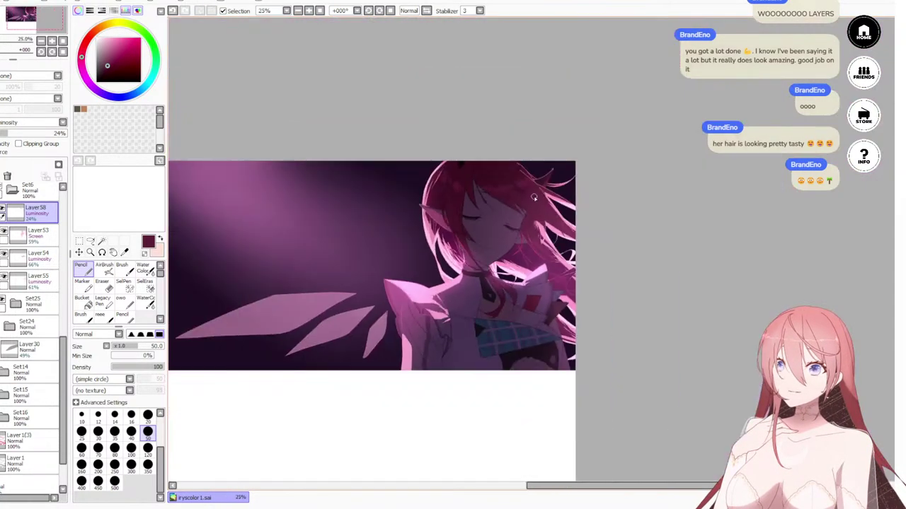
pyautogui.scroll(1, 534, 199)
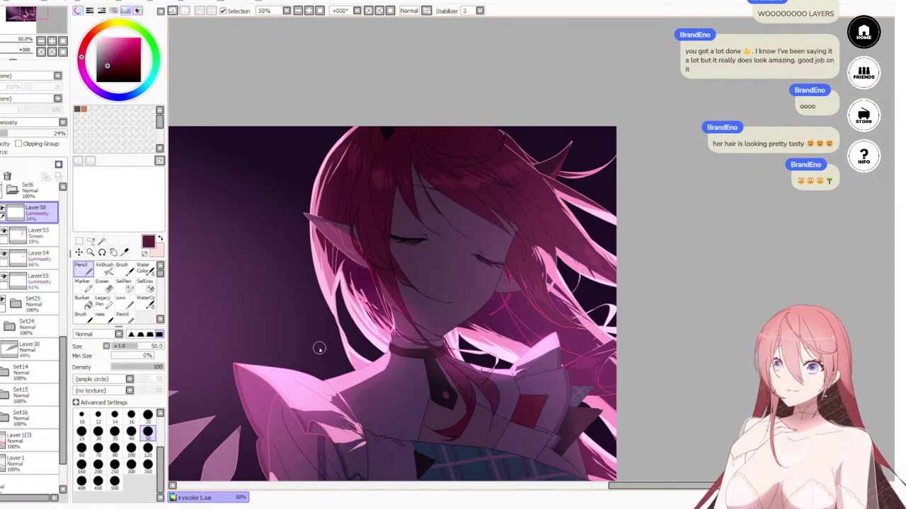
pyautogui.scroll(-2, 315, 259)
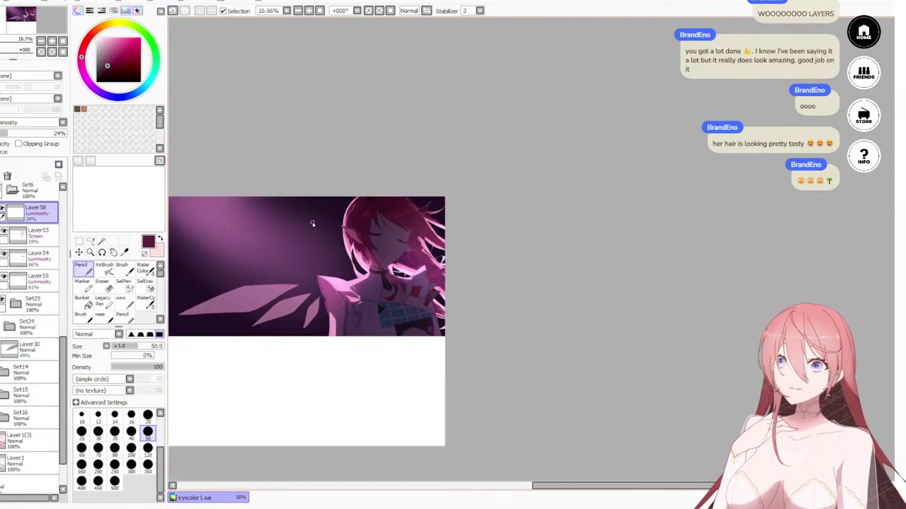
pyautogui.scroll(1, 322, 223)
pyautogui.scroll(1, 388, 214)
pyautogui.scroll(-1, 423, 203)
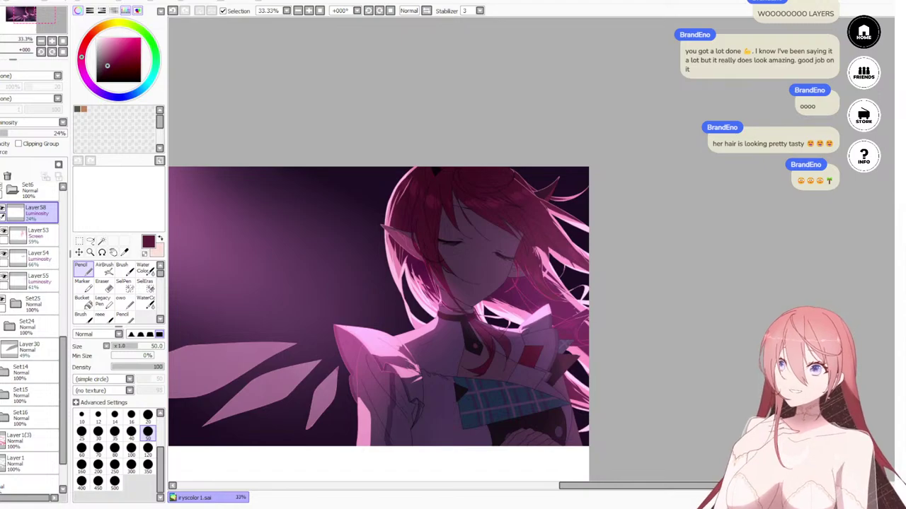
pyautogui.scroll(3, 448, 251)
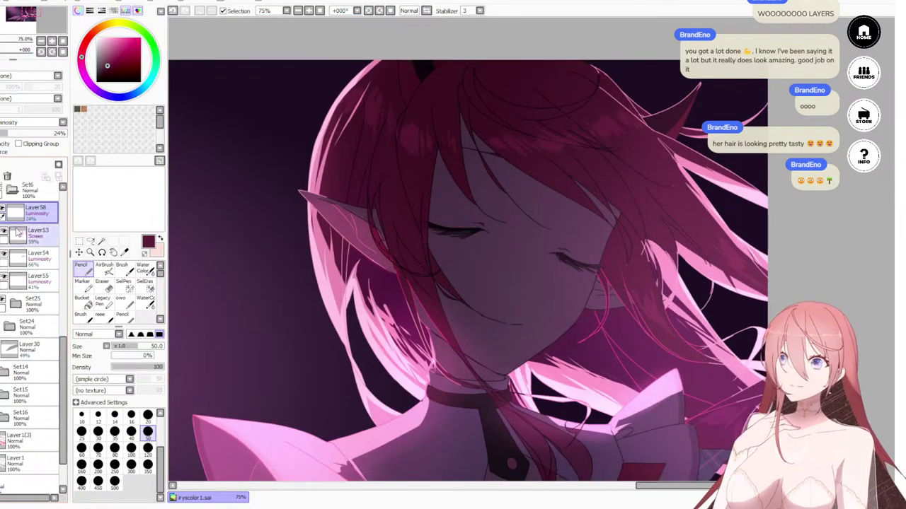
# Step: Create a new layer above Layer58, sample the light pink of the hair below the ear, and set the Pencil size to 16
pyautogui.hotkey('ctrl', 'shift', 'n')
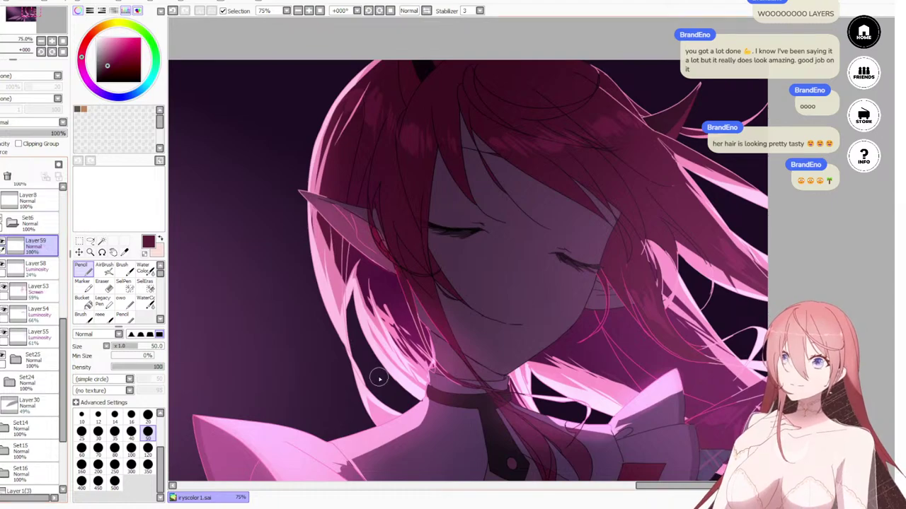
pyautogui.scroll(1, 356, 322)
pyautogui.keyDown('alt'); pyautogui.click(325, 308); pyautogui.keyUp('alt')
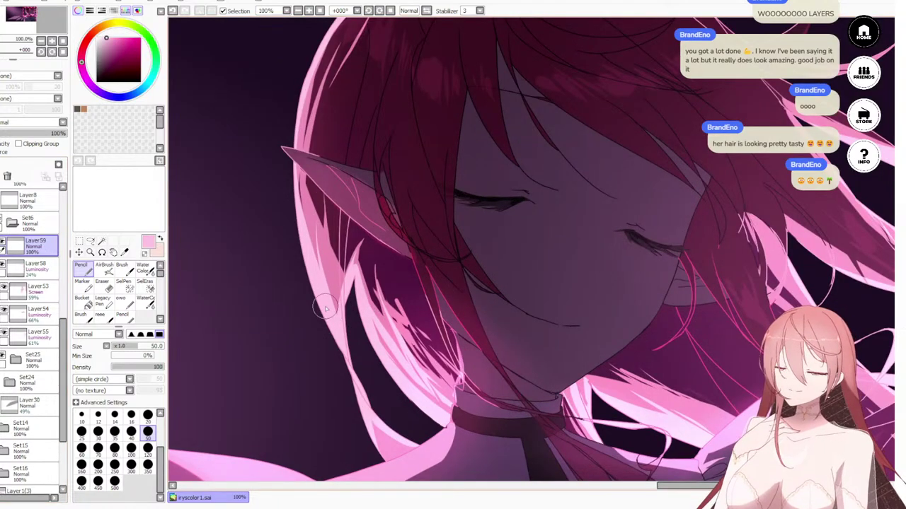
pyautogui.click(131, 414)
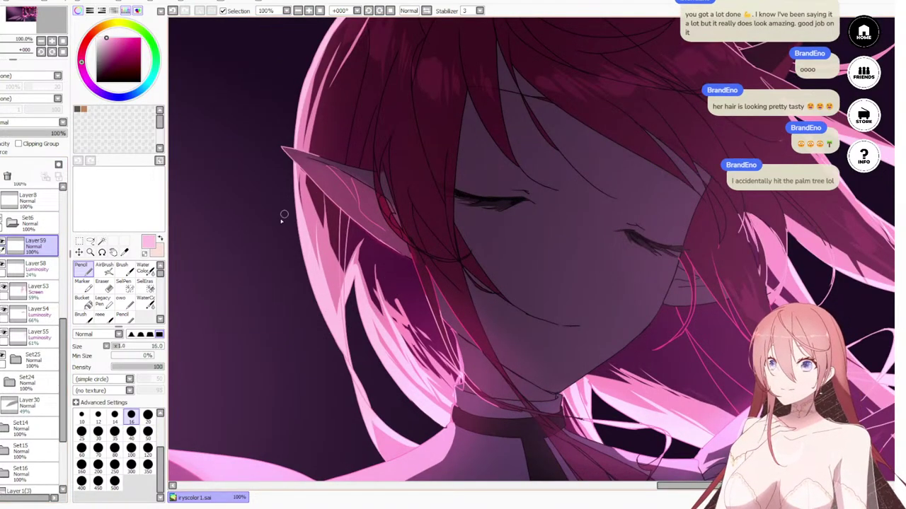
# Step: Draw thin light pink Pencil strands along the outer hair lock and the gap below the pointed ear
pyautogui.moveTo(278, 269)
pyautogui.mouseDown()
pyautogui.moveTo(286, 190)
pyautogui.moveTo(375, 358)
pyautogui.mouseUp()
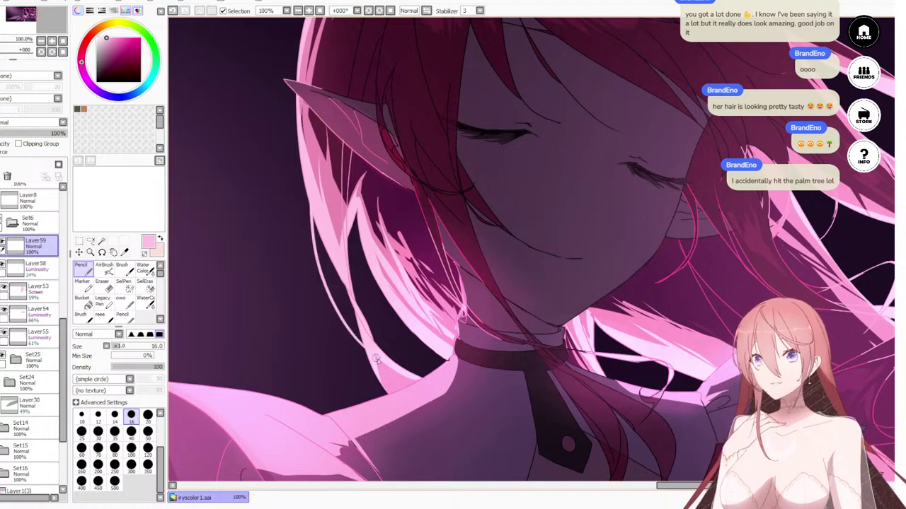
pyautogui.hotkey('ctrl', 'z')
pyautogui.moveTo(297, 139); pyautogui.dragTo(350, 314)
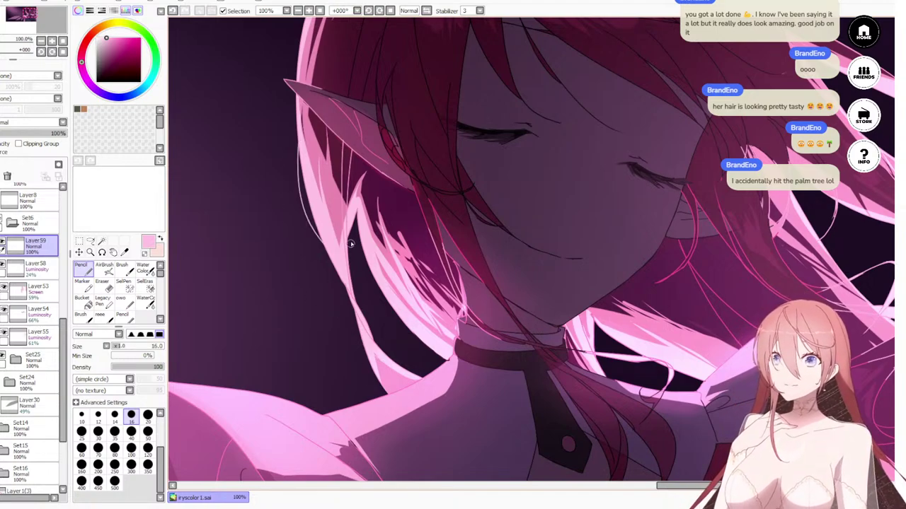
pyautogui.moveTo(349, 221); pyautogui.dragTo(404, 314)
pyautogui.moveTo(358, 213)
pyautogui.mouseDown()
pyautogui.moveTo(410, 344)
pyautogui.moveTo(428, 359)
pyautogui.mouseUp()
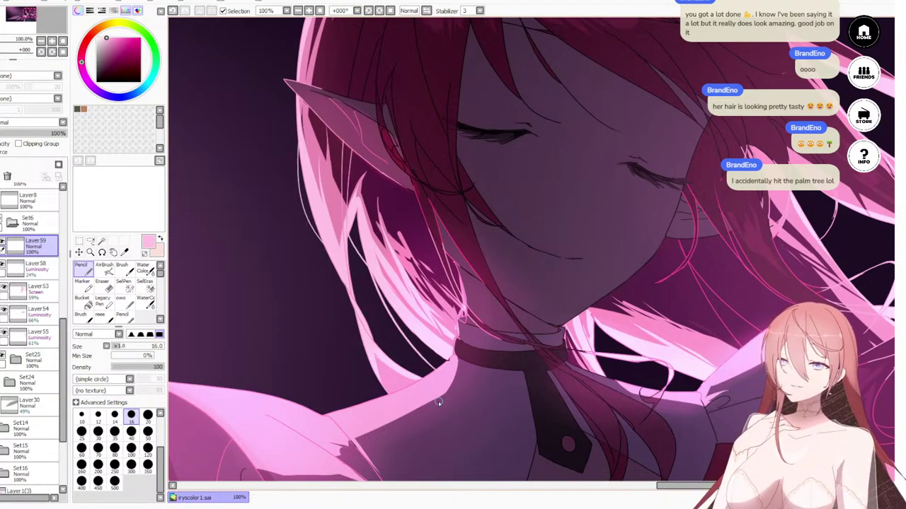
pyautogui.moveTo(326, 277); pyautogui.dragTo(383, 365)
# Step: Draw thin light pink Pencil strands across the dark gap in the hair between the collar and the ruffle
pyautogui.moveTo(546, 384); pyautogui.dragTo(442, 374)
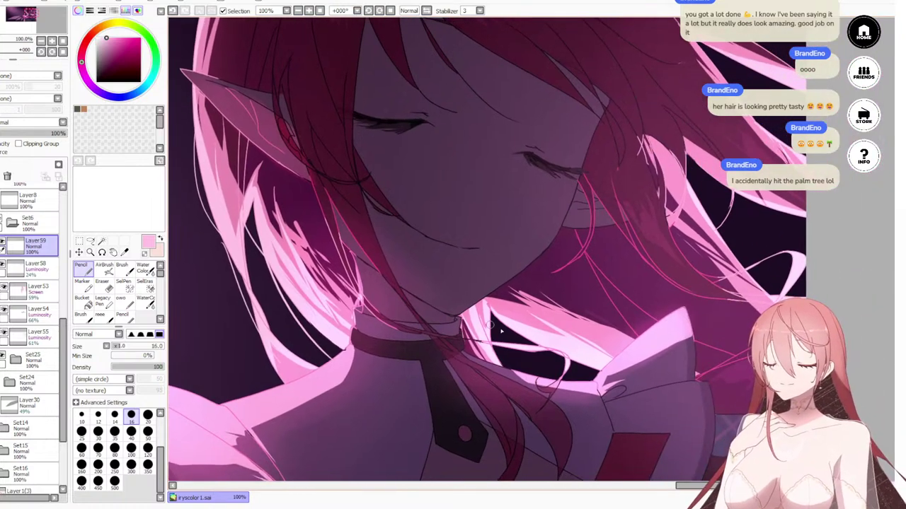
pyautogui.moveTo(488, 313); pyautogui.dragTo(595, 378)
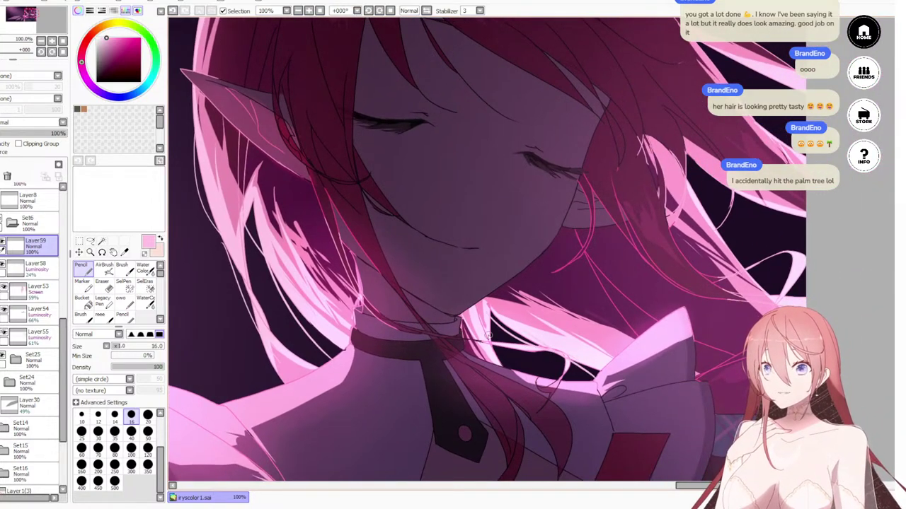
pyautogui.moveTo(487, 334); pyautogui.dragTo(557, 387)
pyautogui.moveTo(596, 328); pyautogui.dragTo(506, 353)
pyautogui.moveTo(433, 274); pyautogui.dragTo(595, 336)
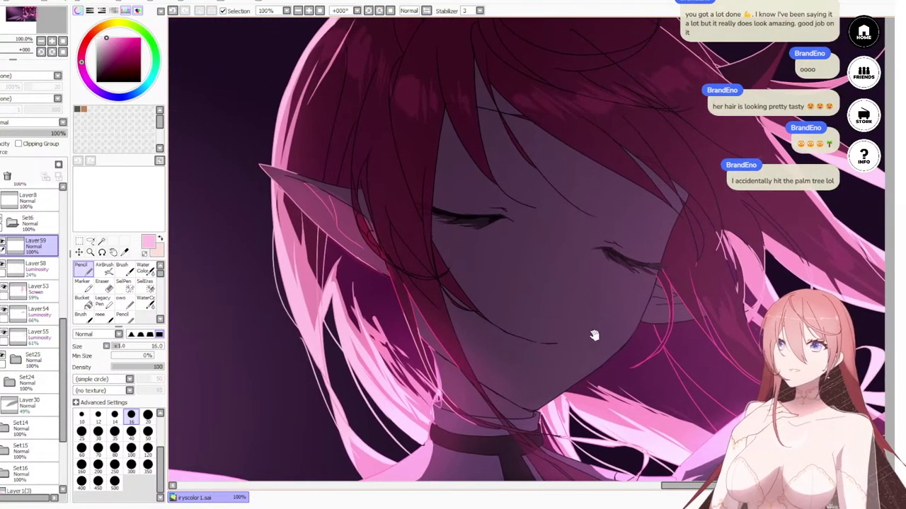
# Step: Switch to the reee brush at size 35 and try soft strokes on the hair below the pointed ear, undoing unwanted ones
pyautogui.click(101, 315)
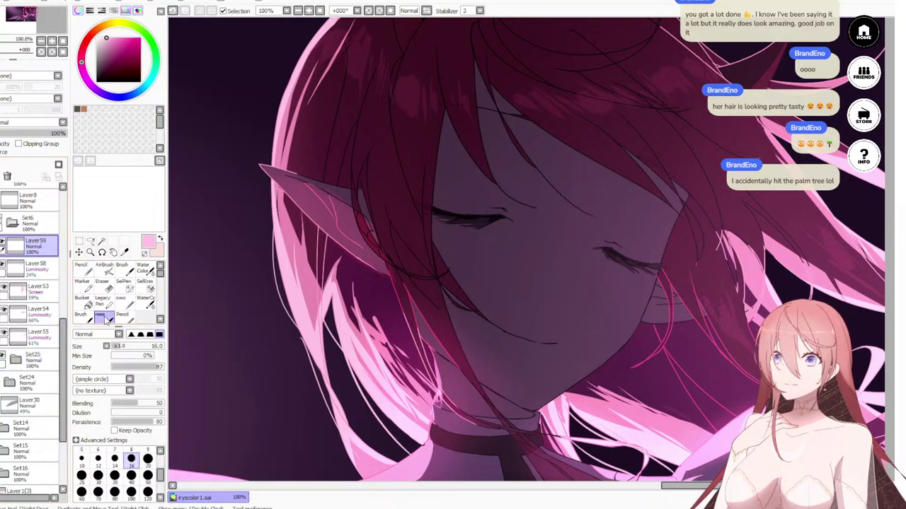
pyautogui.click(115, 476)
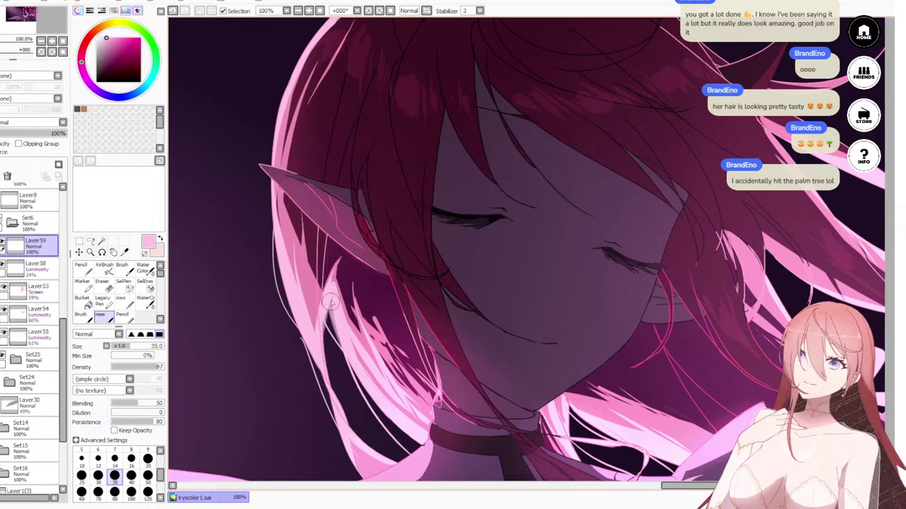
pyautogui.moveTo(329, 291); pyautogui.dragTo(329, 341)
pyautogui.hotkey('ctrl', 'z')
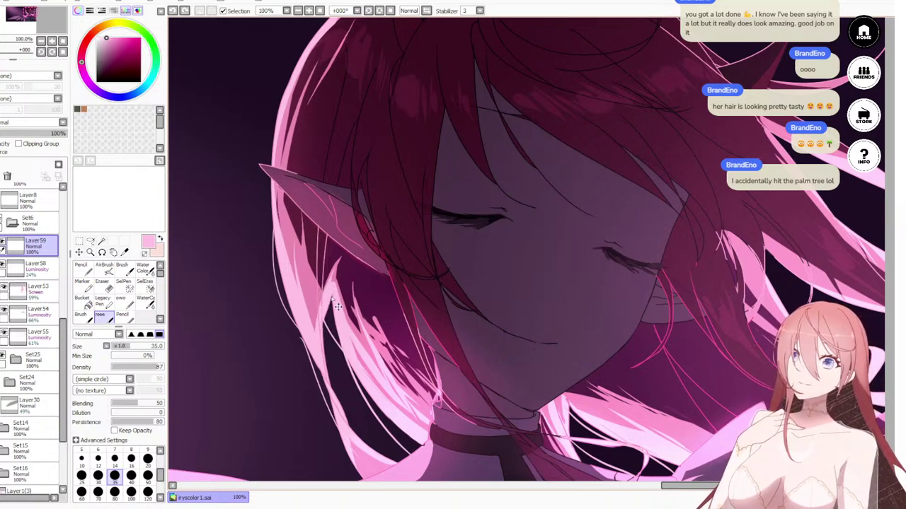
pyautogui.moveTo(331, 289); pyautogui.dragTo(331, 328)
pyautogui.moveTo(331, 294)
pyautogui.mouseDown()
pyautogui.moveTo(330, 341)
pyautogui.moveTo(353, 384)
pyautogui.mouseUp()
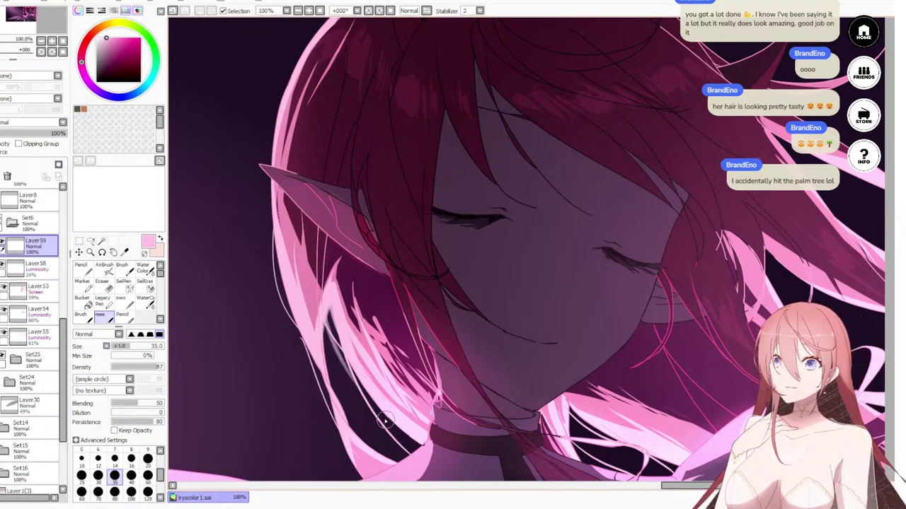
pyautogui.hotkey('ctrl', 'z')
pyautogui.hotkey('ctrl', 'z')
pyautogui.moveTo(331, 307); pyautogui.dragTo(407, 428)
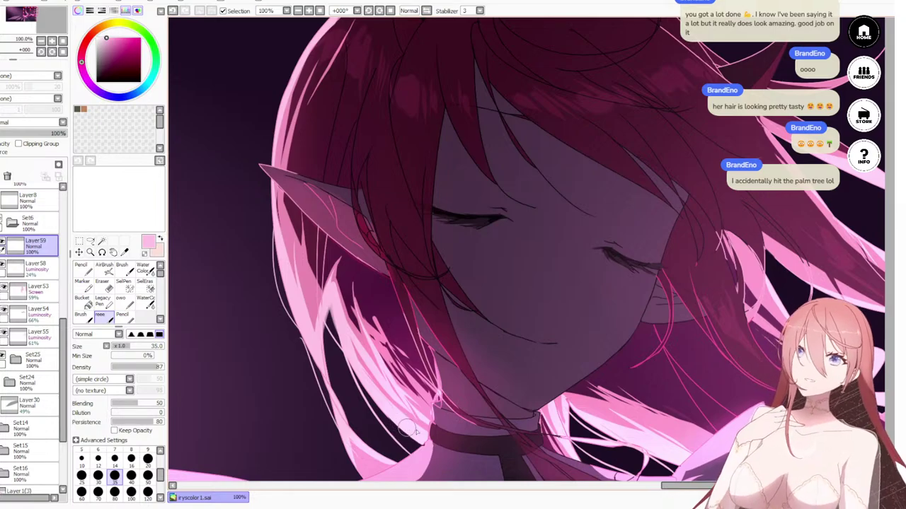
pyautogui.scroll(-3, 410, 428)
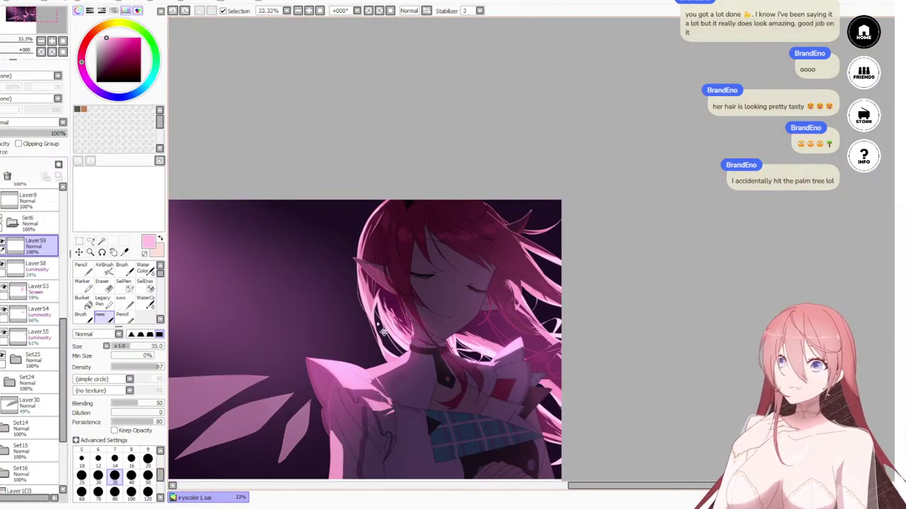
pyautogui.scroll(5, 384, 331)
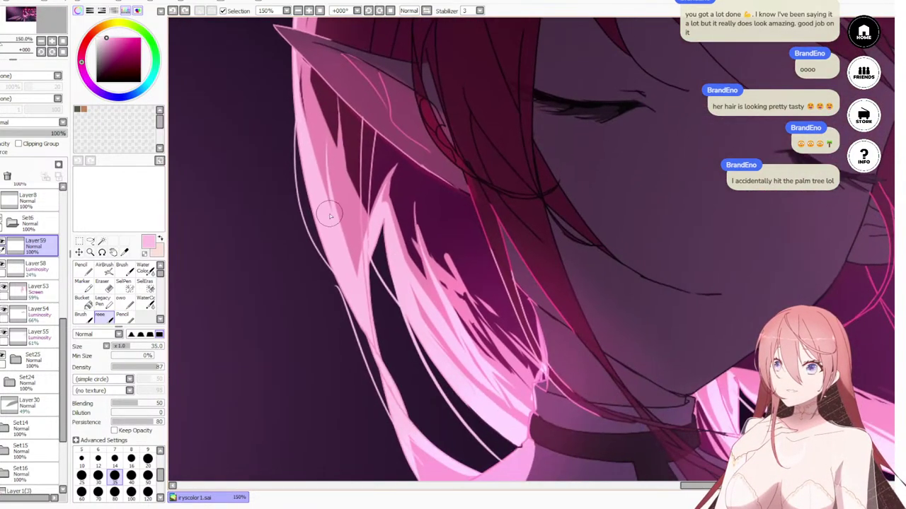
# Step: Paint soft blended strands over the hair lock and dark gap below the pointed ear, undoing unwanted strokes
pyautogui.moveTo(377, 217); pyautogui.dragTo(428, 352)
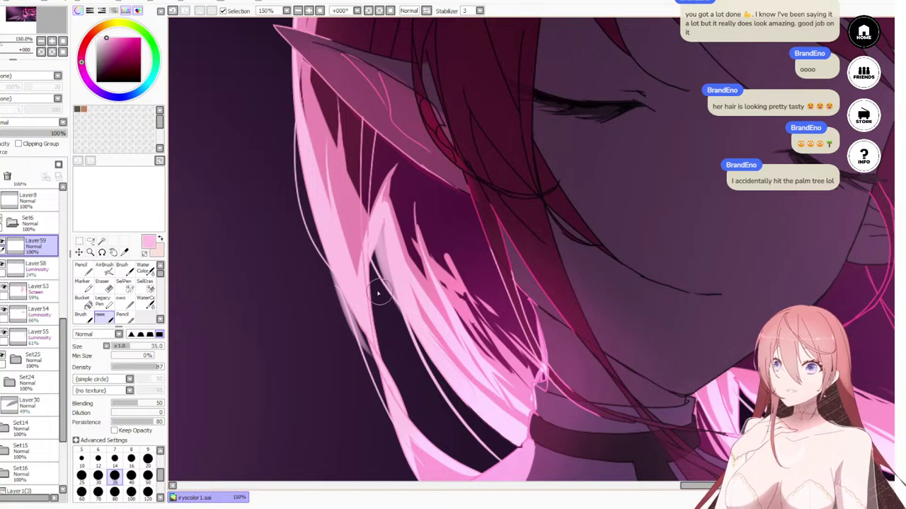
pyautogui.hotkey('ctrl', 'z')
pyautogui.moveTo(352, 264); pyautogui.dragTo(491, 401)
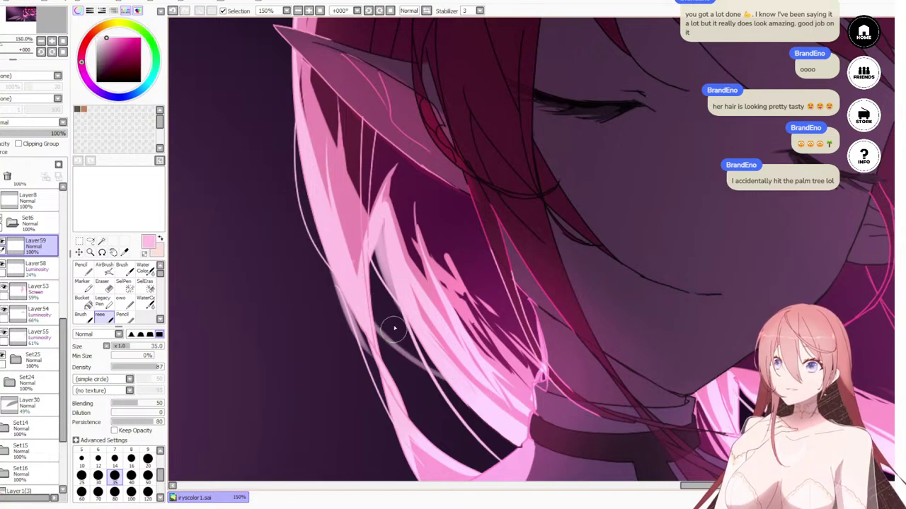
pyautogui.moveTo(424, 353); pyautogui.dragTo(508, 447)
pyautogui.hotkey('ctrl', 'z')
pyautogui.scroll(-7, 489, 447)
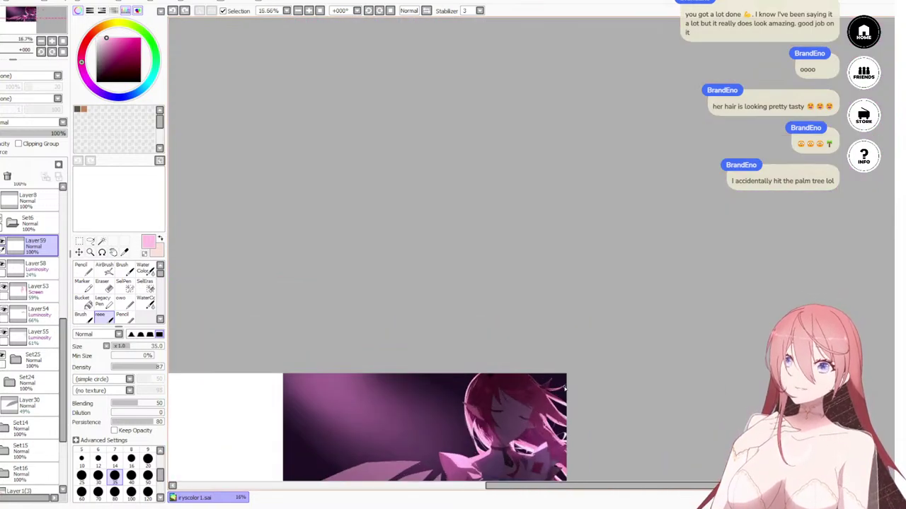
pyautogui.scroll(4, 565, 387)
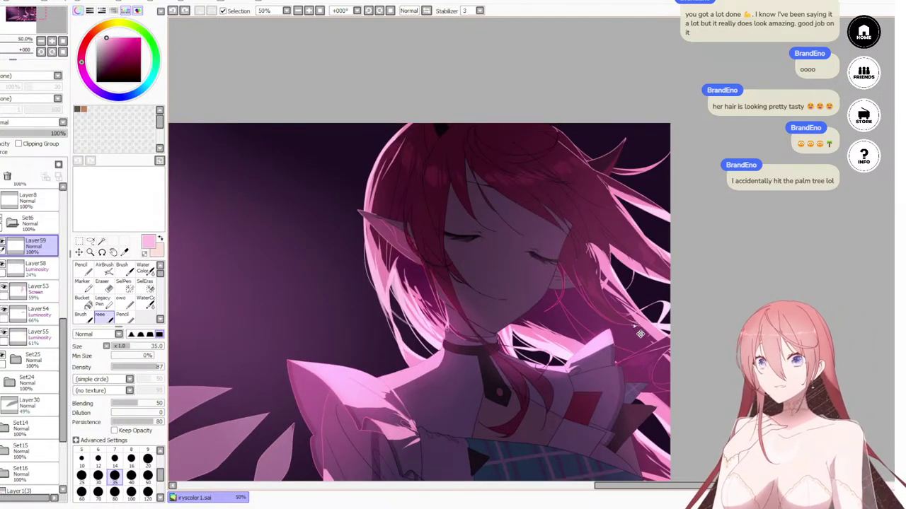
# Step: Set the reee brush to size 50, sample a deeper pink, and try strokes beside the far ear's hair gap, undoing them
pyautogui.scroll(4, 474, 301)
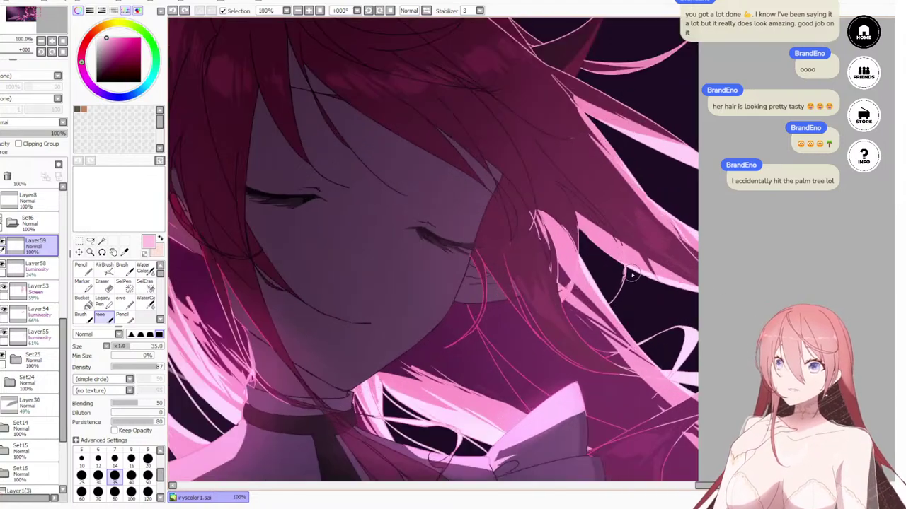
pyautogui.press(']')
pyautogui.press(']')
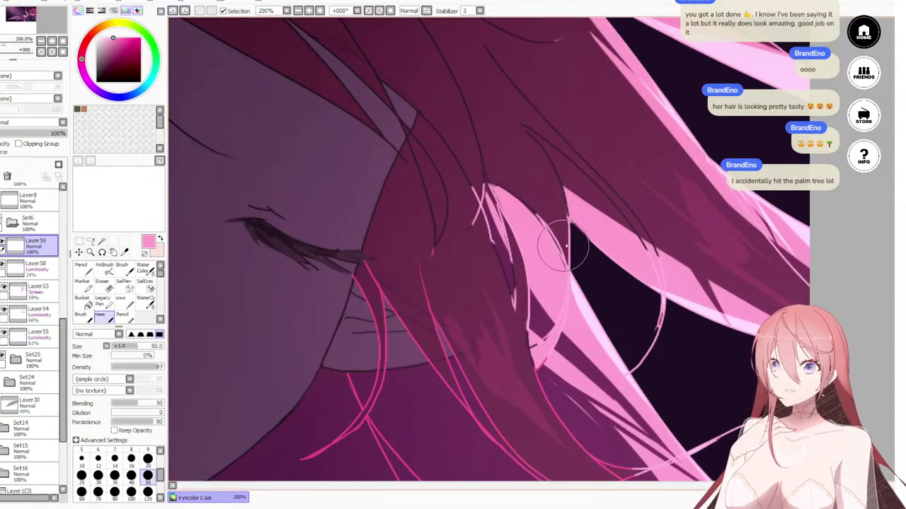
pyautogui.press('[')
pyautogui.press(']')
pyautogui.moveTo(573, 214); pyautogui.dragTo(574, 340)
pyautogui.hotkey('ctrl', 'z')
pyautogui.moveTo(570, 197)
pyautogui.mouseDown()
pyautogui.moveTo(577, 246)
pyautogui.moveTo(558, 293)
pyautogui.moveTo(579, 203)
pyautogui.moveTo(579, 286)
pyautogui.moveTo(564, 186)
pyautogui.moveTo(564, 324)
pyautogui.mouseUp()
pyautogui.hotkey('ctrl', 'z')
pyautogui.hotkey('ctrl', 'z')
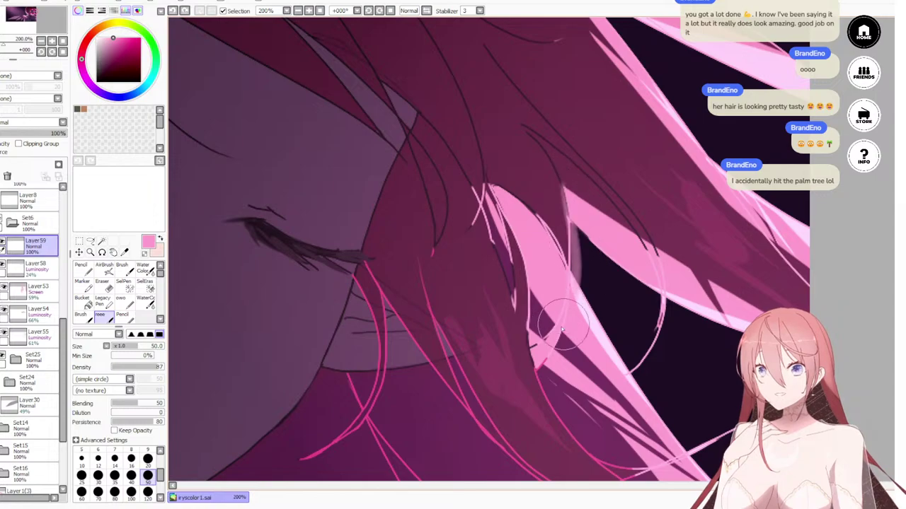
# Step: Try two soft strokes down and across the dark gap in the flowing hair beside the far ear, undoing the second
pyautogui.moveTo(568, 207); pyautogui.dragTo(591, 337)
pyautogui.moveTo(566, 215)
pyautogui.mouseDown()
pyautogui.moveTo(572, 250)
pyautogui.moveTo(639, 289)
pyautogui.mouseUp()
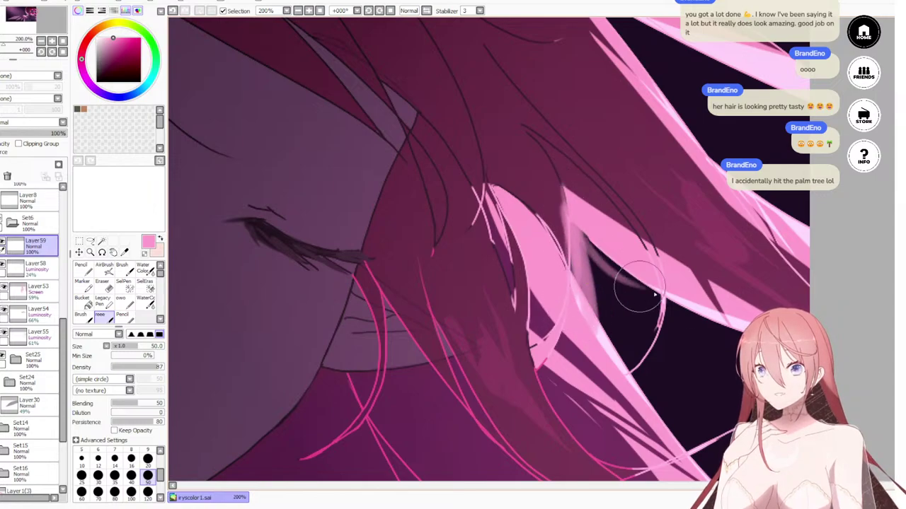
pyautogui.hotkey('ctrl', 'z')
pyautogui.scroll(-6, 676, 274)
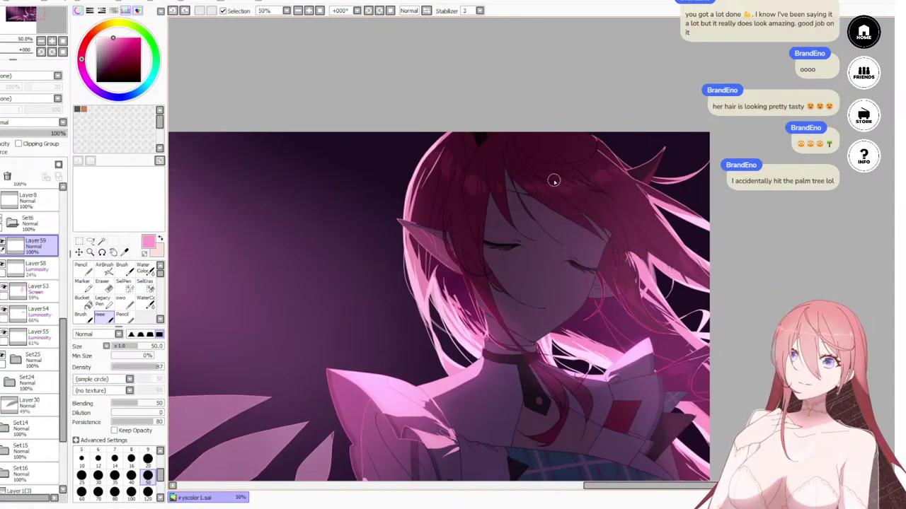
pyautogui.scroll(-1, 551, 170)
pyautogui.scroll(3, 551, 170)
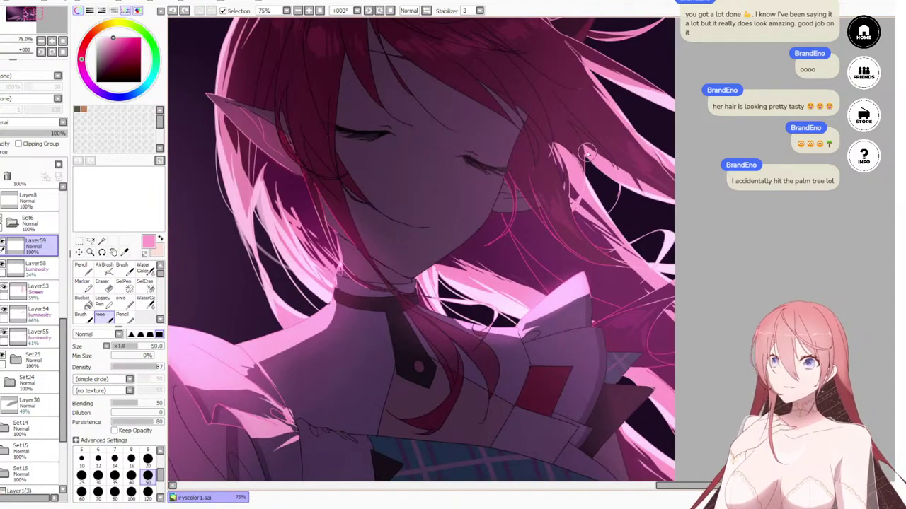
# Step: Repaint the soft strand at the corner of the hair gap beside the far ear, undoing unsatisfactory strokes
pyautogui.moveTo(579, 137); pyautogui.dragTo(582, 199)
pyautogui.hotkey('ctrl', 'z')
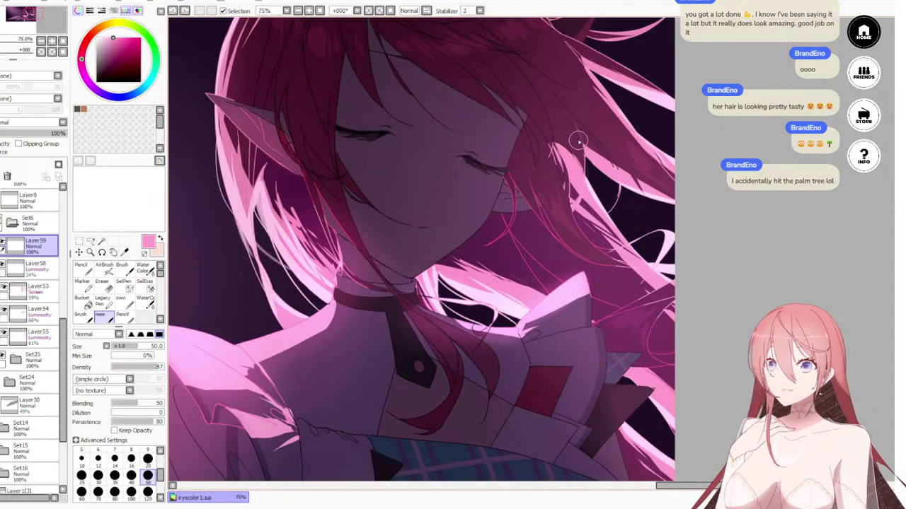
pyautogui.moveTo(579, 143); pyautogui.dragTo(586, 212)
pyautogui.hotkey('ctrl', 'z')
pyautogui.hotkey('ctrl', 'z')
pyautogui.moveTo(583, 144); pyautogui.dragTo(590, 201)
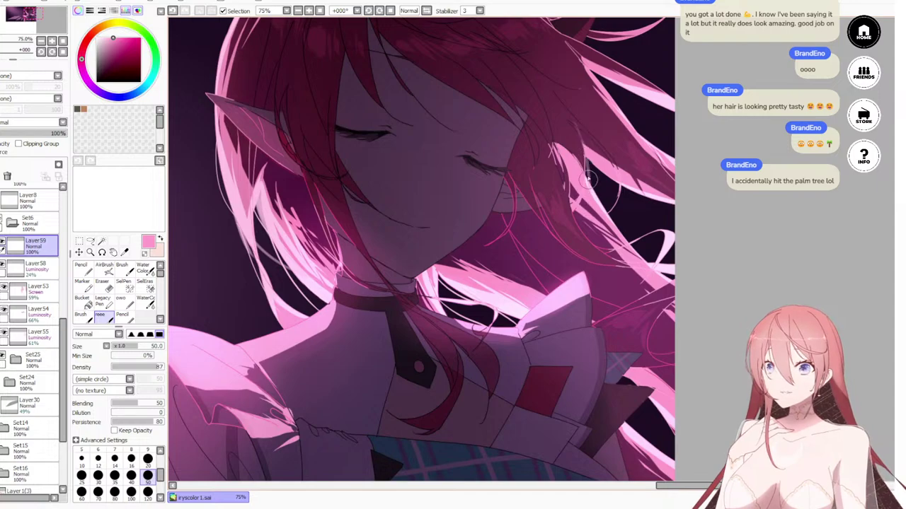
pyautogui.moveTo(585, 162); pyautogui.dragTo(596, 212)
pyautogui.moveTo(583, 145)
pyautogui.mouseDown()
pyautogui.moveTo(624, 188)
pyautogui.moveTo(551, 238)
pyautogui.mouseUp()
pyautogui.hotkey('ctrl', 'z')
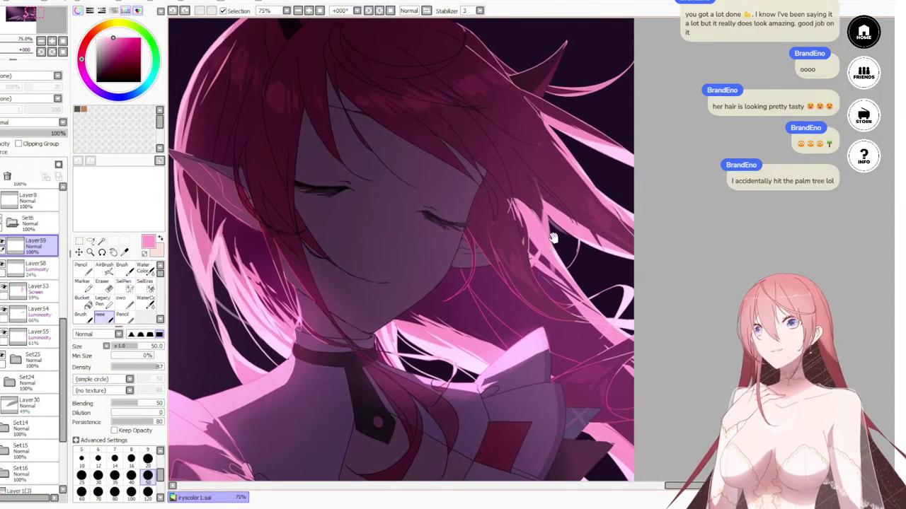
# Step: Try a size 50 stroke along the upper flowing hair lock near the canvas edge and undo it
pyautogui.moveTo(549, 123); pyautogui.dragTo(577, 166)
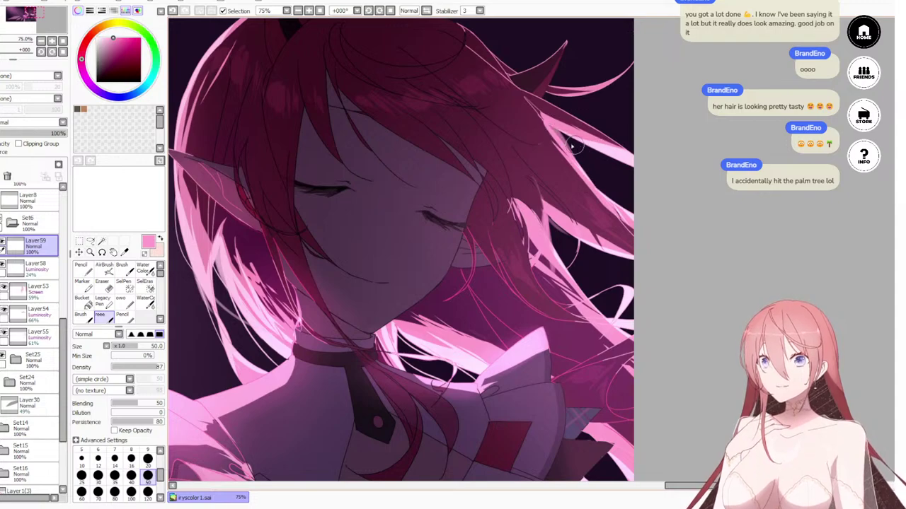
pyautogui.moveTo(548, 278)
pyautogui.mouseDown()
pyautogui.moveTo(575, 200)
pyautogui.moveTo(596, 232)
pyautogui.mouseUp()
pyautogui.hotkey('ctrl', 'z')
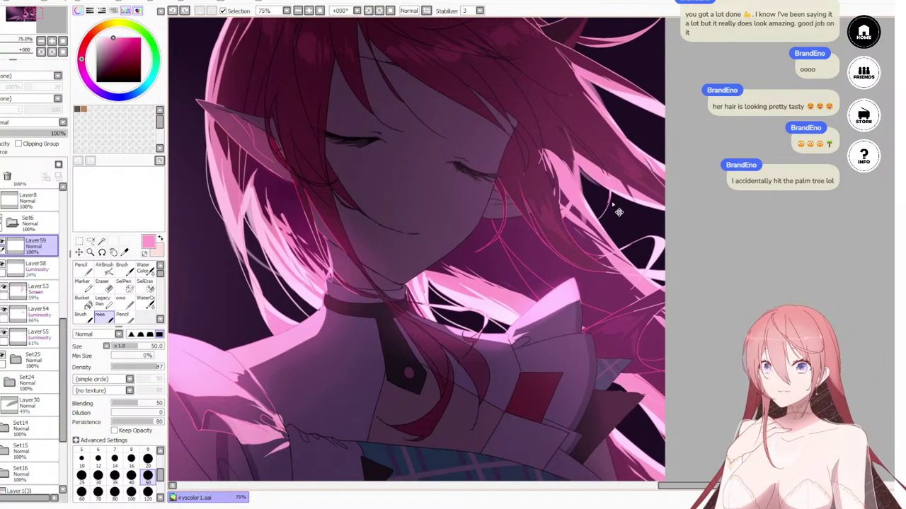
# Step: Try soft strokes over the thin curved strand in the gap of the flowing hair, undoing each one
pyautogui.moveTo(610, 190); pyautogui.dragTo(595, 227)
pyautogui.hotkey('ctrl', 'z')
pyautogui.moveTo(610, 189); pyautogui.dragTo(594, 225)
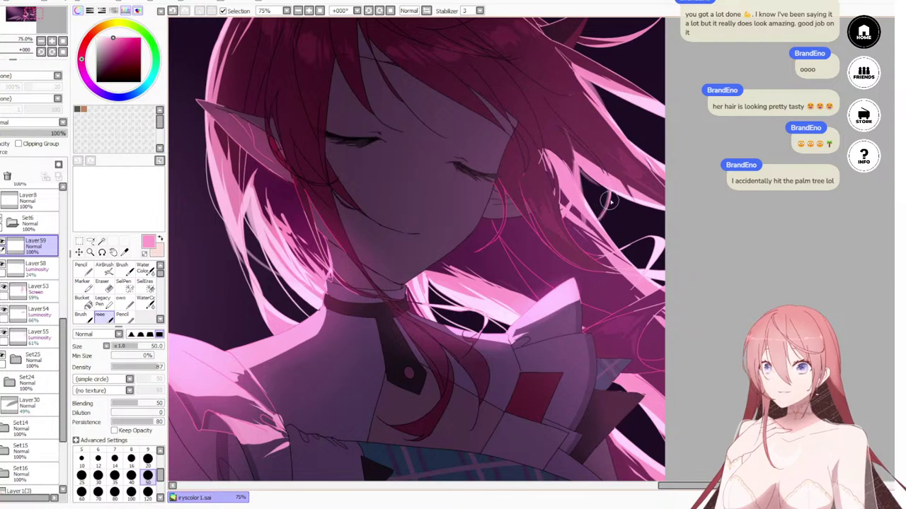
pyautogui.hotkey('ctrl', 'z')
pyautogui.moveTo(611, 191); pyautogui.dragTo(596, 227)
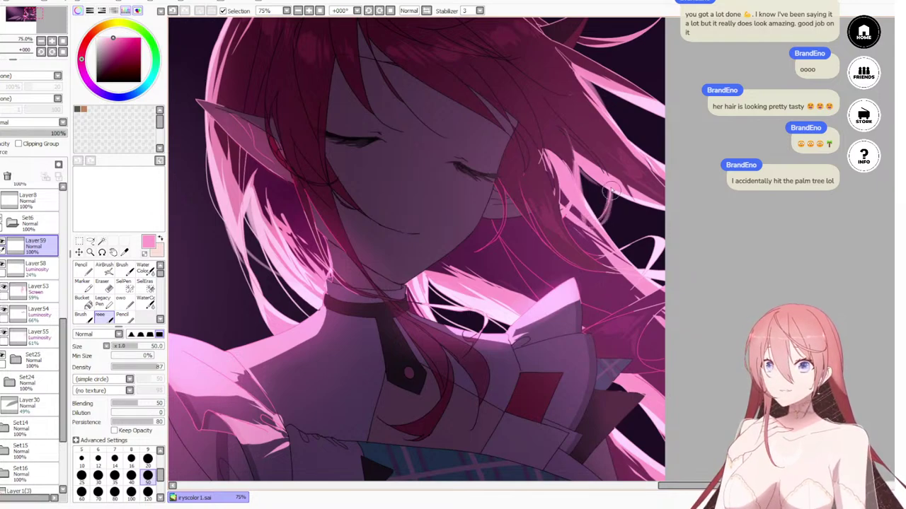
pyautogui.hotkey('ctrl', 'z')
pyautogui.hotkey('ctrl', 'z')
pyautogui.moveTo(610, 188); pyautogui.dragTo(599, 226)
pyautogui.hotkey('ctrl', 'z')
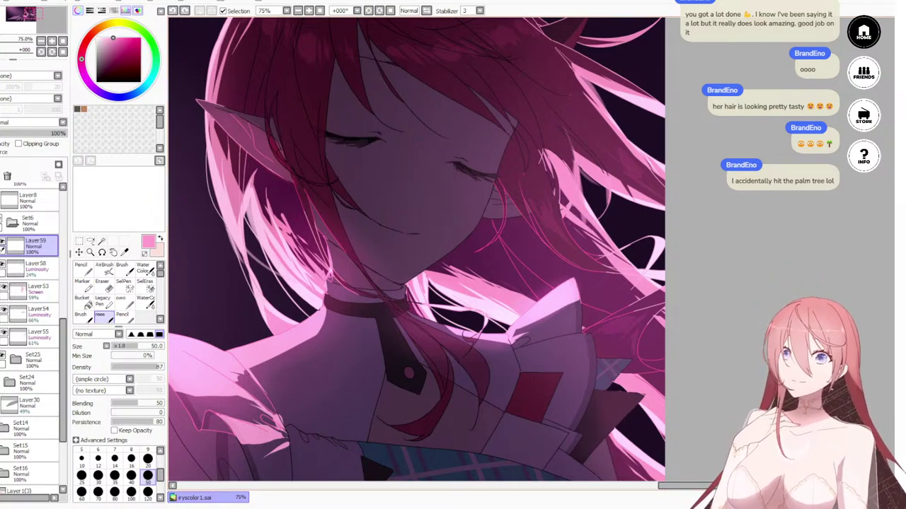
pyautogui.scroll(-3, 613, 268)
pyautogui.scroll(-1, 488, 227)
pyautogui.scroll(5, 491, 226)
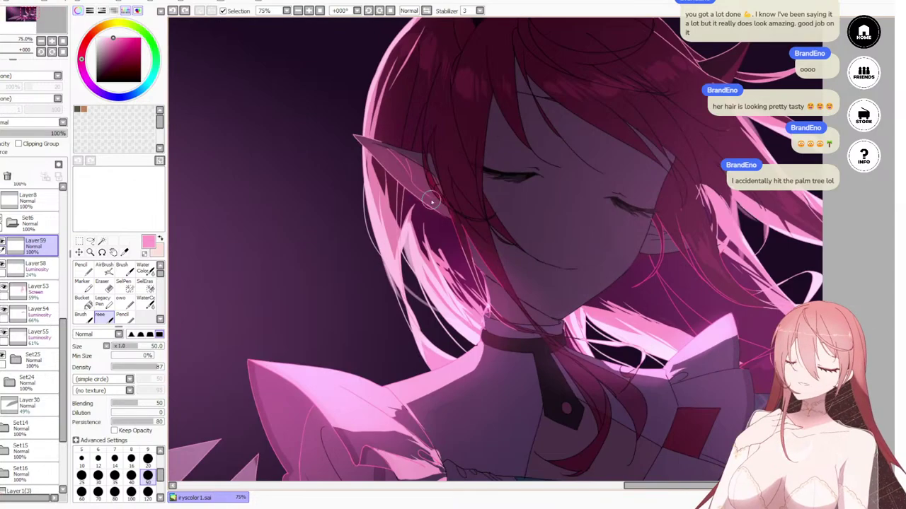
# Step: Check the light strands around the head by toggling the visibility of Layer59, up close and over the whole illustration
pyautogui.moveTo(550, 332); pyautogui.dragTo(506, 277)
pyautogui.moveTo(724, 277); pyautogui.dragTo(277, 337)
pyautogui.scroll(-3, 527, 301)
pyautogui.scroll(-1, 429, 318)
pyautogui.scroll(3, 402, 320)
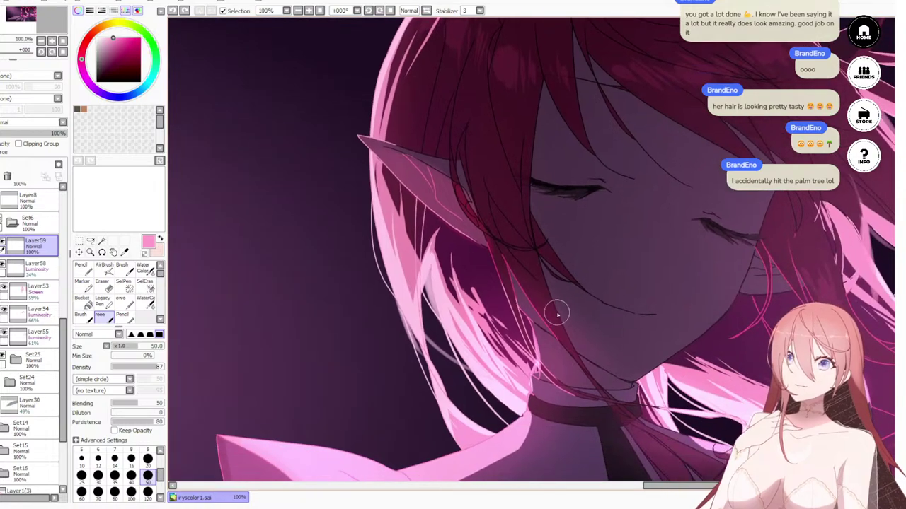
pyautogui.scroll(2, 556, 314)
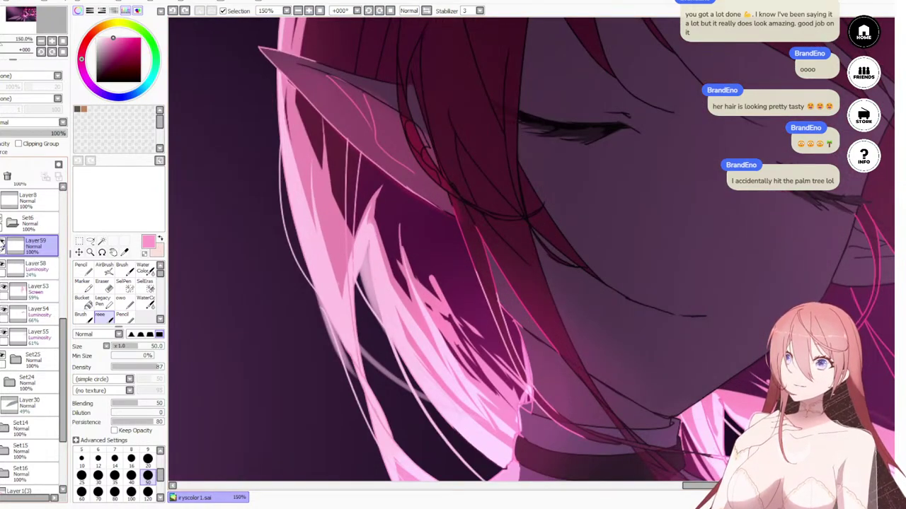
pyautogui.scroll(-4, 463, 241)
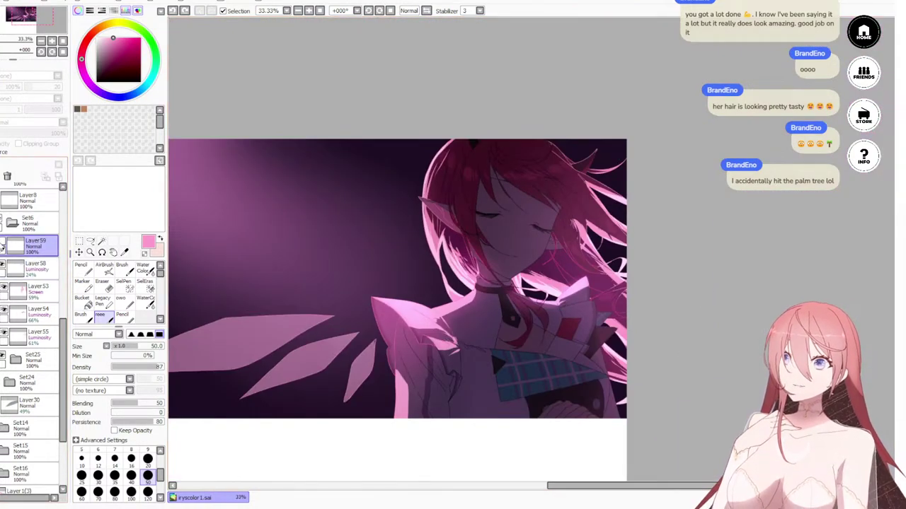
pyautogui.click(3, 244)
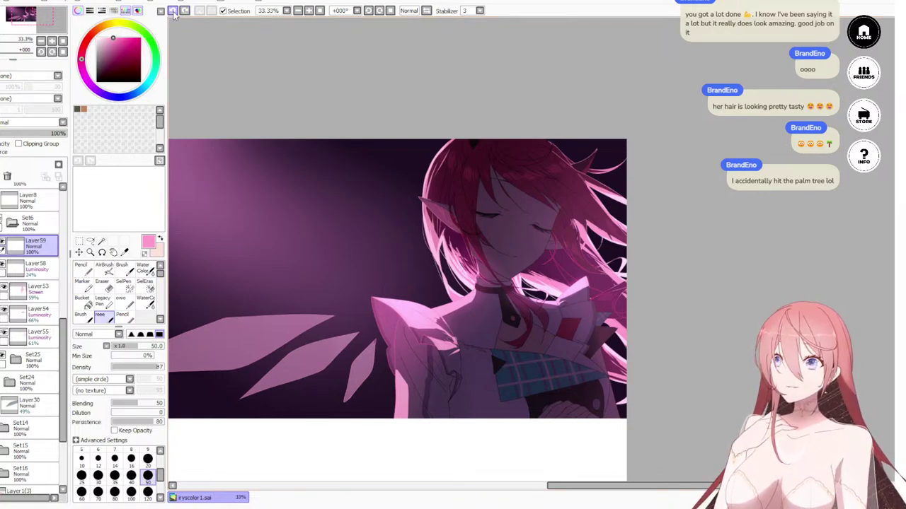
# Step: Paint a thin strand in sampled light pink with the size 12 Pencil in the upper hair gap below the near ear, undoing the first stroke
pyautogui.click(85, 270)
pyautogui.scroll(2, 481, 266)
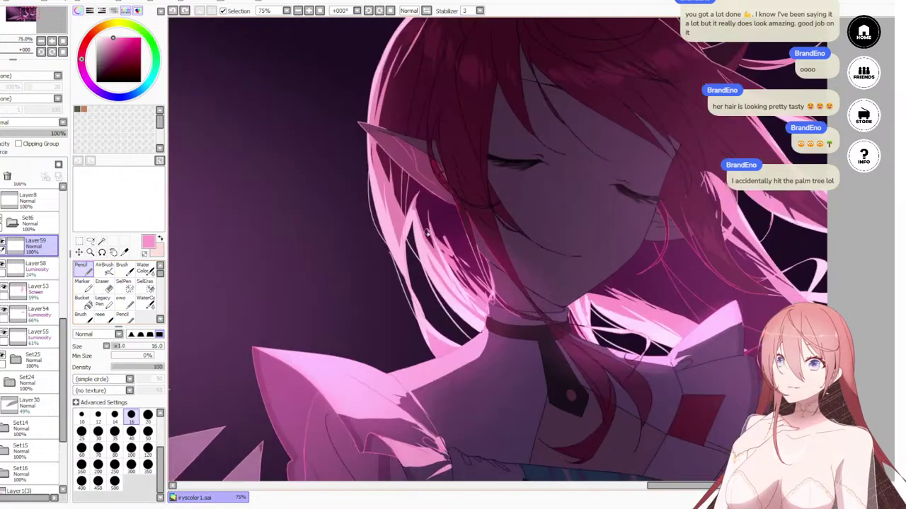
pyautogui.scroll(4, 427, 232)
pyautogui.rightClick(488, 172)
pyautogui.scroll(-2, 484, 263)
pyautogui.scroll(1, 445, 240)
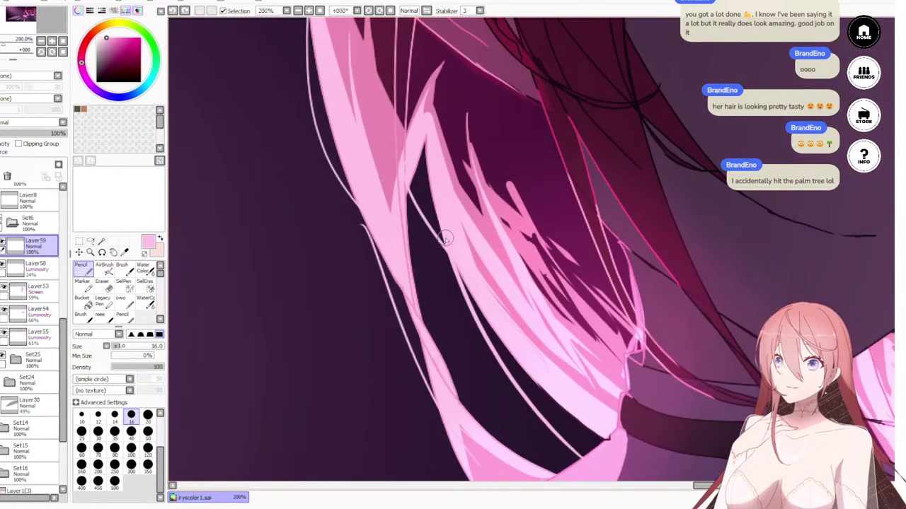
pyautogui.press('[')
pyautogui.press('[')
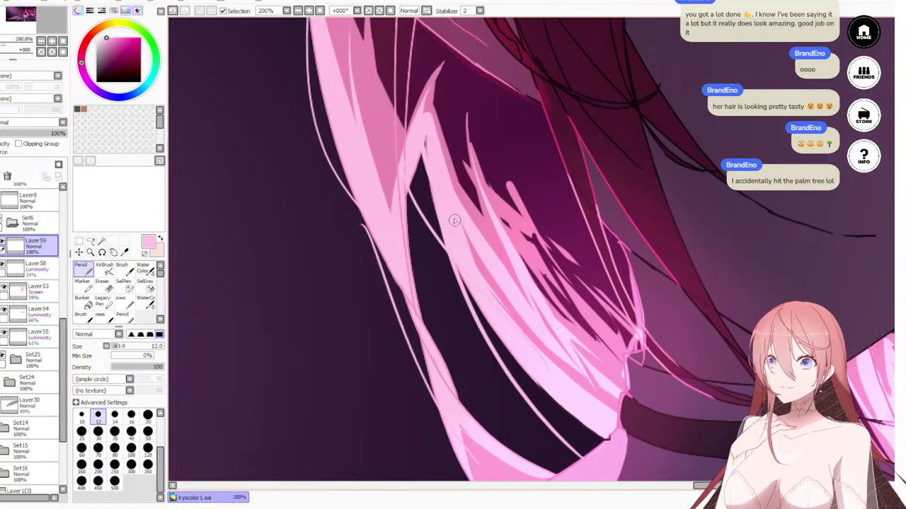
pyautogui.moveTo(417, 157); pyautogui.dragTo(444, 227)
pyautogui.hotkey('ctrl', 'z')
pyautogui.moveTo(417, 157); pyautogui.dragTo(446, 236)
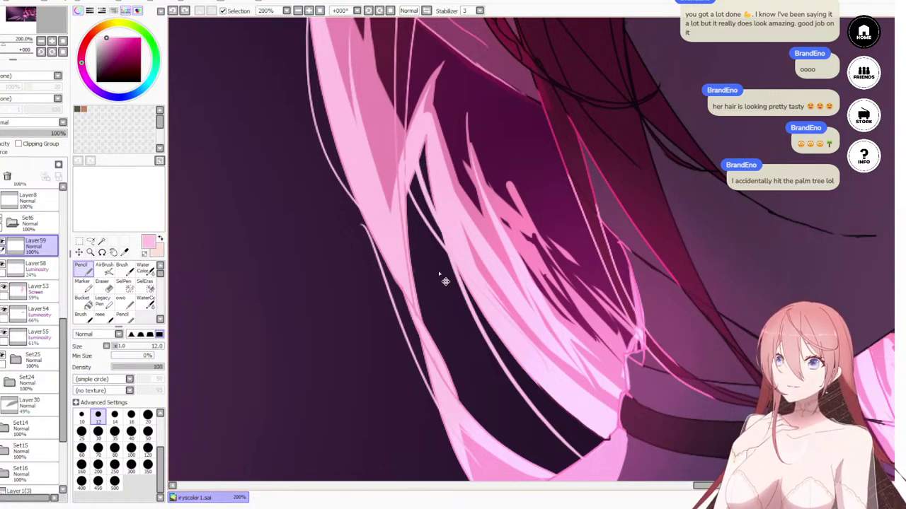
# Step: Paint a thin light pink strand curving across the dark hair gap above the near shoulder, undoing the unsatisfactory strokes
pyautogui.moveTo(445, 276); pyautogui.dragTo(376, 170)
pyautogui.moveTo(280, 97); pyautogui.dragTo(299, 160)
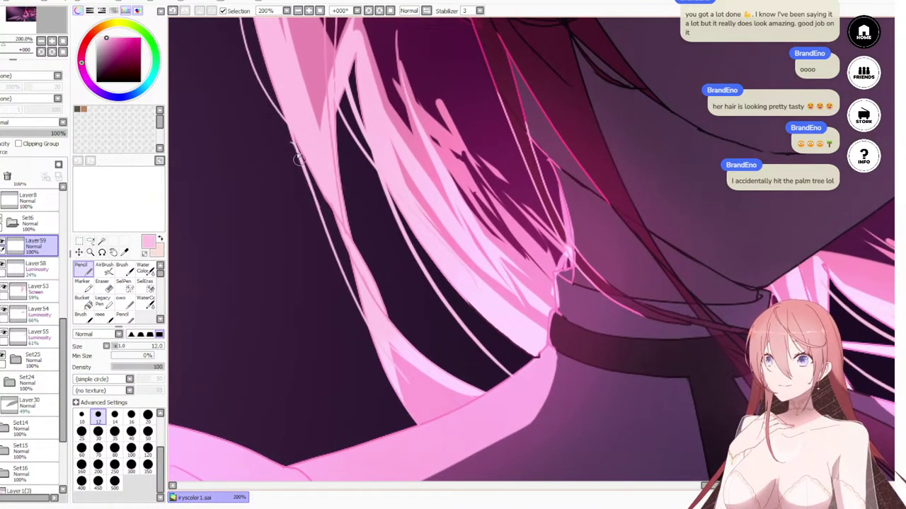
pyautogui.moveTo(274, 94); pyautogui.dragTo(346, 233)
pyautogui.hotkey('ctrl', 'z')
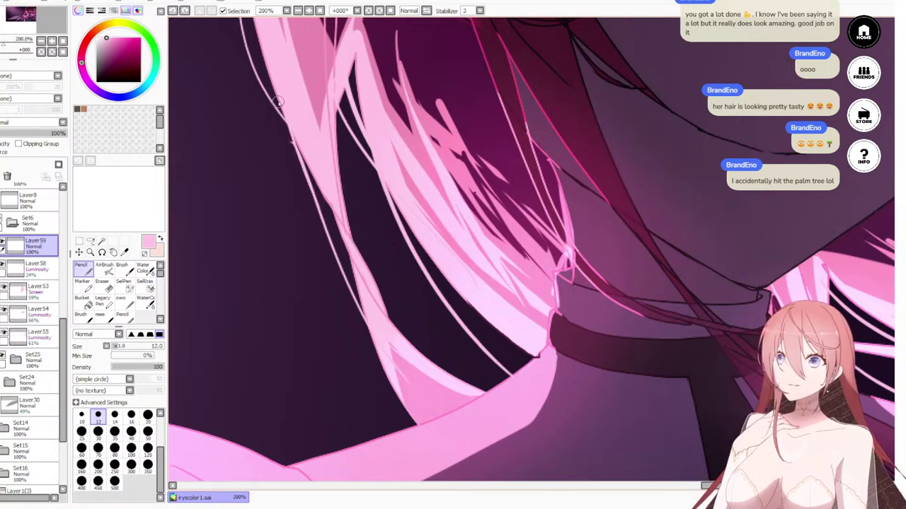
pyautogui.moveTo(278, 102)
pyautogui.mouseDown()
pyautogui.moveTo(327, 221)
pyautogui.moveTo(528, 319)
pyautogui.mouseUp()
pyautogui.hotkey('ctrl', 'z')
pyautogui.hotkey('ctrl', 'z')
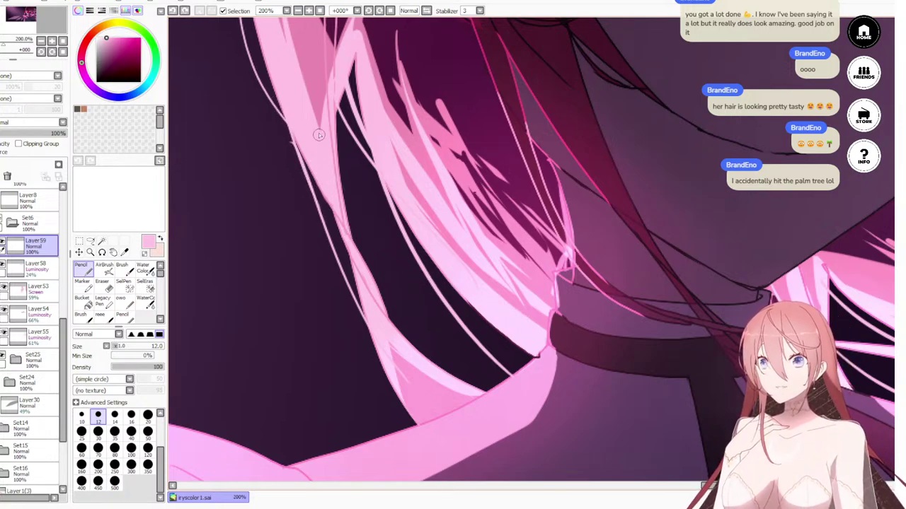
pyautogui.moveTo(344, 201); pyautogui.dragTo(489, 312)
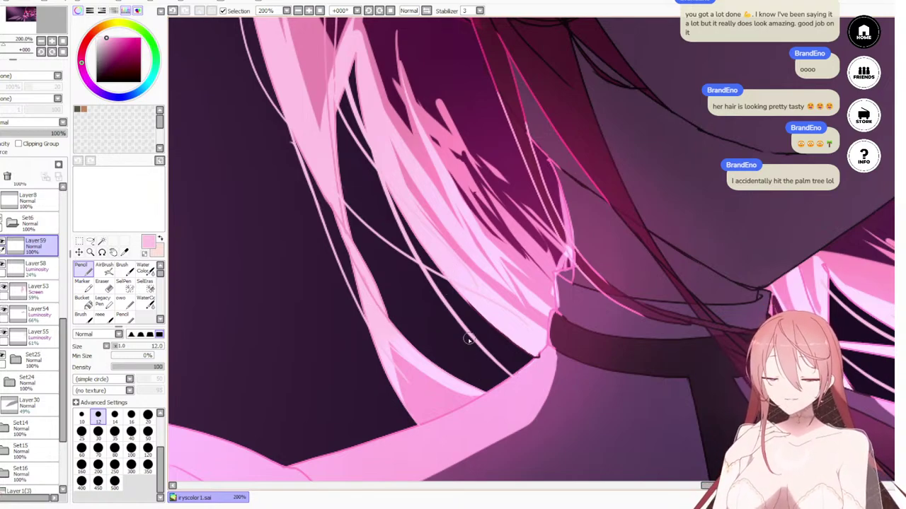
pyautogui.press('e')
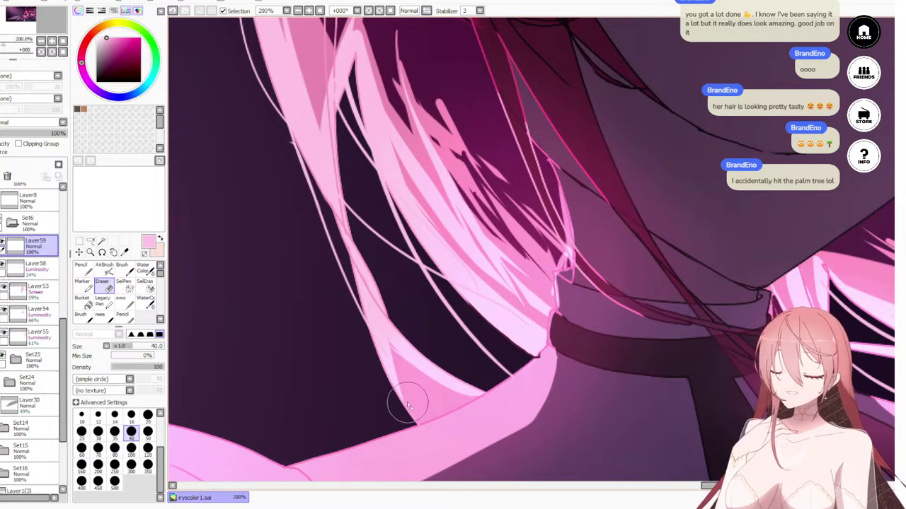
pyautogui.press('n')
# Step: Sample the paler pink of the lit hair and paint a fine strand across the dark gap between the neck and far shoulder ruffle
pyautogui.moveTo(533, 288)
pyautogui.mouseDown()
pyautogui.moveTo(240, 281)
pyautogui.moveTo(189, 303)
pyautogui.mouseUp()
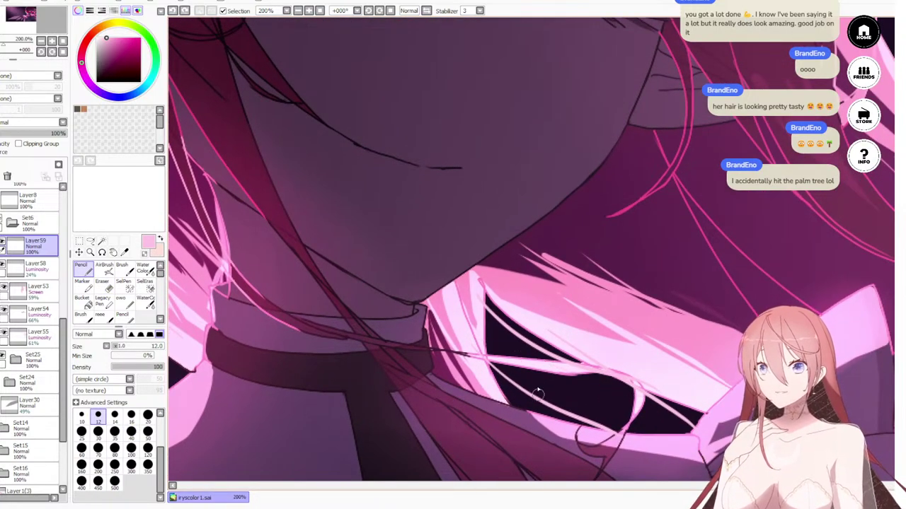
pyautogui.keyDown('alt'); pyautogui.click(647, 379); pyautogui.keyUp('alt')
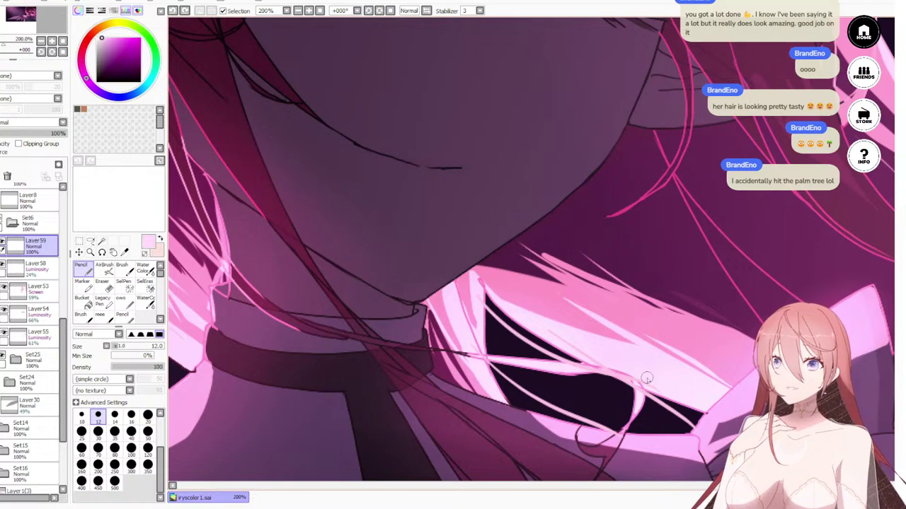
pyautogui.moveTo(494, 390)
pyautogui.mouseDown()
pyautogui.moveTo(535, 403)
pyautogui.moveTo(667, 415)
pyautogui.mouseUp()
pyautogui.hotkey('ctrl', 'z')
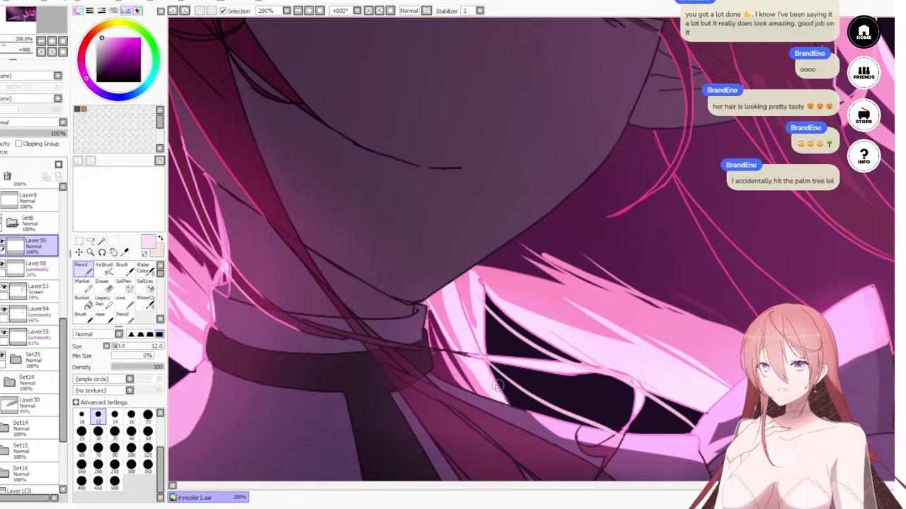
pyautogui.moveTo(494, 380); pyautogui.dragTo(688, 413)
pyautogui.scroll(-5, 672, 375)
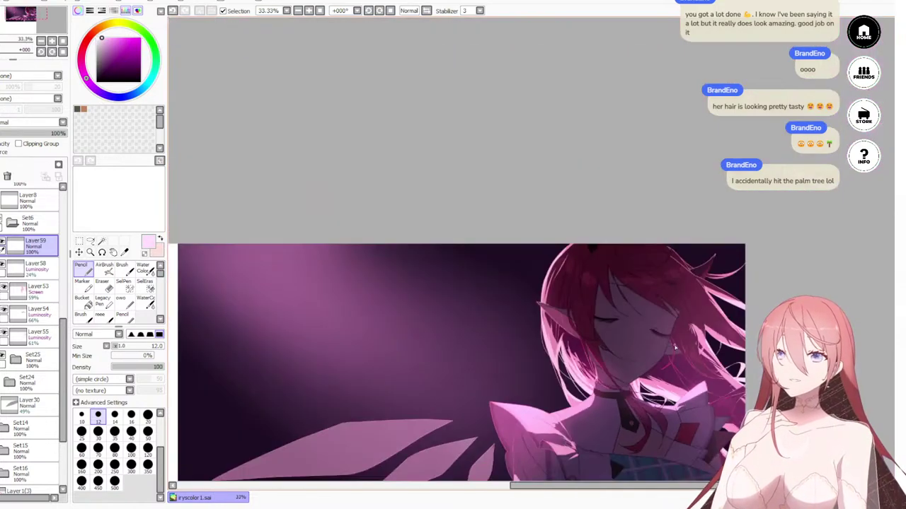
# Step: Try a pale pink strand falling from the upper flowing hair lock toward the canvas edge and undo it
pyautogui.scroll(3, 710, 317)
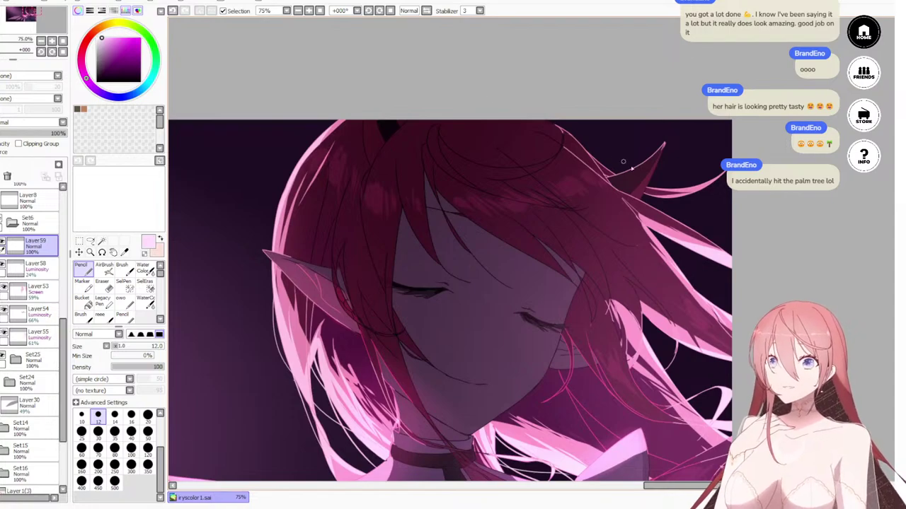
pyautogui.moveTo(651, 233)
pyautogui.mouseDown()
pyautogui.moveTo(693, 273)
pyautogui.moveTo(723, 311)
pyautogui.mouseUp()
pyautogui.hotkey('ctrl', 'z')
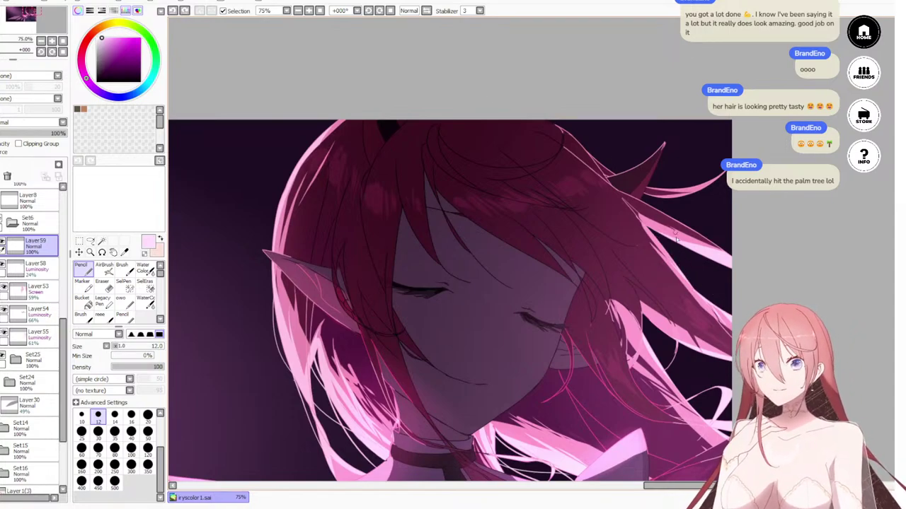
# Step: Sample the deeper pink of the hair tips beside the horn and paint a thin strand down from the upper flowing lock, undoing unsatisfactory strokes
pyautogui.keyDown('alt'); pyautogui.click(699, 189); pyautogui.keyUp('alt')
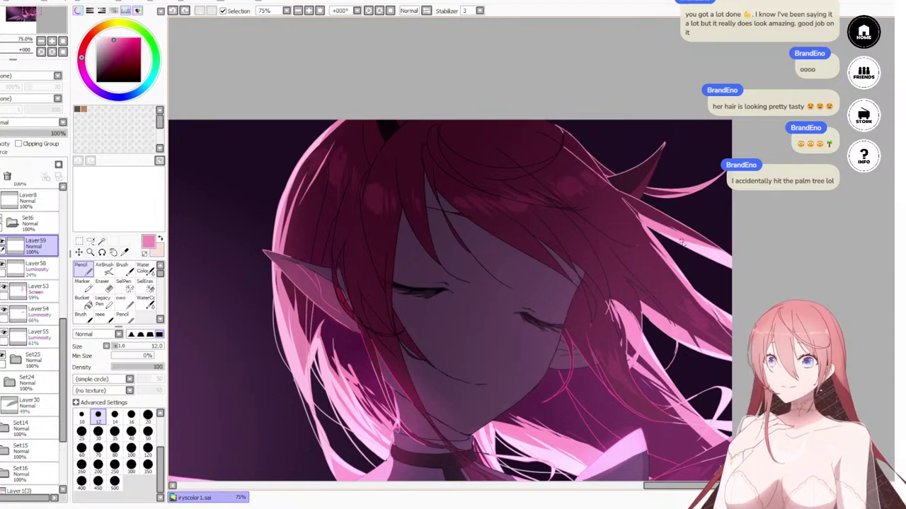
pyautogui.moveTo(645, 229); pyautogui.dragTo(730, 271)
pyautogui.hotkey('ctrl', 'z')
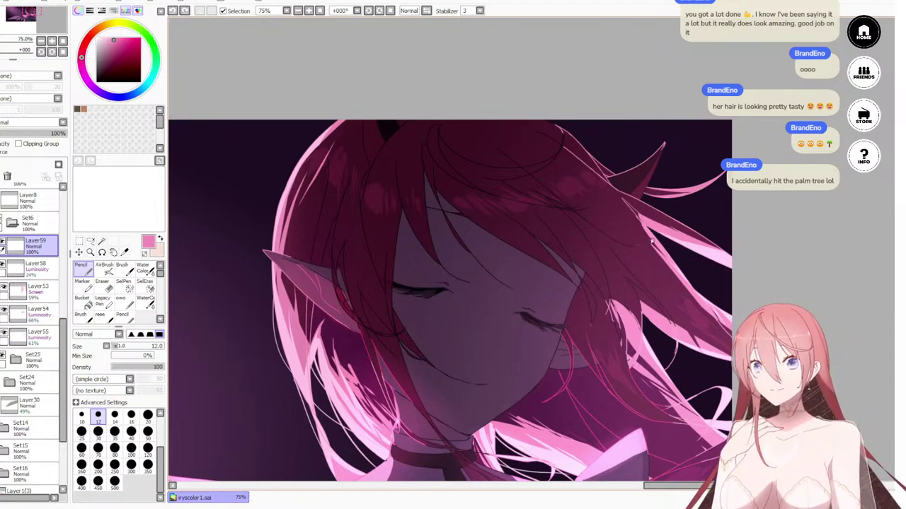
pyautogui.moveTo(647, 231); pyautogui.dragTo(717, 322)
pyautogui.hotkey('ctrl', 'z')
pyautogui.moveTo(647, 232)
pyautogui.mouseDown()
pyautogui.moveTo(723, 311)
pyautogui.moveTo(661, 245)
pyautogui.moveTo(724, 361)
pyautogui.mouseUp()
pyautogui.hotkey('ctrl', 'z')
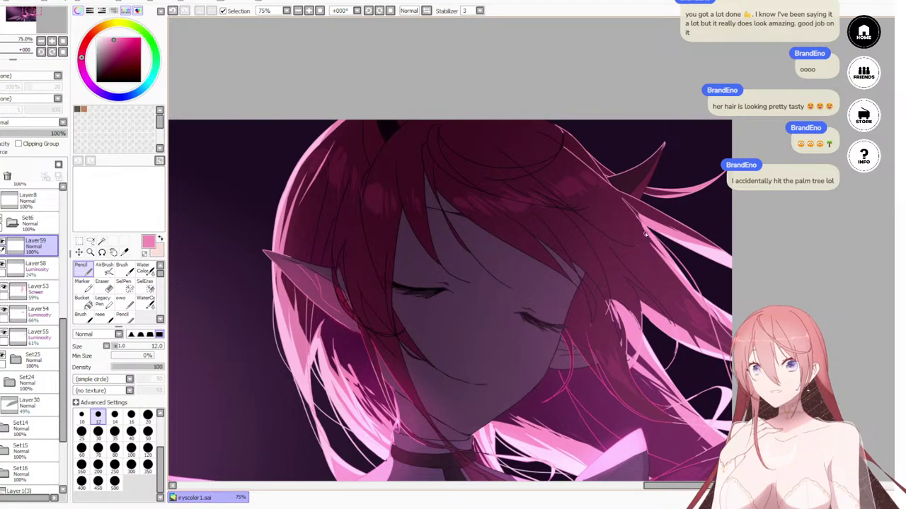
pyautogui.moveTo(644, 235); pyautogui.dragTo(767, 261)
# Step: Try two more fine strands from the flowing lock below the horn out to the canvas edge, undoing both
pyautogui.moveTo(639, 201); pyautogui.dragTo(733, 245)
pyautogui.hotkey('ctrl', 'z')
pyautogui.moveTo(642, 206); pyautogui.dragTo(736, 188)
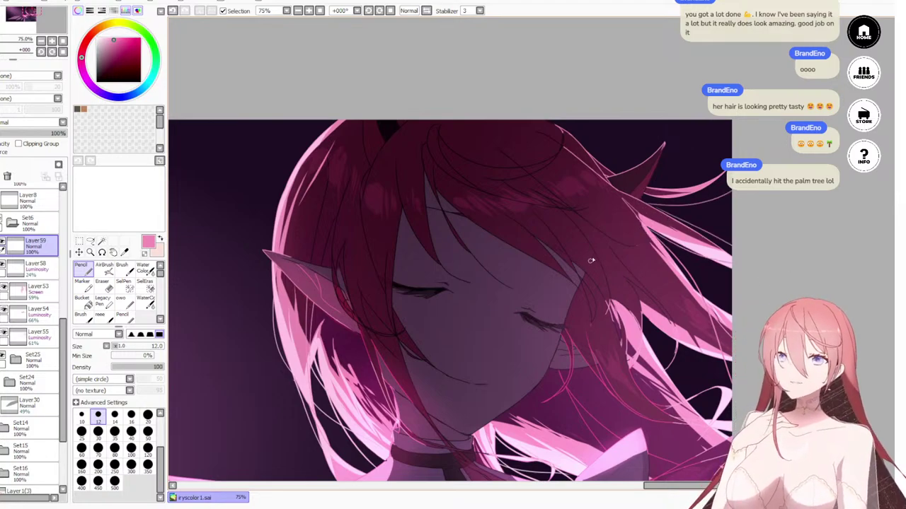
pyautogui.hotkey('ctrl', 'z')
# Step: Paint a fine pale pink strand curving beneath the looped hair lock near the canvas edge, undoing a first deeper pink stroke
pyautogui.moveTo(606, 422); pyautogui.dragTo(527, 319)
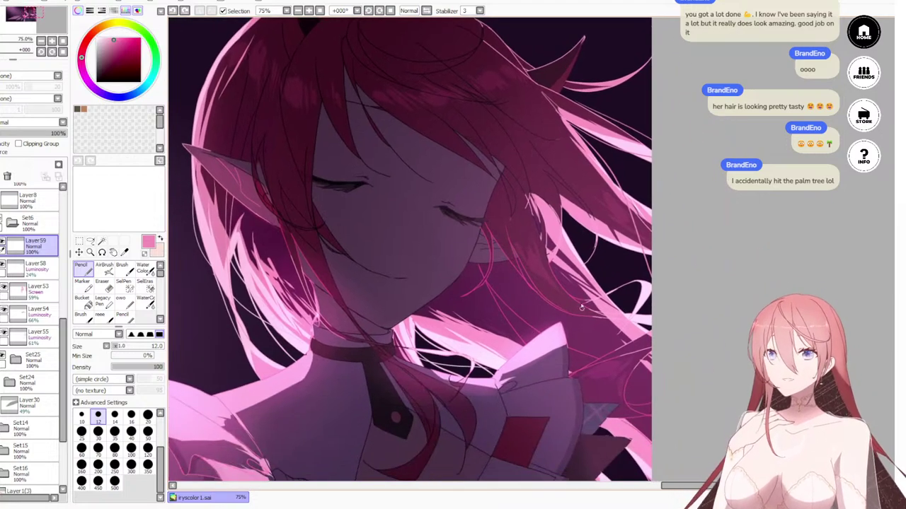
pyautogui.moveTo(645, 286); pyautogui.dragTo(627, 322)
pyautogui.hotkey('ctrl', 'z')
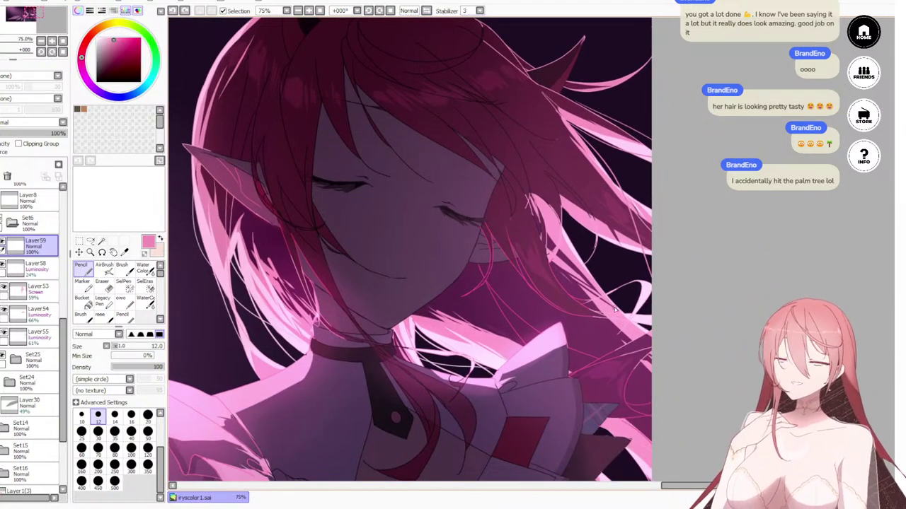
pyautogui.scroll(3, 615, 309)
pyautogui.keyDown('alt'); pyautogui.click(653, 298); pyautogui.keyUp('alt')
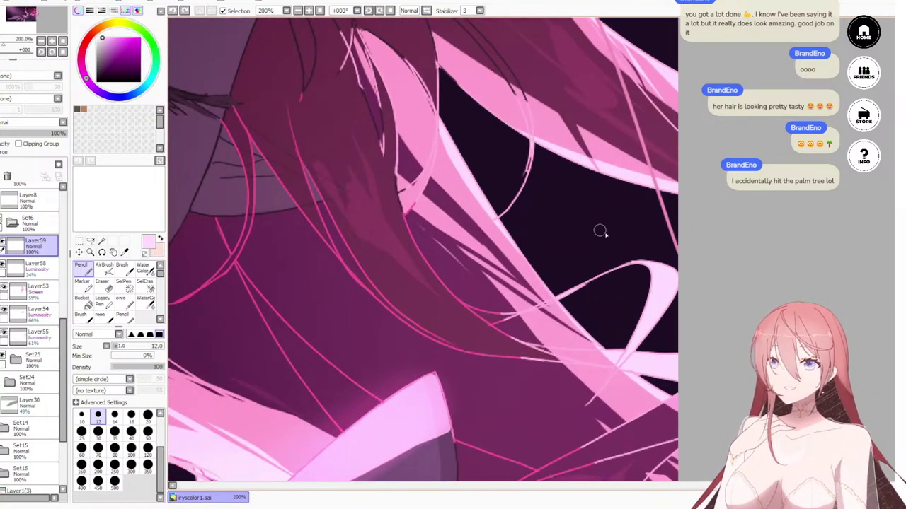
pyautogui.moveTo(579, 290); pyautogui.dragTo(657, 351)
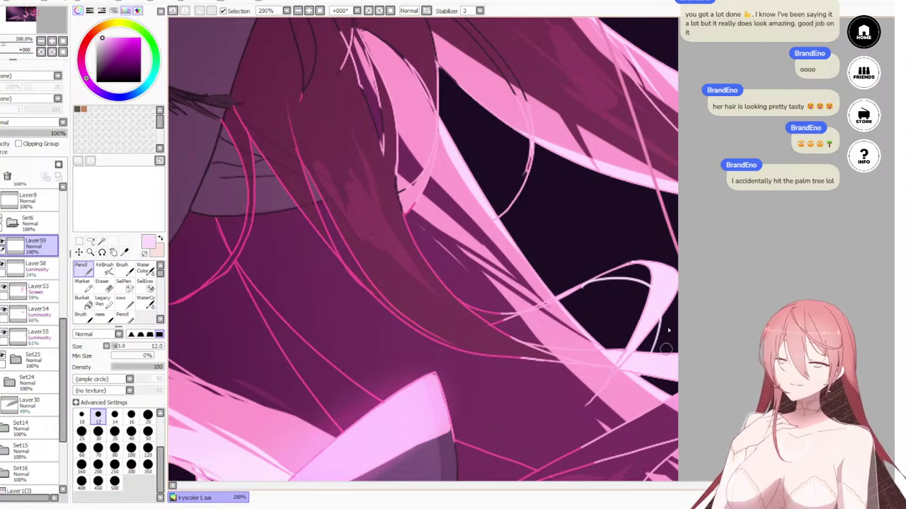
pyautogui.scroll(-5, 668, 330)
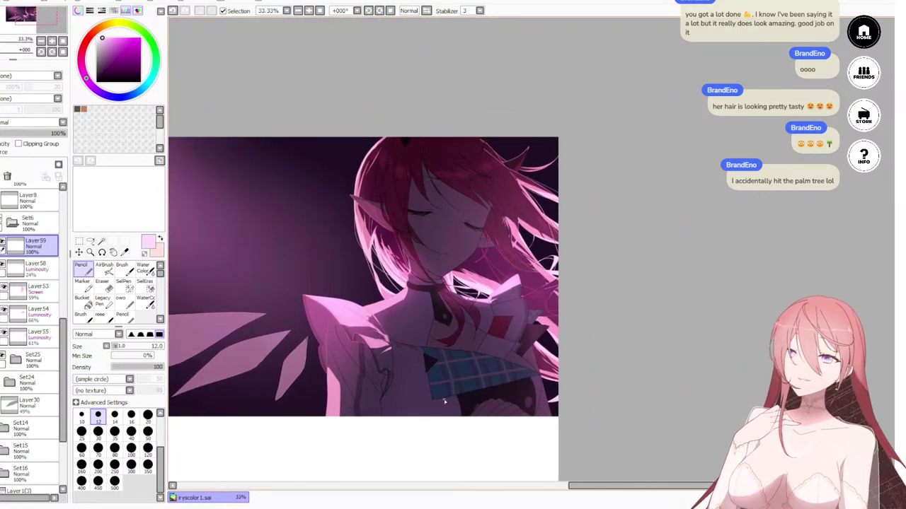
# Step: Examine the lit hair, shoulder ruffle and waist area up close and within the whole illustration
pyautogui.scroll(3, 443, 182)
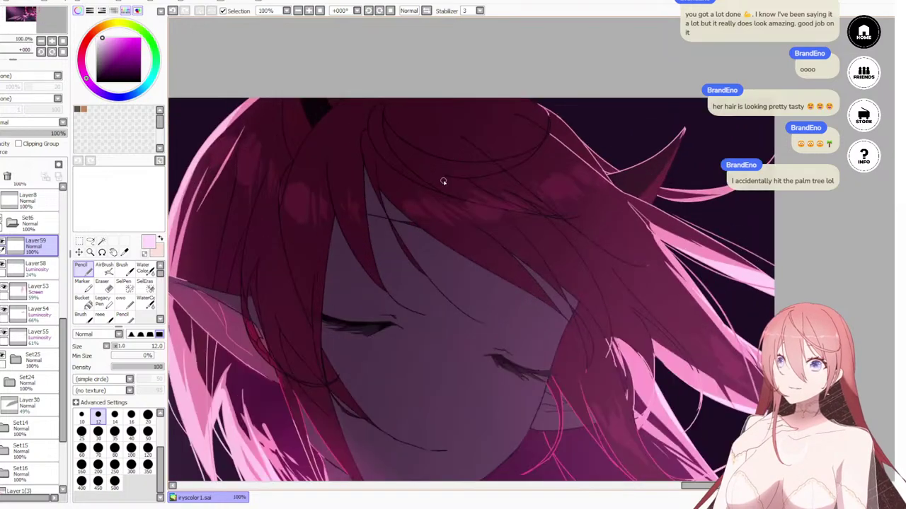
pyautogui.scroll(-2, 387, 357)
pyautogui.scroll(-3, 450, 338)
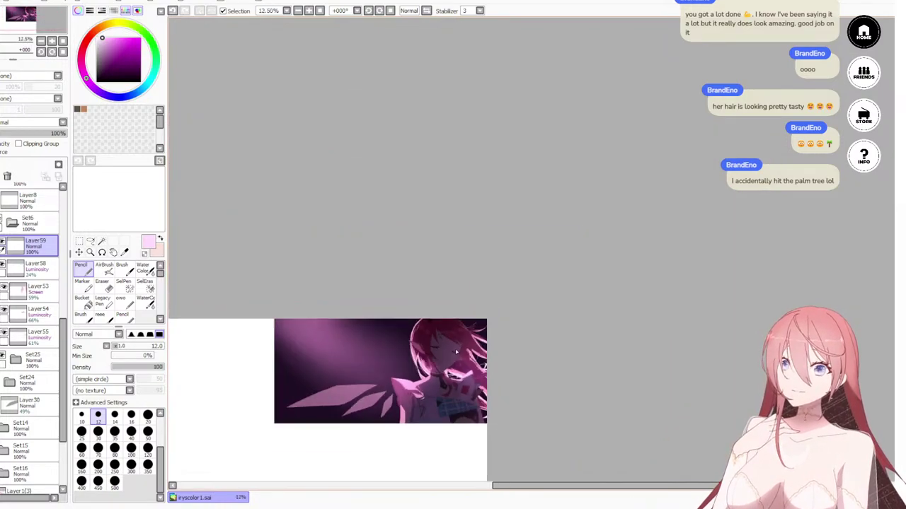
pyautogui.scroll(2, 450, 338)
pyautogui.scroll(4, 566, 327)
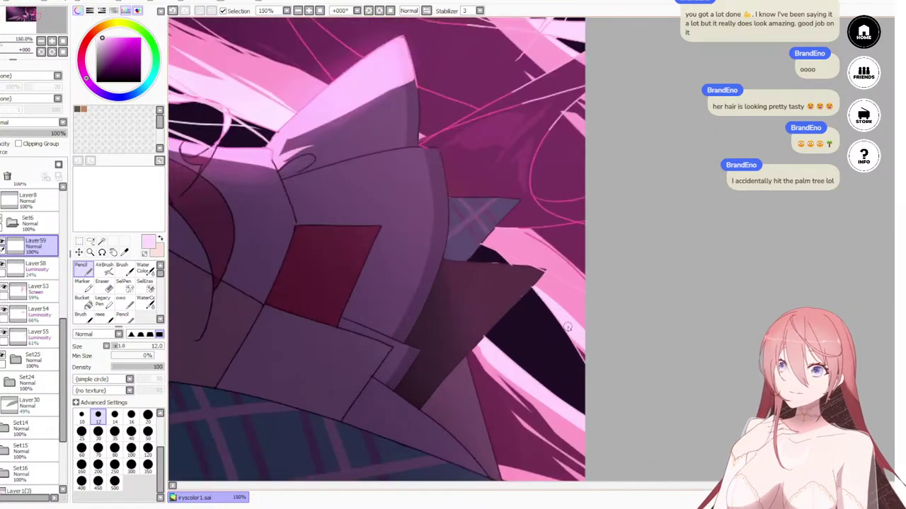
pyautogui.scroll(-1, 569, 329)
pyautogui.scroll(1, 568, 329)
pyautogui.scroll(-2, 569, 329)
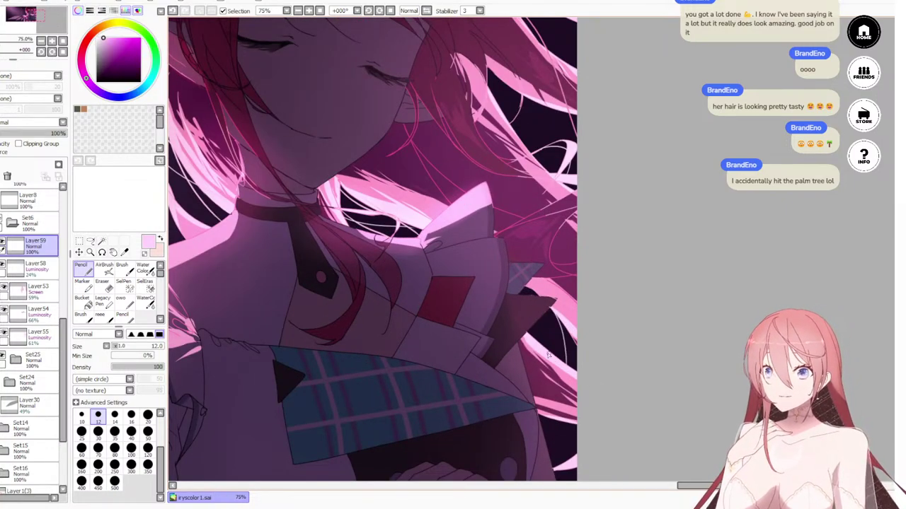
pyautogui.moveTo(603, 420); pyautogui.dragTo(533, 319)
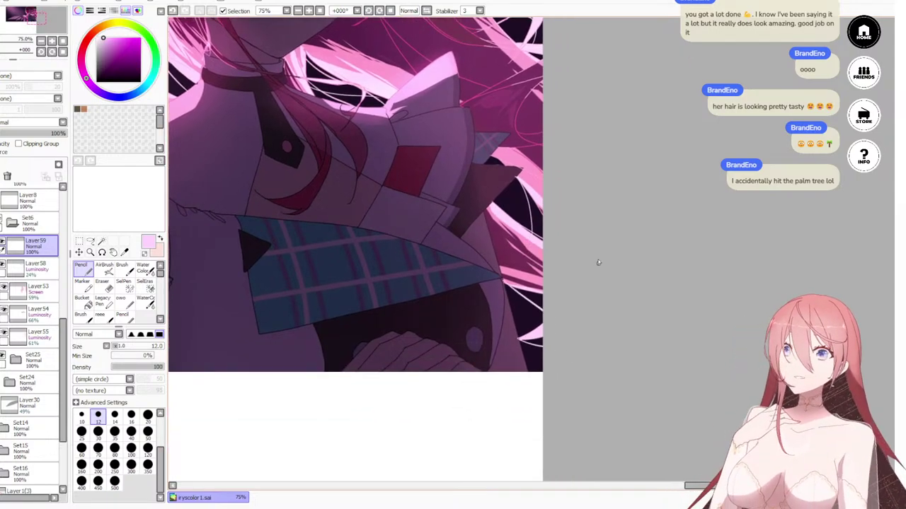
pyautogui.scroll(-5, 599, 262)
pyautogui.scroll(2, 436, 155)
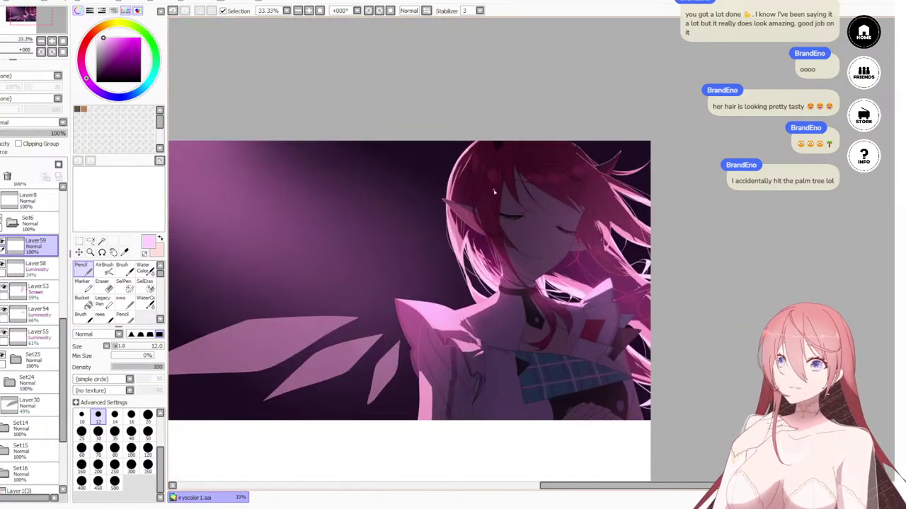
pyautogui.scroll(-1, 494, 191)
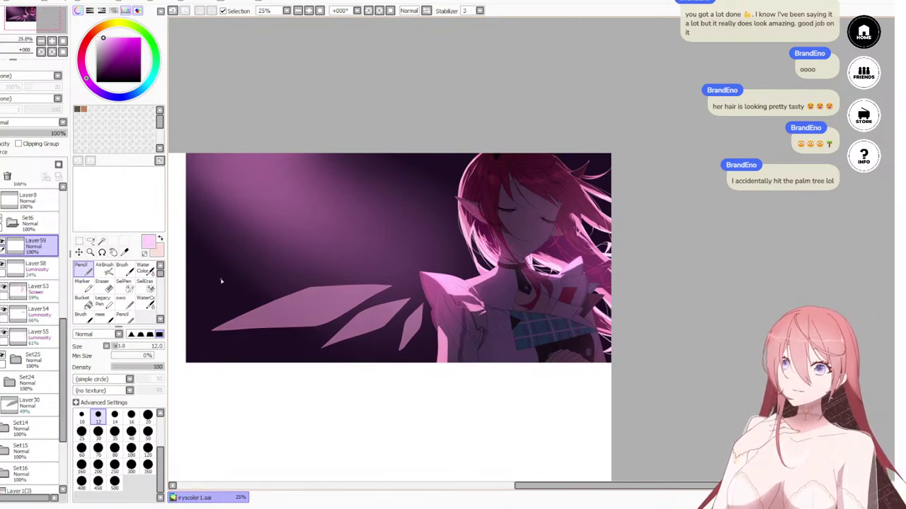
# Step: Examine the shaded face and neck up close and against the whole composition
pyautogui.scroll(-2, 492, 244)
pyautogui.scroll(4, 492, 244)
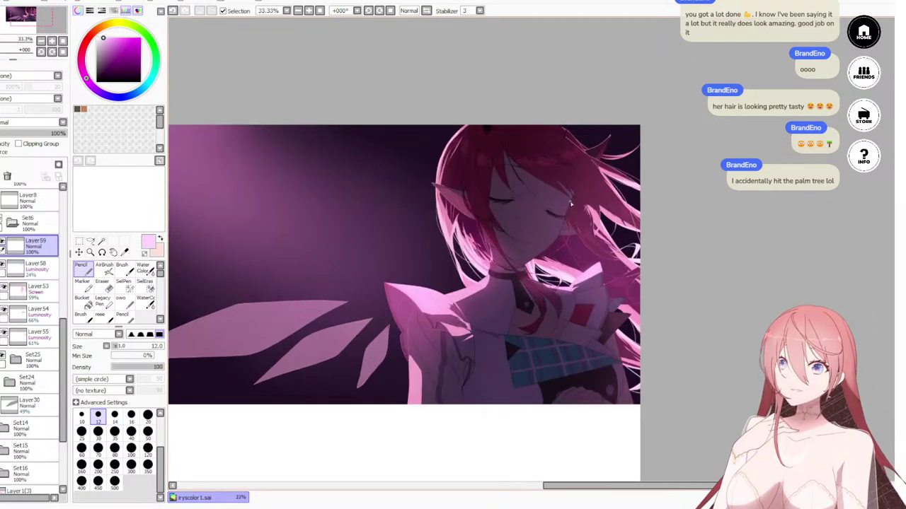
pyautogui.scroll(1, 539, 269)
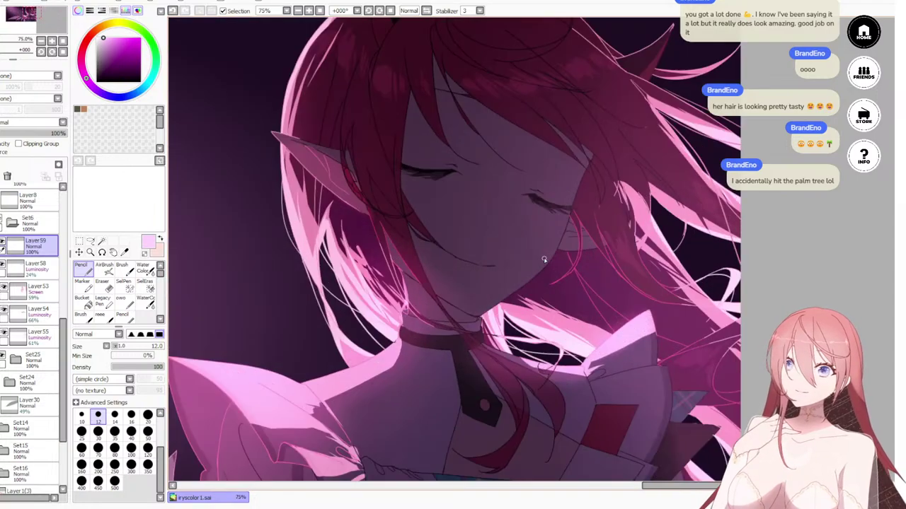
pyautogui.scroll(-5, 536, 260)
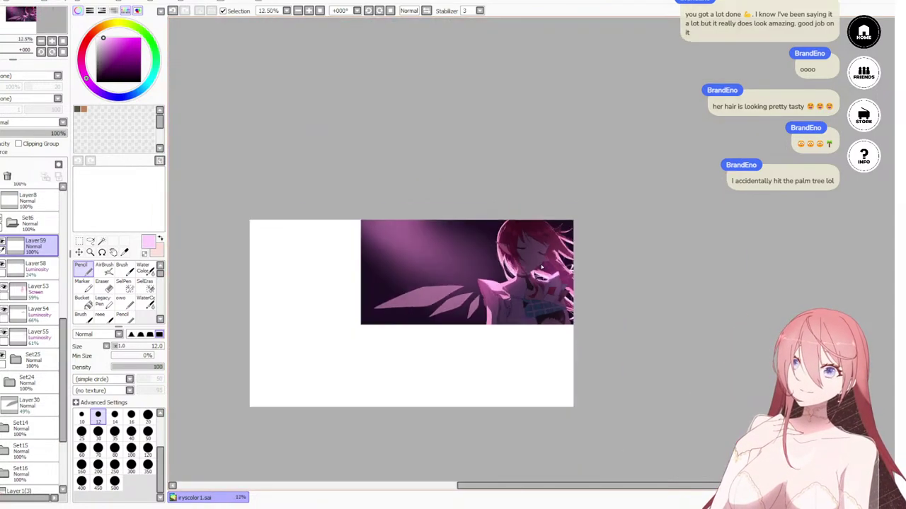
pyautogui.scroll(-1, 525, 310)
pyautogui.scroll(4, 526, 301)
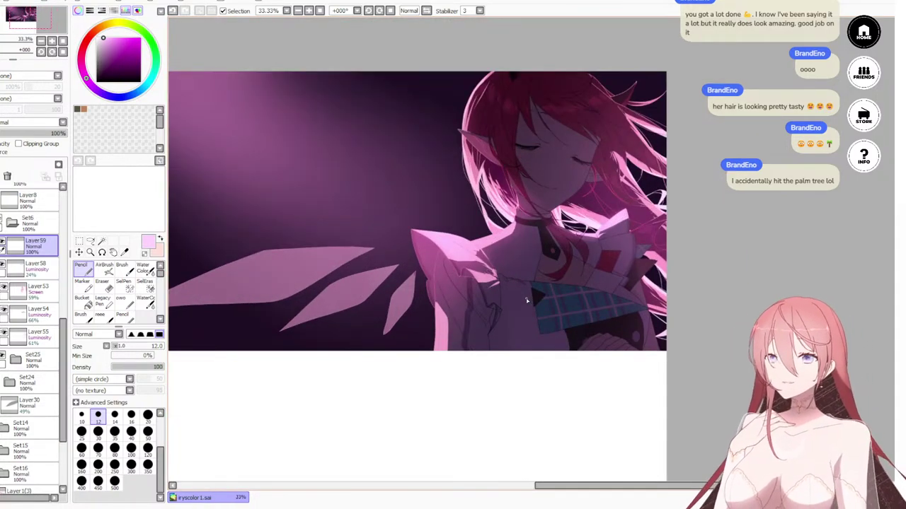
pyautogui.scroll(3, 601, 228)
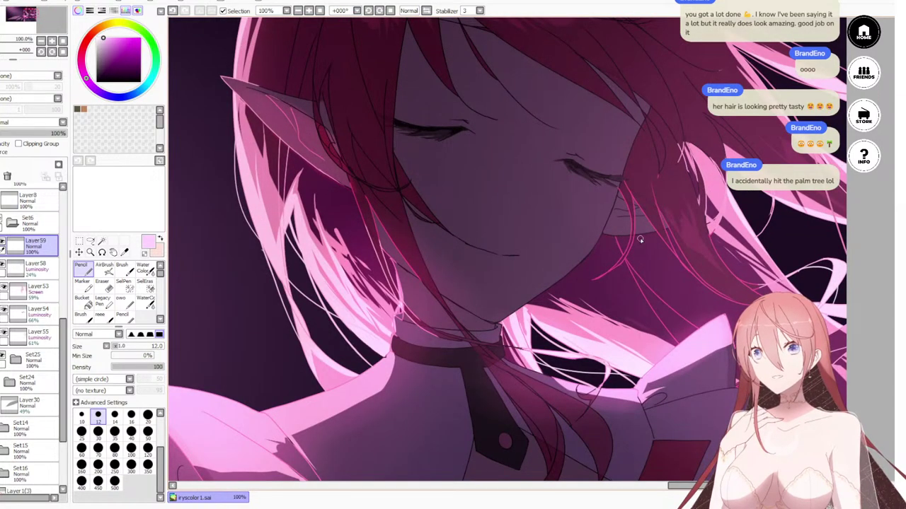
# Step: Toggle the visibility of Layer54 and Layer55 to compare their effect on the face lighting
pyautogui.click(4, 312)
pyautogui.click(4, 312)
pyautogui.click(5, 334)
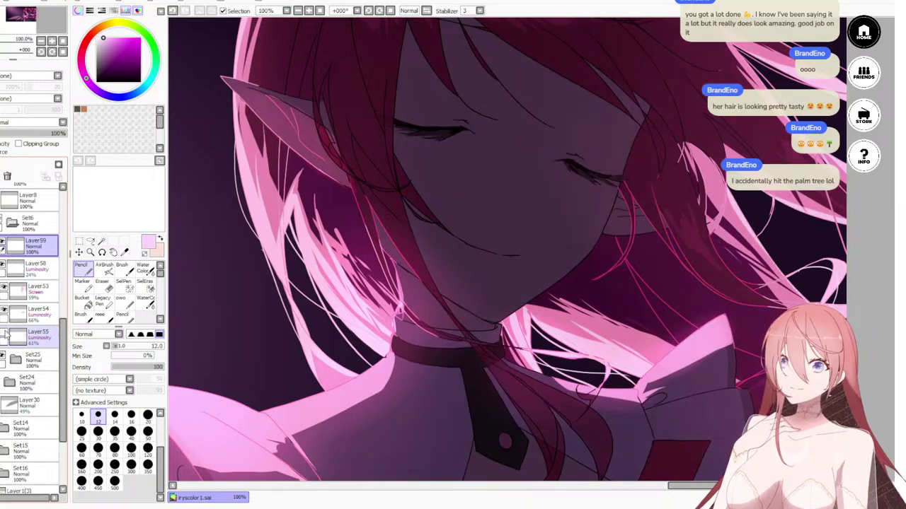
pyautogui.click(4, 334)
# Step: On Layer55, blend the soft light across the face with the Water Color brush, reducing its size to 70
pyautogui.click(36, 338)
pyautogui.scroll(1, 534, 235)
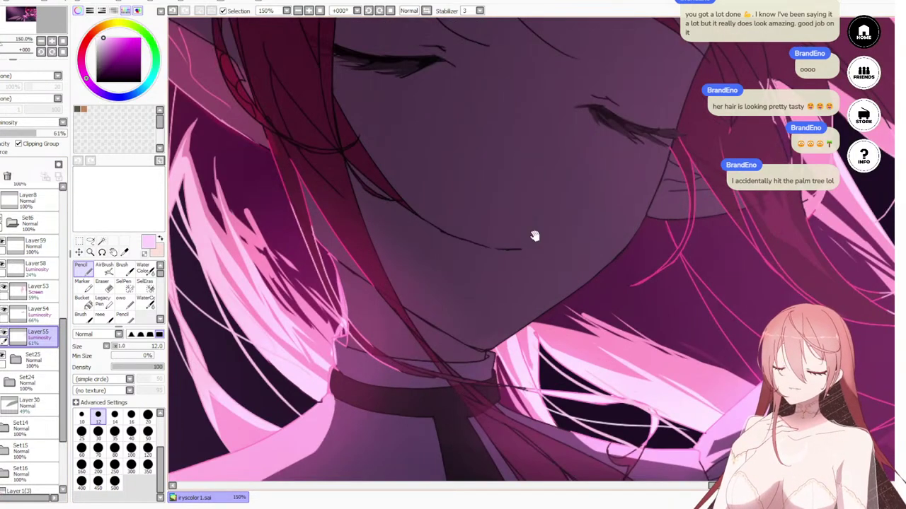
pyautogui.moveTo(534, 235); pyautogui.dragTo(486, 304)
pyautogui.click(145, 268)
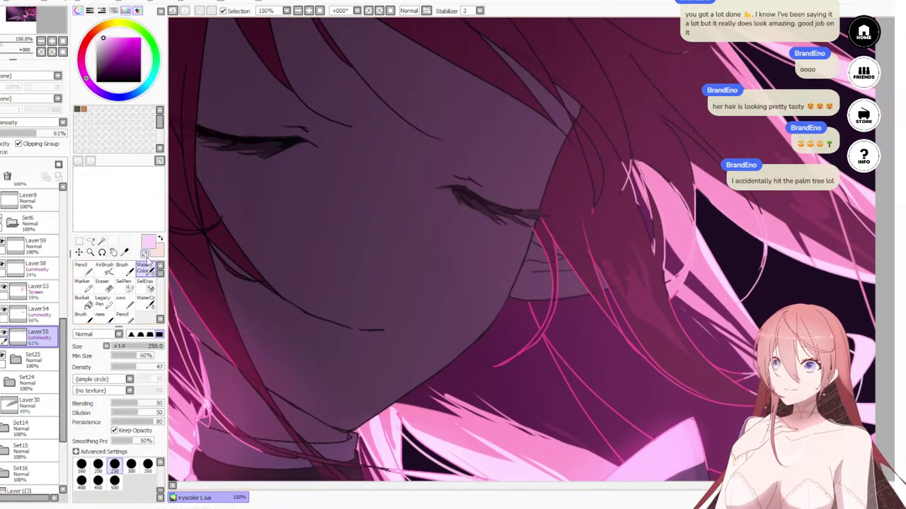
pyautogui.press('[')
pyautogui.press('[')
pyautogui.press('[')
pyautogui.press('[')
pyautogui.press('[')
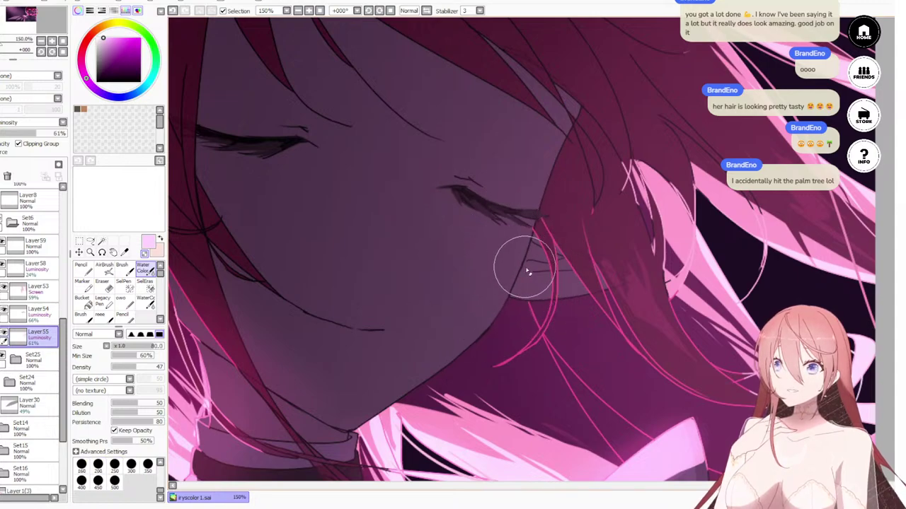
pyautogui.press('[')
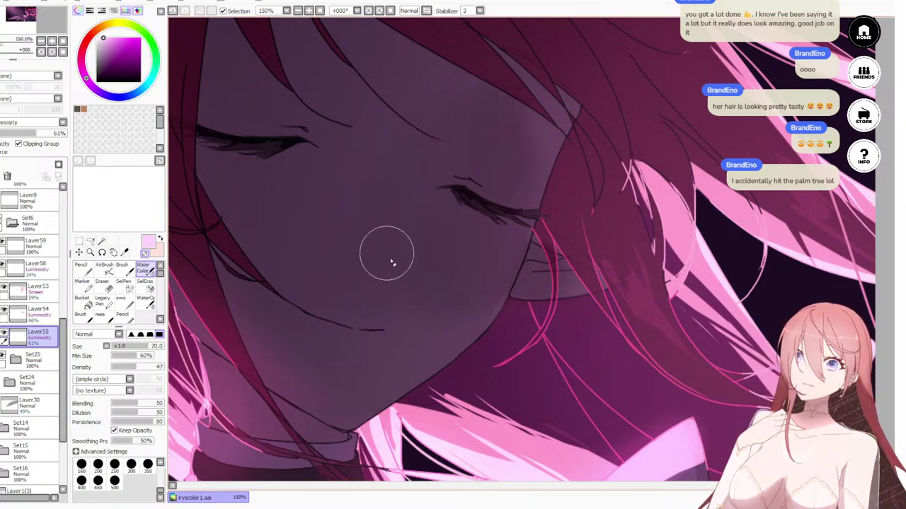
# Step: Enlarge the Water Color brush to 160 and smooth the light over the lower cheek and chin
pyautogui.press(']')
pyautogui.press(']')
pyautogui.press(']')
pyautogui.press(']')
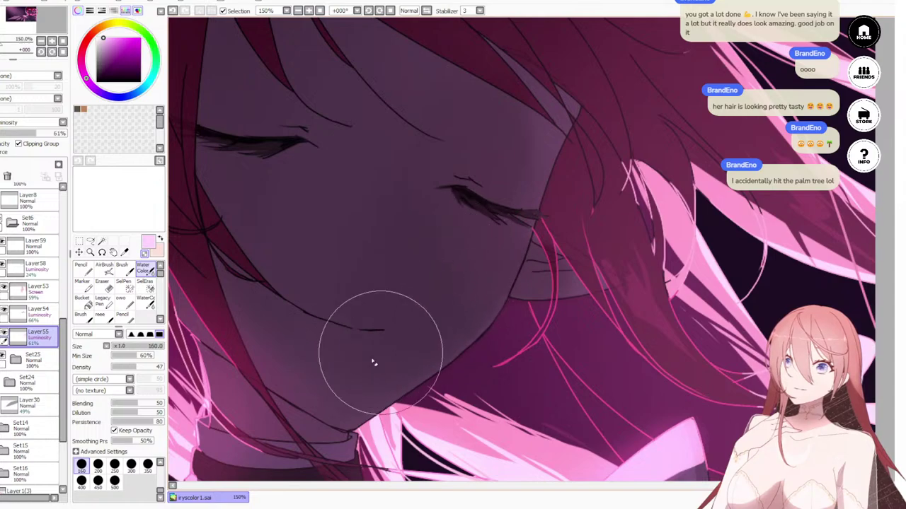
pyautogui.scroll(-5, 548, 277)
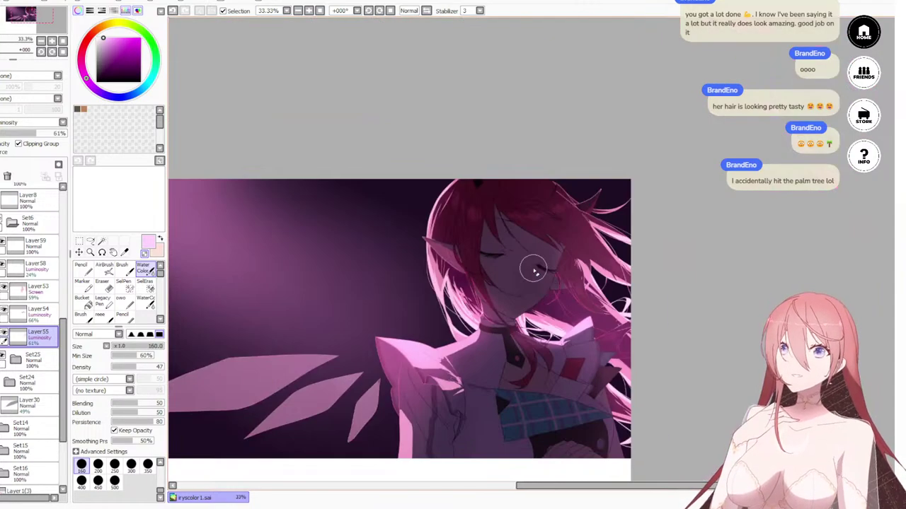
# Step: Undo and redo the face blending strokes to compare the shading before and after
pyautogui.hotkey('ctrl', 'z')
pyautogui.hotkey('ctrl', 'z')
pyautogui.hotkey('ctrl', 'z')
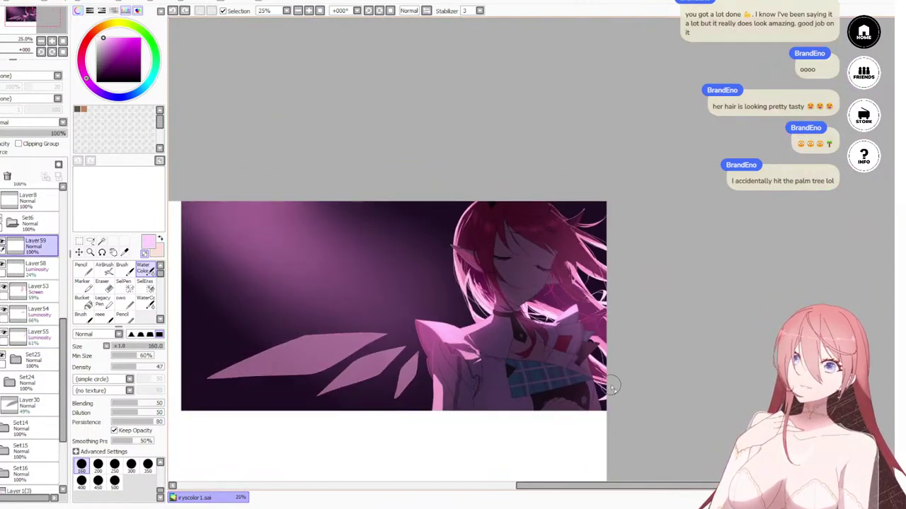
pyautogui.click(184, 12)
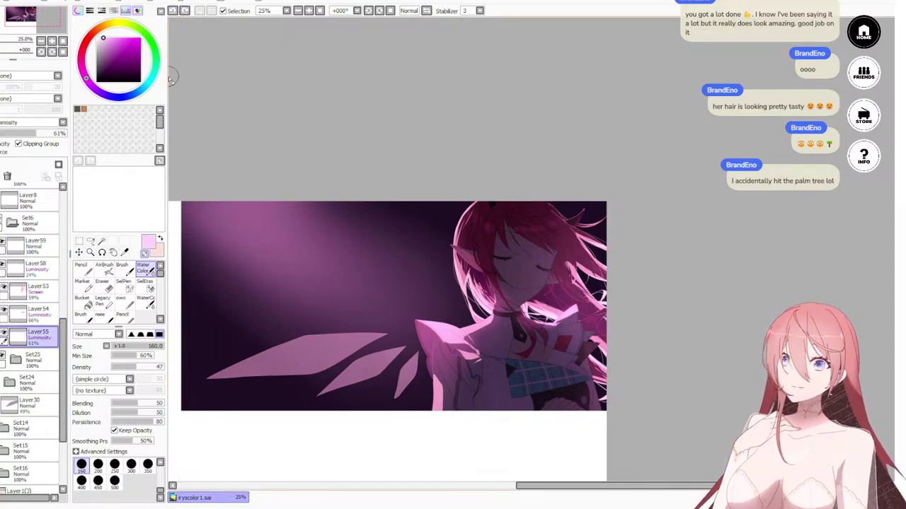
# Step: Examine the whole illustration and inspect the wing shards closely, down to the tip of the smallest shard
pyautogui.moveTo(533, 359); pyautogui.dragTo(526, 328)
pyautogui.scroll(-2, 525, 294)
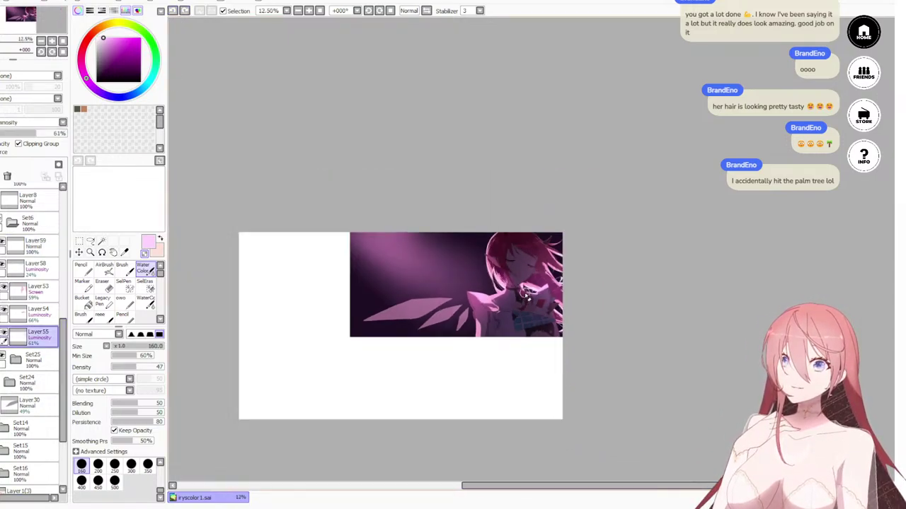
pyautogui.scroll(-1, 527, 292)
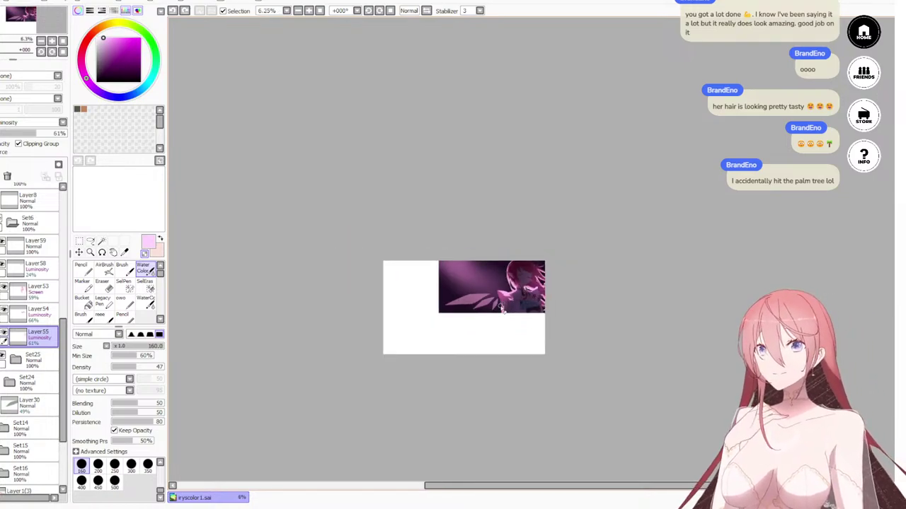
pyautogui.scroll(2, 507, 292)
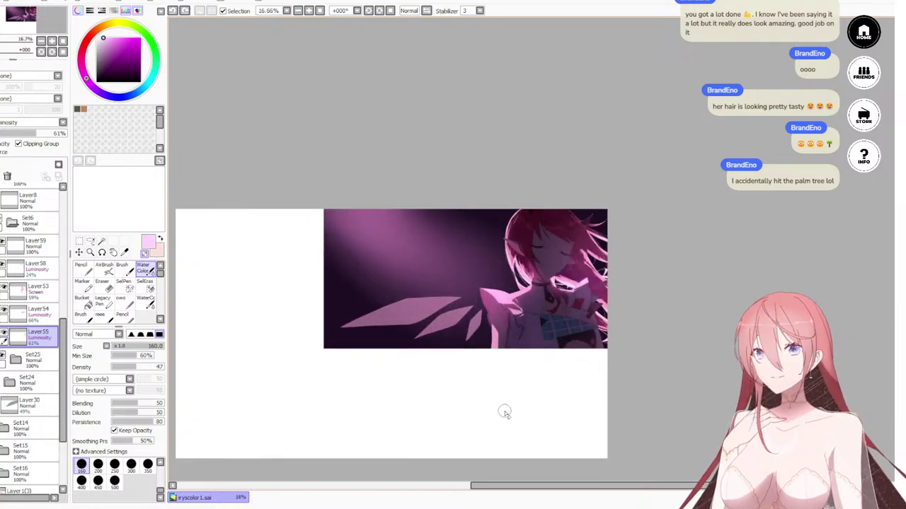
pyautogui.scroll(1, 508, 286)
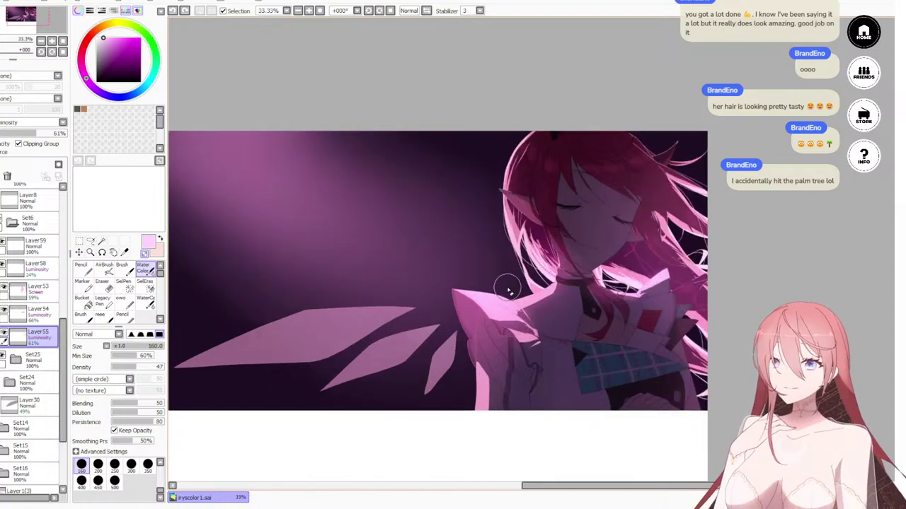
pyautogui.moveTo(295, 344); pyautogui.dragTo(471, 302)
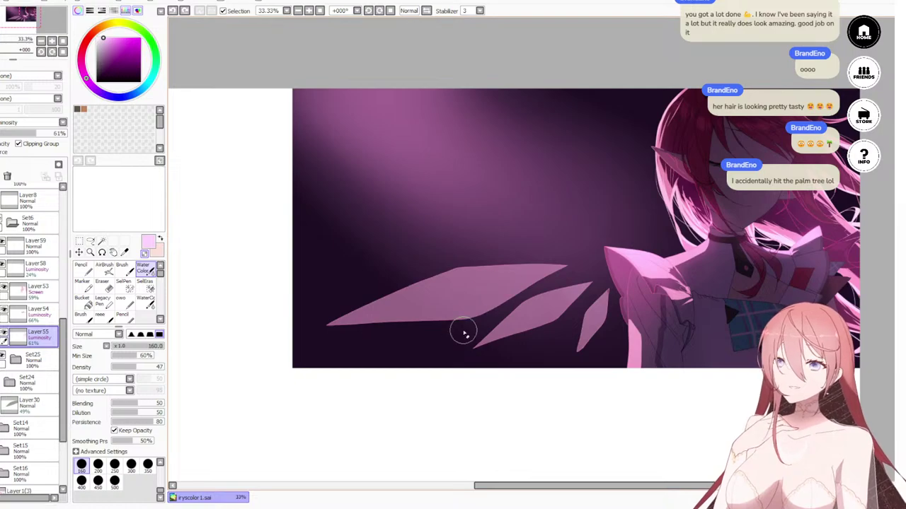
pyautogui.scroll(3, 413, 327)
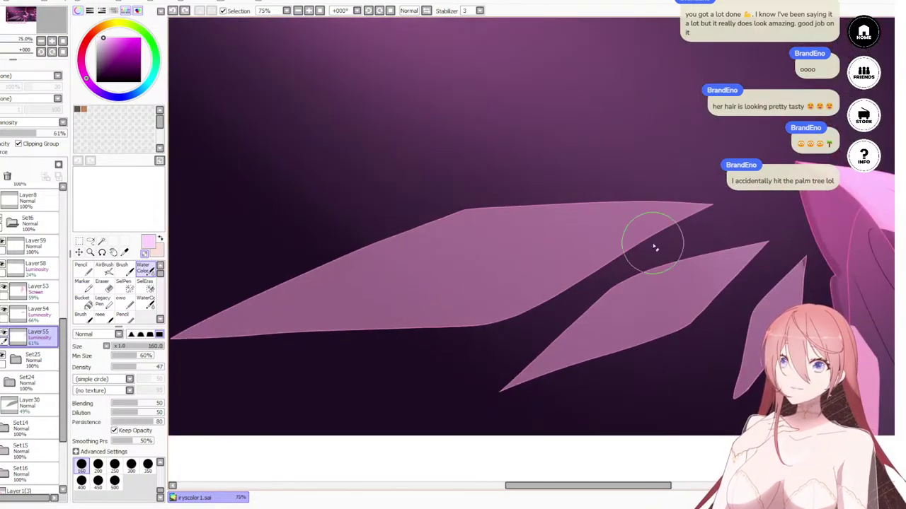
pyautogui.scroll(4, 772, 319)
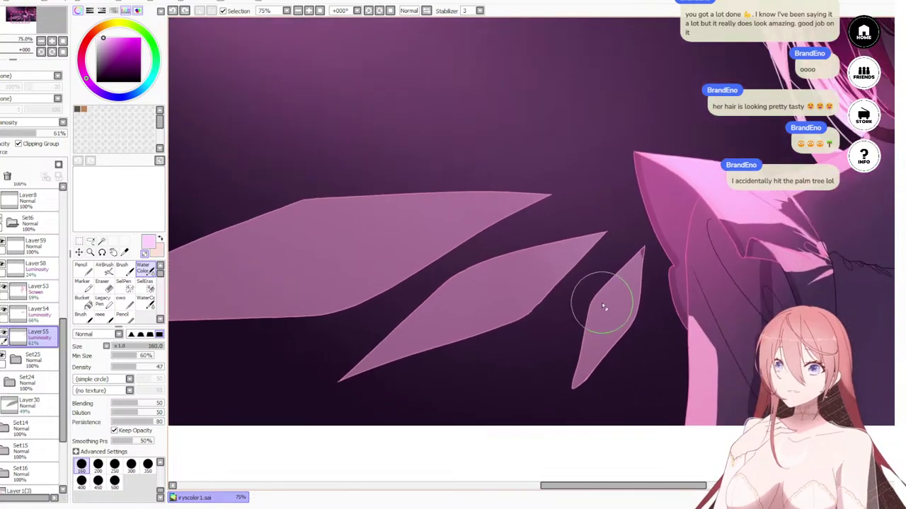
pyautogui.scroll(1, 578, 265)
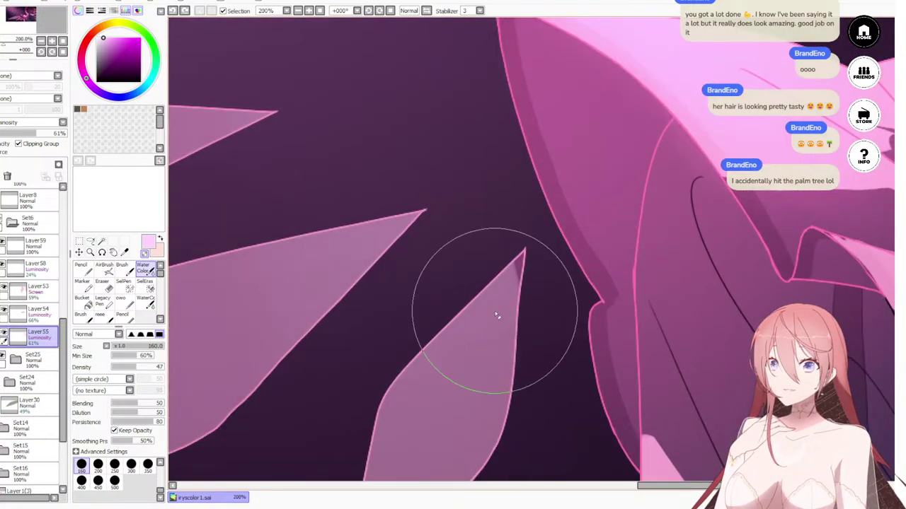
# Step: Expand the Set25 layer group and toggle Layer42 and Layer57 to trace the dark patch on the smallest wing shard
pyautogui.click(15, 360)
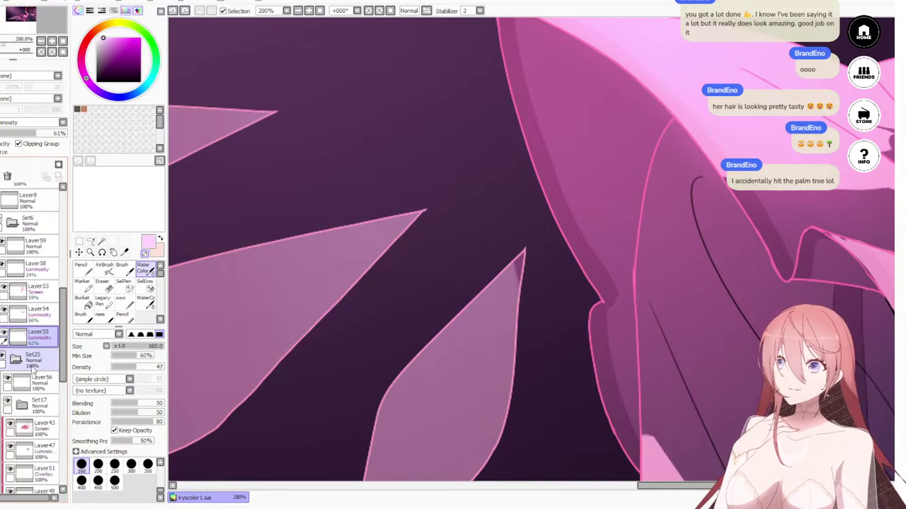
pyautogui.scroll(-5, 32, 365)
pyautogui.click(9, 398)
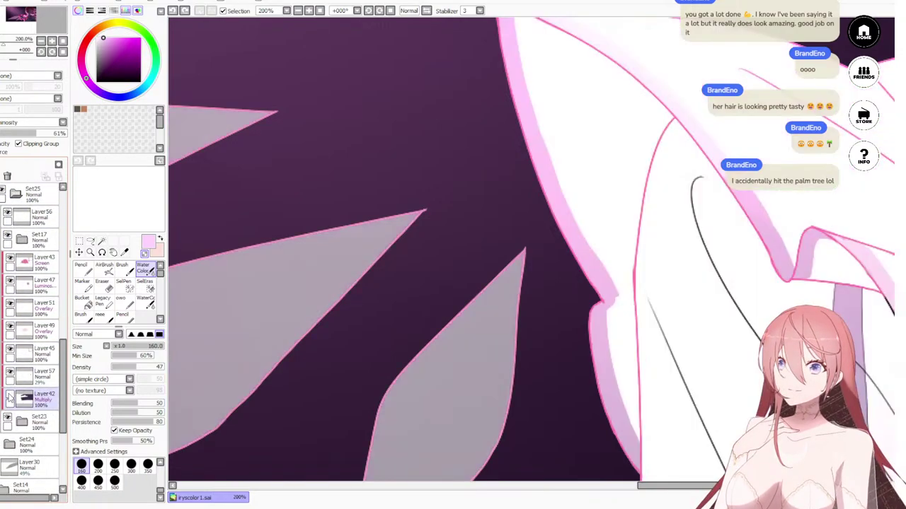
pyautogui.click(10, 399)
pyautogui.click(10, 377)
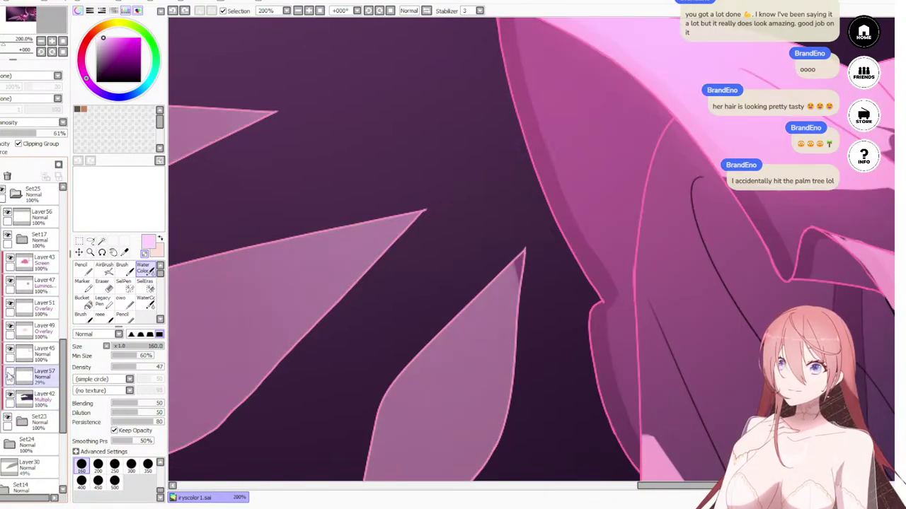
pyautogui.click(10, 374)
# Step: Check Layer49, Layer45, Layer51 and Layer47 for the source of the dark patch on the shard tip
pyautogui.click(10, 334)
pyautogui.click(10, 354)
pyautogui.click(10, 350)
pyautogui.click(10, 350)
pyautogui.click(9, 334)
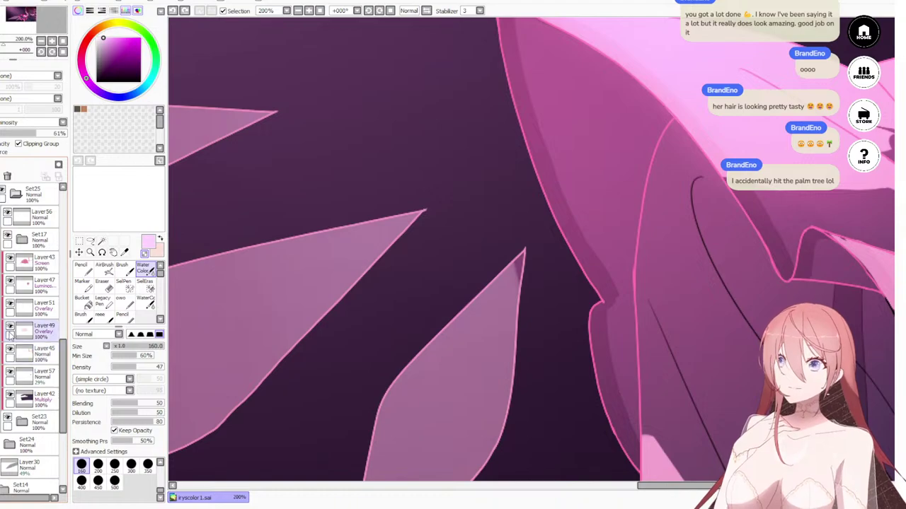
pyautogui.click(10, 309)
pyautogui.click(10, 286)
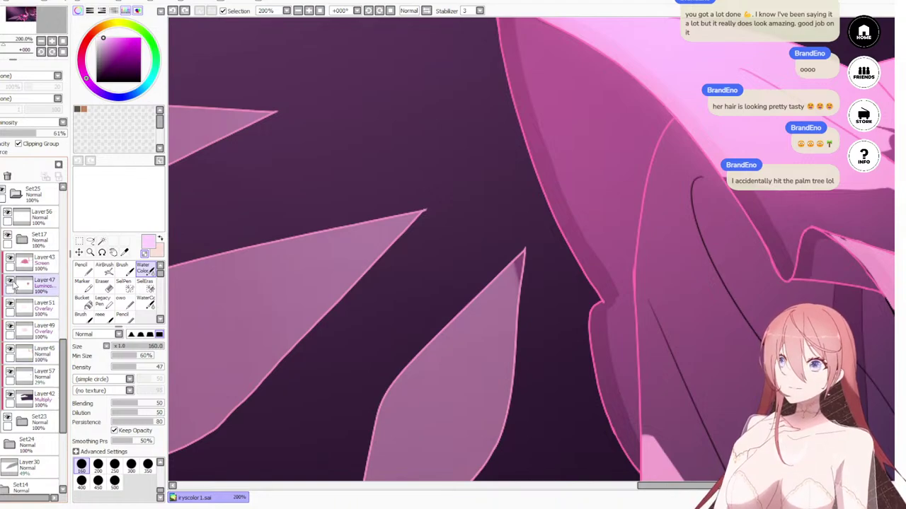
# Step: Toggle the Screen layer Layer43 off and on to compare its effect on the wing shards
pyautogui.click(14, 263)
pyautogui.click(10, 260)
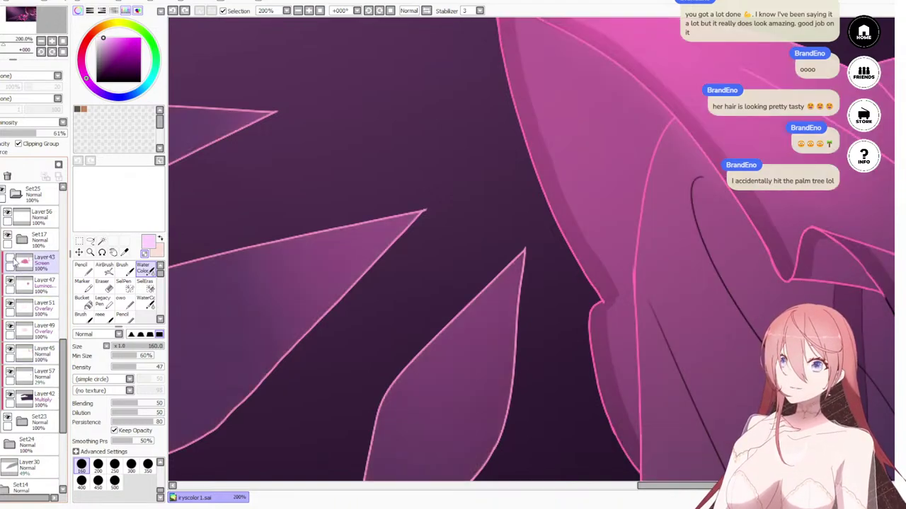
pyautogui.click(10, 260)
pyautogui.click(10, 260)
pyautogui.click(11, 261)
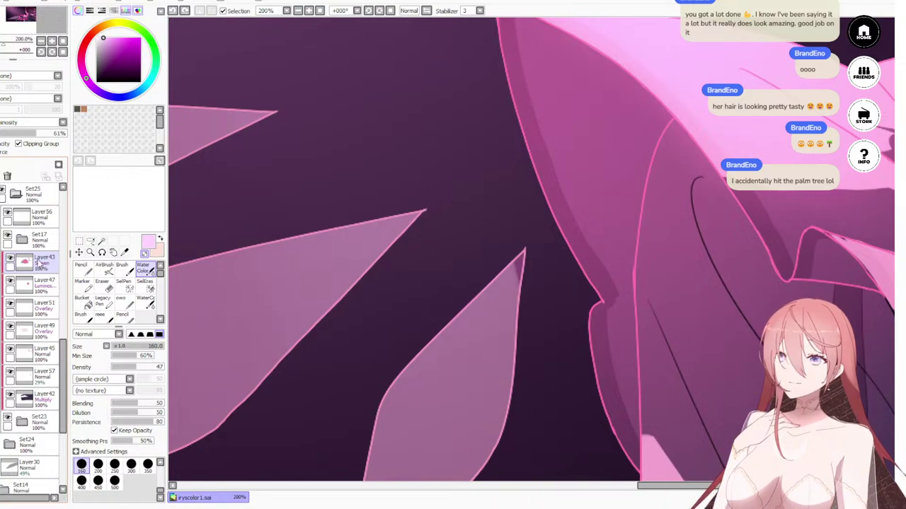
# Step: On Layer43, blend away the dark patch at the smallest wing shard's tip with the Water Color brush at size 60
pyautogui.click(40, 264)
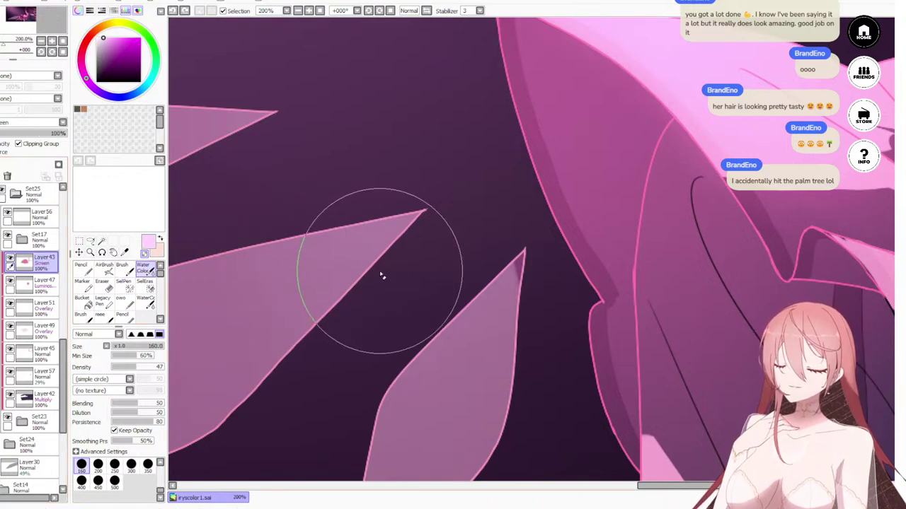
pyautogui.press('[')
pyautogui.press('[')
pyautogui.press('[')
pyautogui.press('[')
pyautogui.press('[')
pyautogui.moveTo(521, 241); pyautogui.dragTo(518, 284)
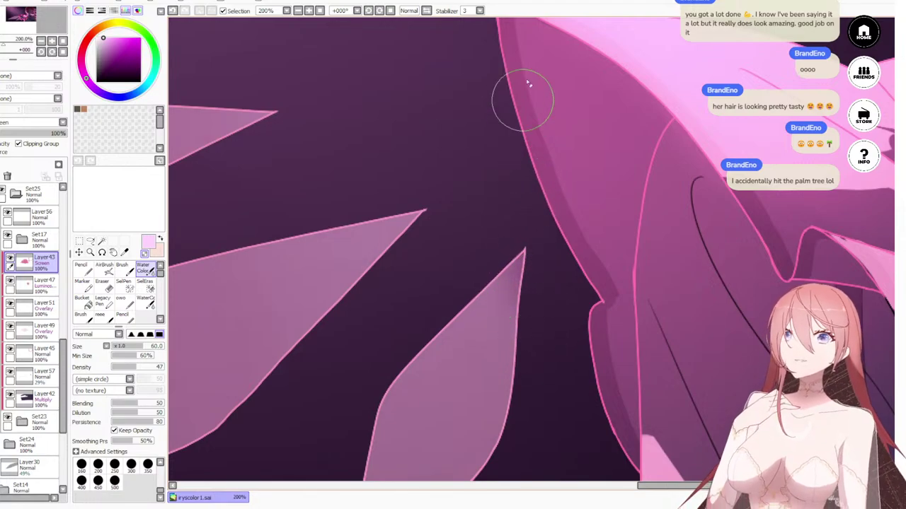
# Step: Check the corrected shard within the whole illustration, collapse the Set25 layer group and return to the lighting layers above it
pyautogui.scroll(-2, 459, 236)
pyautogui.scroll(-1, 556, 227)
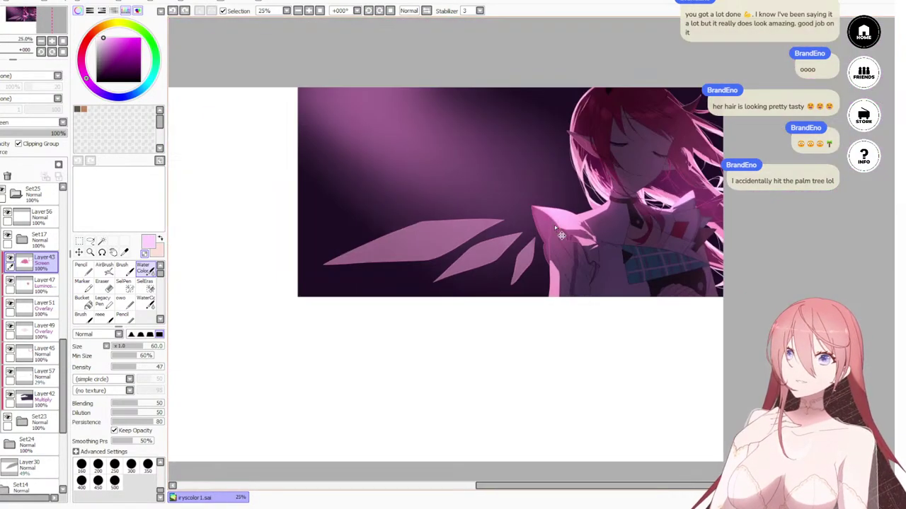
pyautogui.scroll(4, 554, 227)
pyautogui.scroll(-3, 481, 307)
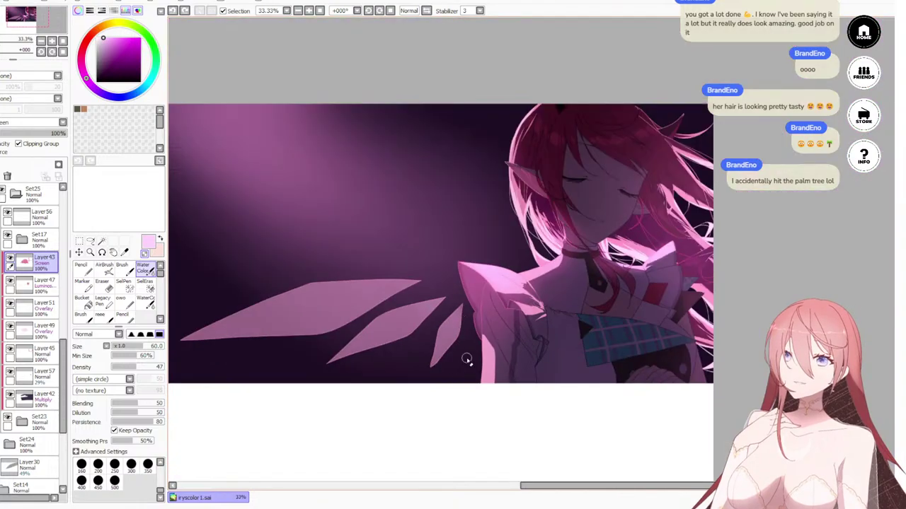
pyautogui.moveTo(472, 348); pyautogui.dragTo(443, 344)
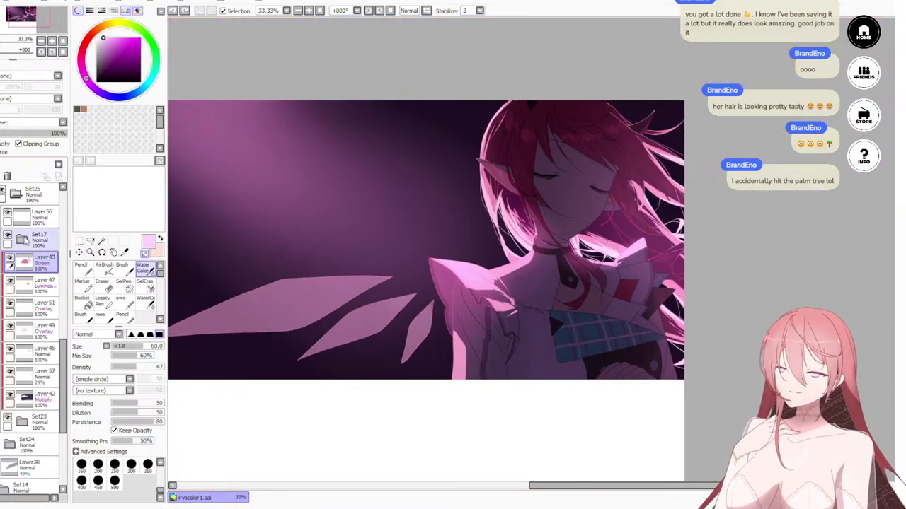
pyautogui.click(16, 193)
pyautogui.scroll(8, 35, 262)
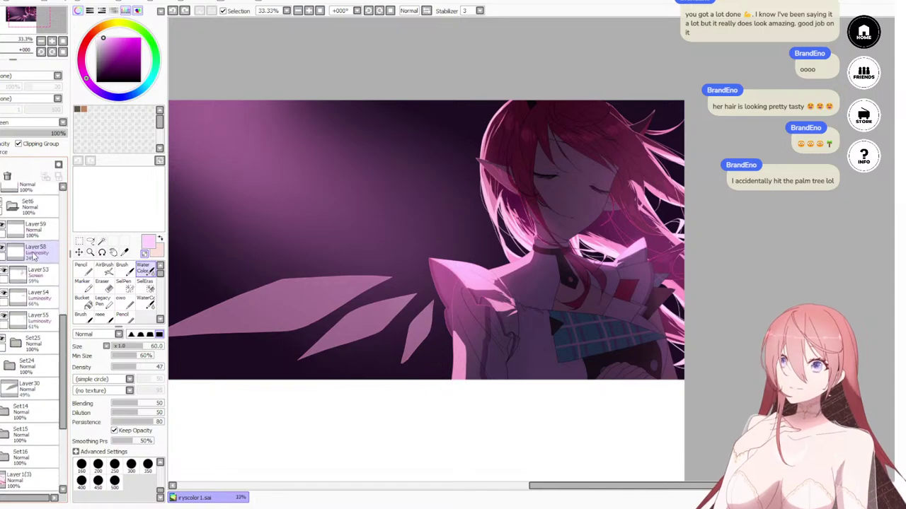
# Step: Create a new layer folder and move Layer59, Layer58, Layer53, Layer54, Layer55 and Set25 into it, leaving the folder collapsed
pyautogui.click(41, 262)
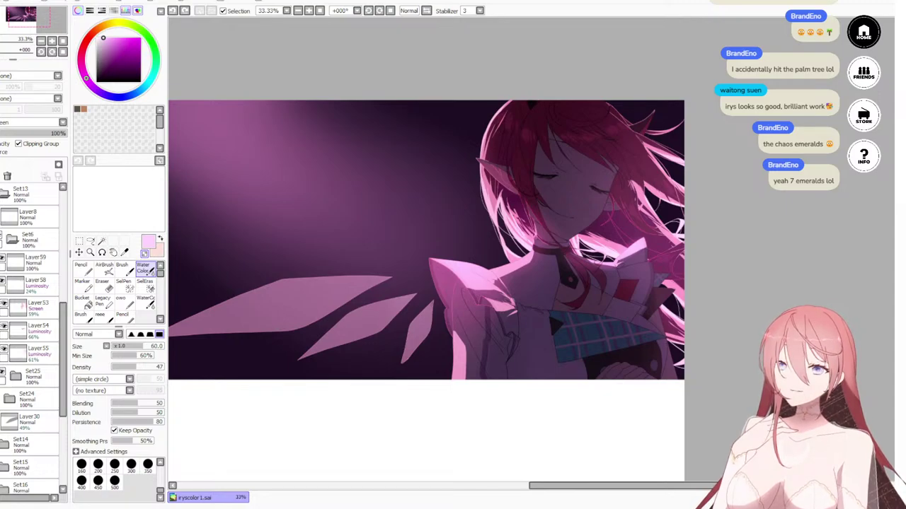
pyautogui.click(48, 265)
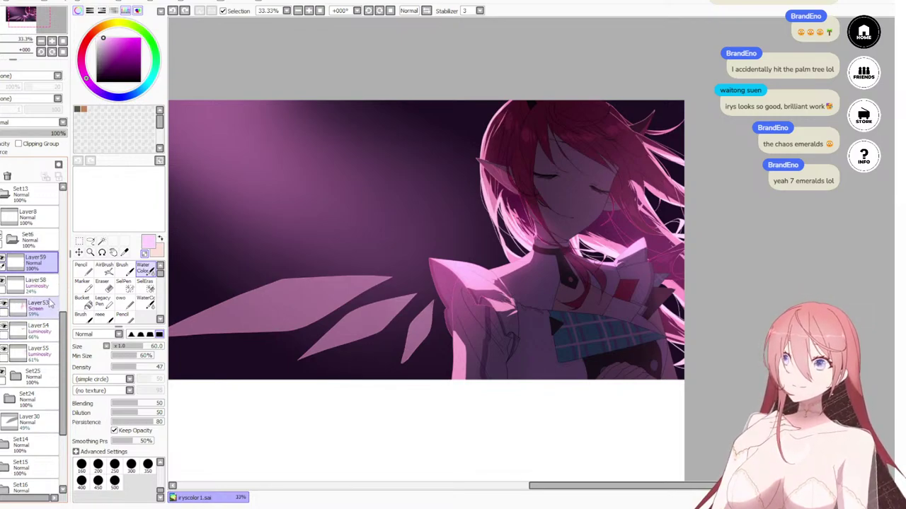
pyautogui.click(1, 165)
pyautogui.moveTo(44, 287); pyautogui.dragTo(42, 268)
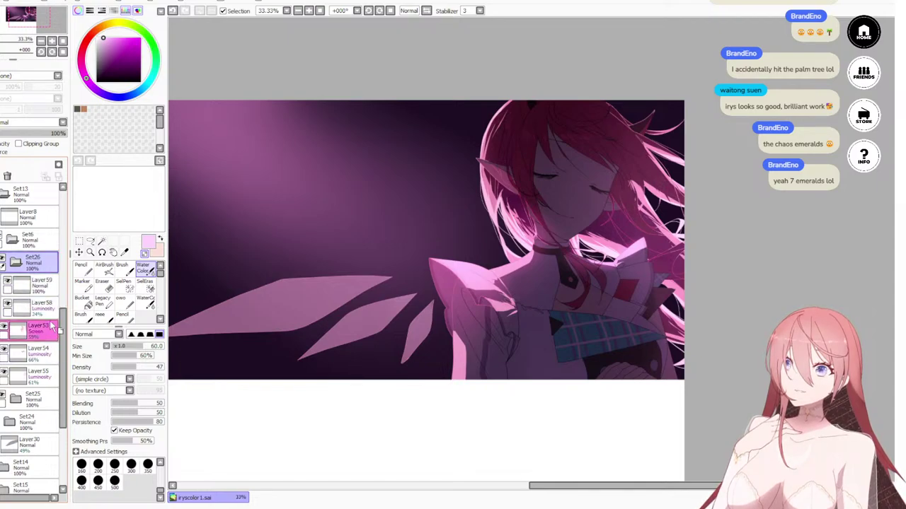
pyautogui.moveTo(51, 325); pyautogui.dragTo(52, 313)
pyautogui.moveTo(51, 353); pyautogui.dragTo(54, 336)
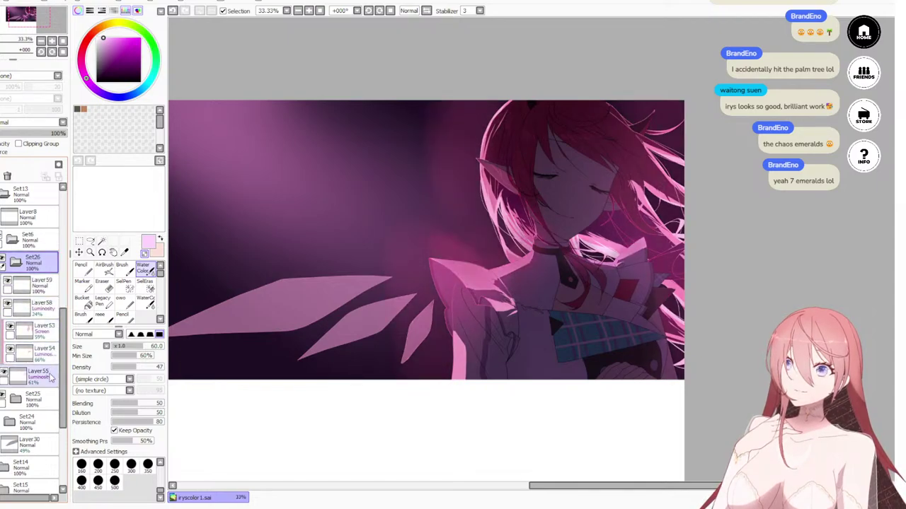
pyautogui.moveTo(53, 376); pyautogui.dragTo(55, 358)
pyautogui.moveTo(52, 400); pyautogui.dragTo(51, 378)
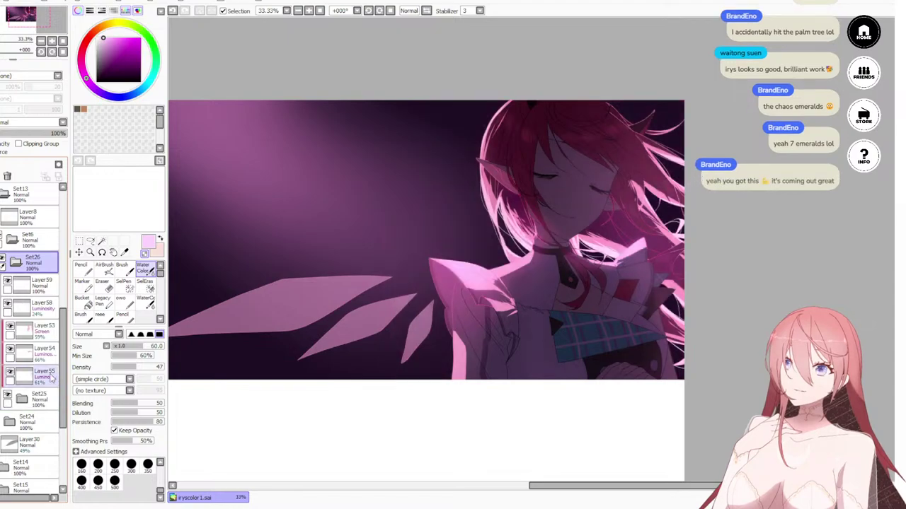
pyautogui.click(17, 263)
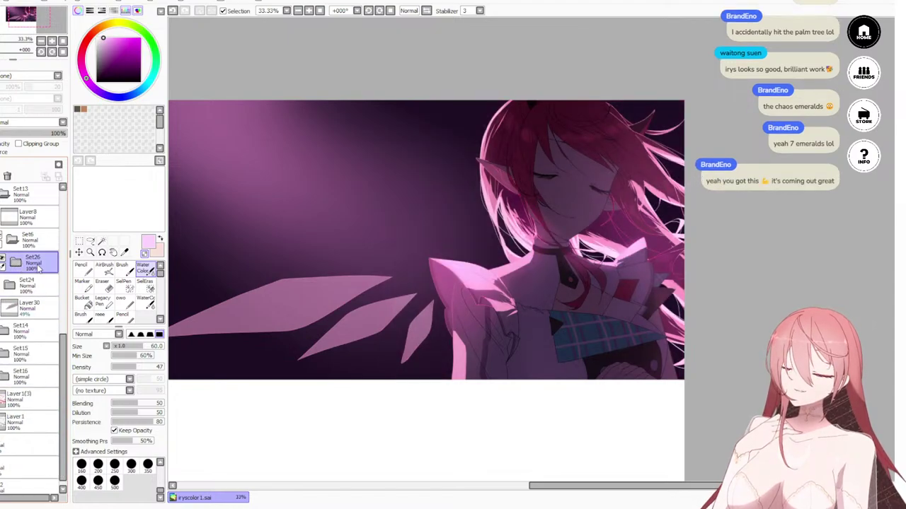
# Step: Add a new layer above the Set26 folder, clip it to the folder and set its blending mode to Multiply
pyautogui.keyDown('ctrl'); pyautogui.click(33, 287); pyautogui.keyUp('ctrl')
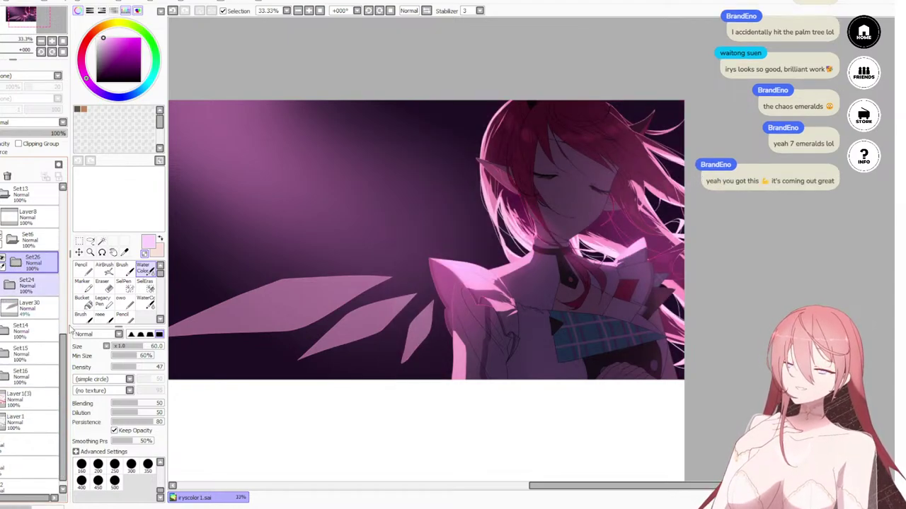
pyautogui.click(48, 269)
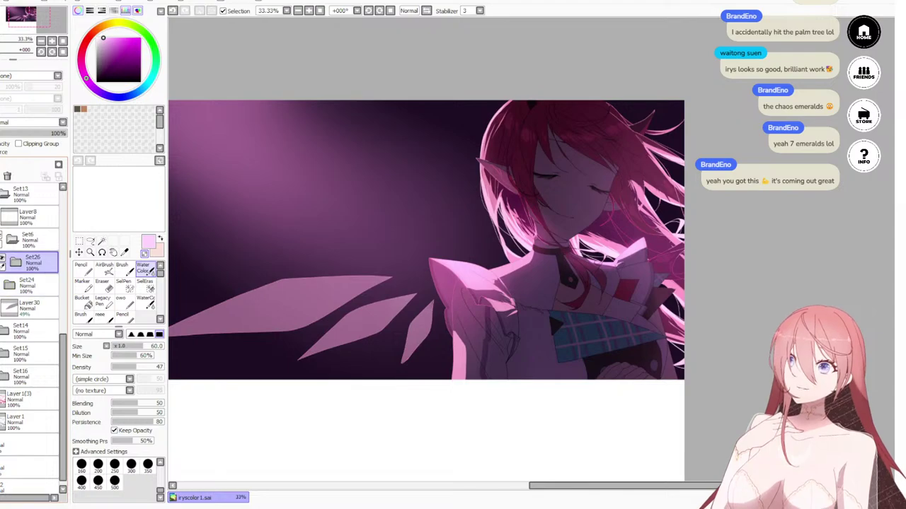
pyautogui.click(22, 173)
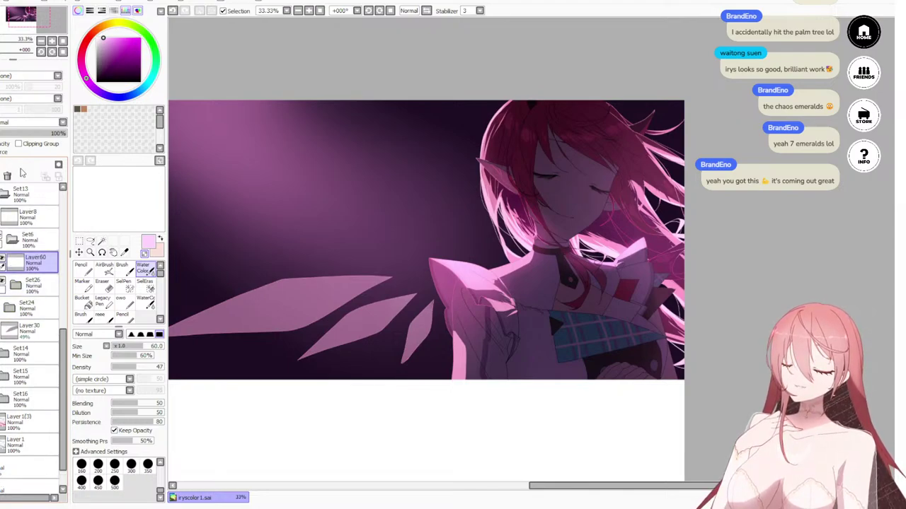
pyautogui.click(19, 143)
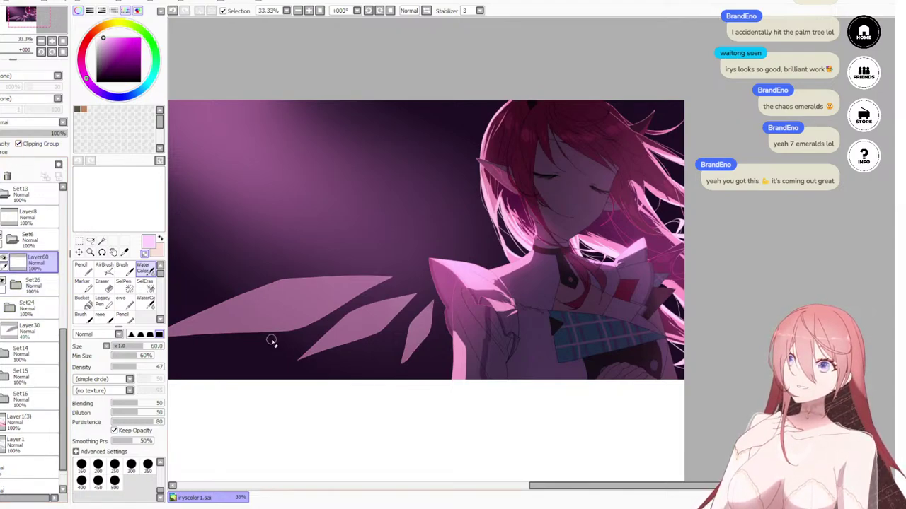
pyautogui.click(36, 143)
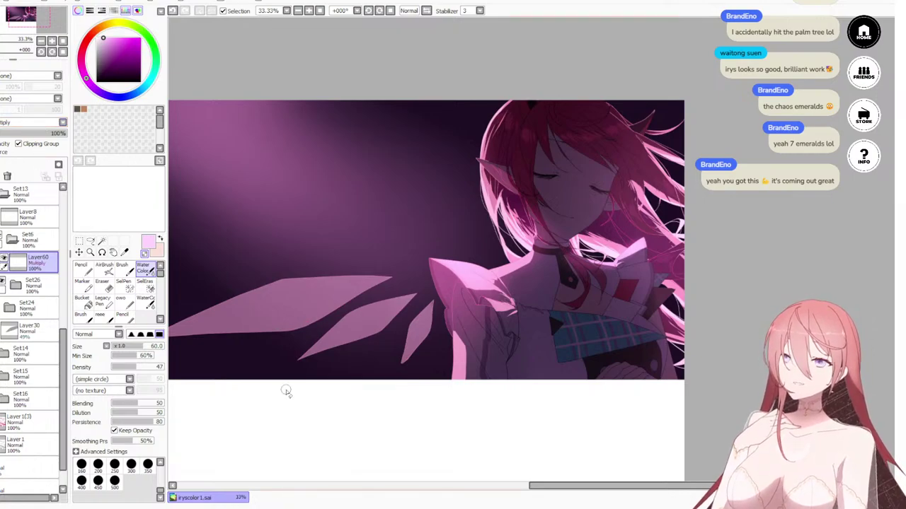
# Step: Pick the dark purple of the background as the paint color and lower the Multiply layer's opacity to 40%
pyautogui.keyDown('alt'); pyautogui.click(427, 125); pyautogui.keyUp('alt')
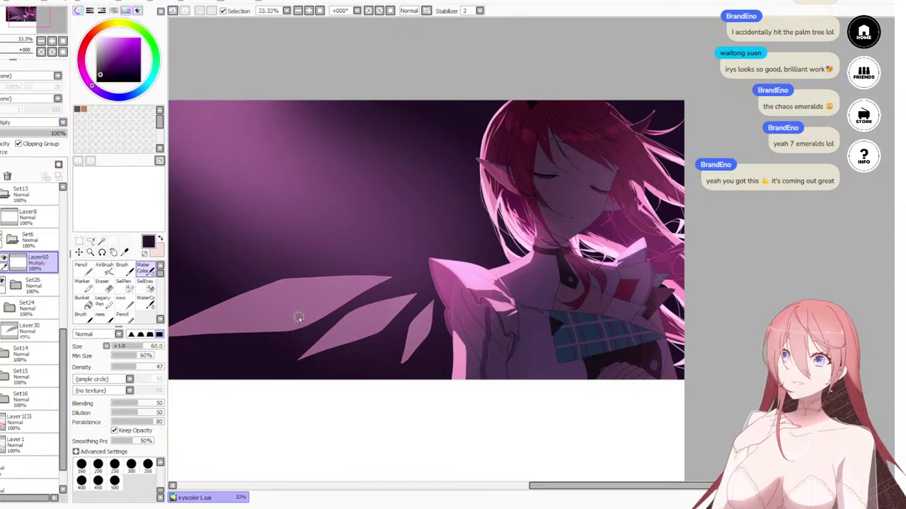
pyautogui.scroll(3, 502, 346)
pyautogui.scroll(-3, 489, 298)
pyautogui.scroll(-1, 200, 170)
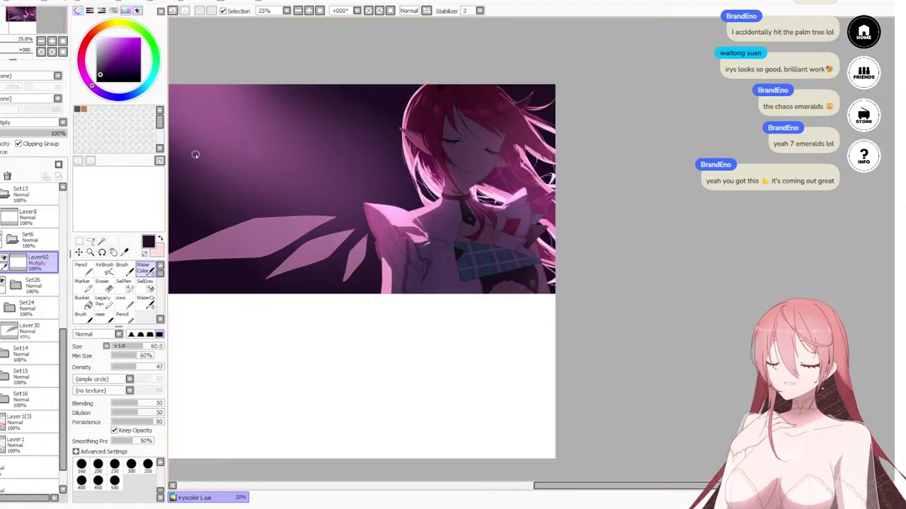
pyautogui.click(21, 133)
pyautogui.moveTo(355, 275); pyautogui.dragTo(427, 308)
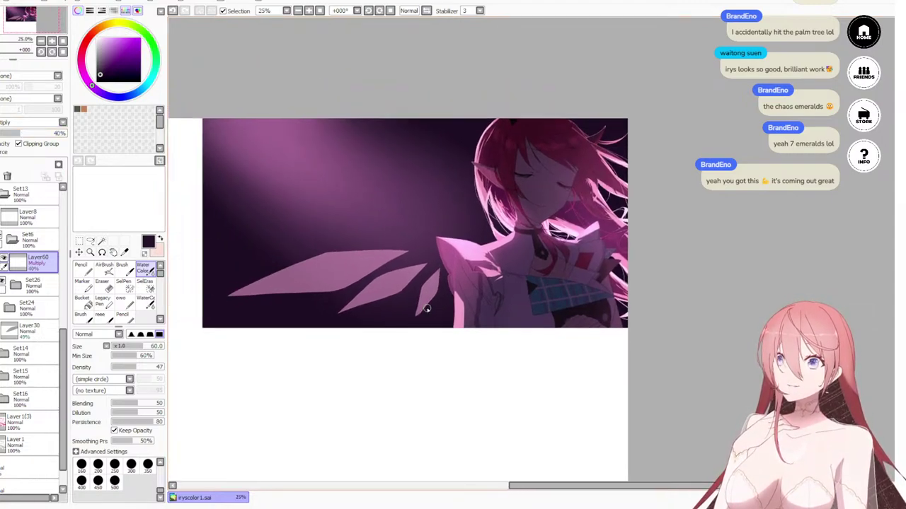
pyautogui.scroll(1, 427, 310)
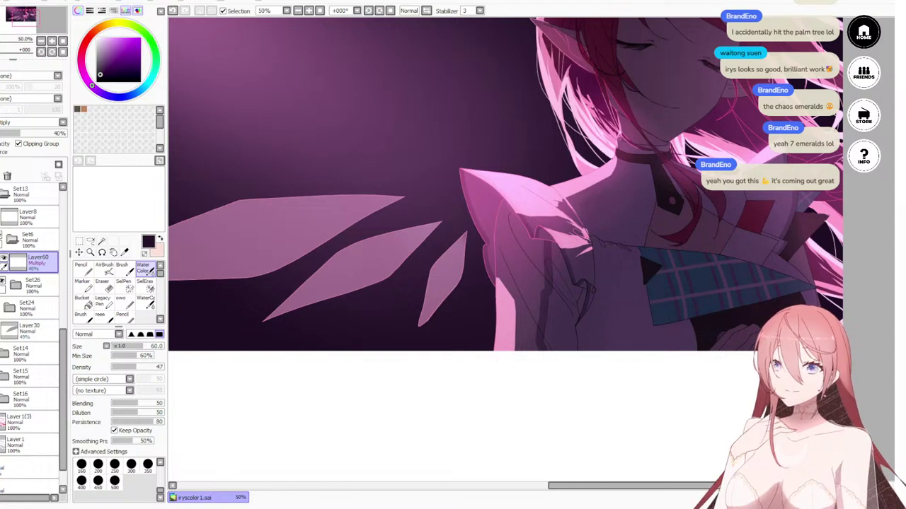
pyautogui.moveTo(350, 236); pyautogui.dragTo(536, 269)
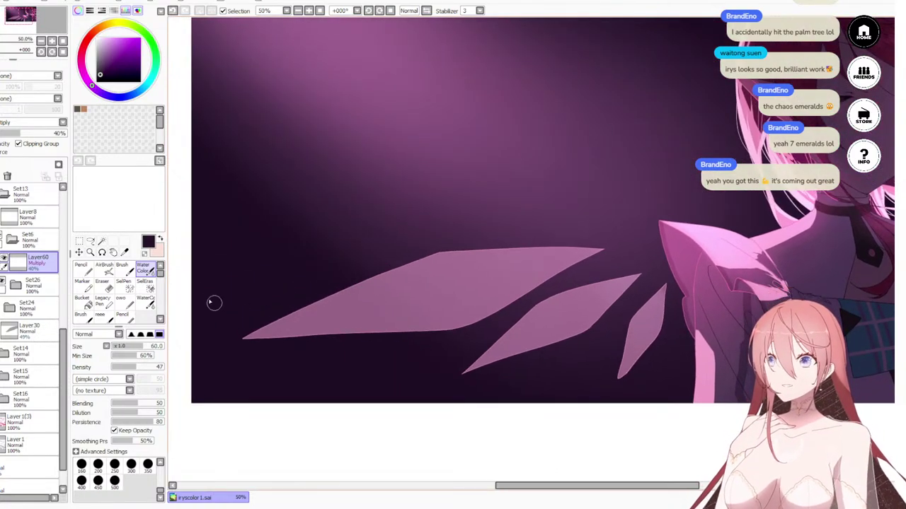
pyautogui.click(90, 241)
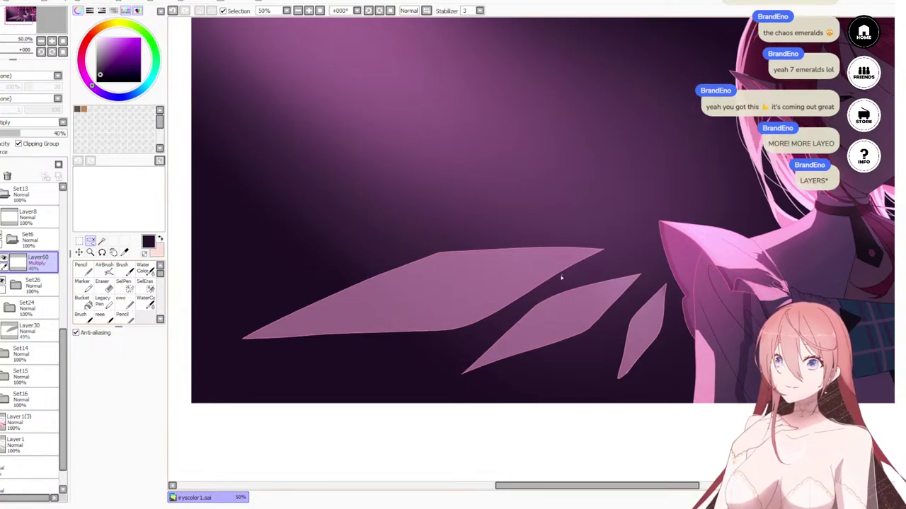
pyautogui.moveTo(600, 245)
pyautogui.mouseDown()
pyautogui.moveTo(430, 283)
pyautogui.moveTo(314, 363)
pyautogui.moveTo(429, 331)
pyautogui.moveTo(516, 288)
pyautogui.moveTo(438, 359)
pyautogui.moveTo(466, 312)
pyautogui.moveTo(424, 327)
pyautogui.moveTo(402, 352)
pyautogui.moveTo(314, 351)
pyautogui.moveTo(429, 282)
pyautogui.moveTo(385, 291)
pyautogui.moveTo(312, 332)
pyautogui.moveTo(312, 366)
pyautogui.moveTo(339, 363)
pyautogui.mouseUp()
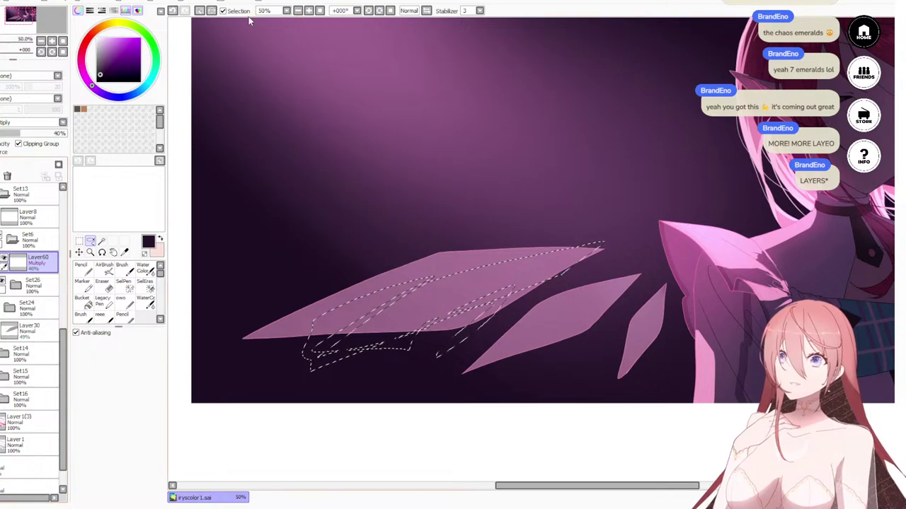
pyautogui.click(203, 13)
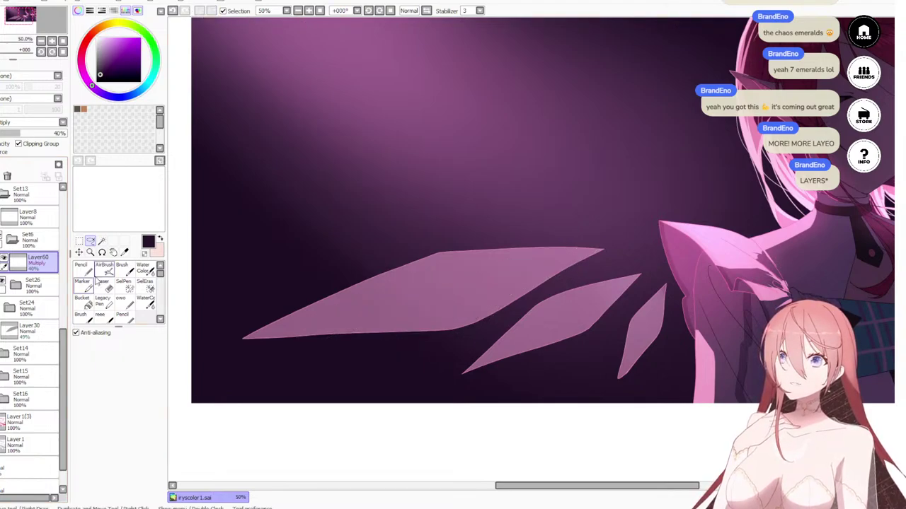
# Step: Try dark shading on the large and middle wing shards with the Water Color brush at size 350 and 85% layer opacity, and clear it
pyautogui.click(152, 269)
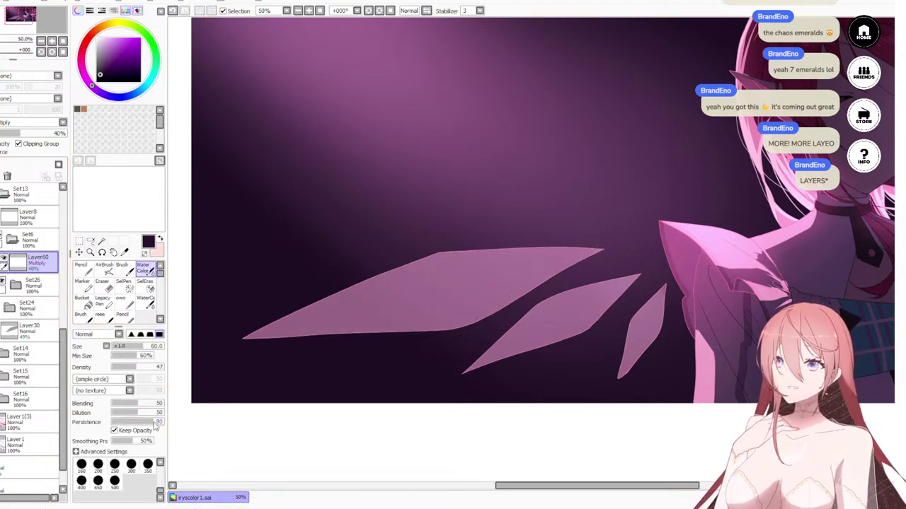
pyautogui.click(147, 464)
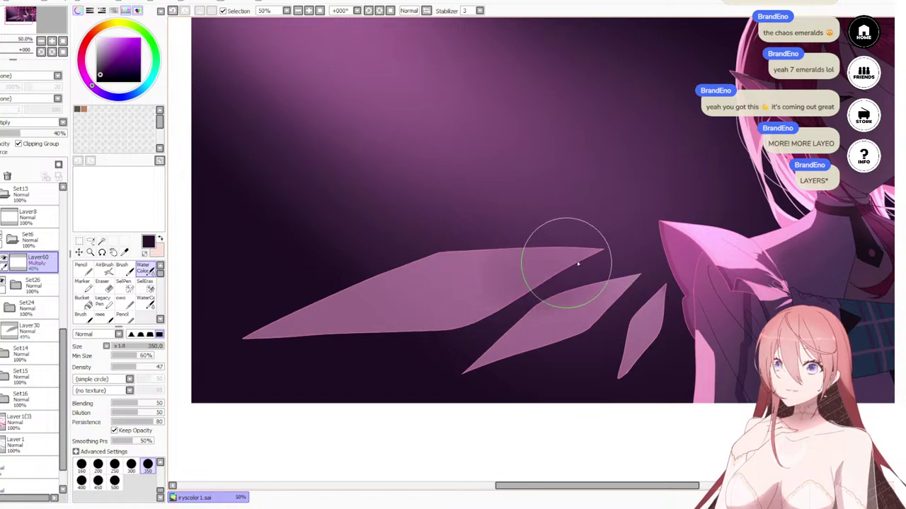
pyautogui.moveTo(554, 287)
pyautogui.mouseDown()
pyautogui.moveTo(491, 297)
pyautogui.moveTo(516, 264)
pyautogui.mouseUp()
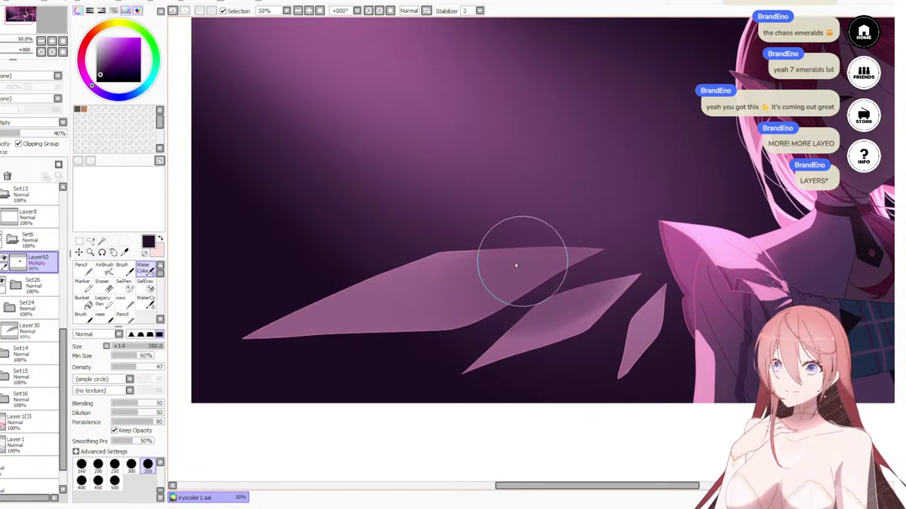
pyautogui.moveTo(56, 134)
pyautogui.mouseDown()
pyautogui.moveTo(67, 135)
pyautogui.moveTo(55, 135)
pyautogui.mouseUp()
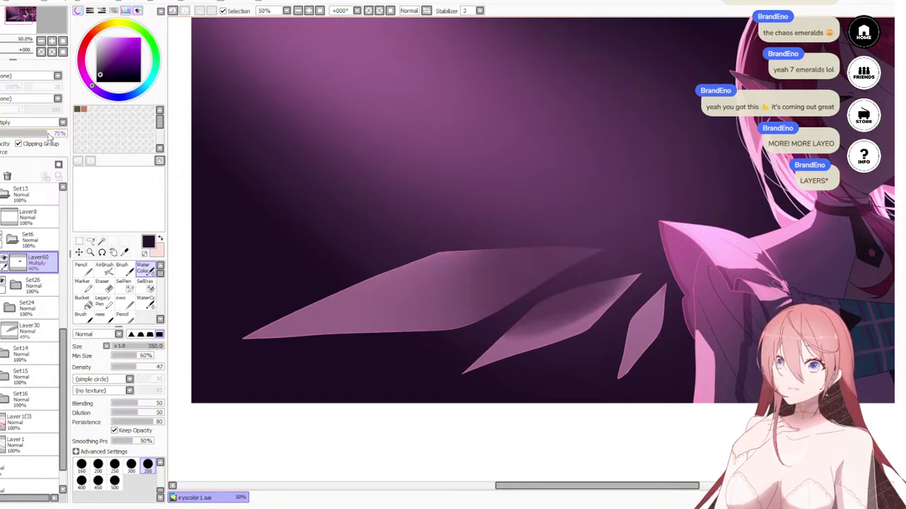
pyautogui.moveTo(605, 257); pyautogui.dragTo(393, 356)
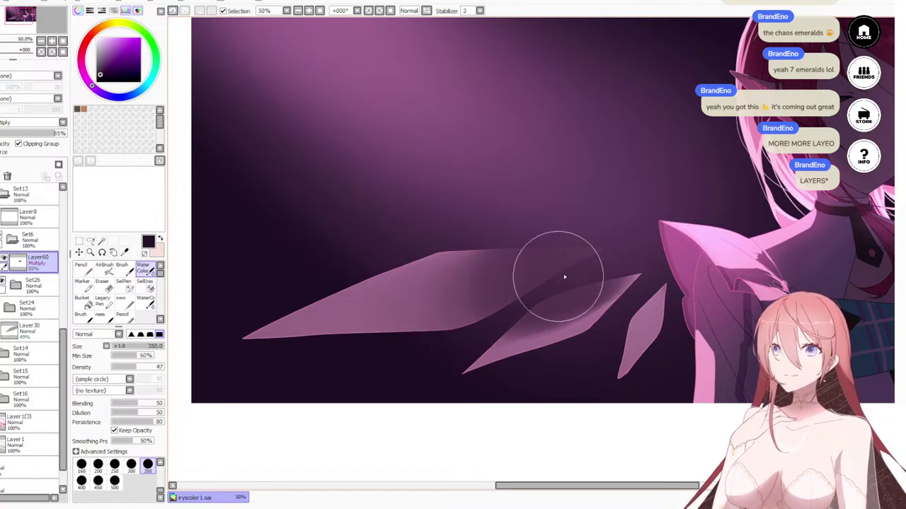
pyautogui.moveTo(558, 276); pyautogui.dragTo(336, 345)
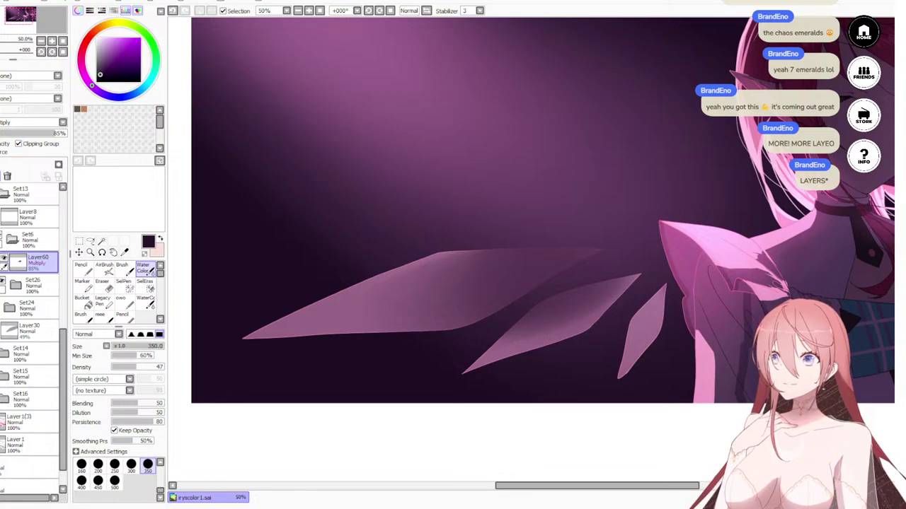
pyautogui.press('Delete')
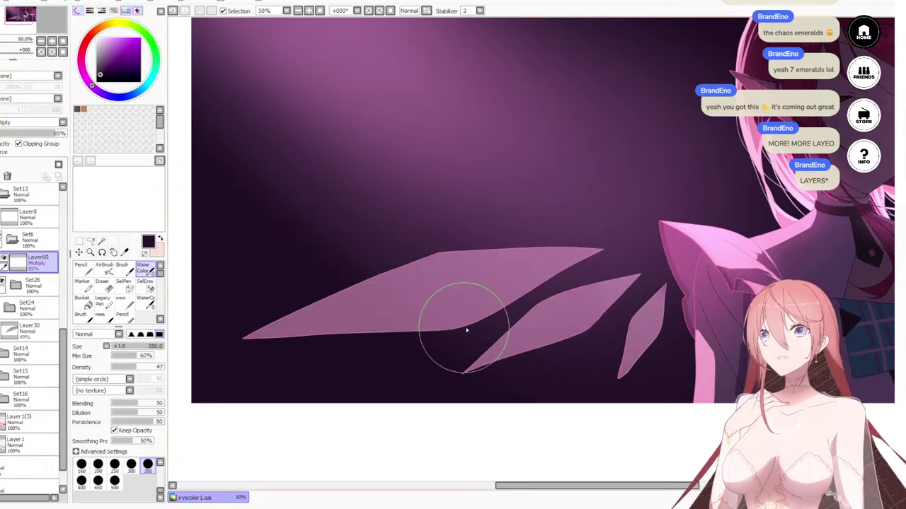
# Step: Paint soft dark shading through the middle of all three wing shards, reduce the Water Color brush to 160 and set the layer opacity to 100%
pyautogui.moveTo(424, 331)
pyautogui.mouseDown()
pyautogui.moveTo(490, 307)
pyautogui.moveTo(304, 349)
pyautogui.mouseUp()
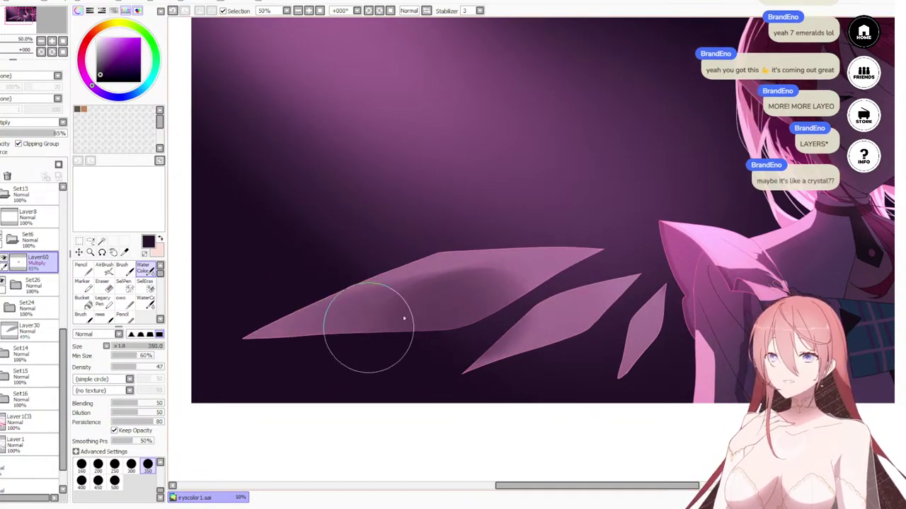
pyautogui.moveTo(404, 319)
pyautogui.mouseDown()
pyautogui.moveTo(598, 300)
pyautogui.moveTo(564, 373)
pyautogui.moveTo(586, 358)
pyautogui.moveTo(545, 381)
pyautogui.moveTo(579, 352)
pyautogui.moveTo(533, 371)
pyautogui.moveTo(605, 321)
pyautogui.mouseUp()
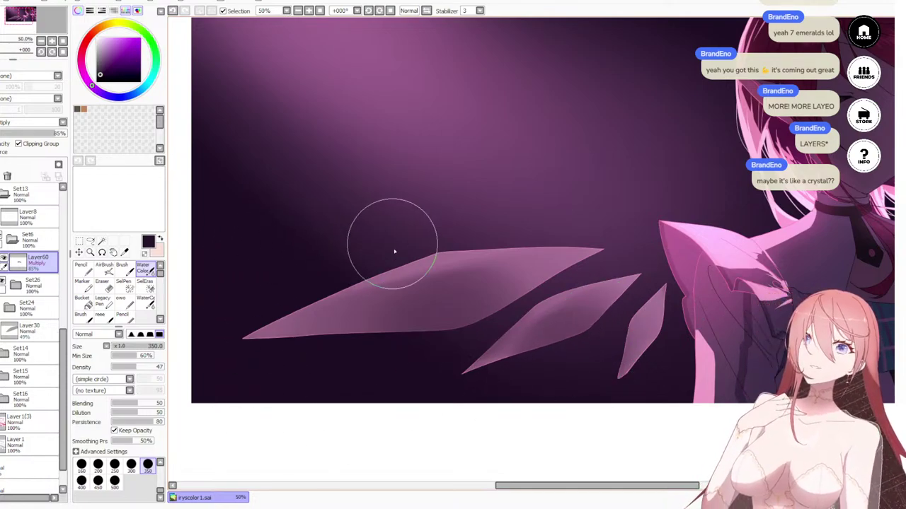
pyautogui.moveTo(395, 252); pyautogui.dragTo(464, 260)
pyautogui.press('[')
pyautogui.press('[')
pyautogui.press('[')
pyautogui.press('[')
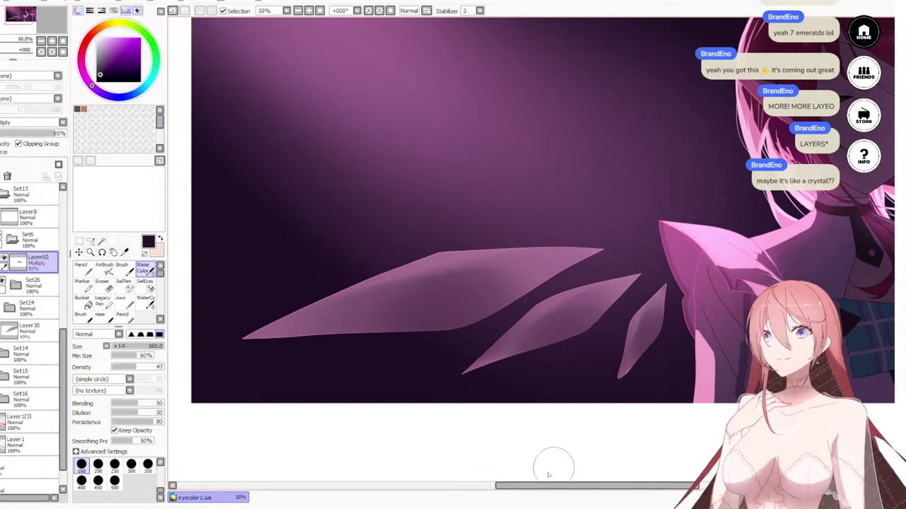
pyautogui.scroll(-2, 485, 262)
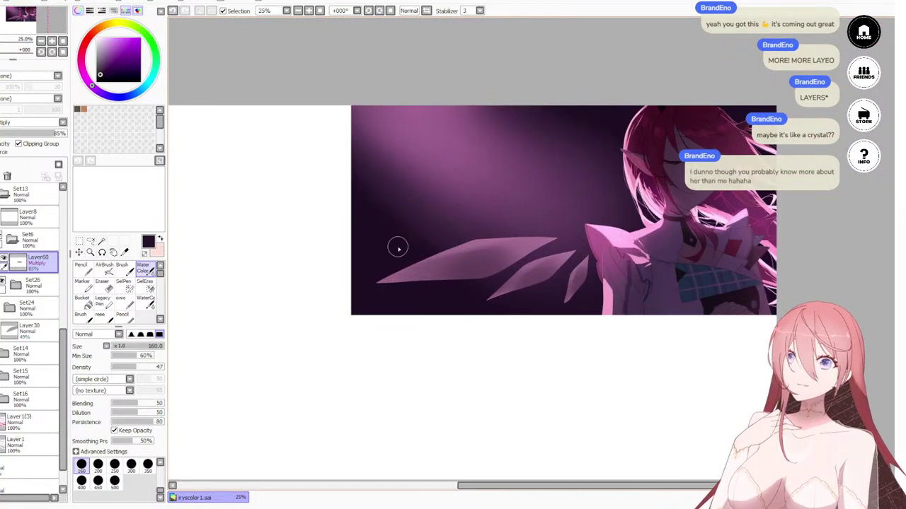
pyautogui.scroll(-2, 472, 240)
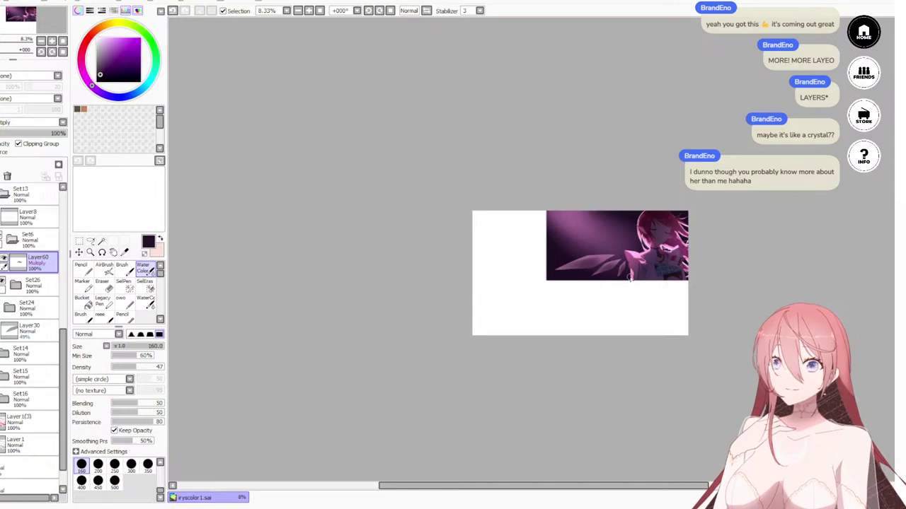
# Step: Lasso a freehand selection along the upper edge of the large wing shard, from its tip along the light facet
pyautogui.scroll(6, 629, 277)
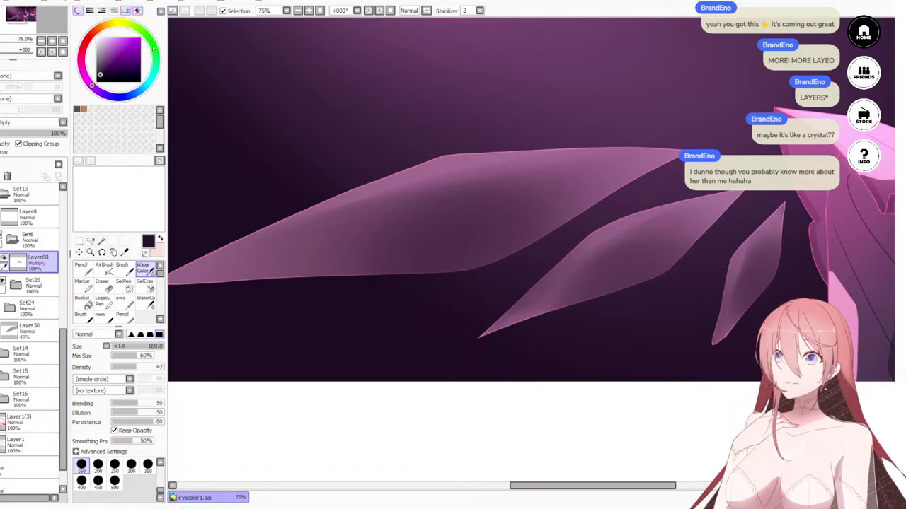
pyautogui.click(90, 241)
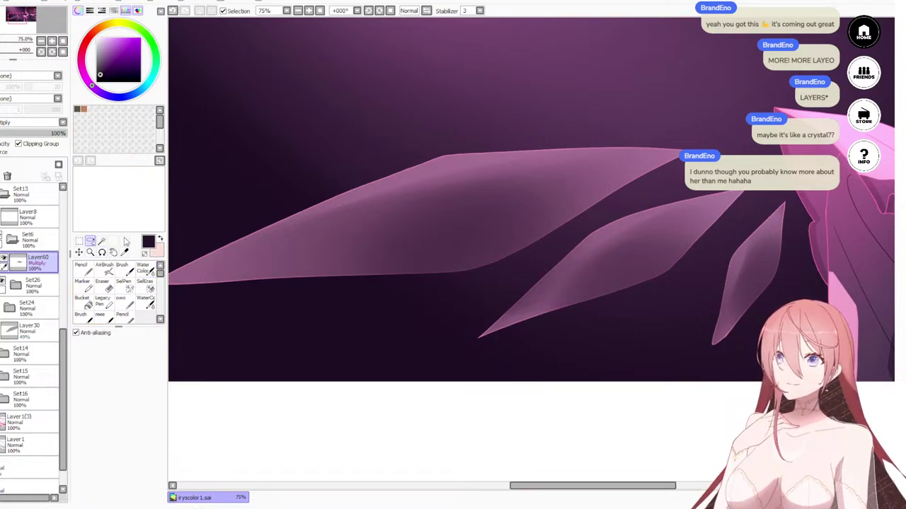
pyautogui.moveTo(397, 209); pyautogui.dragTo(548, 176)
pyautogui.moveTo(266, 268)
pyautogui.mouseDown()
pyautogui.moveTo(630, 124)
pyautogui.moveTo(709, 102)
pyautogui.moveTo(399, 199)
pyautogui.moveTo(601, 152)
pyautogui.moveTo(844, 116)
pyautogui.moveTo(724, 78)
pyautogui.moveTo(520, 121)
pyautogui.moveTo(326, 227)
pyautogui.moveTo(262, 288)
pyautogui.moveTo(290, 278)
pyautogui.mouseUp()
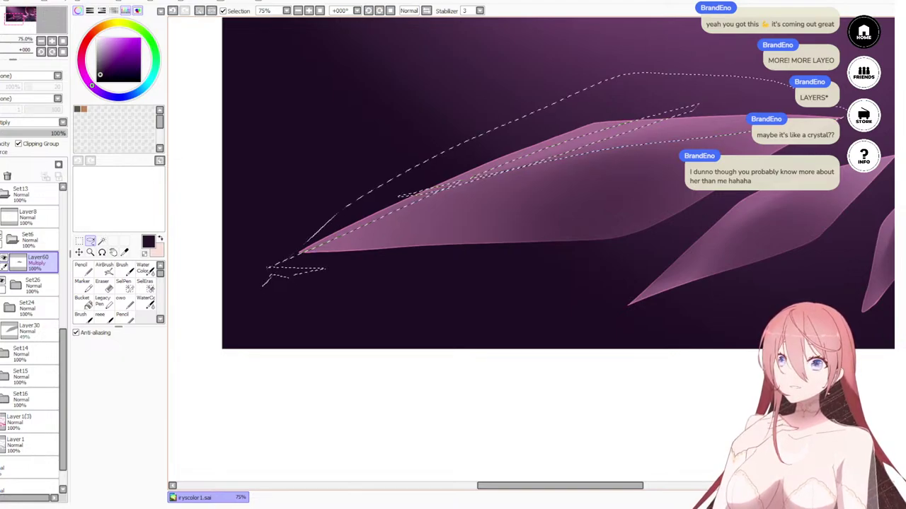
pyautogui.hotkey('ctrl', 'd')
pyautogui.moveTo(777, 189); pyautogui.dragTo(600, 340)
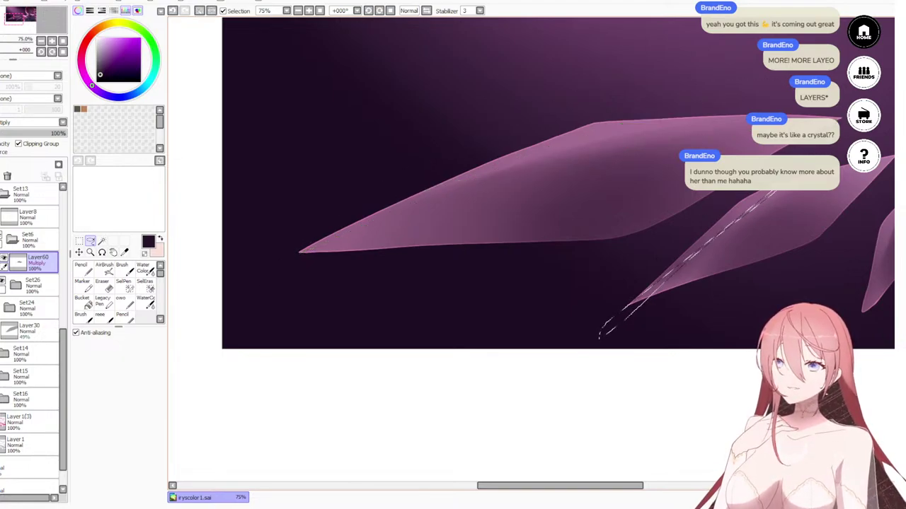
pyautogui.hotkey('ctrl', 'z')
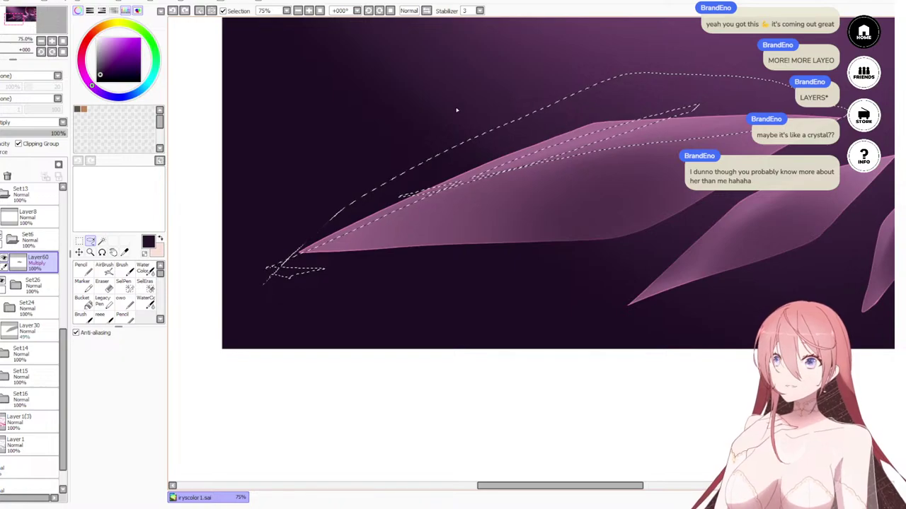
# Step: Erase the dark shading inside the selection on the large shard with the Eraser at size 100 and deselect
pyautogui.press('e')
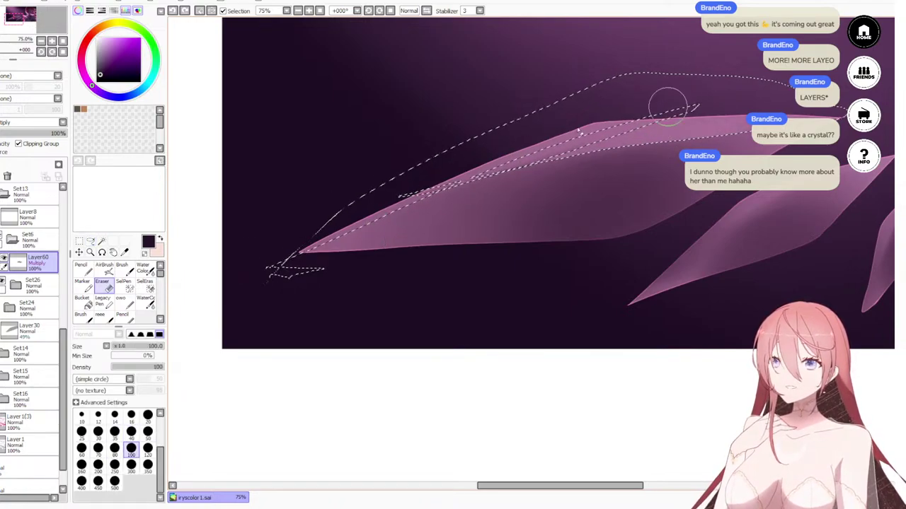
pyautogui.click(200, 10)
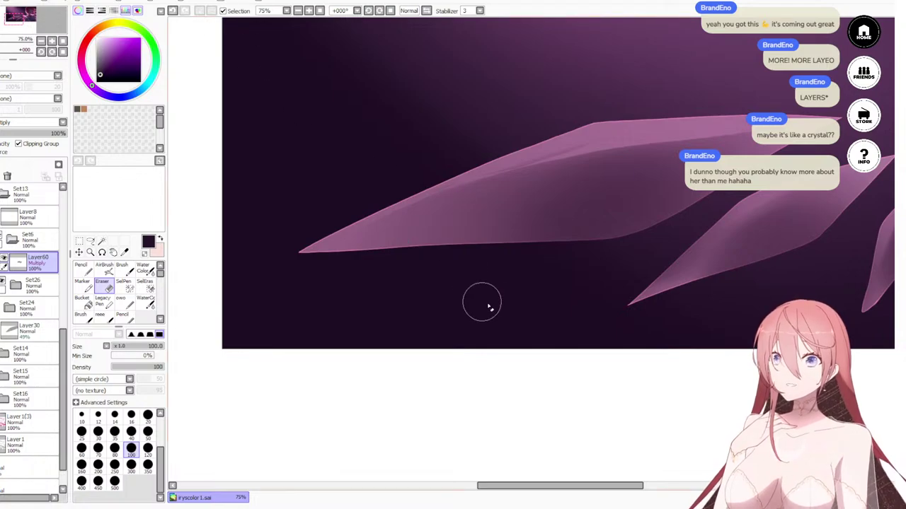
pyautogui.moveTo(529, 271); pyautogui.dragTo(436, 292)
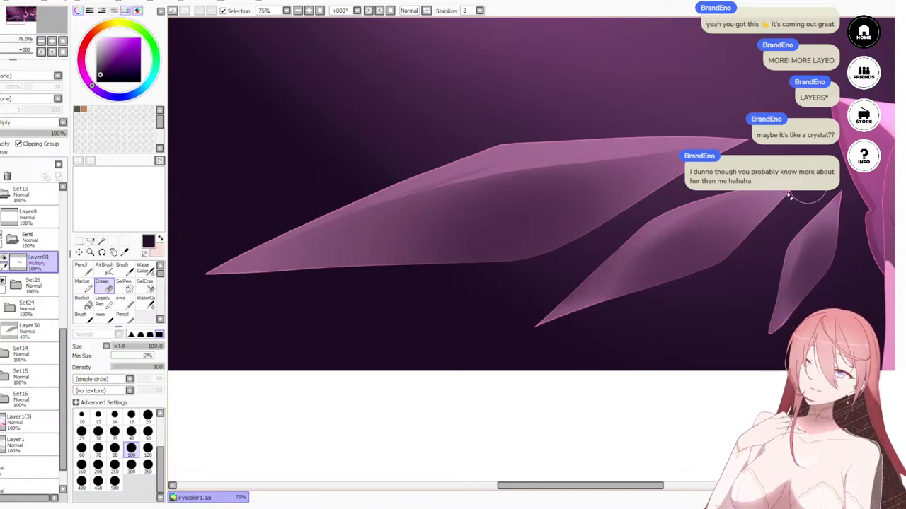
pyautogui.scroll(-4, 602, 171)
pyautogui.scroll(-2, 623, 225)
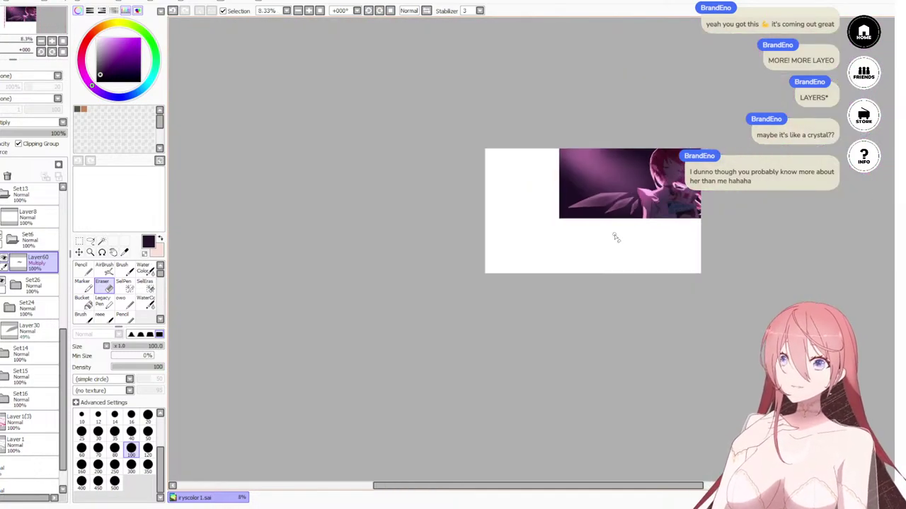
# Step: Add a new layer above the Multiply shading layer, clip it and set its blending mode to Multiply
pyautogui.scroll(4, 620, 188)
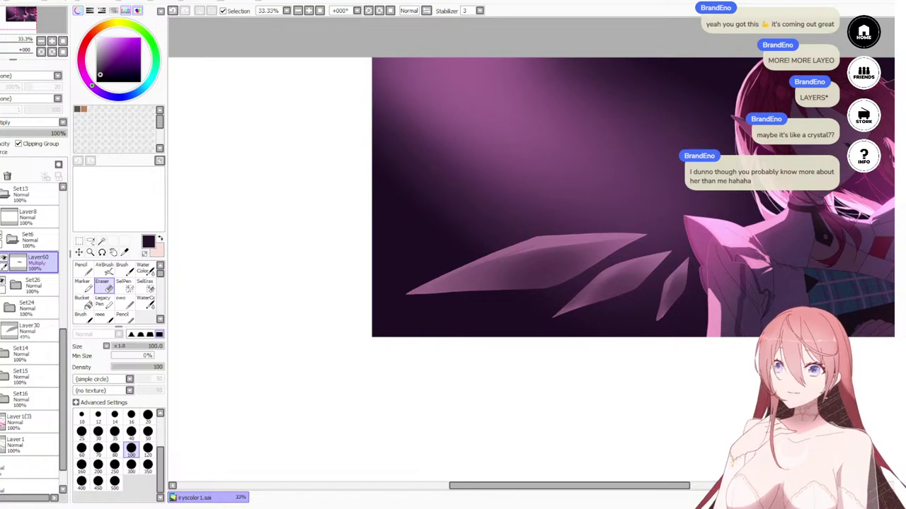
pyautogui.scroll(4, 556, 237)
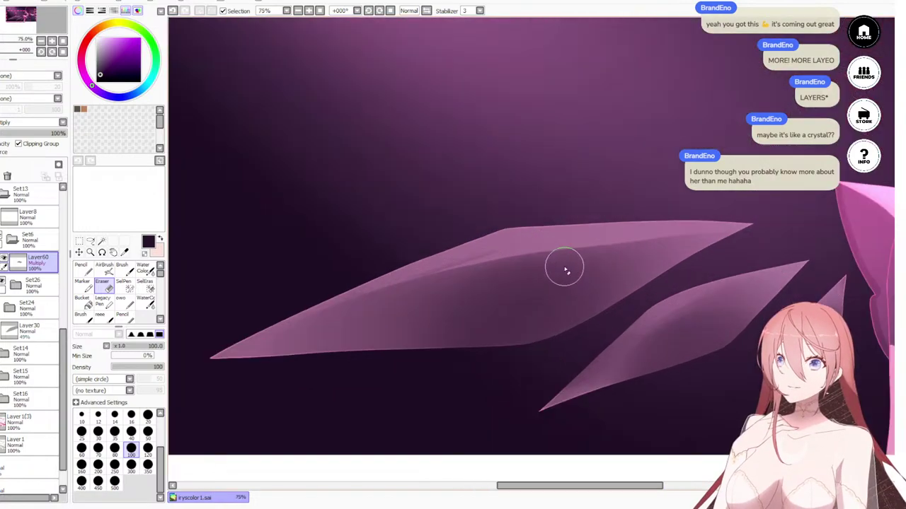
pyautogui.scroll(-5, 570, 285)
pyautogui.scroll(2, 598, 283)
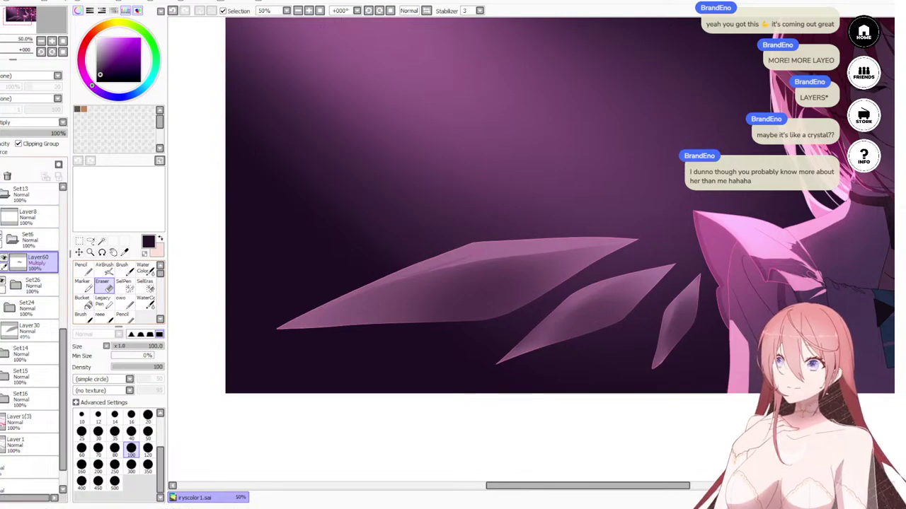
pyautogui.click(1, 165)
pyautogui.click(37, 142)
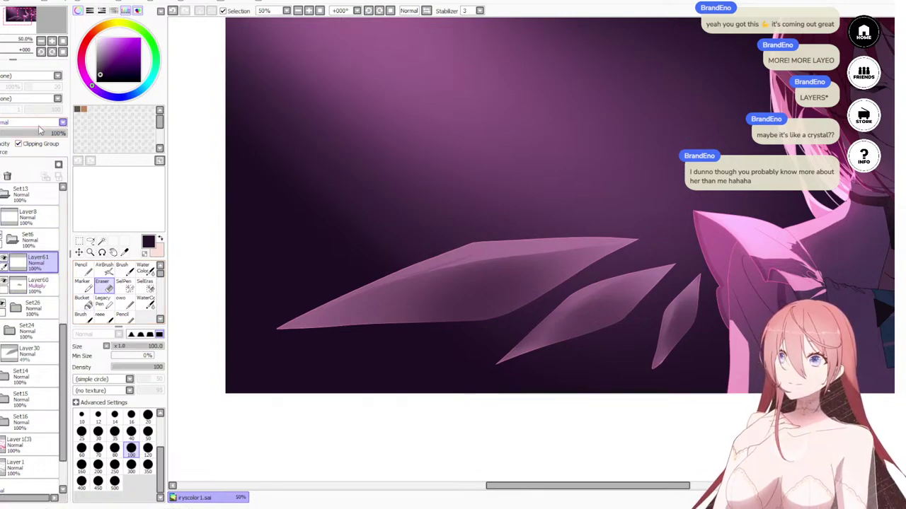
pyautogui.click(38, 124)
pyautogui.click(31, 144)
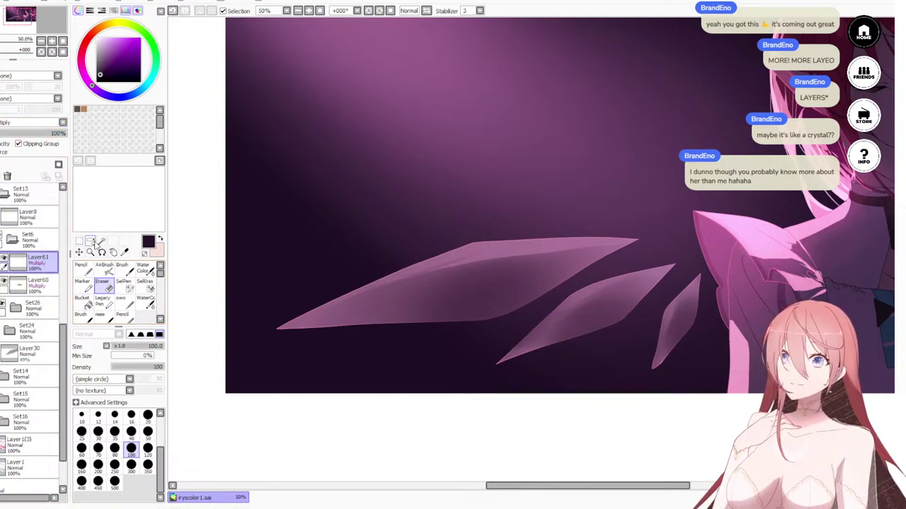
# Step: Lasso several angular facet shapes across the middle and lower part of the large wing shard
pyautogui.click(92, 241)
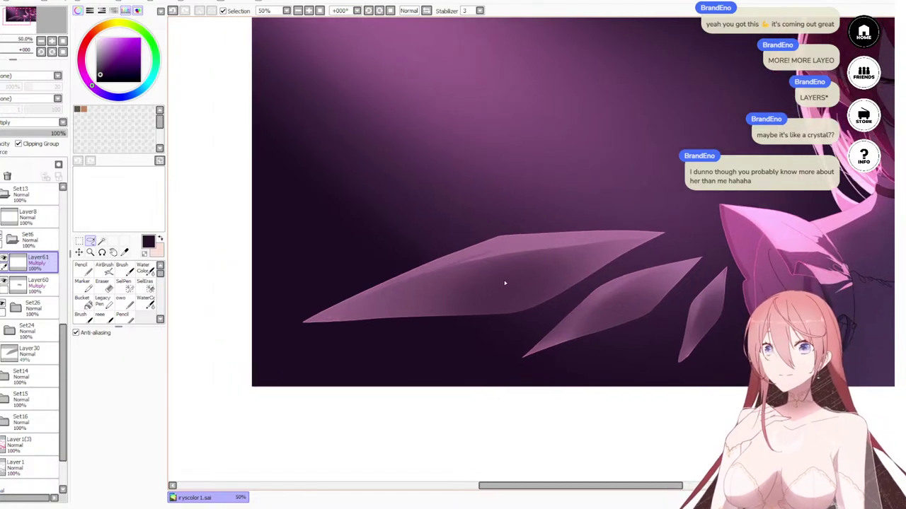
pyautogui.moveTo(489, 288); pyautogui.dragTo(534, 265)
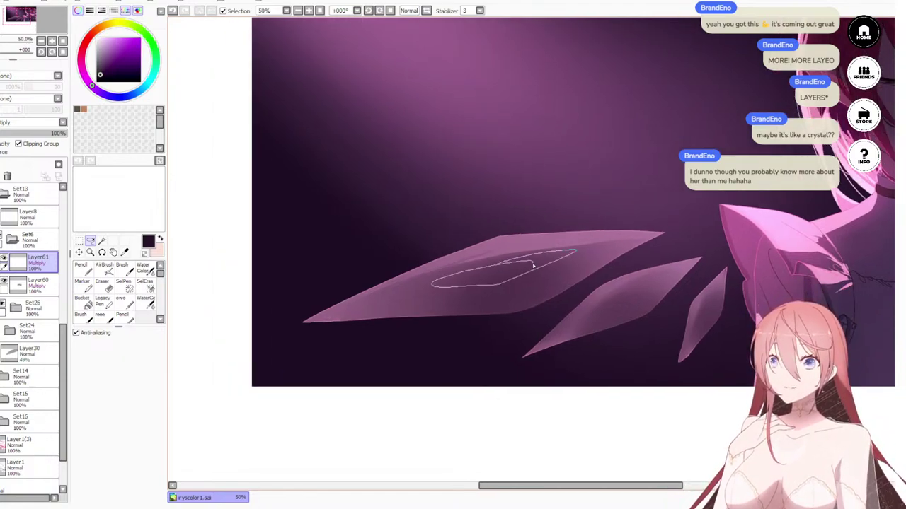
pyautogui.moveTo(551, 304)
pyautogui.mouseDown()
pyautogui.moveTo(433, 323)
pyautogui.moveTo(482, 310)
pyautogui.moveTo(400, 312)
pyautogui.moveTo(608, 253)
pyautogui.moveTo(548, 274)
pyautogui.moveTo(651, 250)
pyautogui.mouseUp()
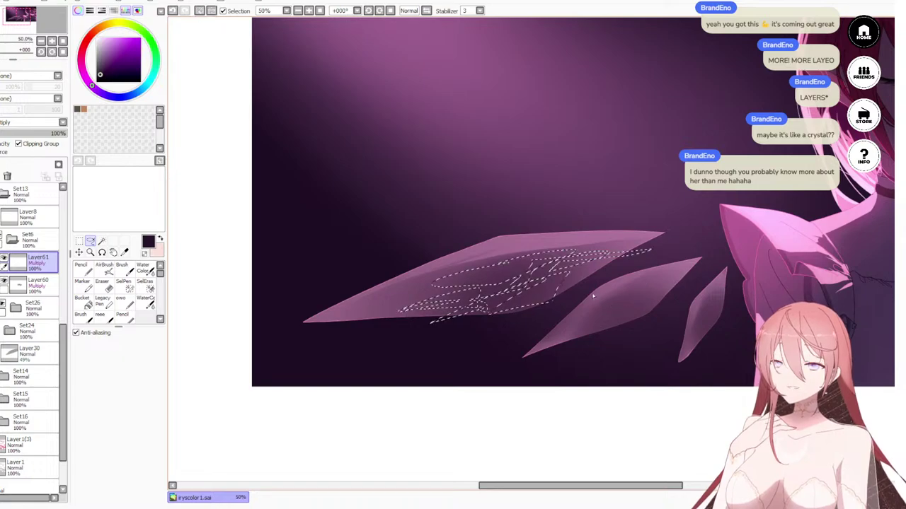
# Step: Fill the selected facets with dark purple using the Pencil at size 100, deselect and lower the layer opacity to 54%
pyautogui.press('n')
pyautogui.press(']')
pyautogui.press(']')
pyautogui.press(']')
pyautogui.press(']')
pyautogui.press(']')
pyautogui.press(']')
pyautogui.press(']')
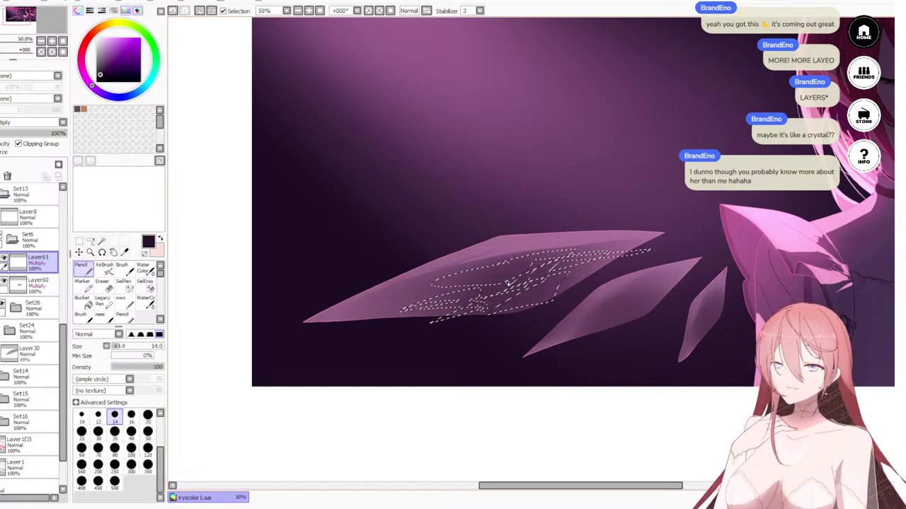
pyautogui.press(']')
pyautogui.press(']')
pyautogui.press(']')
pyautogui.press(']')
pyautogui.press(']')
pyautogui.moveTo(609, 252)
pyautogui.mouseDown()
pyautogui.moveTo(350, 334)
pyautogui.moveTo(470, 311)
pyautogui.moveTo(708, 236)
pyautogui.moveTo(428, 357)
pyautogui.moveTo(636, 254)
pyautogui.moveTo(347, 337)
pyautogui.moveTo(325, 380)
pyautogui.mouseUp()
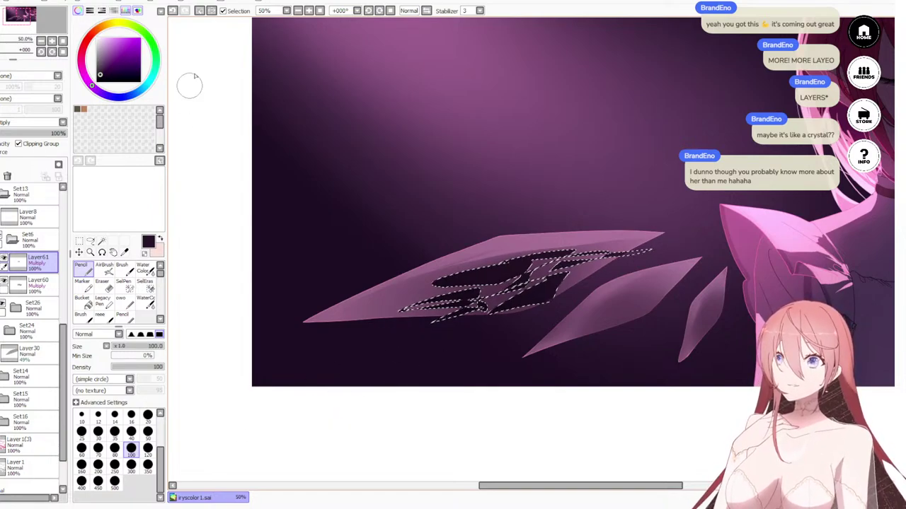
pyautogui.click(199, 11)
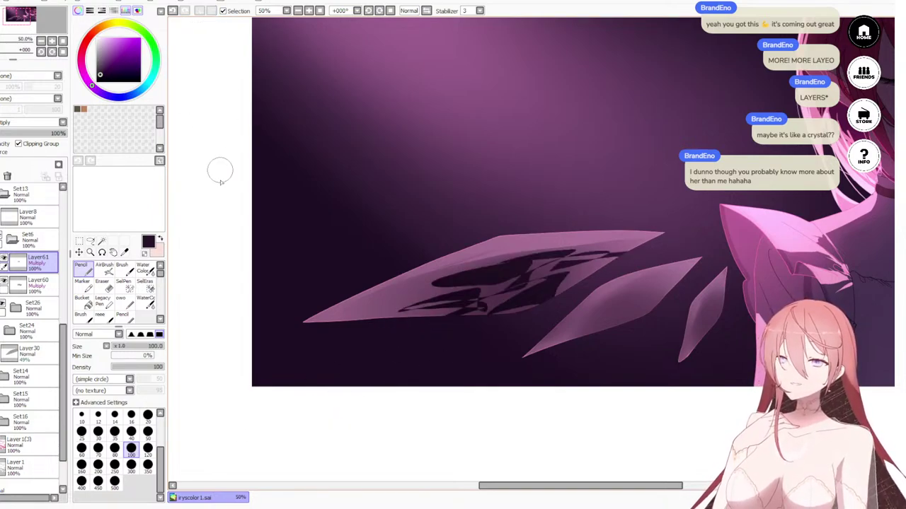
pyautogui.moveTo(64, 134); pyautogui.dragTo(33, 138)
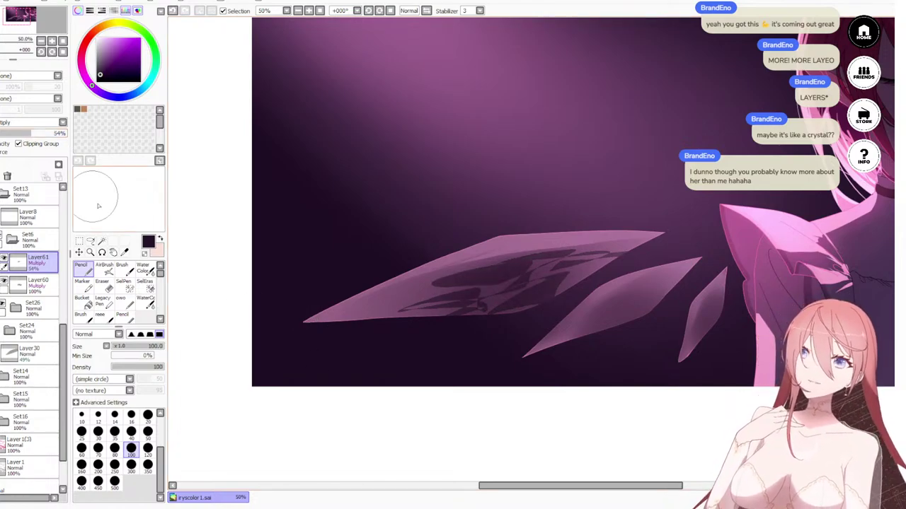
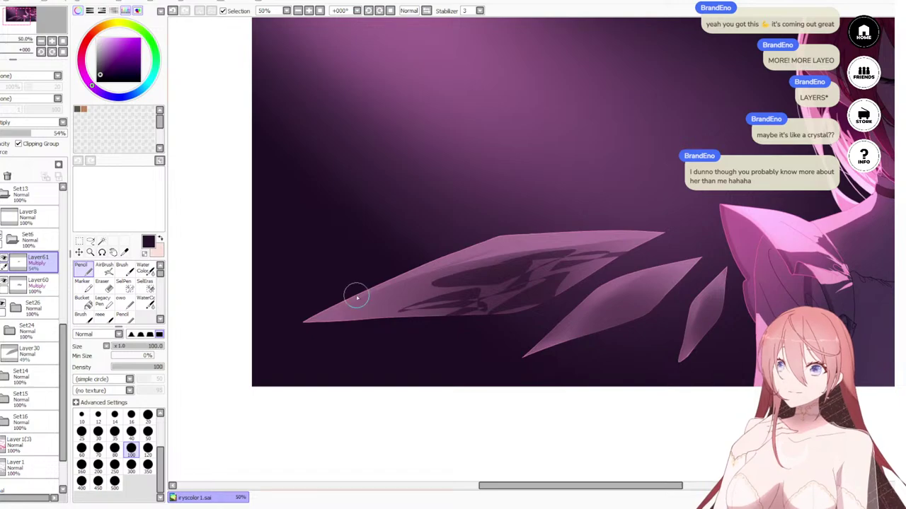
# Step: Blend the dark facets into soft shading on the large shard with the Water Color brush at size 160
pyautogui.scroll(1, 501, 299)
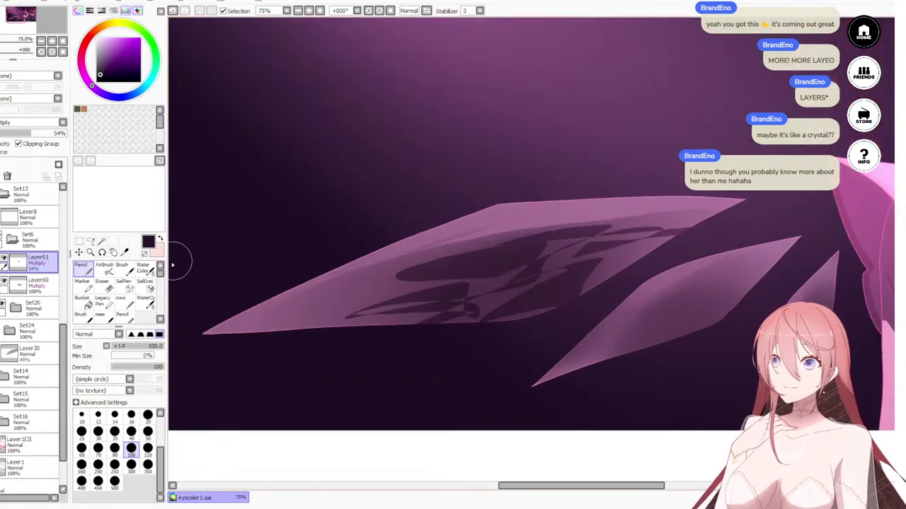
pyautogui.click(143, 269)
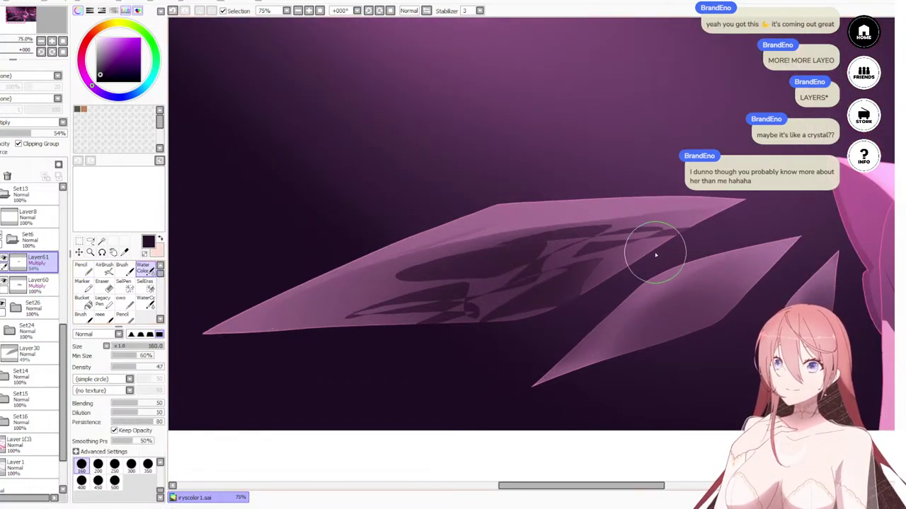
pyautogui.moveTo(655, 255)
pyautogui.mouseDown()
pyautogui.moveTo(479, 338)
pyautogui.moveTo(378, 301)
pyautogui.mouseUp()
pyautogui.moveTo(511, 265)
pyautogui.mouseDown()
pyautogui.moveTo(297, 335)
pyautogui.moveTo(510, 267)
pyautogui.moveTo(336, 318)
pyautogui.moveTo(508, 307)
pyautogui.moveTo(392, 322)
pyautogui.moveTo(467, 282)
pyautogui.moveTo(388, 299)
pyautogui.moveTo(503, 263)
pyautogui.moveTo(662, 235)
pyautogui.mouseUp()
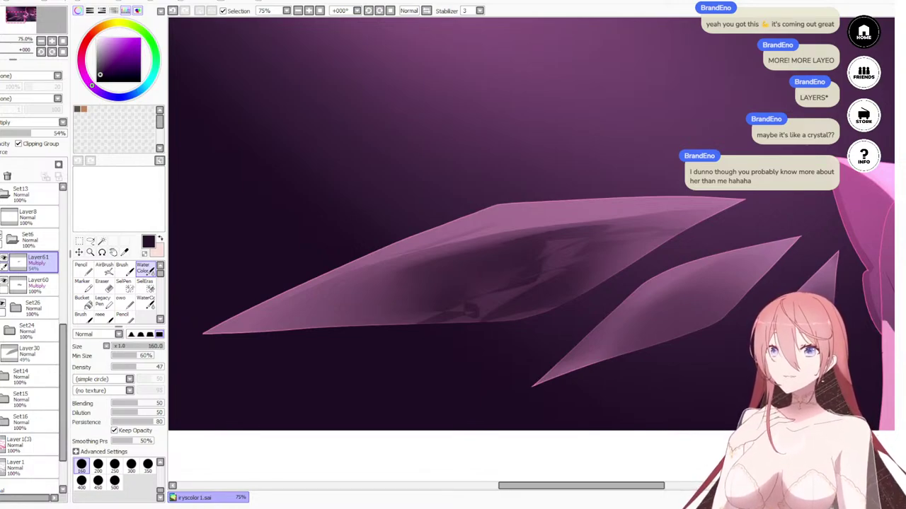
pyautogui.scroll(-8, 635, 245)
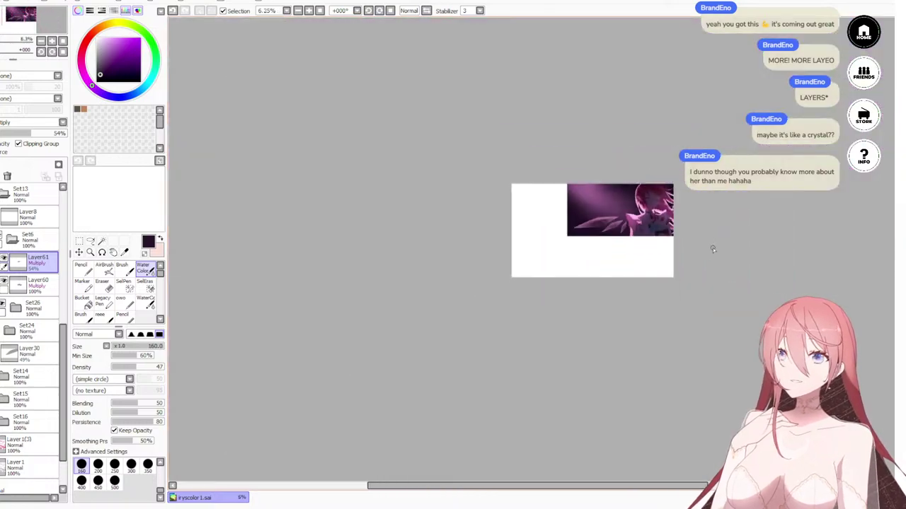
pyautogui.scroll(6, 615, 210)
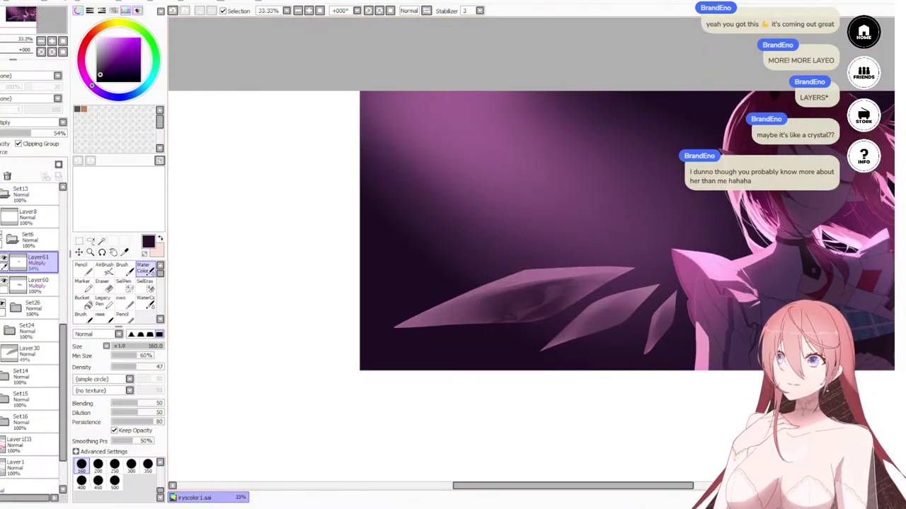
# Step: Add another layer above the facet layer, clip it and set its blending mode to Luminosity
pyautogui.click(0, 164)
pyautogui.click(29, 145)
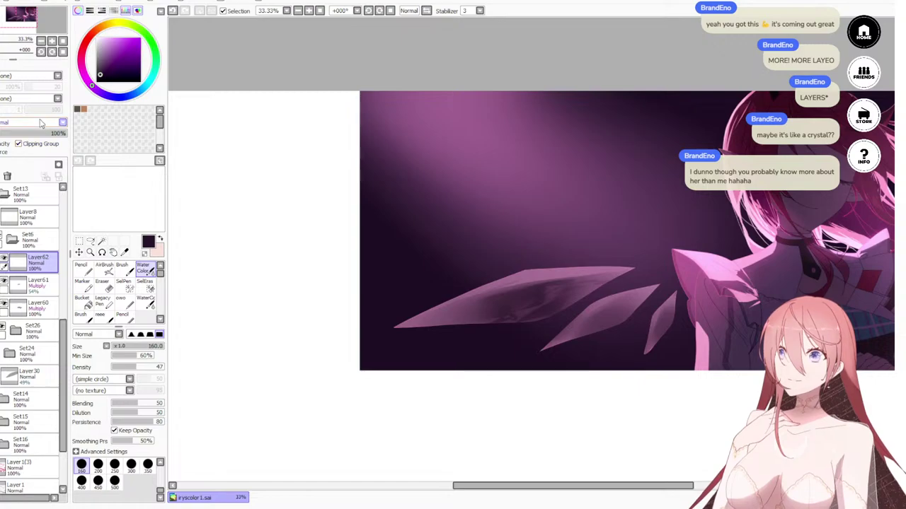
pyautogui.click(37, 166)
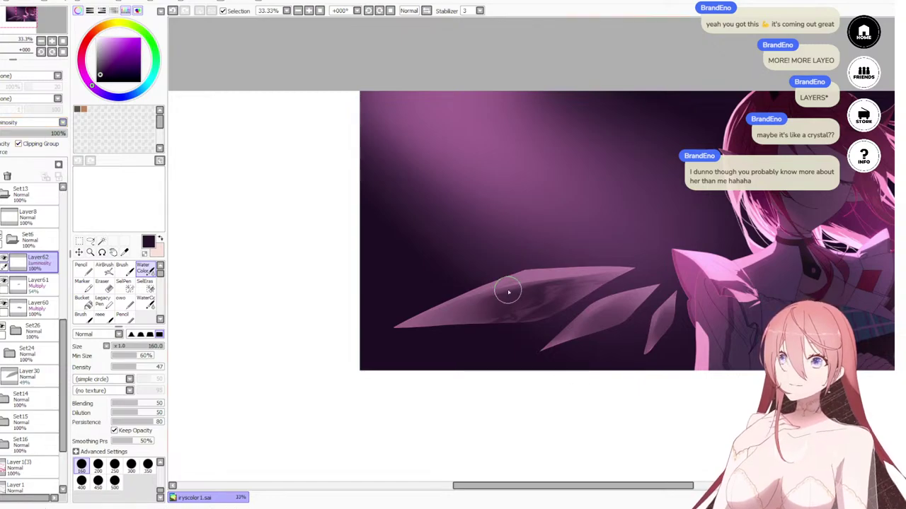
# Step: Swap the paint colors and pick the light purple from the lit background as the new foreground color
pyautogui.press('x')
pyautogui.scroll(2, 512, 286)
pyautogui.scroll(-4, 553, 260)
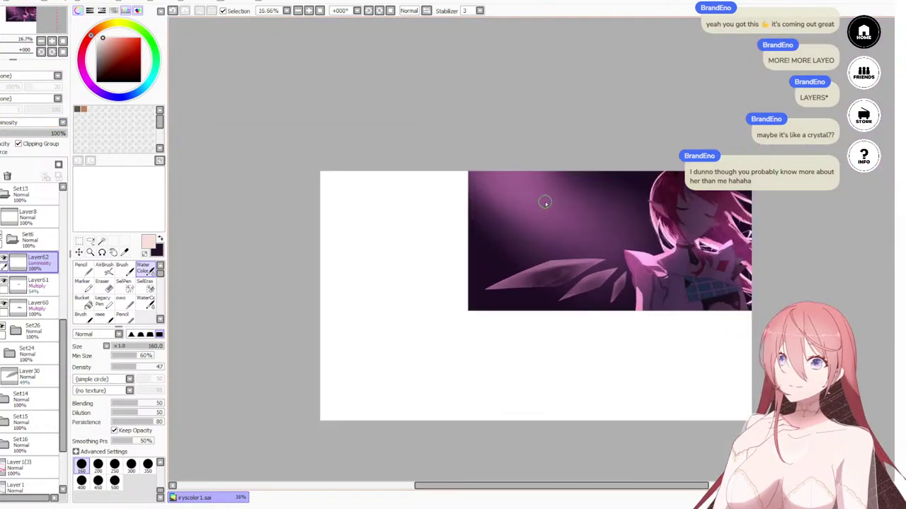
pyautogui.scroll(2, 513, 194)
pyautogui.rightClick(510, 195)
pyautogui.scroll(-2, 510, 195)
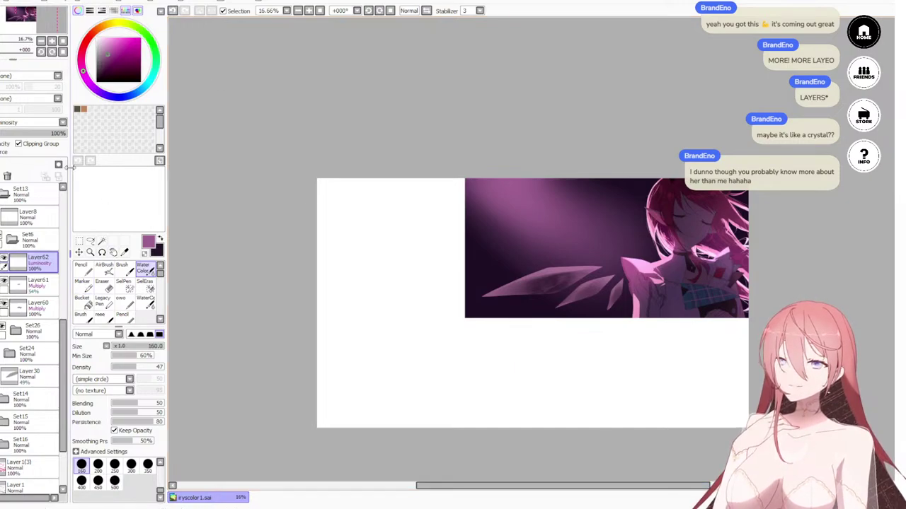
# Step: Lasso the large shard's upper edge facets, fill them with light purple using the Pencil at size 100, and deselect
pyautogui.click(91, 242)
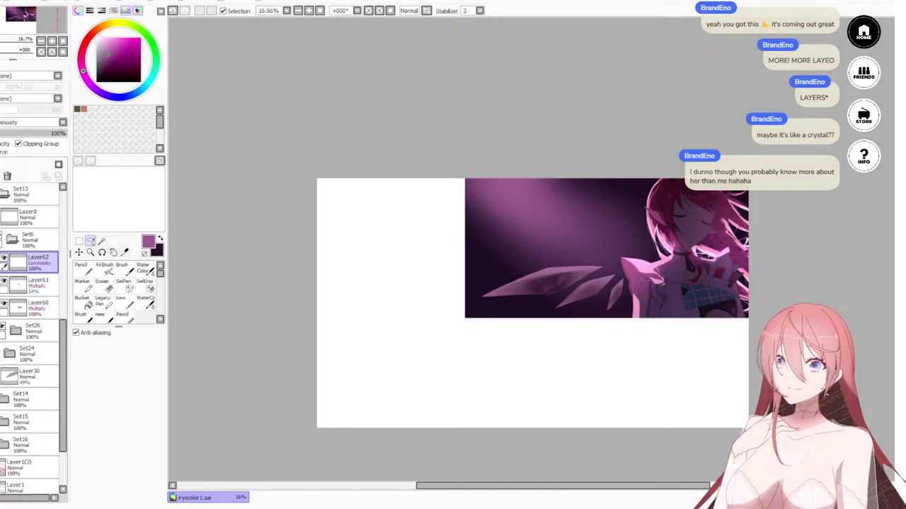
pyautogui.scroll(3, 556, 283)
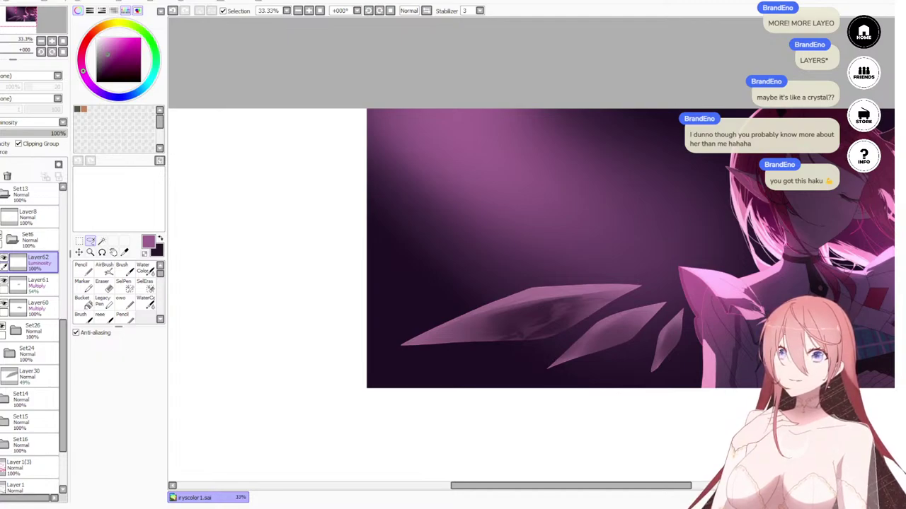
pyautogui.scroll(2, 596, 249)
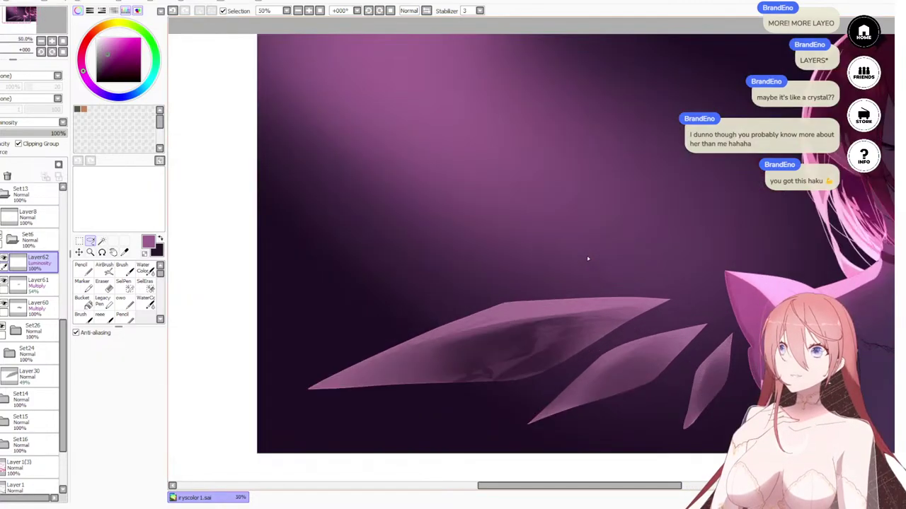
pyautogui.scroll(-4, 587, 259)
pyautogui.scroll(1, 587, 259)
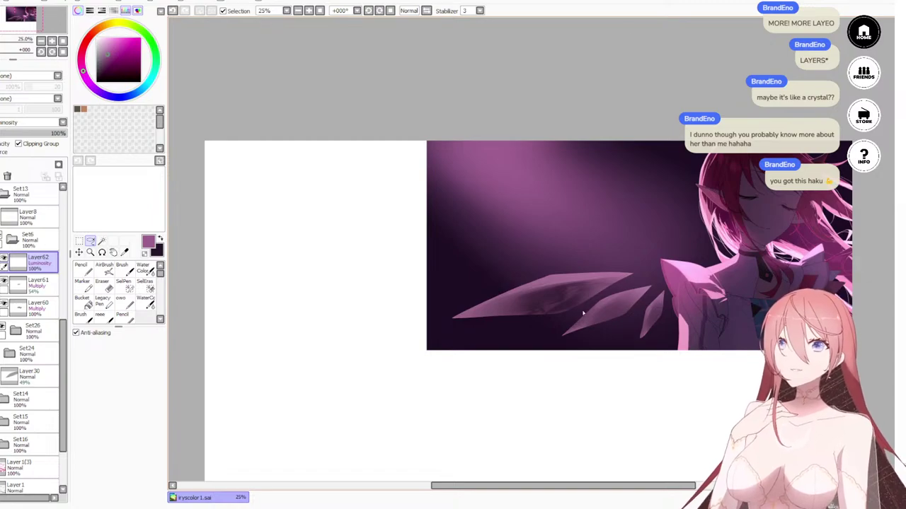
pyautogui.moveTo(541, 285)
pyautogui.mouseDown()
pyautogui.moveTo(636, 272)
pyautogui.moveTo(539, 274)
pyautogui.moveTo(534, 291)
pyautogui.moveTo(525, 286)
pyautogui.moveTo(435, 332)
pyautogui.moveTo(482, 306)
pyautogui.moveTo(438, 336)
pyautogui.moveTo(477, 294)
pyautogui.moveTo(603, 260)
pyautogui.moveTo(639, 271)
pyautogui.mouseUp()
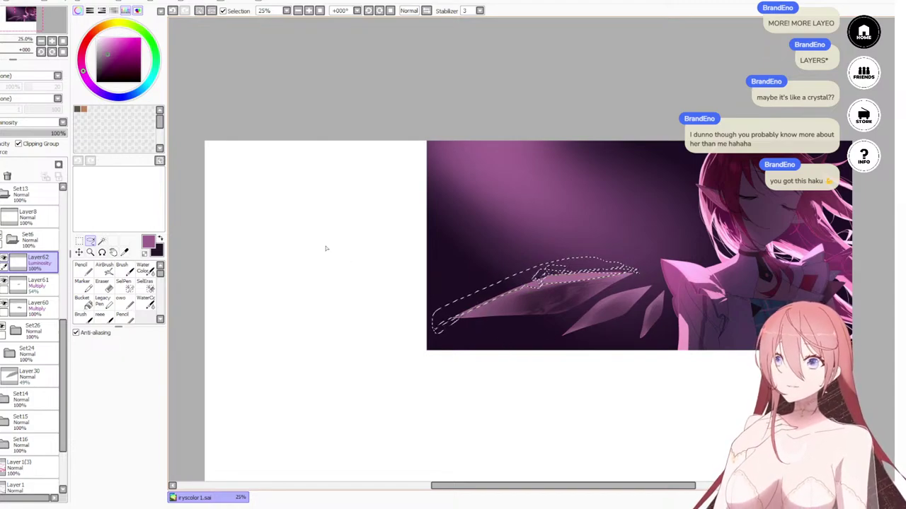
pyautogui.click(83, 269)
pyautogui.moveTo(510, 281)
pyautogui.mouseDown()
pyautogui.moveTo(611, 256)
pyautogui.moveTo(487, 293)
pyautogui.moveTo(549, 283)
pyautogui.moveTo(500, 309)
pyautogui.moveTo(605, 256)
pyautogui.moveTo(651, 259)
pyautogui.mouseUp()
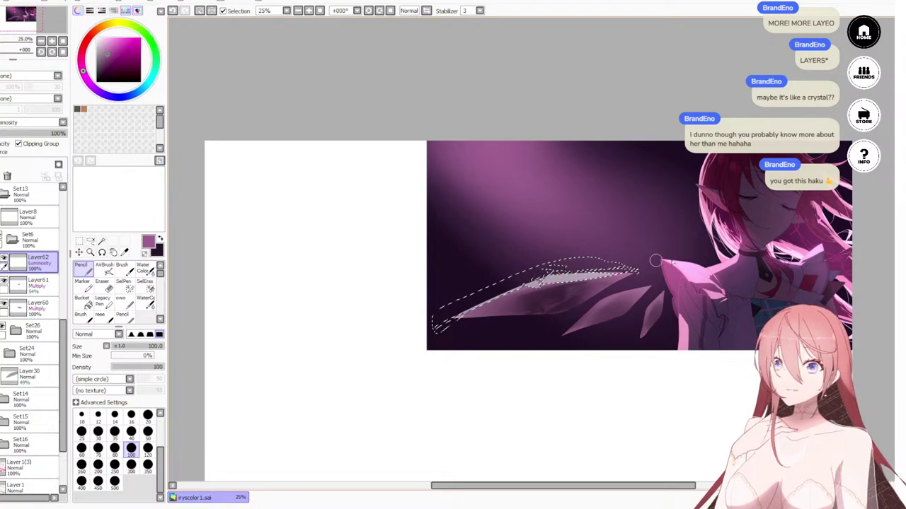
pyautogui.click(210, 12)
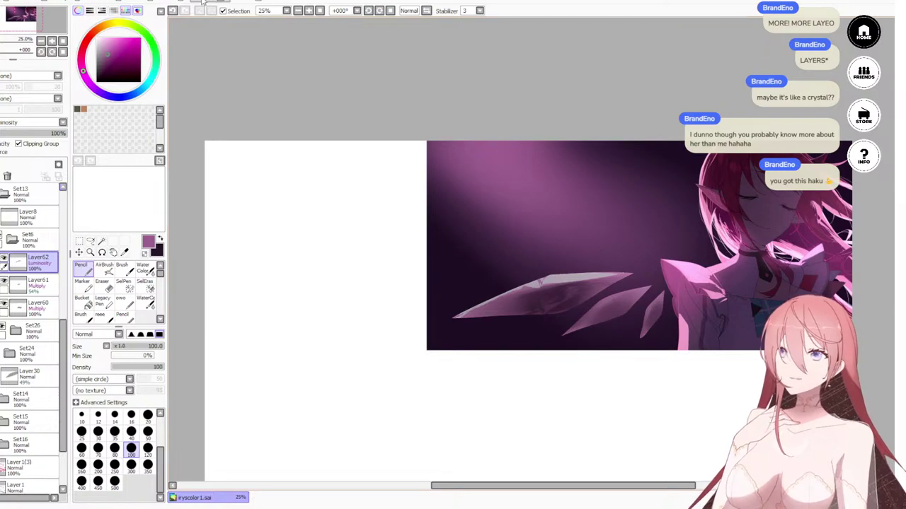
pyautogui.click(156, 10)
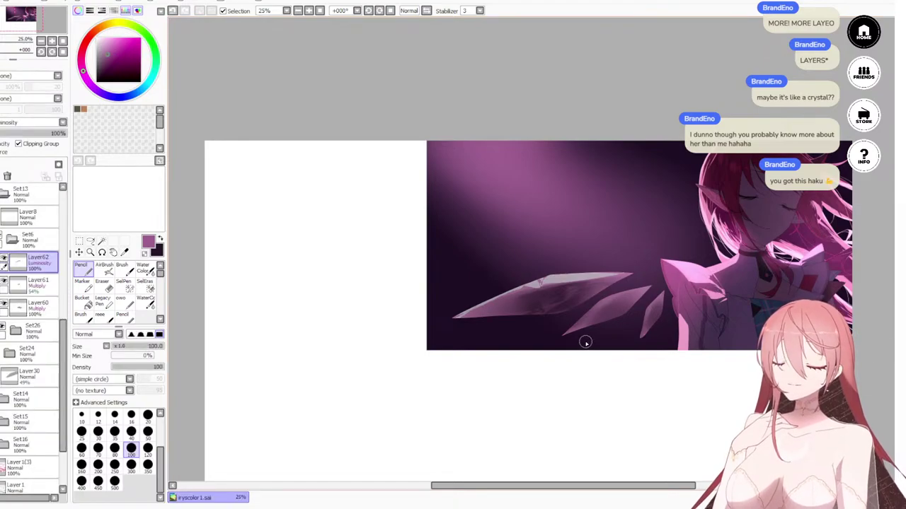
# Step: Turn off the Luminosity layer's clipping group and clear everything painted on that layer
pyautogui.scroll(2, 584, 333)
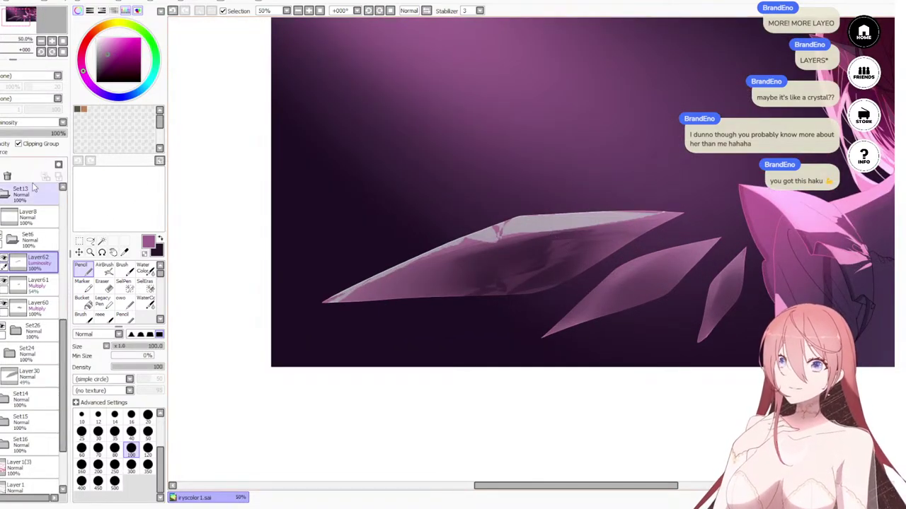
pyautogui.click(20, 144)
pyautogui.scroll(-4, 486, 248)
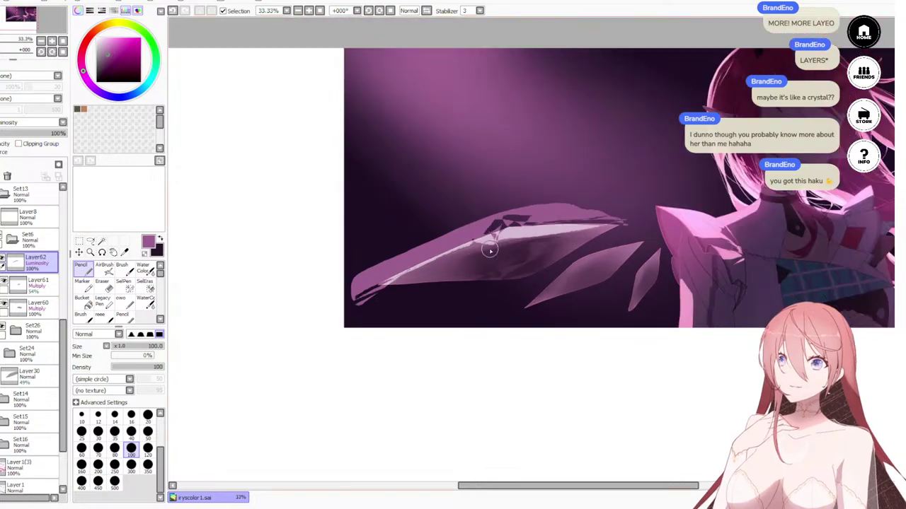
pyautogui.scroll(5, 438, 236)
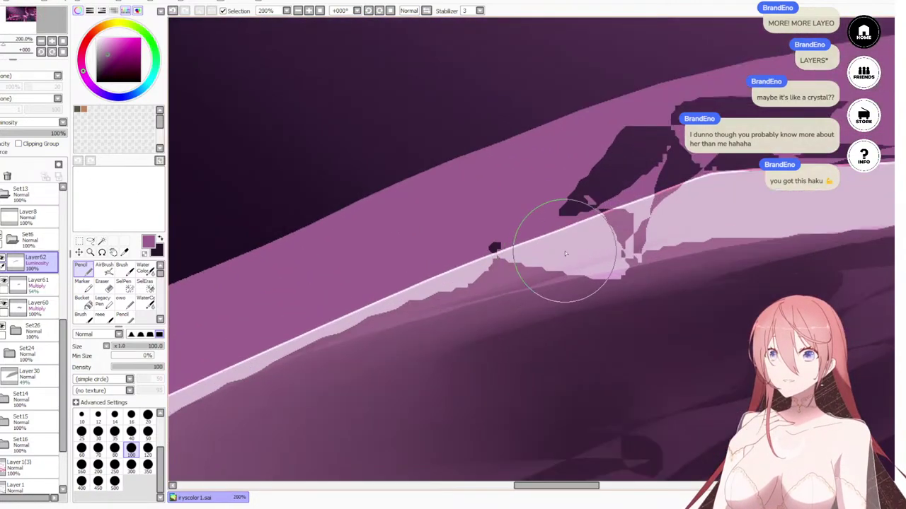
pyautogui.scroll(-4, 555, 262)
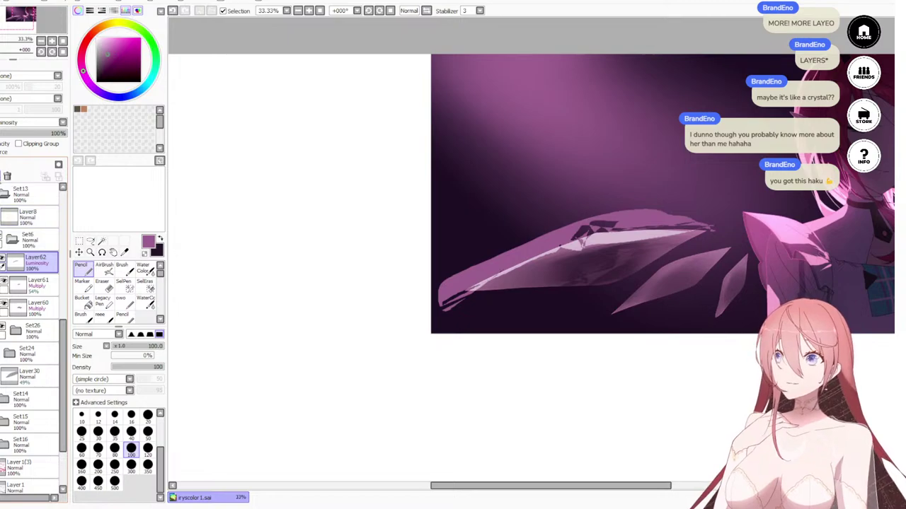
pyautogui.click(2, 176)
# Step: Paint Pencil highlight strokes at the peak of the large shard's upper edge and brighten them with a color adjustment
pyautogui.scroll(2, 623, 263)
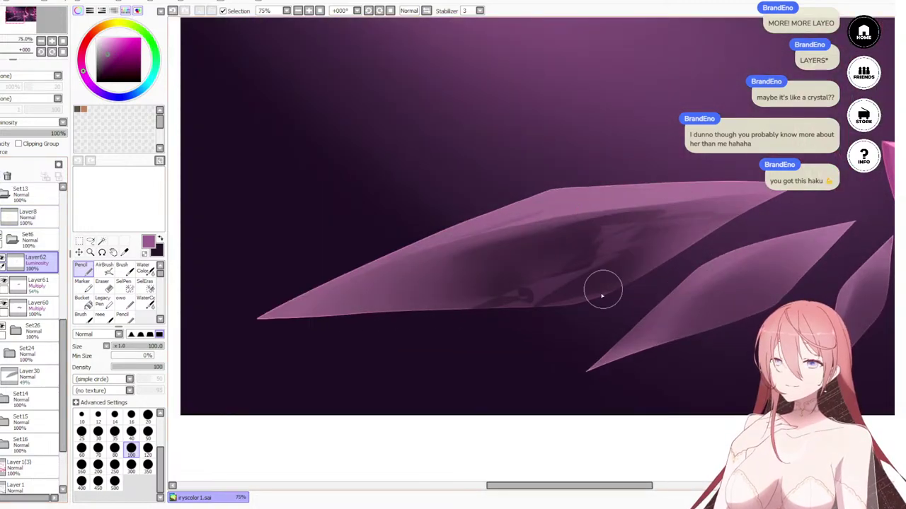
pyautogui.moveTo(577, 192); pyautogui.dragTo(461, 227)
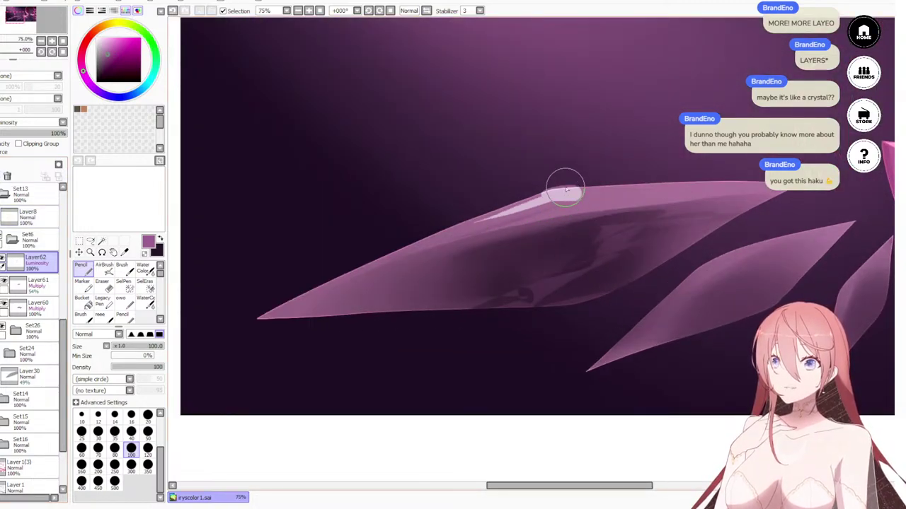
pyautogui.moveTo(564, 185); pyautogui.dragTo(412, 243)
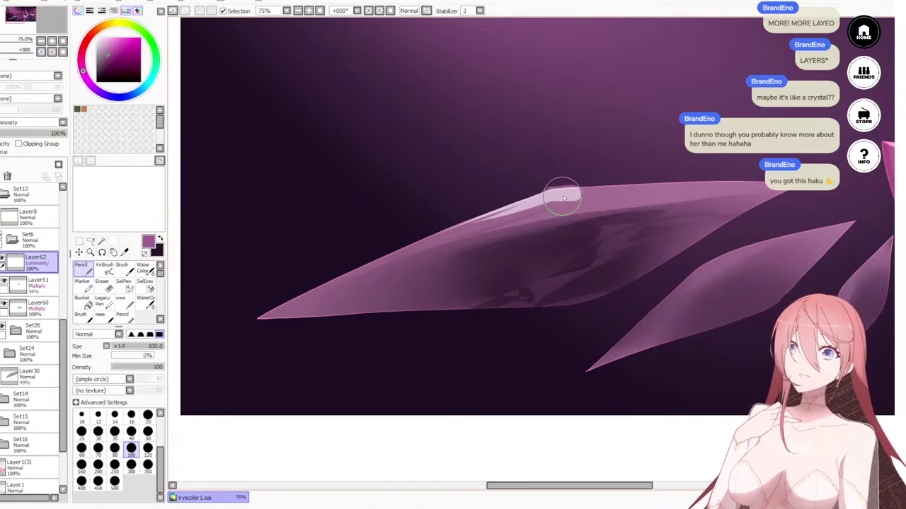
pyautogui.moveTo(566, 195); pyautogui.dragTo(527, 203)
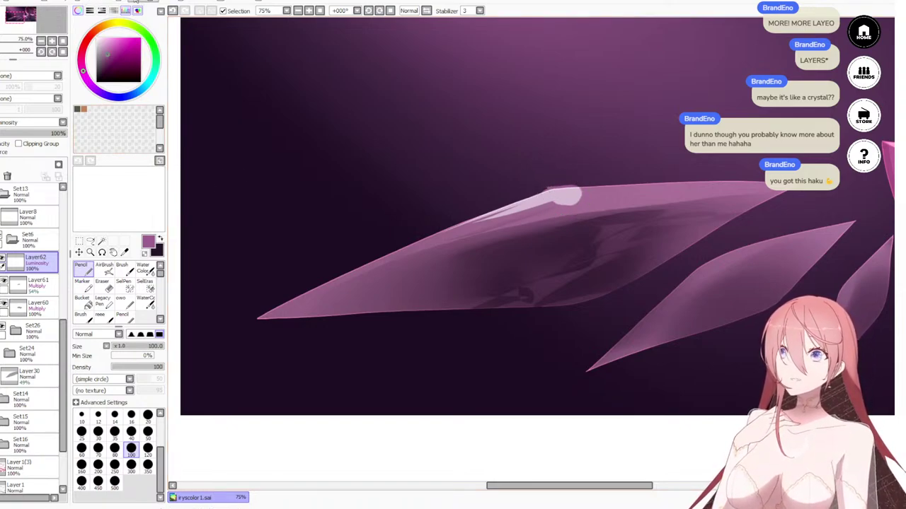
pyautogui.hotkey('ctrl', 's')
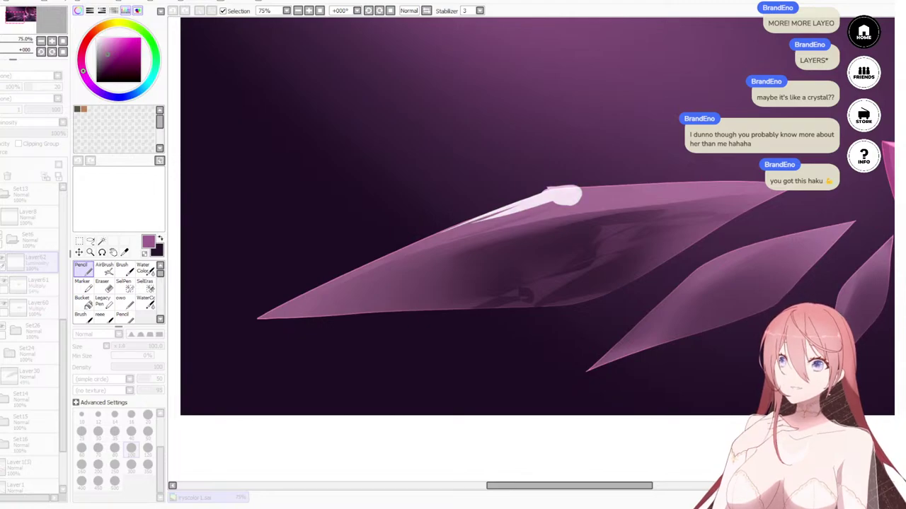
pyautogui.press('Return')
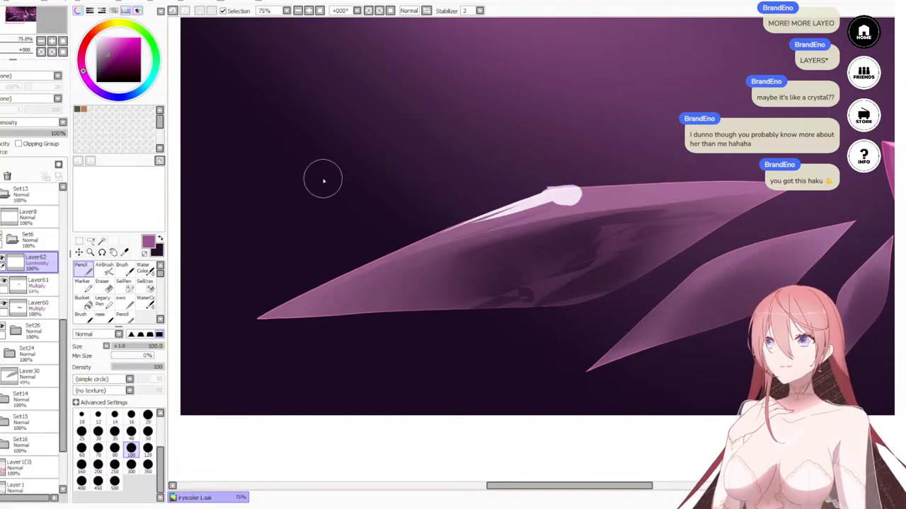
# Step: Switch the layer to Normal, pick the highlight's light pink as the foreground color, and restore Luminosity blending
pyautogui.click(17, 123)
pyautogui.click(15, 136)
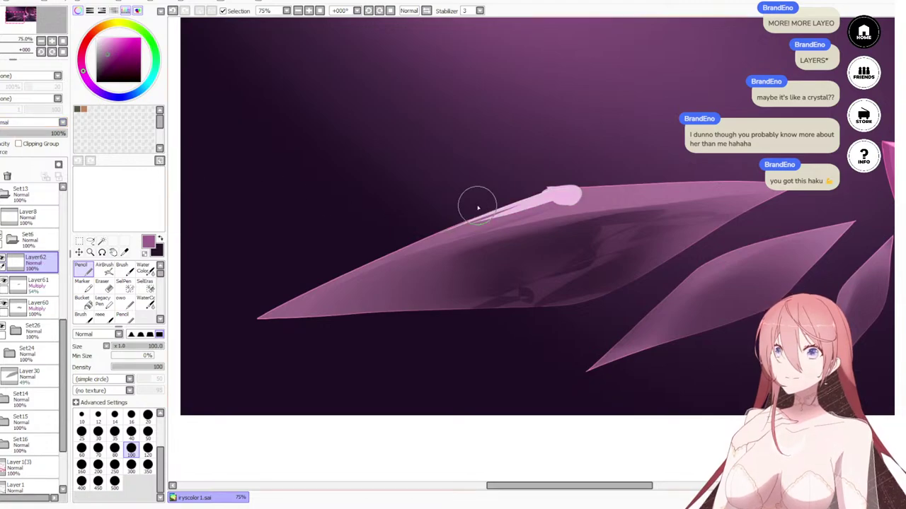
pyautogui.hotkey('ctrl', 'y')
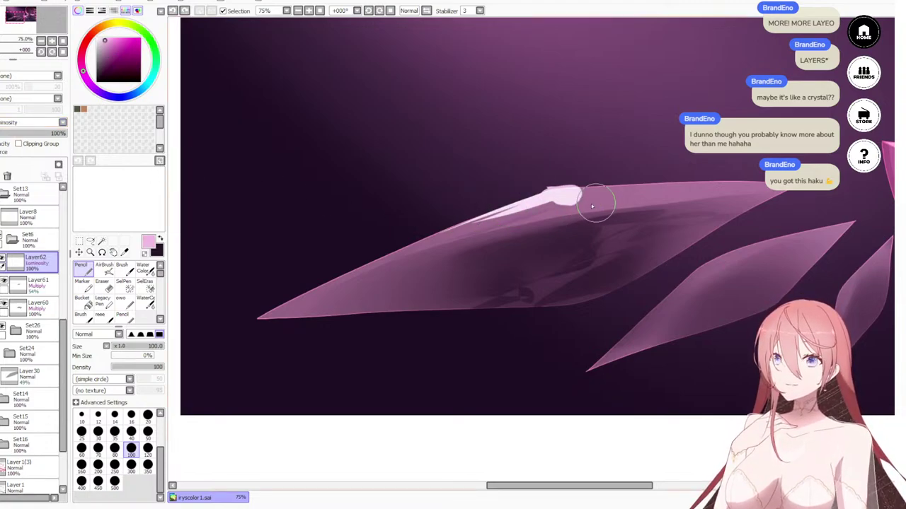
# Step: Paint light pink Pencil strokes along the large shard's upper edge, undoing the unwanted ones
pyautogui.moveTo(740, 174); pyautogui.dragTo(588, 186)
pyautogui.moveTo(778, 177)
pyautogui.mouseDown()
pyautogui.moveTo(540, 188)
pyautogui.moveTo(771, 181)
pyautogui.mouseUp()
pyautogui.hotkey('ctrl', 'z')
pyautogui.hotkey('ctrl', 'z')
pyautogui.hotkey('ctrl', 'z')
pyautogui.moveTo(698, 172); pyautogui.dragTo(469, 210)
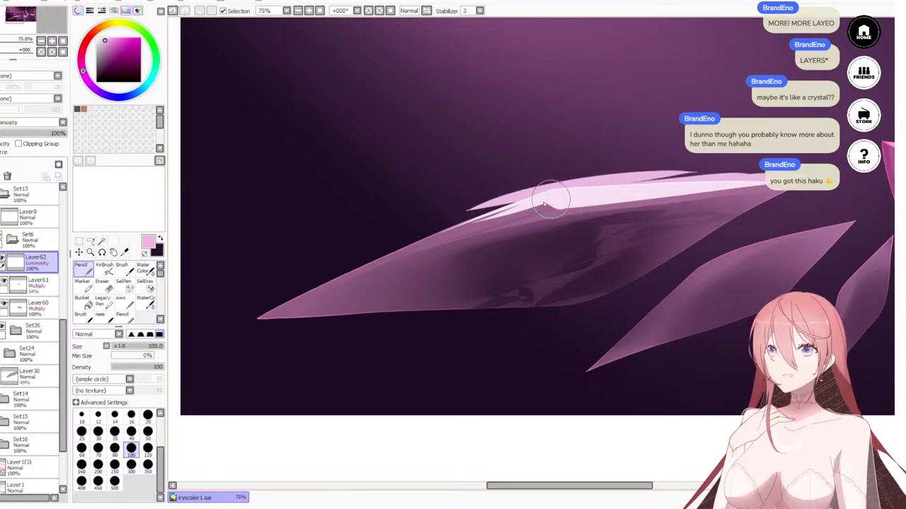
pyautogui.hotkey('ctrl', 'z')
pyautogui.moveTo(550, 199); pyautogui.dragTo(378, 250)
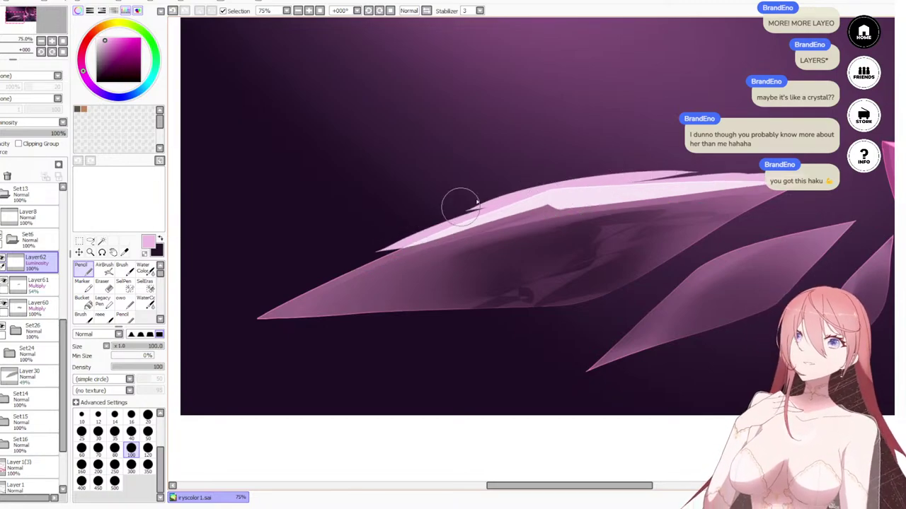
# Step: Lasso a thin band along the shard's upper edge out to its tip, fill it with light pink and deselect
pyautogui.scroll(-7, 477, 203)
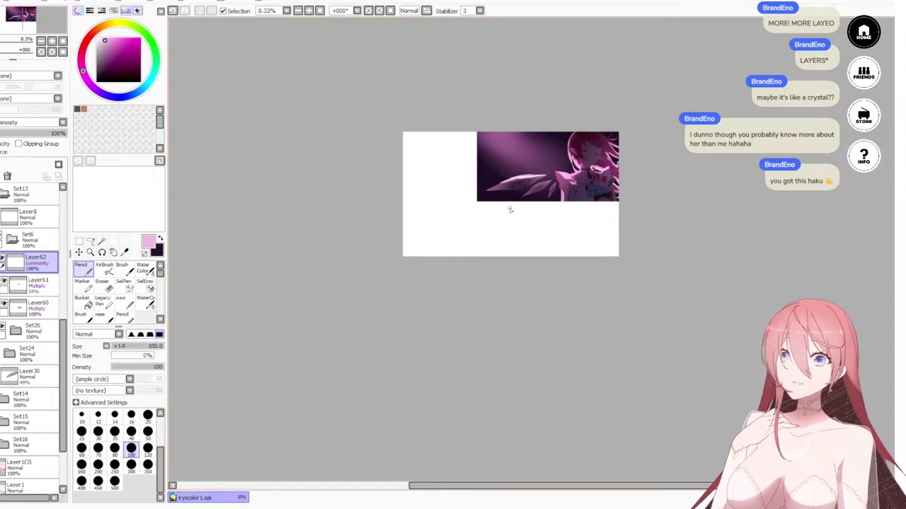
pyautogui.scroll(3, 509, 210)
pyautogui.moveTo(516, 142); pyautogui.dragTo(516, 277)
pyautogui.scroll(1, 516, 277)
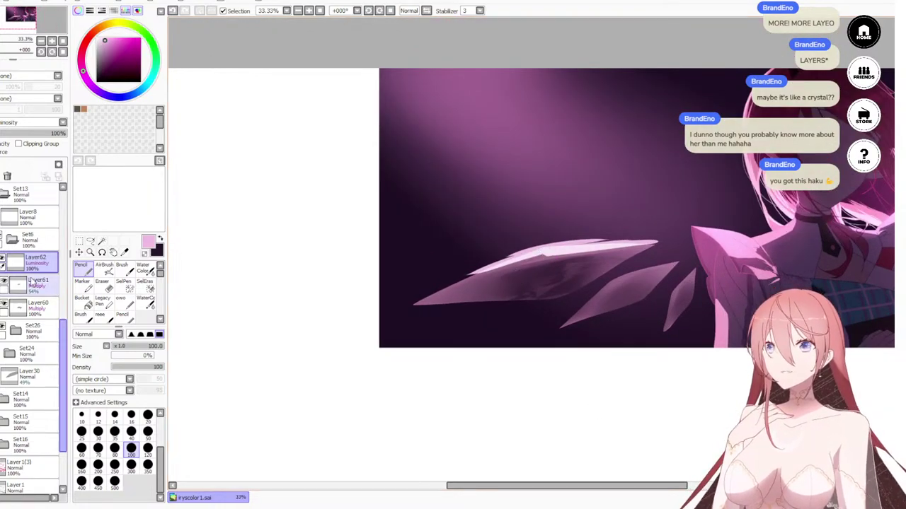
pyautogui.click(89, 241)
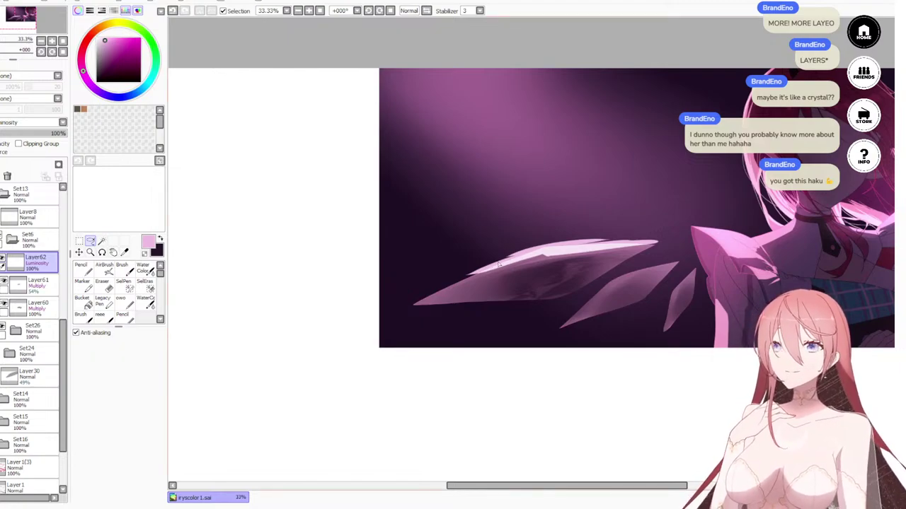
pyautogui.moveTo(408, 309)
pyautogui.mouseDown()
pyautogui.moveTo(489, 260)
pyautogui.moveTo(655, 239)
pyautogui.moveTo(400, 305)
pyautogui.moveTo(449, 278)
pyautogui.mouseUp()
pyautogui.press('n')
pyautogui.moveTo(654, 228); pyautogui.dragTo(659, 241)
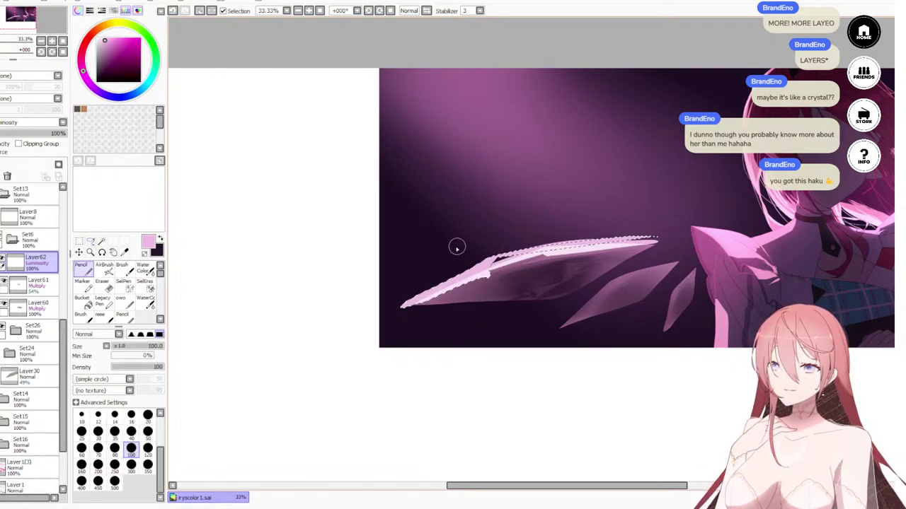
pyautogui.hotkey('ctrl', 'd')
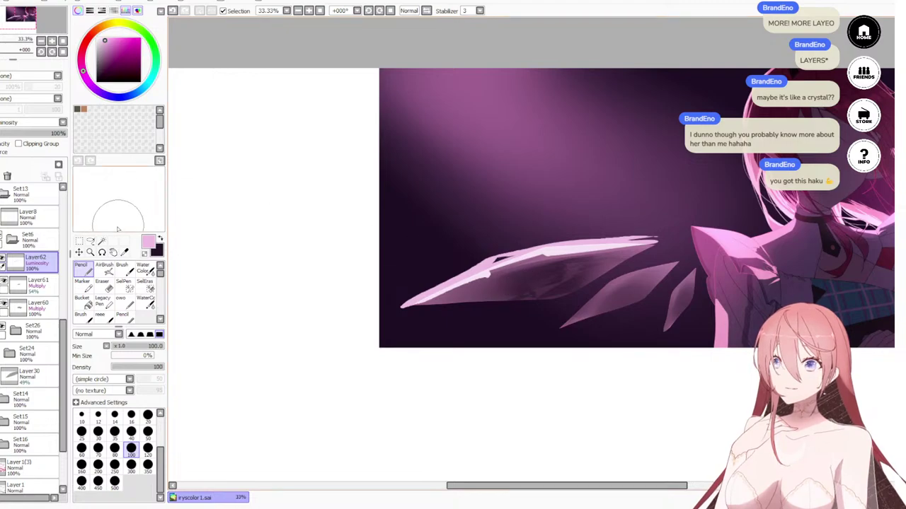
# Step: Lasso facets along the large shard's lower edge and inside it, fill them with light pink and deselect
pyautogui.click(90, 241)
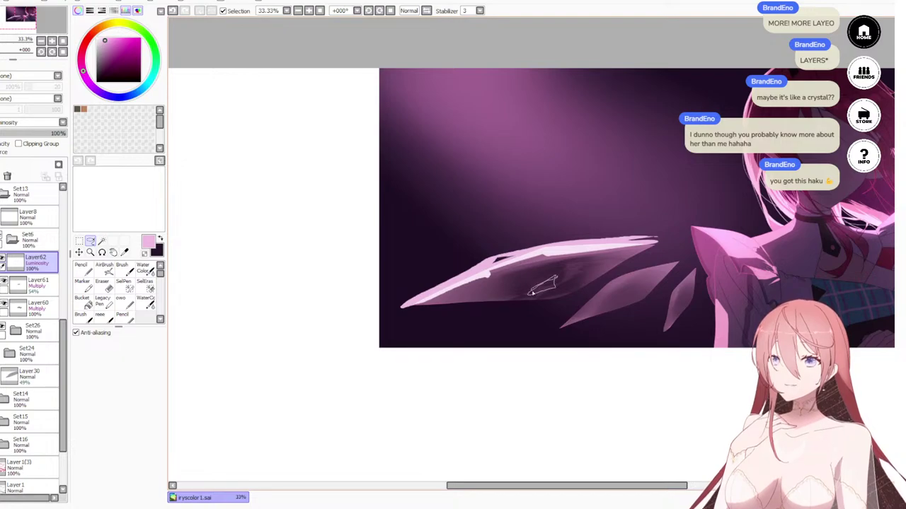
pyautogui.moveTo(565, 304)
pyautogui.mouseDown()
pyautogui.moveTo(401, 317)
pyautogui.moveTo(521, 298)
pyautogui.mouseUp()
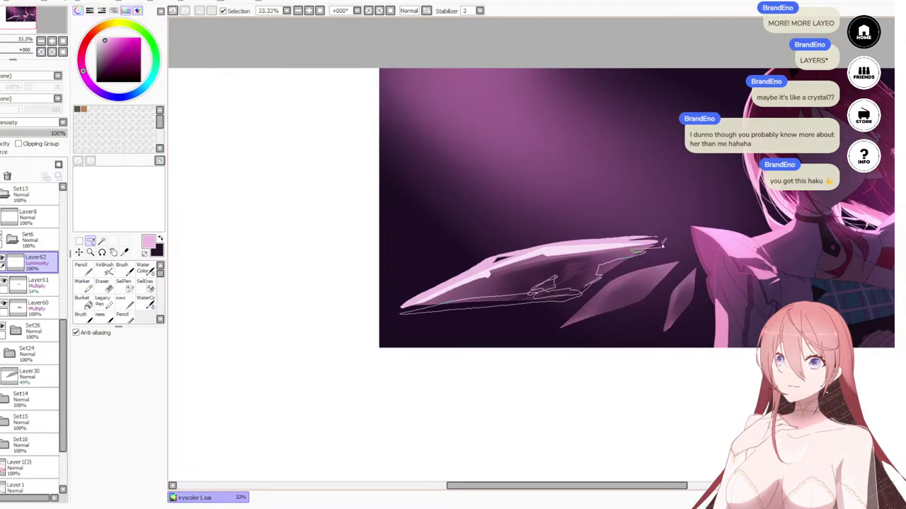
pyautogui.moveTo(663, 245)
pyautogui.mouseDown()
pyautogui.moveTo(517, 297)
pyautogui.moveTo(515, 286)
pyautogui.moveTo(394, 313)
pyautogui.moveTo(447, 311)
pyautogui.moveTo(653, 253)
pyautogui.moveTo(553, 308)
pyautogui.moveTo(439, 316)
pyautogui.moveTo(411, 306)
pyautogui.mouseUp()
pyautogui.press('n')
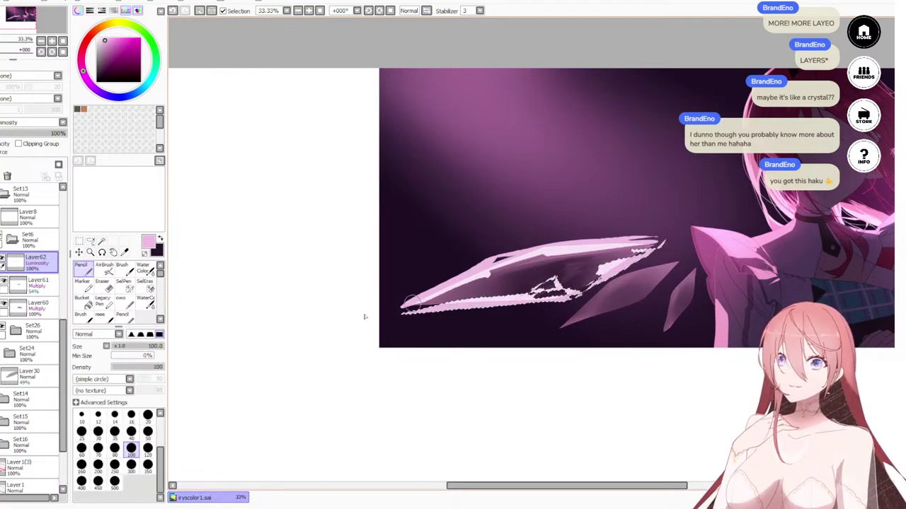
pyautogui.hotkey('ctrl', 'd')
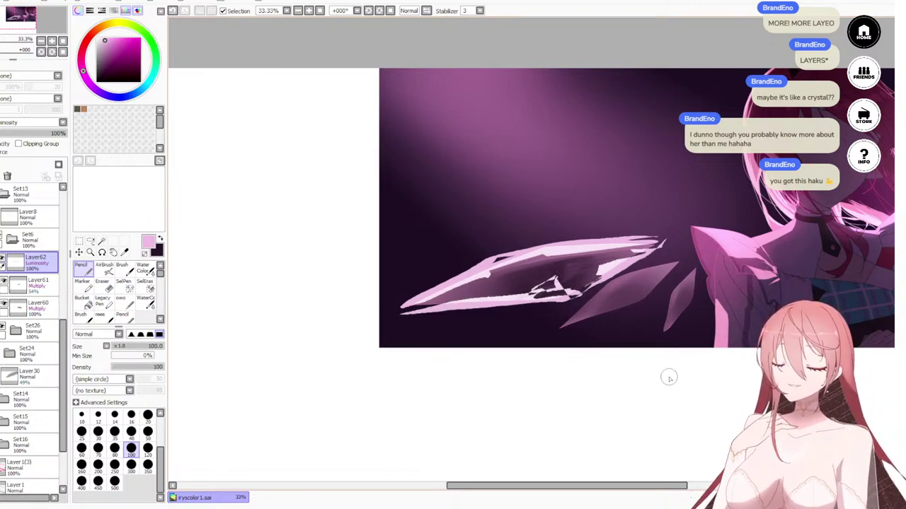
# Step: Lower the Luminosity layer's opacity to 26%
pyautogui.click(27, 134)
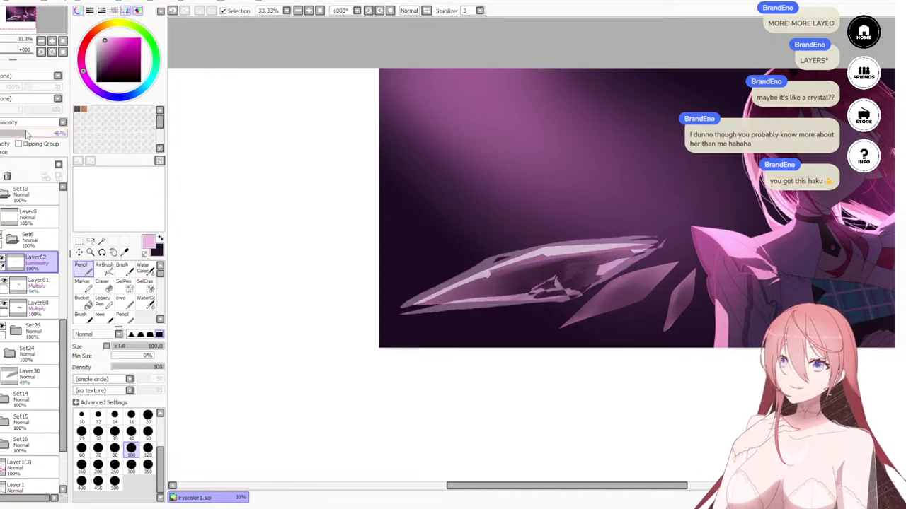
pyautogui.moveTo(27, 134); pyautogui.dragTo(11, 132)
pyautogui.scroll(-2, 585, 213)
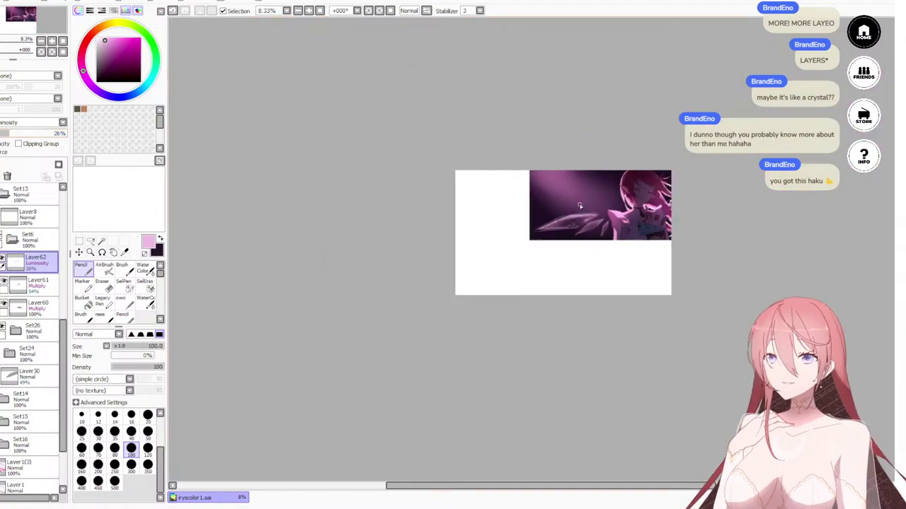
pyautogui.scroll(3, 585, 214)
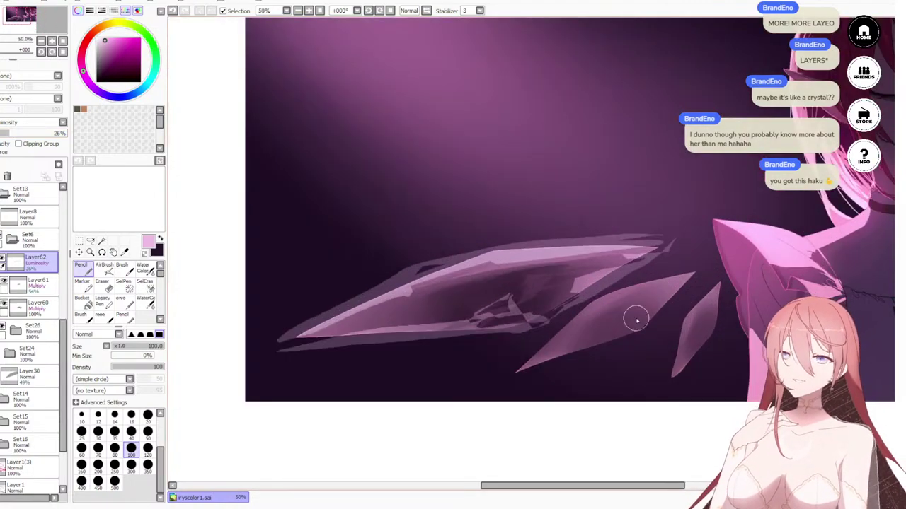
pyautogui.moveTo(3, 135); pyautogui.dragTo(10, 139)
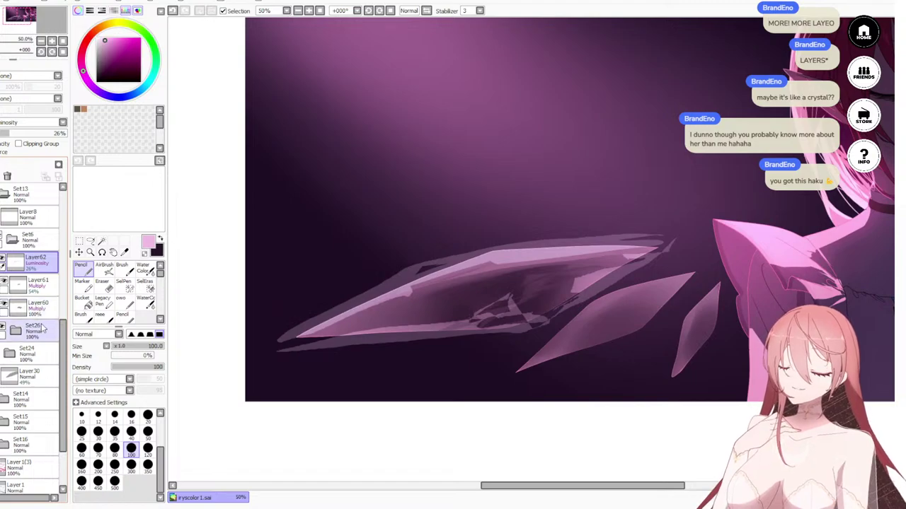
pyautogui.hotkey('ctrl', '-')
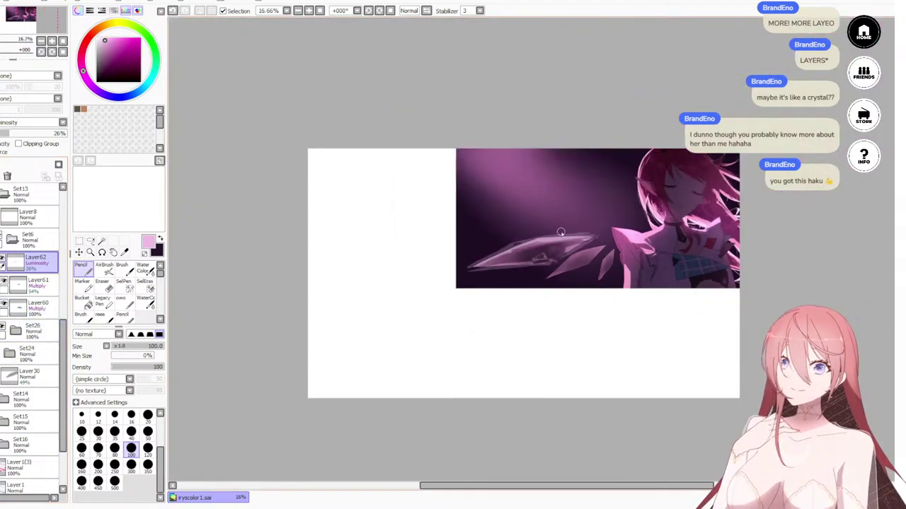
pyautogui.click(19, 145)
pyautogui.click(19, 144)
pyautogui.click(18, 144)
pyautogui.click(19, 144)
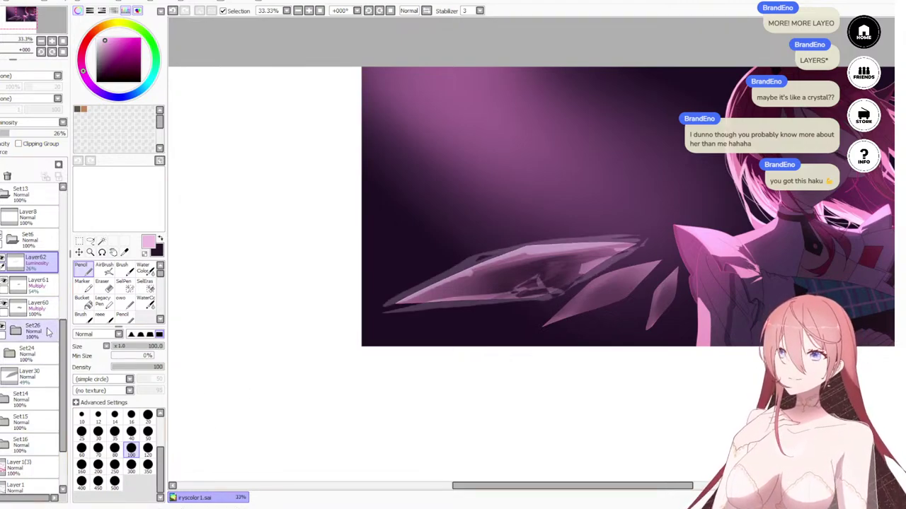
# Step: Magic-wand the area outside the shards on Set26 with Working Layer as target, clear the overspill from the Luminosity layer and deselect
pyautogui.click(32, 332)
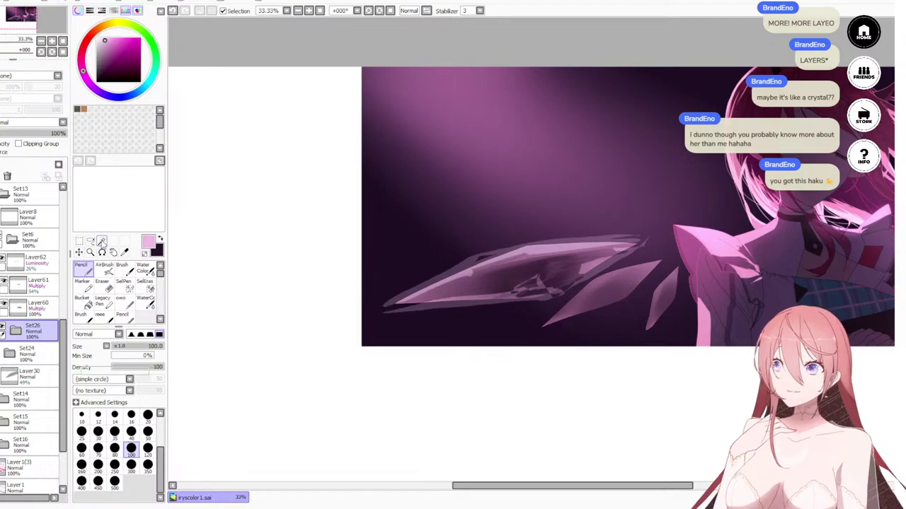
pyautogui.click(102, 240)
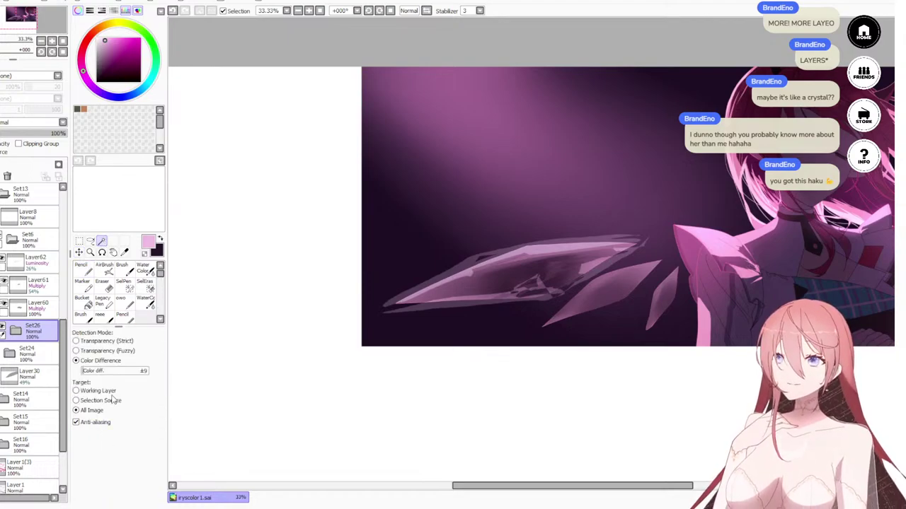
pyautogui.click(105, 392)
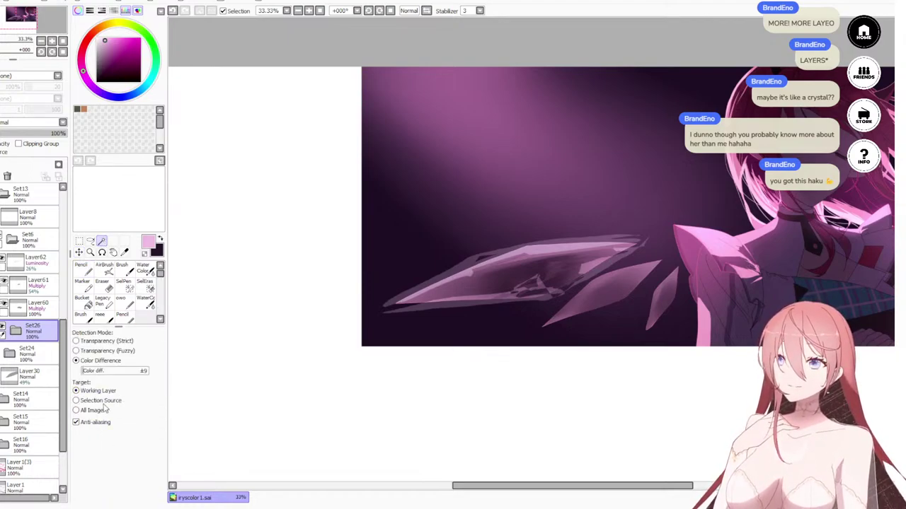
pyautogui.click(506, 192)
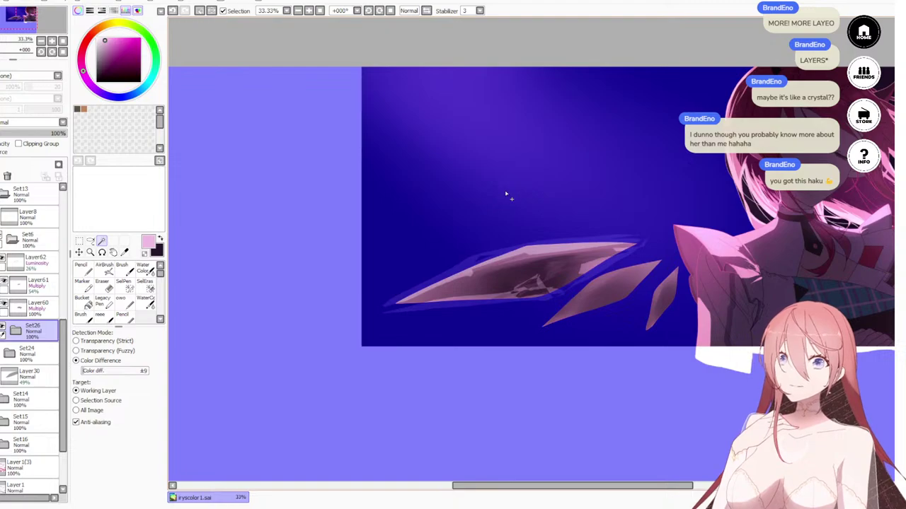
pyautogui.click(51, 271)
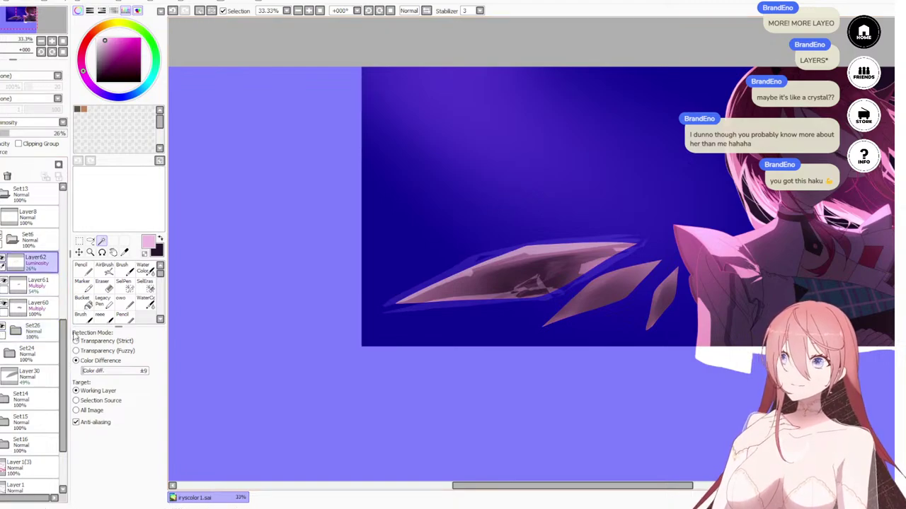
pyautogui.hotkey('ctrl', 'd')
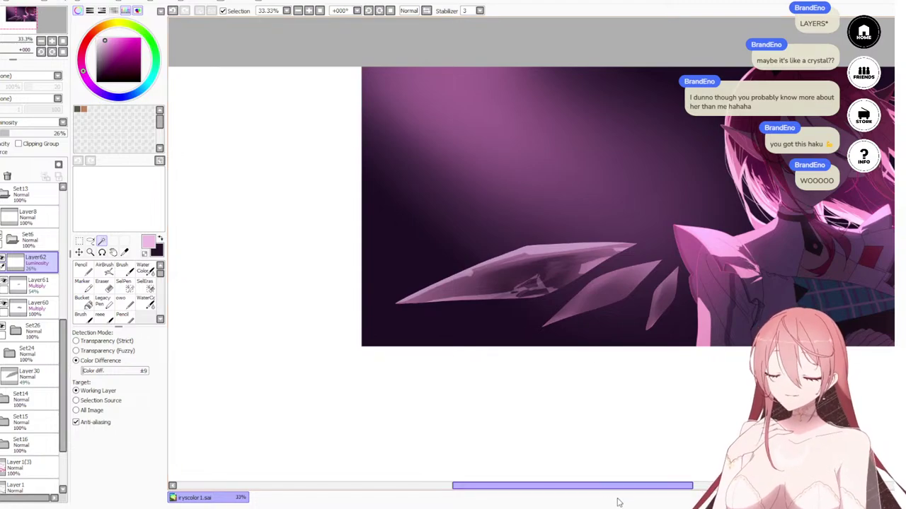
# Step: Lasso jagged facets along the large shard's lower edge near its outer tip, fill them with light pink and deselect
pyautogui.scroll(1, 515, 293)
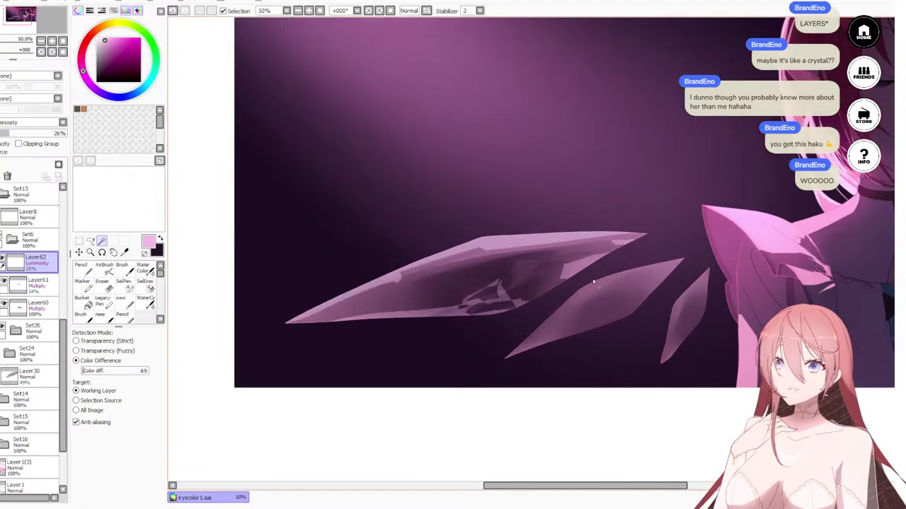
pyautogui.scroll(-4, 586, 275)
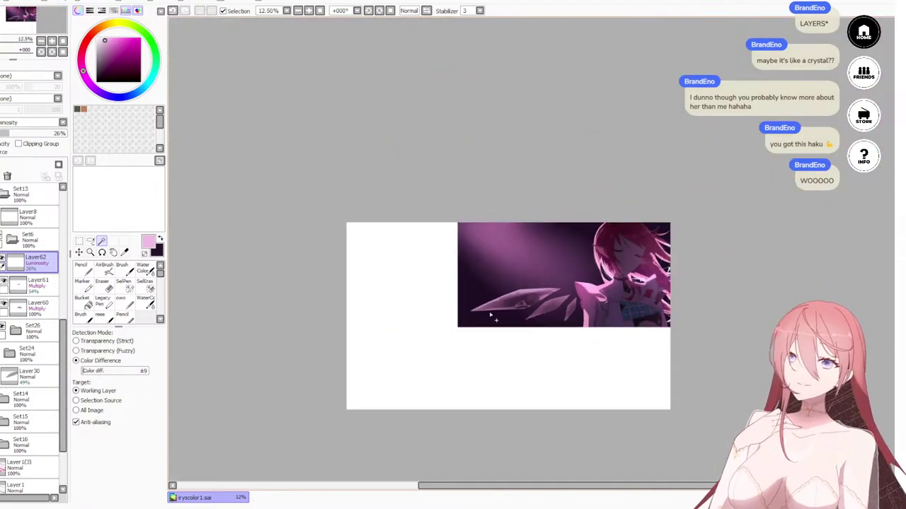
pyautogui.scroll(6, 489, 314)
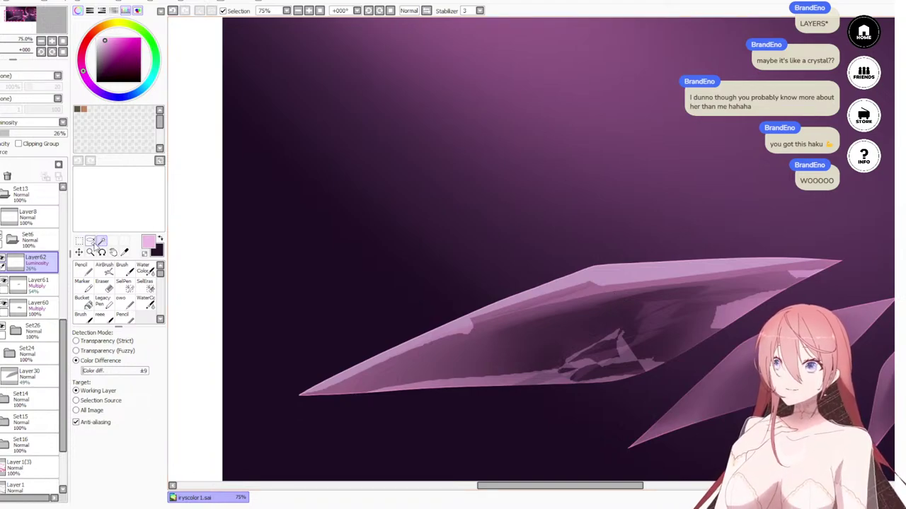
pyautogui.click(91, 242)
pyautogui.moveTo(588, 241); pyautogui.dragTo(595, 131)
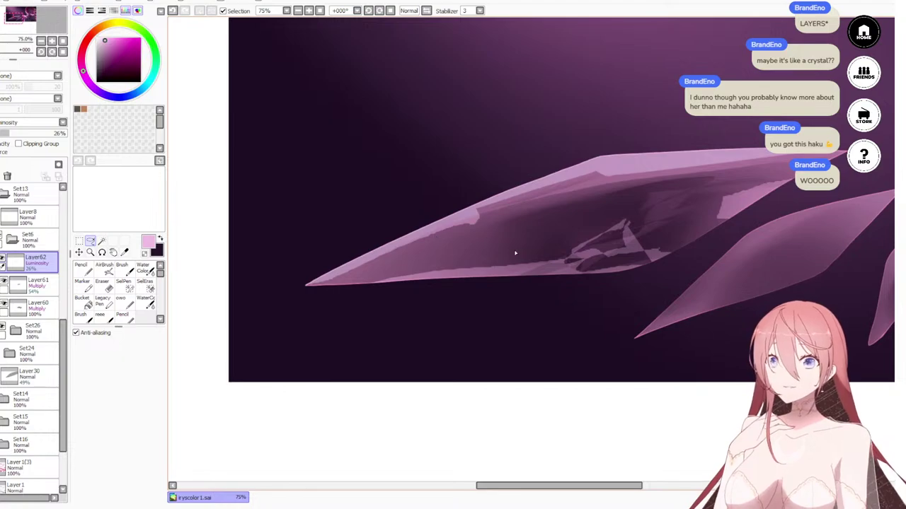
pyautogui.moveTo(469, 263)
pyautogui.mouseDown()
pyautogui.moveTo(542, 237)
pyautogui.moveTo(379, 286)
pyautogui.moveTo(501, 259)
pyautogui.moveTo(397, 271)
pyautogui.moveTo(352, 287)
pyautogui.mouseUp()
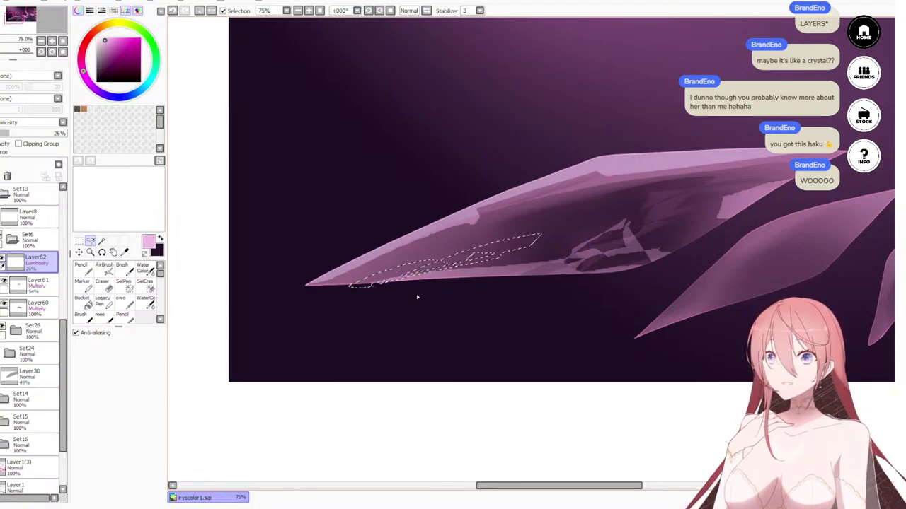
pyautogui.press('n')
pyautogui.moveTo(534, 234)
pyautogui.mouseDown()
pyautogui.moveTo(449, 247)
pyautogui.moveTo(337, 292)
pyautogui.moveTo(361, 291)
pyautogui.mouseUp()
pyautogui.hotkey('ctrl', 'd')
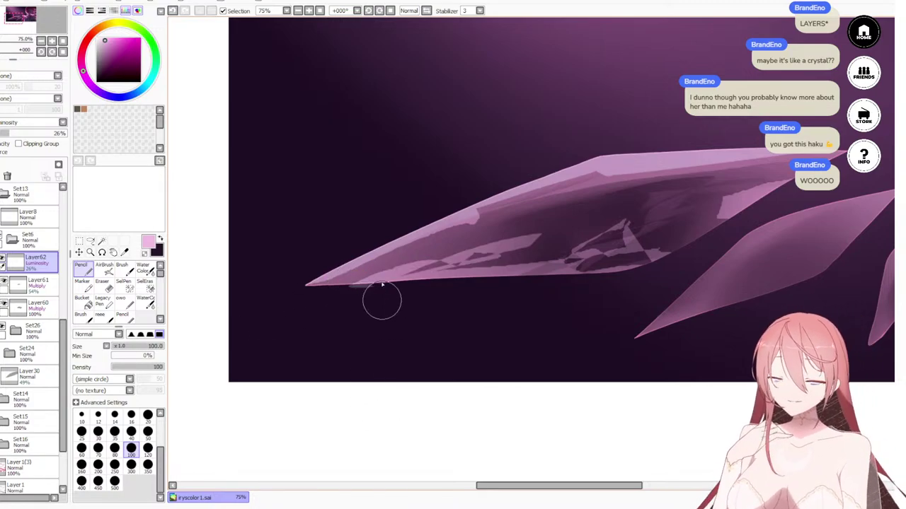
# Step: Examine the large shard's highlights up close and against the whole illustration
pyautogui.scroll(-6, 418, 186)
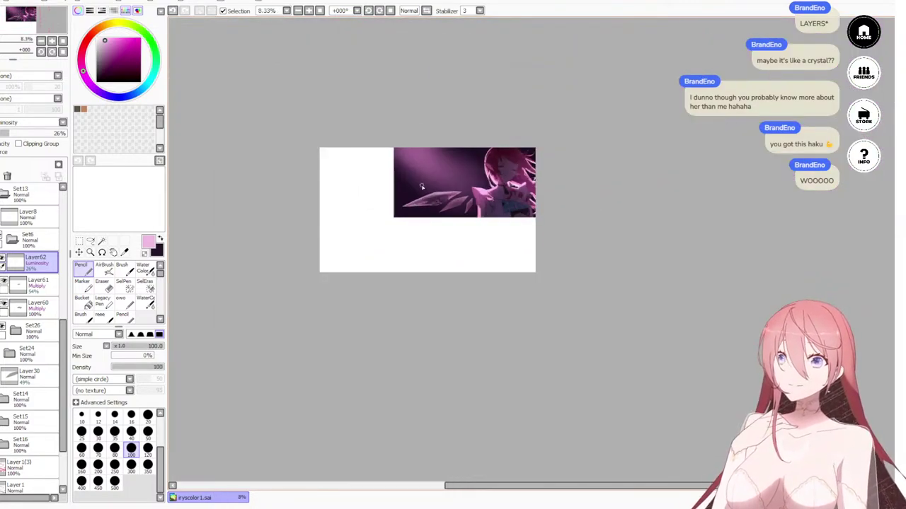
pyautogui.scroll(5, 409, 177)
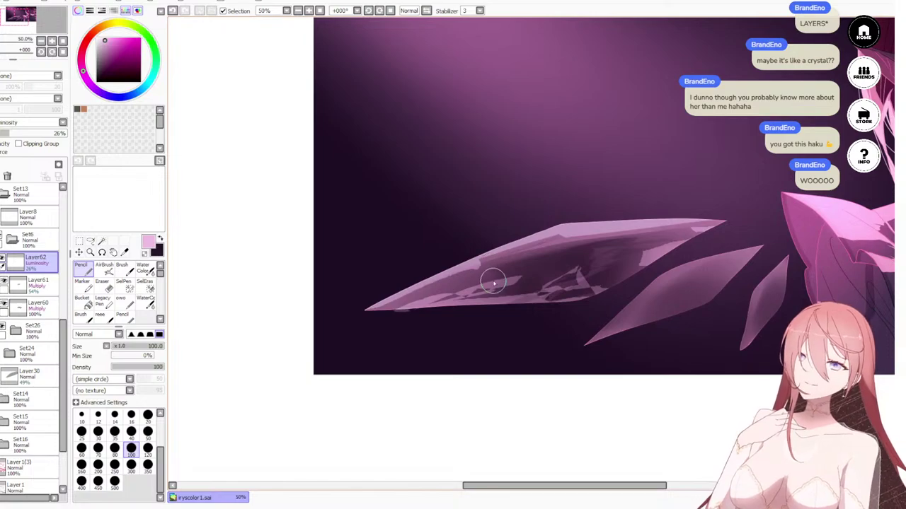
pyautogui.scroll(-1, 530, 256)
pyautogui.scroll(-3, 530, 256)
pyautogui.scroll(6, 518, 285)
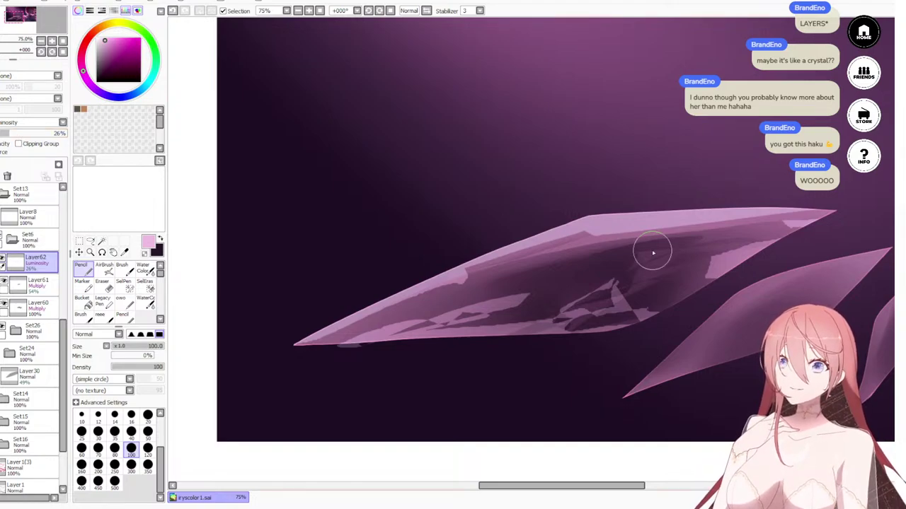
pyautogui.scroll(-5, 652, 252)
pyautogui.scroll(2, 642, 264)
pyautogui.scroll(2, 640, 266)
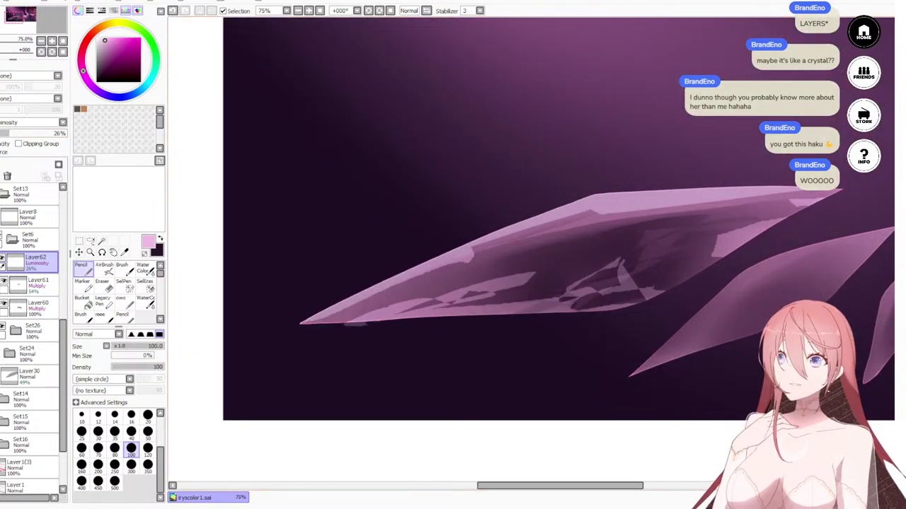
pyautogui.click(4, 261)
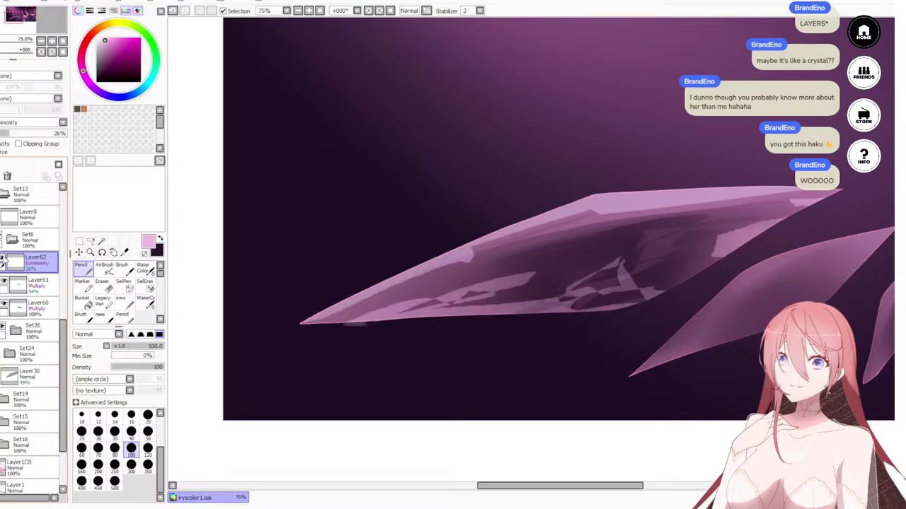
pyautogui.scroll(-5, 617, 248)
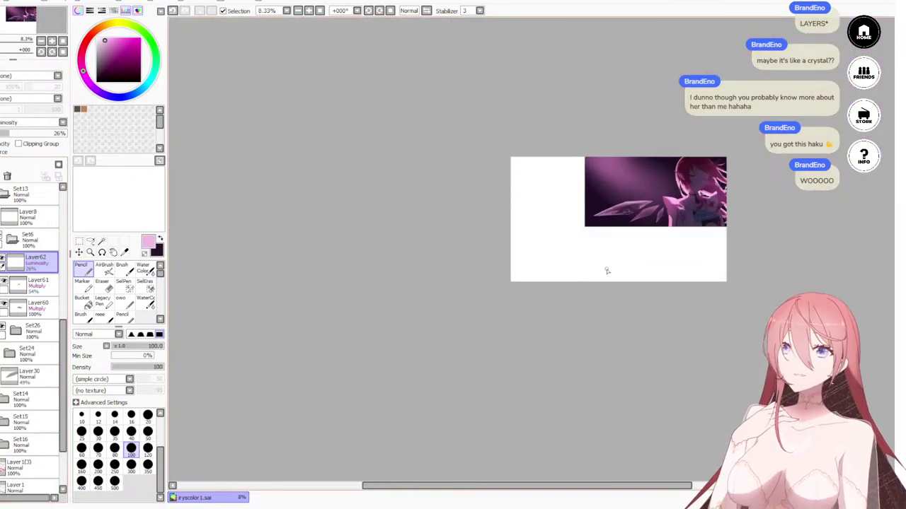
pyautogui.scroll(5, 630, 222)
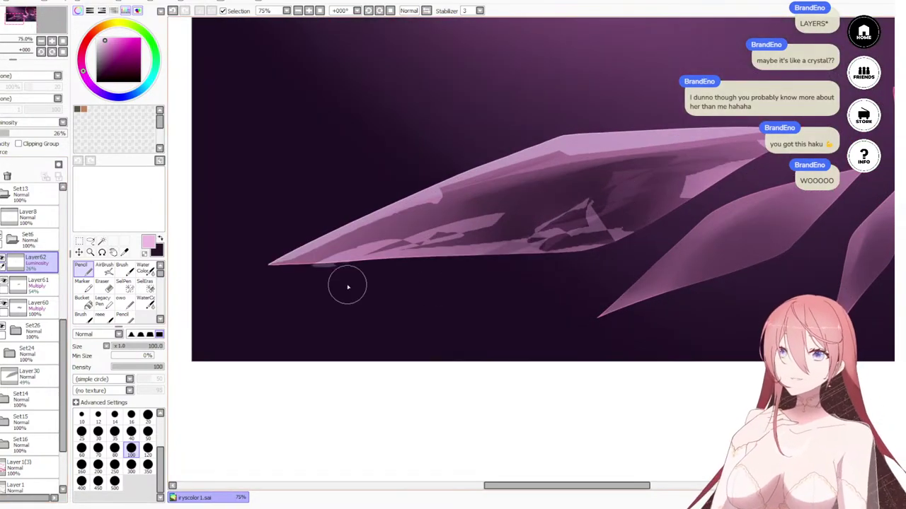
# Step: Add a new layer directly above the upper Multiply layer and set it to Screen mode at 36% opacity
pyautogui.click(43, 283)
pyautogui.click(2, 164)
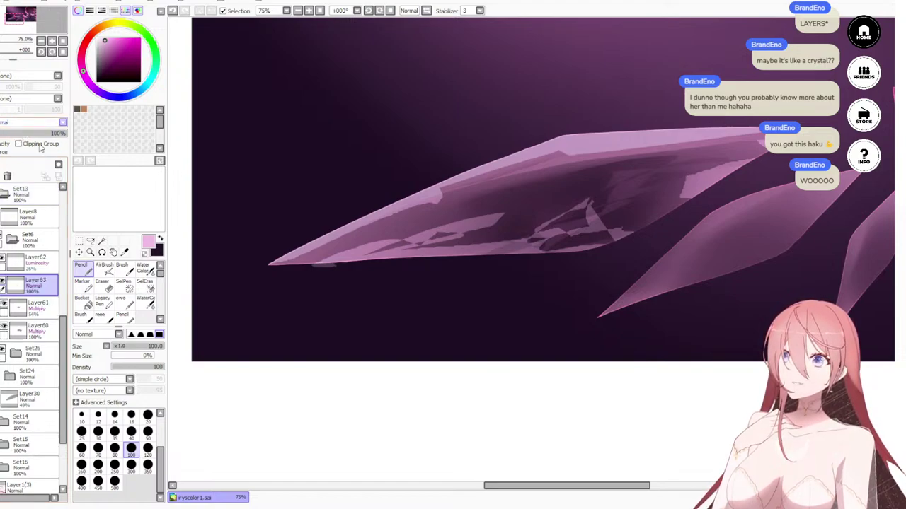
pyautogui.click(27, 150)
pyautogui.moveTo(29, 134); pyautogui.dragTo(17, 133)
# Step: Lasso irregular facets inside the large shard toward the character's side, fill them with deep magenta on the Screen layer and deselect
pyautogui.press('x')
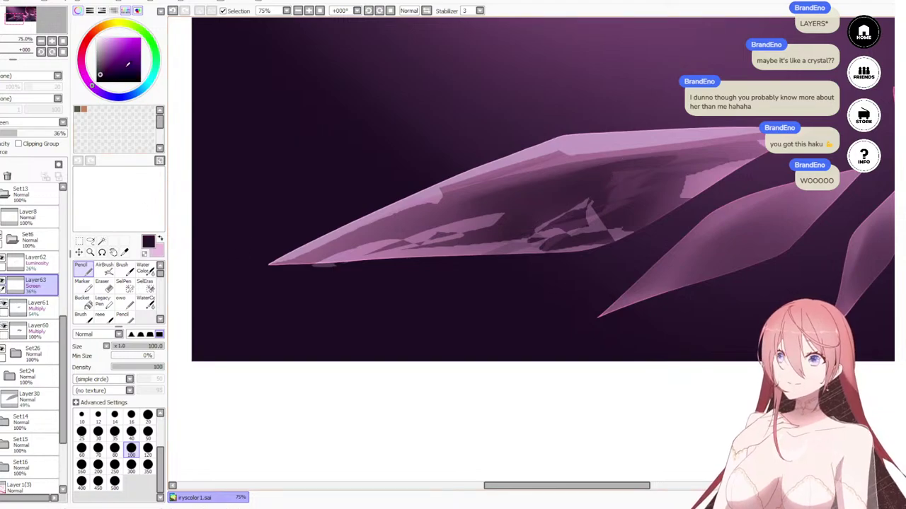
pyautogui.moveTo(118, 62); pyautogui.dragTo(118, 58)
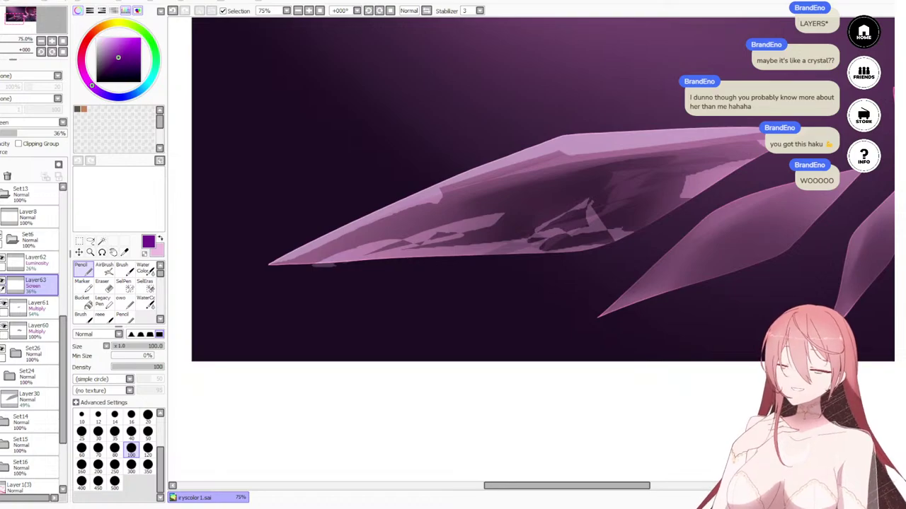
pyautogui.scroll(-2, 579, 281)
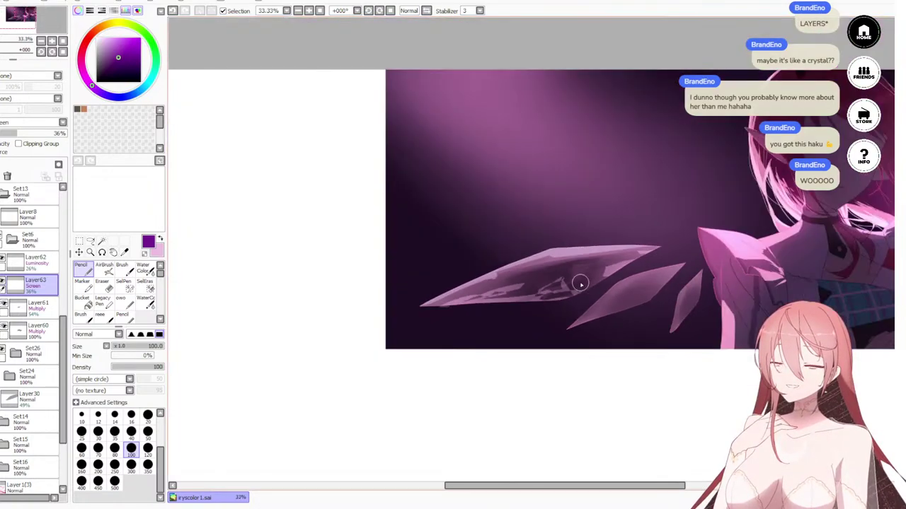
pyautogui.moveTo(582, 279); pyautogui.dragTo(544, 310)
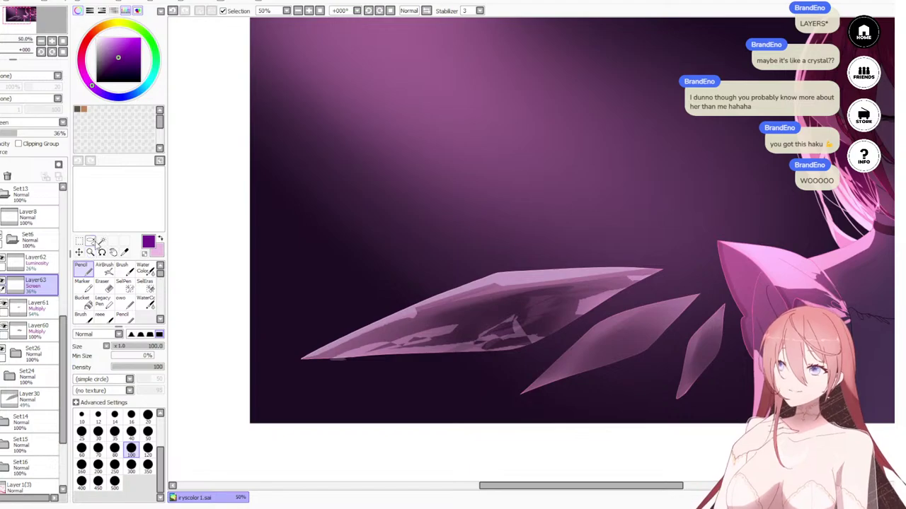
pyautogui.click(92, 242)
pyautogui.scroll(-1, 574, 298)
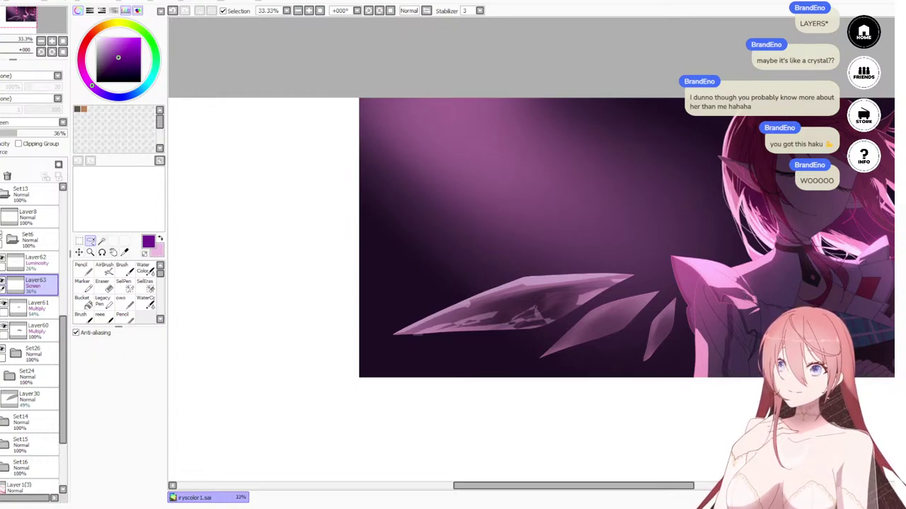
pyautogui.scroll(5, 632, 366)
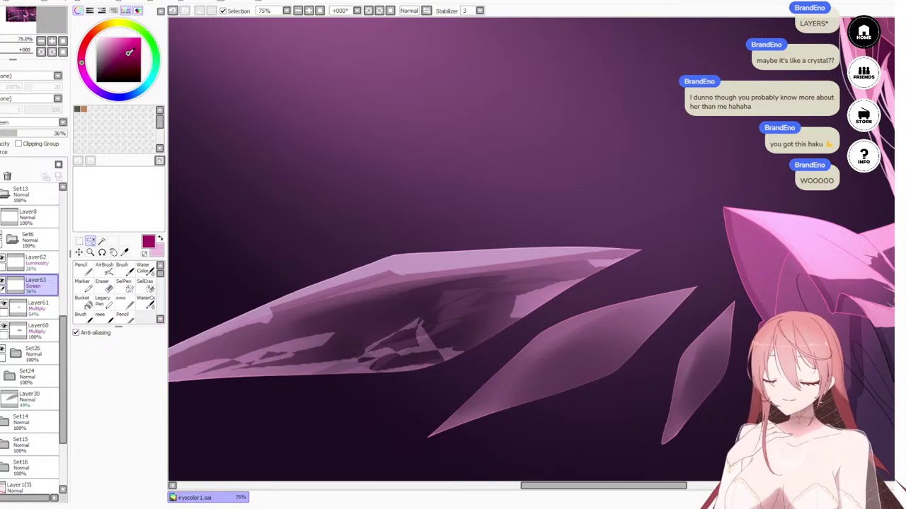
pyautogui.moveTo(544, 284)
pyautogui.mouseDown()
pyautogui.moveTo(624, 176)
pyautogui.moveTo(624, 160)
pyautogui.moveTo(624, 171)
pyautogui.moveTo(563, 179)
pyautogui.moveTo(574, 188)
pyautogui.moveTo(536, 201)
pyautogui.moveTo(553, 183)
pyautogui.moveTo(529, 199)
pyautogui.moveTo(542, 187)
pyautogui.moveTo(676, 153)
pyautogui.mouseUp()
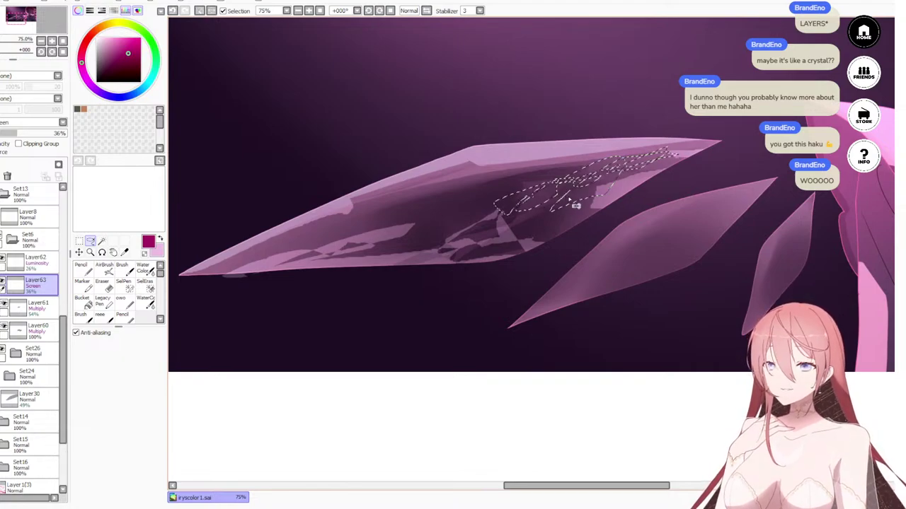
pyautogui.press('n')
pyautogui.moveTo(549, 199)
pyautogui.mouseDown()
pyautogui.moveTo(498, 225)
pyautogui.moveTo(708, 134)
pyautogui.mouseUp()
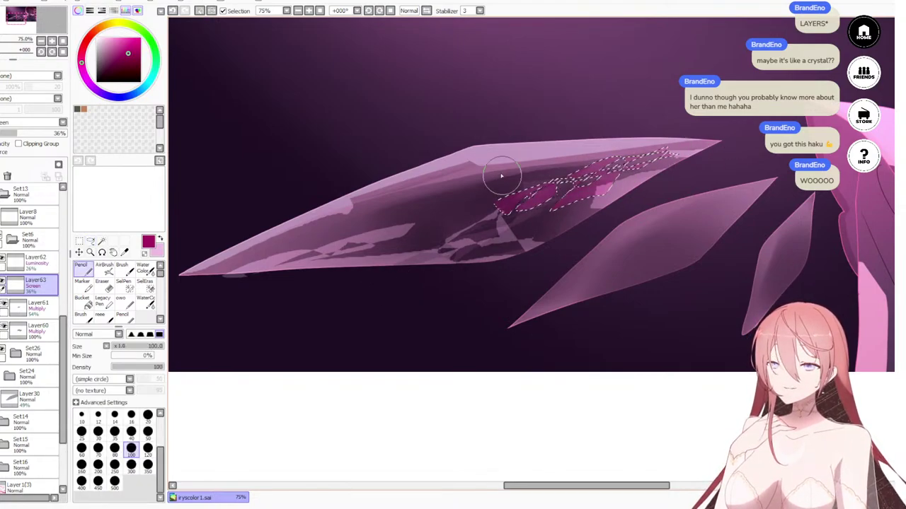
pyautogui.hotkey('ctrl', 'd')
# Step: Examine the magenta facets on the large shard up close and within the whole illustration
pyautogui.scroll(-6, 497, 174)
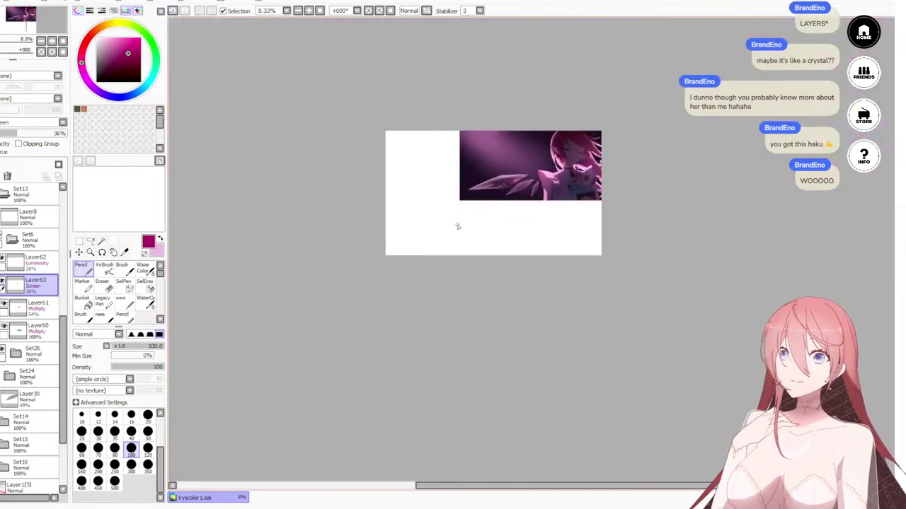
pyautogui.scroll(3, 457, 227)
pyautogui.scroll(-5, 603, 163)
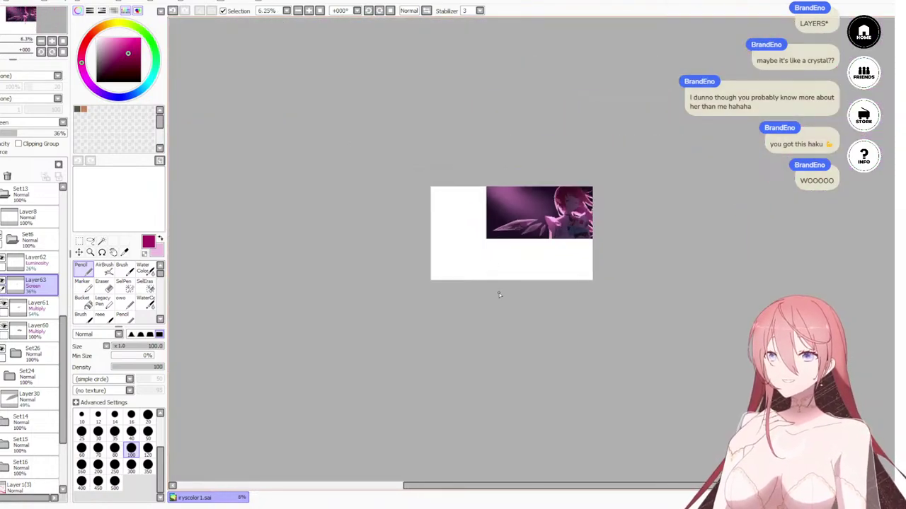
pyautogui.scroll(5, 499, 295)
pyautogui.scroll(-4, 517, 328)
pyautogui.scroll(2, 561, 313)
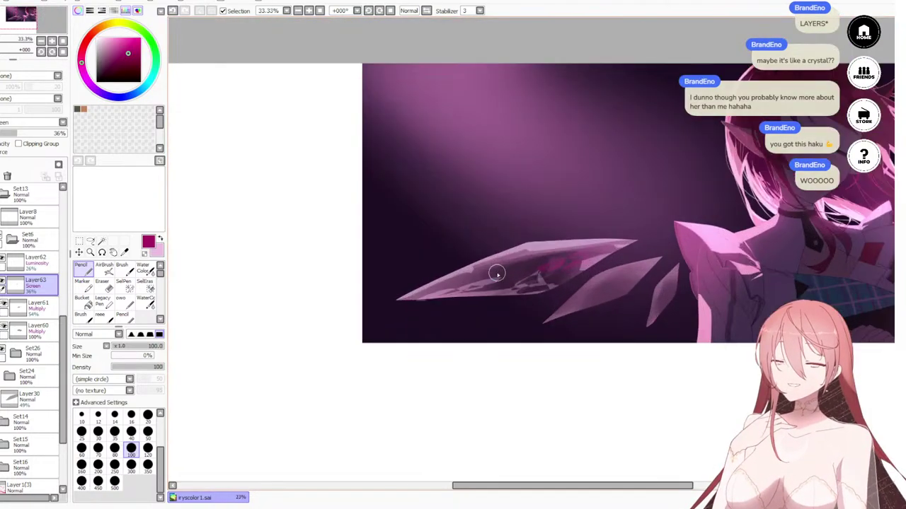
pyautogui.scroll(2, 496, 274)
pyautogui.scroll(-3, 511, 295)
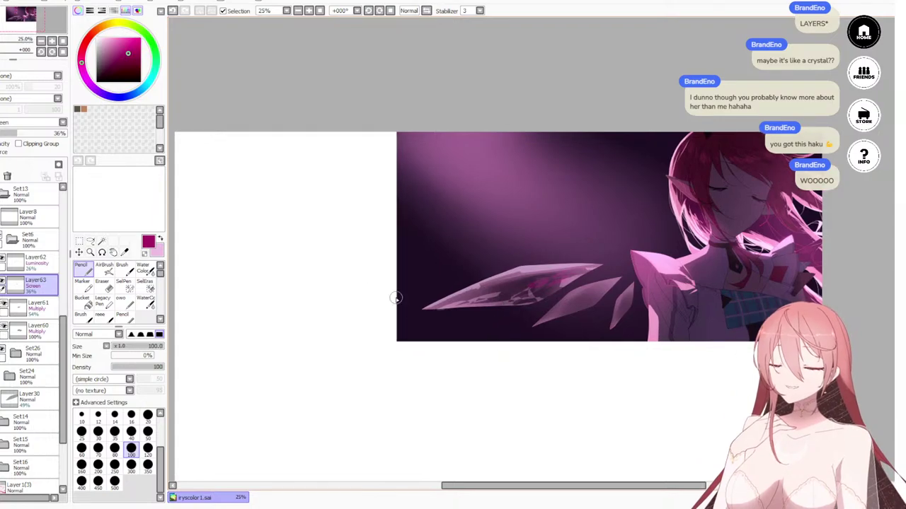
pyautogui.scroll(2, 531, 269)
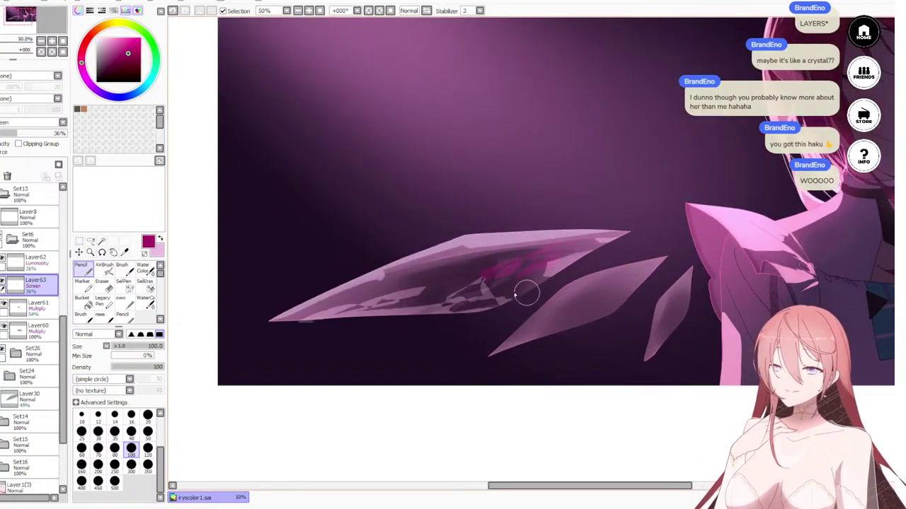
# Step: Lasso more irregular facets along the large shard's lower edge toward the character, fill them with deep magenta and deselect
pyautogui.press('a')
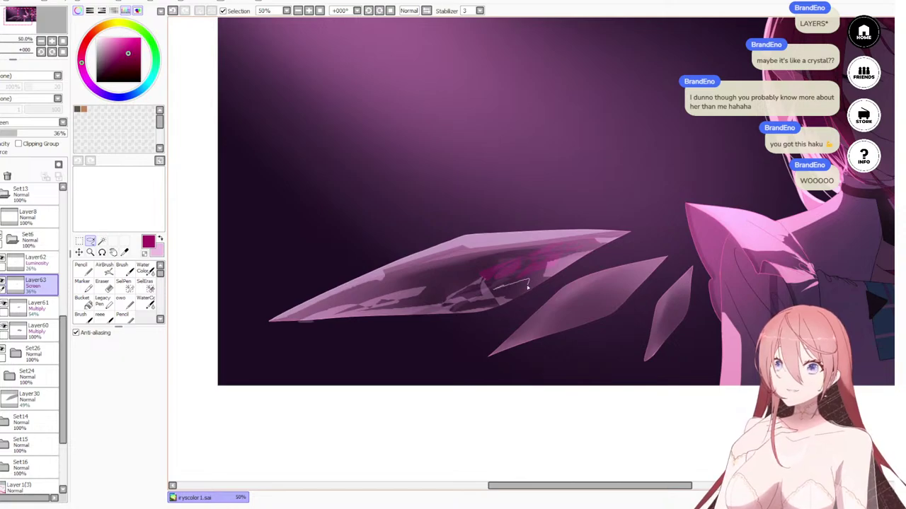
pyautogui.moveTo(527, 287)
pyautogui.mouseDown()
pyautogui.moveTo(500, 301)
pyautogui.moveTo(488, 282)
pyautogui.moveTo(453, 304)
pyautogui.moveTo(481, 288)
pyautogui.moveTo(465, 307)
pyautogui.moveTo(498, 310)
pyautogui.moveTo(579, 260)
pyautogui.moveTo(576, 271)
pyautogui.moveTo(510, 311)
pyautogui.mouseUp()
pyautogui.press('n')
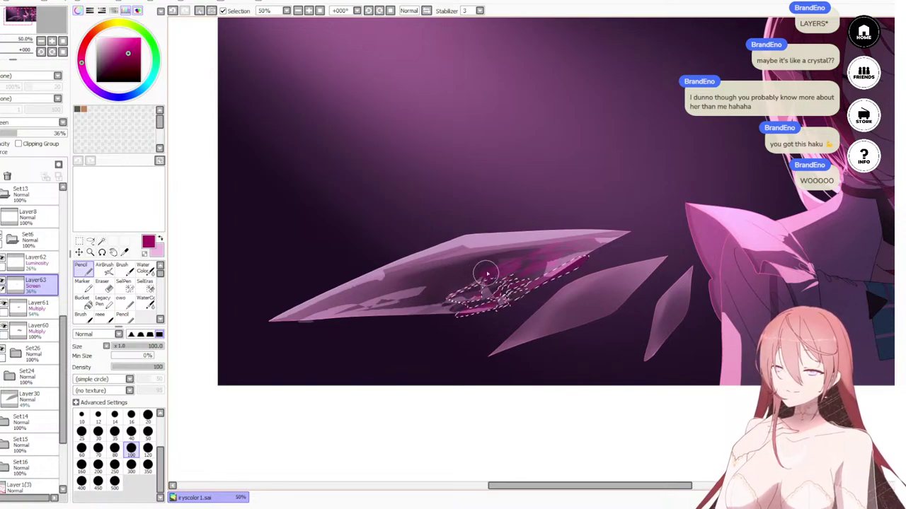
pyautogui.hotkey('ctrl', 'd')
pyautogui.scroll(-4, 487, 273)
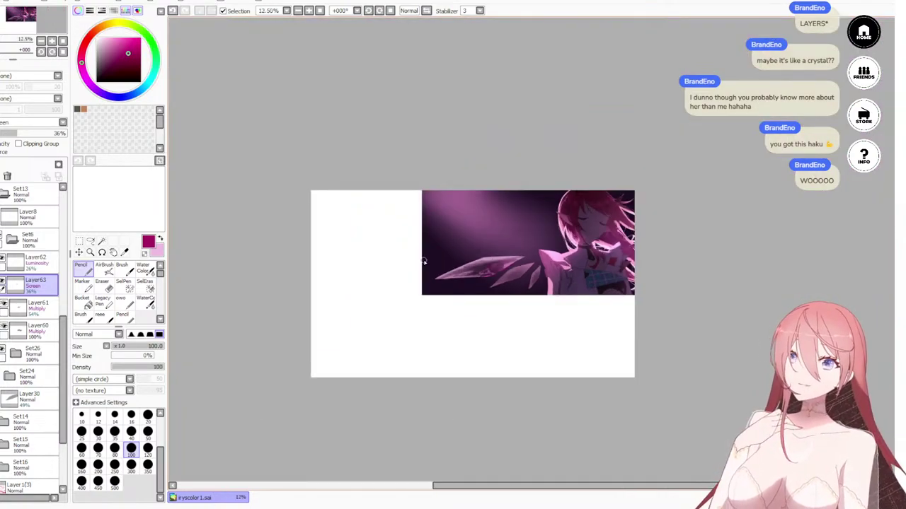
pyautogui.scroll(3, 423, 270)
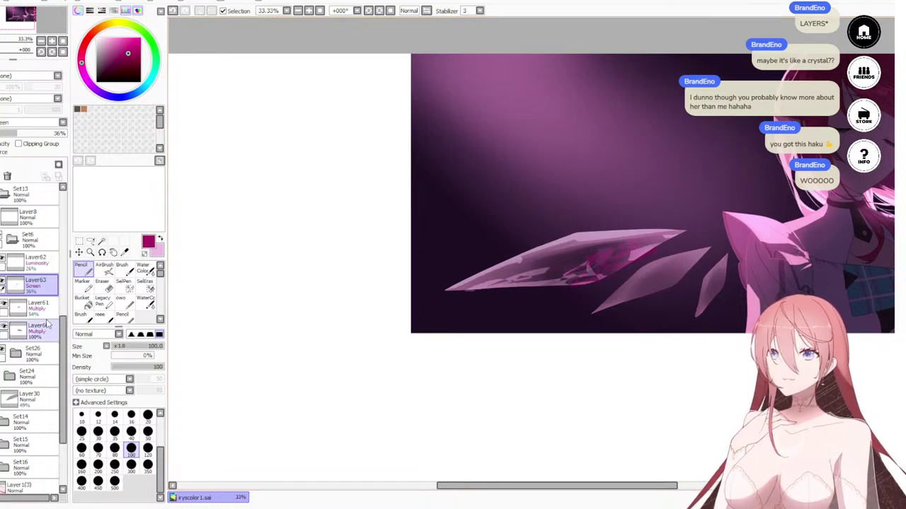
# Step: Add a new layer directly above the upper Multiply layer, set it to Screen at 45% opacity, and choose a green colour
pyautogui.click(41, 313)
pyautogui.click(1, 164)
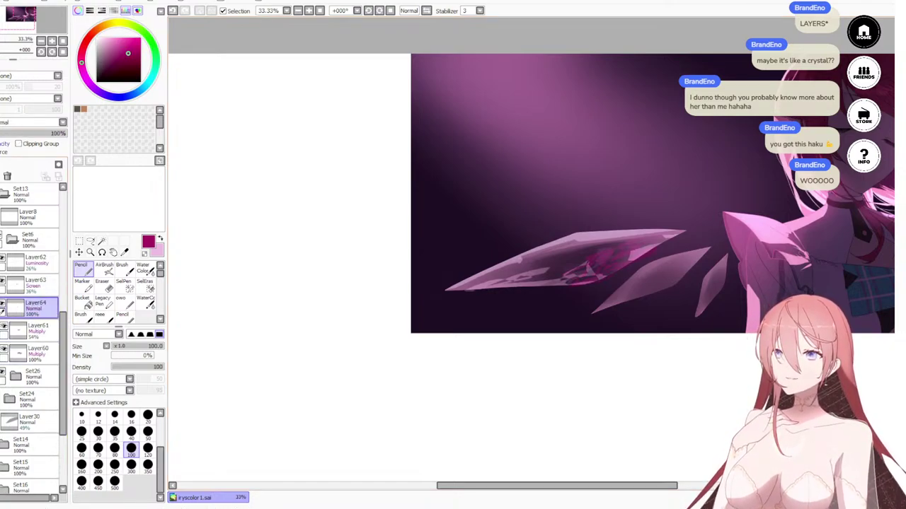
pyautogui.click(25, 133)
pyautogui.click(157, 65)
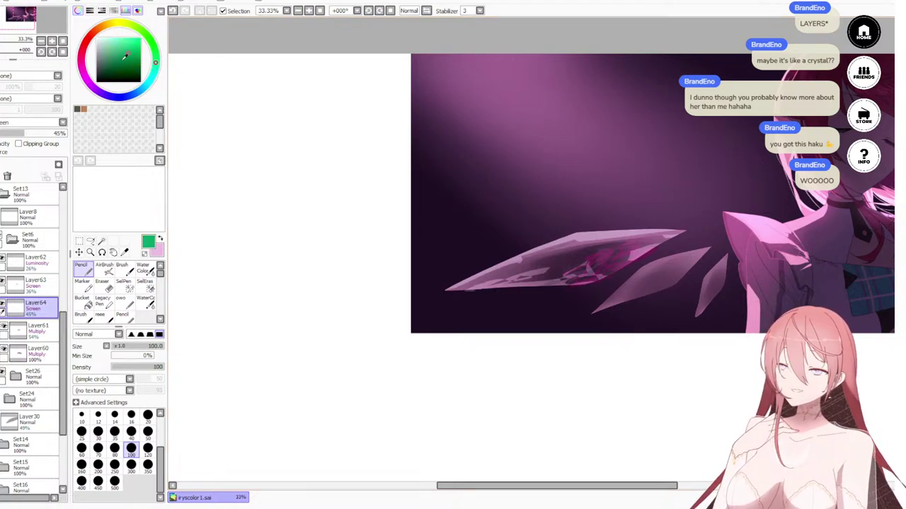
# Step: Lasso jagged facets in the upper part of the large shard's outer half, fill them with green and deselect
pyautogui.scroll(1, 556, 278)
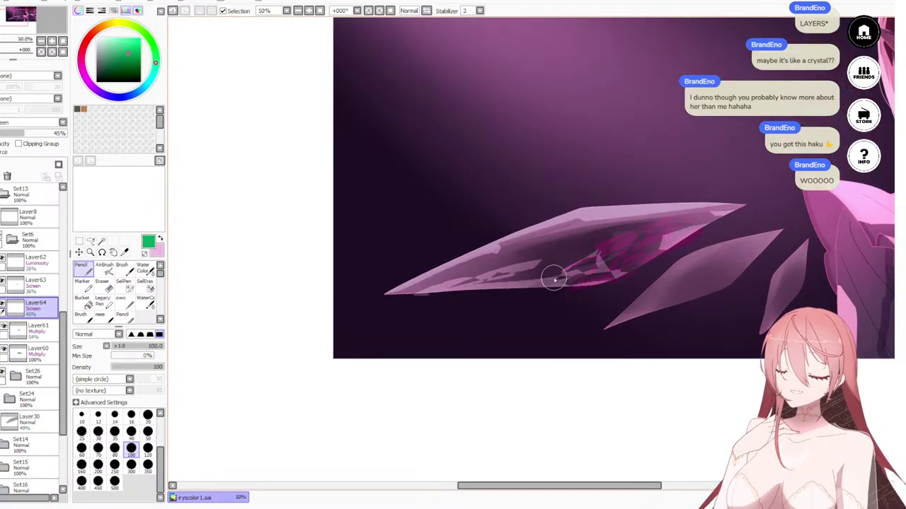
pyautogui.click(90, 241)
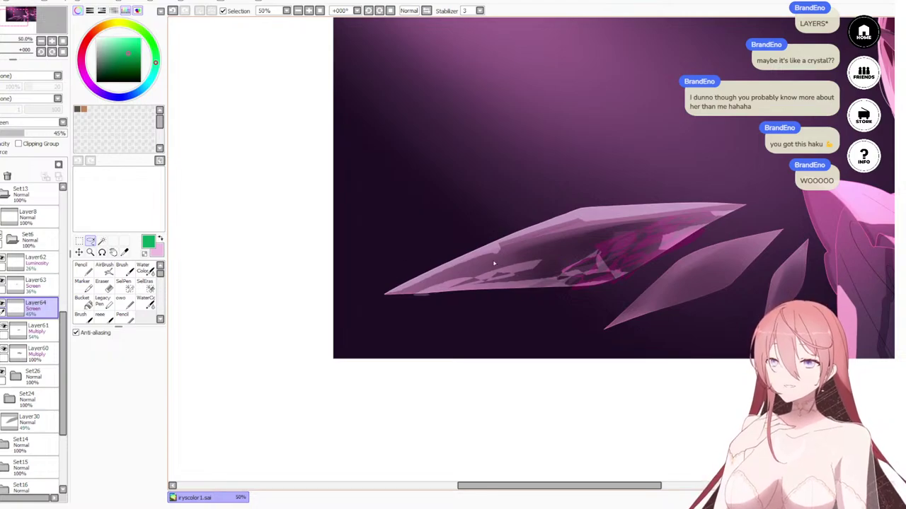
pyautogui.moveTo(494, 263)
pyautogui.mouseDown()
pyautogui.moveTo(545, 237)
pyautogui.moveTo(474, 262)
pyautogui.moveTo(535, 262)
pyautogui.moveTo(501, 275)
pyautogui.moveTo(486, 270)
pyautogui.moveTo(519, 260)
pyautogui.moveTo(426, 281)
pyautogui.moveTo(464, 280)
pyautogui.moveTo(450, 270)
pyautogui.moveTo(486, 264)
pyautogui.moveTo(482, 276)
pyautogui.moveTo(498, 274)
pyautogui.moveTo(540, 237)
pyautogui.moveTo(571, 234)
pyautogui.moveTo(530, 249)
pyautogui.mouseUp()
pyautogui.press('n')
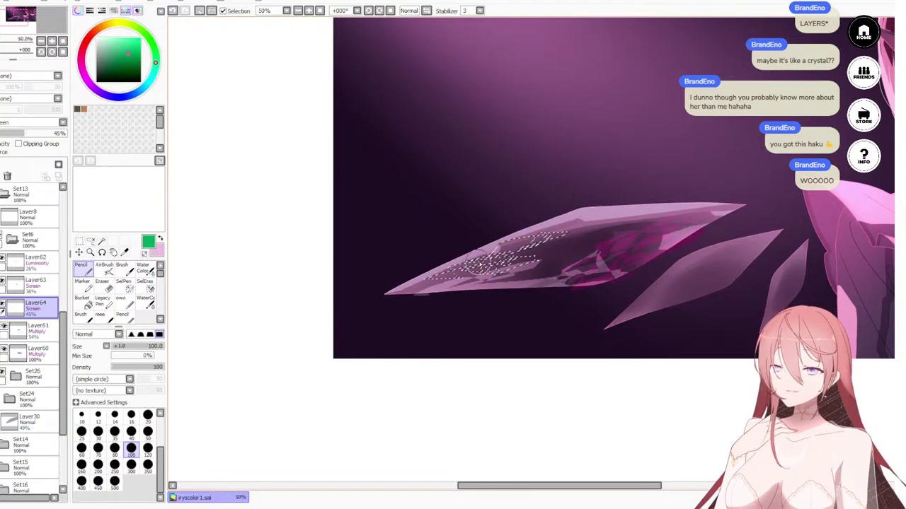
pyautogui.moveTo(481, 263)
pyautogui.mouseDown()
pyautogui.moveTo(559, 235)
pyautogui.moveTo(501, 262)
pyautogui.mouseUp()
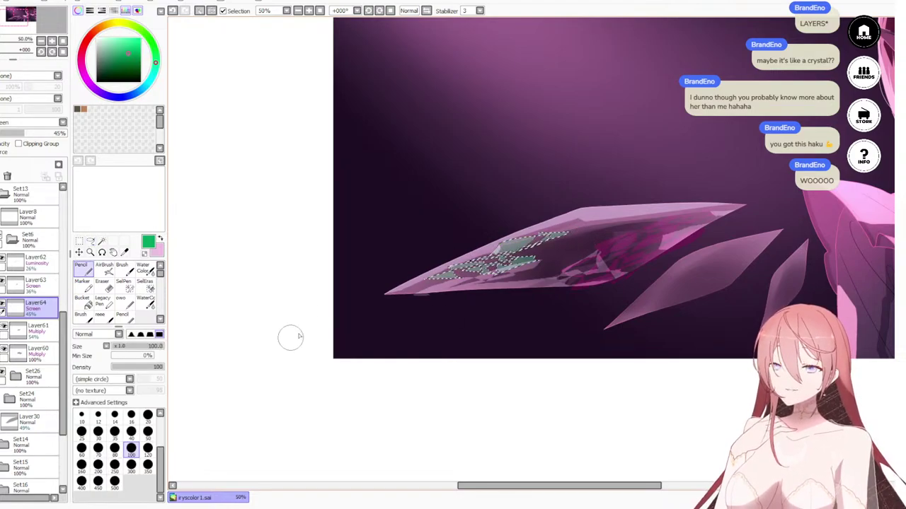
pyautogui.hotkey('ctrl', 'd')
# Step: Lower the green facet layer's opacity to 38% and check it against the whole illustration
pyautogui.scroll(-3, 299, 336)
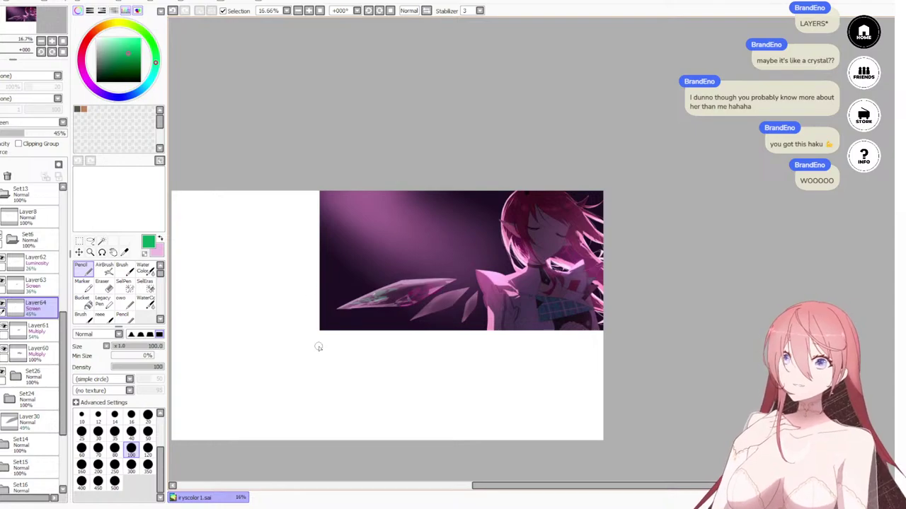
pyautogui.scroll(3, 367, 338)
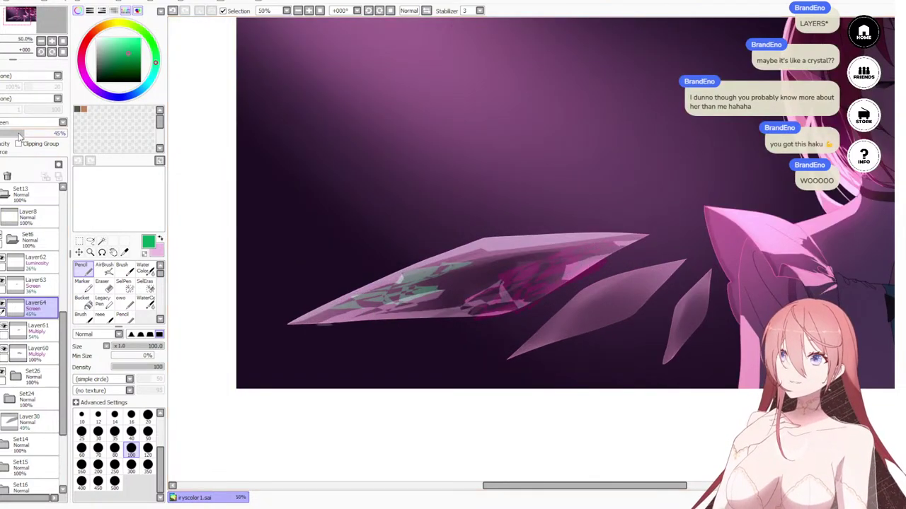
pyautogui.moveTo(19, 134); pyautogui.dragTo(15, 135)
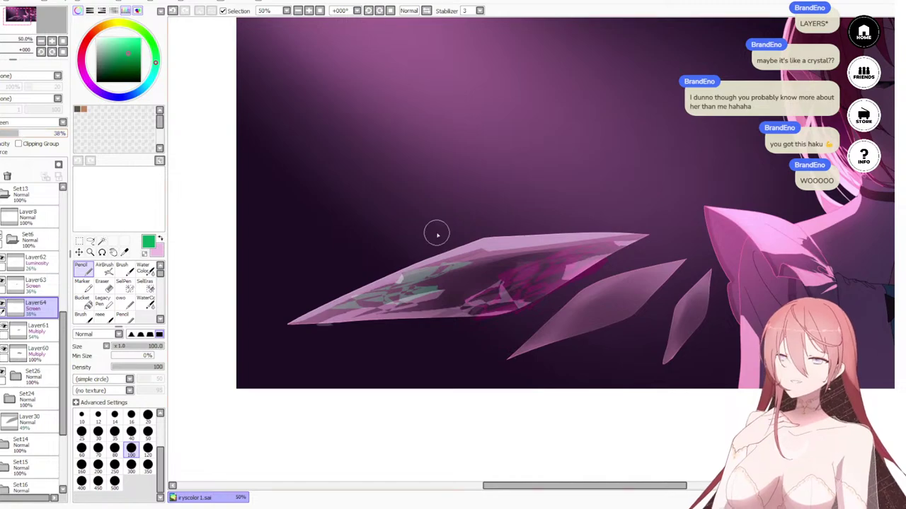
pyautogui.scroll(-3, 435, 233)
pyautogui.scroll(-2, 396, 302)
pyautogui.scroll(4, 439, 255)
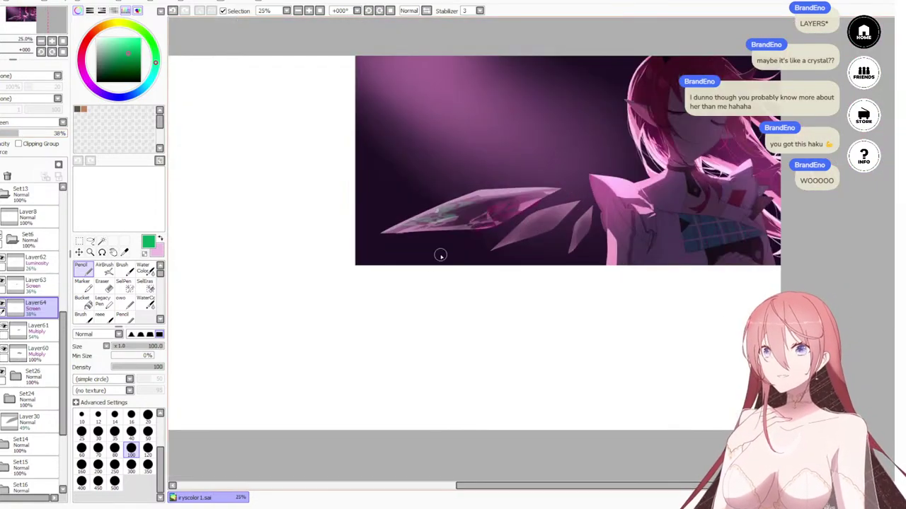
# Step: Add another layer directly above the 54% Multiply layer, set it to Screen mode and choose a golden yellow colour
pyautogui.click(35, 329)
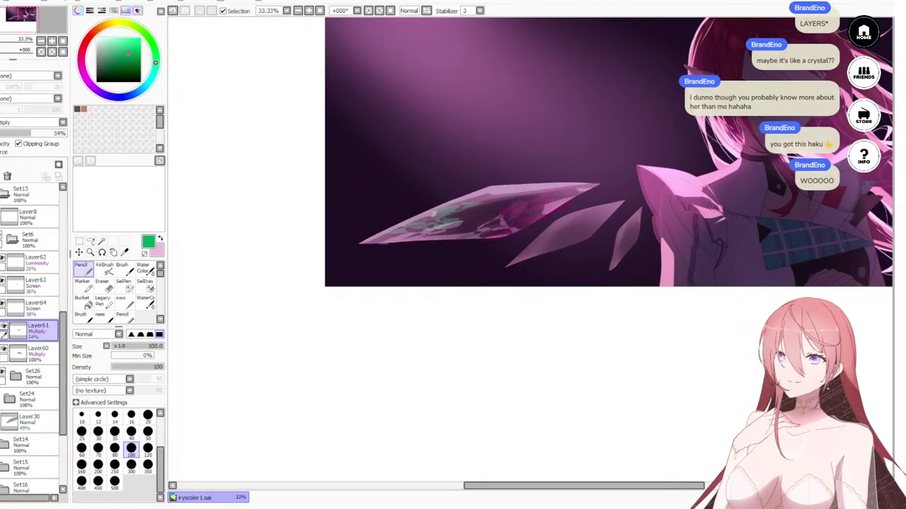
pyautogui.hotkey('ctrl', 'shift', 'n')
pyautogui.click(26, 121)
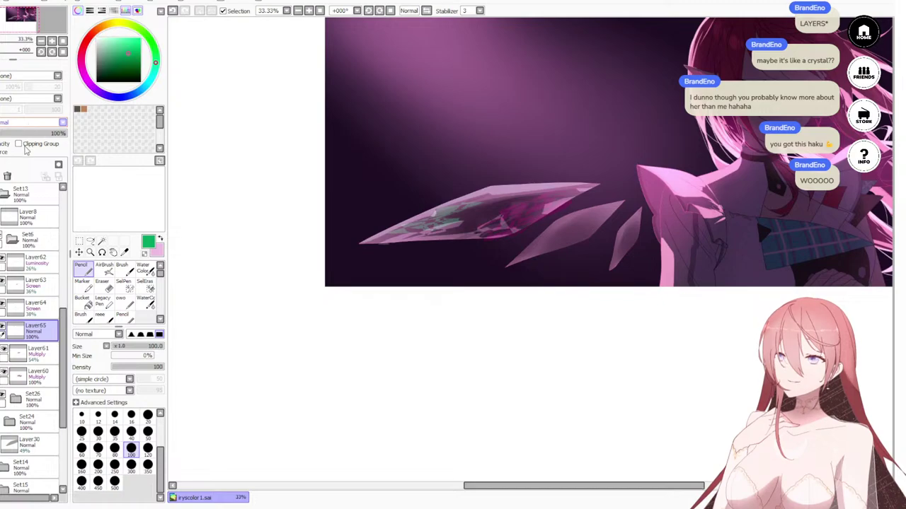
pyautogui.click(25, 147)
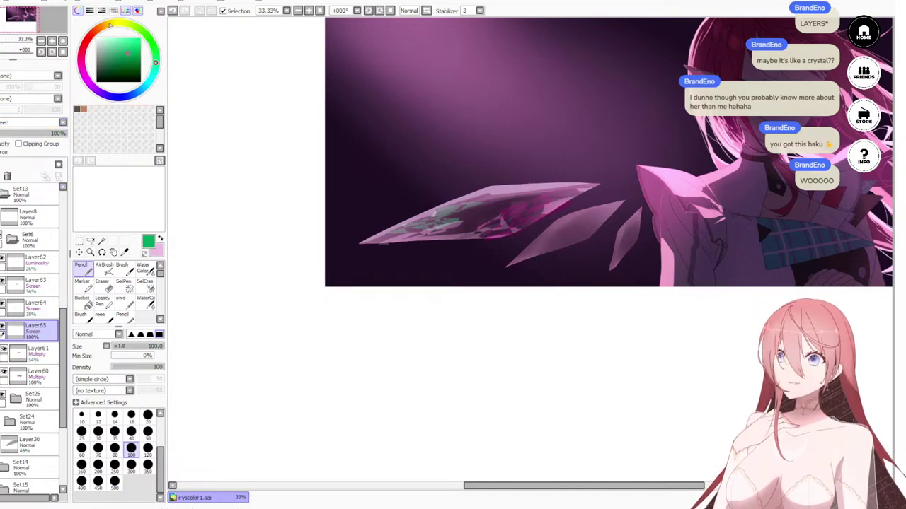
pyautogui.click(109, 25)
pyautogui.click(131, 44)
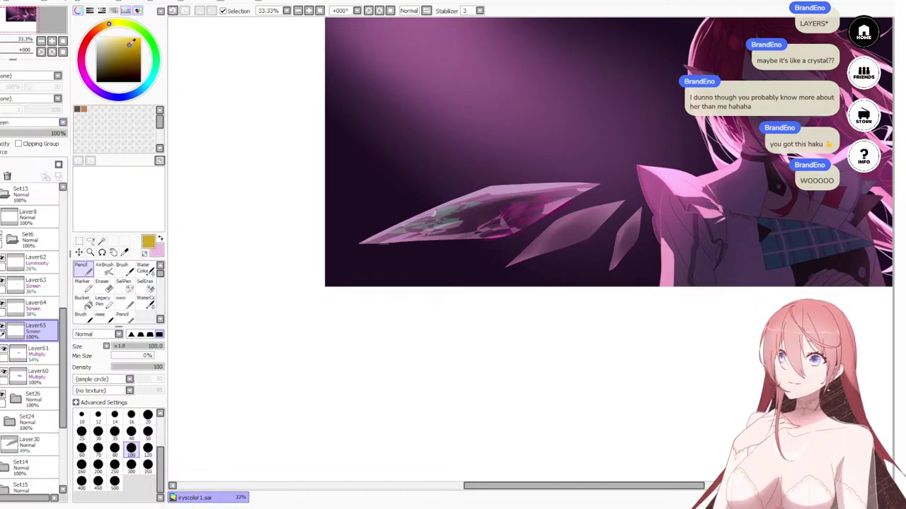
# Step: Lasso jagged facets along the lower part of the large shard's outer half, fill them with golden yellow and deselect
pyautogui.click(91, 242)
pyautogui.scroll(1, 439, 216)
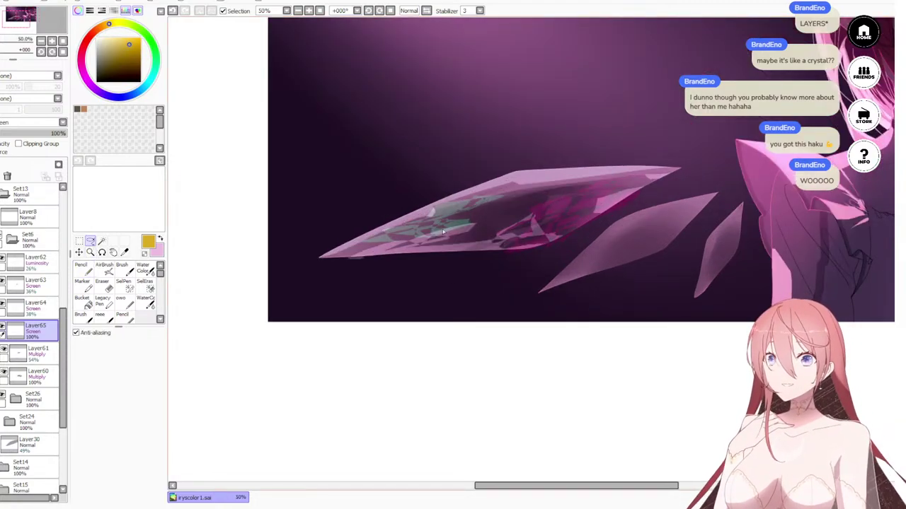
pyautogui.moveTo(459, 224)
pyautogui.mouseDown()
pyautogui.moveTo(483, 231)
pyautogui.moveTo(455, 228)
pyautogui.moveTo(463, 224)
pyautogui.moveTo(374, 245)
pyautogui.moveTo(447, 230)
pyautogui.moveTo(389, 251)
pyautogui.moveTo(353, 249)
pyautogui.moveTo(485, 240)
pyautogui.moveTo(488, 227)
pyautogui.moveTo(466, 242)
pyautogui.moveTo(396, 254)
pyautogui.moveTo(409, 246)
pyautogui.moveTo(374, 262)
pyautogui.moveTo(467, 256)
pyautogui.moveTo(498, 216)
pyautogui.moveTo(461, 262)
pyautogui.moveTo(425, 261)
pyautogui.moveTo(393, 242)
pyautogui.mouseUp()
pyautogui.press('n')
pyautogui.hotkey('ctrl', 'd')
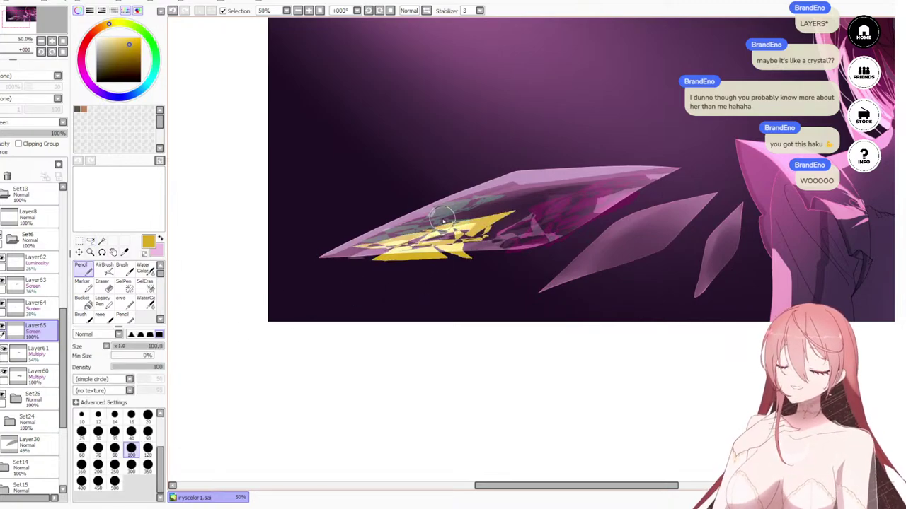
# Step: Lower the opacity of Layer65, the yellow Screen shards on the large crystal, to 21%
pyautogui.click(13, 134)
pyautogui.moveTo(12, 134); pyautogui.dragTo(7, 133)
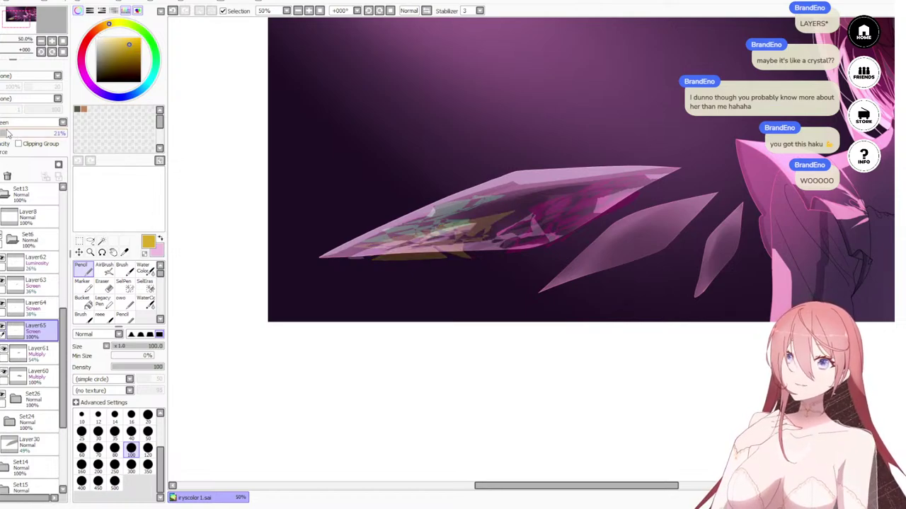
pyautogui.scroll(-5, 372, 71)
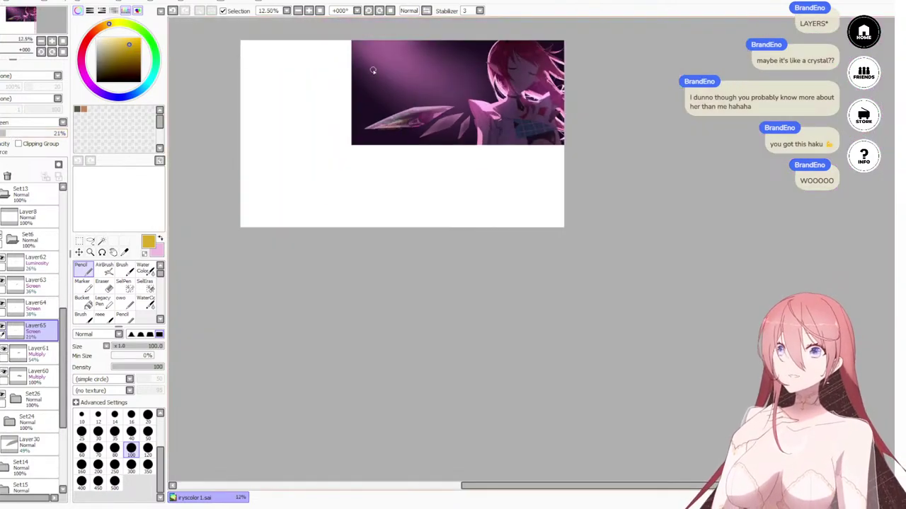
pyautogui.scroll(-1, 373, 71)
pyautogui.scroll(6, 381, 73)
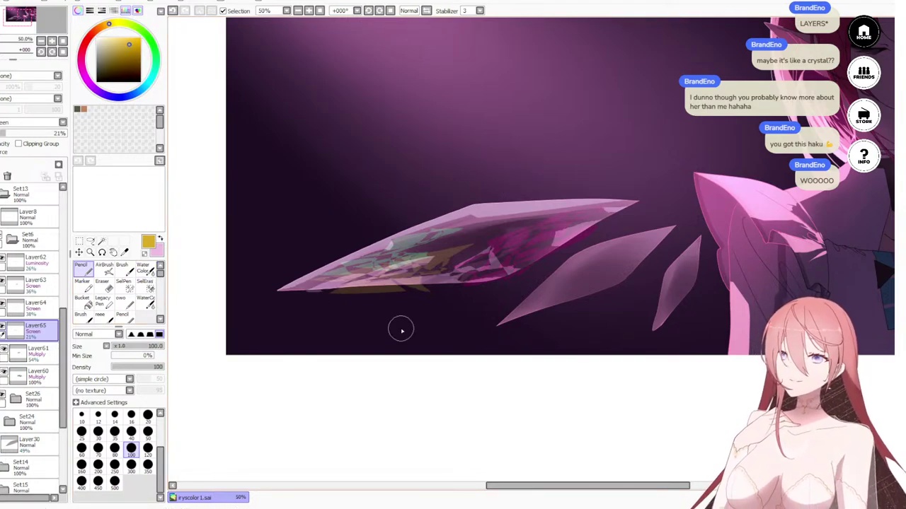
pyautogui.scroll(-4, 498, 190)
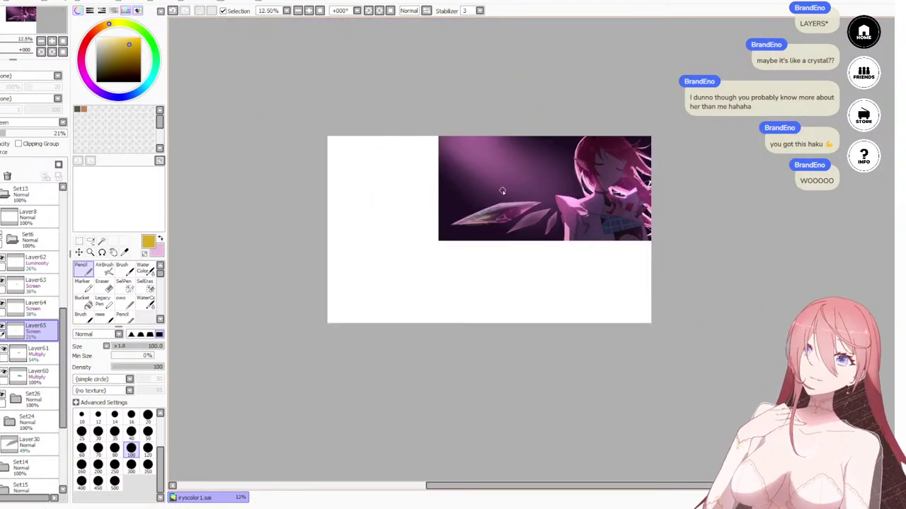
pyautogui.scroll(3, 499, 188)
# Step: Select the background area surrounding the crystals and the figure with the Magic Wand, working on Set26
pyautogui.click(51, 400)
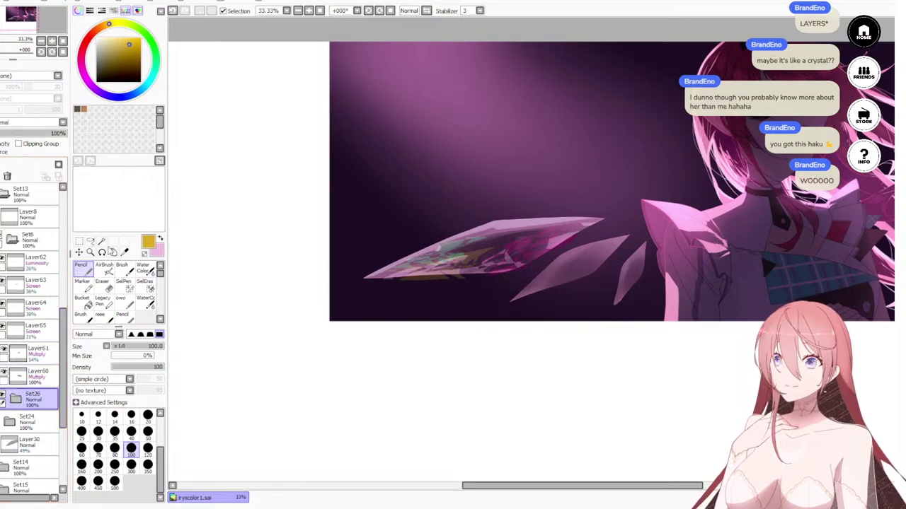
pyautogui.click(101, 241)
pyautogui.click(447, 172)
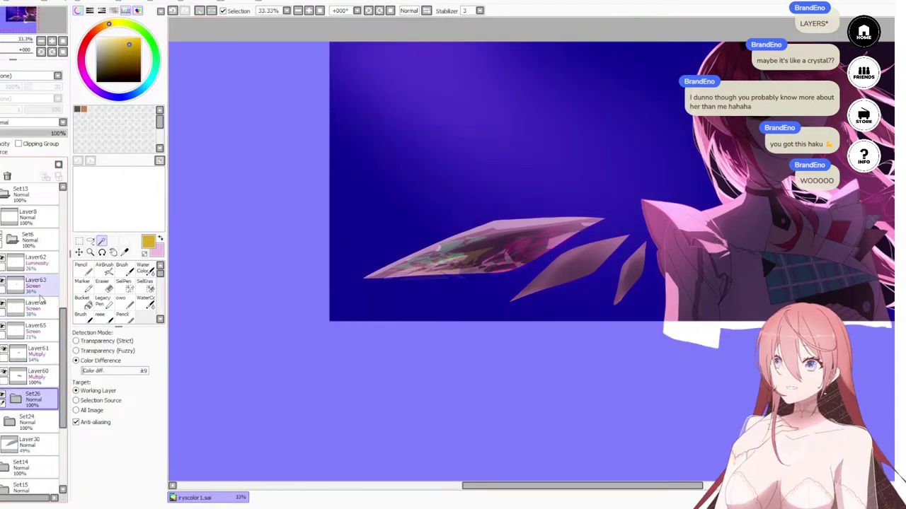
# Step: Erase the colour spilling outside the large crystal on Layer64, Layer63 and Layer65 with a size 350 eraser, and clear the selection
pyautogui.click(47, 317)
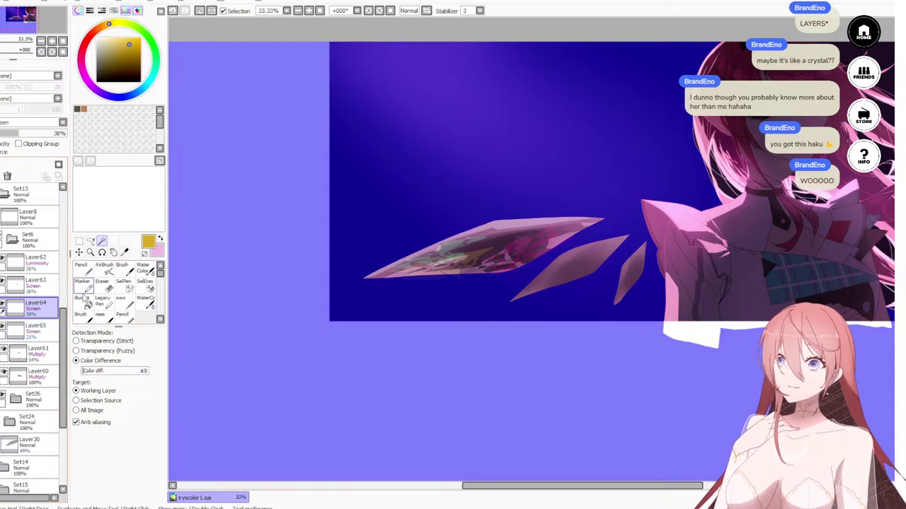
pyautogui.click(102, 284)
pyautogui.press(']')
pyautogui.press(']')
pyautogui.press(']')
pyautogui.press(']')
pyautogui.press(']')
pyautogui.press(']')
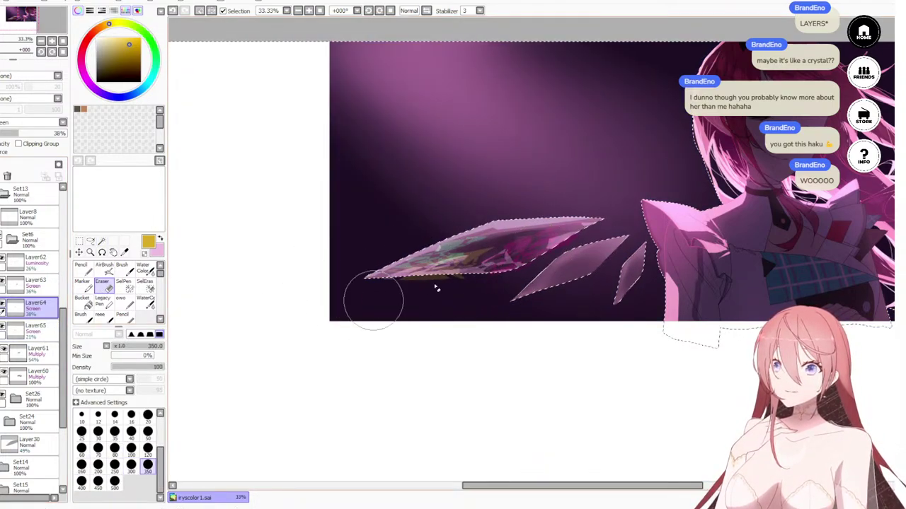
pyautogui.click(34, 283)
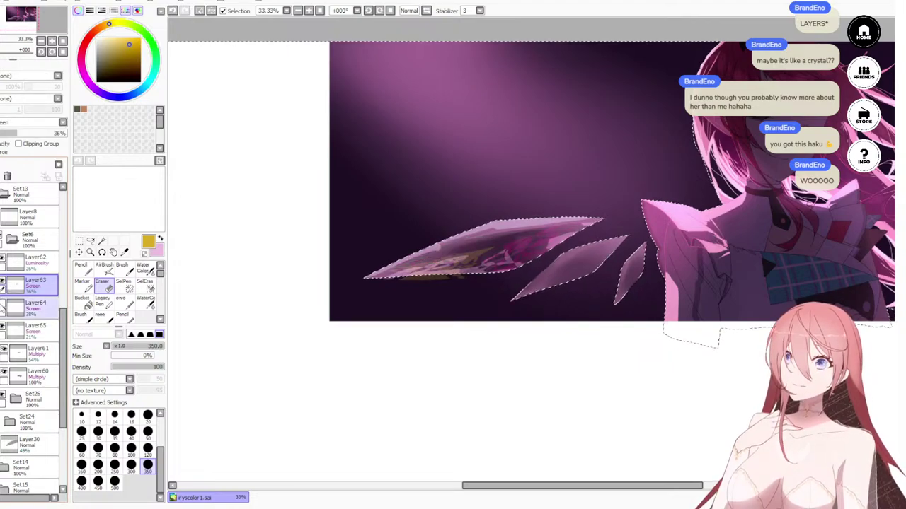
pyautogui.click(28, 329)
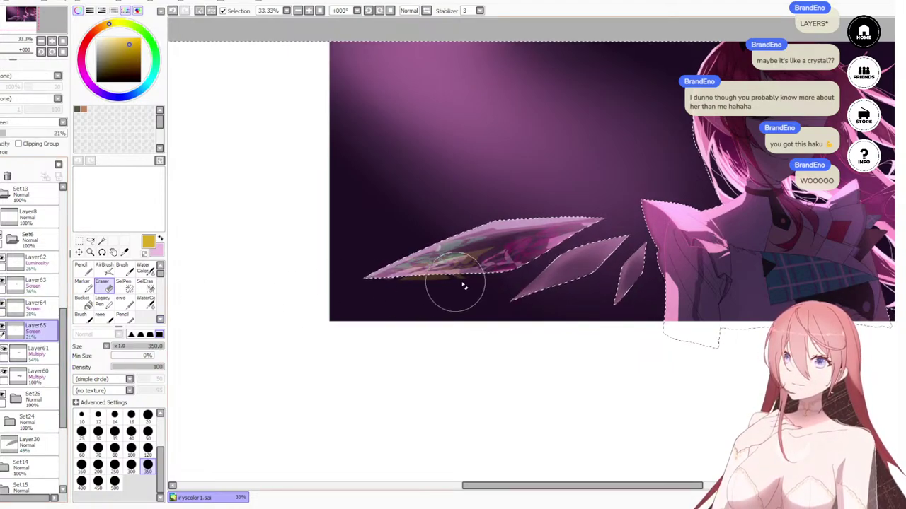
pyautogui.hotkey('ctrl', 'd')
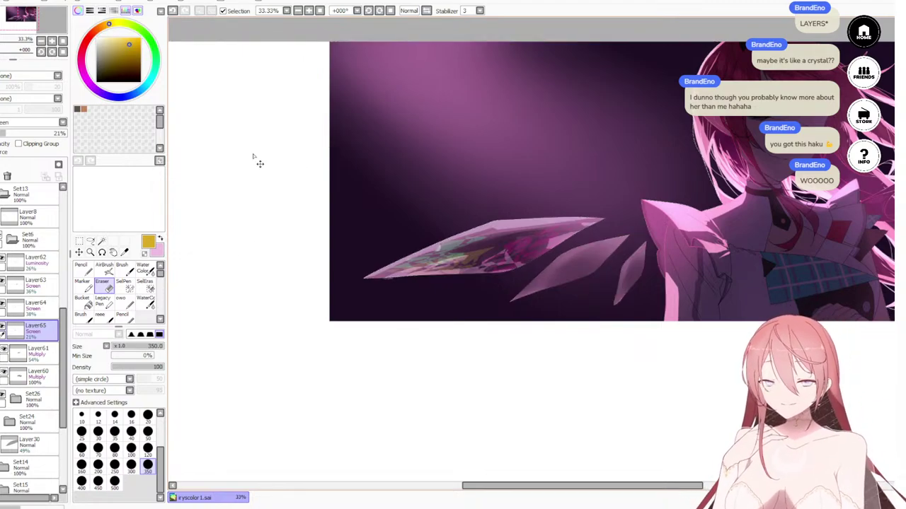
# Step: Examine the large crystal's coloured facets up close and within the whole illustration, comparing it with Layer61 hidden and shown
pyautogui.scroll(-4, 397, 102)
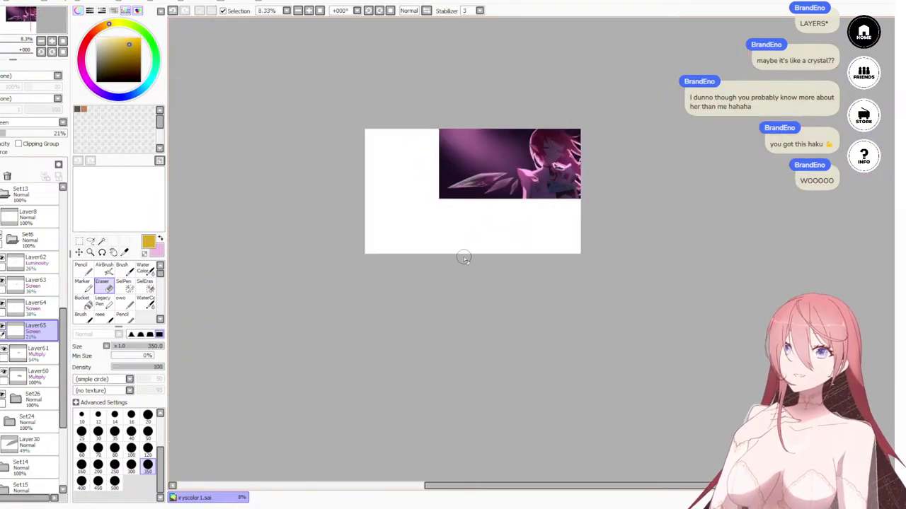
pyautogui.scroll(3, 384, 162)
pyautogui.scroll(4, 585, 209)
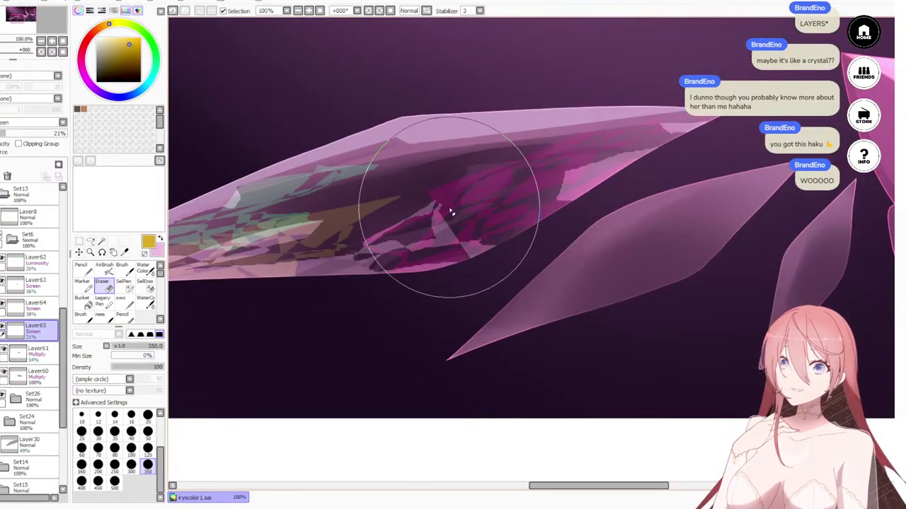
pyautogui.scroll(-4, 419, 203)
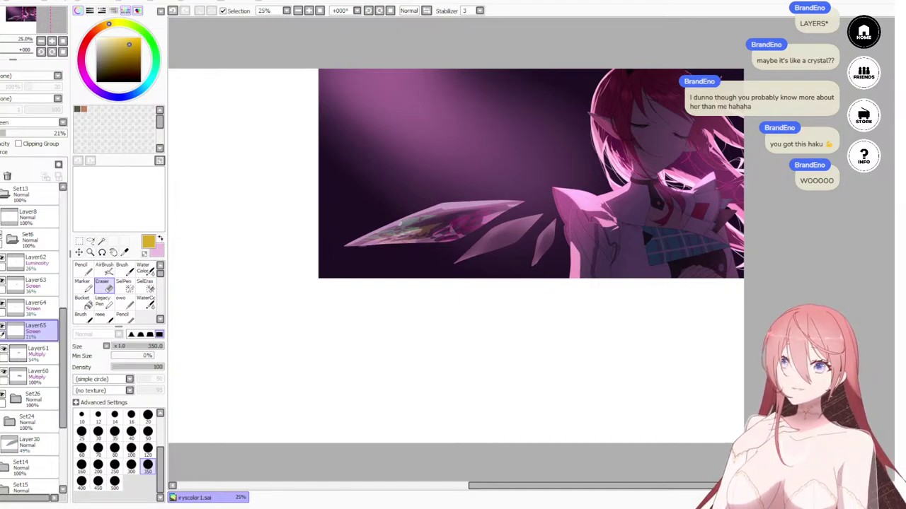
pyautogui.scroll(-3, 439, 169)
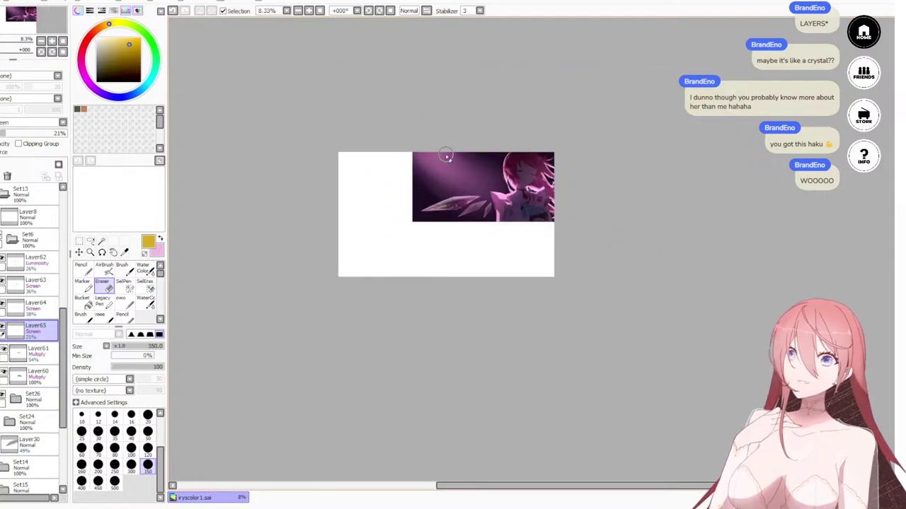
pyautogui.scroll(6, 477, 223)
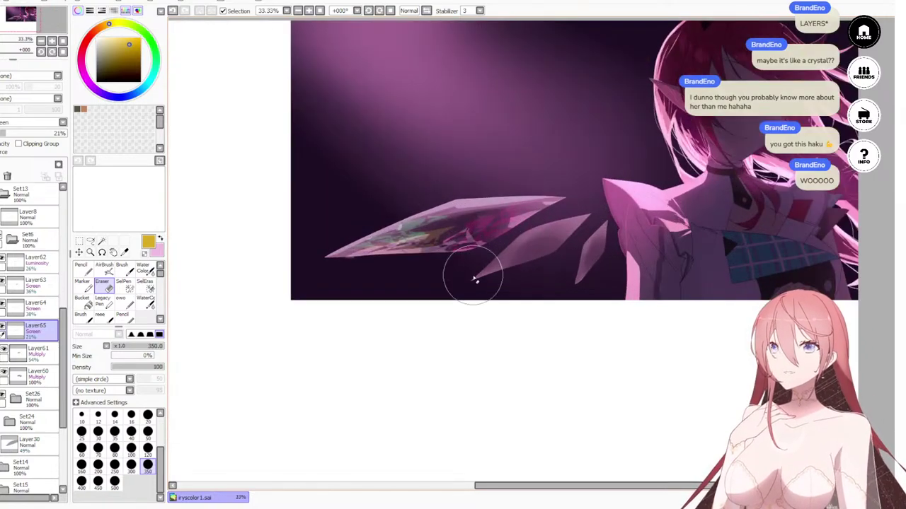
pyautogui.scroll(1, 558, 318)
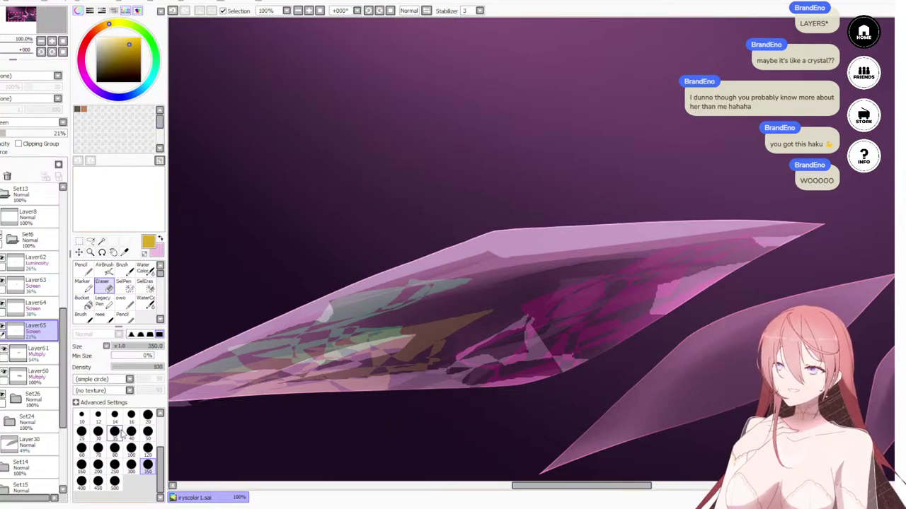
pyautogui.click(4, 349)
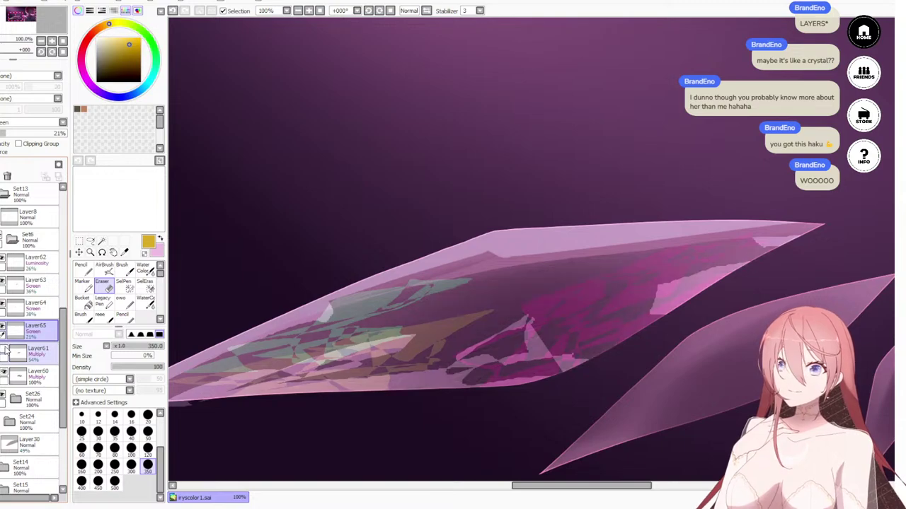
pyautogui.click(4, 349)
# Step: Compare the crystals with the Multiply shading of Layer60 hidden and shown, both in detail and in the full picture
pyautogui.click(5, 373)
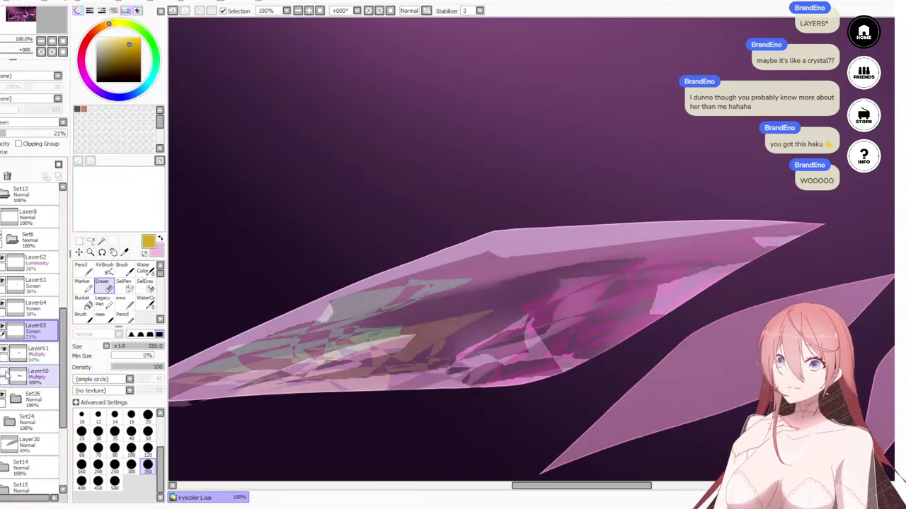
pyautogui.scroll(-10, 393, 152)
pyautogui.scroll(1, 398, 124)
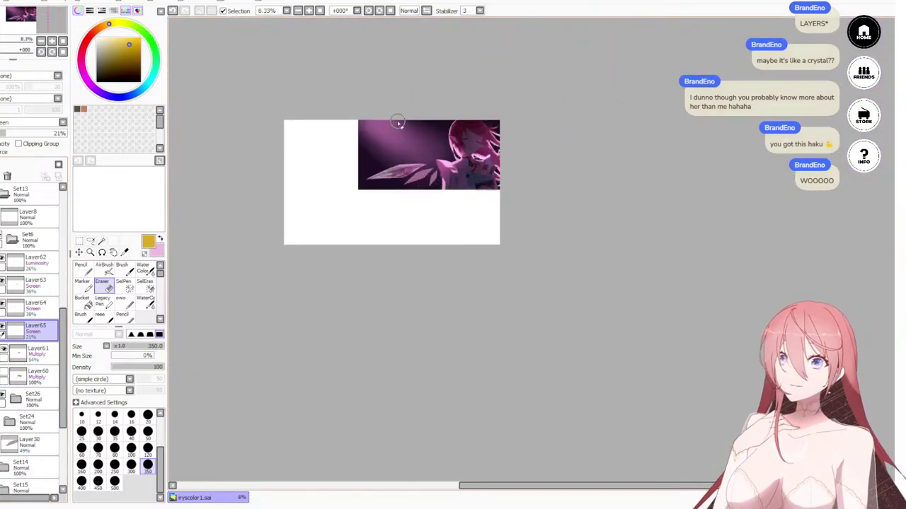
pyautogui.scroll(2, 397, 124)
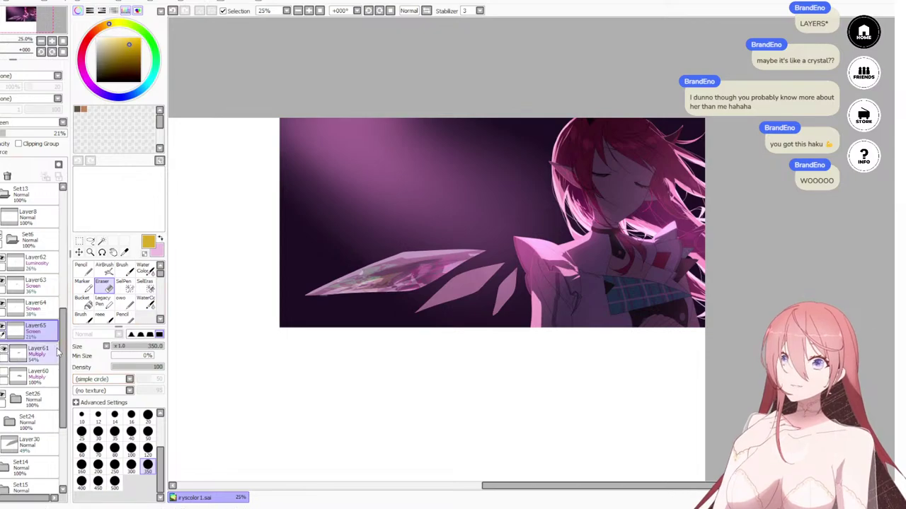
pyautogui.click(5, 373)
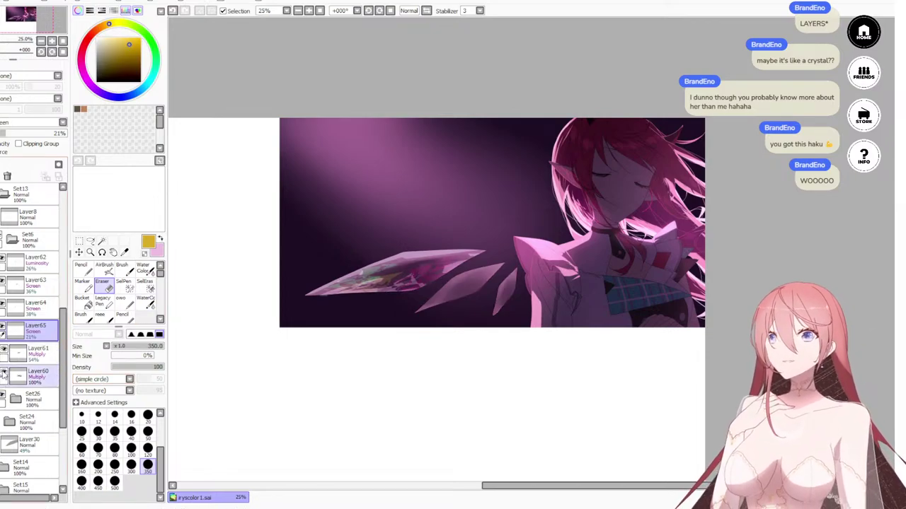
pyautogui.click(5, 374)
pyautogui.scroll(-2, 283, 236)
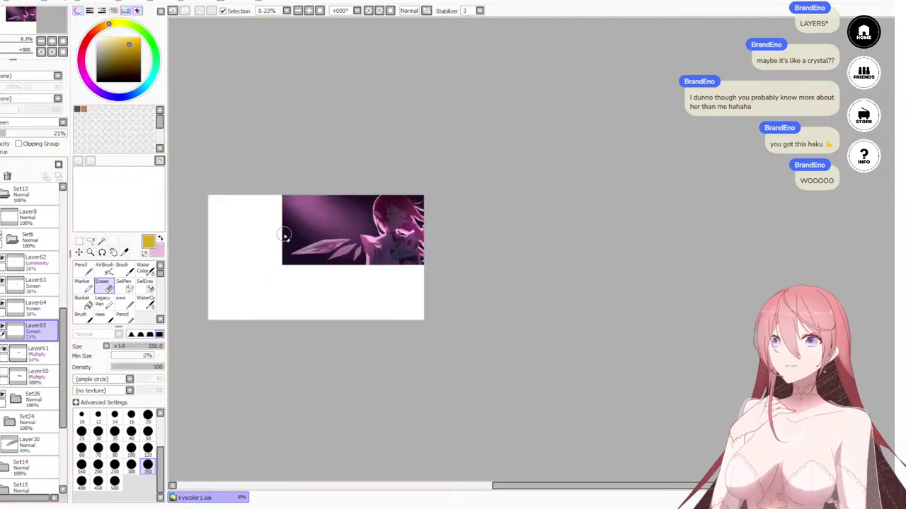
pyautogui.scroll(4, 255, 257)
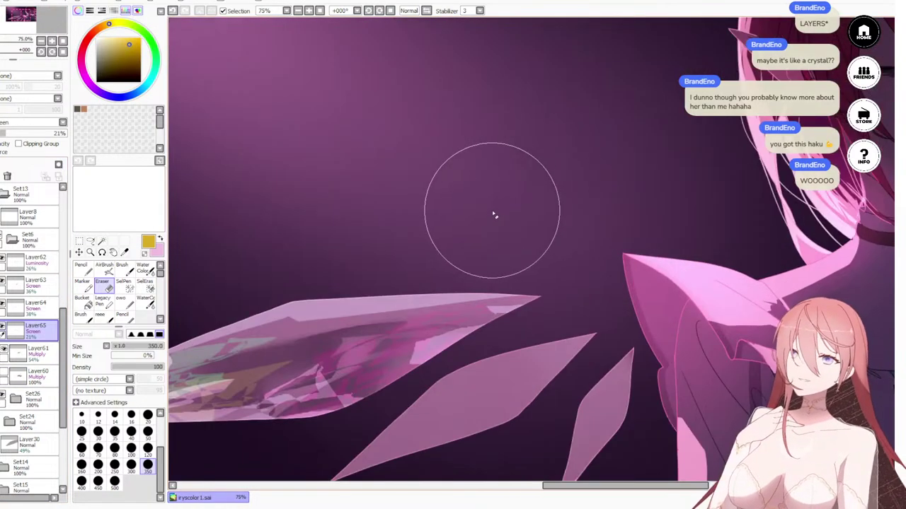
pyautogui.scroll(-3, 493, 214)
pyautogui.scroll(2, 388, 226)
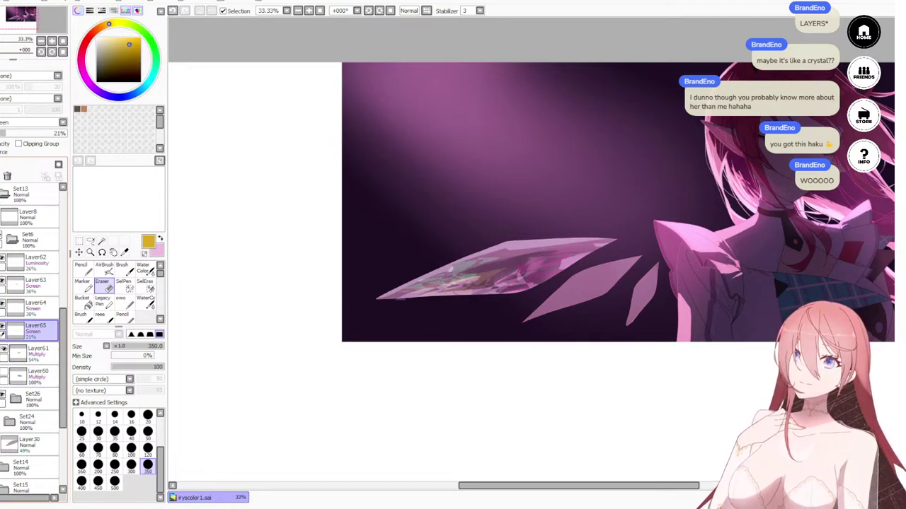
pyautogui.click(3, 373)
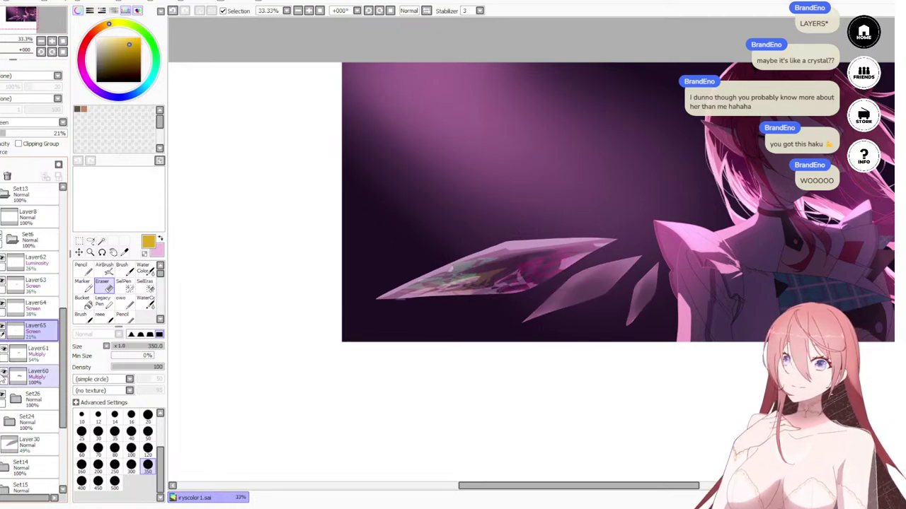
pyautogui.click(4, 371)
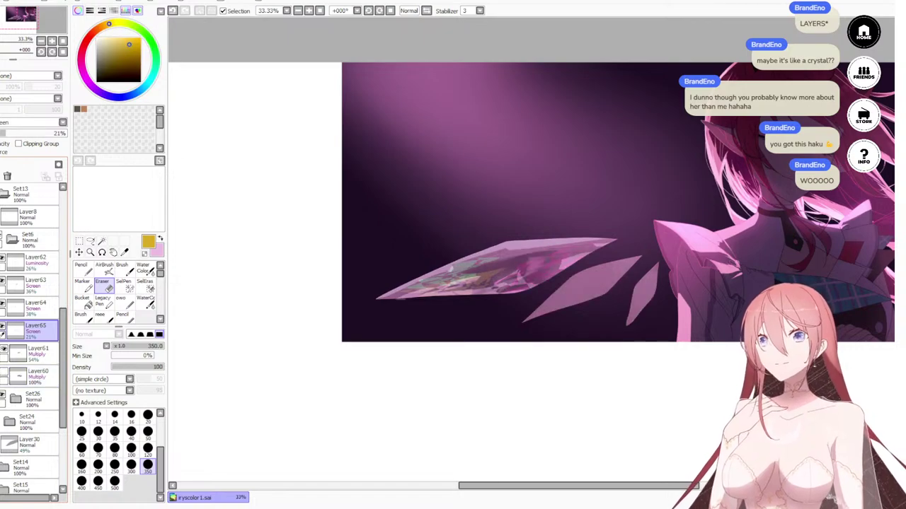
pyautogui.scroll(-5, 529, 151)
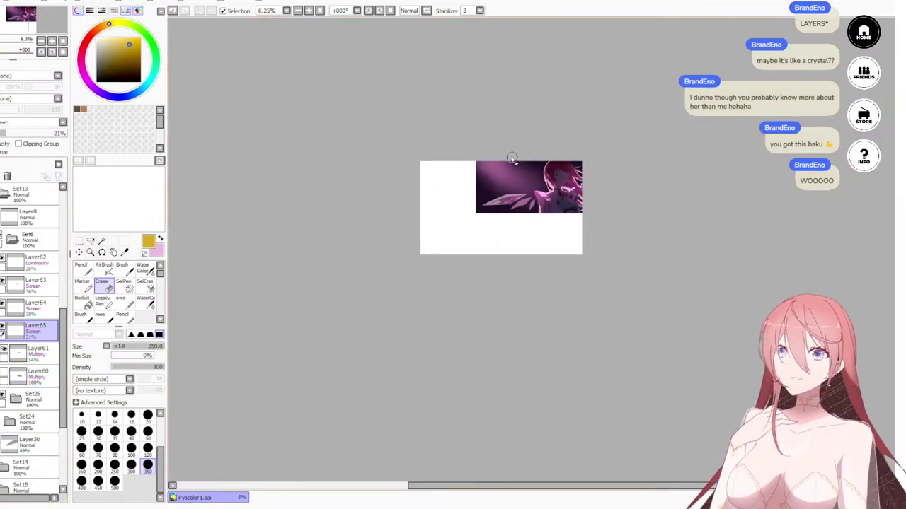
pyautogui.scroll(4, 529, 164)
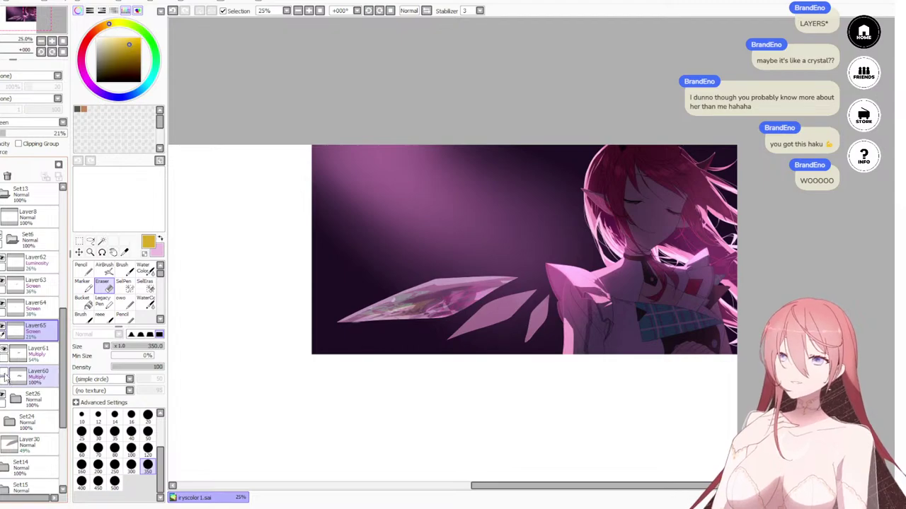
pyautogui.scroll(-4, 382, 153)
pyautogui.scroll(1, 365, 175)
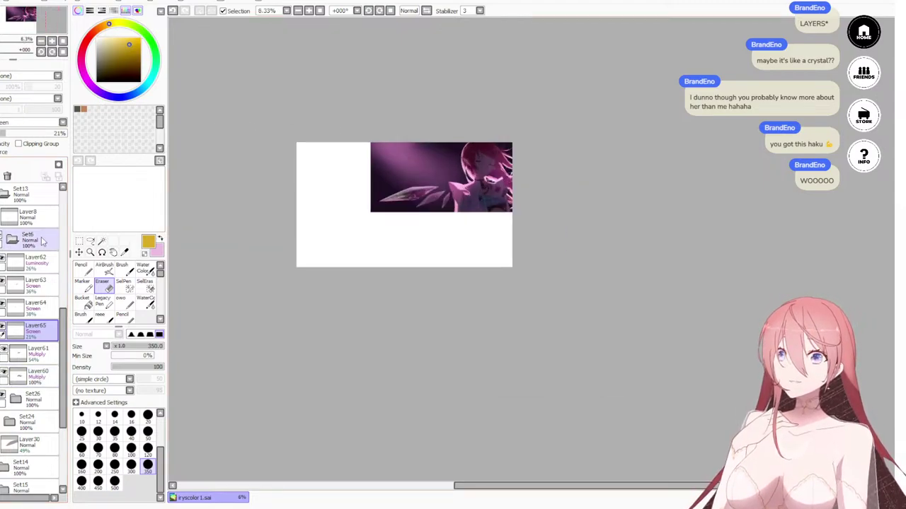
pyautogui.click(4, 374)
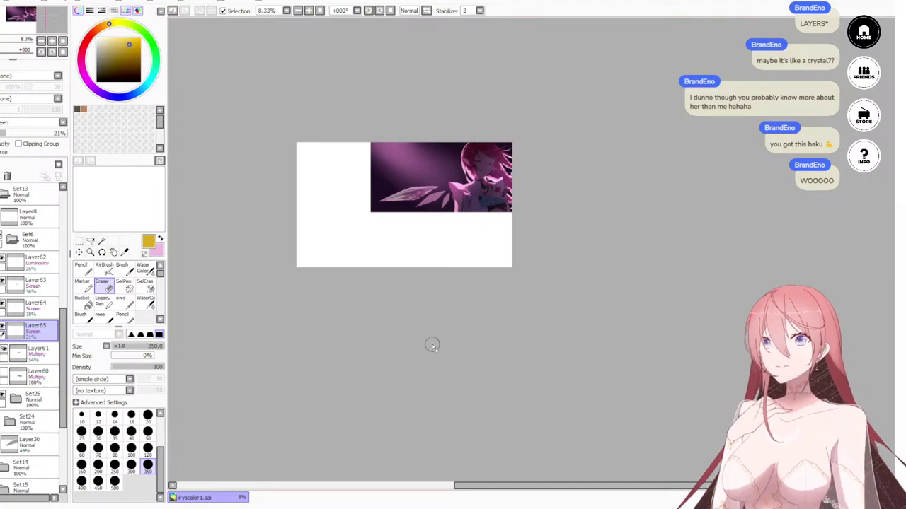
pyautogui.scroll(5, 335, 178)
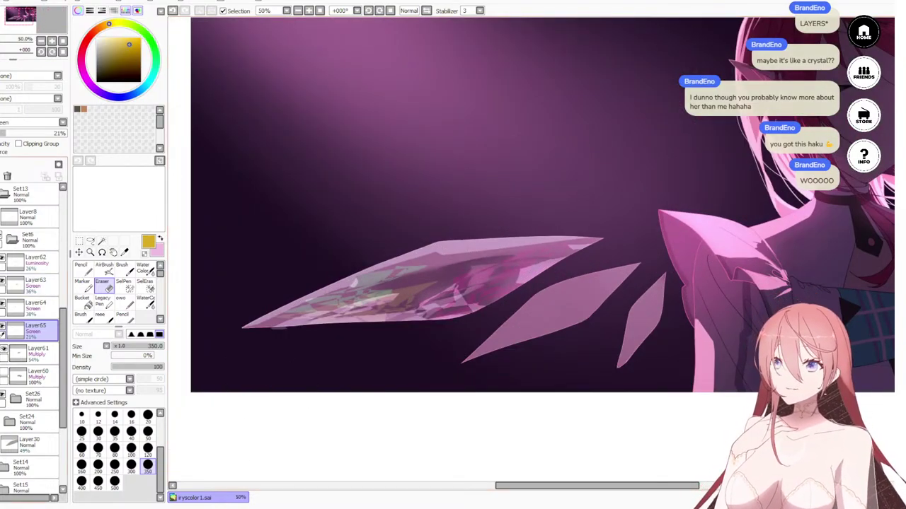
pyautogui.click(5, 374)
# Step: Reduce the opacity of Layer60, the Multiply shading on the crystals, to 28%
pyautogui.click(28, 375)
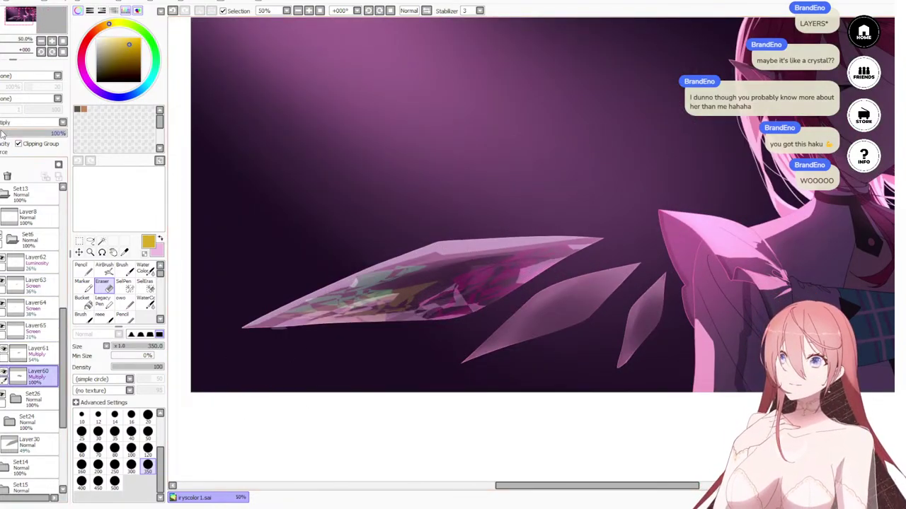
pyautogui.click(3, 134)
pyautogui.moveTo(1, 134); pyautogui.dragTo(11, 133)
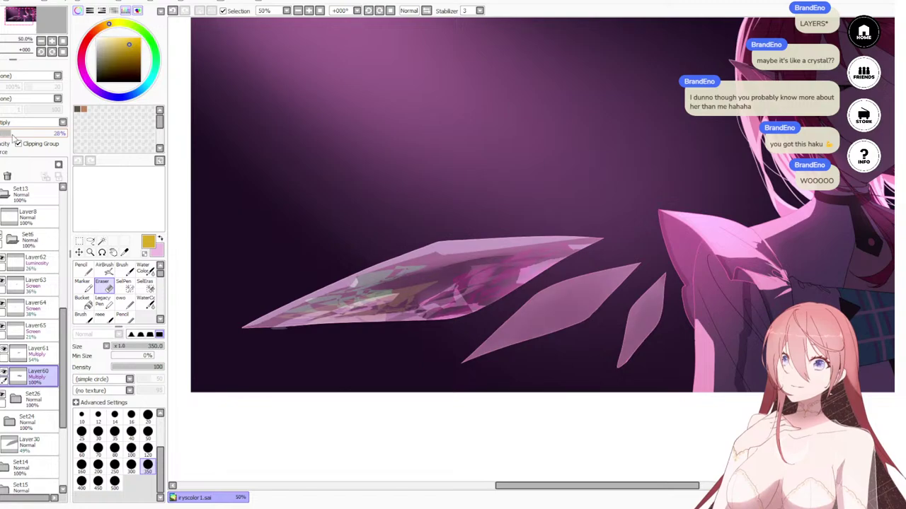
pyautogui.scroll(-7, 479, 161)
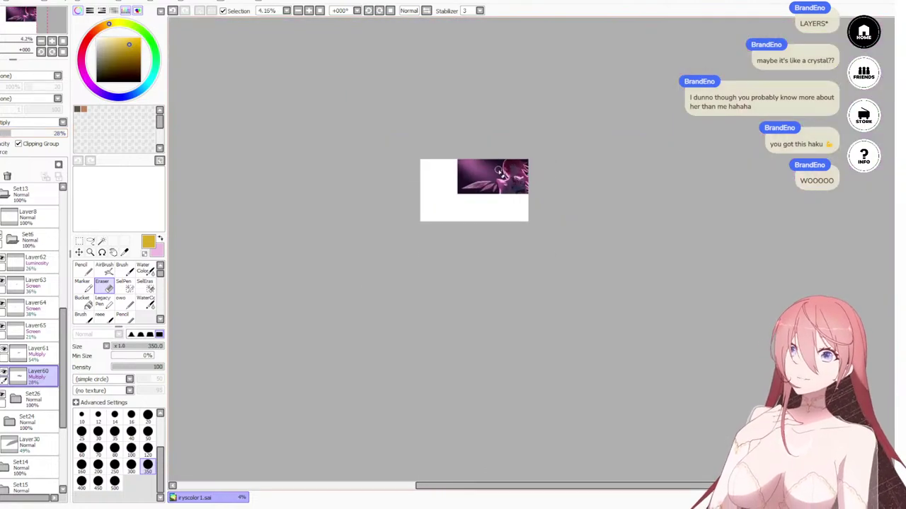
# Step: Set the opacity of Layer60, the Multiply shading on the crystals, to 14%
pyautogui.scroll(3, 495, 170)
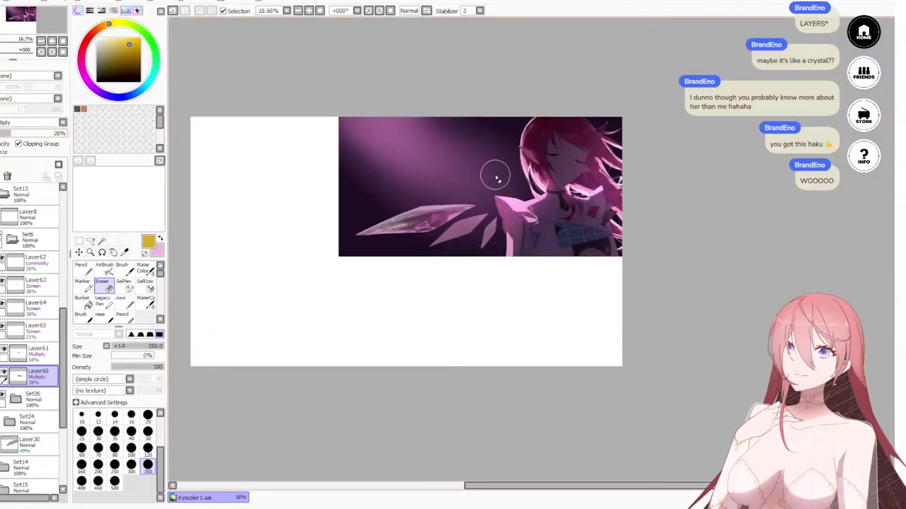
pyautogui.click(3, 135)
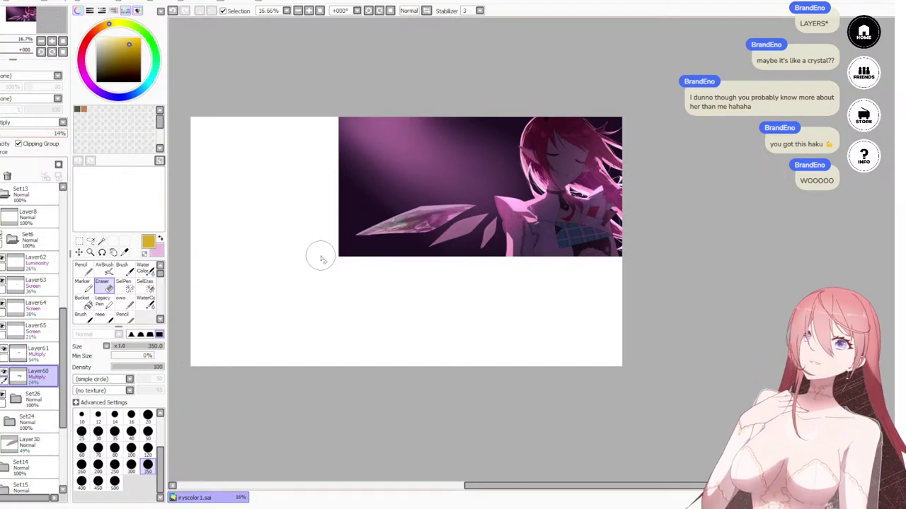
pyautogui.scroll(-2, 428, 188)
pyautogui.scroll(6, 396, 209)
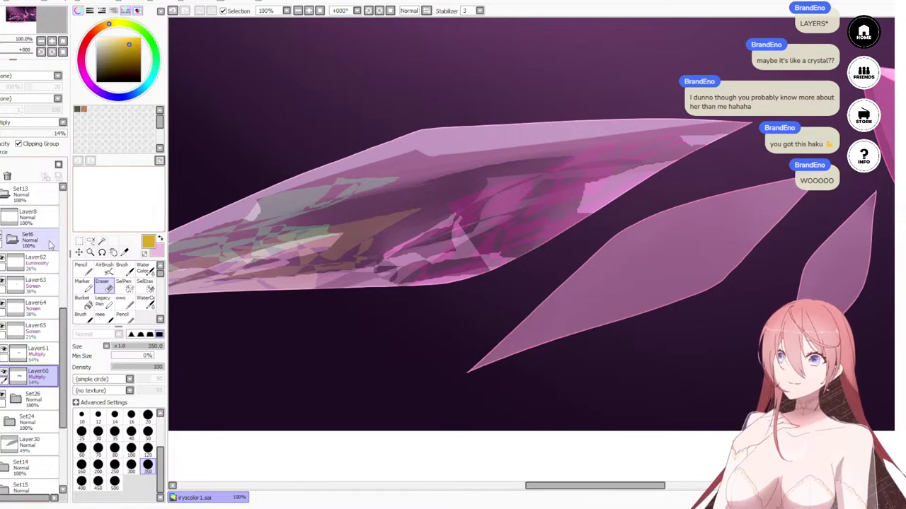
# Step: Show Layer62 in Normal mode at 100% opacity and sample its pale pink from the large crystal's upper facet
pyautogui.click(28, 264)
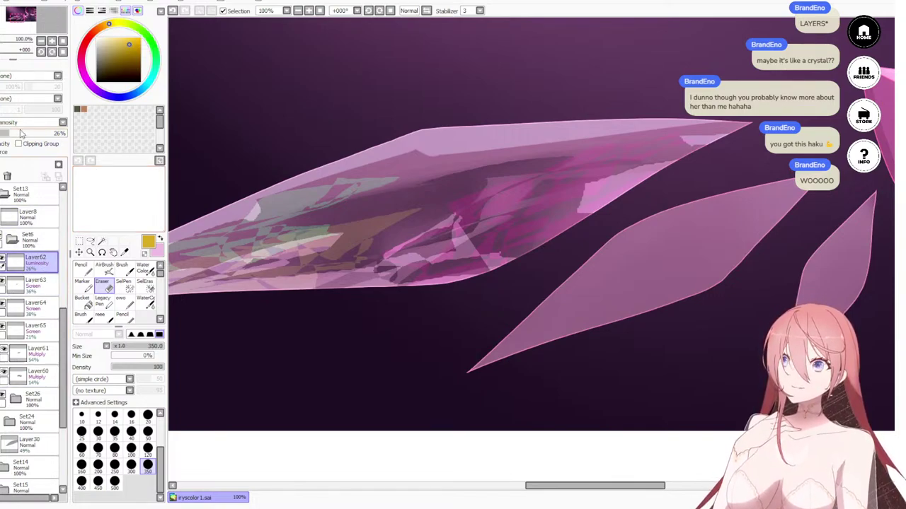
pyautogui.moveTo(28, 137); pyautogui.dragTo(90, 134)
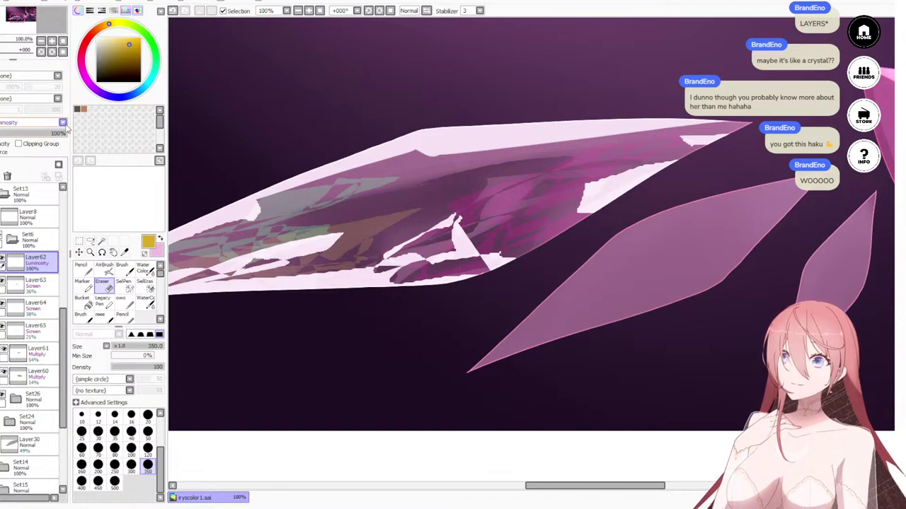
pyautogui.click(31, 136)
pyautogui.rightClick(420, 144)
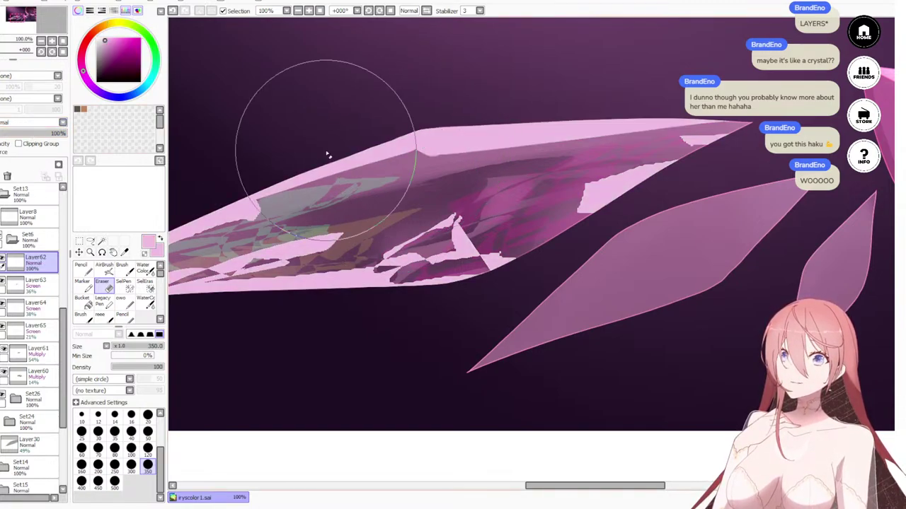
# Step: Dab the sampled pale pink onto the scratchpad with the Pencil at size 25
pyautogui.press('n')
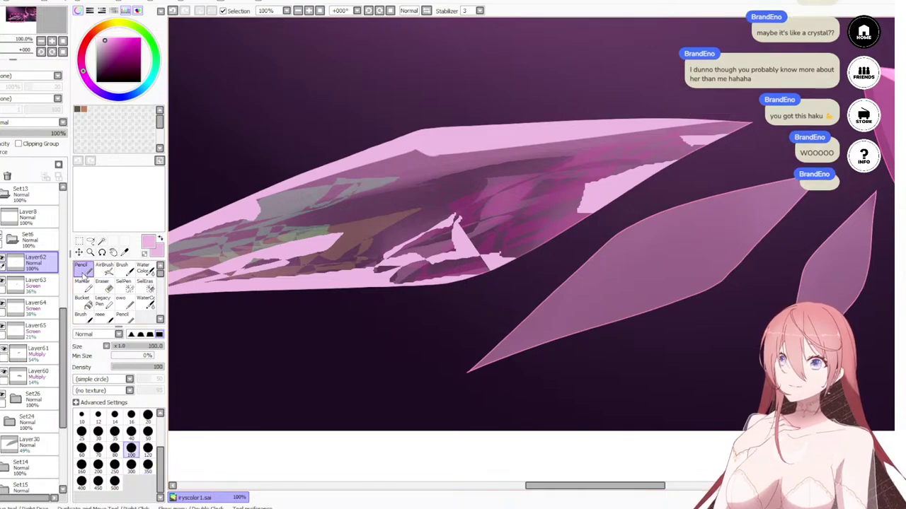
pyautogui.press('[')
pyautogui.press('[')
pyautogui.press('[')
pyautogui.press('[')
pyautogui.press('[')
pyautogui.press('[')
pyautogui.press('[')
pyautogui.press('[')
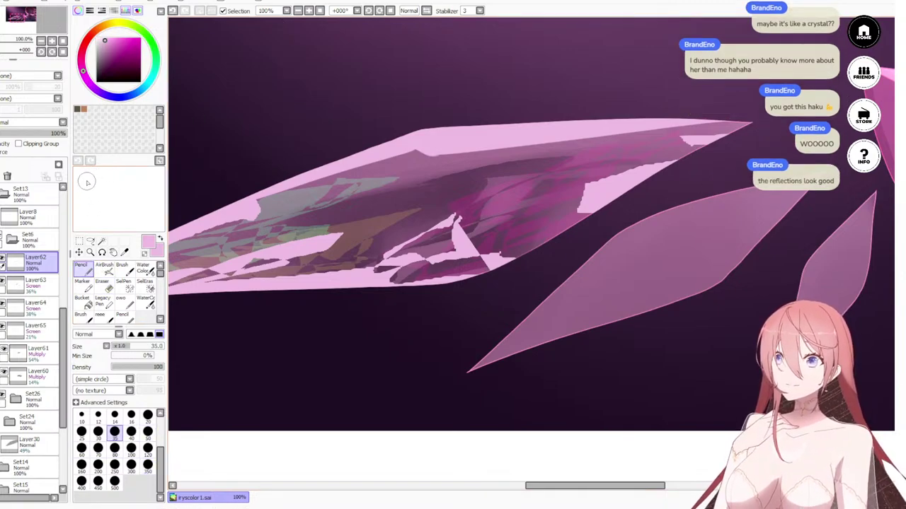
pyautogui.click(83, 180)
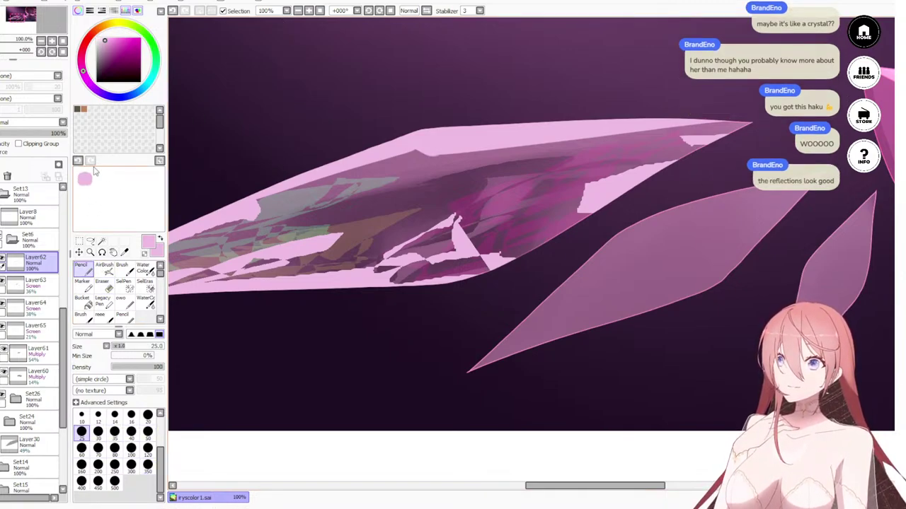
# Step: Restore Layer62 to Luminosity mode at 26% opacity
pyautogui.click(63, 122)
pyautogui.click(9, 419)
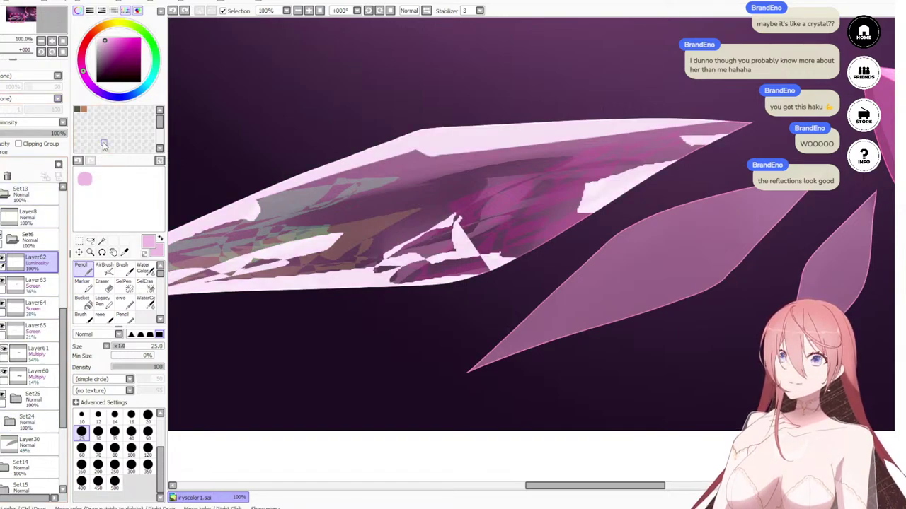
pyautogui.click(9, 133)
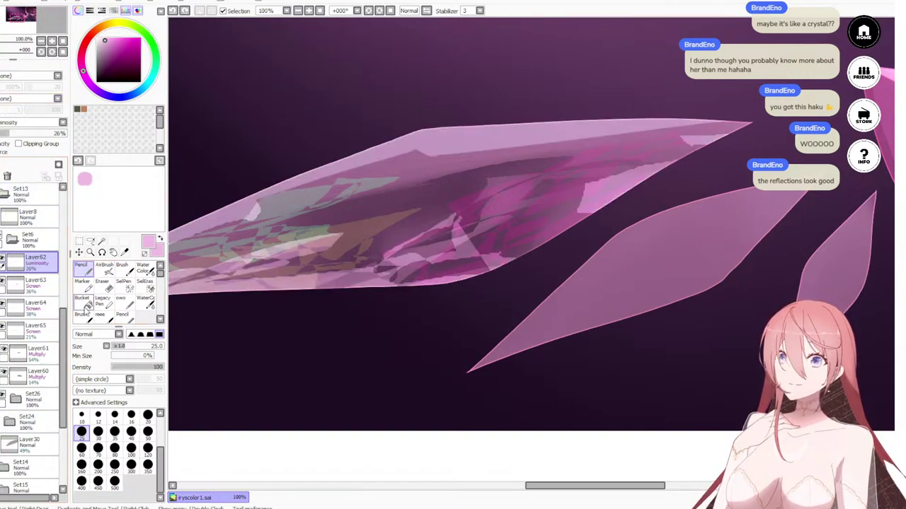
# Step: Show Layer63 in Normal mode at 100% opacity and sample the dark magenta from the large crystal's facets
pyautogui.click(35, 284)
pyautogui.click(37, 124)
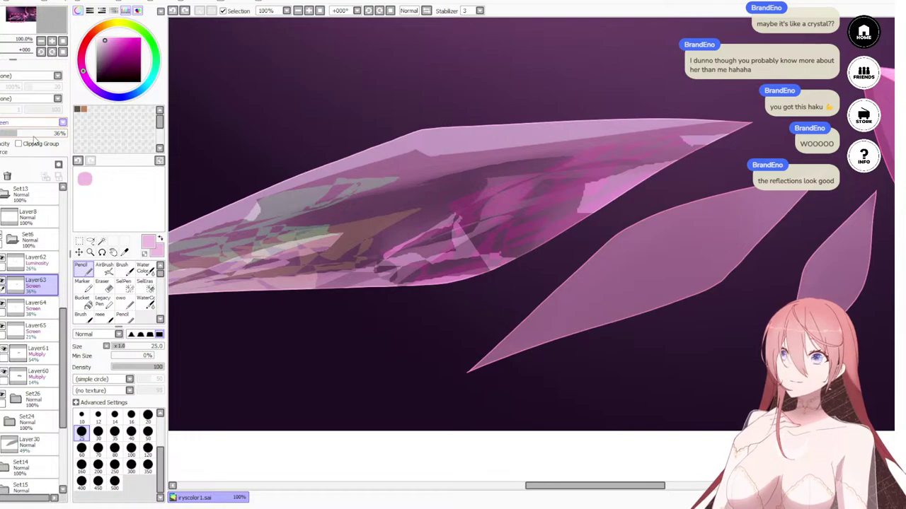
pyautogui.click(34, 135)
pyautogui.click(62, 133)
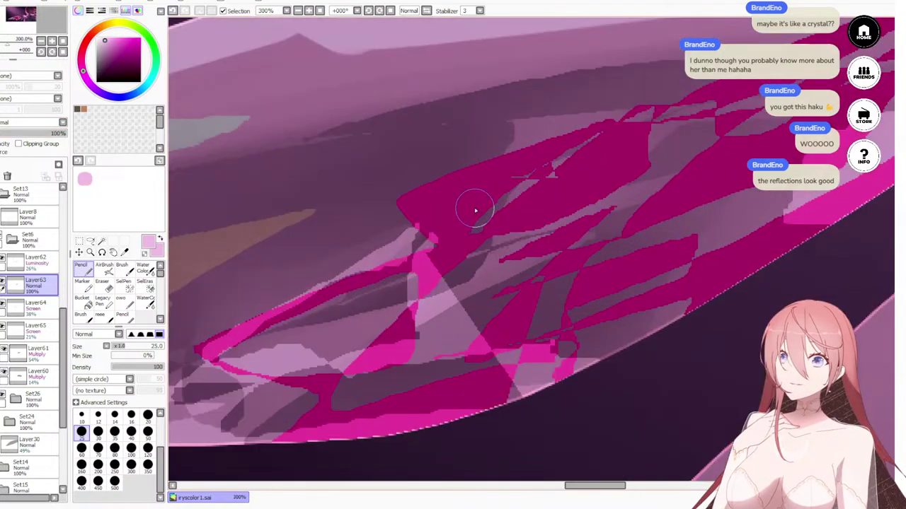
pyautogui.scroll(3, 474, 209)
pyautogui.keyDown('alt'); pyautogui.click(464, 196); pyautogui.keyUp('alt')
# Step: Undo Layer63's mode and opacity changes and dab the magenta beside the pale pink swatch on the scratchpad
pyautogui.hotkey('ctrl', 'z')
pyautogui.hotkey('ctrl', 'z')
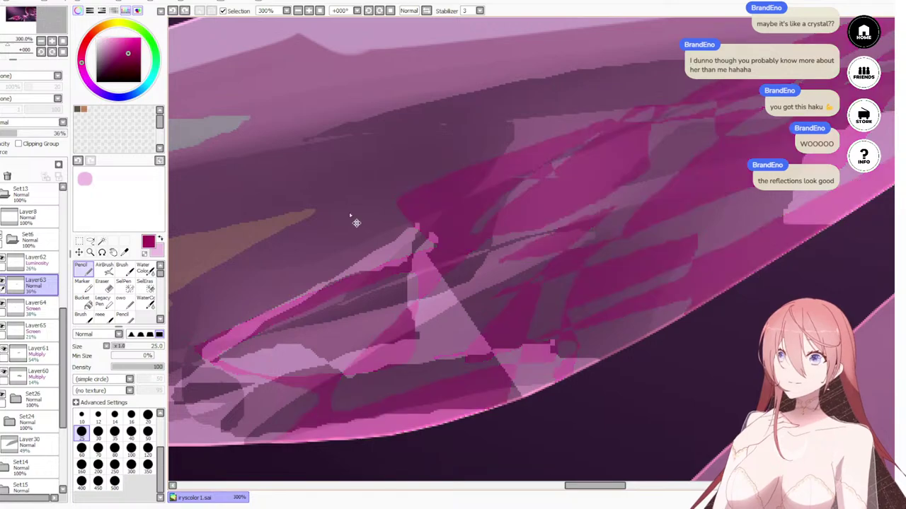
pyautogui.moveTo(102, 178); pyautogui.dragTo(106, 179)
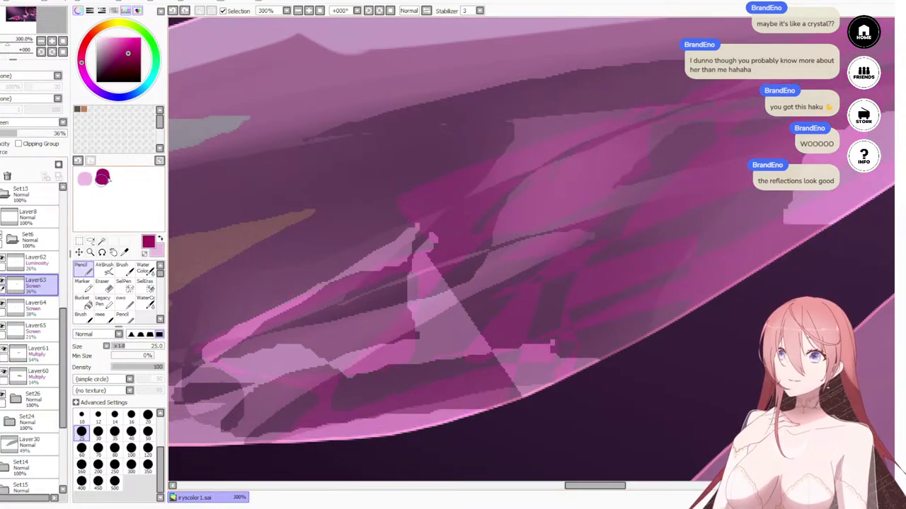
# Step: Show Layer64 in Normal mode at 100% opacity and sample the green from the large crystal's facets
pyautogui.scroll(-4, 496, 196)
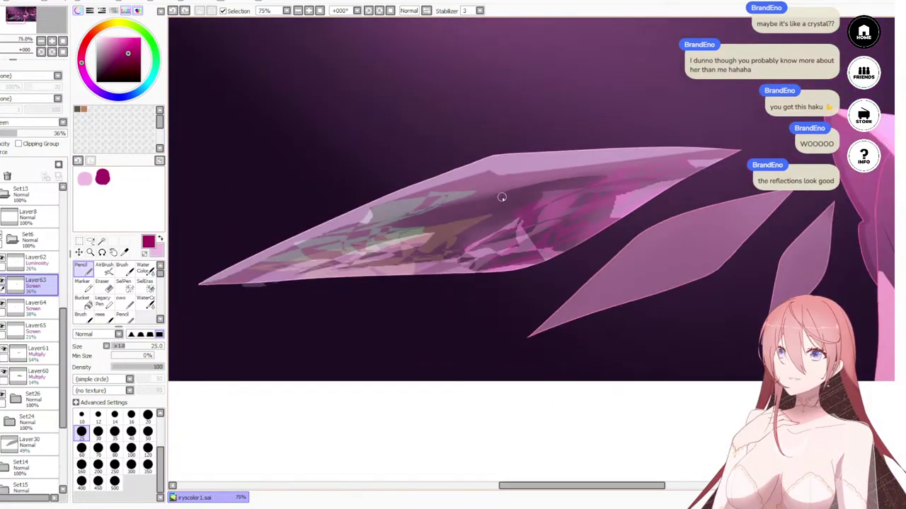
pyautogui.click(31, 317)
pyautogui.click(36, 129)
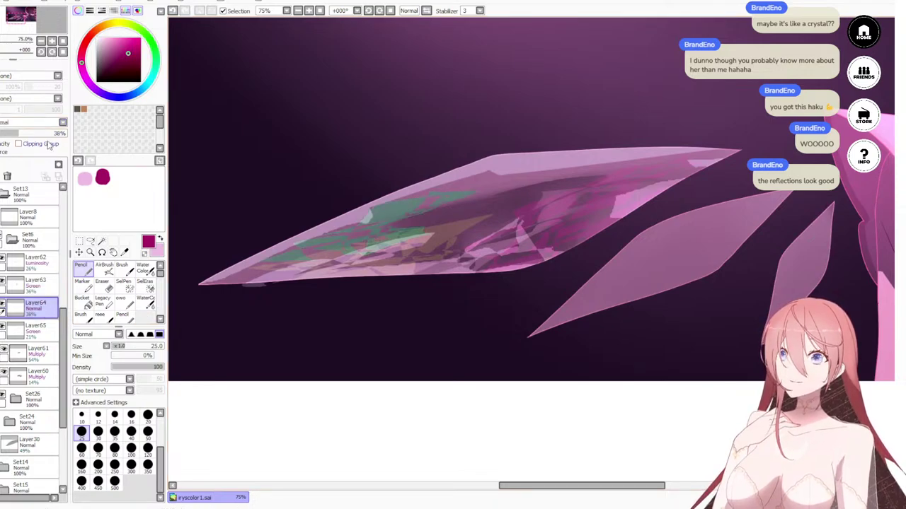
pyautogui.moveTo(28, 135); pyautogui.dragTo(336, 172)
pyautogui.scroll(3, 370, 205)
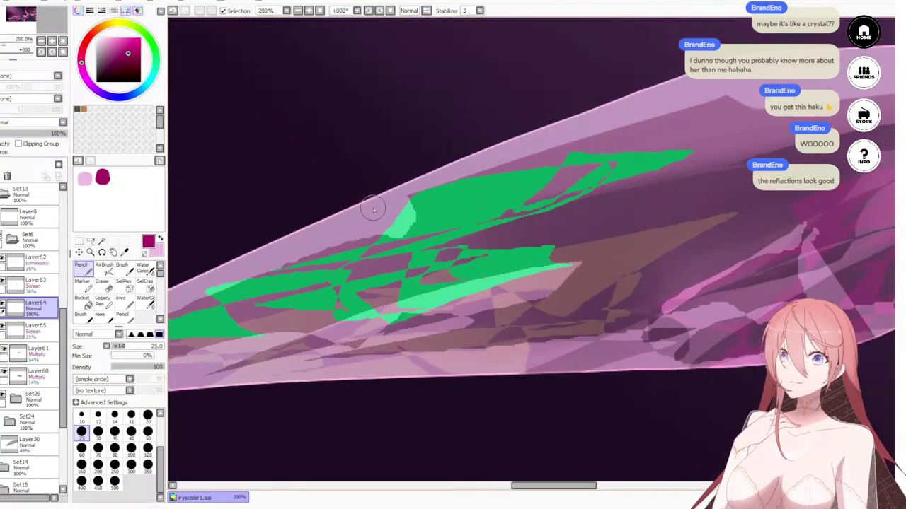
pyautogui.keyDown('alt'); pyautogui.click(461, 196); pyautogui.keyUp('alt')
# Step: Undo Layer64's mode and opacity changes and dab the green beside the magenta swatch on the scratchpad
pyautogui.hotkey('ctrl', 'z')
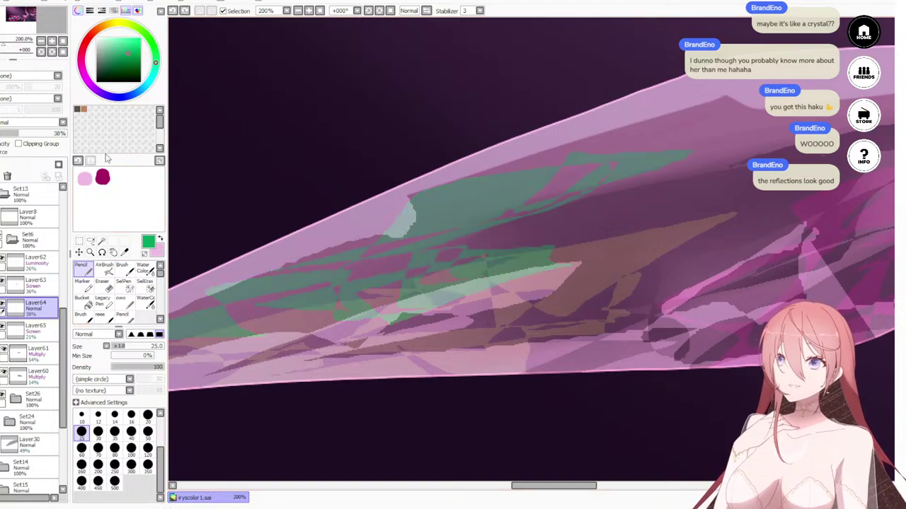
pyautogui.hotkey('ctrl', 'z')
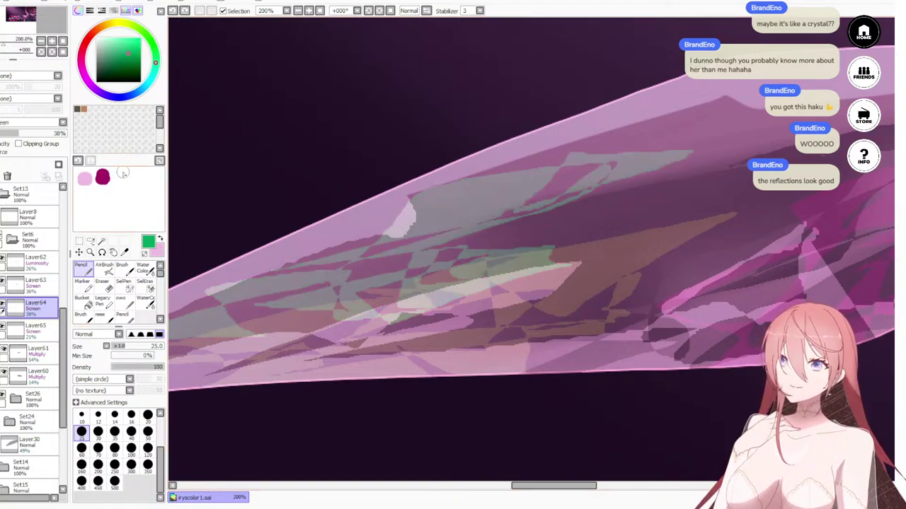
pyautogui.click(121, 183)
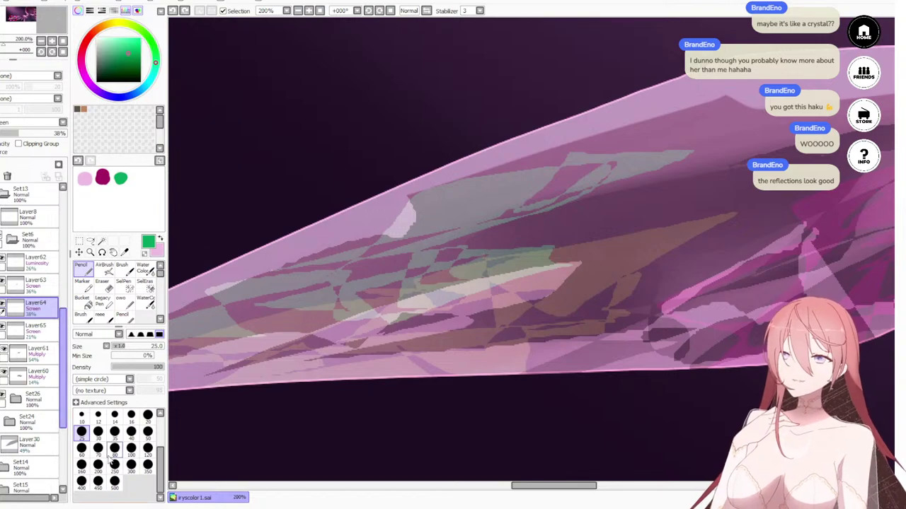
# Step: Show Layer65 in Normal mode at 100% opacity and sample the golden yellow from the large crystal's facets
pyautogui.click(31, 328)
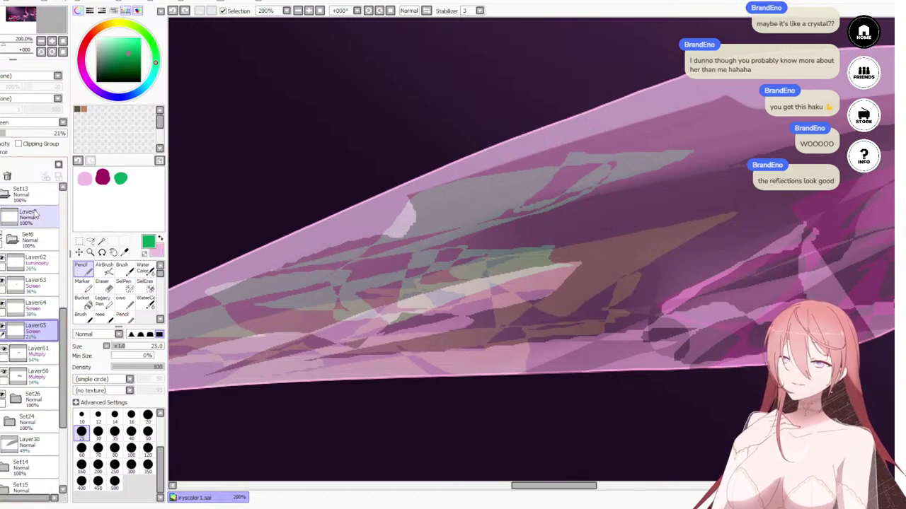
pyautogui.click(33, 122)
pyautogui.click(21, 134)
pyautogui.moveTo(52, 135); pyautogui.dragTo(118, 136)
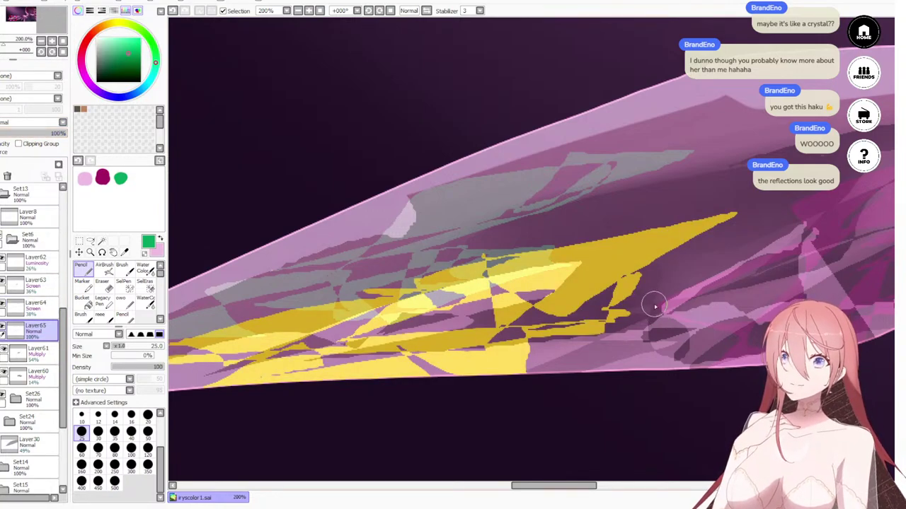
pyautogui.keyDown('alt'); pyautogui.click(614, 249); pyautogui.keyUp('alt')
# Step: Restore Layer65 to Screen mode at 21% opacity and dab the golden yellow beside the green swatch on the scratchpad
pyautogui.hotkey('ctrl', 'z')
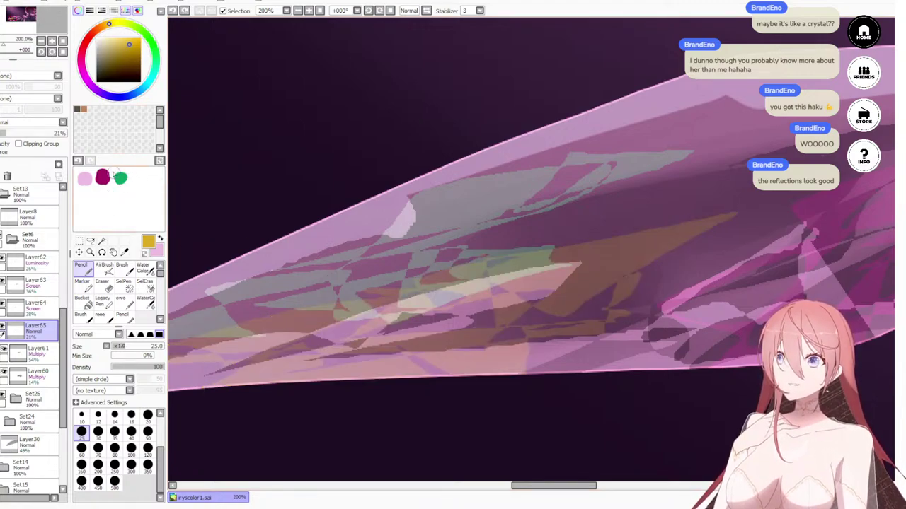
pyautogui.click(47, 123)
pyautogui.click(50, 128)
pyautogui.click(138, 179)
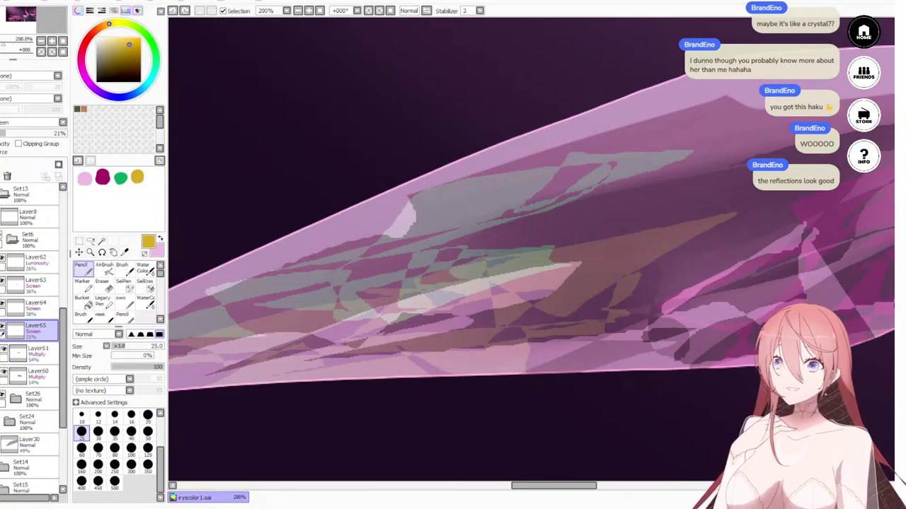
# Step: Make Layer63 the active layer and pick the magenta from the scratchpad, with the Lasso ready for the middle crystal
pyautogui.scroll(-7, 584, 252)
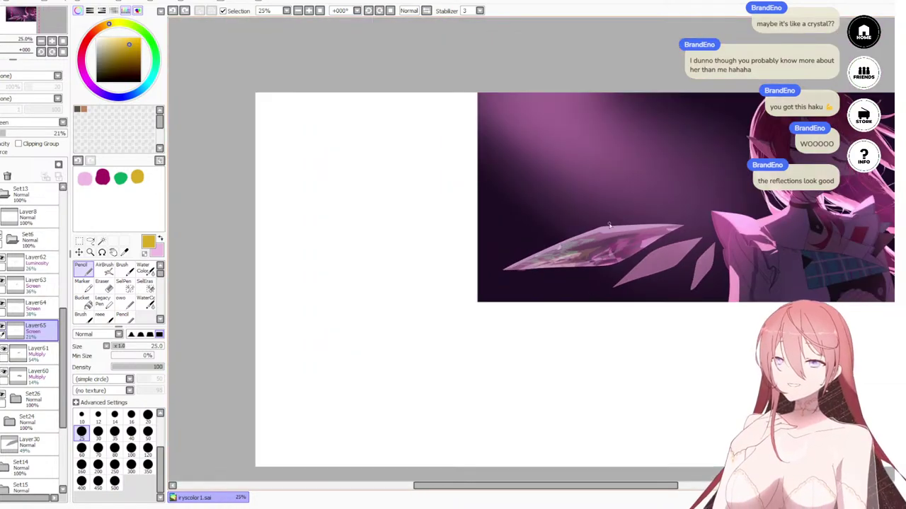
pyautogui.moveTo(611, 225); pyautogui.dragTo(453, 227)
pyautogui.scroll(4, 449, 244)
pyautogui.scroll(-2, 408, 248)
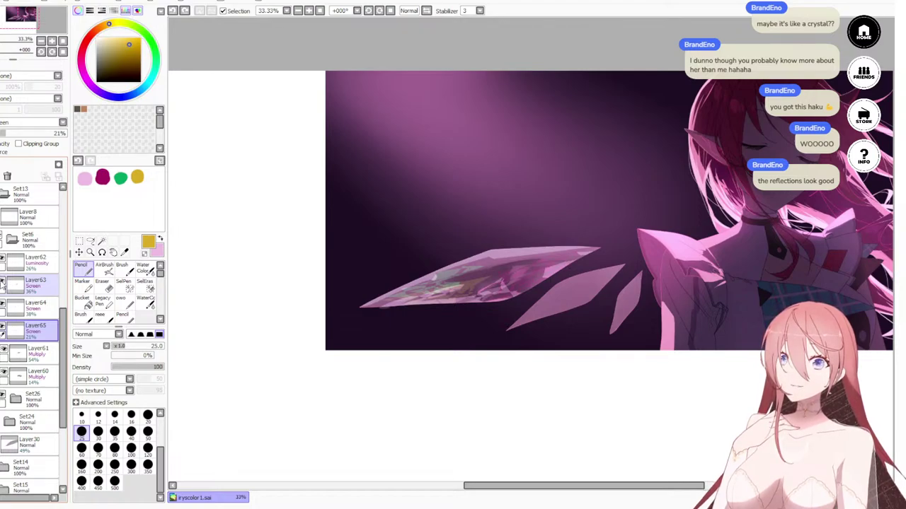
pyautogui.click(45, 289)
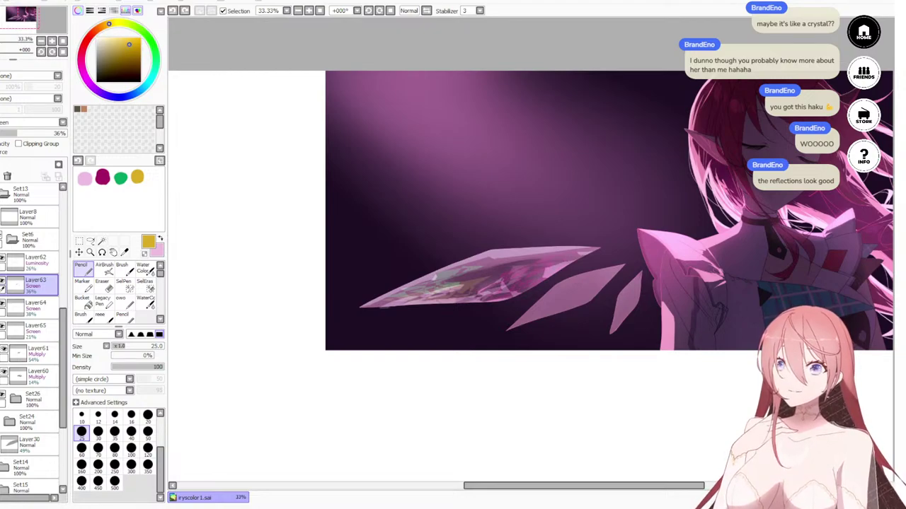
pyautogui.scroll(2, 626, 291)
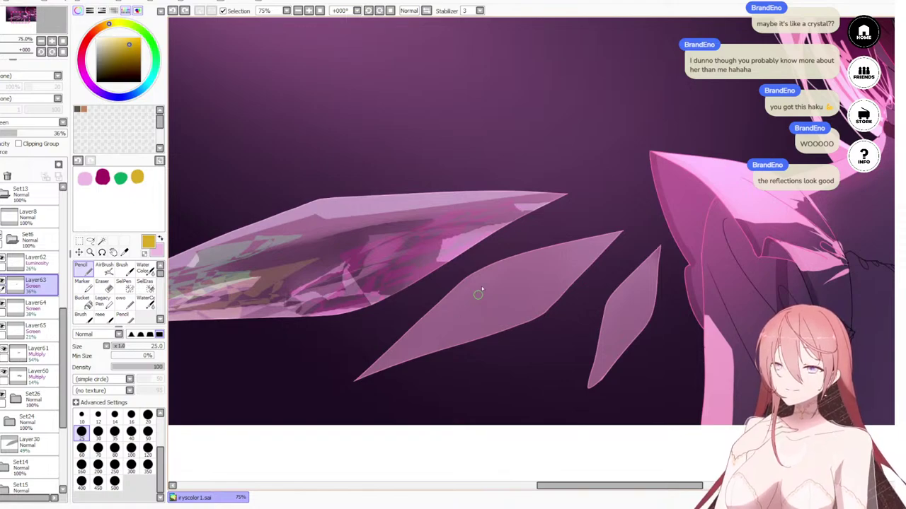
pyautogui.click(90, 241)
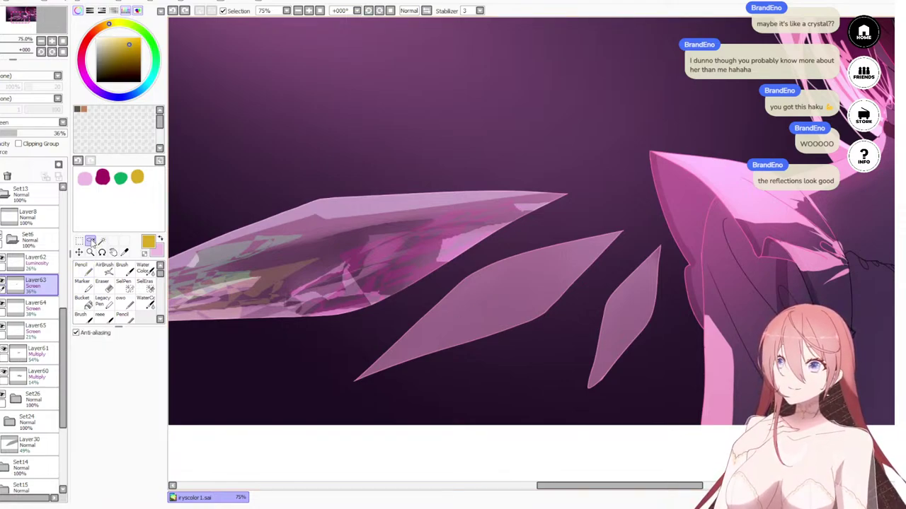
pyautogui.press('x')
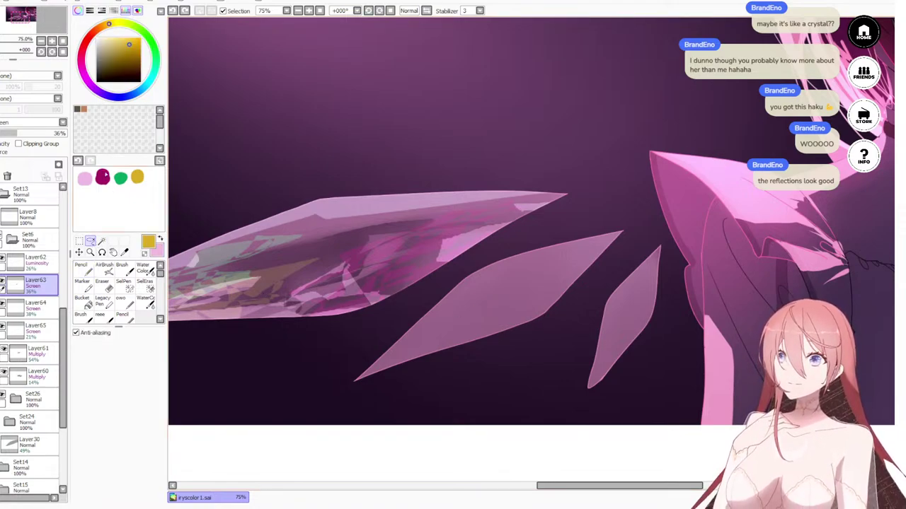
pyautogui.click(104, 174)
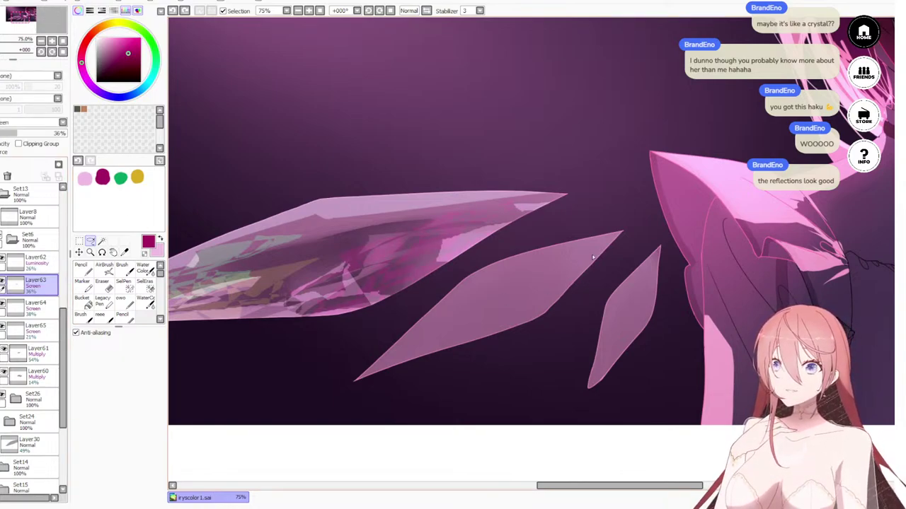
# Step: Lasso jagged facets along the middle crystal's lower edge, paint them magenta on Layer63 with the Pencil at size 60, and clear the selection
pyautogui.moveTo(607, 242)
pyautogui.mouseDown()
pyautogui.moveTo(569, 256)
pyautogui.moveTo(609, 241)
pyautogui.mouseUp()
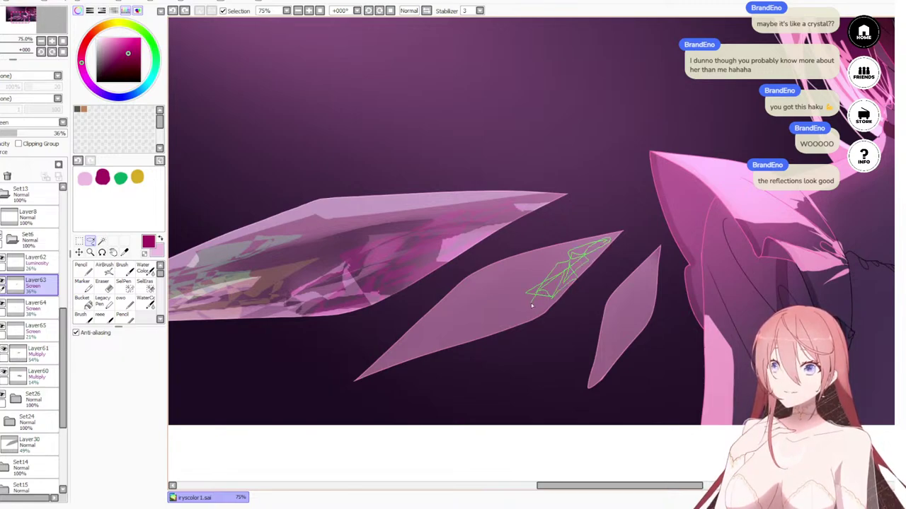
pyautogui.moveTo(532, 306)
pyautogui.mouseDown()
pyautogui.moveTo(525, 331)
pyautogui.moveTo(535, 307)
pyautogui.moveTo(446, 370)
pyautogui.moveTo(449, 354)
pyautogui.moveTo(495, 327)
pyautogui.moveTo(403, 368)
pyautogui.moveTo(514, 308)
pyautogui.moveTo(549, 277)
pyautogui.moveTo(523, 284)
pyautogui.moveTo(620, 231)
pyautogui.moveTo(604, 257)
pyautogui.moveTo(591, 255)
pyautogui.moveTo(526, 317)
pyautogui.moveTo(570, 305)
pyautogui.moveTo(569, 282)
pyautogui.moveTo(519, 322)
pyautogui.moveTo(542, 298)
pyautogui.moveTo(541, 280)
pyautogui.moveTo(534, 283)
pyautogui.moveTo(549, 318)
pyautogui.moveTo(358, 390)
pyautogui.moveTo(559, 292)
pyautogui.moveTo(640, 221)
pyautogui.moveTo(647, 235)
pyautogui.moveTo(607, 227)
pyautogui.moveTo(460, 354)
pyautogui.moveTo(407, 370)
pyautogui.moveTo(541, 295)
pyautogui.moveTo(568, 259)
pyautogui.moveTo(422, 373)
pyautogui.moveTo(601, 249)
pyautogui.mouseUp()
pyautogui.press('n')
pyautogui.press(']')
pyautogui.press(']')
pyautogui.press(']')
pyautogui.press(']')
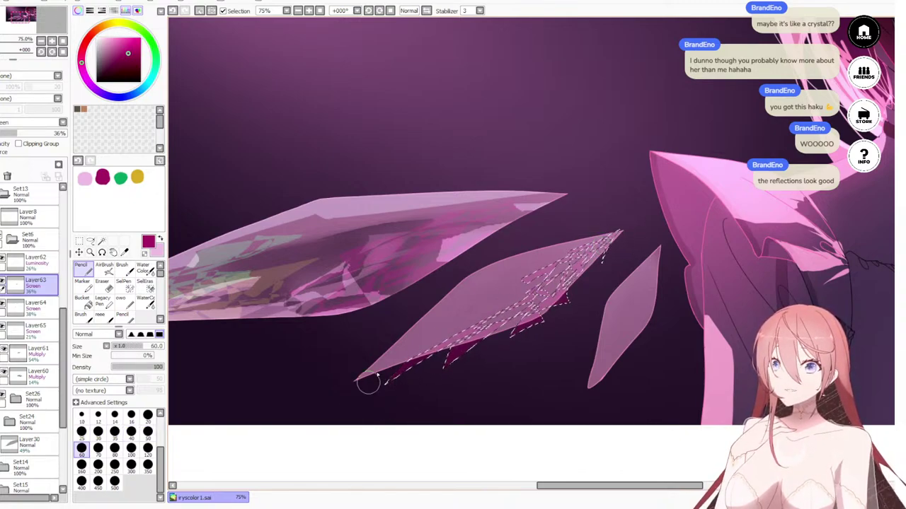
pyautogui.hotkey('ctrl', 'd')
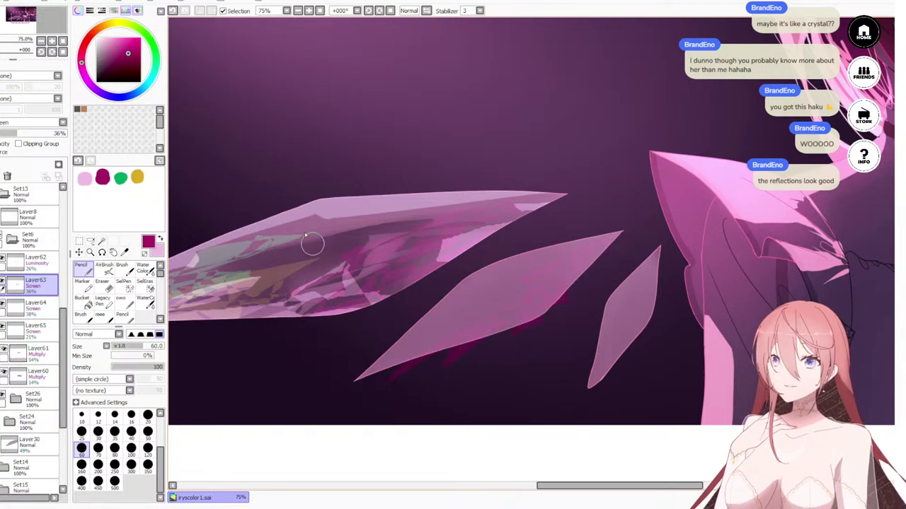
# Step: Pick the green from the scratchpad and make Layer64 the active layer, with the Lasso ready for the middle crystal
pyautogui.scroll(-2, 312, 245)
pyautogui.scroll(1, 473, 290)
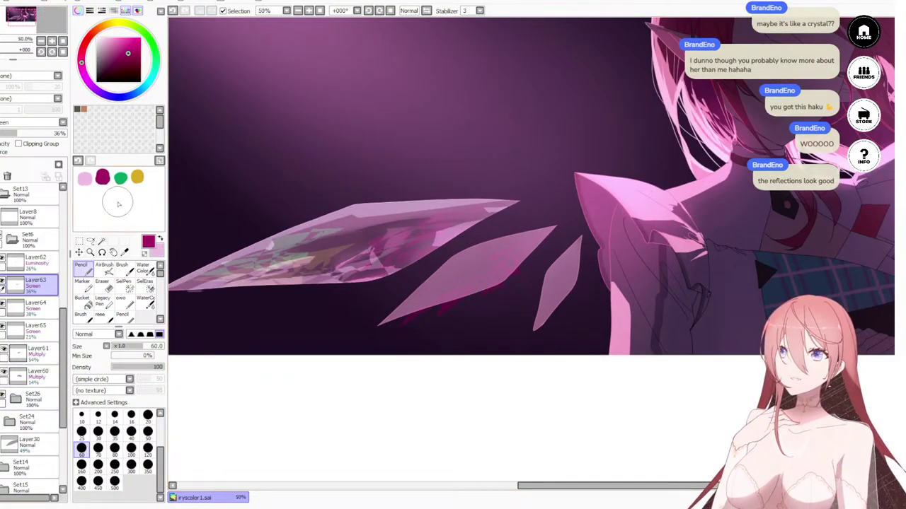
pyautogui.click(121, 178)
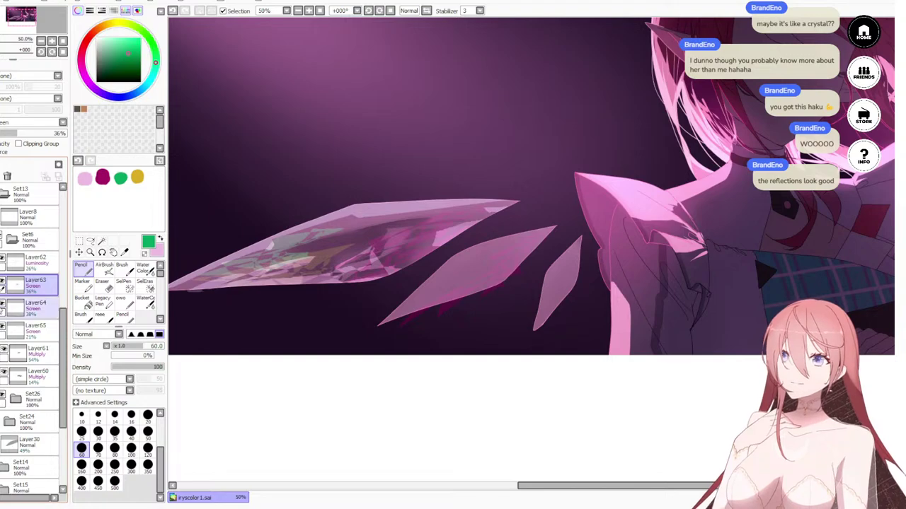
pyautogui.click(3, 304)
pyautogui.click(3, 304)
pyautogui.click(27, 306)
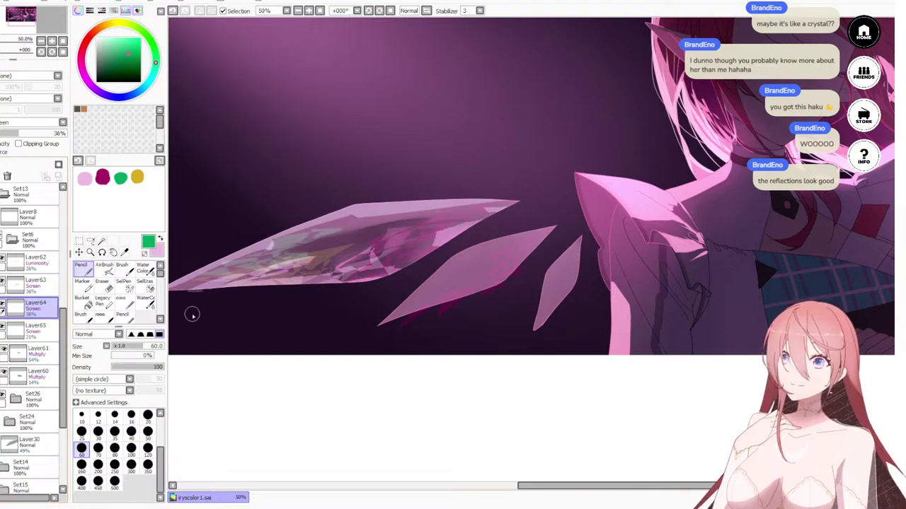
pyautogui.scroll(1, 455, 267)
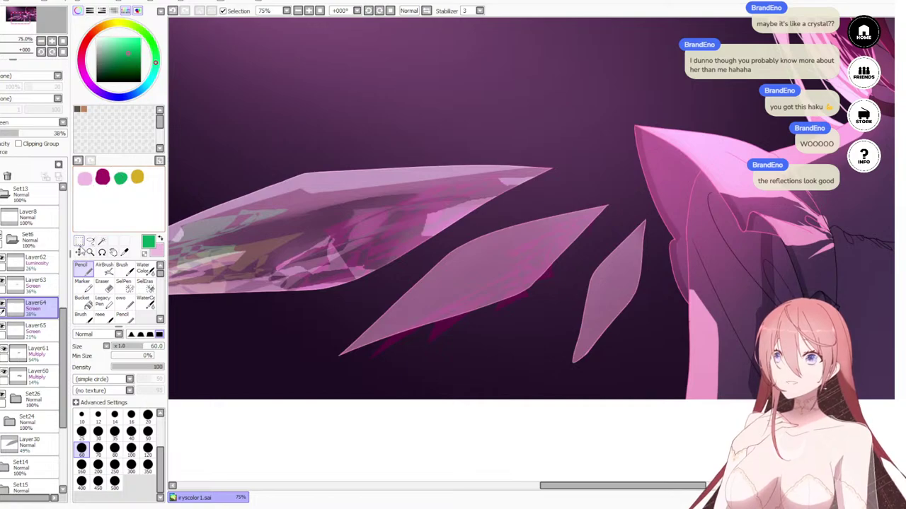
pyautogui.click(90, 241)
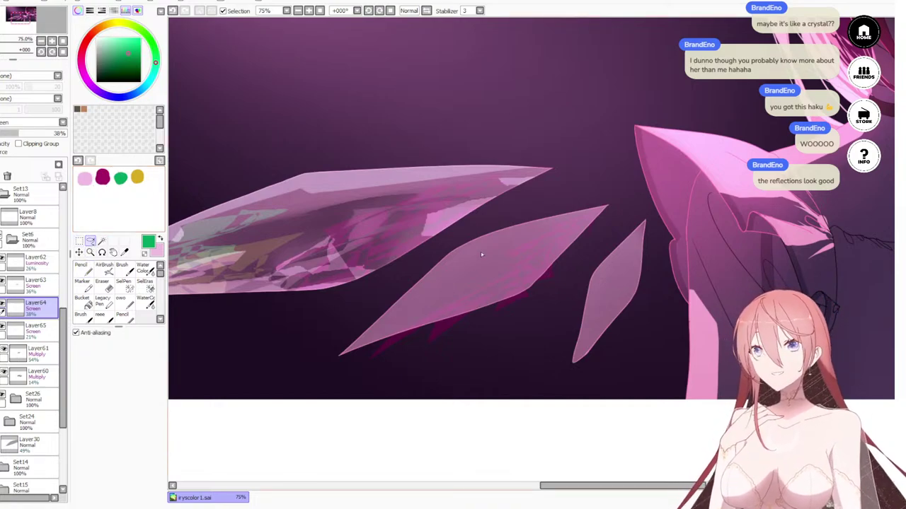
pyautogui.moveTo(481, 291); pyautogui.dragTo(545, 259)
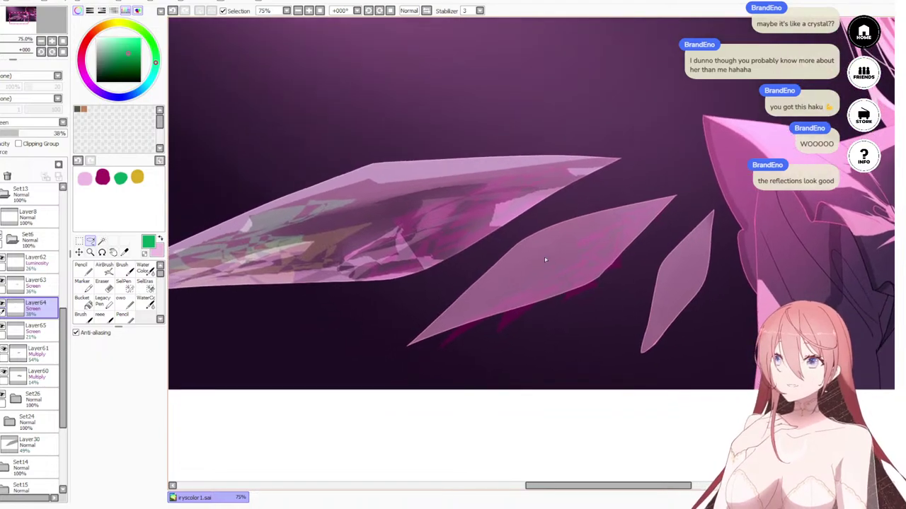
# Step: Lasso sharp facets along the middle crystal's upper edge, paint them pale pink on Layer62 with the Pencil at size 60, and deselect
pyautogui.press('x')
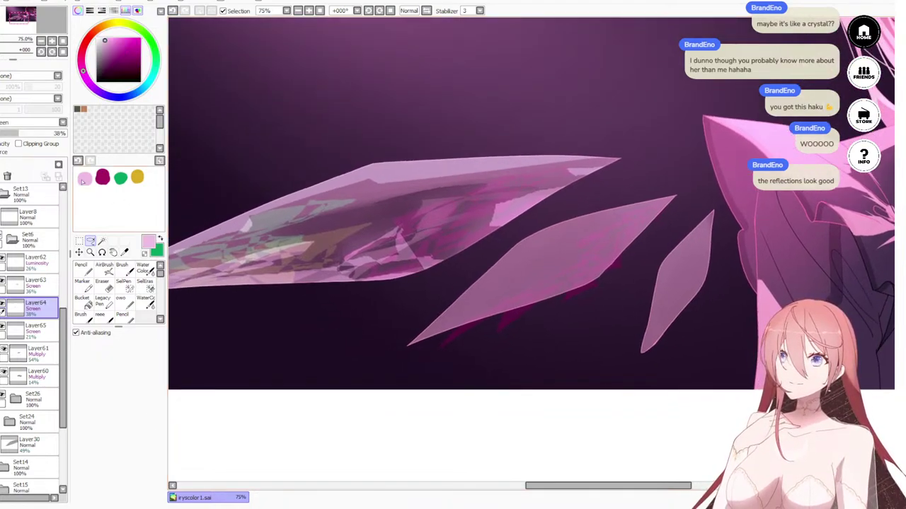
pyautogui.click(54, 266)
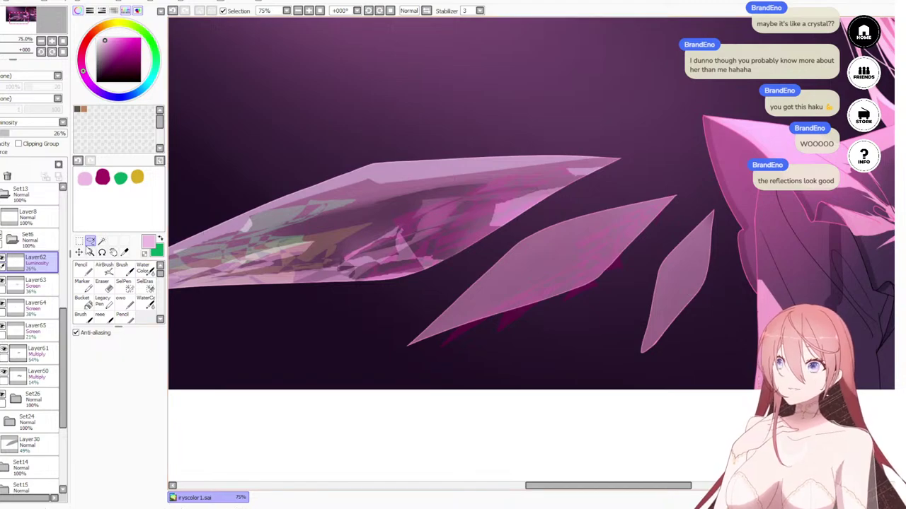
pyautogui.moveTo(583, 232); pyautogui.dragTo(619, 206)
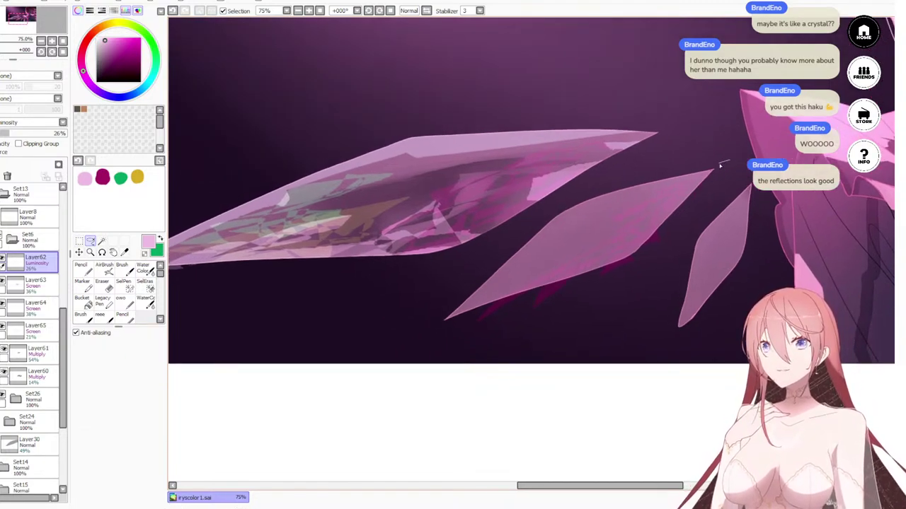
pyautogui.moveTo(720, 165)
pyautogui.mouseDown()
pyautogui.moveTo(593, 213)
pyautogui.moveTo(578, 210)
pyautogui.moveTo(590, 202)
pyautogui.moveTo(610, 199)
pyautogui.moveTo(562, 216)
pyautogui.moveTo(590, 213)
pyautogui.moveTo(558, 234)
pyautogui.moveTo(564, 208)
pyautogui.moveTo(588, 231)
pyautogui.moveTo(440, 340)
pyautogui.mouseUp()
pyautogui.moveTo(515, 276)
pyautogui.mouseDown()
pyautogui.moveTo(469, 307)
pyautogui.moveTo(562, 210)
pyautogui.moveTo(718, 167)
pyautogui.mouseUp()
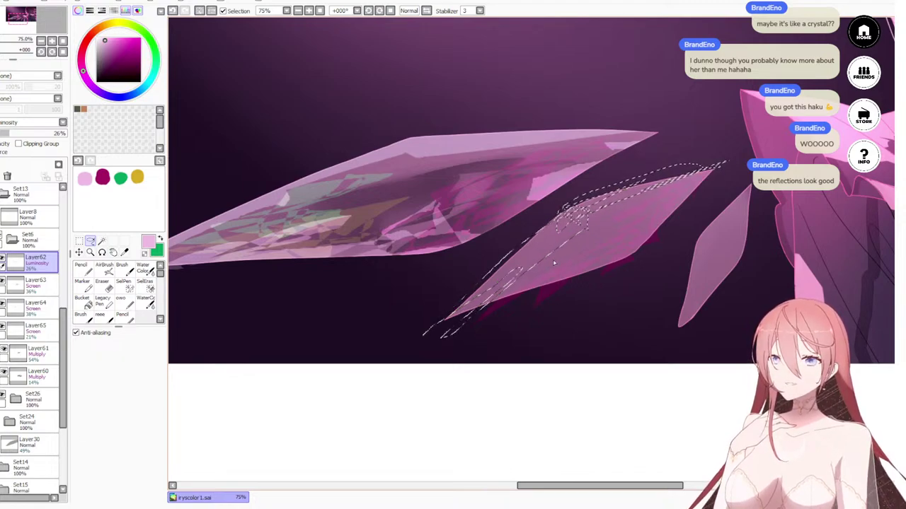
pyautogui.press('n')
pyautogui.moveTo(559, 248)
pyautogui.mouseDown()
pyautogui.moveTo(564, 217)
pyautogui.moveTo(616, 205)
pyautogui.moveTo(399, 363)
pyautogui.moveTo(432, 349)
pyautogui.moveTo(605, 192)
pyautogui.moveTo(747, 153)
pyautogui.mouseUp()
pyautogui.hotkey('ctrl', 'd')
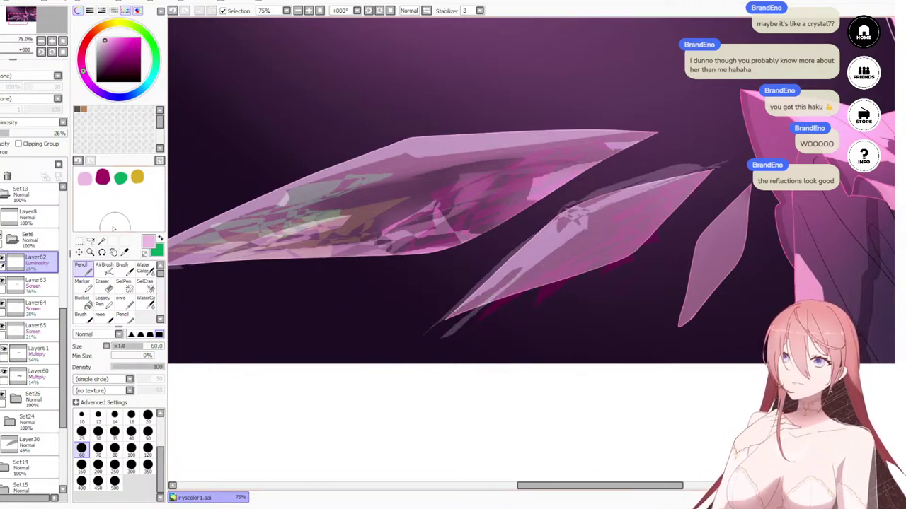
# Step: Lasso jagged facets along the middle crystal's lower edge up to its tip, paint them pale pink on Layer62, and clear the selection
pyautogui.click(89, 241)
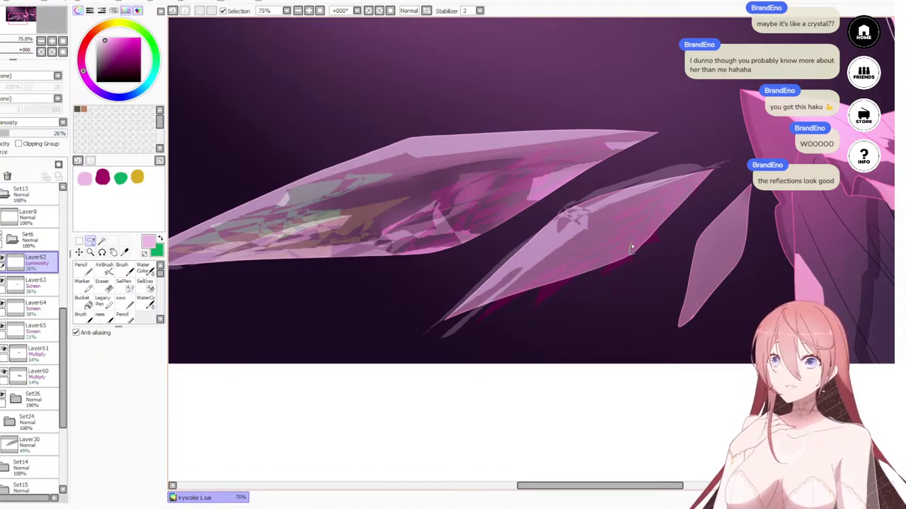
pyautogui.moveTo(606, 258)
pyautogui.mouseDown()
pyautogui.moveTo(517, 294)
pyautogui.moveTo(616, 264)
pyautogui.moveTo(431, 321)
pyautogui.moveTo(529, 291)
pyautogui.mouseUp()
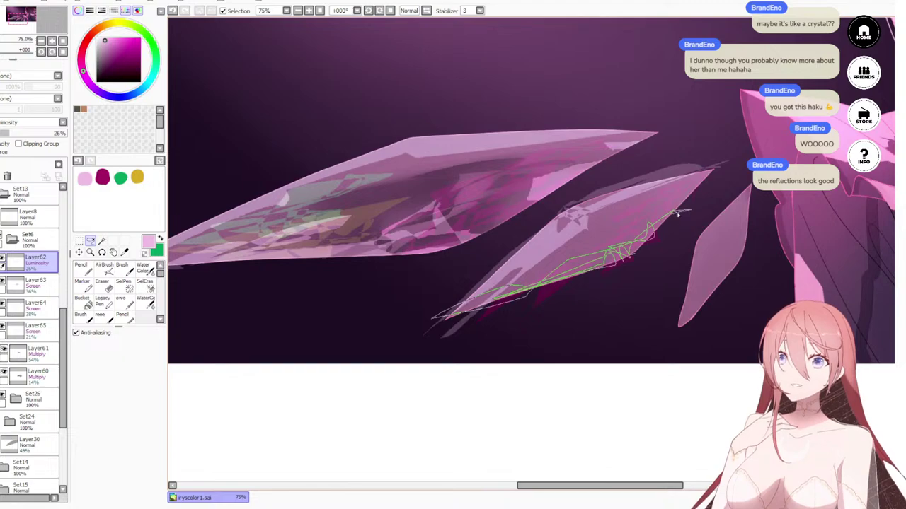
pyautogui.moveTo(705, 187); pyautogui.dragTo(722, 163)
pyautogui.press('n')
pyautogui.moveTo(633, 239); pyautogui.dragTo(429, 323)
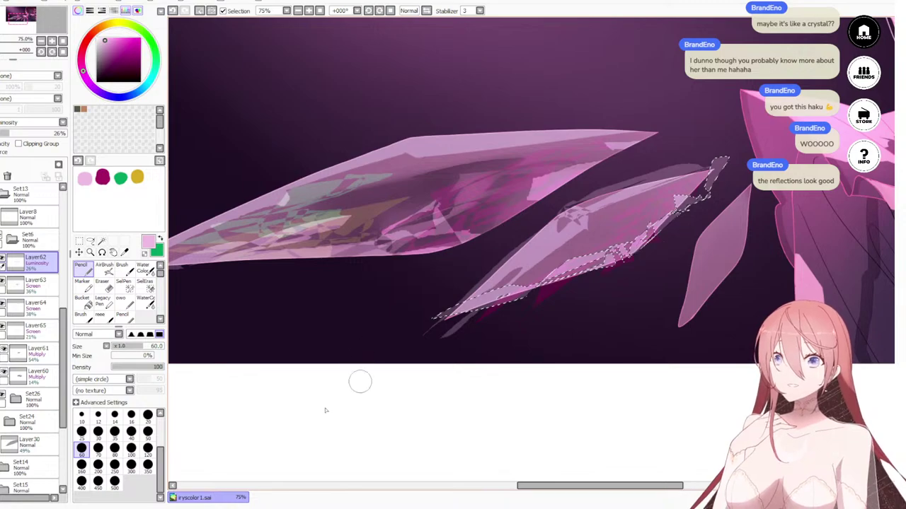
pyautogui.hotkey('ctrl', 'd')
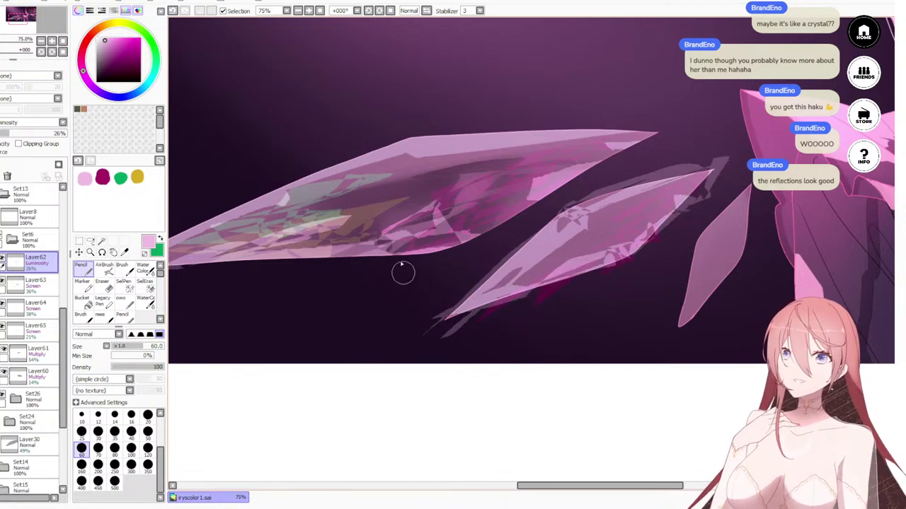
# Step: Add a small pale pink zigzag facet inside the middle crystal's upper tip on Layer62 using a lassoed selection, and clear the selection
pyautogui.scroll(-5, 482, 151)
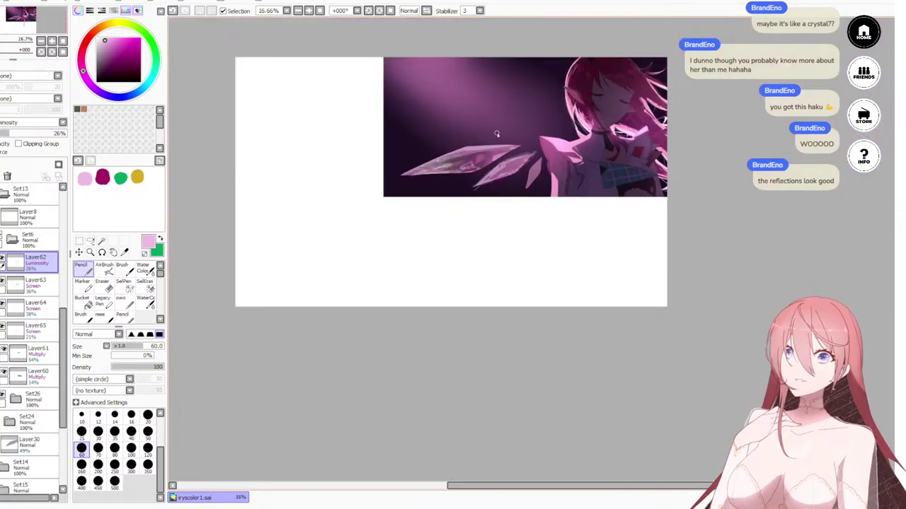
pyautogui.scroll(5, 494, 182)
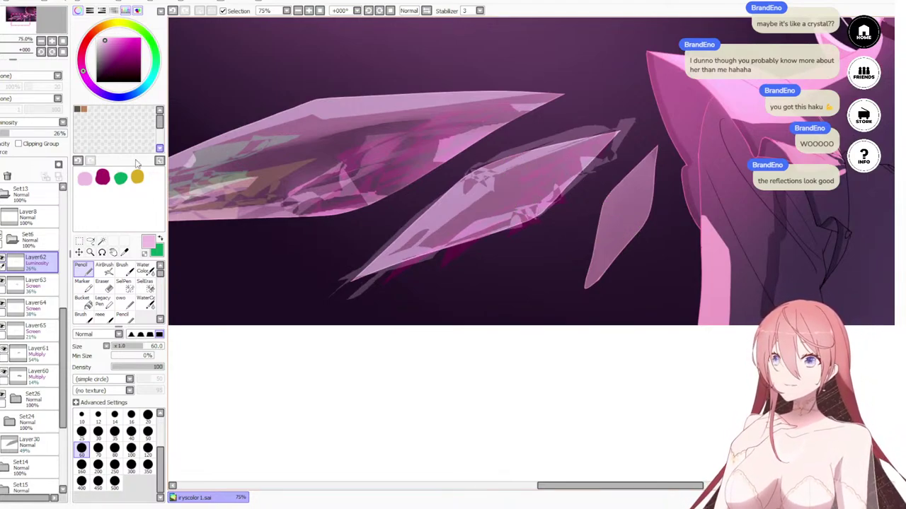
pyautogui.click(90, 241)
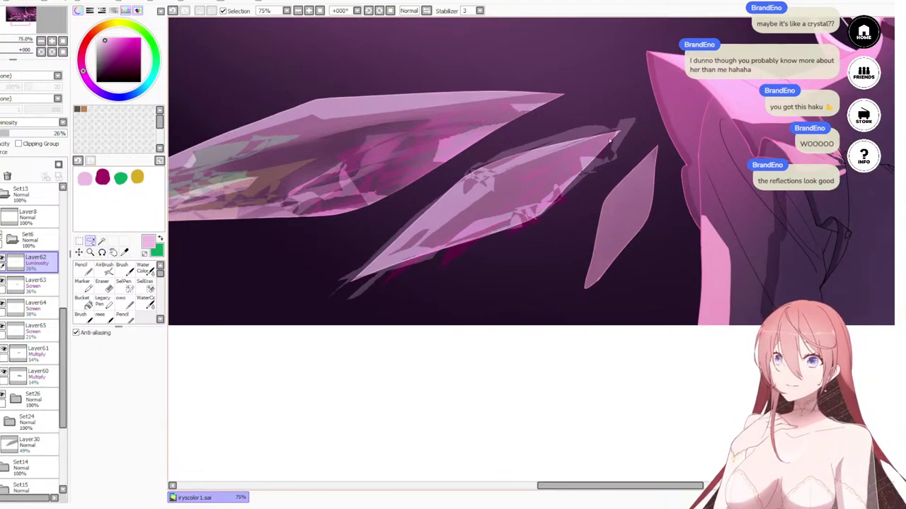
pyautogui.moveTo(583, 149); pyautogui.dragTo(548, 171)
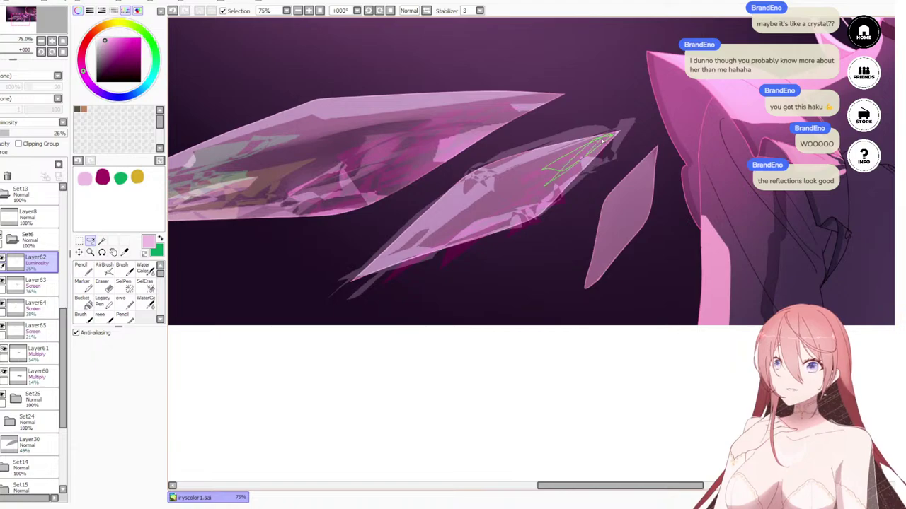
pyautogui.press('n')
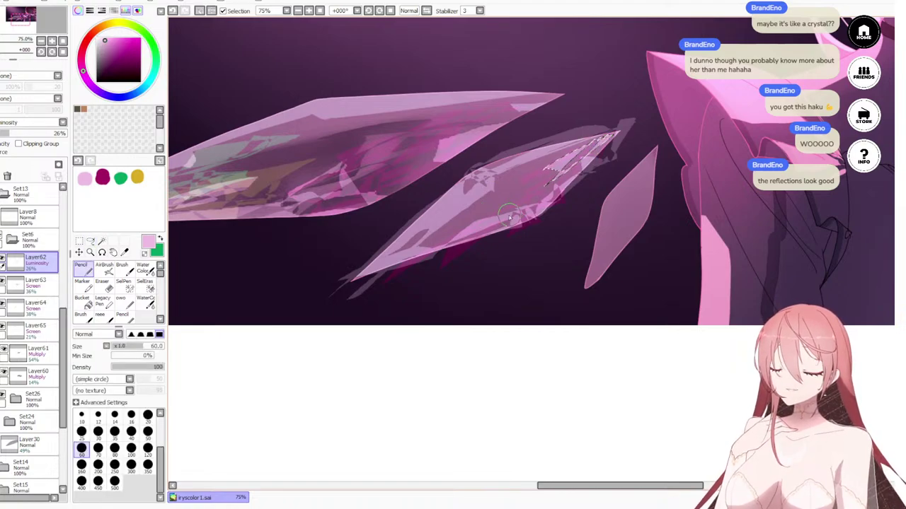
pyautogui.hotkey('ctrl', 'd')
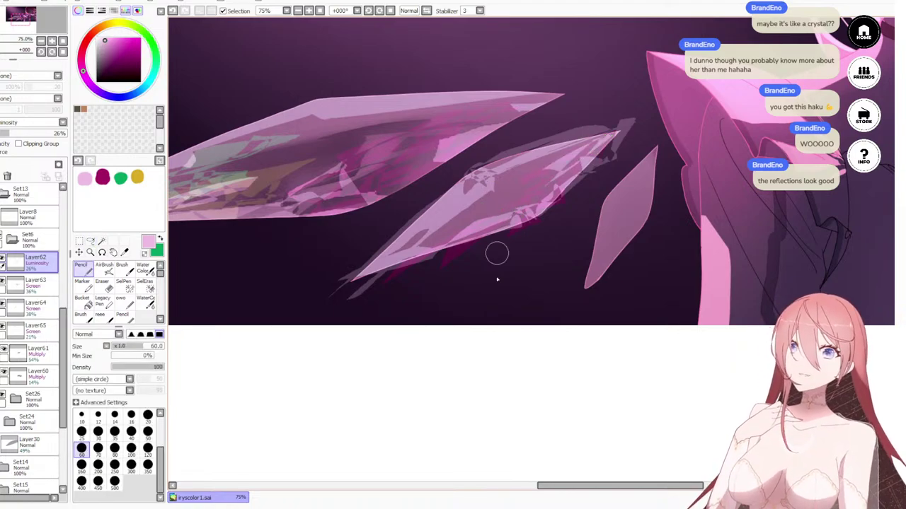
pyautogui.scroll(-5, 497, 279)
pyautogui.scroll(3, 467, 283)
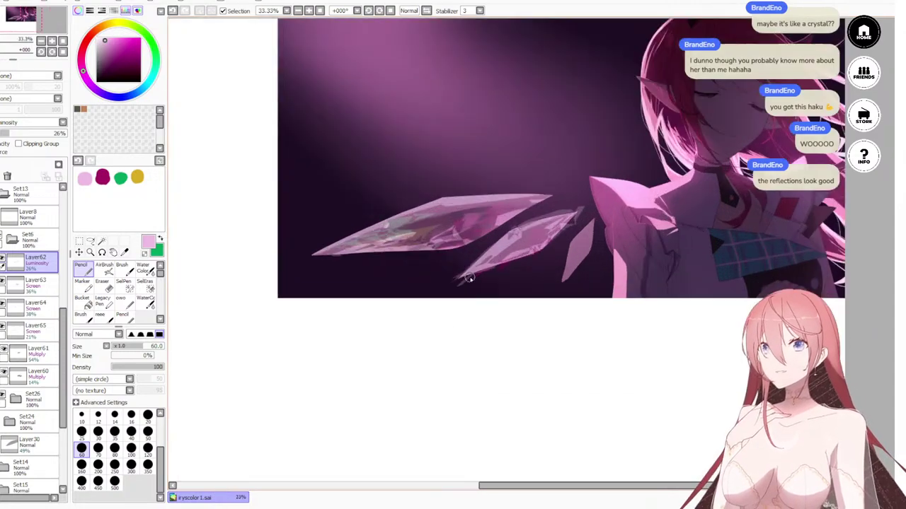
pyautogui.scroll(-3, 401, 271)
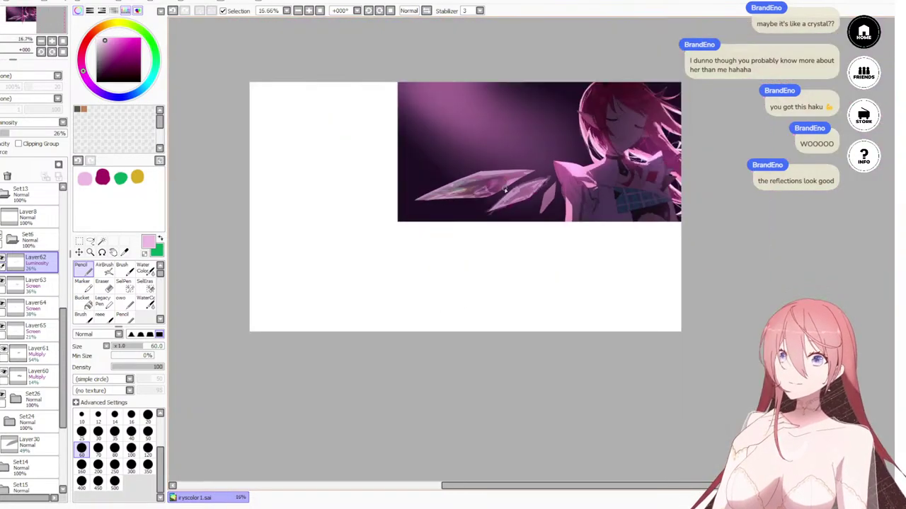
pyautogui.scroll(4, 582, 170)
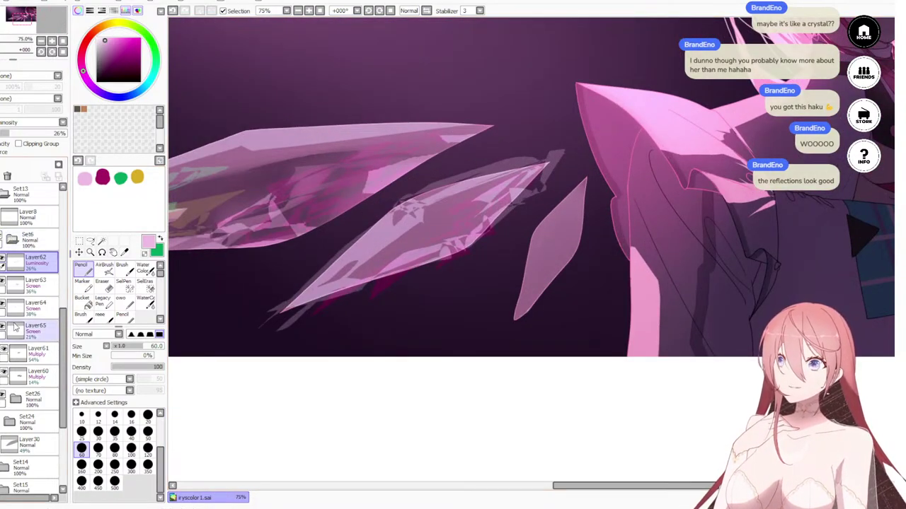
# Step: Lasso jagged facets from the middle crystal's centre to its lower tip, paint them green on Layer64 with the Pencil at size 60, and deselect
pyautogui.keyDown('ctrl'); pyautogui.click(28, 306); pyautogui.keyUp('ctrl')
pyautogui.click(27, 312)
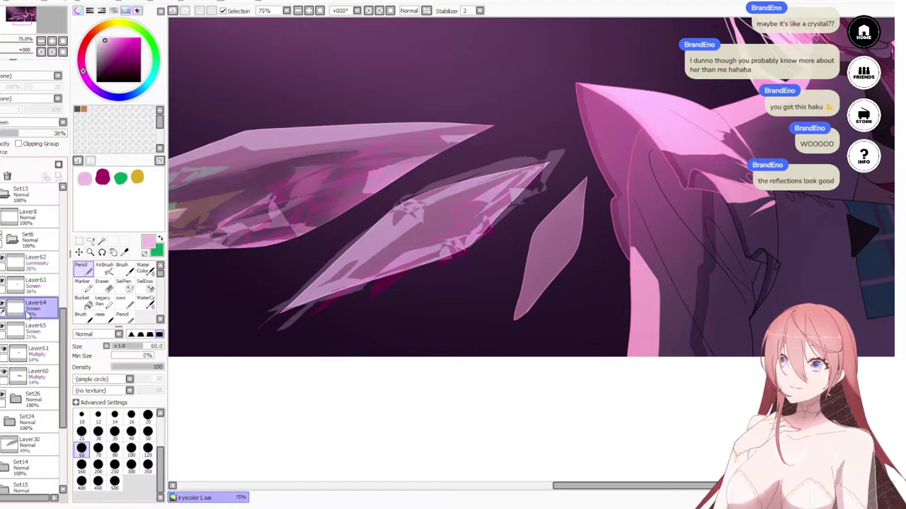
pyautogui.moveTo(378, 264); pyautogui.dragTo(629, 248)
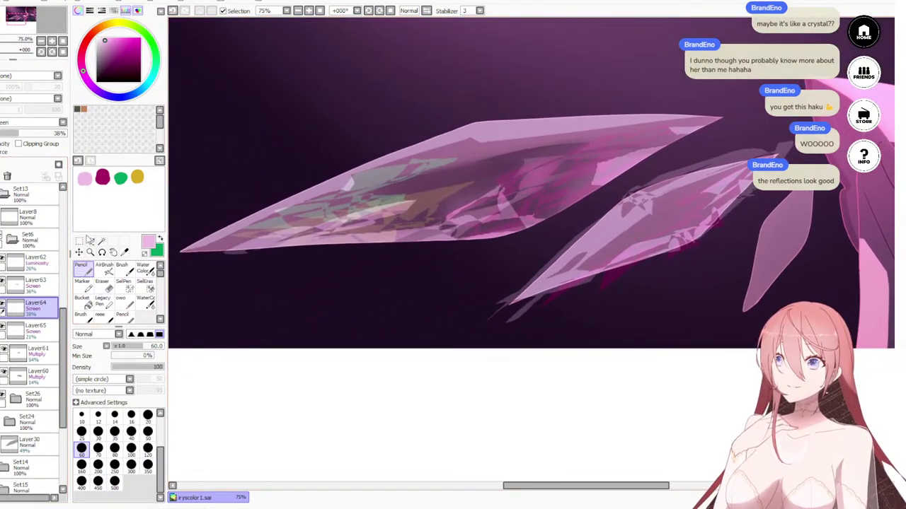
pyautogui.click(90, 242)
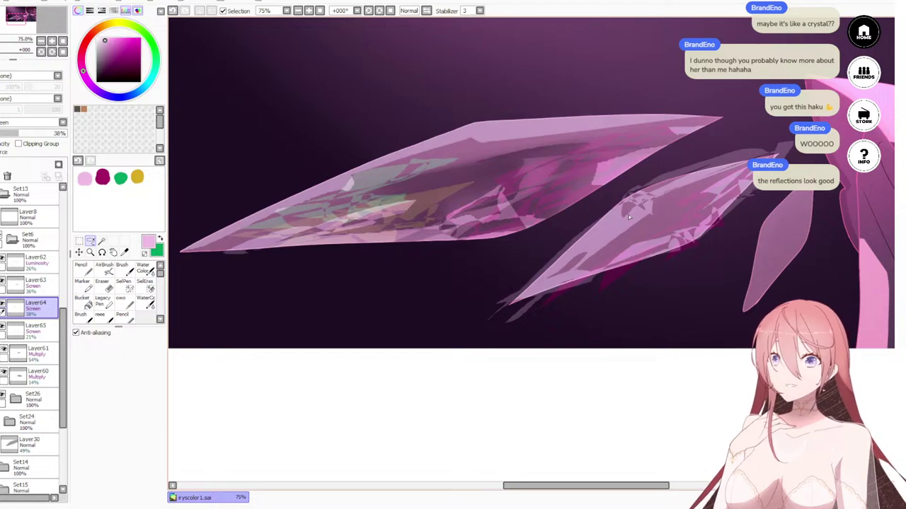
pyautogui.moveTo(628, 215); pyautogui.dragTo(608, 235)
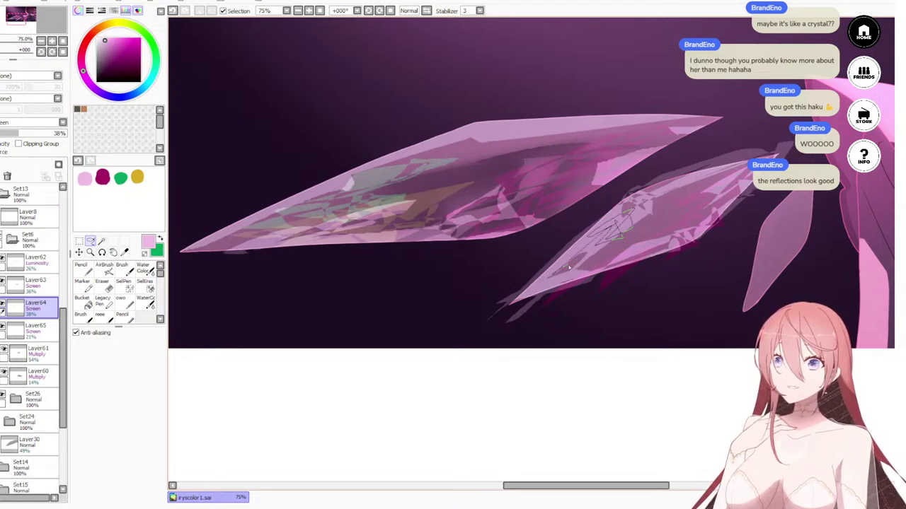
pyautogui.moveTo(569, 267)
pyautogui.mouseDown()
pyautogui.moveTo(582, 264)
pyautogui.moveTo(530, 295)
pyautogui.mouseUp()
pyautogui.moveTo(582, 268)
pyautogui.mouseDown()
pyautogui.moveTo(659, 218)
pyautogui.moveTo(633, 222)
pyautogui.moveTo(663, 212)
pyautogui.moveTo(643, 209)
pyautogui.moveTo(664, 221)
pyautogui.moveTo(635, 229)
pyautogui.moveTo(671, 210)
pyautogui.moveTo(662, 228)
pyautogui.moveTo(580, 254)
pyautogui.mouseUp()
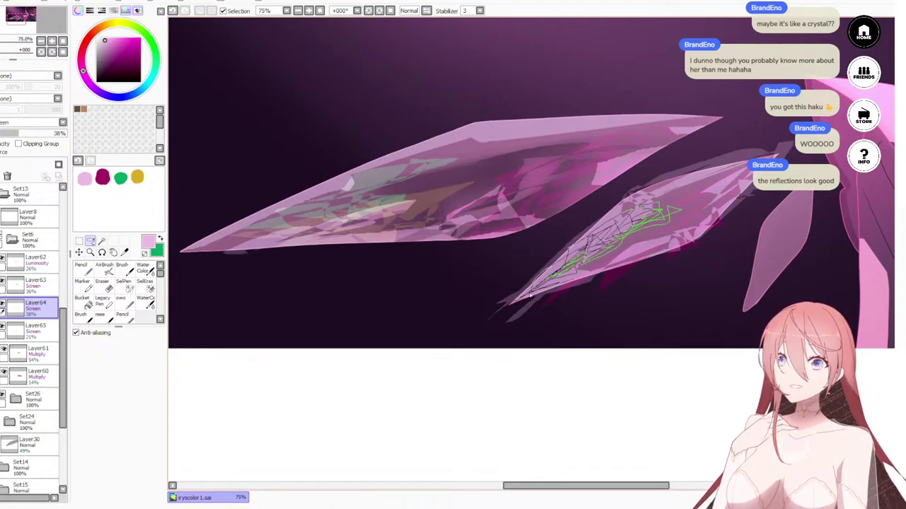
pyautogui.moveTo(529, 296); pyautogui.dragTo(527, 298)
pyautogui.press('n')
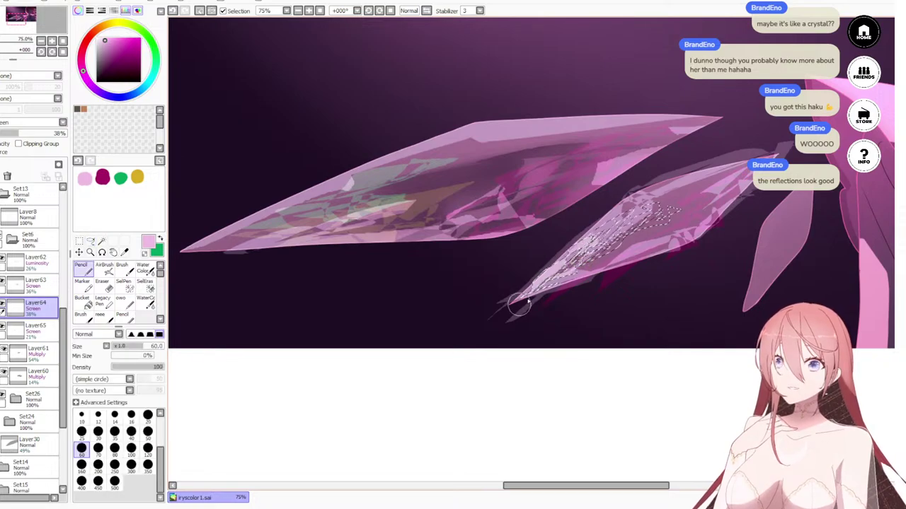
pyautogui.press('x')
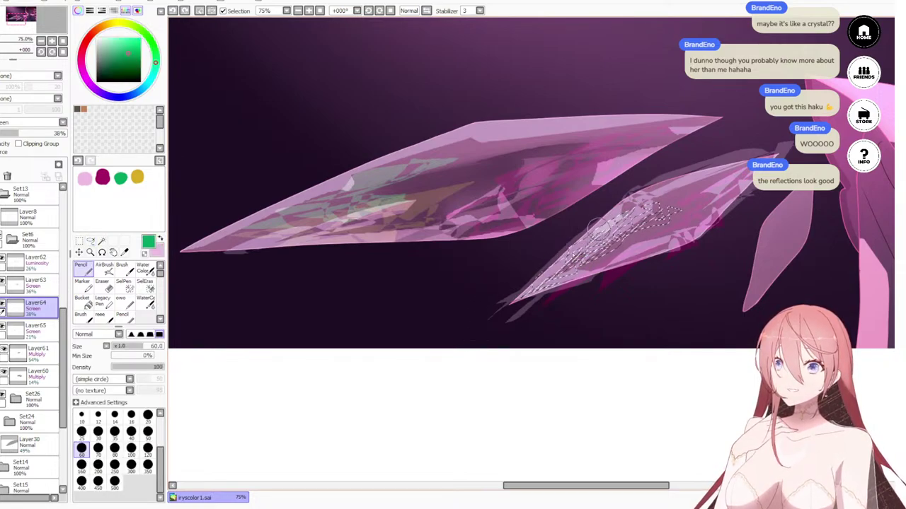
pyautogui.moveTo(598, 229)
pyautogui.mouseDown()
pyautogui.moveTo(631, 241)
pyautogui.moveTo(568, 281)
pyautogui.moveTo(579, 243)
pyautogui.moveTo(529, 265)
pyautogui.mouseUp()
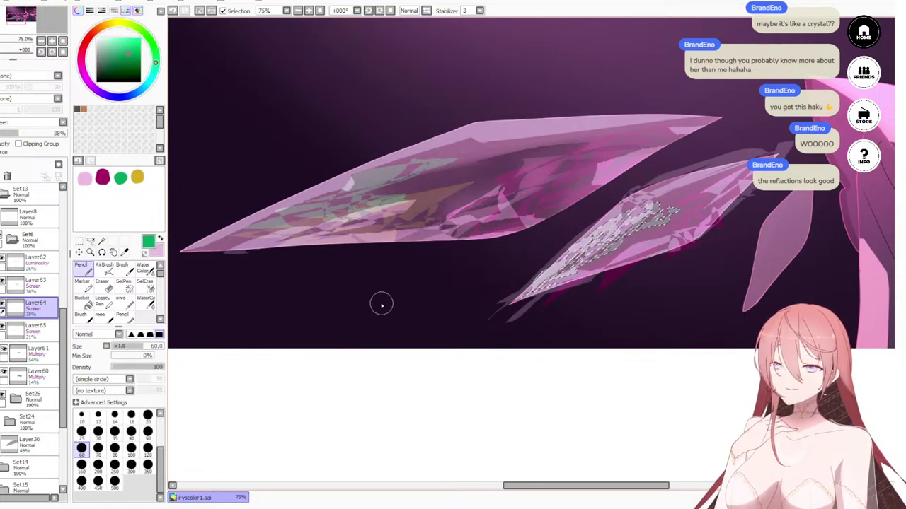
pyautogui.hotkey('ctrl', 'd')
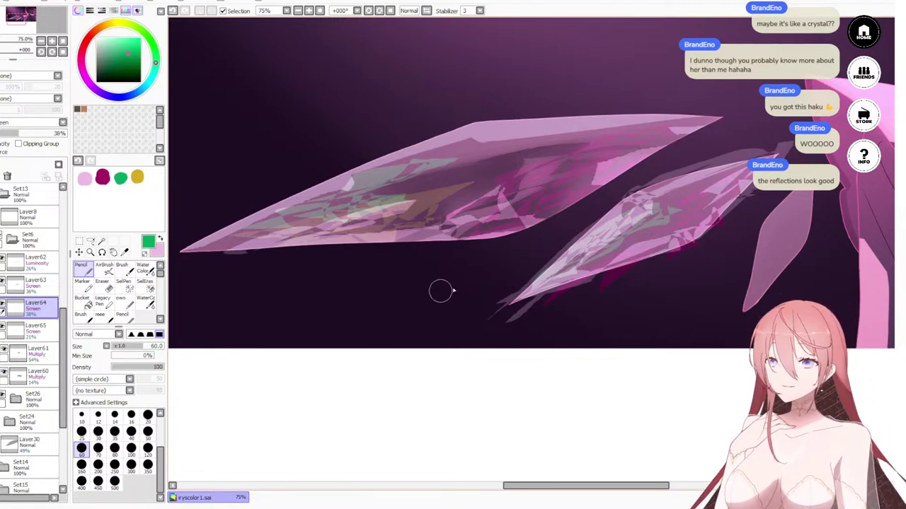
pyautogui.scroll(-5, 515, 245)
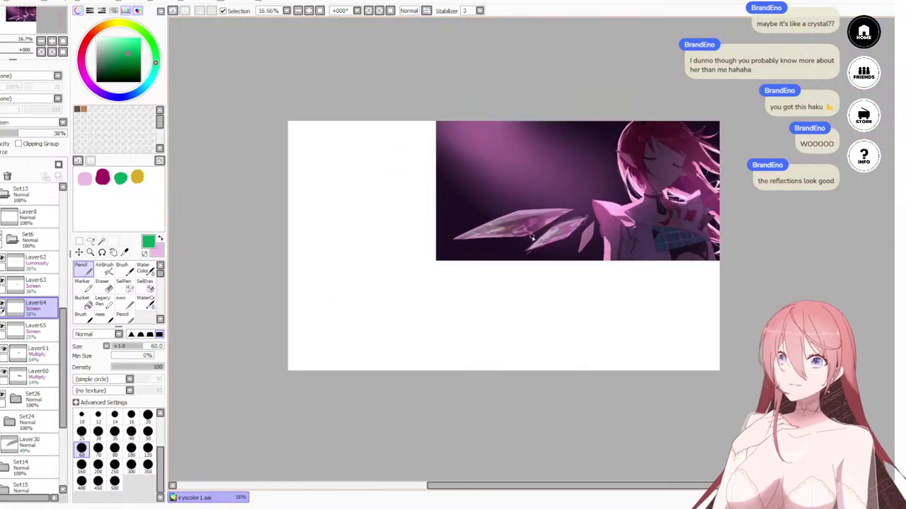
pyautogui.scroll(-1, 532, 239)
pyautogui.scroll(-4, 489, 313)
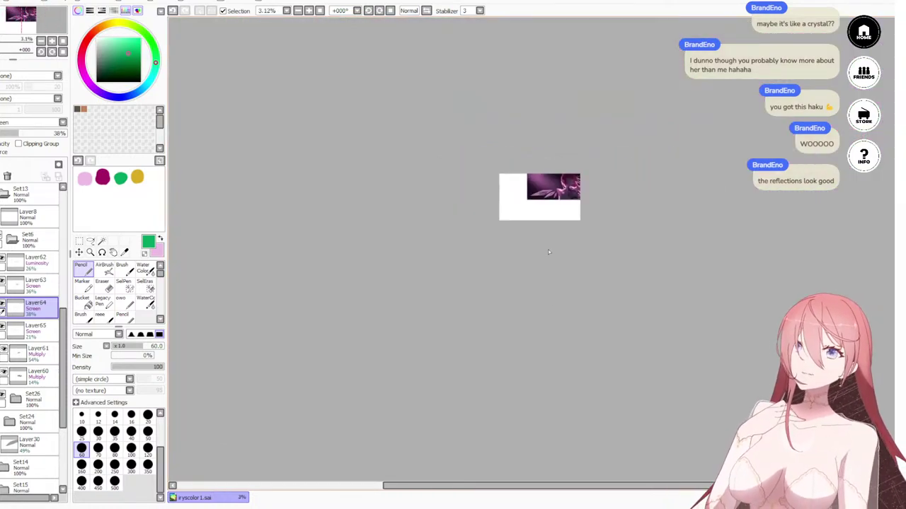
# Step: Examine the crystals at different zoom levels, comparing them with Layer61's shading hidden and shown
pyautogui.scroll(10, 552, 282)
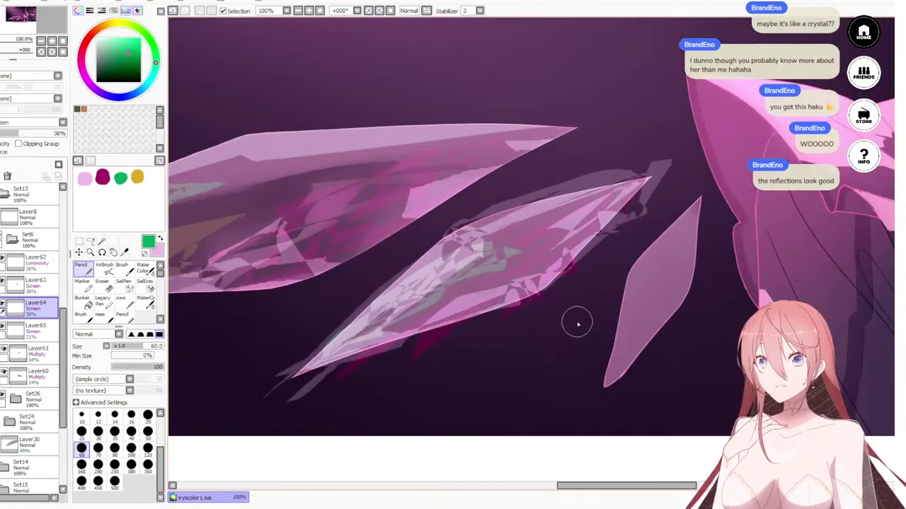
pyautogui.scroll(-6, 554, 289)
pyautogui.scroll(5, 552, 286)
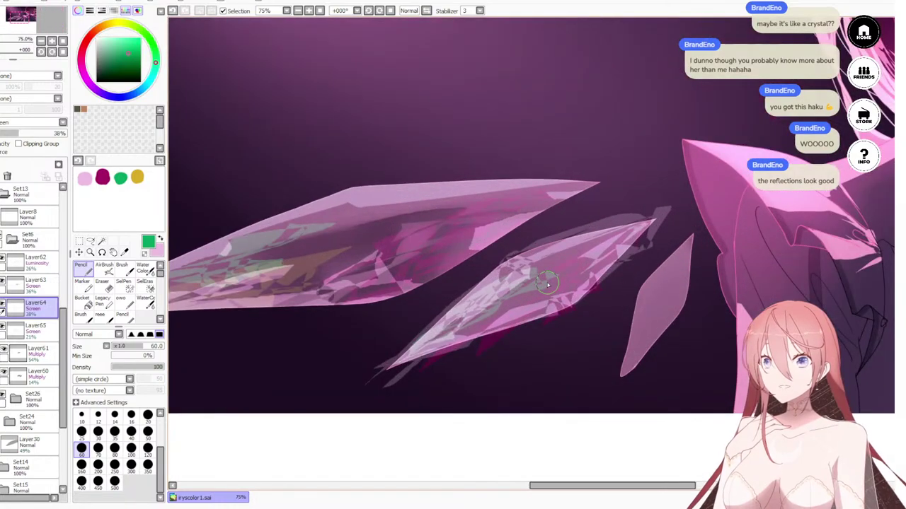
pyautogui.scroll(-2, 547, 283)
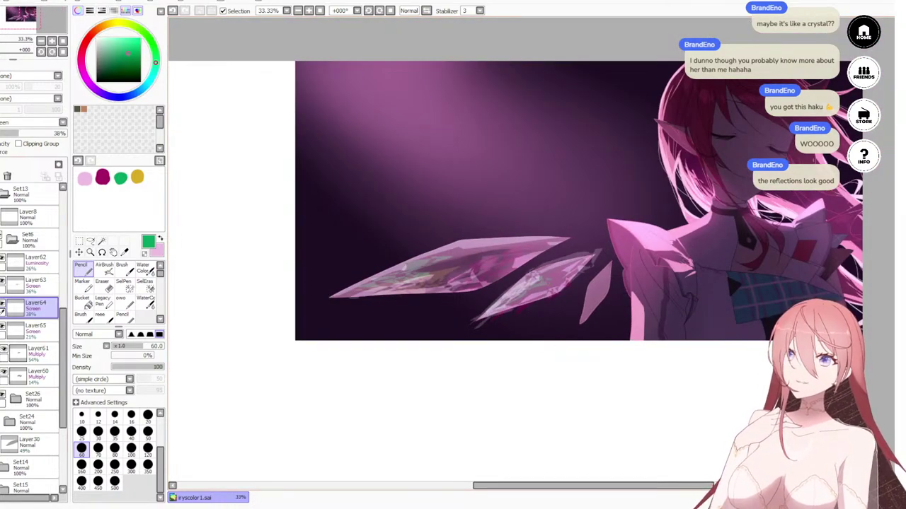
pyautogui.click(3, 352)
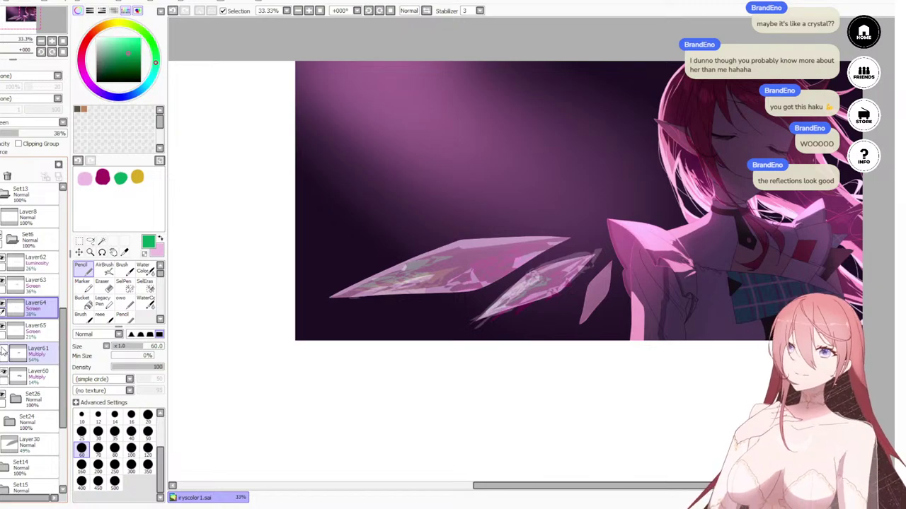
pyautogui.scroll(-4, 506, 236)
pyautogui.scroll(6, 495, 245)
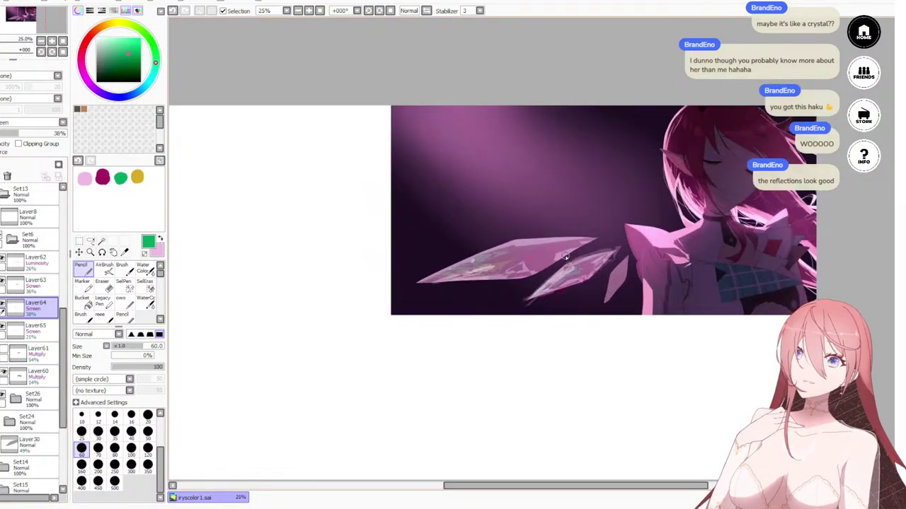
pyautogui.click(4, 352)
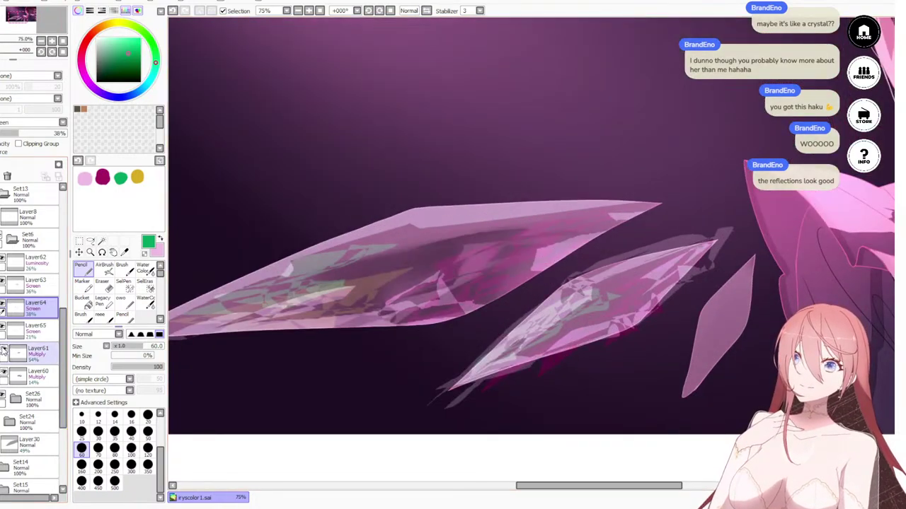
# Step: Lower the opacity of the Multiply shading layer Layer61 to 27%
pyautogui.click(33, 354)
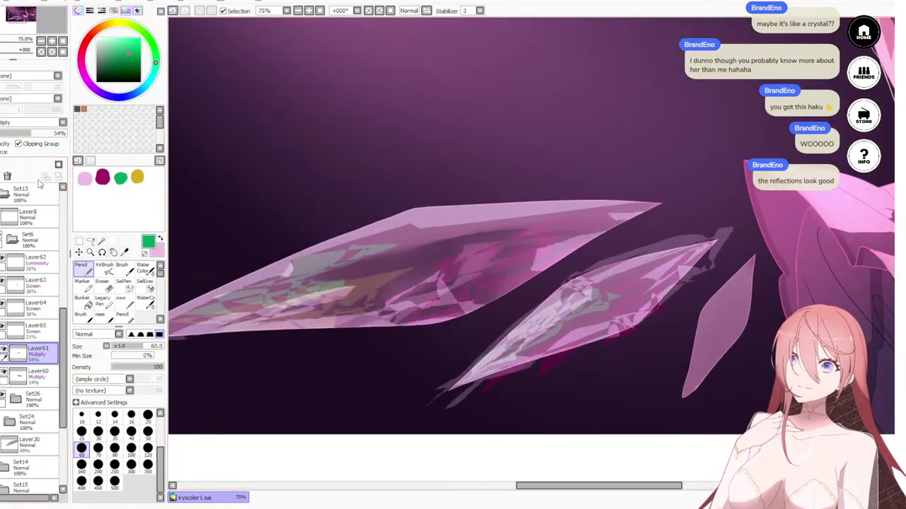
pyautogui.click(7, 135)
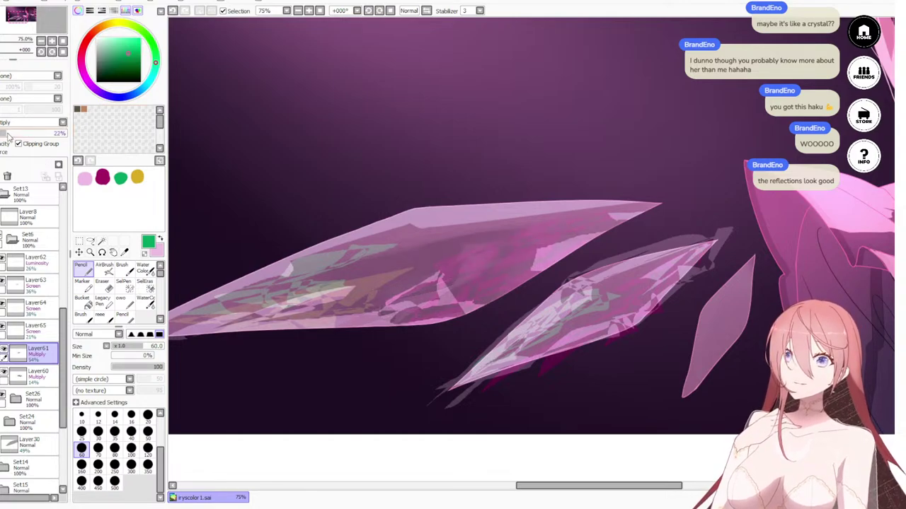
pyautogui.click(9, 134)
pyautogui.scroll(-6, 423, 159)
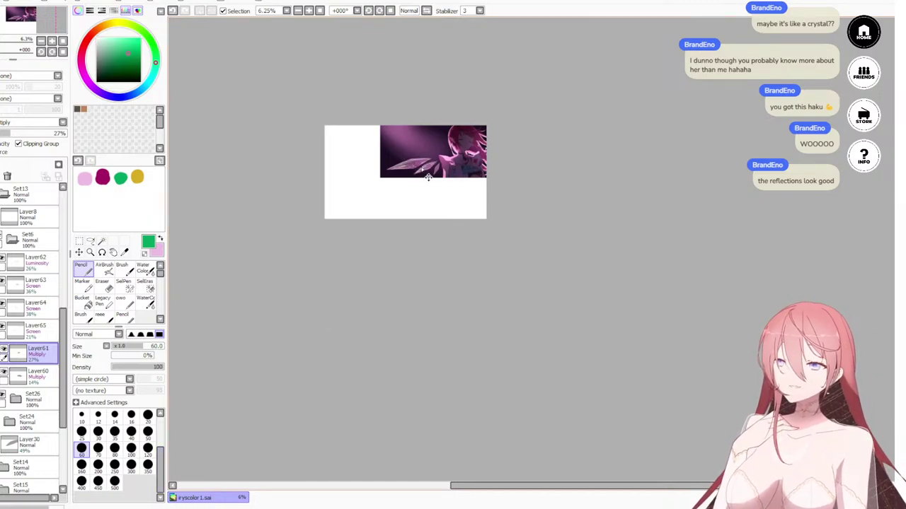
pyautogui.scroll(4, 421, 181)
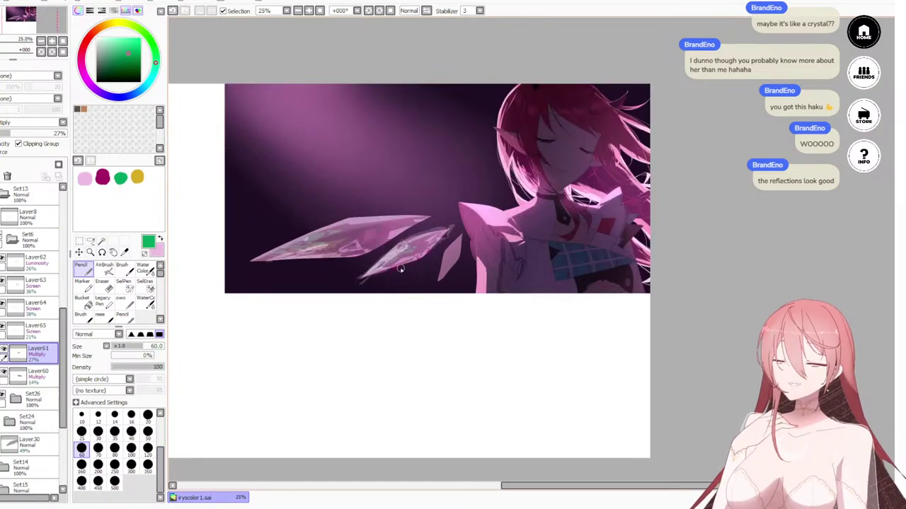
pyautogui.scroll(2, 390, 259)
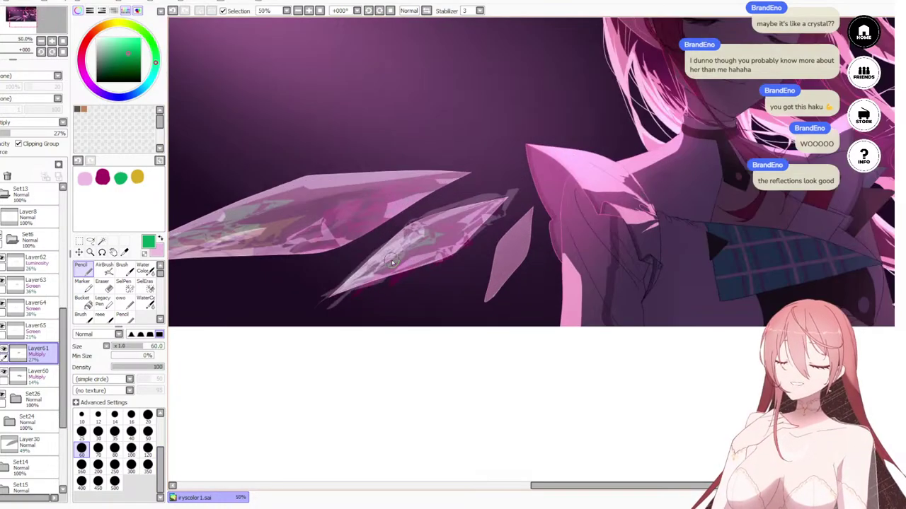
# Step: Pick up the golden yellow swatch, check the facet layers by switching their visibility off and on, and make Layer65 active
pyautogui.click(136, 176)
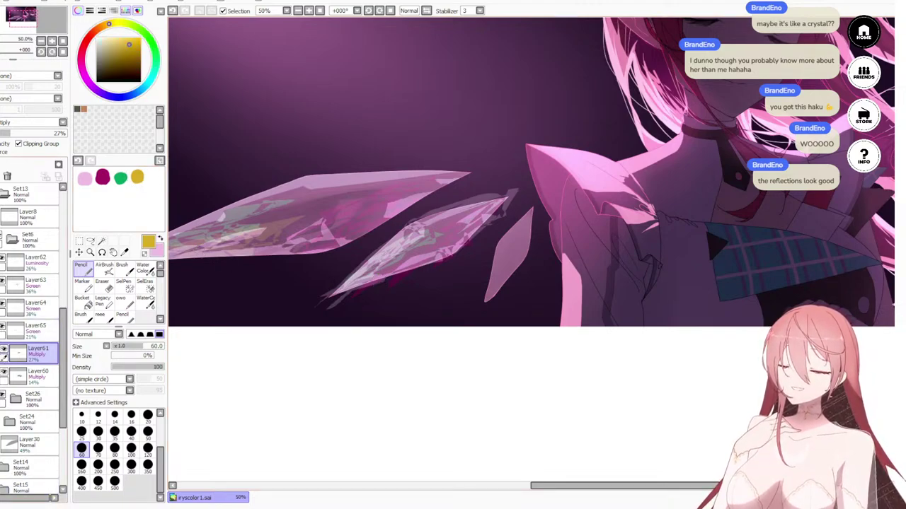
pyautogui.click(2, 305)
pyautogui.click(2, 305)
pyautogui.click(4, 326)
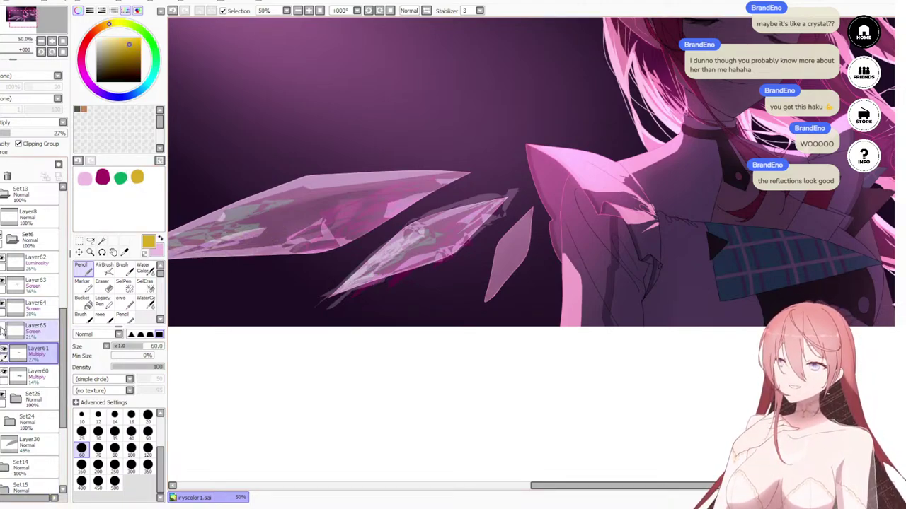
pyautogui.click(3, 326)
pyautogui.click(3, 326)
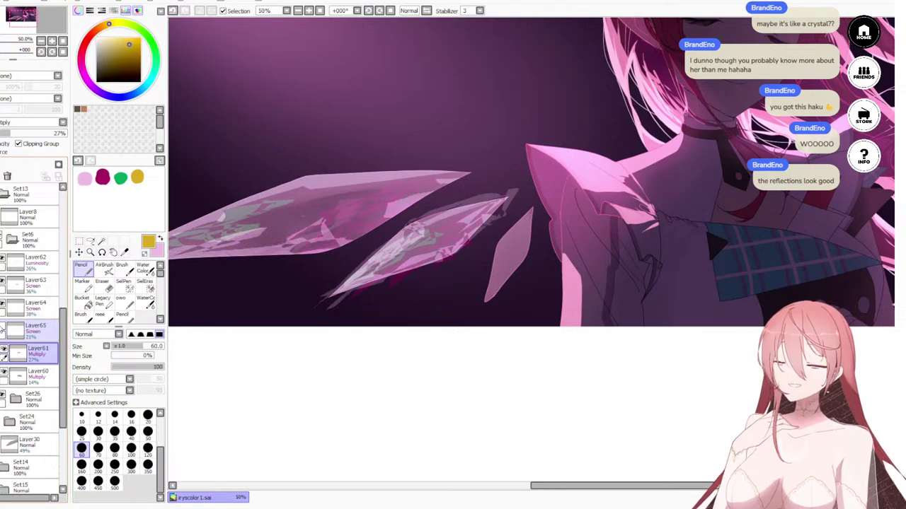
pyautogui.click(4, 326)
pyautogui.click(35, 331)
# Step: Lasso small jagged facets at the middle crystal's centre, paint them golden yellow on Layer65 with the Pencil at size 60, and deselect
pyautogui.moveTo(447, 248); pyautogui.dragTo(537, 237)
pyautogui.scroll(2, 542, 240)
pyautogui.scroll(-1, 537, 237)
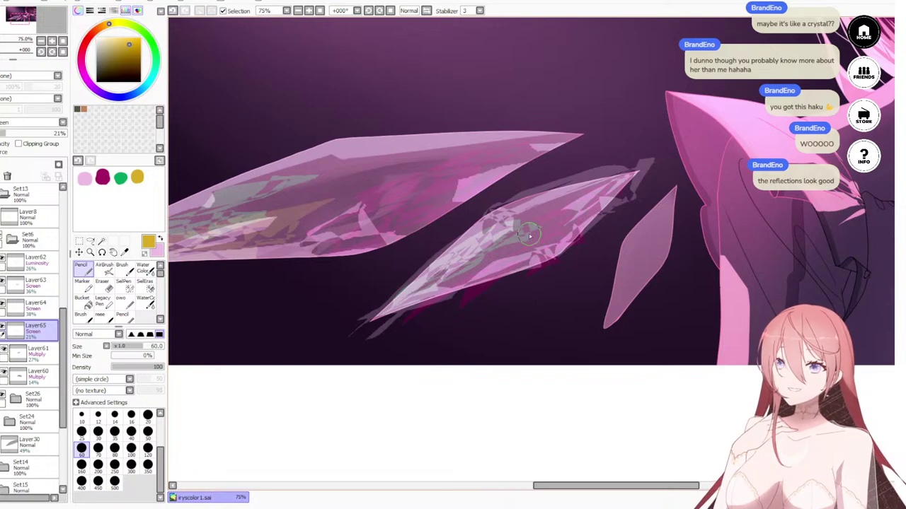
pyautogui.click(89, 241)
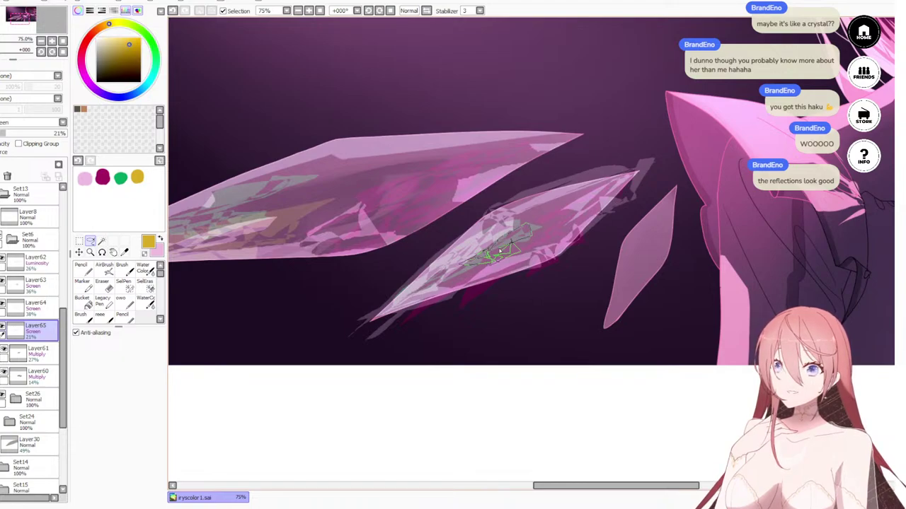
pyautogui.press('n')
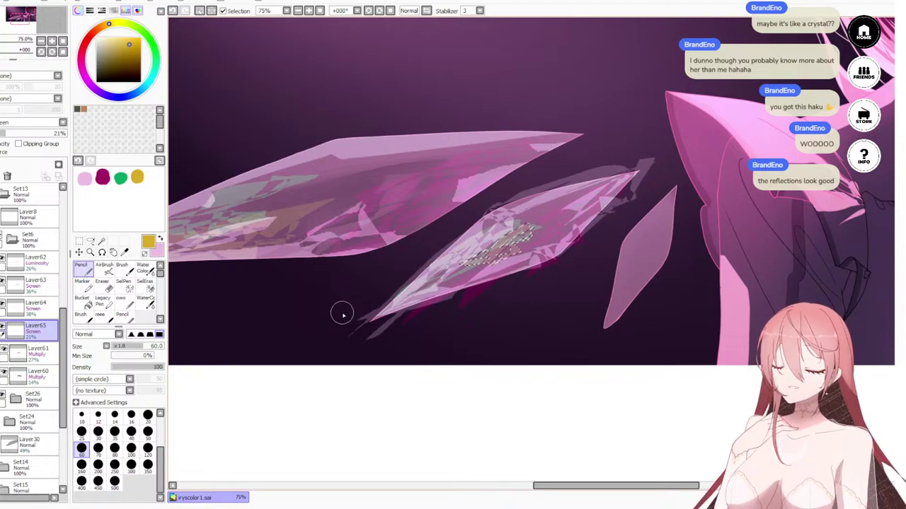
pyautogui.hotkey('ctrl', 'd')
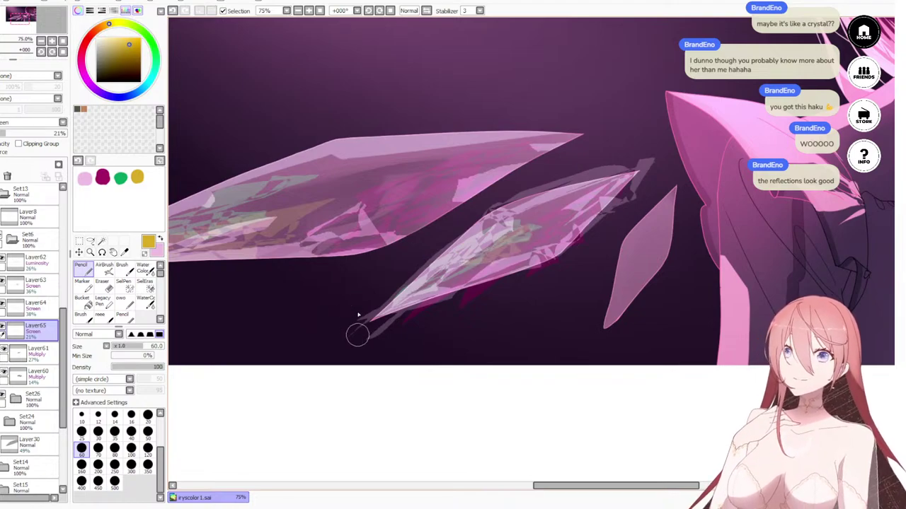
# Step: Lasso long, sharp facets from the middle crystal's lower edge to its lower tip, paint them golden yellow on Layer65, and clear the selection
pyautogui.scroll(-4, 358, 315)
pyautogui.scroll(4, 394, 314)
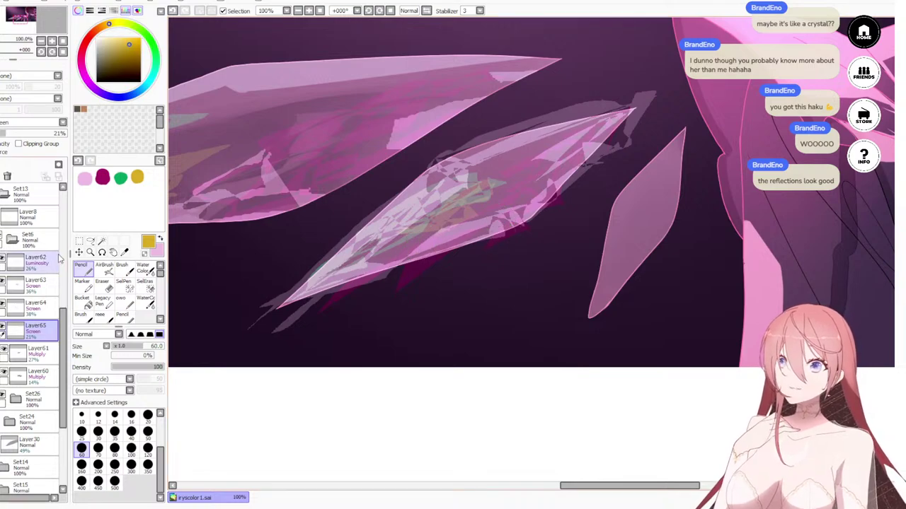
pyautogui.press('l')
pyautogui.moveTo(428, 240)
pyautogui.mouseDown()
pyautogui.moveTo(383, 259)
pyautogui.moveTo(436, 241)
pyautogui.moveTo(438, 230)
pyautogui.moveTo(360, 261)
pyautogui.mouseUp()
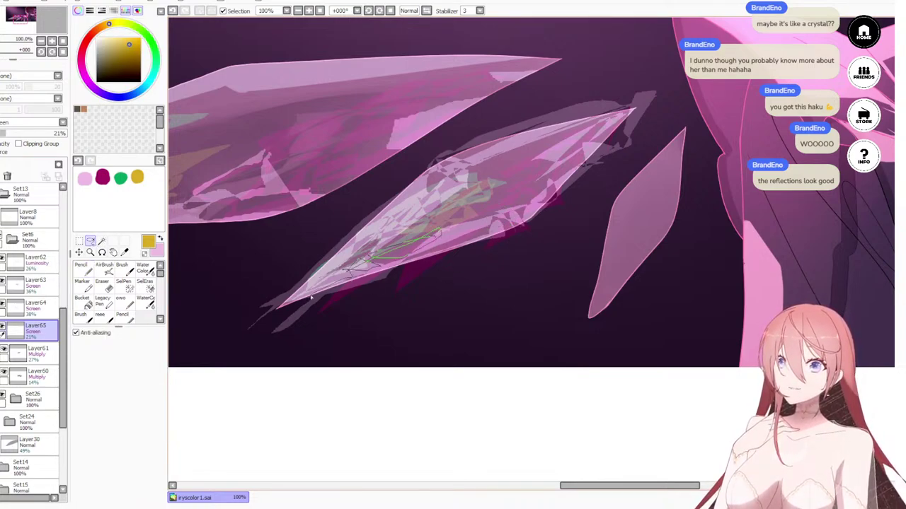
pyautogui.moveTo(311, 299)
pyautogui.mouseDown()
pyautogui.moveTo(355, 264)
pyautogui.moveTo(480, 238)
pyautogui.moveTo(447, 234)
pyautogui.mouseUp()
pyautogui.press('n')
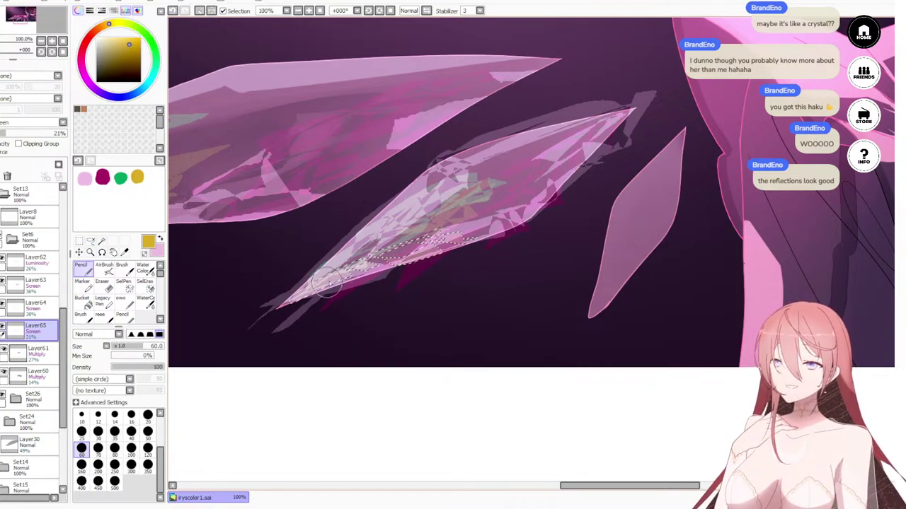
pyautogui.hotkey('ctrl', 'd')
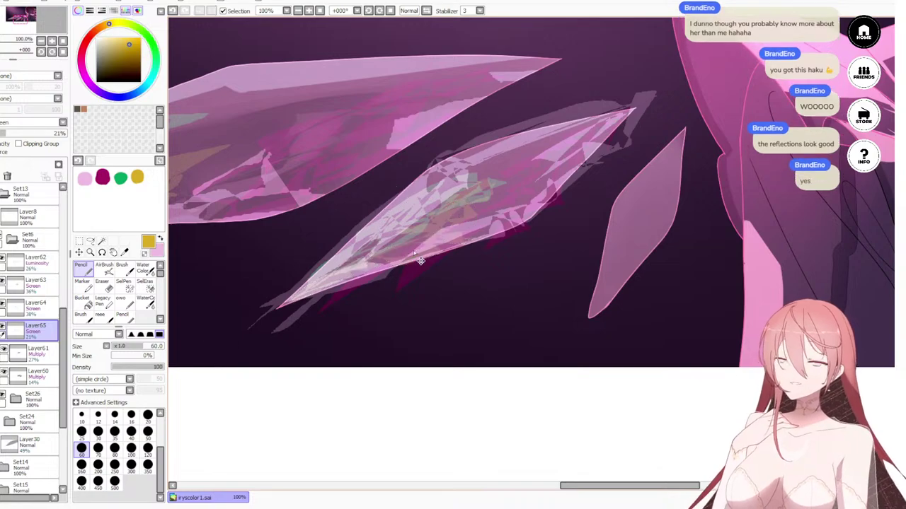
# Step: Temporarily set Layer61 to Normal blending at 100% opacity and sample the dark purple from the large crystal's shading
pyautogui.scroll(-3, 403, 239)
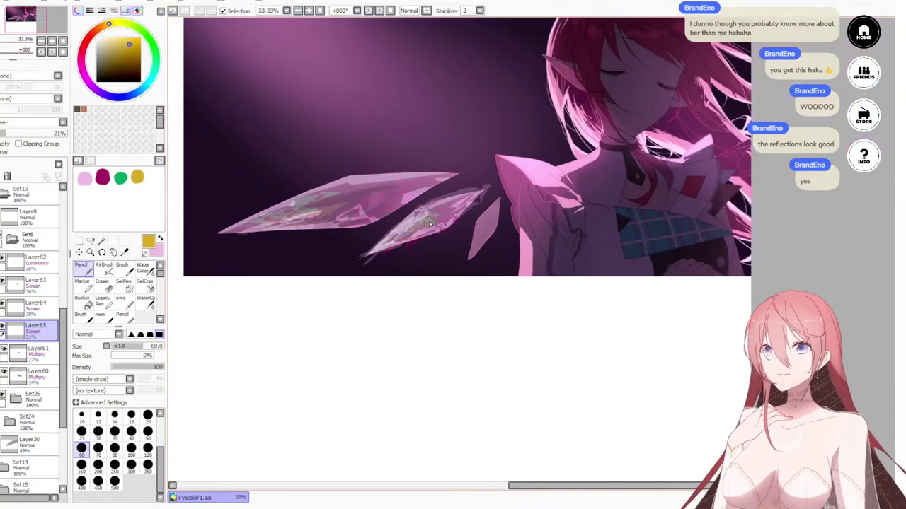
pyautogui.scroll(-2, 426, 218)
pyautogui.scroll(2, 428, 228)
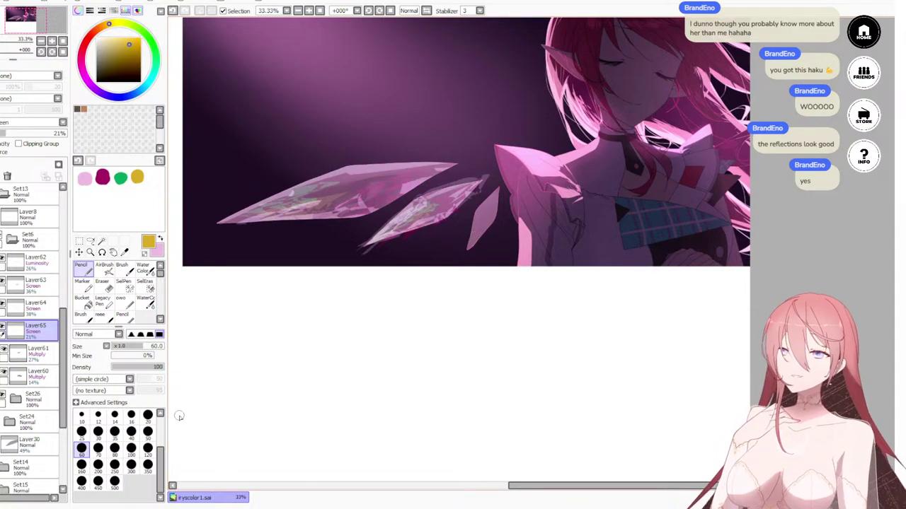
pyautogui.click(36, 351)
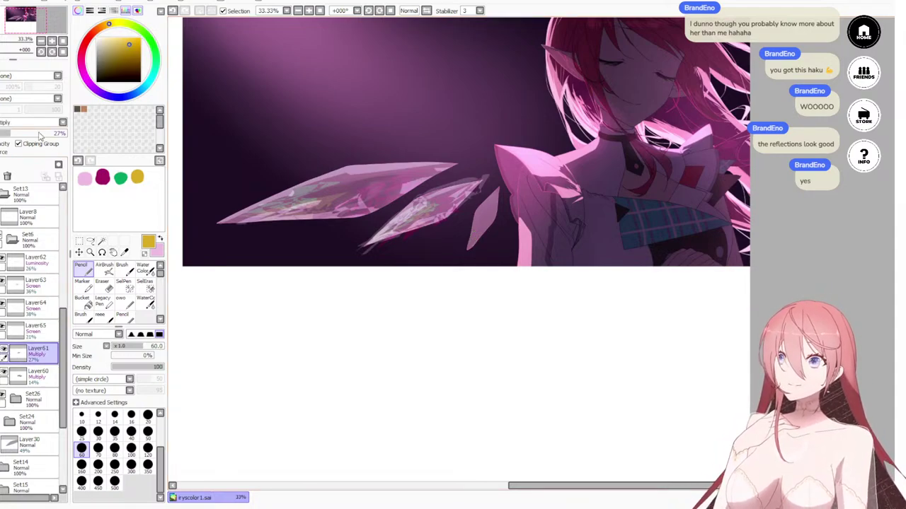
pyautogui.moveTo(40, 134); pyautogui.dragTo(88, 143)
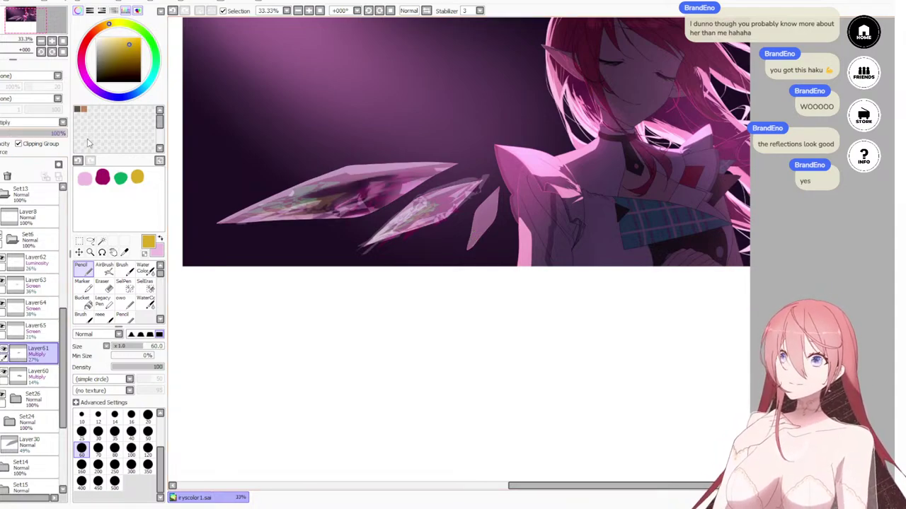
pyautogui.click(24, 123)
pyautogui.click(17, 132)
pyautogui.scroll(6, 322, 190)
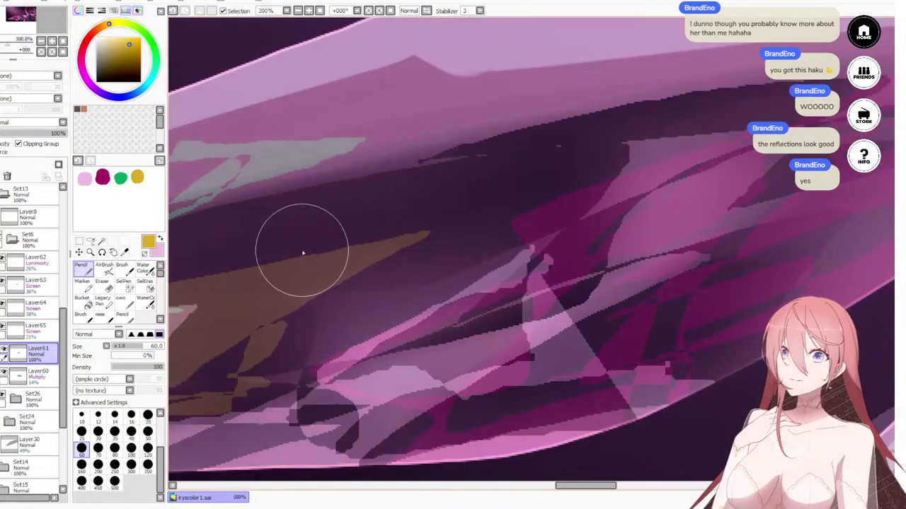
pyautogui.keyDown('alt'); pyautogui.click(555, 129); pyautogui.keyUp('alt')
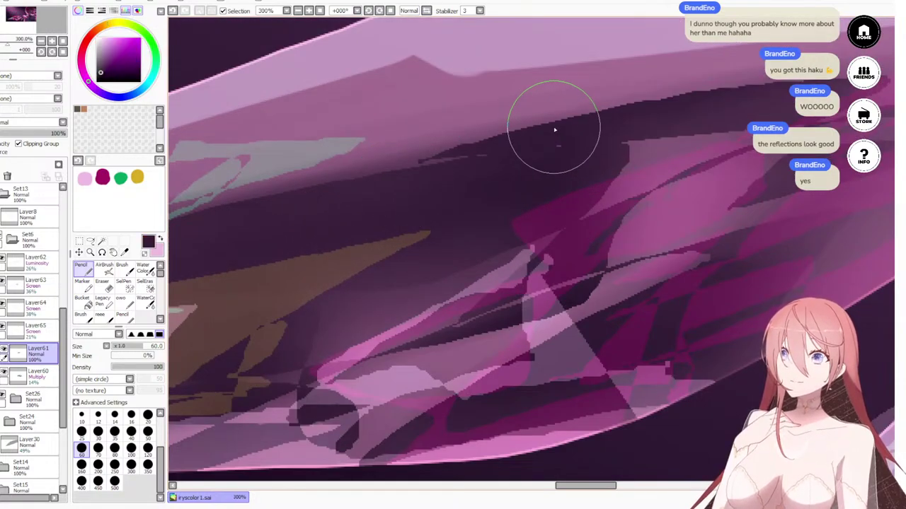
# Step: Undo Layer61's blending and opacity changes, and add the sampled dark purple to the swatch palette beside the golden yellow
pyautogui.hotkey('ctrl', 'z')
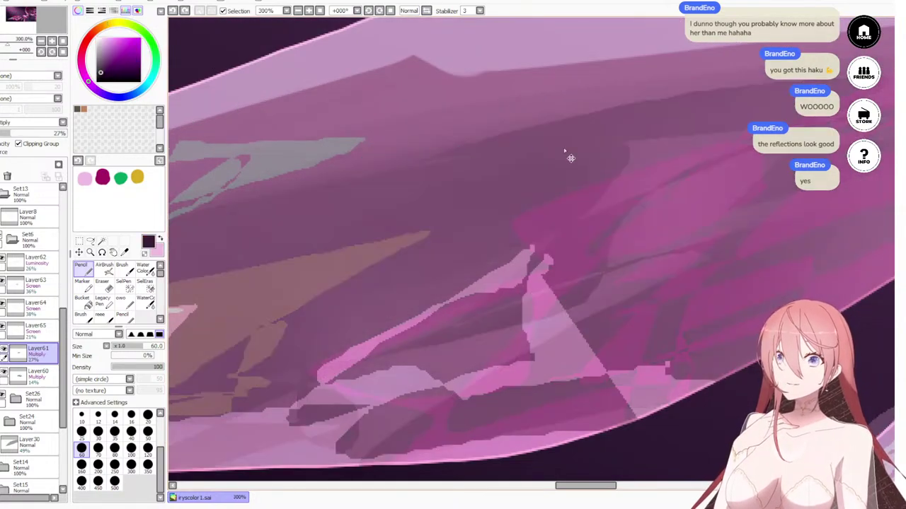
pyautogui.scroll(-4, 568, 155)
pyautogui.press('pageup')
pyautogui.press('pageup')
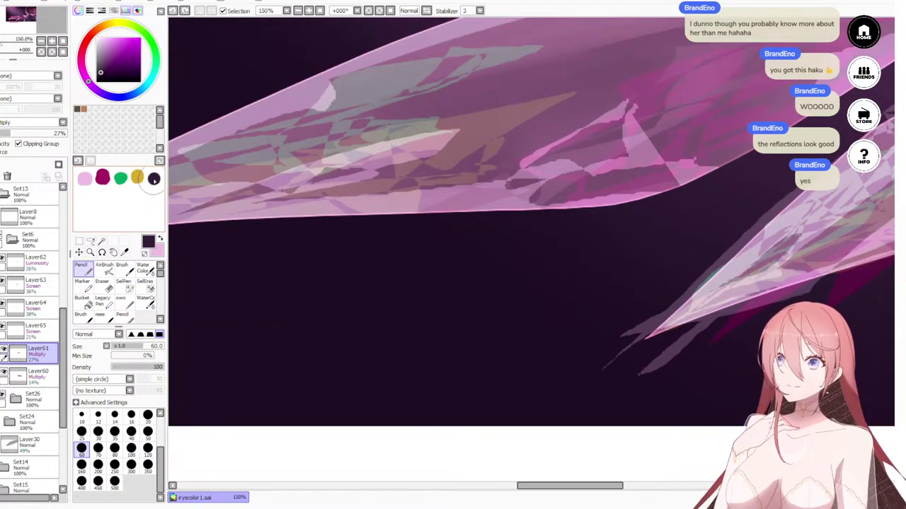
pyautogui.click(153, 178)
# Step: Lasso jagged facets along the middle crystal's upper half, paint them dark purple on Layer61 with the Pencil at size 60, and deselect
pyautogui.scroll(-3, 461, 192)
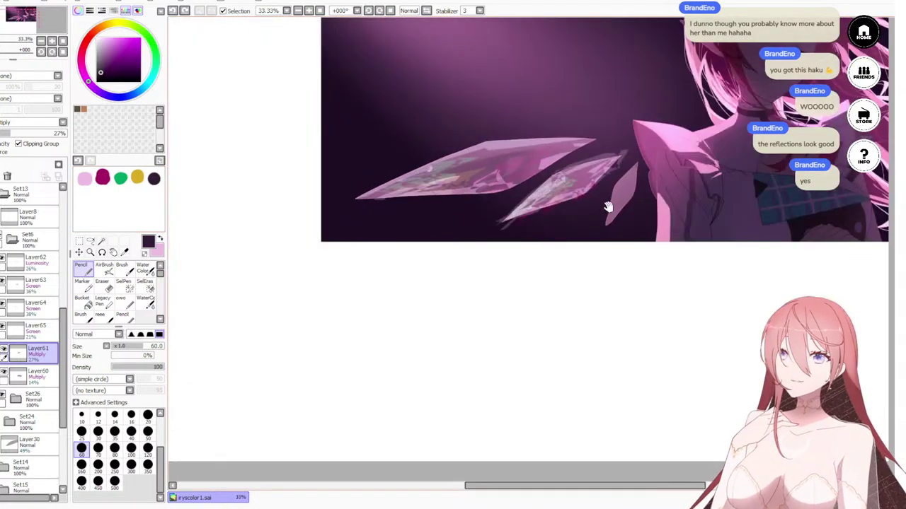
pyautogui.scroll(2, 607, 202)
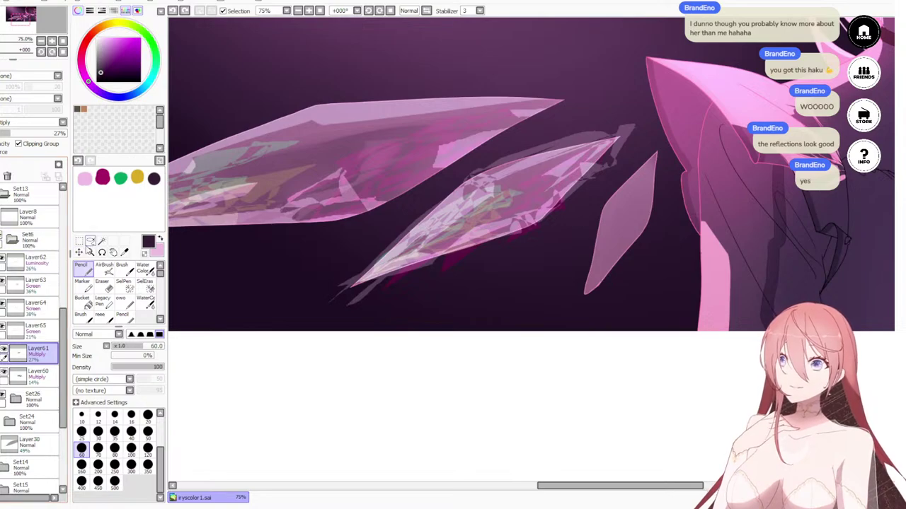
pyautogui.click(90, 241)
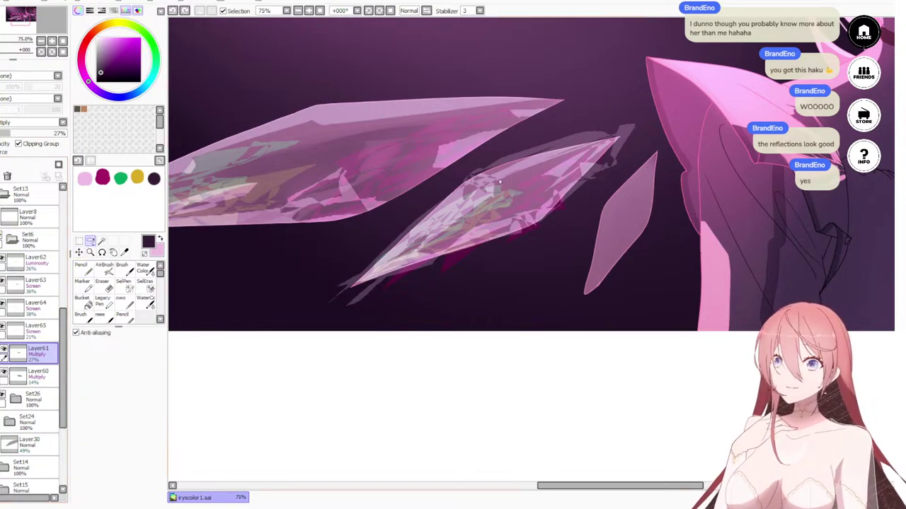
pyautogui.moveTo(499, 182)
pyautogui.mouseDown()
pyautogui.moveTo(533, 182)
pyautogui.moveTo(499, 189)
pyautogui.moveTo(546, 173)
pyautogui.moveTo(552, 181)
pyautogui.moveTo(485, 210)
pyautogui.moveTo(504, 189)
pyautogui.mouseUp()
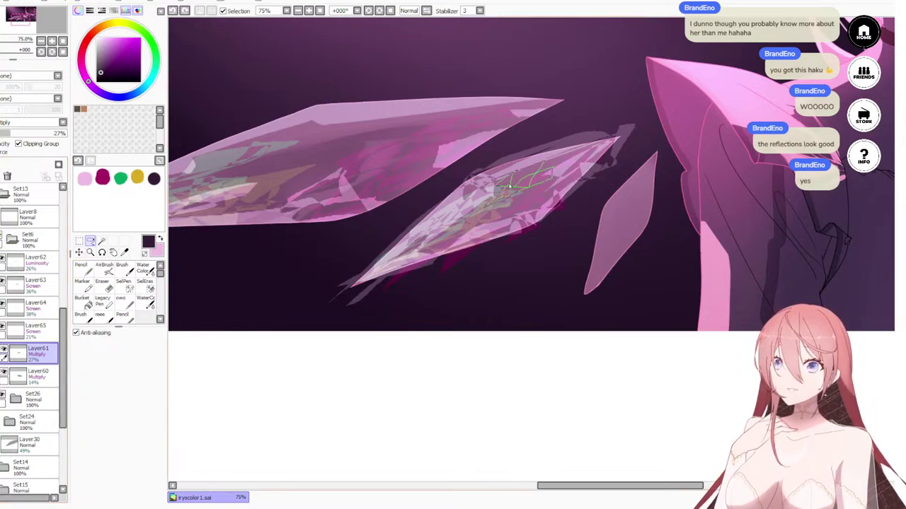
pyautogui.moveTo(446, 225)
pyautogui.mouseDown()
pyautogui.moveTo(490, 198)
pyautogui.moveTo(448, 210)
pyautogui.moveTo(422, 240)
pyautogui.moveTo(559, 164)
pyautogui.moveTo(489, 181)
pyautogui.moveTo(480, 197)
pyautogui.moveTo(538, 191)
pyautogui.moveTo(566, 162)
pyautogui.mouseUp()
pyautogui.press('n')
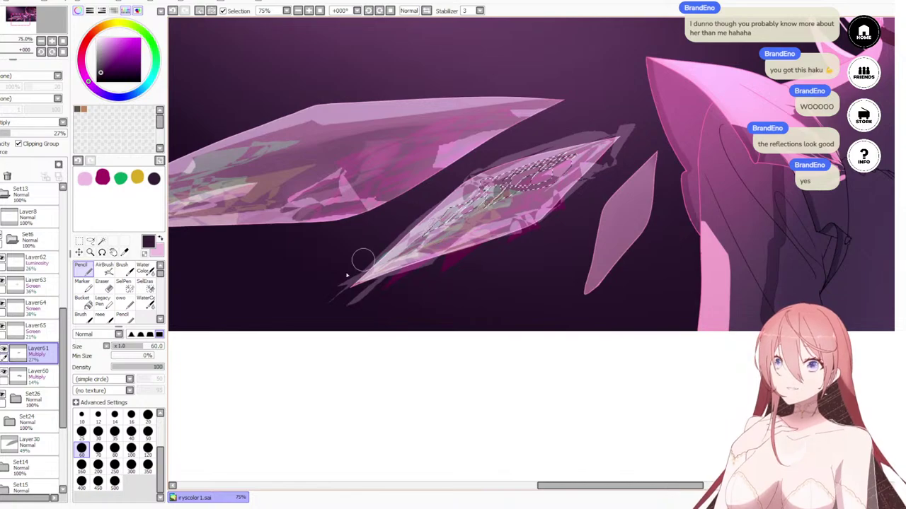
pyautogui.hotkey('ctrl', 'd')
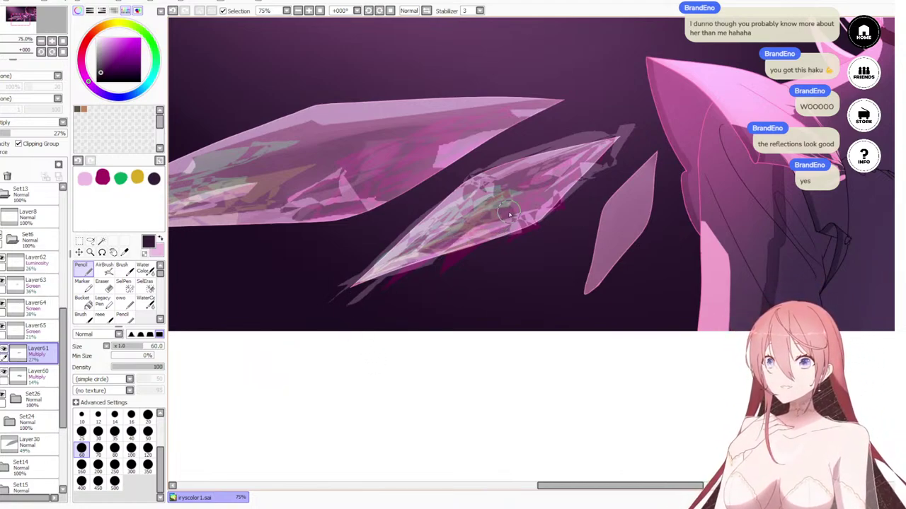
# Step: Hide and show Layer64 and Layer65 in turn to examine how their coloured facets affect the crystals
pyautogui.scroll(-5, 600, 183)
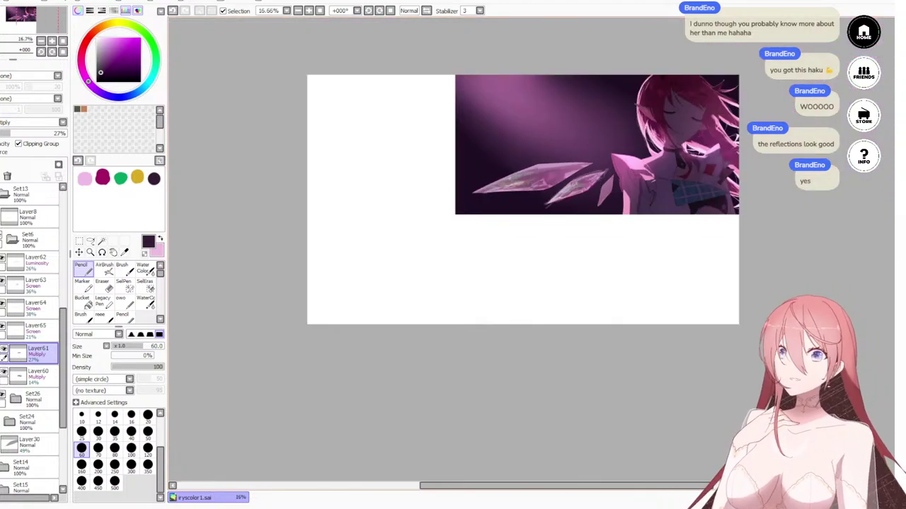
pyautogui.scroll(5, 609, 227)
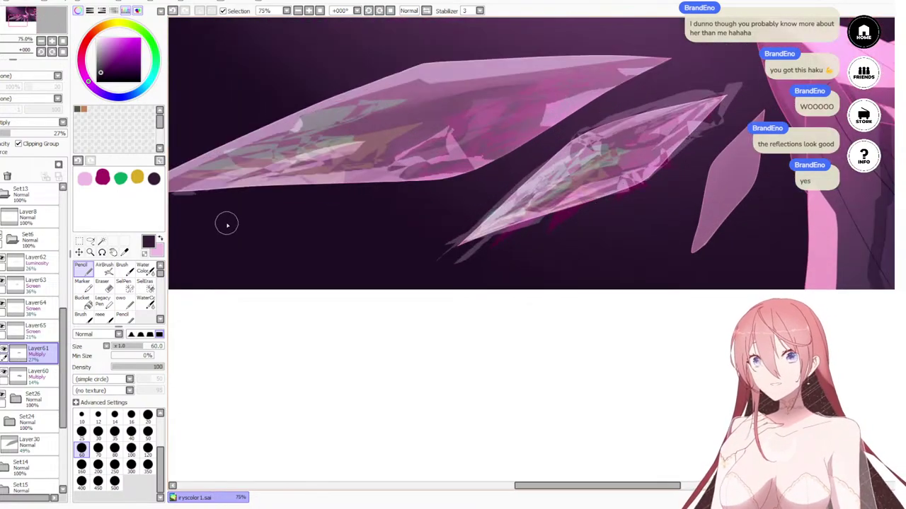
pyautogui.click(4, 306)
pyautogui.click(4, 306)
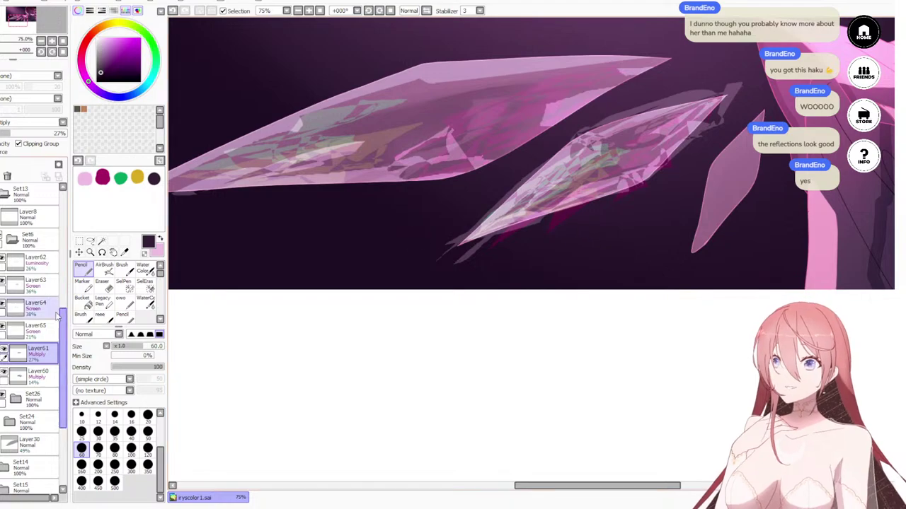
pyautogui.click(3, 328)
pyautogui.click(4, 328)
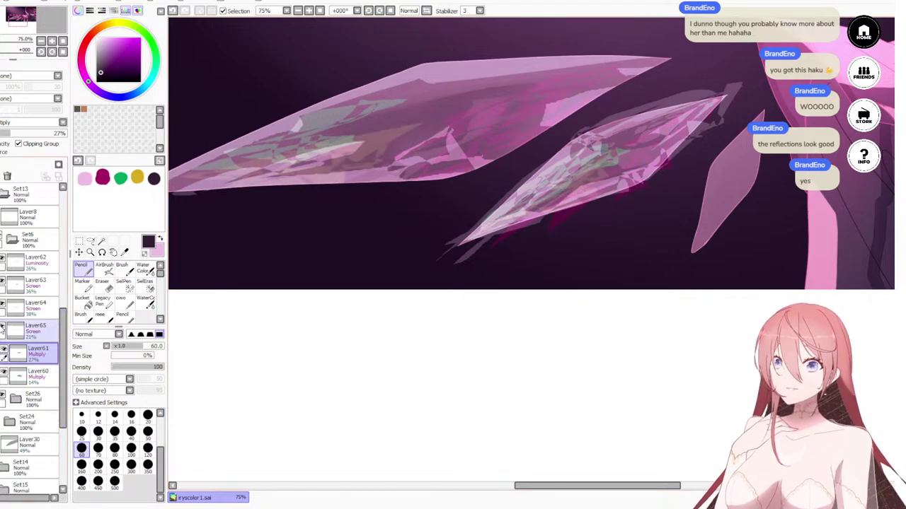
pyautogui.click(3, 306)
pyautogui.click(3, 306)
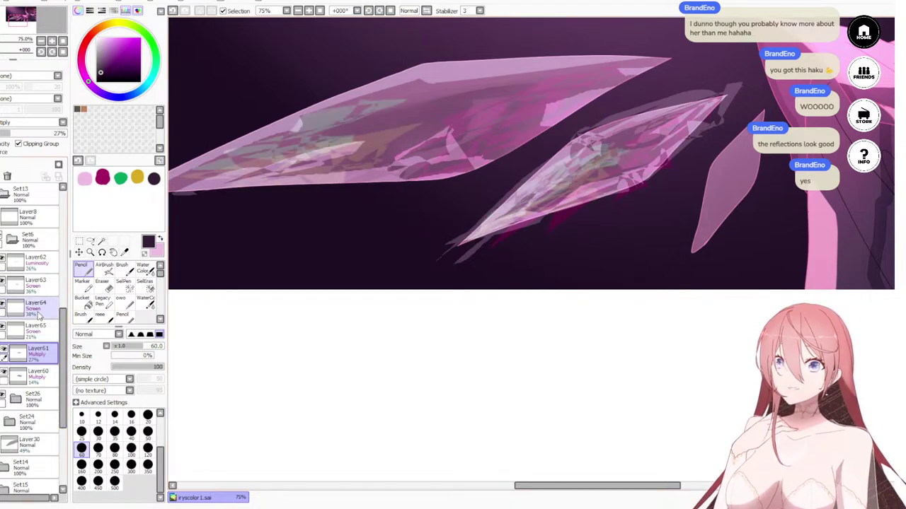
# Step: Activate Layer64 and reduce the Eraser to size 60 for trimming the middle crystal's green facets
pyautogui.click(38, 314)
pyautogui.scroll(1, 484, 201)
pyautogui.press('e')
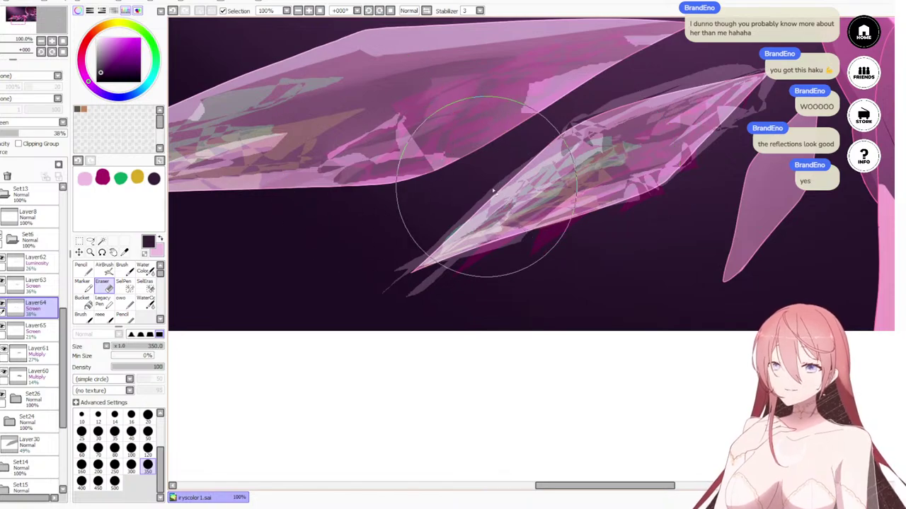
pyautogui.press('[')
pyautogui.press('[')
pyautogui.press('[')
pyautogui.press('[')
pyautogui.press('[')
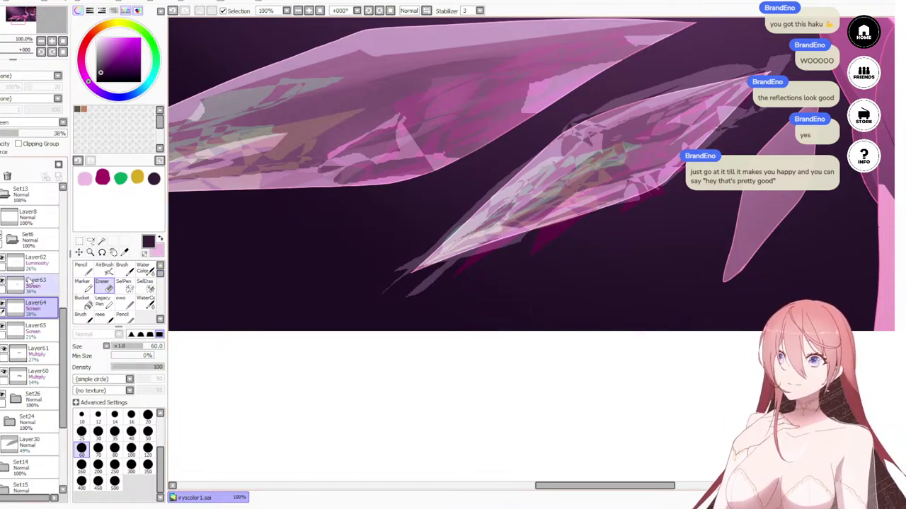
# Step: Erase pale highlights over the middle crystal's coloured centre on Layer62, undoing the first strokes and erasing a smaller area instead
pyautogui.click(42, 260)
pyautogui.moveTo(604, 132)
pyautogui.mouseDown()
pyautogui.moveTo(563, 153)
pyautogui.moveTo(620, 147)
pyautogui.moveTo(595, 146)
pyautogui.moveTo(548, 186)
pyautogui.moveTo(598, 147)
pyautogui.moveTo(525, 170)
pyautogui.moveTo(518, 192)
pyautogui.moveTo(490, 213)
pyautogui.mouseUp()
pyautogui.hotkey('ctrl', 'z')
pyautogui.hotkey('ctrl', 'z')
pyautogui.moveTo(554, 169)
pyautogui.mouseDown()
pyautogui.moveTo(510, 210)
pyautogui.moveTo(569, 174)
pyautogui.mouseUp()
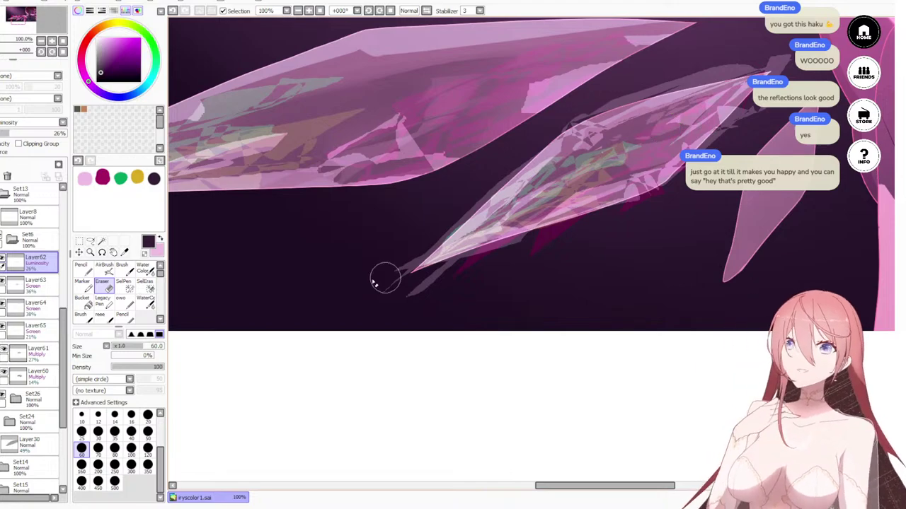
# Step: Lasso sharp facets near the middle crystal's lower-right edge, paint them dark purple on Layer61 with the Pencil at size 60, and deselect
pyautogui.scroll(-5, 500, 80)
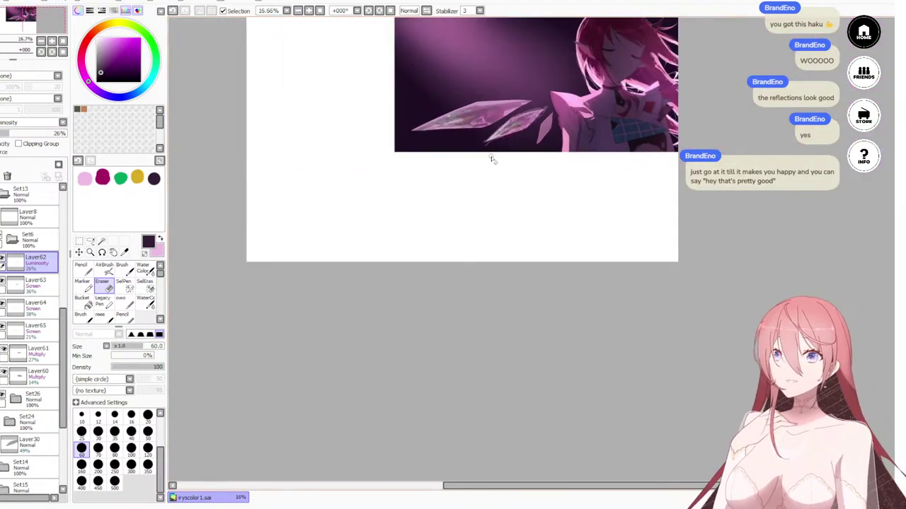
pyautogui.scroll(1, 494, 135)
pyautogui.moveTo(547, 91); pyautogui.dragTo(542, 191)
pyautogui.scroll(3, 545, 207)
pyautogui.scroll(-4, 544, 211)
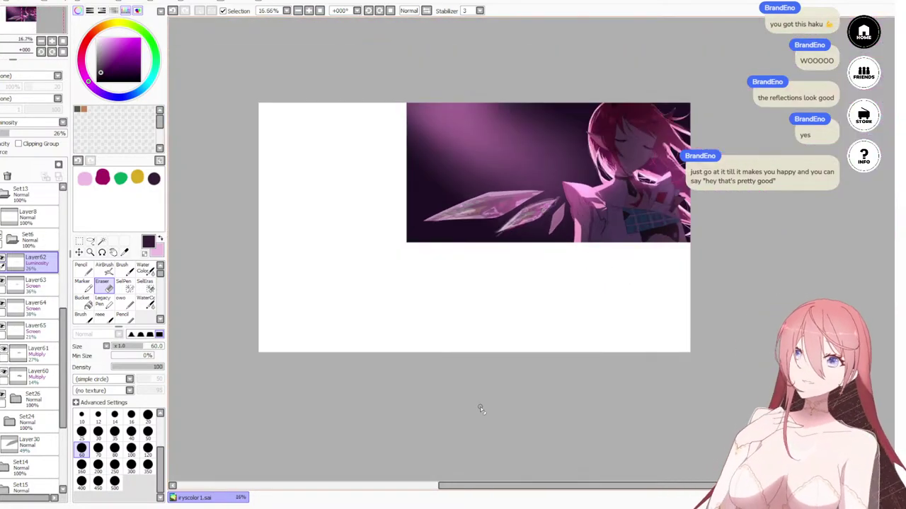
pyautogui.scroll(7, 490, 256)
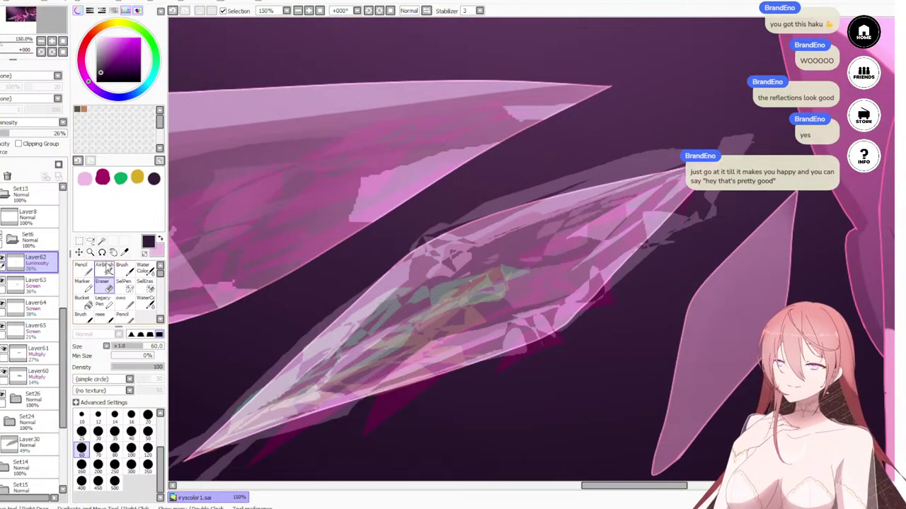
pyautogui.click(90, 241)
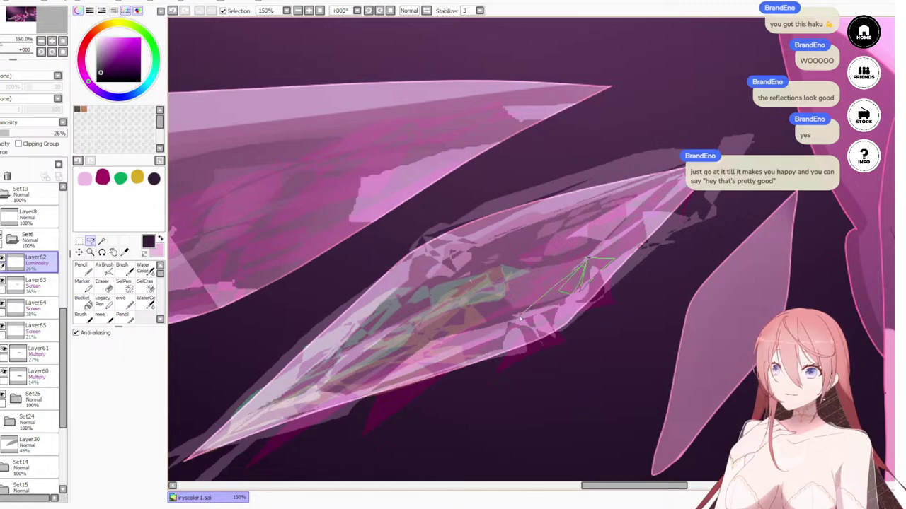
pyautogui.moveTo(520, 317); pyautogui.dragTo(519, 317)
pyautogui.moveTo(632, 235)
pyautogui.mouseDown()
pyautogui.moveTo(585, 261)
pyautogui.moveTo(613, 260)
pyautogui.moveTo(561, 307)
pyautogui.mouseUp()
pyautogui.press('n')
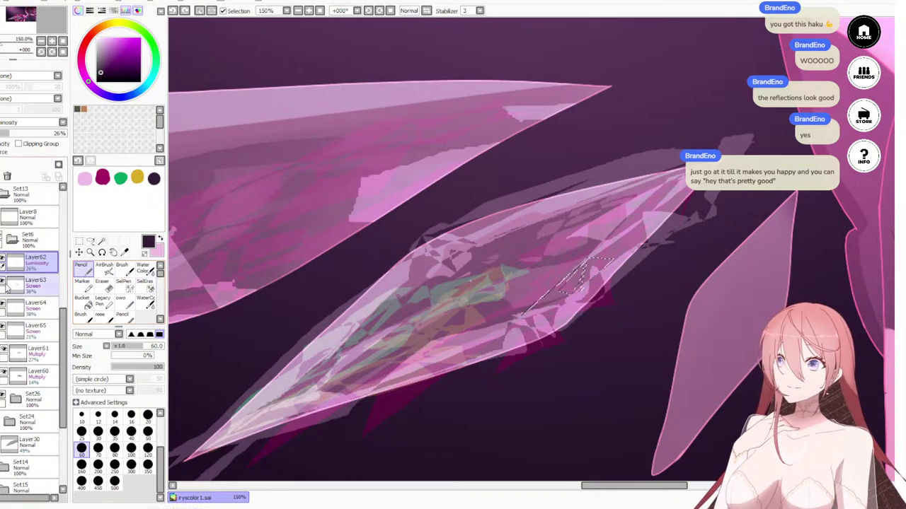
pyautogui.click(39, 352)
pyautogui.hotkey('ctrl', 'd')
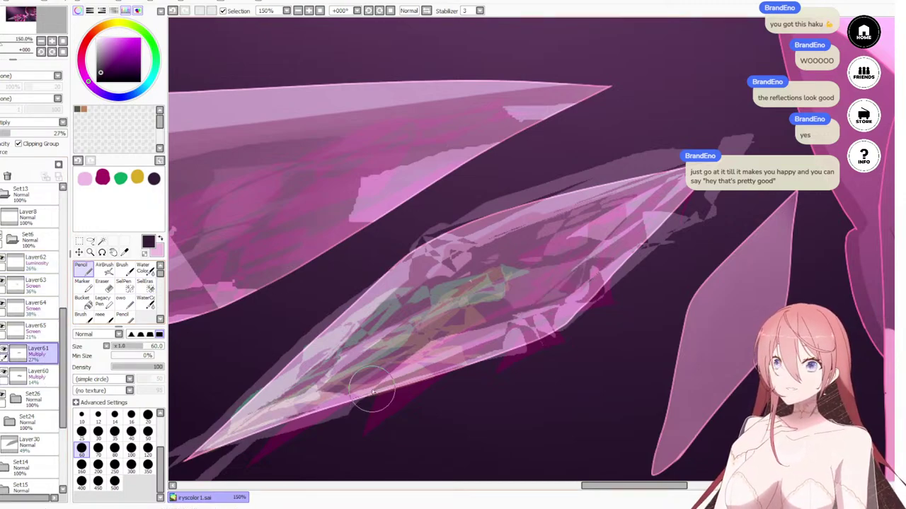
# Step: Pick the pale pink swatch, identify the highlight layer by briefly hiding Layer62, and activate it for a lasso selection
pyautogui.scroll(-4, 373, 391)
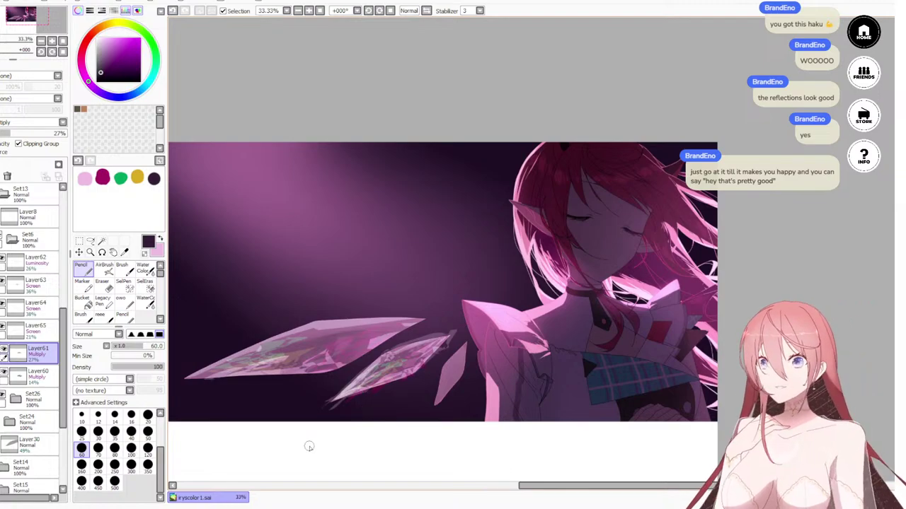
pyautogui.scroll(3, 338, 363)
pyautogui.scroll(-2, 348, 330)
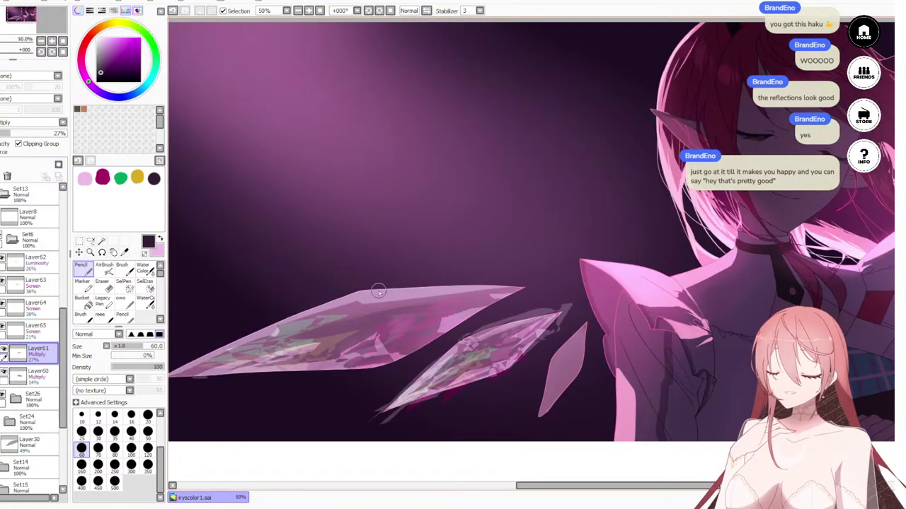
pyautogui.scroll(5, 550, 264)
pyautogui.scroll(-1, 536, 307)
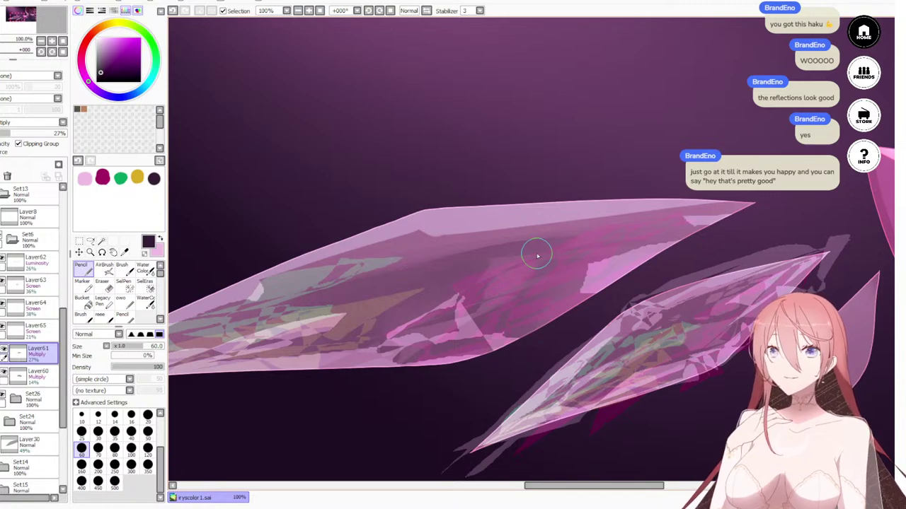
pyautogui.click(84, 179)
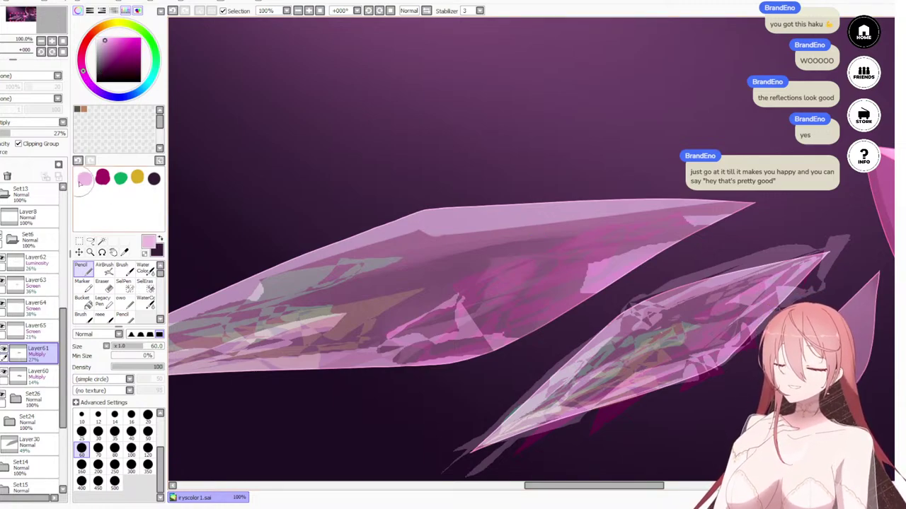
pyautogui.click(4, 260)
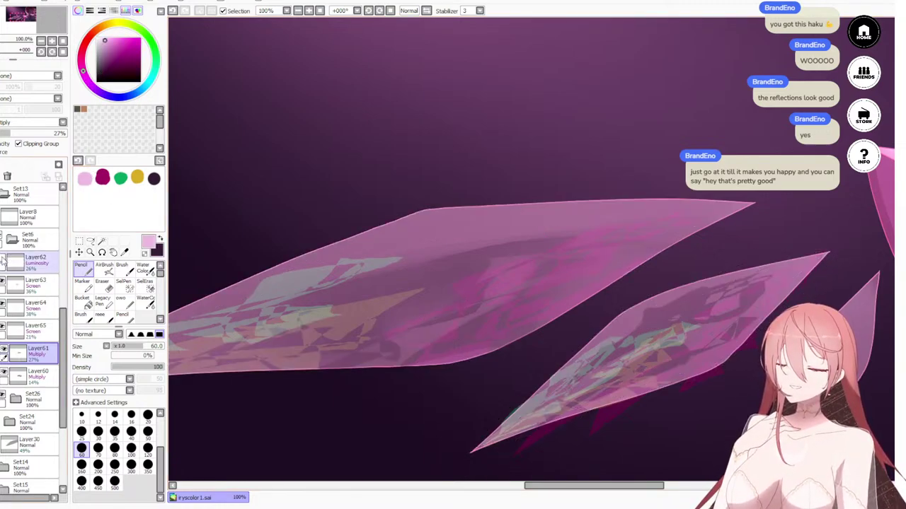
pyautogui.click(4, 260)
pyautogui.click(48, 266)
pyautogui.click(91, 241)
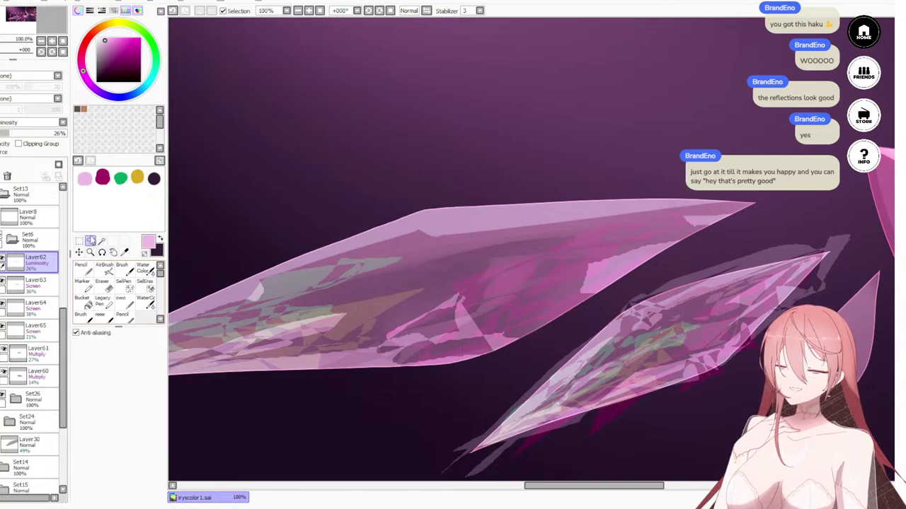
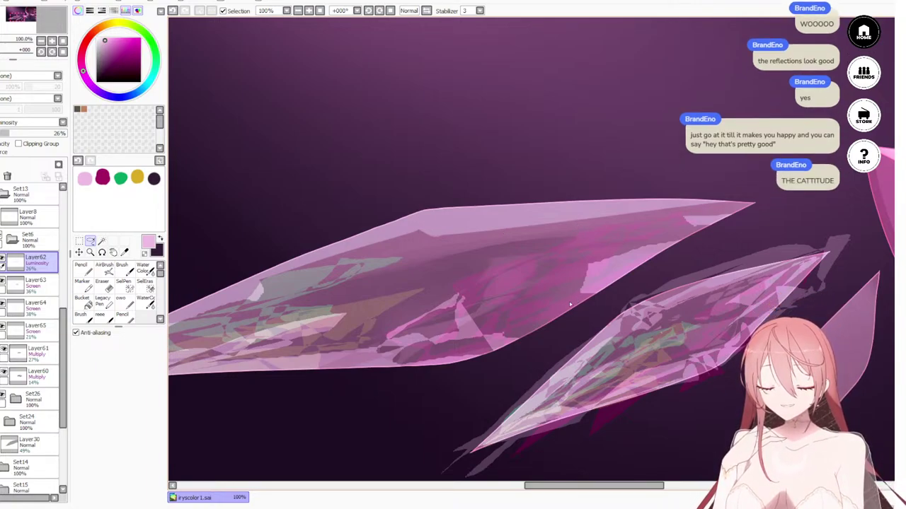
# Step: Lasso long, thin streaks beneath the large crystal's upper edge toward its right tip, paint them pale pink on Layer62, and deselect
pyautogui.scroll(-4, 570, 304)
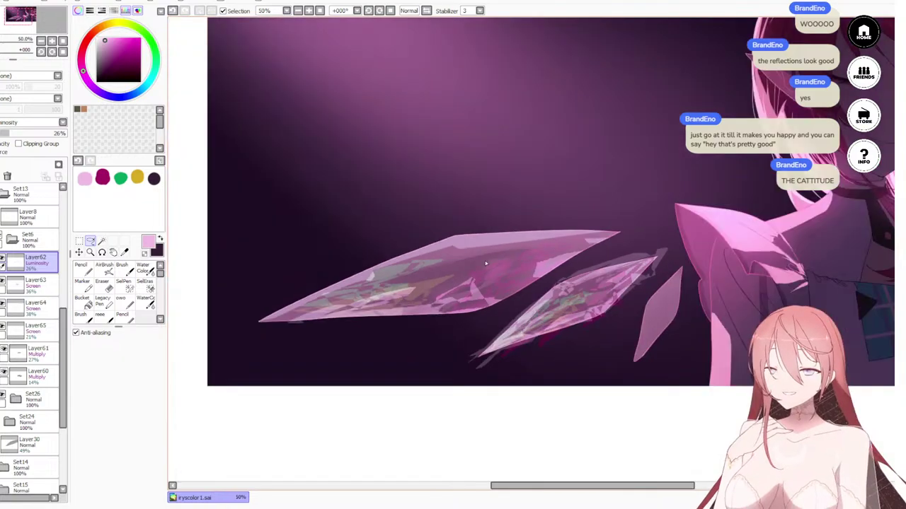
pyautogui.scroll(3, 485, 264)
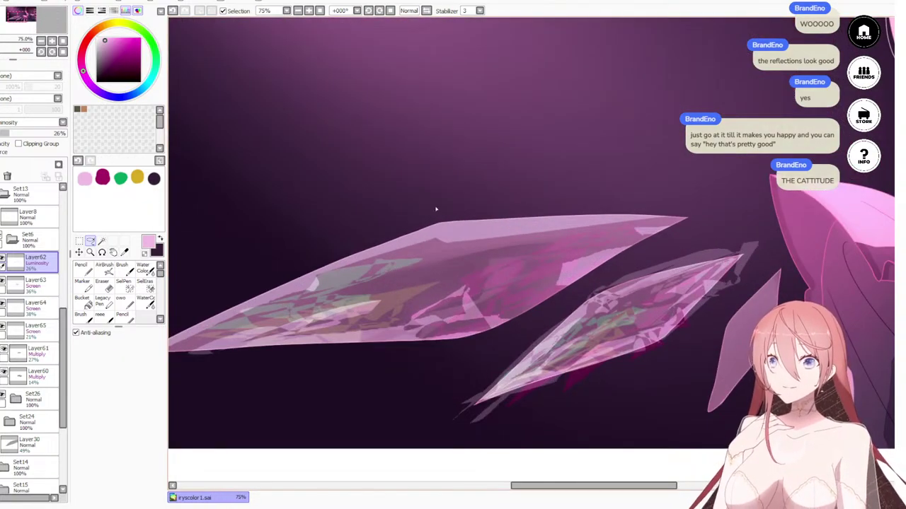
pyautogui.moveTo(556, 230)
pyautogui.mouseDown()
pyautogui.moveTo(410, 280)
pyautogui.moveTo(538, 244)
pyautogui.moveTo(553, 226)
pyautogui.moveTo(411, 263)
pyautogui.mouseUp()
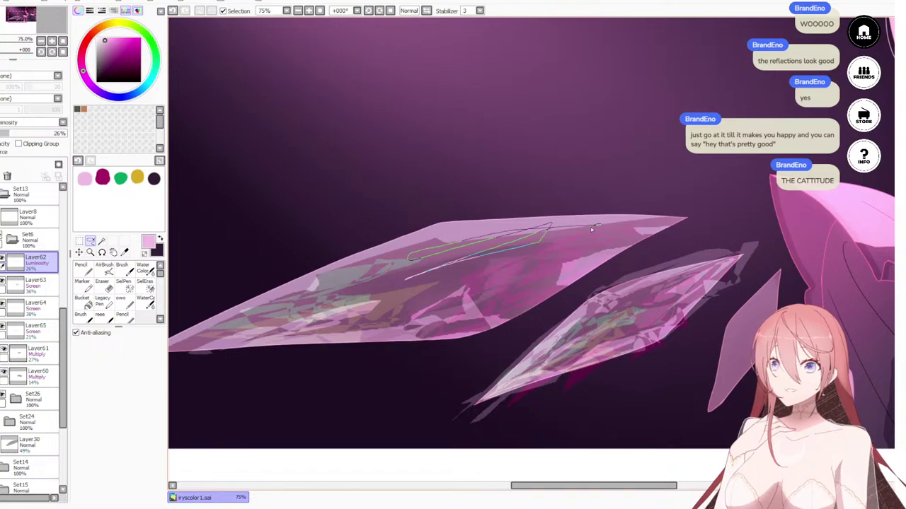
pyautogui.moveTo(667, 212); pyautogui.dragTo(668, 212)
pyautogui.press('n')
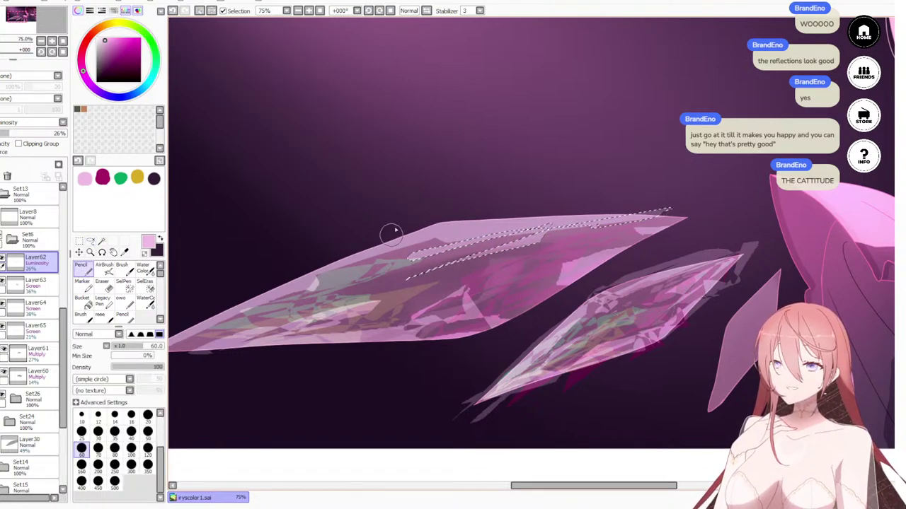
pyautogui.hotkey('ctrl', 'd')
# Step: Lasso a small jagged facet below the large crystal's top corner, paint it pale pink on Layer62, and clear the selection
pyautogui.scroll(-8, 465, 136)
pyautogui.scroll(8, 455, 149)
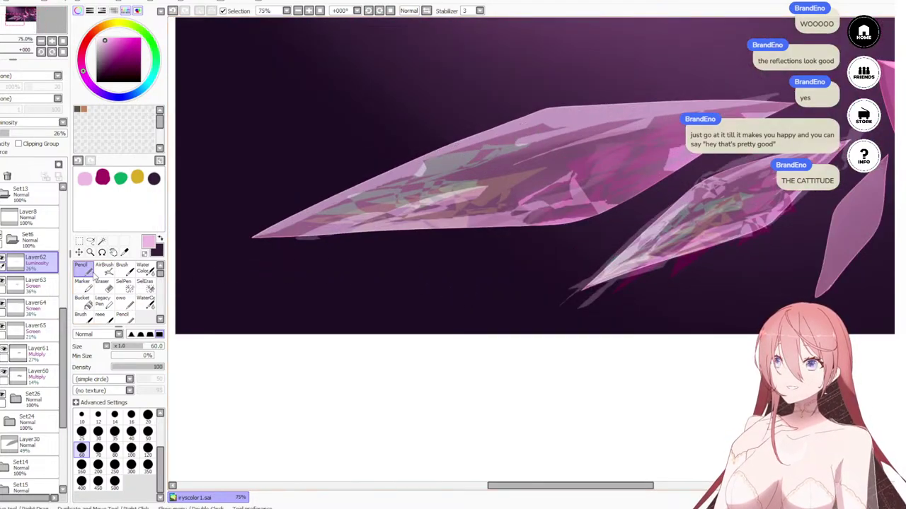
pyautogui.click(90, 241)
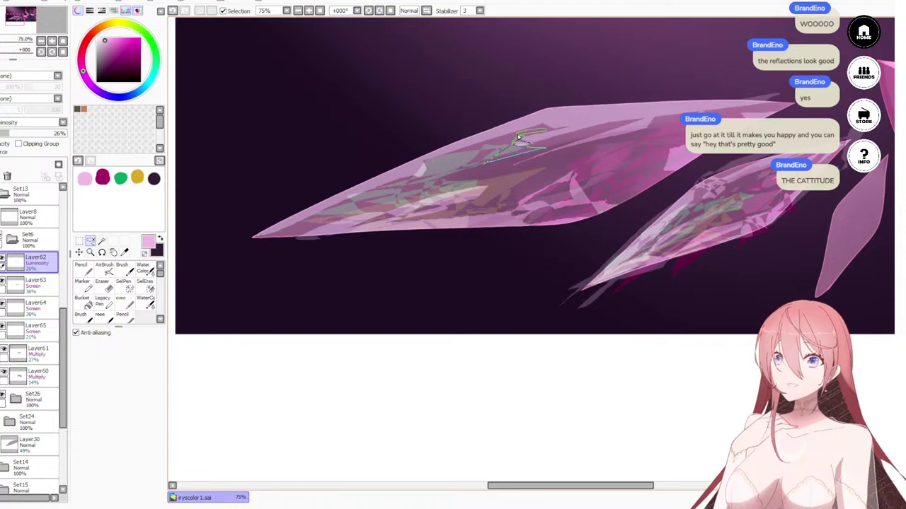
pyautogui.moveTo(519, 136); pyautogui.dragTo(522, 140)
pyautogui.press('n')
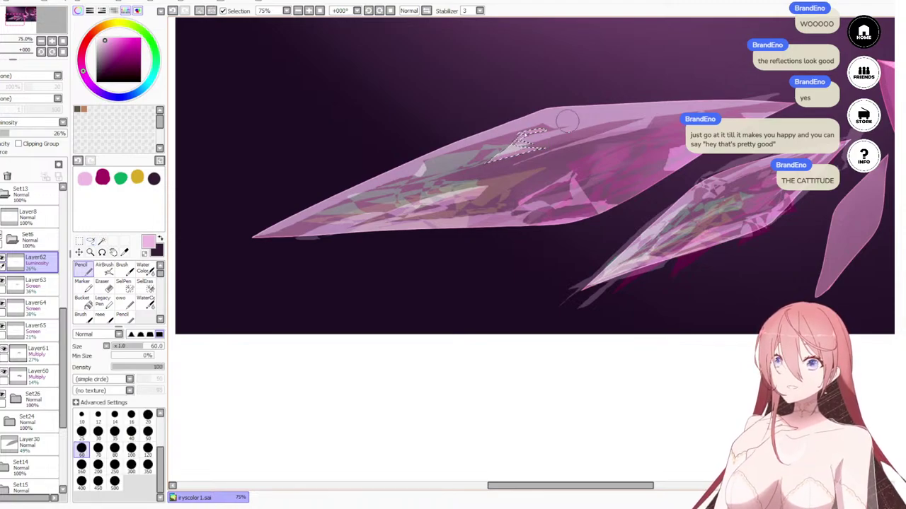
pyautogui.hotkey('ctrl', 'd')
pyautogui.scroll(-3, 363, 210)
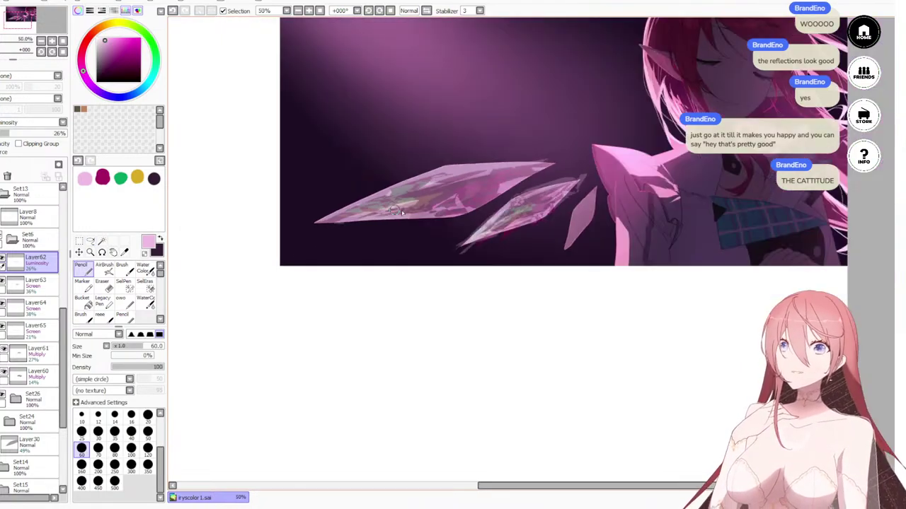
# Step: Lasso thin jagged shards beneath the large crystal's upper edge, erase them from Layer62 at size 60, and deselect
pyautogui.scroll(2, 393, 191)
pyautogui.moveTo(501, 160); pyautogui.dragTo(506, 198)
pyautogui.scroll(2, 506, 197)
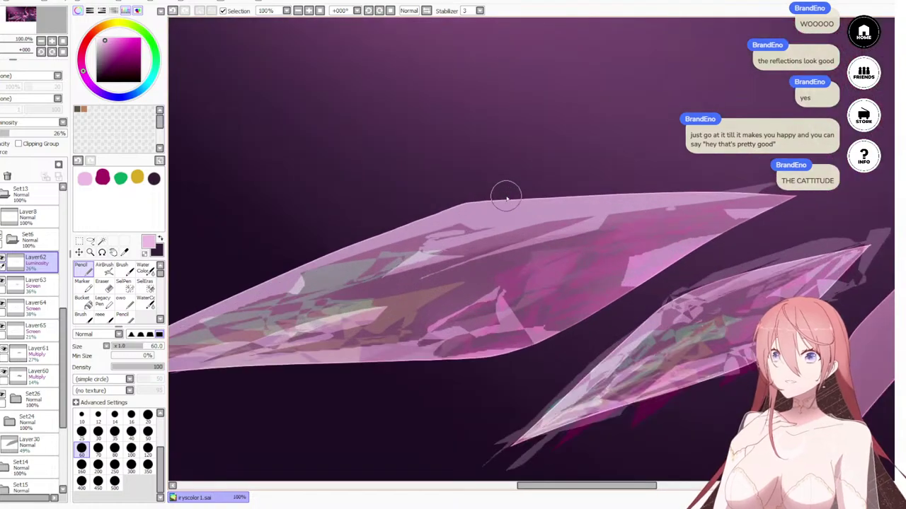
pyautogui.click(90, 242)
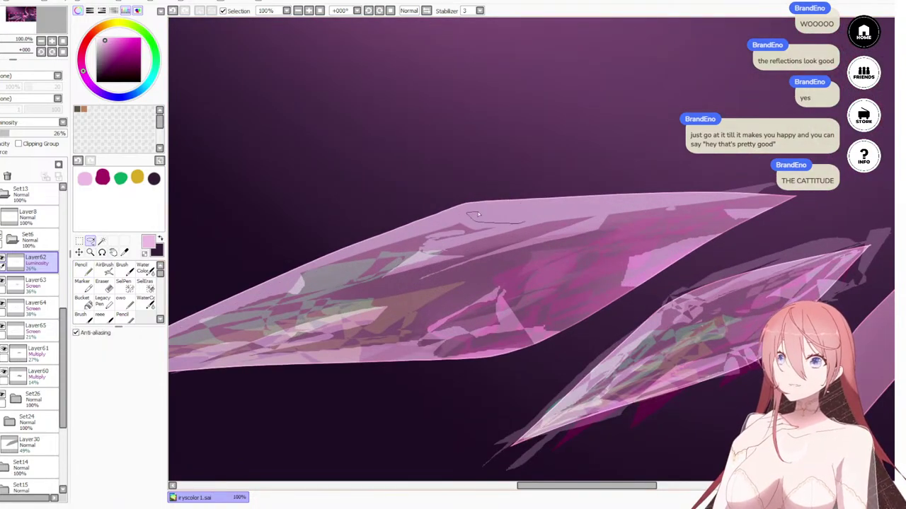
pyautogui.moveTo(645, 216); pyautogui.dragTo(648, 213)
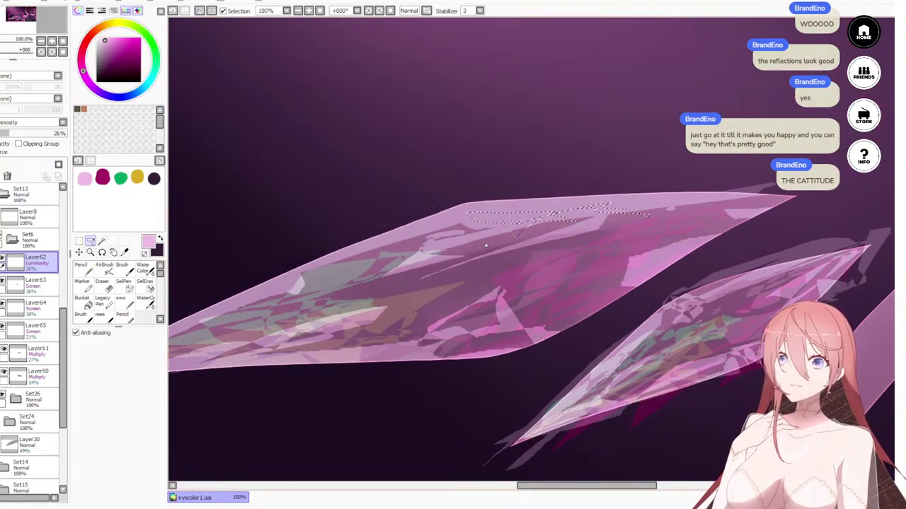
pyautogui.press('e')
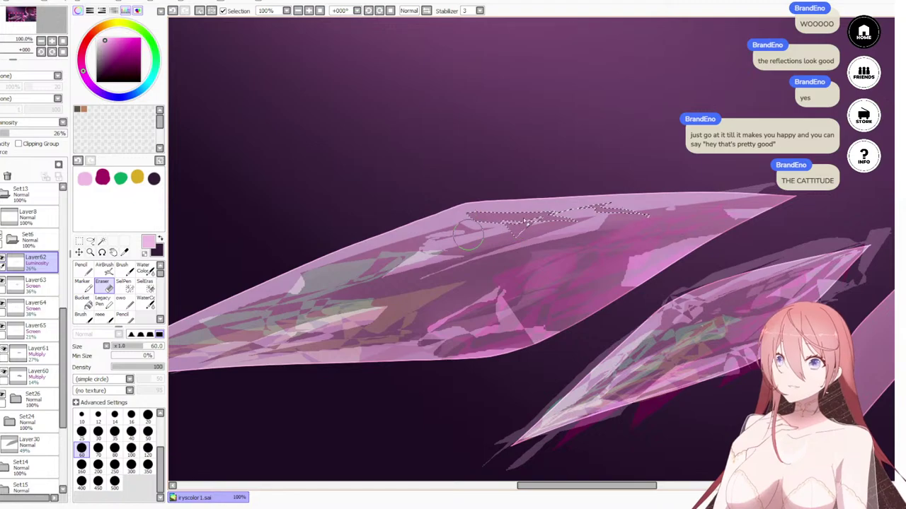
pyautogui.scroll(-6, 283, 191)
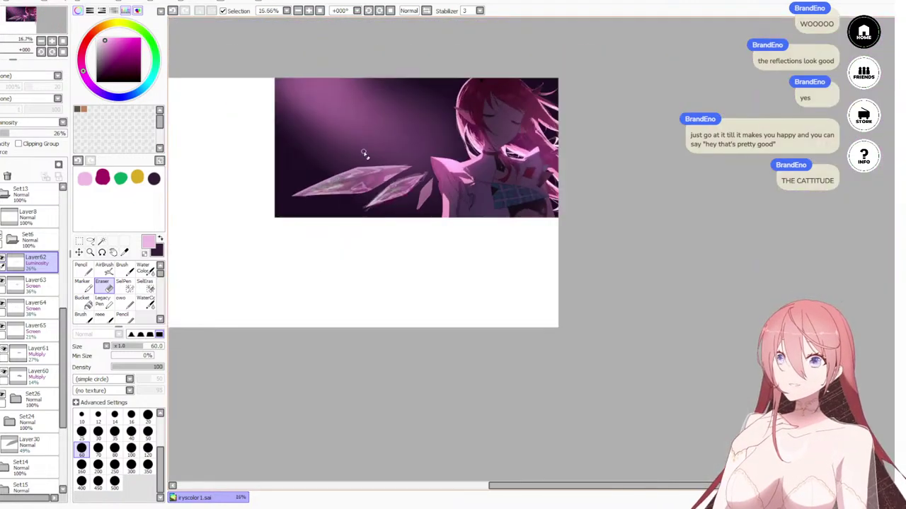
# Step: Touch up the shards near the large crystal's top corner with pale pink Pencil strokes on Layer62, undoing the unwanted strokes
pyautogui.scroll(5, 349, 197)
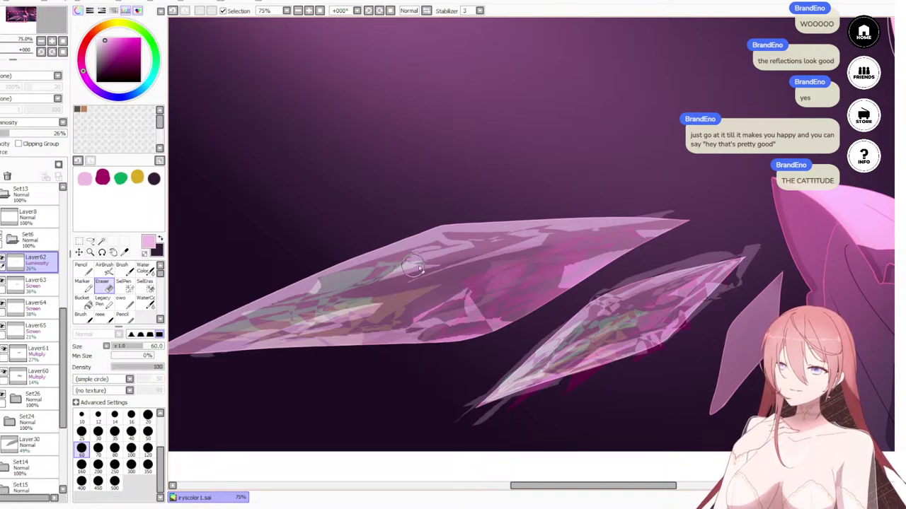
pyautogui.press('n')
pyautogui.moveTo(510, 229); pyautogui.dragTo(444, 259)
pyautogui.hotkey('ctrl', 'z')
pyautogui.moveTo(509, 230)
pyautogui.mouseDown()
pyautogui.moveTo(464, 252)
pyautogui.moveTo(529, 241)
pyautogui.mouseUp()
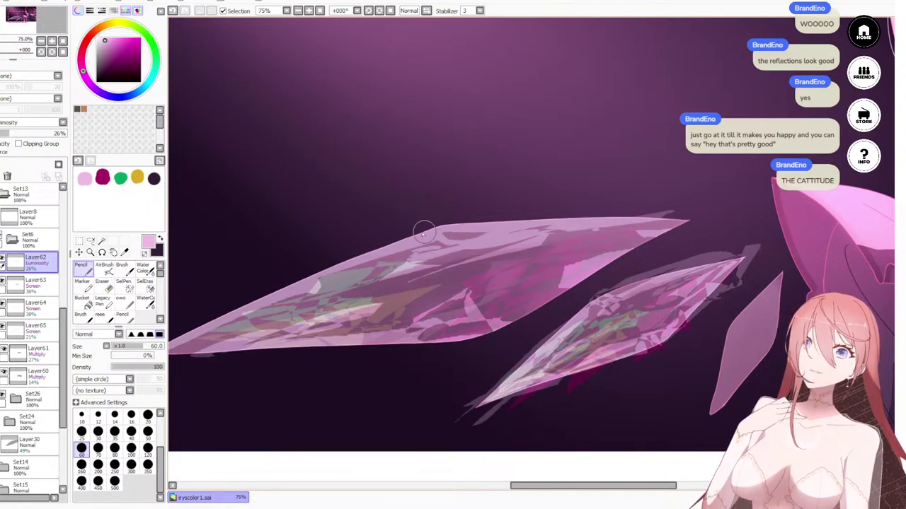
pyautogui.moveTo(425, 232); pyautogui.dragTo(505, 234)
pyautogui.hotkey('ctrl', 'z')
pyautogui.moveTo(446, 227)
pyautogui.mouseDown()
pyautogui.moveTo(496, 231)
pyautogui.moveTo(468, 241)
pyautogui.moveTo(457, 233)
pyautogui.moveTo(498, 237)
pyautogui.moveTo(430, 234)
pyautogui.moveTo(499, 225)
pyautogui.mouseUp()
pyautogui.hotkey('ctrl', 'z')
pyautogui.hotkey('ctrl', 'z')
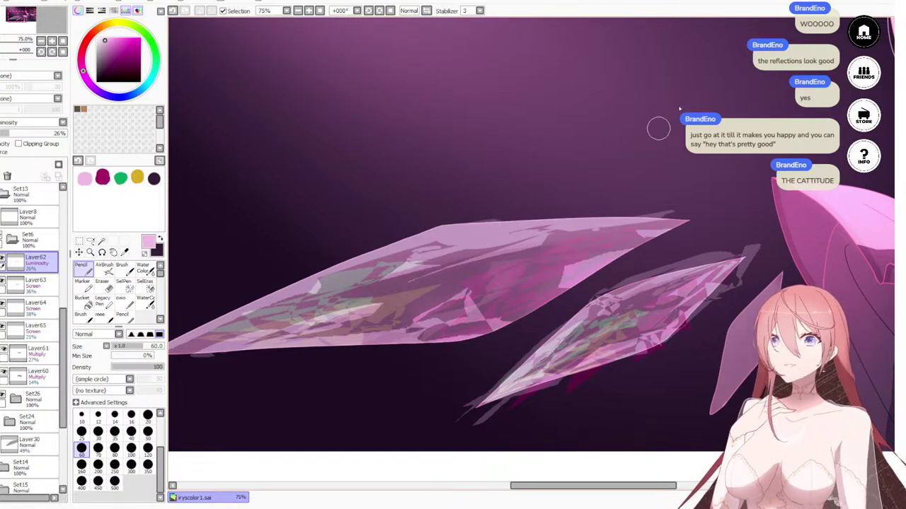
# Step: Lasso a thin streak toward the large crystal's right tip, paint it pale pink on Layer62 with the Pencil at size 60, and deselect
pyautogui.scroll(-5, 677, 108)
pyautogui.moveTo(623, 146); pyautogui.dragTo(567, 181)
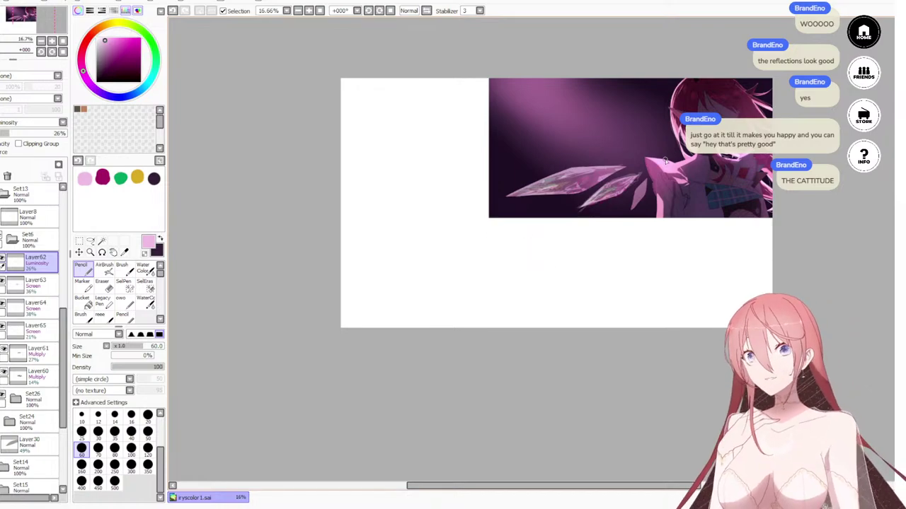
pyautogui.scroll(5, 665, 161)
pyautogui.scroll(-2, 678, 138)
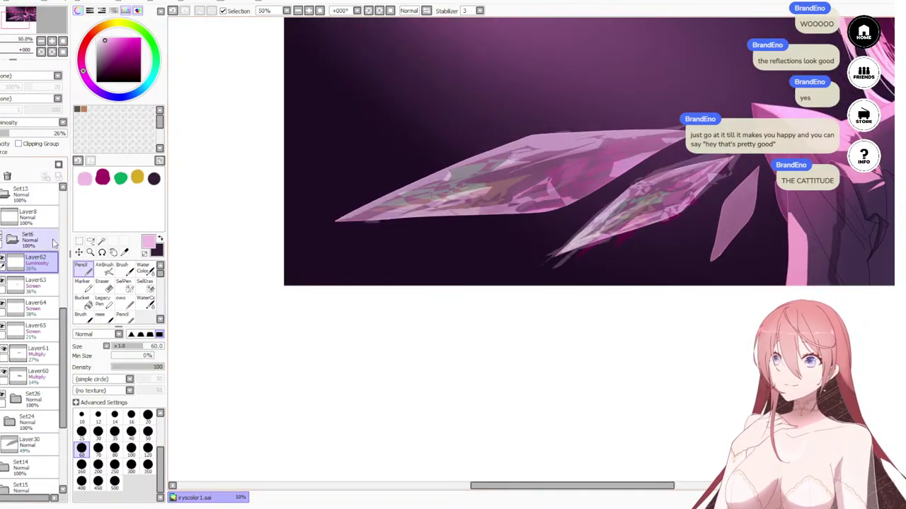
pyautogui.click(90, 241)
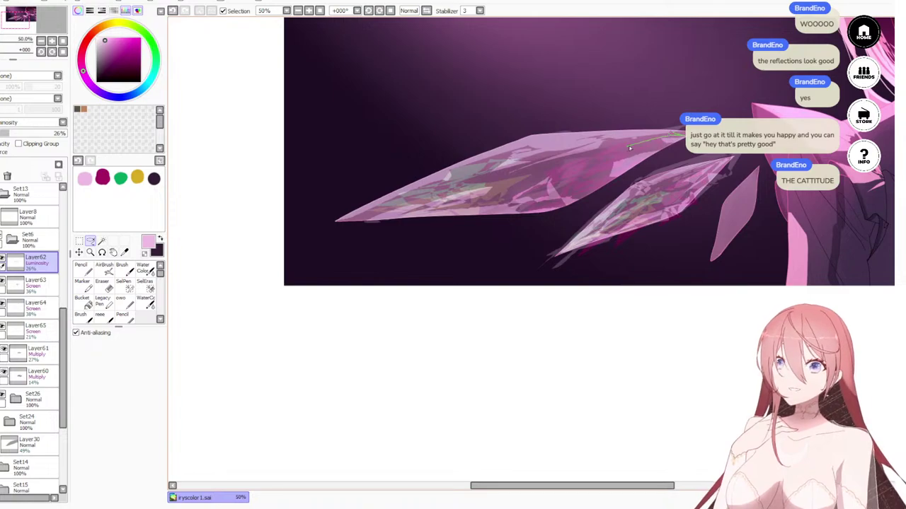
pyautogui.moveTo(671, 134); pyautogui.dragTo(682, 135)
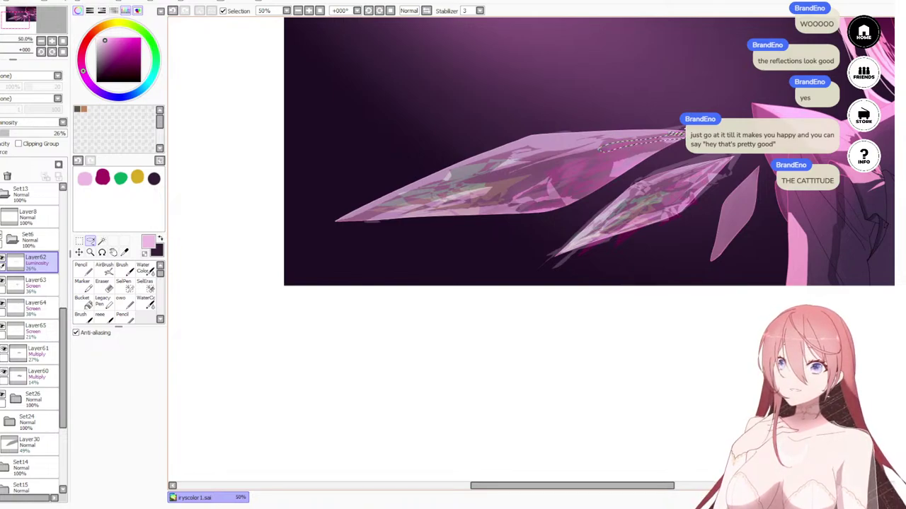
pyautogui.press('n')
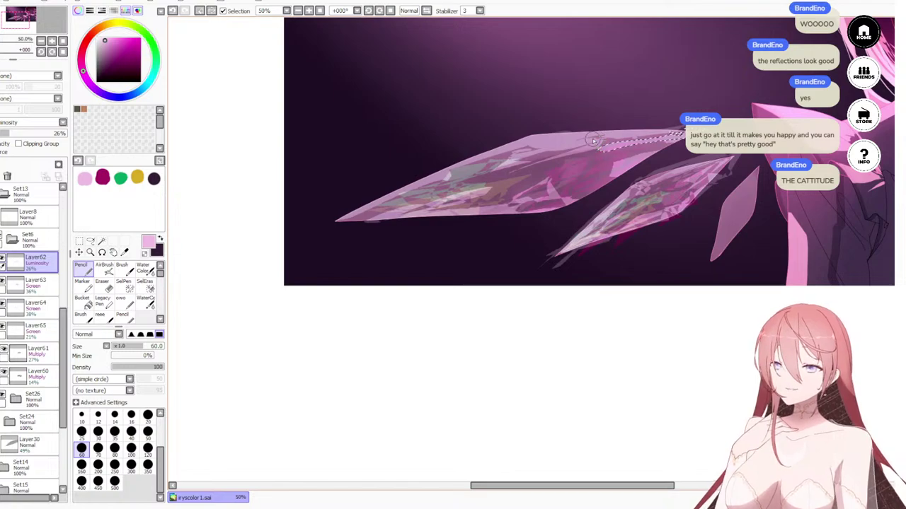
pyautogui.hotkey('ctrl', 'd')
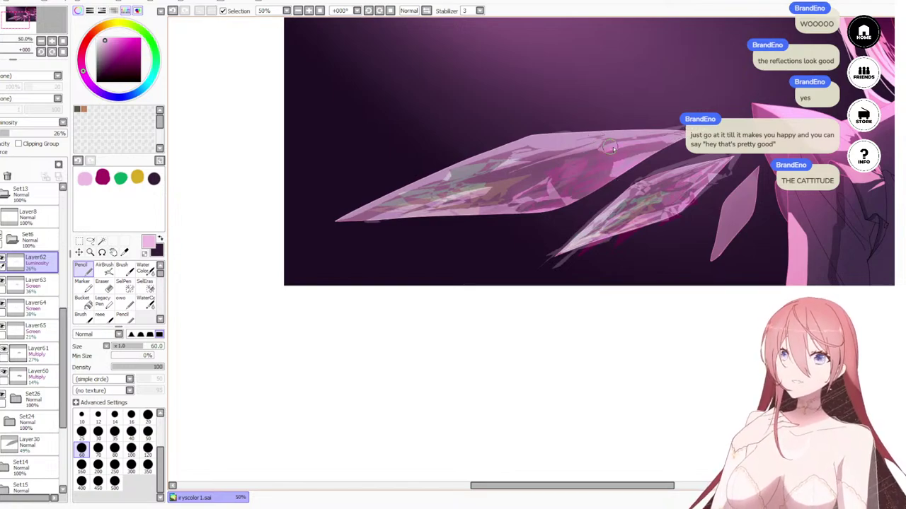
# Step: Erase parts of the pale pink streak near the large crystal's right tip on Layer62 with the Eraser at size 60
pyautogui.press('e')
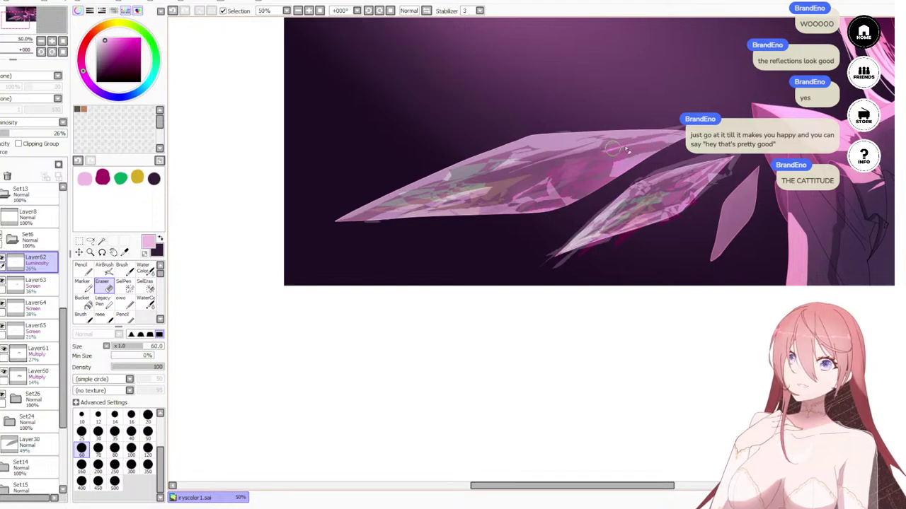
pyautogui.moveTo(644, 136)
pyautogui.mouseDown()
pyautogui.moveTo(512, 177)
pyautogui.moveTo(657, 133)
pyautogui.moveTo(595, 154)
pyautogui.mouseUp()
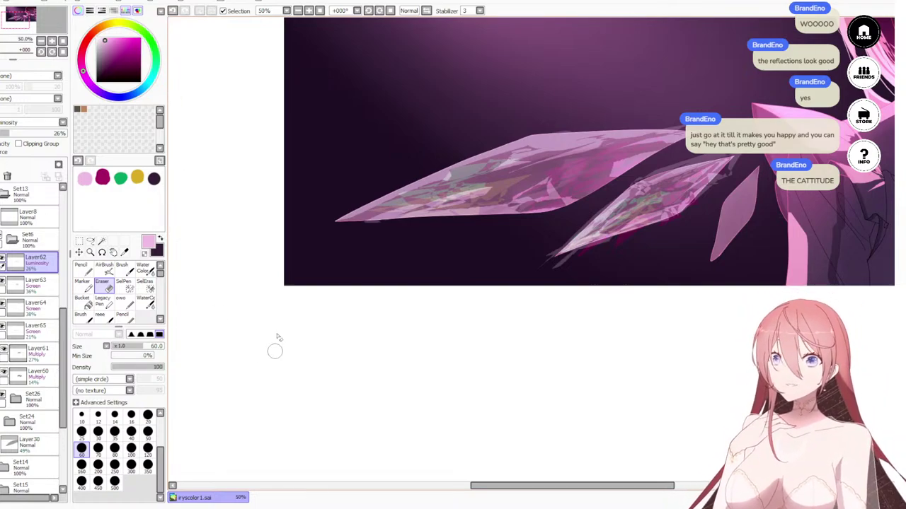
pyautogui.scroll(2, 673, 200)
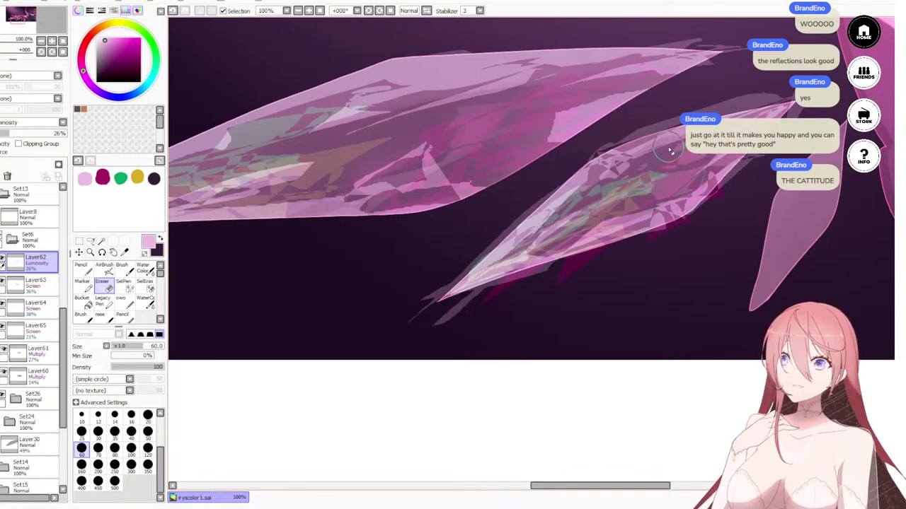
pyautogui.scroll(-1, 446, 115)
pyautogui.scroll(-2, 446, 115)
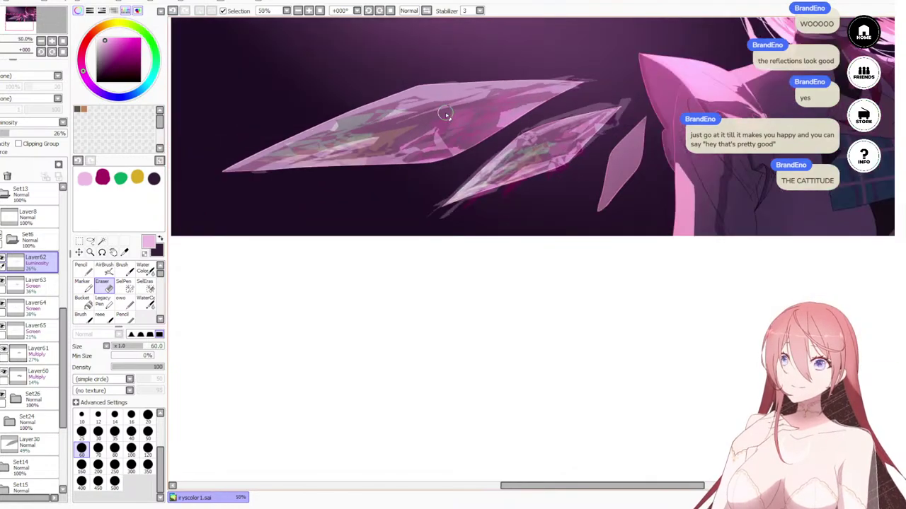
pyautogui.scroll(1, 376, 94)
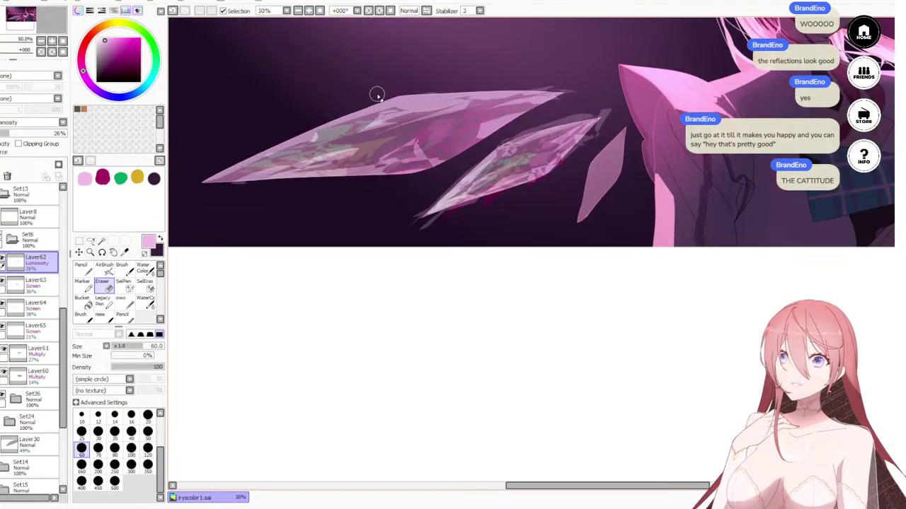
# Step: Select the empty area around the crystals with the Magic Wand, using the Set26 folder as the working layer
pyautogui.click(32, 400)
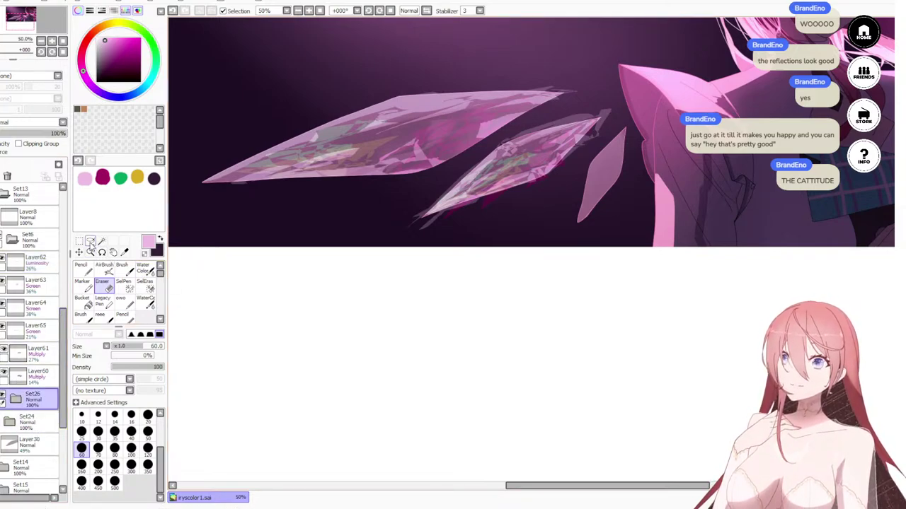
pyautogui.click(101, 242)
pyautogui.click(345, 67)
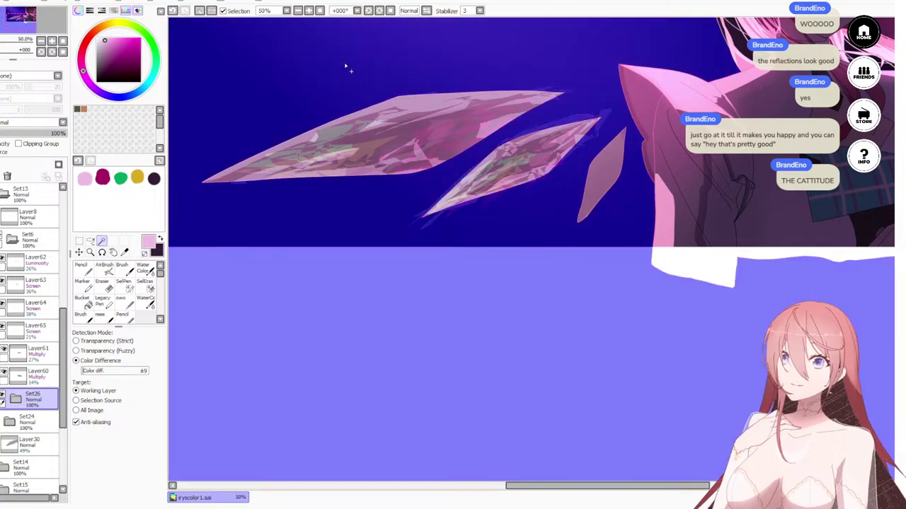
# Step: Erase the pale highlight paint spilling outside the crystals on Layer62, enlarging the Eraser to size 200
pyautogui.press('e')
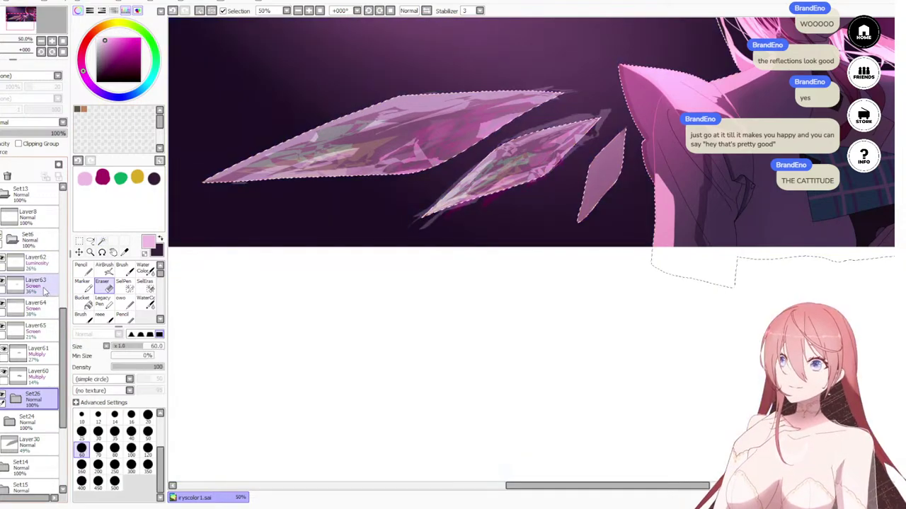
pyautogui.click(46, 288)
pyautogui.click(32, 260)
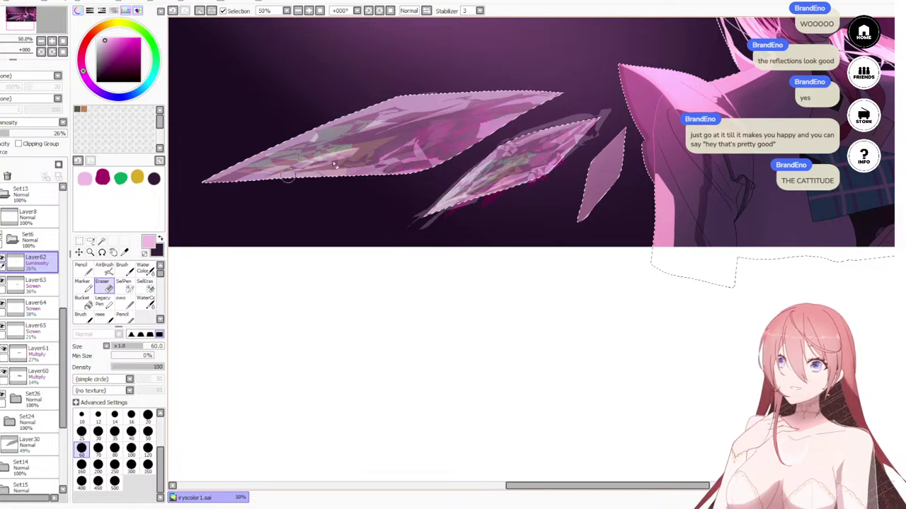
pyautogui.press(']')
pyautogui.press(']')
pyautogui.press(']')
pyautogui.press(']')
pyautogui.press(']')
pyautogui.press(']')
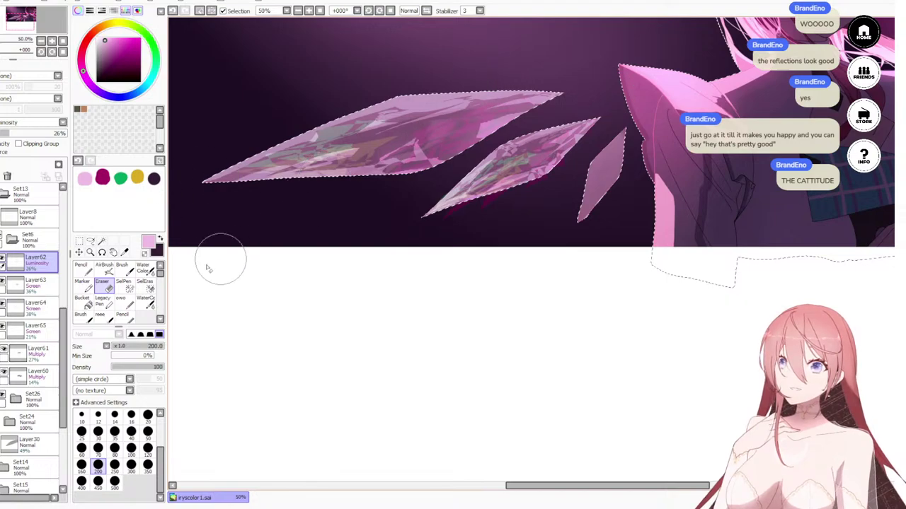
# Step: Erase the coloured paint spilling outside the crystals on Layer64 and Layer63, and clear the selection
pyautogui.click(48, 310)
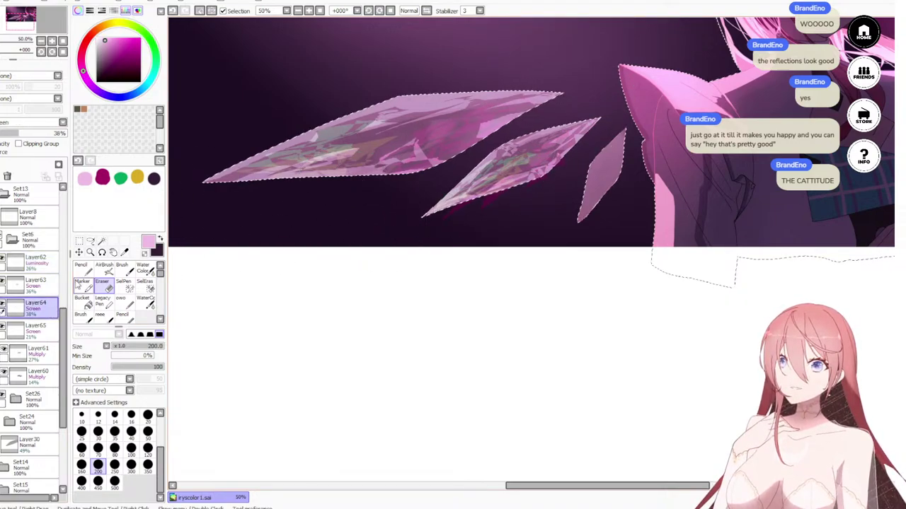
pyautogui.click(32, 283)
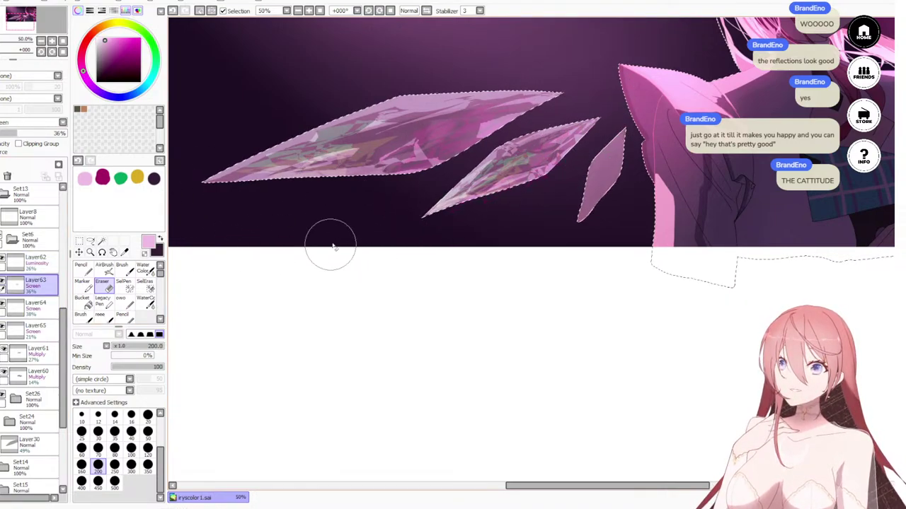
pyautogui.hotkey('ctrl', 'd')
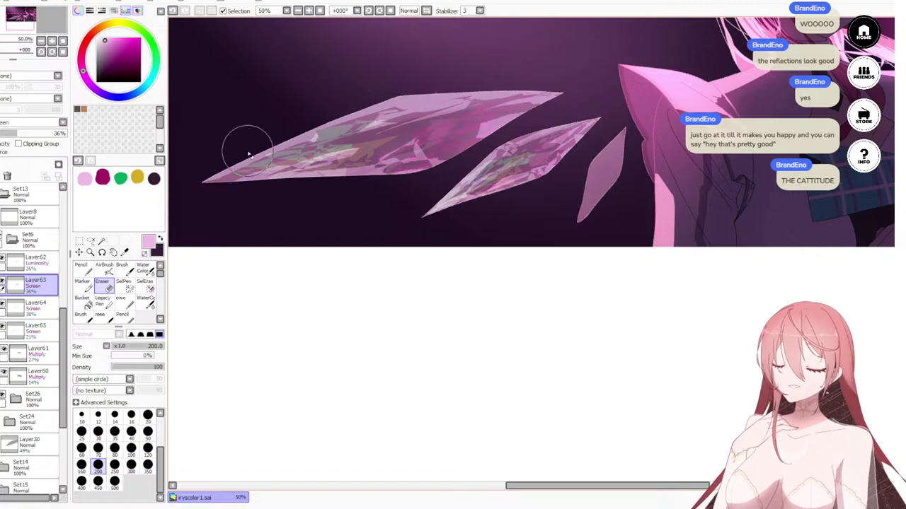
# Step: Examine the crystals' edges and facets both up close and within the whole illustration
pyautogui.scroll(-4, 249, 154)
pyautogui.scroll(-2, 314, 115)
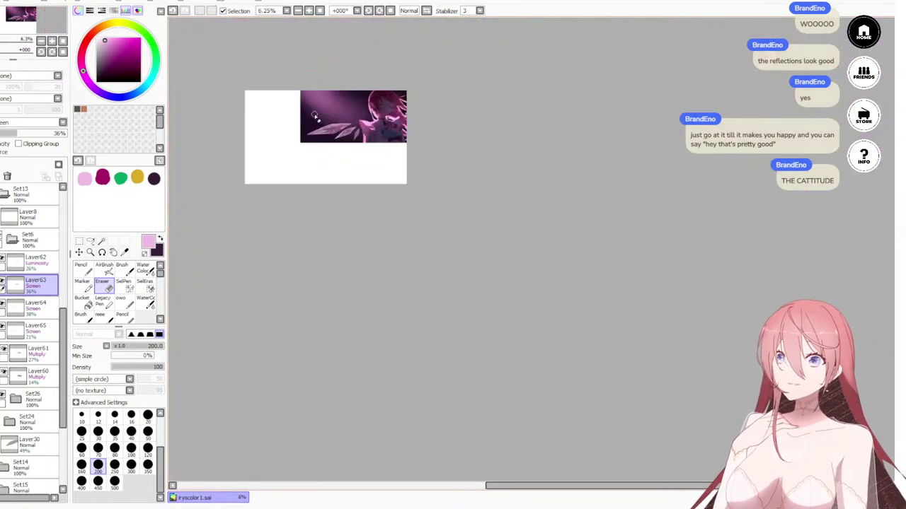
pyautogui.scroll(7, 315, 115)
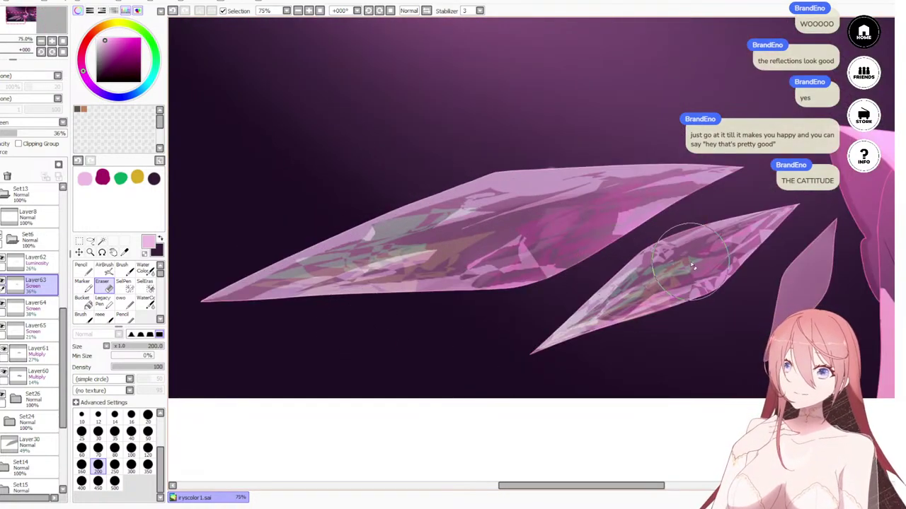
pyautogui.scroll(1, 691, 266)
pyautogui.scroll(-2, 694, 283)
pyautogui.scroll(1, 700, 287)
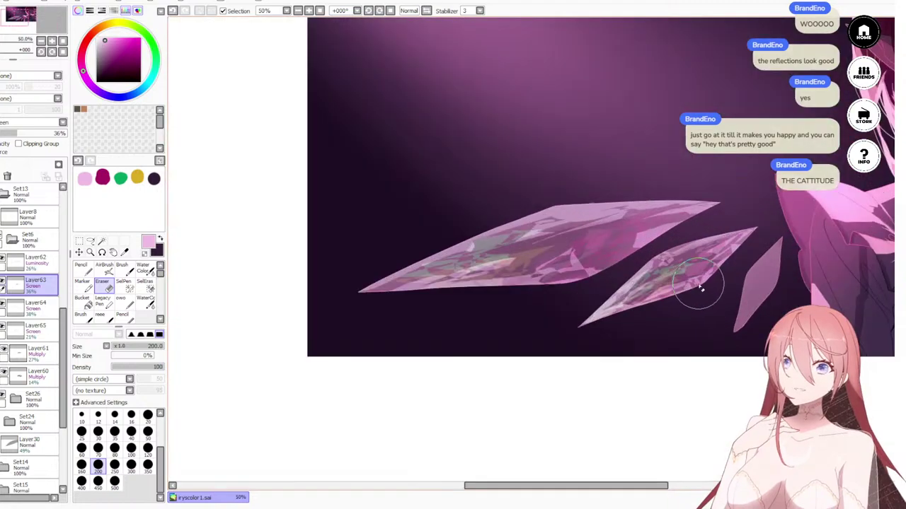
pyautogui.scroll(3, 701, 287)
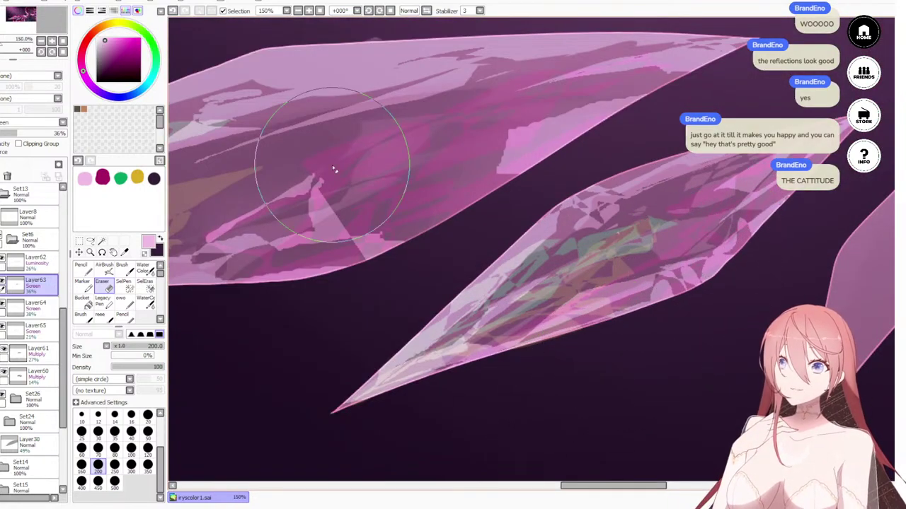
pyautogui.keyDown('alt'); pyautogui.click(456, 168); pyautogui.keyUp('alt')
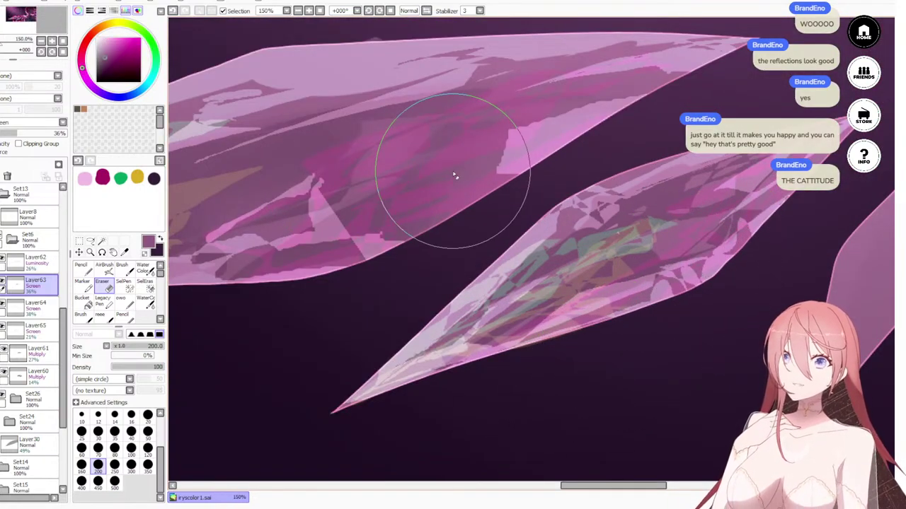
pyautogui.scroll(-3, 455, 175)
pyautogui.scroll(2, 375, 189)
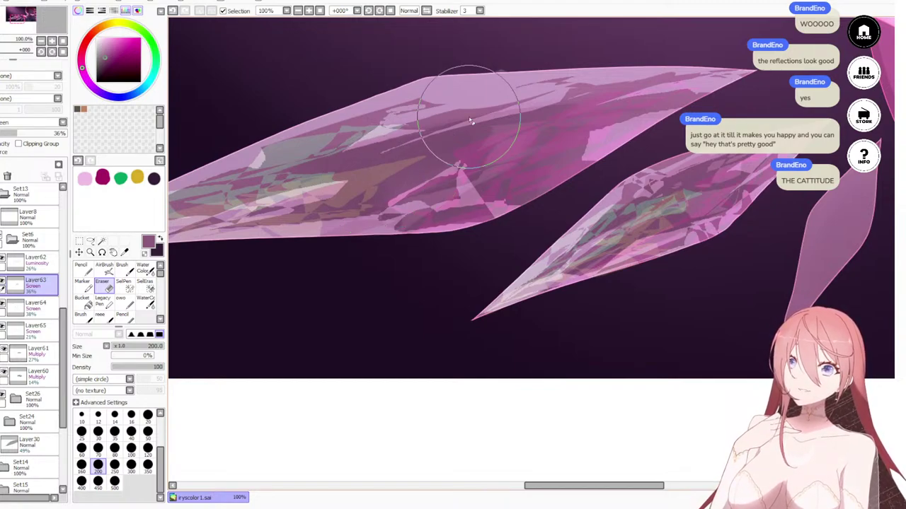
pyautogui.scroll(-2, 459, 96)
pyautogui.scroll(1, 362, 128)
pyautogui.scroll(-3, 367, 133)
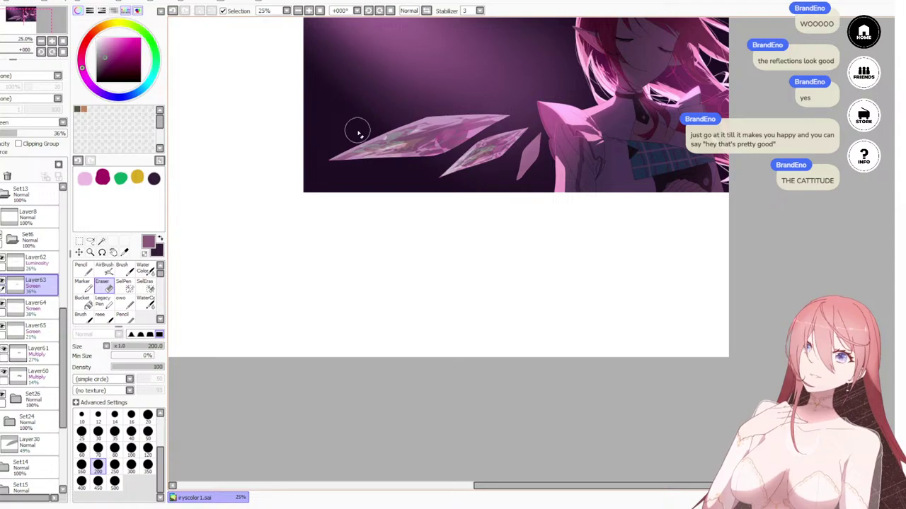
# Step: Paint a pale pink lasso-shaped facet along the large crystal's lower edge on Layer62, and clear the selection
pyautogui.click(36, 260)
pyautogui.click(85, 179)
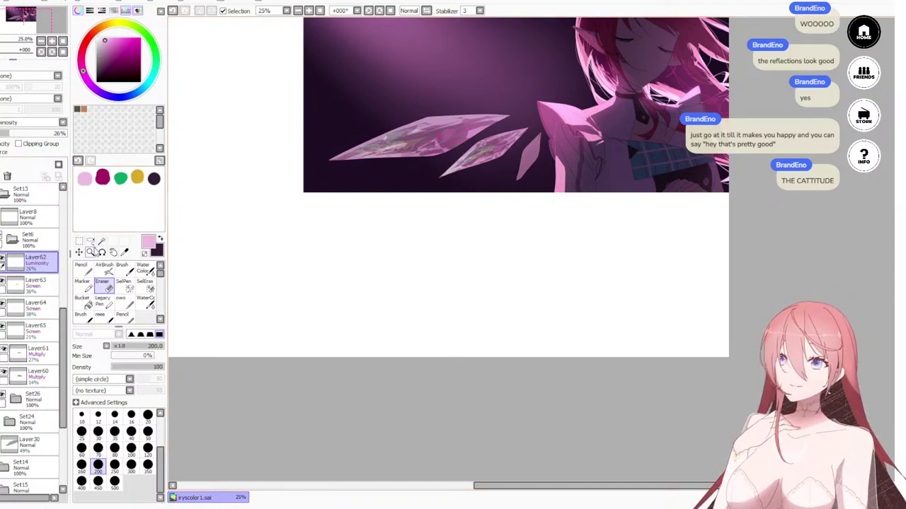
pyautogui.click(90, 241)
pyautogui.scroll(2, 468, 195)
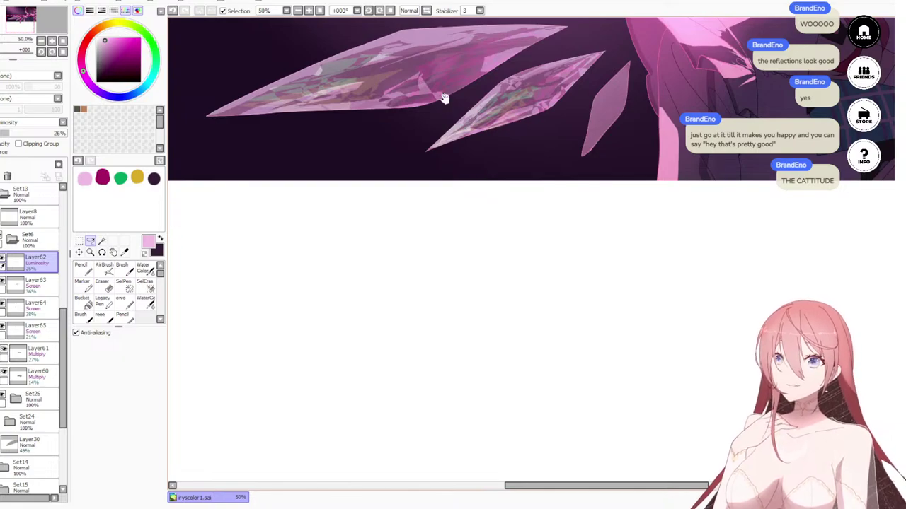
pyautogui.moveTo(444, 99); pyautogui.dragTo(515, 191)
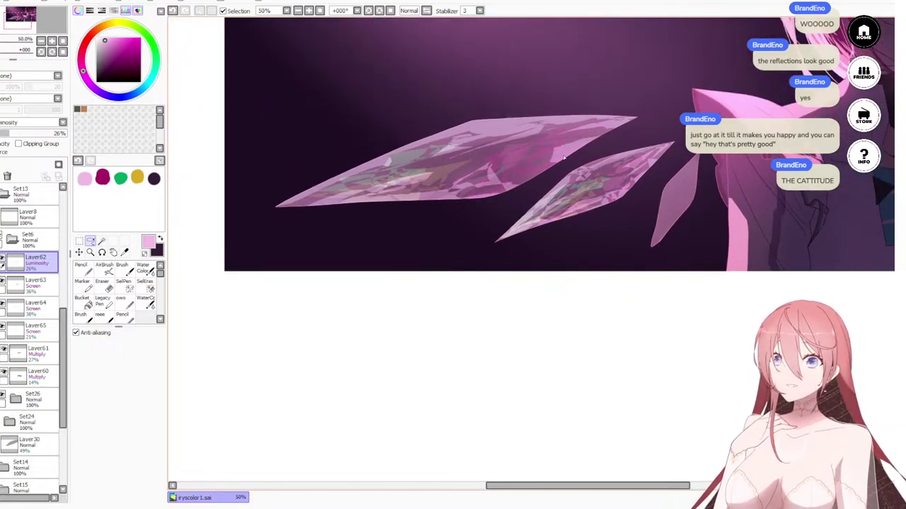
pyautogui.moveTo(476, 204)
pyautogui.mouseDown()
pyautogui.moveTo(620, 123)
pyautogui.moveTo(433, 217)
pyautogui.mouseUp()
pyautogui.press('n')
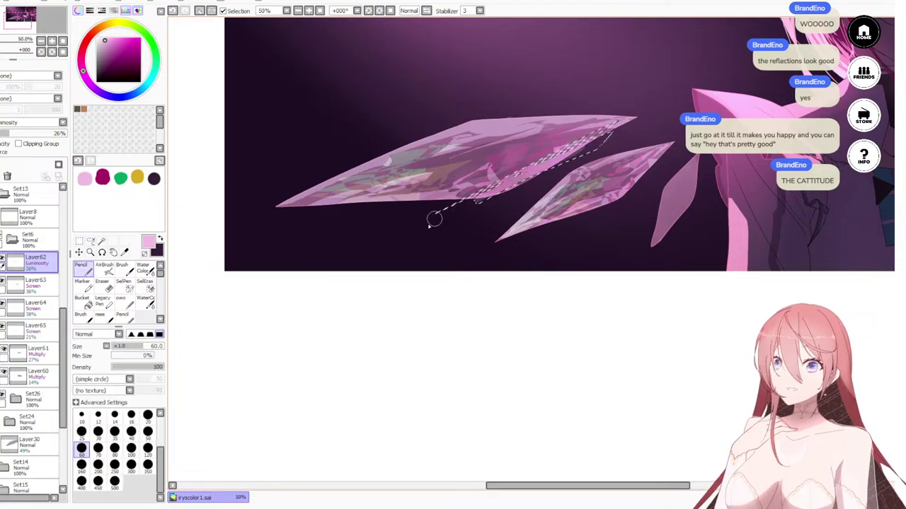
pyautogui.hotkey('ctrl', 'd')
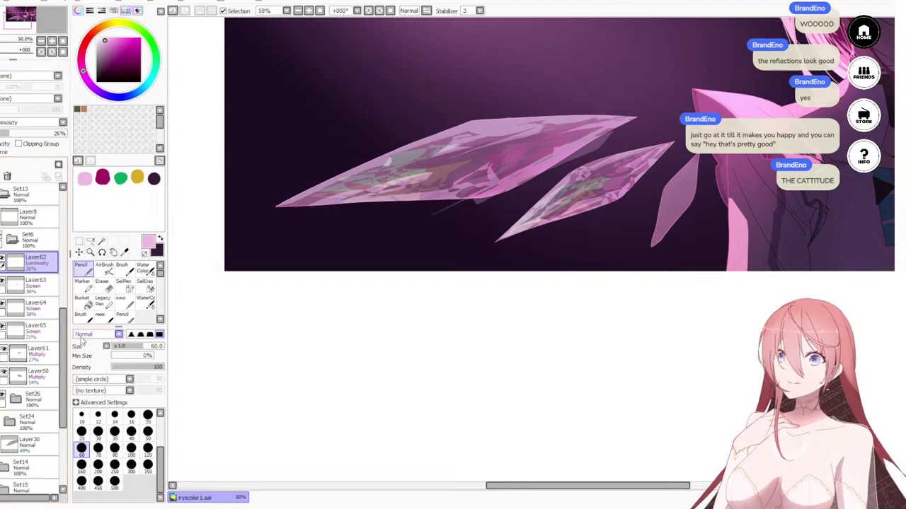
# Step: Magic Wand the empty area around the crystals from Set26, erase the spilled pale pink paint on Layer62, and deselect
pyautogui.click(31, 399)
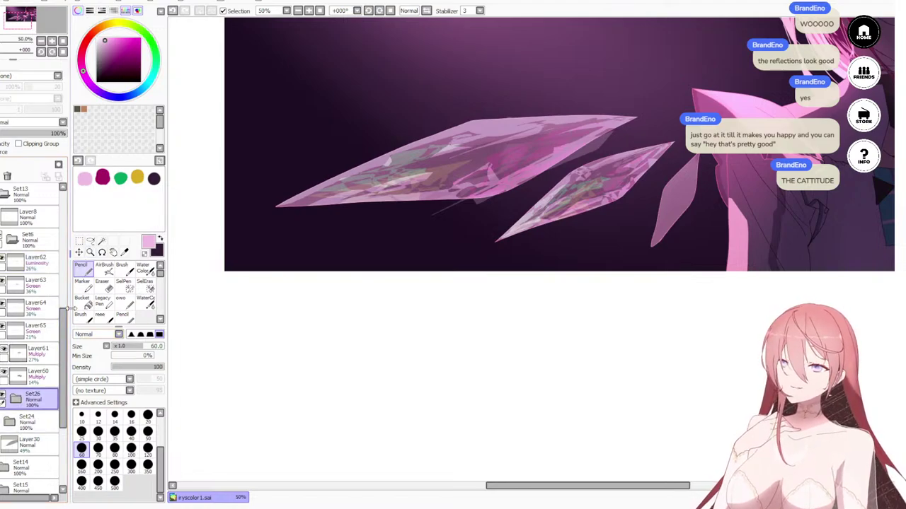
pyautogui.click(101, 241)
pyautogui.click(240, 150)
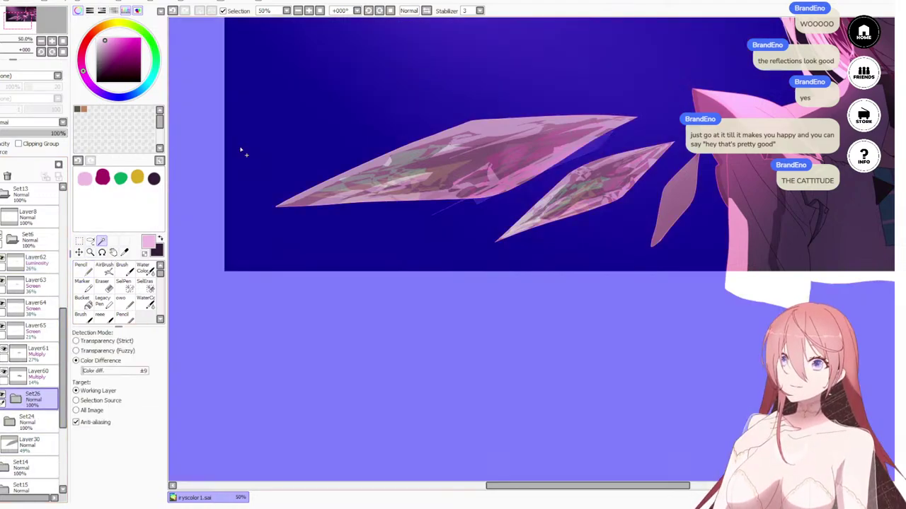
pyautogui.click(35, 352)
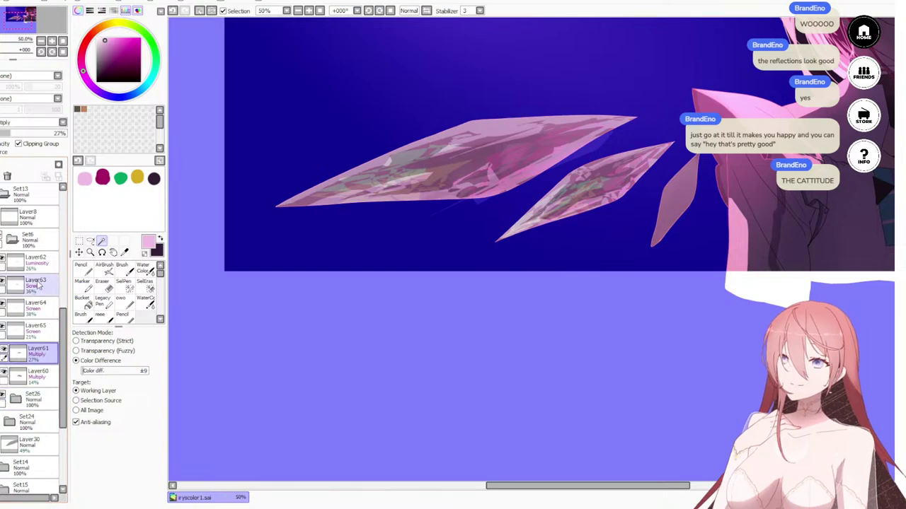
pyautogui.press('e')
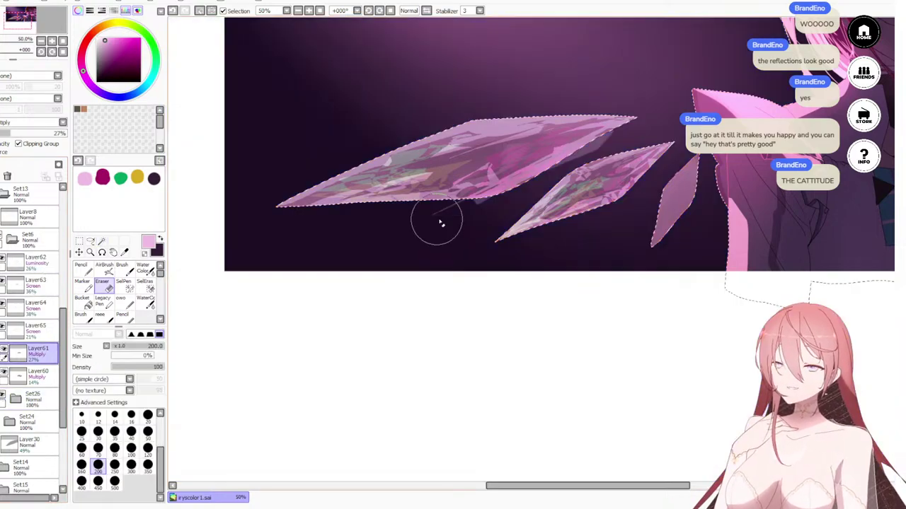
pyautogui.click(36, 261)
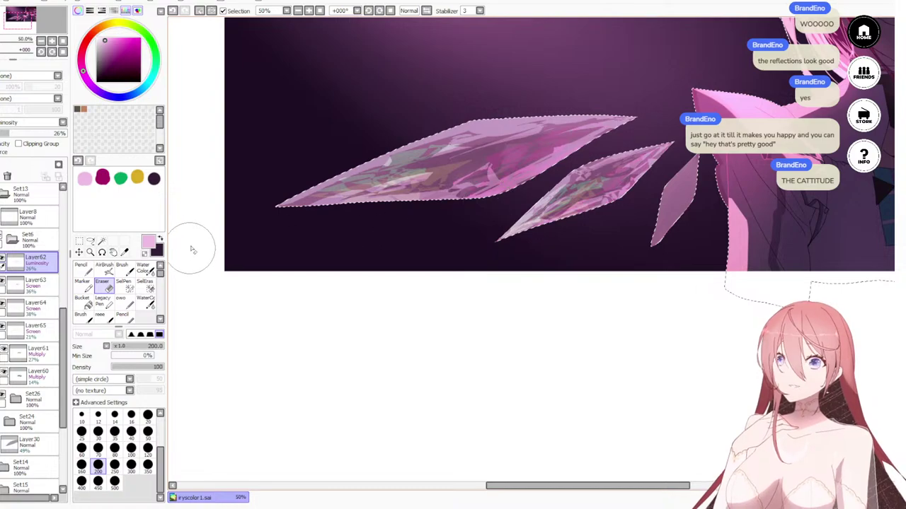
pyautogui.hotkey('ctrl', 'd')
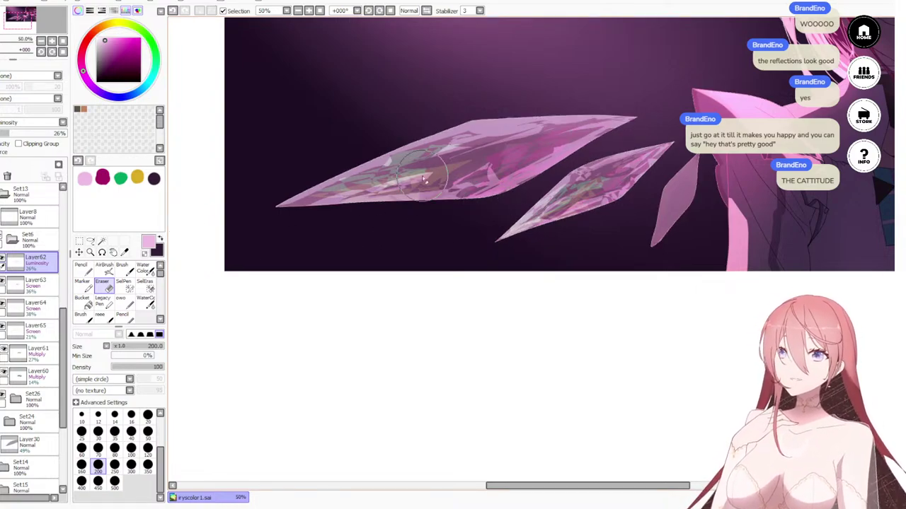
# Step: Examine the crystals up close and within the whole illustration, comparing them with Layer61 hidden and shown
pyautogui.scroll(-2, 438, 174)
pyautogui.scroll(2, 536, 101)
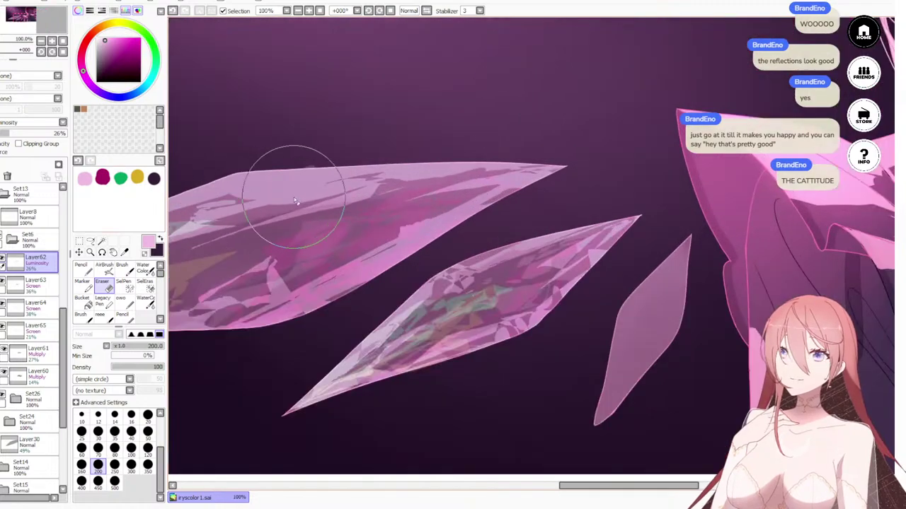
pyautogui.scroll(-3, 283, 182)
pyautogui.scroll(1, 274, 206)
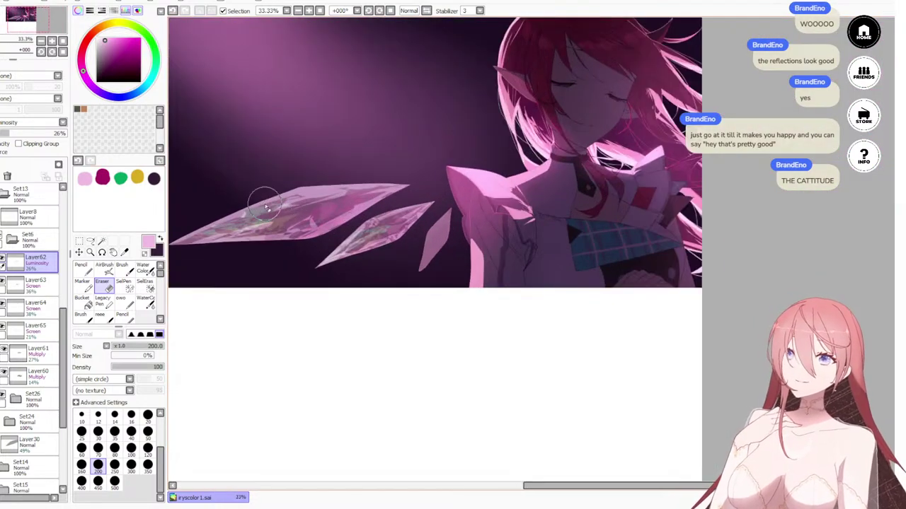
pyautogui.moveTo(263, 196); pyautogui.dragTo(447, 222)
pyautogui.scroll(-1, 505, 250)
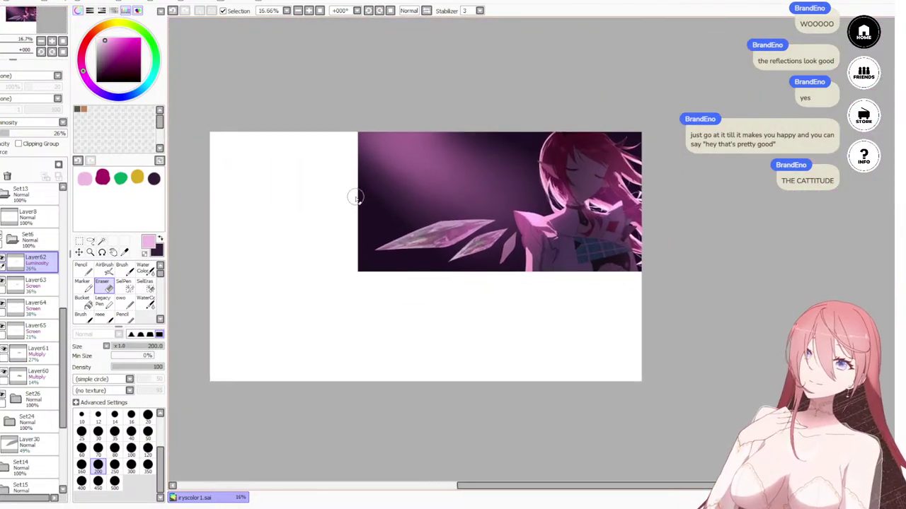
pyautogui.scroll(5, 472, 240)
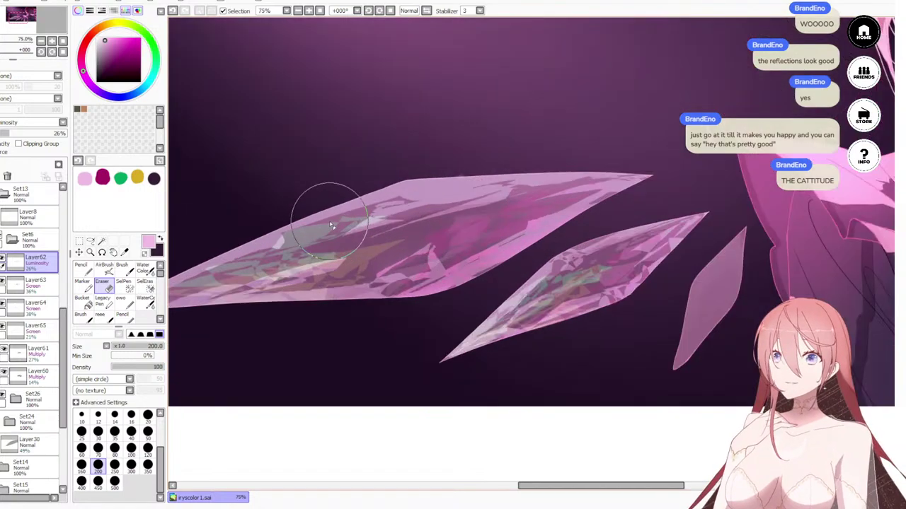
pyautogui.scroll(-4, 331, 226)
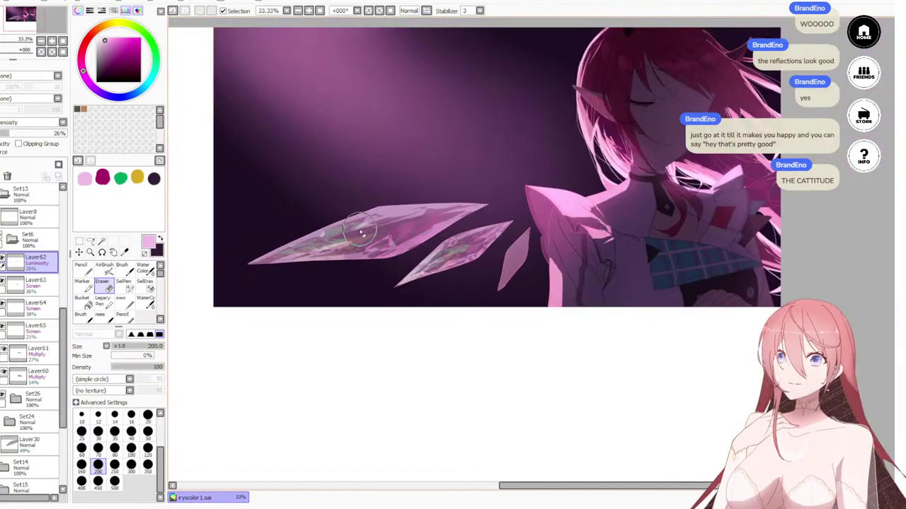
pyautogui.scroll(2, 422, 228)
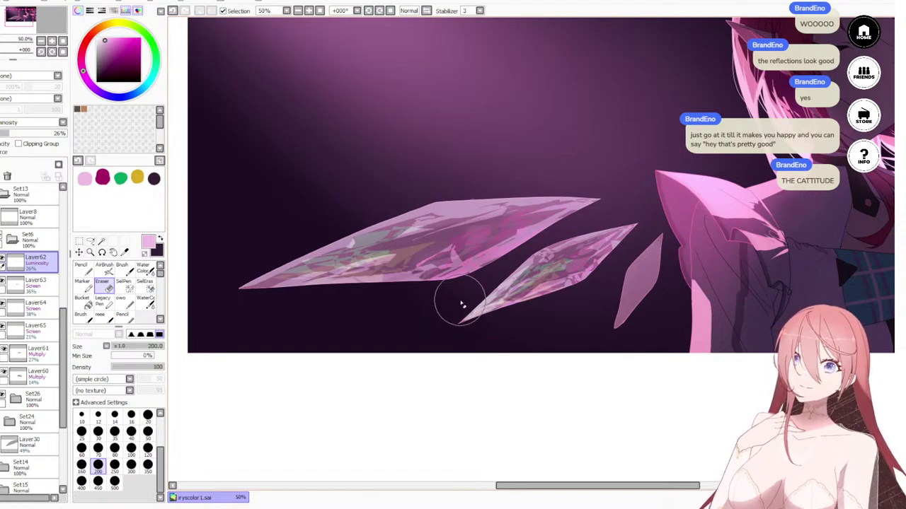
pyautogui.click(5, 350)
pyautogui.click(5, 351)
pyautogui.click(5, 351)
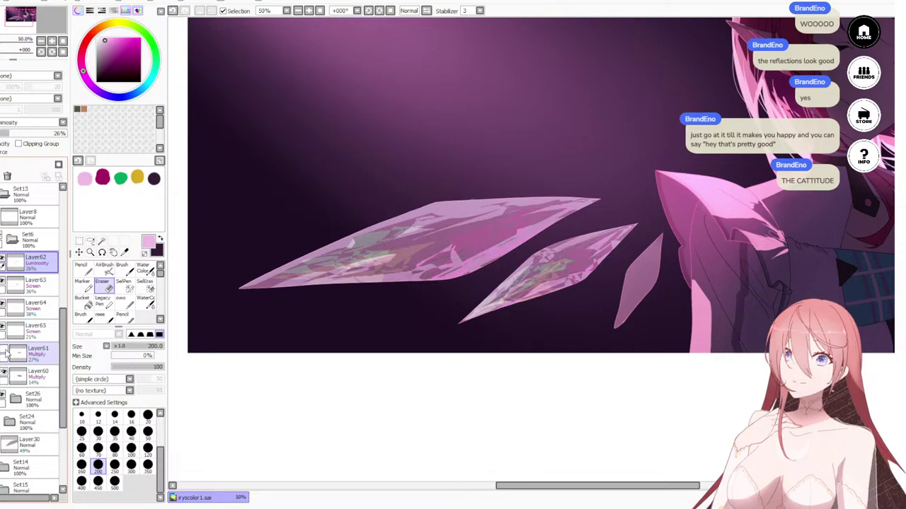
pyautogui.click(5, 352)
# Step: Create a new clipped layer above Layer61 and set it to Multiply at 20% opacity
pyautogui.click(54, 357)
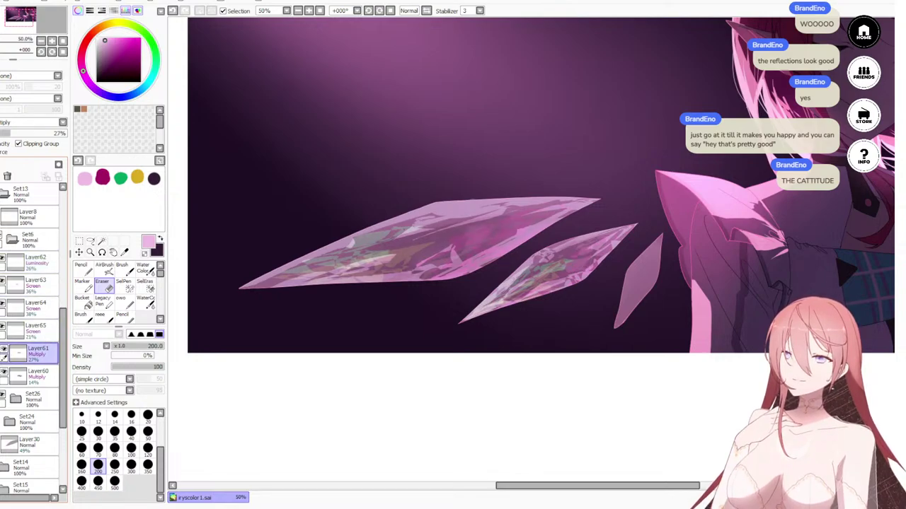
pyautogui.hotkey('ctrl', 'shift', 'n')
pyautogui.click(31, 145)
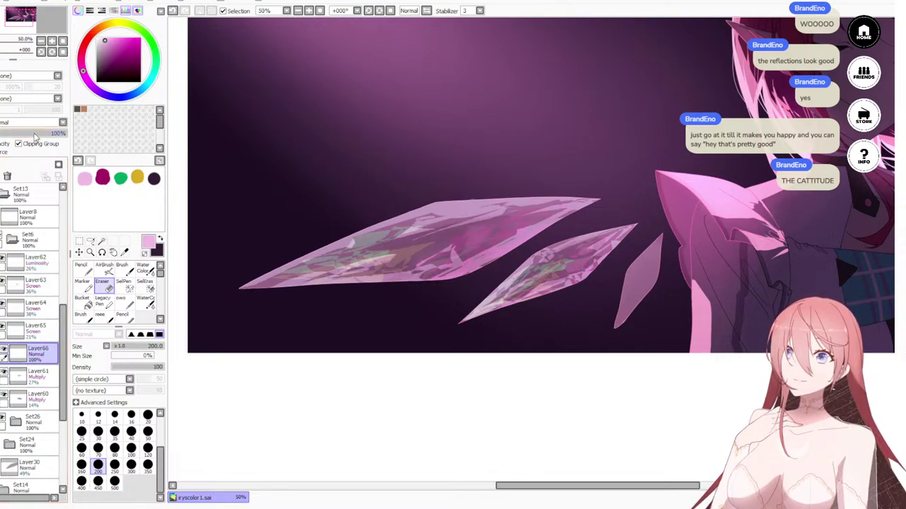
pyautogui.click(35, 134)
pyautogui.click(5, 133)
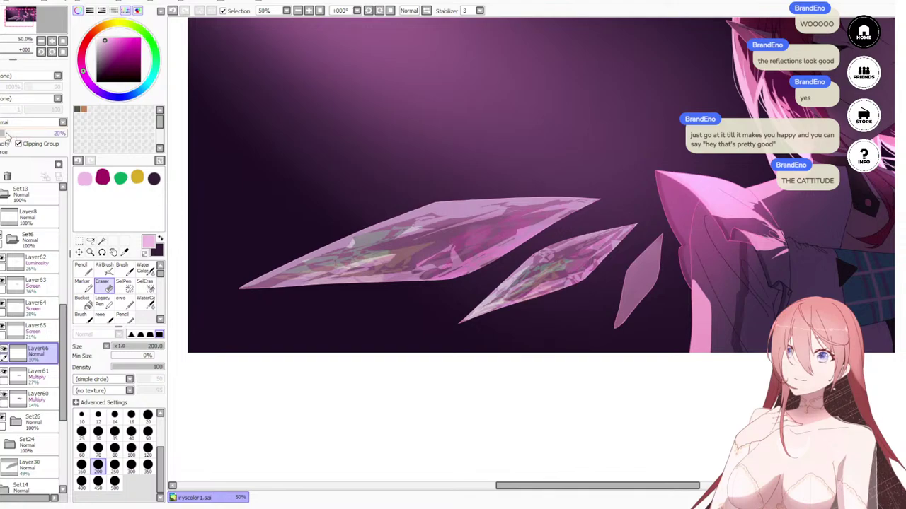
pyautogui.click(7, 123)
pyautogui.click(12, 139)
# Step: Fill jagged lasso-shaped facets with dark purple across the middle of the large crystal on the new Multiply layer, and deselect
pyautogui.press('x')
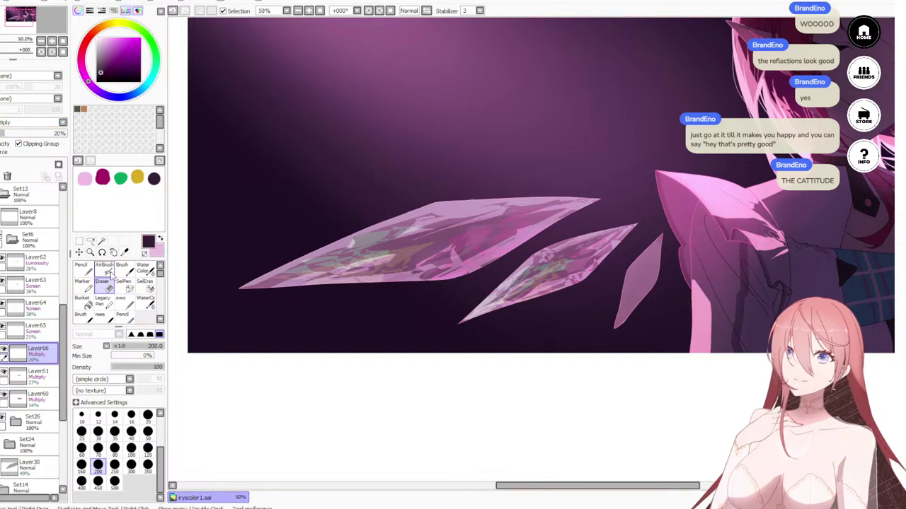
pyautogui.click(90, 241)
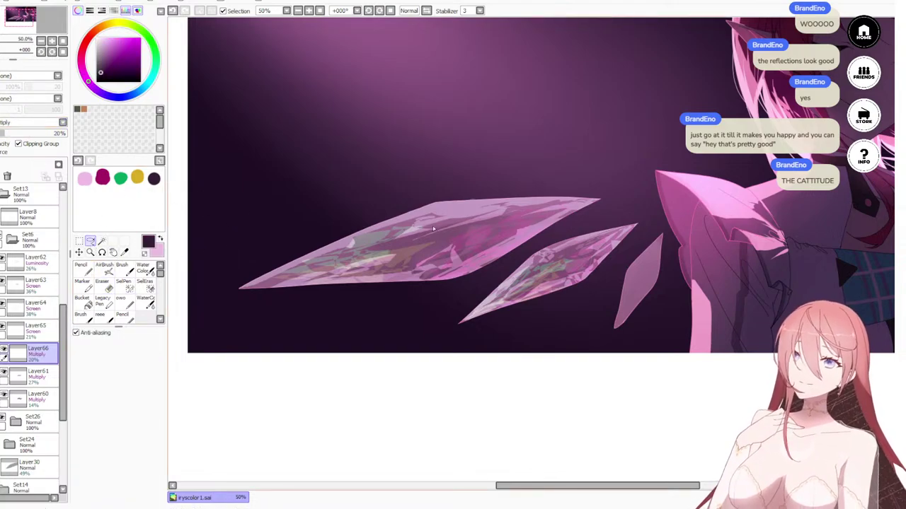
pyautogui.moveTo(498, 219); pyautogui.dragTo(458, 217)
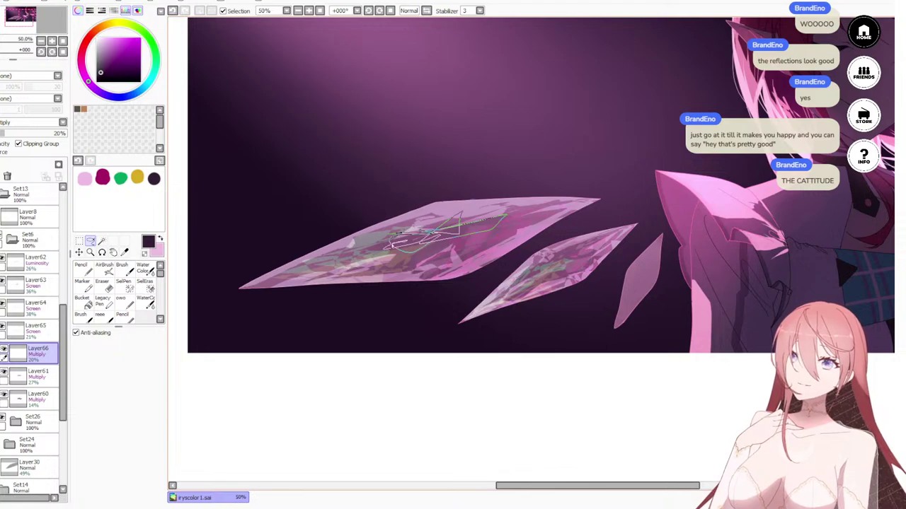
pyautogui.moveTo(393, 246)
pyautogui.mouseDown()
pyautogui.moveTo(497, 223)
pyautogui.moveTo(479, 226)
pyautogui.mouseUp()
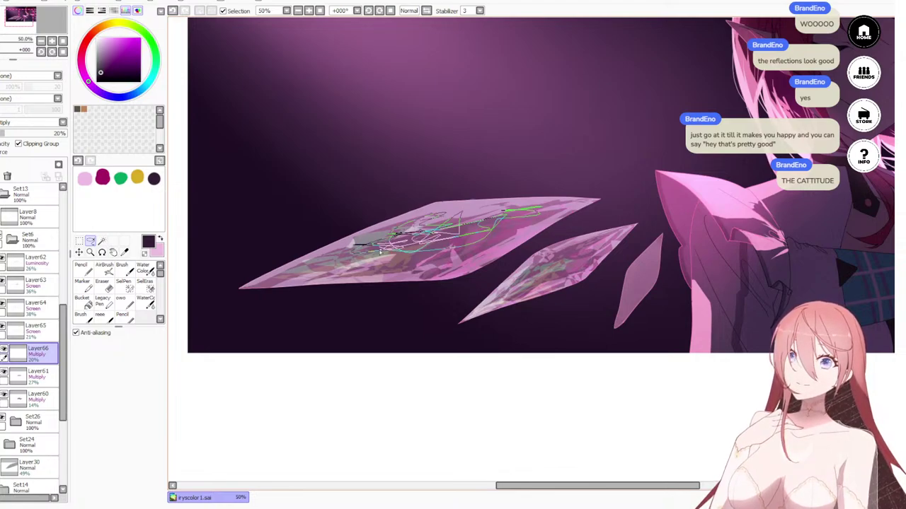
pyautogui.moveTo(380, 250); pyautogui.dragTo(382, 249)
pyautogui.press('n')
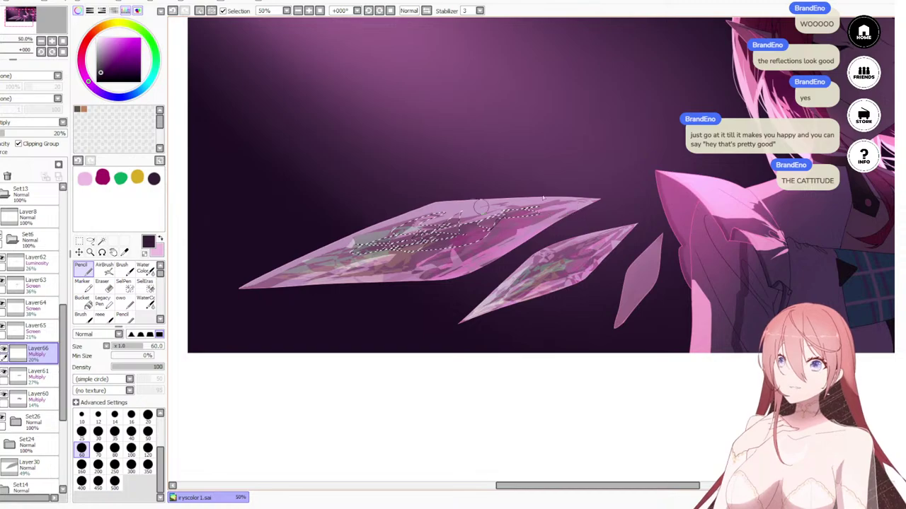
pyautogui.hotkey('ctrl', 'd')
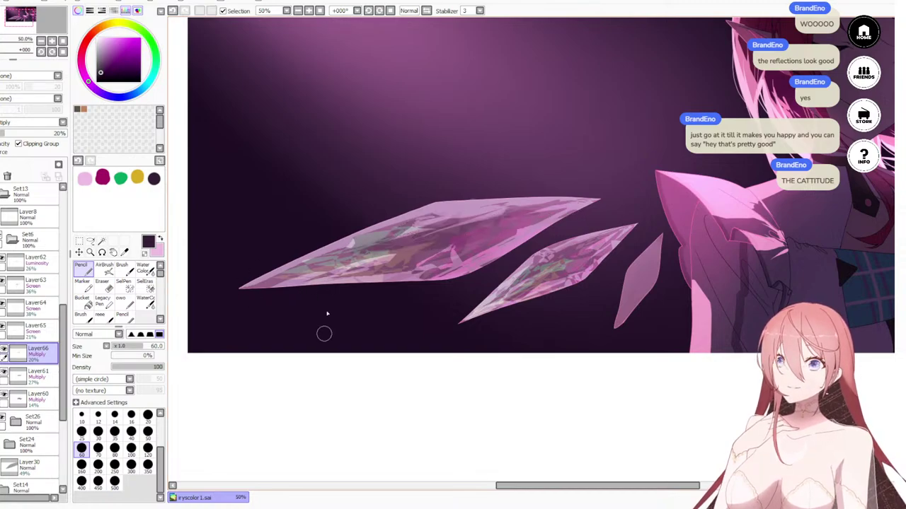
# Step: Paint pale pink jagged lasso-shaped facets along the left edge of the smallest crystal on Layer62, and clear the selection
pyautogui.scroll(-5, 327, 314)
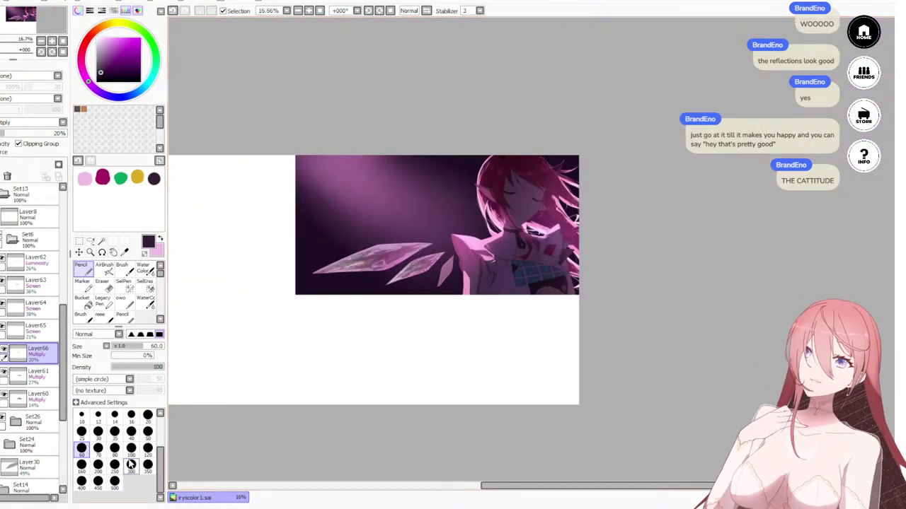
pyautogui.scroll(-2, 422, 241)
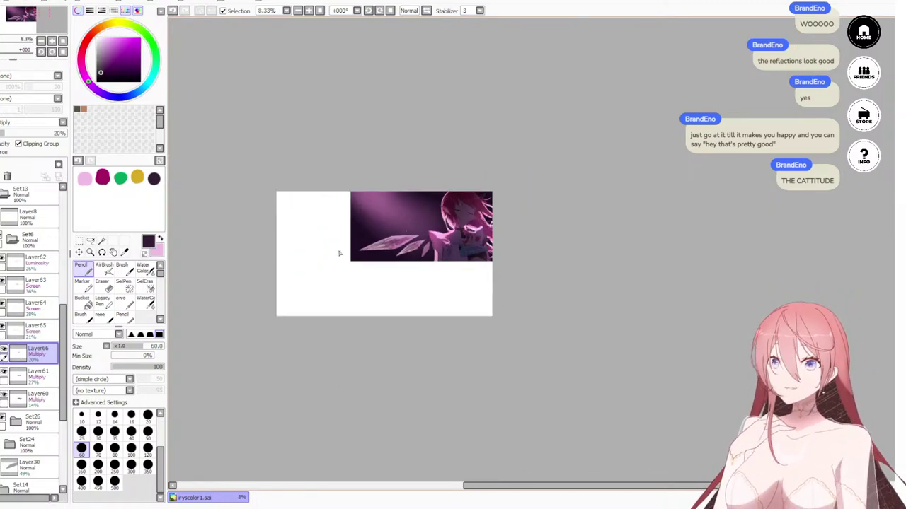
pyautogui.scroll(5, 339, 252)
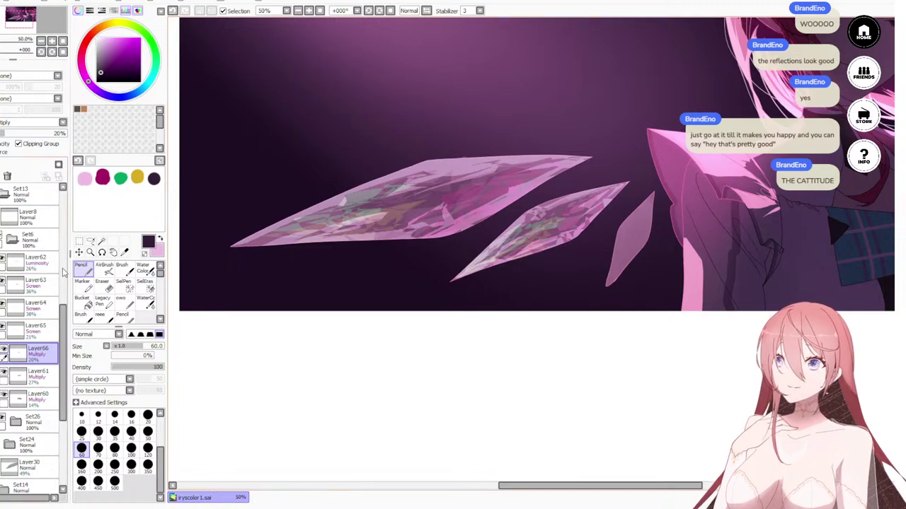
pyautogui.click(49, 263)
pyautogui.press('x')
pyautogui.scroll(2, 641, 218)
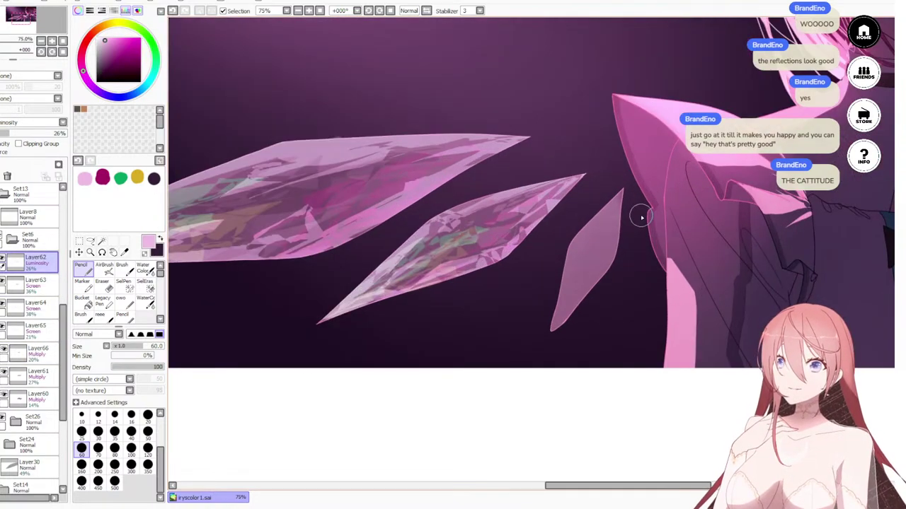
pyautogui.click(90, 241)
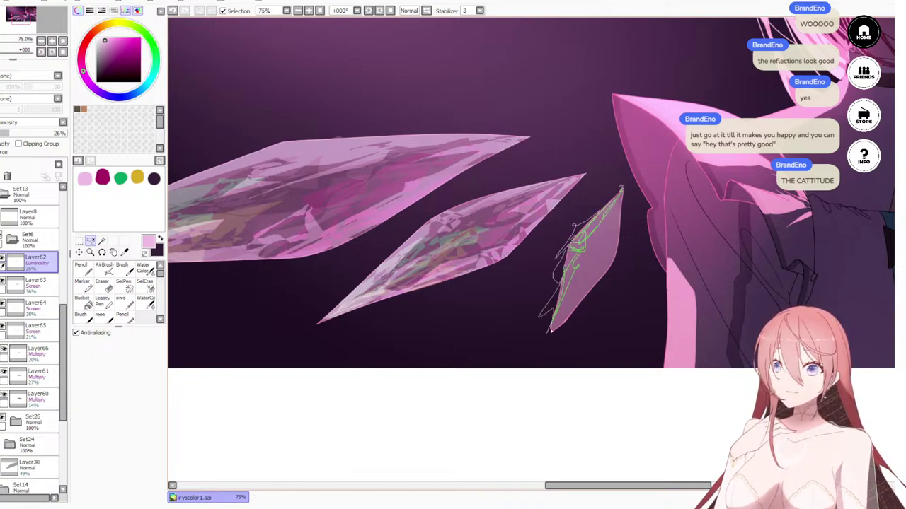
pyautogui.moveTo(622, 188); pyautogui.dragTo(622, 188)
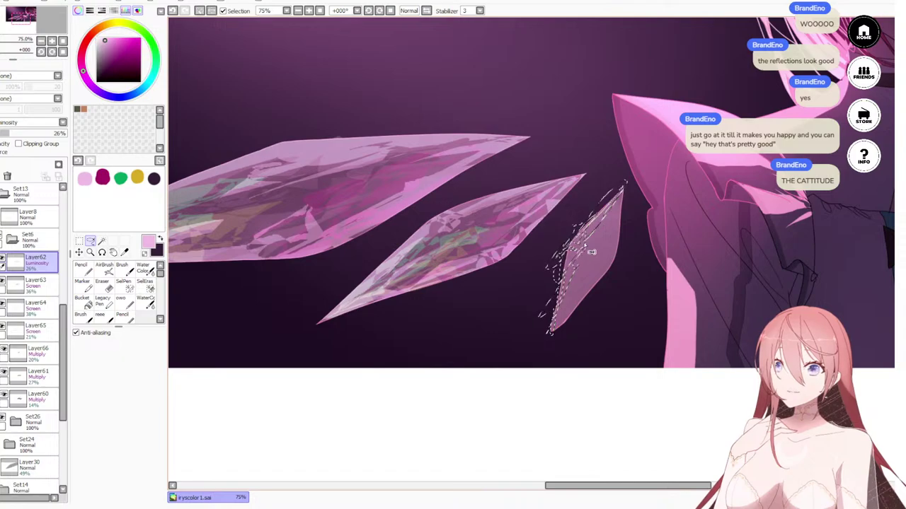
pyautogui.press('n')
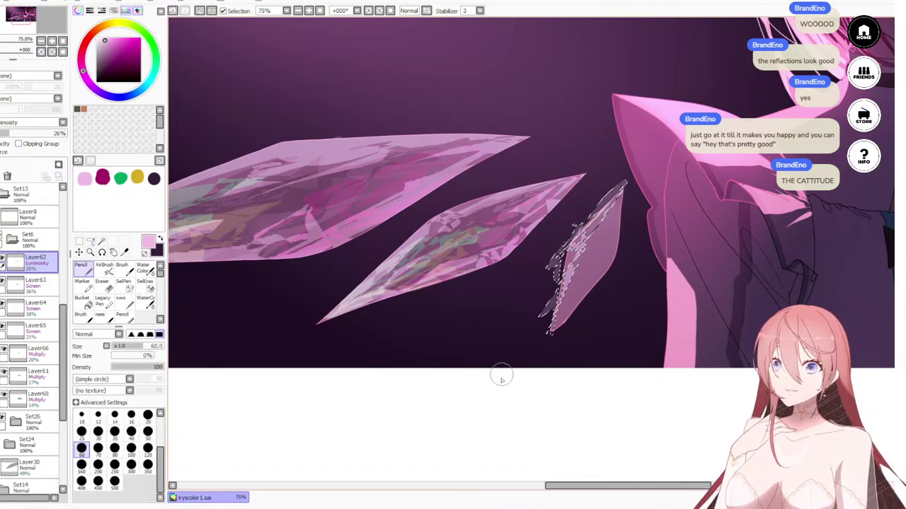
pyautogui.hotkey('ctrl', 'd')
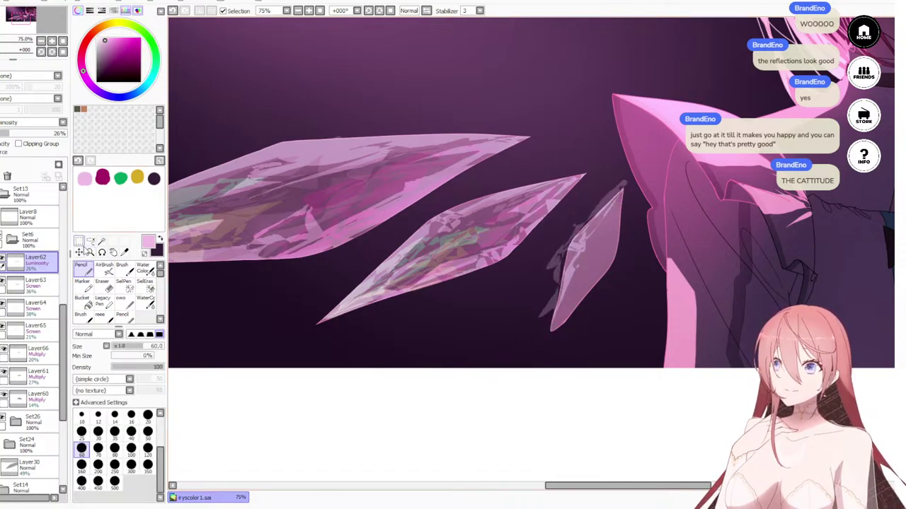
# Step: Paint pale pink jagged lasso-shaped facets along the right edge of the smallest crystal on Layer62, and deselect
pyautogui.click(90, 242)
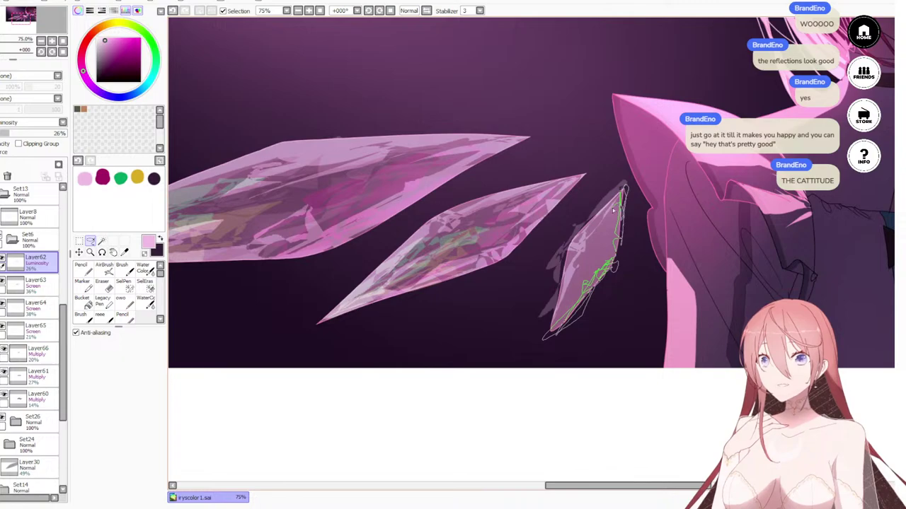
pyautogui.moveTo(621, 272); pyautogui.dragTo(622, 206)
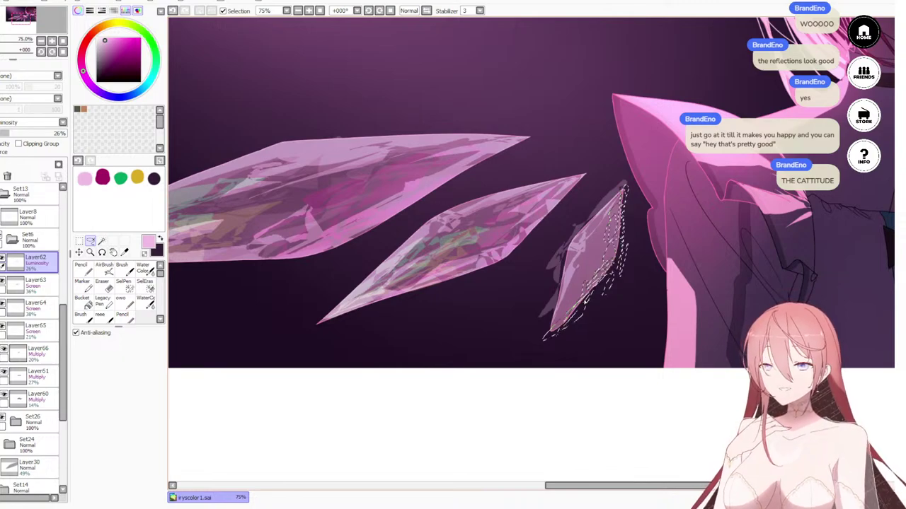
pyautogui.press('n')
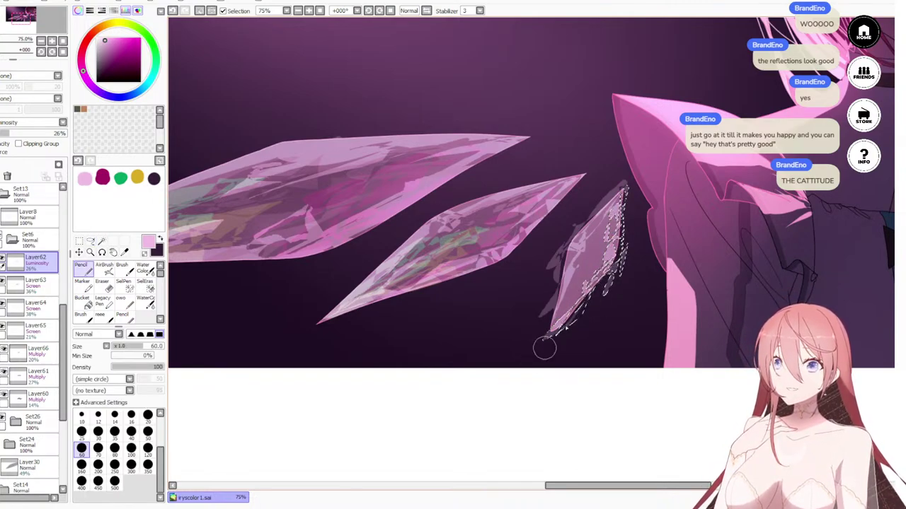
pyautogui.hotkey('ctrl', 'd')
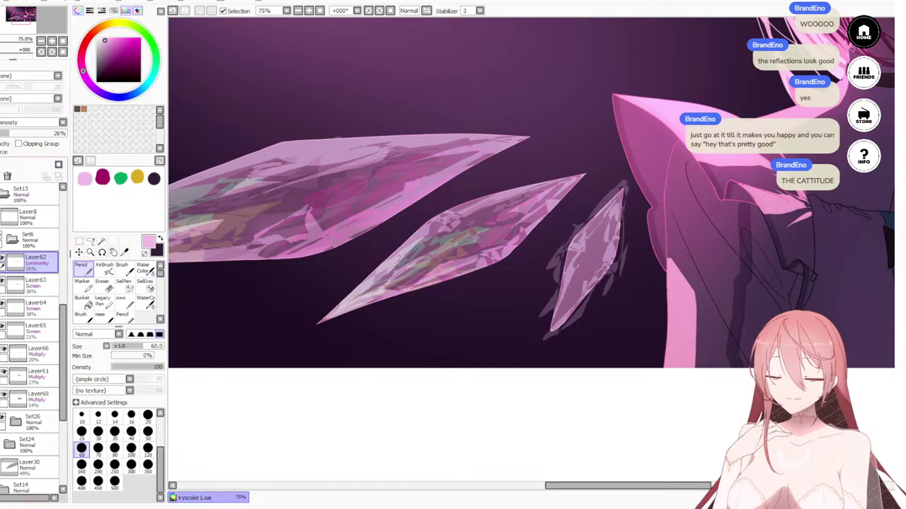
# Step: Fill jagged lasso-shaped facets with magenta on the right half of the smallest crystal on Layer63, and deselect
pyautogui.scroll(-1, 512, 167)
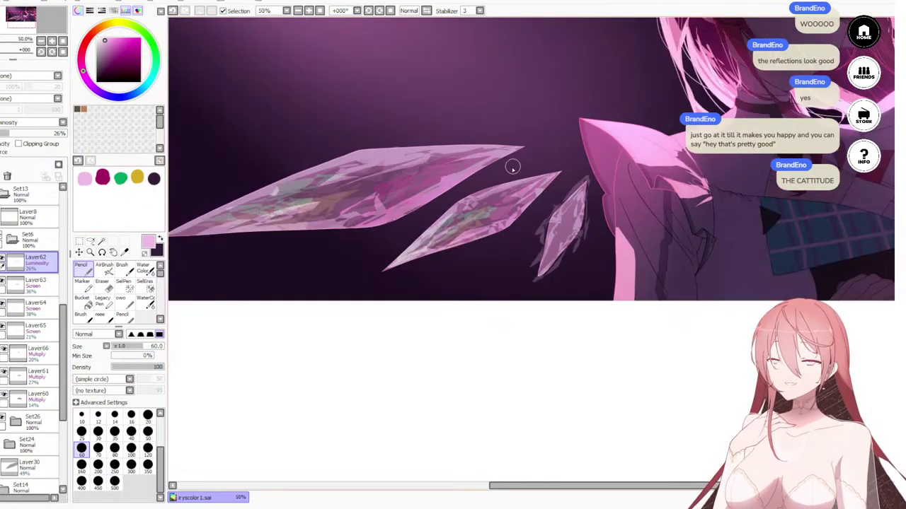
pyautogui.scroll(-1, 512, 167)
pyautogui.scroll(2, 524, 167)
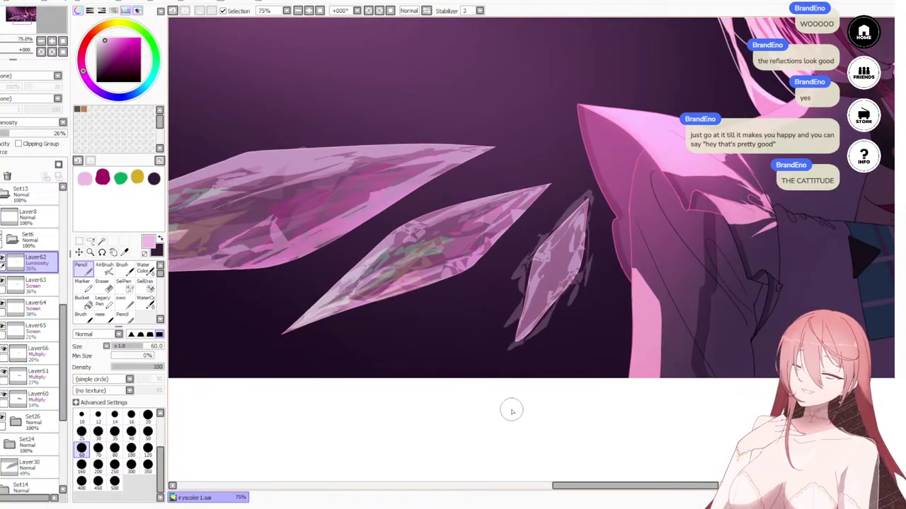
pyautogui.click(49, 287)
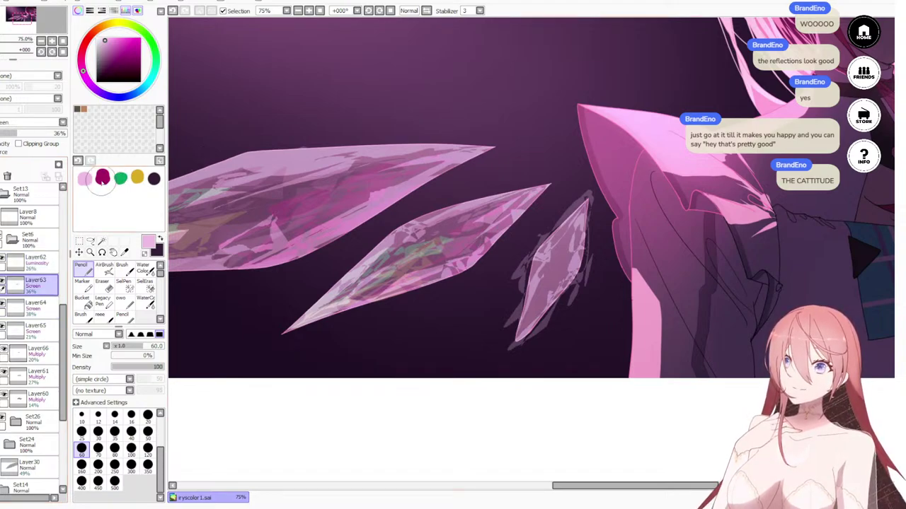
pyautogui.click(102, 178)
pyautogui.click(90, 241)
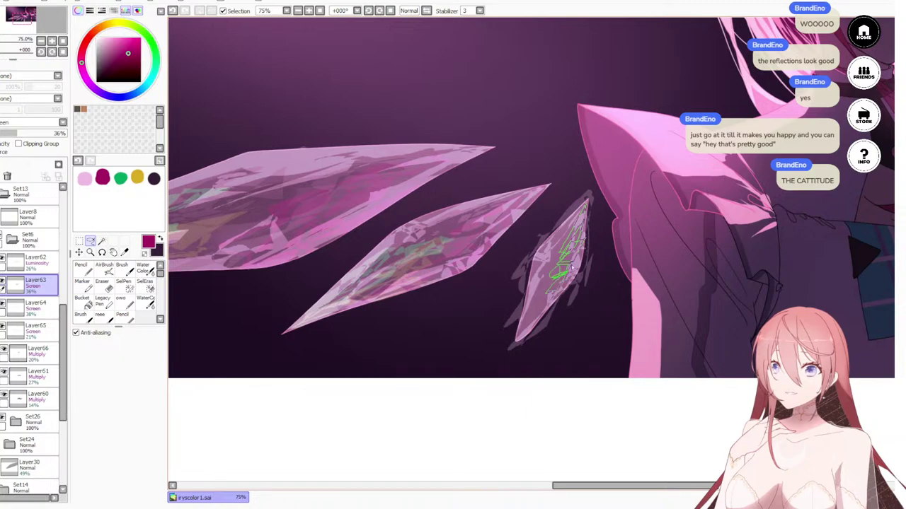
pyautogui.moveTo(549, 293); pyautogui.dragTo(549, 299)
pyautogui.press('n')
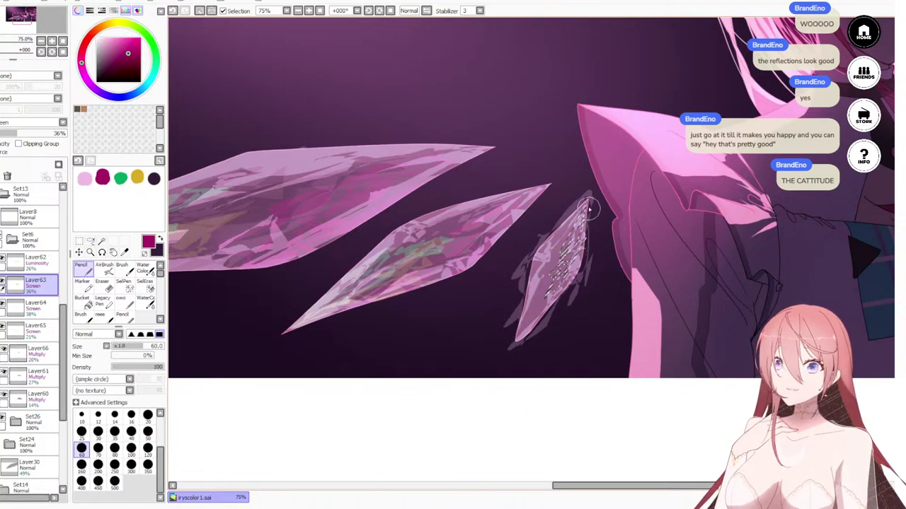
pyautogui.moveTo(585, 241); pyautogui.dragTo(532, 348)
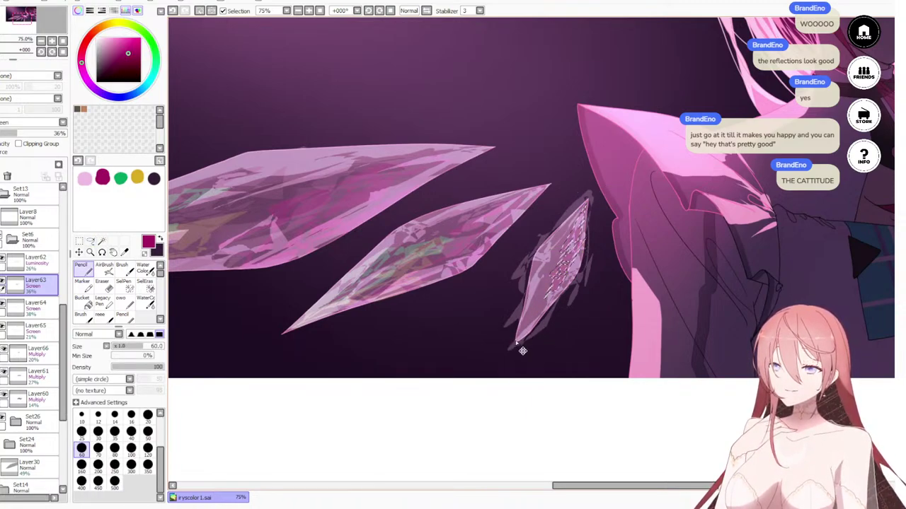
pyautogui.hotkey('ctrl', 'd')
# Step: Fill jagged lasso-shaped facets with green along the left side of the smallest crystal on Layer64, and deselect
pyautogui.click(32, 306)
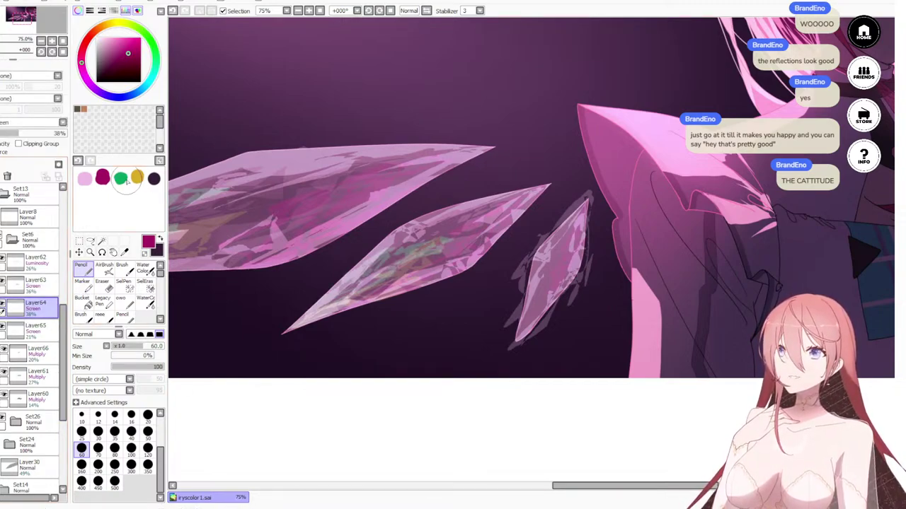
pyautogui.click(120, 177)
pyautogui.click(91, 241)
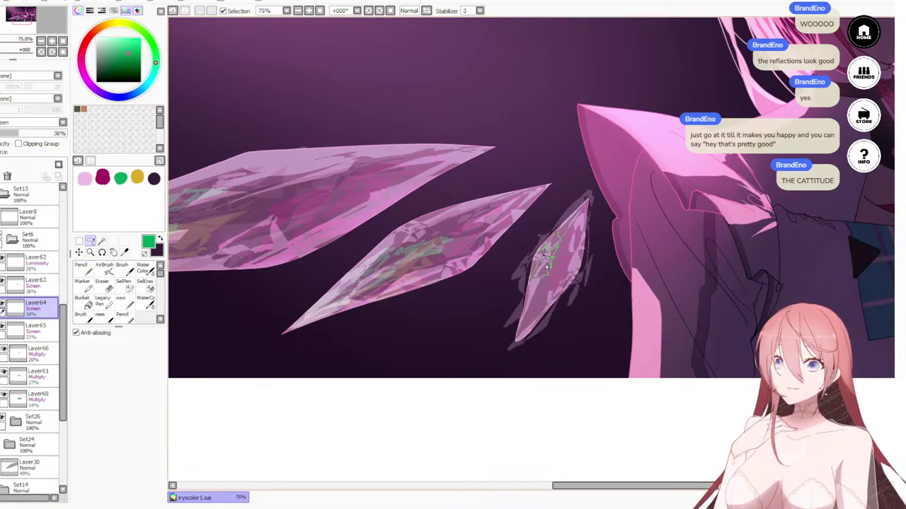
pyautogui.moveTo(529, 289)
pyautogui.mouseDown()
pyautogui.moveTo(526, 306)
pyautogui.moveTo(550, 247)
pyautogui.mouseUp()
pyautogui.press('n')
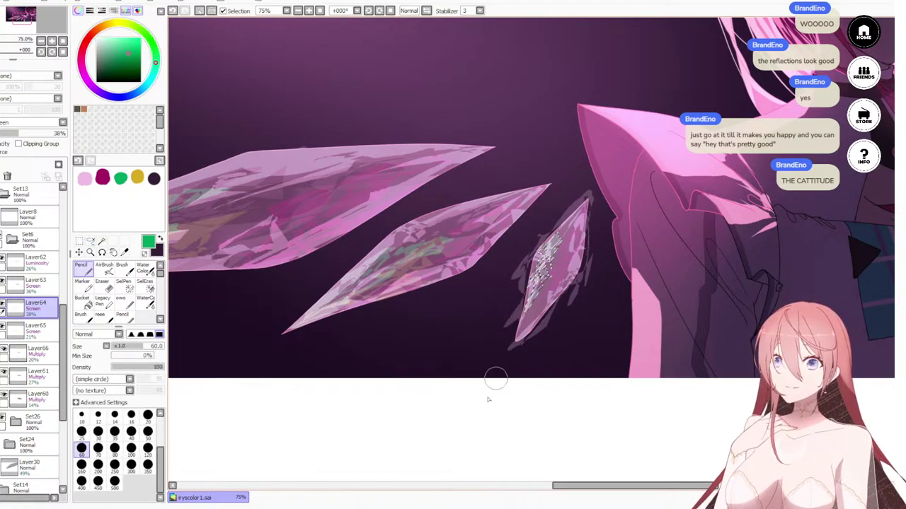
pyautogui.hotkey('ctrl', 'd')
# Step: Fill jagged lasso-shaped facets with golden yellow in the lower part of the smallest crystal on Layer65, and deselect
pyautogui.scroll(-2, 486, 272)
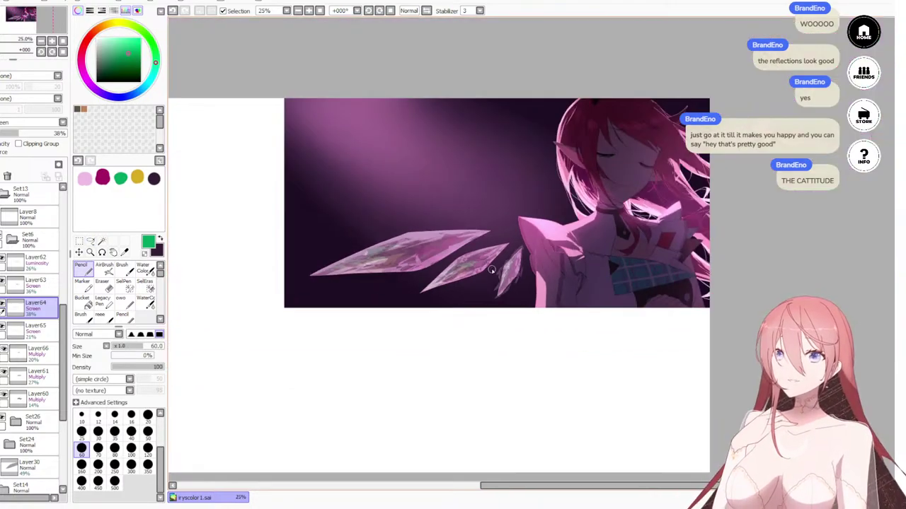
pyautogui.click(136, 177)
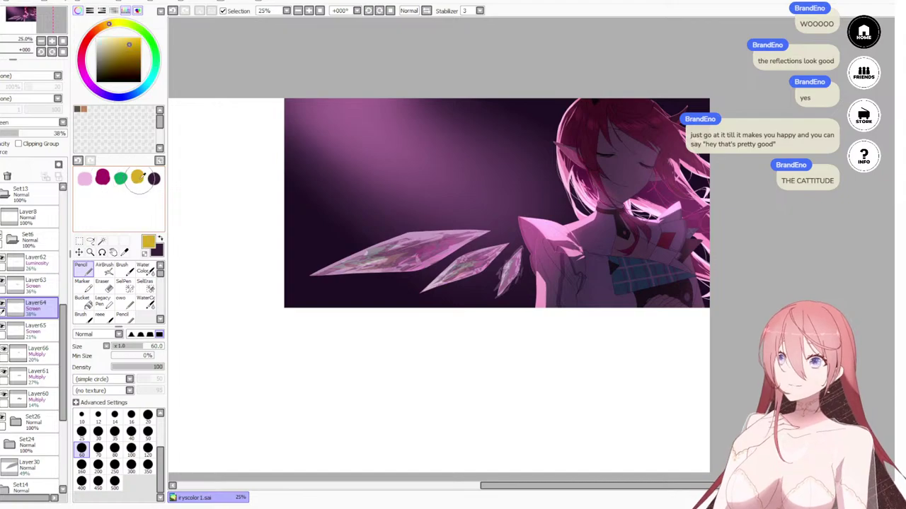
pyautogui.click(35, 327)
pyautogui.scroll(4, 502, 287)
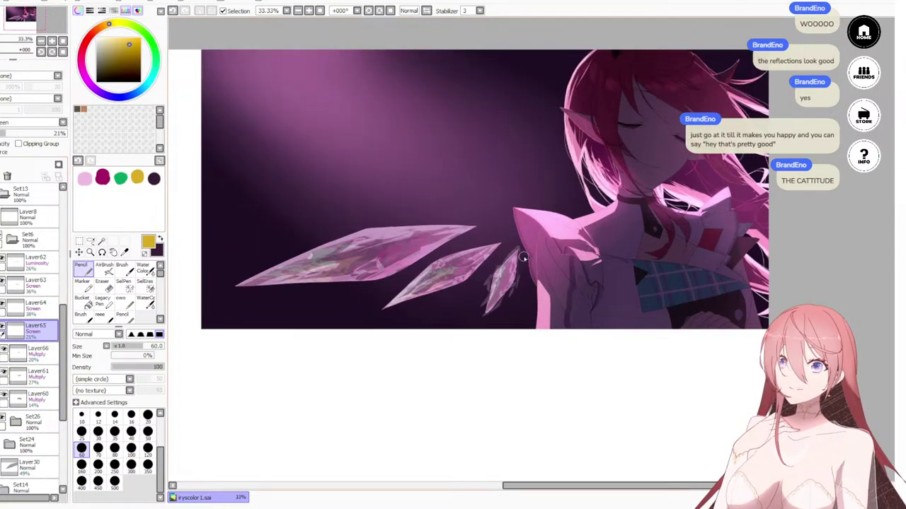
pyautogui.scroll(1, 502, 287)
pyautogui.click(91, 242)
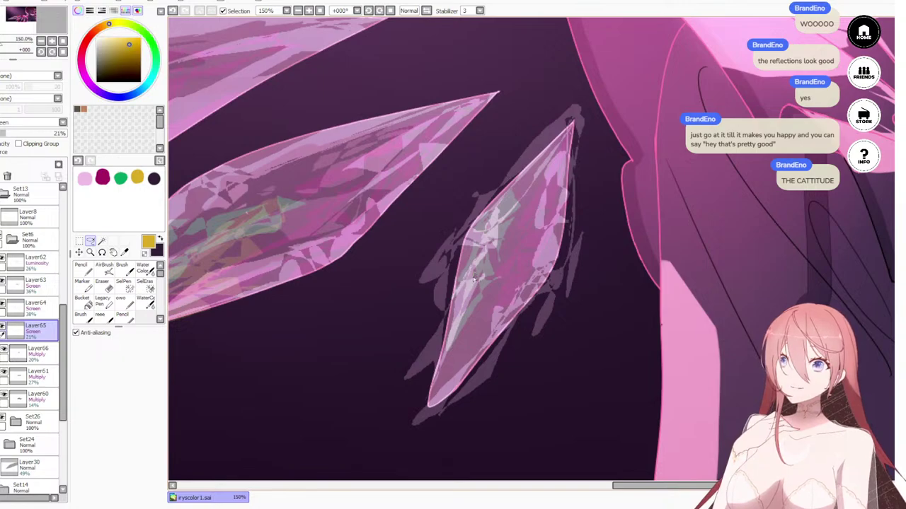
pyautogui.moveTo(473, 298)
pyautogui.mouseDown()
pyautogui.moveTo(458, 341)
pyautogui.moveTo(477, 322)
pyautogui.moveTo(452, 368)
pyautogui.moveTo(468, 316)
pyautogui.moveTo(430, 402)
pyautogui.moveTo(475, 342)
pyautogui.moveTo(469, 337)
pyautogui.moveTo(481, 332)
pyautogui.moveTo(481, 351)
pyautogui.moveTo(460, 353)
pyautogui.moveTo(470, 267)
pyautogui.moveTo(500, 293)
pyautogui.moveTo(464, 323)
pyautogui.moveTo(470, 269)
pyautogui.moveTo(446, 380)
pyautogui.mouseUp()
pyautogui.press('n')
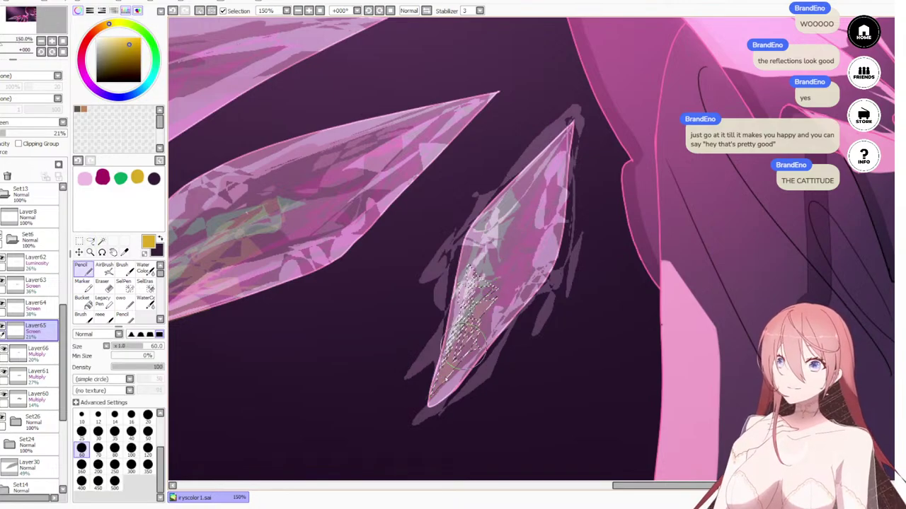
pyautogui.hotkey('ctrl', 'd')
# Step: Fill jagged lasso-shaped facets with dark purple through the middle of the smallest crystal on Layer61, and deselect
pyautogui.scroll(-5, 396, 424)
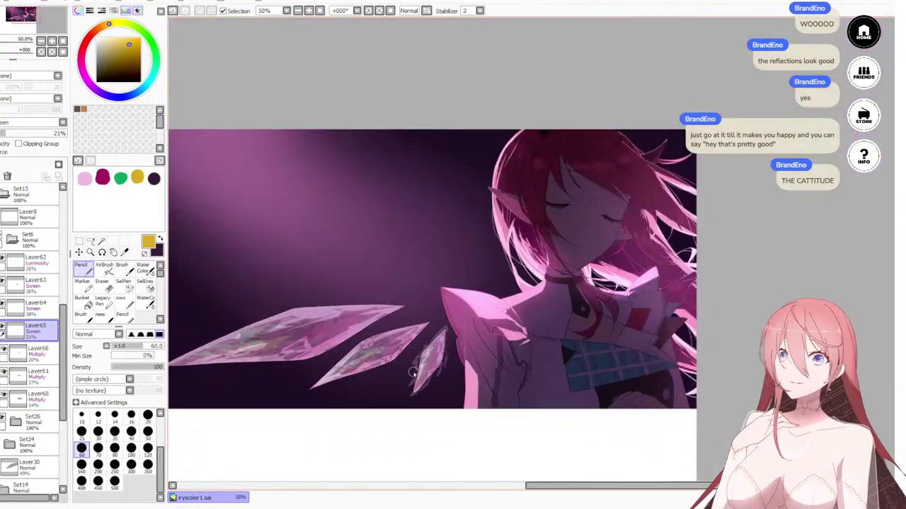
pyautogui.moveTo(346, 317); pyautogui.dragTo(507, 214)
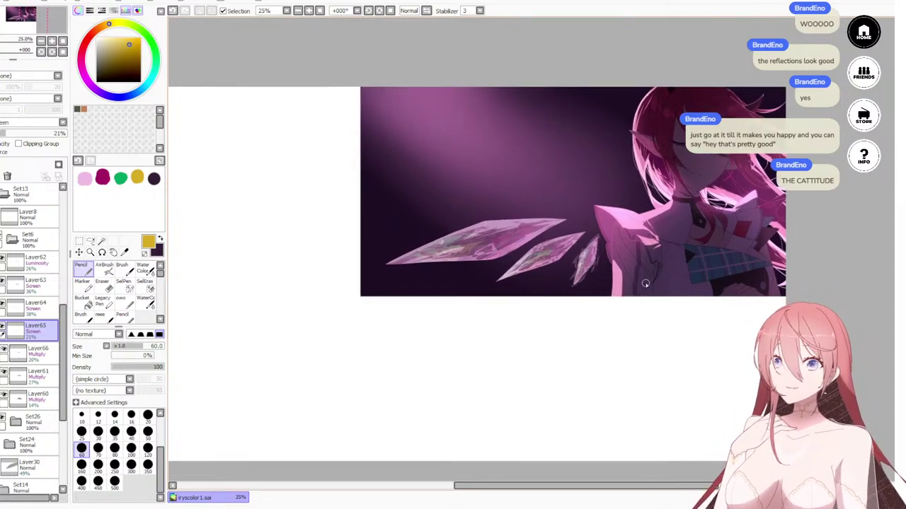
pyautogui.scroll(3, 643, 283)
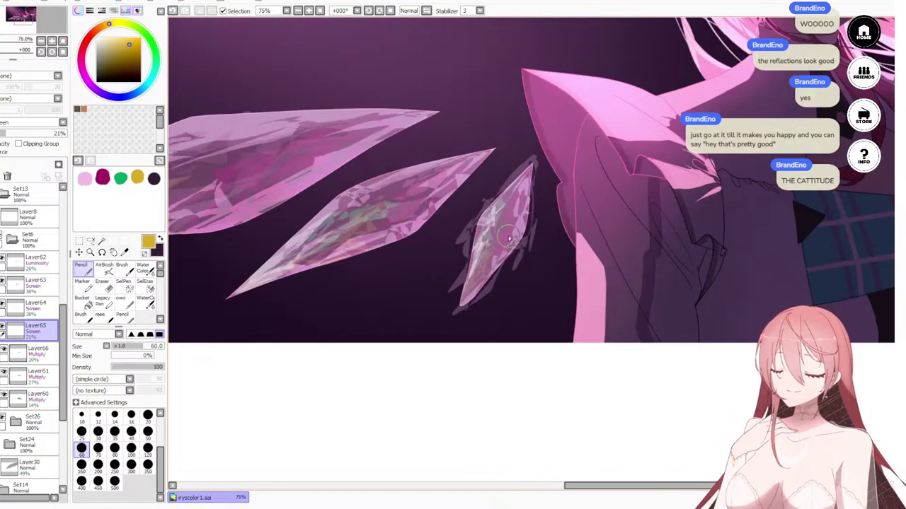
pyautogui.scroll(1, 608, 262)
pyautogui.rightClick(154, 179)
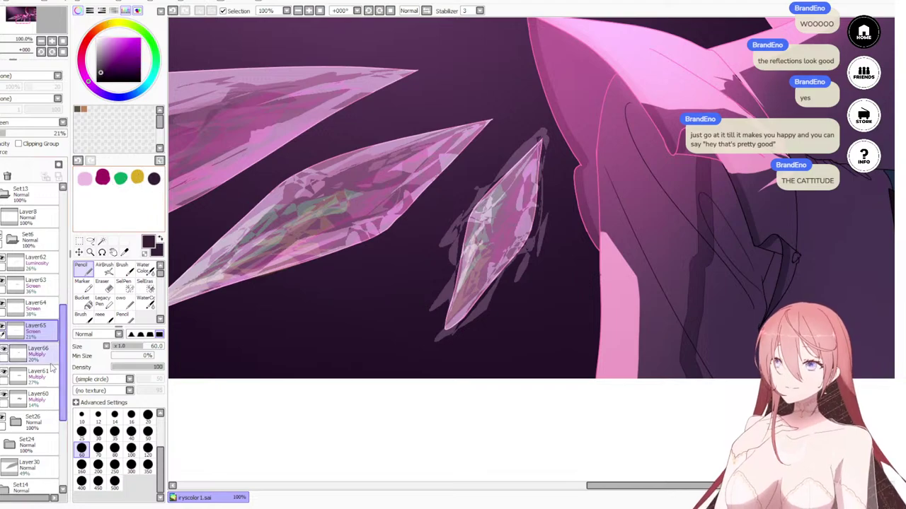
pyautogui.click(35, 381)
pyautogui.scroll(1, 531, 181)
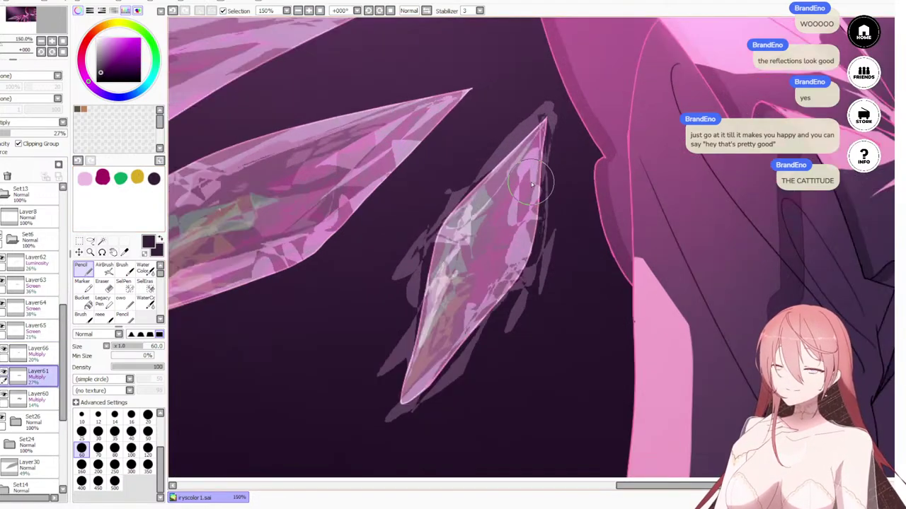
pyautogui.press('l')
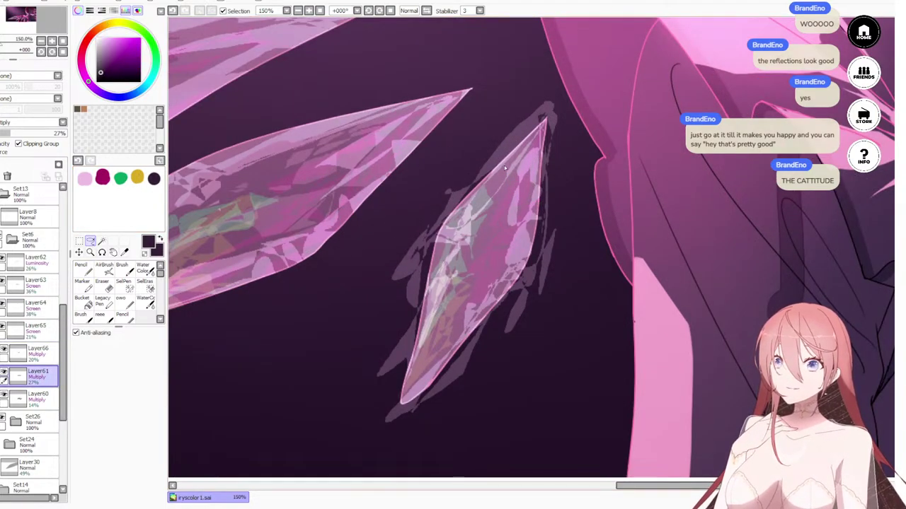
pyautogui.moveTo(505, 168)
pyautogui.mouseDown()
pyautogui.moveTo(478, 237)
pyautogui.moveTo(467, 234)
pyautogui.moveTo(475, 261)
pyautogui.moveTo(428, 339)
pyautogui.moveTo(430, 327)
pyautogui.mouseUp()
pyautogui.press('n')
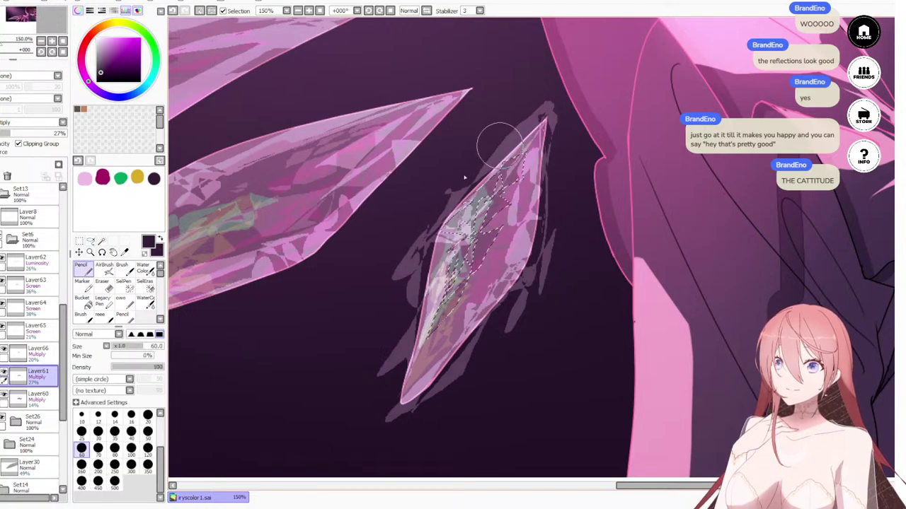
pyautogui.hotkey('ctrl', 'd')
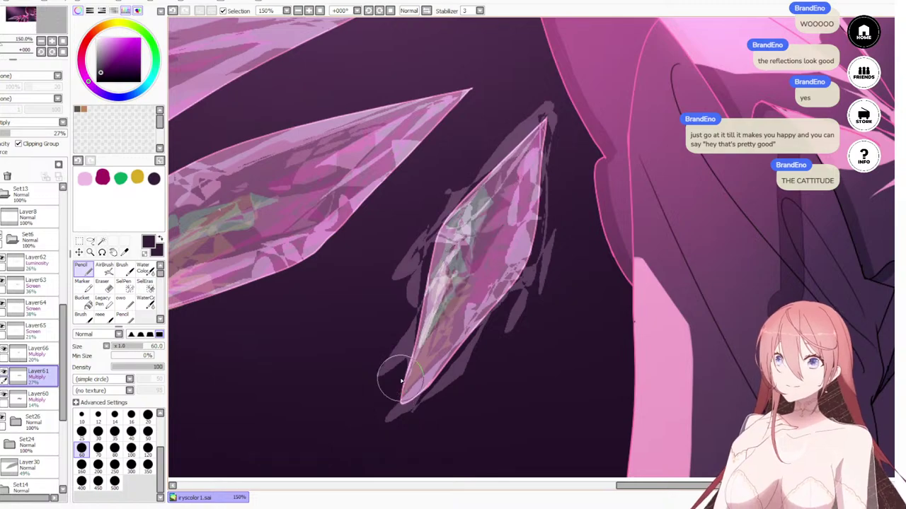
# Step: Magic-wand select the area outside the artwork on Set26, erase the paint spilling around the smallest crystal on Layer62 through Layer65, and deselect
pyautogui.scroll(-5, 401, 382)
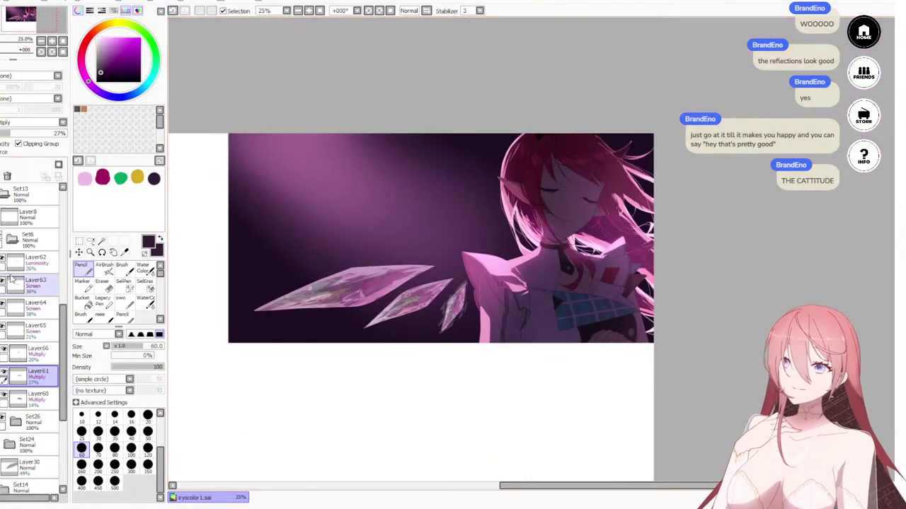
pyautogui.click(32, 422)
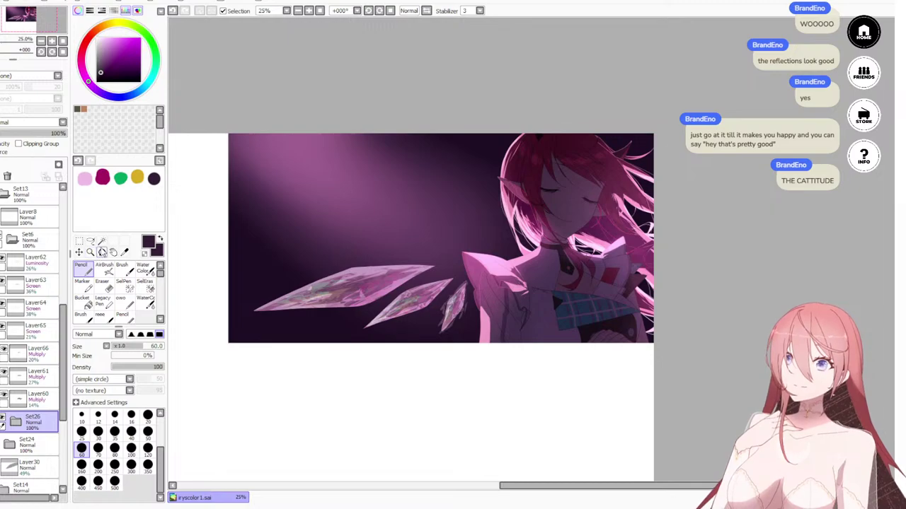
pyautogui.click(101, 241)
pyautogui.click(392, 209)
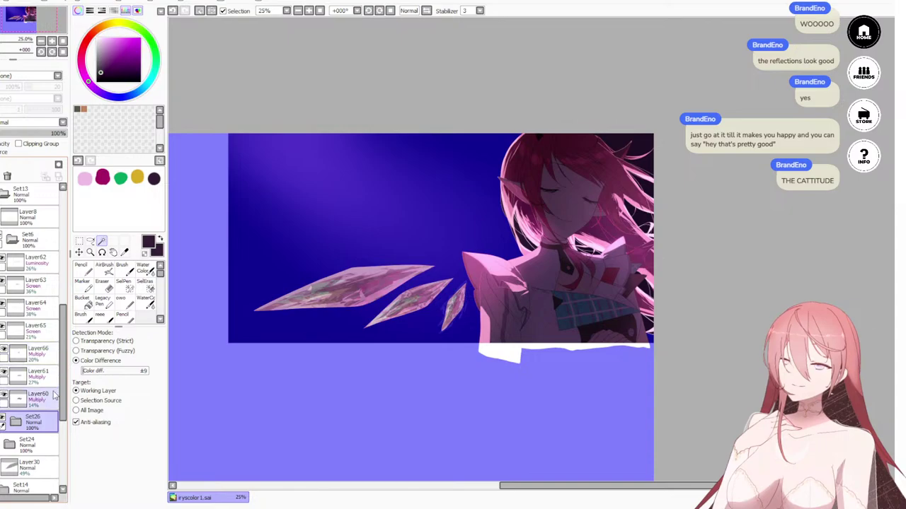
pyautogui.click(37, 264)
pyautogui.click(103, 283)
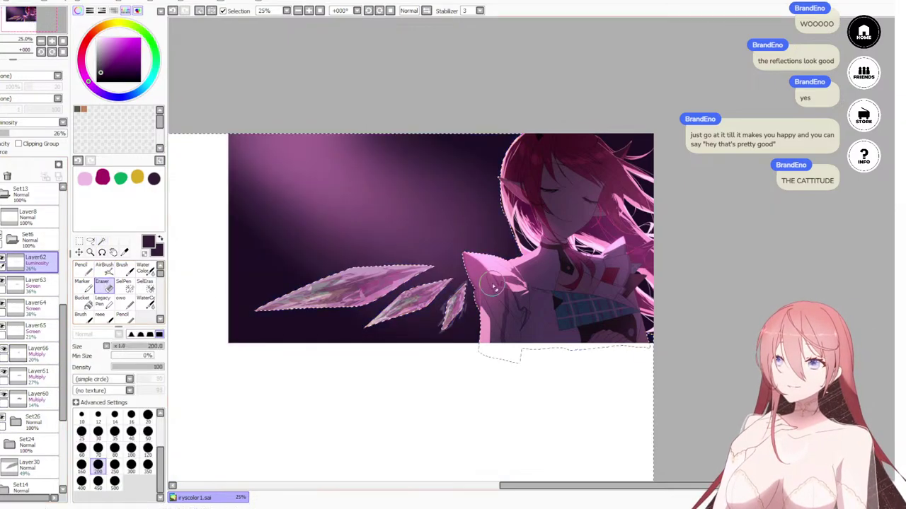
pyautogui.scroll(1, 456, 284)
pyautogui.scroll(1, 456, 285)
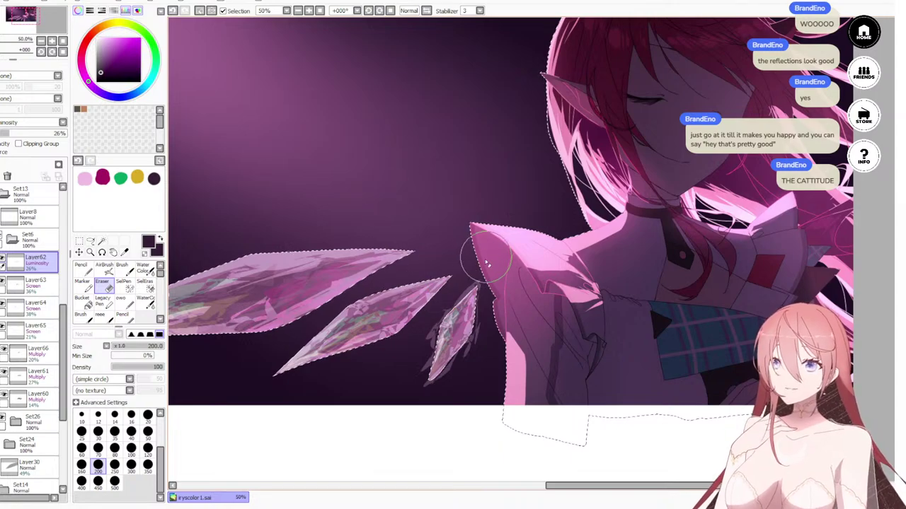
pyautogui.click(32, 284)
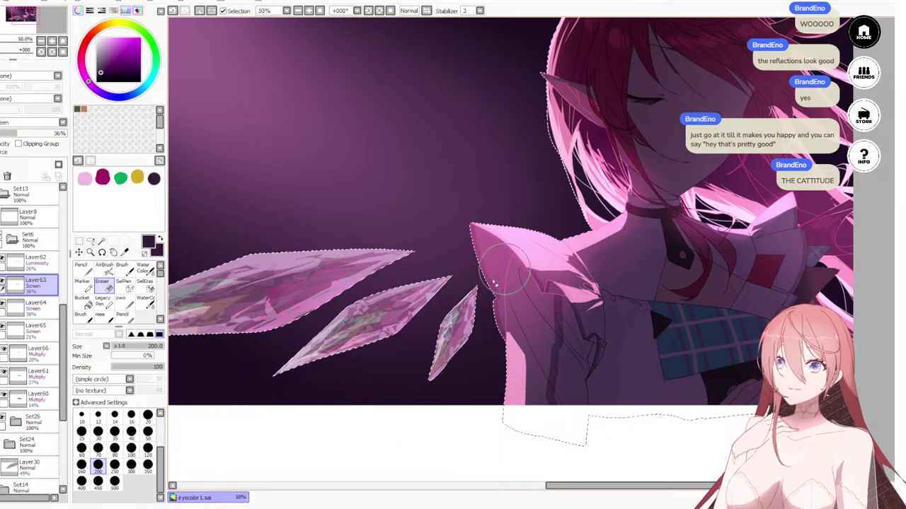
pyautogui.click(32, 305)
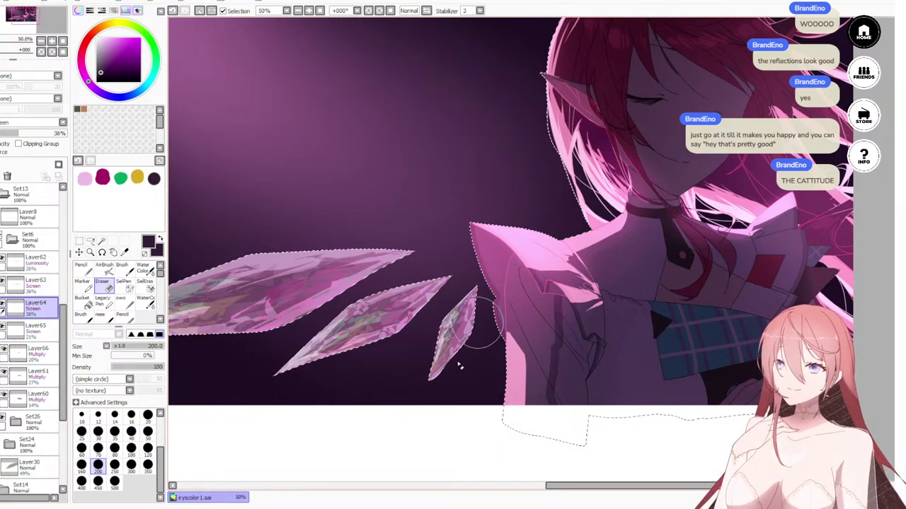
pyautogui.click(32, 328)
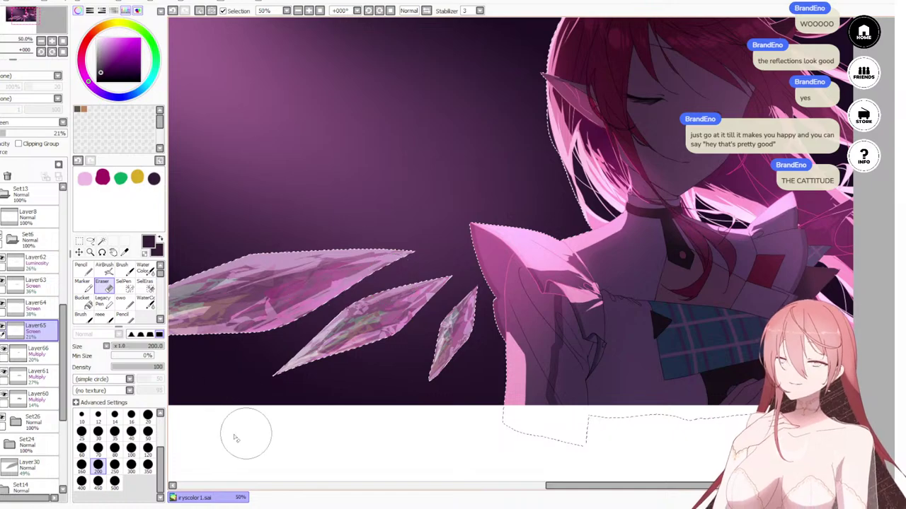
pyautogui.scroll(-2, 233, 416)
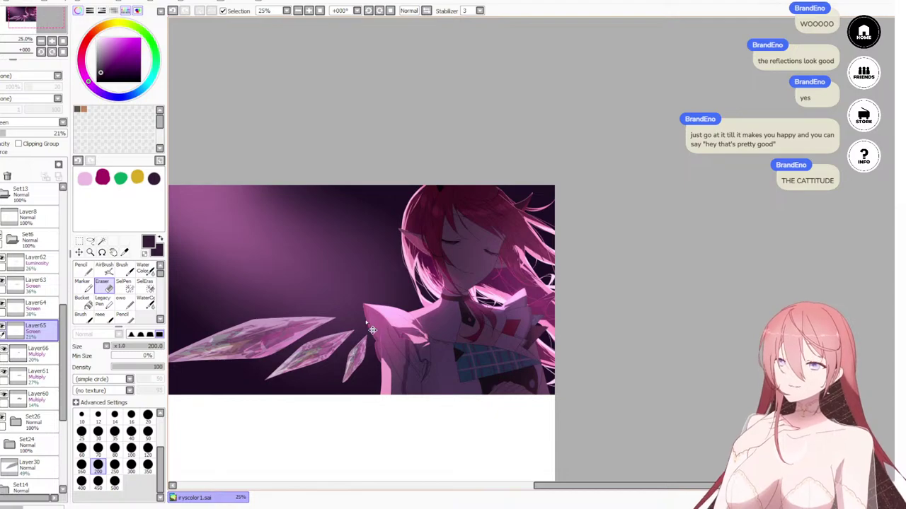
# Step: Add a new layer above Layer62 and set its blending mode to Luminosity
pyautogui.moveTo(255, 328); pyautogui.dragTo(484, 197)
pyautogui.scroll(-2, 484, 198)
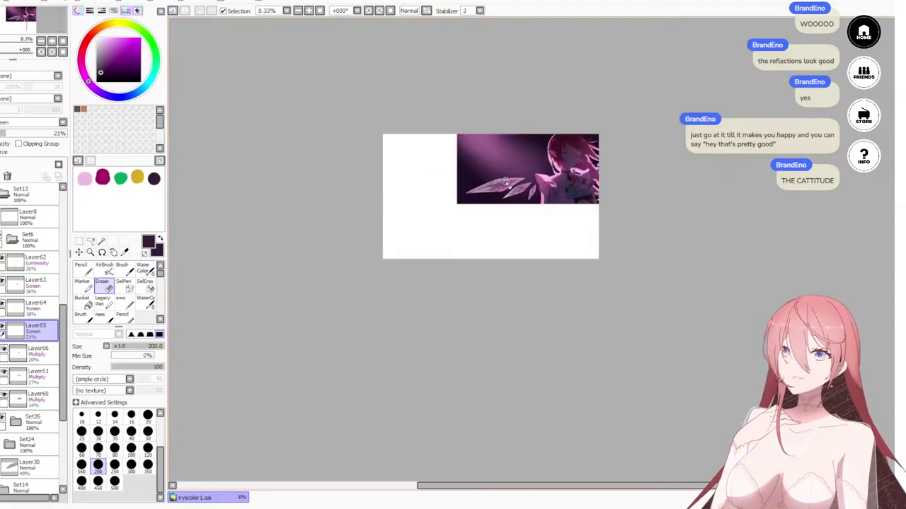
pyautogui.scroll(5, 503, 170)
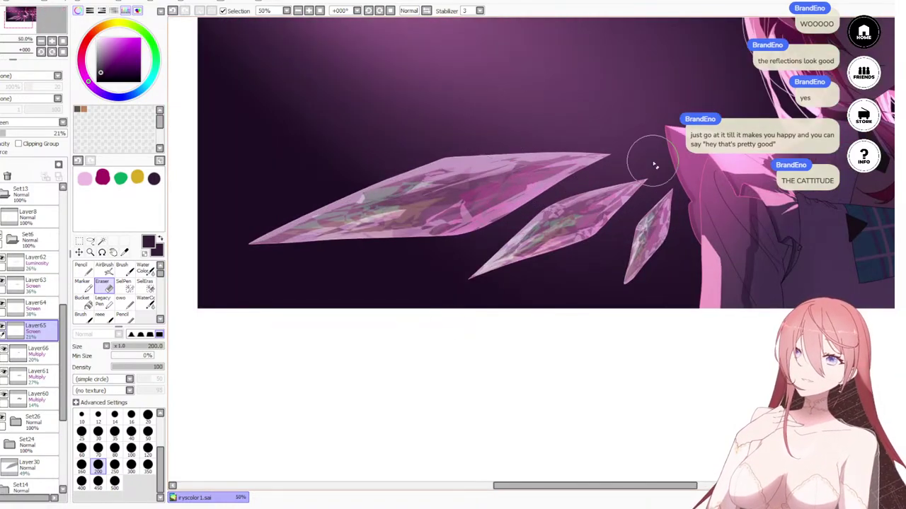
pyautogui.scroll(-2, 396, 248)
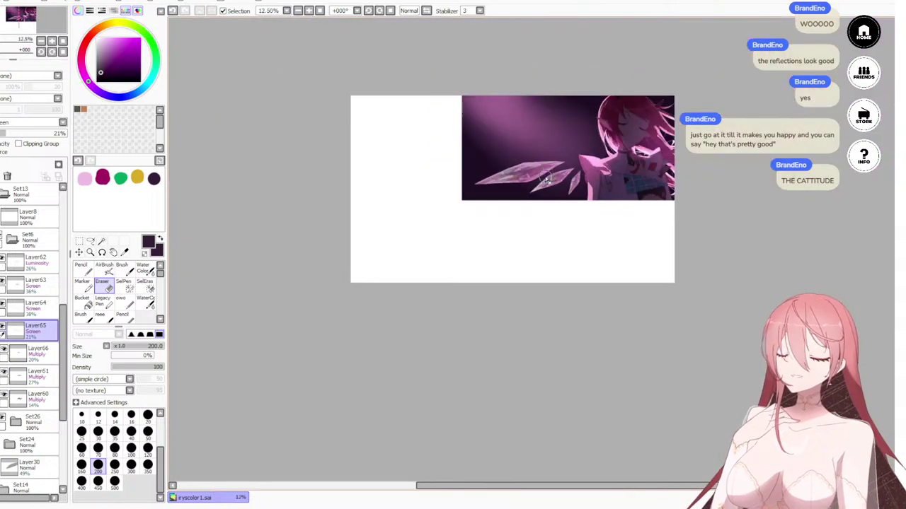
pyautogui.scroll(3, 598, 124)
pyautogui.moveTo(598, 124); pyautogui.dragTo(661, 219)
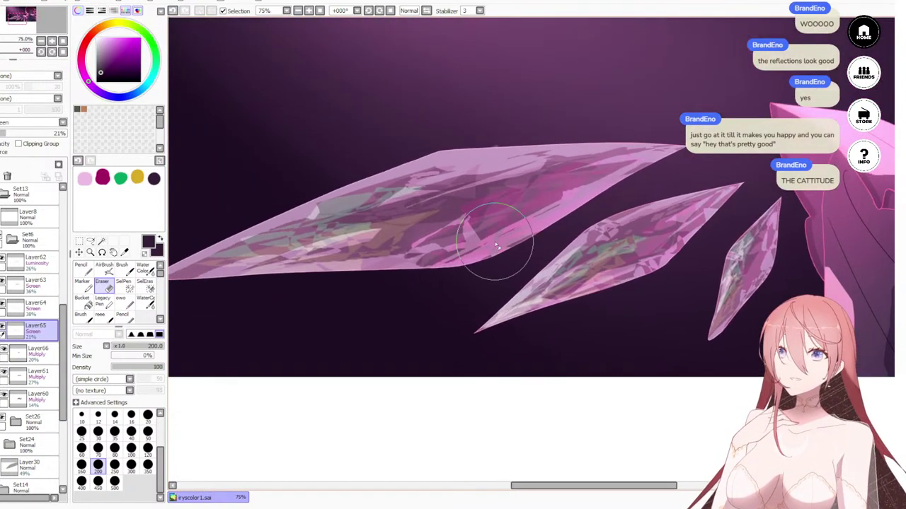
pyautogui.click(38, 267)
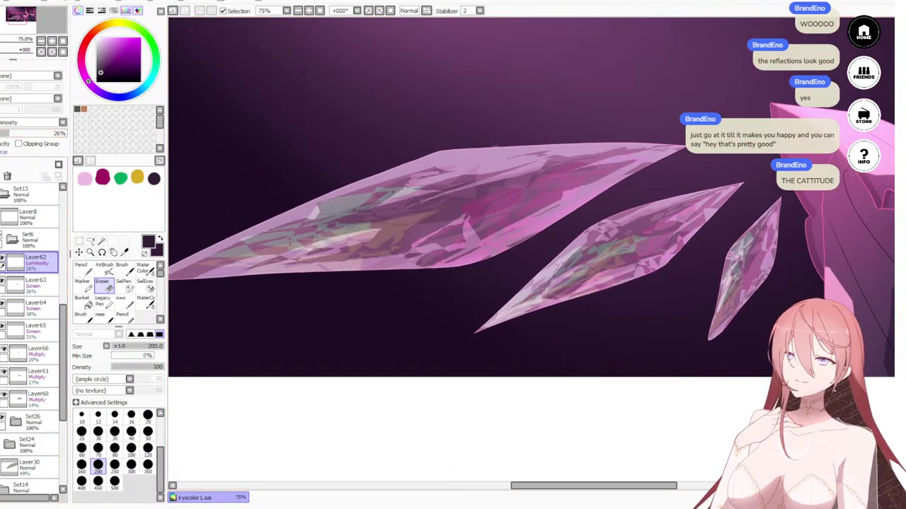
pyautogui.click(2, 164)
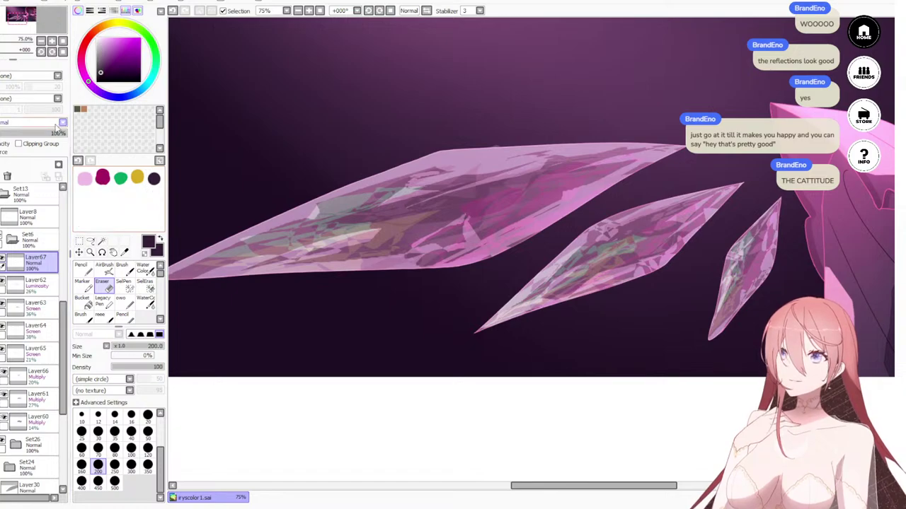
pyautogui.click(38, 167)
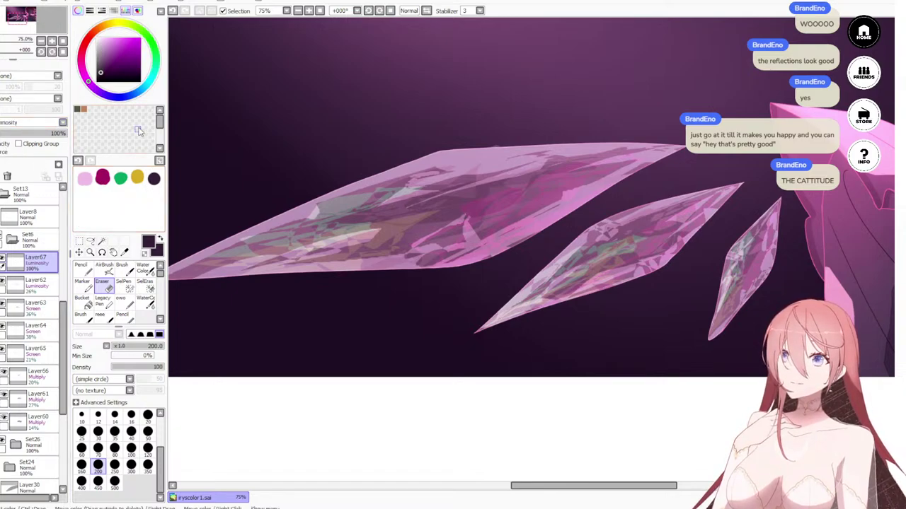
# Step: Fill a jagged lasso-shaped highlight with pale pink along the right part of the largest crystal's upper edge on Layer67, and deselect
pyautogui.rightClick(86, 181)
pyautogui.moveTo(106, 33); pyautogui.dragTo(104, 23)
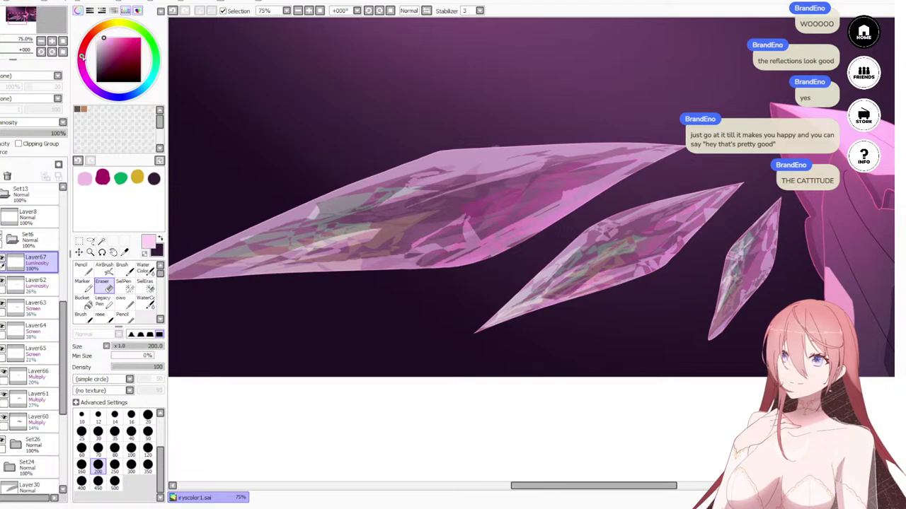
pyautogui.click(82, 267)
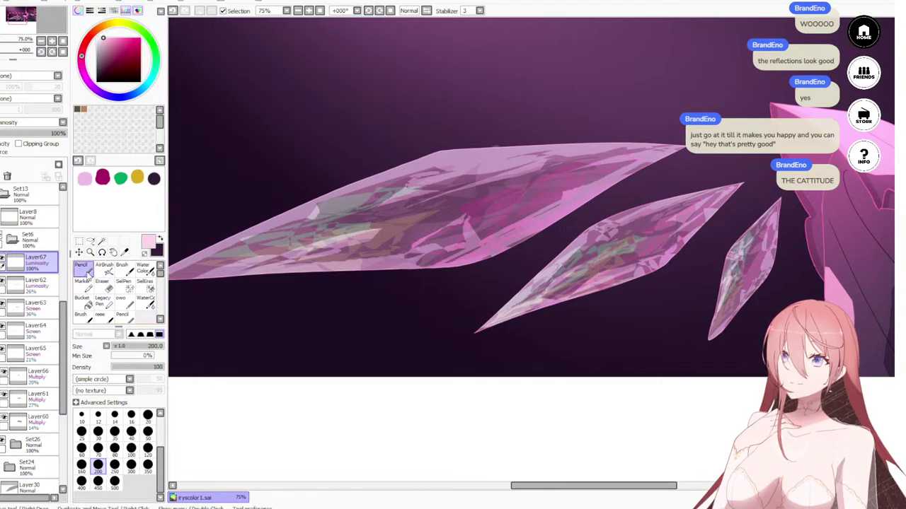
pyautogui.click(90, 241)
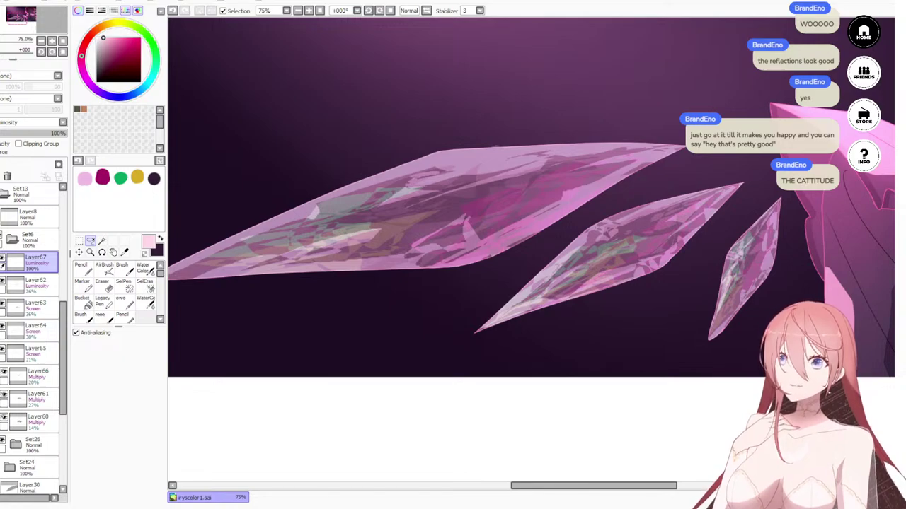
pyautogui.scroll(-8, 479, 140)
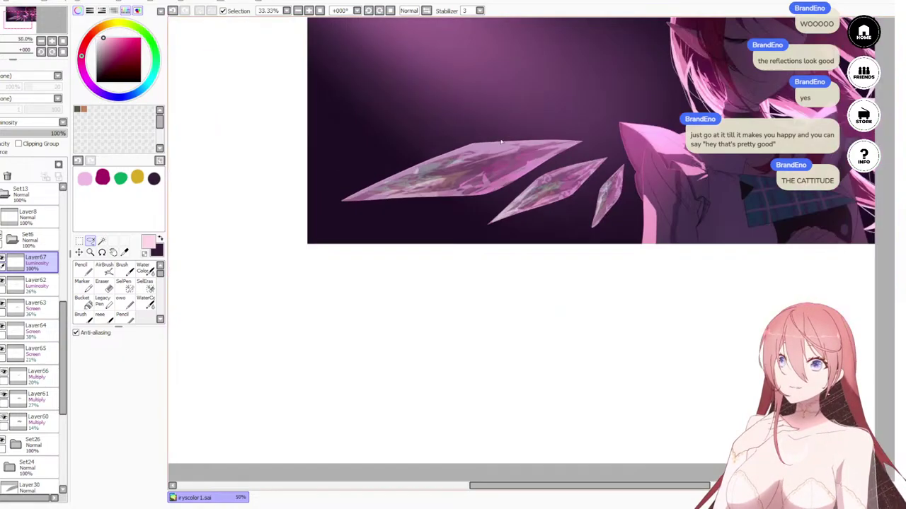
pyautogui.scroll(6, 479, 140)
pyautogui.moveTo(488, 192); pyautogui.dragTo(489, 293)
pyautogui.scroll(2, 488, 293)
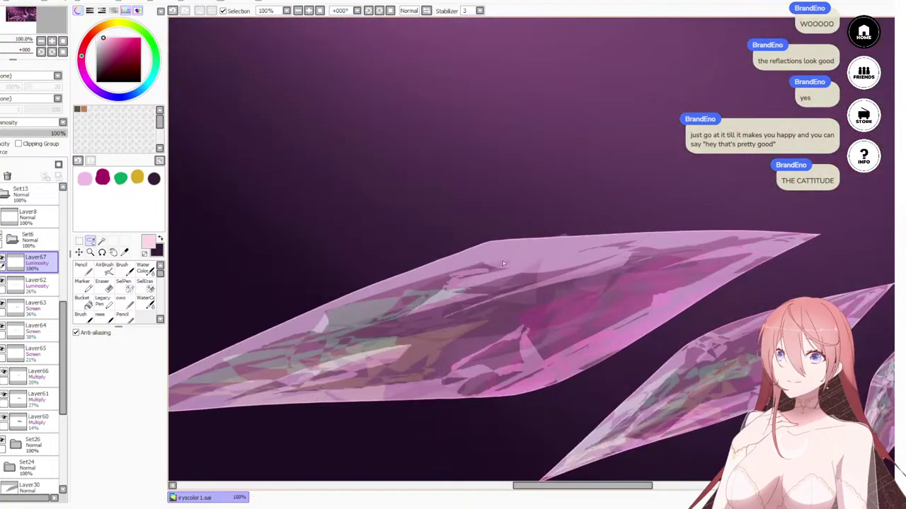
pyautogui.scroll(-3, 503, 260)
pyautogui.scroll(2, 504, 261)
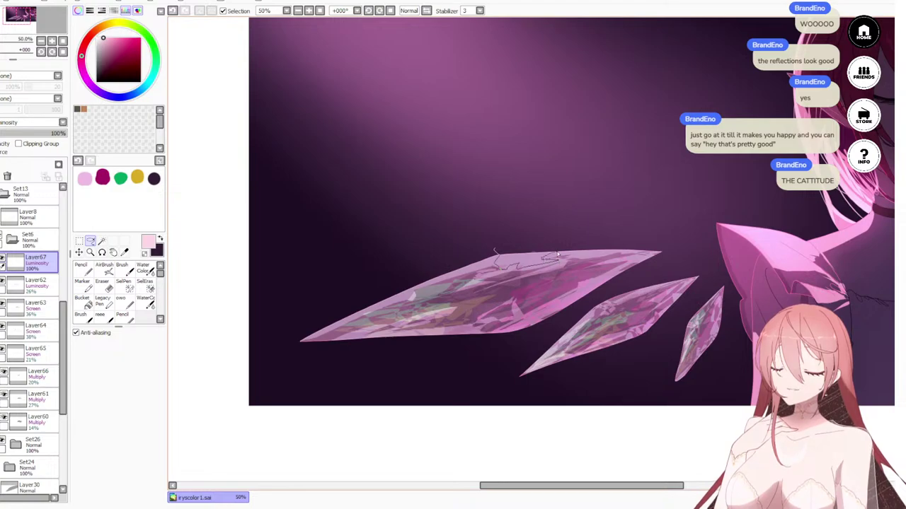
pyautogui.moveTo(593, 256)
pyautogui.mouseDown()
pyautogui.moveTo(637, 248)
pyautogui.moveTo(494, 258)
pyautogui.moveTo(537, 266)
pyautogui.moveTo(573, 246)
pyautogui.moveTo(491, 248)
pyautogui.moveTo(637, 239)
pyautogui.moveTo(480, 277)
pyautogui.mouseUp()
pyautogui.hotkey('ctrl', 'f')
pyautogui.hotkey('ctrl', 'd')
pyautogui.press('n')
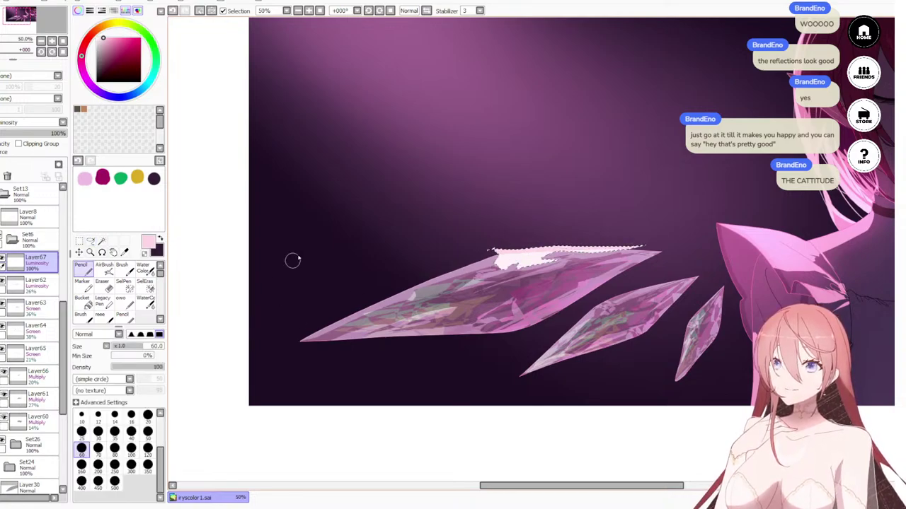
pyautogui.hotkey('ctrl', 'd')
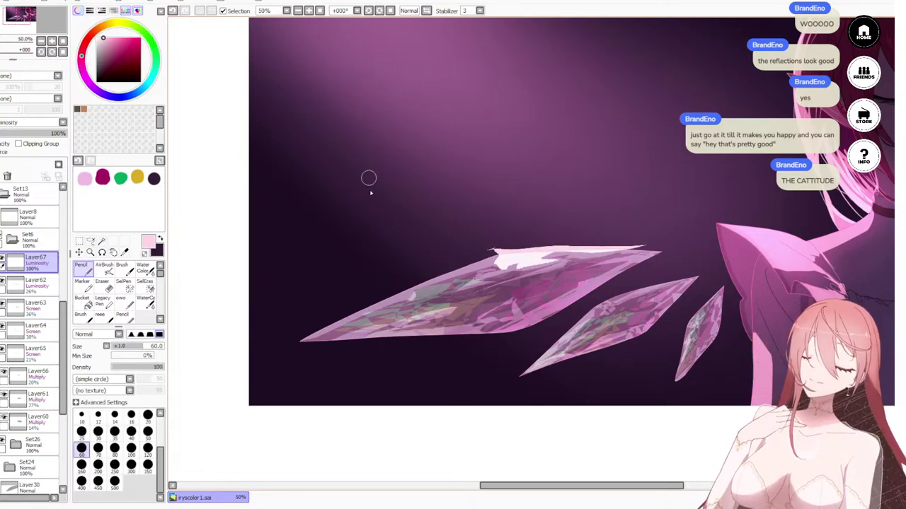
# Step: Fill a jagged lasso-shaped highlight with pale pink along the largest crystal's upper-left edge down to its left tip, and deselect
pyautogui.press('a')
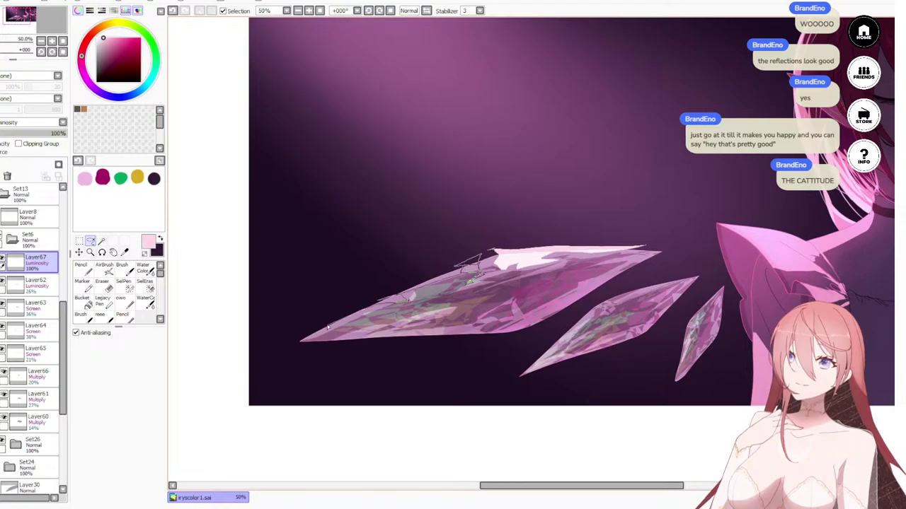
pyautogui.moveTo(320, 328)
pyautogui.mouseDown()
pyautogui.moveTo(478, 255)
pyautogui.moveTo(479, 281)
pyautogui.moveTo(255, 357)
pyautogui.mouseUp()
pyautogui.press('n')
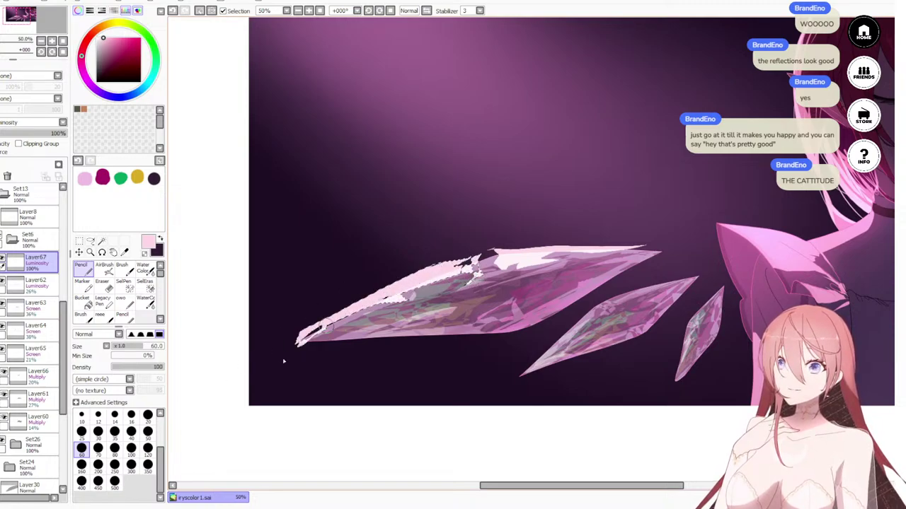
pyautogui.hotkey('ctrl', 'd')
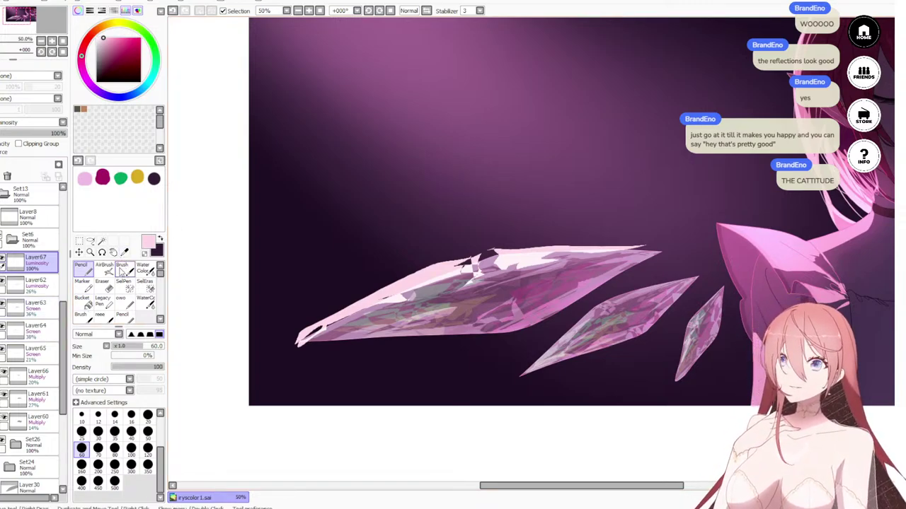
# Step: Fill a pointed lasso-shaped facet with pale pink at the largest crystal's lower-right corner, and deselect
pyautogui.click(90, 242)
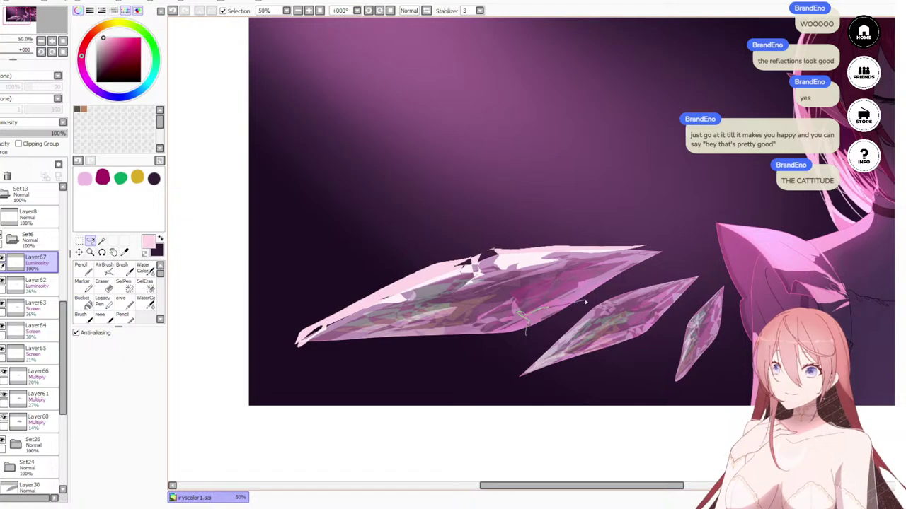
pyautogui.moveTo(586, 302); pyautogui.dragTo(536, 330)
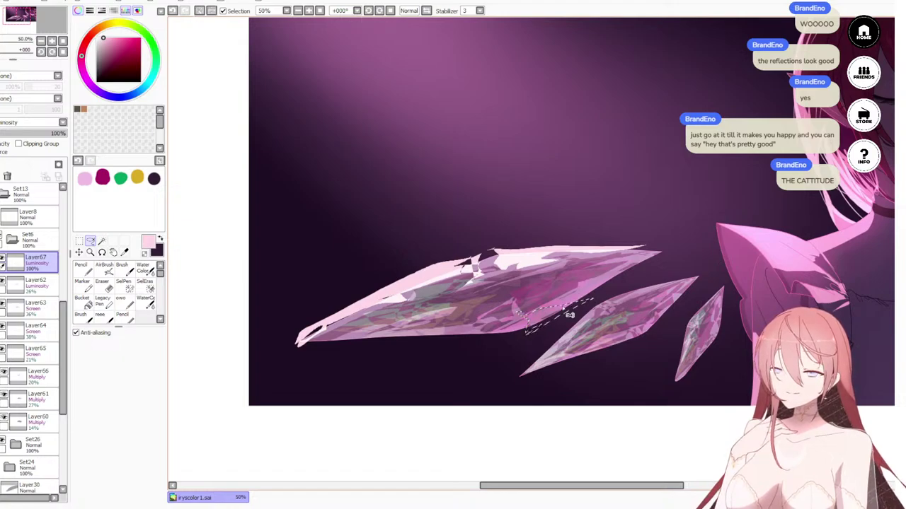
pyautogui.press('n')
pyautogui.moveTo(578, 304); pyautogui.dragTo(509, 317)
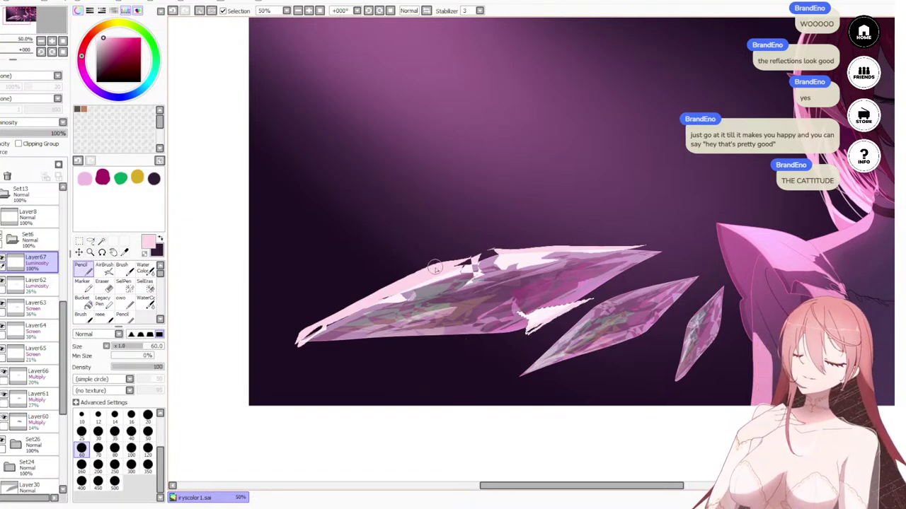
pyautogui.hotkey('ctrl', 'd')
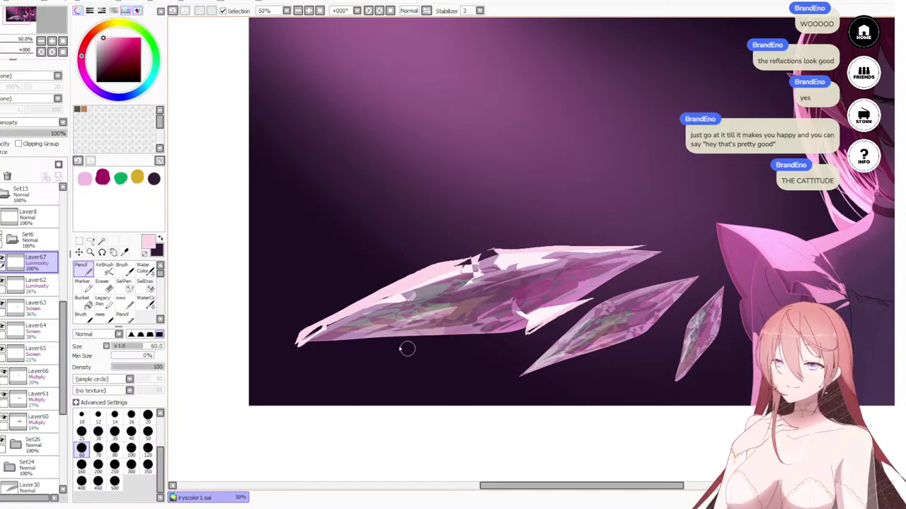
# Step: Fill jagged lasso-shaped facets with pale pink along the left part of the largest crystal's lower edge, and deselect
pyautogui.press('a')
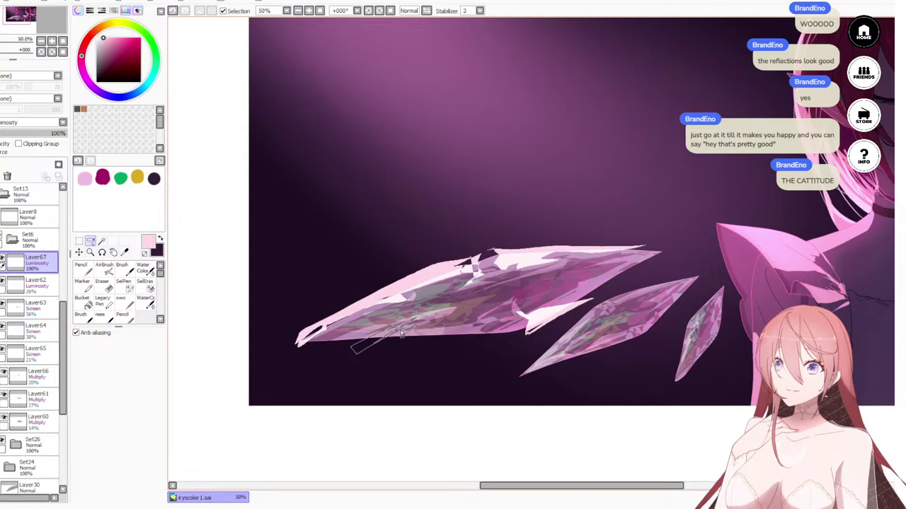
pyautogui.moveTo(444, 331)
pyautogui.mouseDown()
pyautogui.moveTo(388, 334)
pyautogui.moveTo(439, 304)
pyautogui.moveTo(480, 318)
pyautogui.mouseUp()
pyautogui.press('n')
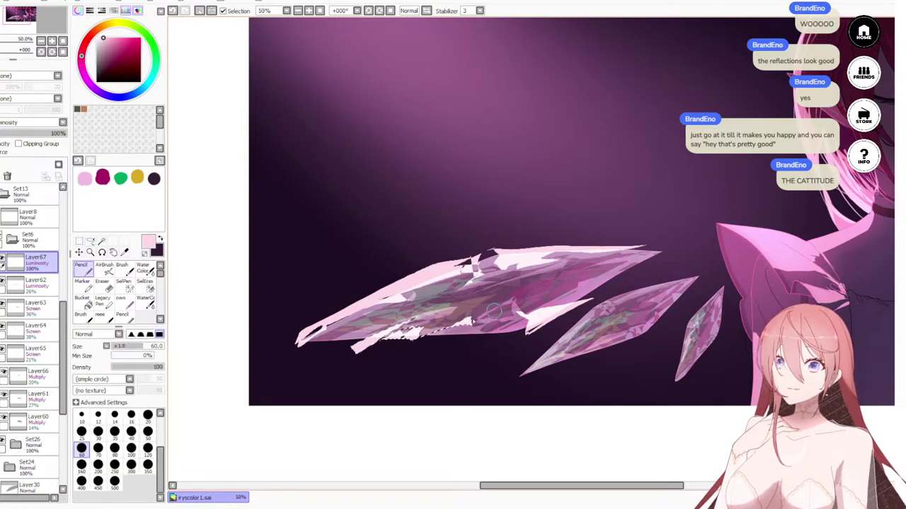
pyautogui.hotkey('ctrl', 'd')
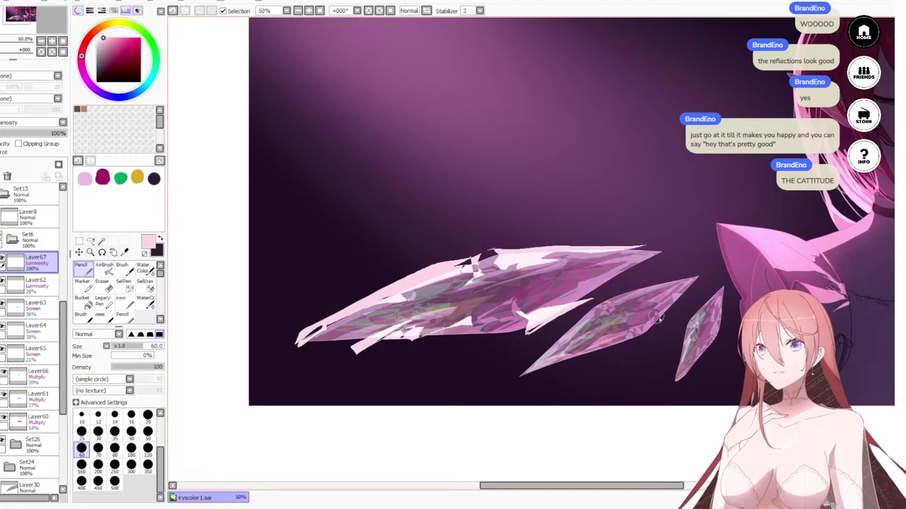
# Step: Fill jagged lasso-shaped shards with pale pink around the largest crystal's right tip and down its lower-right edge, and deselect
pyautogui.click(92, 242)
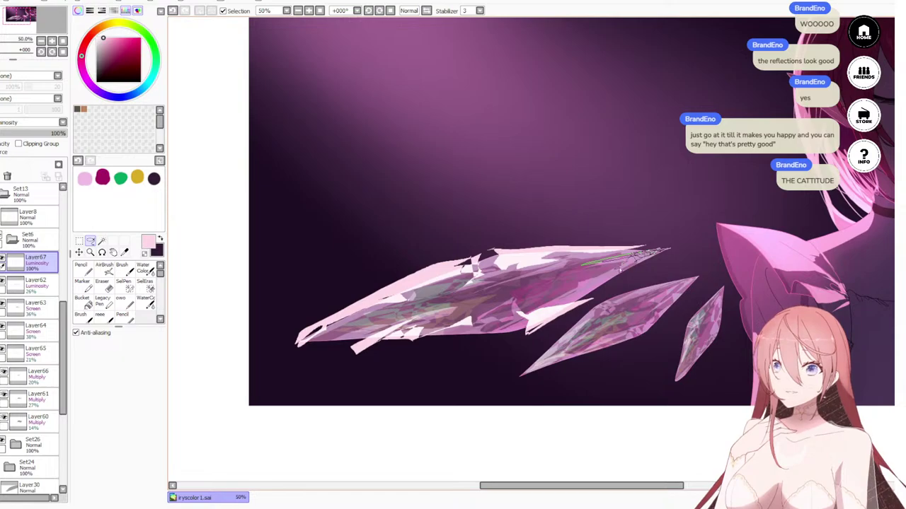
pyautogui.moveTo(620, 269)
pyautogui.mouseDown()
pyautogui.moveTo(604, 294)
pyautogui.moveTo(617, 272)
pyautogui.moveTo(584, 290)
pyautogui.moveTo(646, 277)
pyautogui.moveTo(560, 312)
pyautogui.mouseUp()
pyautogui.press('n')
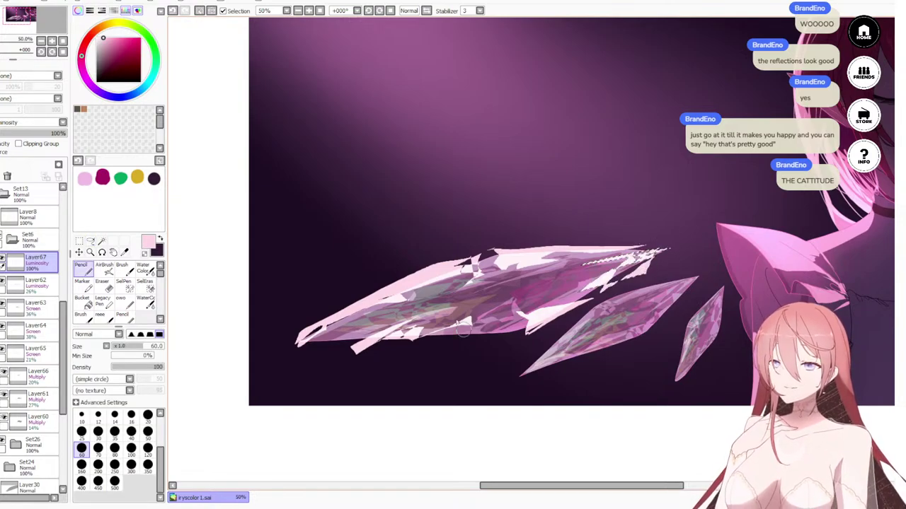
pyautogui.hotkey('ctrl', 'd')
# Step: Try a lower opacity of 49% on Layer67 and restore it to 100%
pyautogui.scroll(-6, 446, 311)
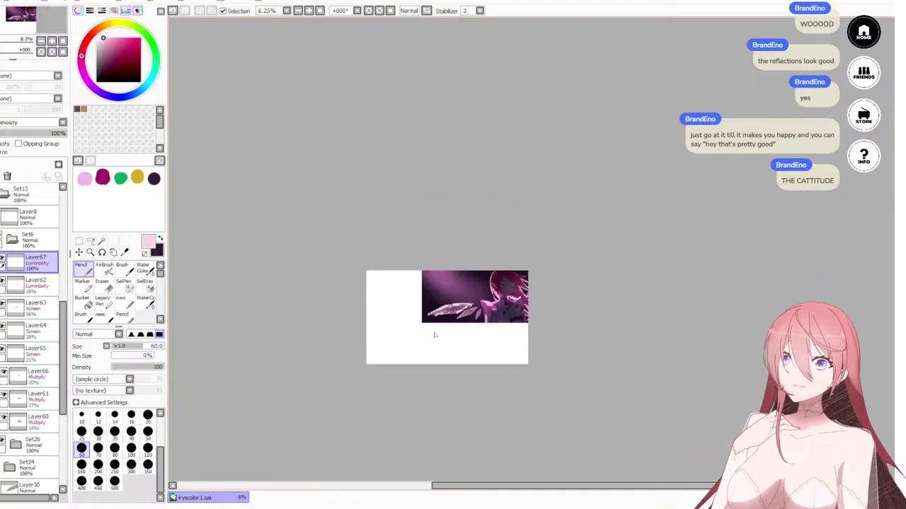
pyautogui.scroll(4, 427, 334)
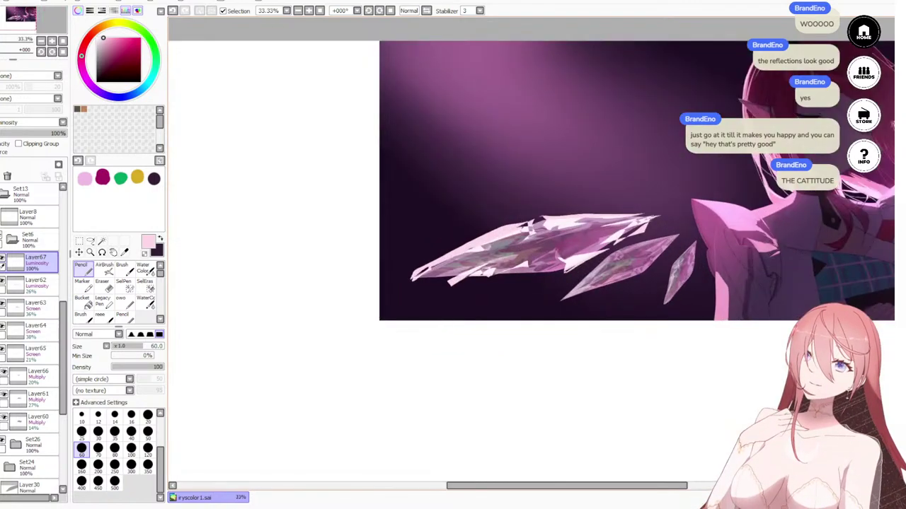
pyautogui.click(29, 134)
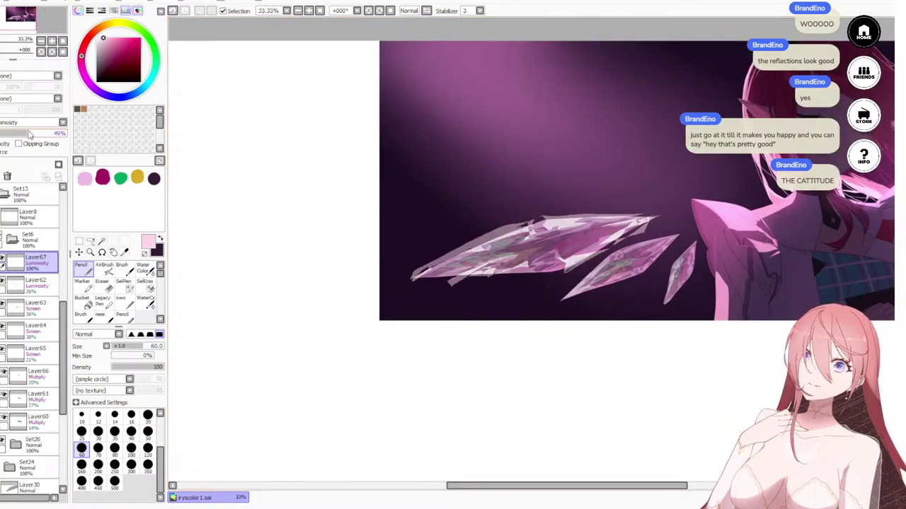
pyautogui.moveTo(29, 132); pyautogui.dragTo(408, 103)
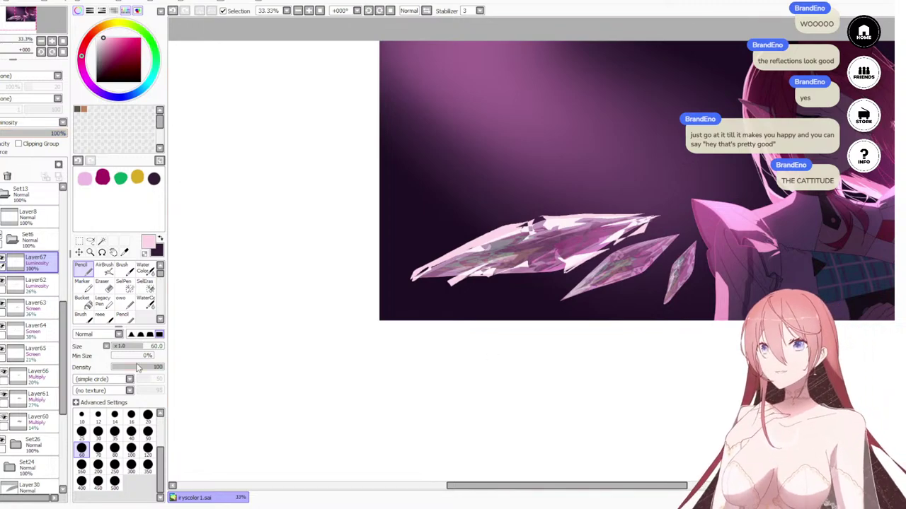
# Step: Magic-wand select the area outside the artwork on Set26, erase the pale pink spilling around the largest crystal on Layer67, and deselect
pyautogui.click(32, 444)
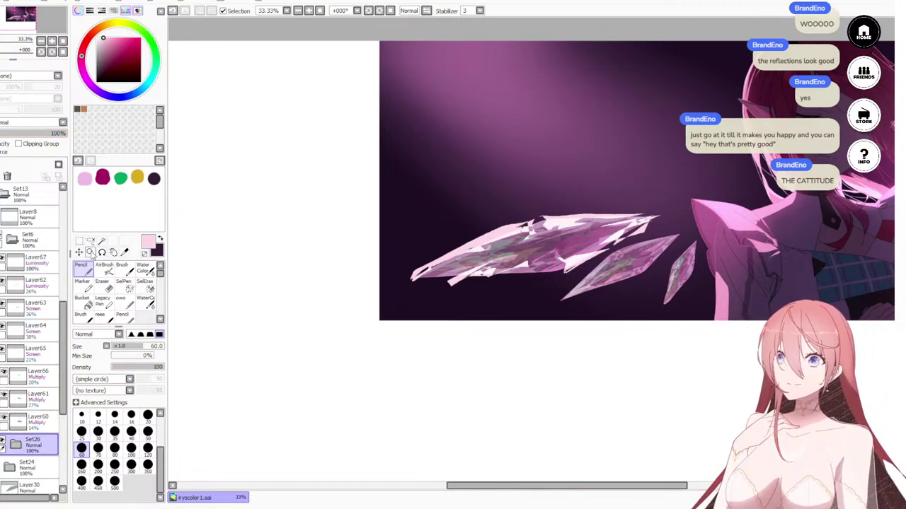
pyautogui.click(102, 242)
pyautogui.click(515, 157)
pyautogui.click(32, 261)
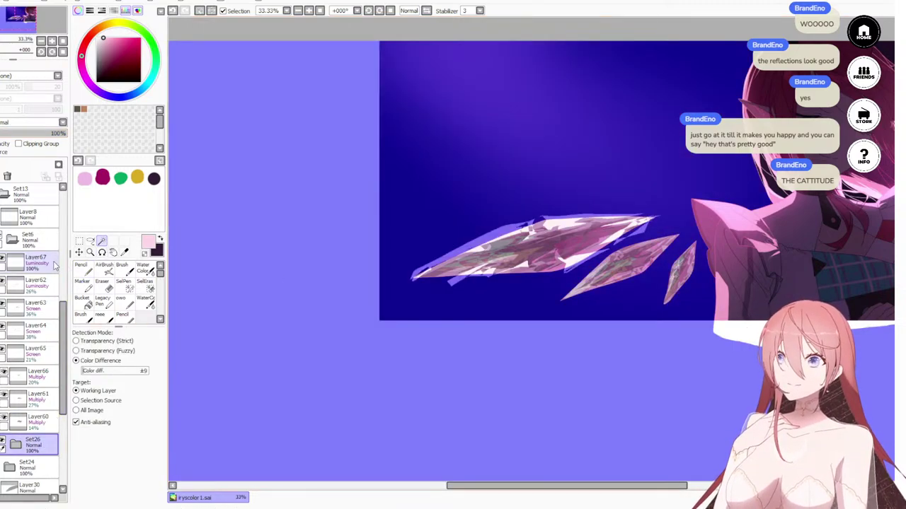
pyautogui.click(103, 285)
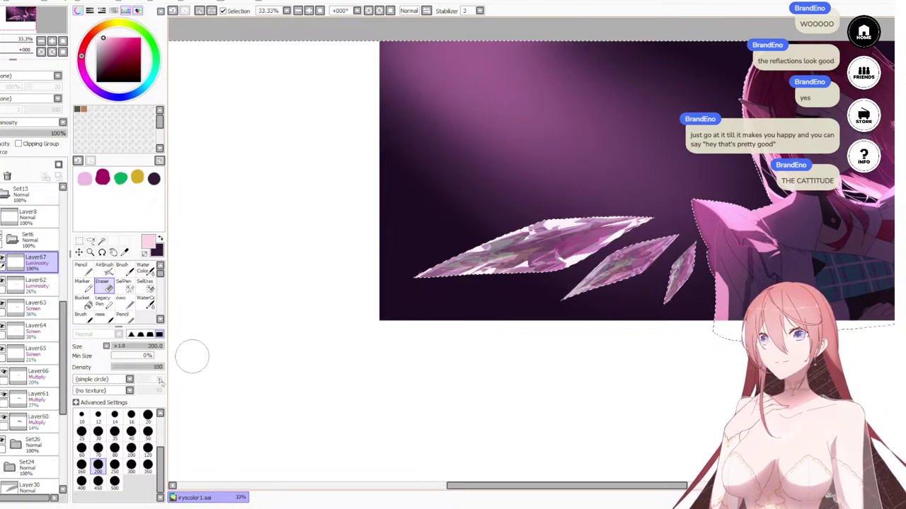
pyautogui.hotkey('ctrl', 'd')
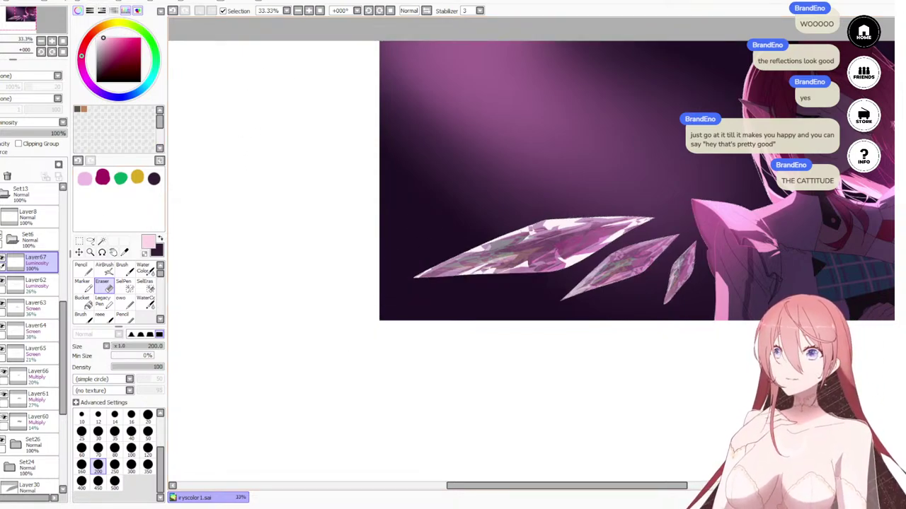
pyautogui.click(172, 11)
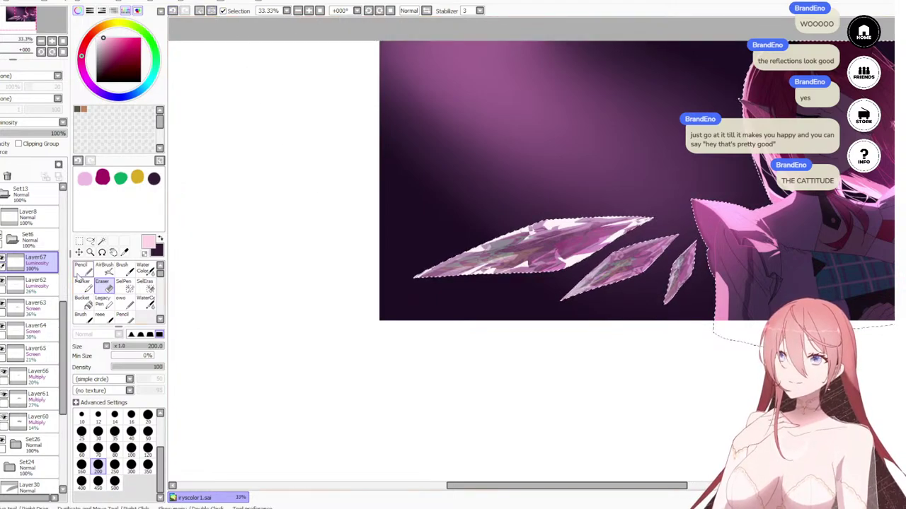
pyautogui.click(81, 268)
pyautogui.scroll(3, 566, 229)
pyautogui.scroll(-2, 566, 229)
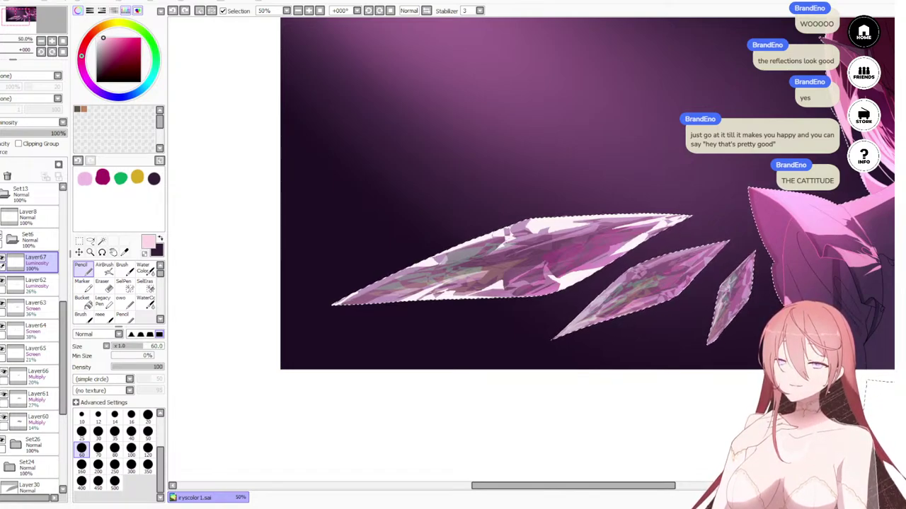
pyautogui.scroll(-2, 487, 266)
pyautogui.scroll(3, 562, 232)
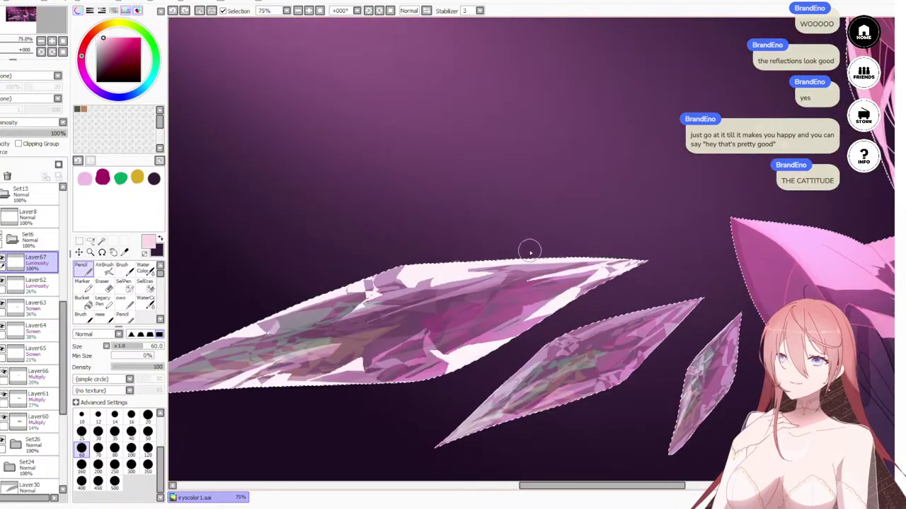
pyautogui.moveTo(437, 330); pyautogui.dragTo(506, 248)
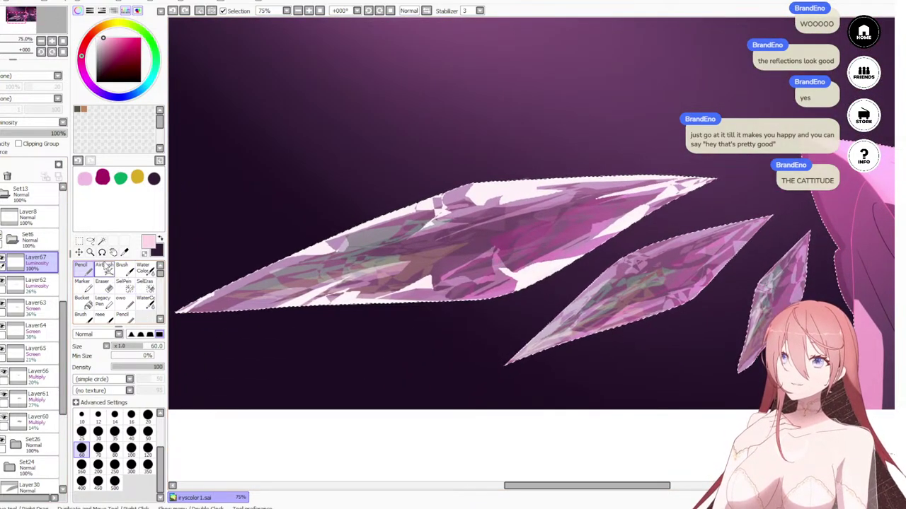
pyautogui.click(90, 242)
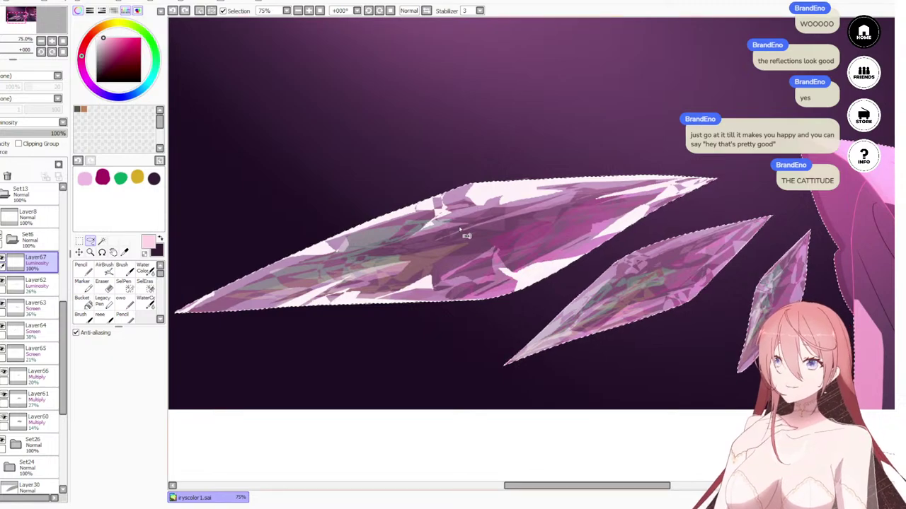
pyautogui.moveTo(494, 265); pyautogui.dragTo(450, 294)
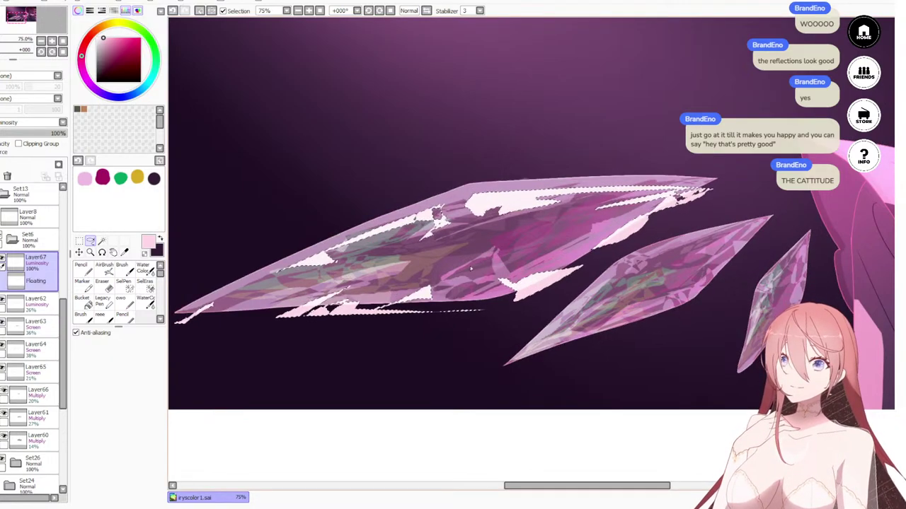
pyautogui.hotkey('ctrl', 'z')
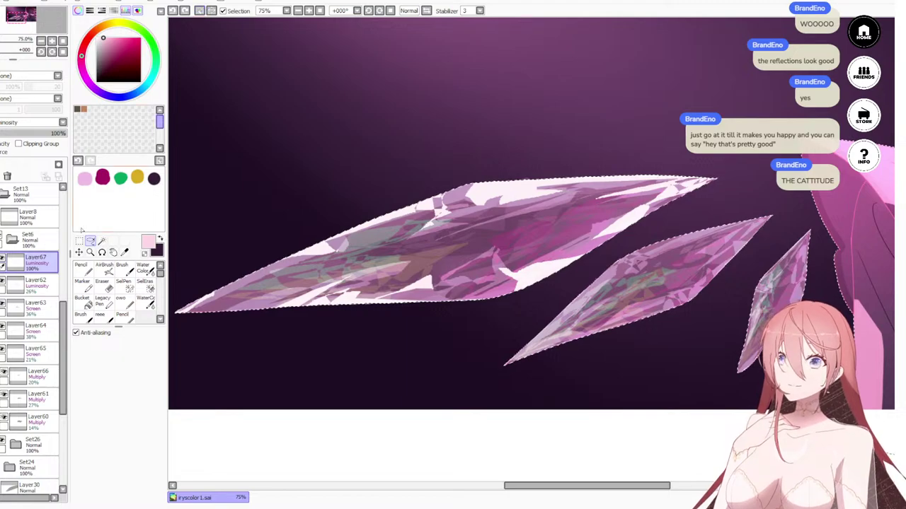
pyautogui.click(199, 11)
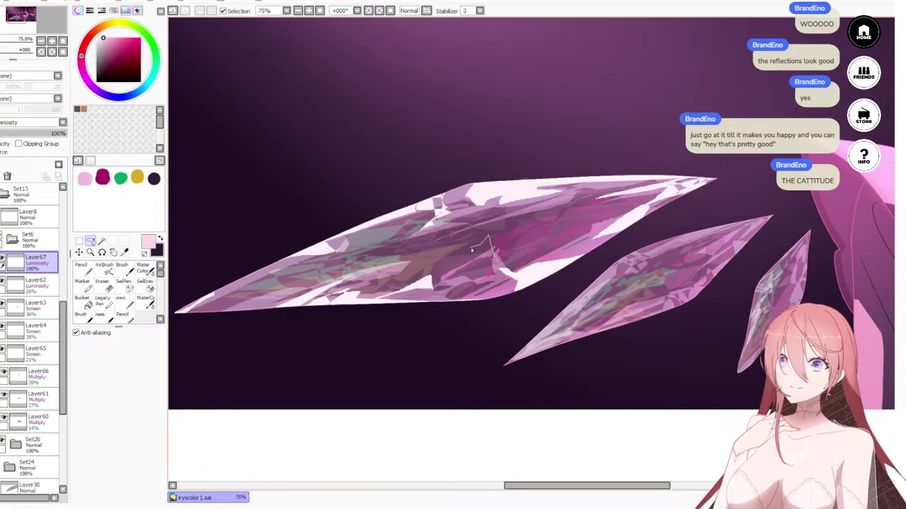
# Step: Lasso several jagged shards in the lower middle of the largest crystal, fill them with pale pink on Layer67, and deselect
pyautogui.moveTo(487, 267); pyautogui.dragTo(479, 279)
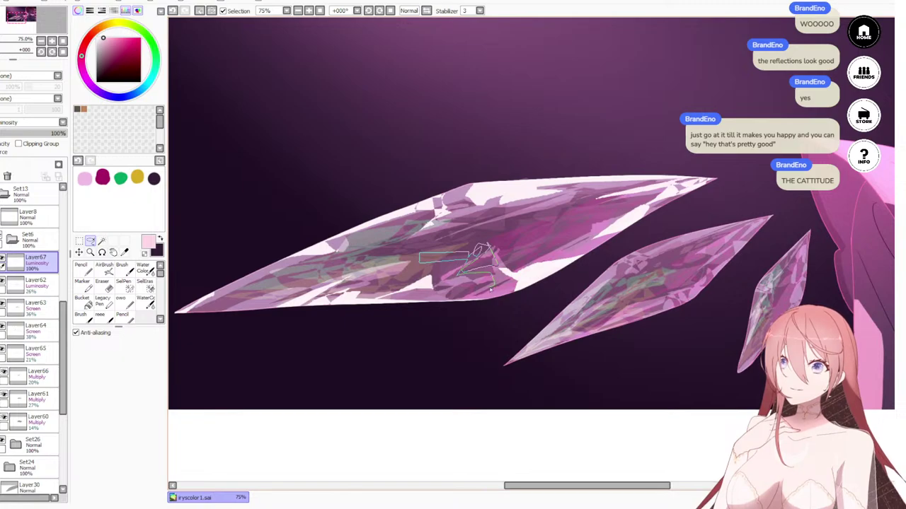
pyautogui.moveTo(491, 289); pyautogui.dragTo(465, 269)
pyautogui.moveTo(387, 273); pyautogui.dragTo(460, 269)
pyautogui.press('n')
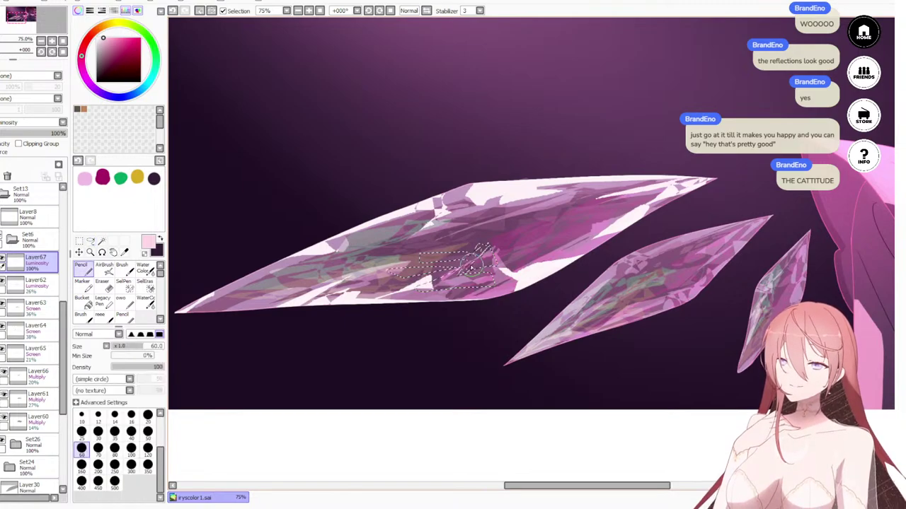
pyautogui.moveTo(507, 245)
pyautogui.mouseDown()
pyautogui.moveTo(450, 248)
pyautogui.moveTo(365, 279)
pyautogui.moveTo(491, 290)
pyautogui.mouseUp()
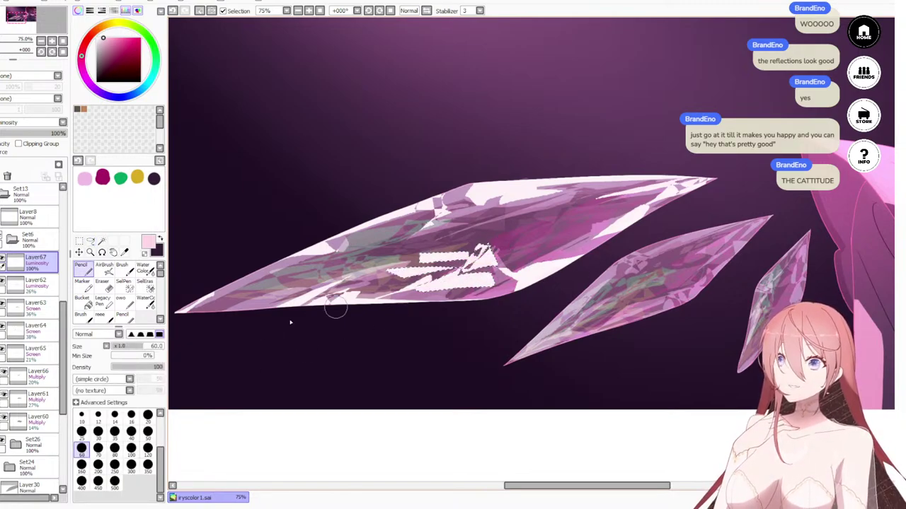
pyautogui.hotkey('ctrl', 'd')
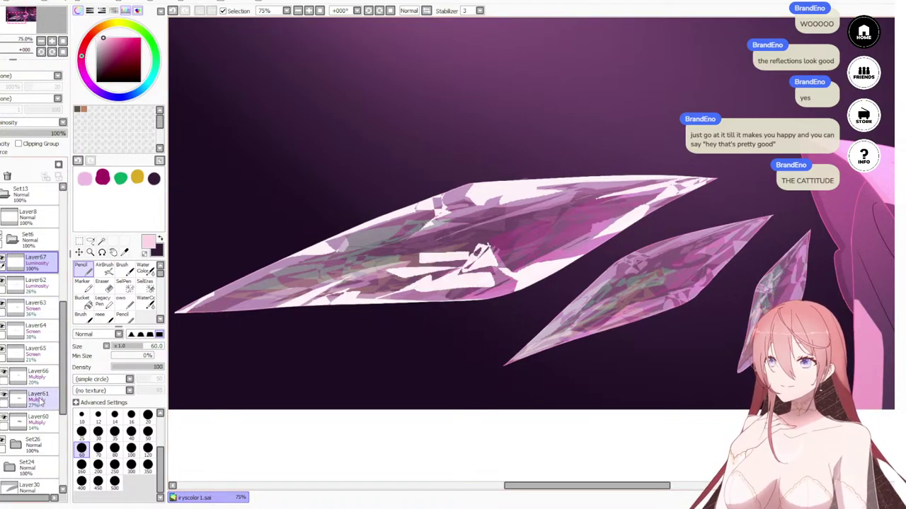
# Step: Magic-wand select the area outside the artwork on Set26, invert the selection, and return to Layer67 with the Pencil
pyautogui.click(44, 447)
pyautogui.click(101, 241)
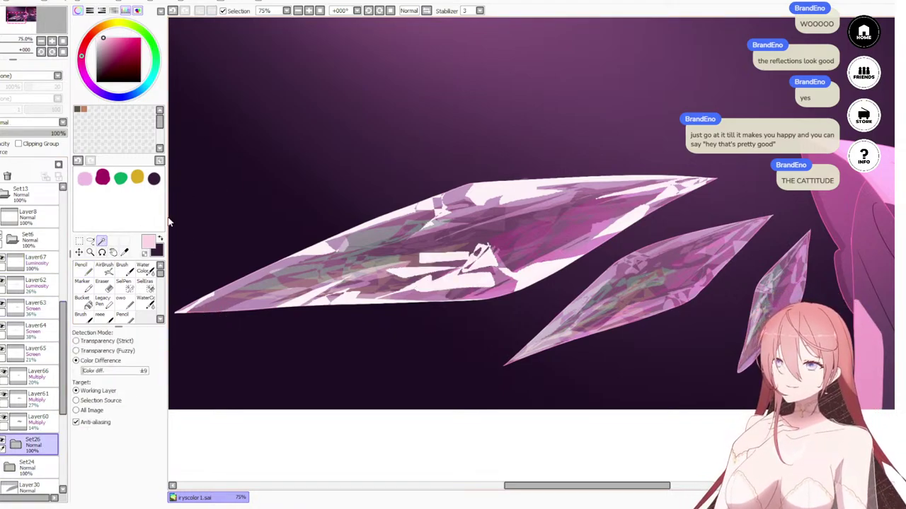
pyautogui.click(273, 196)
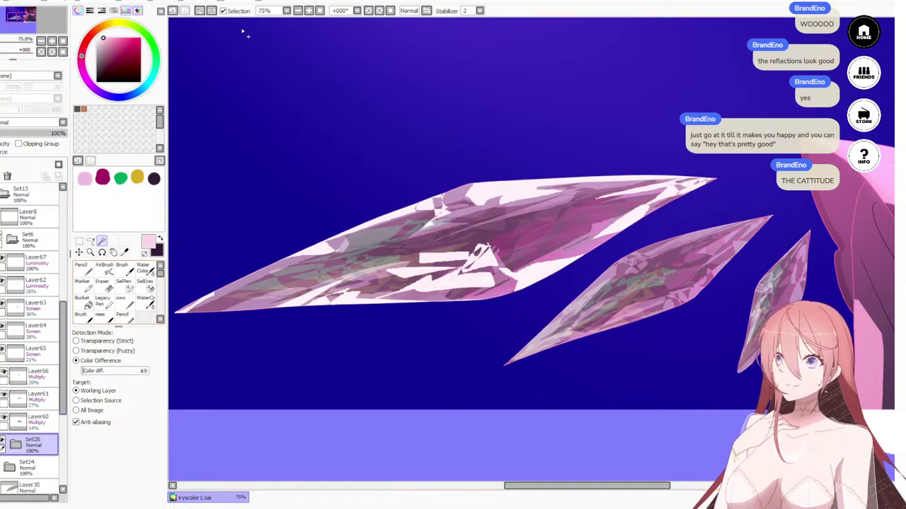
pyautogui.click(211, 10)
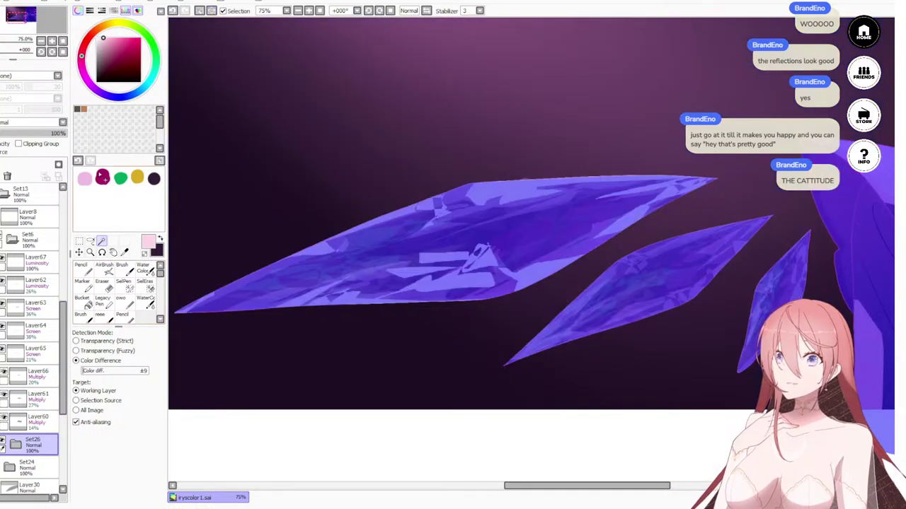
pyautogui.click(48, 265)
pyautogui.click(83, 270)
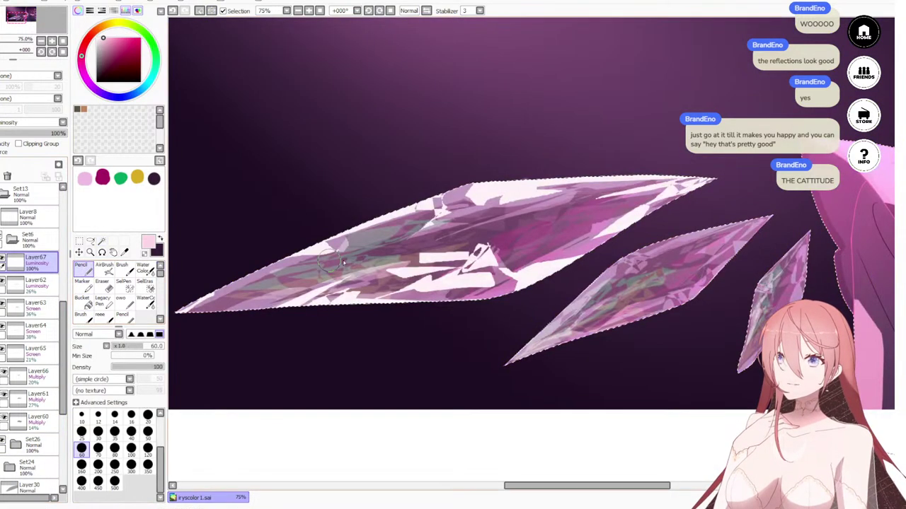
# Step: Try a broad pale pink Pencil stroke across the upper part of the largest crystal
pyautogui.moveTo(490, 247); pyautogui.dragTo(590, 211)
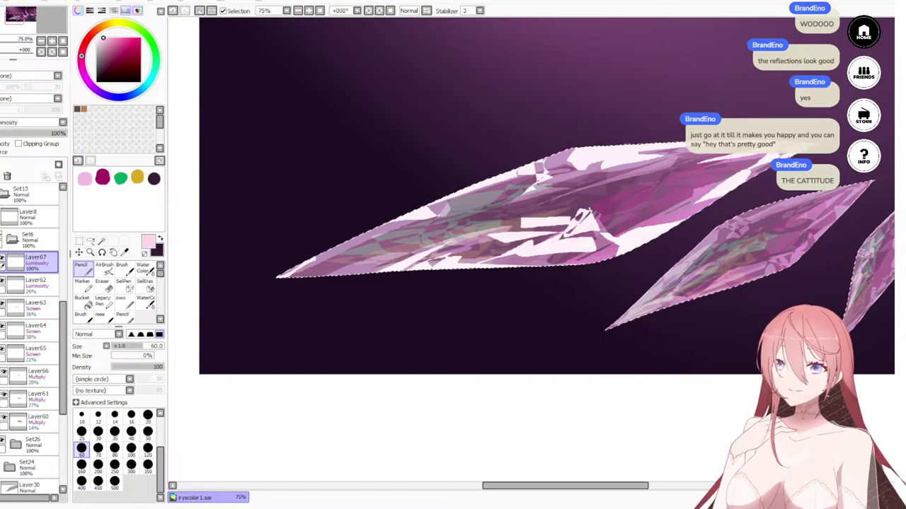
pyautogui.scroll(-3, 608, 168)
pyautogui.scroll(-1, 626, 150)
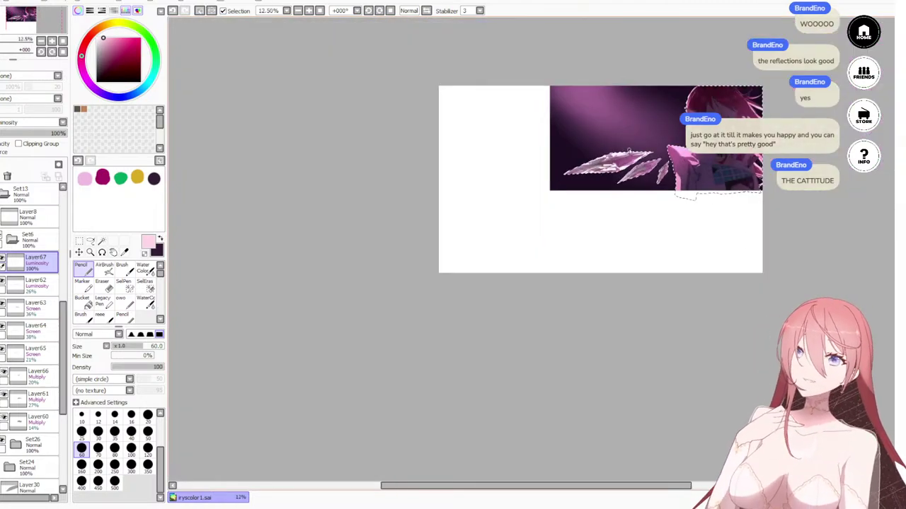
pyautogui.scroll(2, 626, 157)
pyautogui.scroll(-1, 612, 210)
pyautogui.scroll(1, 611, 211)
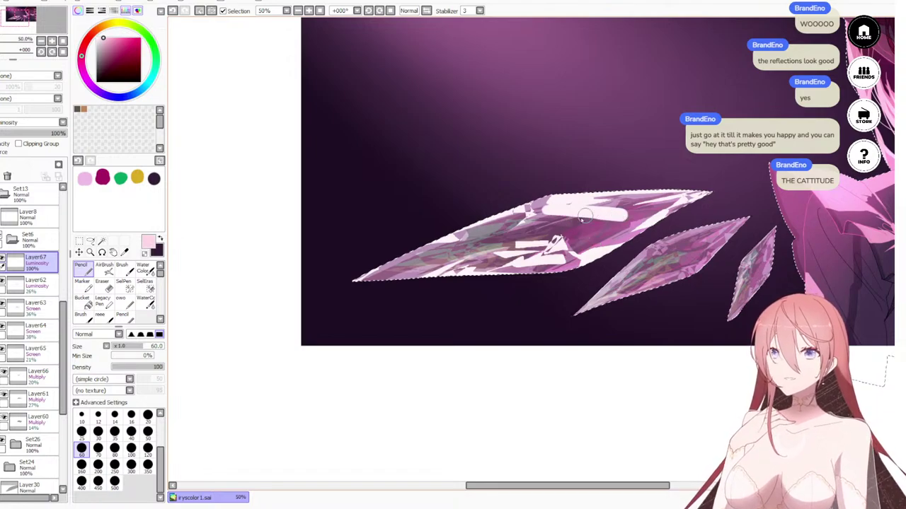
# Step: Reduce the eraser size to 80 and try erasing the pale pink highlights along the largest crystal's upper edge
pyautogui.press('e')
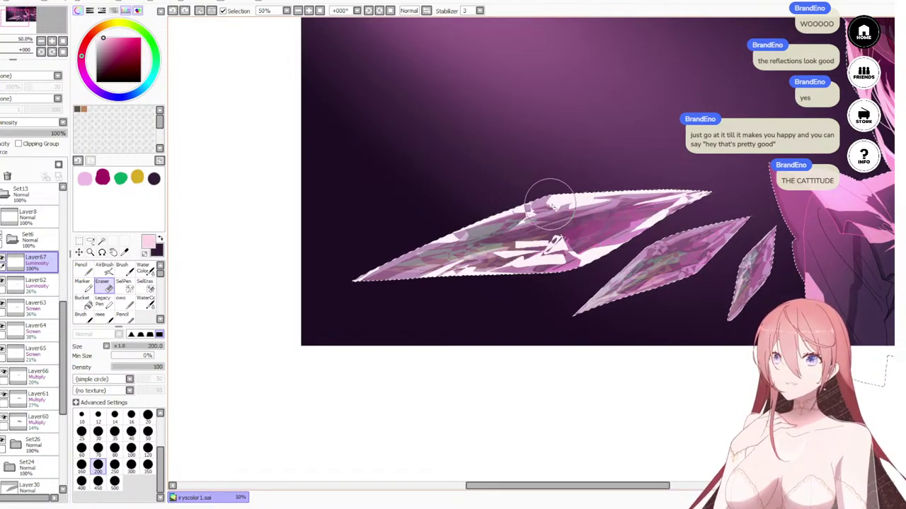
pyautogui.press('[')
pyautogui.press('[')
pyautogui.press('[')
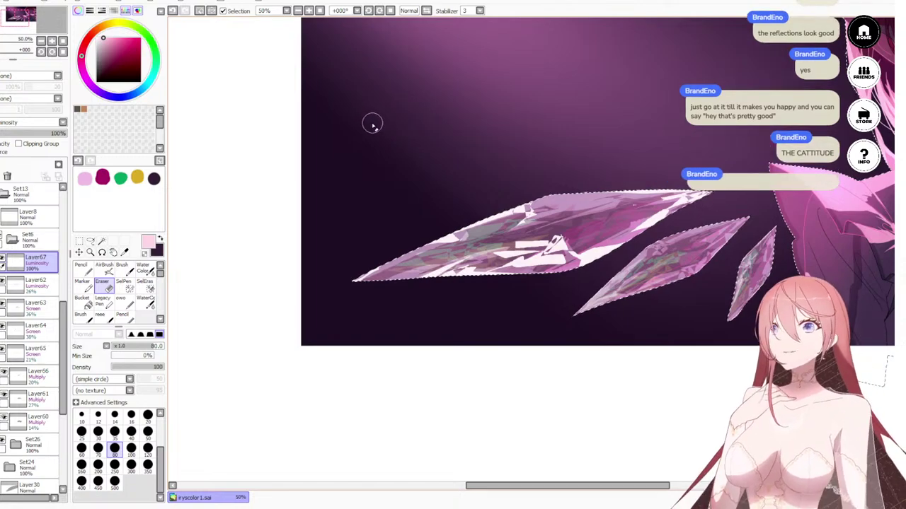
pyautogui.scroll(-6, 375, 100)
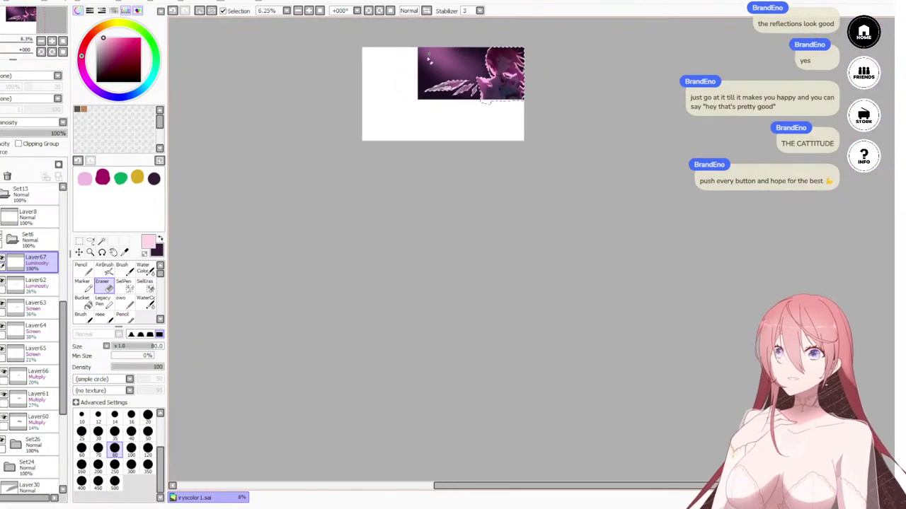
pyautogui.scroll(7, 423, 62)
# Step: Undo the upper-edge erasing and erase most of the pale pink shards in the largest crystal's lower middle
pyautogui.hotkey('ctrl', 'z')
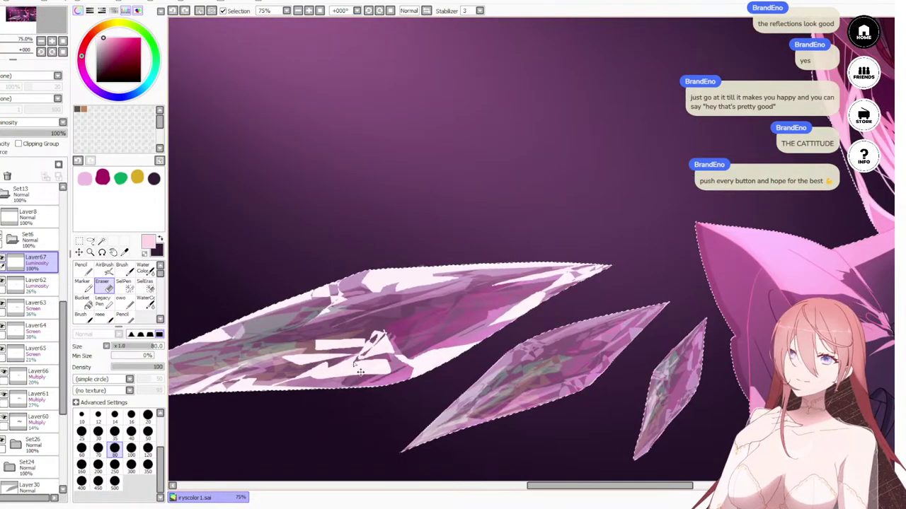
pyautogui.moveTo(359, 338); pyautogui.dragTo(452, 263)
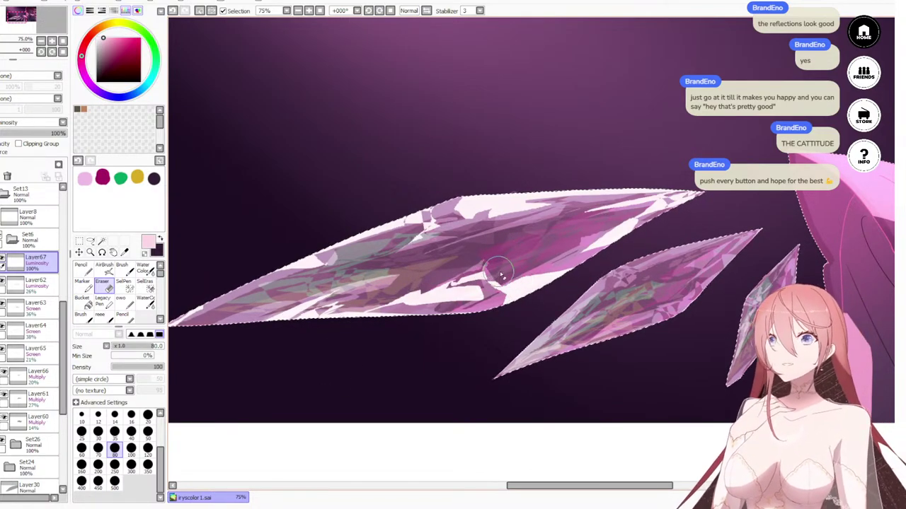
pyautogui.hotkey('ctrl', 'z')
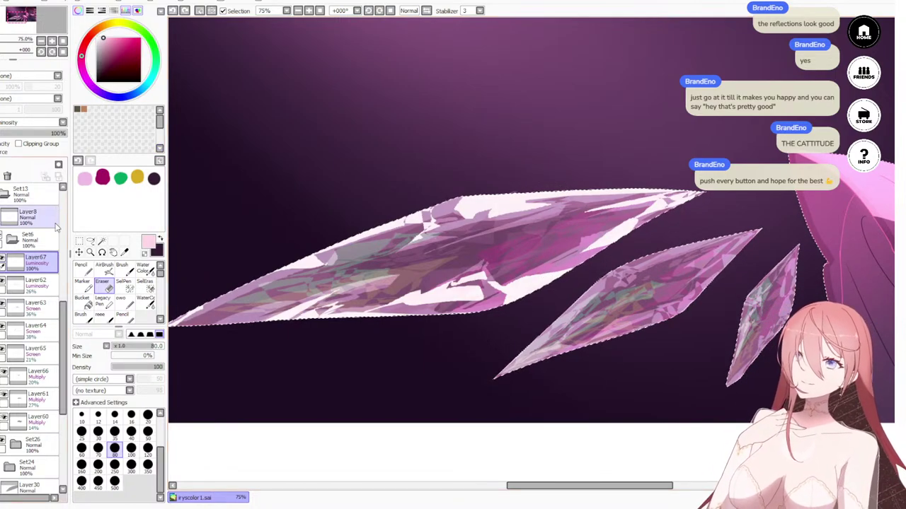
# Step: Paint a pale pink streak with the Pencil below the largest crystal's upper edge, trim it with the eraser, and deselect
pyautogui.click(83, 270)
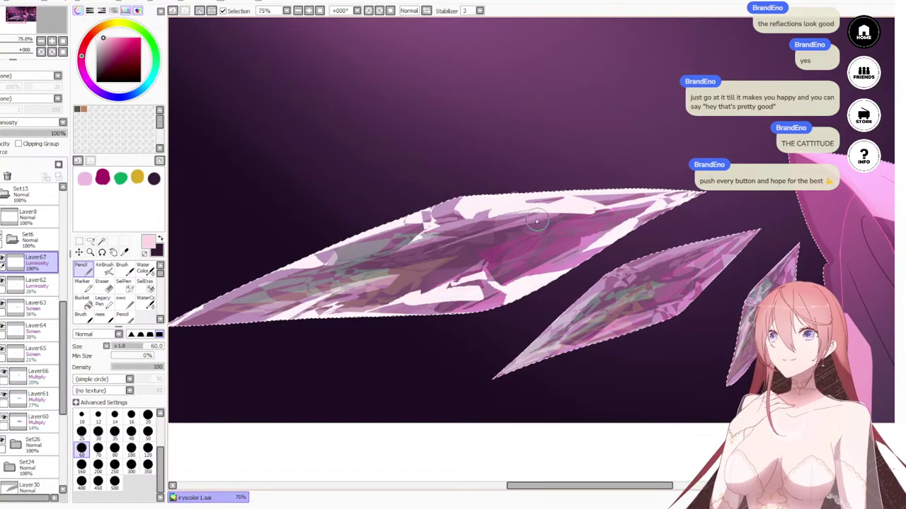
pyautogui.press('e')
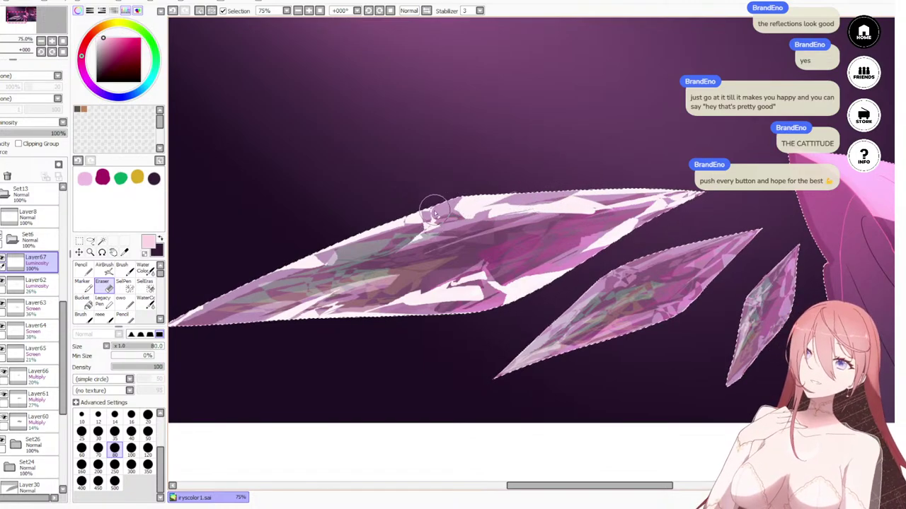
pyautogui.scroll(-3, 423, 164)
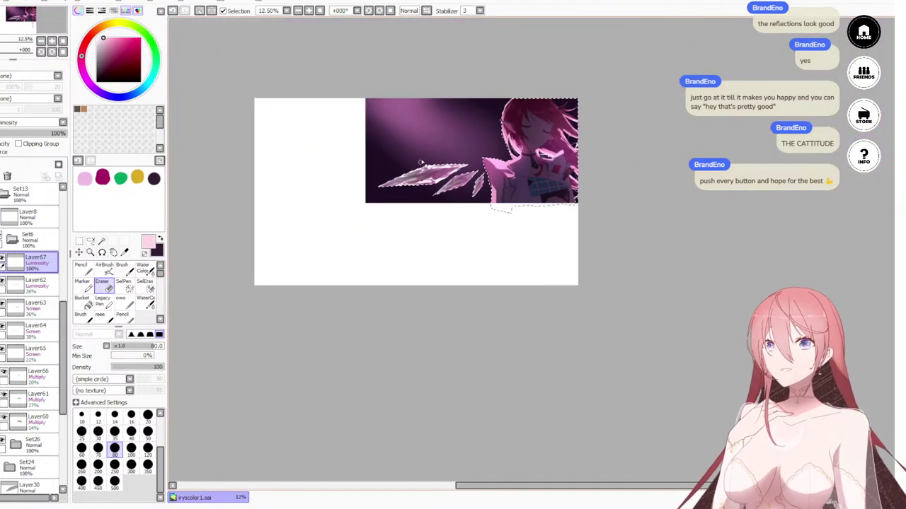
pyautogui.scroll(2, 428, 158)
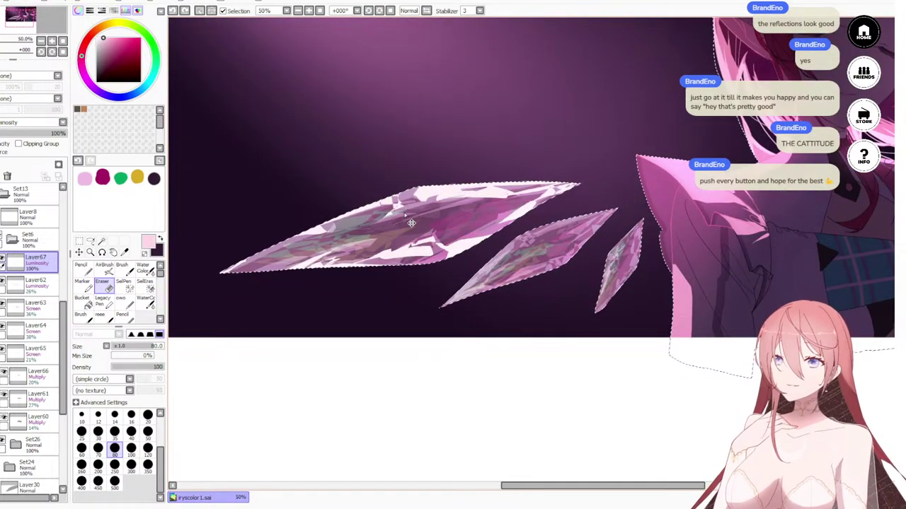
pyautogui.scroll(-2, 444, 164)
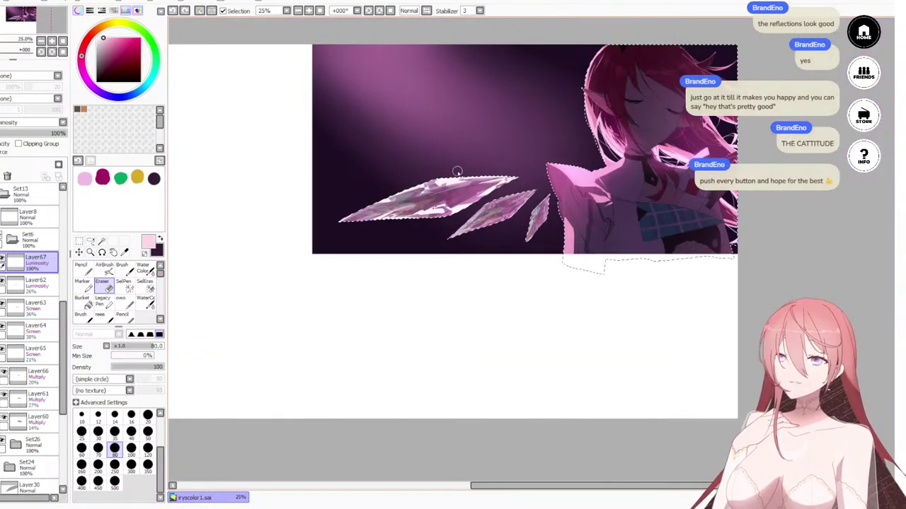
pyautogui.click(203, 11)
pyautogui.scroll(3, 452, 167)
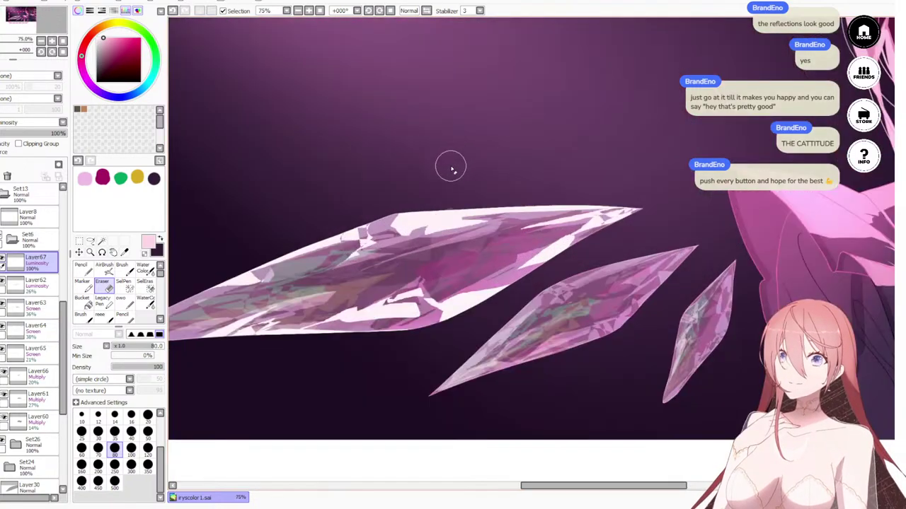
pyautogui.scroll(-6, 452, 169)
pyautogui.scroll(5, 409, 198)
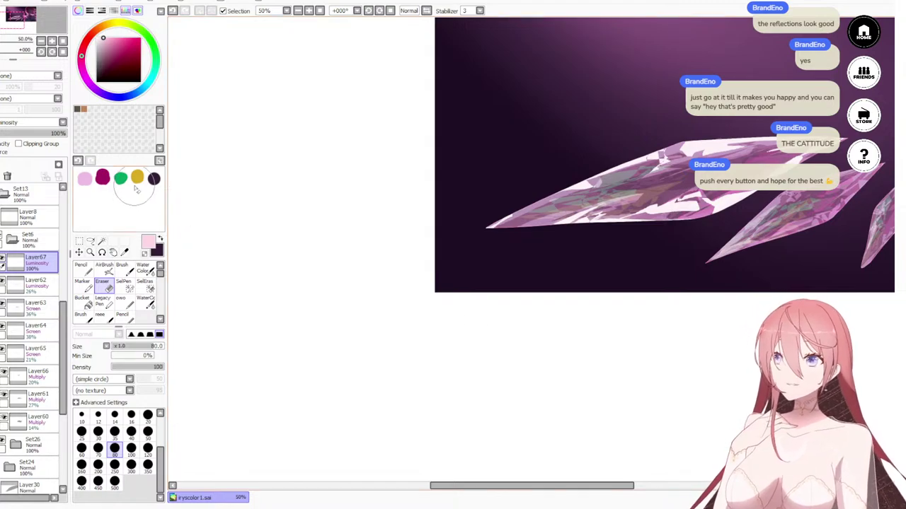
pyautogui.click(172, 10)
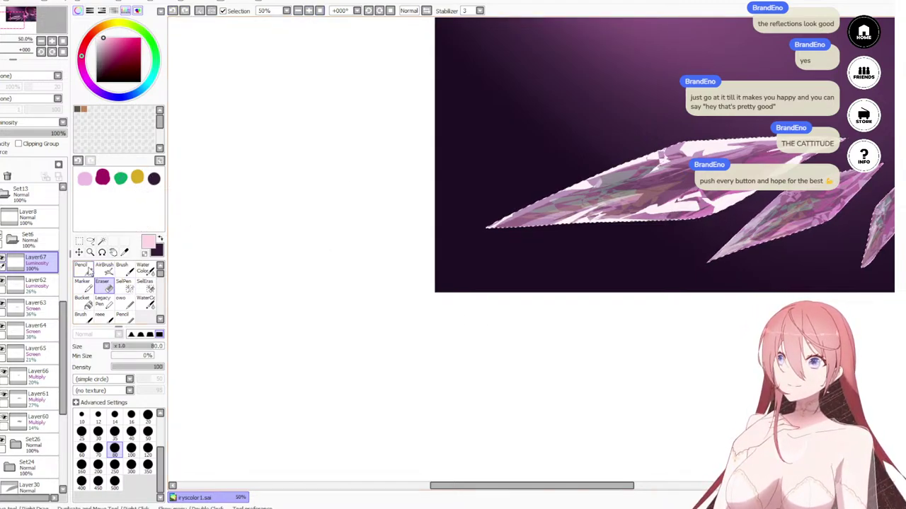
pyautogui.click(84, 269)
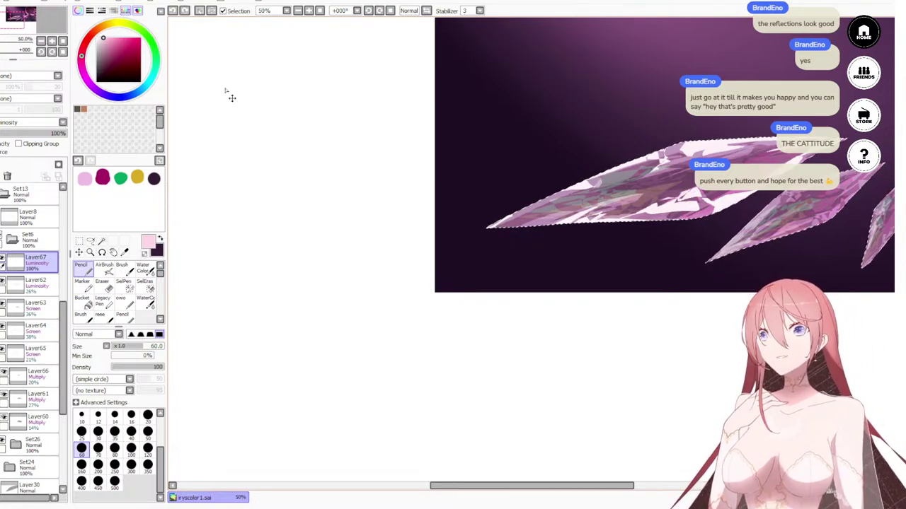
pyautogui.click(200, 12)
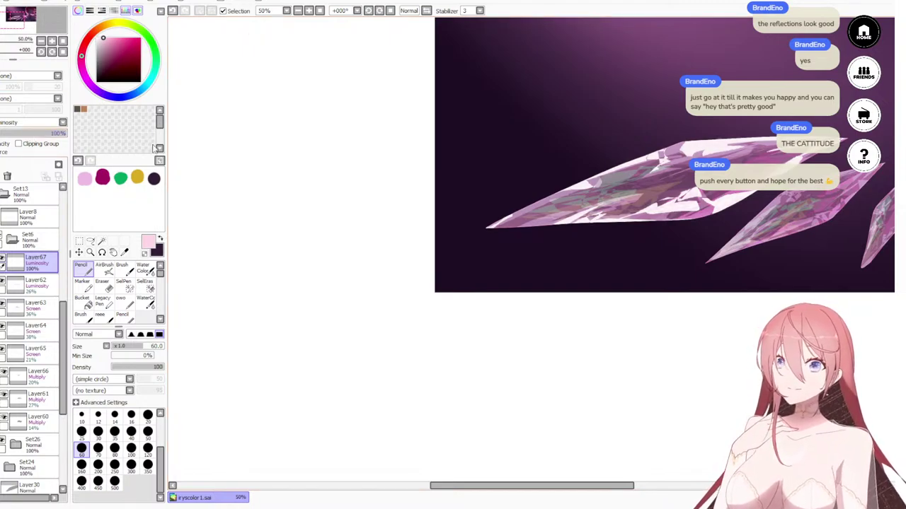
# Step: Adjust the tone of the Luminosity highlight layer so the crystals' near-white highlights turn a softer, richer pink
pyautogui.click(162, 7)
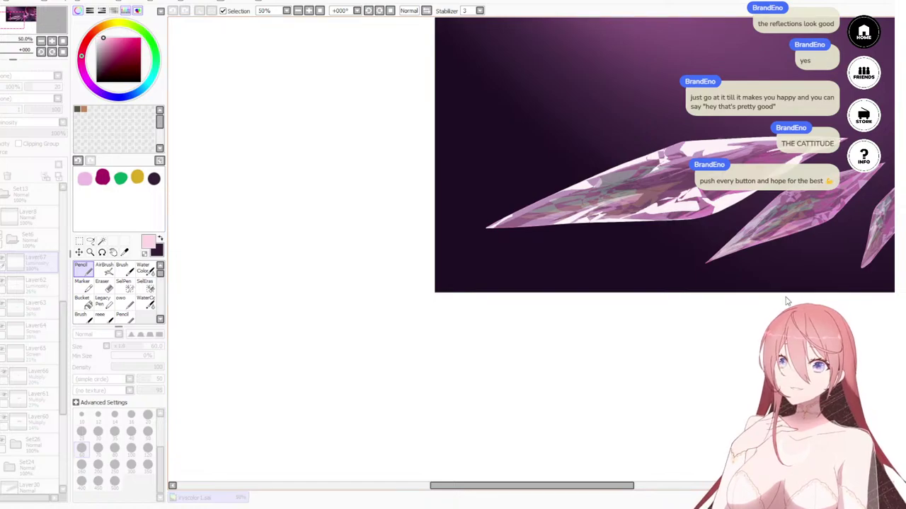
pyautogui.moveTo(797, 296); pyautogui.dragTo(841, 297)
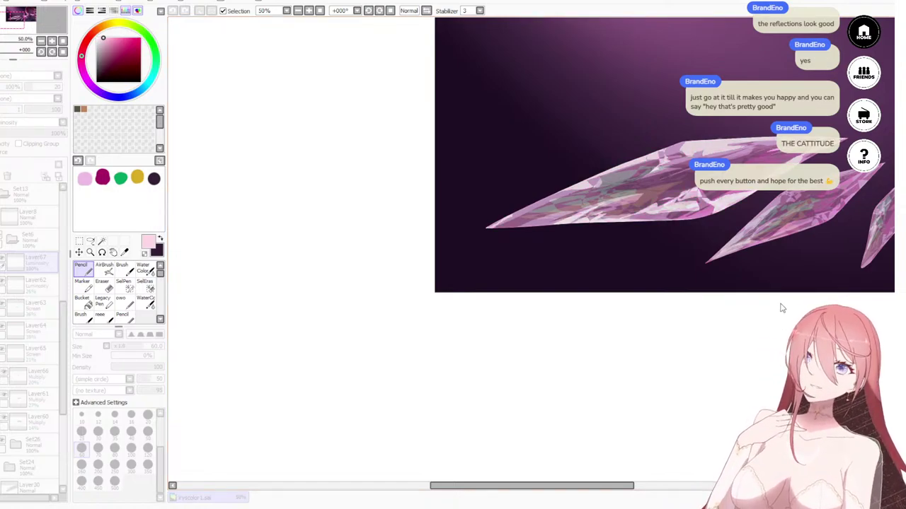
pyautogui.click(760, 316)
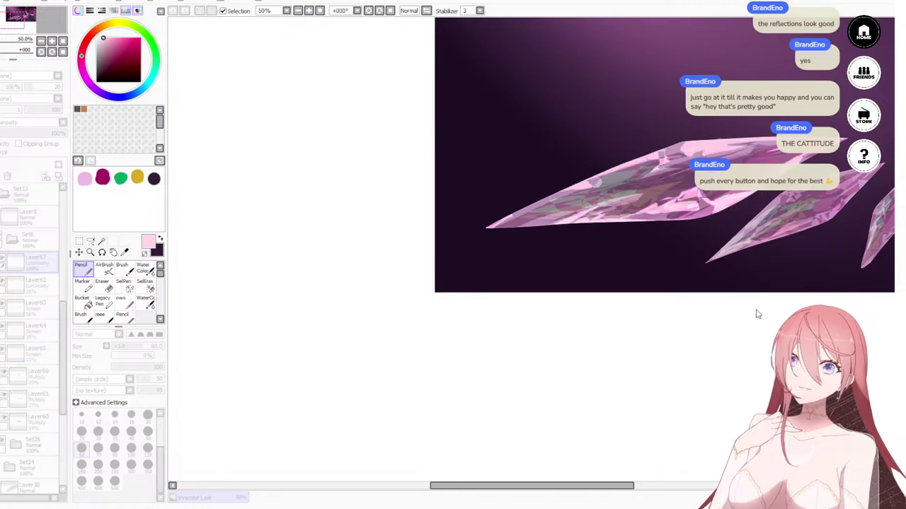
# Step: Examine the adjusted pink highlights on the crystal wing, both within the whole illustration and close up on the largest crystal
pyautogui.scroll(-4, 624, 183)
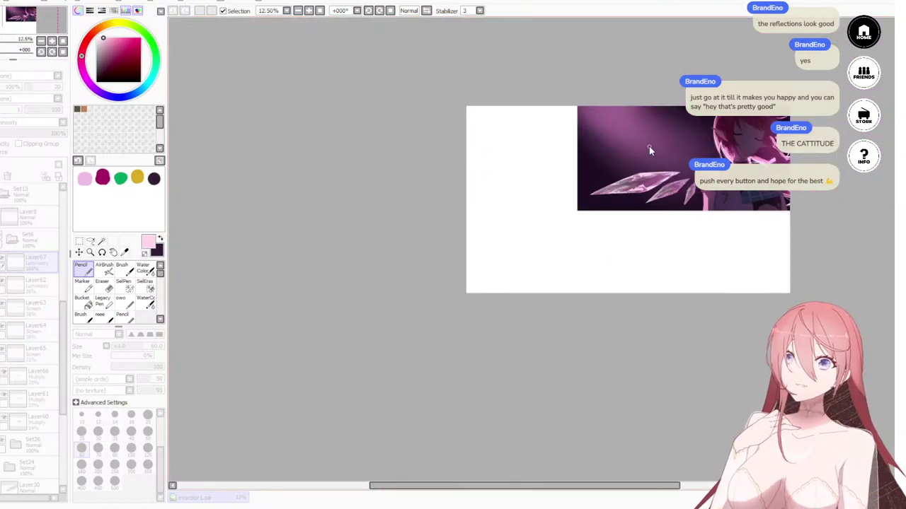
pyautogui.scroll(-2, 672, 121)
pyautogui.scroll(3, 678, 133)
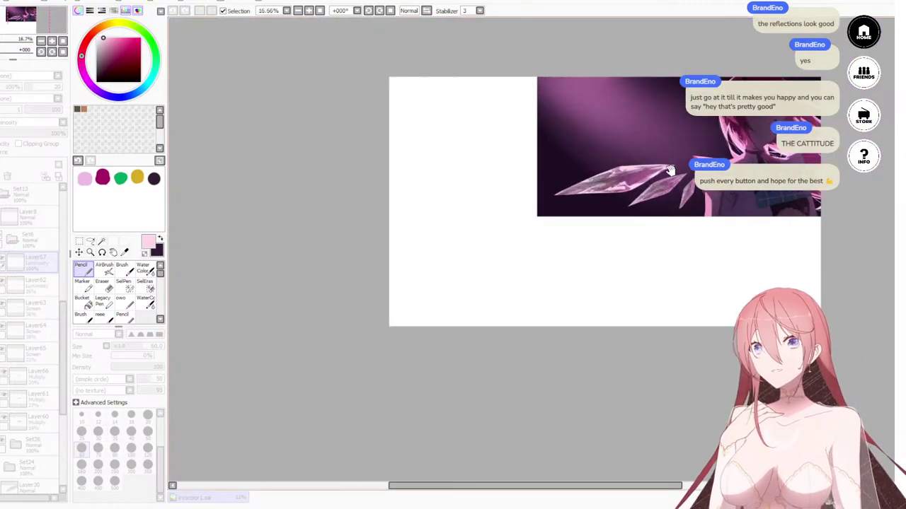
pyautogui.scroll(2, 579, 191)
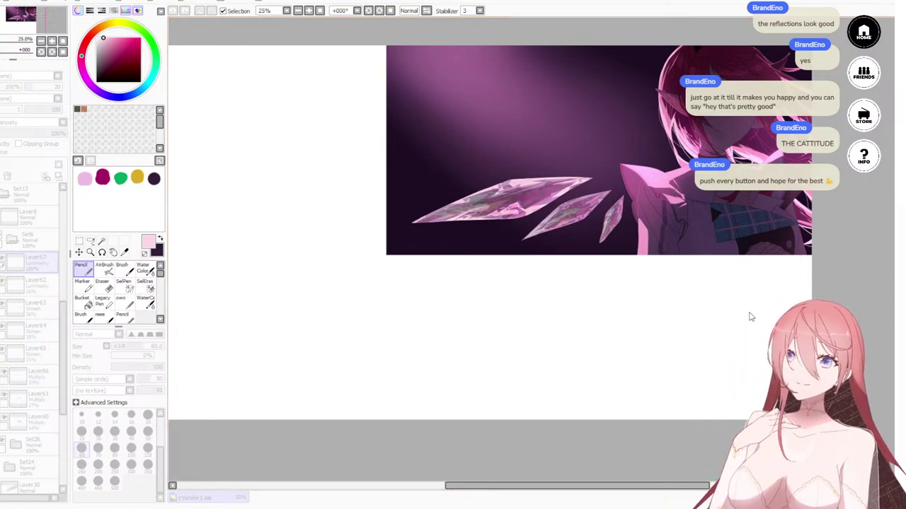
pyautogui.scroll(-2, 535, 171)
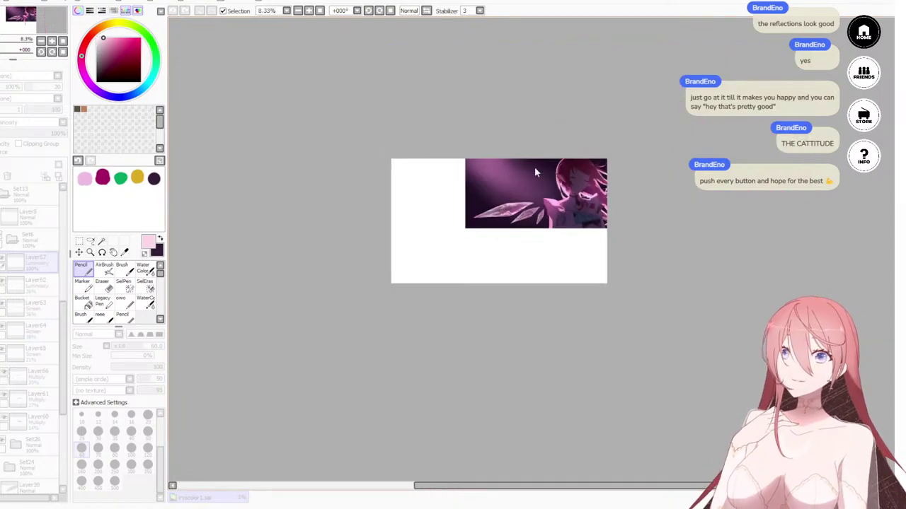
pyautogui.scroll(4, 490, 170)
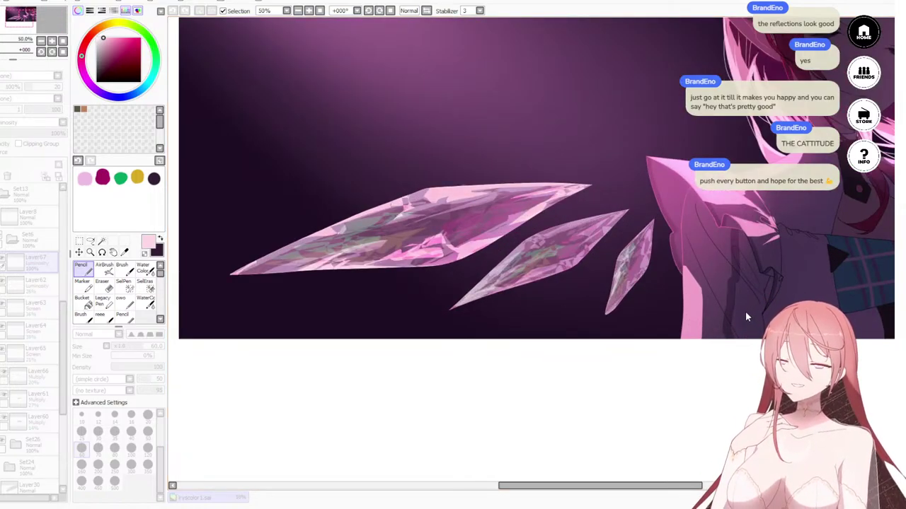
pyautogui.scroll(-3, 441, 202)
pyautogui.scroll(-2, 441, 203)
pyautogui.scroll(4, 340, 204)
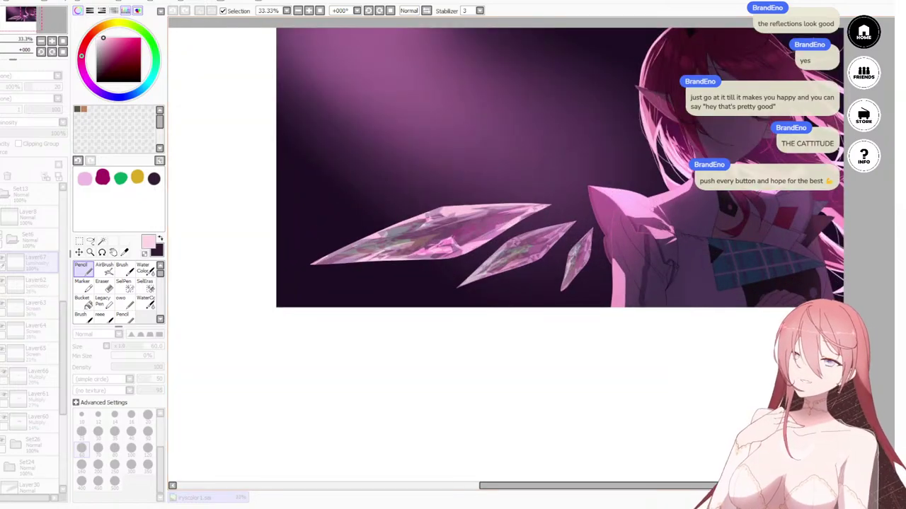
pyautogui.scroll(3, 410, 176)
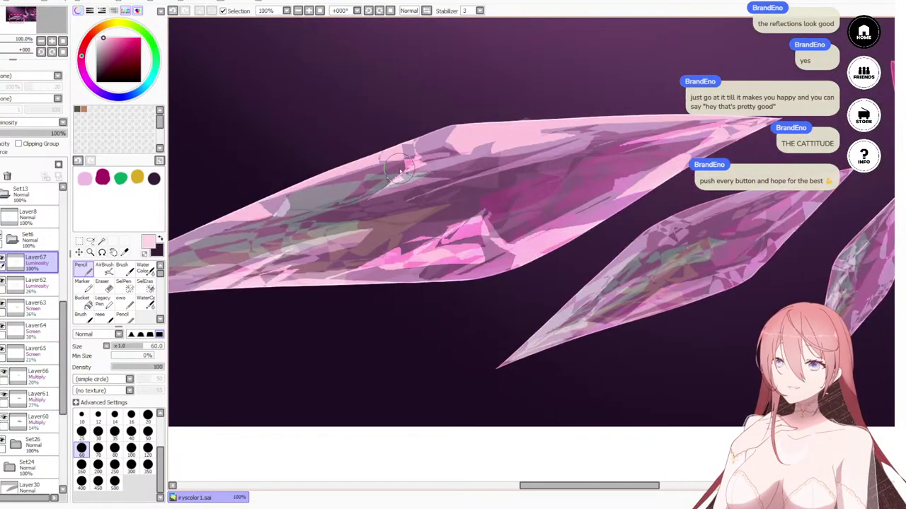
pyautogui.scroll(-4, 413, 176)
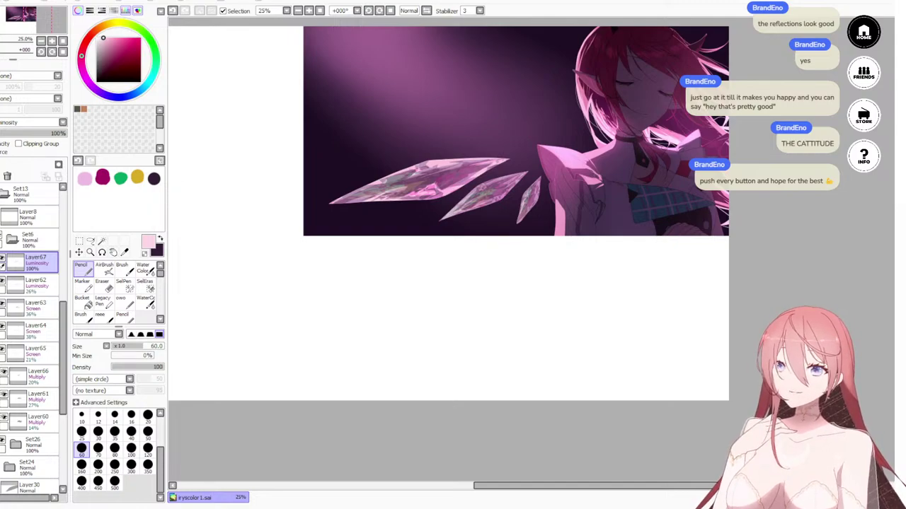
pyautogui.scroll(-3, 413, 161)
pyautogui.scroll(8, 414, 162)
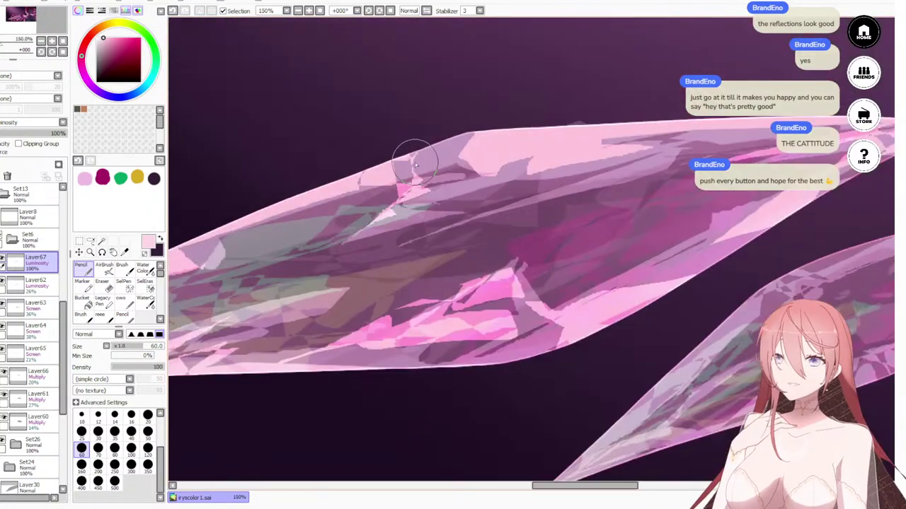
pyautogui.scroll(-3, 512, 207)
pyautogui.scroll(3, 512, 229)
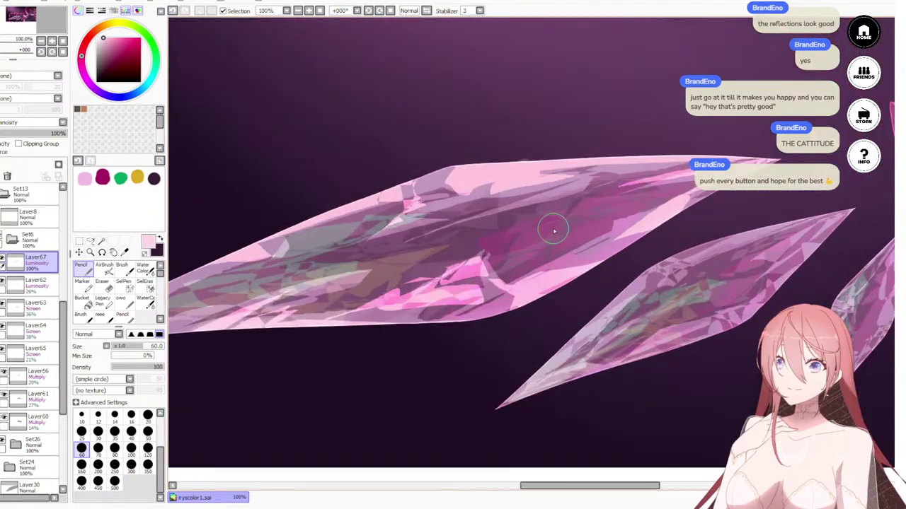
# Step: Sample the hot pink from Layer67 in Normal mode, return the layer to Luminosity, and store the colour as a swatch
pyautogui.moveTo(469, 198); pyautogui.dragTo(554, 190)
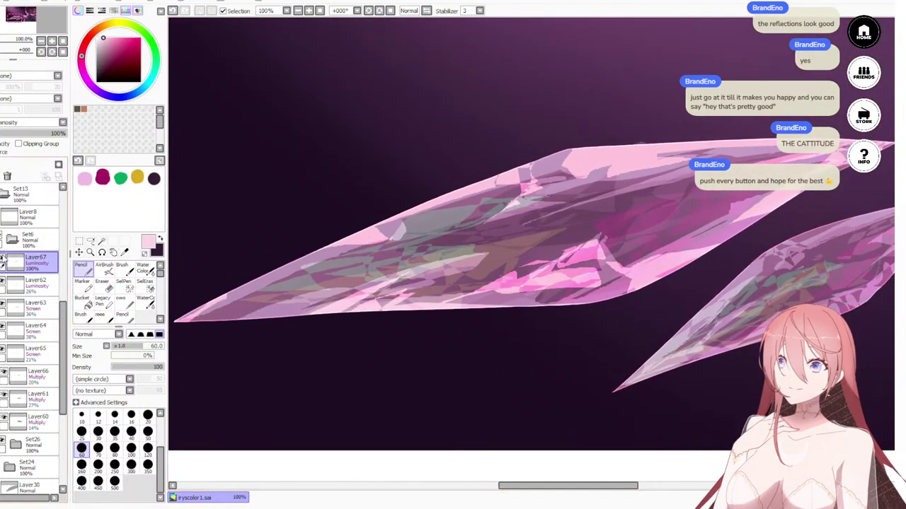
pyautogui.click(33, 136)
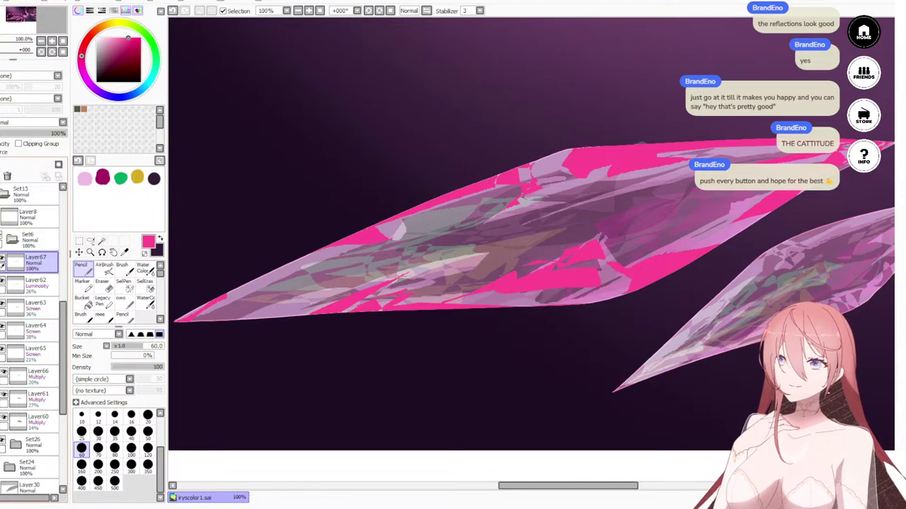
pyautogui.click(29, 177)
pyautogui.click(87, 199)
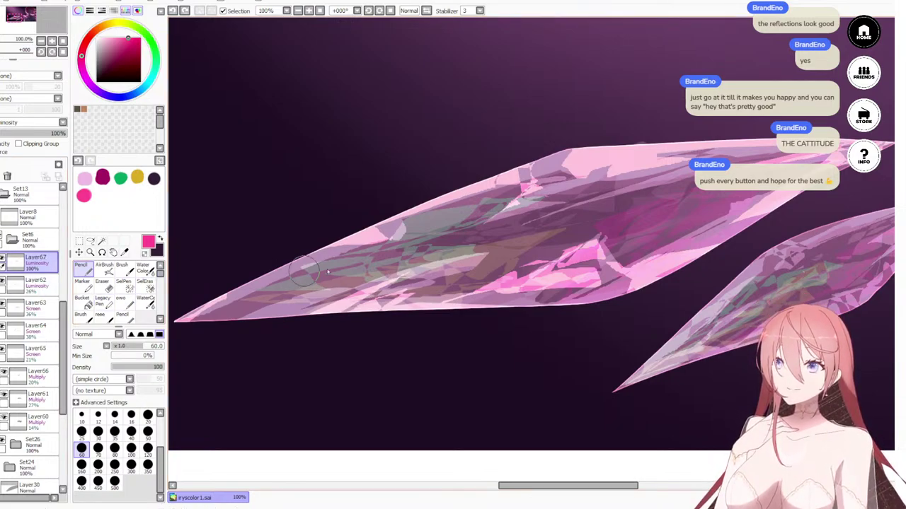
# Step: Try a plain Pencil stroke, switch to the textured Pencil with Spread shape at size 80, and test it on the large crystal
pyautogui.moveTo(464, 221); pyautogui.dragTo(472, 215)
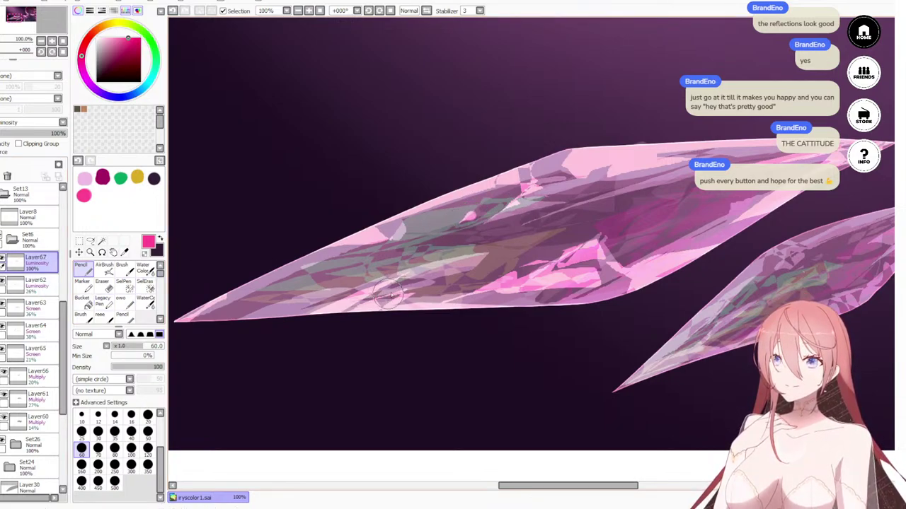
pyautogui.hotkey('ctrl', 'z')
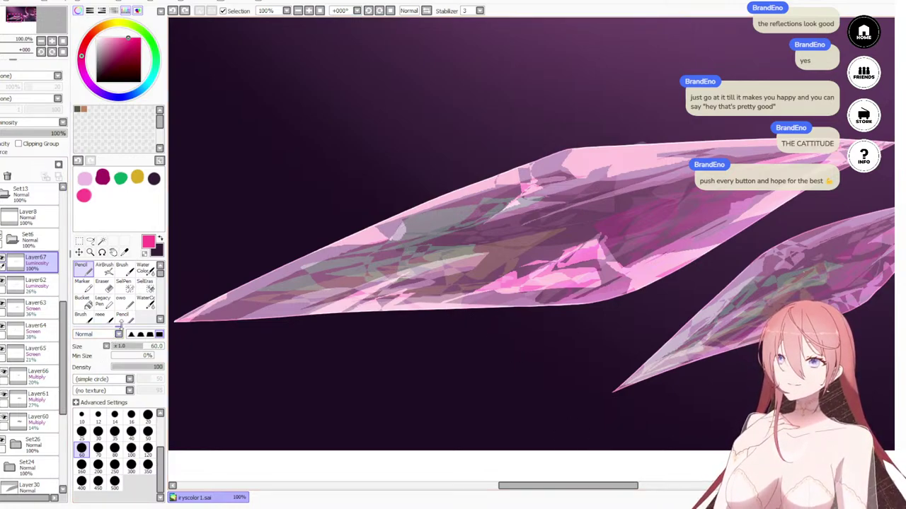
pyautogui.click(123, 315)
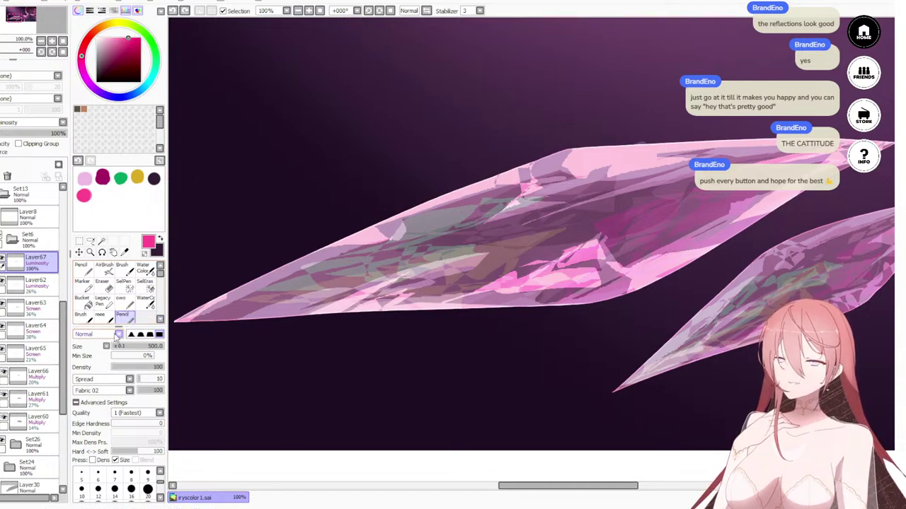
pyautogui.press('[')
pyautogui.press('[')
pyautogui.press('[')
pyautogui.press('[')
pyautogui.press('[')
pyautogui.press('[')
pyautogui.press('[')
pyautogui.press('[')
pyautogui.press('[')
pyautogui.press('[')
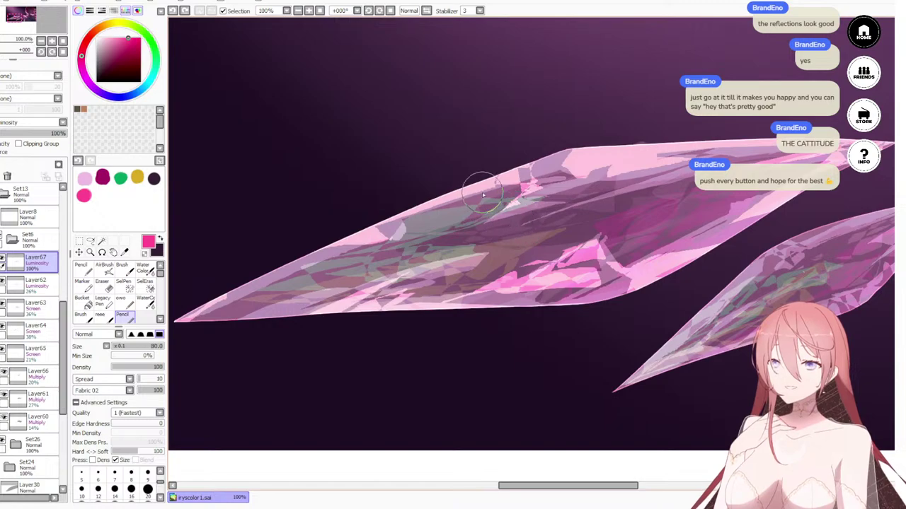
pyautogui.moveTo(516, 211); pyautogui.dragTo(505, 224)
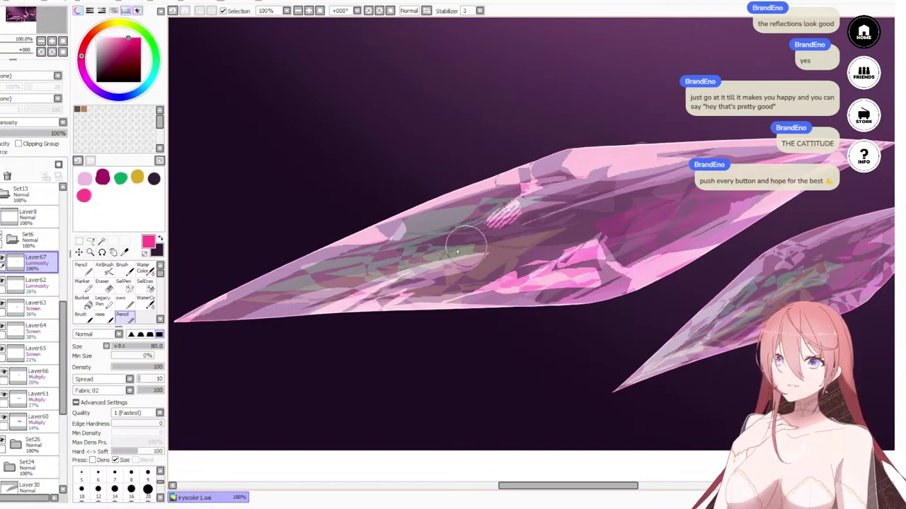
pyautogui.hotkey('ctrl', 'z')
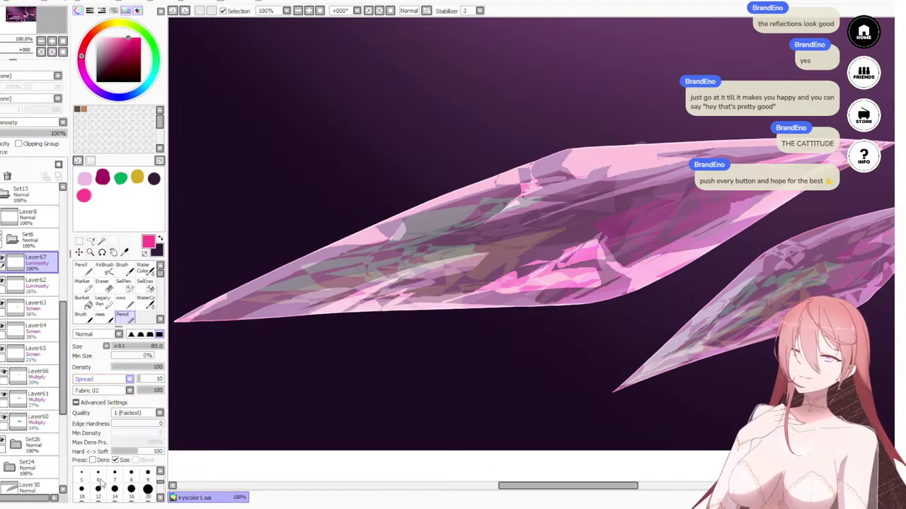
# Step: Try the Middle_Round brush shape on the large crystal, raising the brush size to 500, and undo the test strokes
pyautogui.click(105, 480)
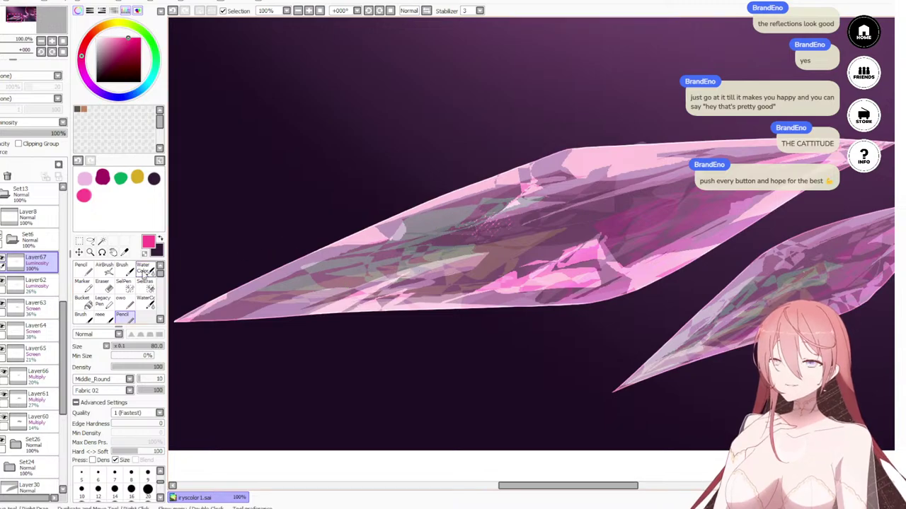
pyautogui.hotkey('ctrl', 'z')
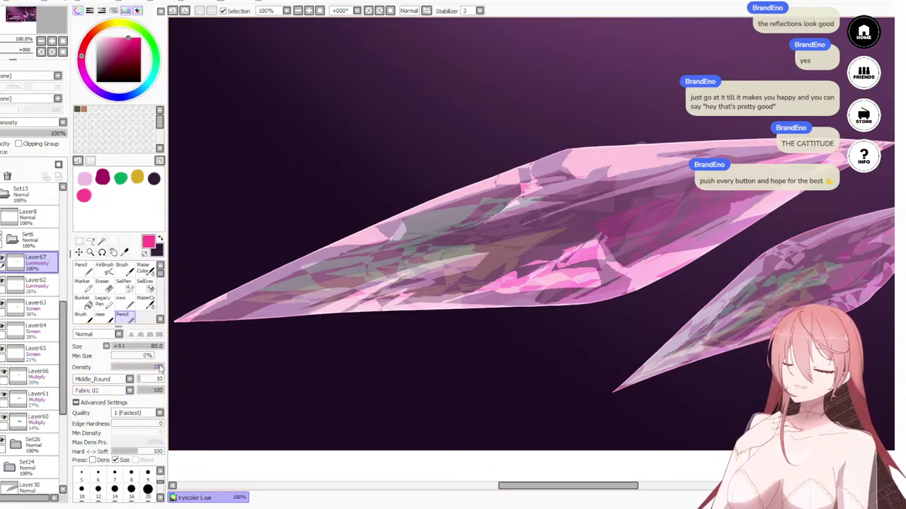
pyautogui.moveTo(162, 485); pyautogui.dragTo(163, 494)
pyautogui.click(114, 500)
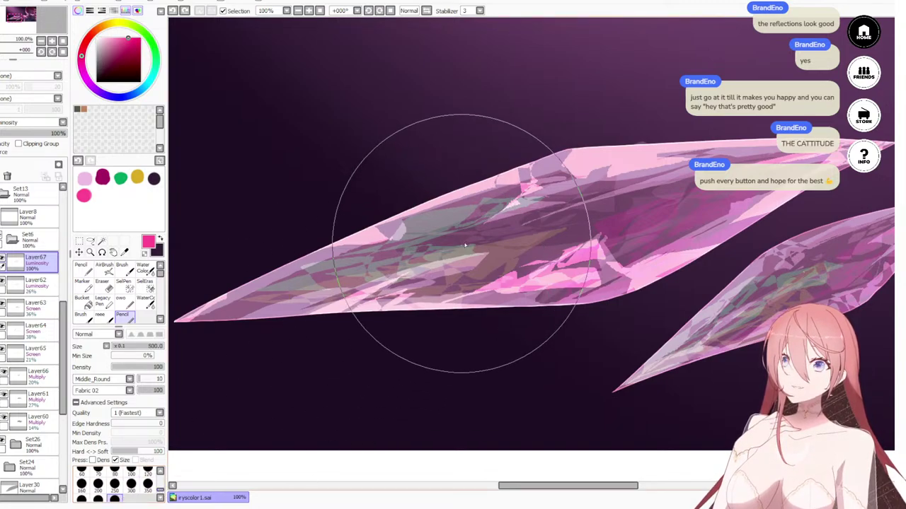
pyautogui.moveTo(483, 259); pyautogui.dragTo(523, 230)
pyautogui.hotkey('ctrl', 'z')
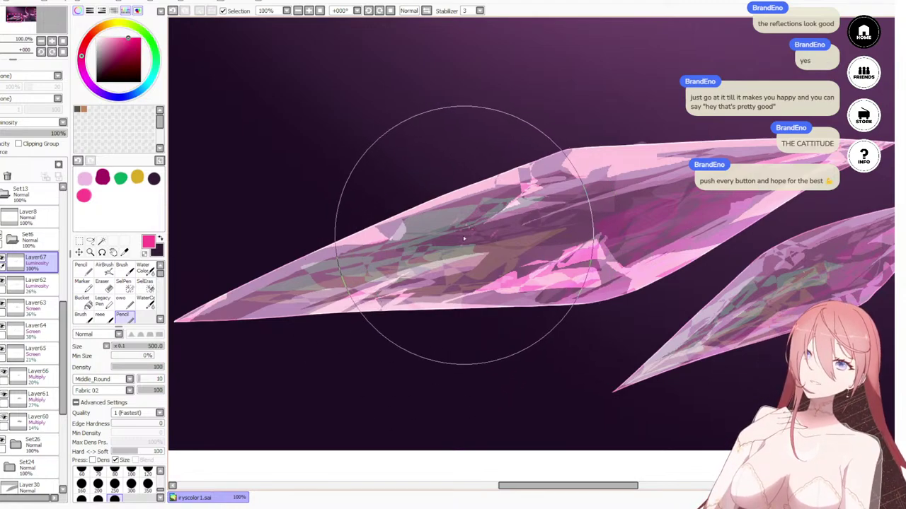
# Step: Try two size 500 Middle_Round strokes across the large crystal at 75% zoom and undo them
pyautogui.scroll(-3, 437, 381)
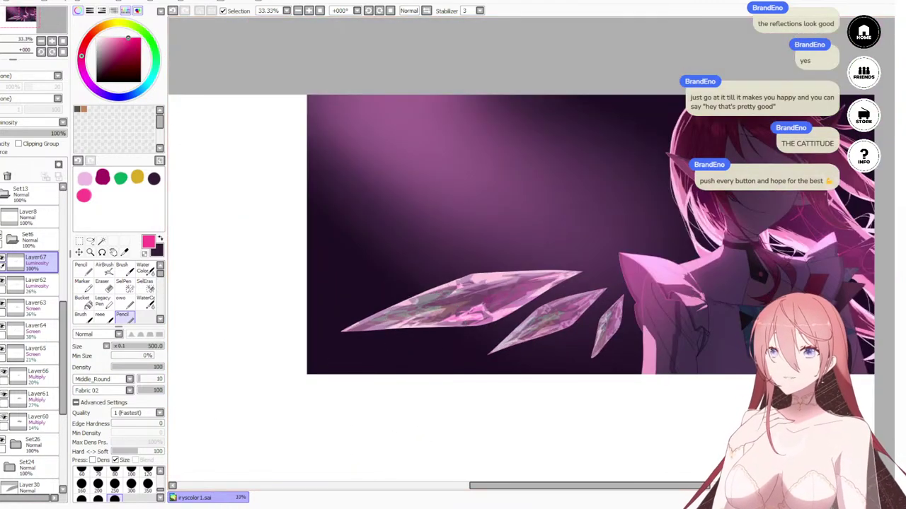
pyautogui.scroll(3, 425, 299)
pyautogui.scroll(-2, 517, 302)
pyautogui.scroll(1, 489, 289)
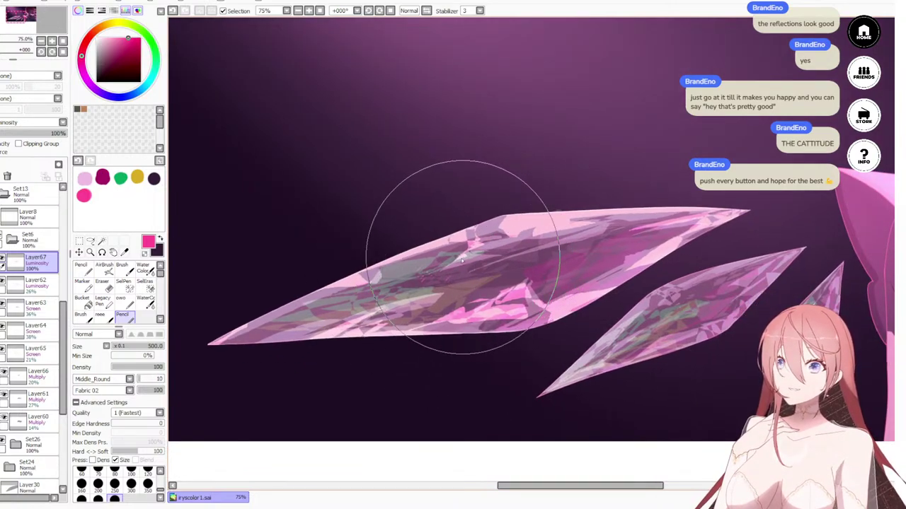
pyautogui.moveTo(434, 272); pyautogui.dragTo(424, 288)
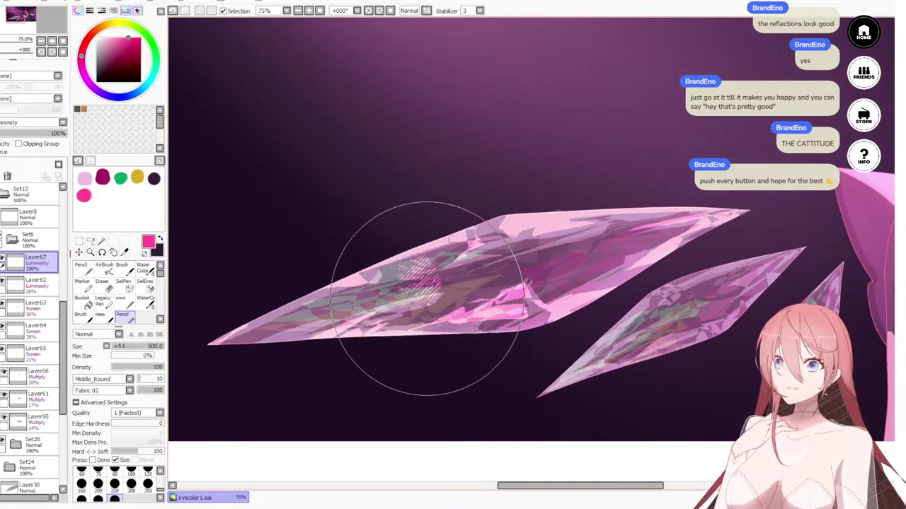
pyautogui.moveTo(470, 338)
pyautogui.mouseDown()
pyautogui.moveTo(394, 291)
pyautogui.moveTo(444, 357)
pyautogui.moveTo(467, 290)
pyautogui.moveTo(426, 304)
pyautogui.moveTo(436, 373)
pyautogui.mouseUp()
pyautogui.hotkey('ctrl', 'z')
pyautogui.hotkey('ctrl', 'z')
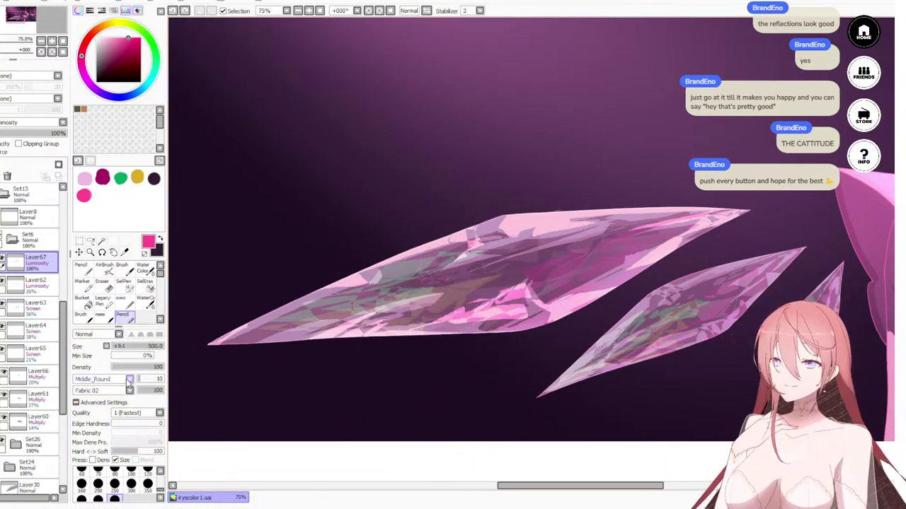
# Step: Try the Flat Bristle brush shape with a stroke on the large crystal and undo it
pyautogui.click(117, 431)
pyautogui.moveTo(427, 283)
pyautogui.mouseDown()
pyautogui.moveTo(412, 290)
pyautogui.moveTo(430, 308)
pyautogui.mouseUp()
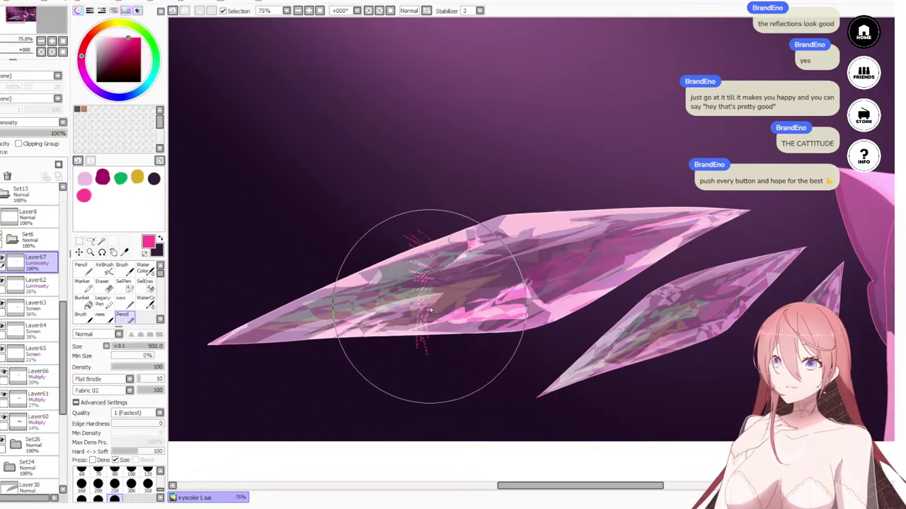
pyautogui.hotkey('ctrl', 'z')
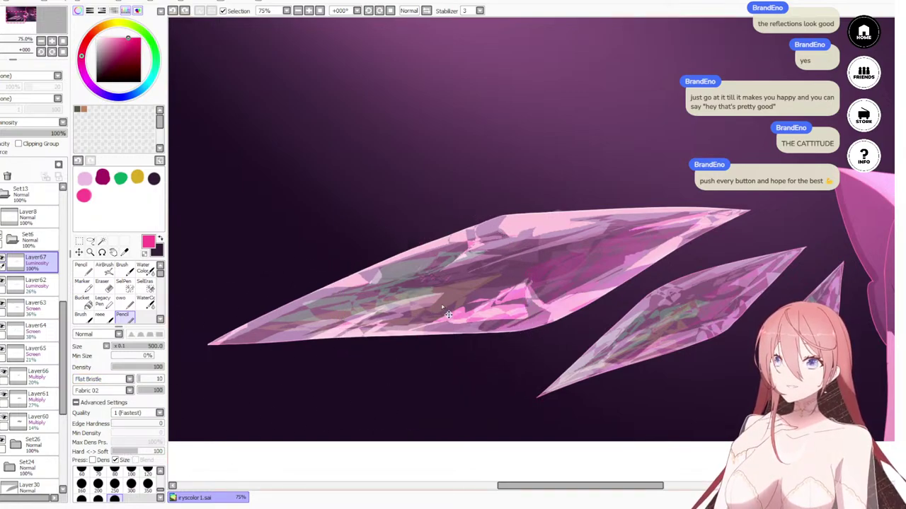
# Step: Change the brush shape to Stringy_M, reduce the size to 300, and test strokes on the large crystal
pyautogui.click(126, 393)
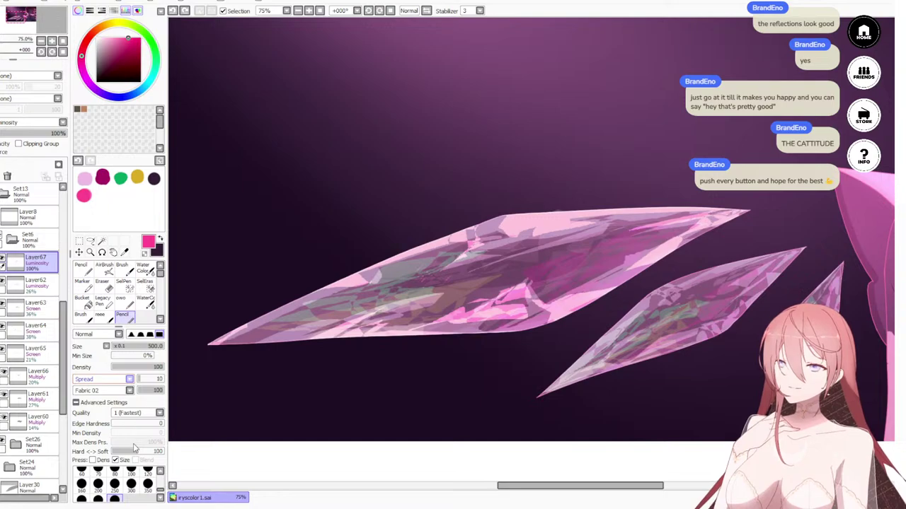
pyautogui.click(100, 454)
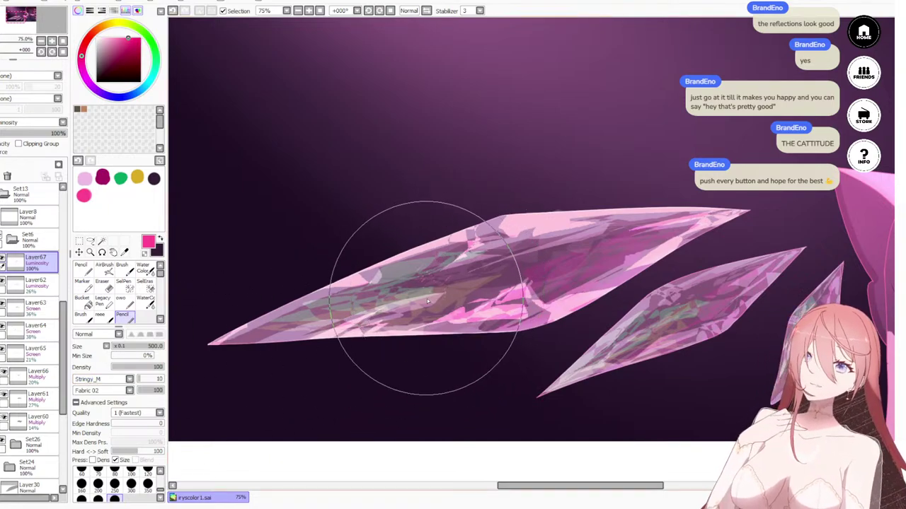
pyautogui.moveTo(440, 256); pyautogui.dragTo(395, 348)
pyautogui.hotkey('ctrl', 'z')
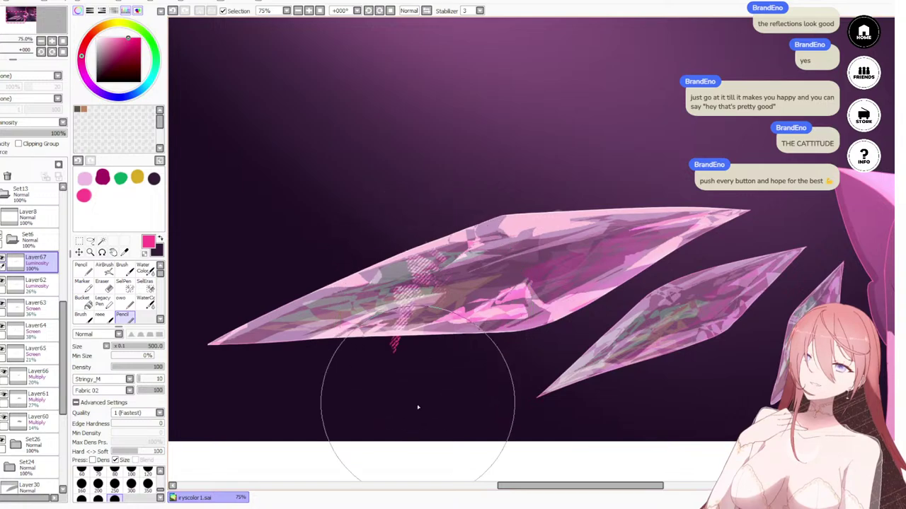
pyautogui.press('[')
pyautogui.press('[')
pyautogui.press('[')
pyautogui.press('[')
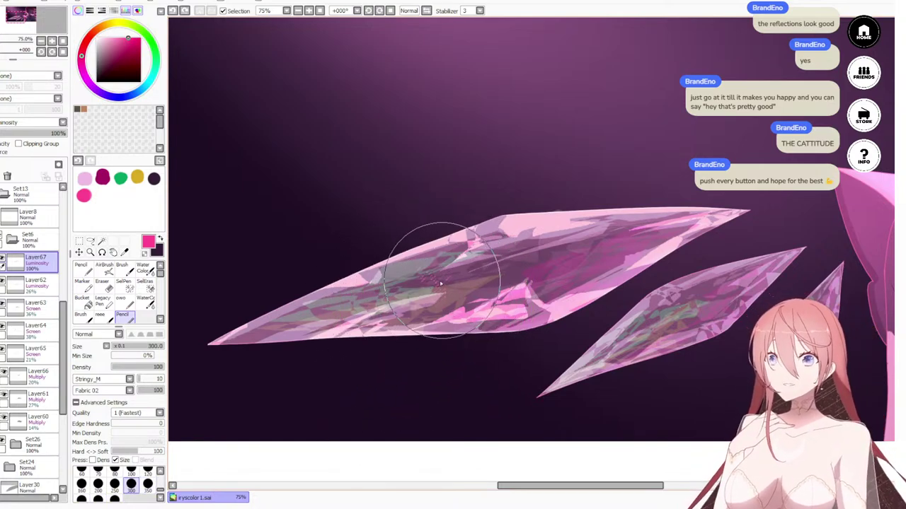
pyautogui.moveTo(433, 273); pyautogui.dragTo(439, 308)
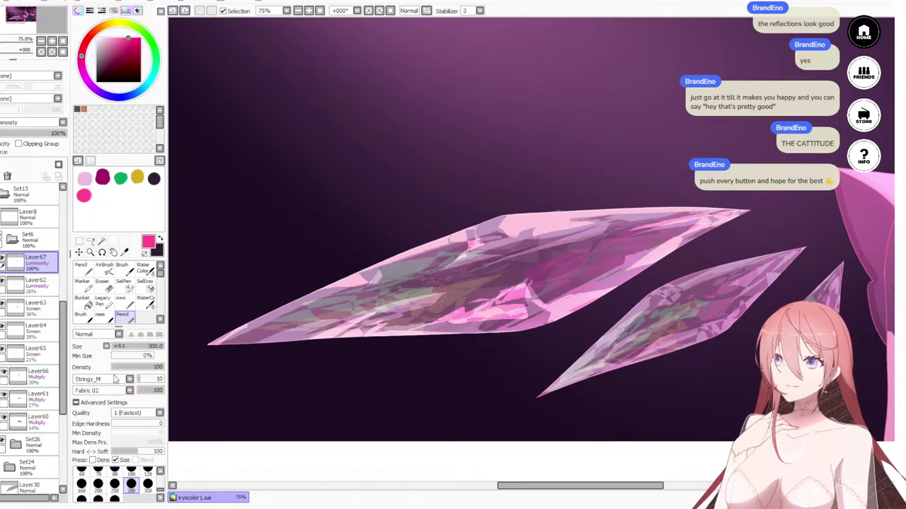
# Step: Check Layer67's effect by toggling its visibility, and add a new Luminosity layer above it
pyautogui.click(2, 261)
pyautogui.click(3, 260)
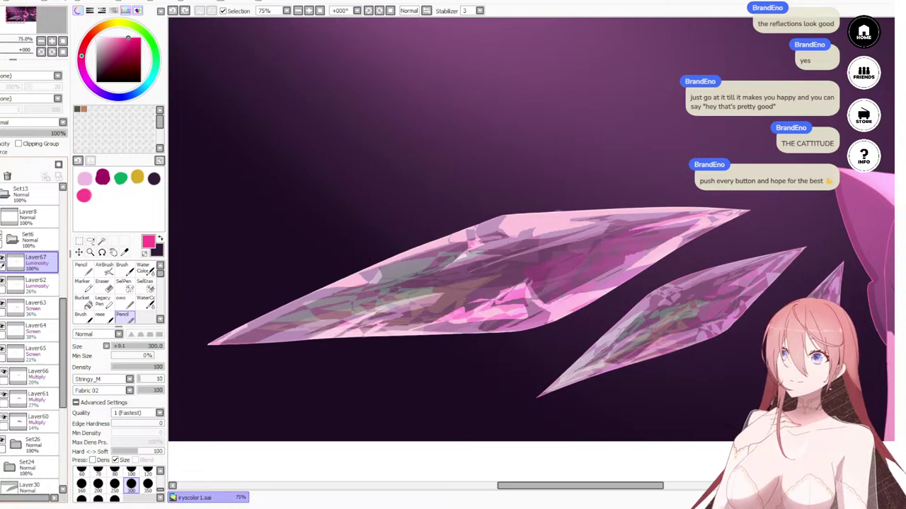
pyautogui.click(1, 165)
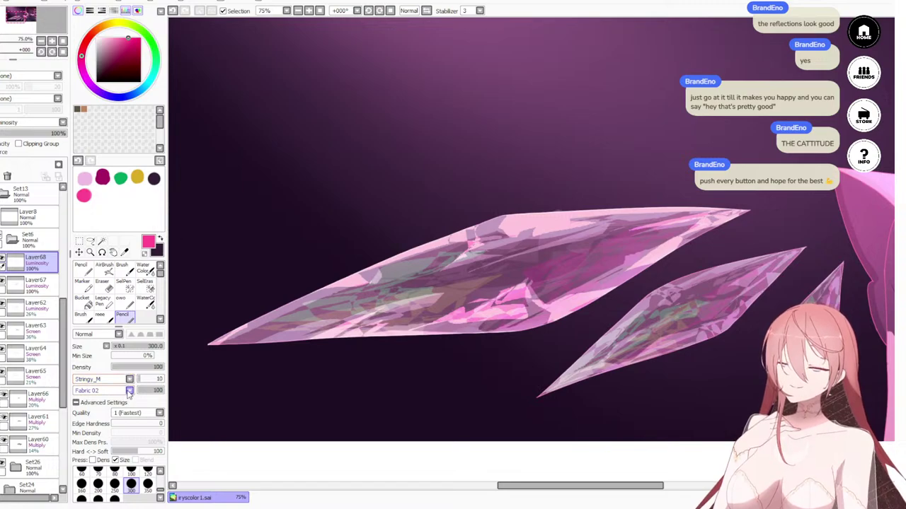
# Step: Try the Glass 01 brush texture on the large crystal, switch to Glass 02, and test and undo a stroke
pyautogui.click(102, 427)
pyautogui.moveTo(427, 279); pyautogui.dragTo(424, 319)
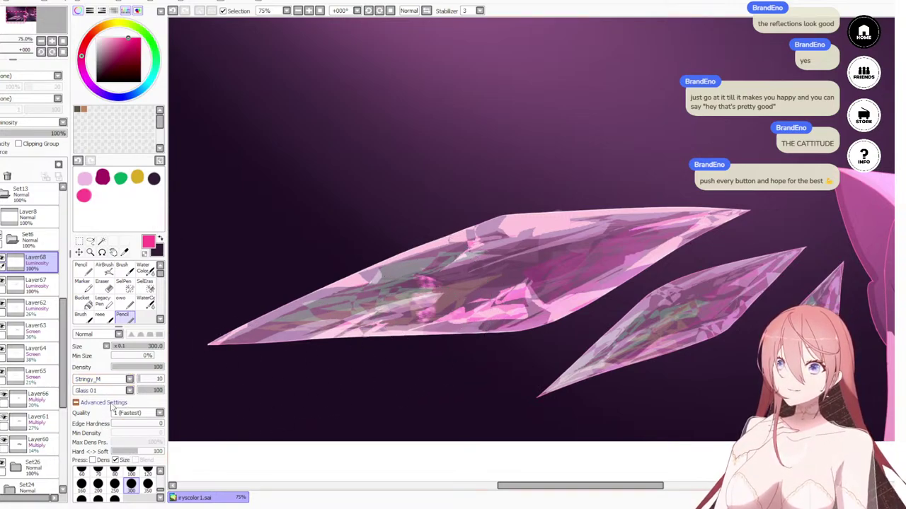
pyautogui.scroll(-1, 113, 390)
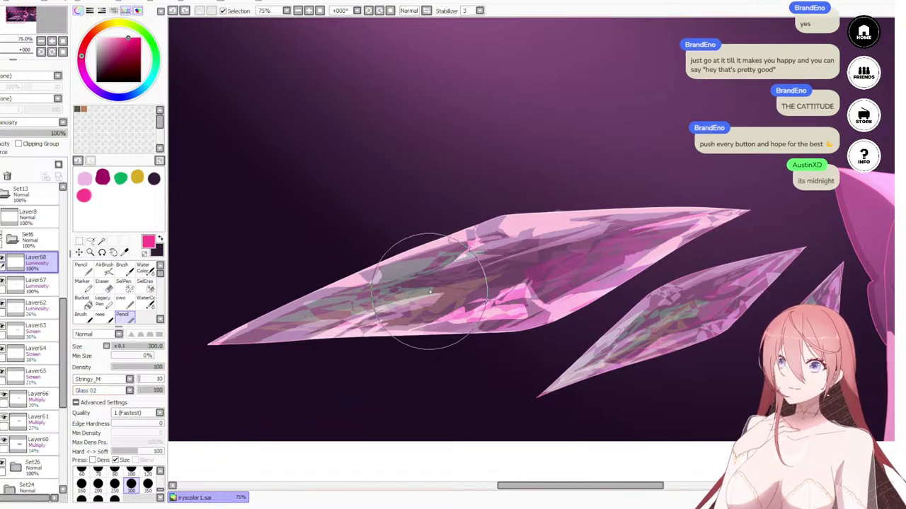
pyautogui.moveTo(430, 291)
pyautogui.mouseDown()
pyautogui.moveTo(441, 276)
pyautogui.moveTo(435, 320)
pyautogui.mouseUp()
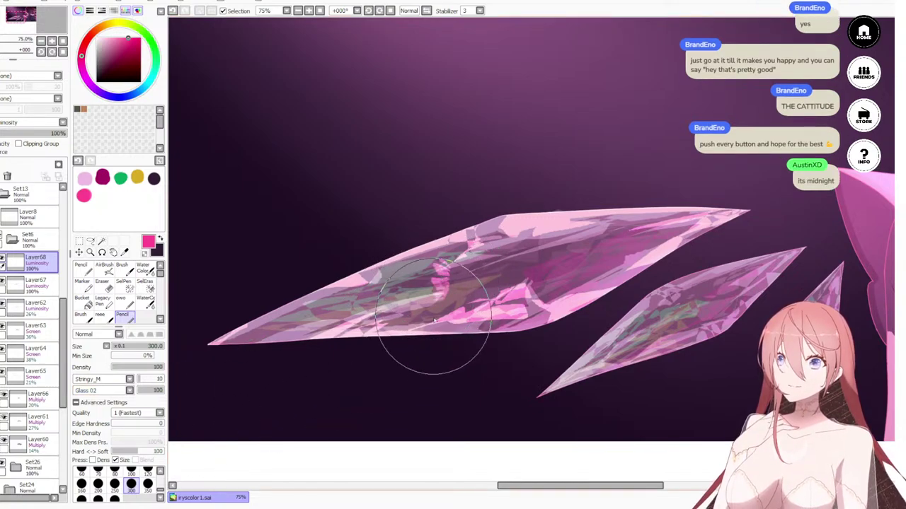
pyautogui.hotkey('ctrl', 'z')
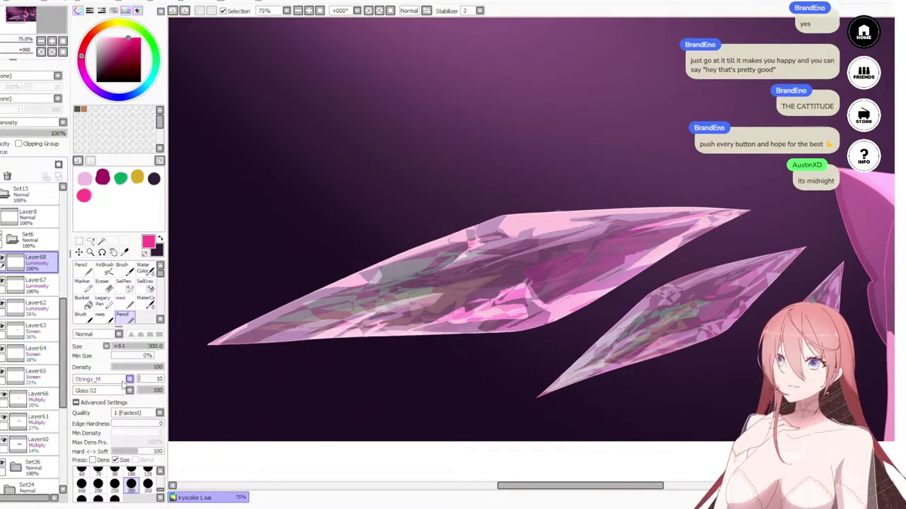
# Step: Test the Stringy_S brush shape, switch to Uneven_SR, and paint hot pink reflection marks across the large crystal
pyautogui.click(110, 471)
pyautogui.moveTo(432, 269)
pyautogui.mouseDown()
pyautogui.moveTo(453, 286)
pyautogui.moveTo(437, 291)
pyautogui.mouseUp()
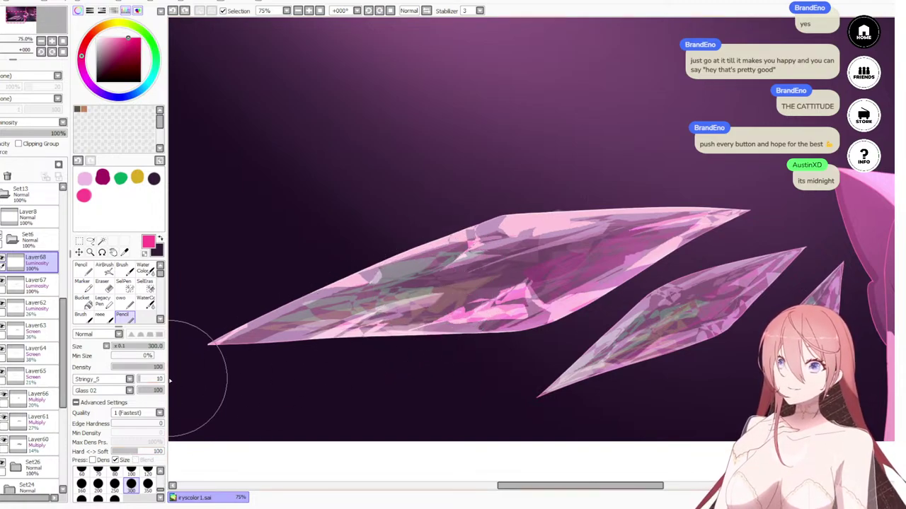
pyautogui.click(103, 478)
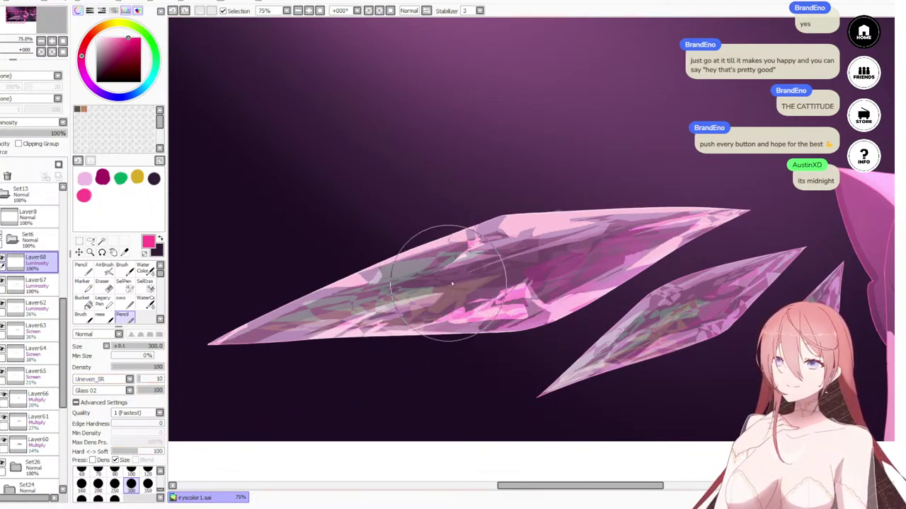
pyautogui.moveTo(448, 283)
pyautogui.mouseDown()
pyautogui.moveTo(437, 306)
pyautogui.moveTo(443, 290)
pyautogui.mouseUp()
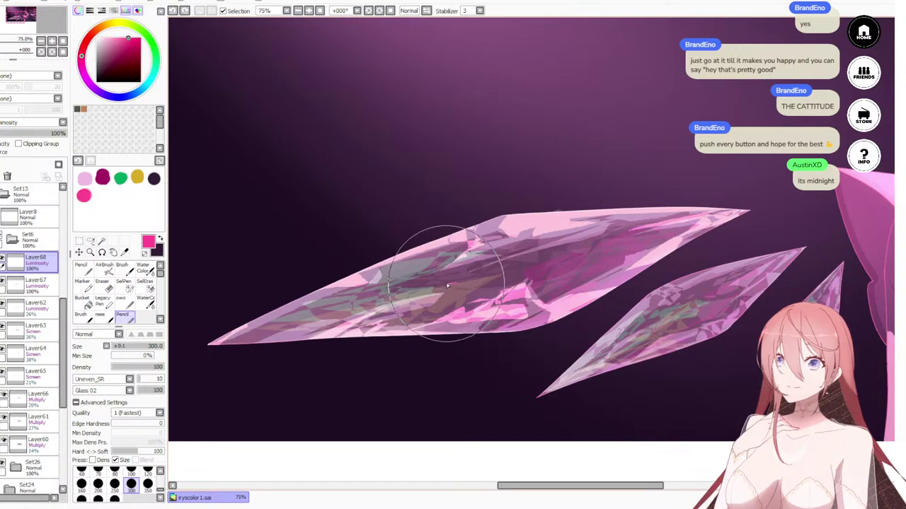
pyautogui.moveTo(399, 248)
pyautogui.mouseDown()
pyautogui.moveTo(426, 283)
pyautogui.moveTo(415, 283)
pyautogui.moveTo(404, 333)
pyautogui.moveTo(497, 297)
pyautogui.moveTo(452, 311)
pyautogui.moveTo(486, 323)
pyautogui.moveTo(475, 303)
pyautogui.moveTo(484, 316)
pyautogui.moveTo(460, 300)
pyautogui.moveTo(449, 304)
pyautogui.moveTo(469, 307)
pyautogui.moveTo(502, 283)
pyautogui.moveTo(491, 304)
pyautogui.moveTo(521, 283)
pyautogui.moveTo(373, 292)
pyautogui.moveTo(573, 280)
pyautogui.moveTo(551, 285)
pyautogui.moveTo(569, 290)
pyautogui.moveTo(542, 313)
pyautogui.moveTo(464, 302)
pyautogui.mouseUp()
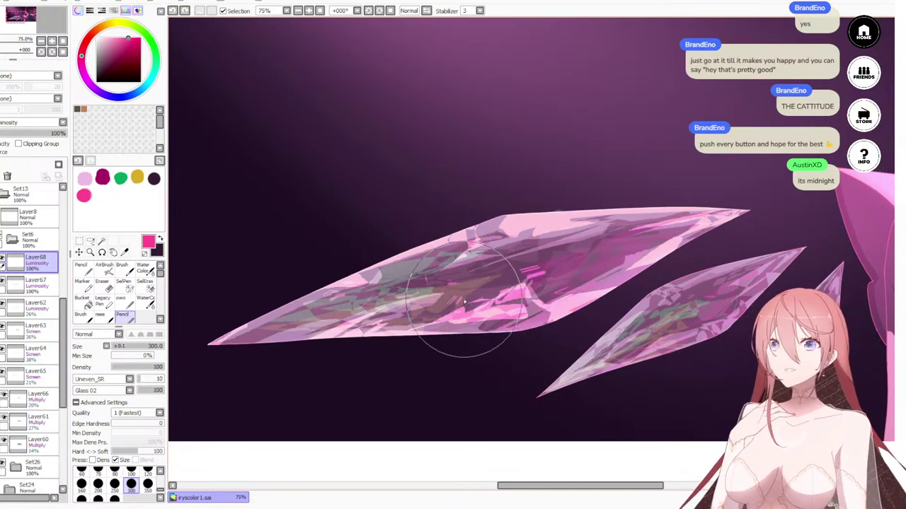
pyautogui.scroll(-3, 532, 222)
pyautogui.scroll(3, 539, 186)
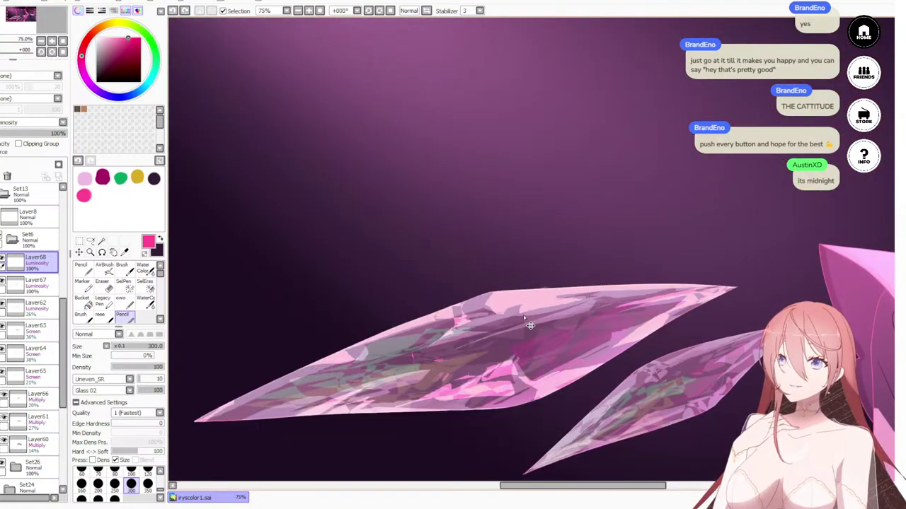
# Step: Try the xShape_Arrow and xShape_Cross brush shapes on the large crystal and undo the test strokes
pyautogui.moveTo(525, 339); pyautogui.dragTo(524, 300)
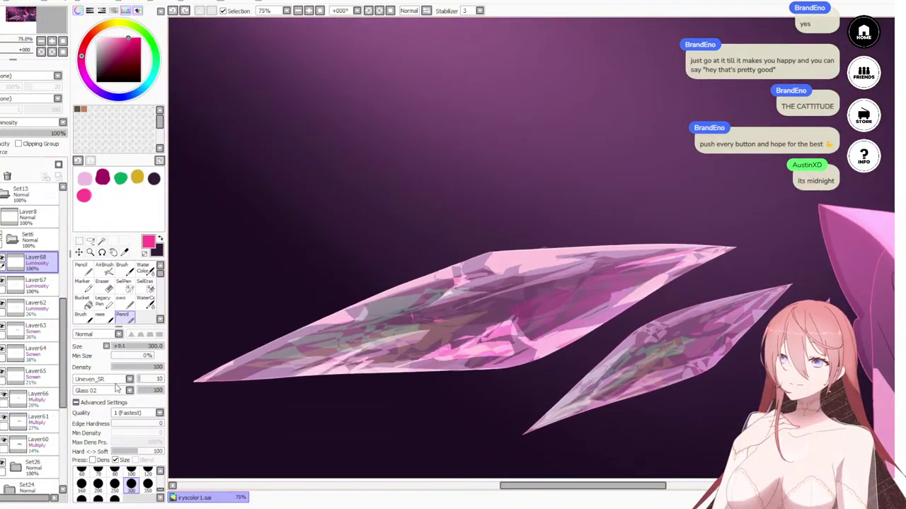
pyautogui.click(113, 490)
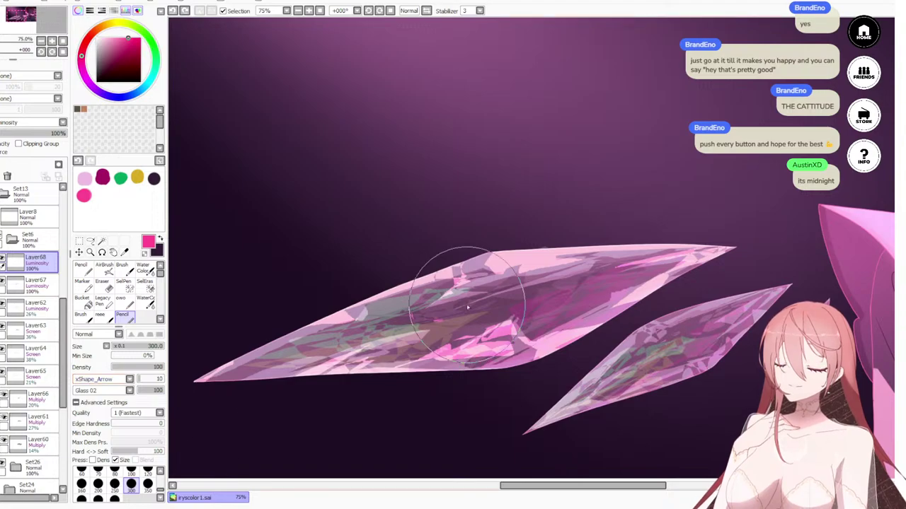
pyautogui.hotkey('ctrl', 'z')
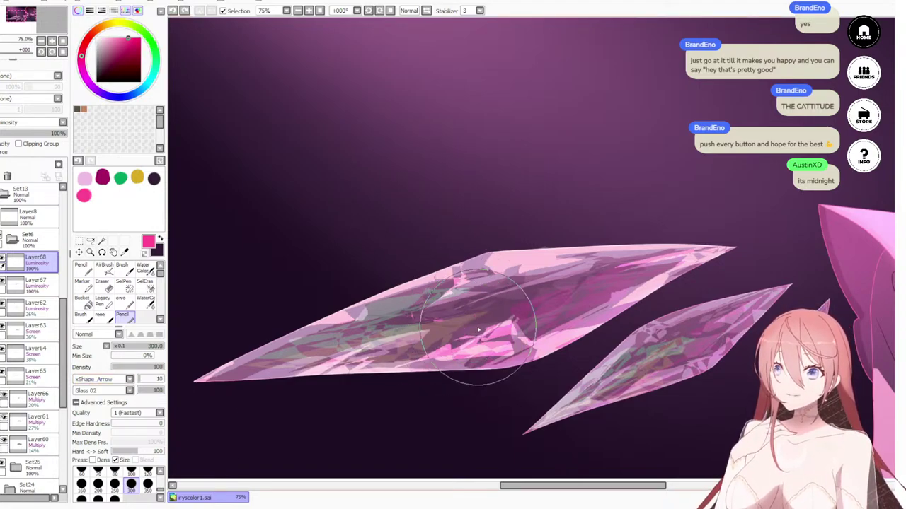
pyautogui.moveTo(477, 324); pyautogui.dragTo(422, 320)
pyautogui.hotkey('ctrl', 'z')
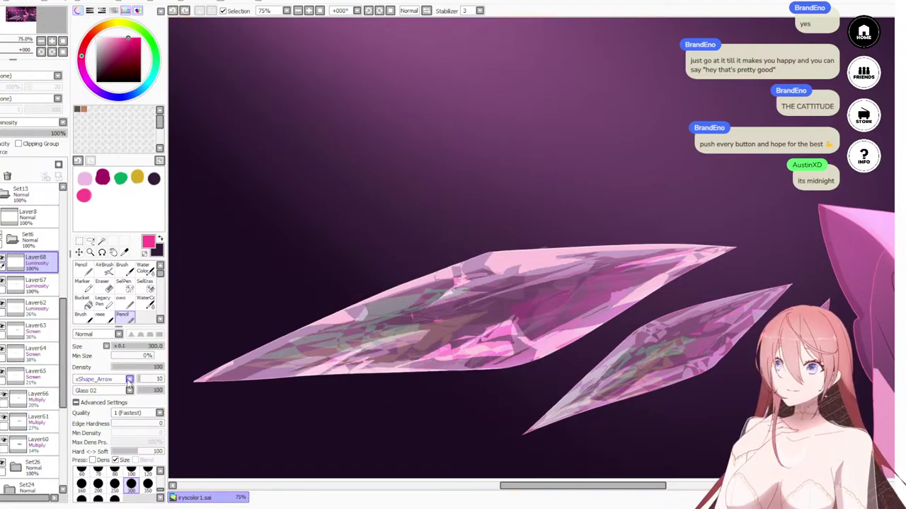
pyautogui.click(109, 493)
pyautogui.moveTo(484, 303); pyautogui.dragTo(457, 311)
pyautogui.hotkey('ctrl', 'z')
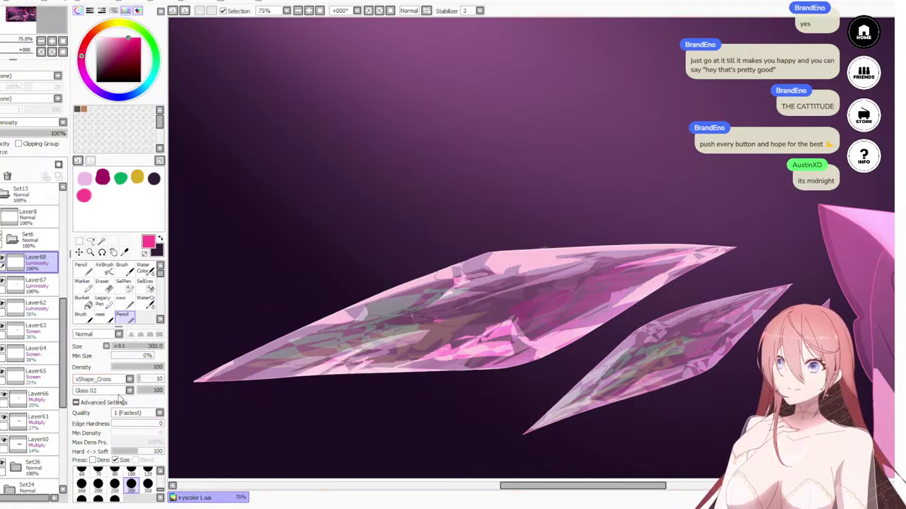
# Step: Test the Fuzystatic and Leaves 01 brush textures on the large crystal, undoing each stroke
pyautogui.click(129, 391)
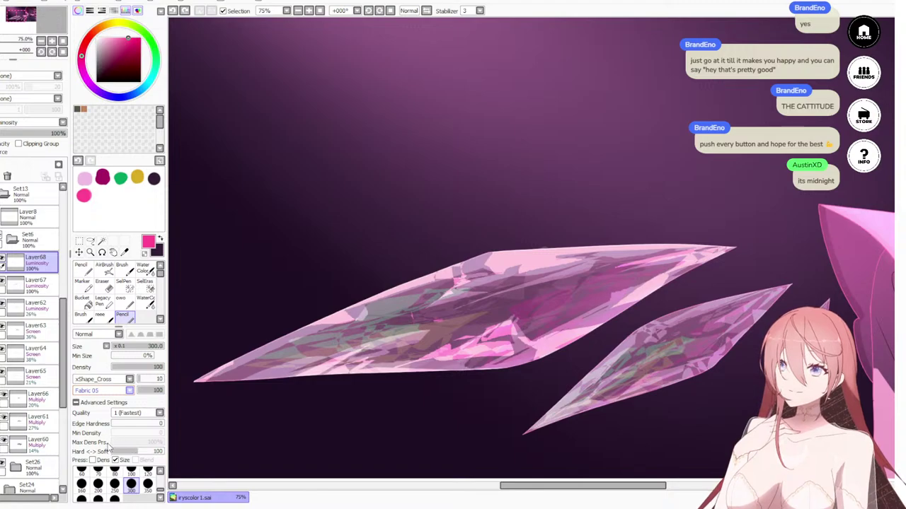
pyautogui.scroll(-1, 130, 390)
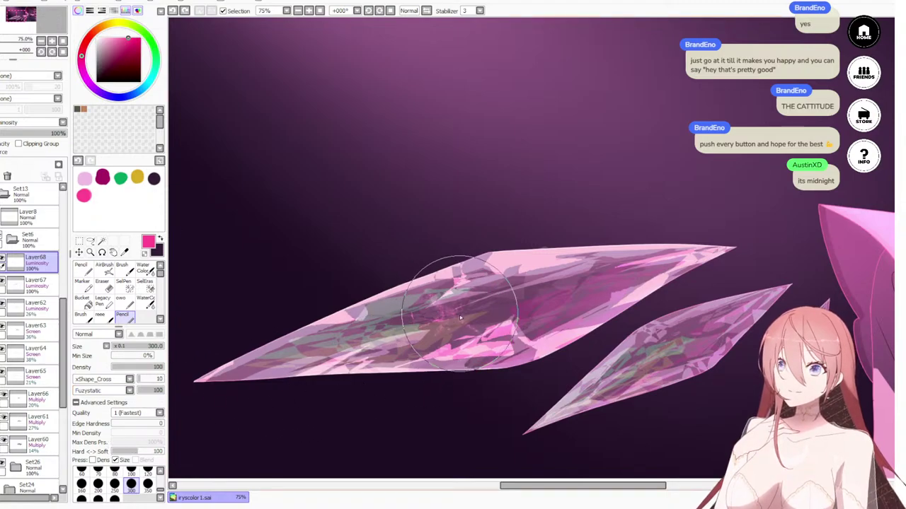
pyautogui.moveTo(461, 345)
pyautogui.mouseDown()
pyautogui.moveTo(372, 342)
pyautogui.moveTo(392, 341)
pyautogui.moveTo(264, 357)
pyautogui.moveTo(264, 367)
pyautogui.moveTo(386, 336)
pyautogui.moveTo(279, 367)
pyautogui.mouseUp()
pyautogui.hotkey('ctrl', 'z')
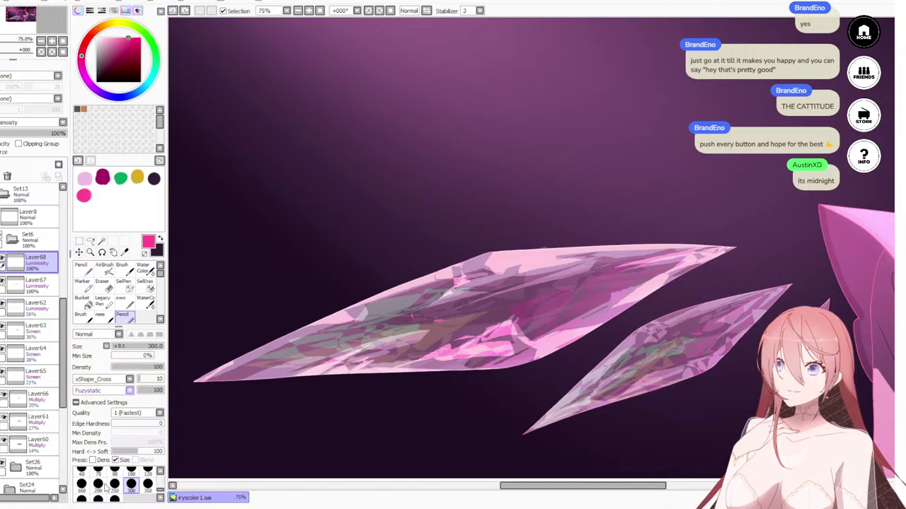
pyautogui.click(106, 488)
pyautogui.moveTo(414, 317); pyautogui.dragTo(392, 342)
pyautogui.hotkey('ctrl', 'z')
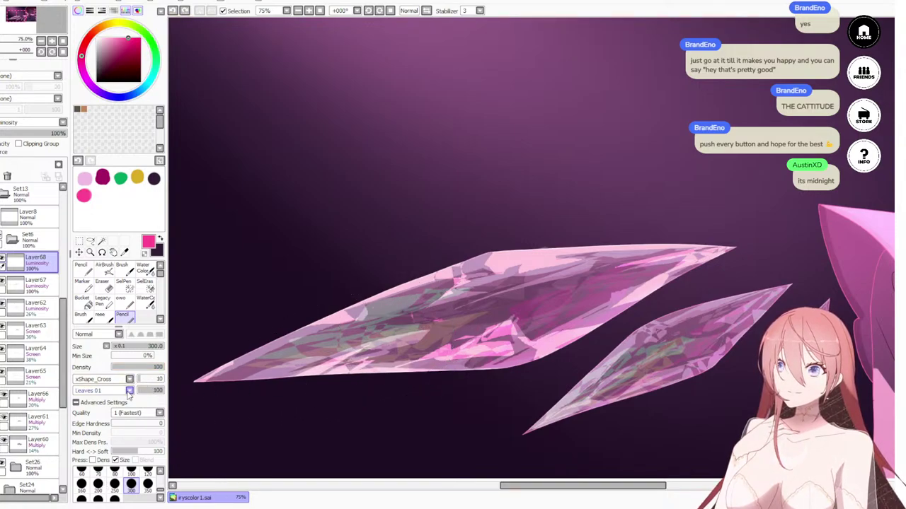
# Step: Try the Wave 04 and Wood 01 brush textures on the large crystal and undo the strokes
pyautogui.click(106, 457)
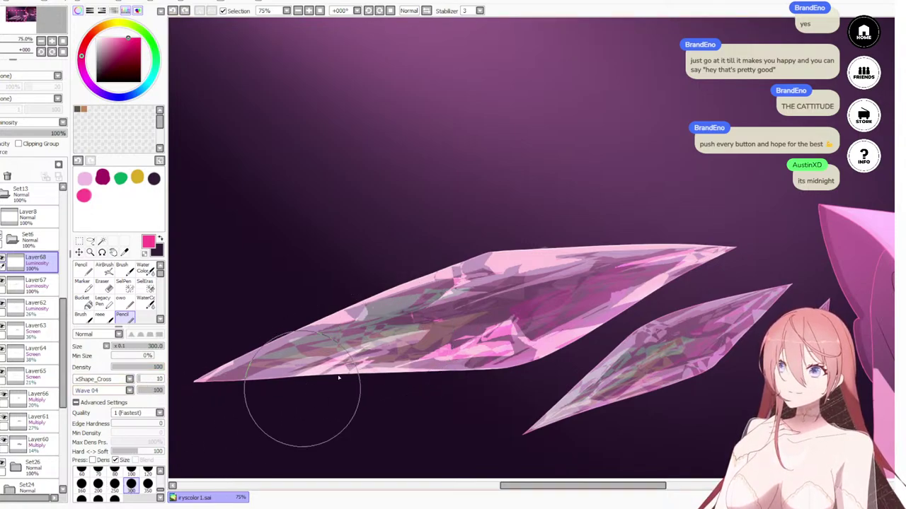
pyautogui.moveTo(412, 320); pyautogui.dragTo(342, 341)
pyautogui.hotkey('ctrl', 'z')
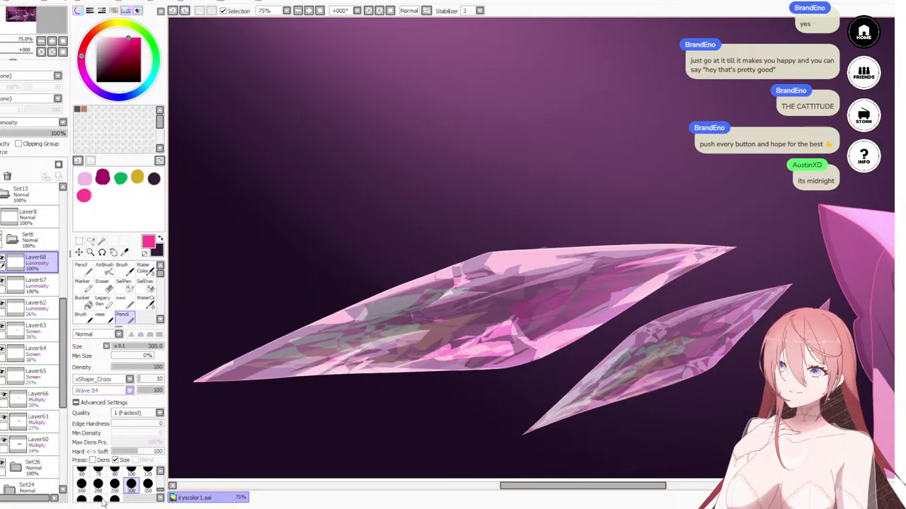
pyautogui.scroll(-1, 106, 391)
pyautogui.moveTo(404, 353); pyautogui.dragTo(363, 323)
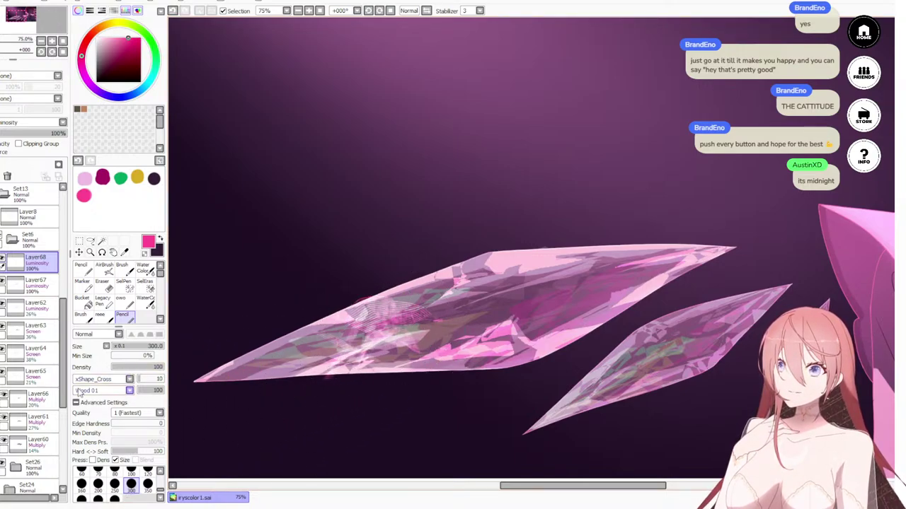
pyautogui.hotkey('ctrl', 'z')
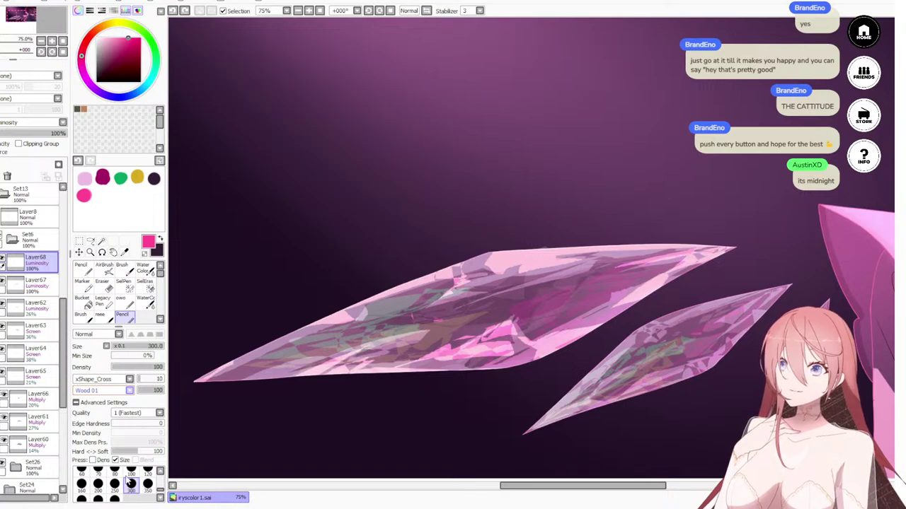
# Step: Switch the brush texture to Large Grain, test a stroke on the large crystal, and undo it
pyautogui.click(104, 402)
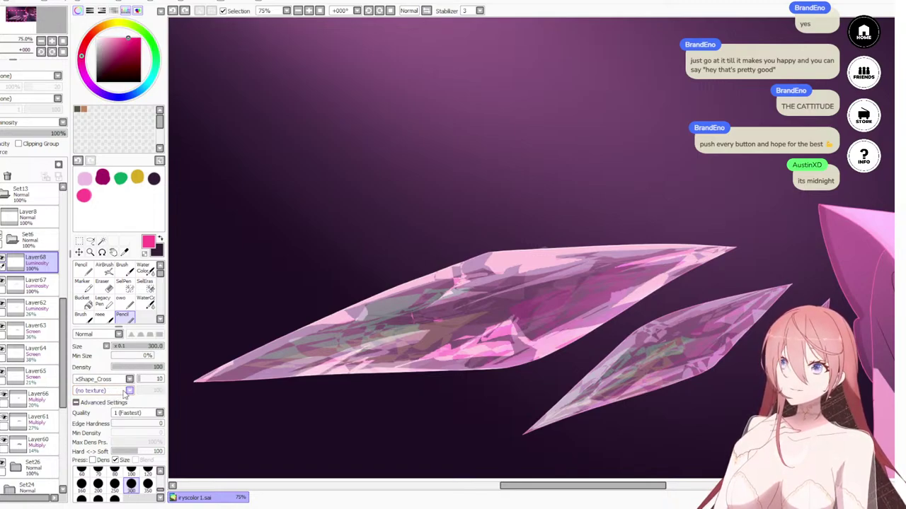
pyautogui.click(103, 431)
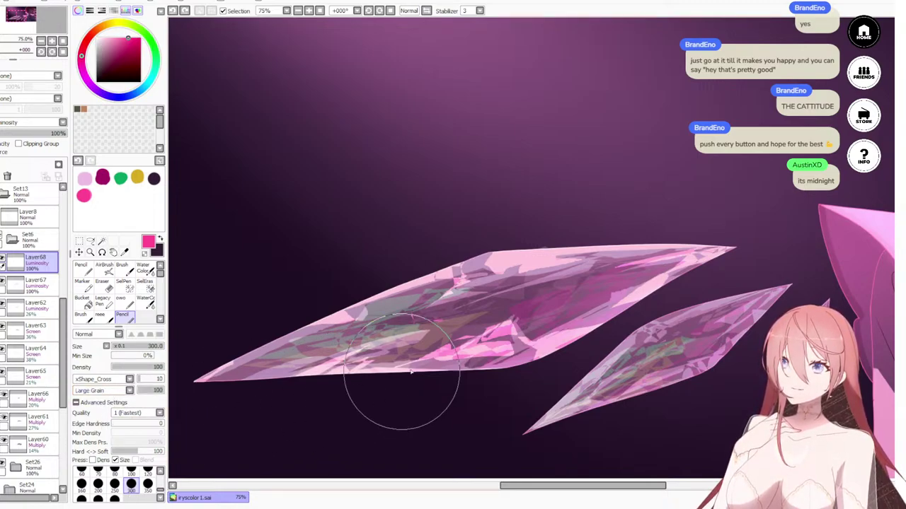
pyautogui.moveTo(447, 340); pyautogui.dragTo(434, 331)
pyautogui.hotkey('ctrl', 'z')
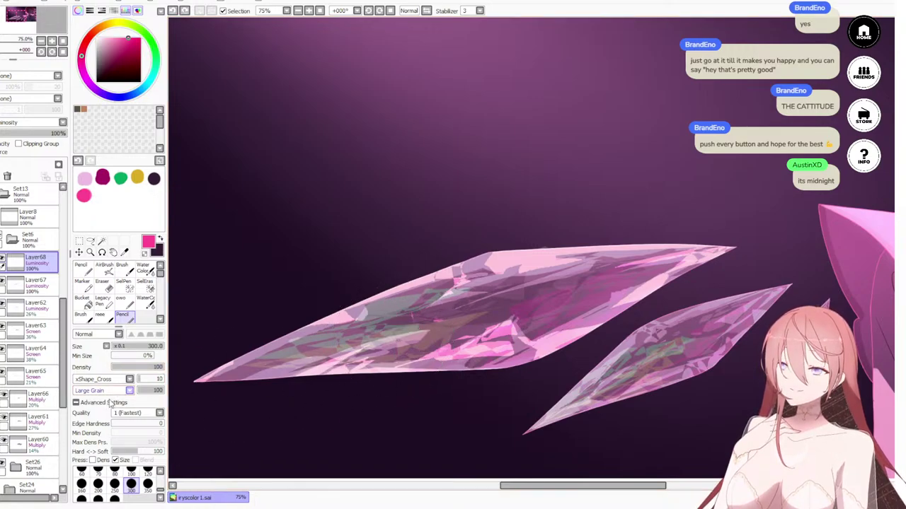
# Step: Remove the brush texture and test the xShape_Cross_ variant shape, raising its intensity to 100 and undoing the strokes
pyautogui.scroll(1, 109, 401)
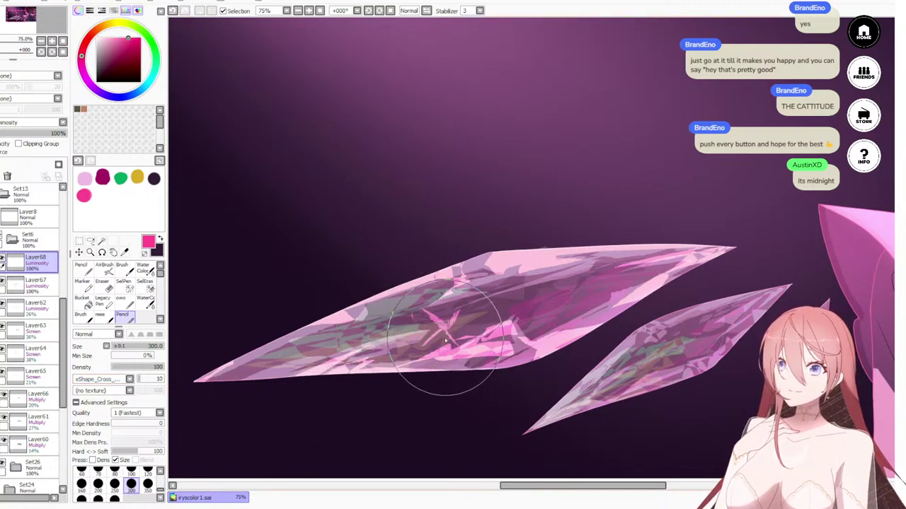
pyautogui.moveTo(446, 341)
pyautogui.mouseDown()
pyautogui.moveTo(380, 318)
pyautogui.moveTo(376, 261)
pyautogui.moveTo(384, 233)
pyautogui.mouseUp()
pyautogui.hotkey('ctrl', 'z')
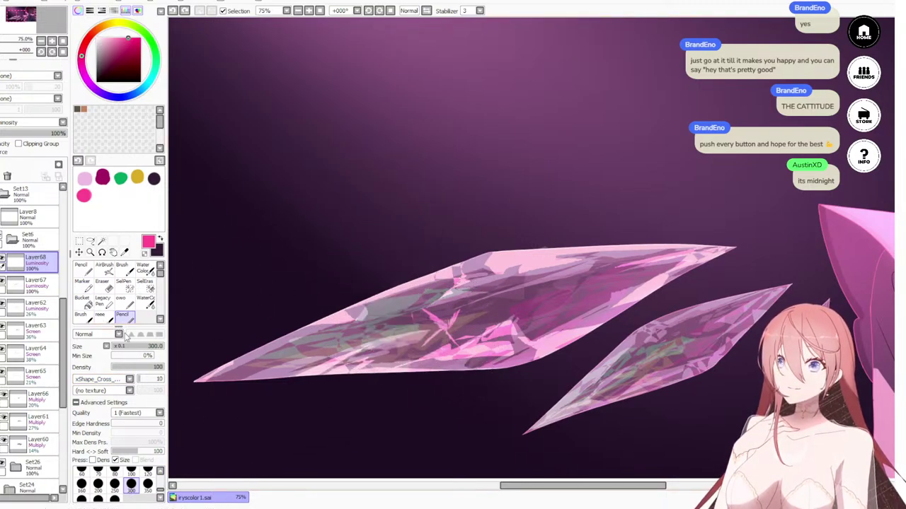
pyautogui.hotkey('ctrl', 'z')
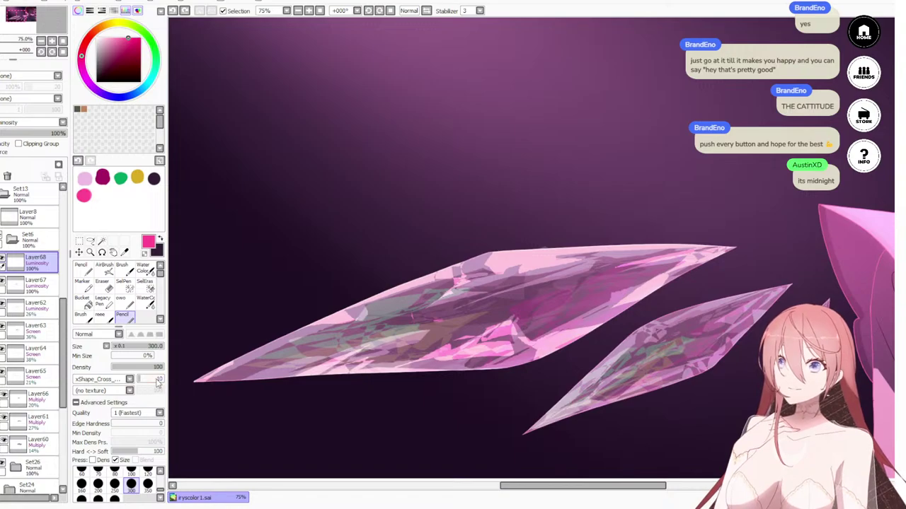
pyautogui.moveTo(394, 253); pyautogui.dragTo(404, 292)
pyautogui.hotkey('ctrl', 'z')
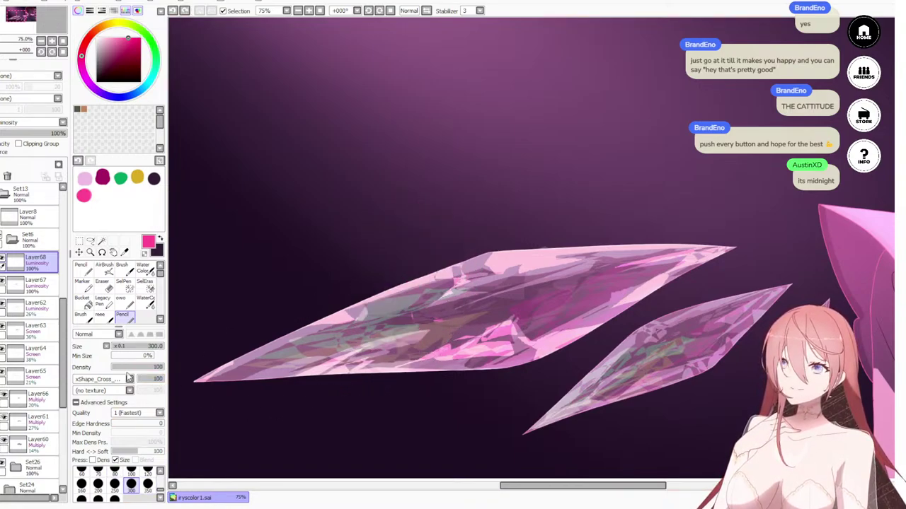
# Step: Try further brush shapes on the large crystal, ending with Rough_Flat, and undo the test strokes
pyautogui.click(117, 503)
pyautogui.moveTo(356, 354)
pyautogui.mouseDown()
pyautogui.moveTo(370, 330)
pyautogui.moveTo(405, 328)
pyautogui.moveTo(399, 335)
pyautogui.moveTo(344, 329)
pyautogui.moveTo(341, 349)
pyautogui.mouseUp()
pyautogui.hotkey('ctrl', 'z')
pyautogui.click(107, 420)
pyautogui.hotkey('ctrl', 'z')
pyautogui.hotkey('ctrl', 'z')
pyautogui.click(147, 483)
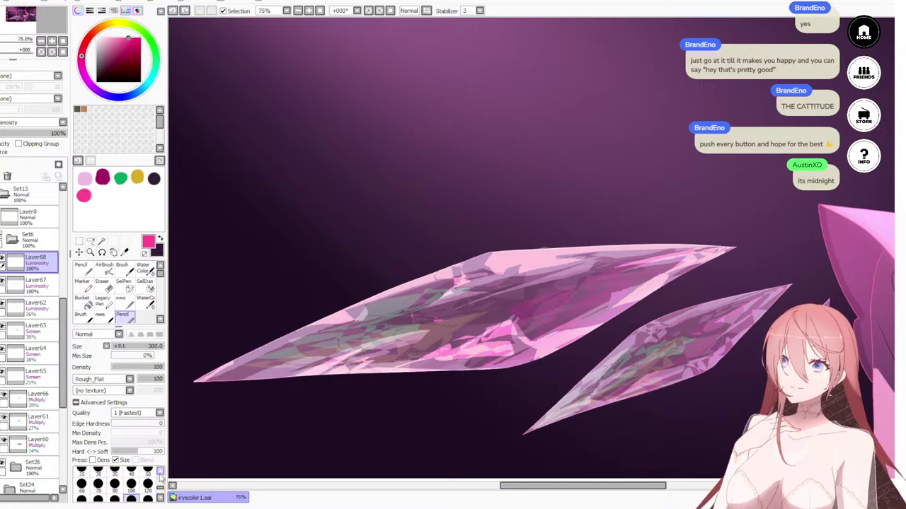
pyautogui.moveTo(404, 315)
pyautogui.mouseDown()
pyautogui.moveTo(398, 326)
pyautogui.moveTo(433, 307)
pyautogui.mouseUp()
pyautogui.hotkey('ctrl', 'z')
# Step: Reduce the brush size to 20 and then 35, undoing the Rough_Flat test strokes on the large crystal
pyautogui.click(160, 471)
pyautogui.click(148, 472)
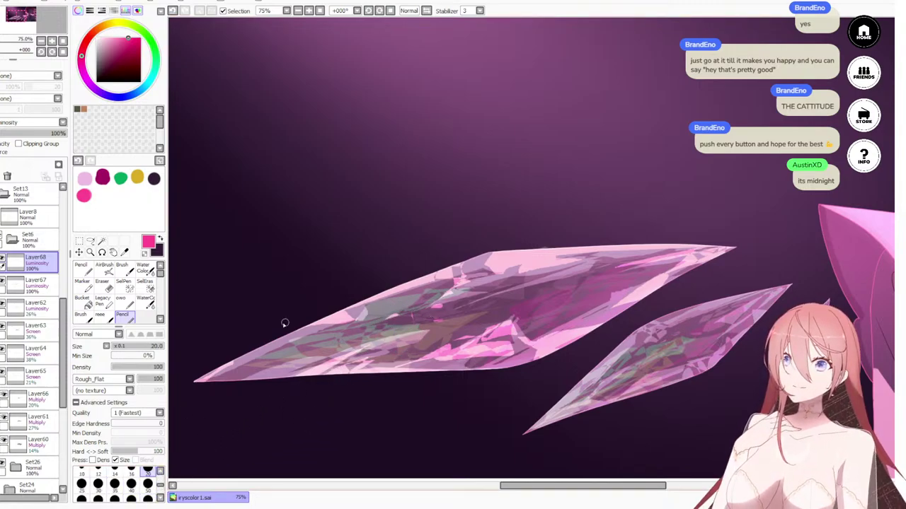
pyautogui.hotkey('ctrl', 'z')
pyautogui.click(114, 484)
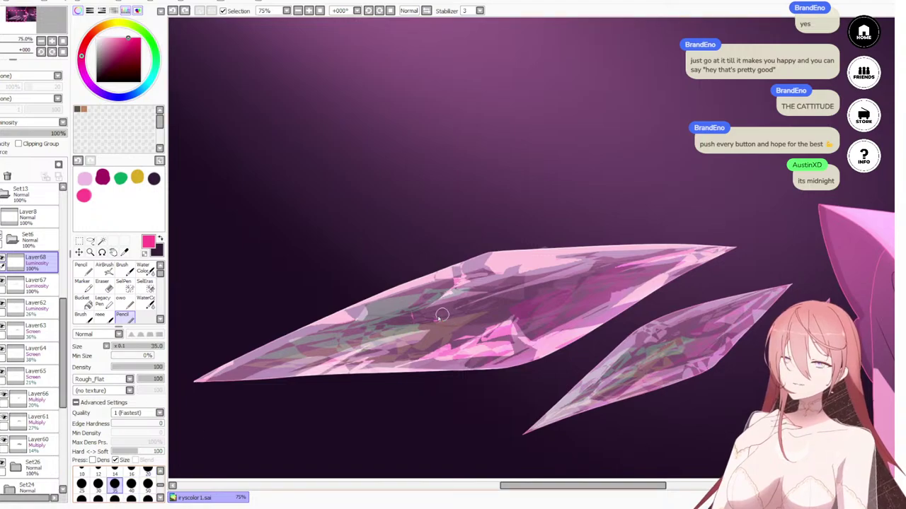
pyautogui.moveTo(441, 316); pyautogui.dragTo(423, 320)
pyautogui.hotkey('ctrl', 'z')
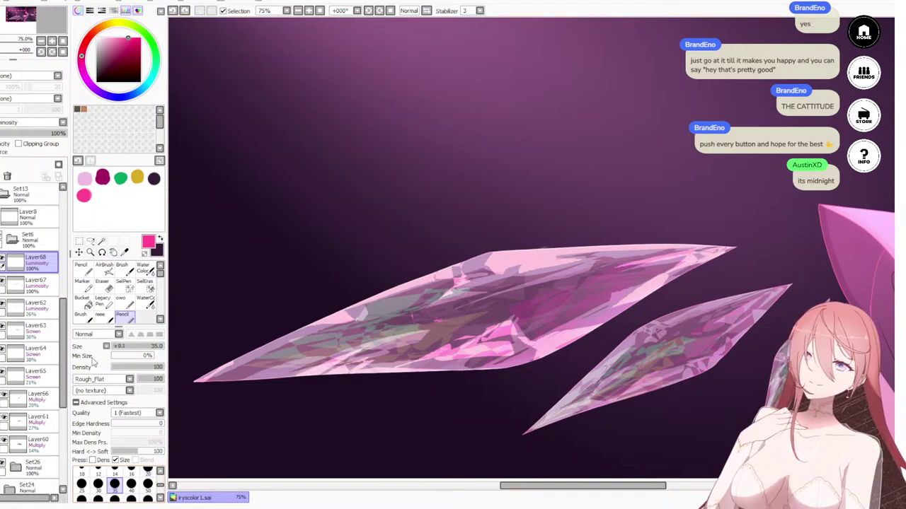
# Step: Test the Rough_Round_1 and Rough_Vertical brush shapes on the large crystal and undo all their strokes
pyautogui.click(104, 424)
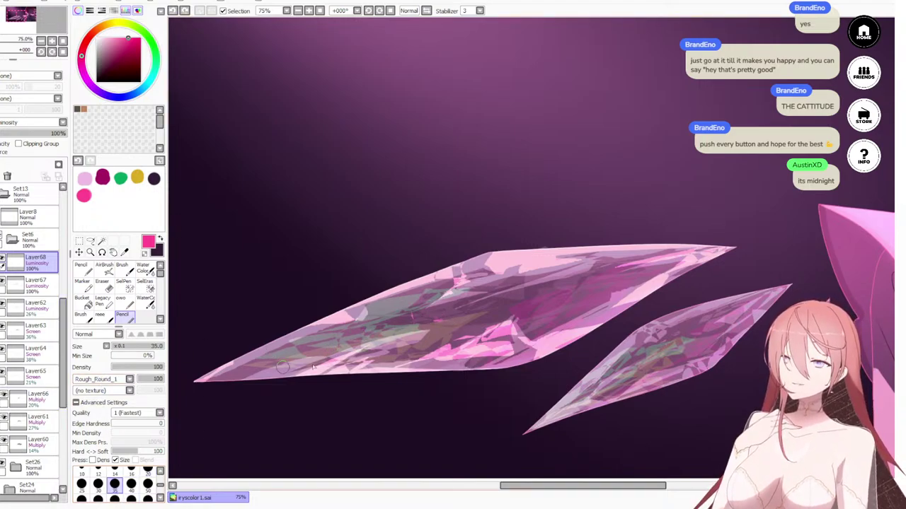
pyautogui.moveTo(458, 331); pyautogui.dragTo(436, 339)
pyautogui.hotkey('ctrl', 'z')
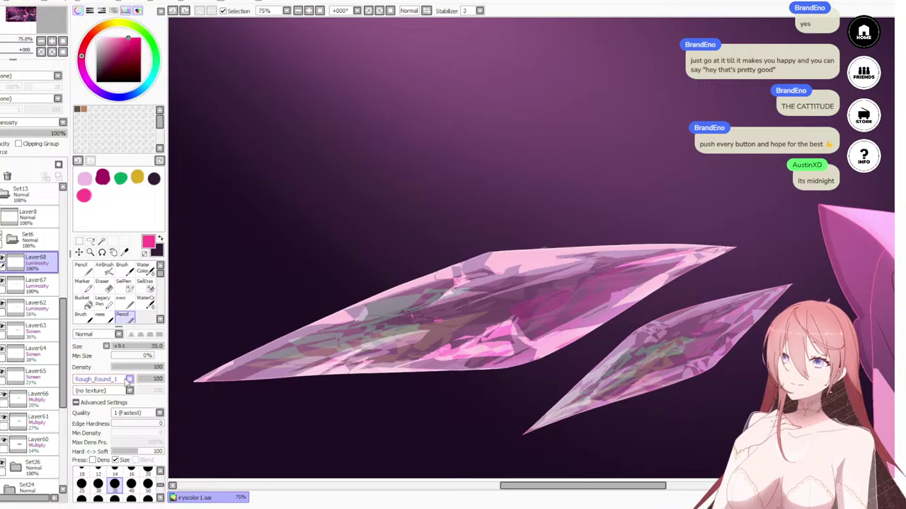
pyautogui.click(119, 437)
pyautogui.moveTo(435, 331)
pyautogui.mouseDown()
pyautogui.moveTo(317, 355)
pyautogui.moveTo(412, 305)
pyautogui.moveTo(373, 344)
pyautogui.mouseUp()
pyautogui.hotkey('ctrl', 'z')
pyautogui.hotkey('ctrl', 'z')
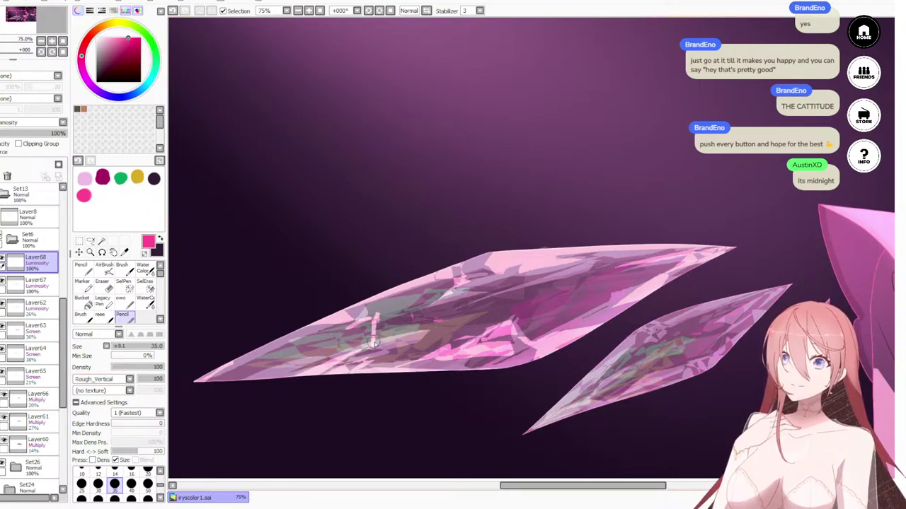
pyautogui.hotkey('ctrl', 'z')
pyautogui.hotkey('ctrl', 'z')
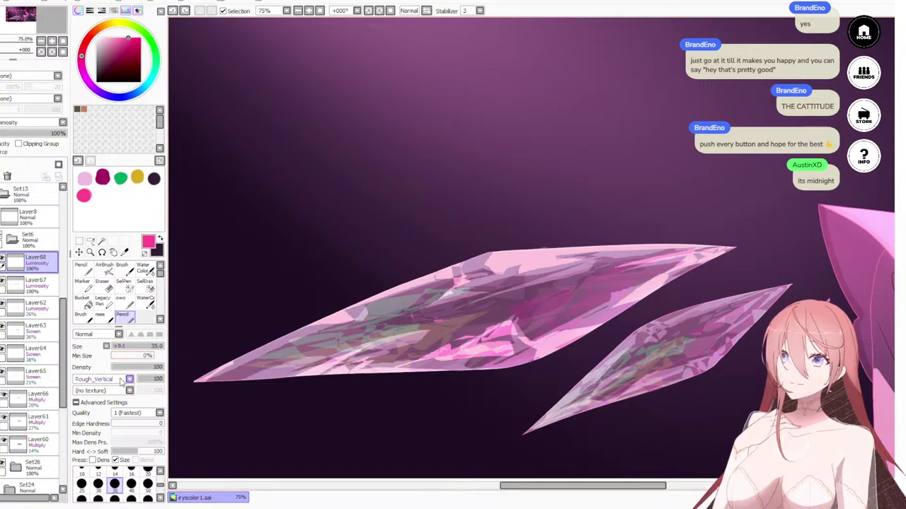
# Step: Change the brush shape to Middle_Flat, lower its intensity to 36, and undo the test strokes on the crystal
pyautogui.click(111, 406)
pyautogui.moveTo(413, 321); pyautogui.dragTo(357, 331)
pyautogui.hotkey('ctrl', 'z')
pyautogui.hotkey('ctrl', 'z')
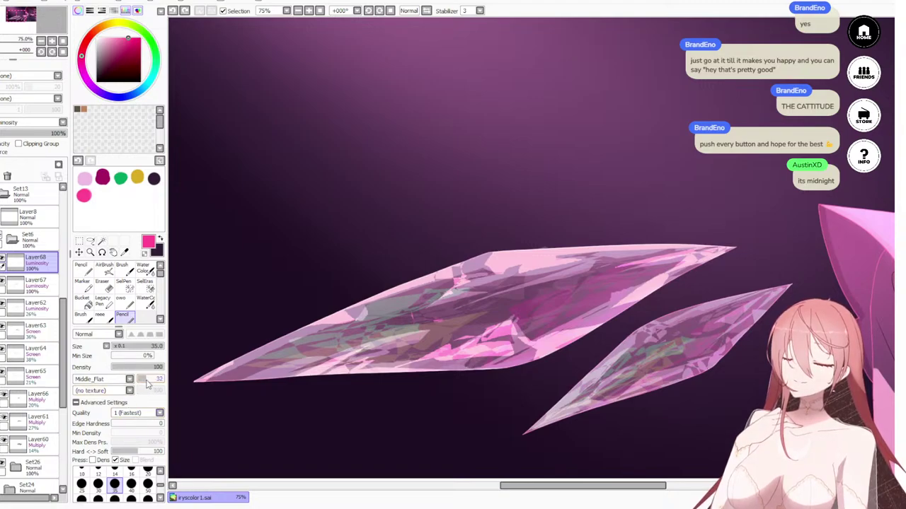
pyautogui.moveTo(371, 337)
pyautogui.mouseDown()
pyautogui.moveTo(327, 334)
pyautogui.moveTo(354, 327)
pyautogui.mouseUp()
pyautogui.hotkey('ctrl', 'z')
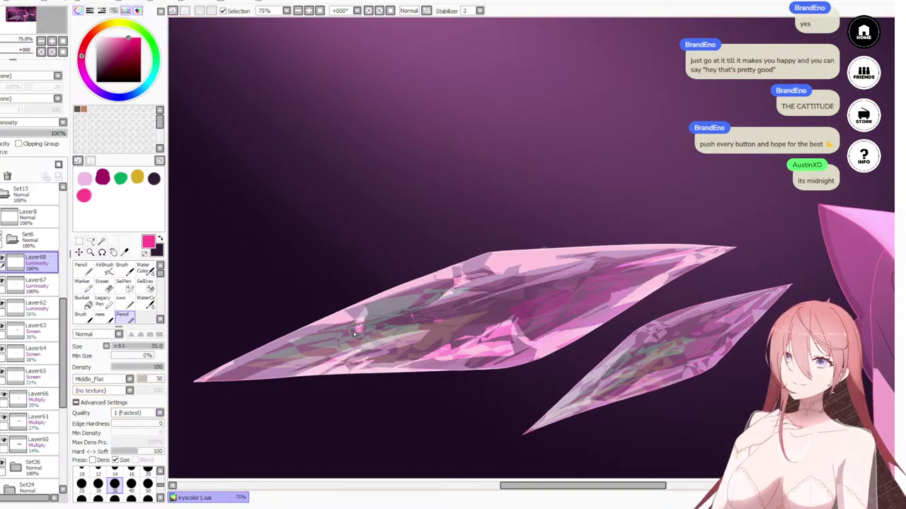
pyautogui.hotkey('ctrl', 'z')
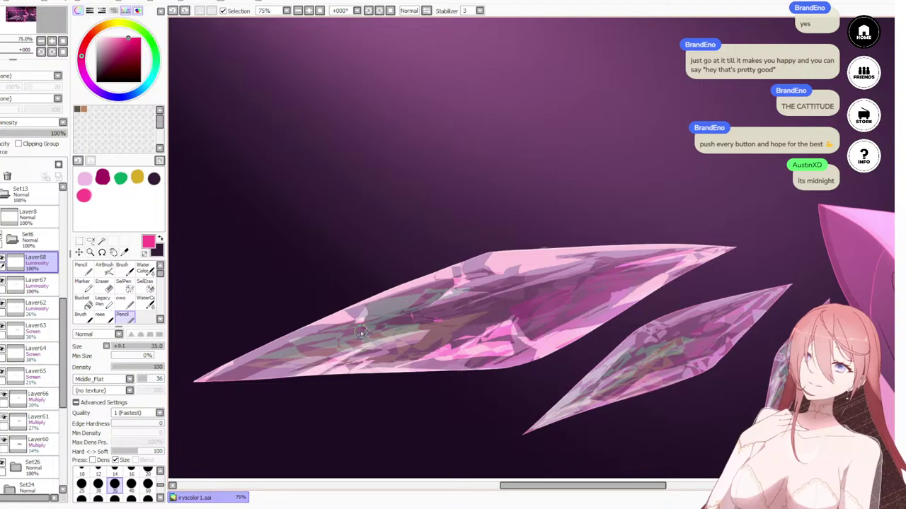
# Step: Paint small angular highlights on the large crystal's central facets and upper edge, redoing one unsatisfactory stroke
pyautogui.moveTo(378, 328); pyautogui.dragTo(363, 333)
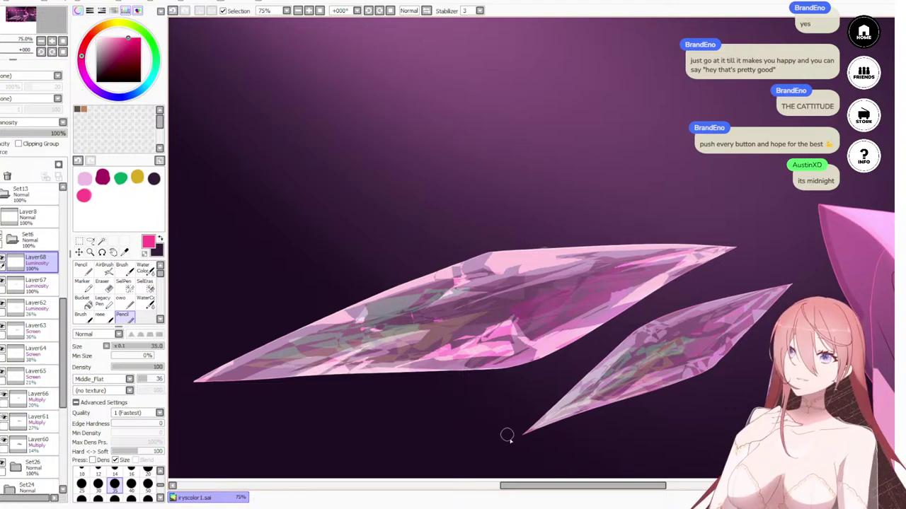
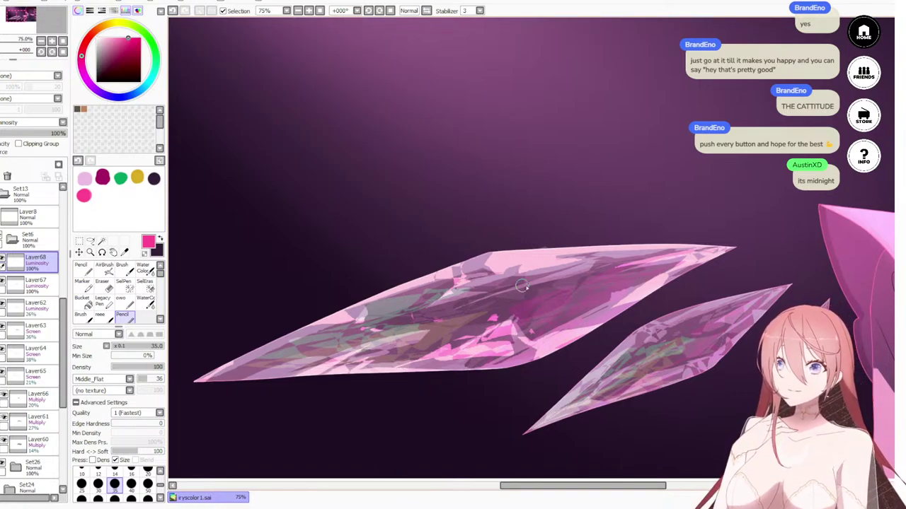
pyautogui.moveTo(533, 282); pyautogui.dragTo(590, 289)
pyautogui.hotkey('ctrl', 'z')
pyautogui.moveTo(528, 279); pyautogui.dragTo(589, 290)
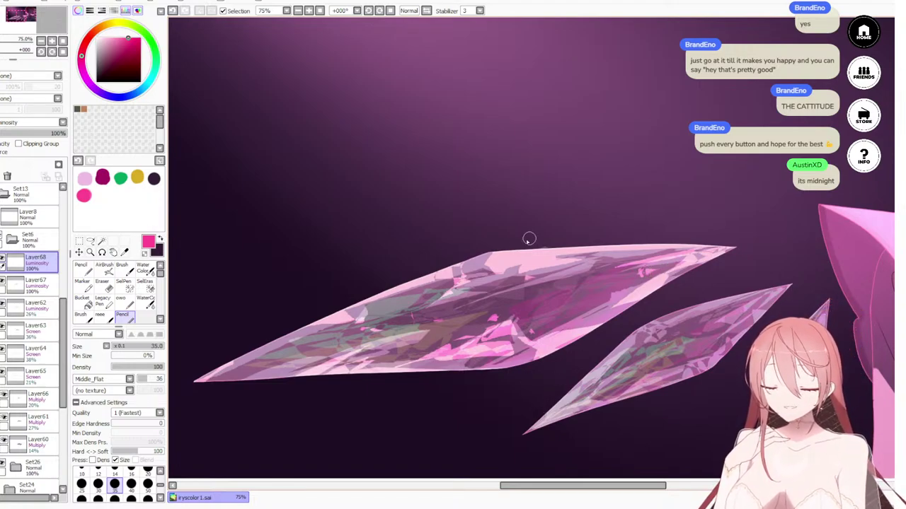
pyautogui.moveTo(495, 261); pyautogui.dragTo(521, 253)
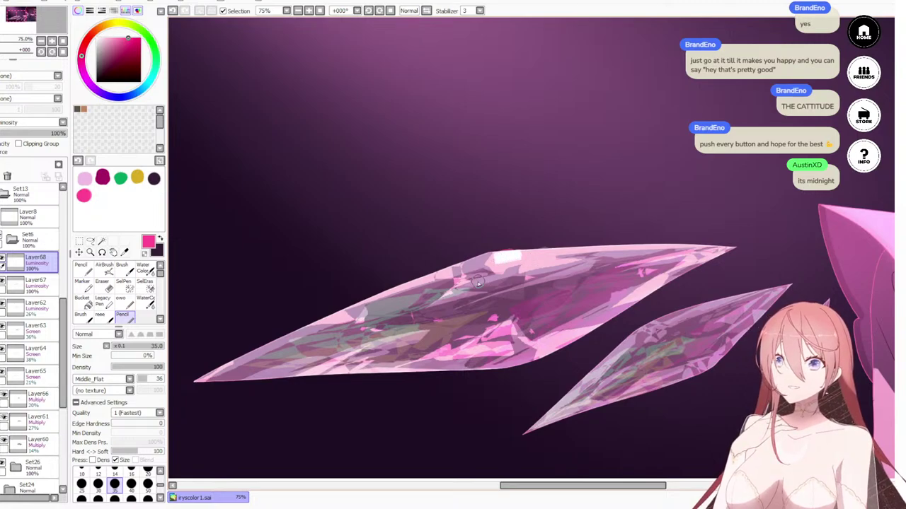
# Step: Try highlight strokes across the peak of the large crystal's upper edge and undo them
pyautogui.hotkey('ctrl', 'z')
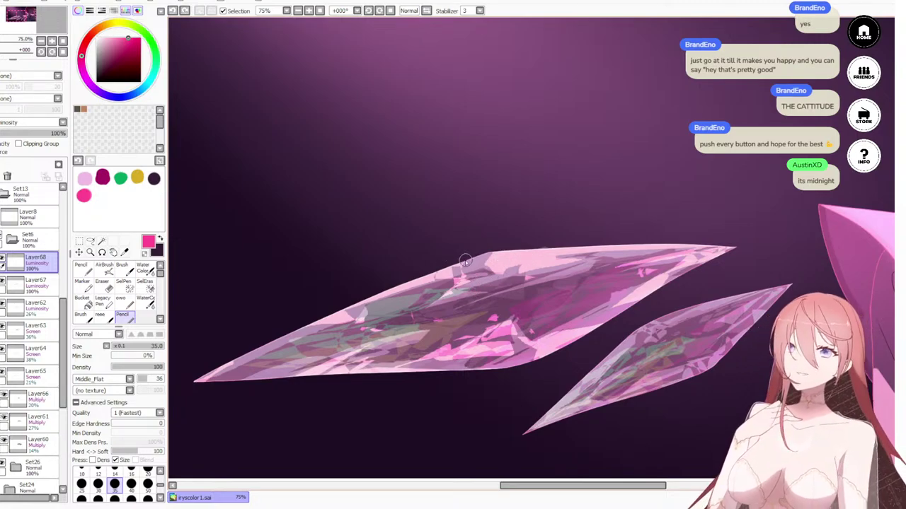
pyautogui.moveTo(464, 261); pyautogui.dragTo(496, 260)
pyautogui.hotkey('ctrl', 'z')
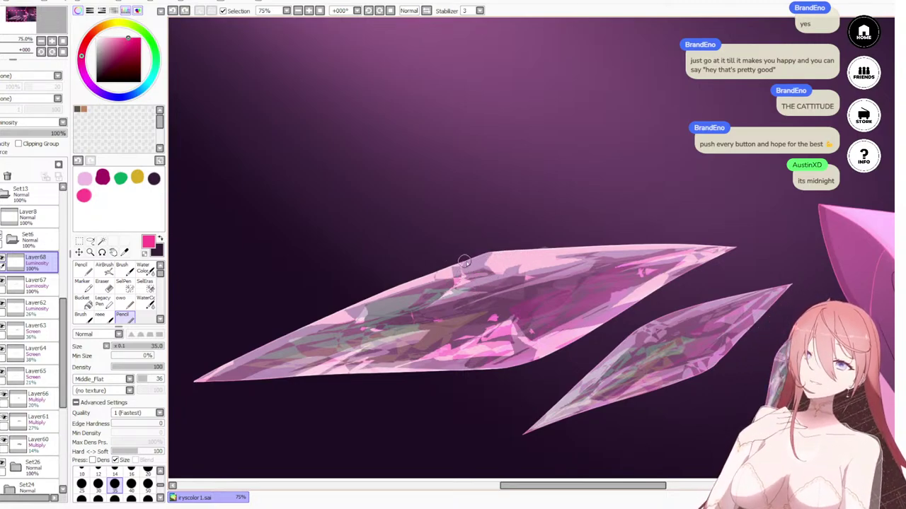
pyautogui.moveTo(464, 261)
pyautogui.mouseDown()
pyautogui.moveTo(500, 264)
pyautogui.moveTo(492, 268)
pyautogui.moveTo(538, 258)
pyautogui.mouseUp()
pyautogui.scroll(-3, 634, 217)
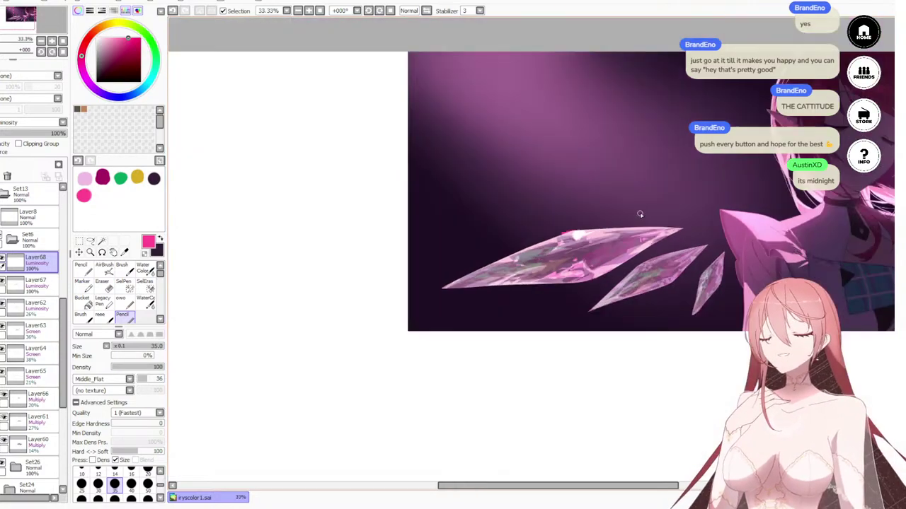
pyautogui.hotkey('ctrl', 'z')
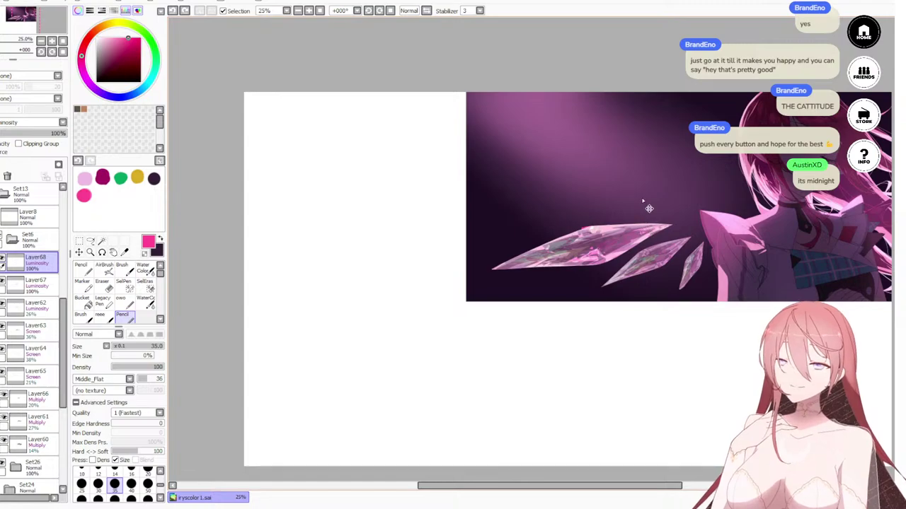
pyautogui.scroll(5, 649, 208)
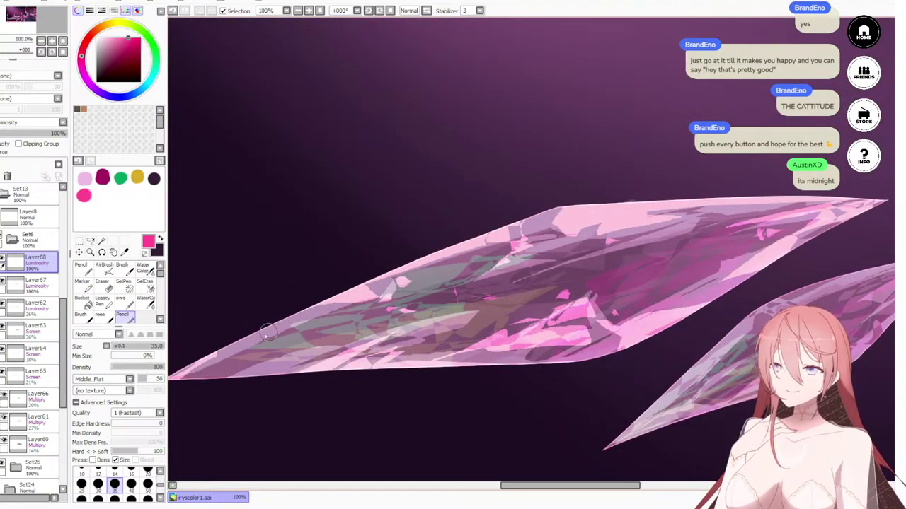
# Step: Test strokes along the large crystal's upper-left edge and undo them
pyautogui.moveTo(202, 357); pyautogui.dragTo(306, 304)
pyautogui.hotkey('ctrl', 'z')
pyautogui.moveTo(320, 274); pyautogui.dragTo(363, 247)
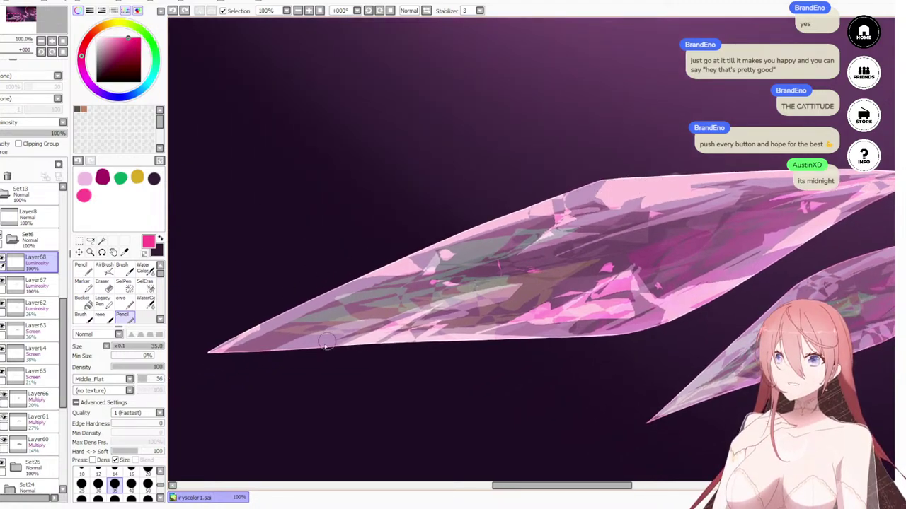
# Step: Add a new layer directly above Layer67 and set its blending mode to Luminosity
pyautogui.click(32, 283)
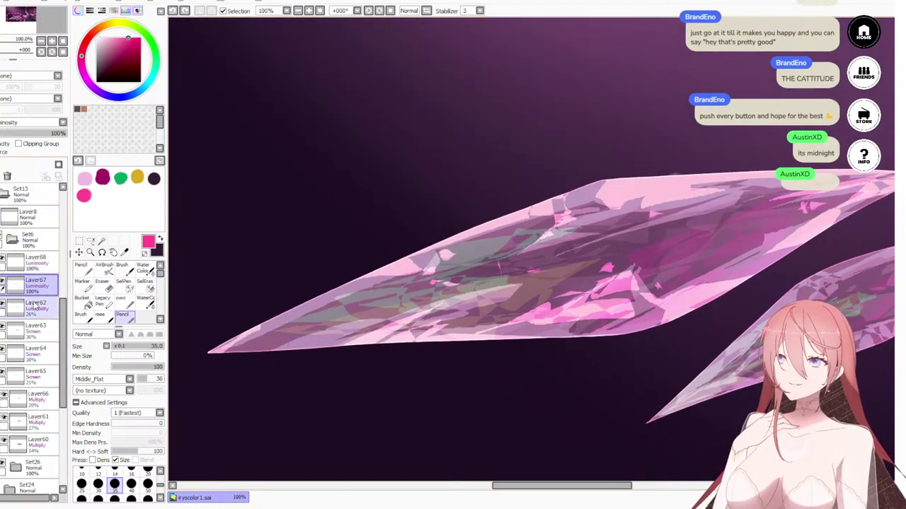
pyautogui.click(2, 165)
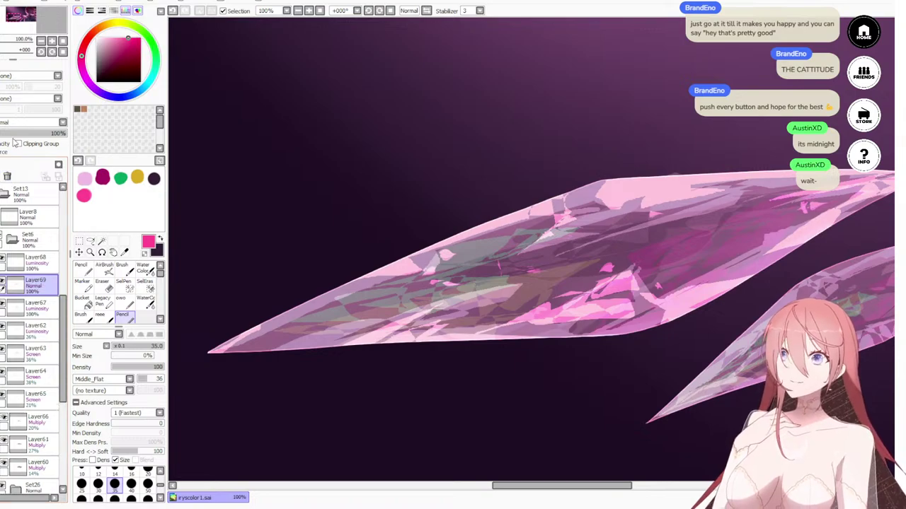
pyautogui.click(22, 123)
pyautogui.click(19, 162)
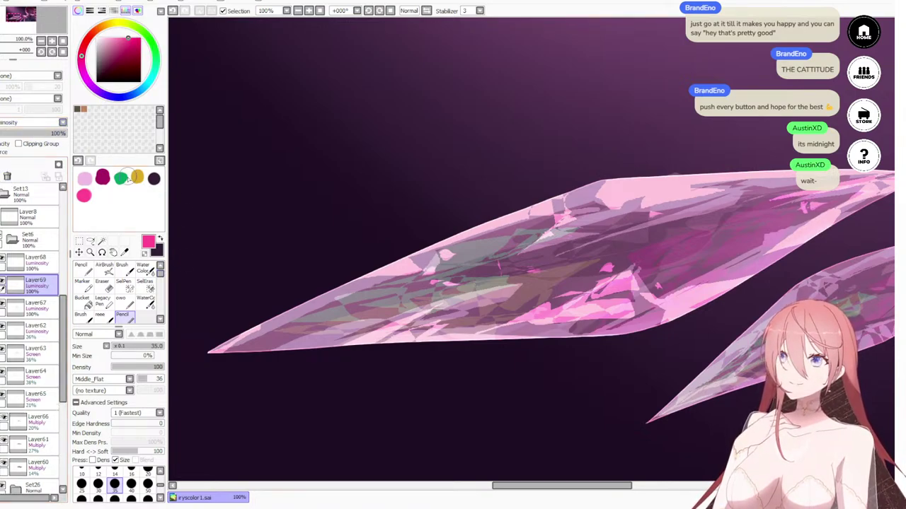
# Step: Choose a slightly darker pink, set the brush size to 120, and paint a highlight along the large crystal's upper-right edge
pyautogui.click(122, 52)
pyautogui.click(126, 46)
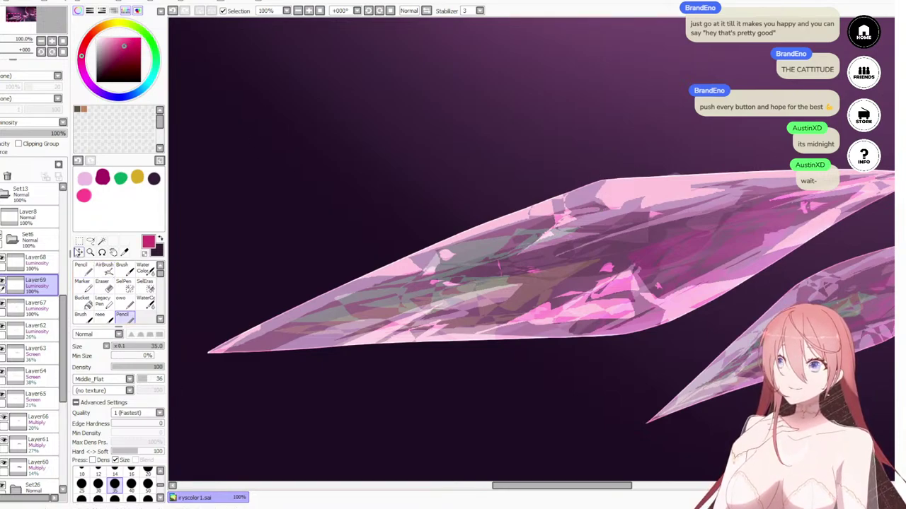
pyautogui.click(147, 498)
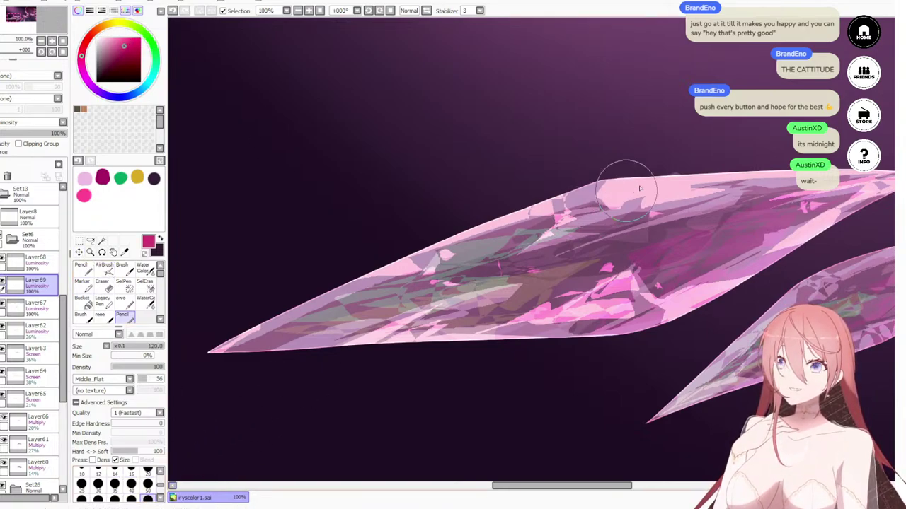
pyautogui.moveTo(616, 165)
pyautogui.mouseDown()
pyautogui.moveTo(595, 202)
pyautogui.moveTo(616, 188)
pyautogui.moveTo(629, 197)
pyautogui.moveTo(595, 192)
pyautogui.moveTo(648, 180)
pyautogui.moveTo(660, 186)
pyautogui.moveTo(608, 198)
pyautogui.moveTo(779, 167)
pyautogui.mouseUp()
pyautogui.hotkey('ctrl', 'z')
pyautogui.moveTo(673, 186); pyautogui.dragTo(771, 162)
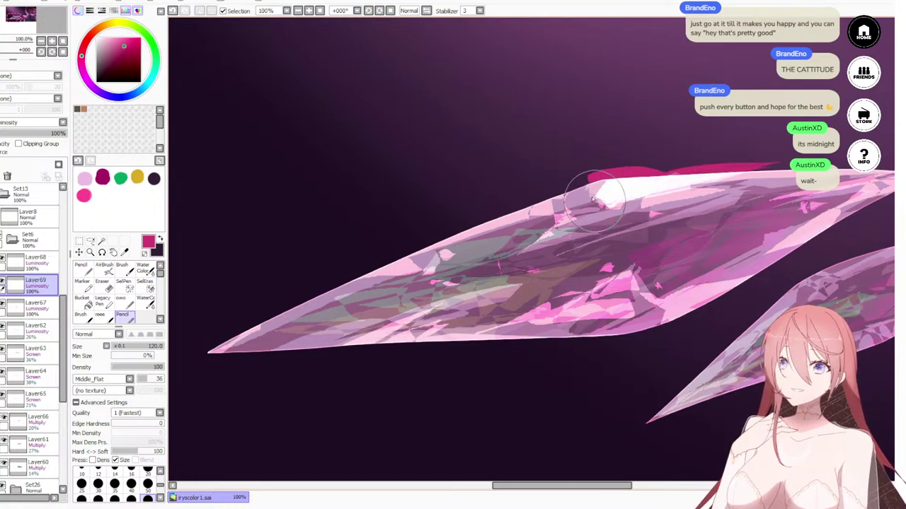
pyautogui.scroll(-6, 600, 155)
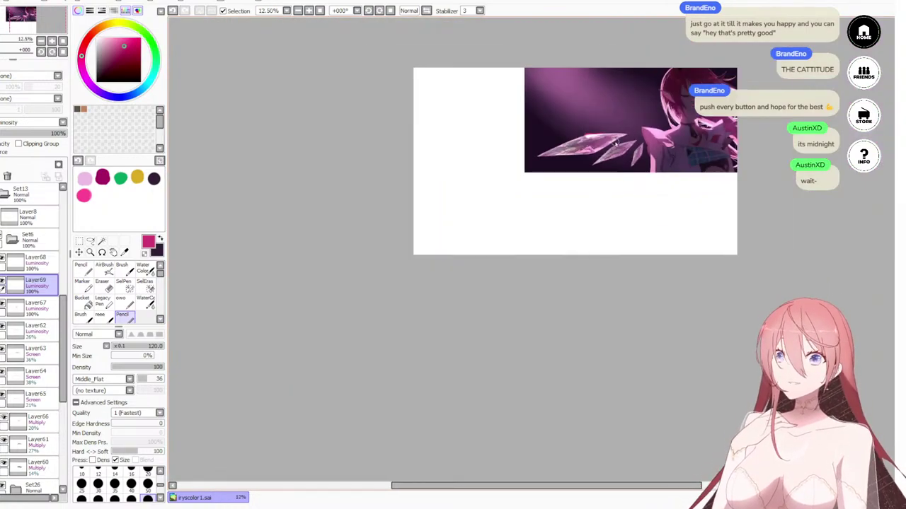
pyautogui.scroll(-3, 615, 143)
pyautogui.scroll(5, 601, 108)
pyautogui.scroll(-2, 625, 160)
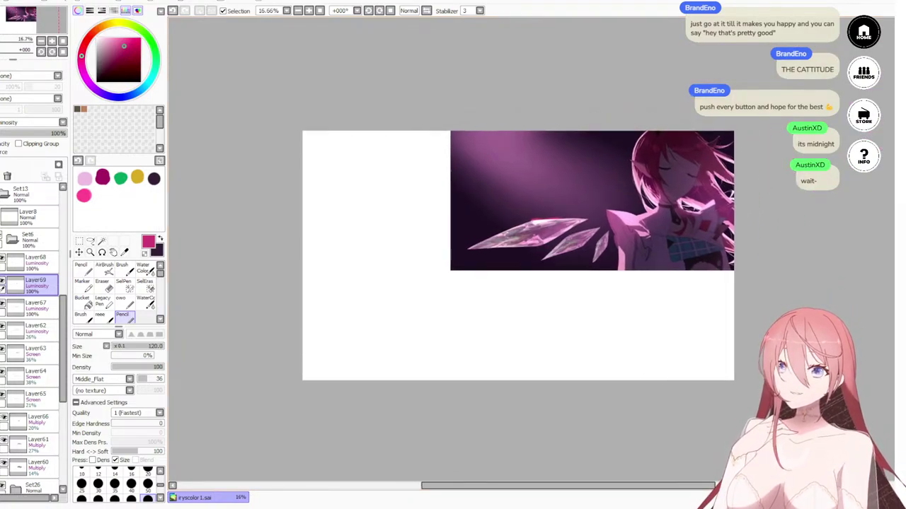
pyautogui.scroll(2, 656, 304)
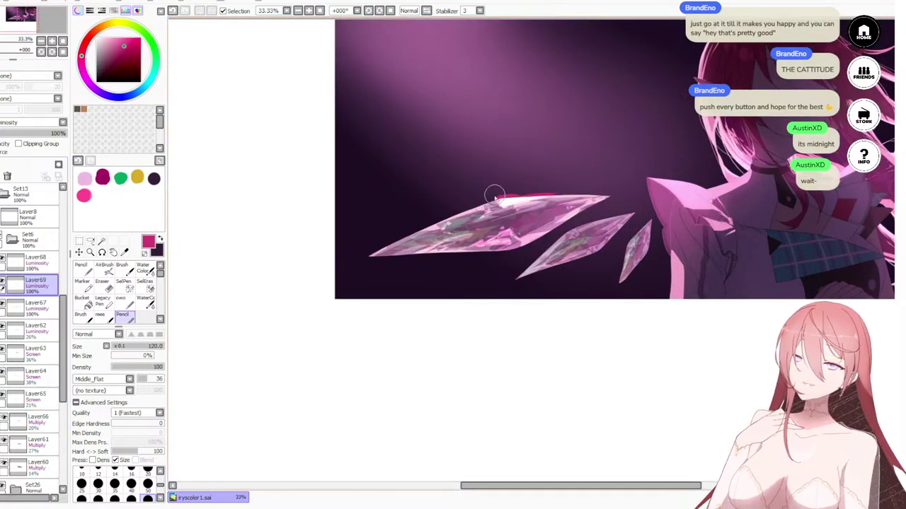
# Step: Paint a highlight down the large crystal's upper-left edge, redoing the first attempt
pyautogui.moveTo(489, 198)
pyautogui.mouseDown()
pyautogui.moveTo(467, 203)
pyautogui.moveTo(507, 211)
pyautogui.moveTo(474, 204)
pyautogui.moveTo(462, 217)
pyautogui.moveTo(499, 208)
pyautogui.moveTo(394, 225)
pyautogui.mouseUp()
pyautogui.hotkey('ctrl', 'z')
pyautogui.hotkey('ctrl', 'z')
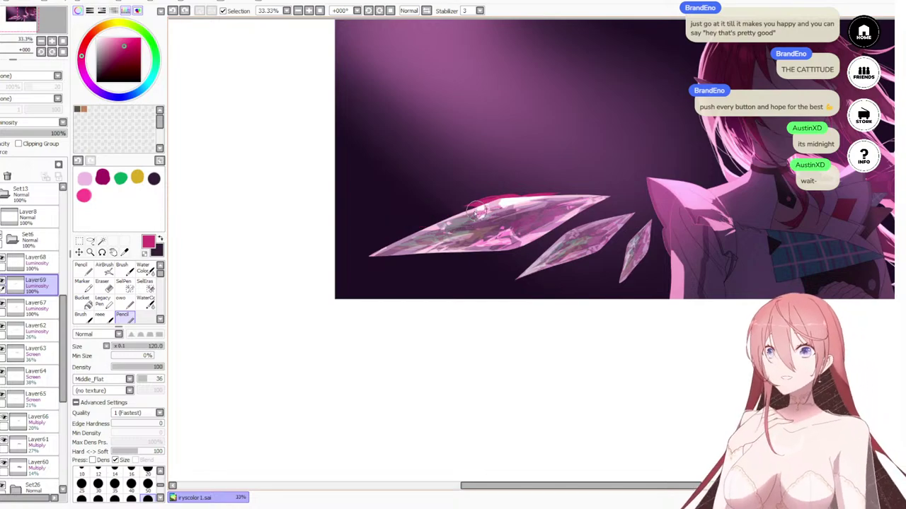
pyautogui.moveTo(488, 205)
pyautogui.mouseDown()
pyautogui.moveTo(436, 217)
pyautogui.moveTo(470, 207)
pyautogui.moveTo(388, 228)
pyautogui.mouseUp()
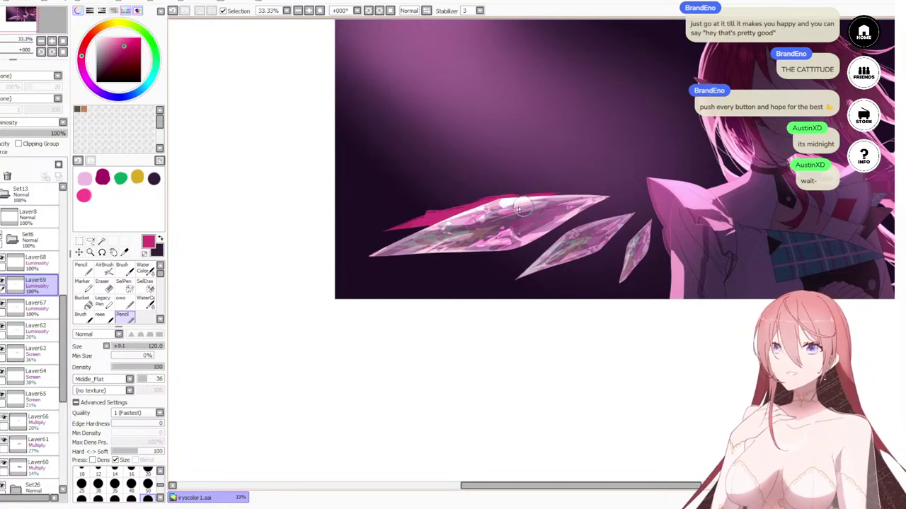
# Step: Extend the upper-edge highlight to the large crystal's right tip, redoing unsatisfactory strokes
pyautogui.moveTo(546, 197); pyautogui.dragTo(598, 190)
pyautogui.hotkey('ctrl', 'z')
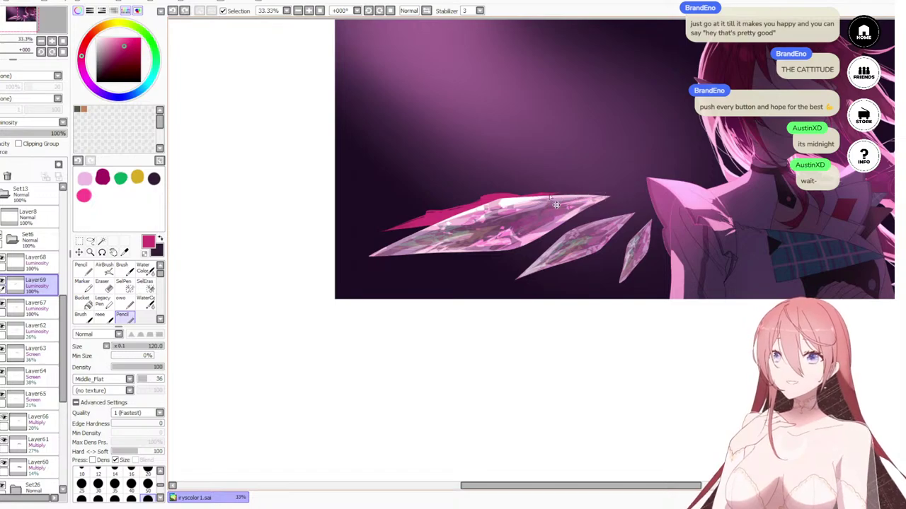
pyautogui.moveTo(530, 193); pyautogui.dragTo(638, 193)
pyautogui.hotkey('ctrl', 'z')
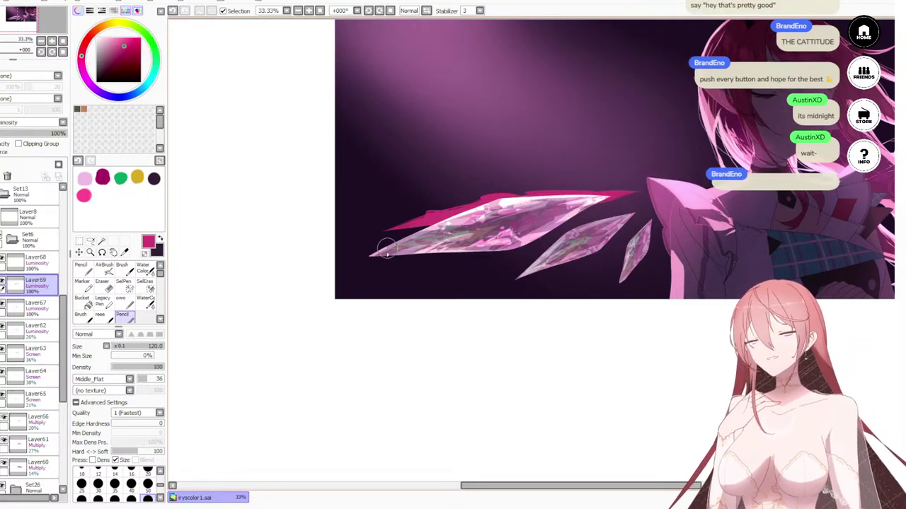
# Step: Paint a highlight over the large crystal's left tip and undo the test stroke on its lower edge
pyautogui.moveTo(362, 253); pyautogui.dragTo(388, 256)
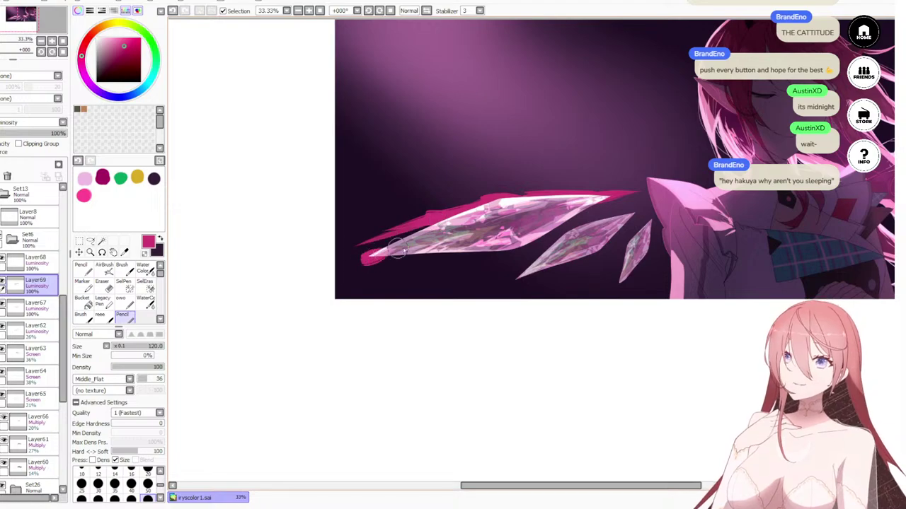
pyautogui.moveTo(513, 249); pyautogui.dragTo(535, 248)
pyautogui.hotkey('ctrl', 'z')
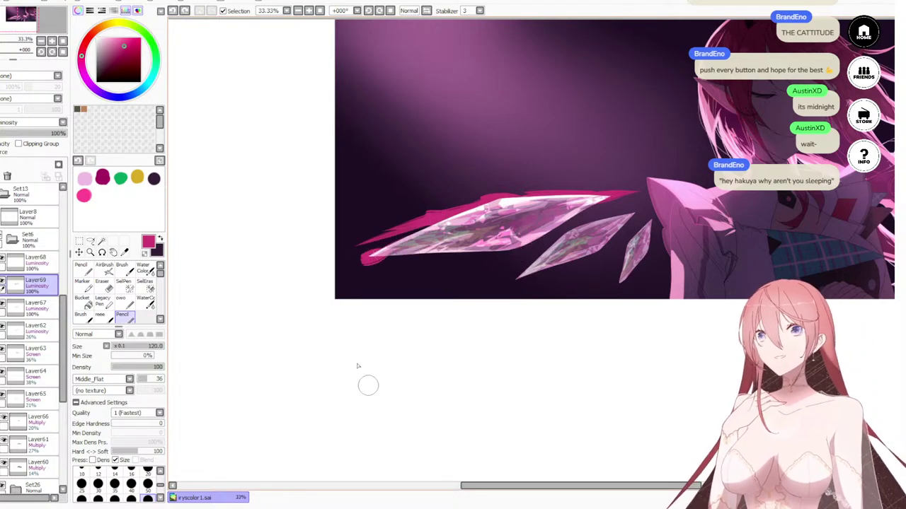
pyautogui.scroll(-4, 366, 319)
pyautogui.scroll(-2, 403, 255)
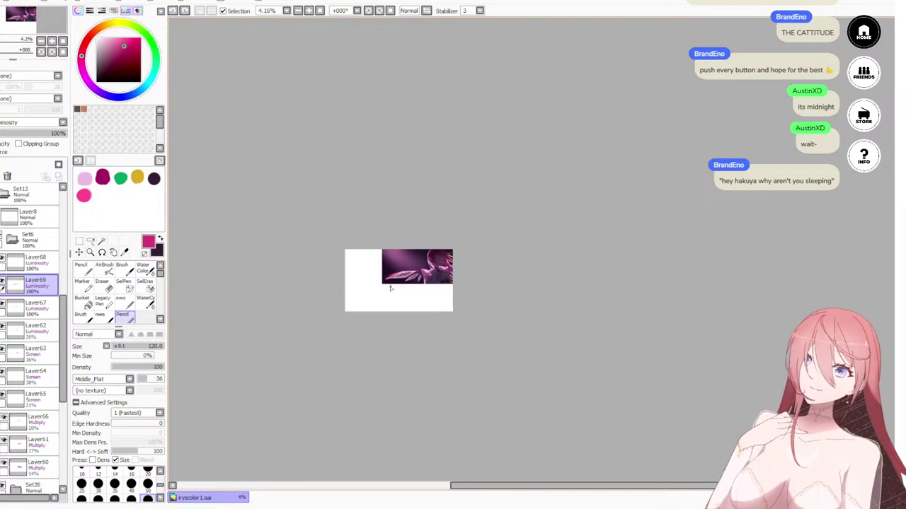
pyautogui.scroll(6, 389, 287)
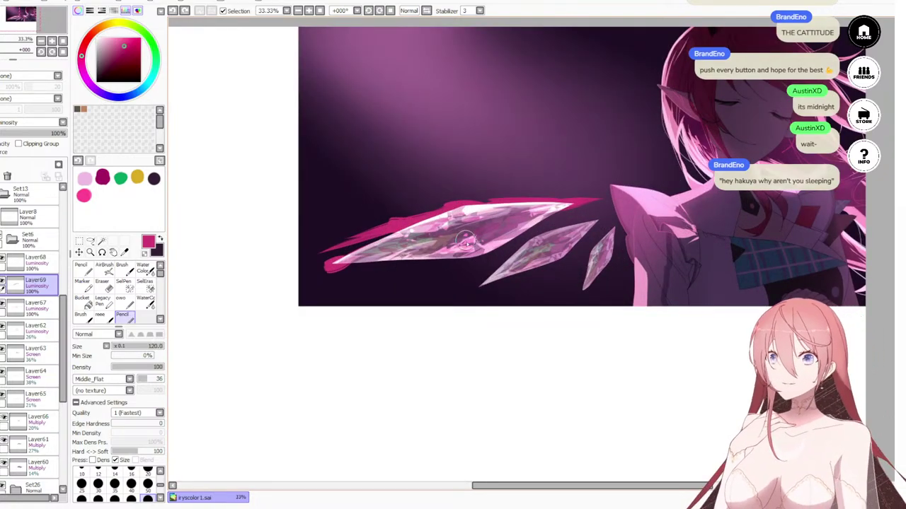
# Step: Paint a highlight along the large crystal's lower-right edge after undoing the test strokes over its central facets
pyautogui.moveTo(473, 238)
pyautogui.mouseDown()
pyautogui.moveTo(408, 255)
pyautogui.moveTo(468, 264)
pyautogui.moveTo(442, 249)
pyautogui.moveTo(414, 259)
pyautogui.moveTo(501, 253)
pyautogui.moveTo(531, 239)
pyautogui.mouseUp()
pyautogui.hotkey('ctrl', 'z')
pyautogui.hotkey('ctrl', 'z')
pyautogui.hotkey('ctrl', 'z')
pyautogui.hotkey('ctrl', 'z')
pyautogui.hotkey('ctrl', 'z')
pyautogui.hotkey('ctrl', 'z')
pyautogui.hotkey('ctrl', 'z')
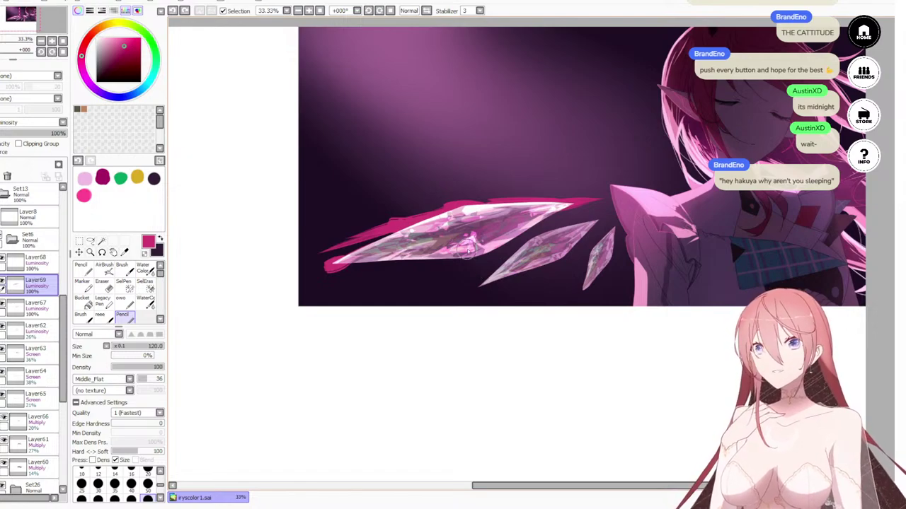
pyautogui.moveTo(463, 255)
pyautogui.mouseDown()
pyautogui.moveTo(438, 264)
pyautogui.moveTo(461, 250)
pyautogui.moveTo(490, 253)
pyautogui.moveTo(453, 261)
pyautogui.moveTo(497, 254)
pyautogui.moveTo(472, 249)
pyautogui.moveTo(481, 242)
pyautogui.moveTo(473, 249)
pyautogui.moveTo(512, 248)
pyautogui.mouseUp()
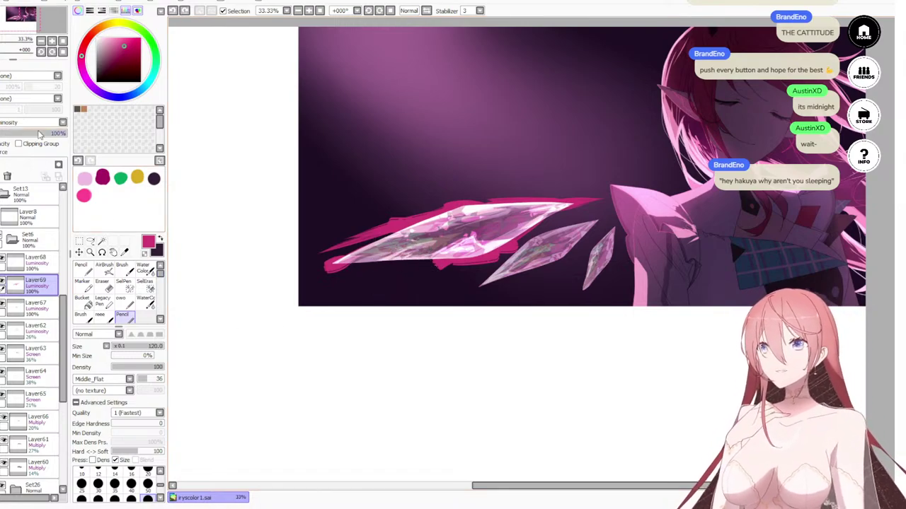
# Step: Try Layer69 at 42% opacity, check the whole illustration, and restore the opacity to 100%
pyautogui.moveTo(41, 135)
pyautogui.mouseDown()
pyautogui.moveTo(11, 135)
pyautogui.moveTo(88, 136)
pyautogui.moveTo(25, 128)
pyautogui.mouseUp()
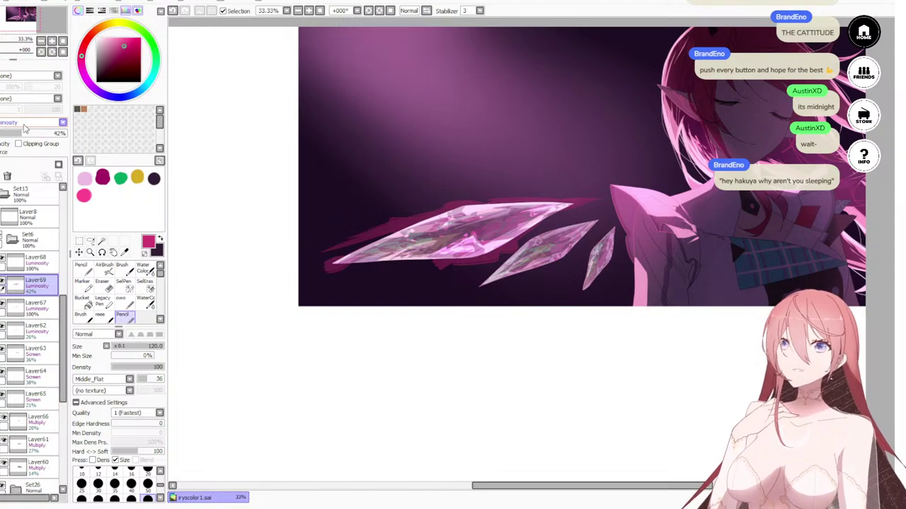
pyautogui.scroll(-5, 359, 117)
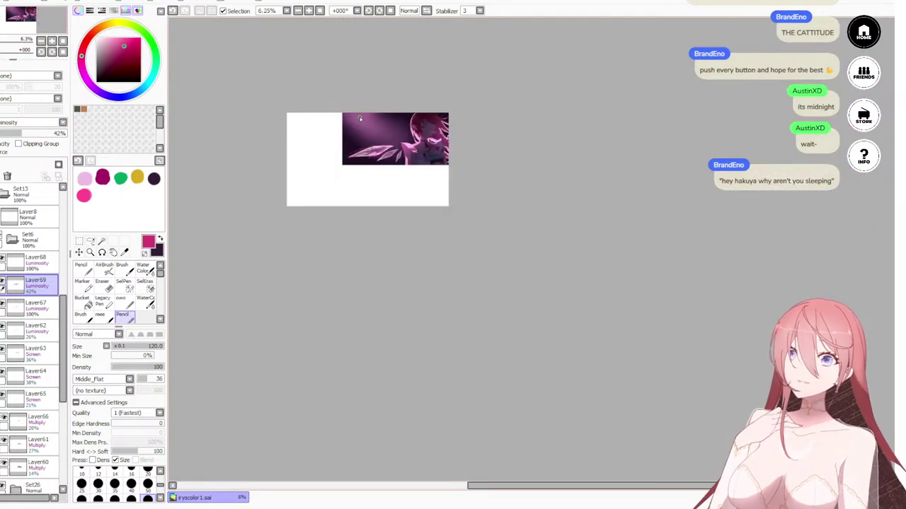
pyautogui.scroll(4, 359, 116)
pyautogui.scroll(1, 357, 130)
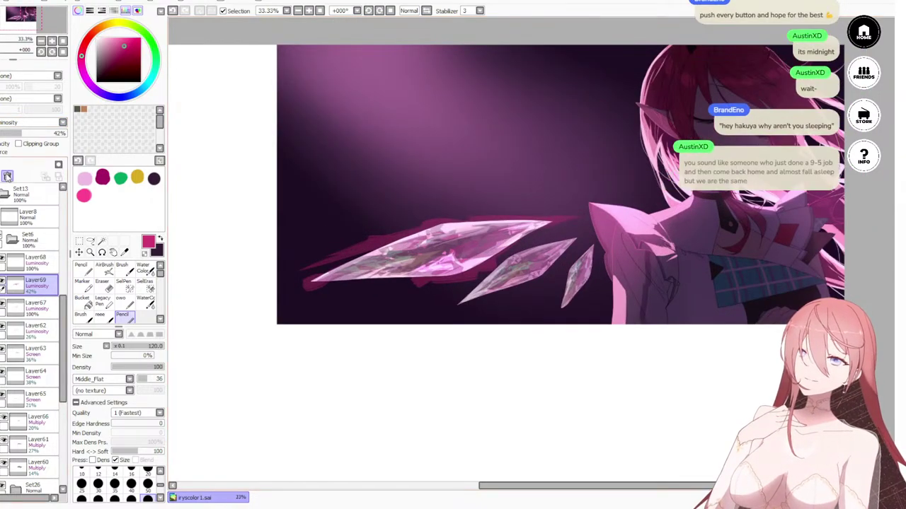
pyautogui.moveTo(4, 134); pyautogui.dragTo(316, 134)
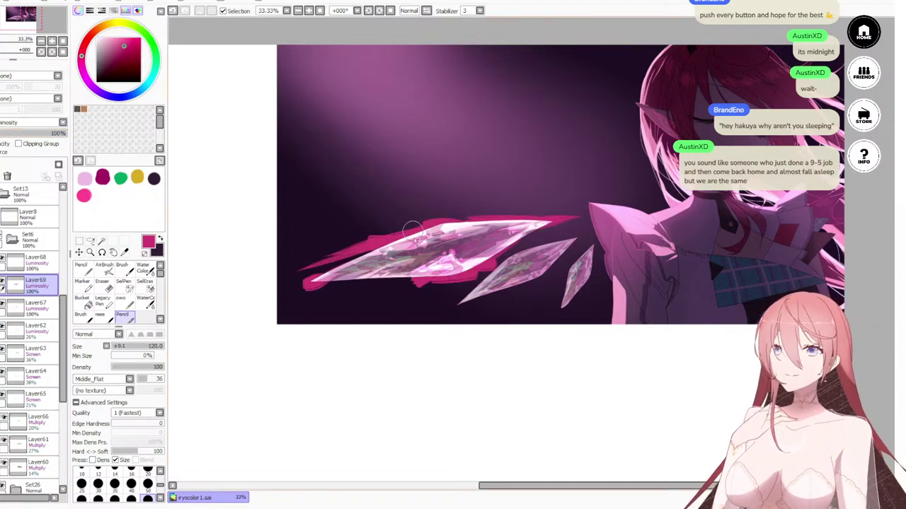
# Step: Erase the highlight along the large crystal's lower-right edge and undo a Pencil test stroke there
pyautogui.press('e')
pyautogui.moveTo(475, 262)
pyautogui.mouseDown()
pyautogui.moveTo(406, 268)
pyautogui.moveTo(415, 268)
pyautogui.moveTo(399, 285)
pyautogui.moveTo(446, 287)
pyautogui.moveTo(403, 312)
pyautogui.mouseUp()
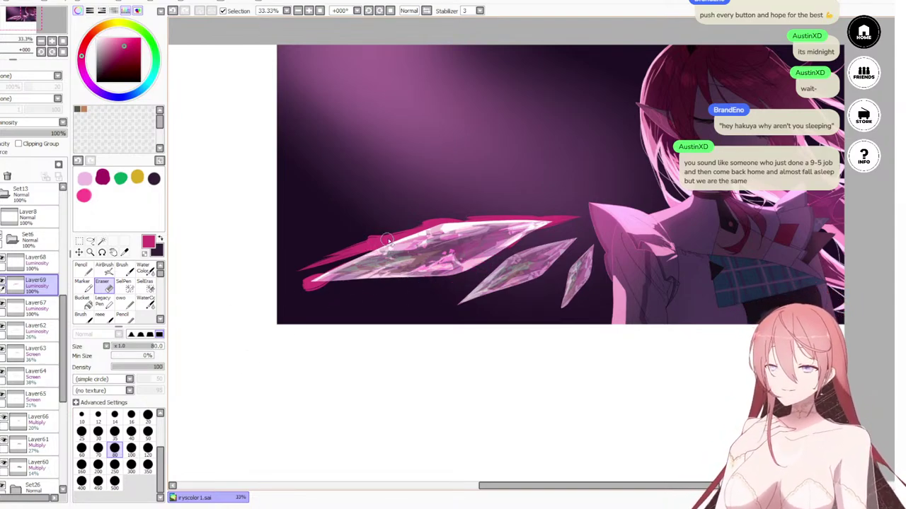
pyautogui.press('n')
pyautogui.moveTo(464, 261)
pyautogui.mouseDown()
pyautogui.moveTo(459, 273)
pyautogui.moveTo(471, 269)
pyautogui.mouseUp()
pyautogui.hotkey('ctrl', 'z')
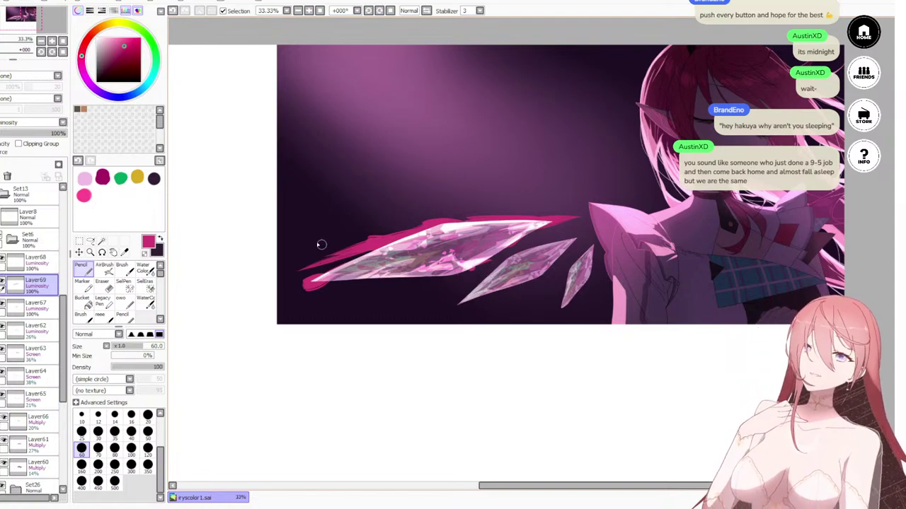
pyautogui.hotkey('ctrl', 'z')
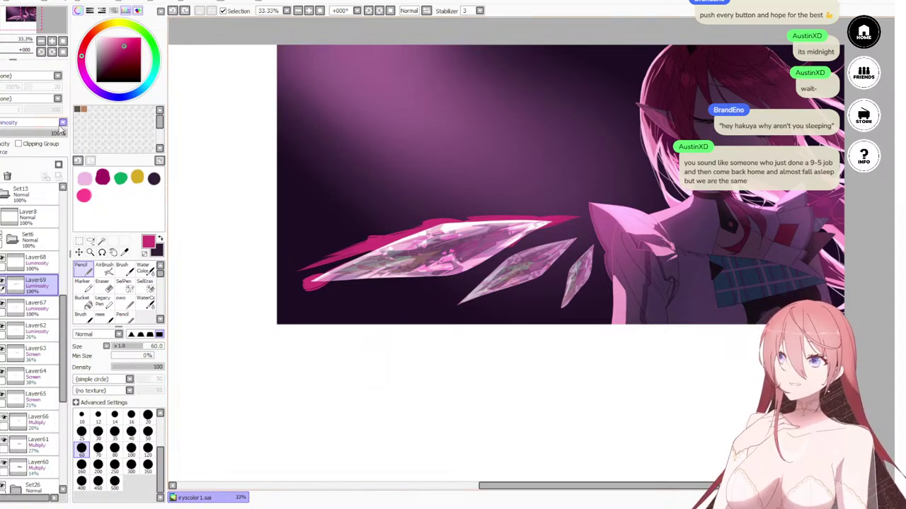
# Step: Keep Layer69 at 100% opacity and switch its blending mode to Screen
pyautogui.moveTo(48, 134); pyautogui.dragTo(160, 135)
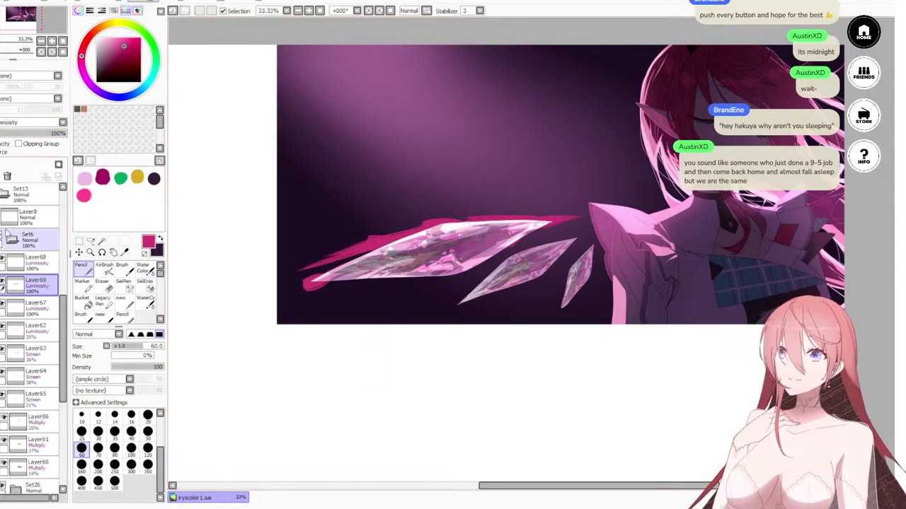
pyautogui.click(32, 122)
pyautogui.click(25, 150)
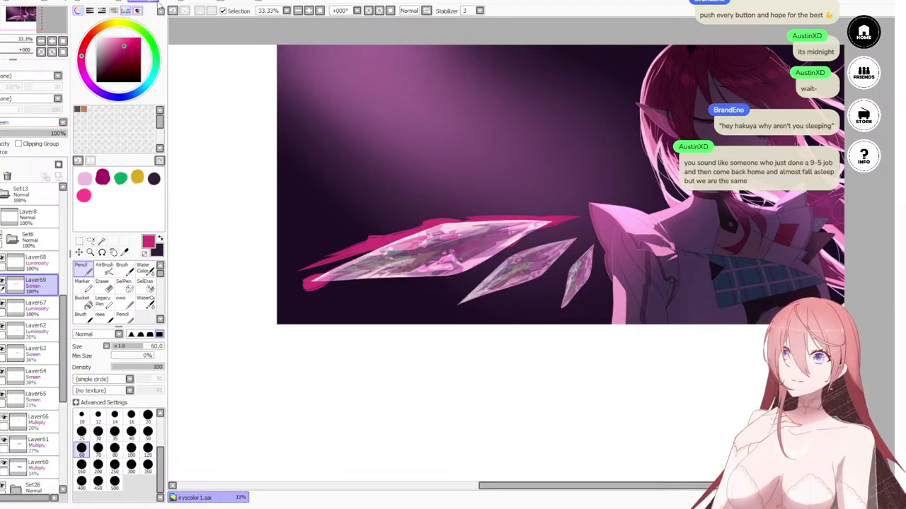
# Step: Lighten Layer69's pink with a colour adjustment, checking it both close up and across the whole illustration
pyautogui.click(160, 9)
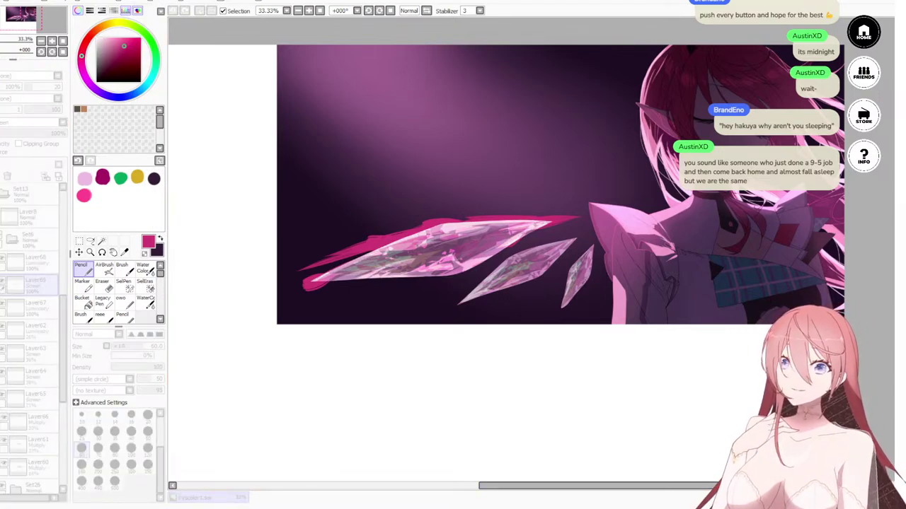
pyautogui.moveTo(806, 304); pyautogui.dragTo(776, 302)
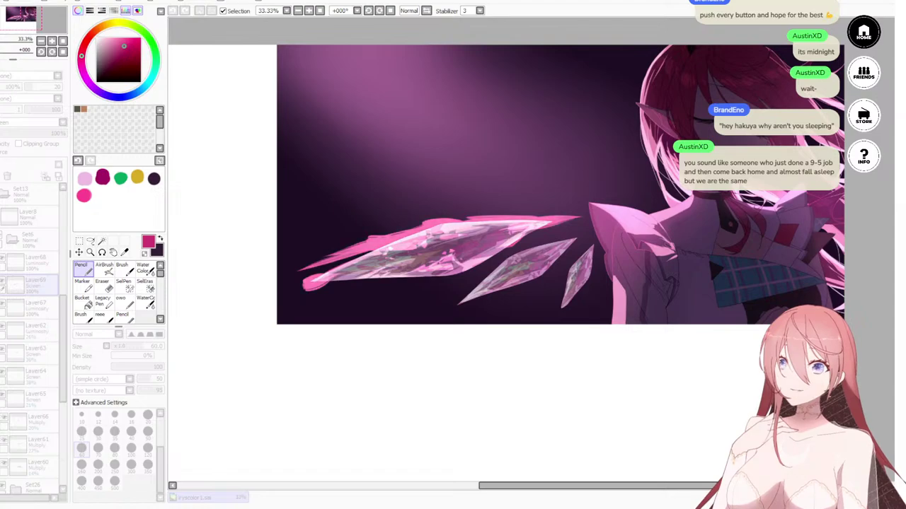
pyautogui.scroll(-4, 455, 205)
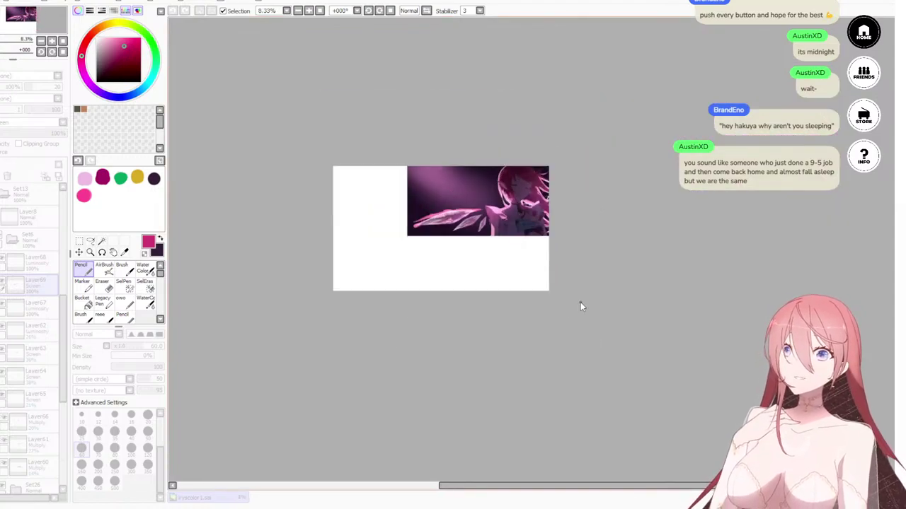
pyautogui.scroll(5, 465, 210)
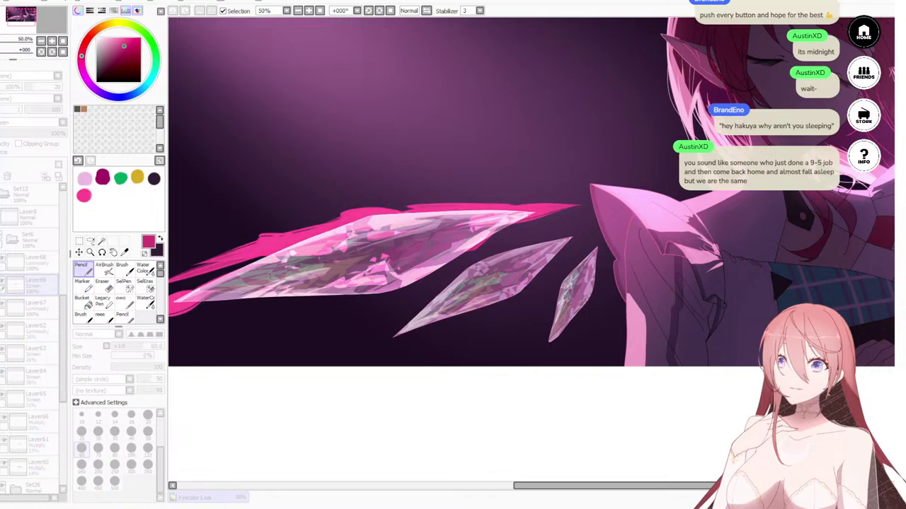
pyautogui.scroll(-5, 212, 239)
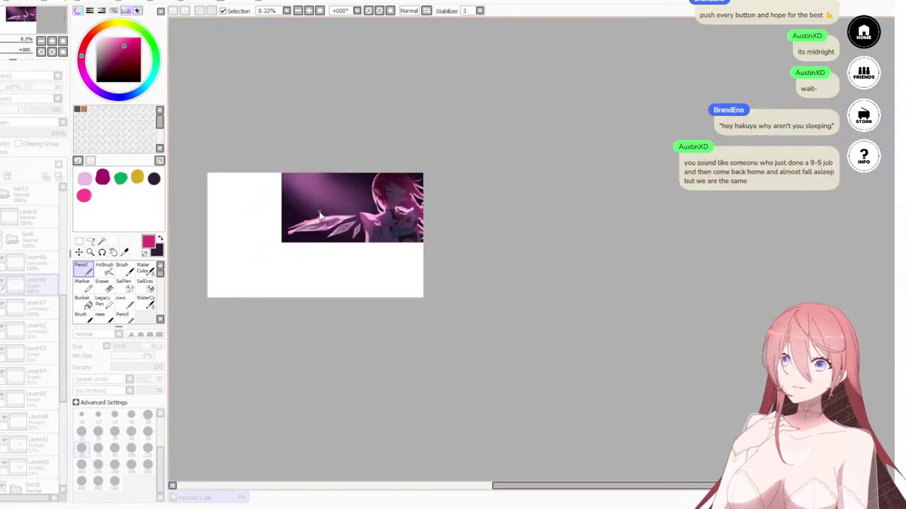
pyautogui.scroll(4, 213, 239)
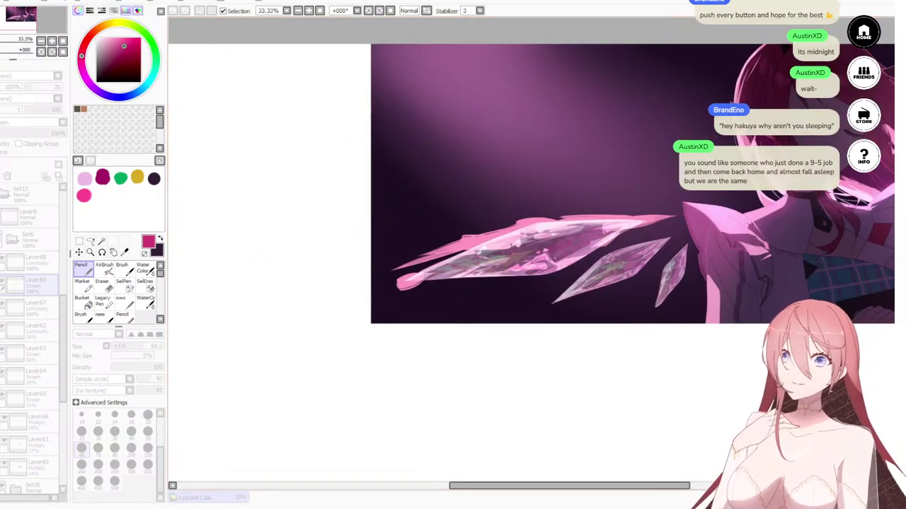
# Step: Select the area outside the crystals and the figure with the Magic Wand on the Set26 folder
pyautogui.scroll(-3, 24, 453)
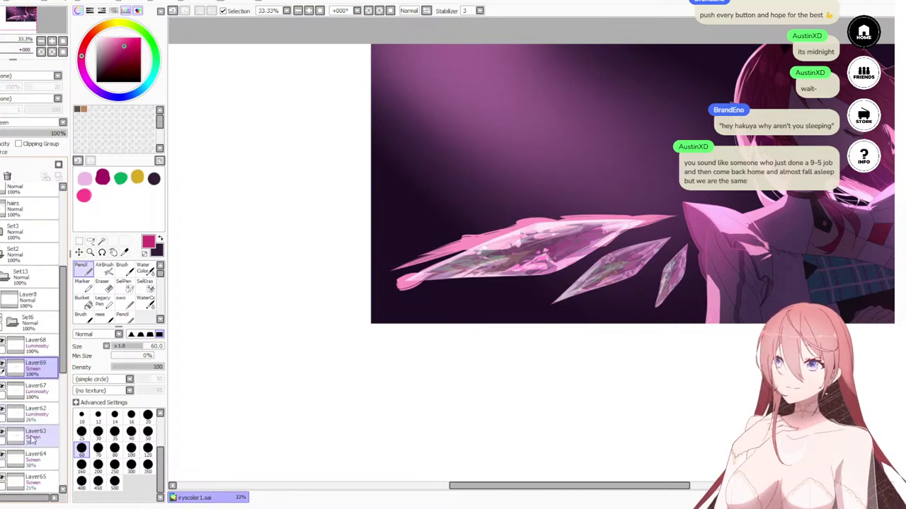
pyautogui.click(29, 391)
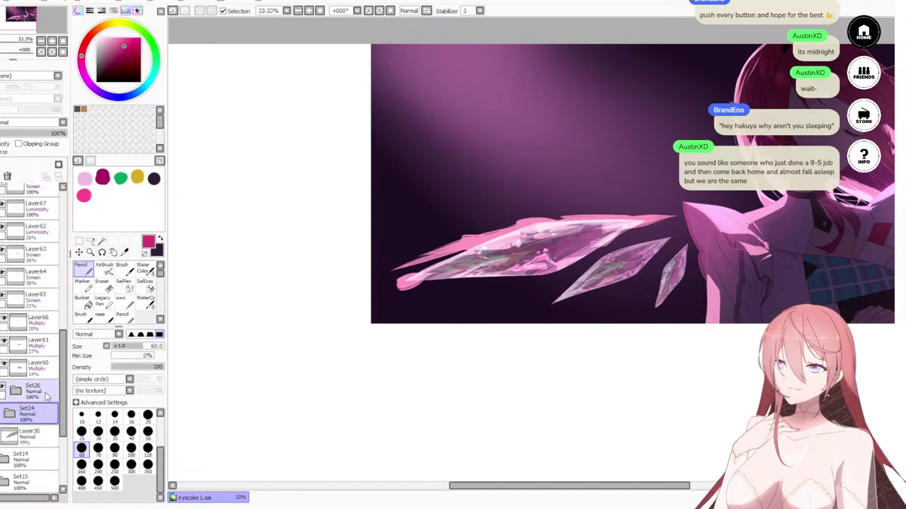
pyautogui.click(101, 242)
pyautogui.click(580, 145)
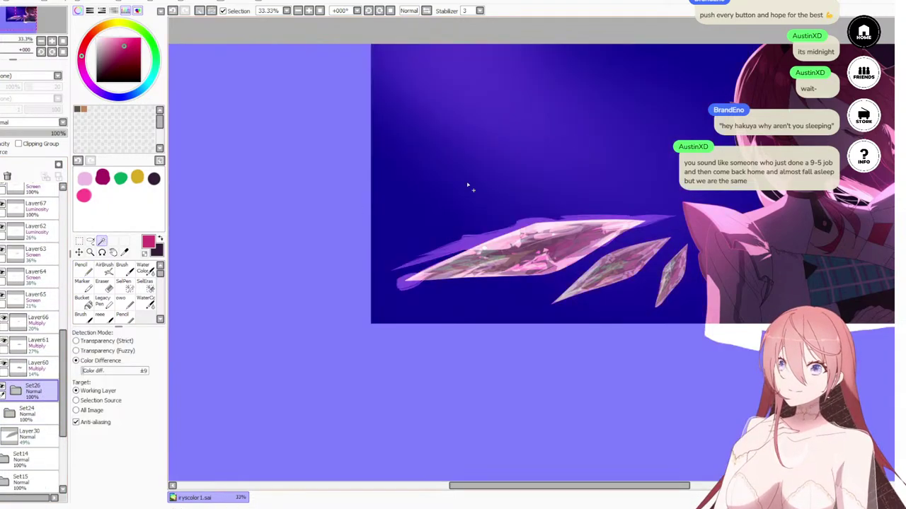
# Step: Erase Layer69's pink overspill around the large crystal with the size 80 Eraser and clear the selection
pyautogui.scroll(2, 34, 287)
pyautogui.click(32, 213)
pyautogui.scroll(1, 495, 224)
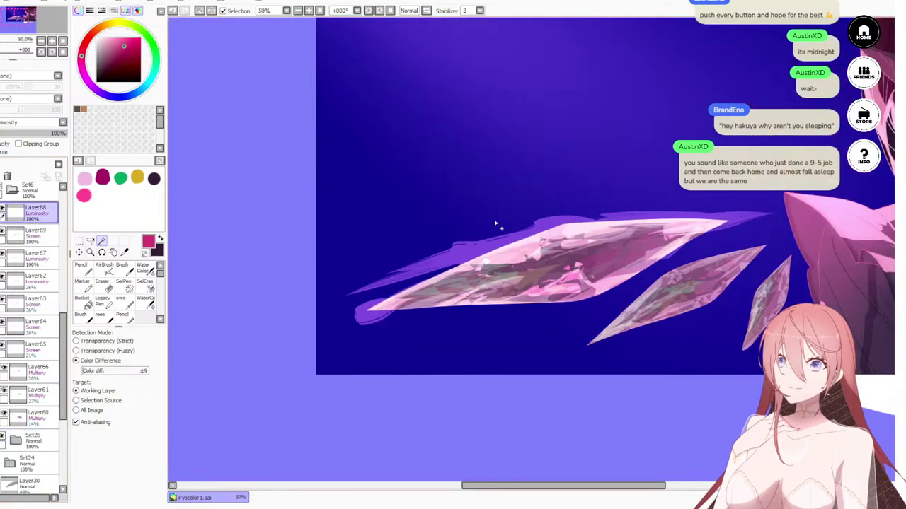
pyautogui.press('e')
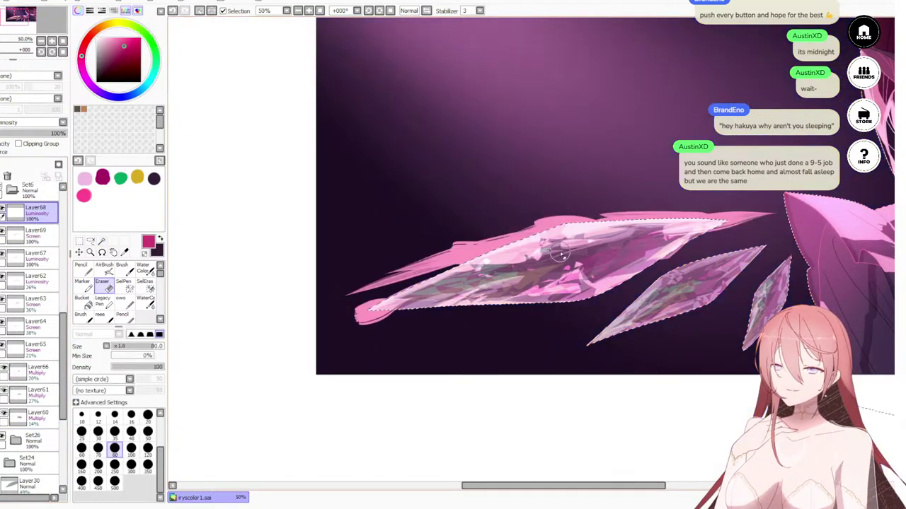
pyautogui.click(44, 241)
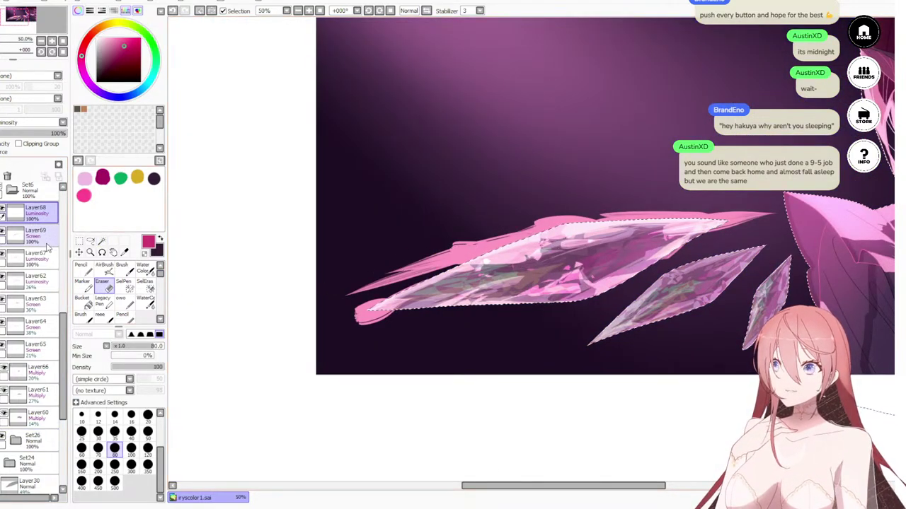
pyautogui.moveTo(520, 227)
pyautogui.mouseDown()
pyautogui.moveTo(605, 205)
pyautogui.moveTo(479, 231)
pyautogui.moveTo(349, 340)
pyautogui.moveTo(531, 239)
pyautogui.moveTo(639, 206)
pyautogui.moveTo(772, 212)
pyautogui.moveTo(773, 240)
pyautogui.mouseUp()
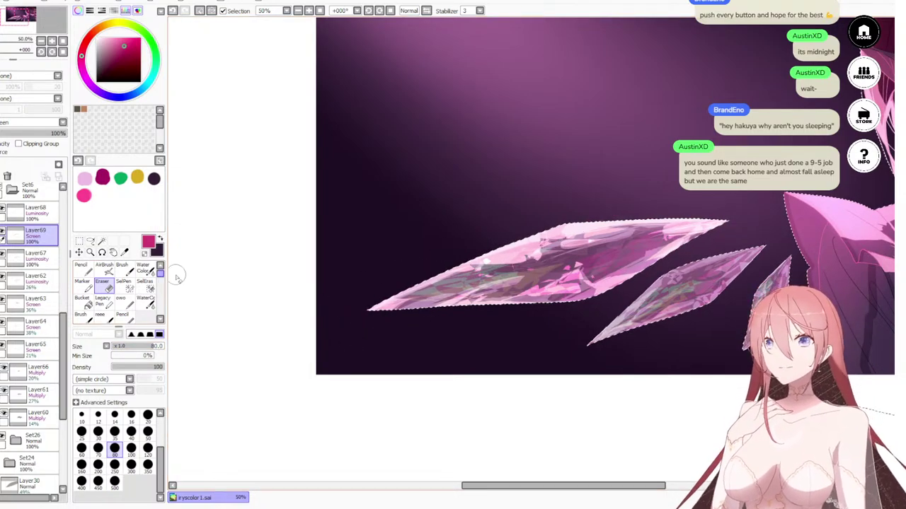
pyautogui.scroll(-3, 549, 184)
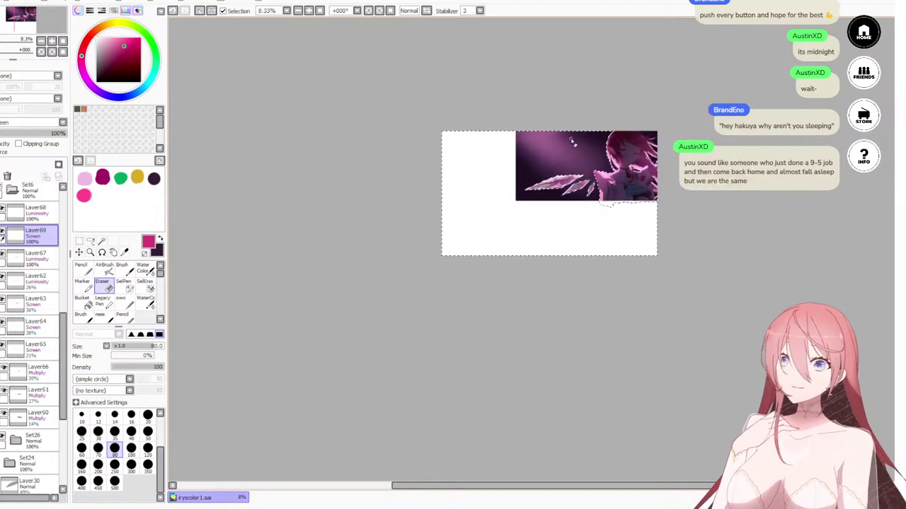
pyautogui.scroll(1, 570, 172)
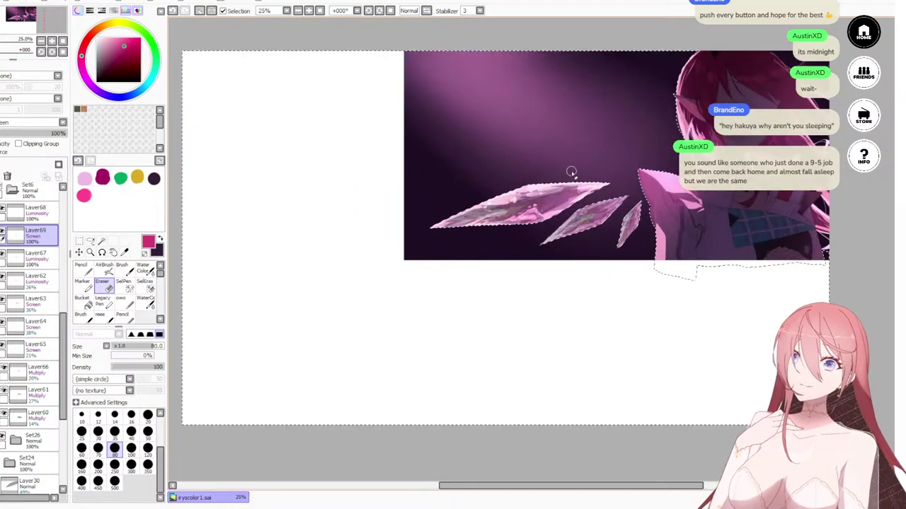
pyautogui.click(199, 11)
# Step: Examine the crystals' highlights up close and within the whole illustration
pyautogui.scroll(-2, 617, 214)
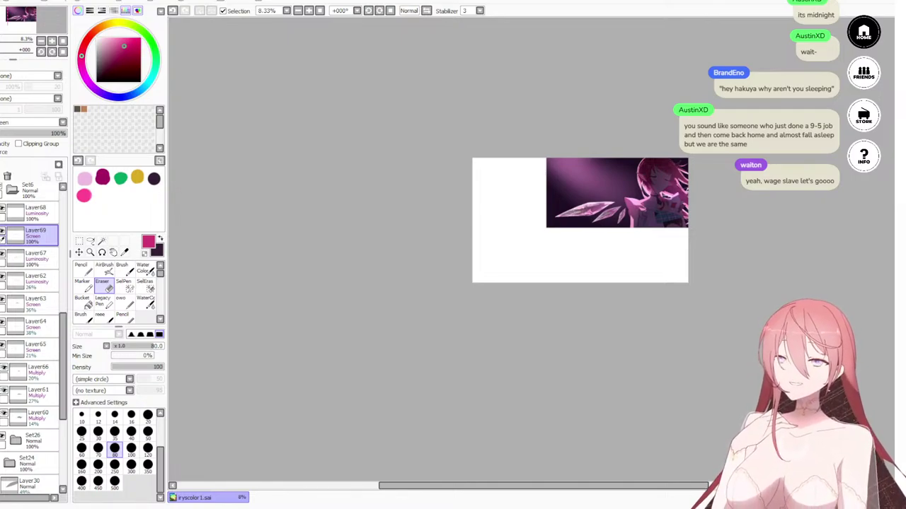
pyautogui.scroll(5, 587, 188)
pyautogui.scroll(-4, 483, 244)
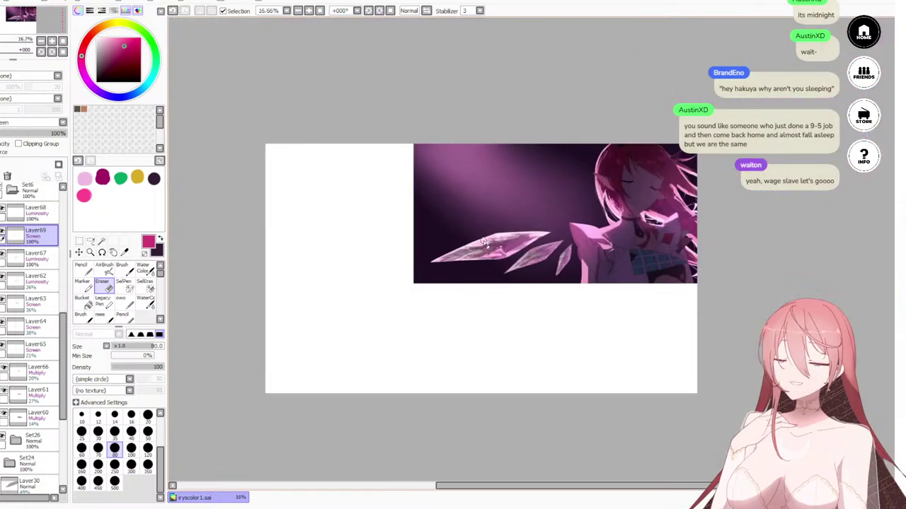
pyautogui.scroll(1, 509, 223)
pyautogui.scroll(4, 443, 135)
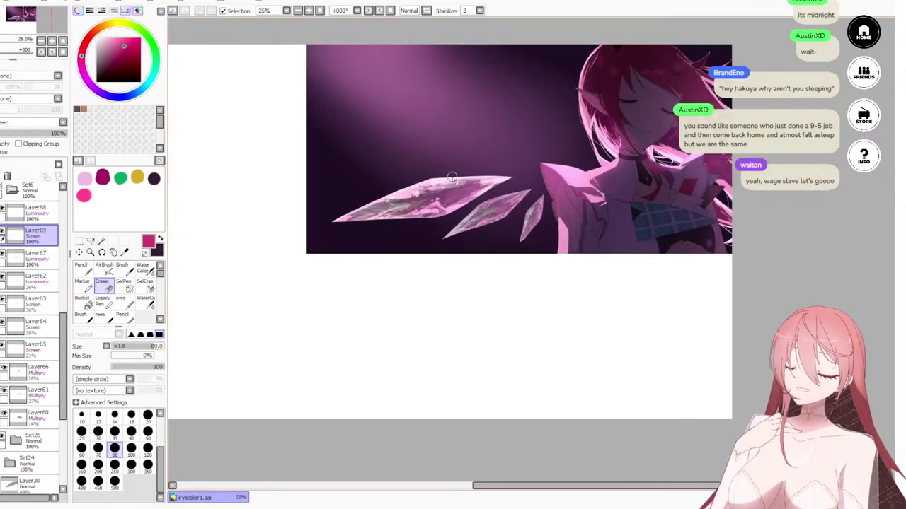
pyautogui.scroll(-3, 556, 156)
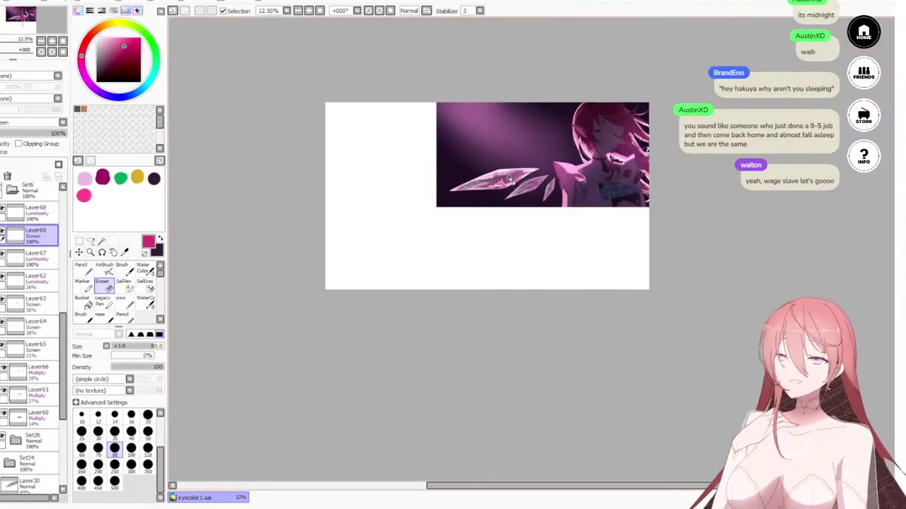
pyautogui.scroll(-3, 504, 184)
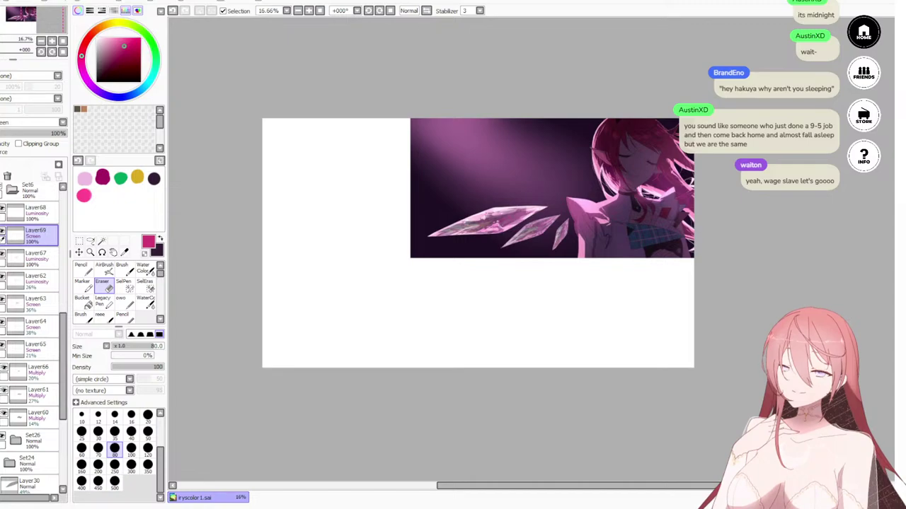
pyautogui.scroll(4, 488, 195)
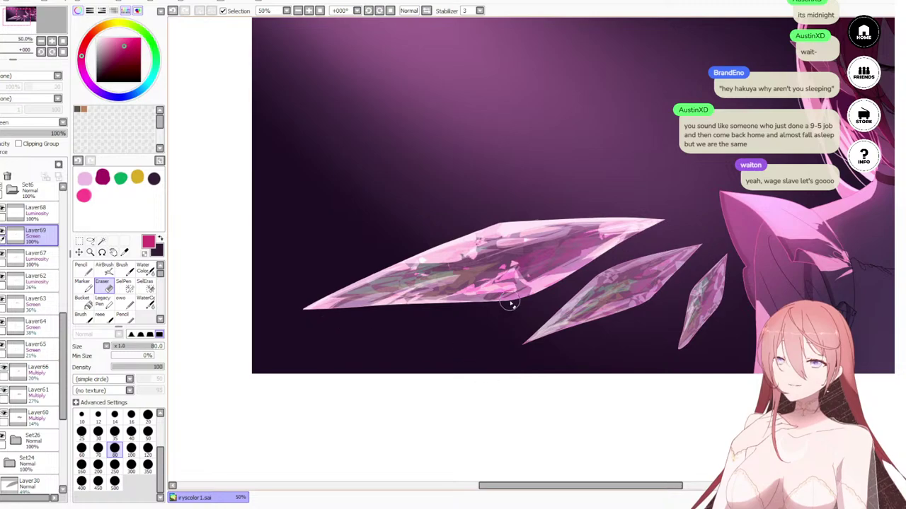
pyautogui.scroll(-6, 509, 312)
pyautogui.scroll(4, 510, 321)
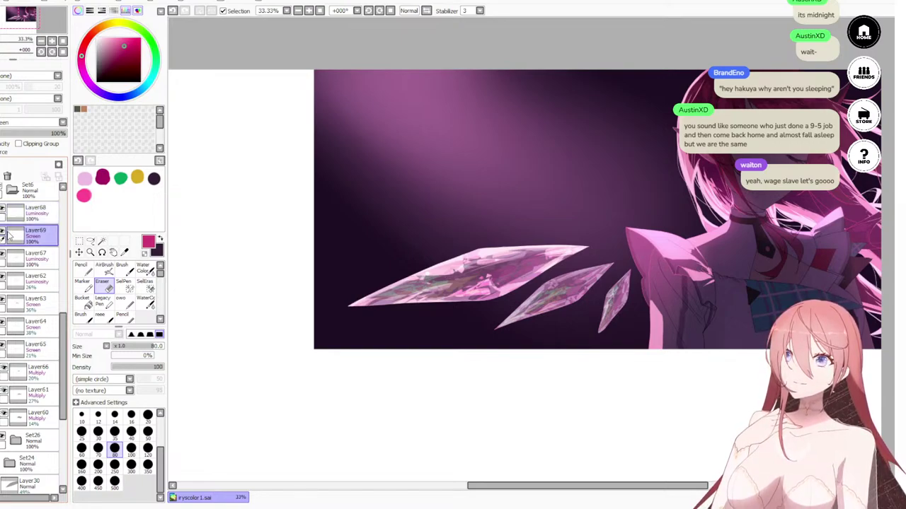
# Step: Hide Layer68 and Layer69 and toggle Layer67's visibility to compare the reflections on the large crystal
pyautogui.click(3, 211)
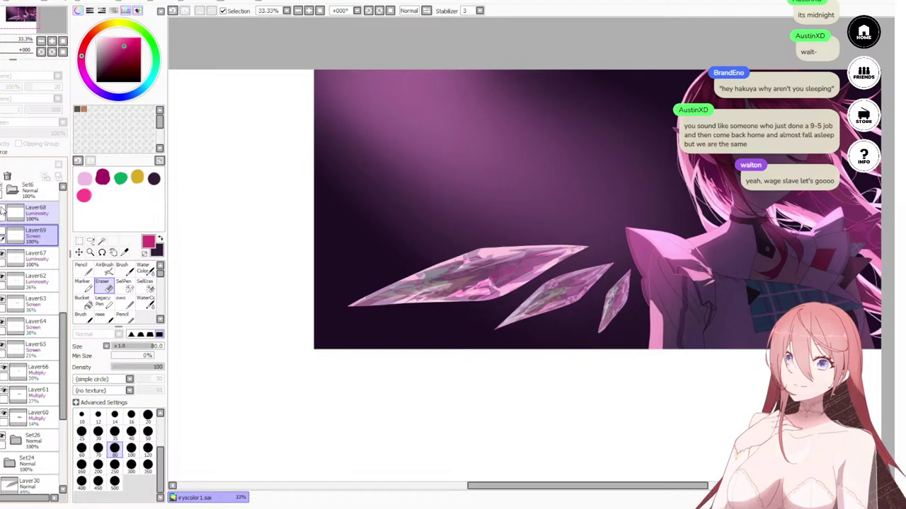
pyautogui.click(3, 256)
pyautogui.click(3, 256)
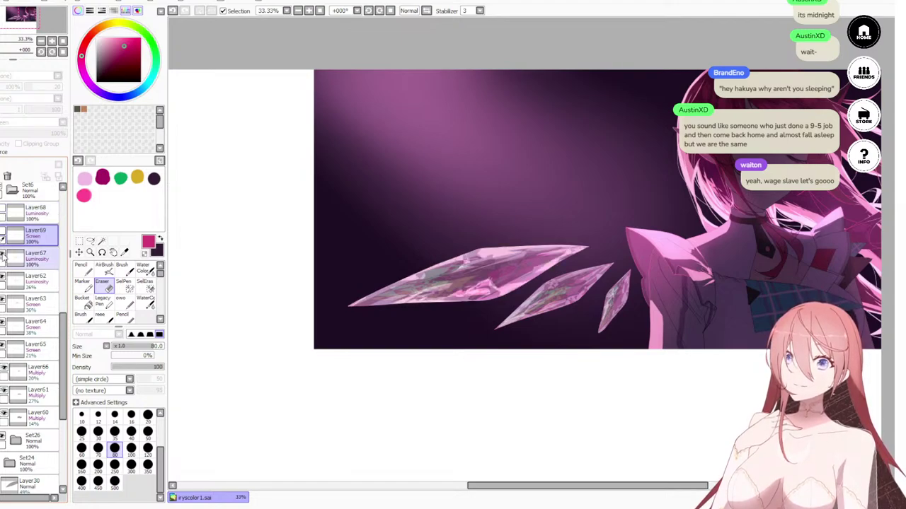
# Step: Try Normal blending on Layer67 and undo the change
pyautogui.click(47, 261)
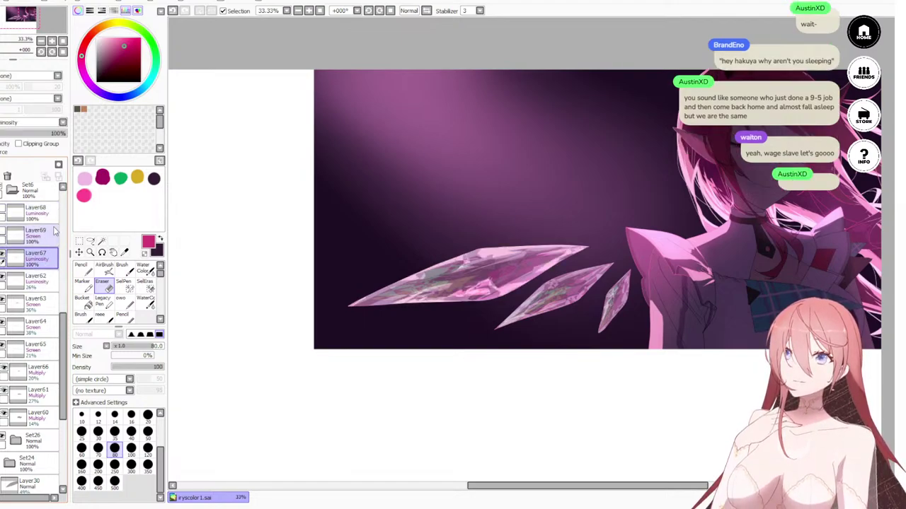
pyautogui.click(51, 136)
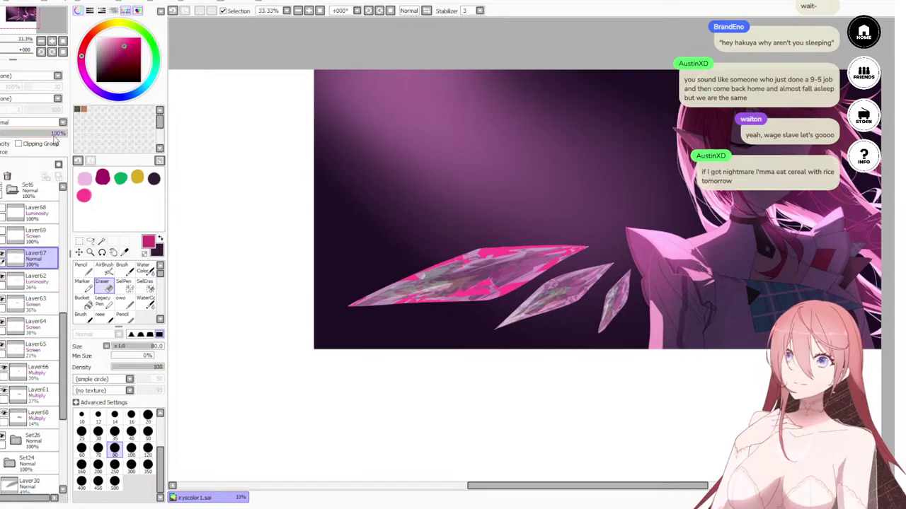
pyautogui.hotkey('ctrl', 'z')
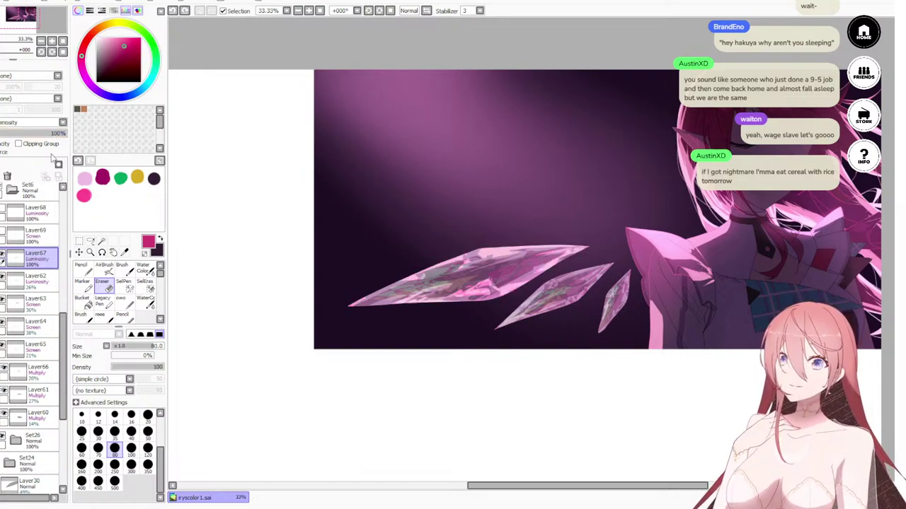
# Step: Show Layer69 in Normal blending, sample its light pink, dab it beside the saved colour swatches, and restore Screen blending
pyautogui.click(32, 237)
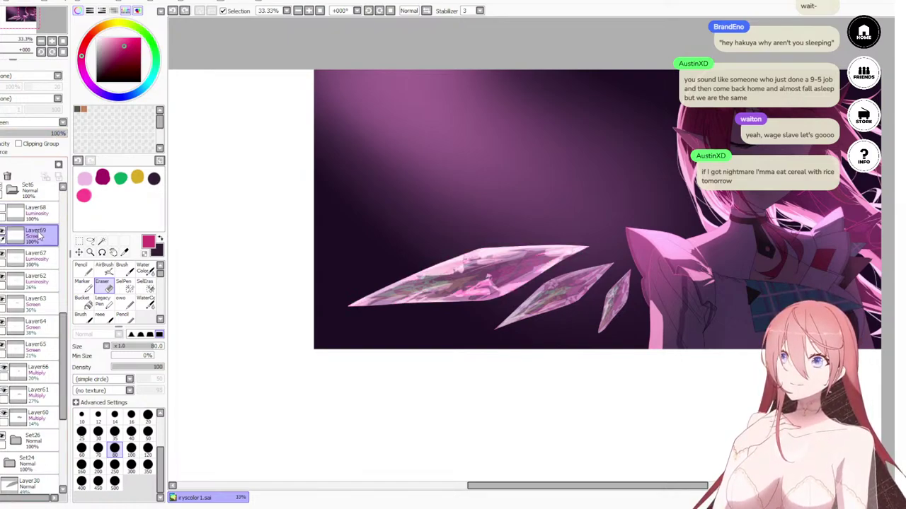
pyautogui.click(30, 138)
pyautogui.scroll(4, 457, 285)
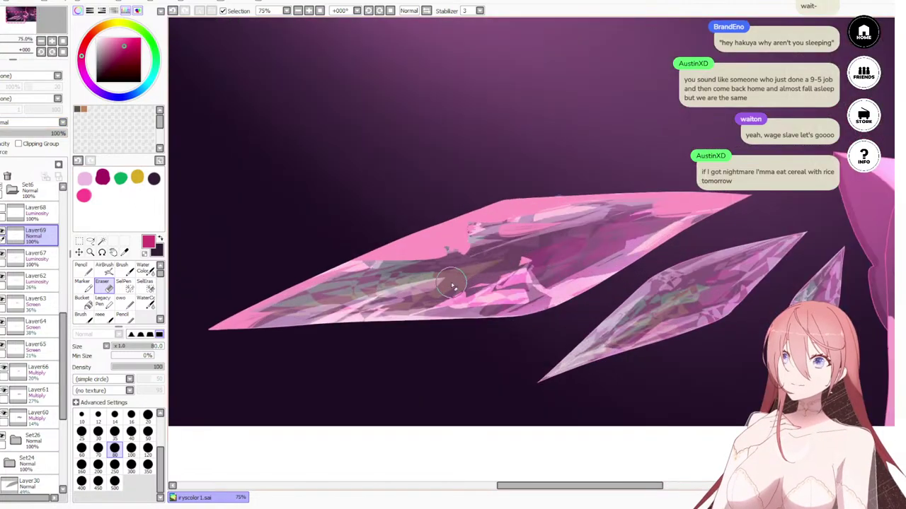
pyautogui.rightClick(398, 199)
pyautogui.press('n')
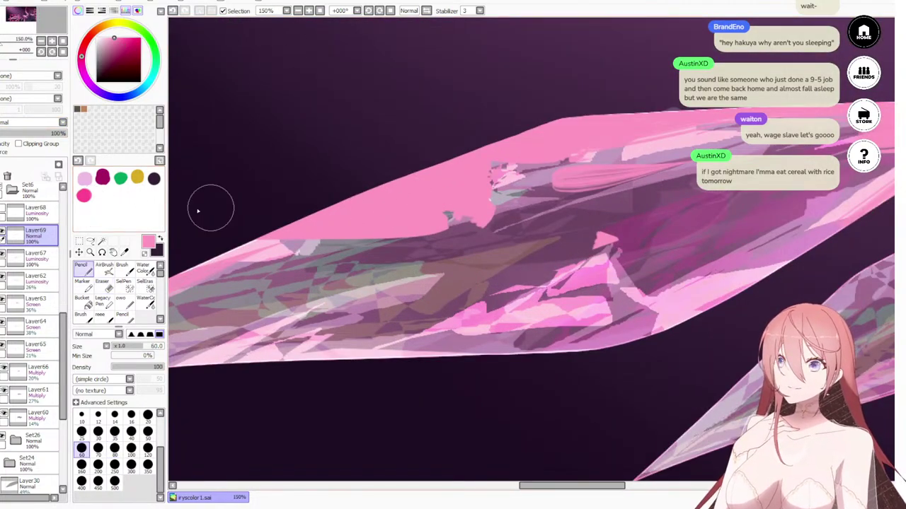
pyautogui.click(104, 196)
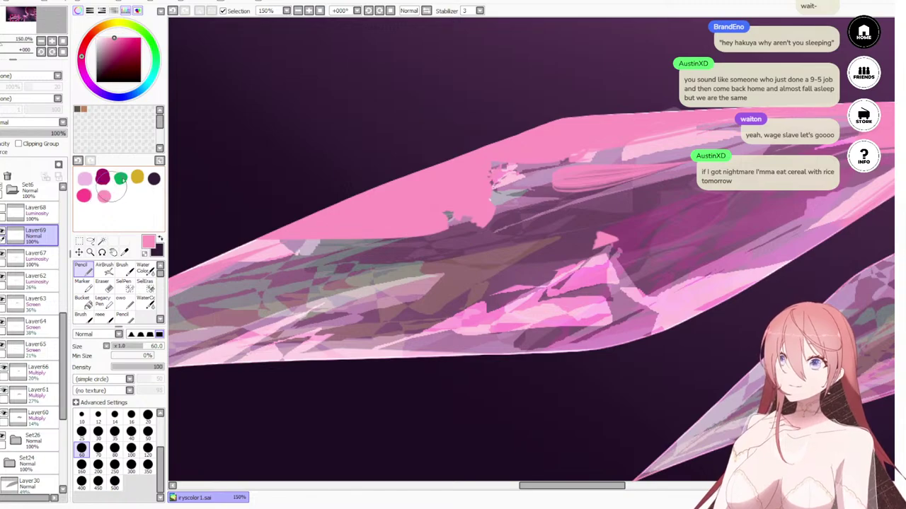
pyautogui.hotkey('ctrl', 'z')
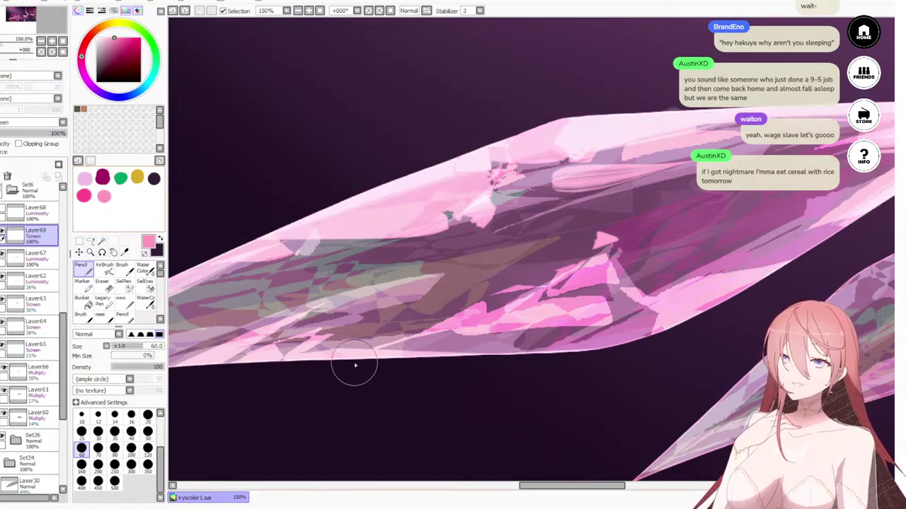
# Step: Show Layer68, try Normal blending on it, and undo the blending change
pyautogui.click(3, 211)
pyautogui.click(32, 212)
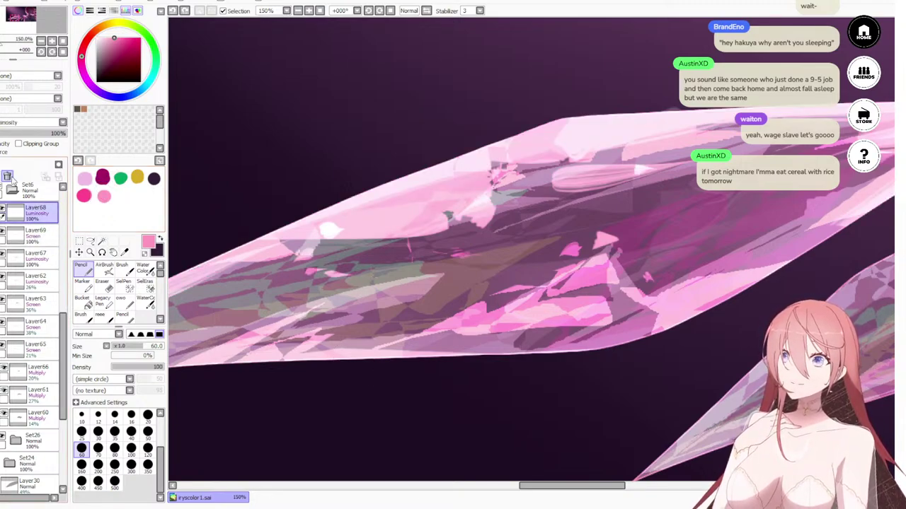
pyautogui.click(26, 123)
pyautogui.click(28, 133)
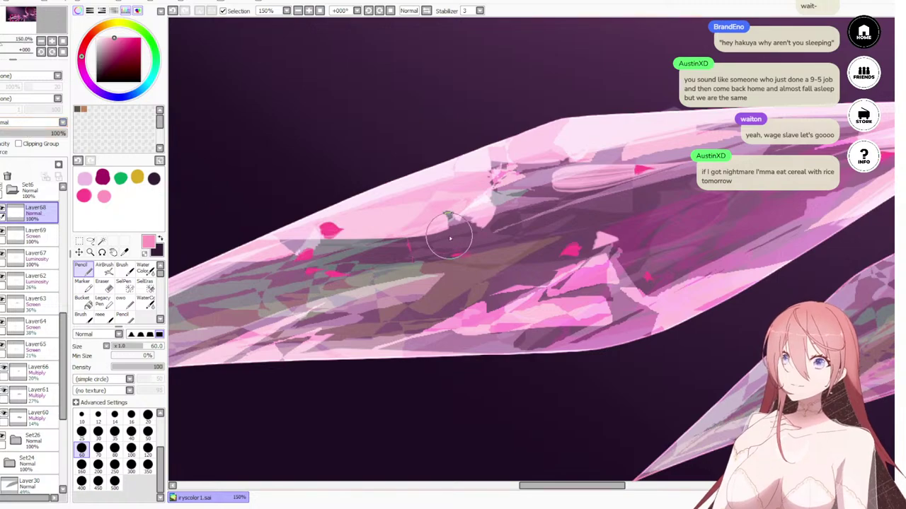
pyautogui.scroll(-2, 518, 253)
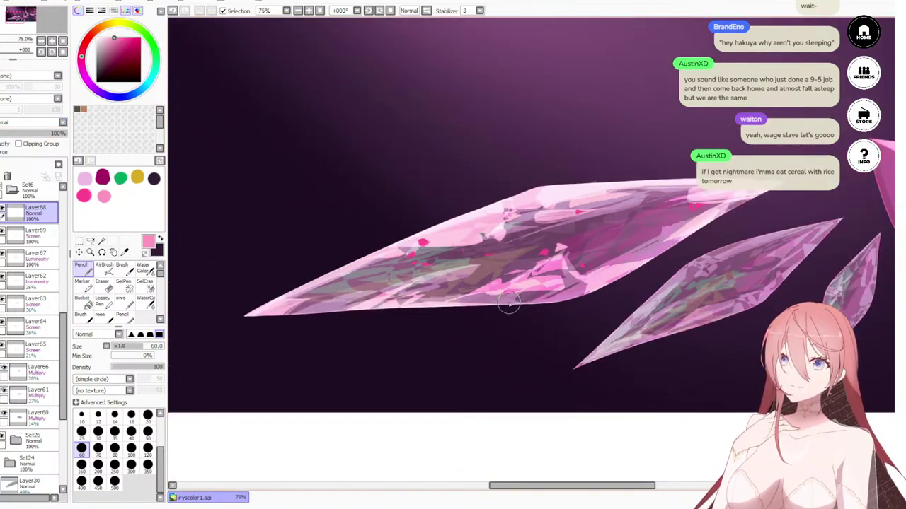
pyautogui.hotkey('ctrl', 'z')
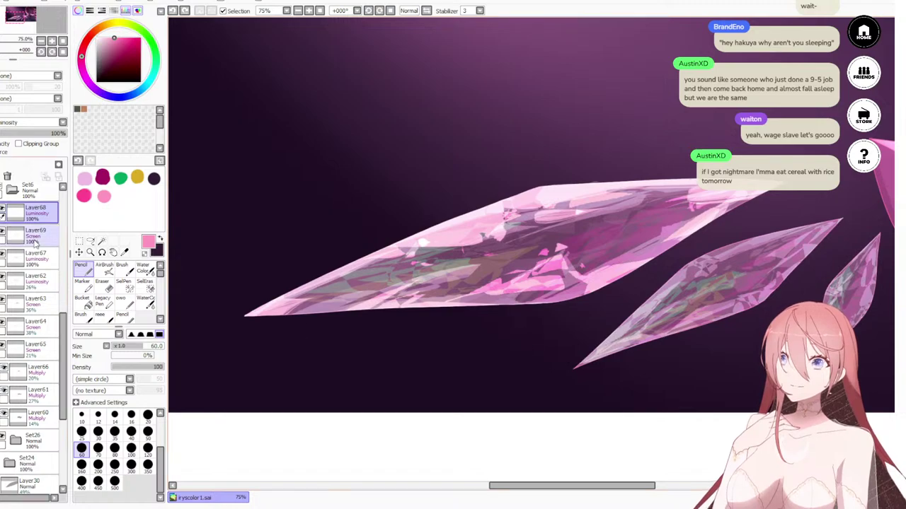
# Step: Compare the large crystal's reflections by toggling Layer67's visibility, and leave Layer69 and Layer68 hidden
pyautogui.moveTo(685, 322); pyautogui.dragTo(577, 314)
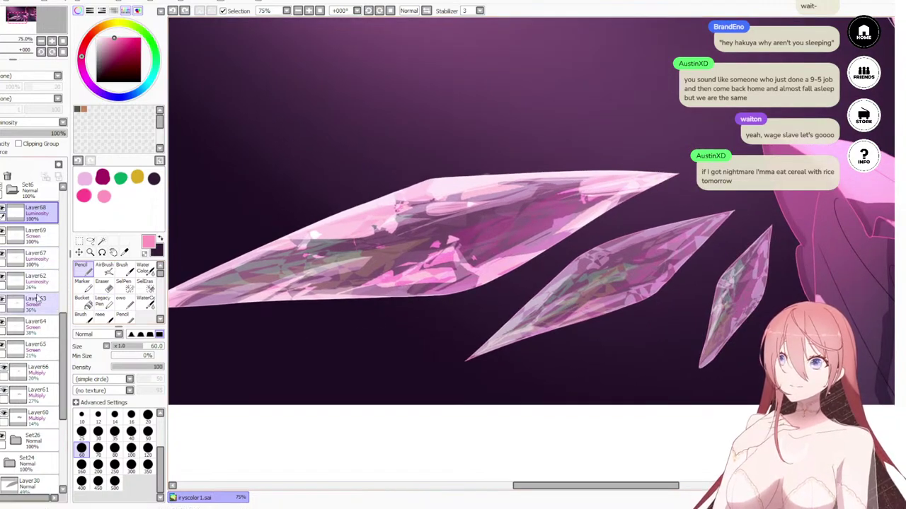
pyautogui.click(2, 236)
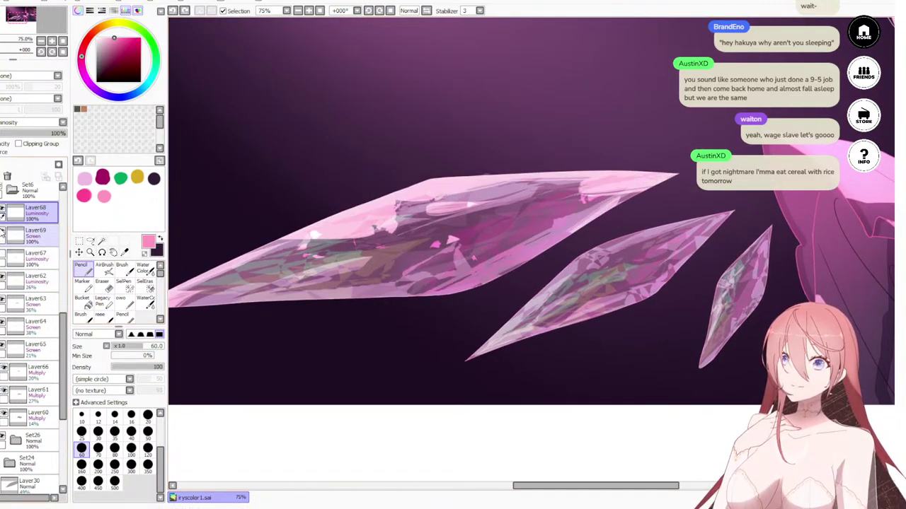
pyautogui.click(3, 233)
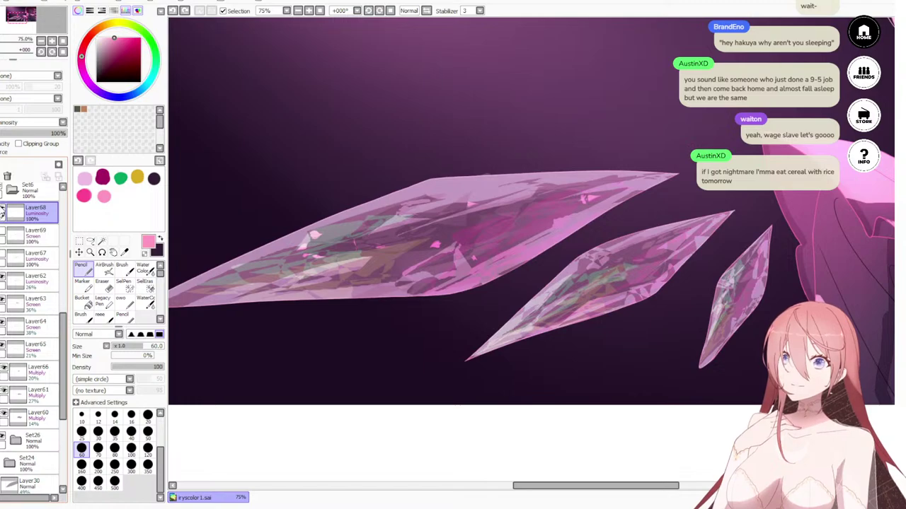
pyautogui.click(2, 212)
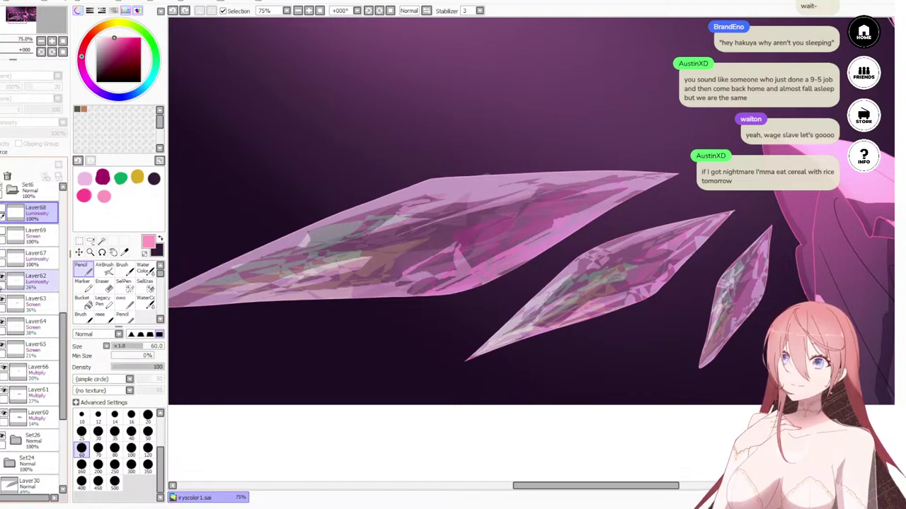
pyautogui.click(3, 255)
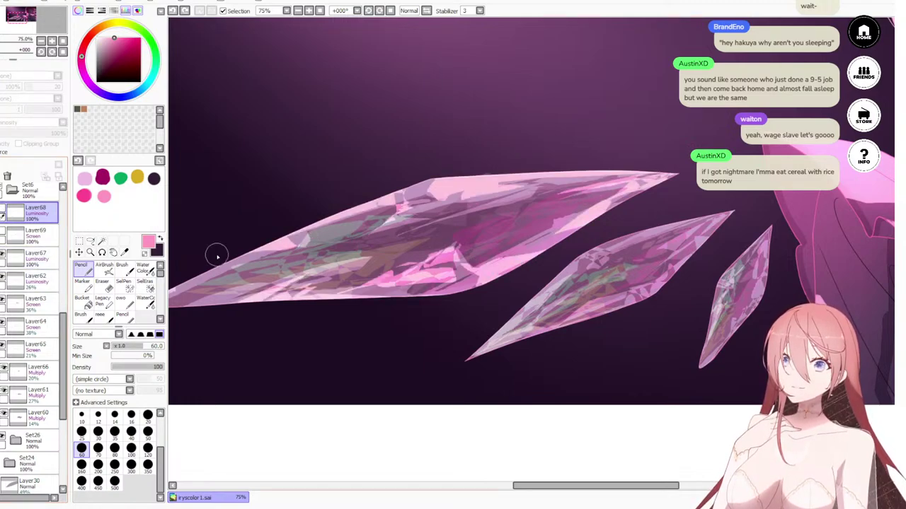
# Step: On Layer67, lasso a jagged highlight along the middle crystal's upper-left edge, fill it with pink using the Pencil, and deselect
pyautogui.click(36, 262)
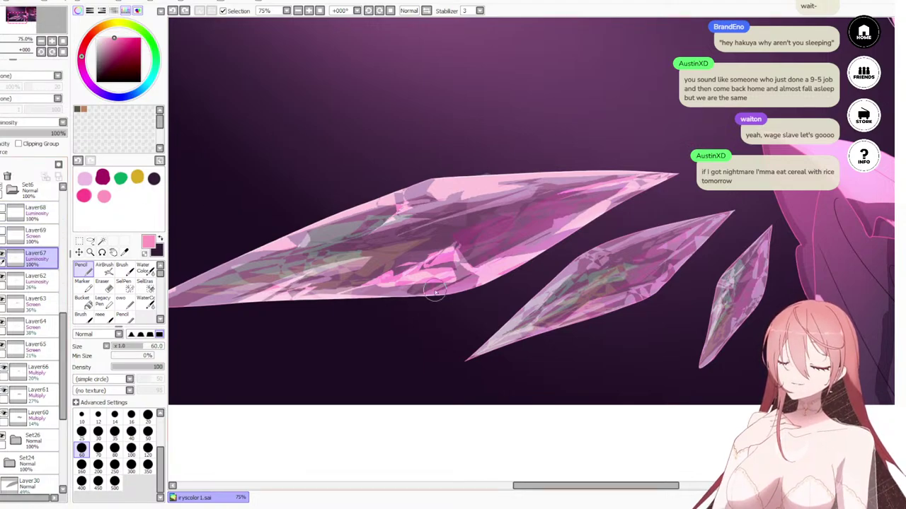
pyautogui.click(90, 241)
pyautogui.scroll(-4, 687, 283)
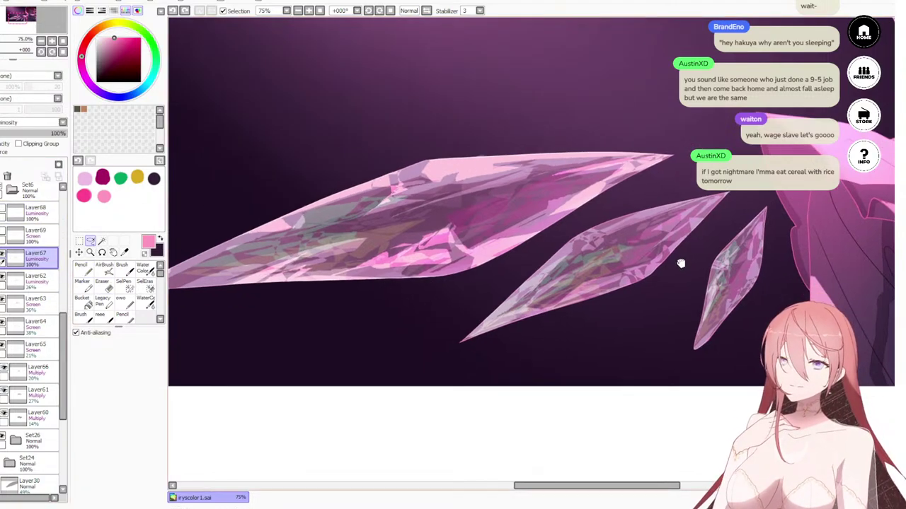
pyautogui.scroll(1, 679, 252)
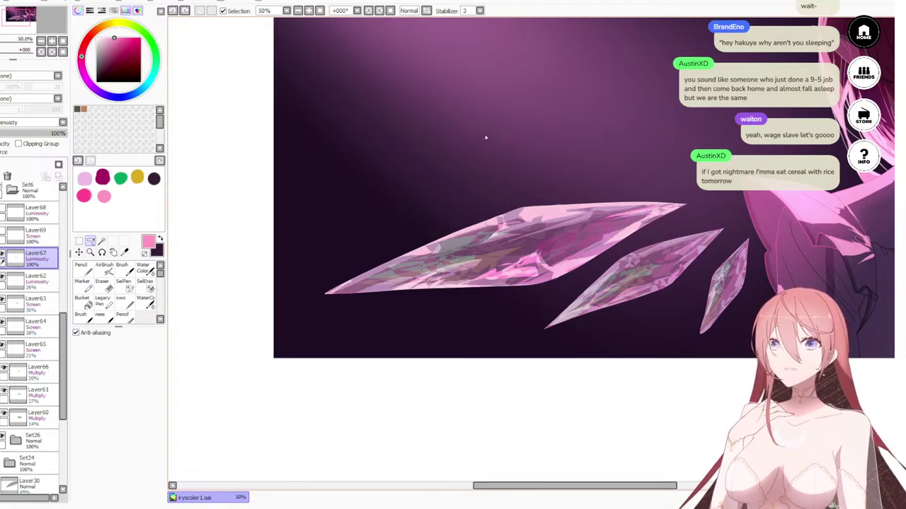
pyautogui.moveTo(632, 254)
pyautogui.mouseDown()
pyautogui.moveTo(640, 262)
pyautogui.moveTo(660, 249)
pyautogui.mouseUp()
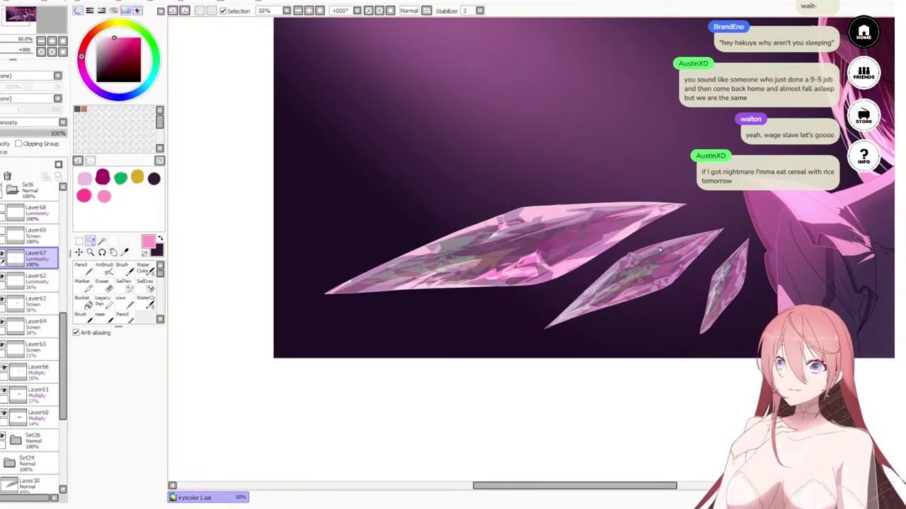
pyautogui.moveTo(733, 231); pyautogui.dragTo(629, 256)
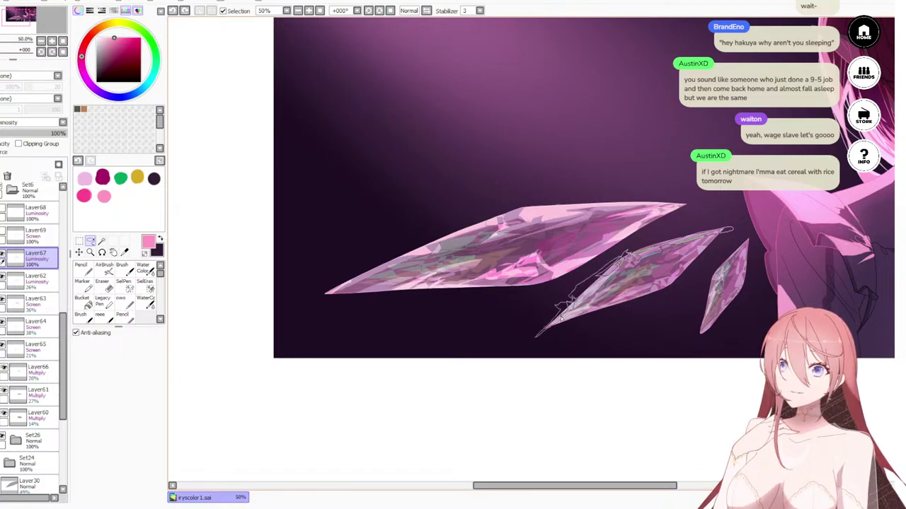
pyautogui.moveTo(551, 311); pyautogui.dragTo(571, 300)
pyautogui.press('n')
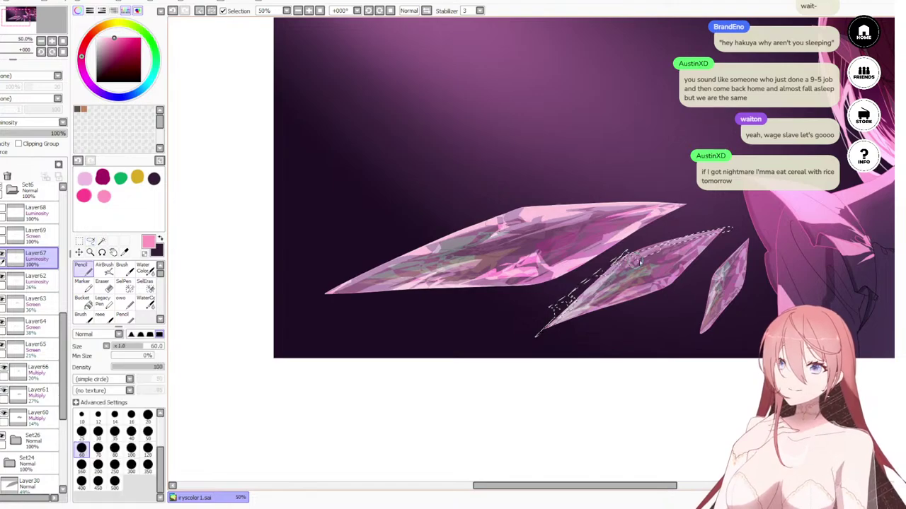
pyautogui.moveTo(640, 247)
pyautogui.mouseDown()
pyautogui.moveTo(546, 326)
pyautogui.moveTo(727, 230)
pyautogui.mouseUp()
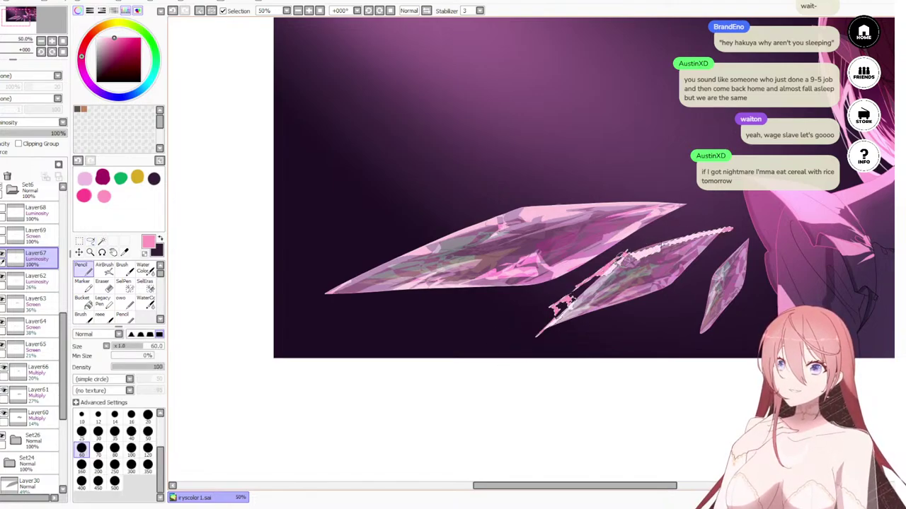
pyautogui.hotkey('ctrl', 'd')
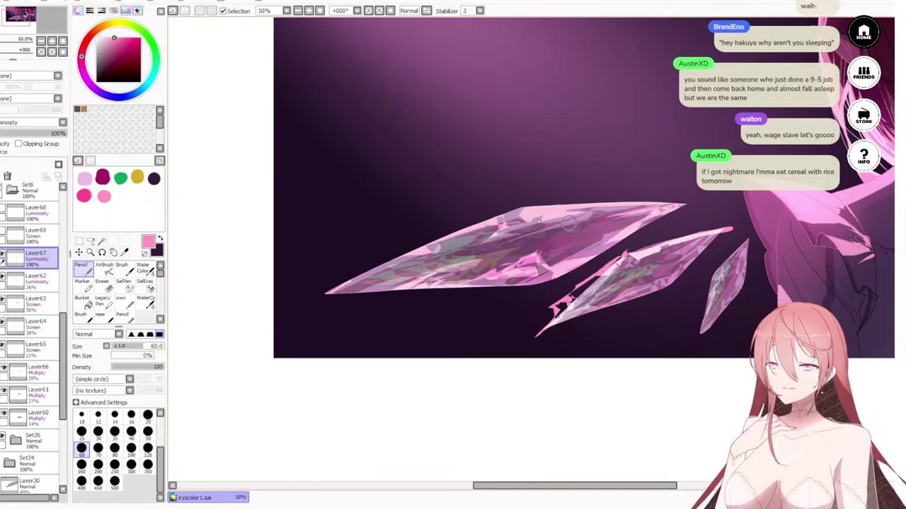
# Step: Lasso jagged shapes along the middle crystal's lower-right edge and tips, fill them with pink, and clear the selection
pyautogui.click(91, 242)
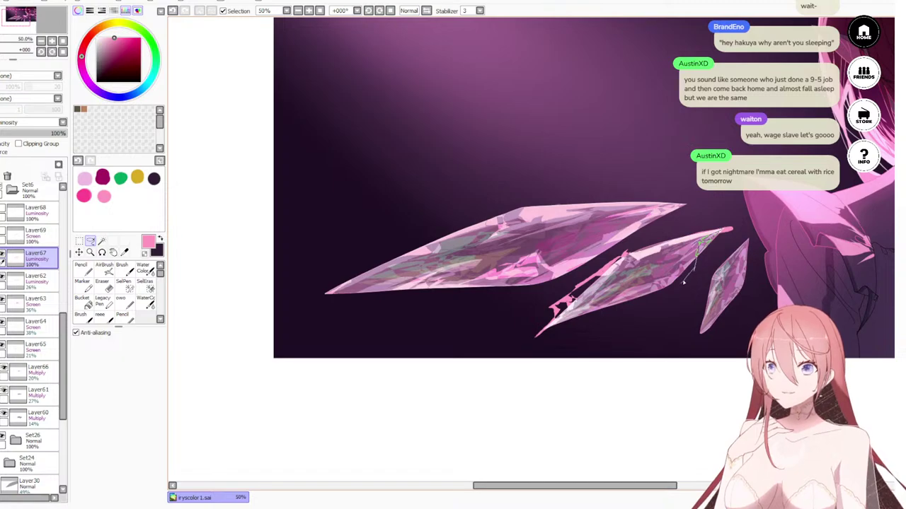
pyautogui.moveTo(664, 281); pyautogui.dragTo(630, 310)
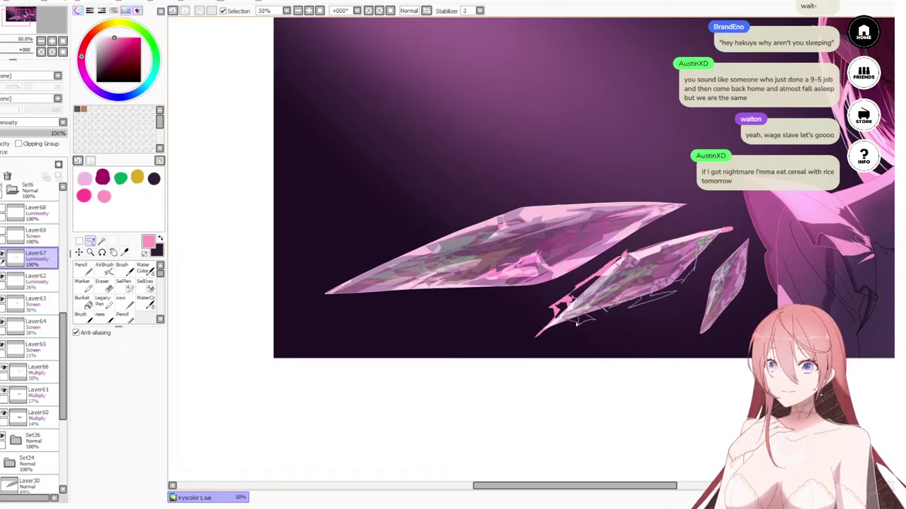
pyautogui.moveTo(577, 323); pyautogui.dragTo(578, 324)
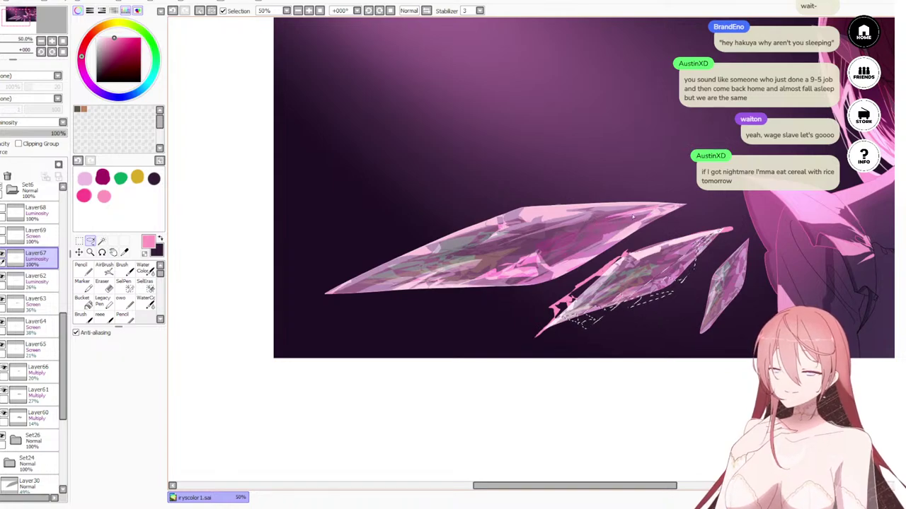
pyautogui.press('n')
pyautogui.moveTo(706, 240)
pyautogui.mouseDown()
pyautogui.moveTo(683, 270)
pyautogui.moveTo(590, 318)
pyautogui.mouseUp()
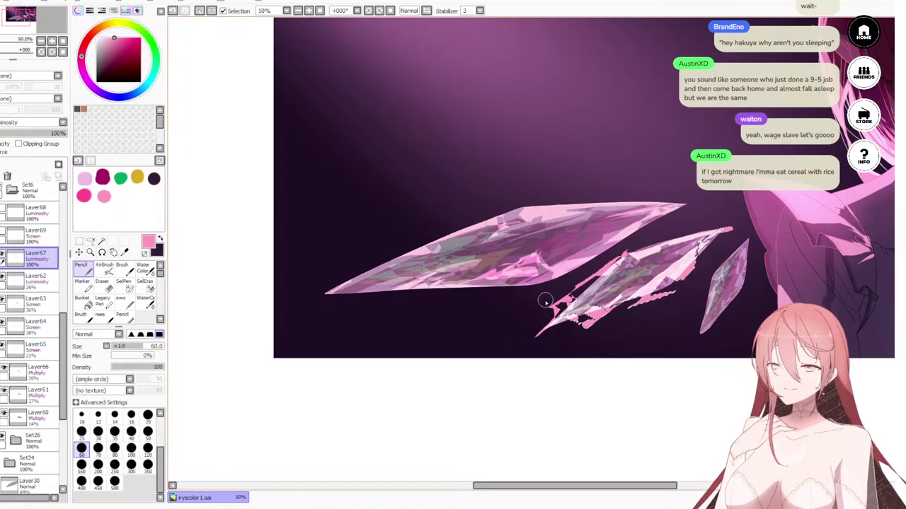
pyautogui.hotkey('ctrl', 'd')
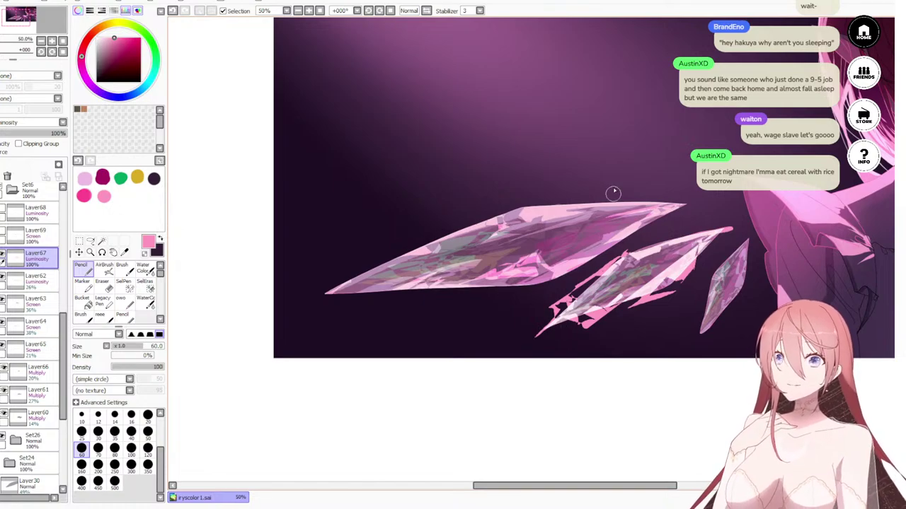
# Step: Lasso thin jagged slivers across the middle crystal's interior, erase Layer67's highlights inside them, and deselect
pyautogui.press('e')
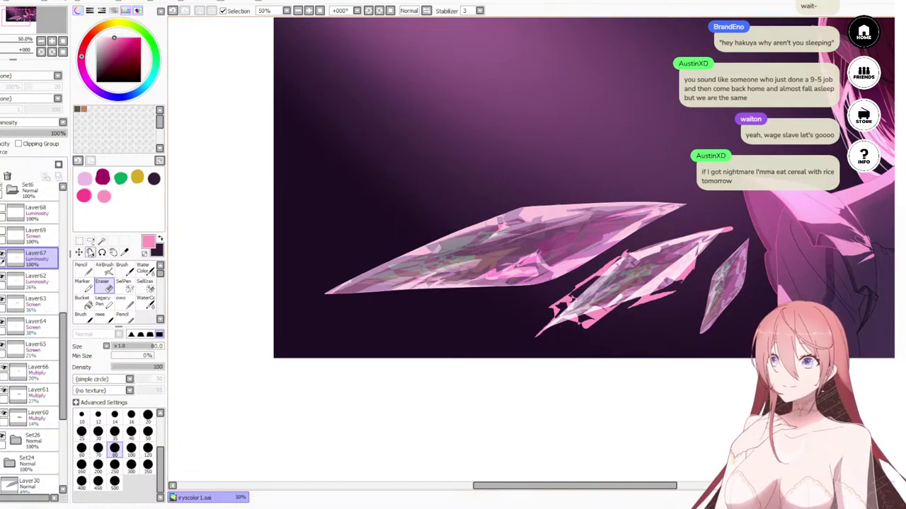
pyautogui.click(90, 241)
pyautogui.moveTo(687, 262)
pyautogui.mouseDown()
pyautogui.moveTo(659, 266)
pyautogui.moveTo(657, 286)
pyautogui.moveTo(636, 281)
pyautogui.moveTo(601, 308)
pyautogui.mouseUp()
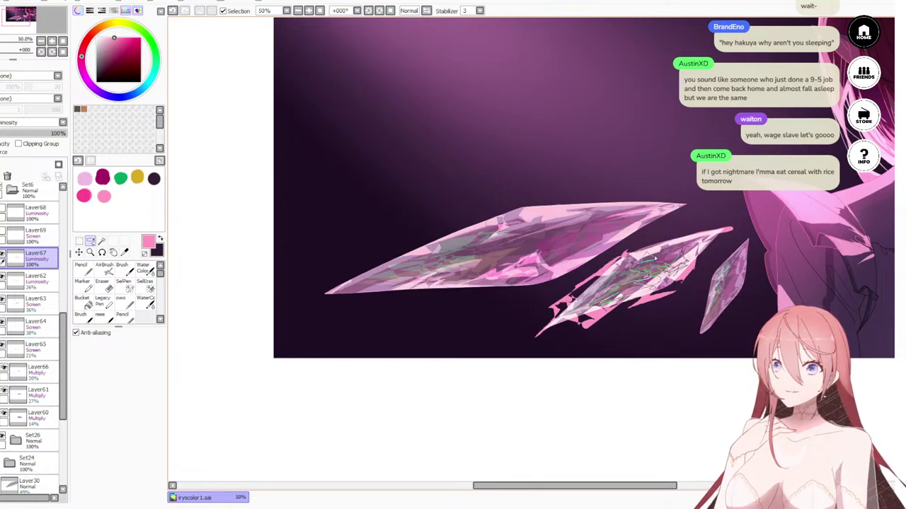
pyautogui.moveTo(705, 239); pyautogui.dragTo(697, 244)
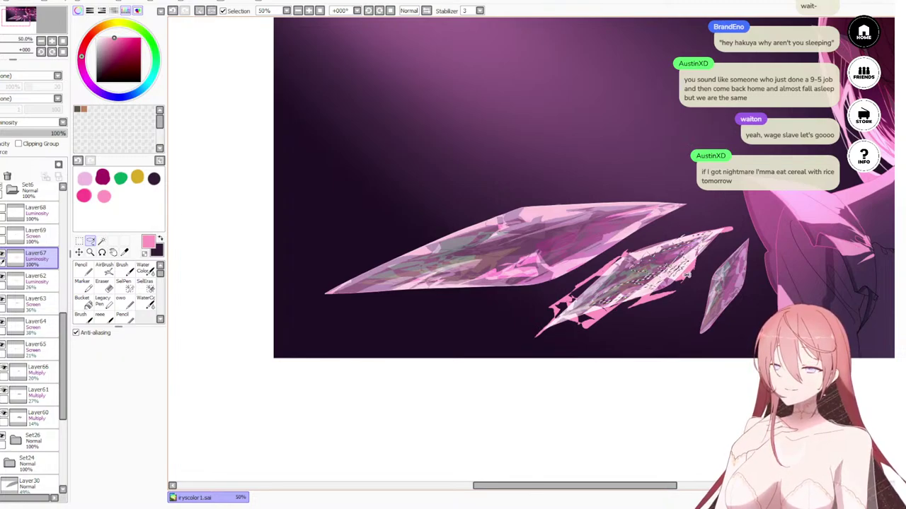
pyautogui.press('e')
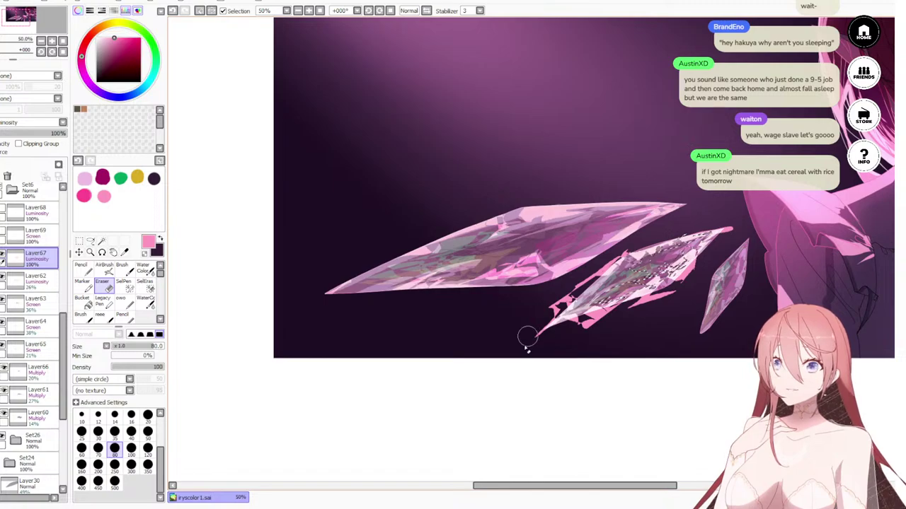
pyautogui.hotkey('ctrl', 'd')
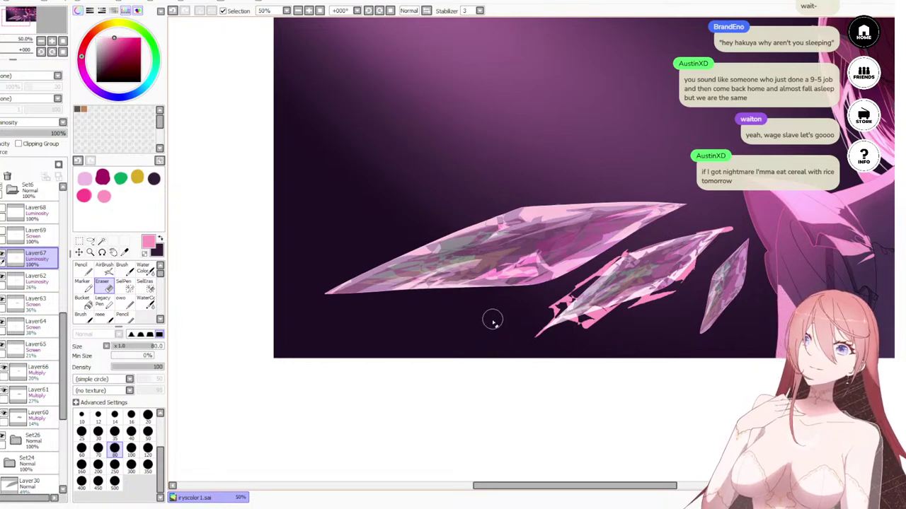
# Step: Add small lassoed pink shards to the middle crystal's lower-left edge with the Pencil and clear the selection
pyautogui.click(90, 240)
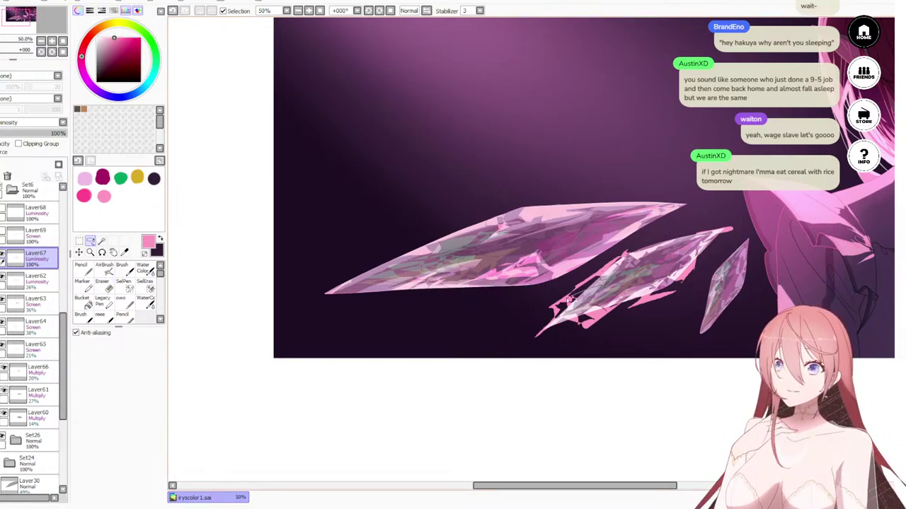
pyautogui.moveTo(587, 298)
pyautogui.mouseDown()
pyautogui.moveTo(561, 307)
pyautogui.moveTo(615, 275)
pyautogui.mouseUp()
pyautogui.click(83, 269)
pyautogui.hotkey('ctrl', 'd')
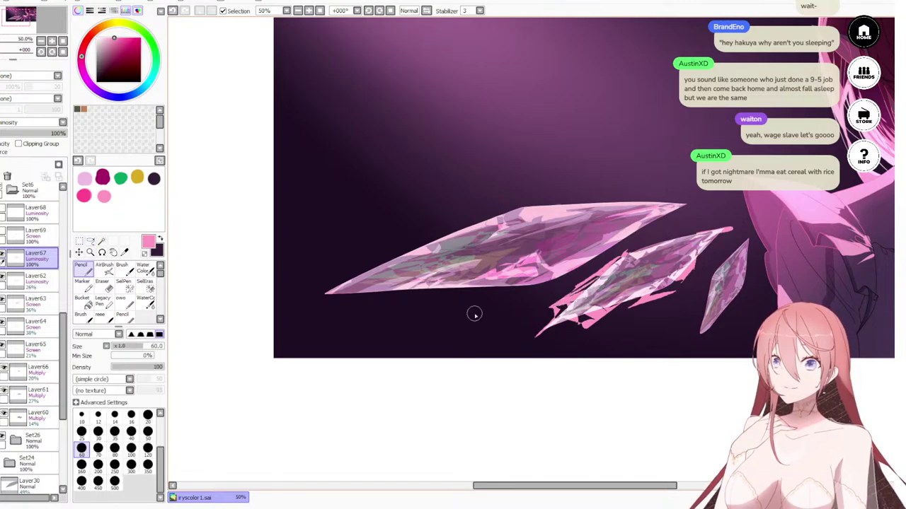
# Step: Using Set26, select the area outside the crystals with the magic wand, erase Layer67's pink overspill around the middle crystal, and deselect
pyautogui.scroll(-5, 624, 239)
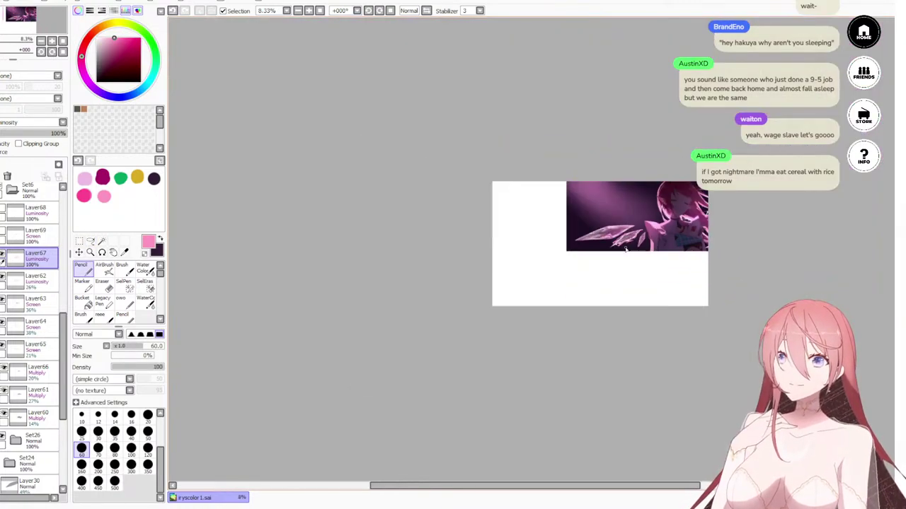
pyautogui.scroll(3, 629, 228)
pyautogui.scroll(5, 629, 228)
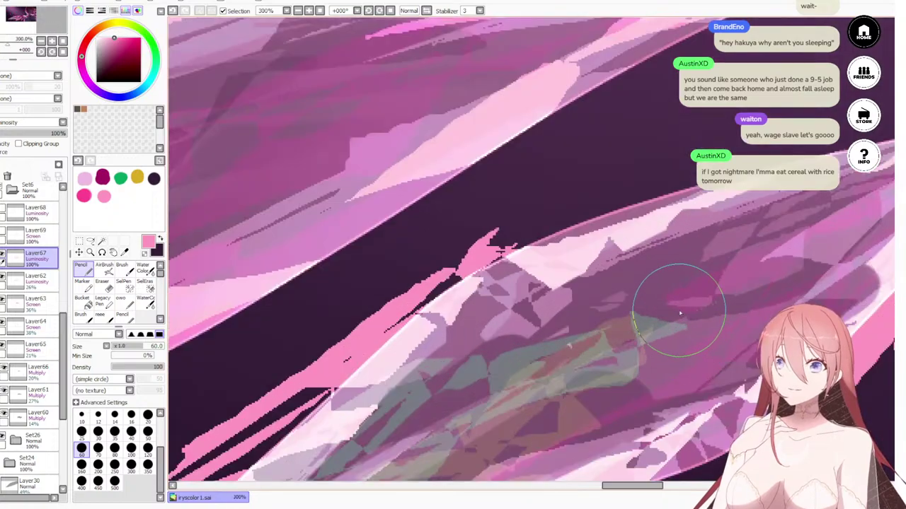
pyautogui.scroll(-4, 678, 309)
pyautogui.scroll(2, 673, 370)
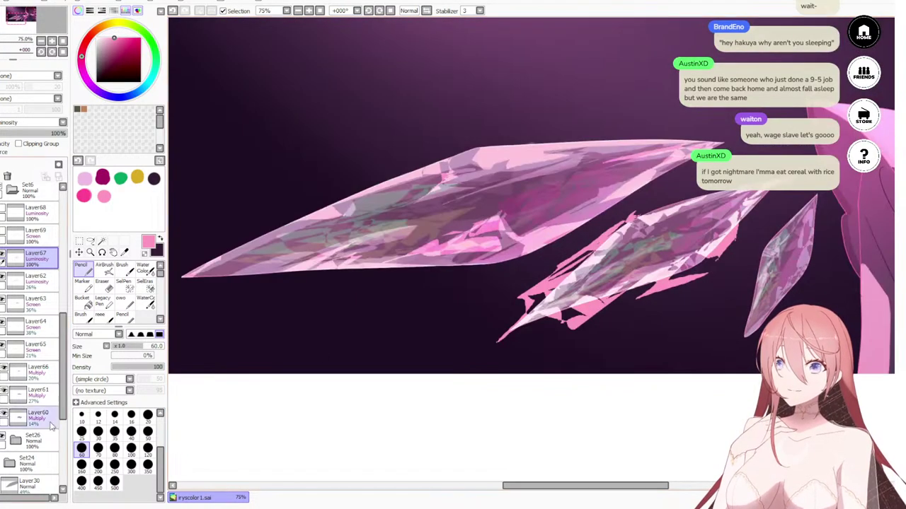
pyautogui.click(28, 439)
pyautogui.click(102, 242)
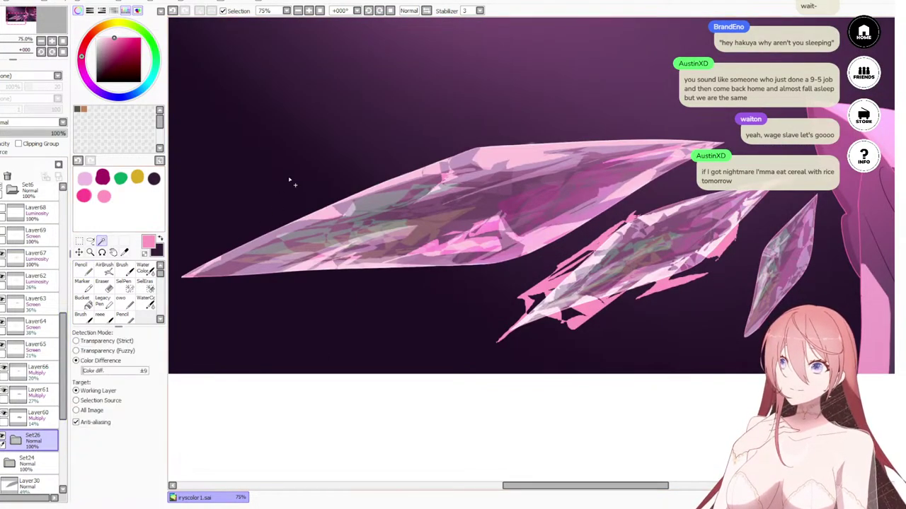
pyautogui.click(293, 181)
pyautogui.click(103, 285)
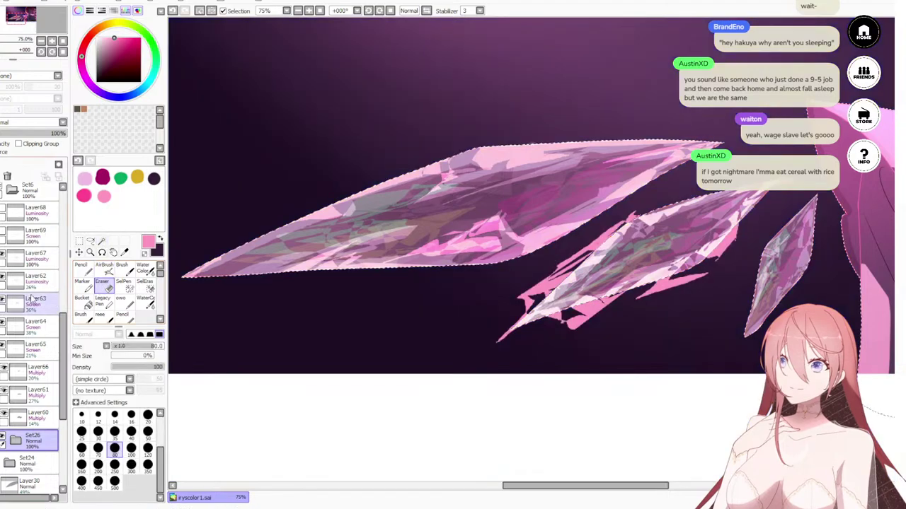
pyautogui.click(32, 256)
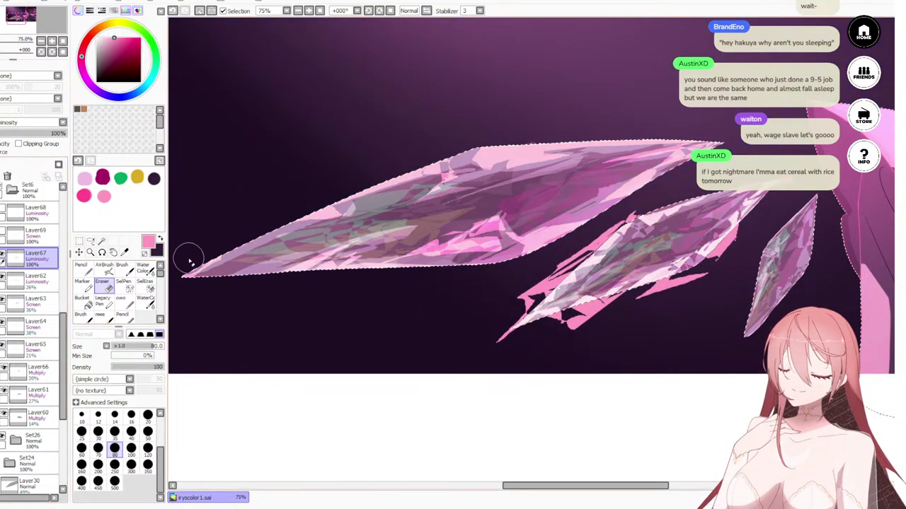
pyautogui.moveTo(628, 225)
pyautogui.mouseDown()
pyautogui.moveTo(508, 309)
pyautogui.moveTo(457, 365)
pyautogui.moveTo(447, 361)
pyautogui.moveTo(495, 374)
pyautogui.moveTo(633, 290)
pyautogui.mouseUp()
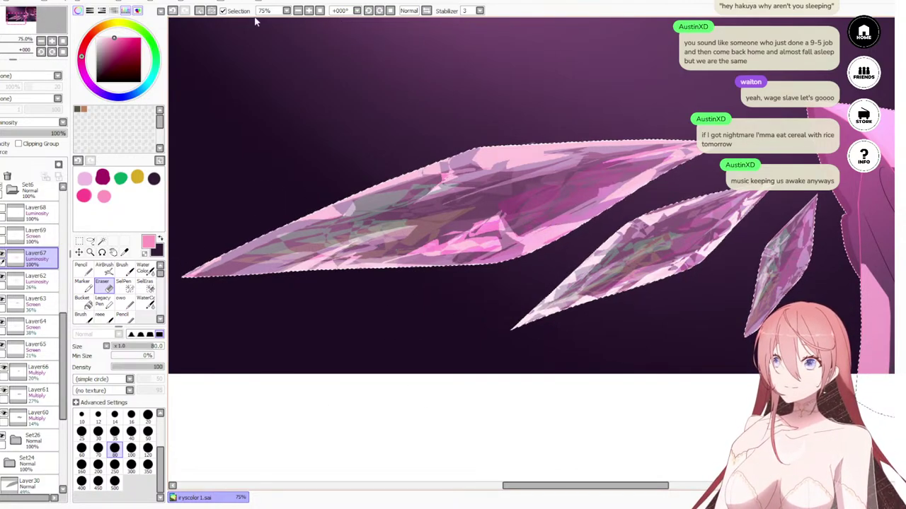
pyautogui.click(200, 10)
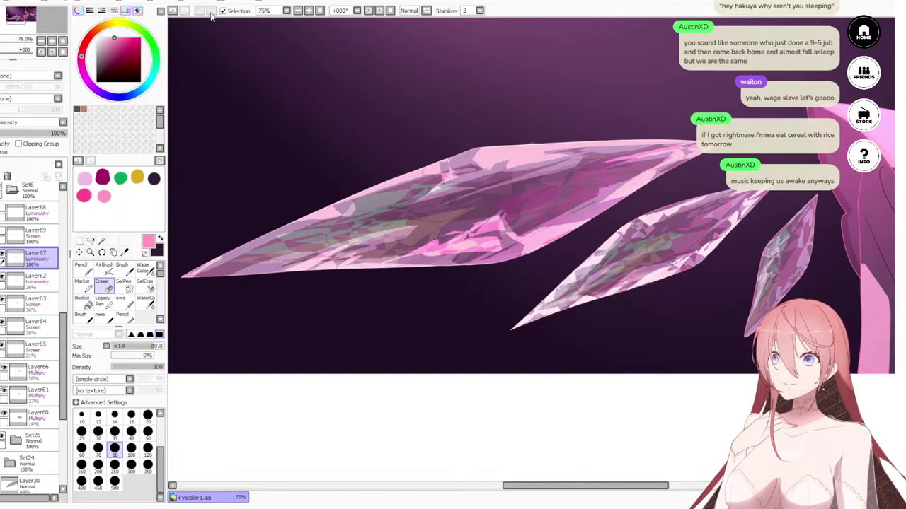
pyautogui.hotkey('ctrl', 'z')
pyautogui.press('n')
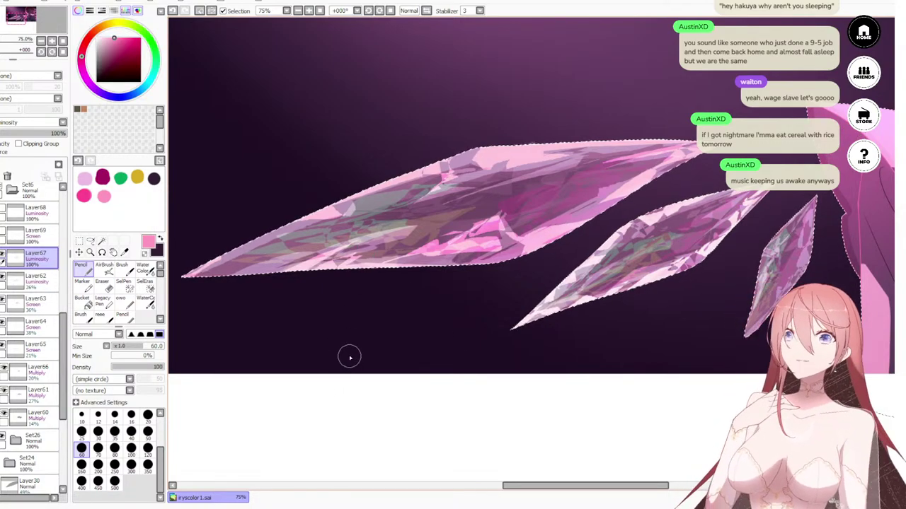
pyautogui.press('e')
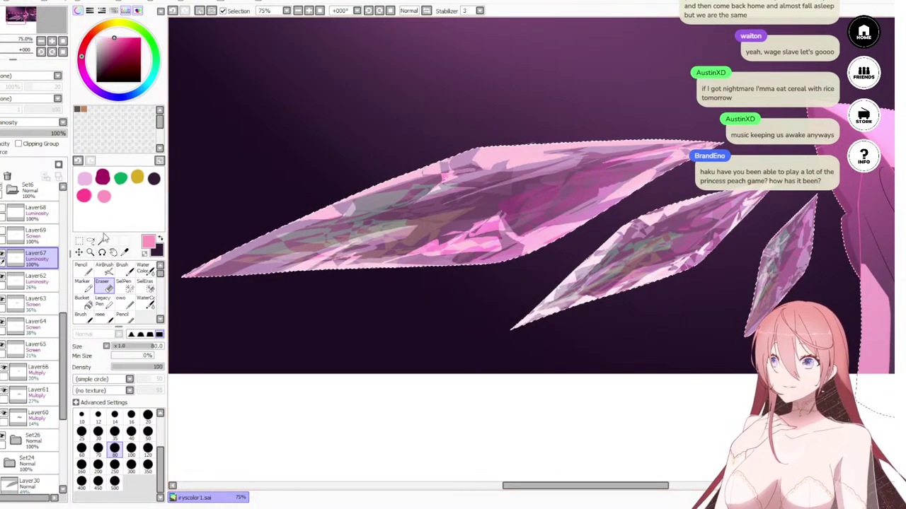
pyautogui.click(198, 12)
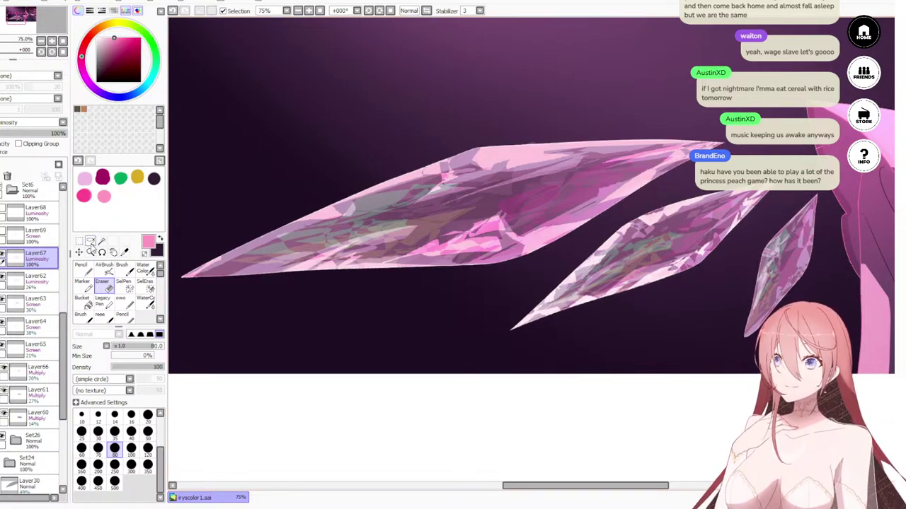
# Step: Lasso thin jagged shards inside the middle crystal's lower-left end, fill them with pink on Layer67 using the Pencil, and deselect
pyautogui.click(90, 240)
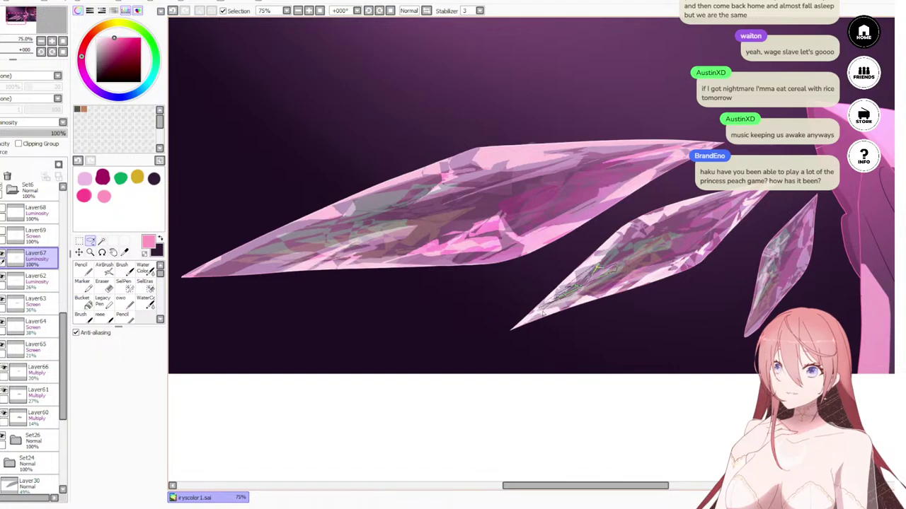
pyautogui.press('n')
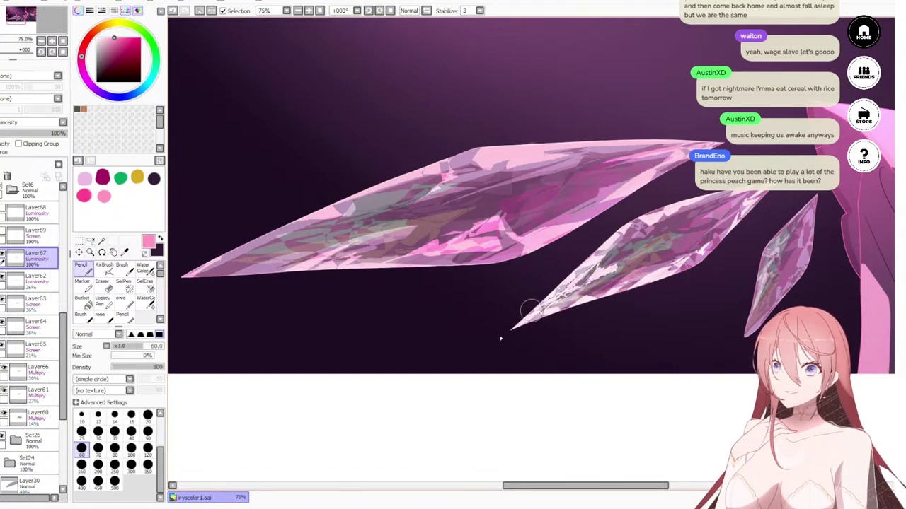
pyautogui.hotkey('ctrl', 'd')
# Step: Reduce the Eraser size to 40 and compare the crystals with Layer67 hidden and shown
pyautogui.scroll(-3, 416, 351)
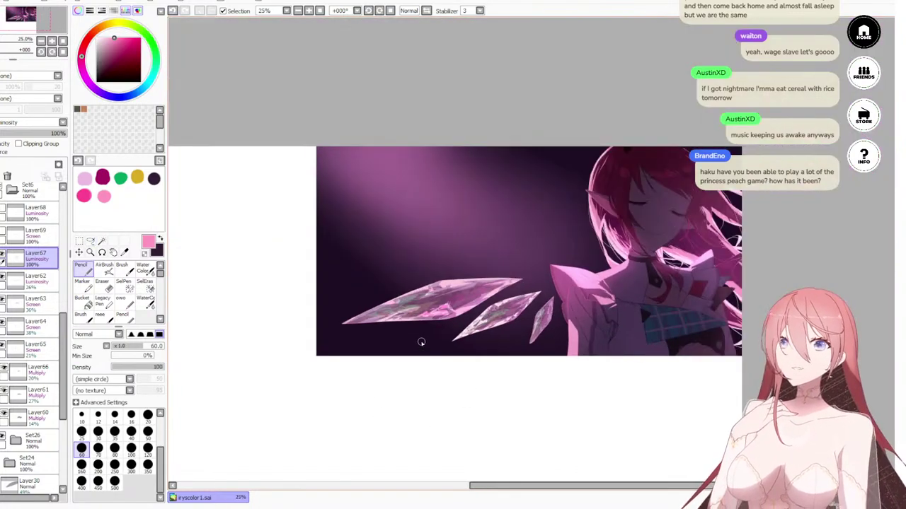
pyautogui.scroll(3, 450, 328)
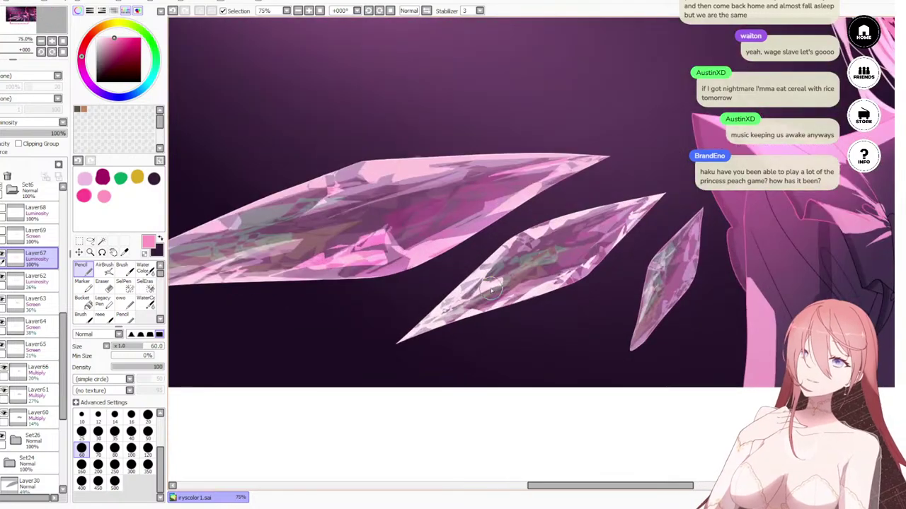
pyautogui.press('e')
pyautogui.press('[')
pyautogui.press('[')
pyautogui.press('[')
pyautogui.press('[')
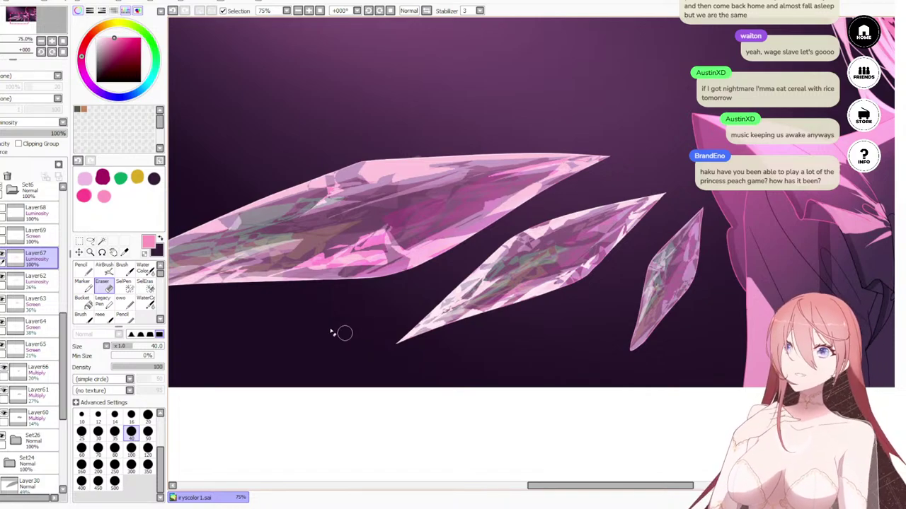
pyautogui.click(3, 256)
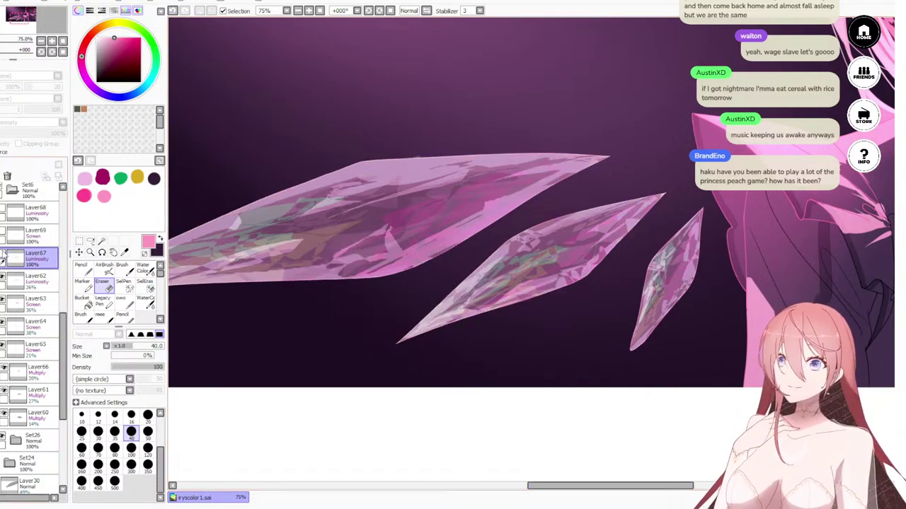
pyautogui.click(2, 256)
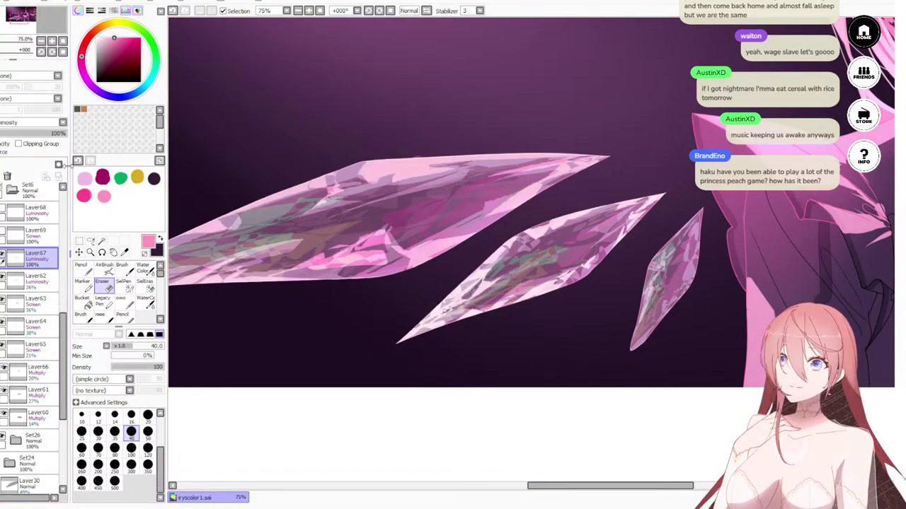
# Step: Sample Layer67's hot pink in Normal mode and try painting it over the middle crystal on a new clipped layer, deleting that layer
pyautogui.click(27, 135)
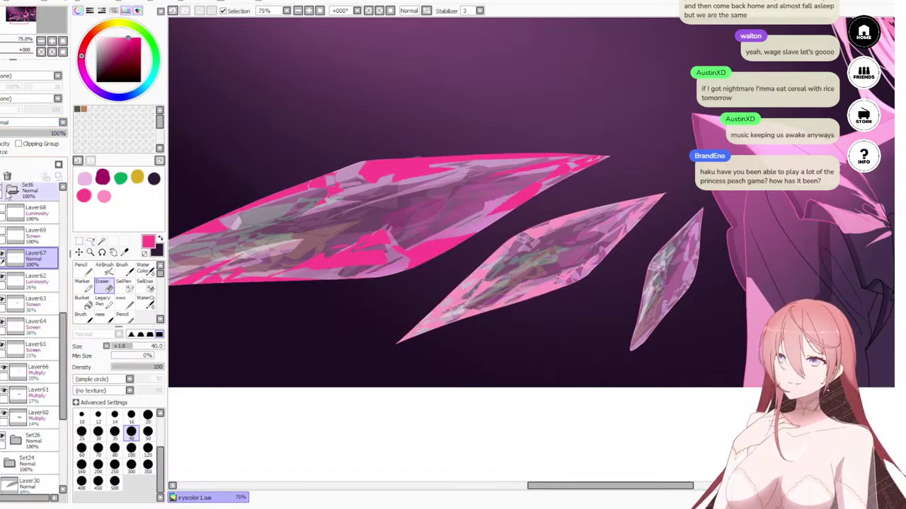
pyautogui.hotkey('ctrl', 'z')
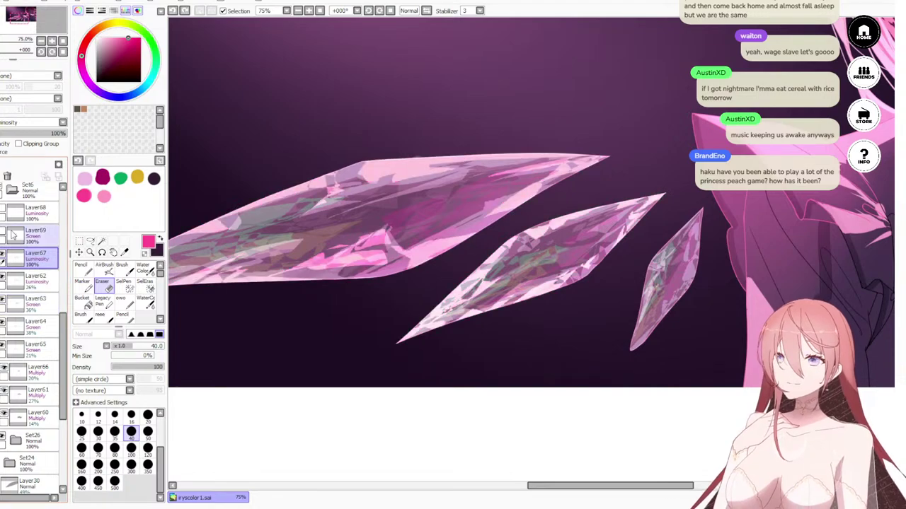
pyautogui.click(40, 163)
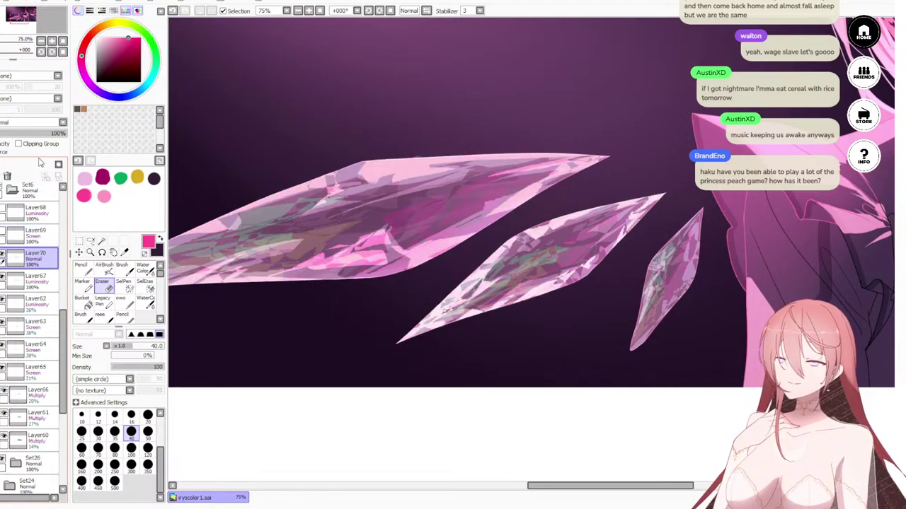
pyautogui.click(43, 144)
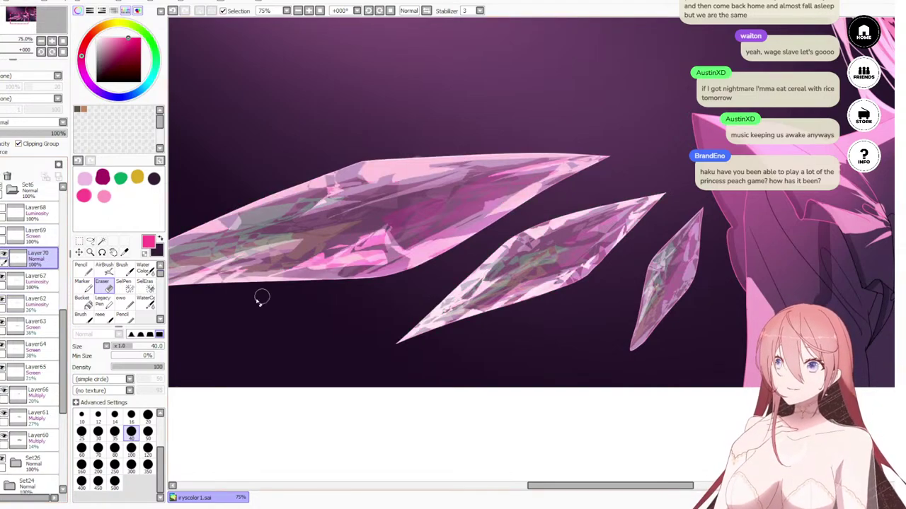
pyautogui.press('n')
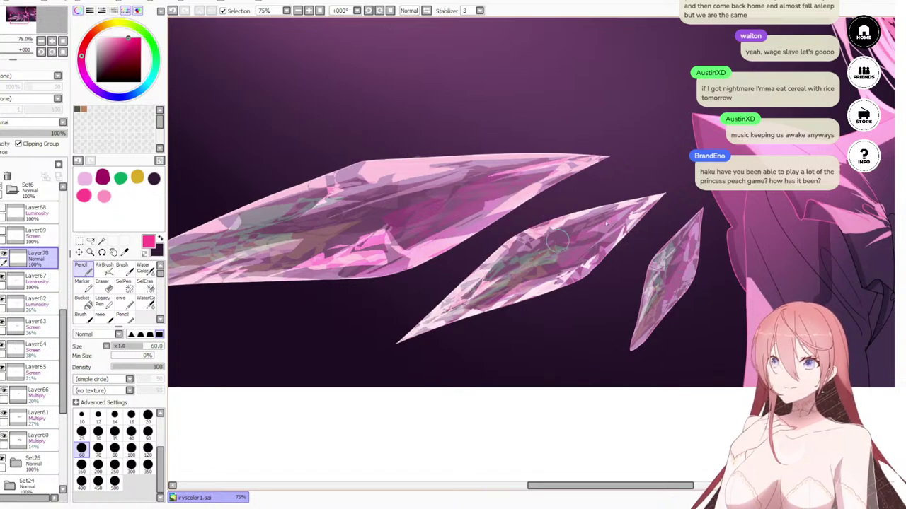
pyautogui.moveTo(557, 242)
pyautogui.mouseDown()
pyautogui.moveTo(605, 220)
pyautogui.moveTo(624, 256)
pyautogui.moveTo(502, 276)
pyautogui.mouseUp()
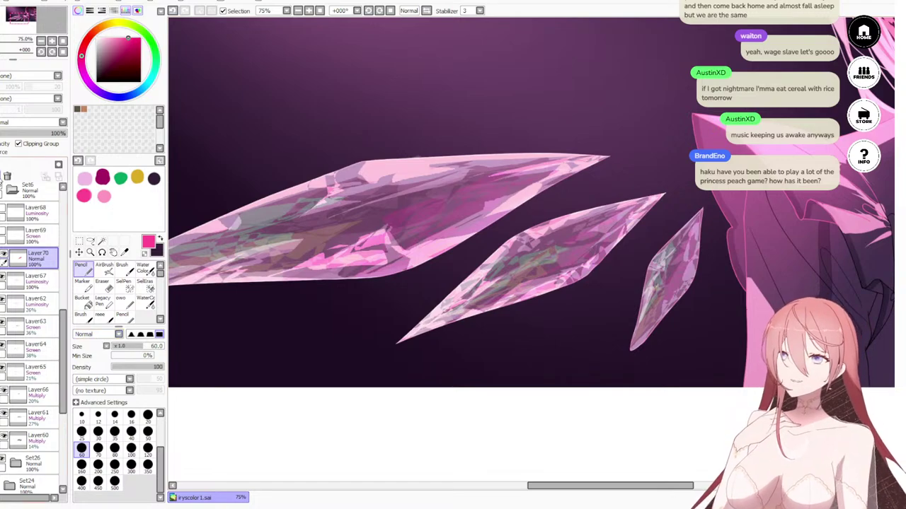
pyautogui.click(7, 176)
# Step: Turn on Layer69 and Layer68 and compare their effect on the crystals against the whole illustration
pyautogui.click(3, 235)
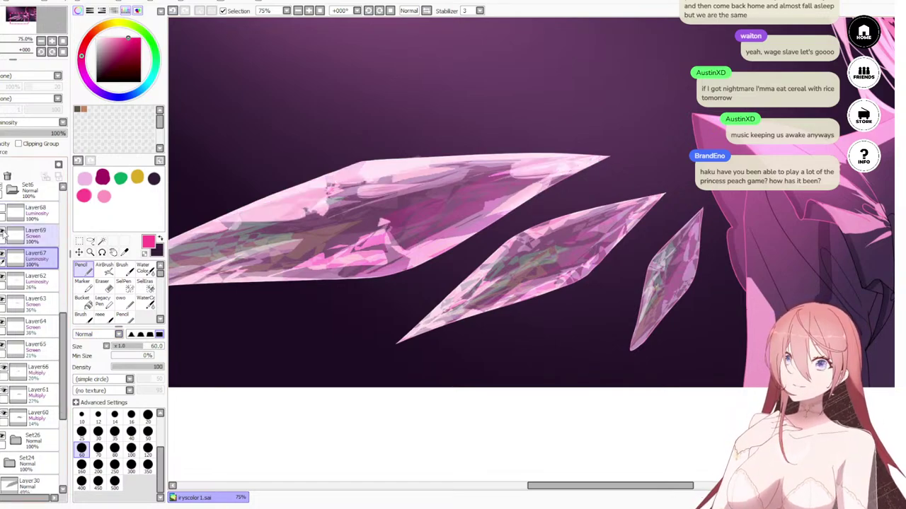
pyautogui.click(3, 235)
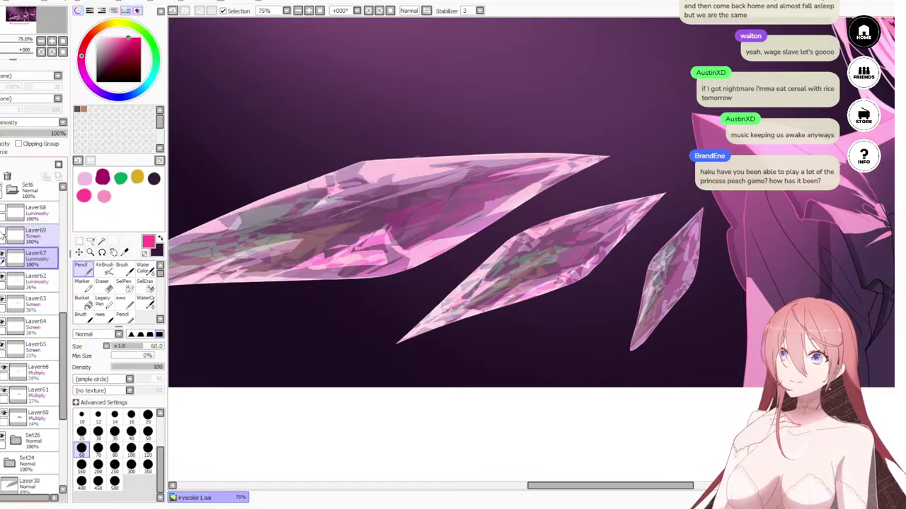
pyautogui.click(4, 233)
pyautogui.scroll(-3, 484, 188)
pyautogui.scroll(-1, 483, 188)
pyautogui.scroll(1, 366, 195)
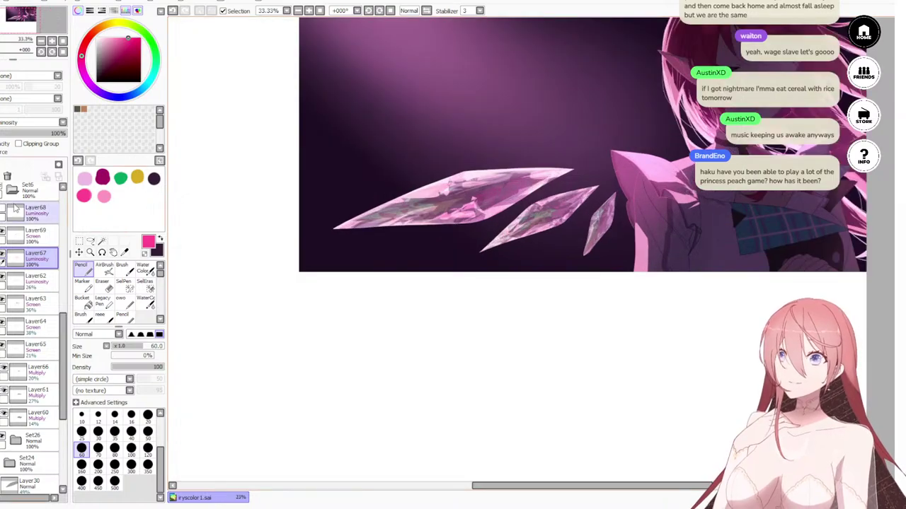
pyautogui.scroll(1, 479, 170)
pyautogui.scroll(-1, 481, 172)
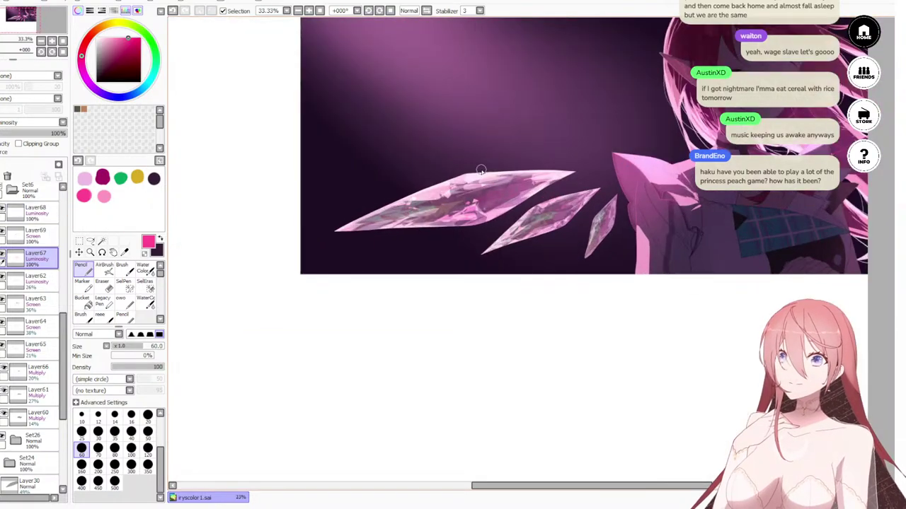
# Step: Sample Layer69's light pink in Normal mode, and set the layer's blending mode to Luminosity
pyautogui.click(32, 236)
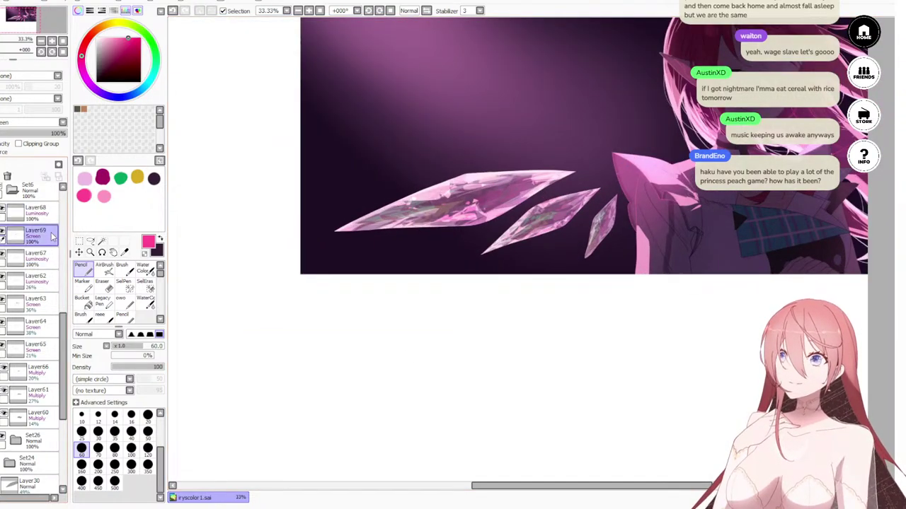
pyautogui.click(33, 131)
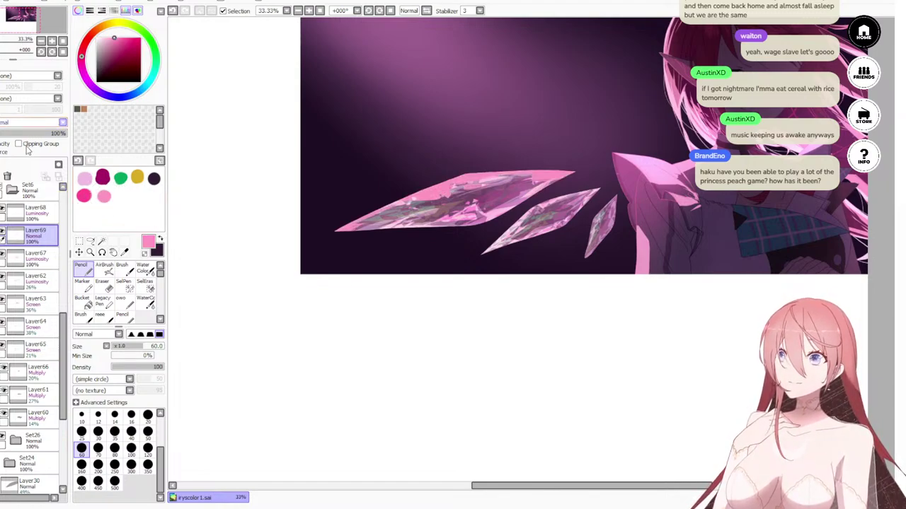
pyautogui.scroll(-2, 29, 150)
pyautogui.moveTo(22, 134); pyautogui.dragTo(118, 139)
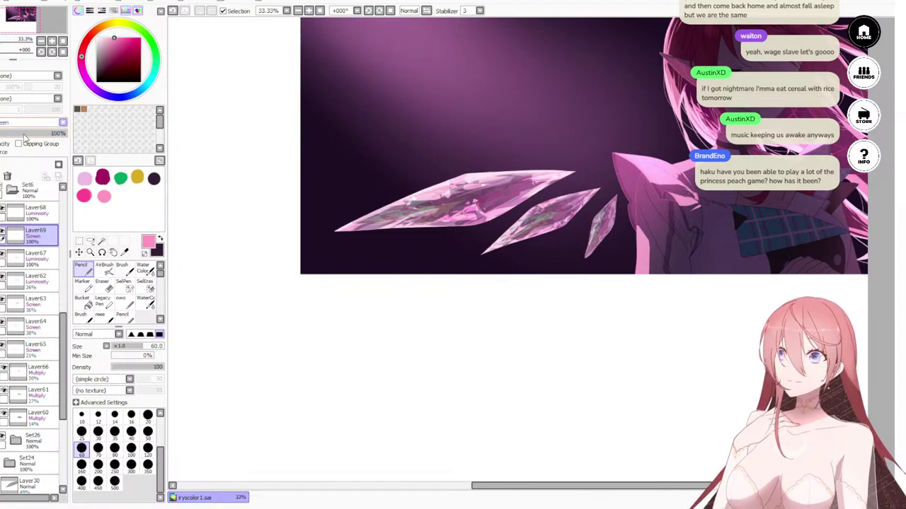
pyautogui.scroll(-2, 24, 140)
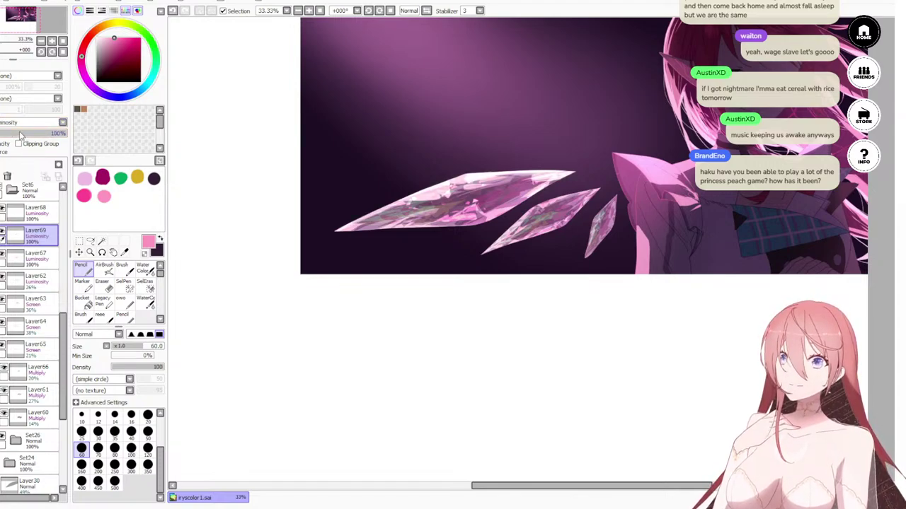
# Step: Try Layer69 at 45% opacity with its visibility toggled, hide Layer68, and return Layer69 to 100% opacity
pyautogui.click(21, 135)
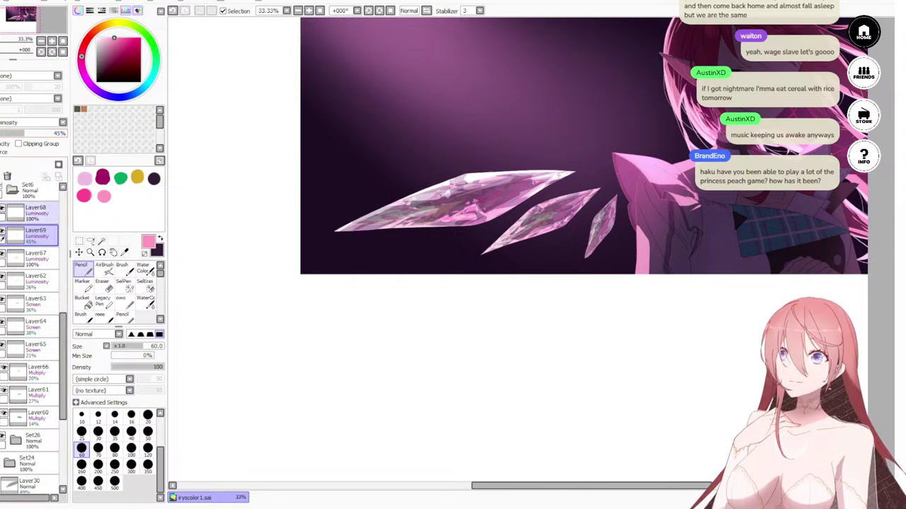
pyautogui.click(2, 233)
pyautogui.click(3, 233)
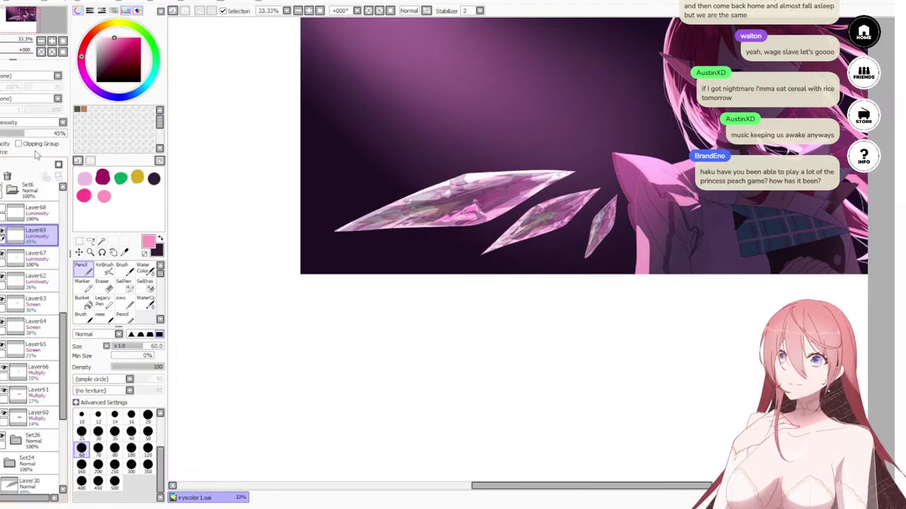
pyautogui.moveTo(40, 132); pyautogui.dragTo(169, 129)
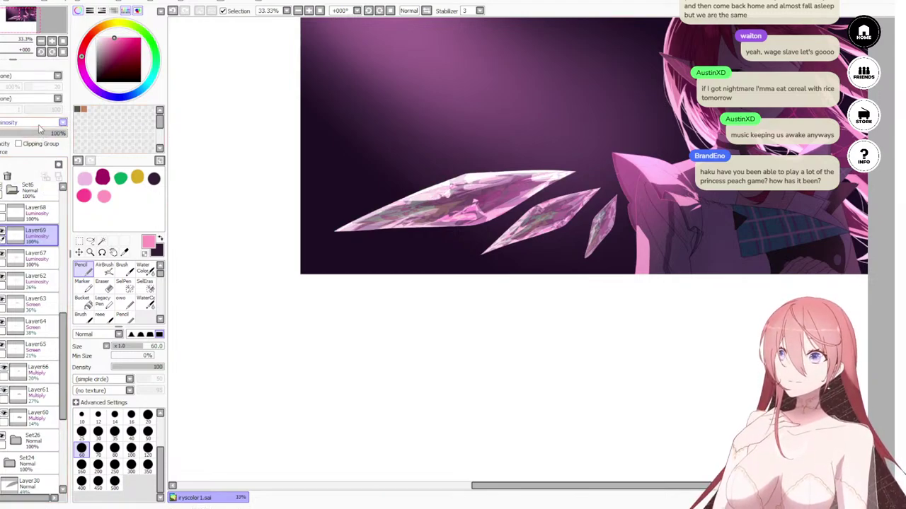
# Step: Set Layer69 to Screen blending at 76% opacity and turn Layer68 back on
pyautogui.click(29, 149)
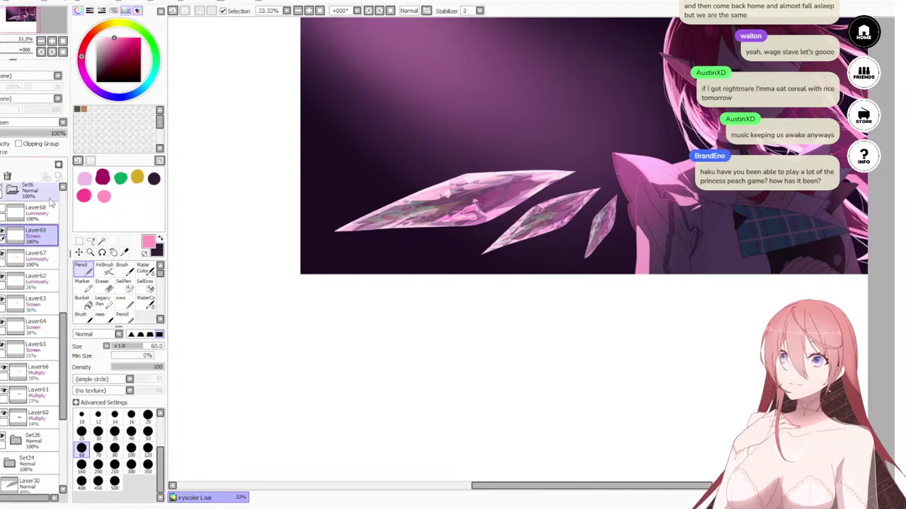
pyautogui.moveTo(36, 135); pyautogui.dragTo(51, 141)
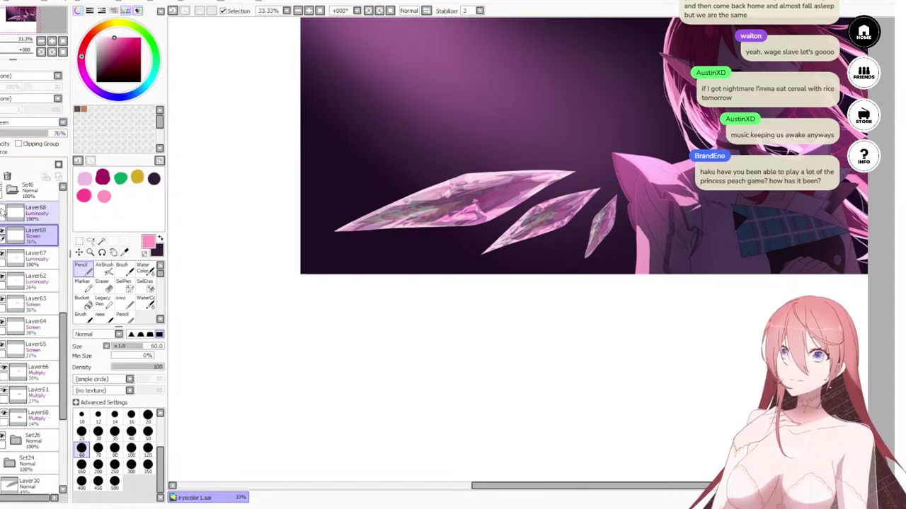
pyautogui.scroll(-3, 434, 135)
pyautogui.scroll(-1, 355, 157)
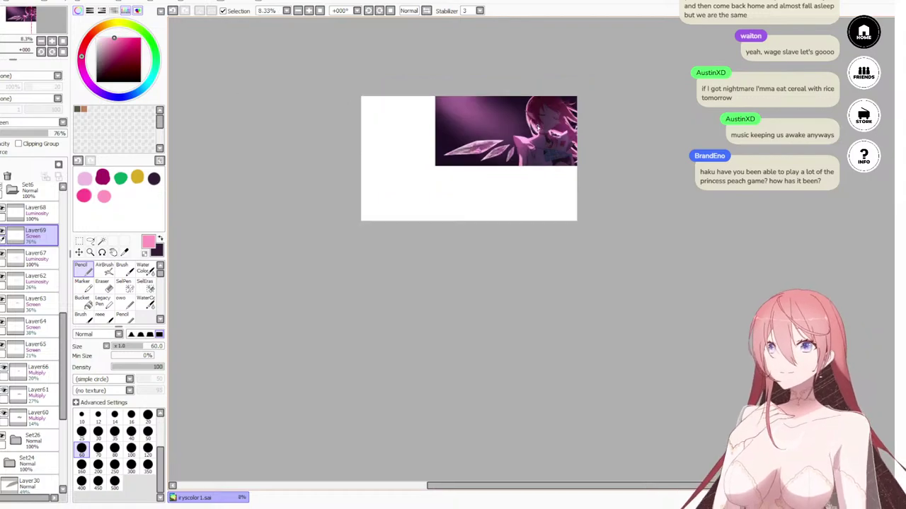
pyautogui.scroll(2, 355, 157)
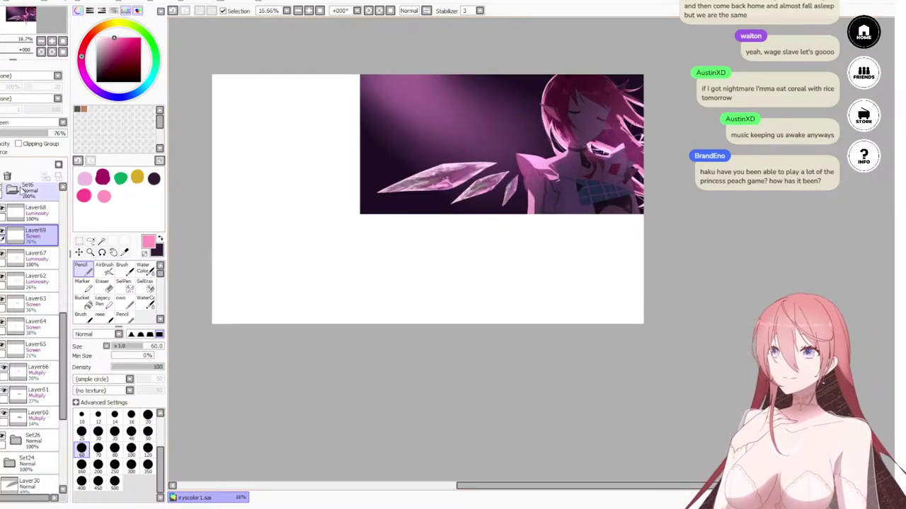
# Step: Try Layer69 at 100% opacity, return it to 76%, and compare the crystals up close and against the whole illustration
pyautogui.moveTo(22, 134); pyautogui.dragTo(115, 146)
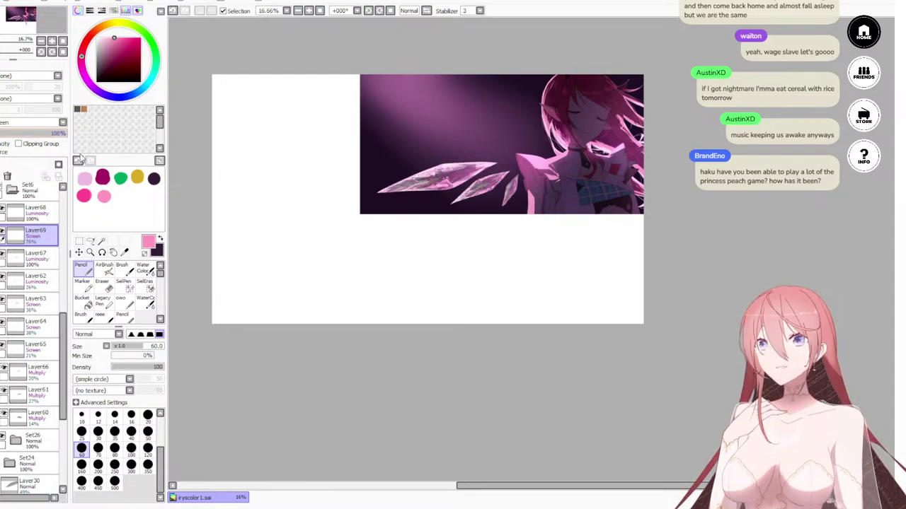
pyautogui.click(40, 133)
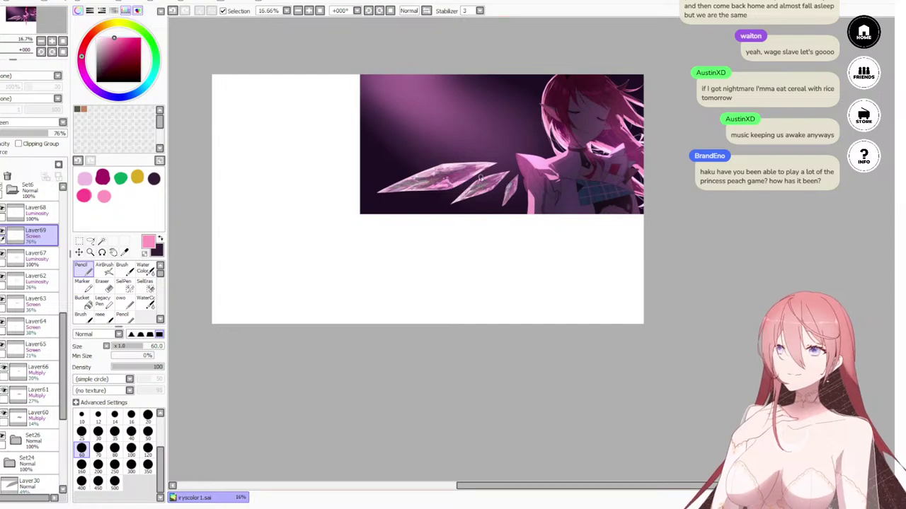
pyautogui.scroll(5, 423, 180)
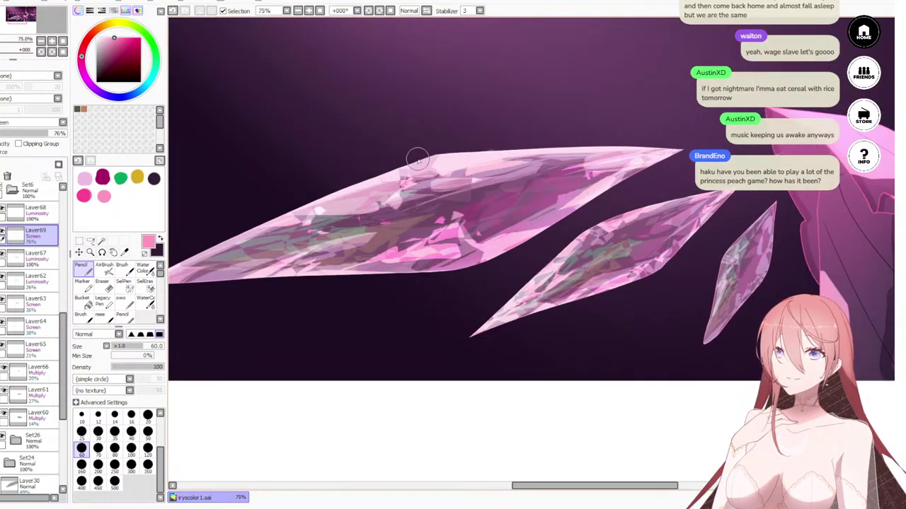
pyautogui.scroll(-5, 403, 138)
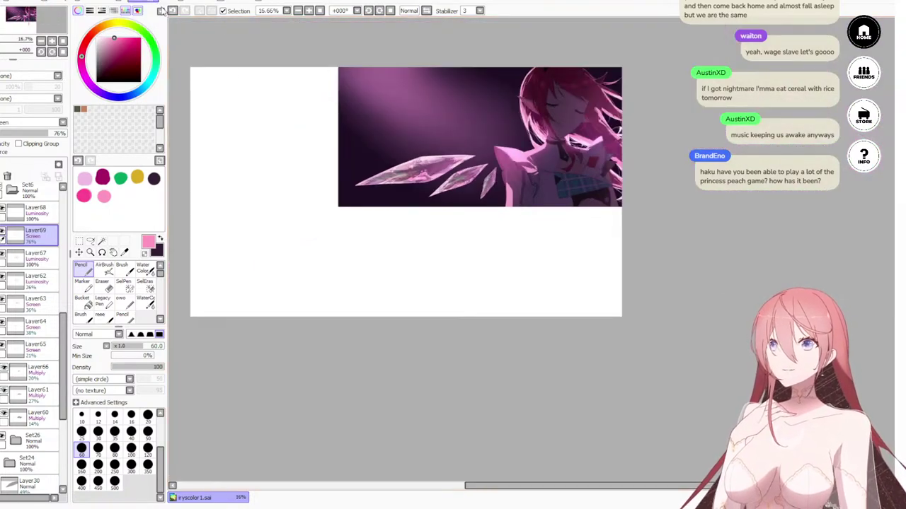
# Step: Shift Layer69's highlights to a deeper pink with a Hue and Saturation adjustment, checking the crystals at different sizes
pyautogui.hotkey('ctrl', 'u')
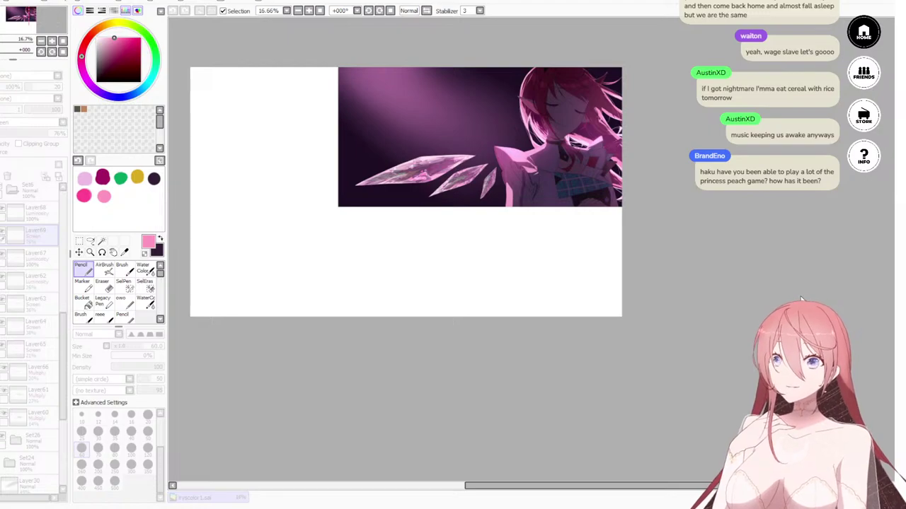
pyautogui.scroll(5, 389, 152)
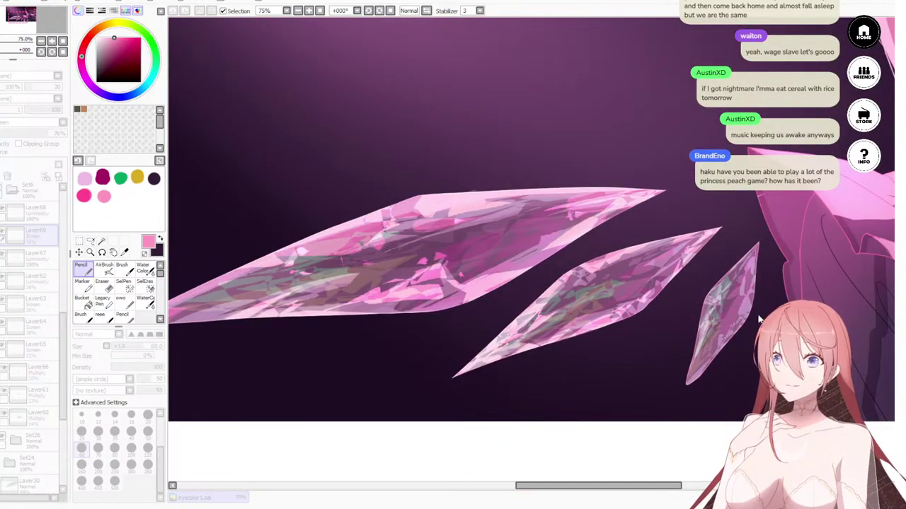
pyautogui.scroll(-6, 315, 180)
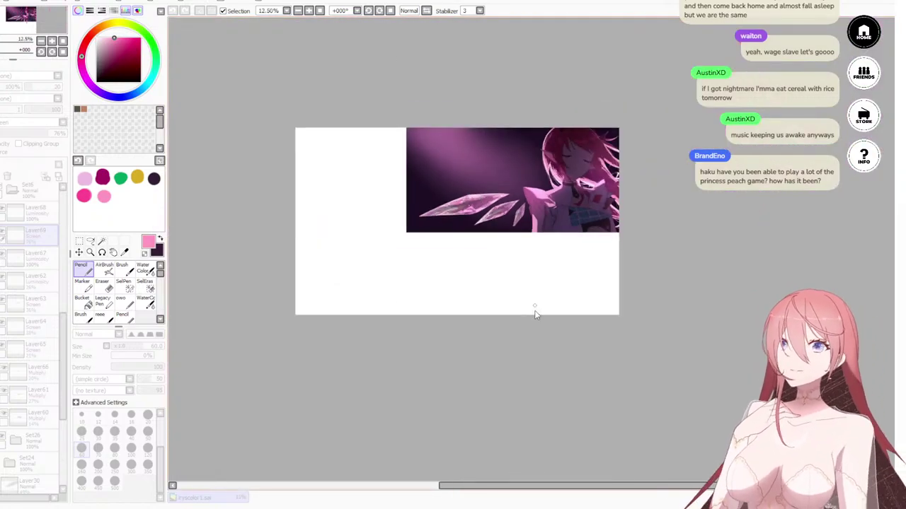
pyautogui.scroll(2, 453, 204)
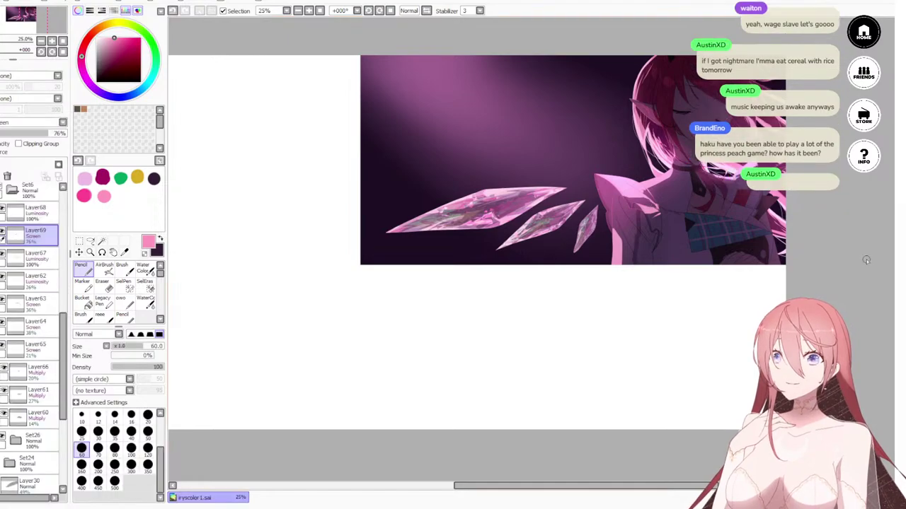
# Step: Raise Layer69's opacity to 100% and run the color adjustment on its highlights again
pyautogui.moveTo(46, 135); pyautogui.dragTo(74, 136)
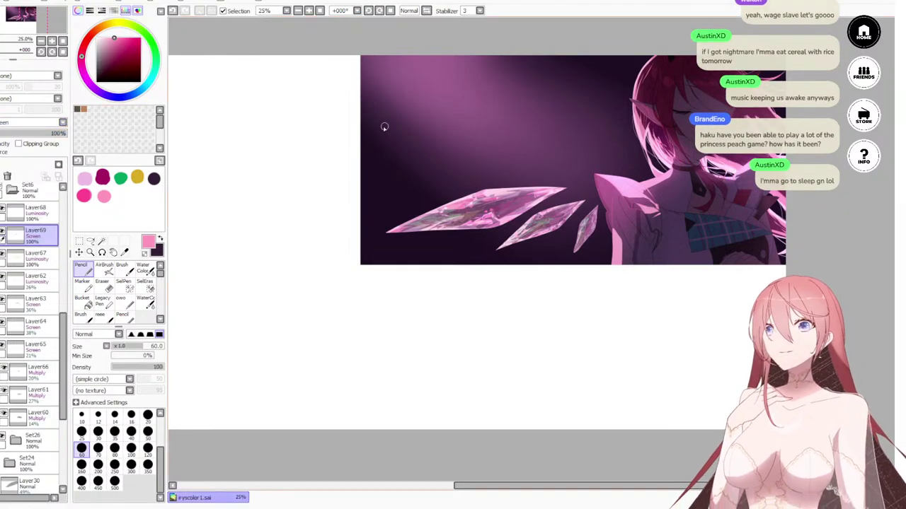
pyautogui.scroll(-2, 417, 122)
pyautogui.scroll(2, 417, 122)
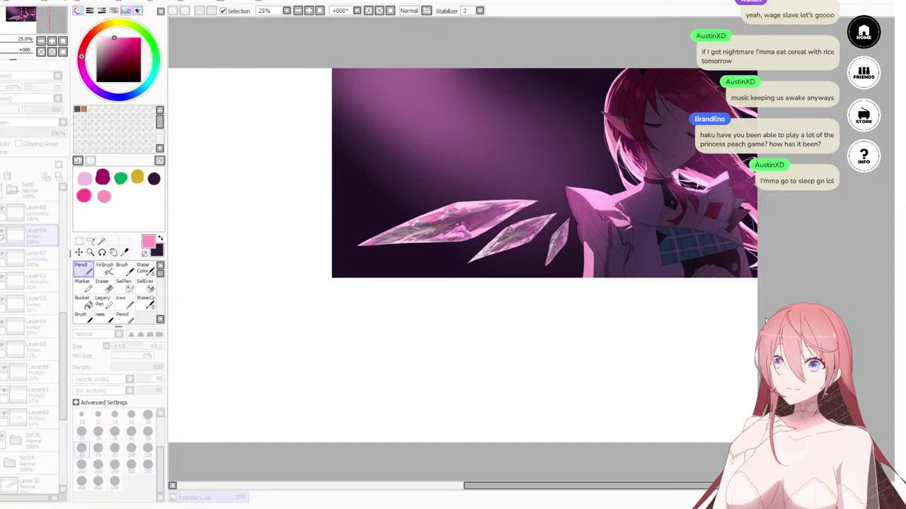
# Step: Sample Layer69's magenta in Normal mode, restore the layer to Screen, and store the color as a swatch
pyautogui.click(41, 132)
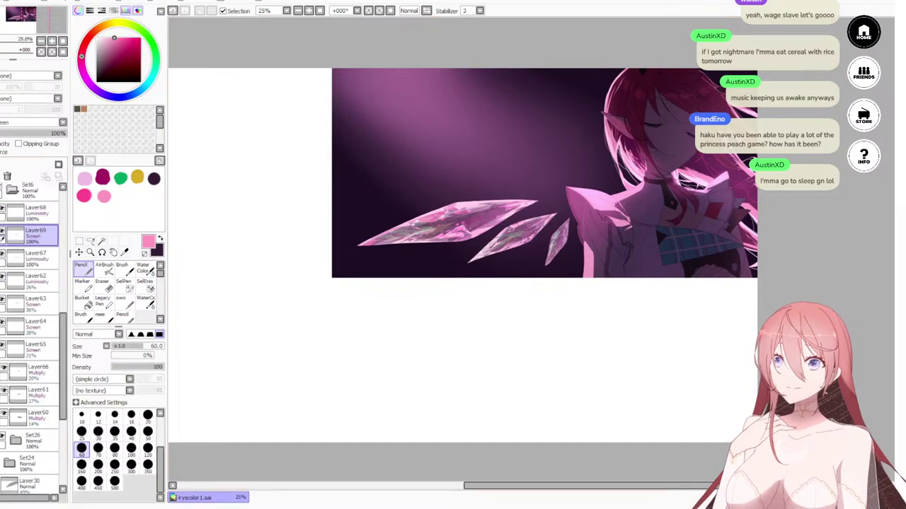
pyautogui.click(39, 124)
pyautogui.click(37, 132)
pyautogui.scroll(5, 461, 211)
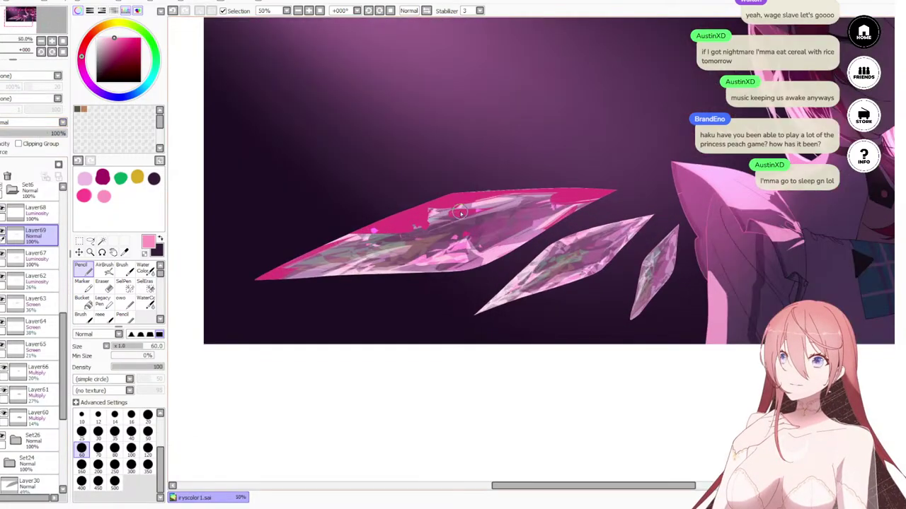
pyautogui.keyDown('alt'); pyautogui.click(434, 178); pyautogui.keyUp('alt')
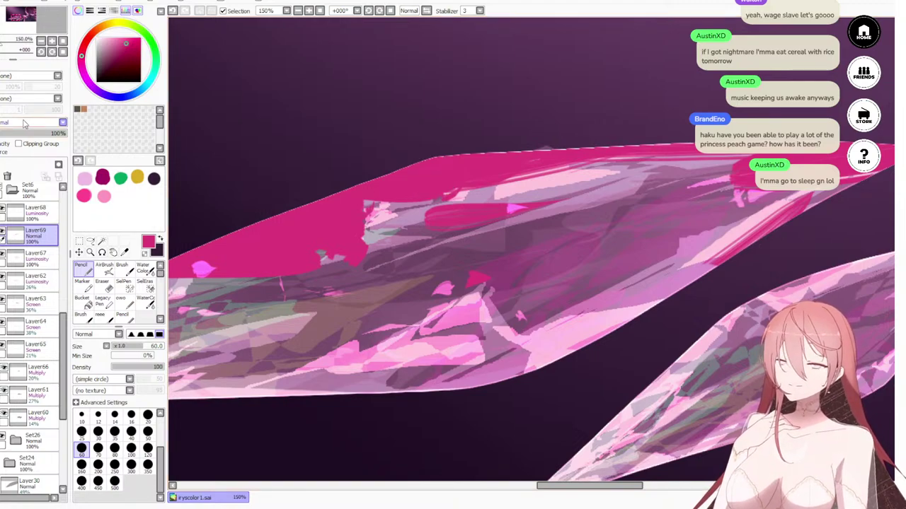
pyautogui.scroll(-2, 25, 124)
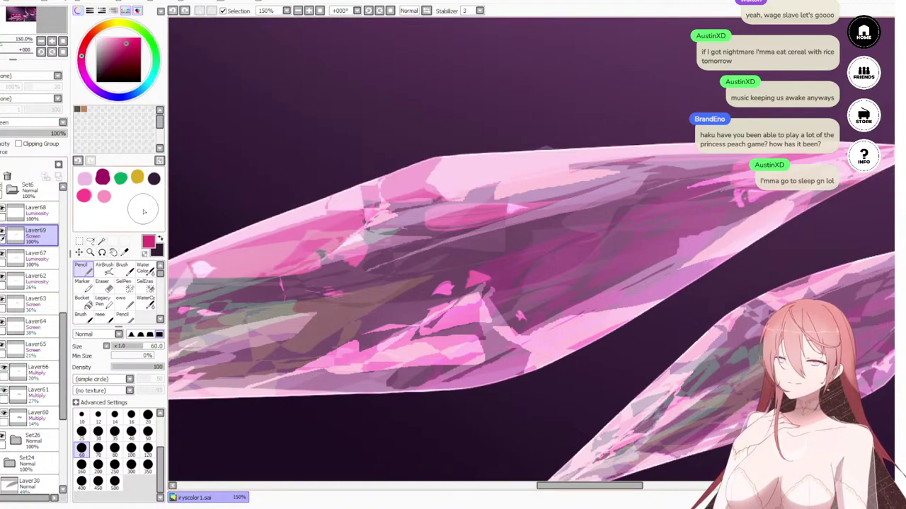
pyautogui.click(121, 198)
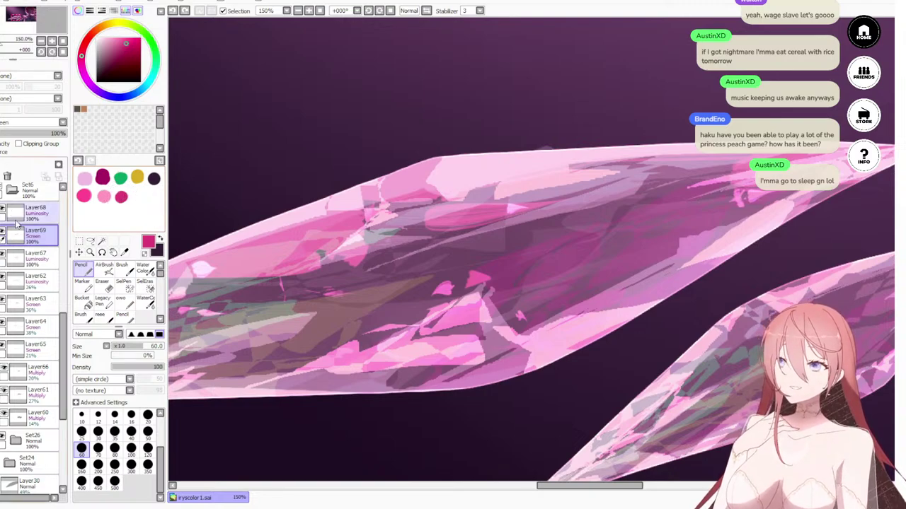
# Step: Paint magenta along the middle crystal's upper edge and right tip with the size-120 Middle_Flat Pencil, undoing unwanted strokes
pyautogui.scroll(-3, 646, 252)
pyautogui.scroll(1, 715, 274)
pyautogui.moveTo(723, 277); pyautogui.dragTo(661, 285)
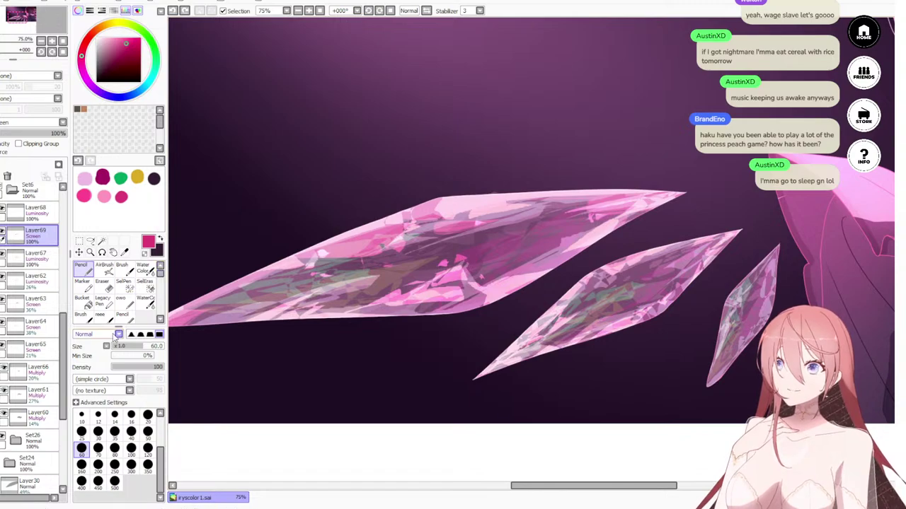
pyautogui.click(122, 314)
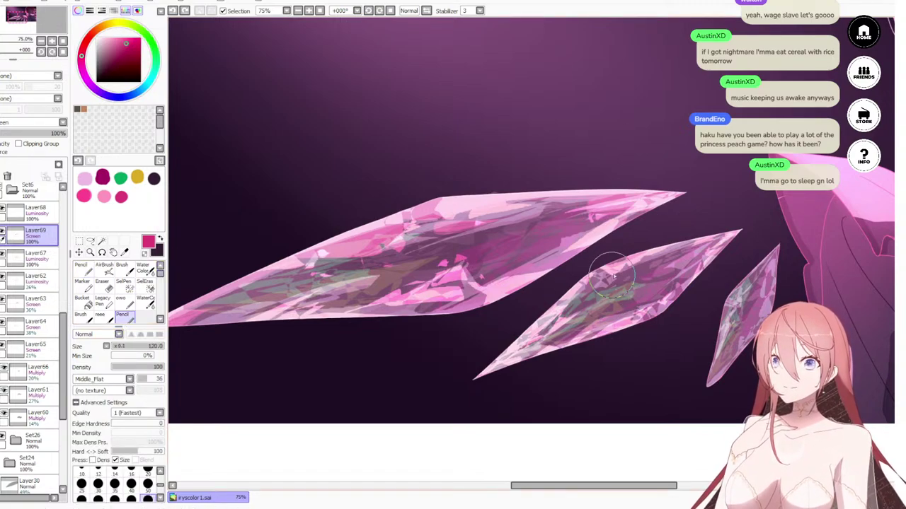
pyautogui.moveTo(619, 267); pyautogui.dragTo(627, 276)
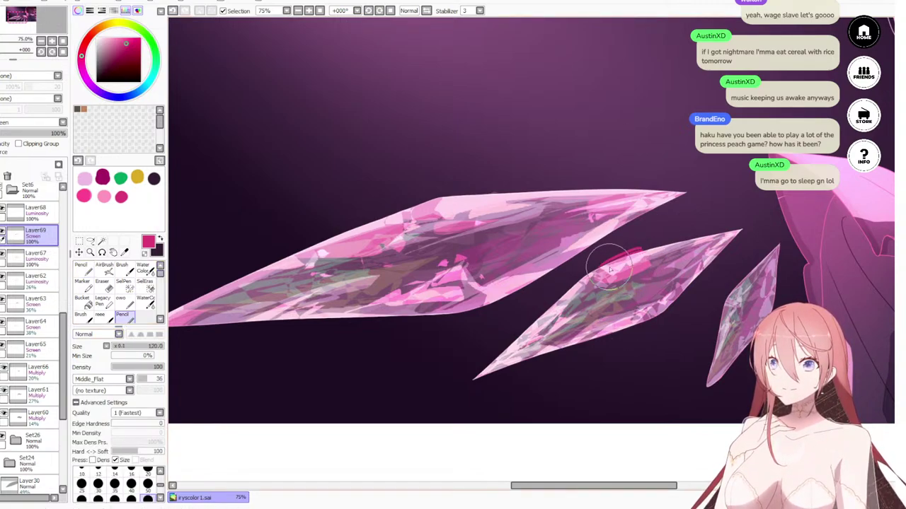
pyautogui.hotkey('ctrl', 'a')
pyautogui.hotkey('ctrl', 'z')
pyautogui.hotkey('ctrl', 'z')
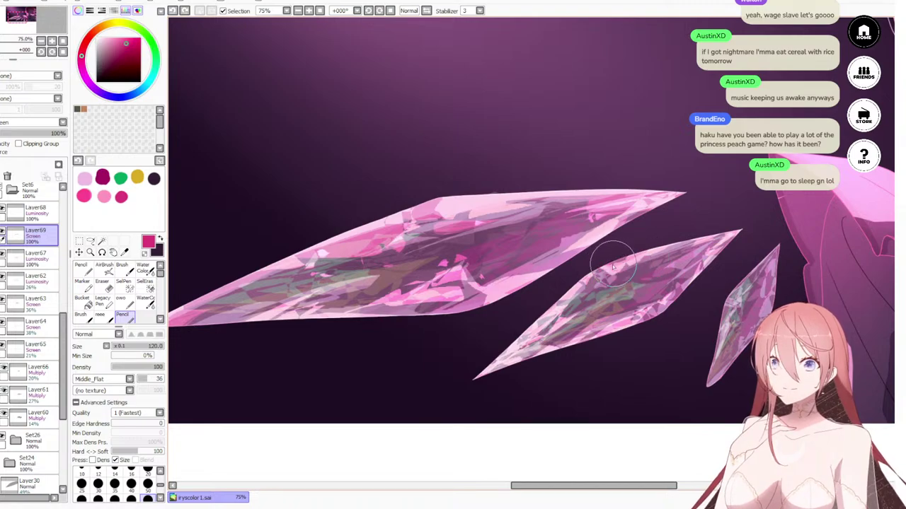
pyautogui.moveTo(608, 264)
pyautogui.mouseDown()
pyautogui.moveTo(658, 246)
pyautogui.moveTo(600, 273)
pyautogui.moveTo(676, 242)
pyautogui.moveTo(736, 249)
pyautogui.mouseUp()
pyautogui.hotkey('ctrl', 'z')
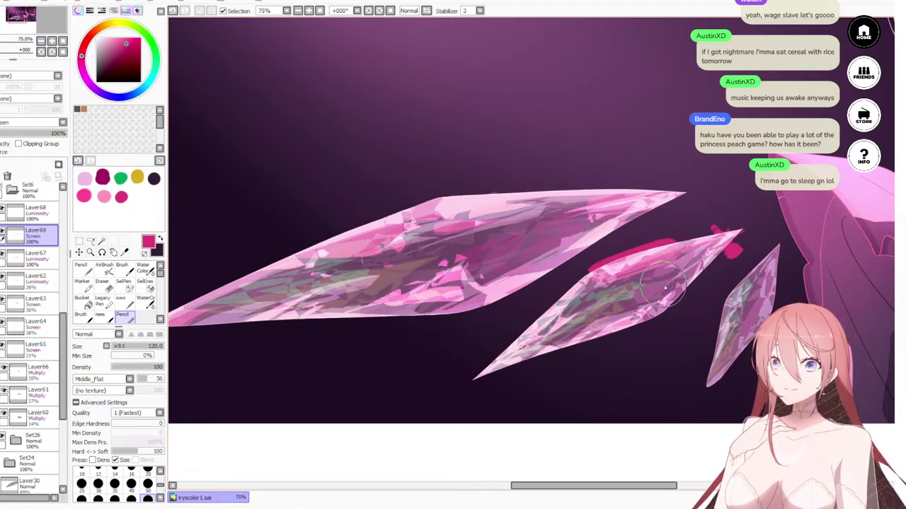
# Step: Paint magenta reflections around the middle crystal's lower-left tip and lower-right edge, undoing unwanted strokes
pyautogui.moveTo(539, 334)
pyautogui.mouseDown()
pyautogui.moveTo(506, 361)
pyautogui.moveTo(509, 369)
pyautogui.moveTo(465, 382)
pyautogui.moveTo(543, 317)
pyautogui.mouseUp()
pyautogui.hotkey('ctrl', 'z')
pyautogui.moveTo(628, 309)
pyautogui.mouseDown()
pyautogui.moveTo(648, 323)
pyautogui.moveTo(611, 328)
pyautogui.moveTo(638, 328)
pyautogui.moveTo(632, 331)
pyautogui.moveTo(690, 297)
pyautogui.moveTo(707, 273)
pyautogui.mouseUp()
pyautogui.hotkey('ctrl', 'z')
pyautogui.hotkey('ctrl', 'z')
pyautogui.hotkey('ctrl', 'z')
pyautogui.hotkey('ctrl', 'z')
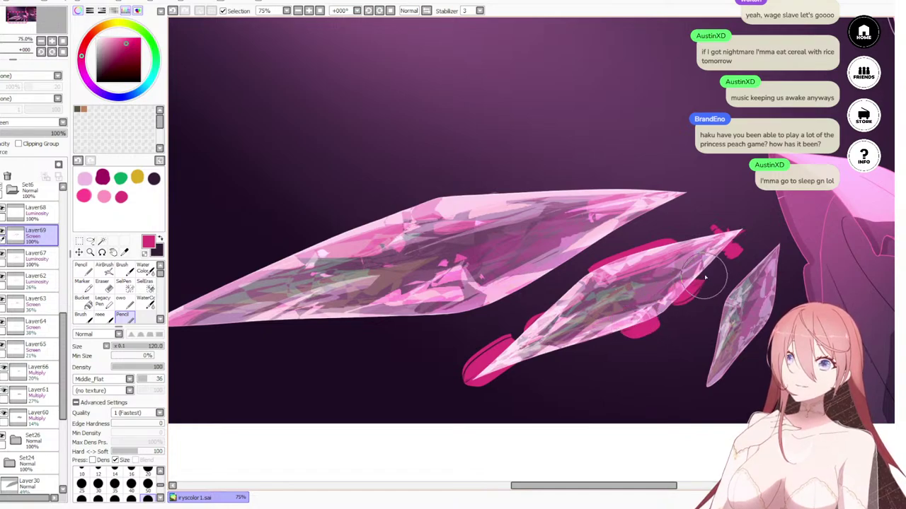
# Step: Add further magenta touches across the middle crystal's left side, undoing the unwanted stroke
pyautogui.scroll(-5, 654, 206)
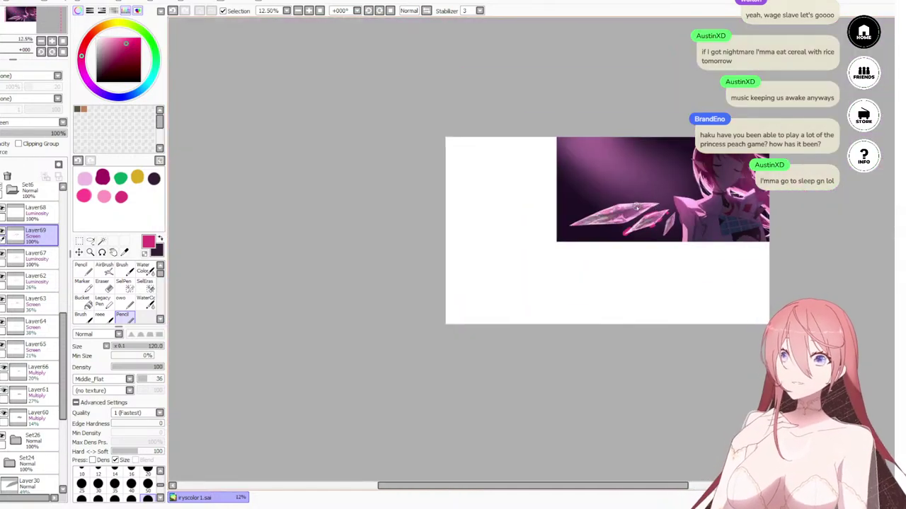
pyautogui.scroll(2, 635, 215)
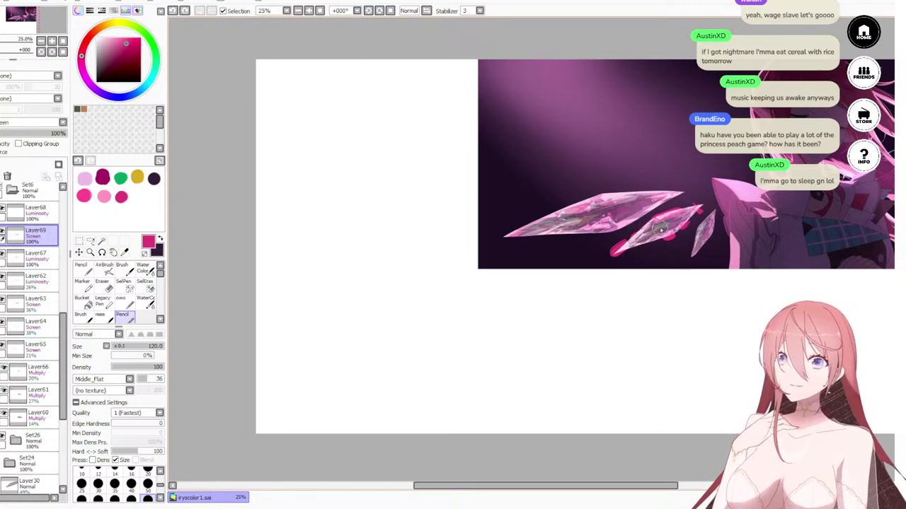
pyautogui.moveTo(659, 222); pyautogui.dragTo(621, 240)
pyautogui.hotkey('ctrl', 'z')
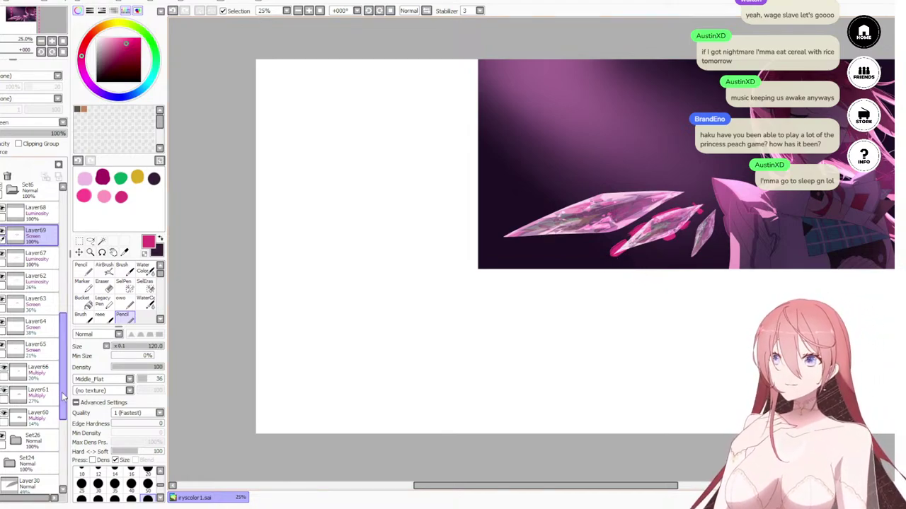
# Step: Select the area outside the crystals and character from the Set26 folder with the Magic Wand
pyautogui.click(32, 440)
pyautogui.click(101, 242)
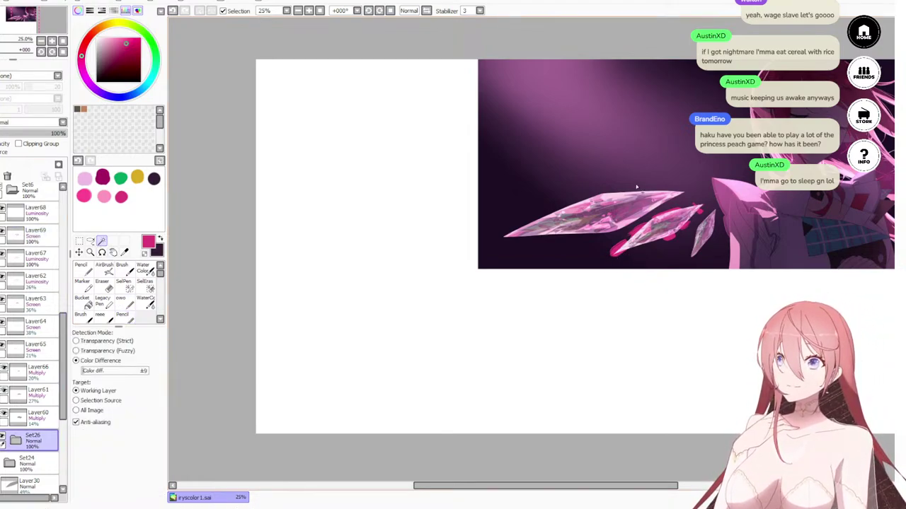
pyautogui.click(582, 303)
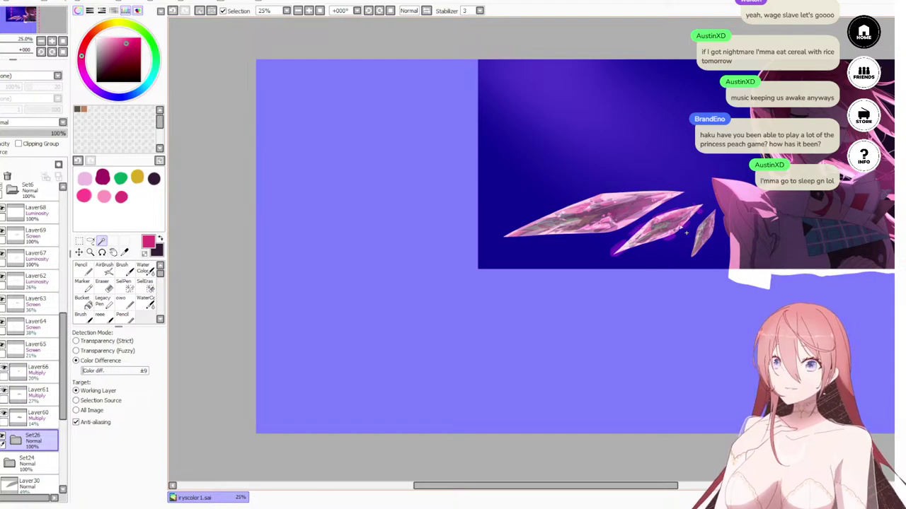
# Step: Erase the magenta overspill around the middle crystal on Layer69 with a size-200 Eraser, clear the selection, and check the result
pyautogui.press('e')
pyautogui.press(']')
pyautogui.press(']')
pyautogui.press(']')
pyautogui.press(']')
pyautogui.press(']')
pyautogui.press(']')
pyautogui.press(']')
pyautogui.press(']')
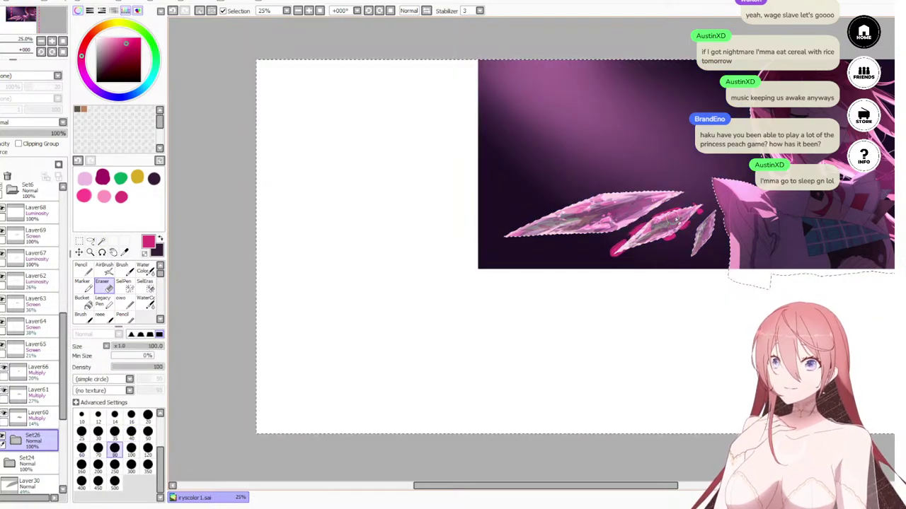
pyautogui.click(675, 215)
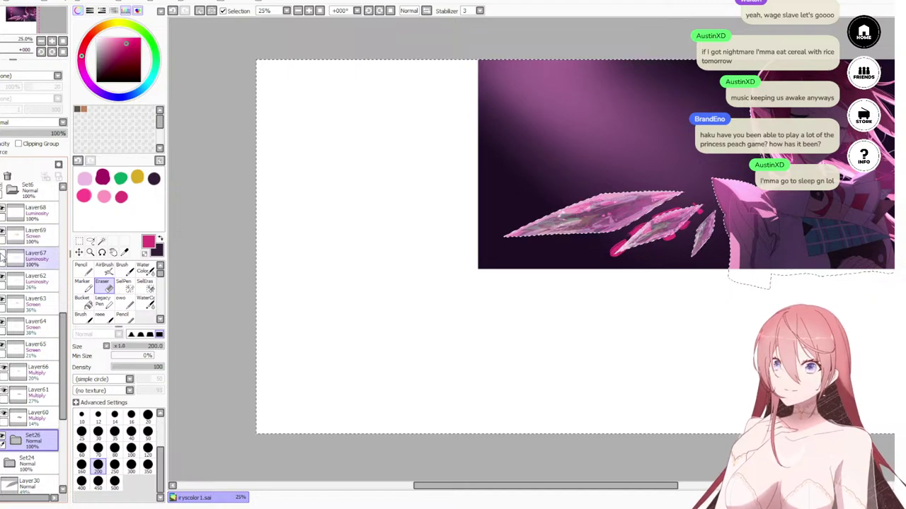
pyautogui.click(39, 239)
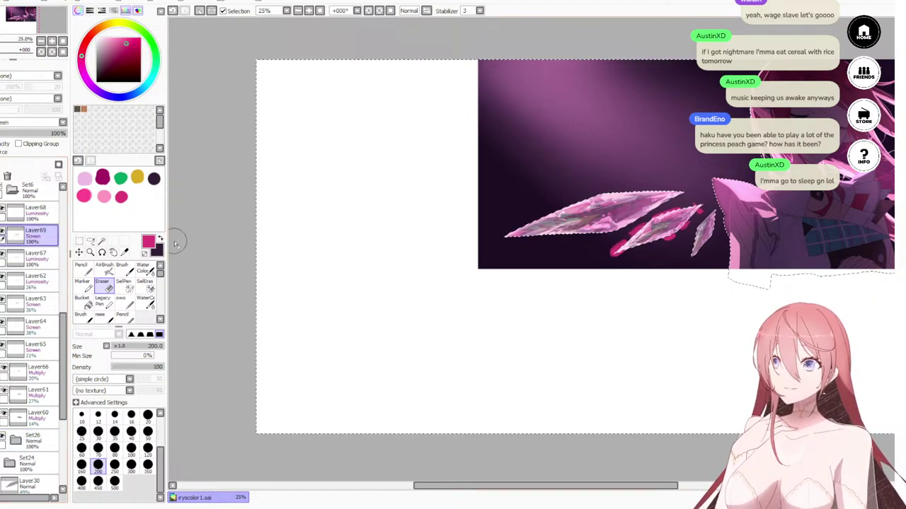
pyautogui.moveTo(709, 212); pyautogui.dragTo(591, 249)
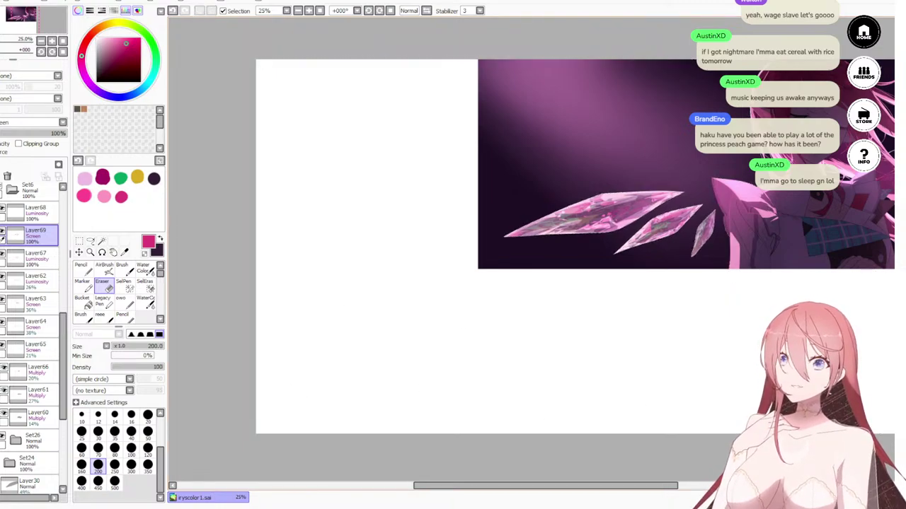
pyautogui.scroll(2, 622, 209)
pyautogui.scroll(-6, 630, 214)
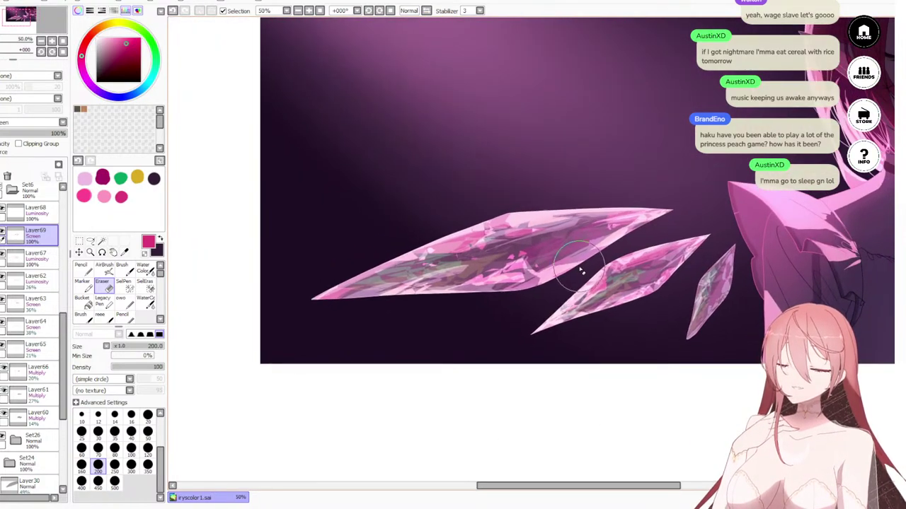
# Step: Examine the magenta reflections on the three crystals up close and within the whole illustration
pyautogui.scroll(3, 571, 355)
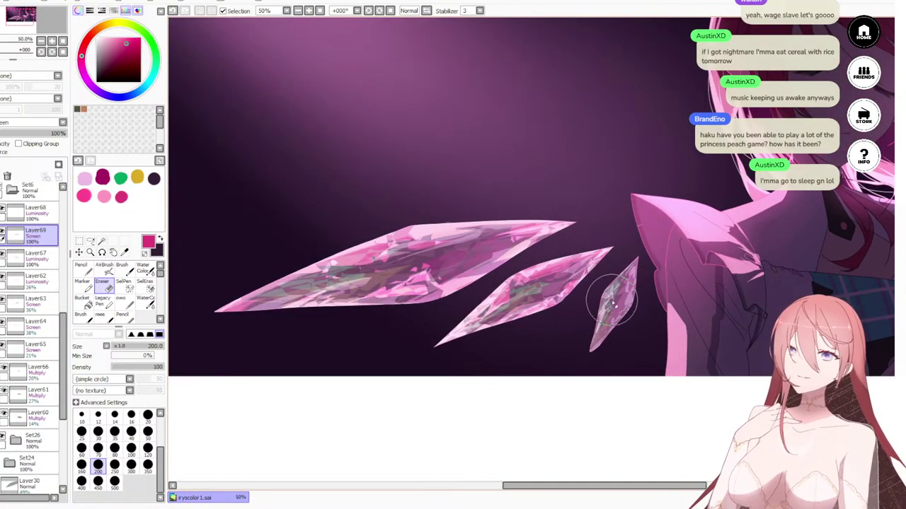
pyautogui.scroll(-3, 606, 297)
pyautogui.scroll(2, 590, 307)
pyautogui.scroll(1, 644, 285)
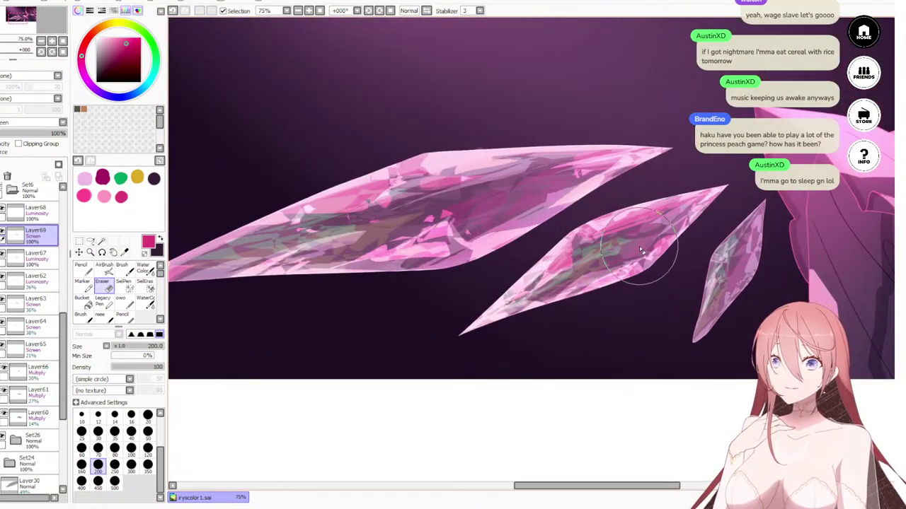
pyautogui.scroll(-2, 639, 264)
pyautogui.scroll(-1, 578, 386)
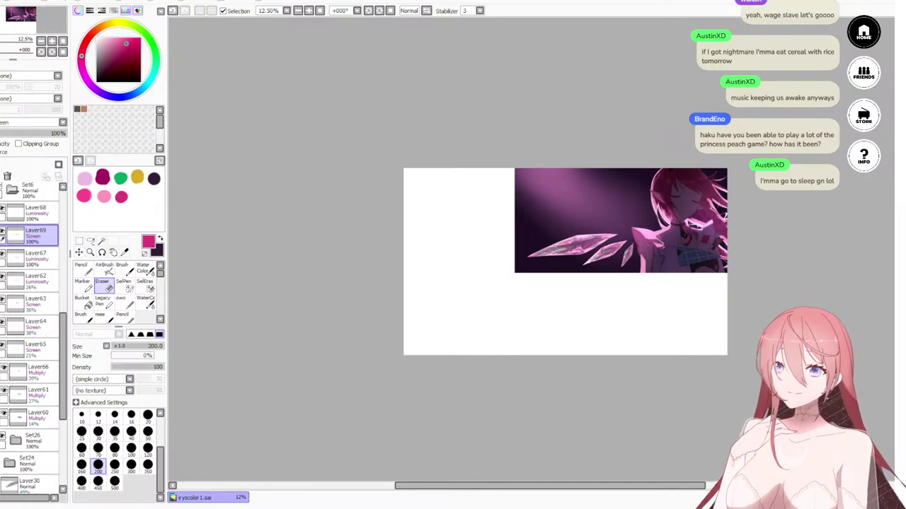
pyautogui.scroll(3, 655, 283)
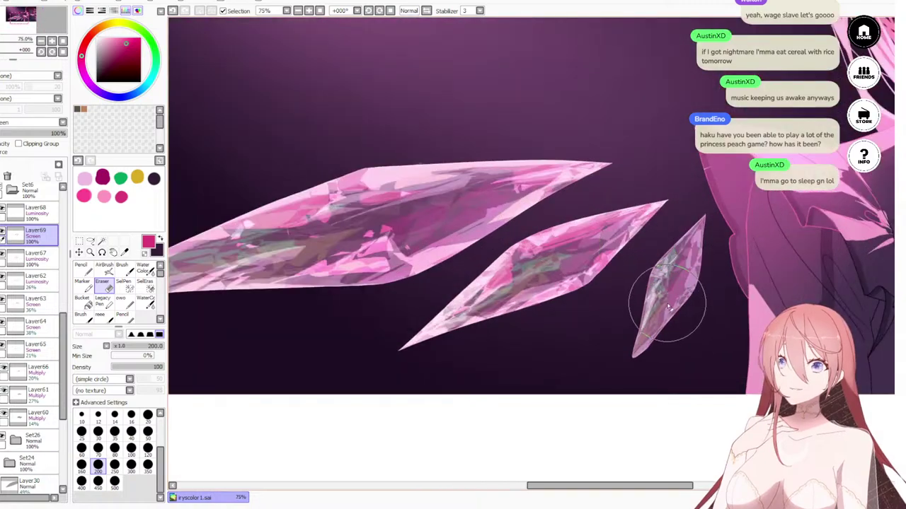
pyautogui.scroll(-1, 672, 283)
pyautogui.scroll(1, 679, 273)
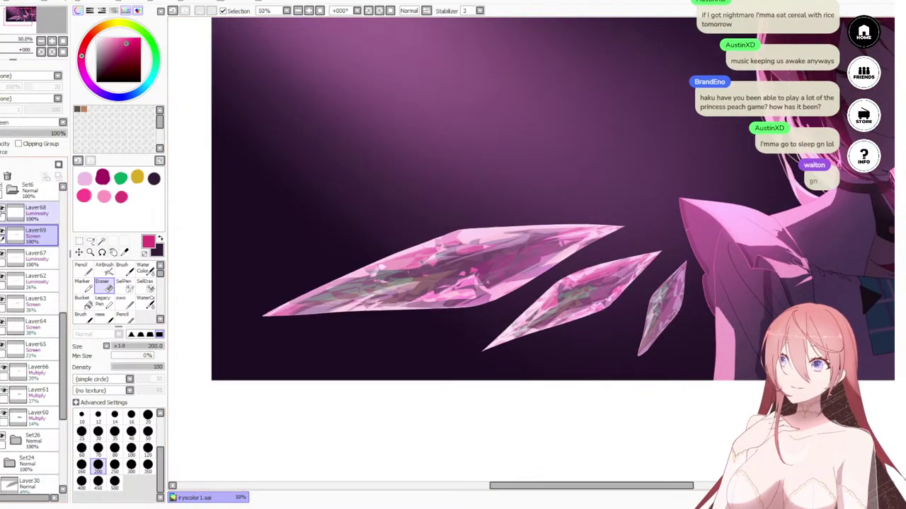
# Step: Set up the size-50 Pencil in bright pink on Layer68 and check the crystals within the whole composition
pyautogui.click(44, 214)
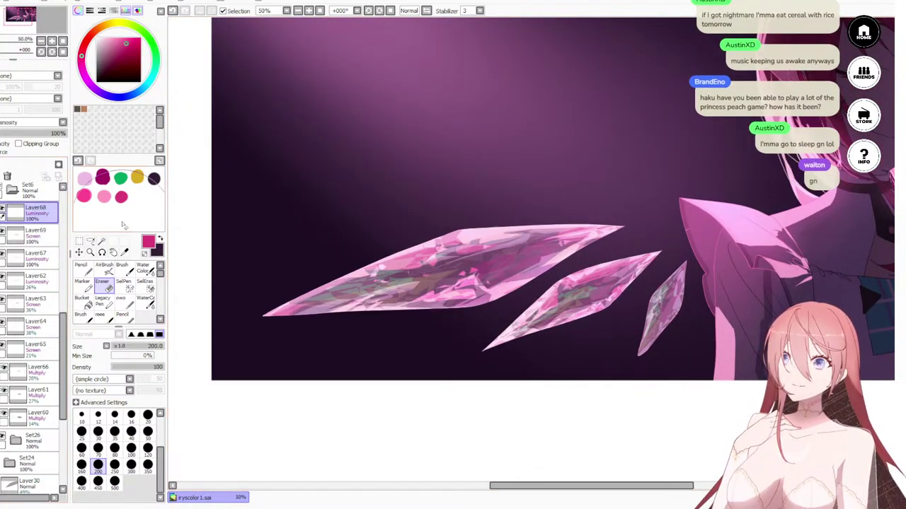
pyautogui.scroll(2, 568, 273)
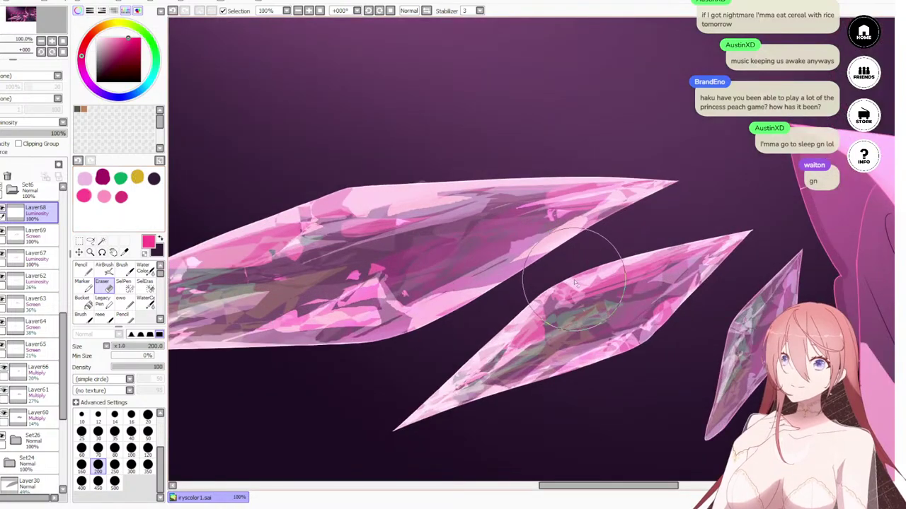
pyautogui.click(123, 315)
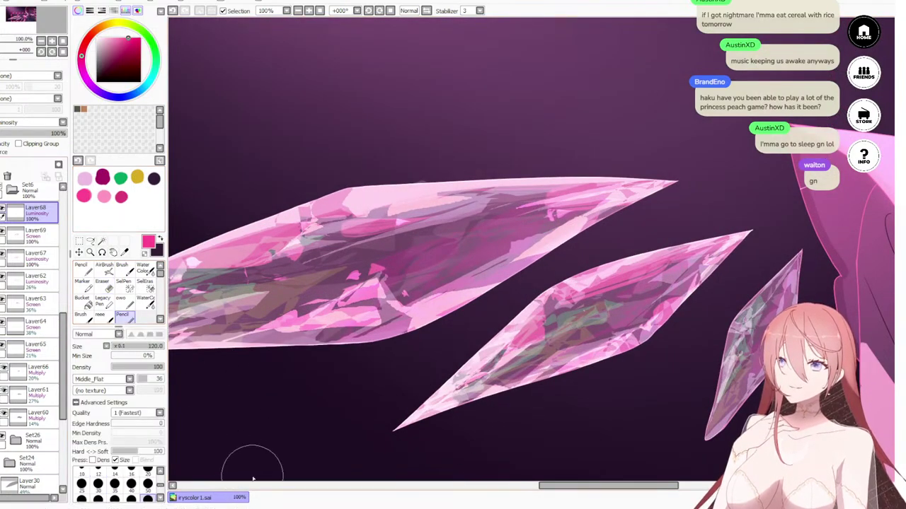
pyautogui.click(147, 470)
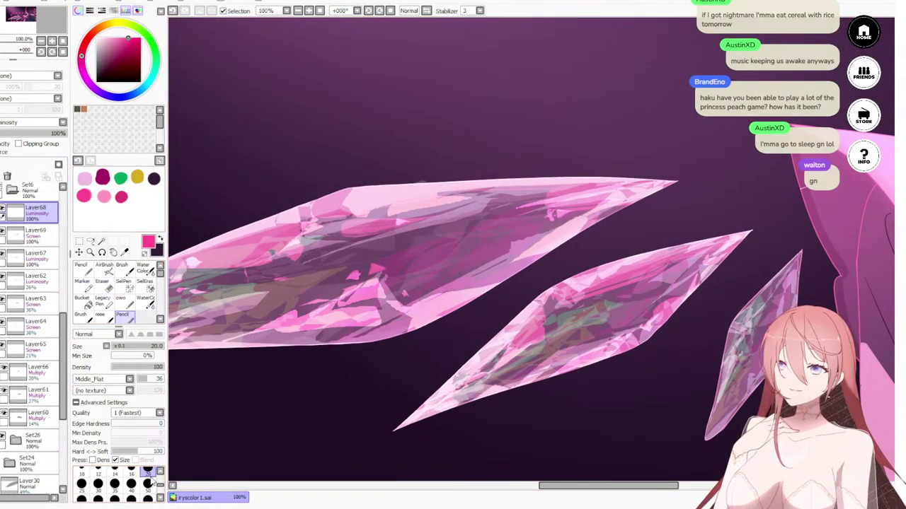
pyautogui.click(148, 484)
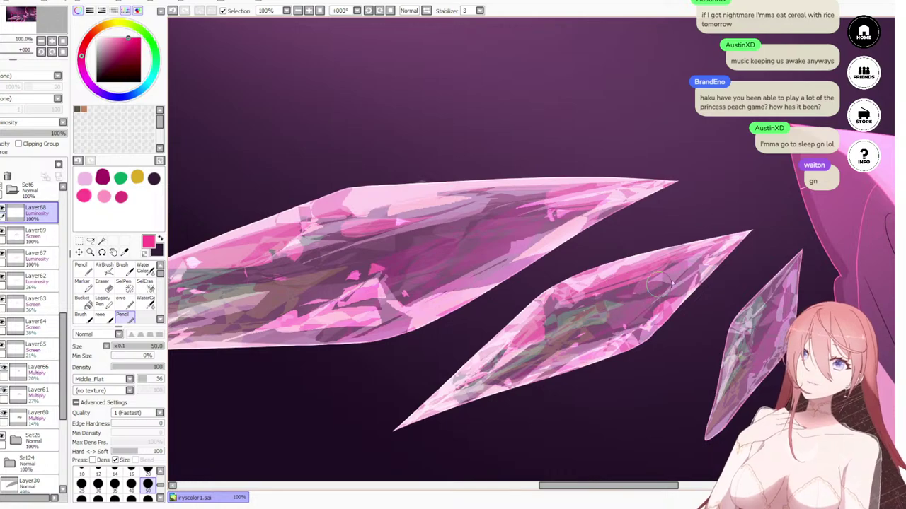
pyautogui.scroll(-4, 690, 302)
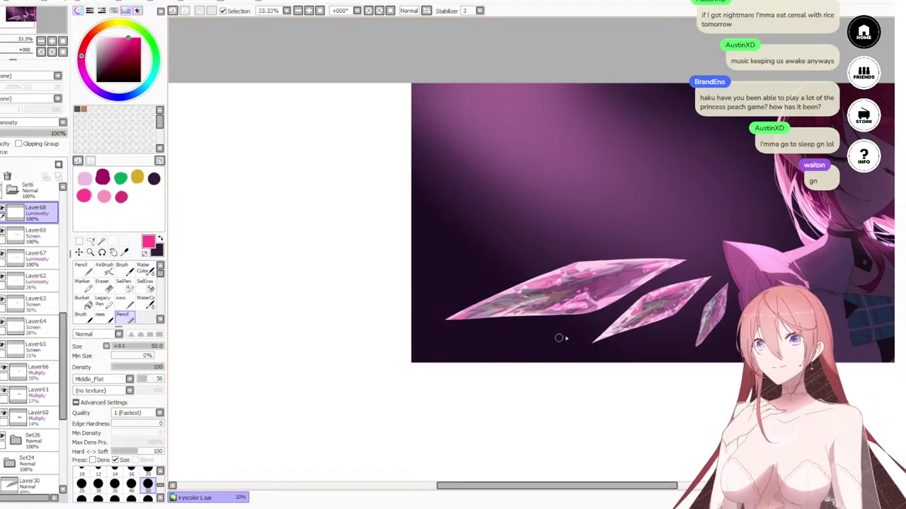
pyautogui.scroll(-1, 560, 416)
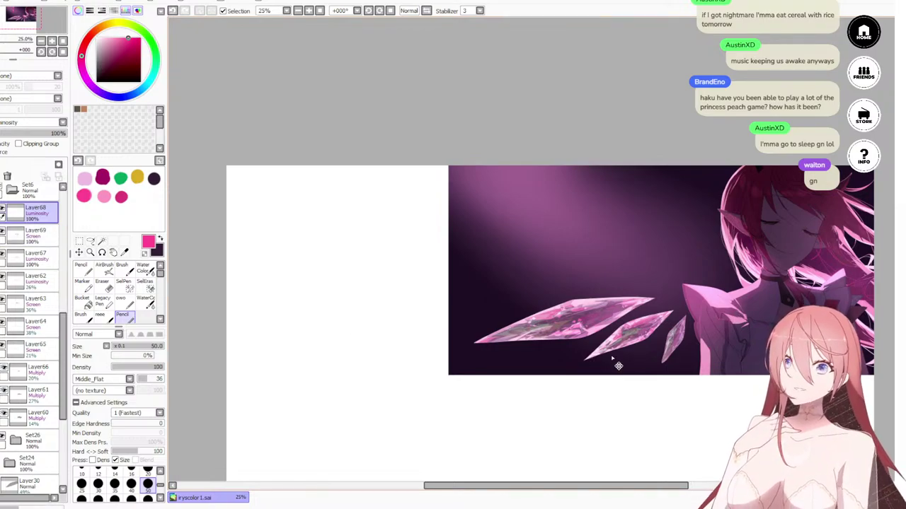
pyautogui.scroll(-2, 623, 319)
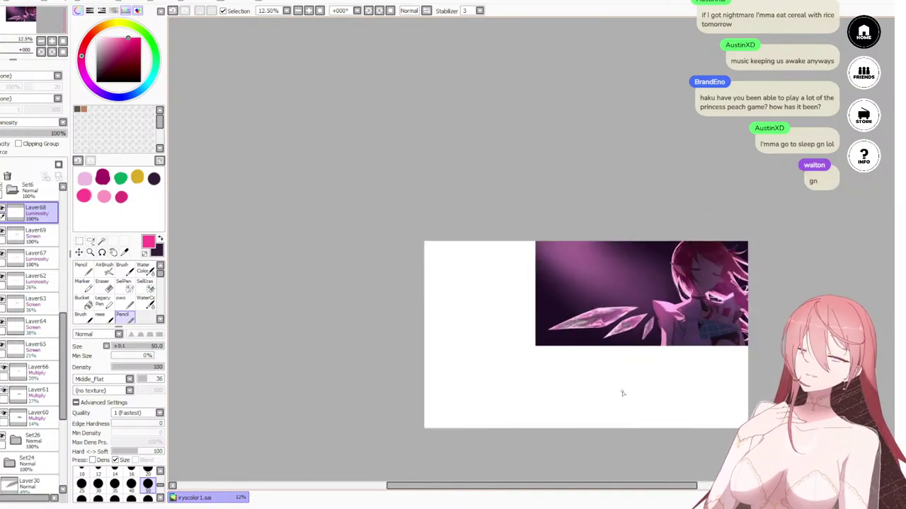
pyautogui.scroll(4, 623, 345)
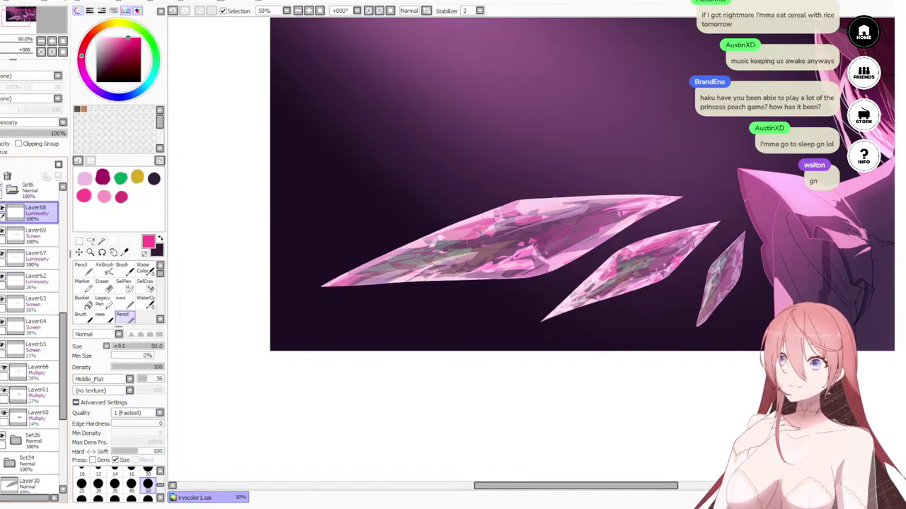
# Step: Add a new layer above Layer68, set its blending mode to Luminosity, and choose the green swatch color
pyautogui.hotkey('ctrl', 'shift', 'n')
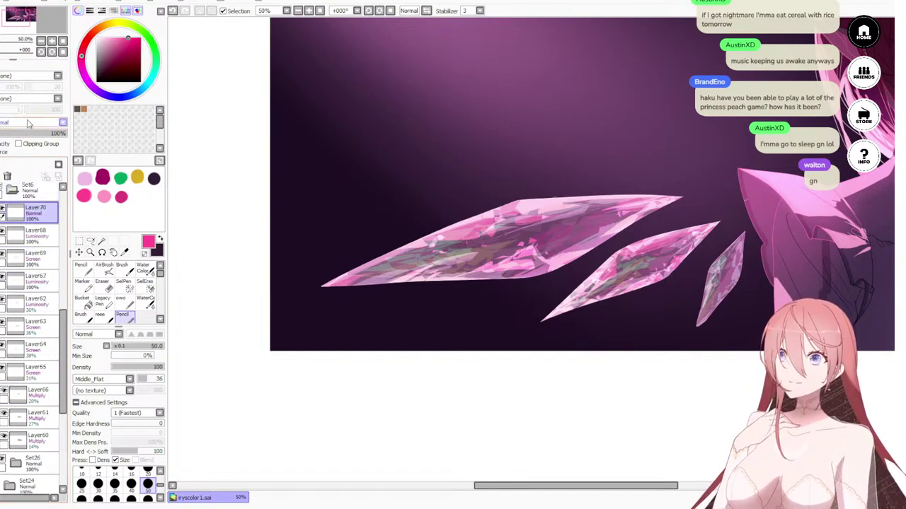
pyautogui.click(15, 170)
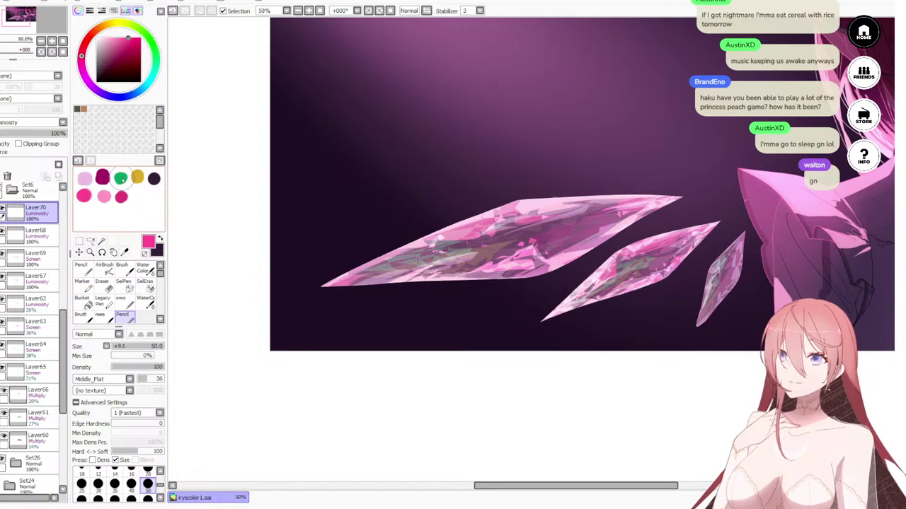
pyautogui.click(121, 178)
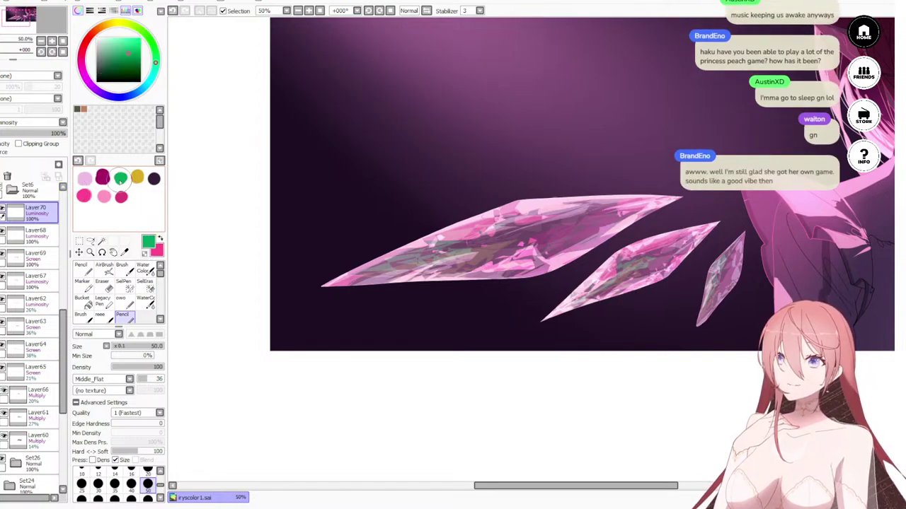
pyautogui.scroll(1, 521, 231)
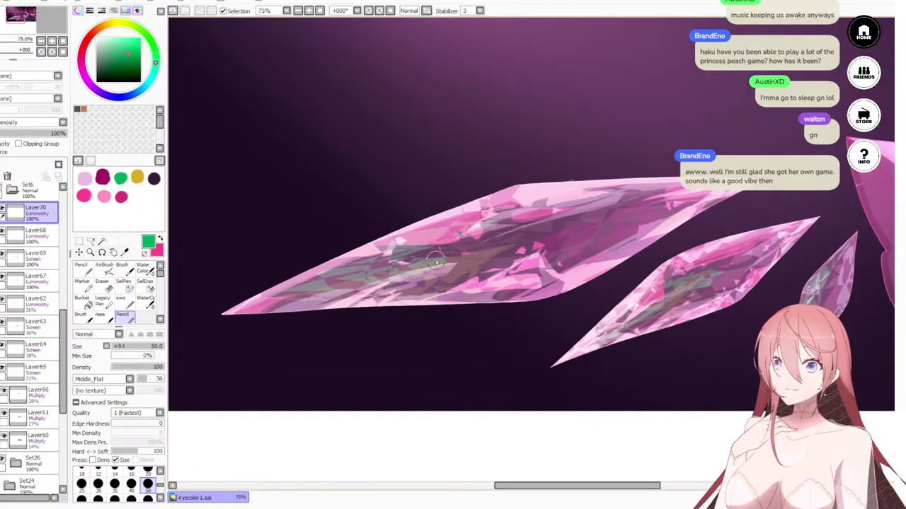
# Step: Dab green reflections onto the large crystal's left half and the middle crystal's center, undoing unwanted strokes
pyautogui.moveTo(435, 260); pyautogui.dragTo(425, 262)
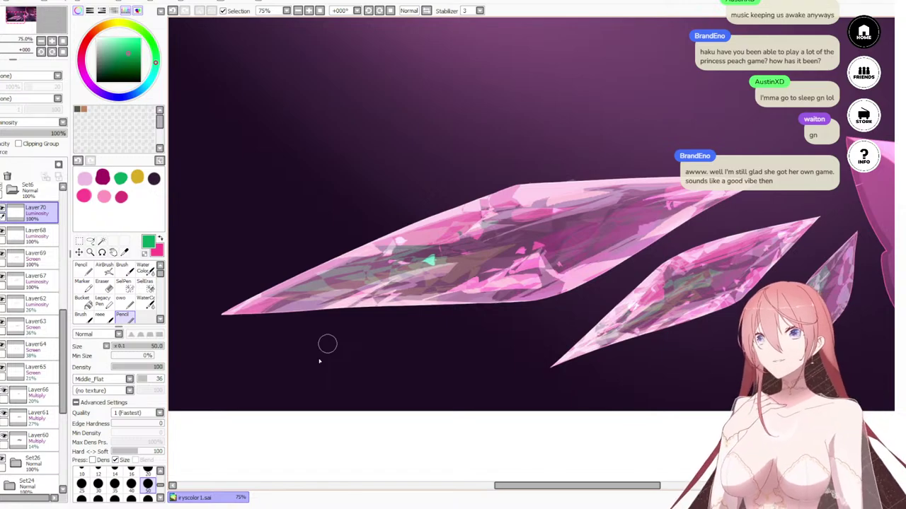
pyautogui.scroll(-5, 322, 301)
pyautogui.scroll(4, 358, 275)
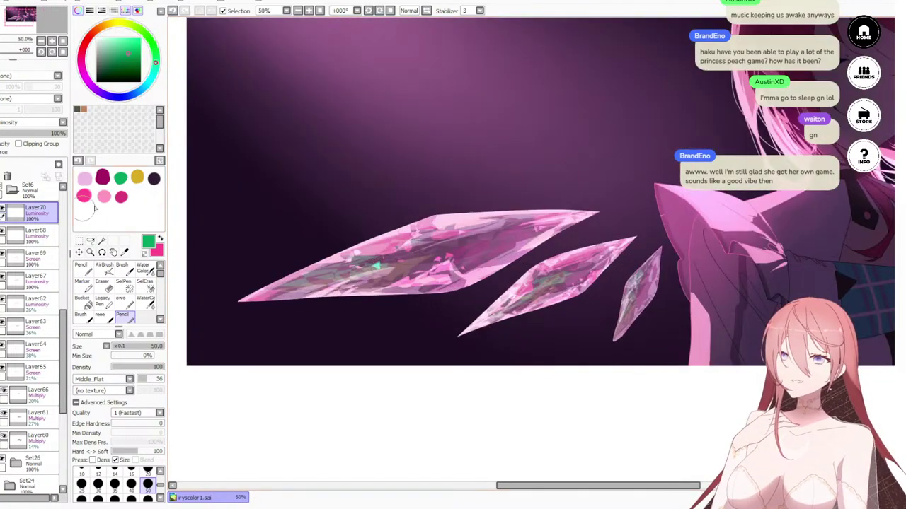
pyautogui.hotkey('ctrl', 'z')
pyautogui.moveTo(365, 267); pyautogui.dragTo(377, 268)
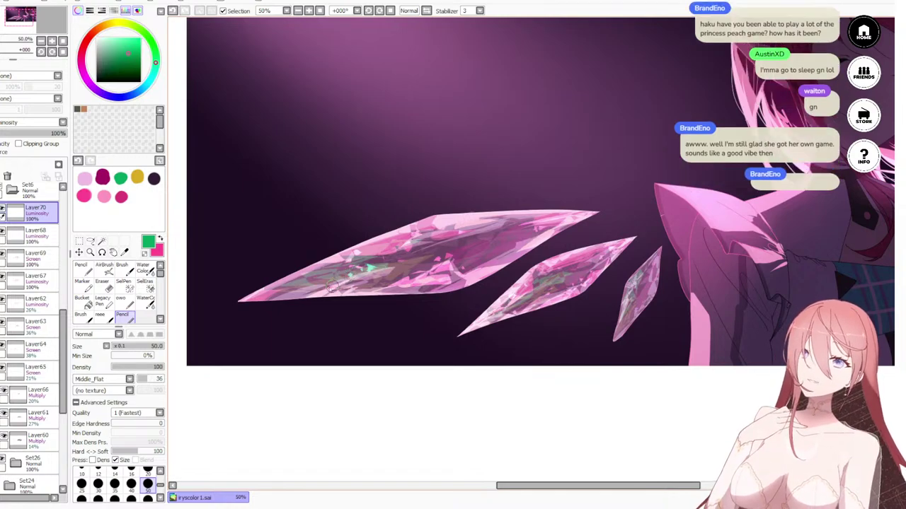
pyautogui.moveTo(330, 281)
pyautogui.mouseDown()
pyautogui.moveTo(317, 275)
pyautogui.moveTo(347, 274)
pyautogui.moveTo(351, 263)
pyautogui.mouseUp()
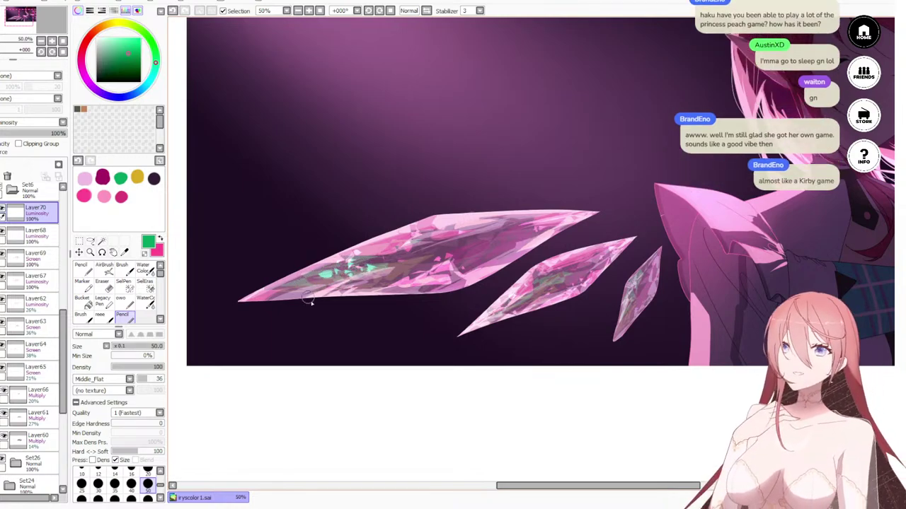
pyautogui.moveTo(539, 304)
pyautogui.mouseDown()
pyautogui.moveTo(546, 287)
pyautogui.moveTo(532, 293)
pyautogui.moveTo(545, 283)
pyautogui.moveTo(575, 279)
pyautogui.mouseUp()
pyautogui.hotkey('ctrl', 'z')
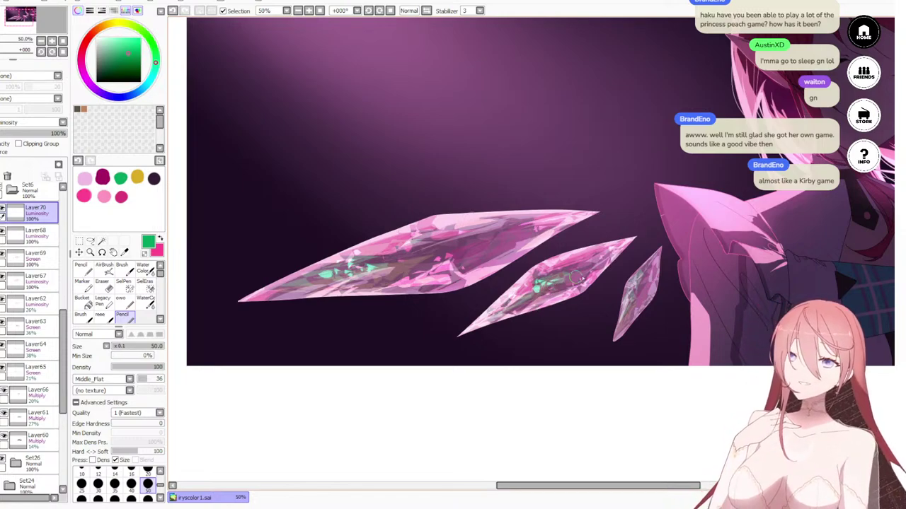
# Step: Examine the green reflections on the crystals at several zoom levels against the character and background
pyautogui.scroll(-4, 576, 277)
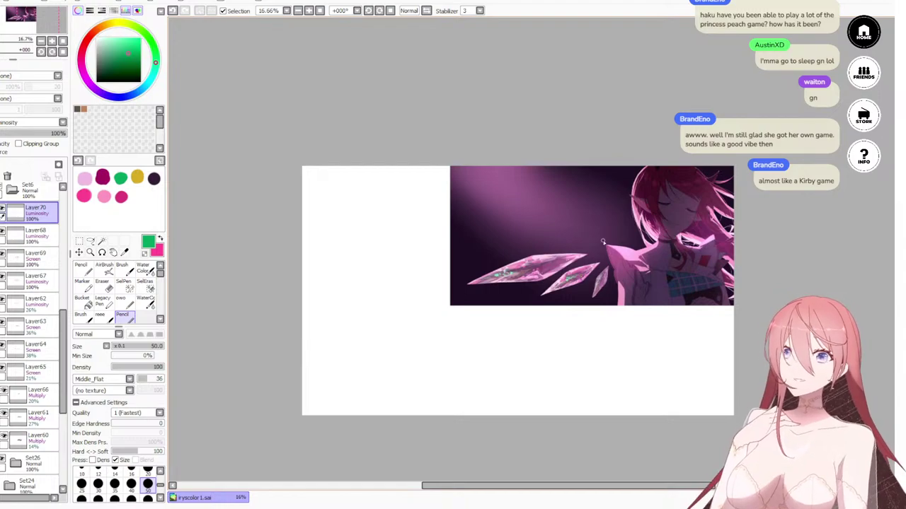
pyautogui.scroll(2, 530, 311)
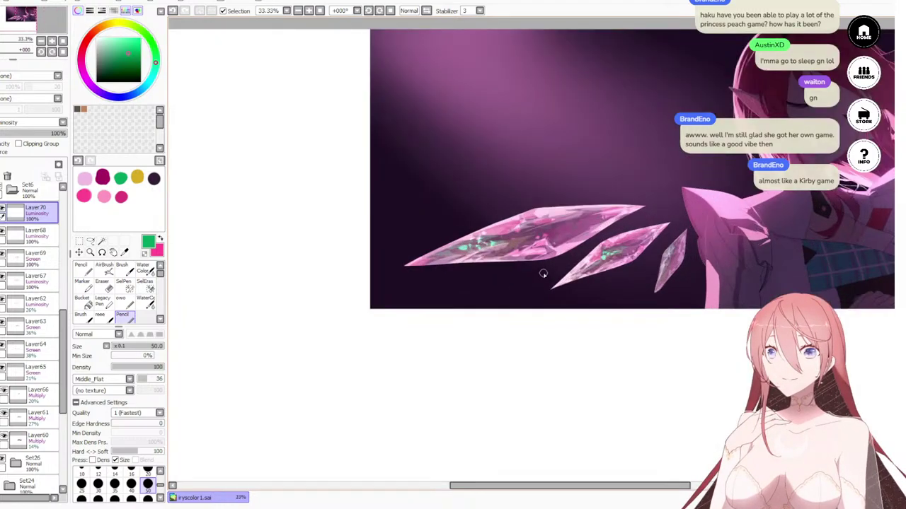
pyautogui.scroll(2, 542, 274)
pyautogui.scroll(-1, 738, 304)
pyautogui.scroll(1, 738, 283)
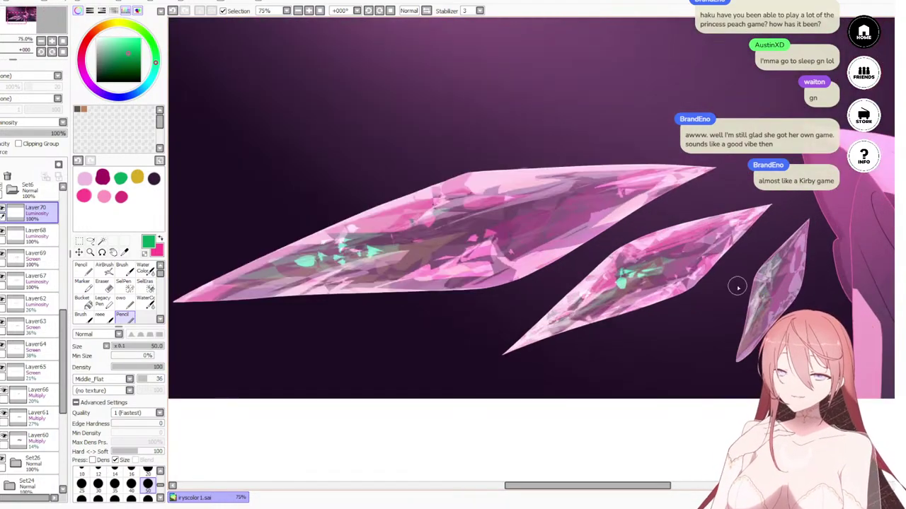
pyautogui.scroll(-2, 232, 303)
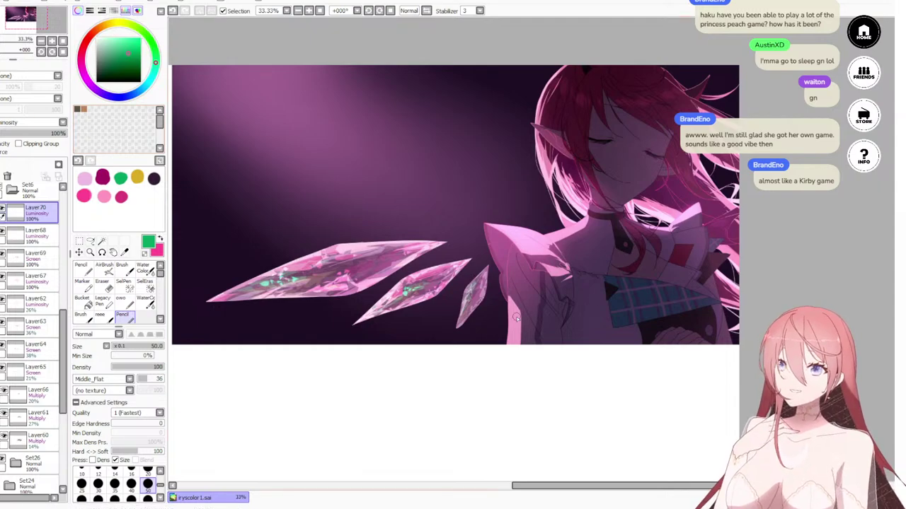
pyautogui.scroll(1, 513, 318)
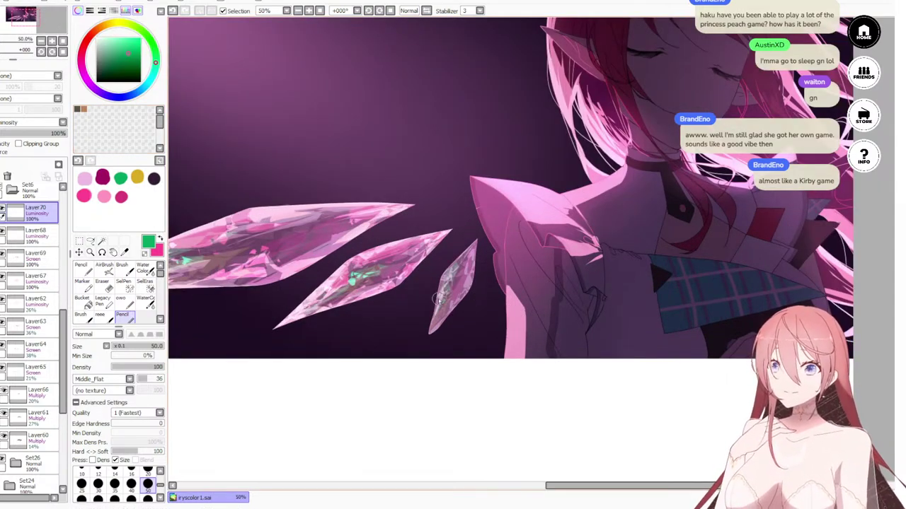
pyautogui.scroll(1, 453, 300)
pyautogui.scroll(-1, 437, 296)
pyautogui.scroll(-2, 436, 296)
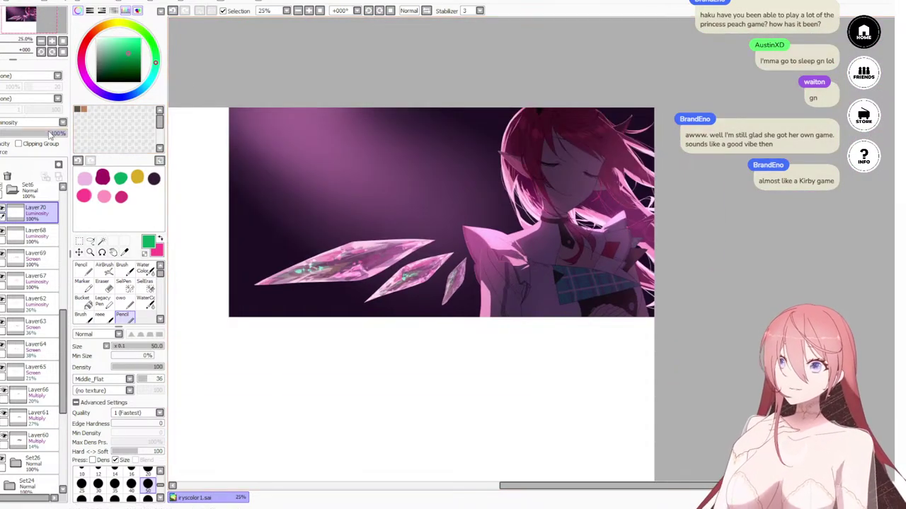
# Step: Lower the green reflection layer's opacity to 40% and check the crystals up close and in the whole picture
pyautogui.moveTo(51, 136); pyautogui.dragTo(22, 139)
pyautogui.scroll(-1, 421, 189)
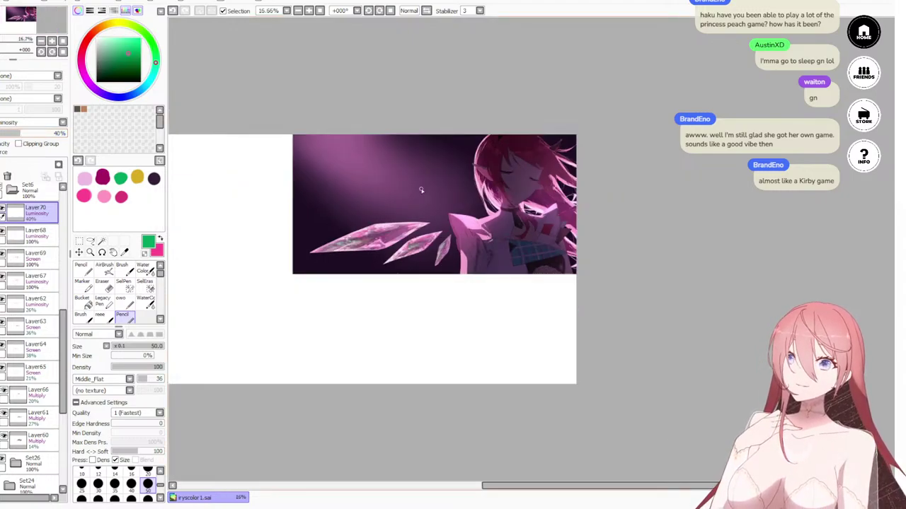
pyautogui.scroll(-1, 420, 189)
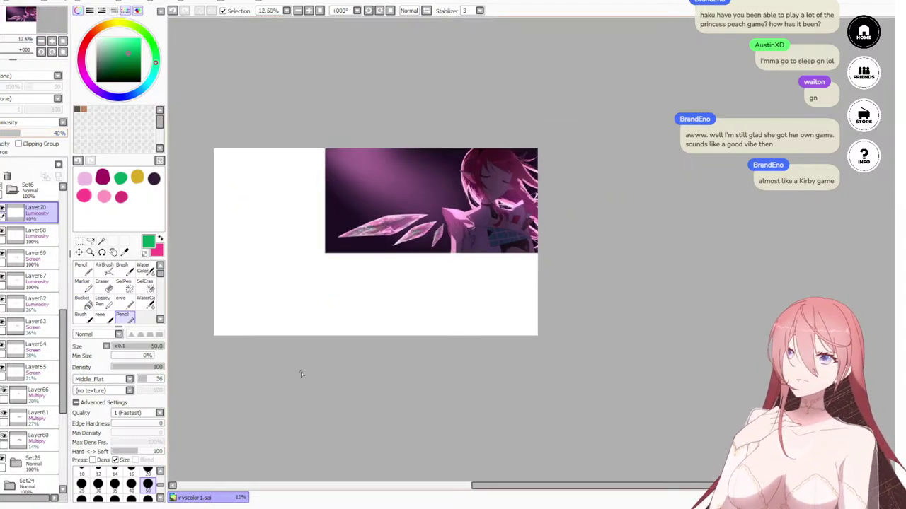
pyautogui.scroll(6, 354, 249)
pyautogui.scroll(-3, 358, 224)
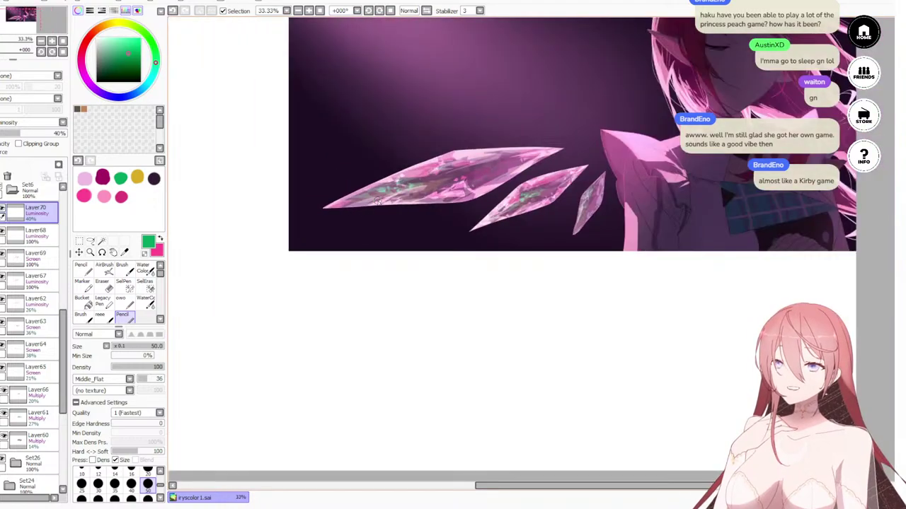
pyautogui.scroll(1, 378, 201)
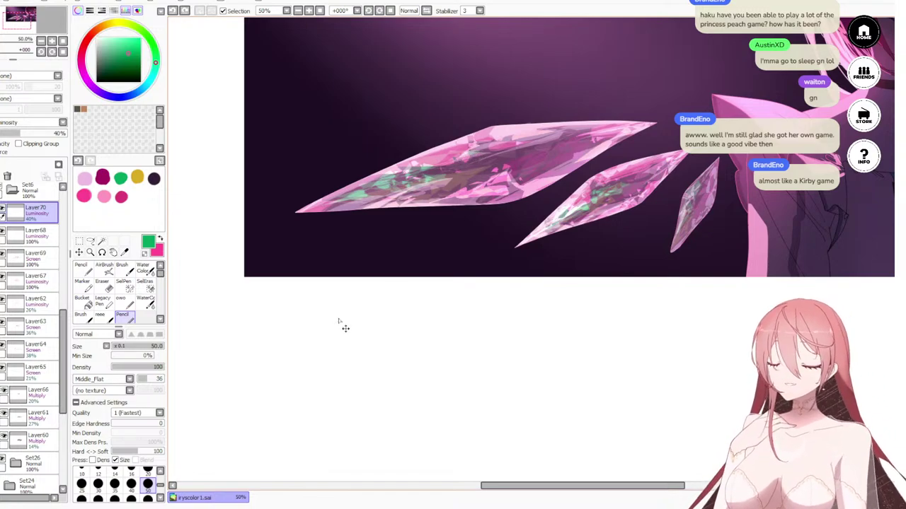
pyautogui.scroll(-3, 446, 340)
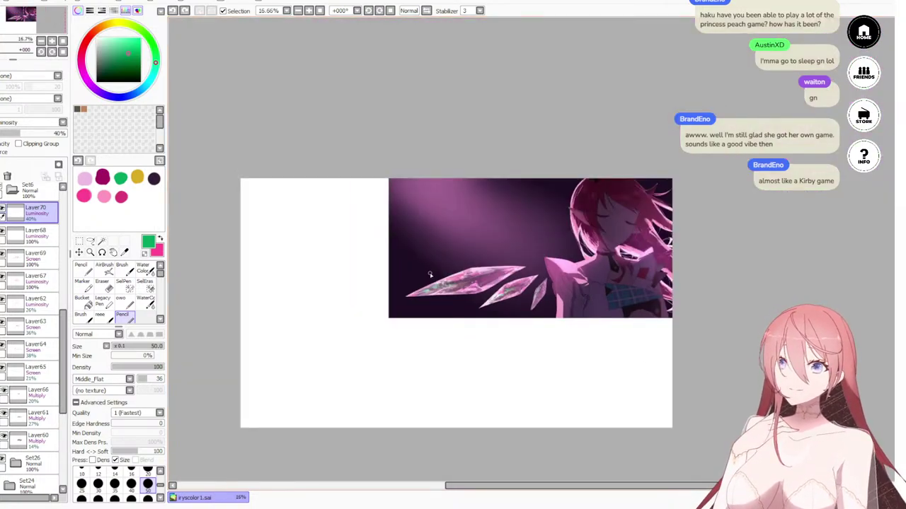
pyautogui.scroll(2, 429, 274)
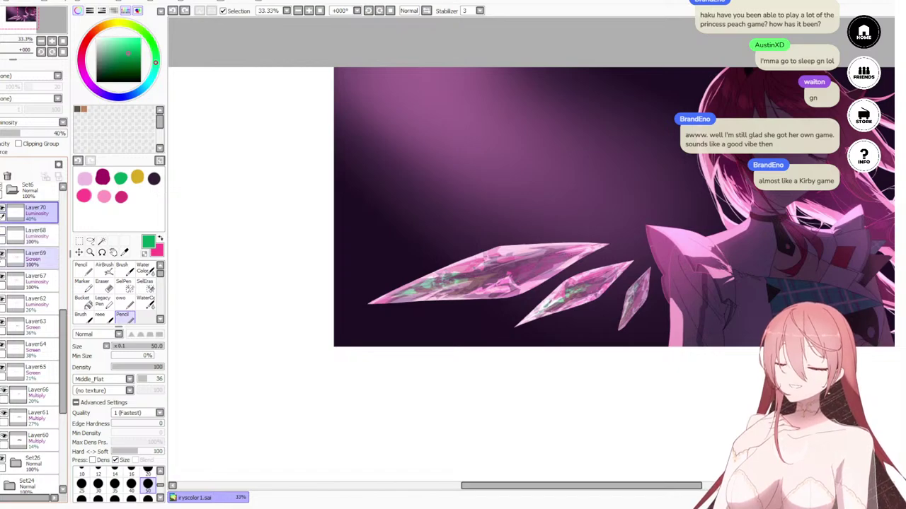
# Step: Hide Layer69, select Layer67, and sample its pink by temporarily switching the layer from Luminosity to Normal blending
pyautogui.click(4, 256)
pyautogui.click(4, 278)
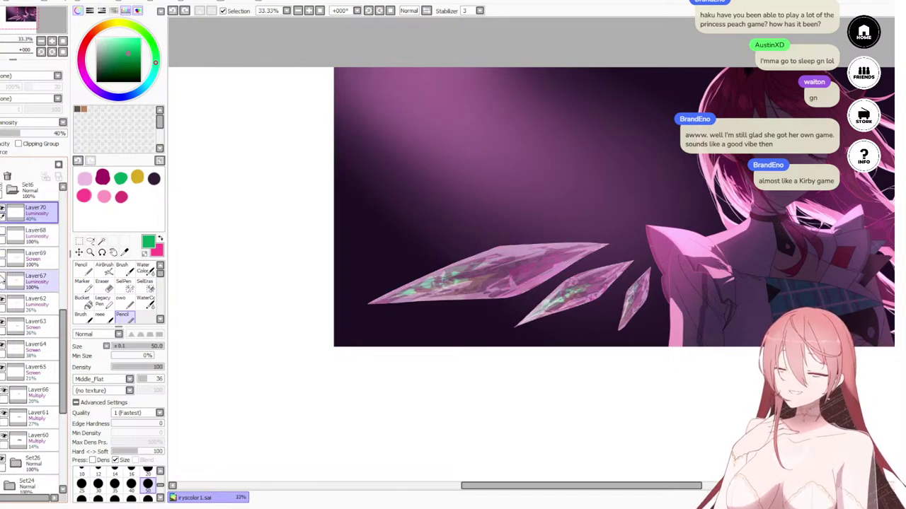
pyautogui.click(4, 279)
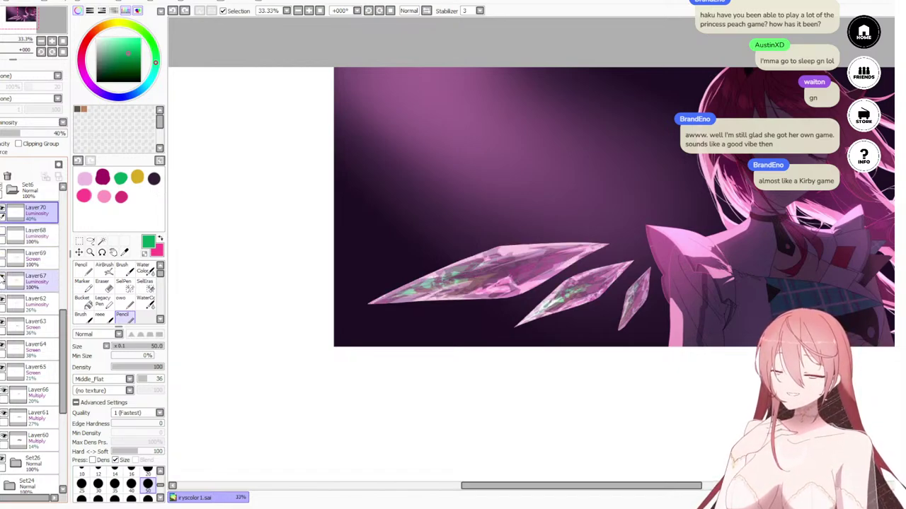
pyautogui.click(37, 284)
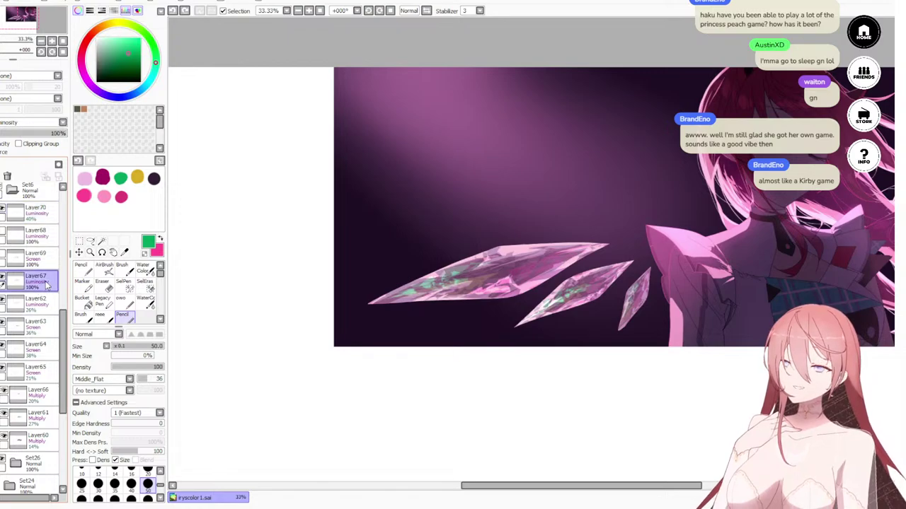
pyautogui.click(41, 133)
pyautogui.scroll(3, 592, 334)
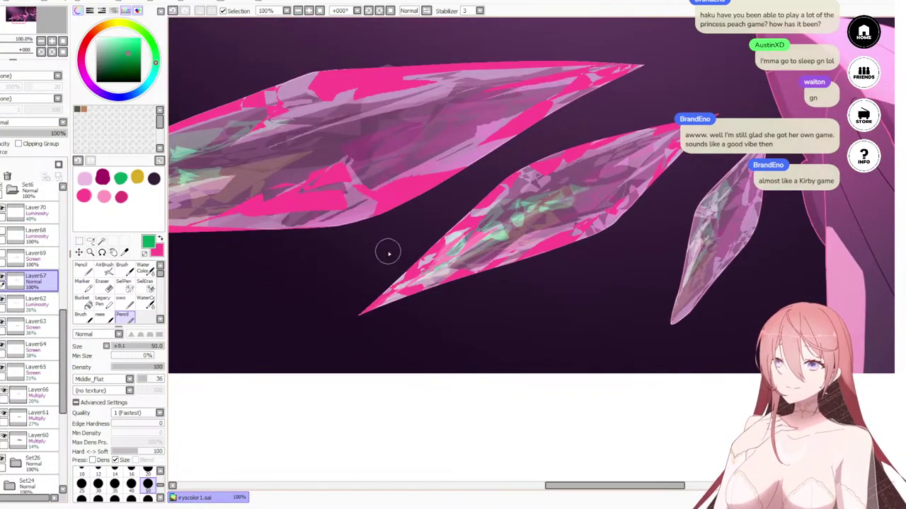
pyautogui.rightClick(408, 192)
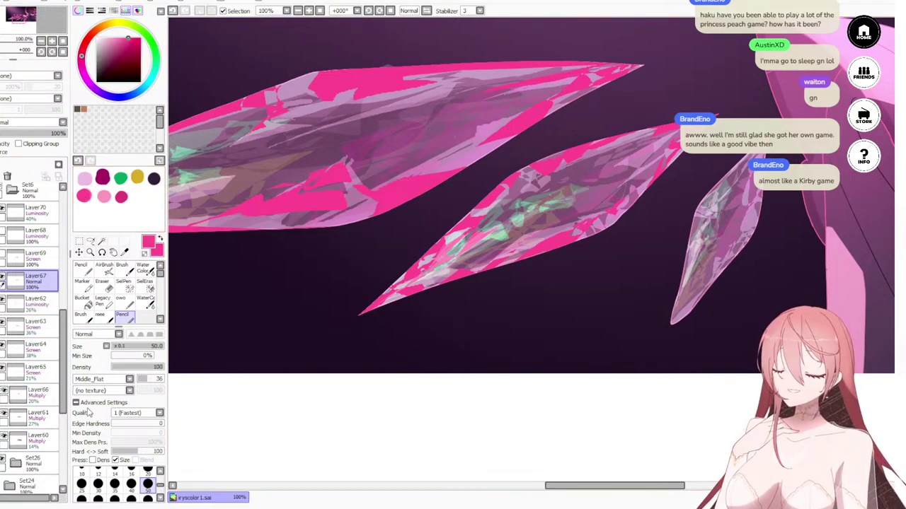
pyautogui.keyDown('ctrl'); pyautogui.click(29, 439); pyautogui.keyUp('ctrl')
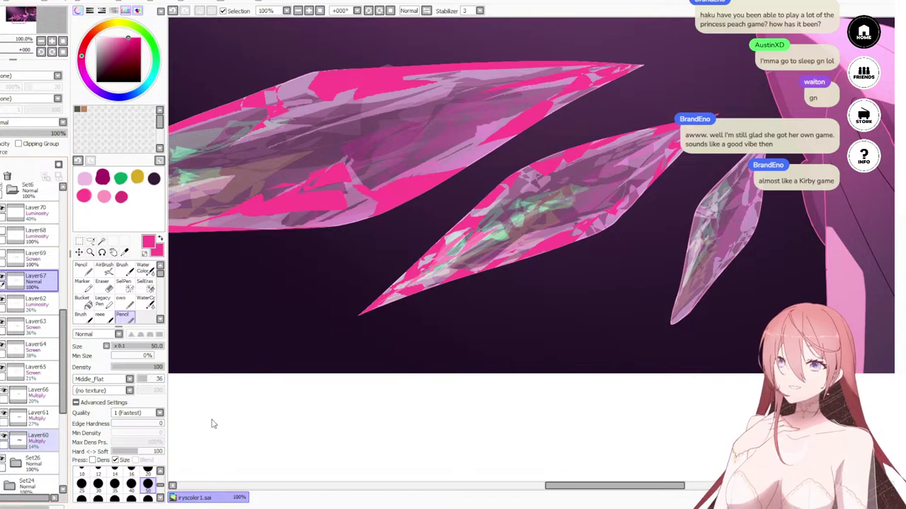
pyautogui.hotkey('shift', 'alt', 'y')
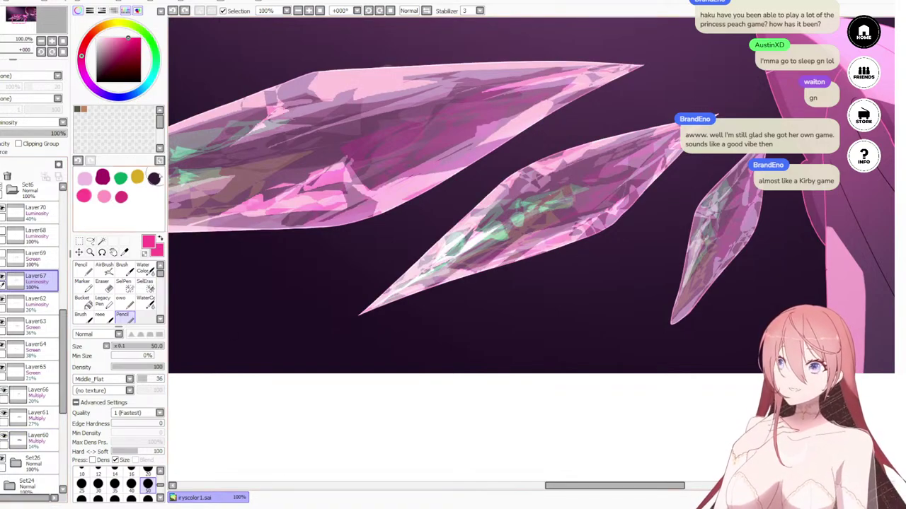
# Step: Lasso jagged facet shapes along the small crystal's left edge and fill them with the pink on Layer67
pyautogui.click(89, 241)
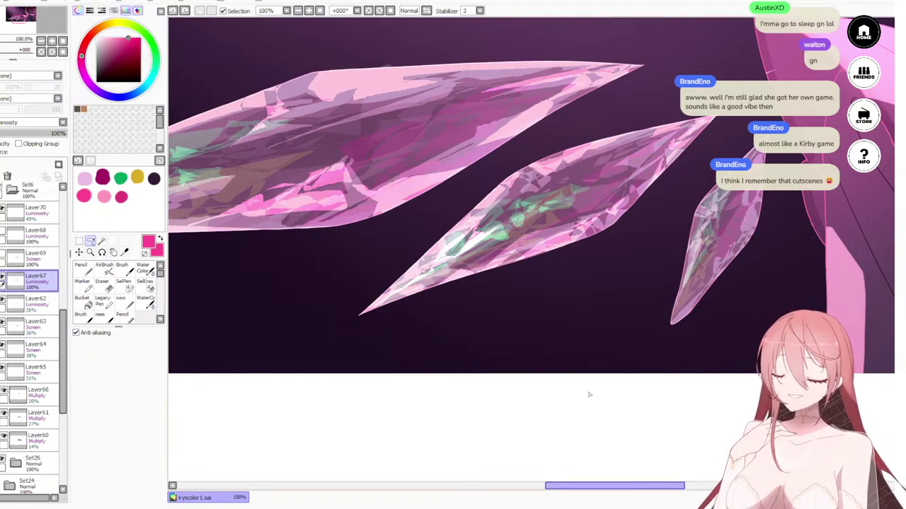
pyautogui.scroll(1, 637, 240)
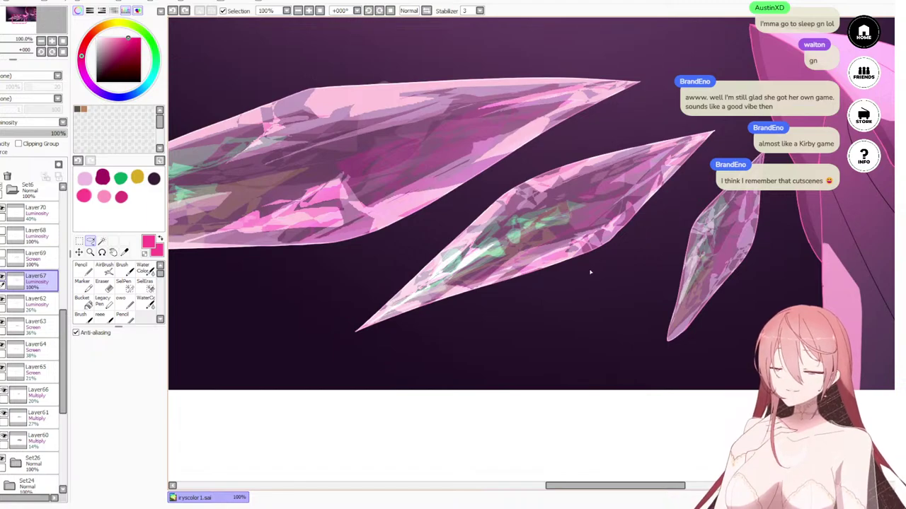
pyautogui.moveTo(496, 236); pyautogui.dragTo(440, 231)
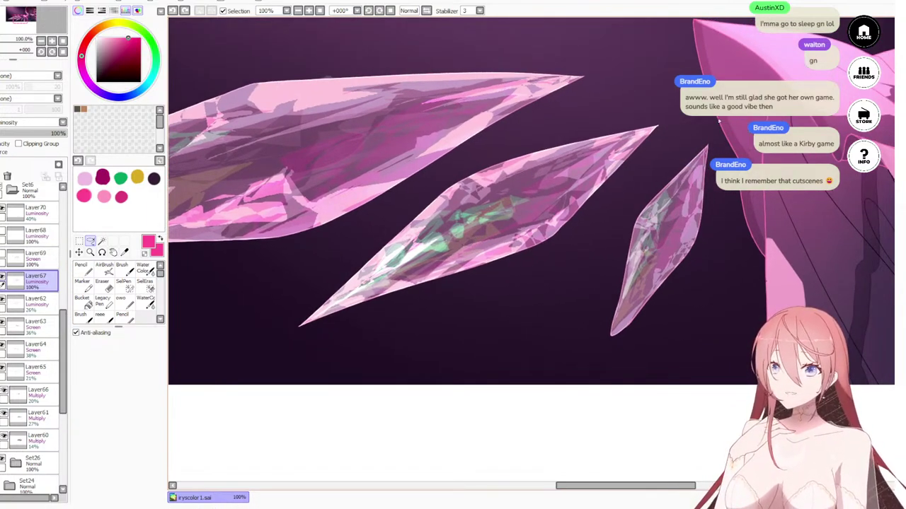
pyautogui.moveTo(695, 147); pyautogui.dragTo(692, 164)
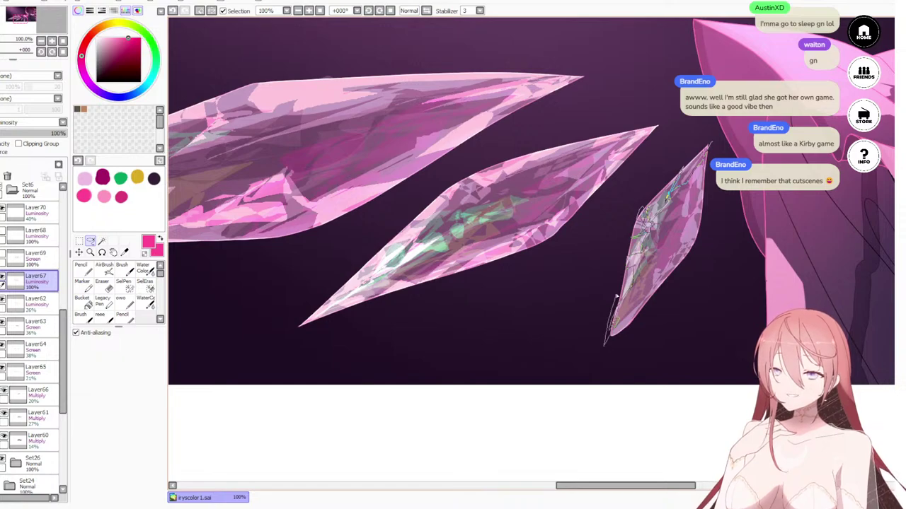
pyautogui.moveTo(714, 141); pyautogui.dragTo(645, 213)
pyautogui.press('n')
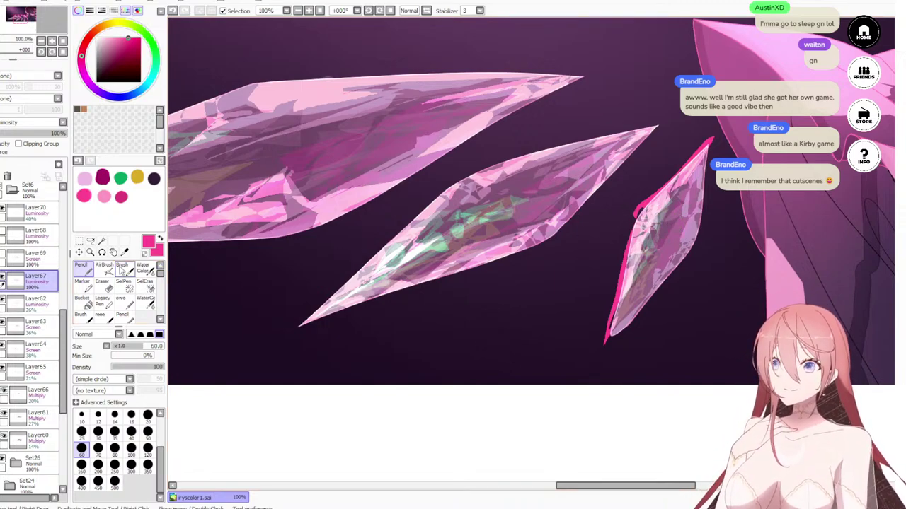
# Step: Lasso and fill more pink facets along the small crystal's lower-right and right edges, clearing each selection
pyautogui.press('l')
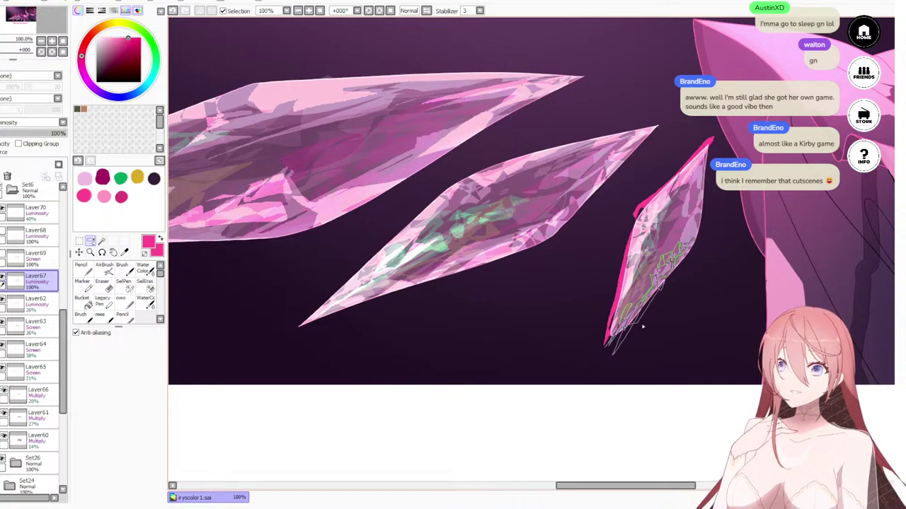
pyautogui.press('n')
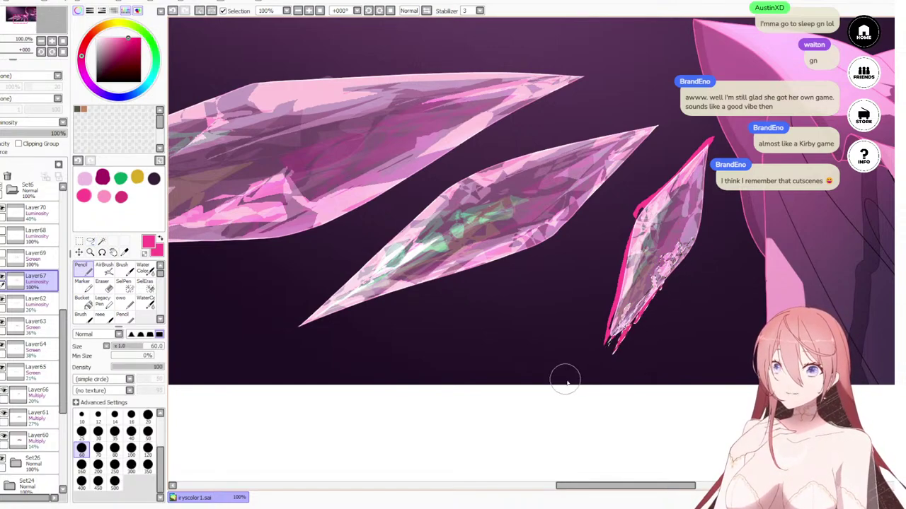
pyautogui.hotkey('ctrl', 'd')
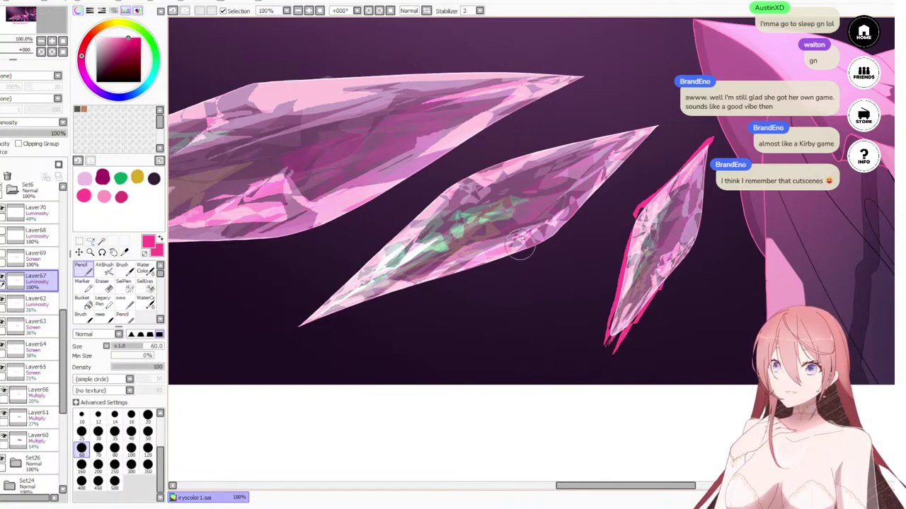
pyautogui.press('l')
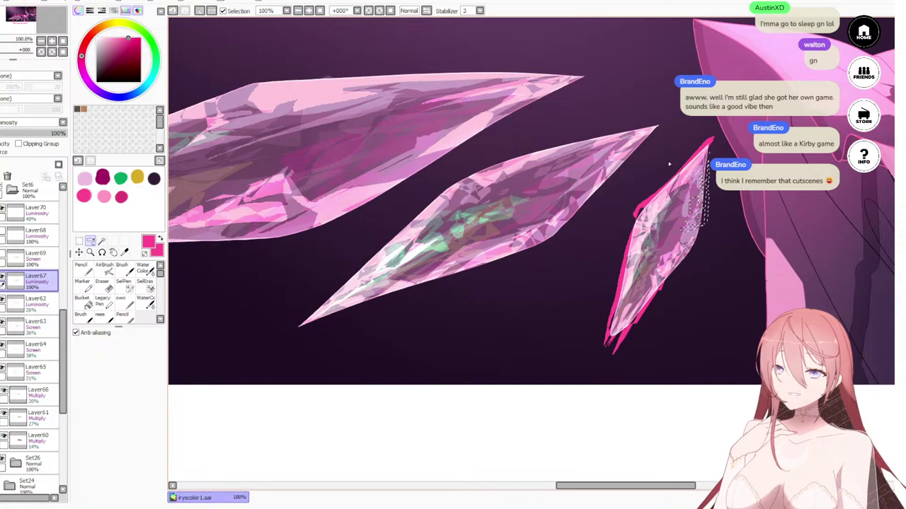
pyautogui.press('n')
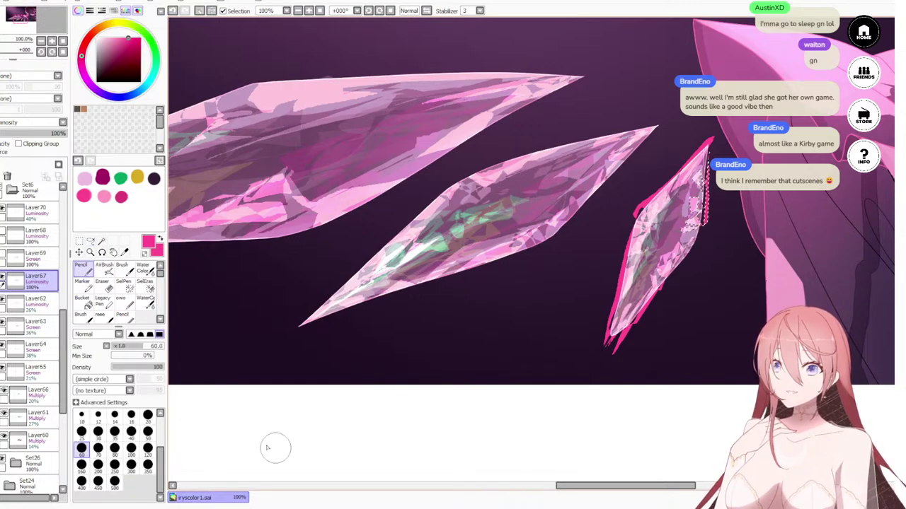
pyautogui.hotkey('ctrl', 'd')
# Step: Select the area outside the crystals from Set26 with the Magic Wand and erase Layer67's pink overspill around the small crystal
pyautogui.scroll(-4, 381, 274)
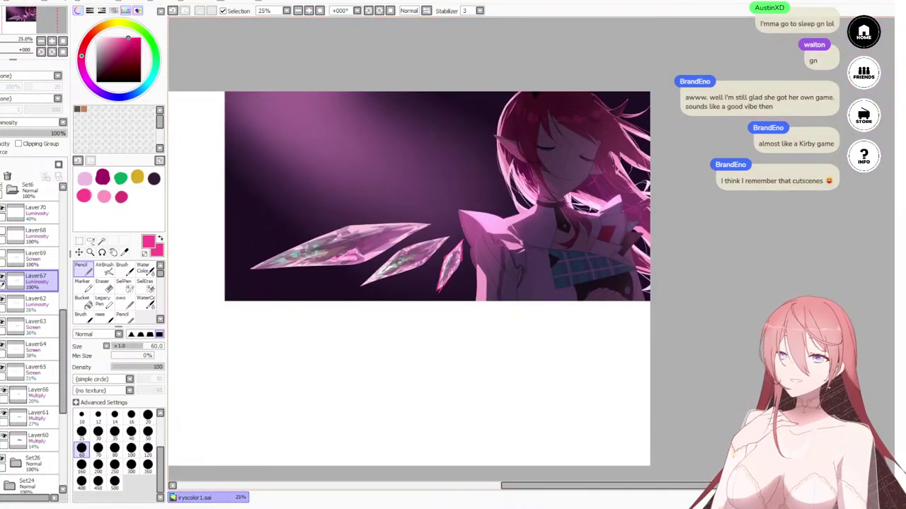
pyautogui.scroll(2, 370, 344)
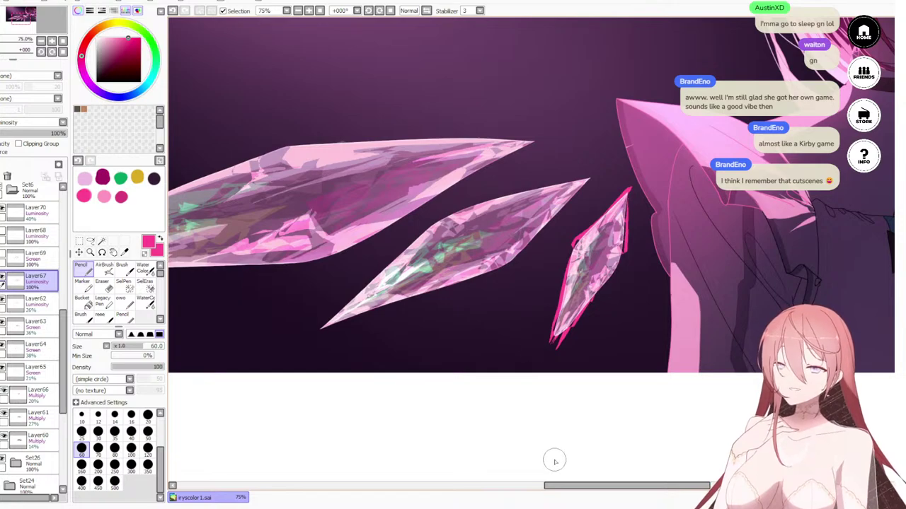
pyautogui.scroll(-1, 484, 243)
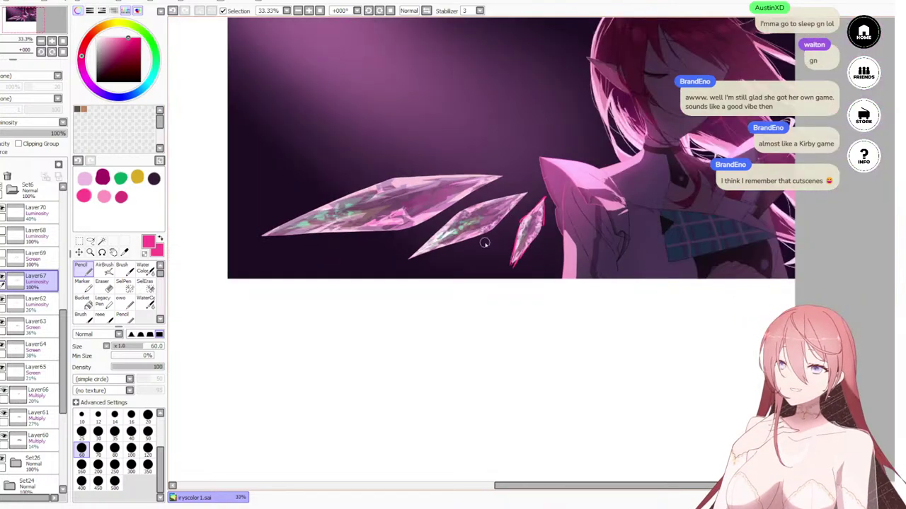
pyautogui.click(32, 462)
pyautogui.click(101, 242)
pyautogui.click(466, 134)
pyautogui.scroll(3, 522, 222)
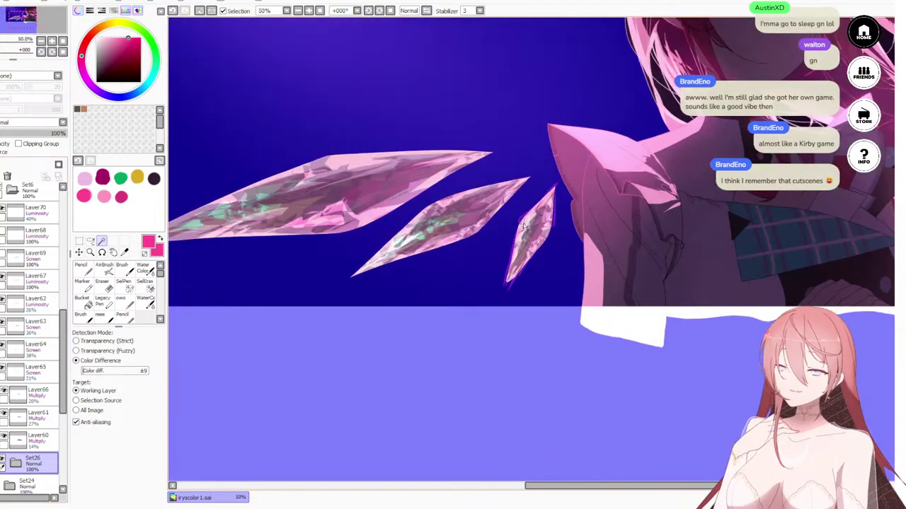
pyautogui.click(35, 279)
pyautogui.press('e')
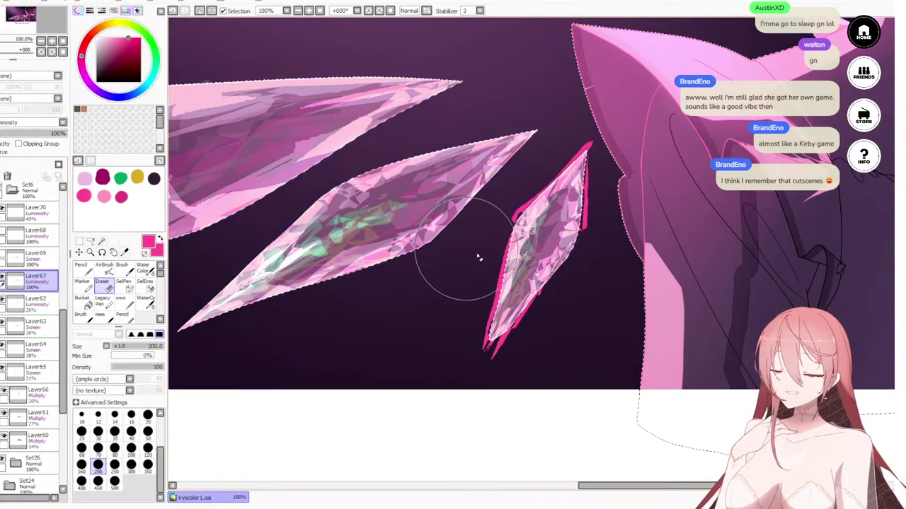
pyautogui.moveTo(567, 146)
pyautogui.mouseDown()
pyautogui.moveTo(491, 299)
pyautogui.moveTo(560, 212)
pyautogui.moveTo(548, 287)
pyautogui.mouseUp()
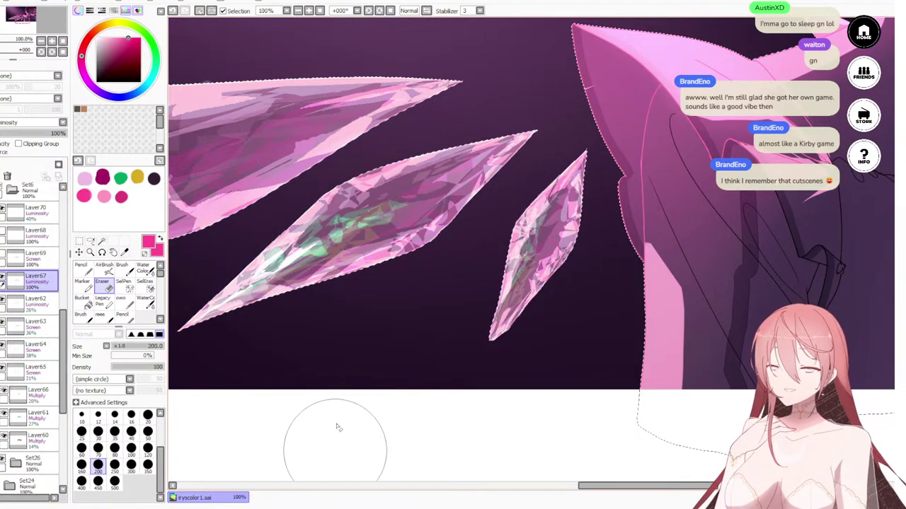
pyautogui.hotkey('ctrl', 'd')
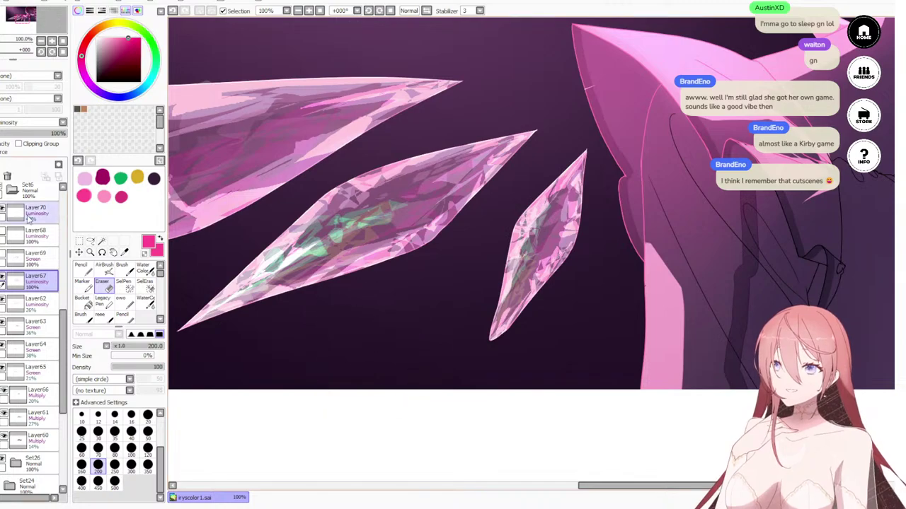
# Step: Show and select Layer69, sample its darker pink with Normal blending temporarily on, and restore Screen with the Pencil ready
pyautogui.click(2, 254)
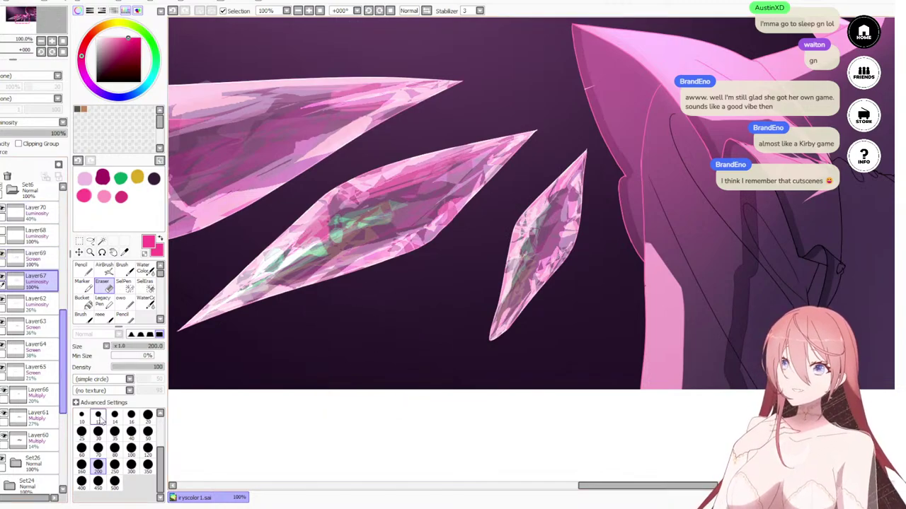
pyautogui.click(39, 257)
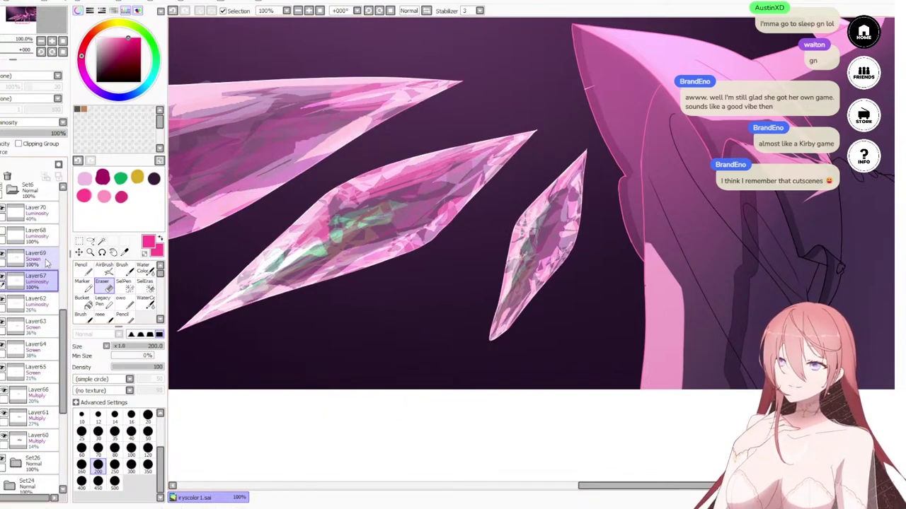
pyautogui.click(39, 134)
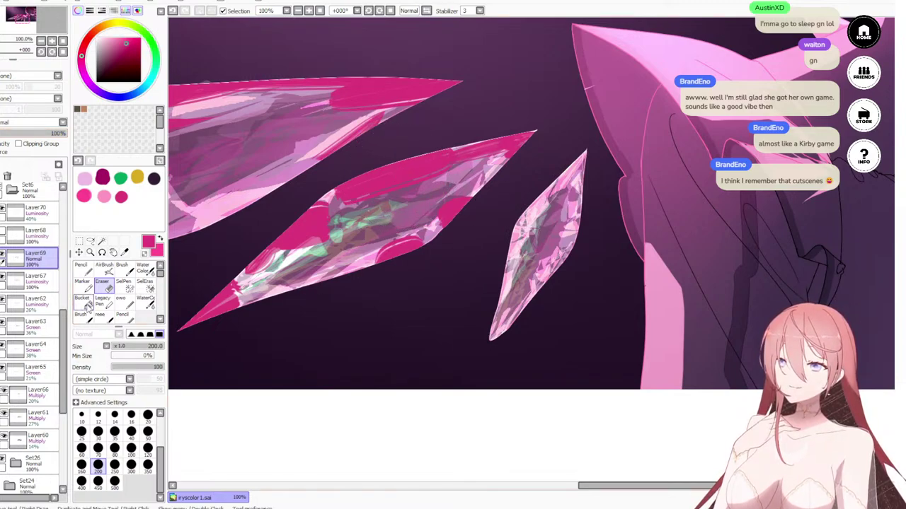
pyautogui.click(125, 317)
pyautogui.hotkey('ctrl', 'z')
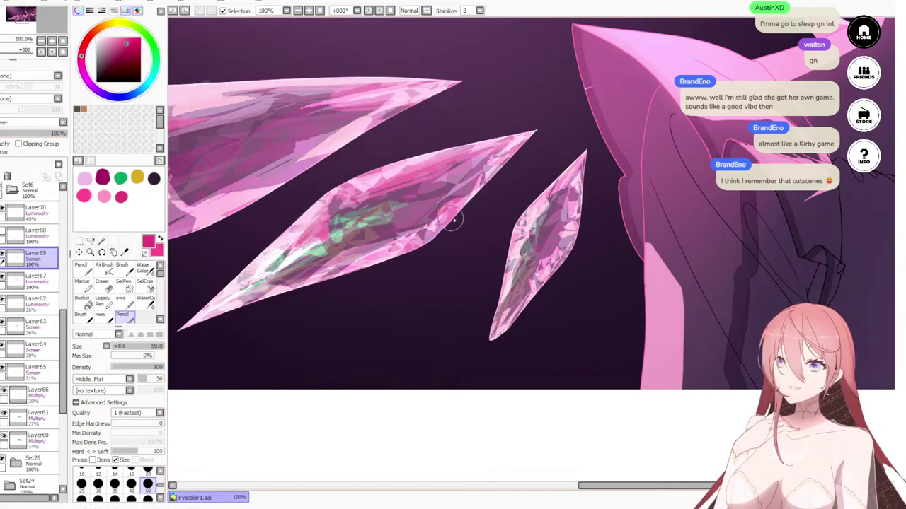
# Step: Paint darker pink Pencil reflections along the small crystal's left and right edges on Layer69, undoing unwanted strokes
pyautogui.moveTo(580, 156); pyautogui.dragTo(527, 223)
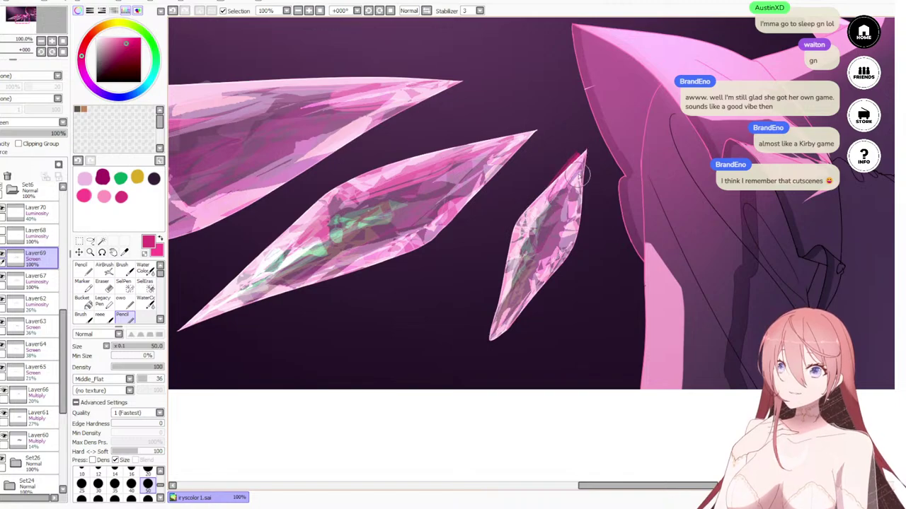
pyautogui.hotkey('ctrl', 'z')
pyautogui.moveTo(582, 157); pyautogui.dragTo(520, 214)
pyautogui.hotkey('ctrl', 'z')
pyautogui.moveTo(581, 162); pyautogui.dragTo(541, 215)
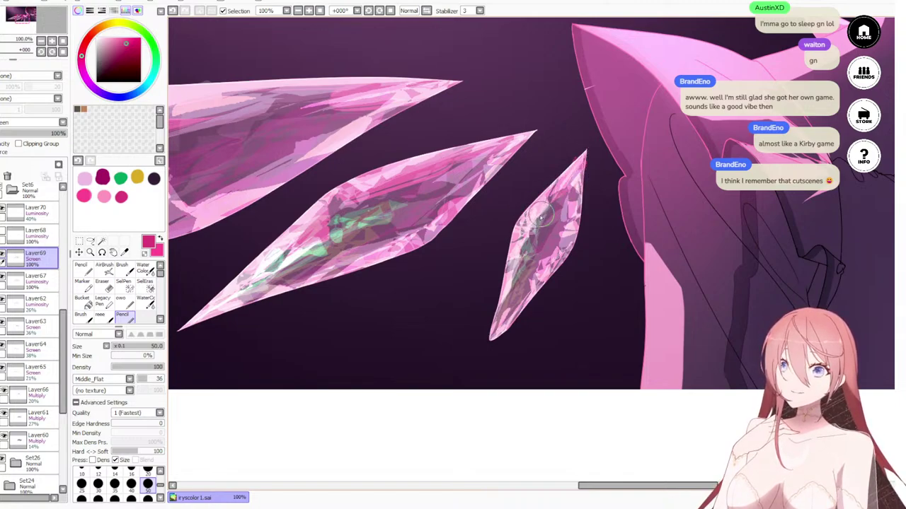
pyautogui.hotkey('ctrl', 'z')
pyautogui.moveTo(585, 151); pyautogui.dragTo(522, 211)
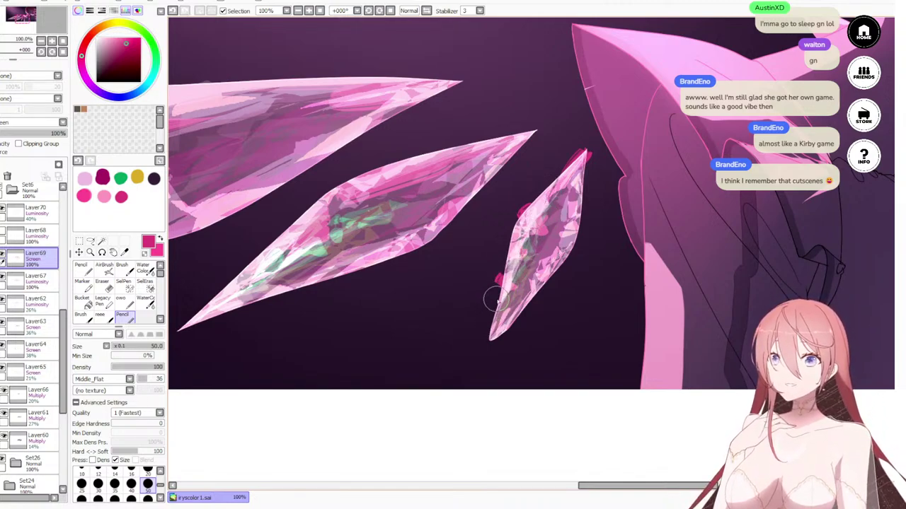
pyautogui.moveTo(499, 278); pyautogui.dragTo(489, 344)
pyautogui.hotkey('ctrl', 'z')
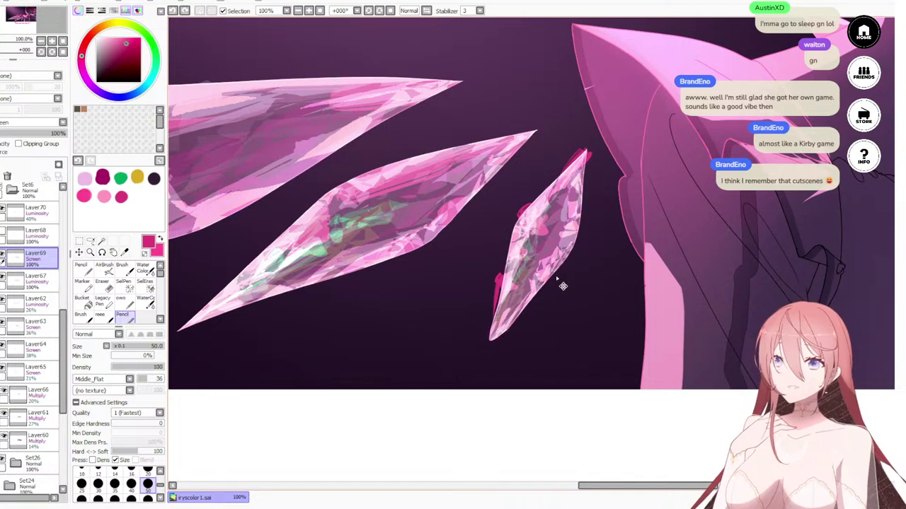
pyautogui.moveTo(563, 266); pyautogui.dragTo(551, 272)
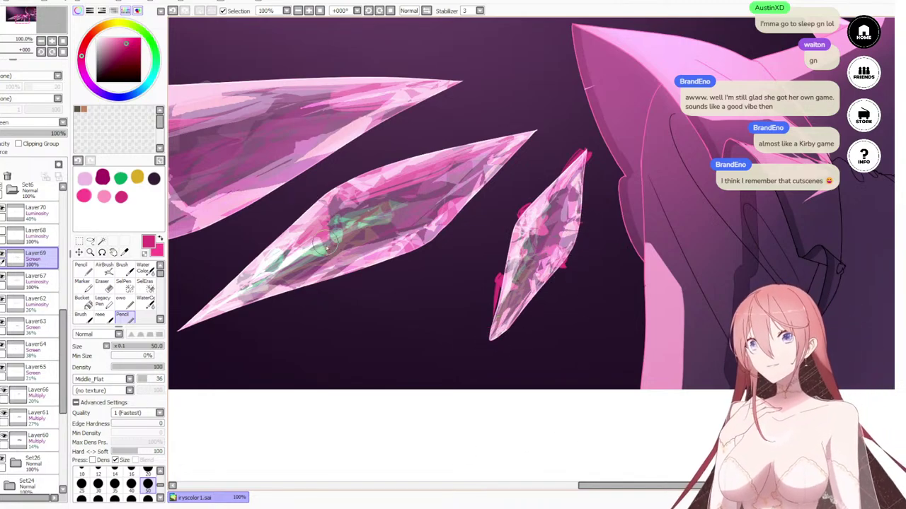
pyautogui.moveTo(360, 211); pyautogui.dragTo(409, 202)
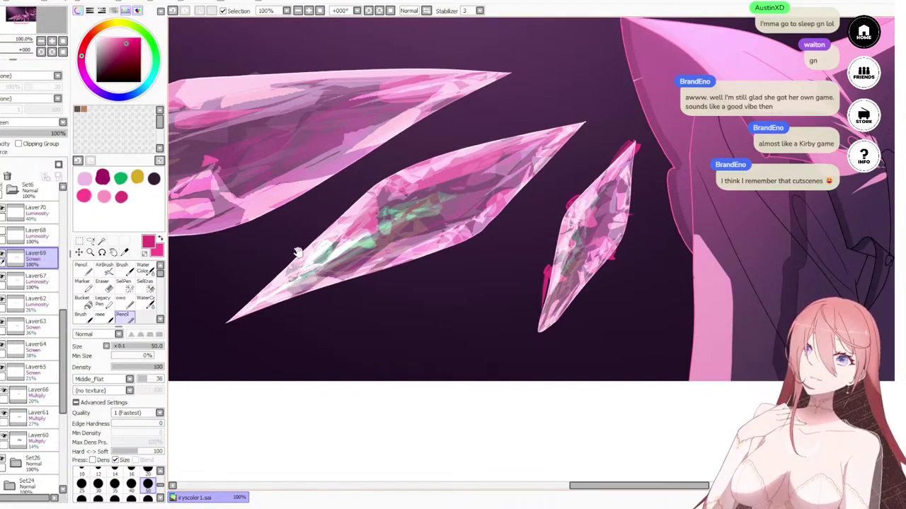
pyautogui.moveTo(297, 251)
pyautogui.mouseDown()
pyautogui.moveTo(370, 279)
pyautogui.moveTo(390, 274)
pyautogui.mouseUp()
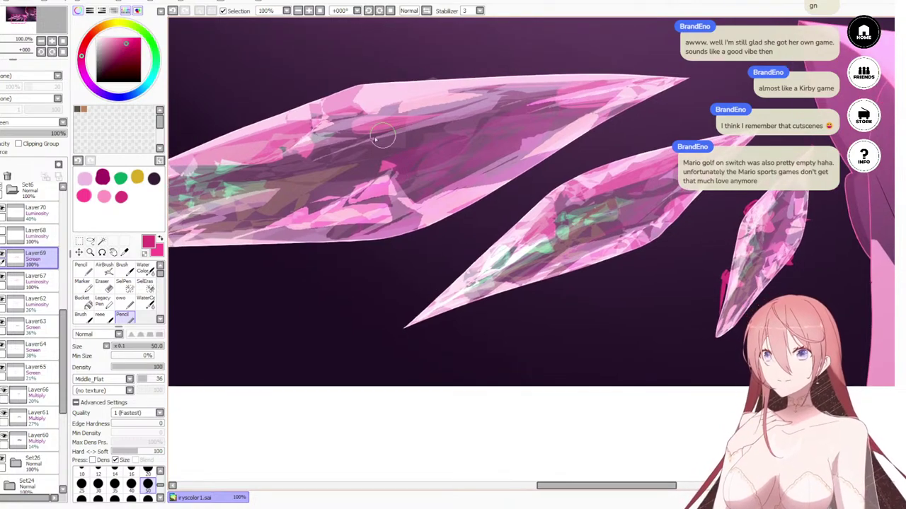
# Step: Paint darker pink Pencil reflections in the middle of the large crystal on Layer69 and set the Eraser size to 40
pyautogui.moveTo(356, 128)
pyautogui.mouseDown()
pyautogui.moveTo(384, 129)
pyautogui.moveTo(377, 130)
pyautogui.mouseUp()
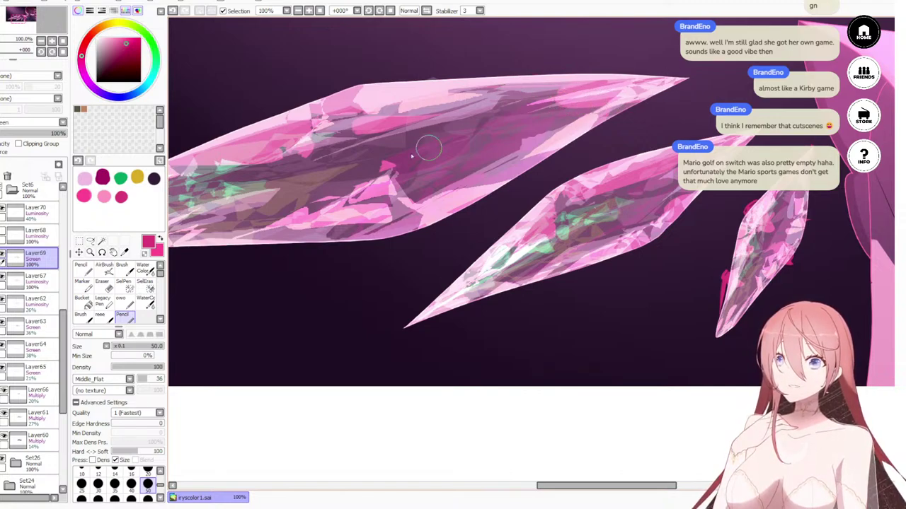
pyautogui.press('e')
pyautogui.press('[')
pyautogui.press('[')
pyautogui.press('[')
pyautogui.press('[')
pyautogui.press('[')
pyautogui.press('[')
pyautogui.press('[')
pyautogui.press('[')
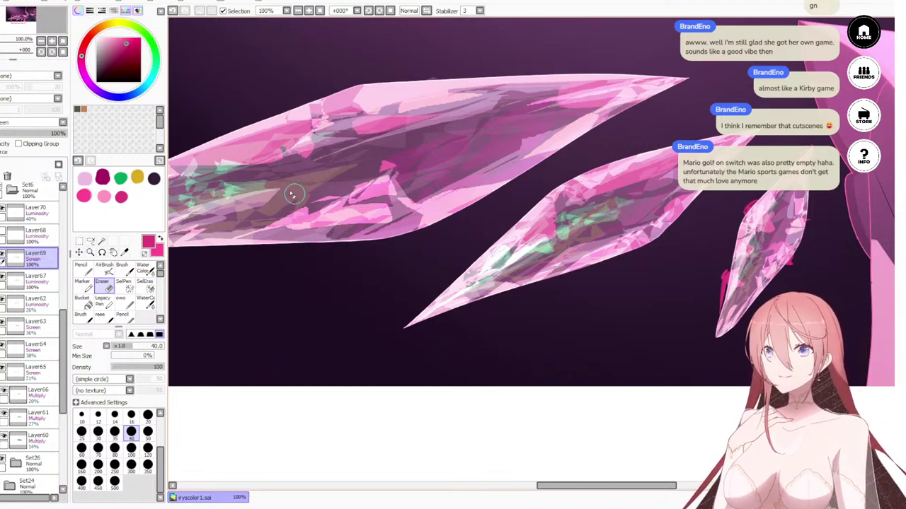
# Step: Add darker pink Pencil reflections at the large crystal's left tip on Layer69
pyautogui.moveTo(363, 215); pyautogui.dragTo(555, 144)
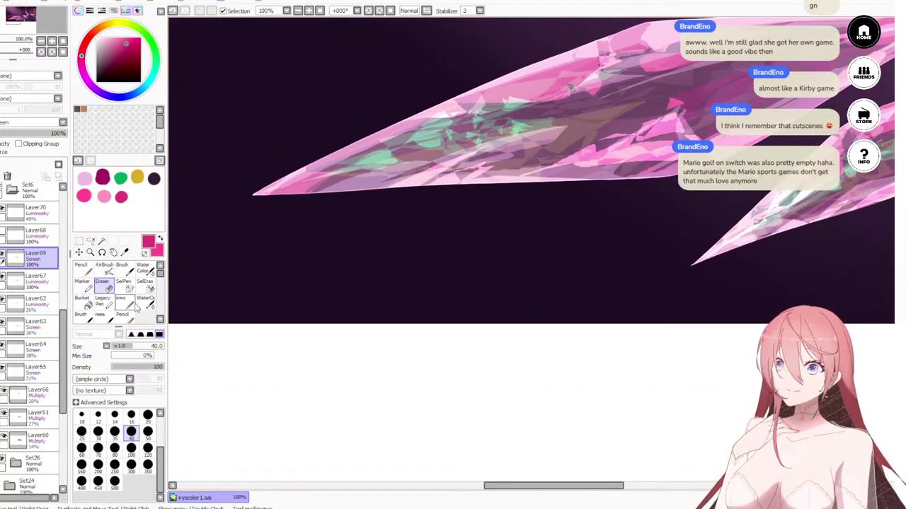
pyautogui.click(122, 313)
pyautogui.moveTo(293, 206)
pyautogui.mouseDown()
pyautogui.moveTo(313, 188)
pyautogui.moveTo(332, 189)
pyautogui.mouseUp()
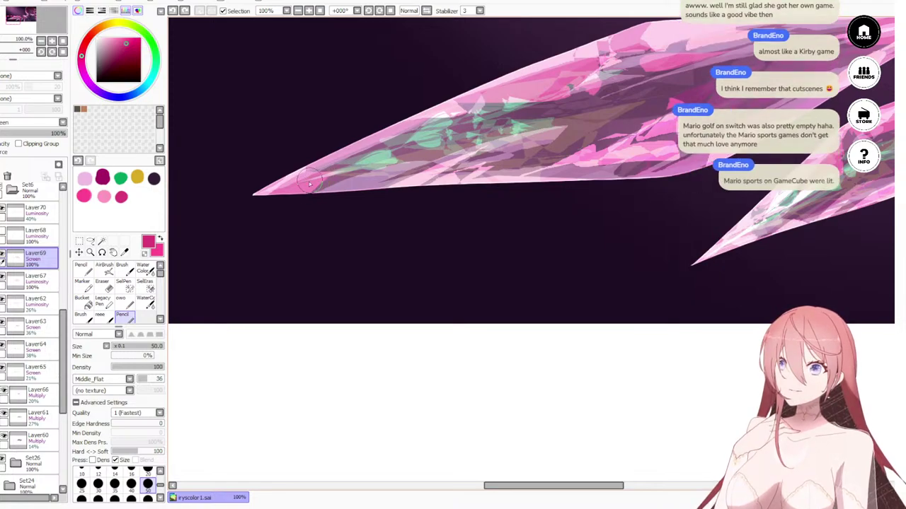
pyautogui.moveTo(560, 237); pyautogui.dragTo(275, 256)
pyautogui.moveTo(547, 180); pyautogui.dragTo(422, 223)
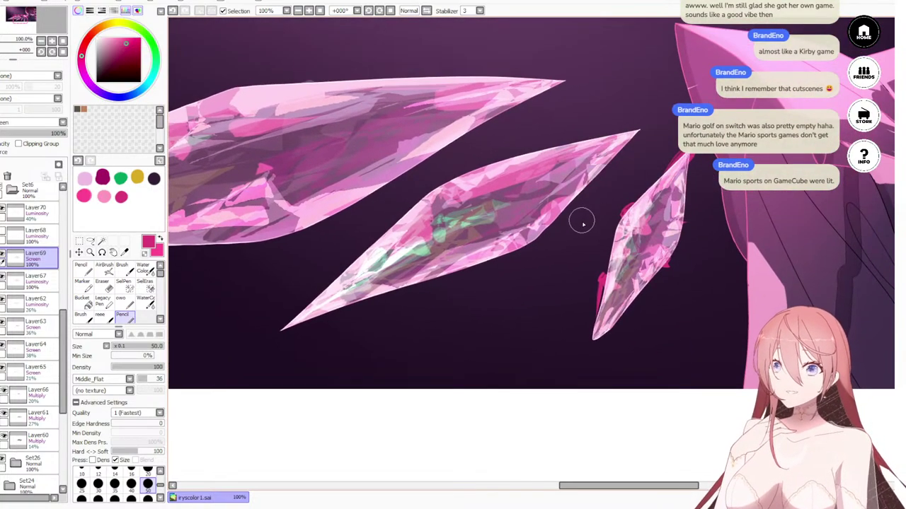
pyautogui.moveTo(335, 133); pyautogui.dragTo(335, 237)
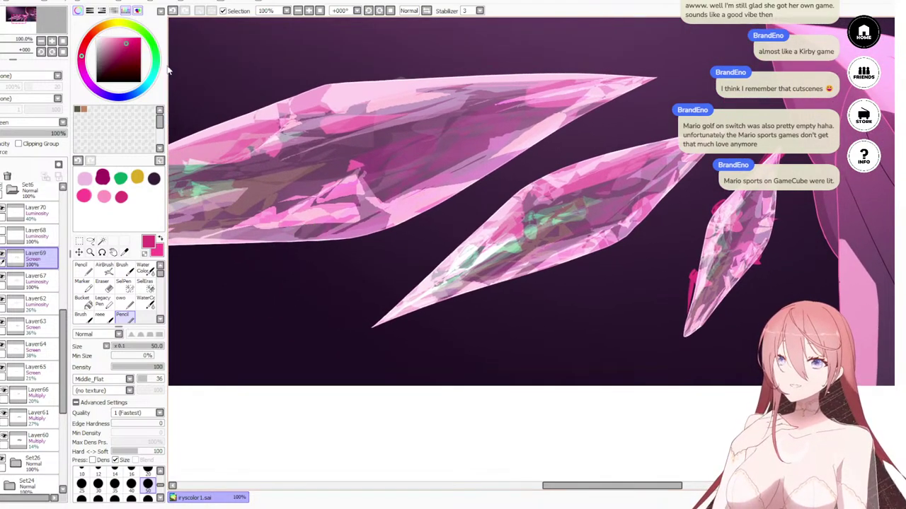
# Step: Select the area outside the crystals from Set26 with the Magic Wand, erase Layer69's overspill around the small crystal, and deselect
pyautogui.click(31, 465)
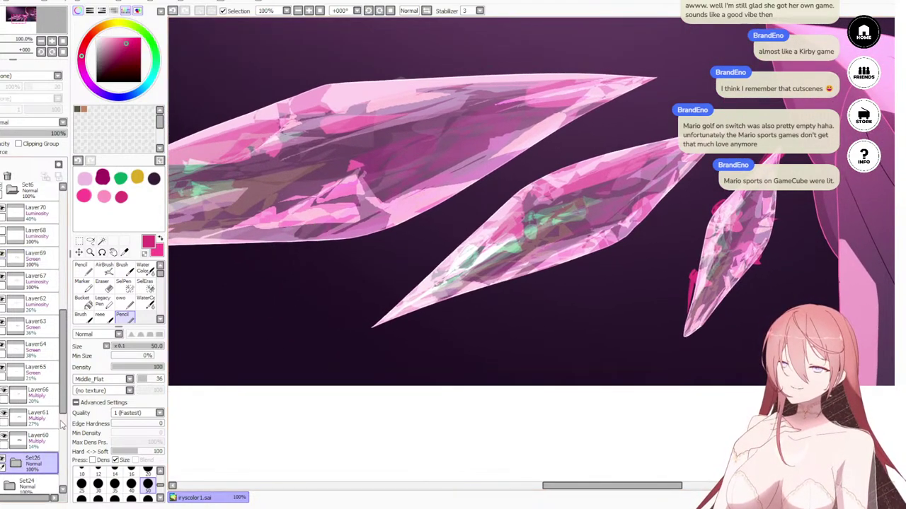
pyautogui.click(102, 241)
pyautogui.click(667, 313)
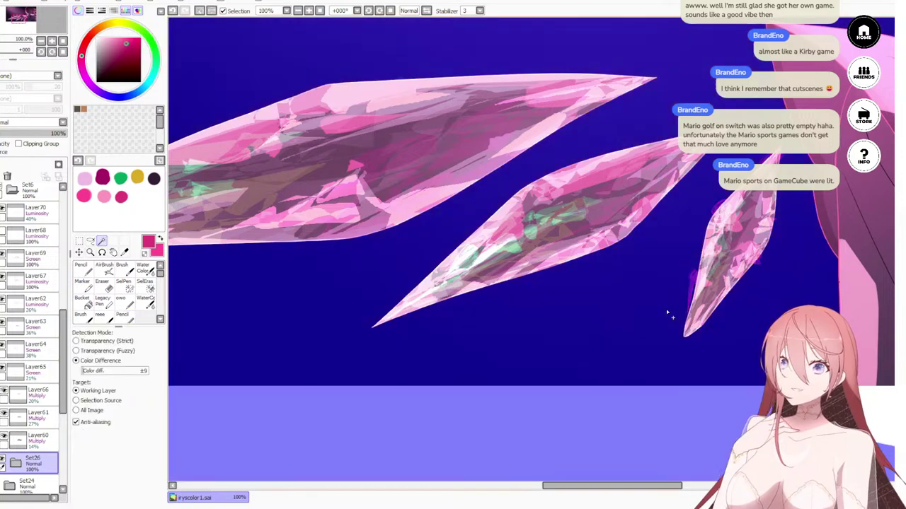
pyautogui.press('e')
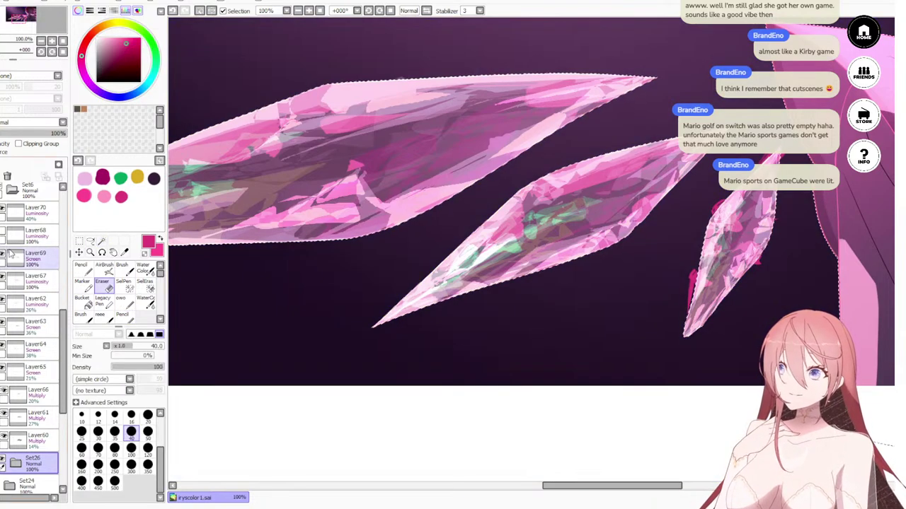
pyautogui.click(35, 256)
pyautogui.moveTo(691, 249); pyautogui.dragTo(681, 327)
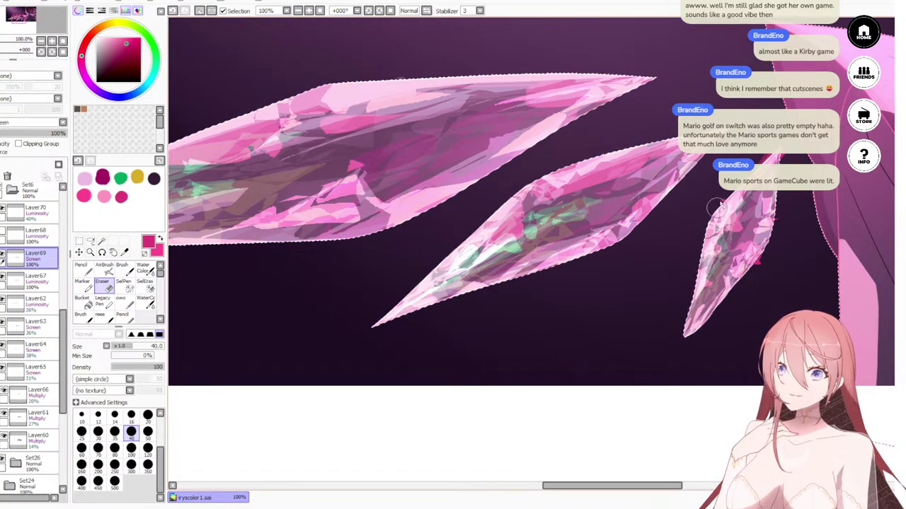
pyautogui.moveTo(717, 208); pyautogui.dragTo(710, 216)
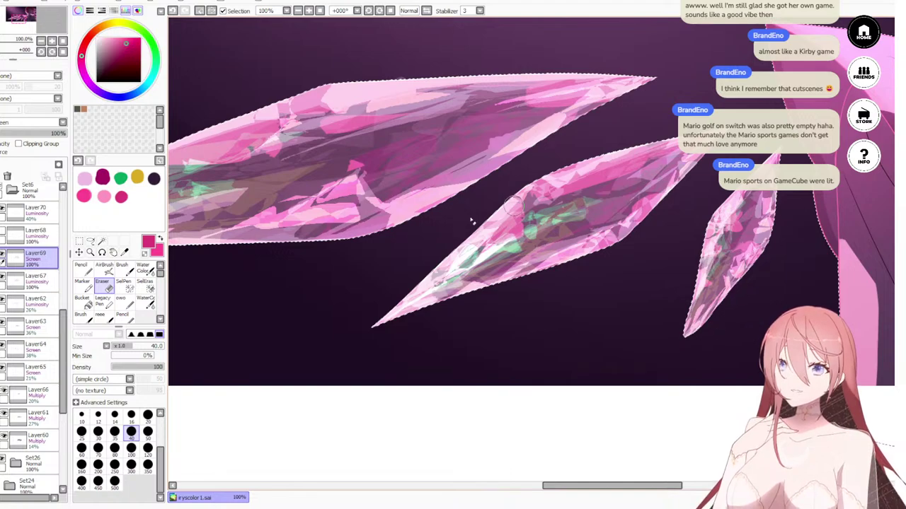
pyautogui.hotkey('ctrl', 'd')
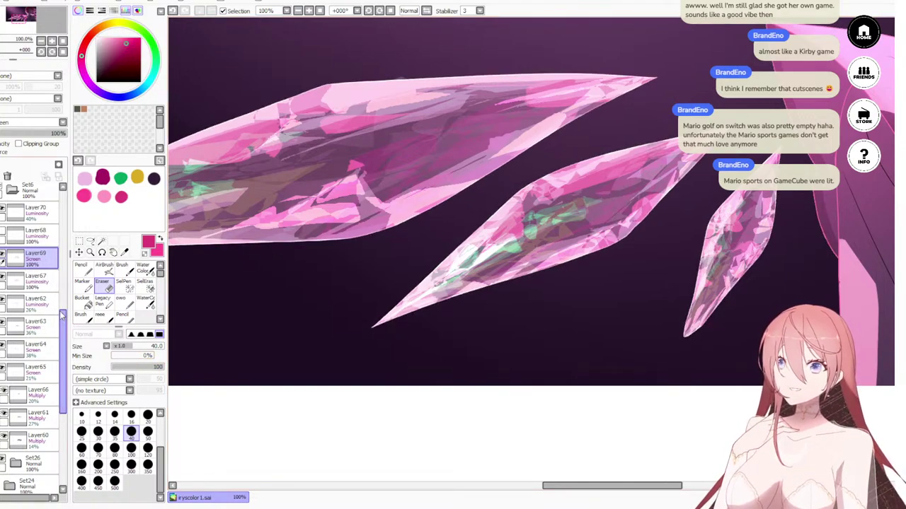
# Step: Show and select Layer68 and paint bright pink reflections on the small crystal with the Pencil at size 30
pyautogui.click(3, 233)
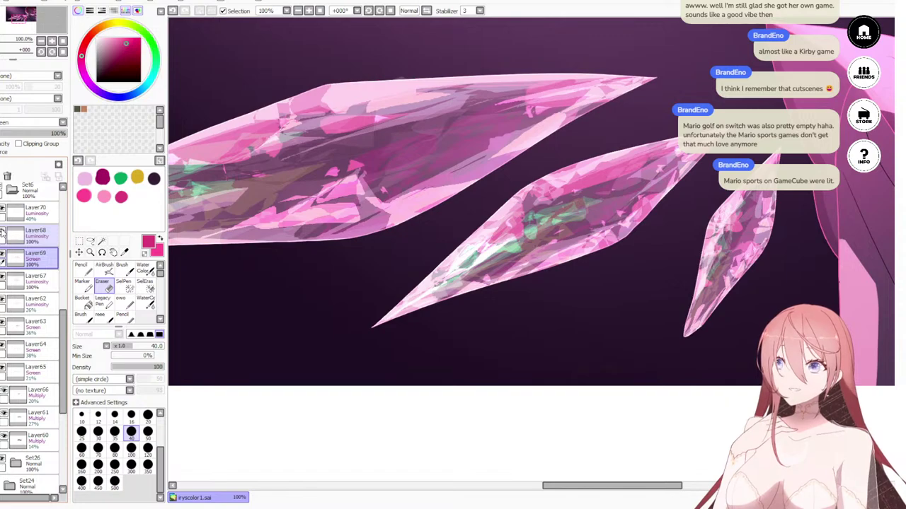
pyautogui.click(47, 239)
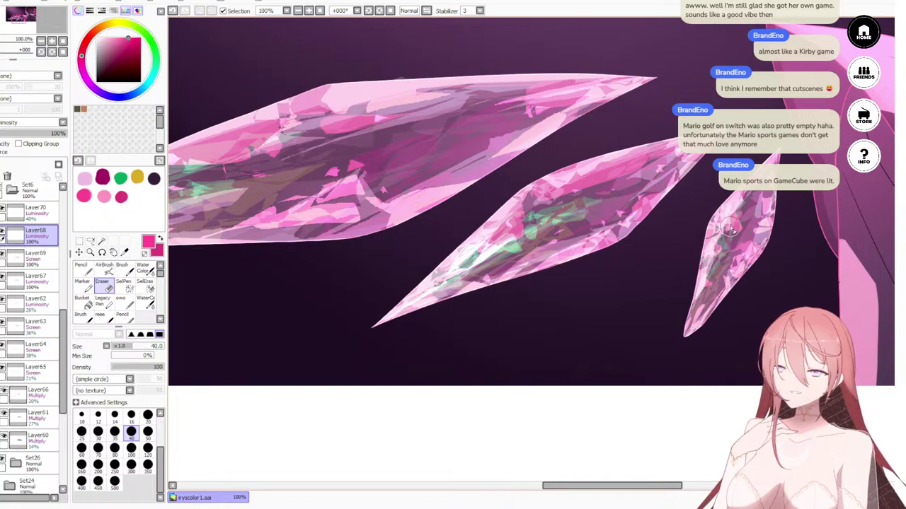
pyautogui.click(124, 315)
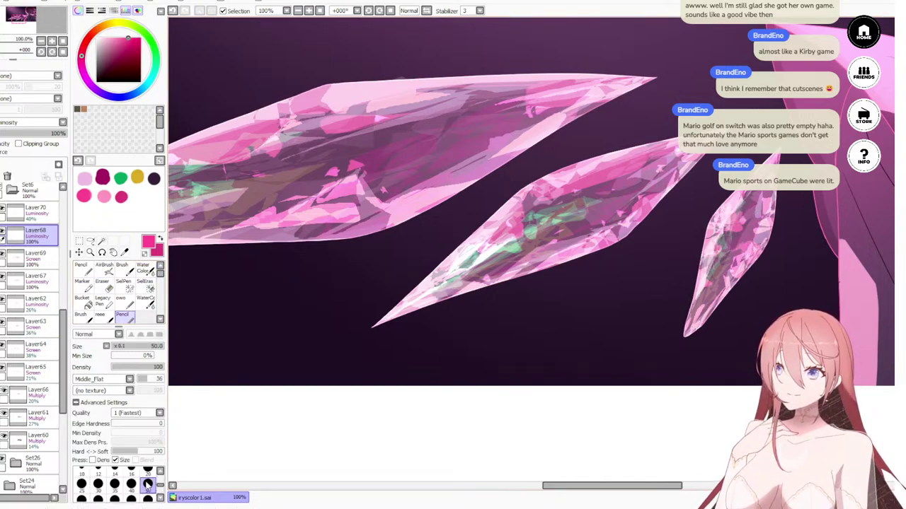
pyautogui.click(98, 484)
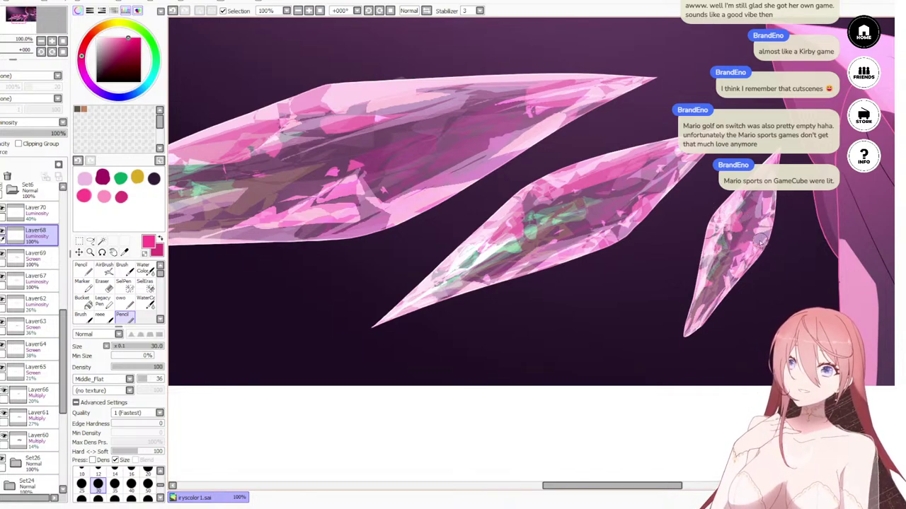
pyautogui.moveTo(744, 200); pyautogui.dragTo(756, 198)
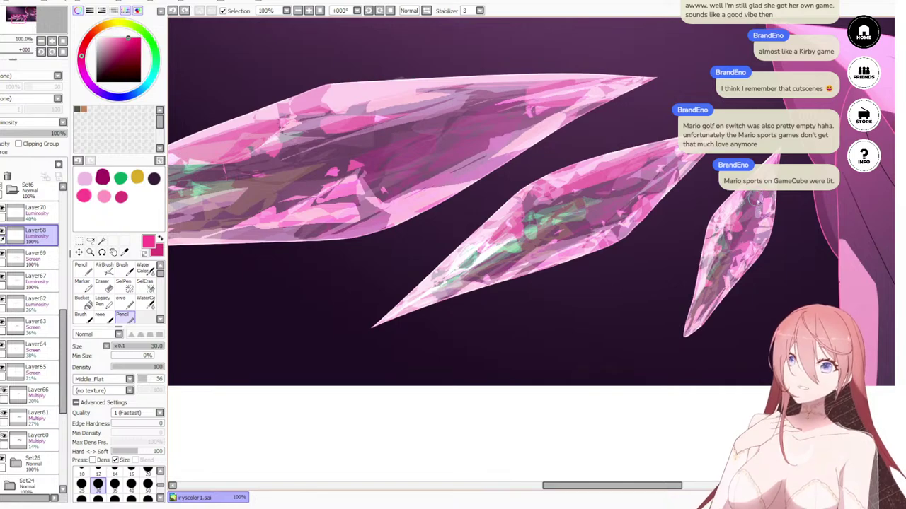
pyautogui.moveTo(714, 297); pyautogui.dragTo(722, 283)
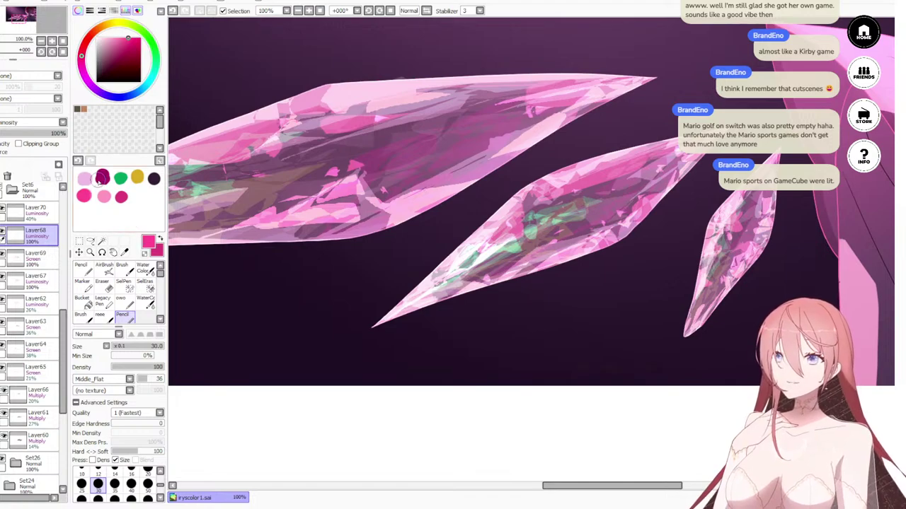
# Step: Paint green reflections inside the small crystal on Layer70 and add a new layer above it with Luminosity blending at 47% opacity
pyautogui.click(124, 178)
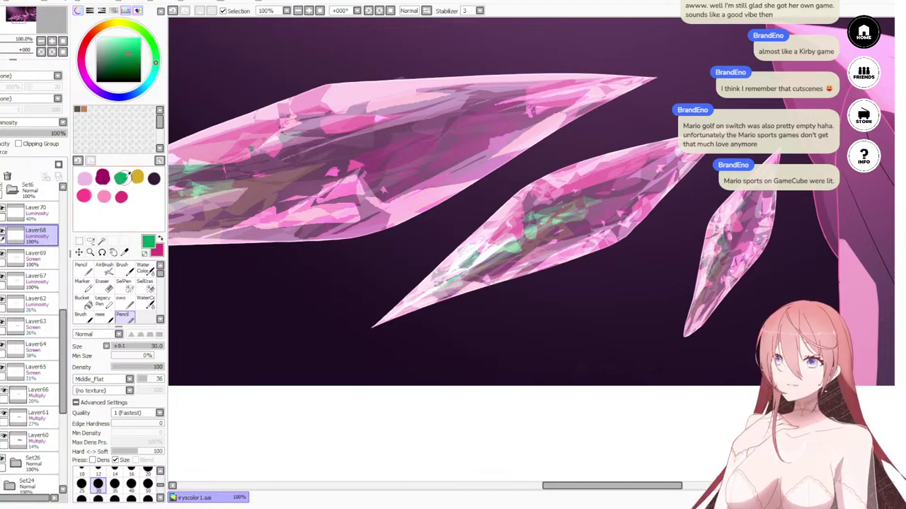
pyautogui.click(51, 216)
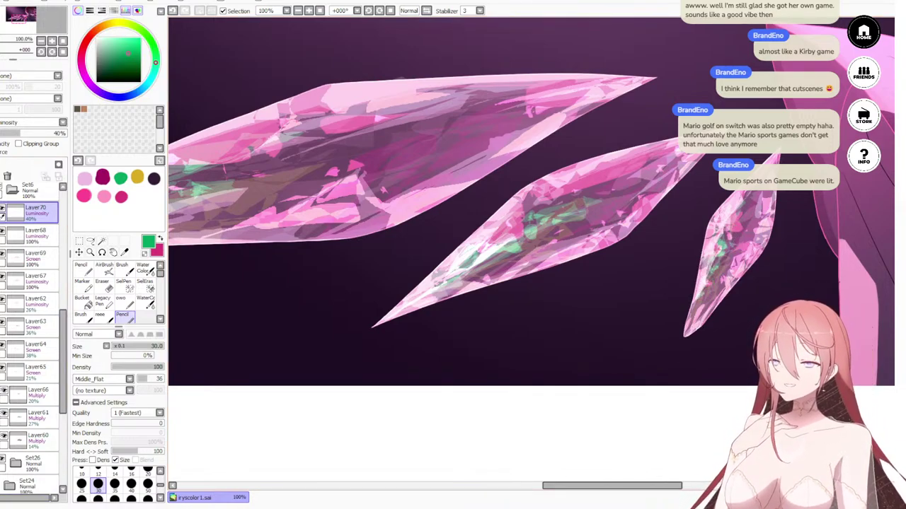
pyautogui.hotkey('ctrl', 'shift', 'n')
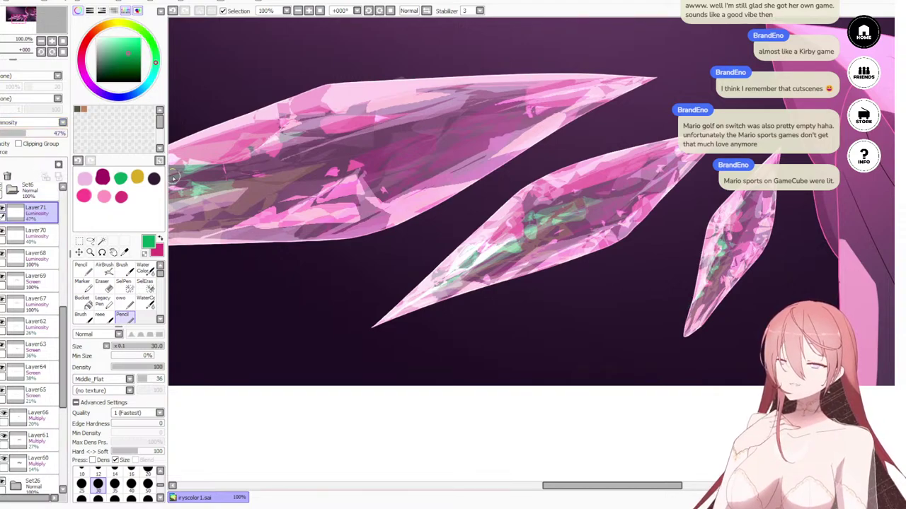
# Step: Paint golden yellow reflections in the lower middle of the large crystal on the new Luminosity layer with the Pencil at size 35
pyautogui.click(136, 178)
pyautogui.moveTo(169, 184); pyautogui.dragTo(227, 230)
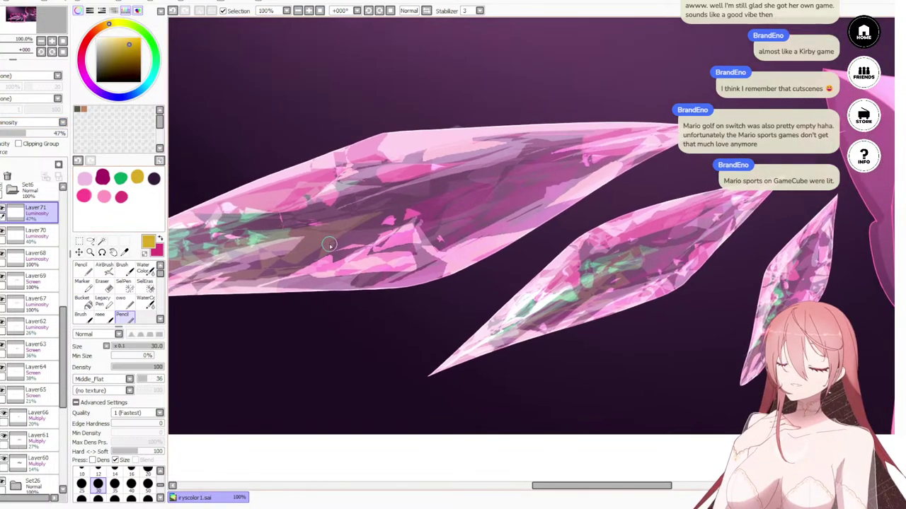
pyautogui.moveTo(399, 208); pyautogui.dragTo(513, 179)
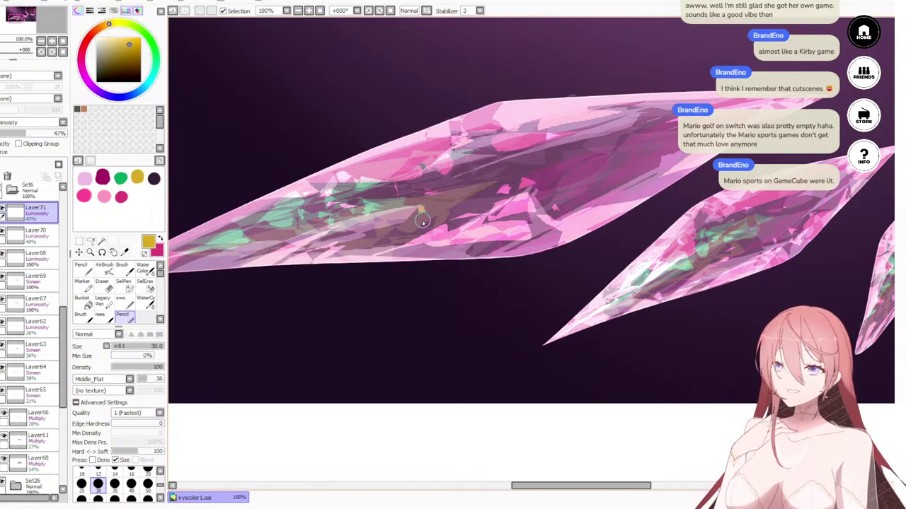
pyautogui.click(148, 483)
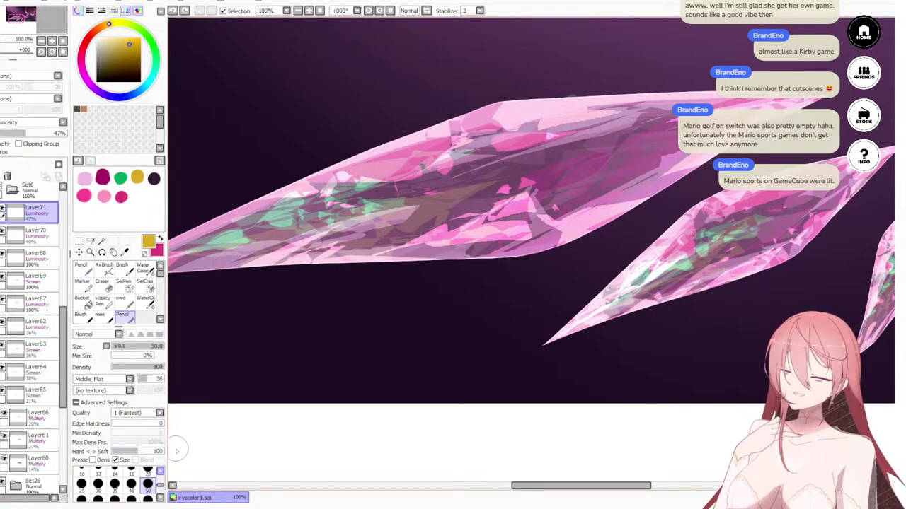
pyautogui.moveTo(411, 223)
pyautogui.mouseDown()
pyautogui.moveTo(388, 237)
pyautogui.moveTo(375, 227)
pyautogui.moveTo(414, 230)
pyautogui.moveTo(413, 220)
pyautogui.moveTo(404, 227)
pyautogui.moveTo(428, 237)
pyautogui.moveTo(415, 216)
pyautogui.moveTo(424, 243)
pyautogui.mouseUp()
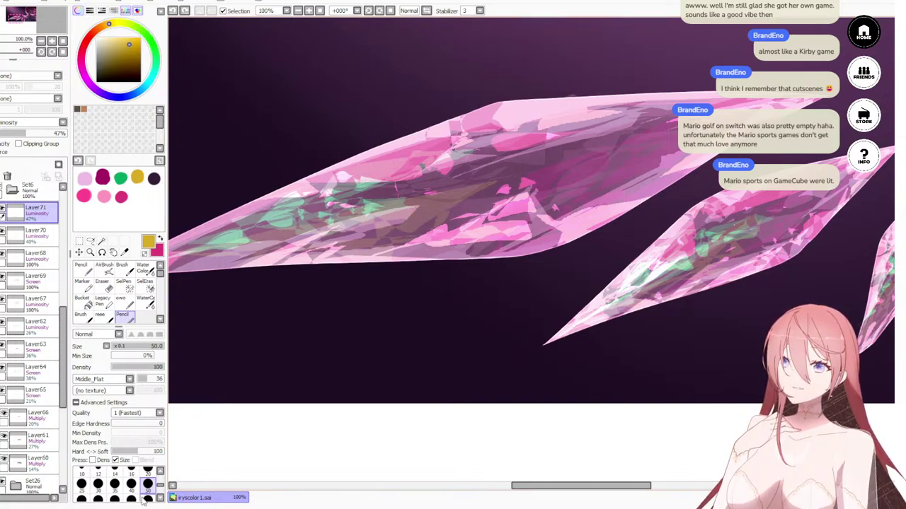
pyautogui.click(115, 484)
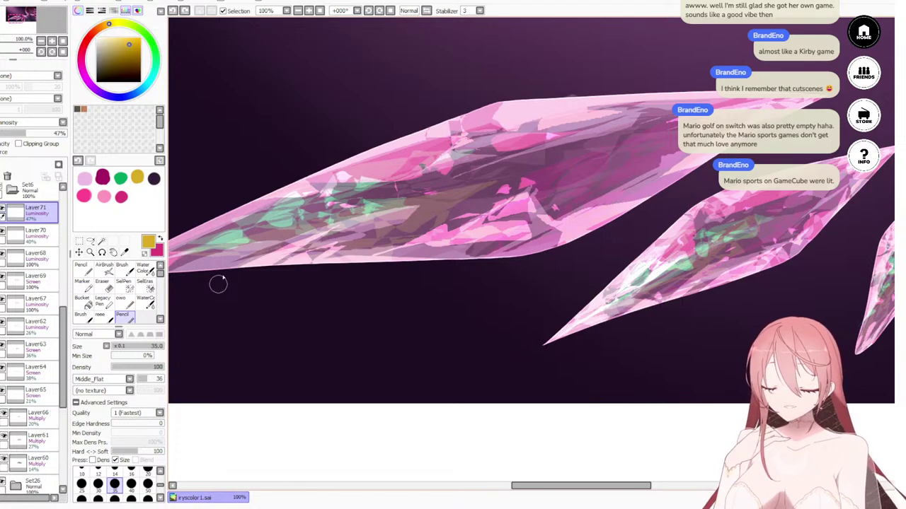
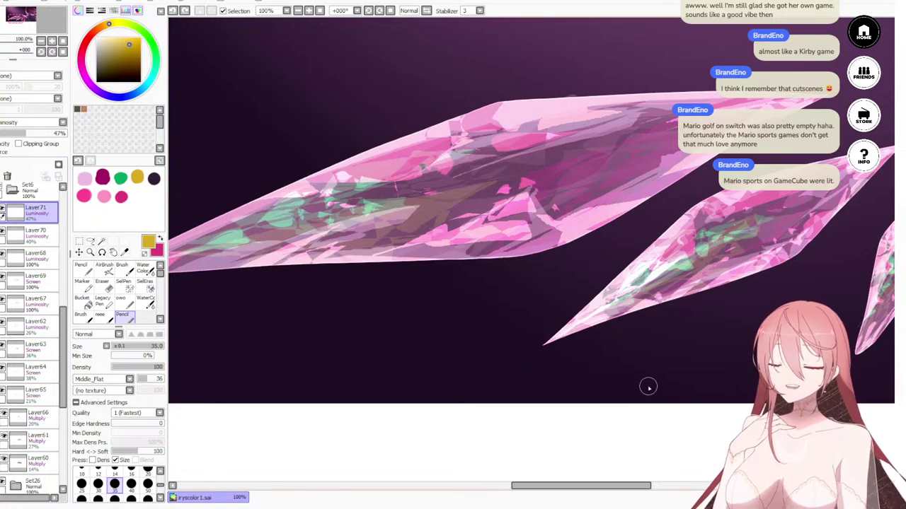
pyautogui.moveTo(436, 217)
pyautogui.mouseDown()
pyautogui.moveTo(350, 253)
pyautogui.moveTo(416, 207)
pyautogui.moveTo(462, 204)
pyautogui.moveTo(397, 230)
pyautogui.moveTo(398, 218)
pyautogui.moveTo(377, 225)
pyautogui.moveTo(344, 252)
pyautogui.moveTo(368, 236)
pyautogui.moveTo(346, 248)
pyautogui.moveTo(312, 247)
pyautogui.mouseUp()
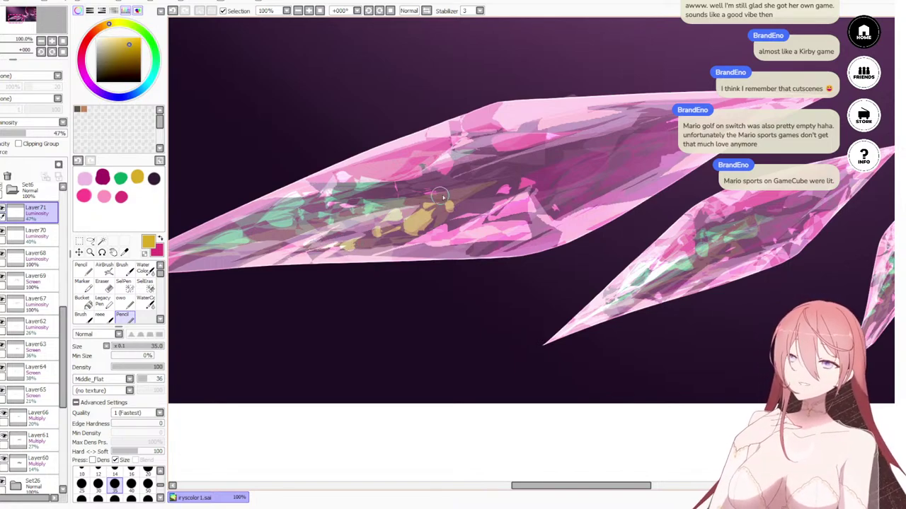
# Step: Undo the last golden stroke on the large crystal and paint a small golden fleck near its center instead
pyautogui.scroll(-5, 466, 186)
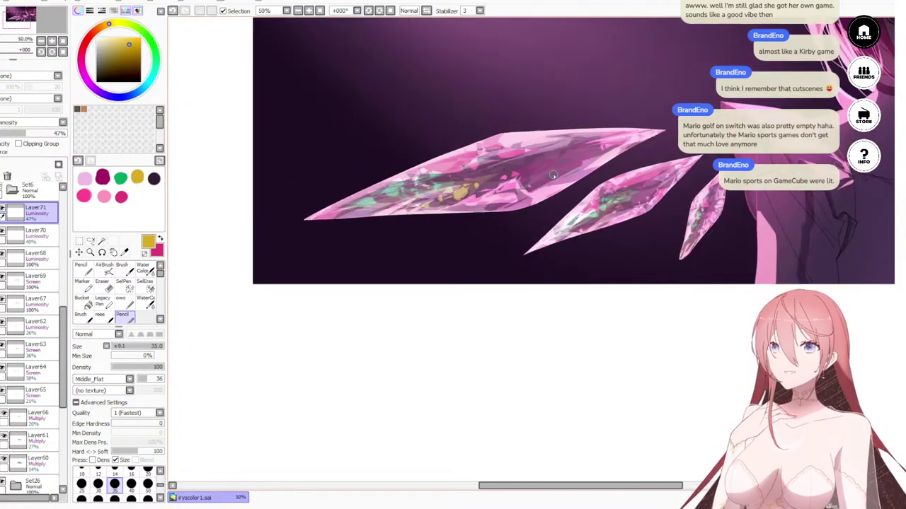
pyautogui.scroll(3, 680, 196)
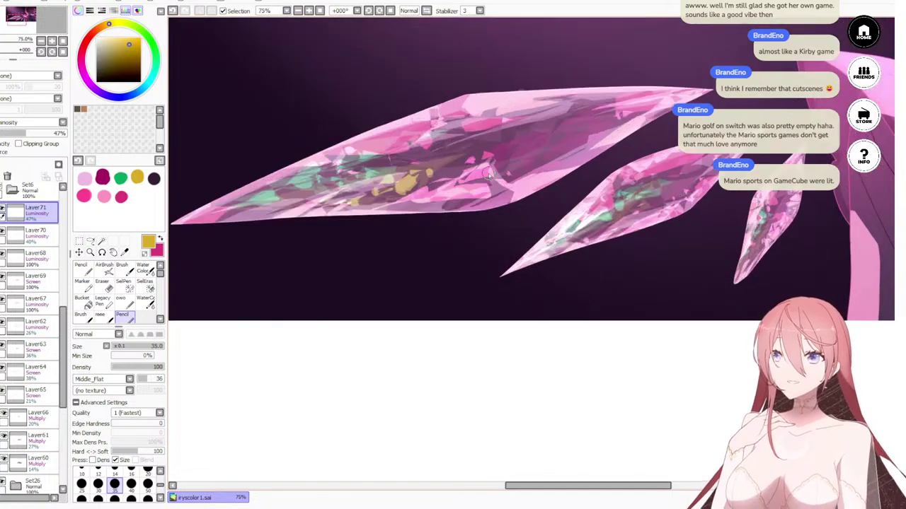
pyautogui.hotkey('ctrl', 'z')
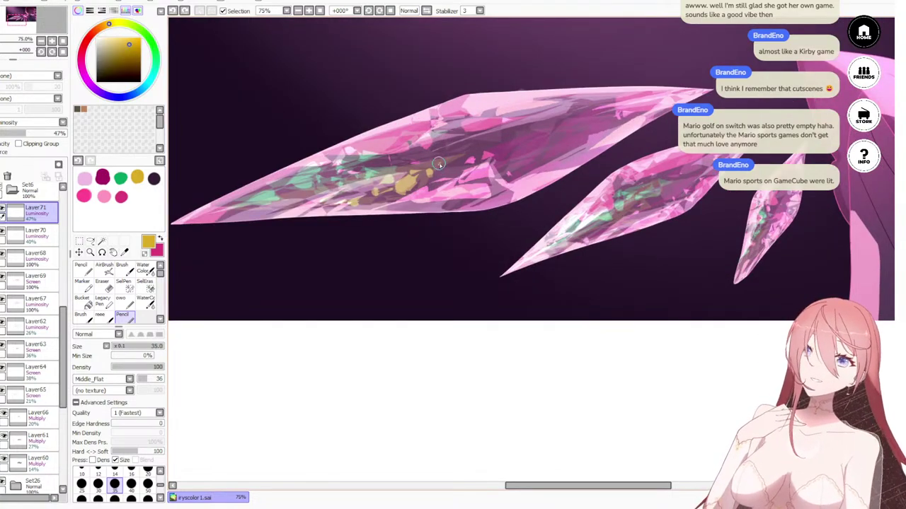
pyautogui.moveTo(438, 164); pyautogui.dragTo(448, 162)
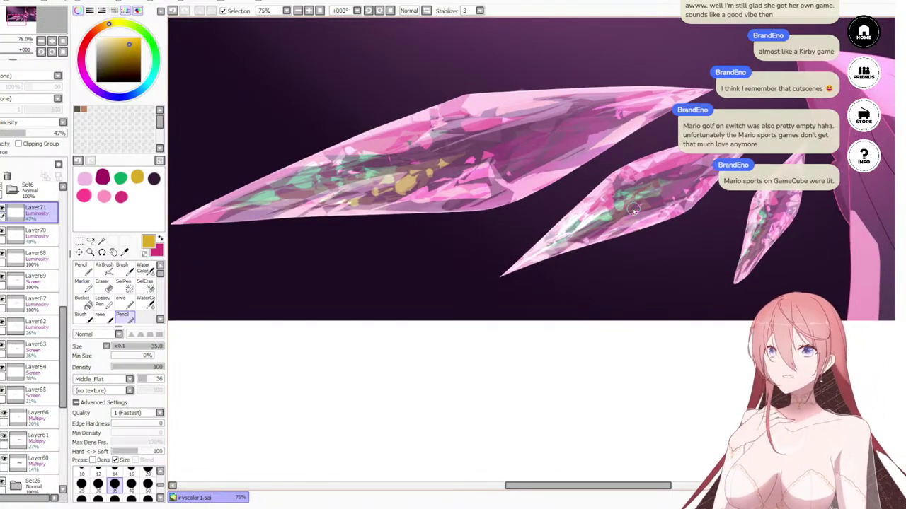
# Step: Paint golden yellow reflections beside the green facets of the medium crystal and down the lower part of the small crystal
pyautogui.moveTo(630, 204); pyautogui.dragTo(632, 206)
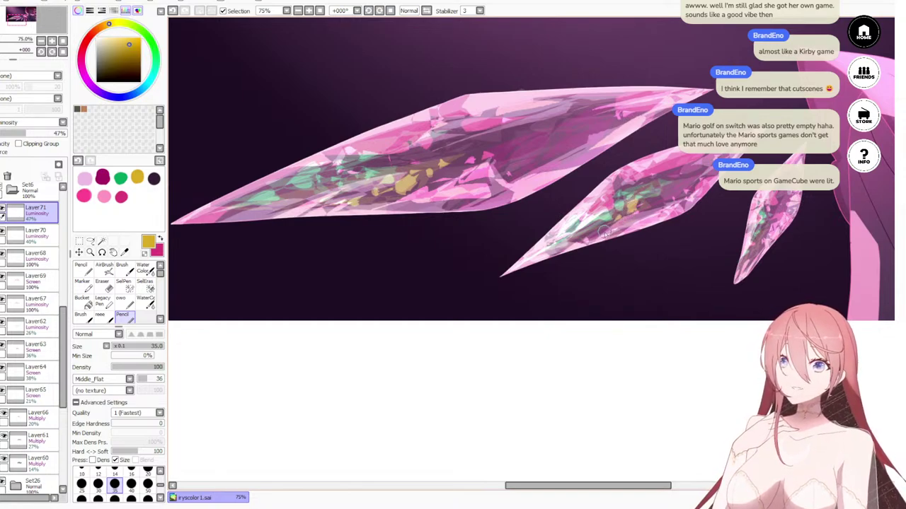
pyautogui.moveTo(549, 277); pyautogui.dragTo(437, 303)
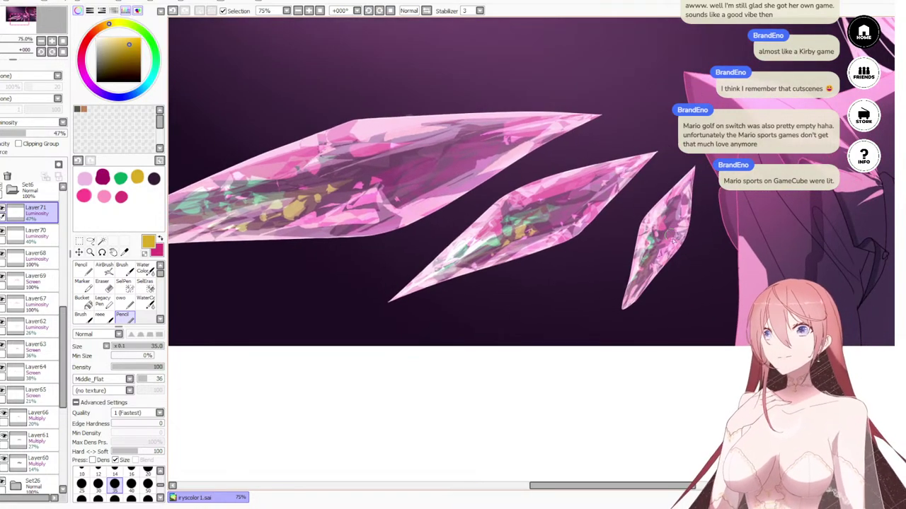
pyautogui.moveTo(656, 251); pyautogui.dragTo(637, 287)
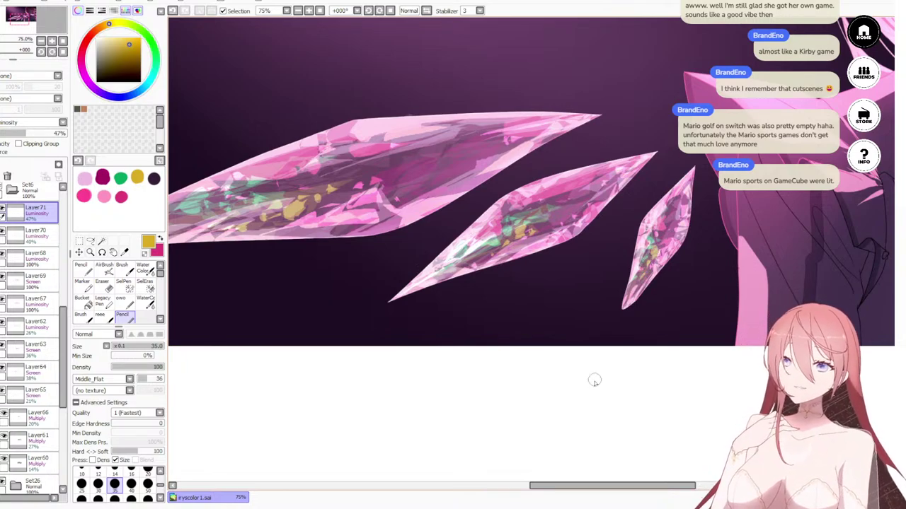
# Step: Touch up the golden reflections near the center of the large crystal with short Pencil strokes at size 35, undoing unwanted ones
pyautogui.scroll(-5, 371, 240)
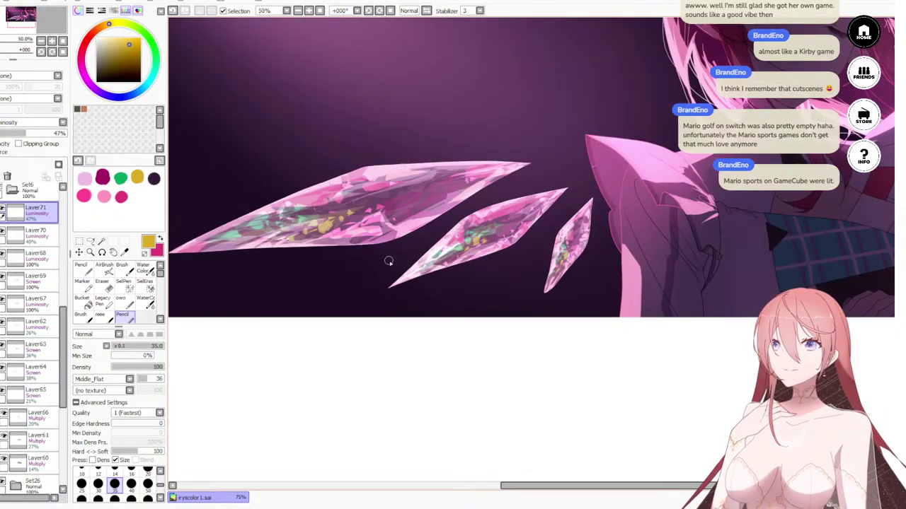
pyautogui.scroll(3, 385, 151)
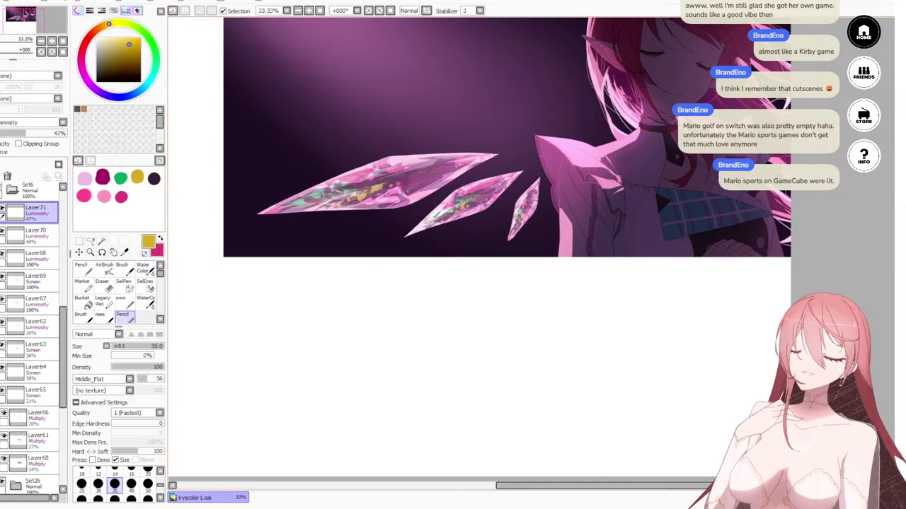
pyautogui.scroll(1, 363, 162)
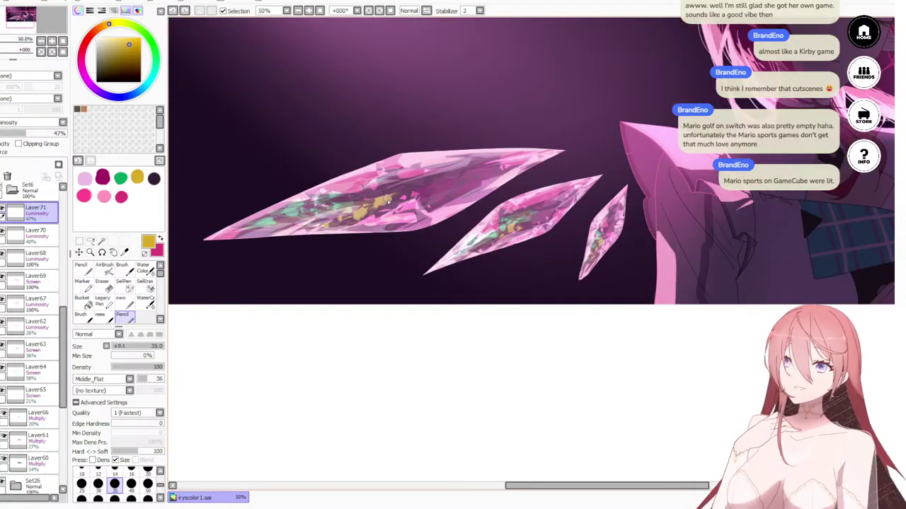
pyautogui.moveTo(388, 202); pyautogui.dragTo(372, 209)
pyautogui.hotkey('ctrl', 'z')
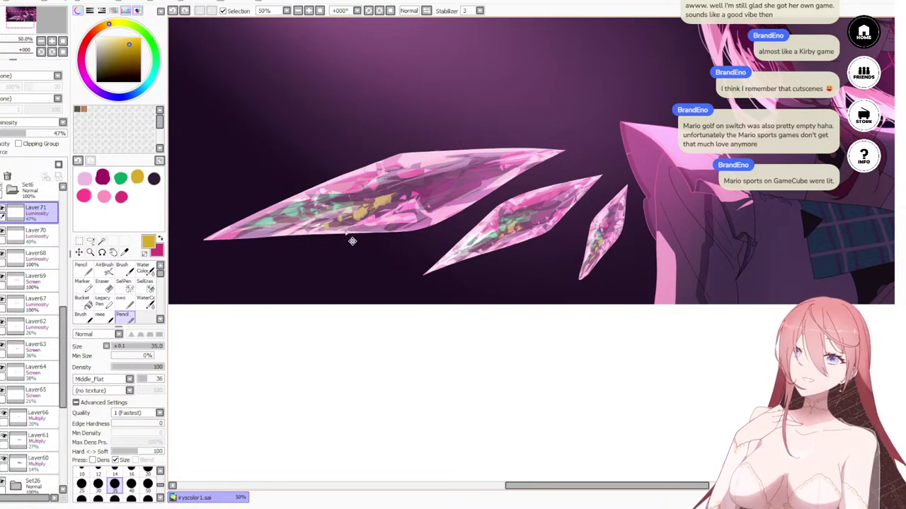
pyautogui.hotkey('ctrl', 'z')
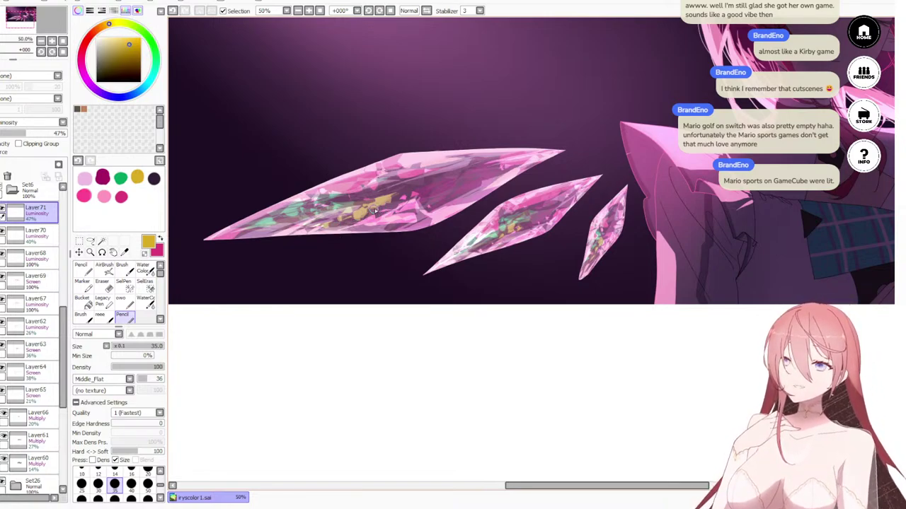
pyautogui.moveTo(375, 210); pyautogui.dragTo(392, 209)
pyautogui.hotkey('ctrl', 'z')
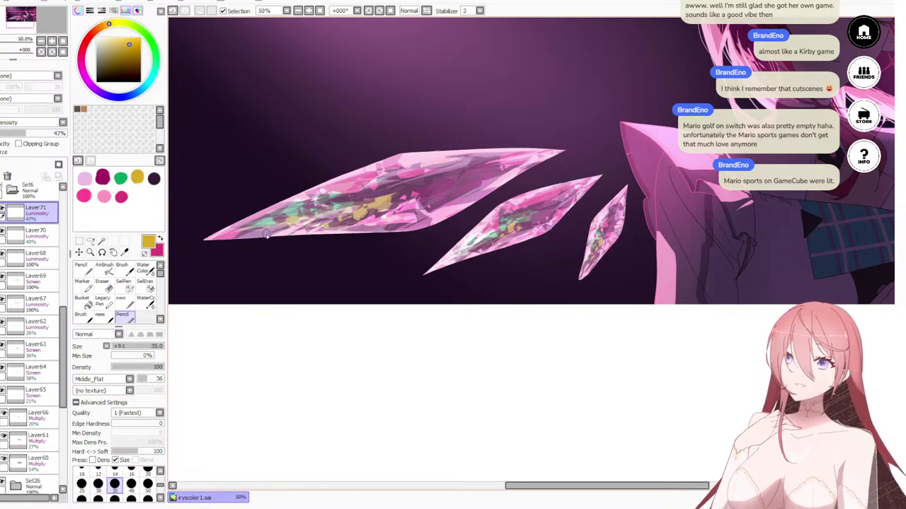
# Step: Trim the golden reflections in the large crystal on Layer71 with the Eraser at size 40, undoing unwanted erasures
pyautogui.press('e')
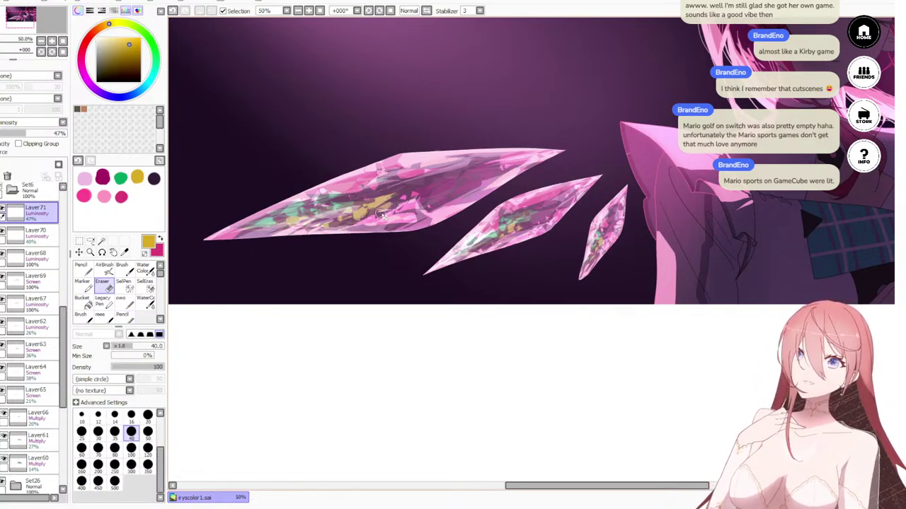
pyautogui.hotkey('ctrl', 'z')
pyautogui.moveTo(386, 211)
pyautogui.mouseDown()
pyautogui.moveTo(393, 202)
pyautogui.moveTo(334, 232)
pyautogui.mouseUp()
pyautogui.hotkey('ctrl', 'z')
pyautogui.hotkey('ctrl', 'z')
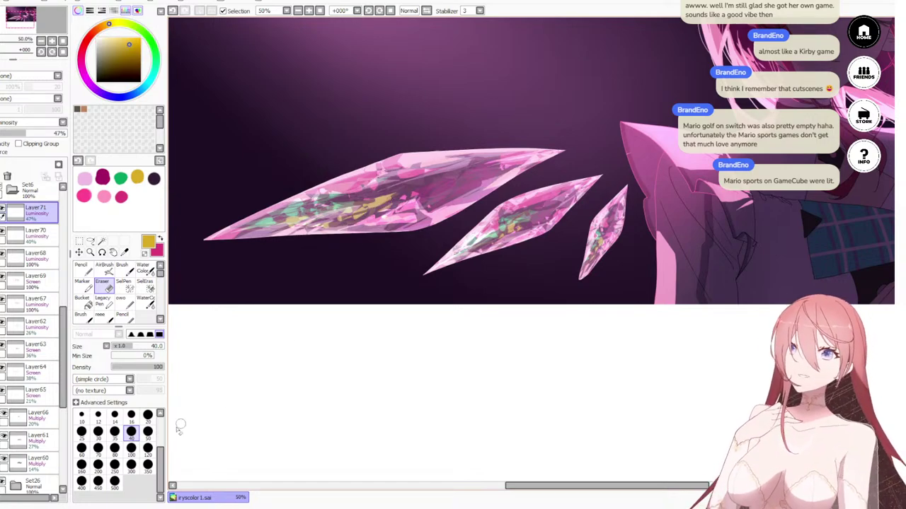
# Step: Raise the opacity of Layer71 to 100% and check the golden reflections on the crystals
pyautogui.scroll(-2, 276, 337)
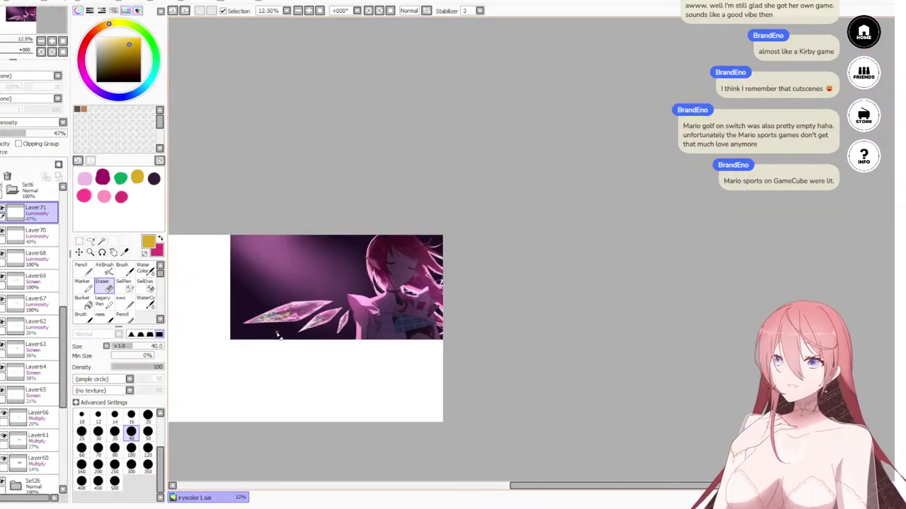
pyautogui.scroll(2, 318, 283)
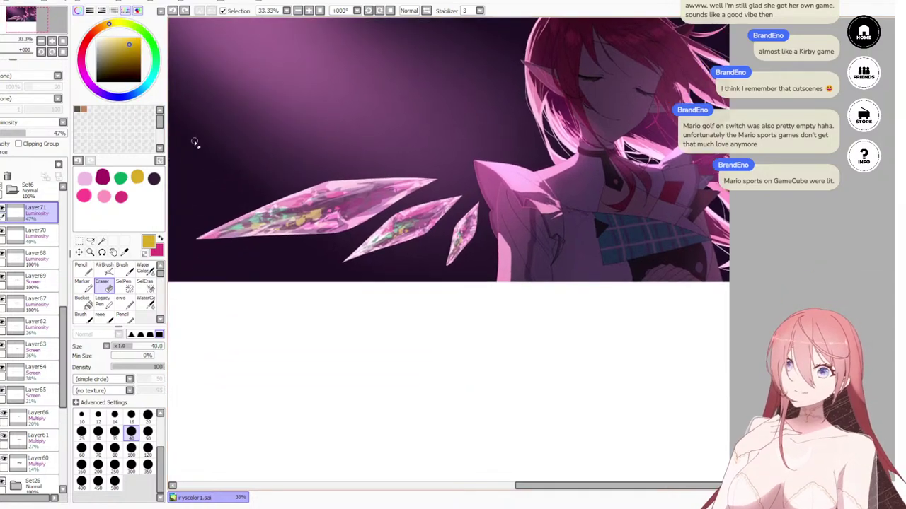
pyautogui.moveTo(57, 134); pyautogui.dragTo(172, 132)
pyautogui.scroll(-2, 532, 195)
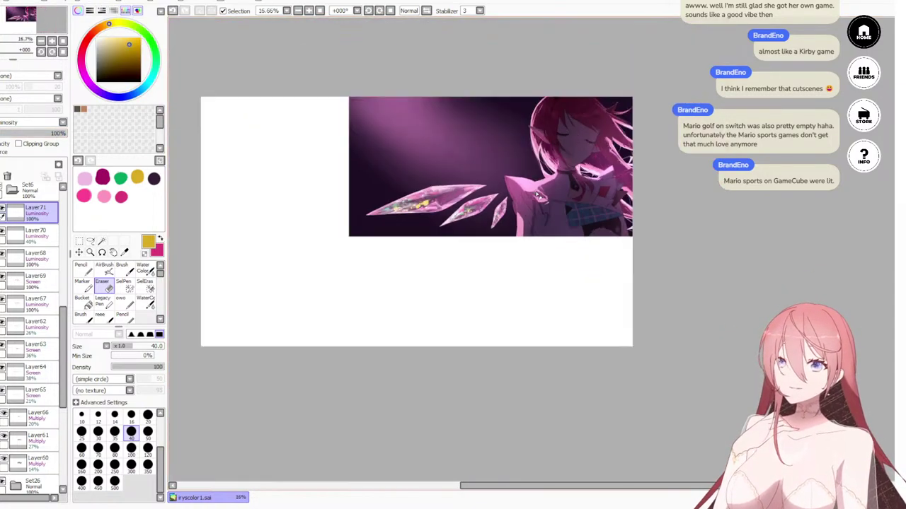
pyautogui.scroll(2, 424, 207)
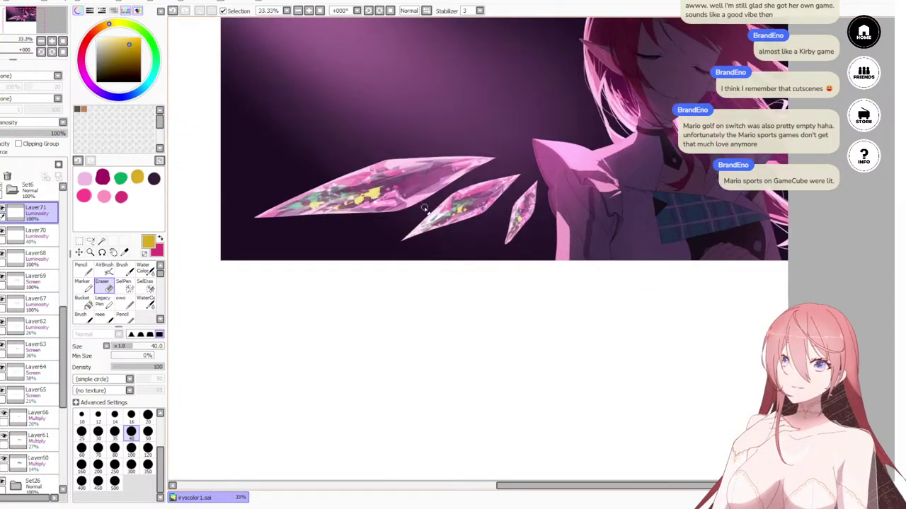
# Step: Set the opacity of Layer71 to 65% and save the illustration
pyautogui.click(41, 135)
pyautogui.click(153, 1)
pyautogui.click(187, 63)
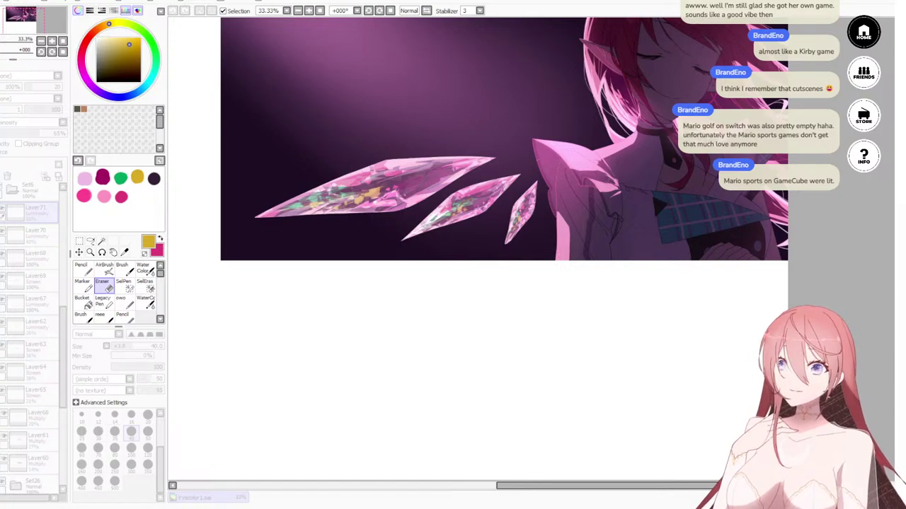
# Step: Try Layer71 at 81% opacity, lower it to 27%, and check the golden reflections on the crystals
pyautogui.click(52, 133)
pyautogui.scroll(-3, 368, 200)
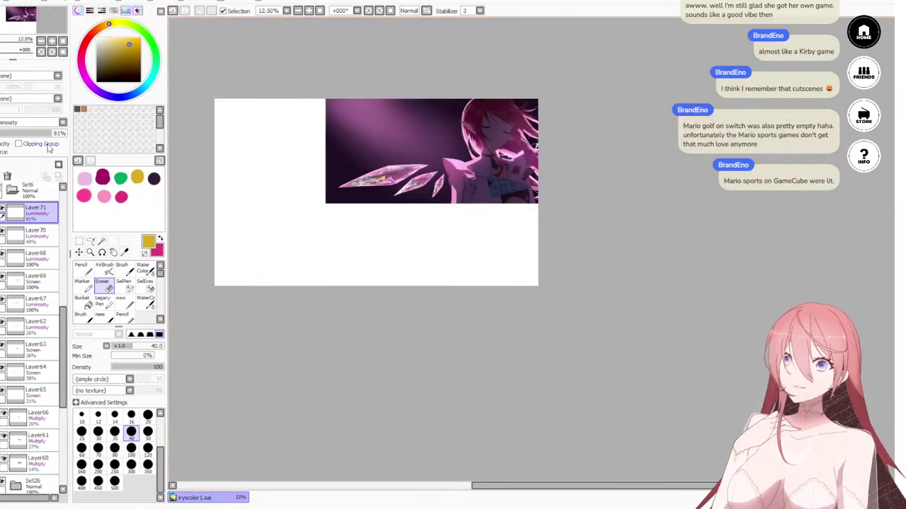
pyautogui.moveTo(44, 134); pyautogui.dragTo(11, 139)
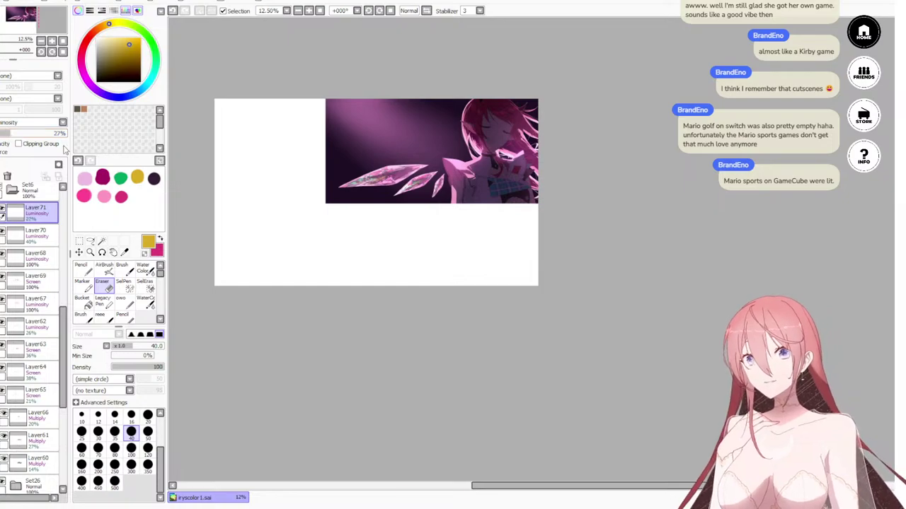
pyautogui.scroll(-3, 434, 149)
pyautogui.scroll(4, 423, 156)
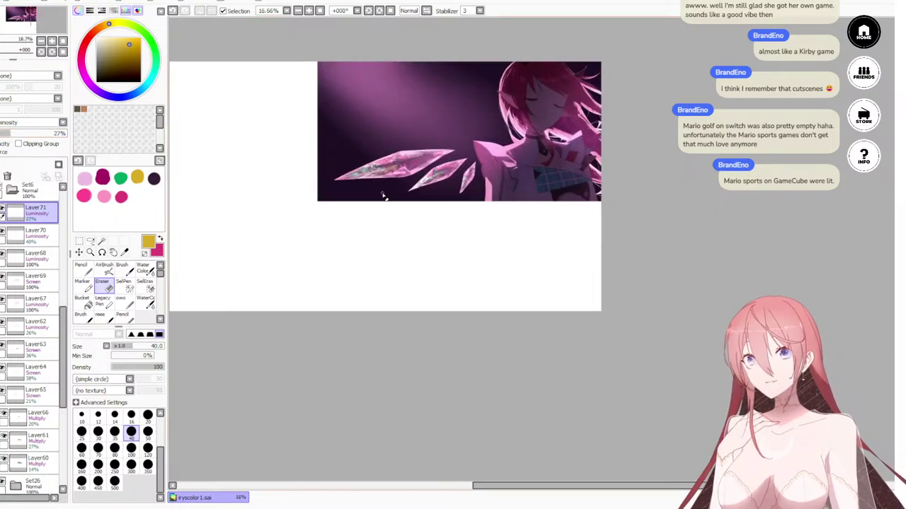
pyautogui.scroll(5, 383, 196)
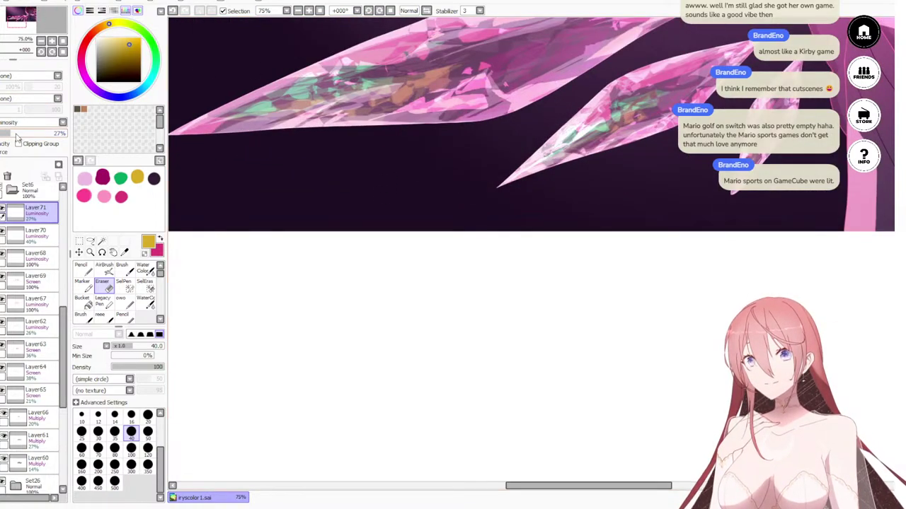
# Step: Raise Layer71's opacity to 44% and compare the crystals with the layer hidden and shown
pyautogui.moveTo(17, 138); pyautogui.dragTo(27, 139)
pyautogui.scroll(-5, 389, 165)
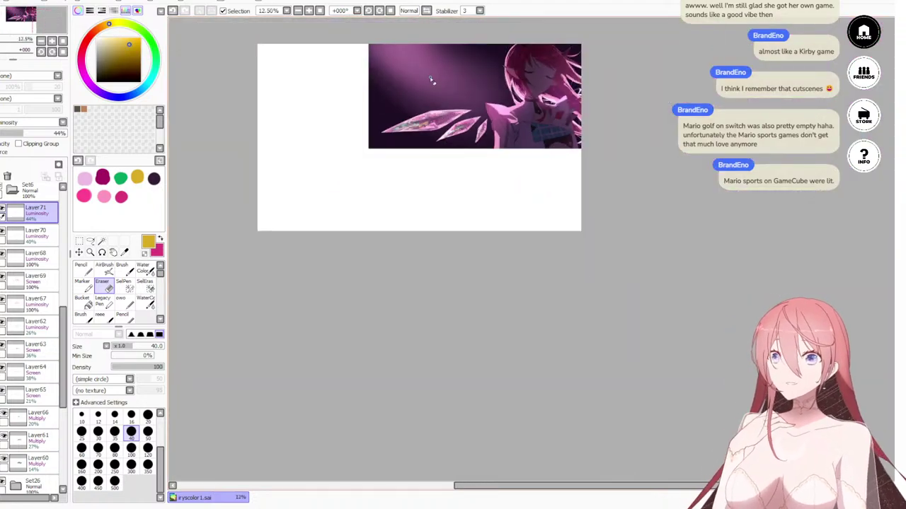
pyautogui.scroll(3, 421, 105)
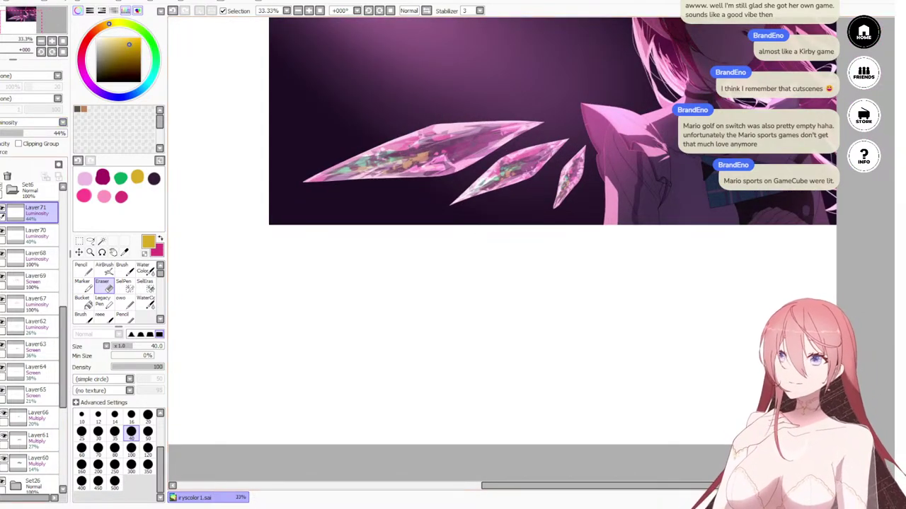
pyautogui.click(2, 213)
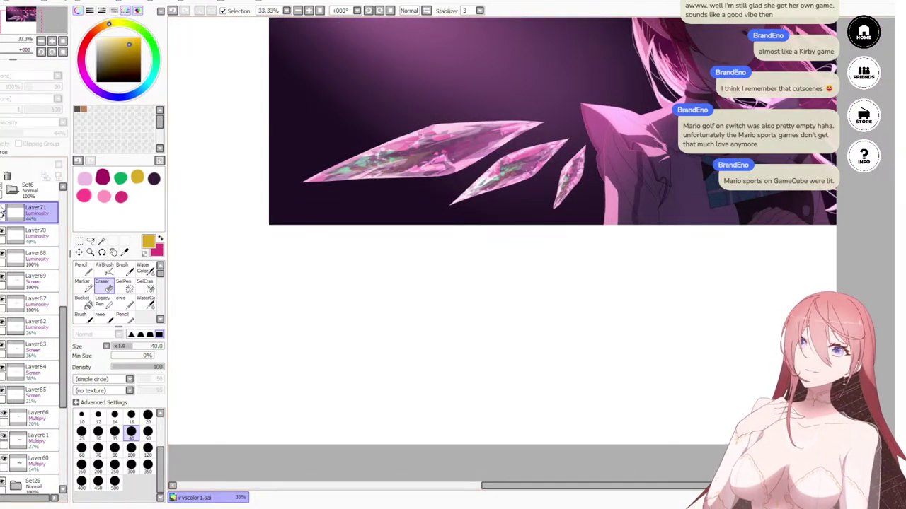
pyautogui.click(3, 212)
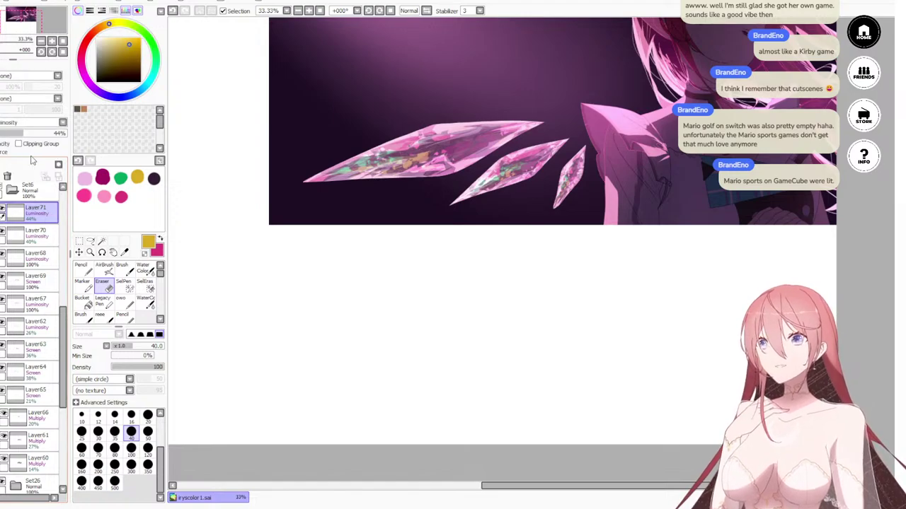
# Step: Try Layer71 at full opacity and in Overlay mode at 63%, and return it to Luminosity
pyautogui.moveTo(7, 135); pyautogui.dragTo(230, 145)
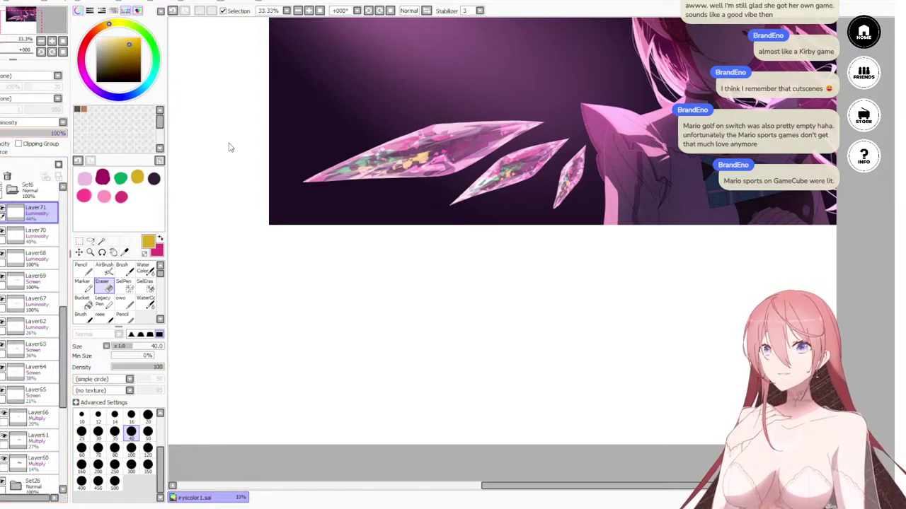
pyautogui.click(33, 157)
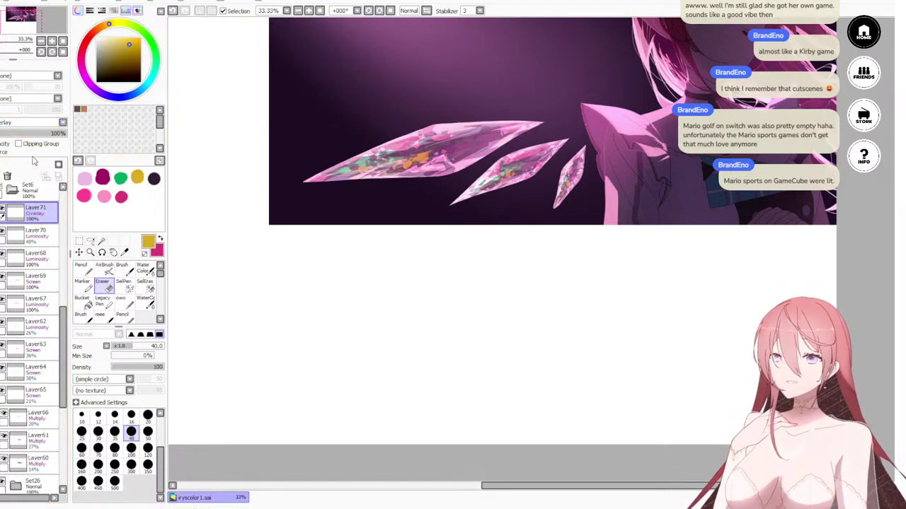
pyautogui.moveTo(40, 132); pyautogui.dragTo(37, 132)
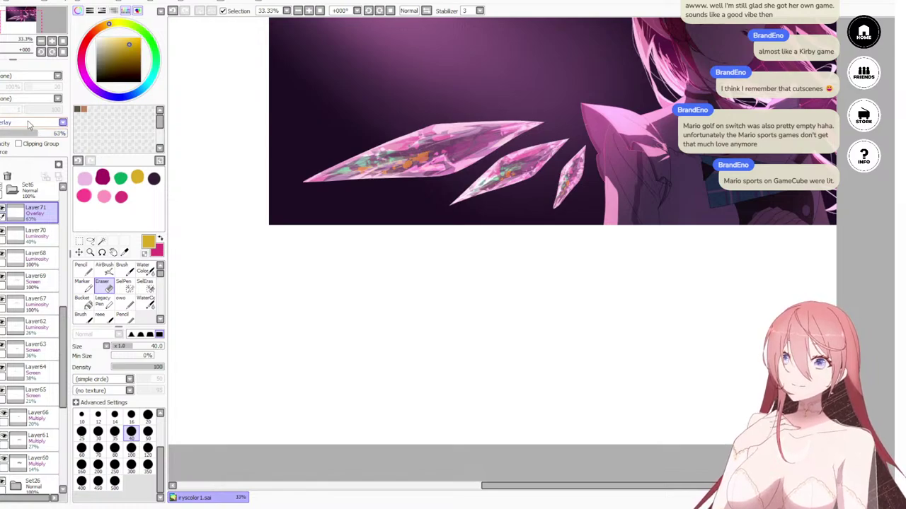
pyautogui.scroll(1, 27, 126)
pyautogui.click(32, 163)
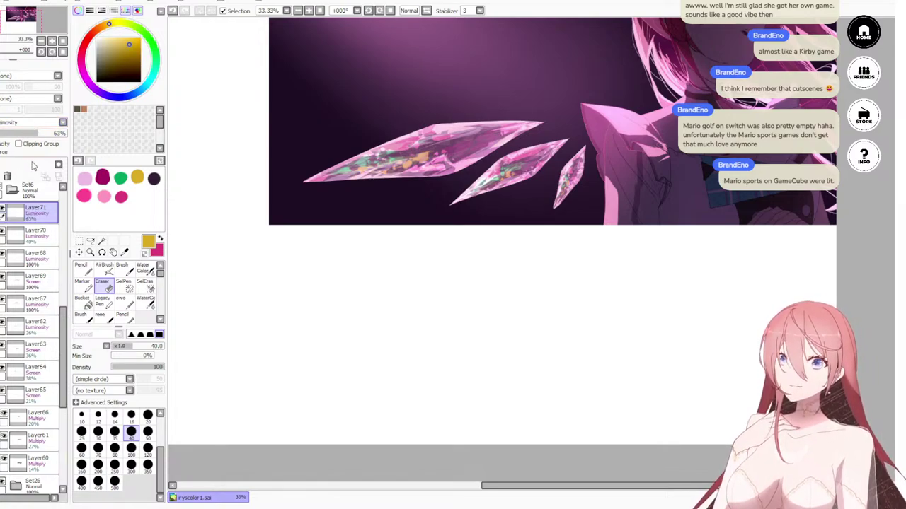
# Step: Lower Layer70's opacity to 25% and Layer71's opacity to 22%
pyautogui.click(17, 133)
pyautogui.click(36, 233)
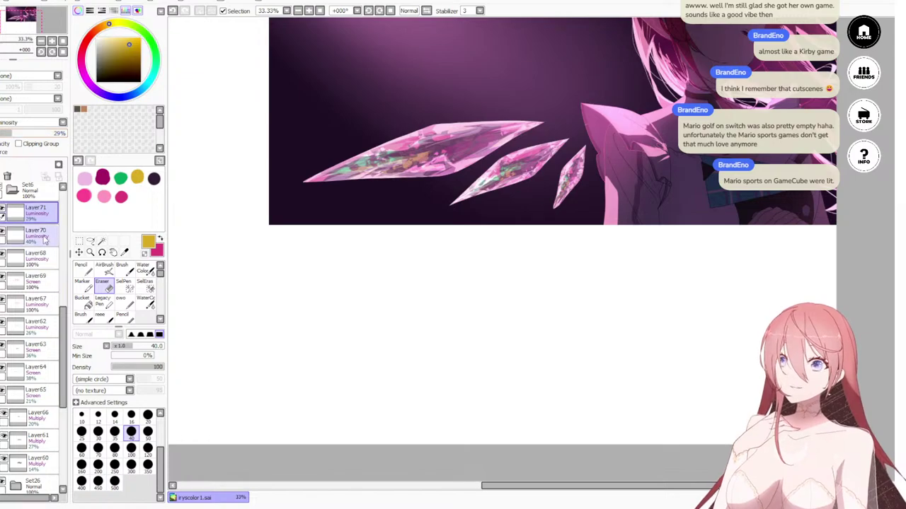
pyautogui.click(9, 133)
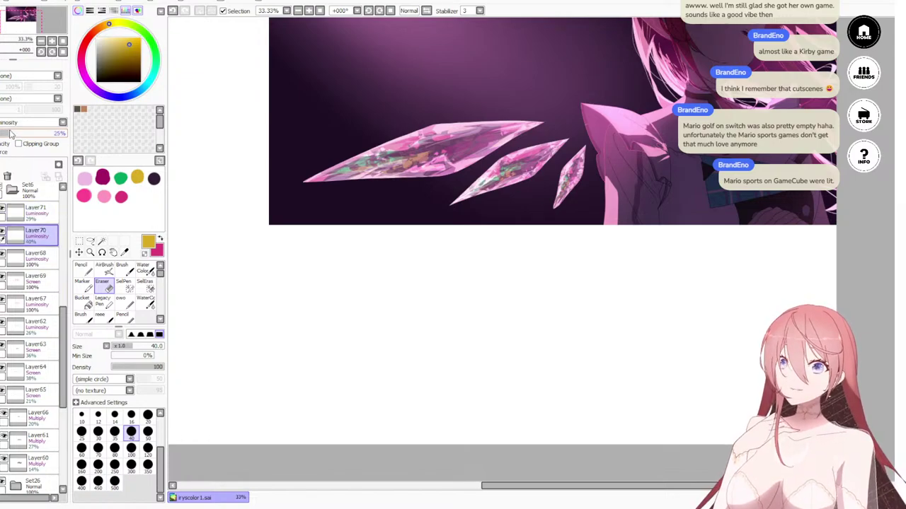
pyautogui.click(32, 217)
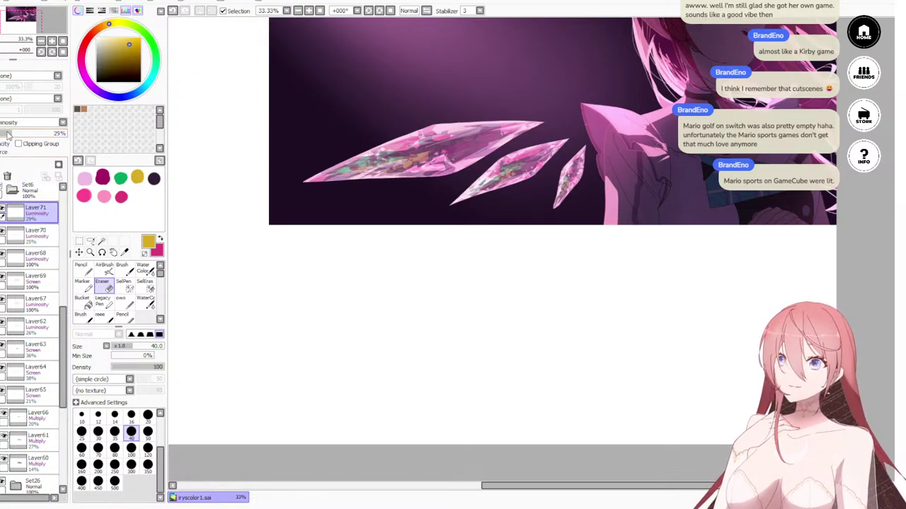
pyautogui.scroll(-1, 479, 195)
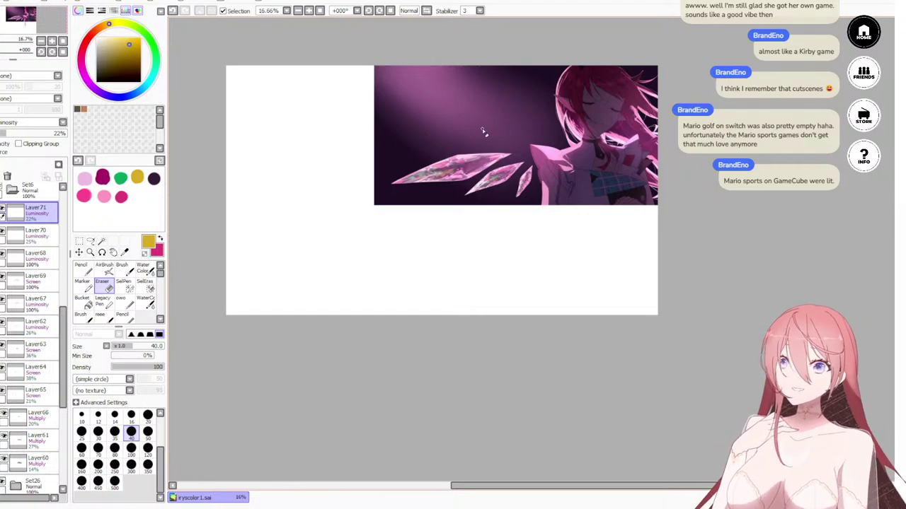
# Step: Examine the crystals' toned-down colours against the whole illustration at several zoom levels
pyautogui.scroll(-2, 483, 133)
pyautogui.scroll(4, 483, 131)
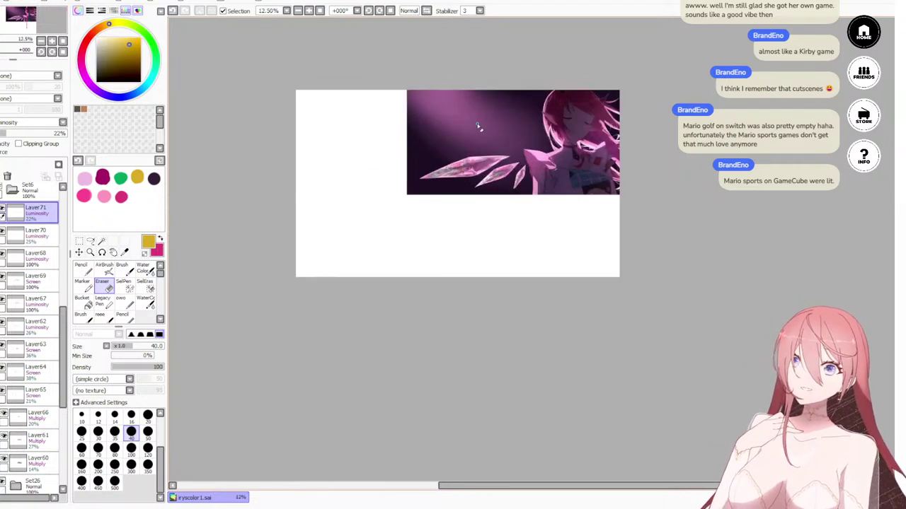
pyautogui.moveTo(493, 226); pyautogui.dragTo(481, 256)
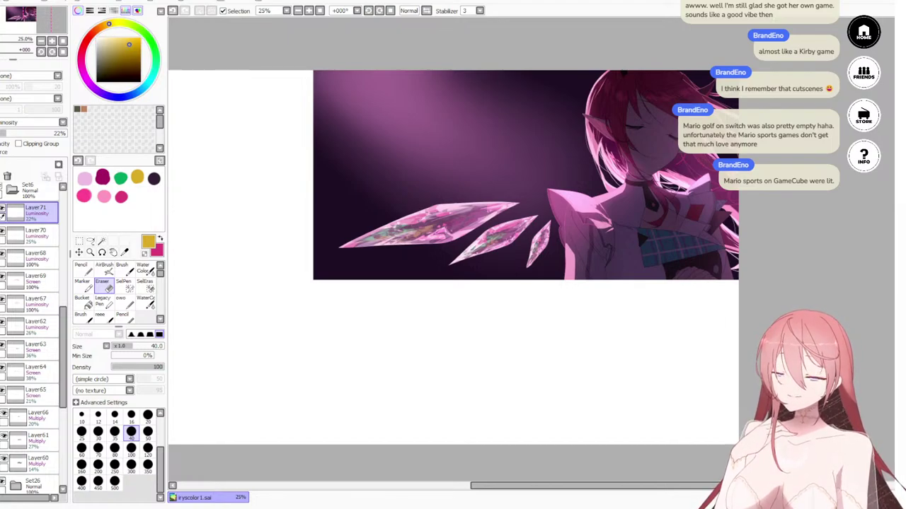
pyautogui.scroll(3, 405, 230)
pyautogui.scroll(-8, 406, 244)
pyautogui.scroll(7, 406, 245)
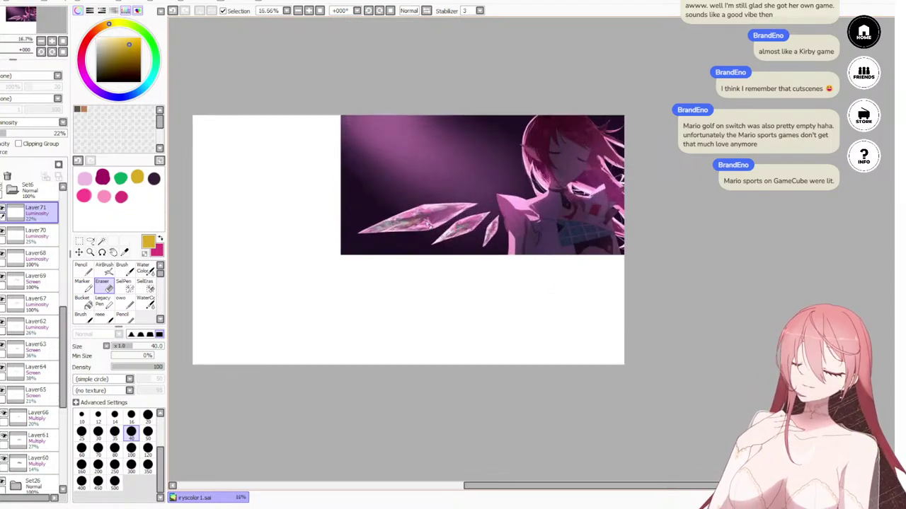
pyautogui.scroll(-3, 350, 297)
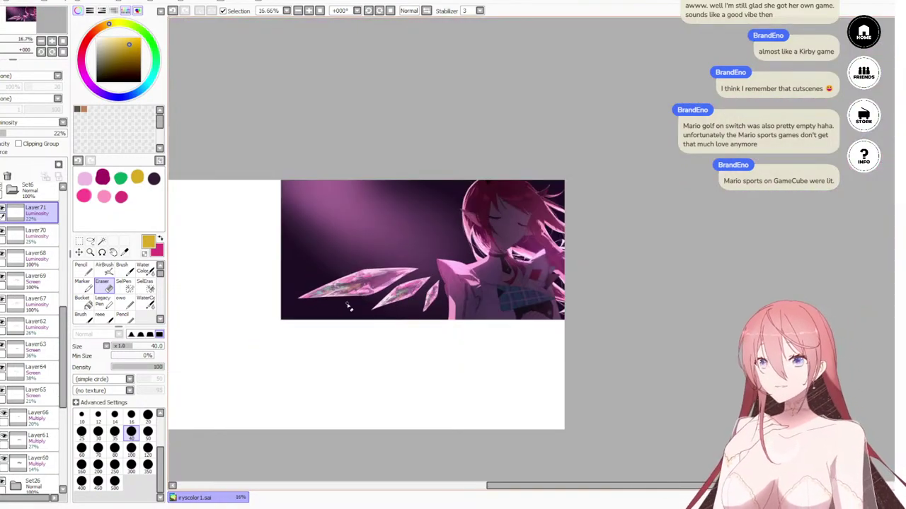
# Step: Sample the dark purple background colour and add a new clipped layer in Multiply mode directly above Layer66
pyautogui.scroll(6, 348, 305)
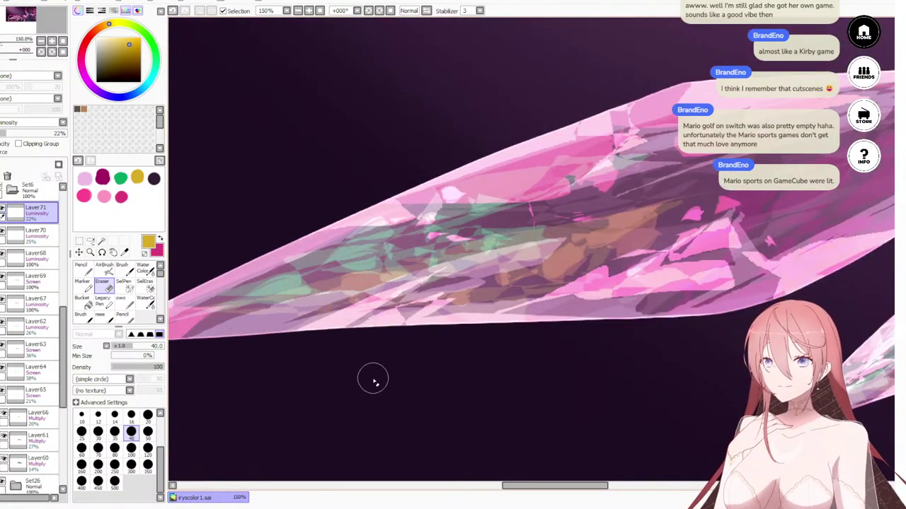
pyautogui.rightClick(313, 354)
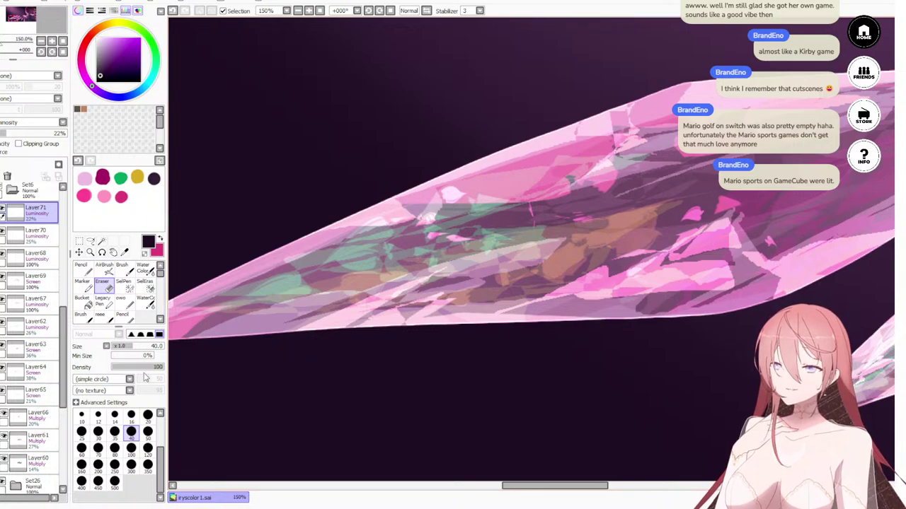
pyautogui.click(48, 418)
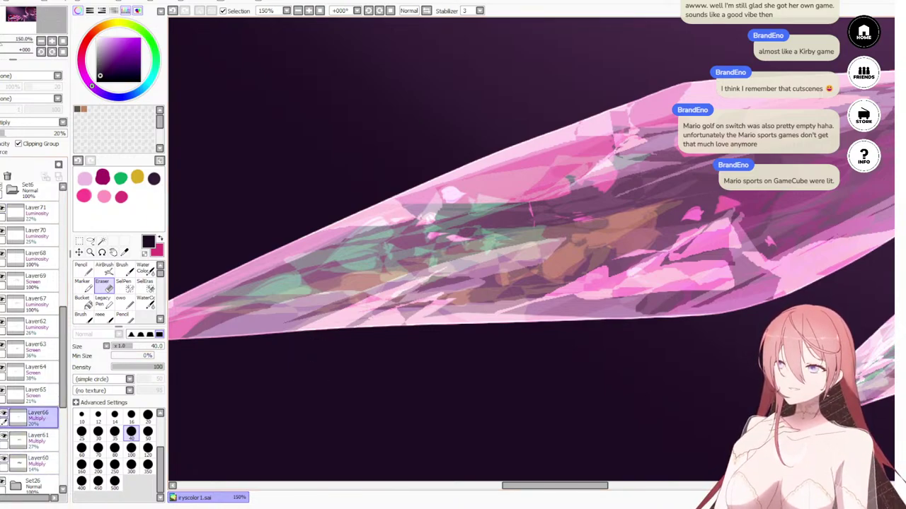
pyautogui.hotkey('ctrl', 'shift', 'n')
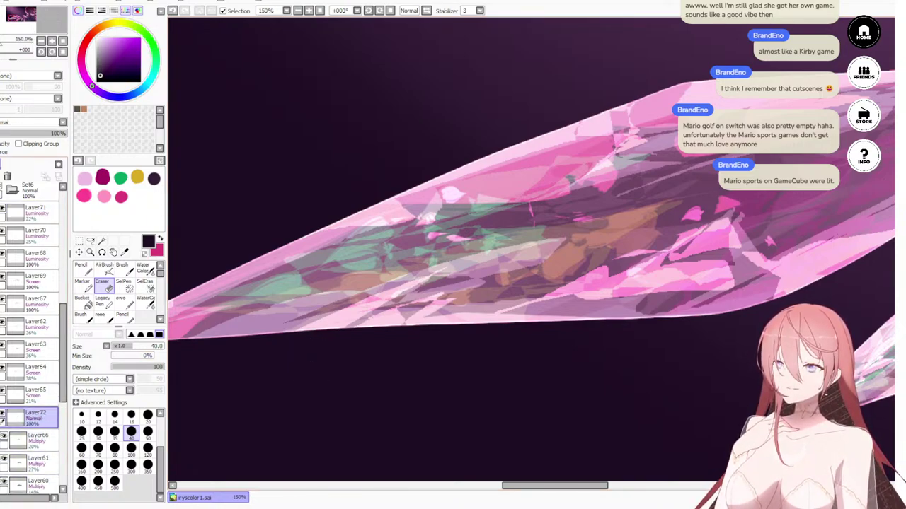
pyautogui.click(19, 144)
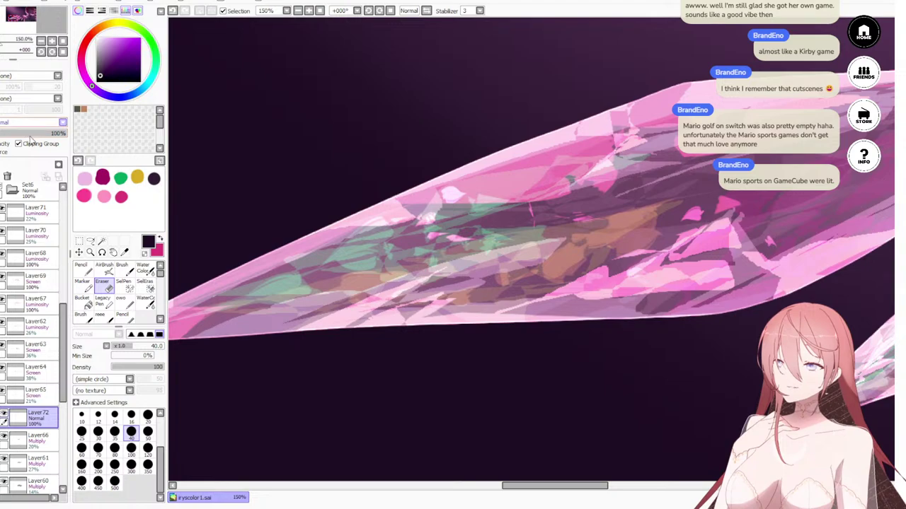
pyautogui.click(30, 140)
# Step: Lasso jagged shadow facets across the pointed, green-tinted end of the large crystal and fill them with dark purple using the size 60 Pencil
pyautogui.click(91, 242)
pyautogui.scroll(-2, 437, 235)
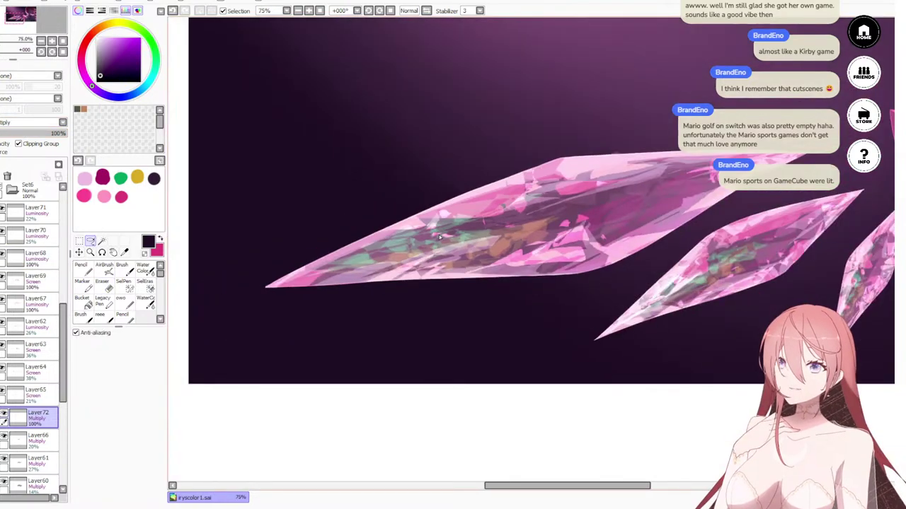
pyautogui.scroll(1, 428, 256)
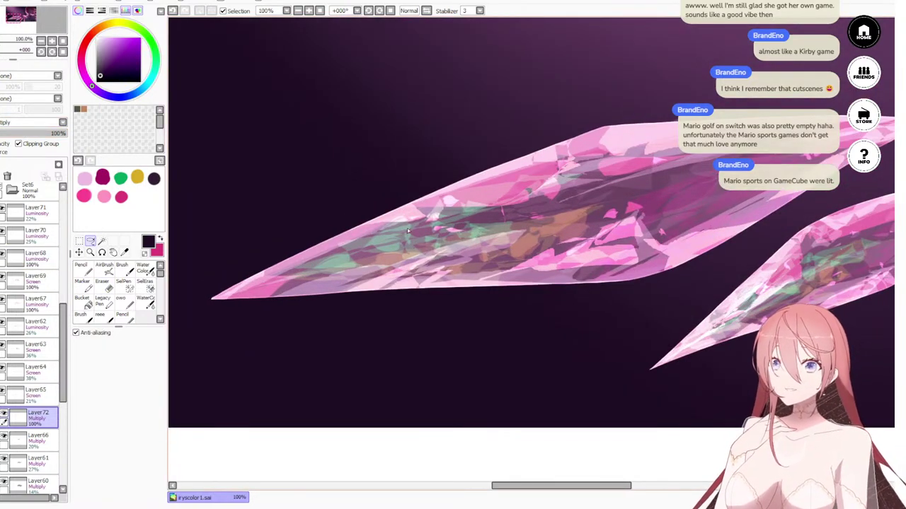
pyautogui.moveTo(407, 231)
pyautogui.mouseDown()
pyautogui.moveTo(367, 247)
pyautogui.moveTo(272, 313)
pyautogui.moveTo(352, 256)
pyautogui.moveTo(287, 278)
pyautogui.moveTo(278, 298)
pyautogui.moveTo(435, 235)
pyautogui.moveTo(434, 200)
pyautogui.moveTo(312, 256)
pyautogui.moveTo(396, 219)
pyautogui.moveTo(487, 235)
pyautogui.moveTo(518, 202)
pyautogui.moveTo(476, 195)
pyautogui.moveTo(468, 272)
pyautogui.moveTo(255, 293)
pyautogui.moveTo(300, 261)
pyautogui.mouseUp()
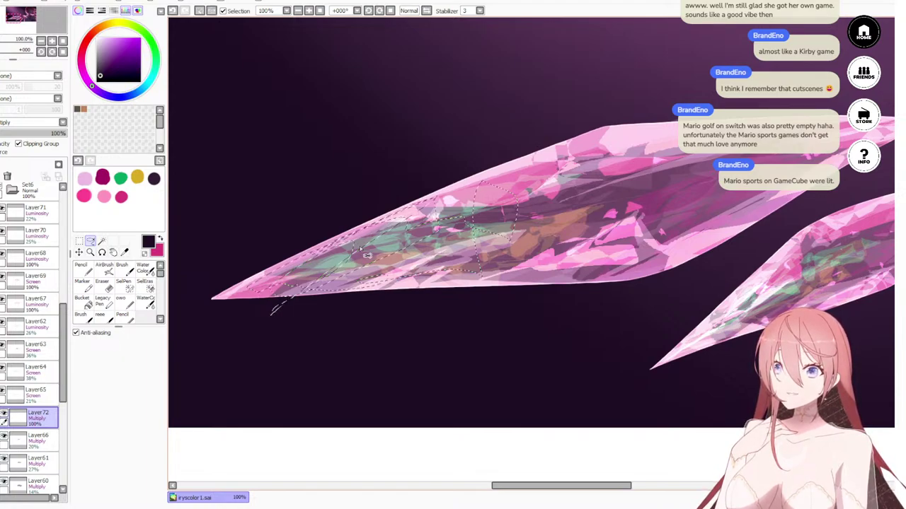
pyautogui.press('n')
pyautogui.moveTo(426, 219)
pyautogui.mouseDown()
pyautogui.moveTo(243, 310)
pyautogui.moveTo(467, 182)
pyautogui.moveTo(568, 155)
pyautogui.moveTo(551, 193)
pyautogui.moveTo(590, 202)
pyautogui.moveTo(552, 244)
pyautogui.moveTo(425, 241)
pyautogui.moveTo(507, 216)
pyautogui.mouseUp()
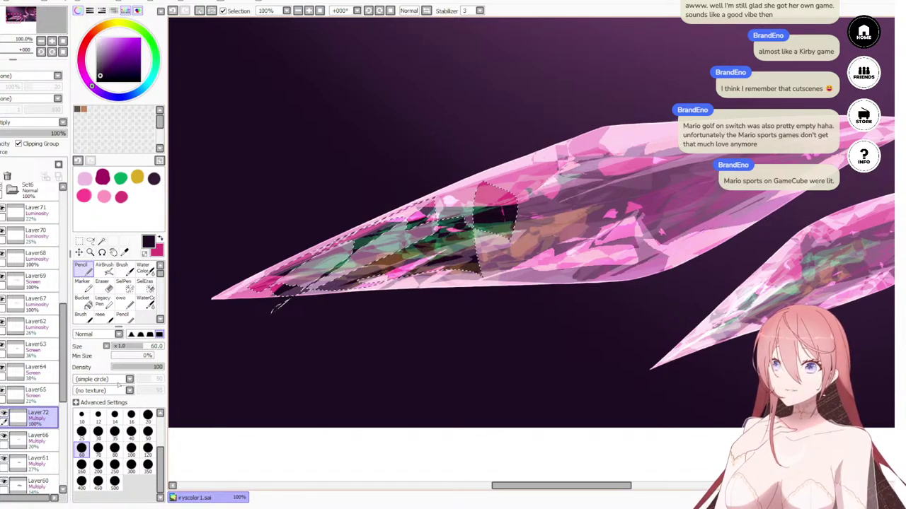
# Step: Clear the selection and examine the large crystal's dark facets against the whole illustration
pyautogui.scroll(-5, 519, 125)
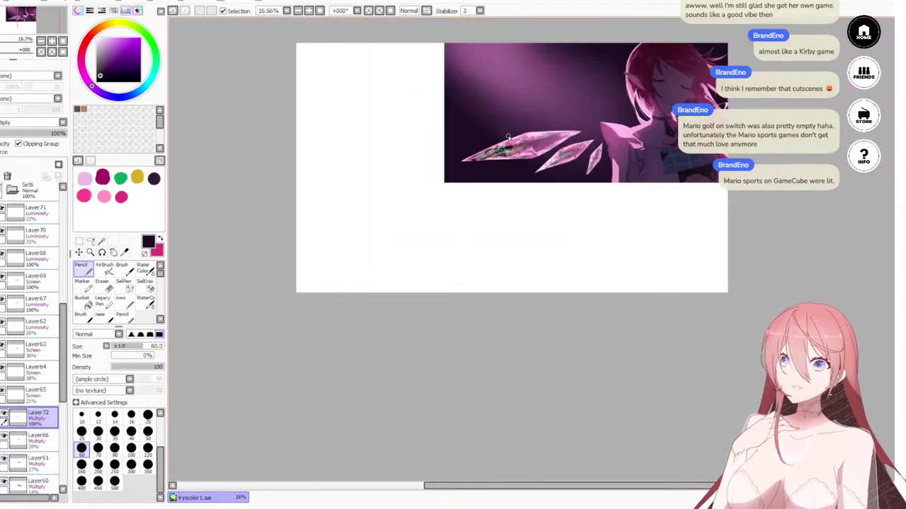
pyautogui.scroll(-2, 508, 136)
pyautogui.scroll(5, 436, 221)
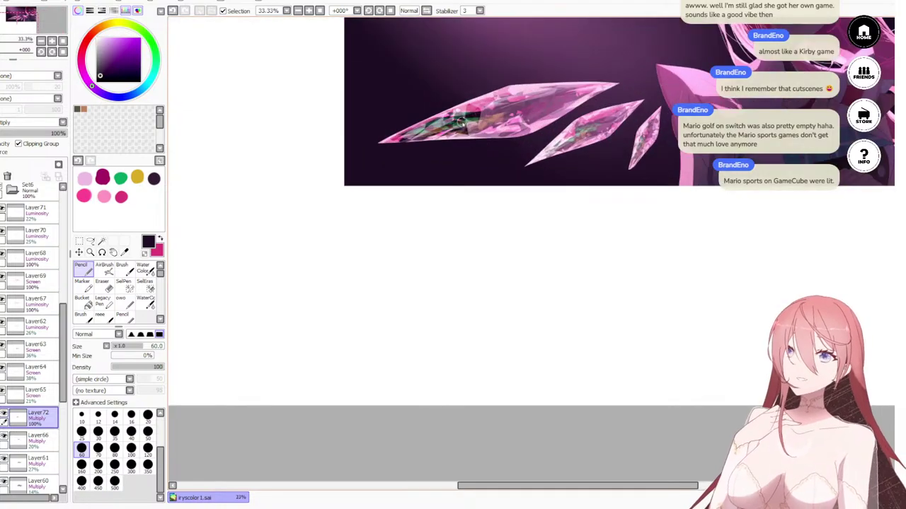
pyautogui.scroll(-3, 456, 212)
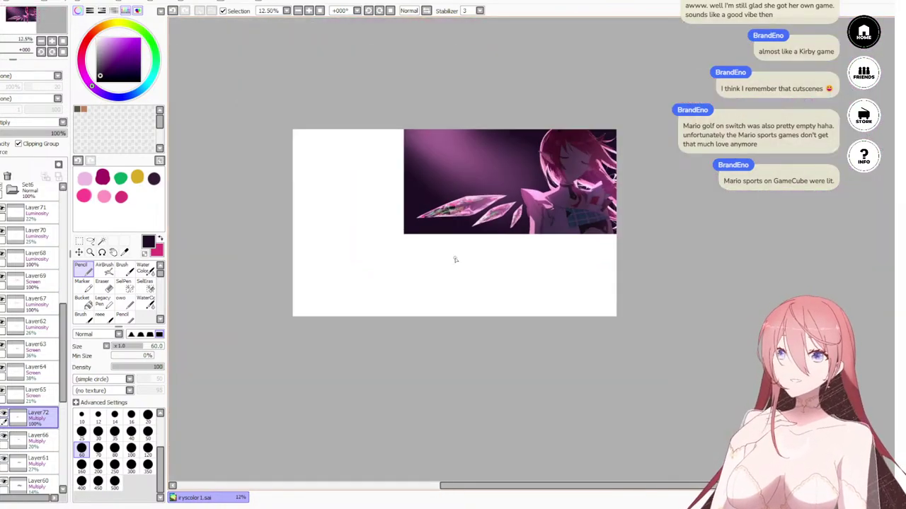
pyautogui.scroll(4, 460, 247)
pyautogui.scroll(-3, 396, 212)
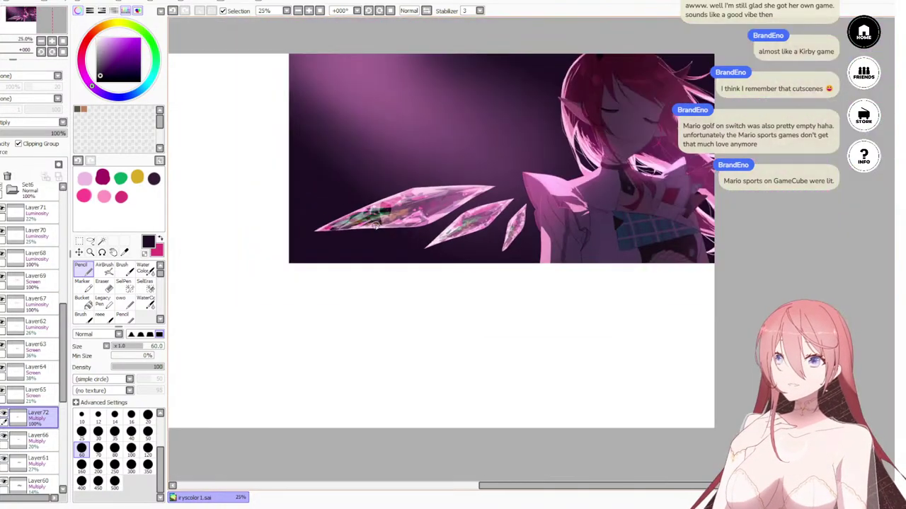
pyautogui.scroll(4, 375, 224)
pyautogui.scroll(-5, 382, 225)
pyautogui.scroll(4, 386, 225)
pyautogui.scroll(1, 389, 225)
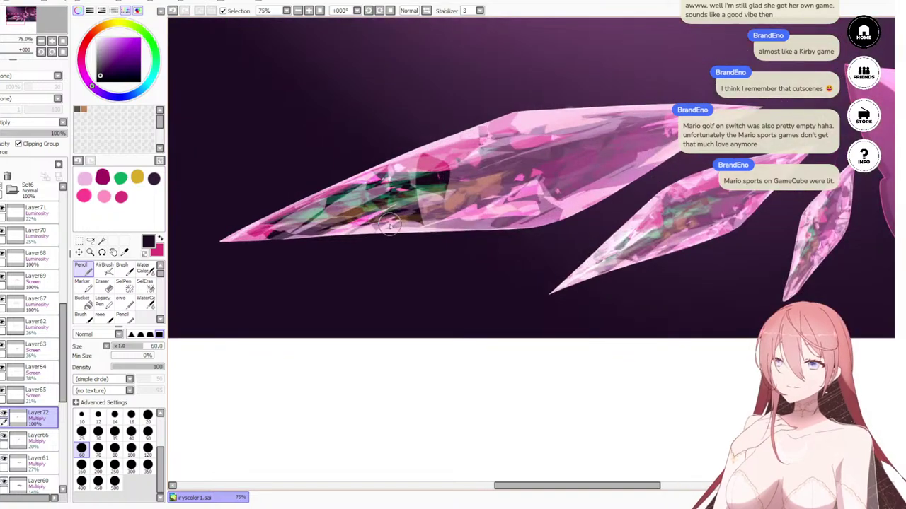
# Step: Lower the new Multiply shadow layer's opacity to 52%
pyautogui.scroll(1, 389, 225)
pyautogui.click(33, 134)
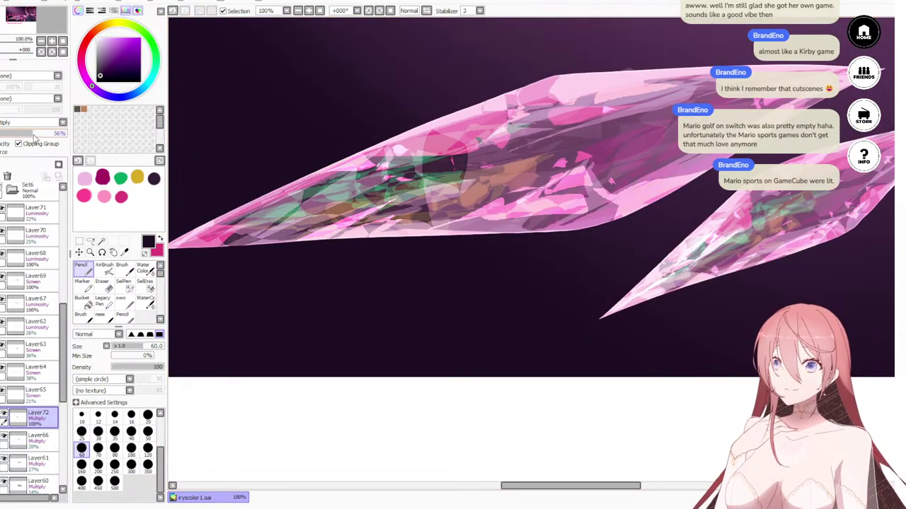
pyautogui.scroll(-4, 382, 177)
pyautogui.scroll(1, 367, 141)
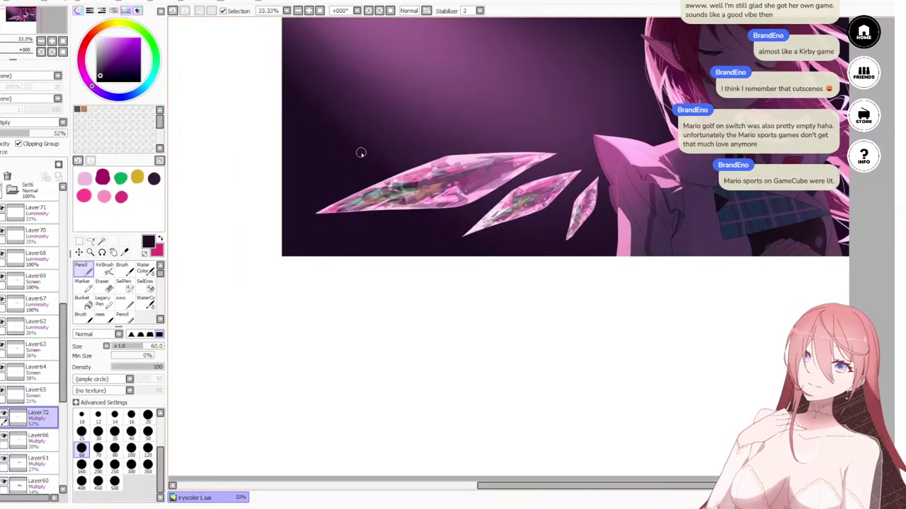
# Step: Lasso angular shadow facets across the orange and pink middle of the large crystal and fill them with dark purple on Layer72
pyautogui.click(90, 242)
pyautogui.scroll(1, 469, 245)
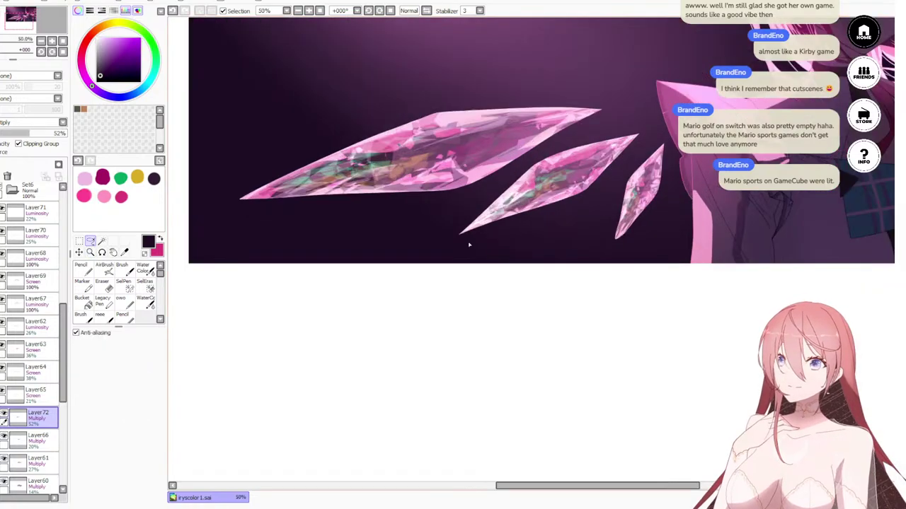
pyautogui.moveTo(386, 169)
pyautogui.mouseDown()
pyautogui.moveTo(443, 160)
pyautogui.moveTo(384, 168)
pyautogui.moveTo(419, 155)
pyautogui.moveTo(413, 170)
pyautogui.moveTo(453, 181)
pyautogui.moveTo(373, 179)
pyautogui.moveTo(403, 193)
pyautogui.moveTo(345, 189)
pyautogui.mouseUp()
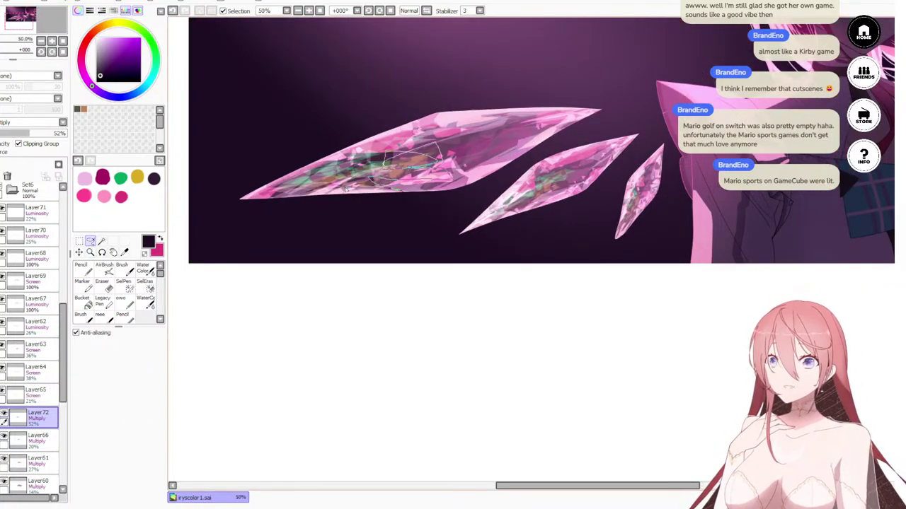
pyautogui.moveTo(440, 196)
pyautogui.mouseDown()
pyautogui.moveTo(448, 210)
pyautogui.moveTo(396, 193)
pyautogui.moveTo(425, 155)
pyautogui.mouseUp()
pyautogui.press('n')
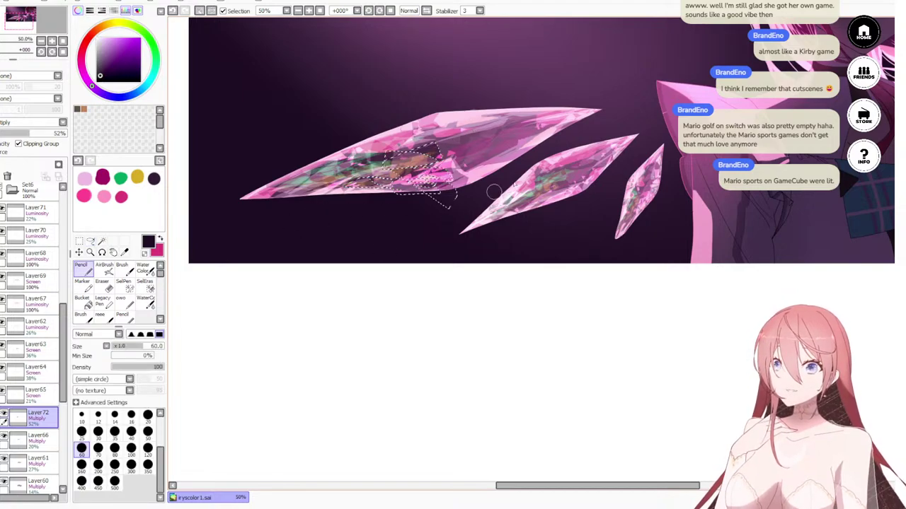
pyautogui.scroll(-5, 506, 137)
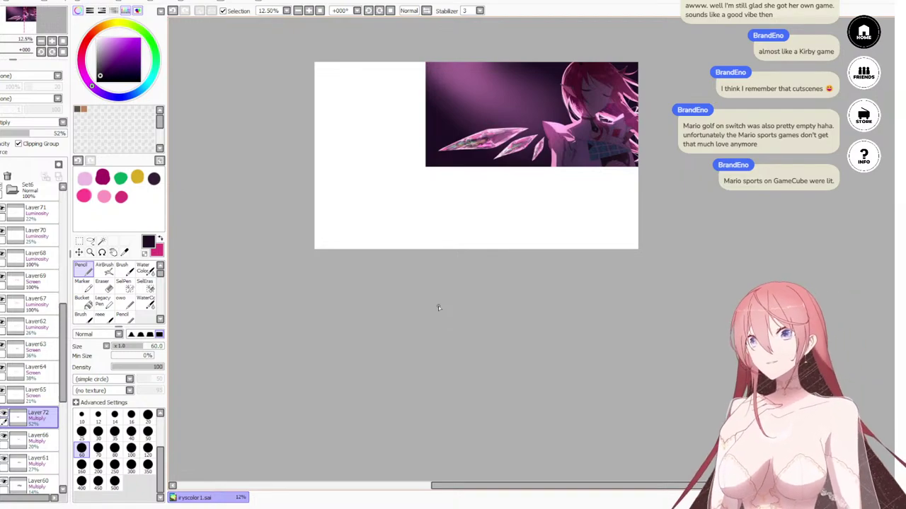
pyautogui.scroll(-1, 435, 153)
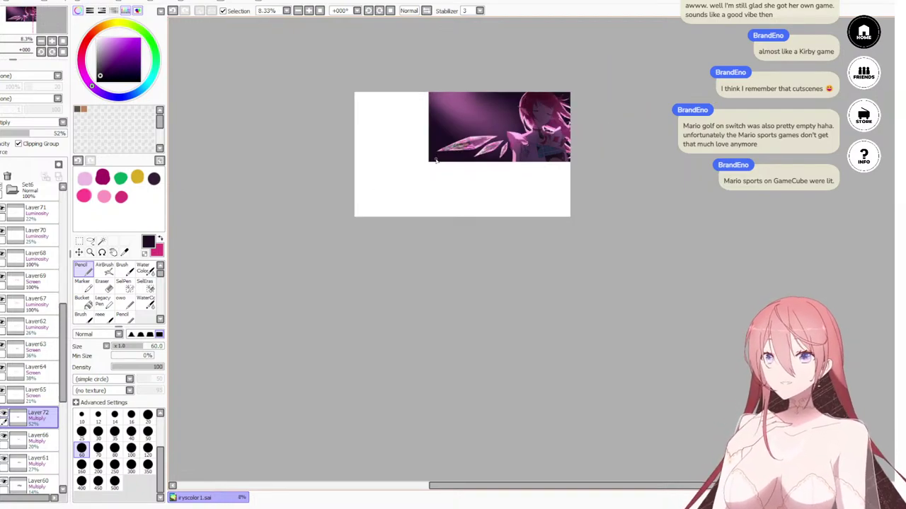
pyautogui.scroll(5, 435, 159)
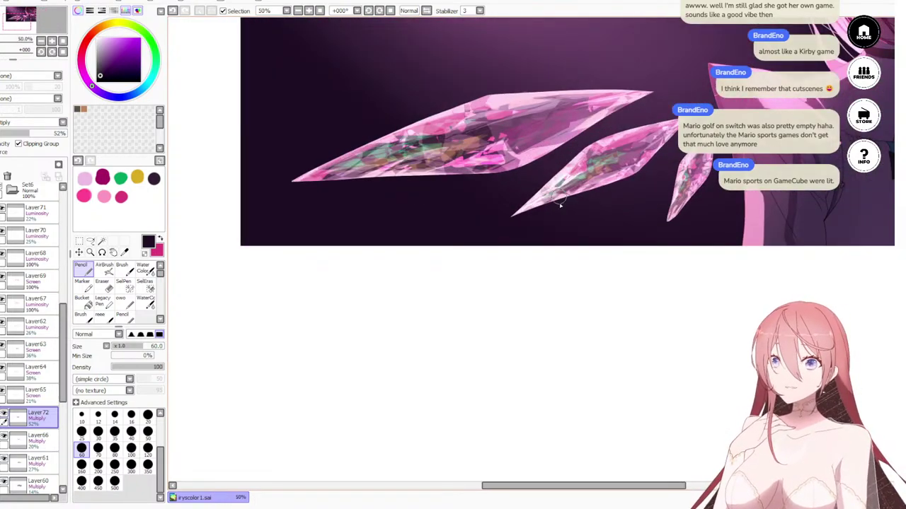
# Step: Lasso more jagged facets over the pointed green end of the large crystal, fill them with dark purple and clear the selection
pyautogui.click(90, 242)
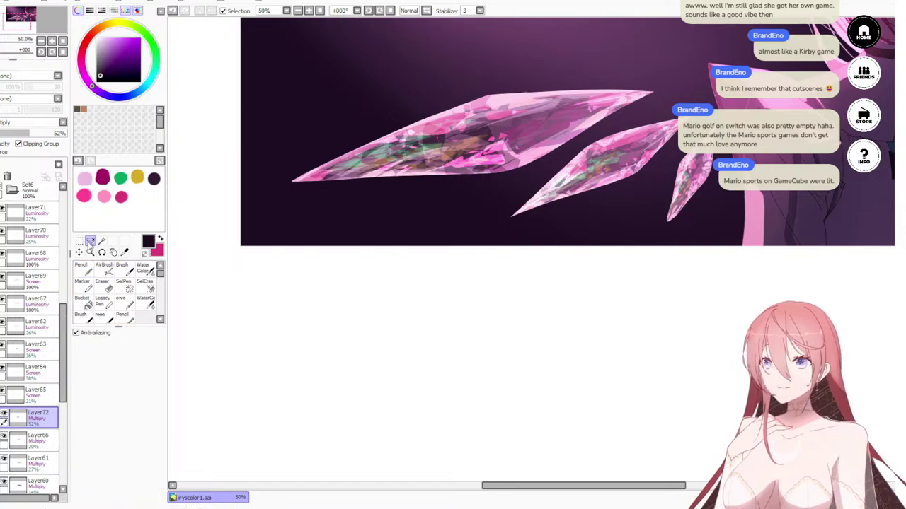
pyautogui.moveTo(327, 165)
pyautogui.mouseDown()
pyautogui.moveTo(371, 174)
pyautogui.moveTo(399, 154)
pyautogui.moveTo(409, 171)
pyautogui.moveTo(425, 190)
pyautogui.mouseUp()
pyautogui.press('n')
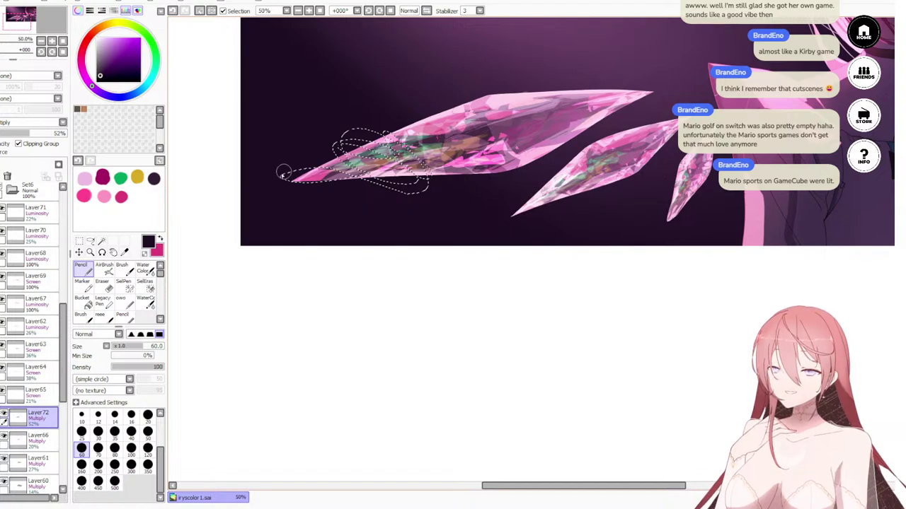
pyautogui.hotkey('ctrl', 'd')
pyautogui.moveTo(505, 208); pyautogui.dragTo(478, 220)
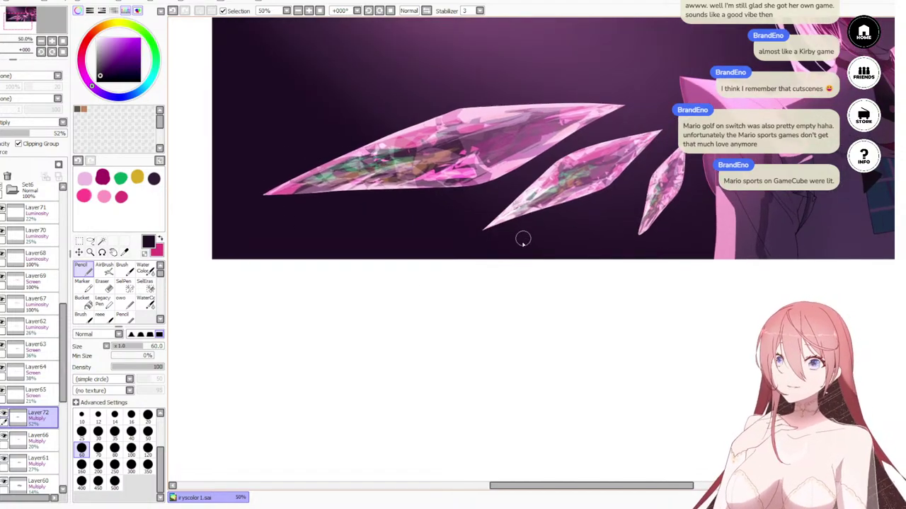
# Step: Lasso shadow facets on the lower half of the middle crystal, fill them with dark purple and clear the selection
pyautogui.click(90, 242)
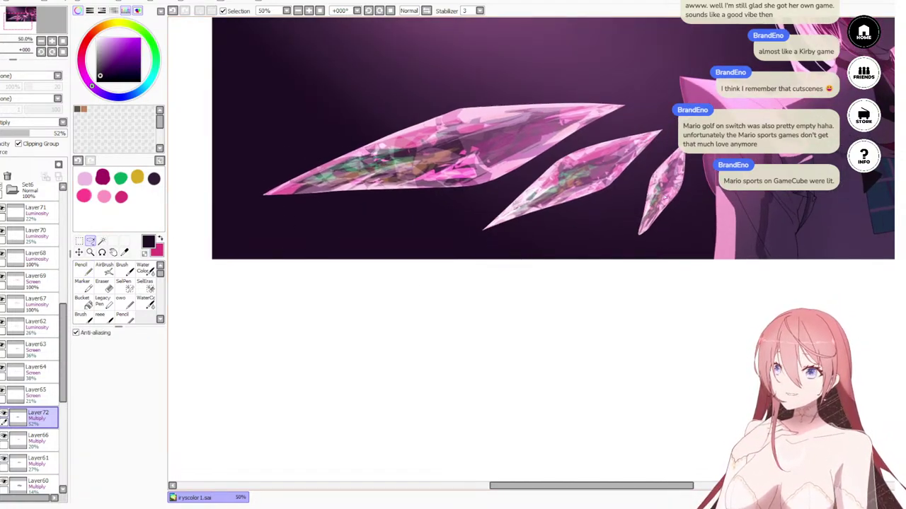
pyautogui.moveTo(520, 202)
pyautogui.mouseDown()
pyautogui.moveTo(551, 210)
pyautogui.moveTo(540, 207)
pyautogui.moveTo(537, 186)
pyautogui.moveTo(491, 215)
pyautogui.moveTo(481, 241)
pyautogui.moveTo(523, 182)
pyautogui.moveTo(491, 214)
pyautogui.moveTo(545, 187)
pyautogui.moveTo(586, 200)
pyautogui.moveTo(529, 174)
pyautogui.moveTo(577, 184)
pyautogui.moveTo(591, 210)
pyautogui.mouseUp()
pyautogui.press('n')
pyautogui.moveTo(499, 218)
pyautogui.mouseDown()
pyautogui.moveTo(541, 172)
pyautogui.moveTo(577, 173)
pyautogui.moveTo(539, 205)
pyautogui.mouseUp()
pyautogui.hotkey('ctrl', 'd')
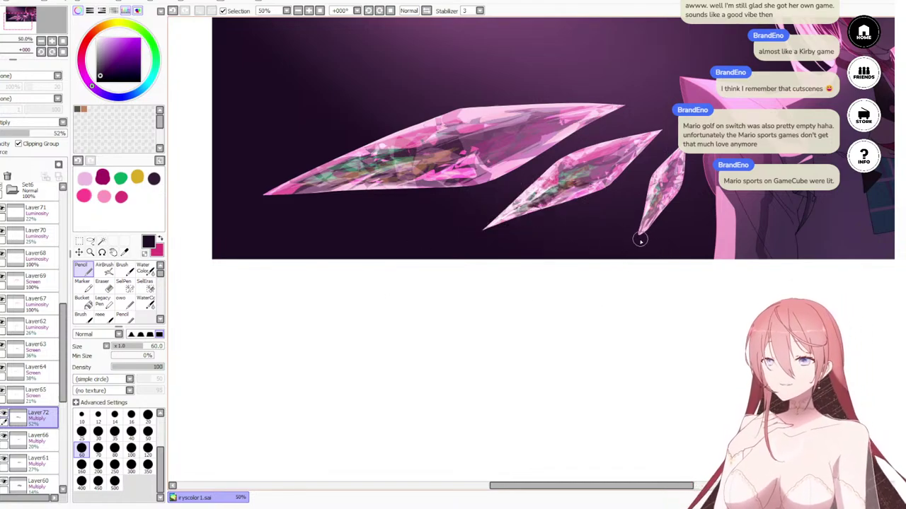
# Step: Lasso shadow facets on the lower half of the smallest crystal, fill them with dark purple and clear the selection
pyautogui.press('a')
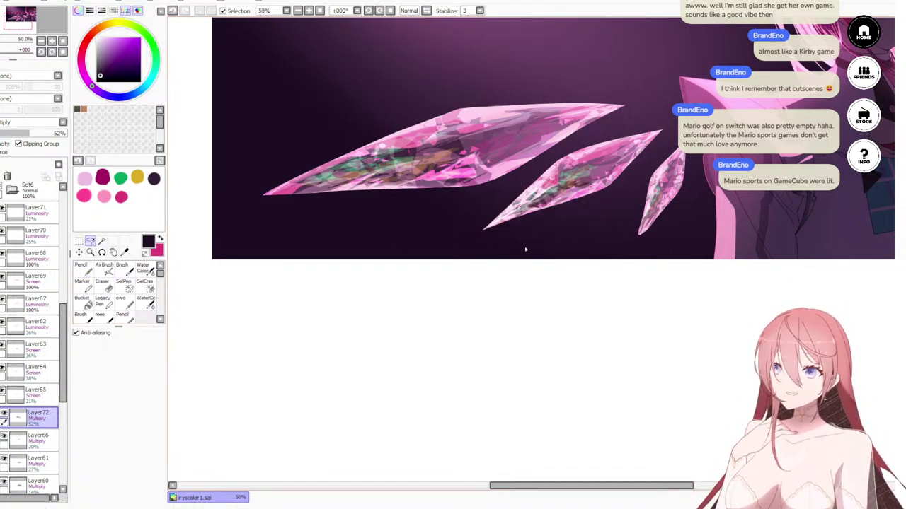
pyautogui.moveTo(639, 208)
pyautogui.mouseDown()
pyautogui.moveTo(662, 191)
pyautogui.moveTo(623, 245)
pyautogui.moveTo(655, 201)
pyautogui.moveTo(646, 192)
pyautogui.mouseUp()
pyautogui.press('n')
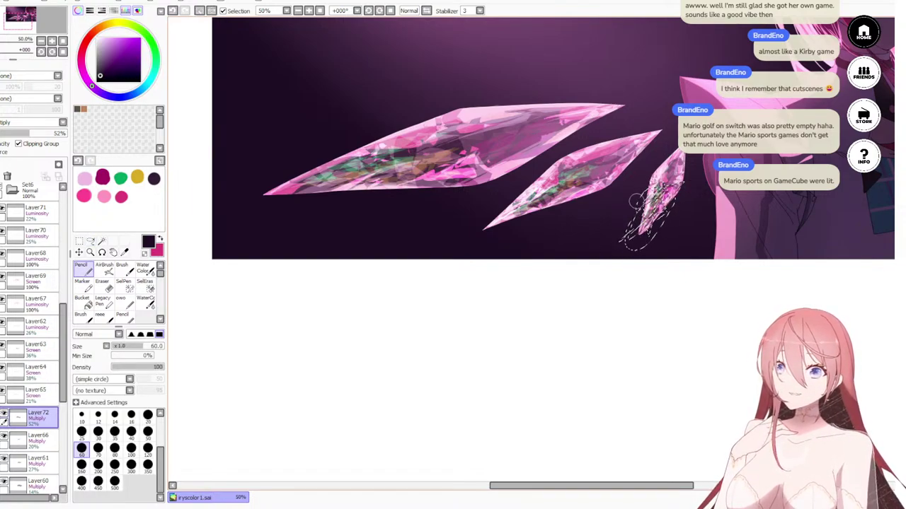
pyautogui.hotkey('ctrl', 'd')
pyautogui.scroll(-2, 591, 316)
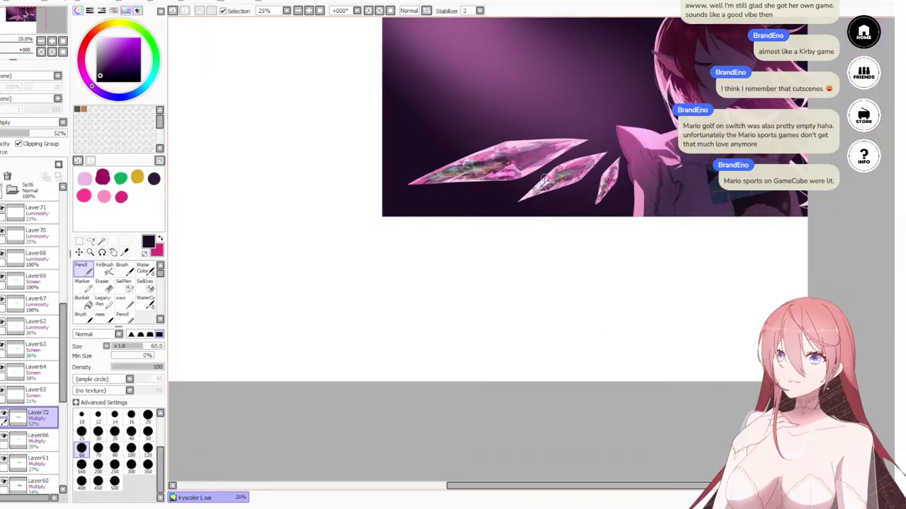
pyautogui.scroll(2, 496, 176)
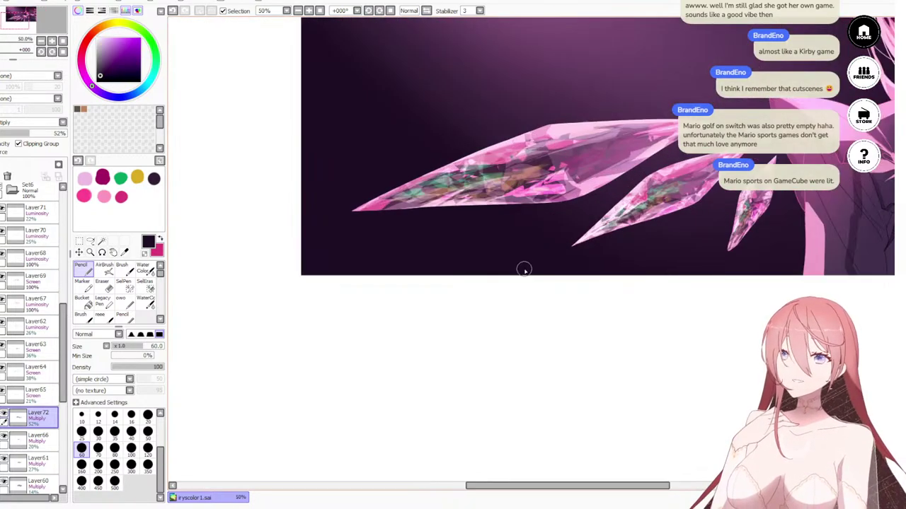
pyautogui.scroll(-3, 532, 195)
pyautogui.scroll(2, 513, 233)
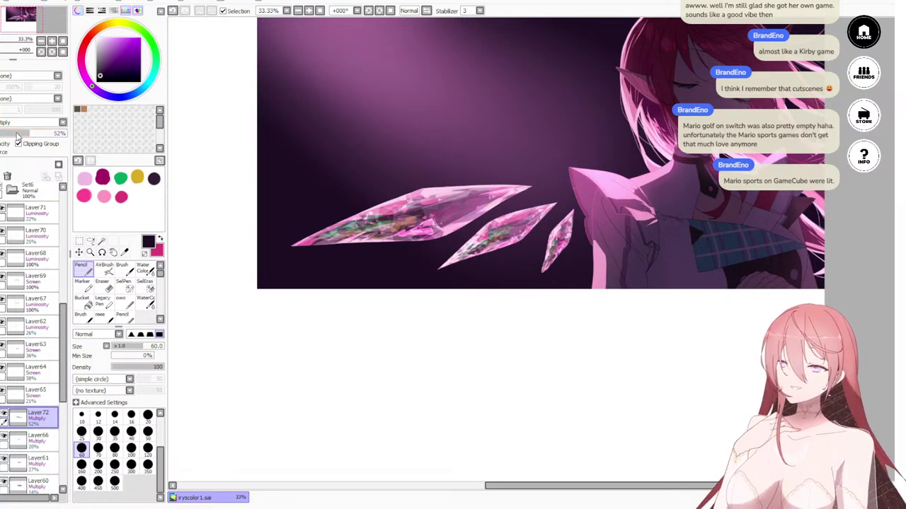
# Step: Compare the crystals with Layer72 hidden and shown, and lower its opacity to 44%
pyautogui.click(5, 413)
pyautogui.click(5, 414)
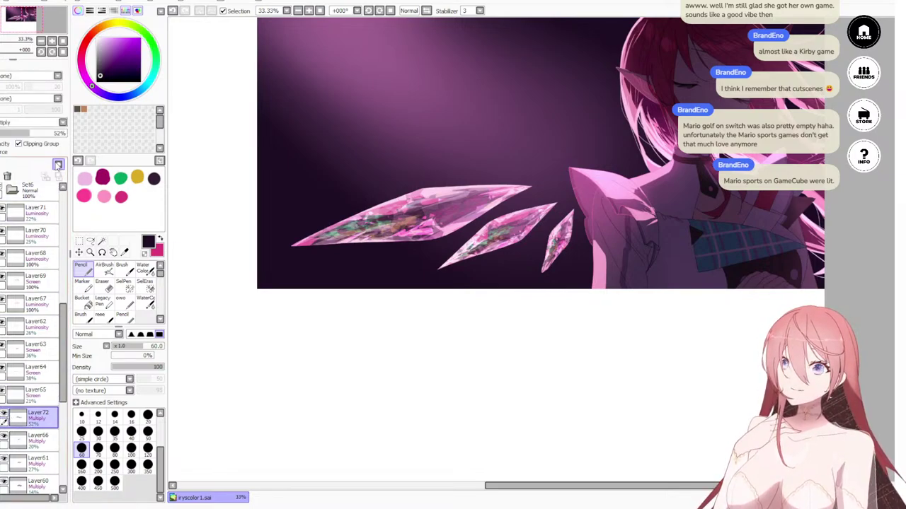
pyautogui.click(16, 133)
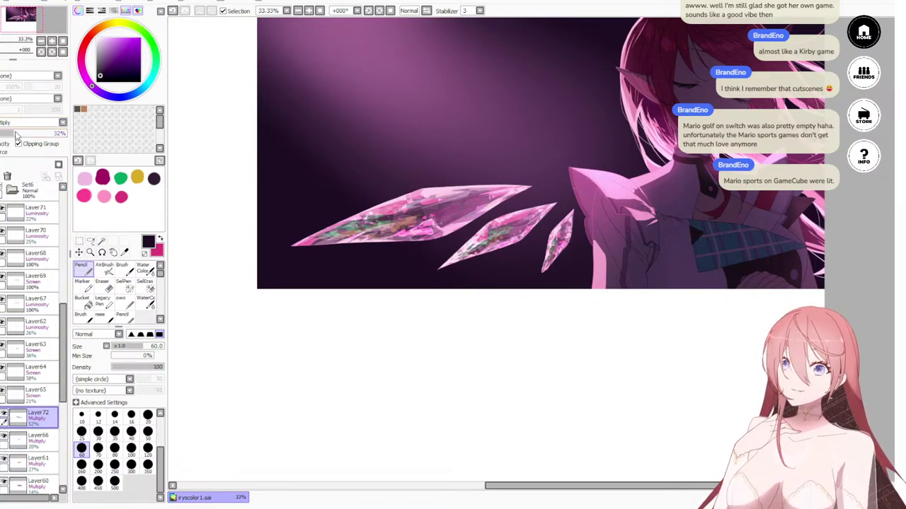
pyautogui.moveTo(16, 133); pyautogui.dragTo(24, 143)
pyautogui.scroll(-3, 356, 195)
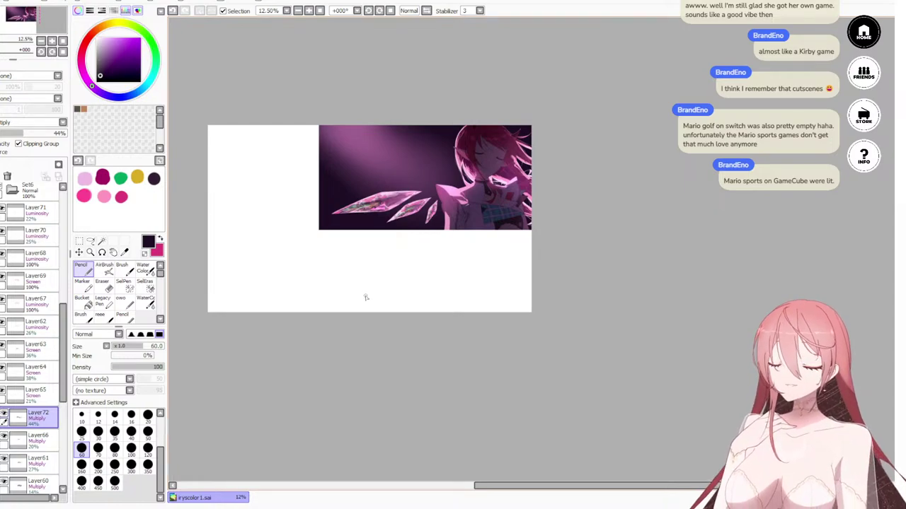
pyautogui.scroll(-3, 390, 192)
pyautogui.scroll(6, 367, 221)
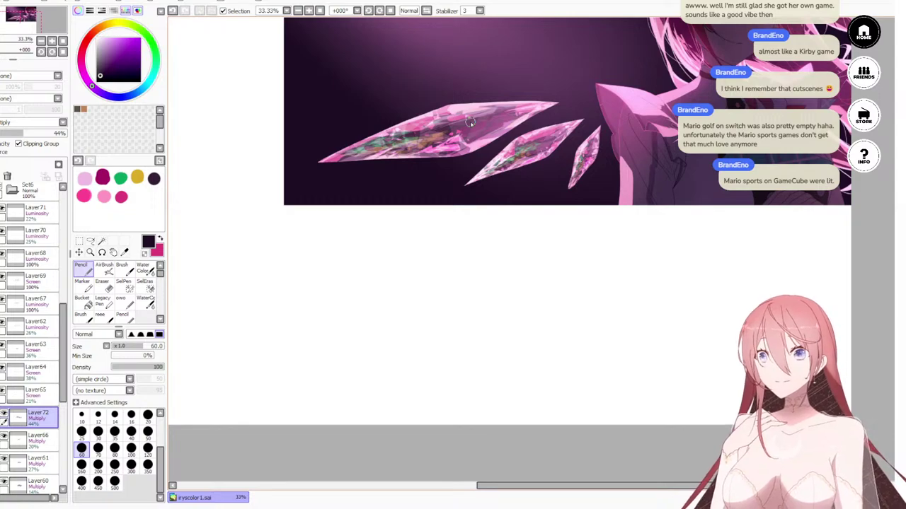
pyautogui.scroll(-3, 463, 149)
pyautogui.scroll(2, 457, 180)
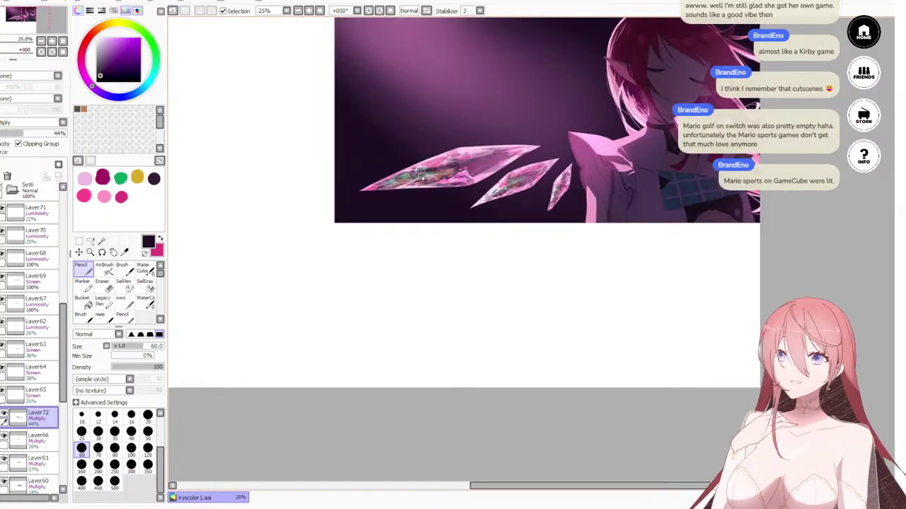
# Step: Try raising the opacity of the Luminosity layers, Layer70 to 36% and Layer71 to 32%
pyautogui.scroll(3, 422, 177)
pyautogui.click(32, 233)
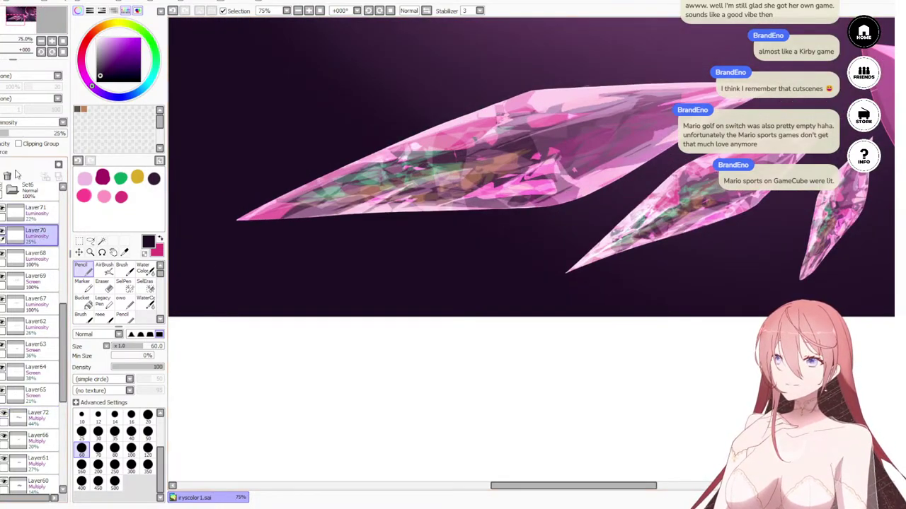
pyautogui.moveTo(20, 136); pyautogui.dragTo(25, 135)
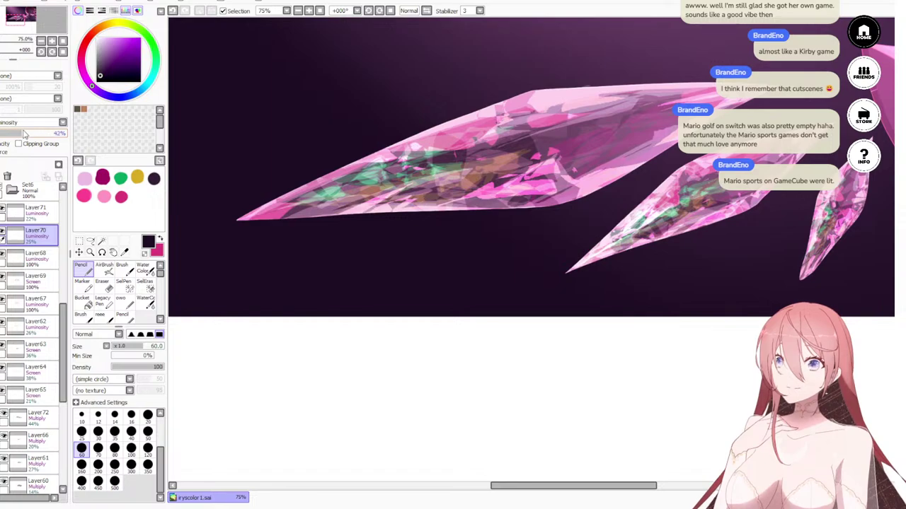
pyautogui.click(47, 220)
pyautogui.moveTo(12, 137); pyautogui.dragTo(15, 136)
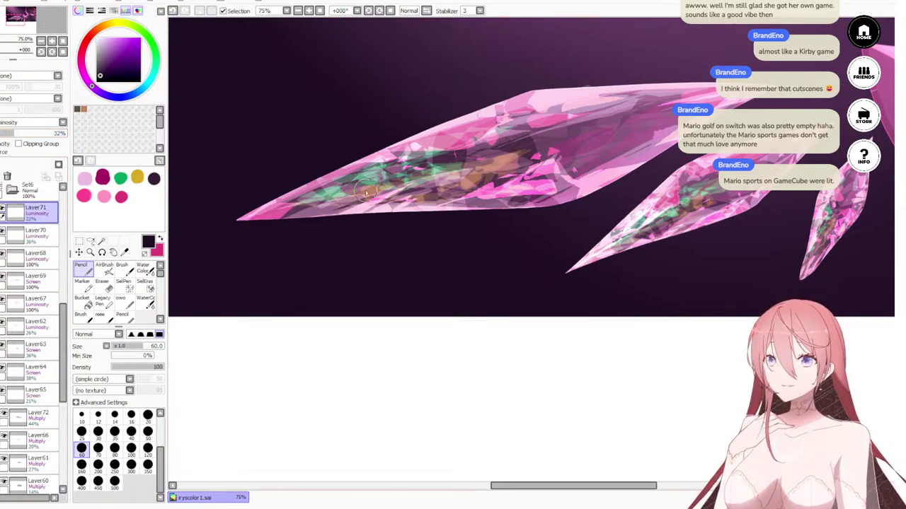
# Step: Judge the brighter crystals against the whole illustration and undo the opacity changes on Layer70 and Layer71
pyautogui.scroll(-5, 364, 185)
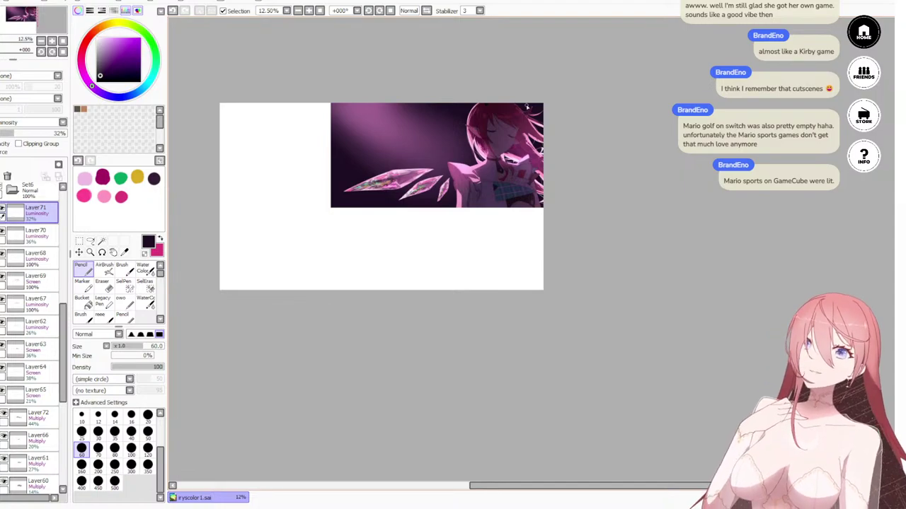
pyautogui.scroll(1, 315, 172)
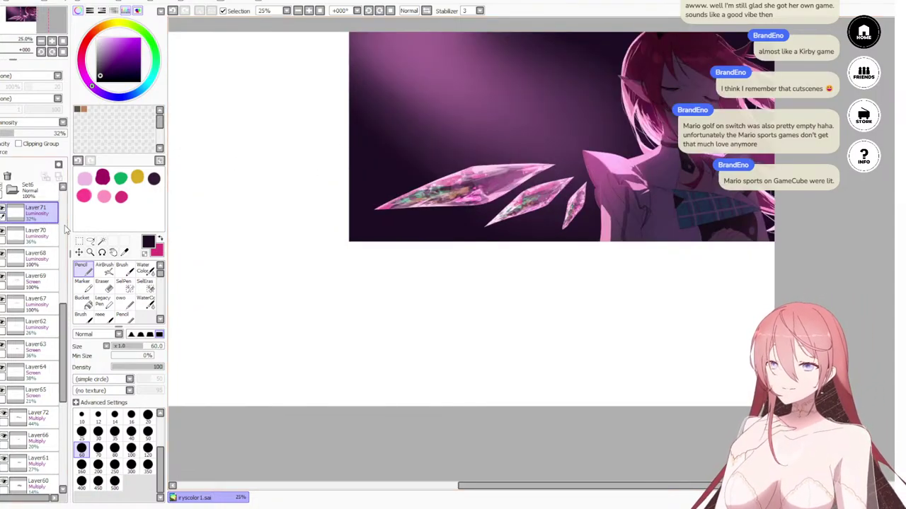
pyautogui.click(43, 233)
pyautogui.scroll(-1, 509, 221)
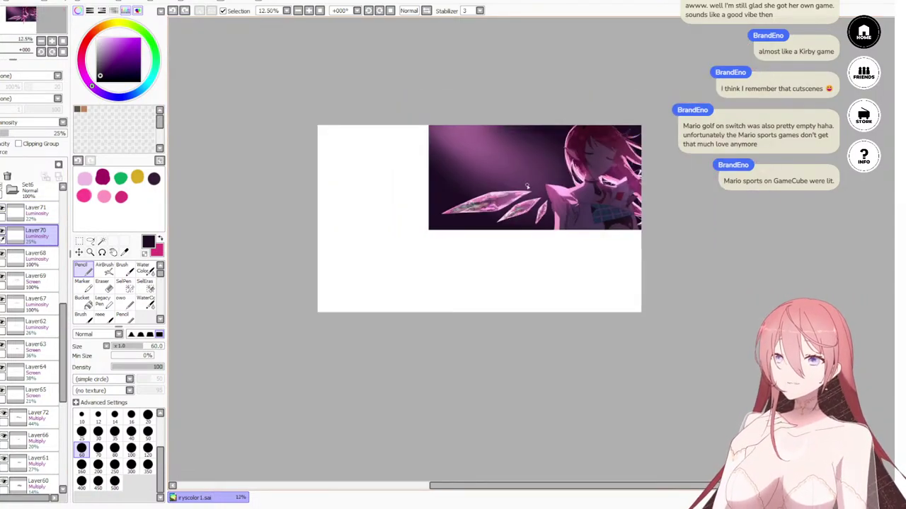
pyautogui.scroll(-1, 345, 186)
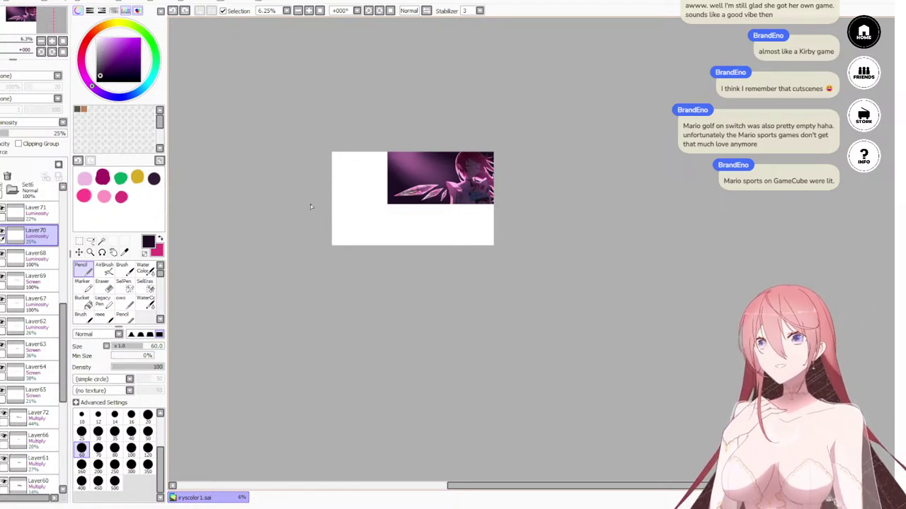
# Step: Examine the crystal wings up close and against the whole illustration, including with the canvas view rotated to -56°
pyautogui.scroll(4, 411, 185)
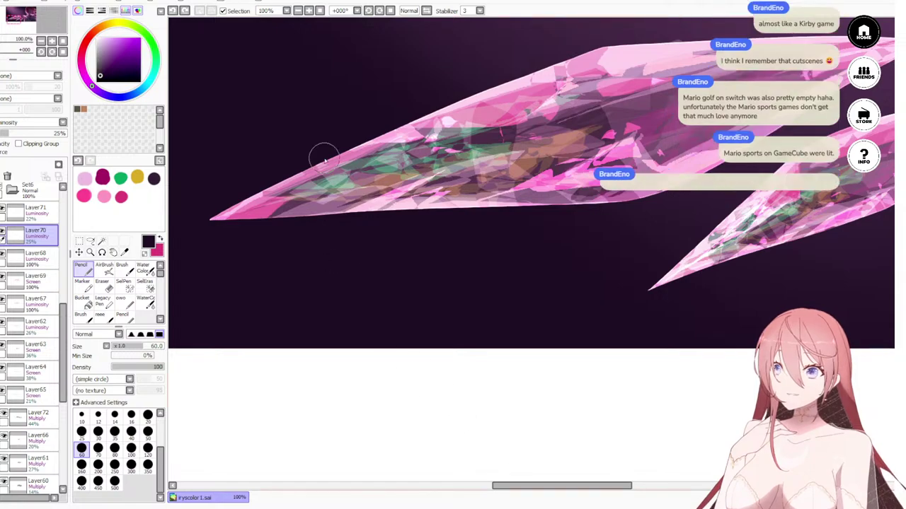
pyautogui.scroll(-8, 417, 201)
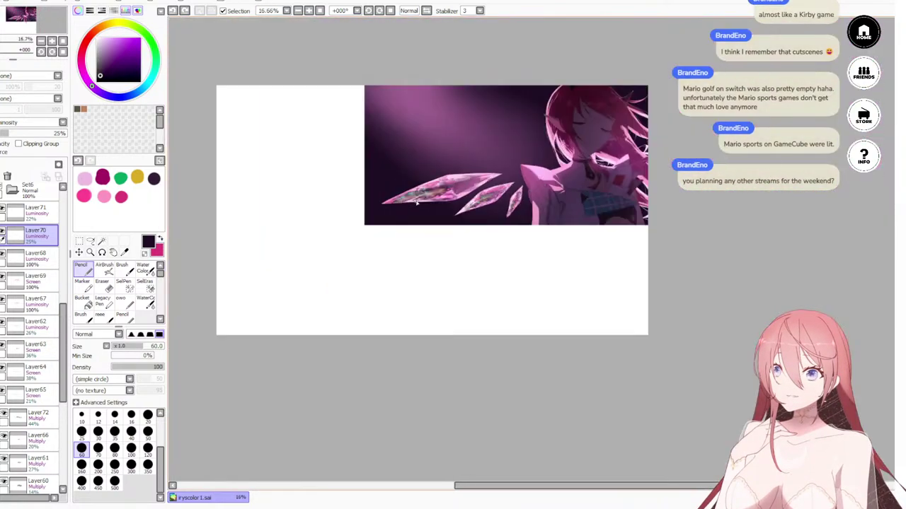
pyautogui.scroll(-2, 422, 263)
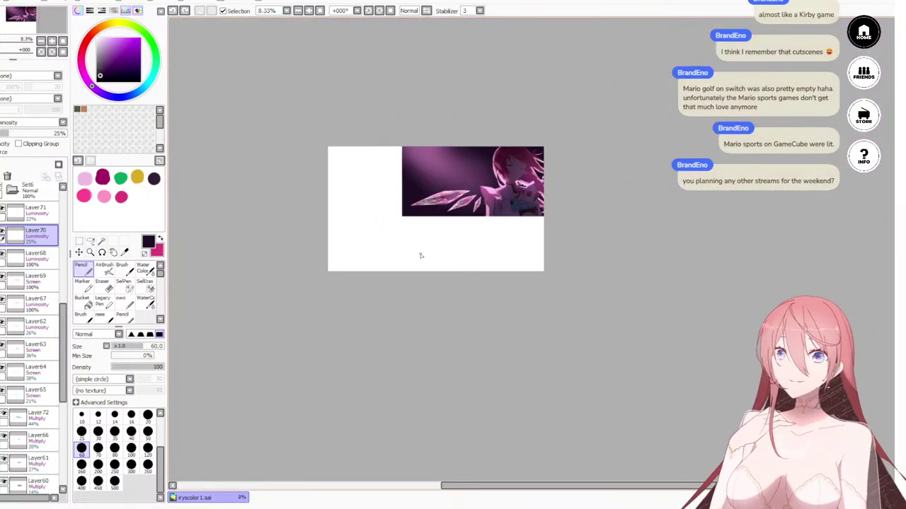
pyautogui.scroll(4, 405, 245)
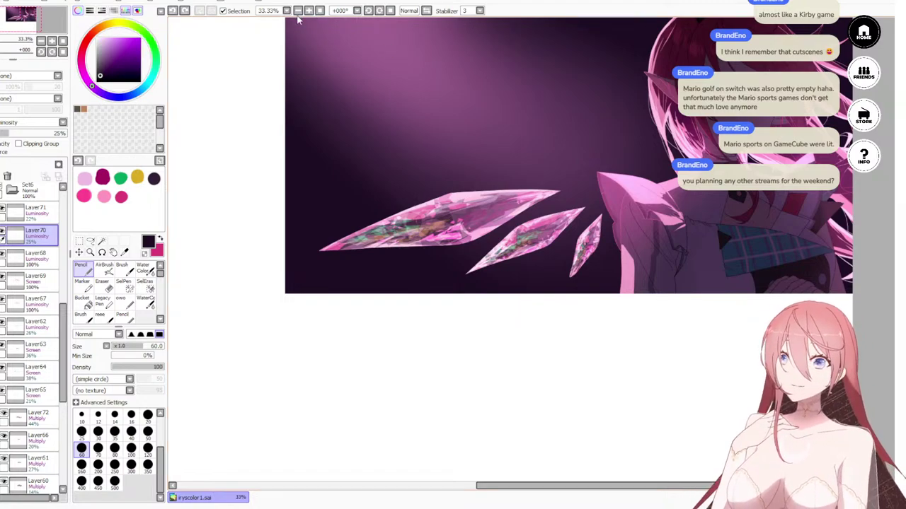
pyautogui.click(367, 11)
pyautogui.click(368, 12)
pyautogui.click(368, 12)
pyautogui.click(368, 11)
pyautogui.click(368, 12)
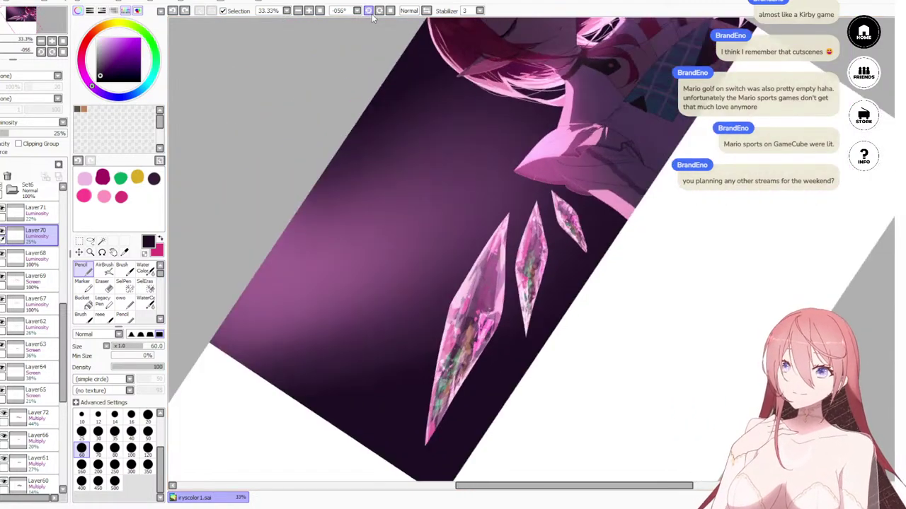
pyautogui.scroll(-4, 498, 173)
pyautogui.scroll(-1, 497, 173)
pyautogui.scroll(5, 481, 118)
pyautogui.scroll(-4, 488, 106)
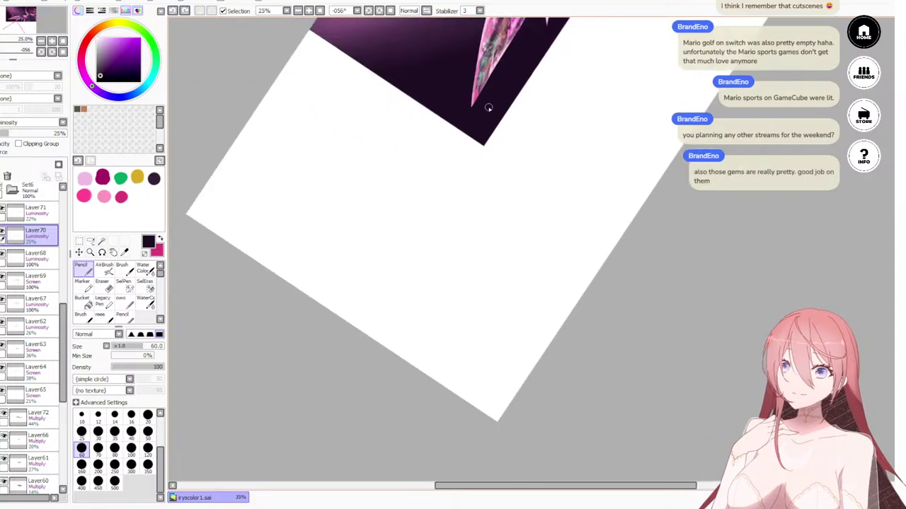
pyautogui.scroll(2, 645, 48)
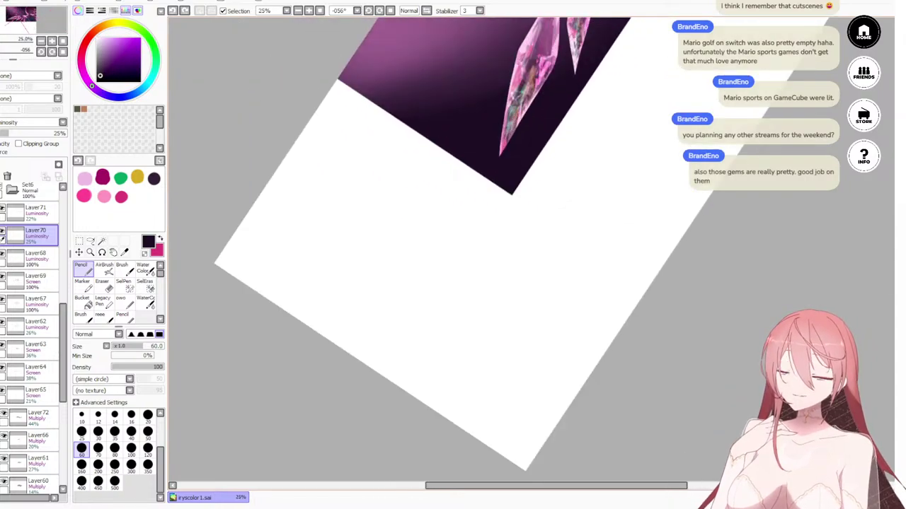
# Step: Reset the canvas rotation to 0° and examine the facets of the crystal wings up close
pyautogui.scroll(3, 531, 251)
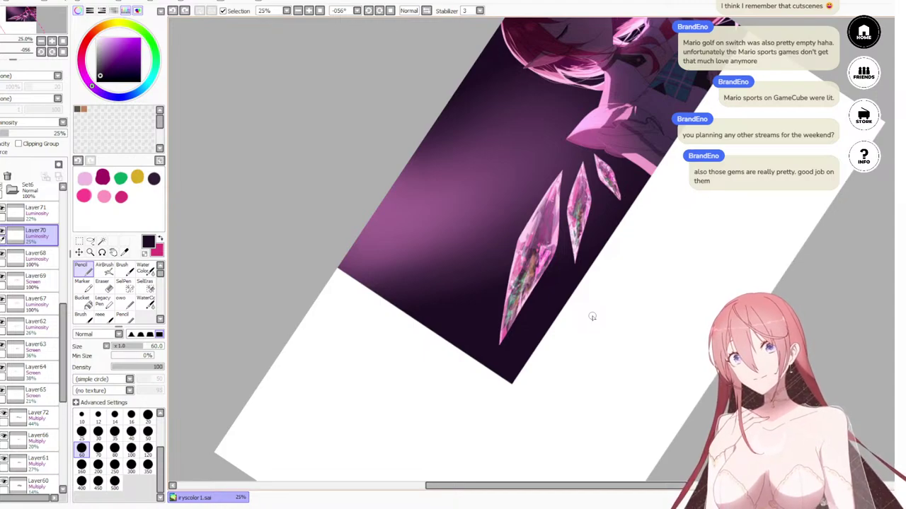
pyautogui.click(318, 13)
pyautogui.scroll(-3, 644, 185)
pyautogui.scroll(8, 642, 191)
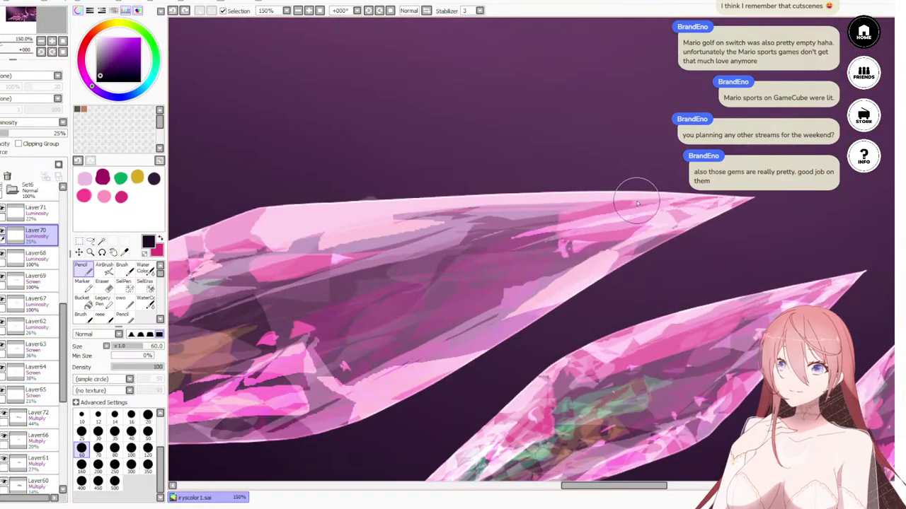
pyautogui.scroll(-3, 542, 327)
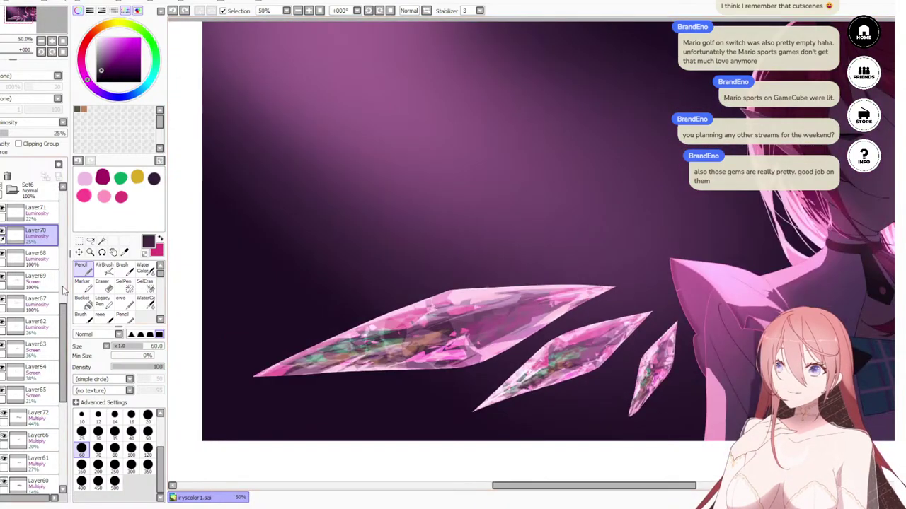
# Step: Create a clipped Multiply layer directly above Layer66 and set its opacity to 40%
pyautogui.click(90, 242)
pyautogui.scroll(1, 405, 318)
pyautogui.moveTo(64, 371); pyautogui.dragTo(62, 387)
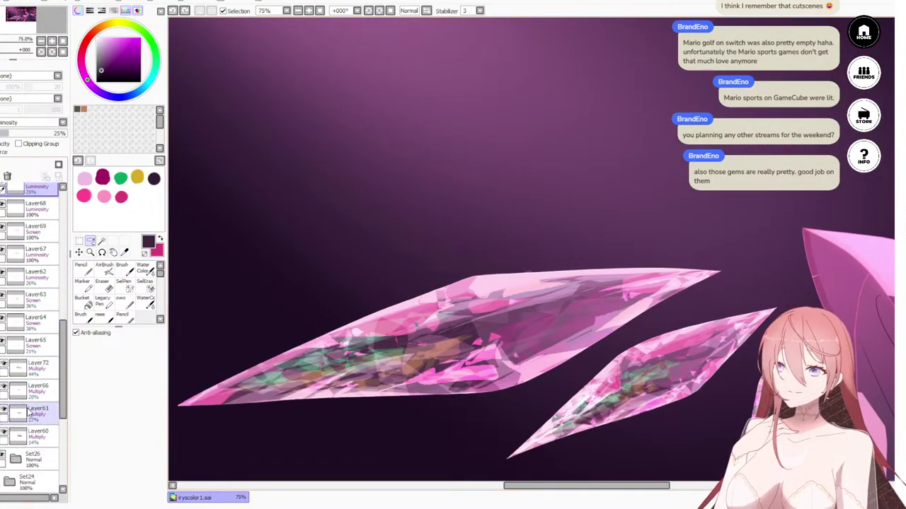
pyautogui.scroll(-3, 29, 412)
pyautogui.click(6, 303)
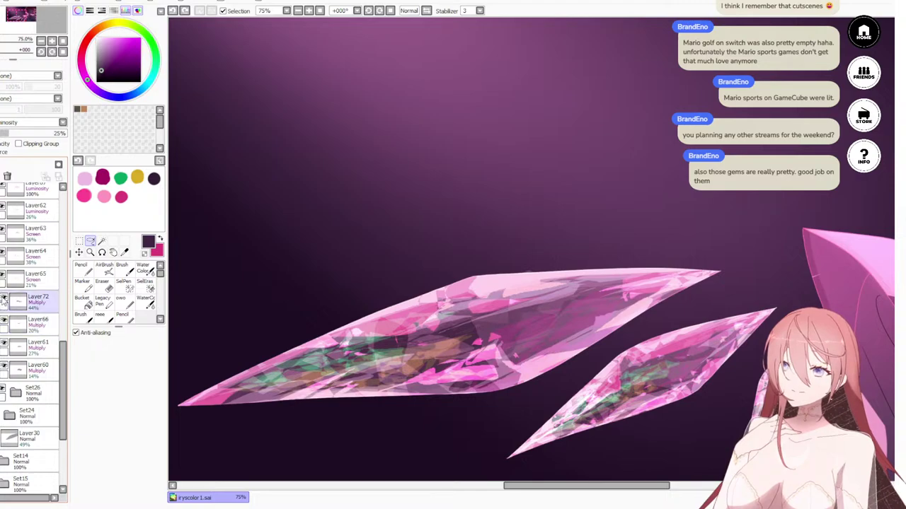
pyautogui.click(29, 322)
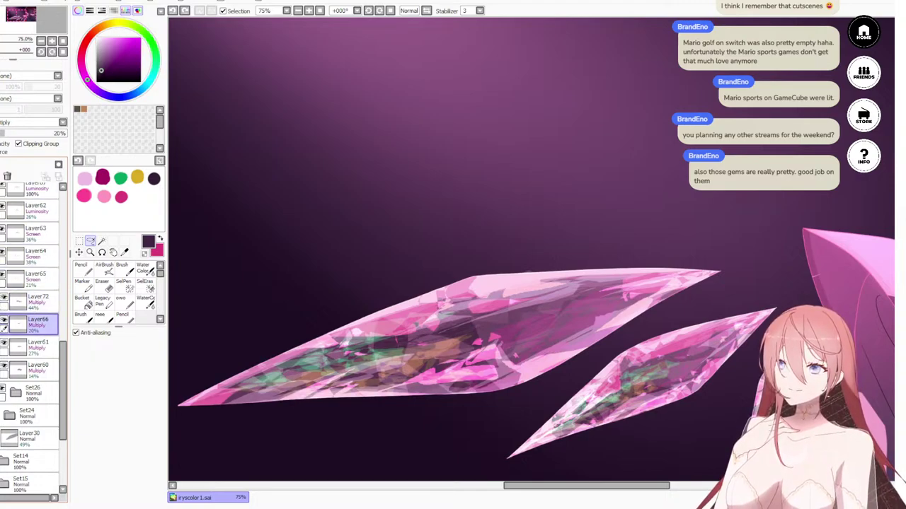
pyautogui.click(1, 164)
pyautogui.click(32, 122)
pyautogui.click(19, 137)
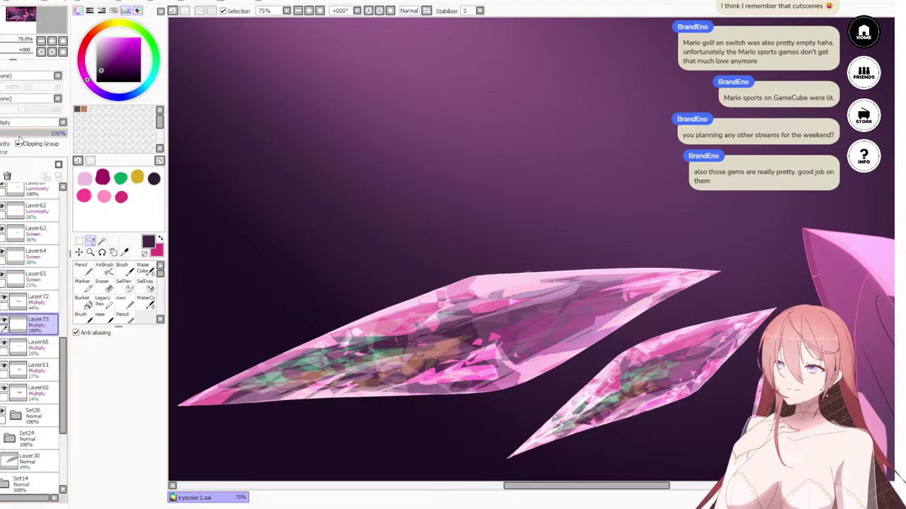
pyautogui.click(21, 137)
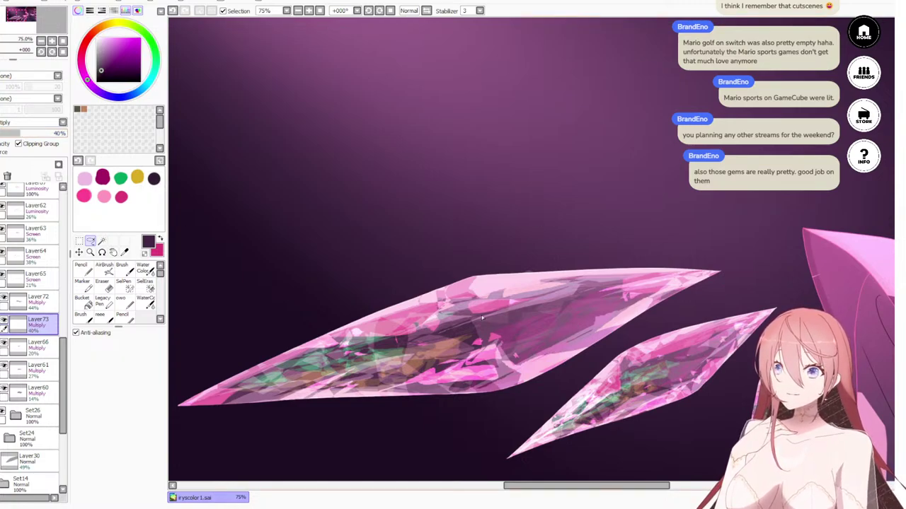
# Step: Lasso jagged facets across the half of the largest crystal nearest the character, fill them with dark purple, and deselect
pyautogui.moveTo(553, 333)
pyautogui.mouseDown()
pyautogui.moveTo(542, 354)
pyautogui.moveTo(579, 355)
pyautogui.moveTo(624, 302)
pyautogui.moveTo(623, 316)
pyautogui.moveTo(543, 373)
pyautogui.moveTo(473, 341)
pyautogui.mouseUp()
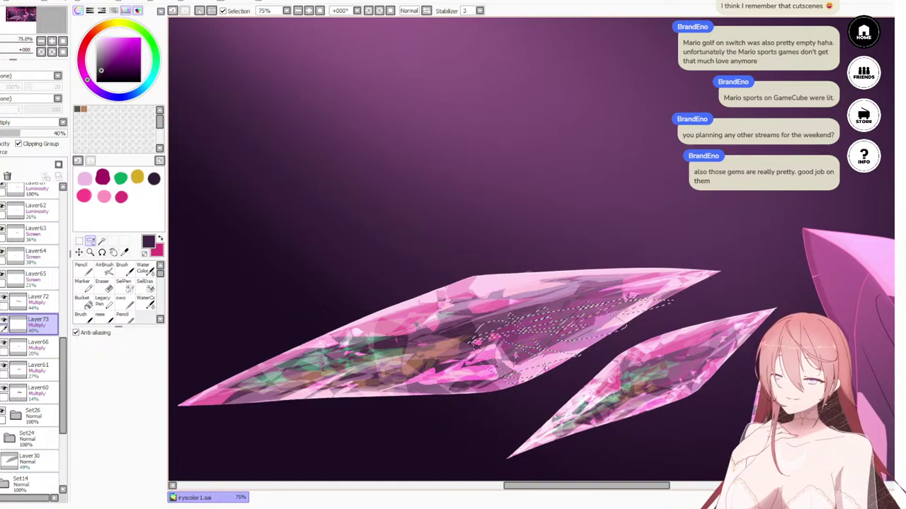
pyautogui.press('n')
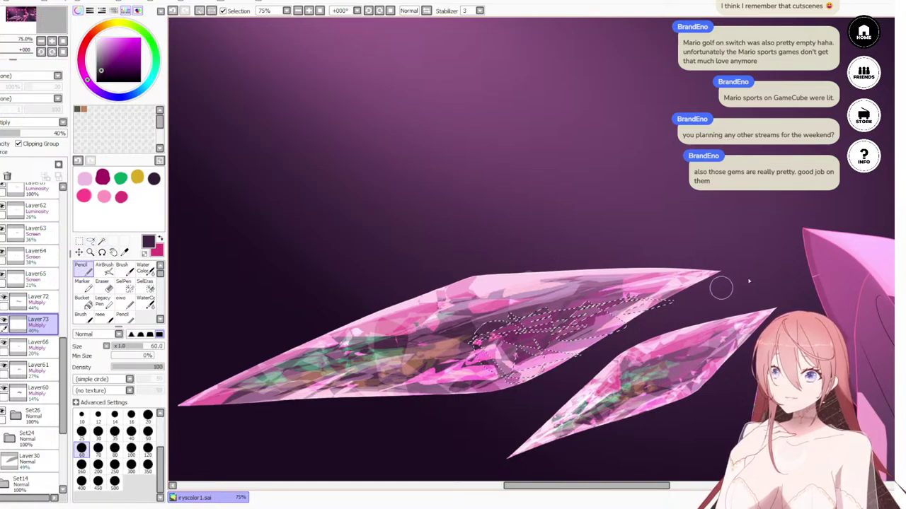
pyautogui.hotkey('ctrl', 'd')
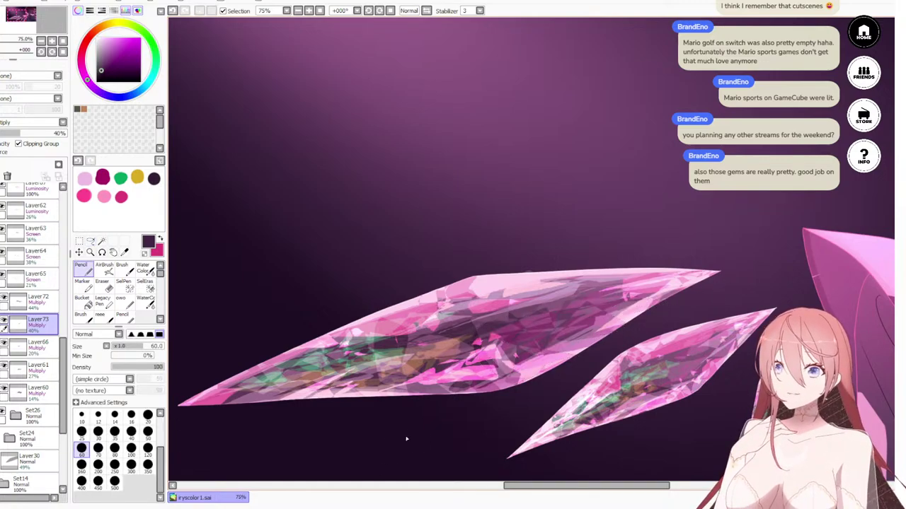
# Step: Lasso jagged facets on the upper part of the middle crystal, fill them with dark purple, and deselect
pyautogui.scroll(-4, 501, 298)
pyautogui.scroll(2, 522, 341)
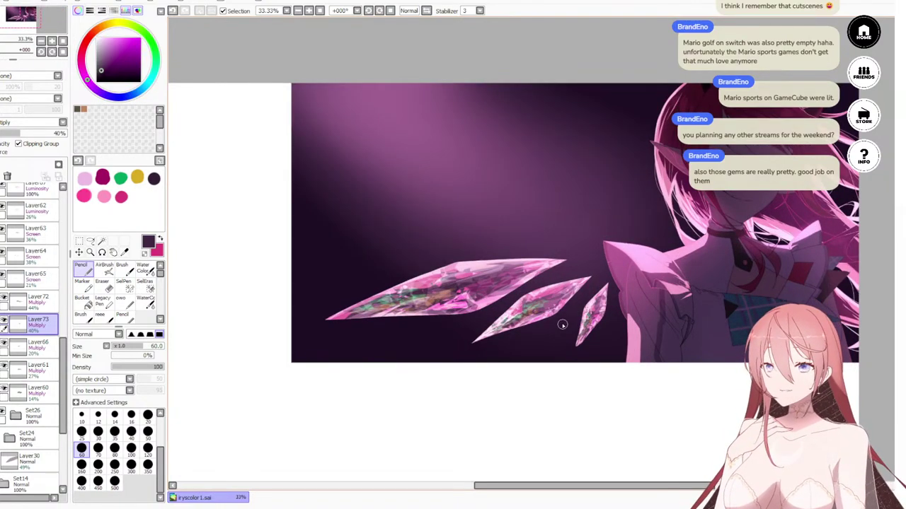
pyautogui.click(90, 240)
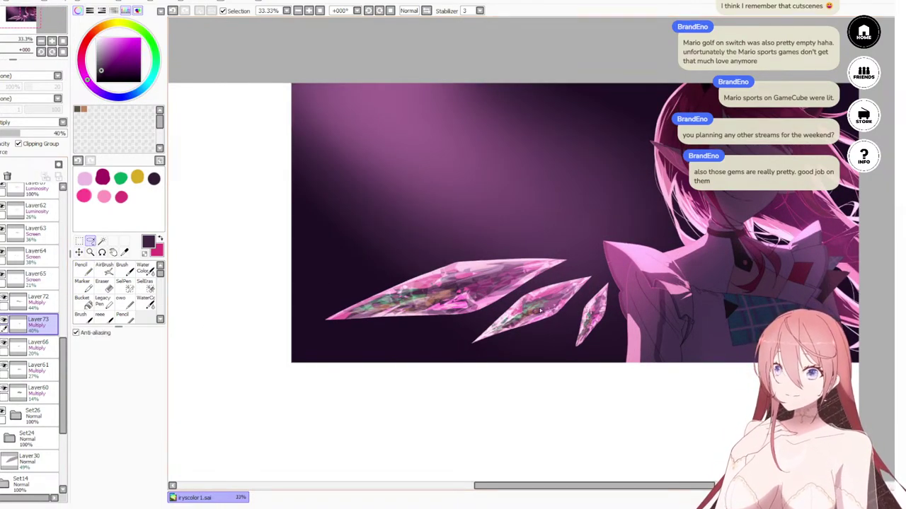
pyautogui.moveTo(558, 314)
pyautogui.mouseDown()
pyautogui.moveTo(578, 289)
pyautogui.moveTo(587, 295)
pyautogui.moveTo(555, 314)
pyautogui.mouseUp()
pyautogui.press('n')
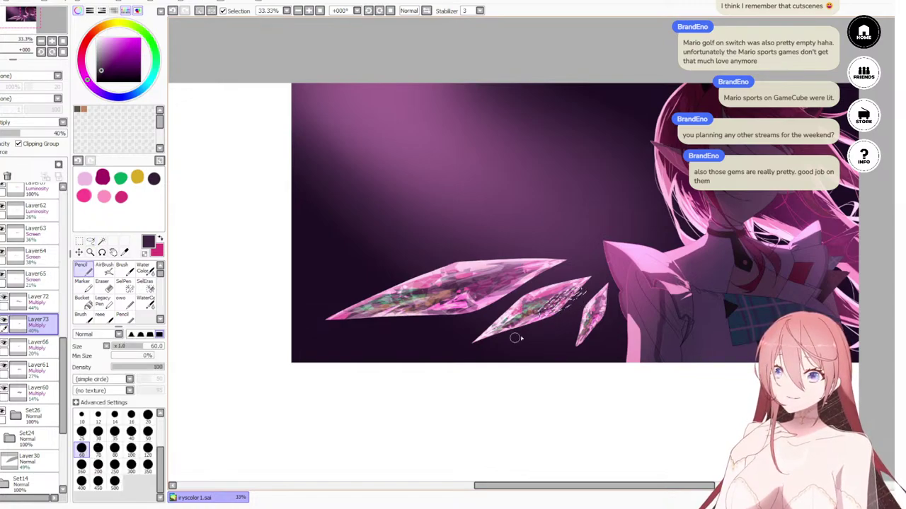
pyautogui.hotkey('ctrl', 'd')
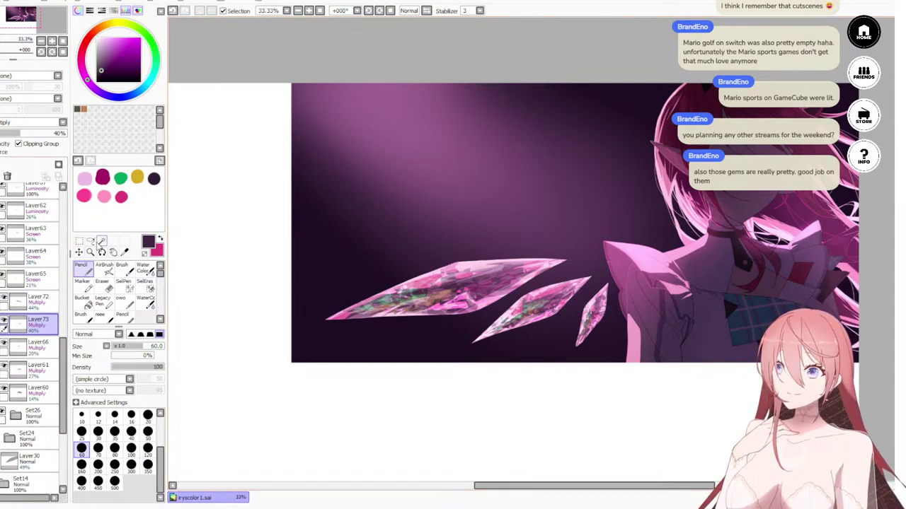
# Step: Lasso small facets along the upper edge of the smallest crystal, fill them with dark purple, and deselect
pyautogui.click(90, 241)
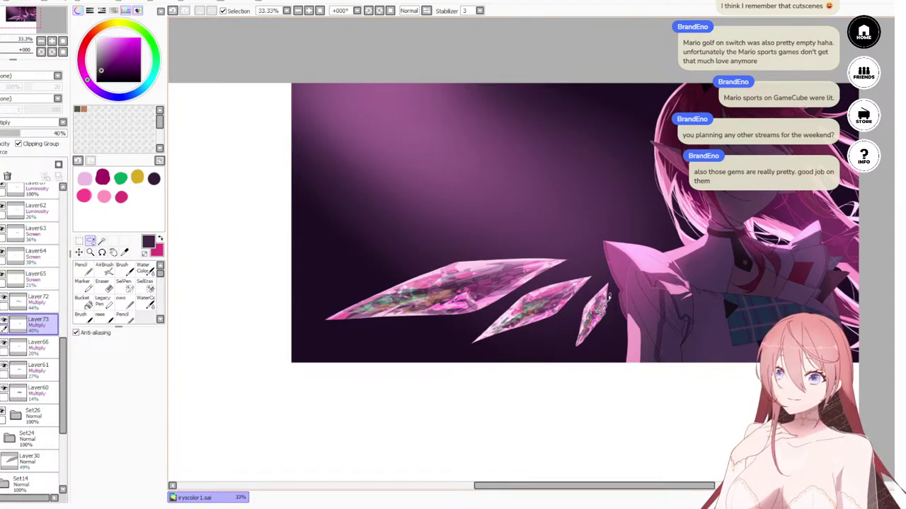
pyautogui.press('n')
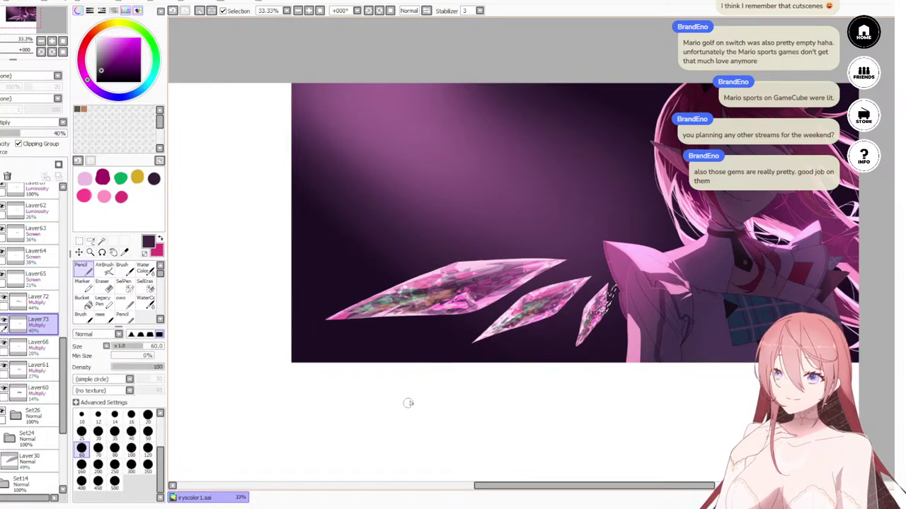
pyautogui.hotkey('ctrl', 'd')
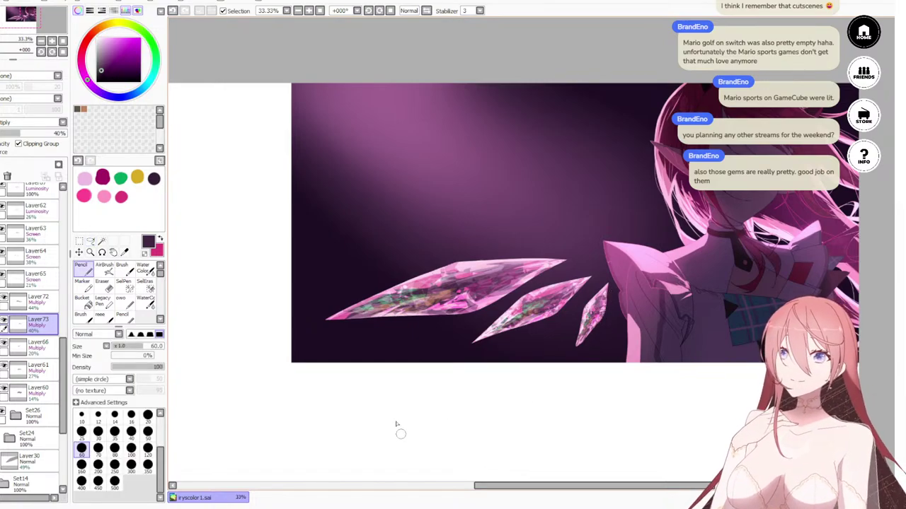
# Step: Judge the darker crystals against the whole illustration and lower the opacity of Layer72 to 20% and Layer73 to 32%
pyautogui.scroll(-3, 396, 420)
pyautogui.scroll(6, 432, 411)
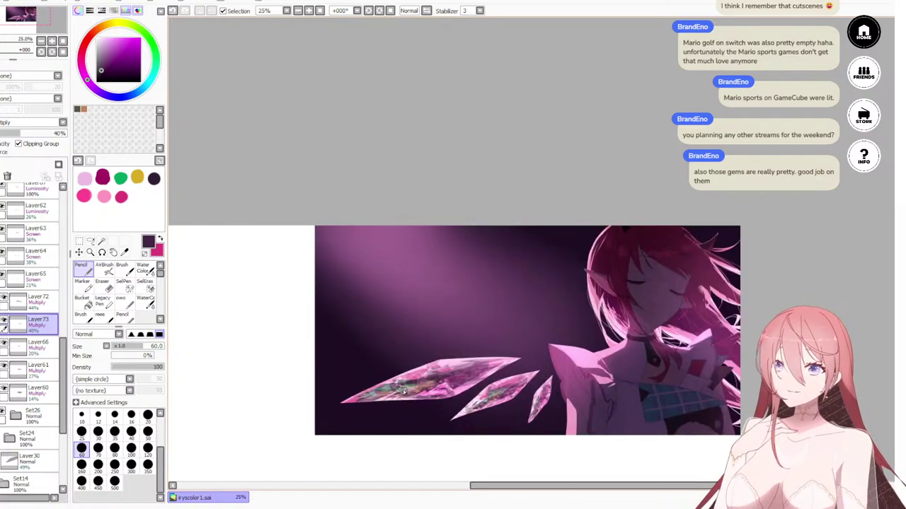
pyautogui.scroll(-8, 460, 202)
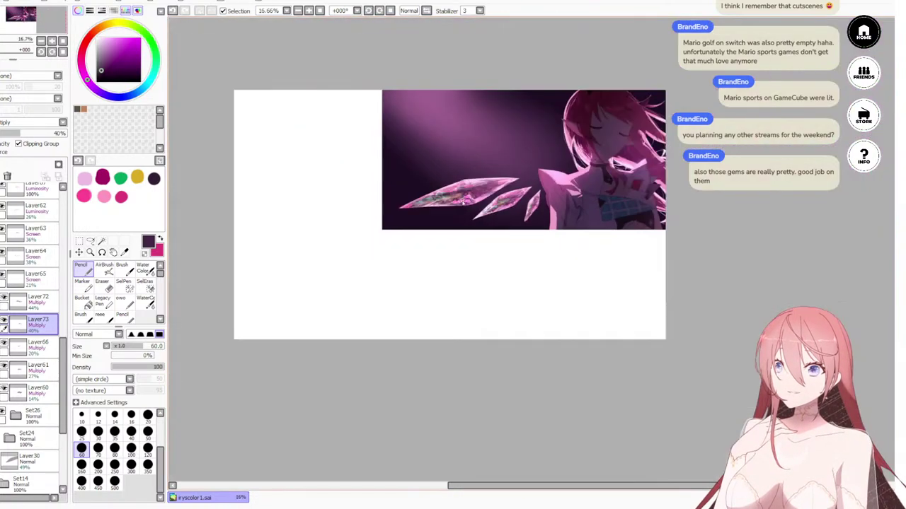
pyautogui.scroll(5, 489, 167)
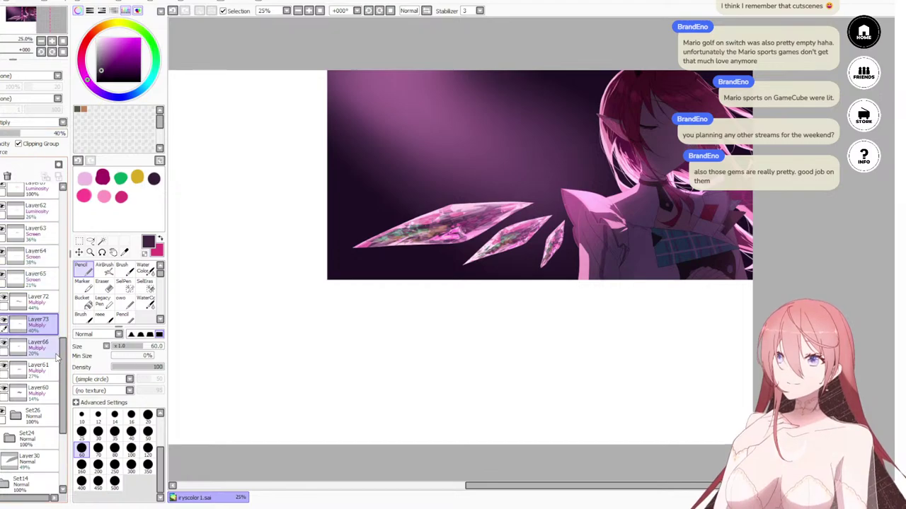
pyautogui.click(36, 302)
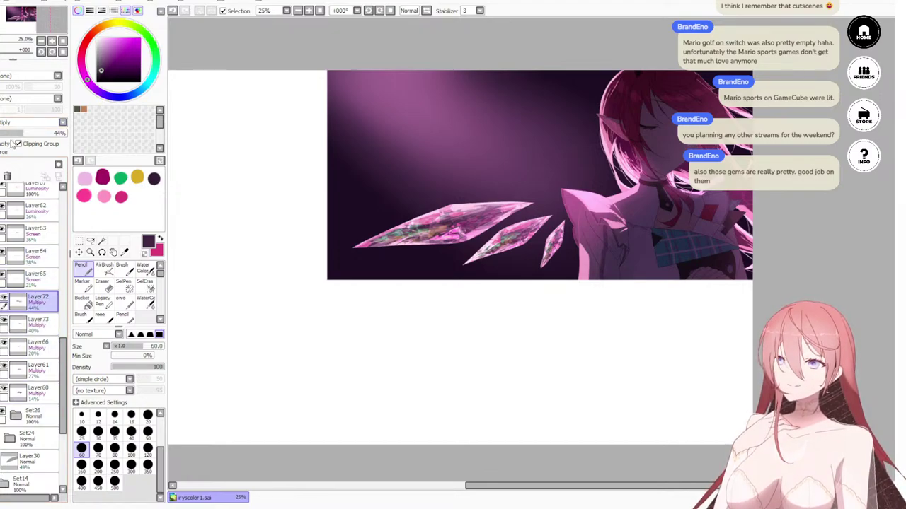
pyautogui.moveTo(20, 138); pyautogui.dragTo(6, 137)
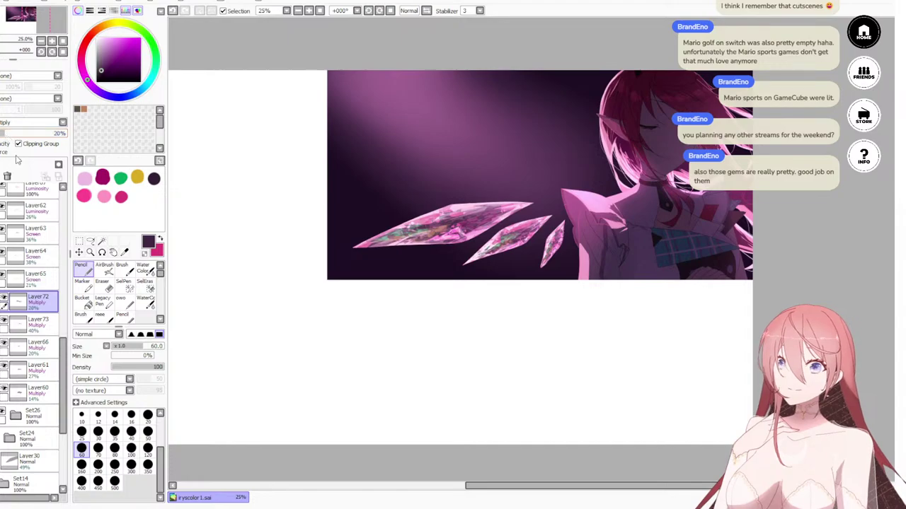
pyautogui.click(36, 323)
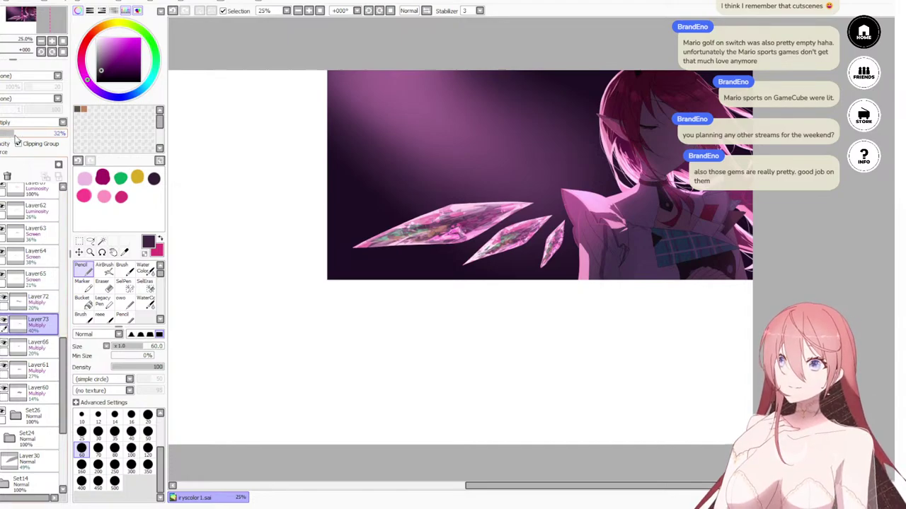
# Step: Check the balance of the crystal shading against the full illustration at different magnifications
pyautogui.scroll(-2, 397, 179)
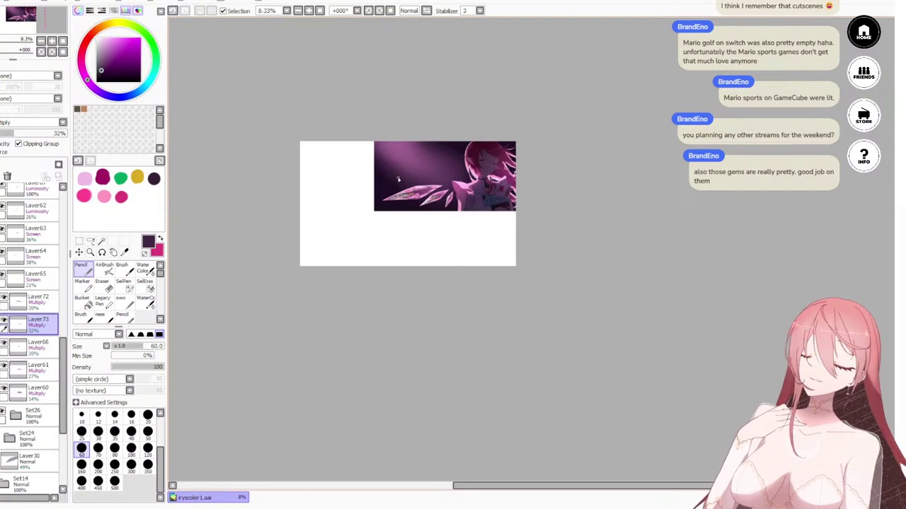
pyautogui.scroll(2, 398, 179)
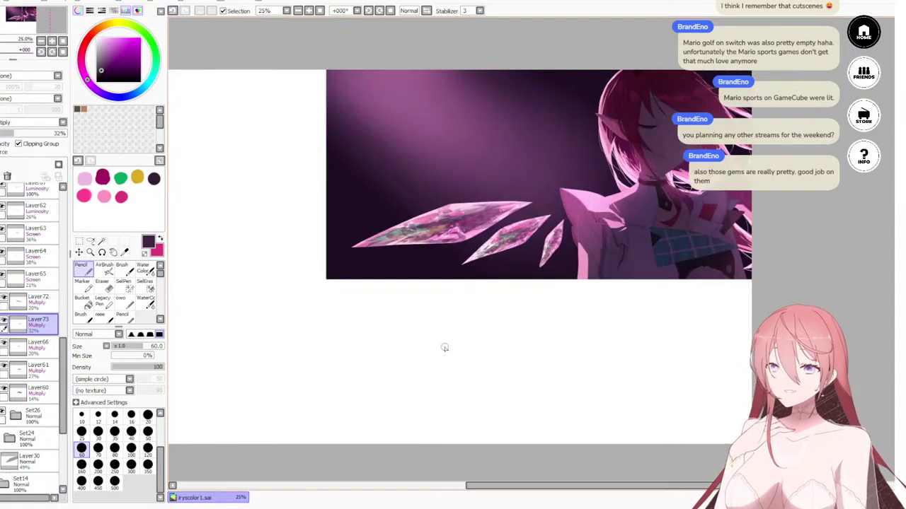
pyautogui.scroll(3, 467, 197)
pyautogui.scroll(-4, 453, 315)
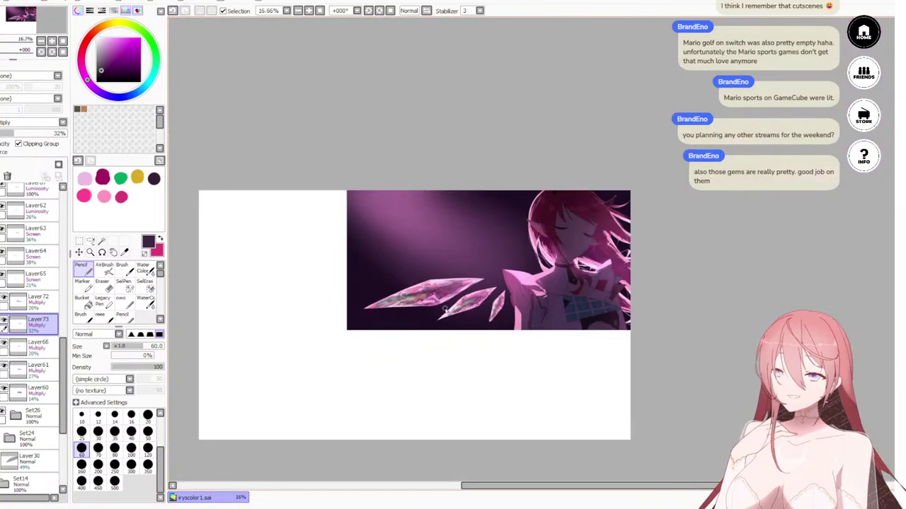
# Step: Look through the crystal's stack of clipped layers and collapse the Set6 folder's layer group
pyautogui.scroll(5, 9, 244)
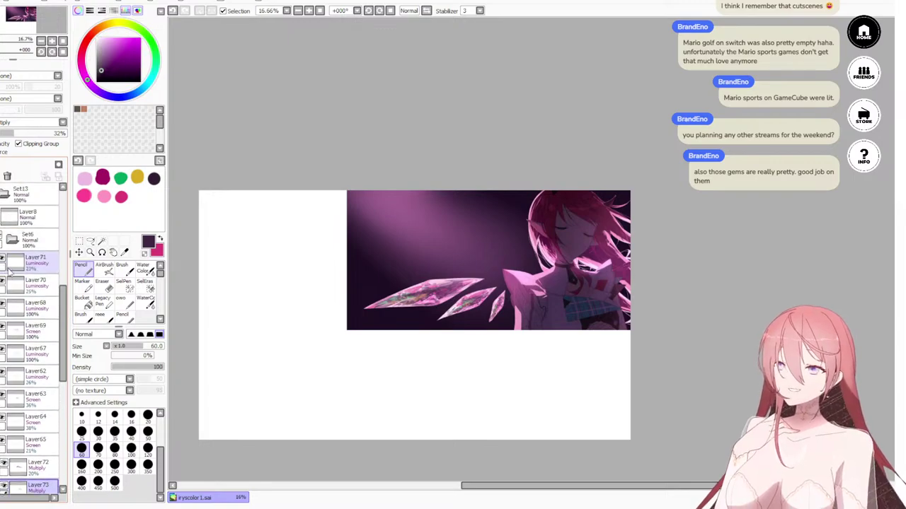
pyautogui.scroll(-5, 29, 318)
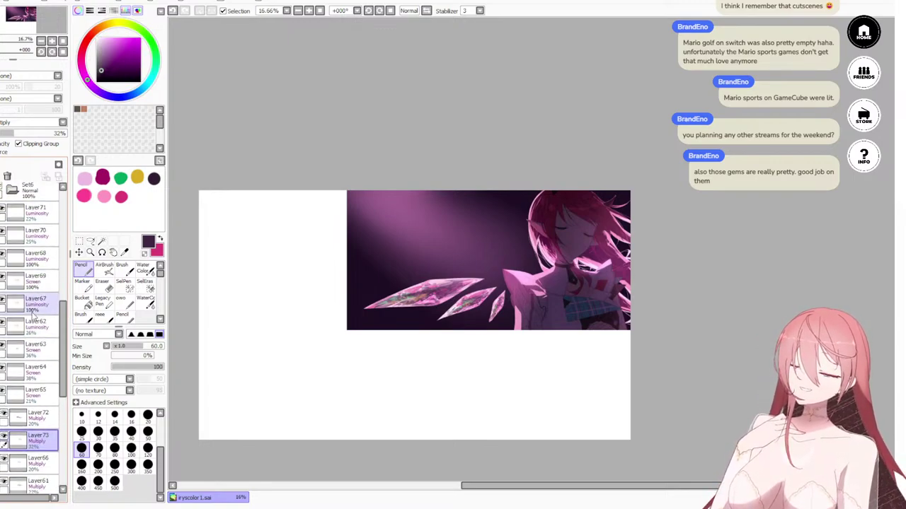
pyautogui.scroll(-3, 40, 362)
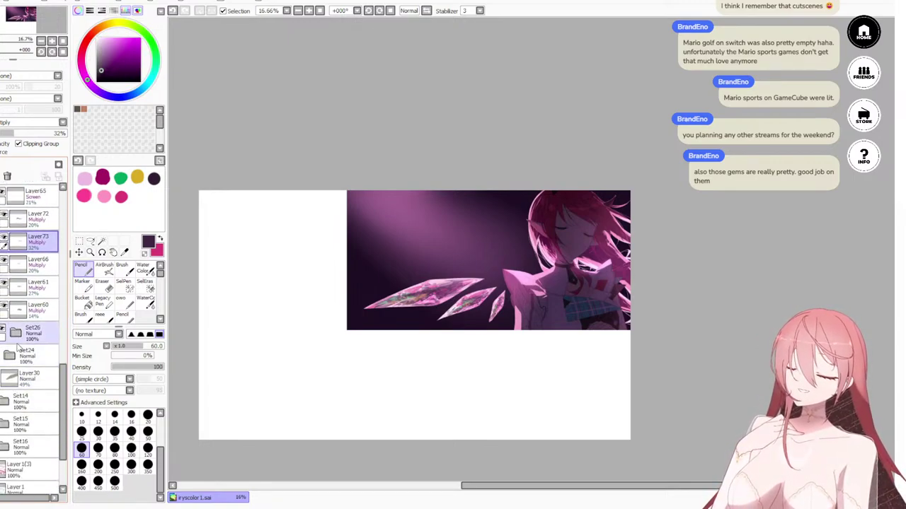
pyautogui.scroll(8, 9, 319)
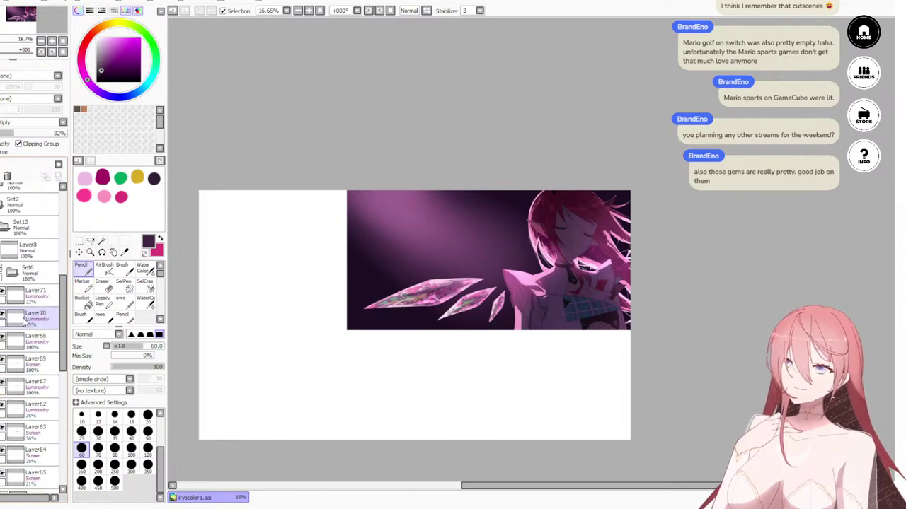
pyautogui.click(10, 277)
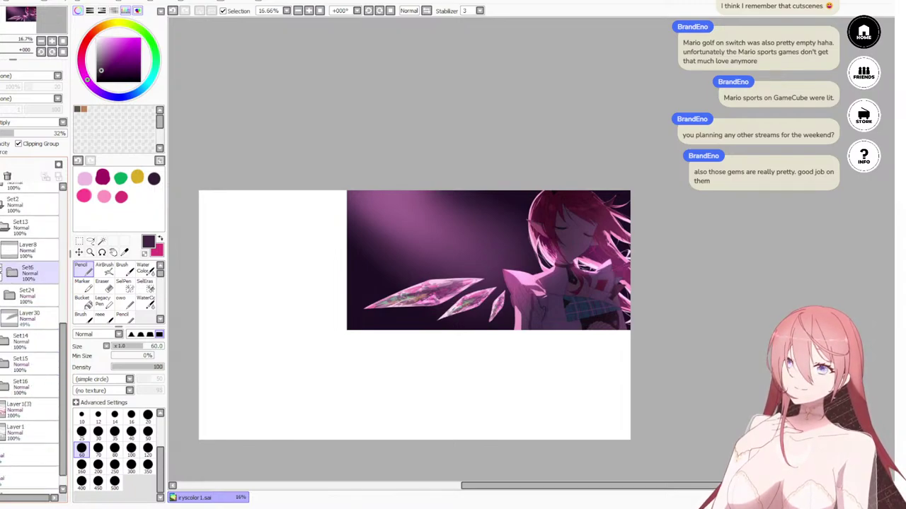
# Step: Compare the illustration with the artwork hidden and shown by toggling the Set6 folder's visibility, and select that folder
pyautogui.click(2, 272)
pyautogui.click(2, 272)
pyautogui.click(1, 272)
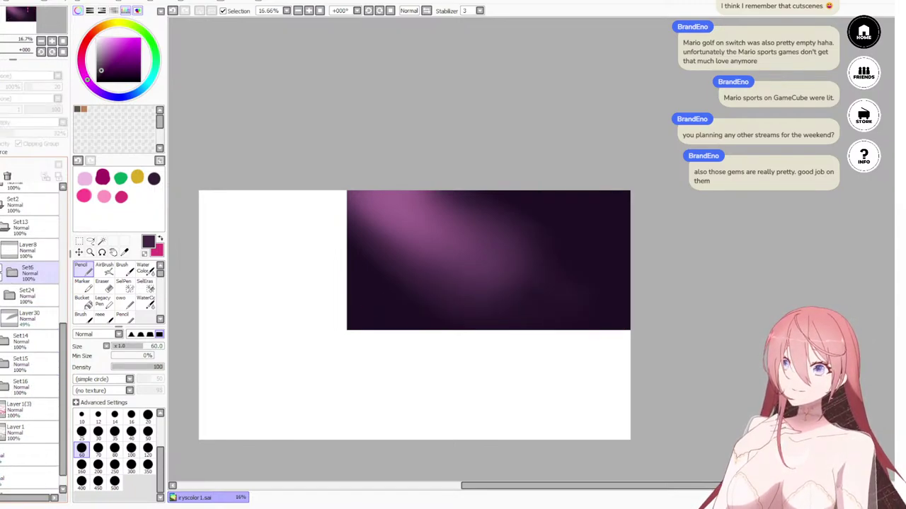
pyautogui.click(1, 272)
pyautogui.click(2, 272)
pyautogui.click(2, 272)
pyautogui.click(47, 276)
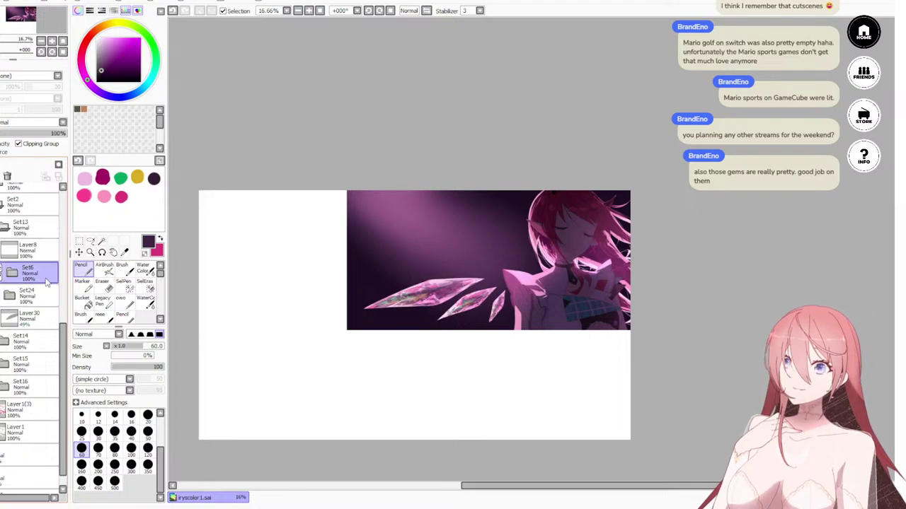
pyautogui.click(1, 250)
pyautogui.hotkey('ctrl', 'z')
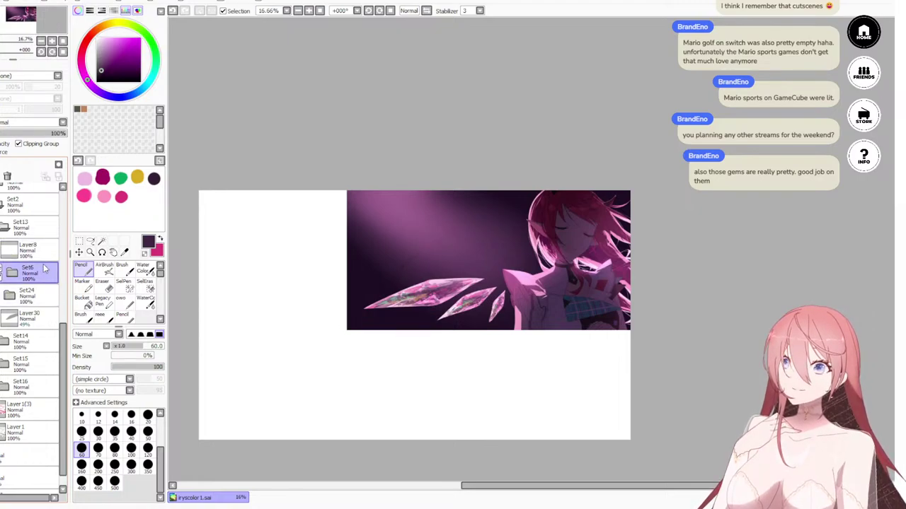
# Step: Add a new layer above the Set6 folder, clip it to that folder and set its blend mode to Luminosity
pyautogui.hotkey('ctrl', 'shift', 'n')
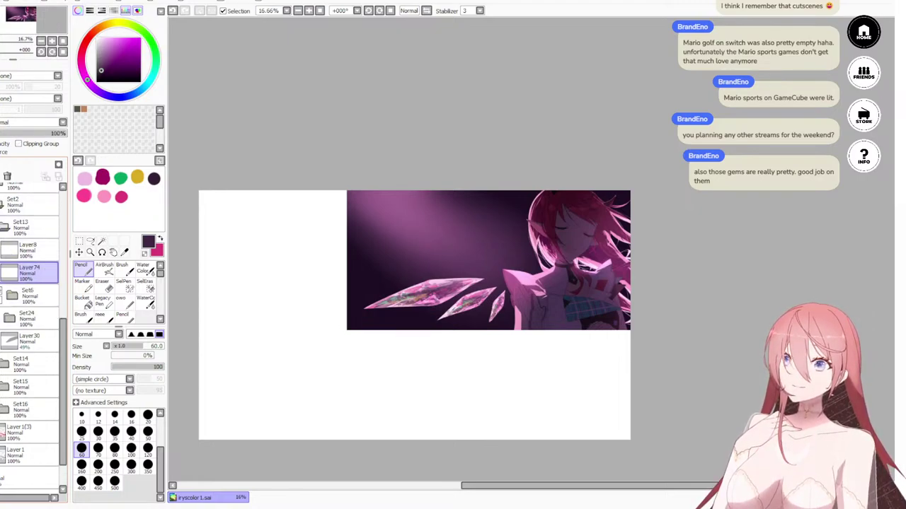
pyautogui.click(18, 144)
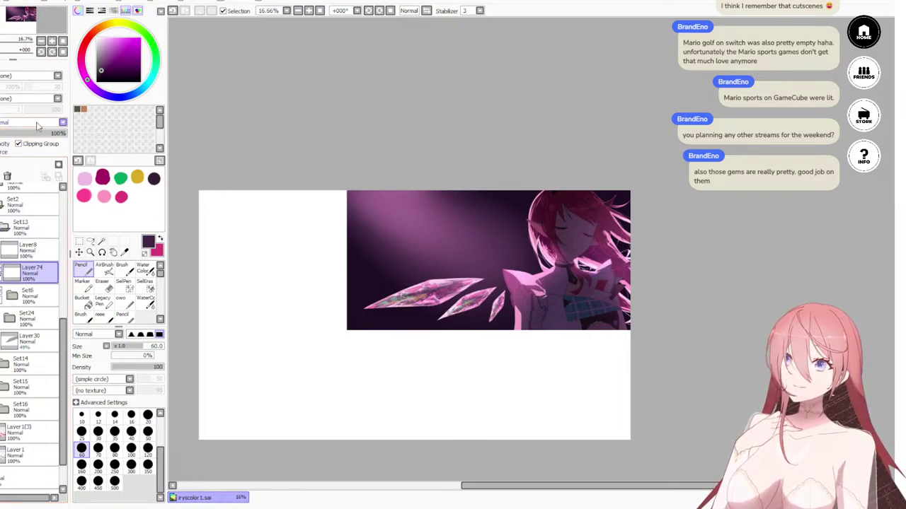
pyautogui.click(17, 162)
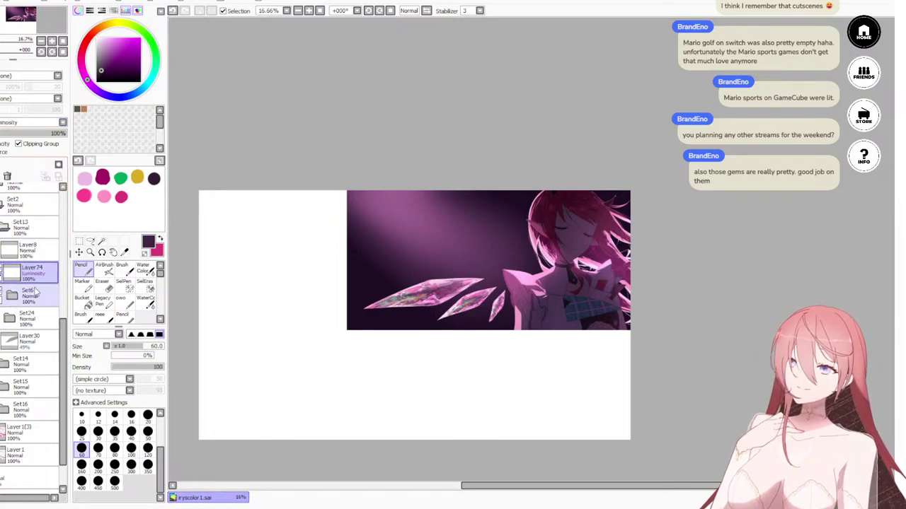
# Step: Swap the foreground colour to the pink and choose the reee brush at size 120 for painting around the crystals
pyautogui.click(160, 244)
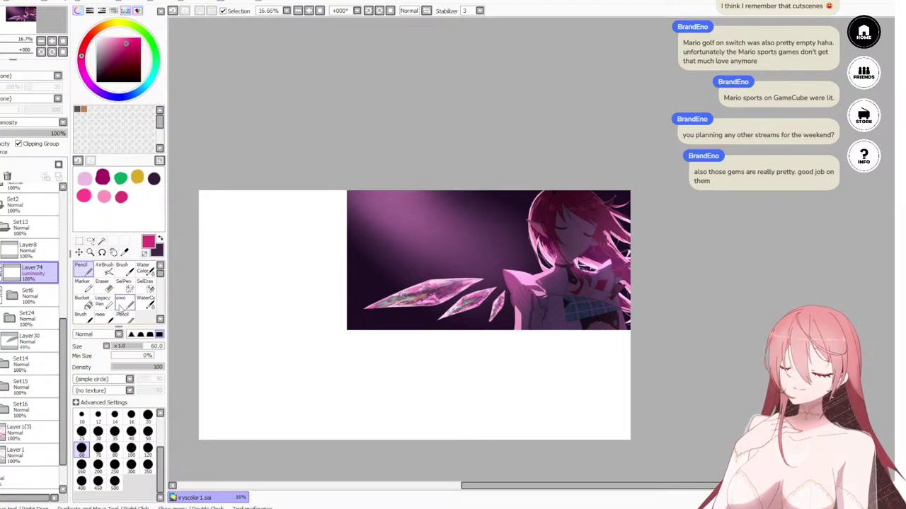
pyautogui.click(122, 316)
pyautogui.scroll(1, 496, 330)
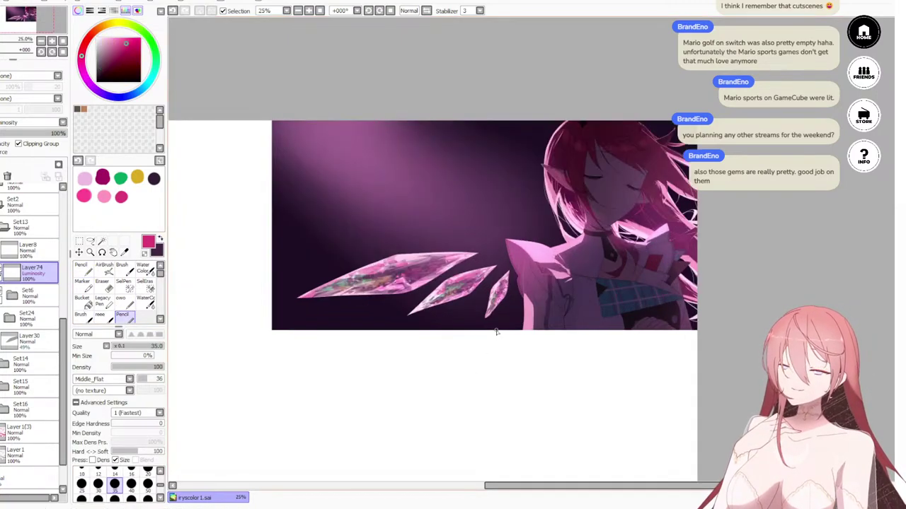
pyautogui.scroll(1, 496, 331)
pyautogui.scroll(-2, 492, 312)
pyautogui.scroll(1, 509, 306)
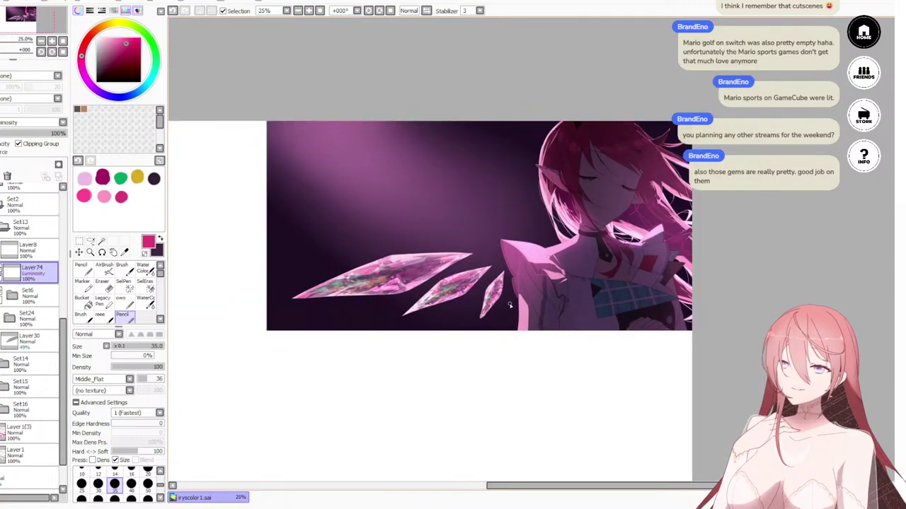
pyautogui.scroll(2, 509, 306)
pyautogui.scroll(-3, 509, 306)
pyautogui.scroll(2, 511, 303)
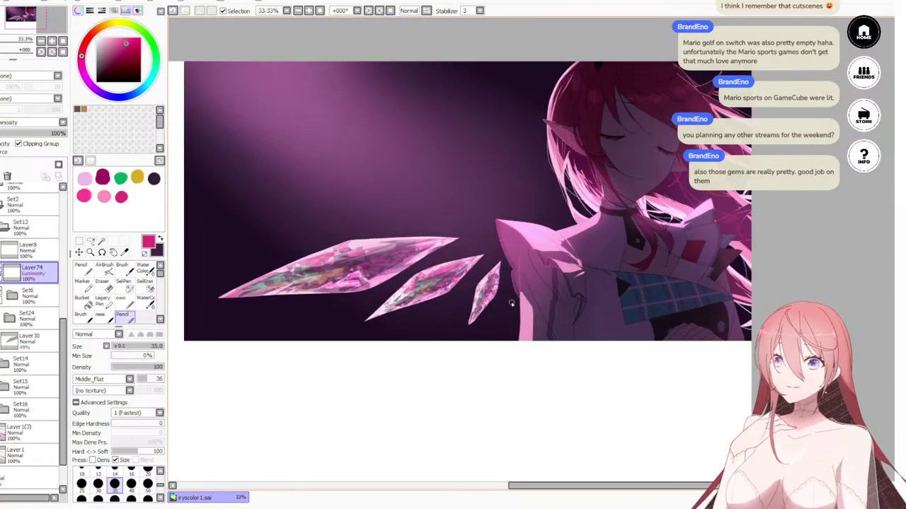
pyautogui.scroll(2, 513, 298)
pyautogui.scroll(-3, 512, 297)
pyautogui.scroll(2, 514, 296)
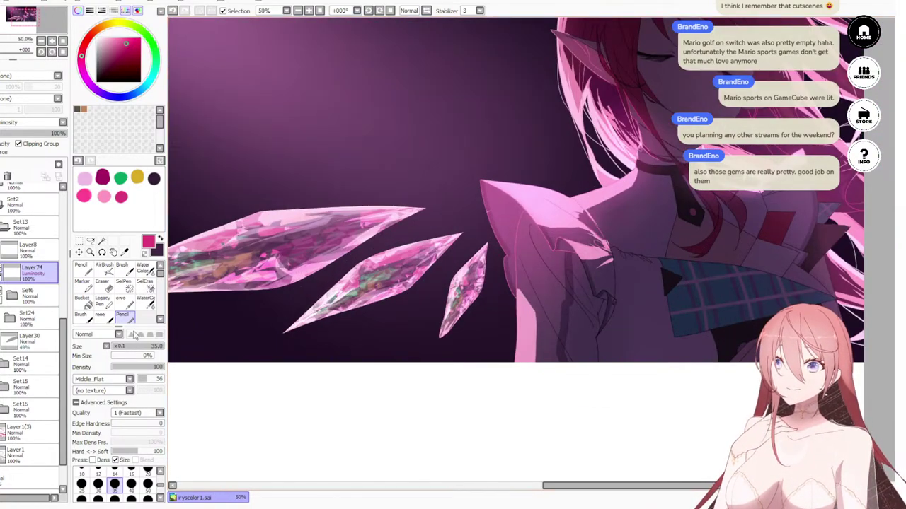
pyautogui.click(100, 315)
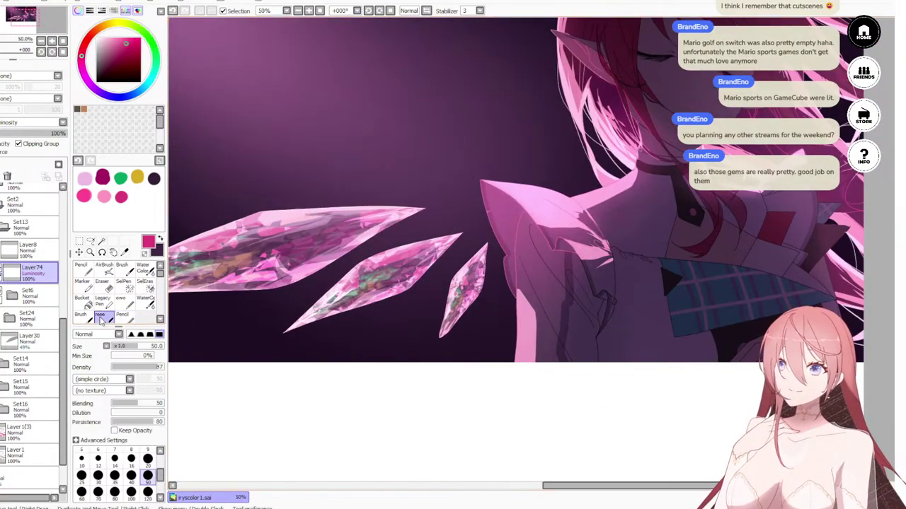
pyautogui.click(147, 492)
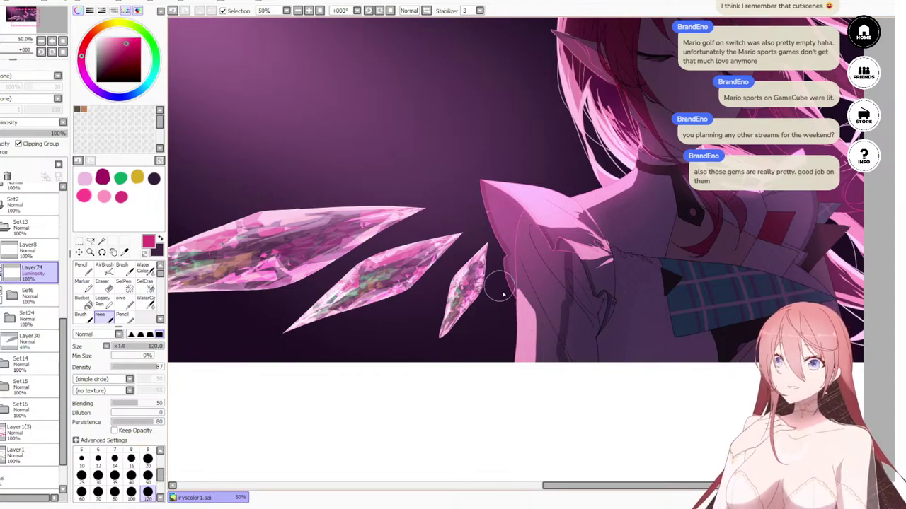
# Step: Try small pink glow strokes between the smallest crystal and the character's sleeve, undoing them and judging the look against the whole illustration
pyautogui.moveTo(509, 295); pyautogui.dragTo(504, 305)
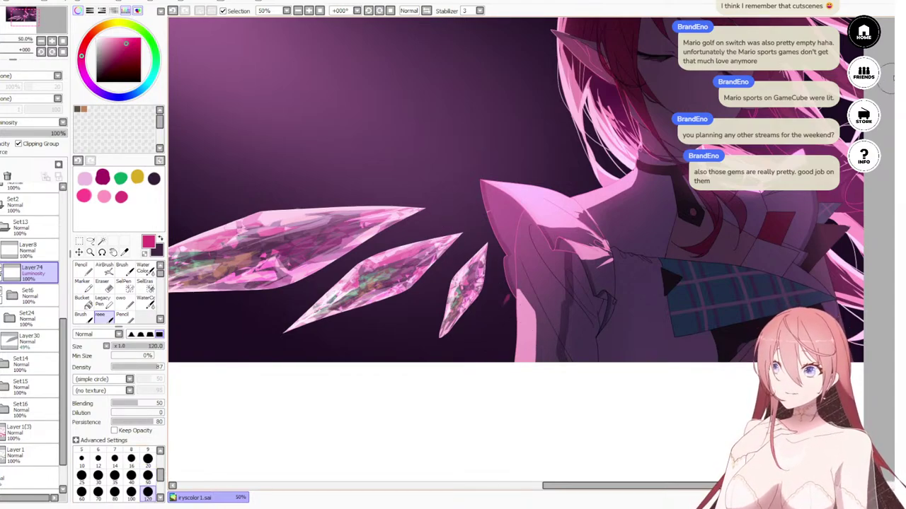
pyautogui.hotkey('ctrl', 'z')
pyautogui.moveTo(499, 295)
pyautogui.mouseDown()
pyautogui.moveTo(495, 319)
pyautogui.moveTo(516, 289)
pyautogui.moveTo(528, 315)
pyautogui.mouseUp()
pyautogui.hotkey('ctrl', 'z')
pyautogui.hotkey('ctrl', 'z')
pyautogui.moveTo(520, 284); pyautogui.dragTo(529, 328)
pyautogui.hotkey('ctrl', 'z')
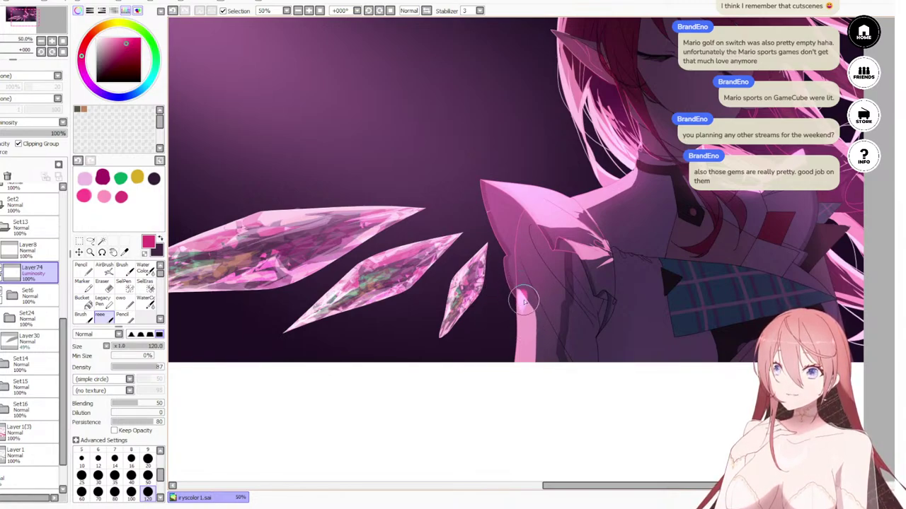
pyautogui.moveTo(522, 293); pyautogui.dragTo(531, 321)
pyautogui.hotkey('ctrl', 'z')
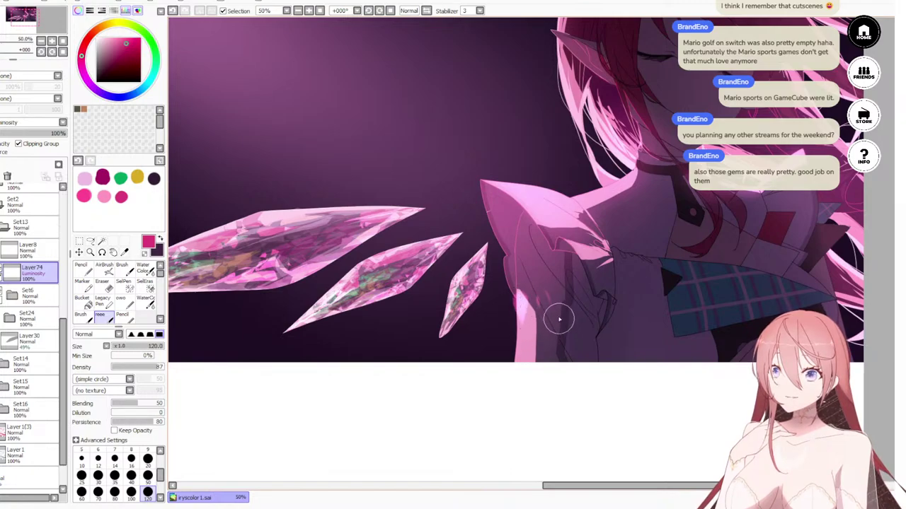
pyautogui.moveTo(546, 289)
pyautogui.mouseDown()
pyautogui.moveTo(550, 317)
pyautogui.moveTo(549, 307)
pyautogui.moveTo(558, 311)
pyautogui.mouseUp()
pyautogui.hotkey('ctrl', 'z')
pyautogui.hotkey('ctrl', 'z')
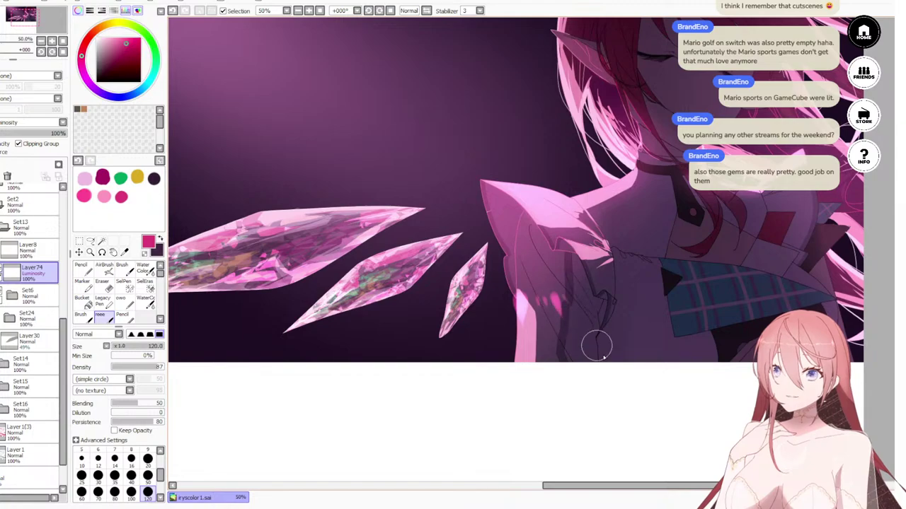
pyautogui.scroll(-4, 601, 354)
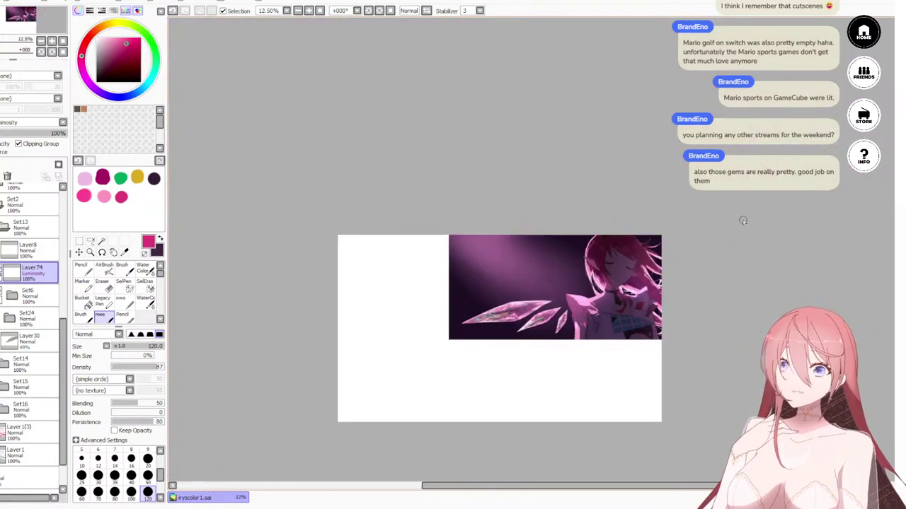
pyautogui.scroll(4, 518, 358)
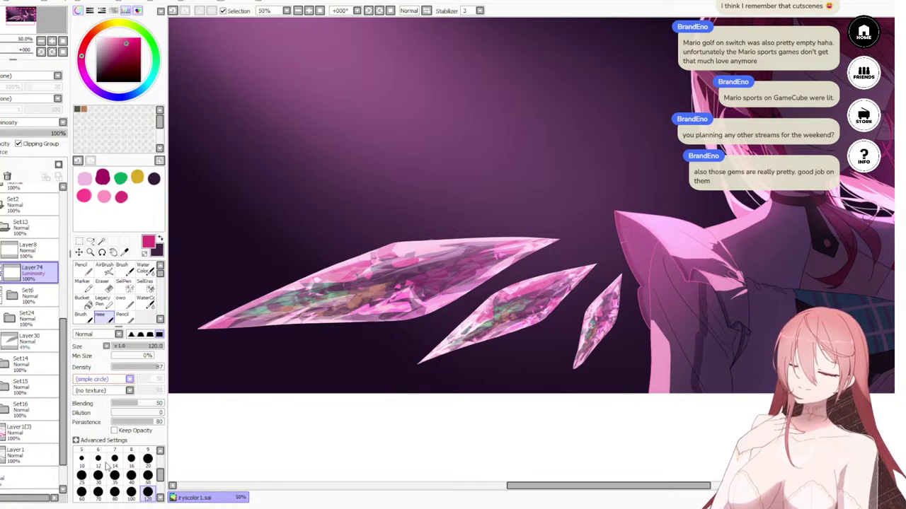
# Step: Try the Middle_Flat and Rough_Vertical brush shapes at 12 with test strokes below the large crystal, and undo the strokes
pyautogui.click(95, 433)
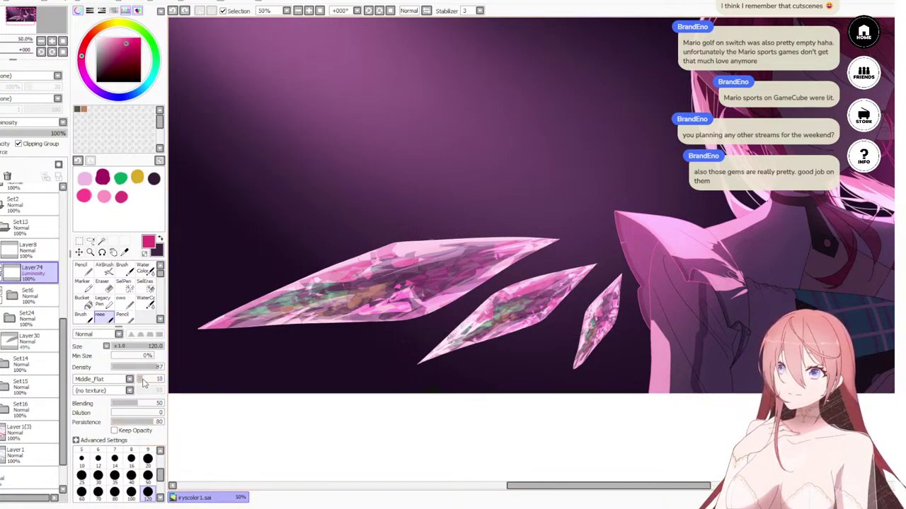
pyautogui.moveTo(142, 383); pyautogui.dragTo(141, 383)
pyautogui.moveTo(451, 317); pyautogui.dragTo(431, 333)
pyautogui.hotkey('ctrl', 'z')
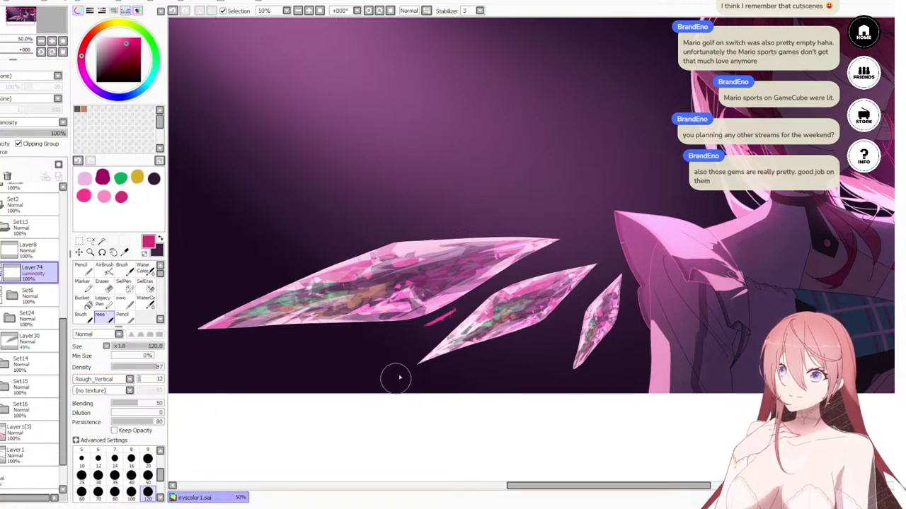
pyautogui.moveTo(424, 326)
pyautogui.mouseDown()
pyautogui.moveTo(460, 312)
pyautogui.moveTo(436, 339)
pyautogui.mouseUp()
pyautogui.hotkey('ctrl', 'z')
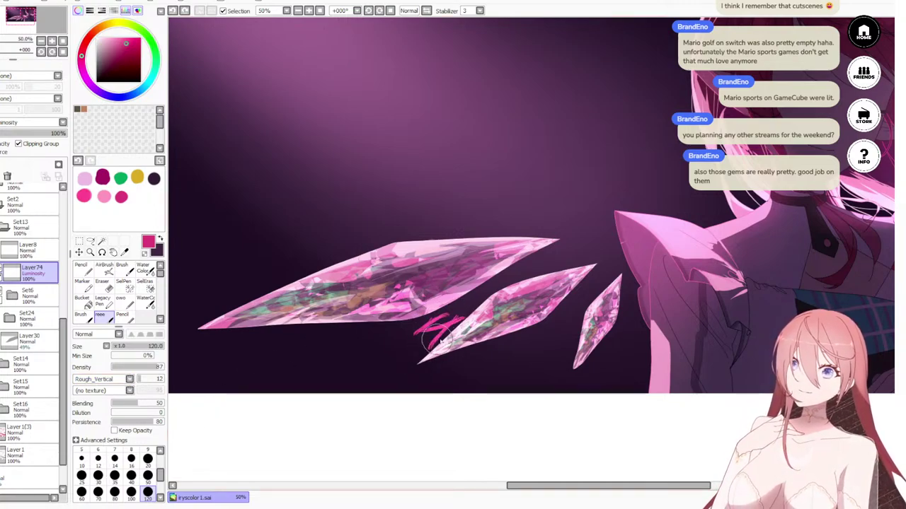
pyautogui.hotkey('ctrl', 'z')
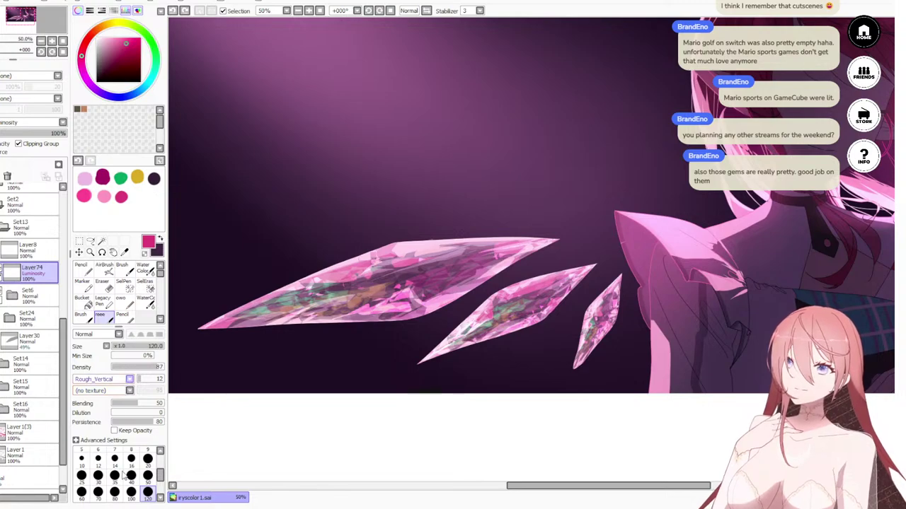
# Step: Try the Stringy_S brush shape with an undone test stroke, raise its strength to 100 and return to simple circle
pyautogui.click(100, 468)
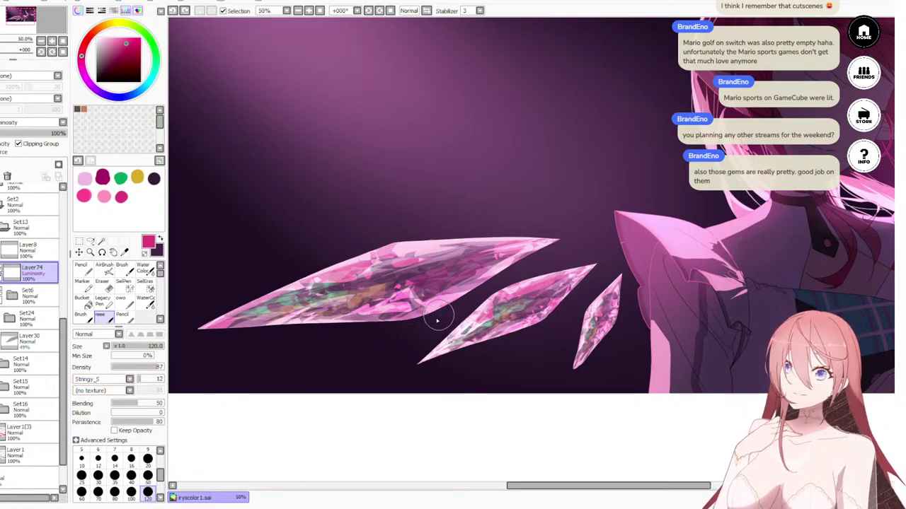
pyautogui.moveTo(436, 317); pyautogui.dragTo(442, 329)
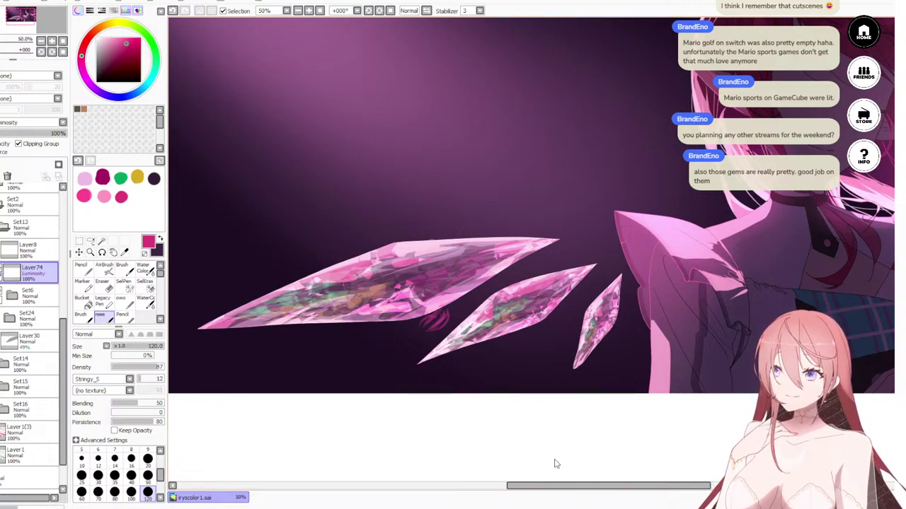
pyautogui.hotkey('ctrl', 'z')
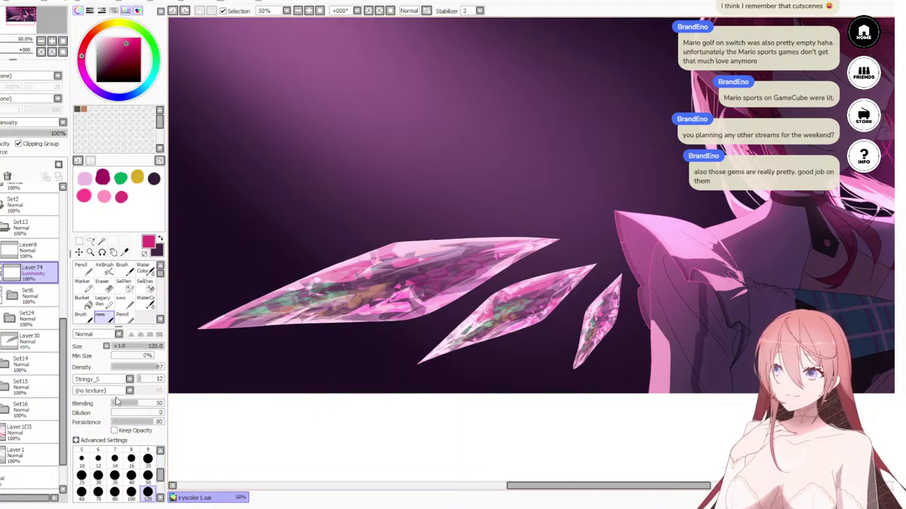
pyautogui.moveTo(143, 386); pyautogui.dragTo(168, 378)
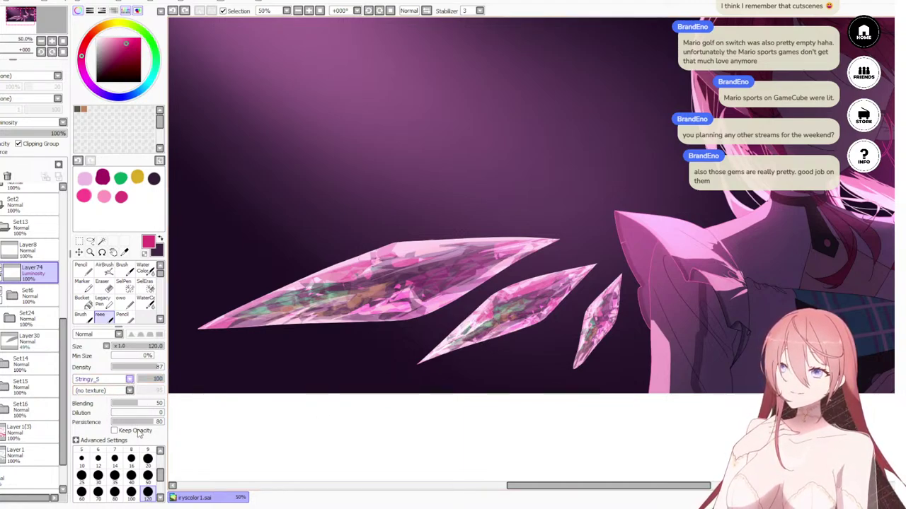
pyautogui.click(110, 395)
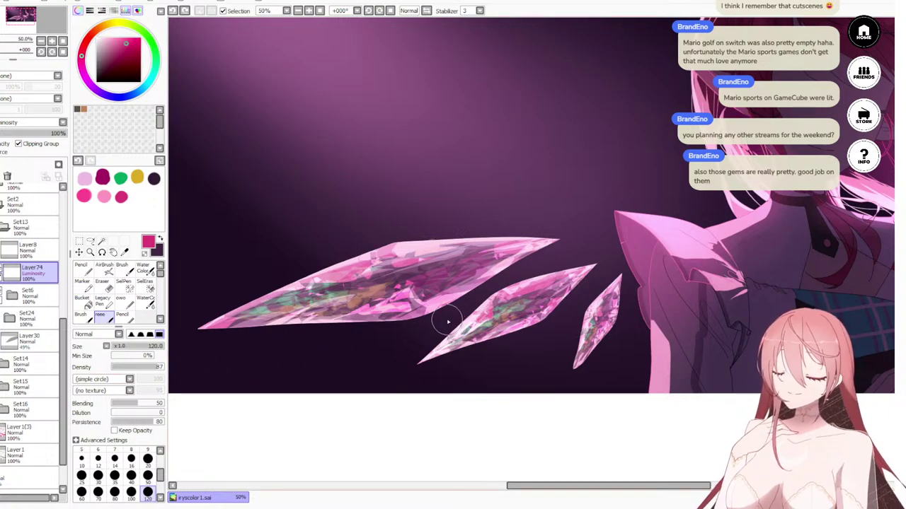
# Step: Dab small glowing pink specks of varied size into the dark background beneath the large crystal
pyautogui.moveTo(443, 328); pyautogui.dragTo(461, 318)
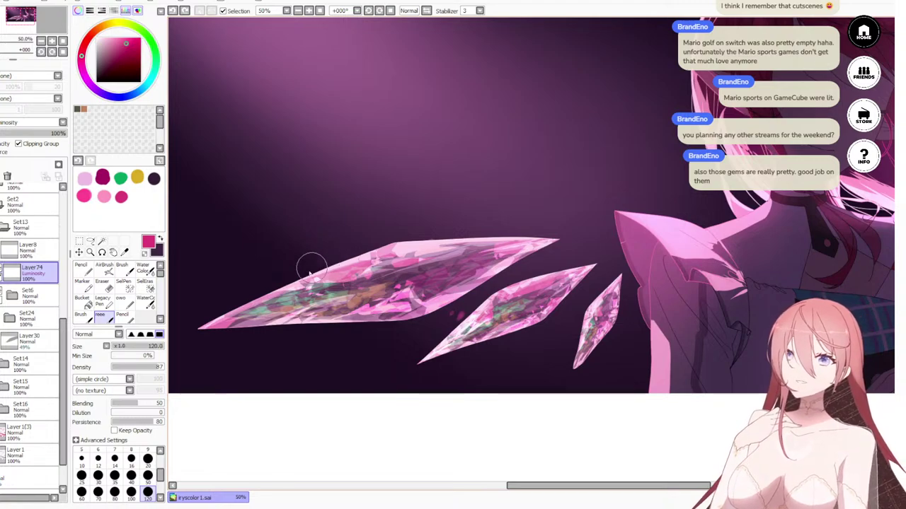
pyautogui.click(316, 338)
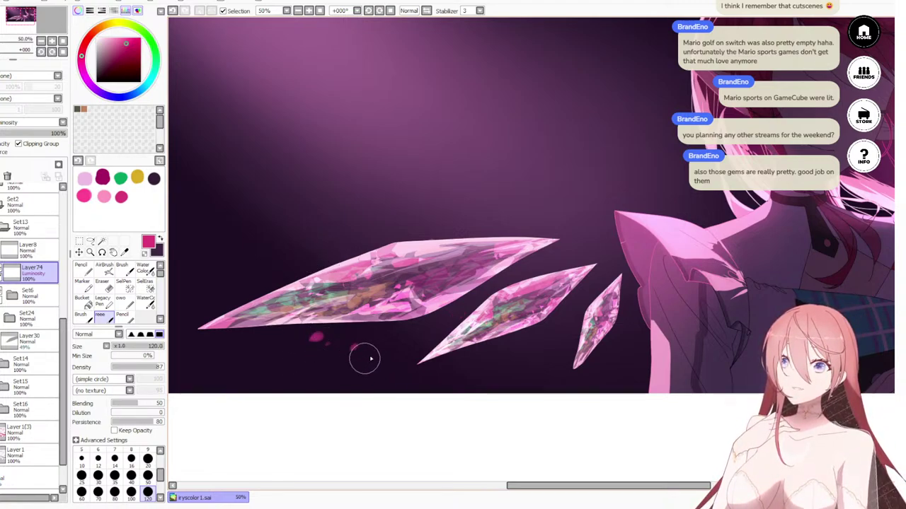
pyautogui.click(353, 346)
pyautogui.click(388, 348)
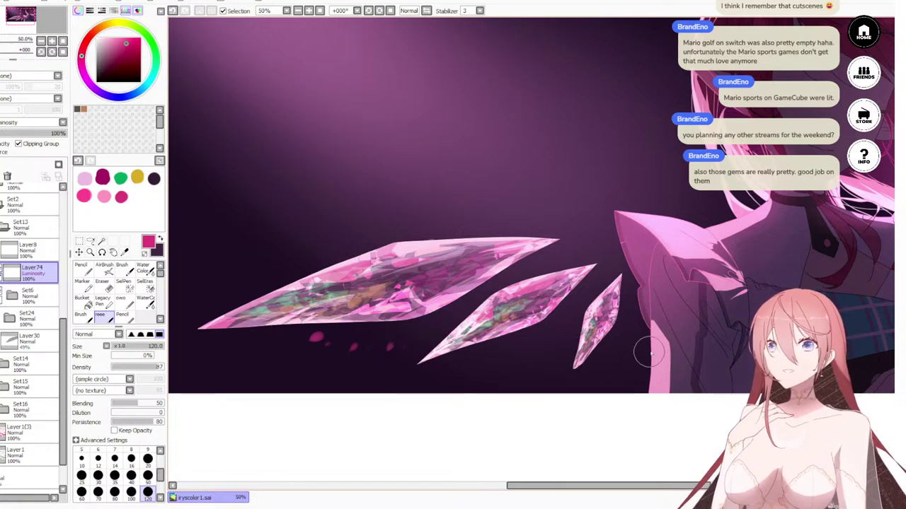
# Step: Dab more pink glow specks beside the smallest crystal and up across the sleeve, checking them against the whole illustration
pyautogui.click(622, 359)
pyautogui.click(632, 360)
pyautogui.click(639, 360)
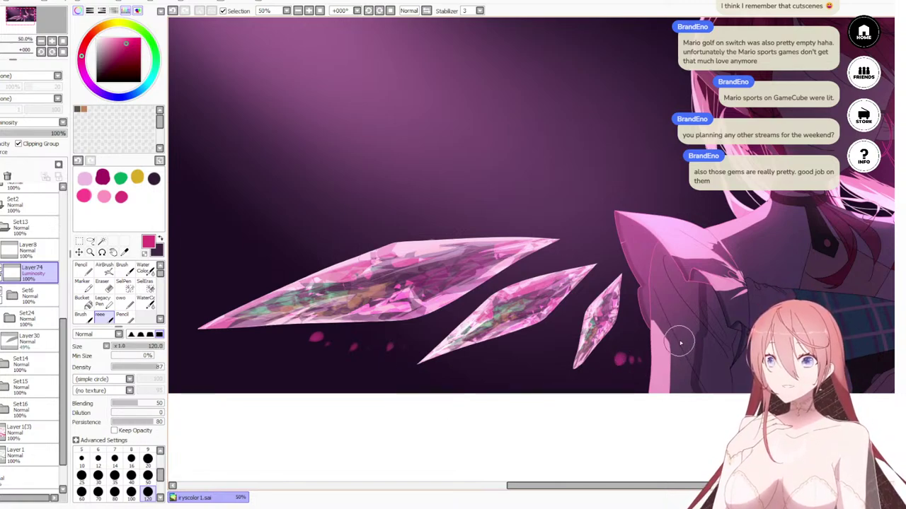
pyautogui.click(676, 344)
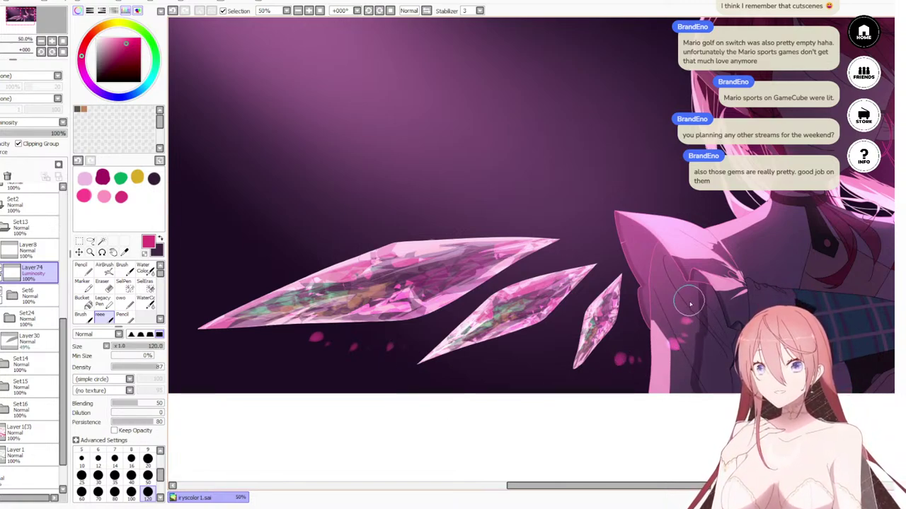
pyautogui.click(702, 321)
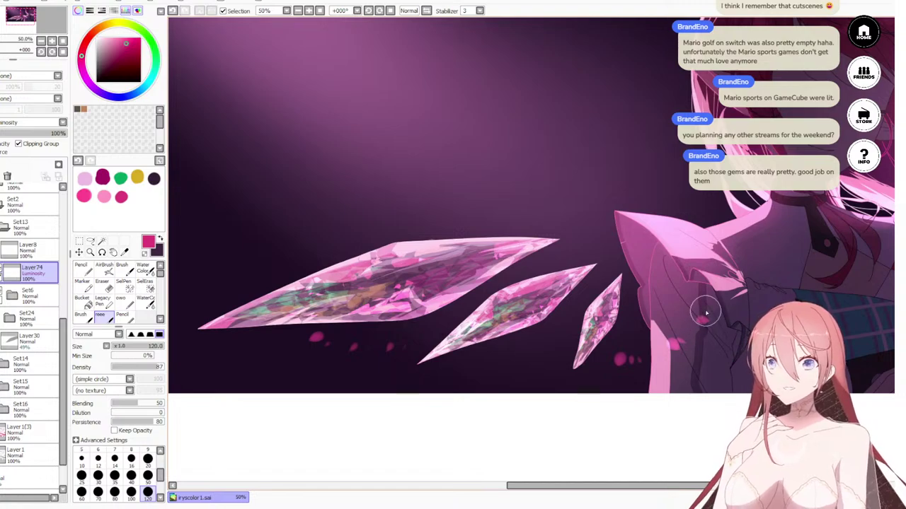
pyautogui.click(715, 302)
pyautogui.scroll(-4, 773, 273)
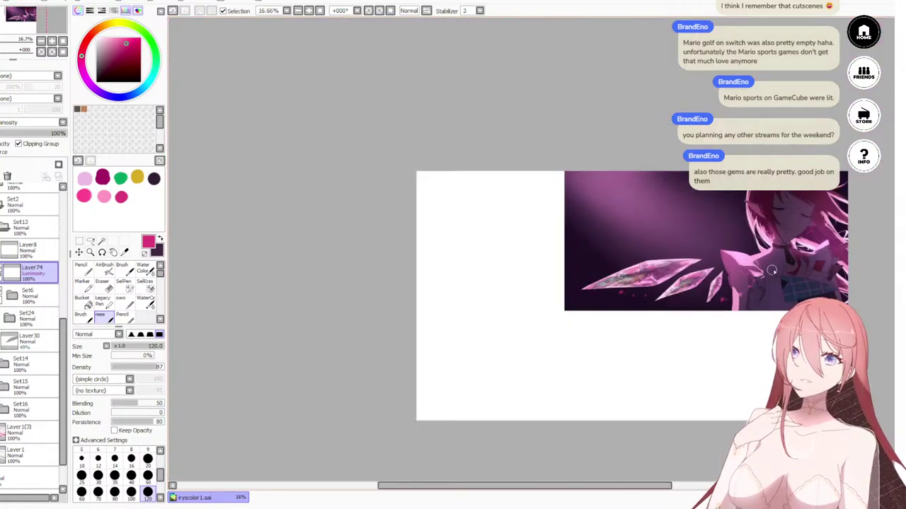
pyautogui.scroll(2, 731, 326)
pyautogui.scroll(1, 764, 267)
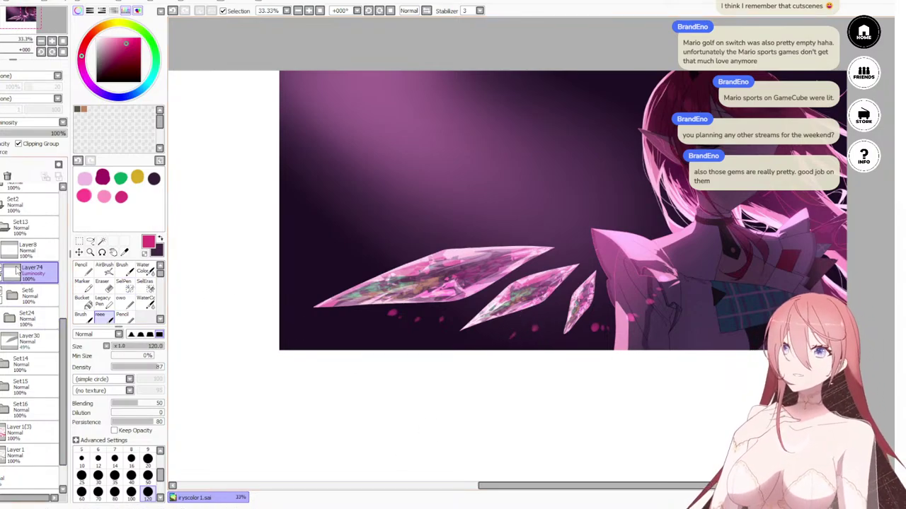
# Step: Add another layer above Layer74, clip it and set its blend mode to Luminosity
pyautogui.click(1, 165)
pyautogui.click(18, 144)
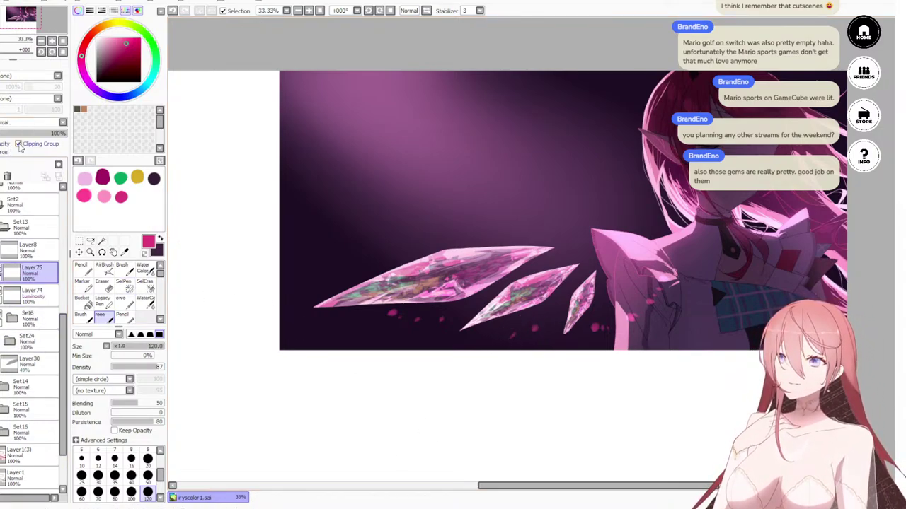
pyautogui.click(21, 166)
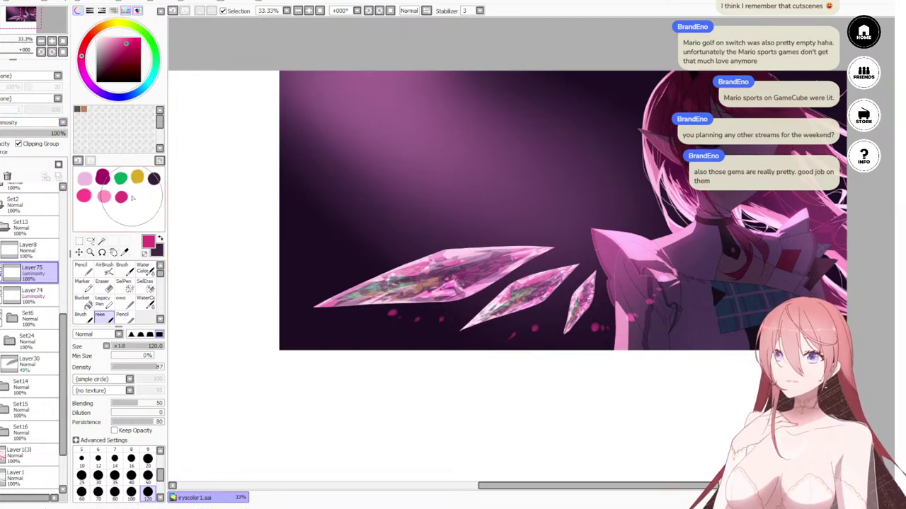
# Step: Paint small green glow specks beneath the crystals and toward the sleeve on Layer75, checking them against the whole illustration
pyautogui.click(120, 178)
pyautogui.scroll(1, 384, 356)
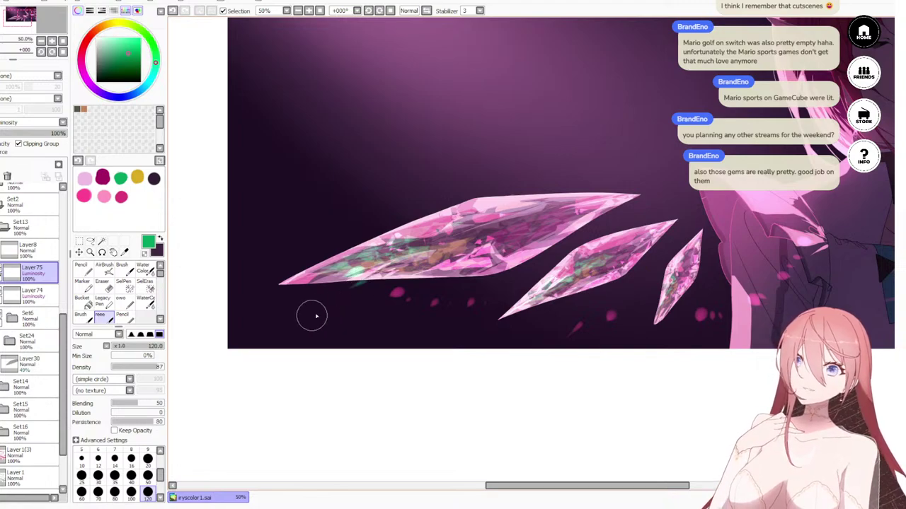
pyautogui.moveTo(367, 289)
pyautogui.mouseDown()
pyautogui.moveTo(341, 317)
pyautogui.moveTo(383, 292)
pyautogui.moveTo(358, 299)
pyautogui.moveTo(393, 295)
pyautogui.mouseUp()
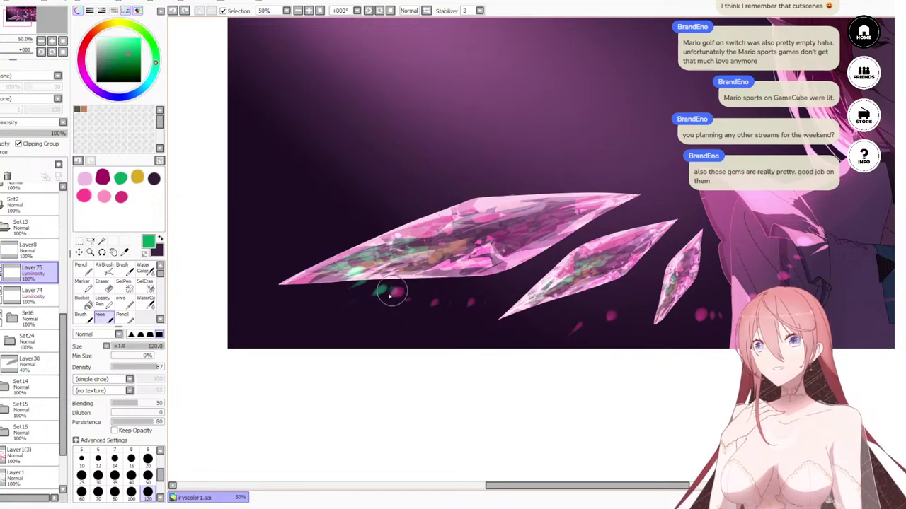
pyautogui.moveTo(565, 297); pyautogui.dragTo(554, 304)
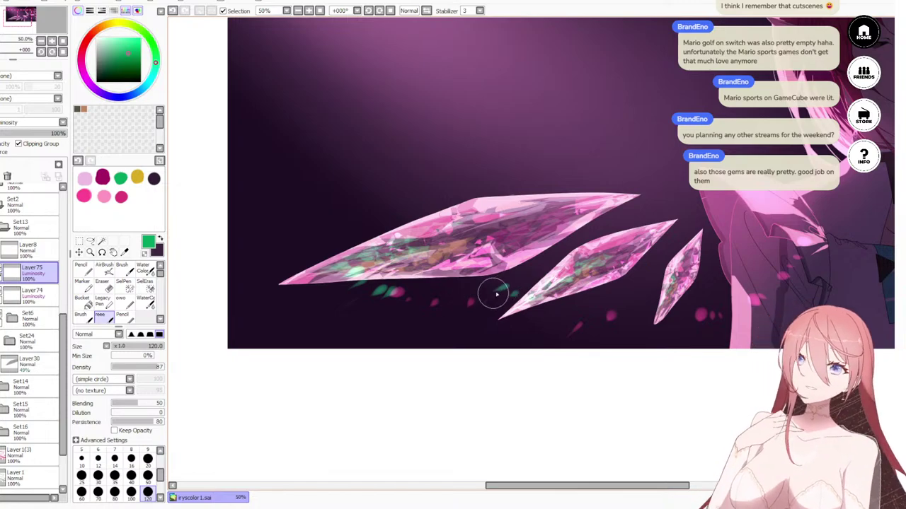
pyautogui.moveTo(642, 334); pyautogui.dragTo(550, 360)
pyautogui.moveTo(576, 316)
pyautogui.mouseDown()
pyautogui.moveTo(581, 344)
pyautogui.moveTo(625, 330)
pyautogui.mouseUp()
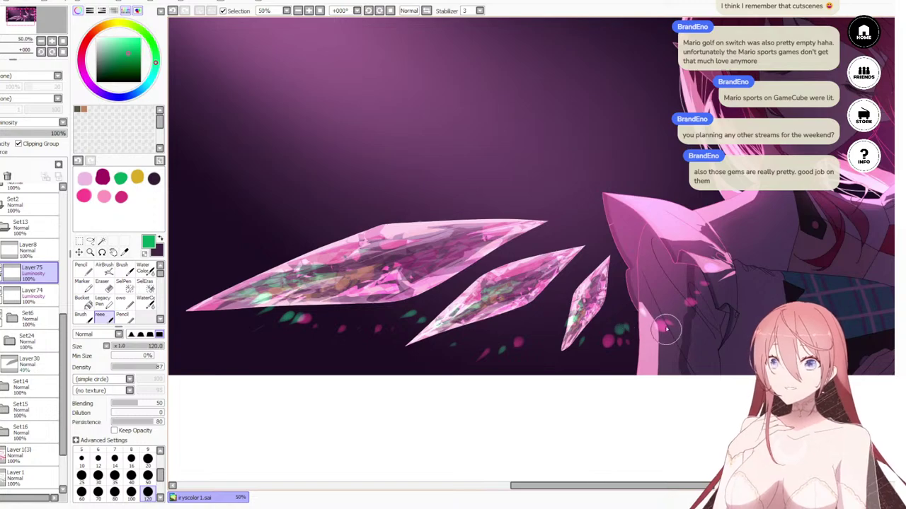
pyautogui.scroll(-5, 682, 390)
pyautogui.scroll(4, 678, 336)
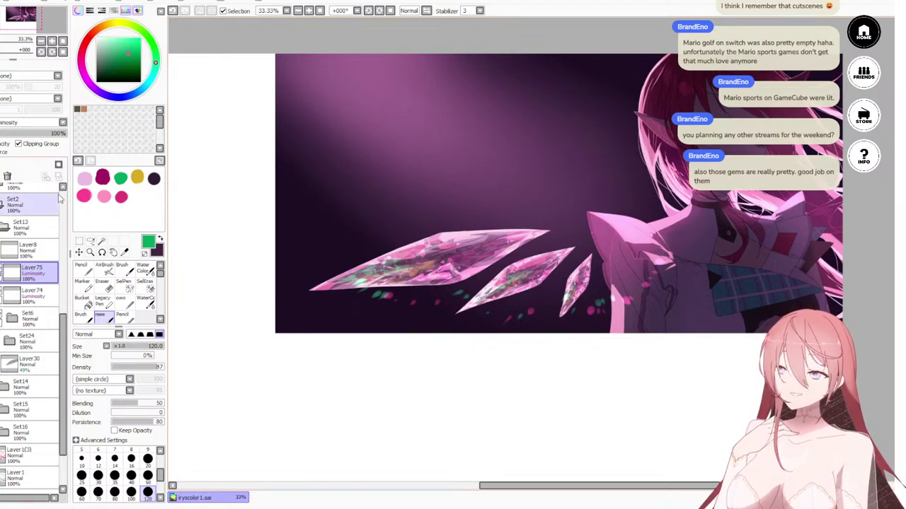
# Step: Pick the golden yellow swatch and add a clipped layer above Layer75 with its blend mode set to Luminosity
pyautogui.click(142, 178)
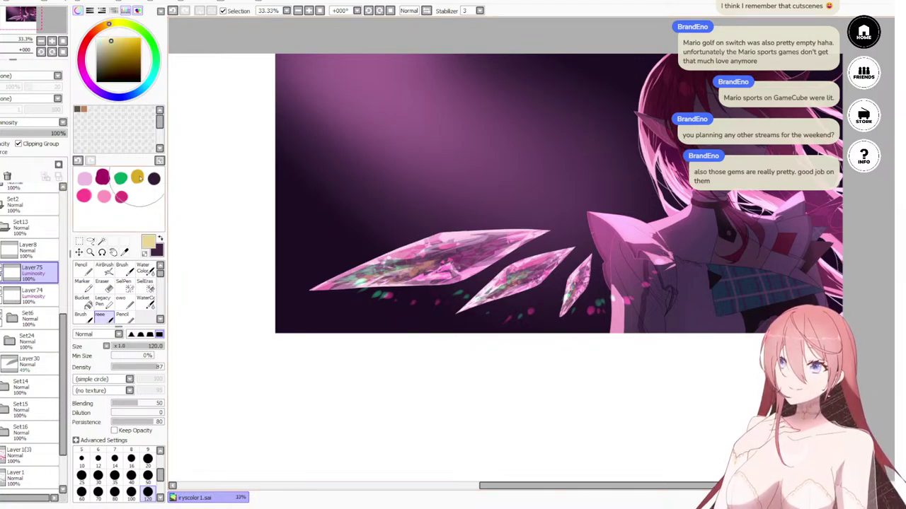
pyautogui.click(138, 178)
pyautogui.click(1, 165)
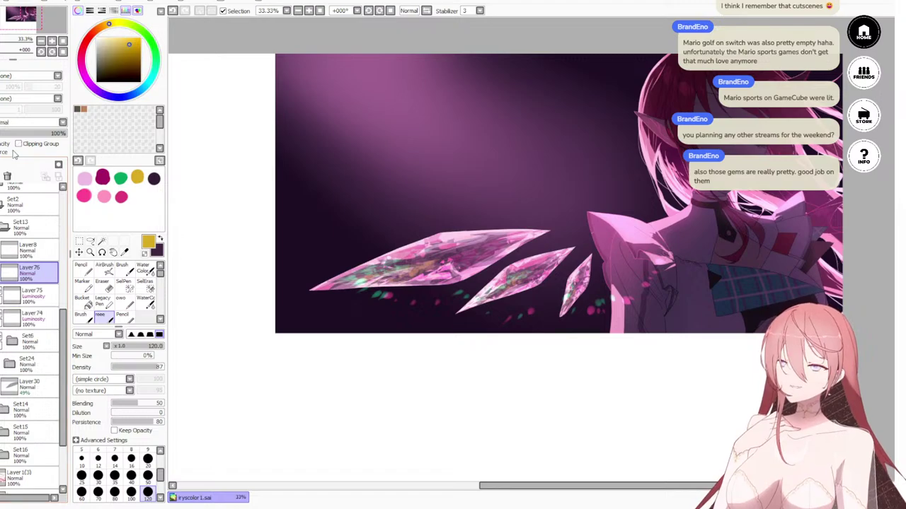
pyautogui.click(18, 144)
pyautogui.click(27, 164)
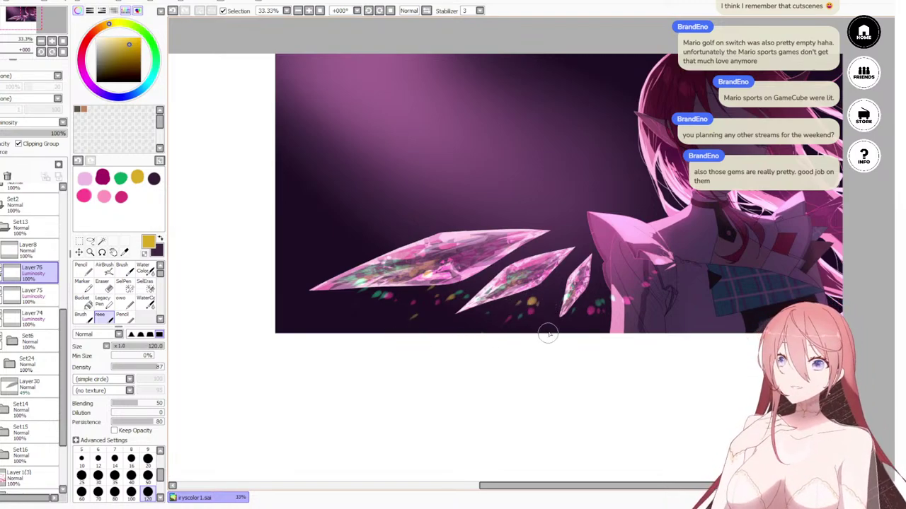
# Step: Undo the oversized yellow dab and paint small yellow specks beneath the two smaller crystals and across the lower sleeve
pyautogui.hotkey('ctrl', 'z')
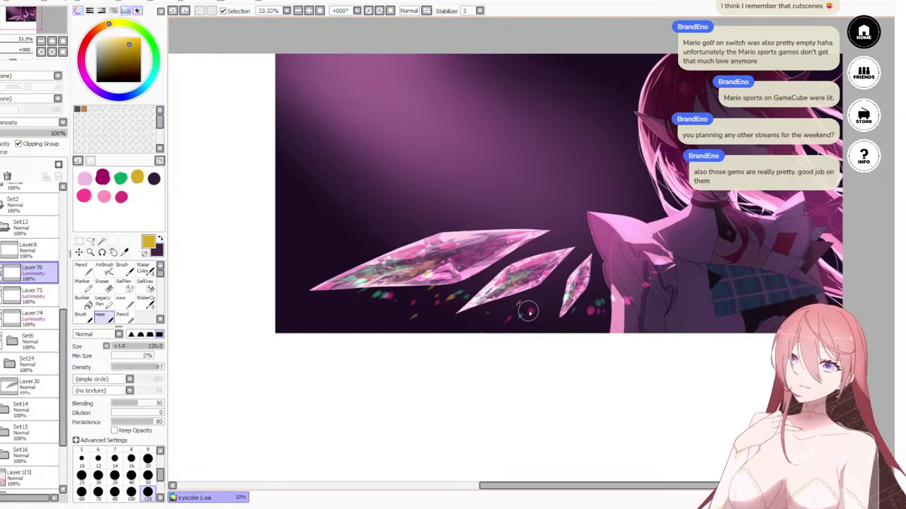
pyautogui.click(529, 312)
pyautogui.click(542, 318)
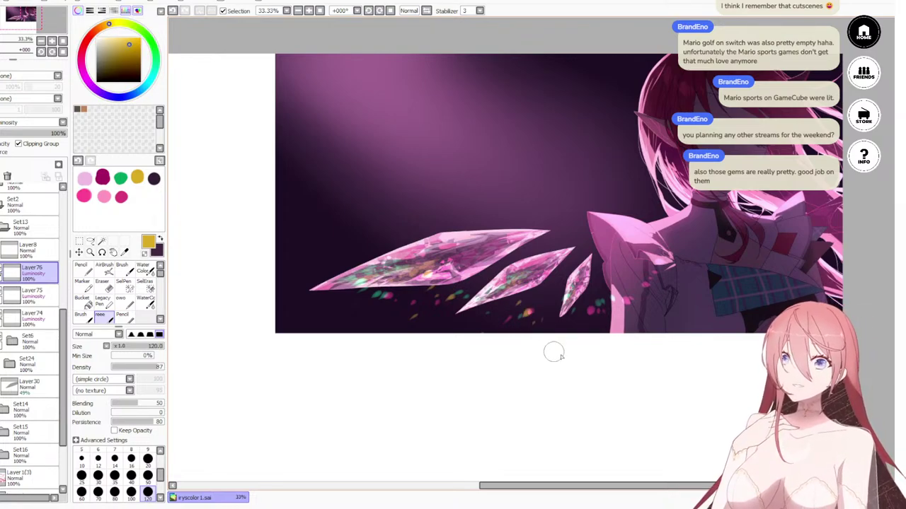
pyautogui.click(599, 303)
pyautogui.click(614, 310)
pyautogui.click(631, 316)
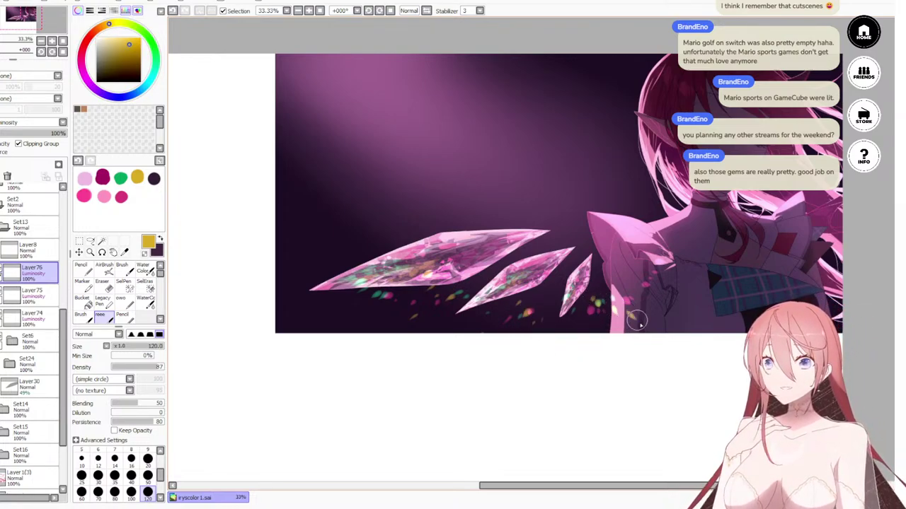
pyautogui.moveTo(637, 322); pyautogui.dragTo(692, 329)
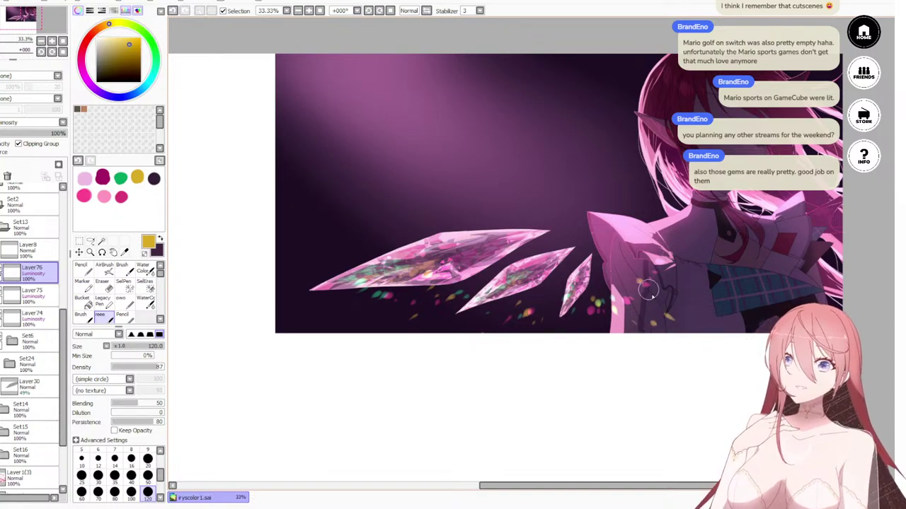
# Step: Examine how the pink, green and yellow specks read against the whole illustration and up close
pyautogui.scroll(-5, 713, 342)
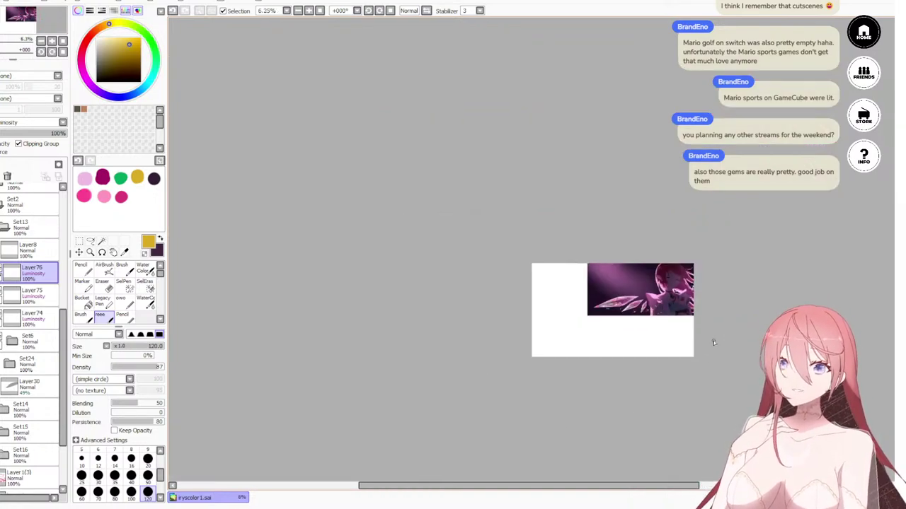
pyautogui.scroll(7, 684, 316)
pyautogui.scroll(-3, 538, 266)
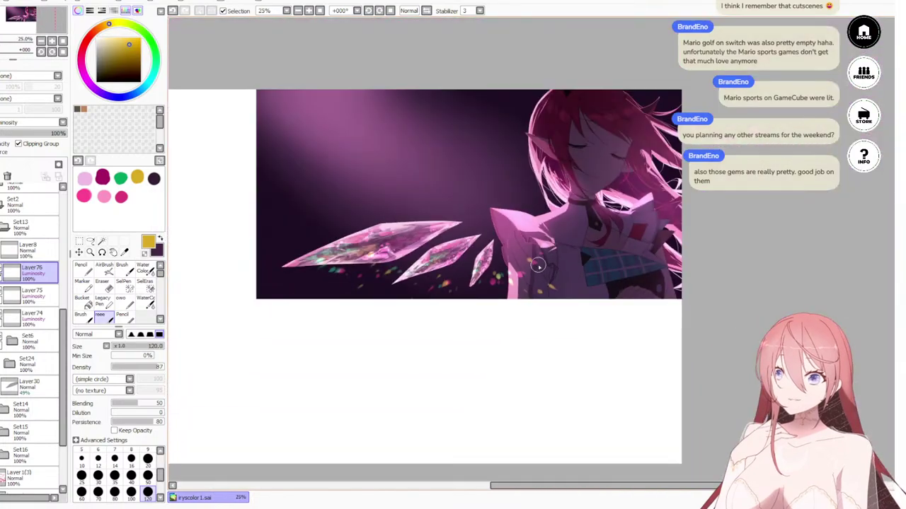
pyautogui.scroll(1, 406, 327)
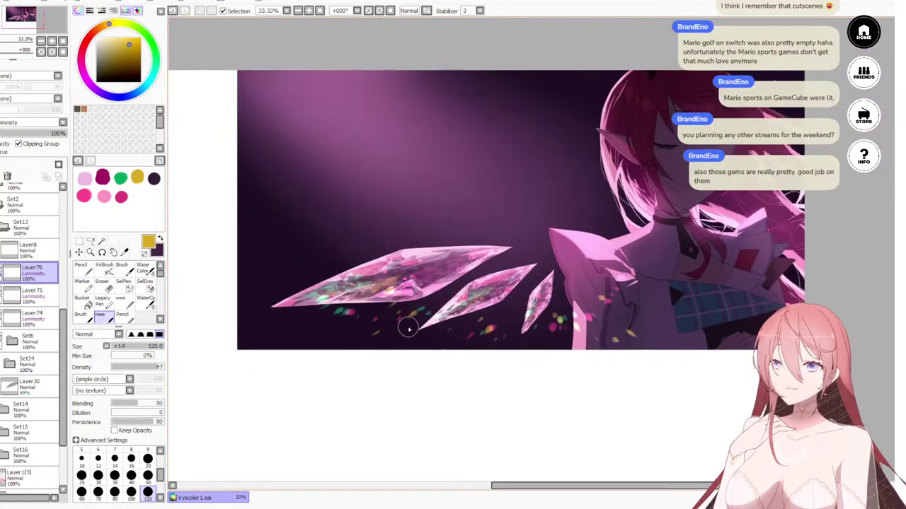
pyautogui.scroll(1, 408, 328)
pyautogui.scroll(-1, 415, 323)
pyautogui.moveTo(660, 231); pyautogui.dragTo(648, 236)
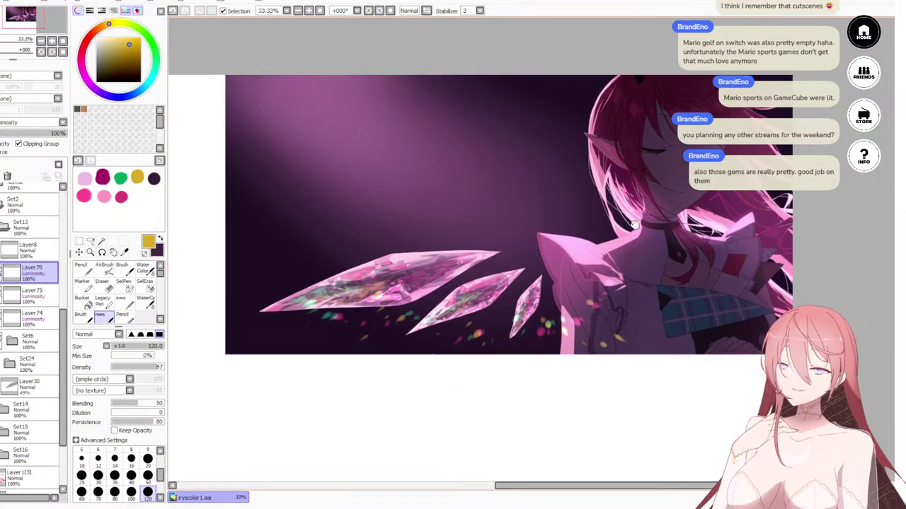
# Step: Try opacities of 61% on Layer74 and 55% on Layer76, and test Layer75's opacity before restoring it to 100%
pyautogui.click(38, 322)
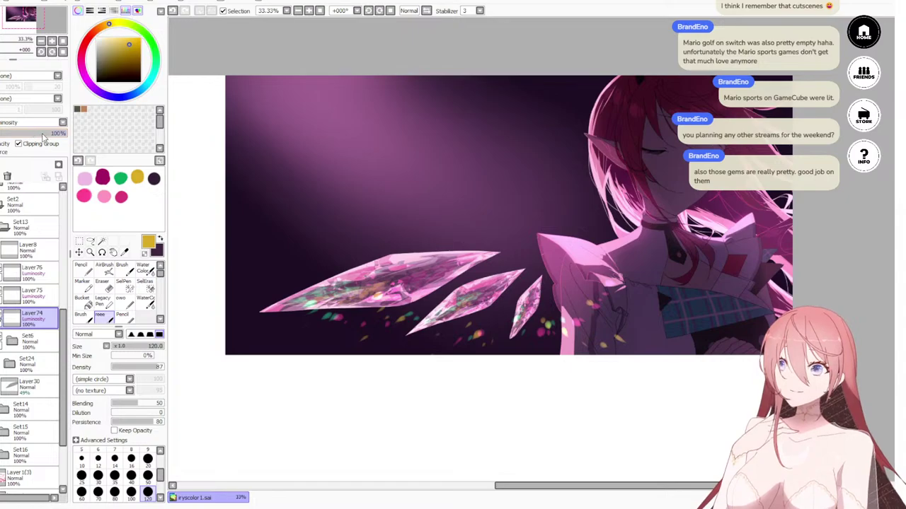
pyautogui.moveTo(43, 136); pyautogui.dragTo(39, 134)
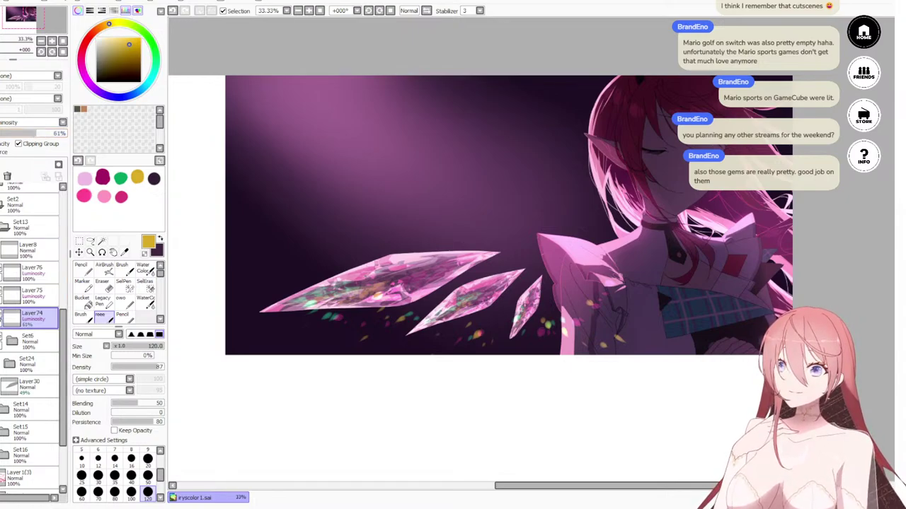
pyautogui.click(34, 274)
pyautogui.moveTo(38, 136); pyautogui.dragTo(33, 134)
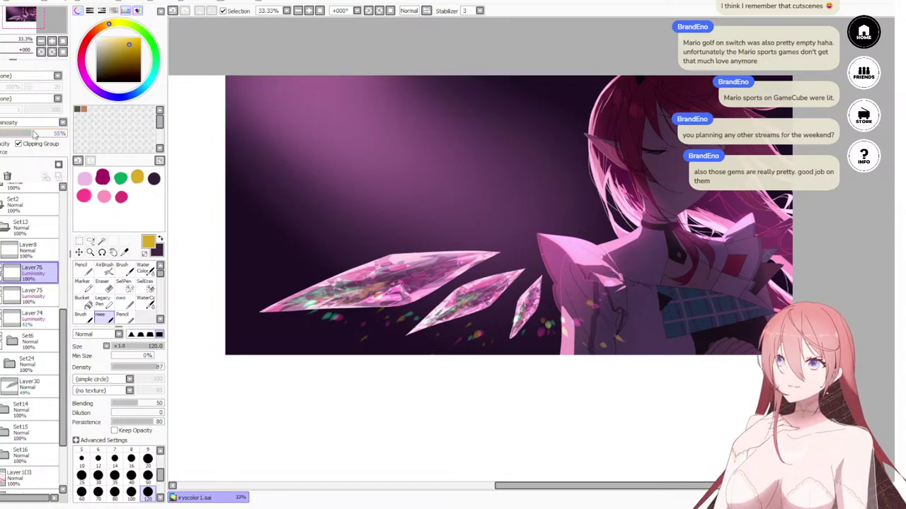
pyautogui.click(32, 293)
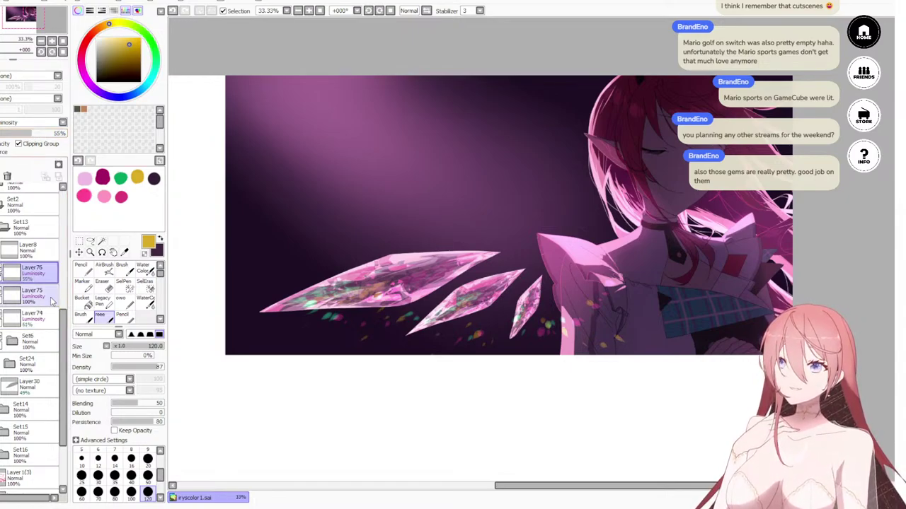
pyautogui.click(40, 135)
pyautogui.moveTo(39, 134); pyautogui.dragTo(75, 136)
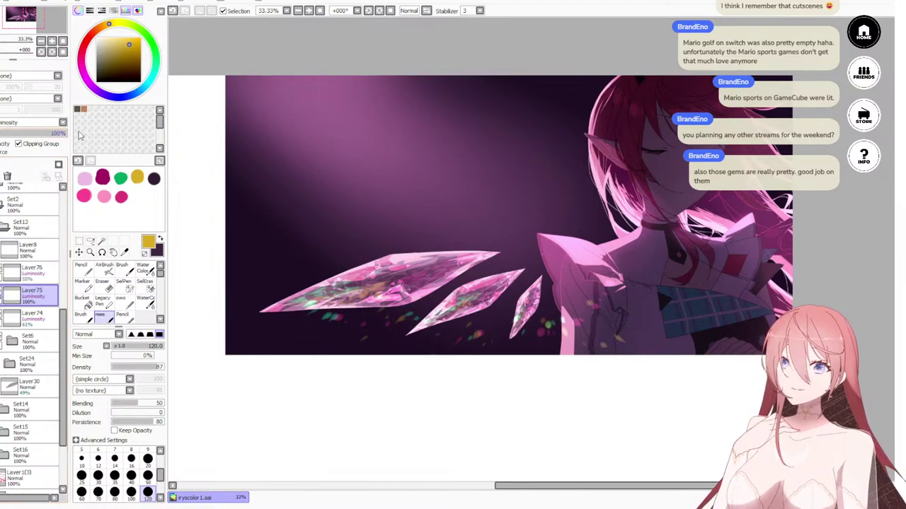
# Step: Set Layer74's opacity to 85% and Layer76's to 75%, judging the specks against the whole illustration
pyautogui.scroll(-2, 467, 195)
pyautogui.scroll(2, 442, 216)
pyautogui.click(29, 315)
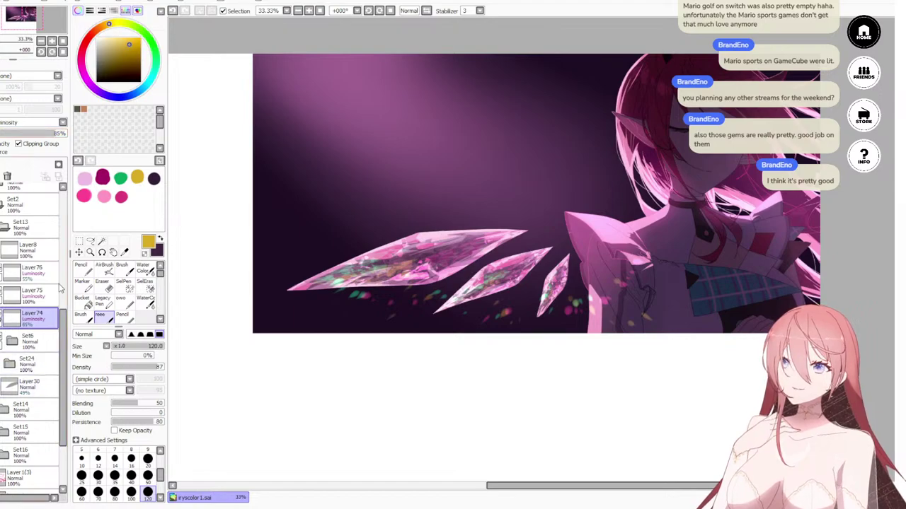
pyautogui.click(31, 271)
pyautogui.scroll(-3, 486, 222)
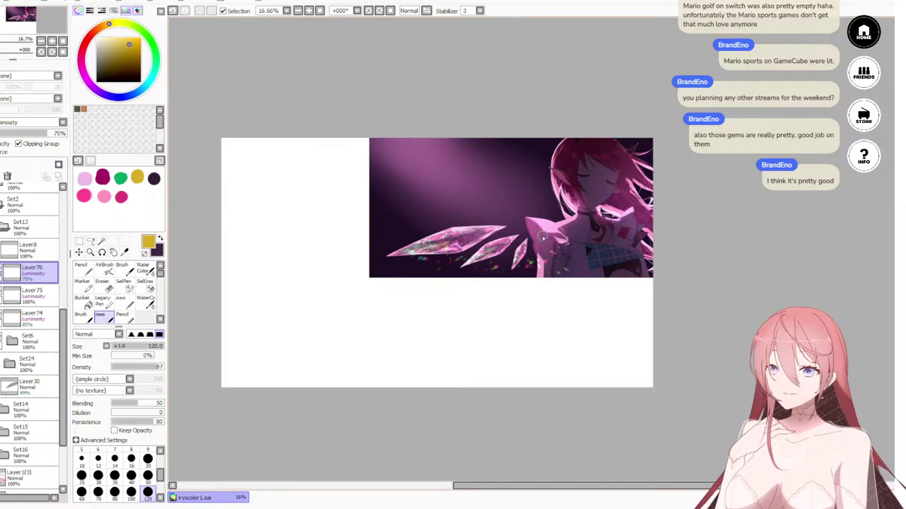
pyautogui.scroll(2, 466, 273)
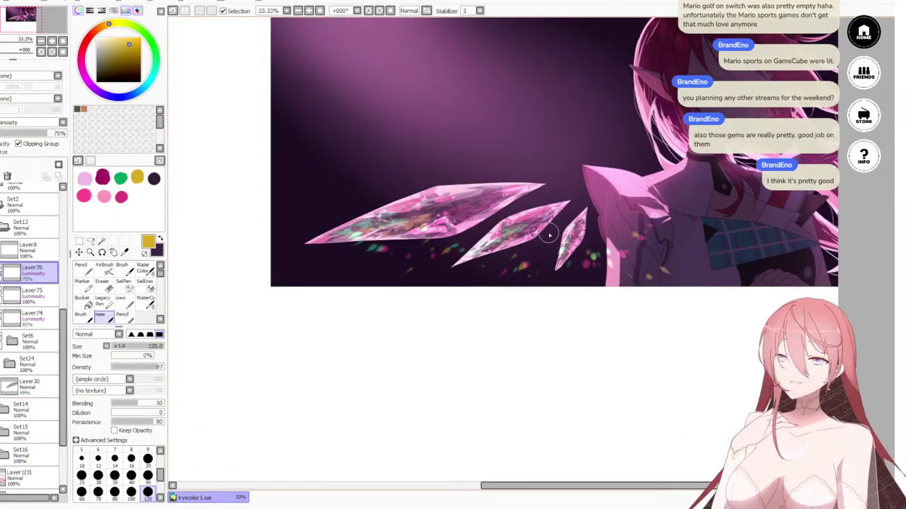
pyautogui.scroll(-3, 440, 399)
pyautogui.scroll(6, 526, 247)
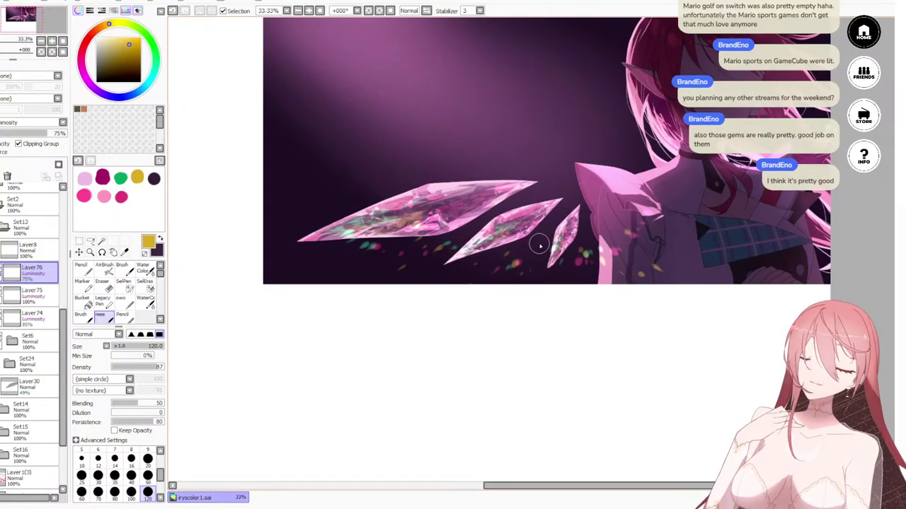
pyautogui.scroll(-3, 563, 288)
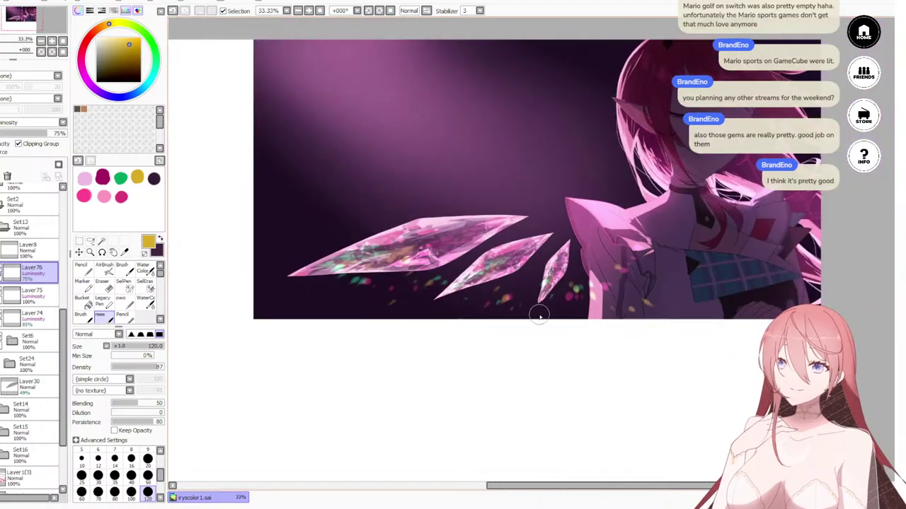
pyautogui.scroll(1, 539, 317)
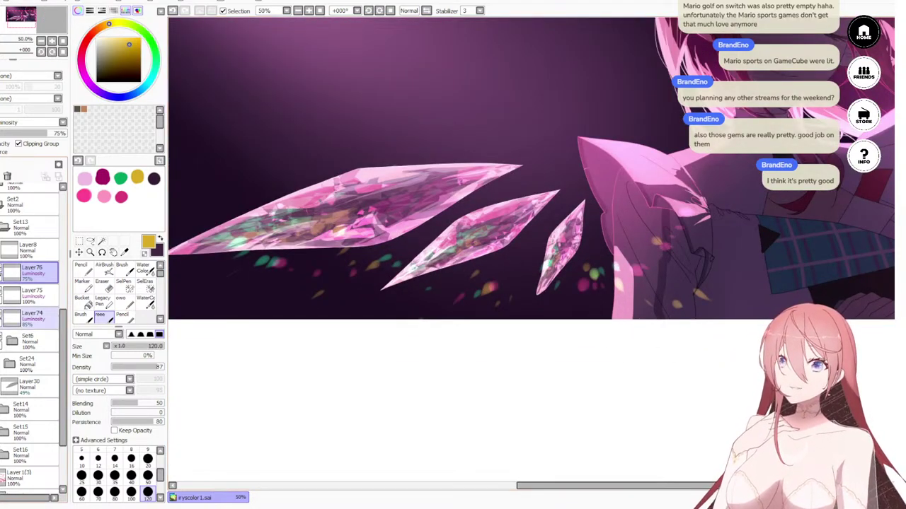
# Step: Try diagonal pink streaks beneath the large crystal on Layer74, reducing the brush size to 20, and undo each one
pyautogui.click(36, 318)
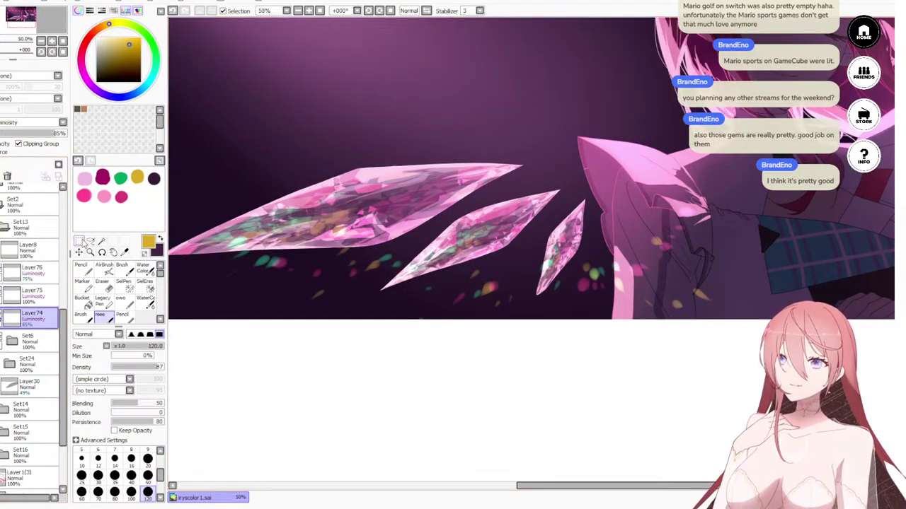
pyautogui.click(108, 199)
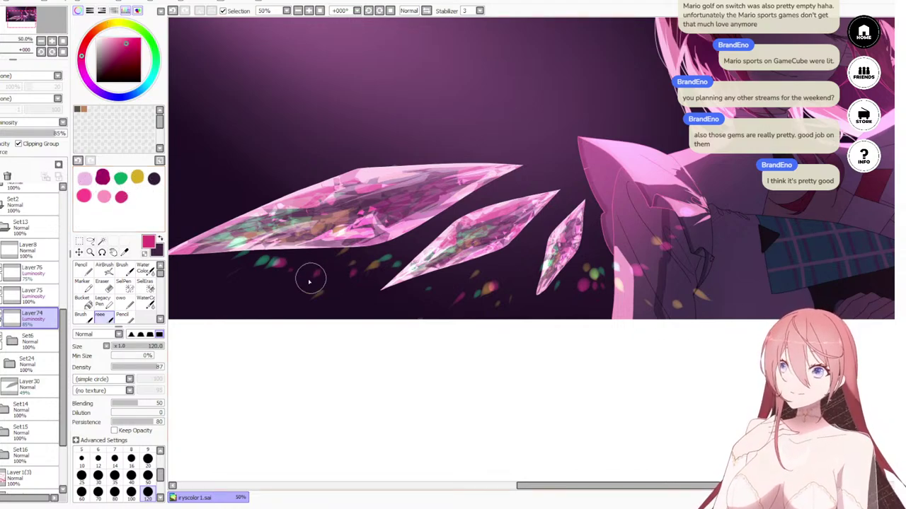
pyautogui.moveTo(309, 276); pyautogui.dragTo(240, 315)
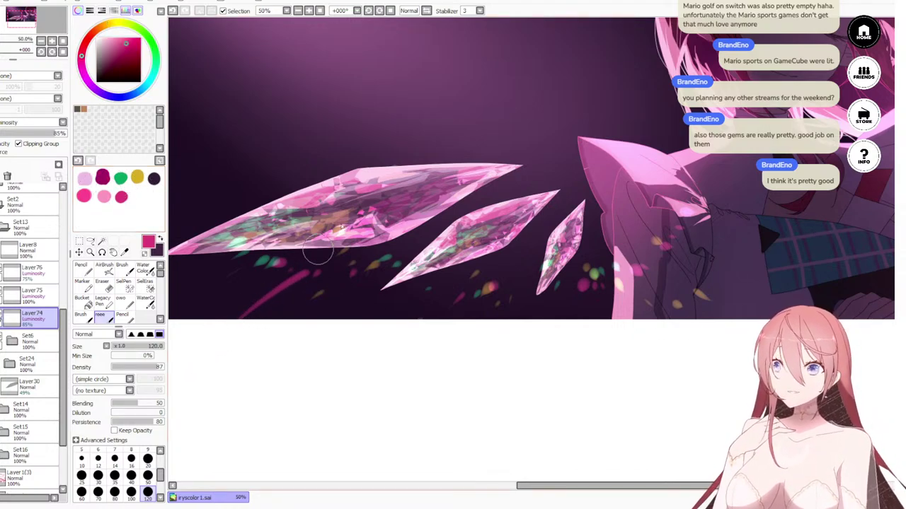
pyautogui.click(147, 458)
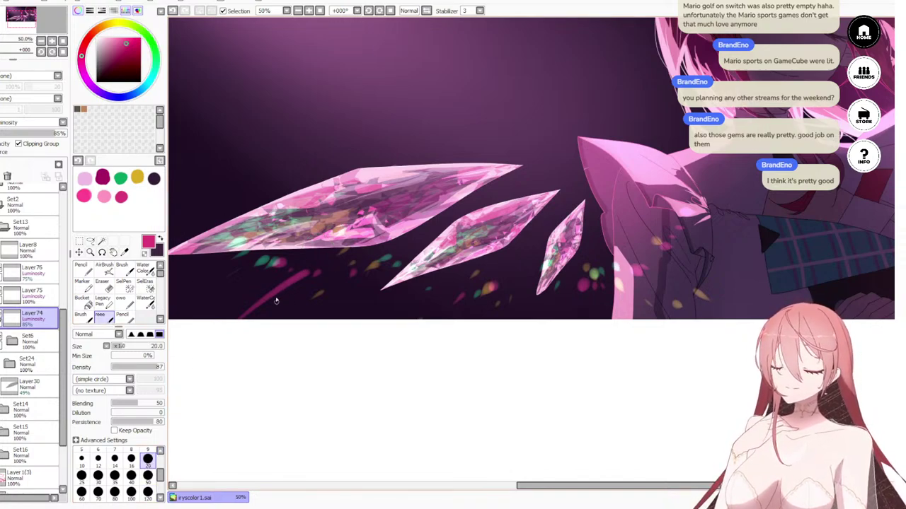
pyautogui.hotkey('ctrl', 'z')
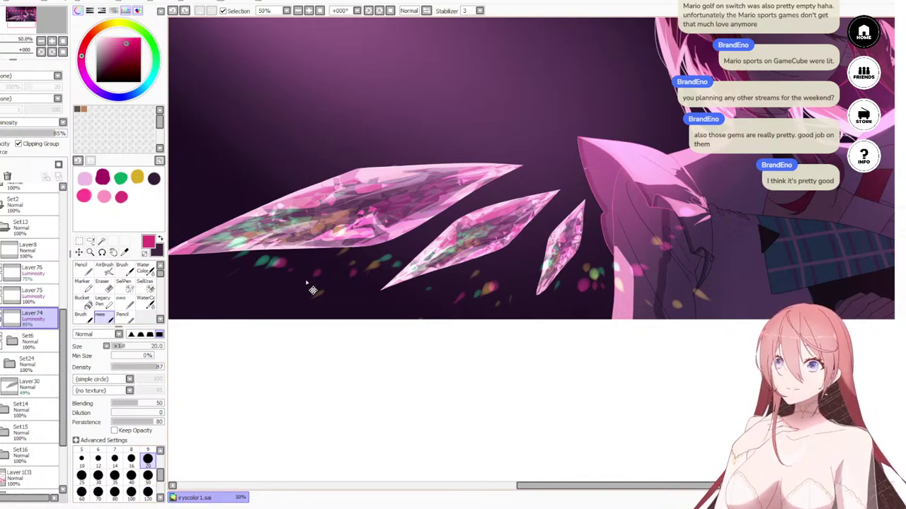
pyautogui.moveTo(308, 270); pyautogui.dragTo(209, 320)
pyautogui.hotkey('ctrl', 'z')
pyautogui.moveTo(308, 269); pyautogui.dragTo(249, 305)
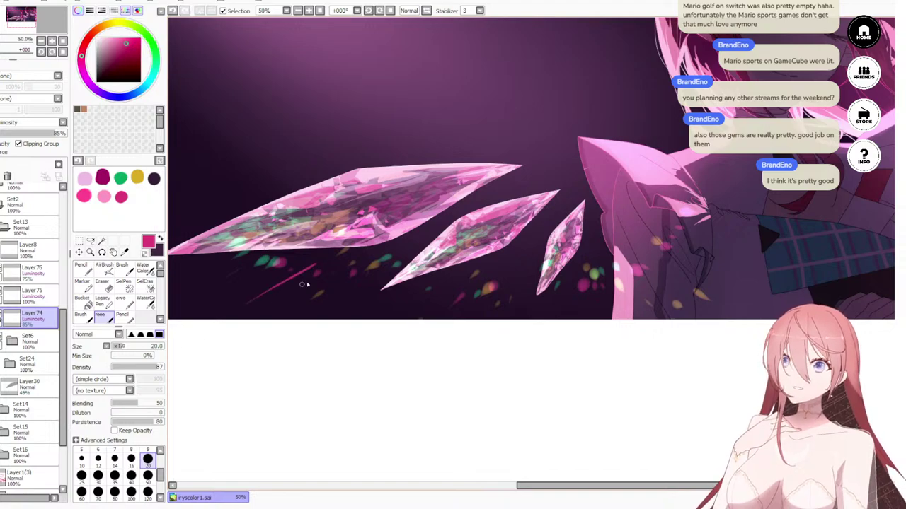
pyautogui.hotkey('ctrl', 'z')
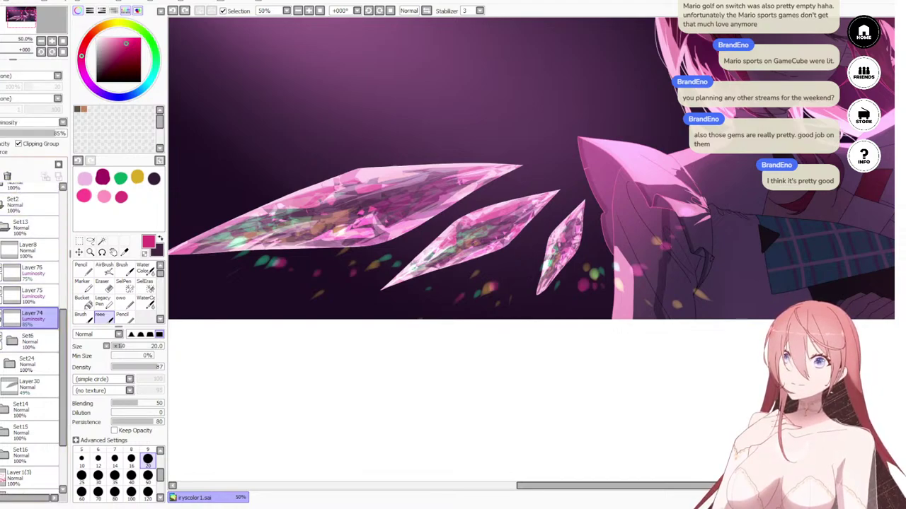
# Step: Add a clipped Luminosity layer directly below Layer74 and set its opacity to 34%
pyautogui.click(20, 346)
pyautogui.click(3, 165)
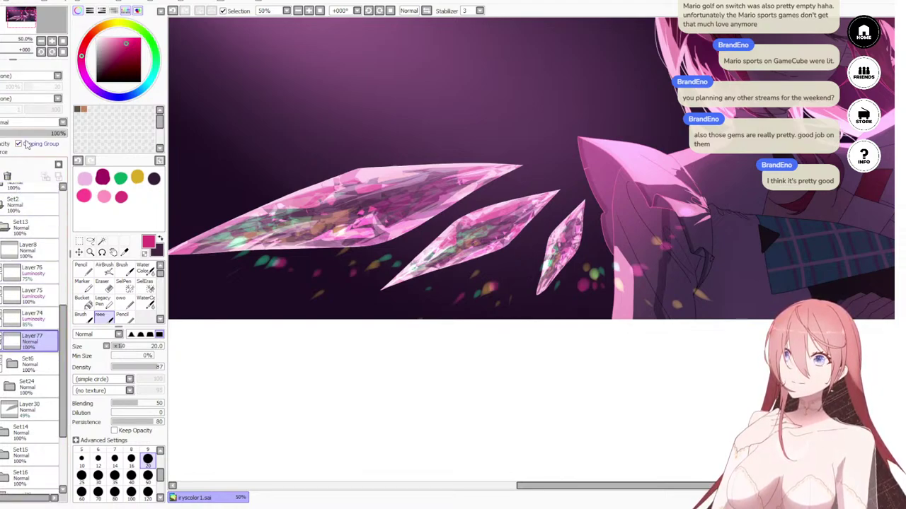
pyautogui.click(27, 167)
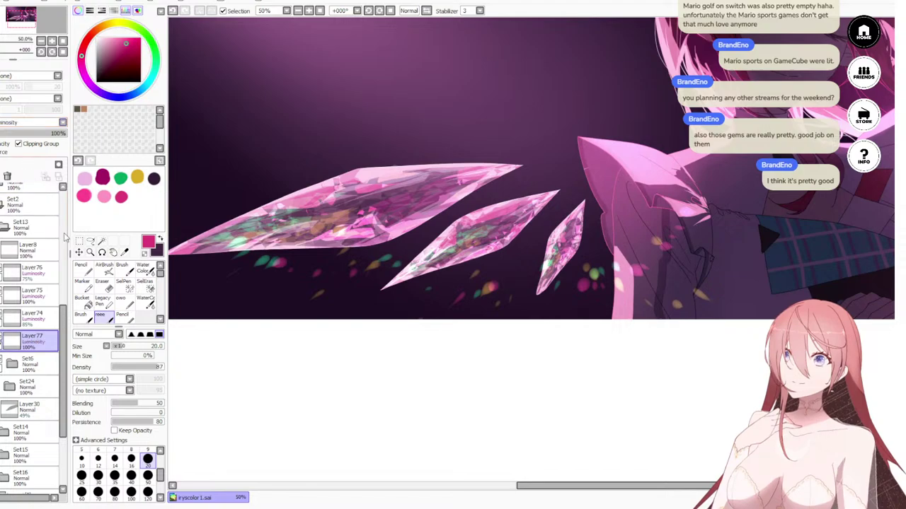
pyautogui.click(15, 133)
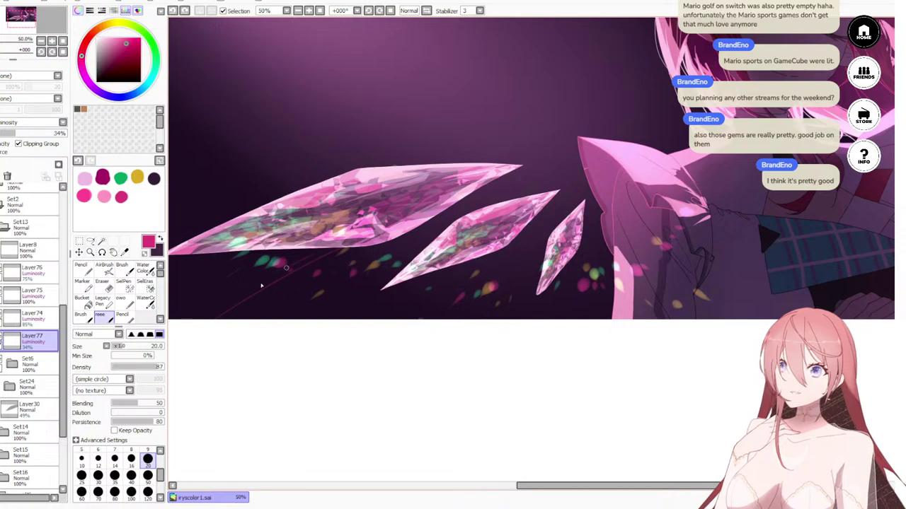
# Step: Paint thin diagonal pink streaks radiating outward beneath the crystals and beside the large crystal's outer tip on Layer77
pyautogui.moveTo(307, 252); pyautogui.dragTo(174, 313)
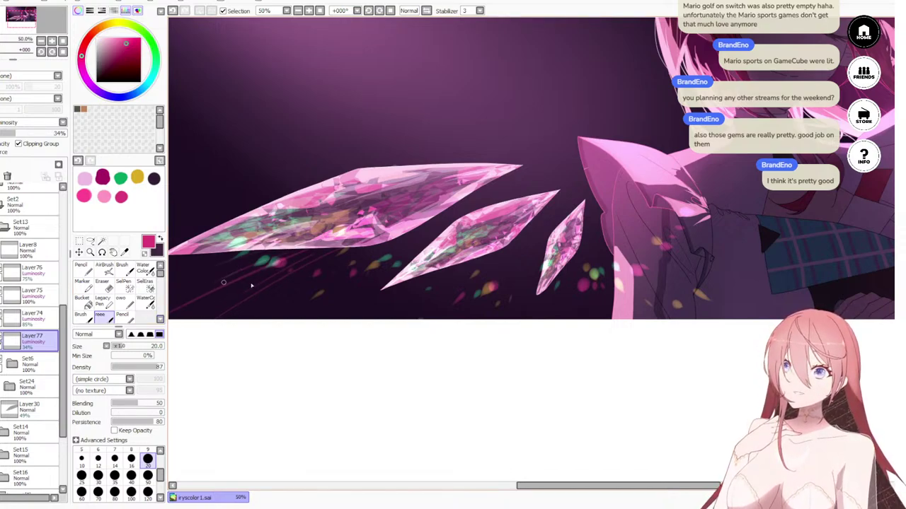
pyautogui.moveTo(389, 254); pyautogui.dragTo(292, 332)
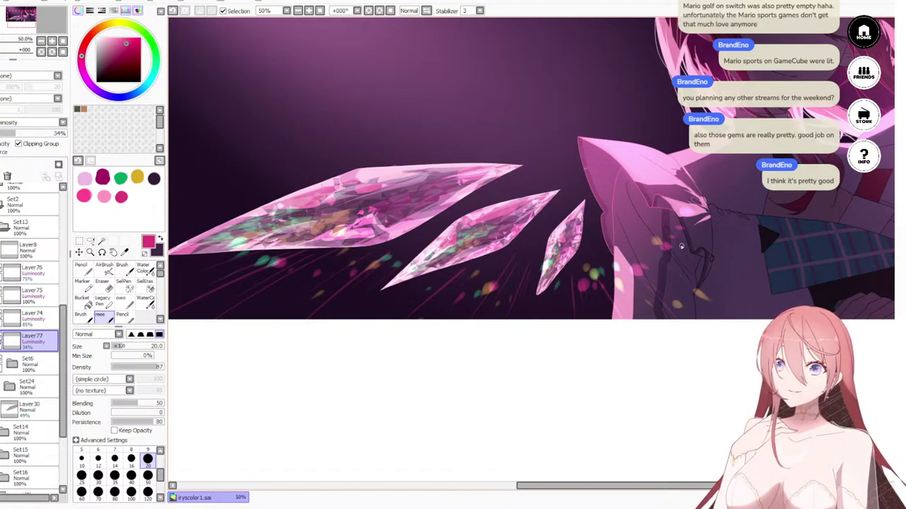
pyautogui.scroll(-3, 760, 287)
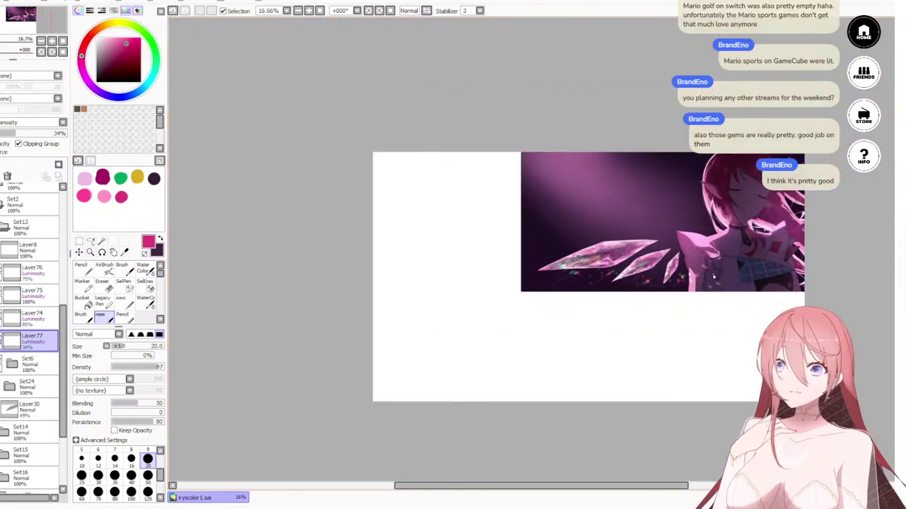
pyautogui.scroll(3, 593, 291)
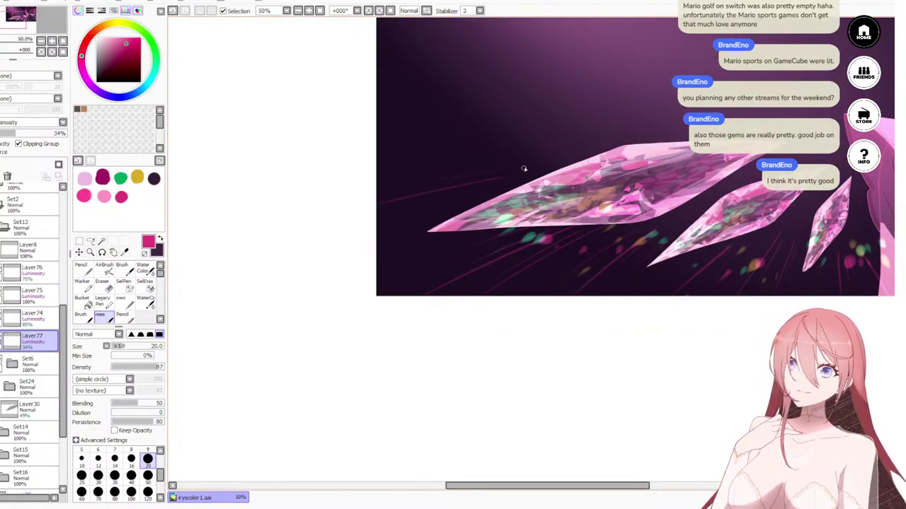
pyautogui.scroll(-4, 288, 206)
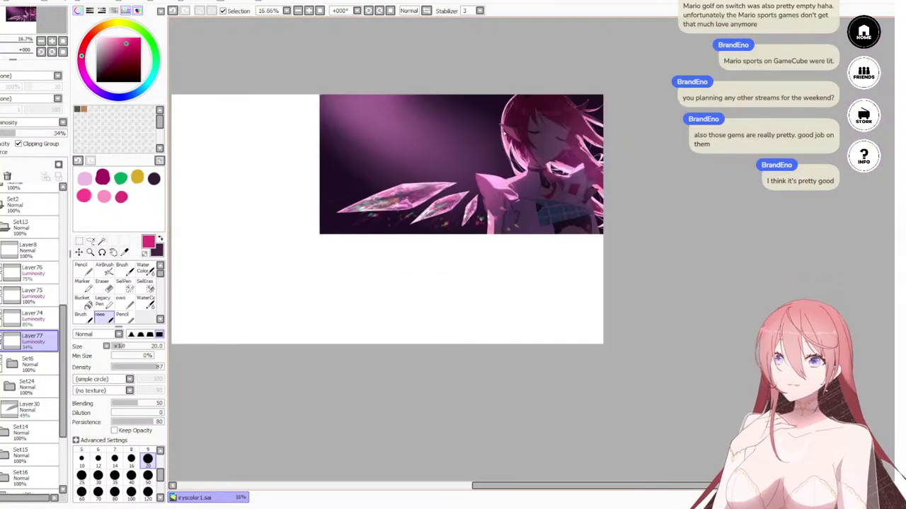
pyautogui.scroll(4, 457, 214)
pyautogui.moveTo(457, 214); pyautogui.dragTo(497, 229)
pyautogui.scroll(-2, 502, 151)
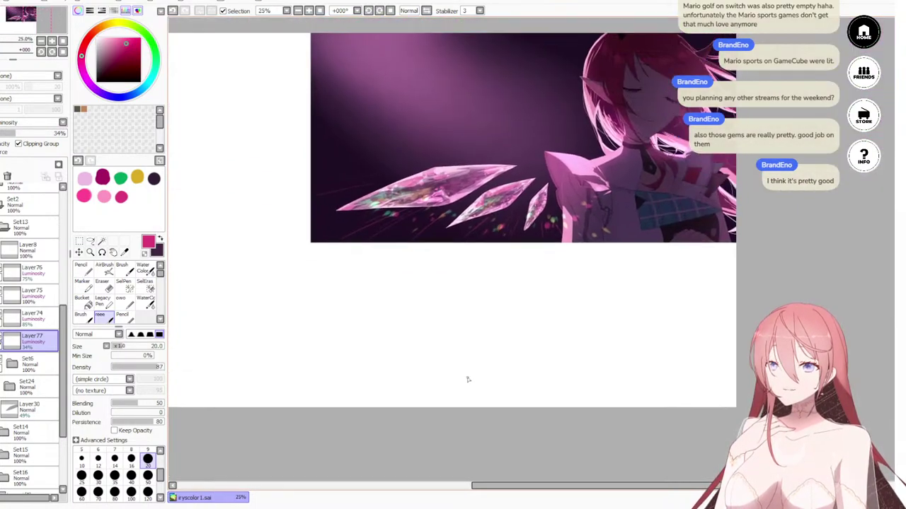
# Step: Set Layer77's opacity to 38%, judging the pink streaks against the whole illustration
pyautogui.scroll(1, 458, 192)
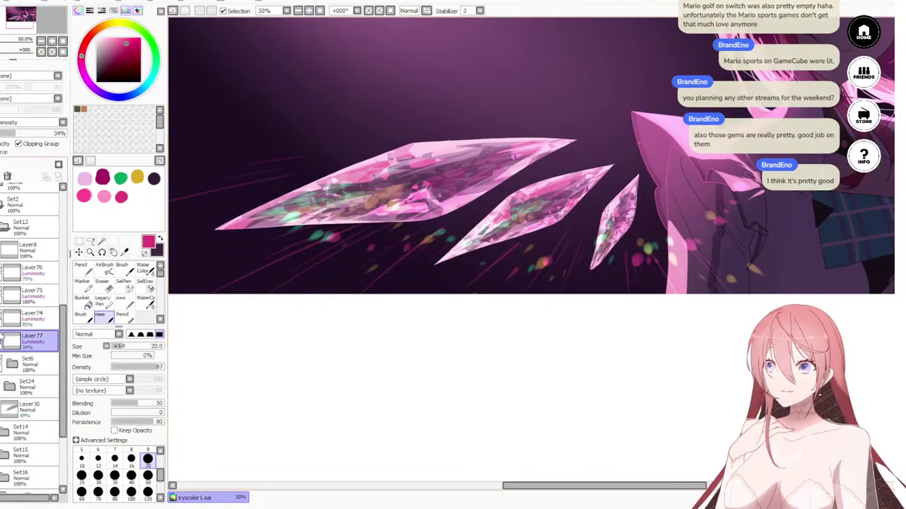
pyautogui.moveTo(35, 131); pyautogui.dragTo(38, 135)
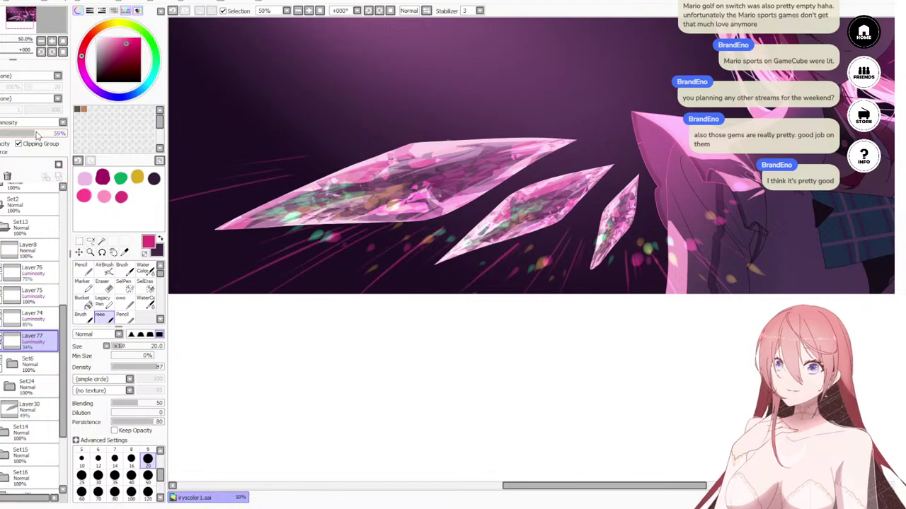
pyautogui.scroll(-1, 400, 151)
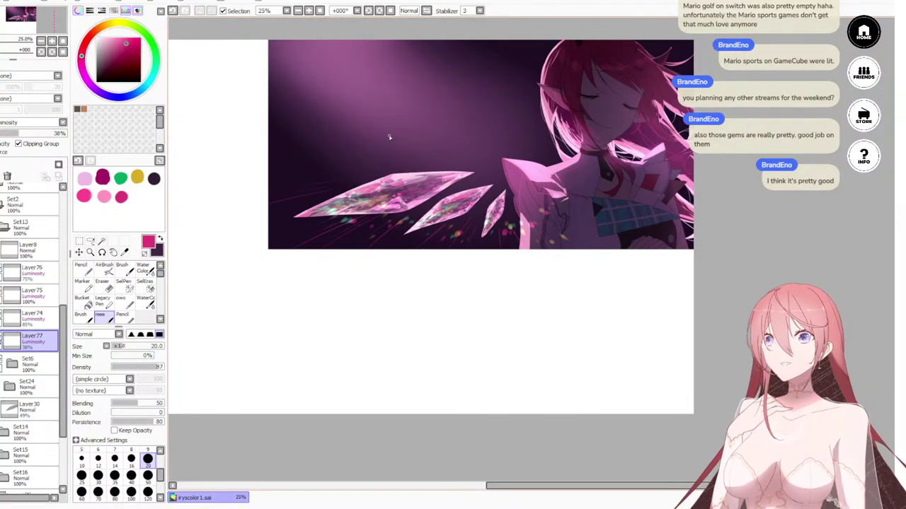
pyautogui.scroll(-1, 469, 140)
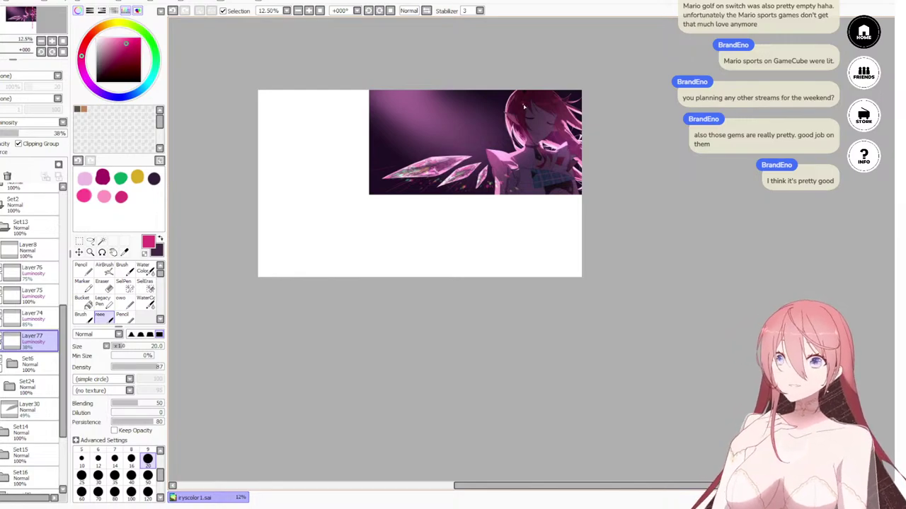
pyautogui.scroll(3, 524, 106)
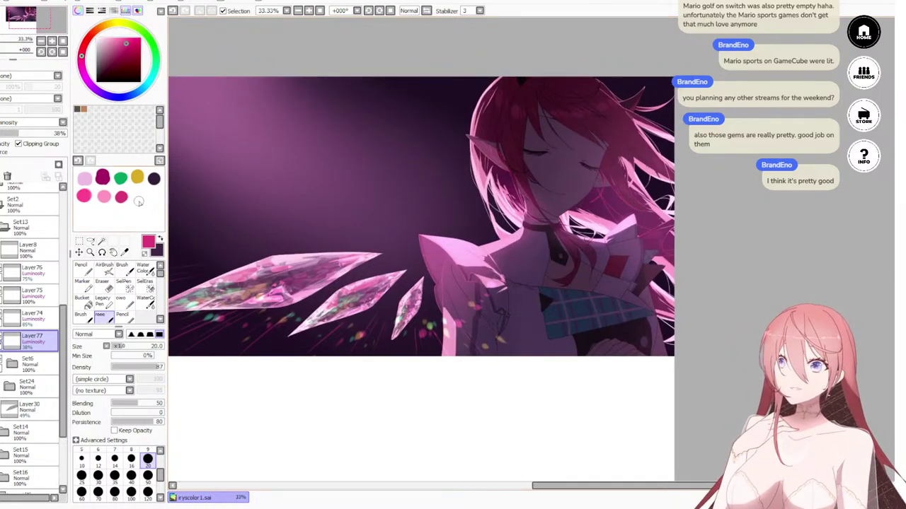
# Step: Dab green specks over the pointed ear, the hair beside the neck and the shoulder on Layer75 with brush size 50
pyautogui.click(120, 179)
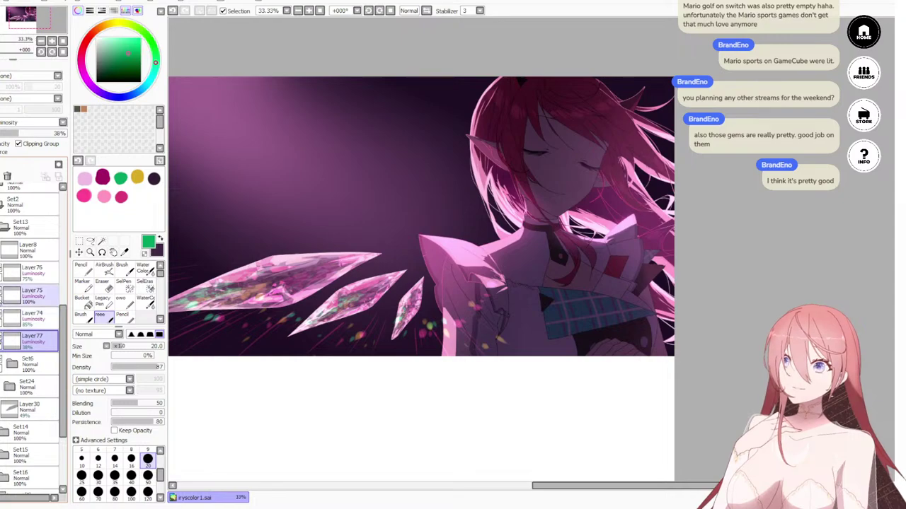
pyautogui.click(34, 297)
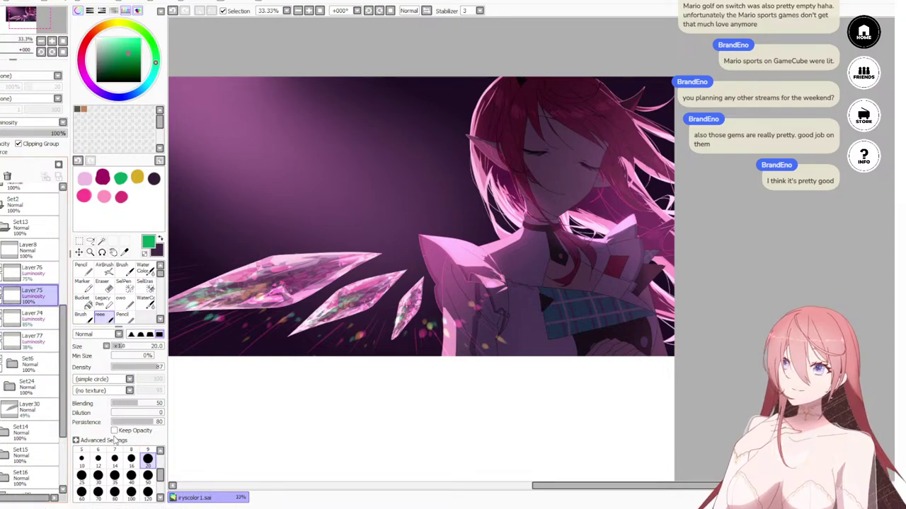
pyautogui.click(147, 475)
pyautogui.scroll(3, 495, 186)
pyautogui.scroll(-2, 496, 185)
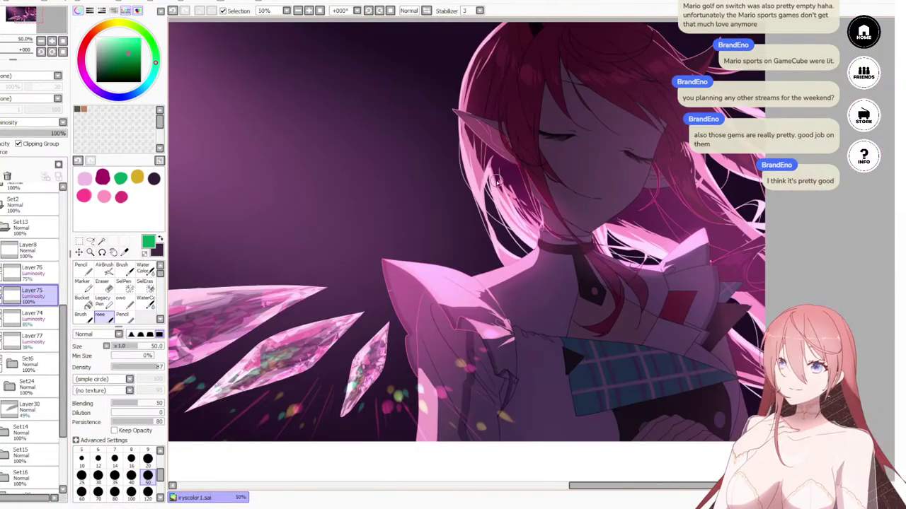
pyautogui.moveTo(495, 185); pyautogui.dragTo(439, 209)
pyautogui.scroll(2, 439, 208)
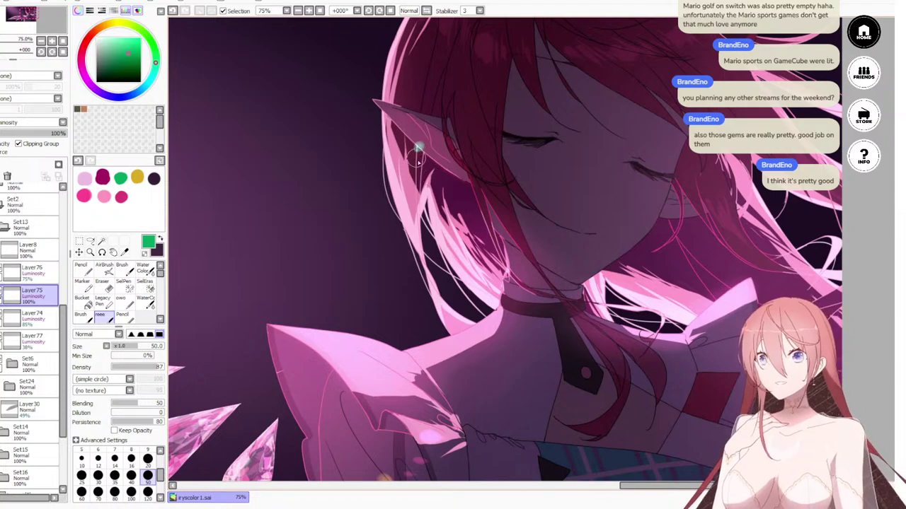
pyautogui.moveTo(429, 156); pyautogui.dragTo(424, 169)
pyautogui.hotkey('ctrl', 'z')
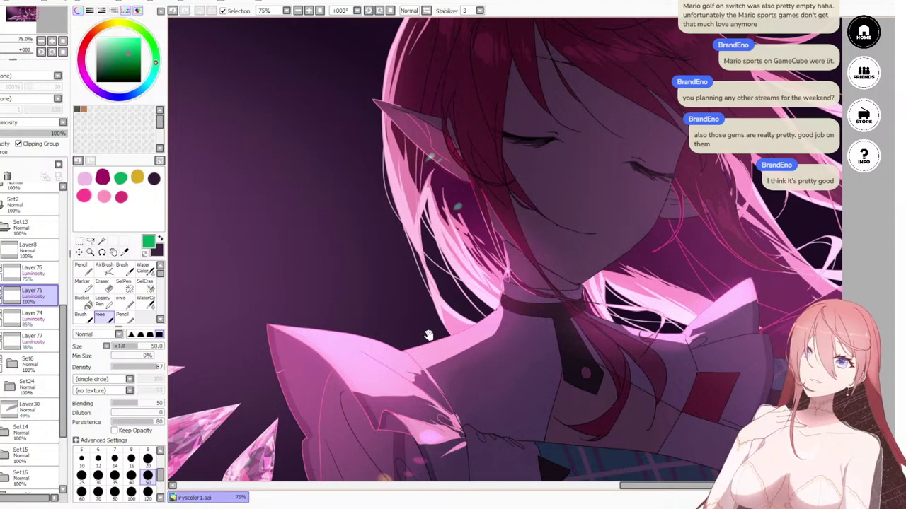
pyautogui.moveTo(429, 335)
pyautogui.mouseDown()
pyautogui.moveTo(522, 306)
pyautogui.moveTo(531, 335)
pyautogui.mouseUp()
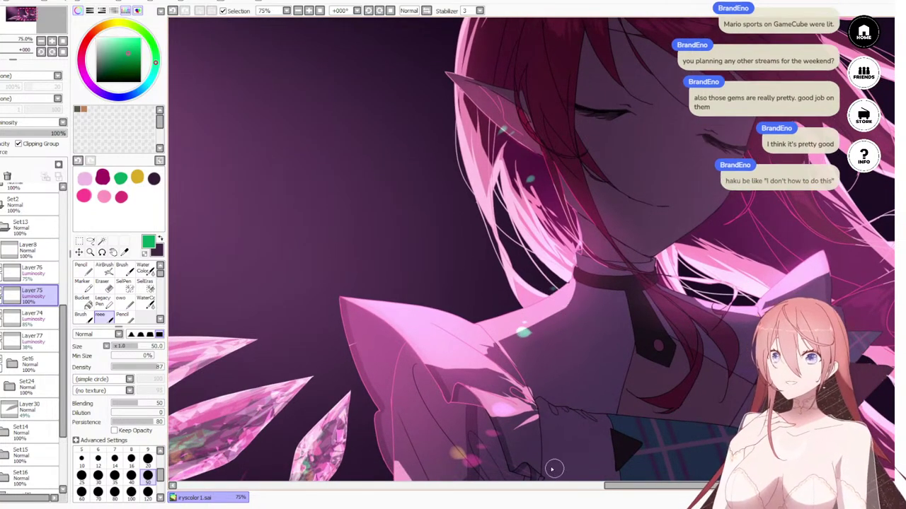
pyautogui.moveTo(487, 371); pyautogui.dragTo(468, 259)
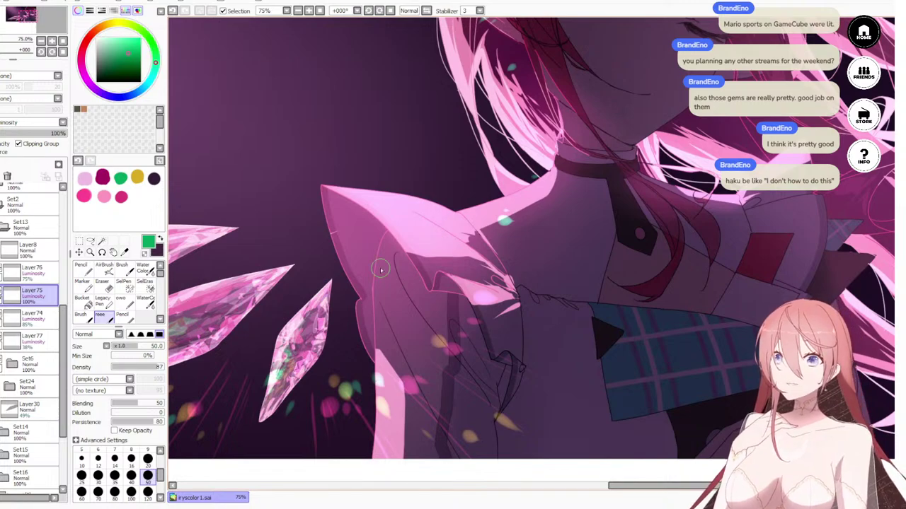
# Step: Paint small yellow specks and thin slivers across the shoulder and upper sleeve on Layer76, undoing unwanted strokes
pyautogui.click(139, 179)
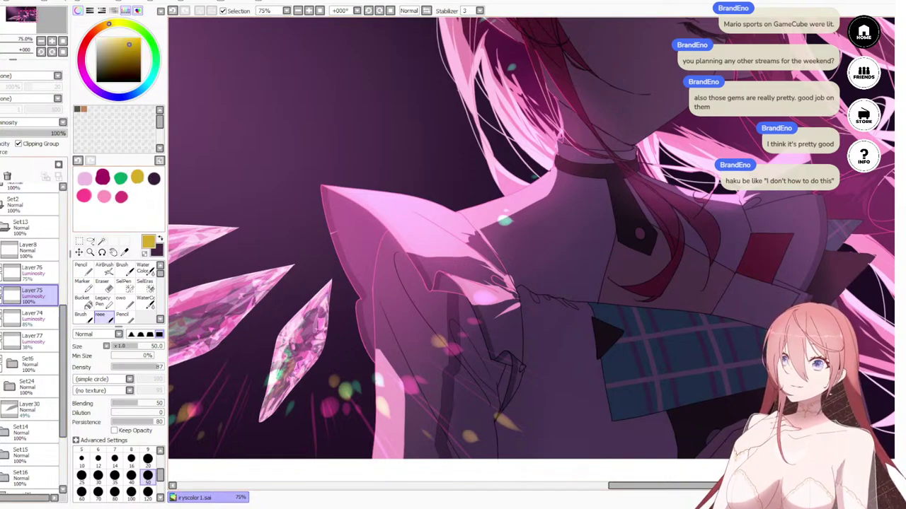
pyautogui.click(32, 271)
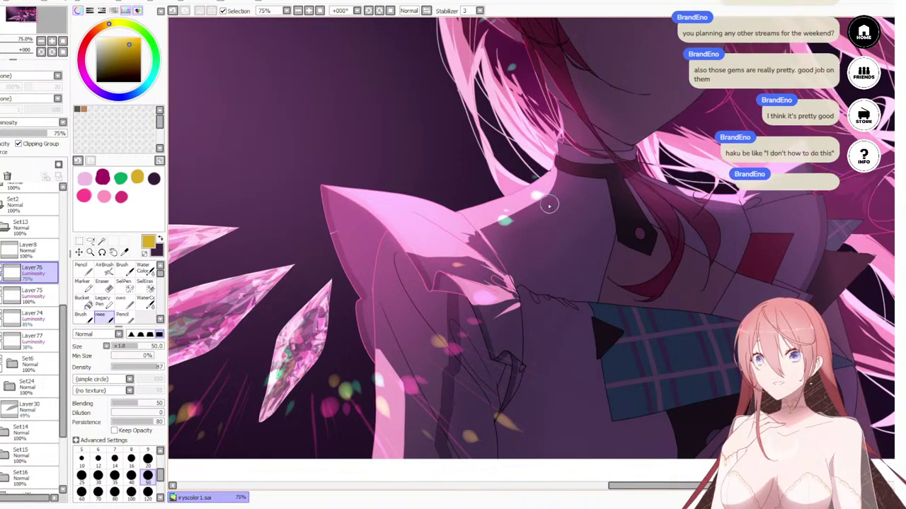
pyautogui.moveTo(507, 226)
pyautogui.mouseDown()
pyautogui.moveTo(525, 236)
pyautogui.moveTo(506, 229)
pyautogui.moveTo(521, 241)
pyautogui.moveTo(509, 273)
pyautogui.moveTo(492, 279)
pyautogui.moveTo(556, 252)
pyautogui.moveTo(520, 248)
pyautogui.mouseUp()
pyautogui.hotkey('ctrl', 'z')
pyautogui.hotkey('ctrl', 'z')
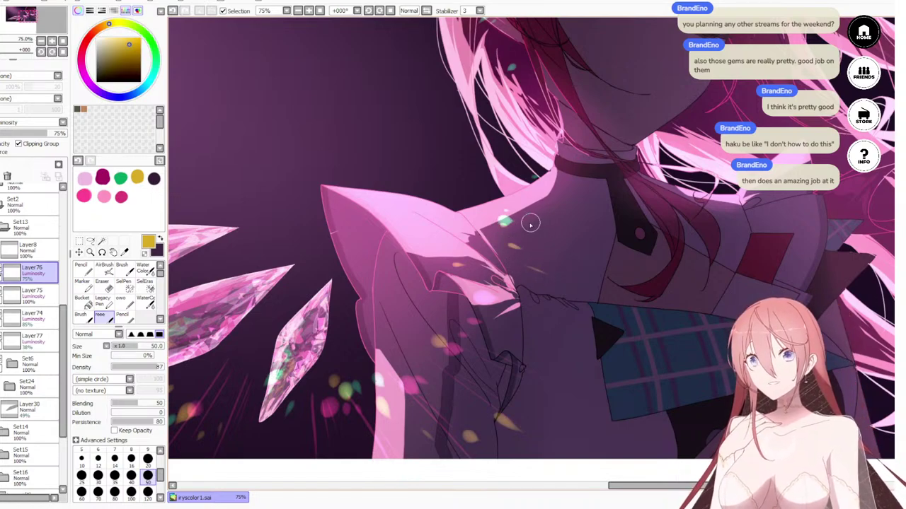
pyautogui.scroll(-3, 647, 256)
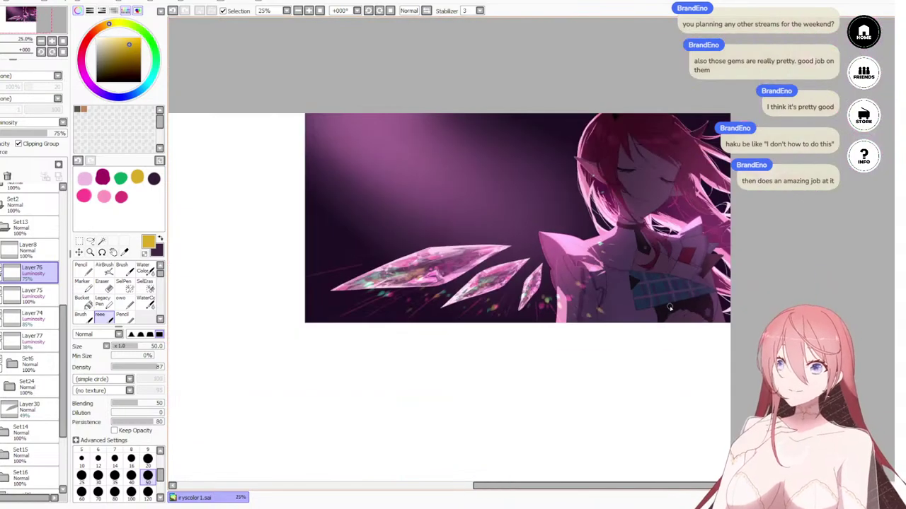
pyautogui.scroll(3, 559, 298)
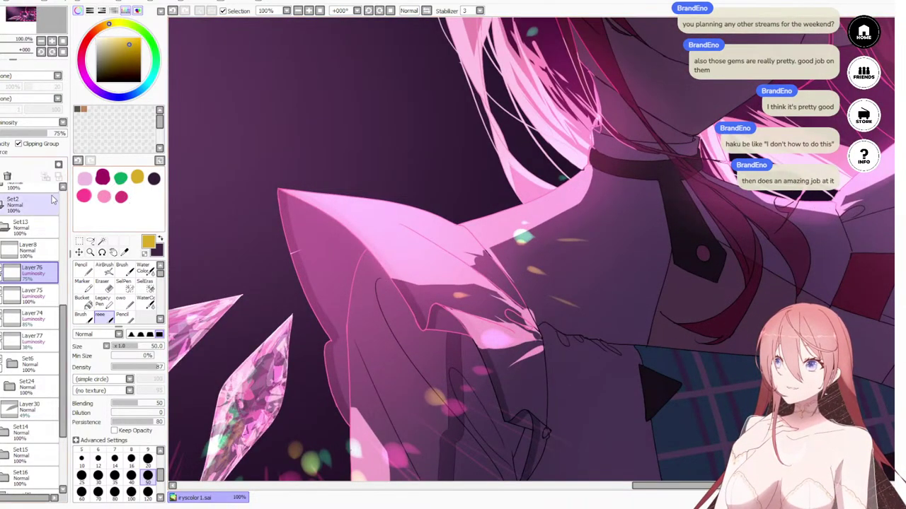
# Step: Paint bright pink specks among the green and yellow ones on the shoulder on Layer74, undoing unwanted strokes
pyautogui.click(84, 197)
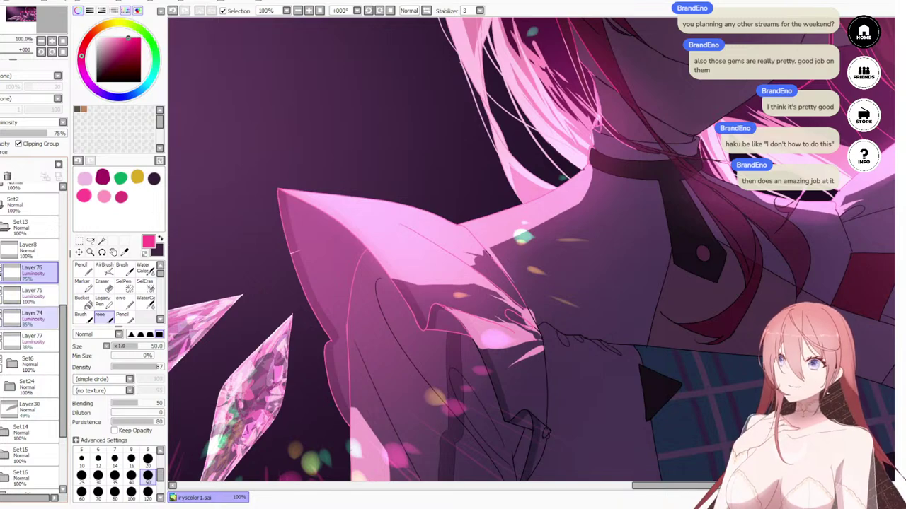
pyautogui.click(36, 326)
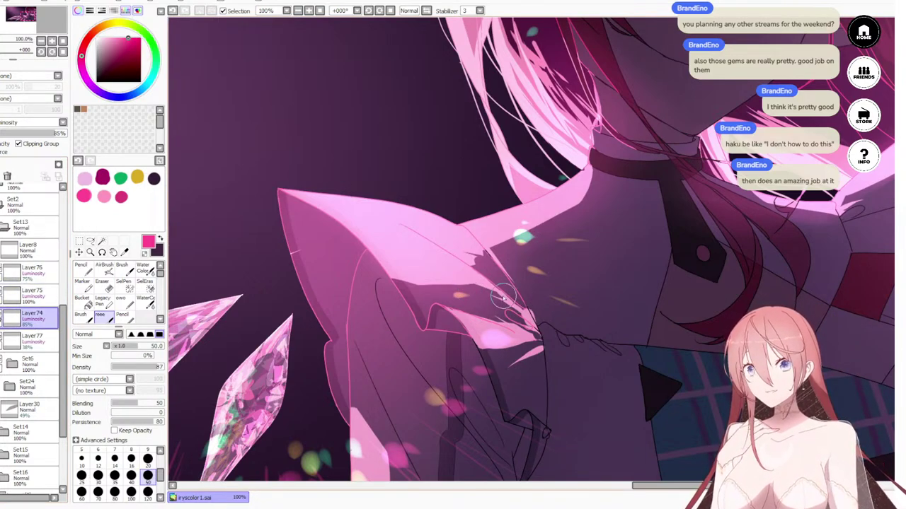
pyautogui.moveTo(507, 298)
pyautogui.mouseDown()
pyautogui.moveTo(548, 305)
pyautogui.moveTo(516, 298)
pyautogui.moveTo(545, 307)
pyautogui.moveTo(532, 304)
pyautogui.moveTo(537, 315)
pyautogui.moveTo(516, 302)
pyautogui.moveTo(566, 313)
pyautogui.mouseUp()
pyautogui.hotkey('ctrl', 'z')
pyautogui.hotkey('ctrl', 'z')
pyautogui.hotkey('ctrl', 'z')
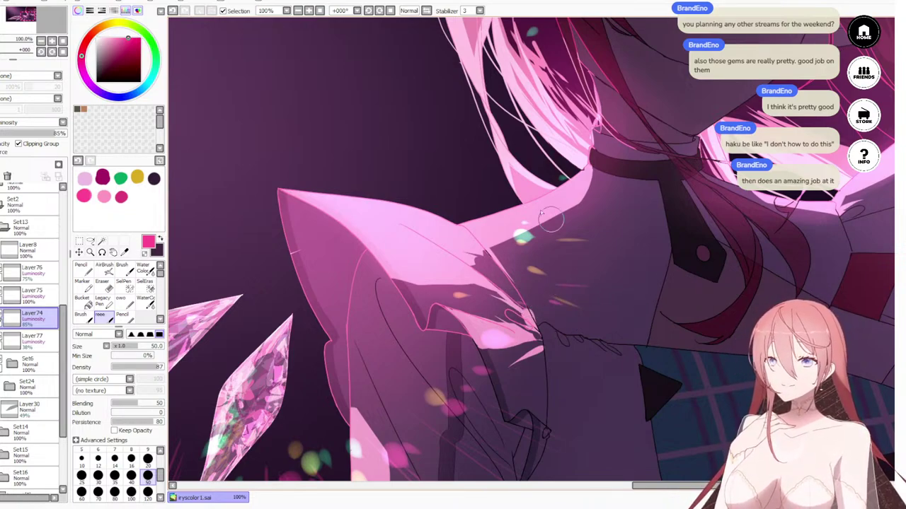
pyautogui.moveTo(536, 244); pyautogui.dragTo(524, 262)
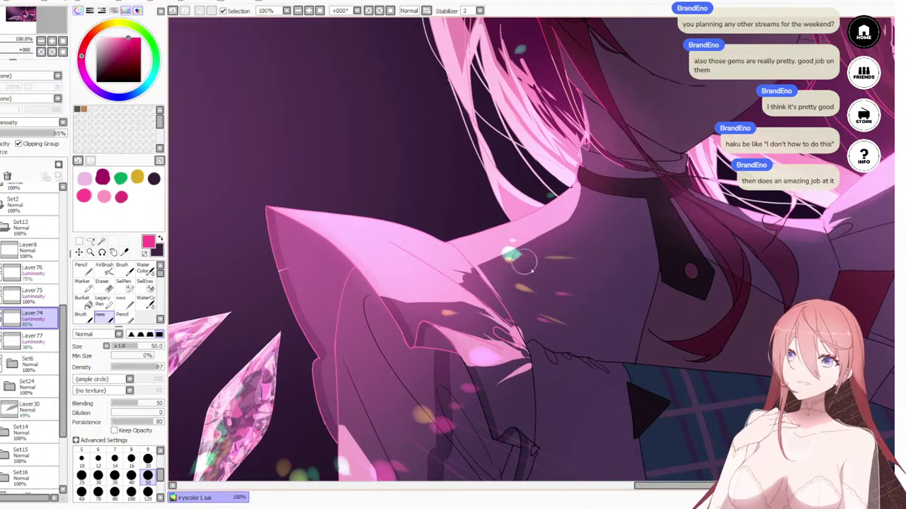
pyautogui.moveTo(597, 265); pyautogui.dragTo(519, 332)
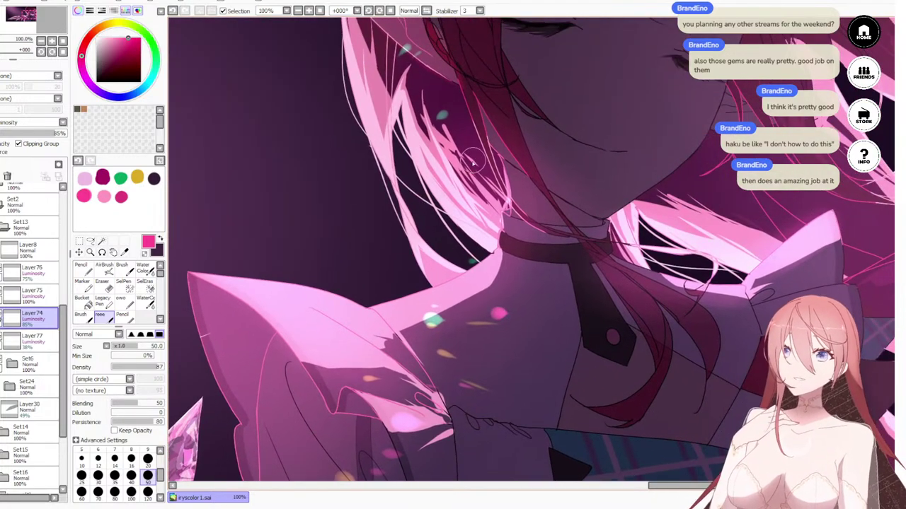
# Step: Try a pink speck in the glowing hair beside the neck on Layer74 and undo it
pyautogui.moveTo(426, 167)
pyautogui.mouseDown()
pyautogui.moveTo(450, 189)
pyautogui.moveTo(502, 173)
pyautogui.mouseUp()
pyautogui.scroll(-4, 554, 224)
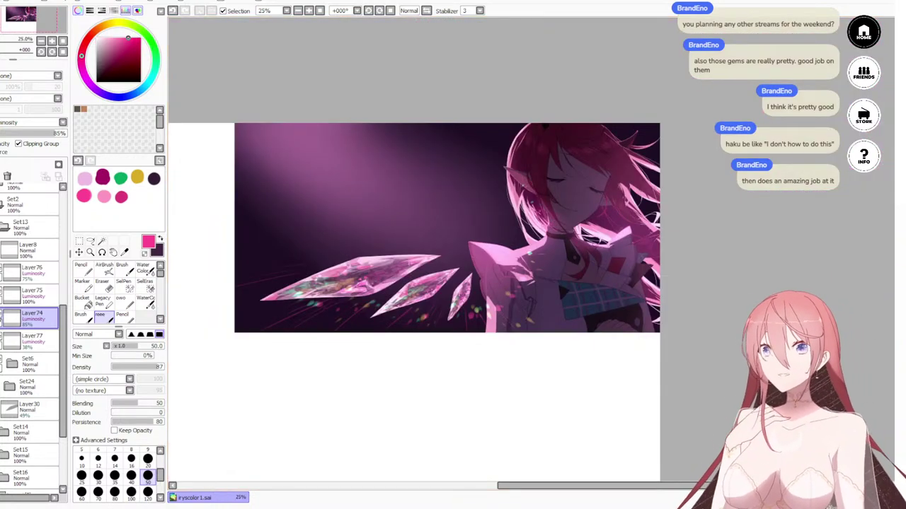
pyautogui.scroll(2, 424, 255)
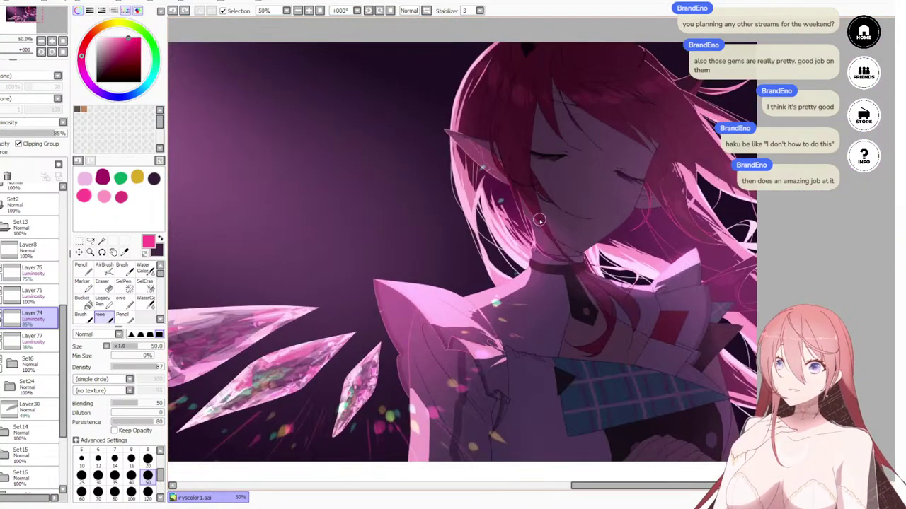
pyautogui.moveTo(507, 237); pyautogui.dragTo(506, 243)
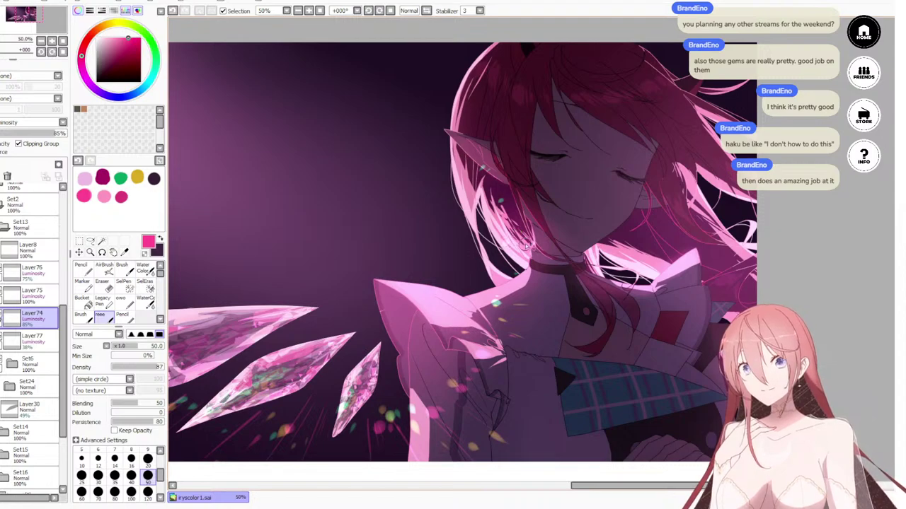
pyautogui.hotkey('ctrl', 'z')
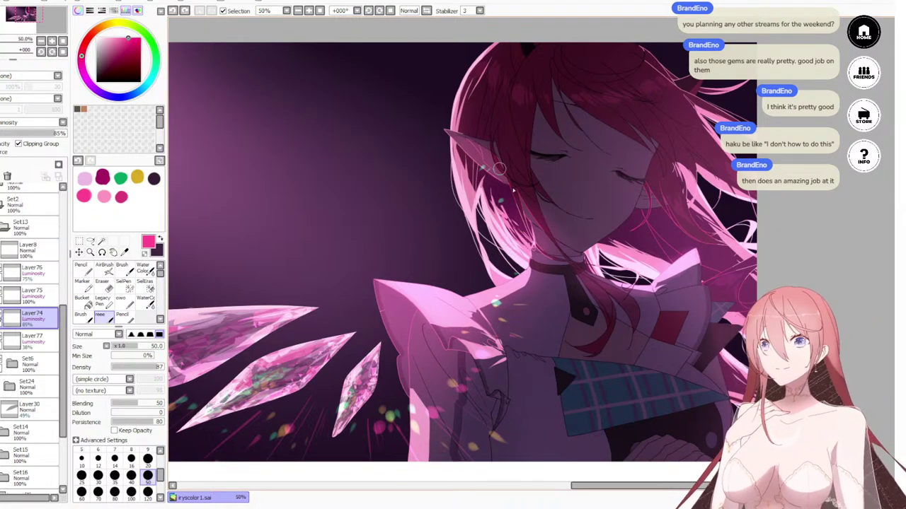
# Step: Examine the whole illustration at different magnifications to judge the wings, particles, background and character together
pyautogui.moveTo(506, 188); pyautogui.dragTo(475, 261)
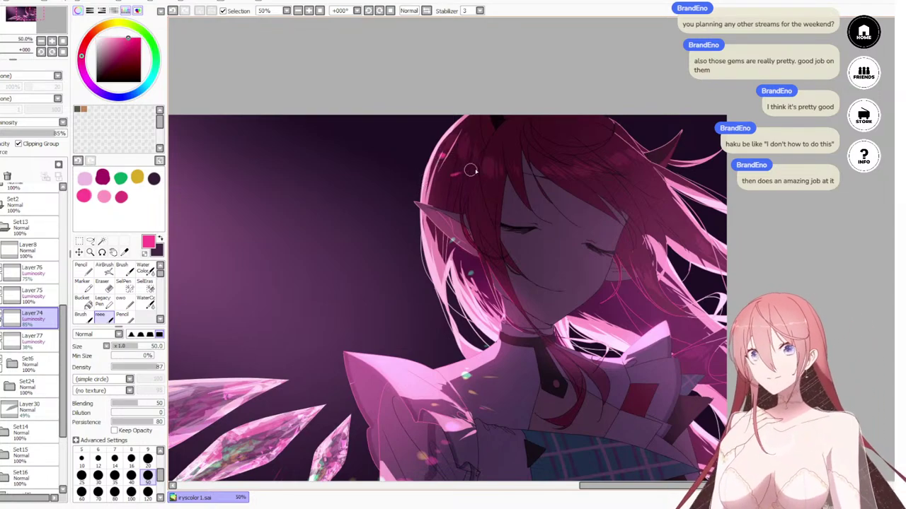
pyautogui.scroll(-2, 472, 170)
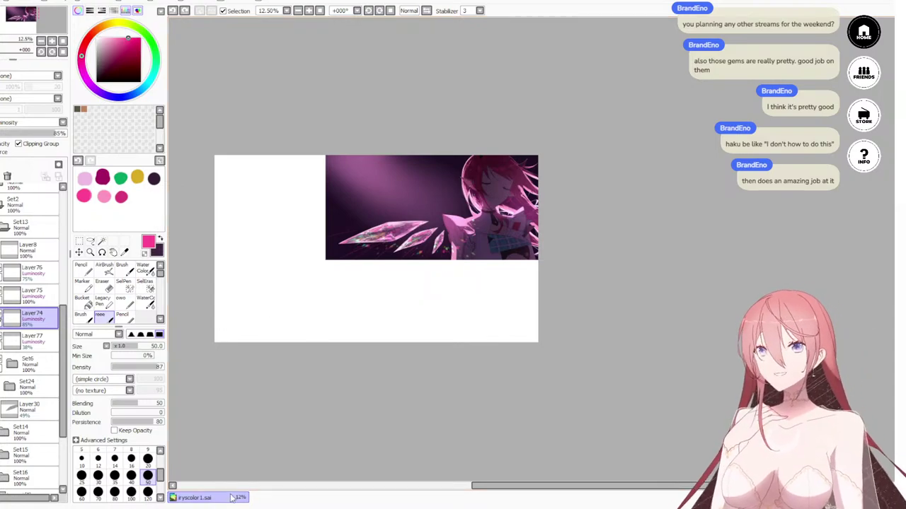
pyautogui.scroll(1, 289, 314)
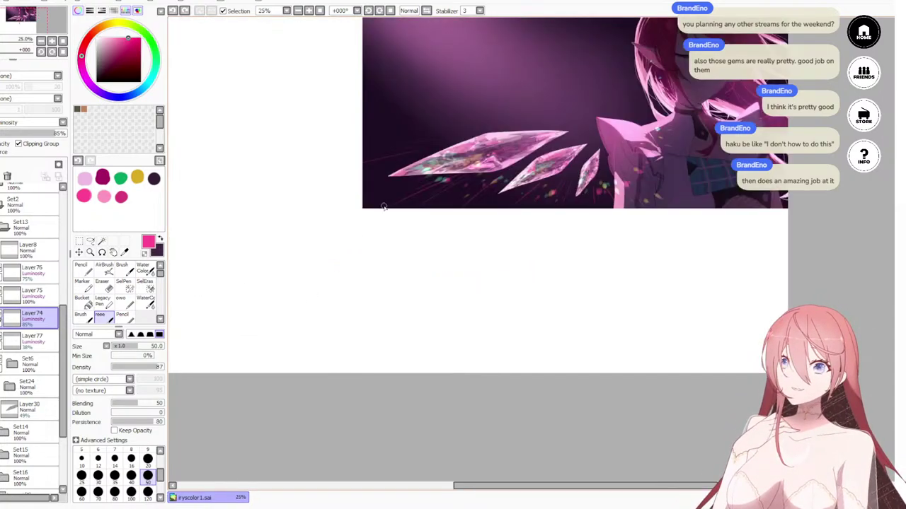
pyautogui.scroll(-1, 460, 148)
pyautogui.moveTo(491, 111); pyautogui.dragTo(439, 199)
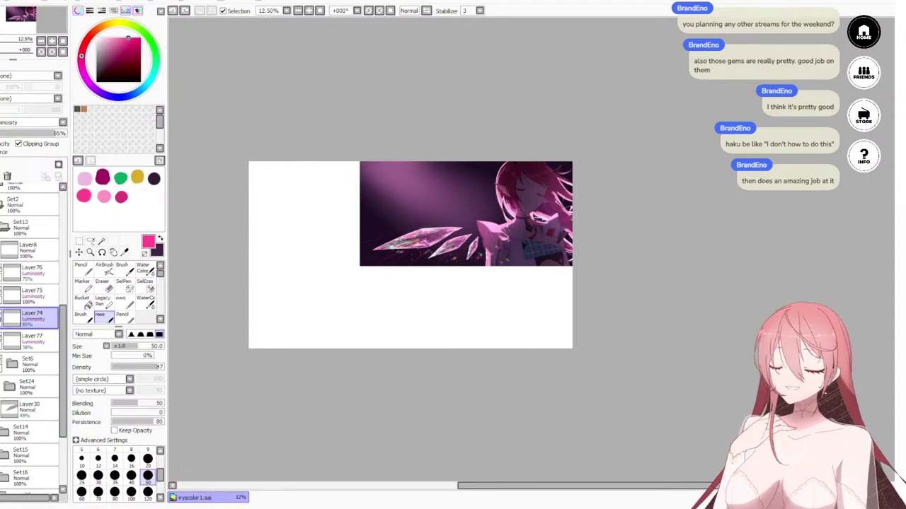
pyautogui.scroll(1, 396, 177)
pyautogui.scroll(1, 368, 245)
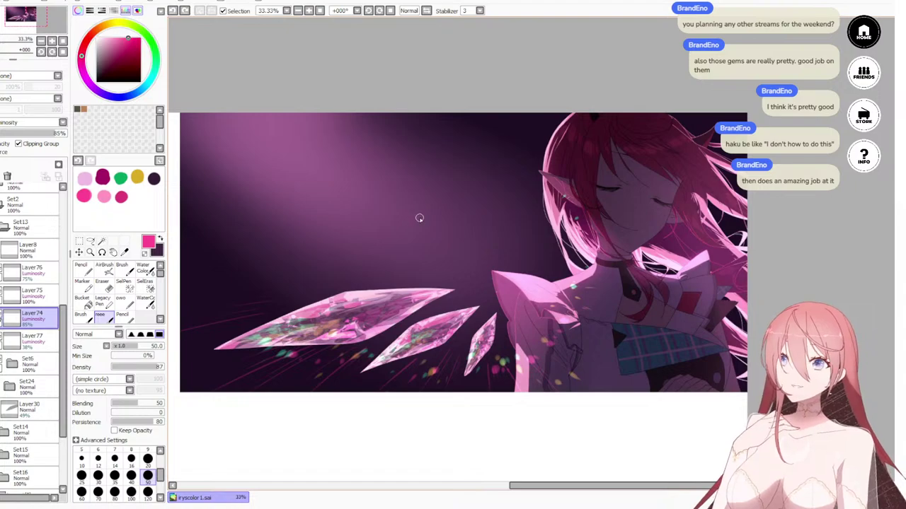
pyautogui.scroll(-1, 404, 205)
pyautogui.scroll(1, 404, 206)
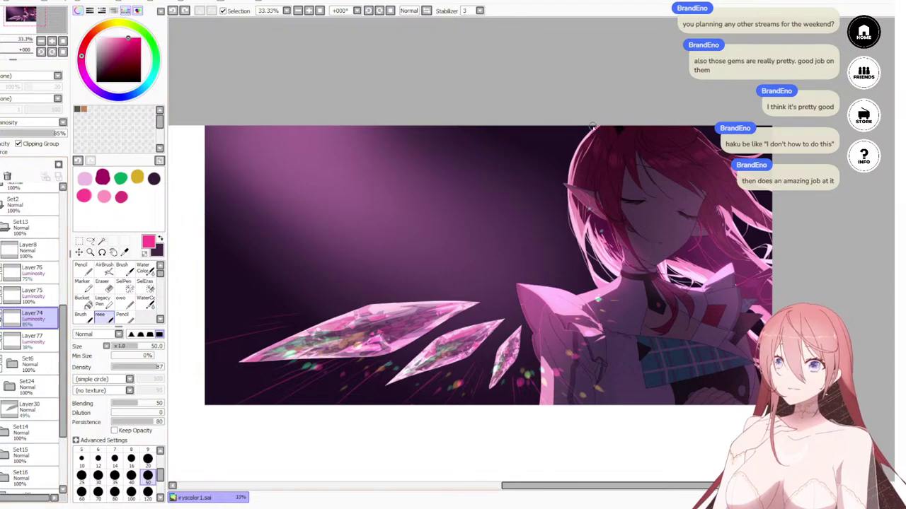
pyautogui.scroll(-2, 555, 154)
pyautogui.scroll(3, 515, 174)
pyautogui.scroll(-2, 494, 202)
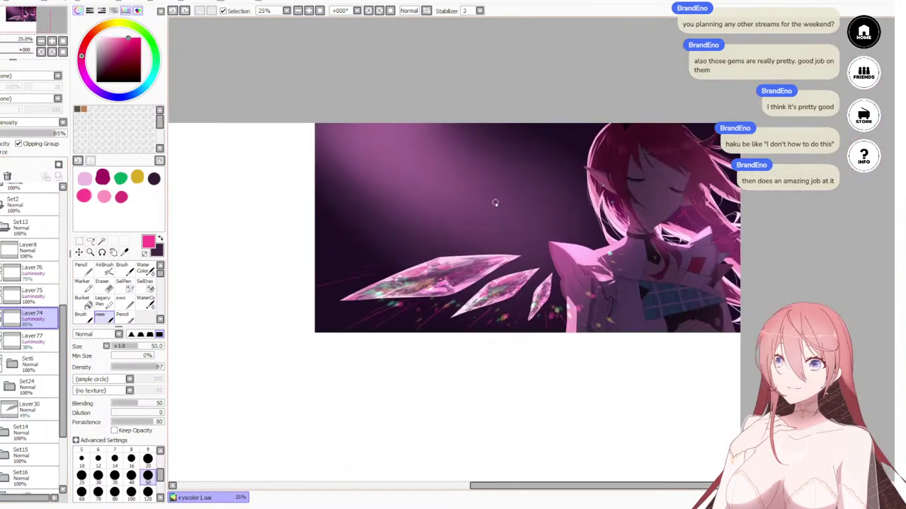
pyautogui.scroll(-2, 493, 202)
pyautogui.scroll(3, 478, 225)
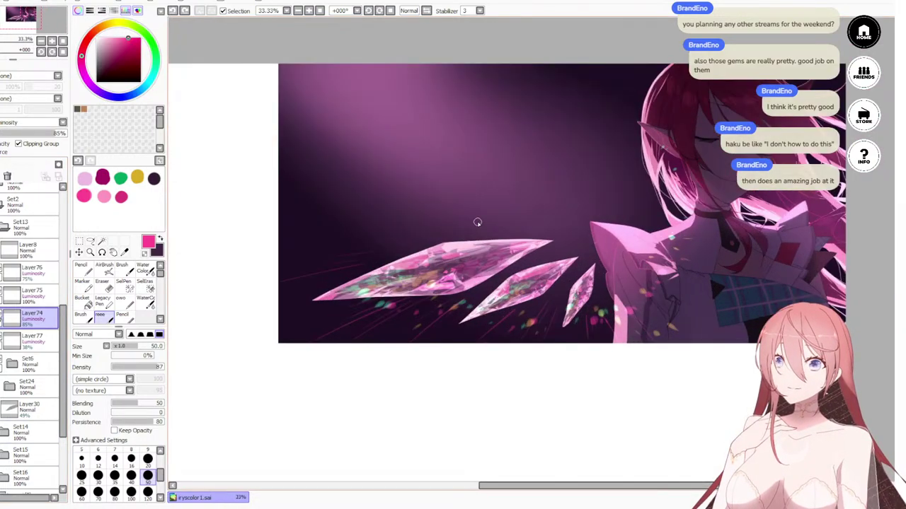
pyautogui.scroll(-2, 477, 222)
pyautogui.scroll(1, 505, 138)
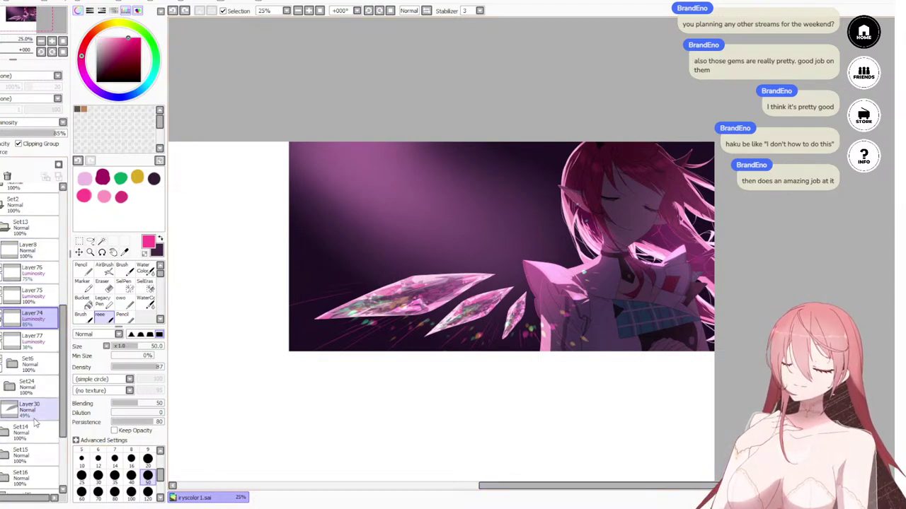
# Step: Expand Set24 and add a Luminosity layer above Layer48 as part of its clipping group
pyautogui.click(9, 392)
pyautogui.scroll(-3, 9, 422)
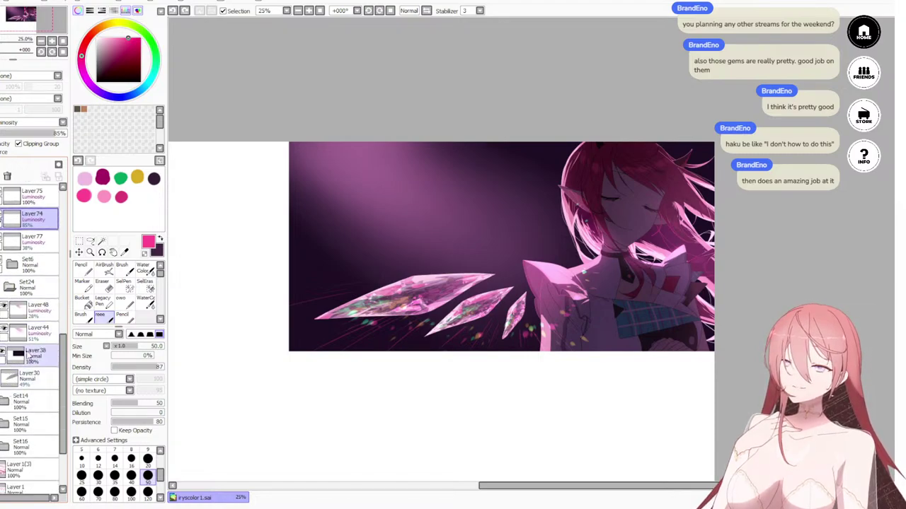
pyautogui.click(31, 311)
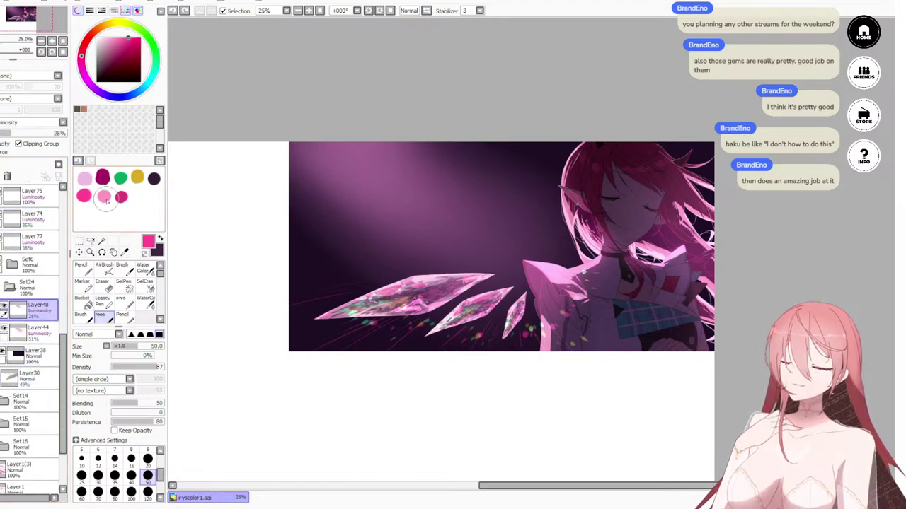
pyautogui.hotkey('ctrl', 'shift', 'n')
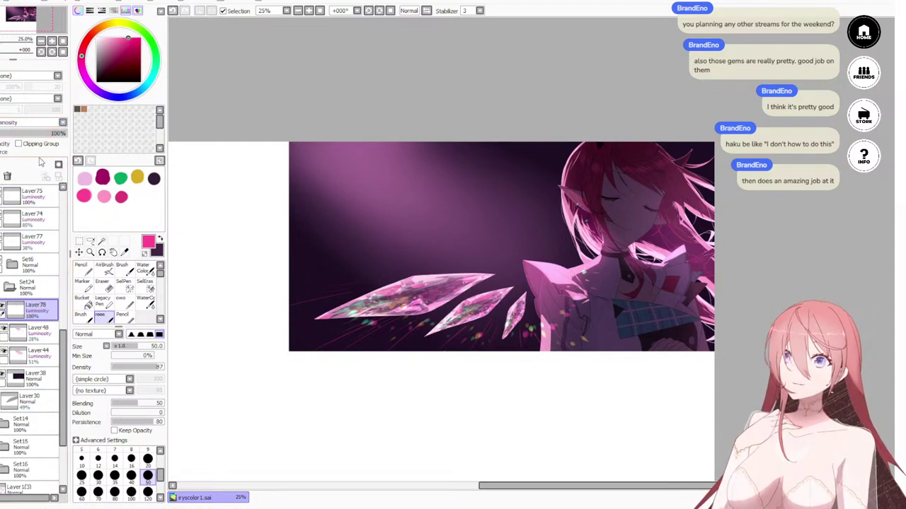
pyautogui.click(34, 144)
# Step: Try a bright pink glow in the upper background on Layer78 using the Middle_Flat watercolor brush at size 500
pyautogui.scroll(-1, 133, 321)
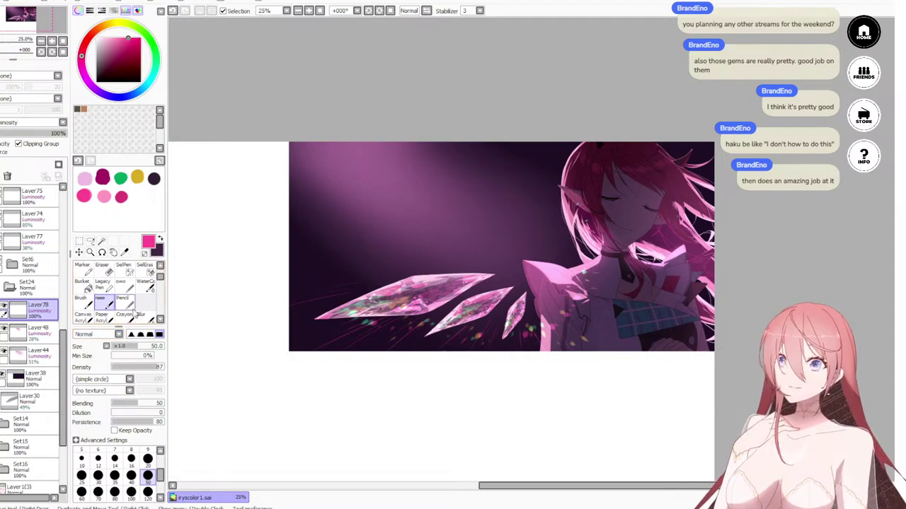
pyautogui.scroll(-1, 137, 315)
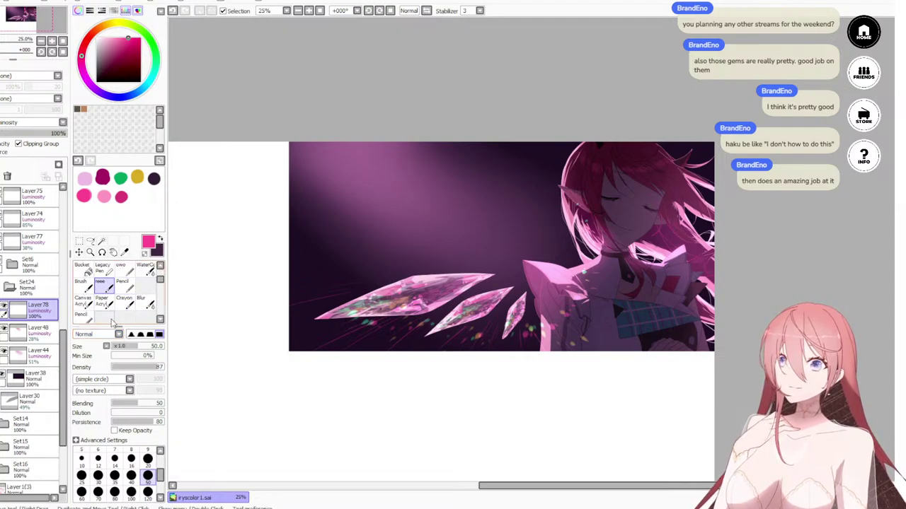
pyautogui.click(148, 269)
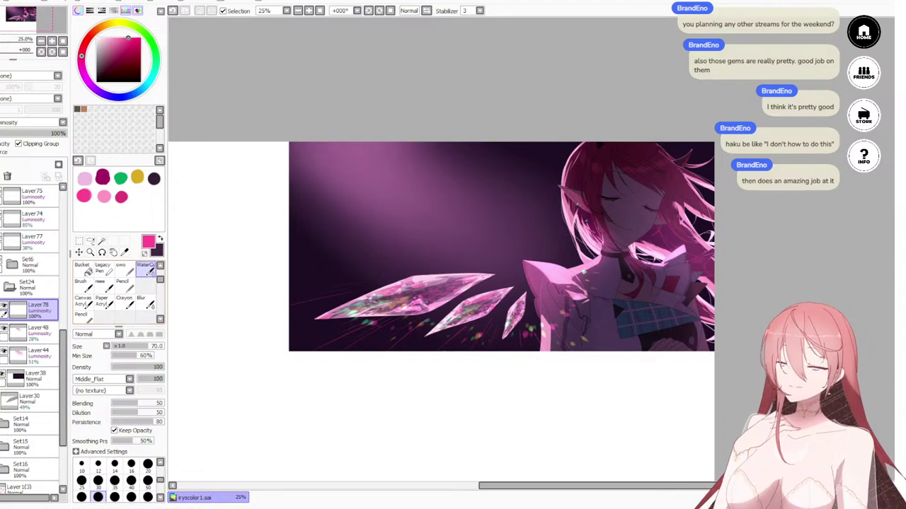
pyautogui.scroll(-3, 145, 499)
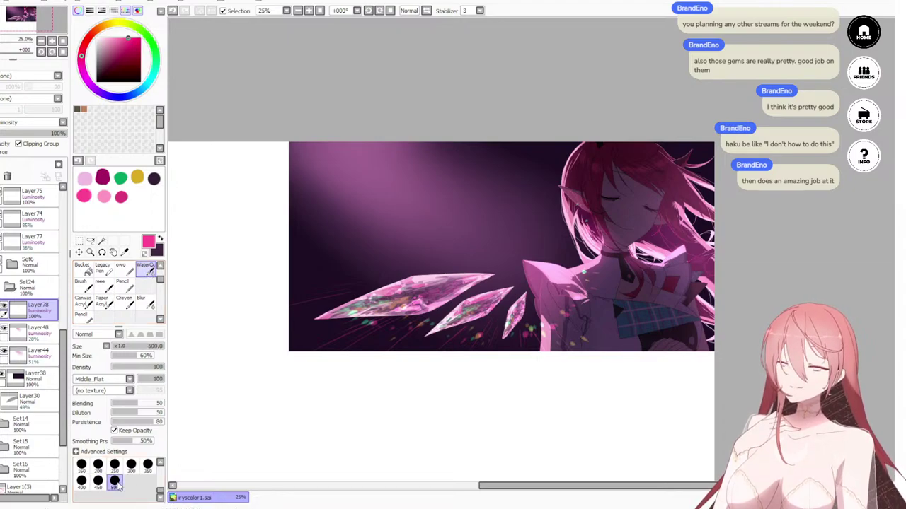
pyautogui.click(114, 482)
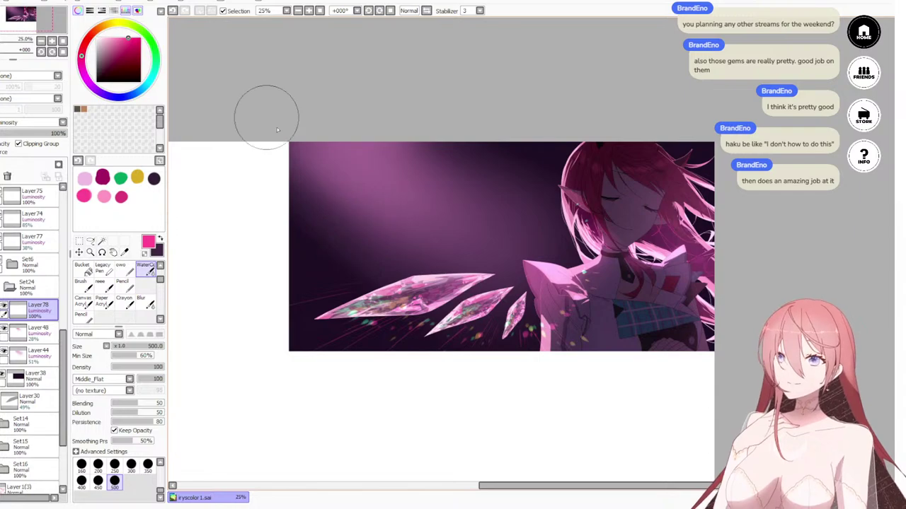
pyautogui.moveTo(375, 228)
pyautogui.mouseDown()
pyautogui.moveTo(393, 171)
pyautogui.moveTo(392, 186)
pyautogui.moveTo(370, 165)
pyautogui.mouseUp()
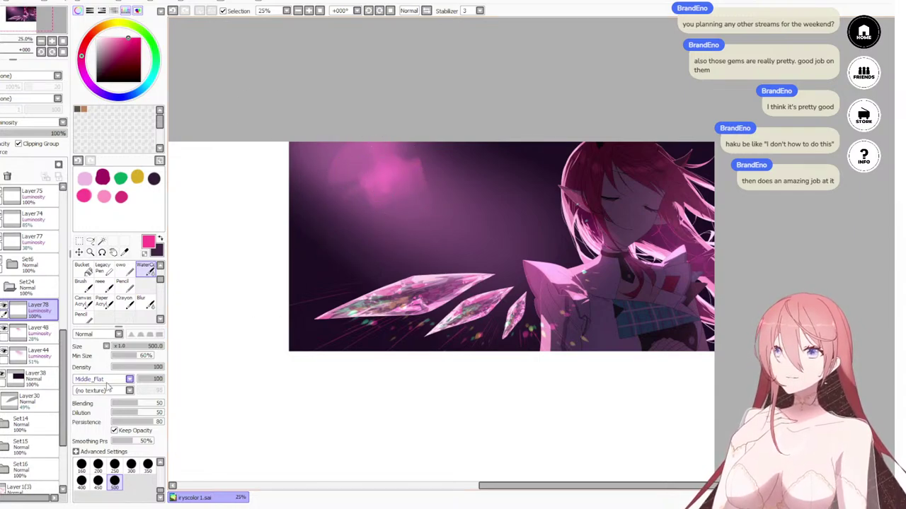
# Step: Try the owo and Rough_Flat brushes on the background, undo the pink test stroke, and return to the watercolor brush
pyautogui.scroll(1, 144, 284)
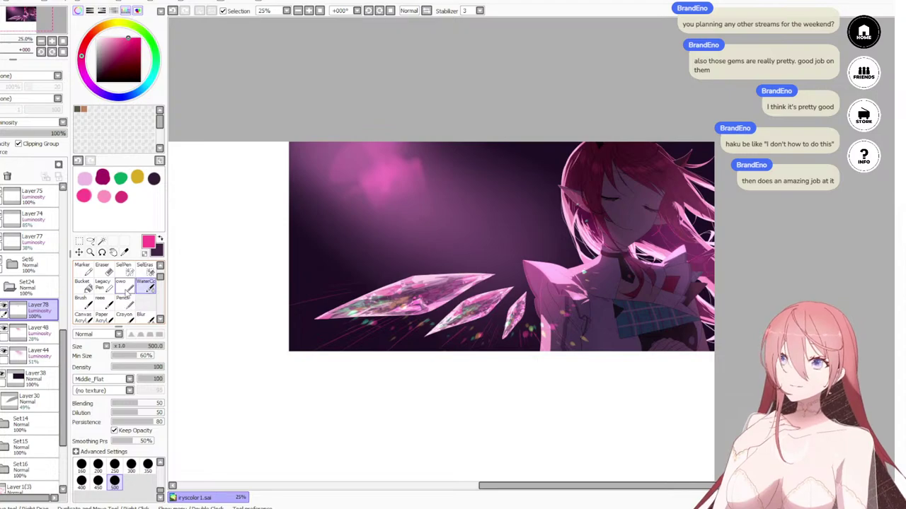
pyautogui.click(121, 285)
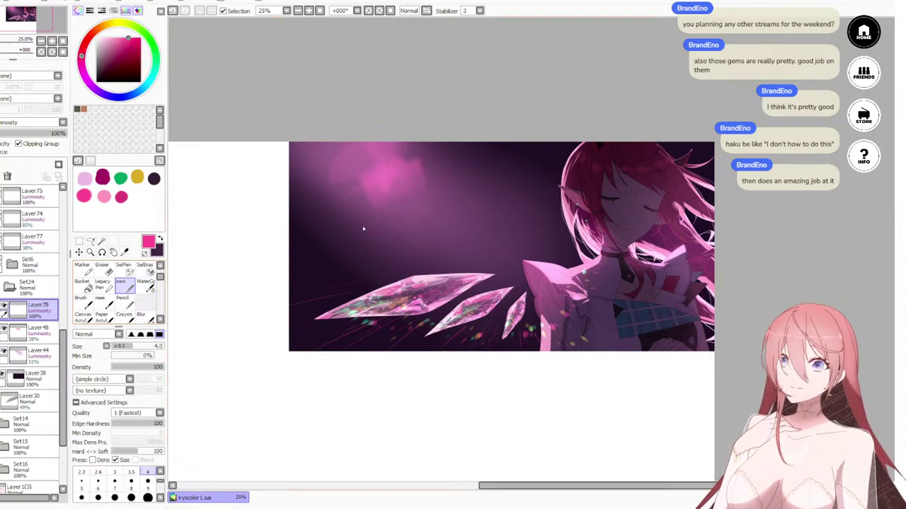
pyautogui.click(145, 283)
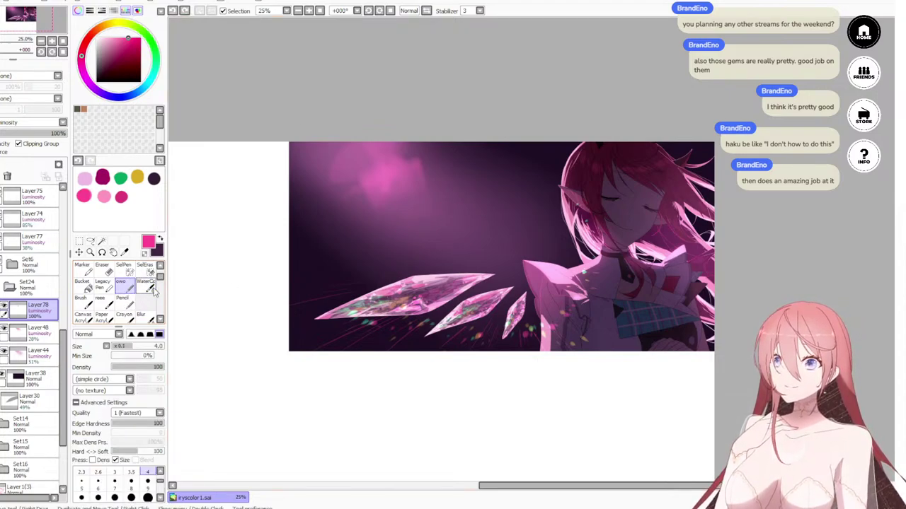
pyautogui.click(80, 303)
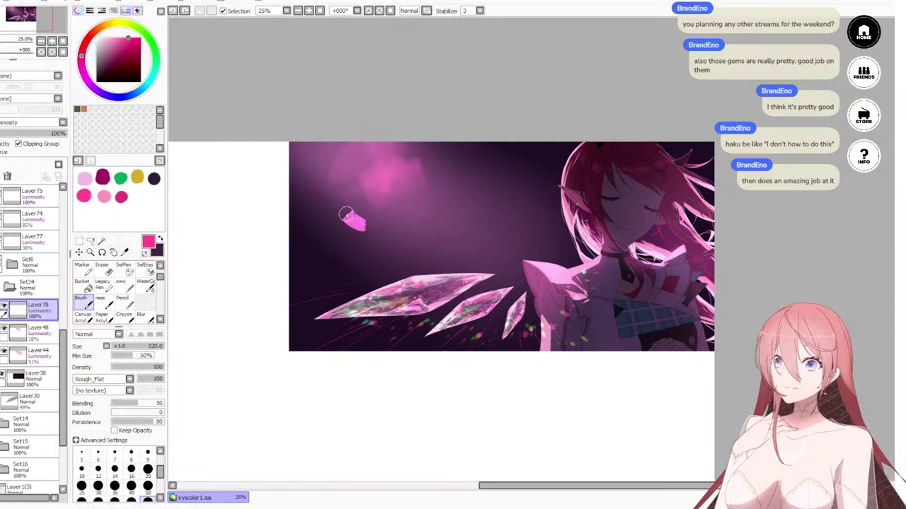
pyautogui.hotkey('ctrl', 'z')
pyautogui.click(146, 284)
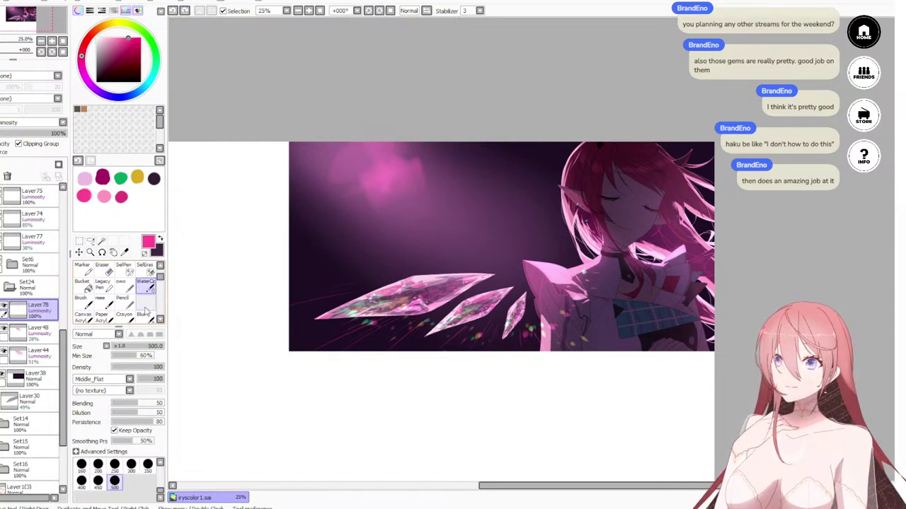
# Step: Create a new watercolor brush with the Spread&Noise shape and set its size to 500
pyautogui.scroll(-1, 151, 313)
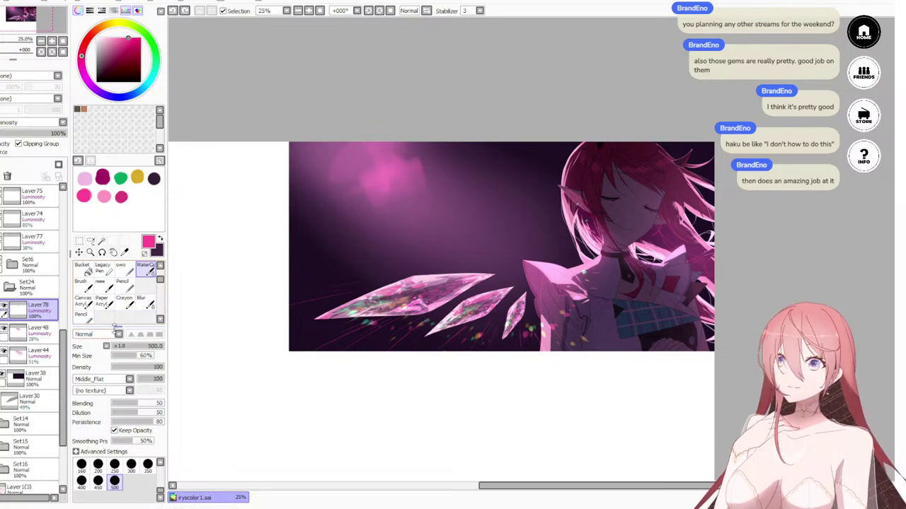
pyautogui.click(148, 392)
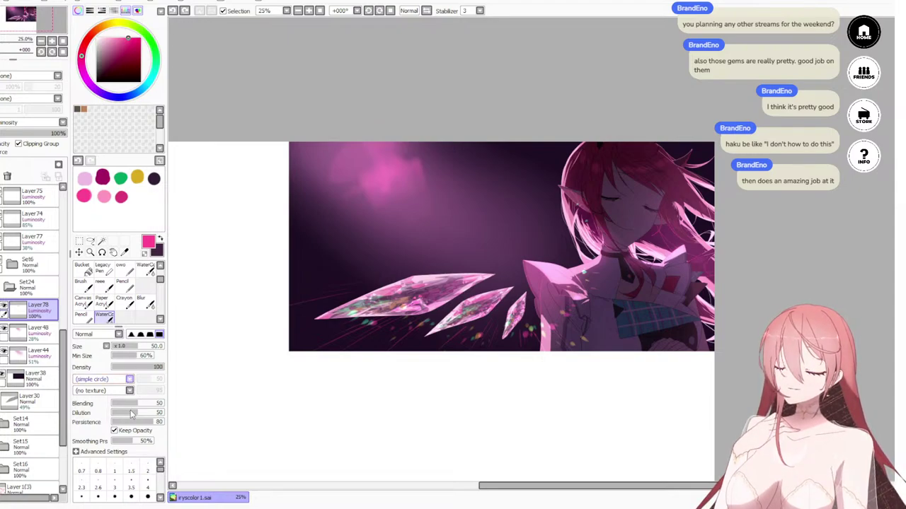
pyautogui.click(121, 407)
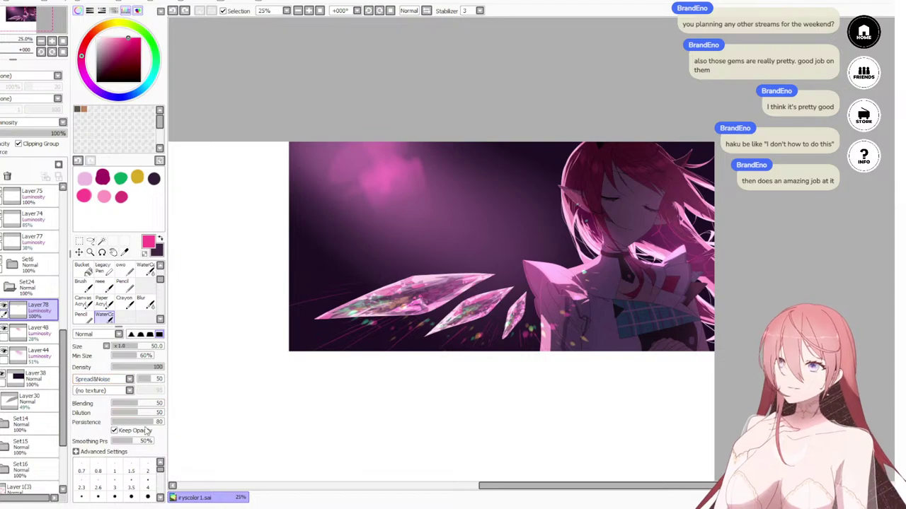
pyautogui.scroll(-3, 150, 483)
pyautogui.click(148, 496)
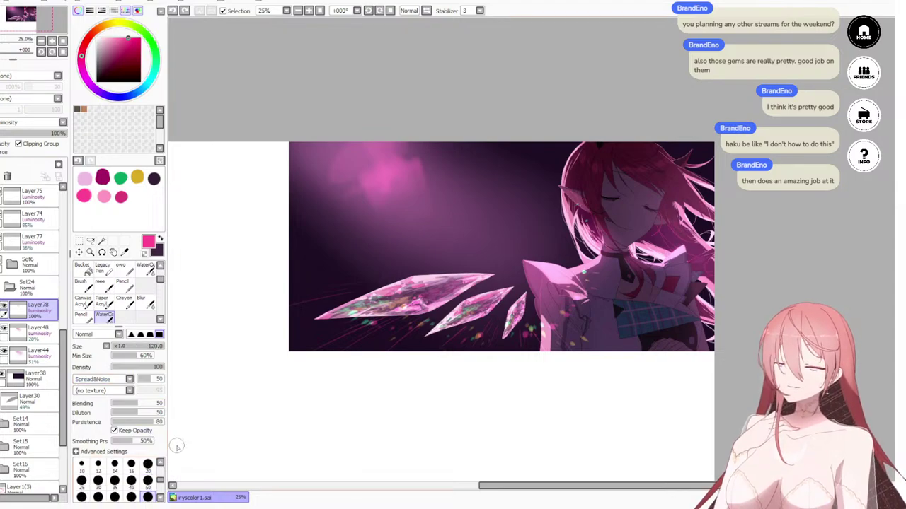
pyautogui.scroll(1, 412, 176)
pyautogui.scroll(-3, 152, 483)
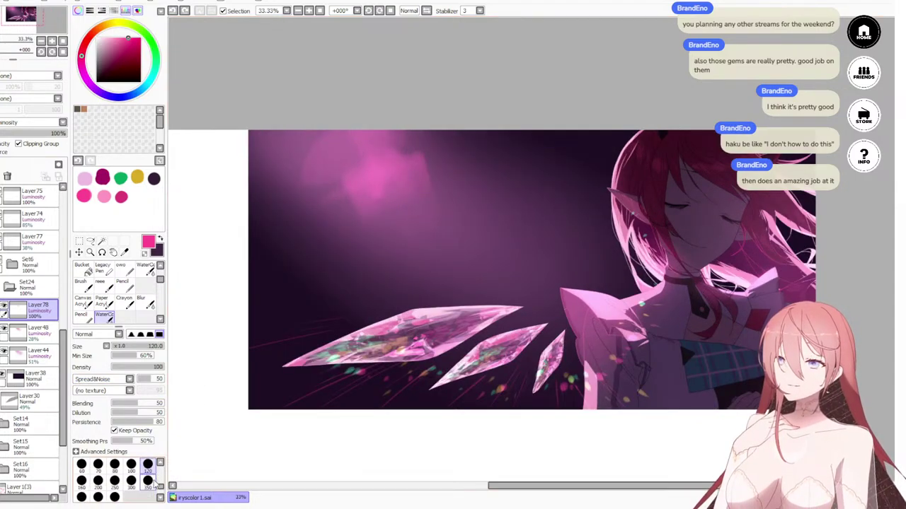
pyautogui.click(148, 480)
# Step: Try large pink glows across the background with the Spread&Noise brush, reducing the shape's strength to 24, and undo all the strokes
pyautogui.moveTo(395, 200)
pyautogui.mouseDown()
pyautogui.moveTo(340, 162)
pyautogui.moveTo(347, 140)
pyautogui.mouseUp()
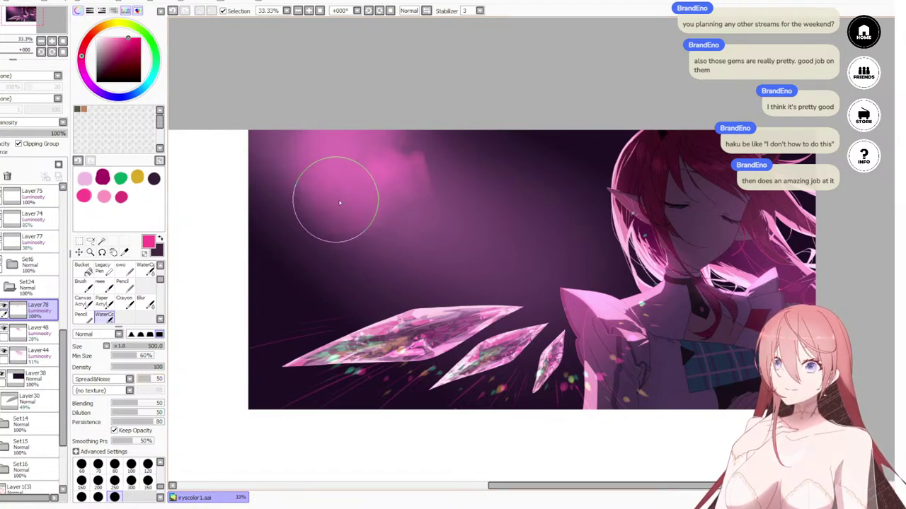
pyautogui.moveTo(340, 202)
pyautogui.mouseDown()
pyautogui.moveTo(403, 208)
pyautogui.moveTo(415, 179)
pyautogui.moveTo(399, 148)
pyautogui.moveTo(363, 136)
pyautogui.moveTo(289, 154)
pyautogui.moveTo(319, 253)
pyautogui.moveTo(372, 276)
pyautogui.moveTo(423, 267)
pyautogui.moveTo(384, 245)
pyautogui.moveTo(388, 215)
pyautogui.moveTo(361, 265)
pyautogui.mouseUp()
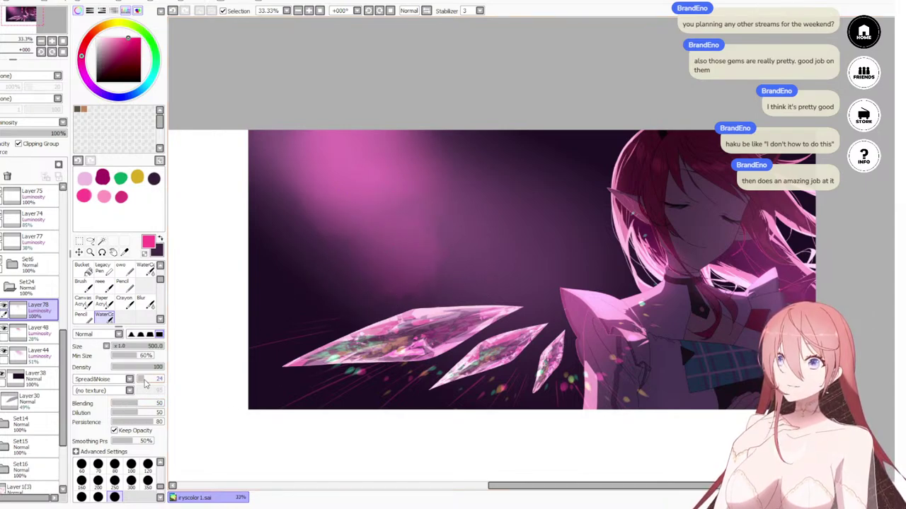
pyautogui.moveTo(438, 276); pyautogui.dragTo(481, 237)
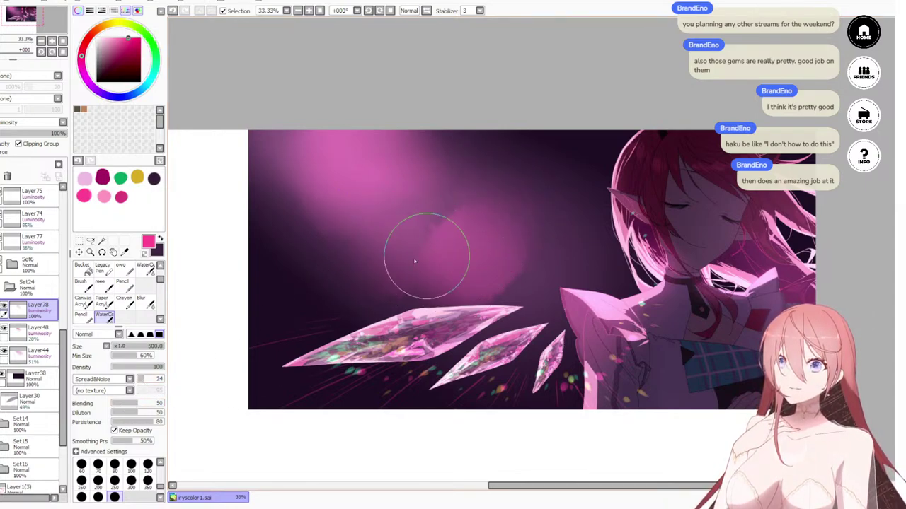
pyautogui.hotkey('ctrl', 'z')
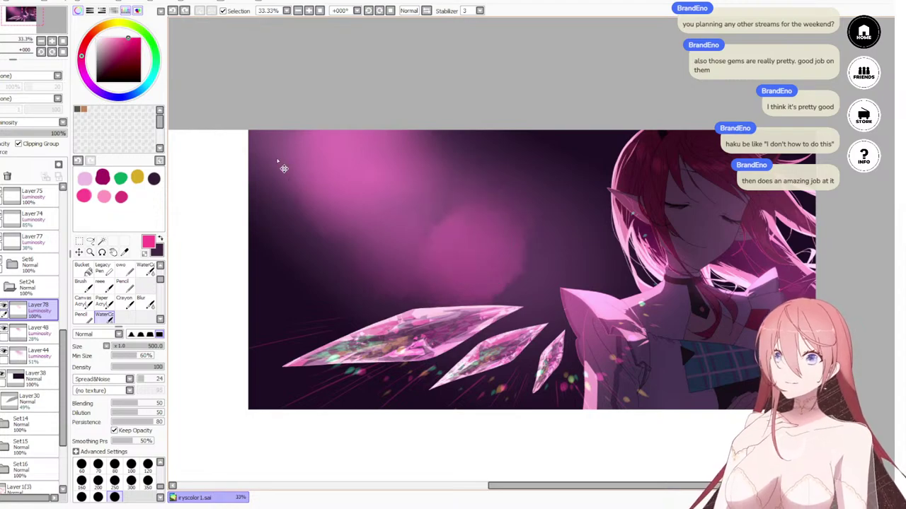
pyautogui.hotkey('ctrl', 'z')
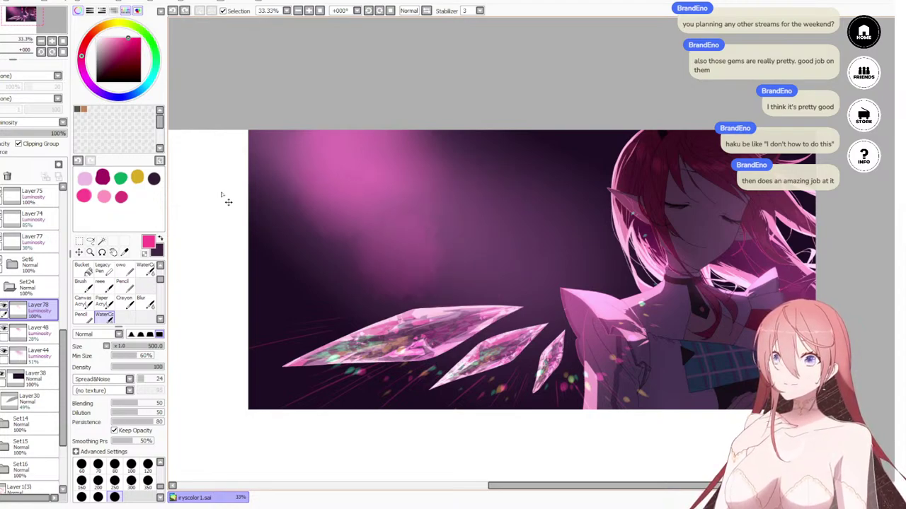
pyautogui.hotkey('ctrl', 'z')
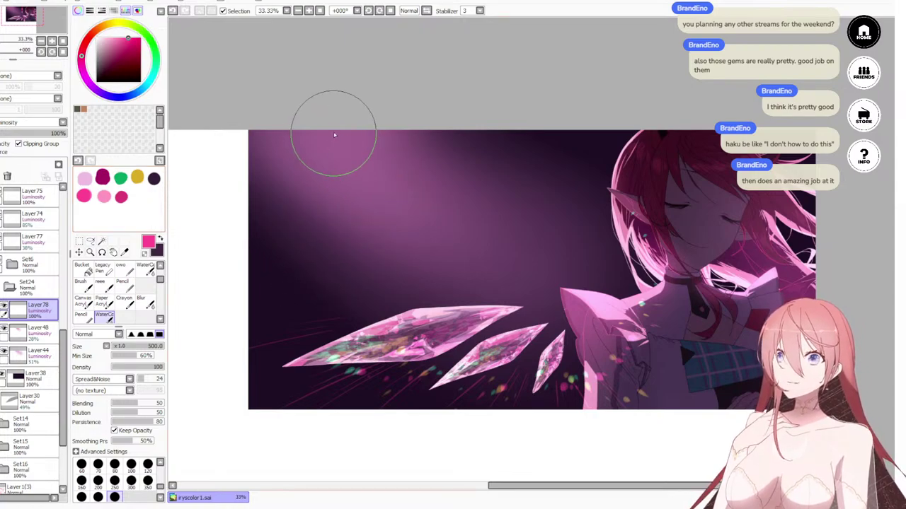
# Step: Try pink glow strokes in the upper background on Layer78 with the Spread&Noise shape at reduced strength, and undo them
pyautogui.moveTo(297, 159)
pyautogui.mouseDown()
pyautogui.moveTo(352, 206)
pyautogui.moveTo(358, 229)
pyautogui.mouseUp()
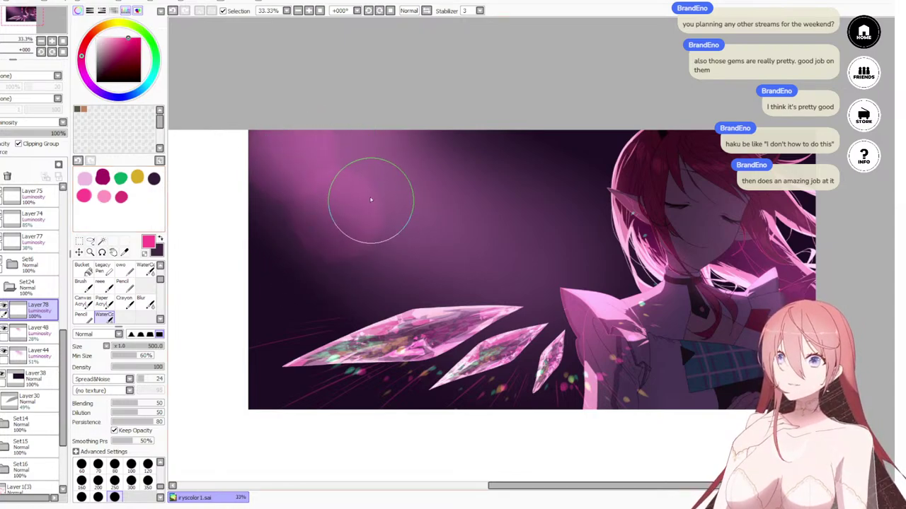
pyautogui.click(140, 381)
pyautogui.moveTo(419, 175); pyautogui.dragTo(435, 184)
pyautogui.hotkey('ctrl', 'z')
pyautogui.hotkey('ctrl', 'z')
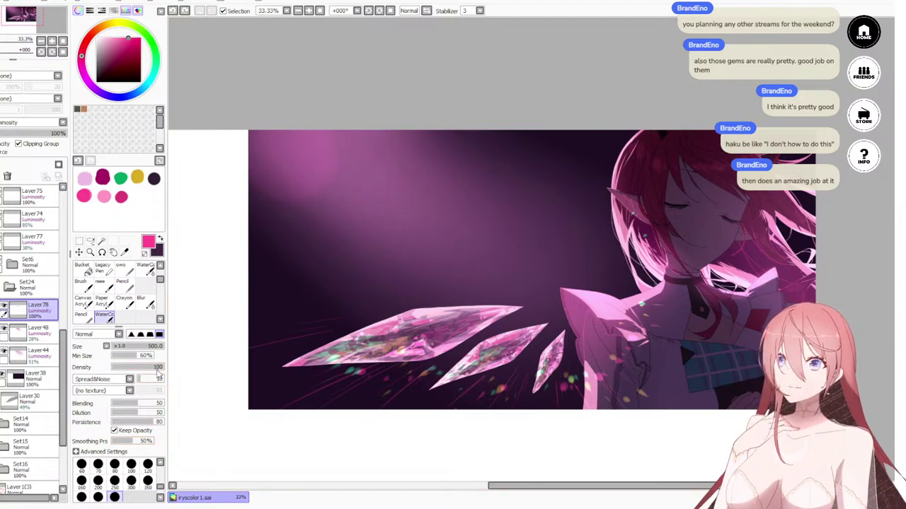
pyautogui.hotkey('ctrl', 'z')
# Step: Test pink strokes in the upper background with the Spread&Noise strength at 100 and then 58, undoing the unwanted strokes
pyautogui.moveTo(154, 383); pyautogui.dragTo(183, 381)
pyautogui.moveTo(344, 212); pyautogui.dragTo(348, 190)
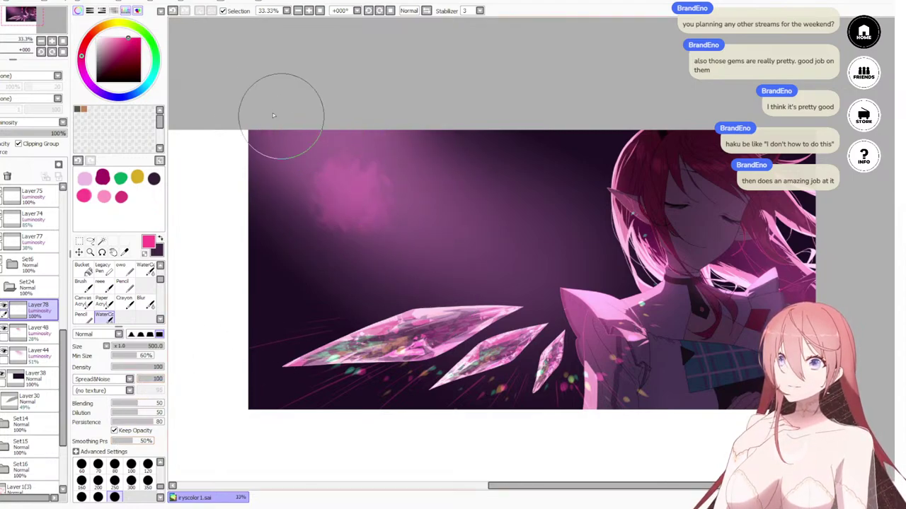
pyautogui.hotkey('ctrl', 'z')
pyautogui.moveTo(287, 147)
pyautogui.mouseDown()
pyautogui.moveTo(300, 167)
pyautogui.moveTo(289, 150)
pyautogui.mouseUp()
pyautogui.moveTo(351, 155)
pyautogui.mouseDown()
pyautogui.moveTo(372, 176)
pyautogui.moveTo(334, 212)
pyautogui.moveTo(269, 172)
pyautogui.moveTo(311, 144)
pyautogui.moveTo(336, 144)
pyautogui.moveTo(402, 173)
pyautogui.mouseUp()
pyautogui.hotkey('ctrl', 'z')
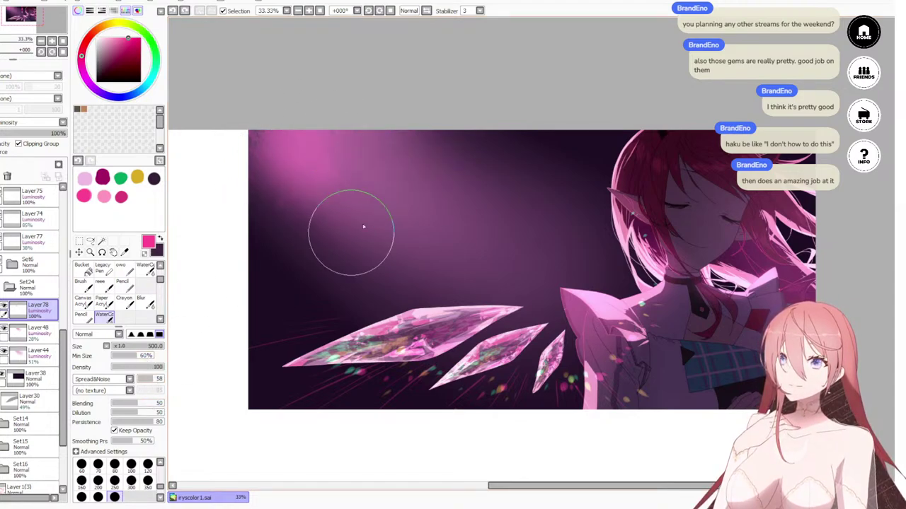
# Step: Try a broad pink glow from the background's upper corner toward the large crystal with the Spread&Noise brush, and undo it
pyautogui.moveTo(395, 175); pyautogui.dragTo(265, 124)
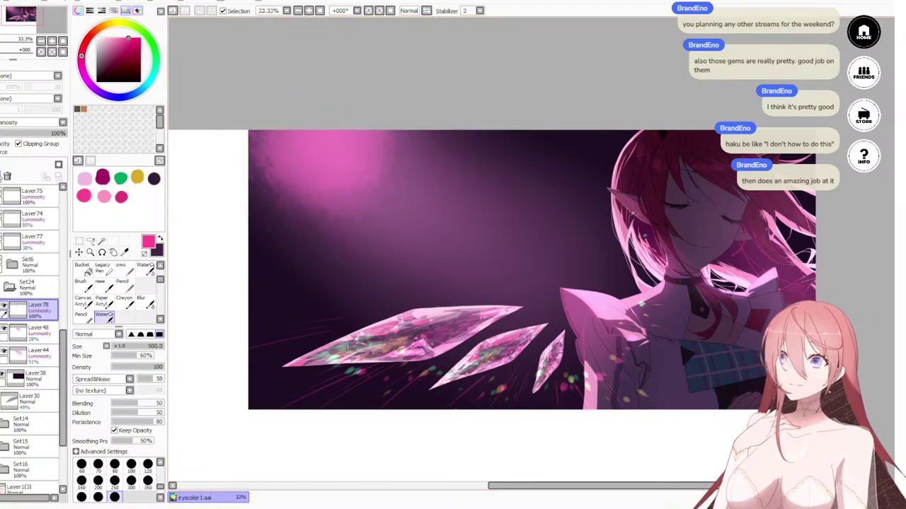
pyautogui.click(3, 176)
pyautogui.moveTo(364, 172); pyautogui.dragTo(338, 146)
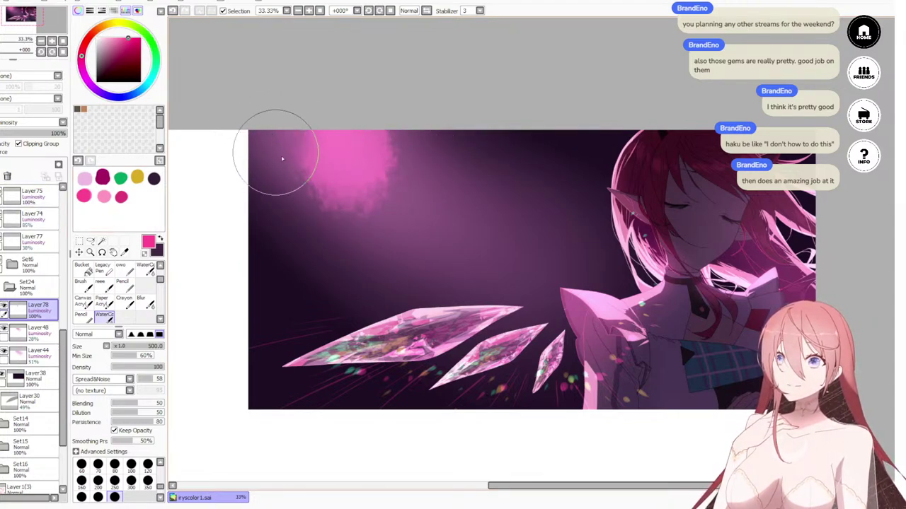
pyautogui.moveTo(394, 233)
pyautogui.mouseDown()
pyautogui.moveTo(424, 225)
pyautogui.moveTo(437, 189)
pyautogui.moveTo(359, 195)
pyautogui.moveTo(404, 177)
pyautogui.moveTo(390, 155)
pyautogui.moveTo(442, 173)
pyautogui.moveTo(493, 230)
pyautogui.moveTo(471, 230)
pyautogui.moveTo(428, 292)
pyautogui.moveTo(439, 264)
pyautogui.moveTo(505, 268)
pyautogui.moveTo(538, 251)
pyautogui.moveTo(515, 188)
pyautogui.moveTo(383, 235)
pyautogui.moveTo(430, 306)
pyautogui.mouseUp()
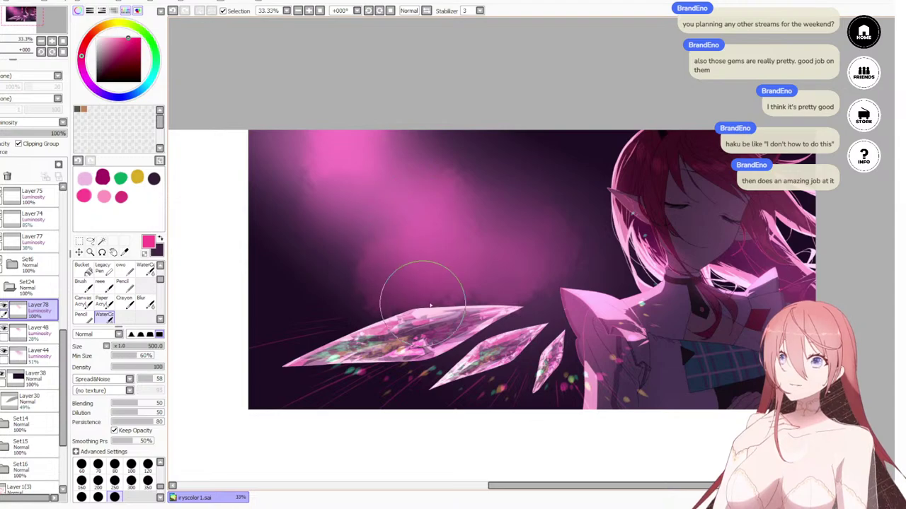
pyautogui.hotkey('ctrl', 'z')
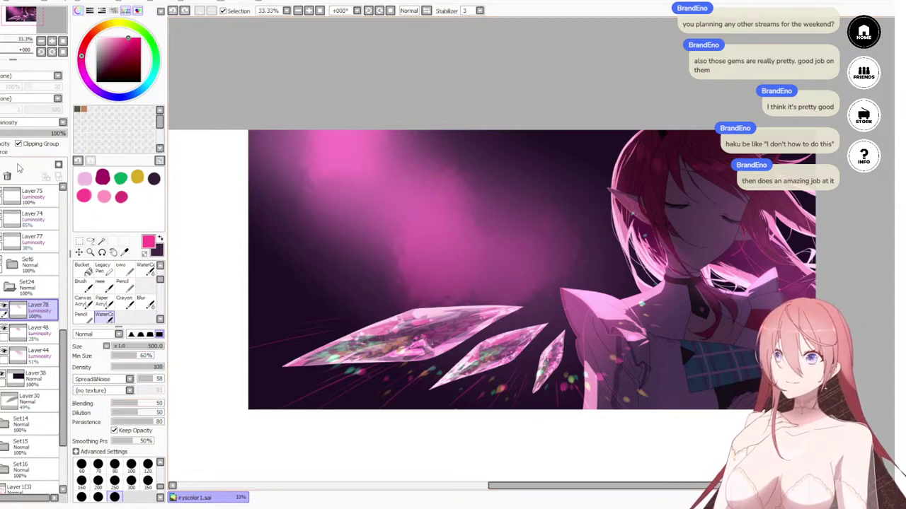
pyautogui.hotkey('ctrl', 'z')
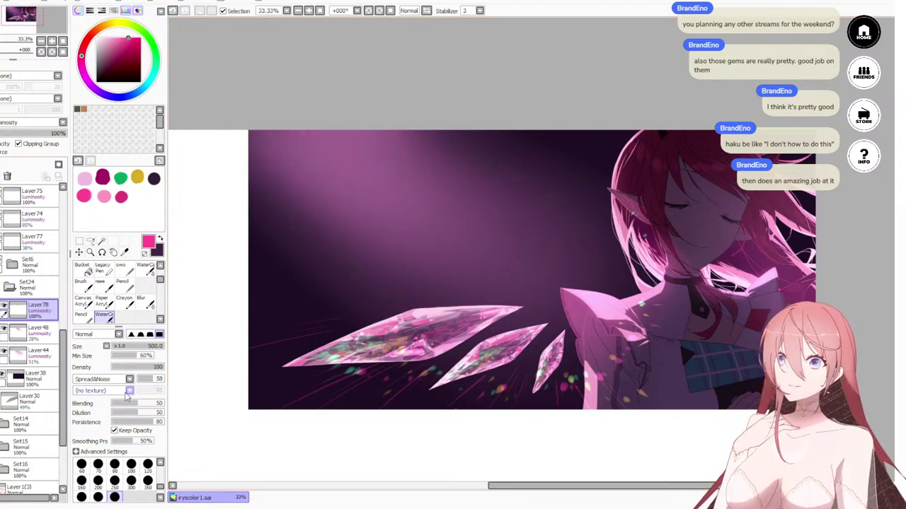
# Step: Apply the Sand Paper texture at 95 to the watercolor brush, test two pink spots in the background, and undo them
pyautogui.click(106, 445)
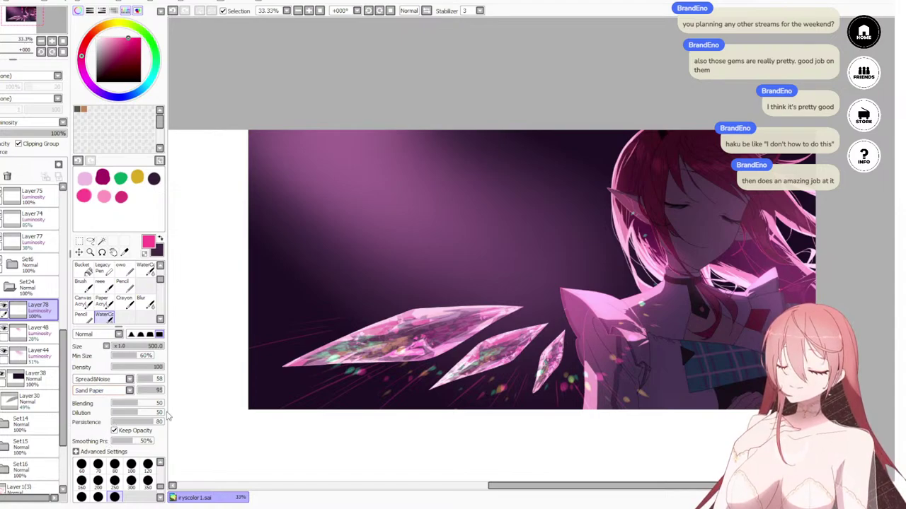
pyautogui.moveTo(400, 170); pyautogui.dragTo(410, 177)
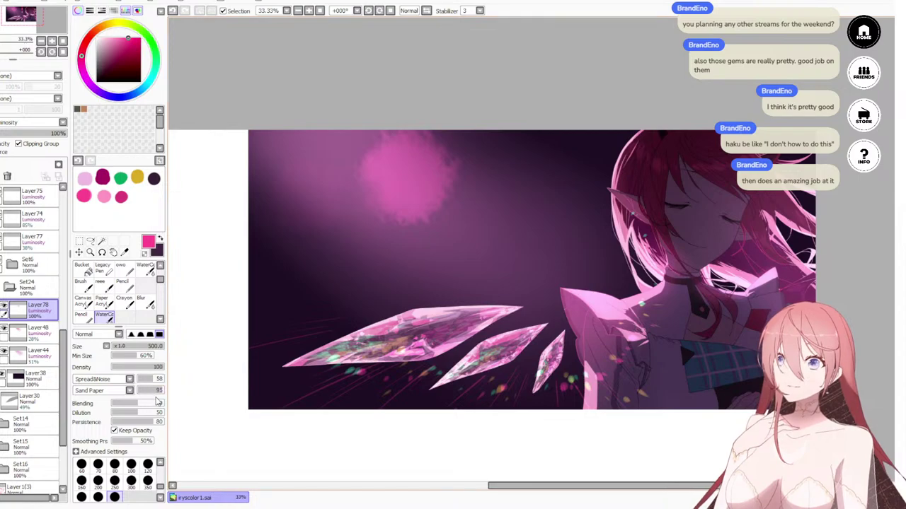
pyautogui.click(321, 204)
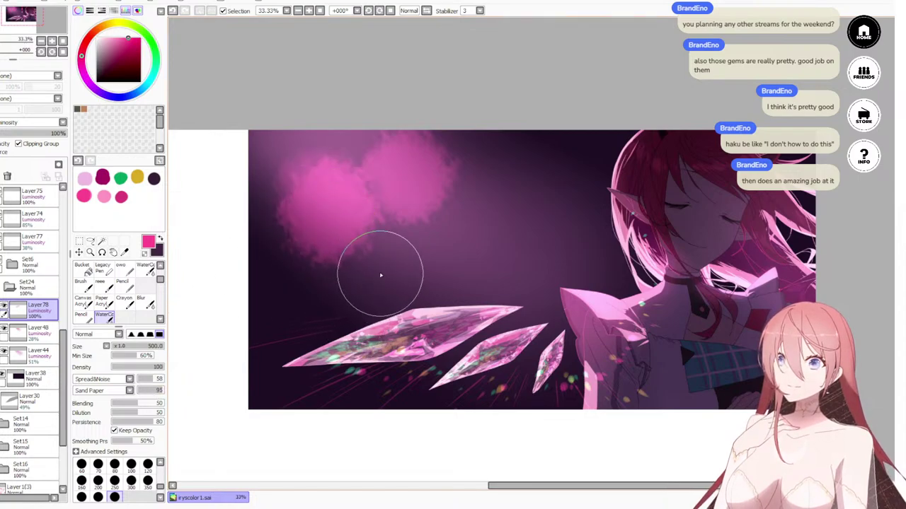
pyautogui.hotkey('ctrl', 'z')
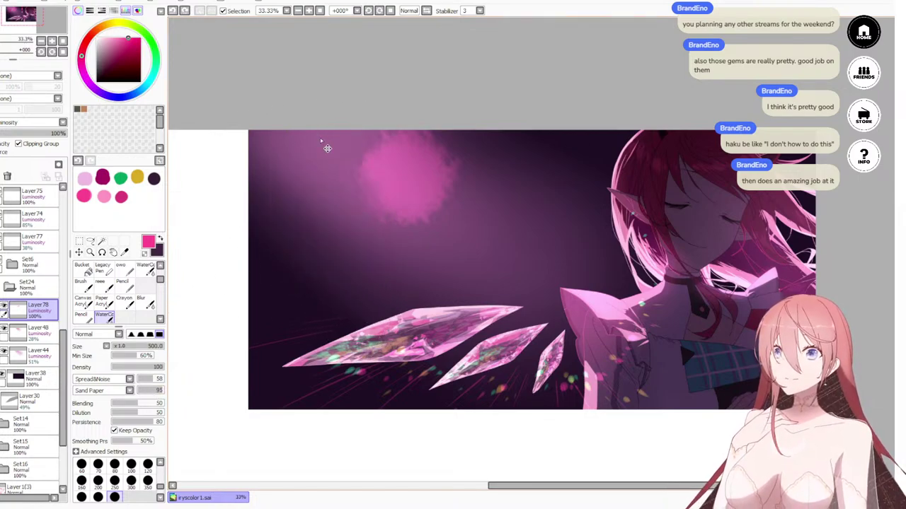
pyautogui.hotkey('ctrl', 'z')
# Step: Paint soft pink glows on Layer78 from the background's upper corner across to the character, blending them above the crystals
pyautogui.moveTo(370, 146)
pyautogui.mouseDown()
pyautogui.moveTo(324, 135)
pyautogui.moveTo(297, 146)
pyautogui.moveTo(319, 196)
pyautogui.moveTo(285, 158)
pyautogui.mouseUp()
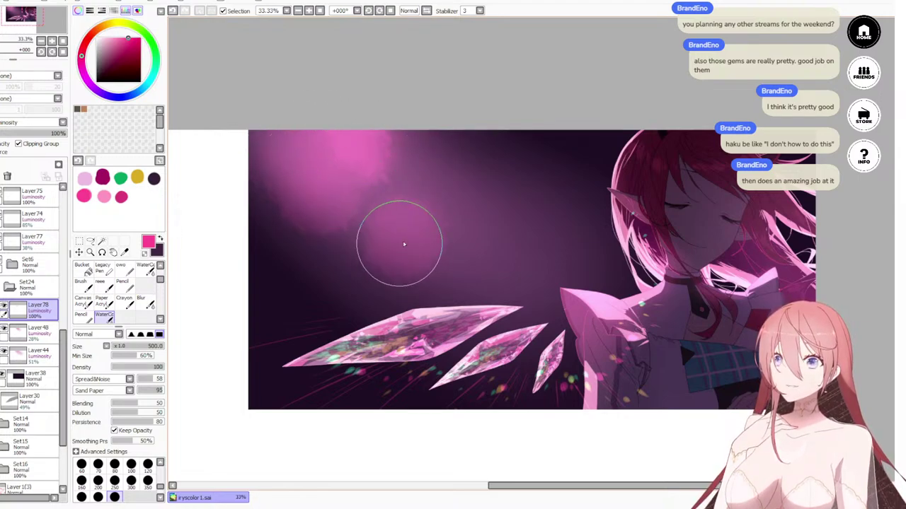
pyautogui.moveTo(404, 244)
pyautogui.mouseDown()
pyautogui.moveTo(432, 232)
pyautogui.moveTo(409, 178)
pyautogui.moveTo(452, 234)
pyautogui.moveTo(460, 267)
pyautogui.moveTo(454, 259)
pyautogui.moveTo(516, 267)
pyautogui.mouseUp()
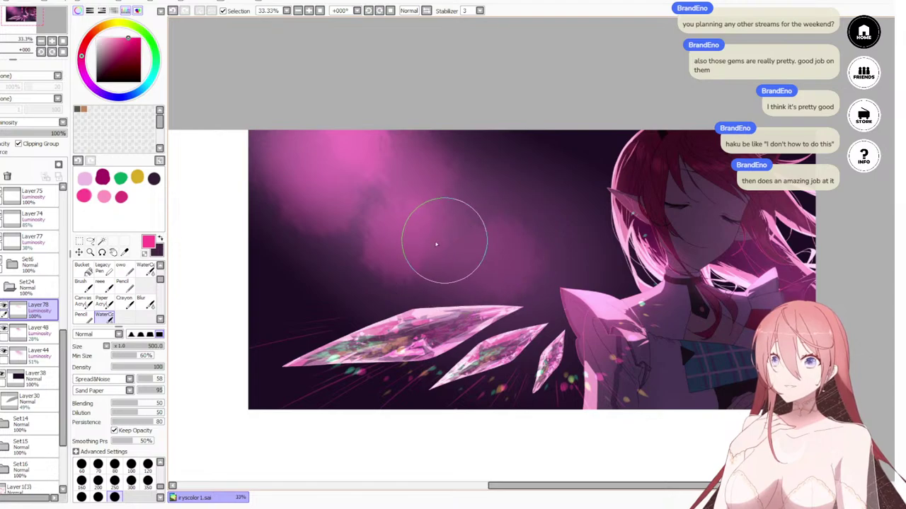
pyautogui.moveTo(436, 244)
pyautogui.mouseDown()
pyautogui.moveTo(343, 236)
pyautogui.moveTo(373, 263)
pyautogui.moveTo(417, 196)
pyautogui.moveTo(397, 189)
pyautogui.moveTo(312, 205)
pyautogui.moveTo(292, 181)
pyautogui.moveTo(310, 136)
pyautogui.moveTo(392, 149)
pyautogui.moveTo(481, 141)
pyautogui.moveTo(364, 168)
pyautogui.moveTo(472, 213)
pyautogui.moveTo(489, 194)
pyautogui.moveTo(417, 189)
pyautogui.moveTo(459, 170)
pyautogui.moveTo(419, 216)
pyautogui.moveTo(390, 228)
pyautogui.moveTo(319, 192)
pyautogui.mouseUp()
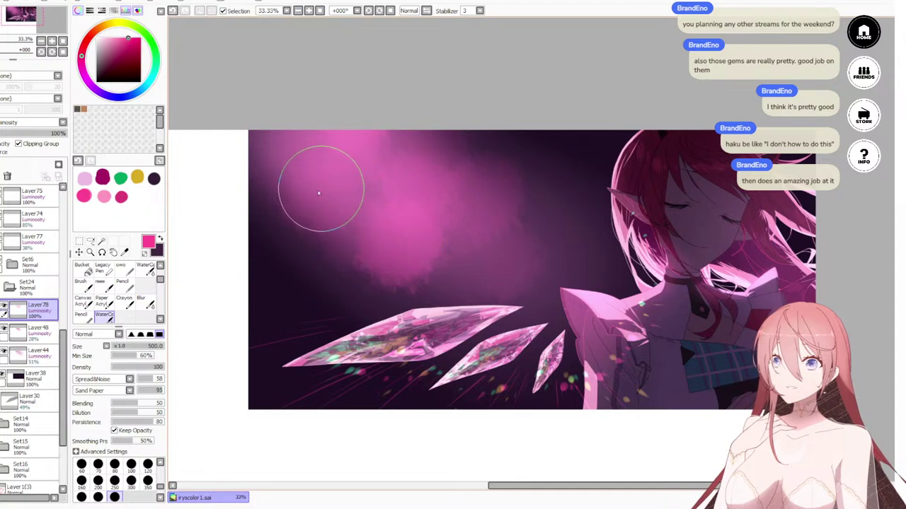
pyautogui.moveTo(576, 256); pyautogui.dragTo(563, 244)
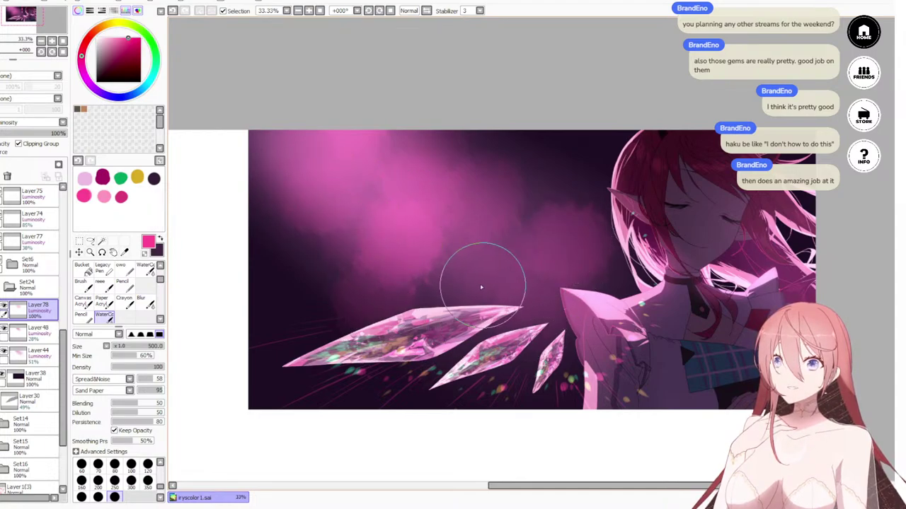
pyautogui.moveTo(481, 287)
pyautogui.mouseDown()
pyautogui.moveTo(517, 168)
pyautogui.moveTo(474, 137)
pyautogui.moveTo(469, 193)
pyautogui.moveTo(347, 292)
pyautogui.moveTo(295, 250)
pyautogui.moveTo(298, 264)
pyautogui.moveTo(399, 240)
pyautogui.moveTo(425, 244)
pyautogui.moveTo(481, 293)
pyautogui.moveTo(510, 298)
pyautogui.moveTo(468, 319)
pyautogui.moveTo(506, 177)
pyautogui.moveTo(467, 145)
pyautogui.moveTo(443, 173)
pyautogui.moveTo(612, 227)
pyautogui.moveTo(569, 185)
pyautogui.moveTo(518, 166)
pyautogui.moveTo(483, 370)
pyautogui.moveTo(604, 409)
pyautogui.mouseUp()
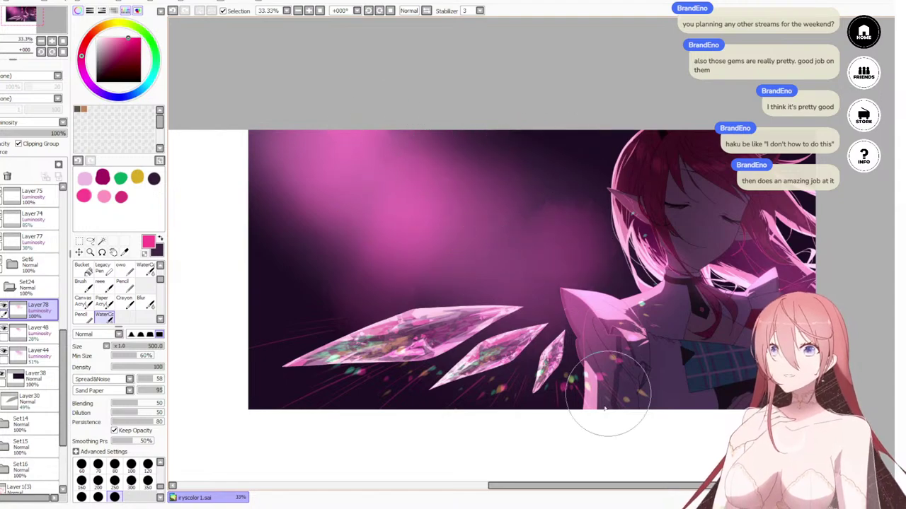
# Step: Switch the brush shape to Fuzystatic, try a pink stroke across the upper background, and undo it
pyautogui.scroll(-3, 507, 314)
pyautogui.scroll(3, 540, 321)
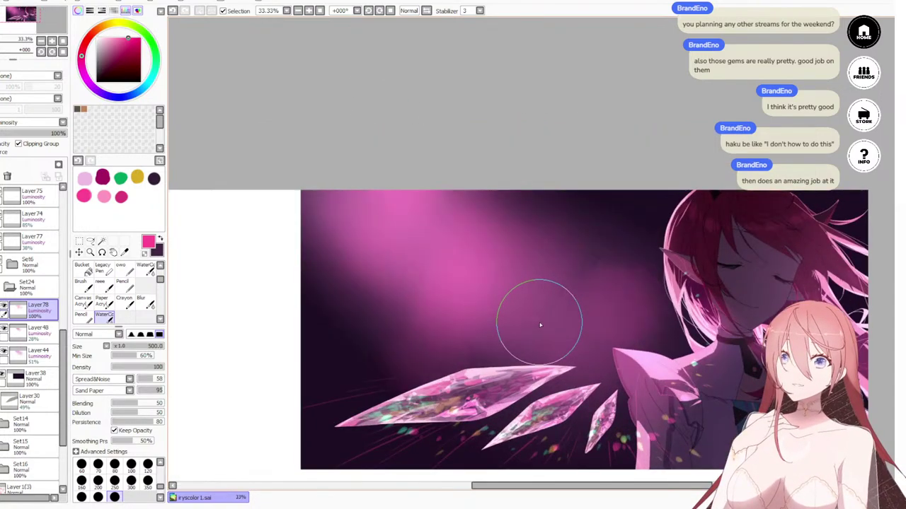
pyautogui.moveTo(540, 323); pyautogui.dragTo(506, 272)
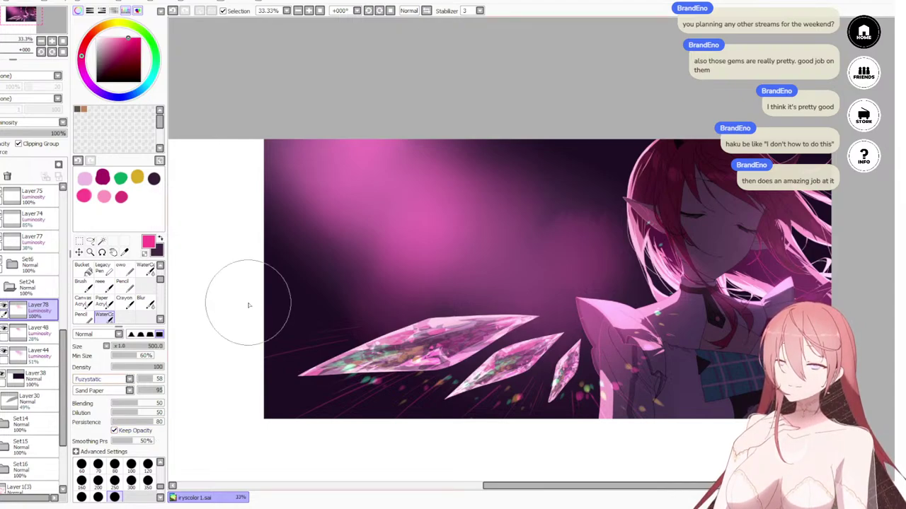
pyautogui.moveTo(398, 203); pyautogui.dragTo(490, 175)
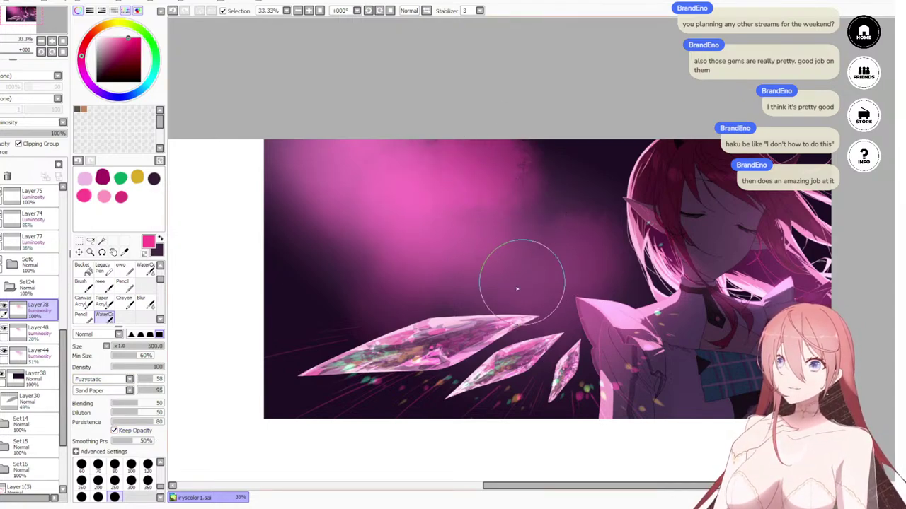
pyautogui.hotkey('ctrl', 'z')
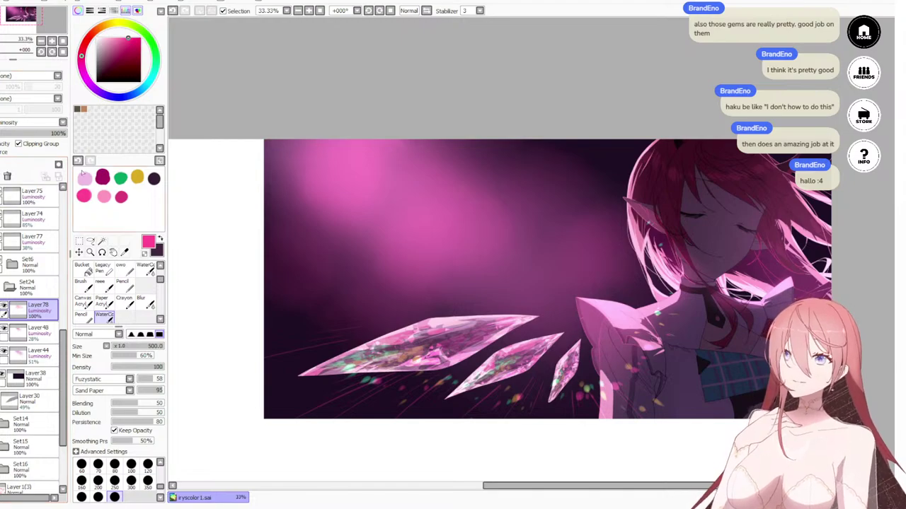
# Step: Try Layer78 at 59% opacity, and delete the layer
pyautogui.click(23, 137)
pyautogui.moveTo(10, 136); pyautogui.dragTo(170, 148)
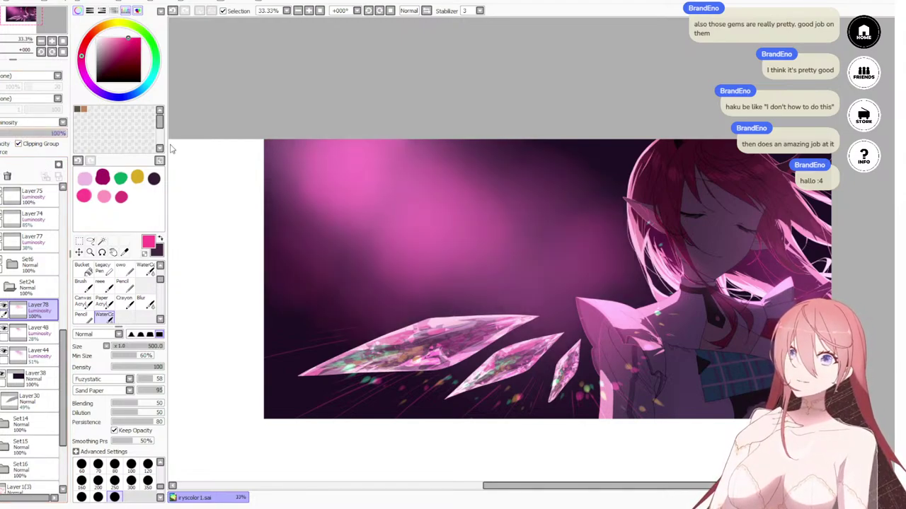
pyautogui.click(23, 133)
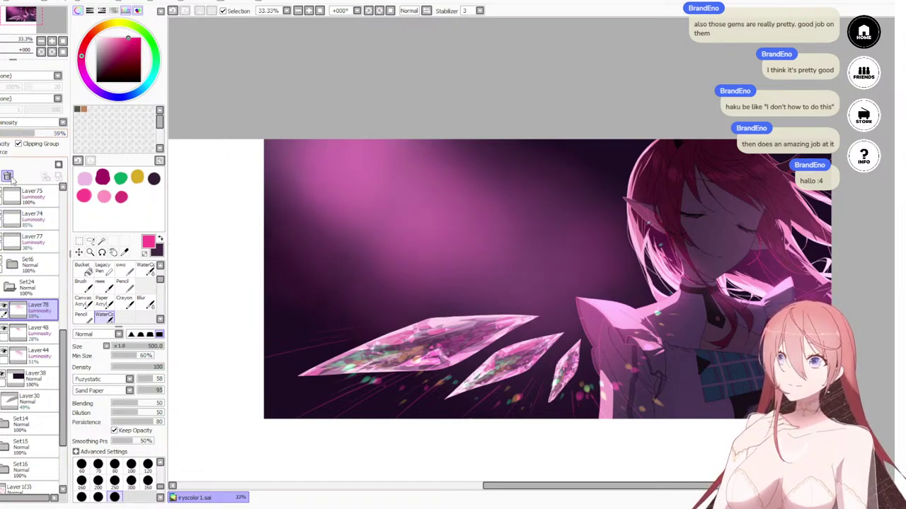
pyautogui.click(7, 176)
pyautogui.scroll(-3, 500, 159)
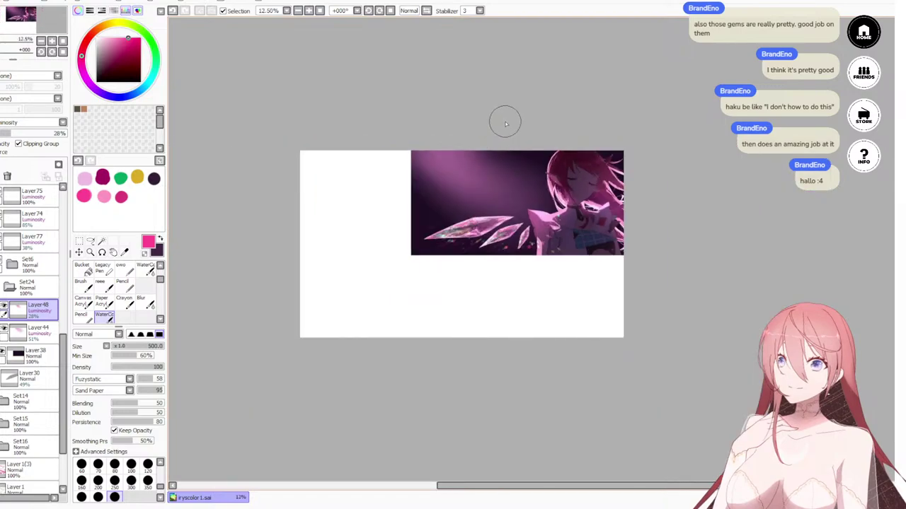
pyautogui.scroll(2, 504, 124)
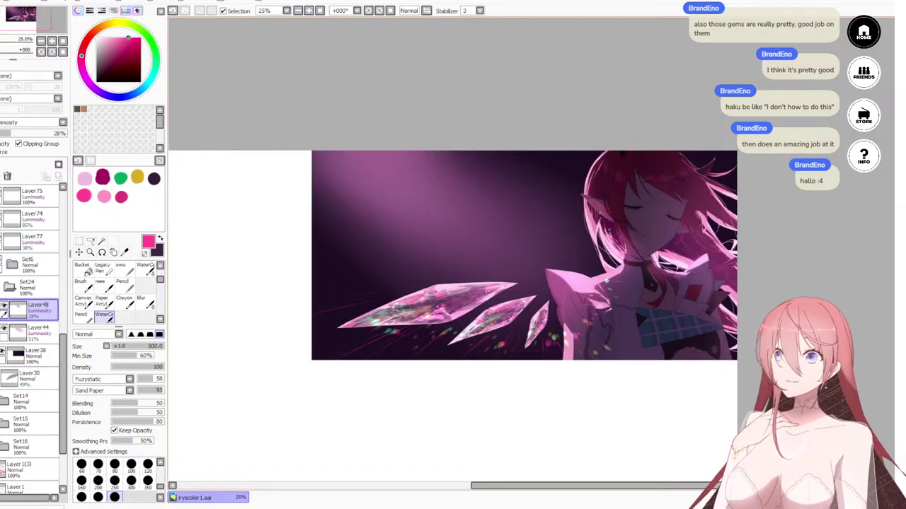
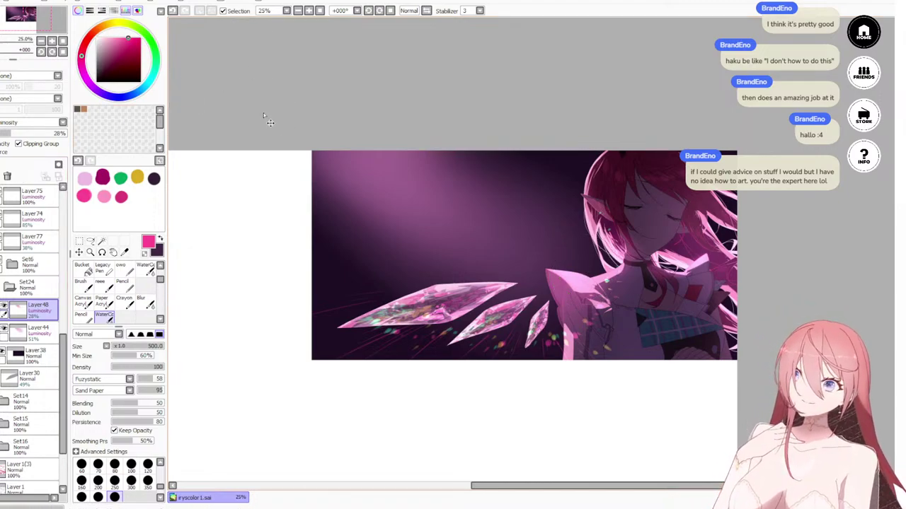
# Step: Bring up irysidol.psd as a separate document and close iryscolor1.sai
pyautogui.scroll(5, 7, 269)
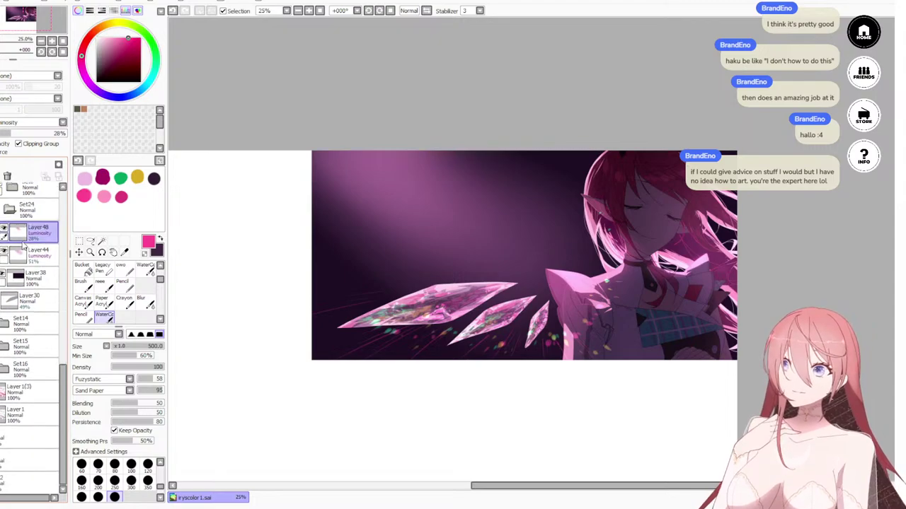
pyautogui.click(1, 310)
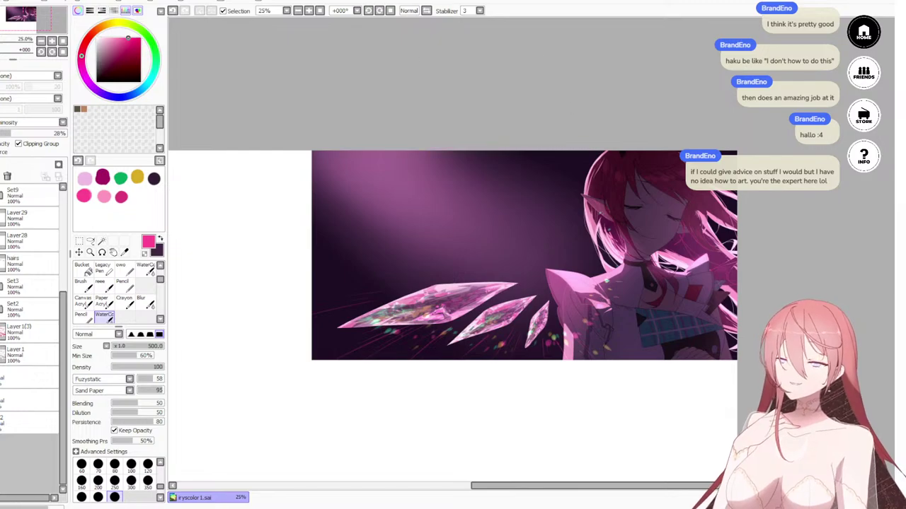
pyautogui.click(16, 333)
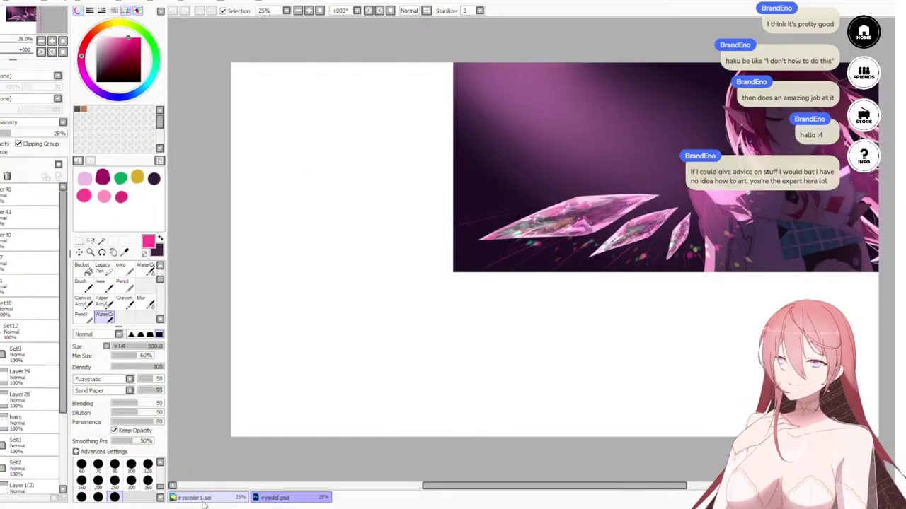
pyautogui.click(202, 498)
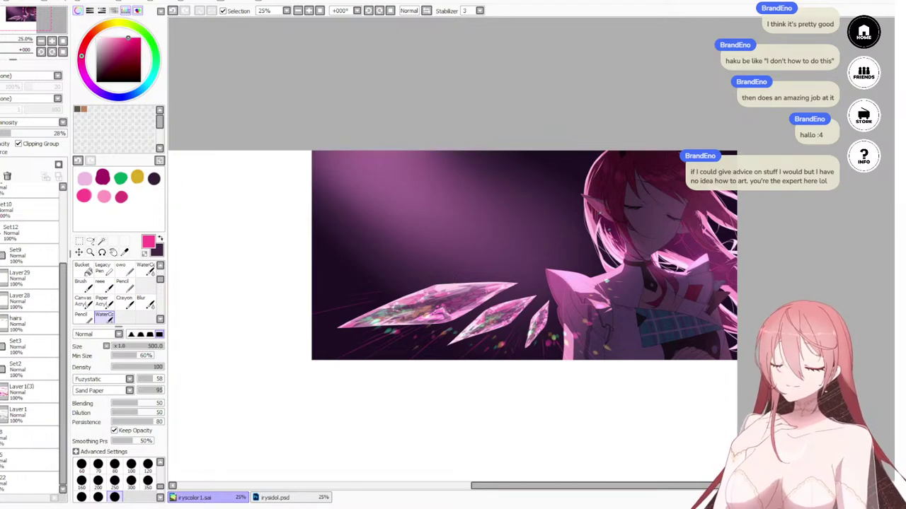
pyautogui.hotkey('ctrl', 'w')
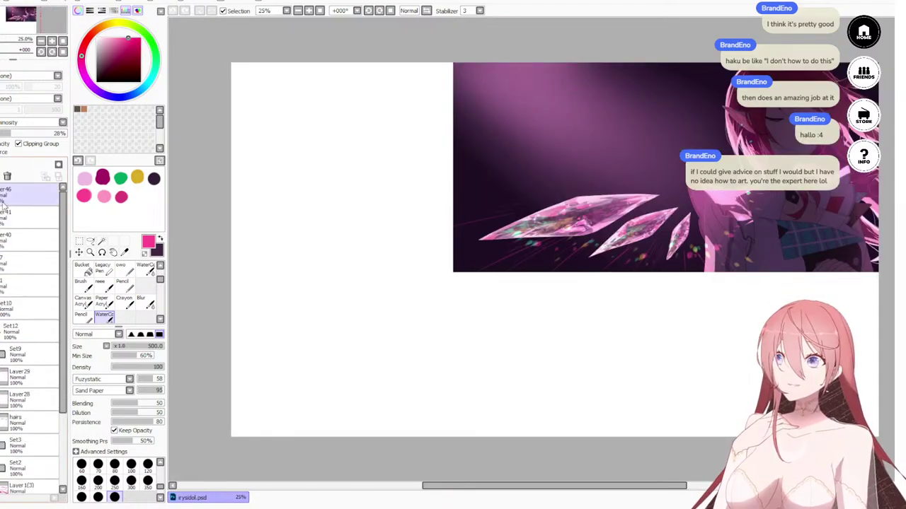
# Step: Delete Layer46, Layer41 and Layer40 from the upper end of the layer stack
pyautogui.click(14, 203)
pyautogui.click(7, 176)
pyautogui.click(7, 176)
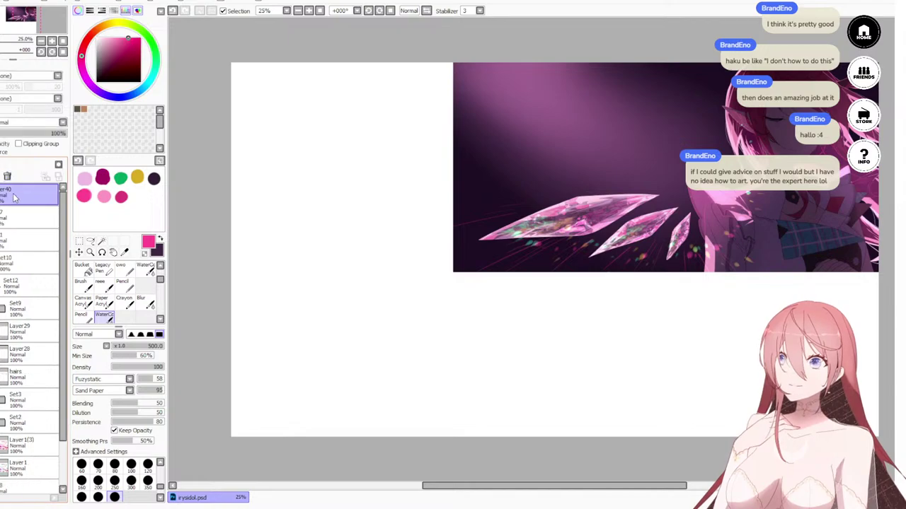
pyautogui.click(7, 176)
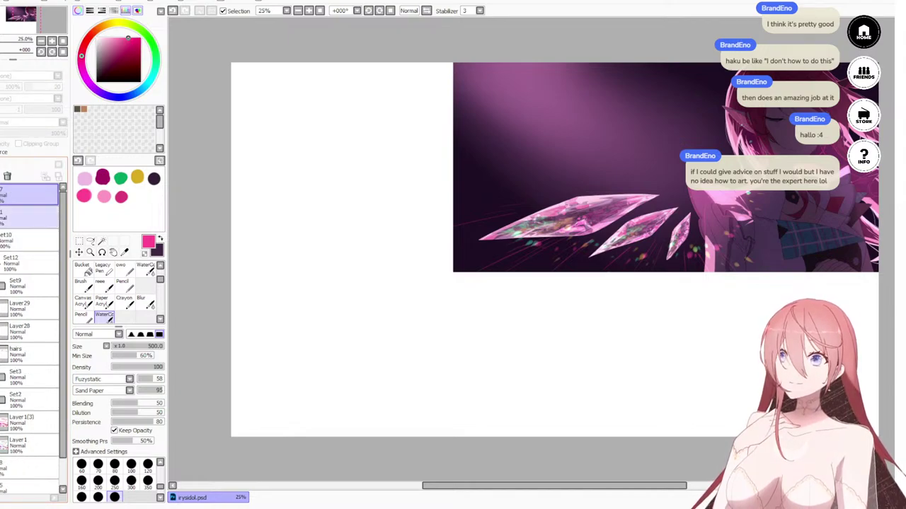
# Step: Collapse the set that holds the artwork and delete the three items listed beneath it
pyautogui.click(3, 217)
pyautogui.click(7, 240)
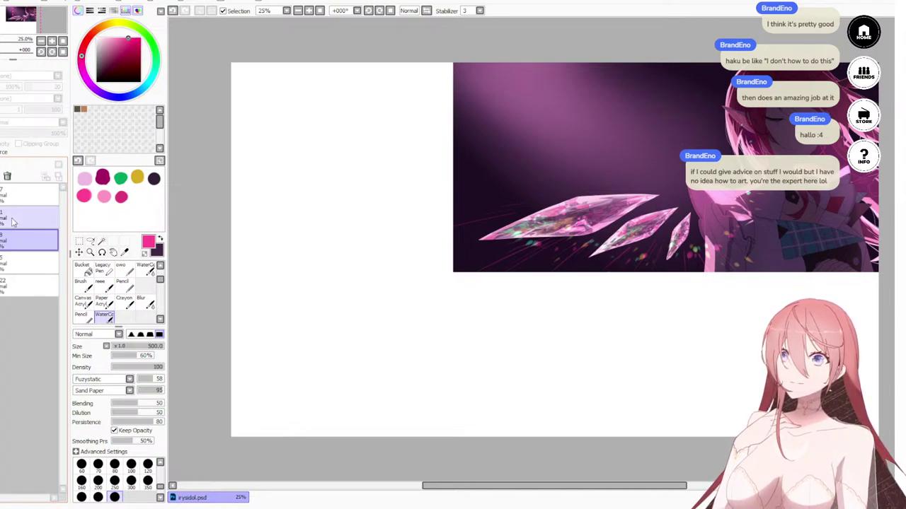
pyautogui.click(7, 176)
pyautogui.click(7, 177)
pyautogui.click(7, 176)
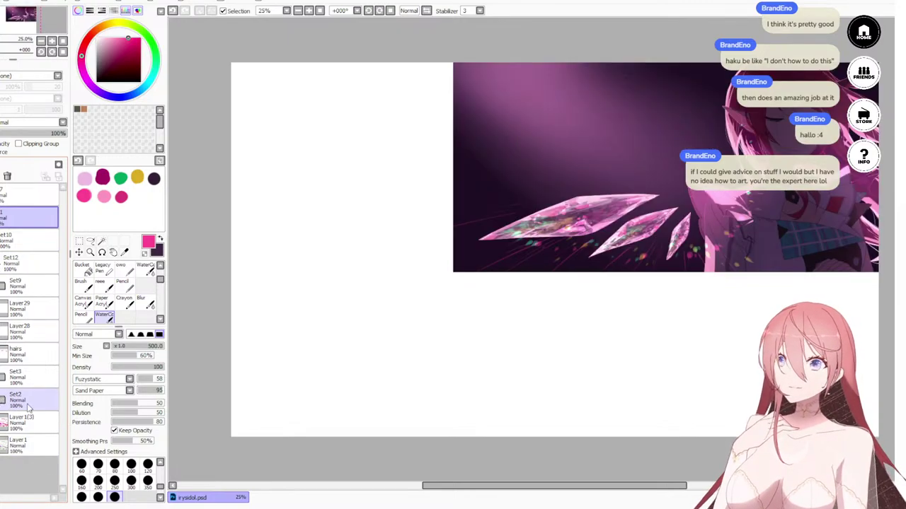
# Step: Move Set2 out of its parent set to the very start of the layer stack
pyautogui.click(28, 408)
pyautogui.click(3, 401)
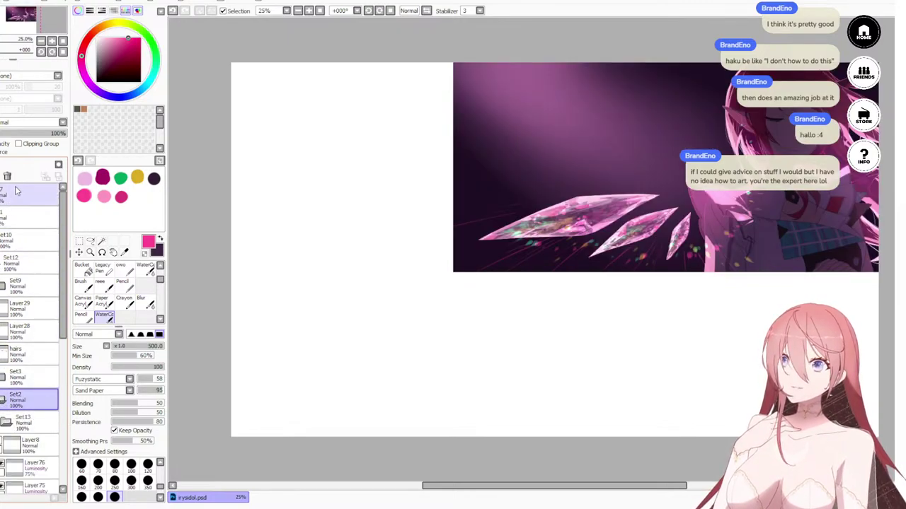
pyautogui.click(2, 403)
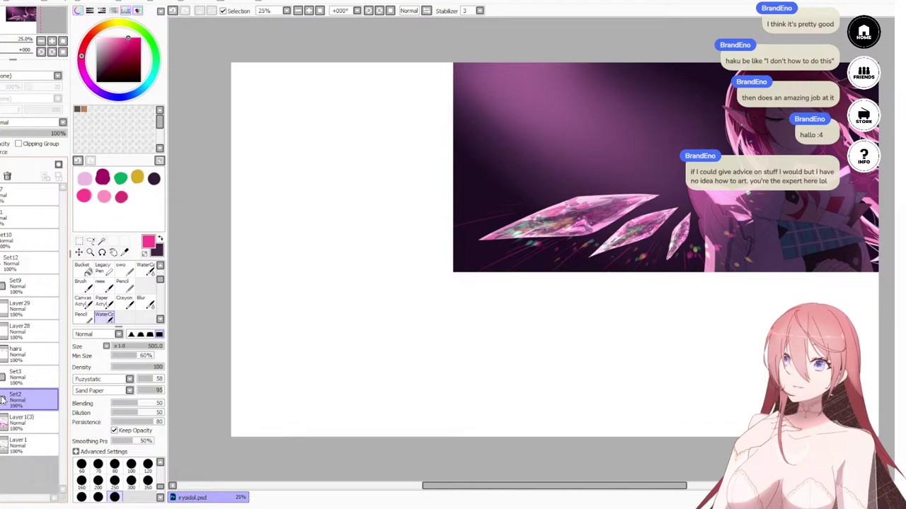
pyautogui.click(3, 402)
pyautogui.click(3, 401)
pyautogui.moveTo(27, 408); pyautogui.dragTo(26, 191)
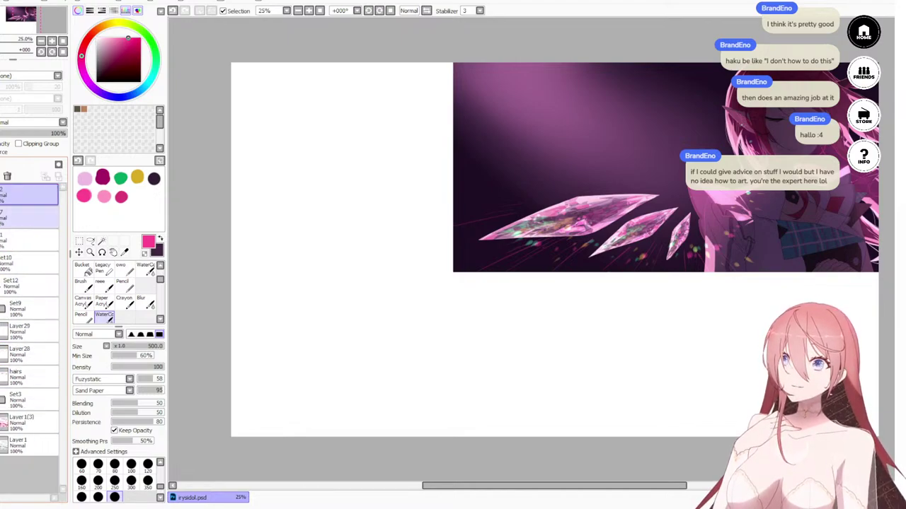
# Step: Delete all remaining sets and layers beneath Set2, keeping only Set2 in the document
pyautogui.click(1, 240)
pyautogui.click(1, 218)
pyautogui.click(23, 221)
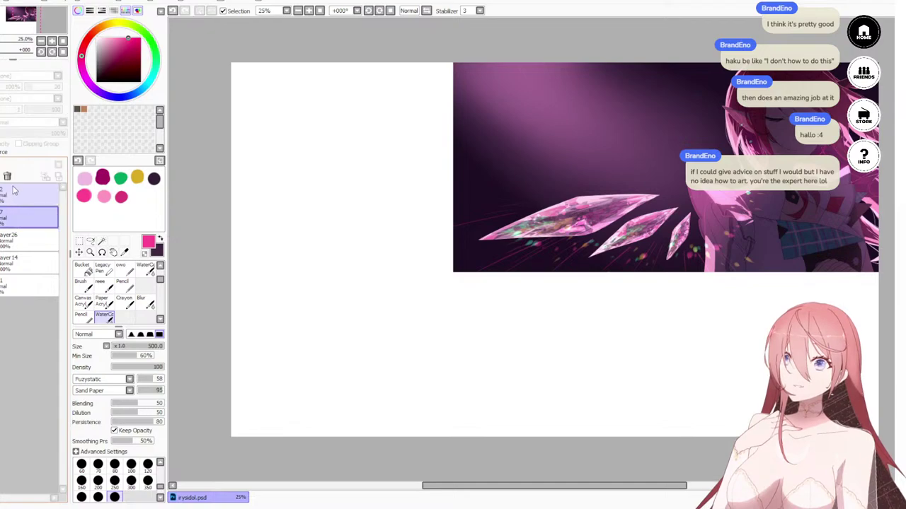
pyautogui.click(7, 177)
pyautogui.click(7, 177)
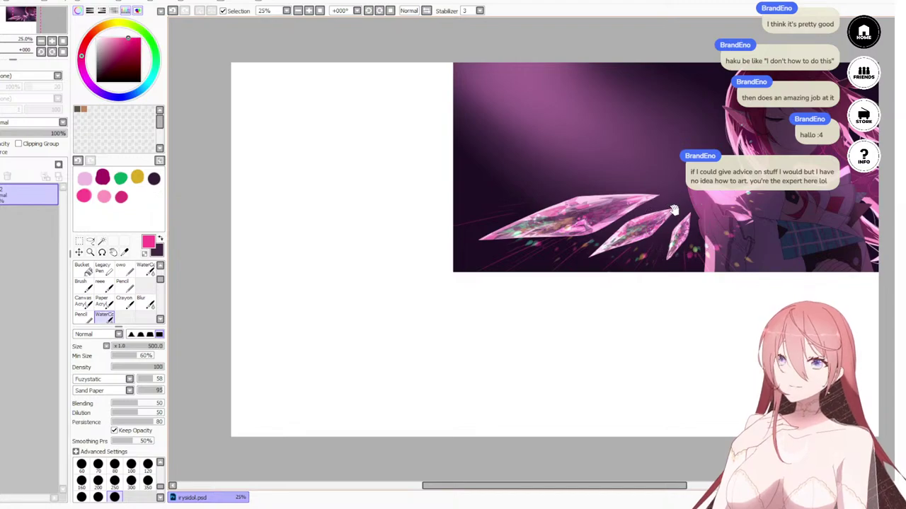
# Step: Switch to irysidol.psd in Clip Studio Paint and expand the Set2 folder
pyautogui.moveTo(673, 210); pyautogui.dragTo(466, 335)
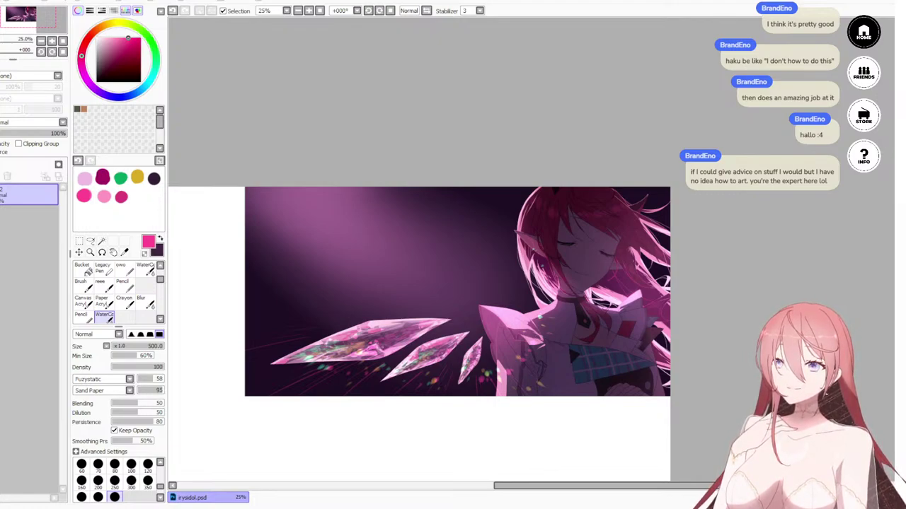
pyautogui.hotkey('alt', 'Tab')
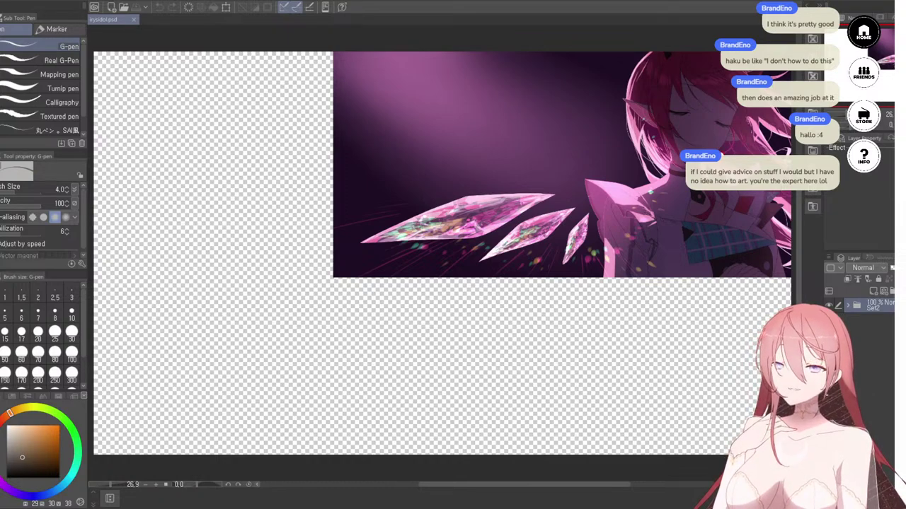
pyautogui.moveTo(679, 182)
pyautogui.mouseDown()
pyautogui.moveTo(535, 227)
pyautogui.moveTo(546, 248)
pyautogui.mouseUp()
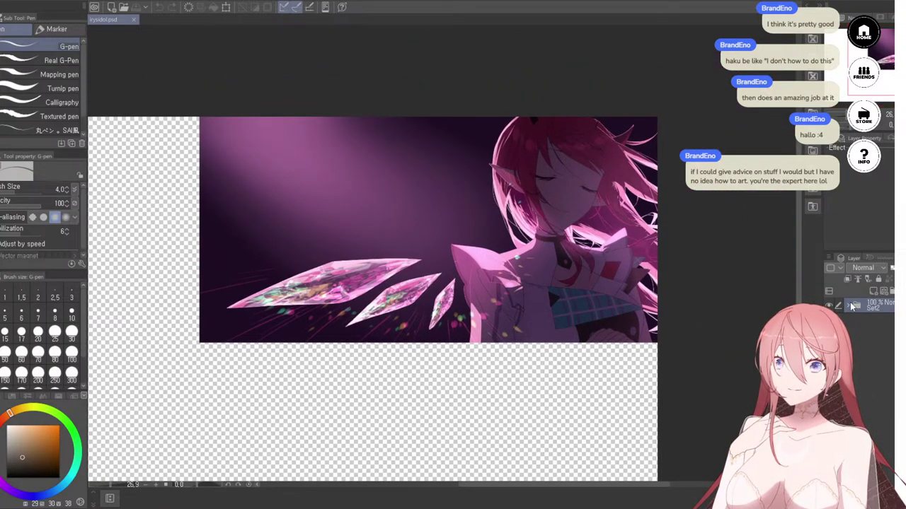
pyautogui.click(849, 305)
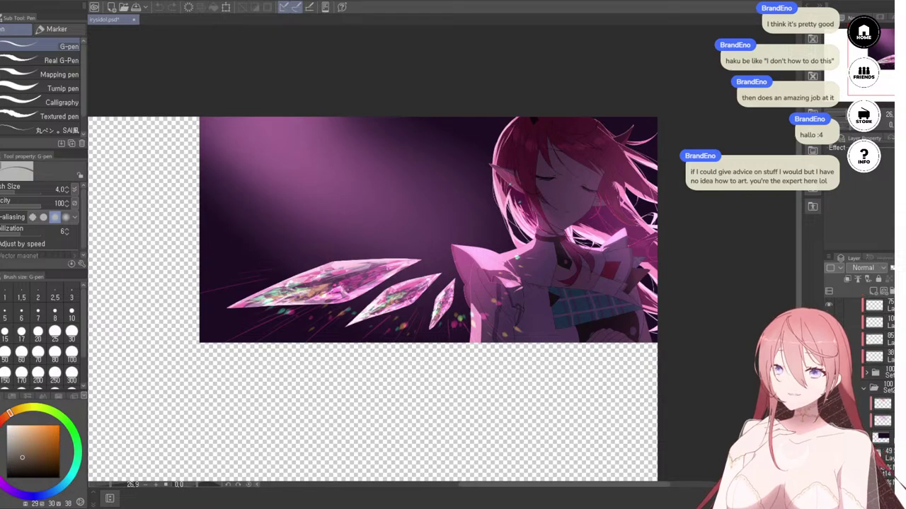
# Step: Reveal the hidden grey crystal-shape layers low in the Set2 folder and delete them
pyautogui.scroll(-2, 890, 480)
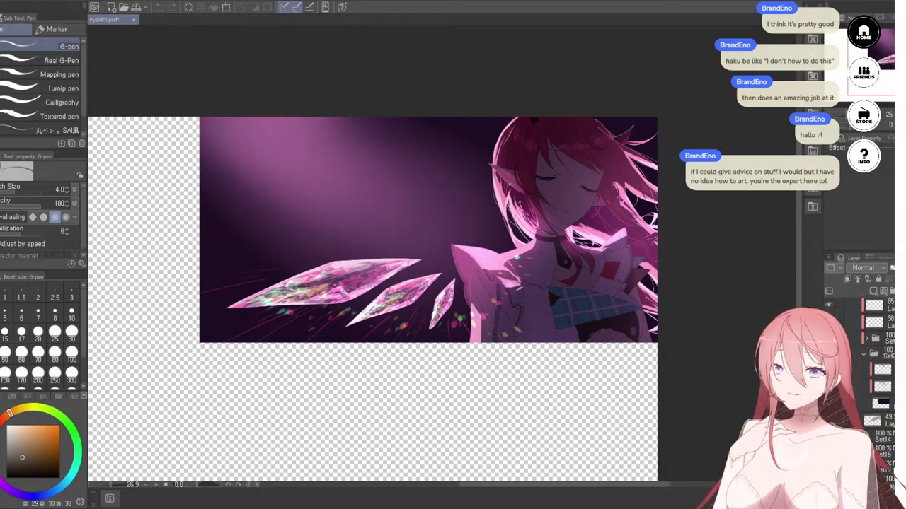
pyautogui.click(887, 467)
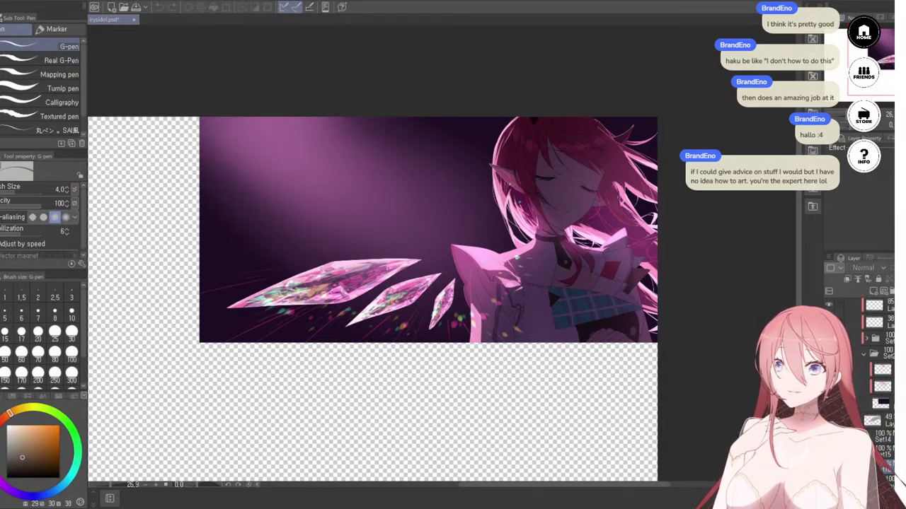
pyautogui.click(829, 467)
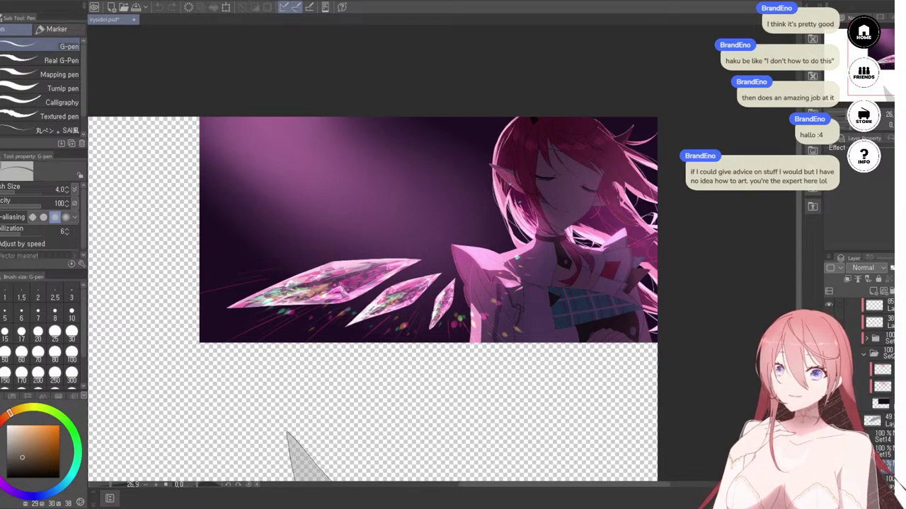
pyautogui.press('Delete')
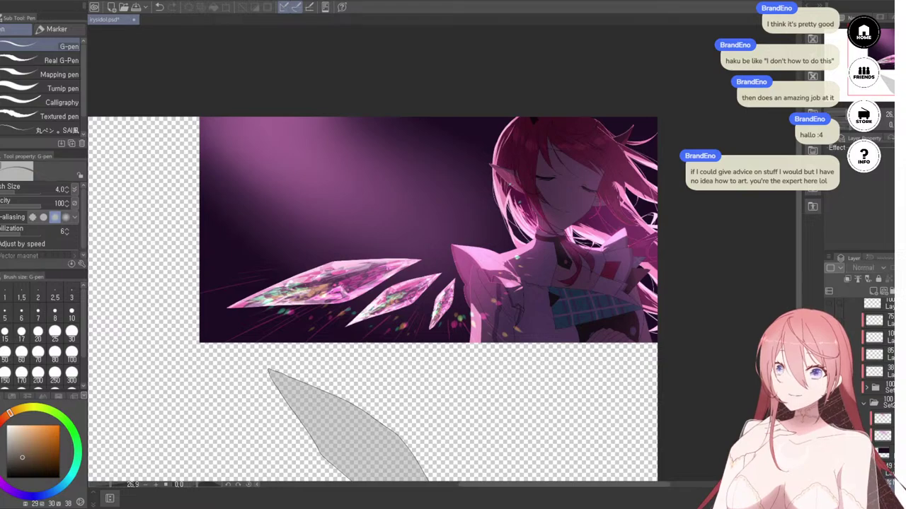
pyautogui.keyDown('ctrl'); pyautogui.keyDown('shift'); pyautogui.click(464, 184); pyautogui.keyUp('shift'); pyautogui.keyUp('ctrl')
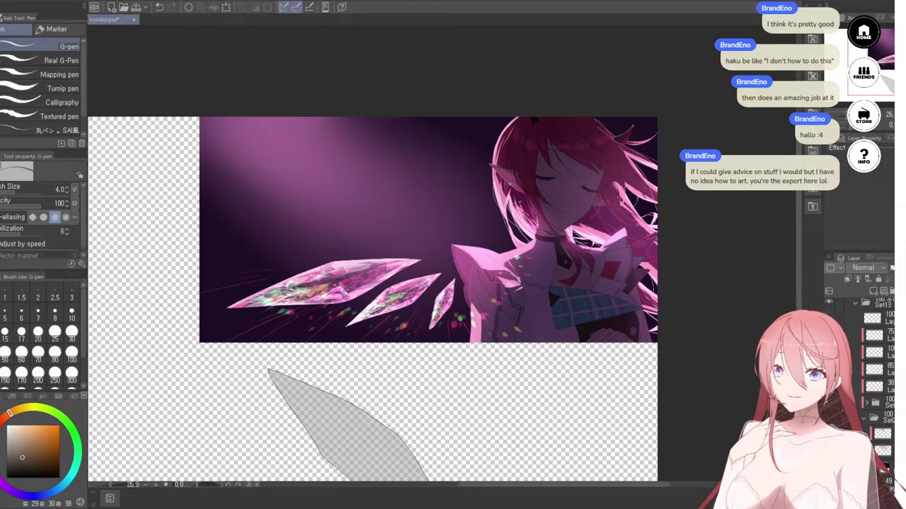
pyautogui.click(888, 484)
pyautogui.click(828, 484)
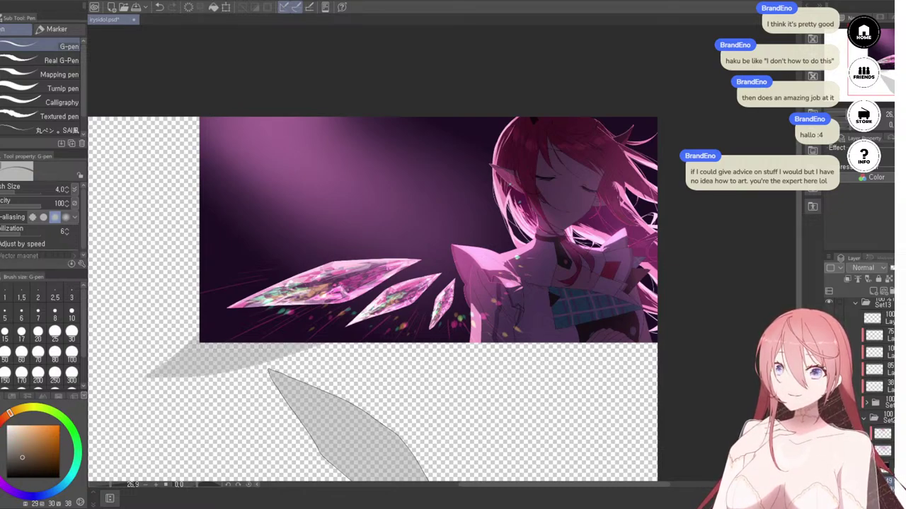
pyautogui.hotkey('ctrl', 'z')
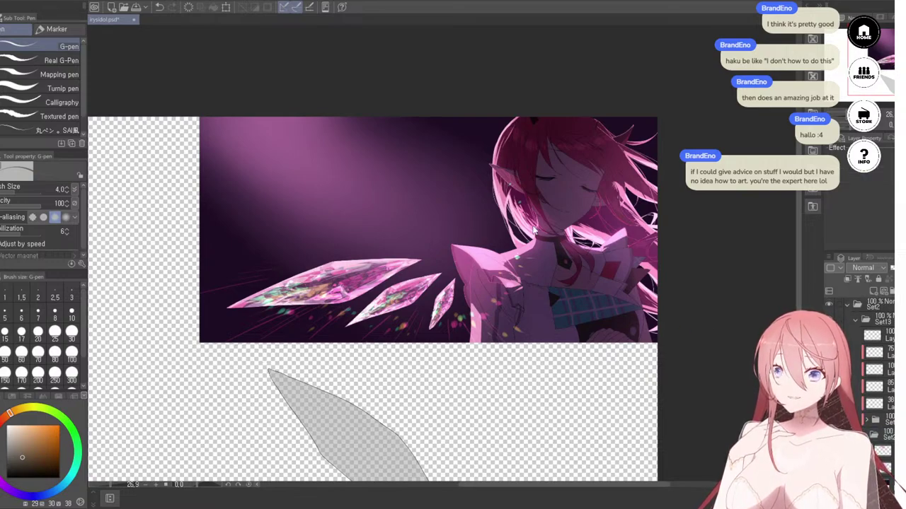
pyautogui.hotkey('ctrl', 'z')
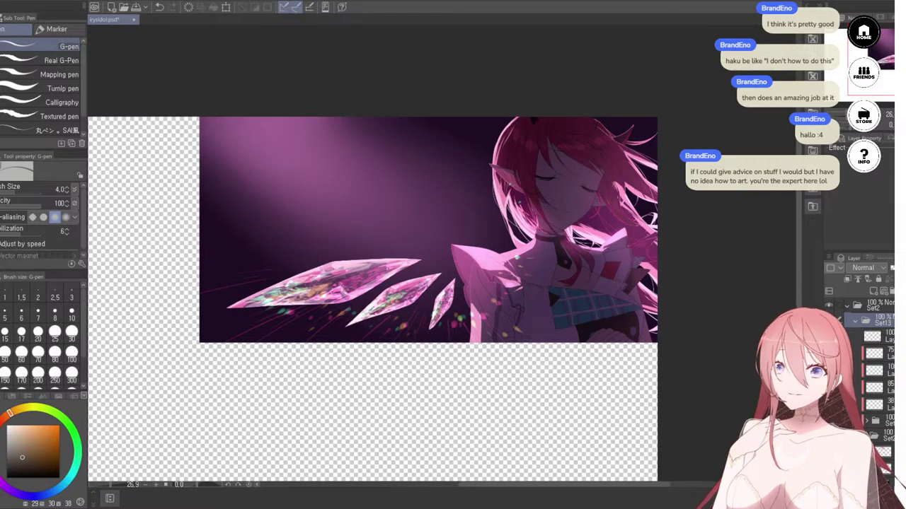
# Step: Add a new clipped layer above the Add (Glow) layer in the inner folder and set its blending mode to Add (Glow)
pyautogui.click(886, 453)
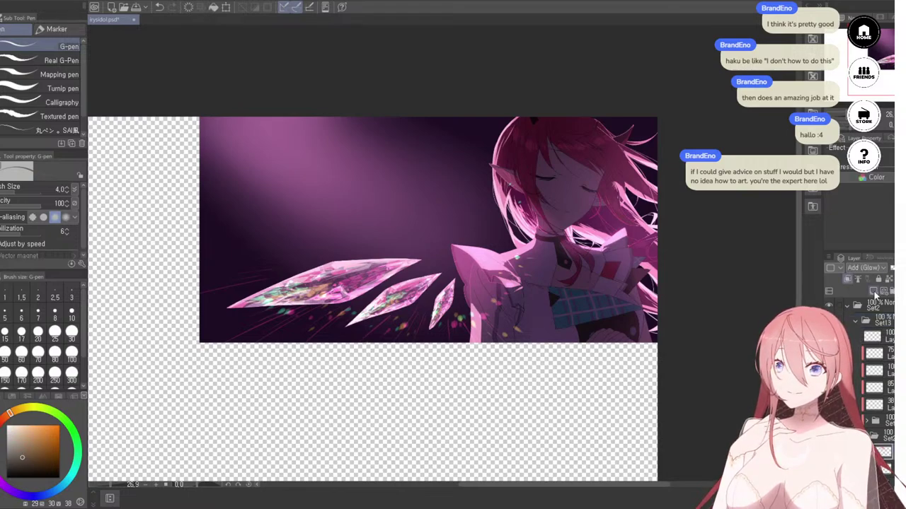
pyautogui.click(874, 293)
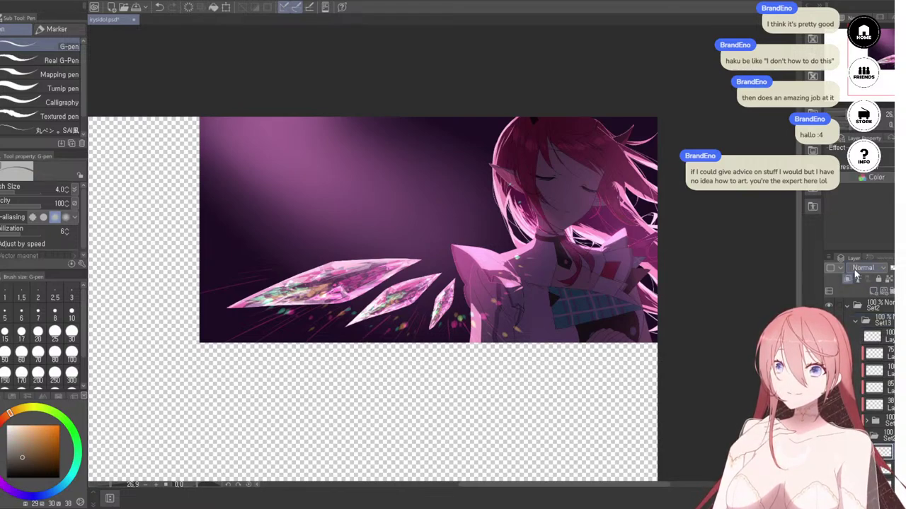
pyautogui.scroll(-5, 856, 274)
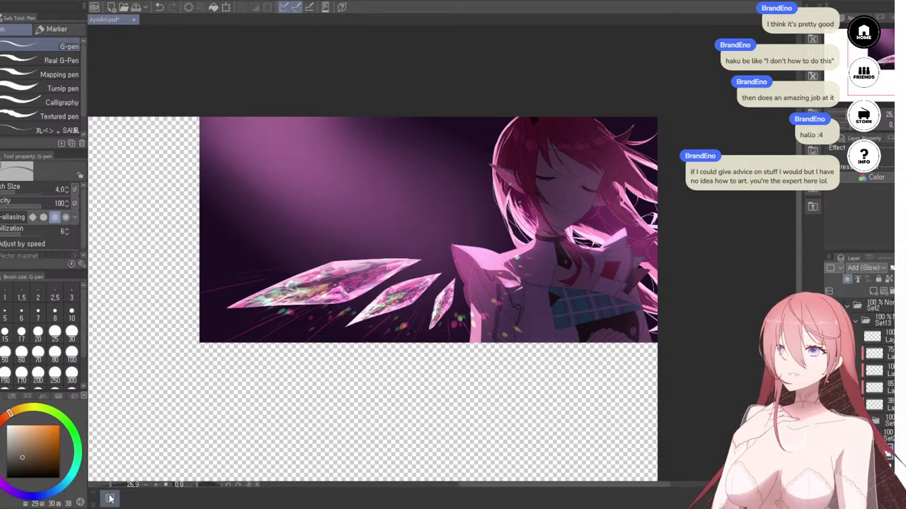
pyautogui.press('b')
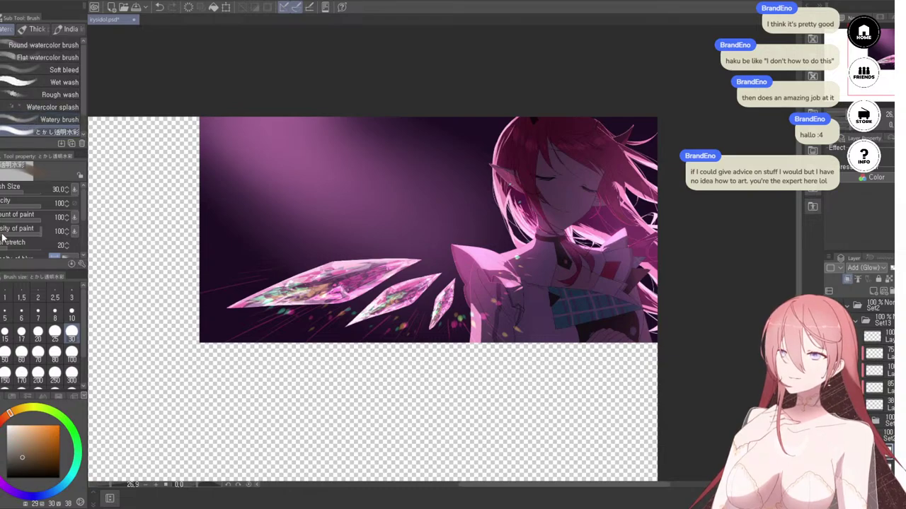
pyautogui.press('j')
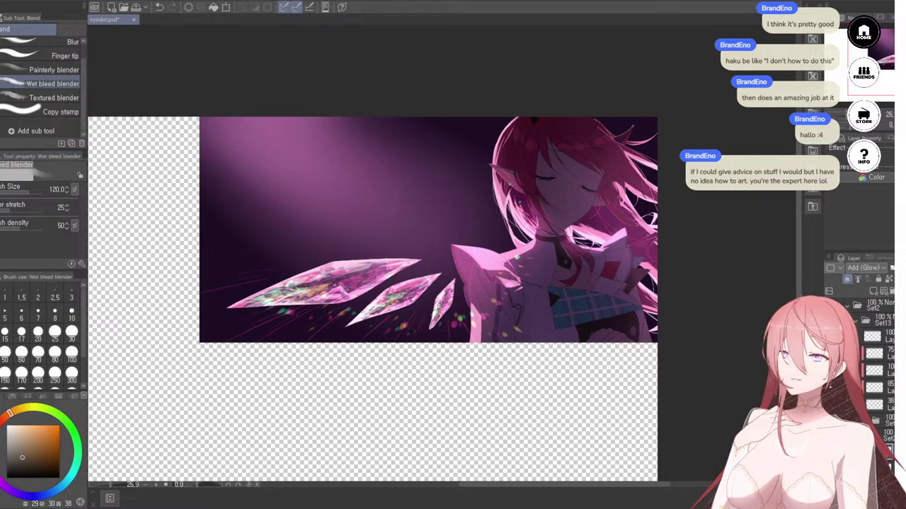
pyautogui.press('b')
pyautogui.scroll(-3, 58, 92)
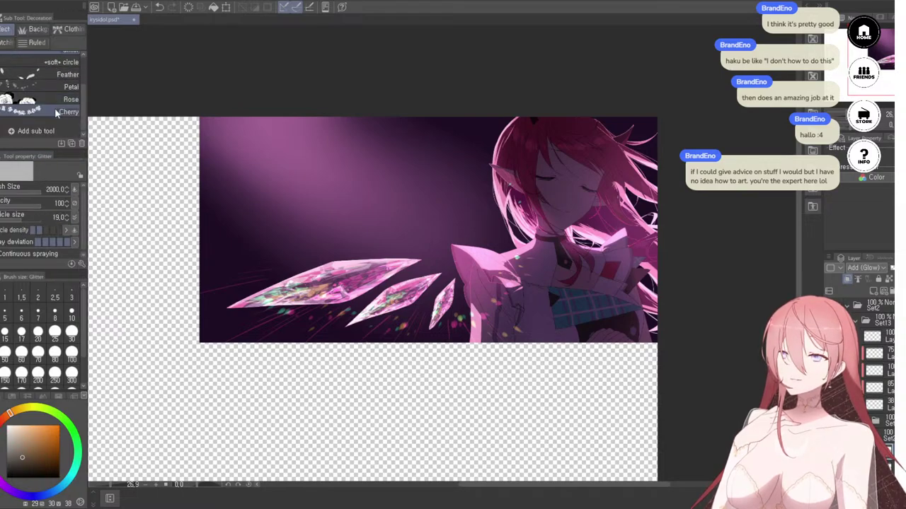
pyautogui.scroll(3, 59, 110)
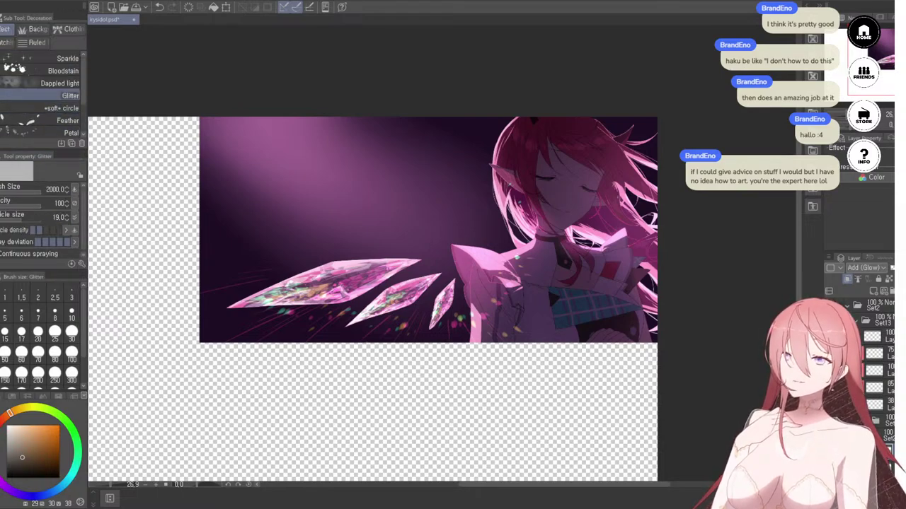
pyautogui.press('j')
pyautogui.press('p')
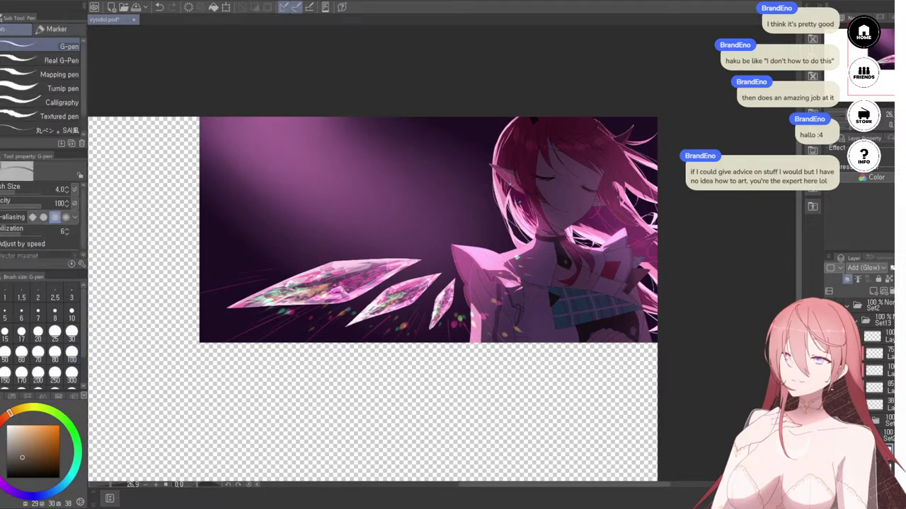
pyautogui.press('p')
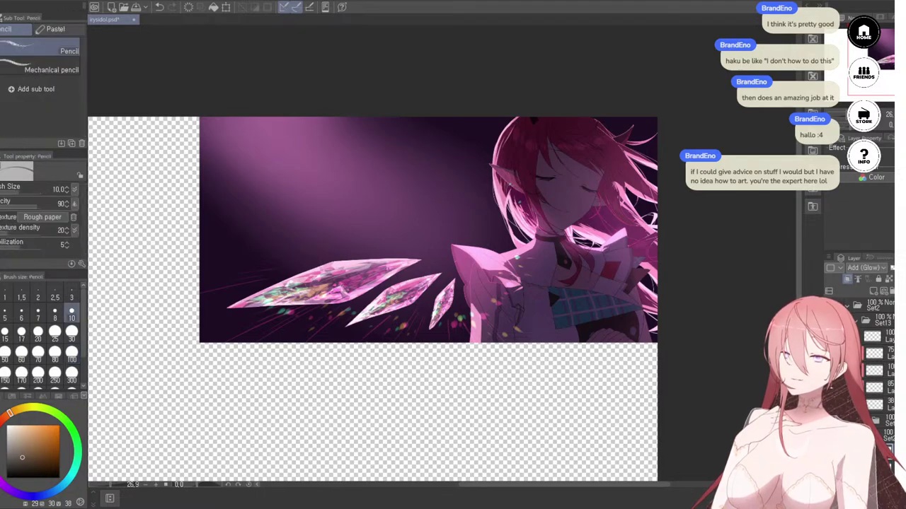
# Step: Set up the Watery brush at size 300 with a pink sampled from the character's lit hair
pyautogui.press('b')
pyautogui.scroll(-1, 43, 85)
pyautogui.click(29, 112)
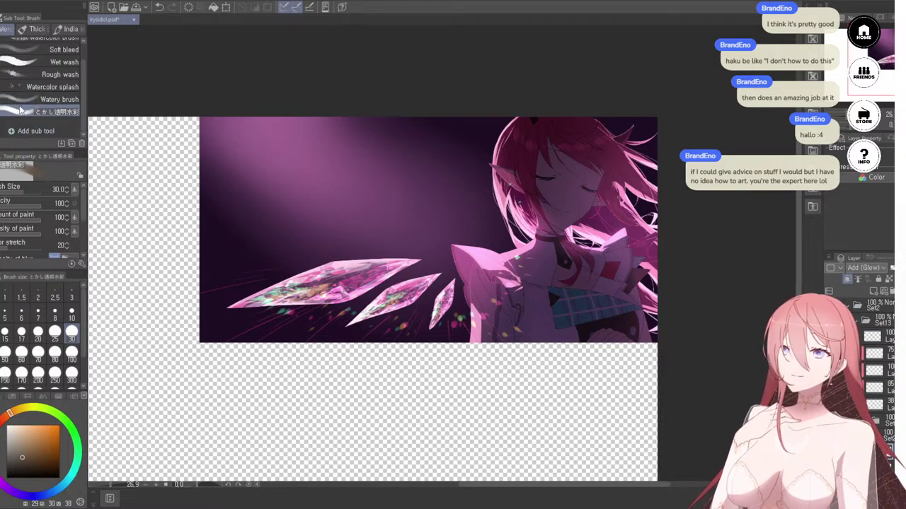
pyautogui.click(49, 99)
pyautogui.scroll(4, 341, 178)
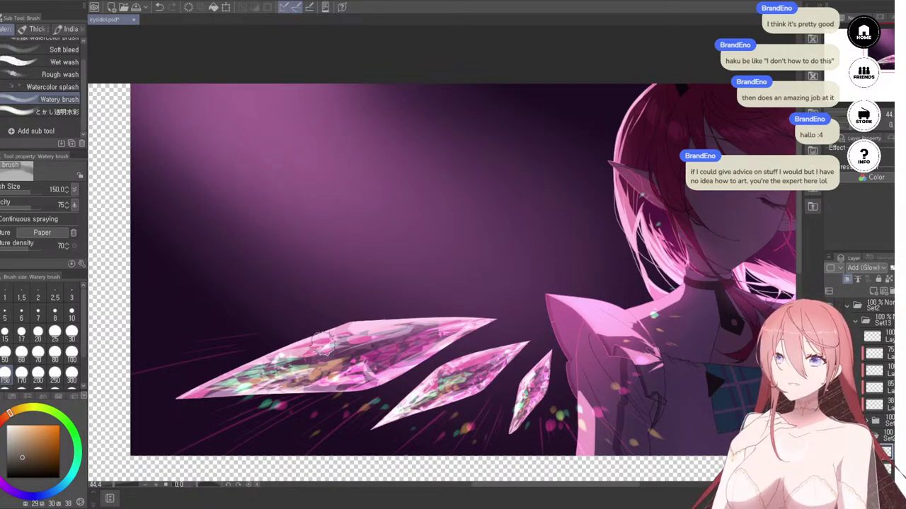
pyautogui.keyDown('alt'); pyautogui.click(616, 215); pyautogui.keyUp('alt')
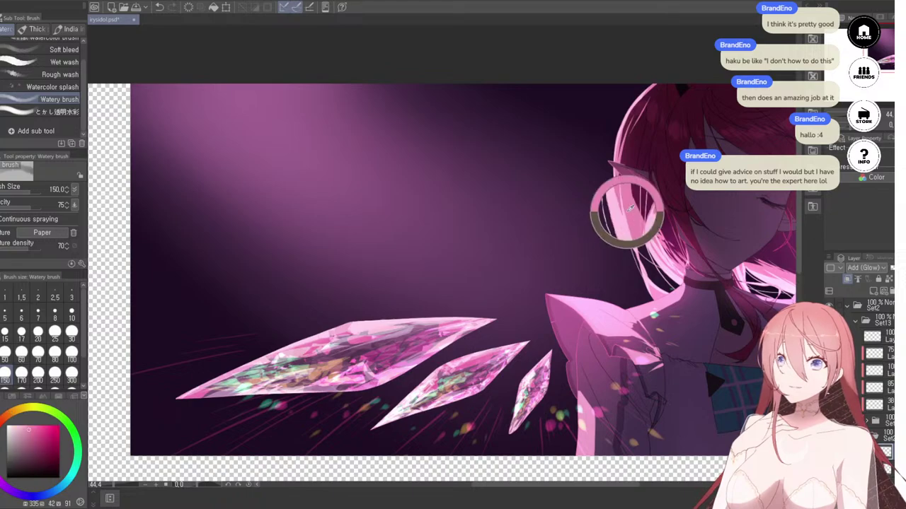
pyautogui.click(71, 380)
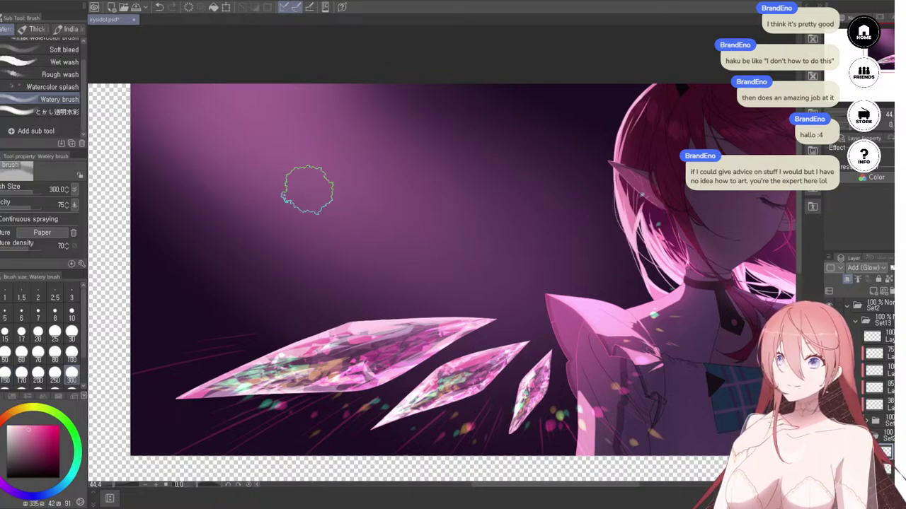
# Step: Try a pink stroke down the upper background with the とかし透明水彩 brush, and undo it
pyautogui.click(56, 111)
pyautogui.moveTo(254, 154)
pyautogui.mouseDown()
pyautogui.moveTo(240, 193)
pyautogui.moveTo(245, 252)
pyautogui.mouseUp()
pyautogui.hotkey('ctrl', 'z')
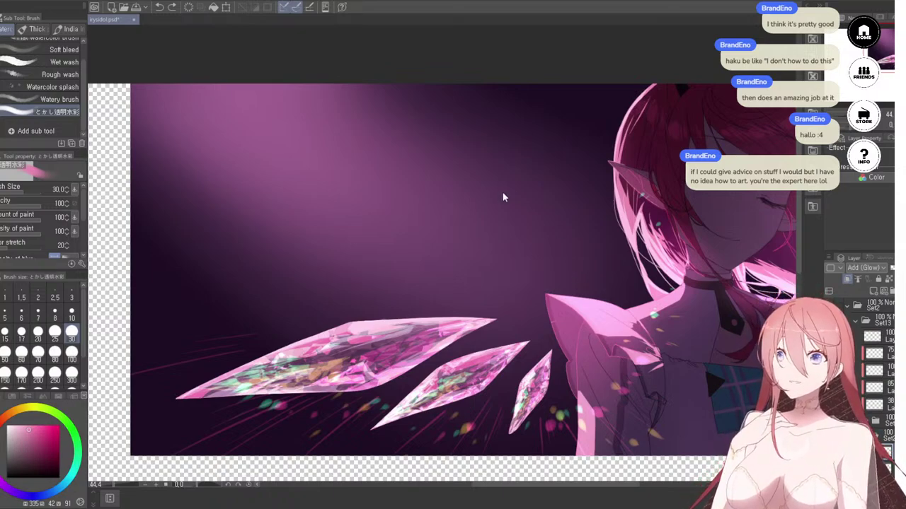
# Step: Try pink cloud dabs over the upper background with the Painterly Clouds Background Brush at size 488, and fade them
pyautogui.click(582, 131)
pyautogui.scroll(-1, 347, 249)
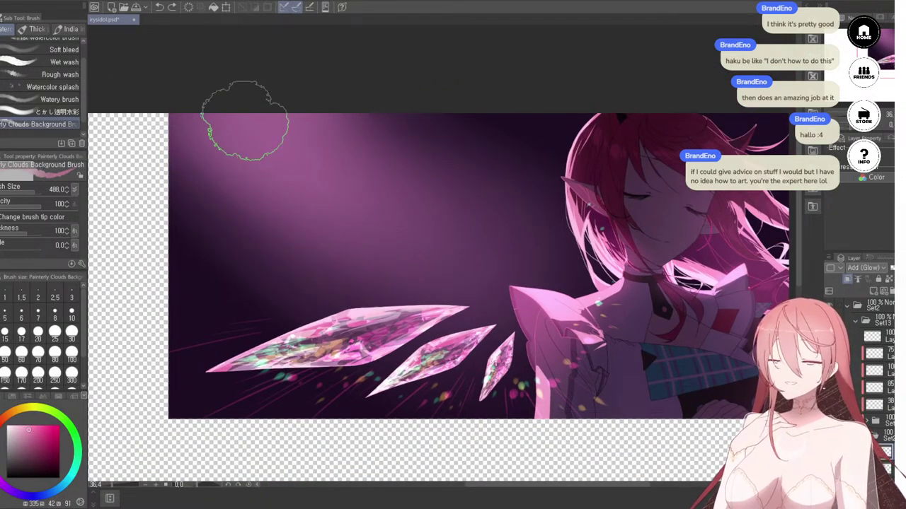
pyautogui.click(272, 174)
pyautogui.click(271, 124)
pyautogui.moveTo(221, 145); pyautogui.dragTo(249, 160)
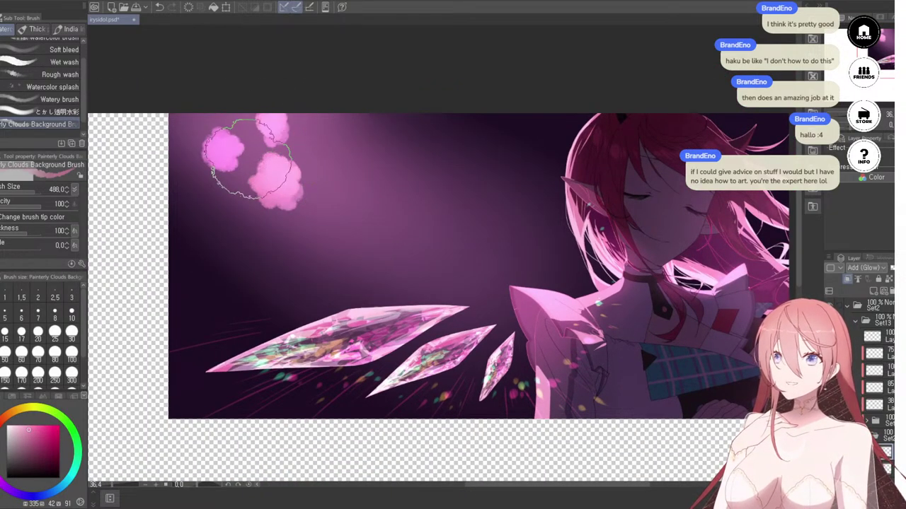
pyautogui.moveTo(271, 194); pyautogui.dragTo(248, 201)
pyautogui.click(208, 187)
pyautogui.click(196, 128)
pyautogui.moveTo(230, 127)
pyautogui.mouseDown()
pyautogui.moveTo(286, 134)
pyautogui.moveTo(335, 188)
pyautogui.moveTo(339, 203)
pyautogui.moveTo(294, 225)
pyautogui.moveTo(308, 256)
pyautogui.moveTo(353, 242)
pyautogui.mouseUp()
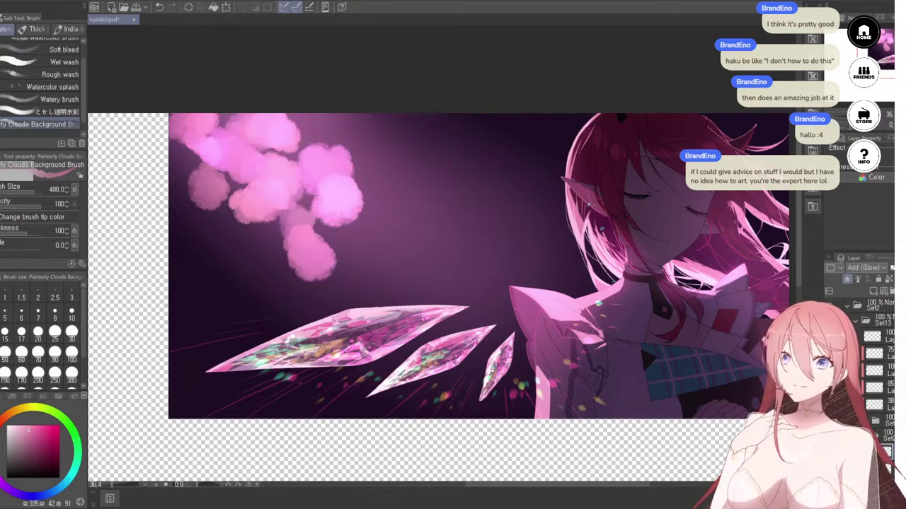
pyautogui.press('Delete')
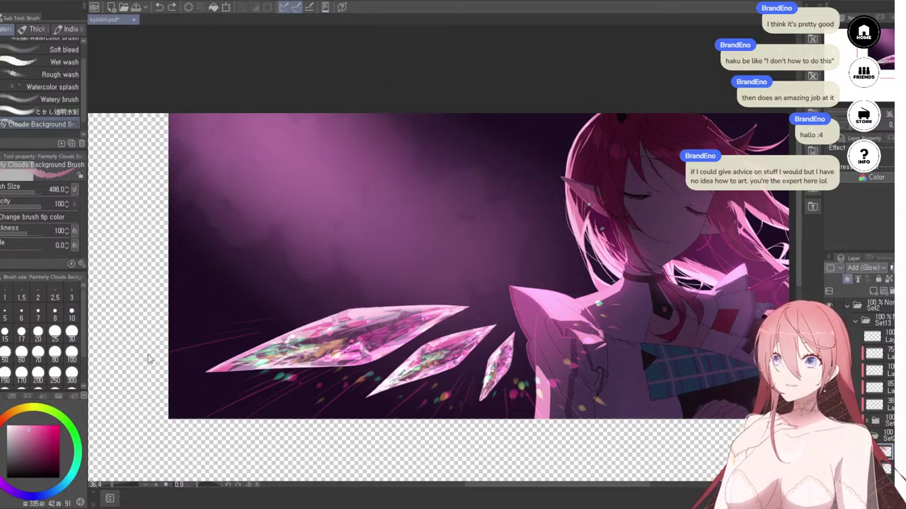
# Step: Undo the fading and all the pink cloud dabs painted over the upper background
pyautogui.hotkey('ctrl', 'z')
pyautogui.hotkey('ctrl', 'z')
pyautogui.hotkey('ctrl', 'z')
pyautogui.hotkey('ctrl', 'z')
pyautogui.hotkey('ctrl', 'z')
pyautogui.hotkey('ctrl', 'z')
pyautogui.hotkey('ctrl', 'z')
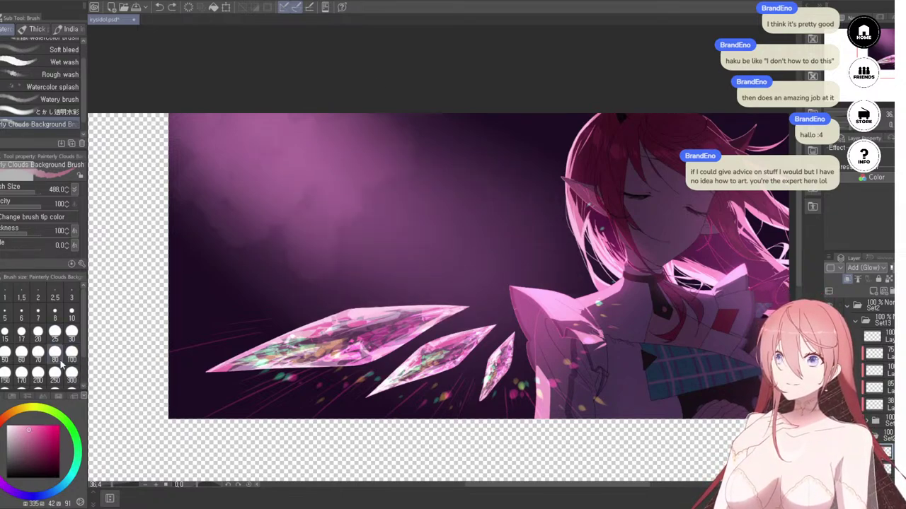
pyautogui.hotkey('ctrl', 'z')
pyautogui.hotkey('ctrl', 'z')
pyautogui.hotkey('ctrl', 'z')
pyautogui.hotkey('ctrl', 'z')
pyautogui.hotkey('ctrl', 'z')
pyautogui.hotkey('ctrl', 'z')
pyautogui.hotkey('ctrl', 'z')
pyautogui.hotkey('ctrl', 'z')
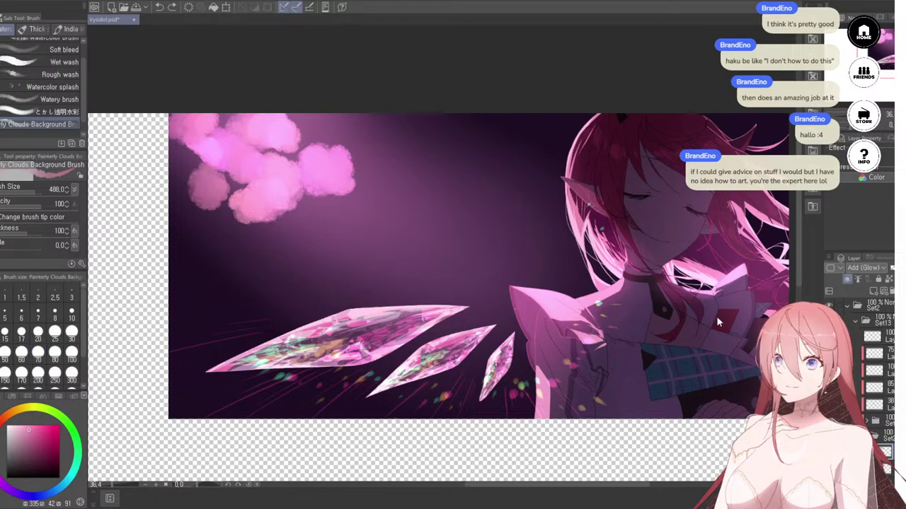
pyautogui.hotkey('ctrl', 'z')
pyautogui.hotkey('ctrl', 'z')
pyautogui.hotkey('ctrl', 'z')
pyautogui.hotkey('ctrl', 'z')
pyautogui.hotkey('ctrl', 'z')
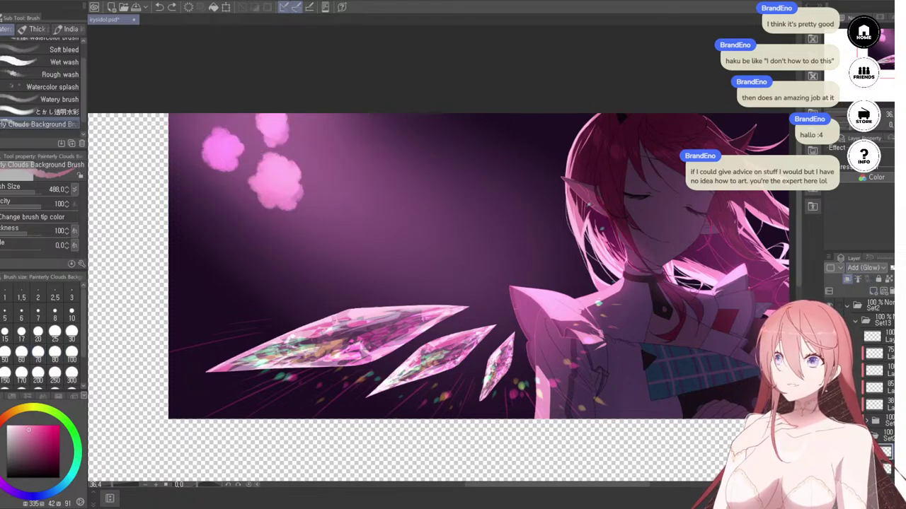
pyautogui.hotkey('ctrl', 'z')
pyautogui.hotkey('ctrl', 'z')
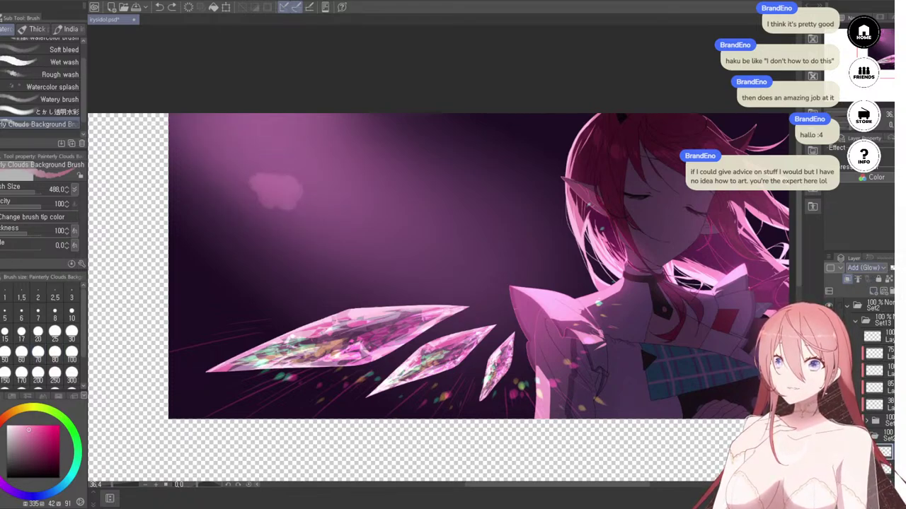
pyautogui.hotkey('ctrl', 'z')
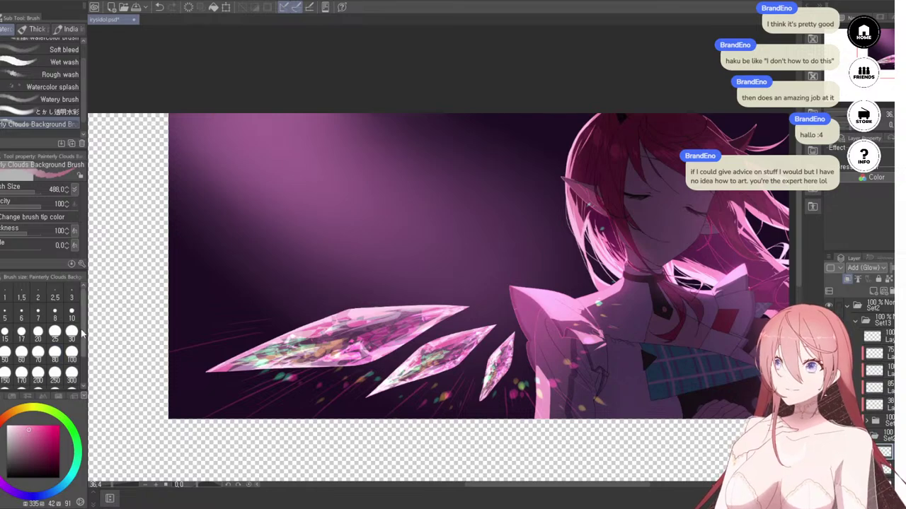
# Step: Paint large pink clouds over the upper background with the Painterly Clouds Background Brush at size 1000, faded to a faint texture
pyautogui.scroll(-3, 85, 372)
pyautogui.click(6, 377)
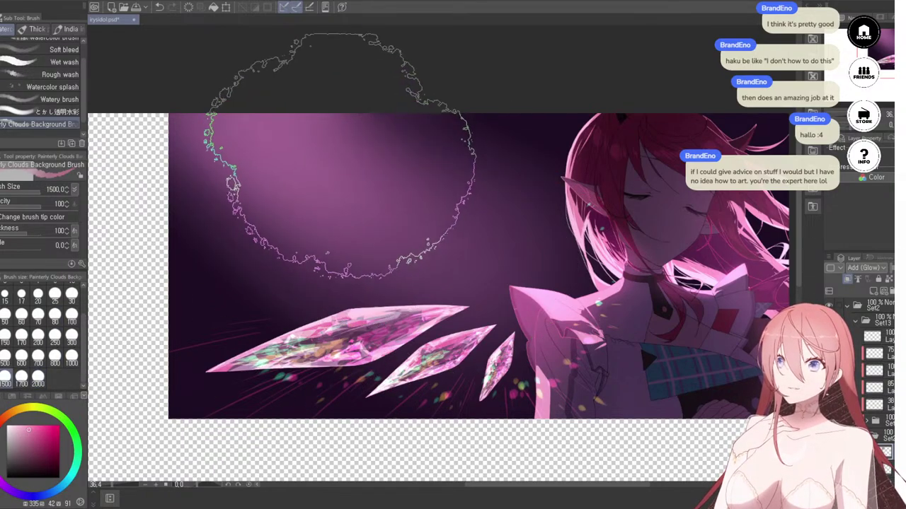
pyautogui.click(71, 363)
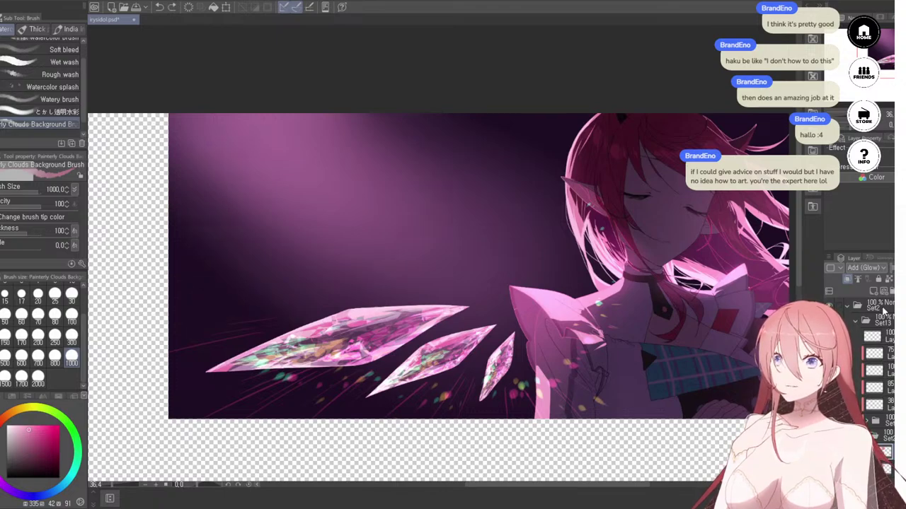
pyautogui.moveTo(334, 221); pyautogui.dragTo(337, 205)
pyautogui.hotkey('ctrl', 'z')
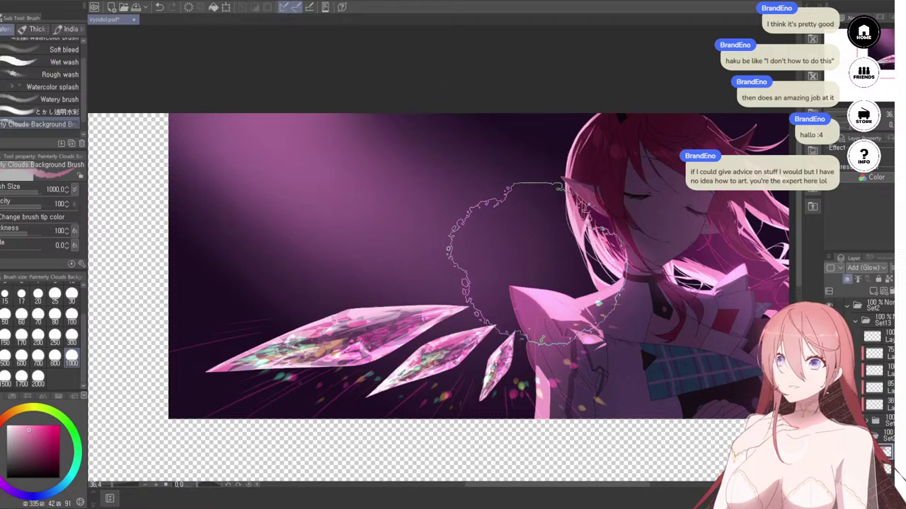
pyautogui.moveTo(897, 269); pyautogui.dragTo(893, 272)
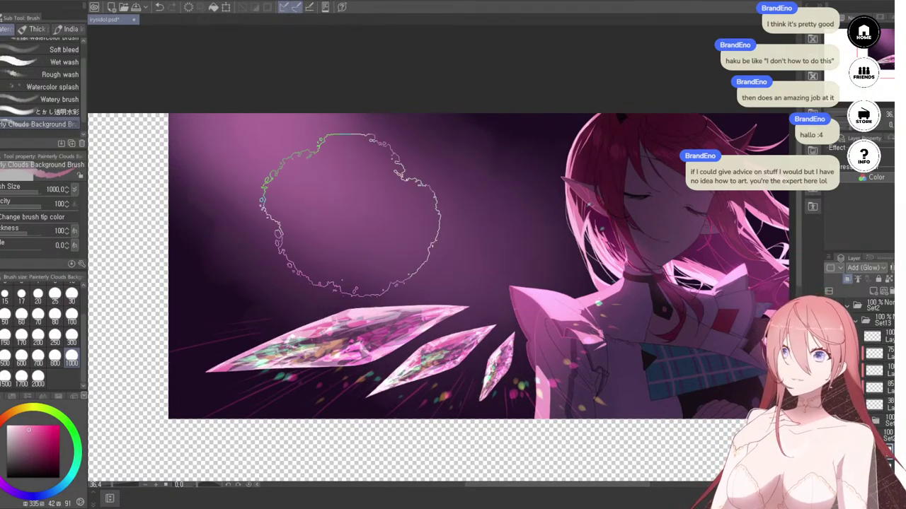
pyautogui.moveTo(892, 267); pyautogui.dragTo(904, 268)
pyautogui.hotkey('ctrl', 'z')
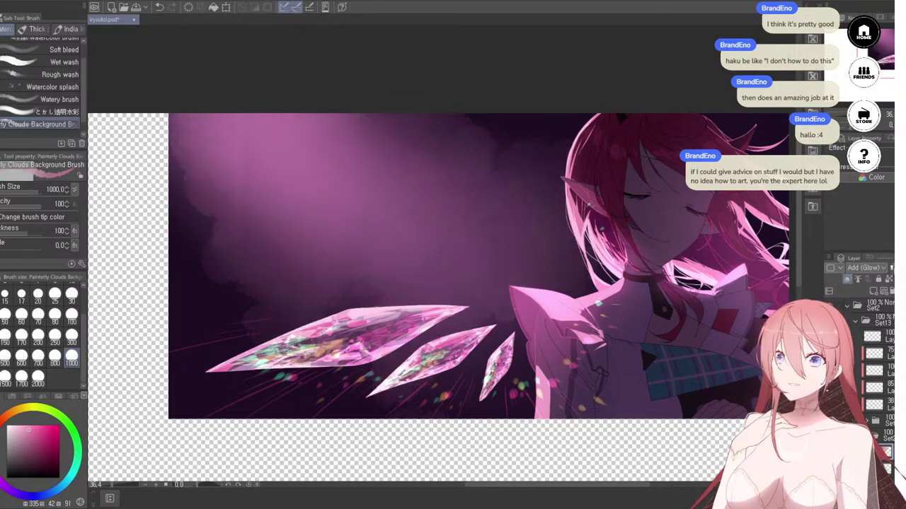
pyautogui.hotkey('ctrl', 'z')
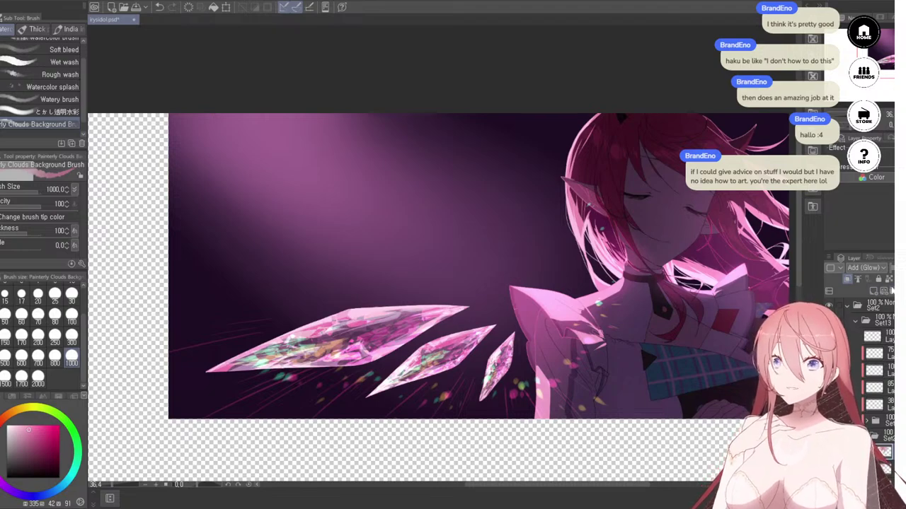
pyautogui.hotkey('ctrl', 'y')
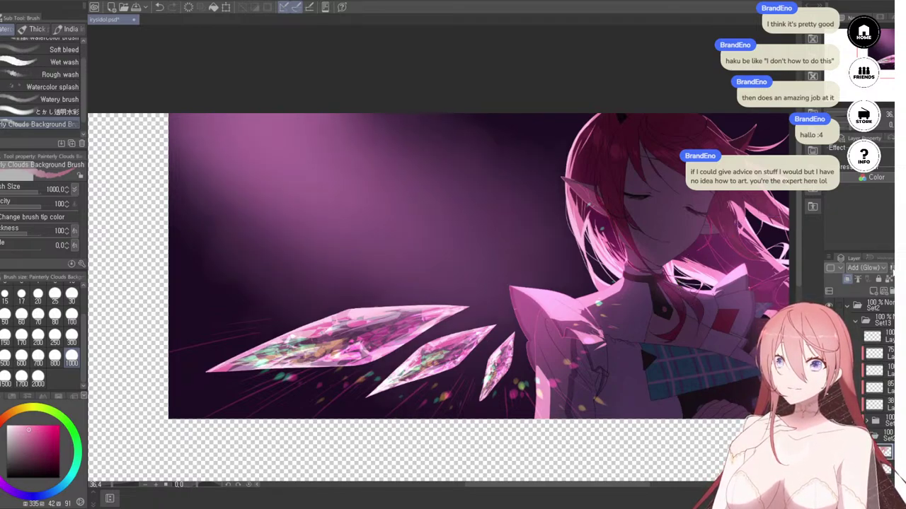
# Step: Add an unclipped Add (Glow) layer and paint pink clouds across the background with the cloud brush at size 700
pyautogui.scroll(6, 490, 161)
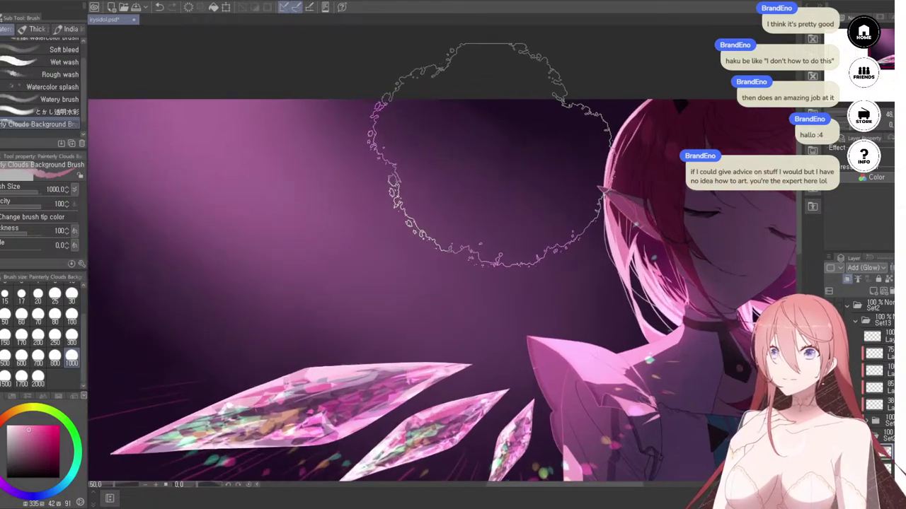
pyautogui.scroll(-7, 537, 184)
pyautogui.click(883, 292)
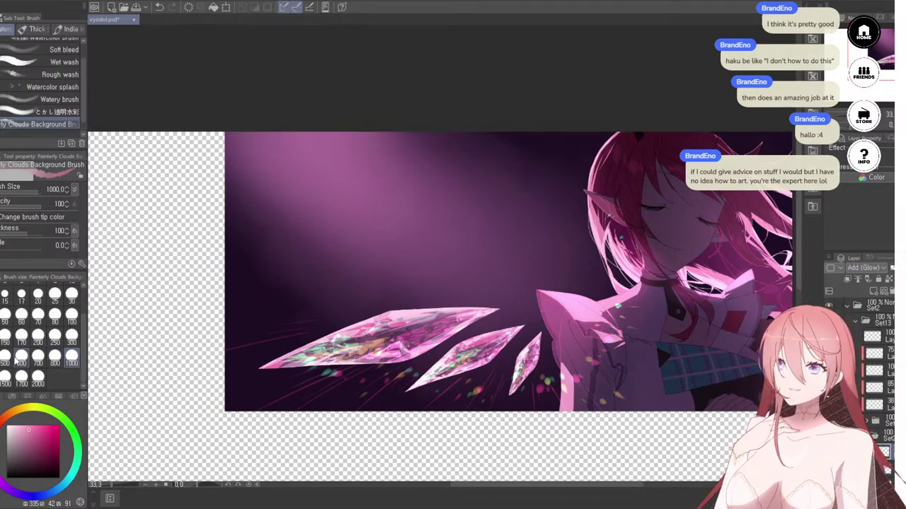
pyautogui.click(45, 362)
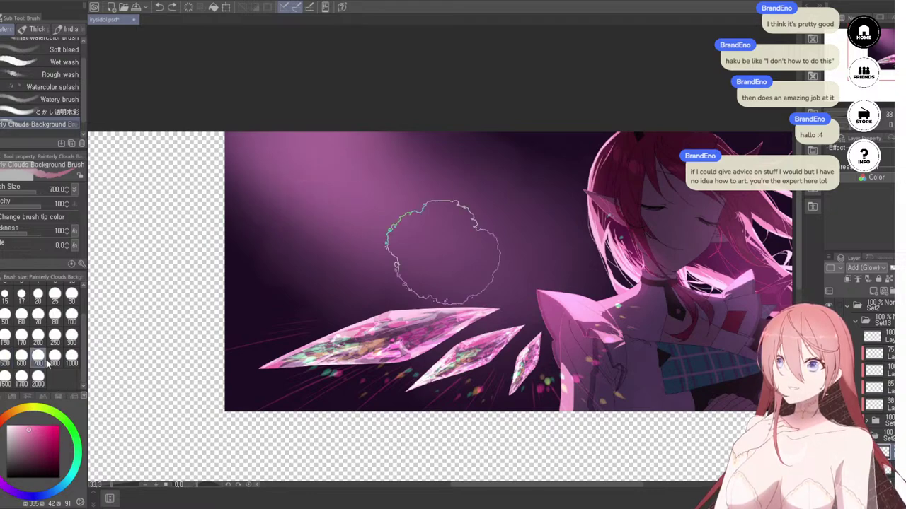
pyautogui.moveTo(327, 177)
pyautogui.mouseDown()
pyautogui.moveTo(254, 125)
pyautogui.moveTo(345, 165)
pyautogui.moveTo(350, 210)
pyautogui.moveTo(268, 157)
pyautogui.moveTo(263, 167)
pyautogui.moveTo(285, 191)
pyautogui.moveTo(246, 172)
pyautogui.moveTo(359, 237)
pyautogui.moveTo(397, 229)
pyautogui.moveTo(405, 204)
pyautogui.moveTo(362, 175)
pyautogui.moveTo(387, 160)
pyautogui.moveTo(419, 160)
pyautogui.moveTo(435, 185)
pyautogui.moveTo(409, 220)
pyautogui.moveTo(379, 215)
pyautogui.moveTo(440, 238)
pyautogui.moveTo(498, 205)
pyautogui.moveTo(483, 224)
pyautogui.moveTo(357, 269)
pyautogui.moveTo(299, 235)
pyautogui.moveTo(401, 295)
pyautogui.moveTo(444, 308)
pyautogui.moveTo(485, 286)
pyautogui.moveTo(495, 263)
pyautogui.moveTo(510, 257)
pyautogui.moveTo(557, 273)
pyautogui.moveTo(516, 294)
pyautogui.moveTo(512, 276)
pyautogui.moveTo(525, 257)
pyautogui.moveTo(519, 251)
pyautogui.moveTo(580, 279)
pyautogui.moveTo(560, 320)
pyautogui.moveTo(507, 351)
pyautogui.moveTo(448, 270)
pyautogui.moveTo(531, 362)
pyautogui.moveTo(531, 380)
pyautogui.moveTo(542, 367)
pyautogui.moveTo(418, 336)
pyautogui.moveTo(557, 362)
pyautogui.moveTo(610, 311)
pyautogui.moveTo(523, 244)
pyautogui.mouseUp()
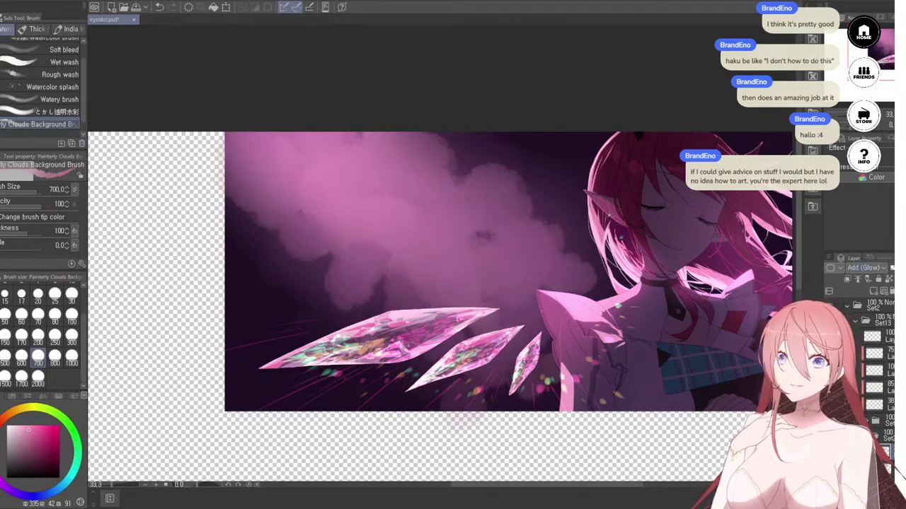
# Step: Tone down the clouds just painted on the new layer so they only faintly tint the background glow
pyautogui.hotkey('ctrl', 'z')
pyautogui.hotkey('ctrl', 'z')
pyautogui.hotkey('ctrl', 'z')
pyautogui.hotkey('ctrl', 'z')
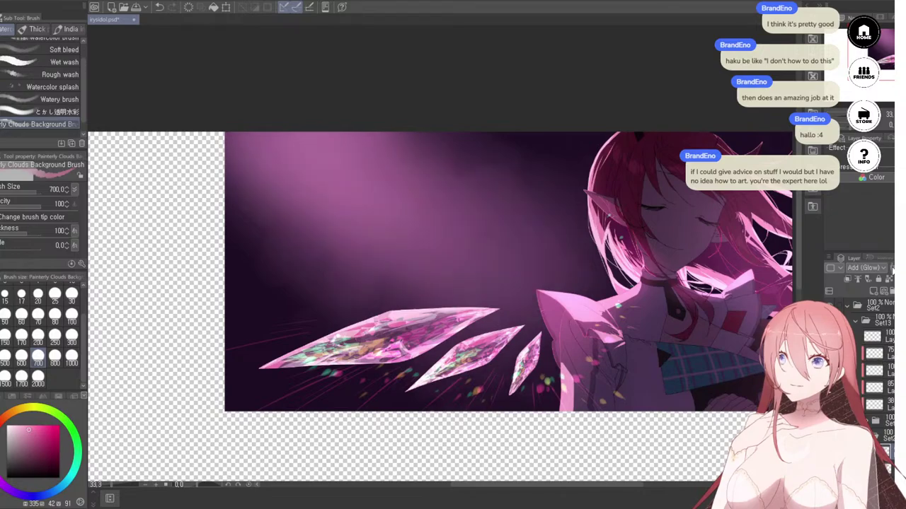
# Step: Examine the softened clouds behind the character, both close up and across the whole illustration
pyautogui.scroll(2, 304, 182)
pyautogui.scroll(-3, 350, 134)
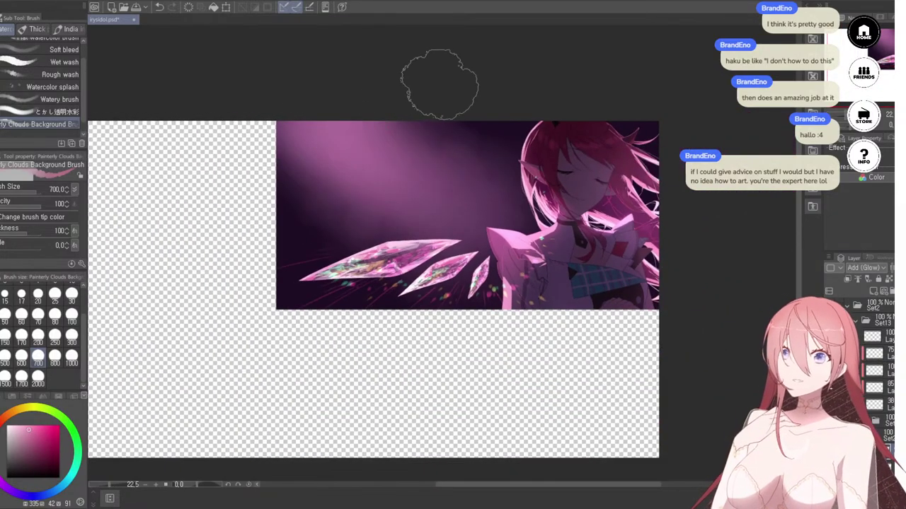
pyautogui.scroll(3, 435, 83)
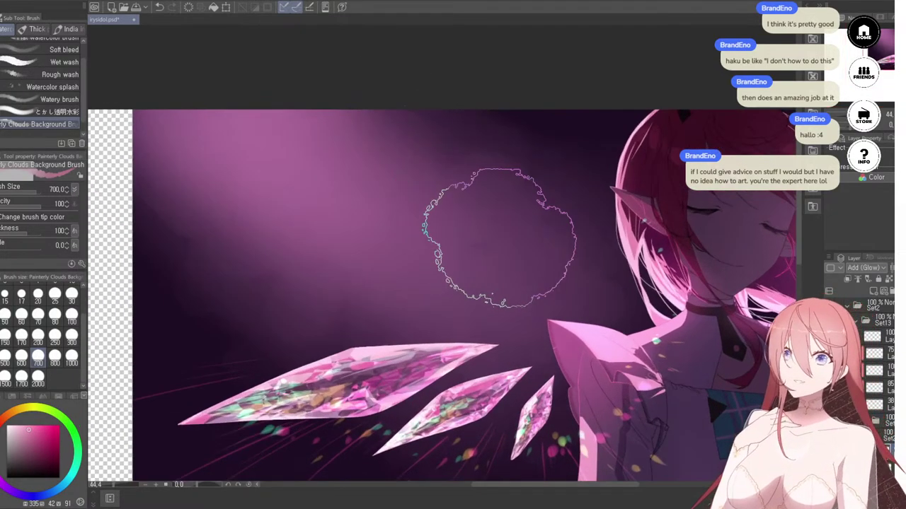
pyautogui.scroll(2, 503, 237)
pyautogui.scroll(1, 432, 159)
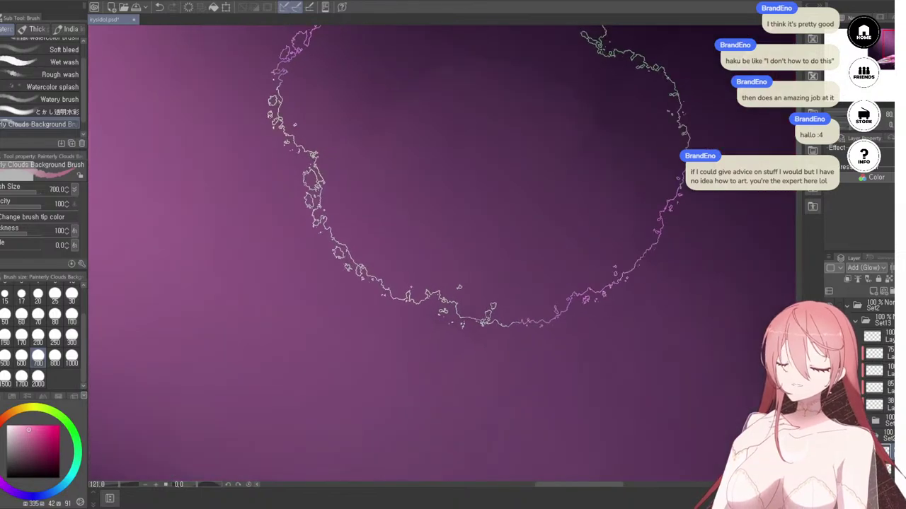
pyautogui.scroll(-6, 223, 333)
pyautogui.scroll(3, 172, 404)
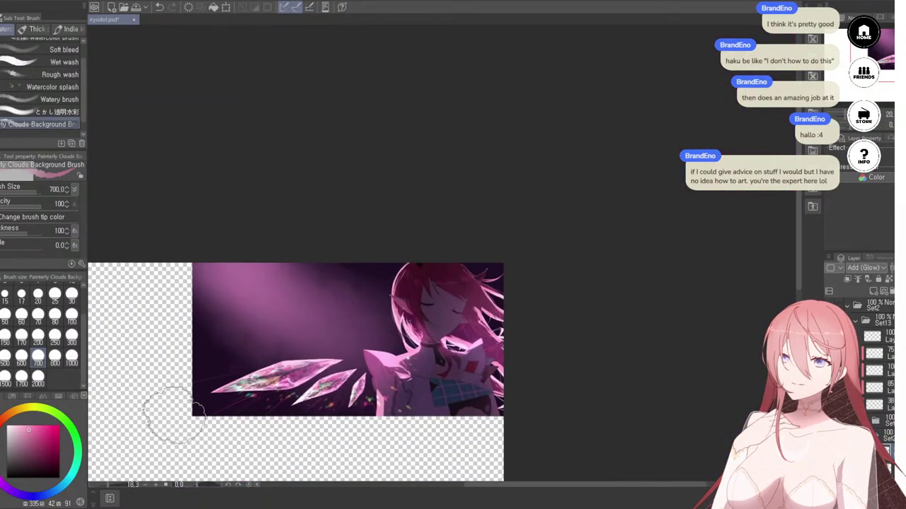
pyautogui.scroll(-1, 227, 366)
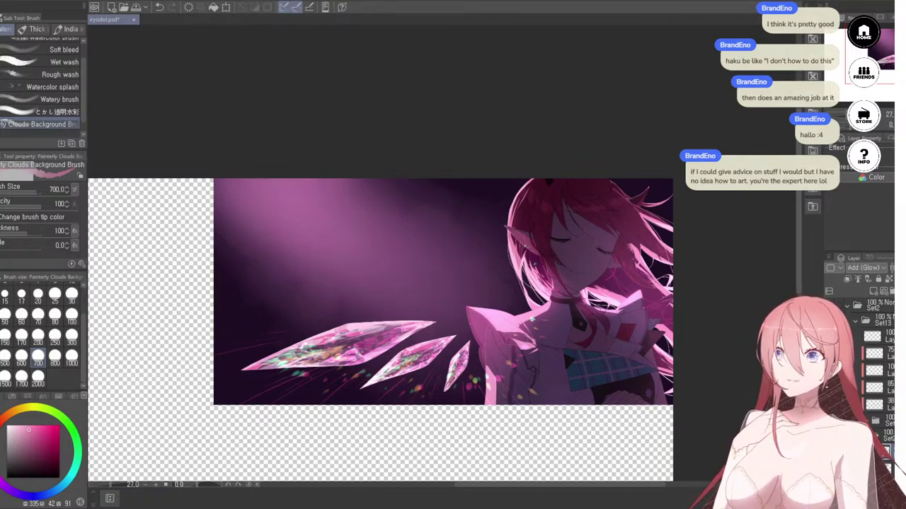
# Step: Set the とかし透明水彩 brush to size 300 and add a new layer above the Normal layer in the inner folder
pyautogui.click(37, 112)
pyautogui.click(72, 339)
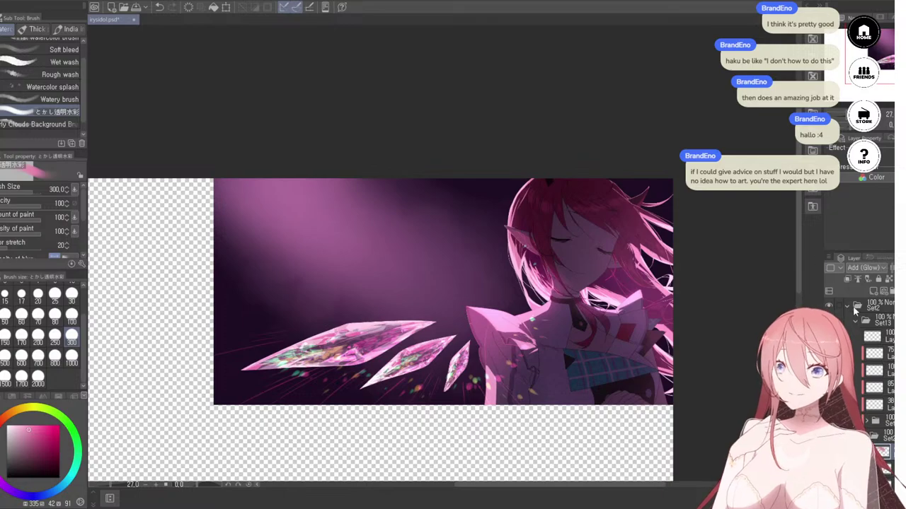
pyautogui.scroll(2, 447, 160)
pyautogui.scroll(-5, 400, 219)
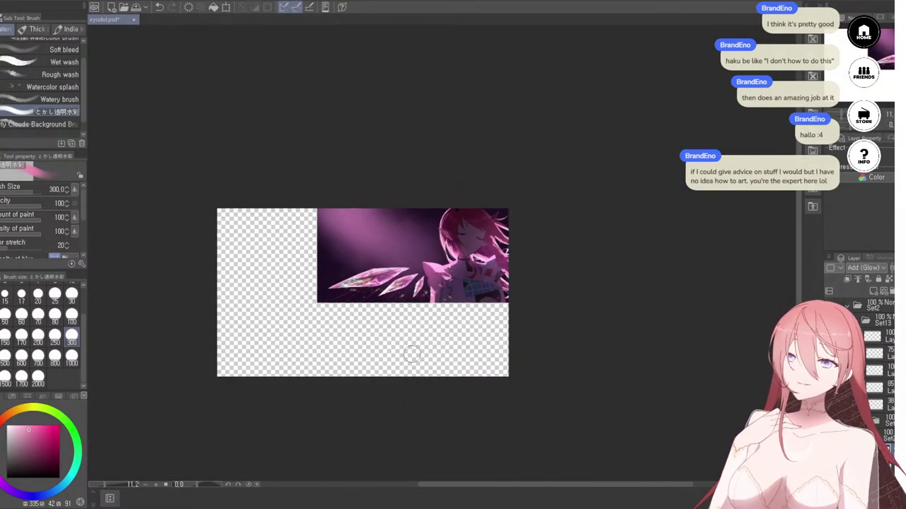
pyautogui.scroll(-3, 412, 356)
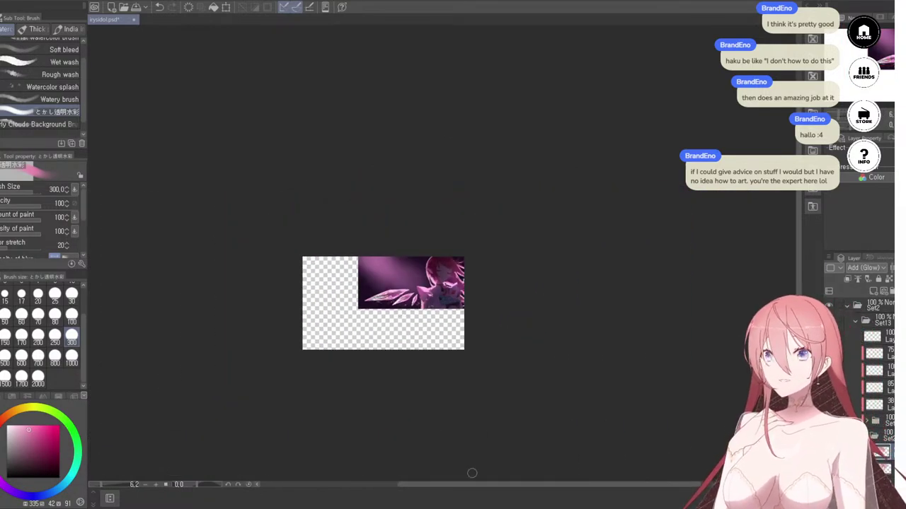
pyautogui.scroll(-1, 883, 471)
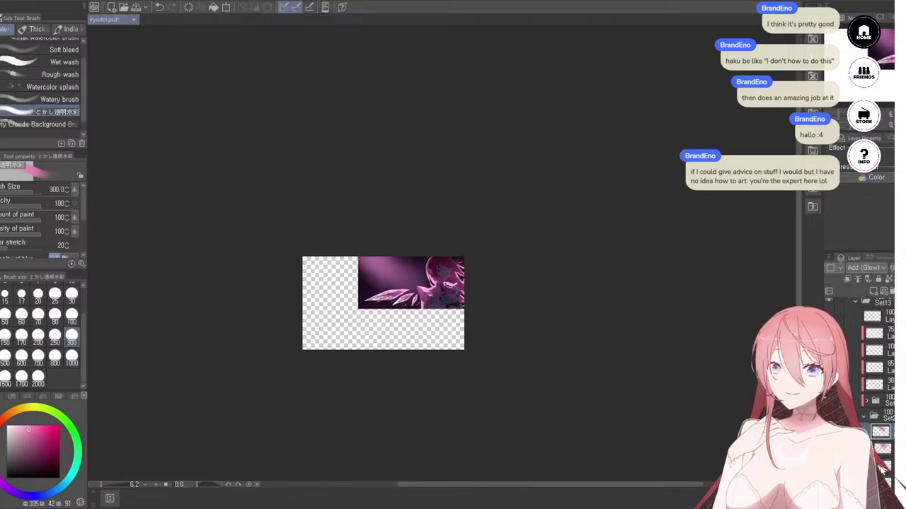
pyautogui.click(885, 467)
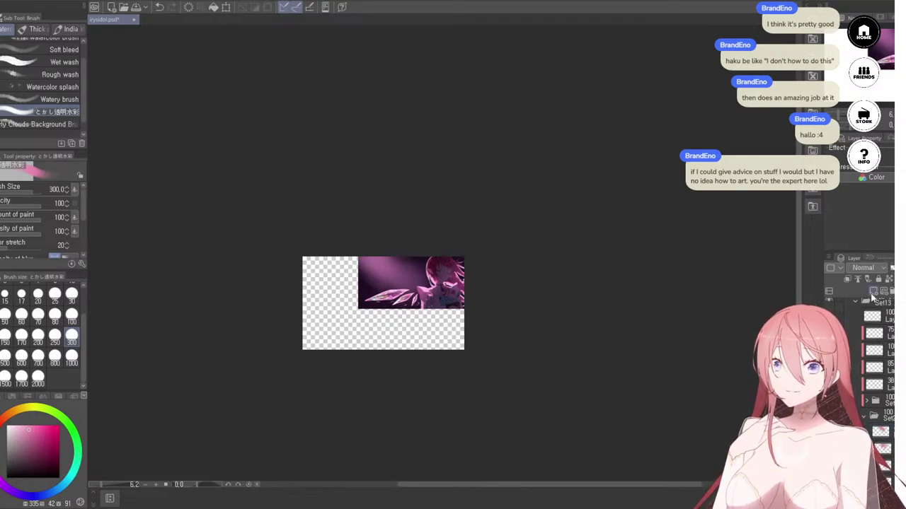
pyautogui.click(873, 293)
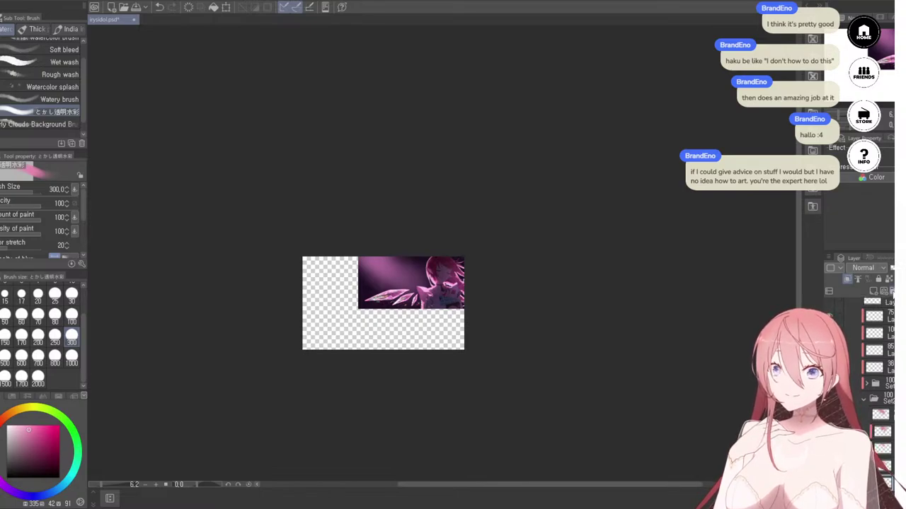
# Step: Select the lower Normal entry in the inner folder and turn off its clipping to the layer below
pyautogui.scroll(-1, 890, 293)
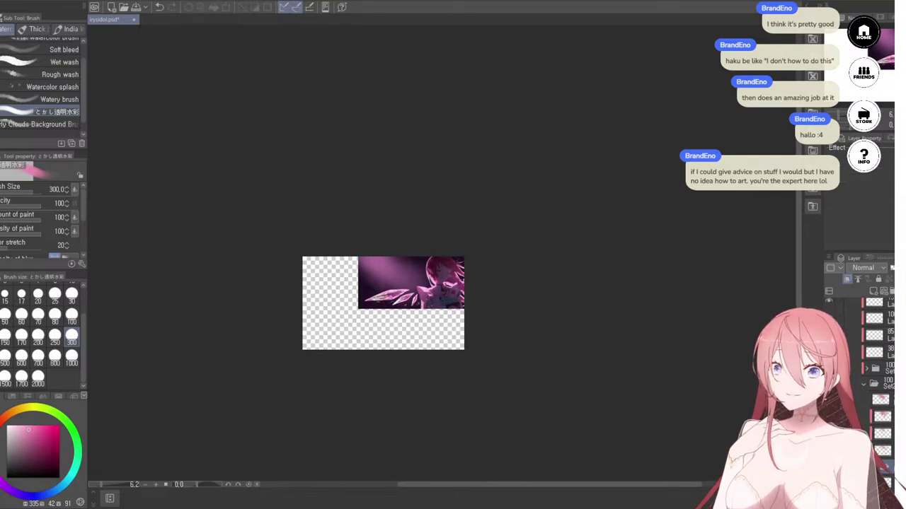
pyautogui.click(891, 483)
pyautogui.click(890, 468)
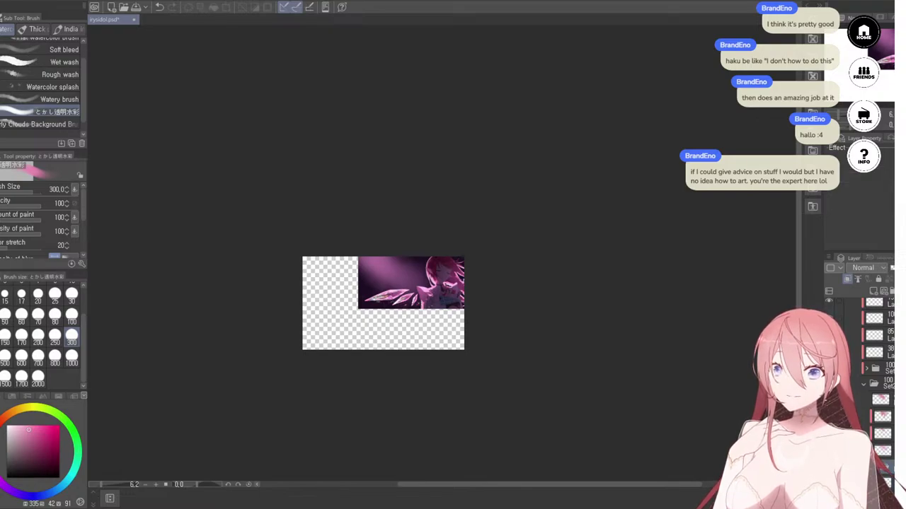
pyautogui.click(846, 281)
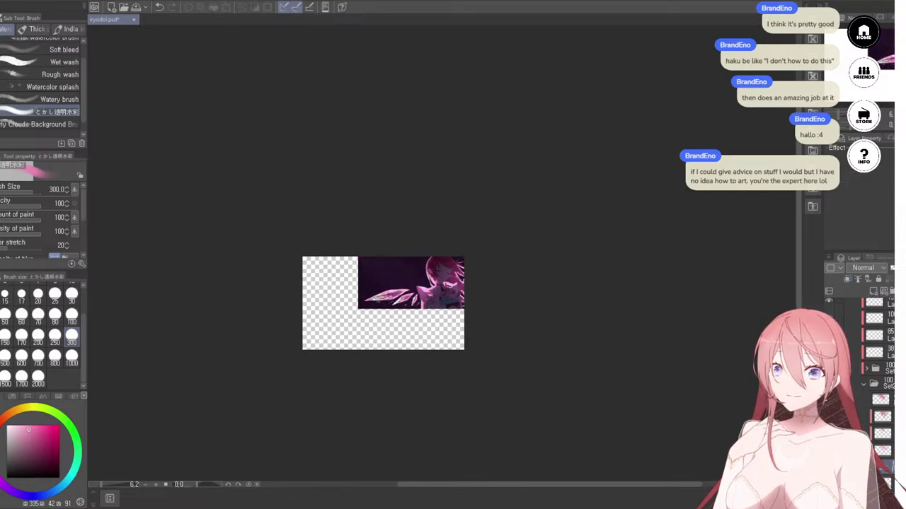
# Step: Undo the last layer change to bring back the pink background glow, and check it close up and across the whole illustration
pyautogui.click(891, 483)
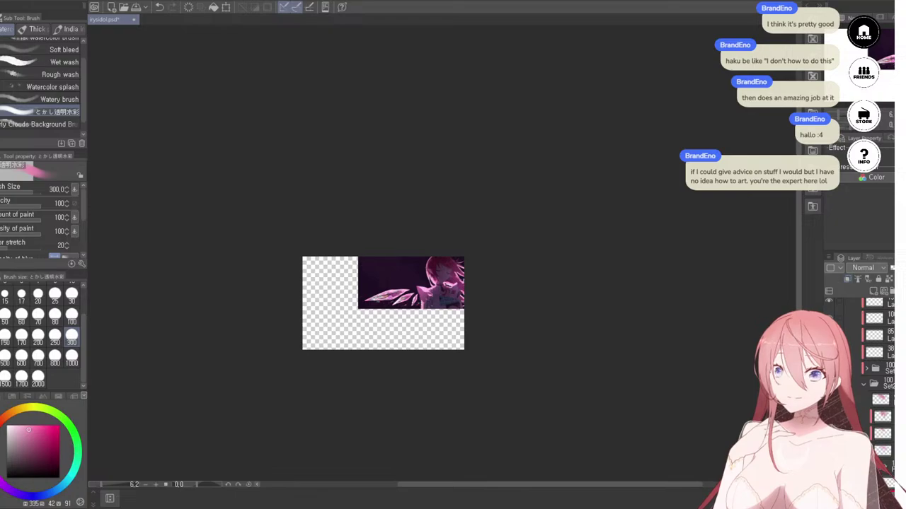
pyautogui.hotkey('ctrl', 'z')
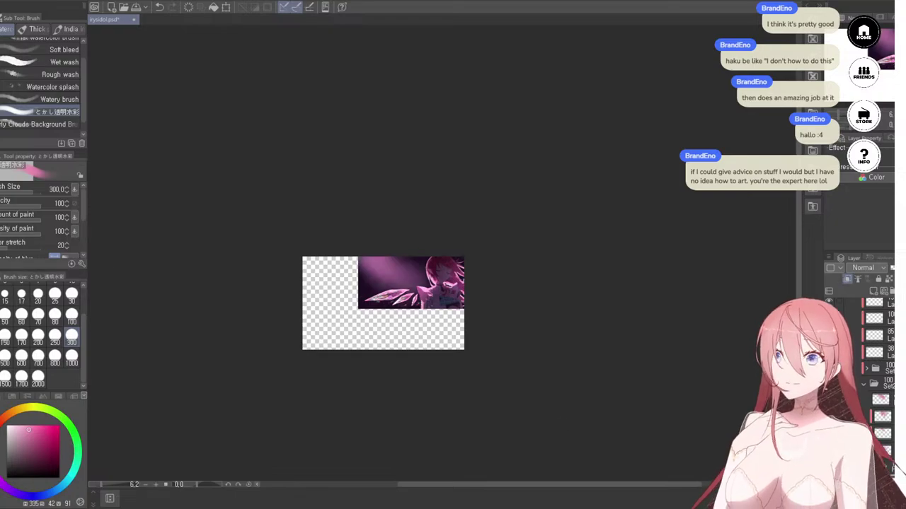
pyautogui.scroll(-2, 406, 255)
pyautogui.scroll(8, 396, 277)
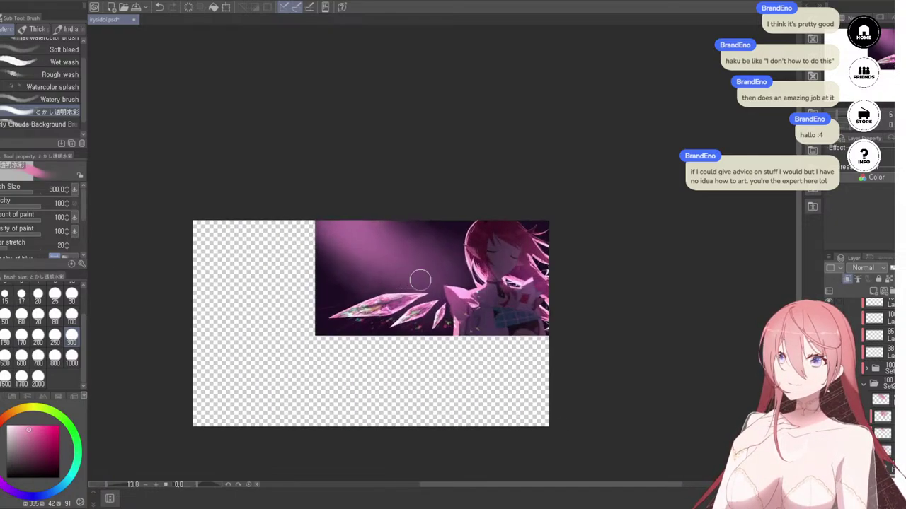
pyautogui.scroll(2, 419, 281)
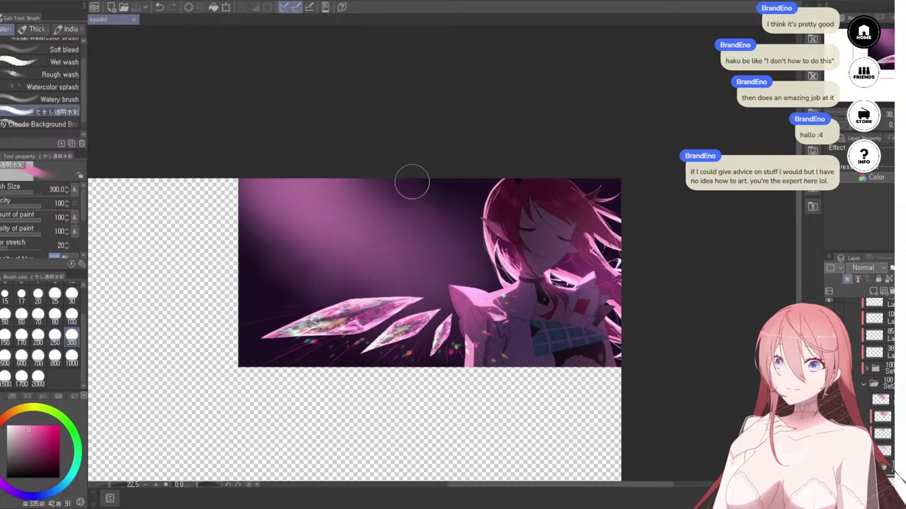
pyautogui.scroll(-4, 410, 182)
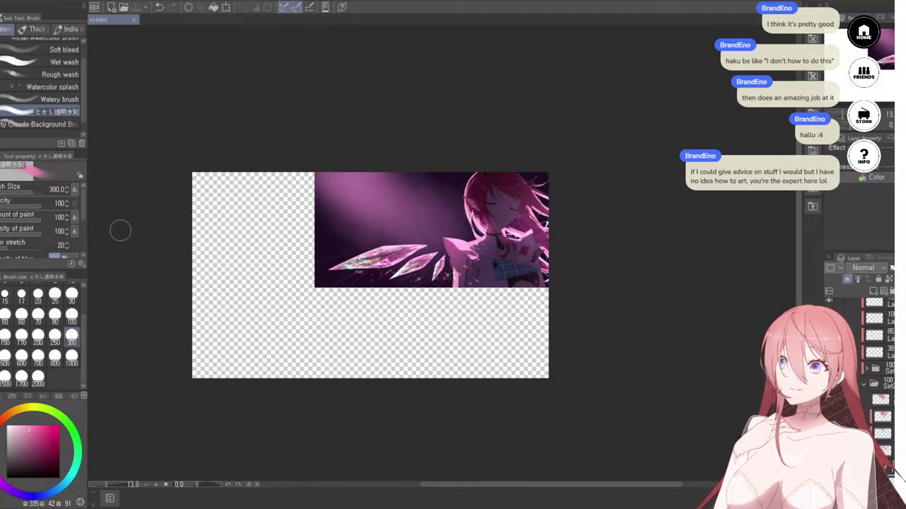
# Step: Look through the pen, pencil, airbrush and decoration brushes for one suited to scattering particles over the background
pyautogui.press('p')
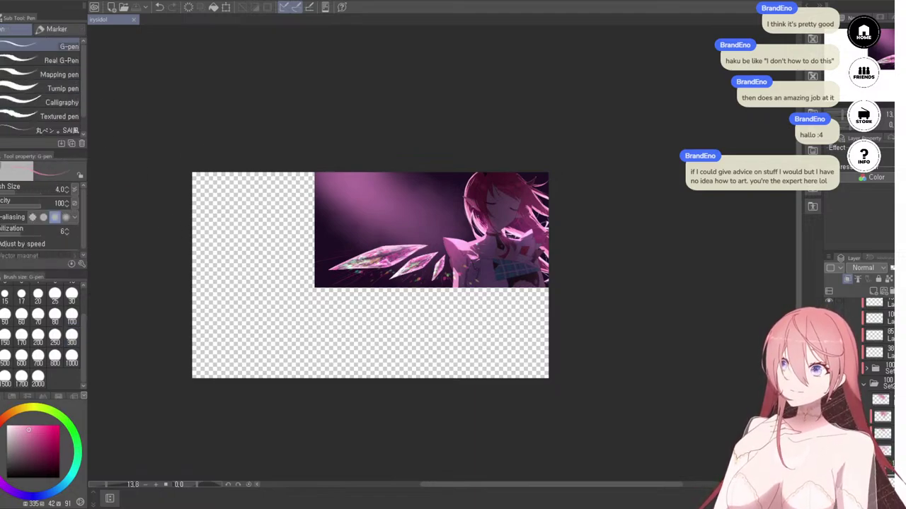
pyautogui.press('p')
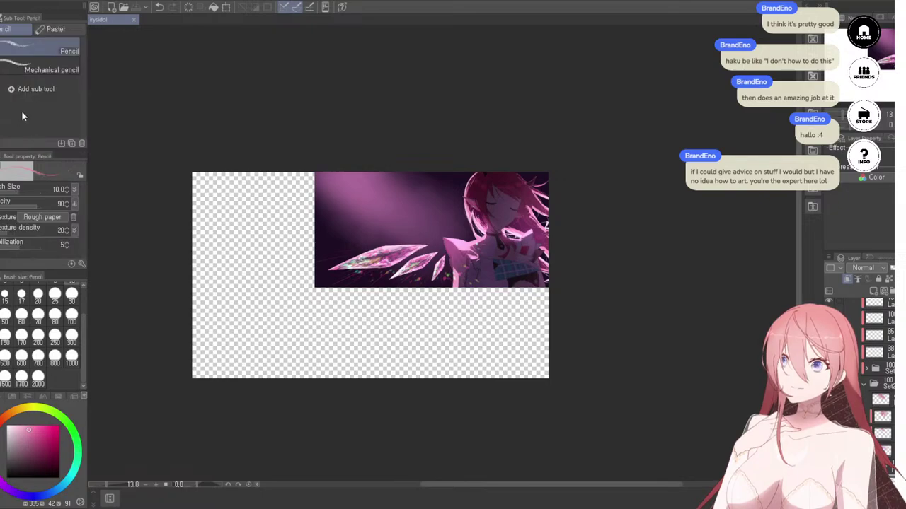
pyautogui.press('b')
pyautogui.scroll(-1, 45, 96)
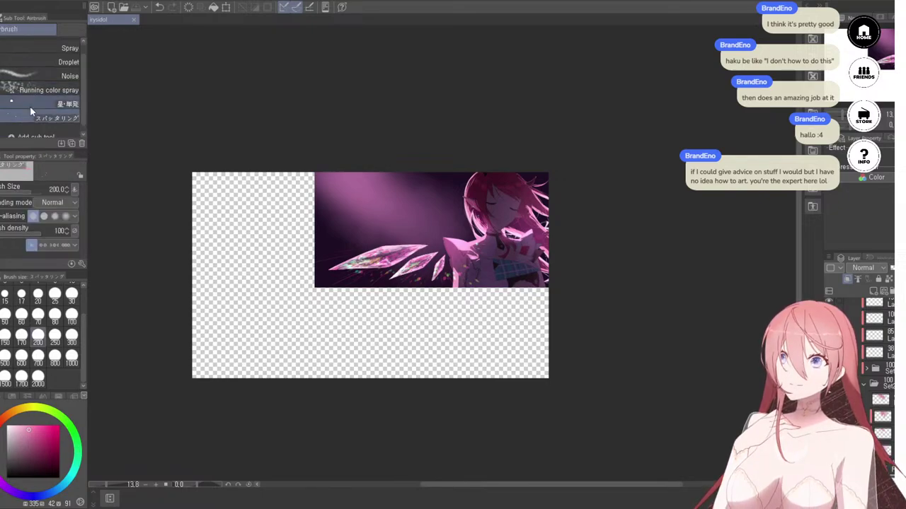
pyautogui.click(28, 104)
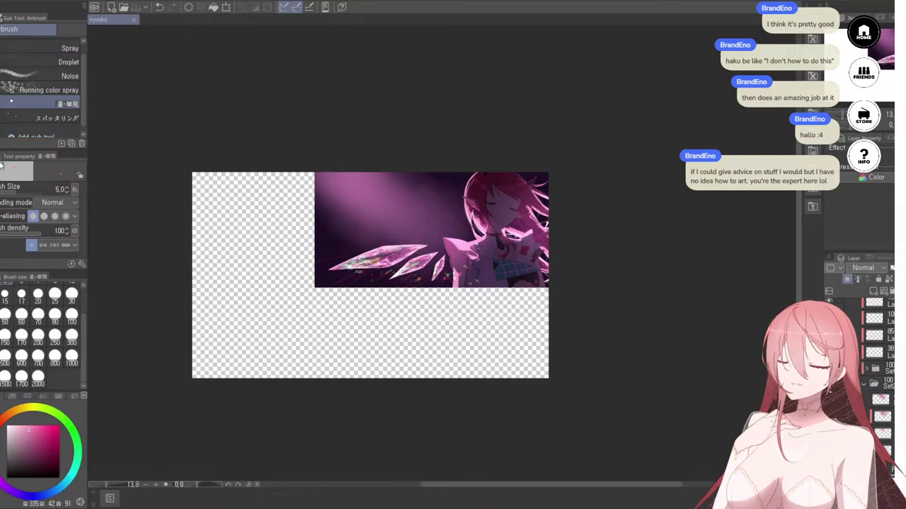
pyautogui.press('b')
pyautogui.scroll(-3, 21, 99)
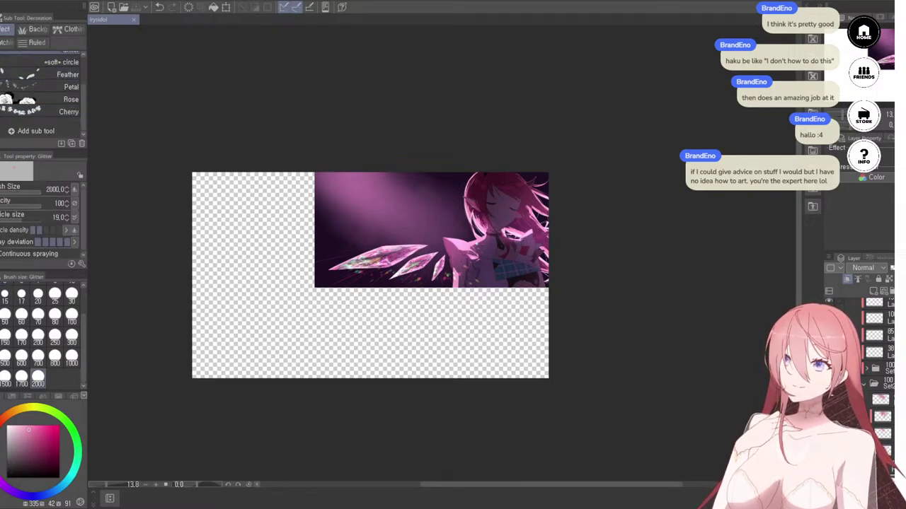
pyautogui.press('b')
pyautogui.scroll(5, 471, 195)
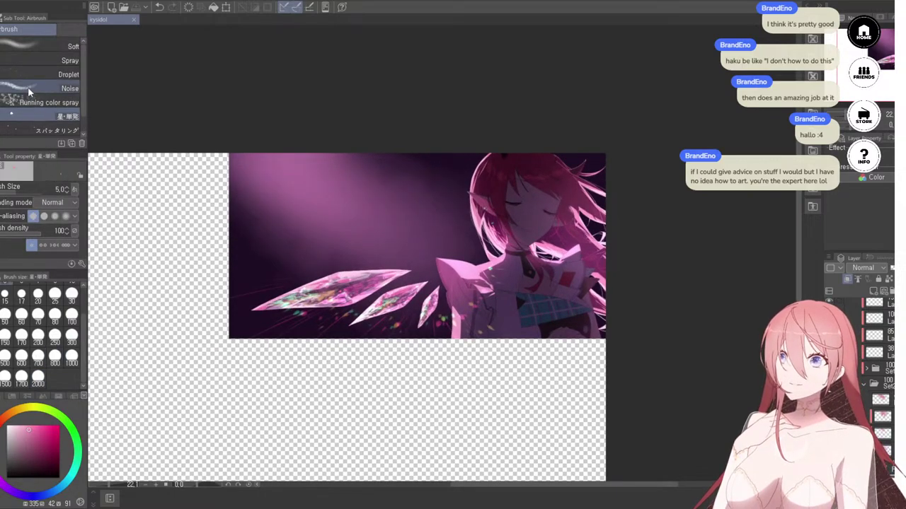
# Step: Try scattering light specks over the background glow above the crystal wing with the Droplet airbrush at size 1000
pyautogui.click(39, 60)
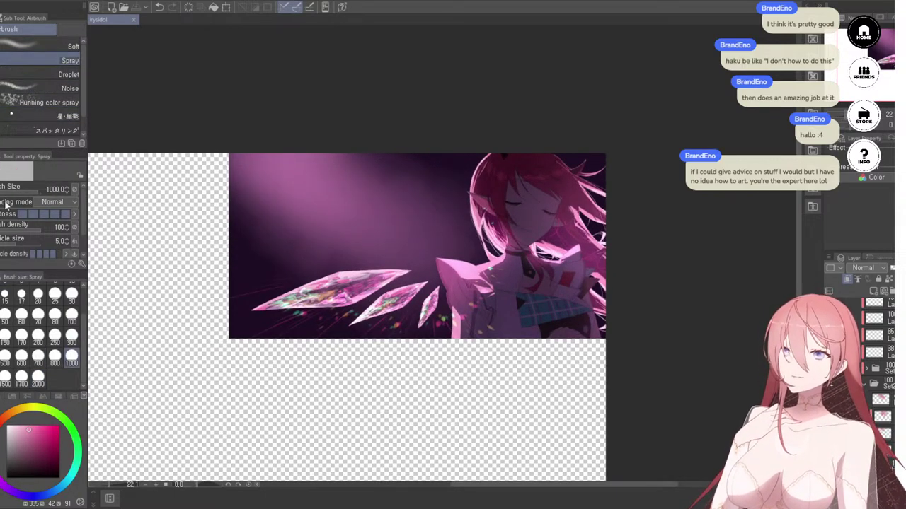
pyautogui.click(57, 75)
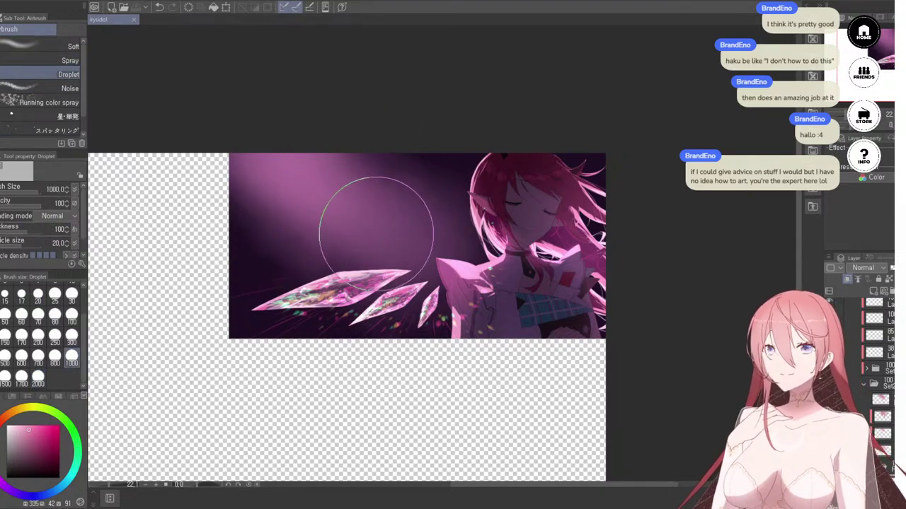
pyautogui.moveTo(364, 192); pyautogui.dragTo(378, 188)
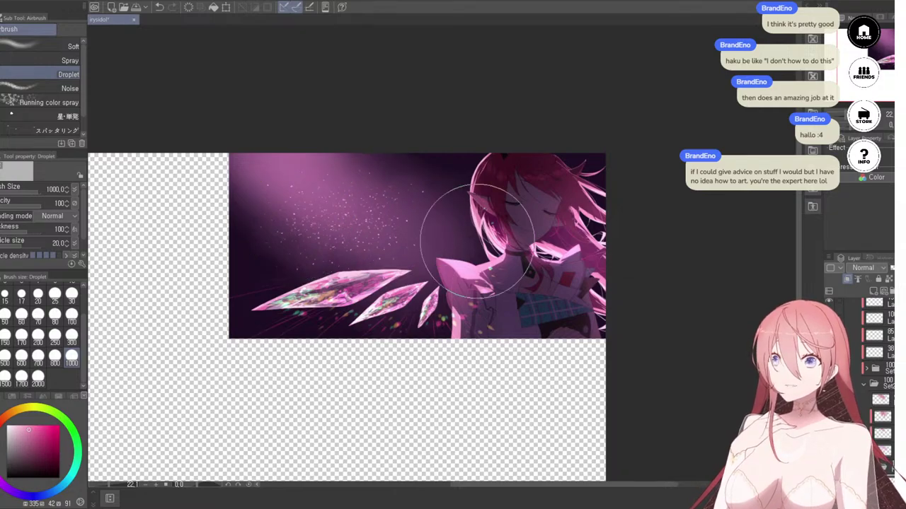
# Step: Switch to the Spray airbrush with brush size 2000 and particle size 10
pyautogui.click(50, 62)
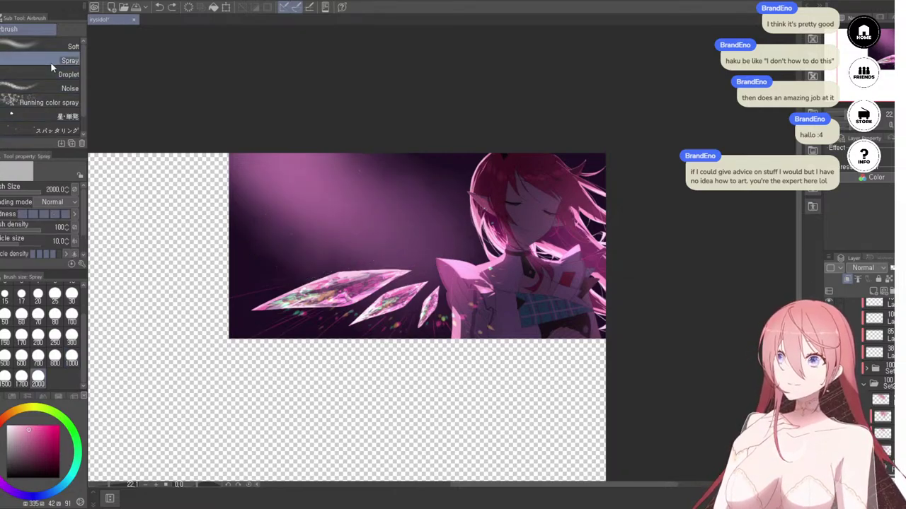
# Step: Undo the last stroke and spray fine glowing particles over the background left of the character with the Spray airbrush at size 1200
pyautogui.hotkey('ctrl', 'z')
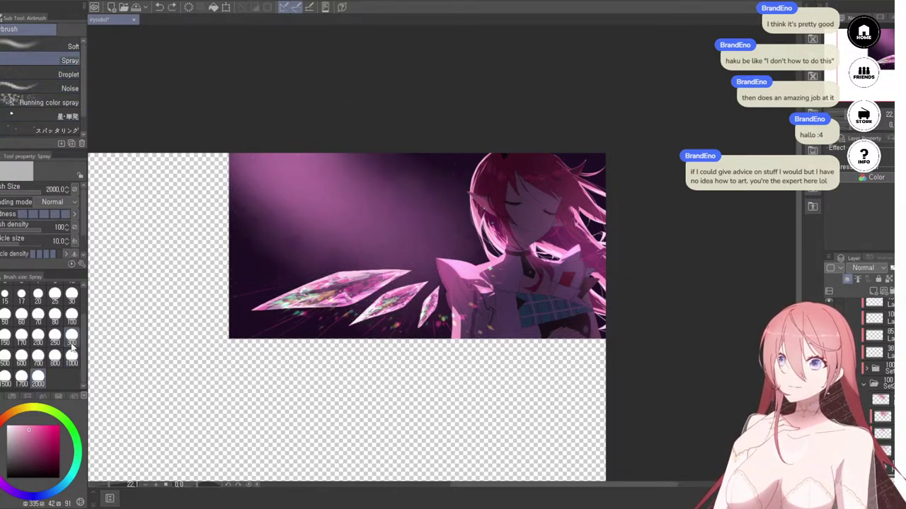
pyautogui.click(71, 363)
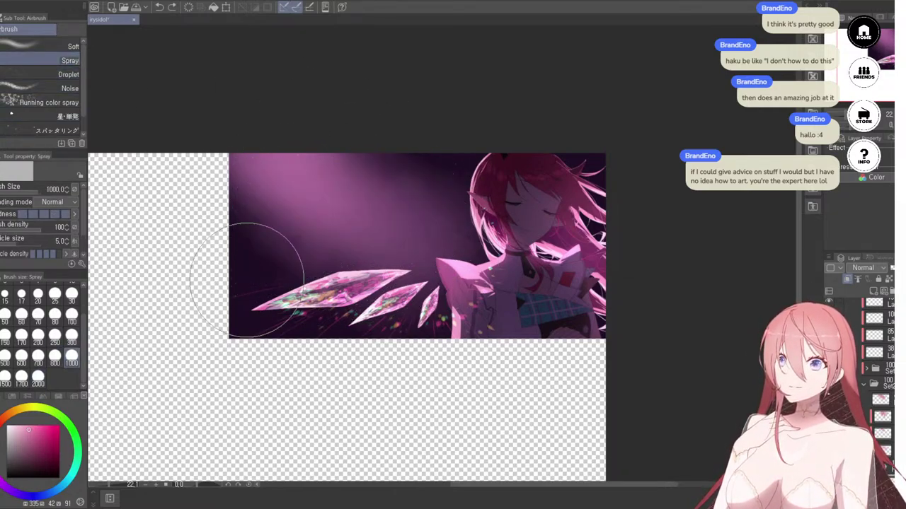
pyautogui.click(6, 377)
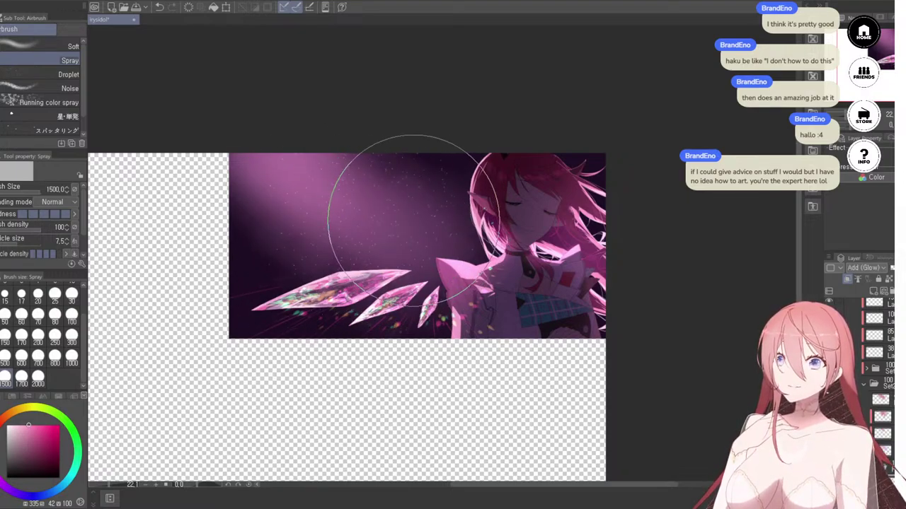
pyautogui.press('[')
pyautogui.moveTo(388, 209)
pyautogui.mouseDown()
pyautogui.moveTo(360, 216)
pyautogui.moveTo(461, 220)
pyautogui.moveTo(252, 239)
pyautogui.moveTo(428, 223)
pyautogui.moveTo(349, 217)
pyautogui.moveTo(382, 195)
pyautogui.moveTo(351, 219)
pyautogui.mouseUp()
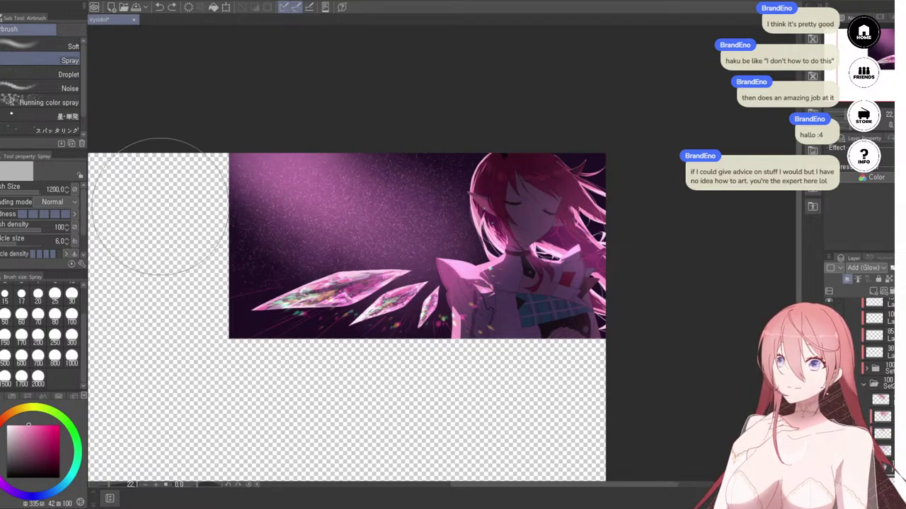
# Step: Extend the sprayed sparkles toward the background's lower and outer areas, and undo the last overly dense spray
pyautogui.scroll(4, 406, 244)
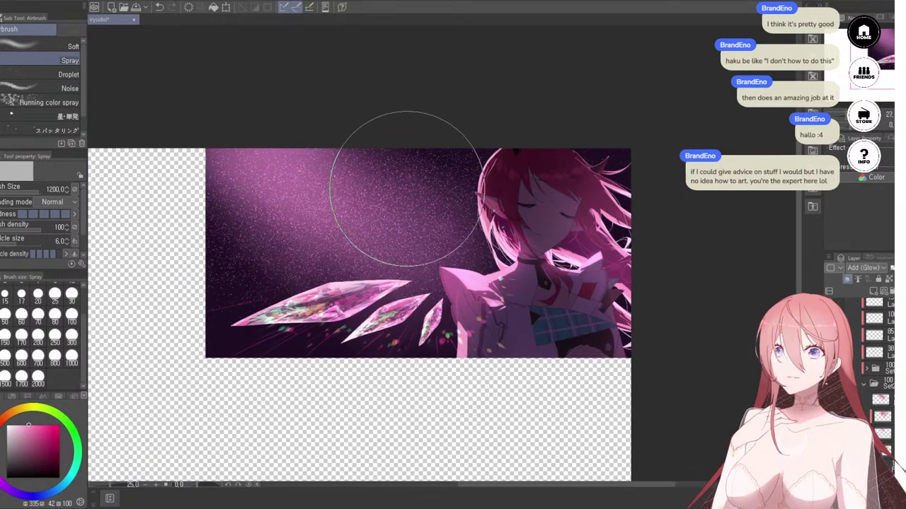
pyautogui.scroll(1, 408, 246)
pyautogui.scroll(-4, 403, 234)
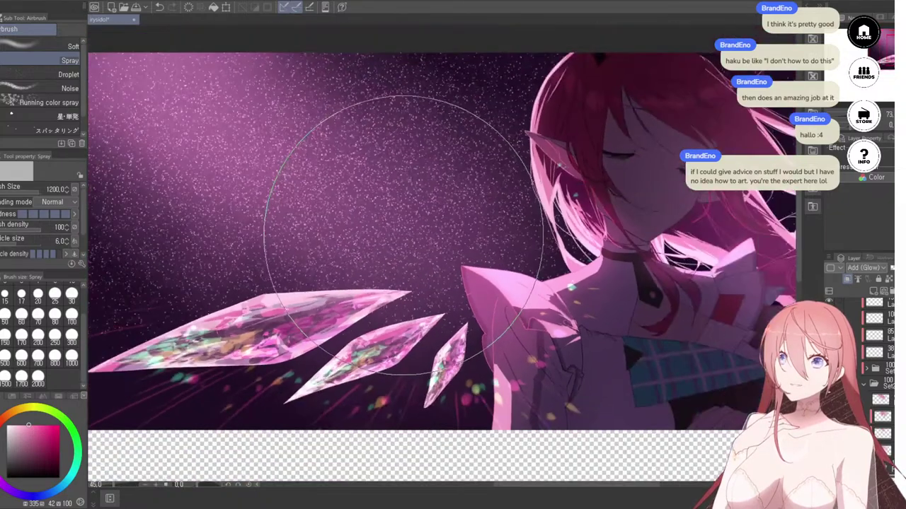
pyautogui.scroll(1, 386, 226)
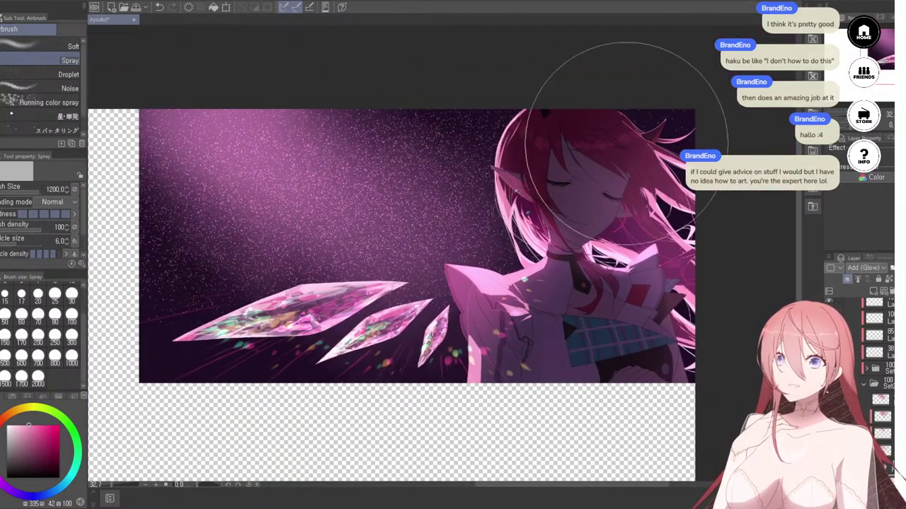
pyautogui.moveTo(307, 262); pyautogui.dragTo(380, 206)
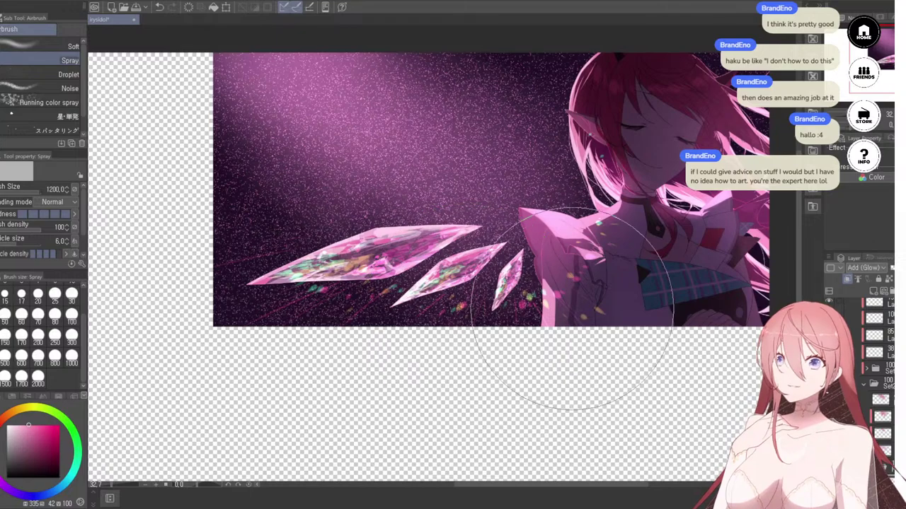
pyautogui.moveTo(568, 240)
pyautogui.mouseDown()
pyautogui.moveTo(455, 286)
pyautogui.moveTo(542, 266)
pyautogui.mouseUp()
pyautogui.hotkey('ctrl', 'z')
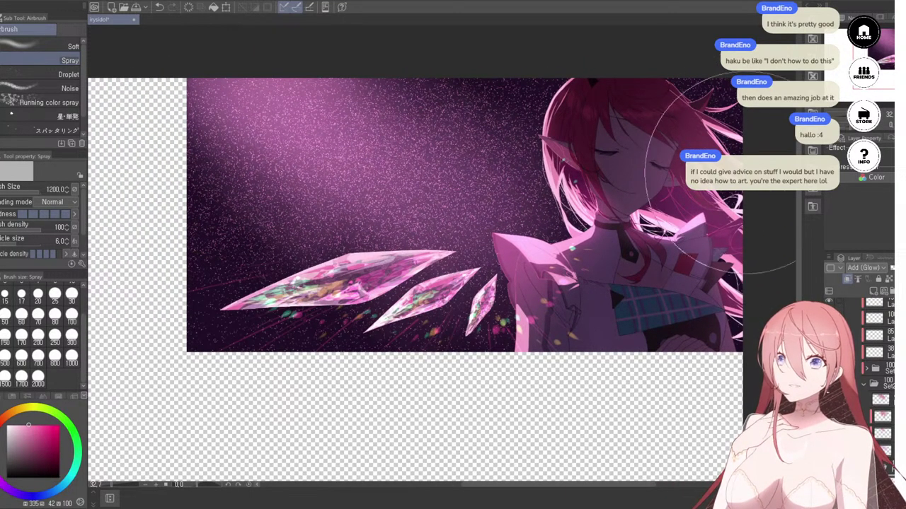
pyautogui.moveTo(414, 236)
pyautogui.mouseDown()
pyautogui.moveTo(418, 286)
pyautogui.moveTo(404, 242)
pyautogui.mouseUp()
# Step: Switch to the Rough eraser and set its size to 30
pyautogui.press('e')
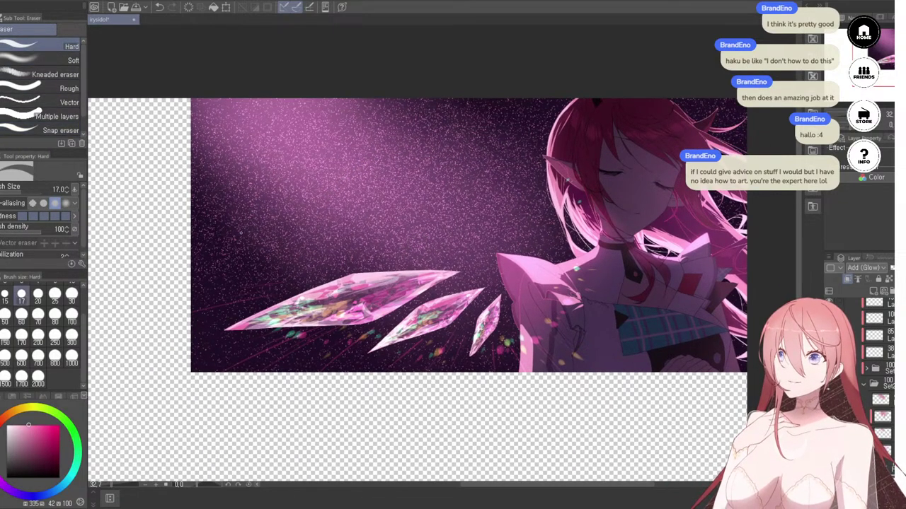
pyautogui.click(41, 75)
pyautogui.click(41, 89)
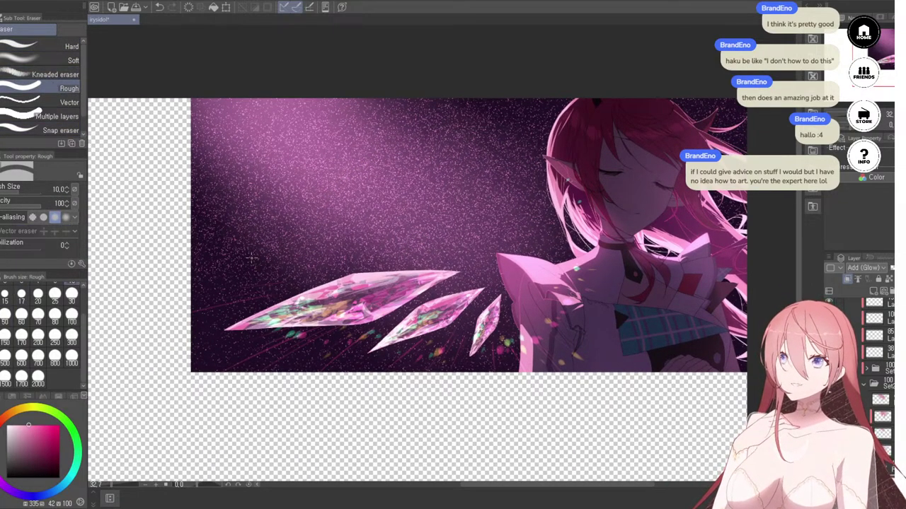
pyautogui.click(72, 293)
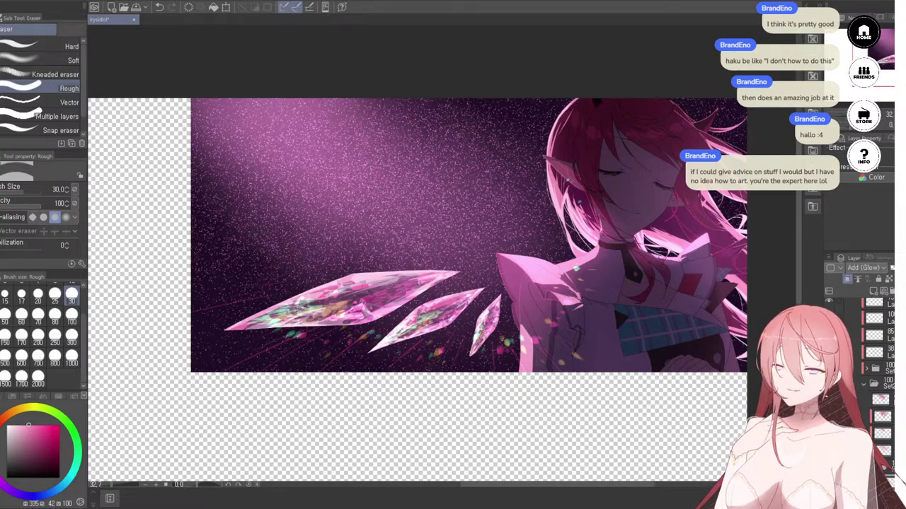
pyautogui.scroll(-3, 435, 259)
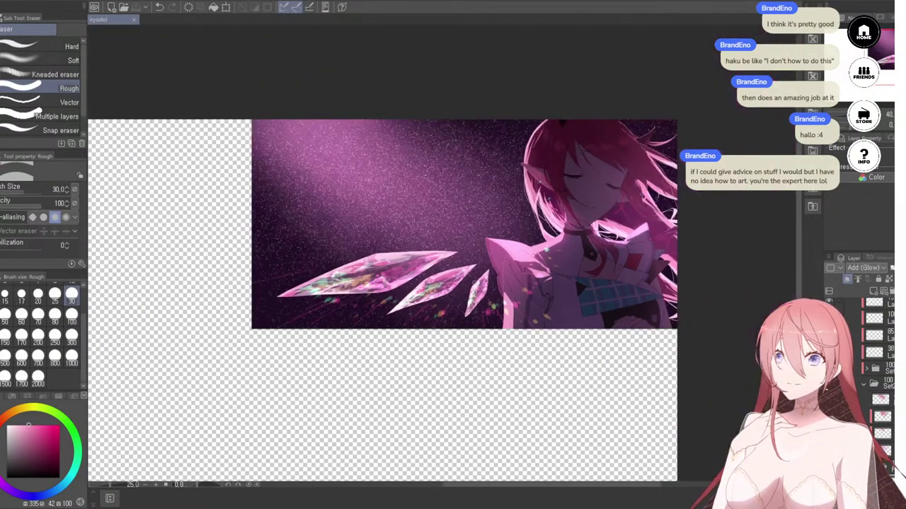
pyautogui.scroll(2, 435, 260)
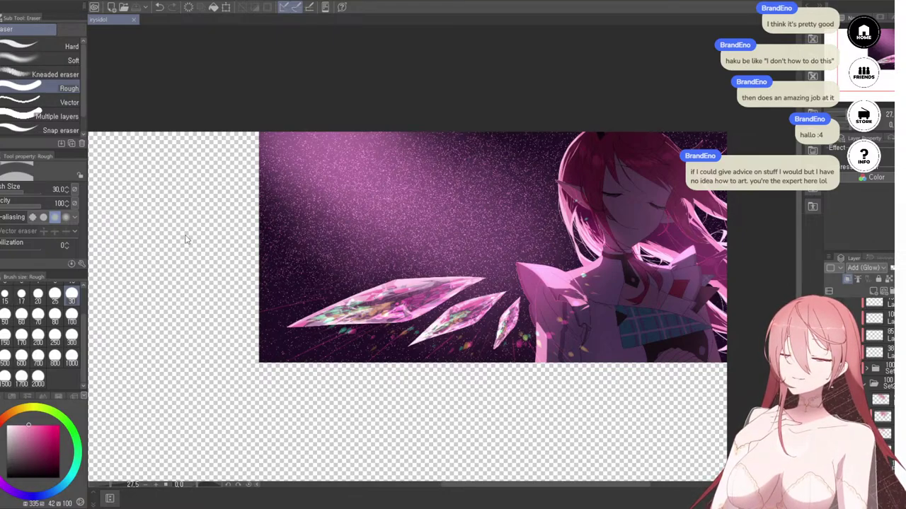
# Step: Shift the sparkle layer to a deeper, dimmer pink with a hue, saturation and luminosity correction
pyautogui.hotkey('ctrl', 'u')
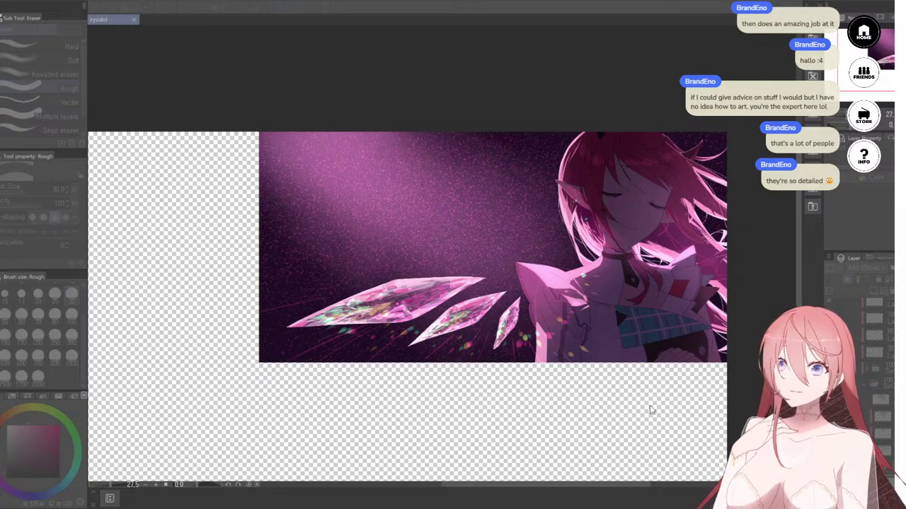
pyautogui.scroll(-1, 440, 228)
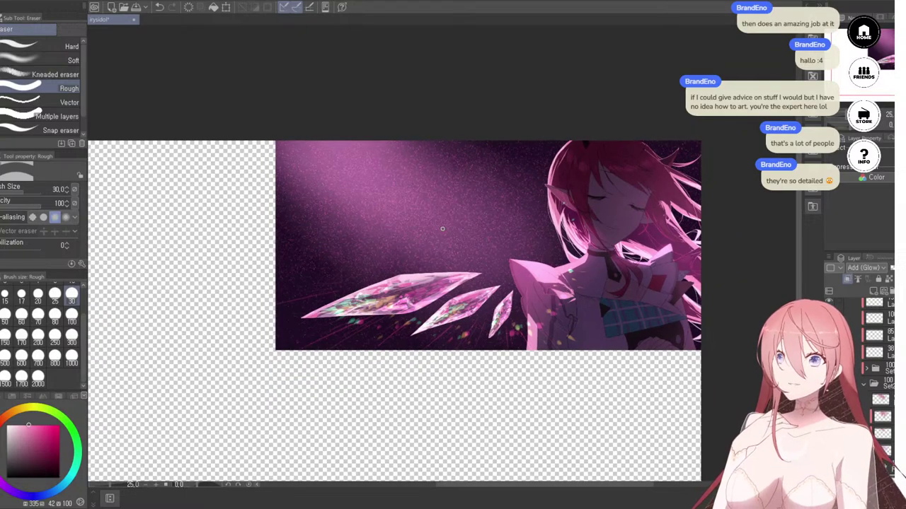
pyautogui.scroll(1, 441, 228)
pyautogui.scroll(-1, 440, 227)
pyautogui.moveTo(441, 227); pyautogui.dragTo(420, 253)
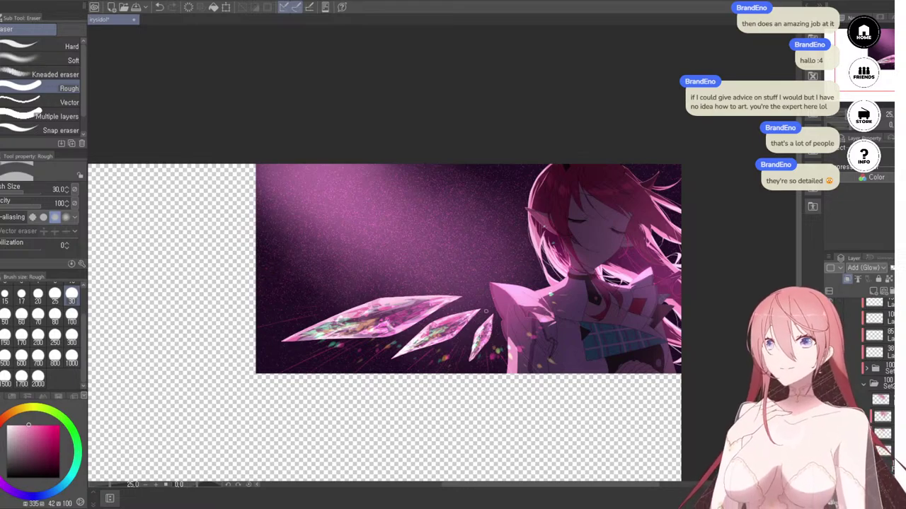
# Step: Erase horizontal and slanted vertical bands through the background sparkles with the Rough eraser at sizes 70 and 50
pyautogui.click(38, 316)
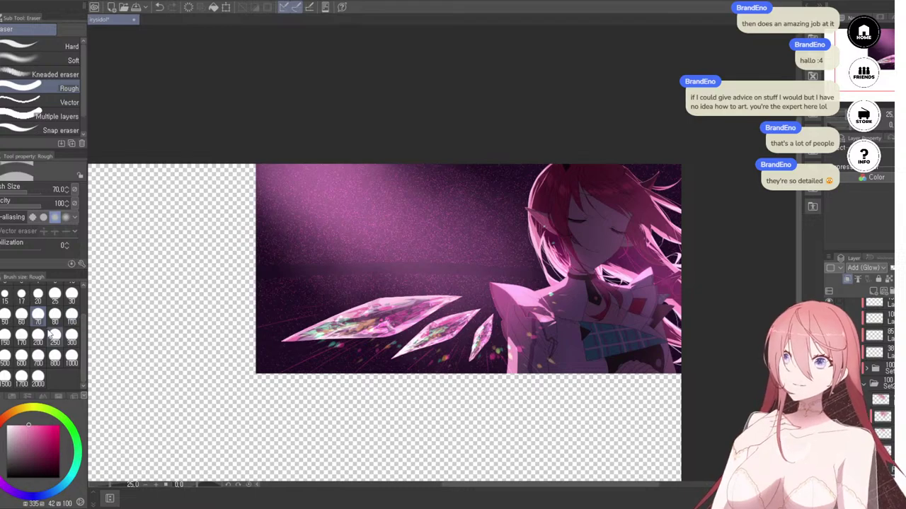
pyautogui.click(6, 317)
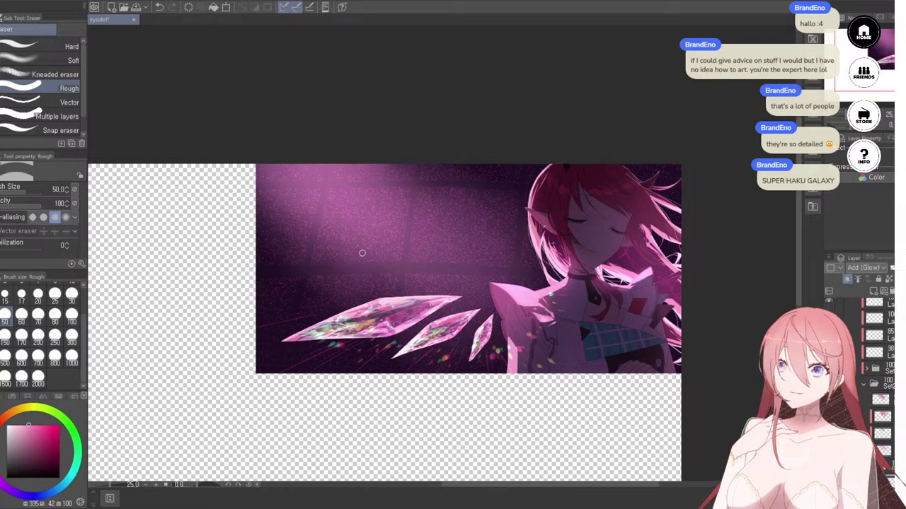
pyautogui.scroll(2, 361, 252)
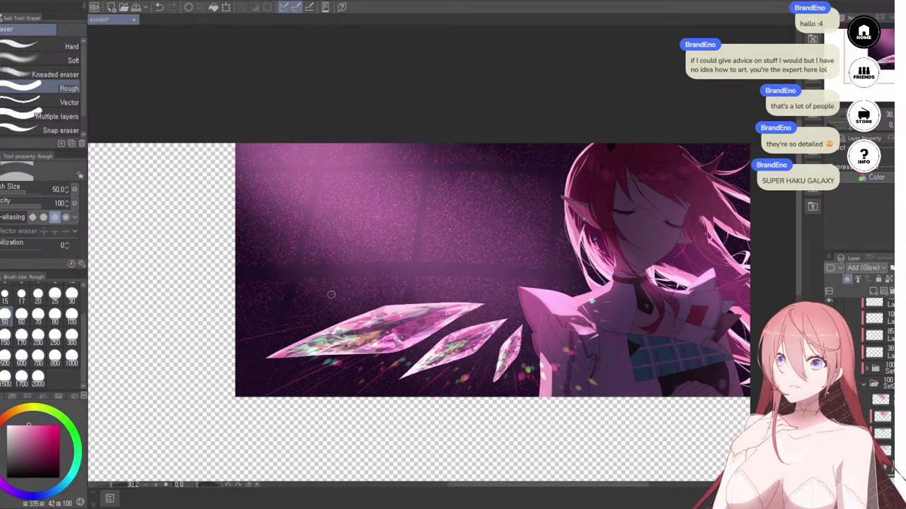
# Step: Widen the upper horizontal gap in the sparkles with a larger Rough eraser, then set the eraser size to 150
pyautogui.click(72, 343)
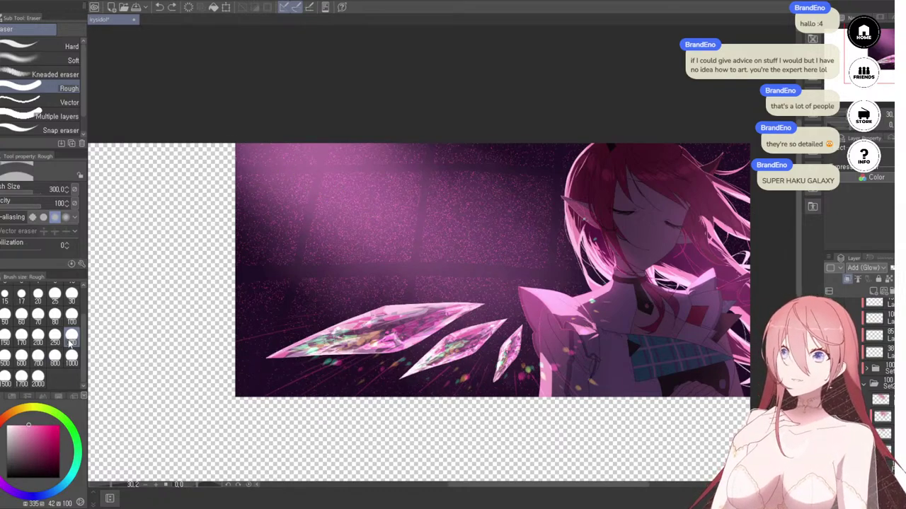
pyautogui.click(21, 356)
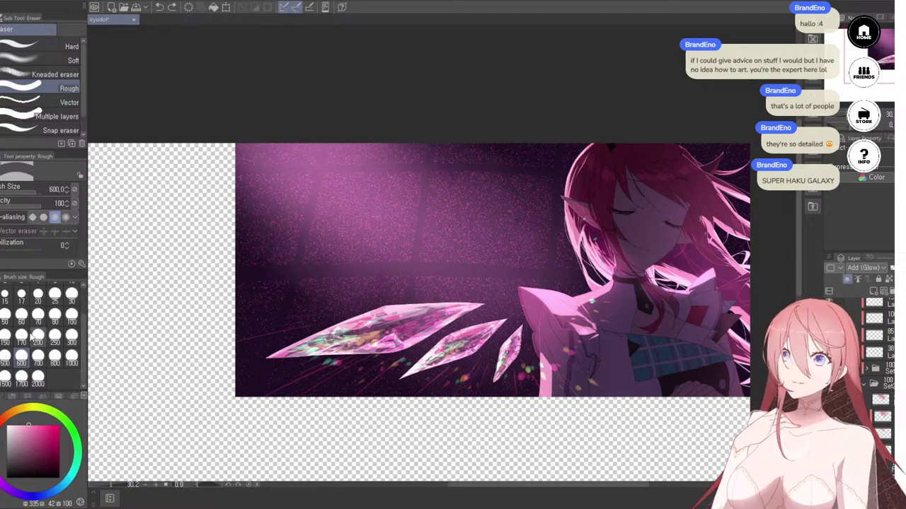
pyautogui.click(5, 343)
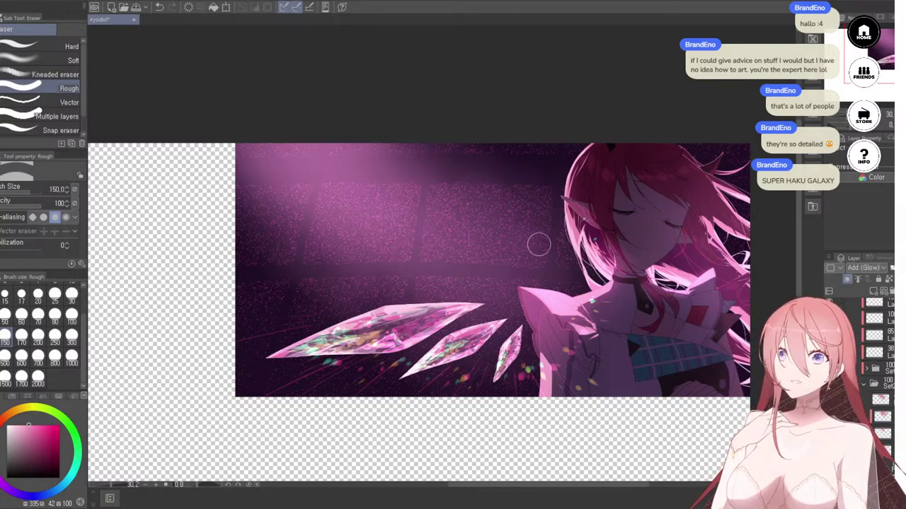
# Step: Reduce the Rough eraser to size 70 for refining the sparkle edges beside the character's hair
pyautogui.scroll(5, 513, 215)
pyautogui.scroll(-10, 513, 215)
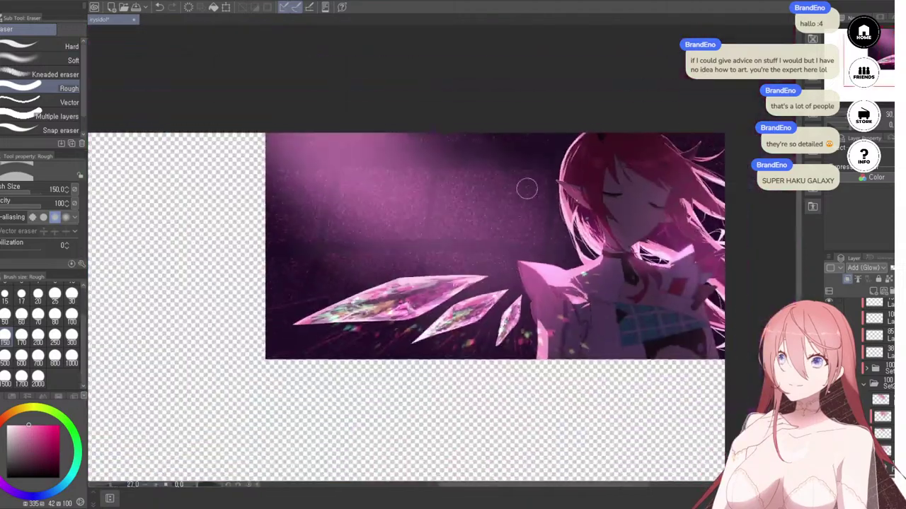
pyautogui.scroll(8, 473, 278)
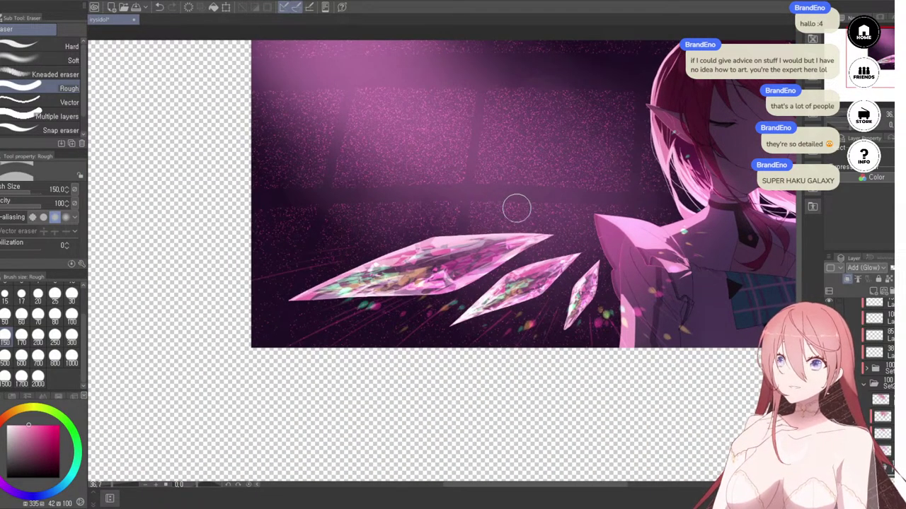
pyautogui.press('[')
pyautogui.press('[')
pyautogui.press('[')
pyautogui.press('[')
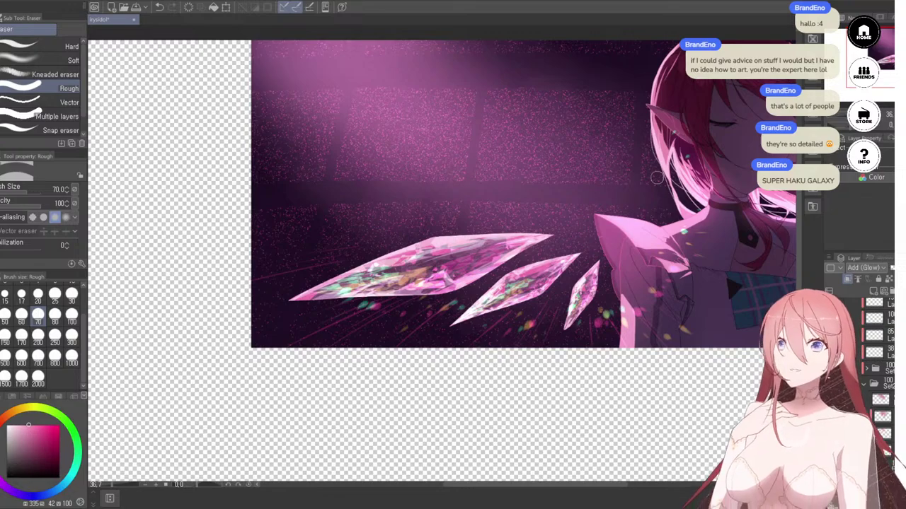
# Step: Examine the window-like sparkle pattern behind the character and crystals, both close up and across the whole canvas
pyautogui.scroll(3, 657, 178)
pyautogui.scroll(-7, 596, 145)
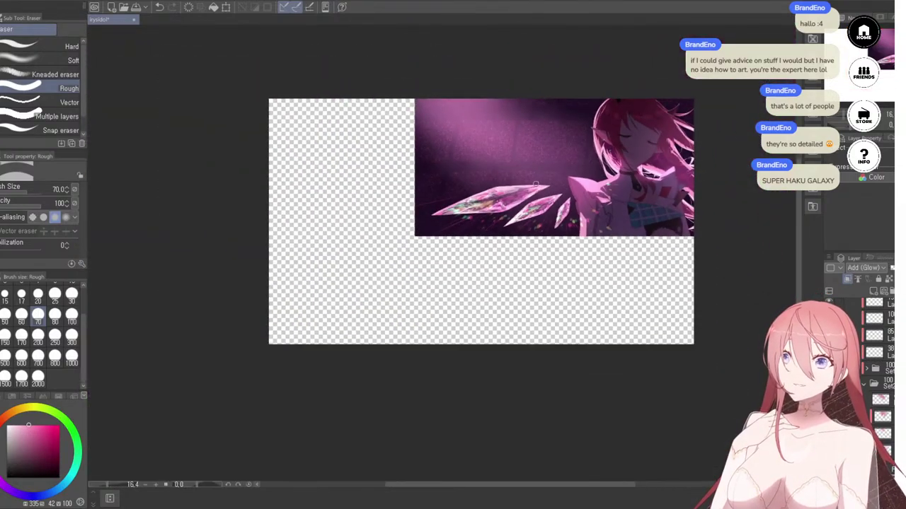
pyautogui.moveTo(505, 136); pyautogui.dragTo(487, 242)
pyautogui.scroll(4, 389, 232)
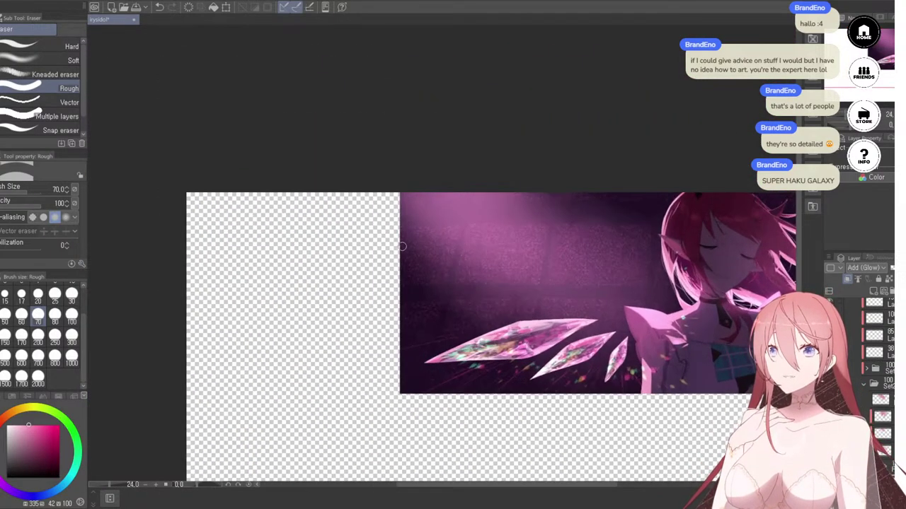
pyautogui.moveTo(697, 235); pyautogui.dragTo(464, 188)
pyautogui.moveTo(413, 258); pyautogui.dragTo(550, 246)
pyautogui.scroll(-4, 541, 228)
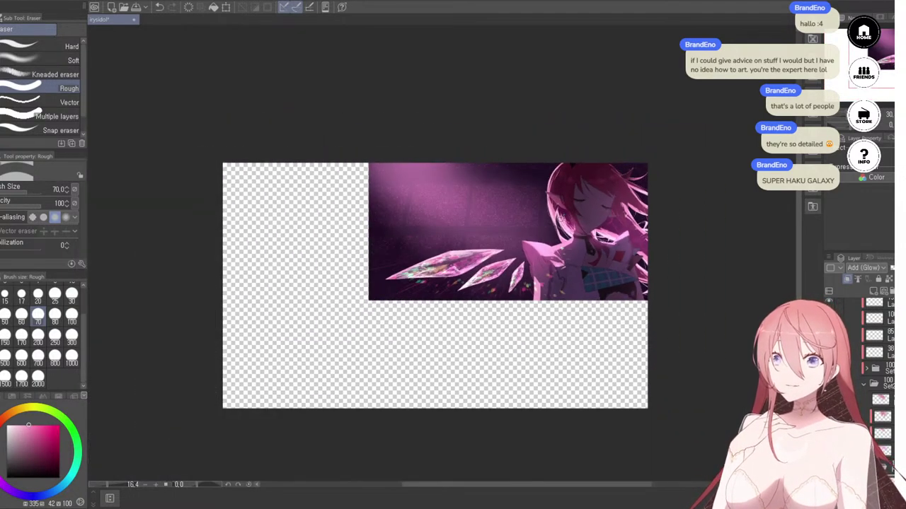
pyautogui.scroll(4, 487, 240)
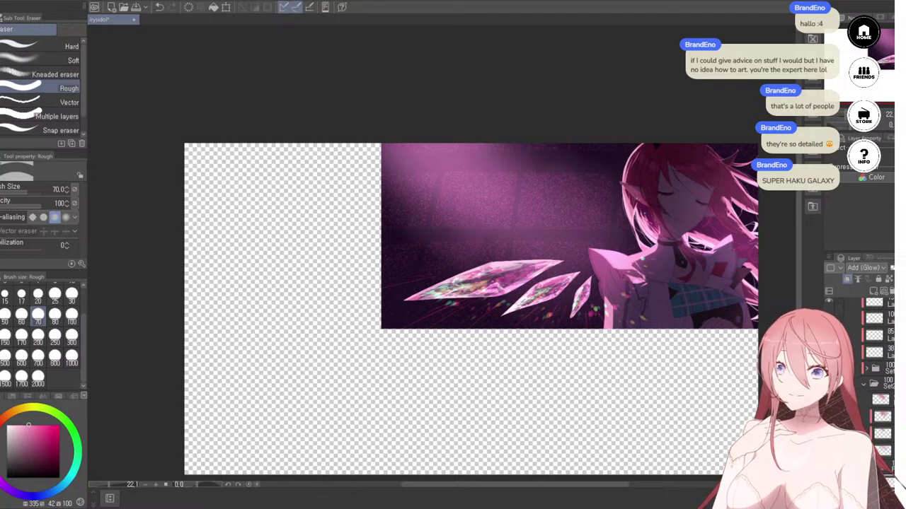
pyautogui.scroll(1, 879, 375)
pyautogui.scroll(-1, 576, 251)
pyautogui.scroll(8, 523, 178)
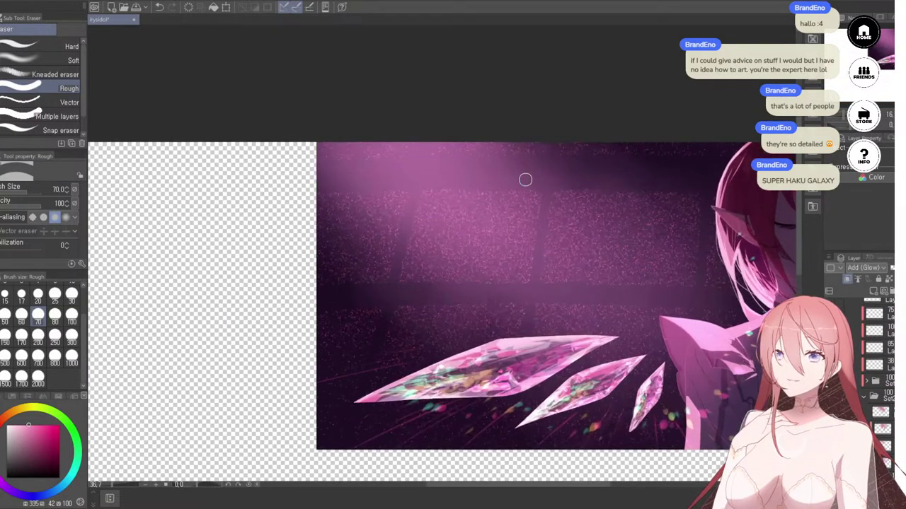
pyautogui.scroll(-7, 512, 254)
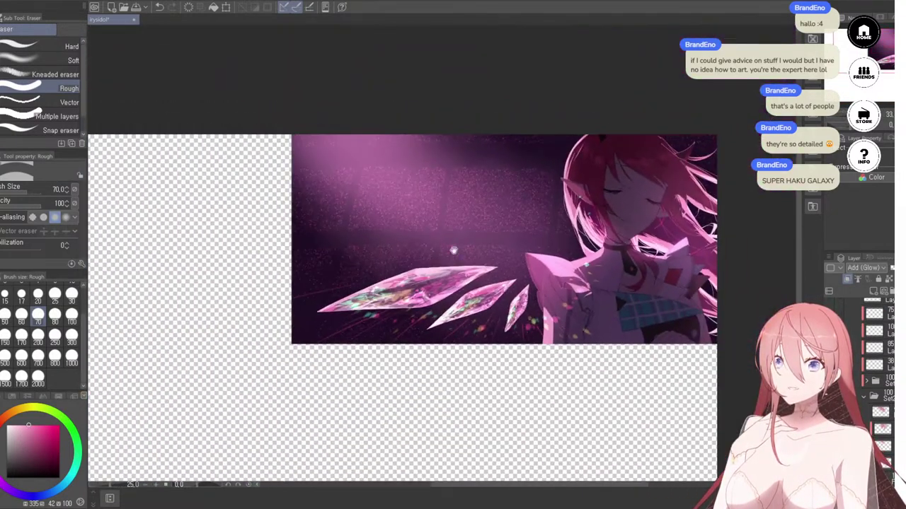
pyautogui.moveTo(454, 250); pyautogui.dragTo(348, 222)
pyautogui.moveTo(467, 225); pyautogui.dragTo(523, 257)
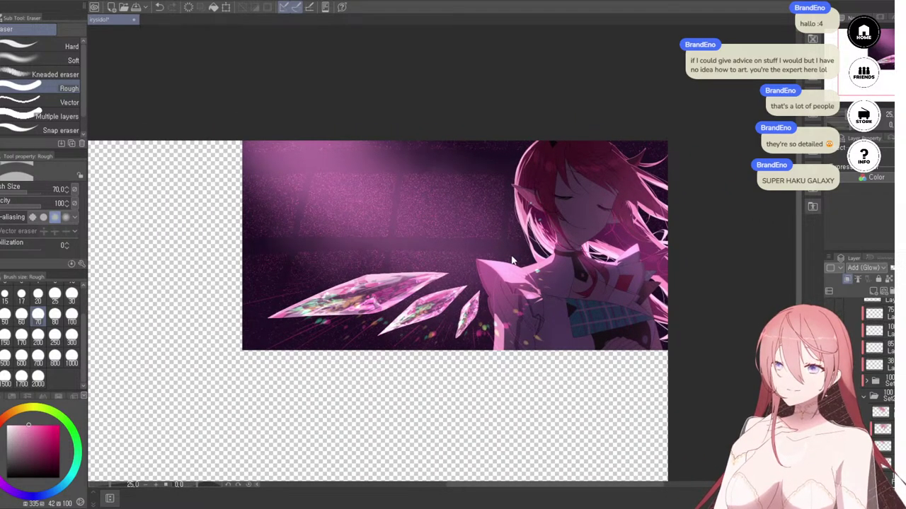
pyautogui.hotkey('ctrl', 't')
pyautogui.scroll(1, 636, 396)
pyautogui.scroll(-3, 595, 414)
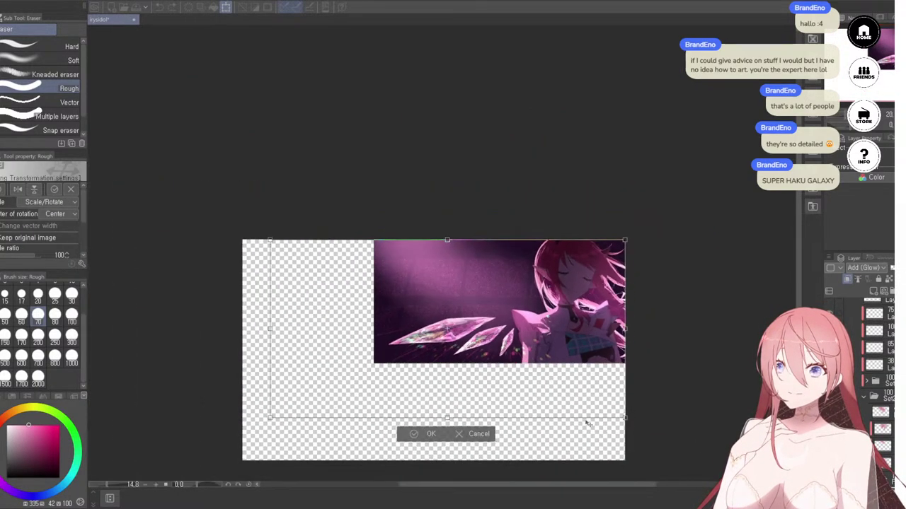
pyautogui.moveTo(620, 417); pyautogui.dragTo(705, 479)
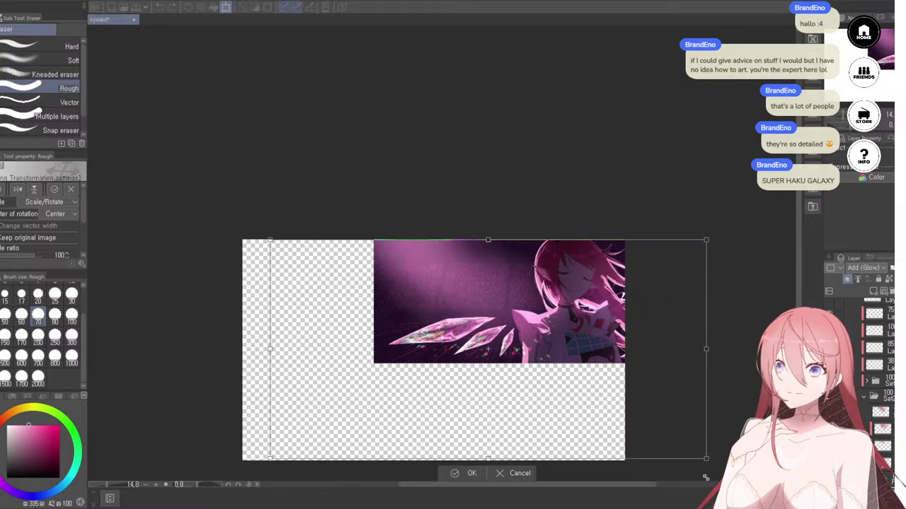
pyautogui.moveTo(577, 428); pyautogui.dragTo(557, 398)
pyautogui.hotkey('ctrl', 'z')
pyautogui.hotkey('ctrl', 'z')
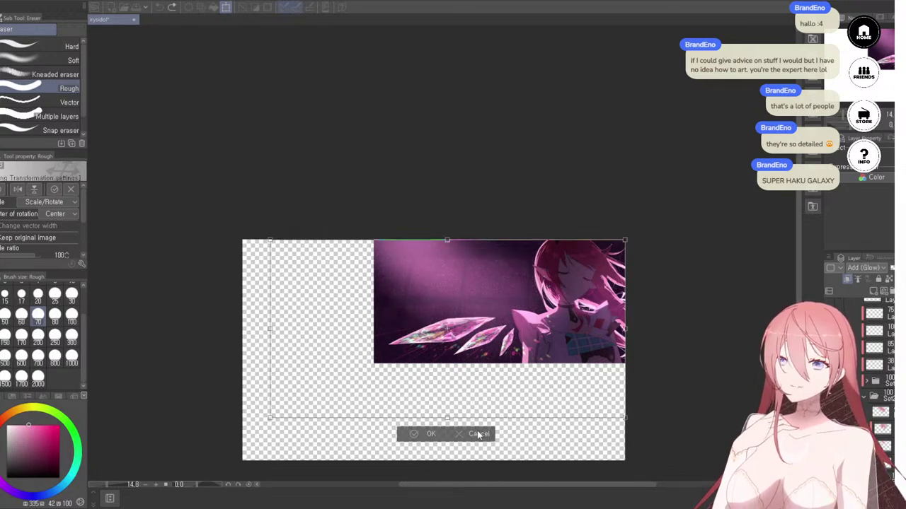
pyautogui.click(479, 435)
pyautogui.scroll(-2, 478, 435)
pyautogui.scroll(4, 479, 435)
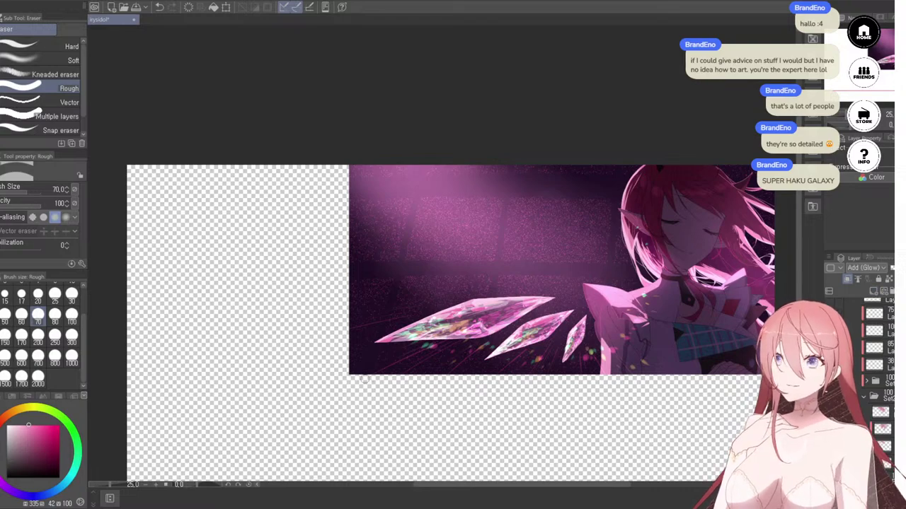
# Step: Test the Spray airbrush over the background sparkles at sizes 300 and 1000, and set its size to 1500
pyautogui.click(1, 148)
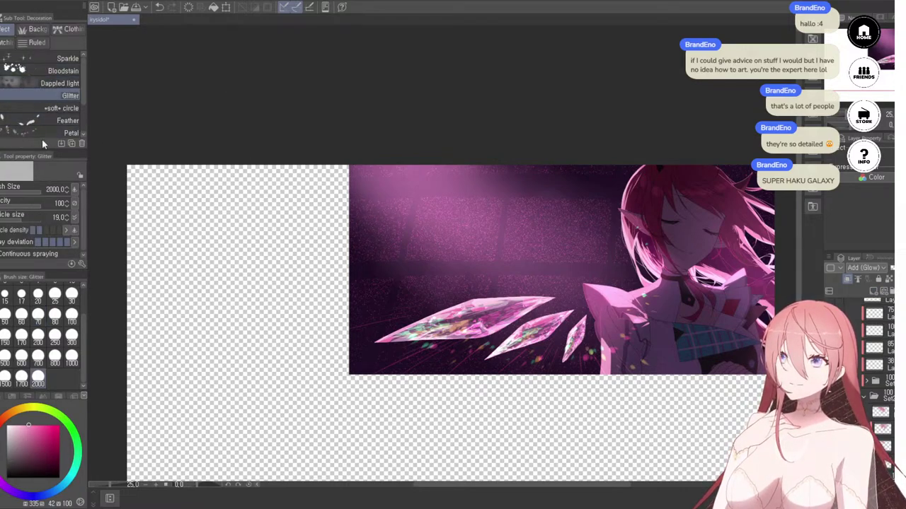
pyautogui.press('b')
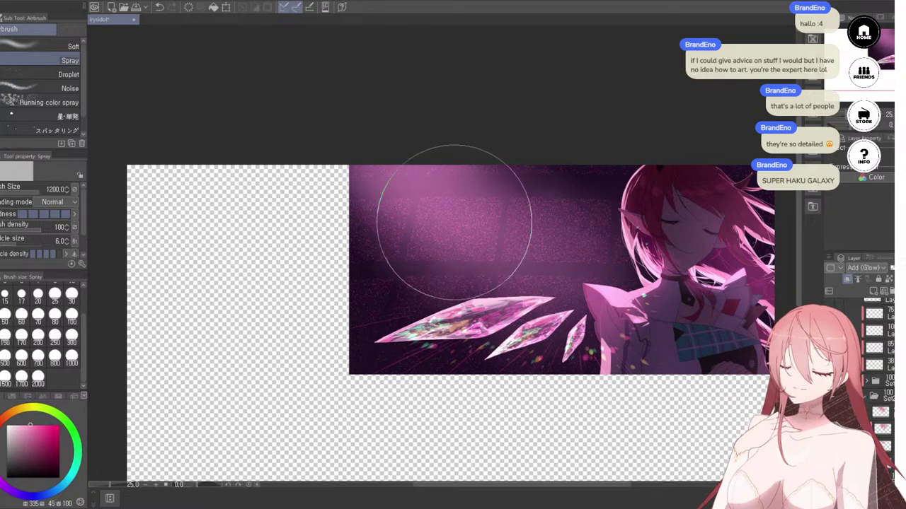
pyautogui.scroll(4, 445, 212)
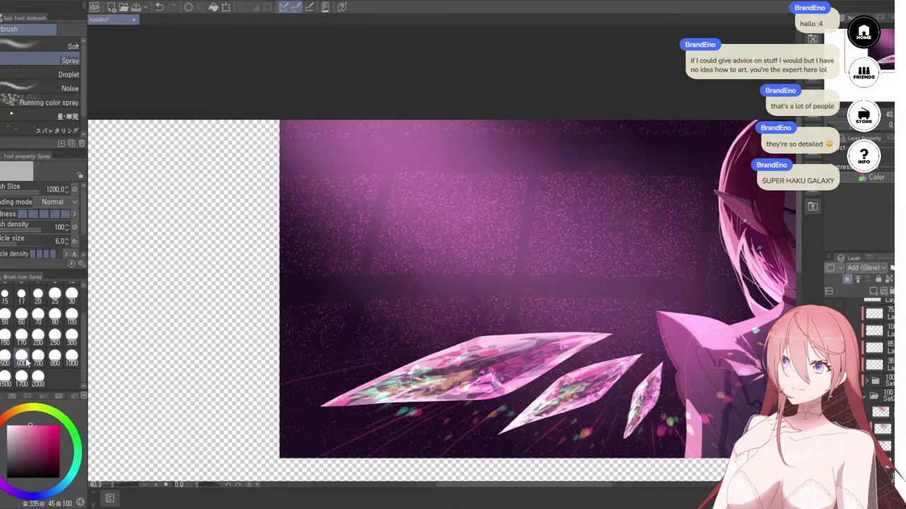
pyautogui.click(71, 342)
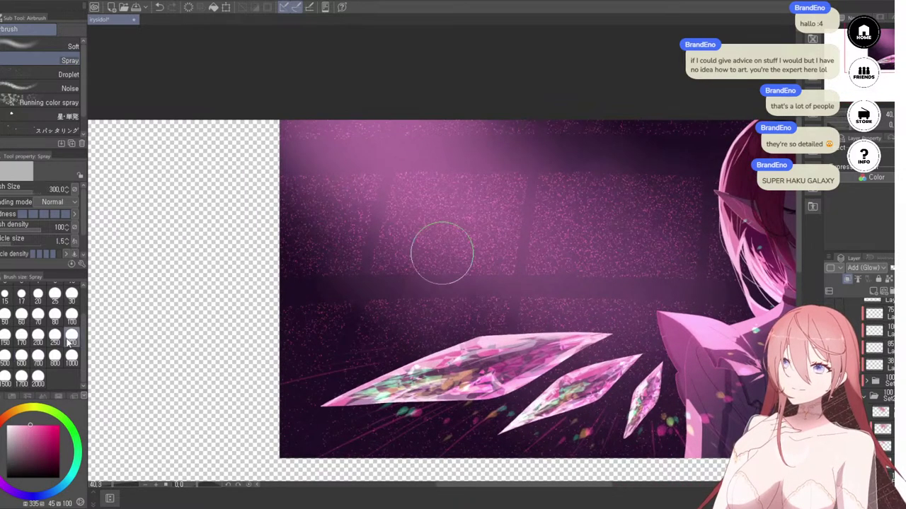
pyautogui.scroll(3, 455, 243)
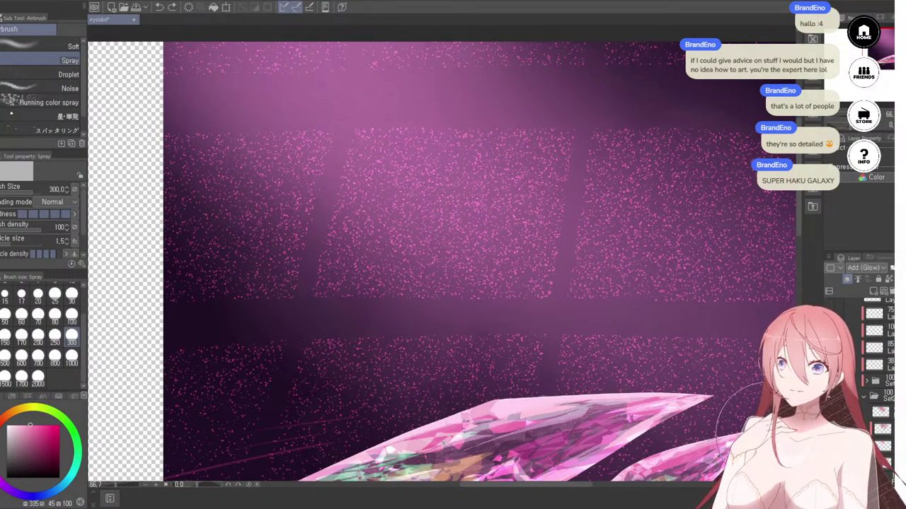
pyautogui.scroll(-2, 877, 340)
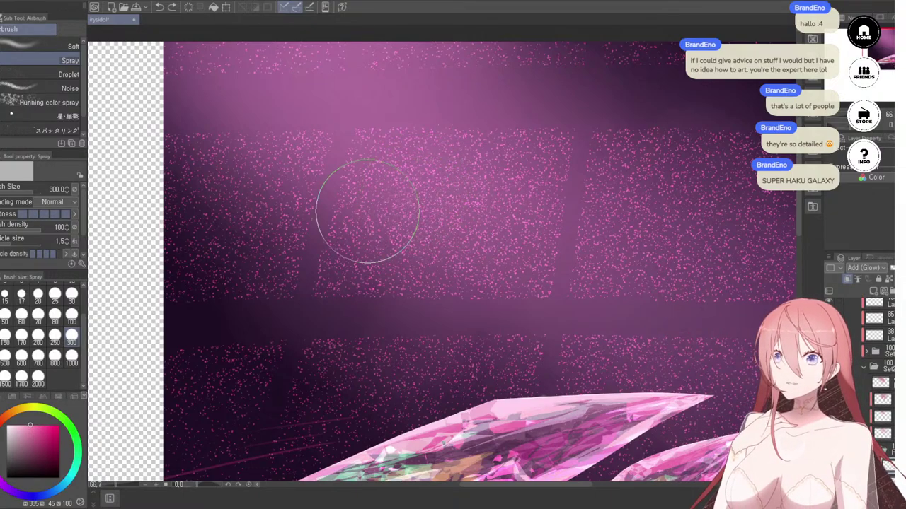
pyautogui.click(71, 363)
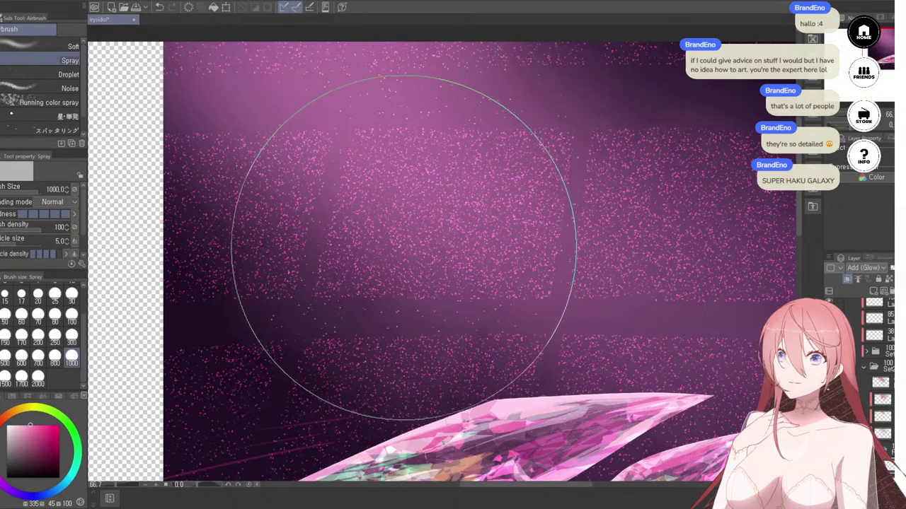
pyautogui.click(5, 379)
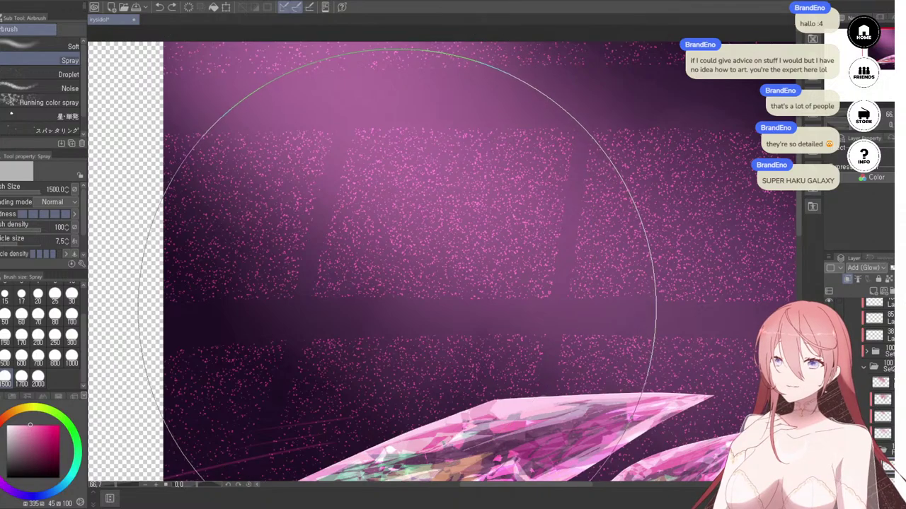
# Step: Try scattering pale pink particles over the whole background with the Spray airbrush at size 1500
pyautogui.scroll(-4, 385, 260)
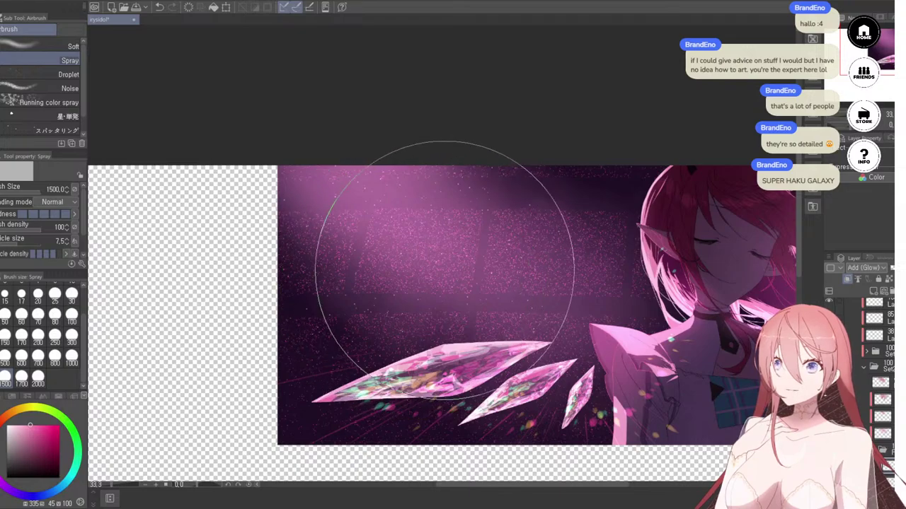
pyautogui.moveTo(431, 283)
pyautogui.mouseDown()
pyautogui.moveTo(455, 253)
pyautogui.moveTo(535, 273)
pyautogui.moveTo(576, 304)
pyautogui.moveTo(556, 320)
pyautogui.mouseUp()
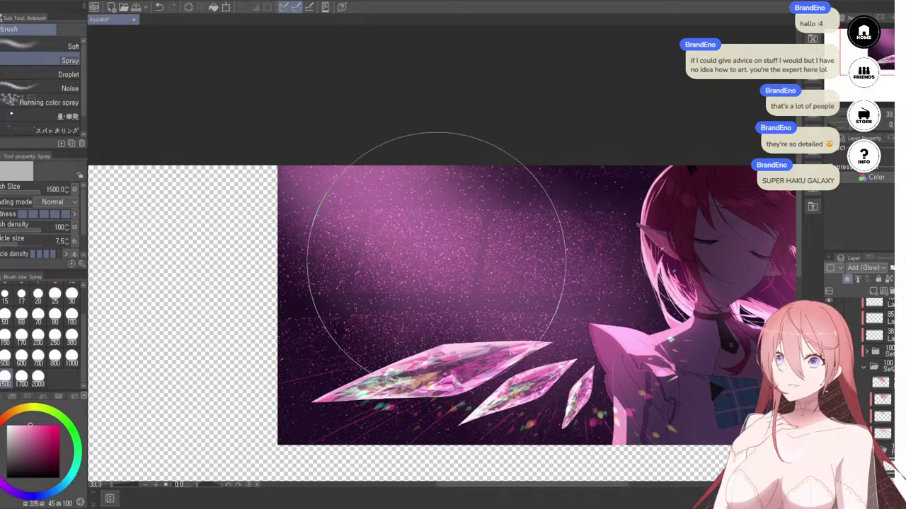
pyautogui.moveTo(551, 269); pyautogui.dragTo(390, 273)
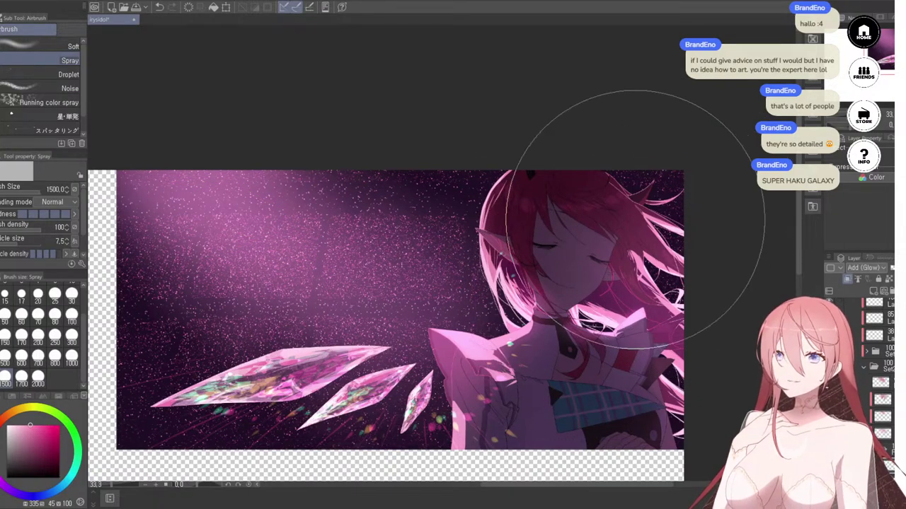
pyautogui.scroll(3, 636, 220)
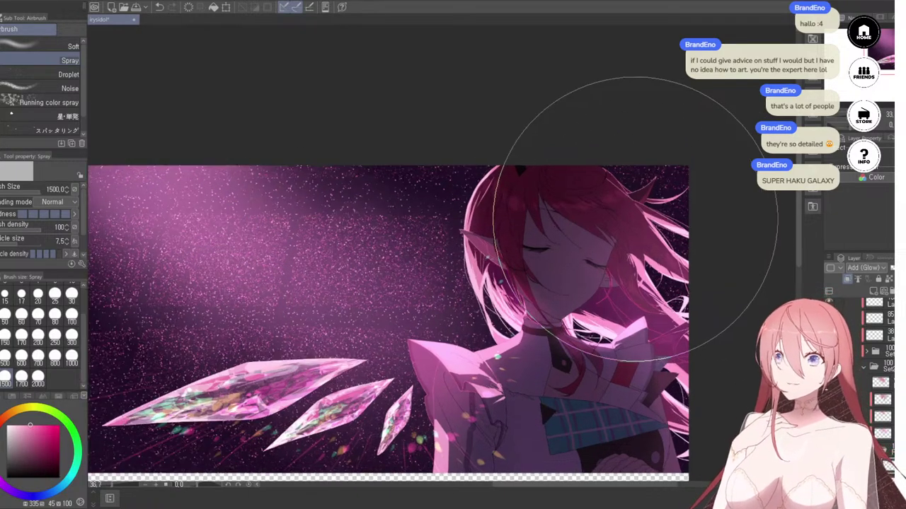
pyautogui.scroll(-12, 441, 193)
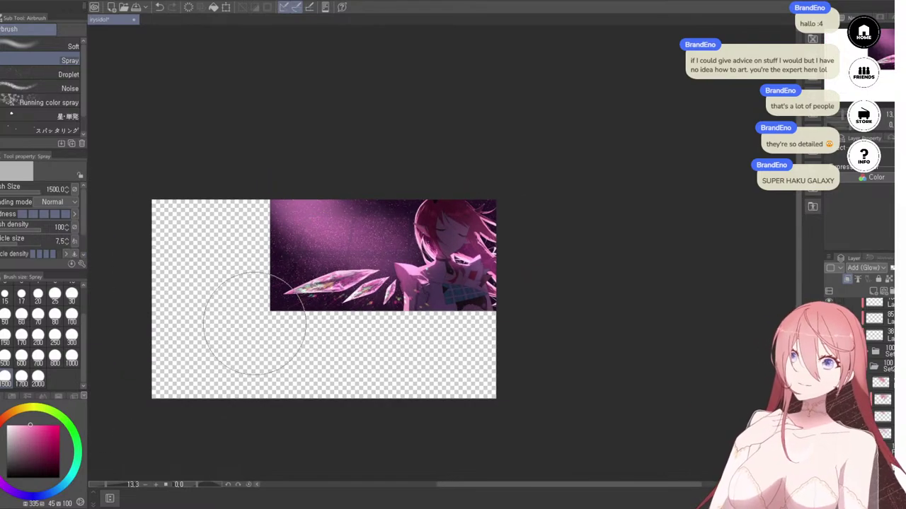
pyautogui.scroll(3, 265, 283)
pyautogui.scroll(1, 471, 152)
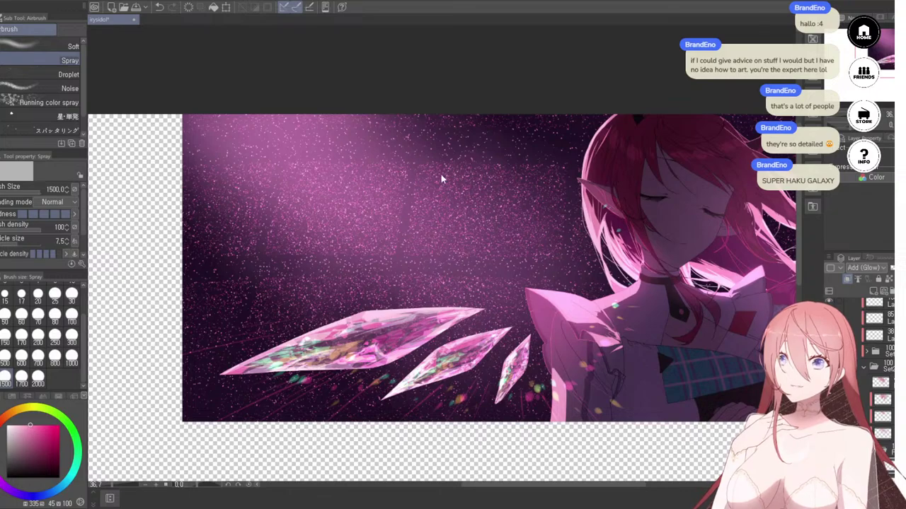
pyautogui.hotkey('ctrl', 'z')
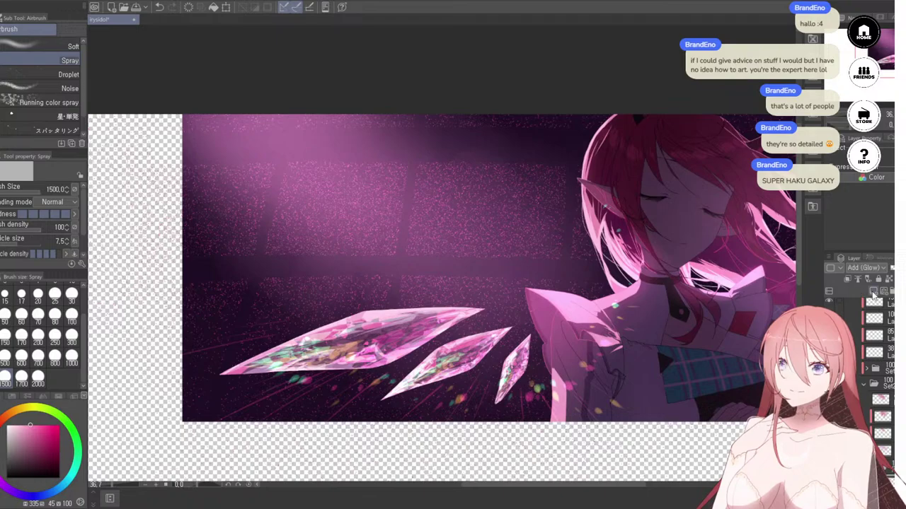
# Step: Add a Normal layer clipped to the sparkles and lighten the central sparkles with pale pink using the size 300 watercolor brush
pyautogui.click(873, 293)
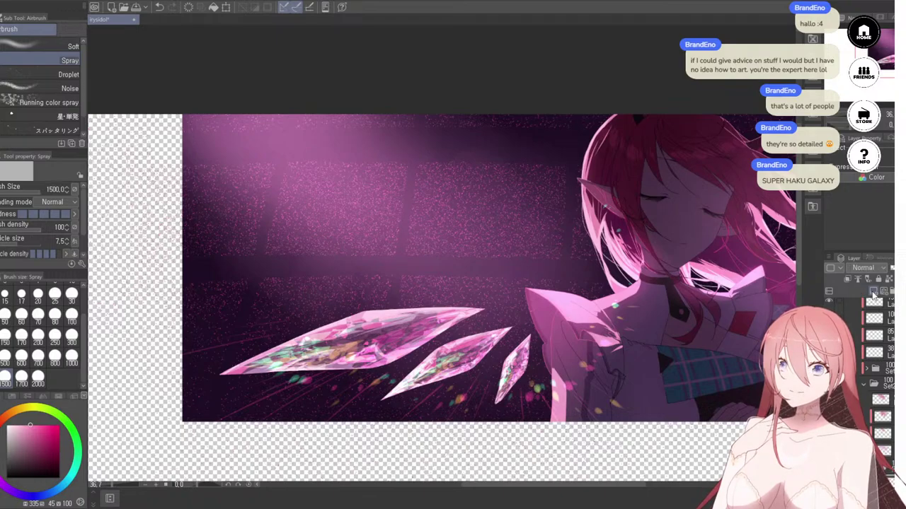
pyautogui.scroll(5, 305, 177)
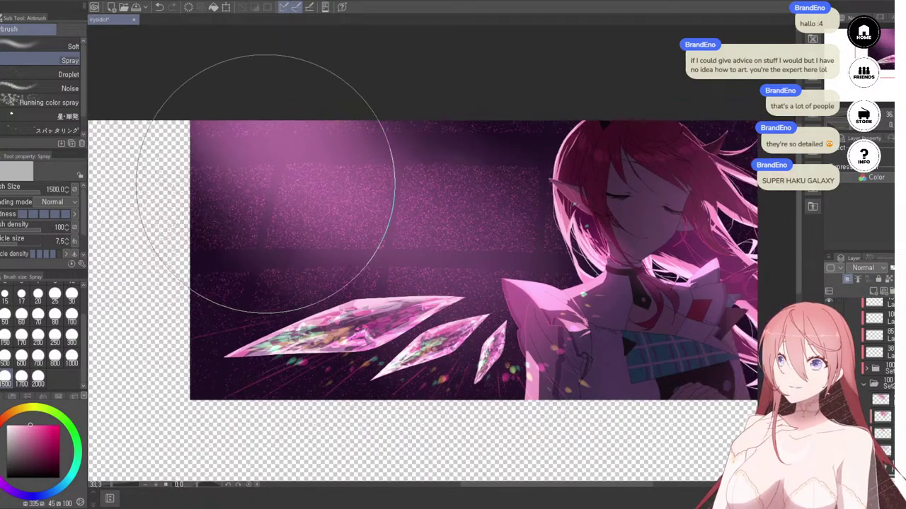
pyautogui.scroll(1, 304, 205)
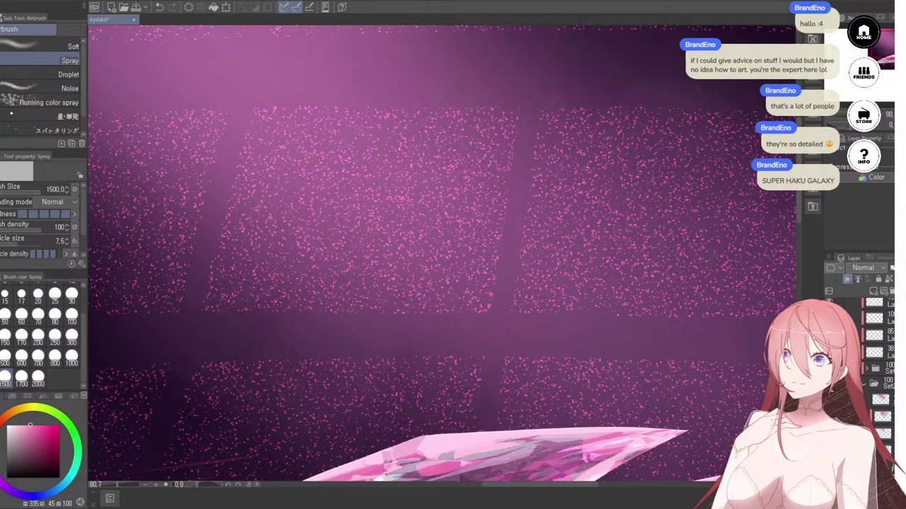
pyautogui.press('b')
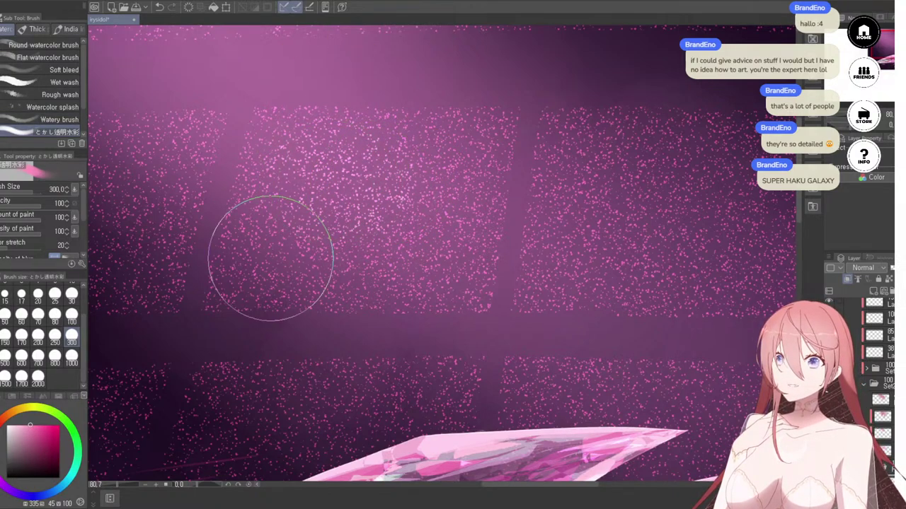
pyautogui.scroll(2, 283, 262)
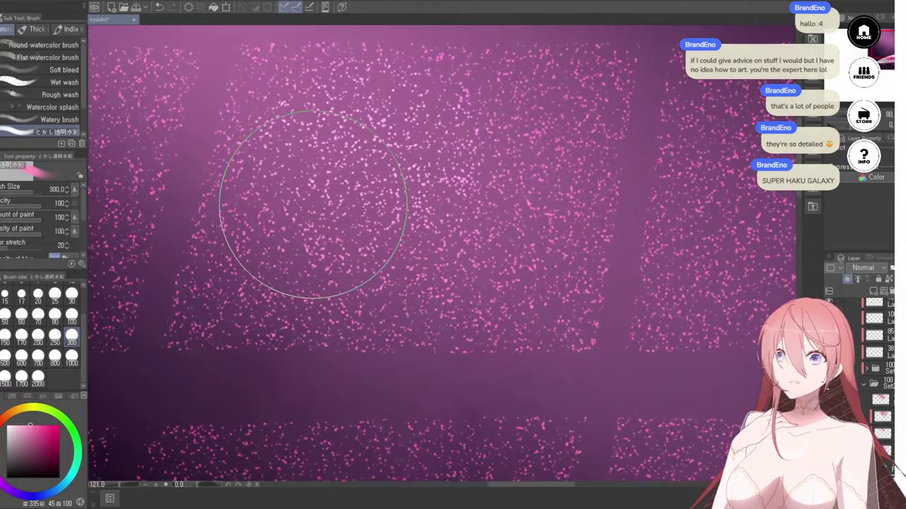
pyautogui.scroll(-5, 313, 205)
pyautogui.scroll(1, 364, 271)
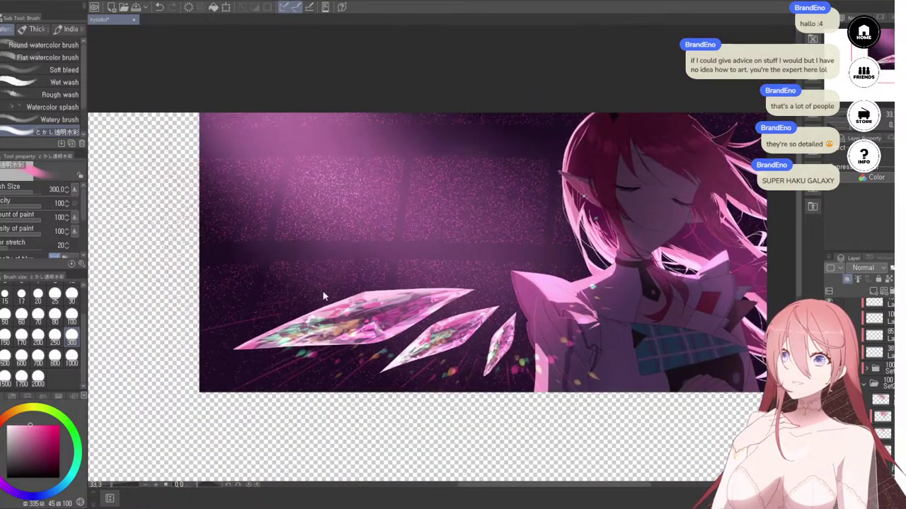
# Step: Tint the background sparkles a saturated pink (335, 70, 100) with the watercolor brush at sizes 30 and 60
pyautogui.click(38, 432)
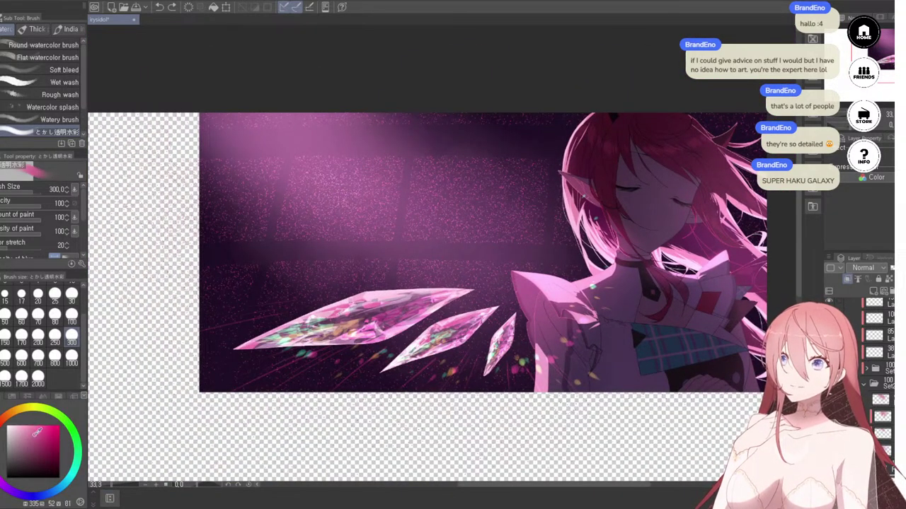
pyautogui.click(43, 425)
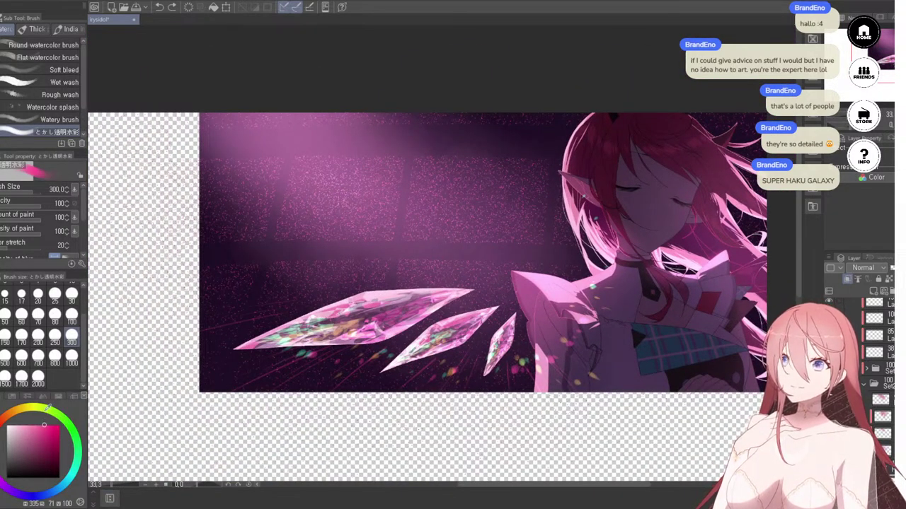
pyautogui.click(70, 296)
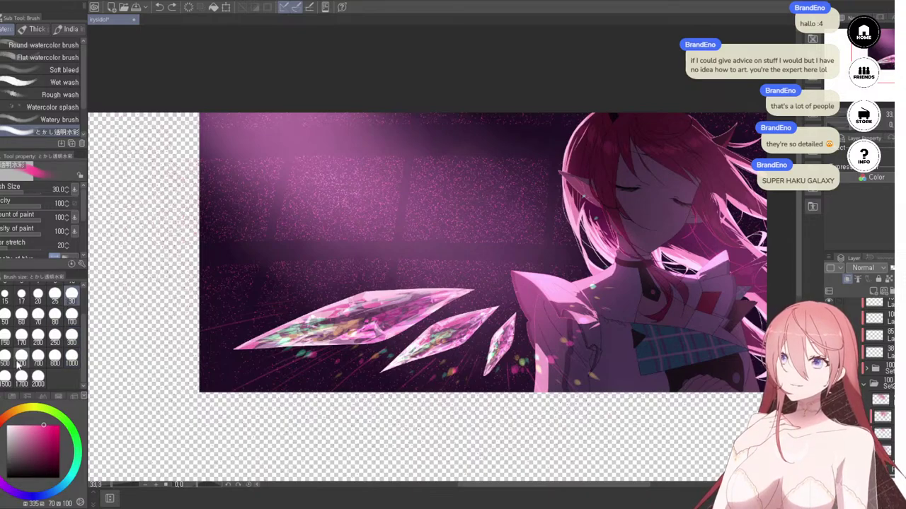
pyautogui.click(21, 317)
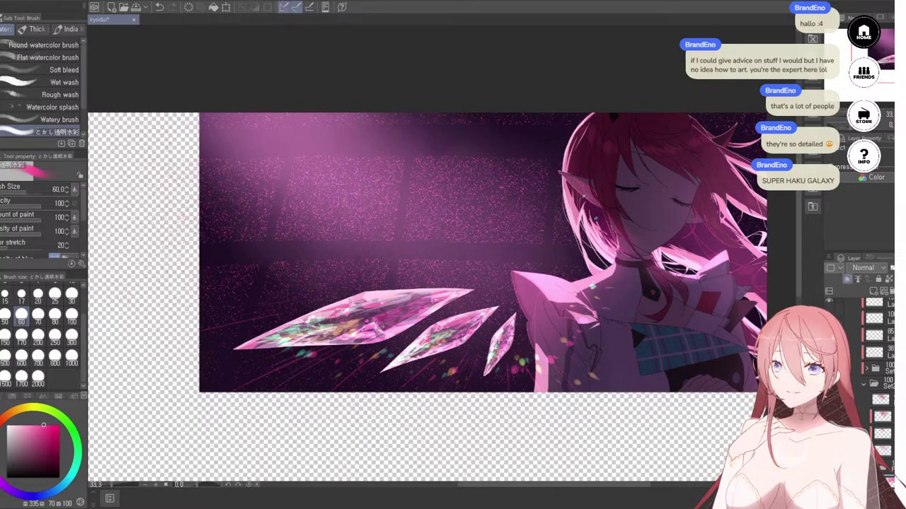
# Step: Add another Normal layer clipped to the sparkles and tint parts of them violet (291, 70, 100) with the size 60 brush
pyautogui.scroll(-1, 880, 386)
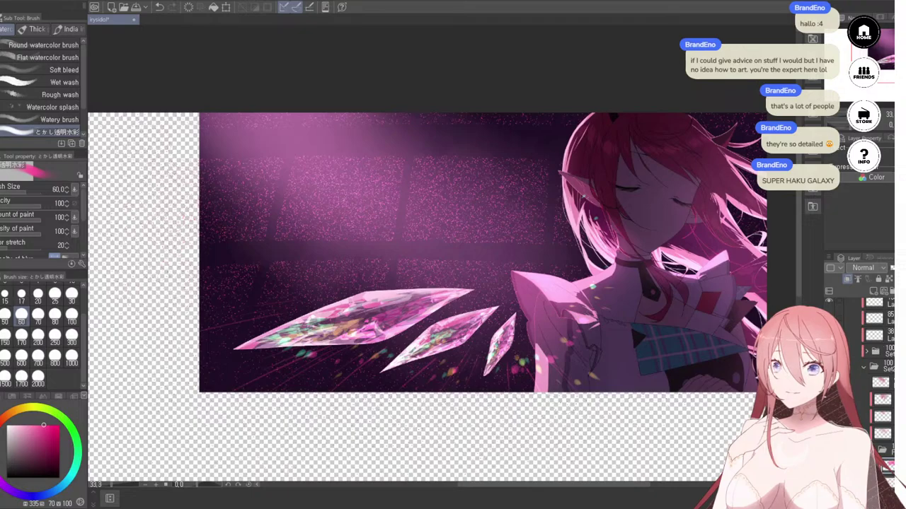
pyautogui.hotkey('ctrl', 'z')
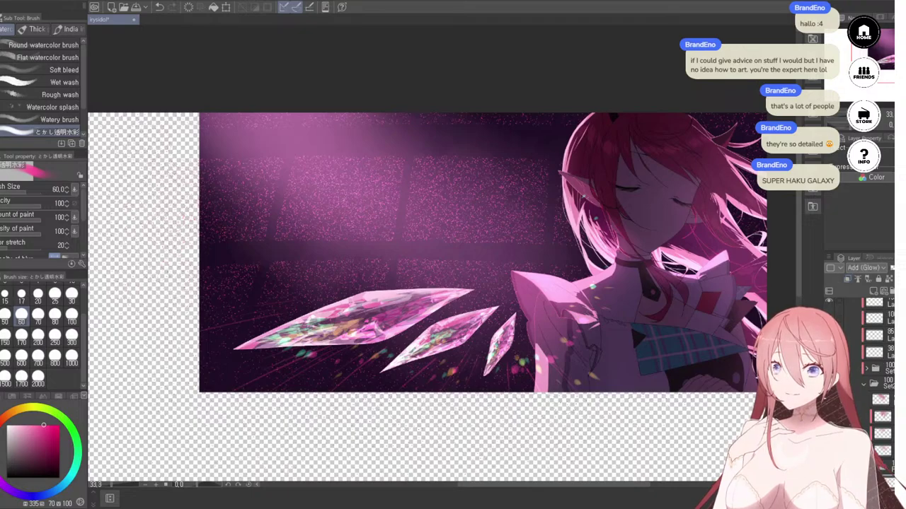
pyautogui.click(875, 293)
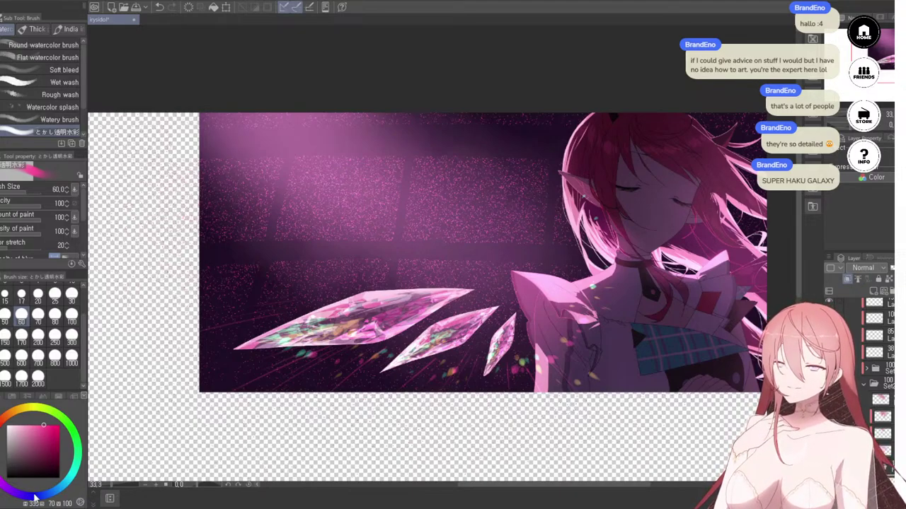
pyautogui.moveTo(3, 483); pyautogui.dragTo(0, 479)
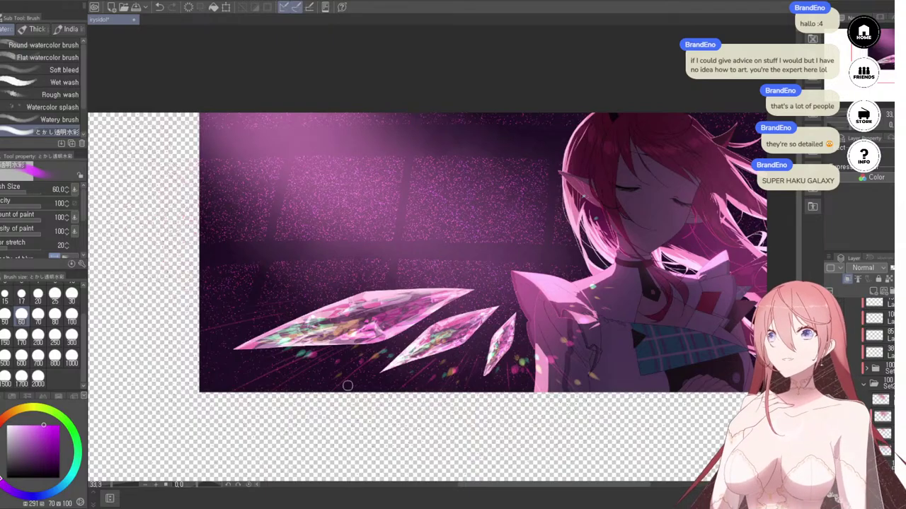
pyautogui.scroll(-1, 423, 196)
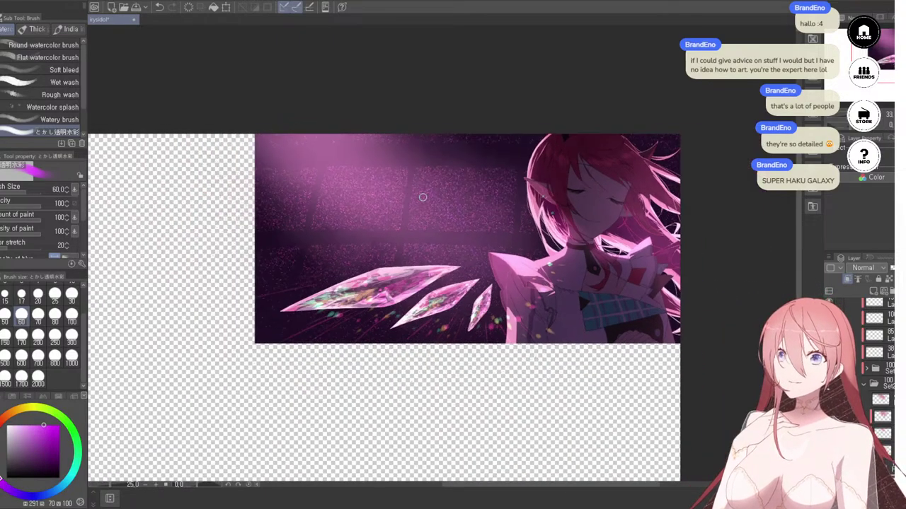
pyautogui.scroll(6, 435, 199)
pyautogui.scroll(-5, 515, 237)
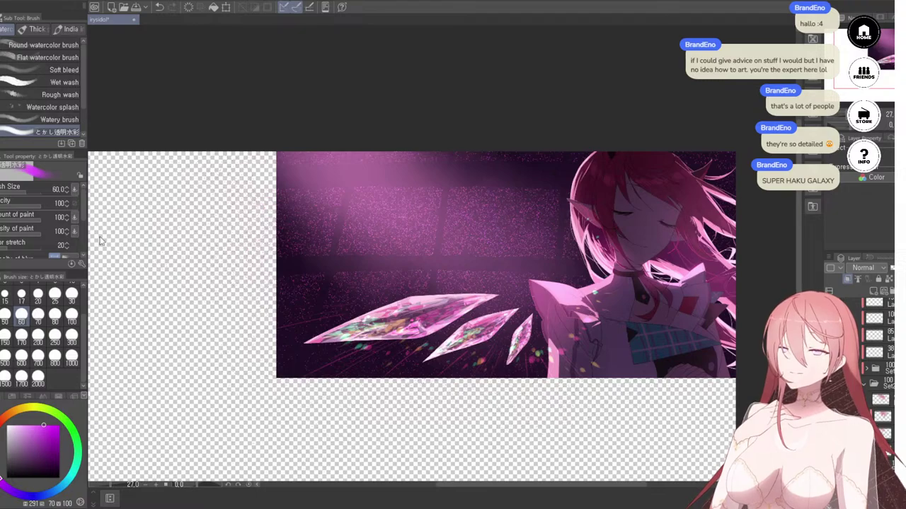
# Step: Try tinting parts of the background sparkles green (138, 70, 100) on a new layer with the size 60 watercolor brush
pyautogui.press('Tab')
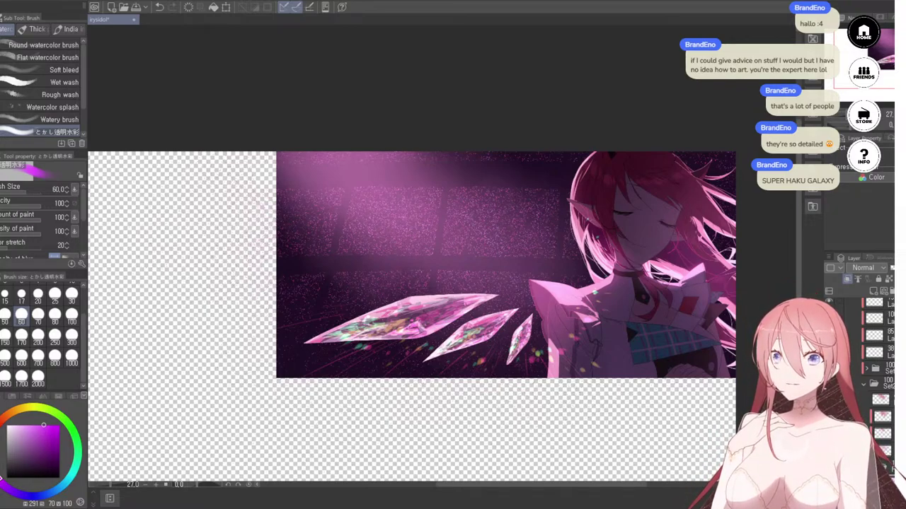
pyautogui.click(885, 400)
pyautogui.click(872, 292)
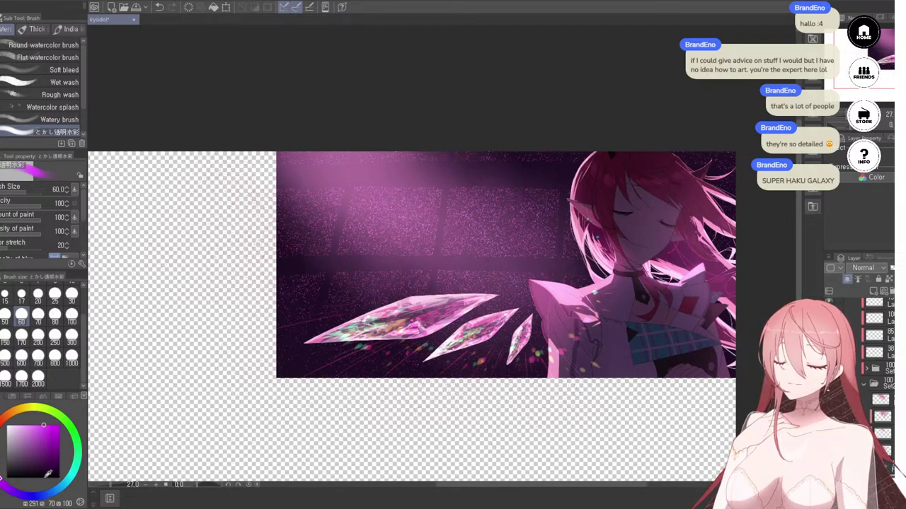
pyautogui.click(52, 494)
pyautogui.moveTo(52, 494); pyautogui.dragTo(76, 443)
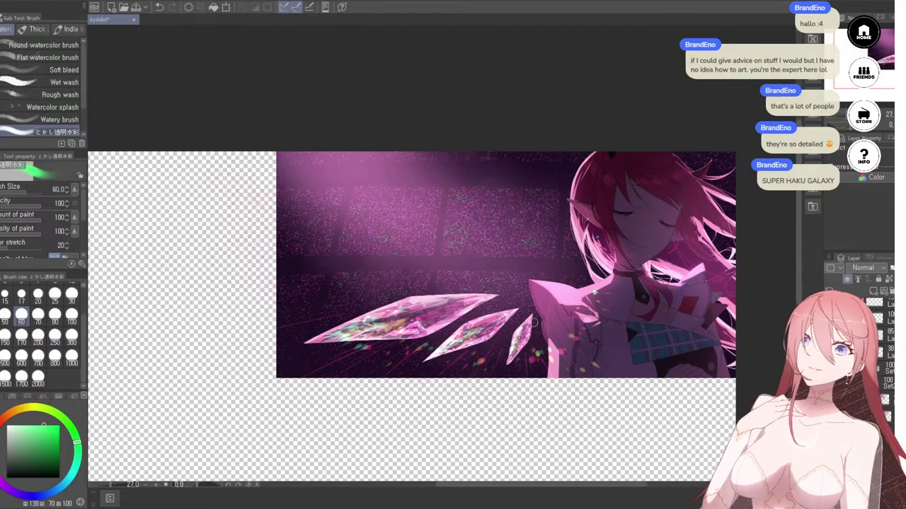
pyautogui.scroll(4, 503, 265)
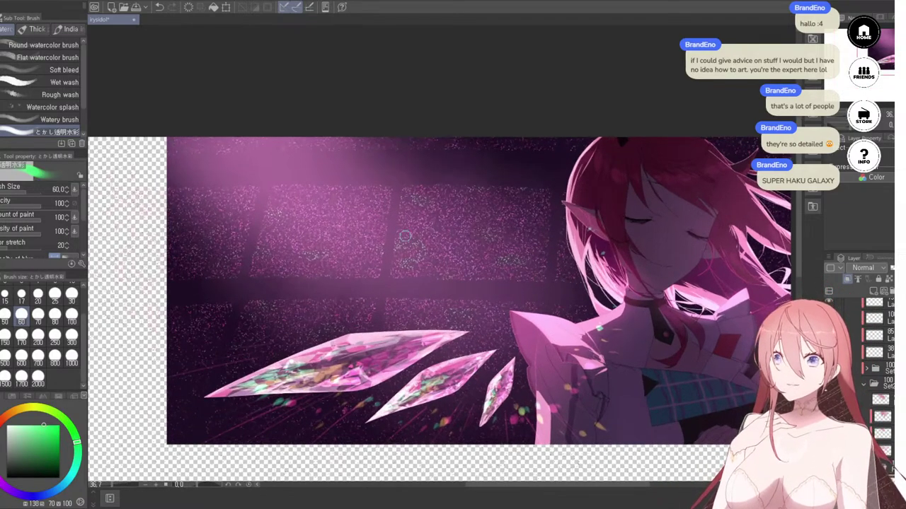
pyautogui.scroll(-2, 453, 280)
pyautogui.scroll(-3, 478, 285)
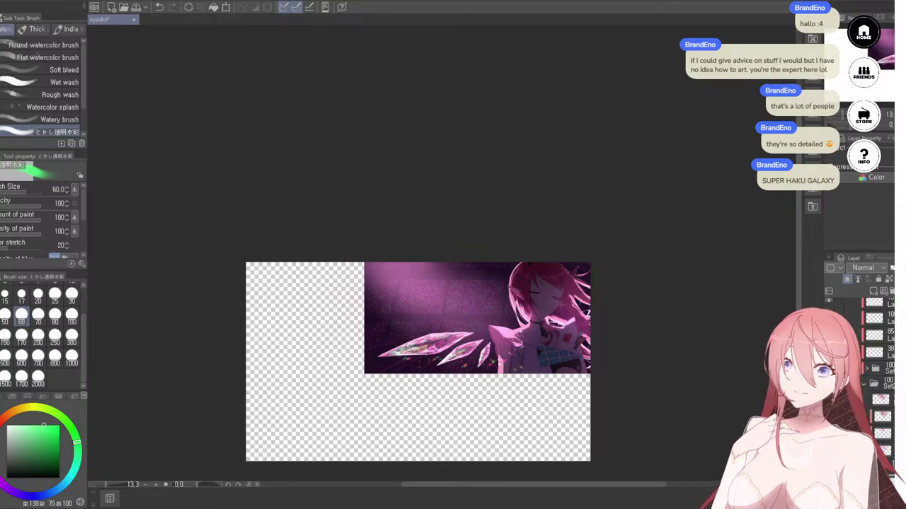
pyautogui.hotkey('ctrl', 'z')
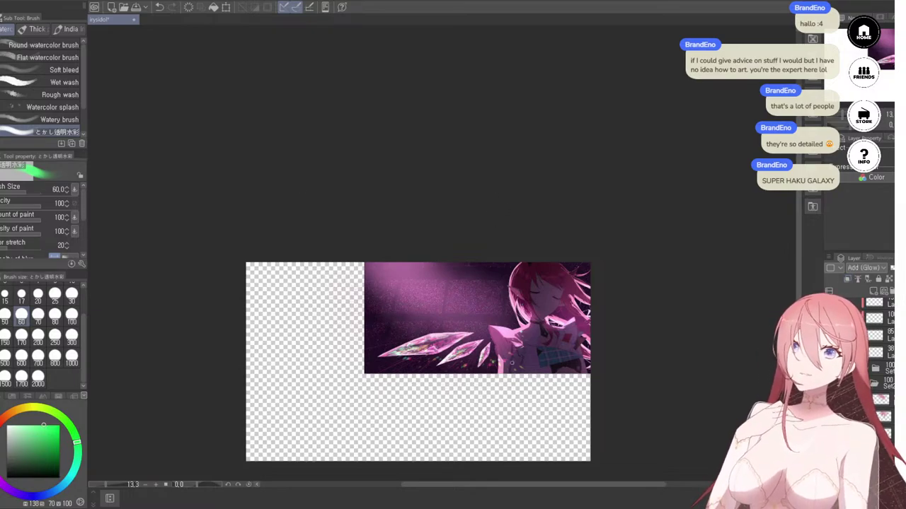
# Step: Add a new Normal layer and look through the watercolor, airbrush, decoration, pen and pencil brushes for a background effect
pyautogui.scroll(2, 425, 286)
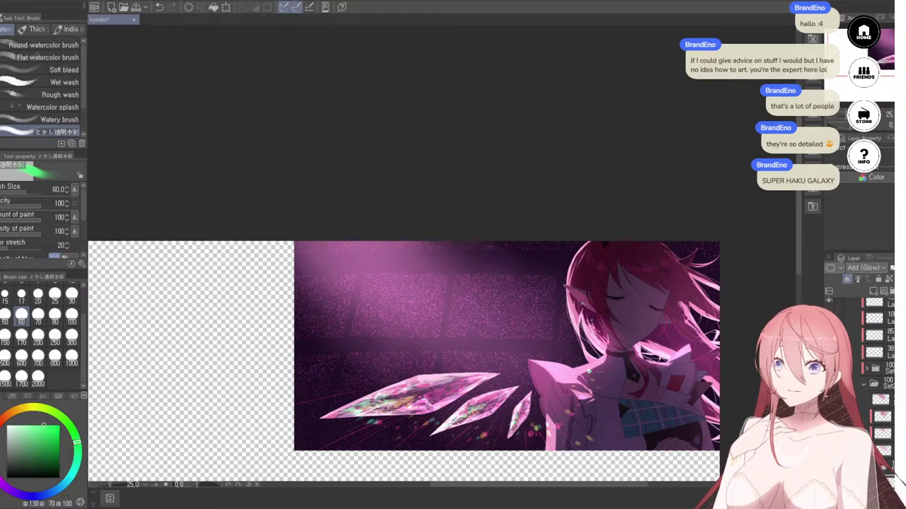
pyautogui.click(873, 292)
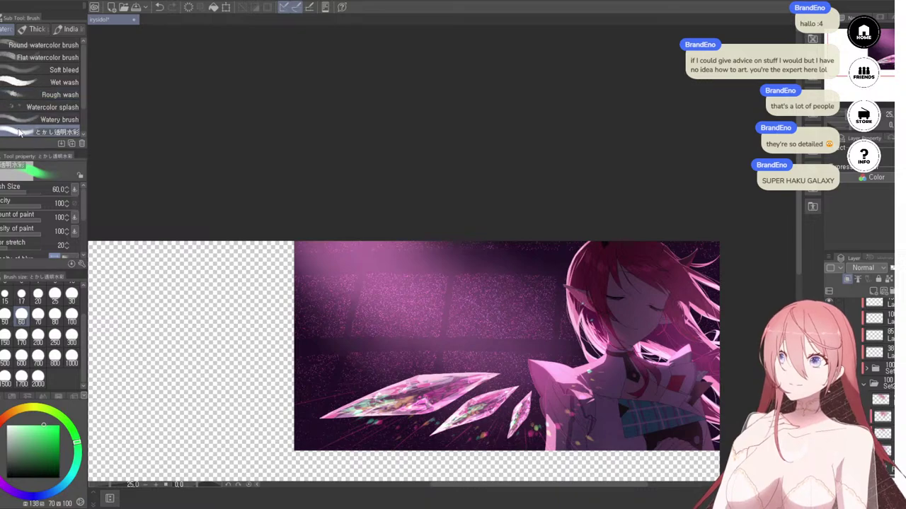
pyautogui.scroll(-1, 19, 132)
pyautogui.scroll(-1, 19, 131)
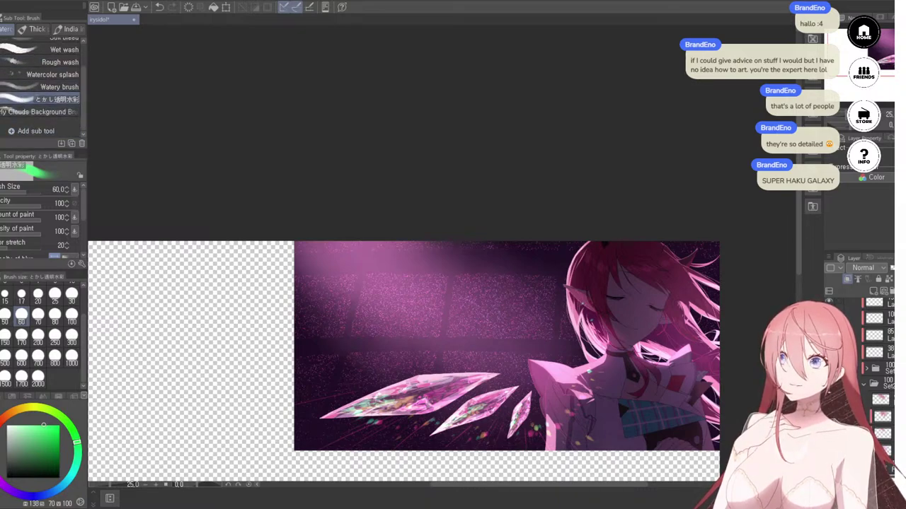
pyautogui.press('b')
pyautogui.scroll(-2, 30, 124)
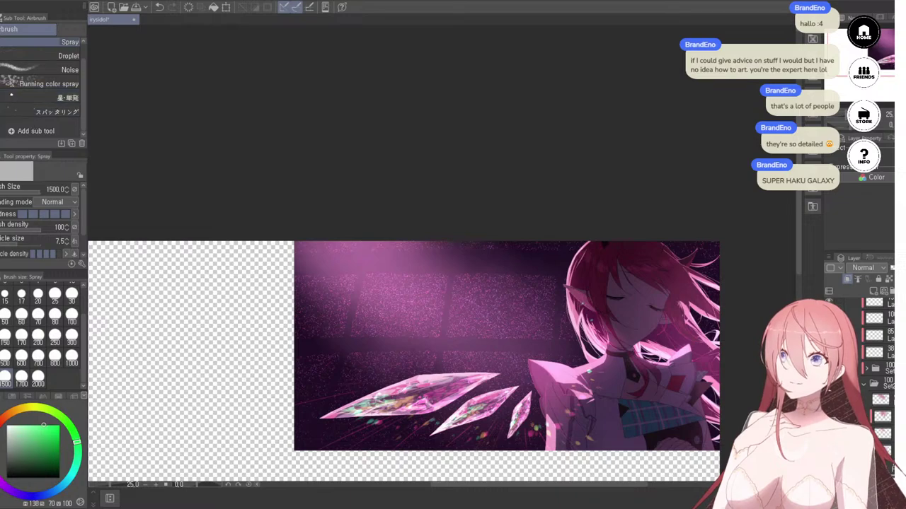
pyautogui.press('b')
pyautogui.scroll(-2, 44, 114)
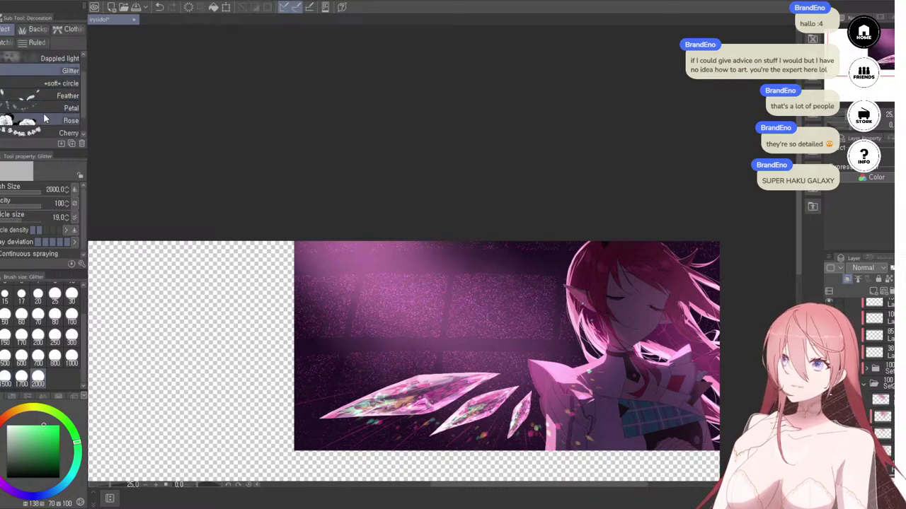
pyautogui.scroll(2, 44, 113)
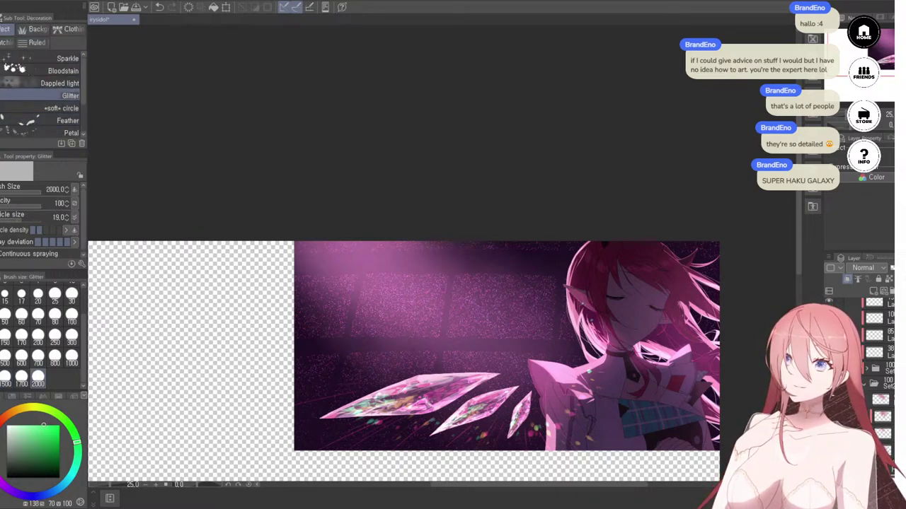
pyautogui.press('p')
pyautogui.press('p')
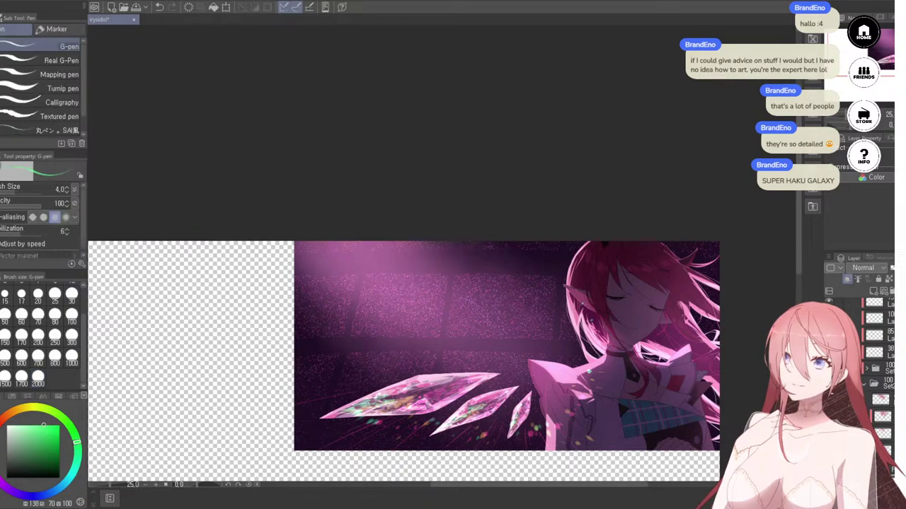
pyautogui.scroll(-2, 25, 86)
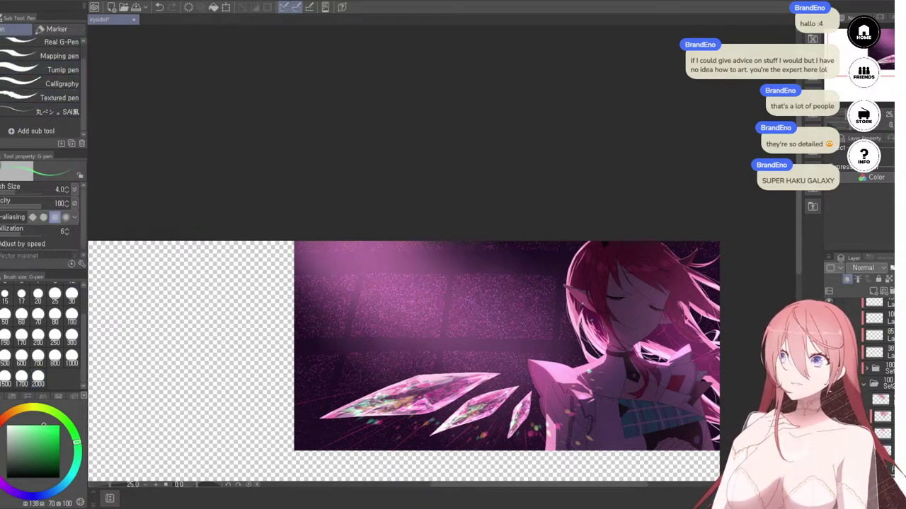
pyautogui.press('p')
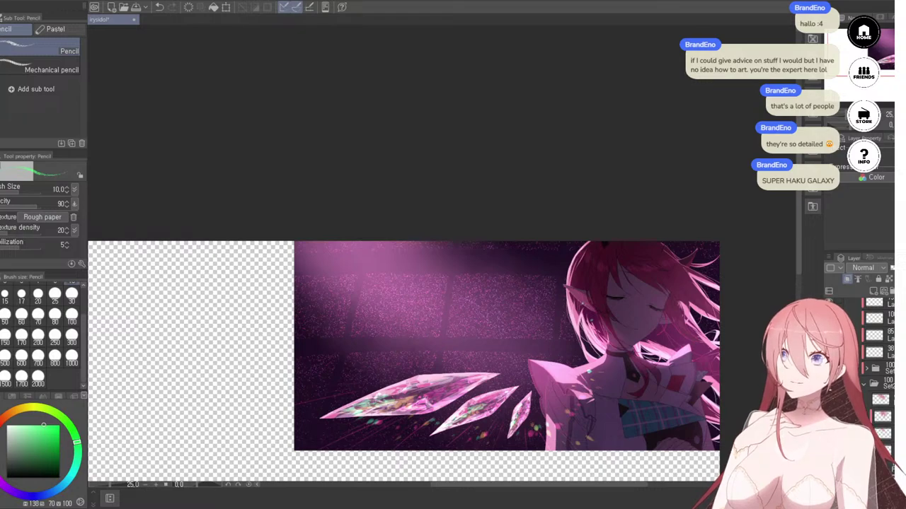
pyautogui.press('b')
pyautogui.click(41, 108)
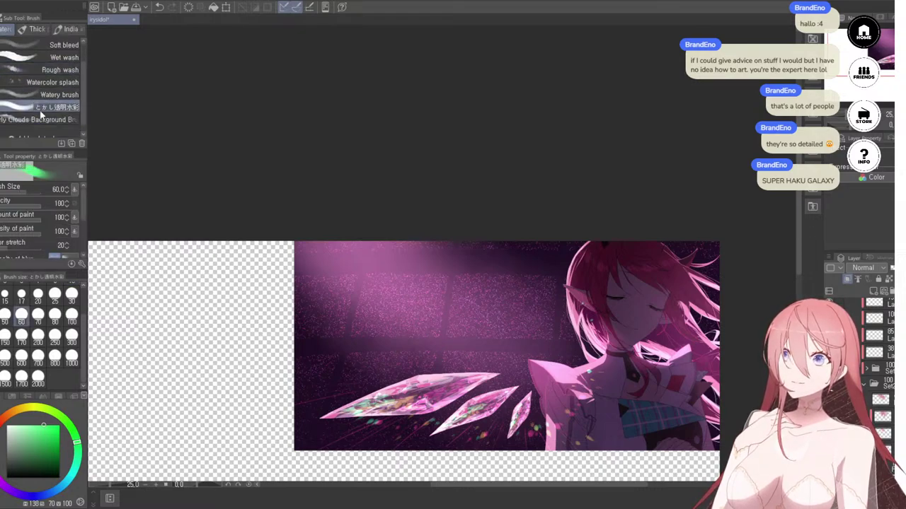
pyautogui.scroll(2, 69, 113)
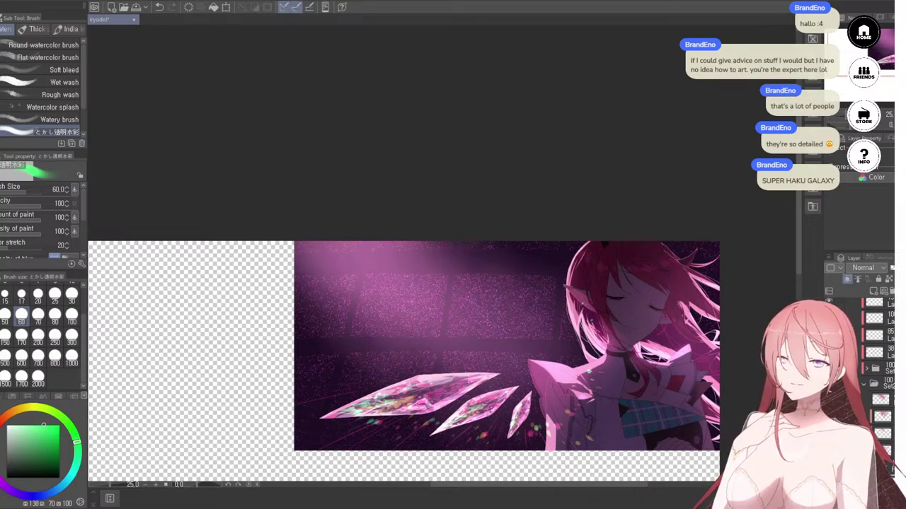
pyautogui.scroll(-3, 44, 132)
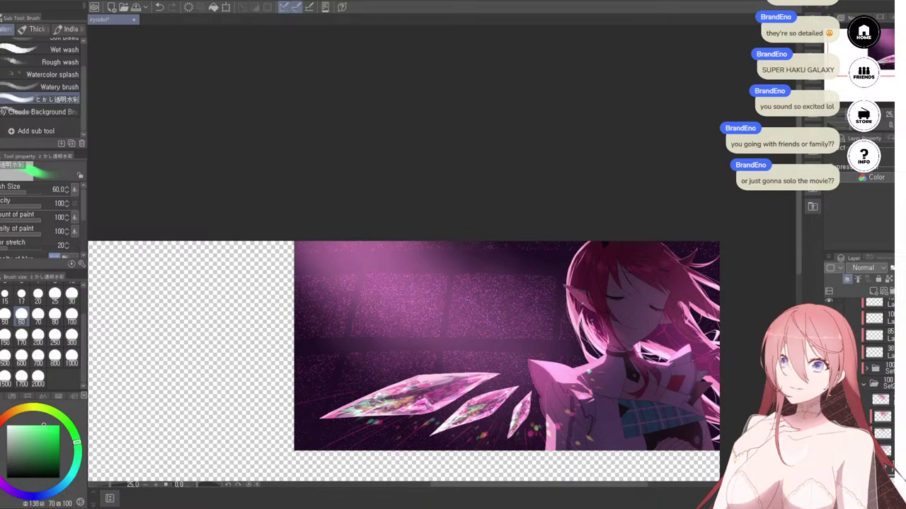
# Step: Choose the Raiku's City Lights (BETA) brush for adding lights to the background
pyautogui.scroll(-2, 33, 106)
pyautogui.click(39, 133)
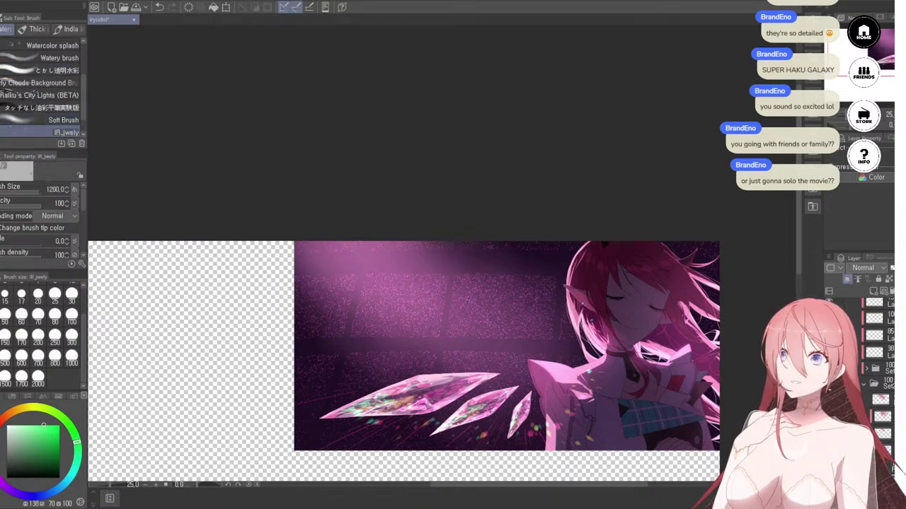
pyautogui.press('p')
pyautogui.press('p')
pyautogui.press('p')
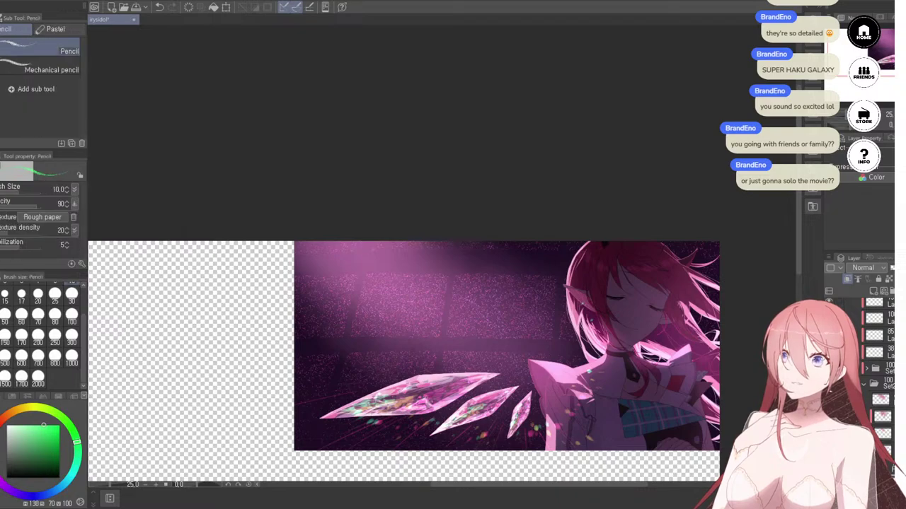
pyautogui.press('b')
pyautogui.scroll(-1, 39, 115)
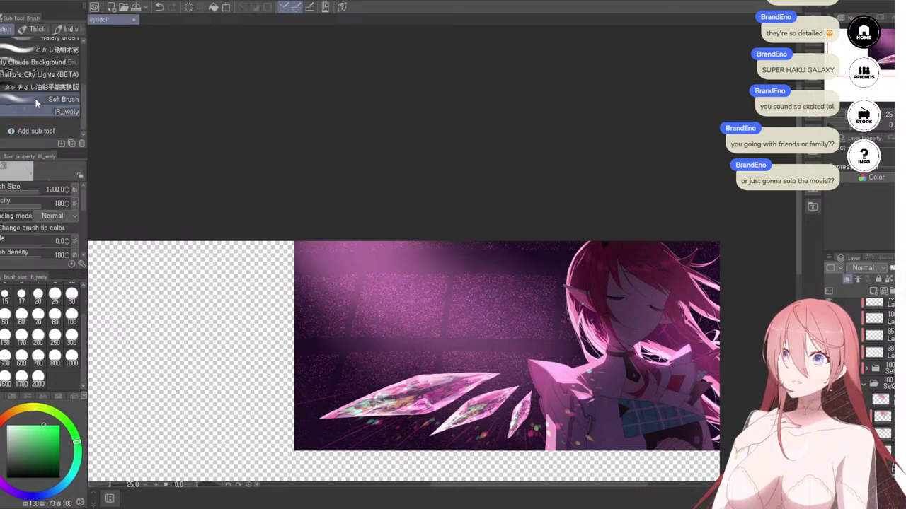
pyautogui.click(40, 75)
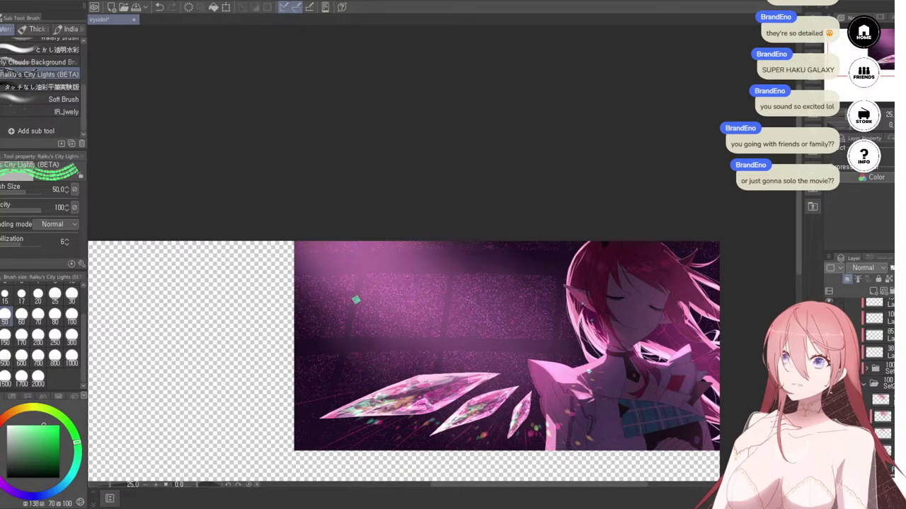
pyautogui.scroll(-1, 354, 300)
pyautogui.scroll(2, 404, 287)
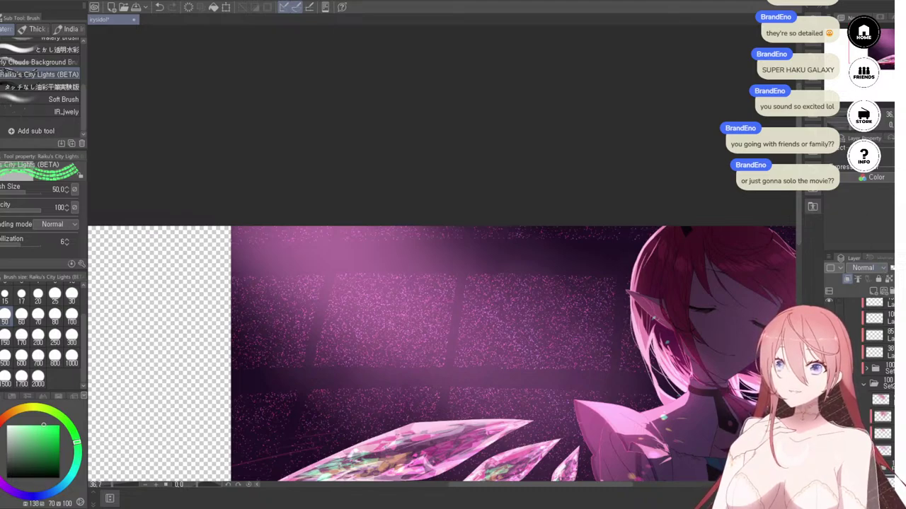
# Step: Try painting green city lights across the upper background on the Add (Glow) layer with the brush at sizes 100 and 300
pyautogui.click(883, 452)
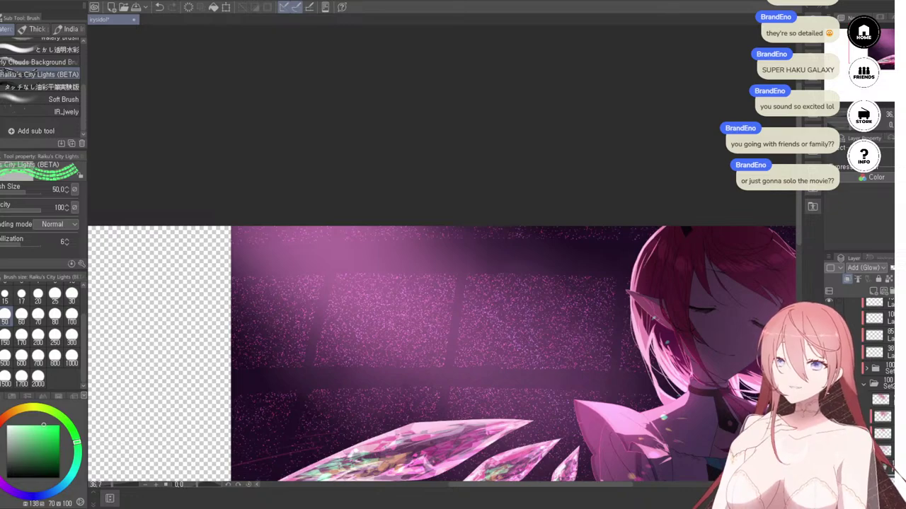
pyautogui.click(71, 318)
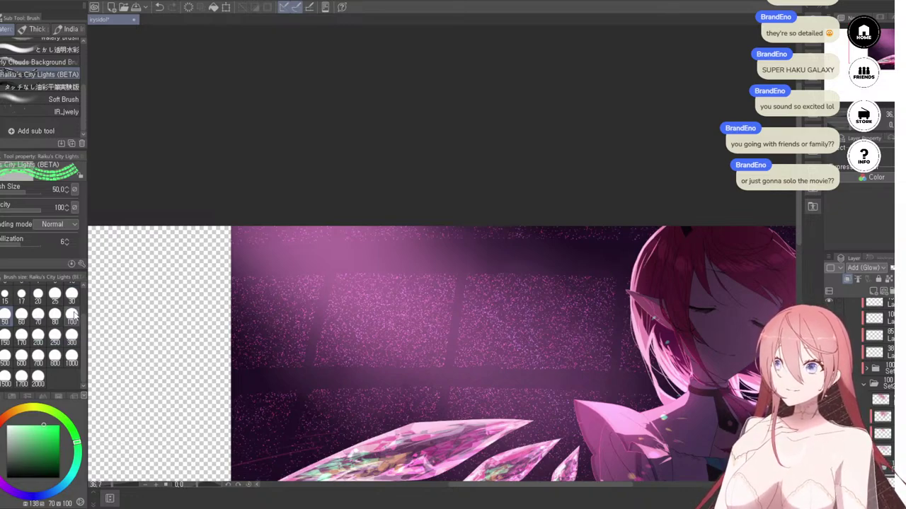
pyautogui.moveTo(229, 259); pyautogui.dragTo(654, 254)
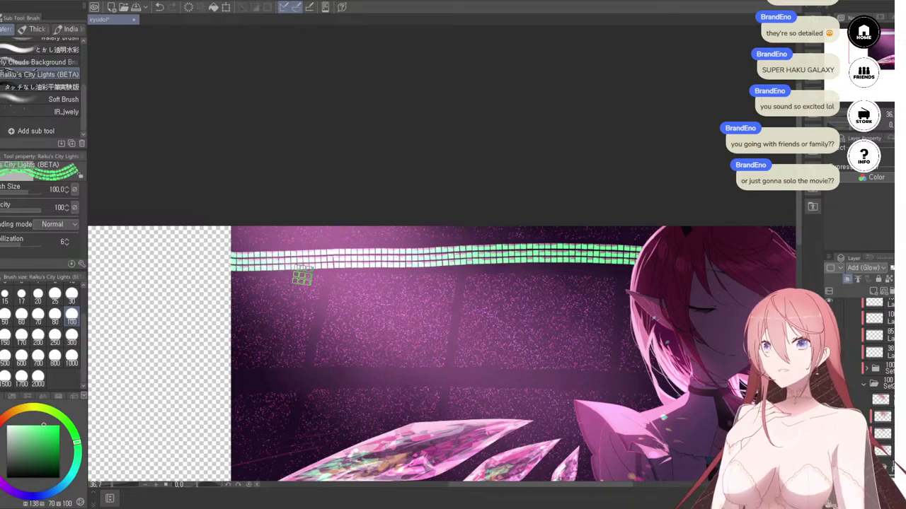
pyautogui.hotkey('ctrl', 'z')
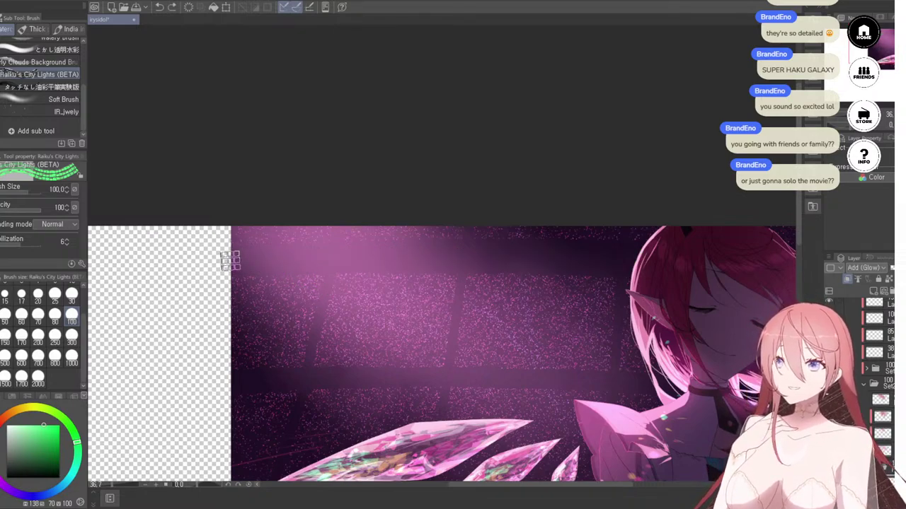
pyautogui.moveTo(232, 260); pyautogui.dragTo(352, 257)
pyautogui.hotkey('ctrl', 'z')
pyautogui.click(71, 341)
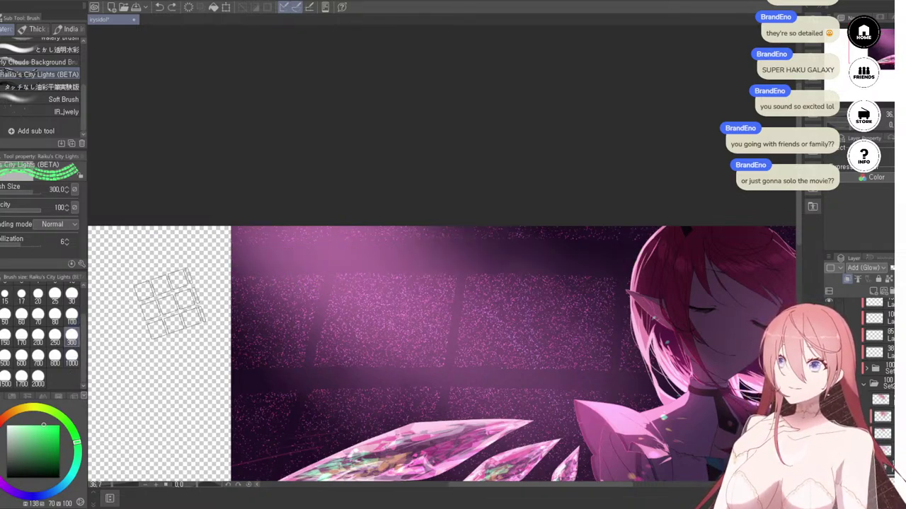
pyautogui.moveTo(233, 276); pyautogui.dragTo(329, 277)
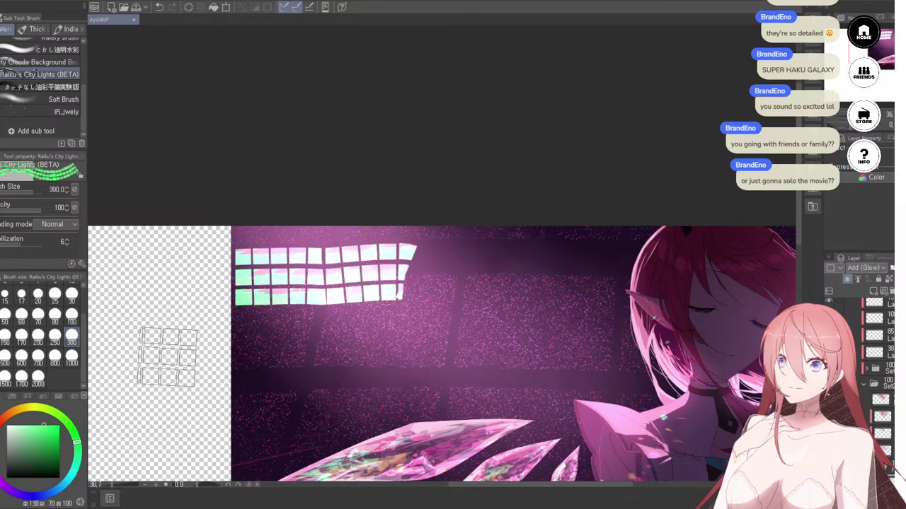
pyautogui.hotkey('ctrl', 'z')
# Step: Try a single size 100 band of bright green city lights from the background's outer edge to the character's hair
pyautogui.click(71, 317)
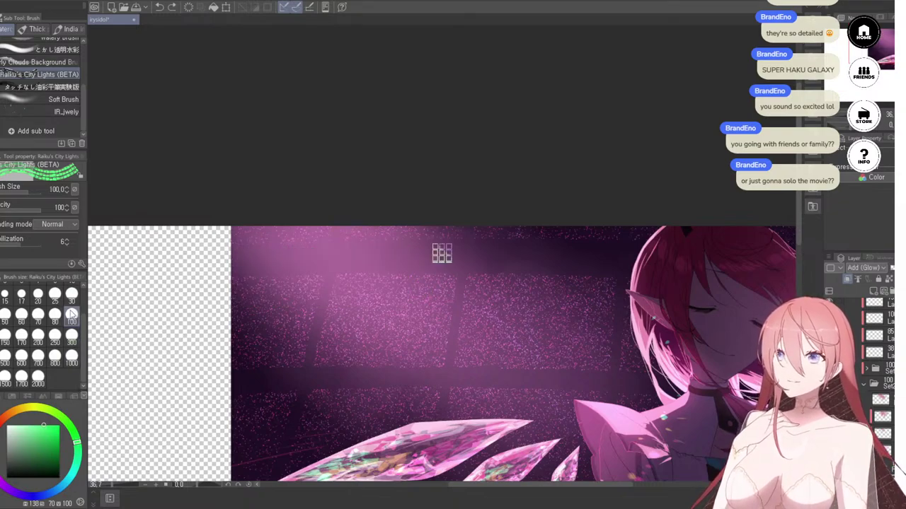
pyautogui.moveTo(232, 262); pyautogui.dragTo(640, 258)
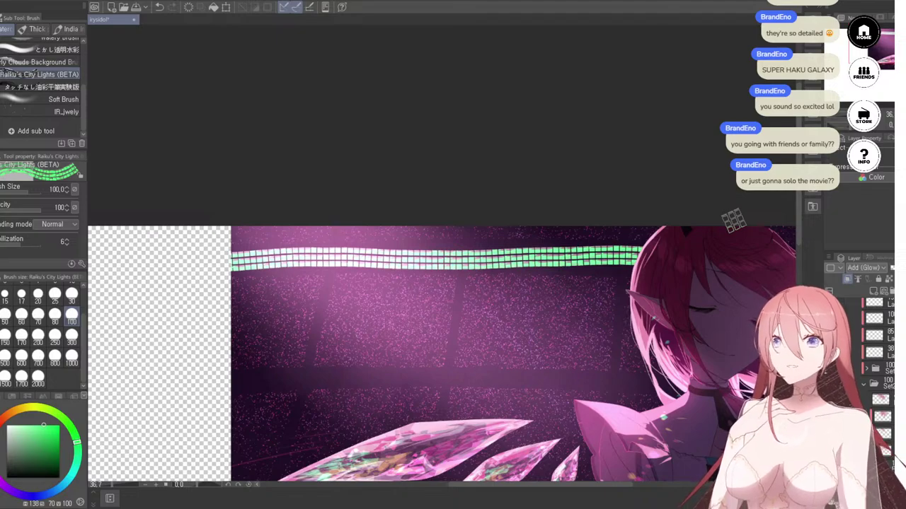
pyautogui.scroll(-6, 734, 220)
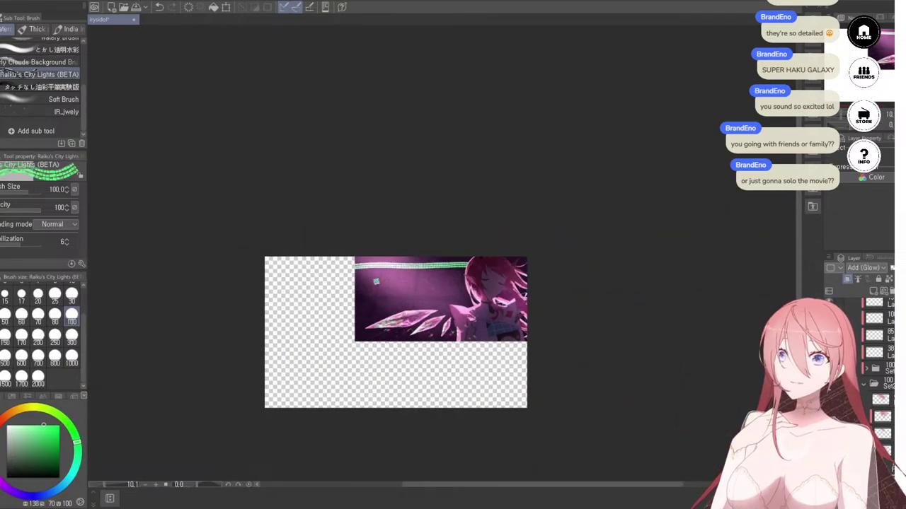
pyautogui.scroll(4, 400, 276)
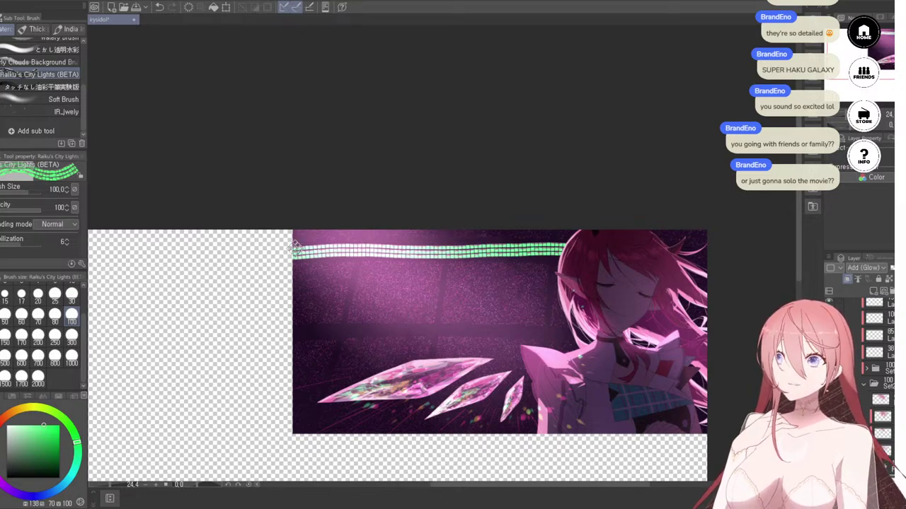
pyautogui.scroll(1, 322, 245)
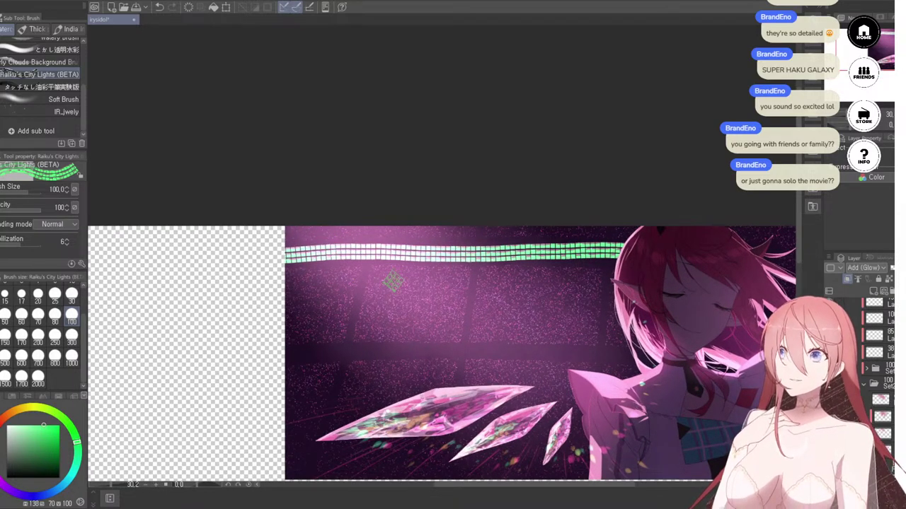
pyautogui.hotkey('ctrl', 'z')
# Step: Try the size 100 city lights band across the upper background in darker, less saturated greens
pyautogui.click(47, 444)
pyautogui.moveTo(287, 254); pyautogui.dragTo(720, 253)
pyautogui.hotkey('ctrl', 'z')
pyautogui.click(35, 451)
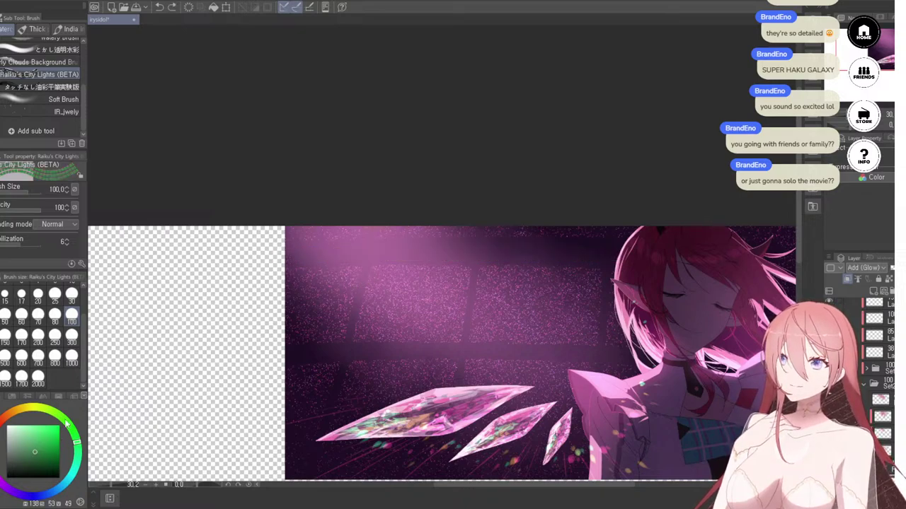
pyautogui.moveTo(285, 253); pyautogui.dragTo(703, 256)
pyautogui.hotkey('ctrl', 'z')
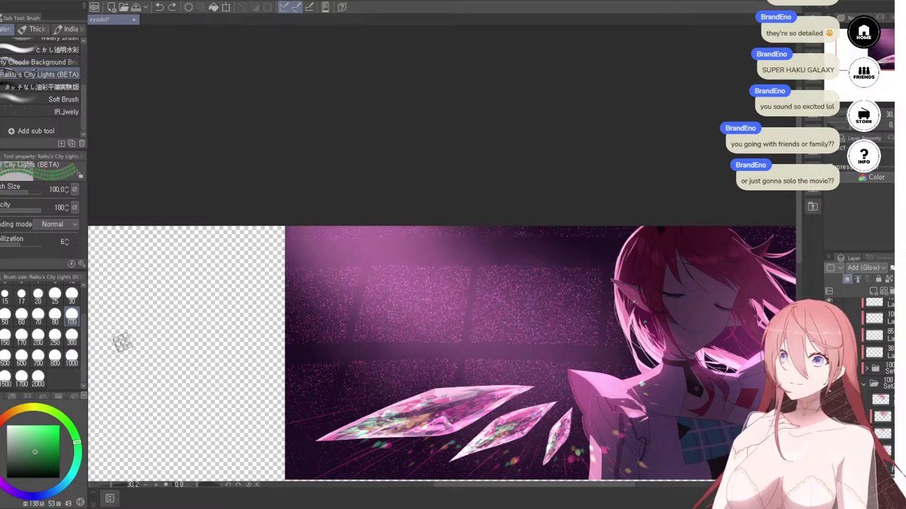
# Step: Set the brush colour to bright turquoise (hue 169, saturation 72, value 100) and try a city lights band across the upper background
pyautogui.click(42, 428)
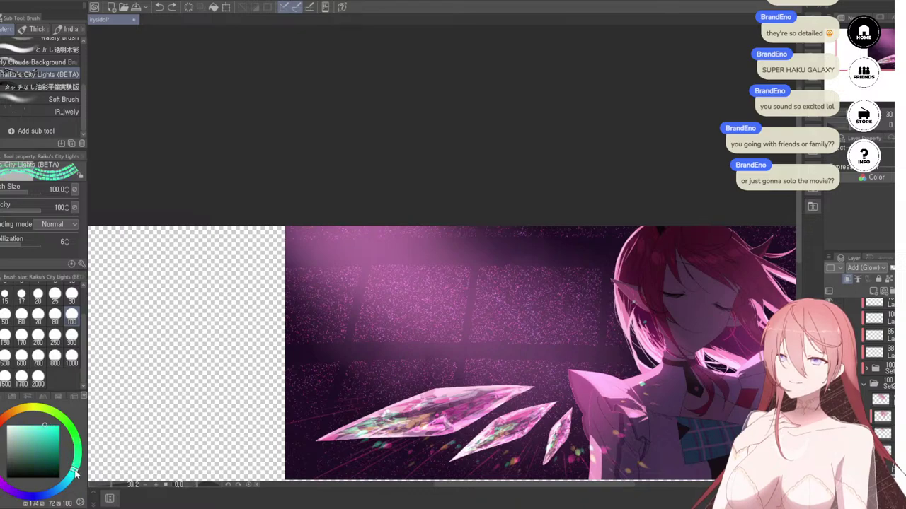
pyautogui.moveTo(74, 478); pyautogui.dragTo(75, 466)
pyautogui.moveTo(286, 256); pyautogui.dragTo(453, 255)
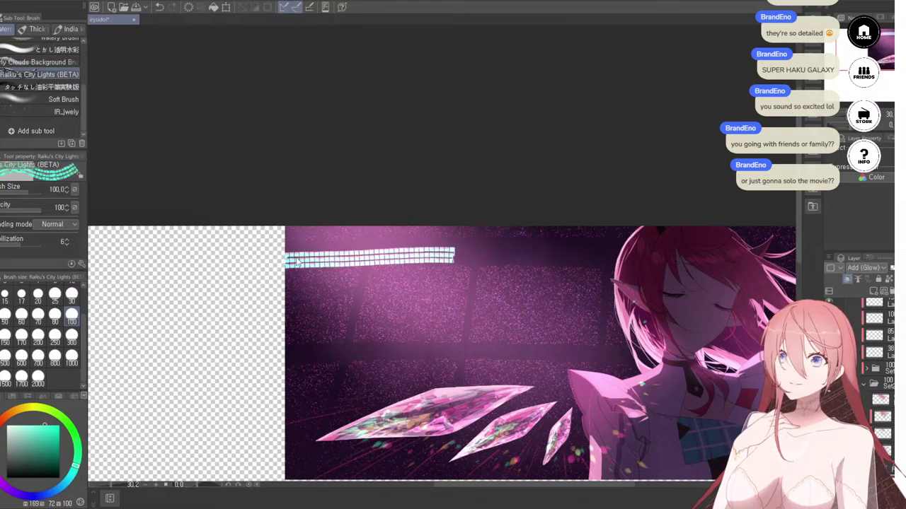
pyautogui.hotkey('ctrl', 'z')
pyautogui.moveTo(277, 253); pyautogui.dragTo(622, 254)
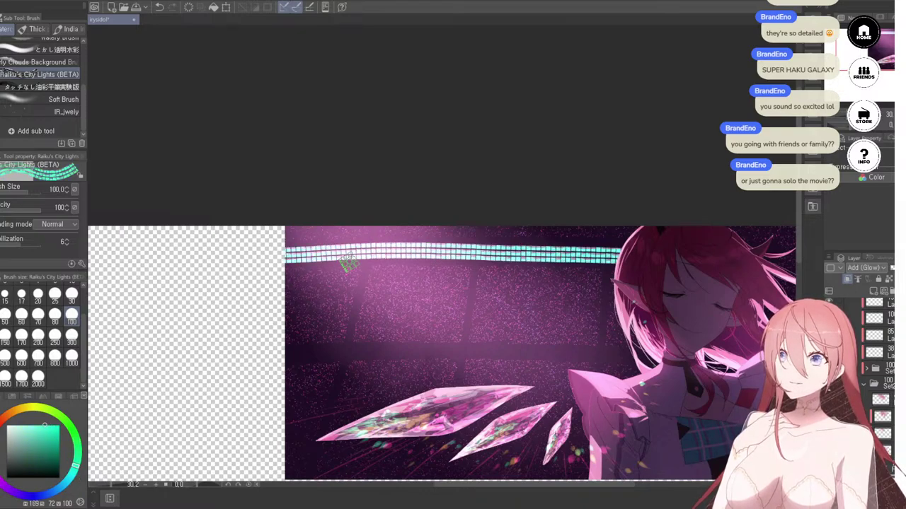
pyautogui.hotkey('ctrl', 'z')
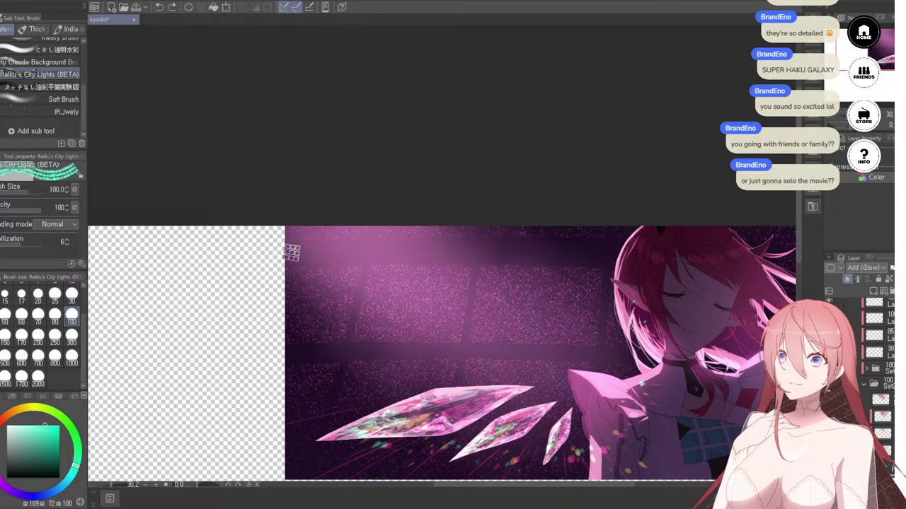
# Step: Try building the turquoise city lights band from several short overlapping strokes starting at the background's outer edge
pyautogui.moveTo(300, 253)
pyautogui.mouseDown()
pyautogui.moveTo(442, 254)
pyautogui.moveTo(317, 250)
pyautogui.moveTo(407, 252)
pyautogui.mouseUp()
pyautogui.hotkey('ctrl', 'z')
pyautogui.moveTo(347, 254); pyautogui.dragTo(447, 250)
pyautogui.moveTo(373, 251); pyautogui.dragTo(501, 251)
pyautogui.hotkey('ctrl', 'z')
pyautogui.hotkey('ctrl', 'z')
pyautogui.hotkey('ctrl', 'z')
pyautogui.hotkey('ctrl', 'z')
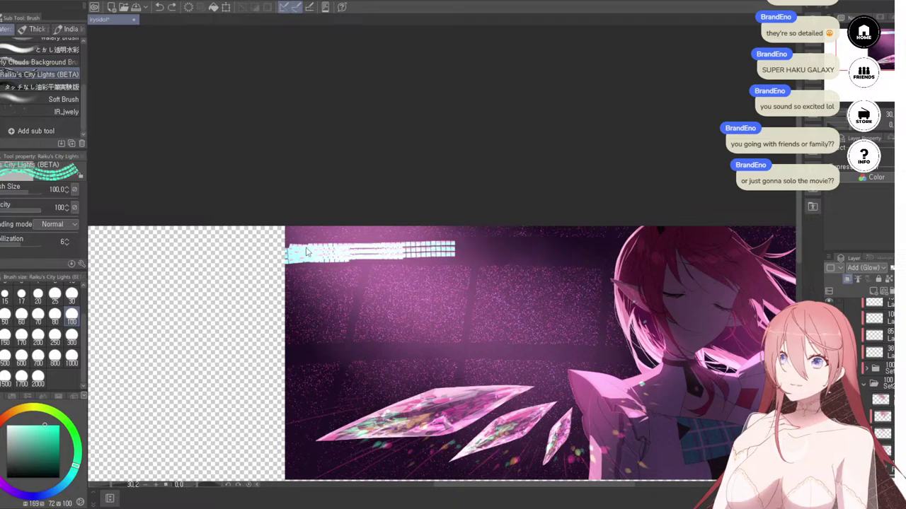
# Step: Paint a size 100 turquoise city lights band across the upper background, running on both sides of the character's head
pyautogui.moveTo(275, 253); pyautogui.dragTo(333, 256)
pyautogui.hotkey('ctrl', 'z')
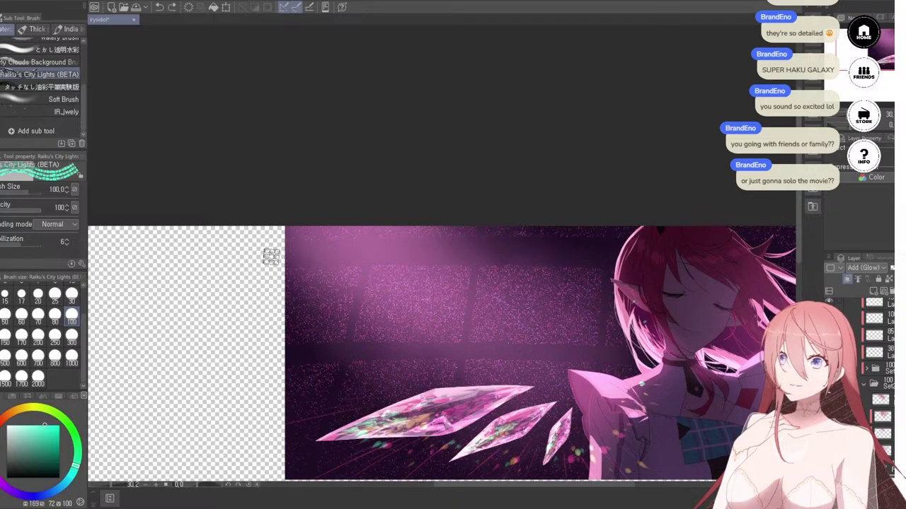
pyautogui.moveTo(269, 255); pyautogui.dragTo(465, 253)
pyautogui.hotkey('ctrl', 'z')
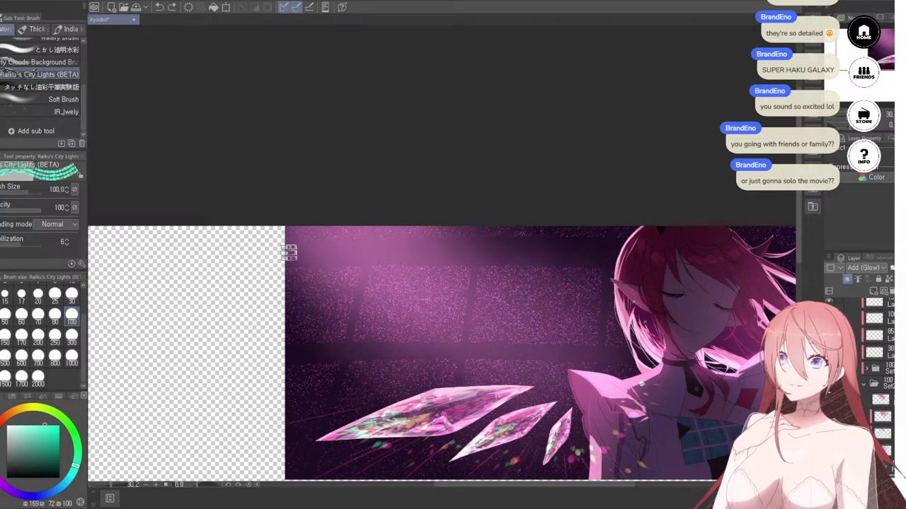
pyautogui.moveTo(287, 253); pyautogui.dragTo(687, 253)
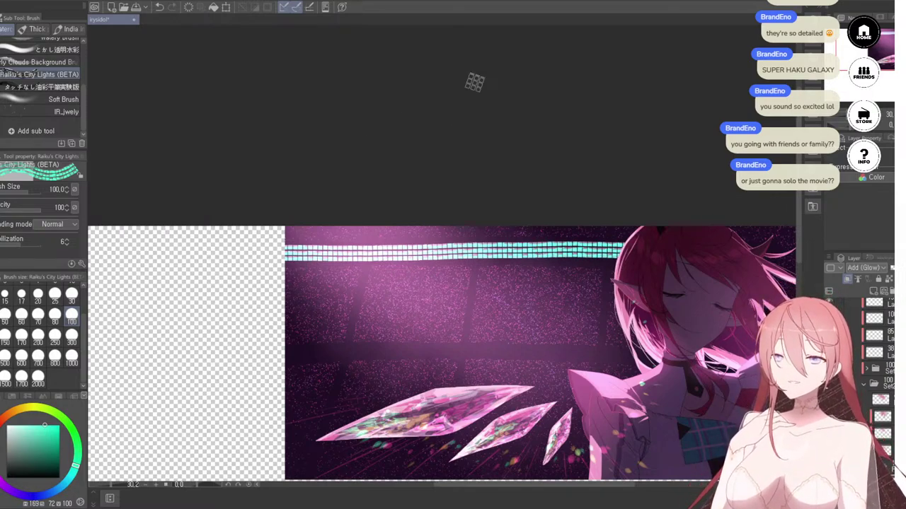
pyautogui.moveTo(740, 248); pyautogui.dragTo(795, 248)
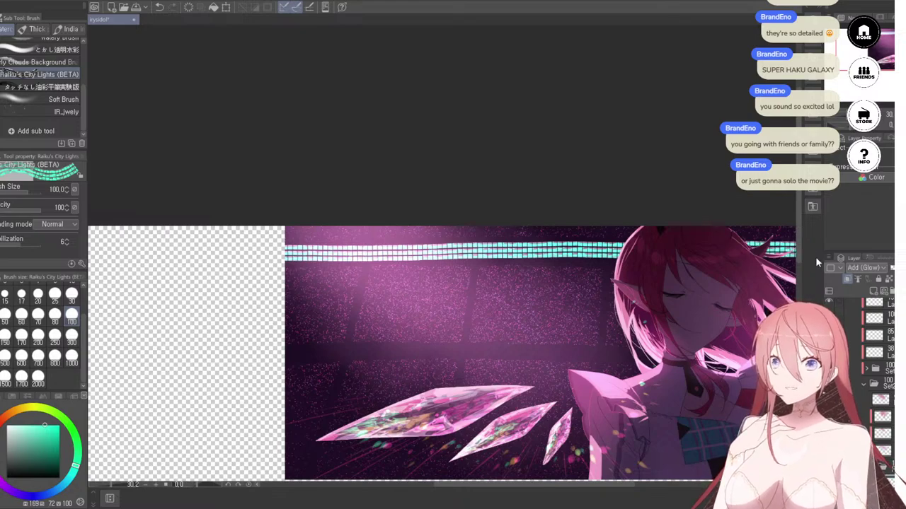
# Step: Erase gaps in the turquoise band in line with the background's dark pillars, using the Rough eraser at size 70
pyautogui.press('e')
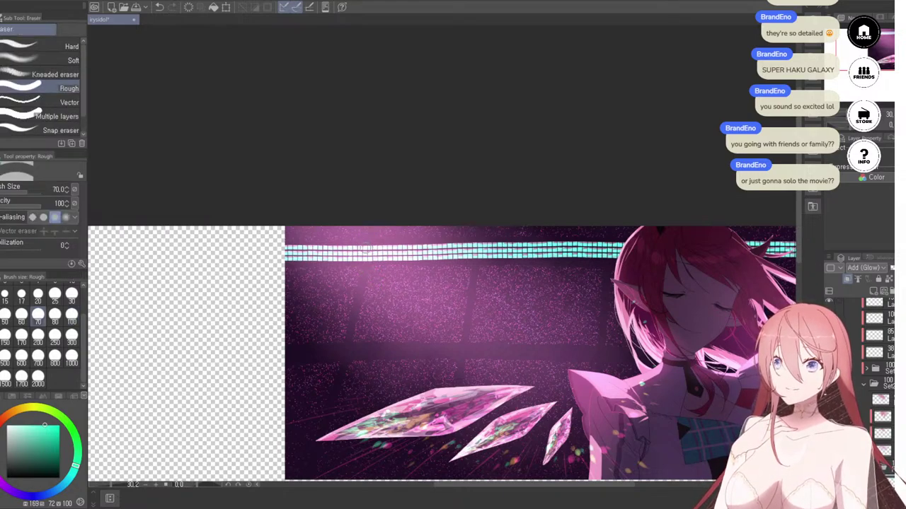
pyautogui.moveTo(366, 244); pyautogui.dragTo(366, 283)
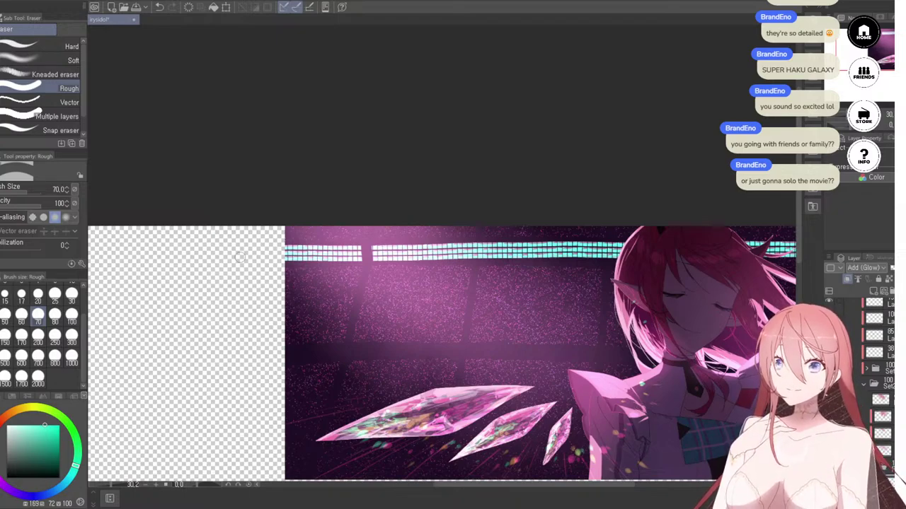
pyautogui.scroll(-2, 261, 242)
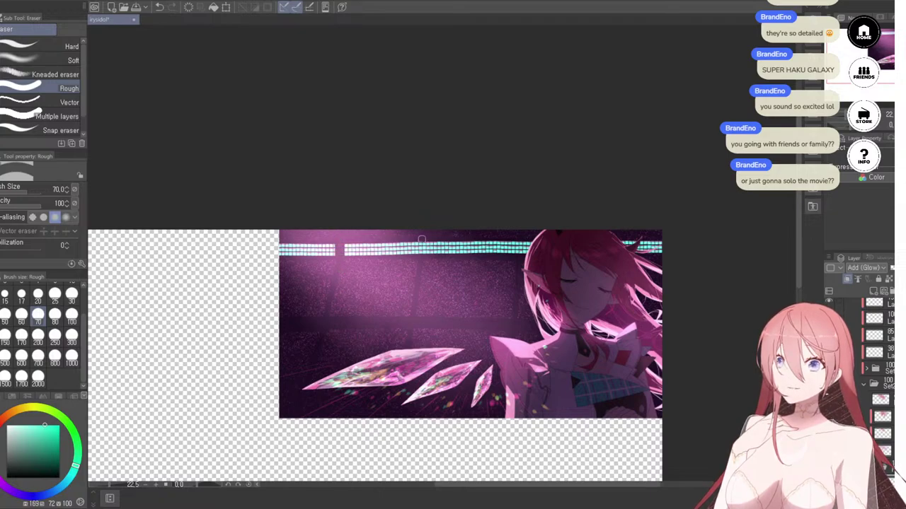
pyautogui.moveTo(422, 238); pyautogui.dragTo(421, 238)
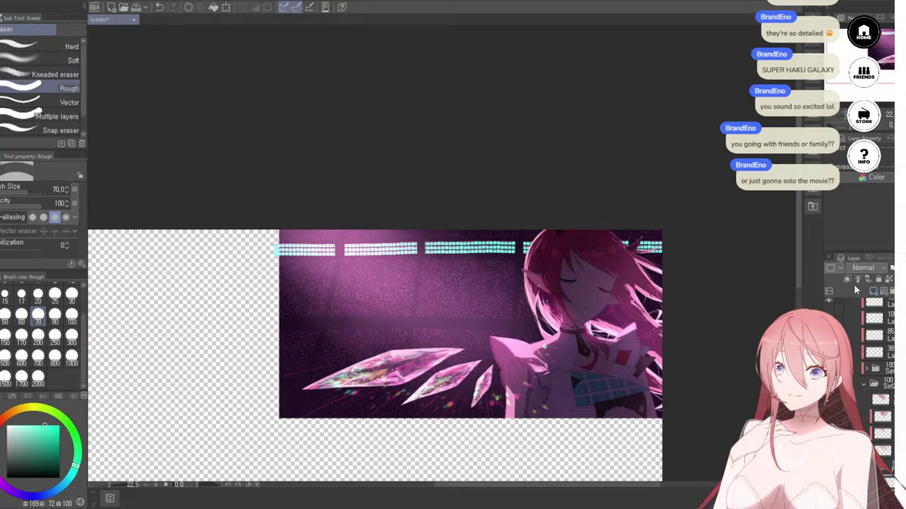
# Step: Paint bright blue (hue 197, saturation 100, value 100) city lights over the turquoise panes on the Normal layer with the size 100 City Lights brush
pyautogui.scroll(-3, 297, 263)
pyautogui.scroll(6, 303, 262)
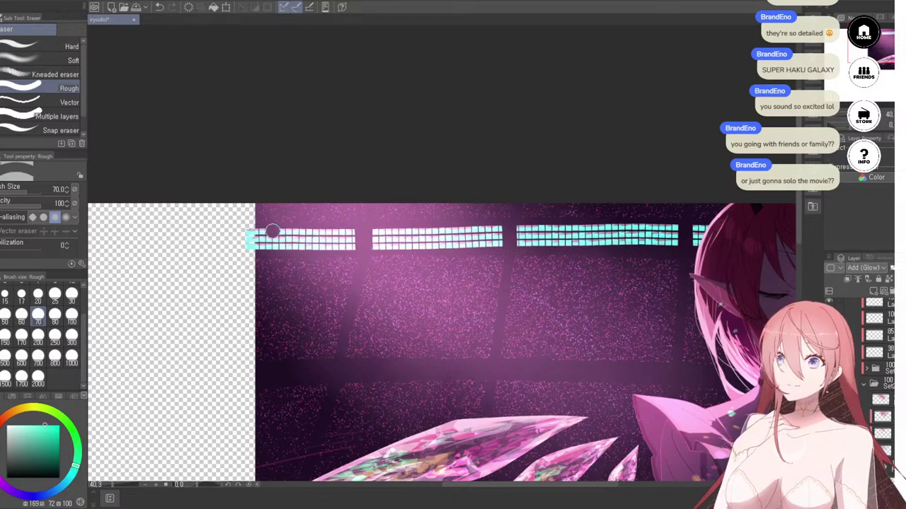
pyautogui.hotkey('ctrl', 'z')
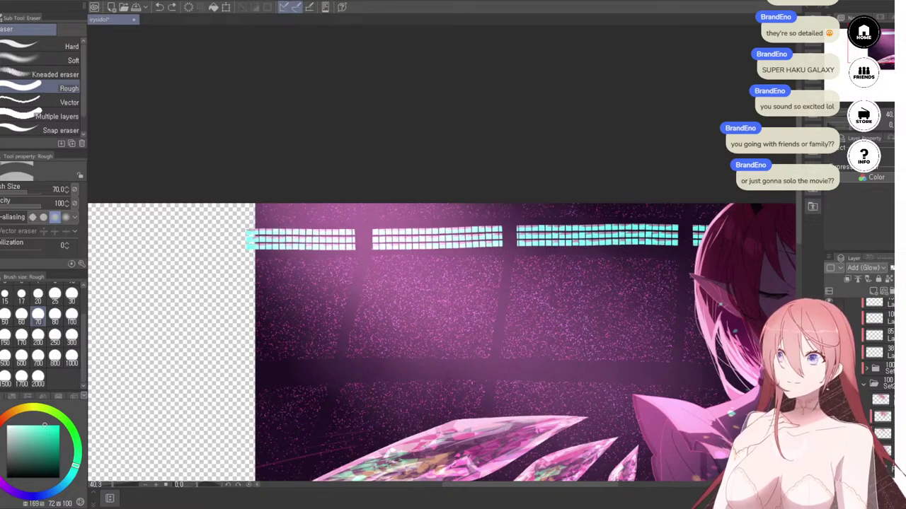
pyautogui.press('p')
pyautogui.press('p')
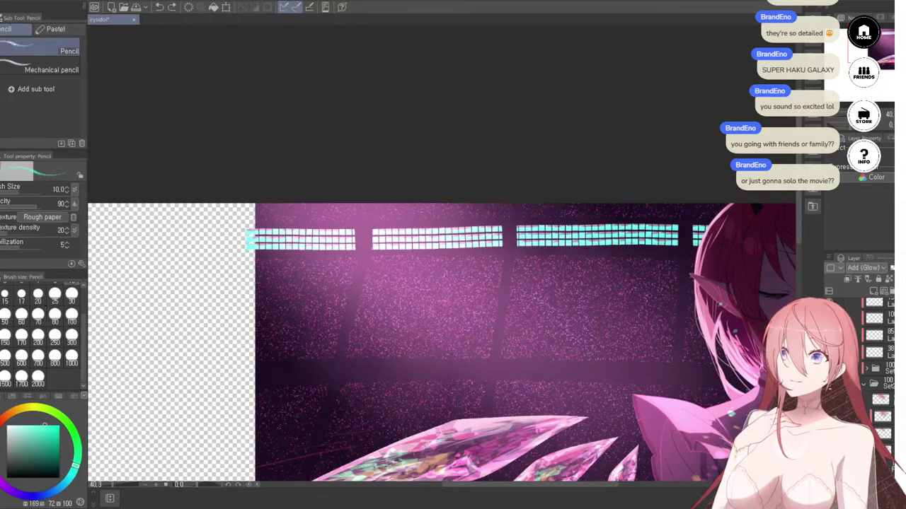
pyautogui.press('b')
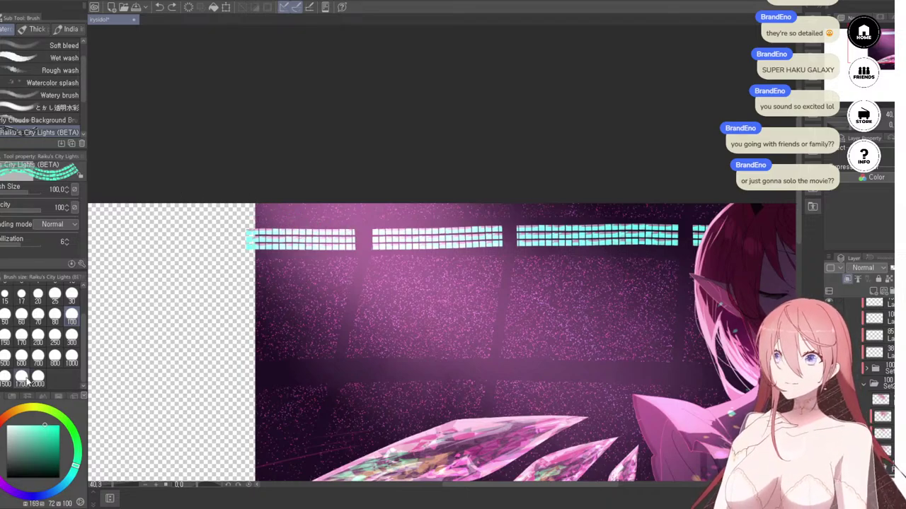
pyautogui.moveTo(60, 499); pyautogui.dragTo(62, 487)
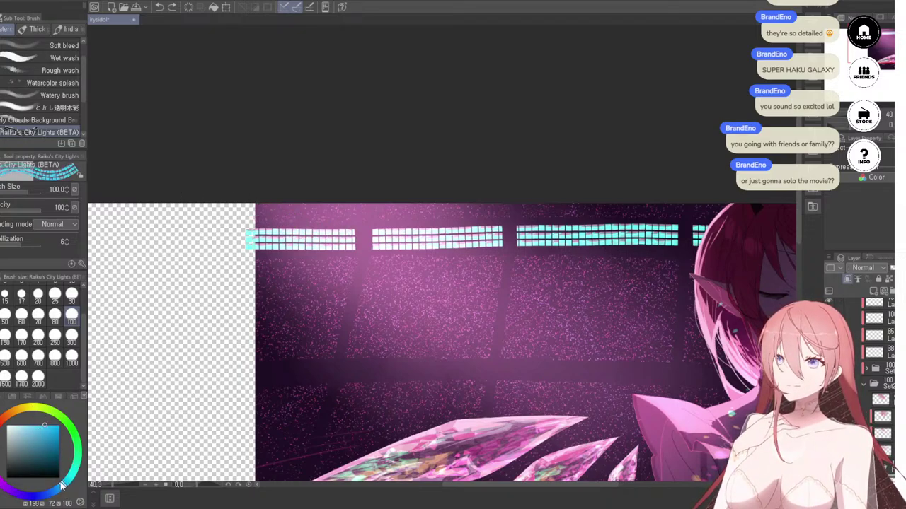
pyautogui.click(41, 424)
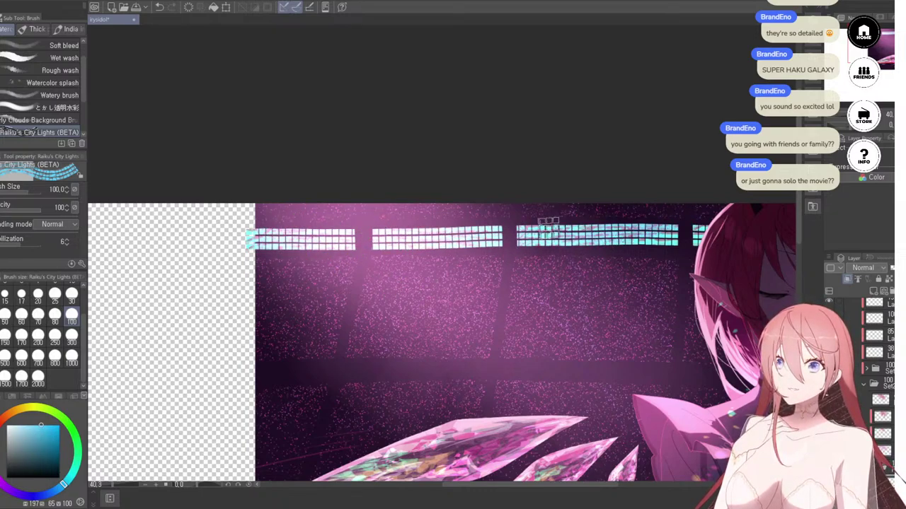
pyautogui.moveTo(653, 262)
pyautogui.mouseDown()
pyautogui.moveTo(509, 313)
pyautogui.moveTo(334, 244)
pyautogui.mouseUp()
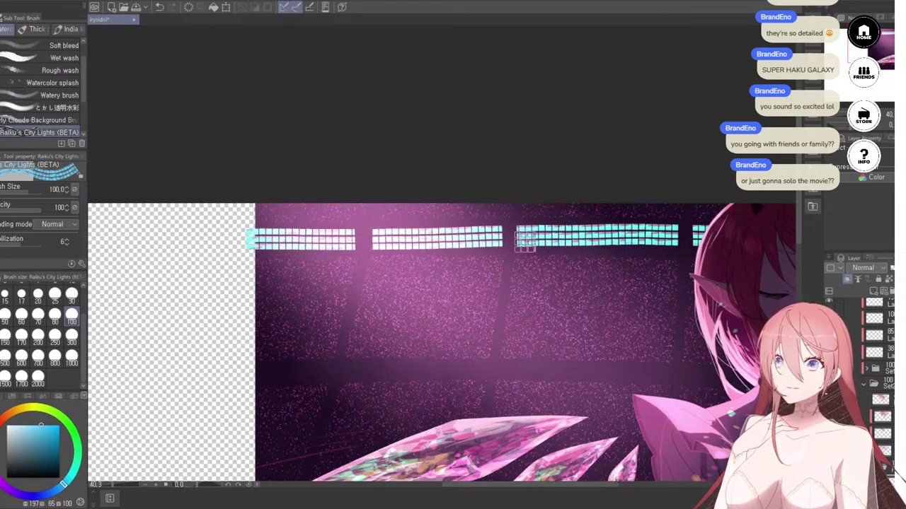
pyautogui.moveTo(45, 432)
pyautogui.mouseDown()
pyautogui.moveTo(62, 439)
pyautogui.moveTo(60, 425)
pyautogui.mouseUp()
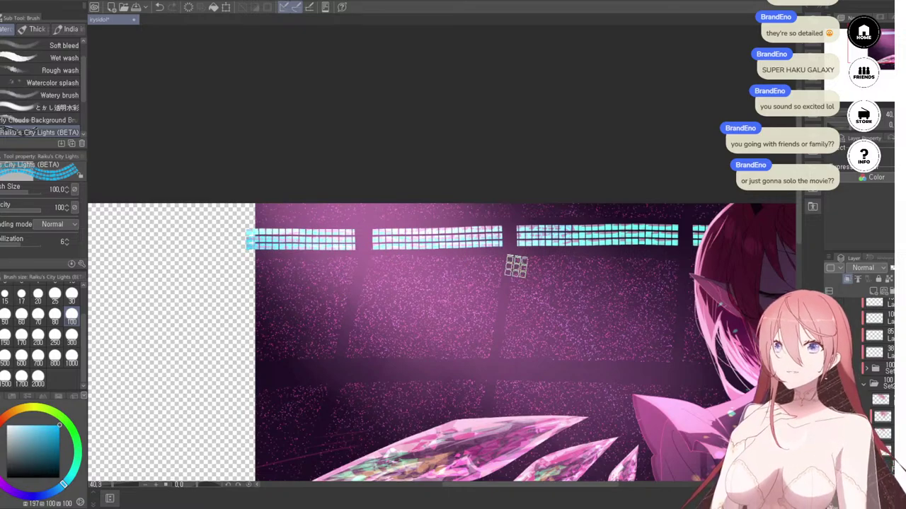
pyautogui.scroll(-5, 516, 266)
pyautogui.scroll(1, 628, 248)
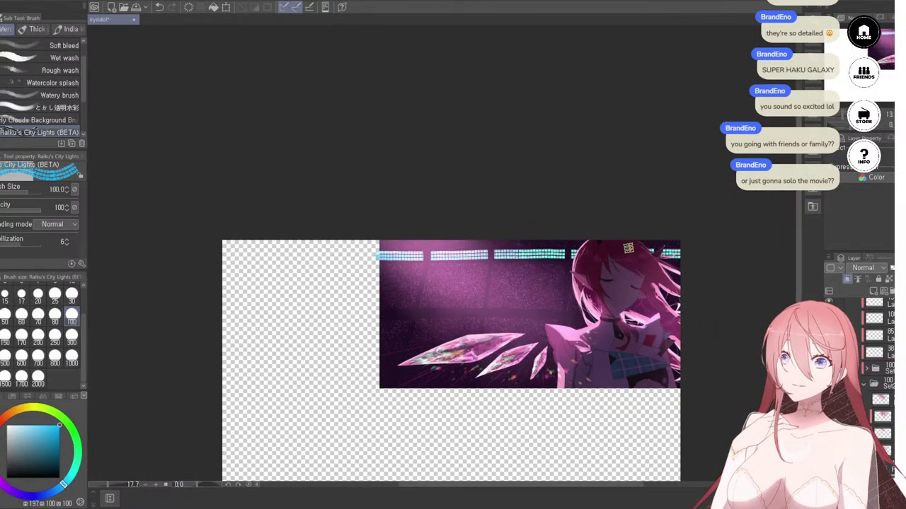
# Step: Paint muted blue (hue 197, saturation 60, value 59) city lights over the window panes with the brush at sizes 100 and 50
pyautogui.scroll(1, 627, 248)
pyautogui.click(34, 459)
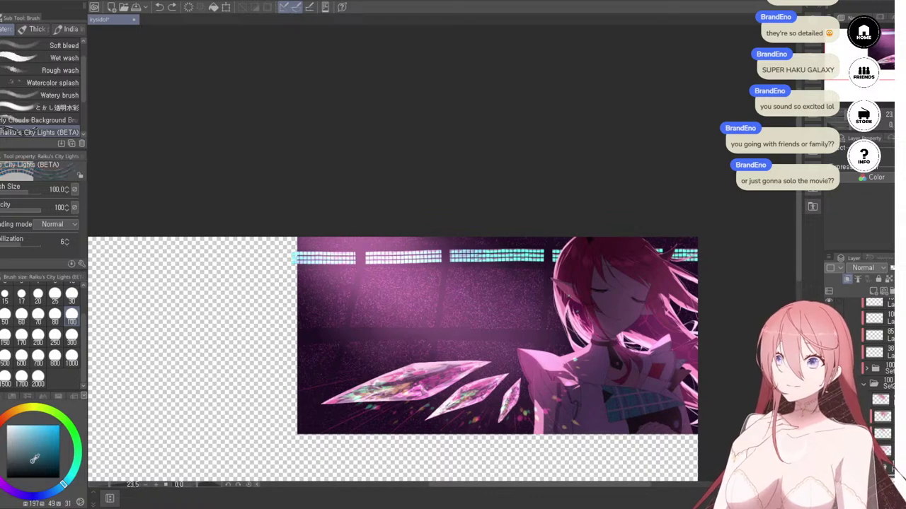
pyautogui.click(38, 448)
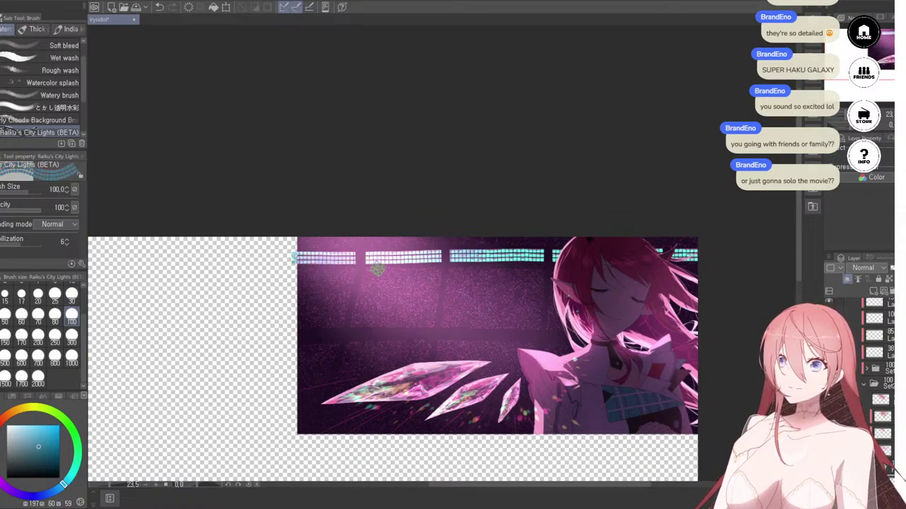
pyautogui.moveTo(303, 258)
pyautogui.mouseDown()
pyautogui.moveTo(378, 250)
pyautogui.moveTo(392, 269)
pyautogui.moveTo(443, 261)
pyautogui.mouseUp()
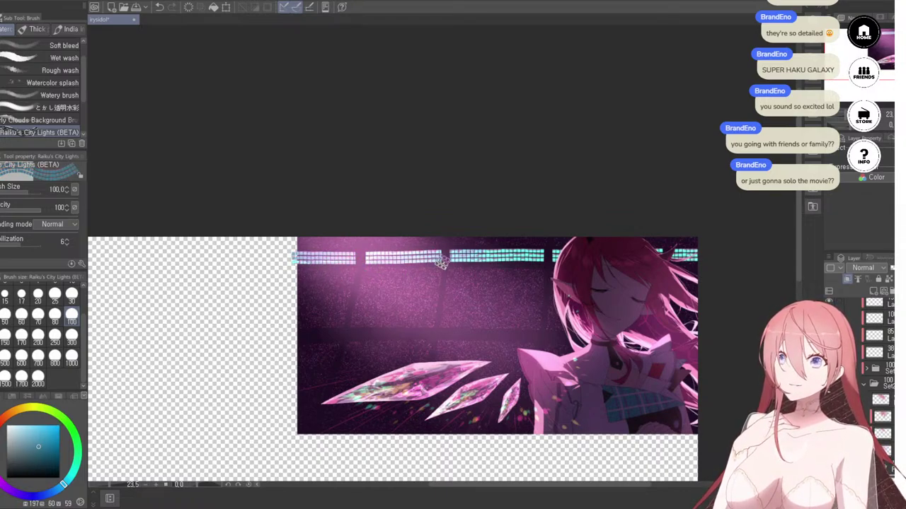
pyautogui.hotkey('ctrl', 'z')
pyautogui.hotkey('ctrl', 'z')
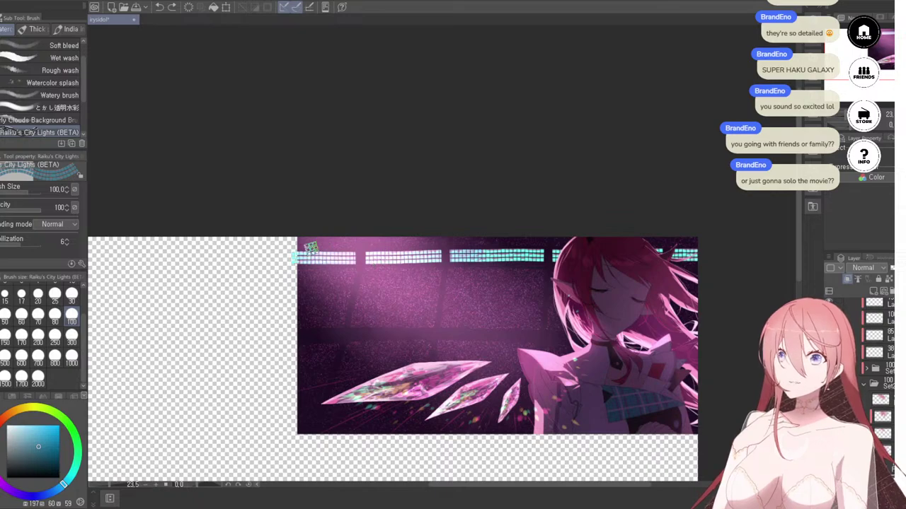
pyautogui.moveTo(299, 259); pyautogui.dragTo(354, 261)
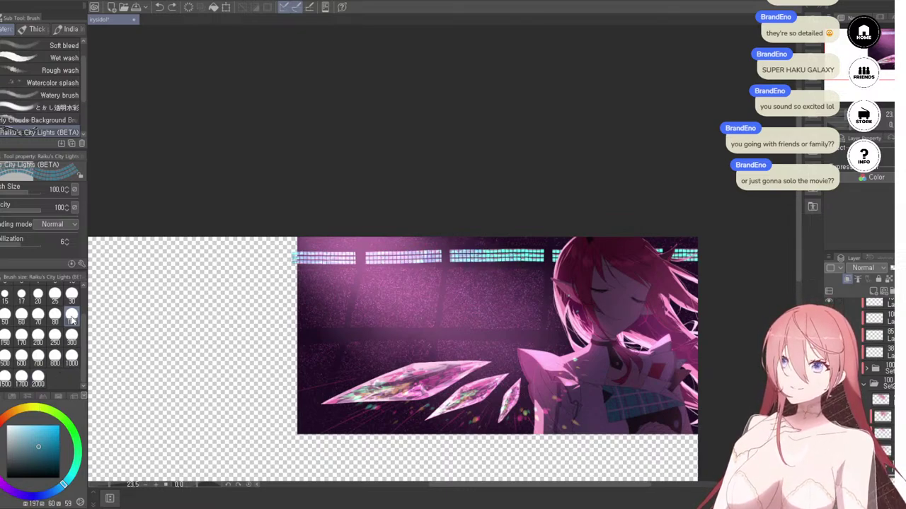
pyautogui.click(5, 316)
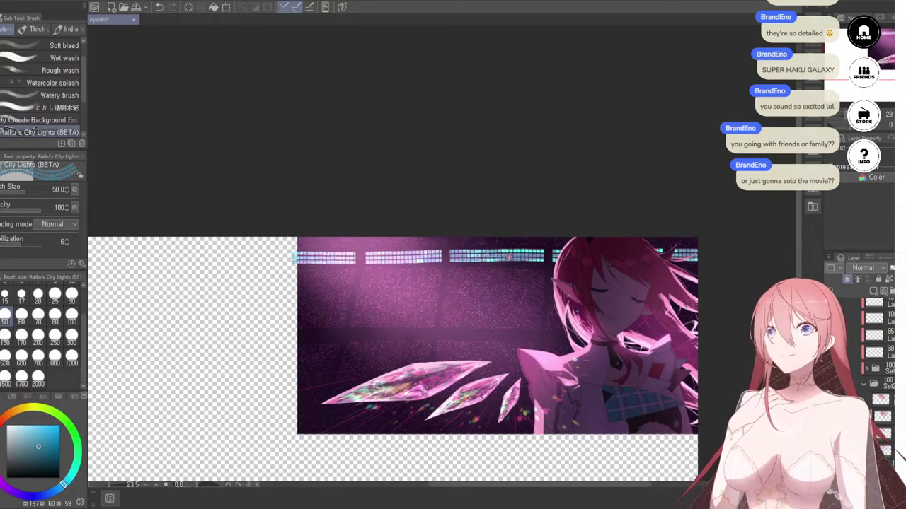
# Step: Erase thin streaks from the blue overlay on the window panes with the Rough eraser reduced to size 30
pyautogui.press('e')
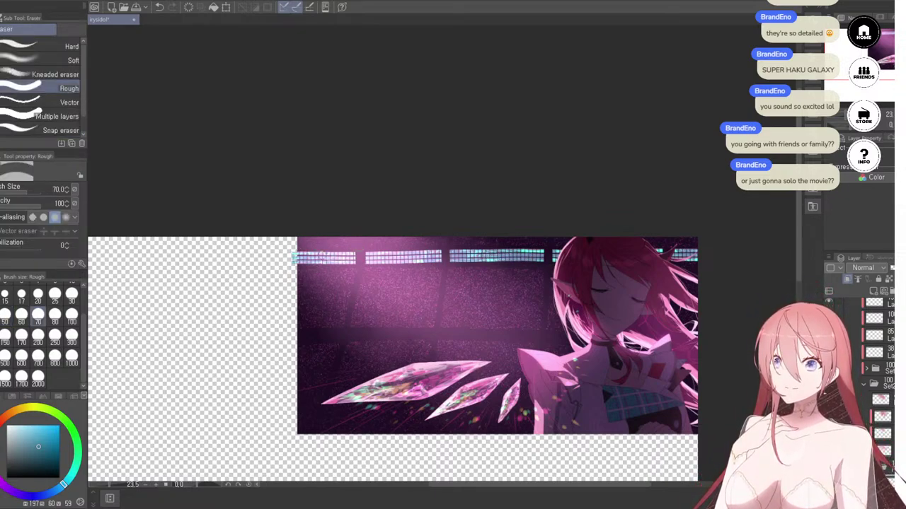
pyautogui.press('[')
pyautogui.press('[')
pyautogui.press('[')
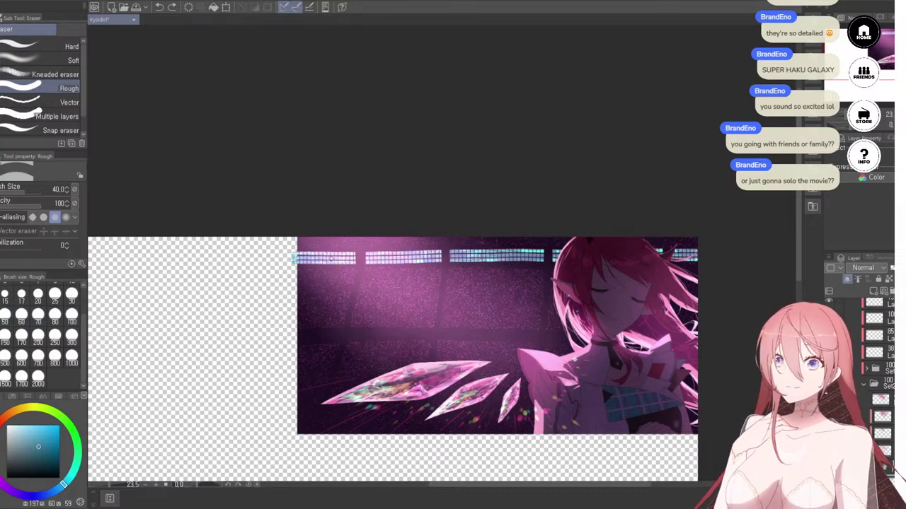
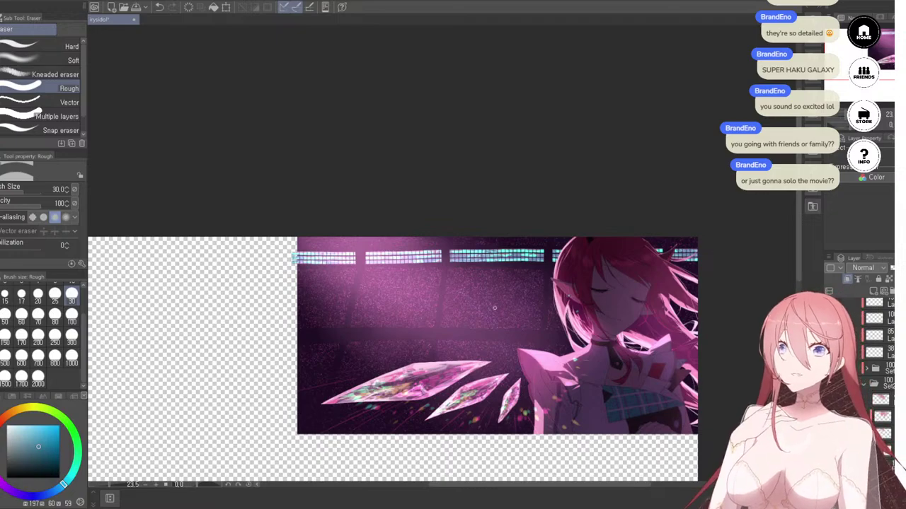
pyautogui.scroll(6, 361, 283)
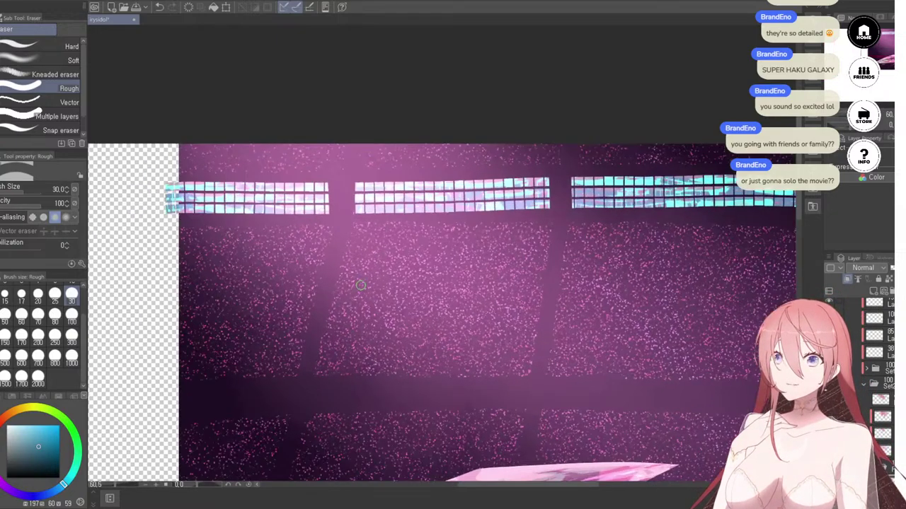
pyautogui.scroll(2, 457, 138)
pyautogui.scroll(-3, 284, 207)
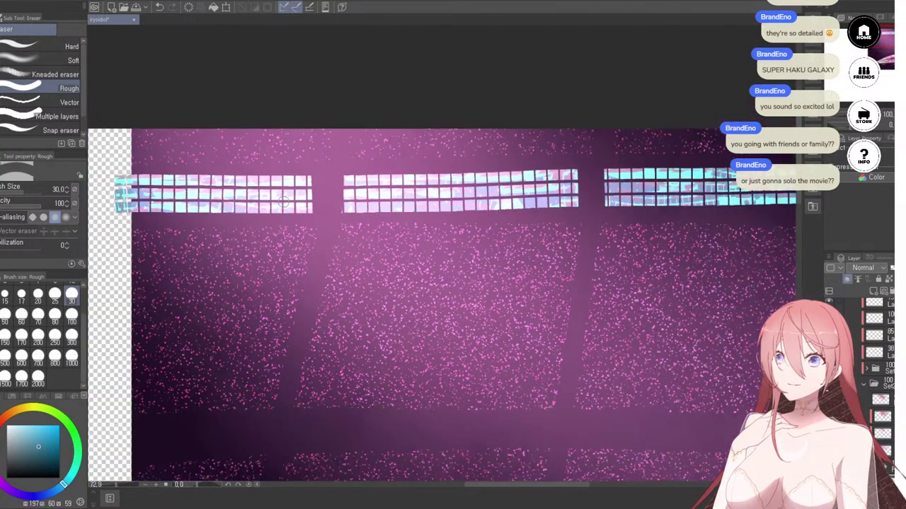
# Step: Try painting muted blue (hue 197, saturation 60, value 59) city lights over the first window section on the Add (Glow) layer with the brush at size 50
pyautogui.moveTo(293, 227); pyautogui.dragTo(363, 266)
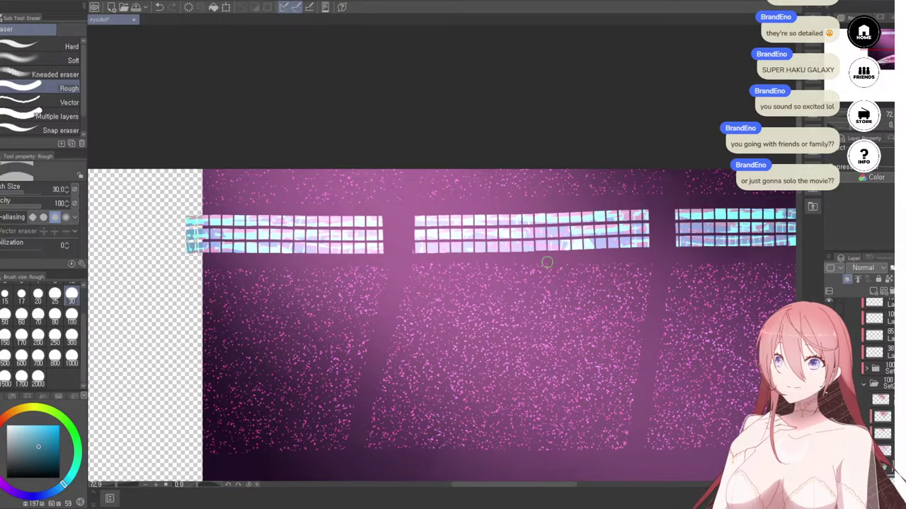
pyautogui.scroll(-4, 547, 263)
pyautogui.scroll(2, 370, 259)
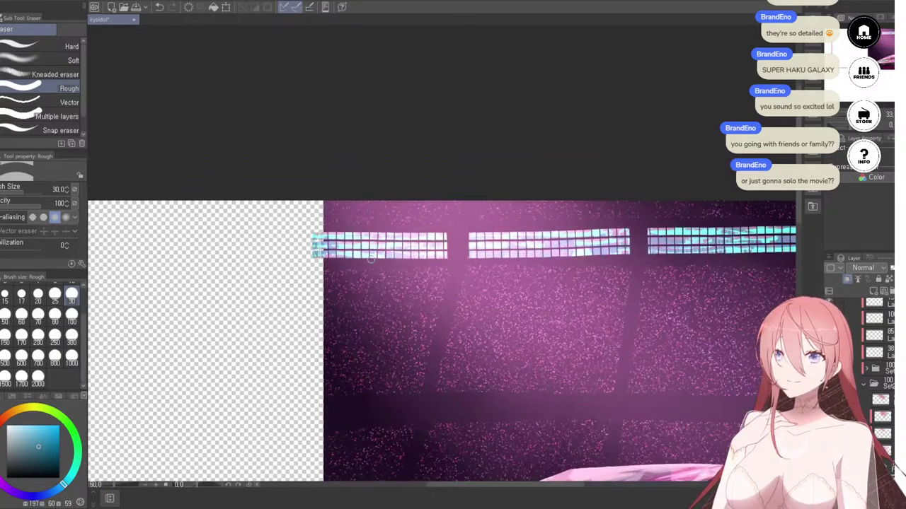
pyautogui.scroll(1, 306, 246)
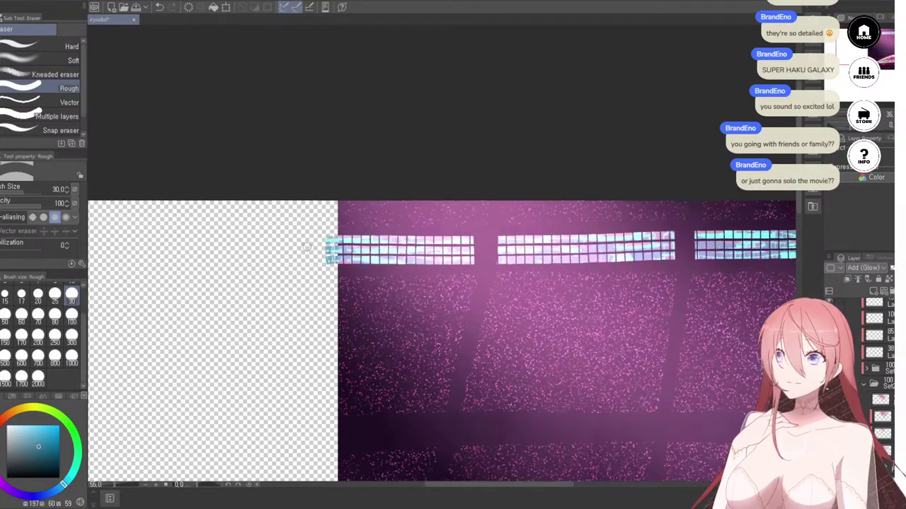
pyautogui.press('b')
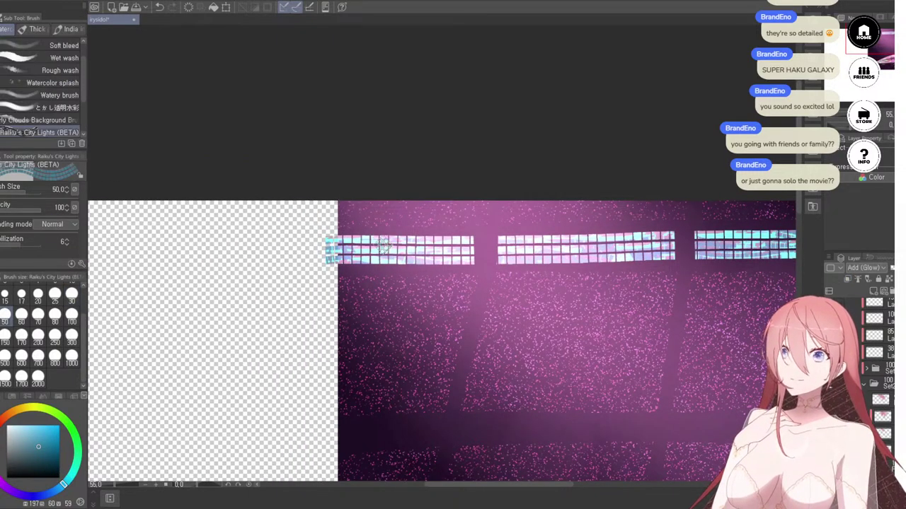
pyautogui.scroll(1, 383, 251)
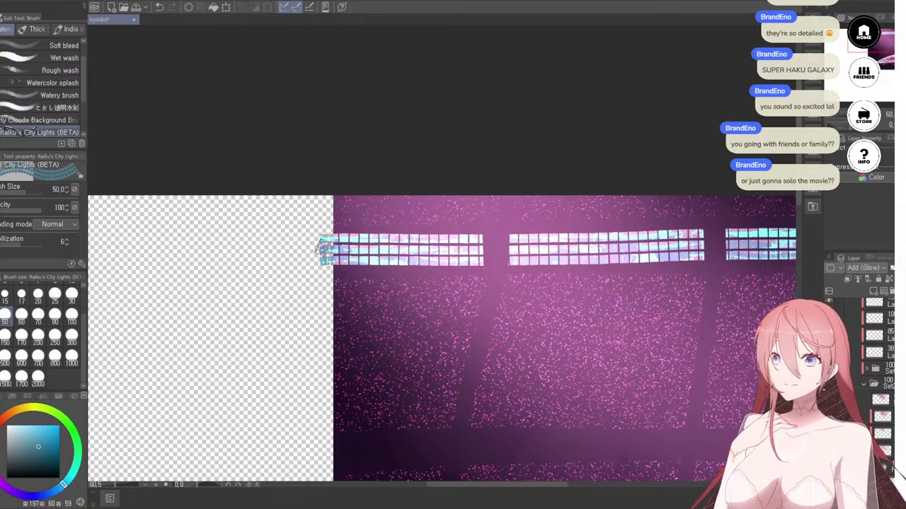
pyautogui.moveTo(338, 249)
pyautogui.mouseDown()
pyautogui.moveTo(434, 252)
pyautogui.moveTo(389, 252)
pyautogui.moveTo(411, 249)
pyautogui.mouseUp()
pyautogui.hotkey('ctrl', 'z')
pyautogui.hotkey('ctrl', 'z')
pyautogui.hotkey('ctrl', 'z')
pyautogui.hotkey('ctrl', 'z')
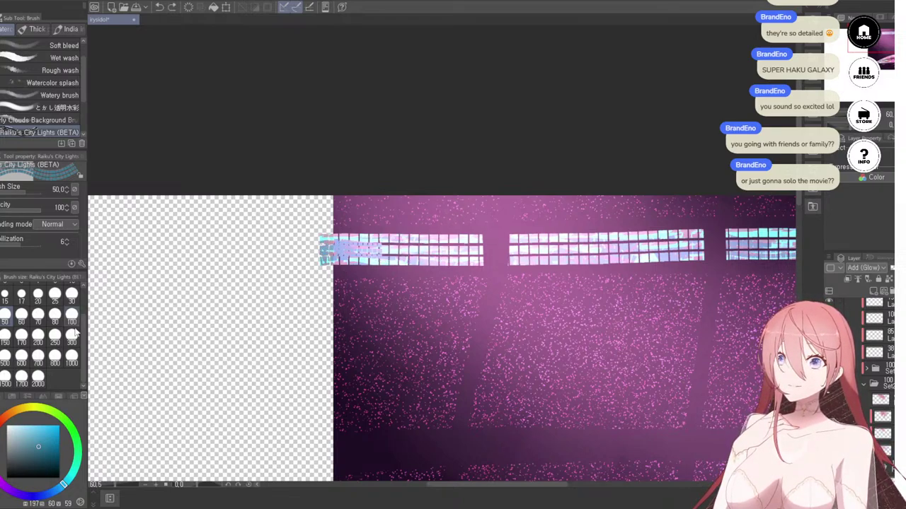
# Step: Try pale blue (hue 197, saturation 46, value 100), then brighter blue (saturation 88) size 50 city lights over the first window section
pyautogui.click(47, 426)
pyautogui.moveTo(36, 389); pyautogui.dragTo(31, 386)
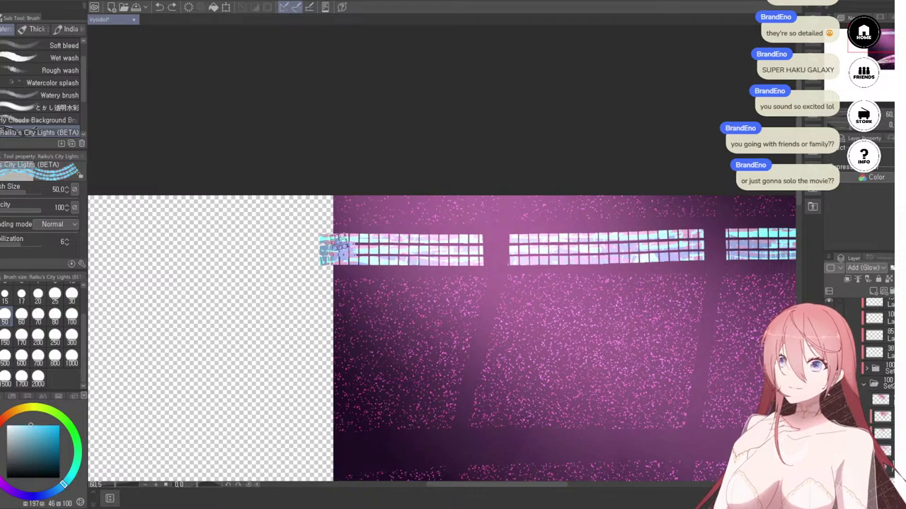
pyautogui.moveTo(335, 249); pyautogui.dragTo(375, 252)
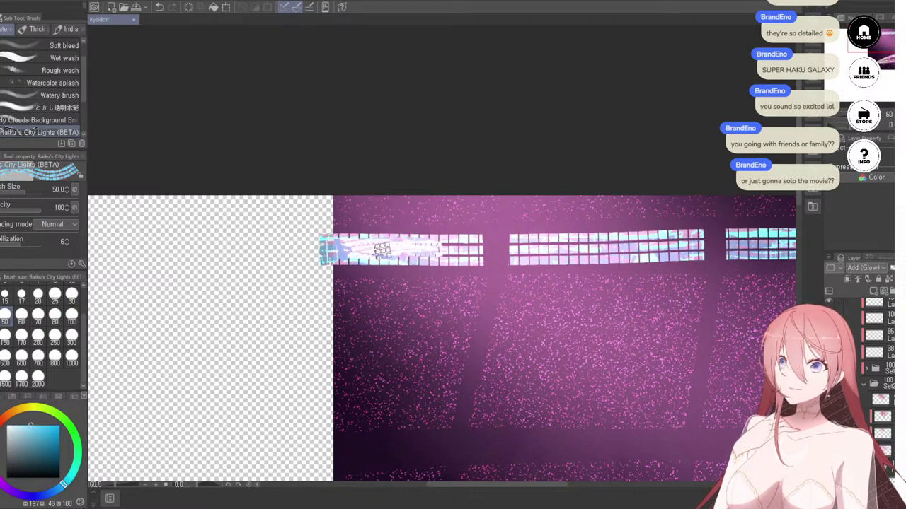
pyautogui.click(53, 425)
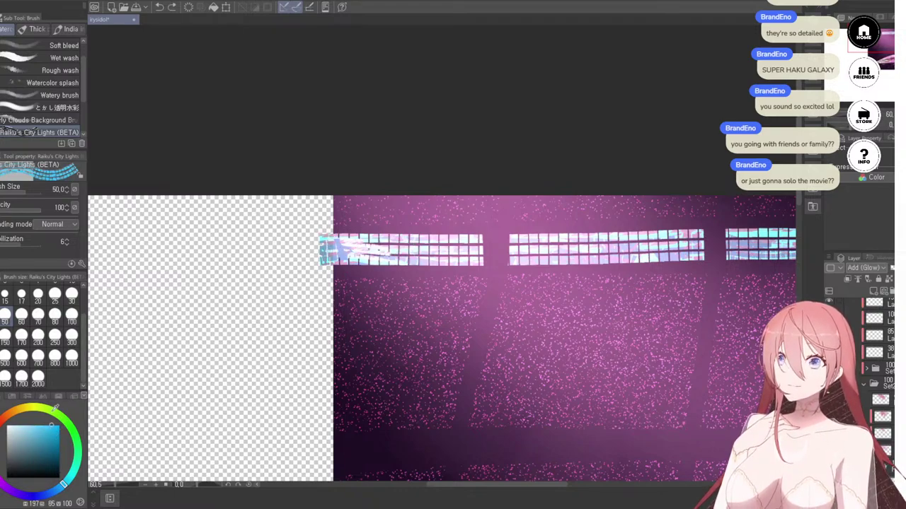
pyautogui.moveTo(410, 251)
pyautogui.mouseDown()
pyautogui.moveTo(368, 258)
pyautogui.moveTo(391, 259)
pyautogui.moveTo(404, 246)
pyautogui.moveTo(372, 234)
pyautogui.moveTo(447, 243)
pyautogui.moveTo(405, 256)
pyautogui.moveTo(418, 244)
pyautogui.moveTo(357, 247)
pyautogui.moveTo(466, 254)
pyautogui.moveTo(409, 249)
pyautogui.moveTo(472, 250)
pyautogui.moveTo(449, 247)
pyautogui.moveTo(481, 241)
pyautogui.mouseUp()
pyautogui.scroll(2, 484, 241)
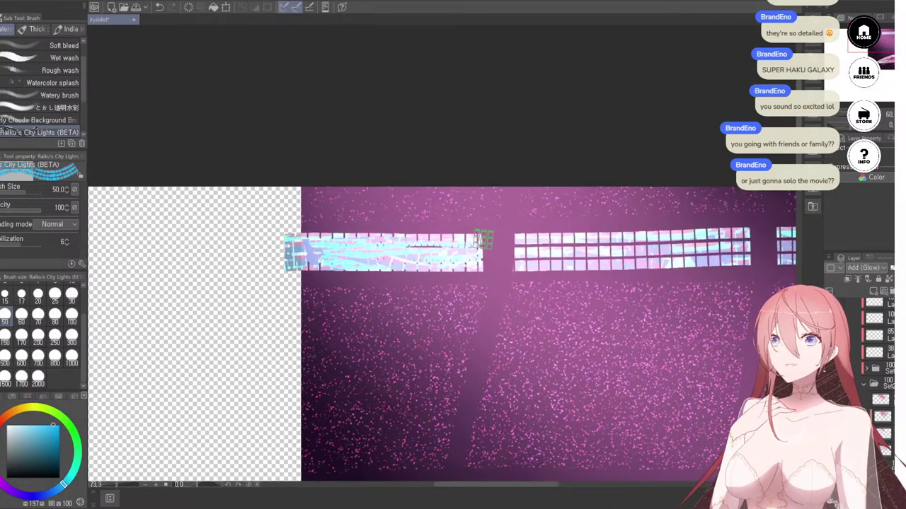
# Step: Try another pass of size 50 bright blue (hue 197, saturation 88, value 100) city lights across the first window section, checking the whole picture
pyautogui.scroll(-17, 511, 234)
pyautogui.scroll(-1, 570, 253)
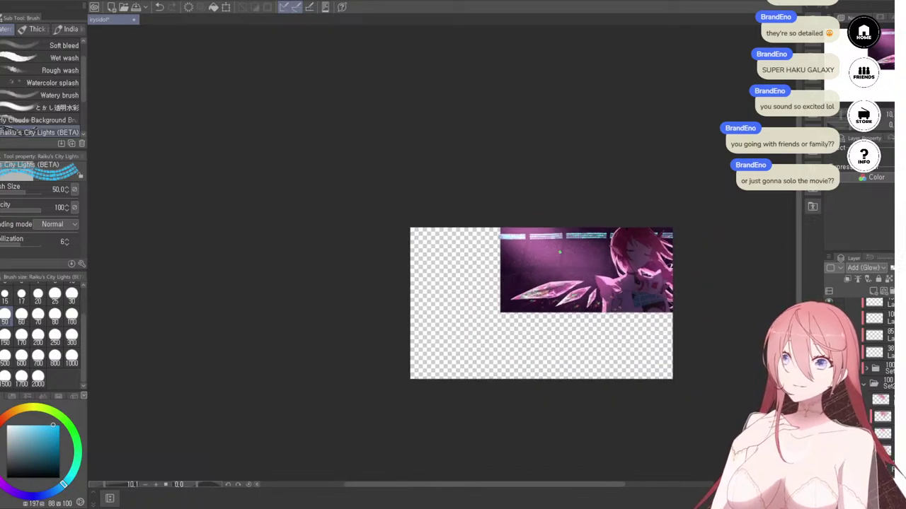
pyautogui.scroll(4, 556, 252)
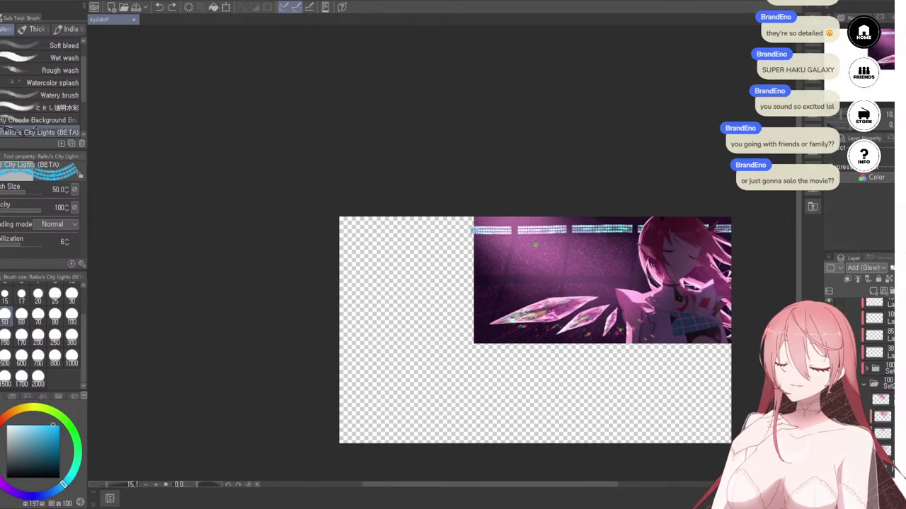
pyautogui.scroll(3, 543, 225)
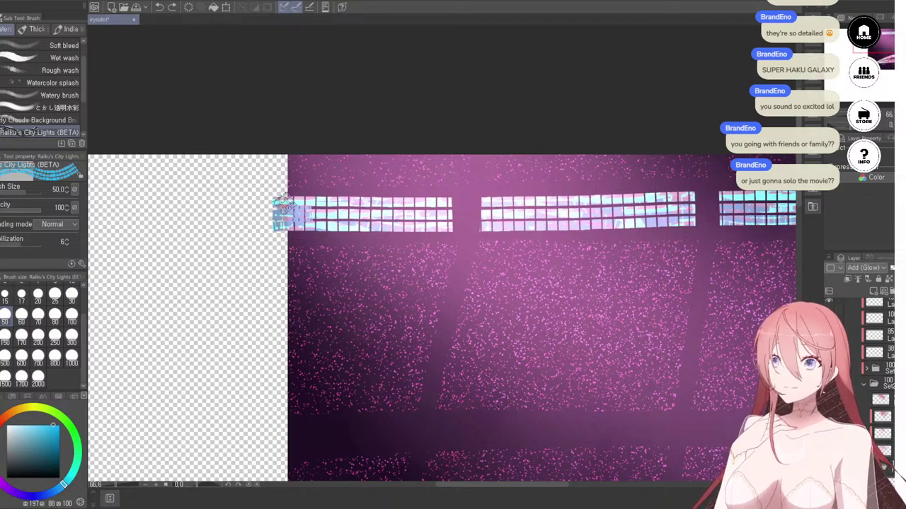
pyautogui.moveTo(284, 207)
pyautogui.mouseDown()
pyautogui.moveTo(312, 211)
pyautogui.moveTo(312, 223)
pyautogui.moveTo(343, 205)
pyautogui.moveTo(358, 225)
pyautogui.moveTo(363, 205)
pyautogui.moveTo(424, 230)
pyautogui.moveTo(442, 218)
pyautogui.moveTo(463, 239)
pyautogui.mouseUp()
pyautogui.scroll(-6, 463, 239)
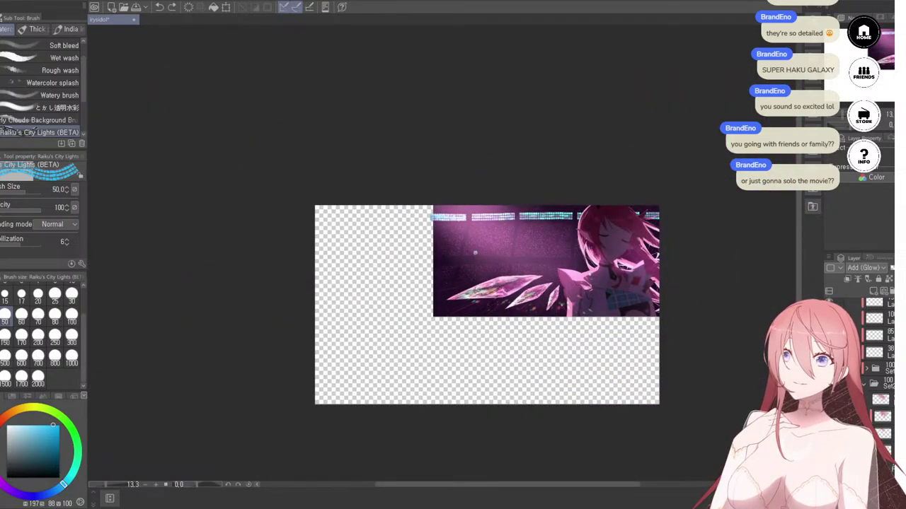
pyautogui.scroll(-3, 476, 253)
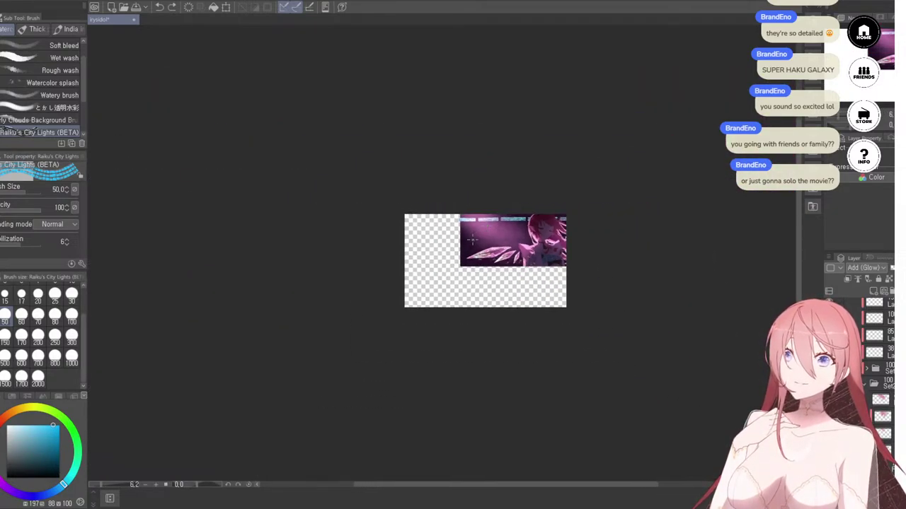
pyautogui.scroll(4, 472, 240)
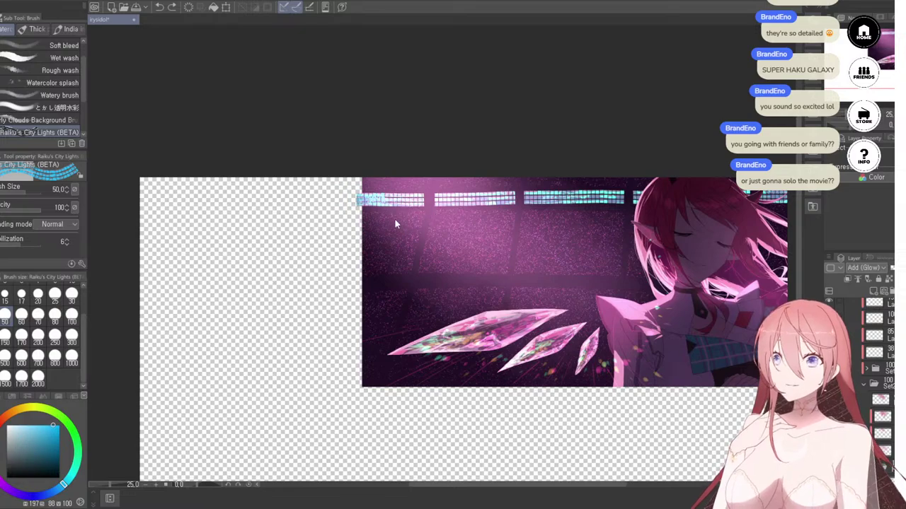
pyautogui.scroll(-1, 379, 200)
pyautogui.scroll(3, 382, 196)
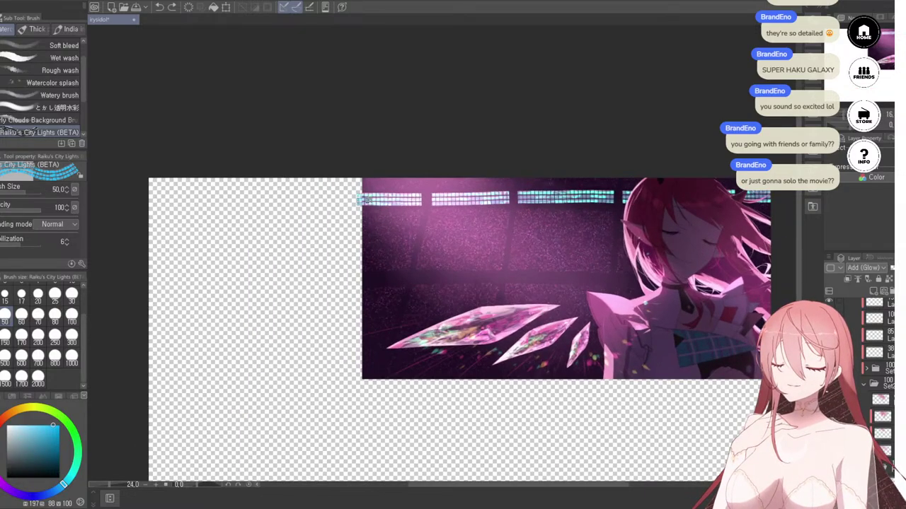
pyautogui.scroll(4, 384, 191)
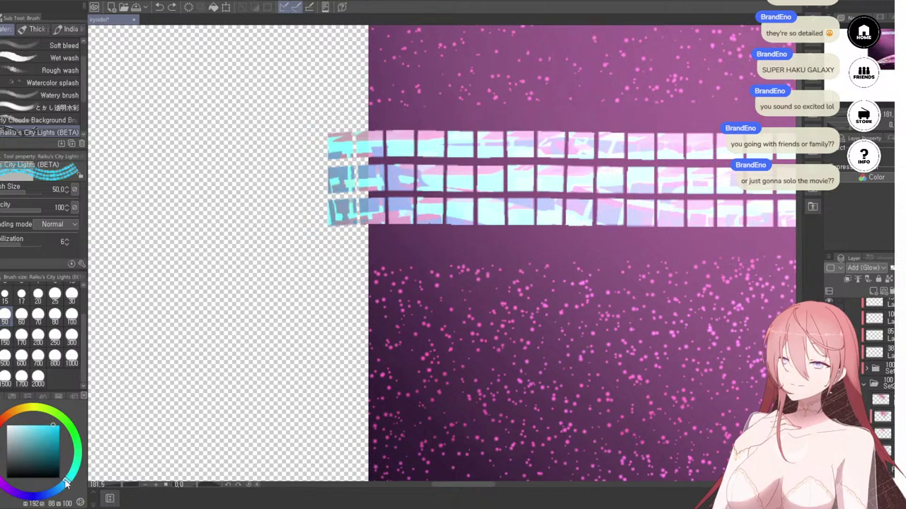
# Step: Paint bright cyan (hue 190, saturation 88, value 100) city lights along the top pane row of the first window section, with the brush at size 17
pyautogui.click(72, 319)
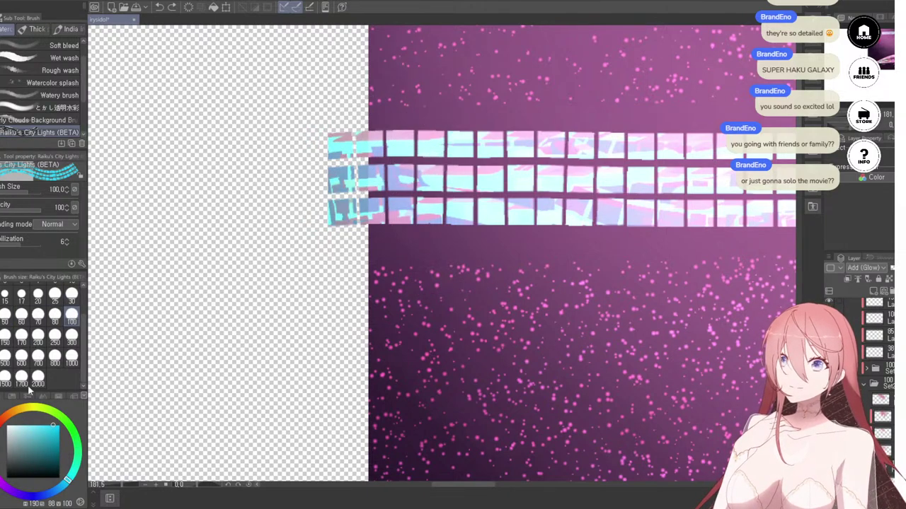
pyautogui.click(72, 297)
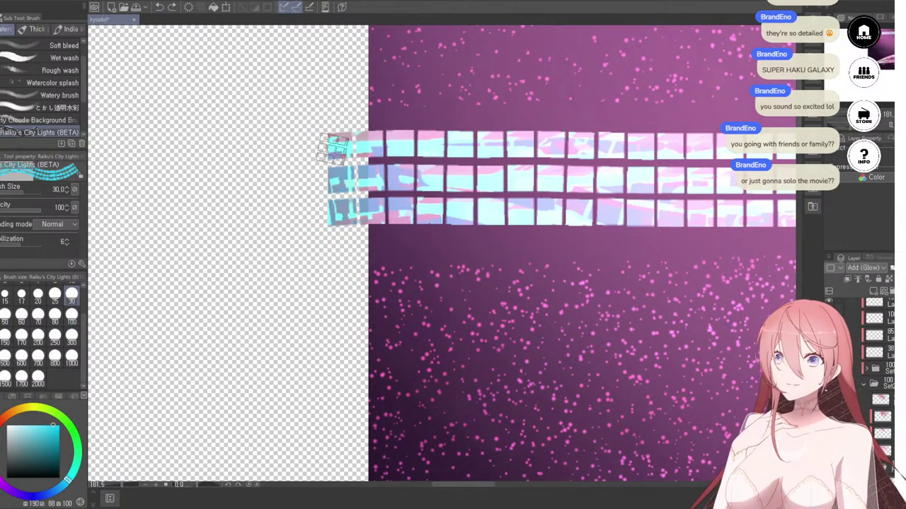
pyautogui.moveTo(355, 142); pyautogui.dragTo(782, 147)
pyautogui.hotkey('ctrl', 'z')
pyautogui.click(21, 295)
pyautogui.moveTo(612, 186)
pyautogui.mouseDown()
pyautogui.moveTo(414, 203)
pyautogui.moveTo(426, 199)
pyautogui.mouseUp()
pyautogui.hotkey('ctrl', 'z')
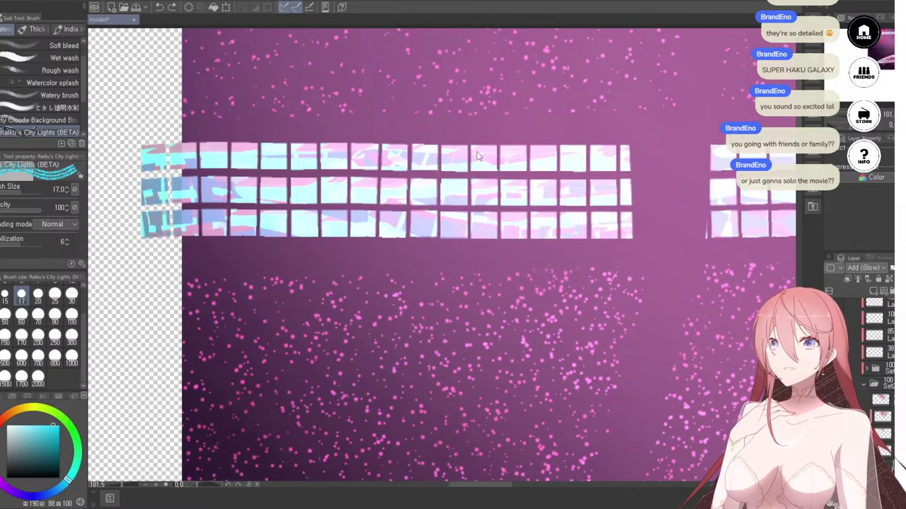
pyautogui.moveTo(382, 157)
pyautogui.mouseDown()
pyautogui.moveTo(611, 162)
pyautogui.moveTo(583, 154)
pyautogui.moveTo(164, 157)
pyautogui.mouseUp()
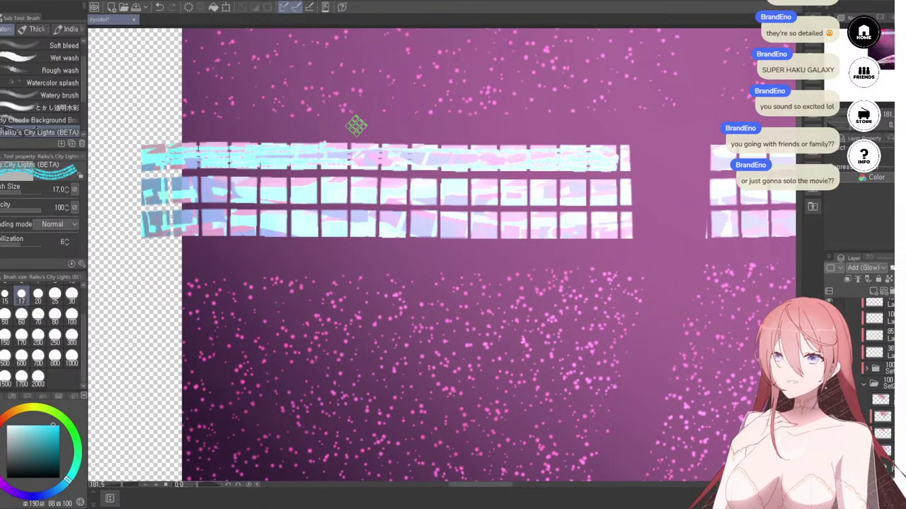
# Step: Add cyan city-light streaks along the bottom pane row of the first window section, then check the band against the whole illustration
pyautogui.scroll(-9, 356, 126)
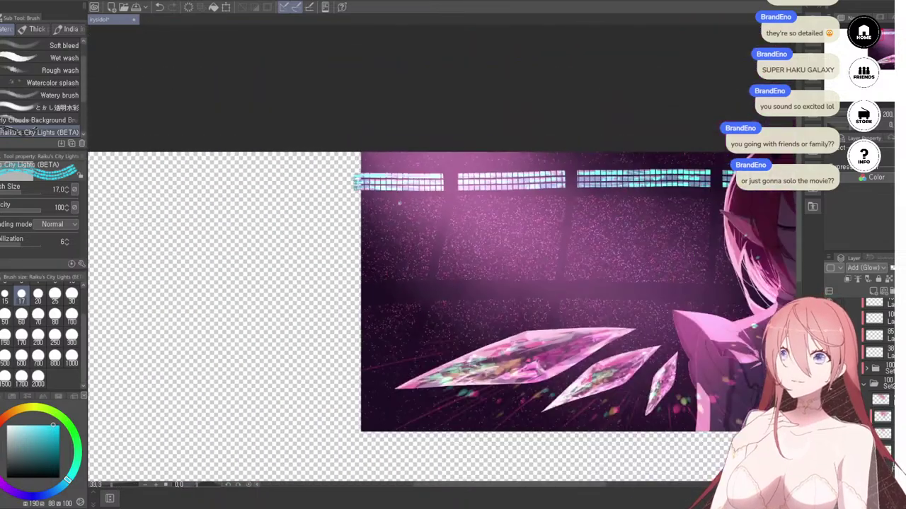
pyautogui.scroll(-2, 399, 204)
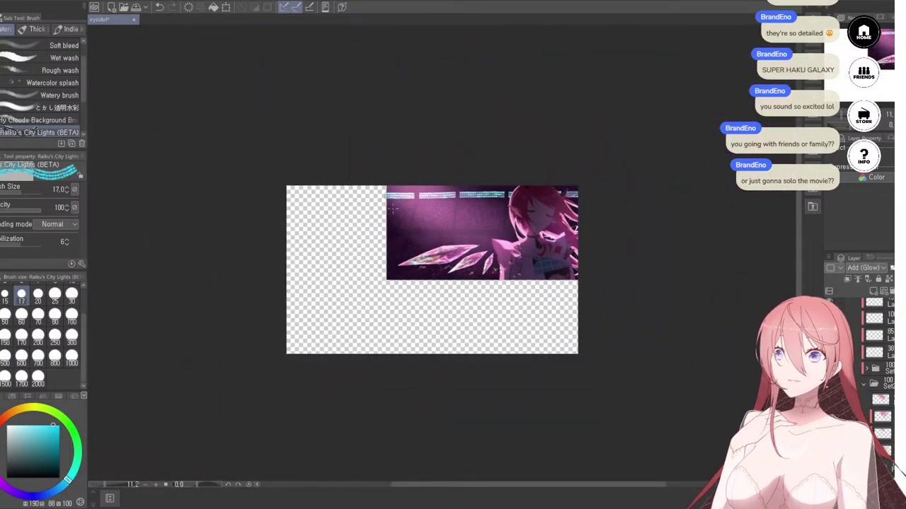
pyautogui.scroll(10, 393, 206)
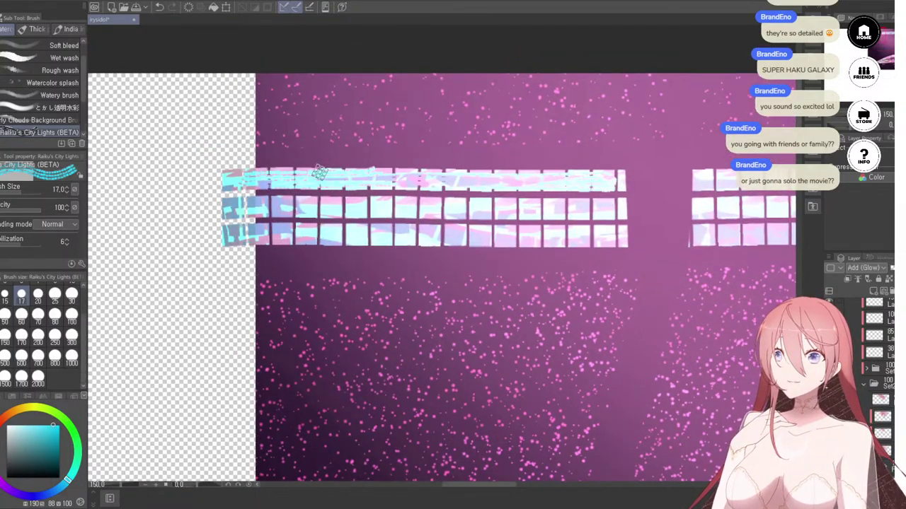
pyautogui.moveTo(258, 235)
pyautogui.mouseDown()
pyautogui.moveTo(573, 236)
pyautogui.moveTo(630, 221)
pyautogui.mouseUp()
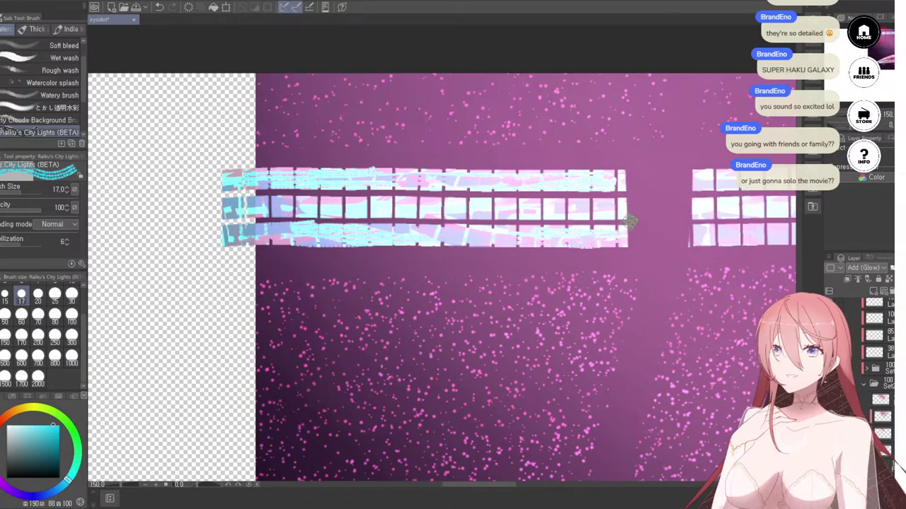
pyautogui.scroll(-10, 631, 221)
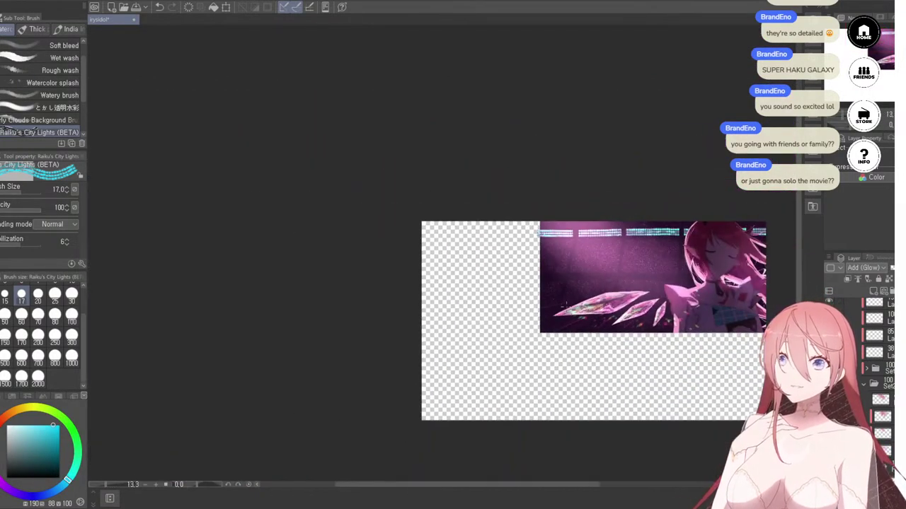
pyautogui.scroll(2, 625, 257)
pyautogui.scroll(2, 625, 257)
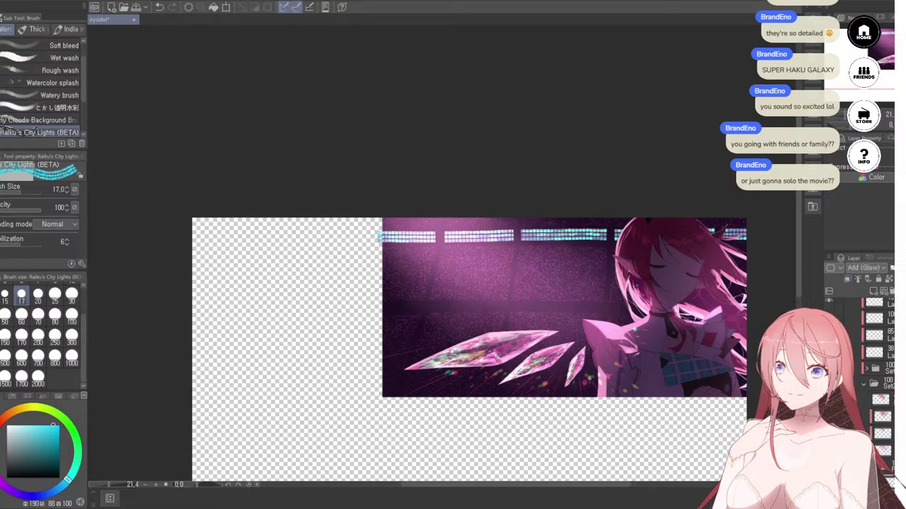
# Step: Clip the Add (Glow) window band to the artwork and shift its colour to violet-blue with a colour correction
pyautogui.scroll(-1, 880, 382)
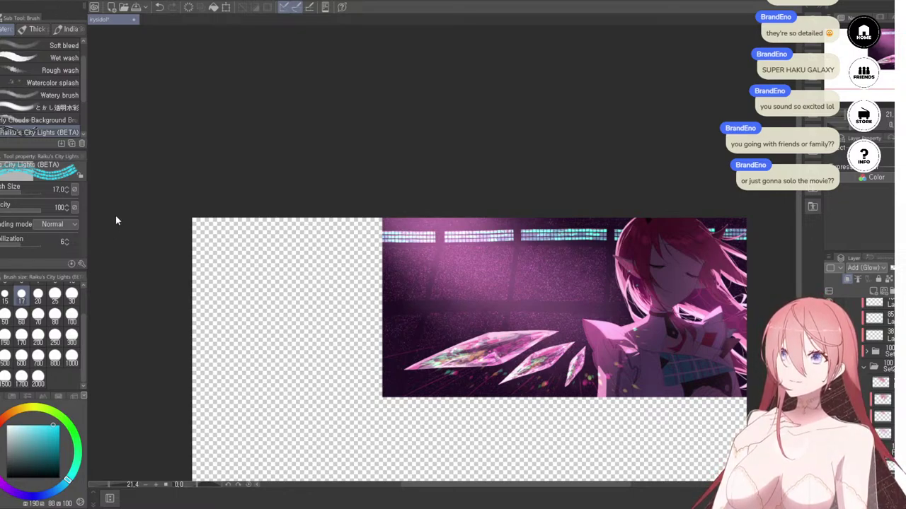
pyautogui.press('Tab')
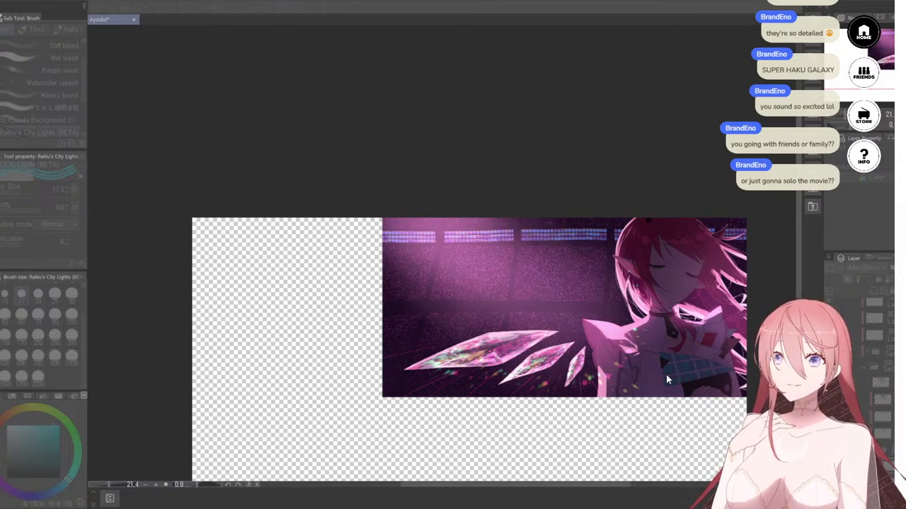
pyautogui.scroll(1, 570, 248)
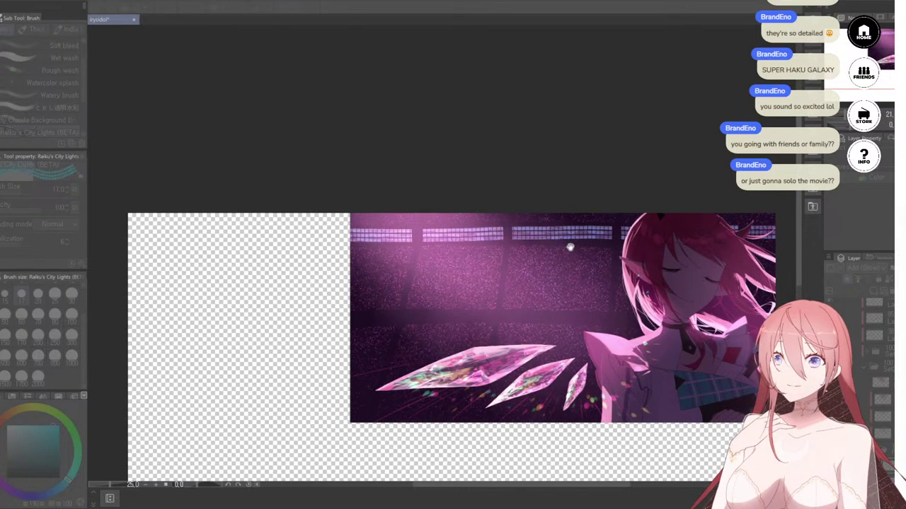
pyautogui.scroll(-5, 570, 257)
pyautogui.scroll(4, 566, 287)
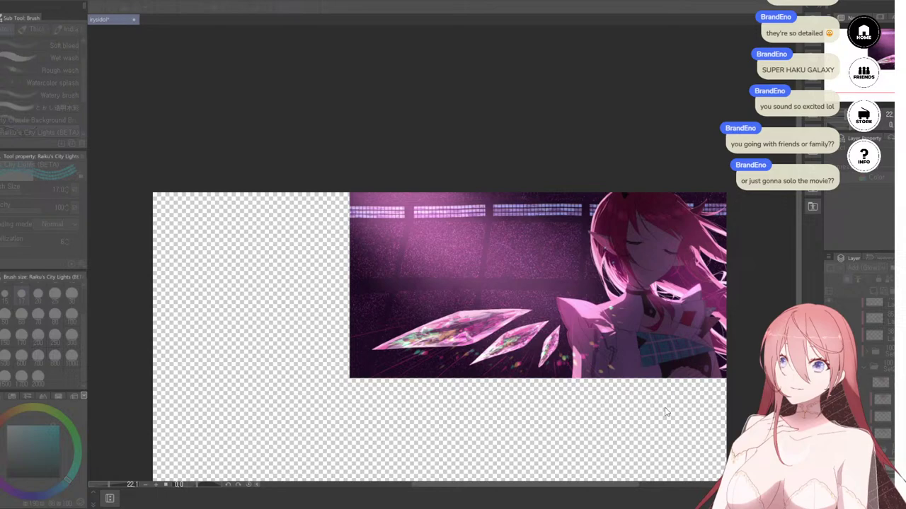
pyautogui.click(693, 377)
pyautogui.scroll(2, 603, 194)
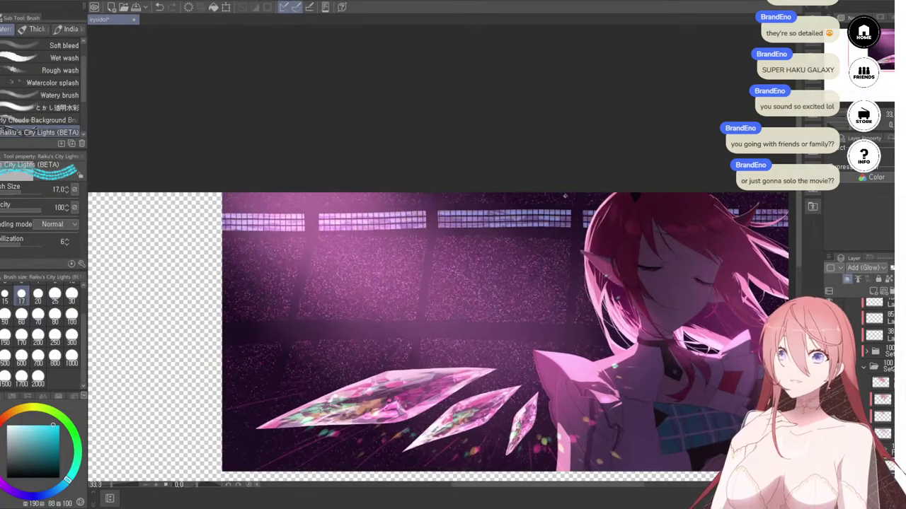
pyautogui.scroll(-3, 559, 212)
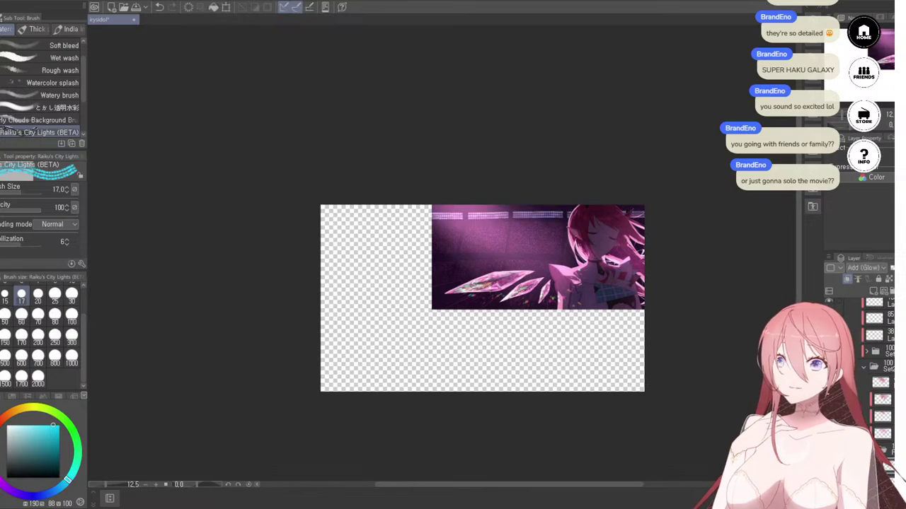
pyautogui.scroll(3, 507, 233)
pyautogui.scroll(3, 460, 205)
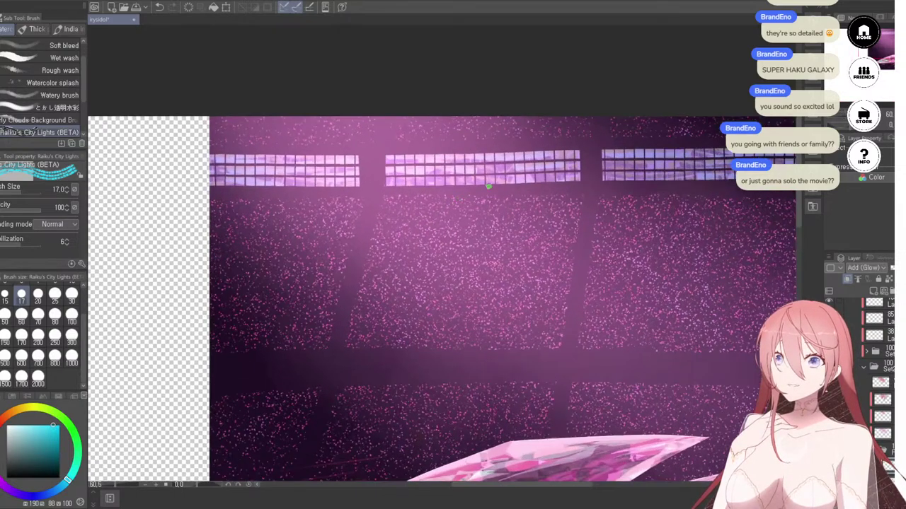
# Step: Try a Distort shift on the whole window band, undo it, and switch the transform to Perspective
pyautogui.scroll(-2, 488, 187)
pyautogui.scroll(-3, 543, 151)
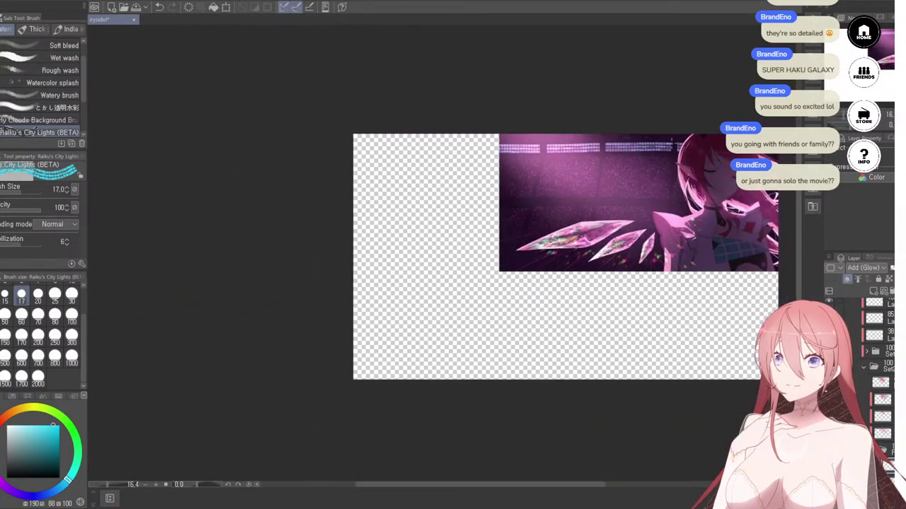
pyautogui.scroll(3, 480, 231)
pyautogui.scroll(-6, 479, 231)
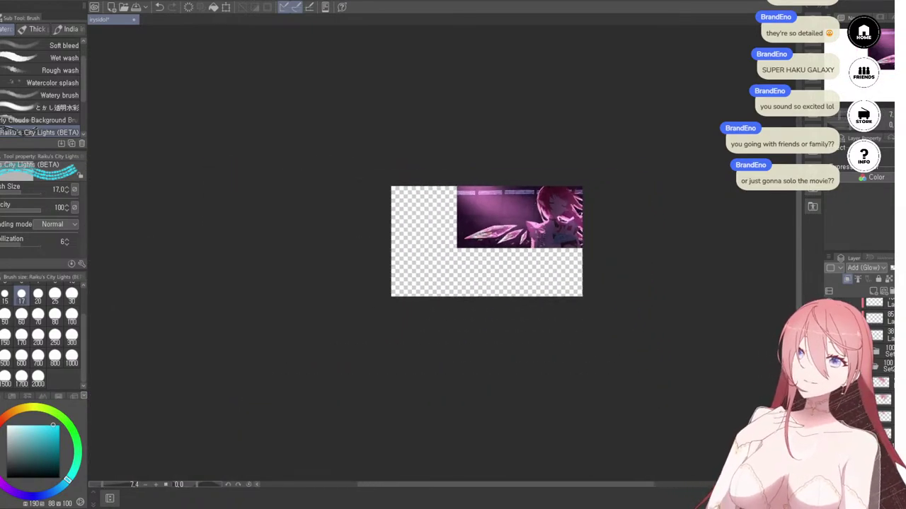
pyautogui.scroll(5, 552, 194)
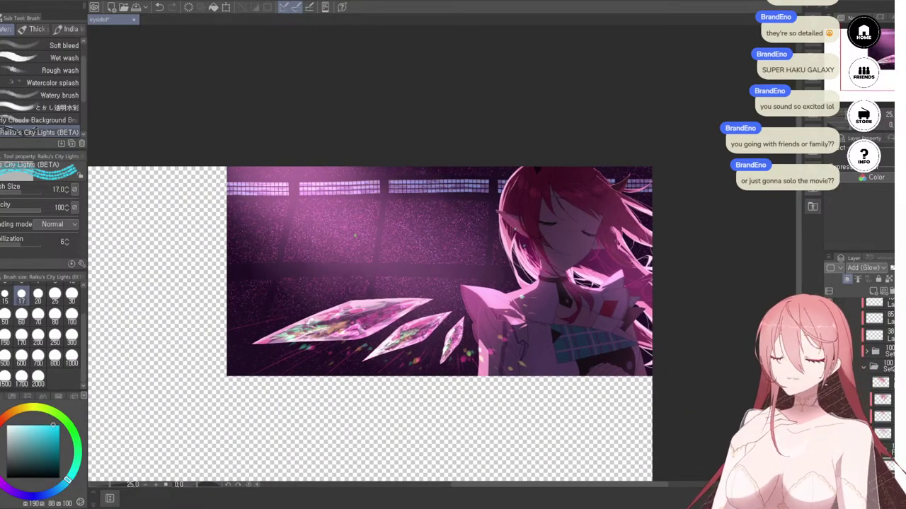
pyautogui.hotkey('ctrl', 't')
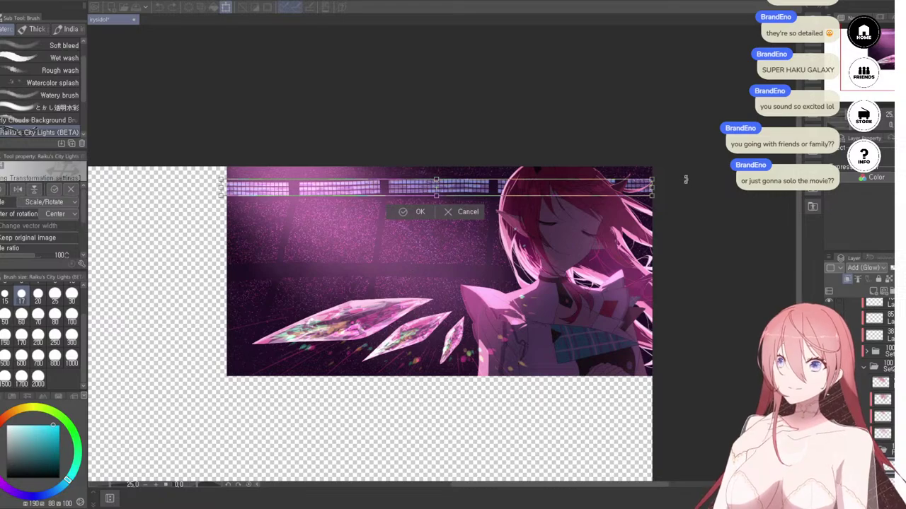
pyautogui.scroll(1, 648, 180)
pyautogui.moveTo(366, 191); pyautogui.dragTo(480, 194)
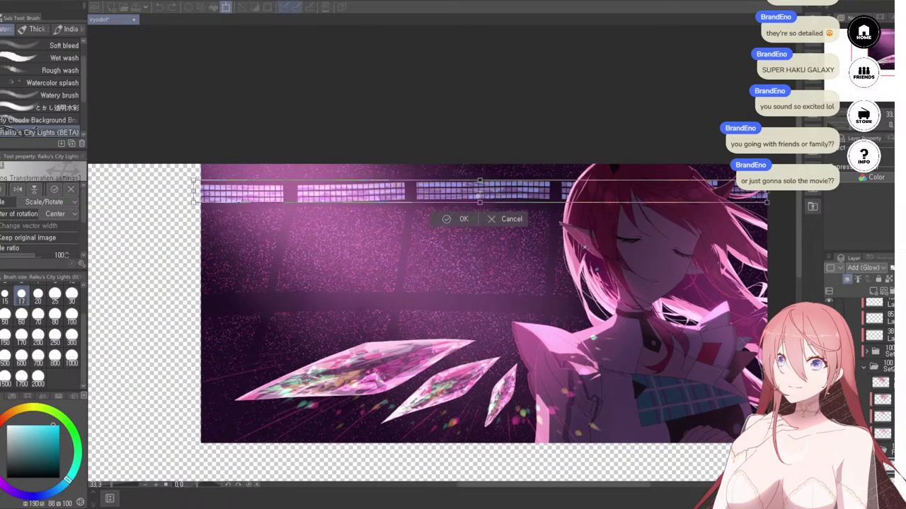
pyautogui.scroll(2, 498, 192)
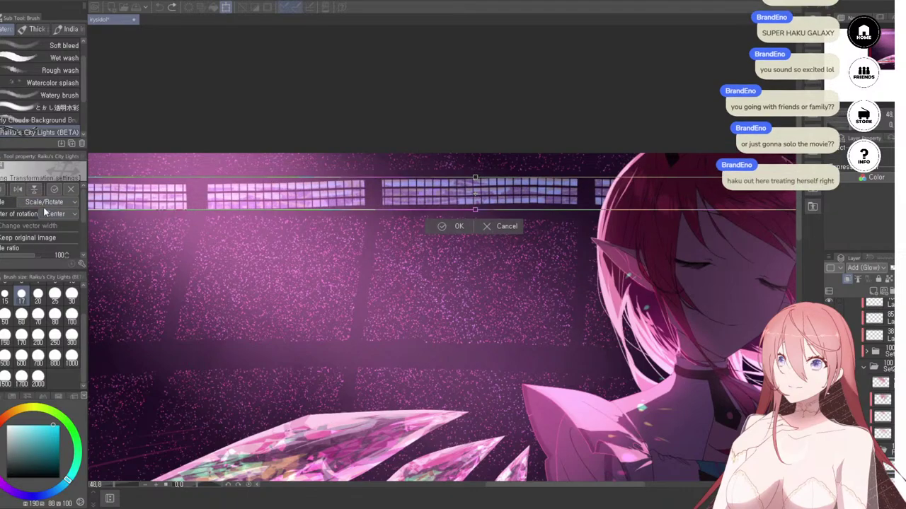
pyautogui.click(58, 249)
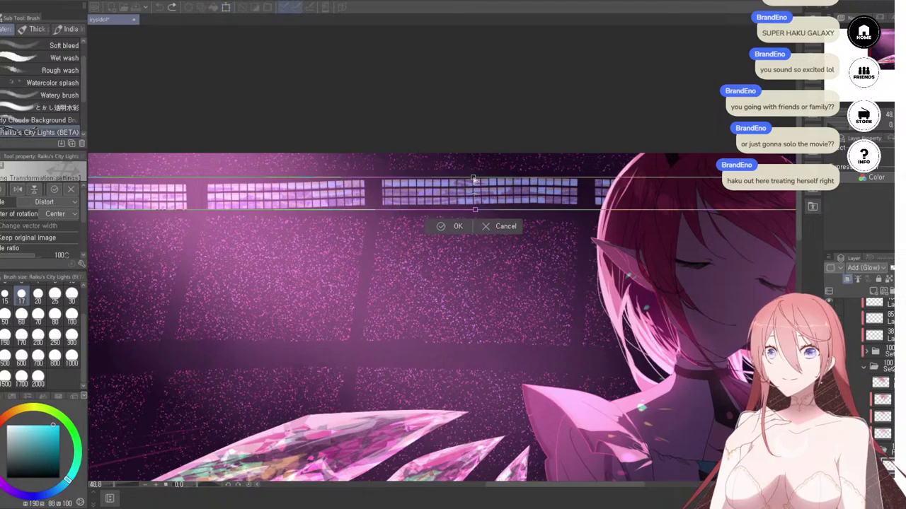
pyautogui.moveTo(475, 180); pyautogui.dragTo(481, 188)
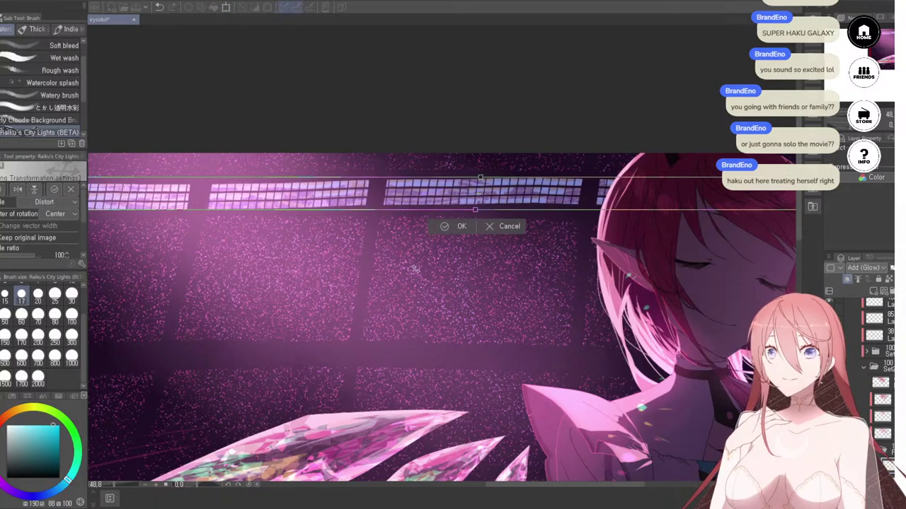
pyautogui.hotkey('ctrl', 'z')
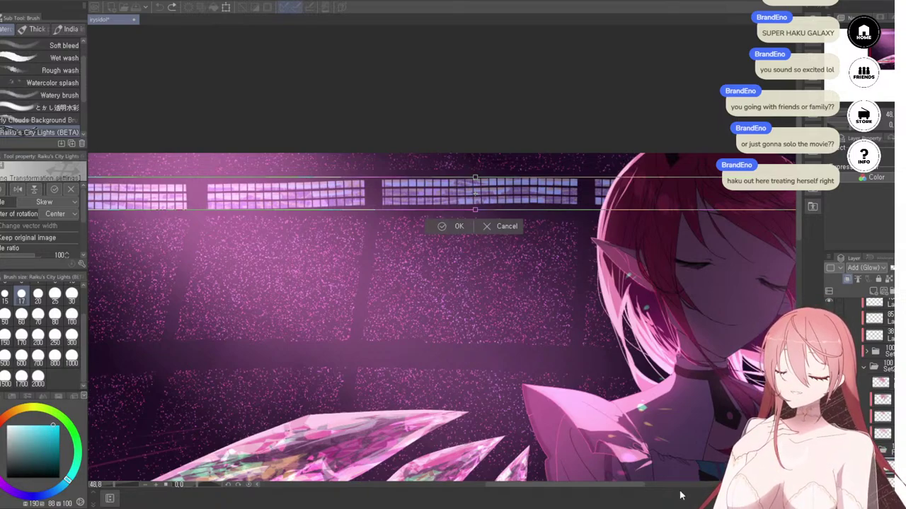
pyautogui.click(55, 274)
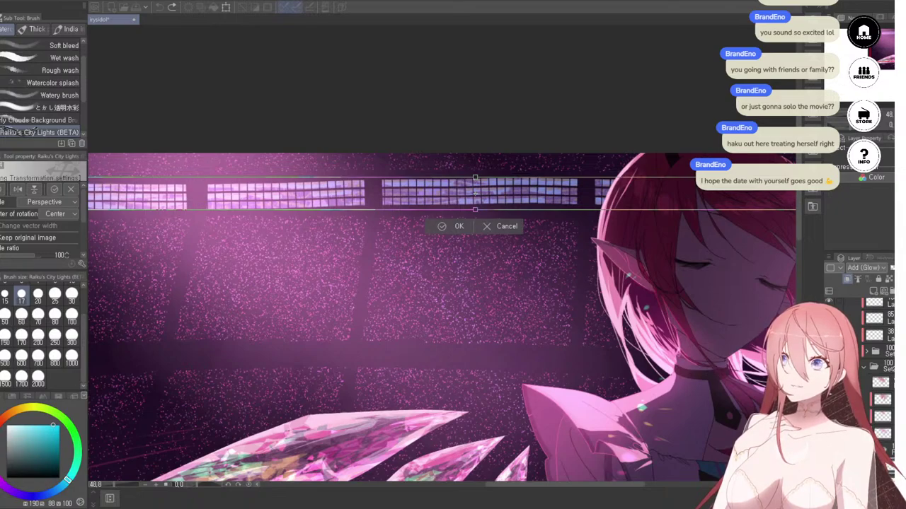
pyautogui.press('Return')
# Step: Lasso the first window section of the band and nudge it slightly toward the second section, clearing the selection
pyautogui.scroll(3, 493, 213)
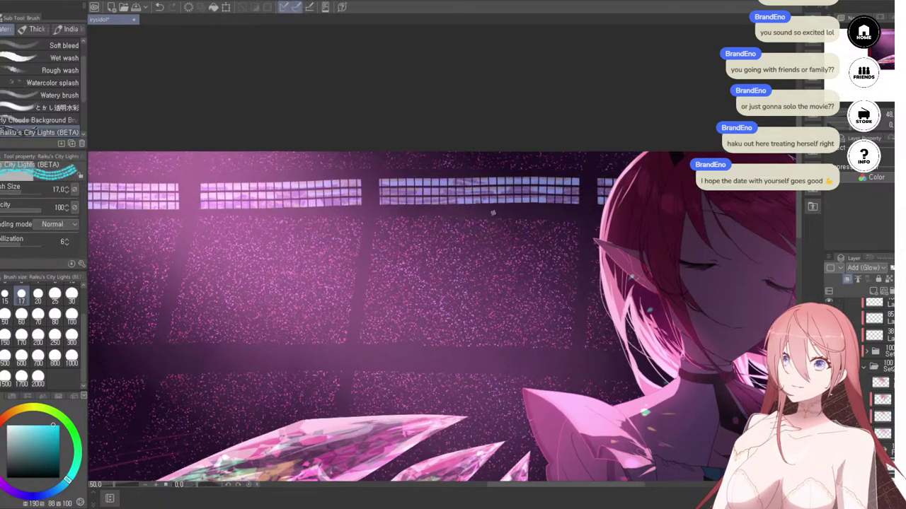
pyautogui.scroll(-8, 493, 213)
pyautogui.scroll(-2, 490, 212)
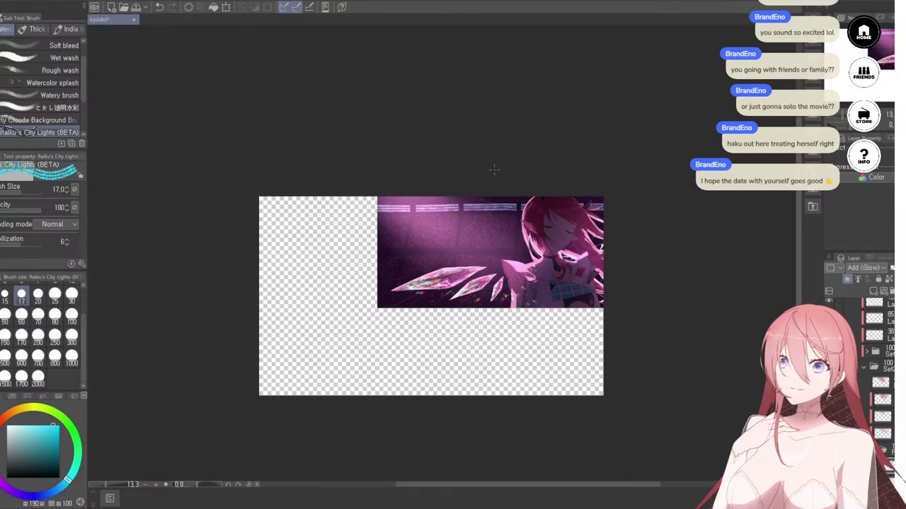
pyautogui.scroll(4, 513, 201)
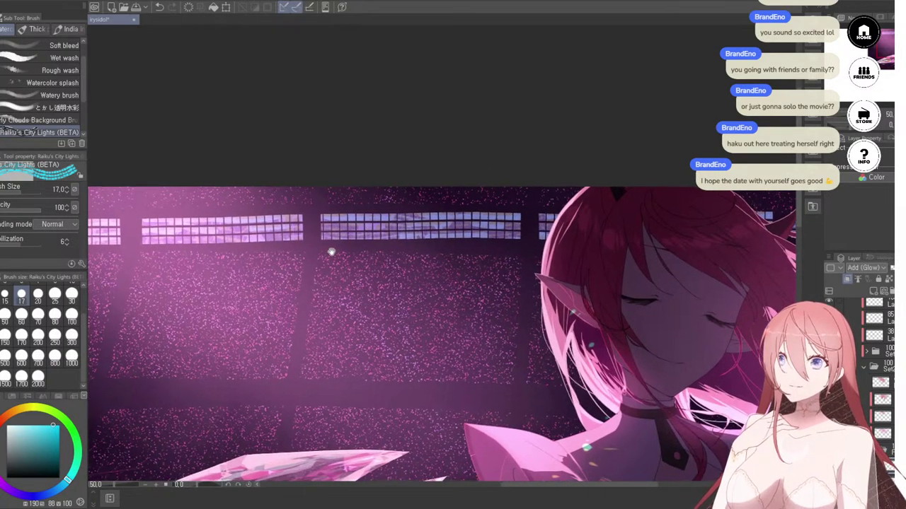
pyautogui.scroll(3, 330, 252)
pyautogui.moveTo(438, 190); pyautogui.dragTo(445, 190)
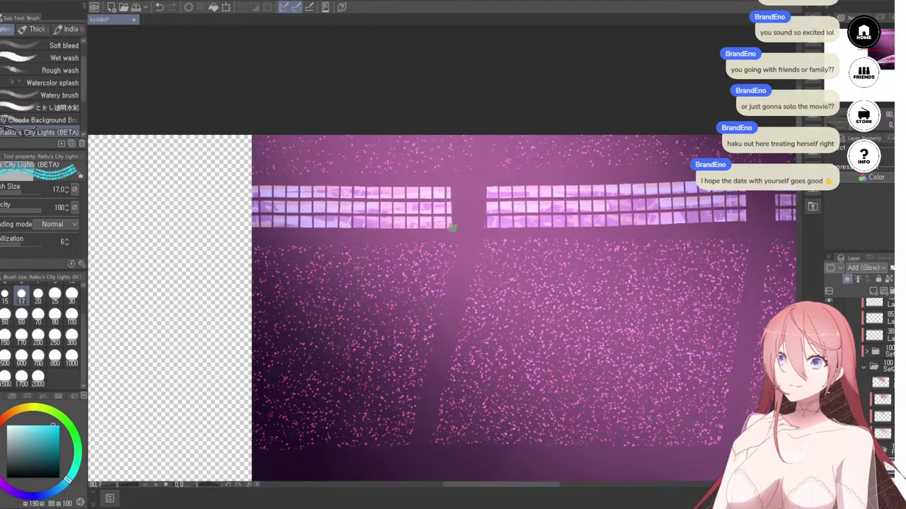
pyautogui.press('m')
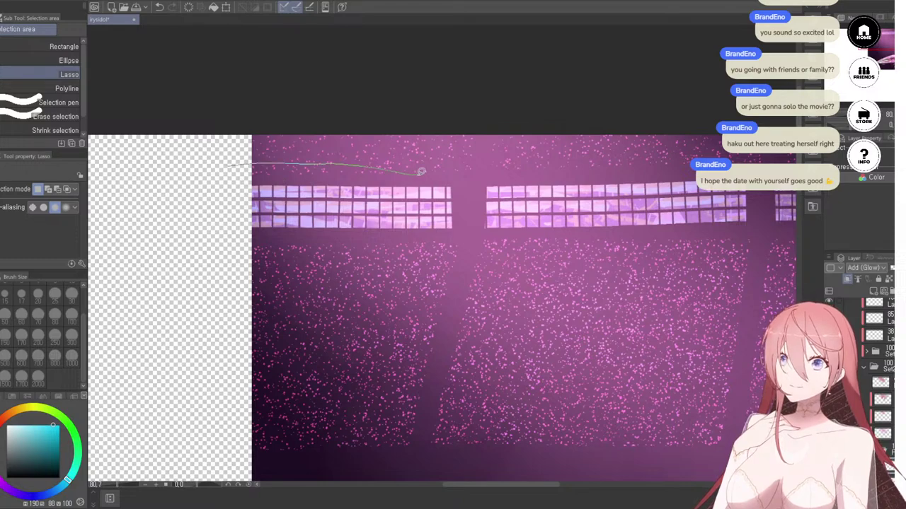
pyautogui.moveTo(181, 267); pyautogui.dragTo(273, 170)
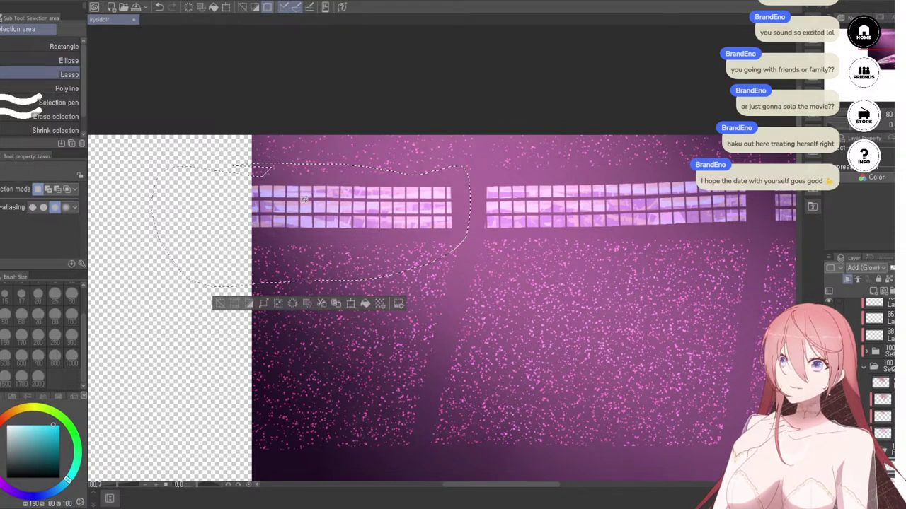
pyautogui.press('o')
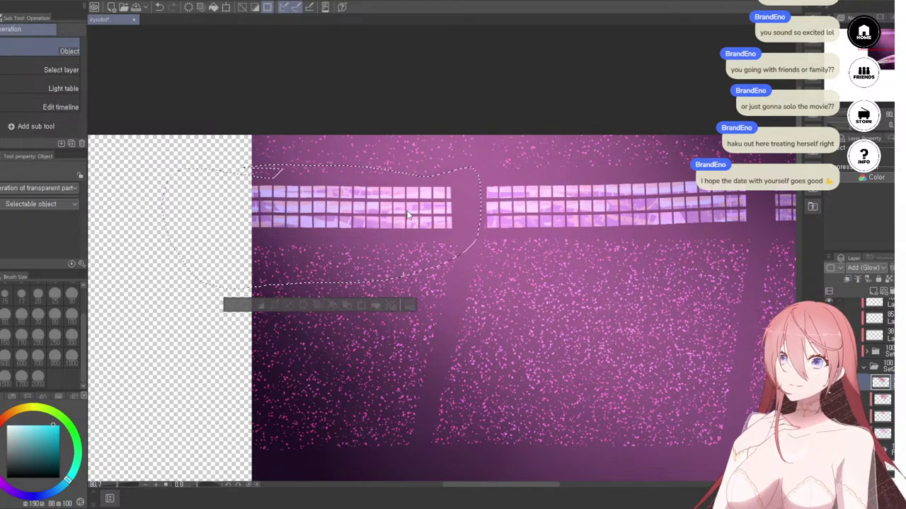
pyautogui.press('k')
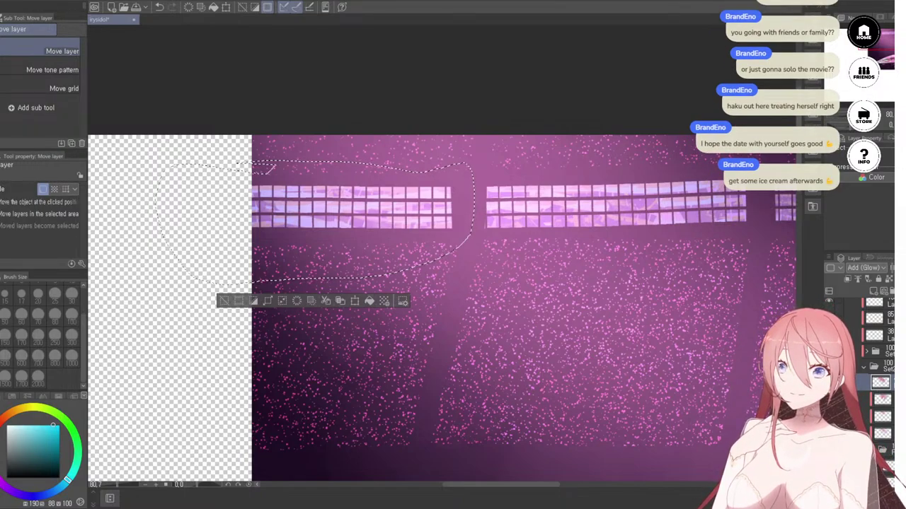
pyautogui.click(829, 416)
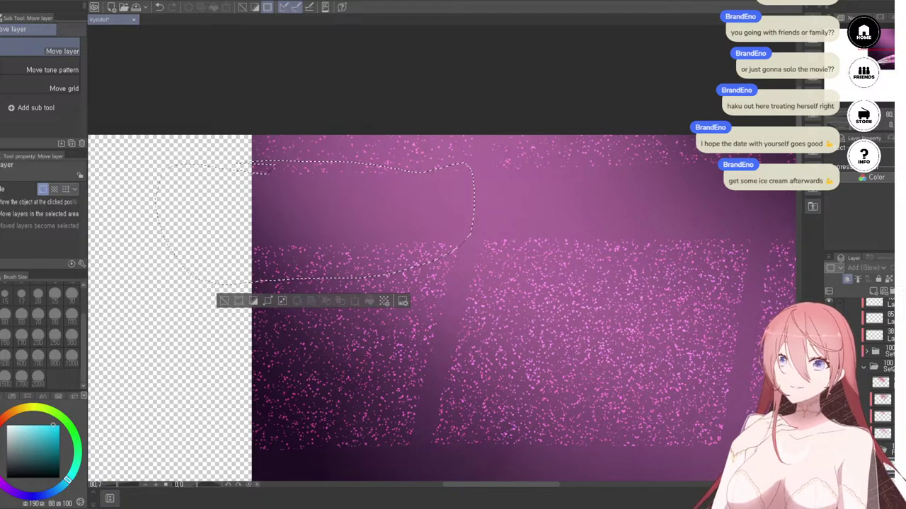
pyautogui.hotkey('ctrl', 'y')
pyautogui.moveTo(337, 217); pyautogui.dragTo(335, 215)
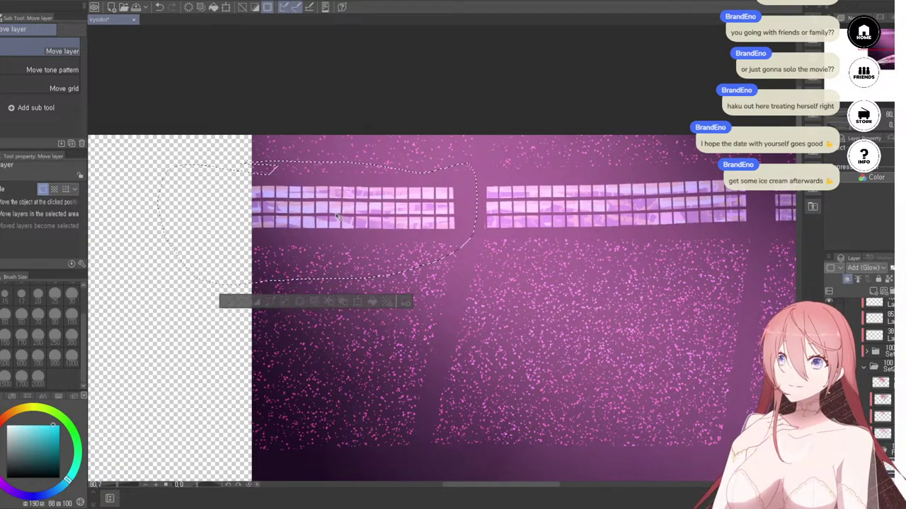
pyautogui.hotkey('ctrl', 'd')
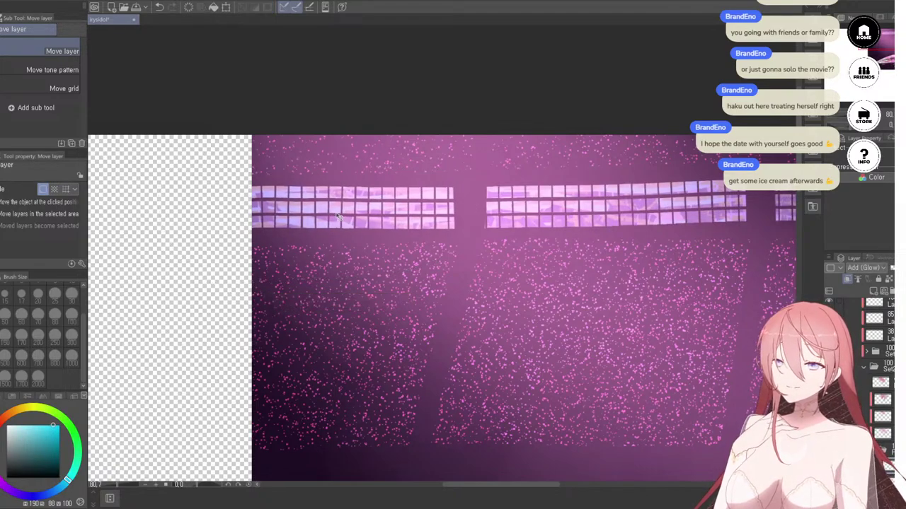
# Step: Lasso the second window section, rotate it slightly clockwise to level its pane rows, align it with its neighbours, and deselect
pyautogui.moveTo(524, 216); pyautogui.dragTo(384, 249)
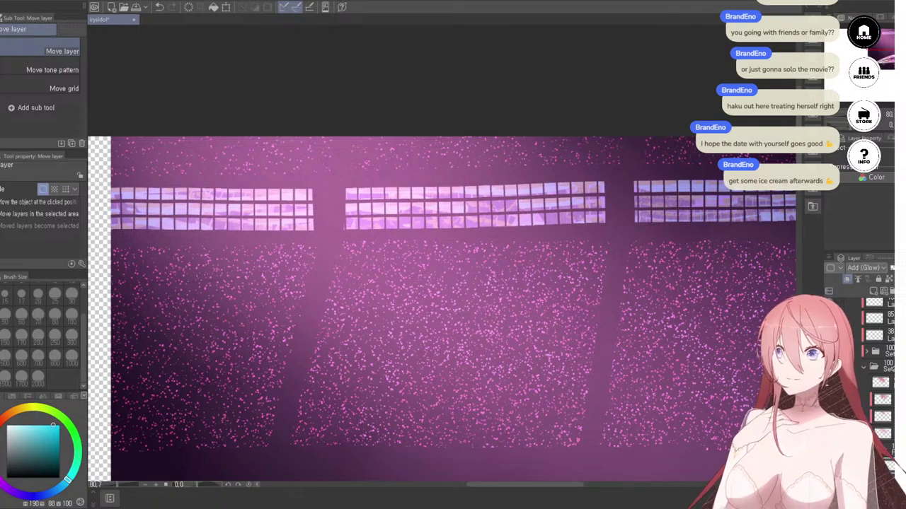
pyautogui.press('m')
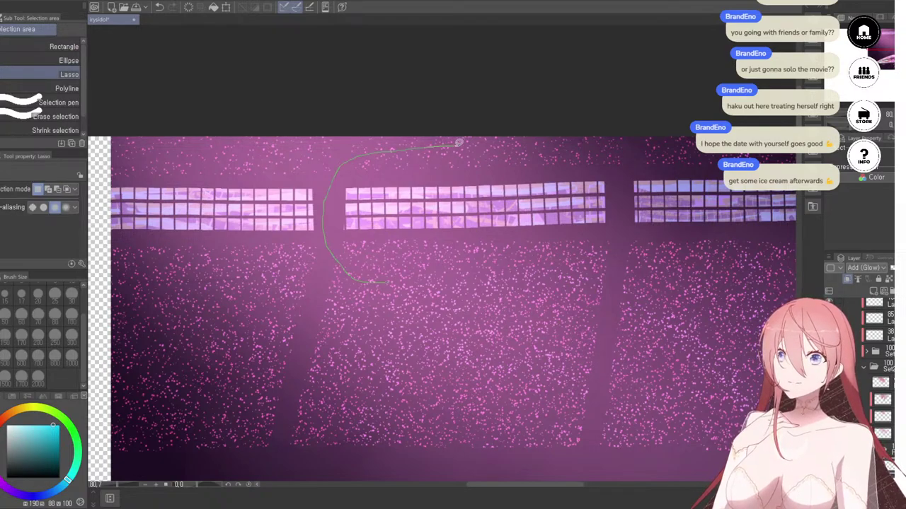
pyautogui.moveTo(459, 143); pyautogui.dragTo(604, 164)
pyautogui.moveTo(345, 288); pyautogui.dragTo(429, 300)
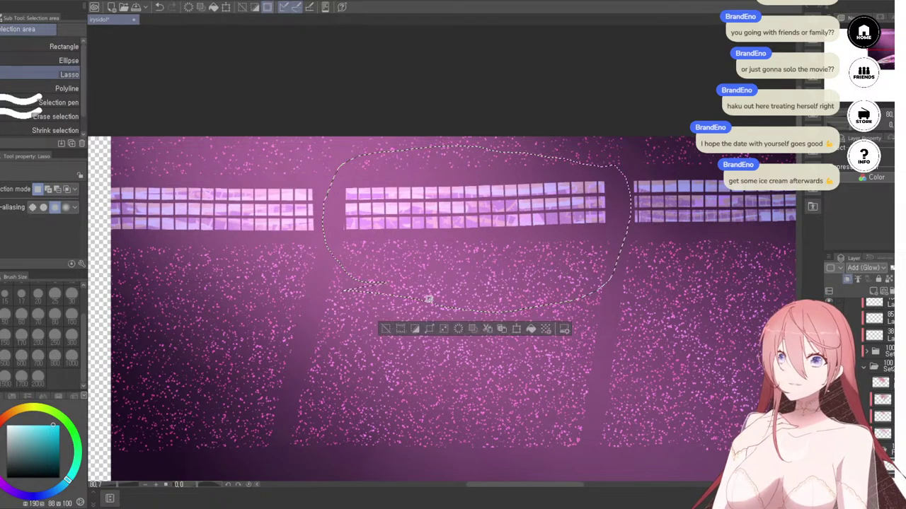
pyautogui.hotkey('ctrl', 't')
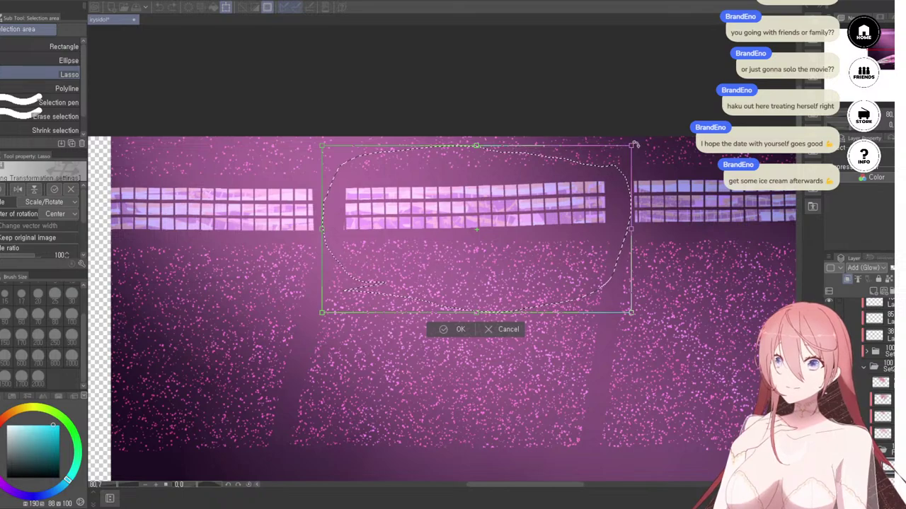
pyautogui.moveTo(635, 146); pyautogui.dragTo(637, 149)
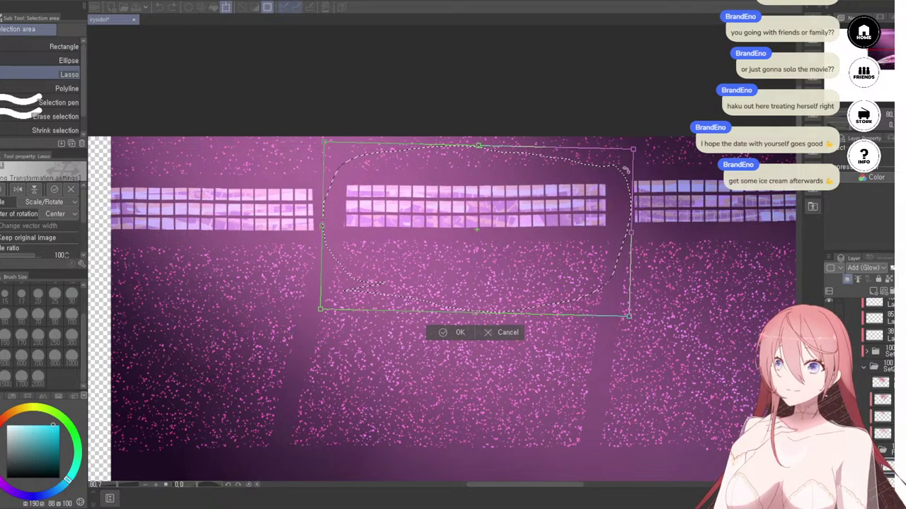
pyautogui.moveTo(514, 222); pyautogui.dragTo(512, 221)
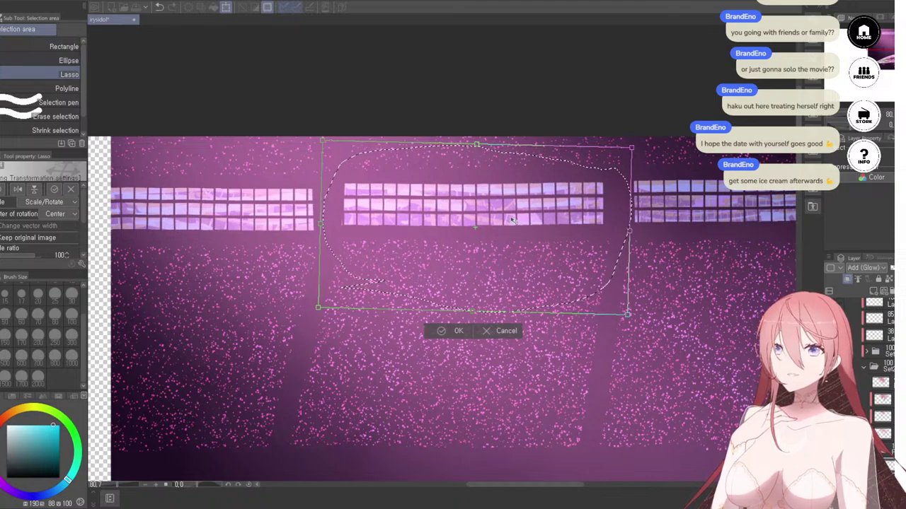
pyautogui.moveTo(461, 206); pyautogui.dragTo(460, 209)
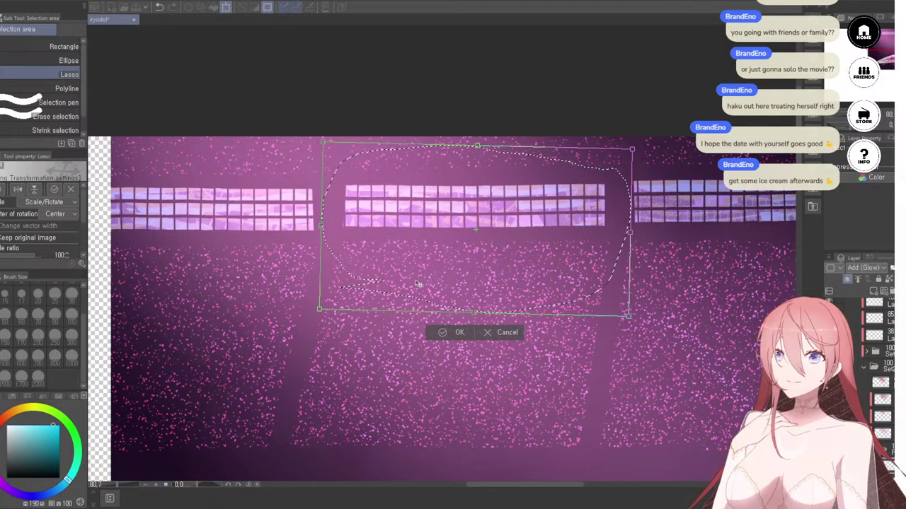
pyautogui.click(444, 336)
pyautogui.hotkey('ctrl', 'd')
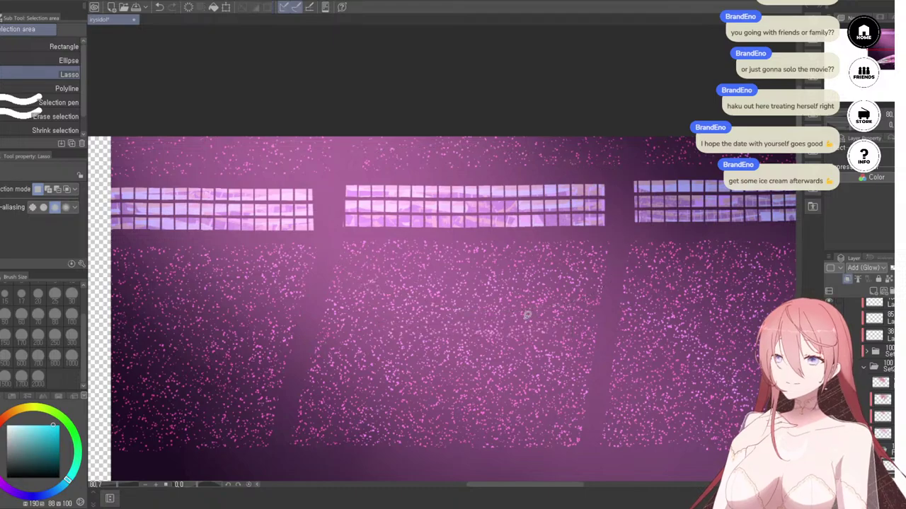
# Step: Level the third window section by rotating it slightly clockwise and shifting it down a little, deselect, and check the whole picture
pyautogui.moveTo(561, 241); pyautogui.dragTo(253, 237)
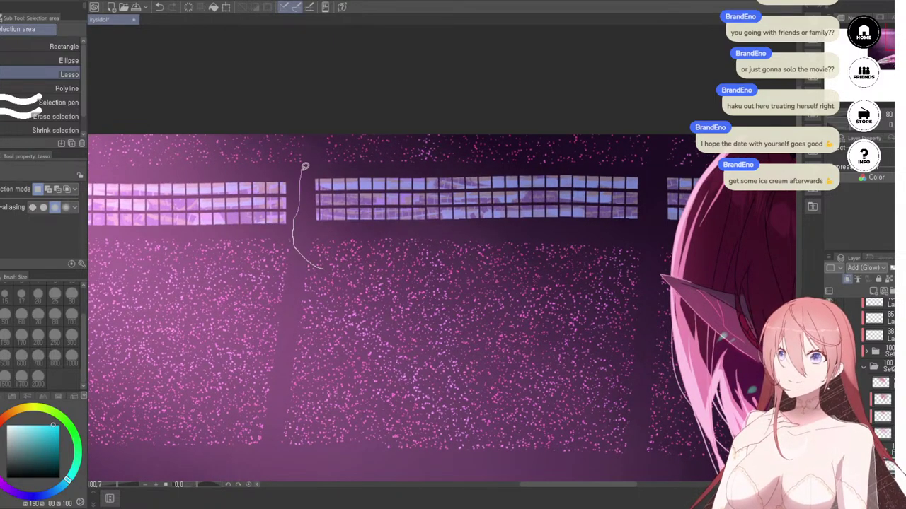
pyautogui.moveTo(650, 225)
pyautogui.mouseDown()
pyautogui.moveTo(360, 277)
pyautogui.moveTo(326, 272)
pyautogui.mouseUp()
pyautogui.hotkey('ctrl', 't')
pyautogui.moveTo(524, 209); pyautogui.dragTo(522, 213)
pyautogui.moveTo(673, 135); pyautogui.dragTo(675, 139)
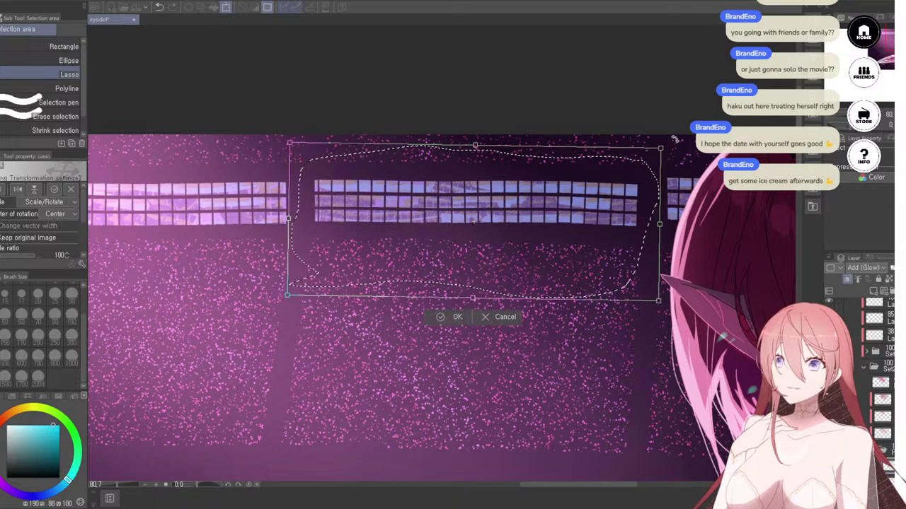
pyautogui.press('Return')
pyautogui.scroll(-8, 538, 255)
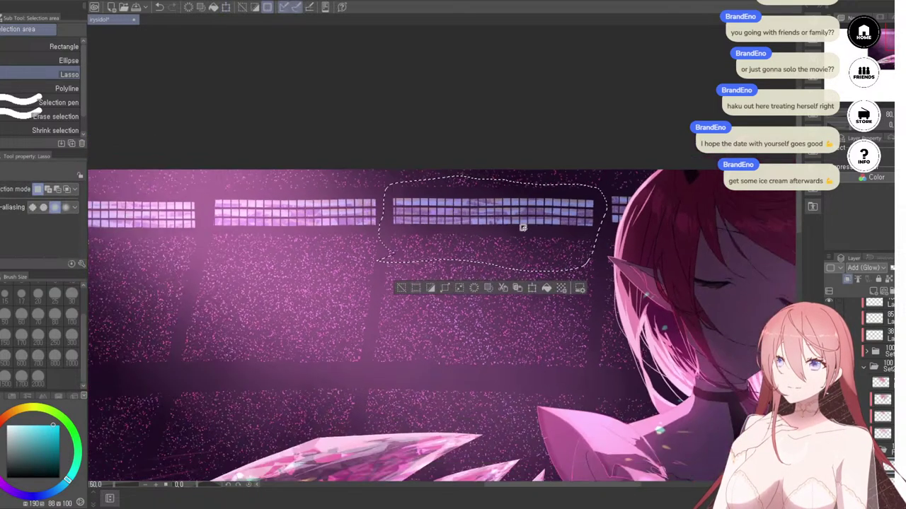
pyautogui.hotkey('ctrl', 'd')
pyautogui.scroll(-2, 515, 257)
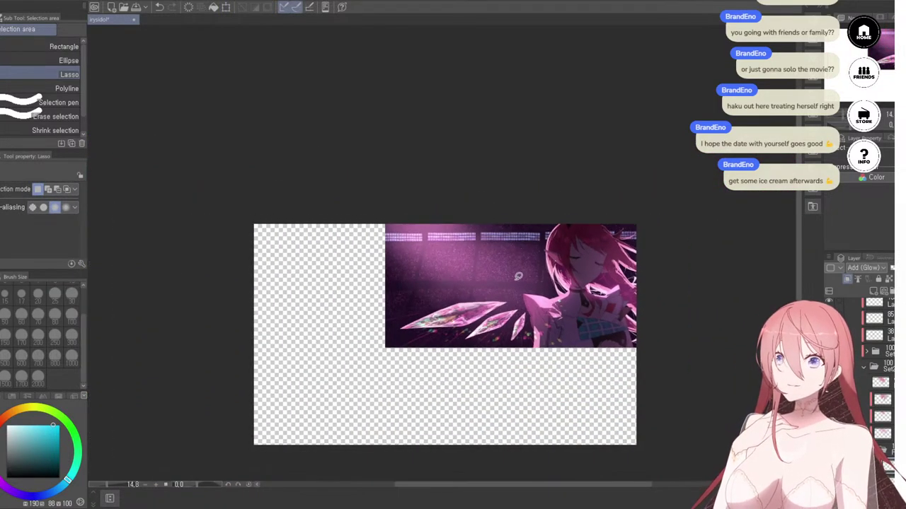
pyautogui.scroll(5, 554, 265)
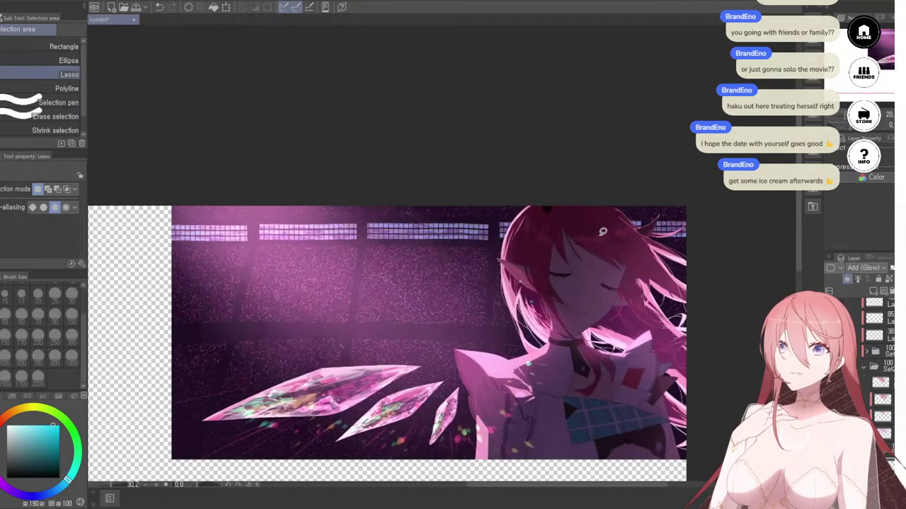
pyautogui.scroll(2, 411, 227)
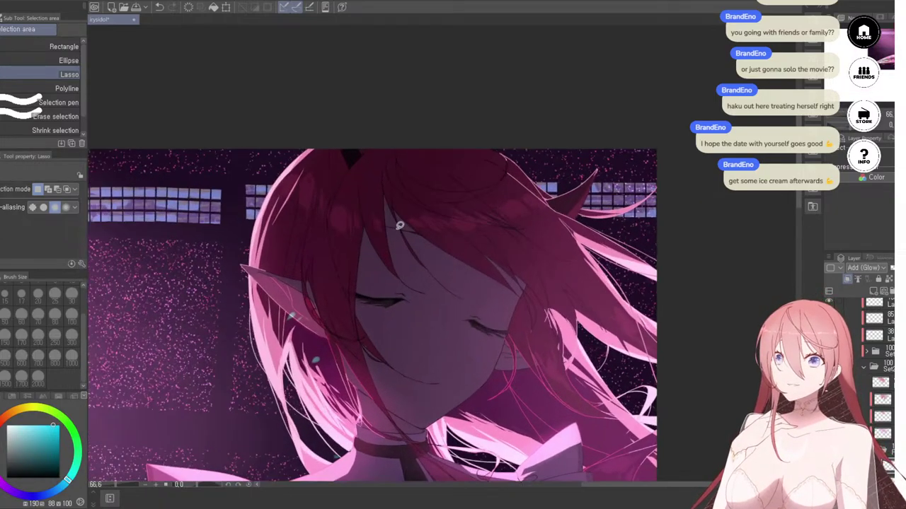
# Step: Try to enclose the window section beside the character's hair and ear with the Shrink selection tool
pyautogui.click(55, 131)
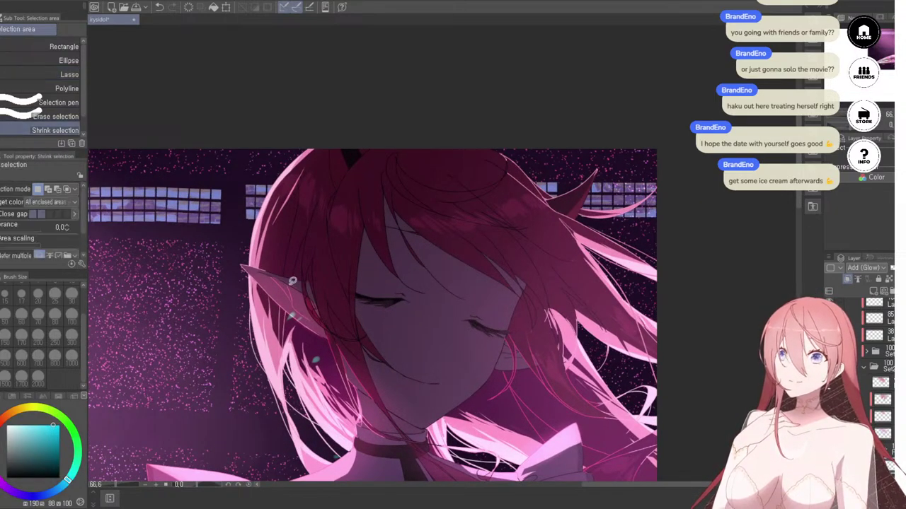
pyautogui.moveTo(242, 167)
pyautogui.mouseDown()
pyautogui.moveTo(532, 120)
pyautogui.moveTo(671, 300)
pyautogui.moveTo(252, 320)
pyautogui.mouseUp()
pyautogui.press('k')
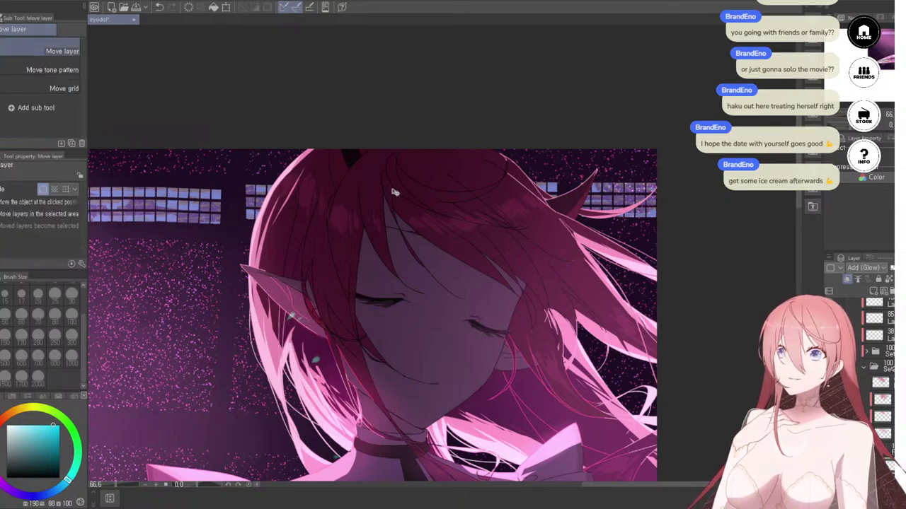
pyautogui.press('m')
pyautogui.moveTo(324, 315); pyautogui.dragTo(252, 274)
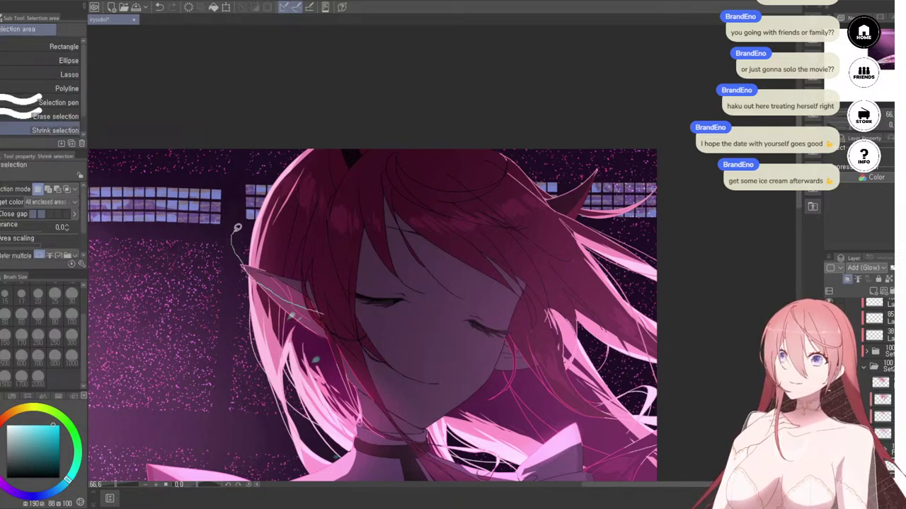
pyautogui.moveTo(237, 227)
pyautogui.mouseDown()
pyautogui.moveTo(594, 74)
pyautogui.moveTo(740, 259)
pyautogui.moveTo(481, 367)
pyautogui.moveTo(309, 306)
pyautogui.mouseUp()
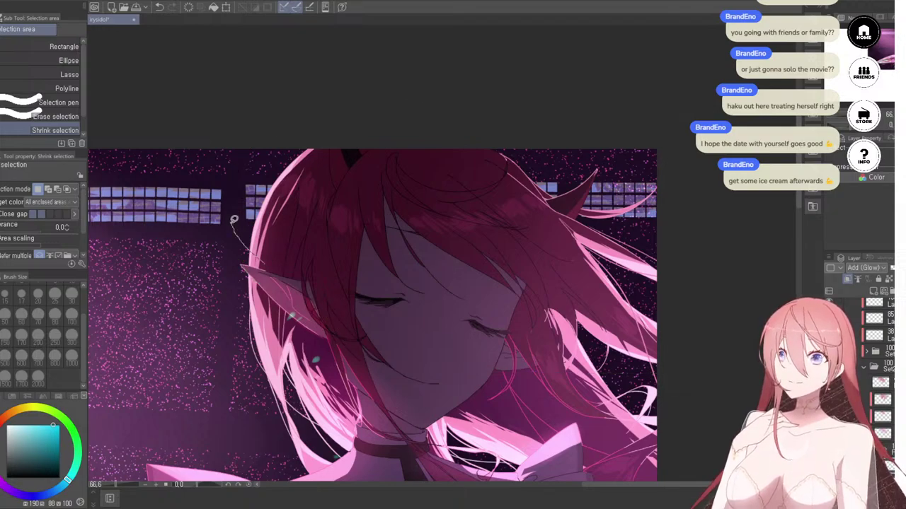
pyautogui.moveTo(234, 220)
pyautogui.mouseDown()
pyautogui.moveTo(473, 123)
pyautogui.moveTo(728, 294)
pyautogui.moveTo(377, 282)
pyautogui.moveTo(259, 251)
pyautogui.mouseUp()
pyautogui.press('k')
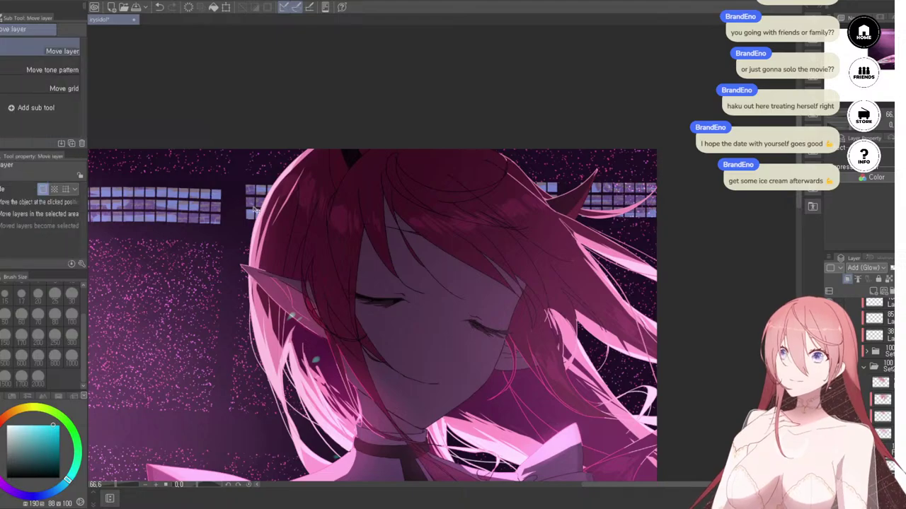
# Step: Try wide Shrink selection loops around the character's head, covering the window pieces on both sides of the hair
pyautogui.scroll(-6, 613, 225)
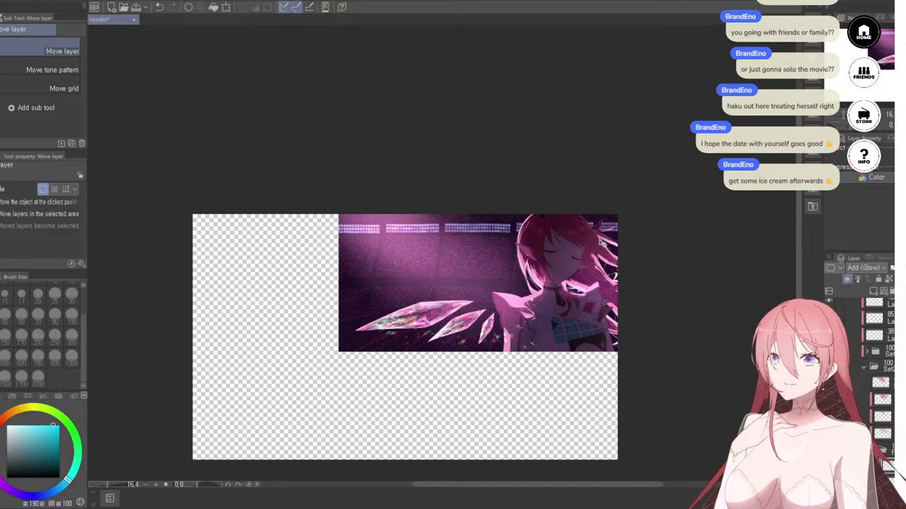
pyautogui.scroll(-1, 601, 242)
pyautogui.scroll(5, 600, 245)
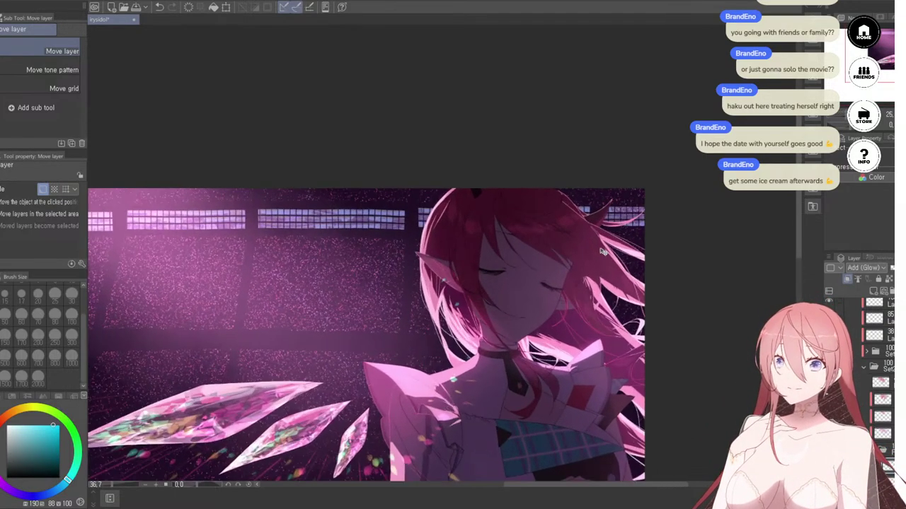
pyautogui.press('m')
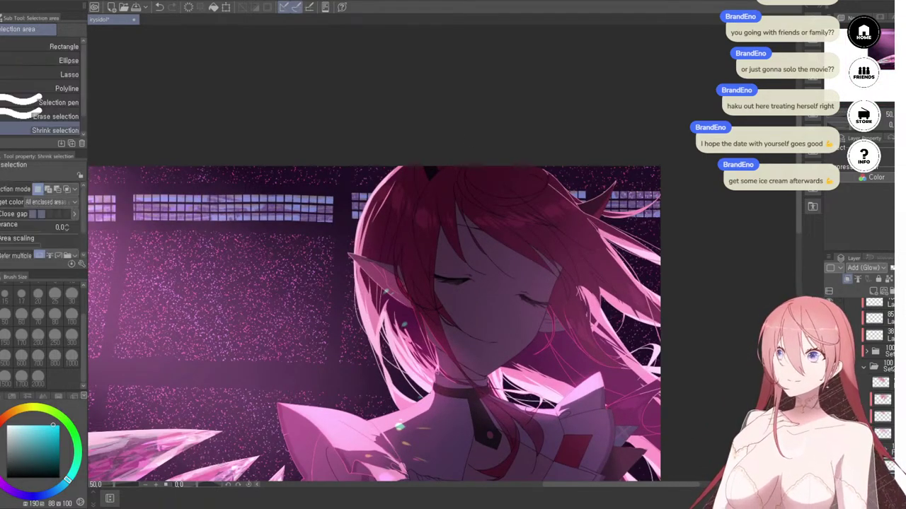
pyautogui.moveTo(349, 200)
pyautogui.mouseDown()
pyautogui.moveTo(391, 154)
pyautogui.moveTo(682, 155)
pyautogui.moveTo(424, 260)
pyautogui.mouseUp()
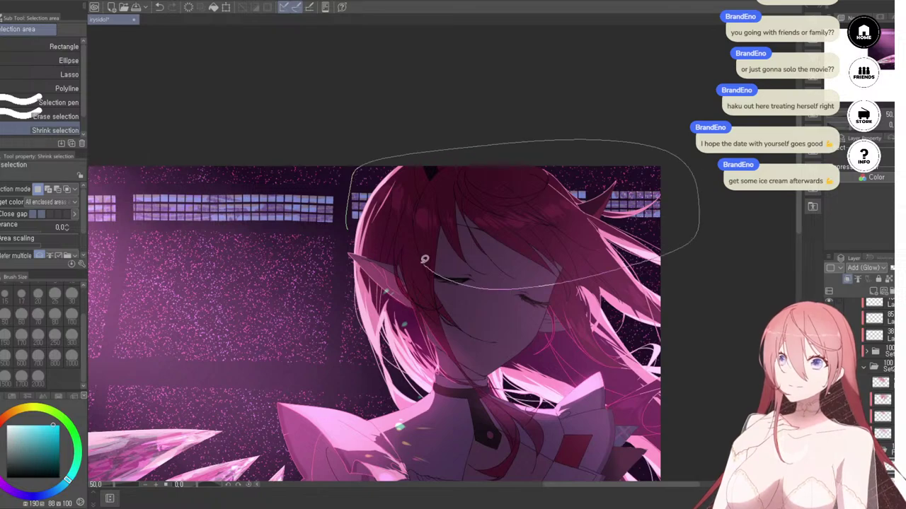
pyautogui.moveTo(345, 226); pyautogui.dragTo(346, 227)
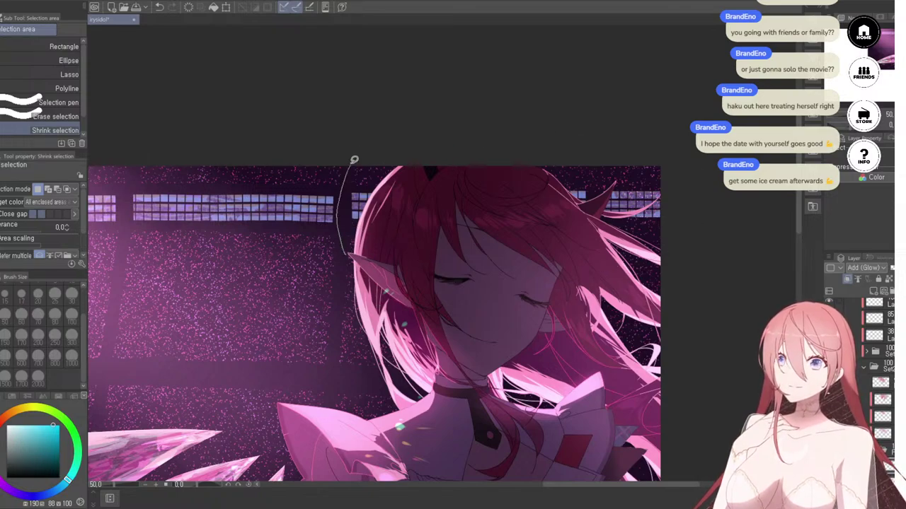
pyautogui.moveTo(353, 160)
pyautogui.mouseDown()
pyautogui.moveTo(702, 233)
pyautogui.moveTo(467, 327)
pyautogui.moveTo(348, 260)
pyautogui.mouseUp()
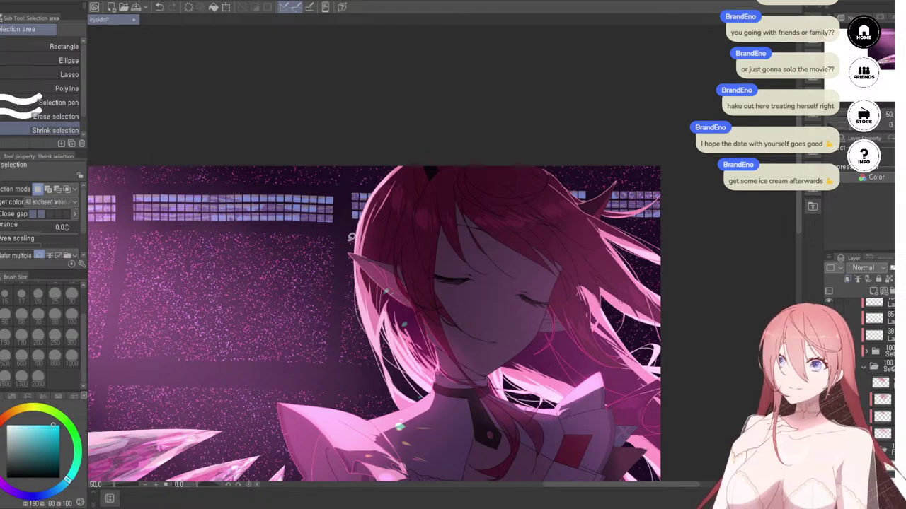
pyautogui.moveTo(351, 237)
pyautogui.mouseDown()
pyautogui.moveTo(461, 121)
pyautogui.moveTo(402, 200)
pyautogui.mouseUp()
pyautogui.moveTo(346, 229)
pyautogui.mouseDown()
pyautogui.moveTo(578, 114)
pyautogui.moveTo(774, 197)
pyautogui.moveTo(660, 325)
pyautogui.moveTo(422, 294)
pyautogui.moveTo(343, 238)
pyautogui.mouseUp()
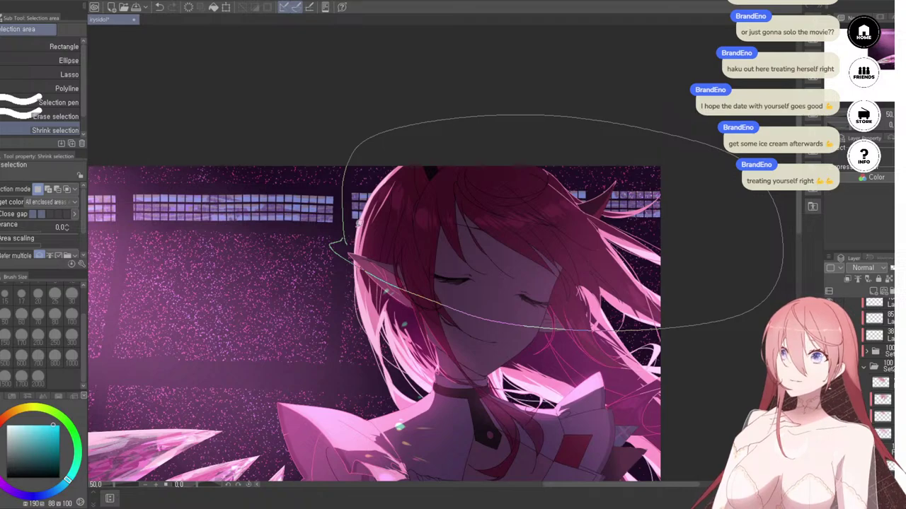
pyautogui.moveTo(352, 248); pyautogui.dragTo(348, 245)
# Step: Lasso the window pieces on both sides of the character's head, shift them slightly down and left to align with the band, and deselect
pyautogui.click(69, 75)
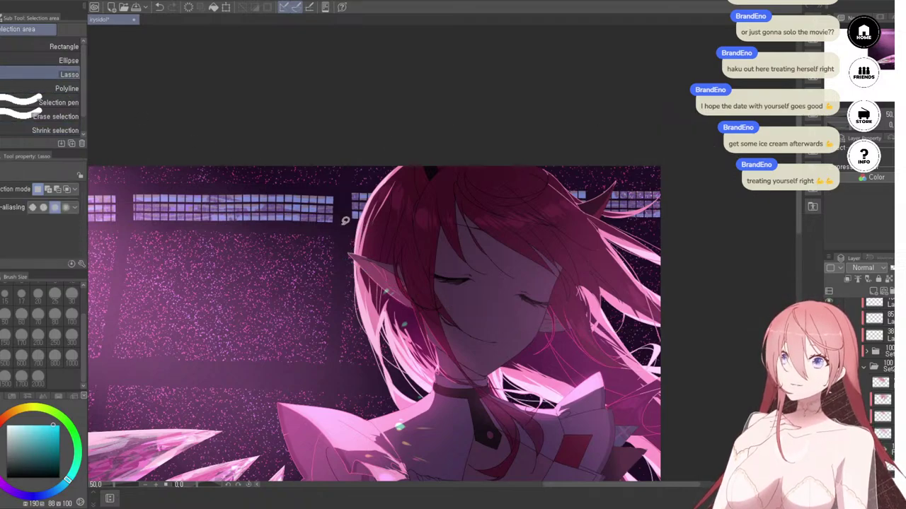
pyautogui.moveTo(358, 135)
pyautogui.mouseDown()
pyautogui.moveTo(644, 119)
pyautogui.moveTo(714, 257)
pyautogui.moveTo(376, 254)
pyautogui.mouseUp()
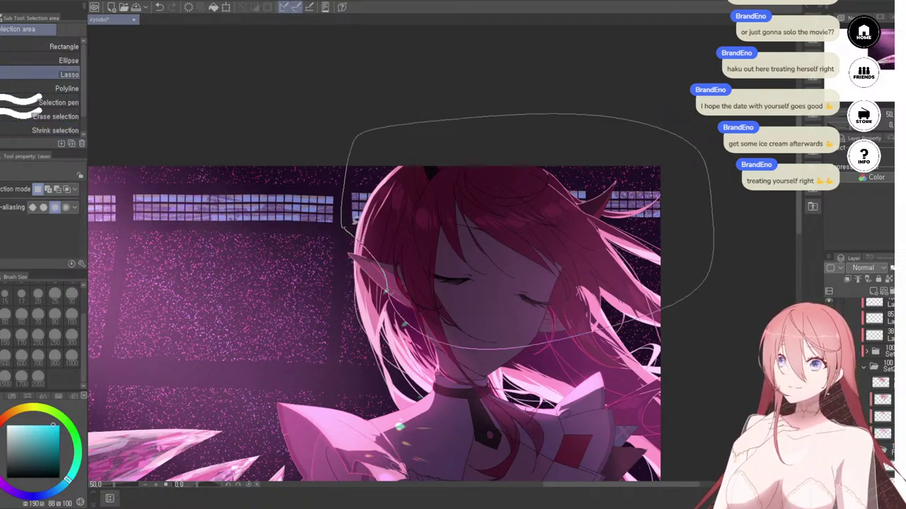
pyautogui.moveTo(385, 294); pyautogui.dragTo(386, 295)
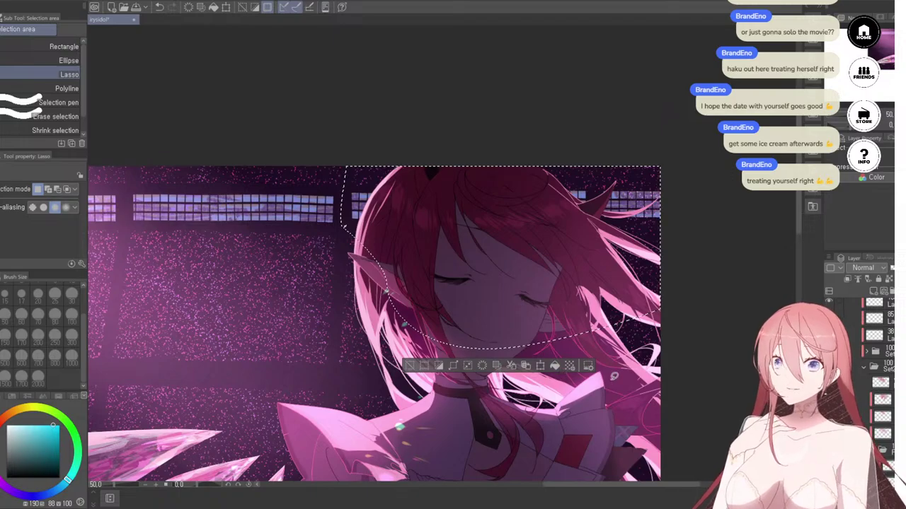
pyautogui.hotkey('ctrl', 't')
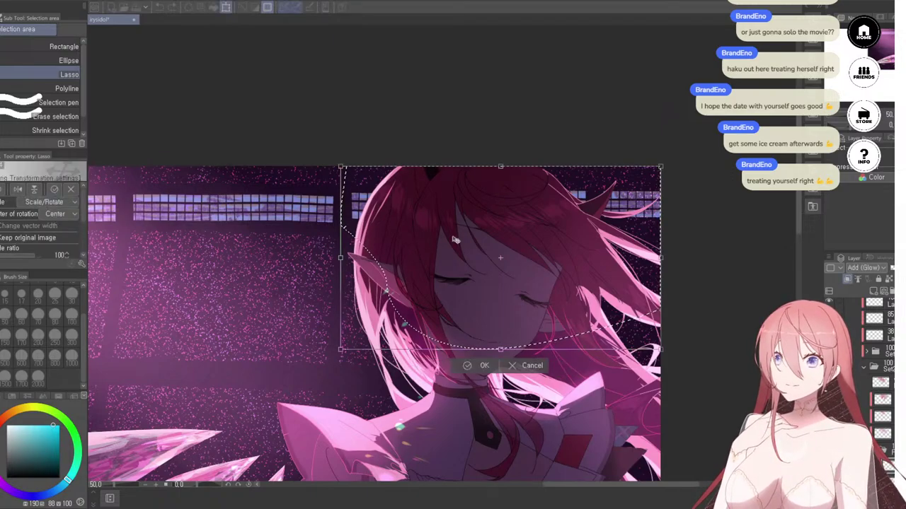
pyautogui.scroll(-1, 371, 175)
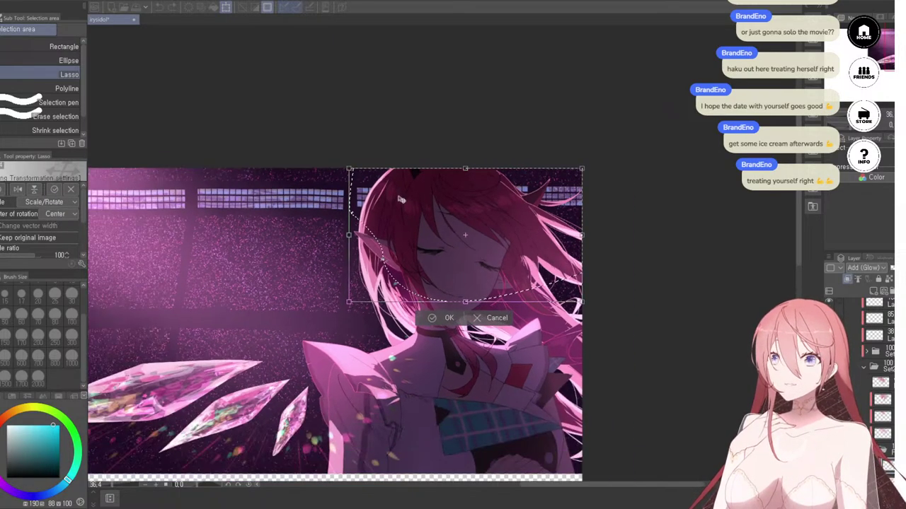
pyautogui.scroll(2, 400, 200)
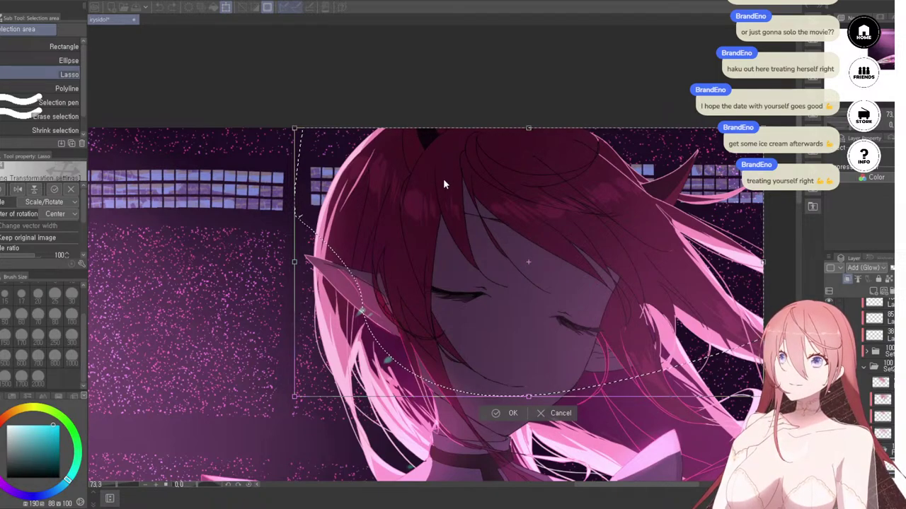
pyautogui.press('Return')
pyautogui.press('k')
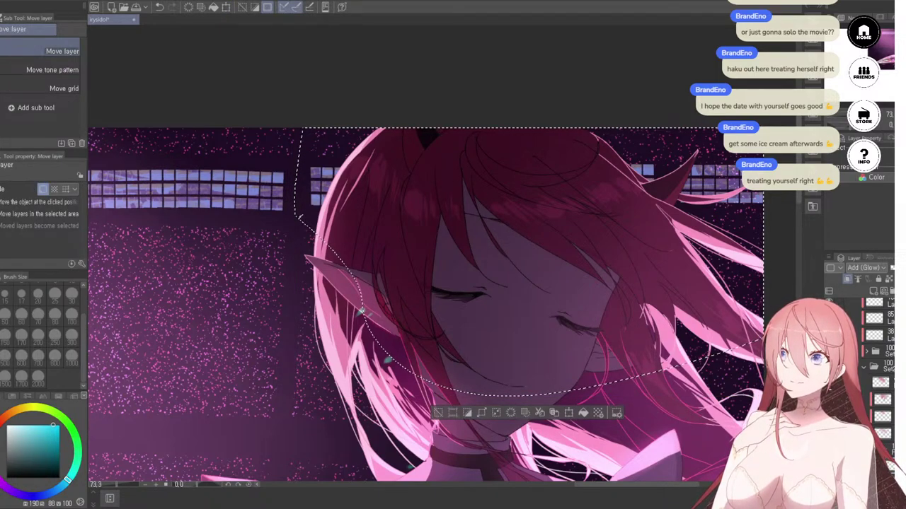
pyautogui.press('m')
pyautogui.press('k')
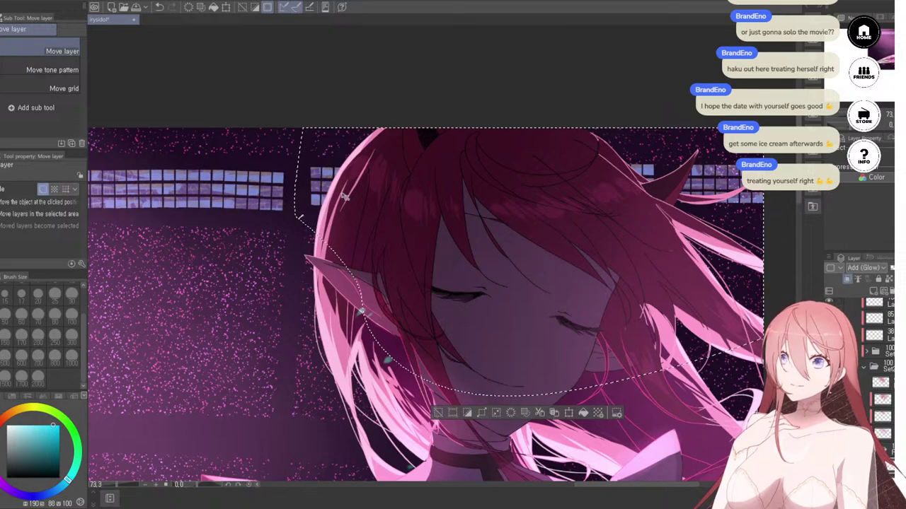
pyautogui.moveTo(340, 197); pyautogui.dragTo(341, 201)
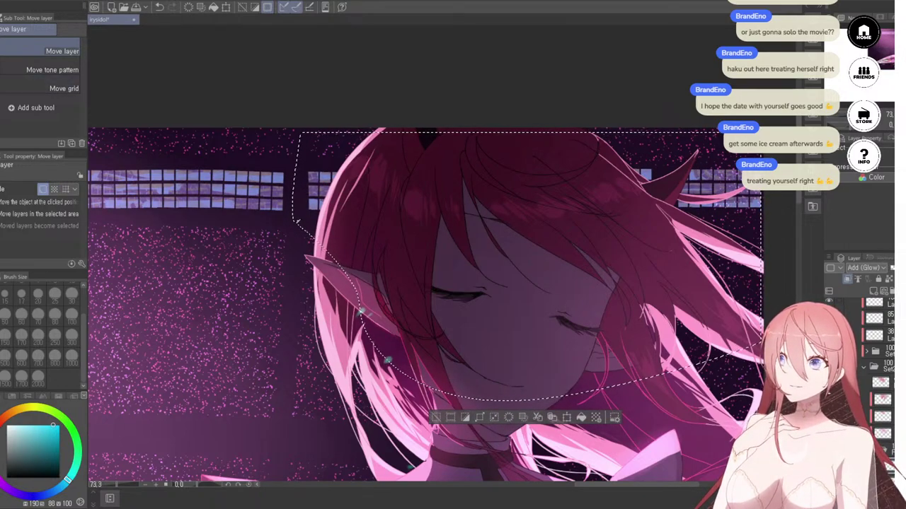
pyautogui.hotkey('ctrl', 'd')
pyautogui.scroll(2, 400, 194)
pyautogui.scroll(-5, 400, 194)
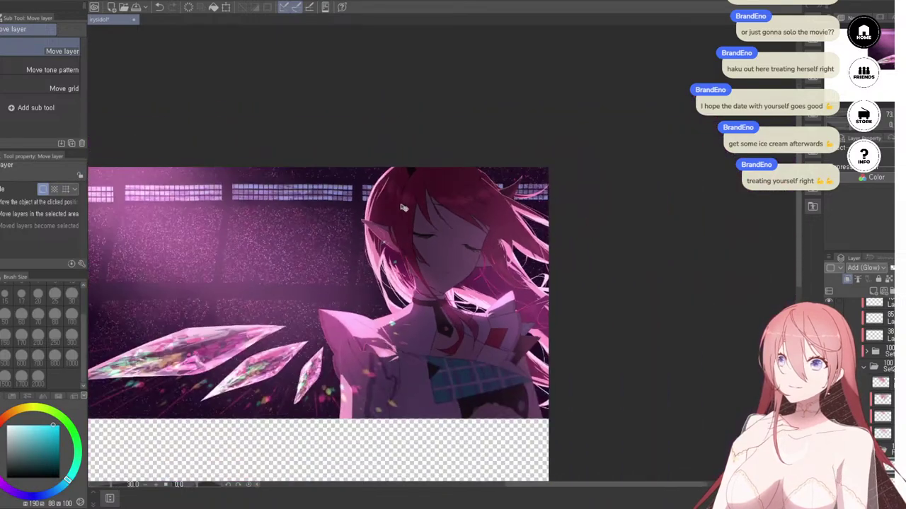
pyautogui.scroll(-1, 406, 282)
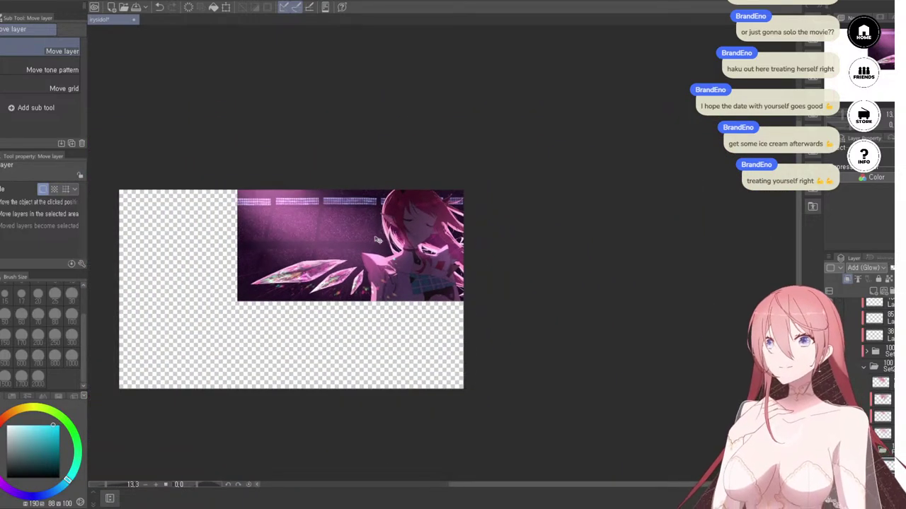
pyautogui.moveTo(371, 261); pyautogui.dragTo(519, 260)
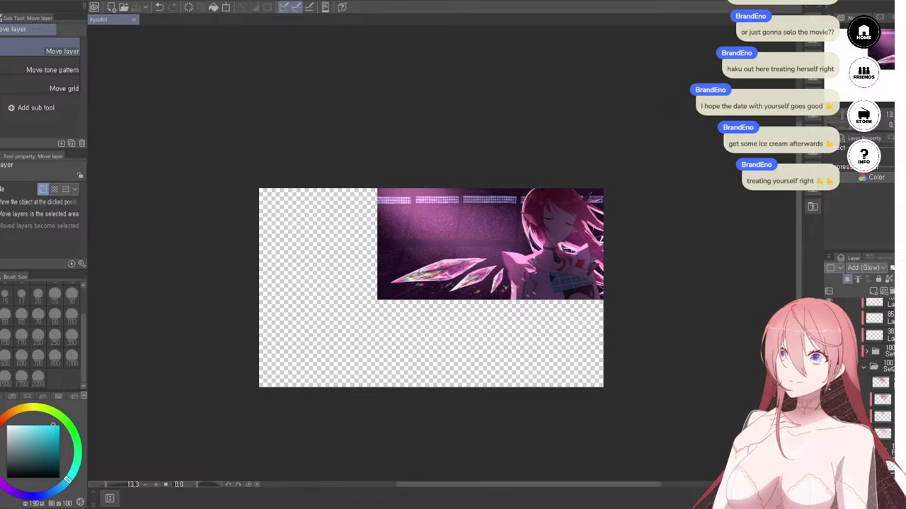
# Step: Try a Raiku's City Lights brush stroke at size 17 on the dark strip below the crowd area and undo it
pyautogui.press('b')
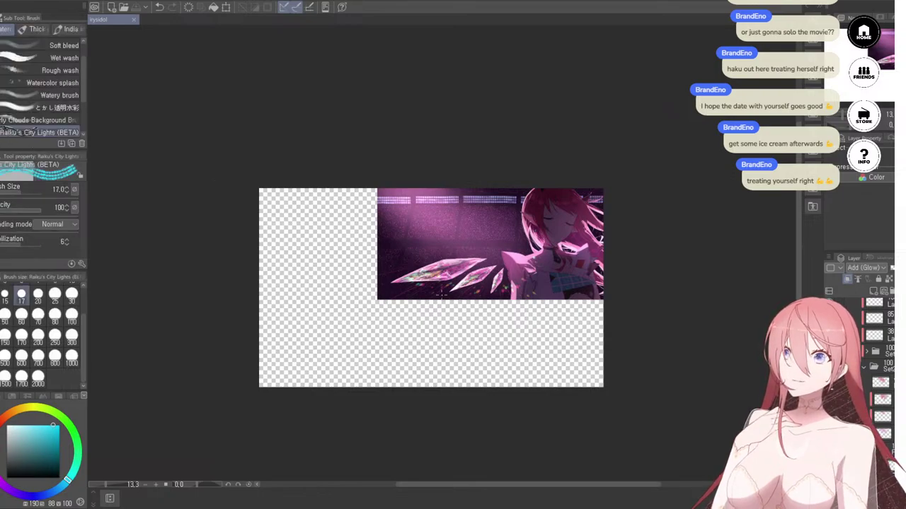
pyautogui.scroll(-1, 442, 295)
pyautogui.scroll(6, 423, 278)
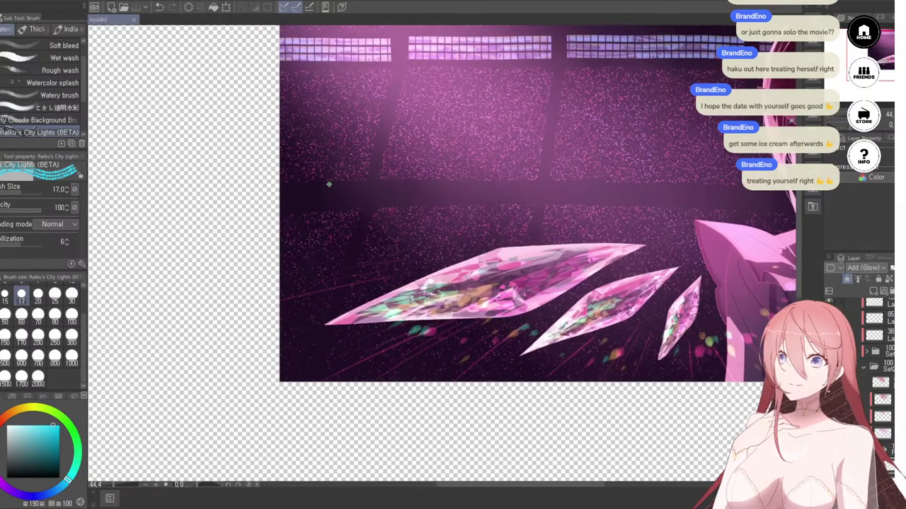
pyautogui.moveTo(287, 210)
pyautogui.mouseDown()
pyautogui.moveTo(367, 198)
pyautogui.moveTo(281, 204)
pyautogui.mouseUp()
pyautogui.hotkey('ctrl', 'z')
# Step: Try a cyan city-lights window band at brush size 300 across the dark strip above the crystals, and undo it
pyautogui.click(71, 360)
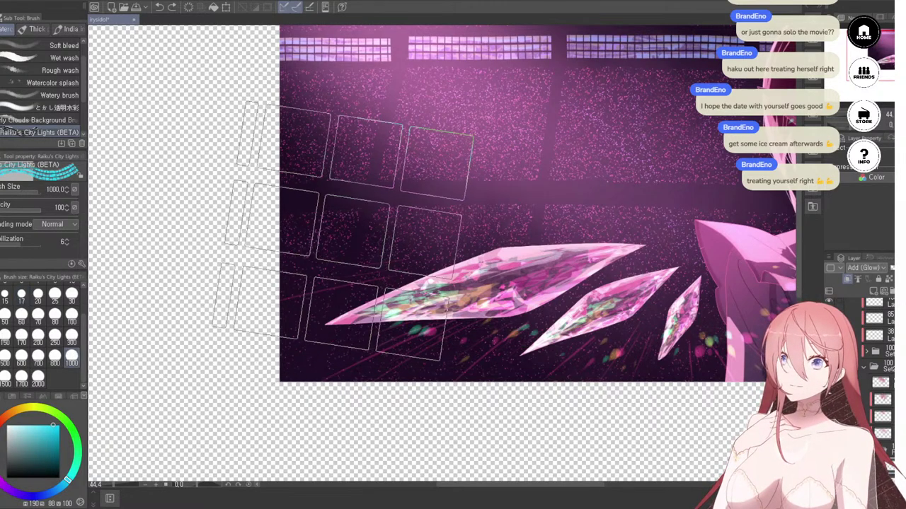
pyautogui.click(72, 334)
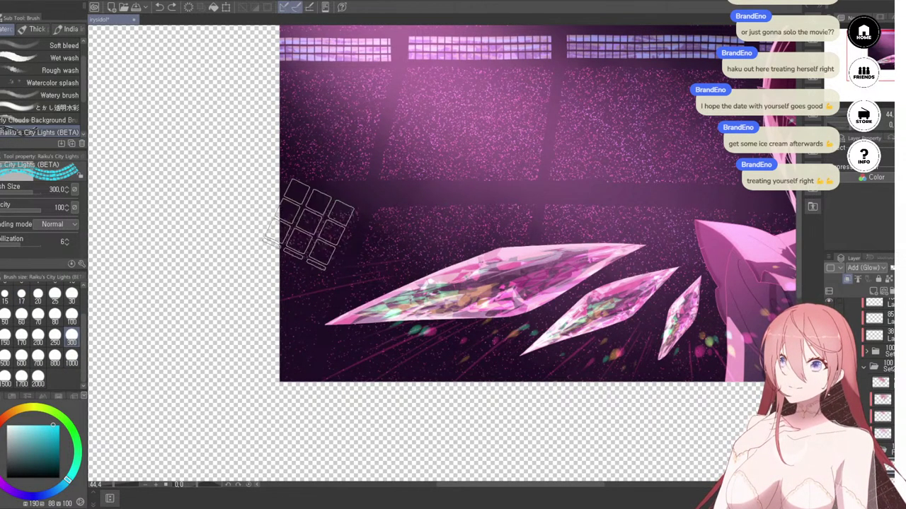
pyautogui.moveTo(294, 225); pyautogui.dragTo(342, 221)
pyautogui.hotkey('ctrl', 'z')
pyautogui.moveTo(269, 225); pyautogui.dragTo(772, 214)
pyautogui.scroll(1, 405, 182)
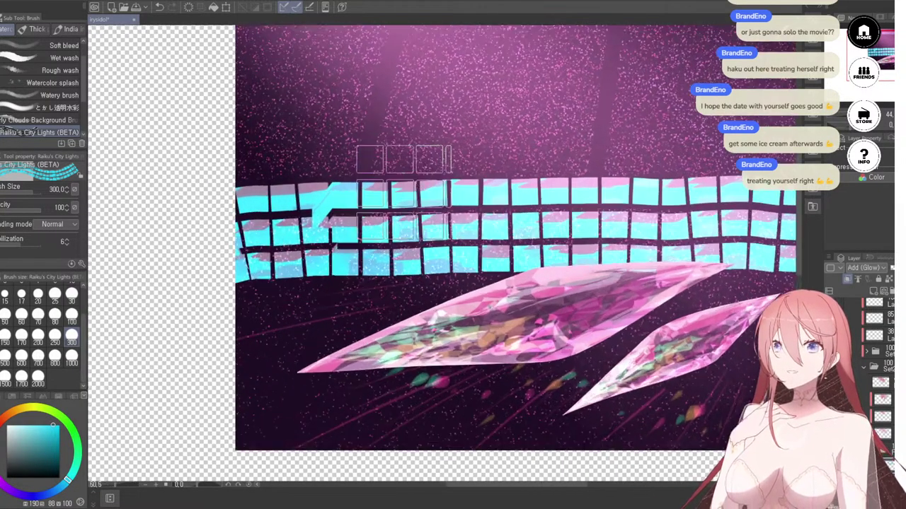
pyautogui.scroll(-4, 406, 189)
pyautogui.scroll(1, 525, 237)
pyautogui.moveTo(555, 212); pyautogui.dragTo(558, 275)
pyautogui.moveTo(401, 270); pyautogui.dragTo(453, 272)
pyautogui.hotkey('ctrl', 'z')
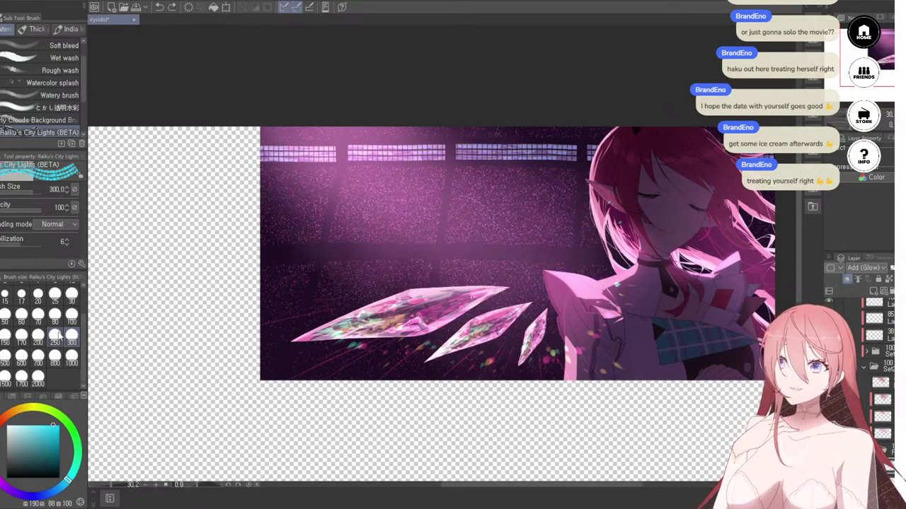
# Step: Paint a cyan city-lights window band at brush size 200 along the dark strip from the canvas edge to the character, undoing uneven strokes
pyautogui.click(38, 342)
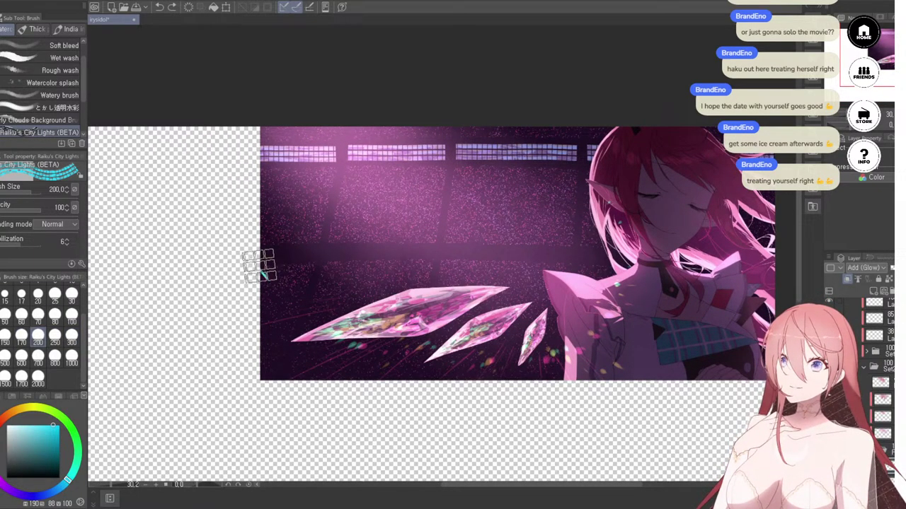
pyautogui.moveTo(260, 266); pyautogui.dragTo(296, 262)
pyautogui.hotkey('ctrl', 'z')
pyautogui.moveTo(239, 265); pyautogui.dragTo(485, 262)
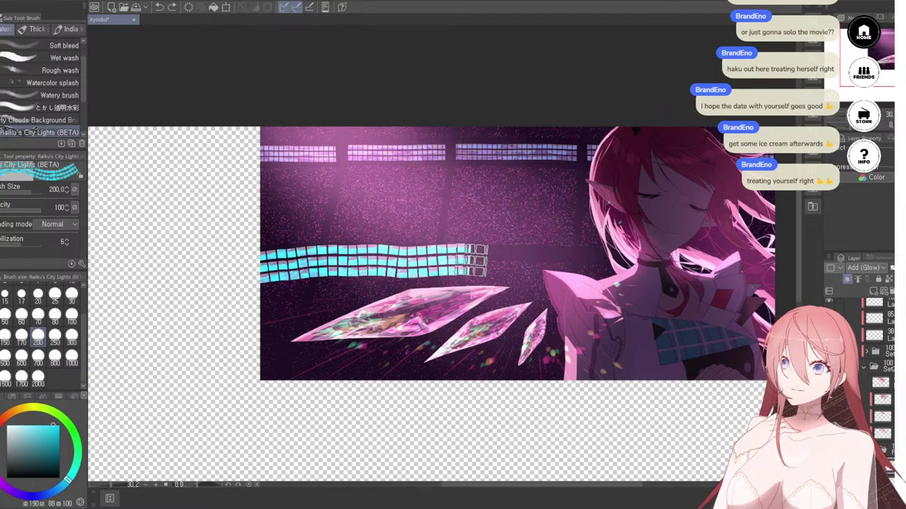
pyautogui.hotkey('ctrl', 'z')
pyautogui.moveTo(244, 266); pyautogui.dragTo(495, 263)
pyautogui.hotkey('ctrl', 'z')
pyautogui.moveTo(245, 261); pyautogui.dragTo(520, 262)
pyautogui.hotkey('ctrl', 'z')
pyautogui.moveTo(241, 263); pyautogui.dragTo(623, 262)
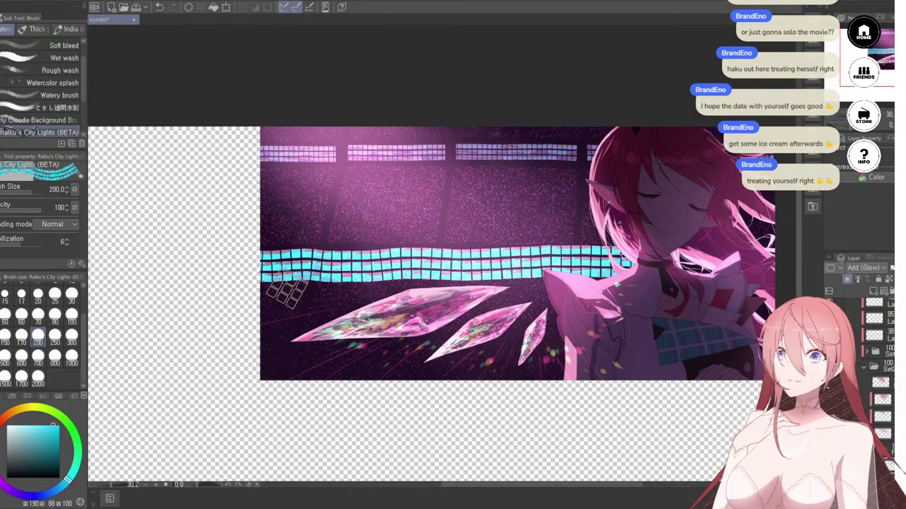
# Step: Erase the two lower window rows of the new cyan band with the Rough eraser at size 150, keeping only the top row
pyautogui.press('e')
pyautogui.press(']')
pyautogui.press(']')
pyautogui.press(']')
pyautogui.press(']')
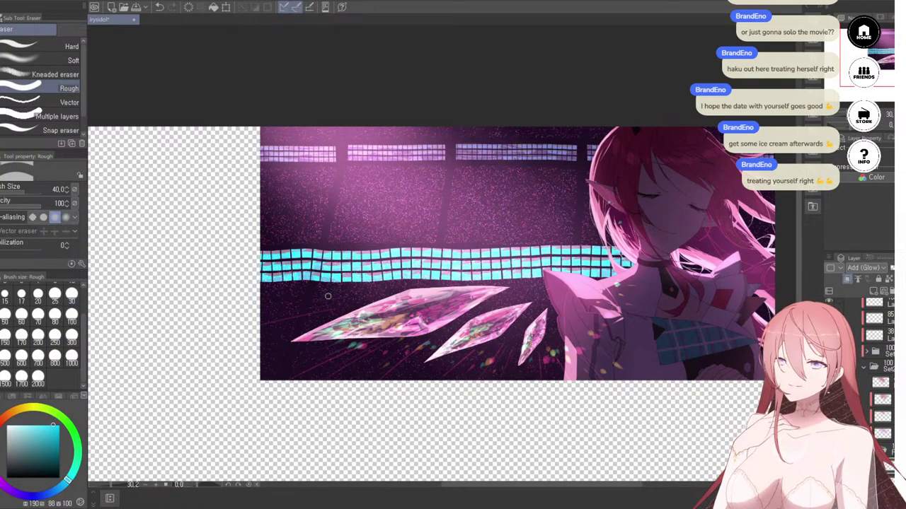
pyautogui.moveTo(348, 283)
pyautogui.mouseDown()
pyautogui.moveTo(266, 275)
pyautogui.moveTo(293, 264)
pyautogui.moveTo(332, 275)
pyautogui.moveTo(627, 267)
pyautogui.moveTo(515, 272)
pyautogui.moveTo(636, 290)
pyautogui.mouseUp()
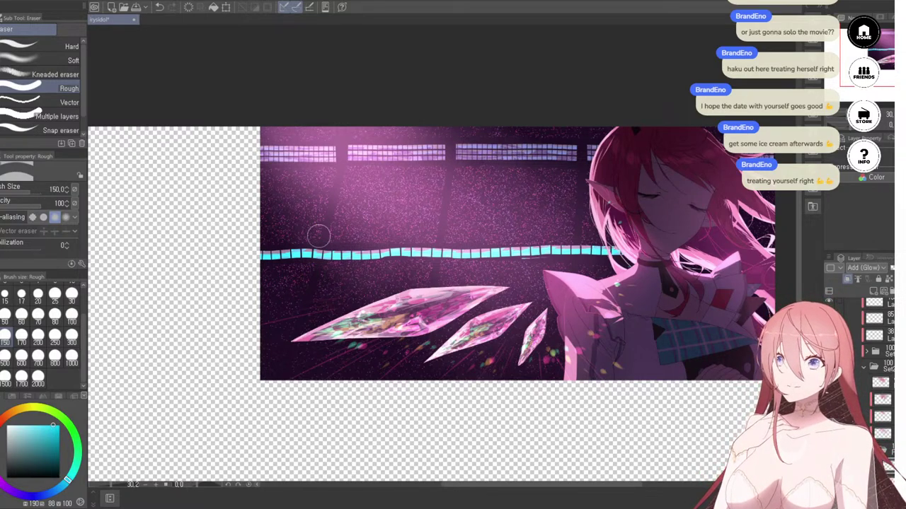
# Step: Erase gaps in the cyan window row where the dark vertical pillars cross it, undoing a misplaced stroke and reducing the Rough eraser to size 60
pyautogui.moveTo(391, 252); pyautogui.dragTo(380, 251)
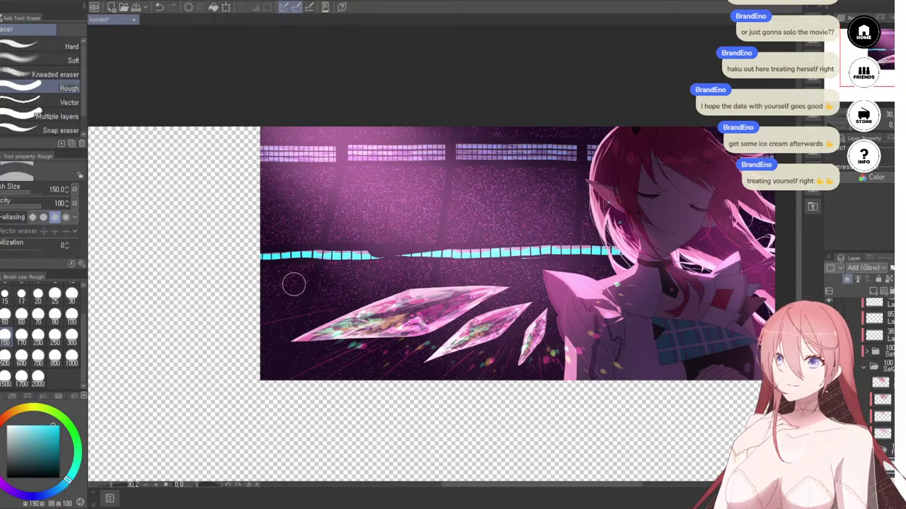
pyautogui.hotkey('ctrl', 'z')
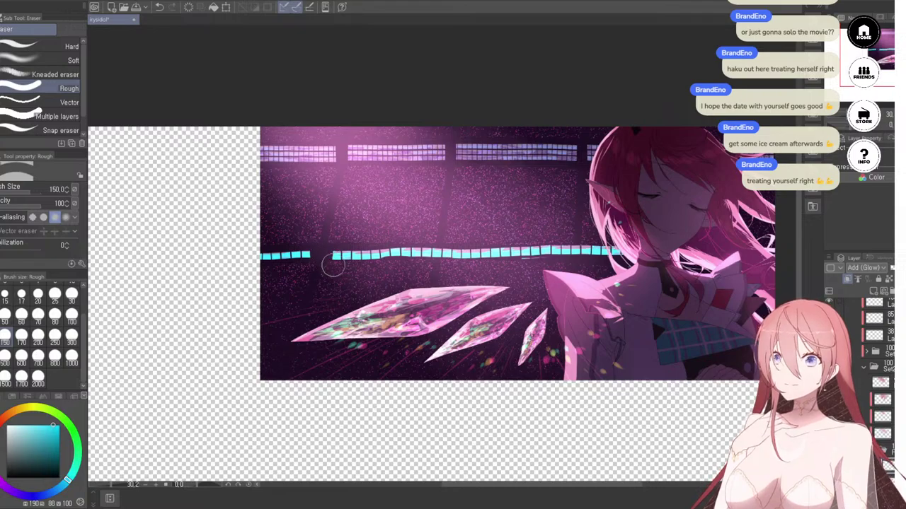
pyautogui.press('[')
pyautogui.press('[')
pyautogui.press('[')
pyautogui.press('[')
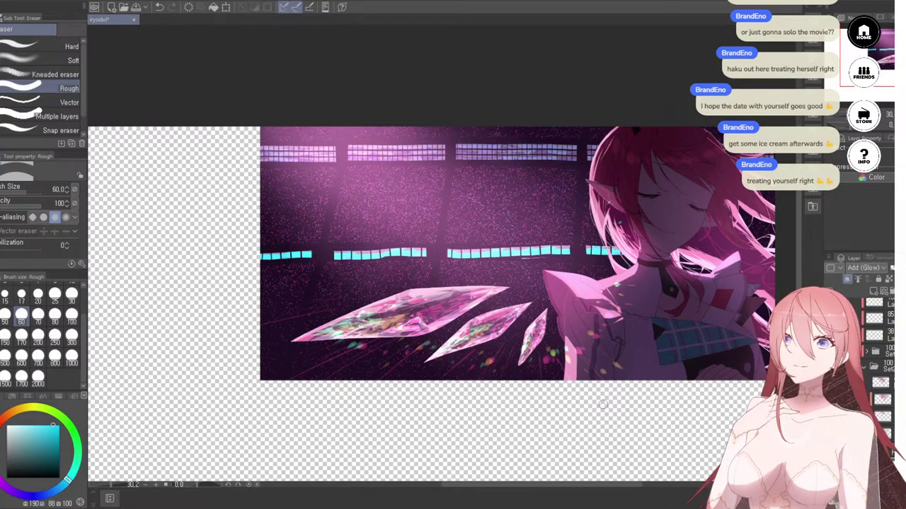
# Step: Lasso the second cyan window segment from the illustration's edge, rotate it slightly clockwise to level it and nudge it upward
pyautogui.scroll(1, 610, 265)
pyautogui.scroll(5, 243, 287)
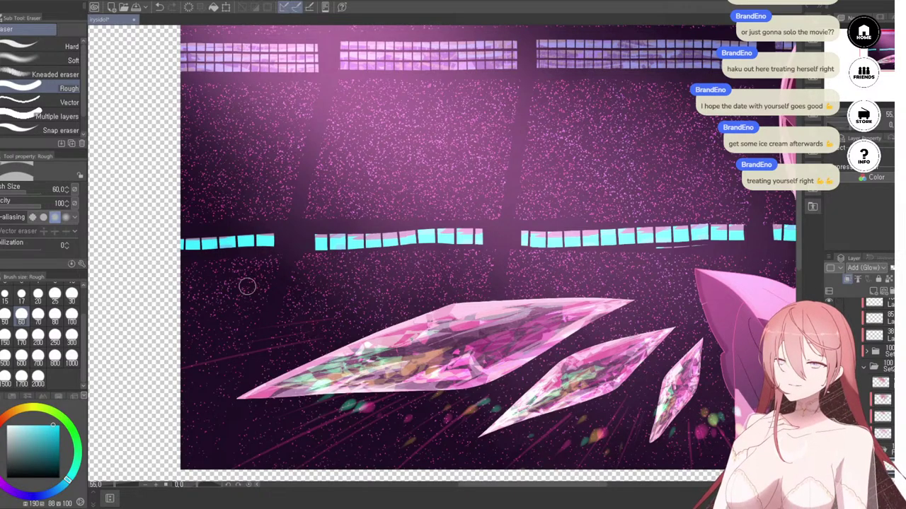
pyautogui.press('m')
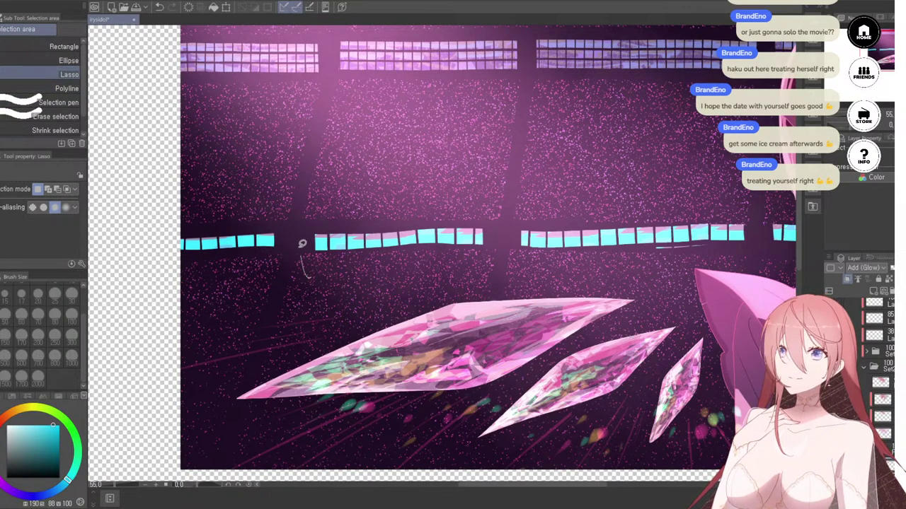
pyautogui.moveTo(324, 287); pyautogui.dragTo(317, 290)
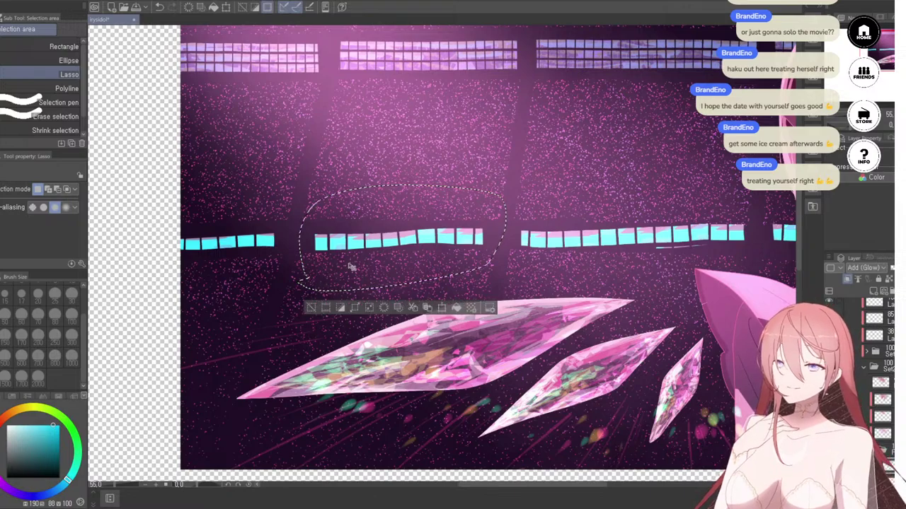
pyautogui.hotkey('ctrl', 't')
pyautogui.moveTo(403, 239); pyautogui.dragTo(400, 230)
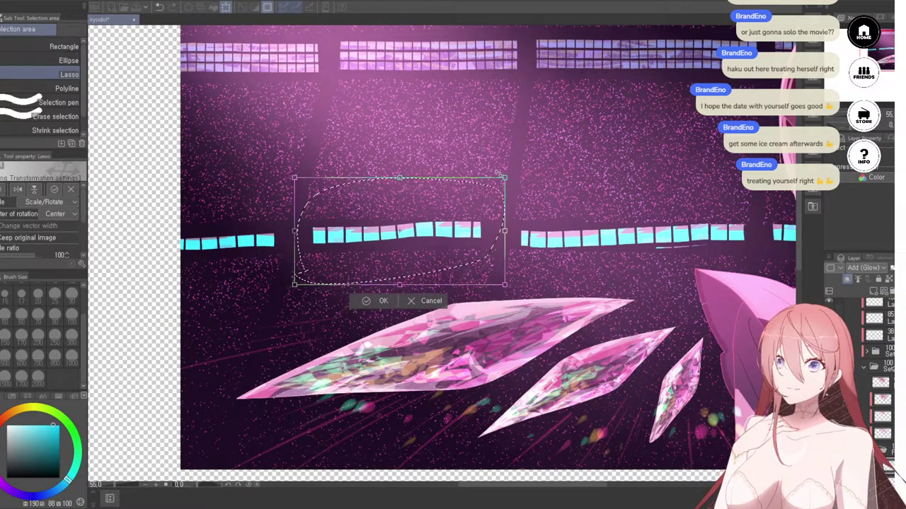
pyautogui.moveTo(510, 169); pyautogui.dragTo(514, 174)
pyautogui.moveTo(433, 230); pyautogui.dragTo(431, 231)
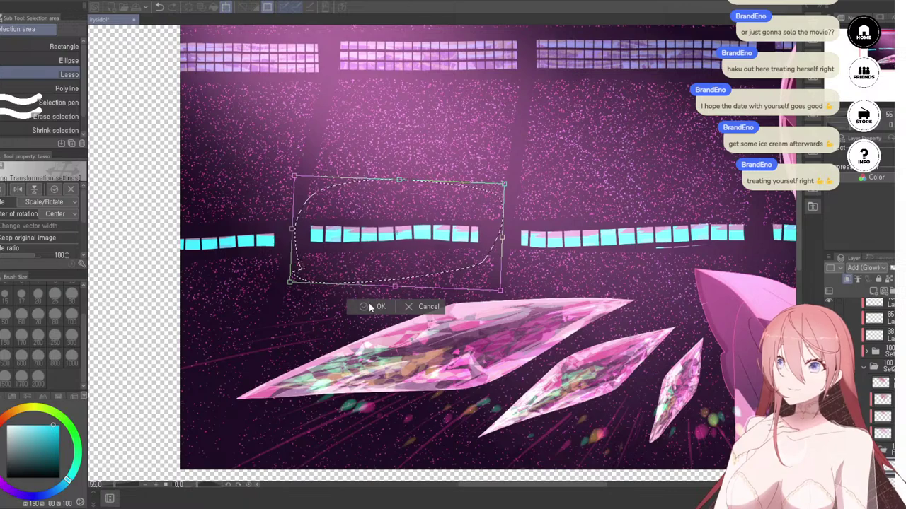
pyautogui.click(370, 307)
pyautogui.hotkey('ctrl', 'd')
# Step: Lasso the cyan window segment between the two middle pillars, rotate it slightly clockwise, and erase the stray line beneath it
pyautogui.hscroll(2, 424, 292)
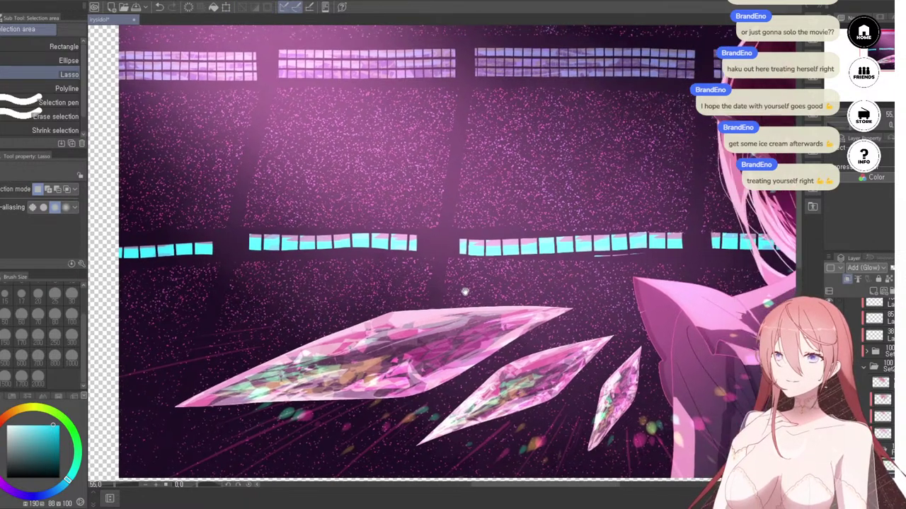
pyautogui.hscroll(2, 465, 291)
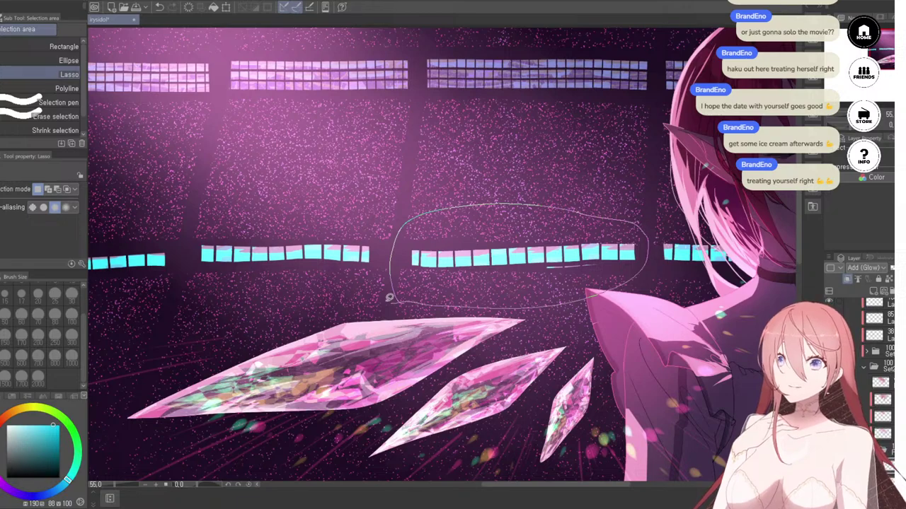
pyautogui.moveTo(389, 298); pyautogui.dragTo(389, 300)
pyautogui.hotkey('ctrl', 't')
pyautogui.moveTo(660, 193); pyautogui.dragTo(662, 195)
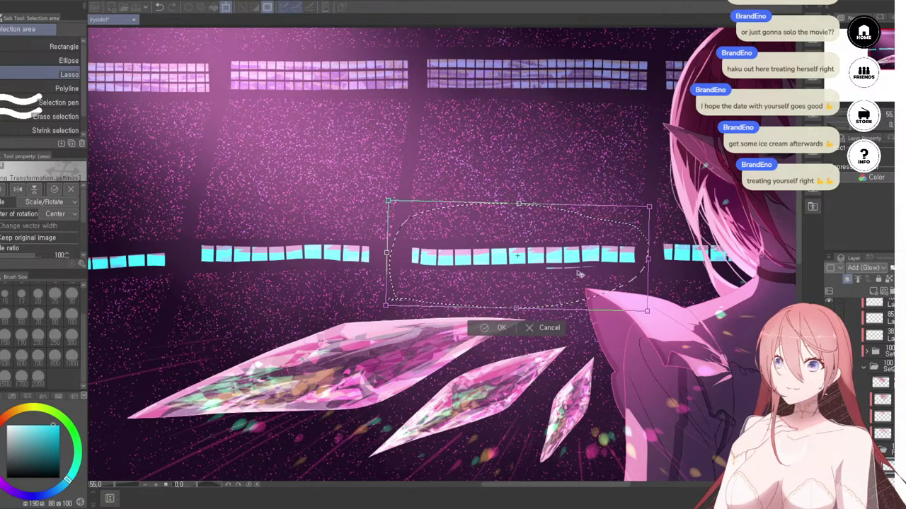
pyautogui.click(510, 328)
pyautogui.hotkey('ctrl', 'd')
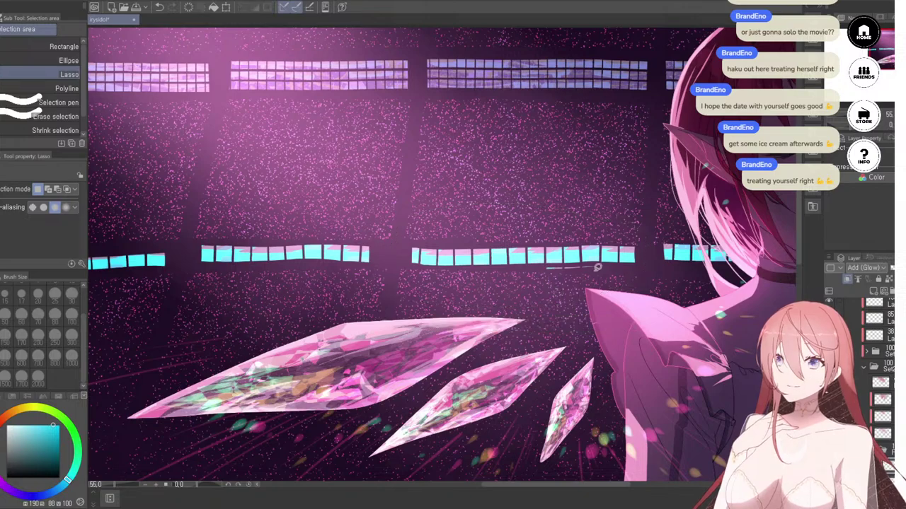
pyautogui.press('e')
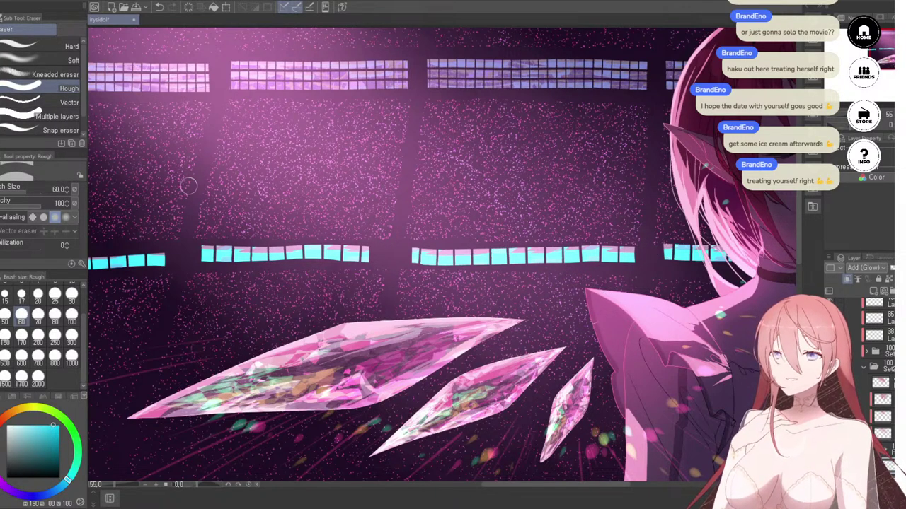
pyautogui.click(2, 96)
# Step: Lasso the short cyan window segment behind the character's hair and shift it slightly down to follow the row
pyautogui.moveTo(555, 301); pyautogui.dragTo(395, 309)
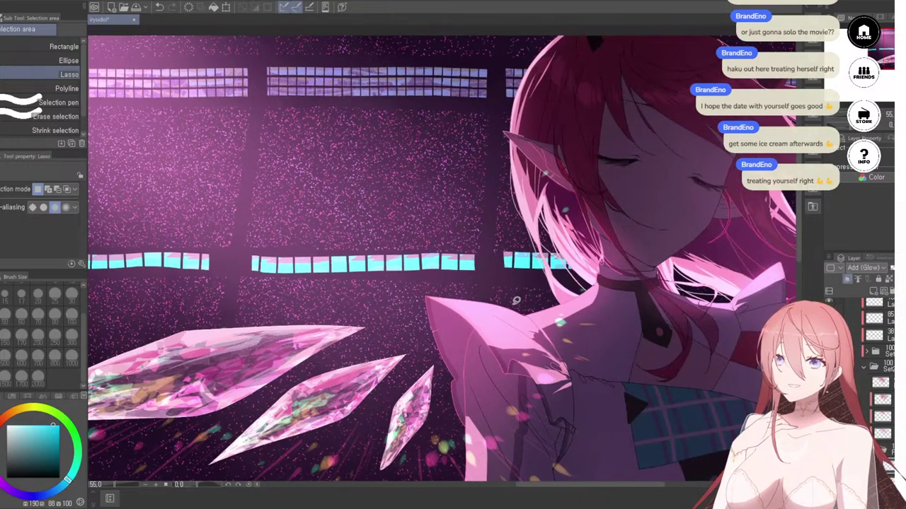
pyautogui.moveTo(509, 223)
pyautogui.mouseDown()
pyautogui.moveTo(804, 298)
pyautogui.moveTo(593, 351)
pyautogui.moveTo(473, 307)
pyautogui.mouseUp()
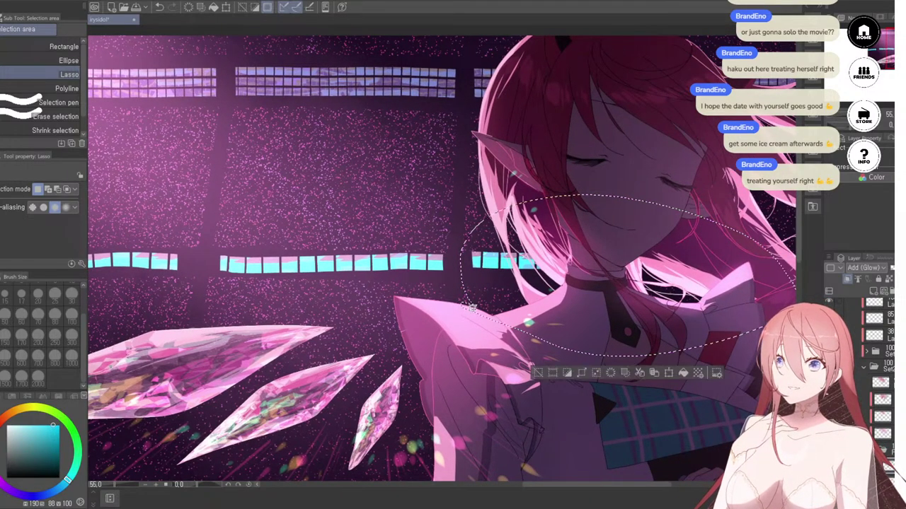
pyautogui.hotkey('ctrl', 't')
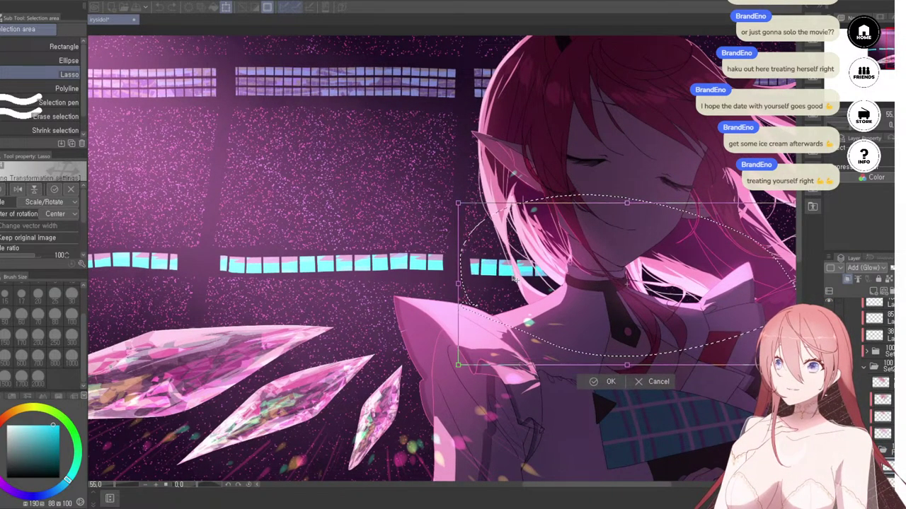
pyautogui.moveTo(515, 280); pyautogui.dragTo(512, 281)
pyautogui.click(607, 382)
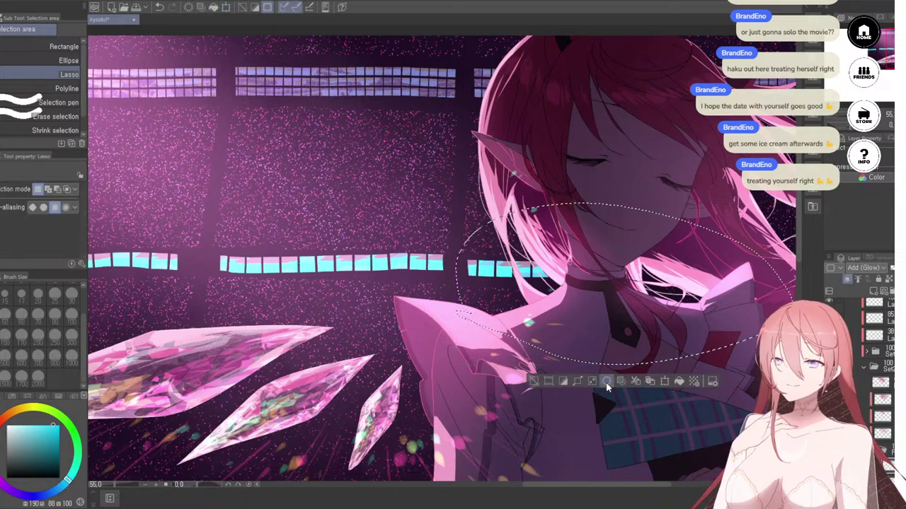
pyautogui.hotkey('ctrl', 'd')
# Step: Lasso the cyan window segment at the illustration's outer edge, rotate it slightly clockwise and raise it in line with its neighbour
pyautogui.scroll(-2, 473, 238)
pyautogui.scroll(-3, 467, 239)
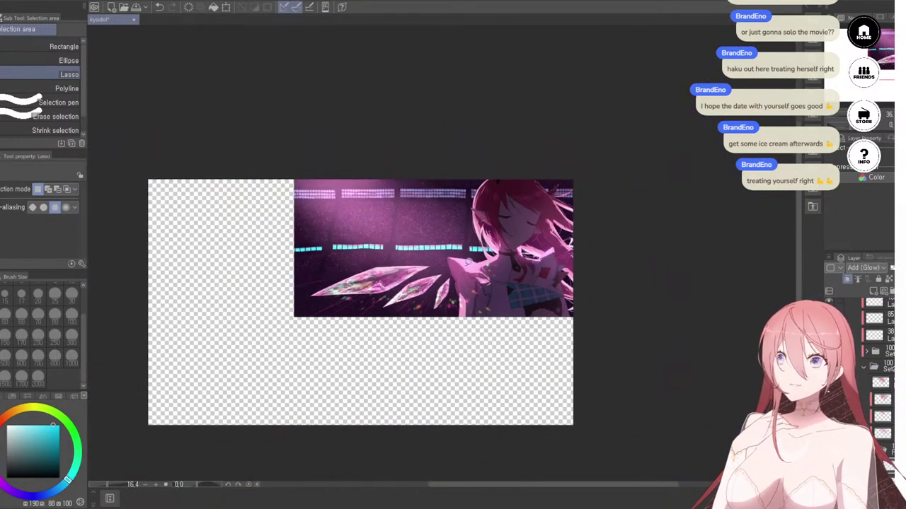
pyautogui.scroll(4, 175, 257)
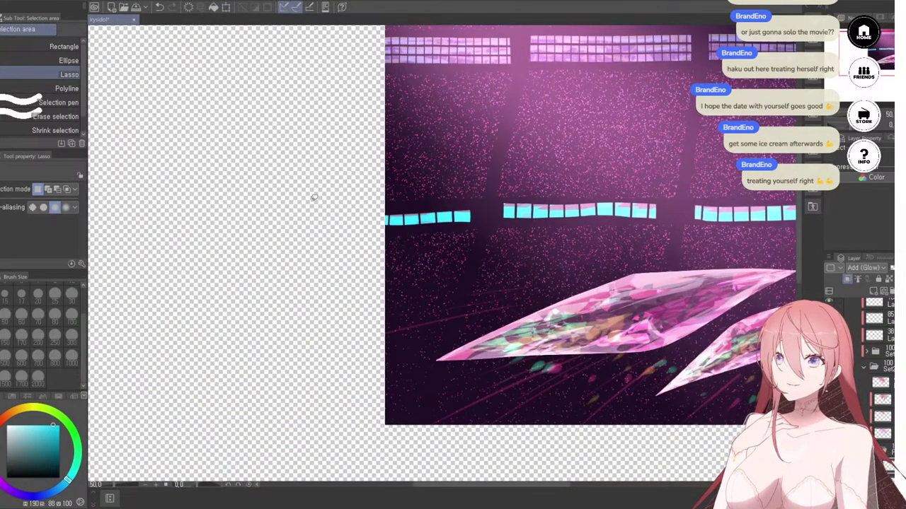
pyautogui.moveTo(329, 176); pyautogui.dragTo(332, 177)
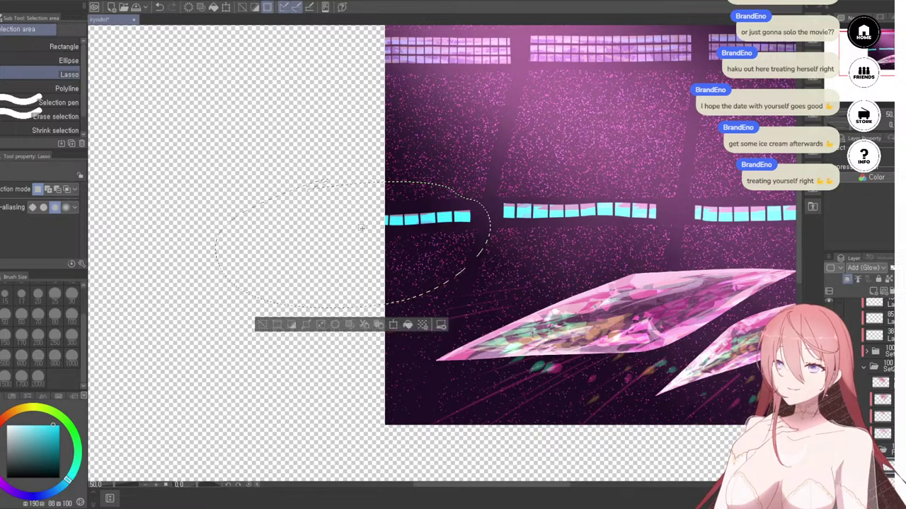
pyautogui.hotkey('ctrl', 't')
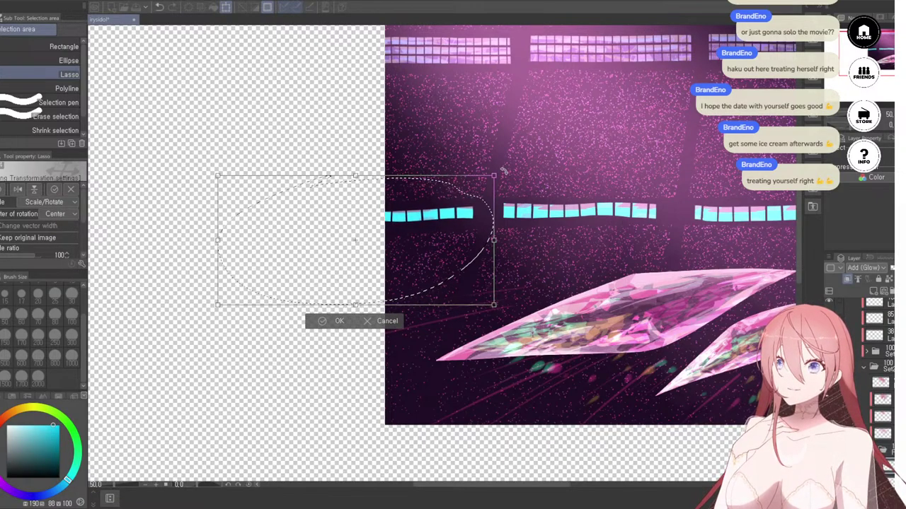
pyautogui.moveTo(503, 166); pyautogui.dragTo(505, 170)
pyautogui.moveTo(448, 217); pyautogui.dragTo(447, 214)
pyautogui.click(329, 322)
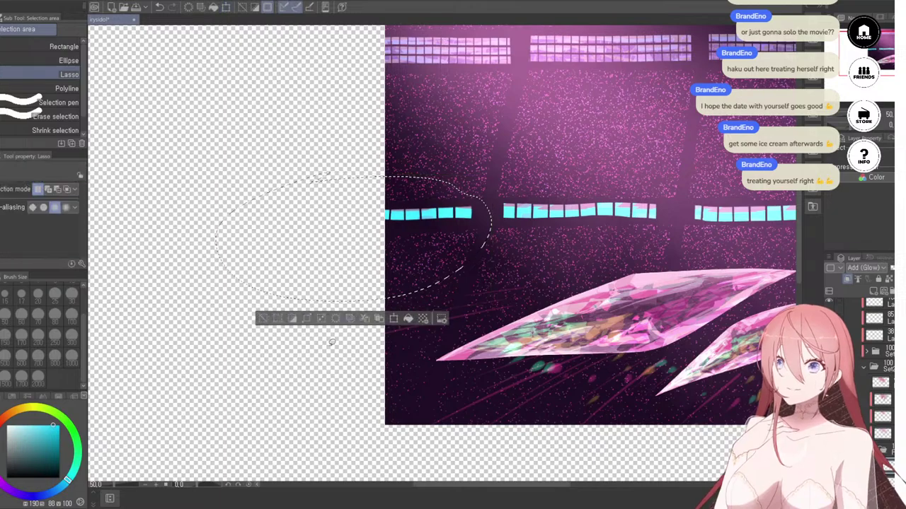
pyautogui.hotkey('ctrl', 'd')
pyautogui.scroll(-4, 572, 190)
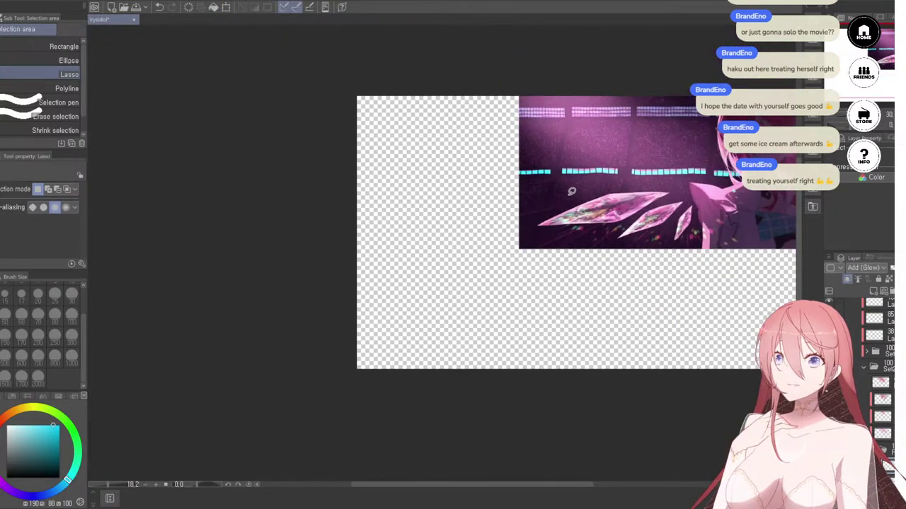
pyautogui.scroll(-2, 577, 189)
pyautogui.moveTo(594, 189); pyautogui.dragTo(510, 244)
pyautogui.scroll(5, 526, 231)
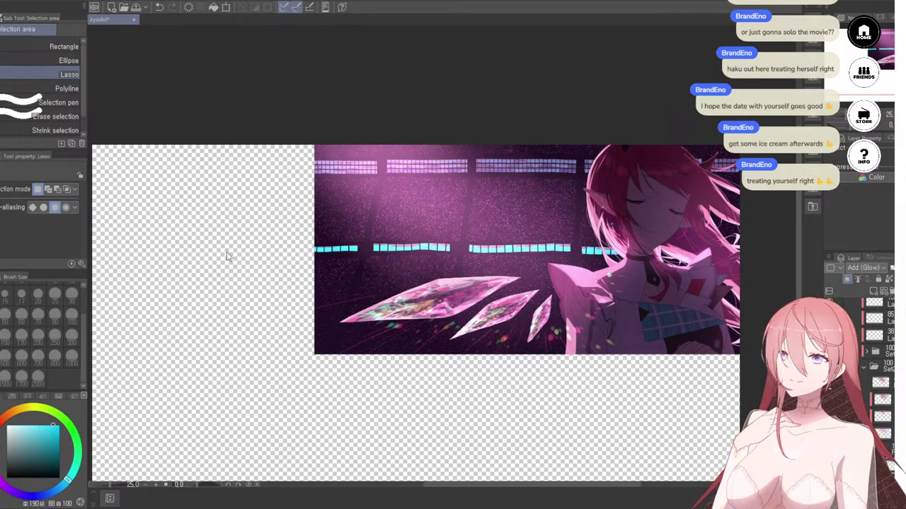
pyautogui.hotkey('ctrl', 'u')
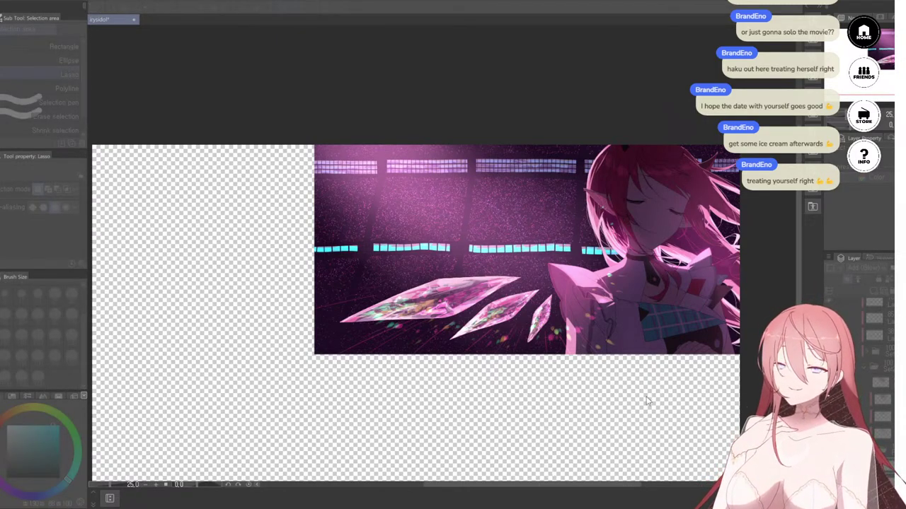
pyautogui.click(625, 406)
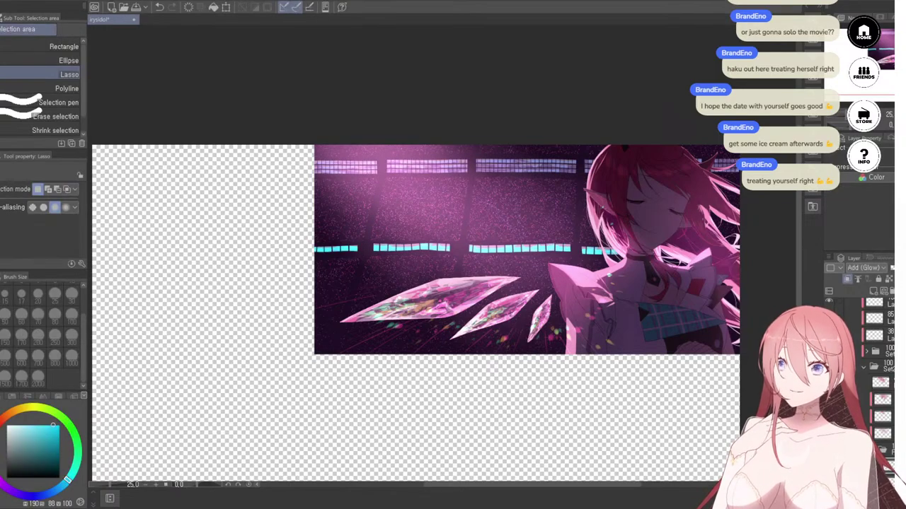
pyautogui.scroll(-3, 461, 164)
pyautogui.scroll(6, 463, 173)
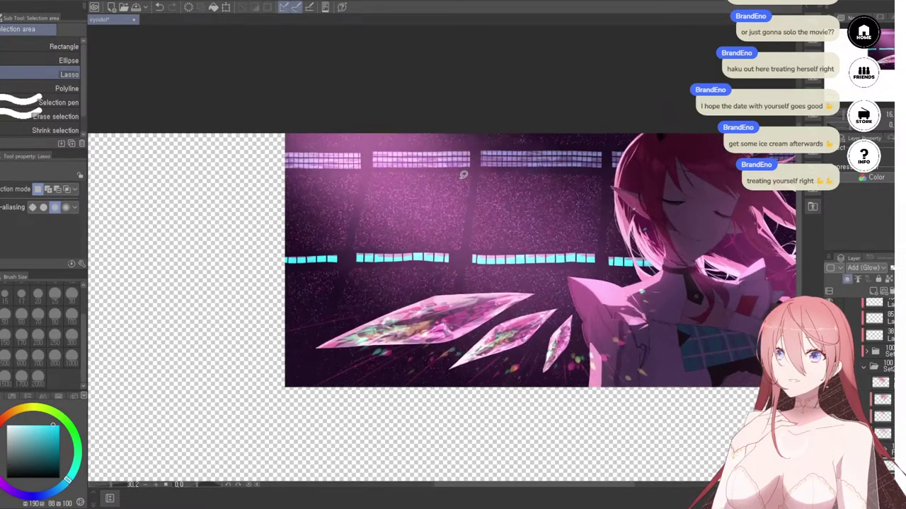
pyautogui.scroll(-3, 457, 176)
pyautogui.moveTo(460, 175); pyautogui.dragTo(554, 258)
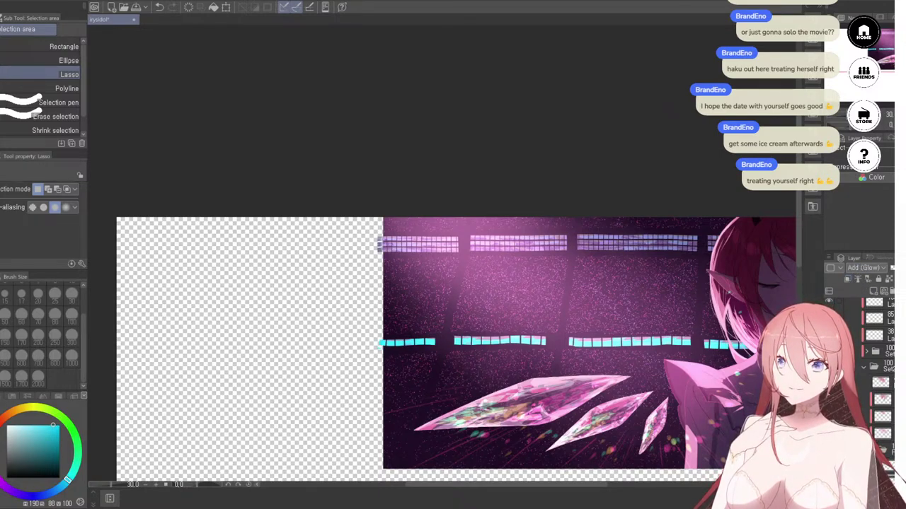
# Step: On a new clipped Normal layer, paint blue (hue 217) over the cyan window row using Raiku's City Lights brush at size 150
pyautogui.click(844, 281)
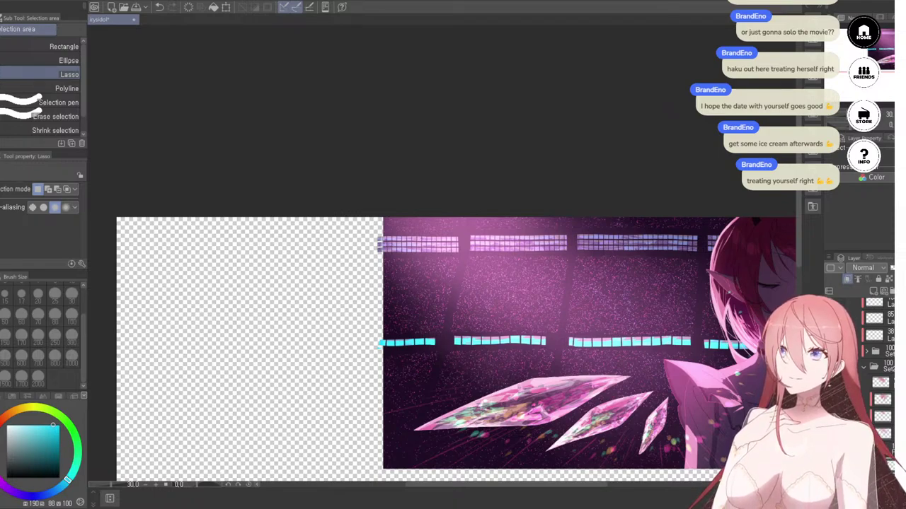
pyautogui.press('p')
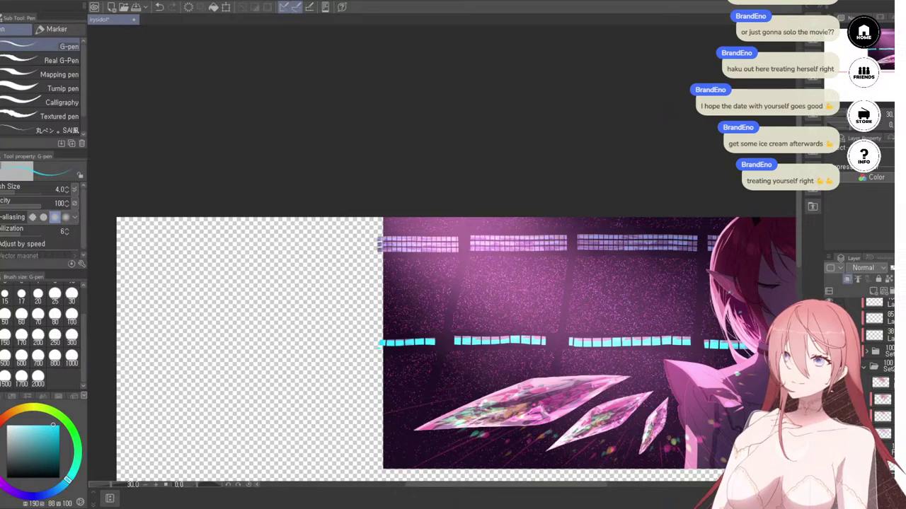
pyautogui.press('b')
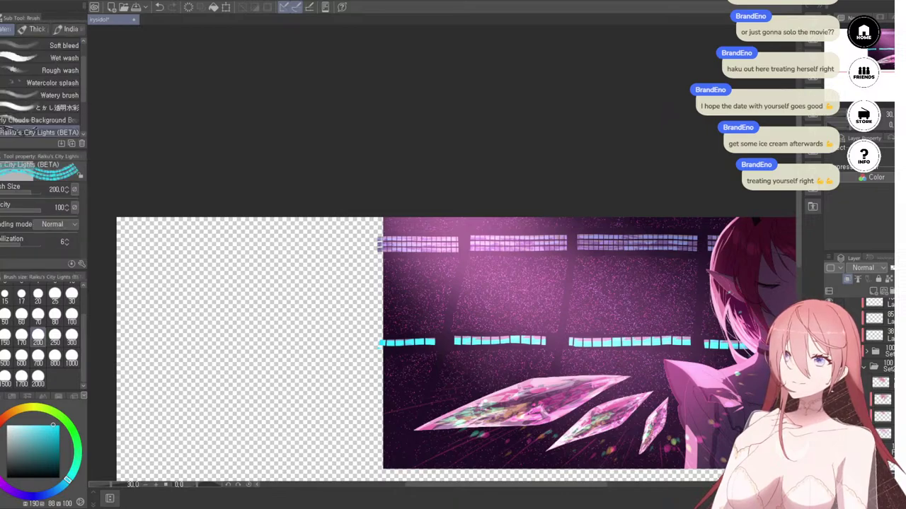
pyautogui.click(72, 359)
pyautogui.click(1, 358)
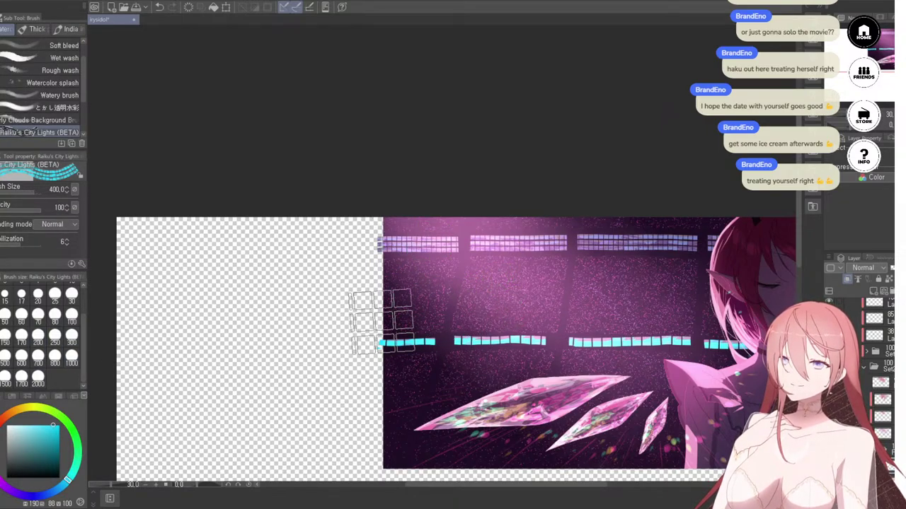
pyautogui.click(55, 295)
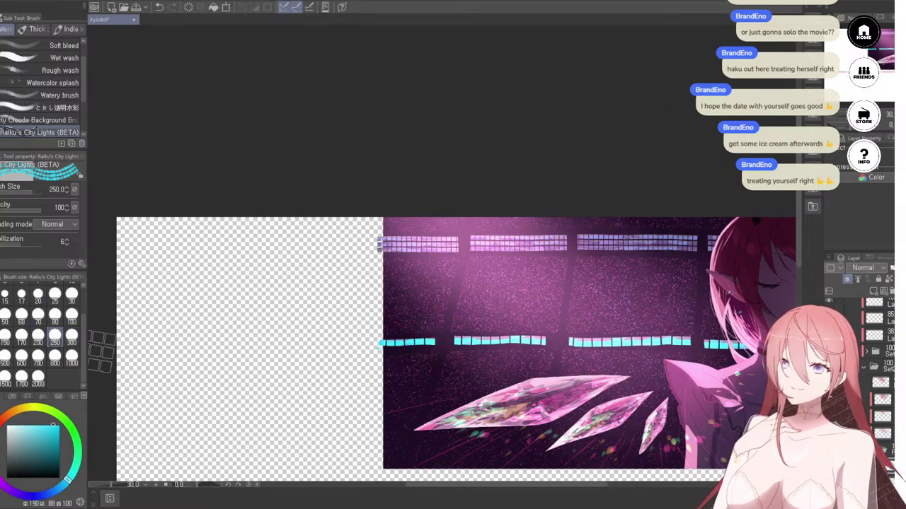
pyautogui.click(6, 338)
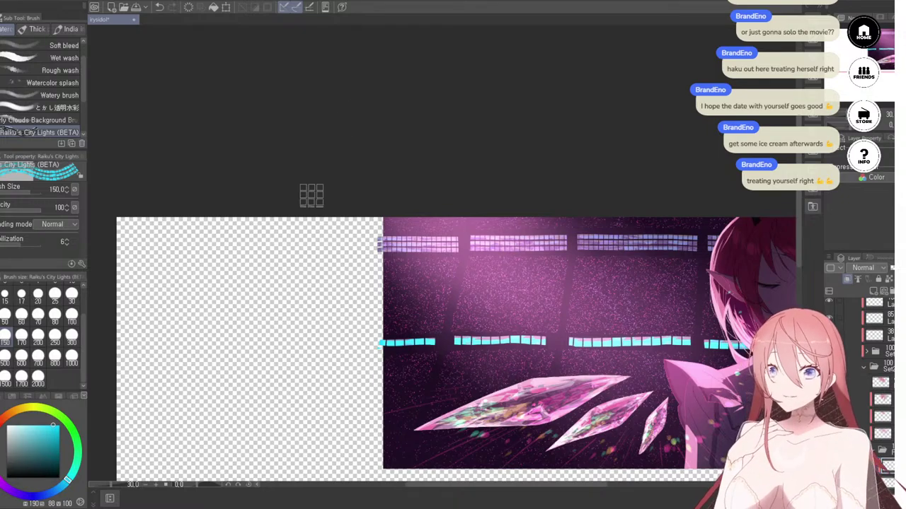
pyautogui.moveTo(433, 278); pyautogui.dragTo(394, 210)
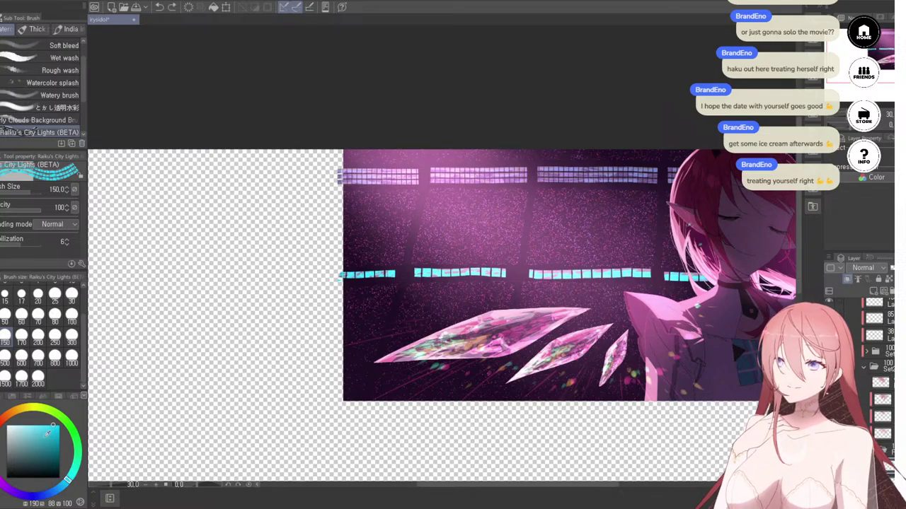
pyautogui.moveTo(63, 497); pyautogui.dragTo(52, 493)
pyautogui.moveTo(345, 279); pyautogui.dragTo(387, 281)
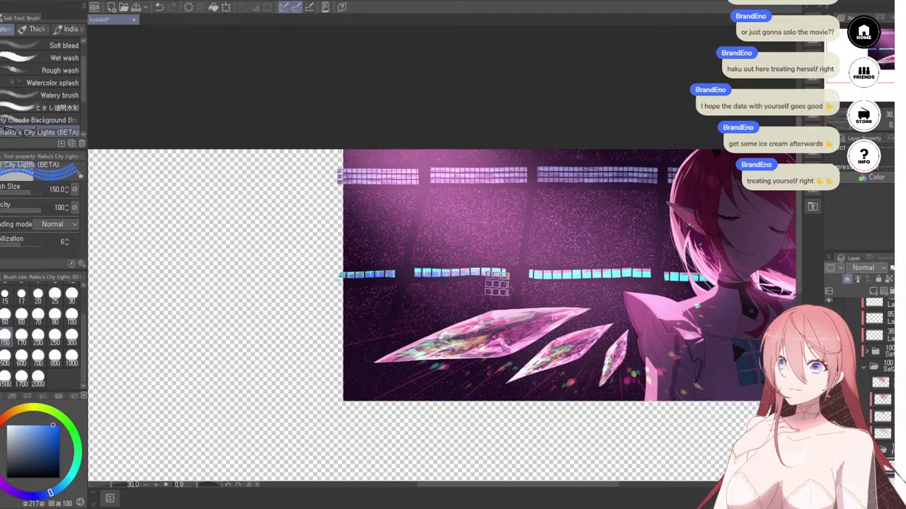
pyautogui.moveTo(627, 288); pyautogui.dragTo(722, 293)
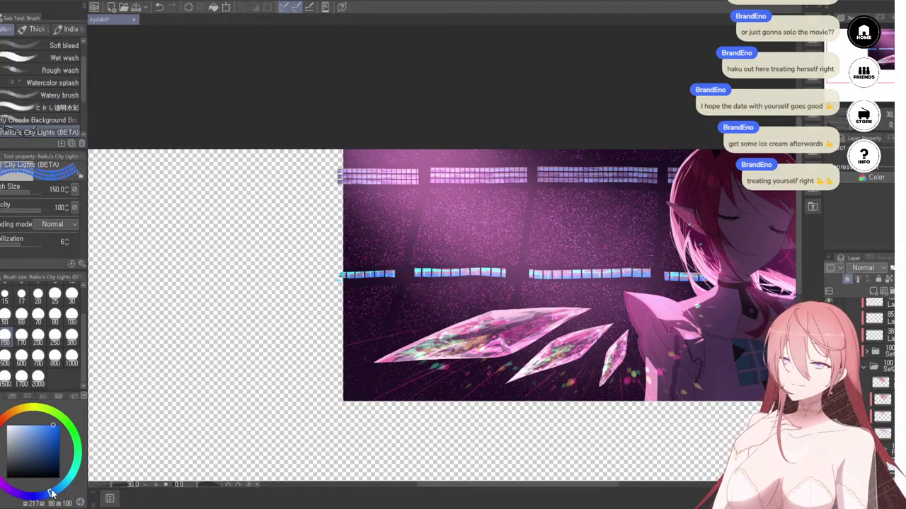
# Step: Recolour the lower window row with a paler blue of hue 207 and saturation 63
pyautogui.moveTo(51, 493); pyautogui.dragTo(59, 492)
pyautogui.click(47, 425)
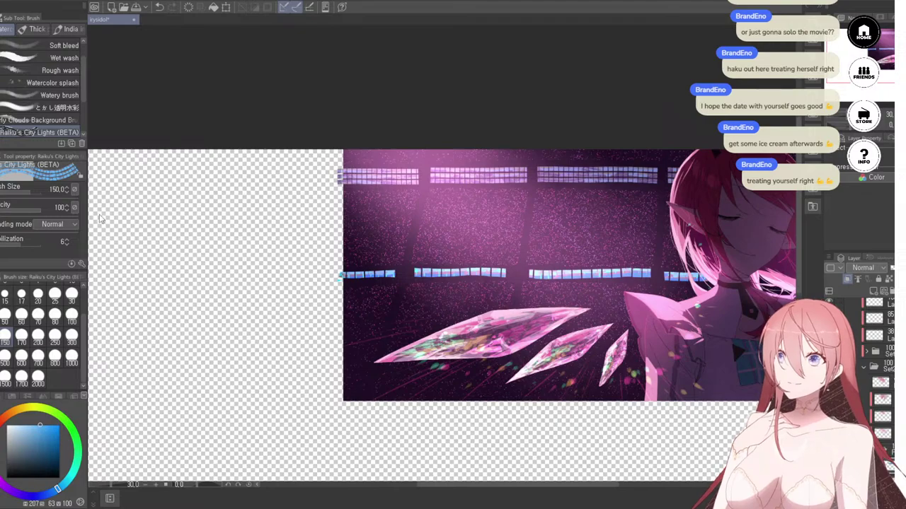
pyautogui.click(214, 250)
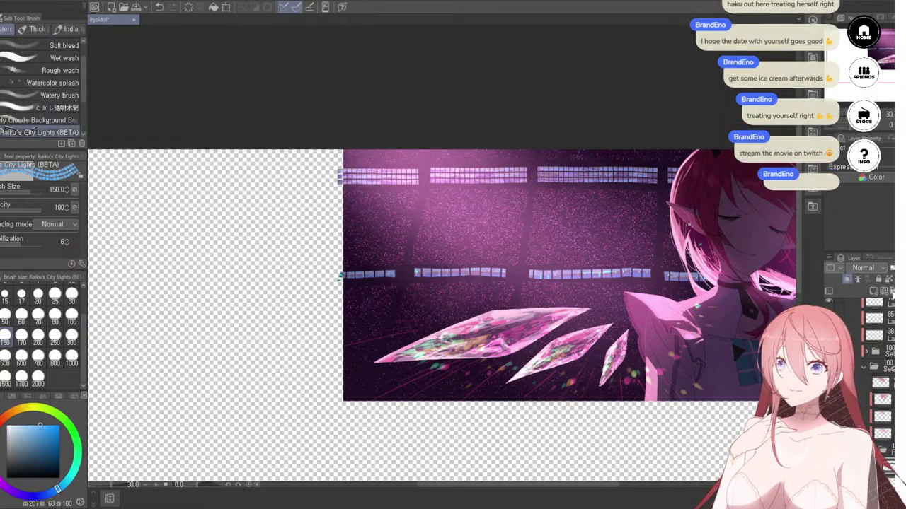
# Step: Examine the recoloured lower window row against the whole illustration at several zoom levels
pyautogui.click(889, 467)
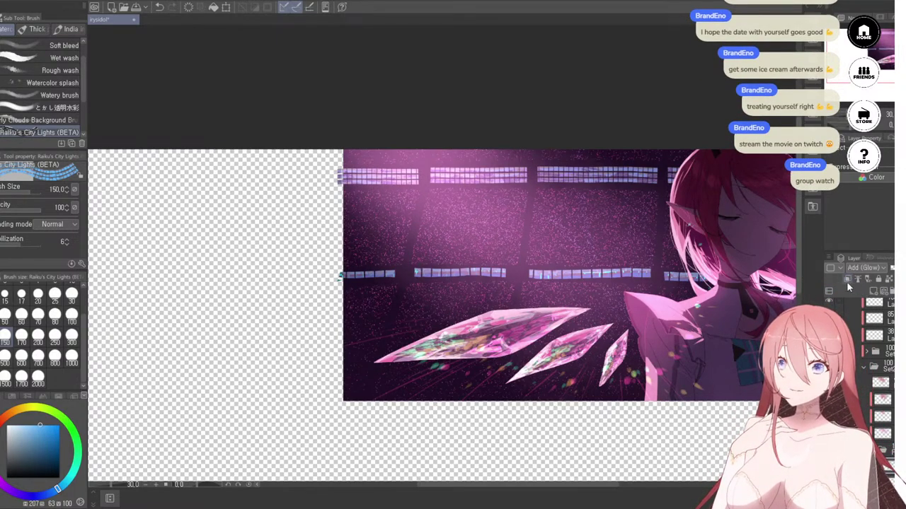
pyautogui.scroll(-5, 527, 294)
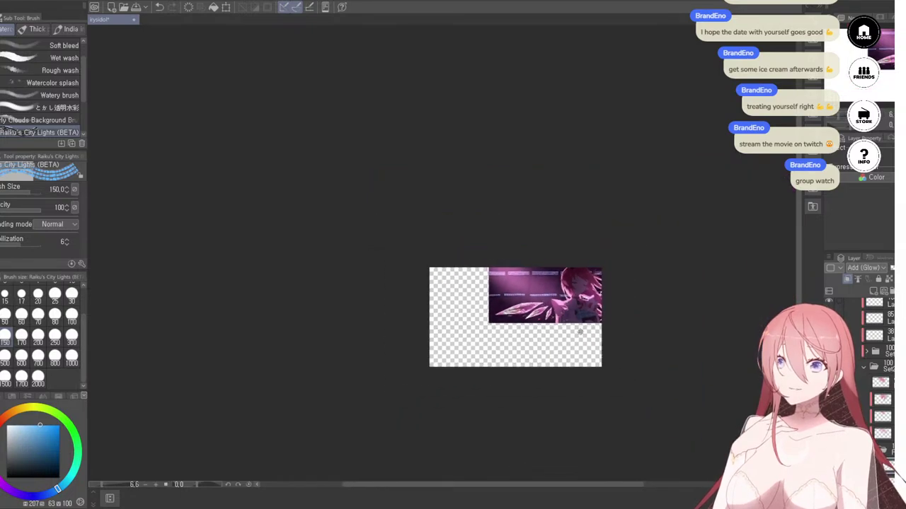
pyautogui.scroll(1, 558, 338)
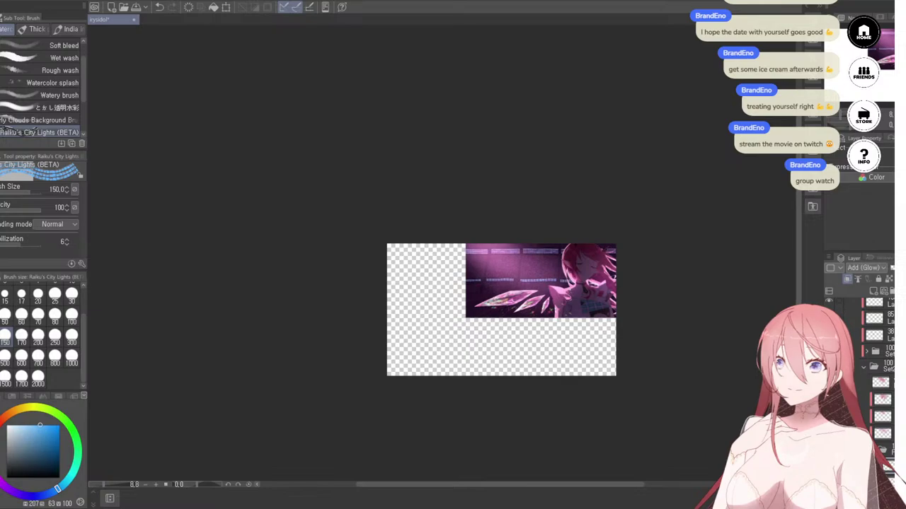
pyautogui.scroll(3, 497, 275)
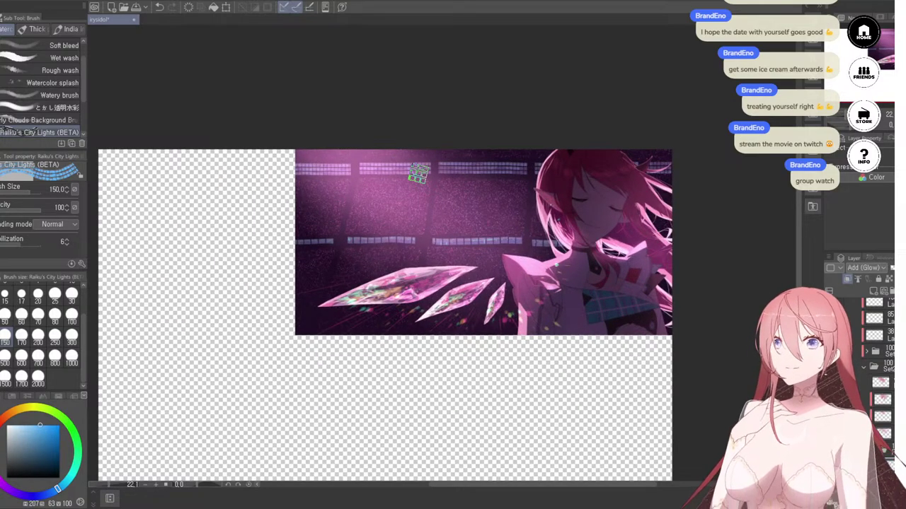
pyautogui.scroll(4, 424, 182)
pyautogui.scroll(-2, 479, 258)
pyautogui.scroll(-5, 425, 198)
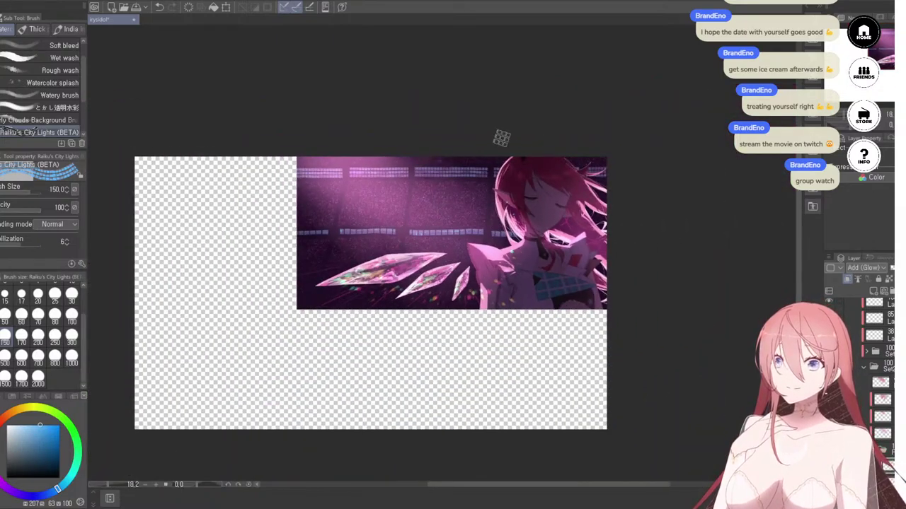
pyautogui.scroll(2, 429, 163)
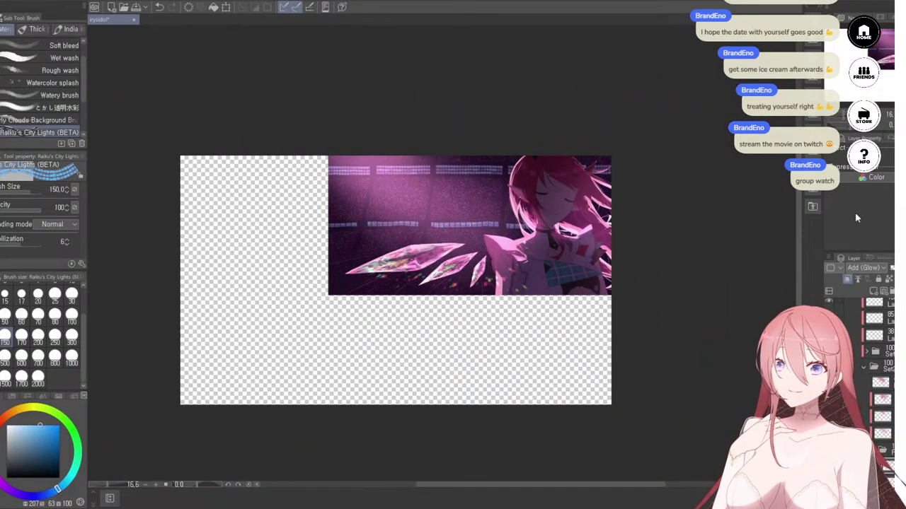
# Step: Collapse the Set13 folder and create a new clipped layer above it, set to Add (Glow)
pyautogui.click(866, 369)
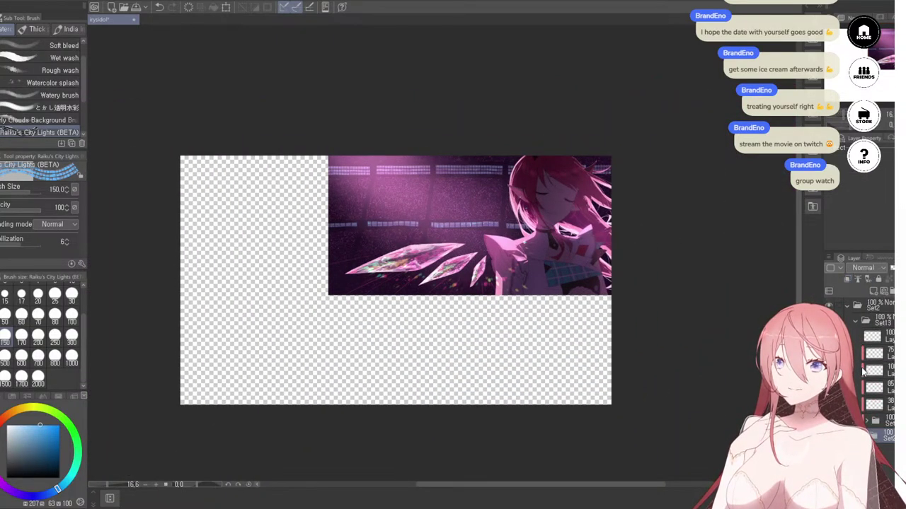
pyautogui.click(855, 323)
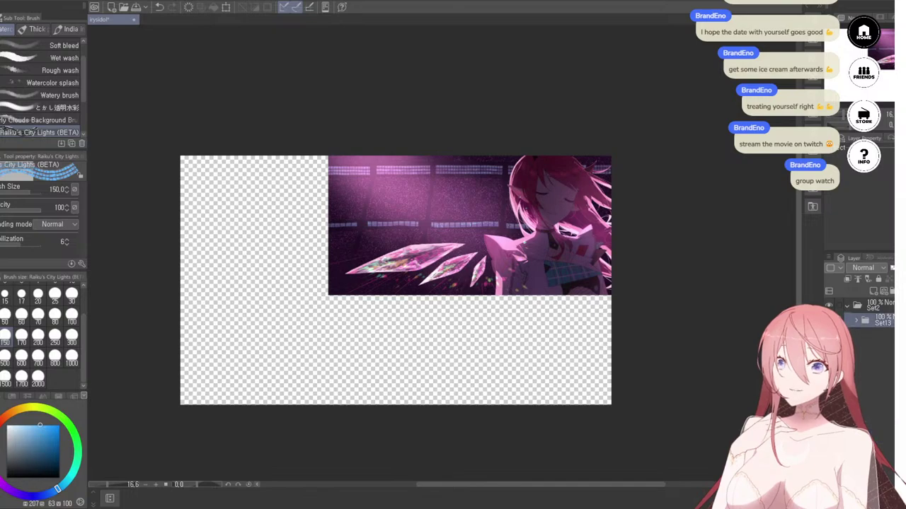
pyautogui.click(873, 292)
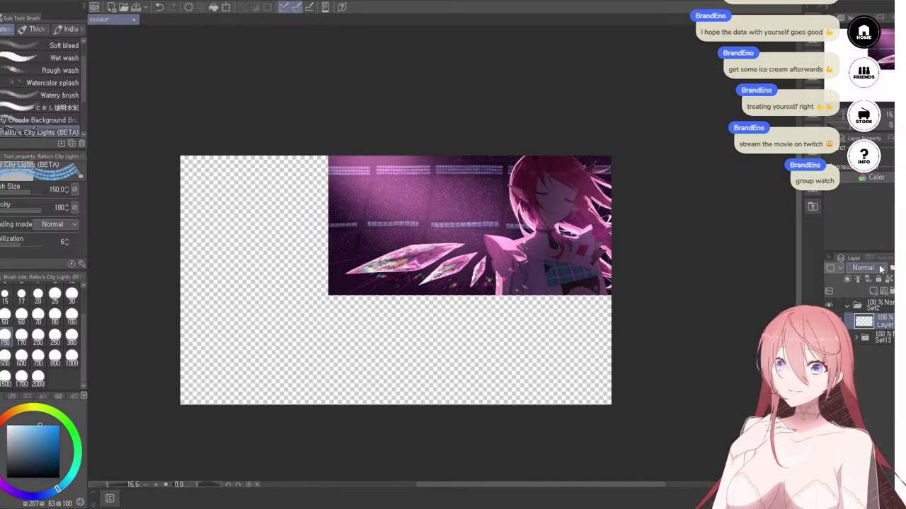
pyautogui.click(883, 104)
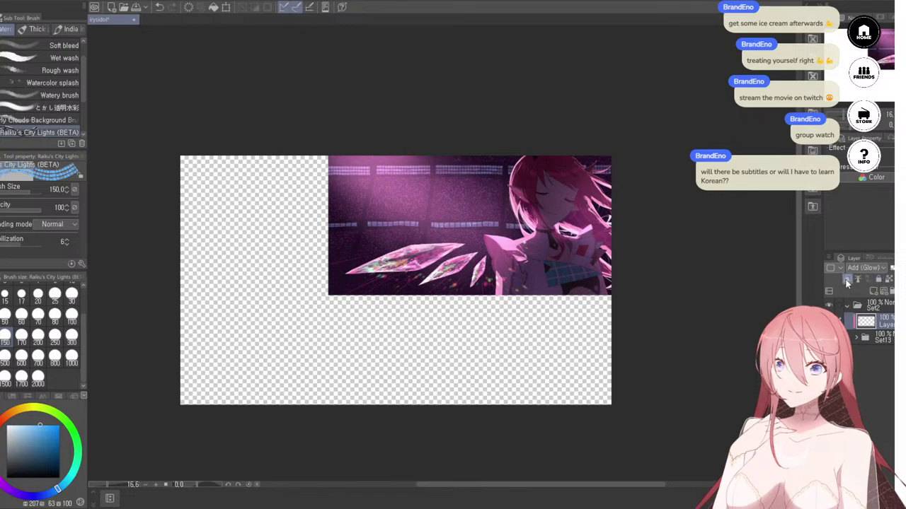
# Step: Spray violet glitter (hue 257) over the illustration using the Glitter brush at size 2000, undoing an initial blue attempt
pyautogui.click(1, 142)
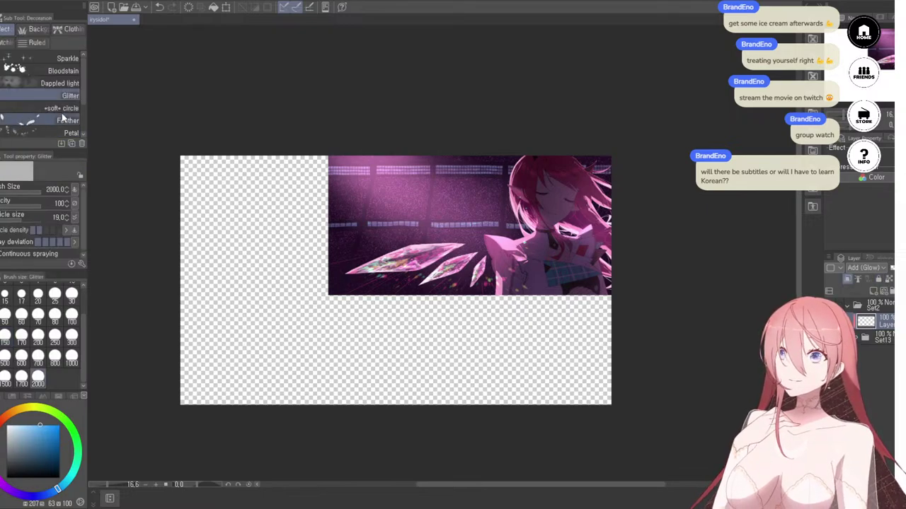
pyautogui.scroll(-3, 422, 149)
pyautogui.scroll(5, 427, 177)
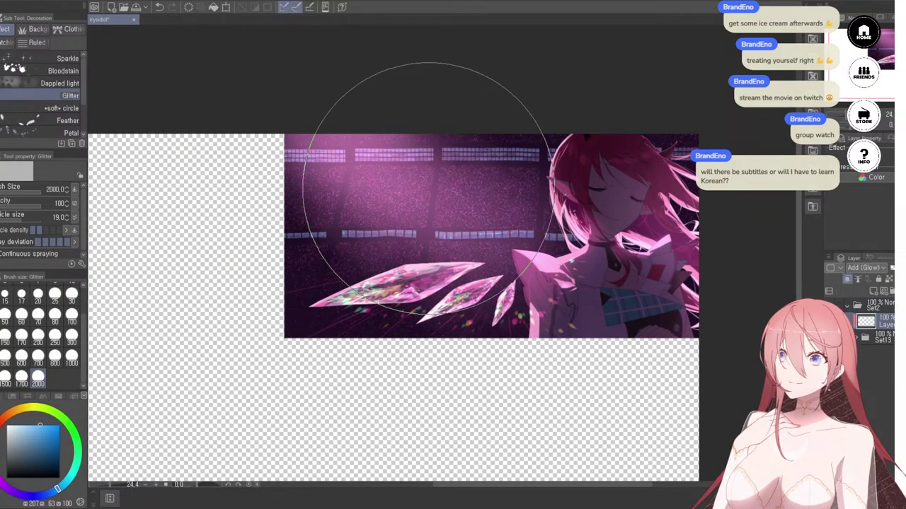
pyautogui.click(419, 204)
pyautogui.hotkey('ctrl', 'z')
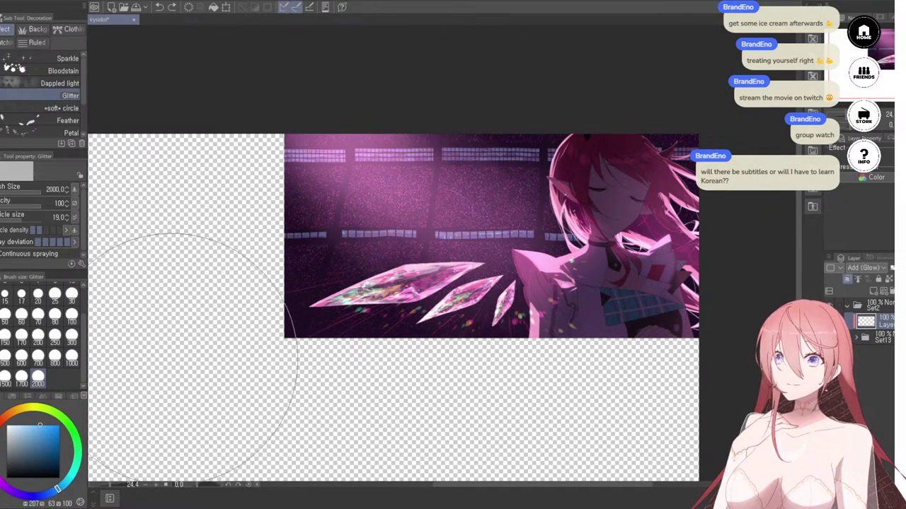
pyautogui.click(41, 497)
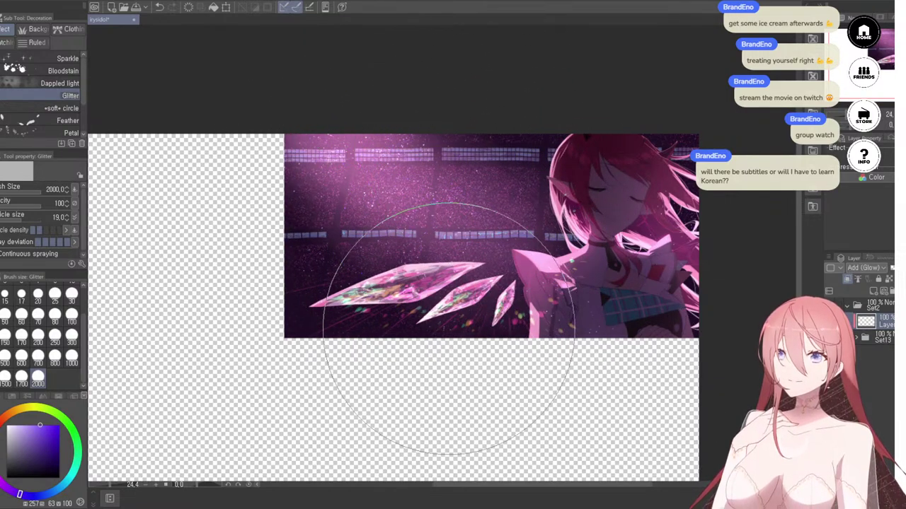
# Step: Inspect the violet glitter over the window rows, crystals and character, both up close and in full view
pyautogui.scroll(8, 417, 226)
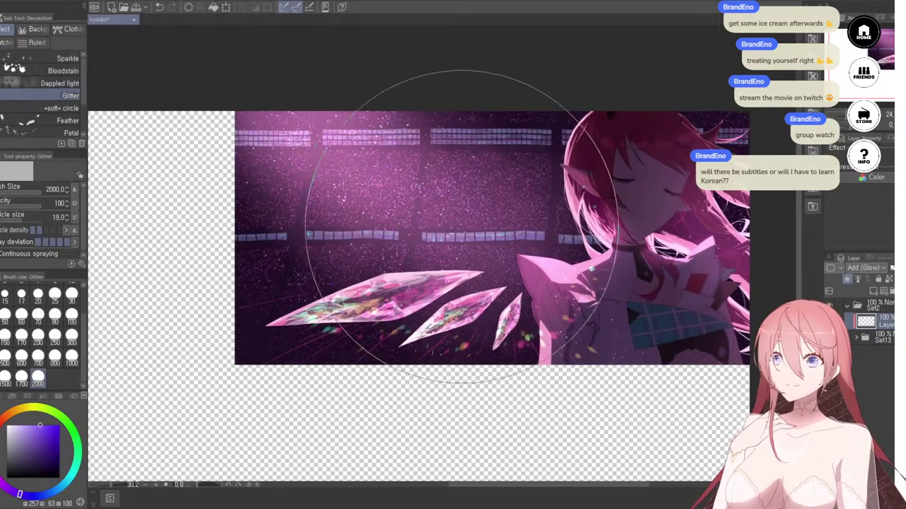
pyautogui.scroll(-4, 472, 257)
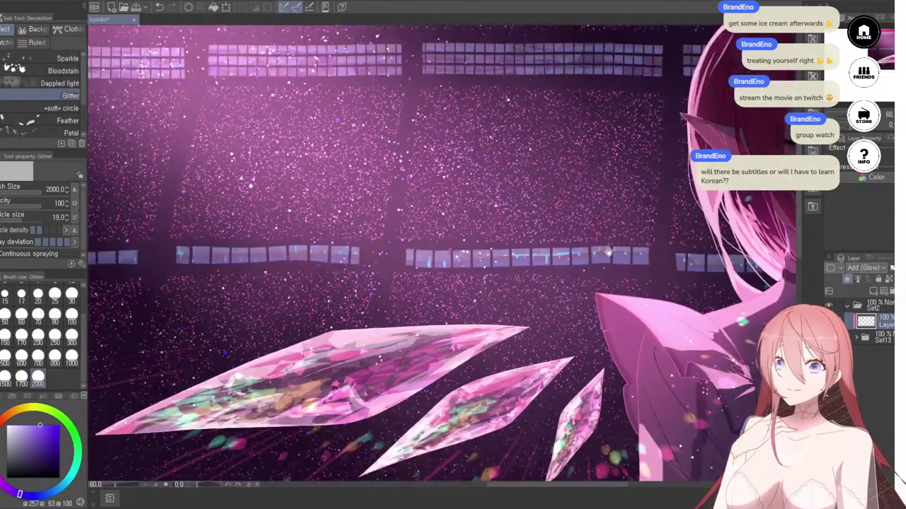
pyautogui.moveTo(609, 253); pyautogui.dragTo(244, 138)
pyautogui.scroll(3, 225, 281)
pyautogui.scroll(-5, 495, 283)
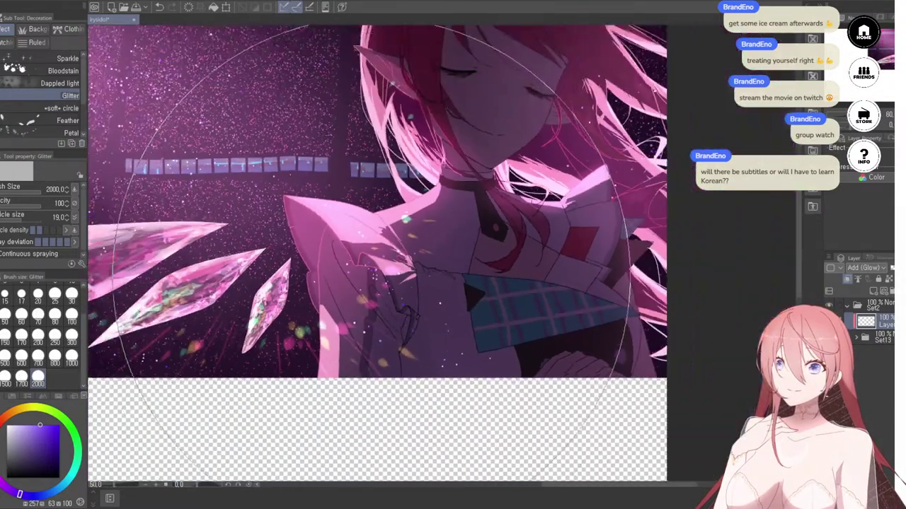
pyautogui.scroll(2, 537, 177)
pyautogui.scroll(1, 560, 178)
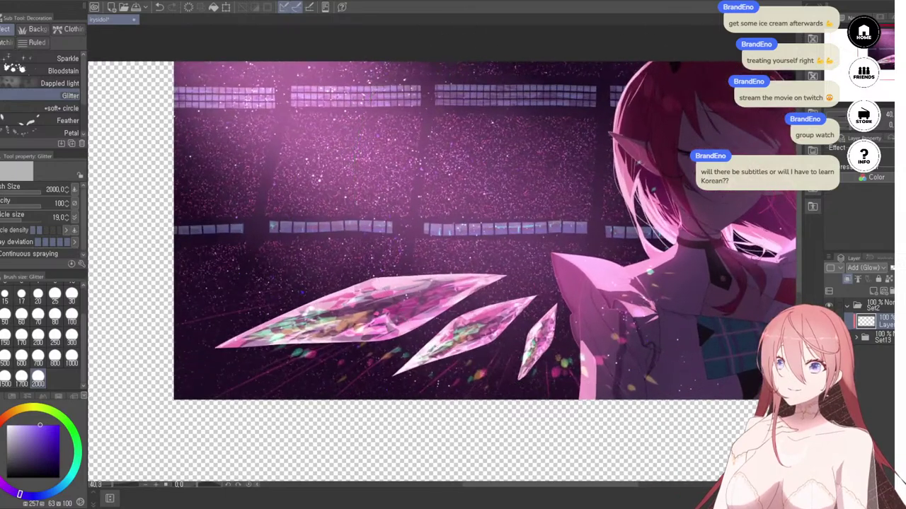
# Step: Spray saturated pink glitter (hue 326, saturation 100) on another clipped Add (Glow) layer using the Glitter brush at size 1000
pyautogui.click(72, 361)
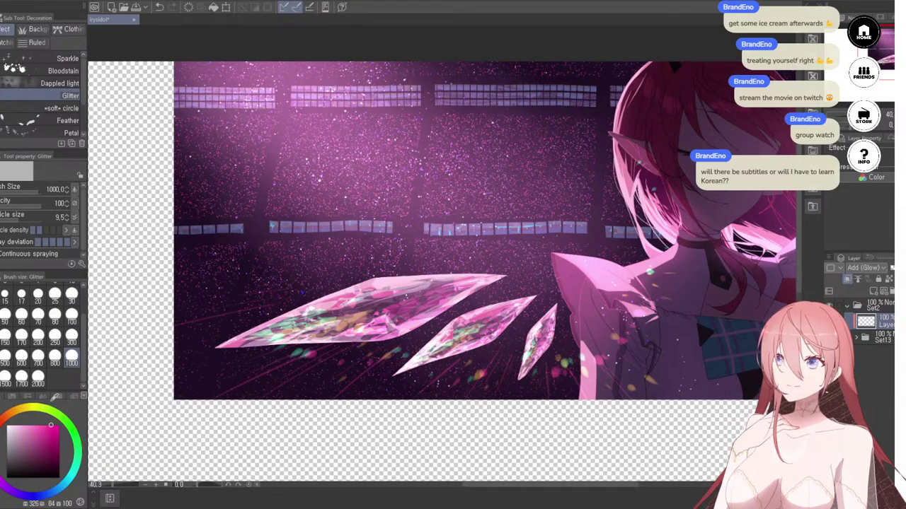
pyautogui.moveTo(51, 425); pyautogui.dragTo(60, 425)
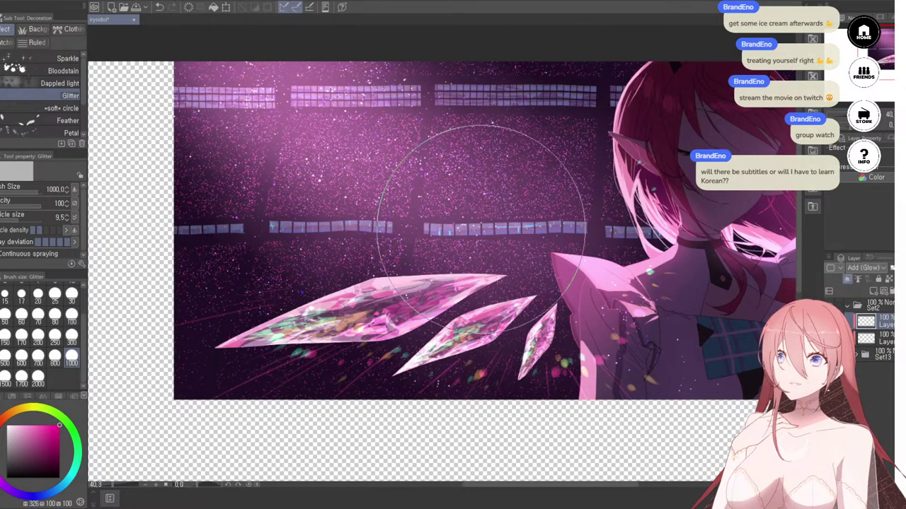
pyautogui.moveTo(487, 200); pyautogui.dragTo(256, 250)
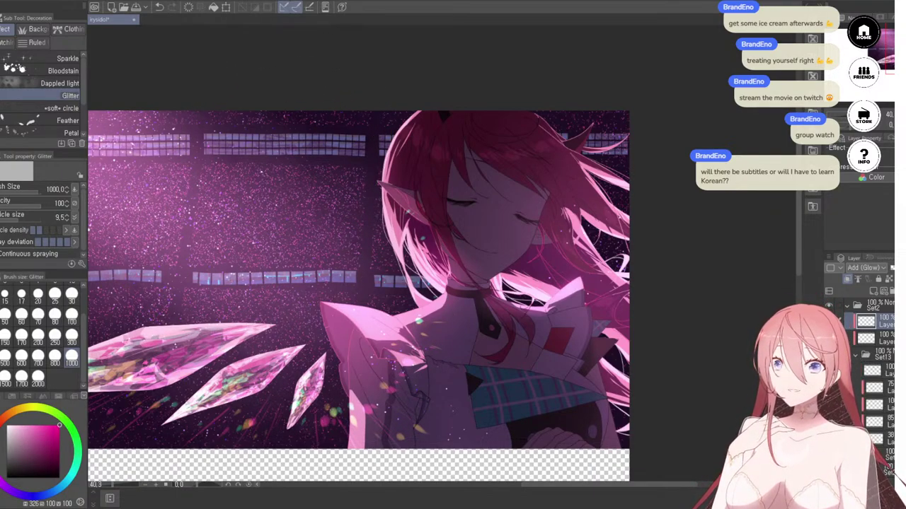
# Step: Hide and reshow the character's folder and the Set13 folder to check the background, and select the folder beneath Set13's layers
pyautogui.click(829, 454)
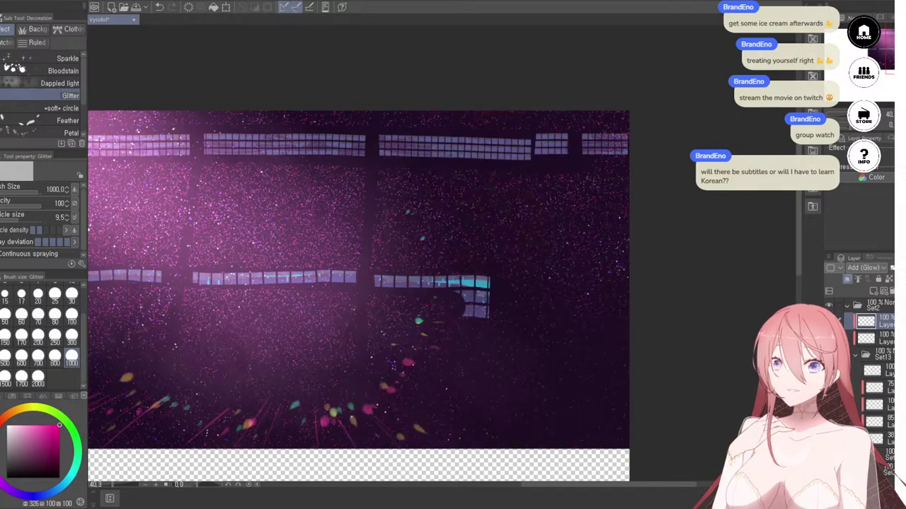
pyautogui.click(829, 455)
pyautogui.click(829, 355)
pyautogui.click(828, 355)
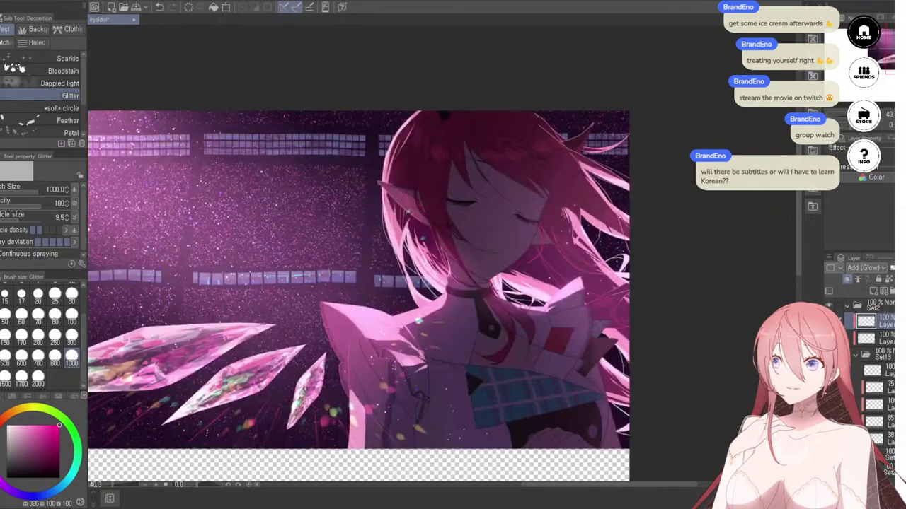
pyautogui.click(888, 470)
pyautogui.scroll(-3, 889, 471)
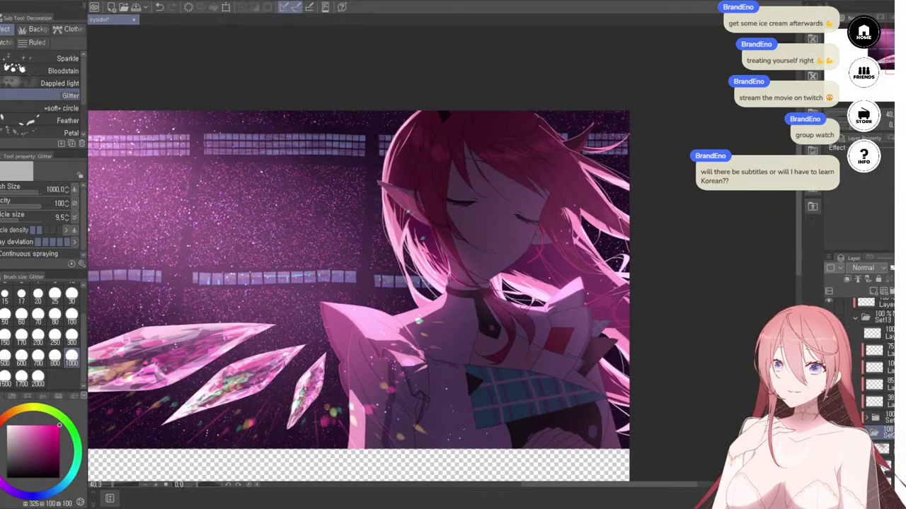
# Step: Dim the window rows by hiding their clipped Add (Glow) layer, and reselect the pink glitter layer in the Set2 folder
pyautogui.click(888, 416)
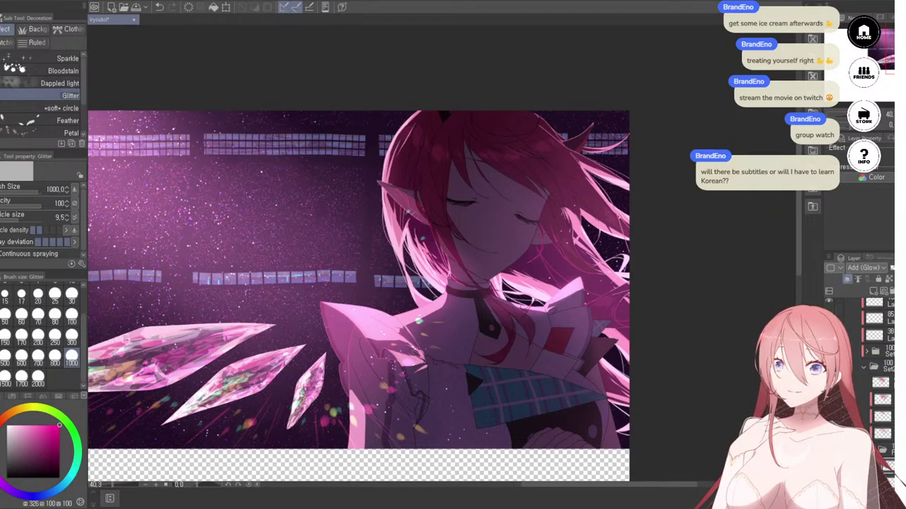
pyautogui.click(828, 416)
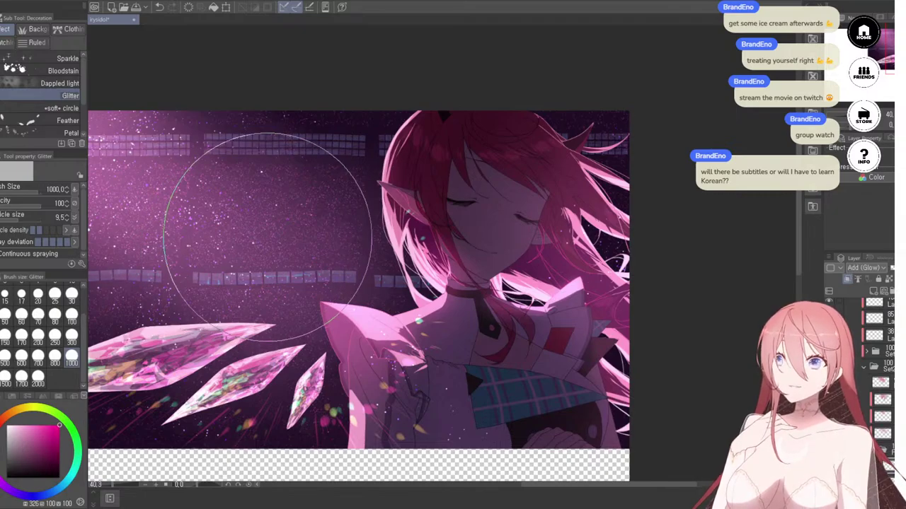
pyautogui.scroll(-4, 268, 237)
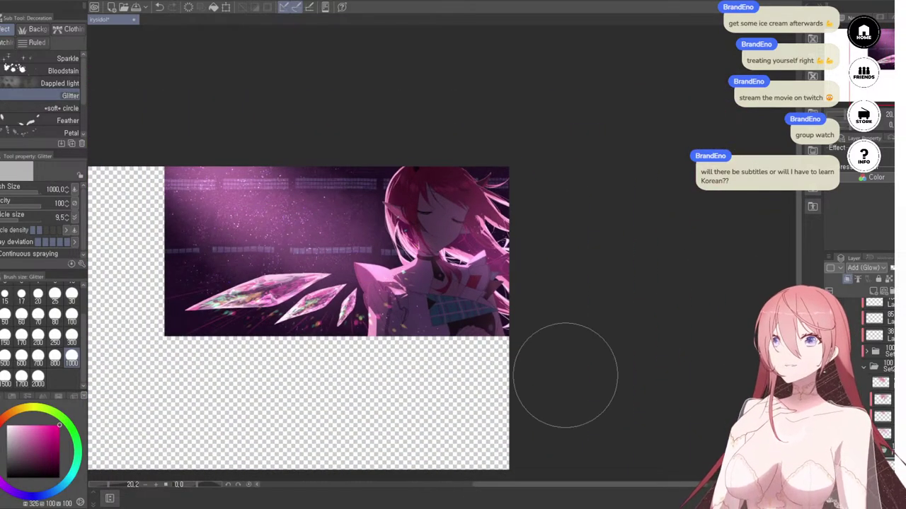
pyautogui.click(863, 368)
pyautogui.click(855, 356)
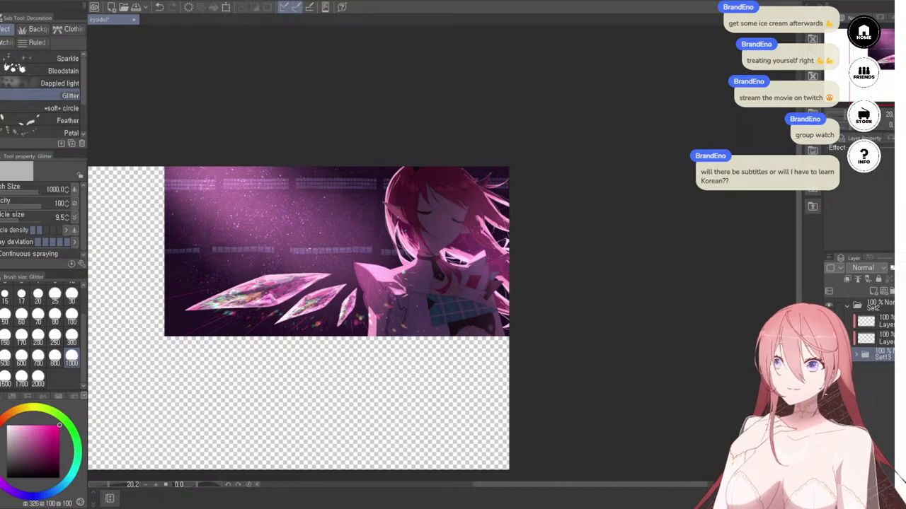
pyautogui.click(879, 305)
pyautogui.click(878, 322)
# Step: Undo and redo the dimming of the window rows to compare both versions, and examine the glitter around the character
pyautogui.scroll(-2, 241, 232)
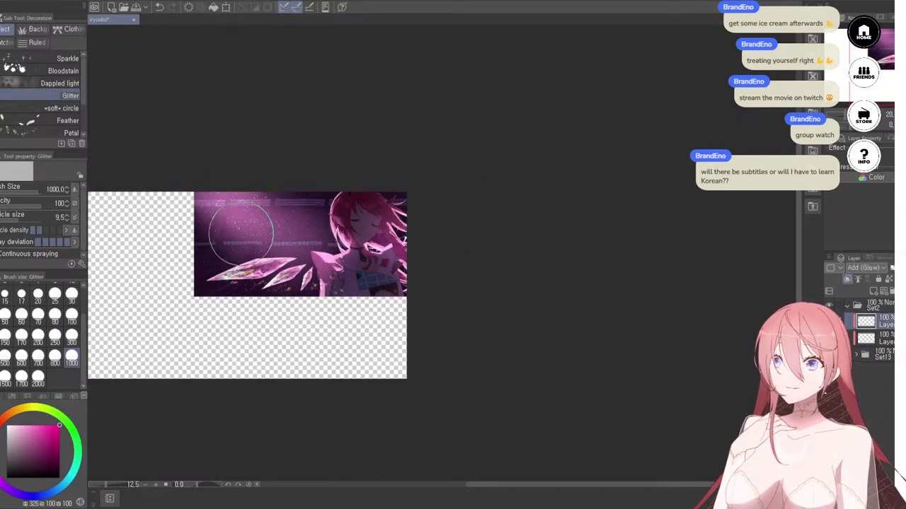
pyautogui.scroll(4, 240, 233)
pyautogui.scroll(3, 202, 167)
pyautogui.scroll(-3, 263, 191)
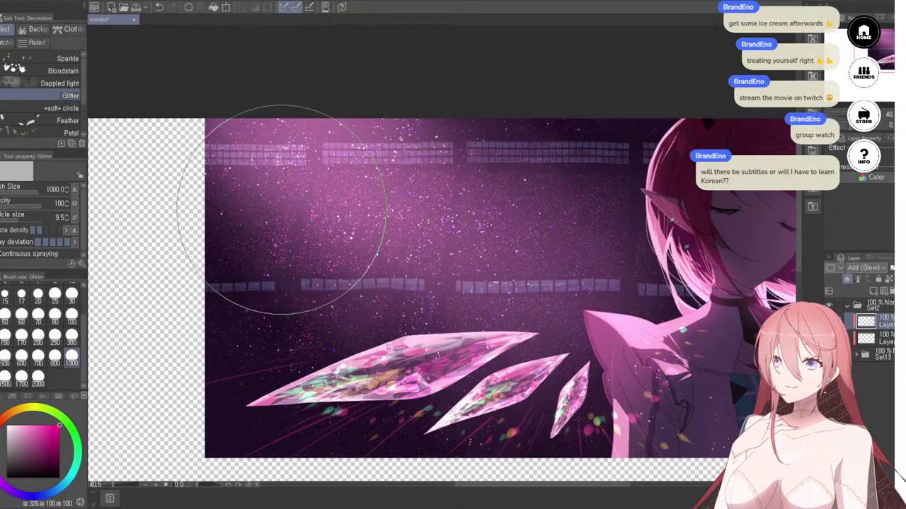
pyautogui.hotkey('ctrl', 'z')
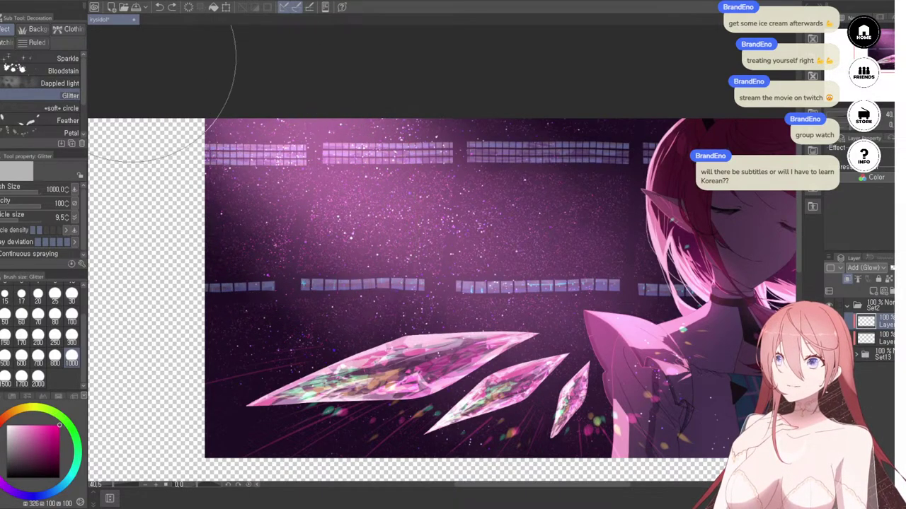
pyautogui.click(171, 12)
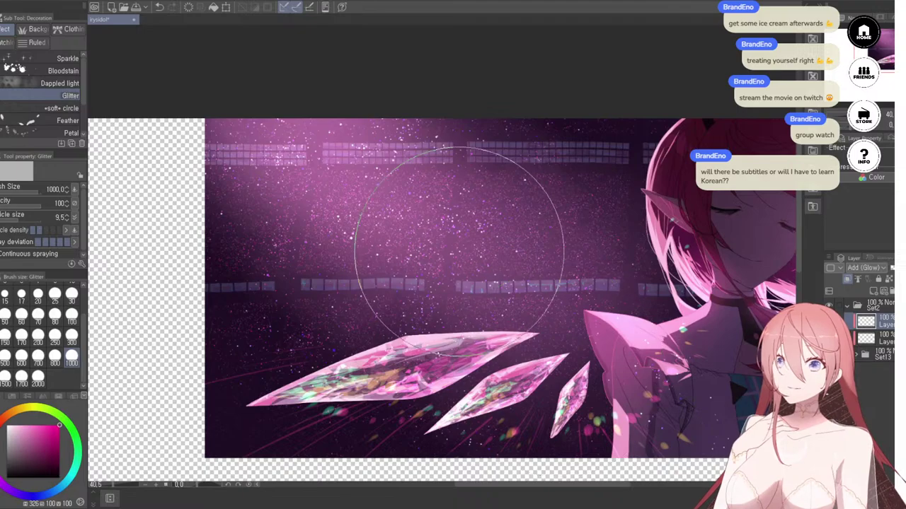
pyautogui.moveTo(459, 246); pyautogui.dragTo(282, 259)
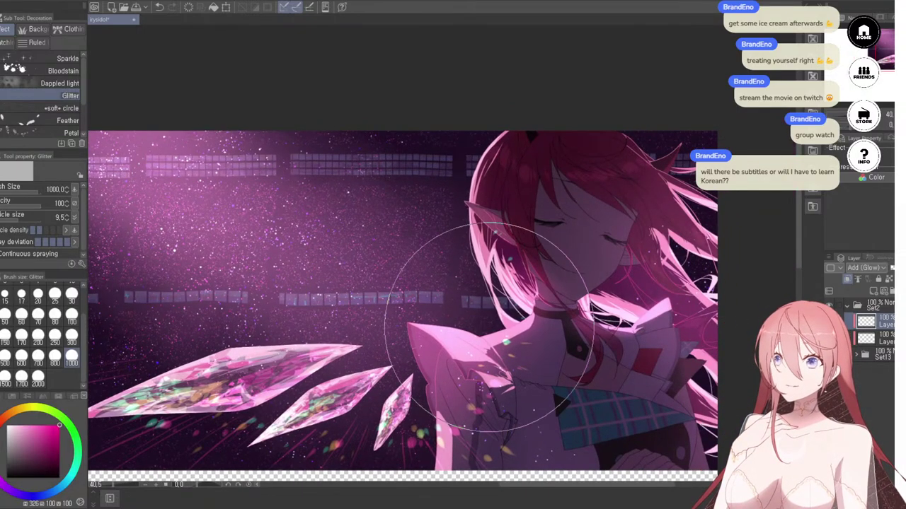
pyautogui.scroll(3, 266, 166)
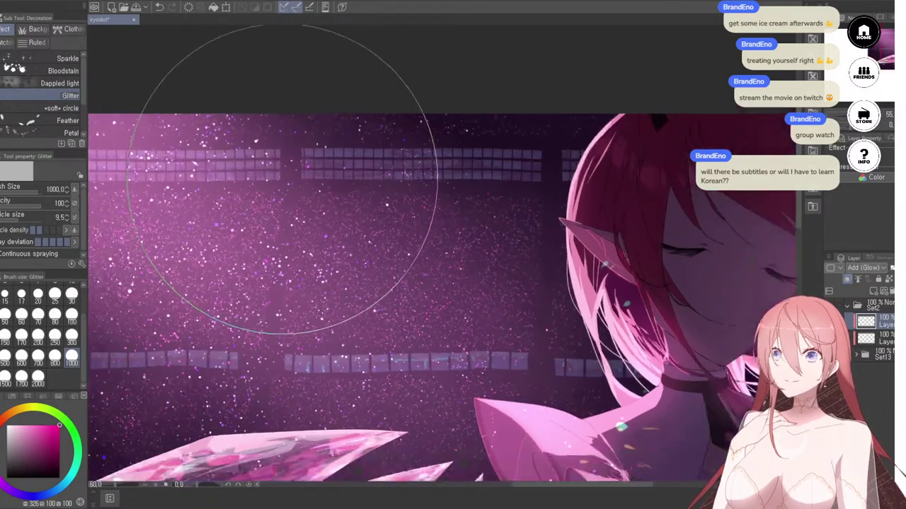
pyautogui.scroll(-6, 315, 205)
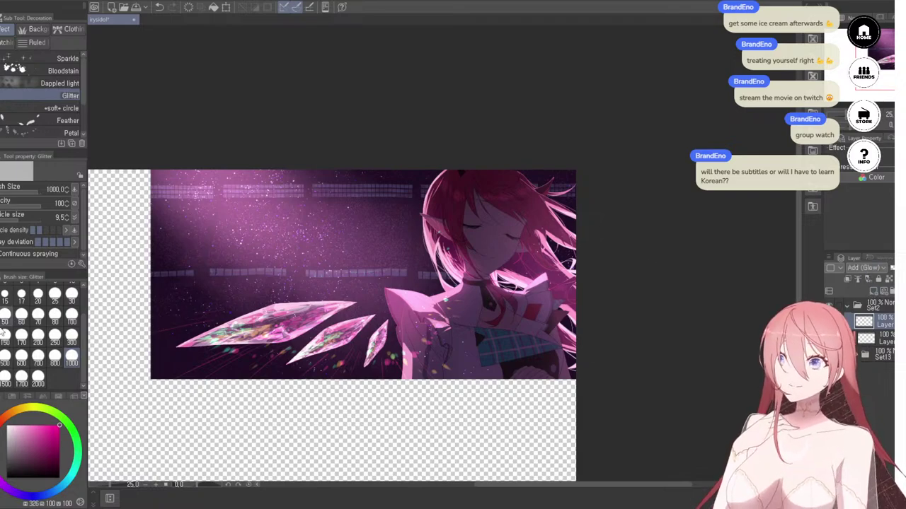
# Step: Spray larger pink glitter over the background using the Glitter brush at size 1700, and add a new layer in Set2
pyautogui.click(26, 380)
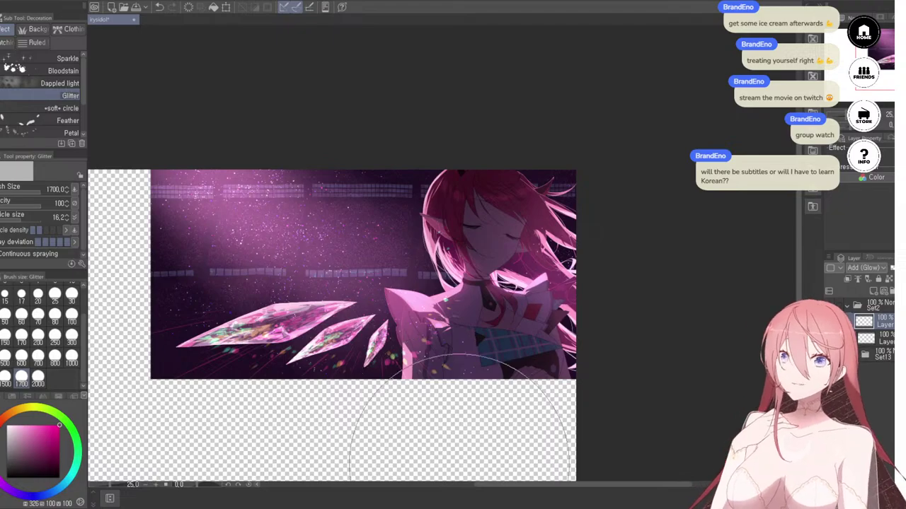
pyautogui.scroll(5, 382, 341)
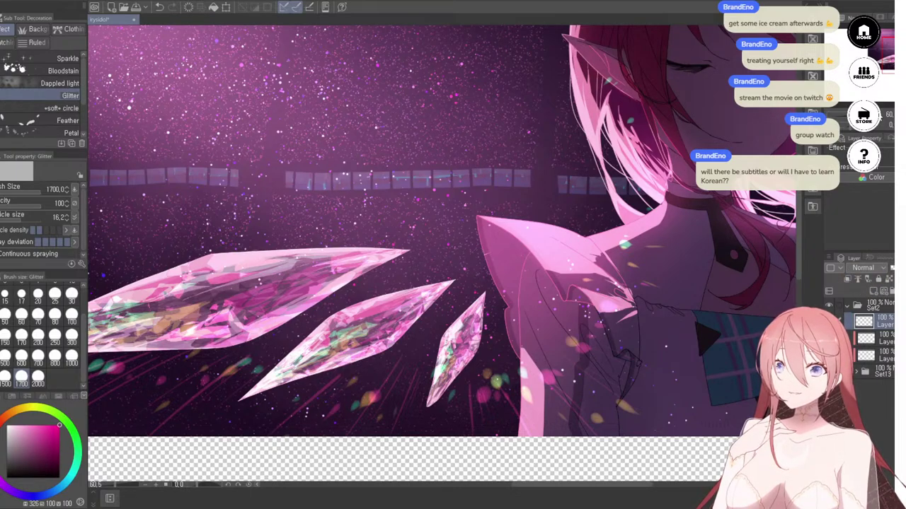
# Step: Spray green glitter (hue 125, saturation 100) around the crystals on the clipped Add (Glow) layer using the Glitter brush at size 1500
pyautogui.click(76, 461)
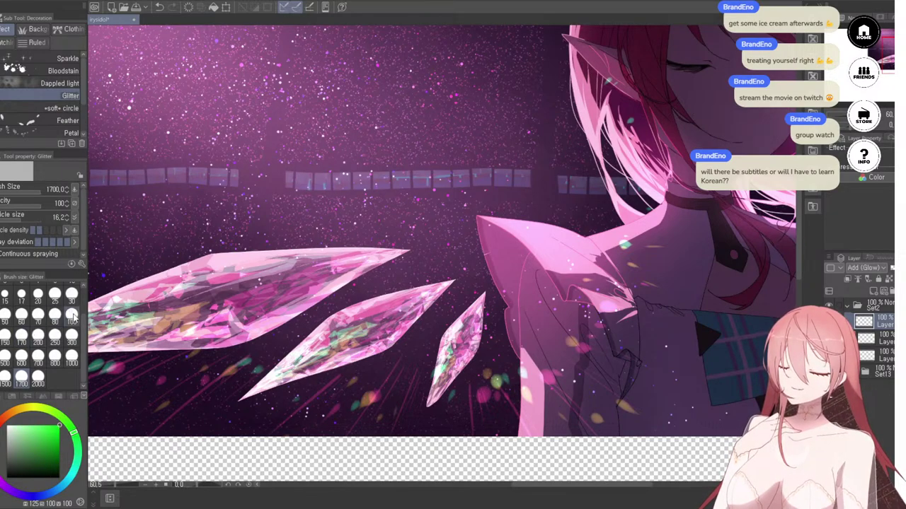
pyautogui.click(6, 377)
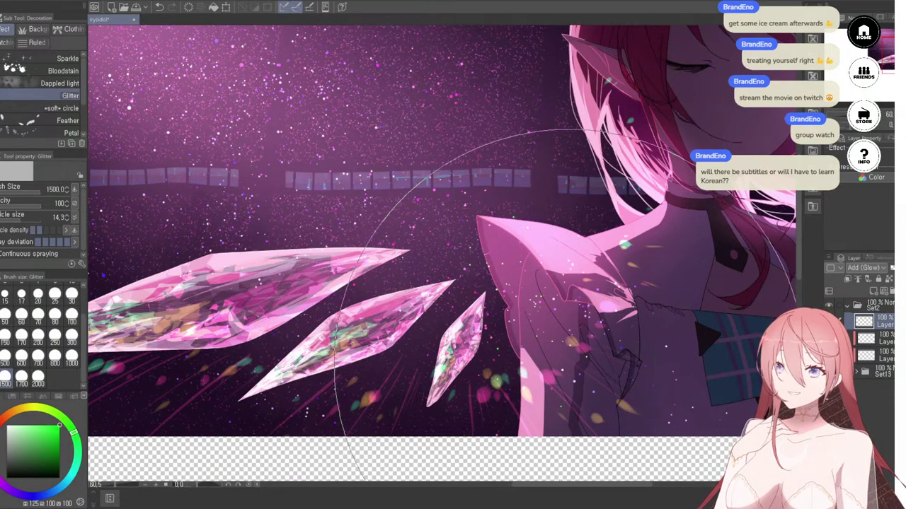
pyautogui.scroll(-3, 570, 363)
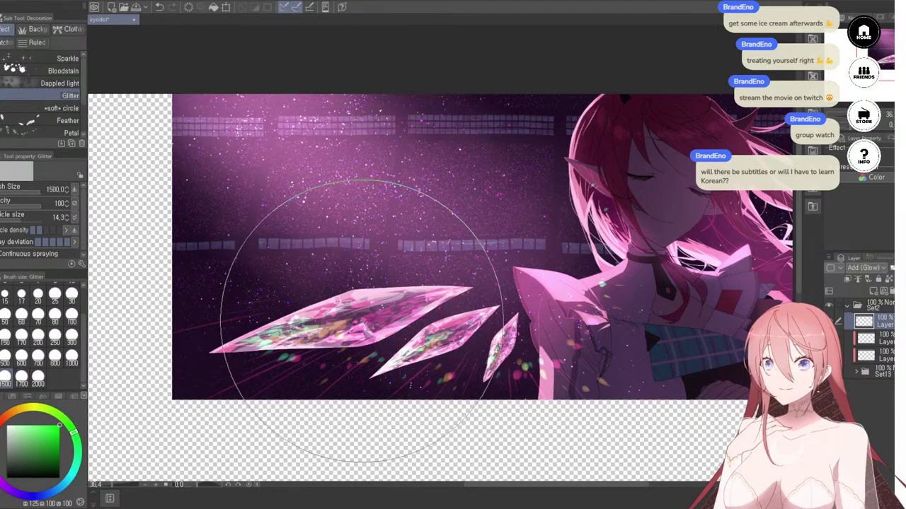
pyautogui.moveTo(303, 370); pyautogui.dragTo(291, 379)
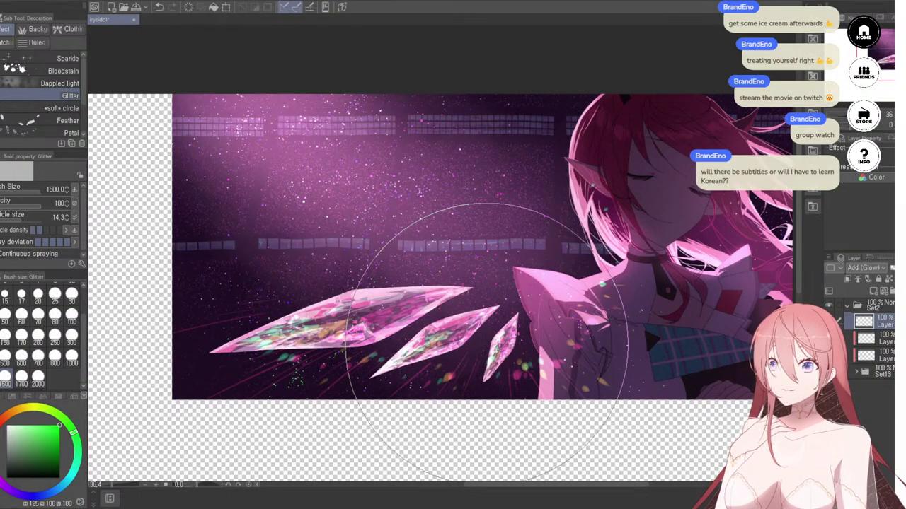
pyautogui.moveTo(514, 292); pyautogui.dragTo(453, 307)
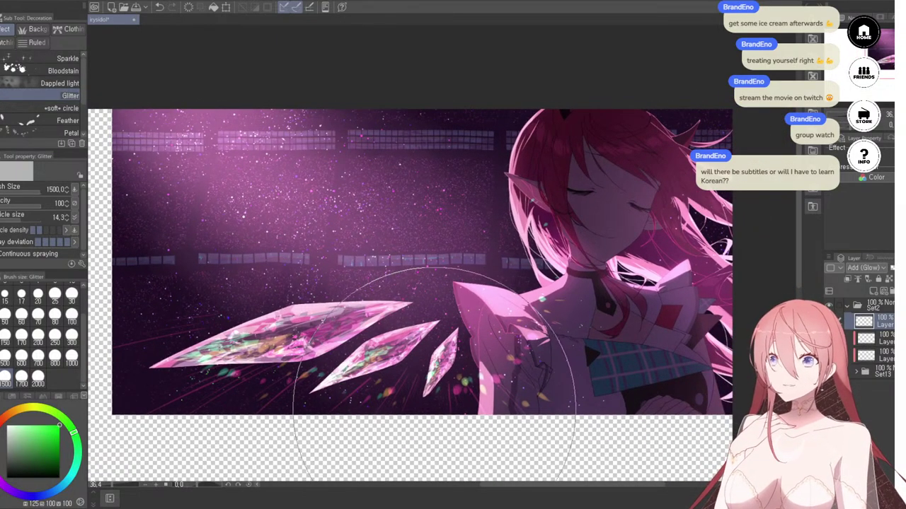
pyautogui.moveTo(444, 357); pyautogui.dragTo(421, 363)
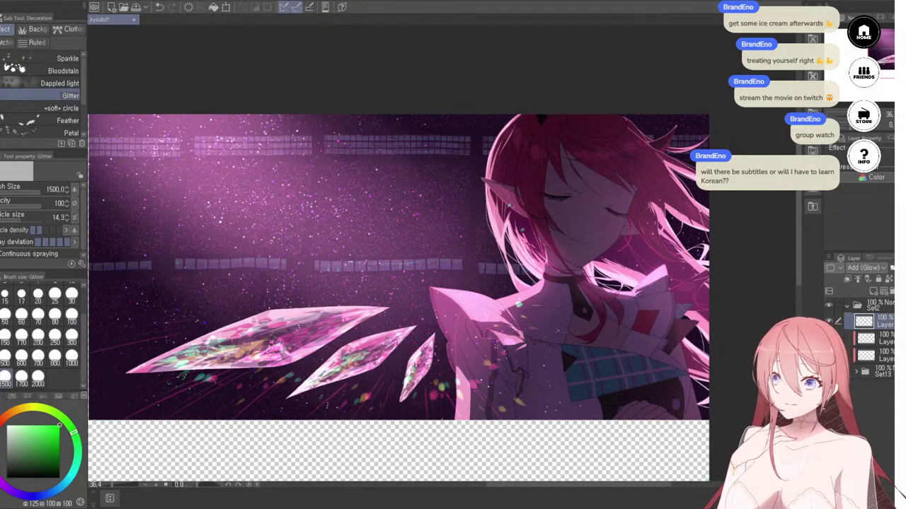
# Step: Inspect the layered pink, violet and green glitter over the crystals, window rows and character, both up close and in full view
pyautogui.scroll(1, 434, 121)
pyautogui.scroll(-4, 460, 141)
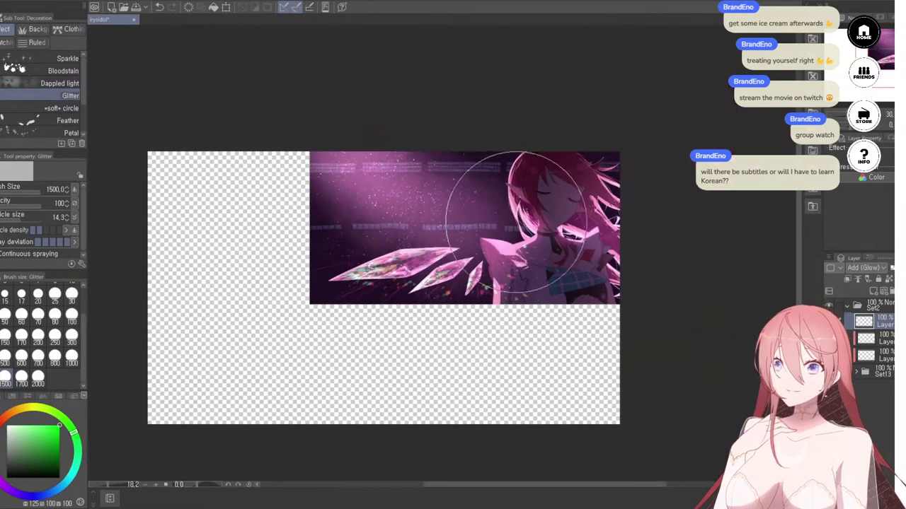
pyautogui.scroll(1, 488, 142)
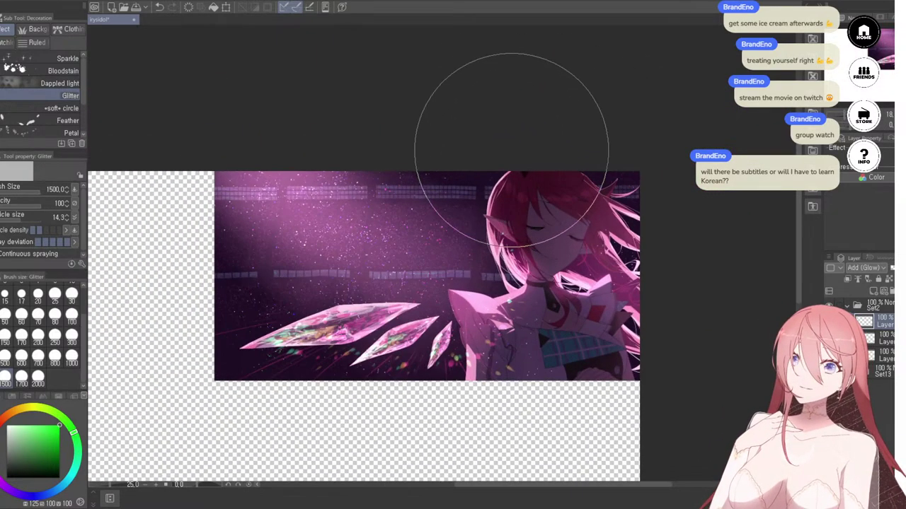
pyautogui.scroll(1, 537, 227)
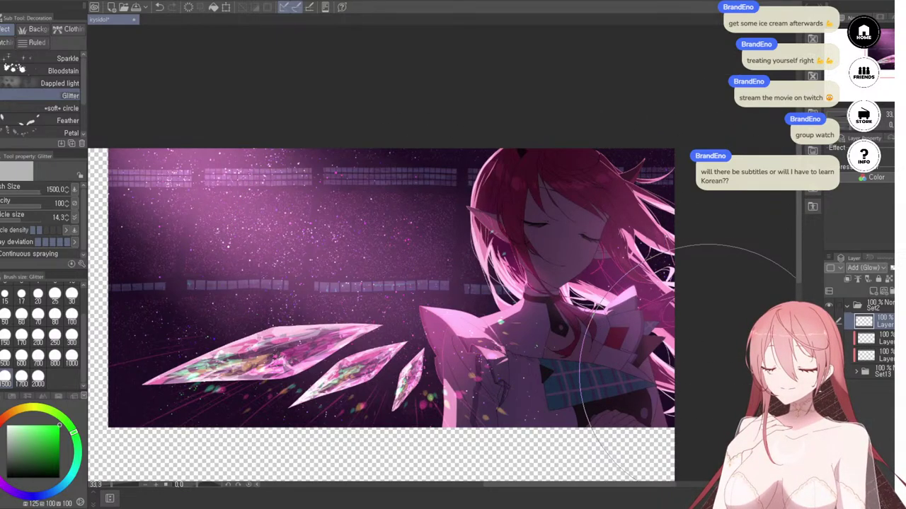
pyautogui.scroll(1, 384, 253)
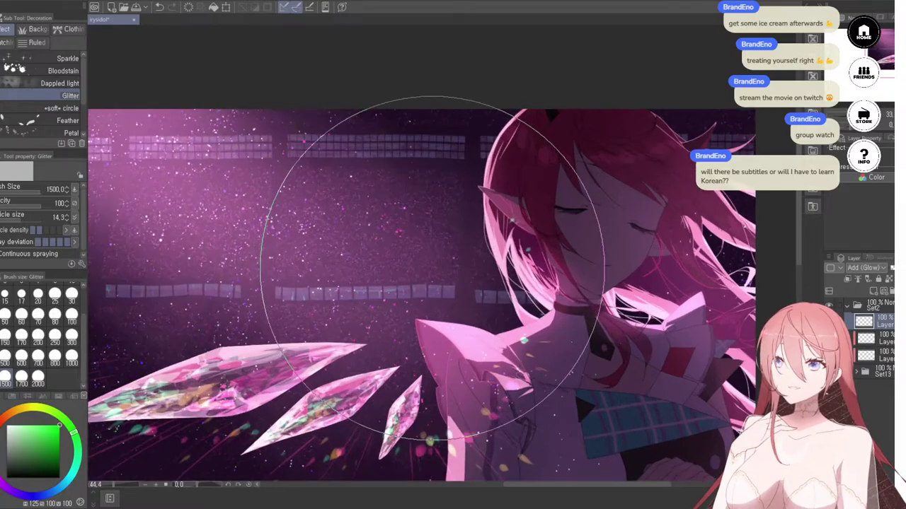
pyautogui.scroll(-2, 404, 262)
pyautogui.scroll(2, 440, 287)
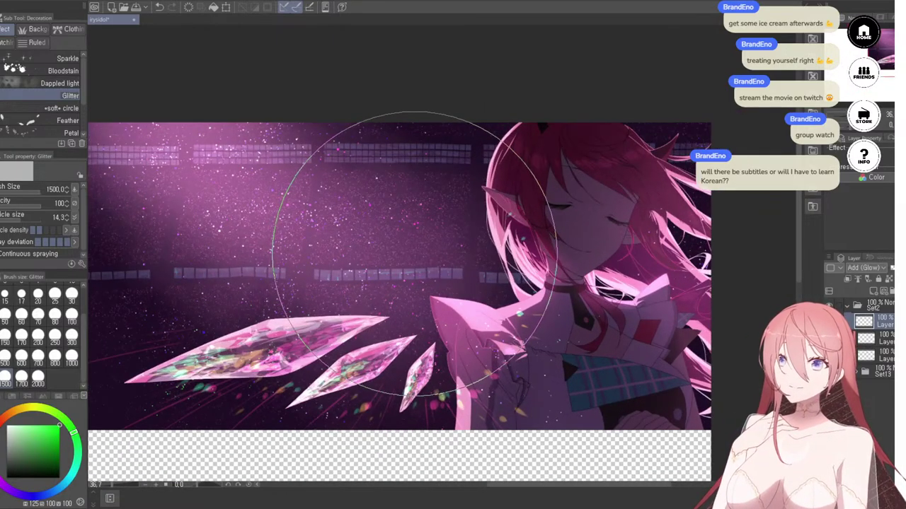
pyautogui.scroll(2, 604, 212)
pyautogui.scroll(-3, 605, 233)
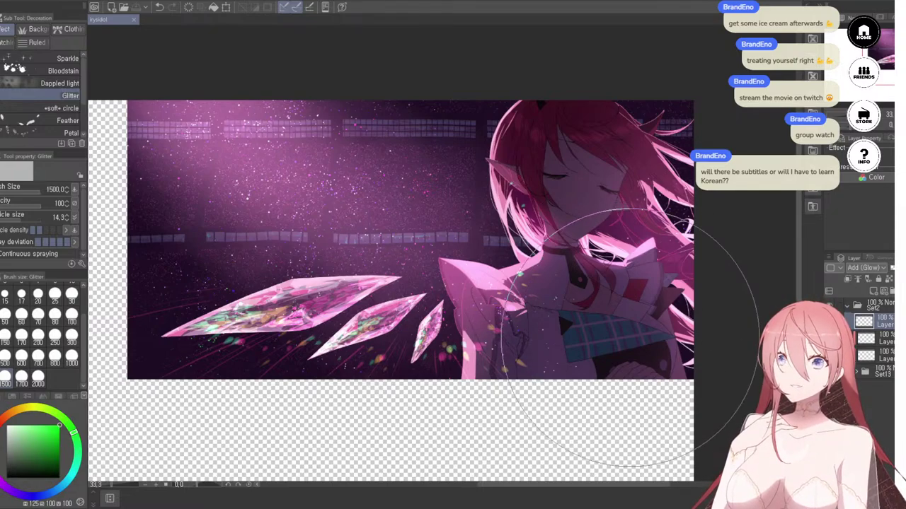
pyautogui.scroll(2, 396, 236)
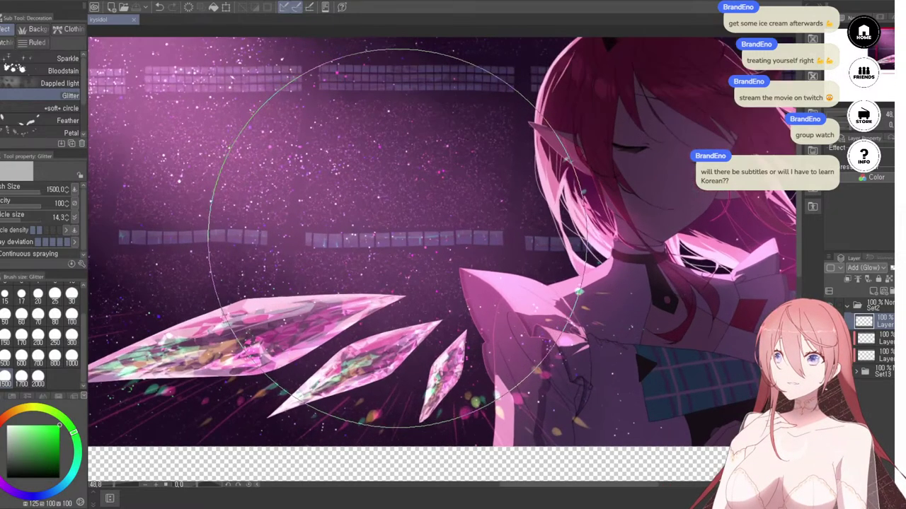
pyautogui.scroll(-6, 386, 239)
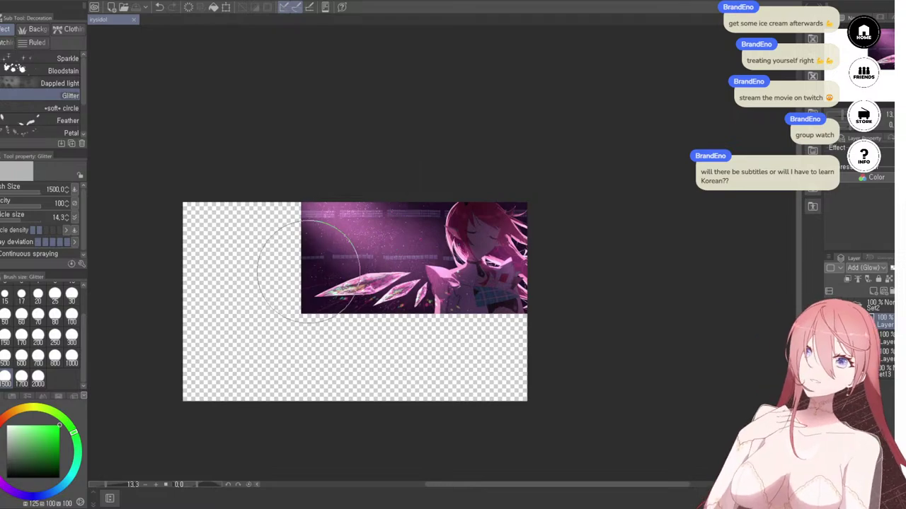
pyautogui.scroll(2, 373, 283)
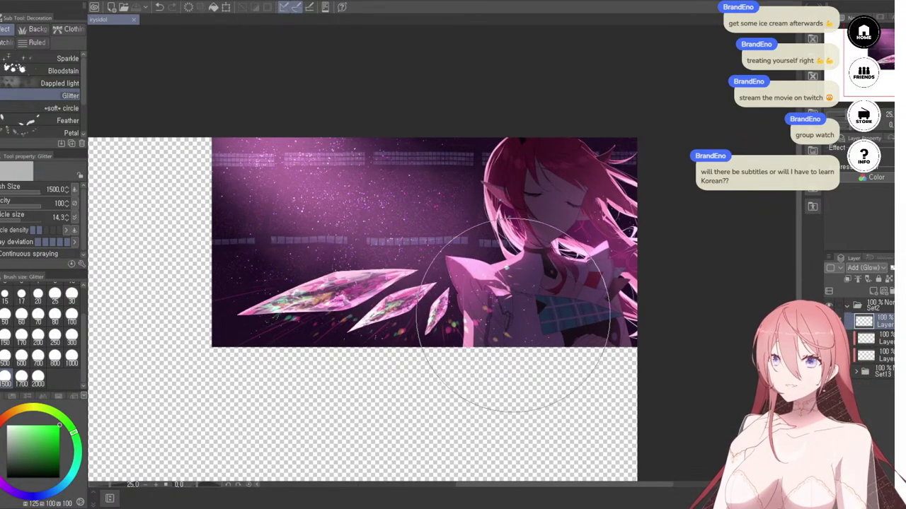
# Step: Hide and reshow the Set2 folder to check the artwork, and select the folder beneath the layers in the expanded Set13 folder
pyautogui.click(857, 370)
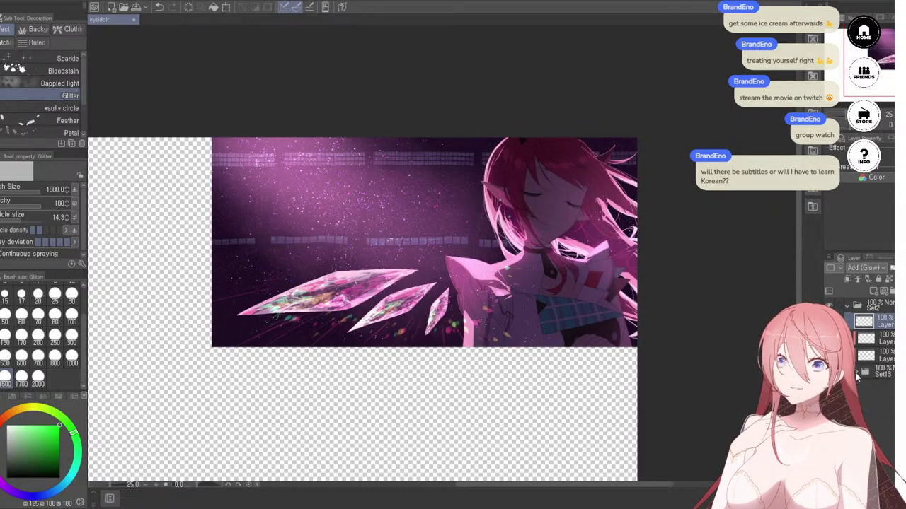
pyautogui.hotkey('ctrl', 'v')
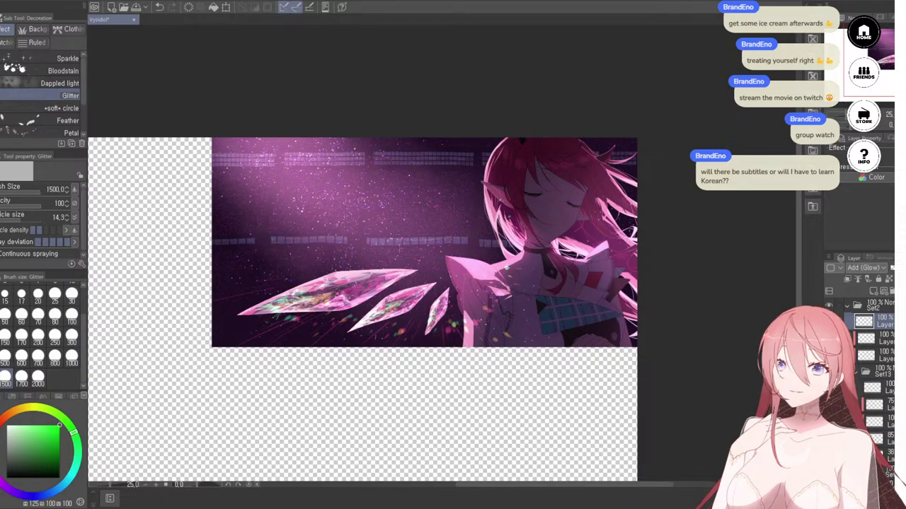
pyautogui.scroll(-4, 875, 382)
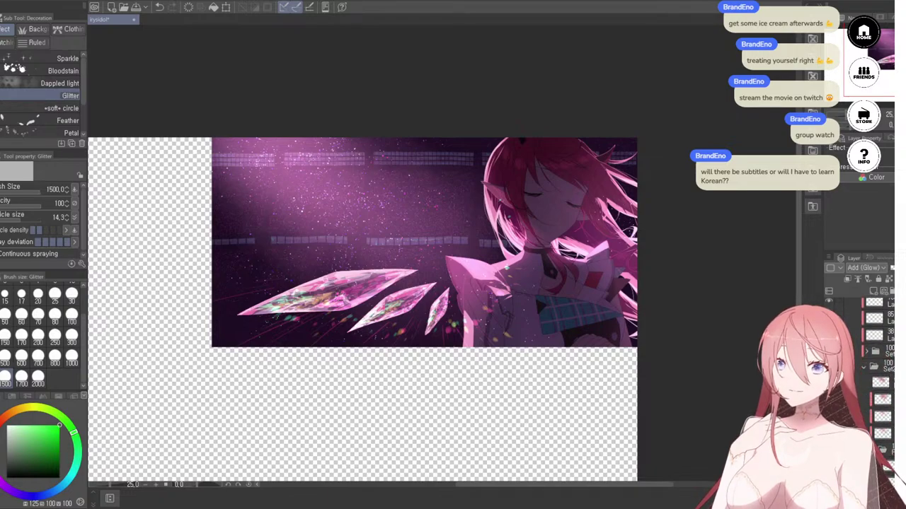
pyautogui.scroll(2, 896, 482)
pyautogui.scroll(2, 872, 422)
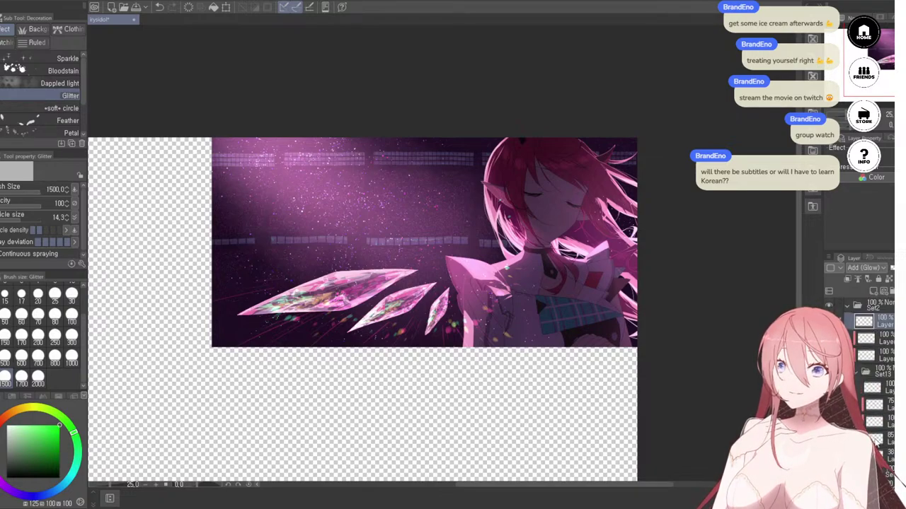
pyautogui.click(828, 306)
pyautogui.click(829, 306)
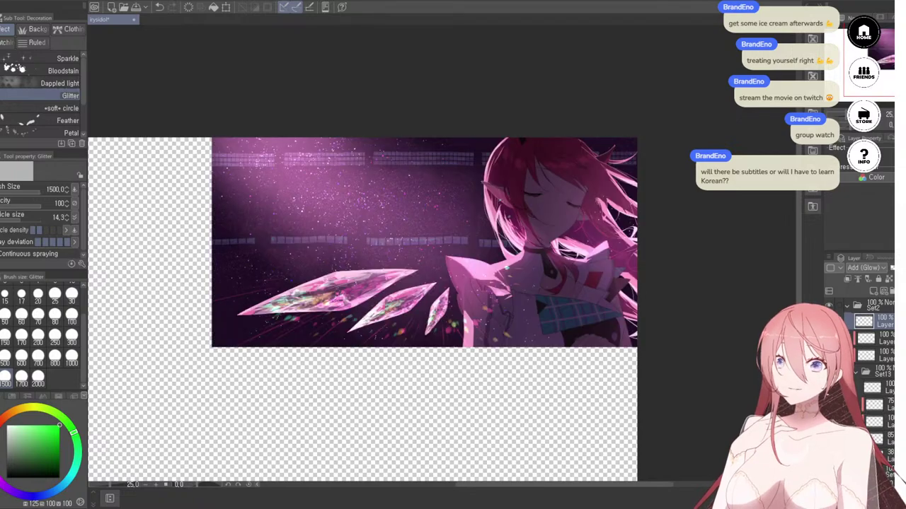
pyautogui.click(889, 472)
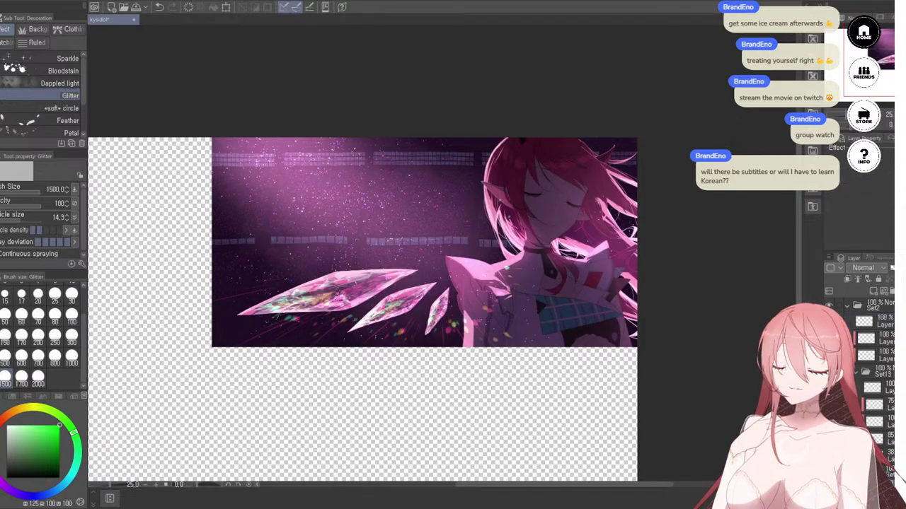
pyautogui.moveTo(878, 413); pyautogui.dragTo(873, 293)
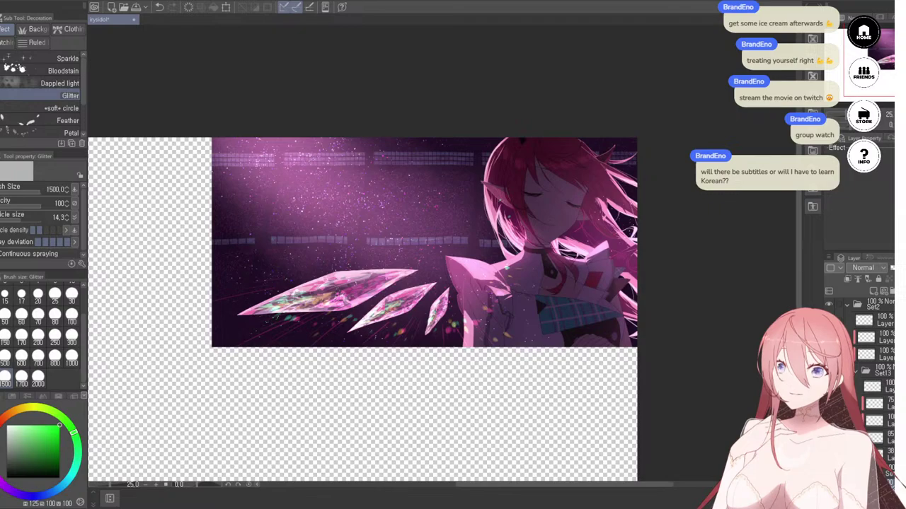
# Step: Try merging all visible layers into a single layer, and undo the merge
pyautogui.hotkey('ctrl', 'shift', 'e')
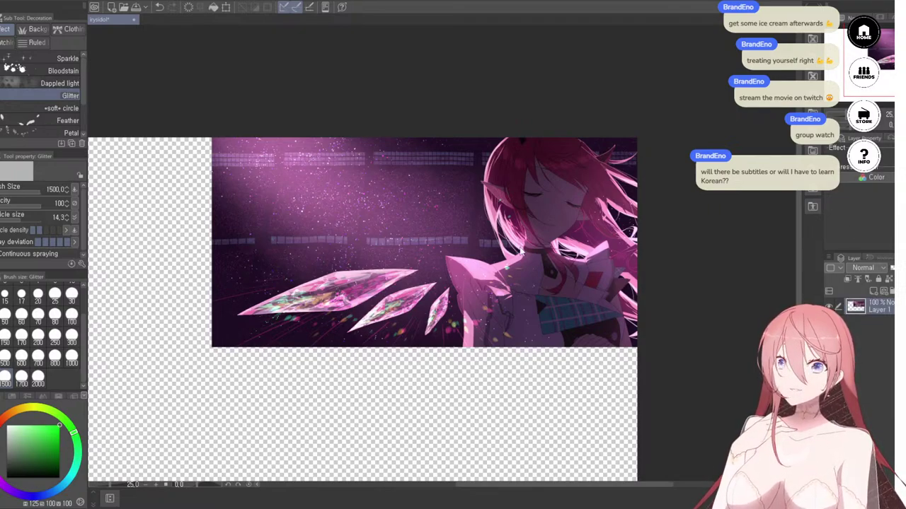
pyautogui.hotkey('ctrl', 'z')
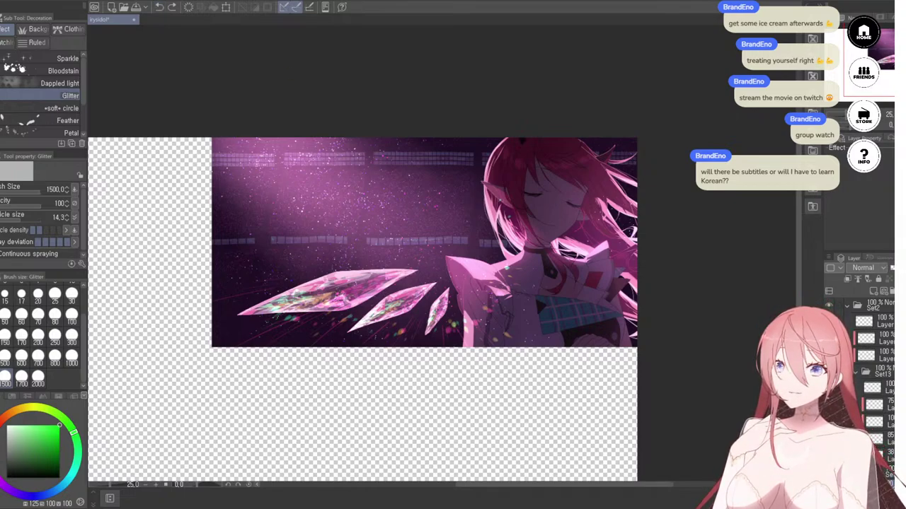
# Step: Clip the layer beneath the Set13 layers to the layer below, and make the hidden artwork visible again
pyautogui.click(885, 488)
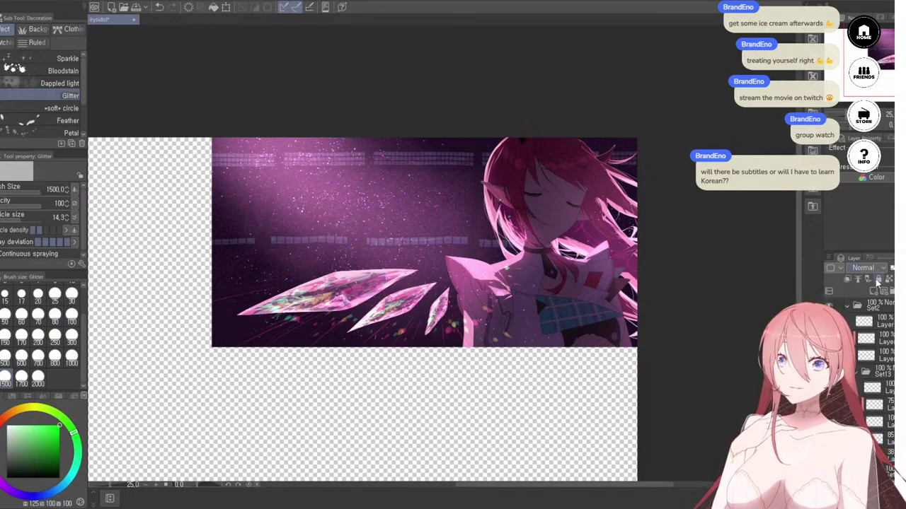
pyautogui.click(847, 281)
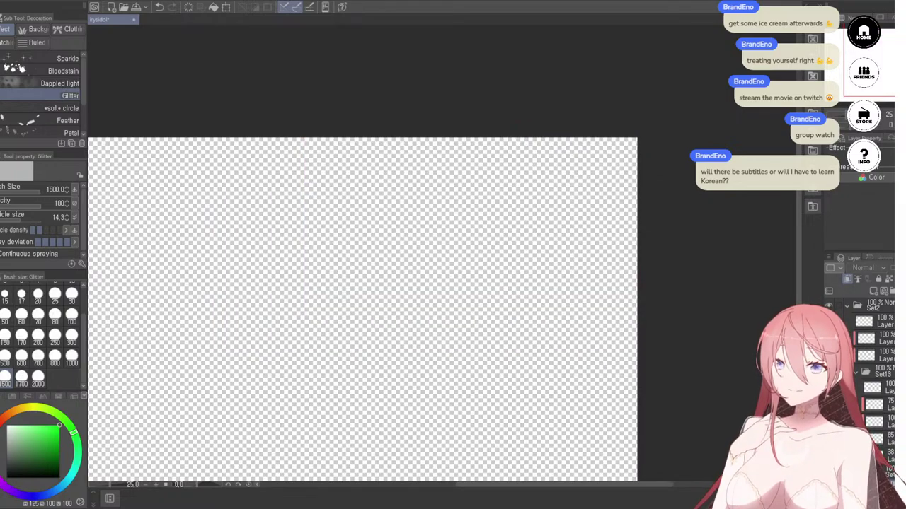
pyautogui.click(828, 306)
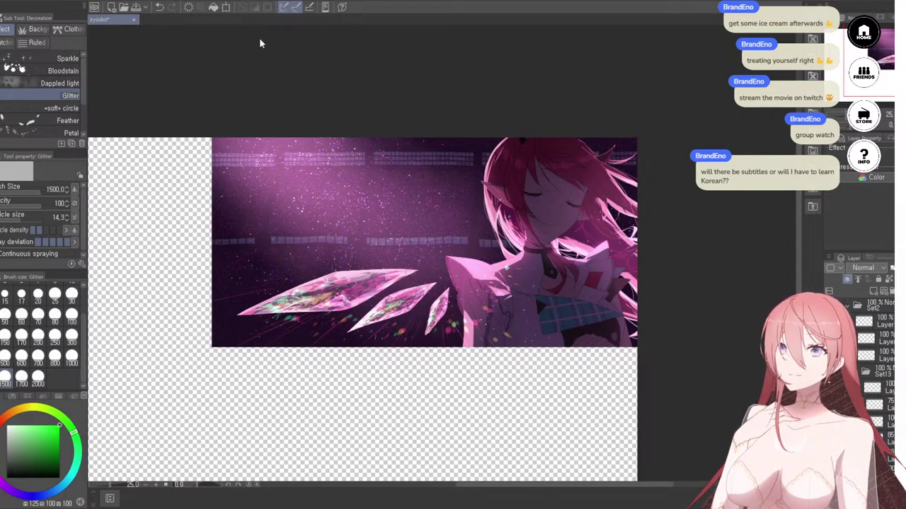
# Step: Examine the background's glitter and window rows beside the character, both up close and in full view
pyautogui.scroll(1, 375, 170)
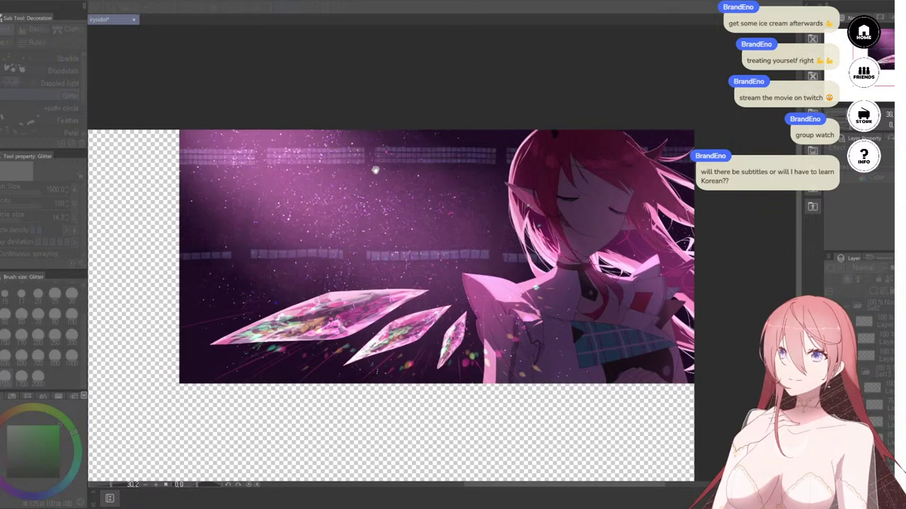
pyautogui.scroll(3, 375, 170)
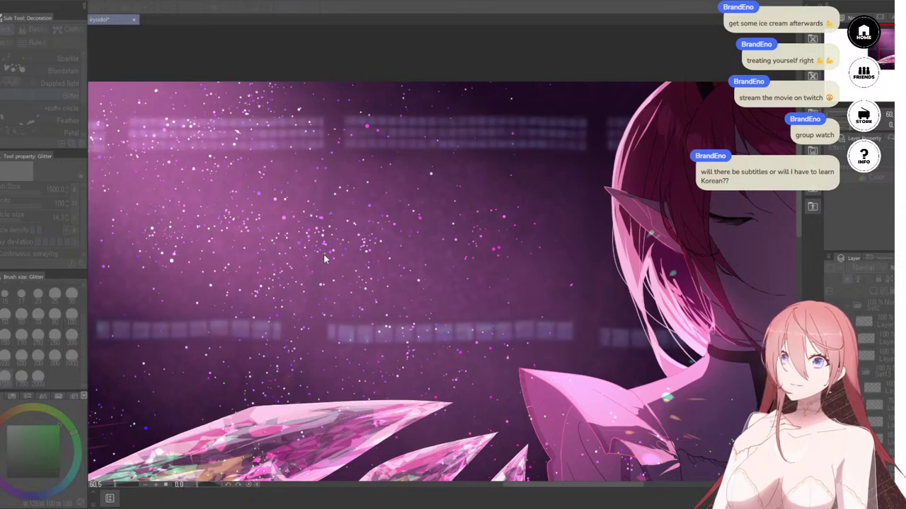
pyautogui.scroll(3, 484, 111)
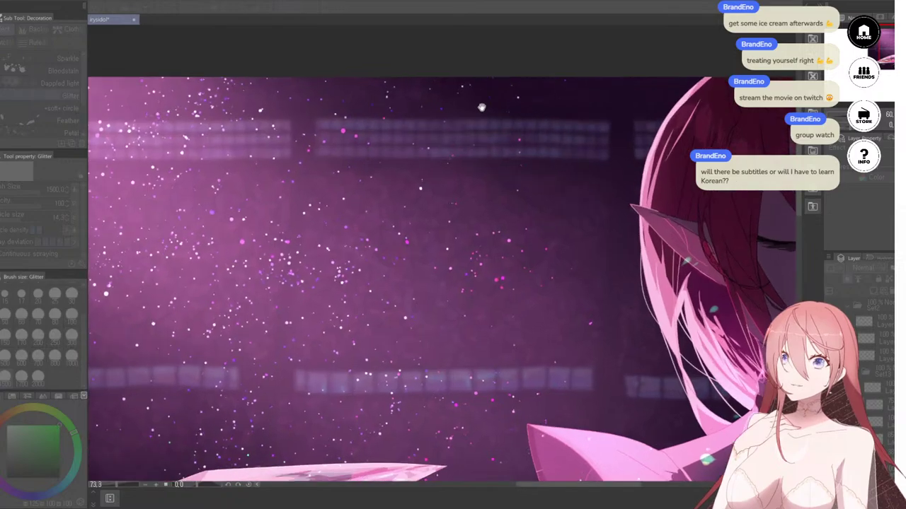
pyautogui.scroll(-5, 616, 182)
pyautogui.scroll(-2, 611, 179)
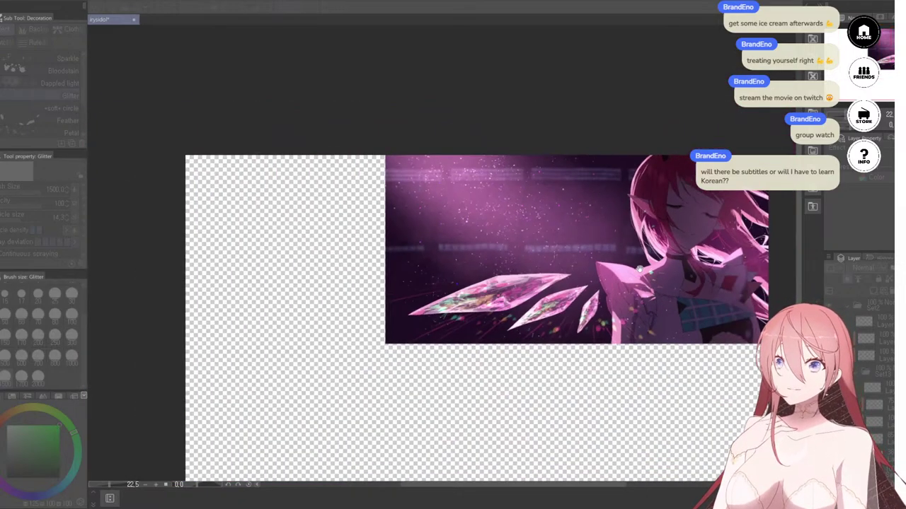
pyautogui.scroll(-1, 583, 238)
pyautogui.scroll(4, 427, 249)
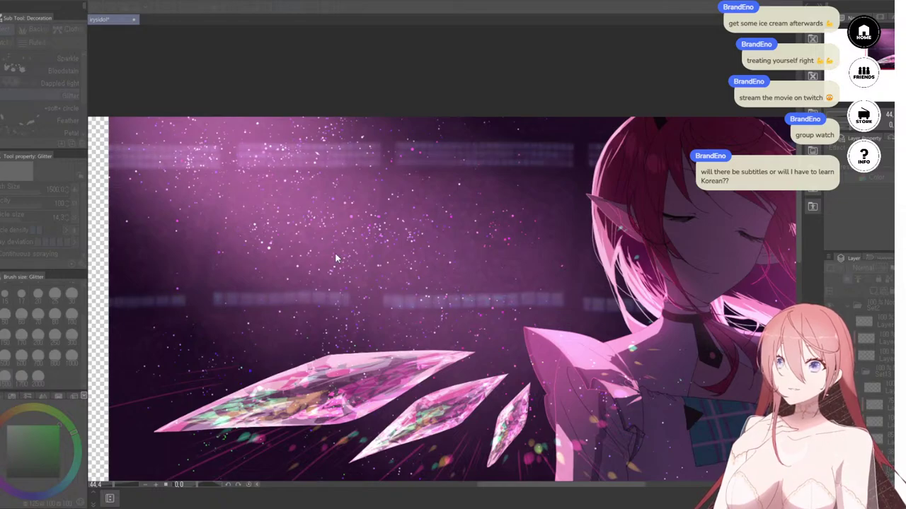
pyautogui.scroll(2, 378, 181)
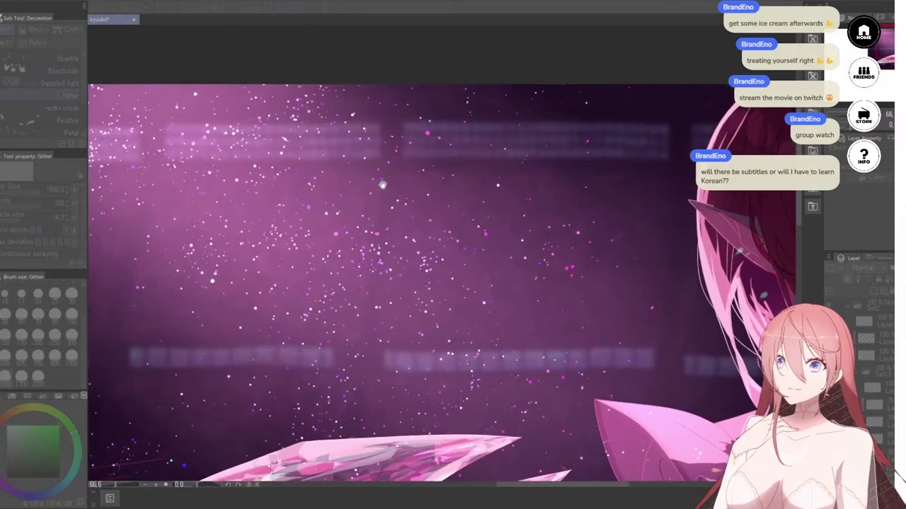
pyautogui.scroll(-6, 381, 188)
pyautogui.scroll(3, 499, 202)
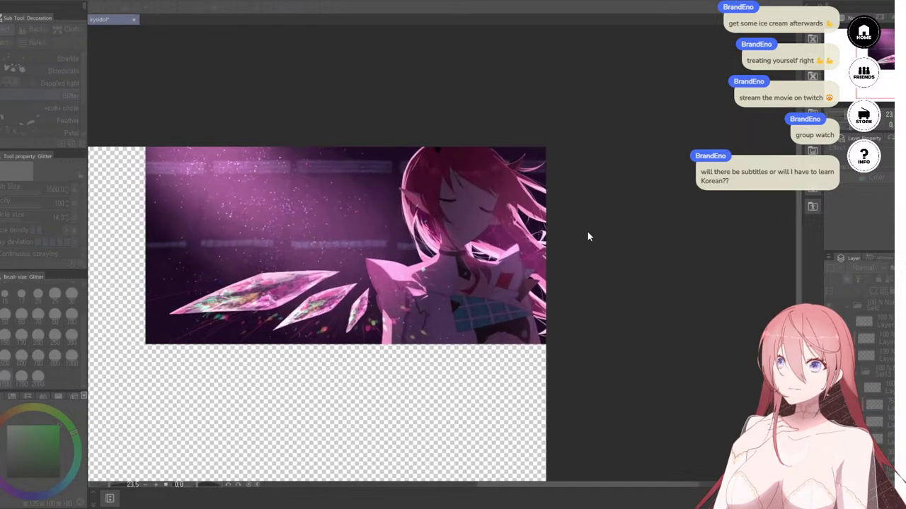
pyautogui.moveTo(354, 252); pyautogui.dragTo(479, 238)
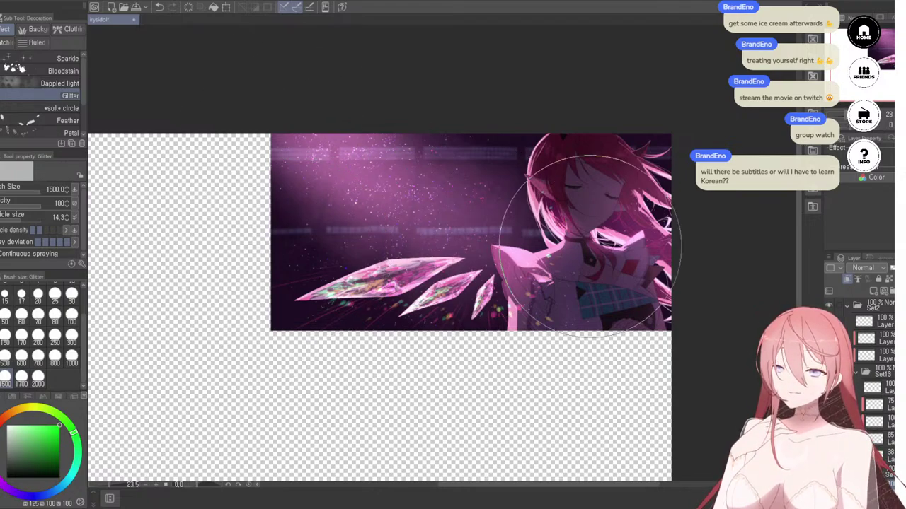
# Step: Review the overall composition of the character, crystals and glittering background at several magnifications
pyautogui.scroll(1, 581, 205)
pyautogui.scroll(1, 580, 209)
pyautogui.scroll(-2, 552, 184)
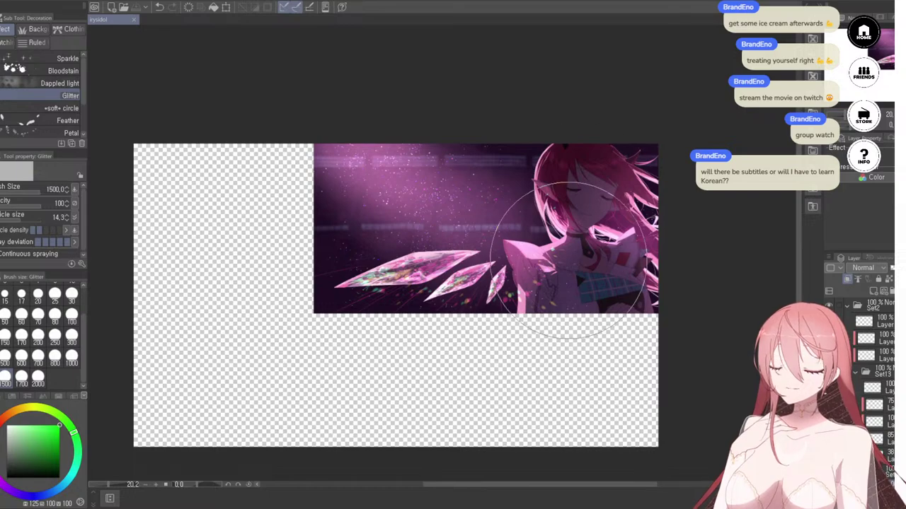
pyautogui.scroll(4, 587, 191)
pyautogui.scroll(1, 585, 203)
pyautogui.scroll(-2, 572, 245)
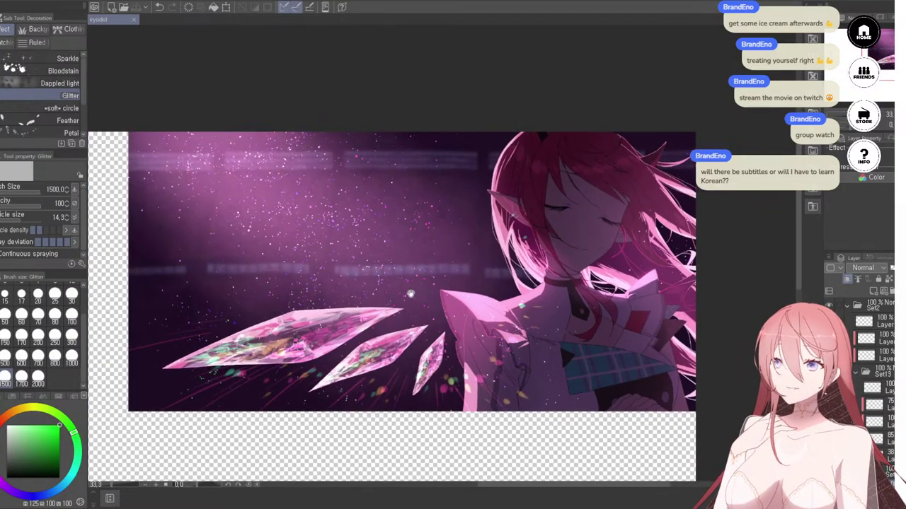
pyautogui.moveTo(409, 295)
pyautogui.mouseDown()
pyautogui.moveTo(409, 314)
pyautogui.moveTo(406, 281)
pyautogui.mouseUp()
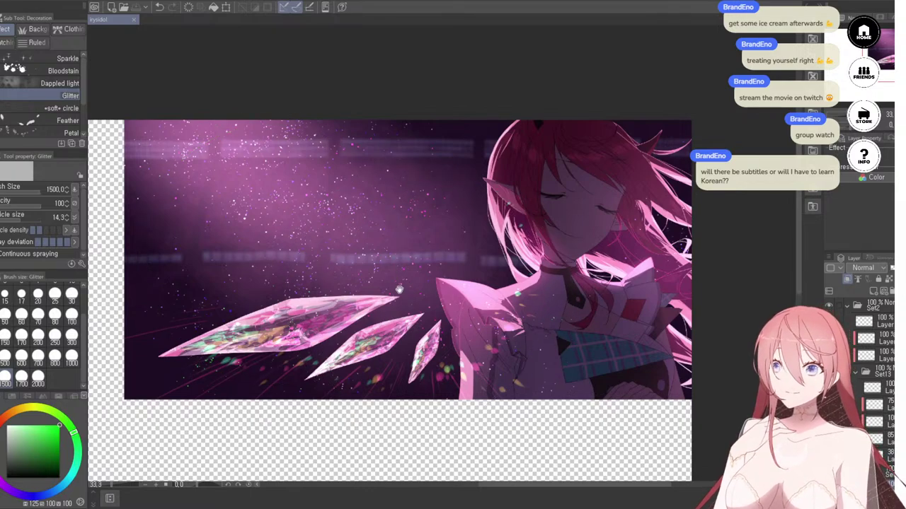
pyautogui.moveTo(401, 289); pyautogui.dragTo(383, 330)
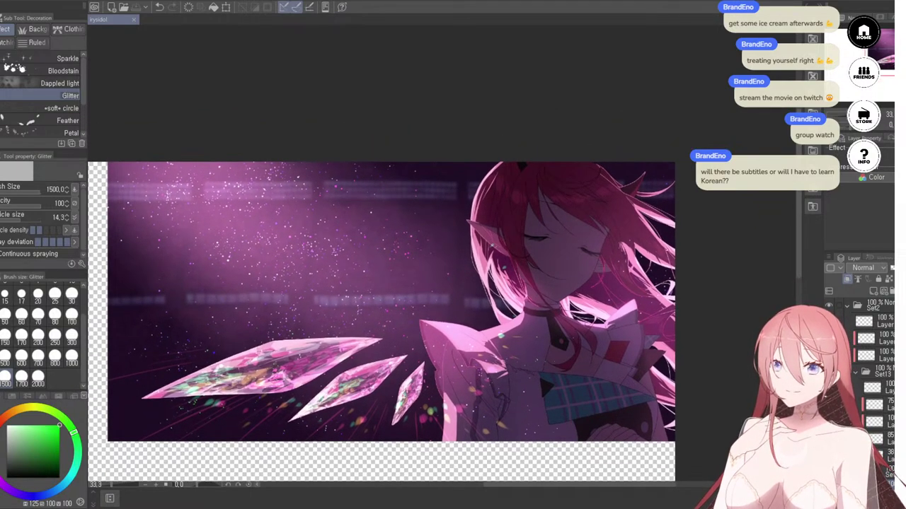